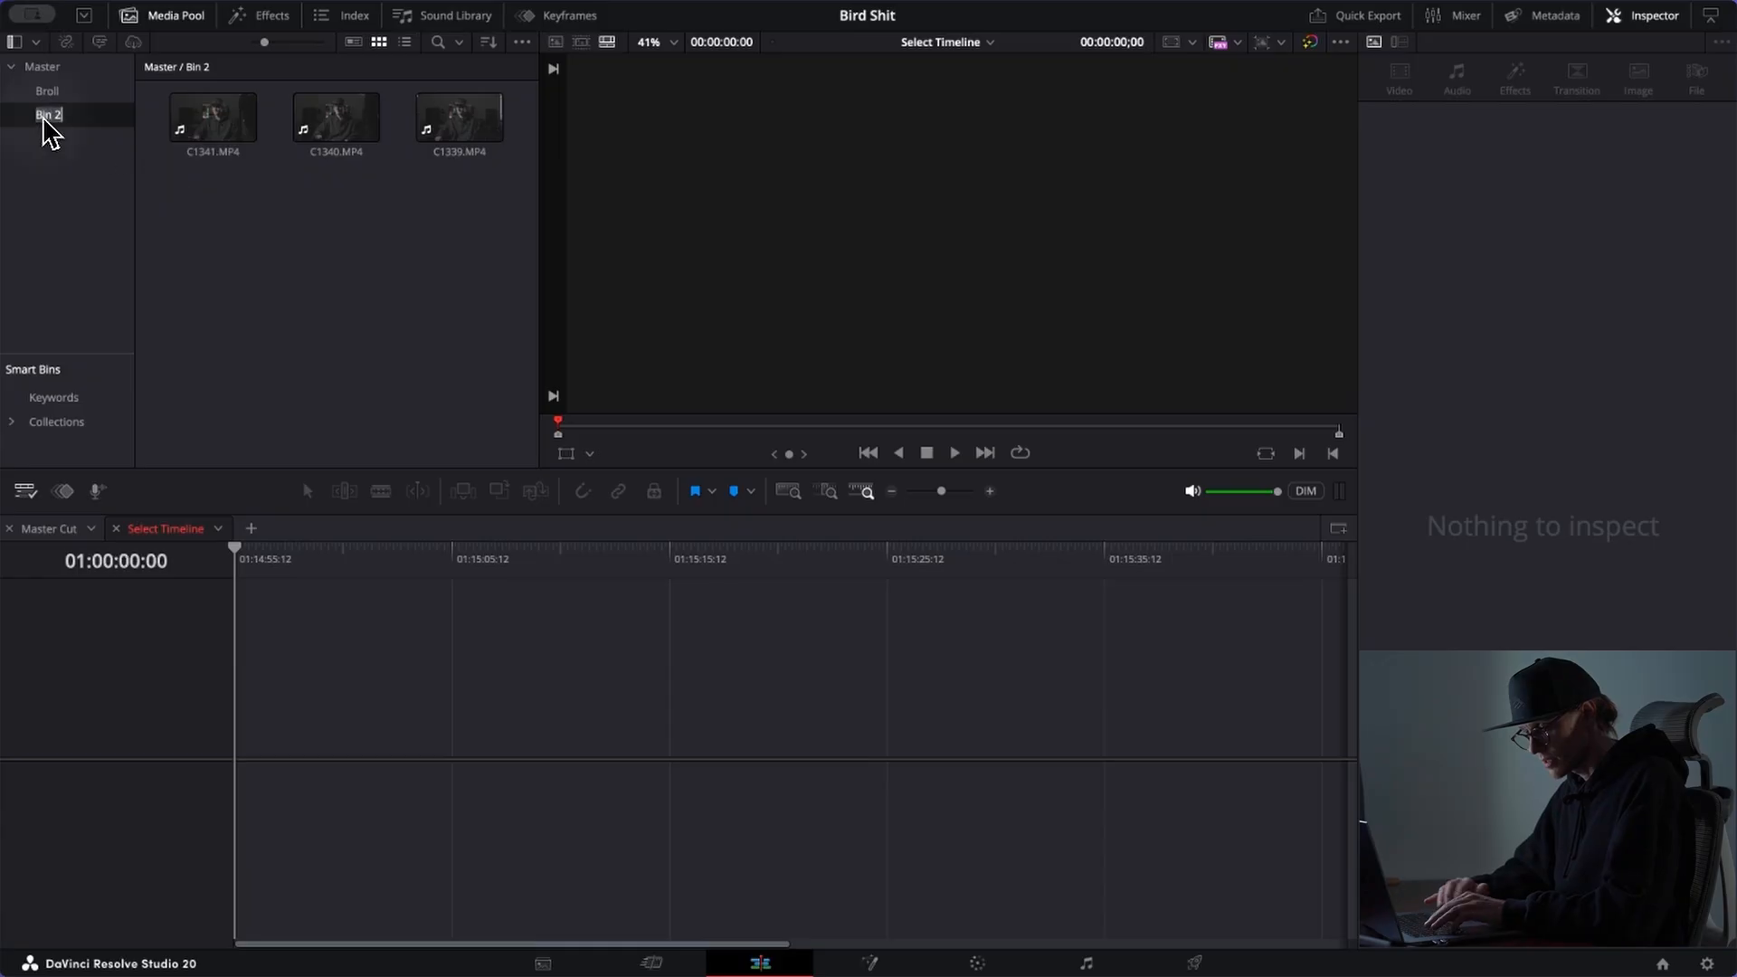
Step: Rename the second bin as ARoll and check the contents of the Broll and ARoll bins
{"action": "key", "text": "Return"}
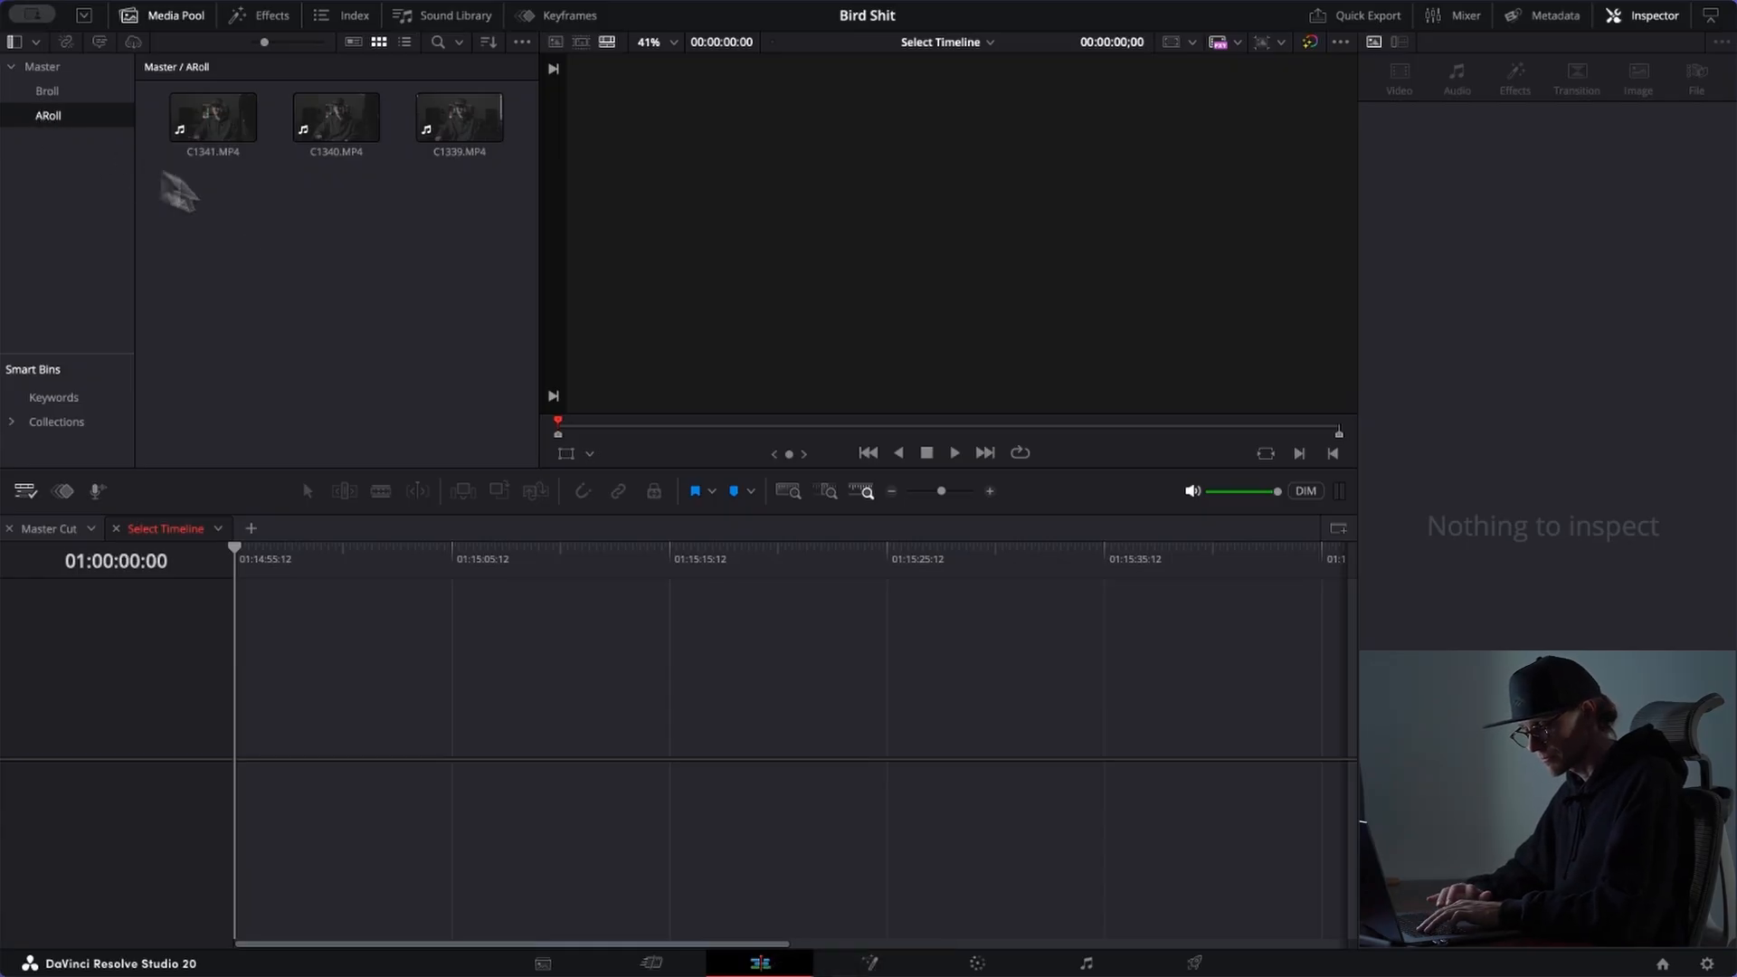
{"action": "left_click", "coordinate": [72, 94]}
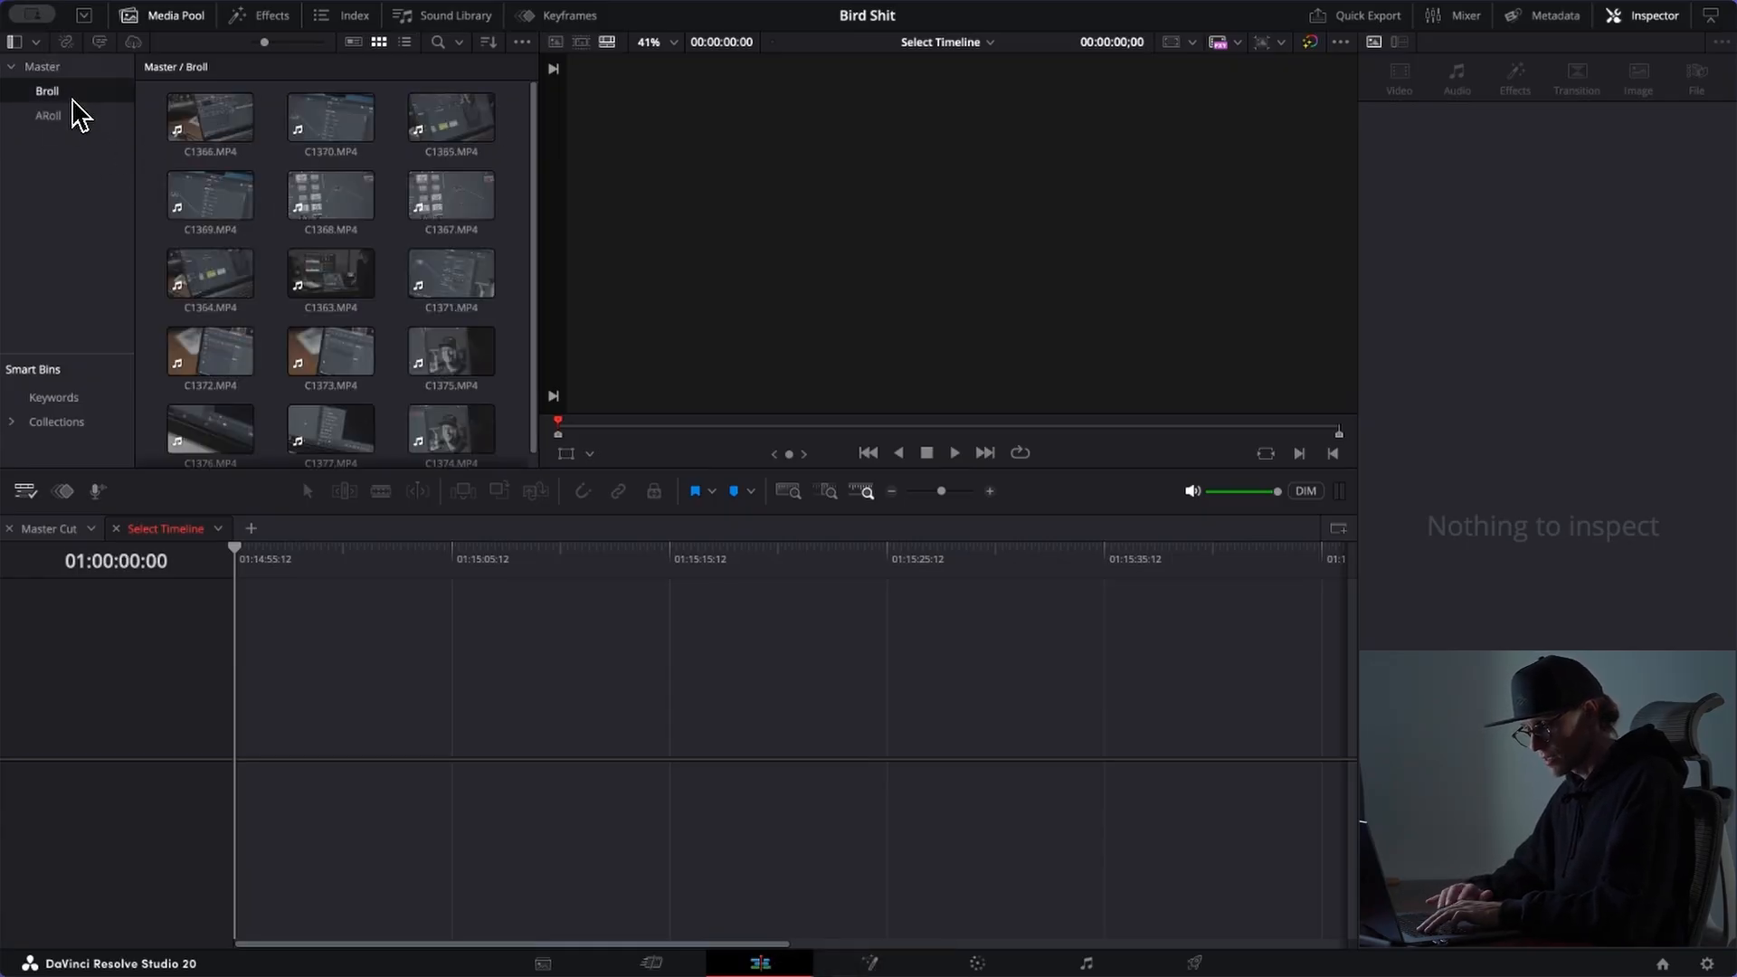
{"action": "left_click", "coordinate": [67, 115]}
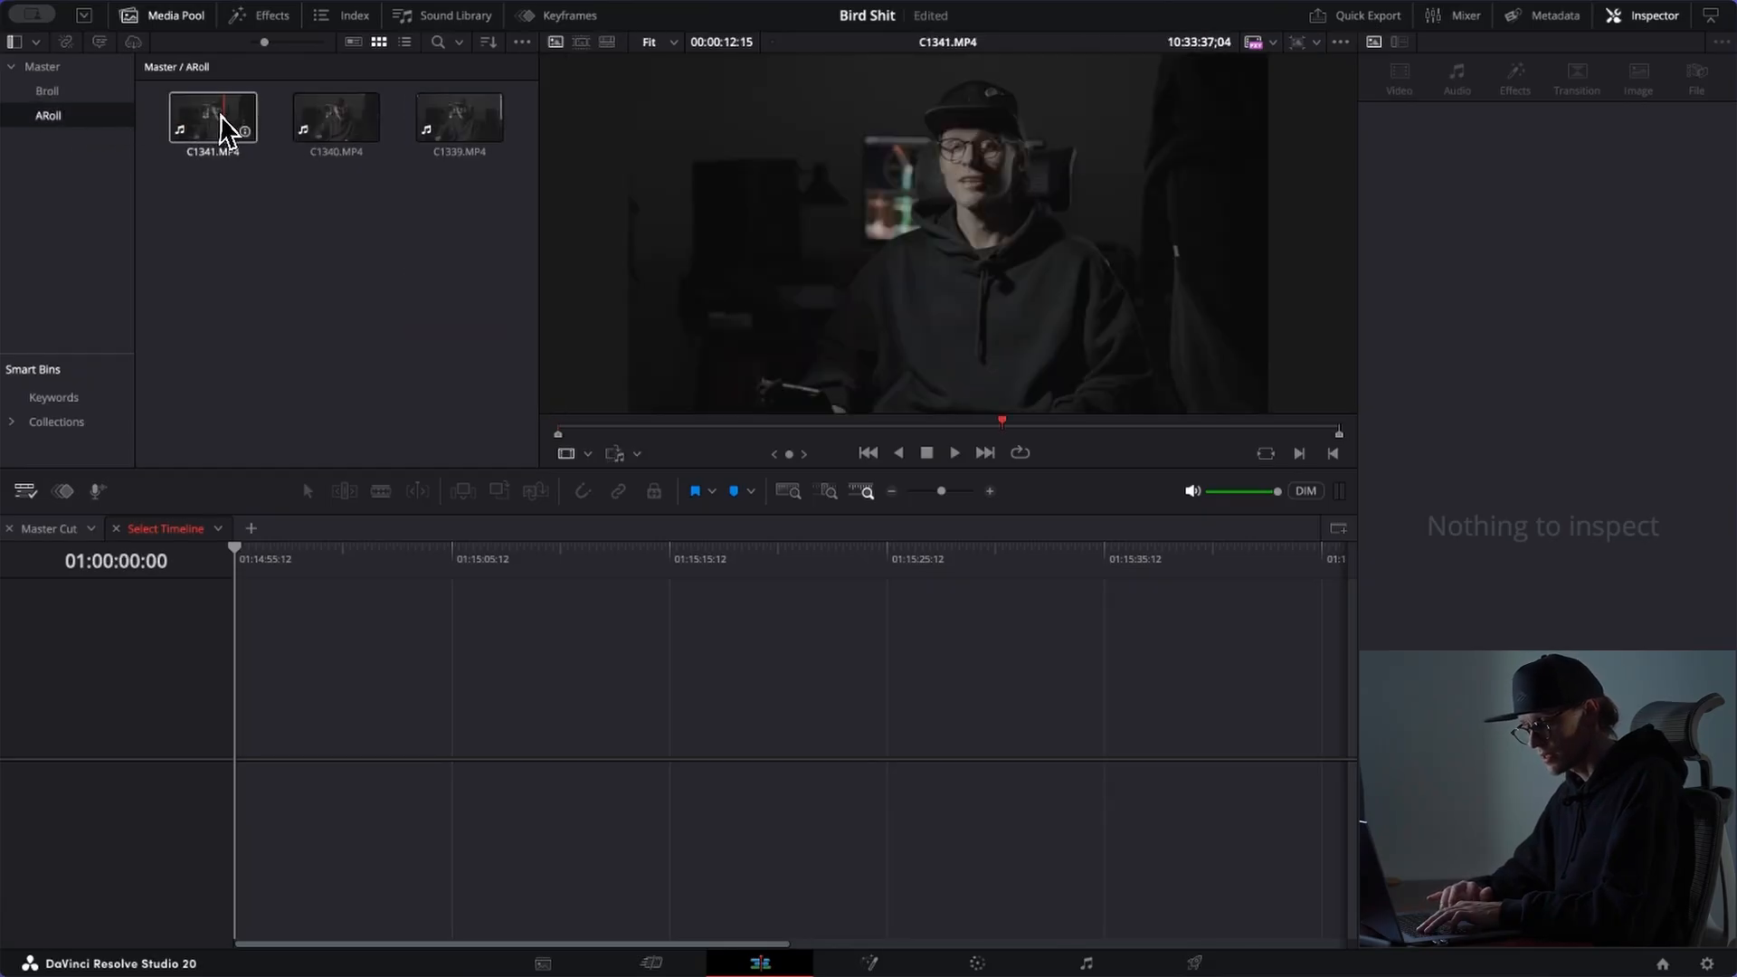
Step: Scrub through and play parts of the ARoll clips C1341.MP4 and C1340.MP4 to review both takes
{"action": "left_click", "coordinate": [223, 126]}
{"action": "left_click_drag", "start_coordinate": [637, 430], "coordinate": [802, 449]}
{"action": "key", "text": "space"}
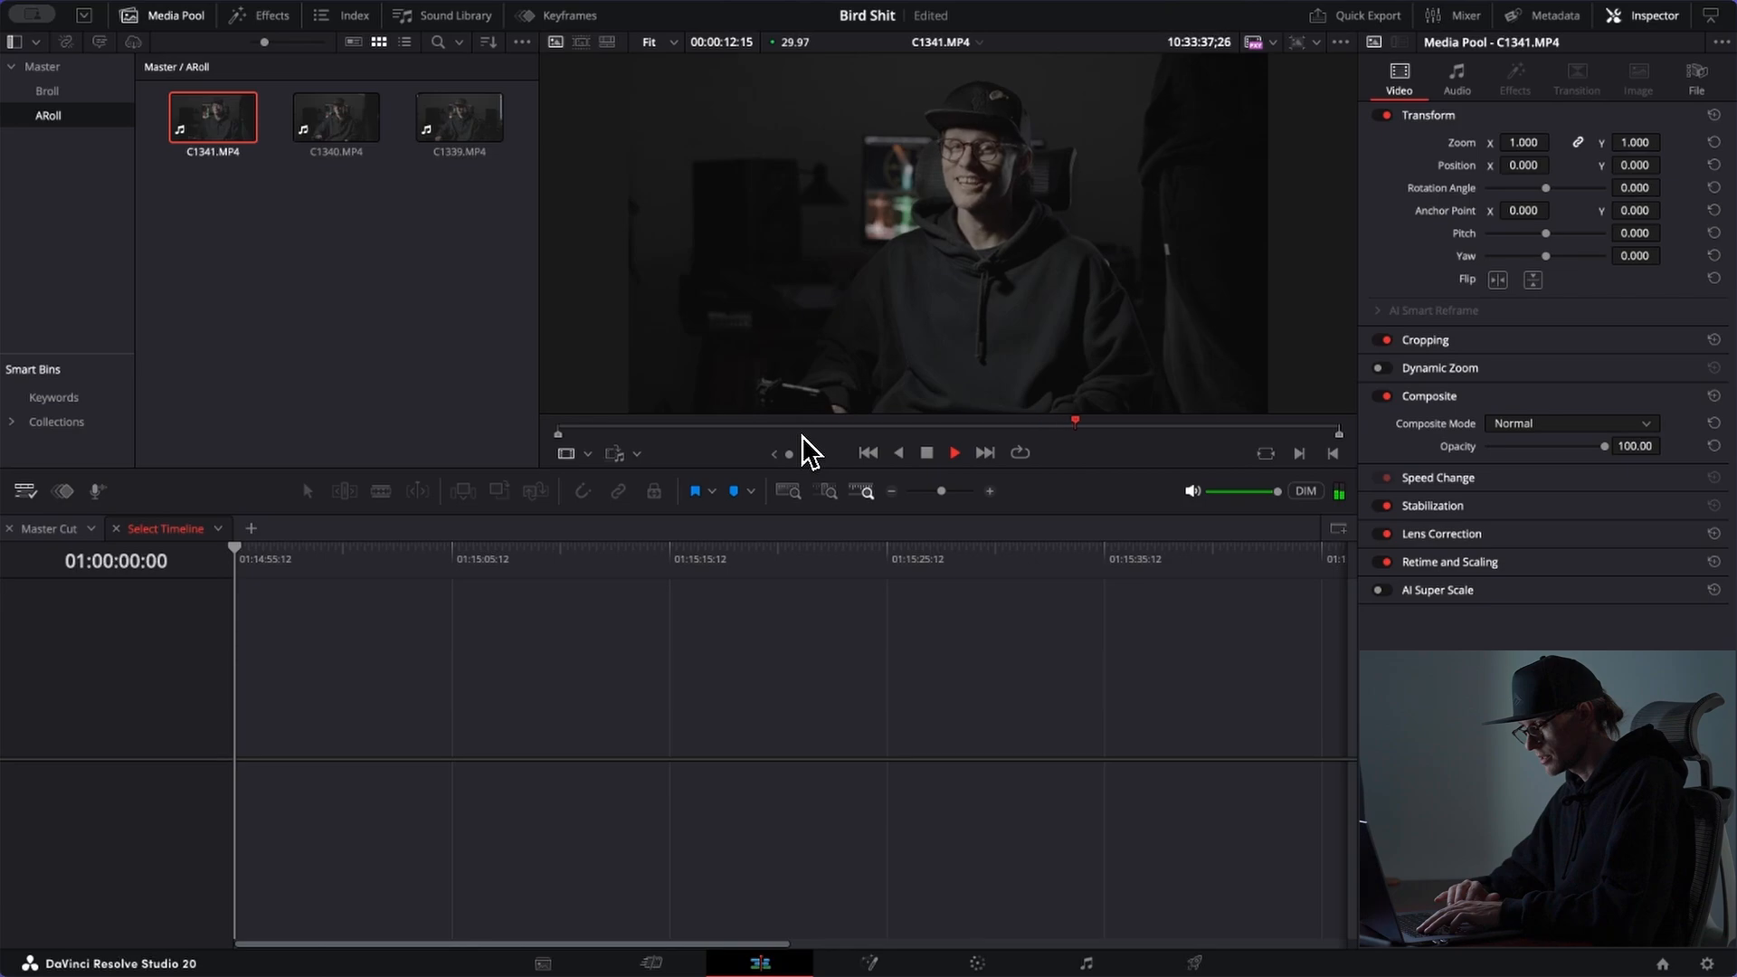
{"action": "key", "text": "space"}
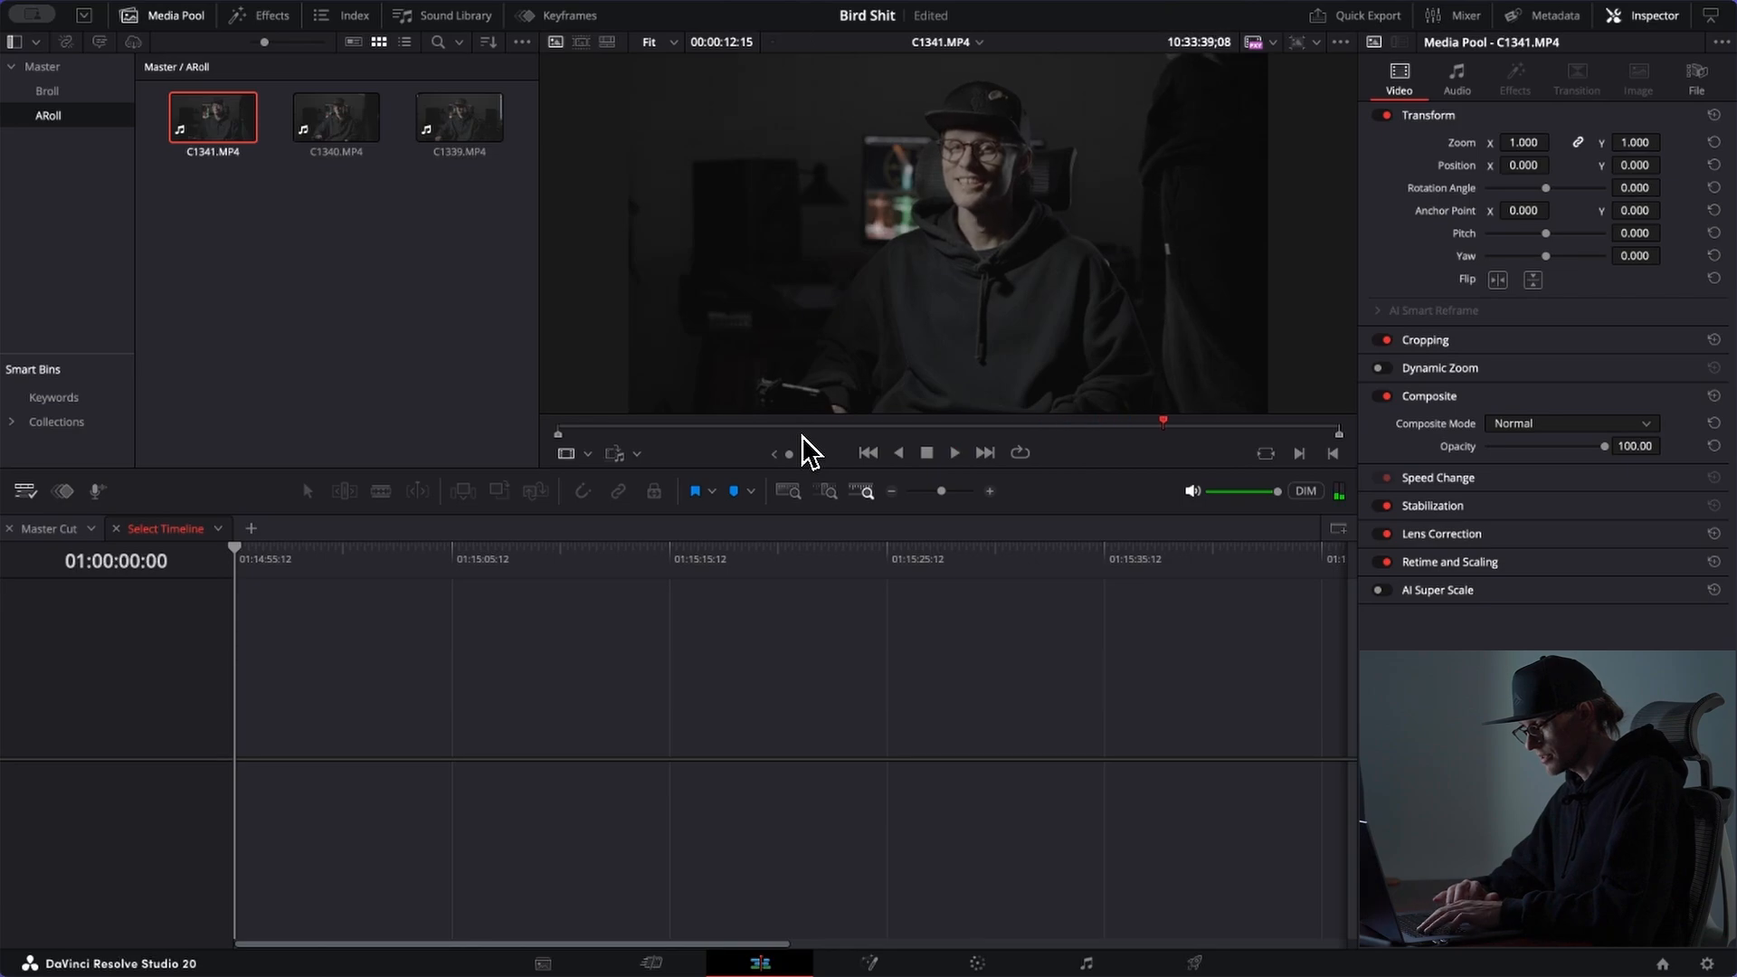
{"action": "left_click", "coordinate": [339, 122]}
{"action": "left_click_drag", "start_coordinate": [758, 422], "coordinate": [964, 407]}
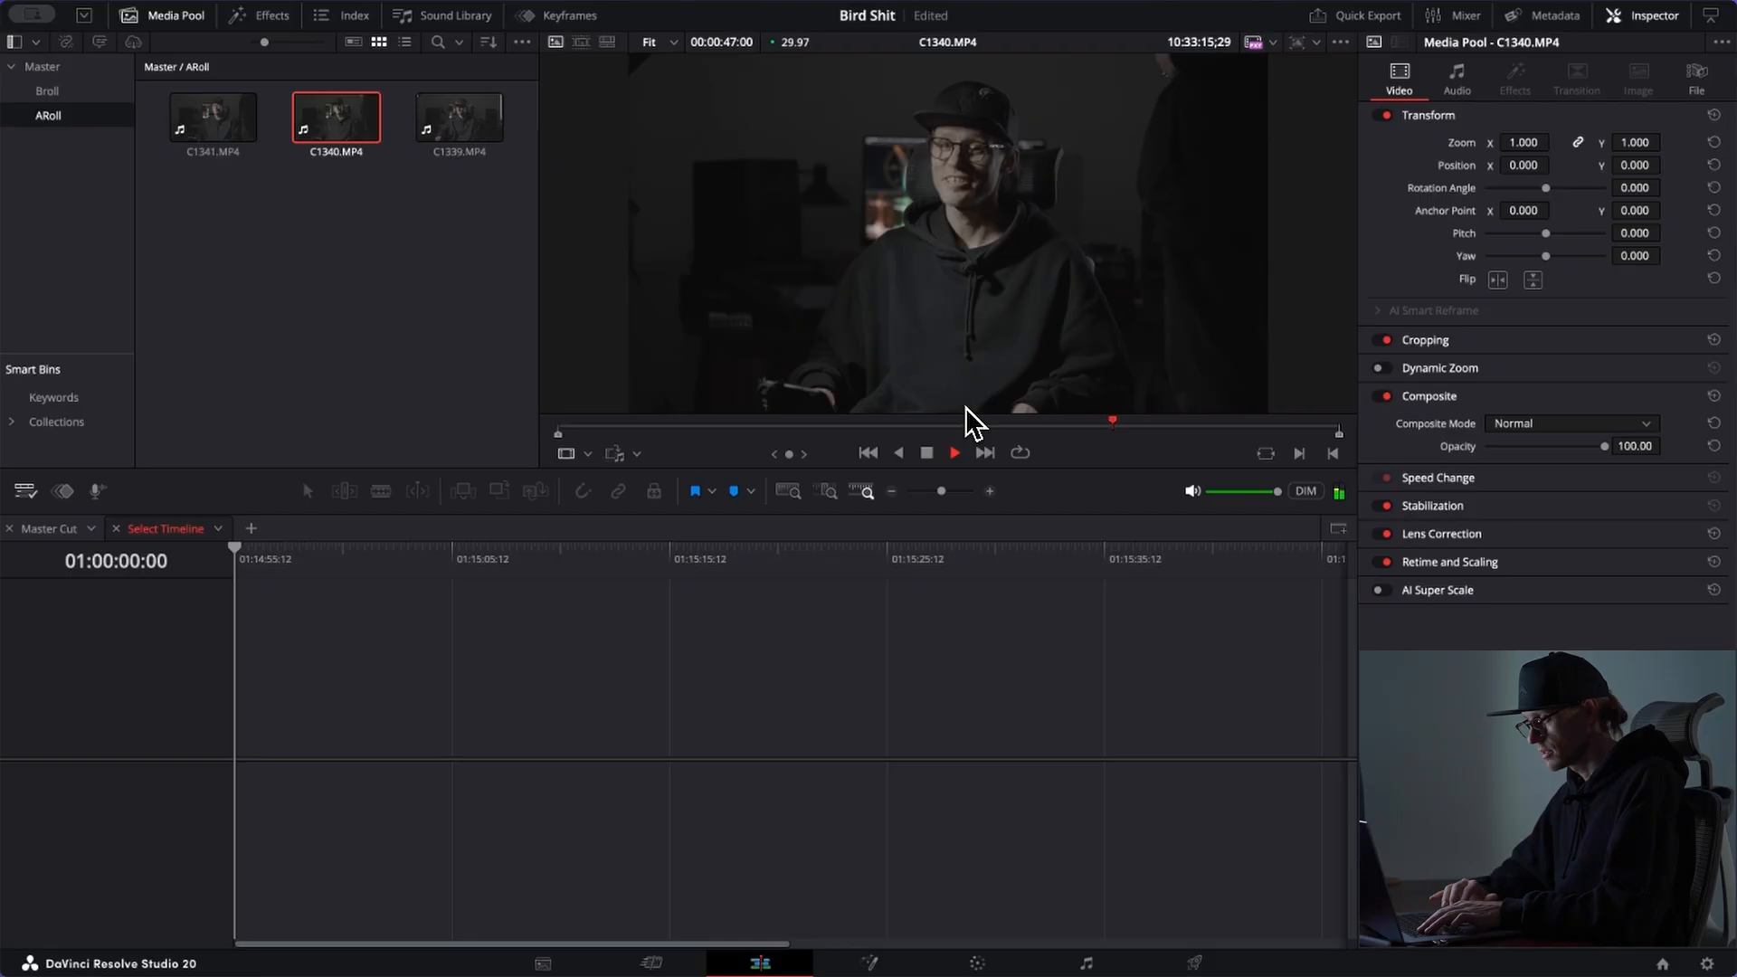
{"action": "key", "text": "space"}
Step: Compare close-up views of the cap in clips C1341.MP4 and C1340.MP4
{"action": "left_click", "coordinate": [204, 122]}
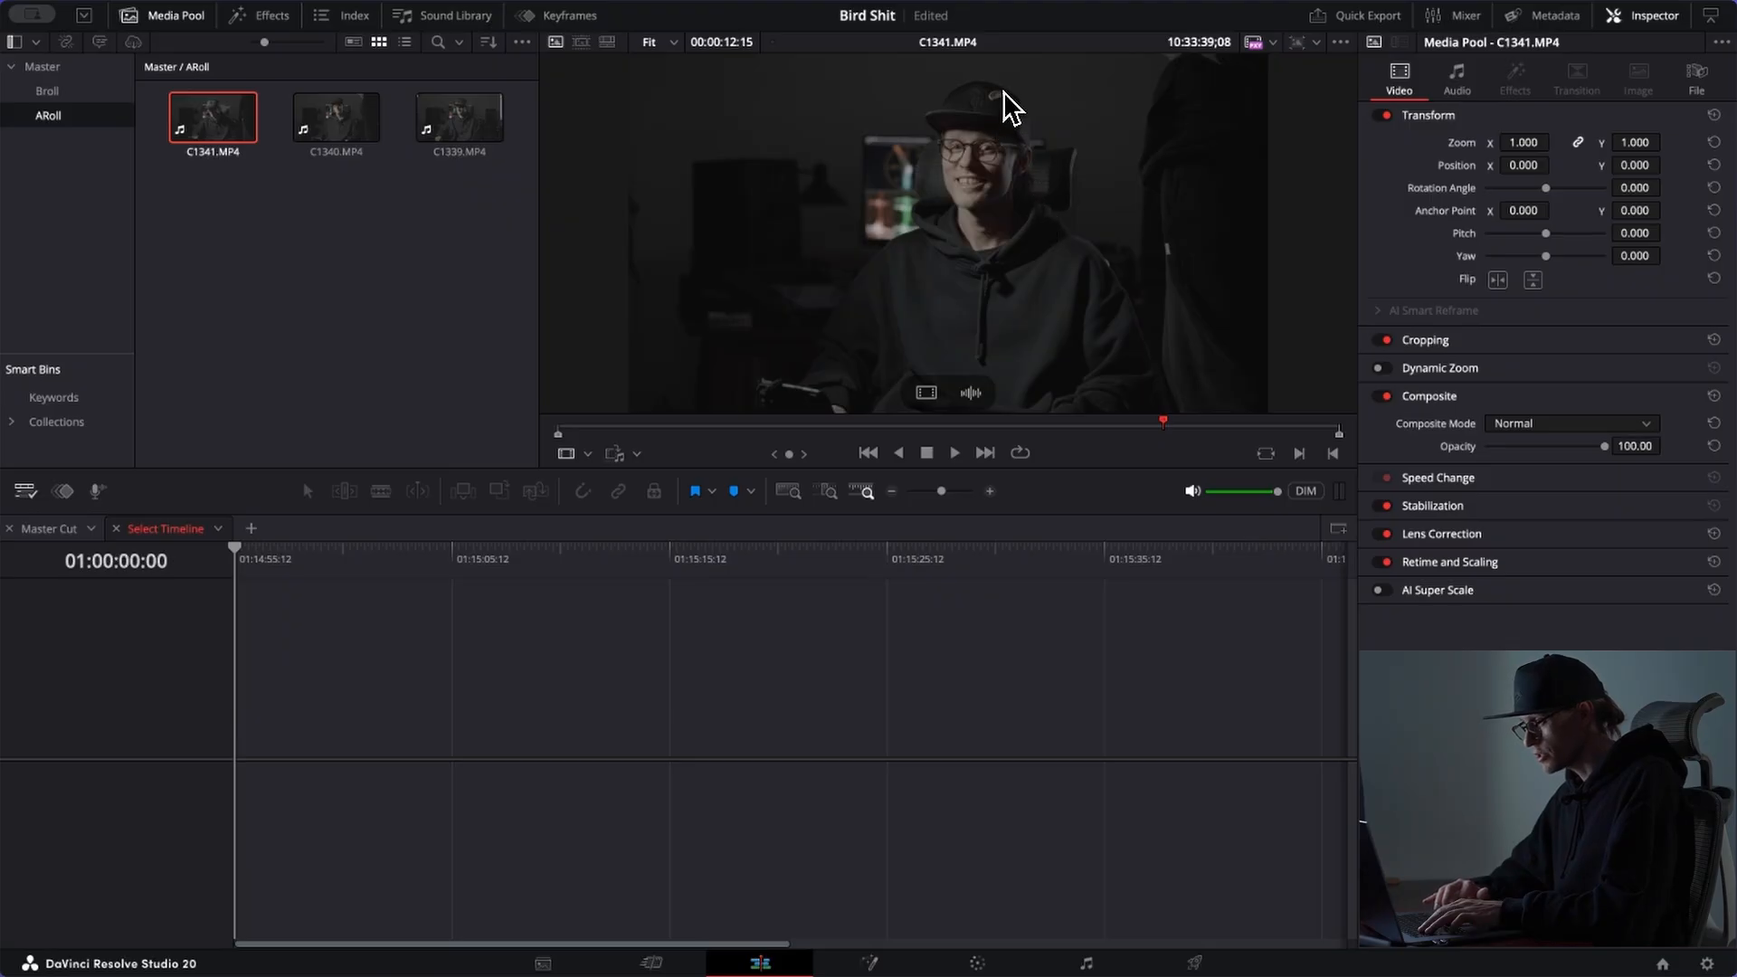
{"action": "scroll", "coordinate": [997, 114], "scroll_direction": "up", "scroll_amount": 3}
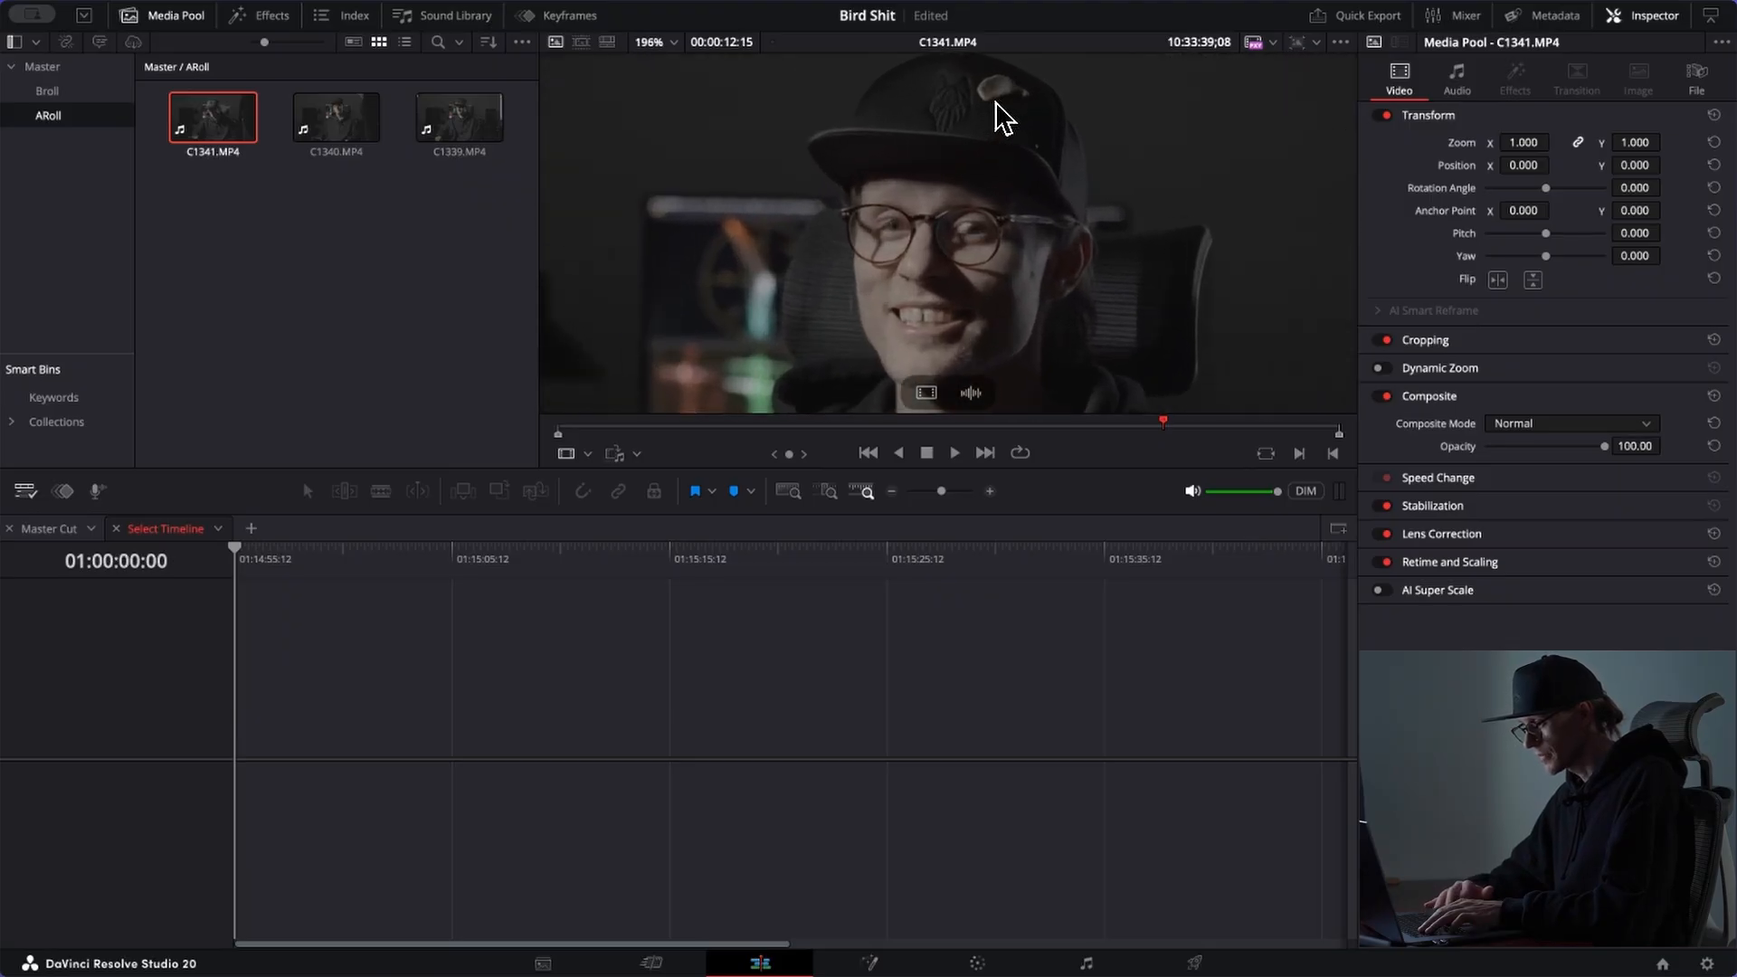
{"action": "left_click", "coordinate": [336, 125]}
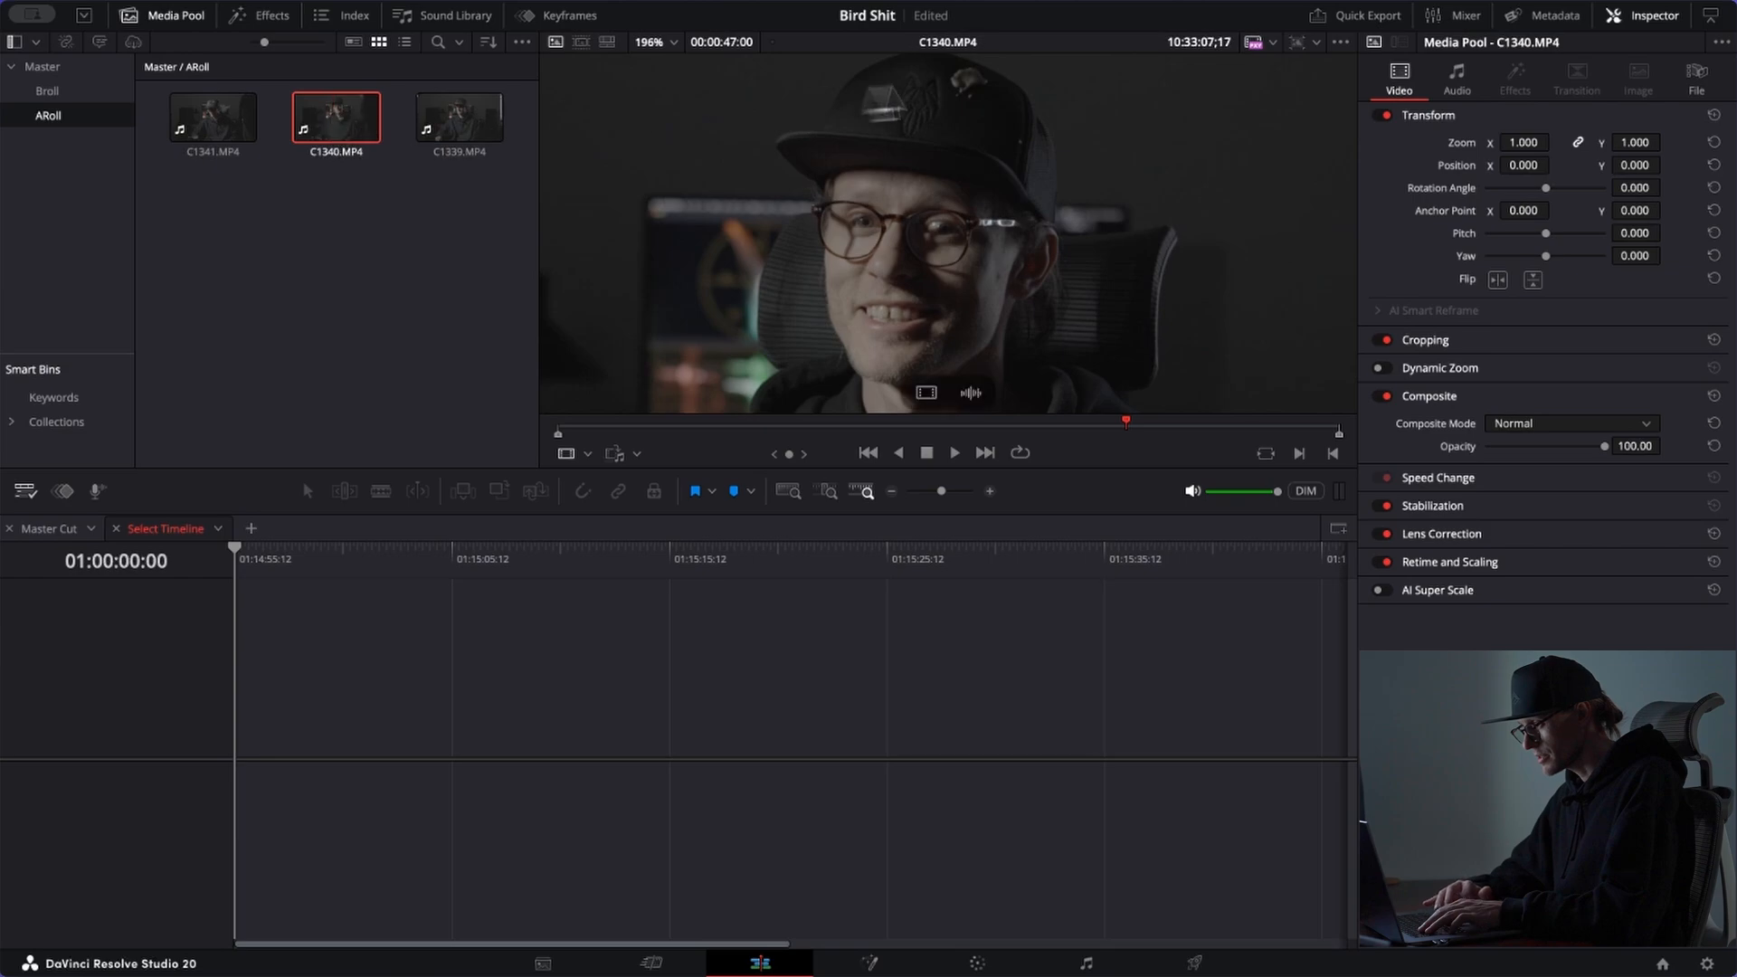
{"action": "left_click", "coordinate": [217, 136]}
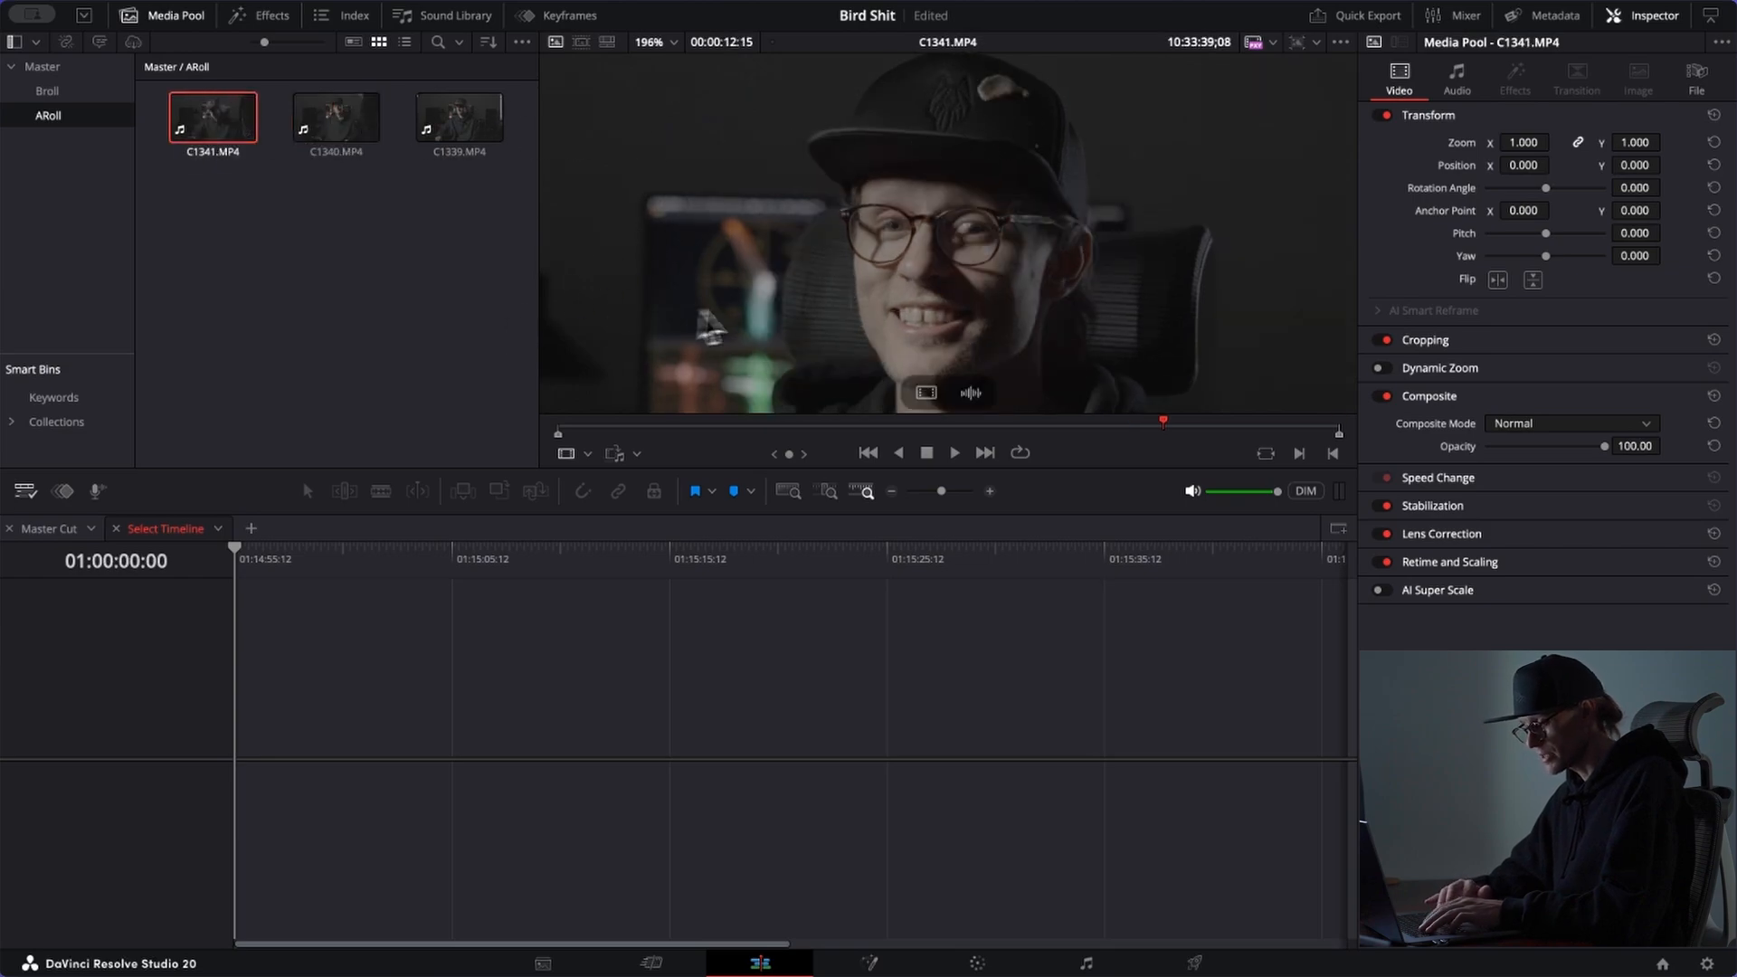
{"action": "scroll", "coordinate": [769, 307], "scroll_direction": "down", "scroll_amount": 4}
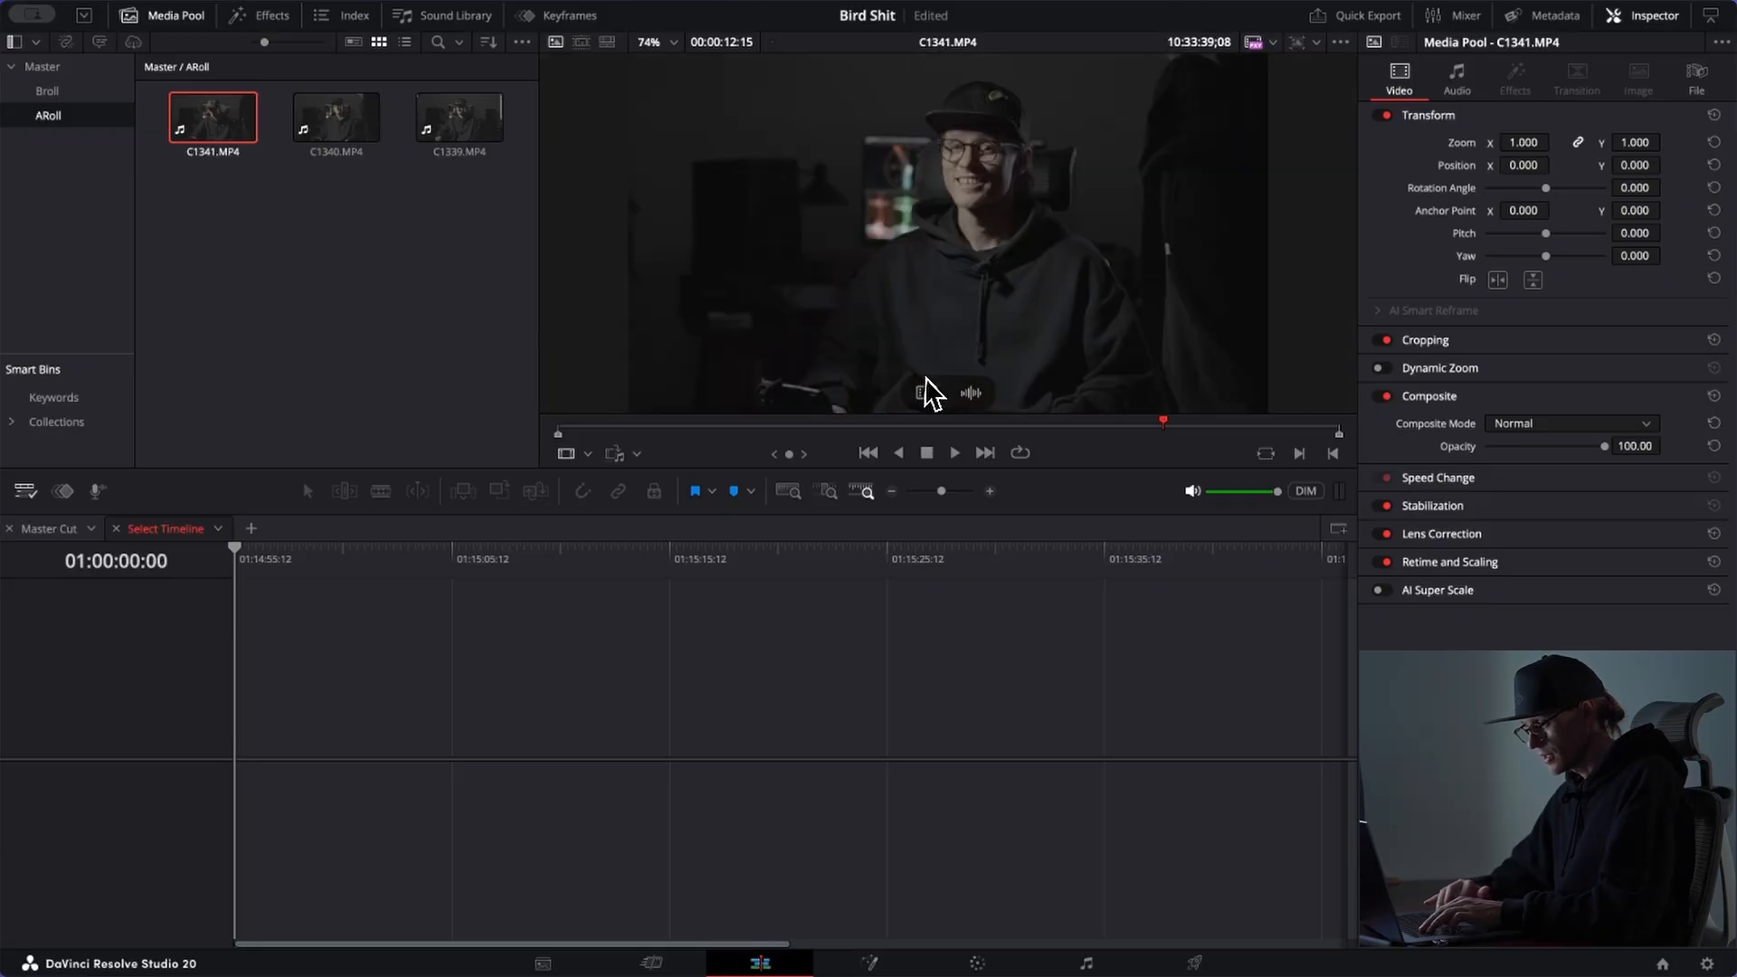
Step: Begin a new timeline from clip C1341.MP4 and name it Master Cut
{"action": "right_click", "coordinate": [219, 145]}
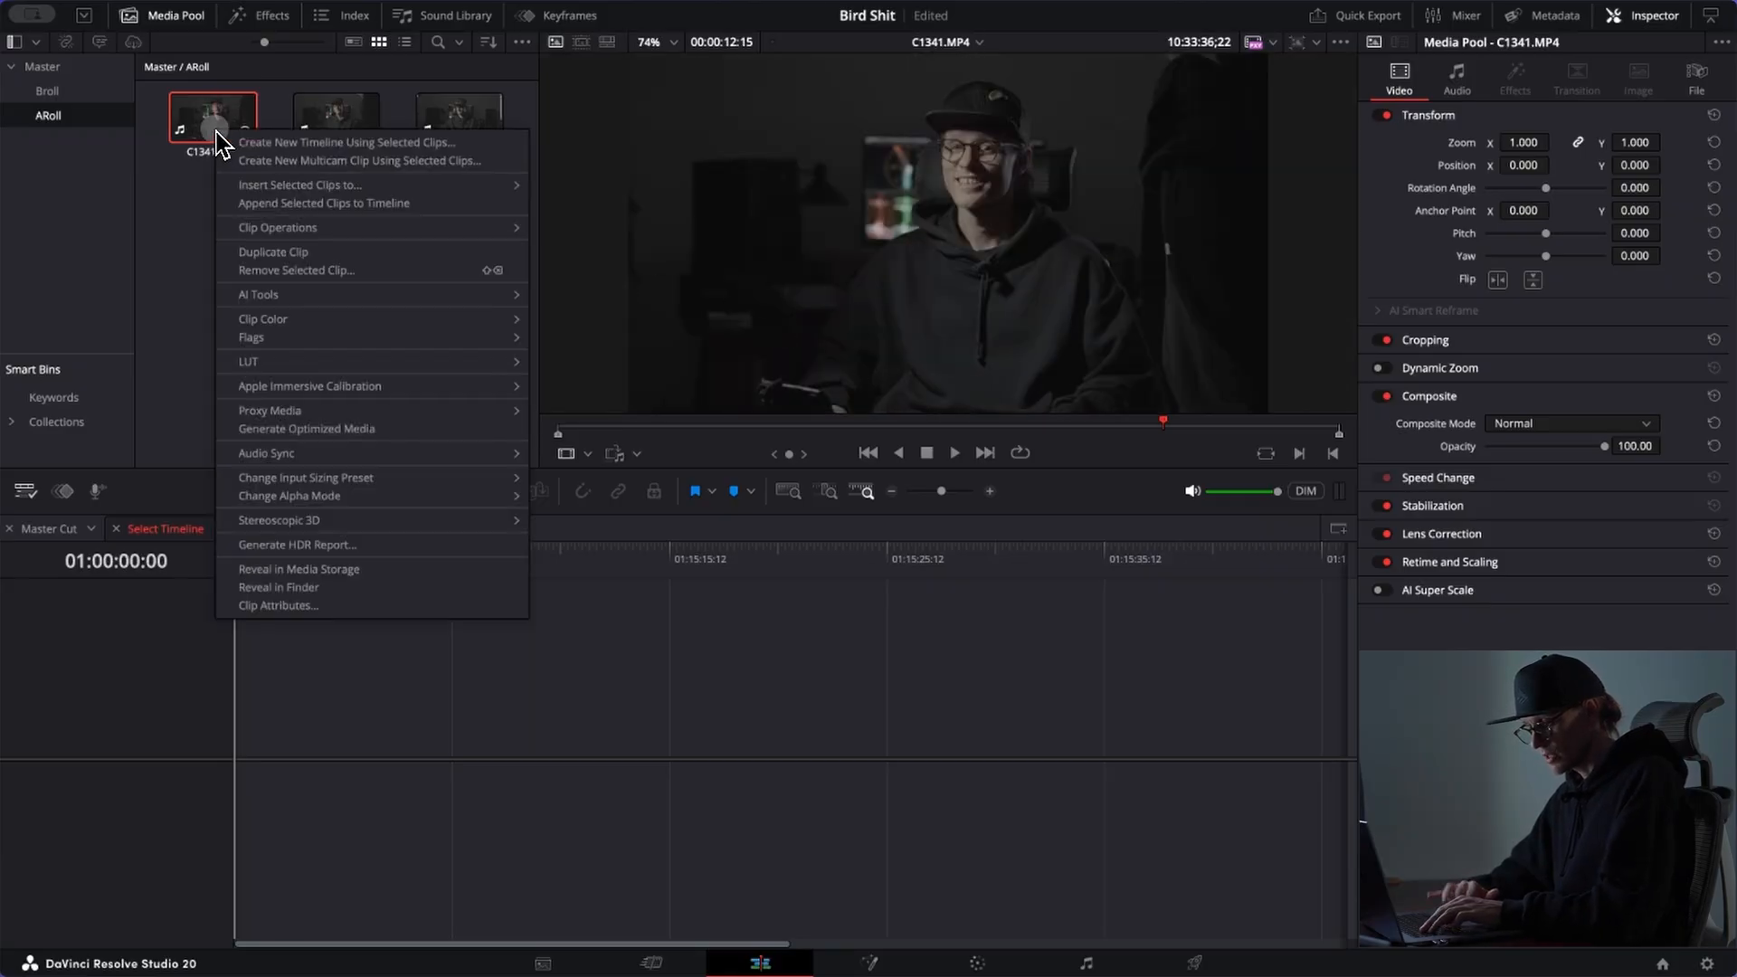
{"action": "left_click", "coordinate": [248, 143]}
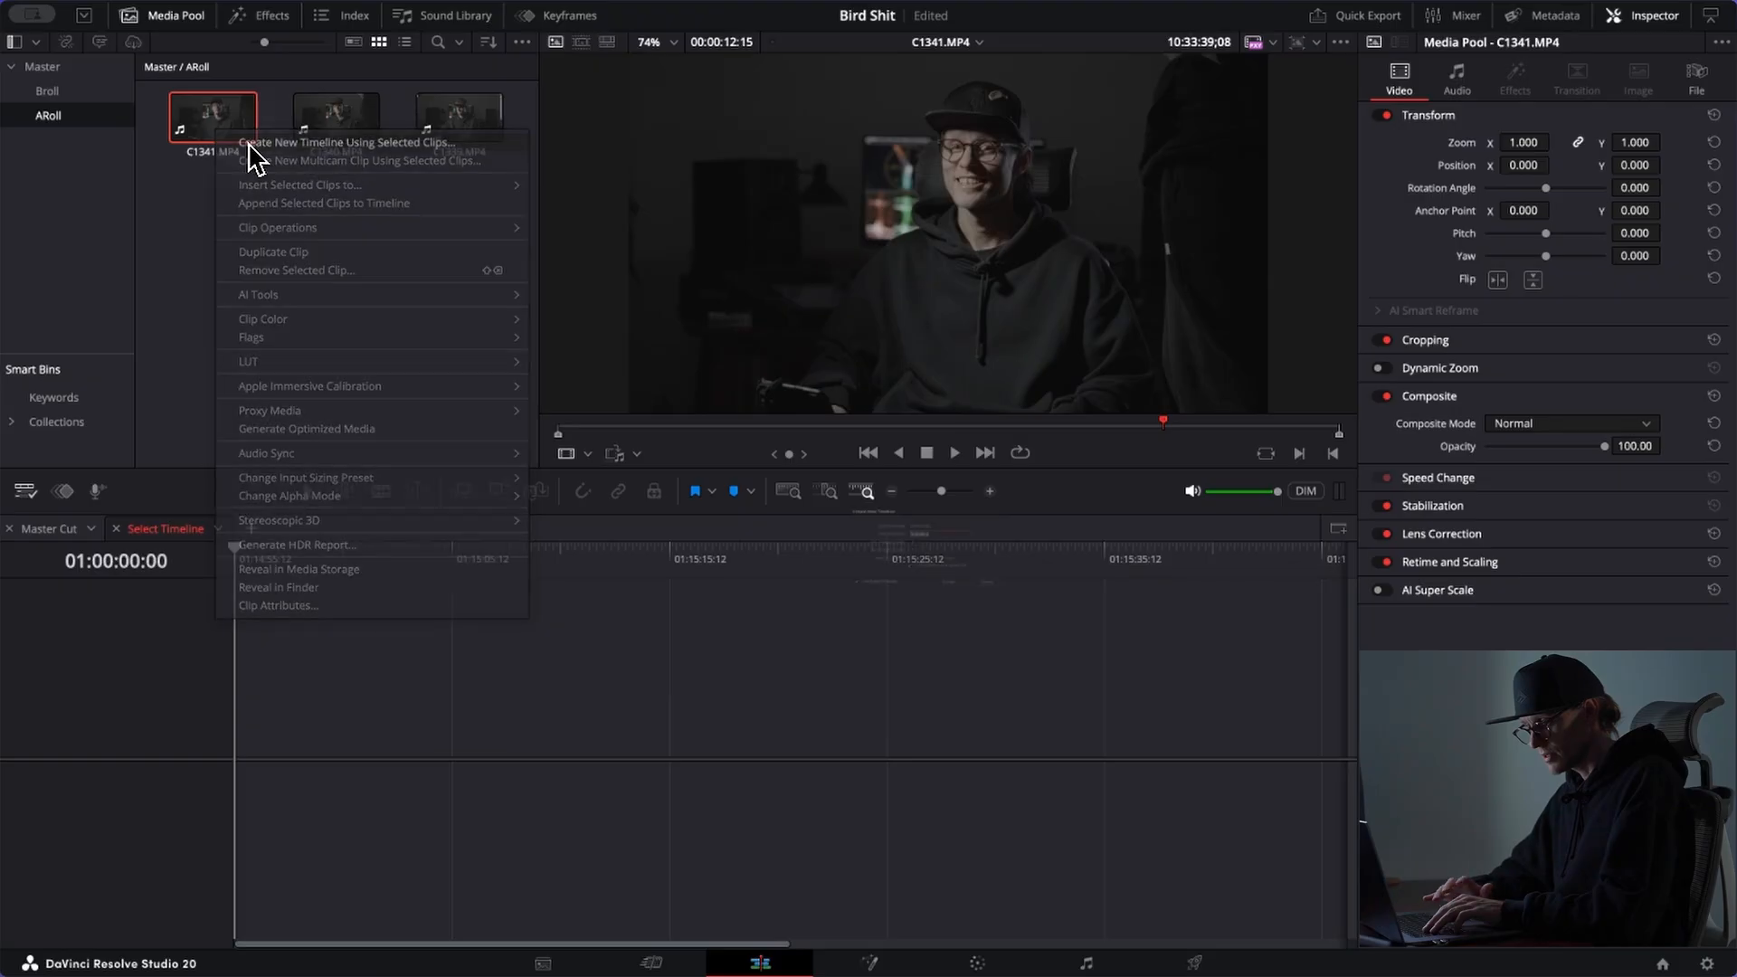
{"action": "type", "text": "Maste"}
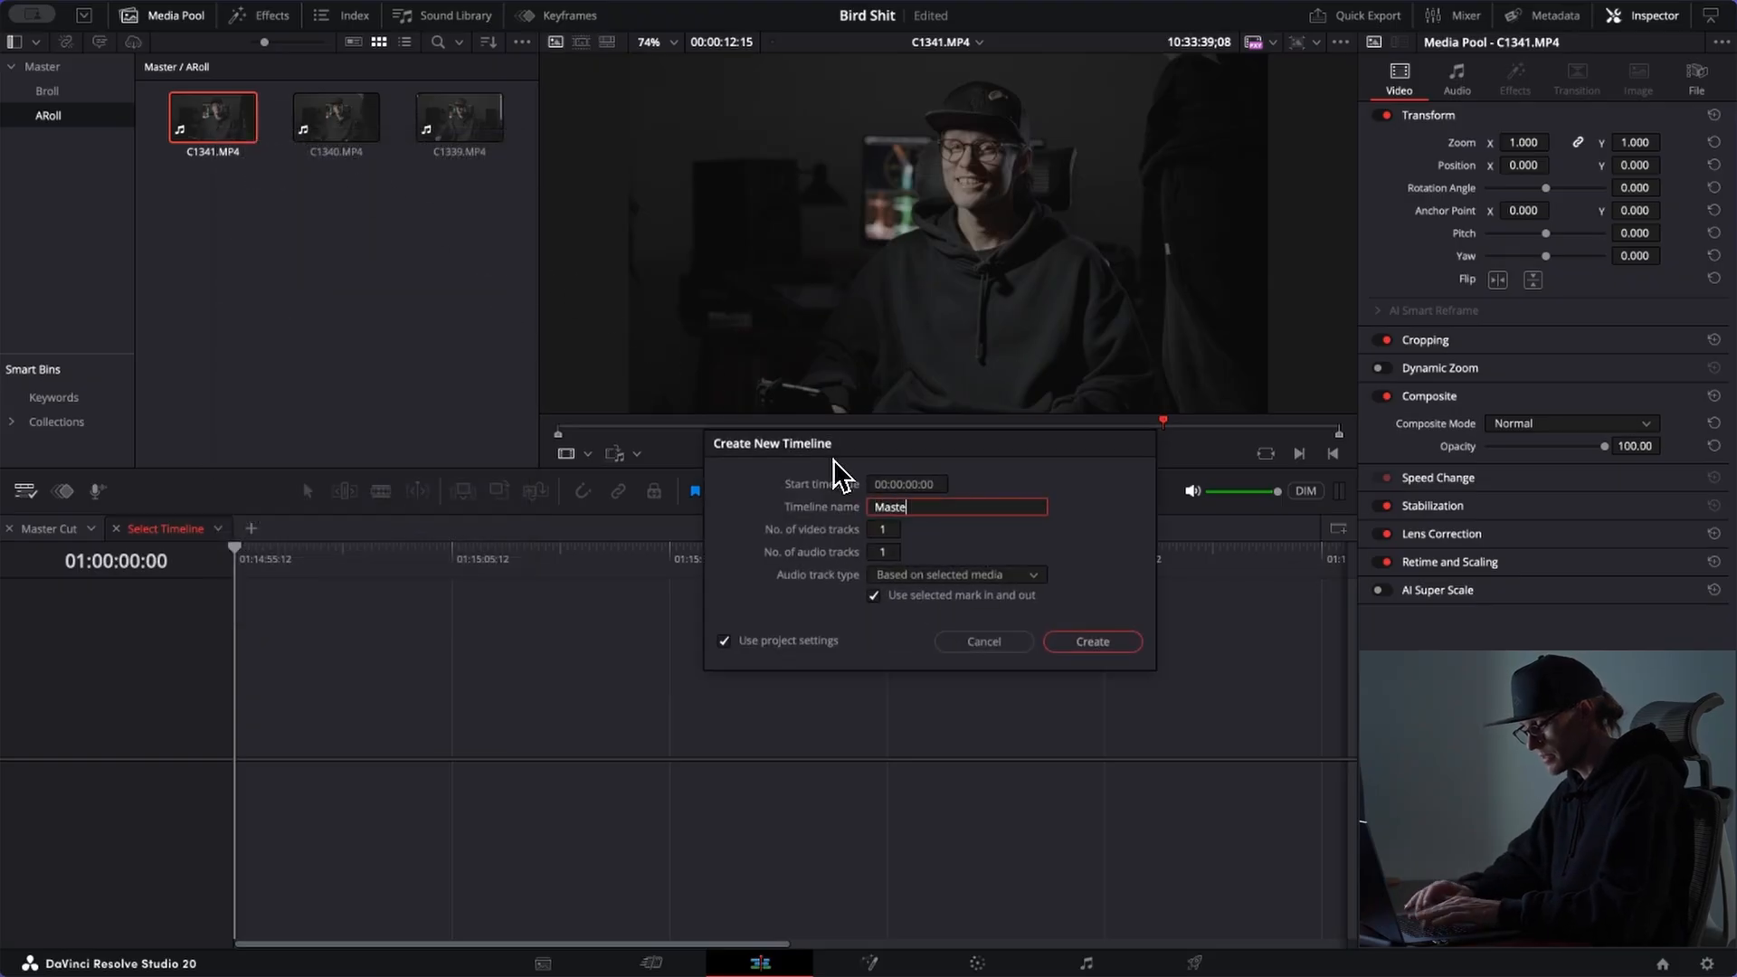
{"action": "type", "text": "r CUt"}
{"action": "key", "text": "BackSpace"}
{"action": "key", "text": "BackSpace"}
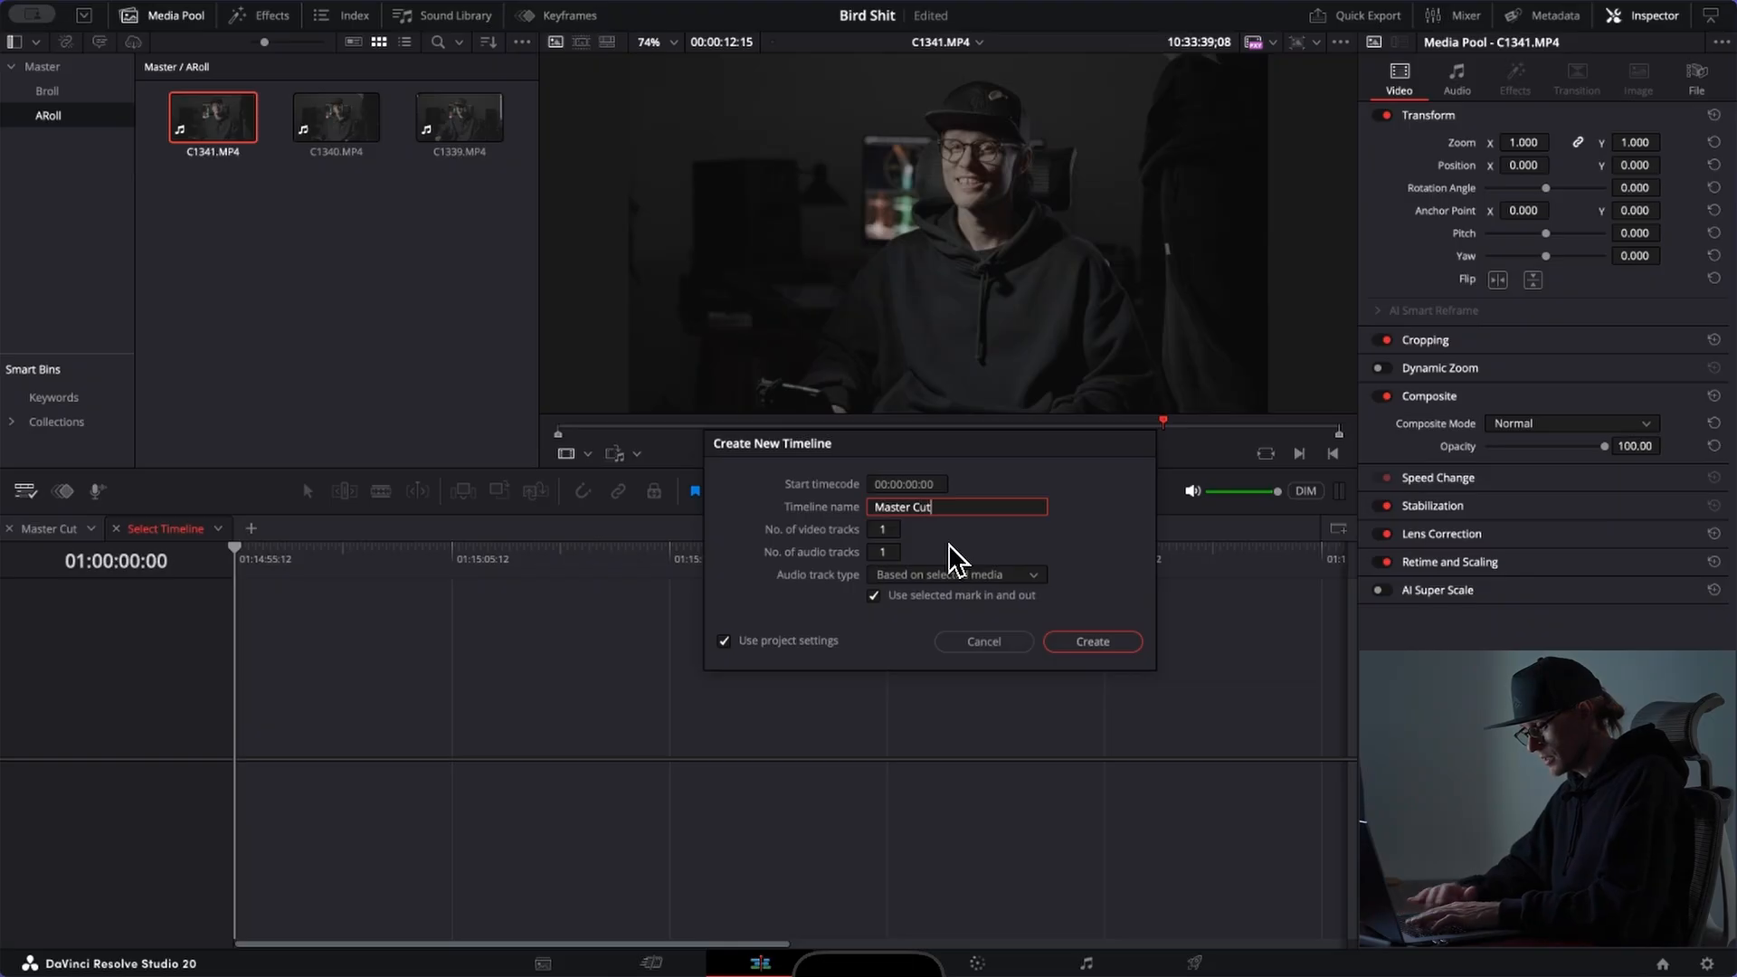
Step: Turn off the project settings, check the timeline's format and resolution options, and try to create the timeline
{"action": "left_click", "coordinate": [723, 640]}
{"action": "left_click", "coordinate": [865, 490]}
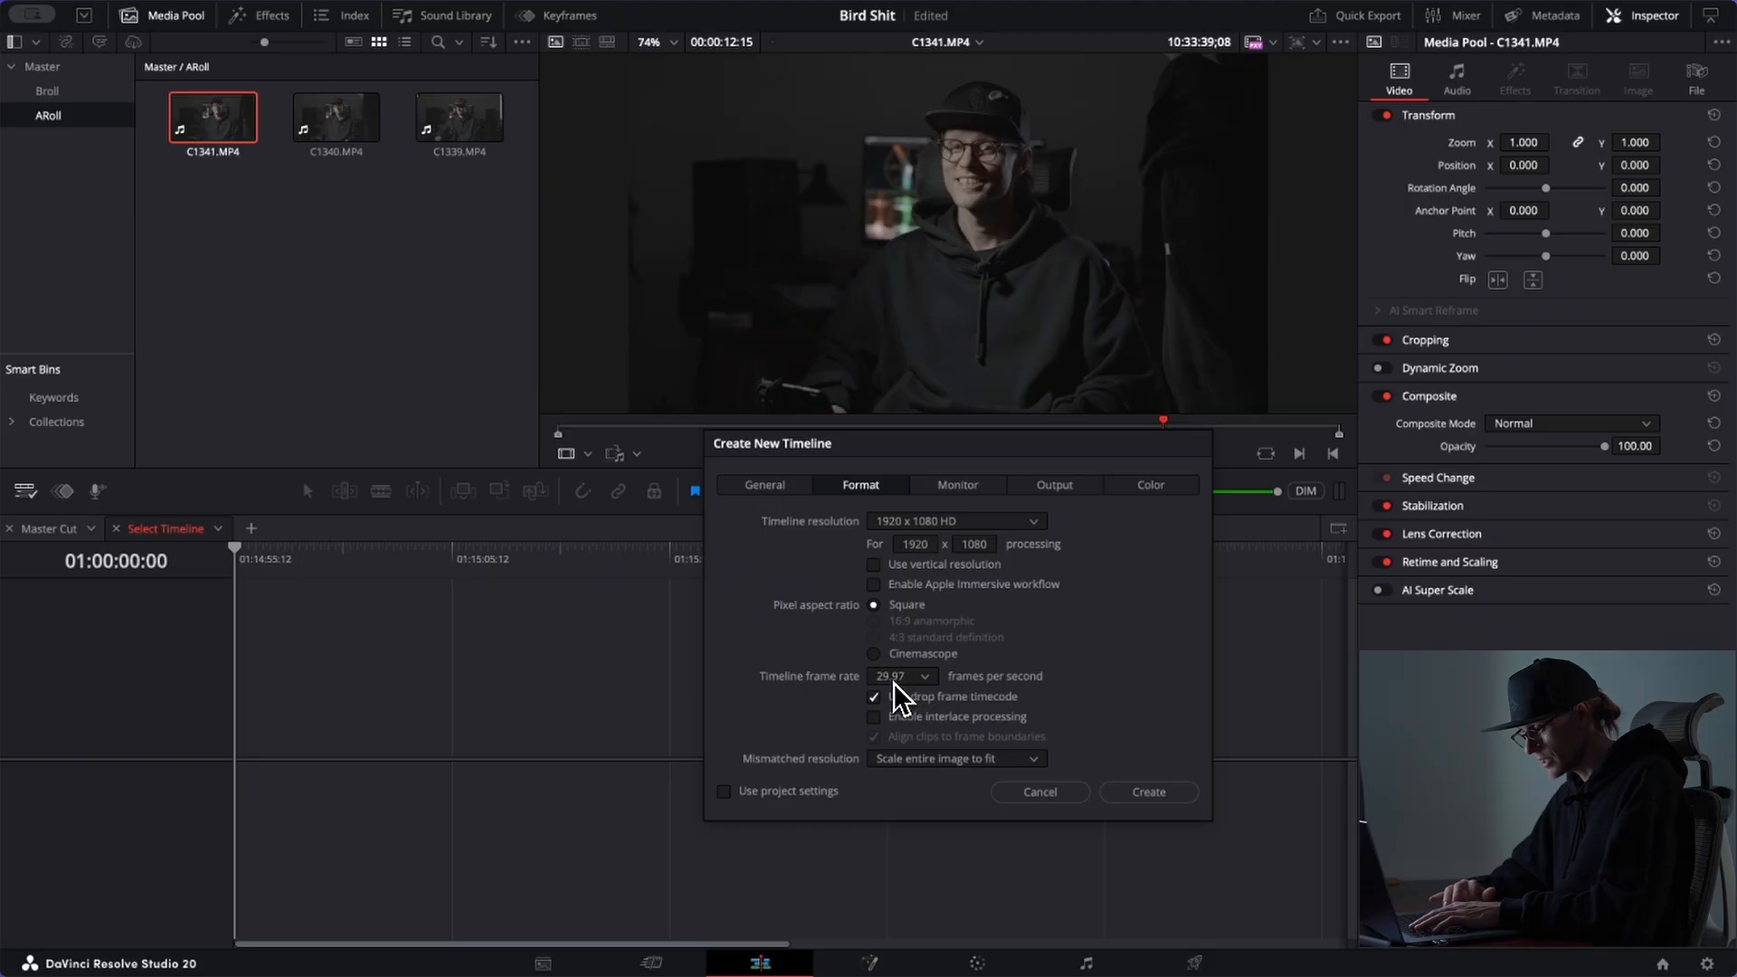
{"action": "left_click", "coordinate": [1000, 524]}
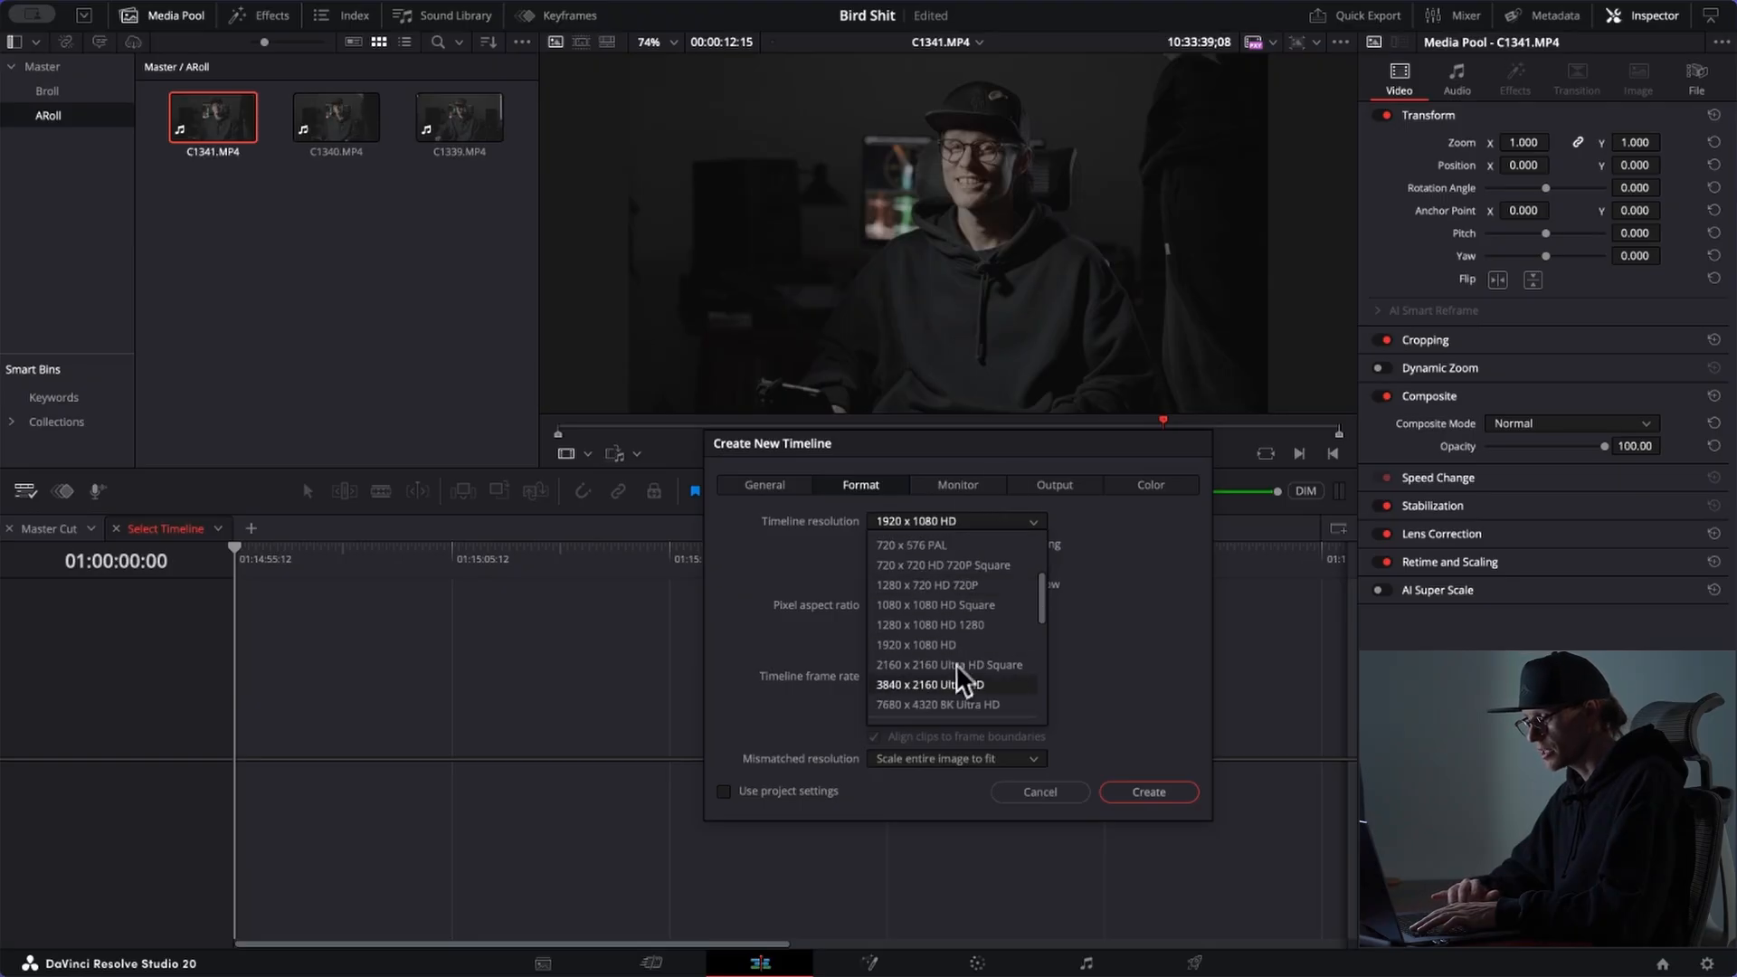
{"action": "left_click", "coordinate": [1135, 674]}
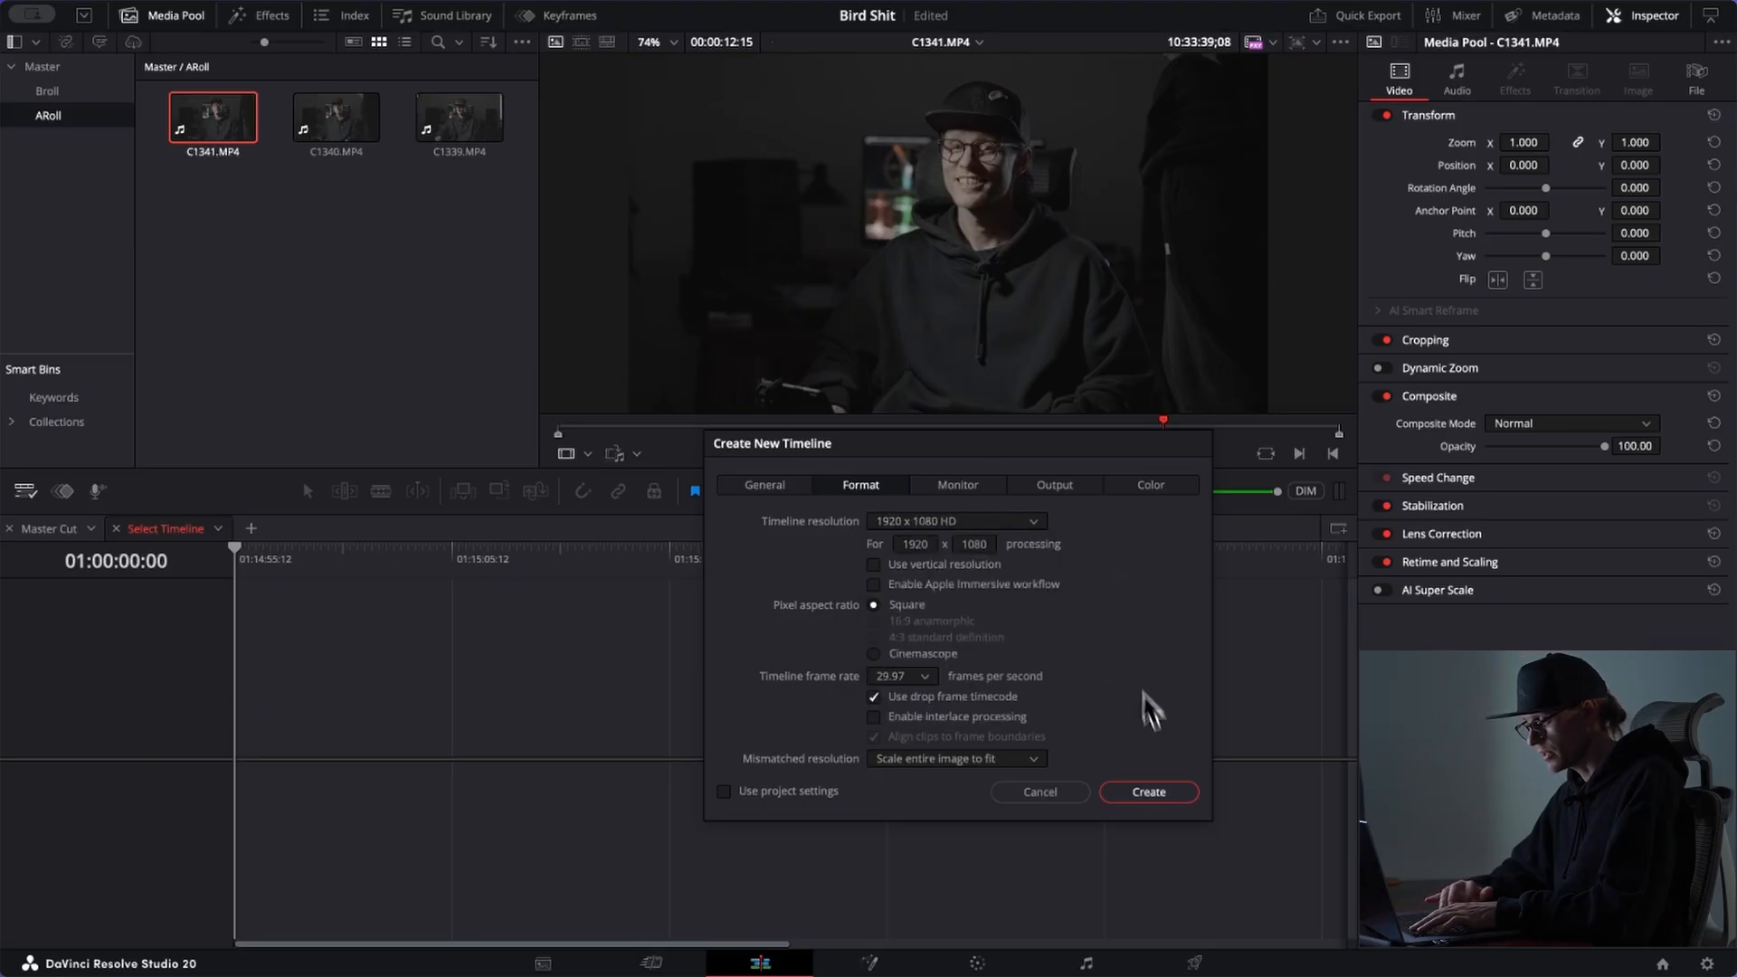
{"action": "left_click", "coordinate": [1149, 792]}
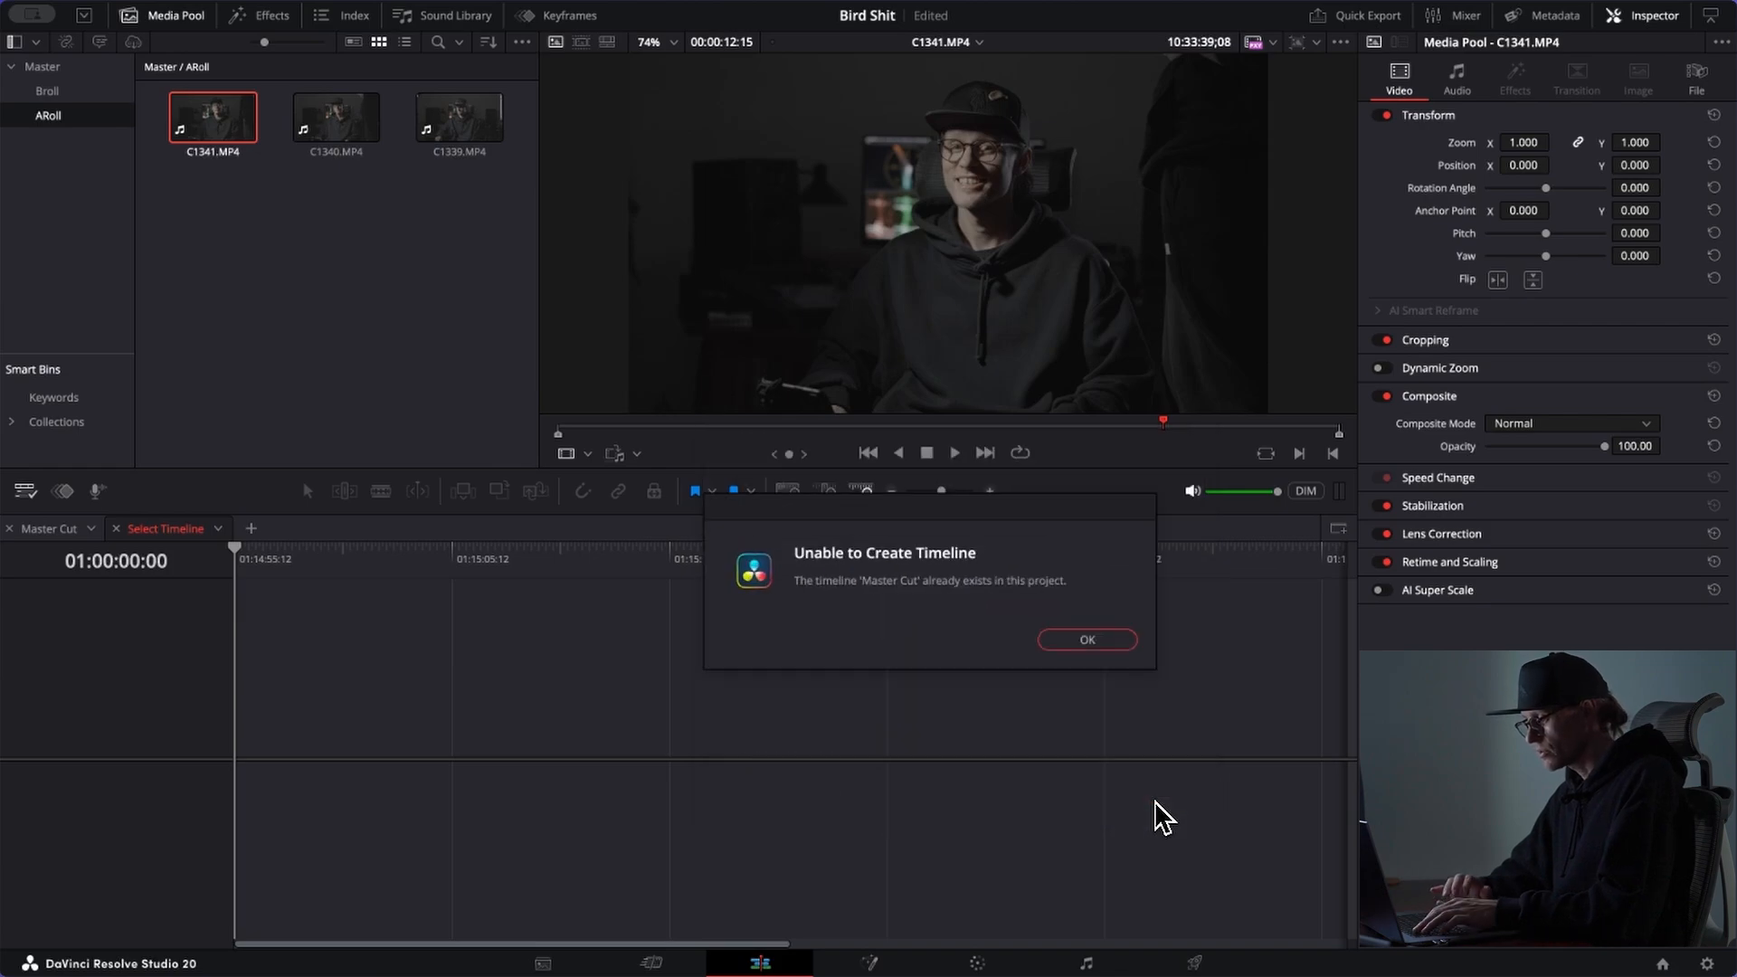
{"action": "left_click", "coordinate": [1086, 643]}
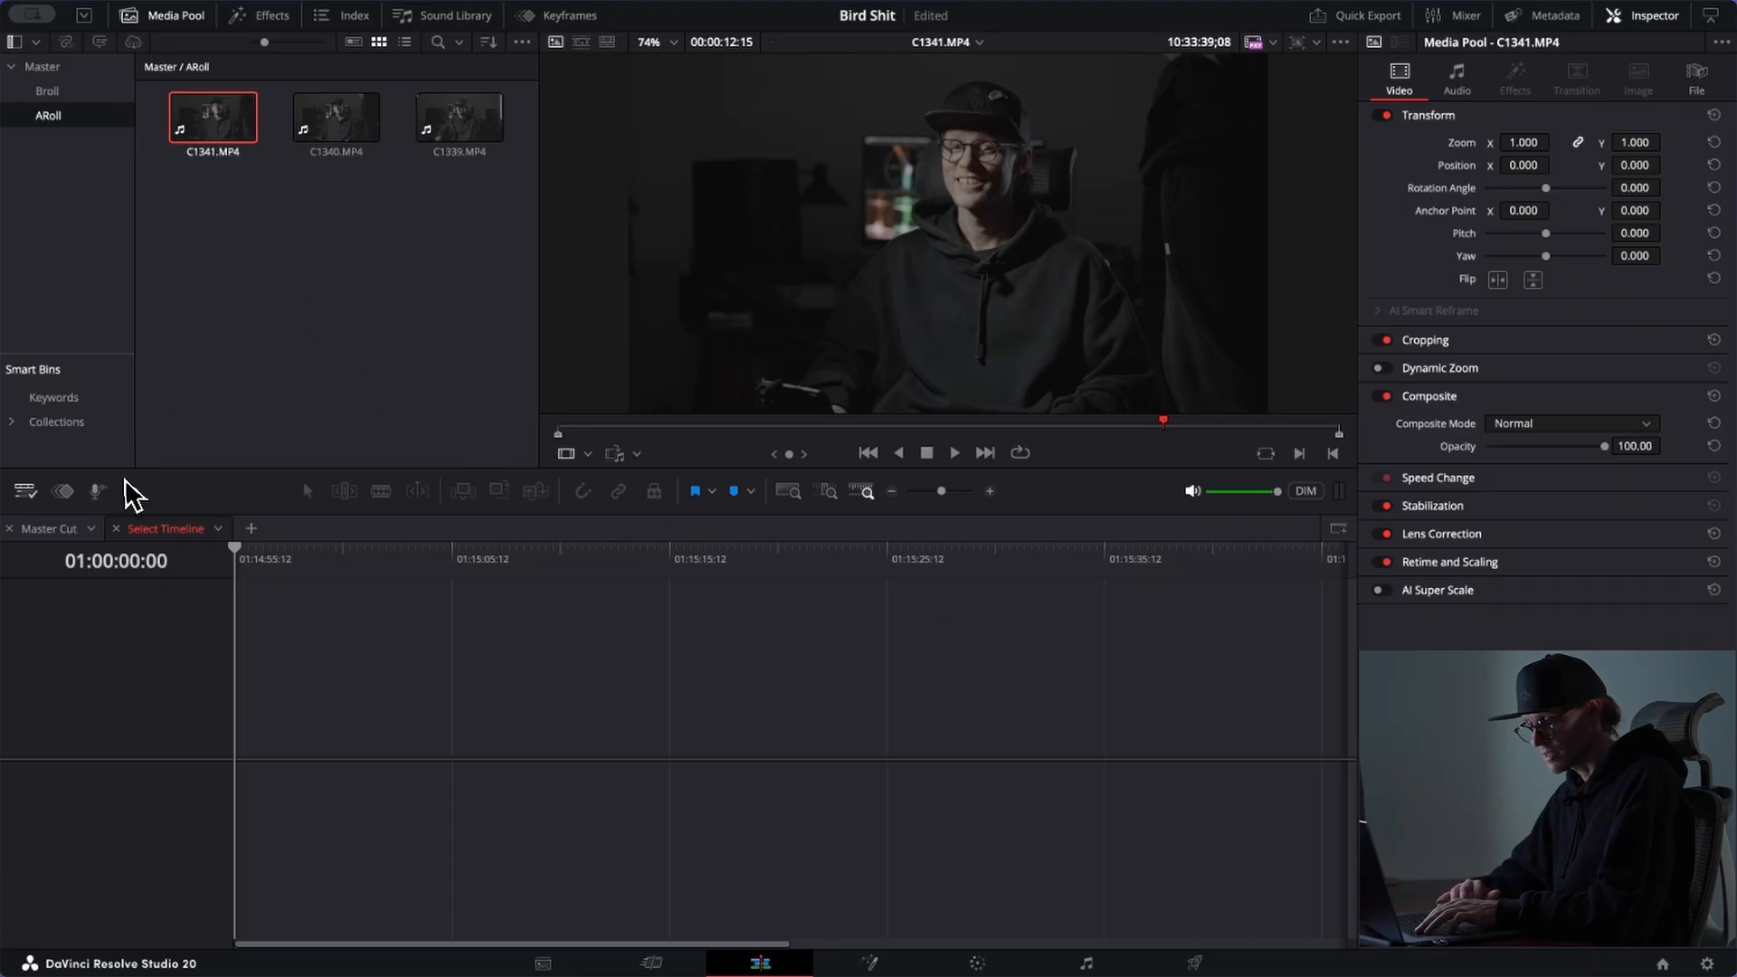
Step: Create a new timeline named Master Cut 2 from clip C1341.MP4 with the project settings
{"action": "right_click", "coordinate": [226, 131]}
{"action": "left_click", "coordinate": [261, 138]}
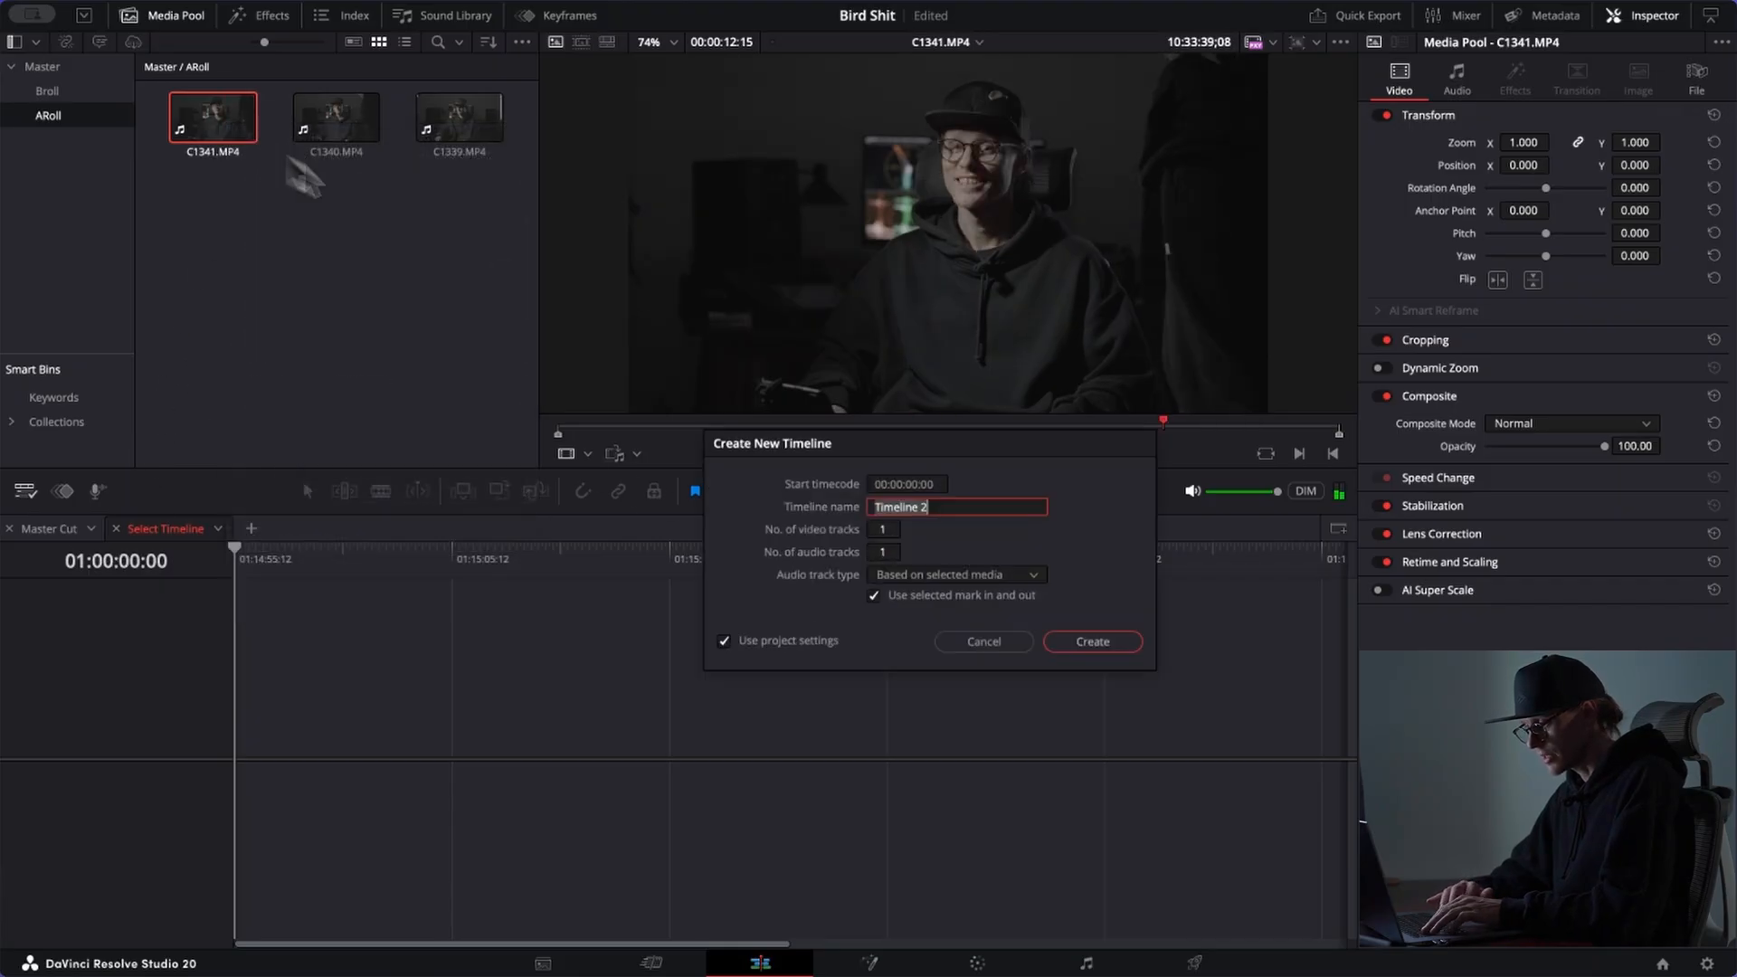
{"action": "type", "text": "Master"}
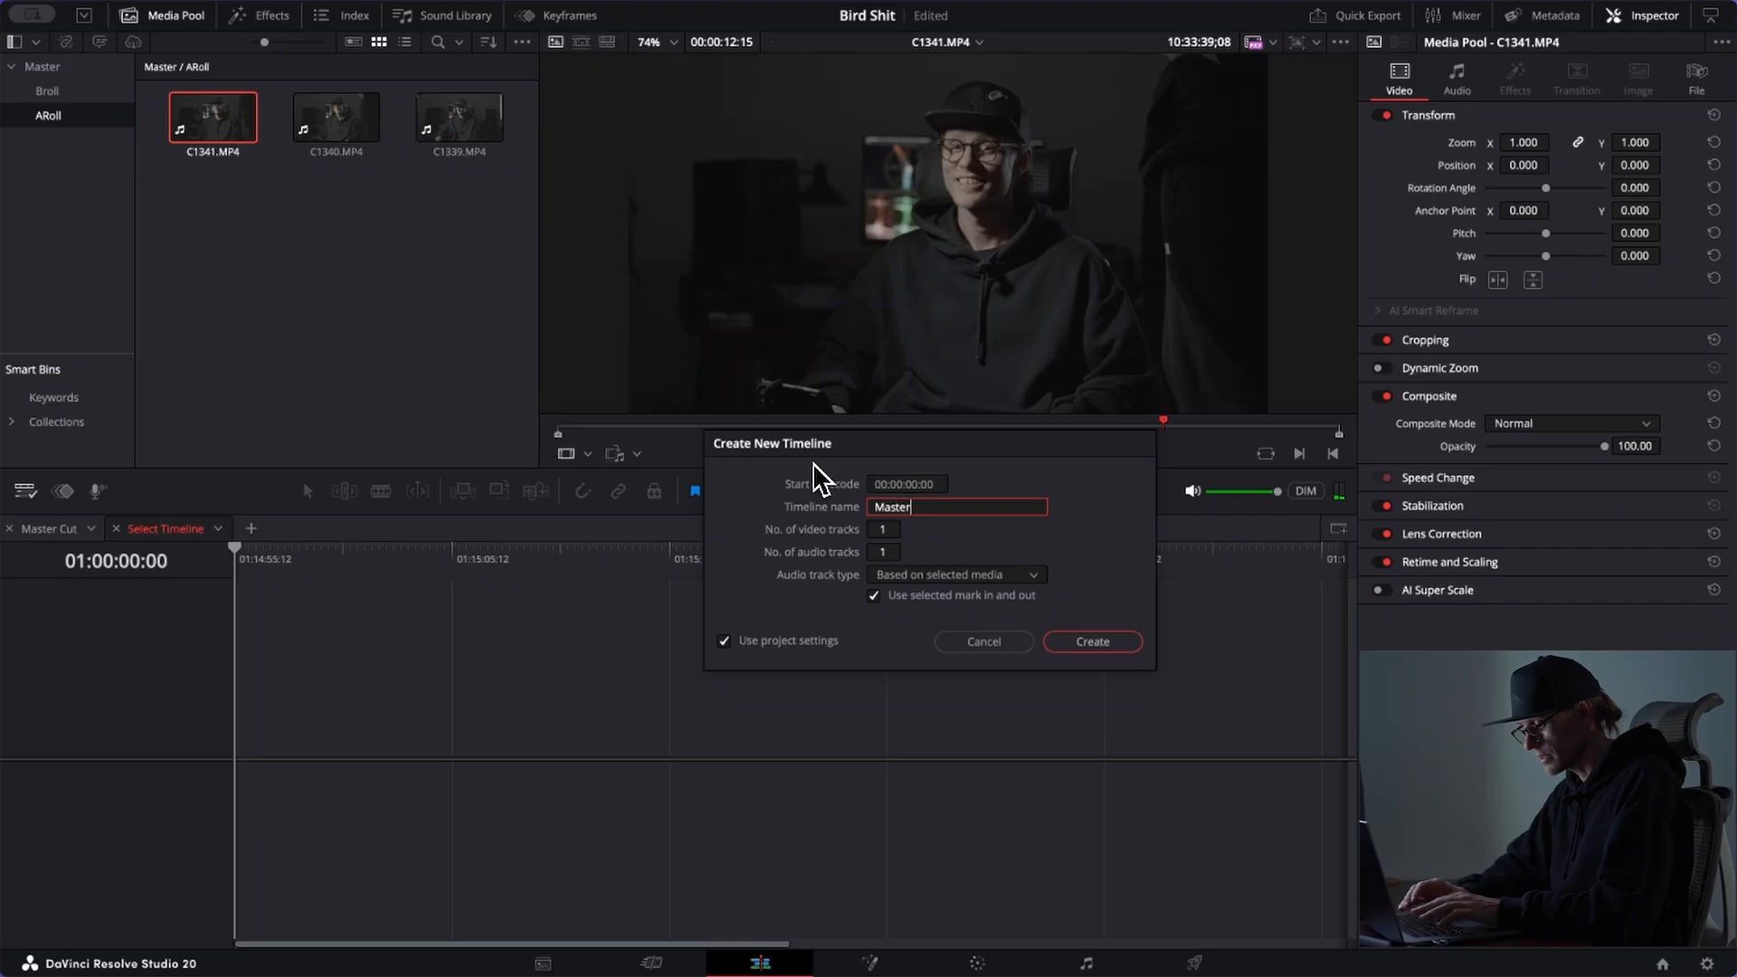
{"action": "type", "text": " Cut 2"}
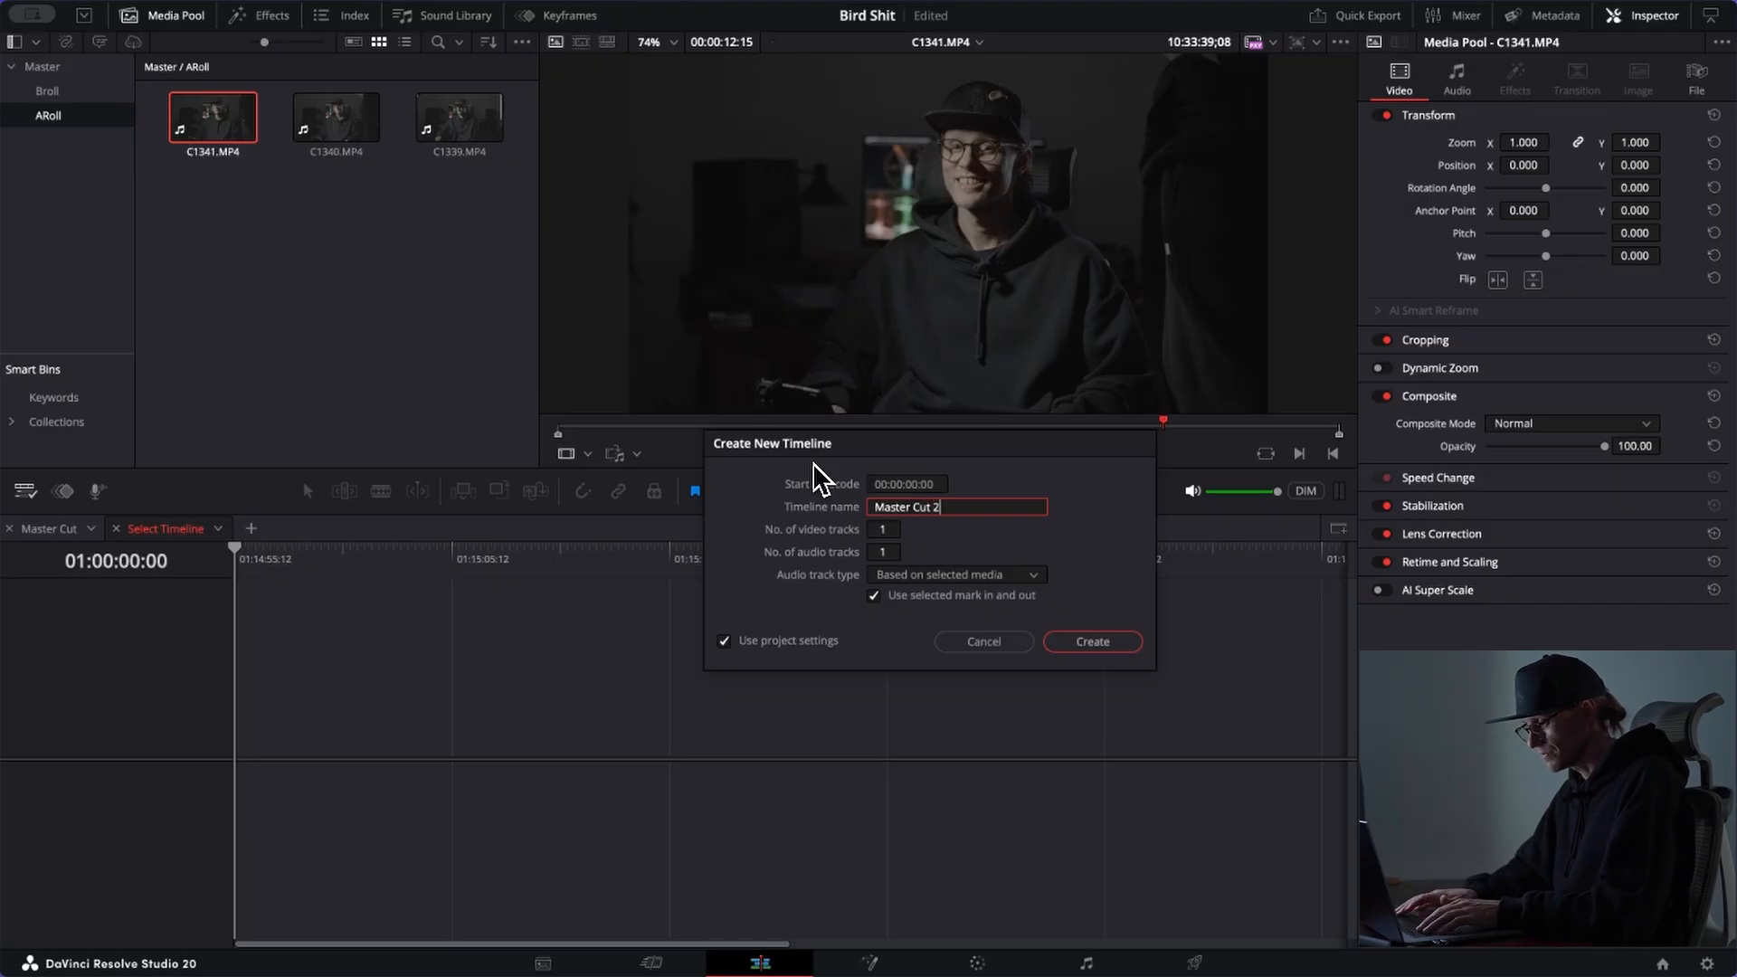
{"action": "key", "text": "Return"}
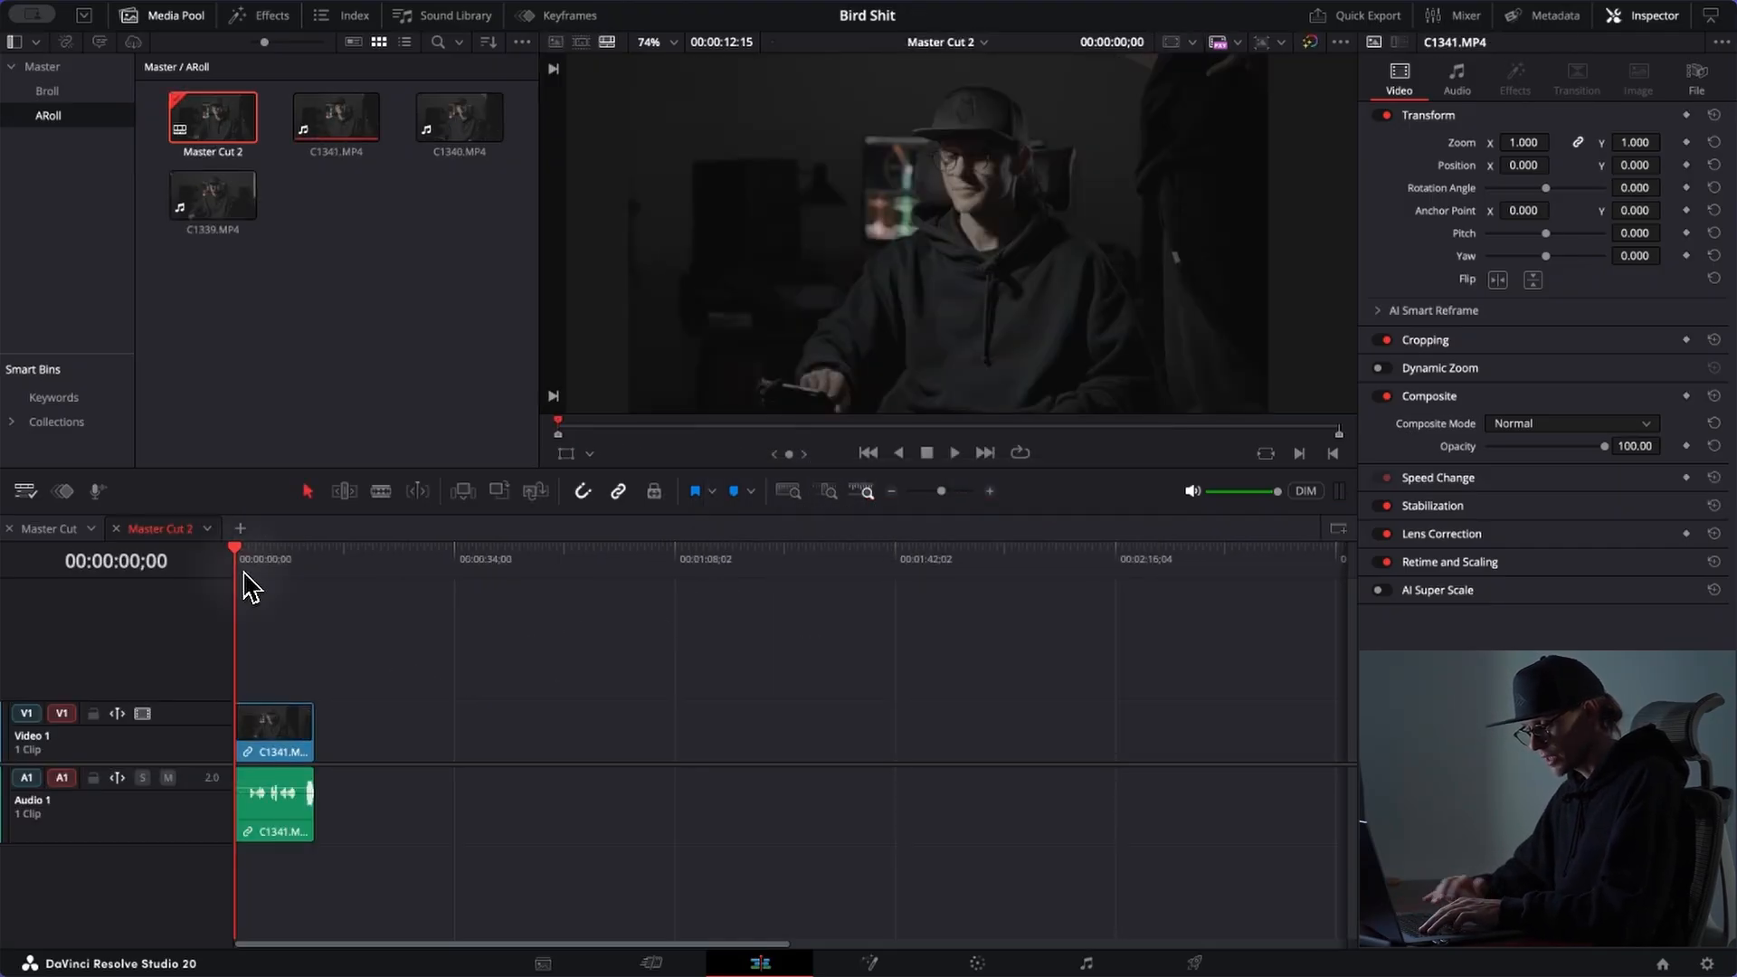
Step: Trim about 2 seconds off the start of the C1341.MP4 timeline clip and play it to check the cut
{"action": "key", "text": "super+equal"}
{"action": "key", "text": "super+equal"}
{"action": "left_click_drag", "start_coordinate": [279, 568], "coordinate": [291, 571]}
{"action": "left_click_drag", "start_coordinate": [241, 764], "coordinate": [299, 772]}
{"action": "key", "text": "space"}
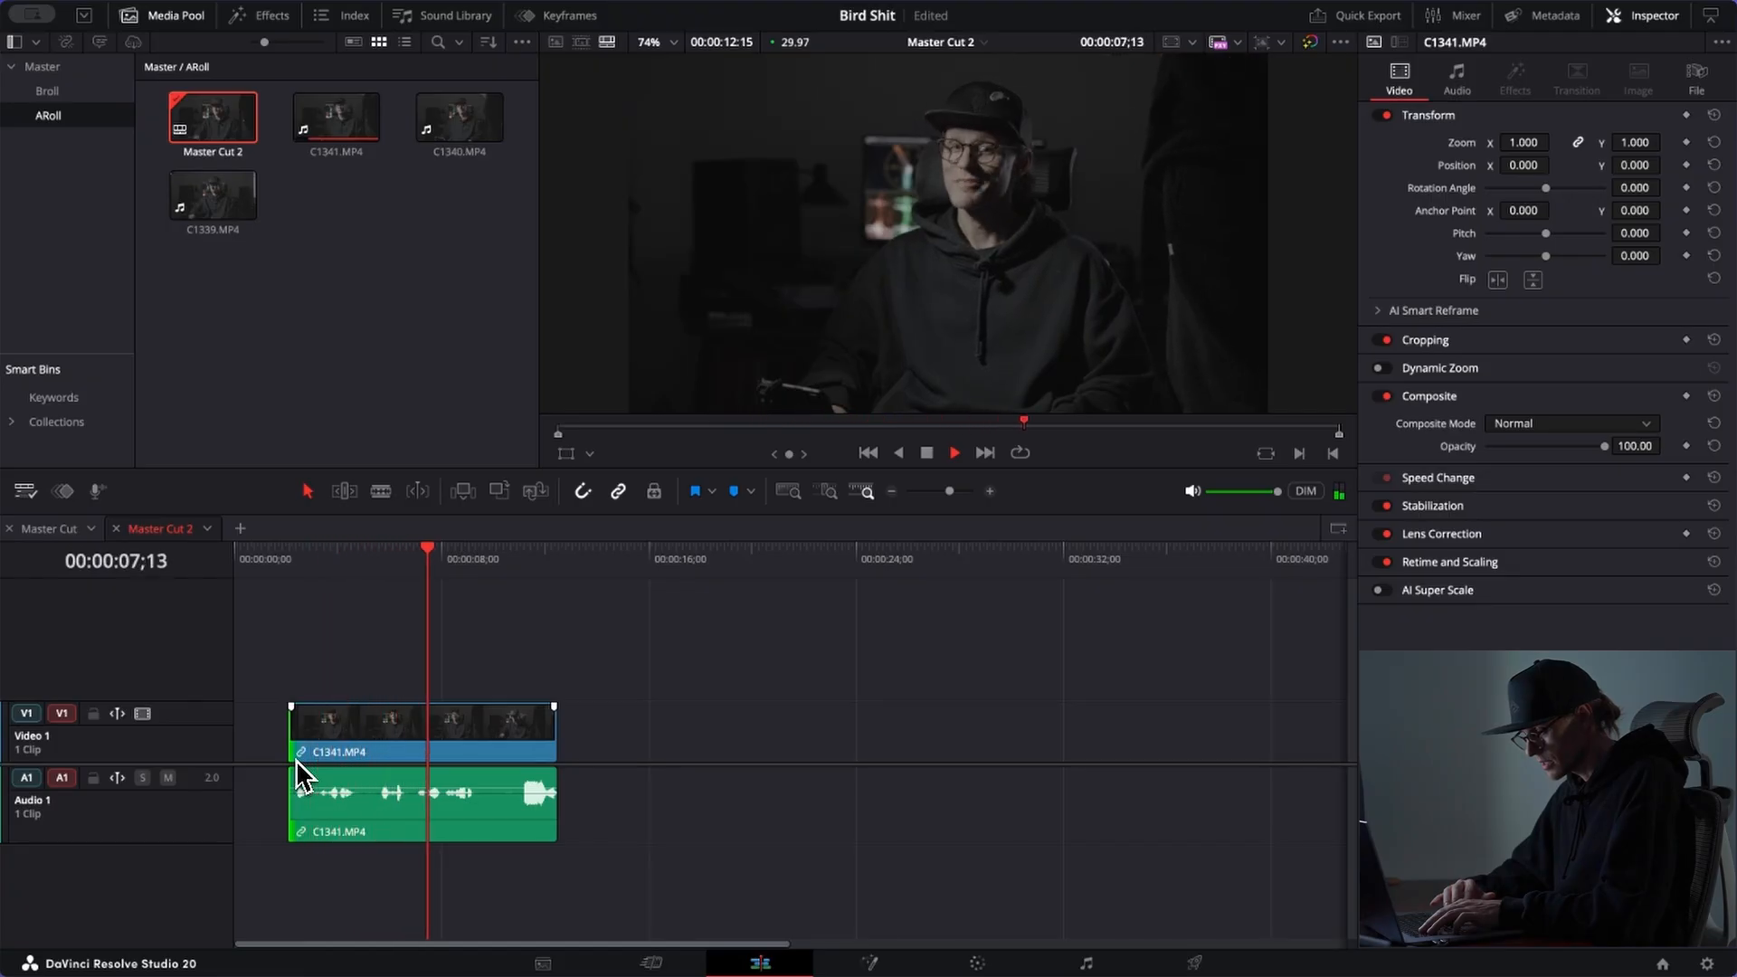
{"action": "key", "text": "space"}
Step: Close the gap before the C1341.MP4 clip and trim its end so it finishes at 00:00:07;05
{"action": "left_click", "coordinate": [472, 805]}
{"action": "left_click_drag", "start_coordinate": [555, 752], "coordinate": [323, 731]}
{"action": "left_click_drag", "start_coordinate": [401, 568], "coordinate": [421, 566]}
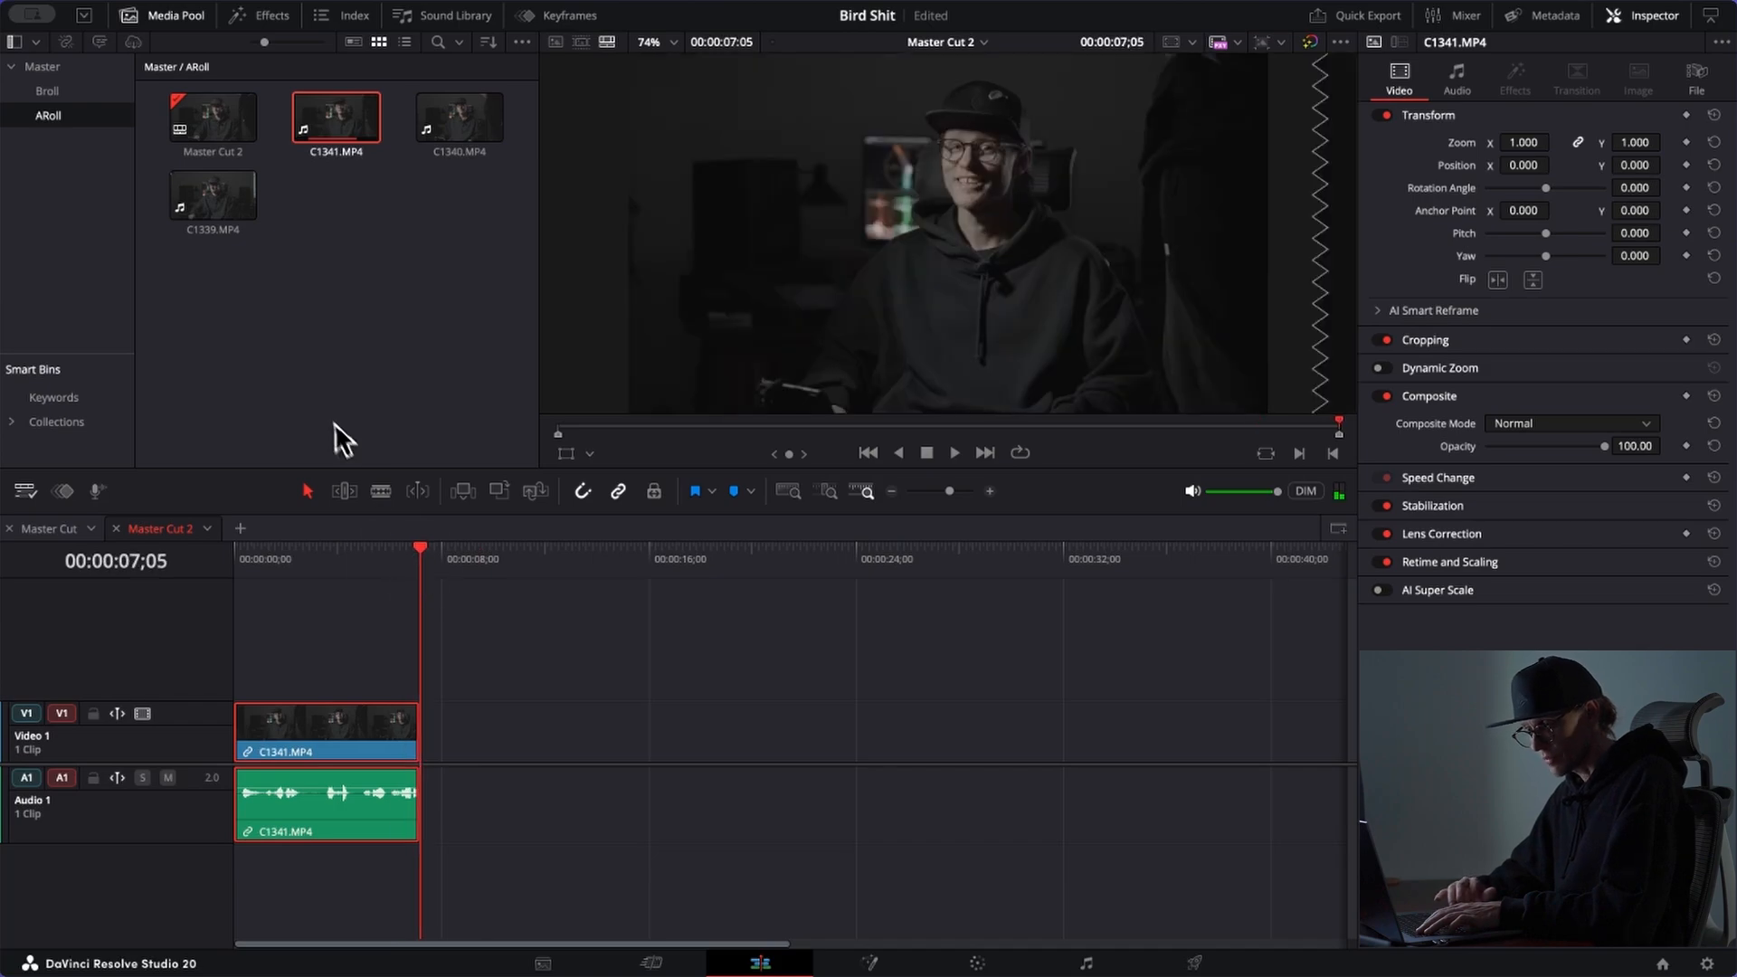
Step: Sort the Broll bin's clips by clip name in list view and return to thumbnails with C1363.MP4 selected
{"action": "left_click", "coordinate": [86, 96]}
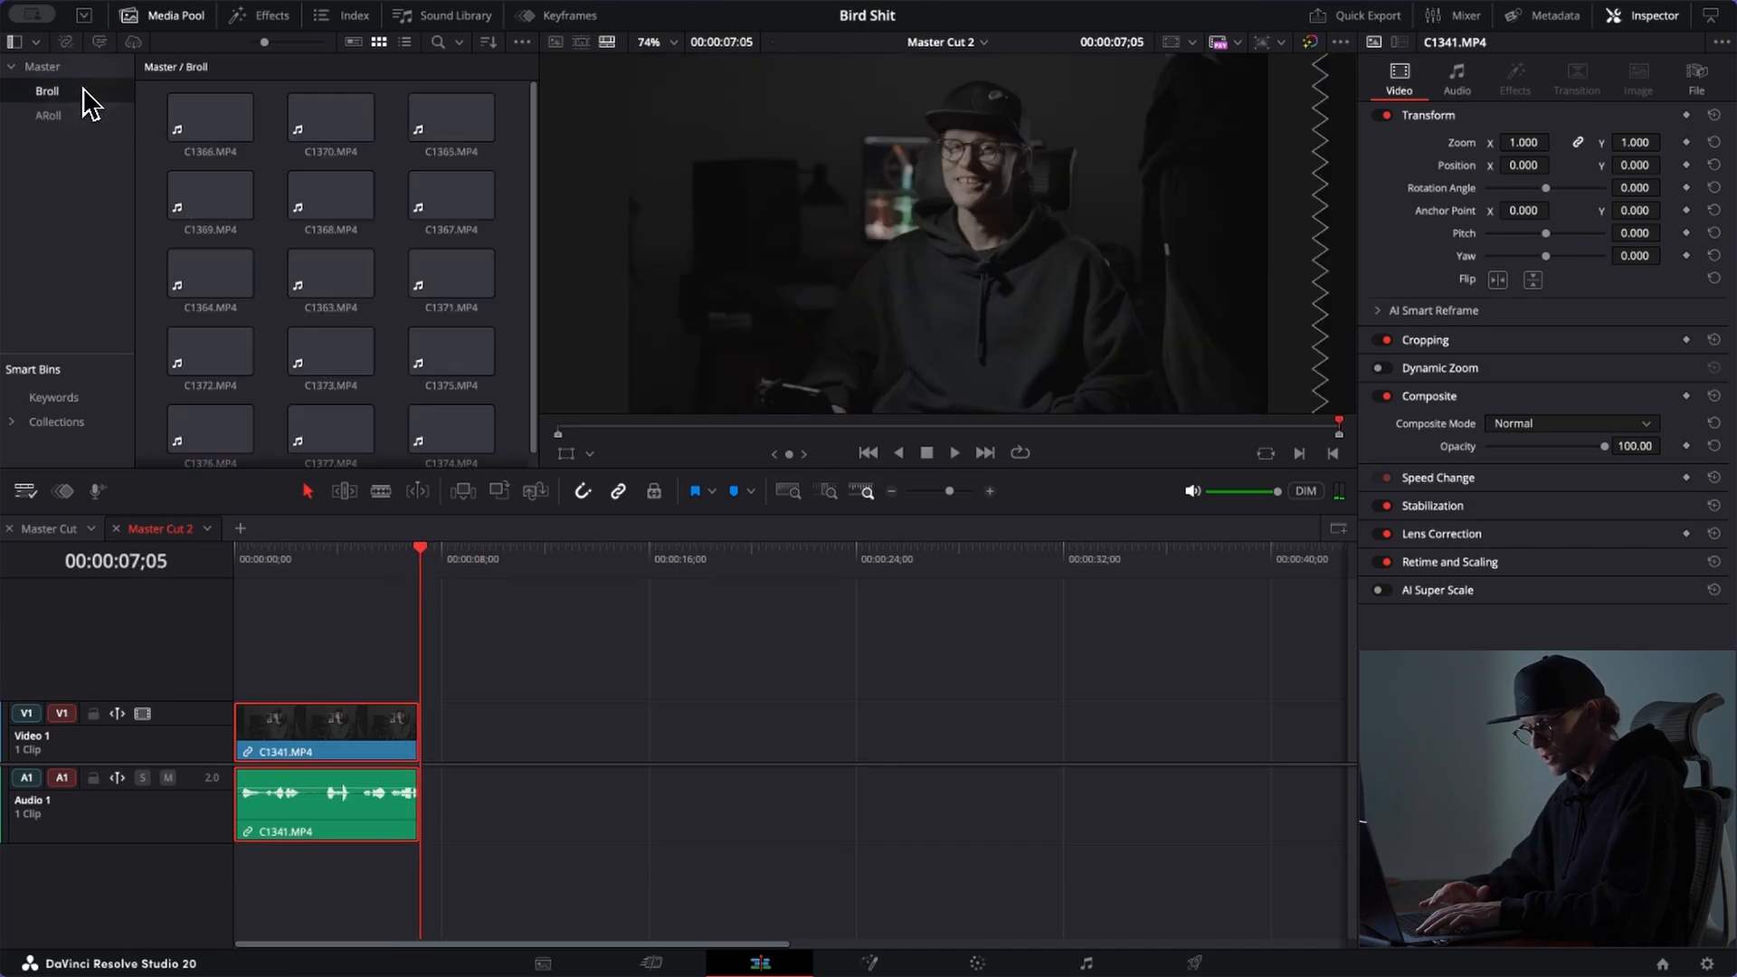
{"action": "left_click", "coordinate": [224, 128]}
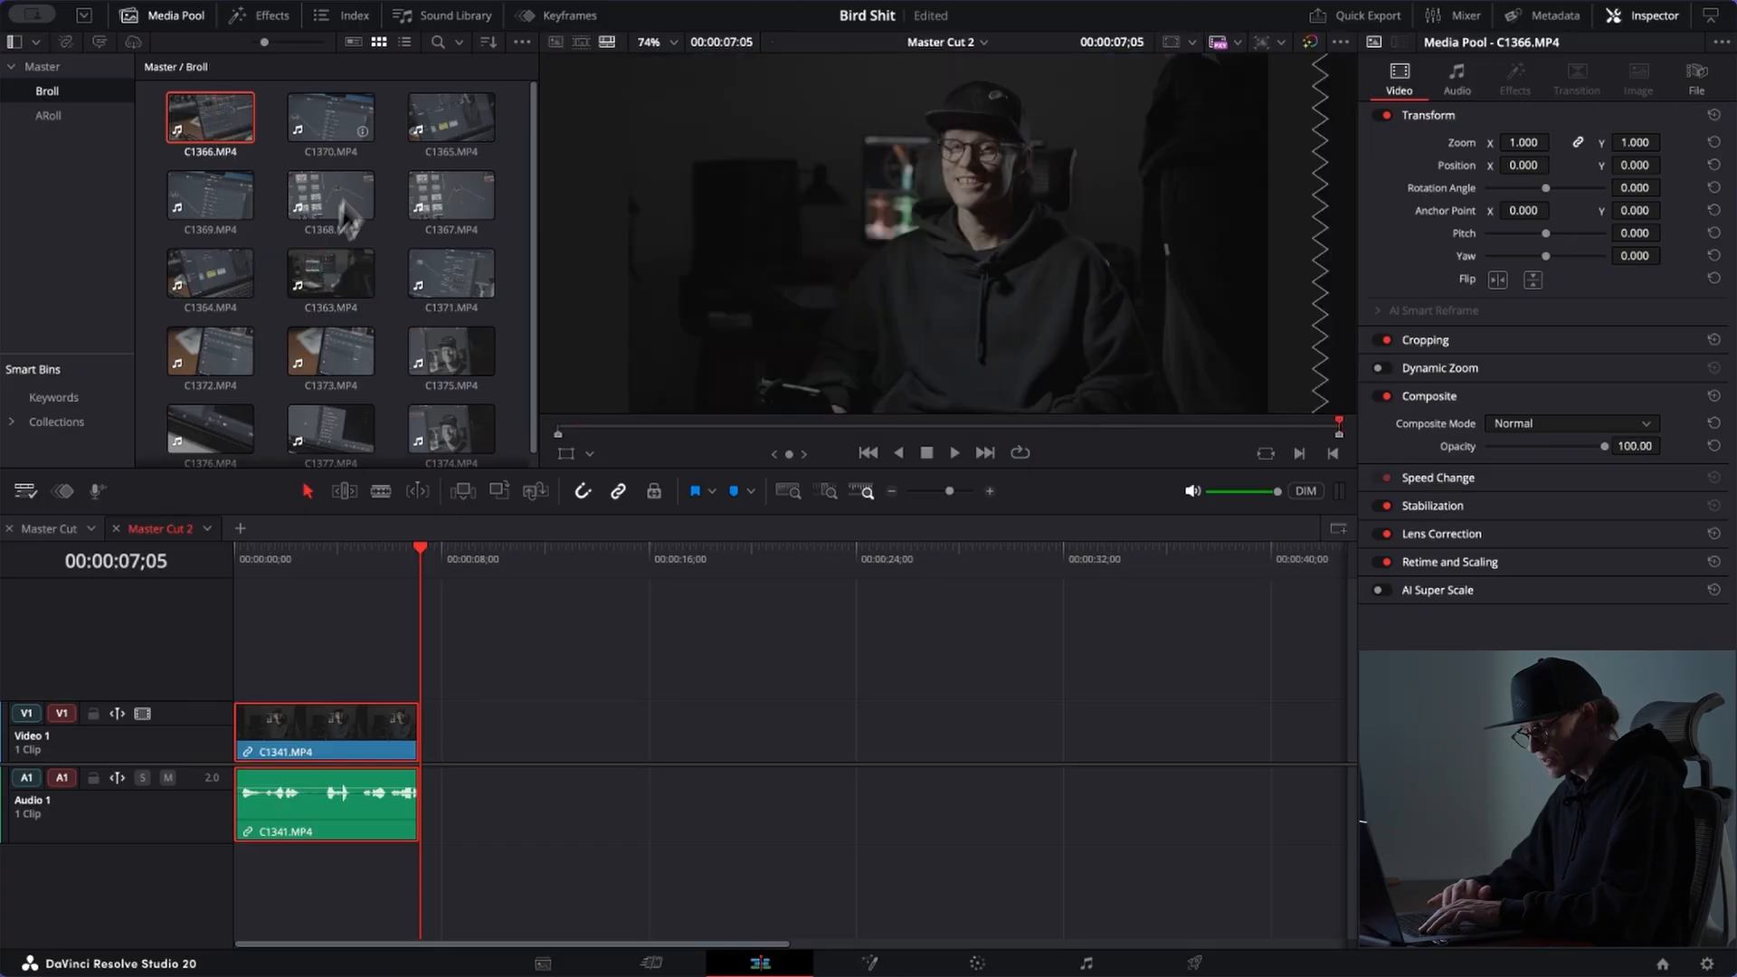
{"action": "left_click", "coordinate": [404, 42]}
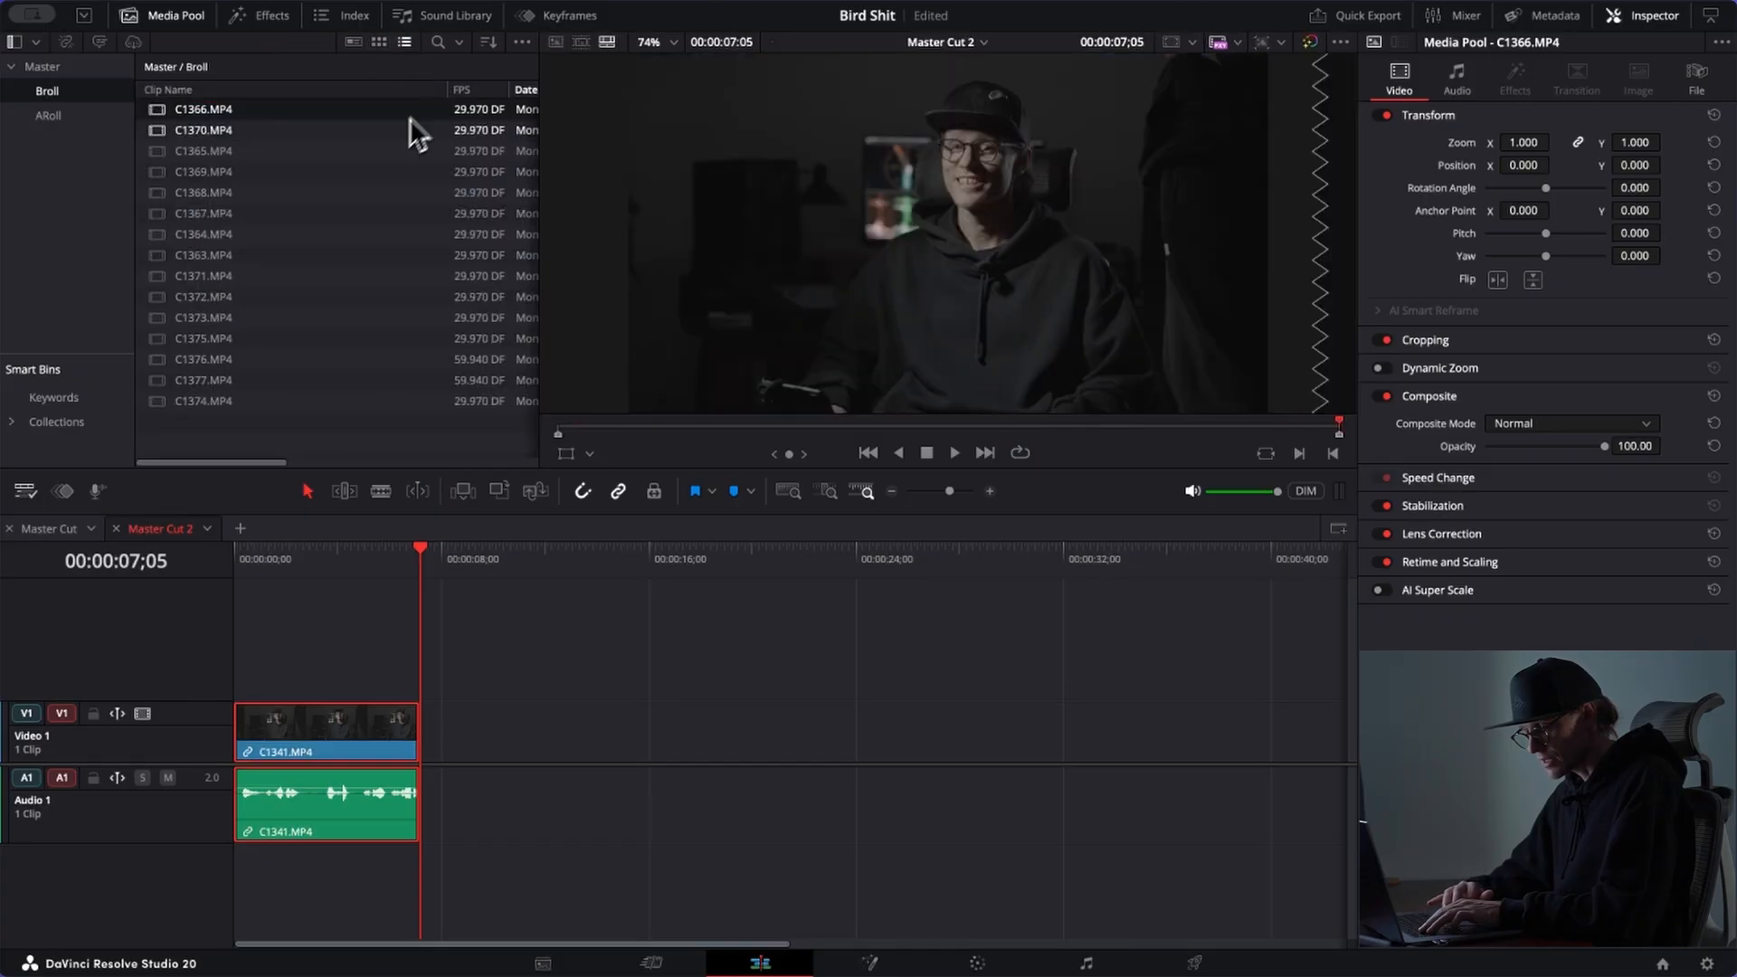
{"action": "left_click", "coordinate": [307, 89]}
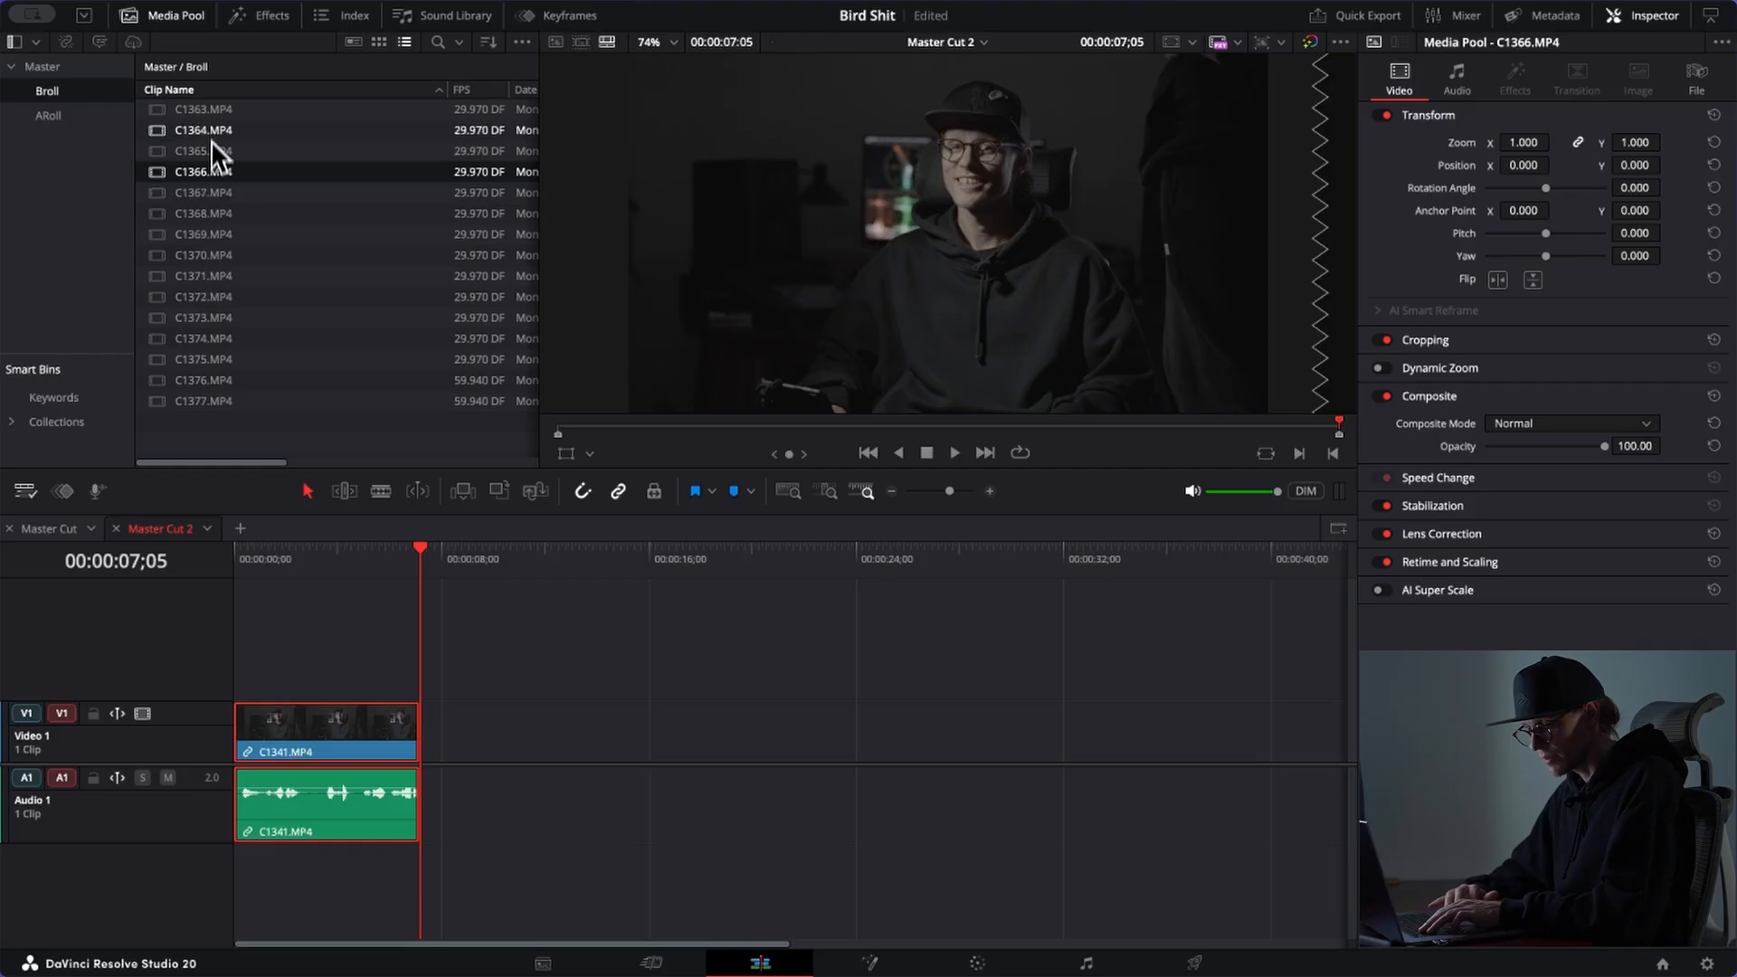
{"action": "left_click", "coordinate": [208, 109]}
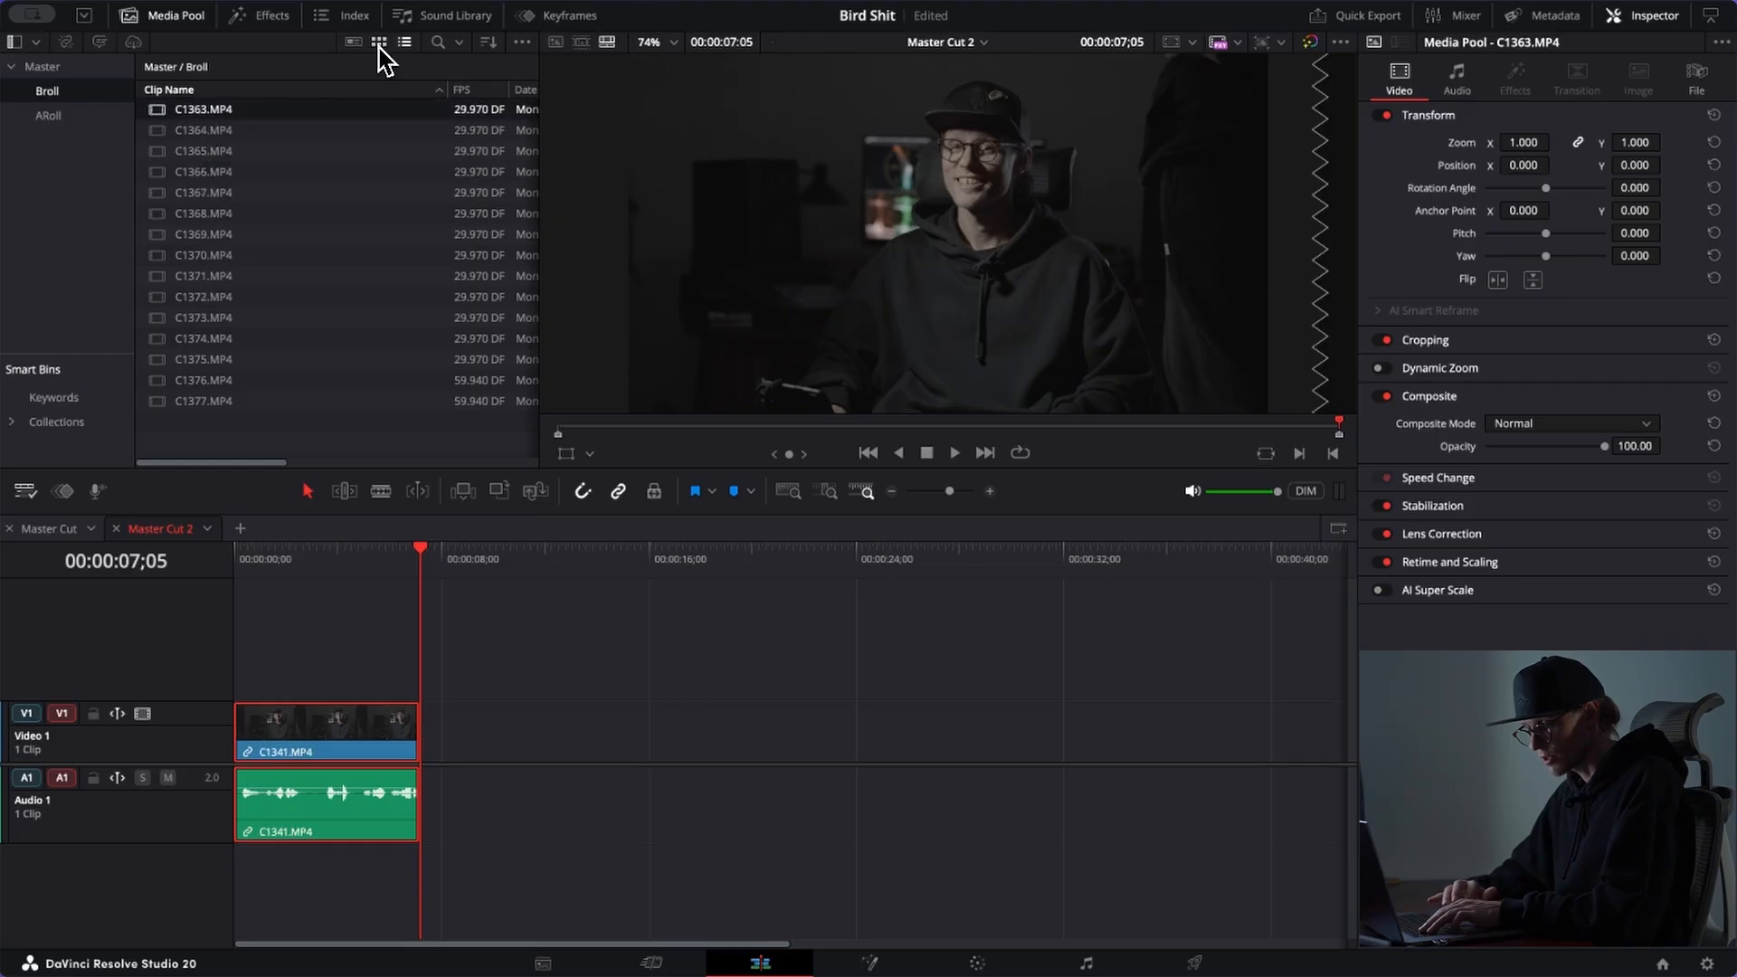
{"action": "left_click", "coordinate": [379, 42]}
Step: Load the Broll clip C1363.MP4 in the viewer and scrub to a point near its beginning
{"action": "double_click", "coordinate": [217, 117]}
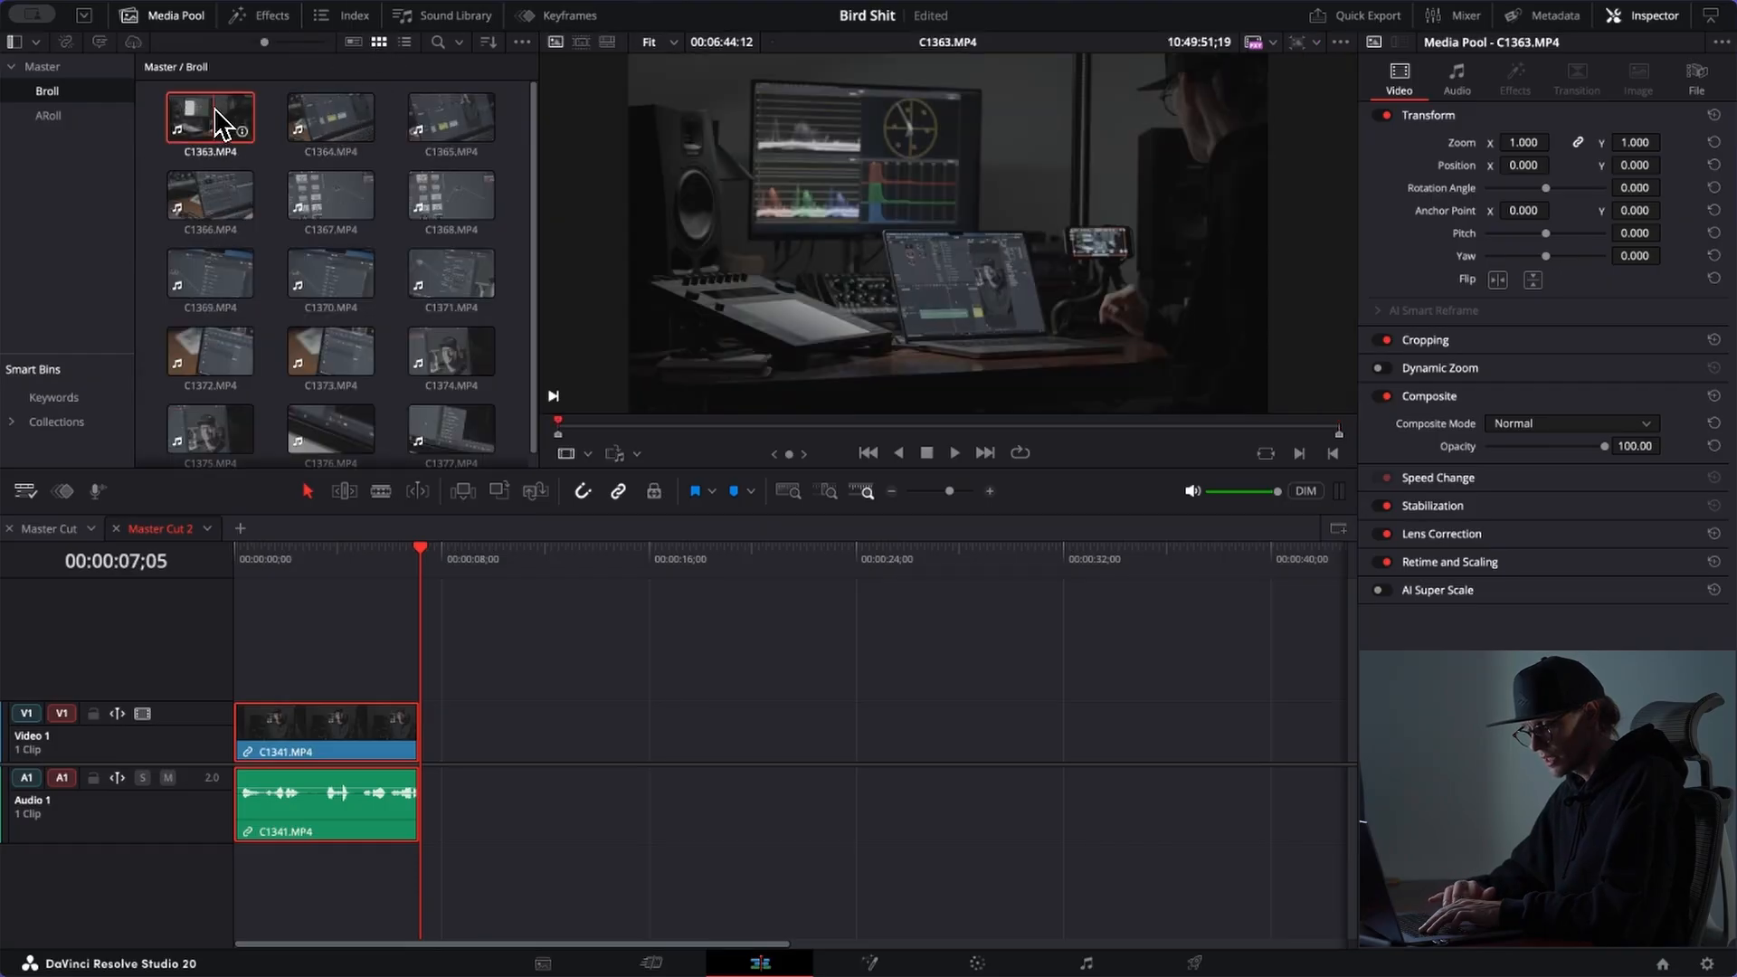
{"action": "double_click", "coordinate": [215, 110]}
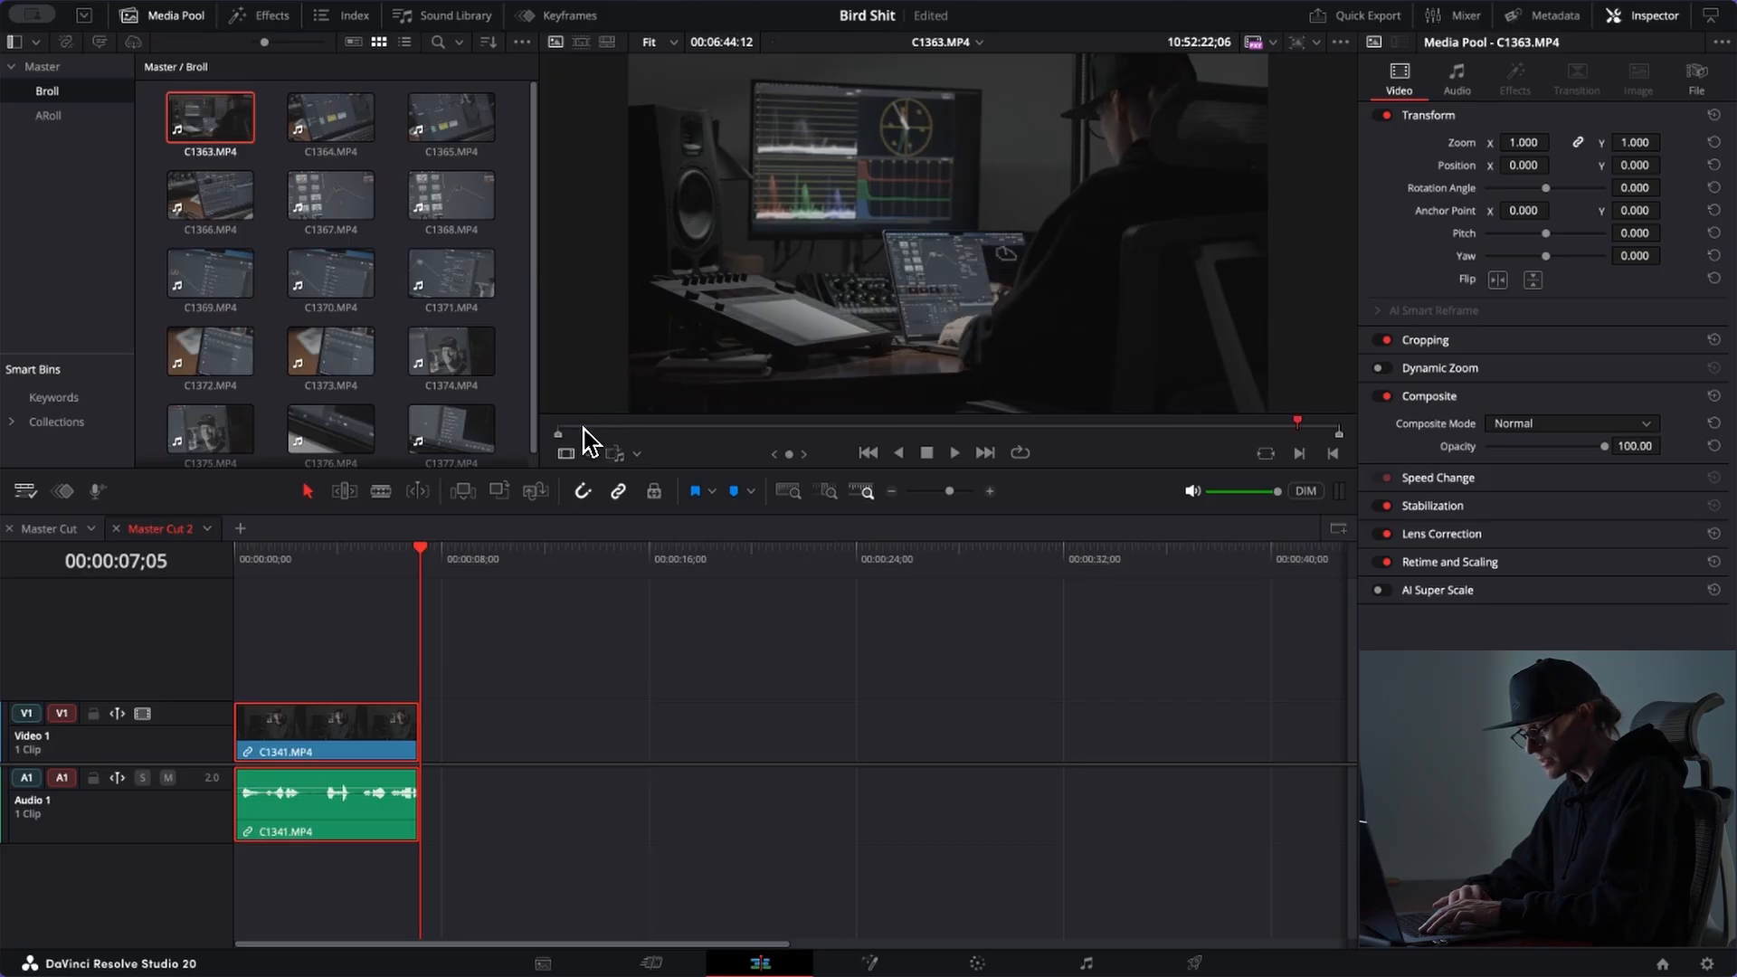
{"action": "mouse_move", "coordinate": [585, 429]}
{"action": "left_mouse_down"}
{"action": "mouse_move", "coordinate": [651, 432]}
{"action": "mouse_move", "coordinate": [608, 434]}
{"action": "left_mouse_up"}
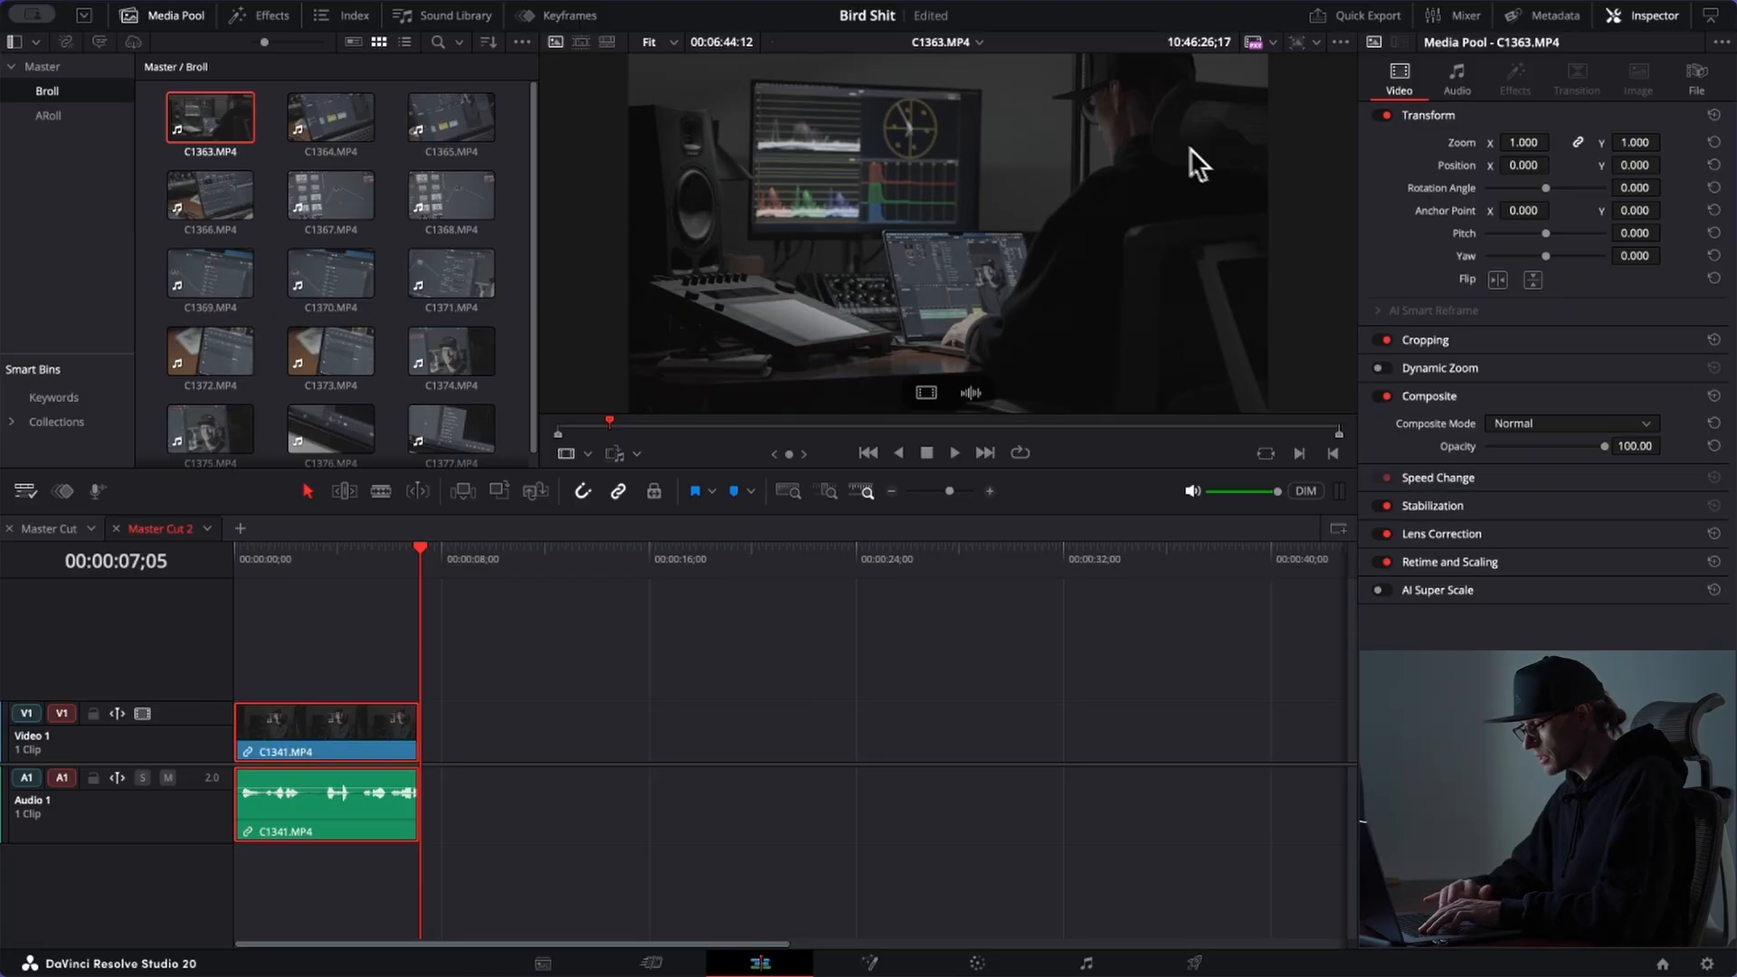
Step: Switch the Master Cut 2 timeline to the Portrait 1080 x 1920 format and expand the viewer to full height
{"action": "left_click", "coordinate": [1317, 43]}
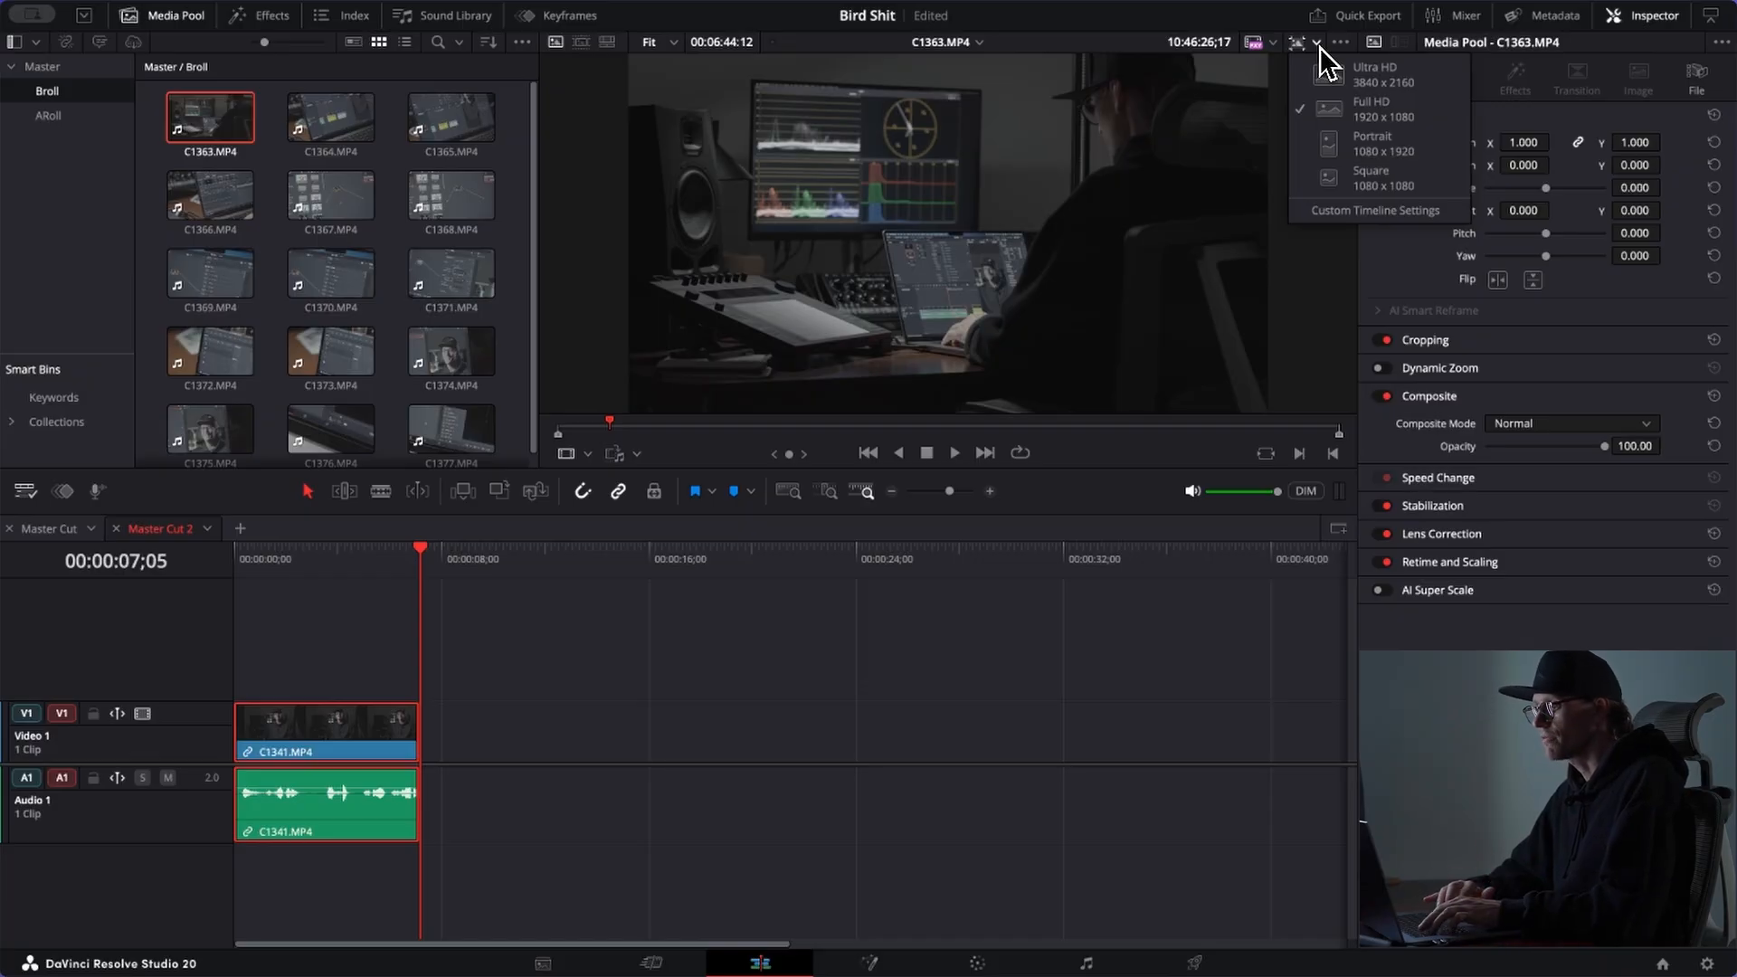
{"action": "left_click", "coordinate": [1342, 147]}
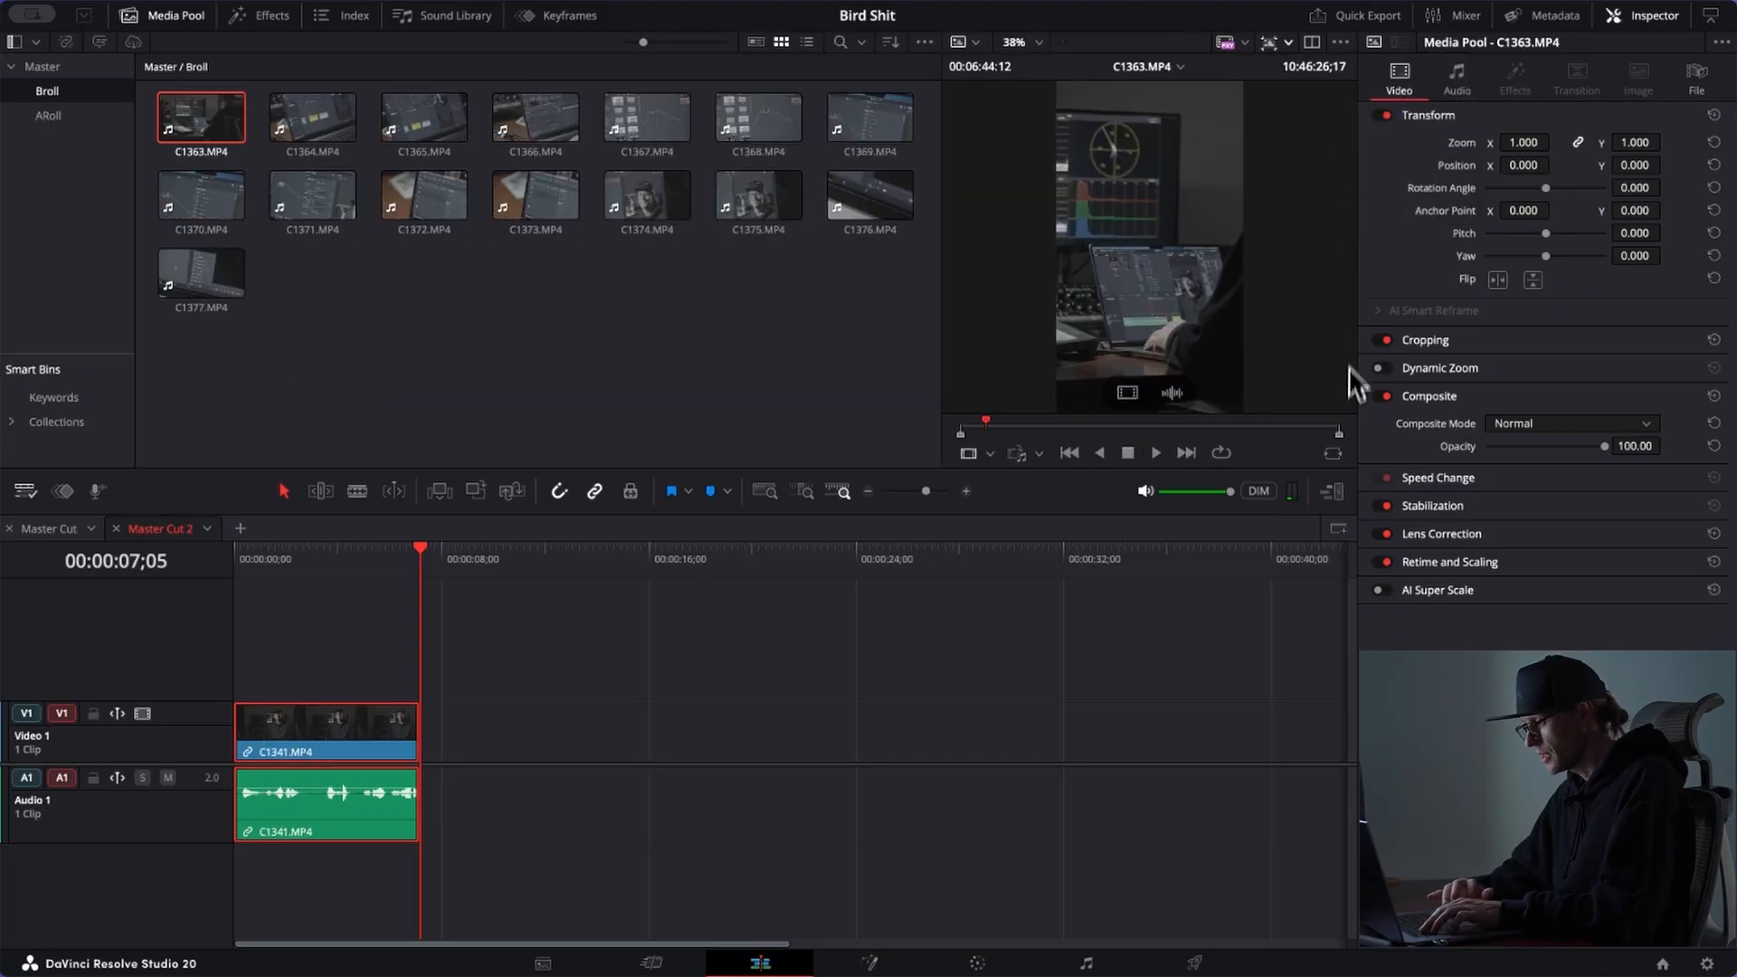
{"action": "left_click", "coordinate": [1337, 494]}
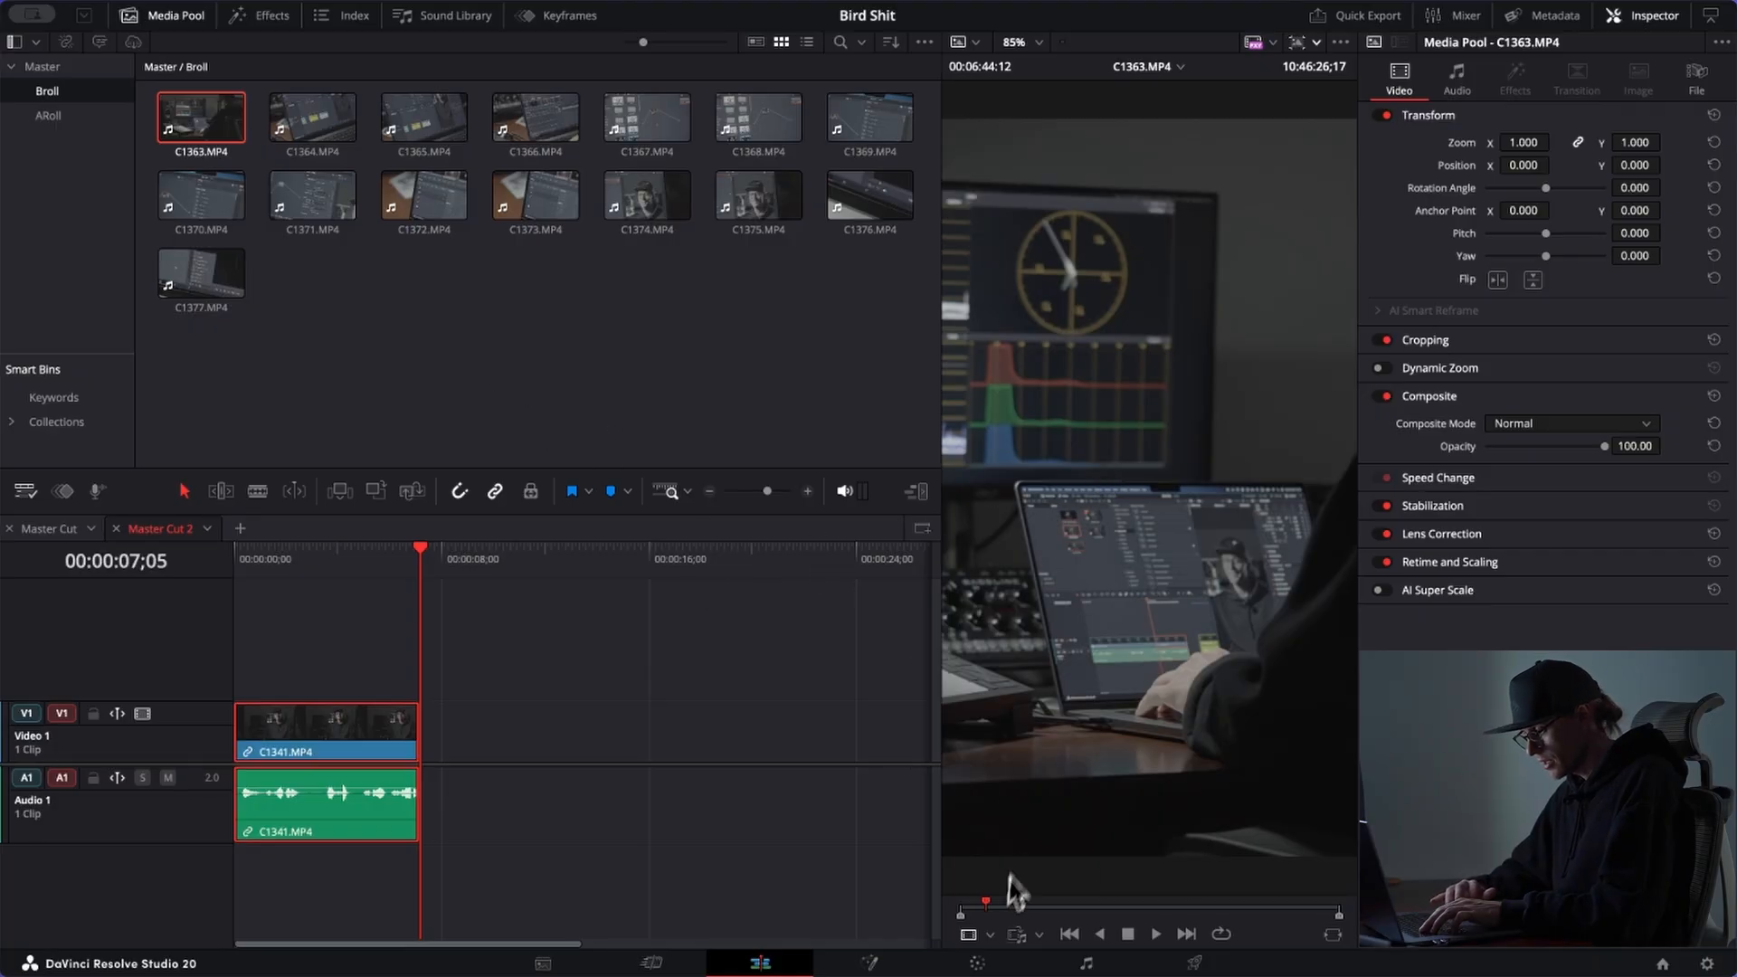
Step: Mark a range of about 3 seconds near the start of C1363.MP4 and place it video-only after C1341.MP4 on Video 1
{"action": "left_click", "coordinate": [976, 907]}
{"action": "mouse_move", "coordinate": [977, 910]}
{"action": "left_mouse_down"}
{"action": "mouse_move", "coordinate": [1011, 915]}
{"action": "mouse_move", "coordinate": [968, 915]}
{"action": "left_mouse_up"}
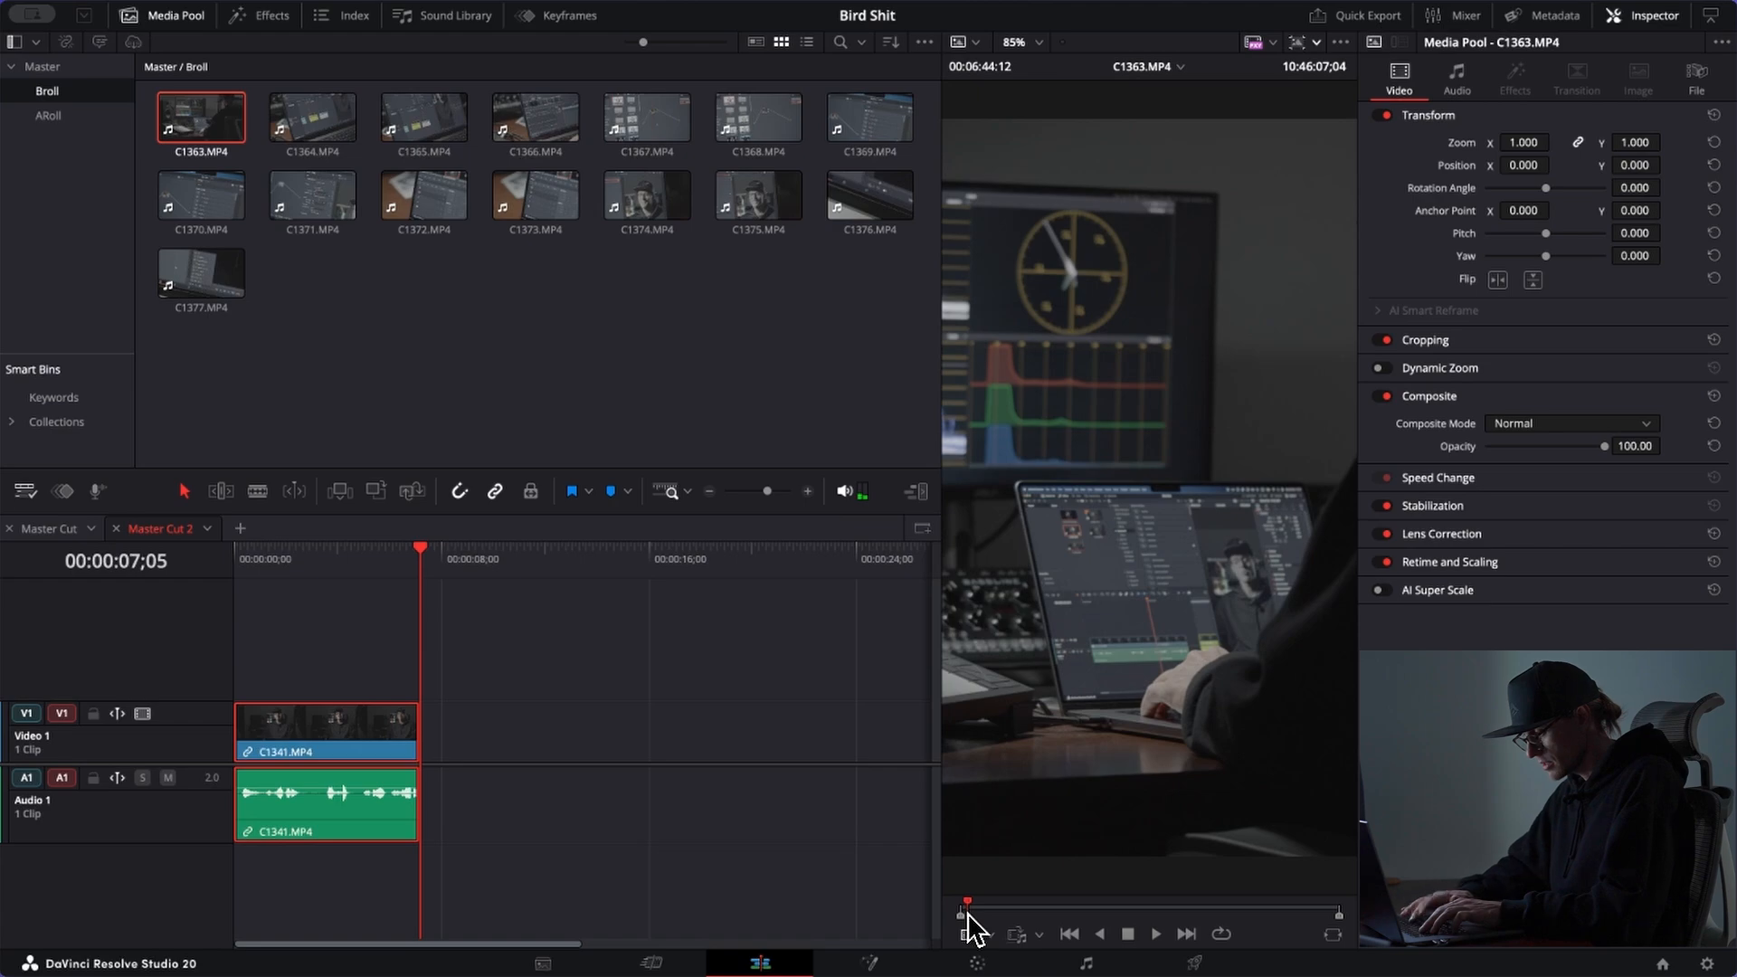
{"action": "key", "text": "space"}
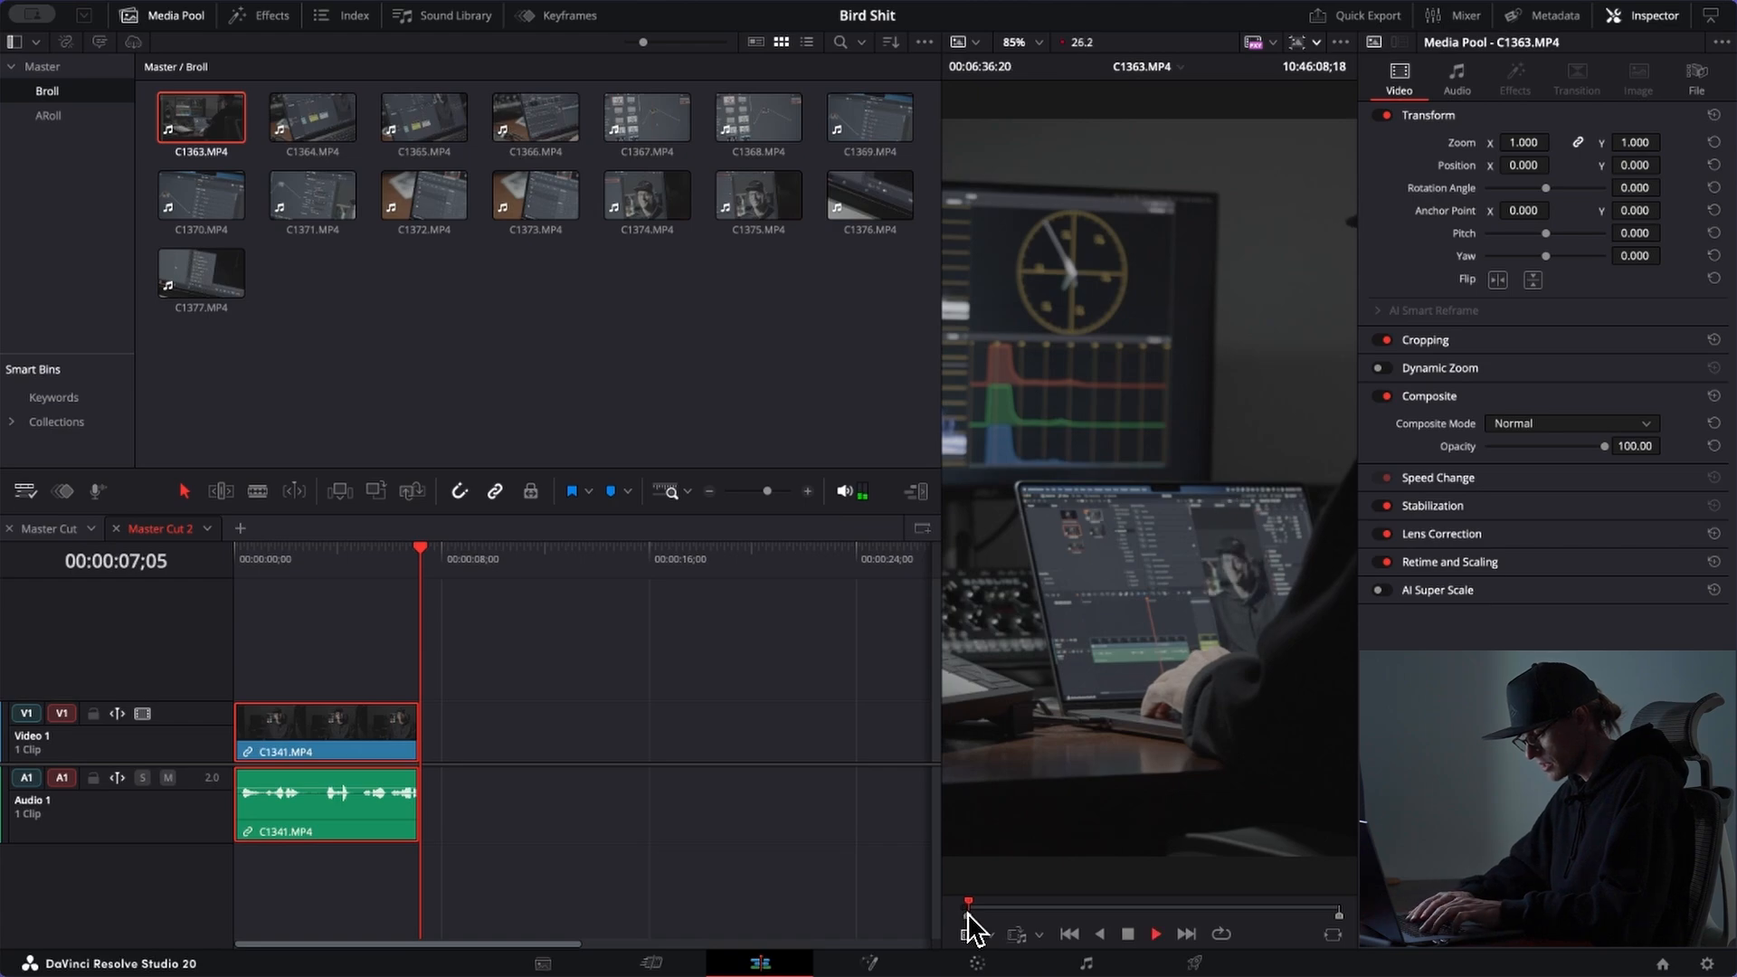
{"action": "key", "text": "space"}
{"action": "key", "text": "o"}
{"action": "mouse_move", "coordinate": [1126, 895]}
{"action": "left_click_drag", "start_coordinate": [1128, 875], "coordinate": [425, 762]}
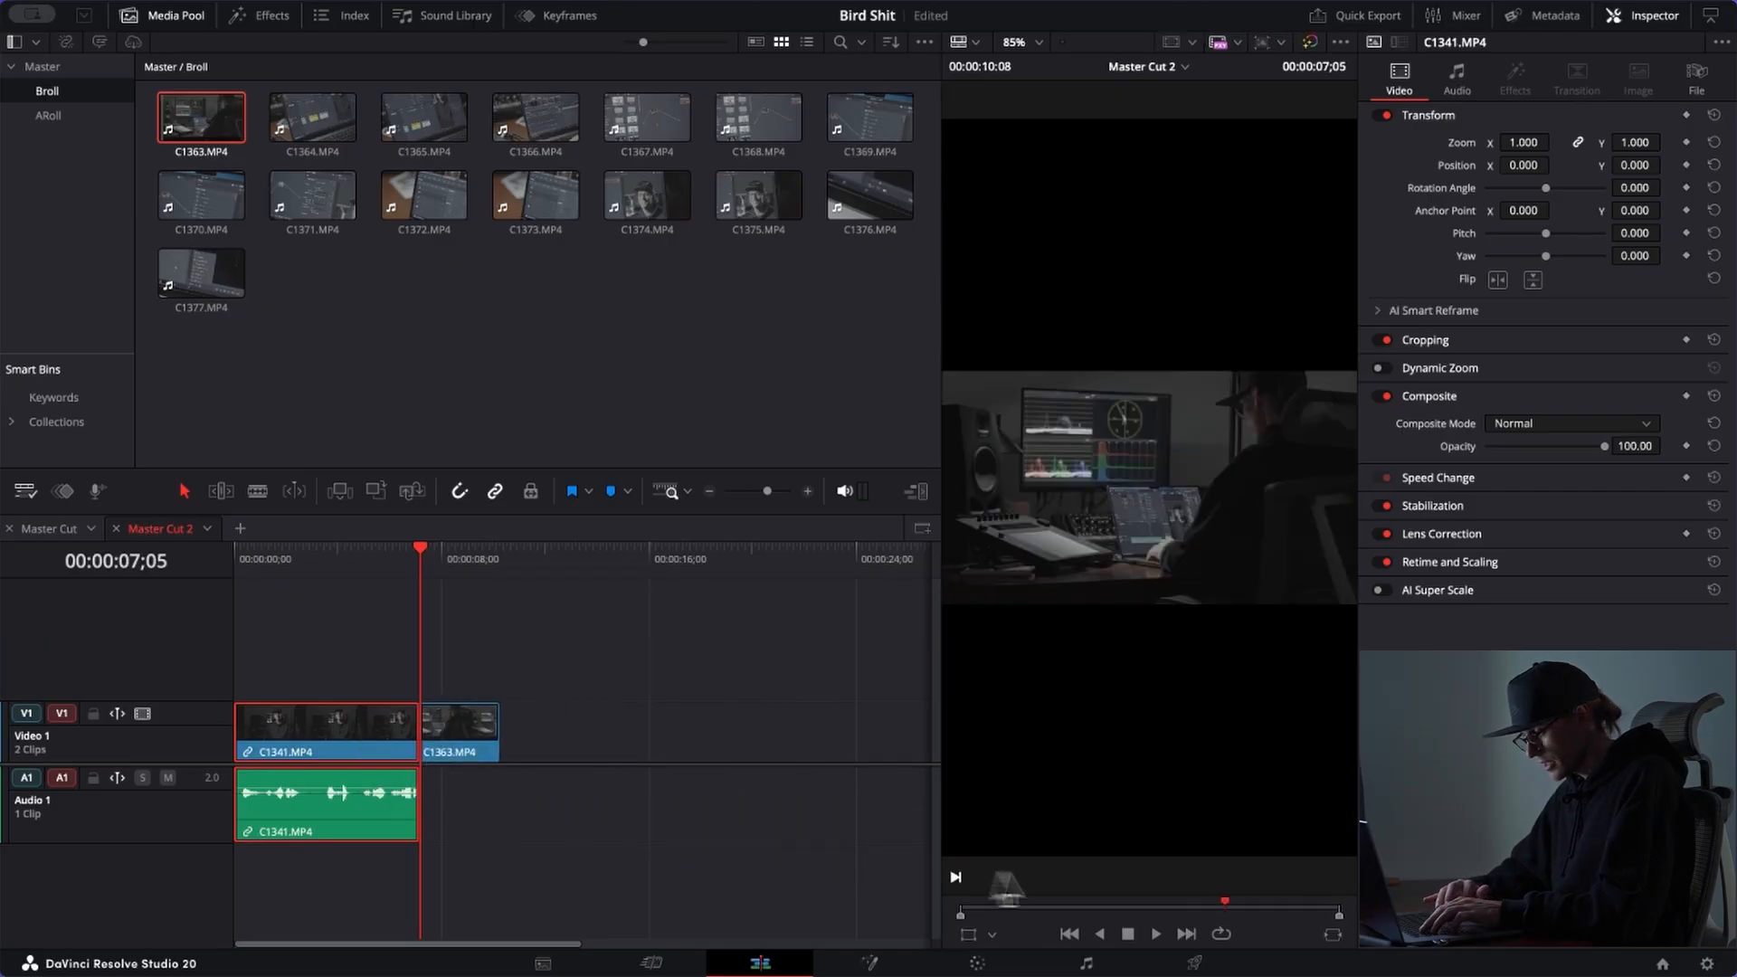
Step: Reframe the C1363.MP4 timeline clip with Zoom 3.570, Rotation Angle 0.800 and Position X -12.000
{"action": "left_click", "coordinate": [454, 730]}
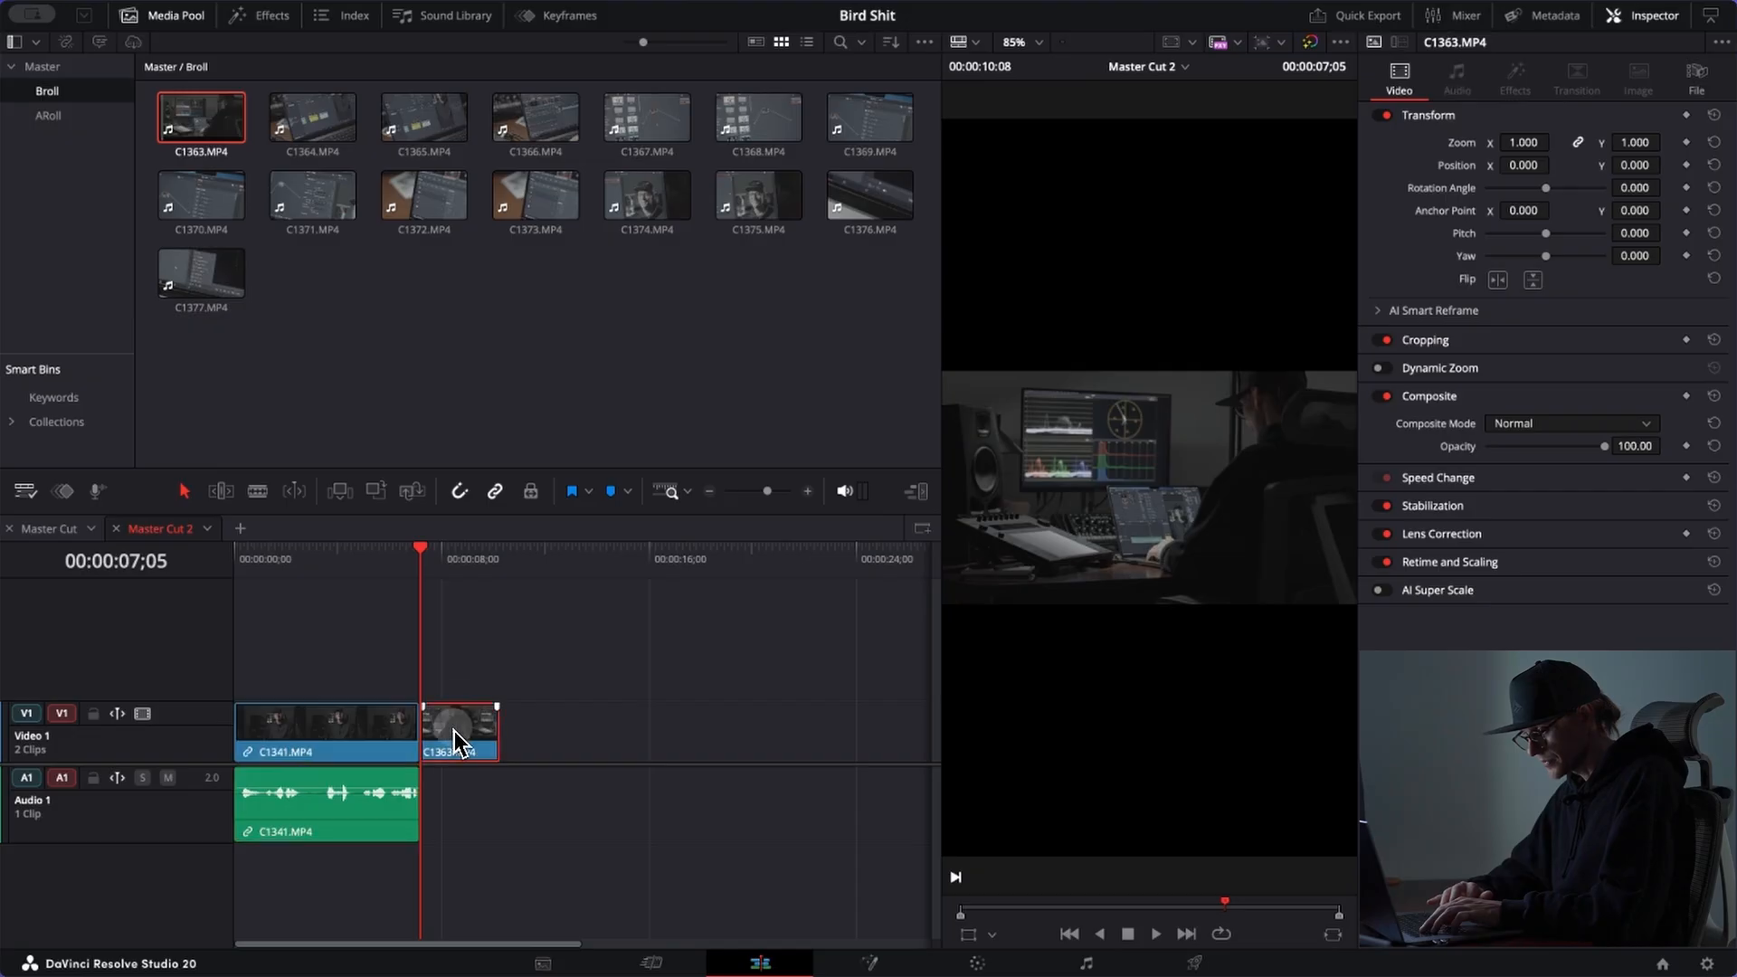
{"action": "left_click_drag", "start_coordinate": [1526, 150], "coordinate": [1729, 147]}
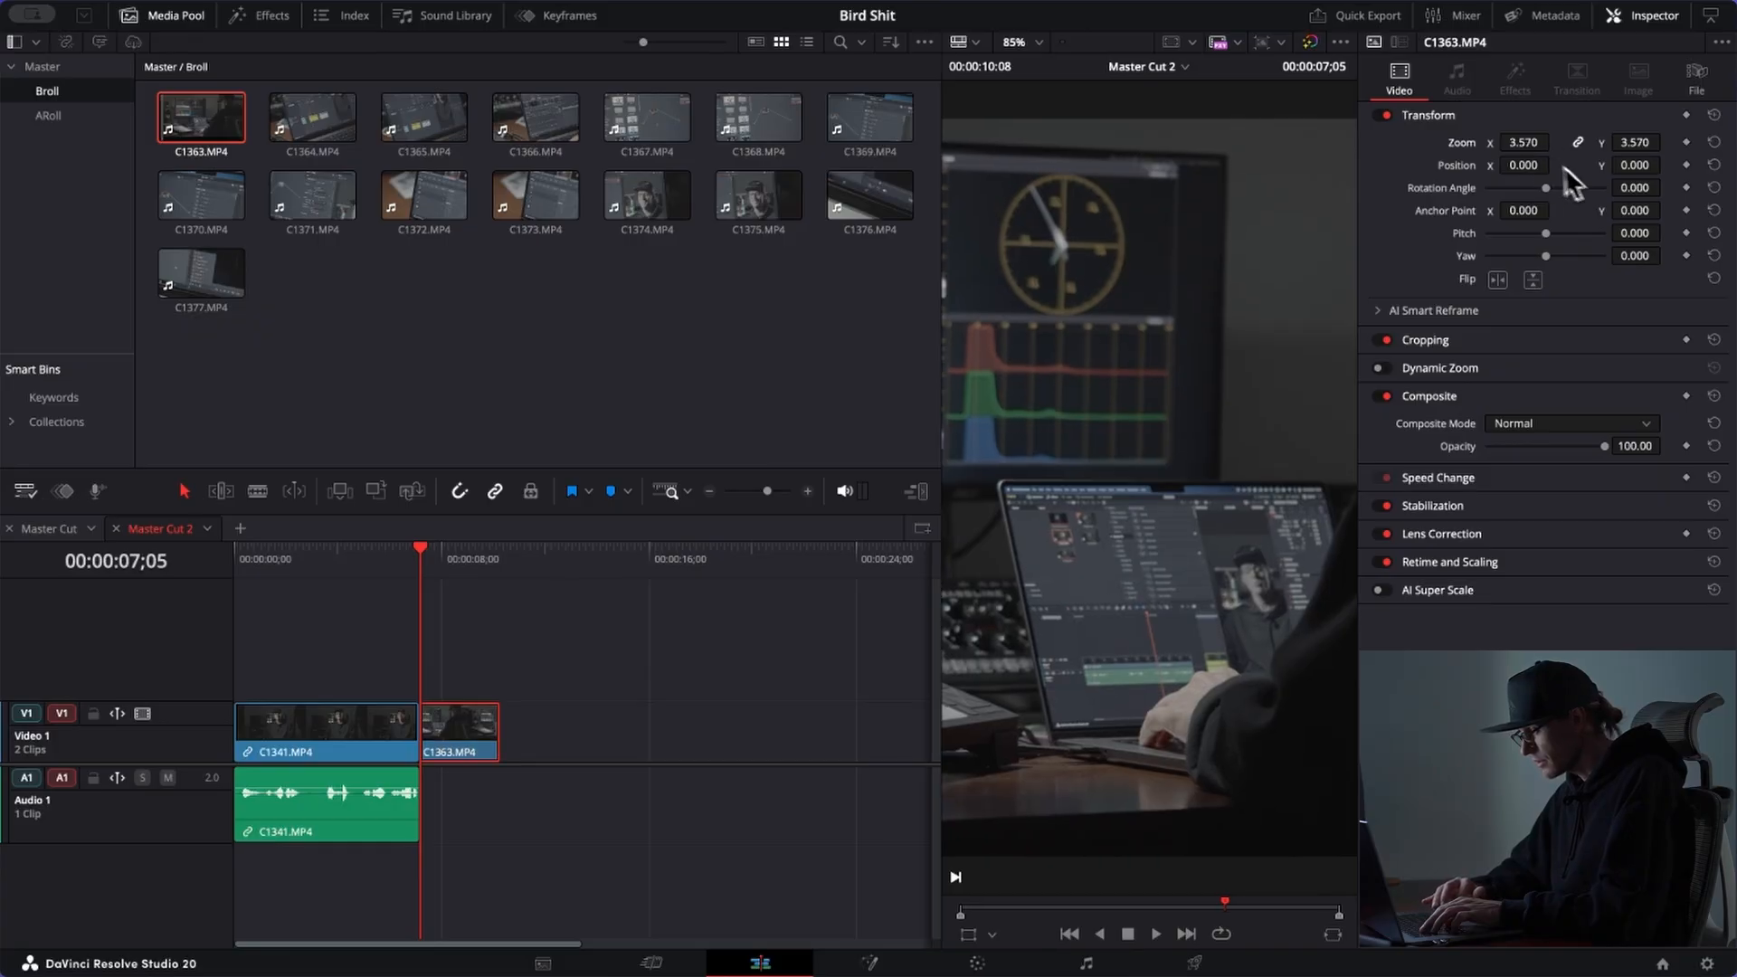
{"action": "left_click_drag", "start_coordinate": [1651, 201], "coordinate": [1664, 194]}
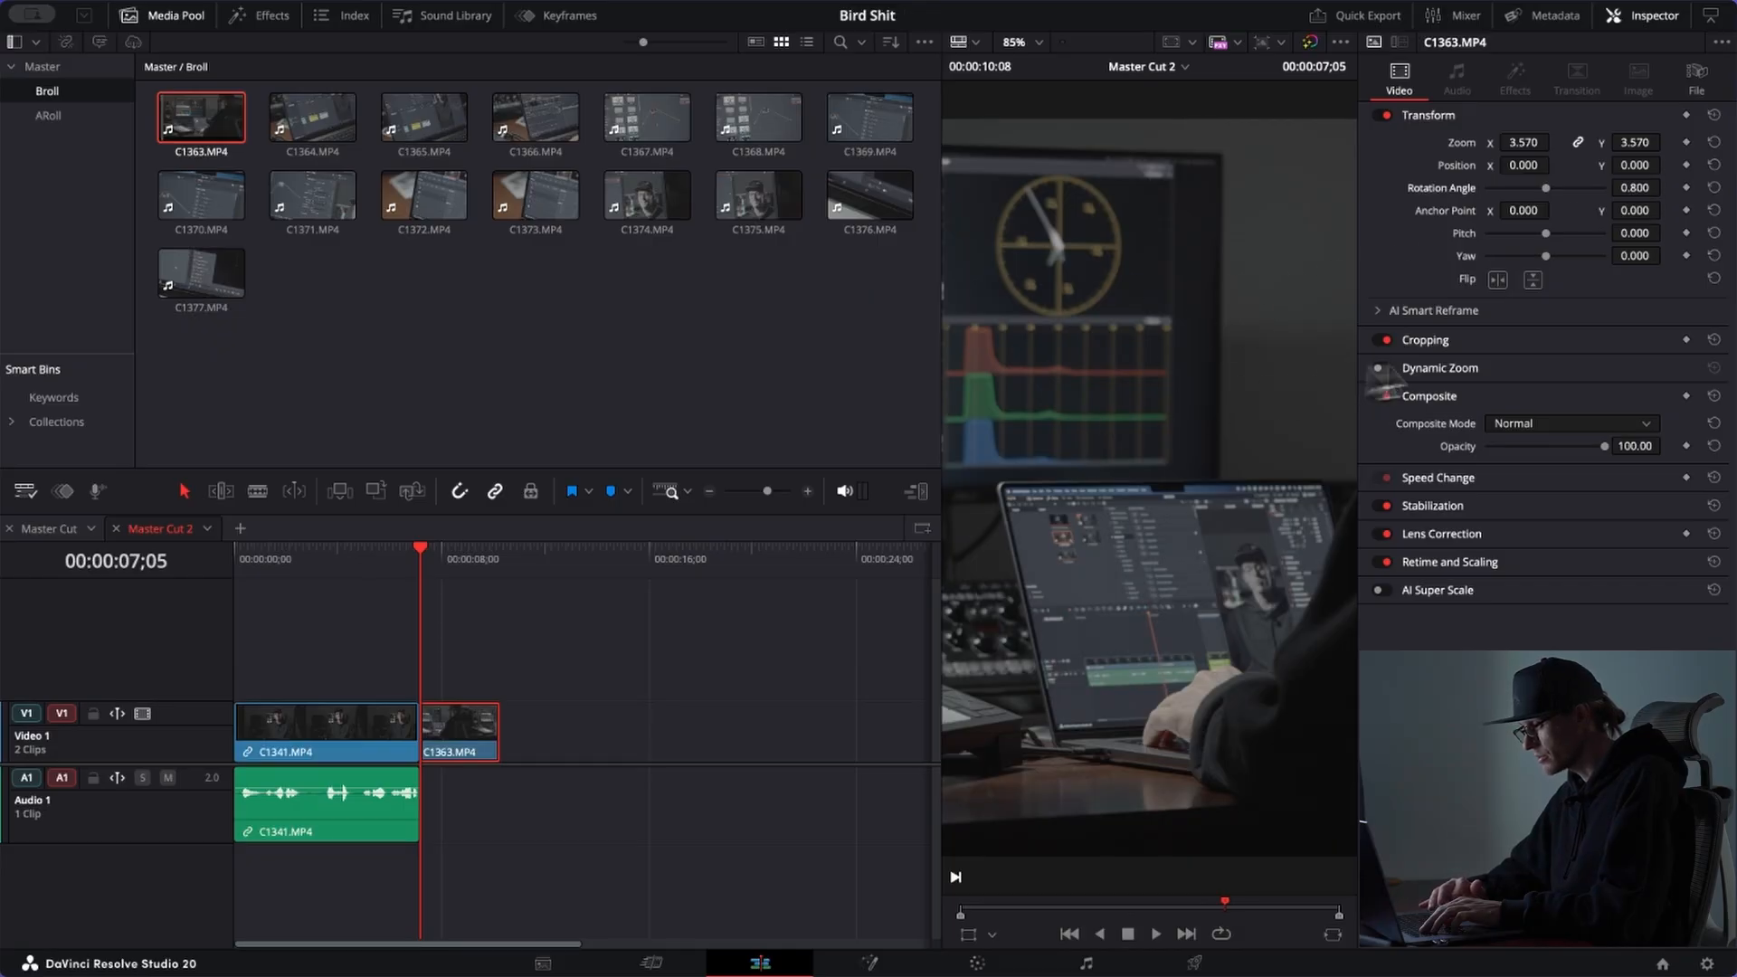
{"action": "left_click_drag", "start_coordinate": [1538, 170], "coordinate": [1526, 169]}
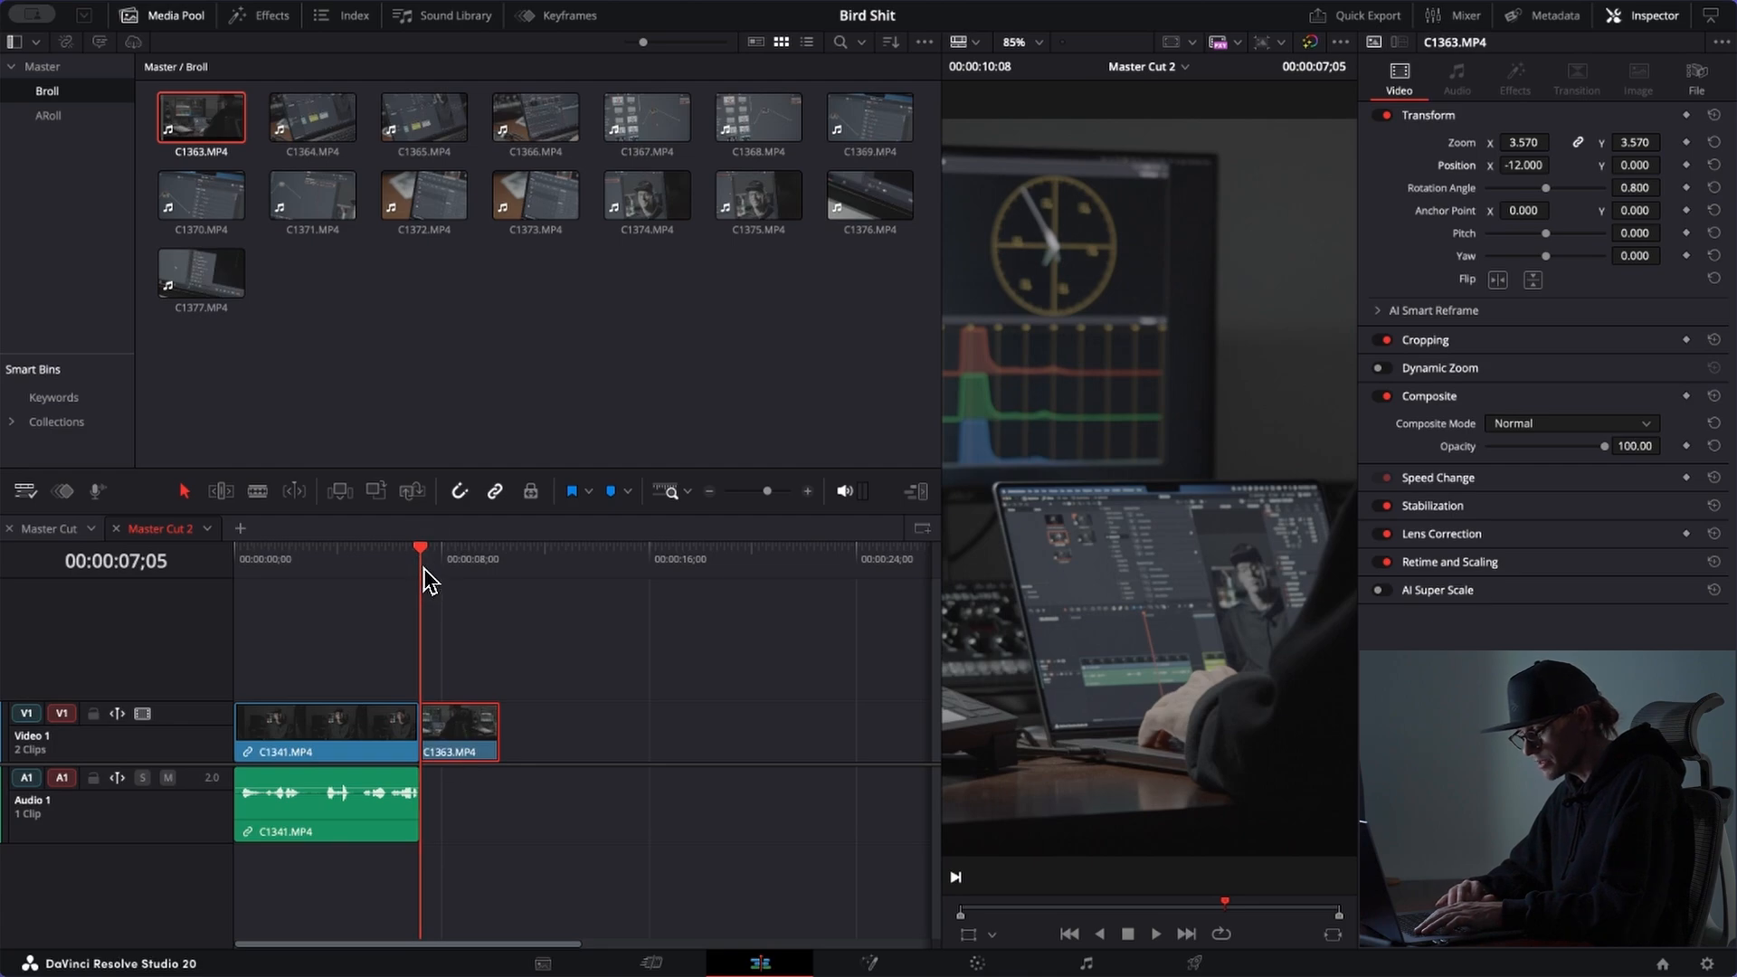
{"action": "left_click_drag", "start_coordinate": [425, 568], "coordinate": [427, 568]}
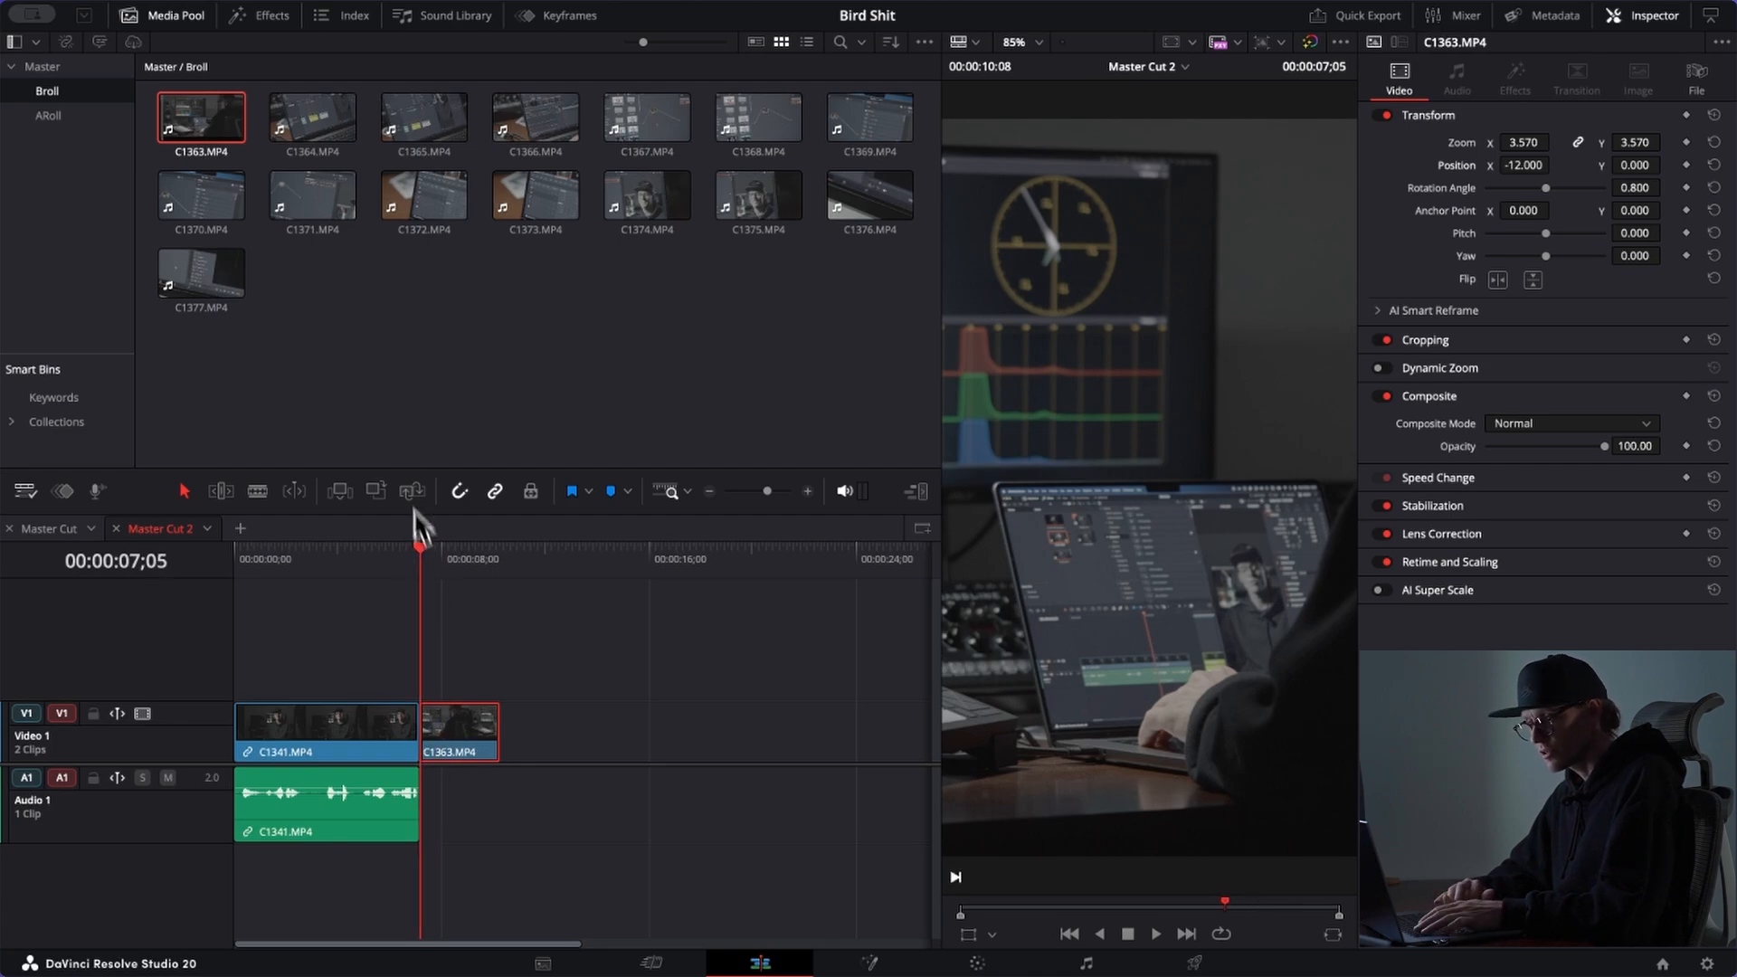
Step: Mark about 3 seconds near the start of C1364.MP4, place it video-only after C1363.MP4, and park the playhead at 00:00:10;22
{"action": "left_click", "coordinate": [313, 123]}
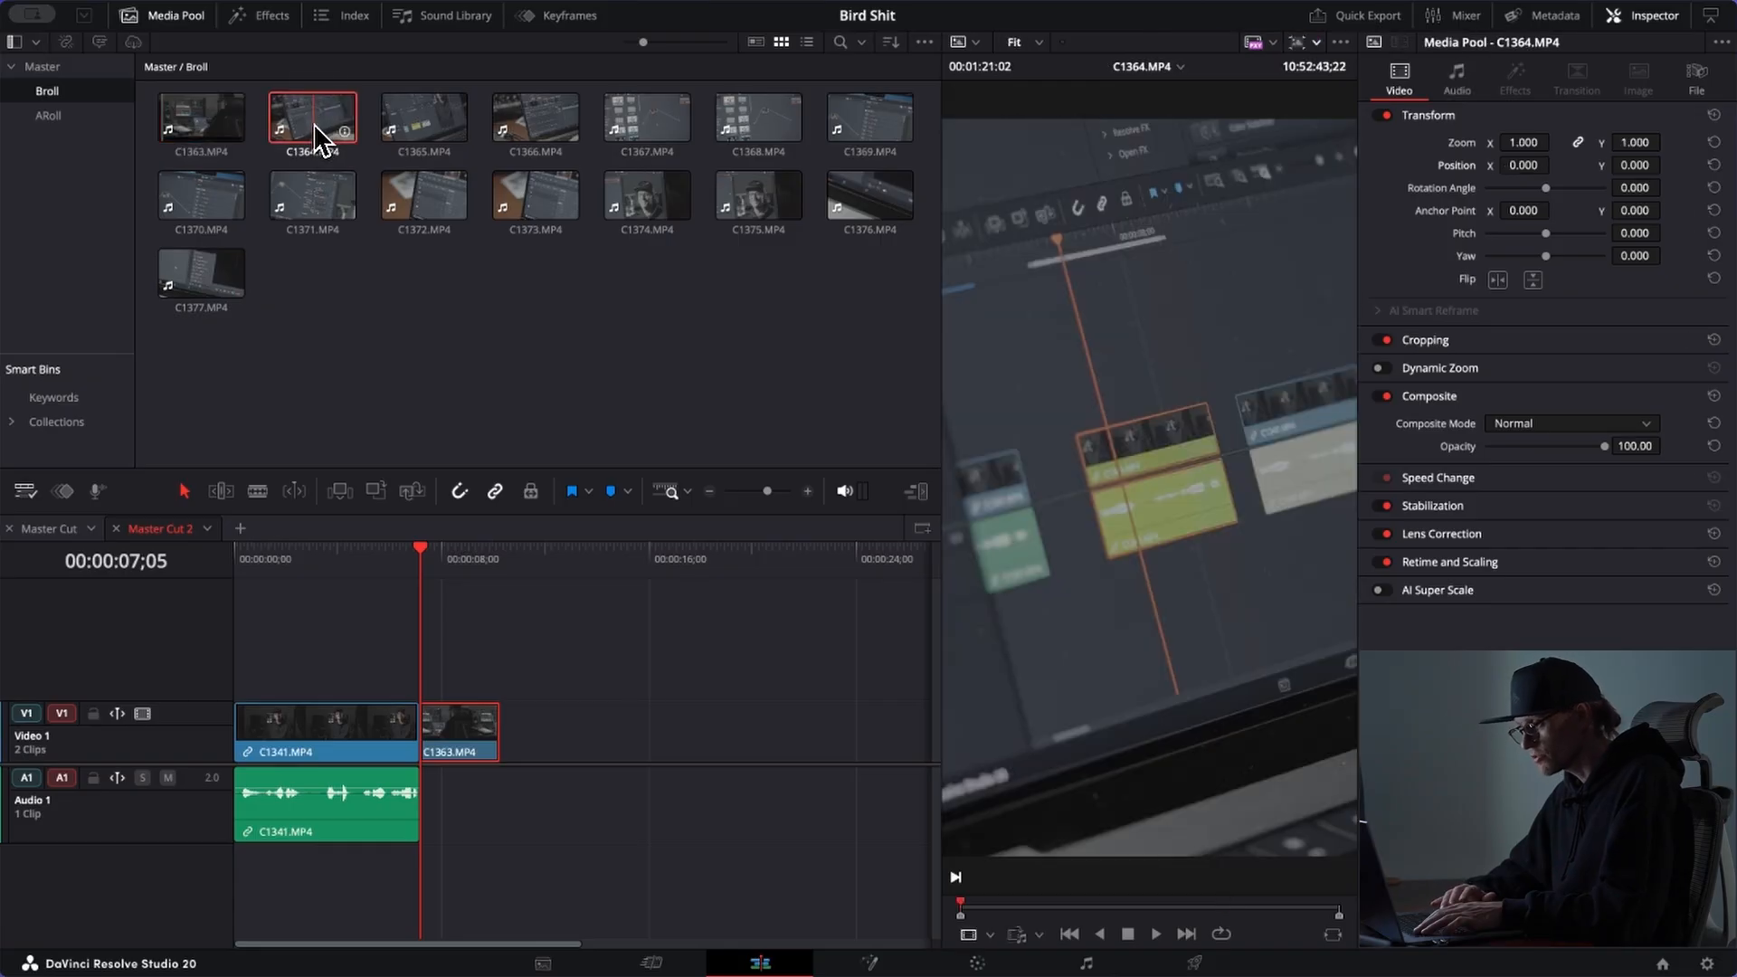
{"action": "left_click", "coordinate": [979, 910]}
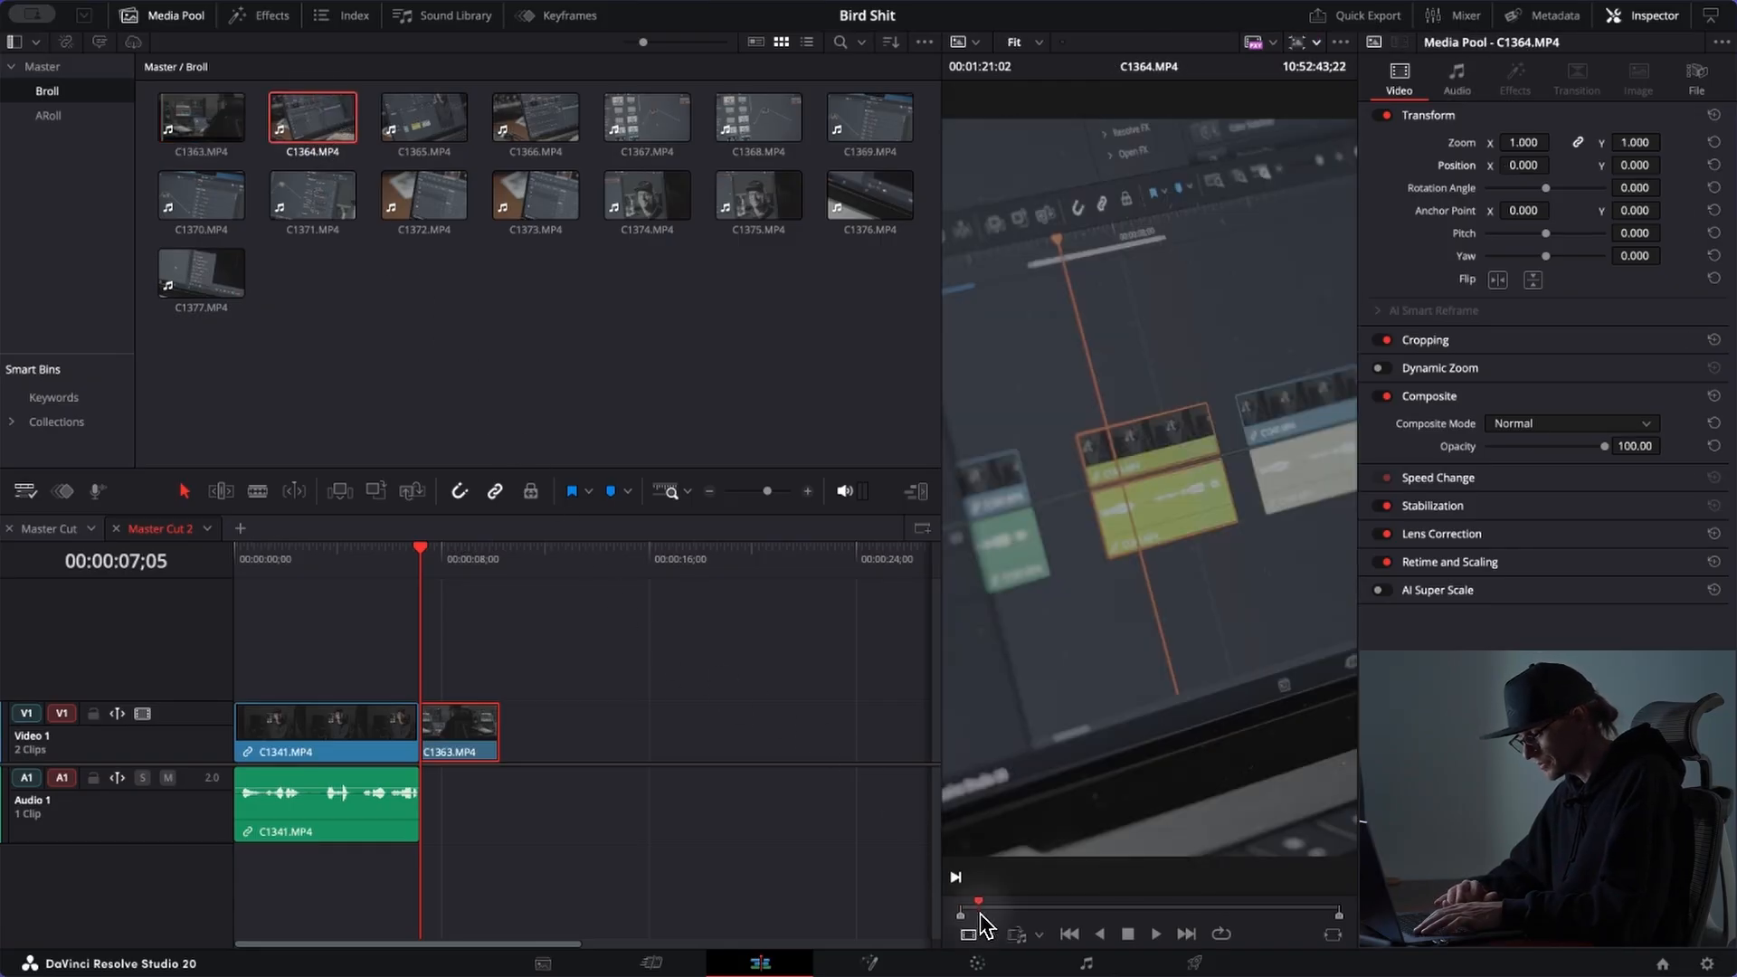
{"action": "mouse_move", "coordinate": [985, 911]}
{"action": "left_mouse_down"}
{"action": "mouse_move", "coordinate": [1065, 912]}
{"action": "mouse_move", "coordinate": [985, 914]}
{"action": "left_mouse_up"}
{"action": "key", "text": "i"}
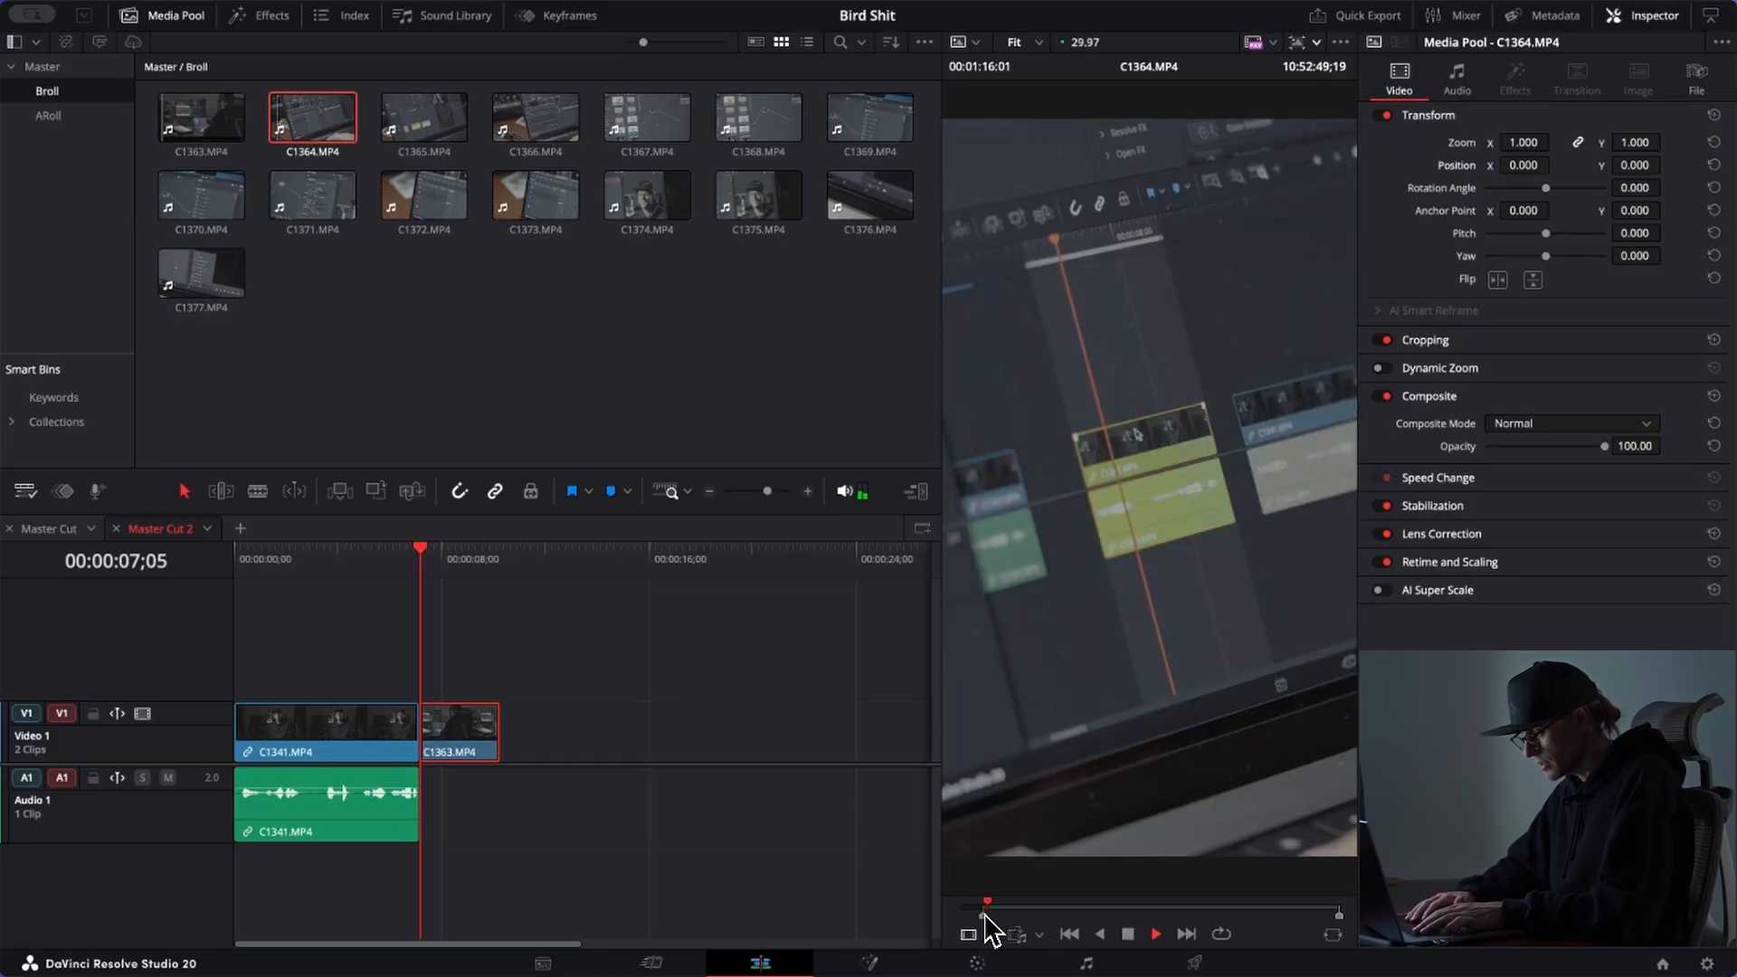
{"action": "key", "text": "space"}
{"action": "key", "text": "o"}
{"action": "mouse_move", "coordinate": [1117, 905]}
{"action": "left_click_drag", "start_coordinate": [1127, 875], "coordinate": [505, 747]}
{"action": "mouse_move", "coordinate": [514, 555]}
{"action": "left_mouse_down"}
{"action": "mouse_move", "coordinate": [539, 556]}
{"action": "mouse_move", "coordinate": [513, 559]}
{"action": "left_mouse_up"}
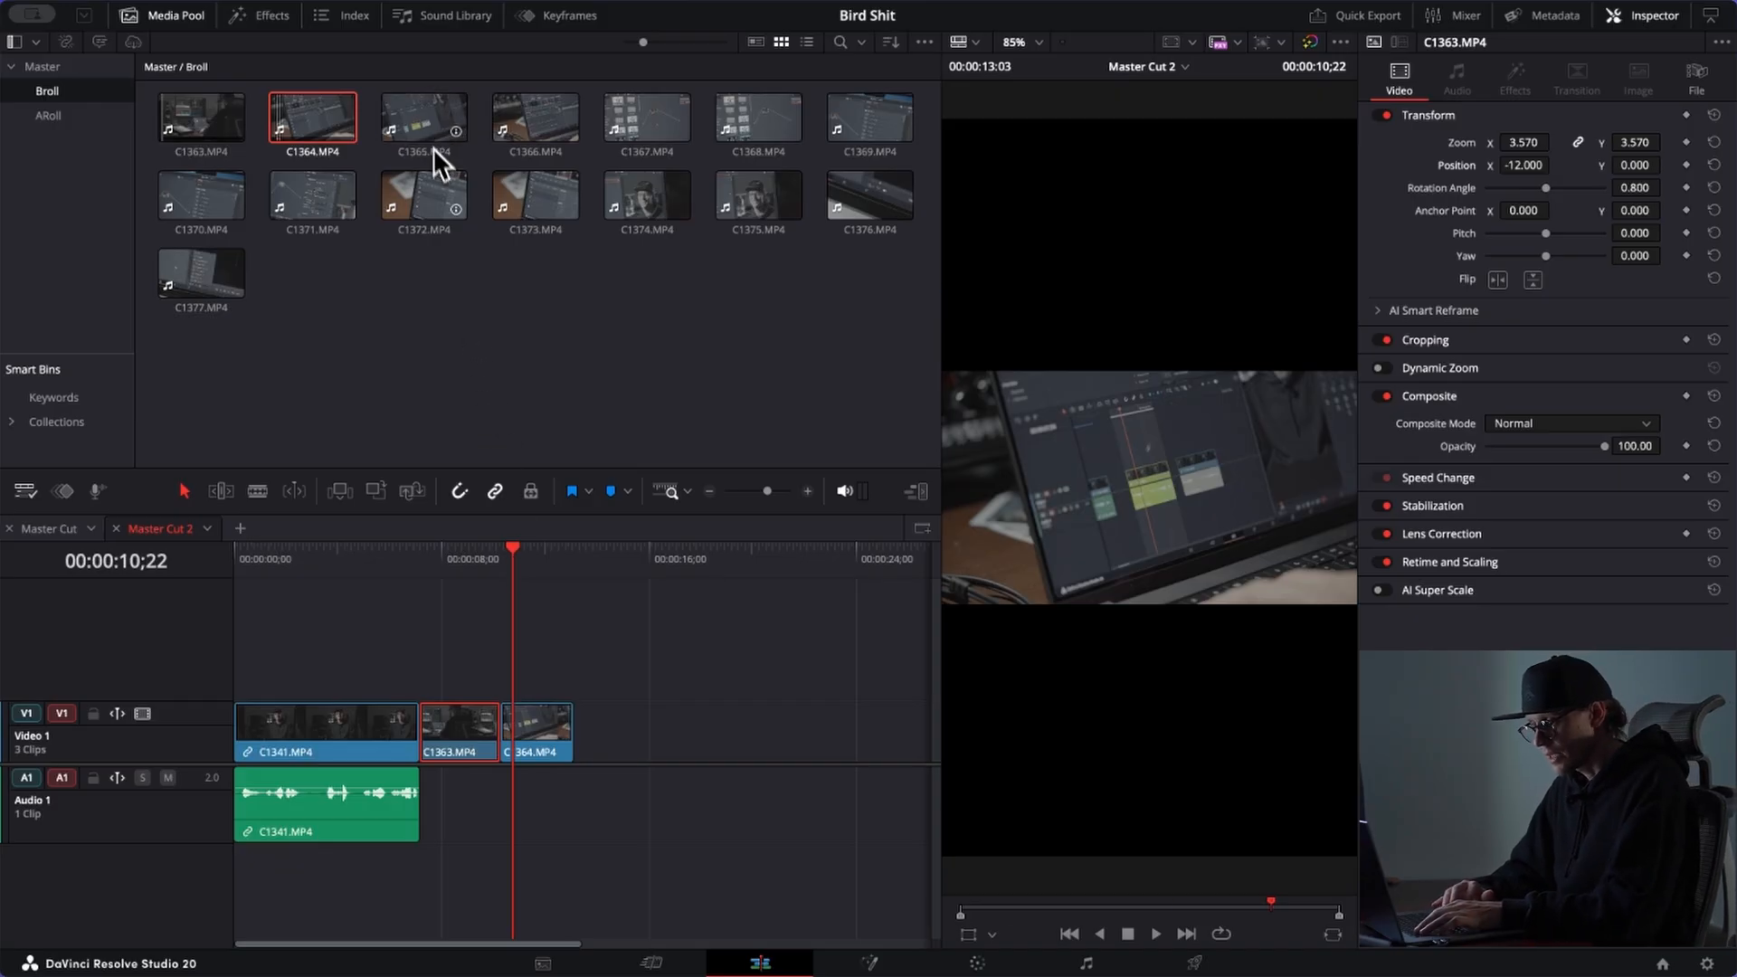
Step: Load the Broll clip C1366.MP4 in the viewer and scrub through it for a usable tracking section
{"action": "left_click", "coordinate": [543, 134]}
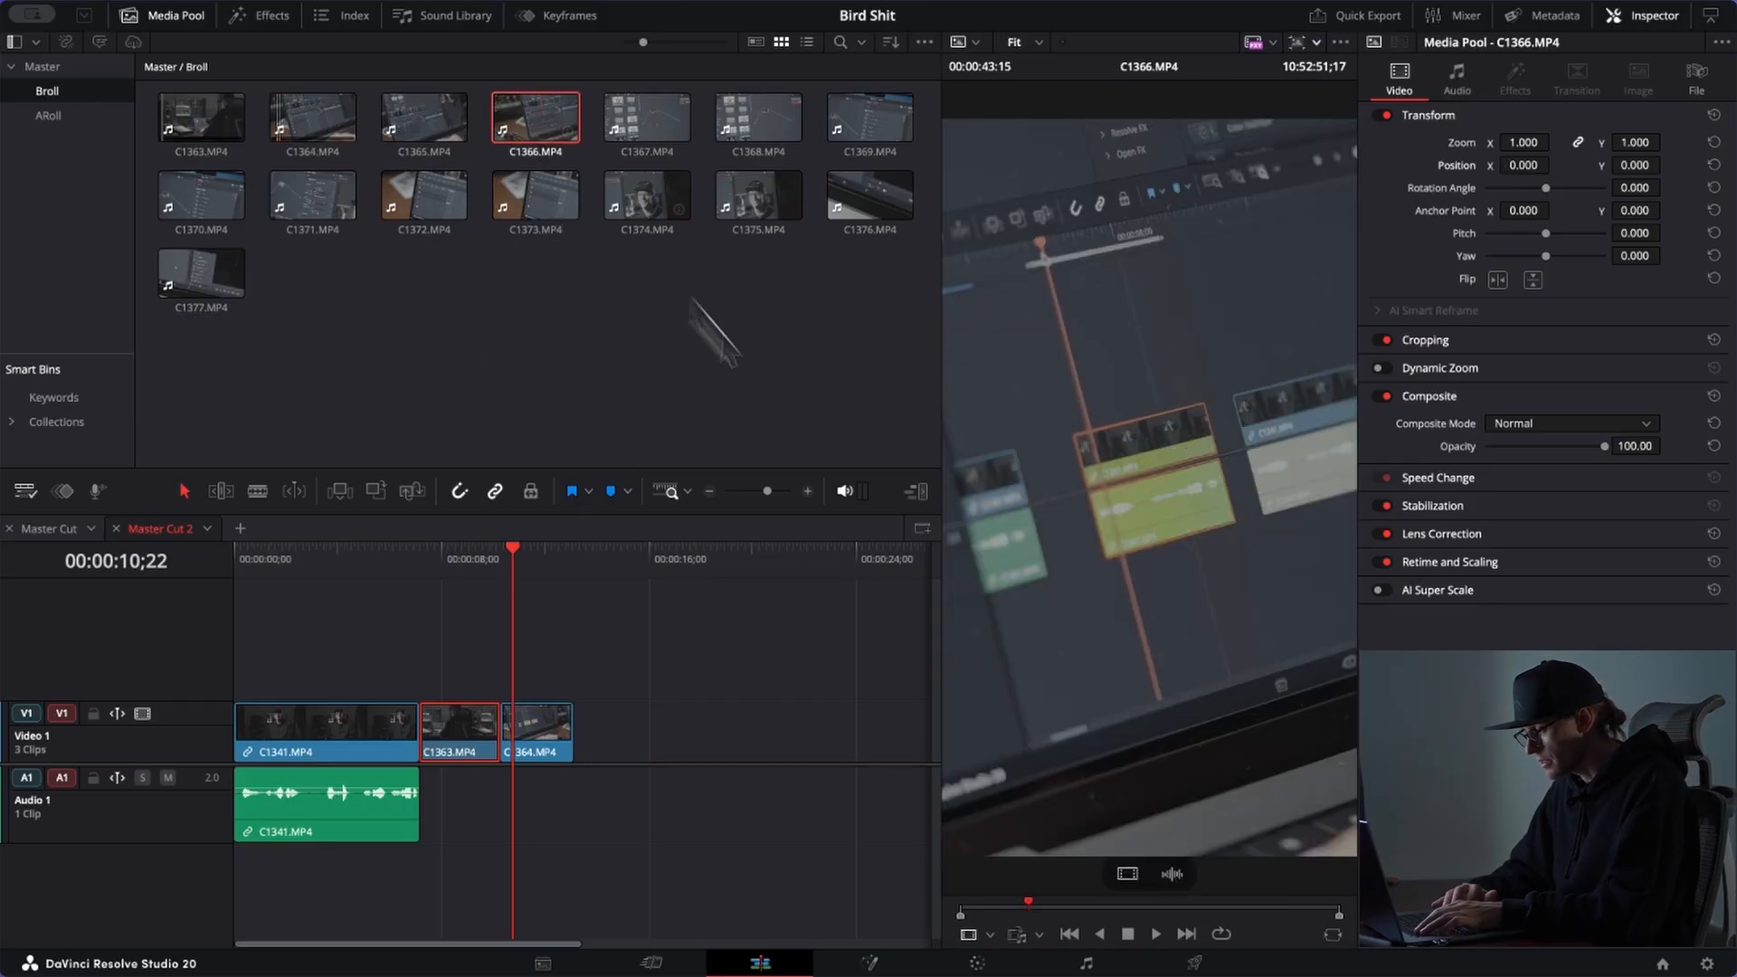
{"action": "left_click", "coordinate": [1170, 904]}
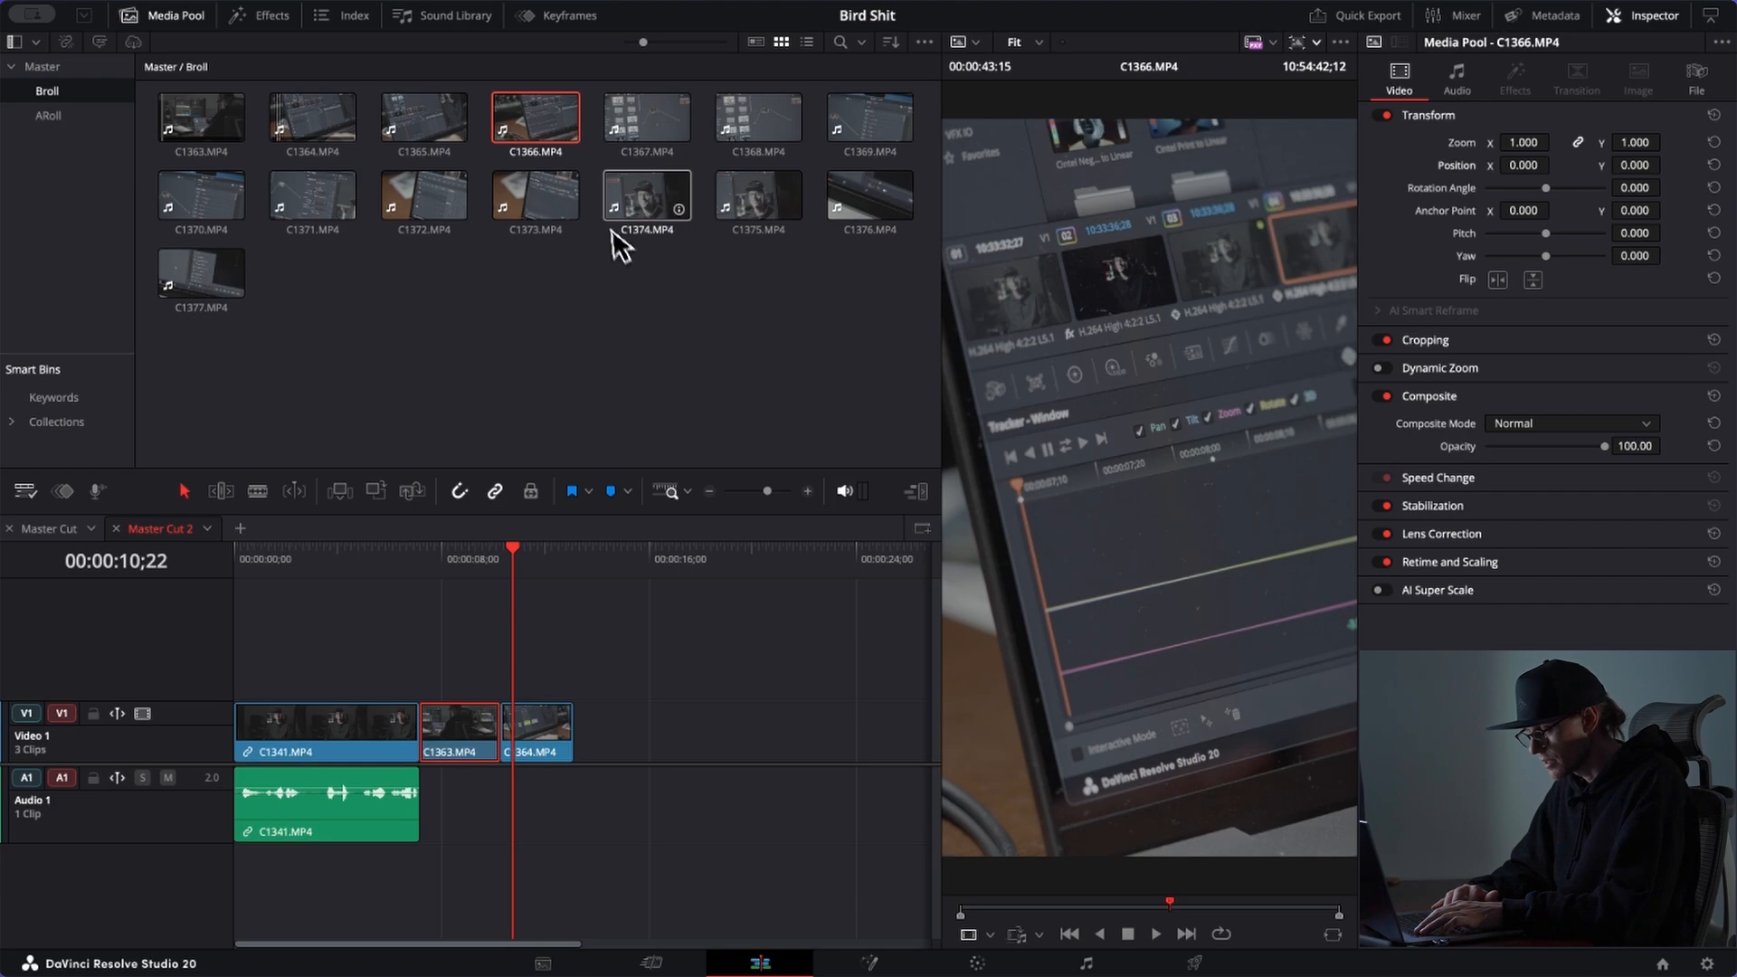
{"action": "left_click", "coordinate": [1008, 905]}
{"action": "left_click_drag", "start_coordinate": [1008, 906], "coordinate": [1042, 905]}
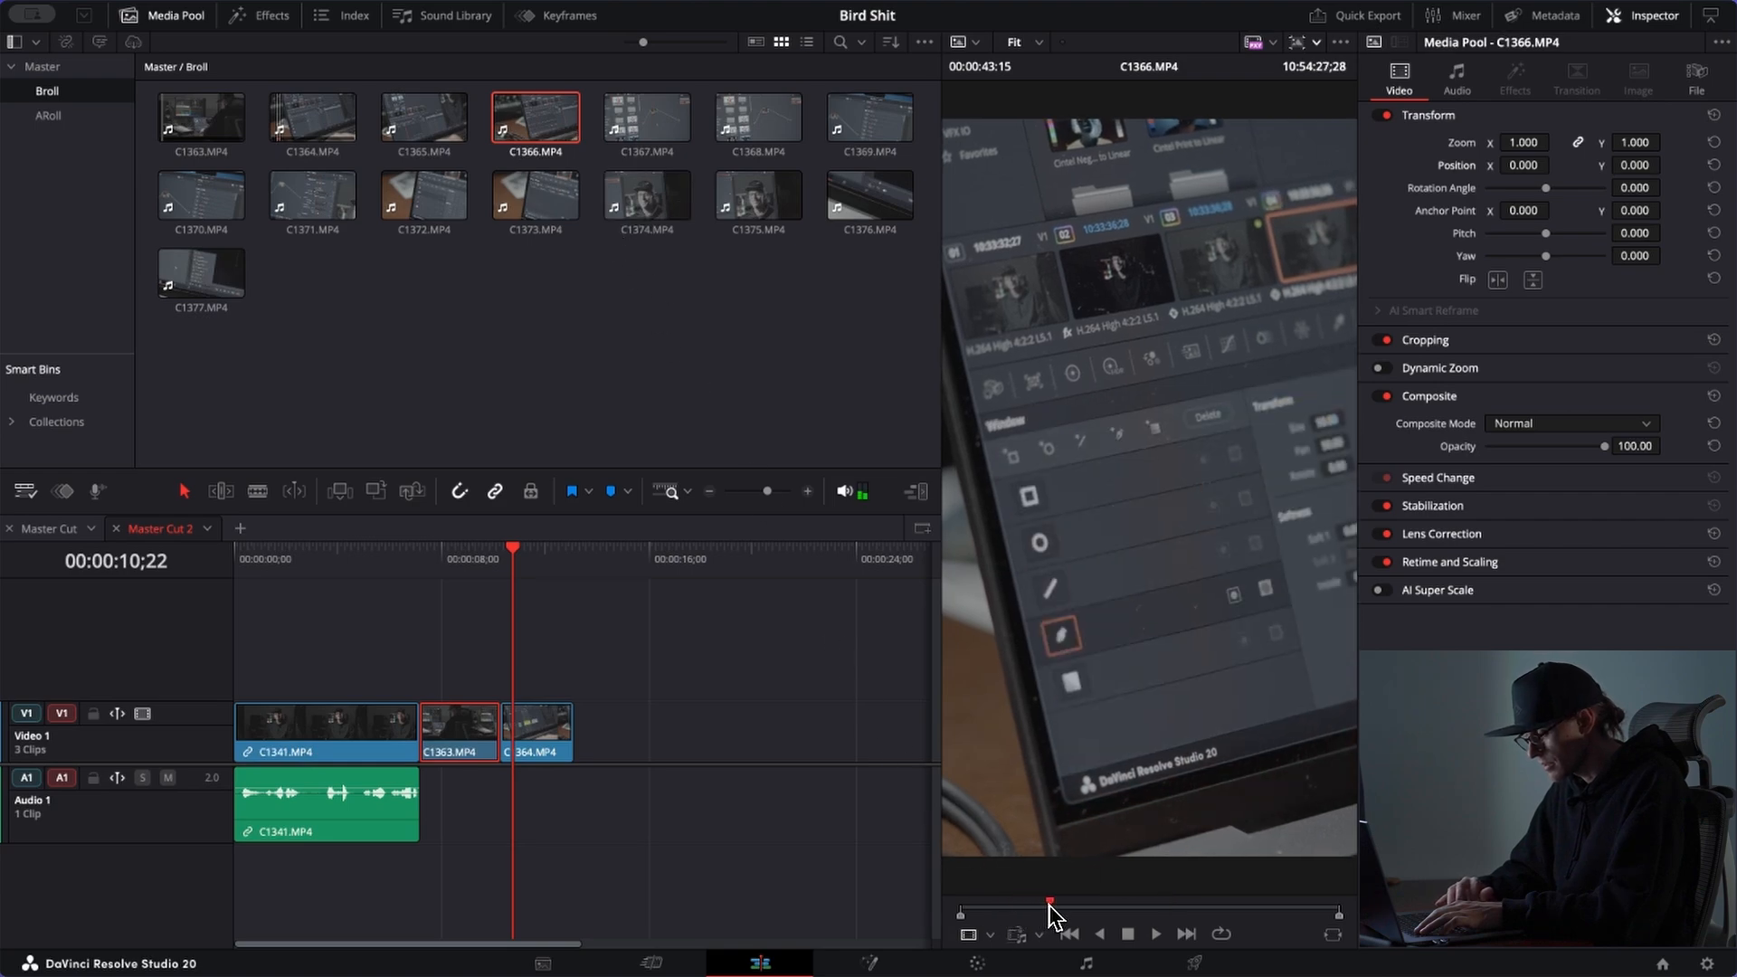
{"action": "left_click_drag", "start_coordinate": [1132, 905], "coordinate": [1203, 961]}
{"action": "left_click", "coordinate": [1230, 909]}
{"action": "left_click", "coordinate": [1253, 908]}
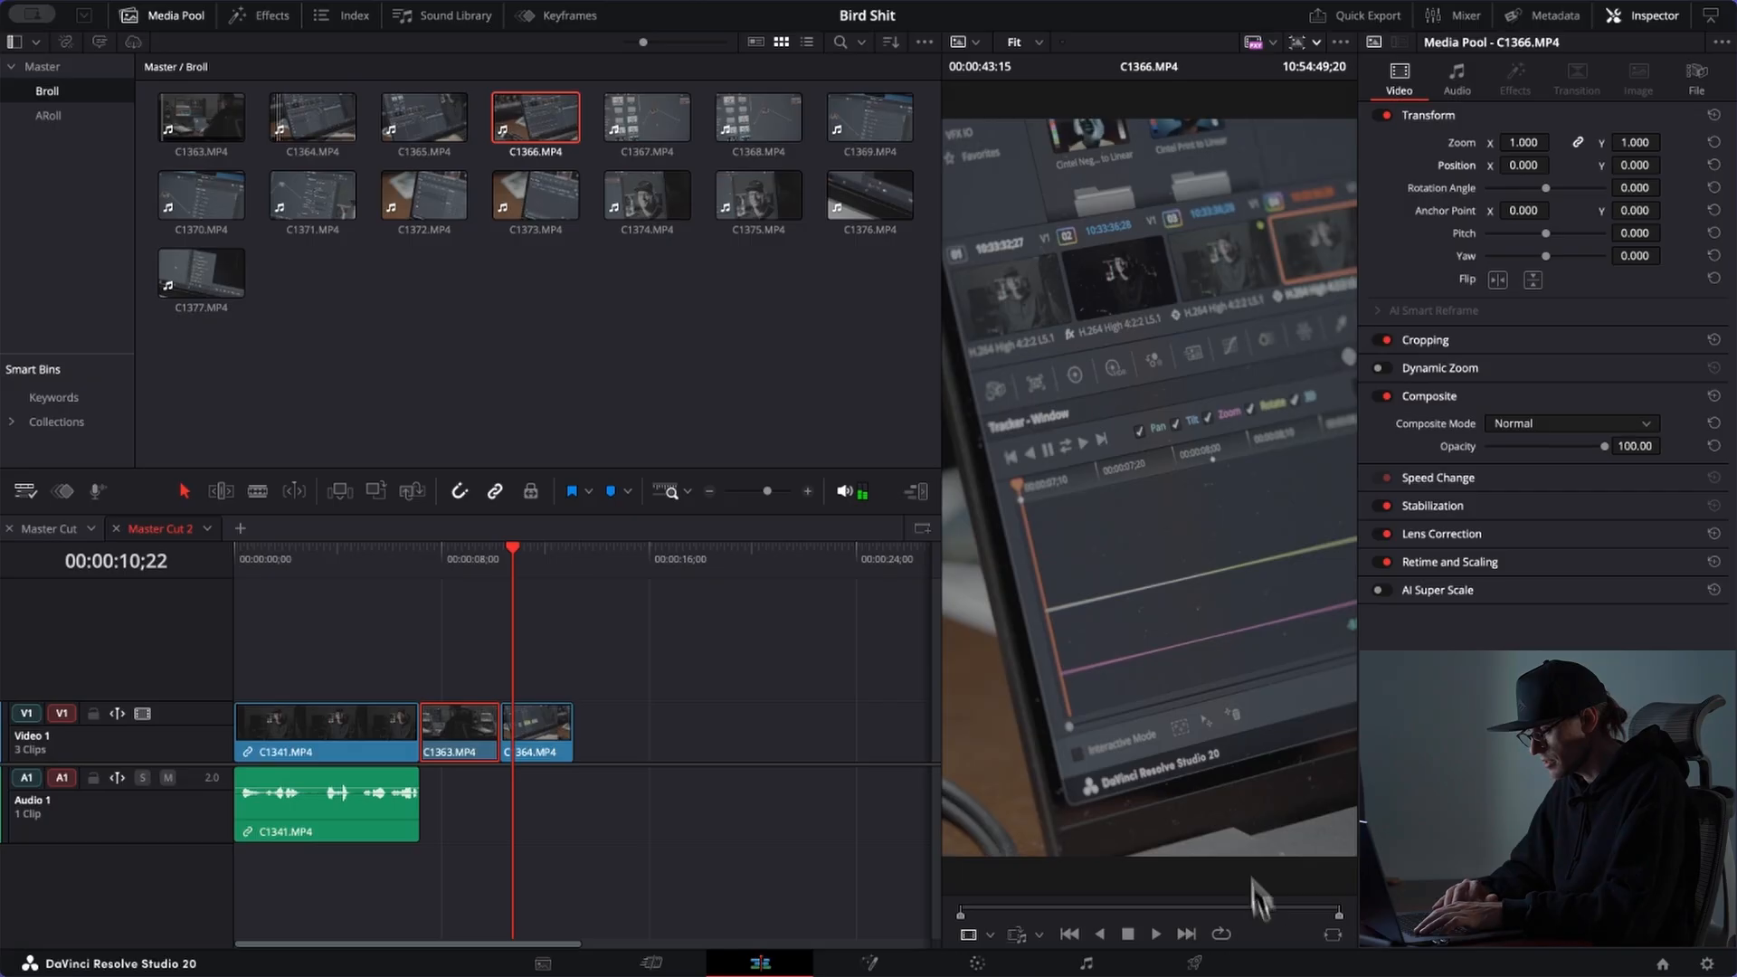
{"action": "left_click", "coordinate": [1288, 907]}
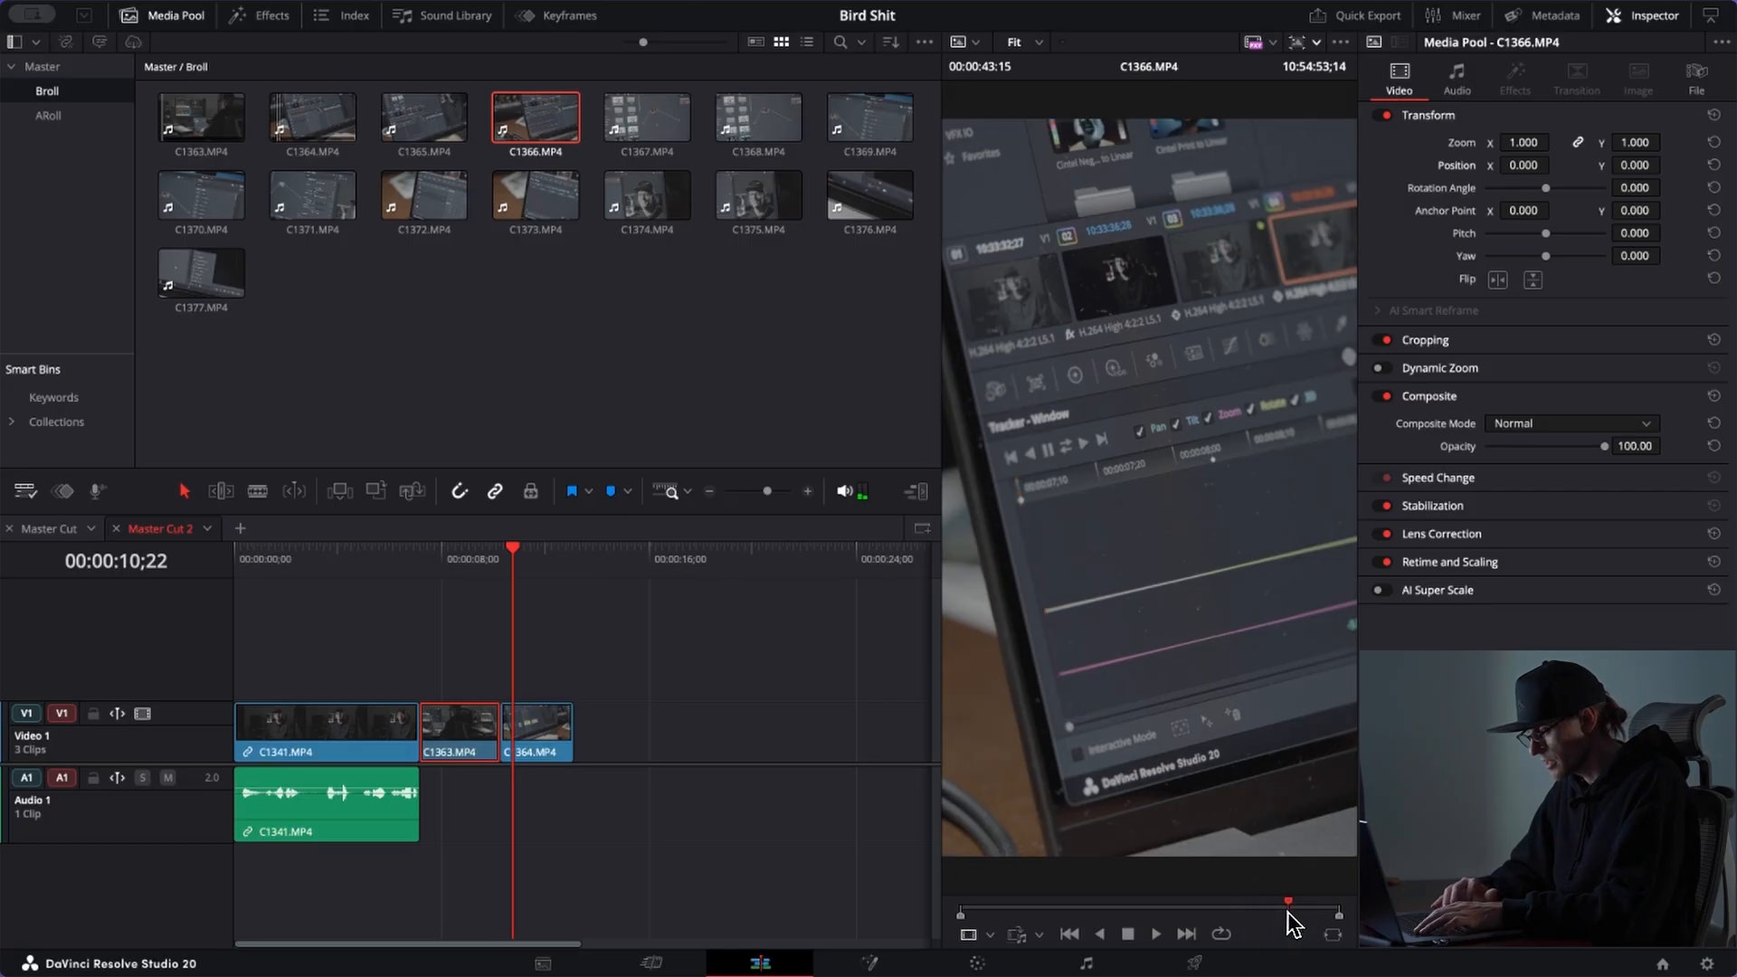
{"action": "left_click_drag", "start_coordinate": [1310, 912], "coordinate": [1113, 937]}
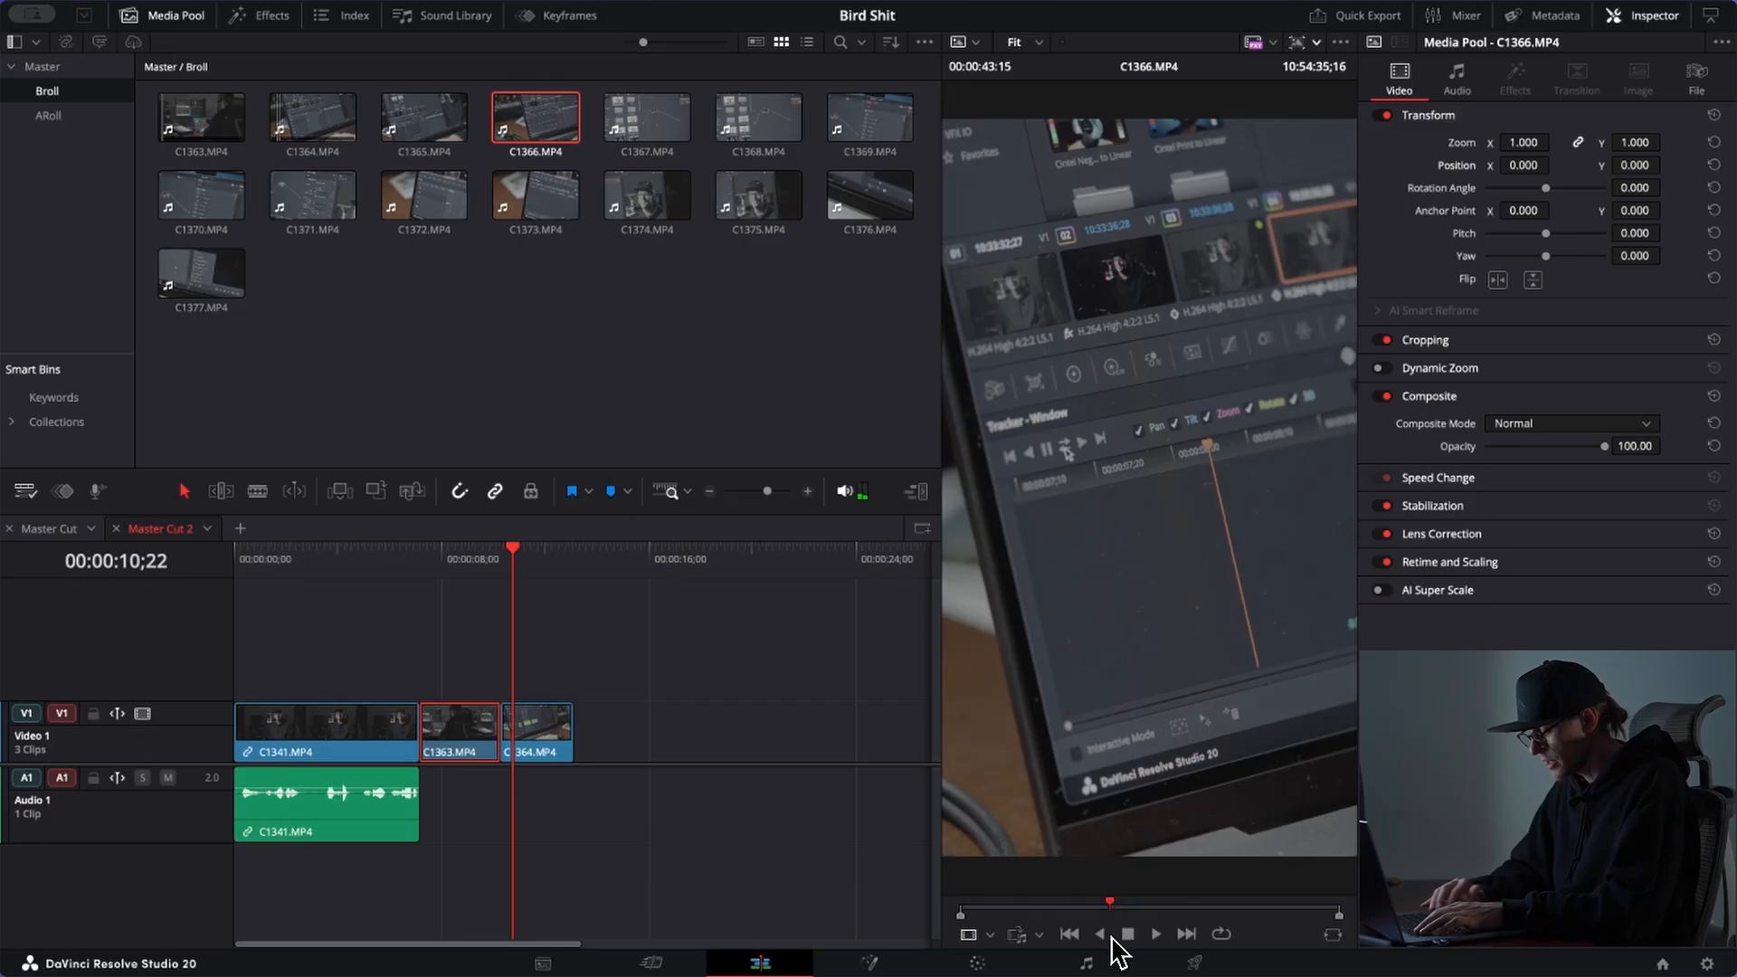
Step: Mark in and out points around a tracking section of about 2.6 seconds in C1366.MP4
{"action": "key", "text": "i"}
{"action": "key", "text": "space"}
{"action": "key", "text": "j"}
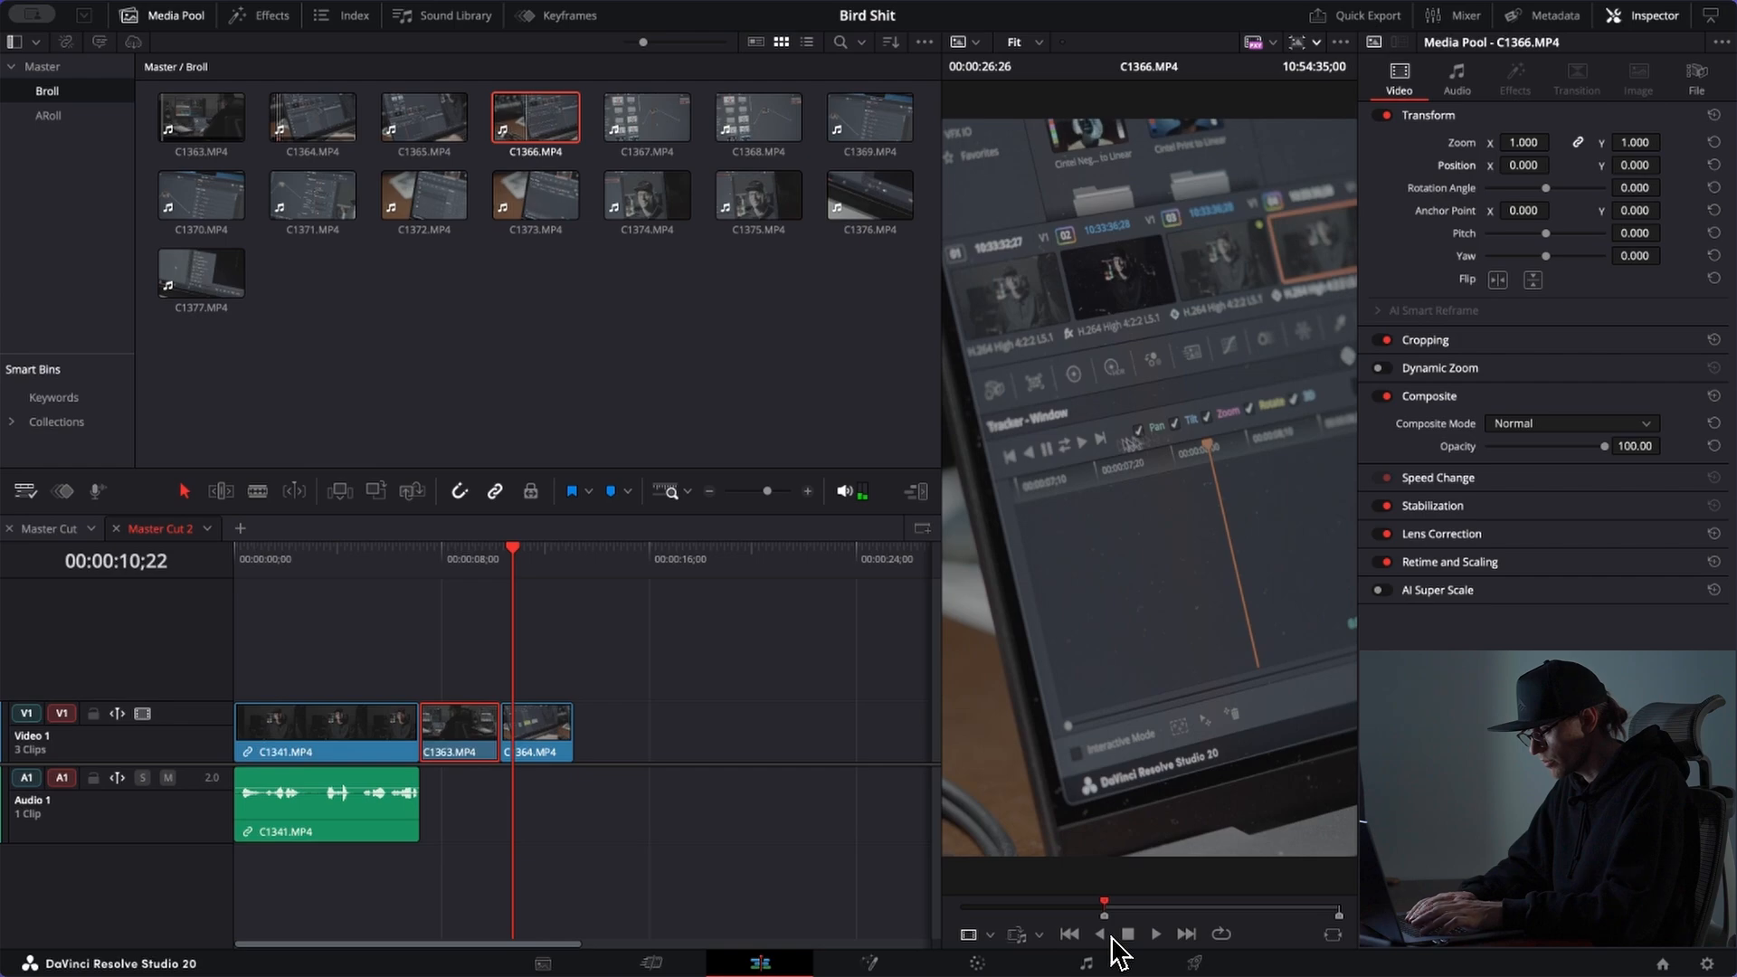
{"action": "key", "text": "l"}
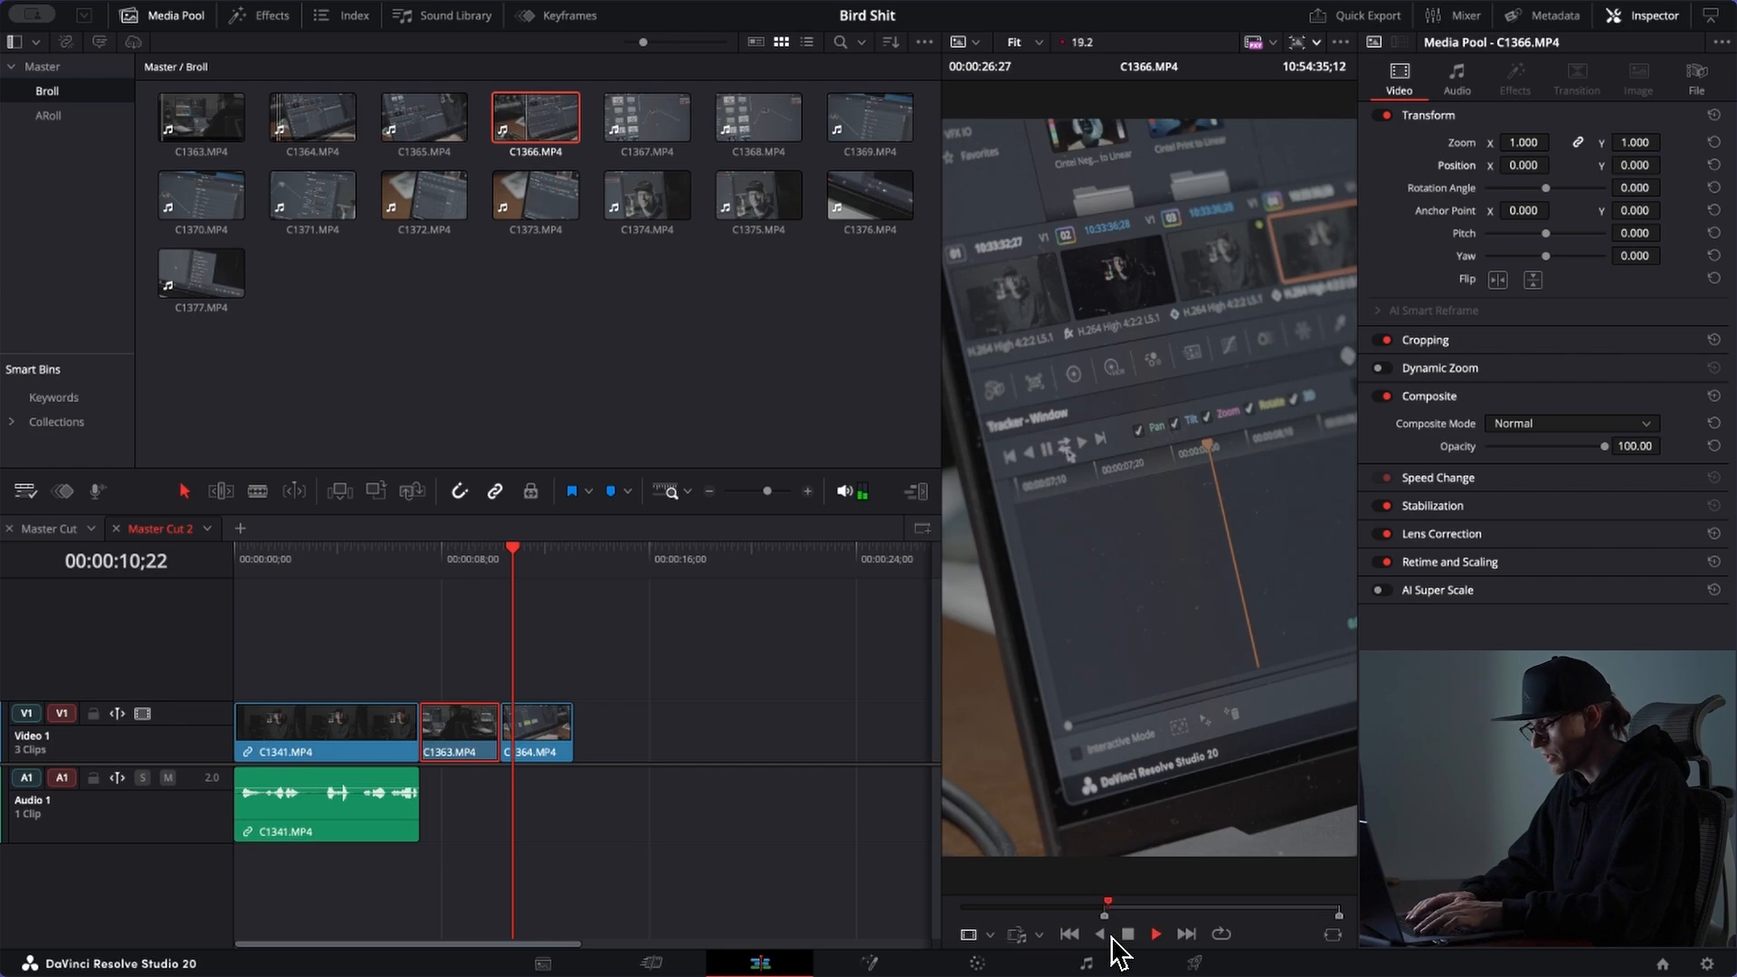
{"action": "key", "text": "o"}
{"action": "key", "text": "k"}
Step: Place the marked C1366.MP4 range after C1364.MP4 on the timeline and delete its linked audio
{"action": "left_click_drag", "start_coordinate": [1170, 562], "coordinate": [606, 816]}
{"action": "left_click", "coordinate": [606, 817]}
{"action": "key", "text": "Delete"}
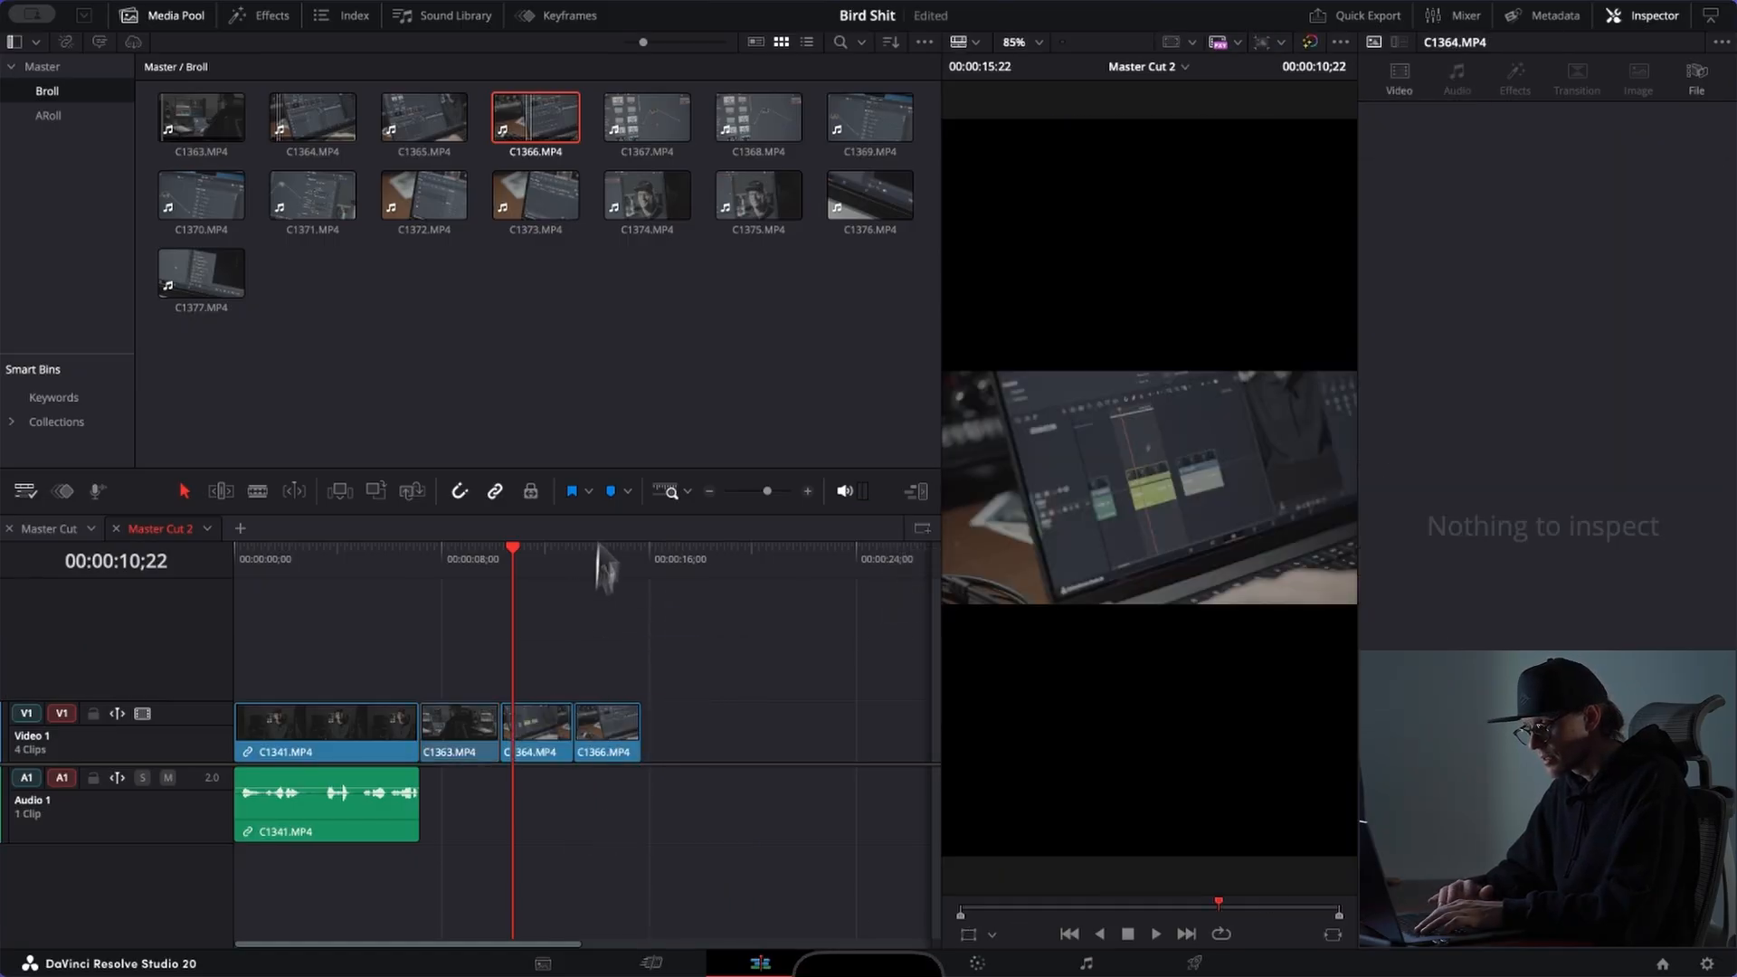
Step: Load the Broll clip C1367.MP4, scrub to its end, and set its Position X to -132.000
{"action": "left_click", "coordinate": [650, 137]}
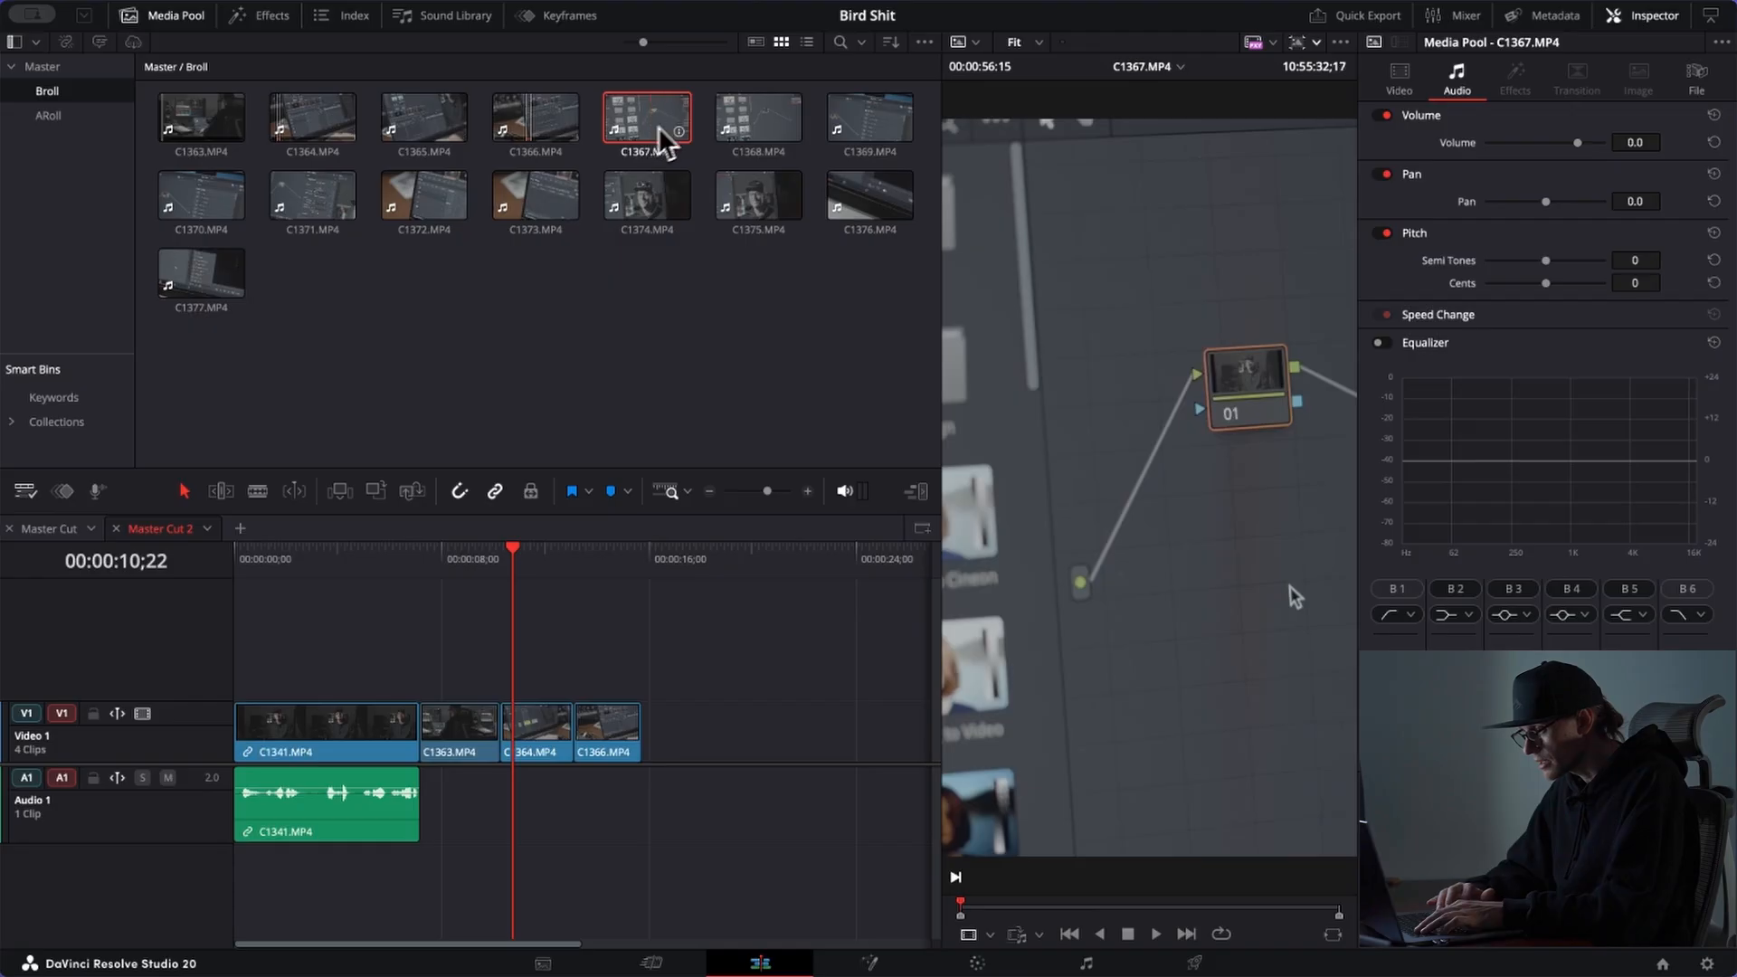
{"action": "left_click_drag", "start_coordinate": [1165, 902], "coordinate": [1334, 903]}
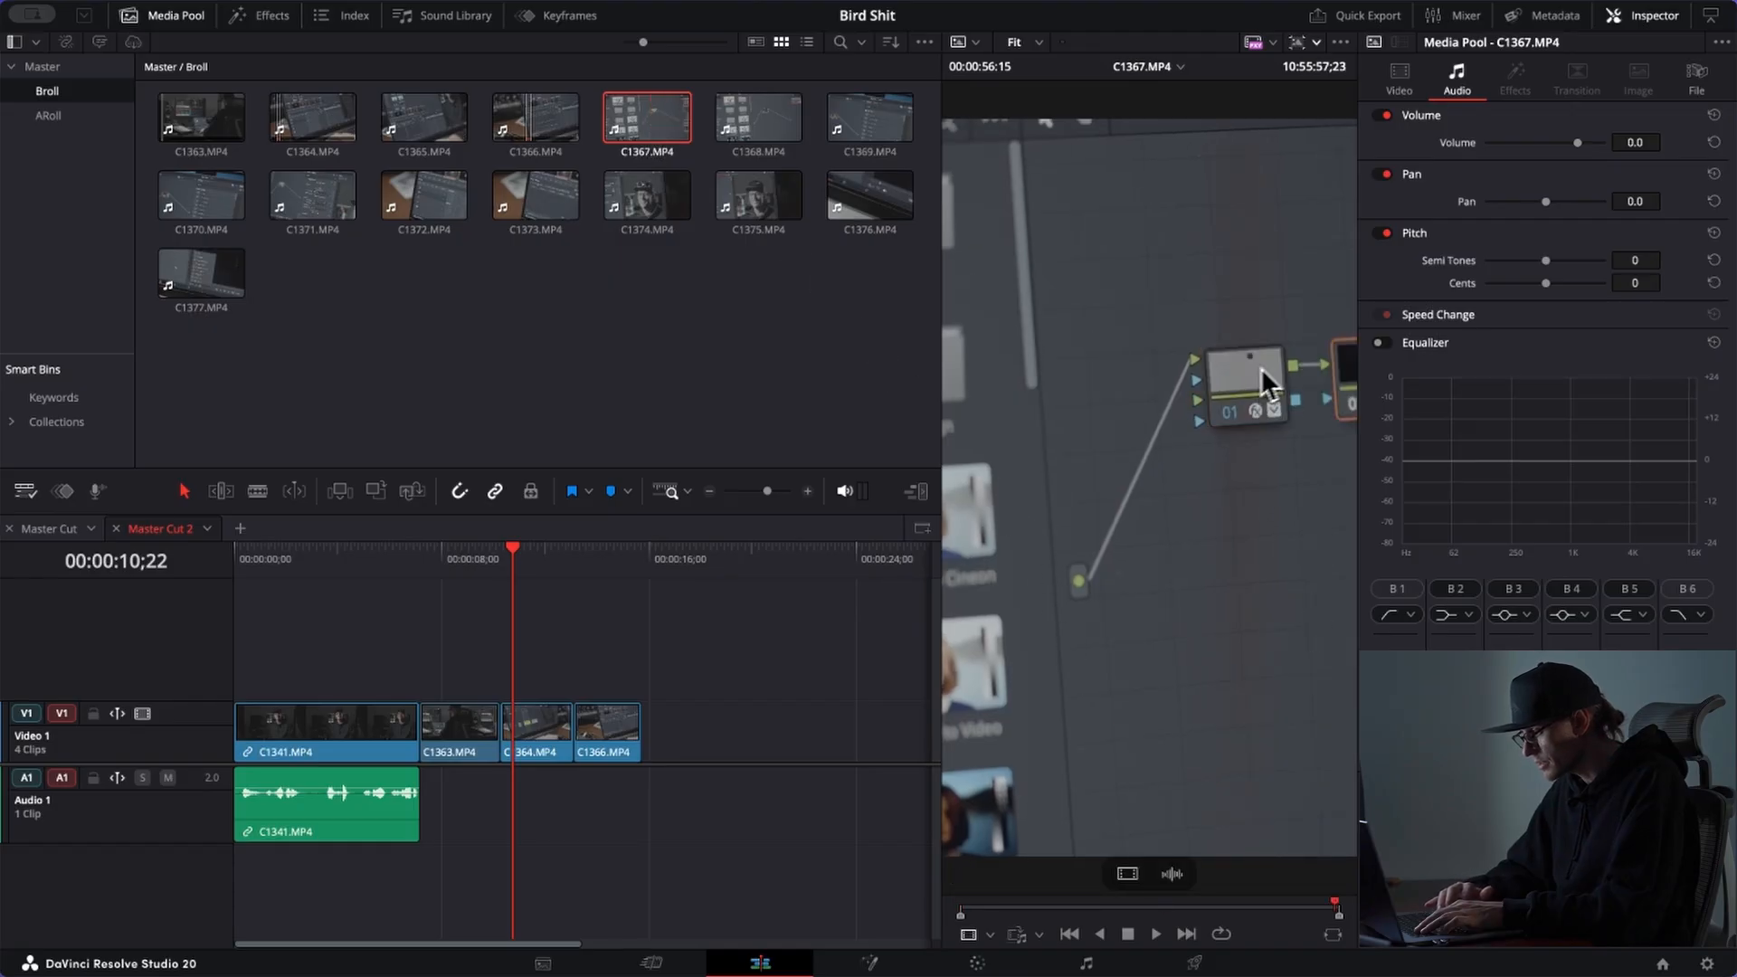
{"action": "left_click", "coordinate": [1400, 77]}
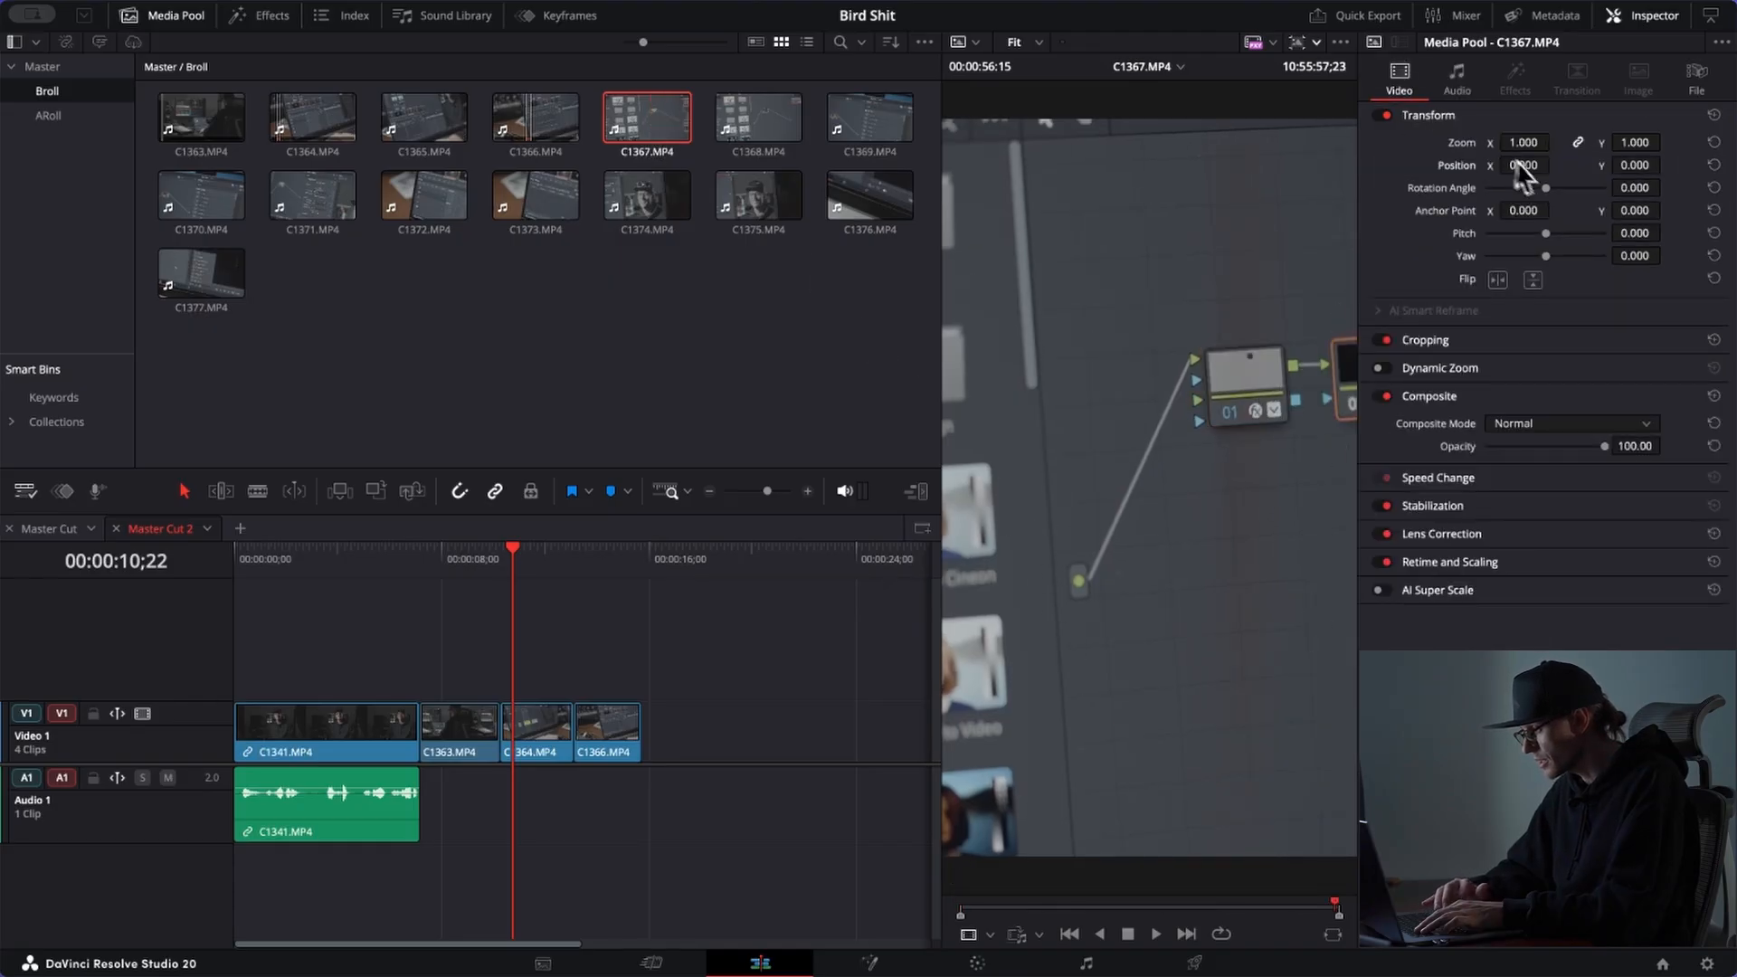
{"action": "left_click_drag", "start_coordinate": [1541, 174], "coordinate": [1420, 202]}
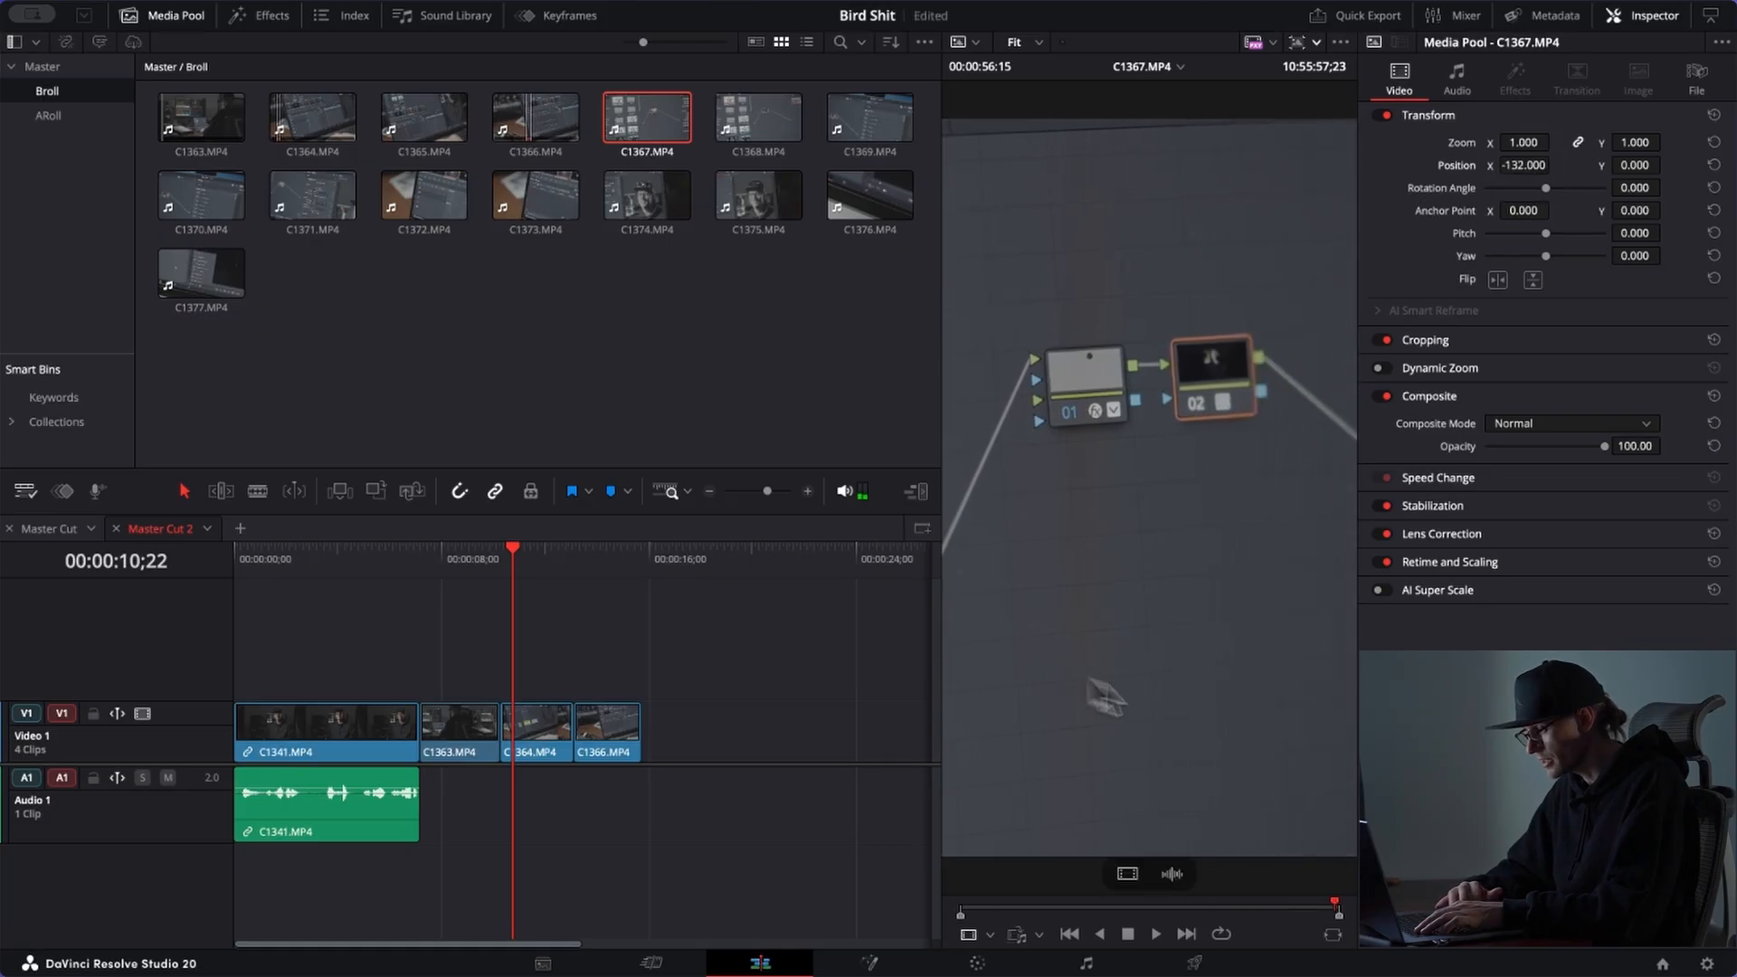
Step: Mark a 00:00:03:13 range in C1367.MP4 and place it with its audio after C1366.MP4 on the timeline
{"action": "left_click_drag", "start_coordinate": [1009, 904], "coordinate": [1057, 903]}
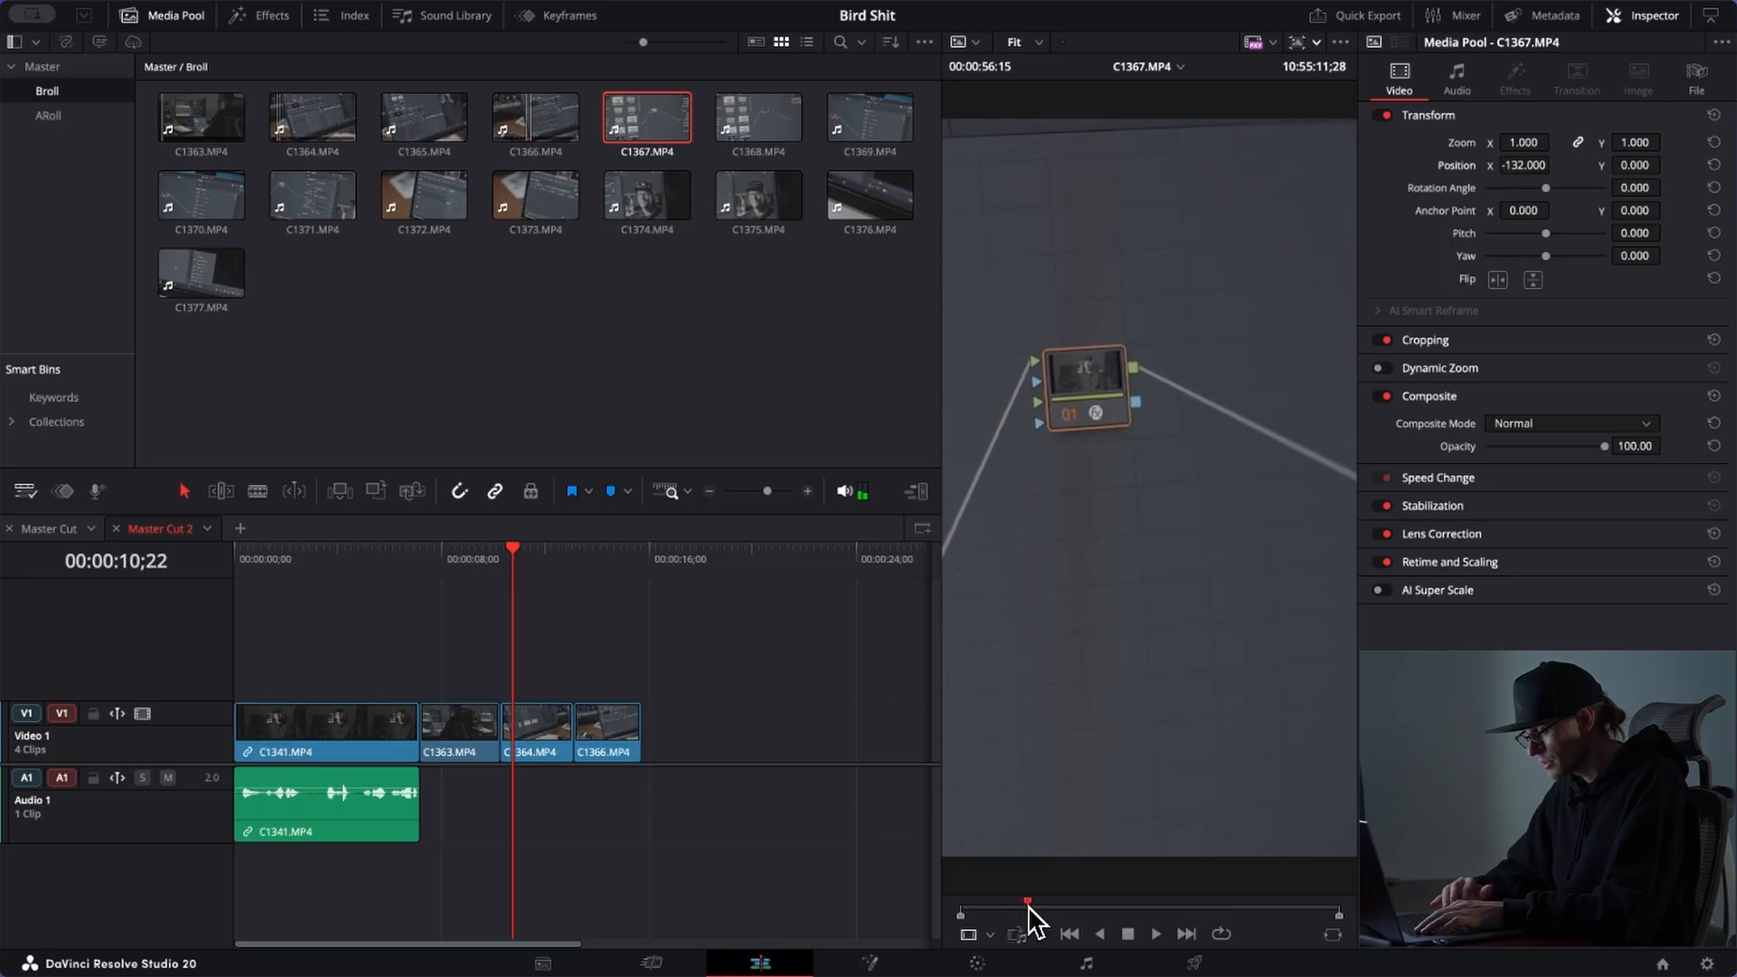
{"action": "key", "text": "space"}
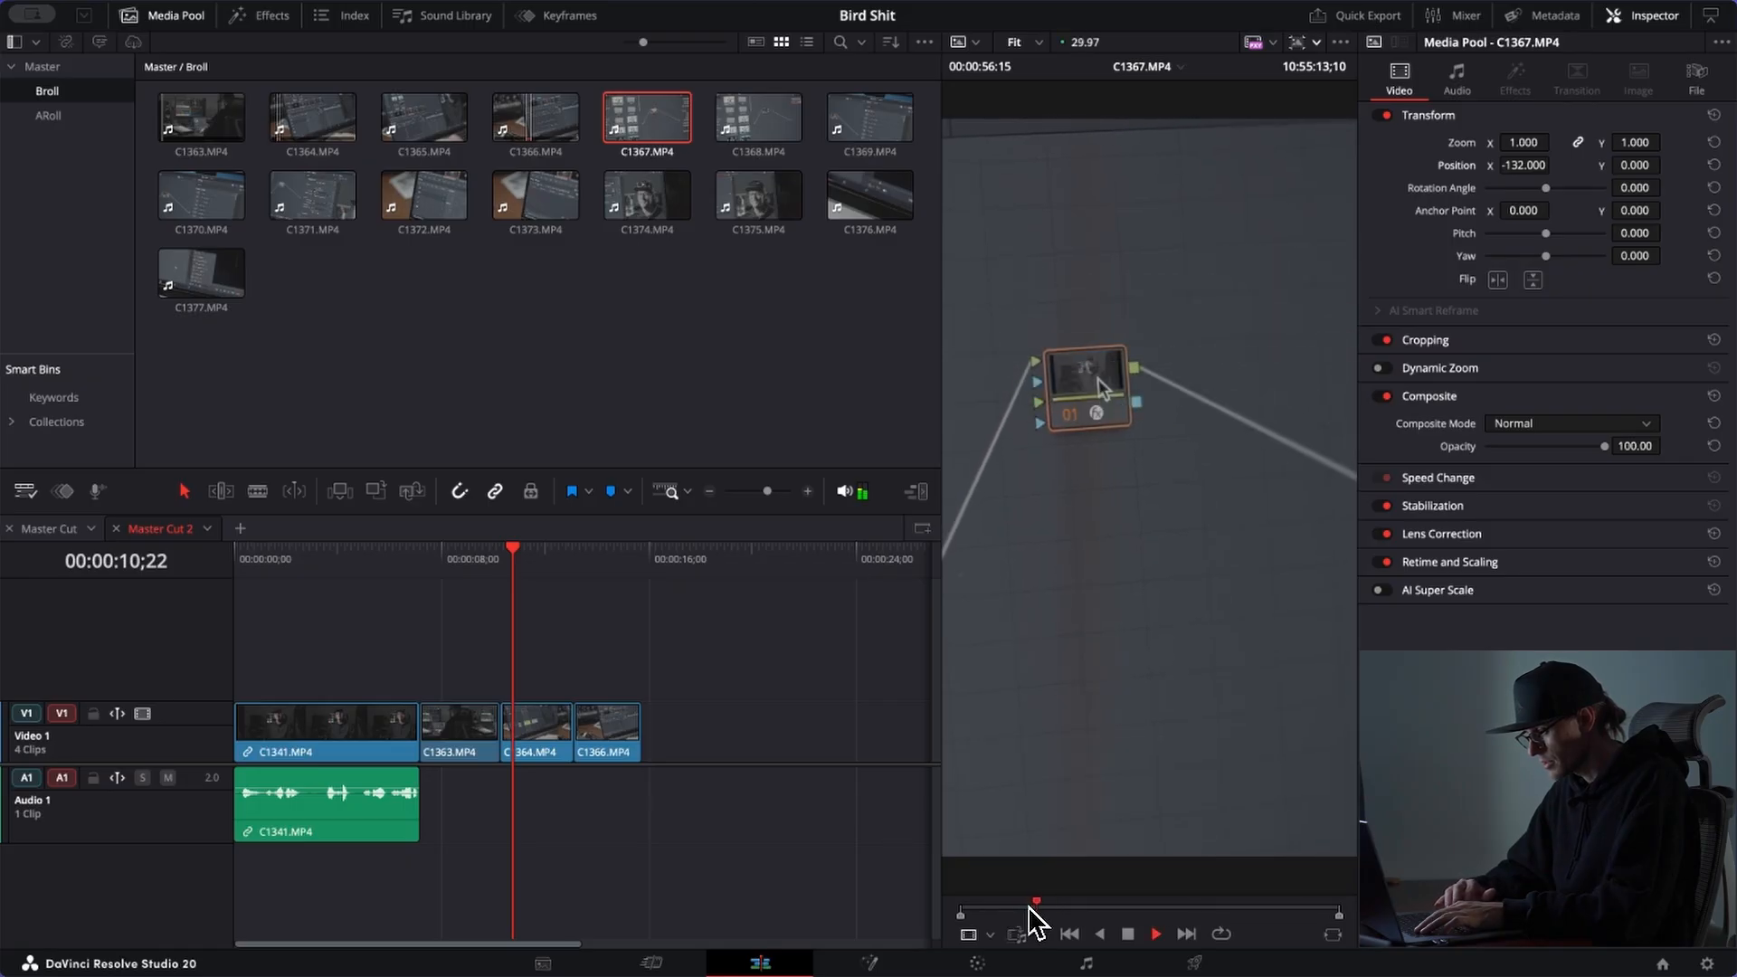
{"action": "left_click_drag", "start_coordinate": [1029, 912], "coordinate": [1022, 914]}
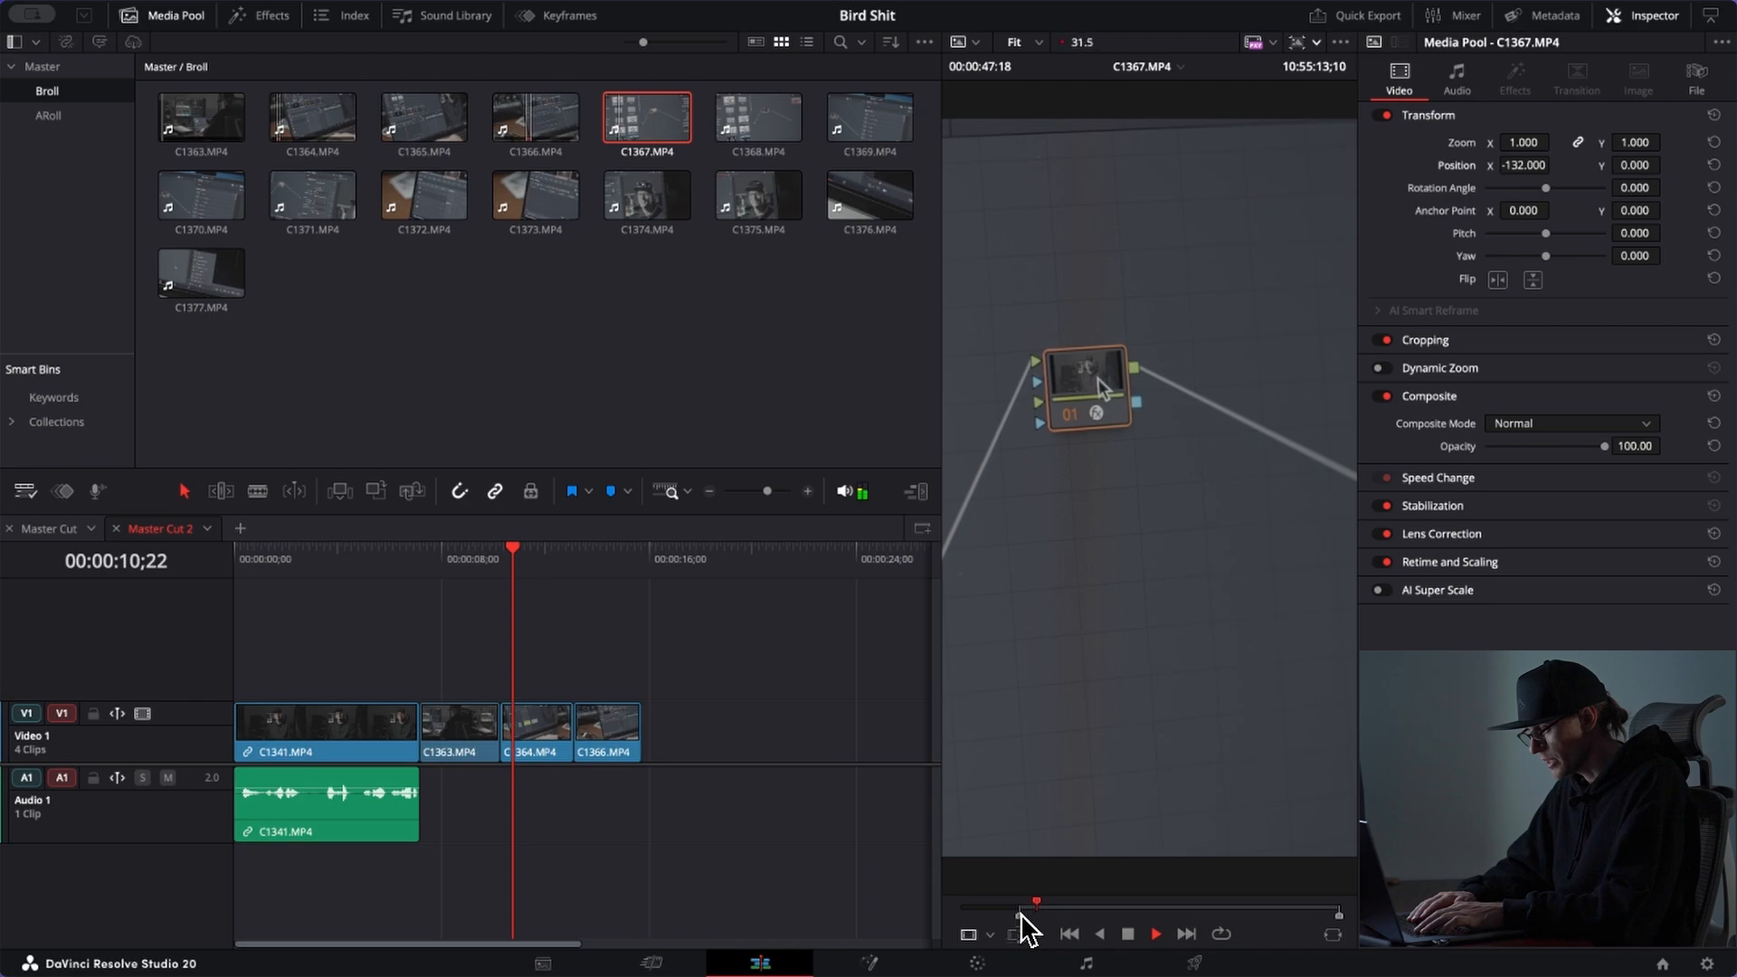
{"action": "key", "text": "space"}
{"action": "key", "text": "o"}
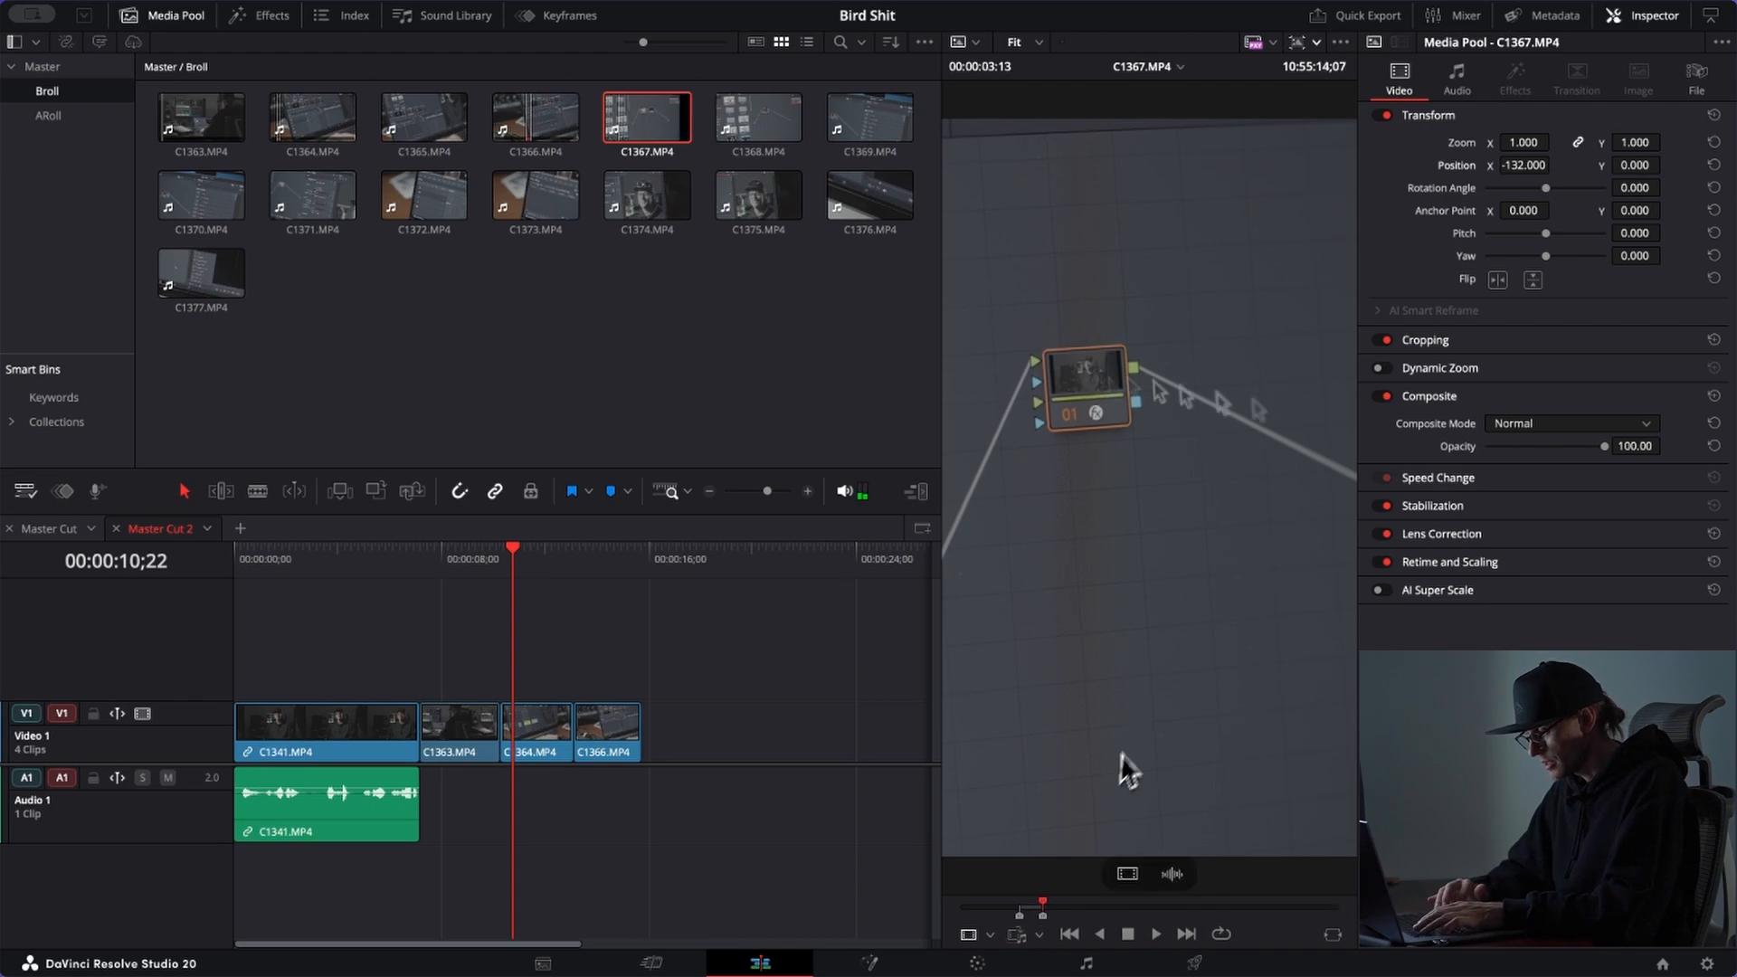
{"action": "left_click_drag", "start_coordinate": [1142, 731], "coordinate": [637, 740]}
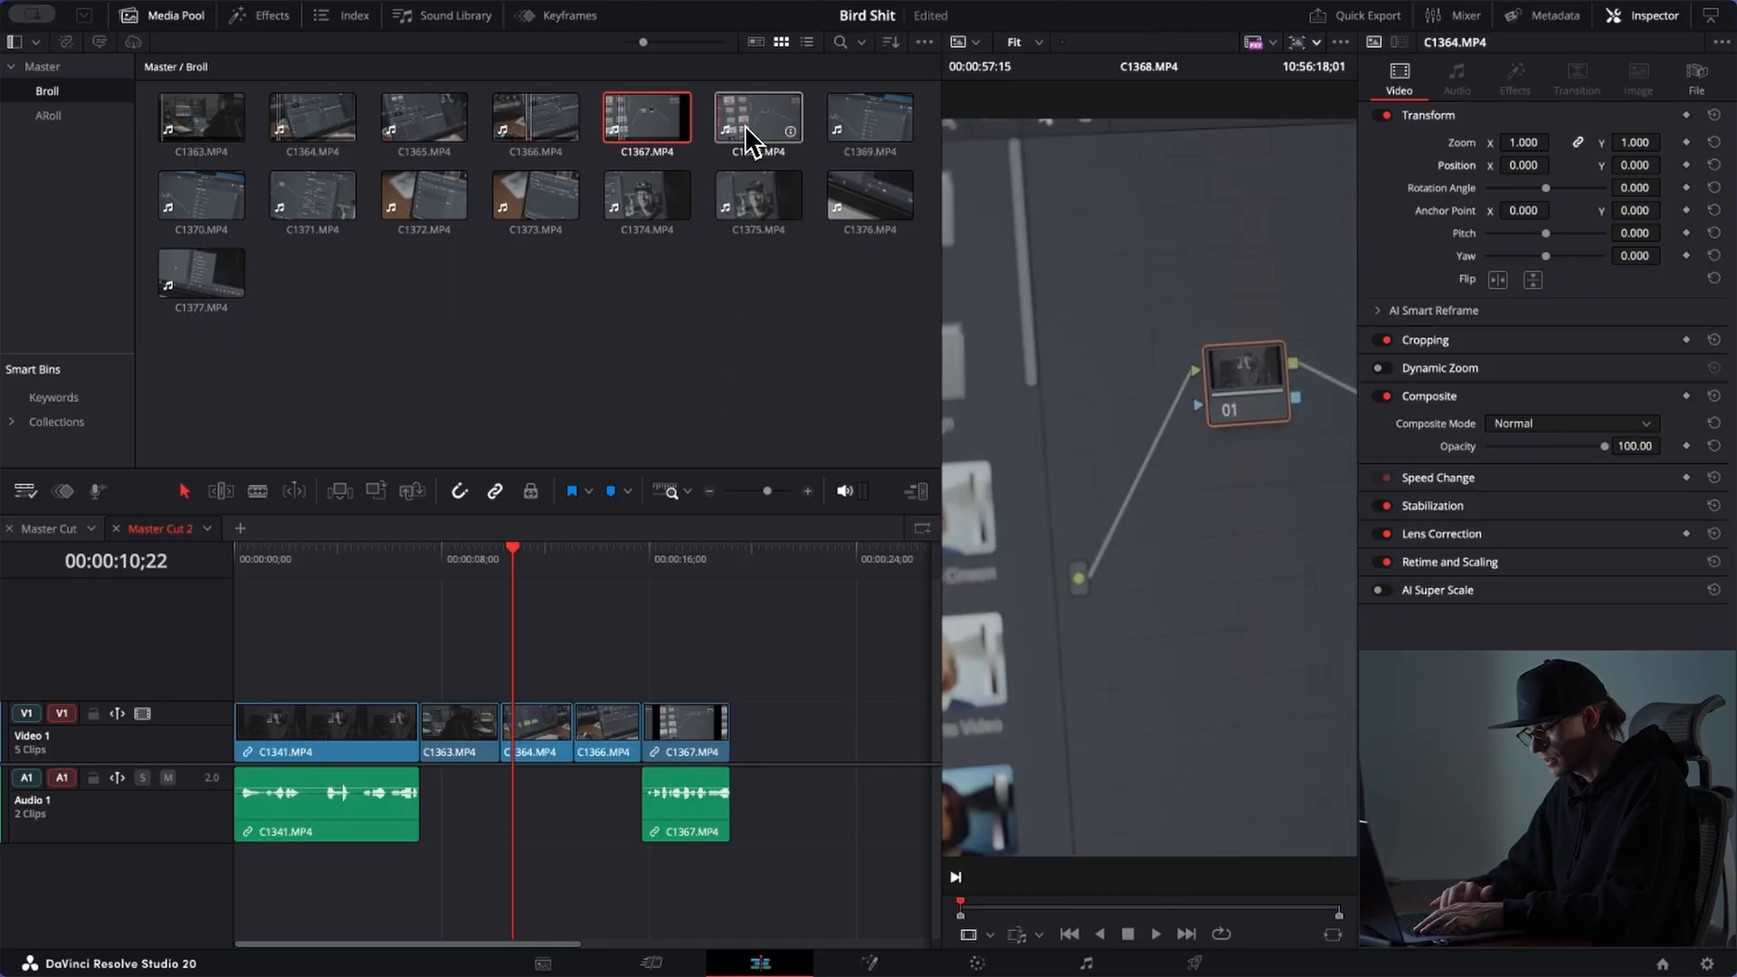
Step: Select the C1367.MP4 timeline clip with the playhead at 00:00:17;20 and match its frame in the source viewer
{"action": "left_click", "coordinate": [691, 554]}
{"action": "left_click", "coordinate": [696, 738]}
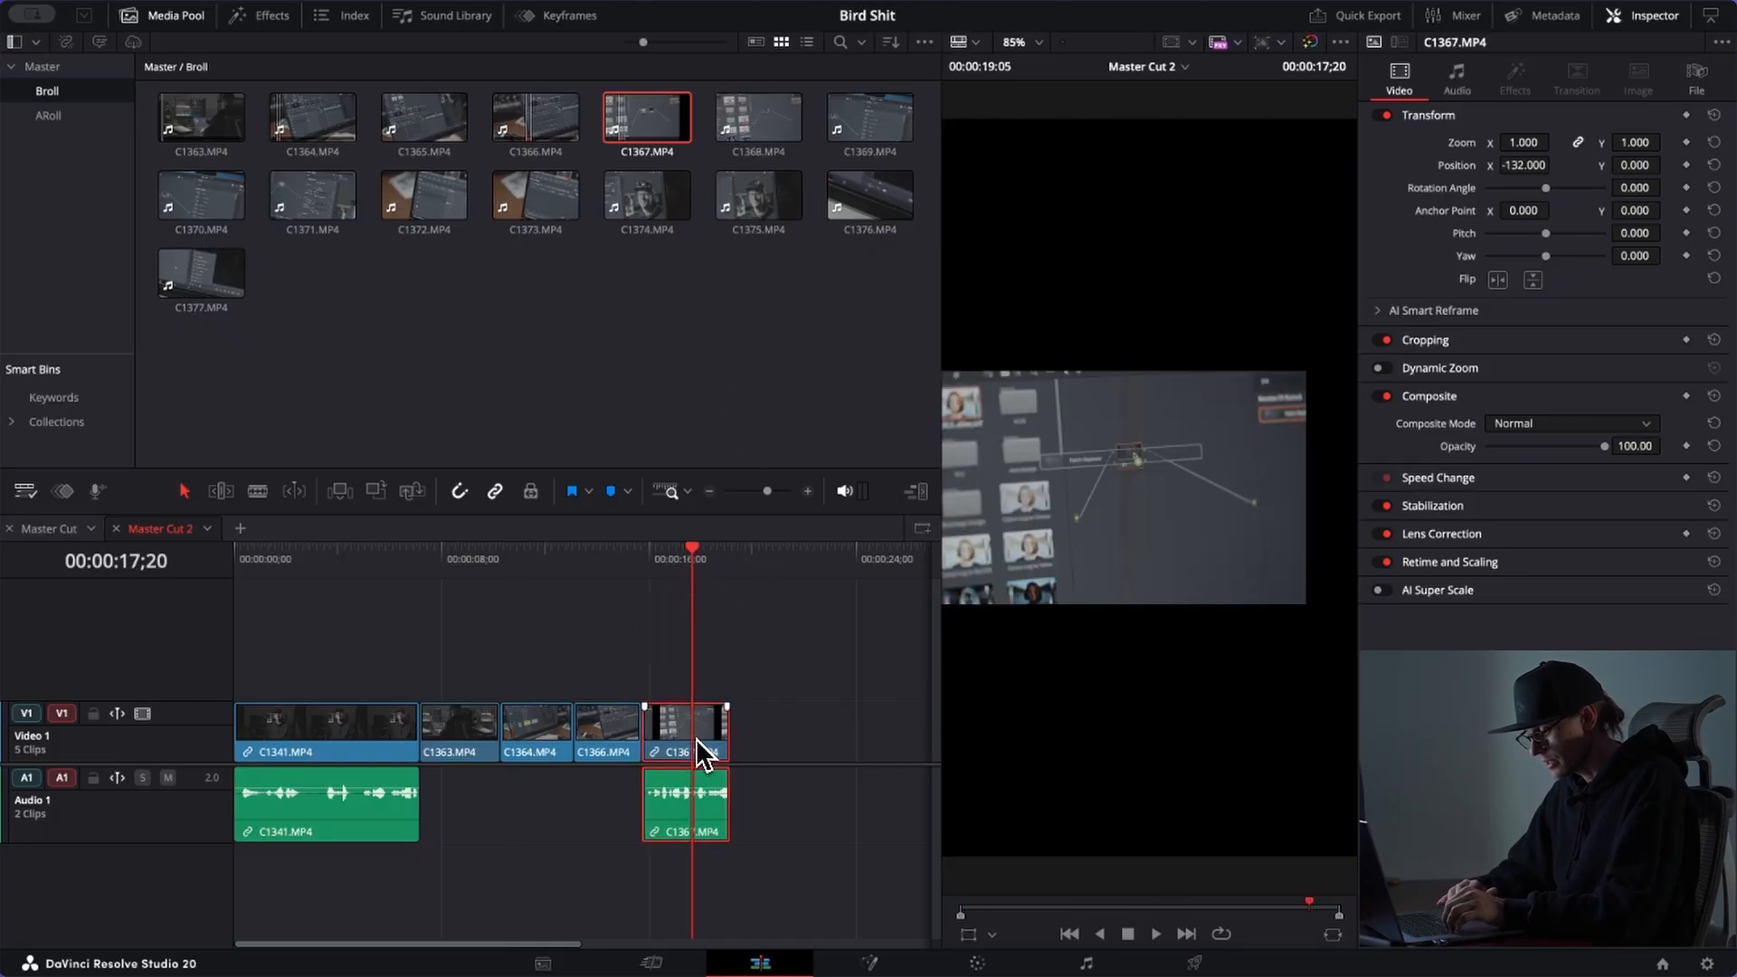
{"action": "key", "text": "f"}
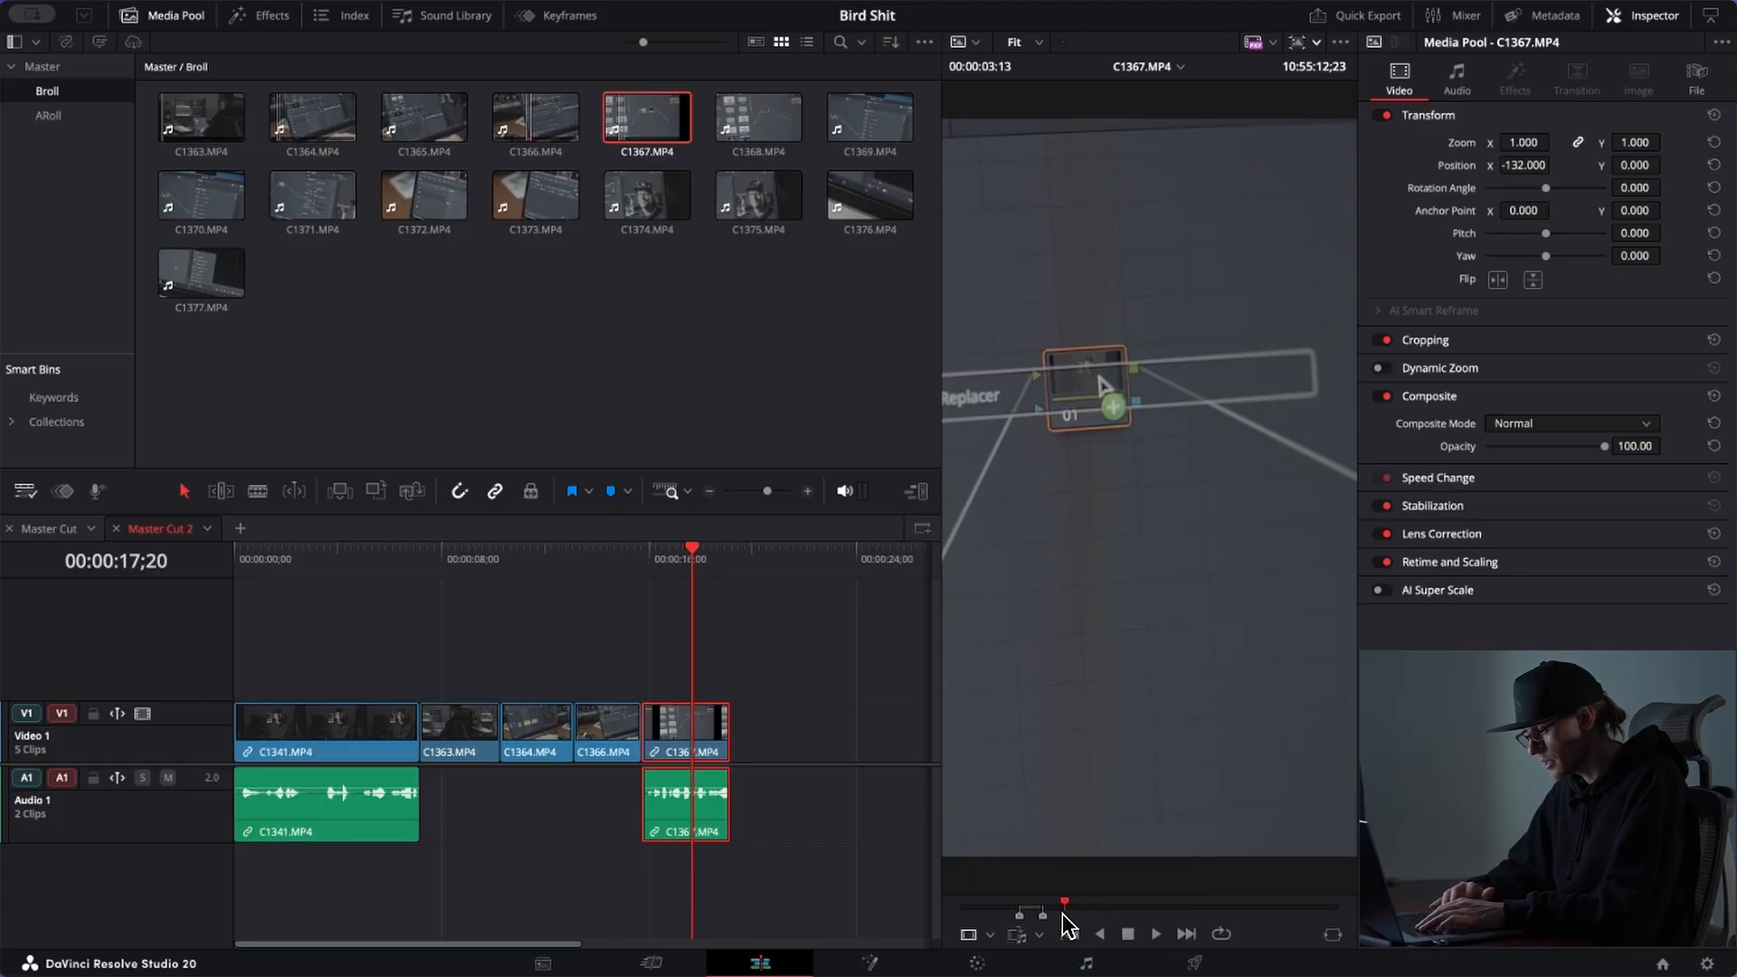
Step: Load the Broll clip C1368.MP4, scrub through it, and set its Position X to -129.000
{"action": "left_click", "coordinate": [1077, 906]}
{"action": "mouse_move", "coordinate": [1123, 910]}
{"action": "left_mouse_down"}
{"action": "mouse_move", "coordinate": [1201, 911]}
{"action": "mouse_move", "coordinate": [1154, 919]}
{"action": "left_mouse_up"}
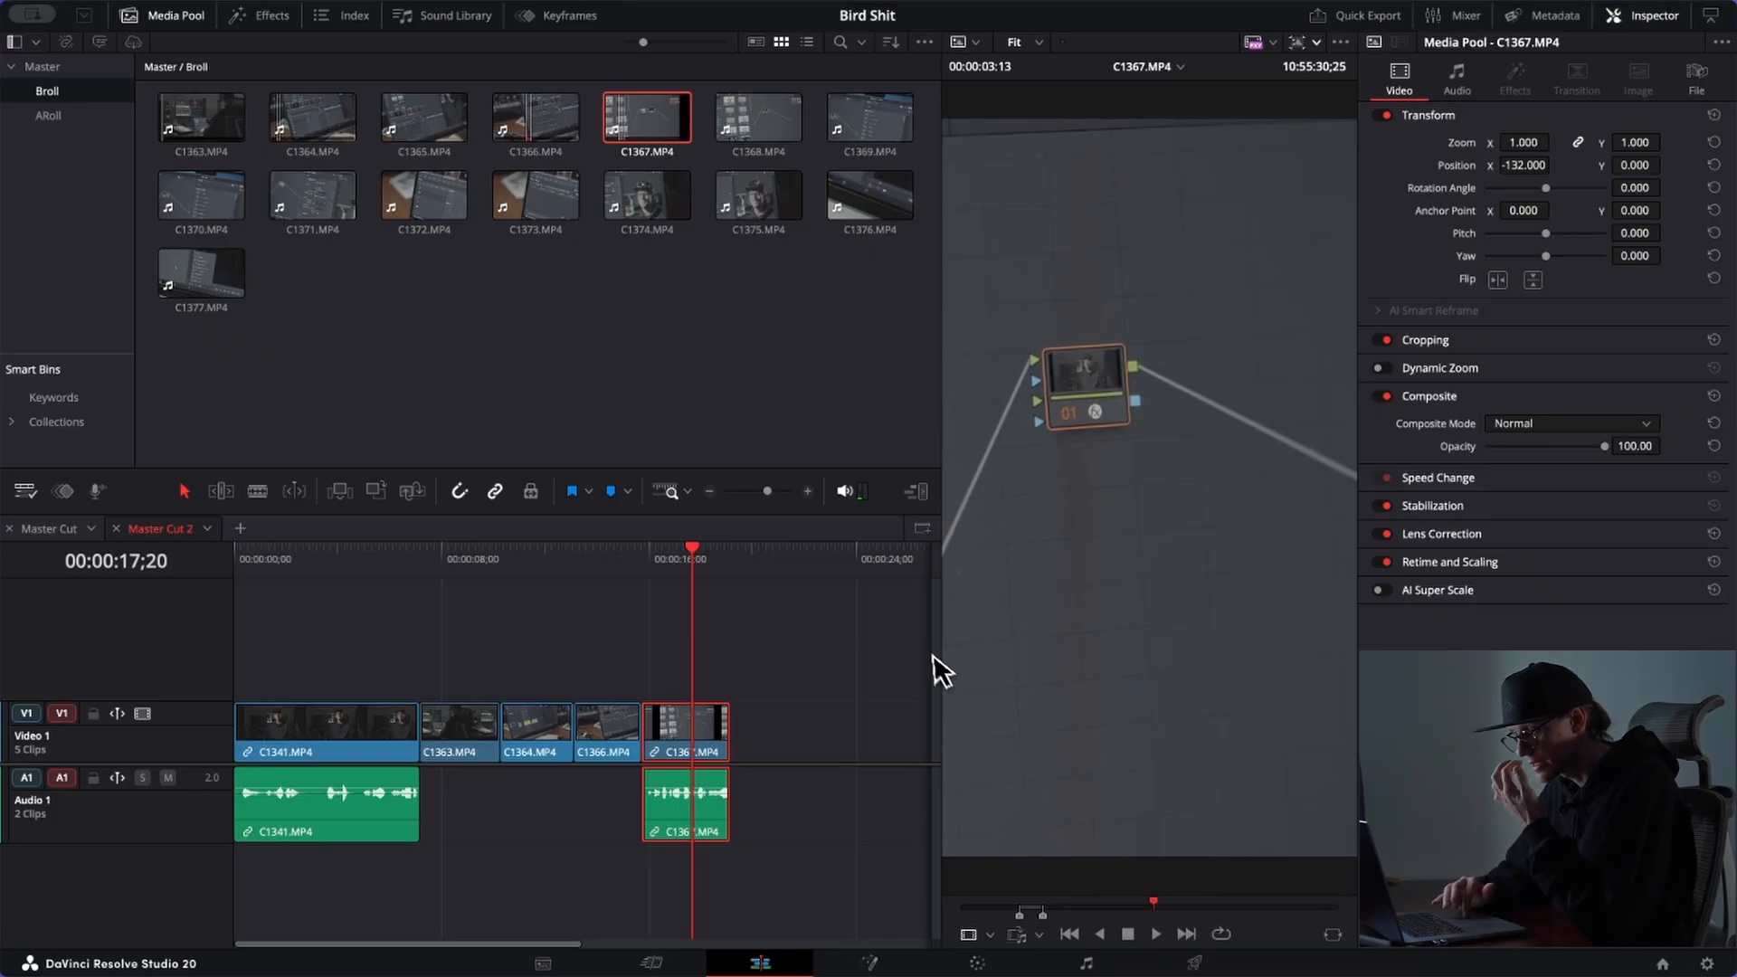
{"action": "left_click", "coordinate": [764, 131]}
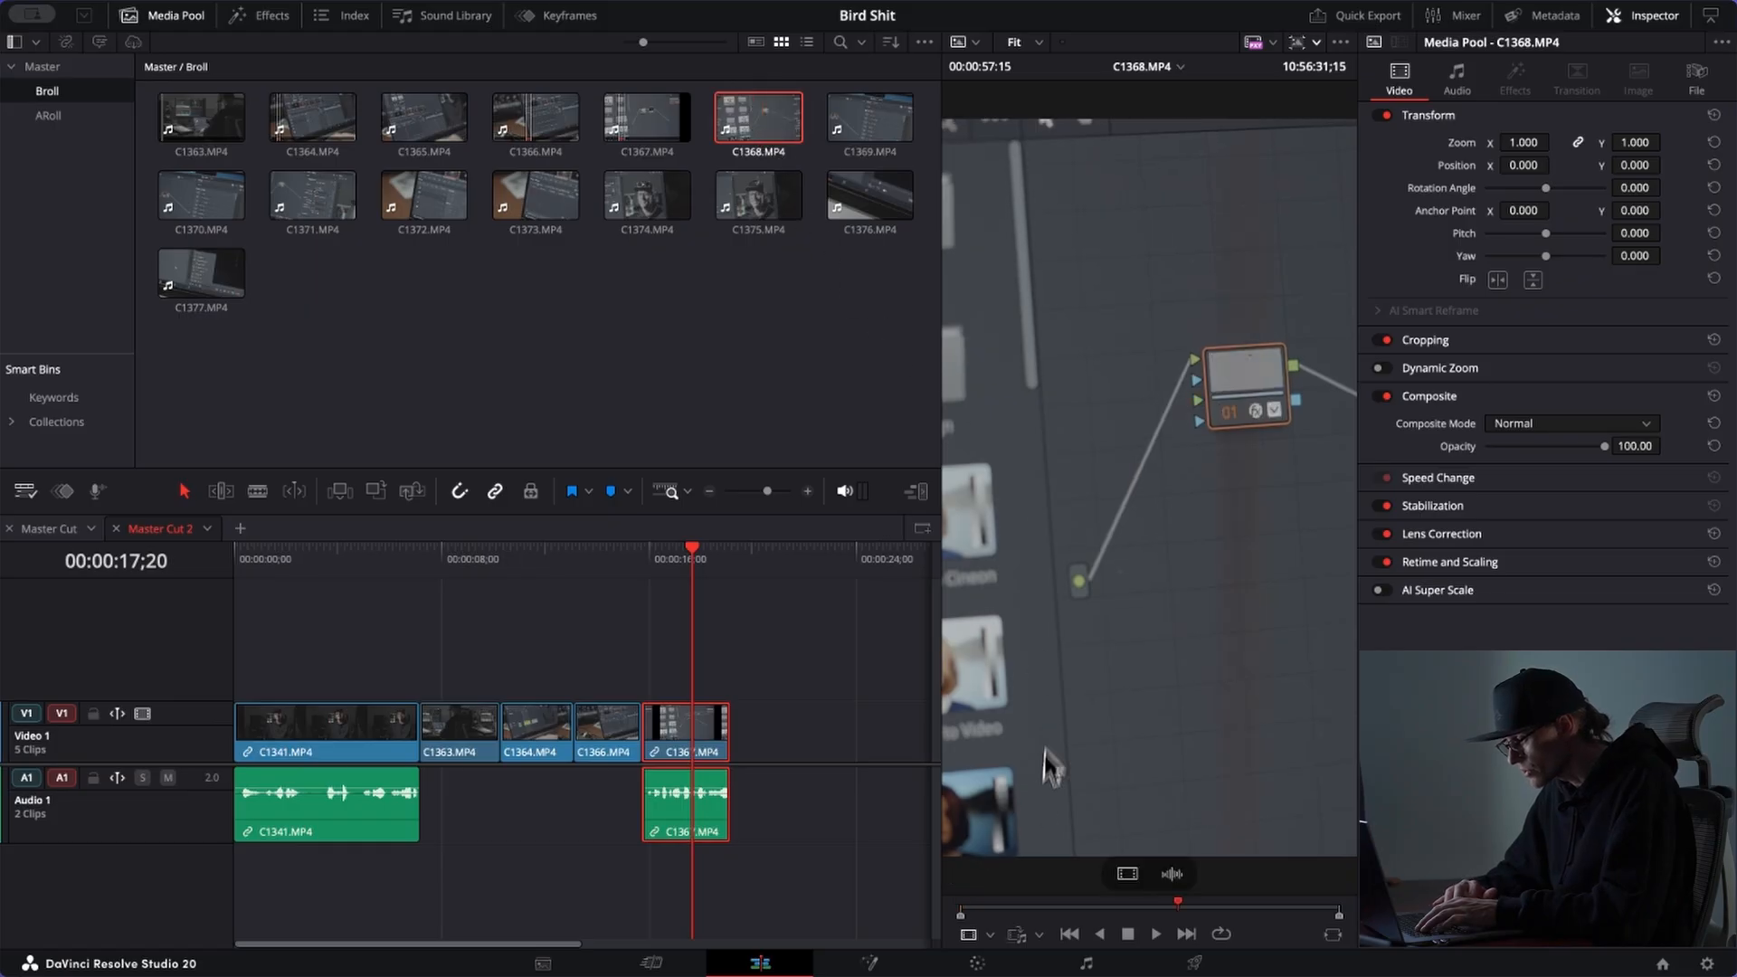
{"action": "left_click_drag", "start_coordinate": [994, 907], "coordinate": [1019, 910]}
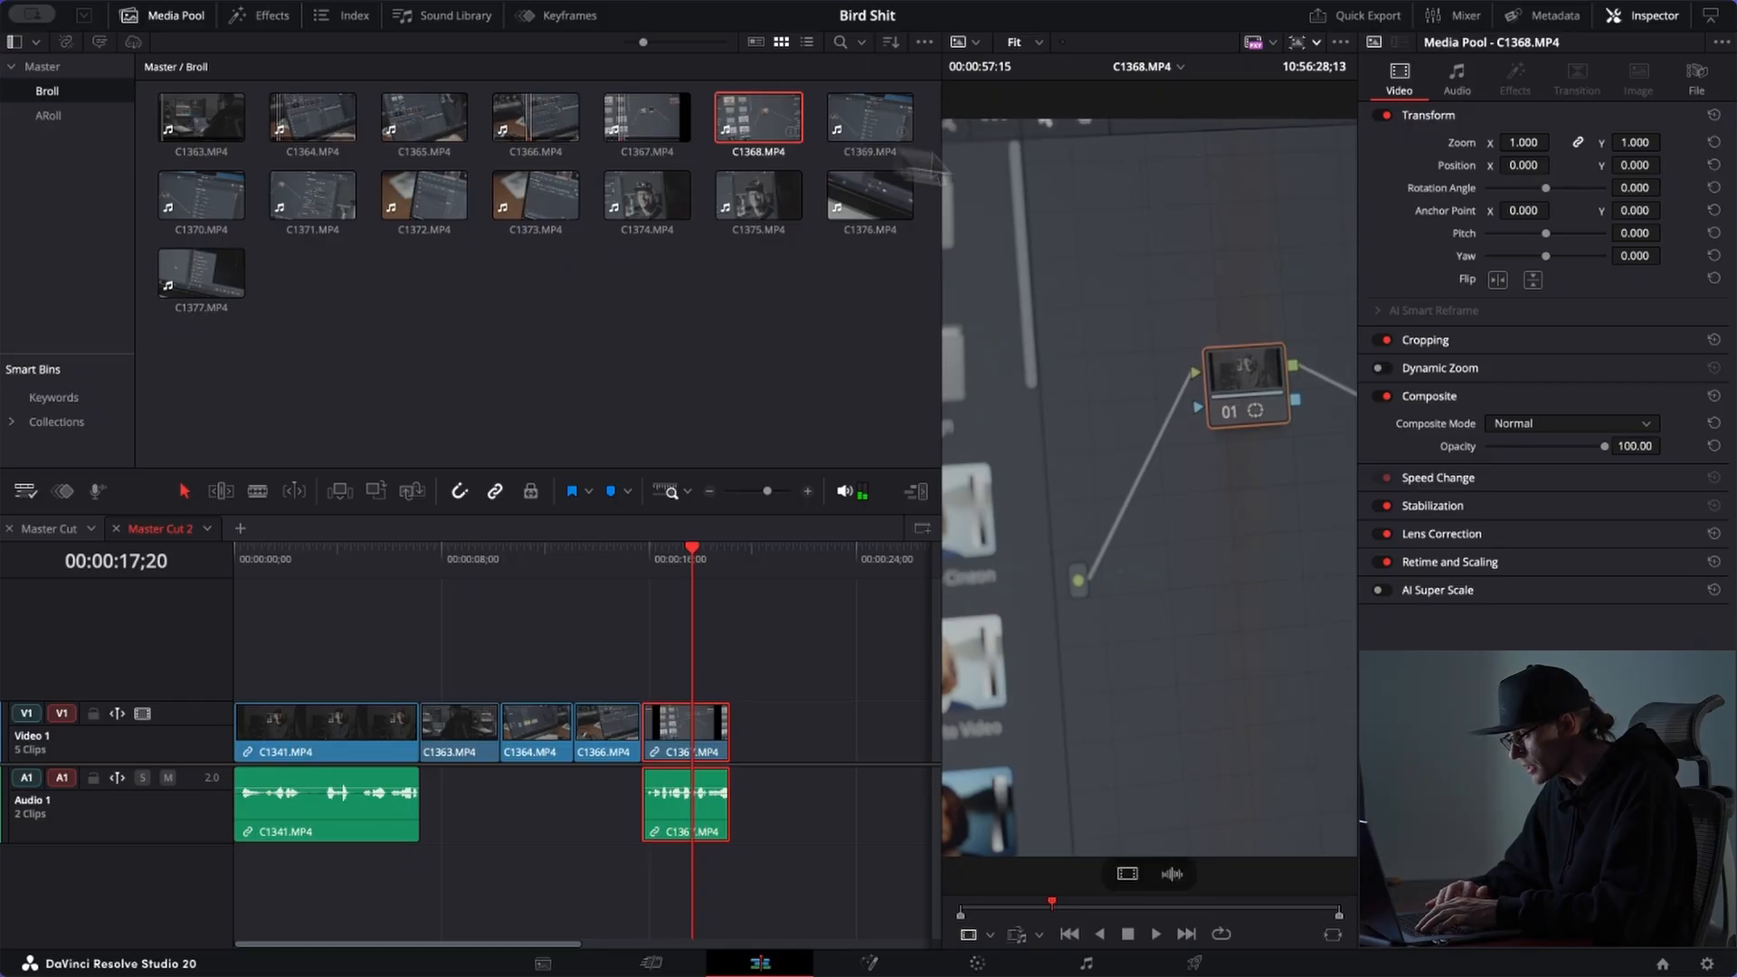
{"action": "left_click_drag", "start_coordinate": [1509, 176], "coordinate": [1513, 186]}
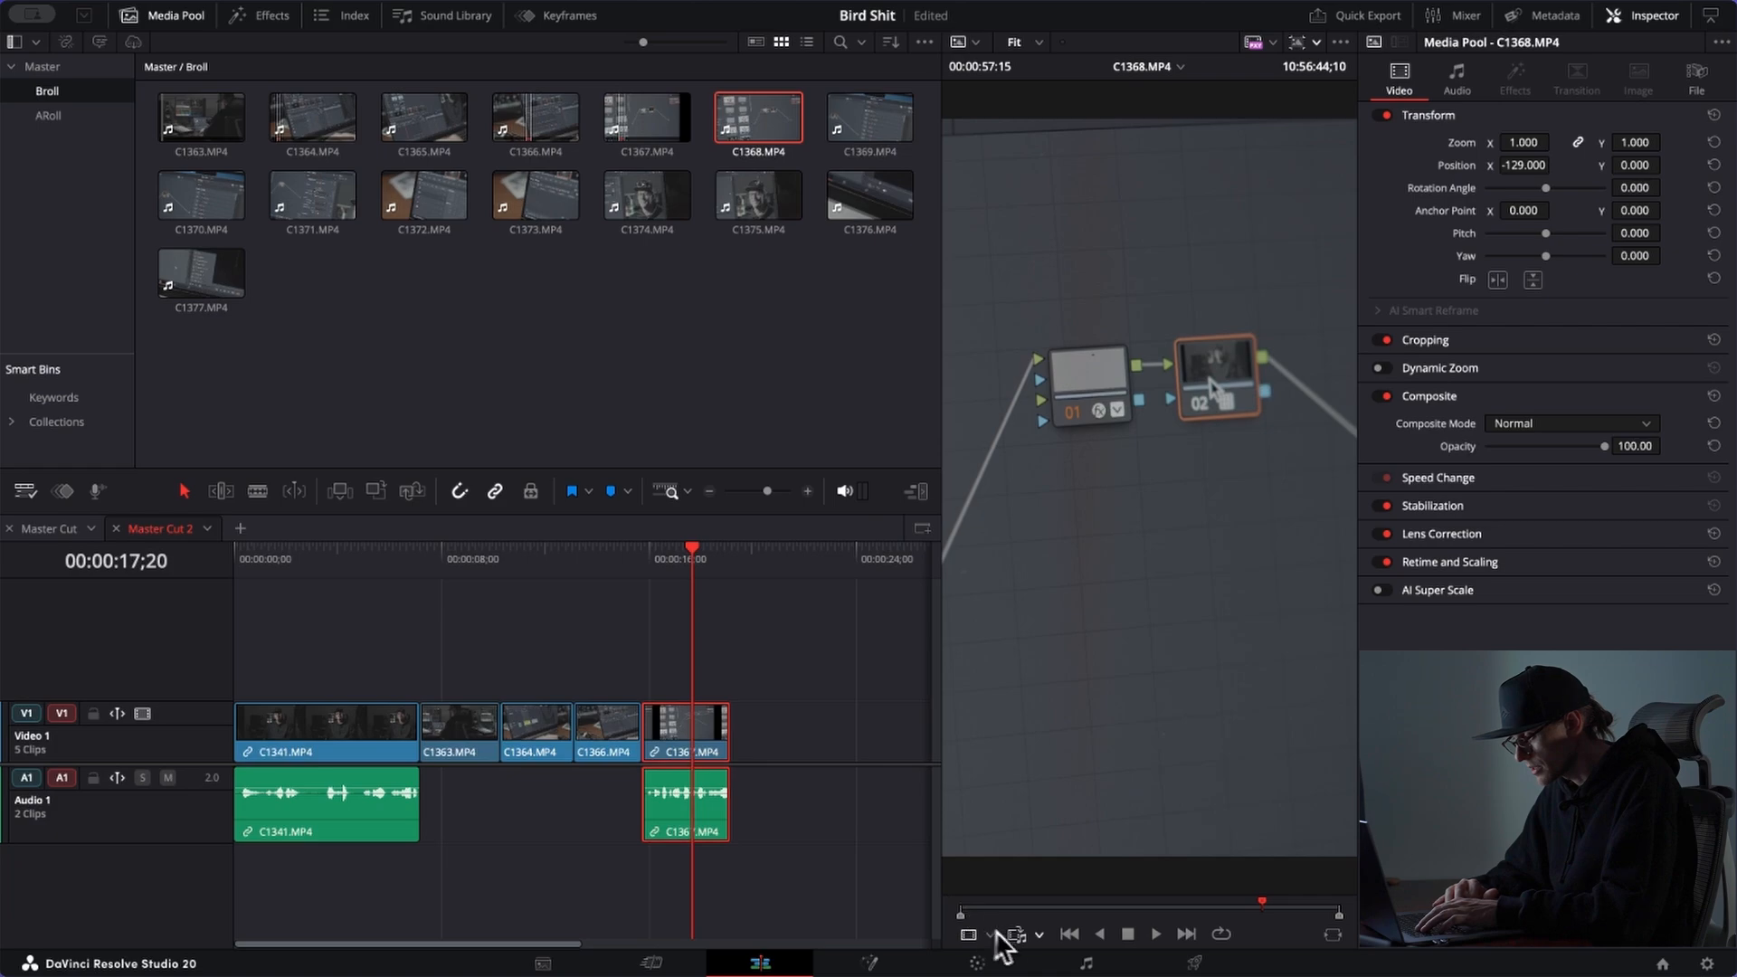
Step: Mark a short node-drop range in C1368.MP4 and place it with its audio after C1367.MP4 on a new Video 2 track
{"action": "mouse_move", "coordinate": [1028, 923]}
{"action": "left_mouse_down"}
{"action": "mouse_move", "coordinate": [1104, 903]}
{"action": "mouse_move", "coordinate": [1061, 917]}
{"action": "left_mouse_up"}
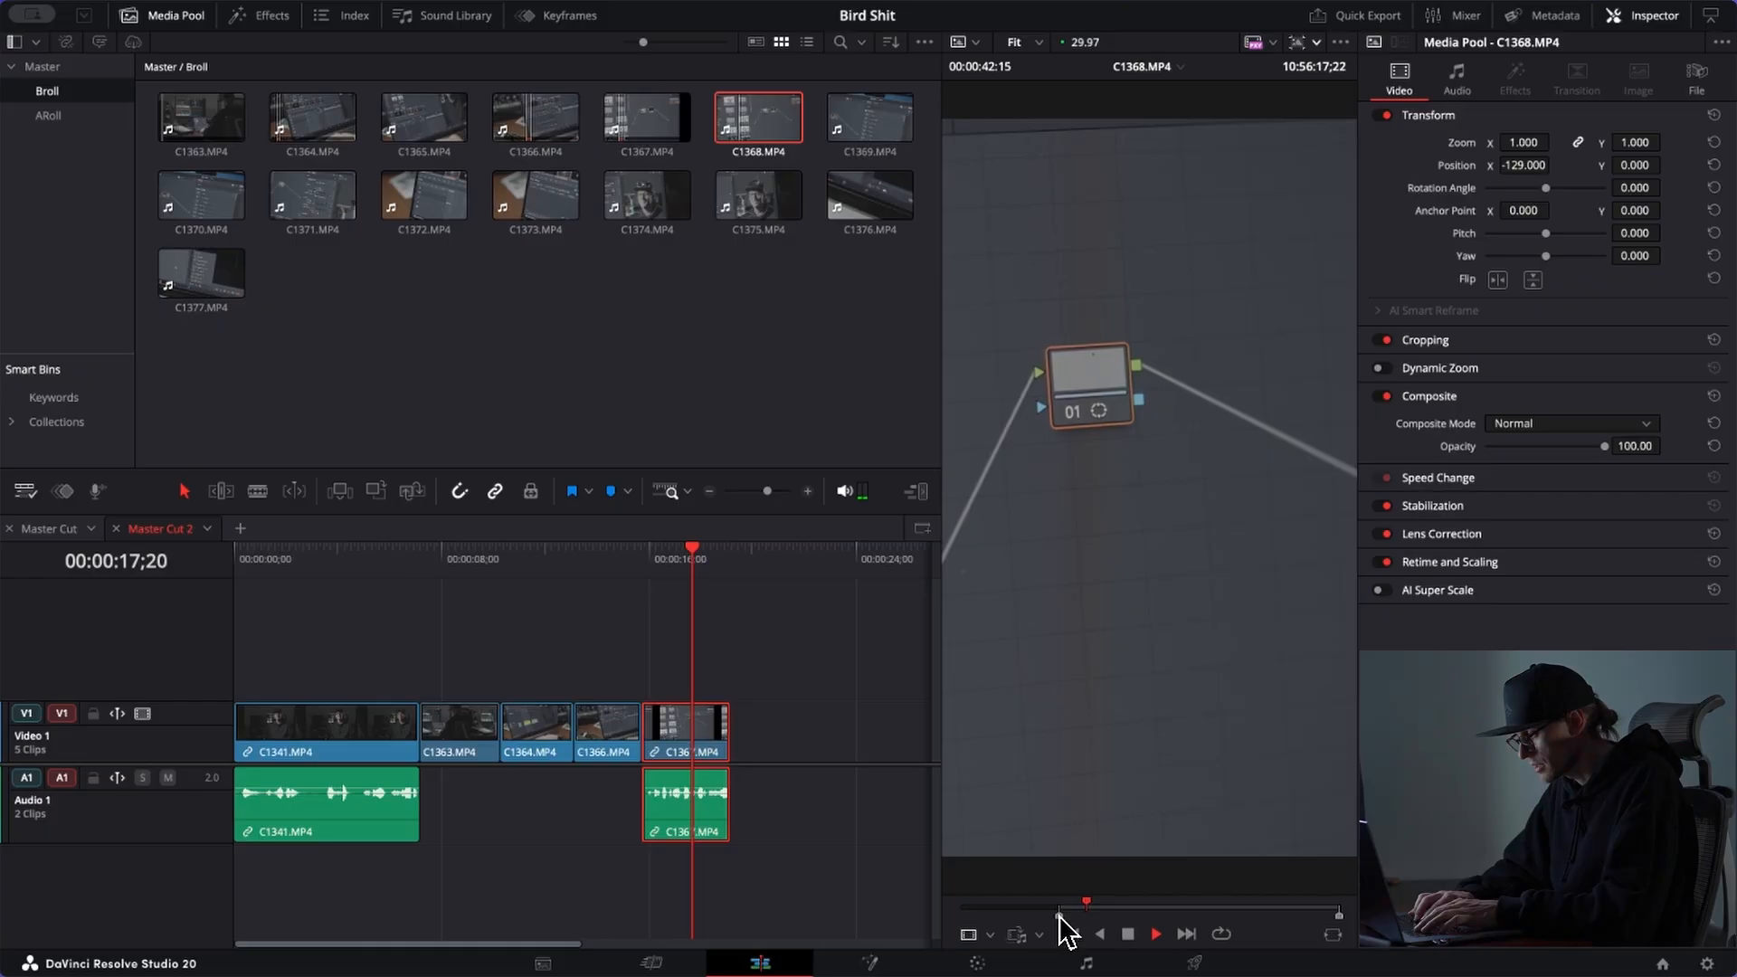
{"action": "left_click", "coordinate": [1105, 910]}
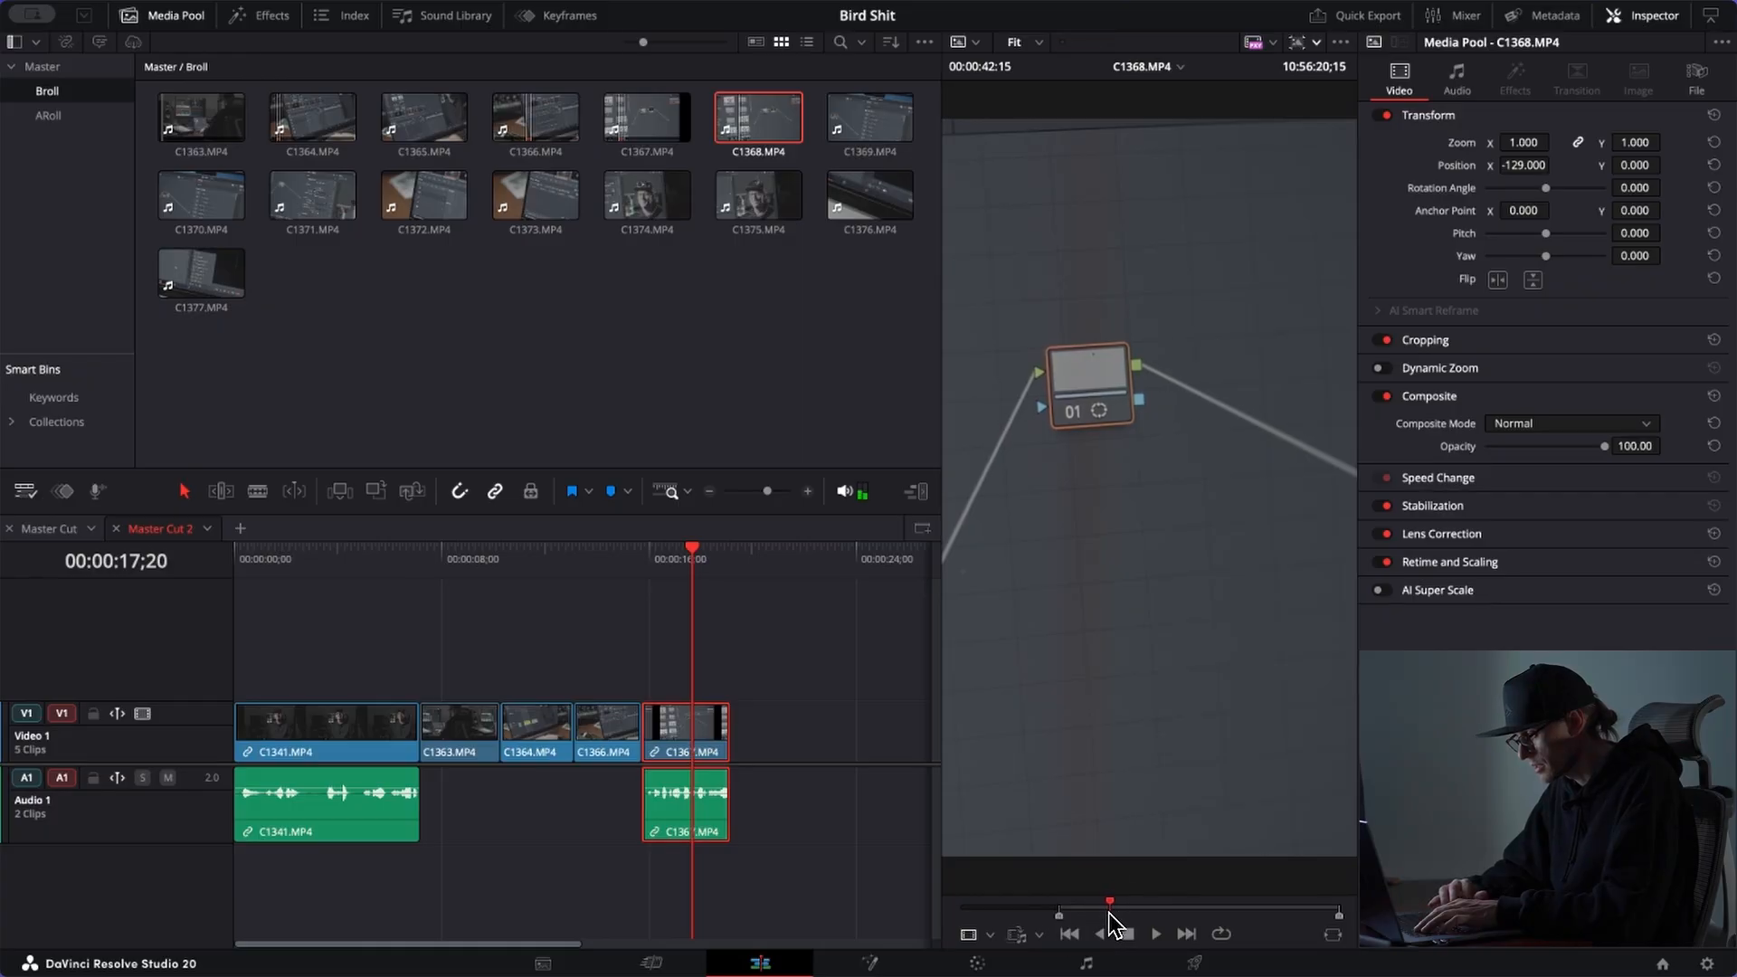
{"action": "left_click_drag", "start_coordinate": [1161, 912], "coordinate": [1128, 930]}
{"action": "key", "text": "i"}
{"action": "key", "text": "space"}
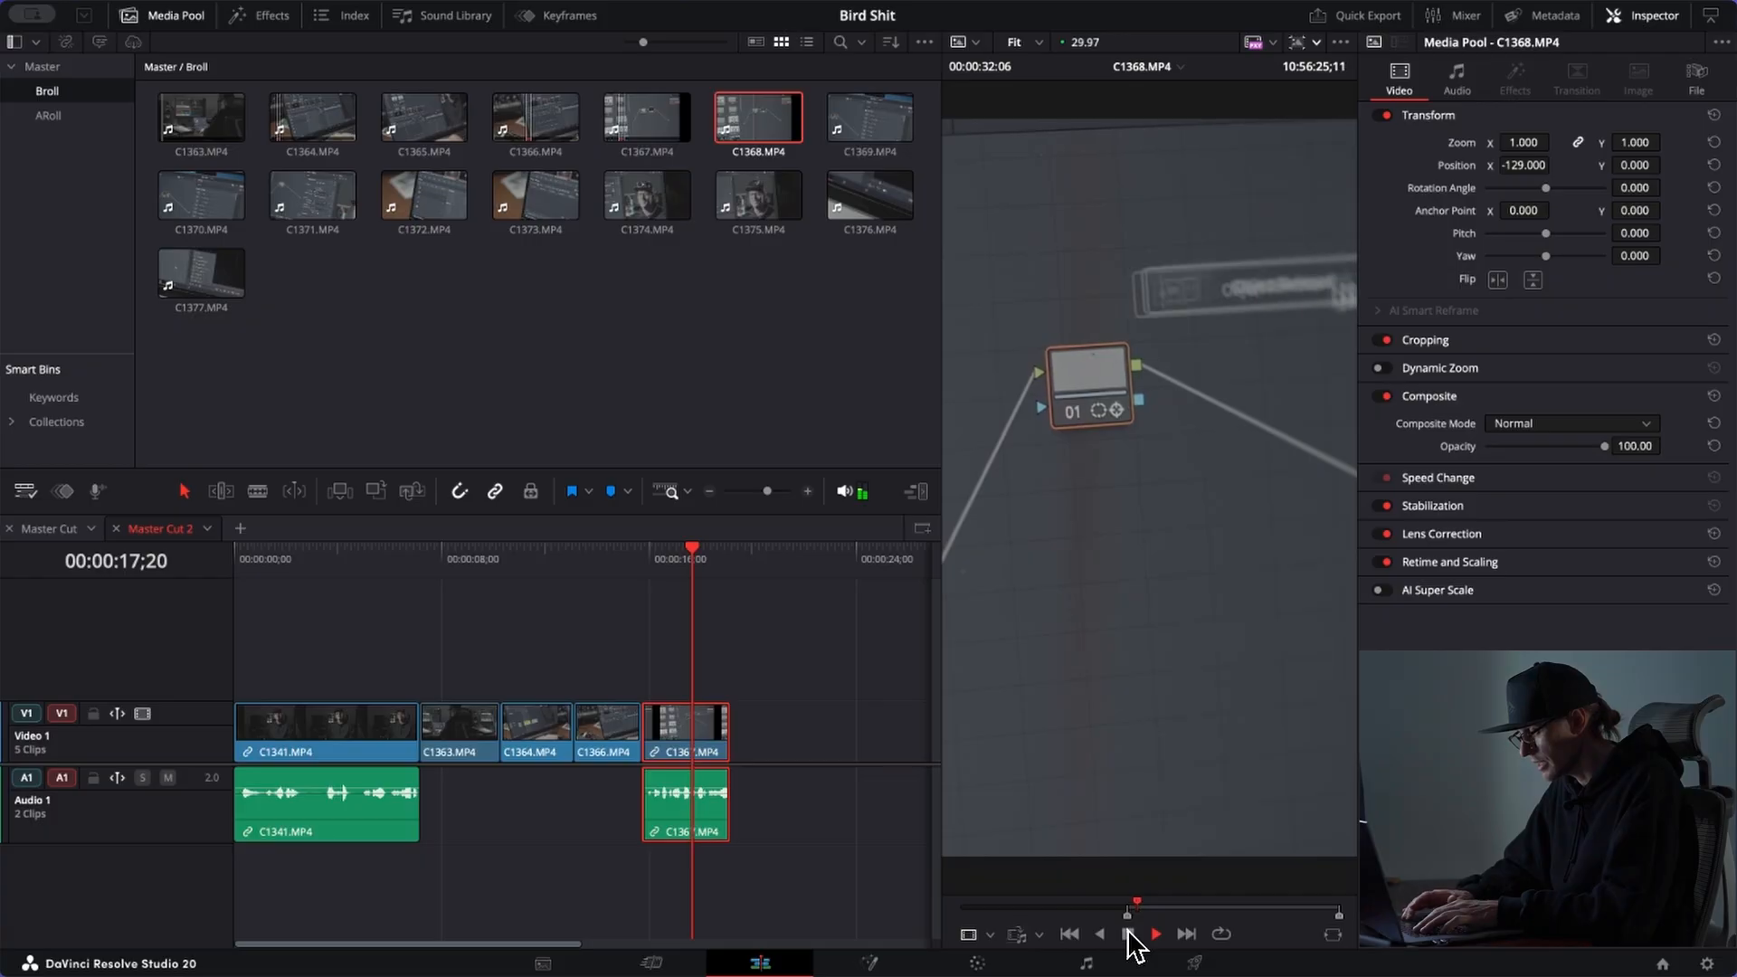
{"action": "key", "text": "space"}
{"action": "key", "text": "o"}
{"action": "left_click_drag", "start_coordinate": [1162, 751], "coordinate": [776, 688]}
Step: Set the clip color of the C1368.MP4 timeline clip to Yellow
{"action": "right_click", "coordinate": [788, 669]}
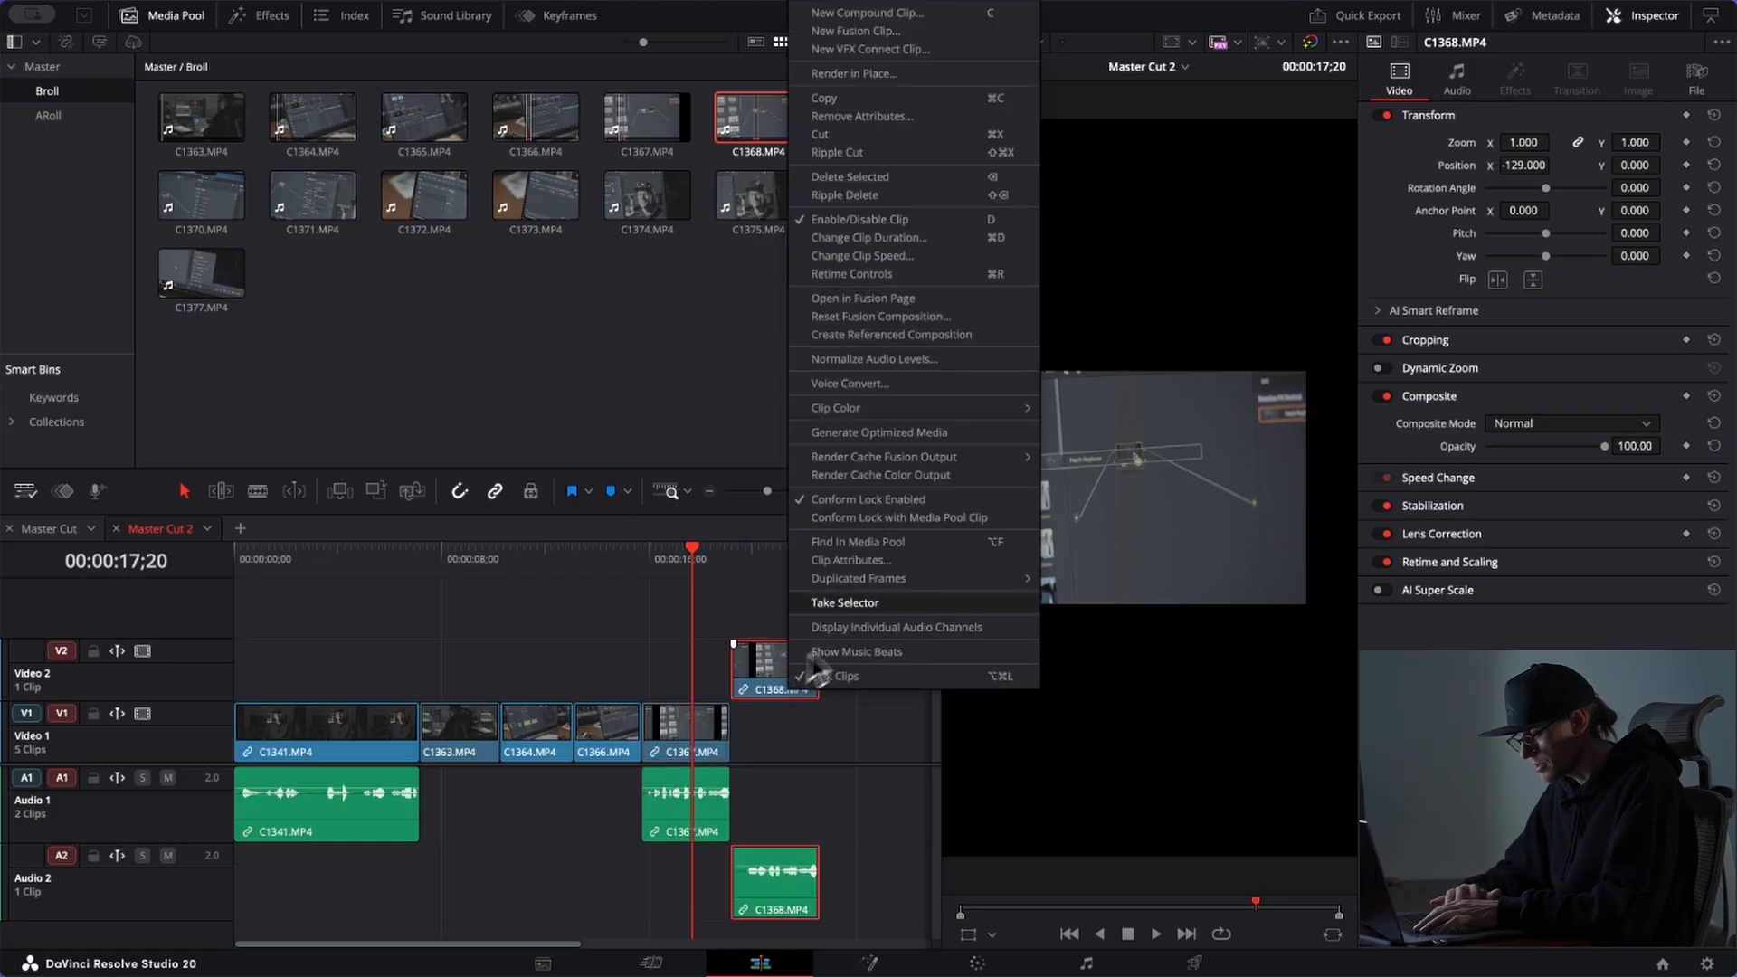
{"action": "mouse_move", "coordinate": [1015, 411]}
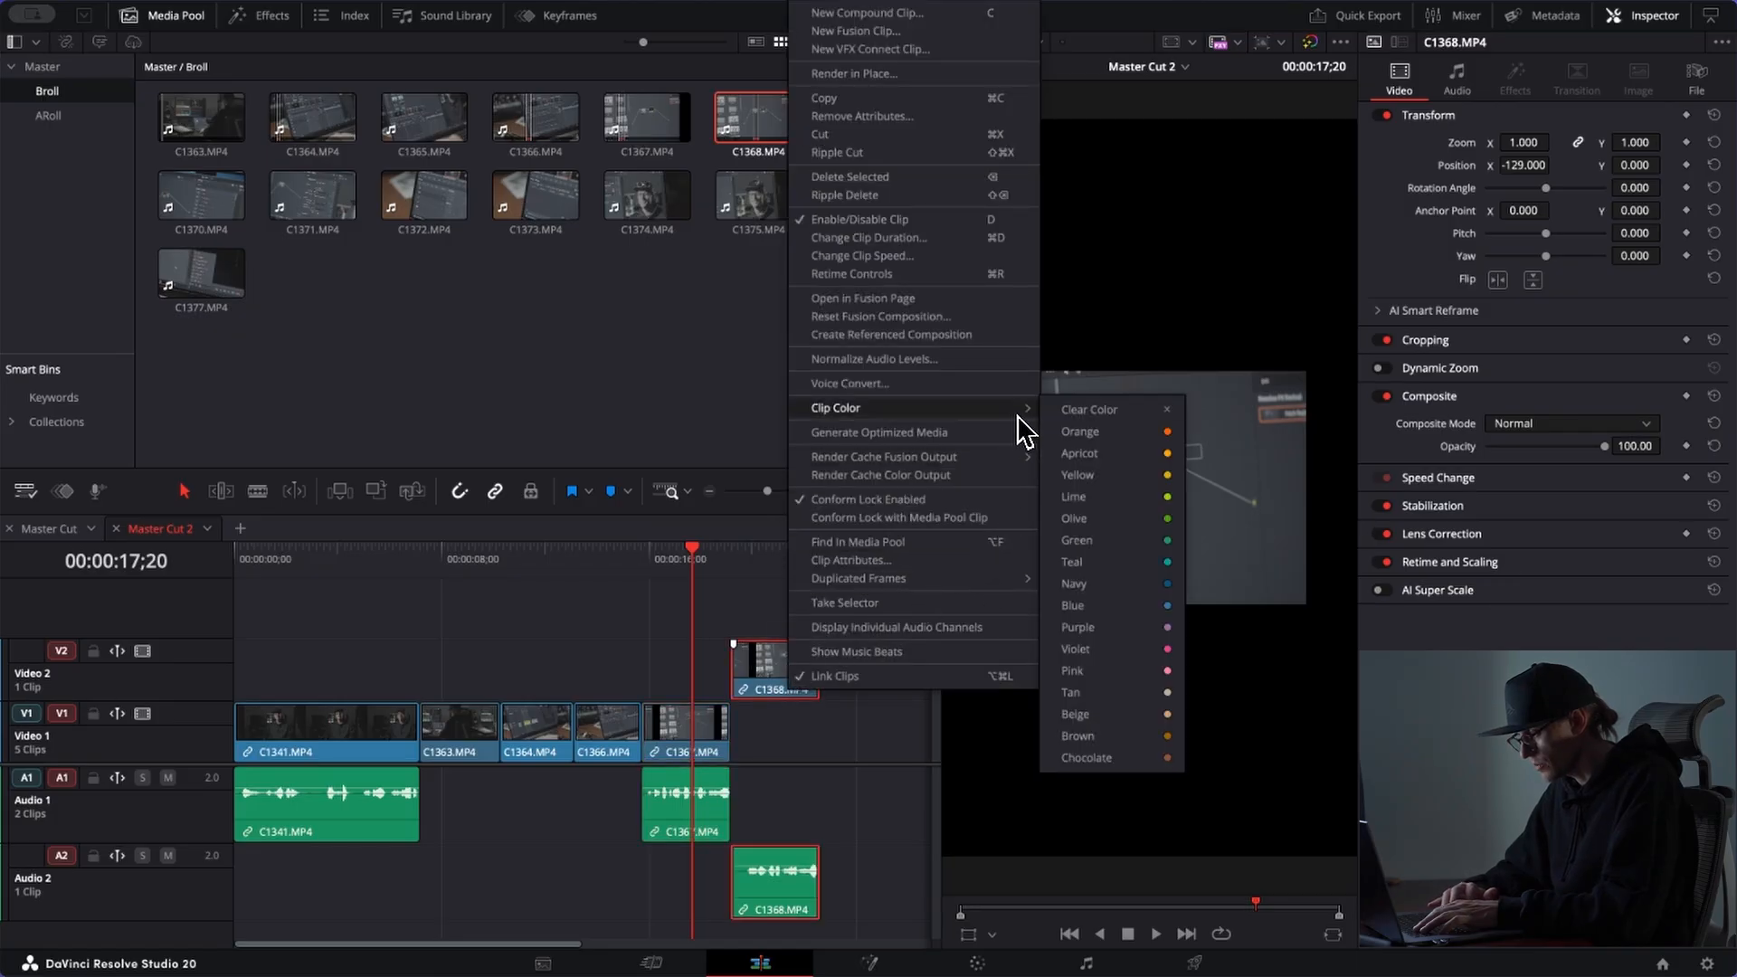
{"action": "left_click", "coordinate": [1117, 481]}
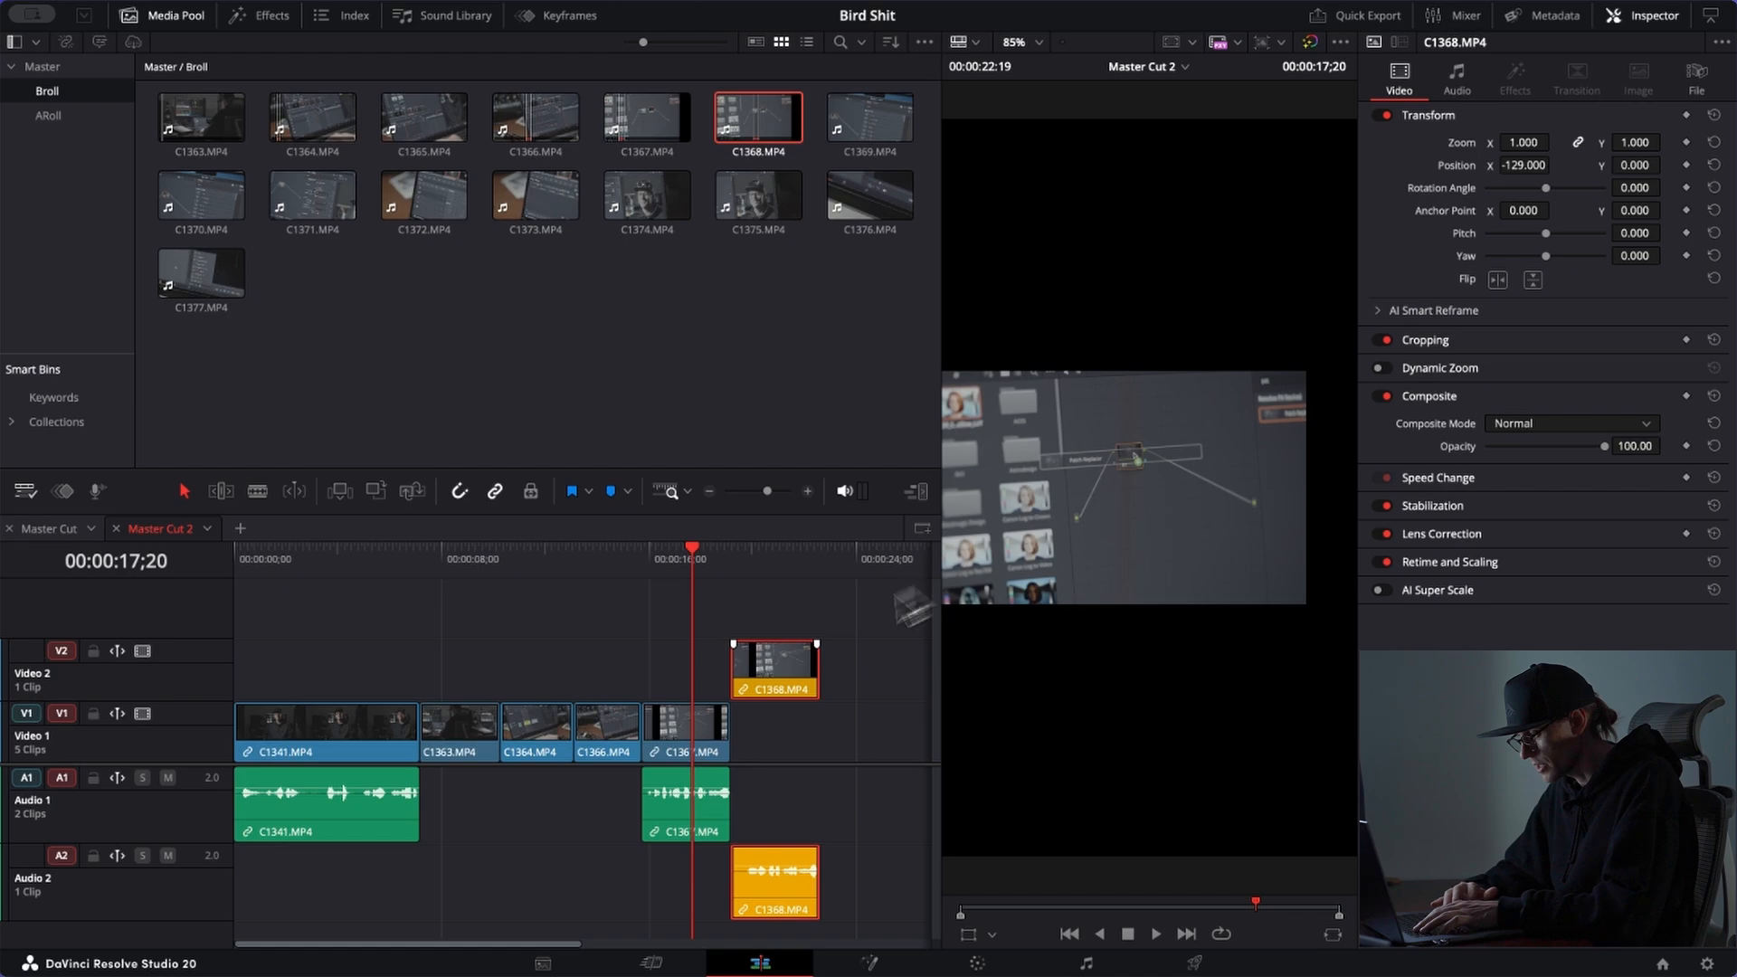
Step: Copy the C1367.MP4 timeline clip and paste all its video attributes onto the C1368.MP4 clip
{"action": "left_click", "coordinate": [779, 556]}
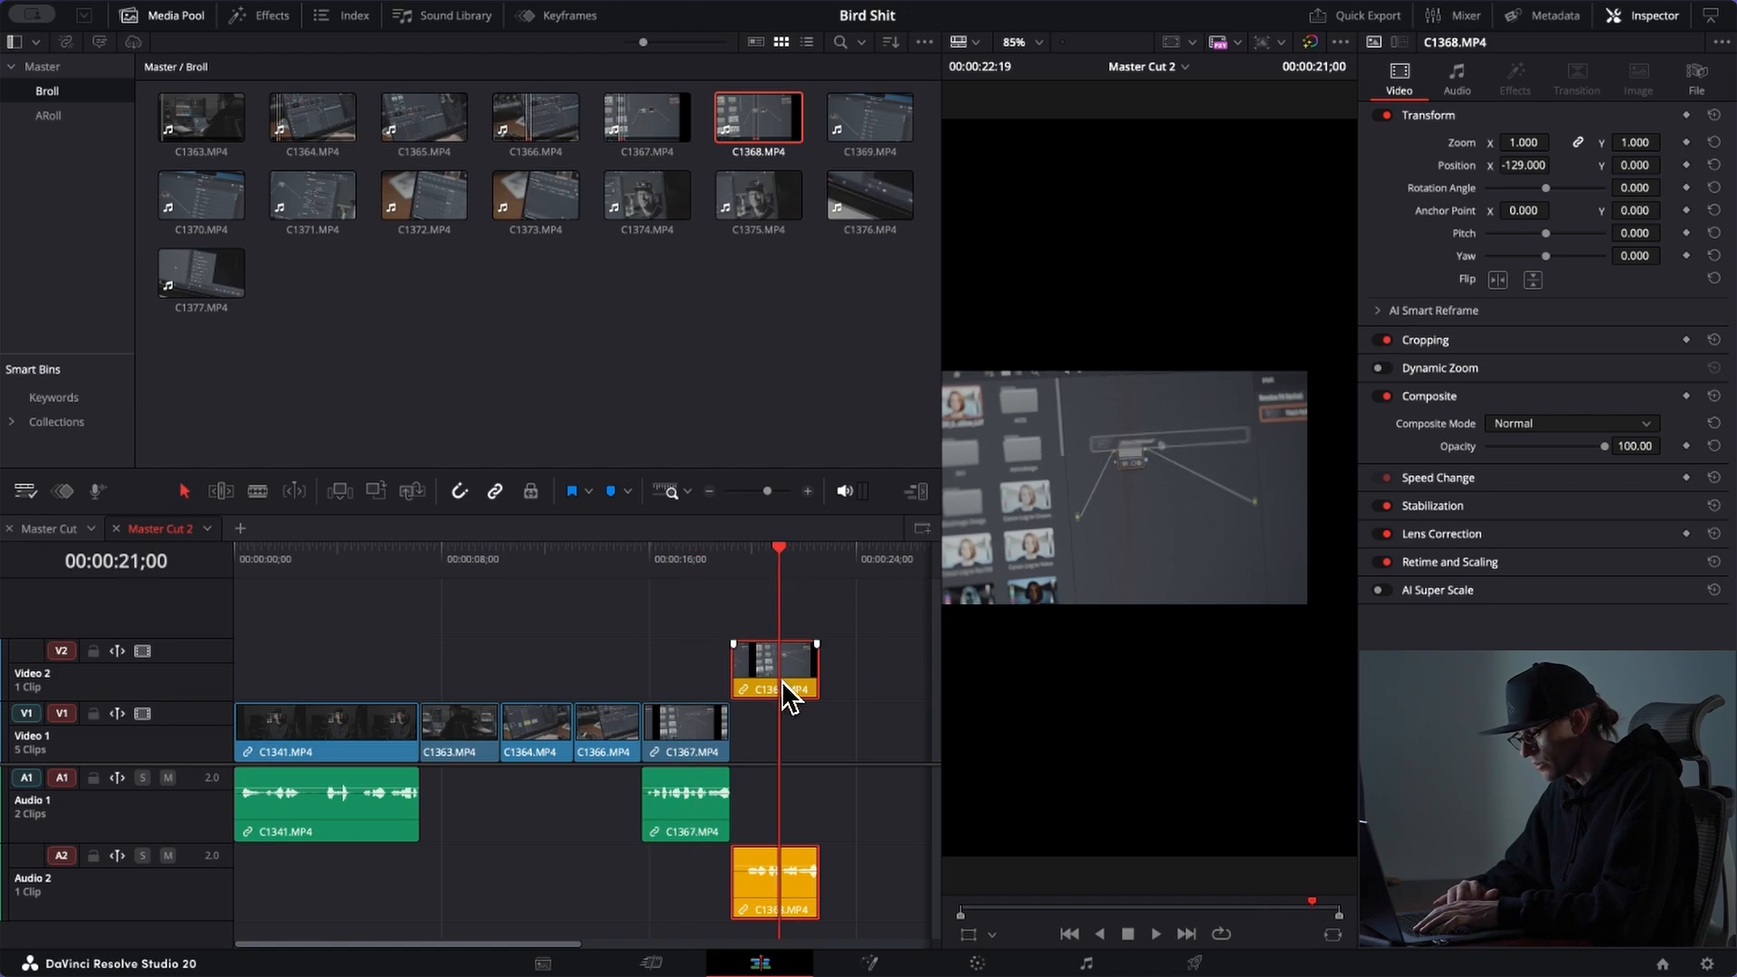
{"action": "left_click", "coordinate": [693, 740]}
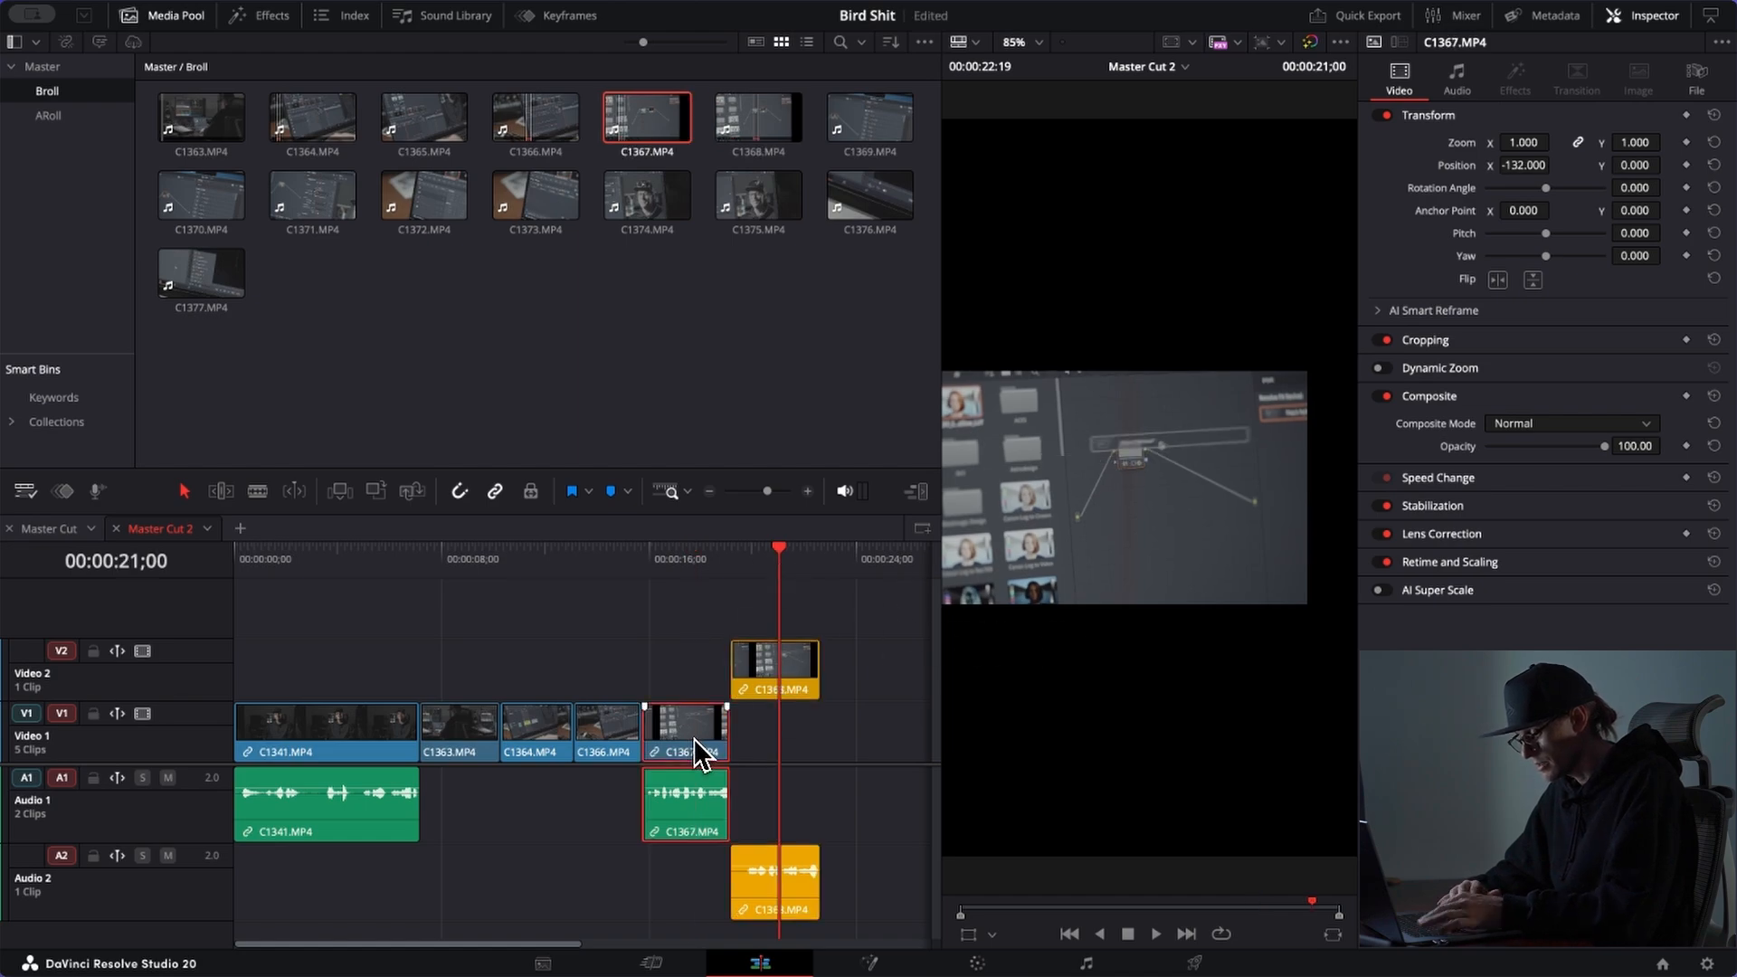
{"action": "left_click", "coordinate": [781, 662]}
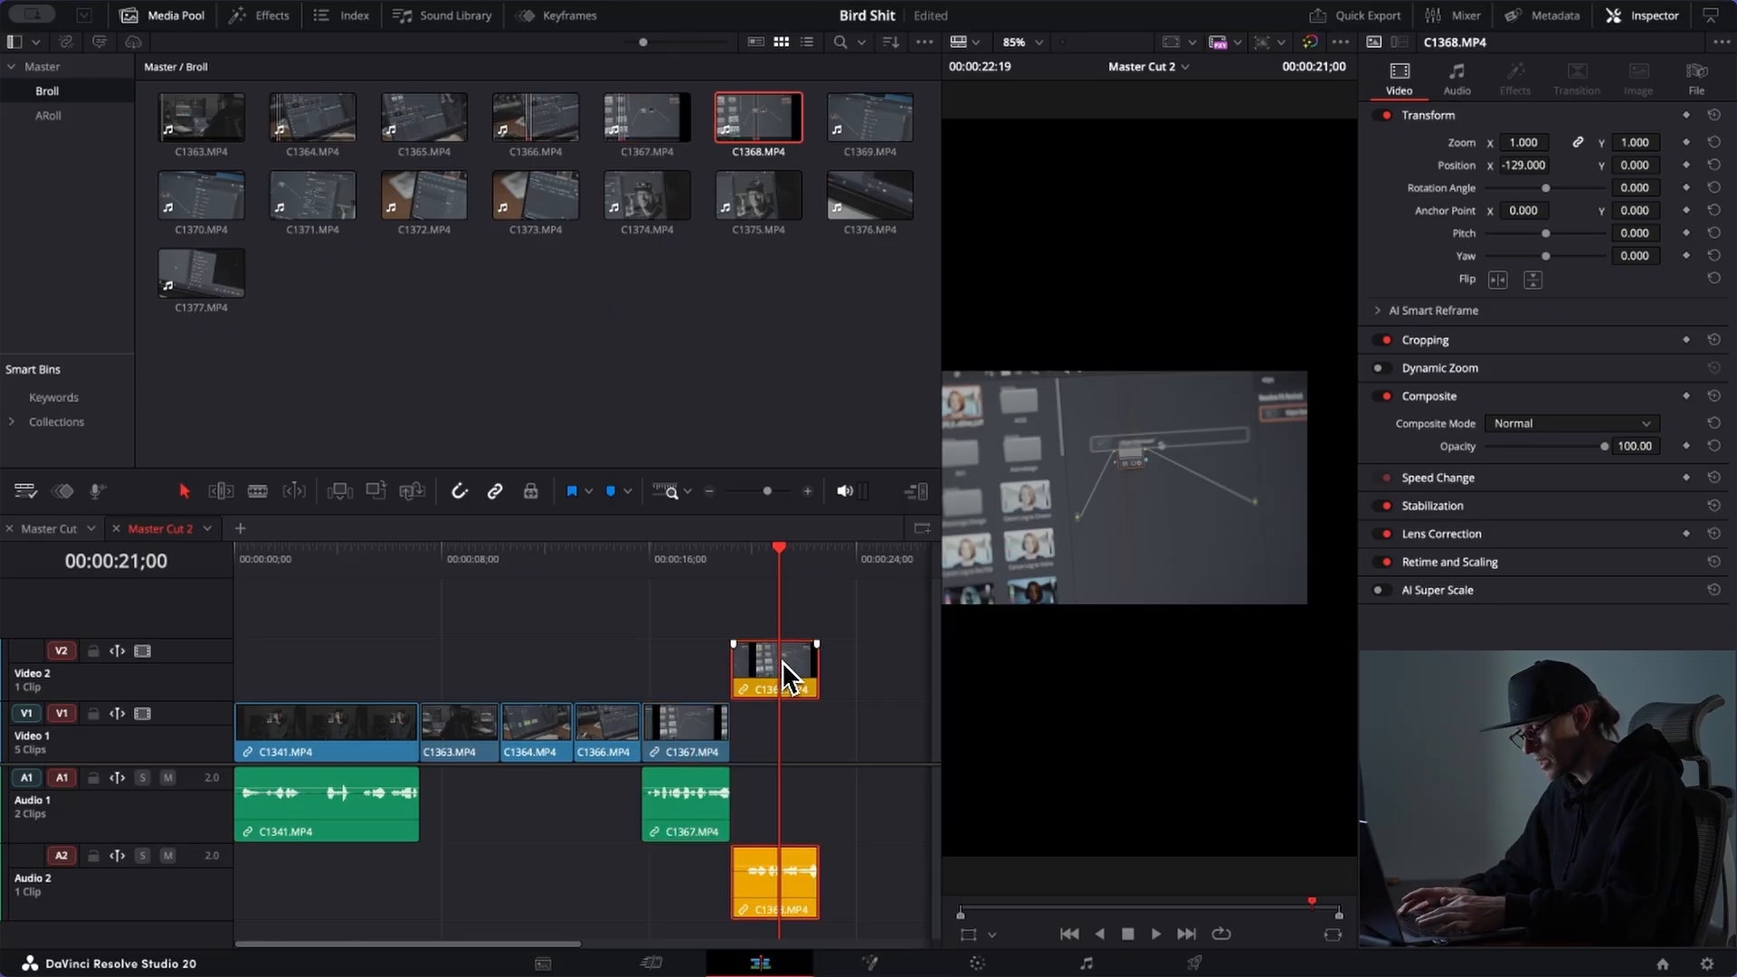
{"action": "key", "text": "alt+v"}
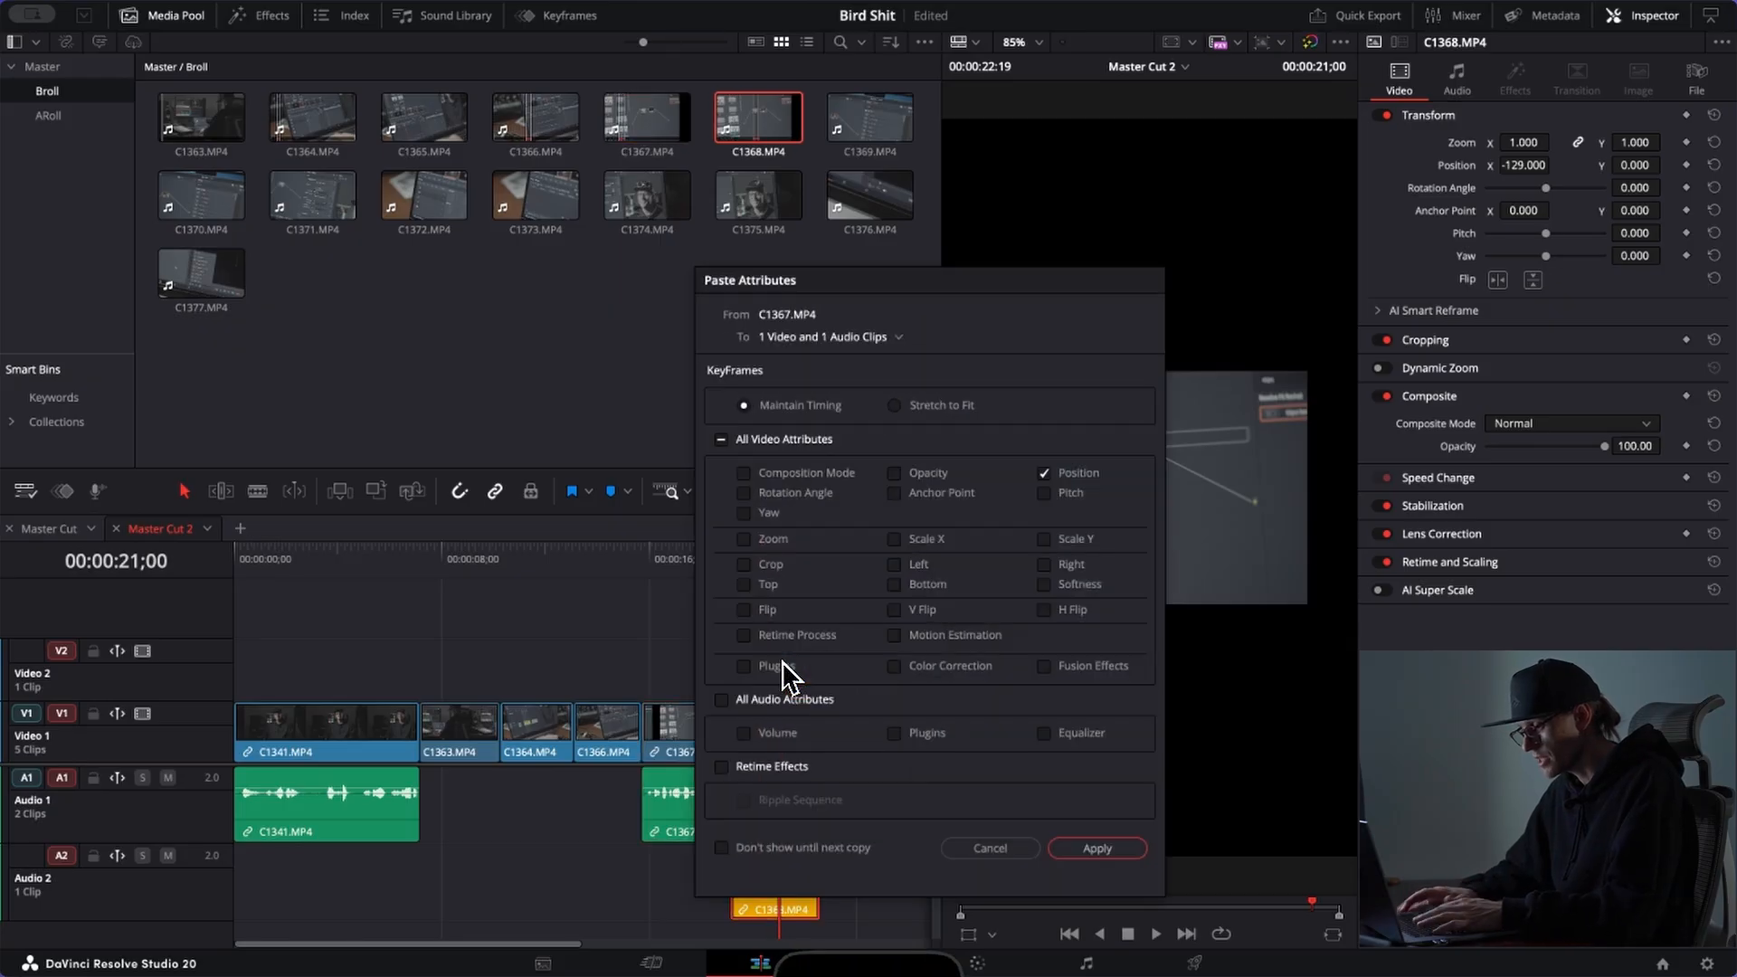
{"action": "left_click", "coordinate": [722, 441]}
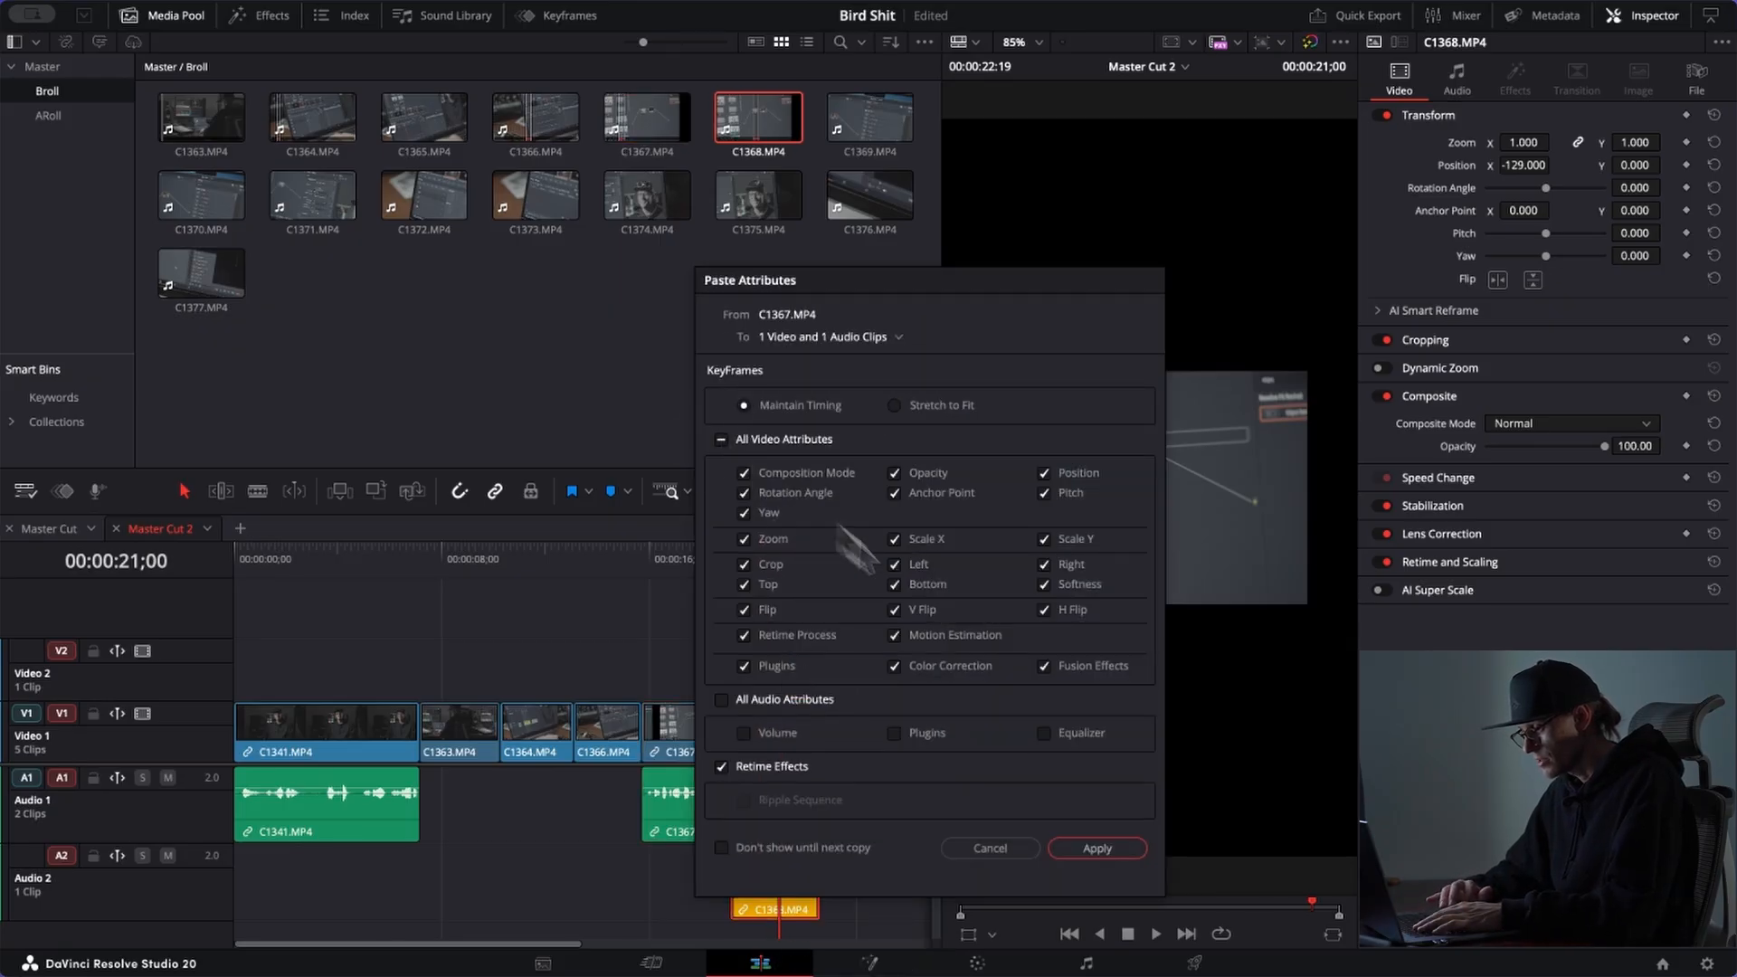
{"action": "left_click", "coordinate": [1092, 847]}
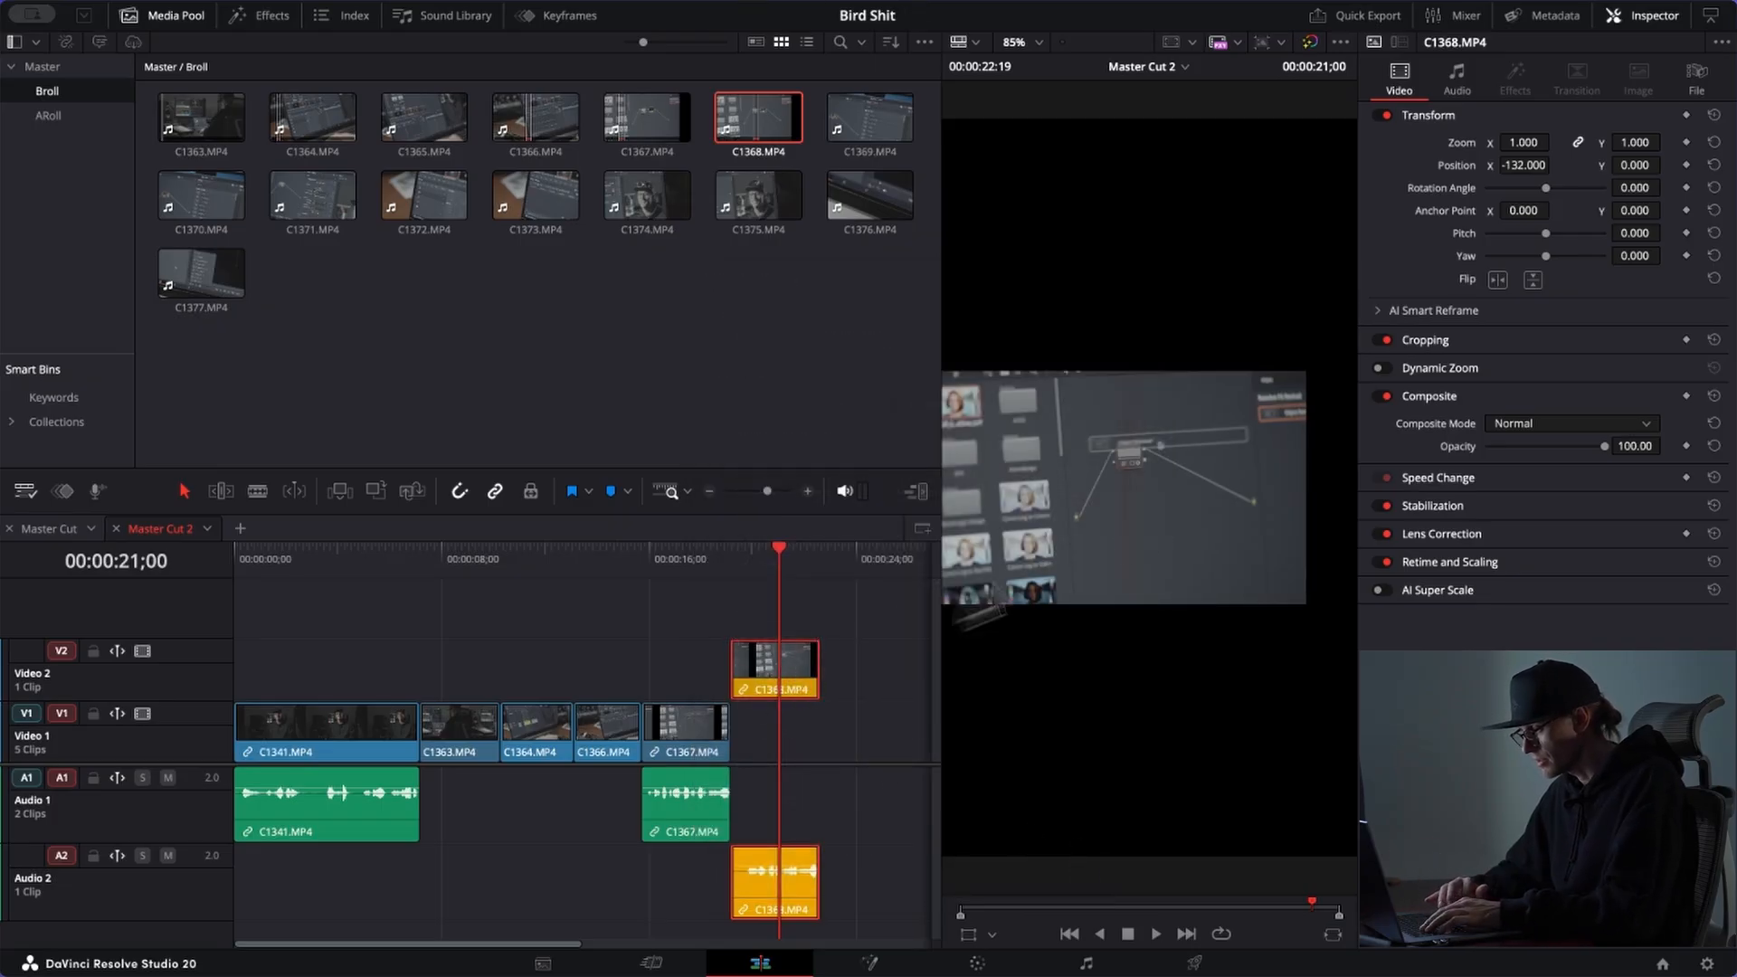
Step: Reset all Transform settings of the C1368.MP4 timeline clip
{"action": "left_click", "coordinate": [1724, 116]}
{"action": "left_click", "coordinate": [1724, 118]}
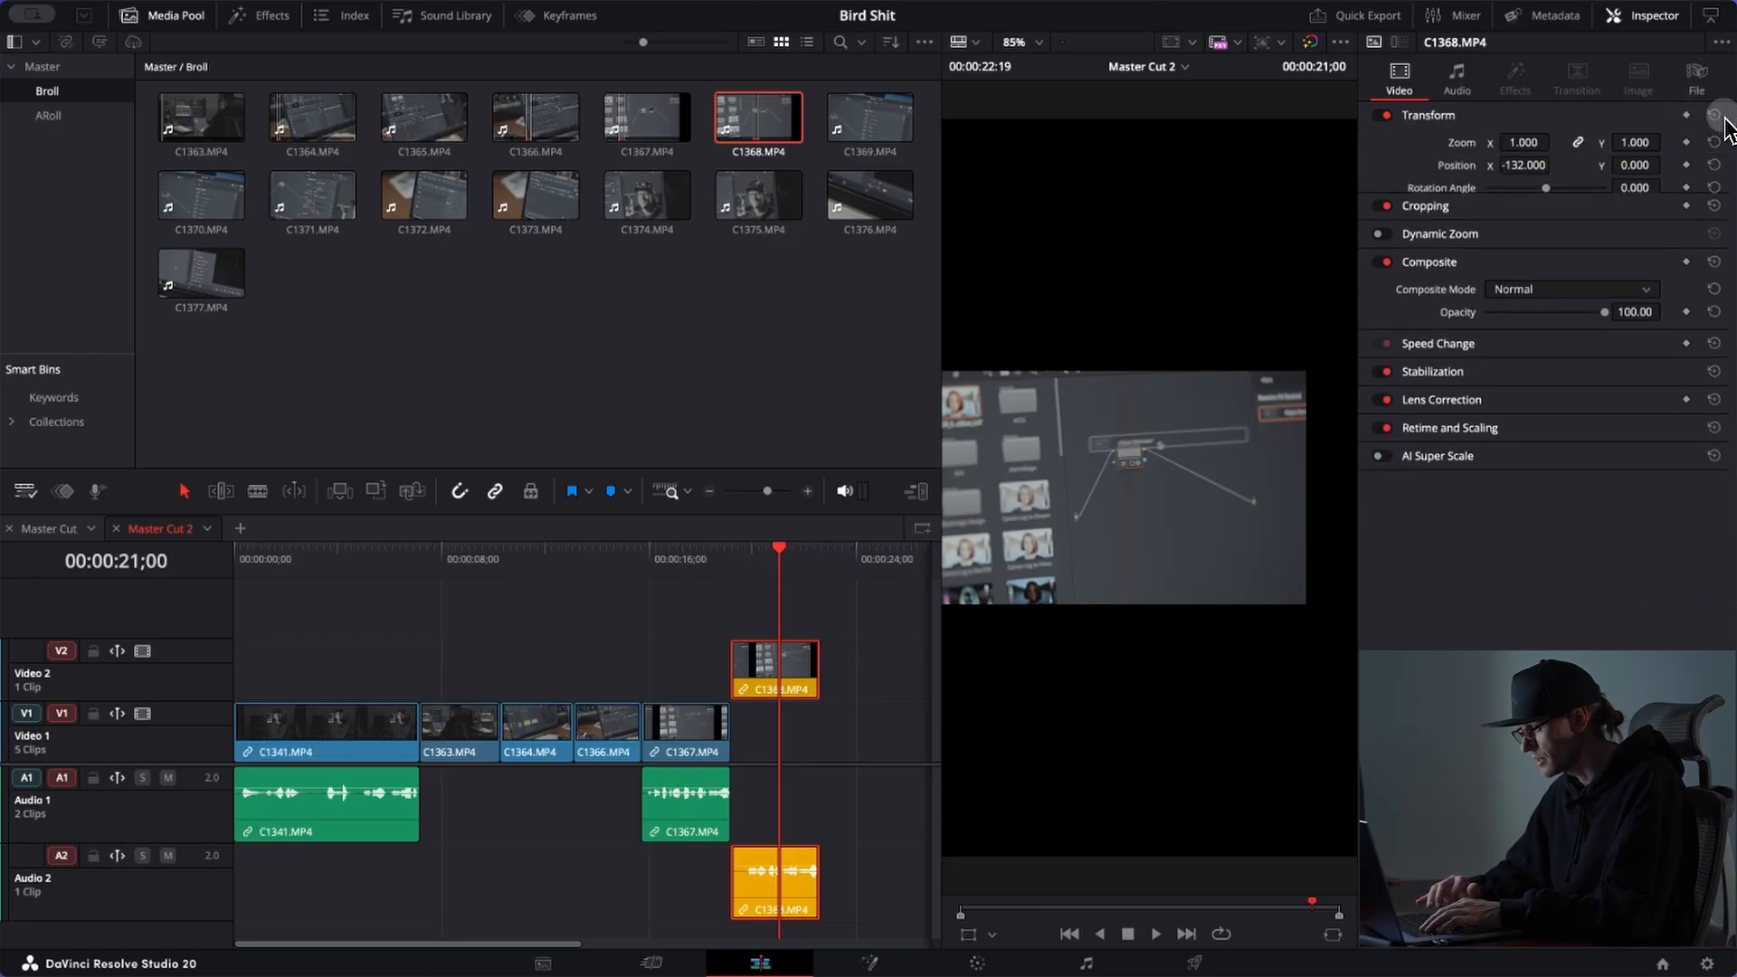
{"action": "left_click", "coordinate": [1715, 116]}
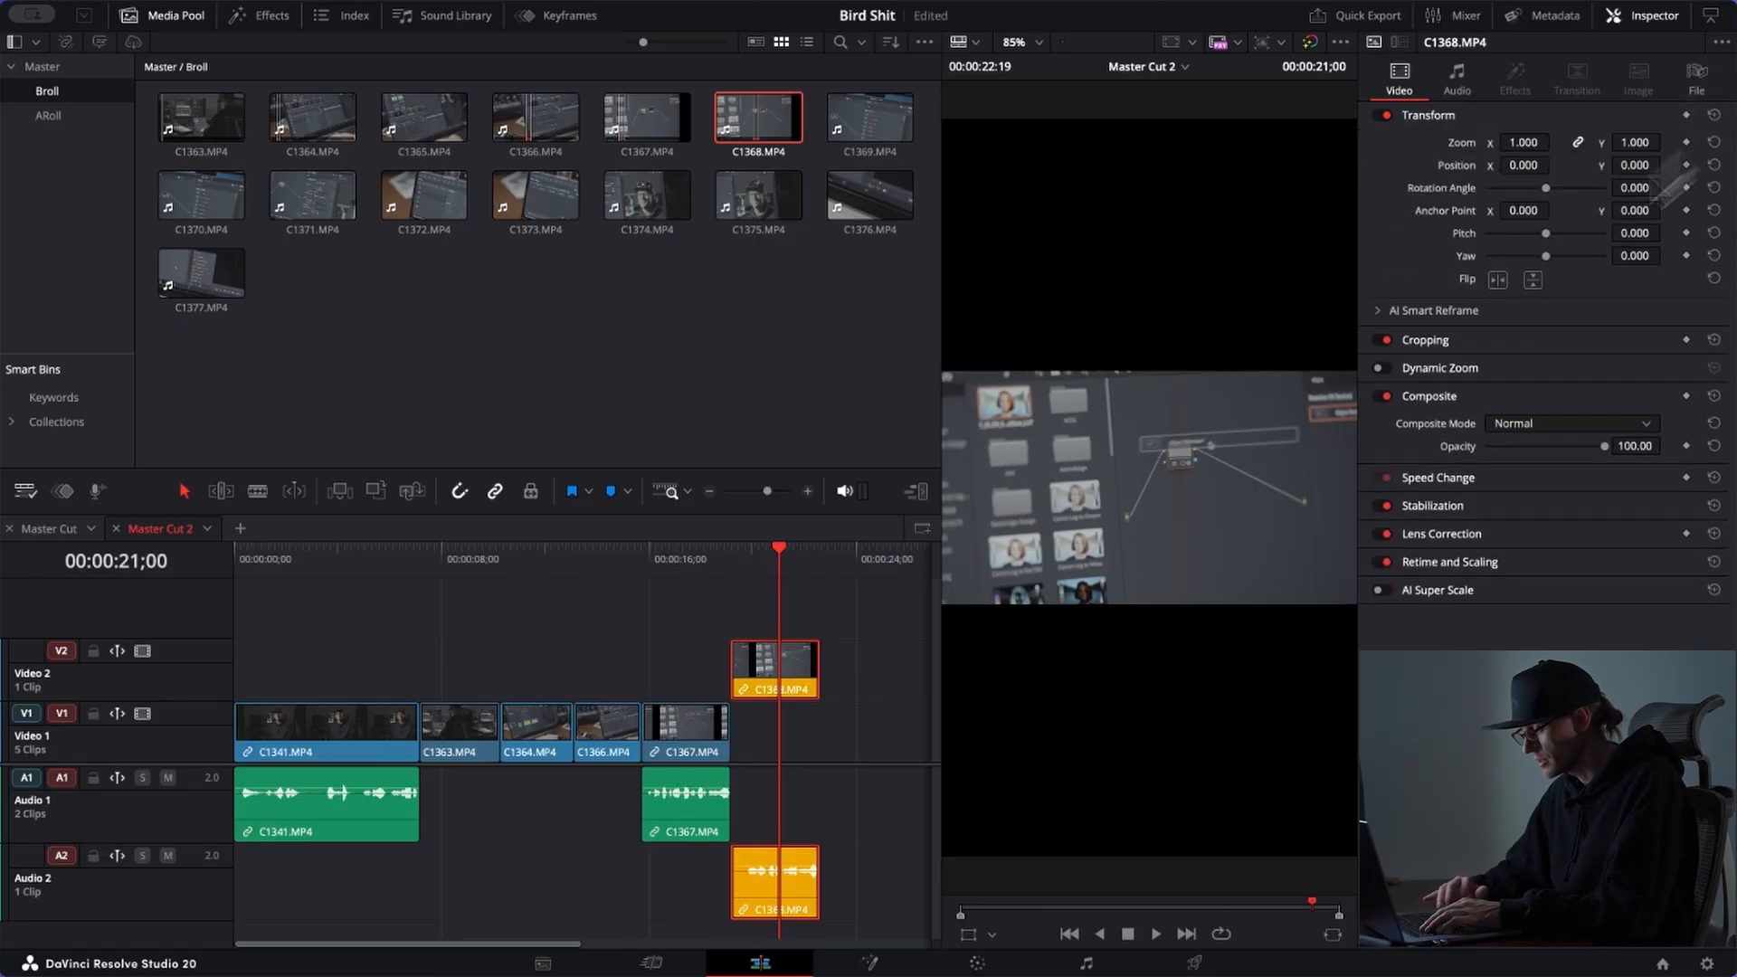
Step: Set the C1367.MP4 timeline clip's Zoom to 3.230 and its Position X to -290.000
{"action": "left_click", "coordinate": [684, 555]}
{"action": "left_click", "coordinate": [619, 559]}
{"action": "left_click", "coordinate": [682, 557]}
{"action": "left_click", "coordinate": [717, 745]}
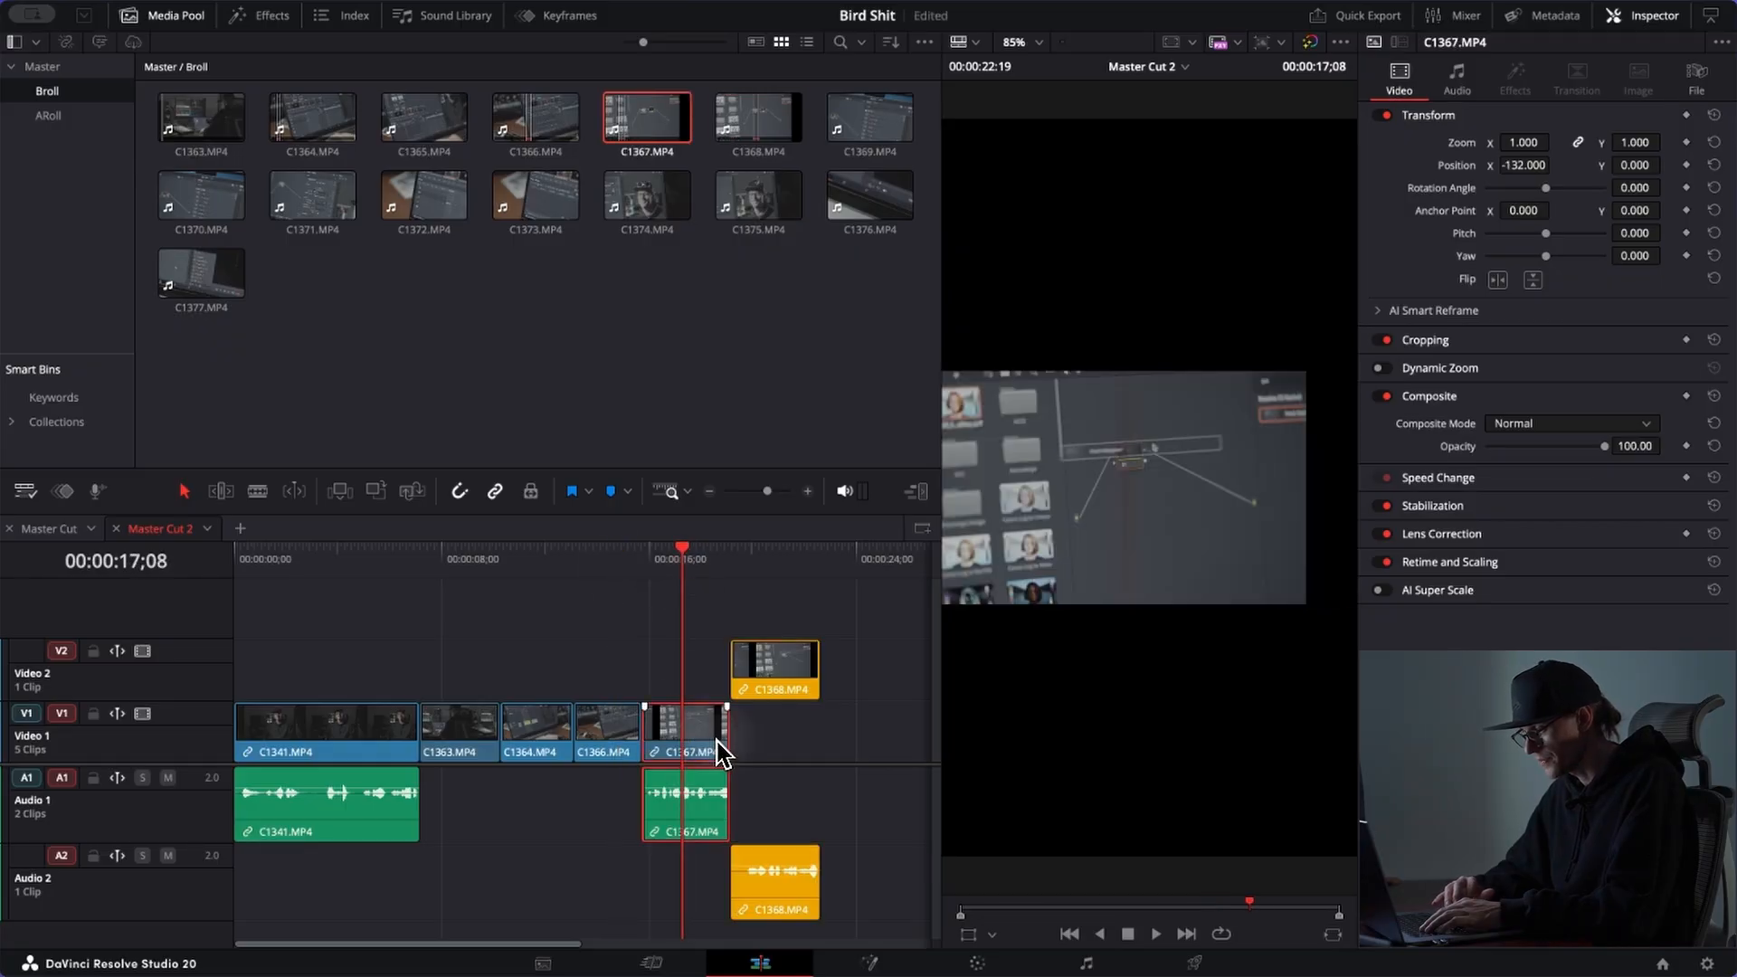
{"action": "left_click_drag", "start_coordinate": [1523, 143], "coordinate": [1728, 120]}
{"action": "left_click_drag", "start_coordinate": [1519, 176], "coordinate": [1381, 201]}
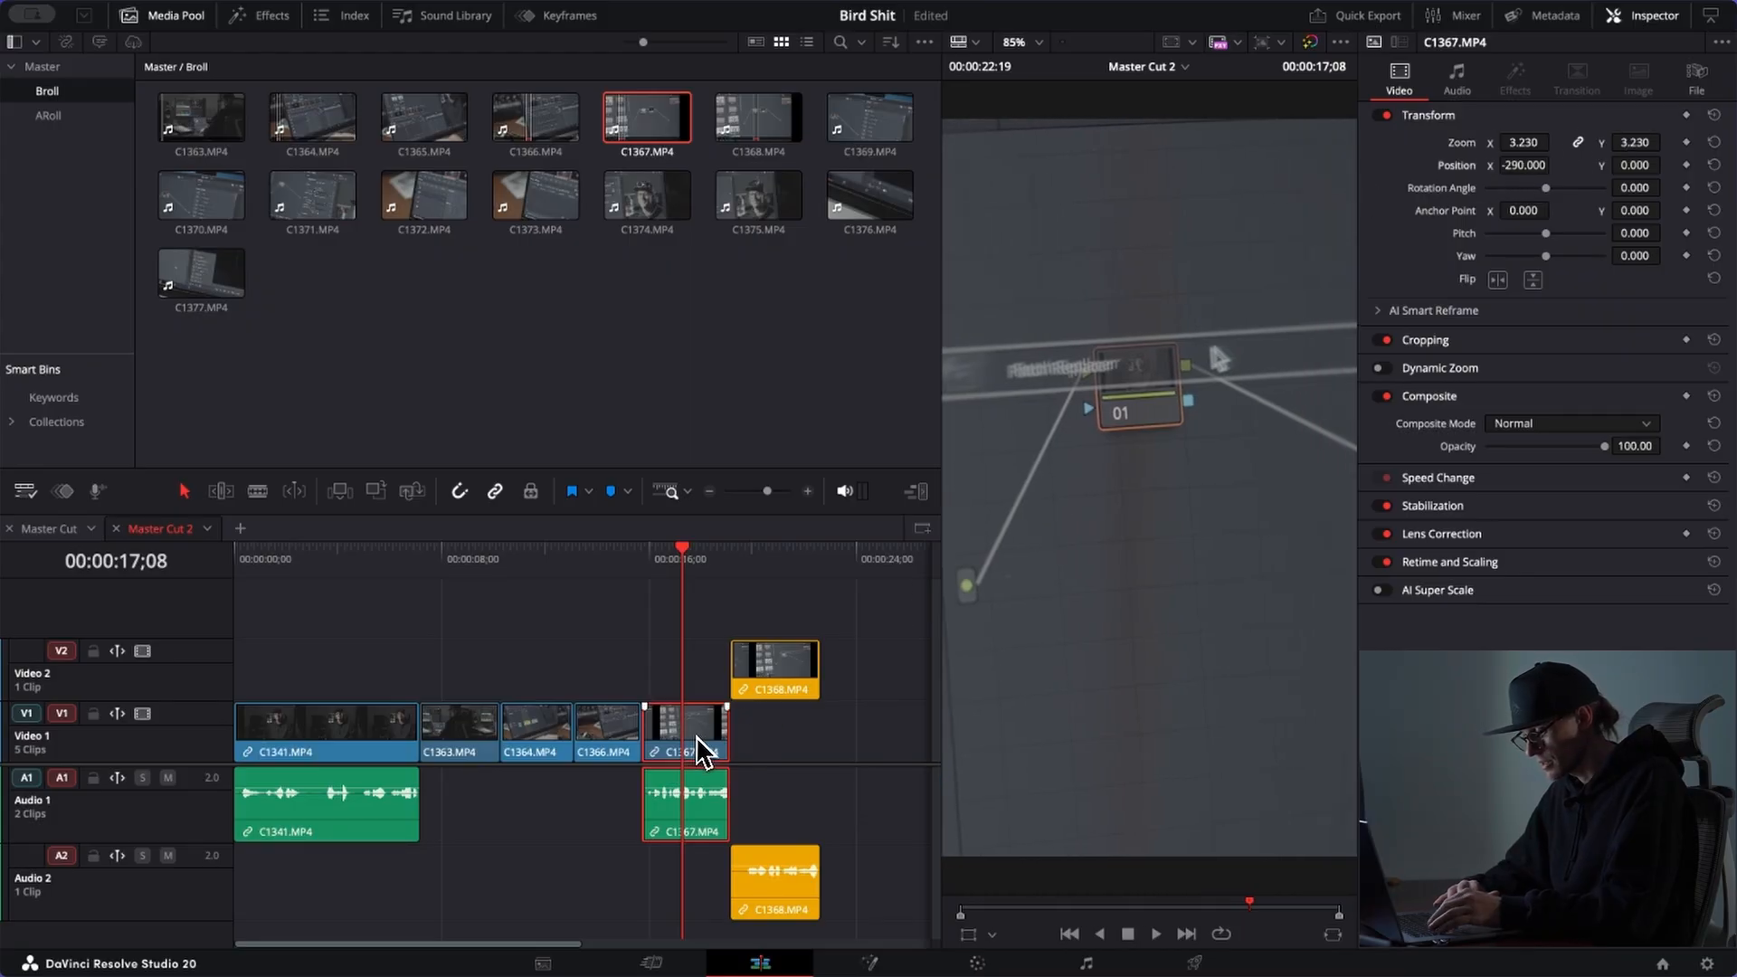
Step: Paste all video attributes of the reframed C1367.MP4 clip onto the C1368.MP4 clip and scrub through it to check the framing
{"action": "left_click", "coordinate": [768, 554]}
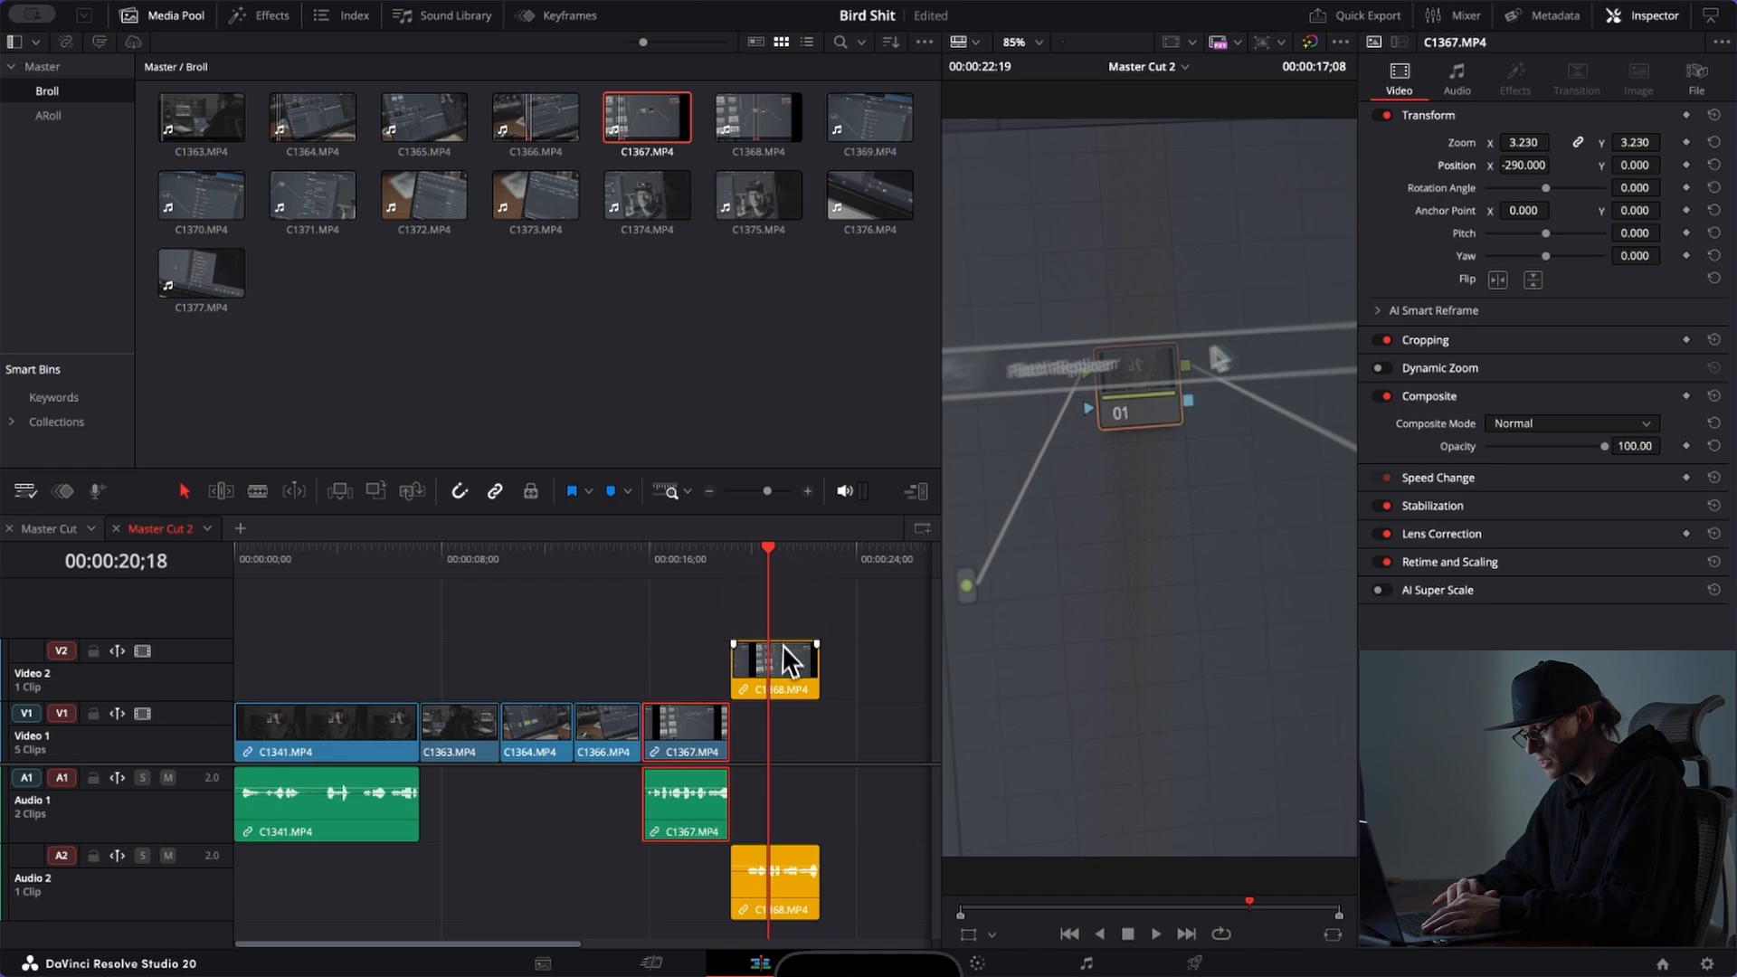
{"action": "left_click", "coordinate": [785, 670]}
{"action": "key", "text": "alt+v"}
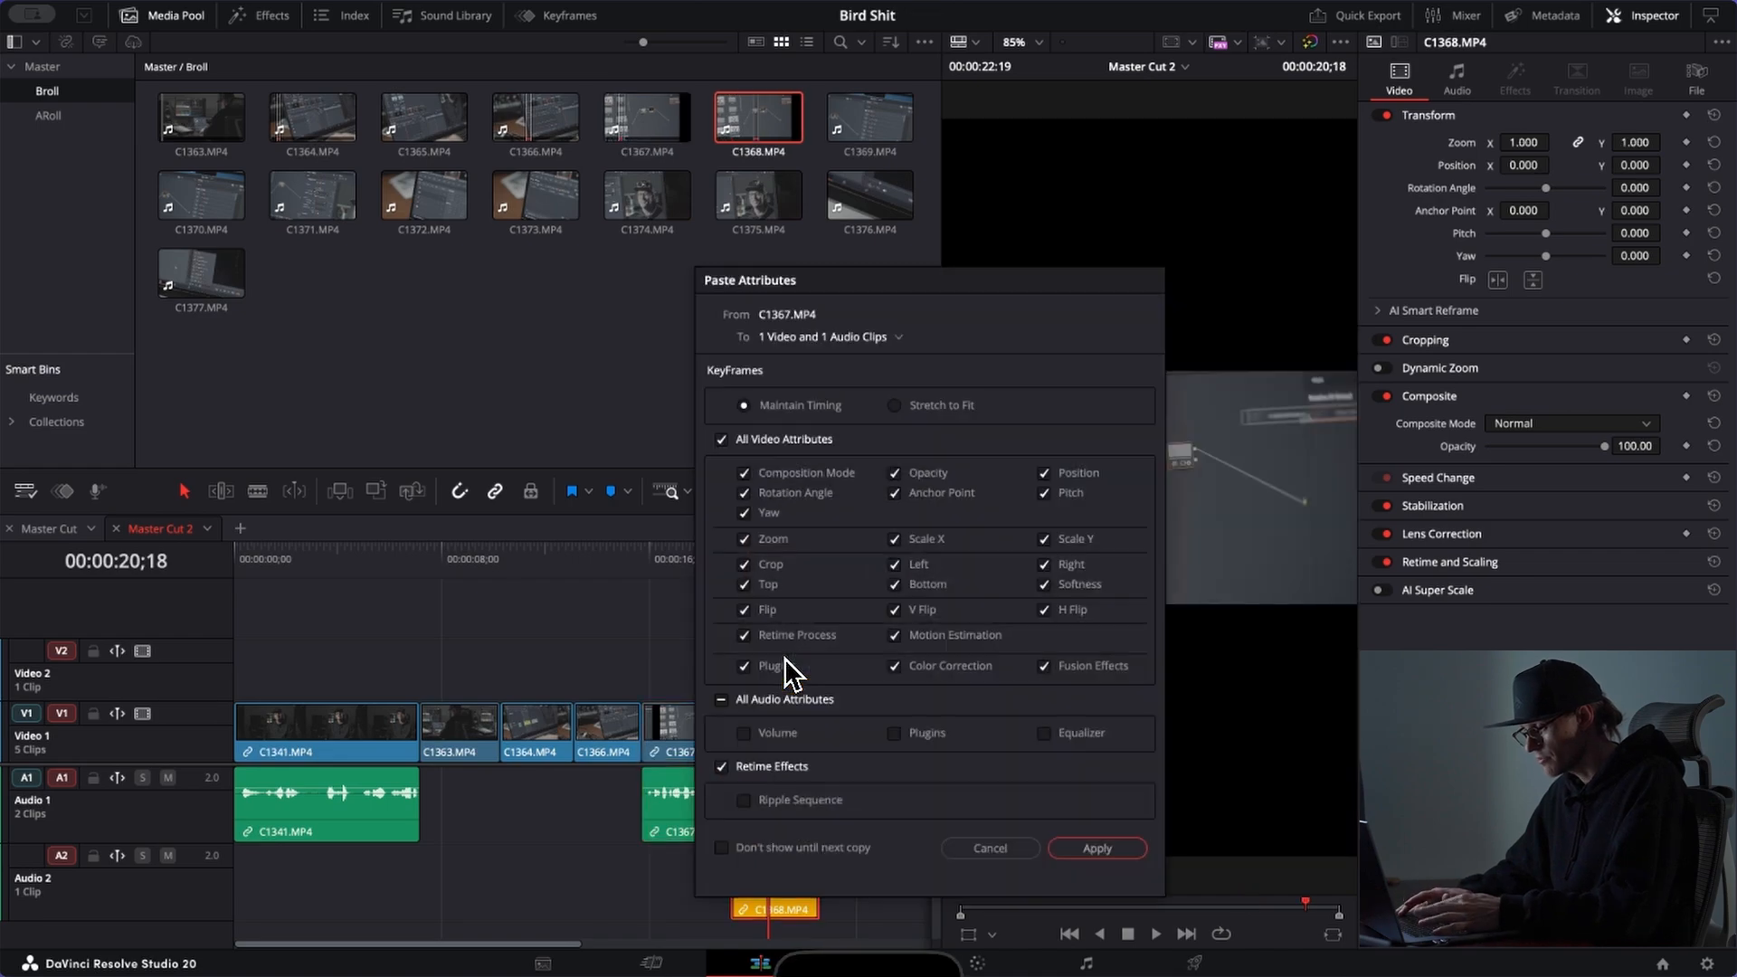
{"action": "key", "text": "Return"}
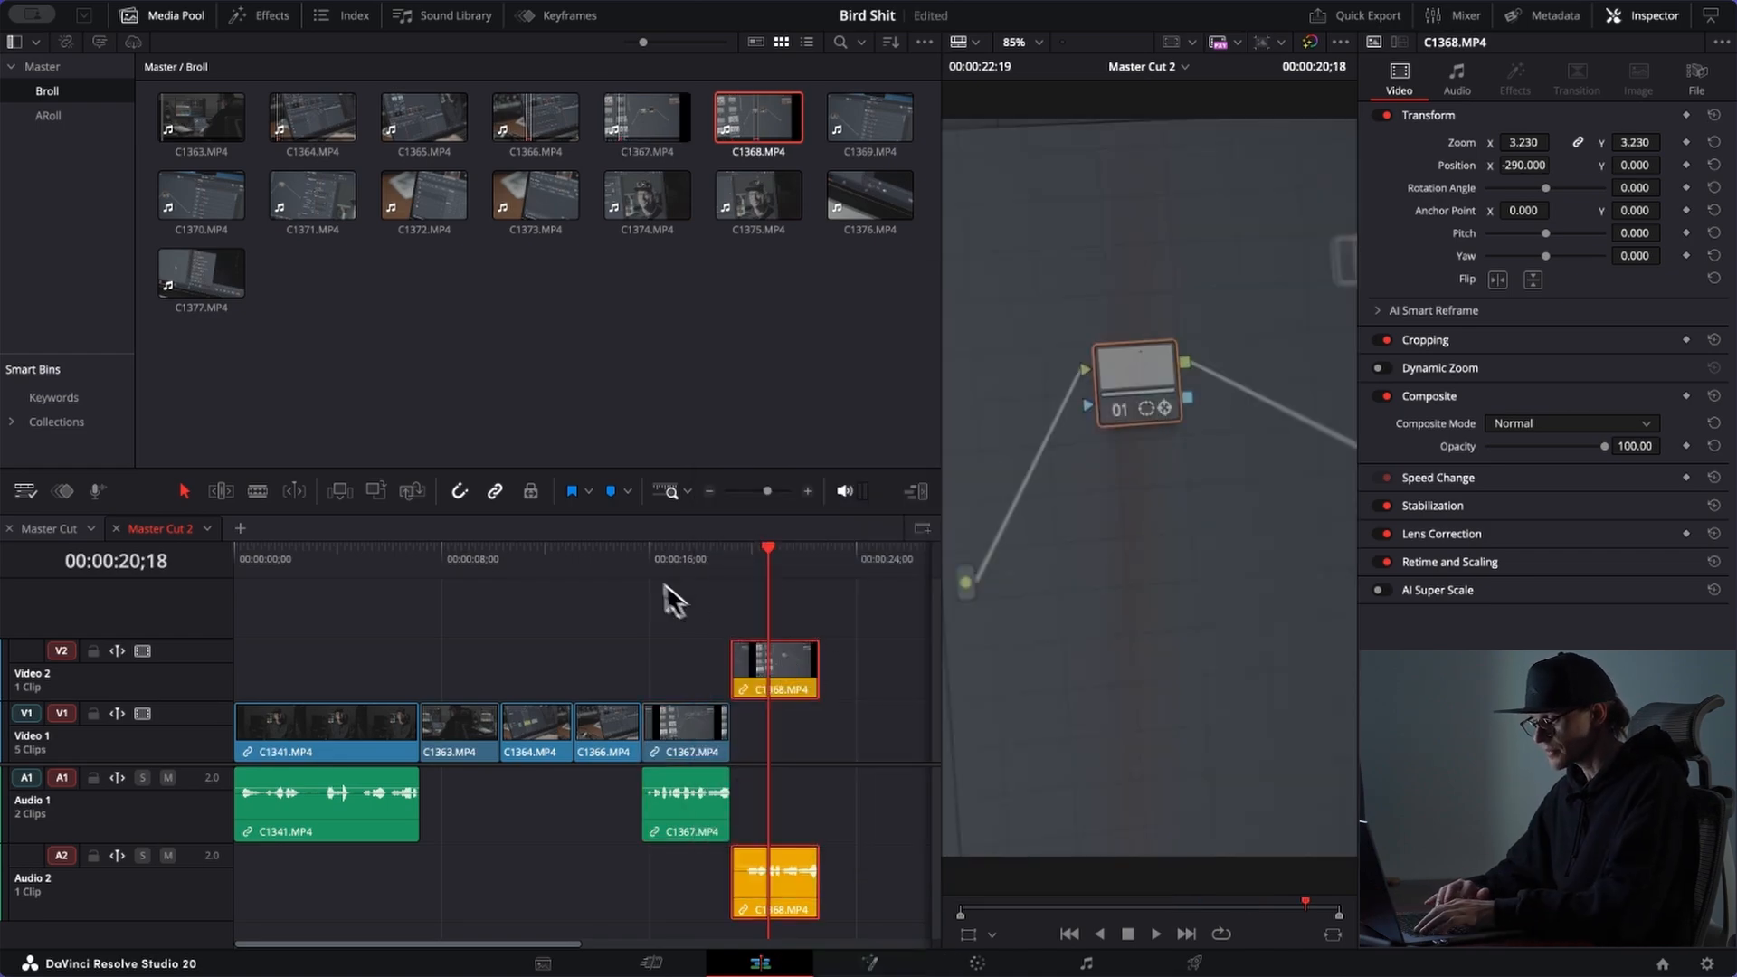
{"action": "left_click_drag", "start_coordinate": [686, 570], "coordinate": [798, 557]}
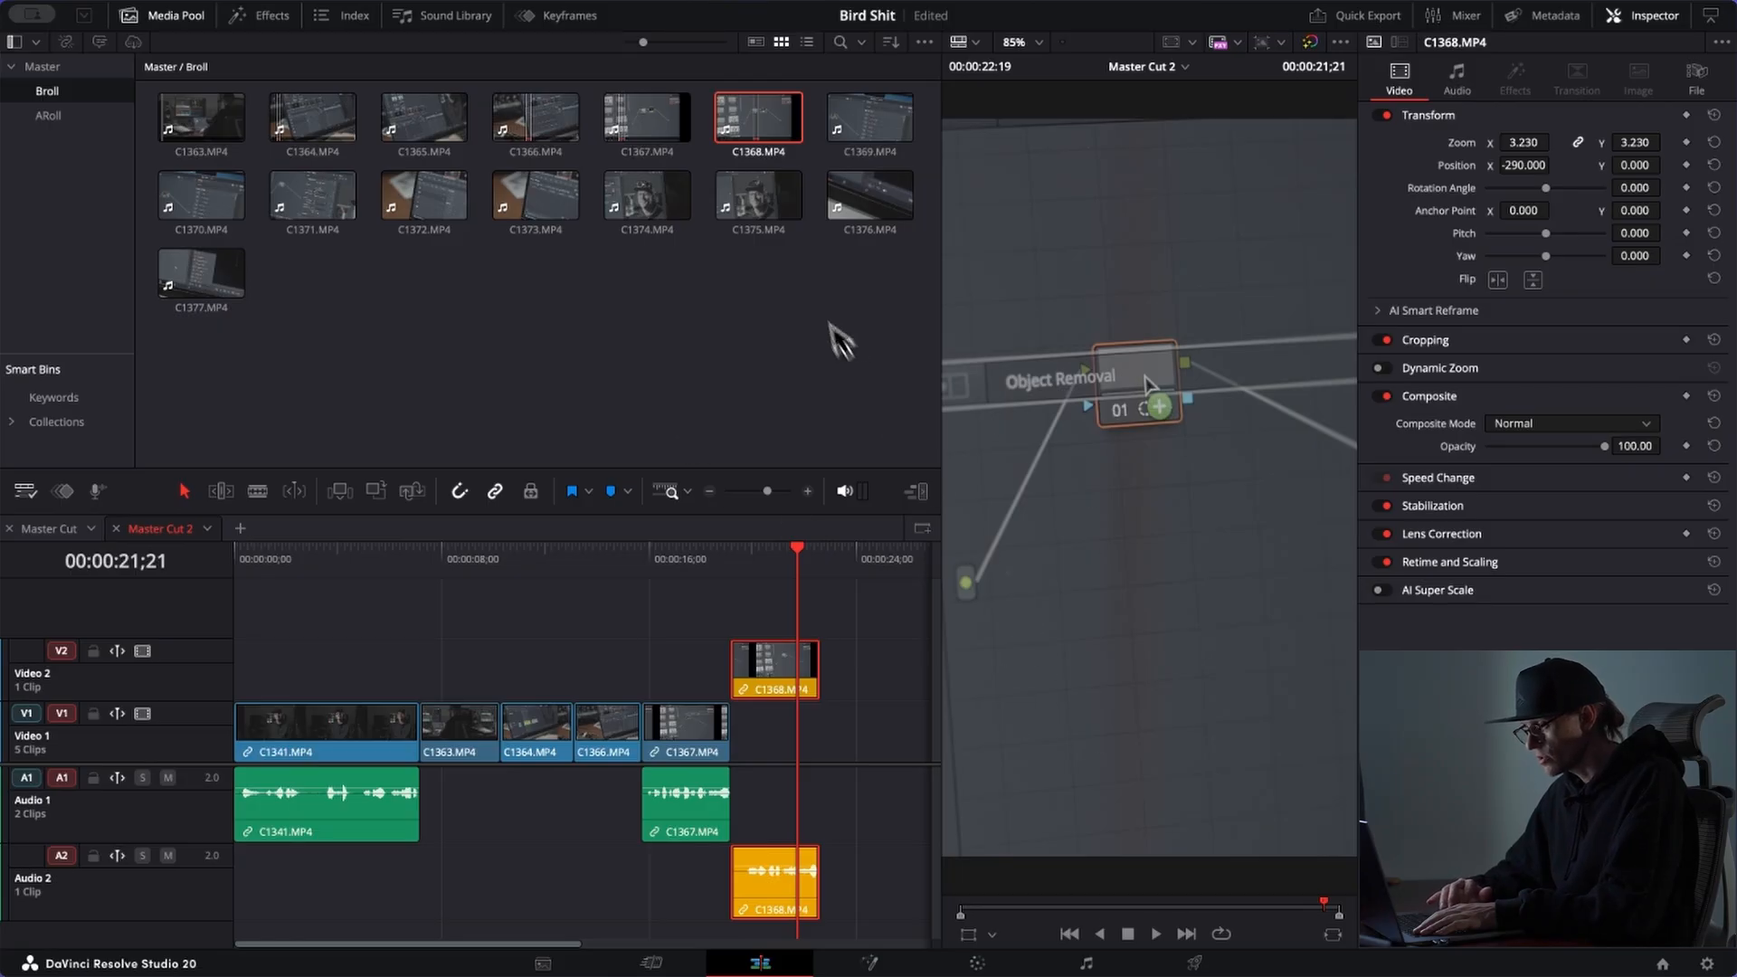
Step: Load the Broll clip C1369.MP4 and mark a 00:00:08:06 range from the effects library view to the Patch Replacer settings
{"action": "left_click", "coordinate": [873, 122]}
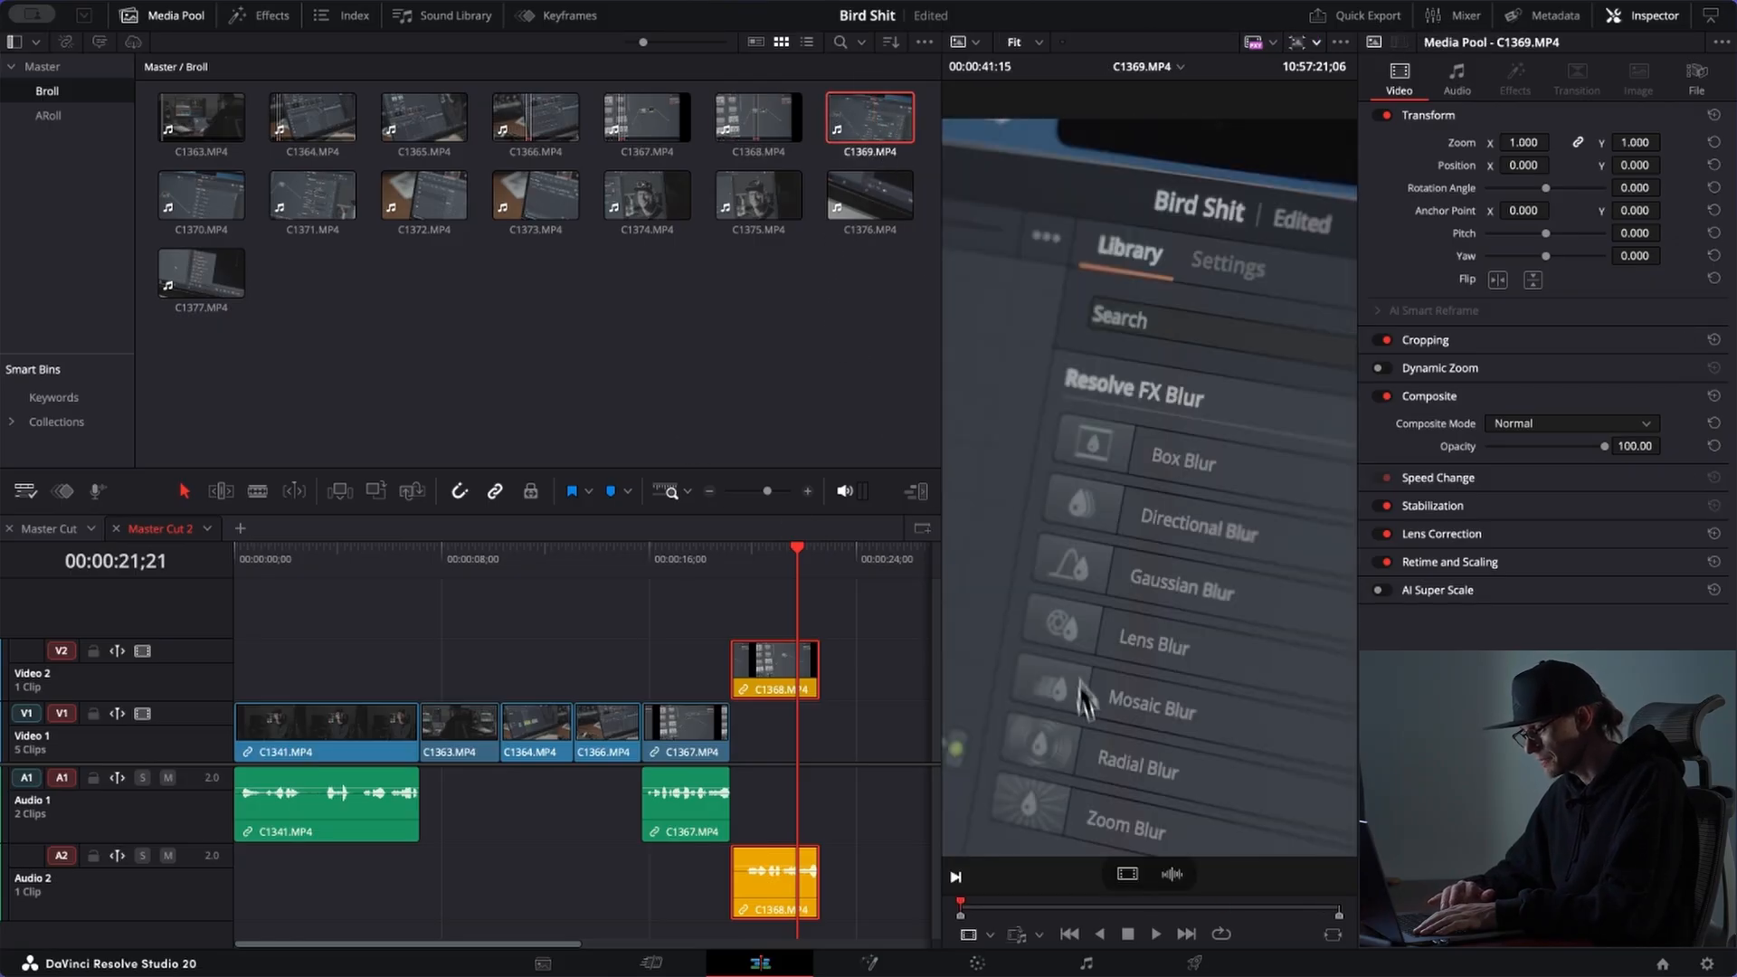
{"action": "left_click_drag", "start_coordinate": [1189, 904], "coordinate": [1011, 904]}
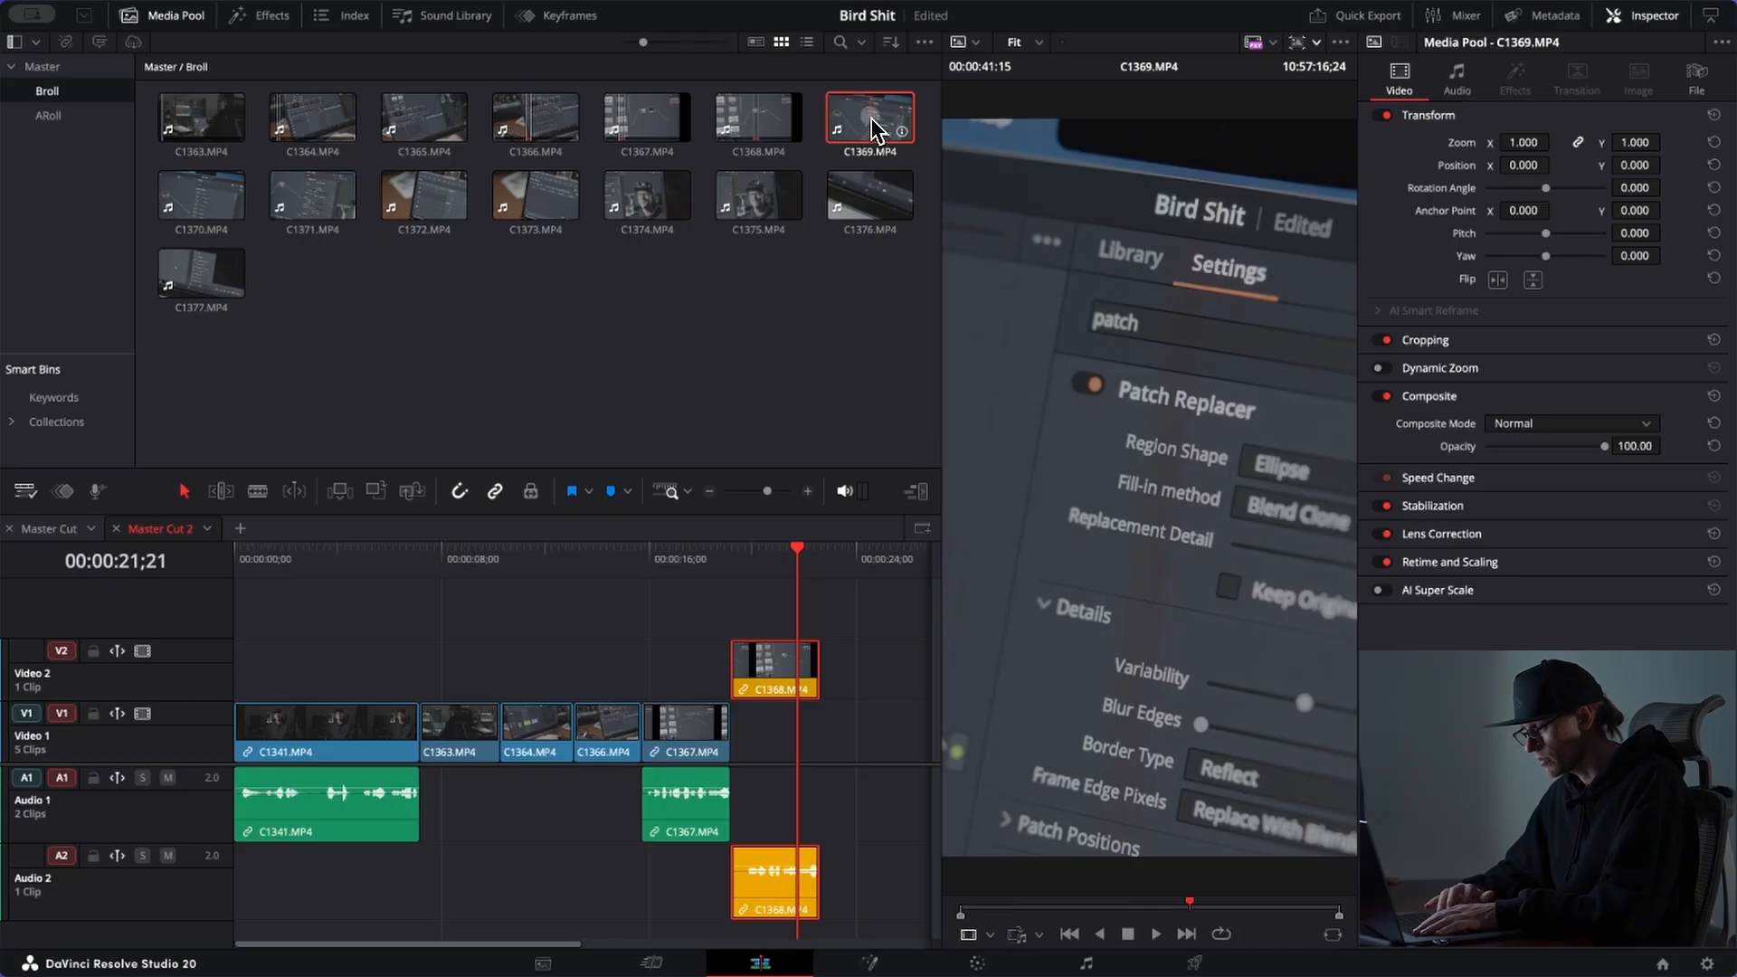
{"action": "left_click_drag", "start_coordinate": [986, 906], "coordinate": [1021, 907]}
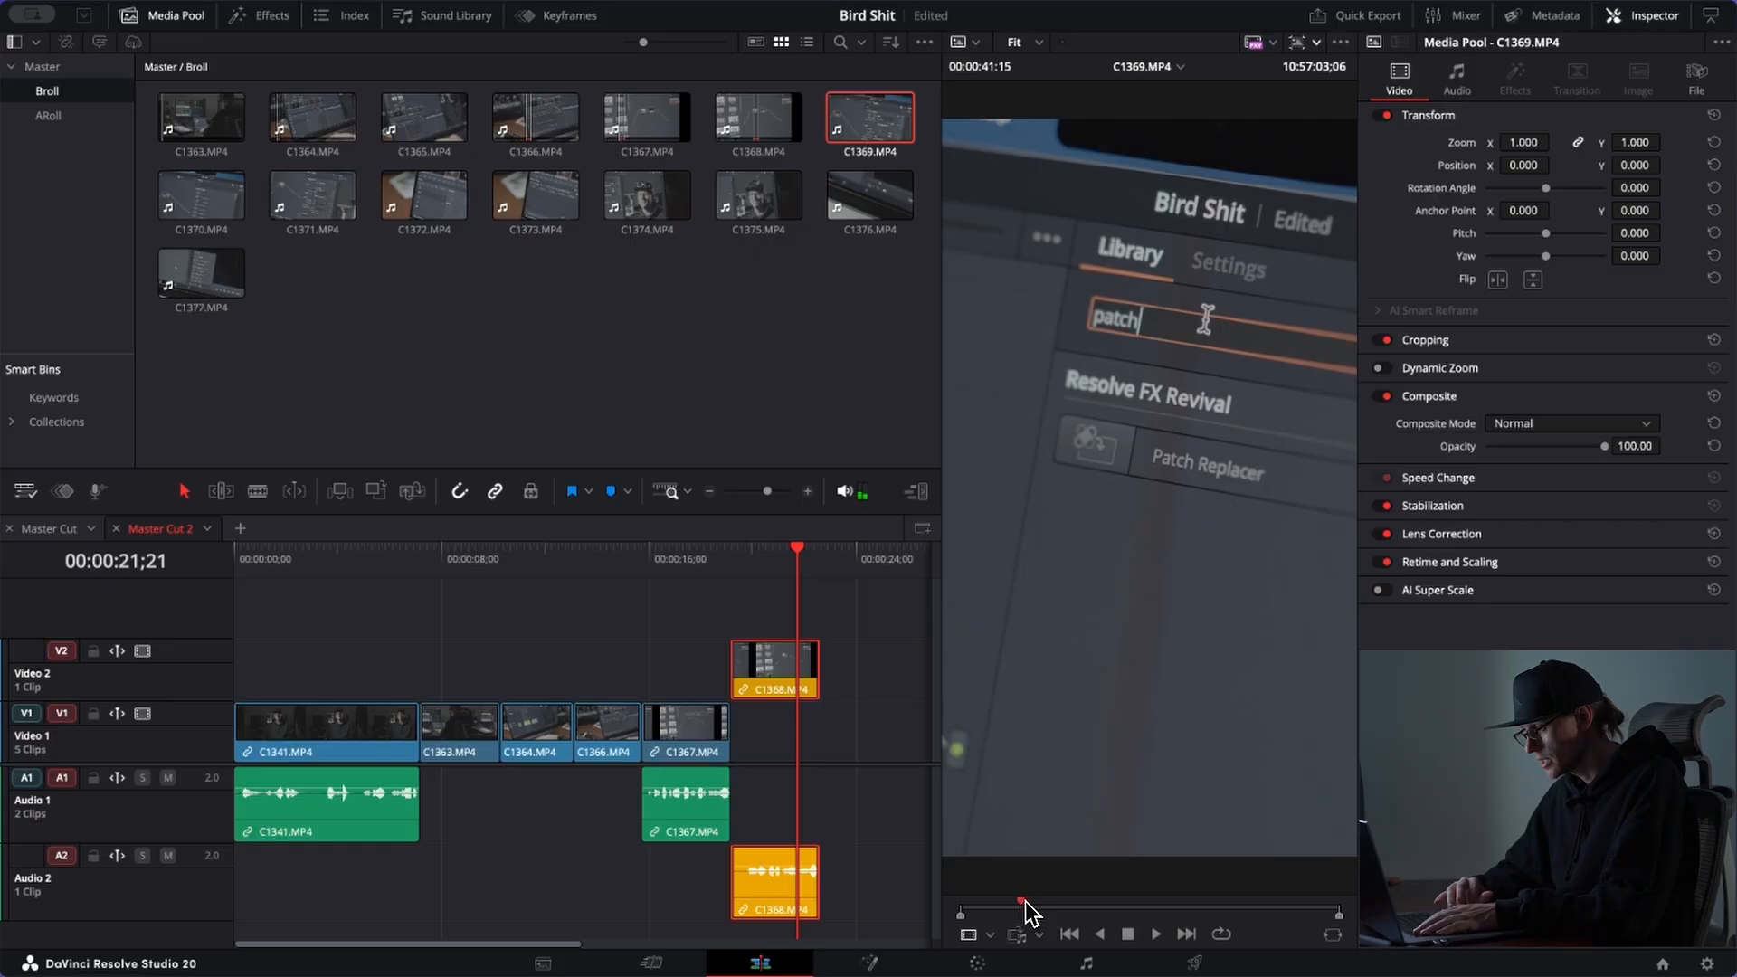
{"action": "left_click_drag", "start_coordinate": [995, 901], "coordinate": [990, 901]}
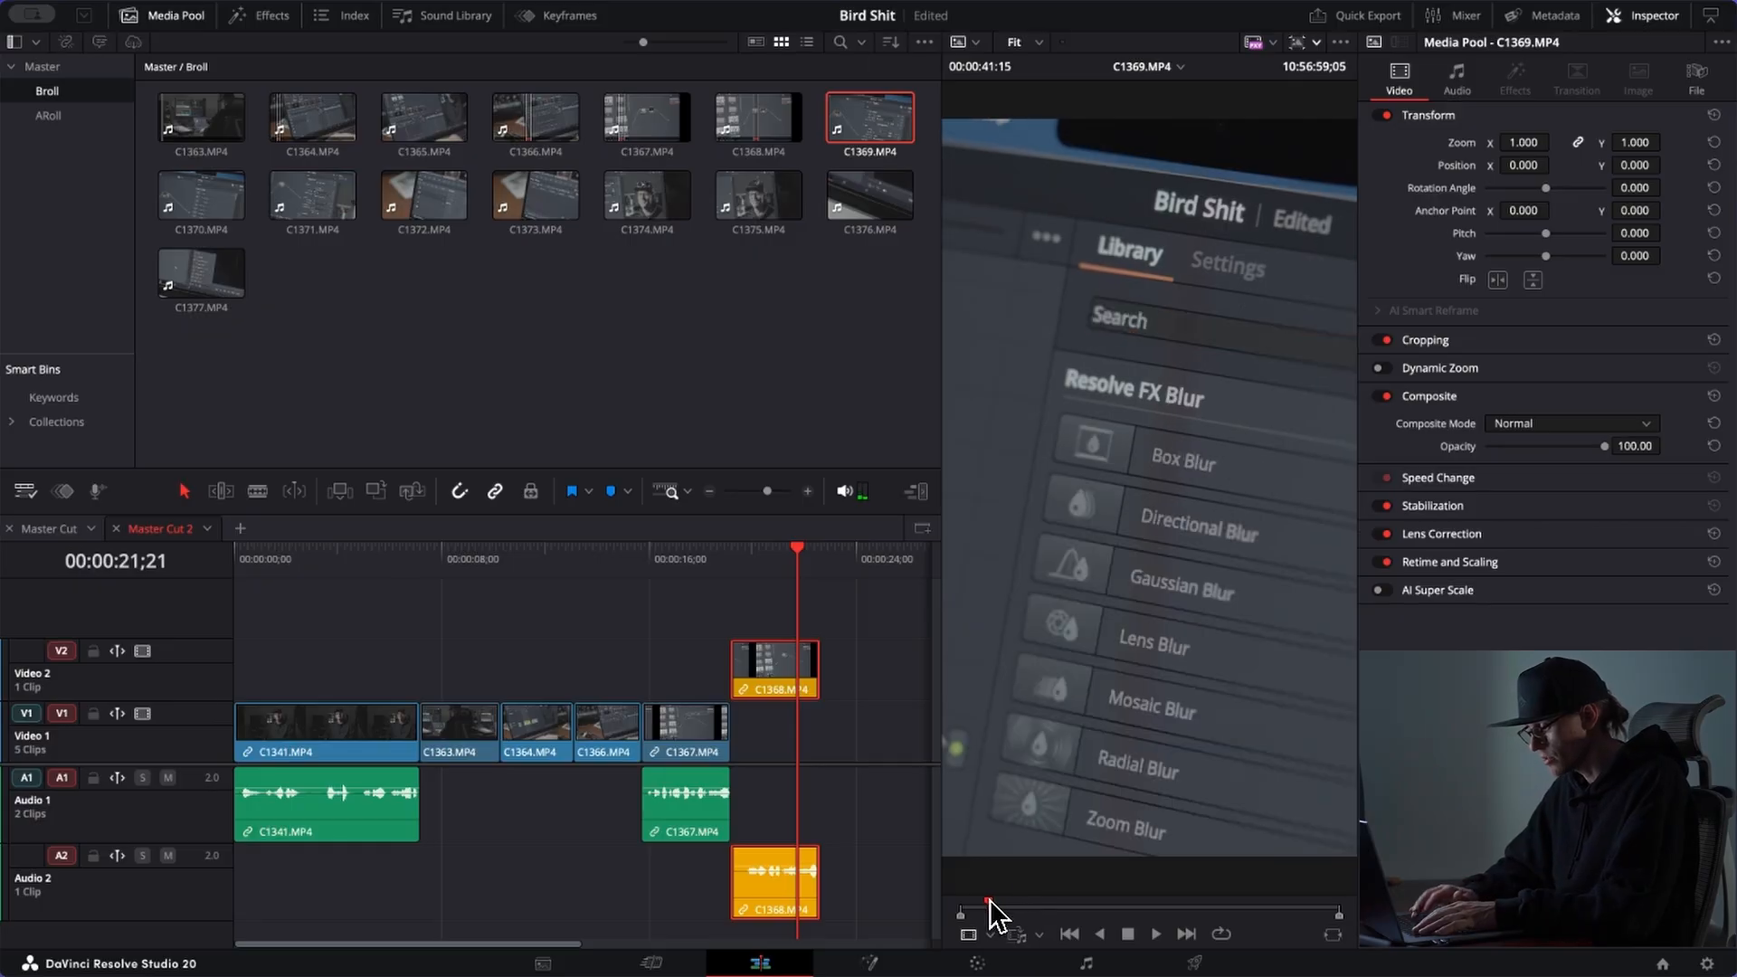
{"action": "key", "text": "i"}
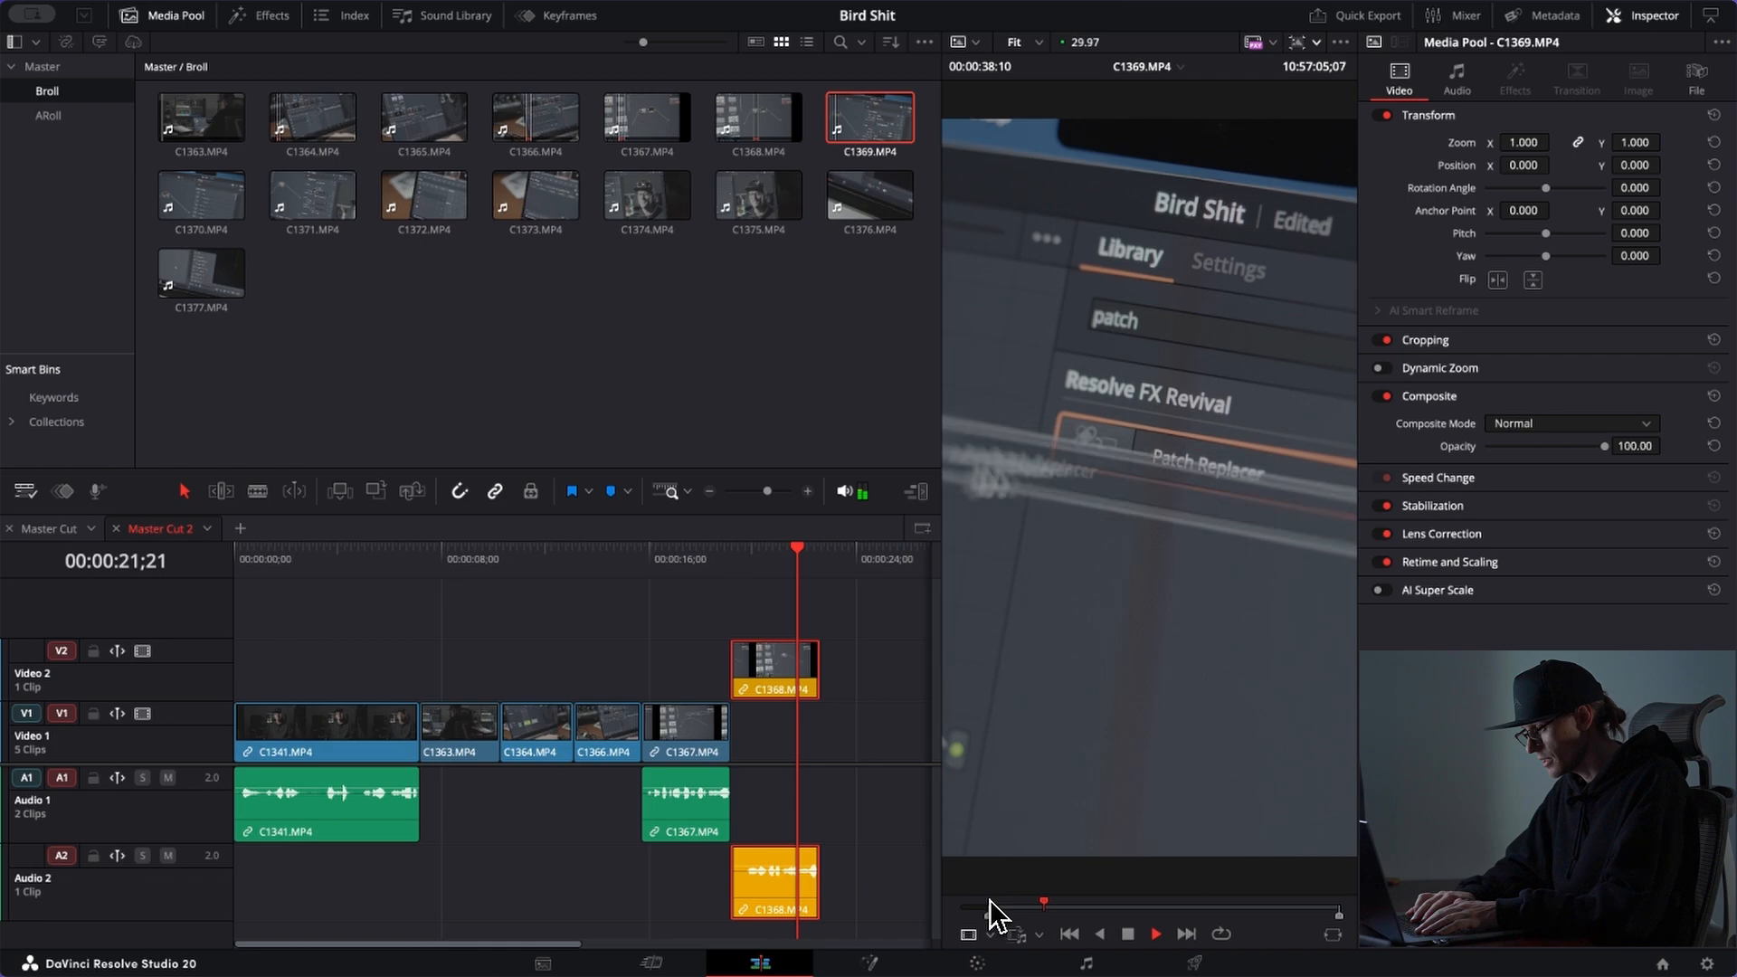
{"action": "key", "text": "space"}
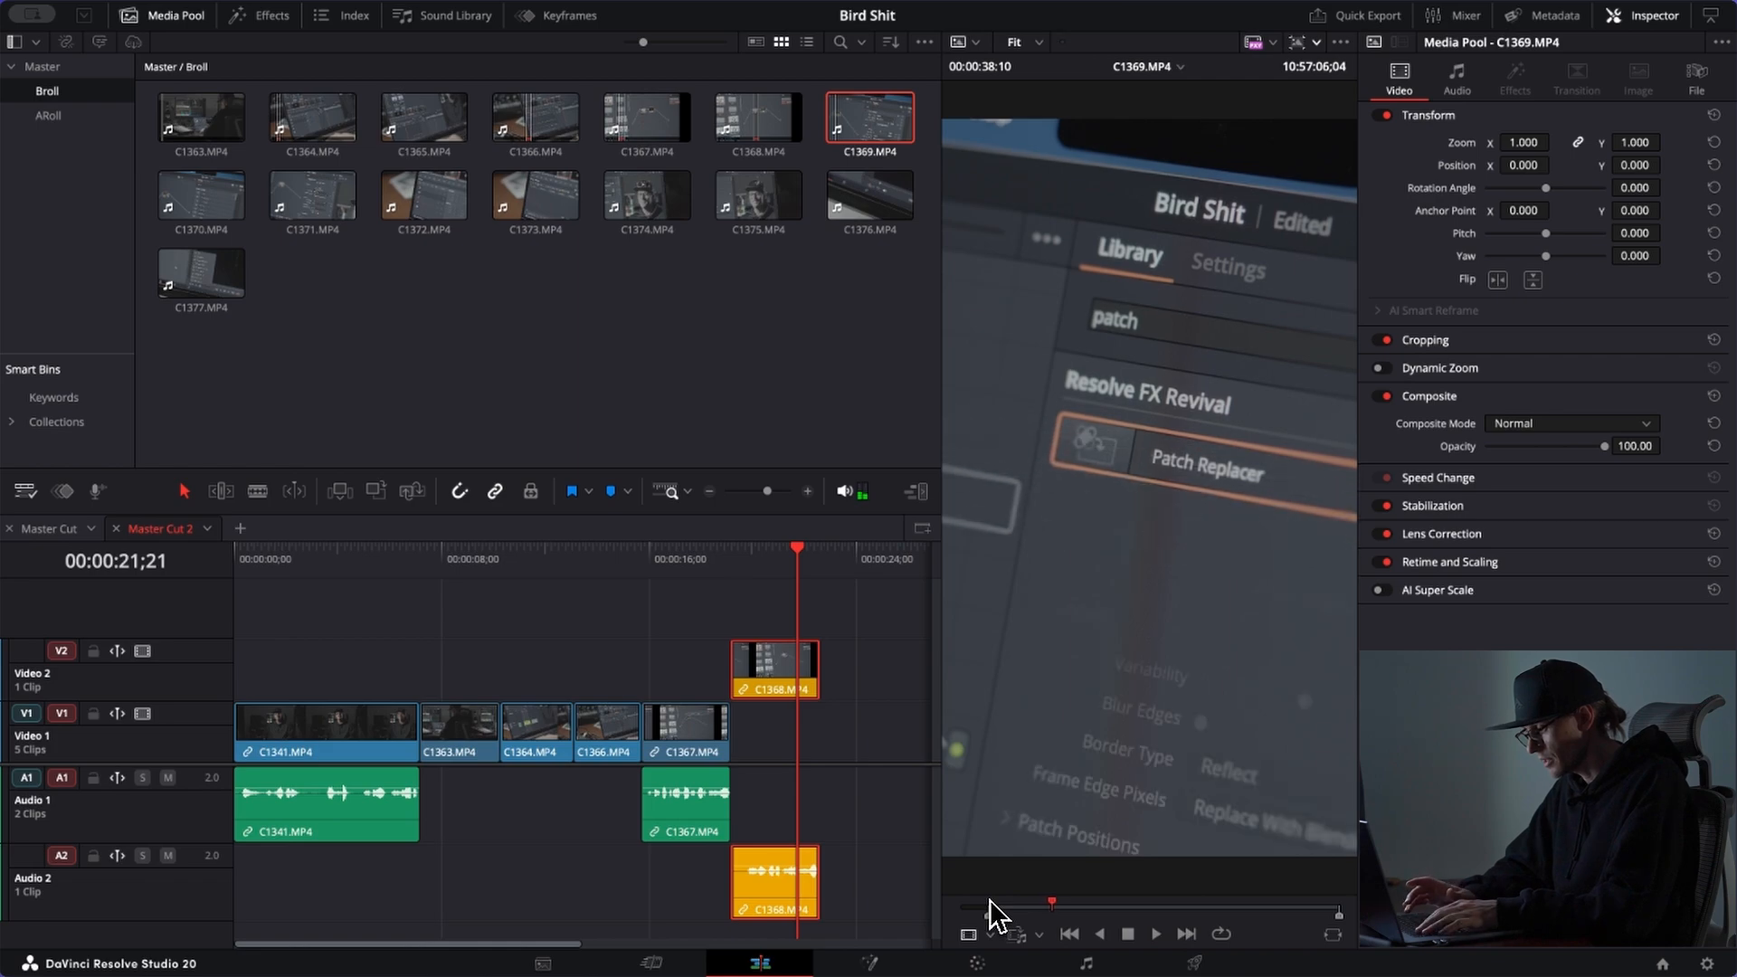
{"action": "key", "text": "space"}
{"action": "key", "text": "o"}
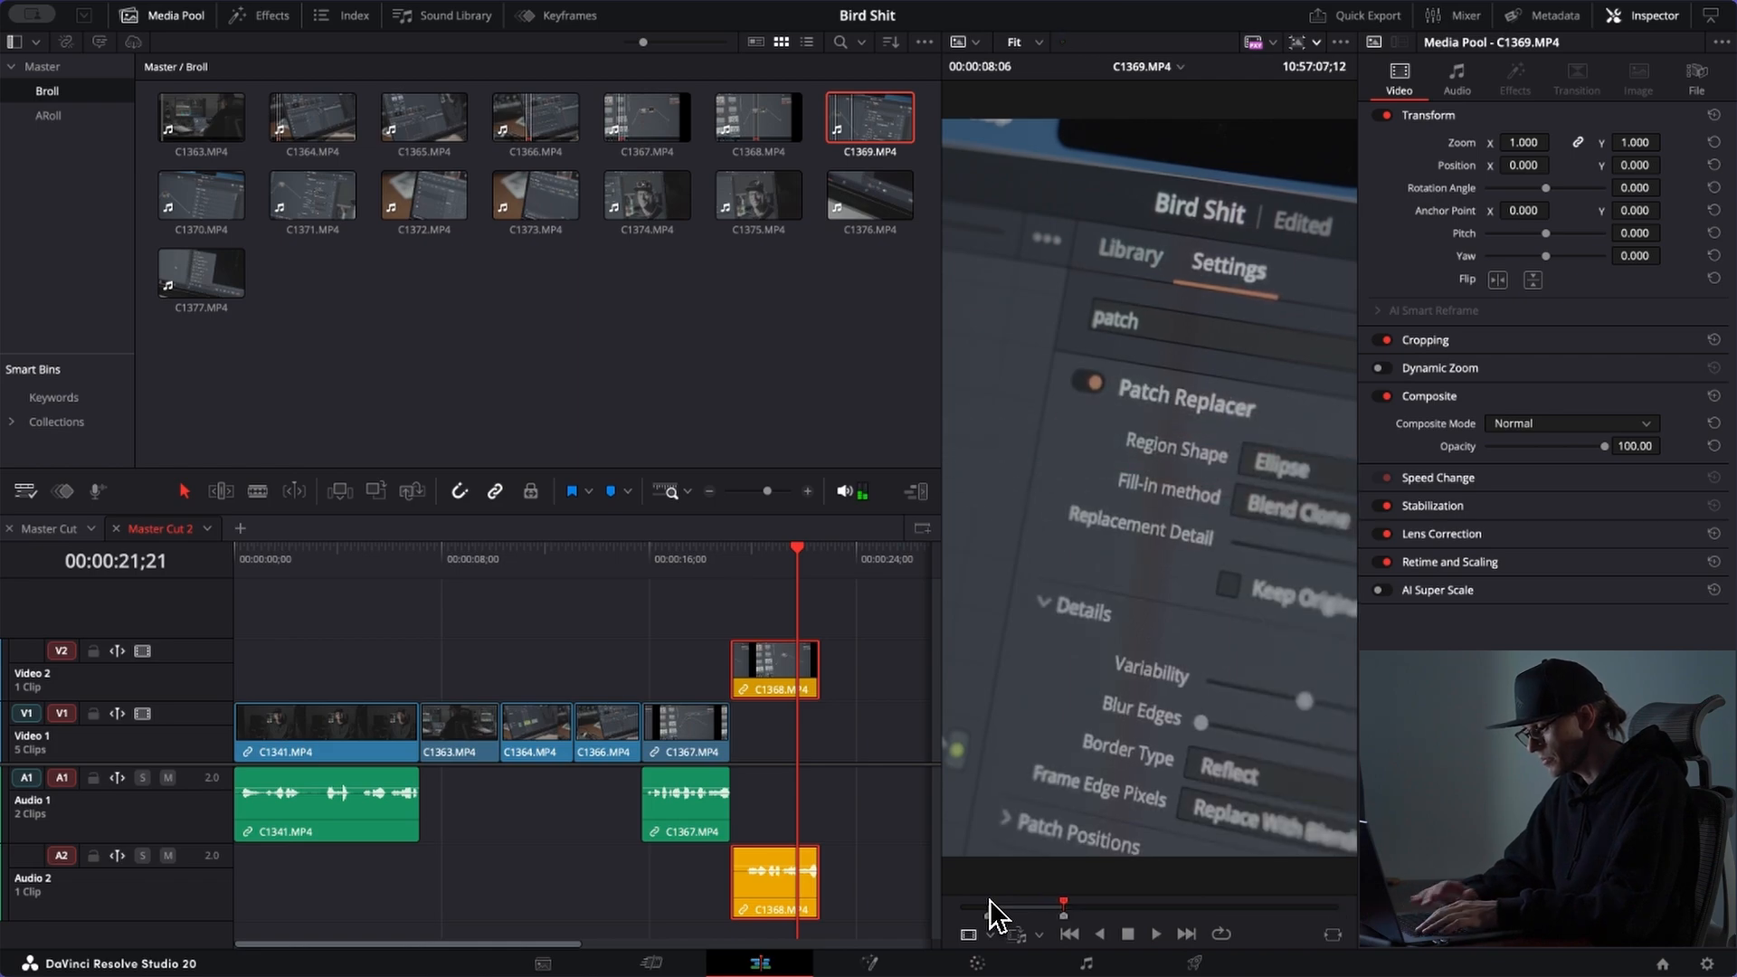
Step: Place the marked C1369.MP4 range with its audio on Video 1, starting after the end of C1368.MP4, and select it
{"action": "left_click_drag", "start_coordinate": [1236, 638], "coordinate": [826, 756]}
{"action": "scroll", "coordinate": [814, 760], "scroll_direction": "right", "scroll_amount": 5}
{"action": "left_click", "coordinate": [747, 735]}
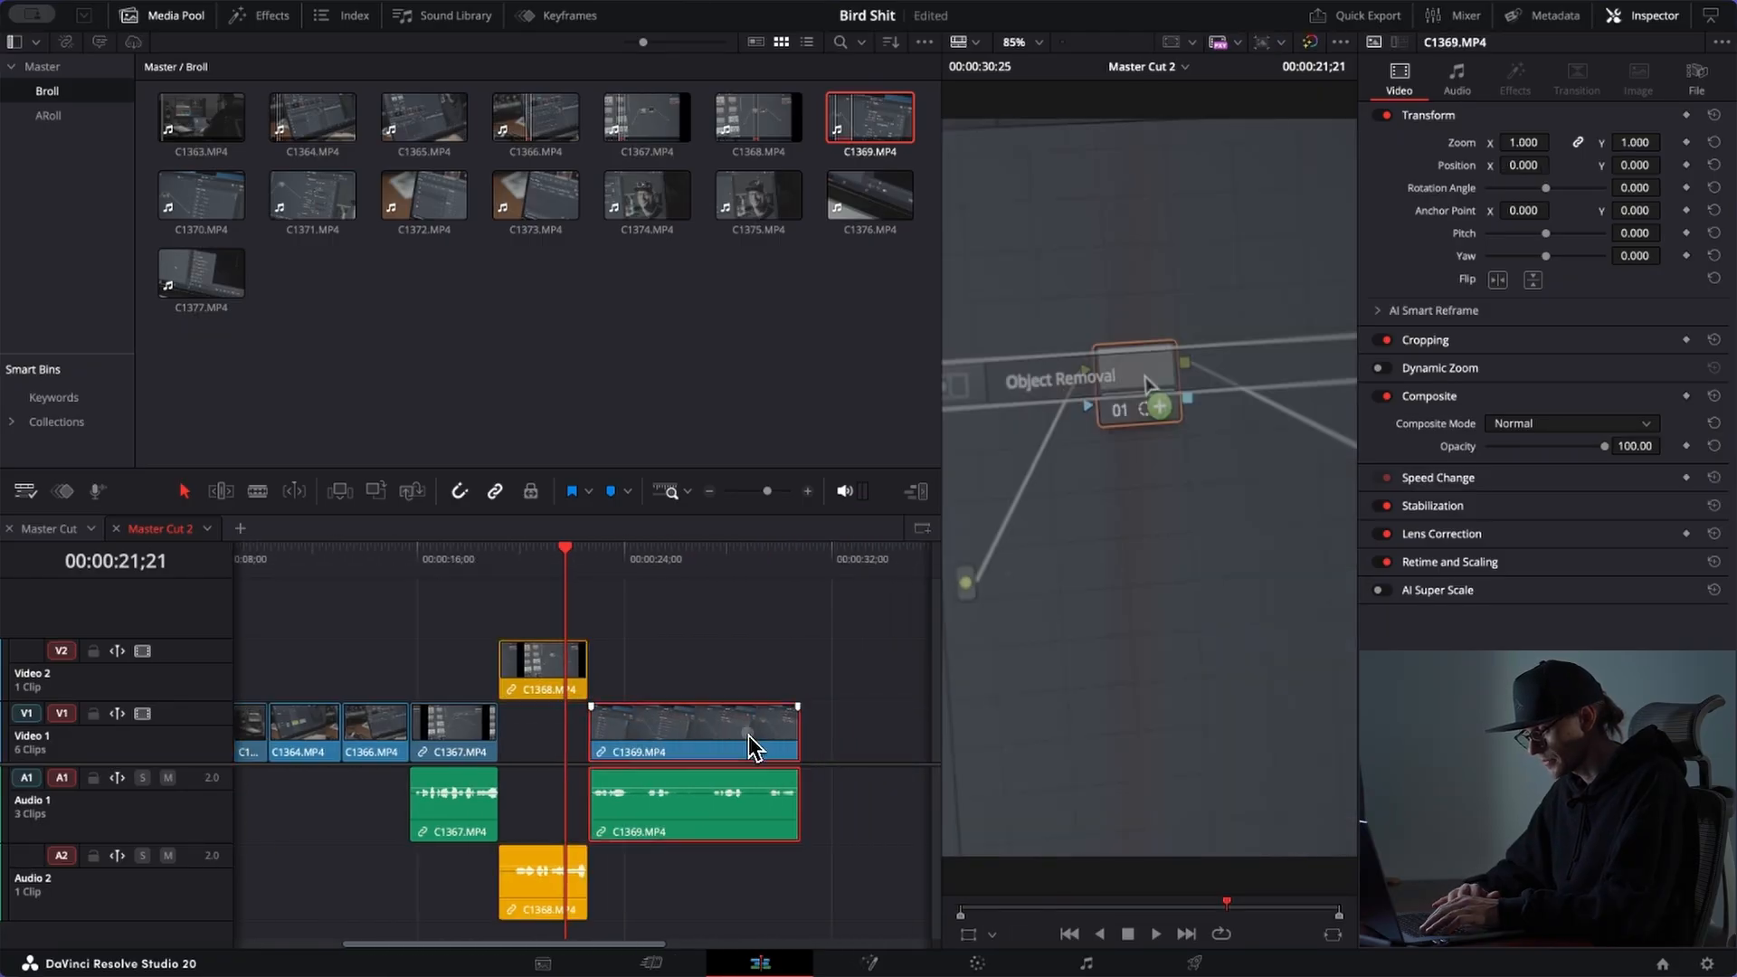
Step: Examine the timeline at several zoom levels and review the C1369.MP4 clip up to 00:00:29;20
{"action": "key", "text": "super+minus"}
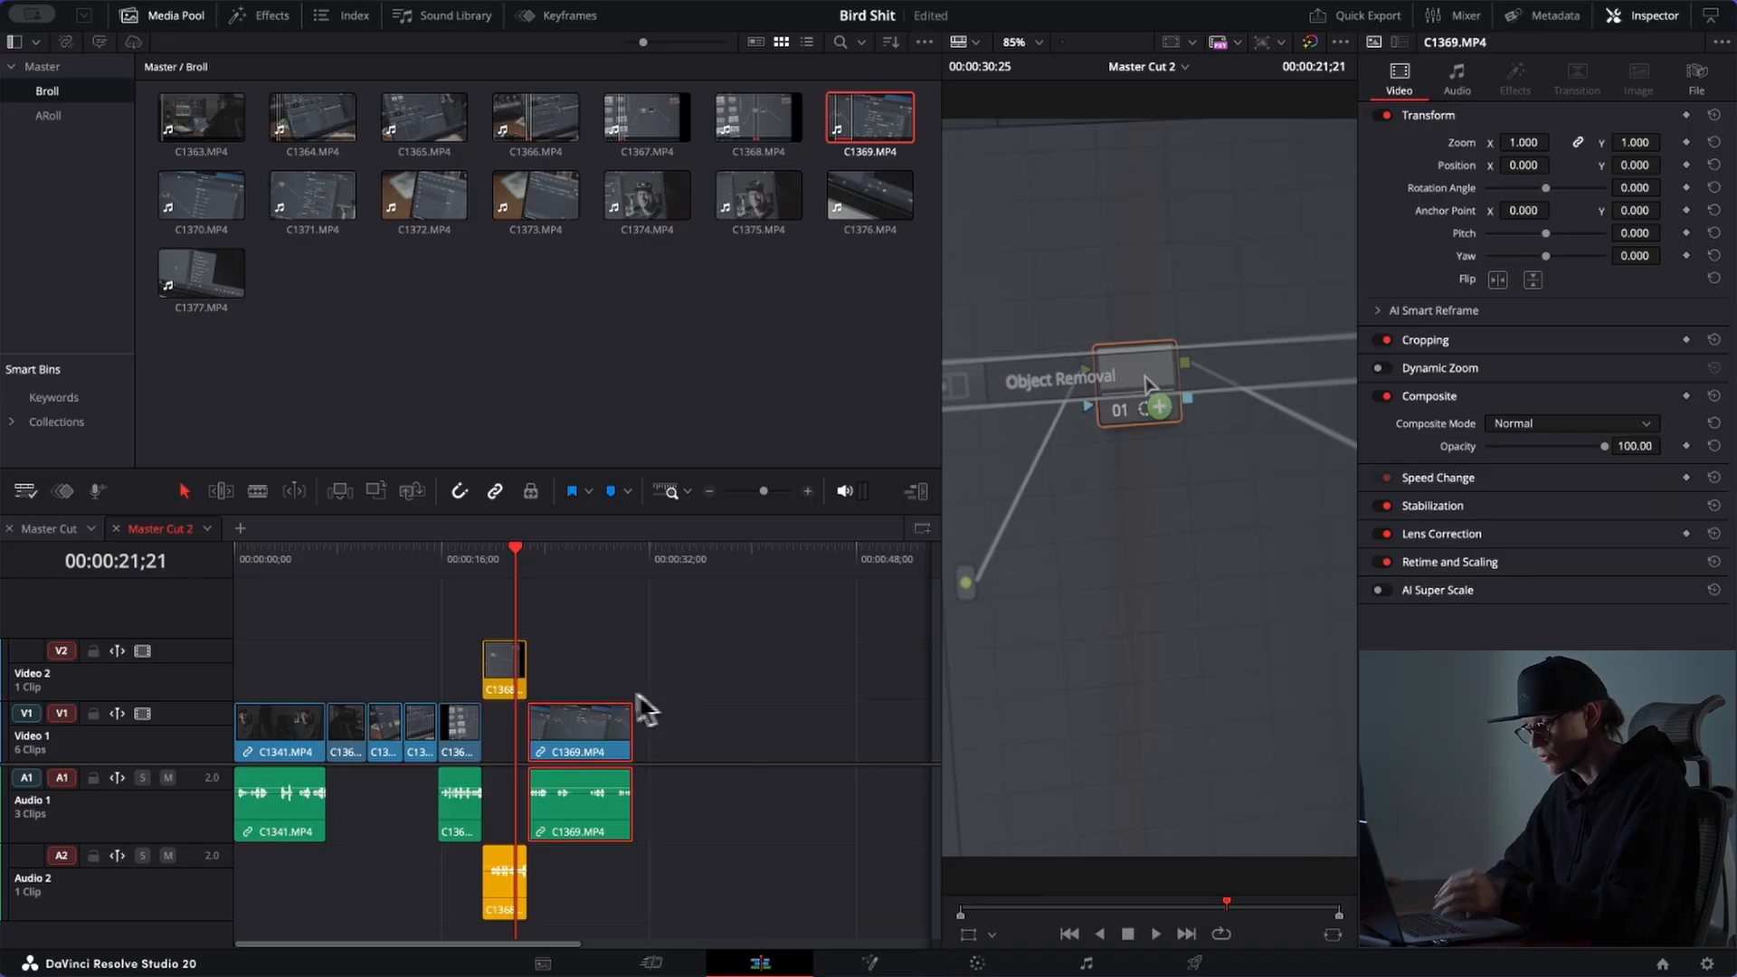
{"action": "left_click", "coordinate": [580, 714]}
{"action": "key", "text": "super+minus"}
{"action": "key", "text": "super+minus"}
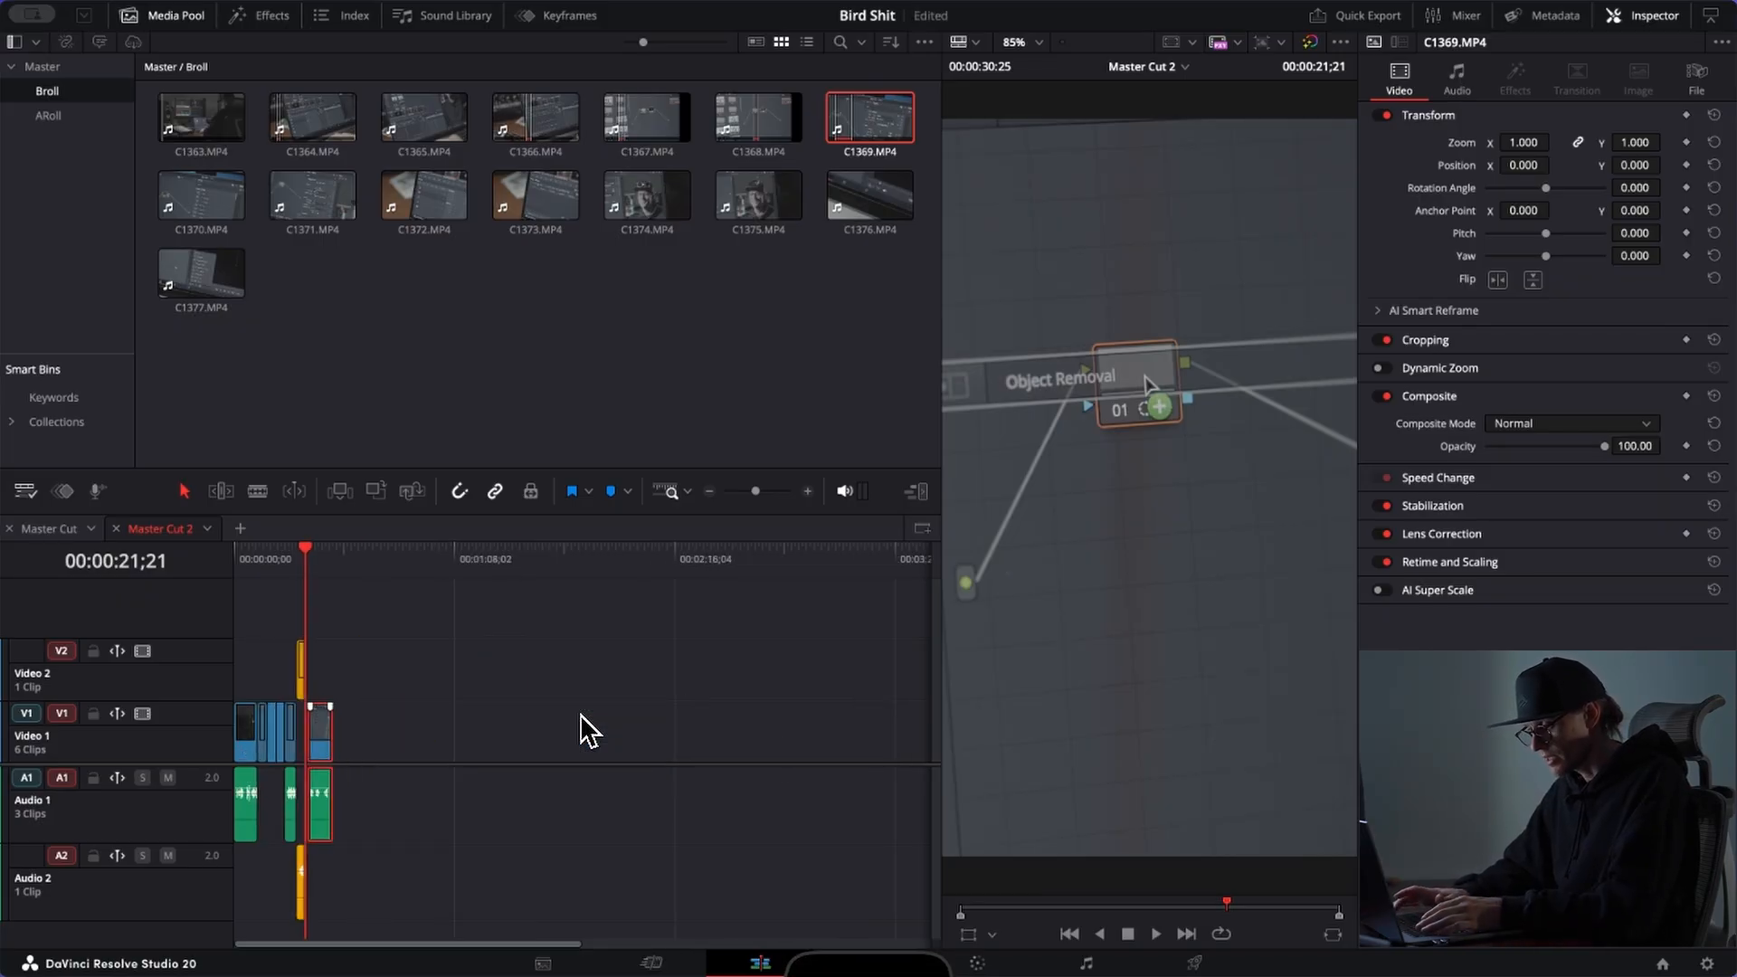
{"action": "key", "text": "super+equal"}
{"action": "key", "text": "super+equal"}
{"action": "key", "text": "super+equal"}
{"action": "key", "text": "super+minus"}
{"action": "key", "text": "super+equal"}
{"action": "key", "text": "super+minus"}
{"action": "key", "text": "super+equal"}
{"action": "key", "text": "super+equal"}
{"action": "key", "text": "super+minus"}
{"action": "left_click", "coordinate": [632, 562]}
{"action": "left_click_drag", "start_coordinate": [637, 571], "coordinate": [789, 553]}
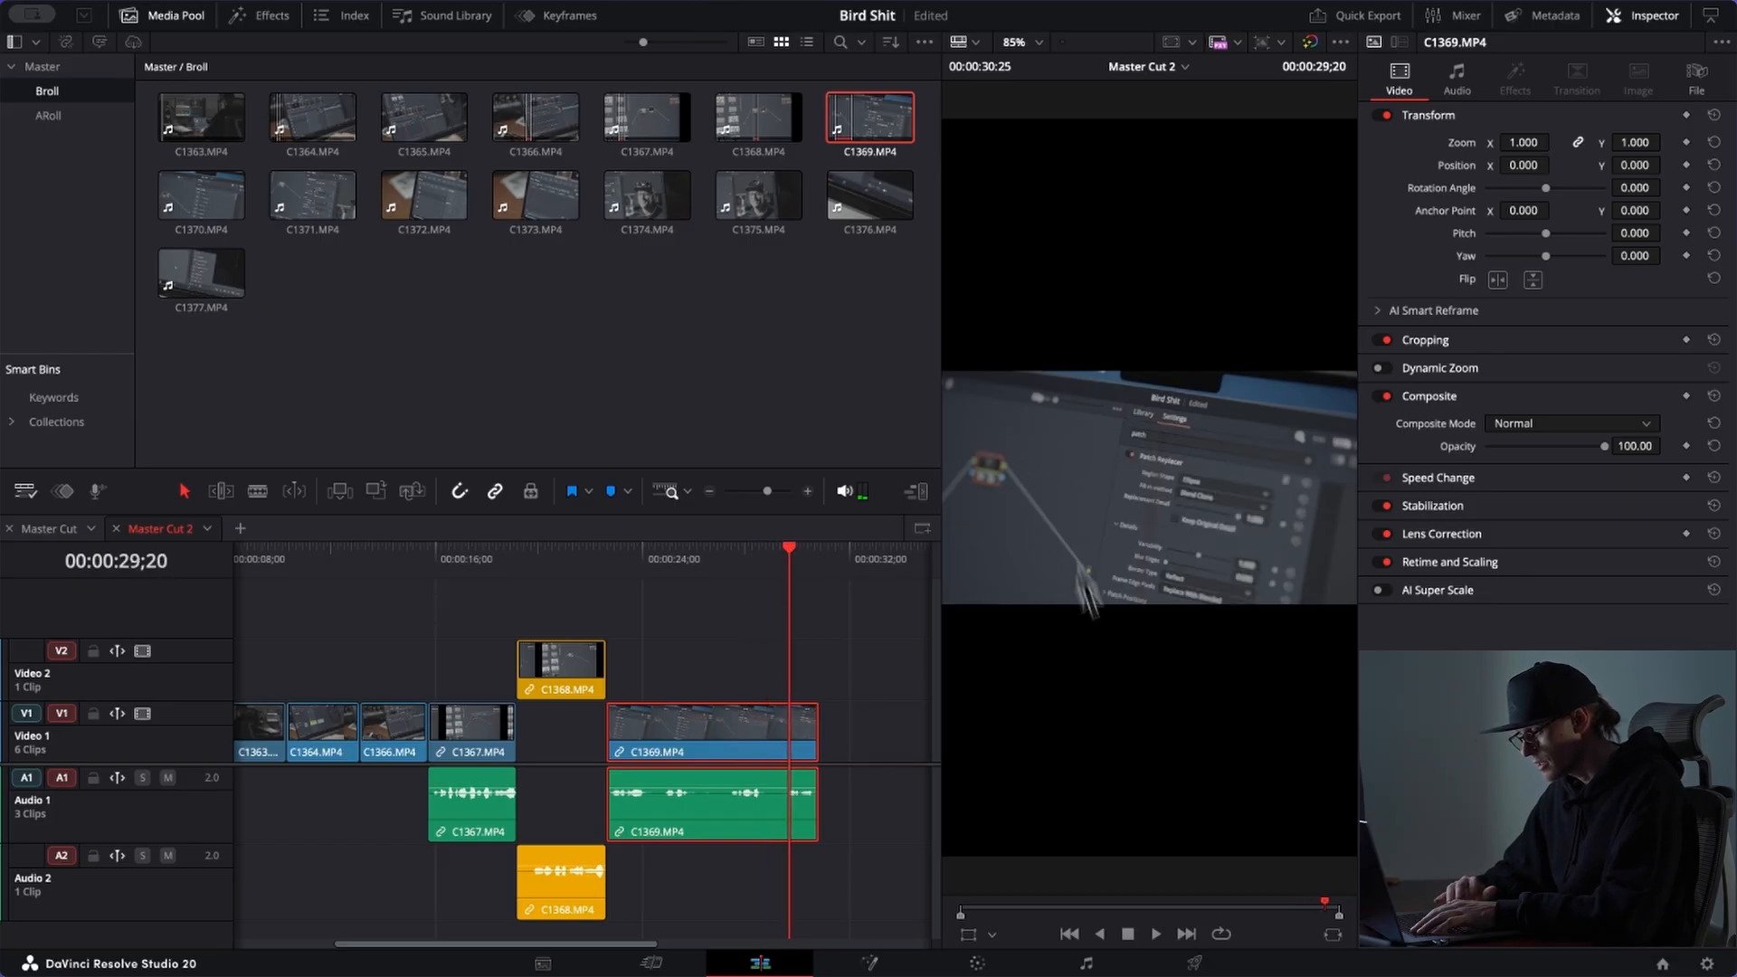
Step: Load the Broll clip C1370.MP4 and mark a 00:00:04:06 range from the effects library view to the Object Removal search result
{"action": "double_click", "coordinate": [746, 737]}
{"action": "left_click_drag", "start_coordinate": [1094, 911], "coordinate": [1174, 909]}
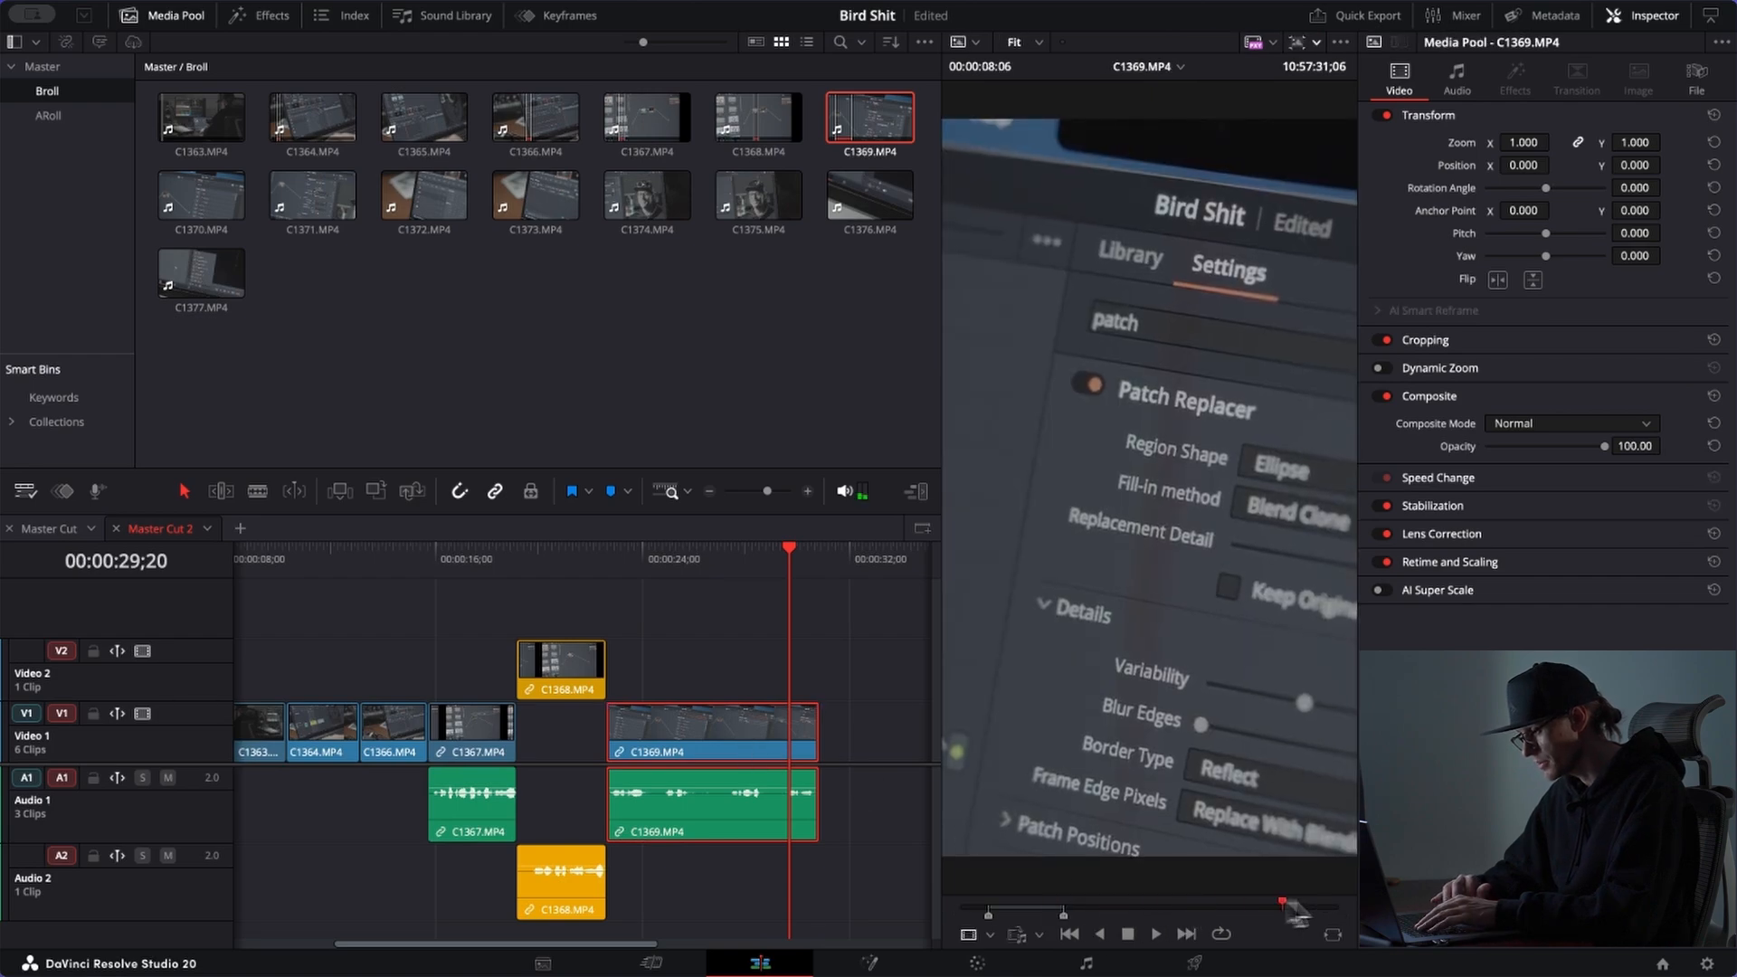
{"action": "left_click", "coordinate": [194, 195]}
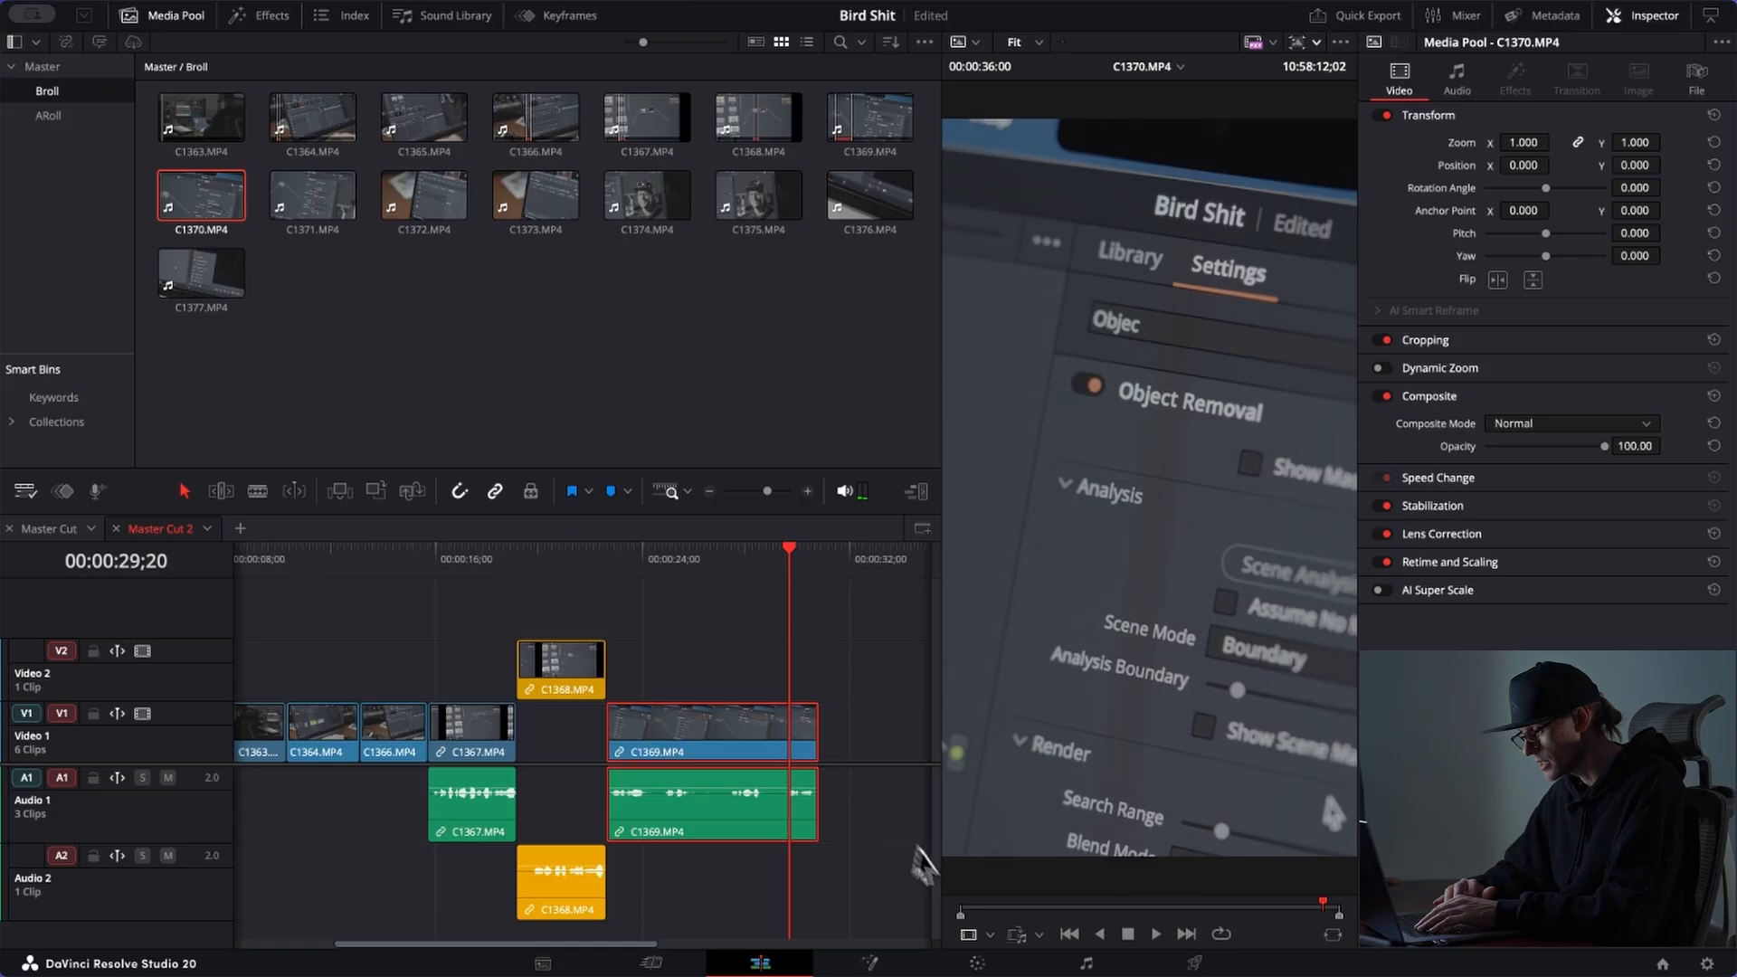
{"action": "mouse_move", "coordinate": [989, 909]}
{"action": "left_mouse_down"}
{"action": "mouse_move", "coordinate": [1060, 910]}
{"action": "mouse_move", "coordinate": [962, 917]}
{"action": "left_mouse_up"}
{"action": "key", "text": "space"}
{"action": "key", "text": "space"}
{"action": "key", "text": "Left"}
{"action": "key", "text": "Left"}
{"action": "key", "text": "Left"}
{"action": "key", "text": "Left"}
{"action": "key", "text": "Left"}
{"action": "key", "text": "Left"}
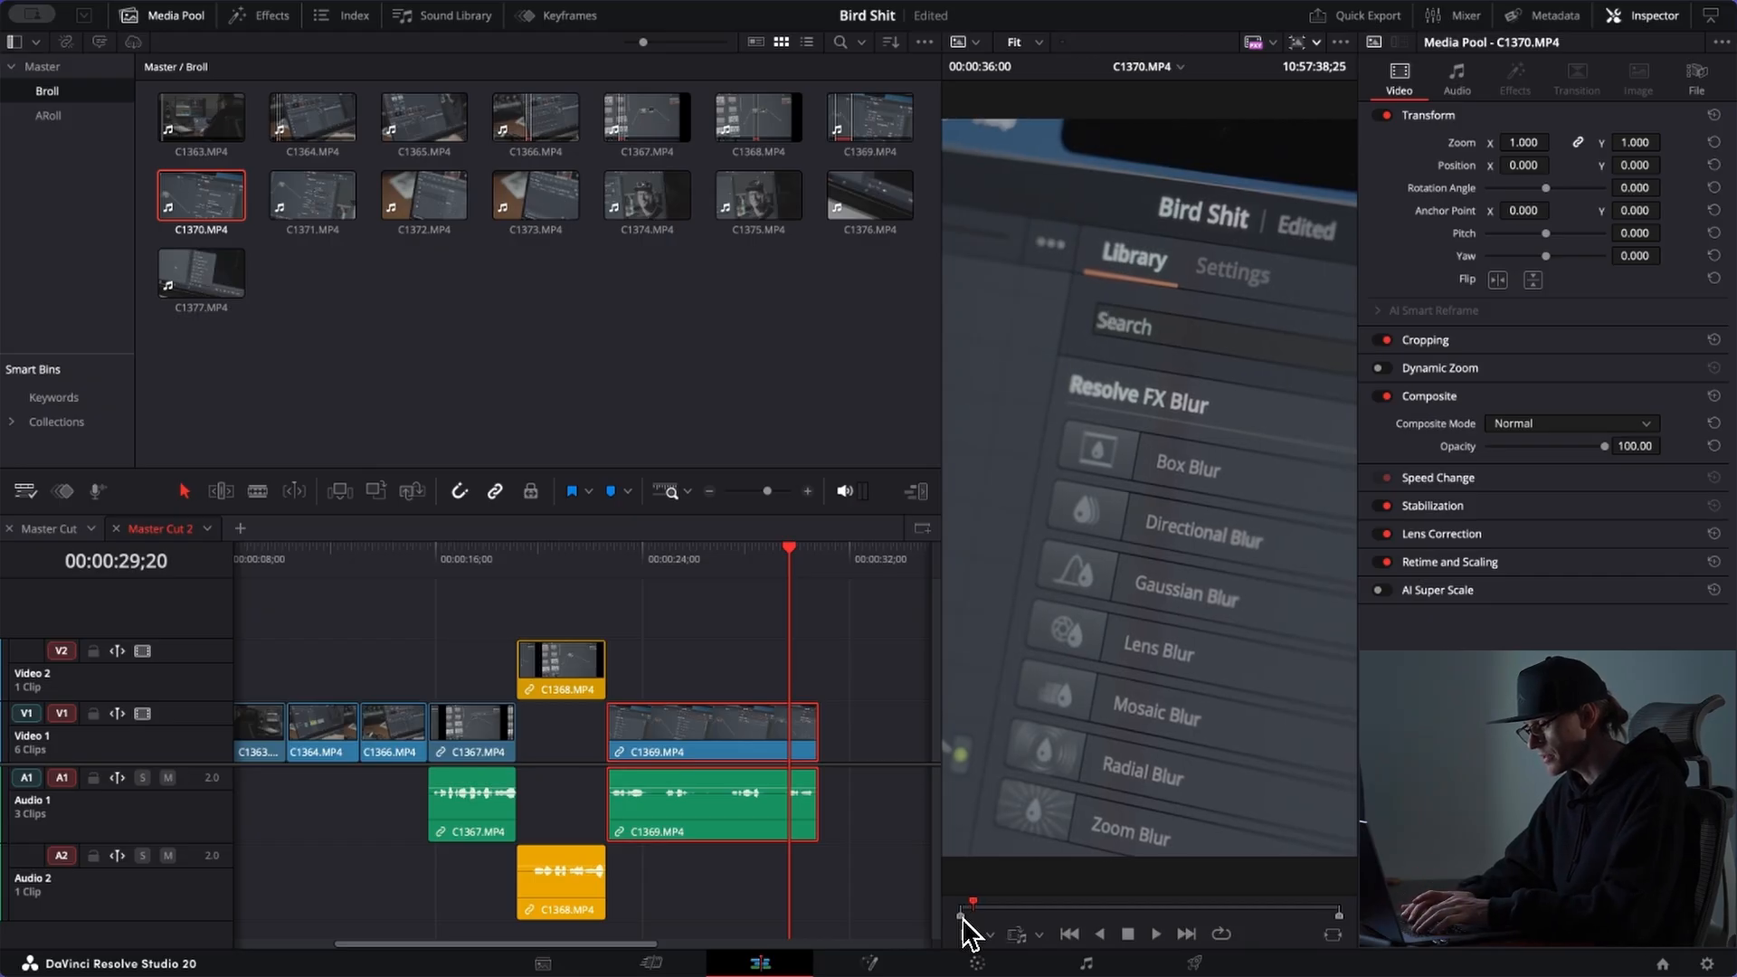
{"action": "key", "text": "space"}
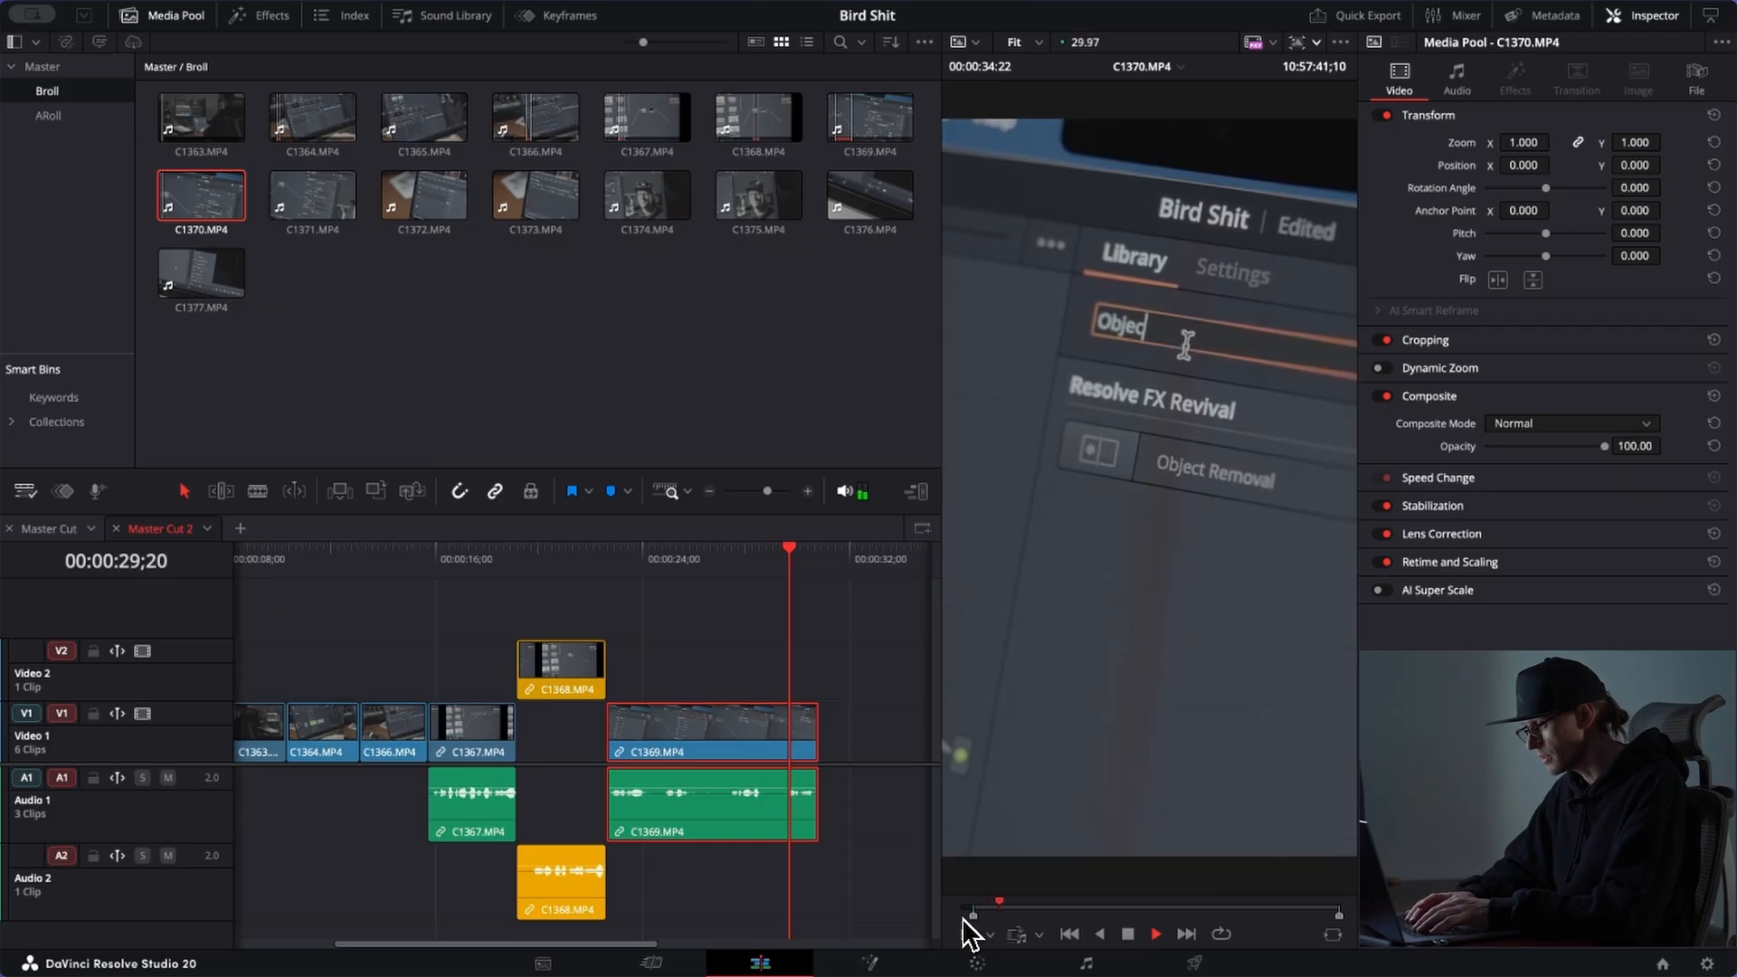
{"action": "key", "text": "space"}
{"action": "key", "text": "space"}
{"action": "key", "text": "o"}
Step: Place the marked C1370.MP4 range with its audio on Video 2 after the end of C1369.MP4 and color it Apricot
{"action": "left_click_drag", "start_coordinate": [1135, 777], "coordinate": [849, 686]}
{"action": "right_click", "coordinate": [850, 676]}
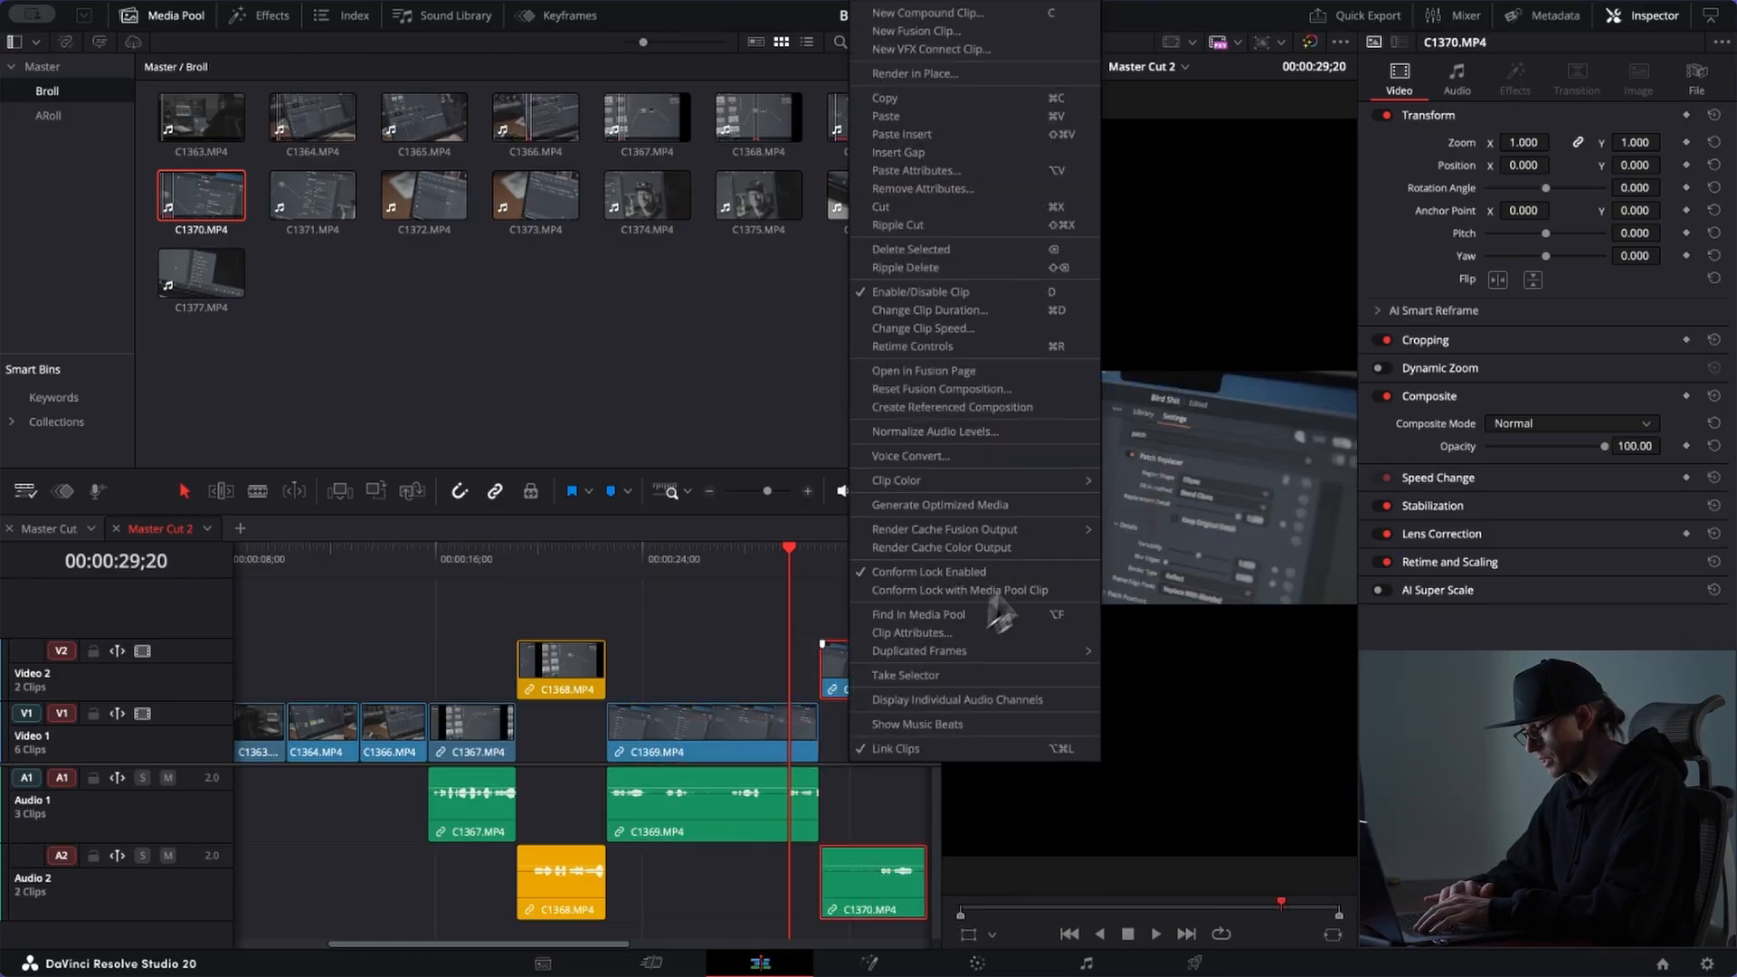
{"action": "mouse_move", "coordinate": [1095, 489]}
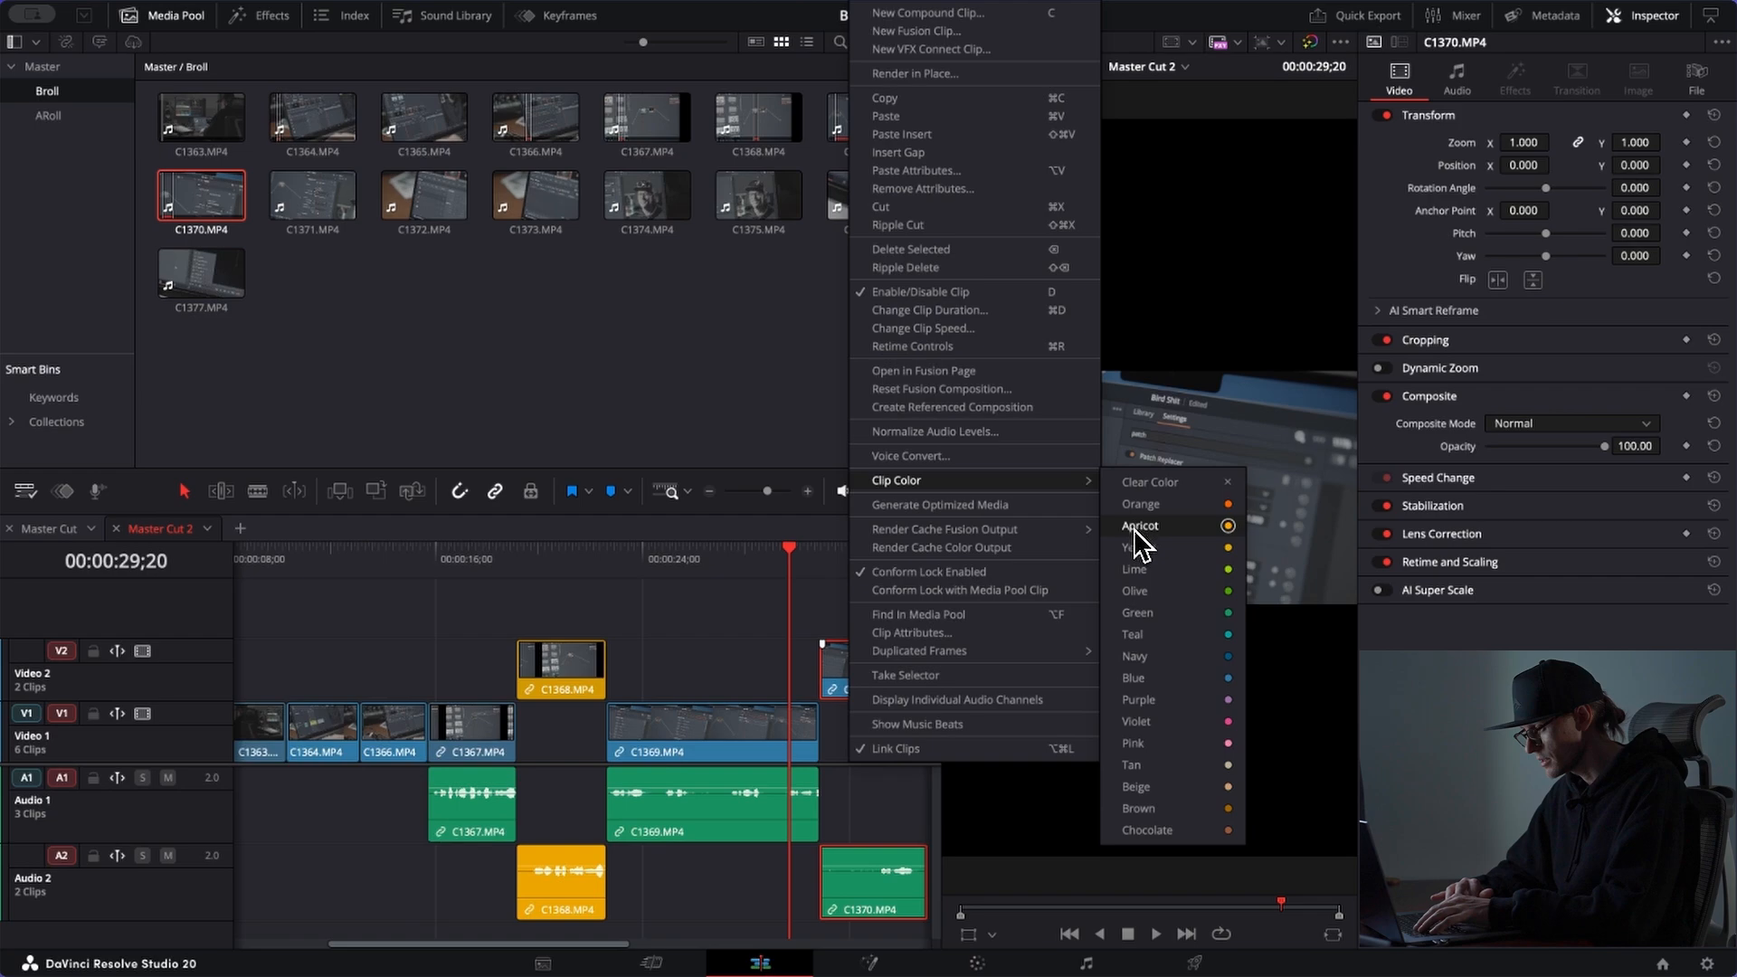
{"action": "left_click", "coordinate": [1138, 547]}
{"action": "scroll", "coordinate": [784, 697], "scroll_direction": "right", "scroll_amount": 3}
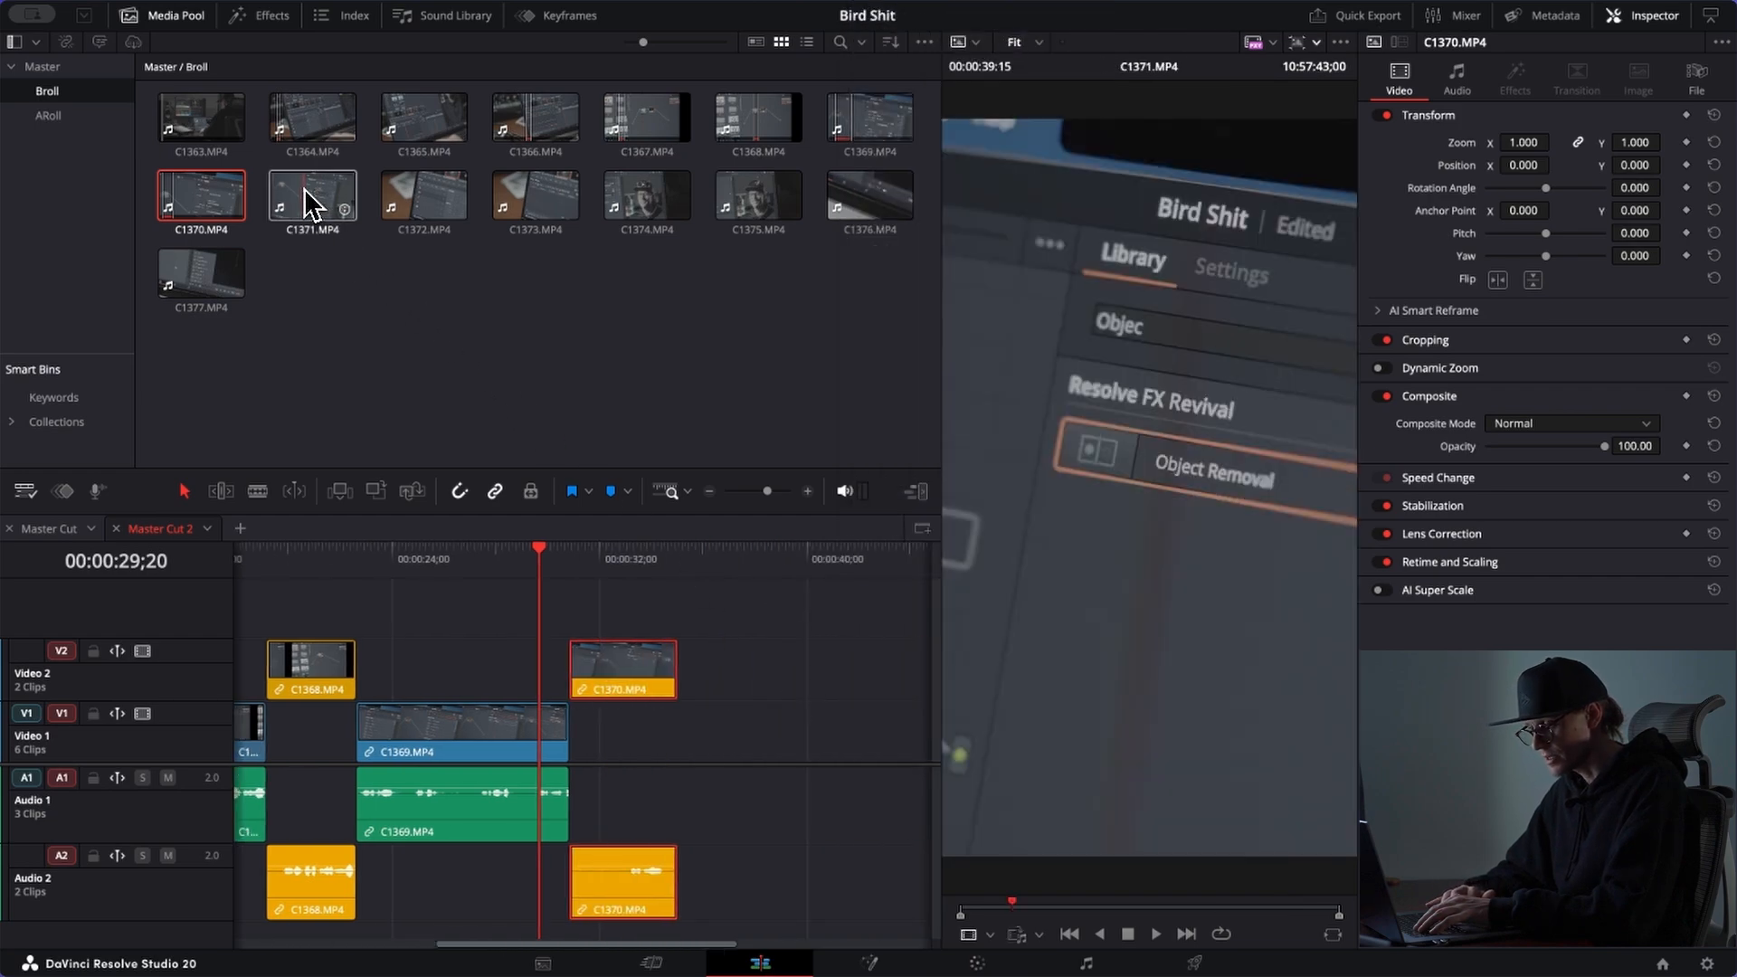
Step: Reload C1370.MP4 in the source viewer, set its Position X to -105, and scrub through the Scene Analysis section
{"action": "left_click", "coordinate": [198, 193]}
{"action": "left_click_drag", "start_coordinate": [1041, 922], "coordinate": [1095, 911]}
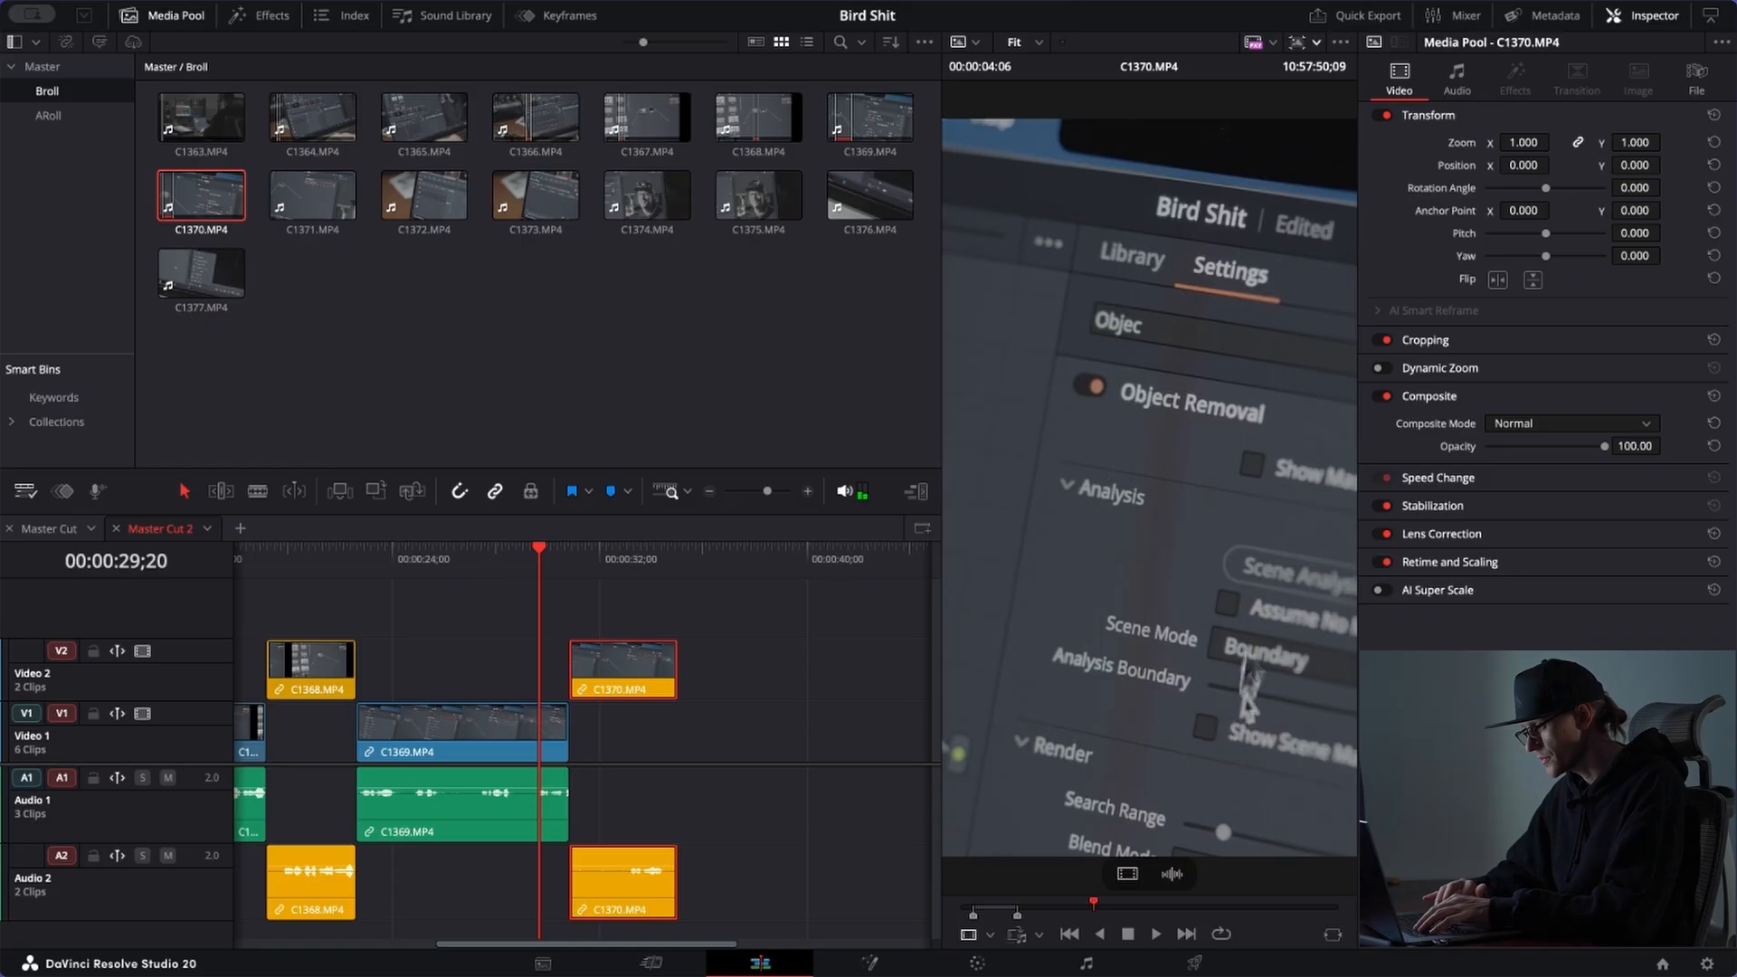
{"action": "left_click_drag", "start_coordinate": [1538, 165], "coordinate": [1442, 188]}
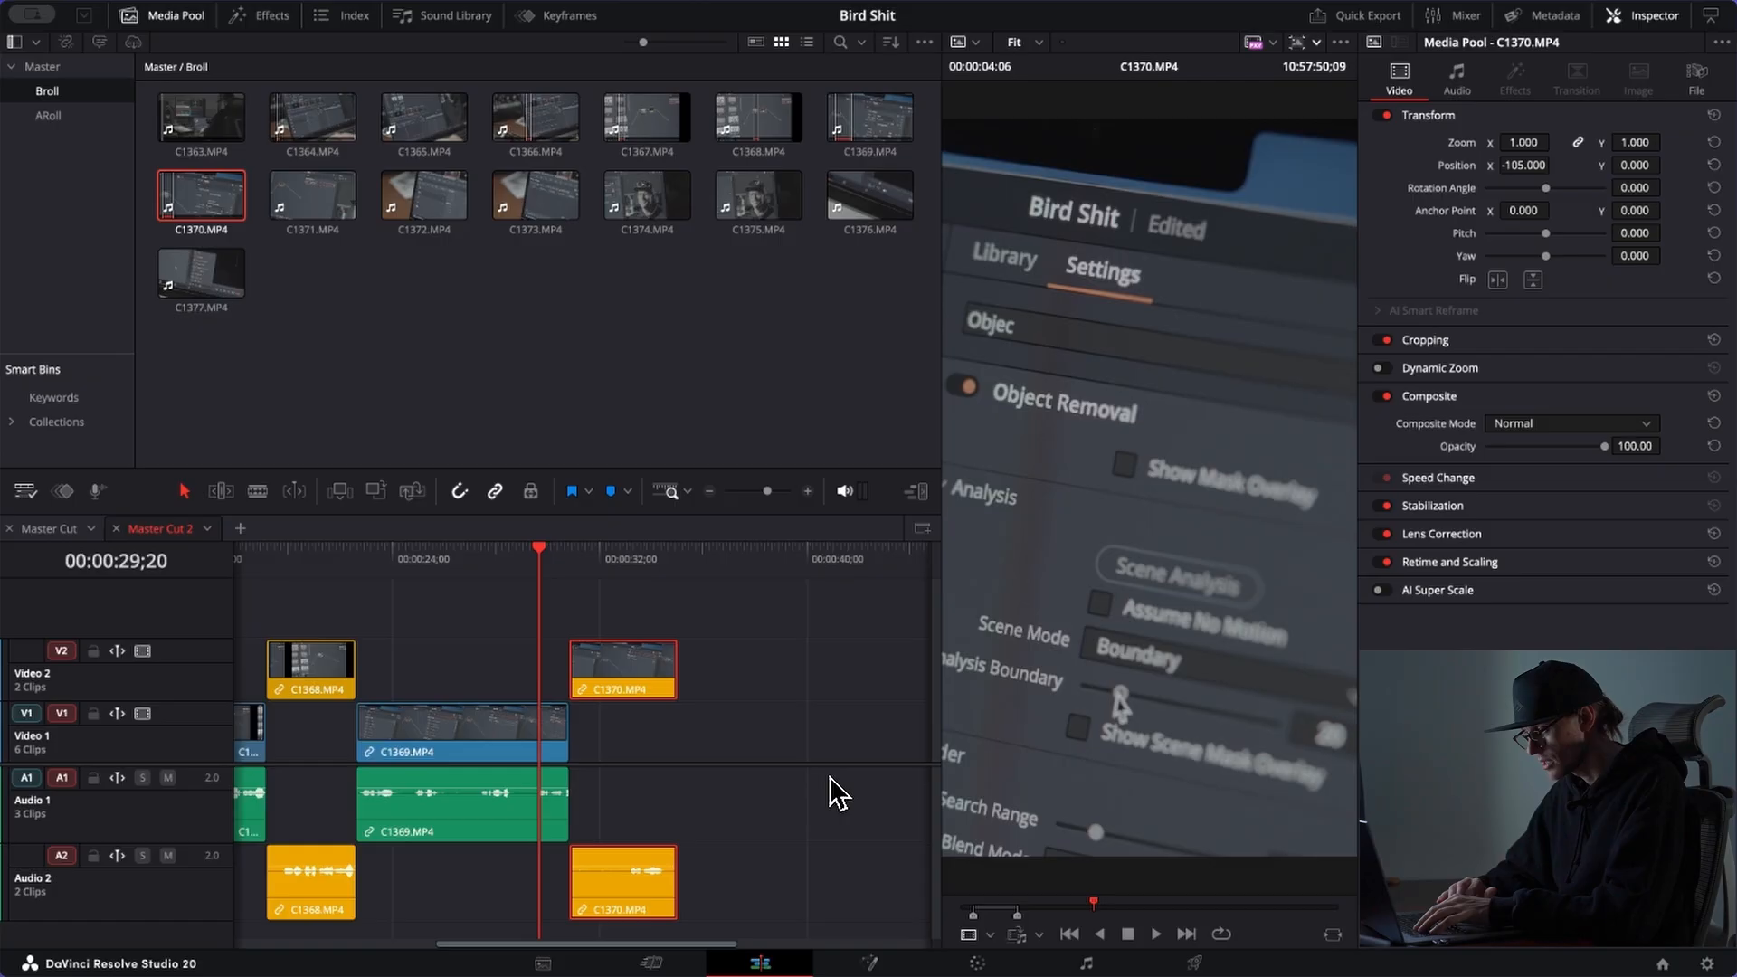
{"action": "left_click_drag", "start_coordinate": [1089, 912], "coordinate": [1070, 919]}
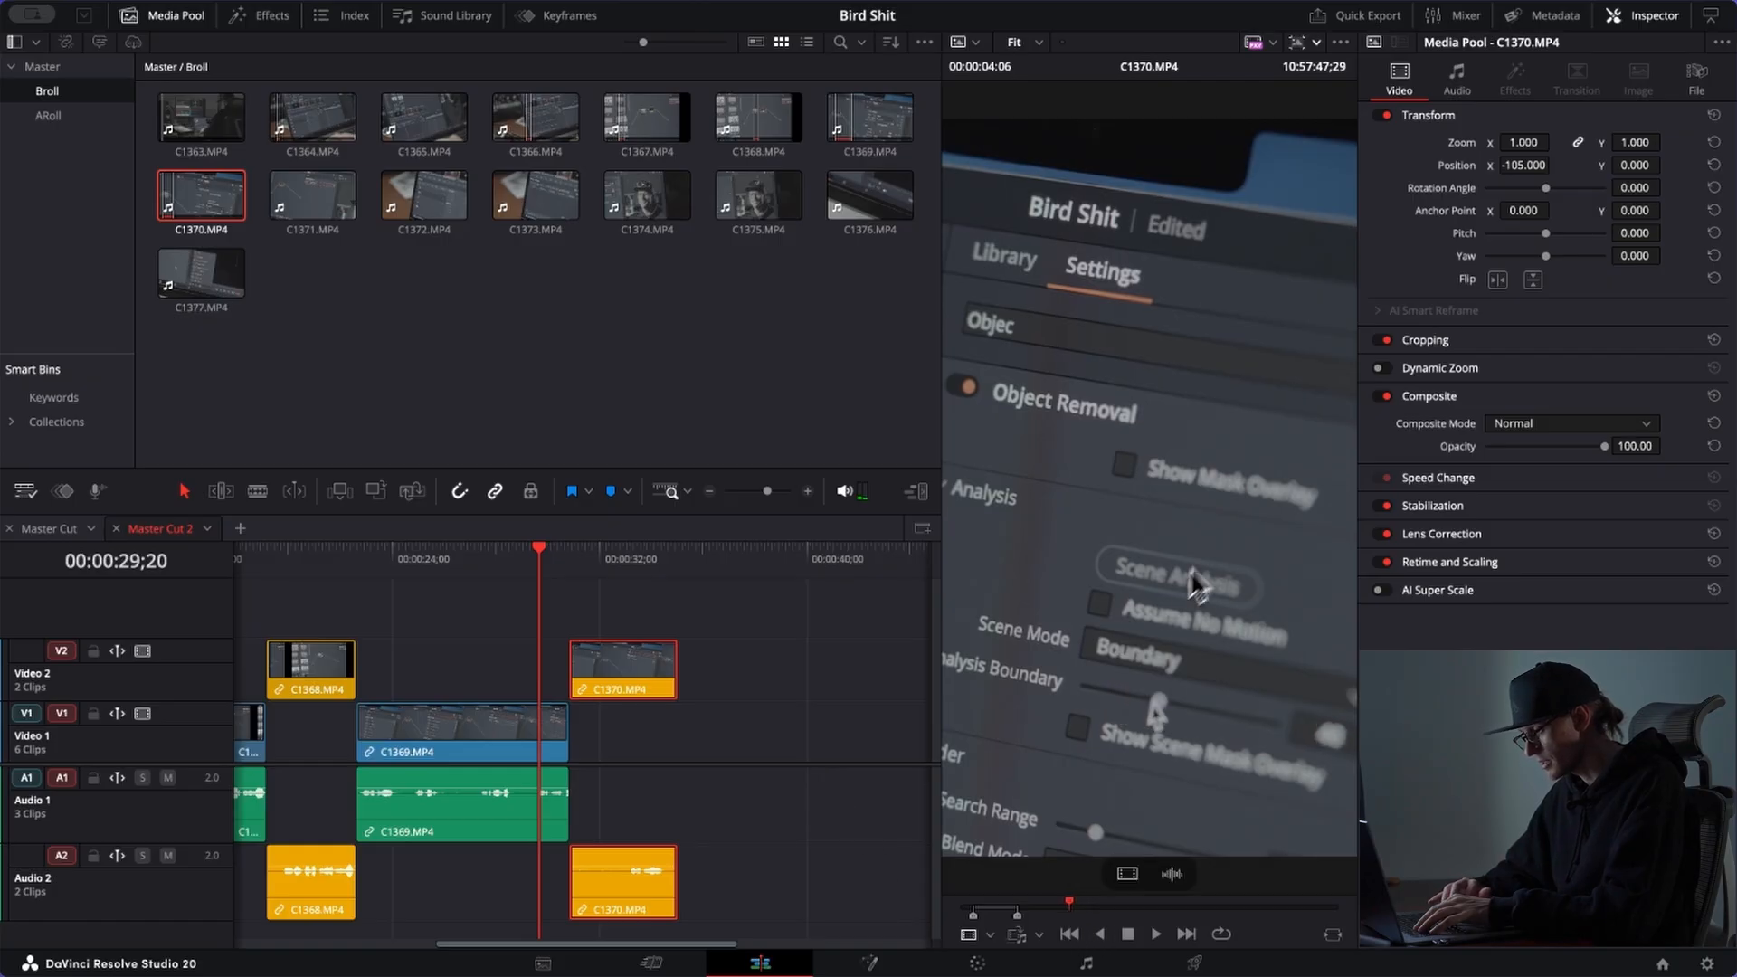
{"action": "left_click", "coordinate": [1085, 903]}
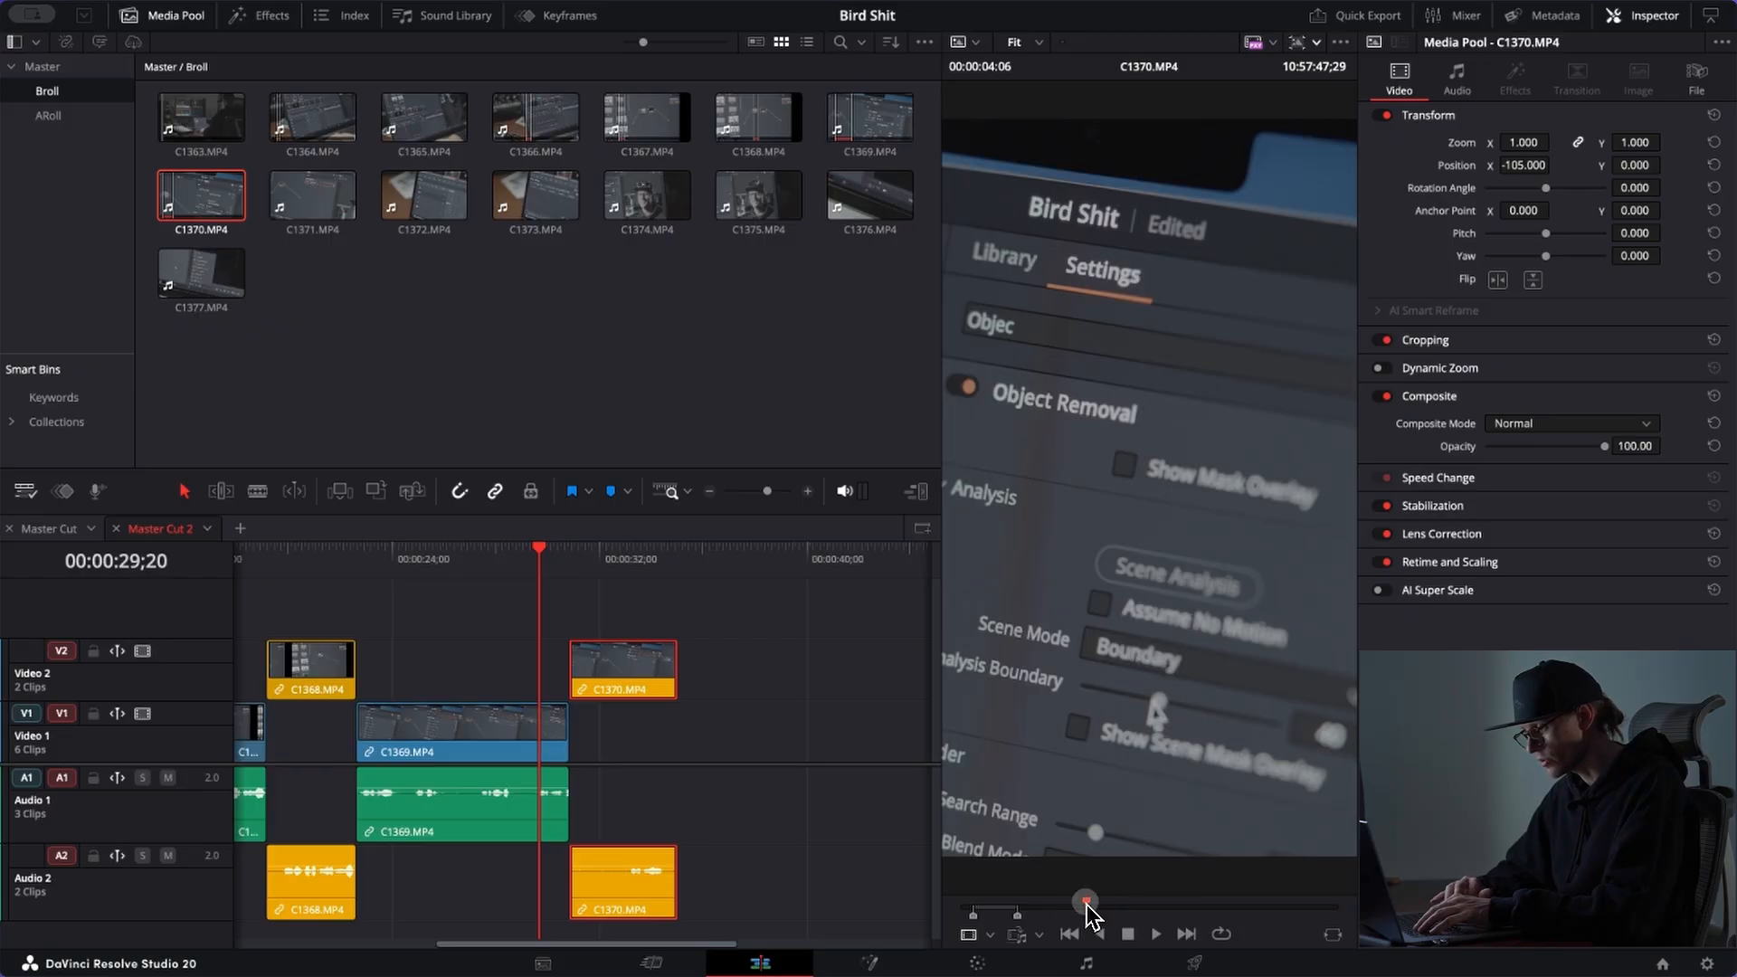
Step: Load C1371.MP4, set its Position X to -53, and mark a range from the Analysis Boundary adjustment to Build Clean Plate
{"action": "left_click", "coordinate": [305, 199]}
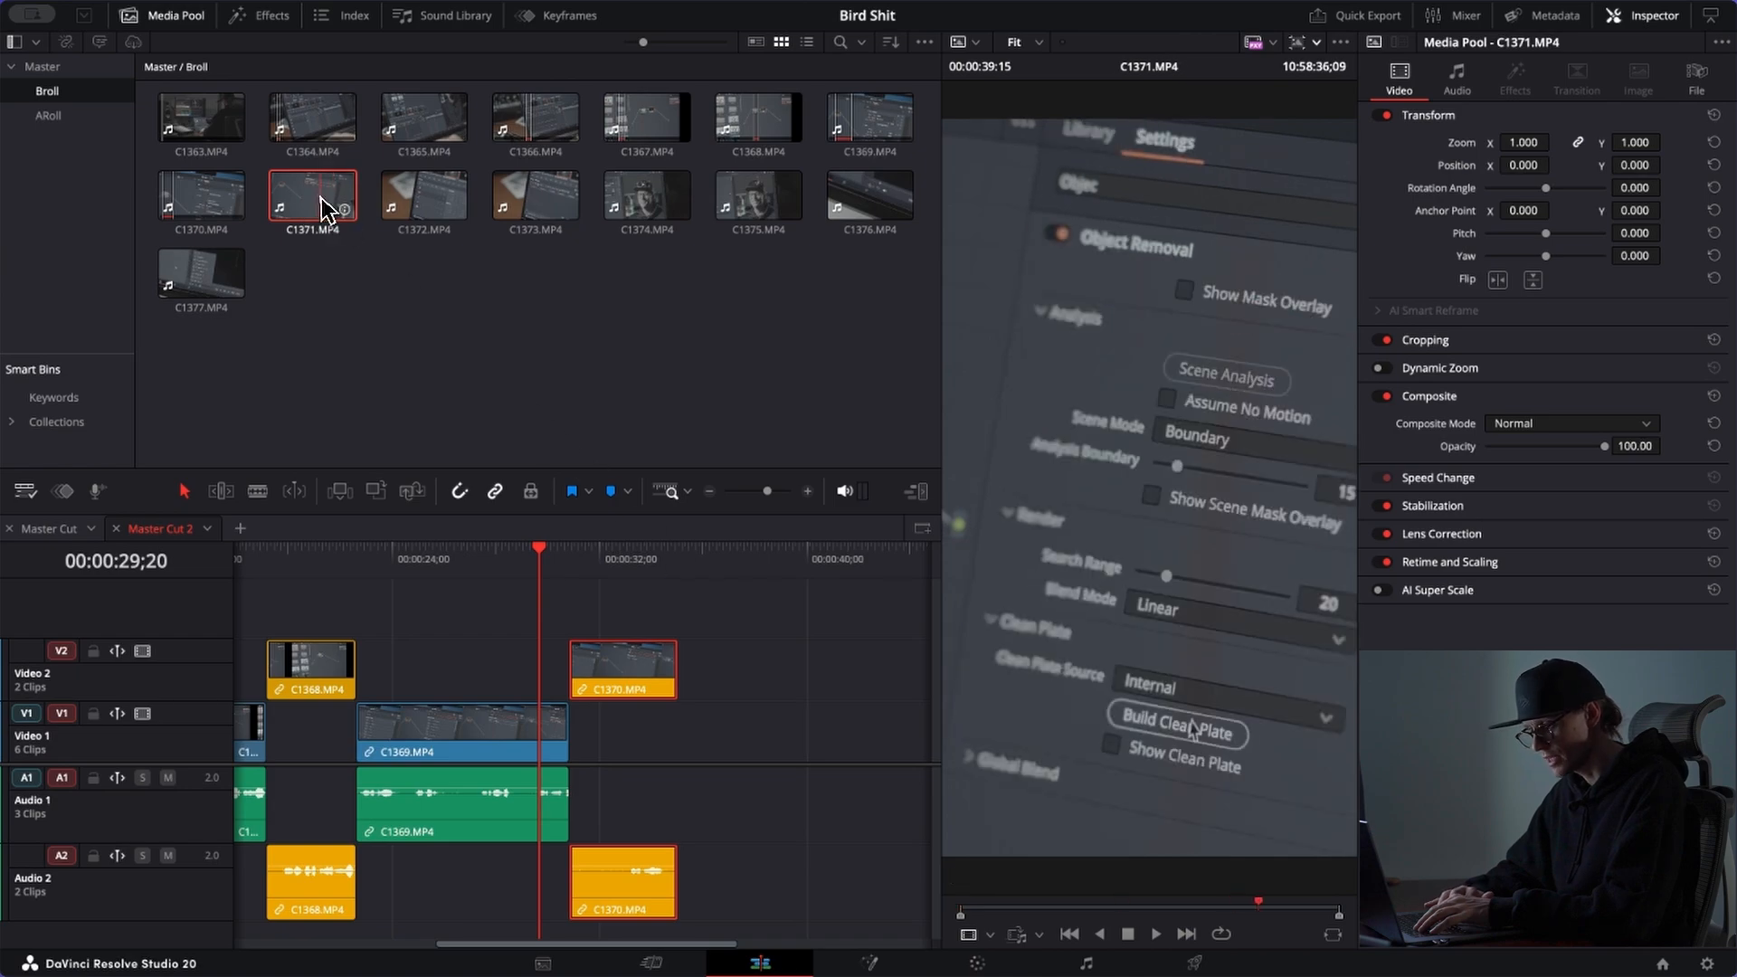
{"action": "left_click_drag", "start_coordinate": [978, 909], "coordinate": [1144, 884]}
{"action": "key", "text": "space"}
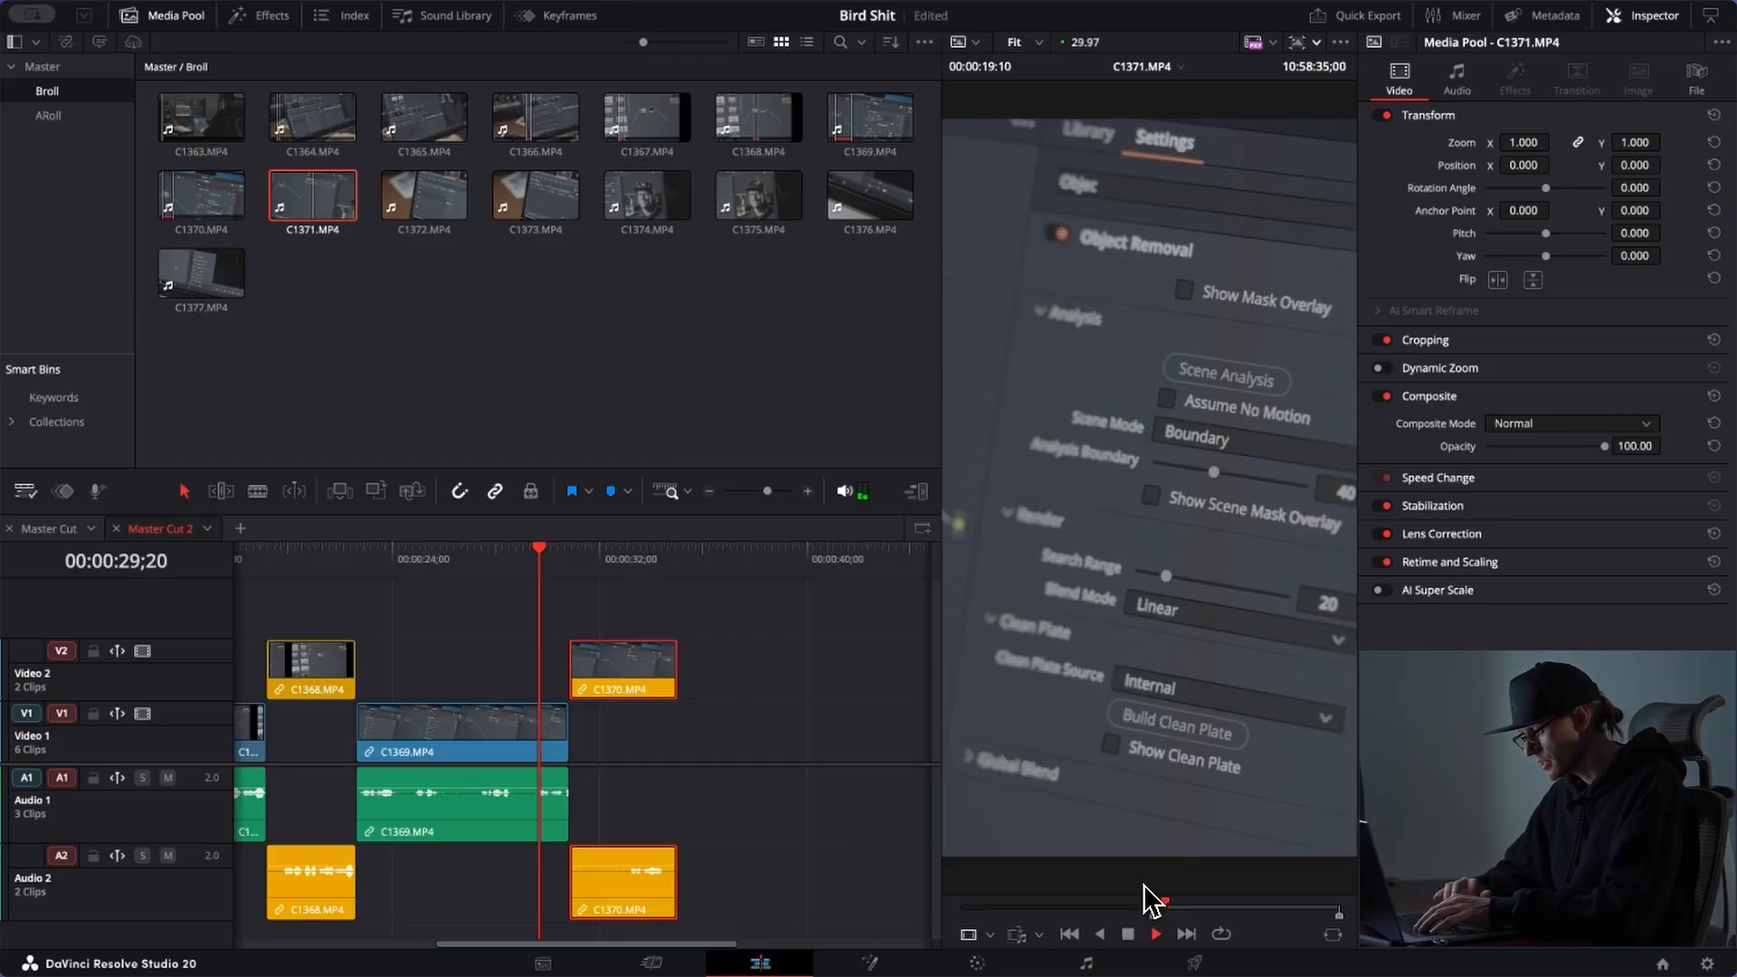
{"action": "key", "text": "space"}
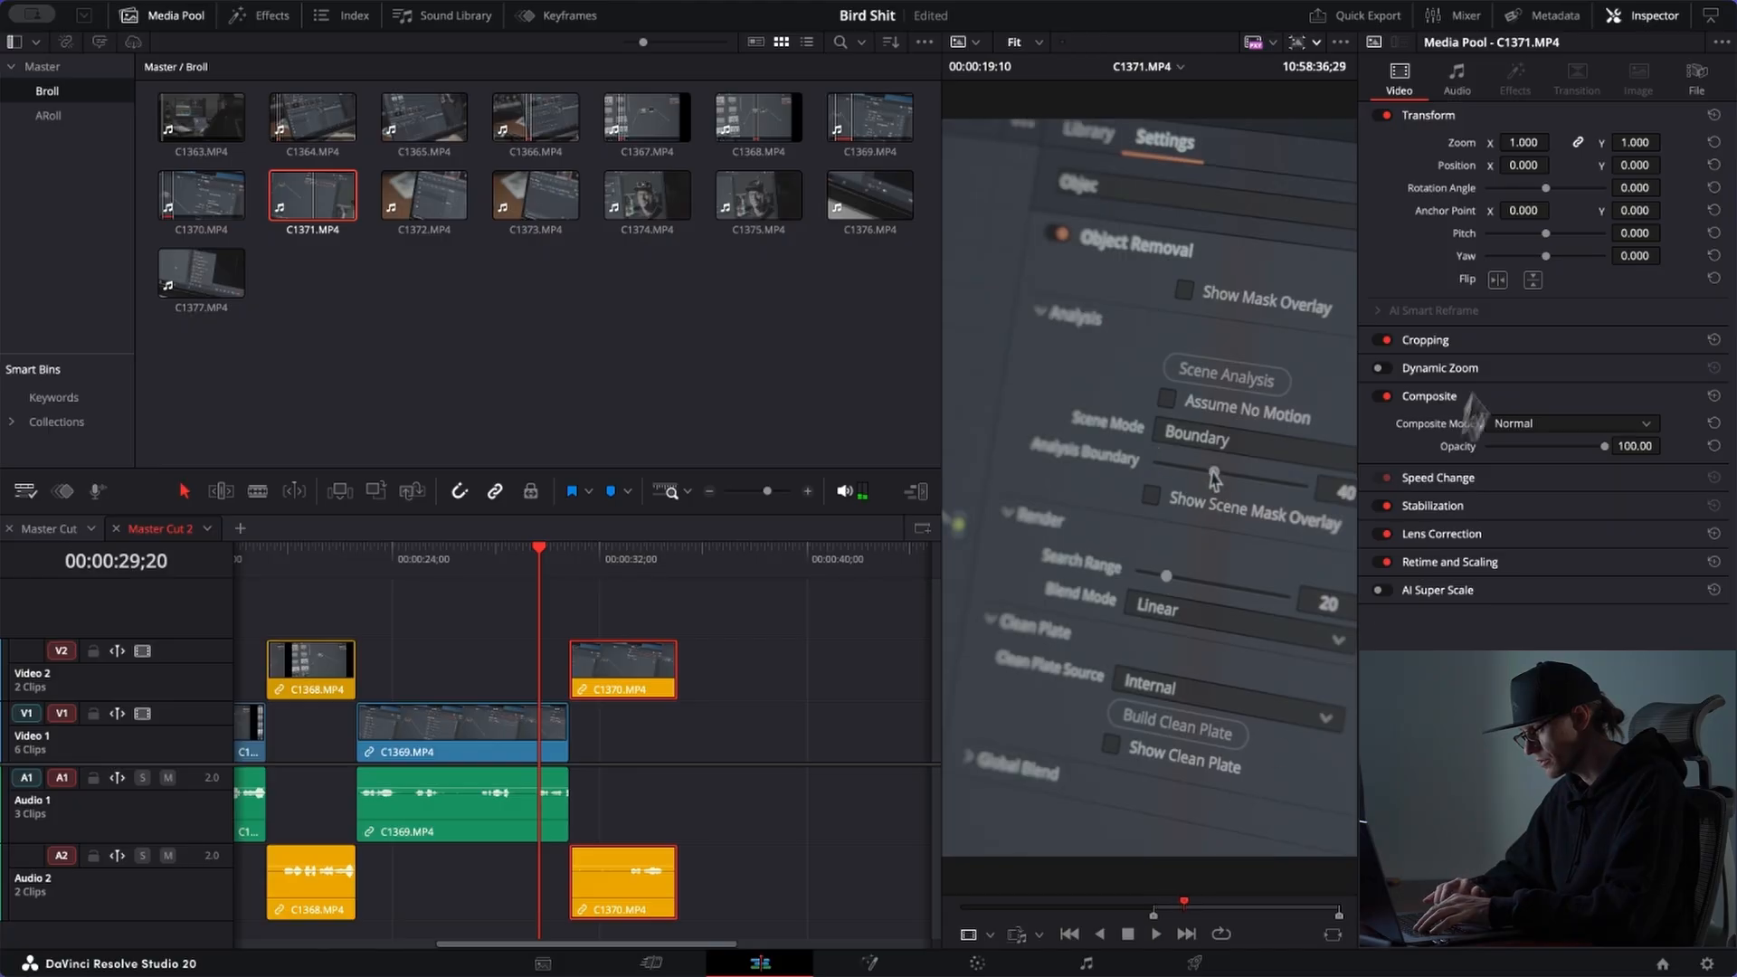
{"action": "left_click_drag", "start_coordinate": [1524, 165], "coordinate": [1478, 188]}
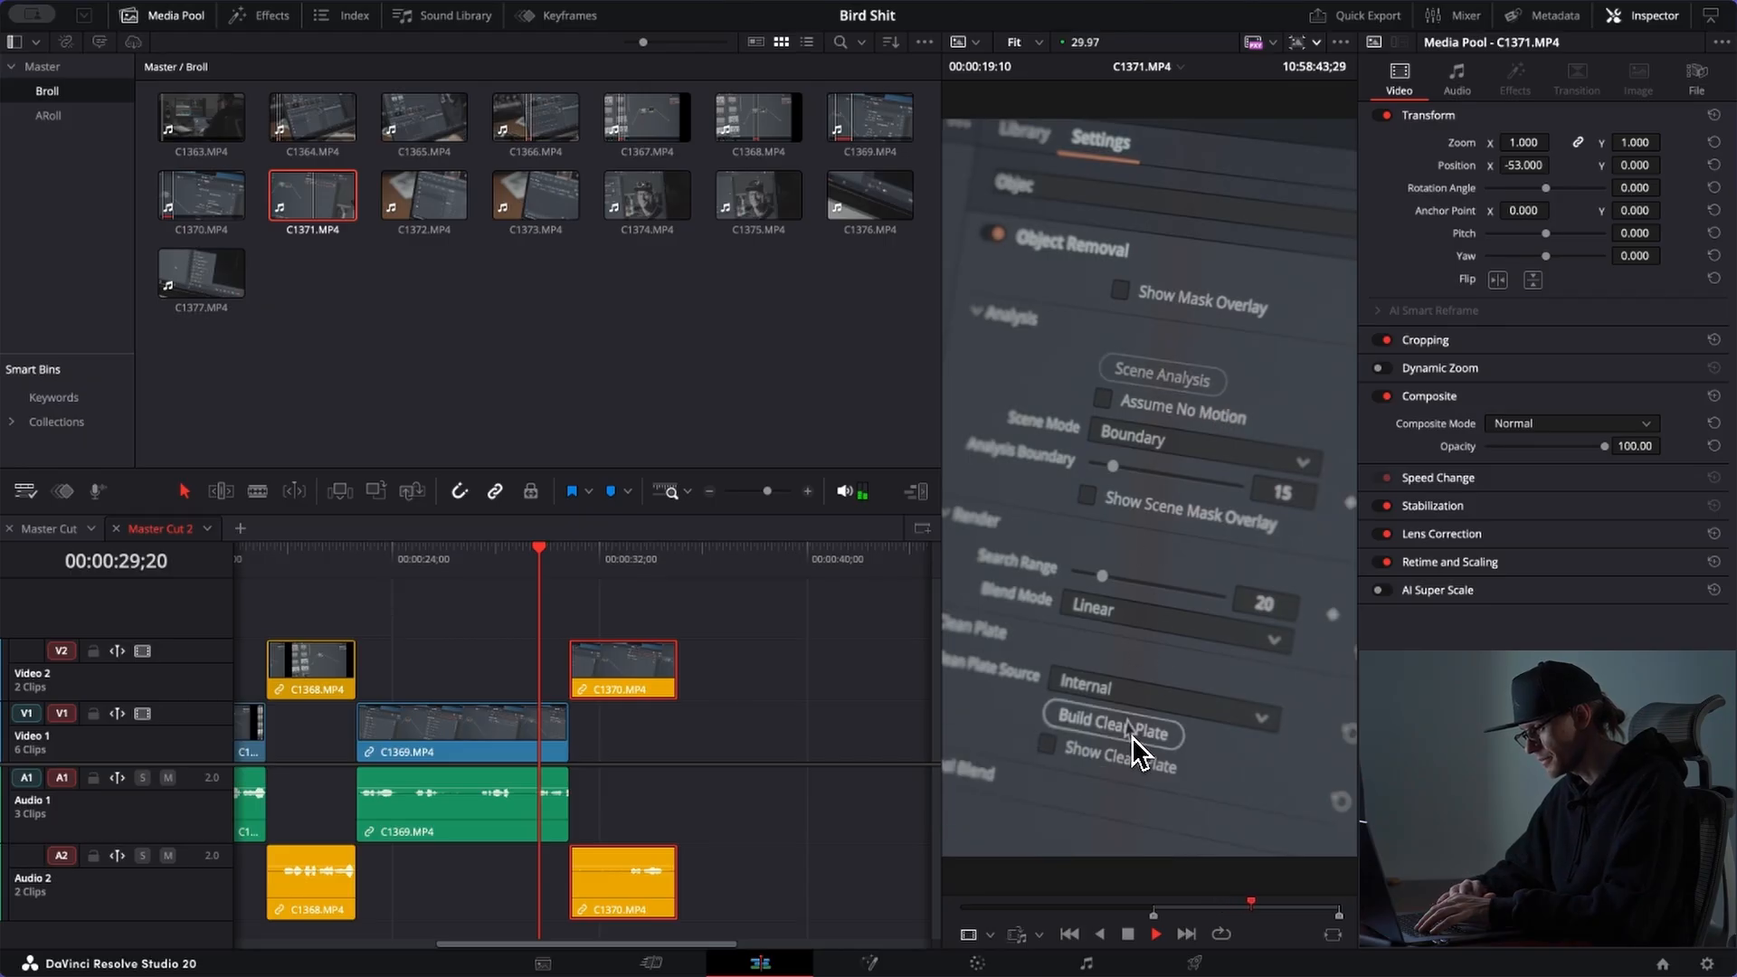
{"action": "key", "text": "space"}
{"action": "key", "text": "o"}
Step: Place the marked C1371.MP4 range with its audio on Video 2 directly after C1370.MP4 and color it Apricot
{"action": "left_click_drag", "start_coordinate": [1176, 619], "coordinate": [687, 677]}
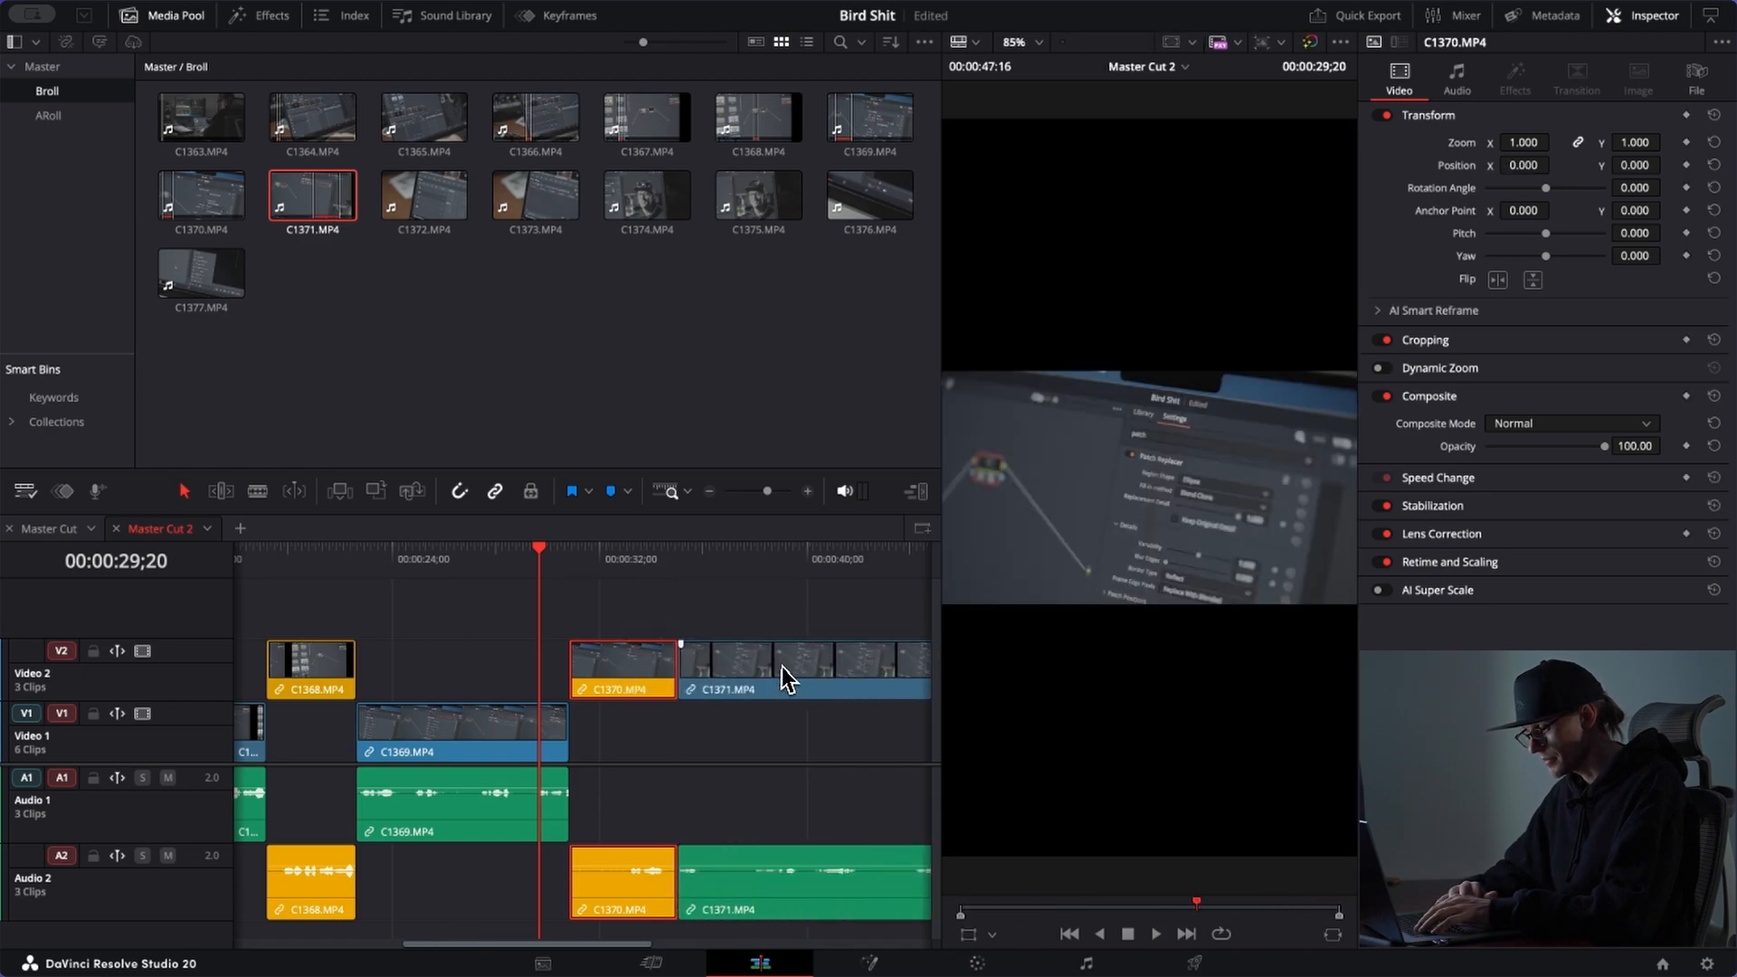
{"action": "right_click", "coordinate": [787, 678]}
{"action": "mouse_move", "coordinate": [1016, 477]}
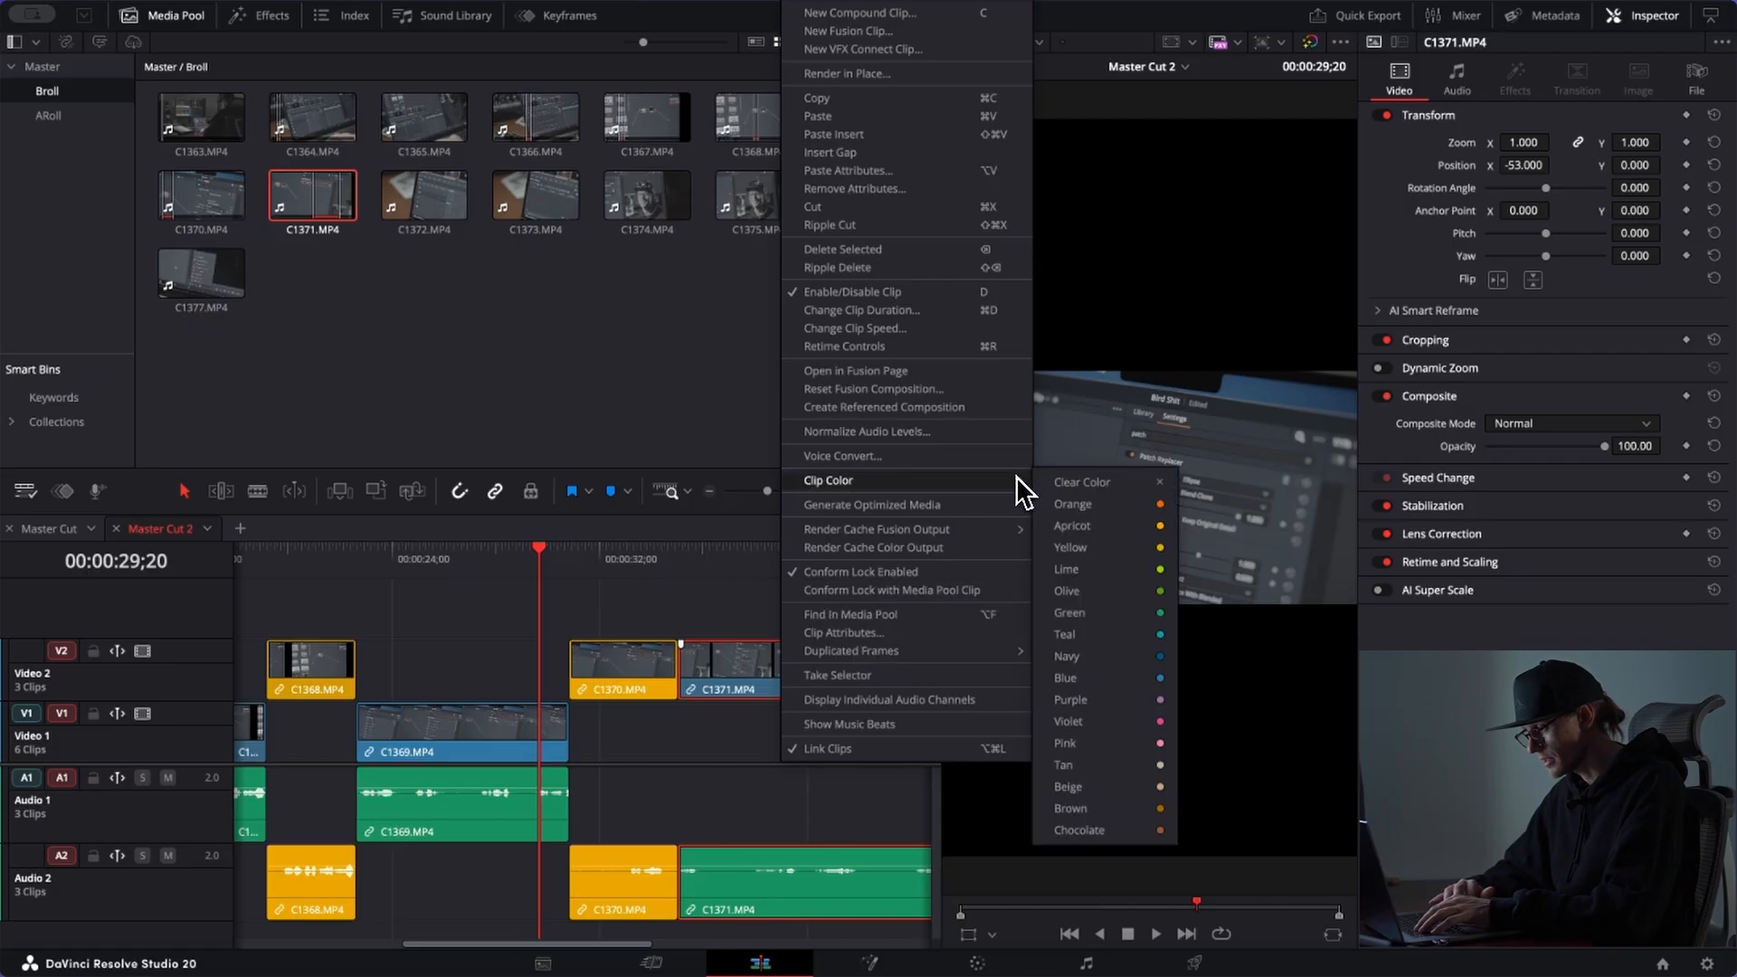
{"action": "left_click", "coordinate": [1082, 543]}
{"action": "scroll", "coordinate": [747, 786], "scroll_direction": "right", "scroll_amount": 5}
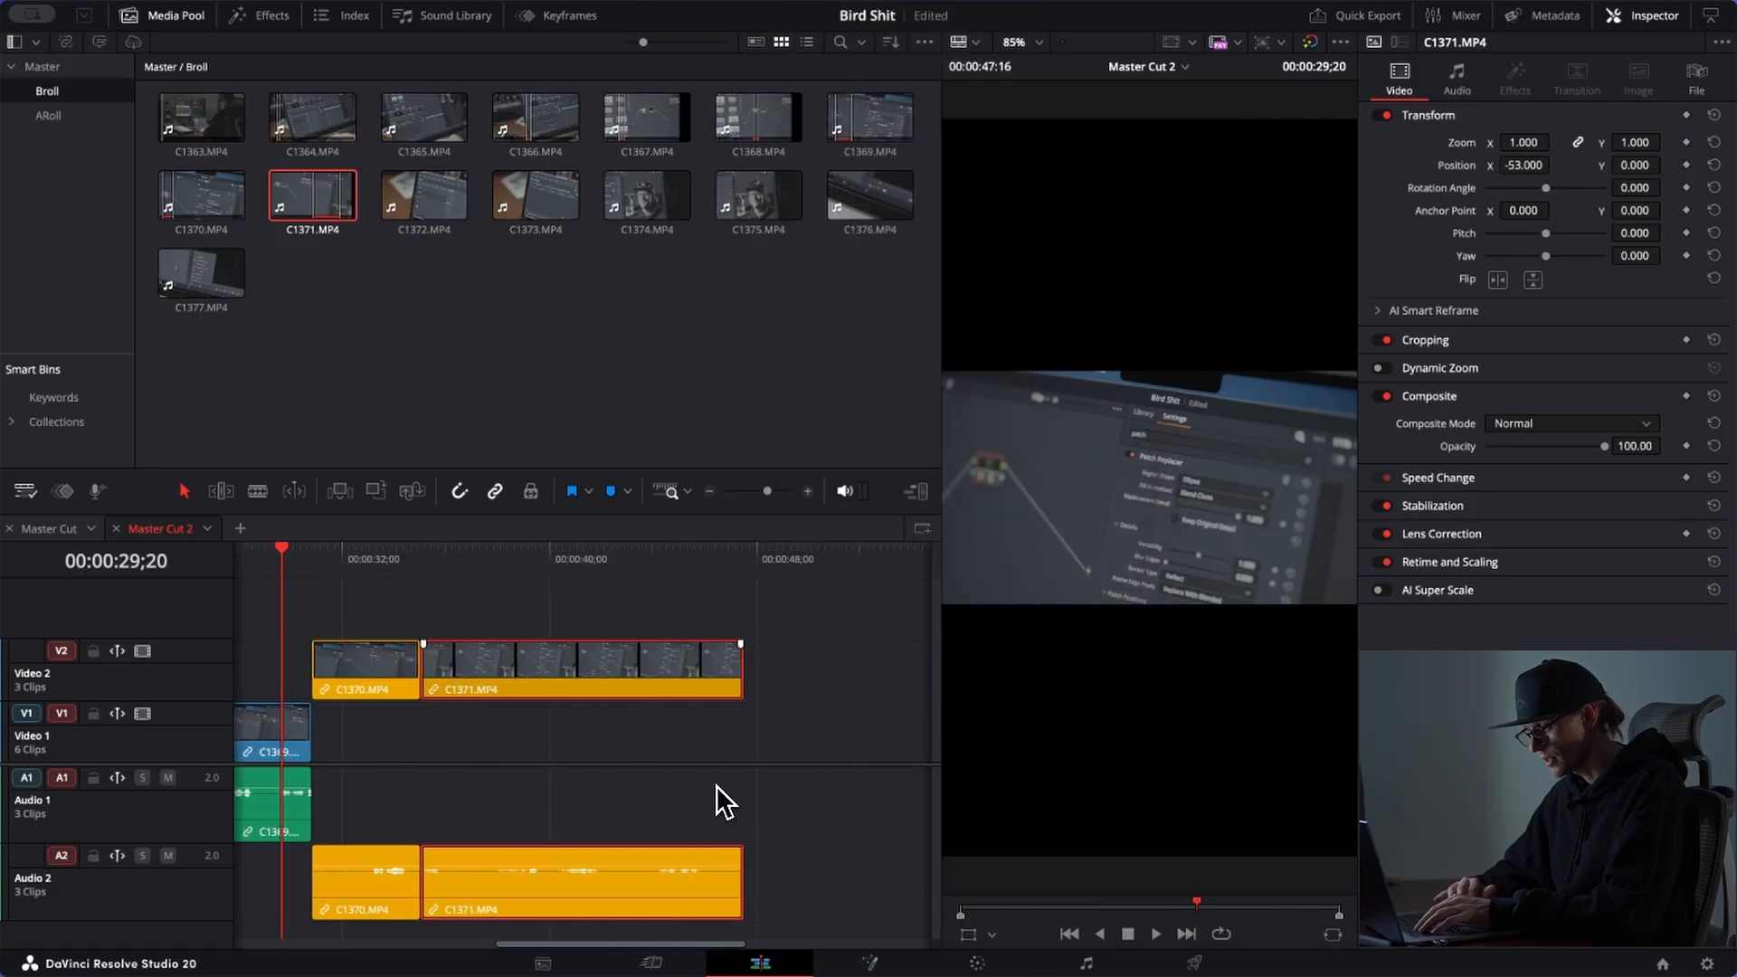
{"action": "left_click", "coordinate": [731, 663]}
{"action": "key", "text": "shift+z"}
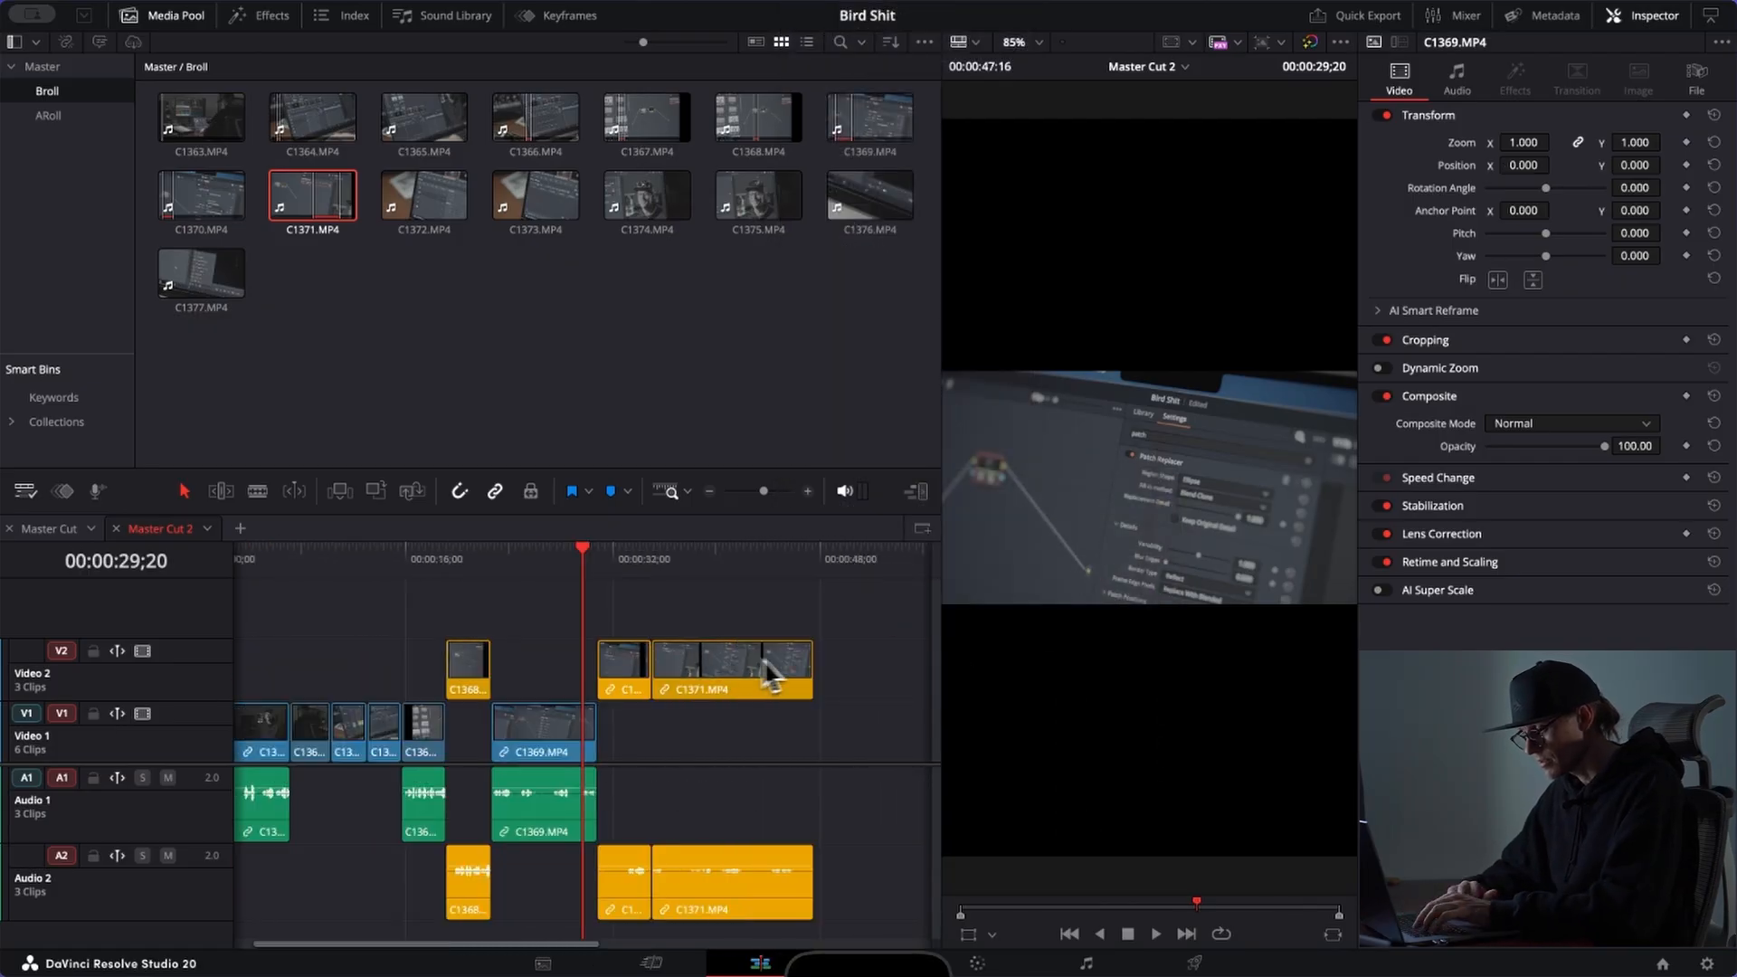
Step: Load the Broll clip C1372.MP4 and mark a 00:00:02:04 range covering the selection of the circle window
{"action": "left_click", "coordinate": [419, 199]}
{"action": "left_click_drag", "start_coordinate": [989, 909], "coordinate": [1056, 903]}
{"action": "key", "text": "space"}
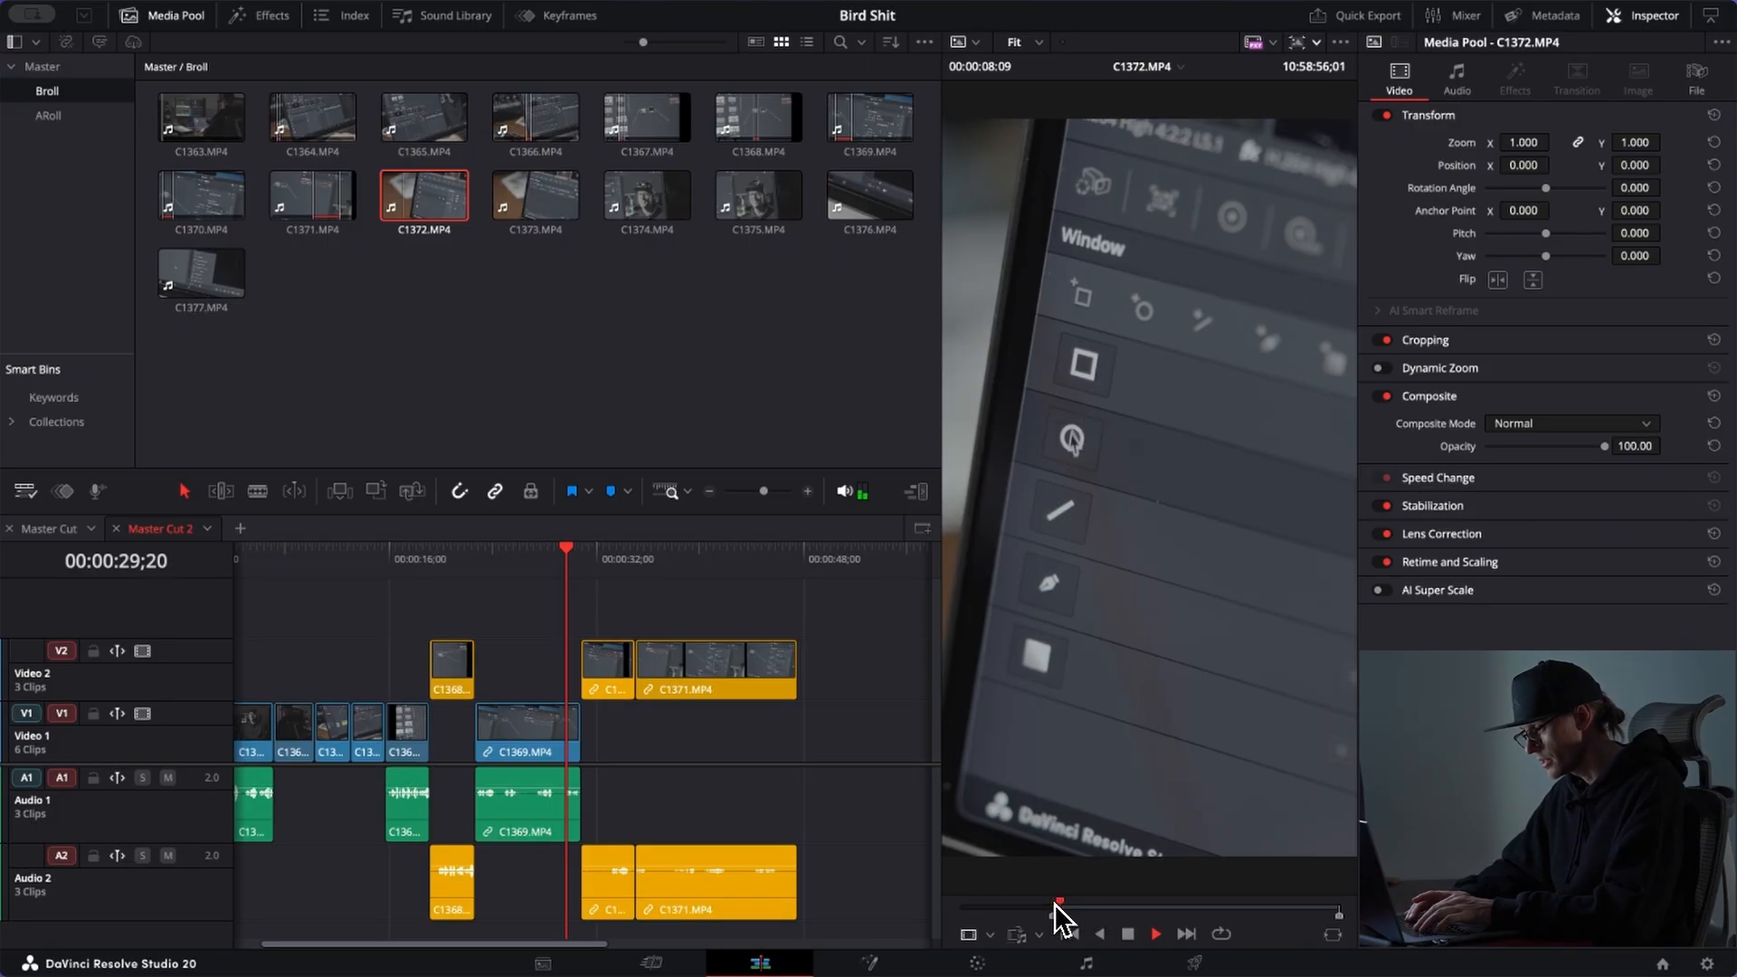
{"action": "key", "text": "space"}
{"action": "key", "text": "o"}
Step: Place the marked C1372.MP4 range with its audio on Video 1 after the end of C1371.MP4, scrub around it, and select it
{"action": "mouse_move", "coordinate": [1120, 823]}
{"action": "left_click_drag", "start_coordinate": [1120, 824], "coordinate": [805, 758]}
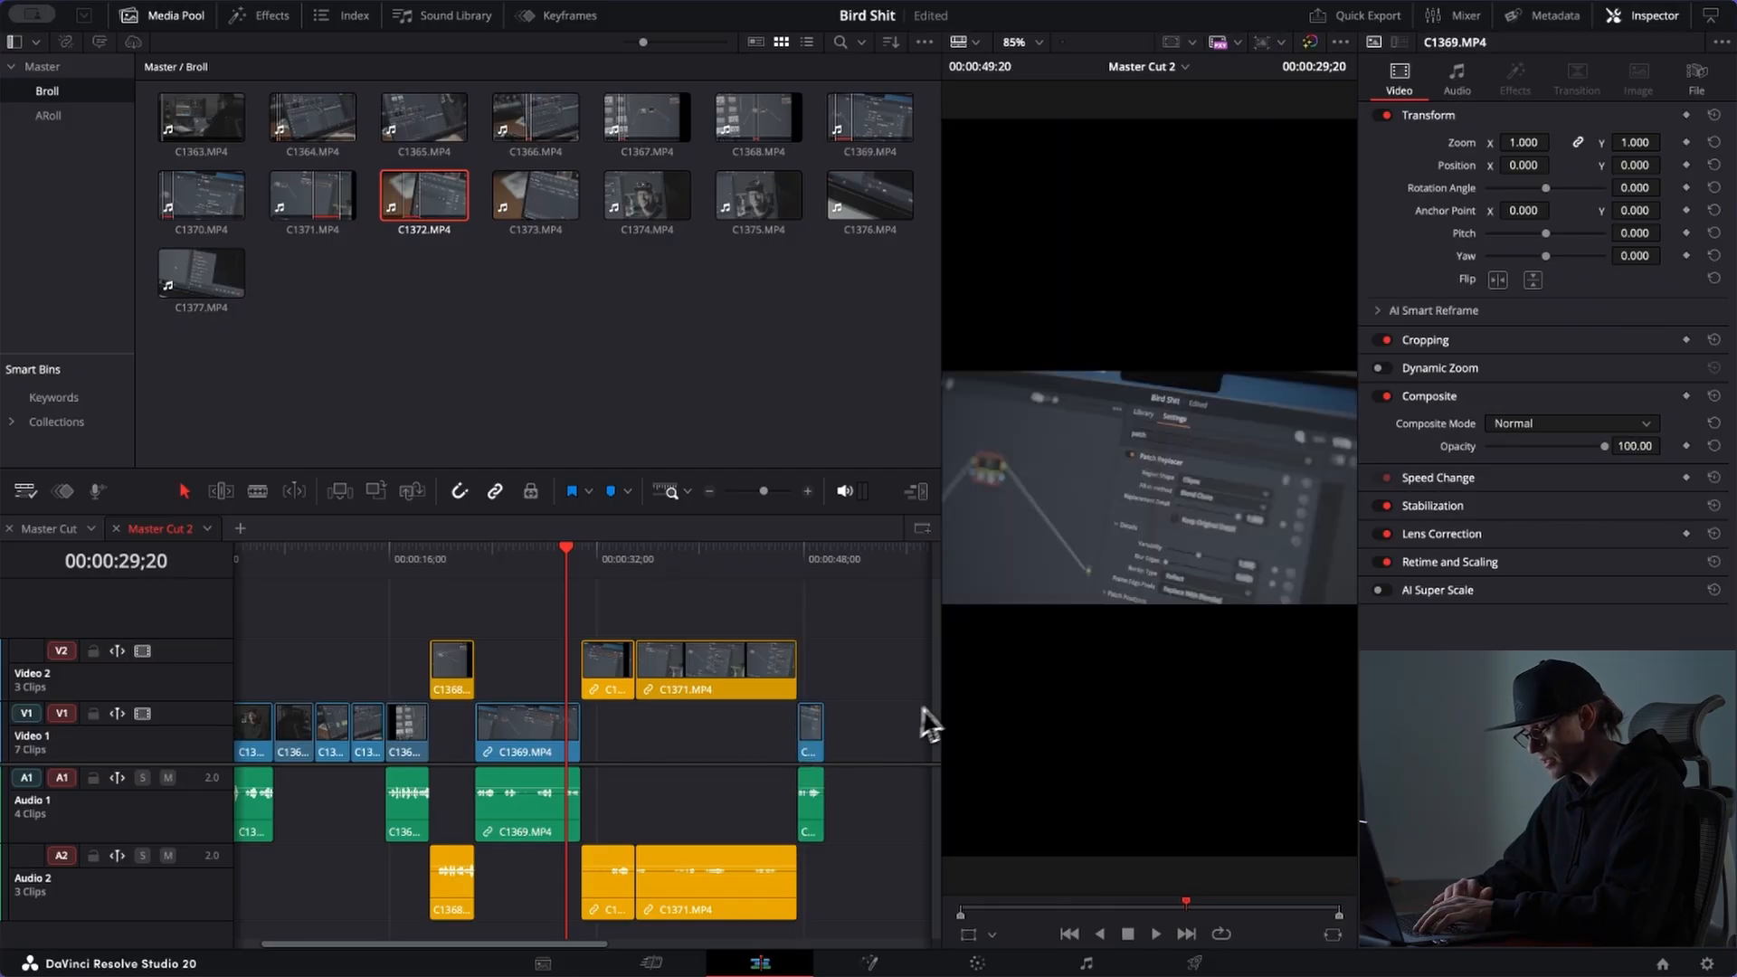
{"action": "left_click", "coordinate": [817, 566]}
{"action": "left_click_drag", "start_coordinate": [818, 566], "coordinate": [811, 570]}
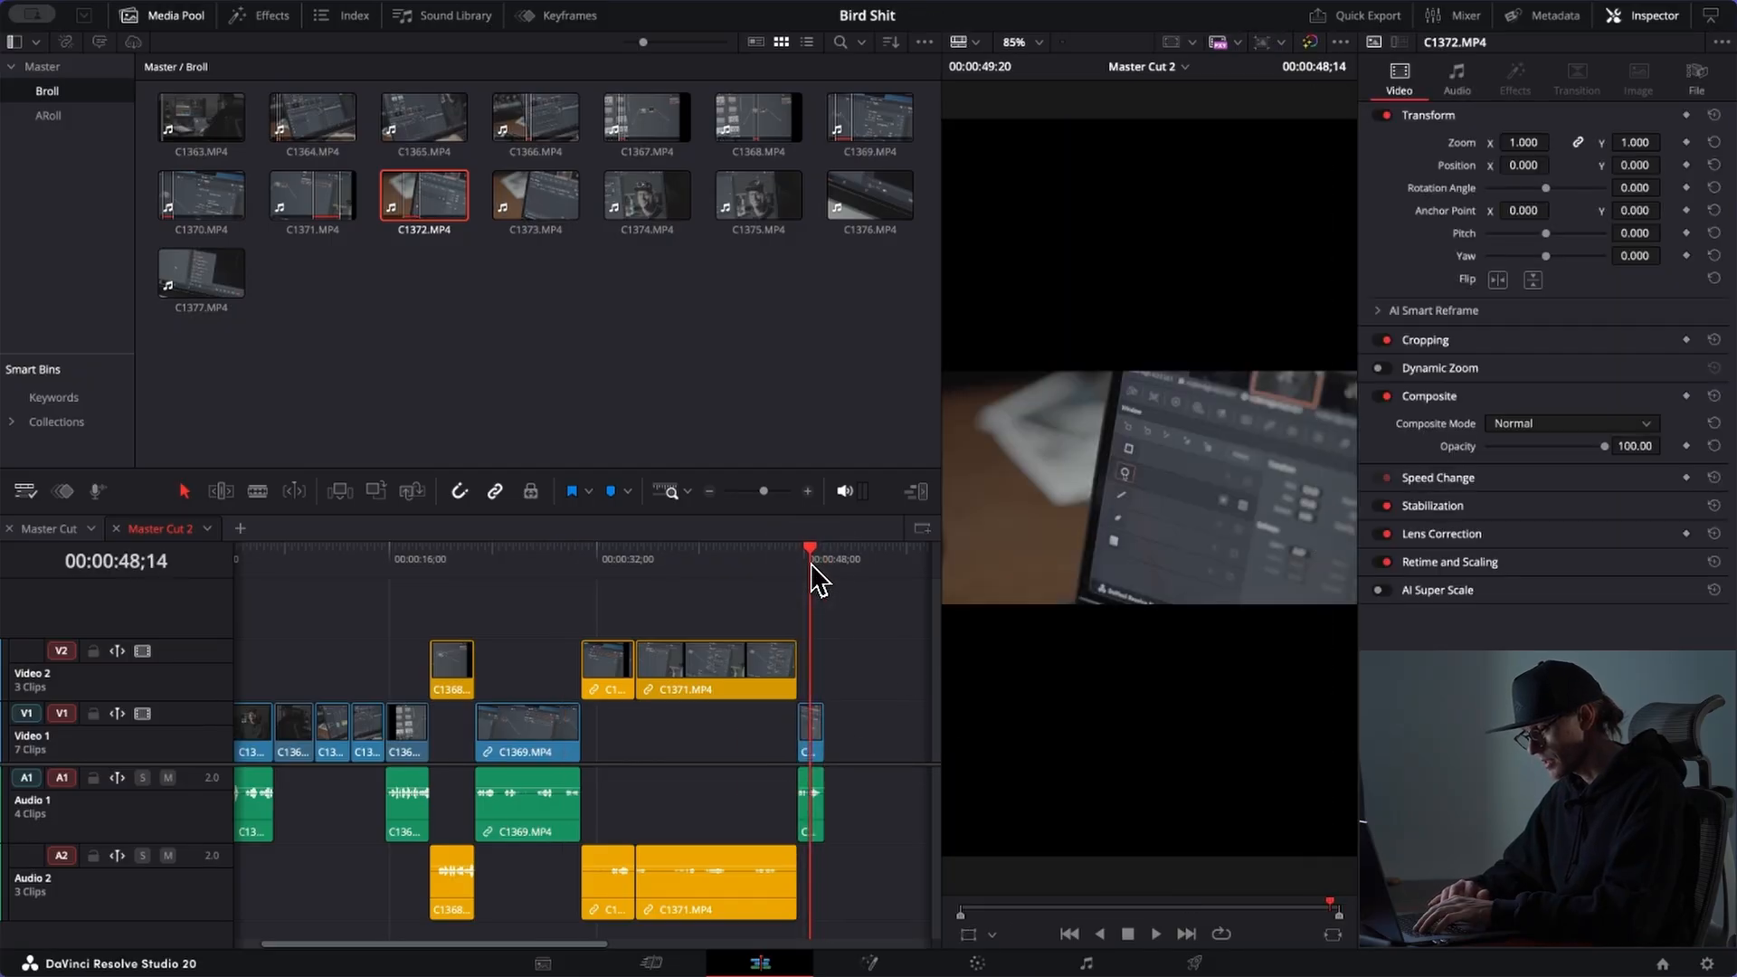
{"action": "left_click", "coordinate": [777, 550]}
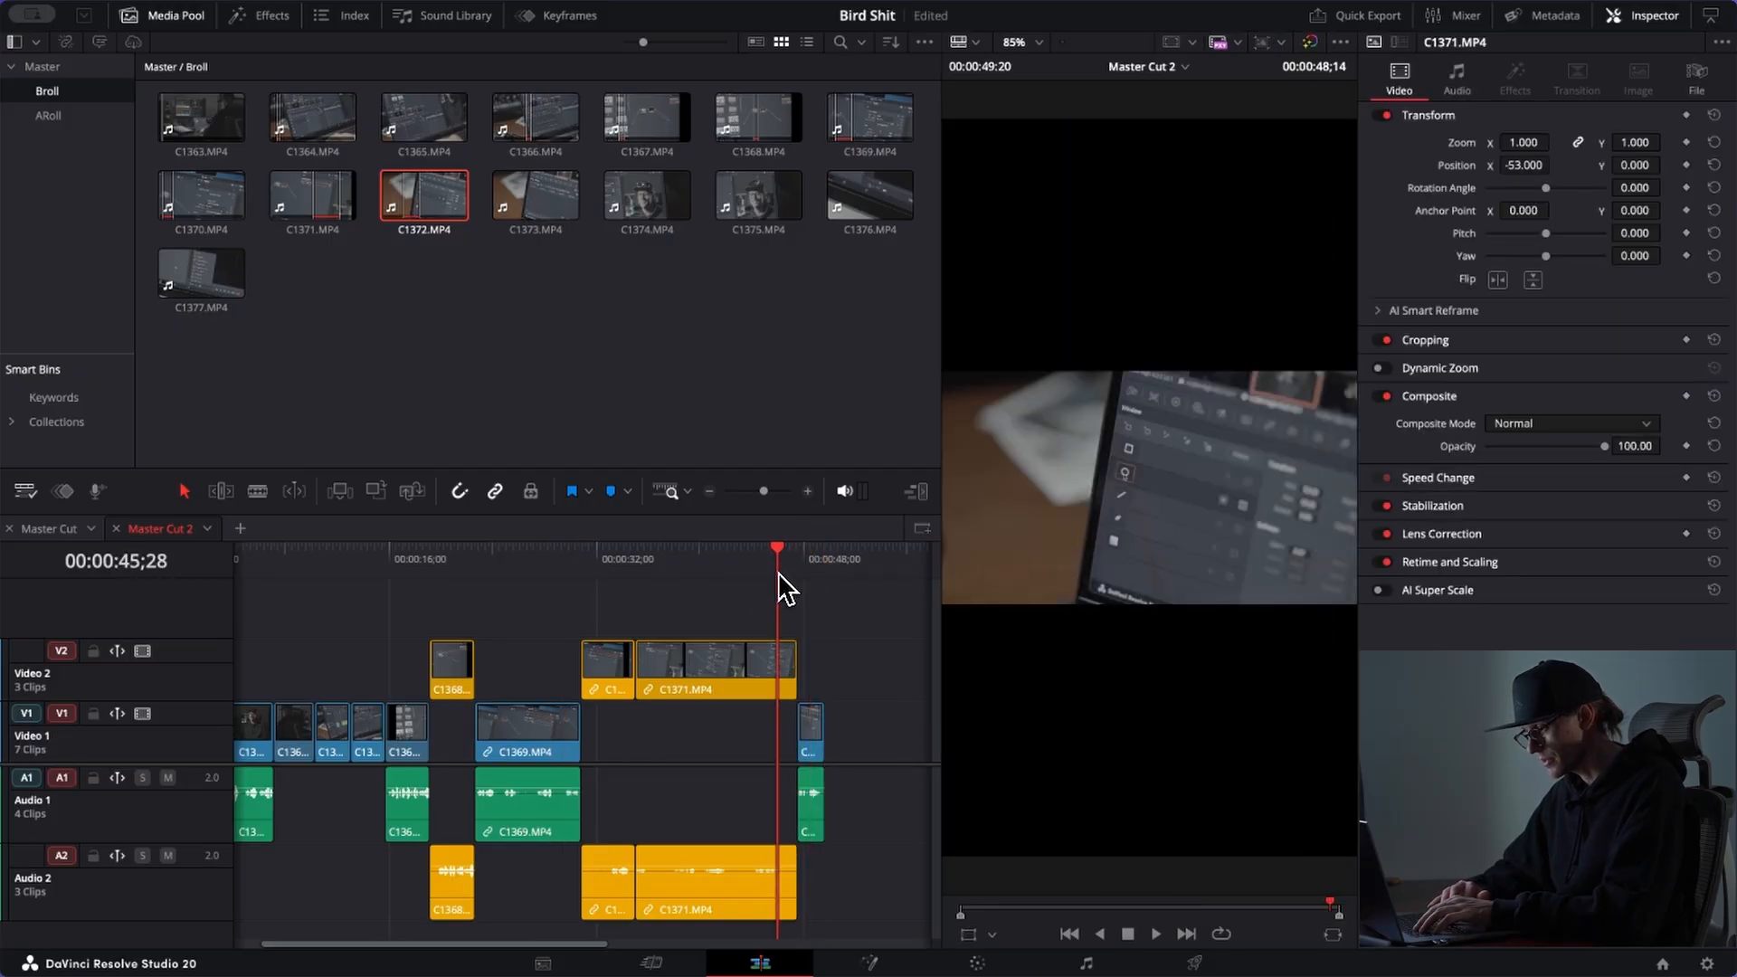
{"action": "left_click", "coordinate": [798, 550]}
{"action": "left_click", "coordinate": [808, 745]}
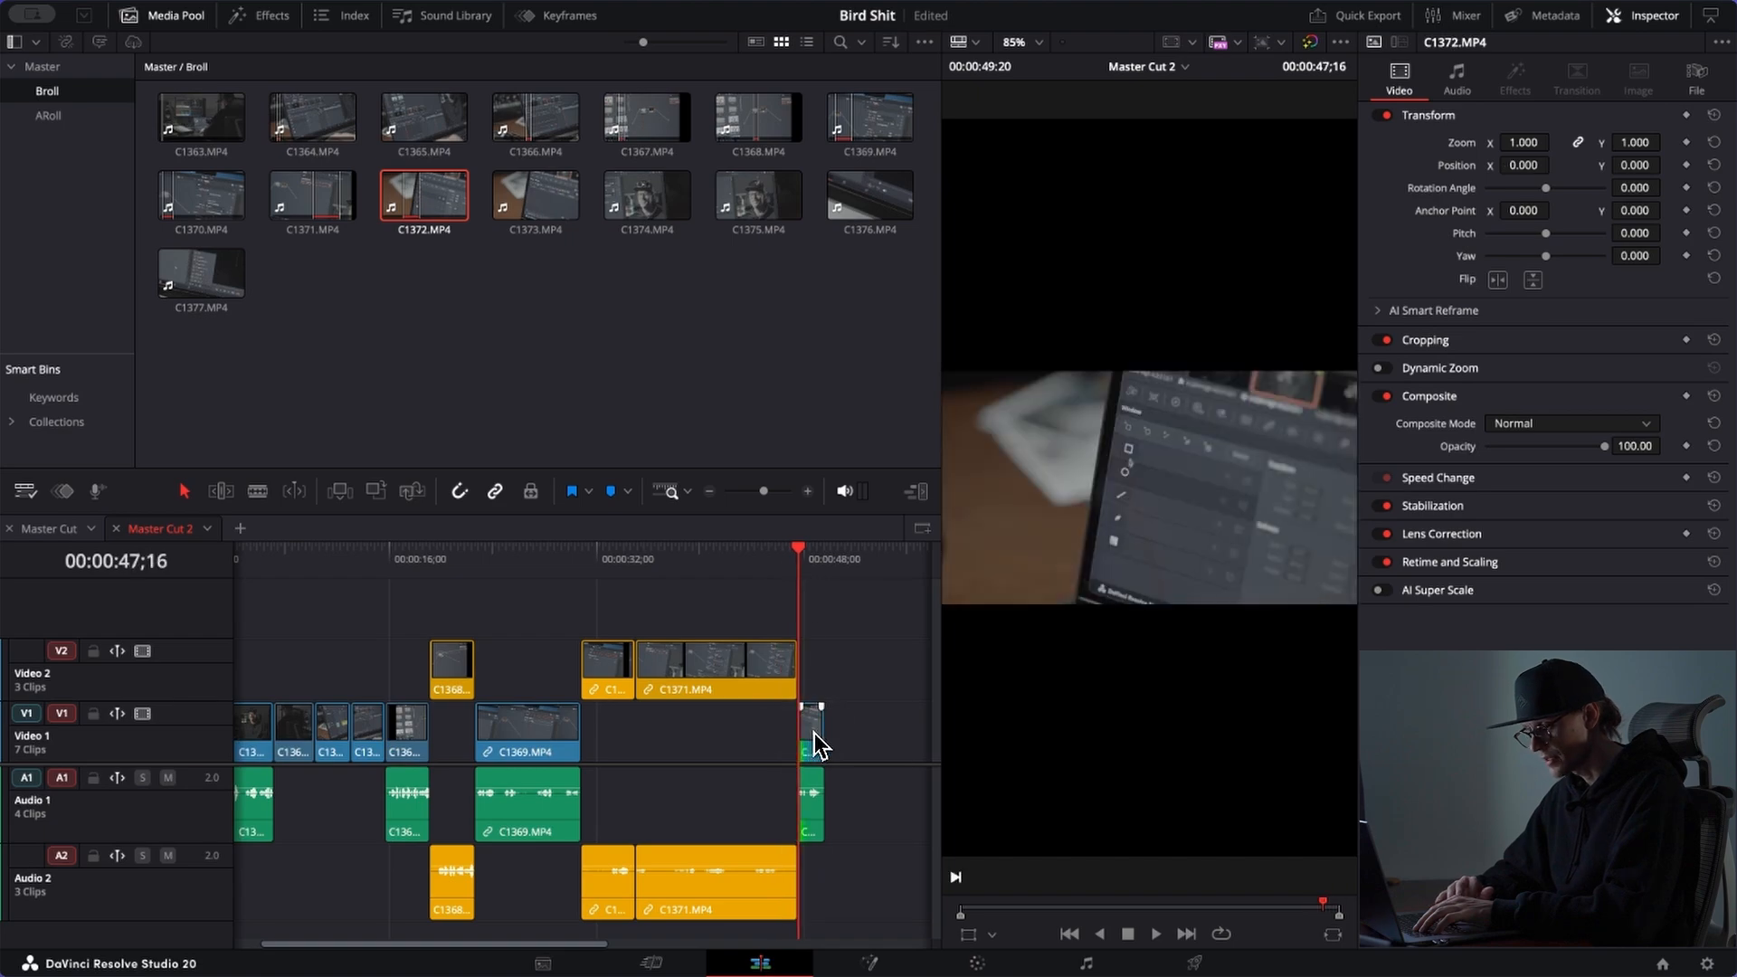
Step: Load the Broll clip C1373.MP4 and mark a 00:00:02:27 range covering the selection of the pen window
{"action": "double_click", "coordinate": [445, 210]}
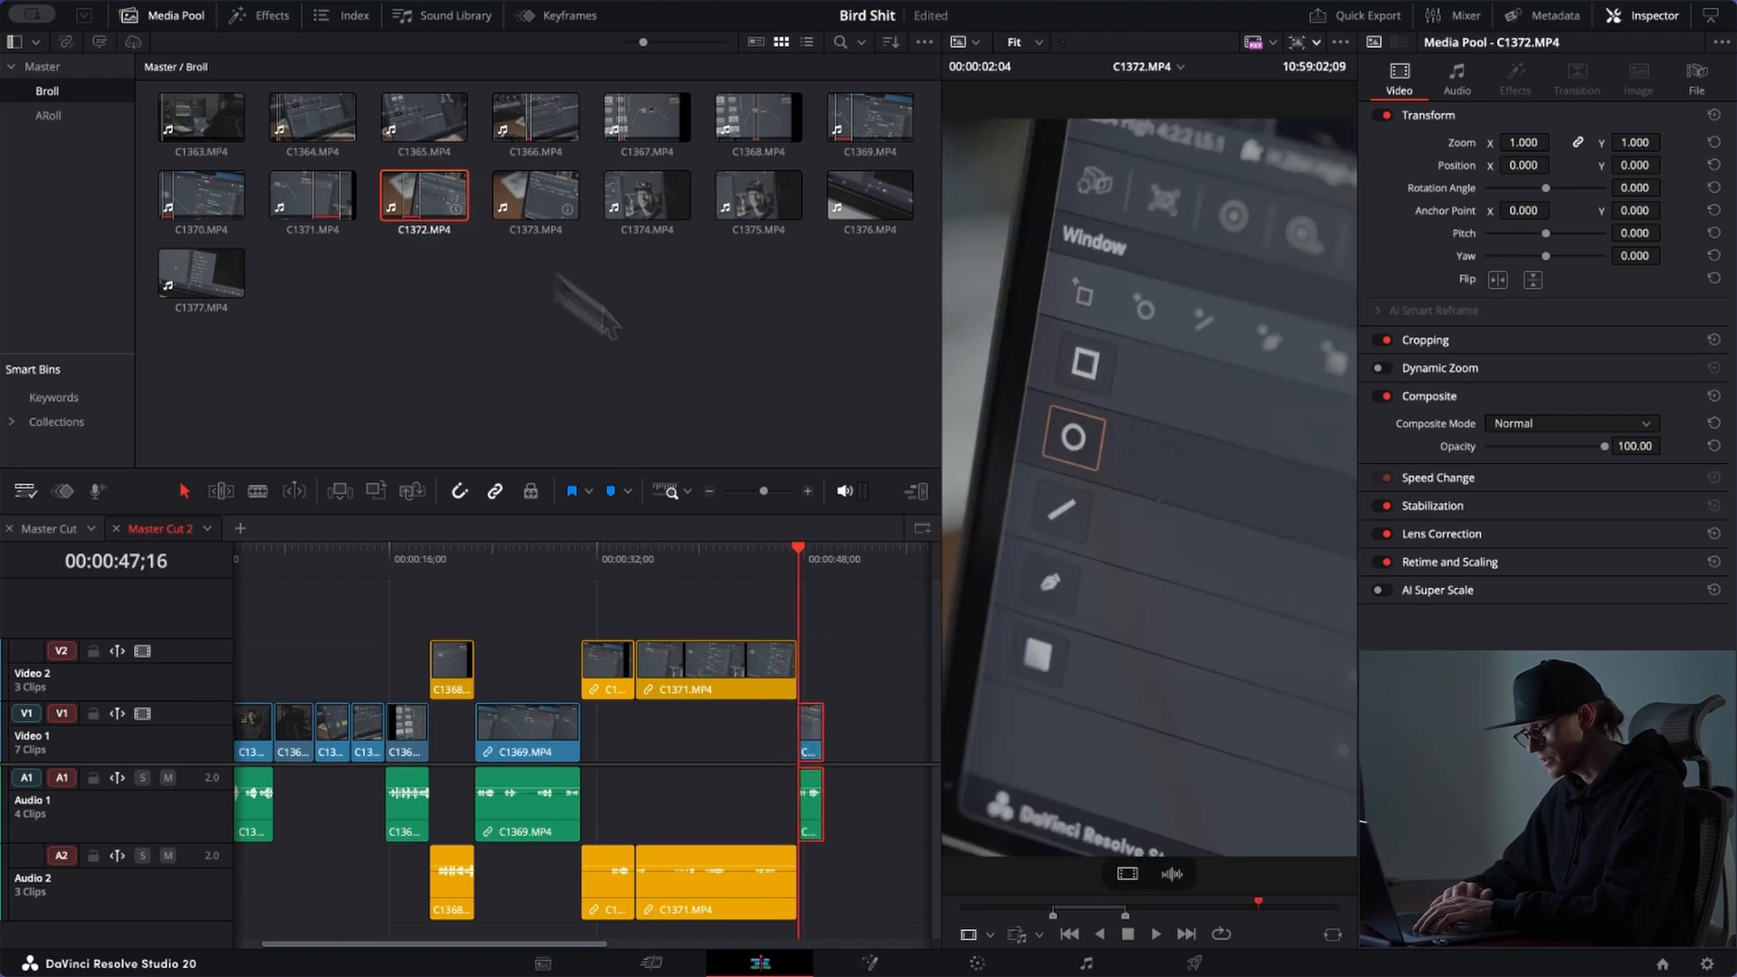
{"action": "double_click", "coordinate": [539, 199]}
{"action": "mouse_move", "coordinate": [1006, 907]}
{"action": "left_mouse_down"}
{"action": "mouse_move", "coordinate": [1072, 905]}
{"action": "mouse_move", "coordinate": [1022, 904]}
{"action": "left_mouse_up"}
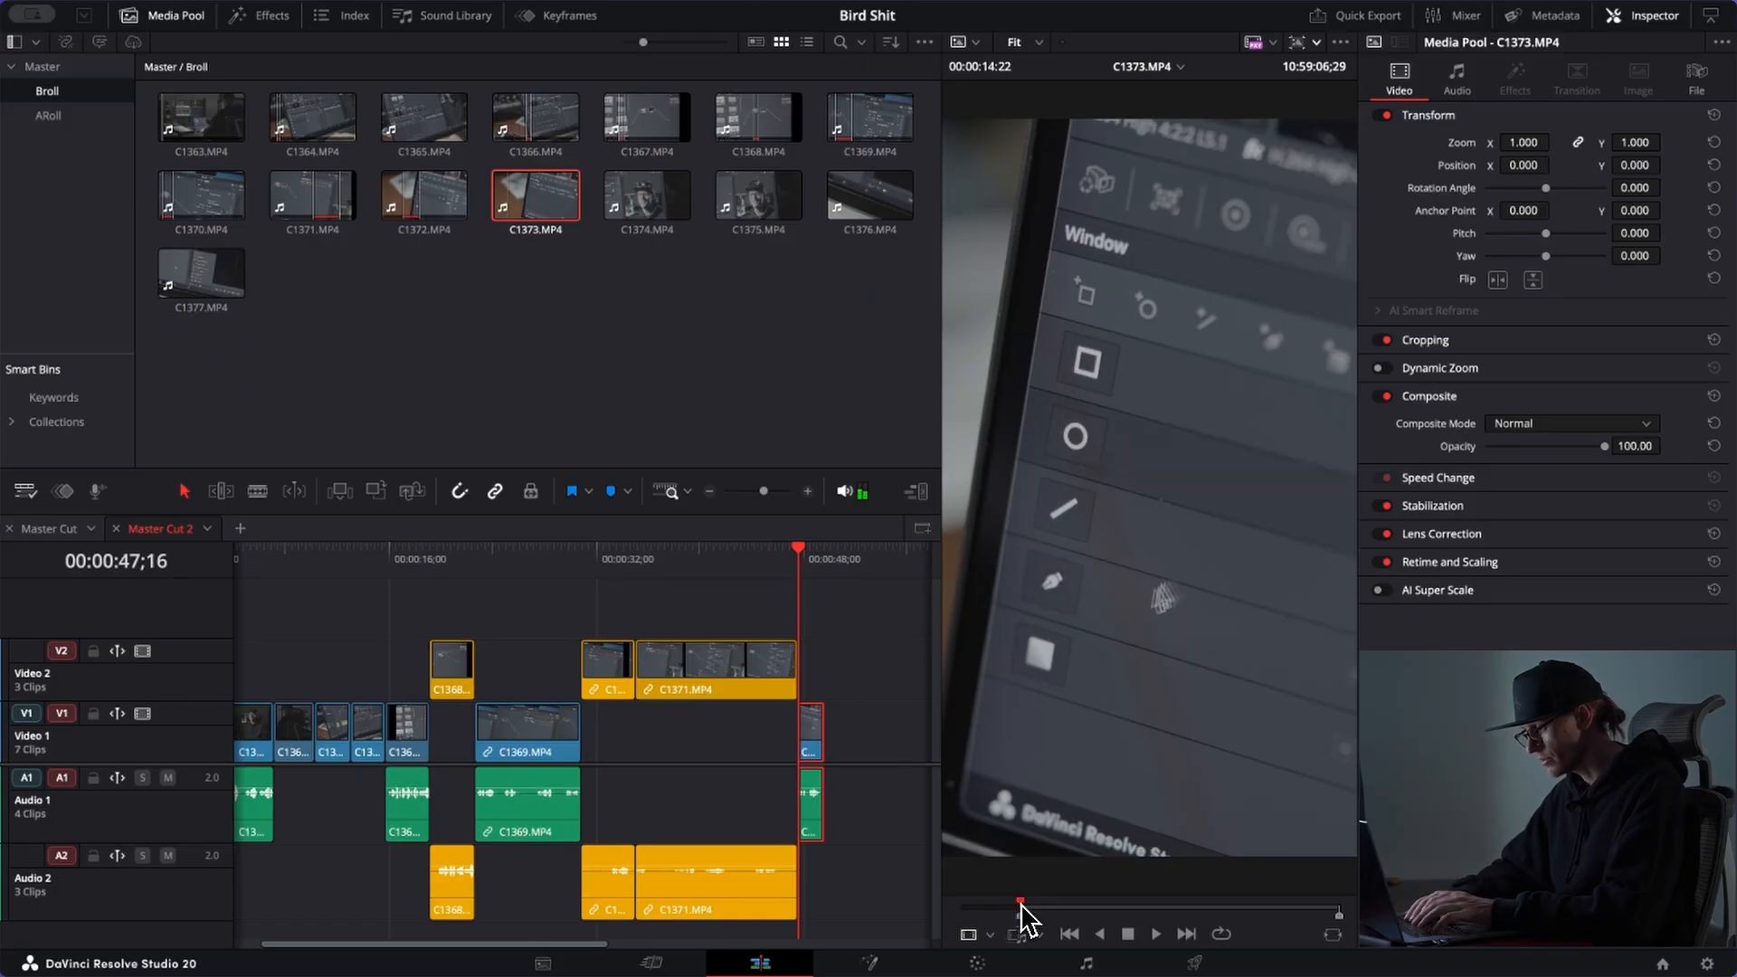
{"action": "key", "text": "space"}
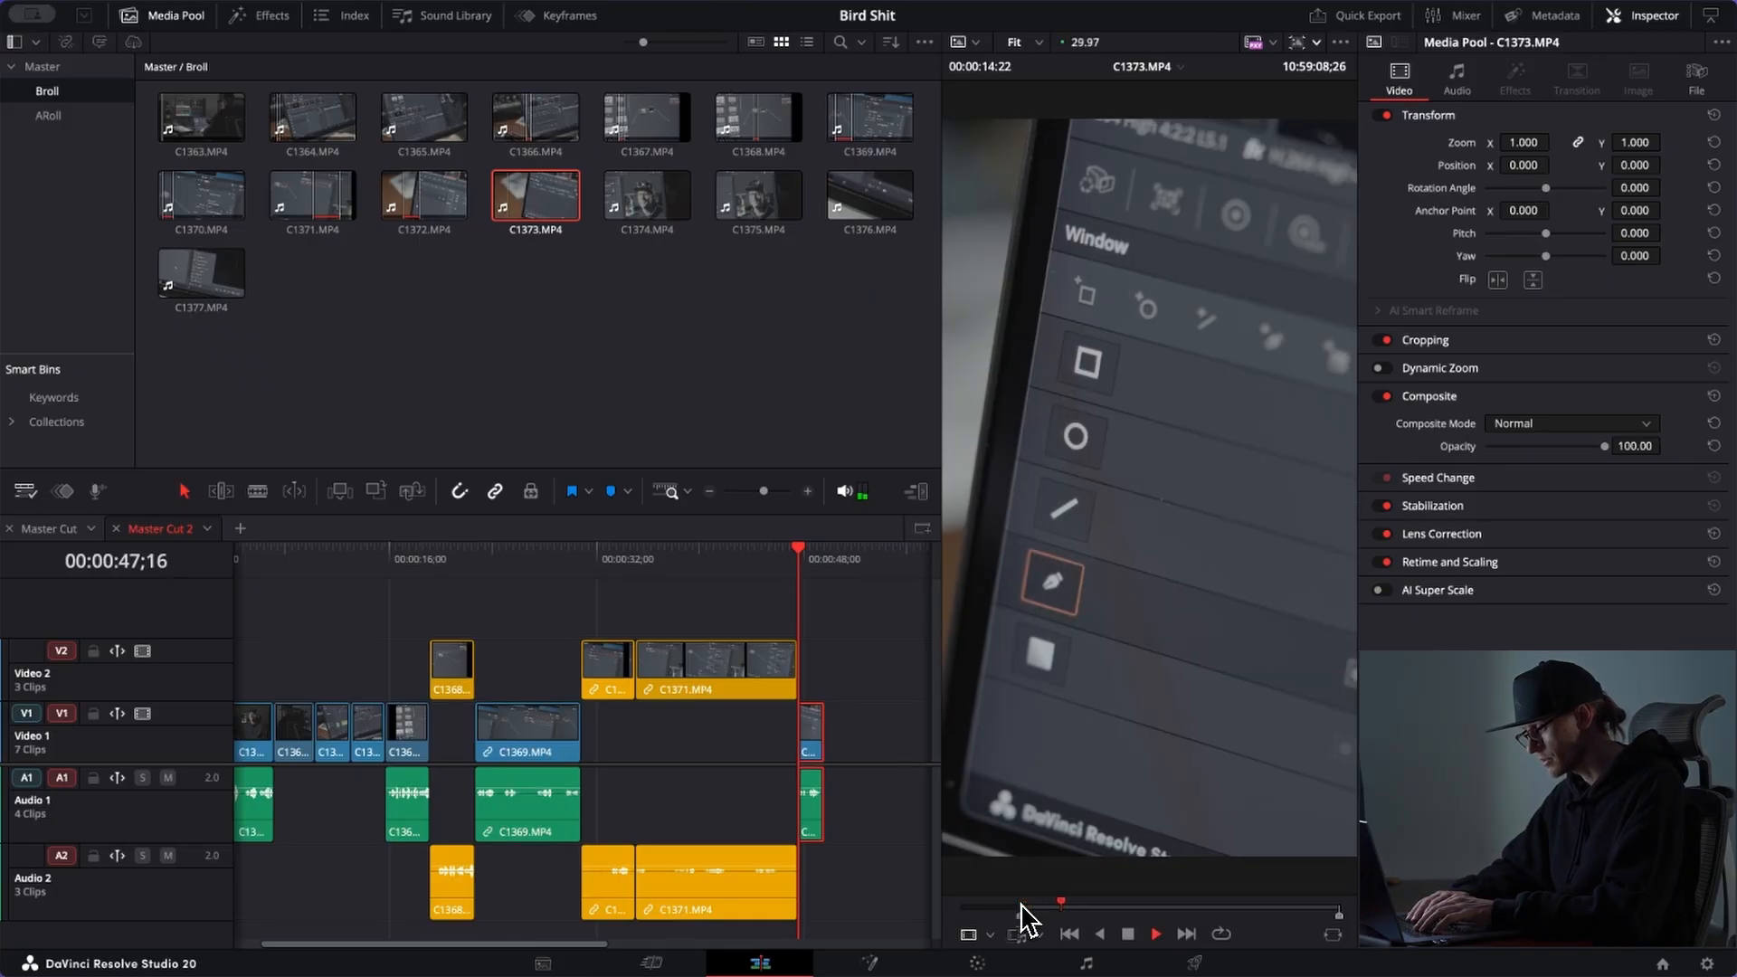
{"action": "key", "text": "space"}
{"action": "key", "text": "o"}
Step: Place the marked pen window range of C1373.MP4 on Video 2 after the end of C1372.MP4 and color it Apricot
{"action": "left_click_drag", "start_coordinate": [1158, 814], "coordinate": [827, 686]}
{"action": "left_click", "coordinate": [839, 553]}
{"action": "left_click", "coordinate": [840, 685]}
{"action": "right_click", "coordinate": [840, 683]}
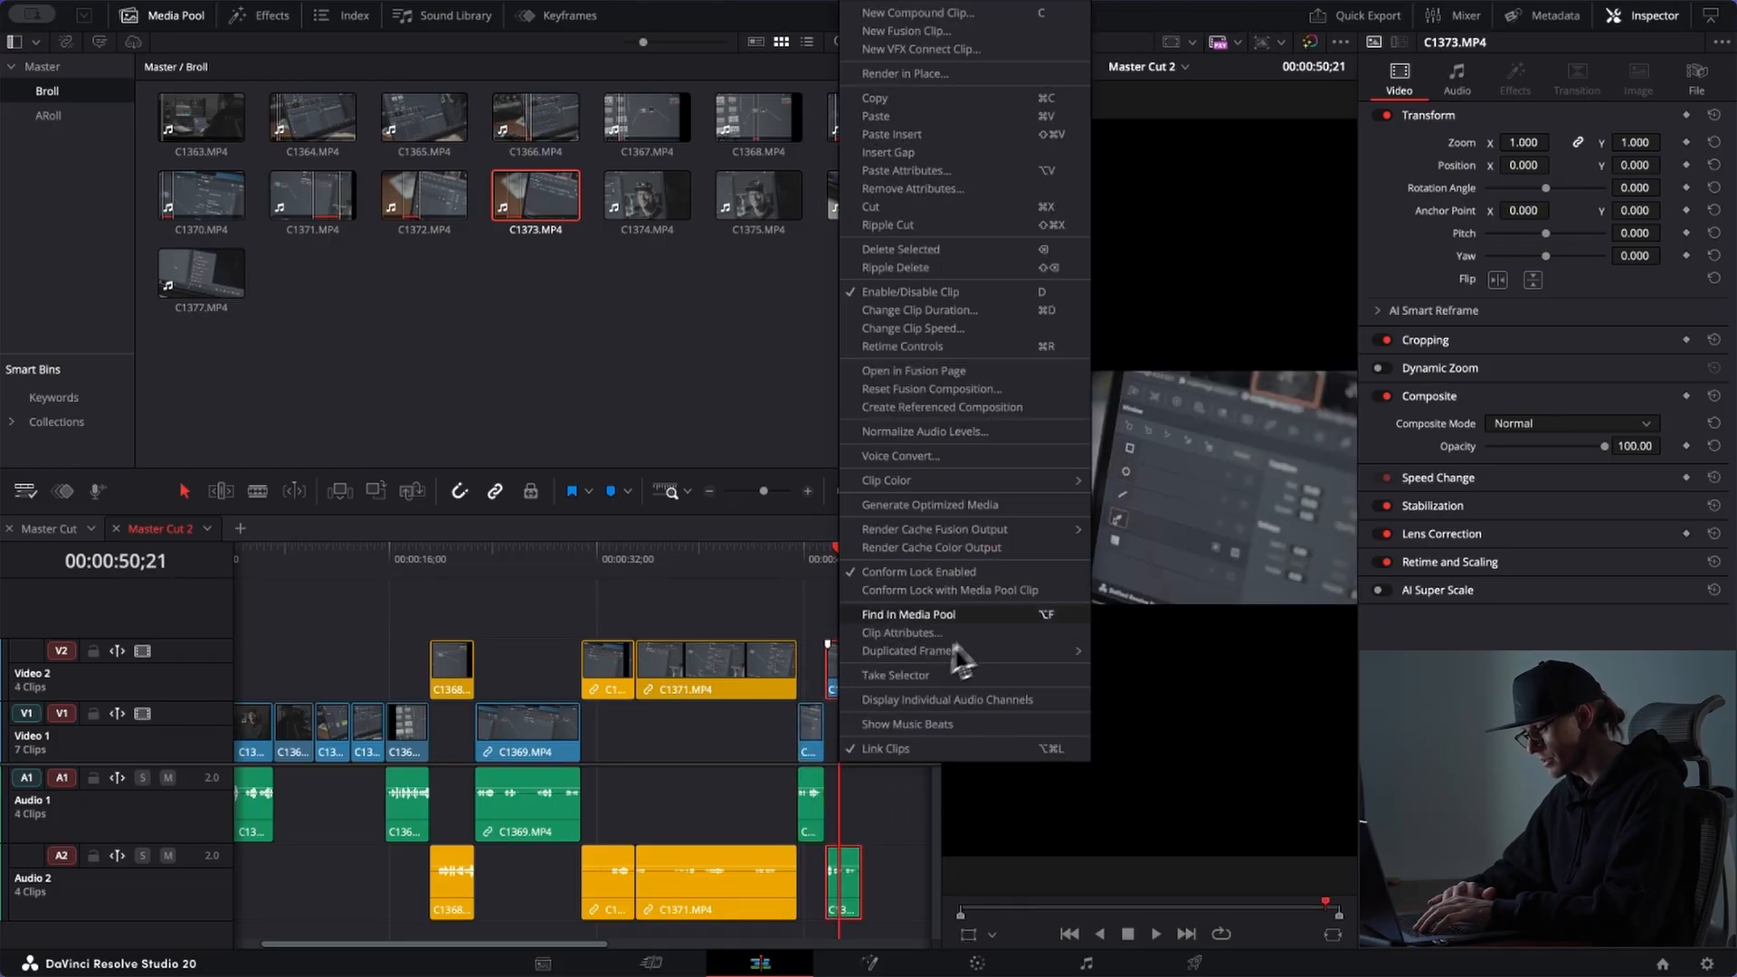
{"action": "mouse_move", "coordinate": [1069, 493]}
{"action": "left_click", "coordinate": [1127, 548]}
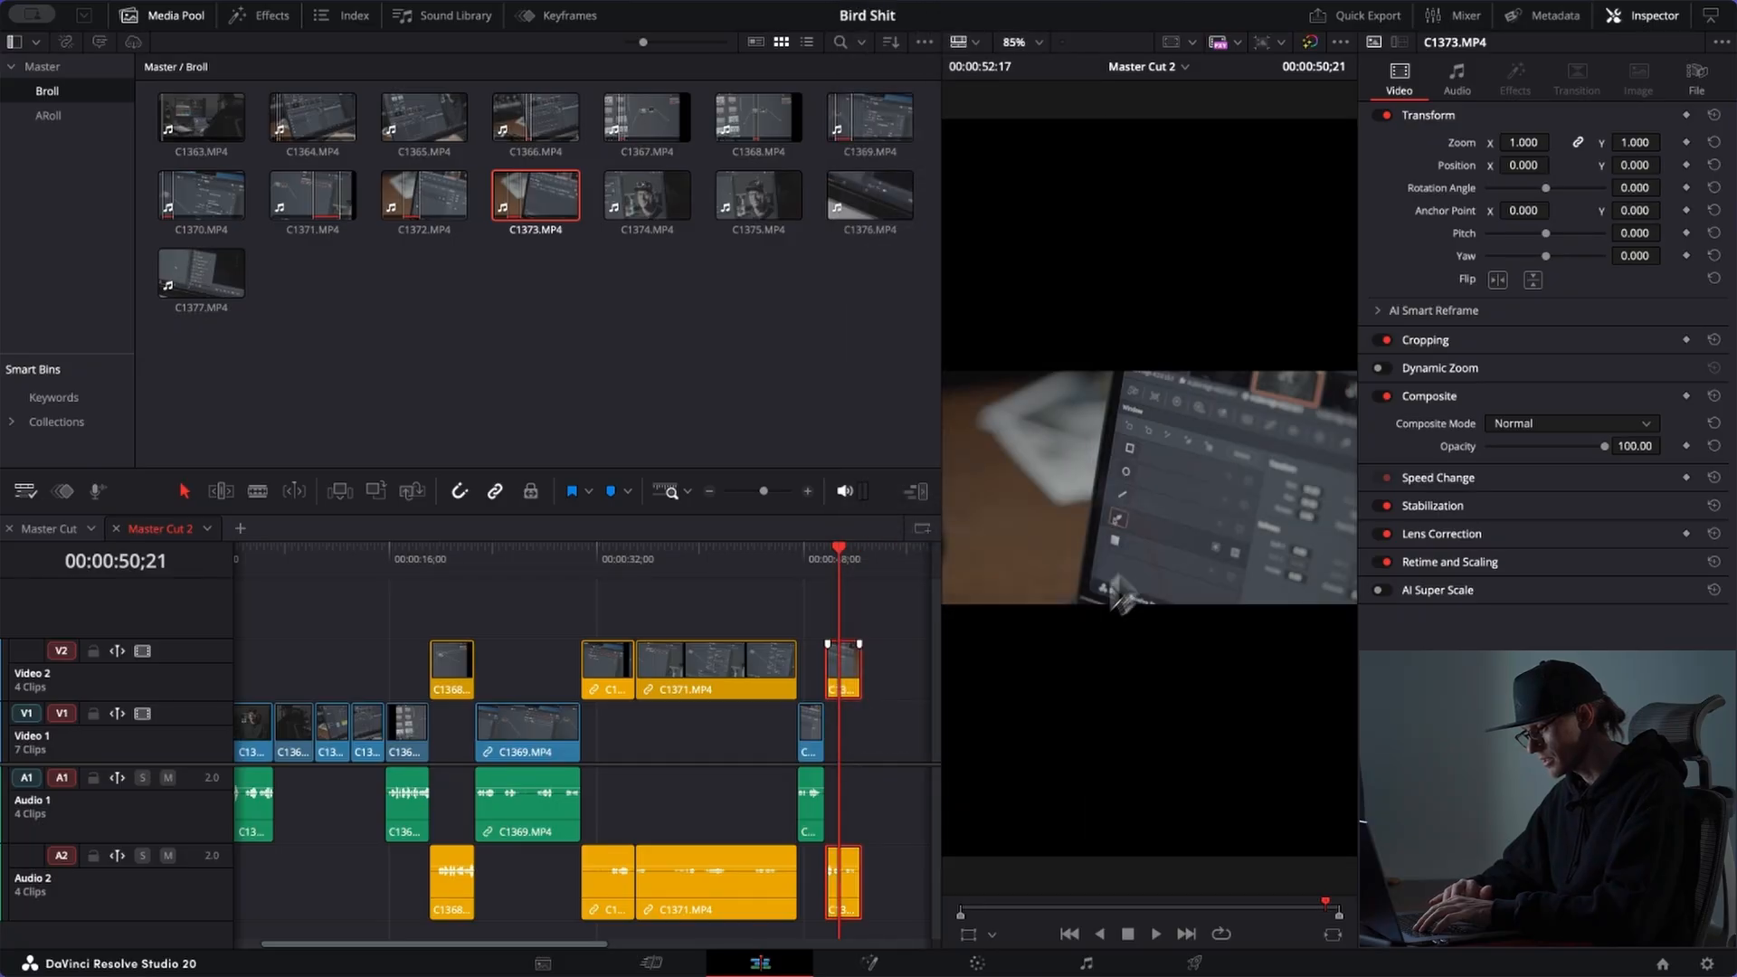
Step: Reload C1373.MP4 and mark a second range of 00:00:04:25 from the pen window view through the Tracker - Window tracking
{"action": "double_click", "coordinate": [537, 194]}
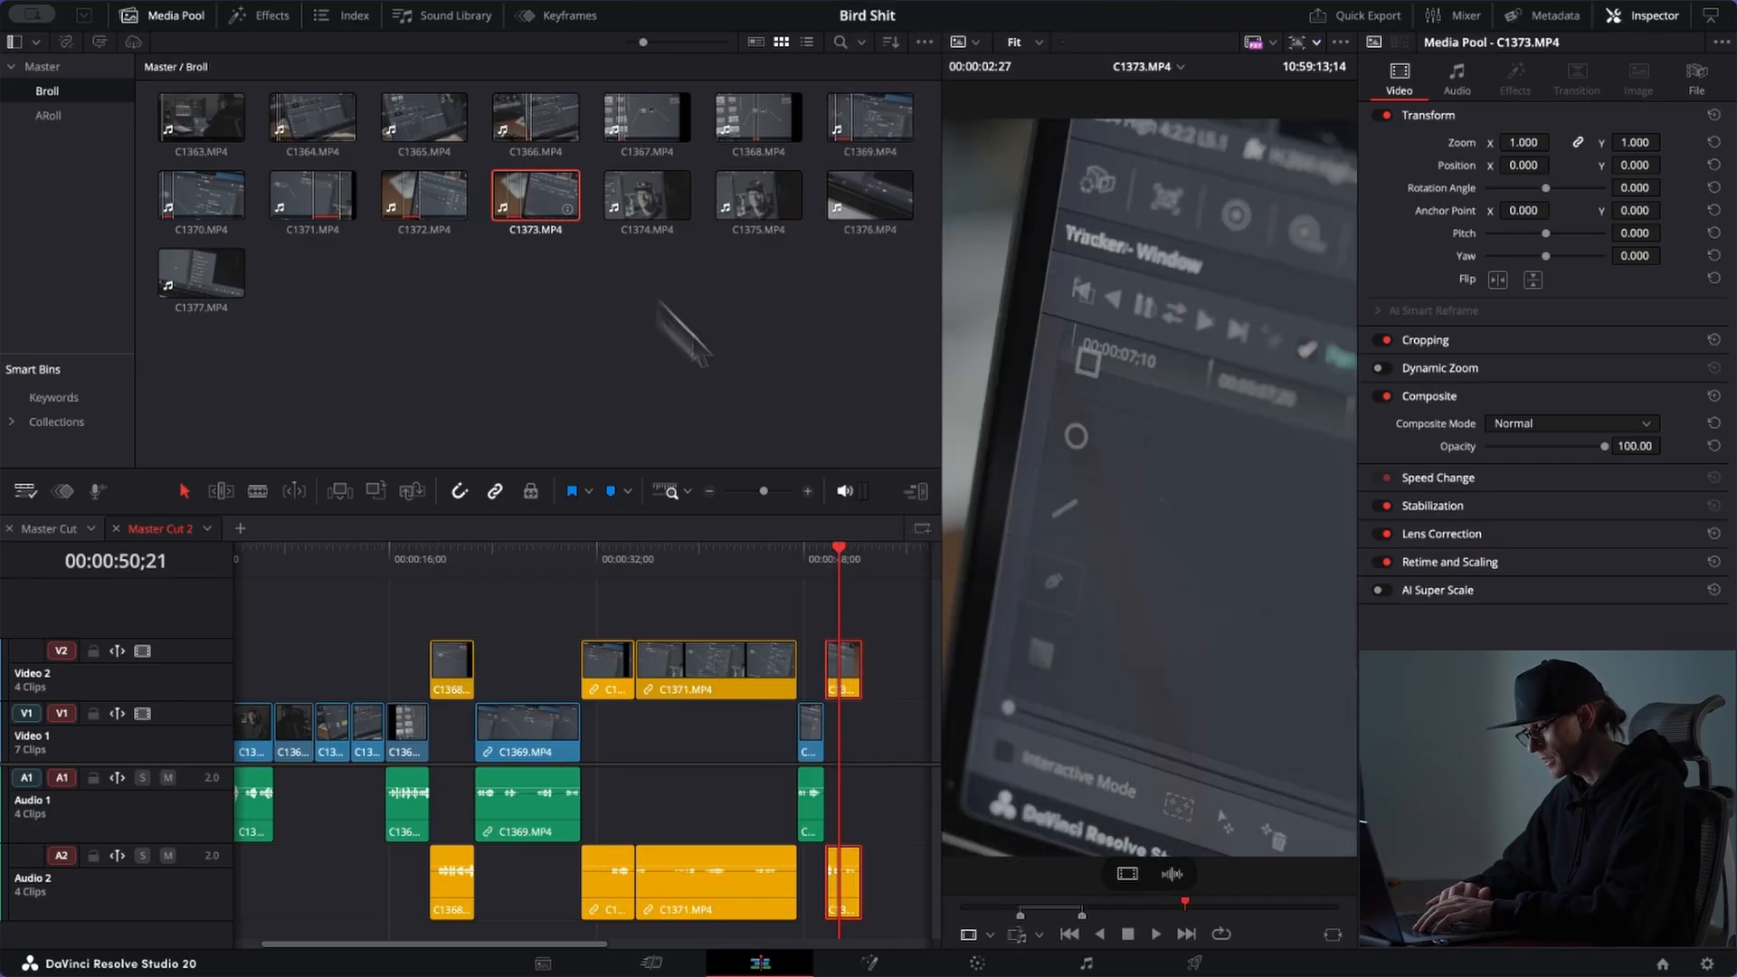
{"action": "left_click", "coordinate": [1146, 907]}
{"action": "mouse_move", "coordinate": [1147, 912]}
{"action": "left_mouse_down"}
{"action": "mouse_move", "coordinate": [1200, 908]}
{"action": "mouse_move", "coordinate": [1175, 910]}
{"action": "left_mouse_up"}
{"action": "key", "text": "i"}
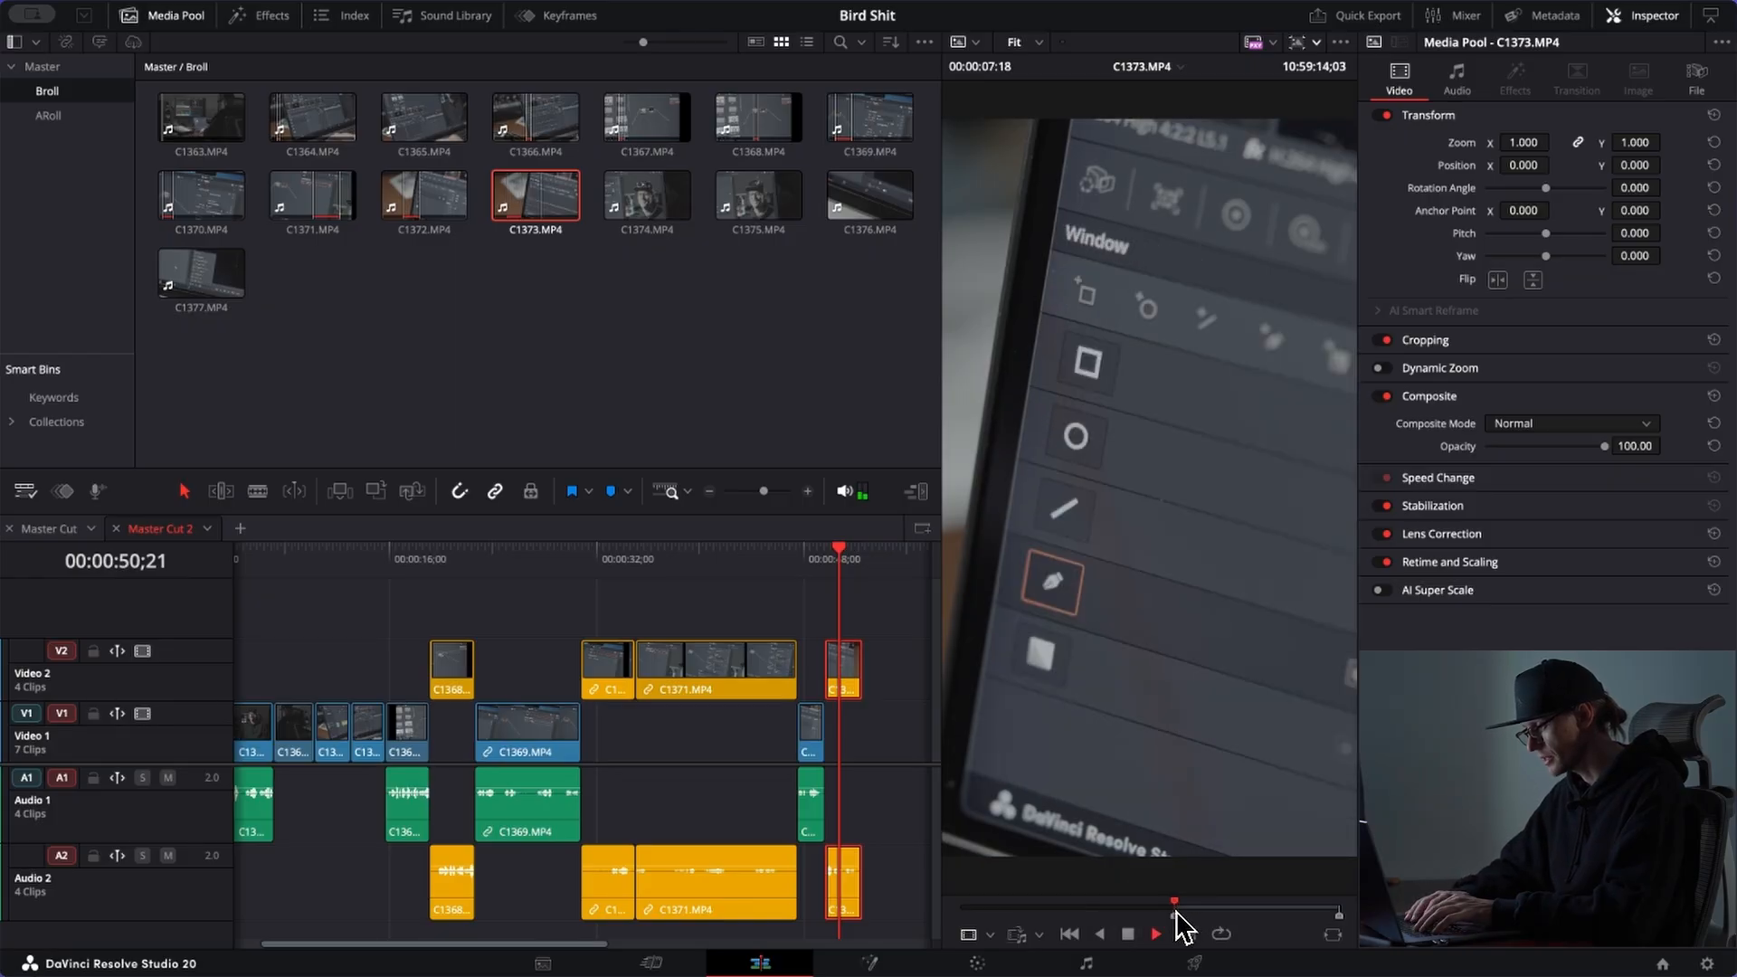
{"action": "key", "text": "space"}
{"action": "key", "text": "space"}
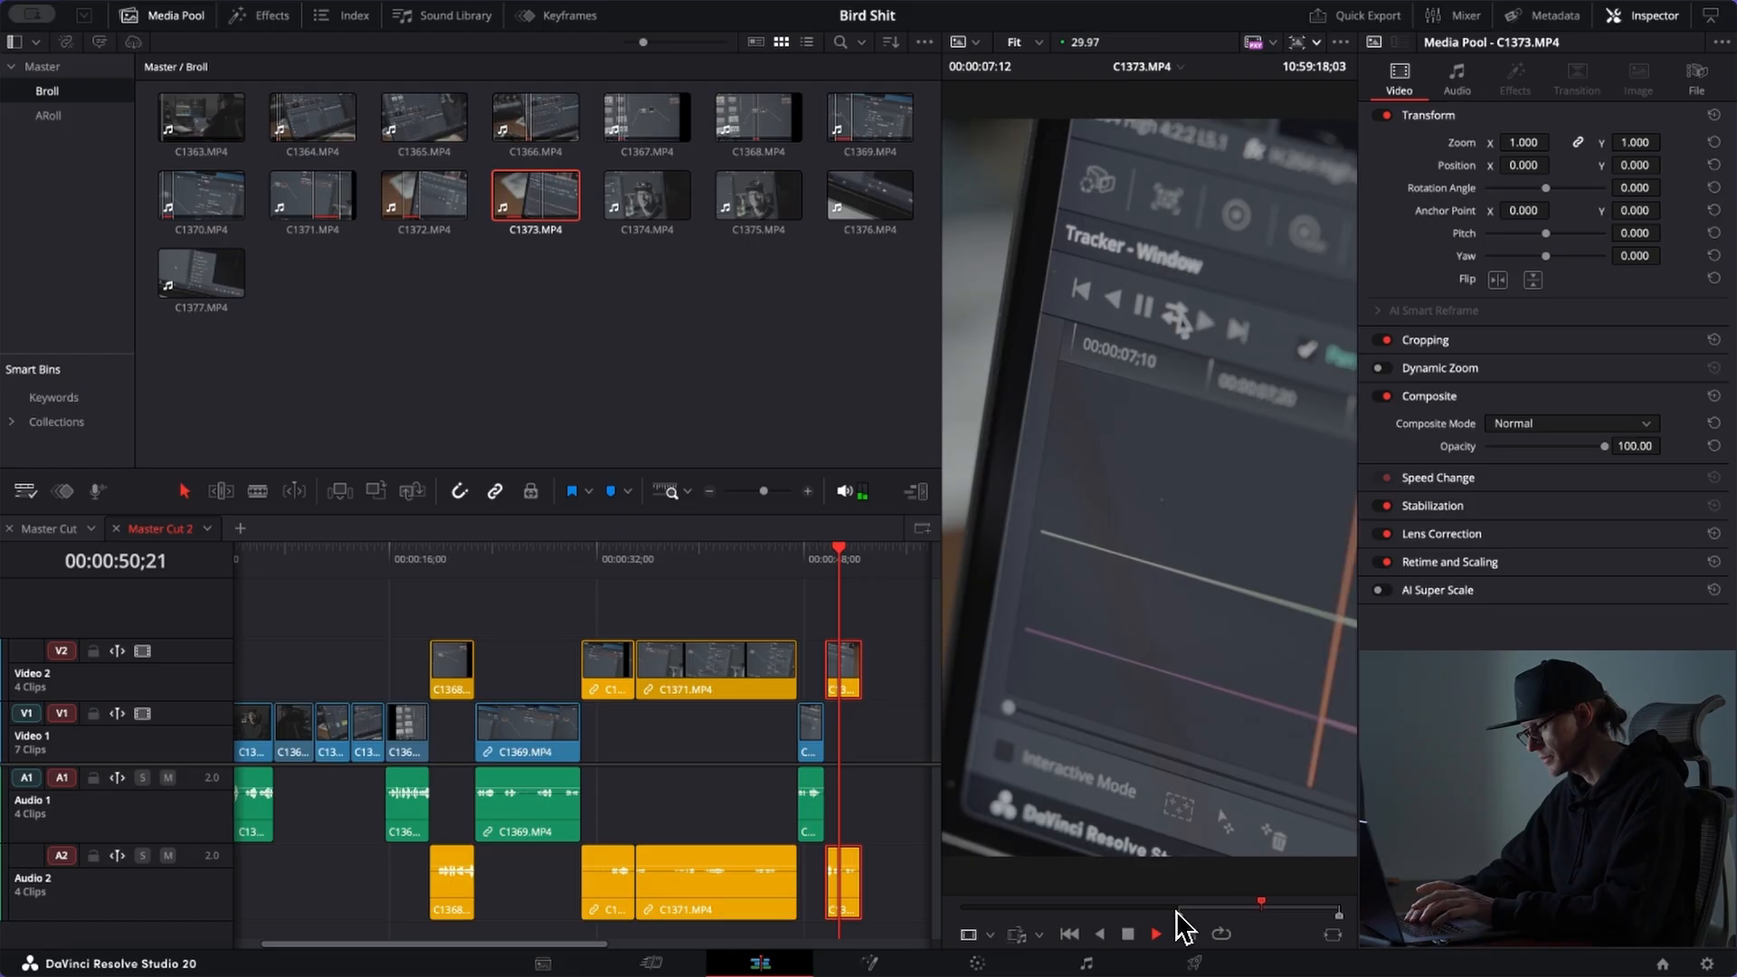
Step: Place the marked tracking range of C1373.MP4 on Video 2 after the first C1373.MP4 clip and color it Apricot
{"action": "mouse_move", "coordinate": [1161, 723]}
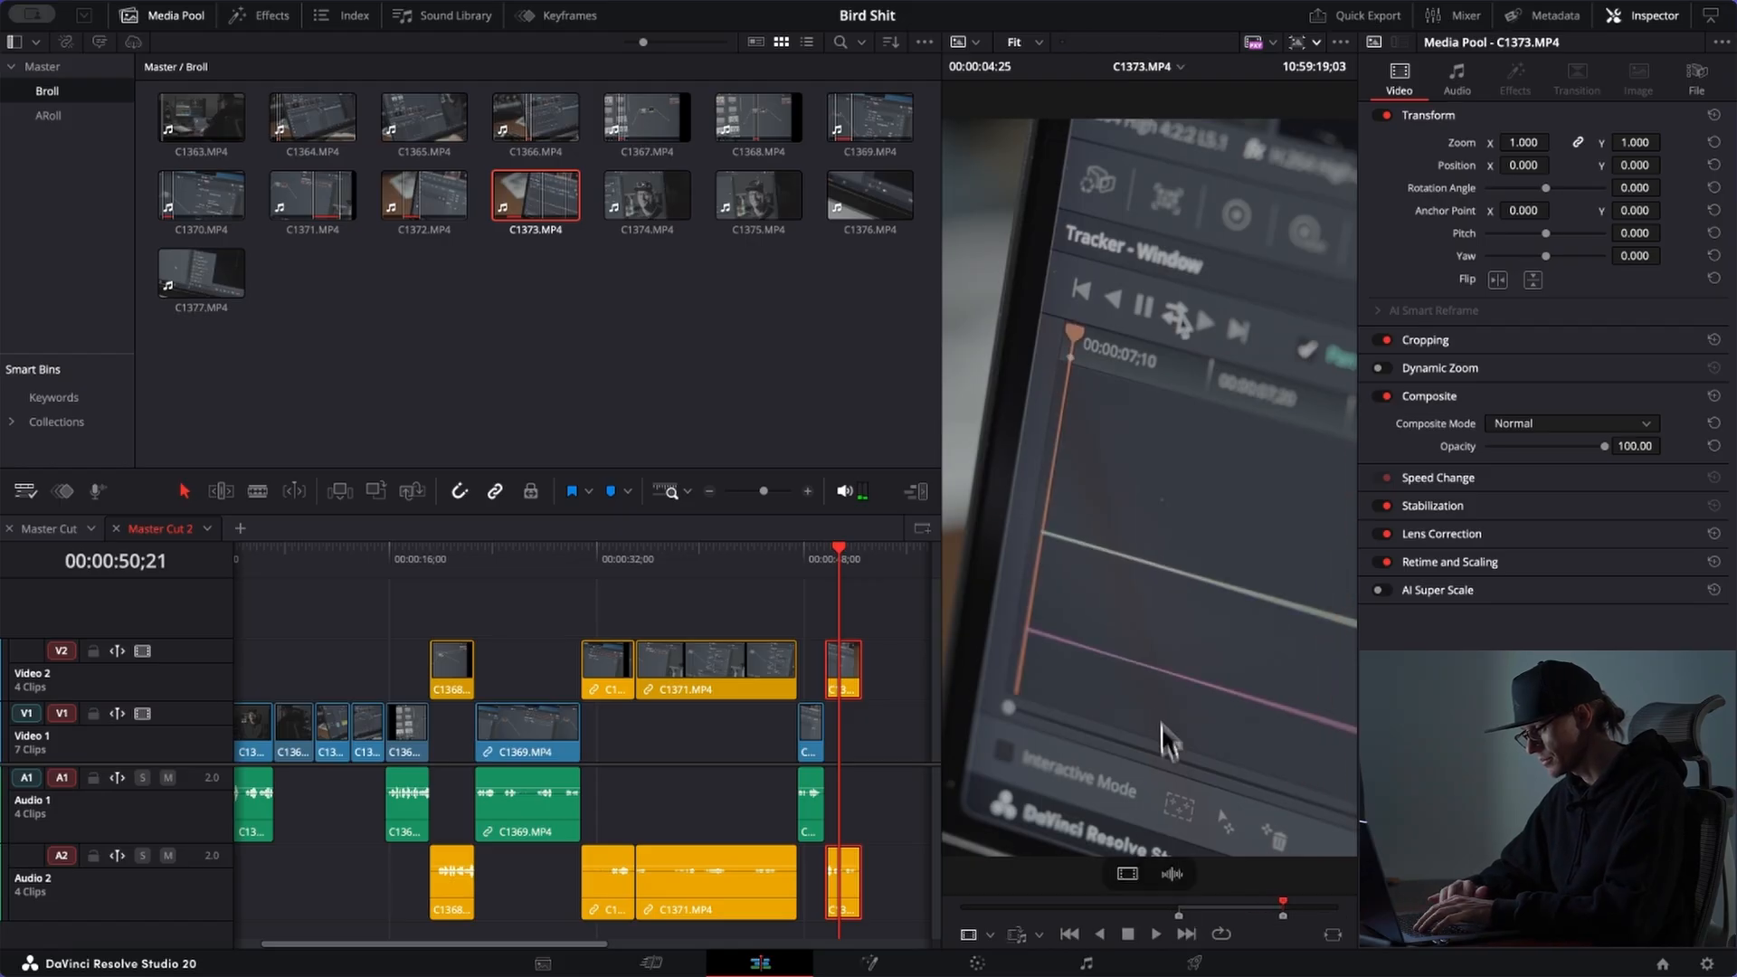
{"action": "left_click_drag", "start_coordinate": [1164, 692], "coordinate": [941, 685]}
{"action": "left_click_drag", "start_coordinate": [881, 675], "coordinate": [866, 686]}
{"action": "scroll", "coordinate": [814, 805], "scroll_direction": "right", "scroll_amount": 5}
{"action": "left_click", "coordinate": [691, 665]}
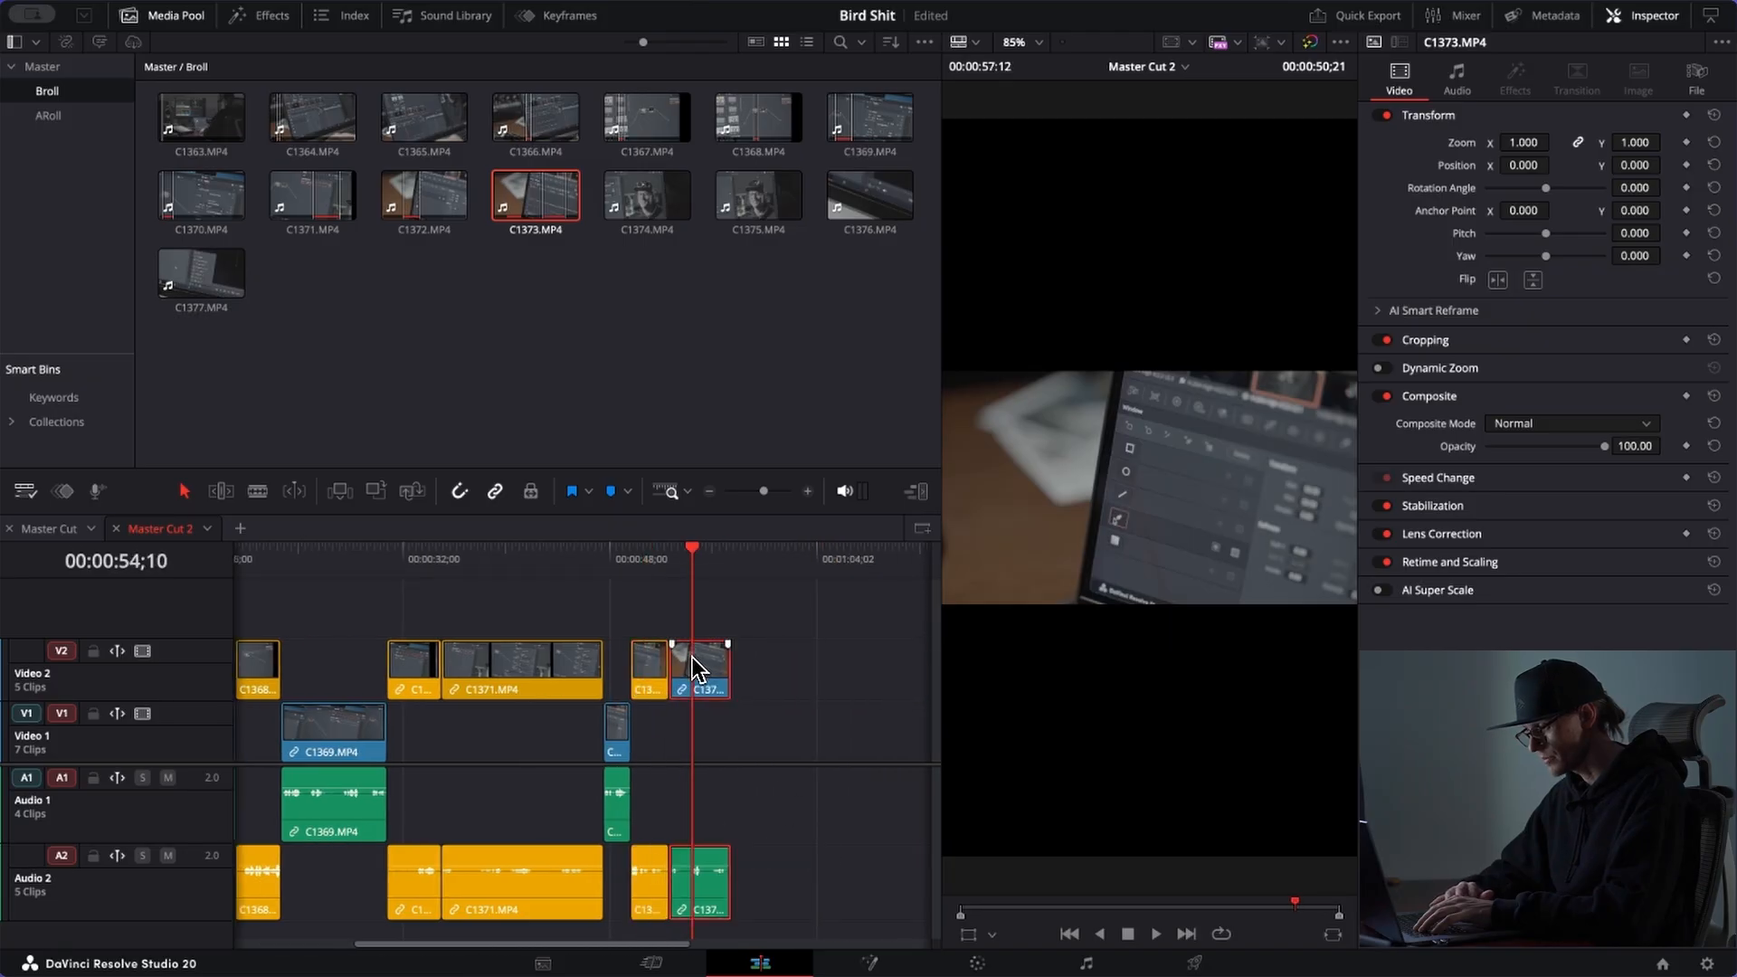
{"action": "right_click", "coordinate": [691, 665]}
{"action": "mouse_move", "coordinate": [898, 488]}
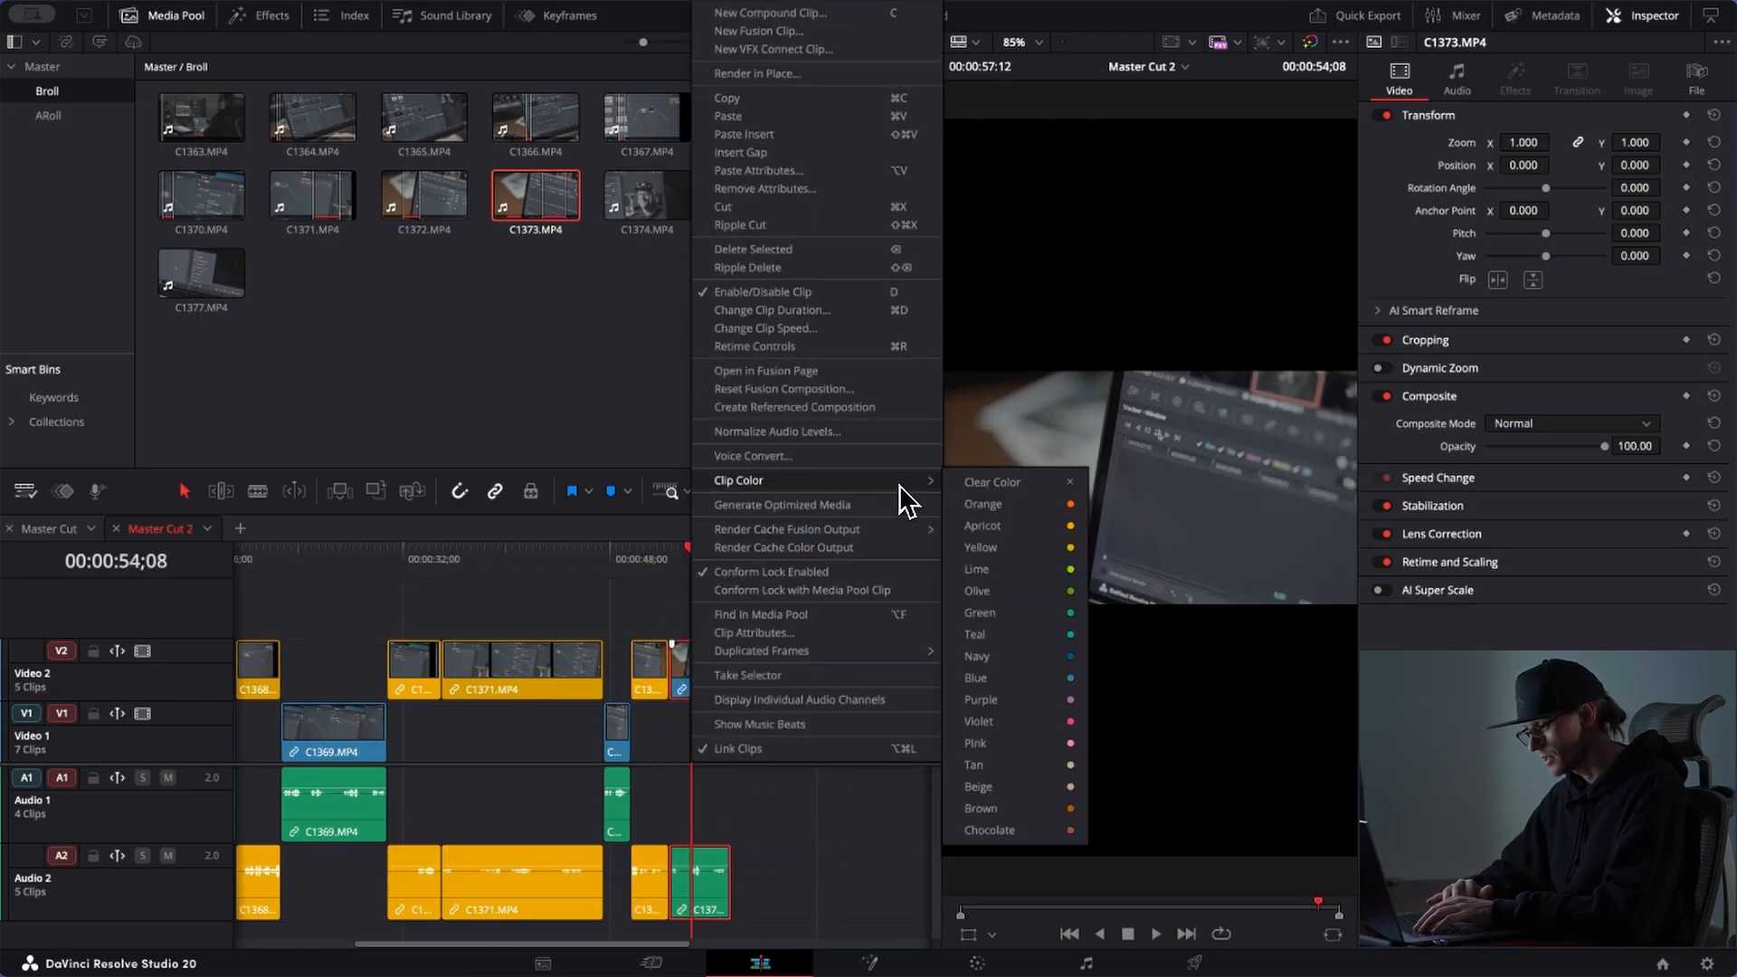
{"action": "left_click", "coordinate": [983, 559]}
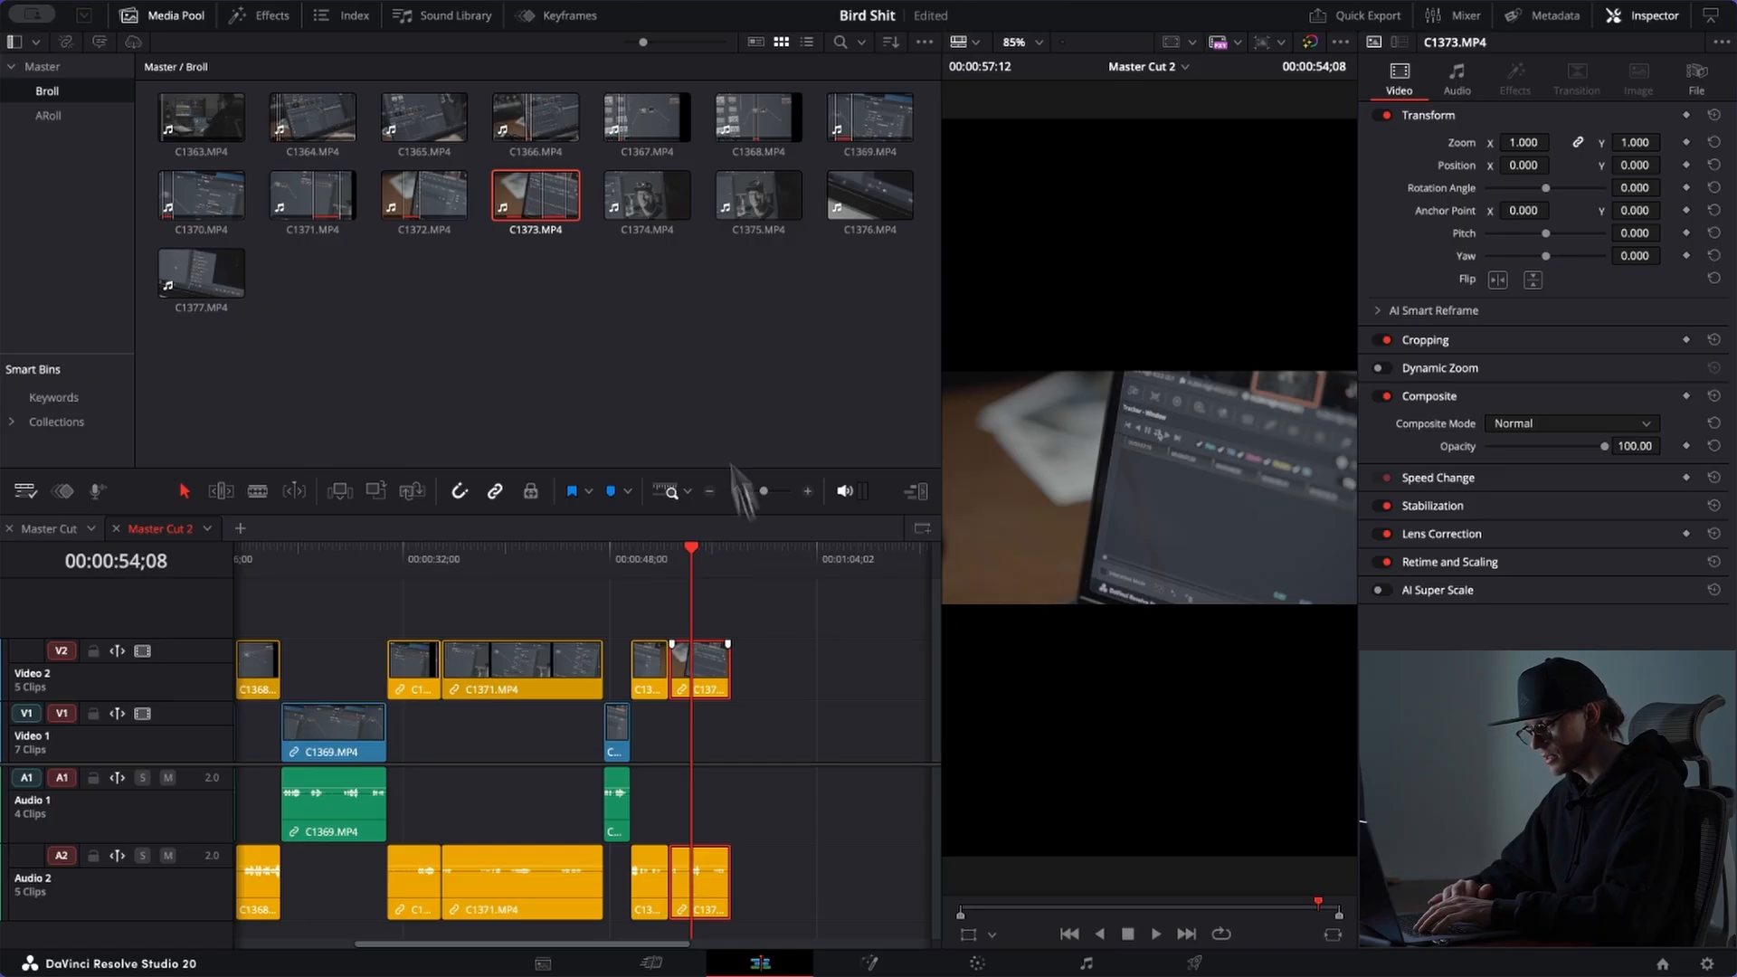
Step: Mark an 00:00:18:11 range of C1374.MP4 through the linked circles on the cap and place it with audio on Video 1 after C1373.MP4
{"action": "left_click", "coordinate": [650, 208]}
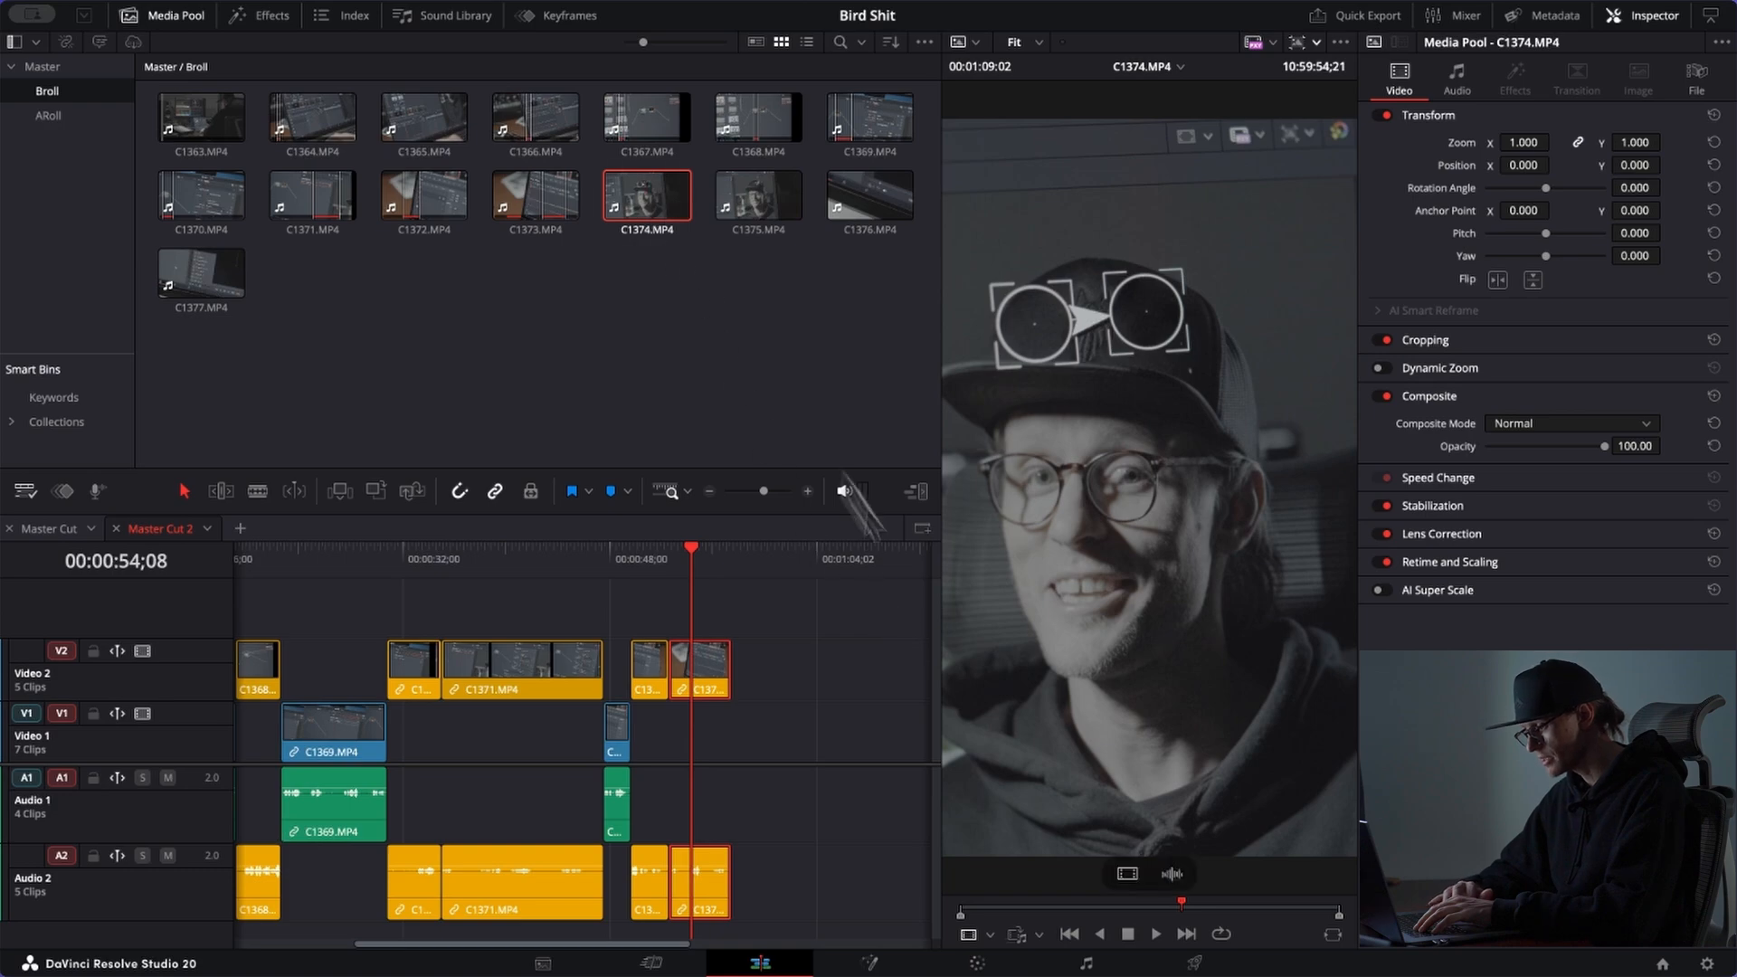
{"action": "mouse_move", "coordinate": [982, 913]}
{"action": "left_mouse_down"}
{"action": "mouse_move", "coordinate": [1077, 916]}
{"action": "mouse_move", "coordinate": [1014, 921]}
{"action": "left_mouse_up"}
{"action": "key", "text": "i"}
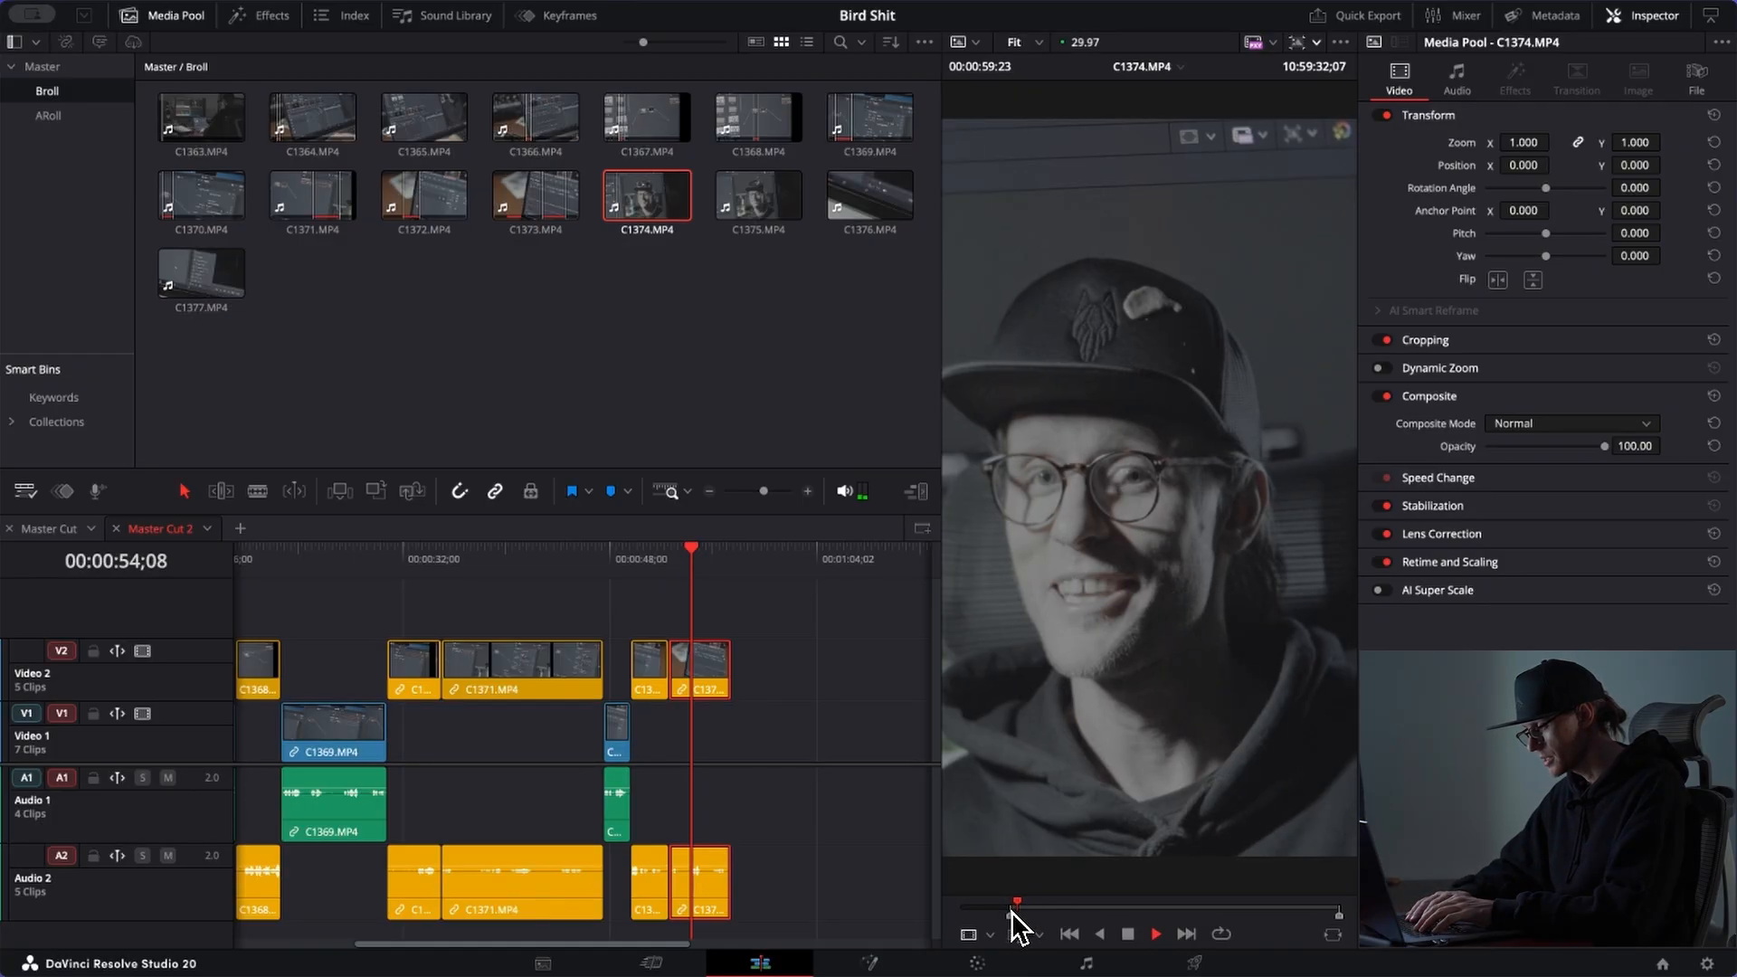
{"action": "key", "text": "space"}
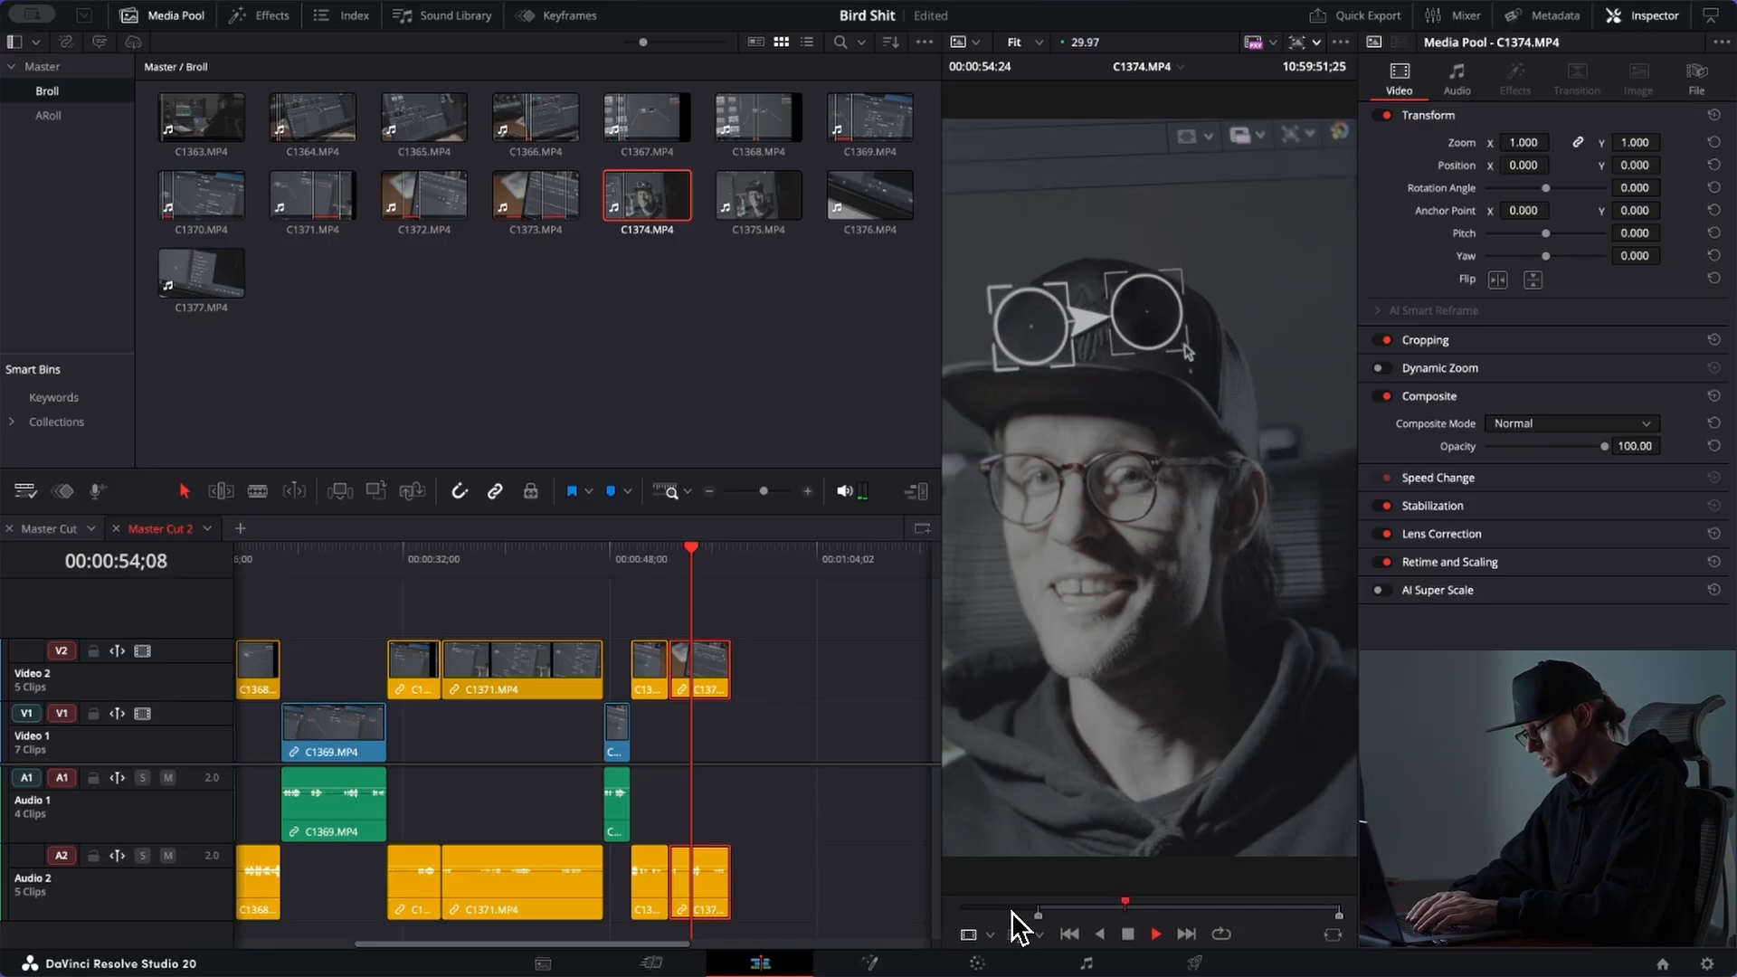
{"action": "key", "text": "space"}
{"action": "key", "text": "o"}
{"action": "left_click_drag", "start_coordinate": [1137, 819], "coordinate": [730, 762]}
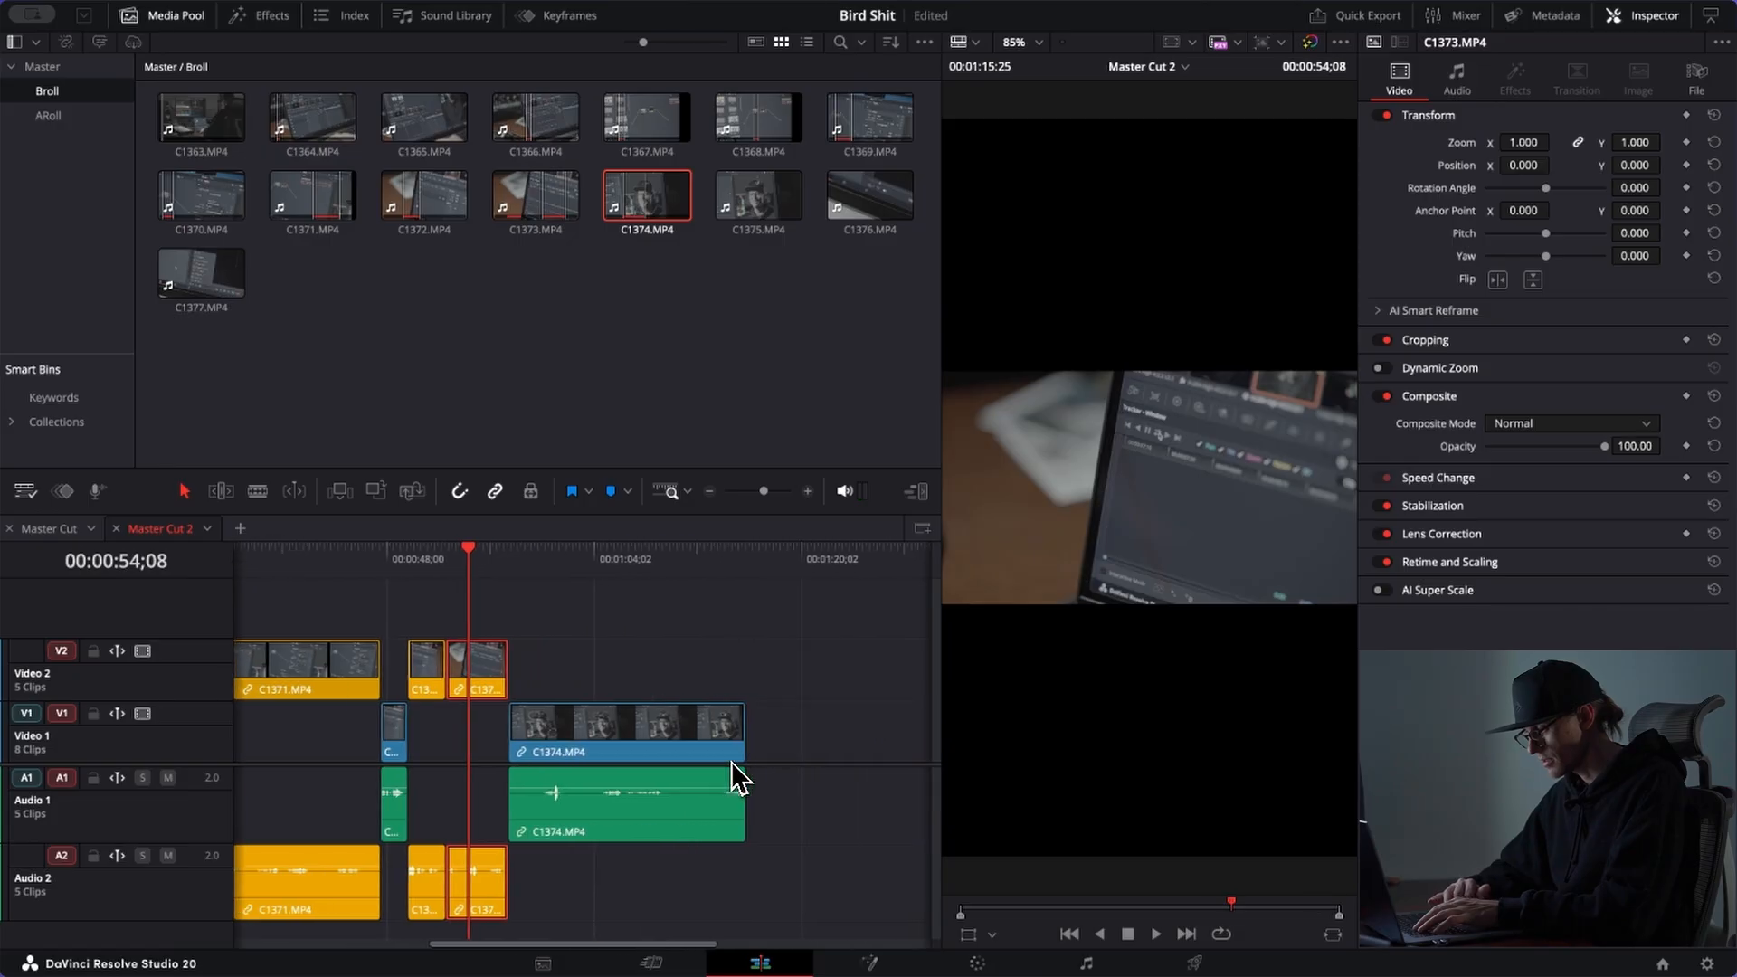
Step: Reload C1374.MP4, mark a 00:00:03:23 range of the circular window on the cap, and place it on Video 1 after the first C1374.MP4 clip
{"action": "double_click", "coordinate": [653, 181]}
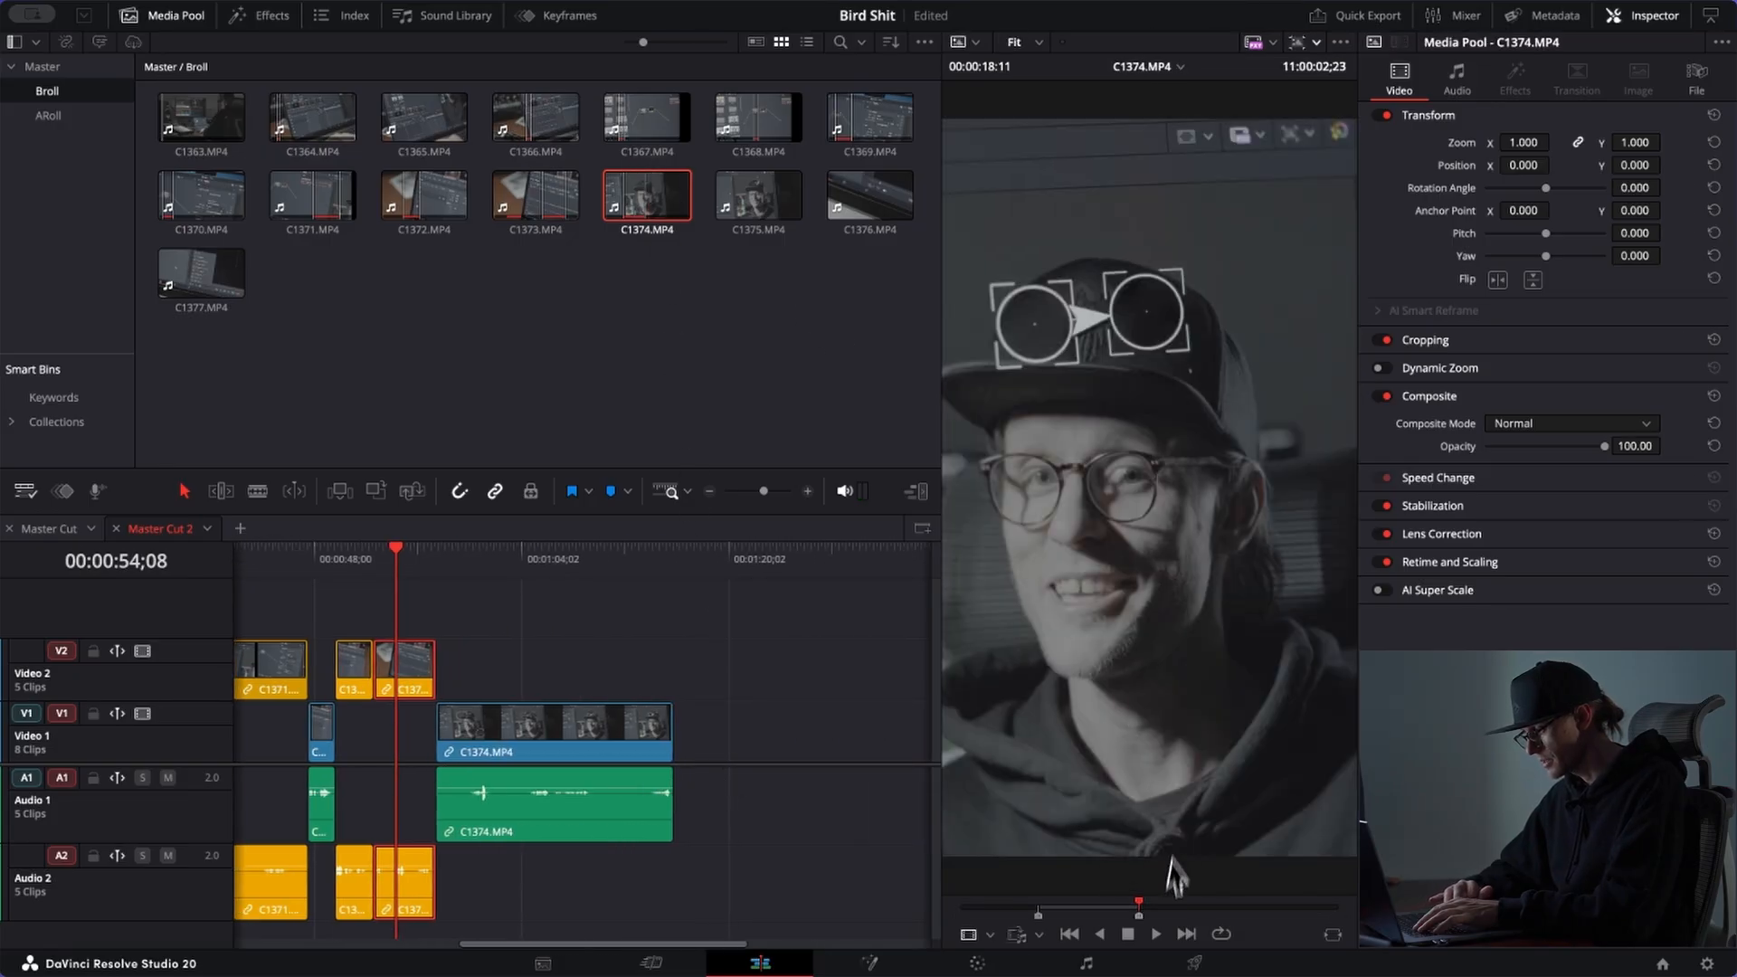
{"action": "mouse_move", "coordinate": [1160, 912]}
{"action": "left_mouse_down"}
{"action": "mouse_move", "coordinate": [1229, 915]}
{"action": "mouse_move", "coordinate": [1188, 917]}
{"action": "left_mouse_up"}
{"action": "key", "text": "space"}
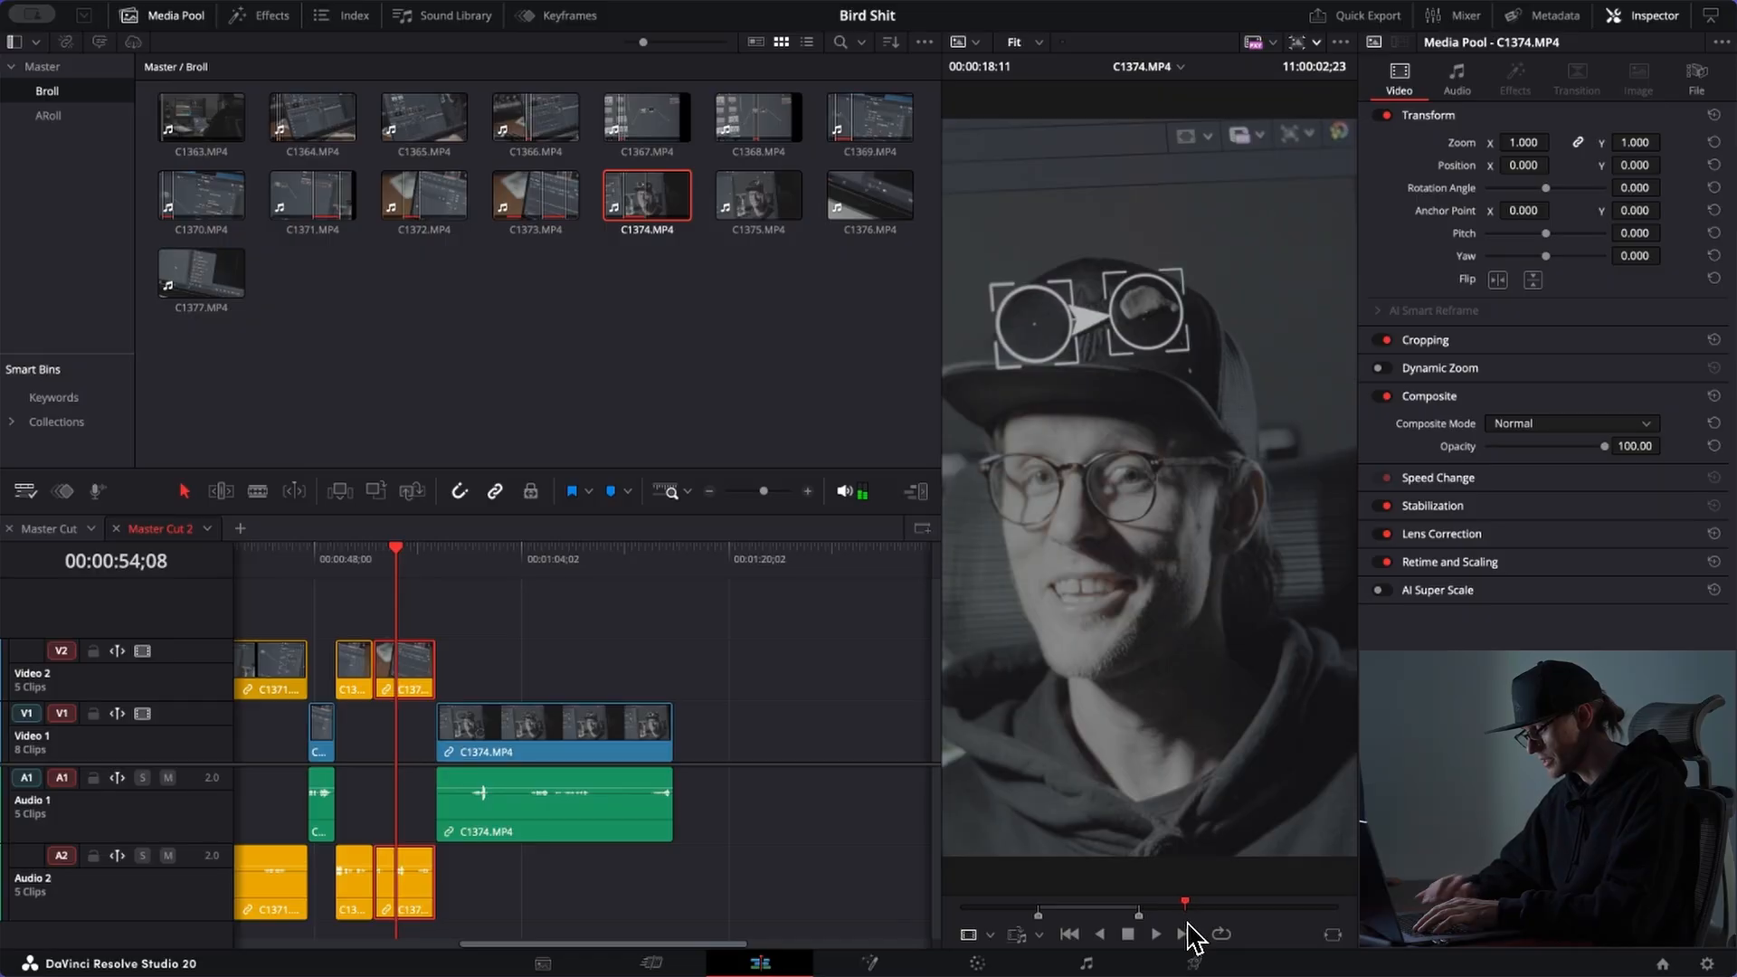
{"action": "key", "text": "i"}
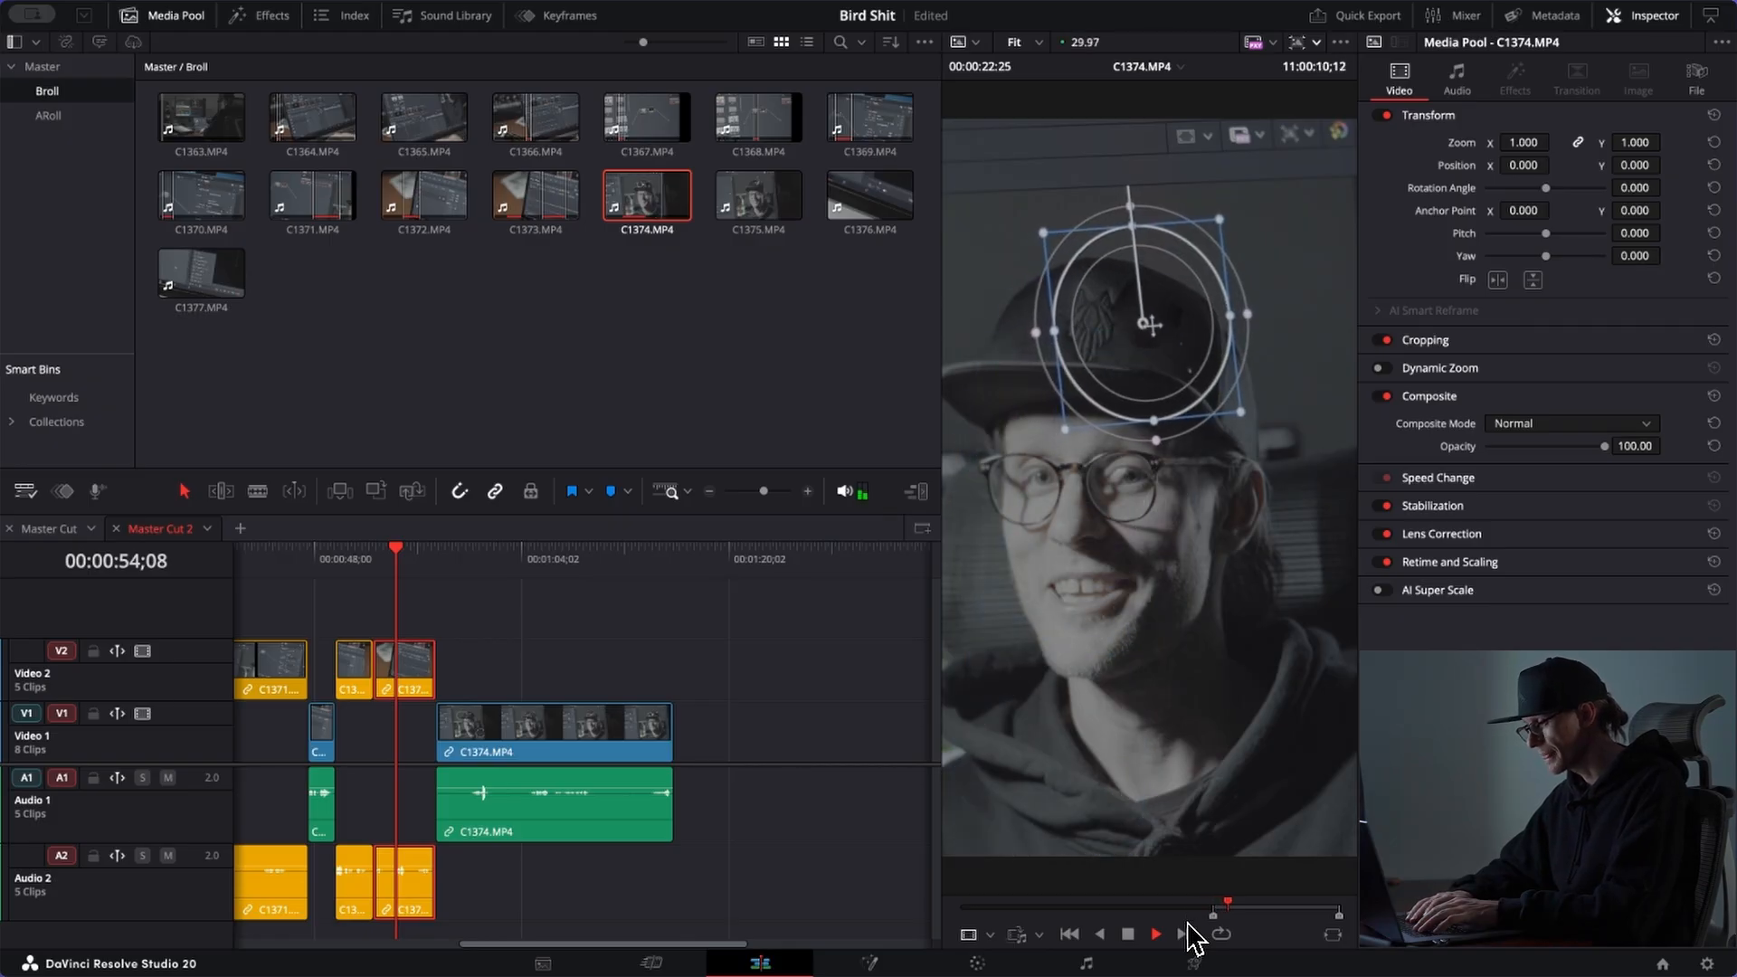
{"action": "key", "text": "o"}
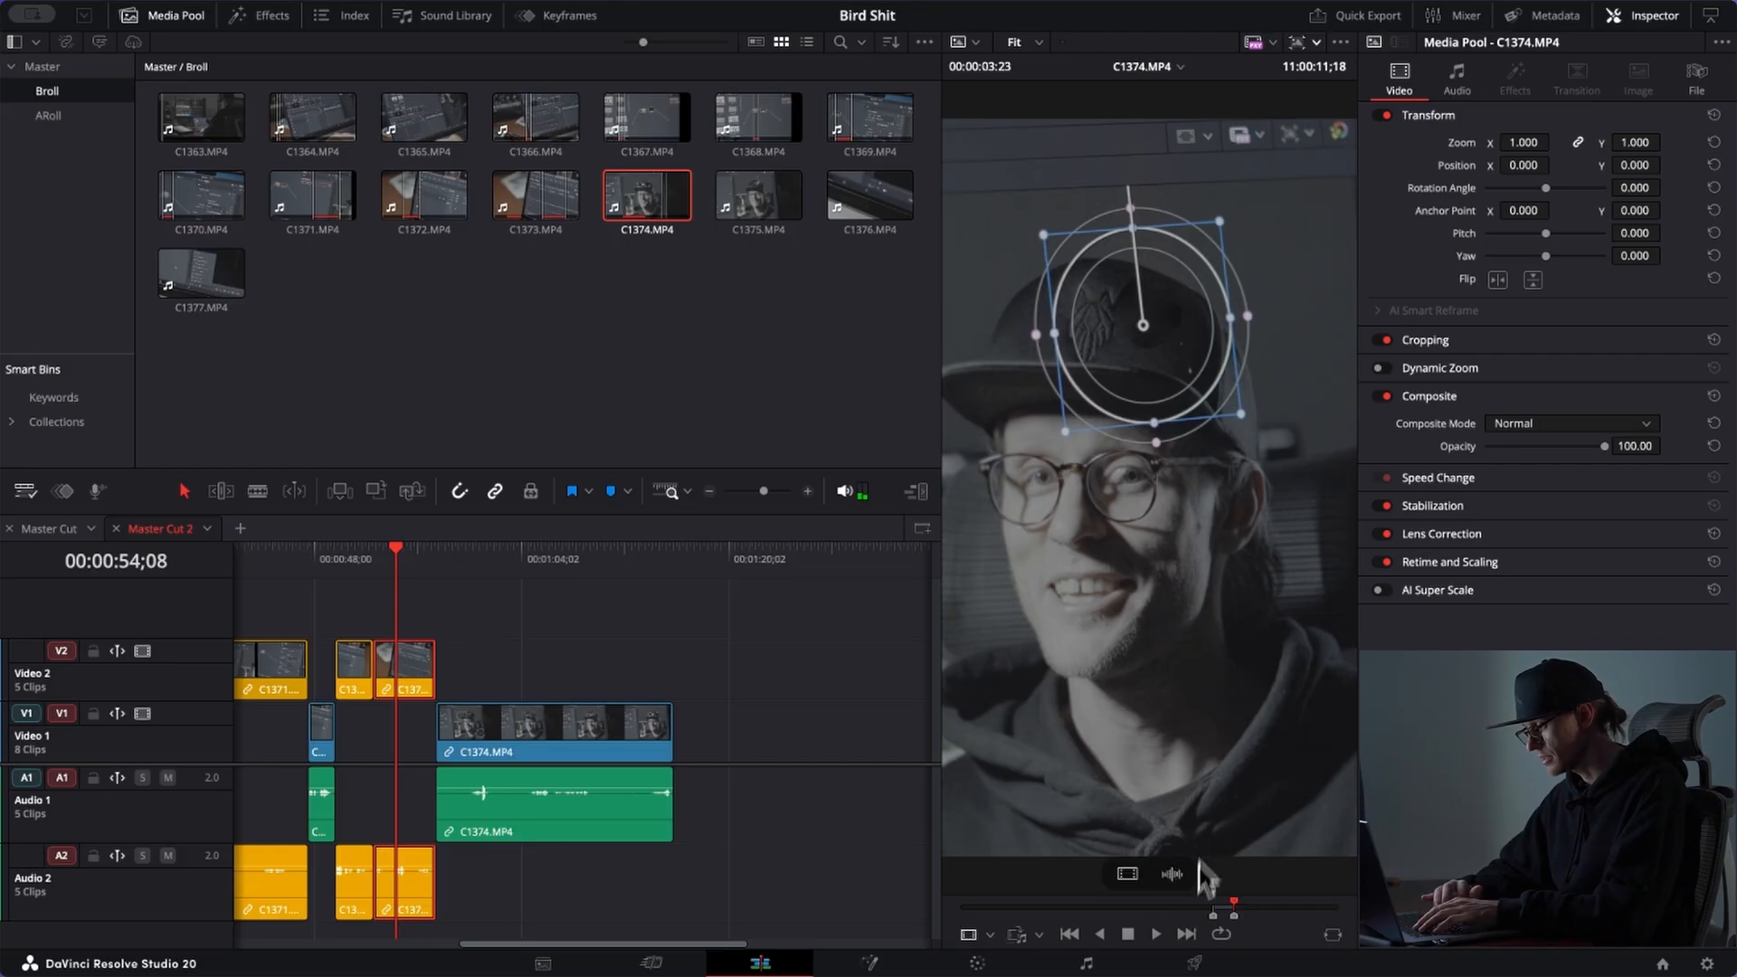
{"action": "left_click_drag", "start_coordinate": [1212, 800], "coordinate": [678, 725]}
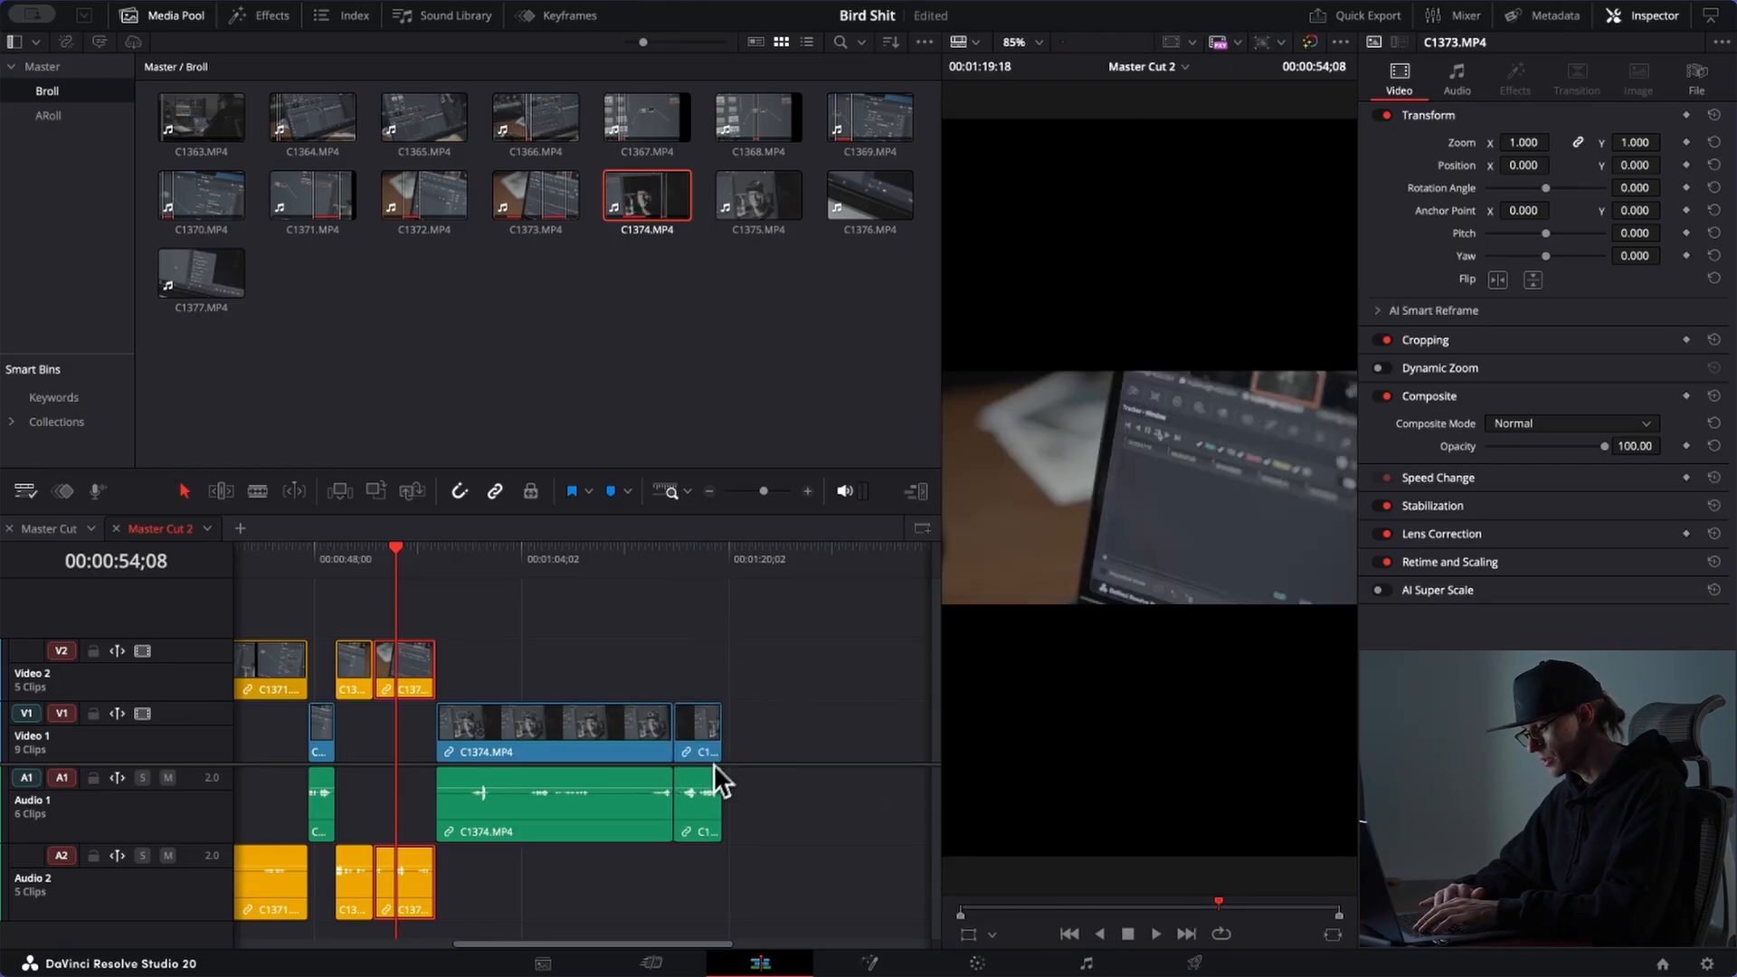
Step: Extend the end of the second C1374.MP4 clip on Video 1 to about 00:01:25:23, playing back the added footage
{"action": "left_click_drag", "start_coordinate": [718, 749], "coordinate": [776, 749]}
{"action": "left_click", "coordinate": [719, 556]}
{"action": "key", "text": "space"}
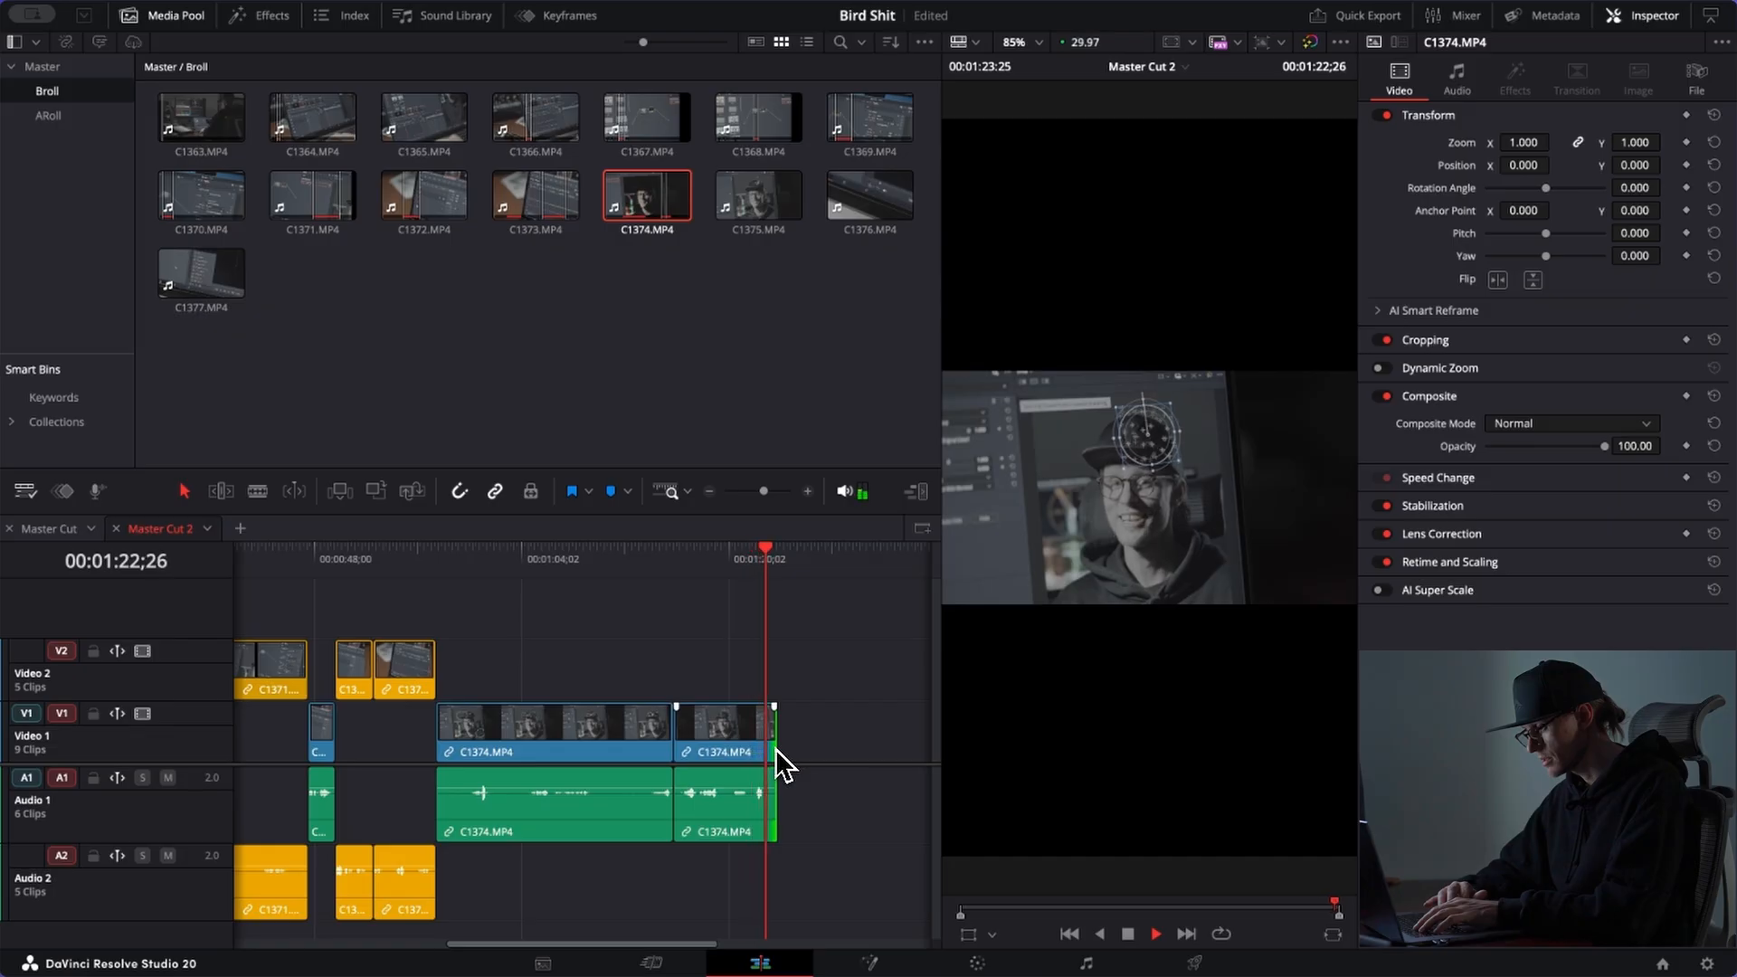
{"action": "key", "text": "space"}
{"action": "left_click_drag", "start_coordinate": [775, 751], "coordinate": [801, 752]}
Step: Split the extended C1374.MP4 clip at 00:01:21:20, delete the middle piece with its audio, and move the remaining end piece to close the gap
{"action": "mouse_move", "coordinate": [747, 574]}
{"action": "left_mouse_down"}
{"action": "mouse_move", "coordinate": [699, 588]}
{"action": "mouse_move", "coordinate": [729, 565]}
{"action": "mouse_move", "coordinate": [779, 566]}
{"action": "mouse_move", "coordinate": [750, 572]}
{"action": "left_mouse_up"}
{"action": "key", "text": "ctrl+b"}
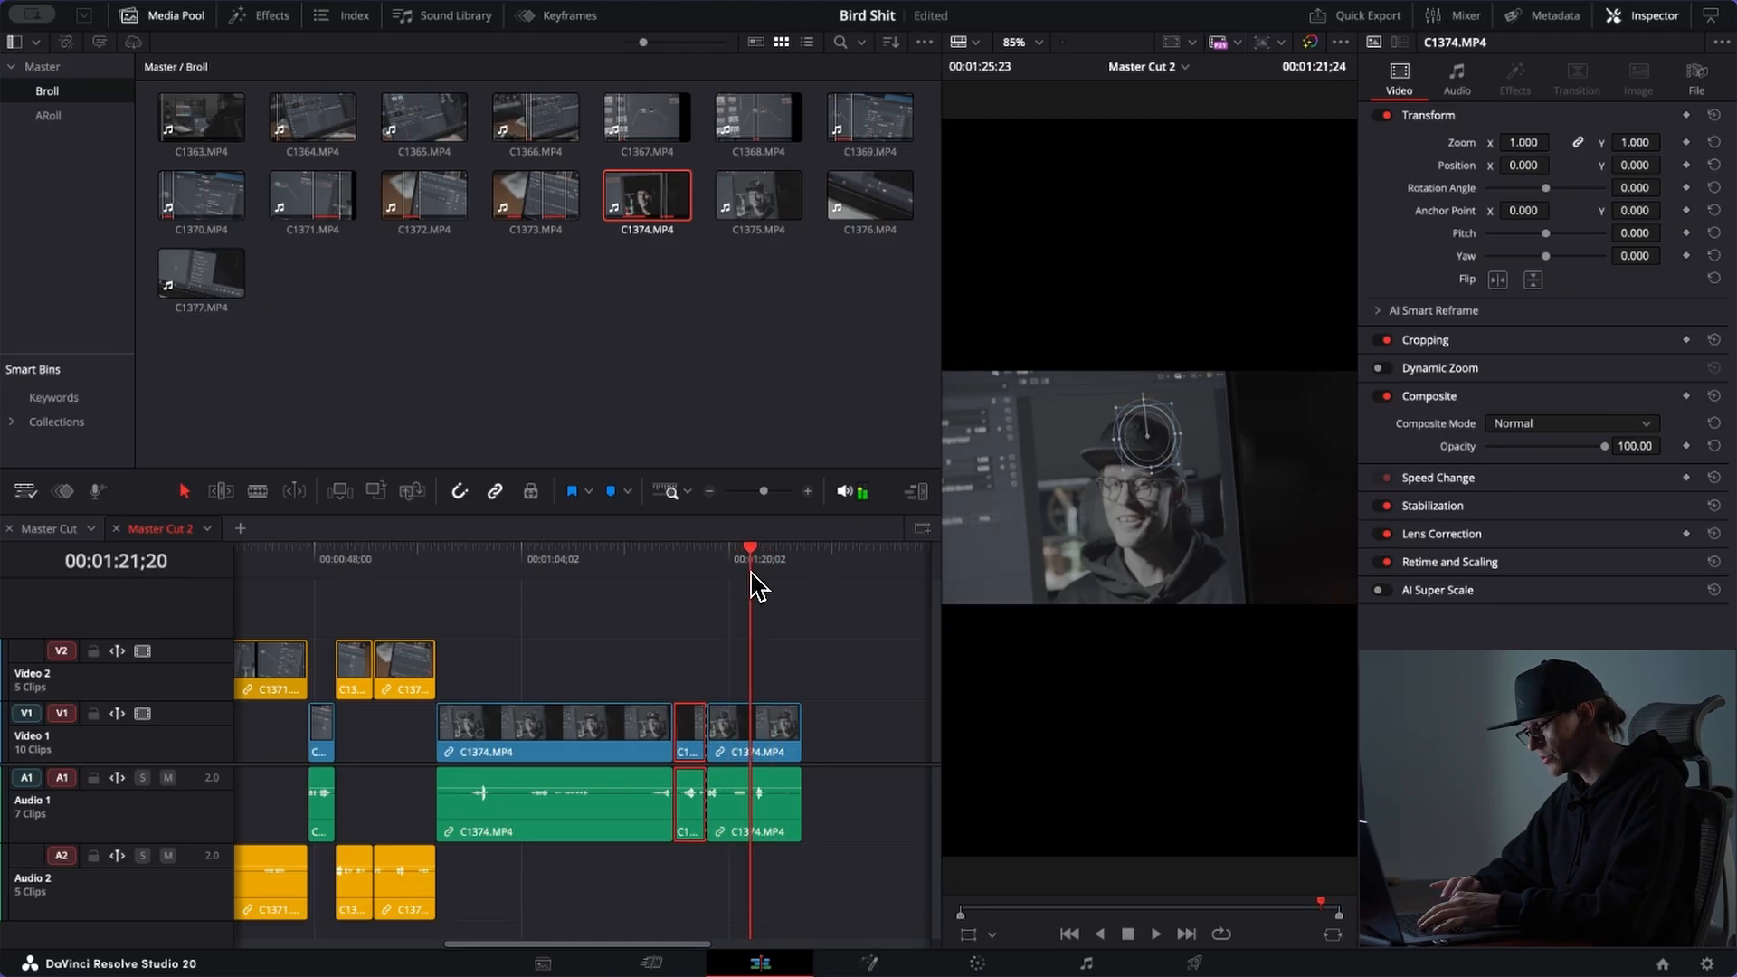
{"action": "left_click", "coordinate": [735, 734]}
{"action": "key", "text": "ctrl+b"}
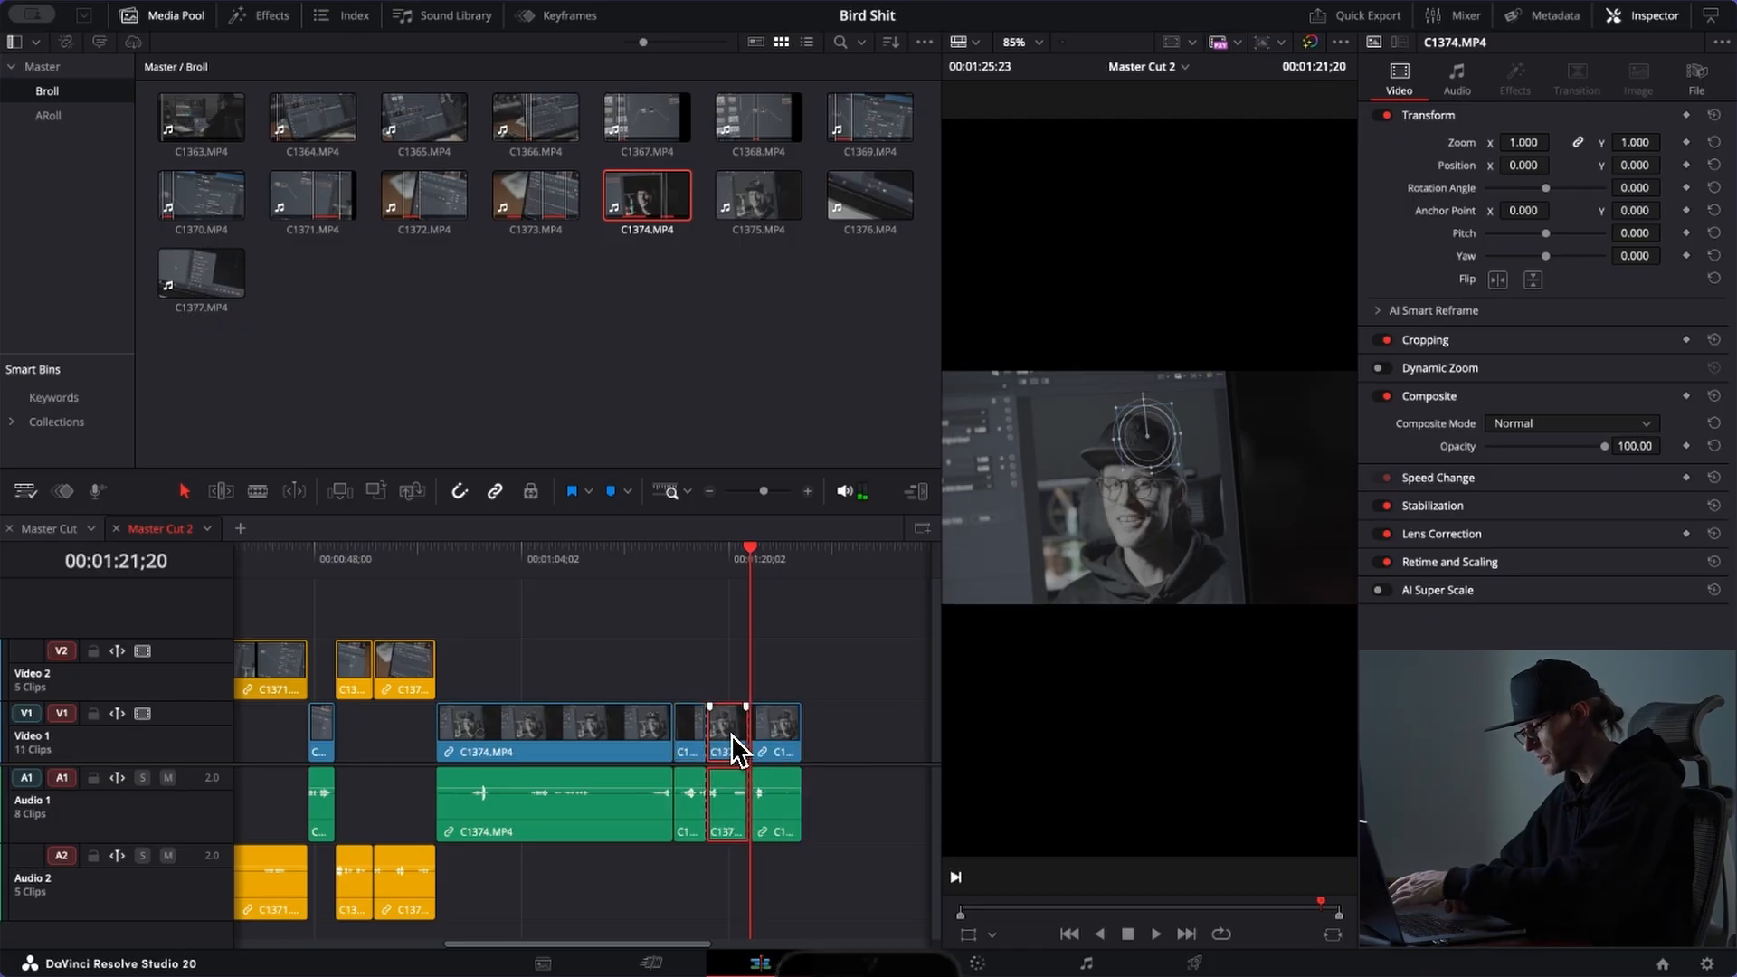
{"action": "key", "text": "BackSpace"}
{"action": "left_click_drag", "start_coordinate": [787, 733], "coordinate": [749, 740]}
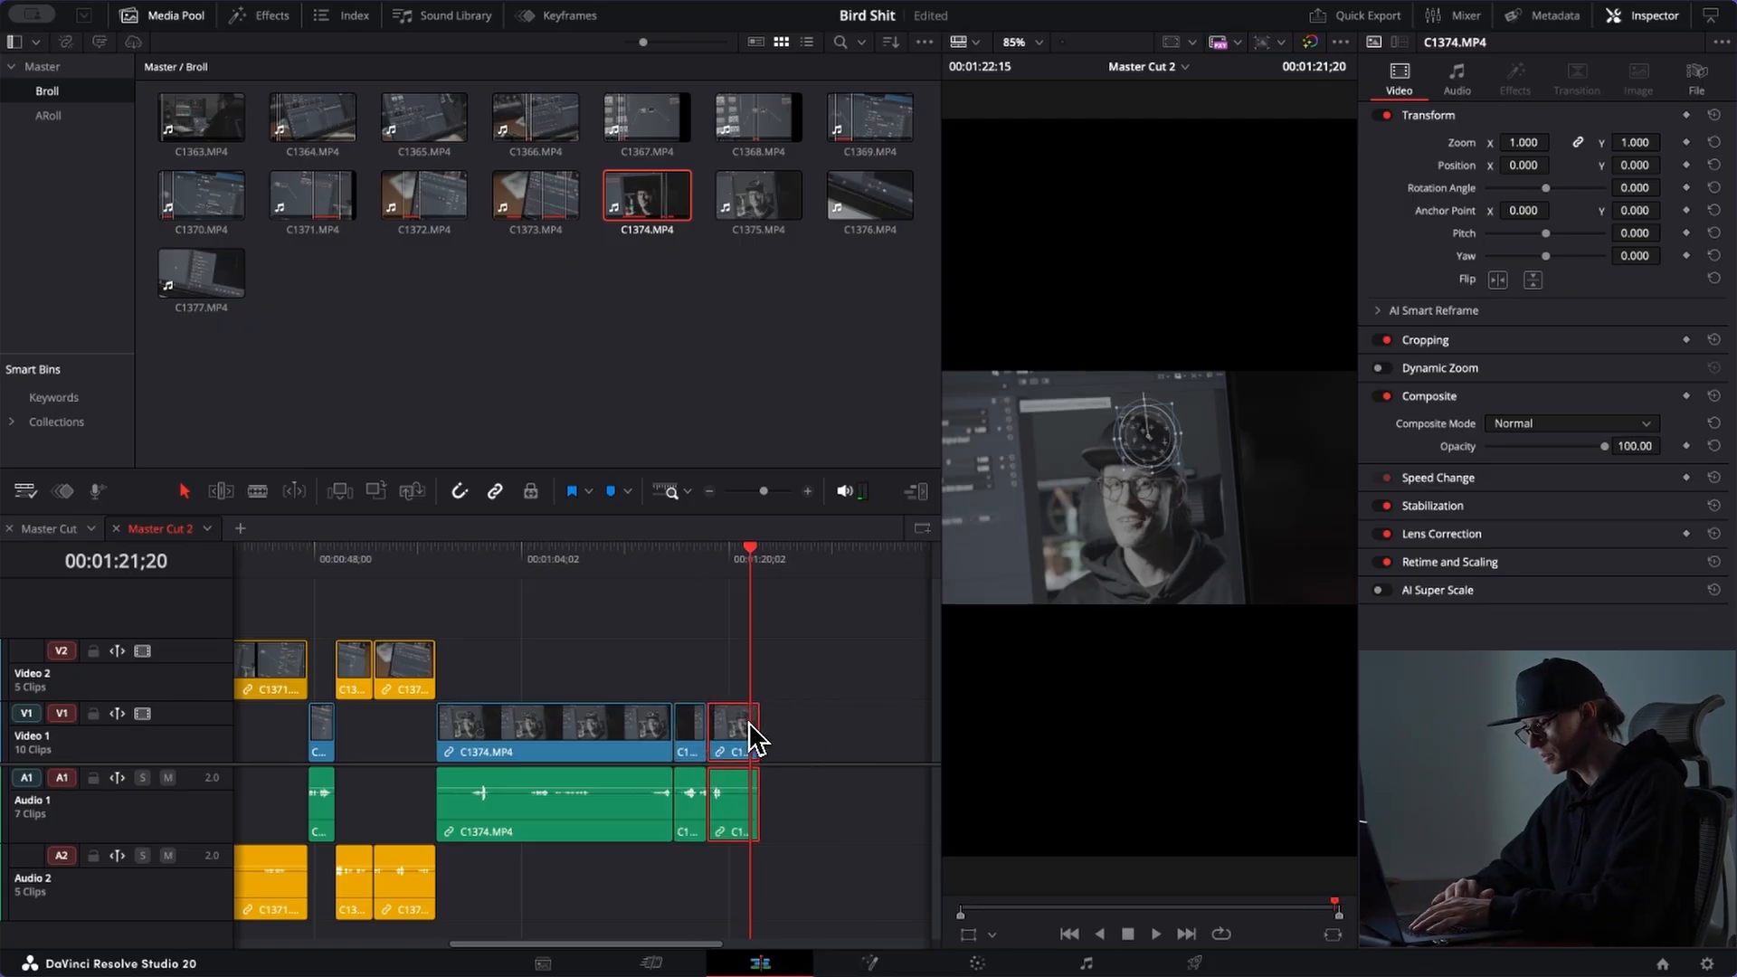
Step: Load the Broll clip C1375.MP4 and mark a 00:00:09:04 range covering the polygon window drawn around the stain on the cap
{"action": "left_click", "coordinate": [764, 211]}
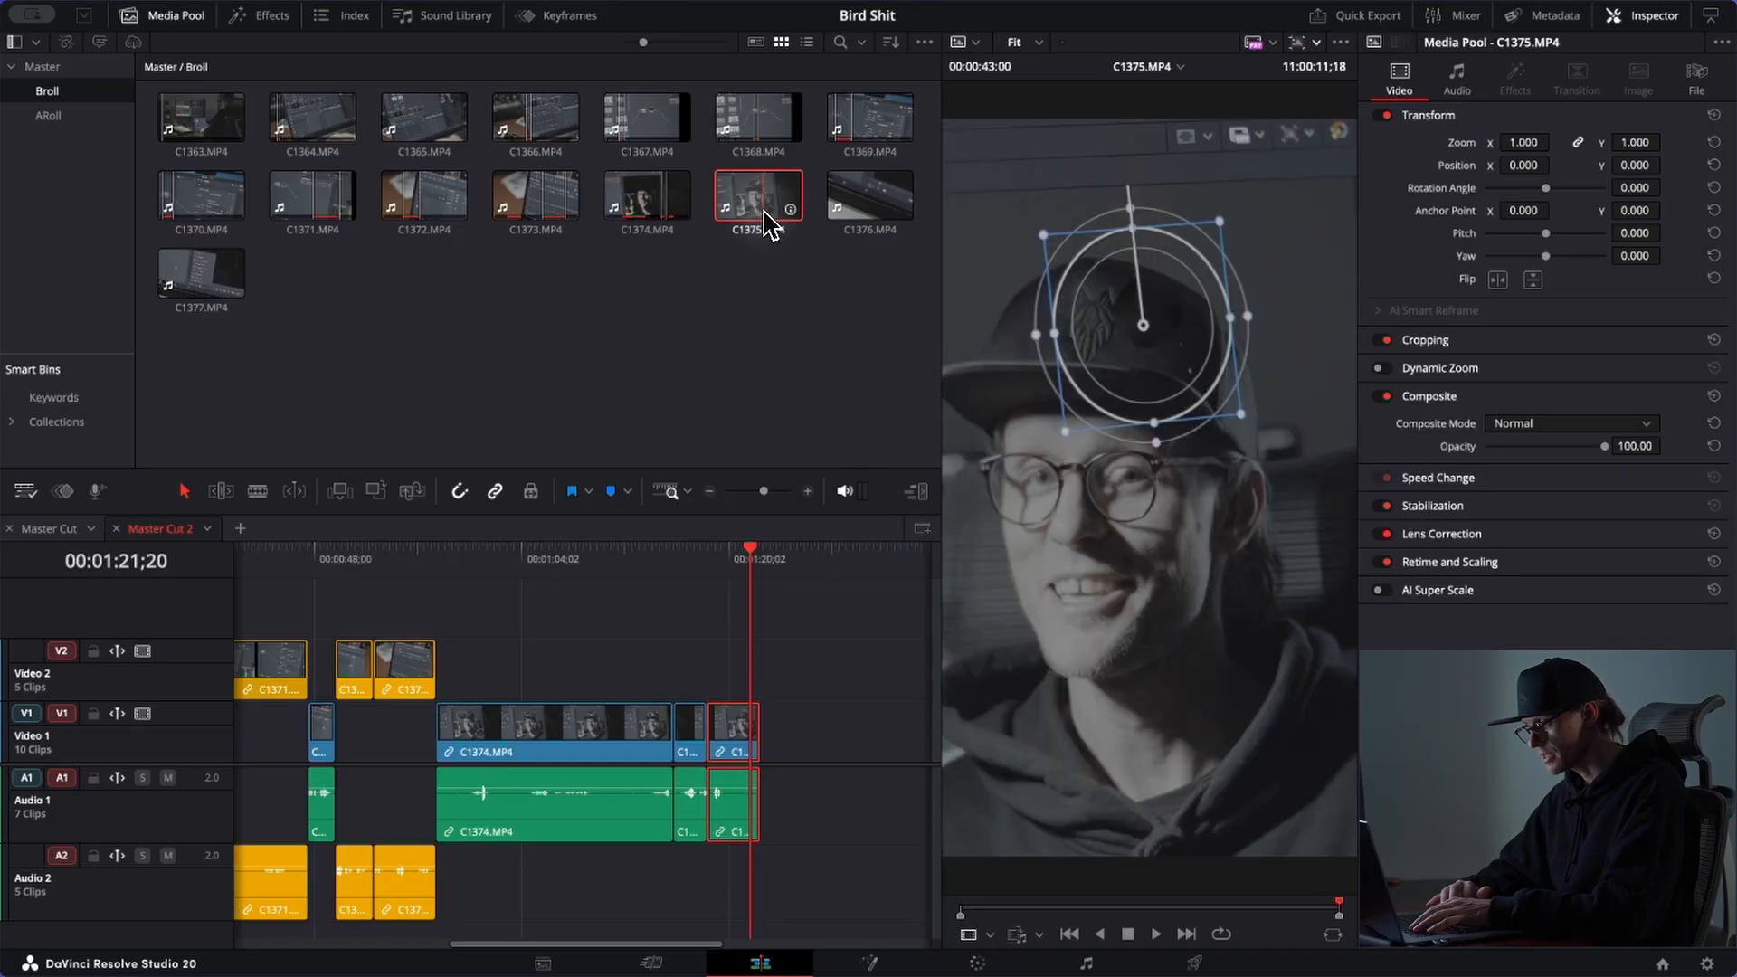
{"action": "mouse_move", "coordinate": [975, 909]}
{"action": "left_mouse_down"}
{"action": "mouse_move", "coordinate": [1030, 906]}
{"action": "mouse_move", "coordinate": [1008, 908]}
{"action": "left_mouse_up"}
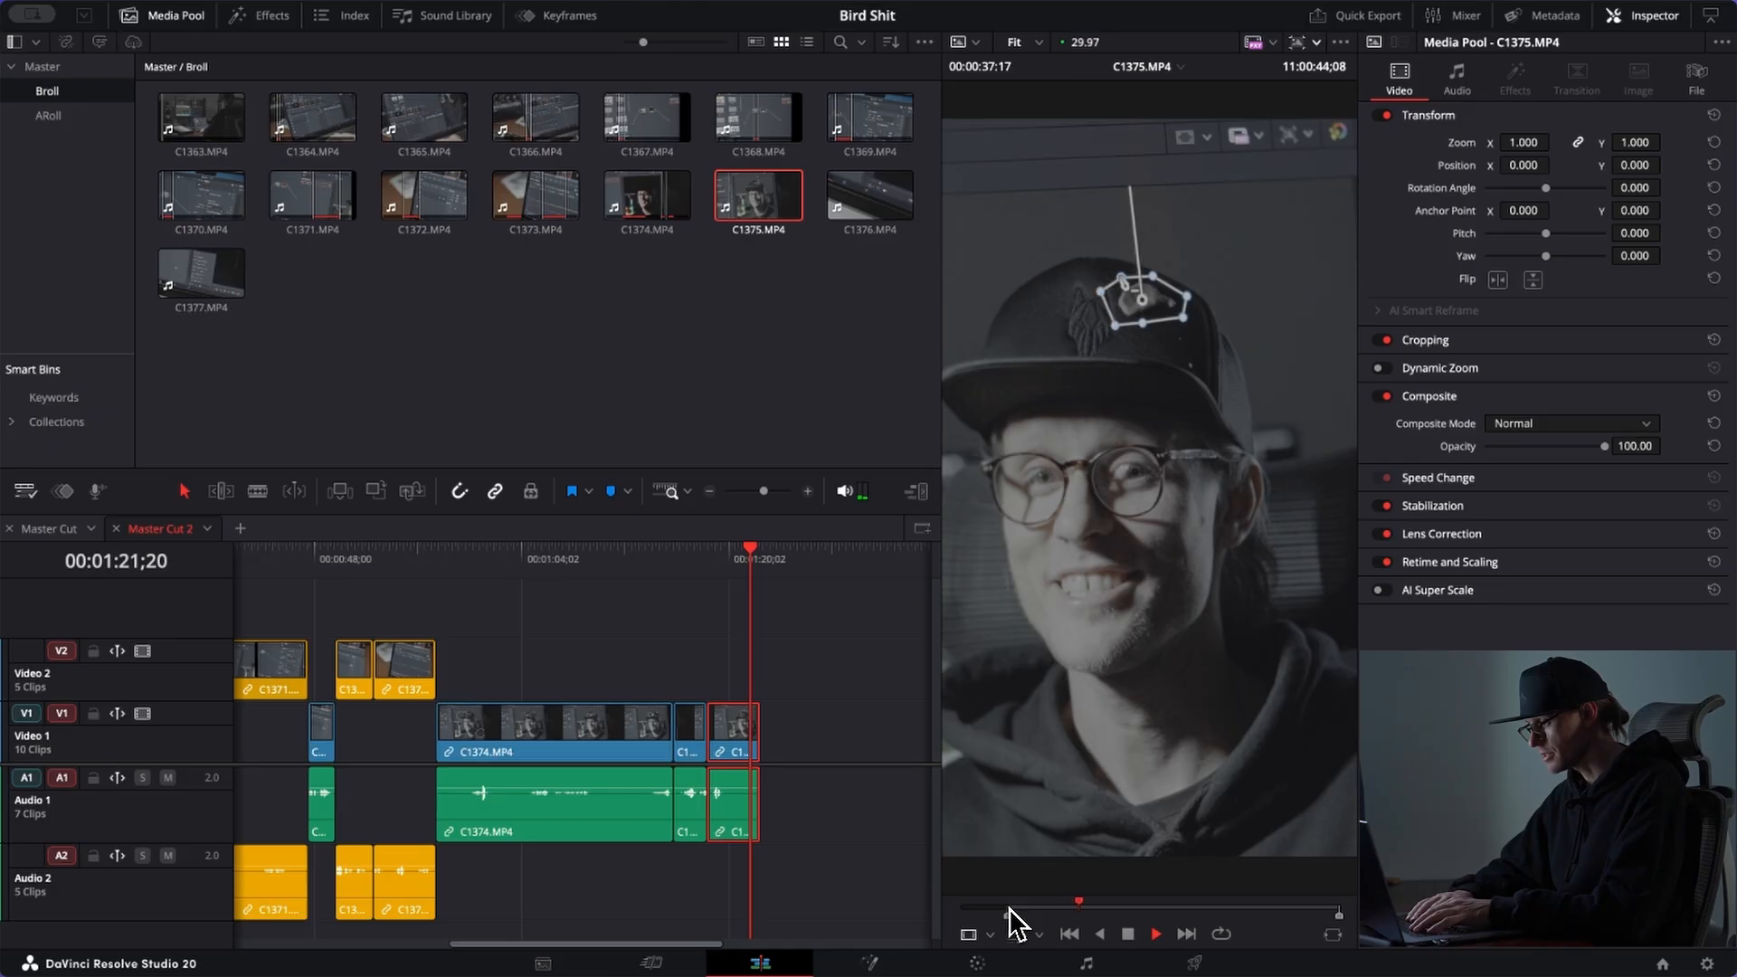
{"action": "key", "text": "space"}
{"action": "key", "text": "o"}
Step: Place the marked C1375.MP4 range with its audio on Video 2 after the last C1374.MP4 piece and color it Apricot
{"action": "left_click_drag", "start_coordinate": [1109, 798], "coordinate": [814, 690]}
{"action": "right_click", "coordinate": [796, 689]}
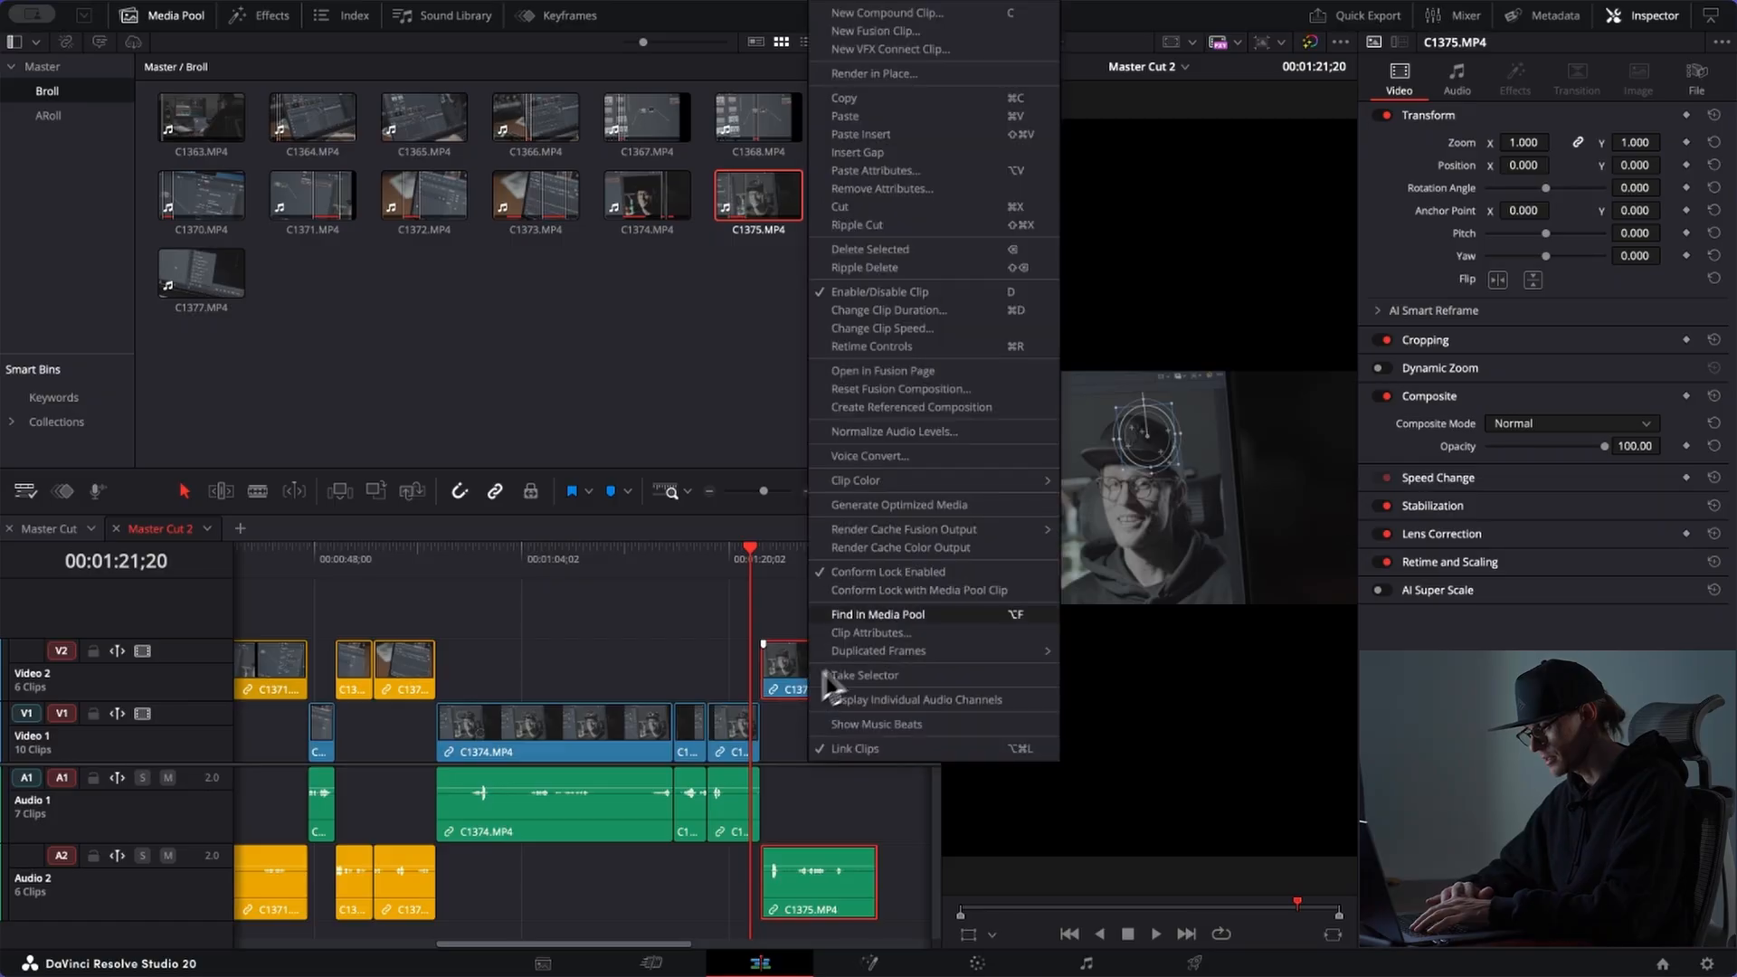
{"action": "mouse_move", "coordinate": [1029, 480]}
{"action": "left_click", "coordinate": [1093, 551]}
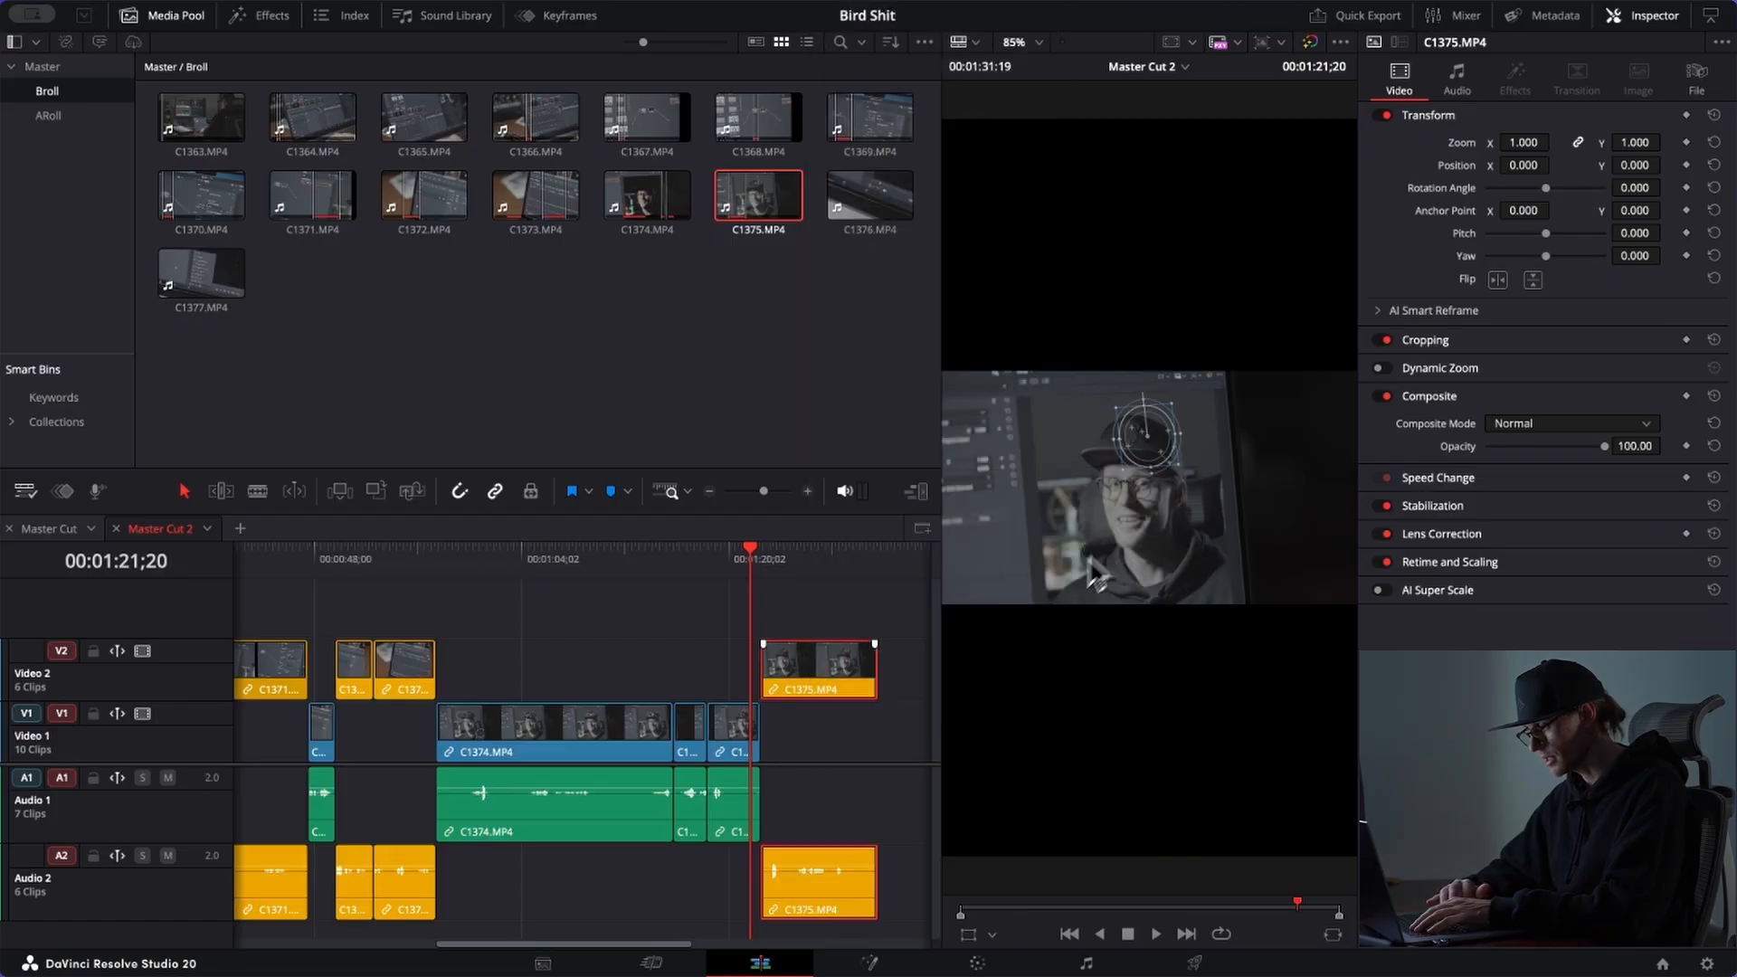
Step: Match back to source C1375.MP4, mark a second range of 00:00:04:10 over the stain removal, and place it on Video 2 after the first
{"action": "scroll", "coordinate": [866, 676], "scroll_direction": "right", "scroll_amount": 3}
{"action": "left_click", "coordinate": [632, 552]}
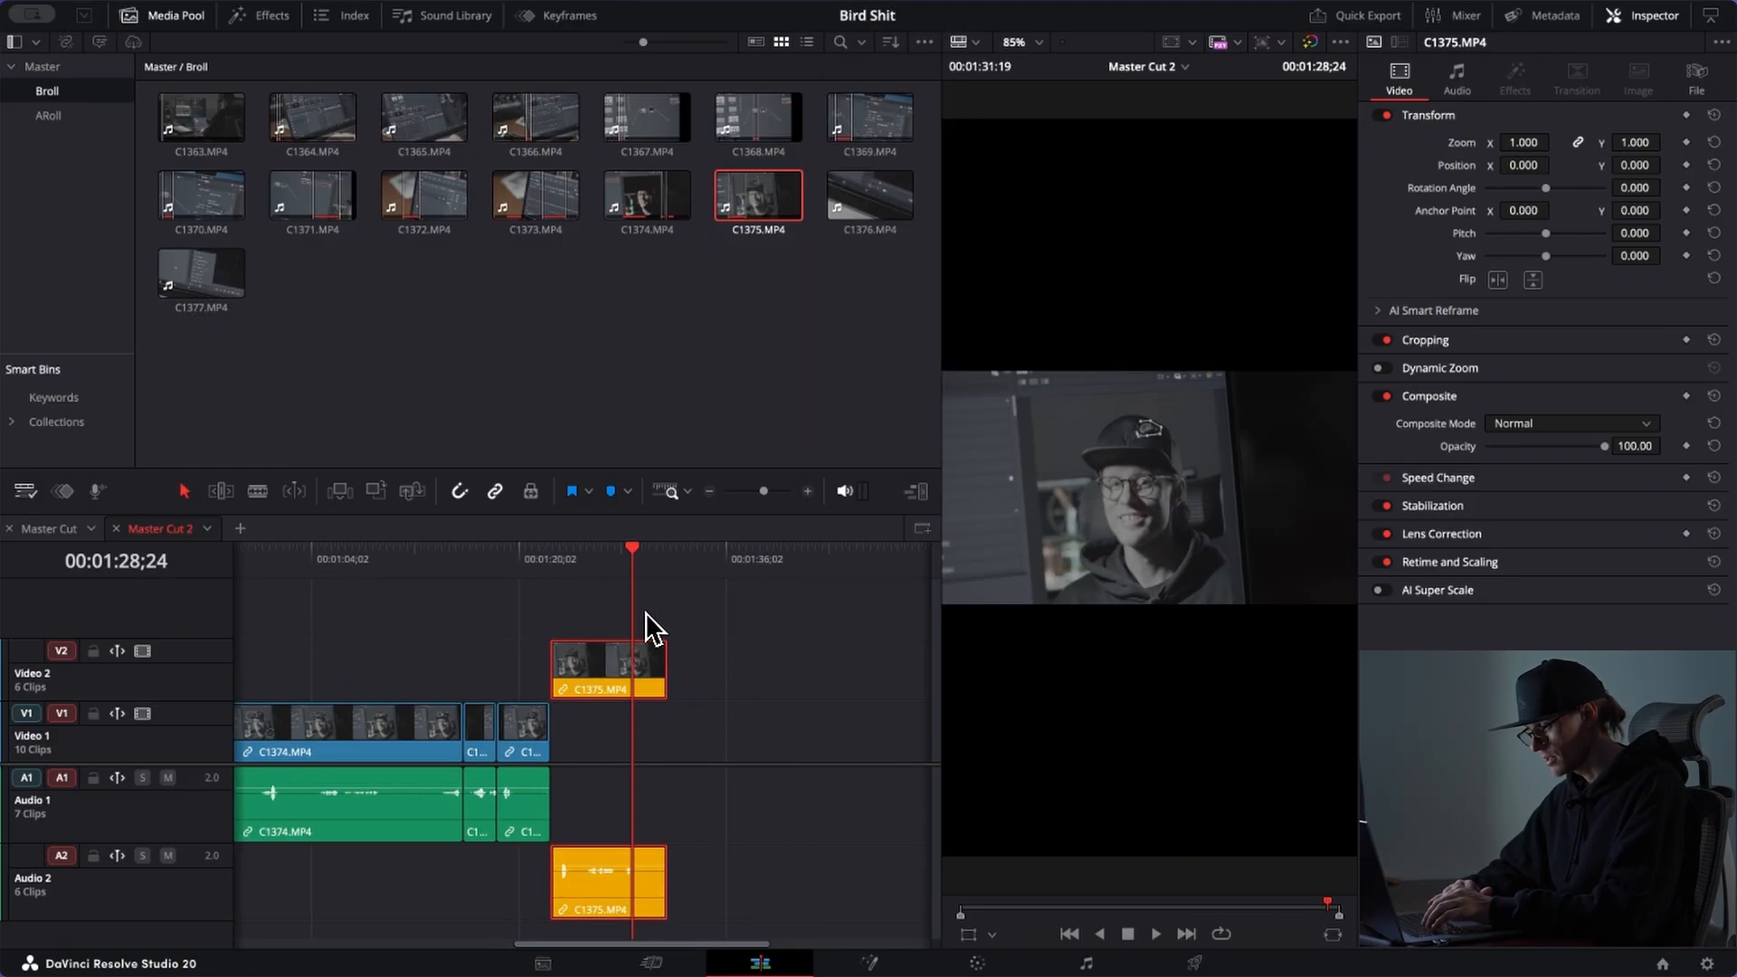
{"action": "key", "text": "f"}
{"action": "left_click", "coordinate": [1103, 906]}
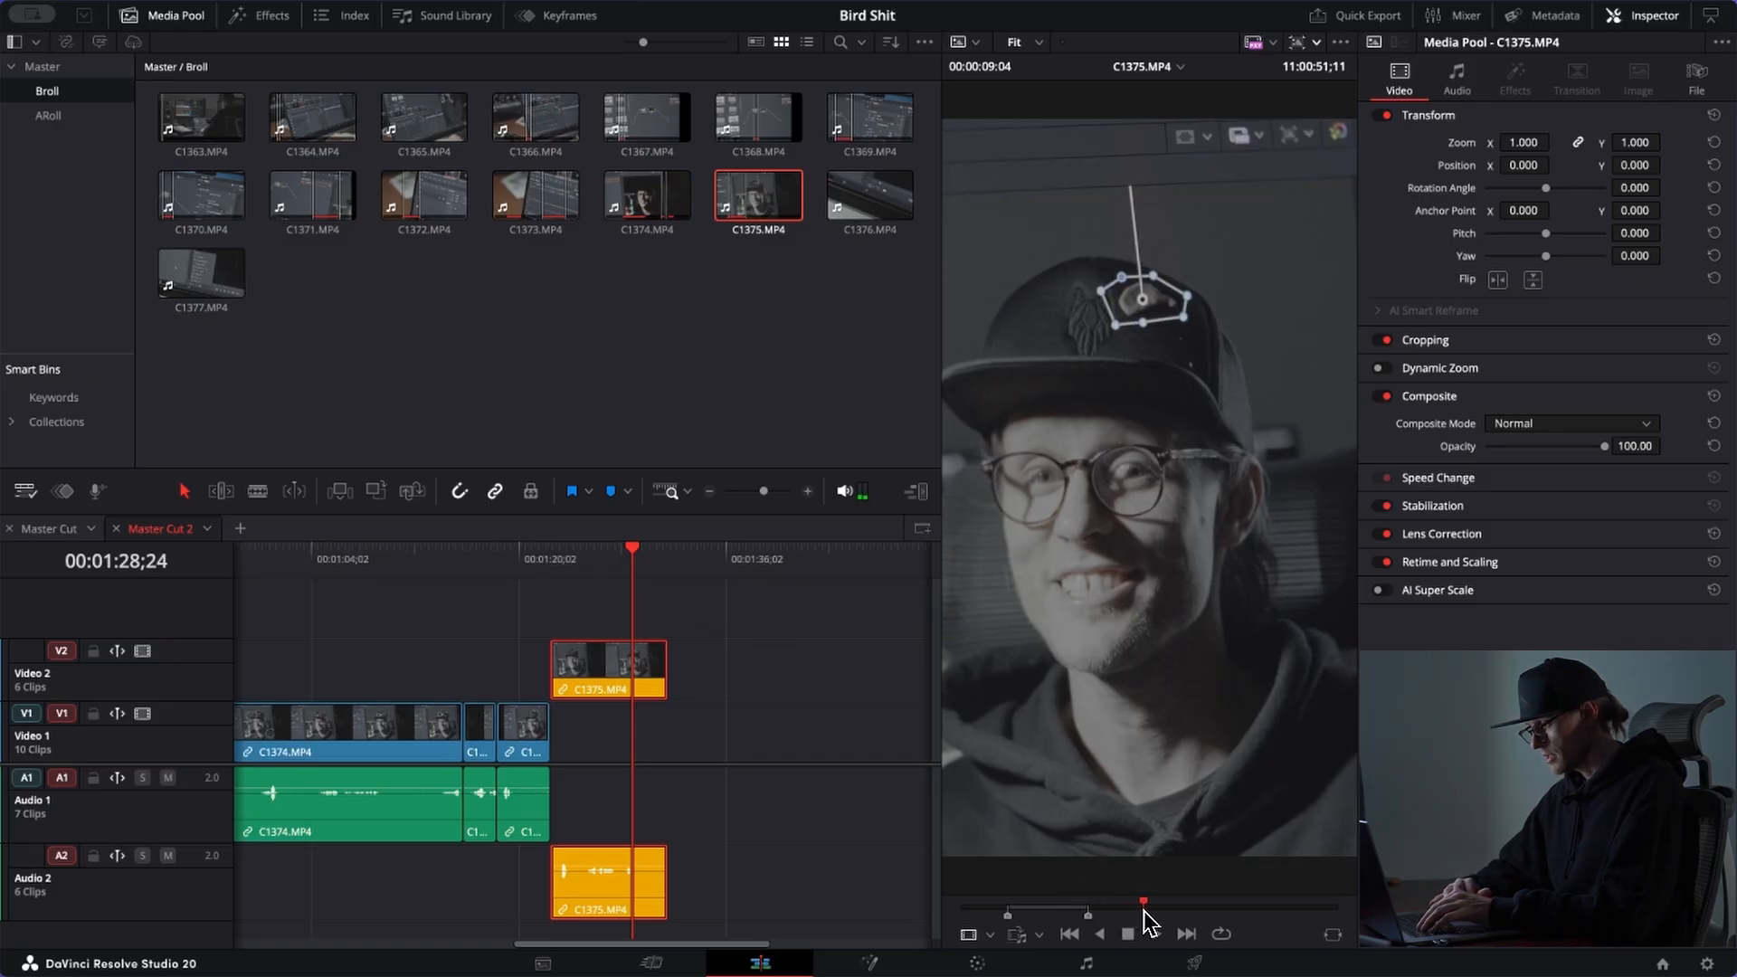
{"action": "mouse_move", "coordinate": [1173, 921]}
{"action": "left_mouse_down"}
{"action": "mouse_move", "coordinate": [1213, 923]}
{"action": "mouse_move", "coordinate": [1187, 908]}
{"action": "left_mouse_up"}
{"action": "key", "text": "i"}
{"action": "key", "text": "space"}
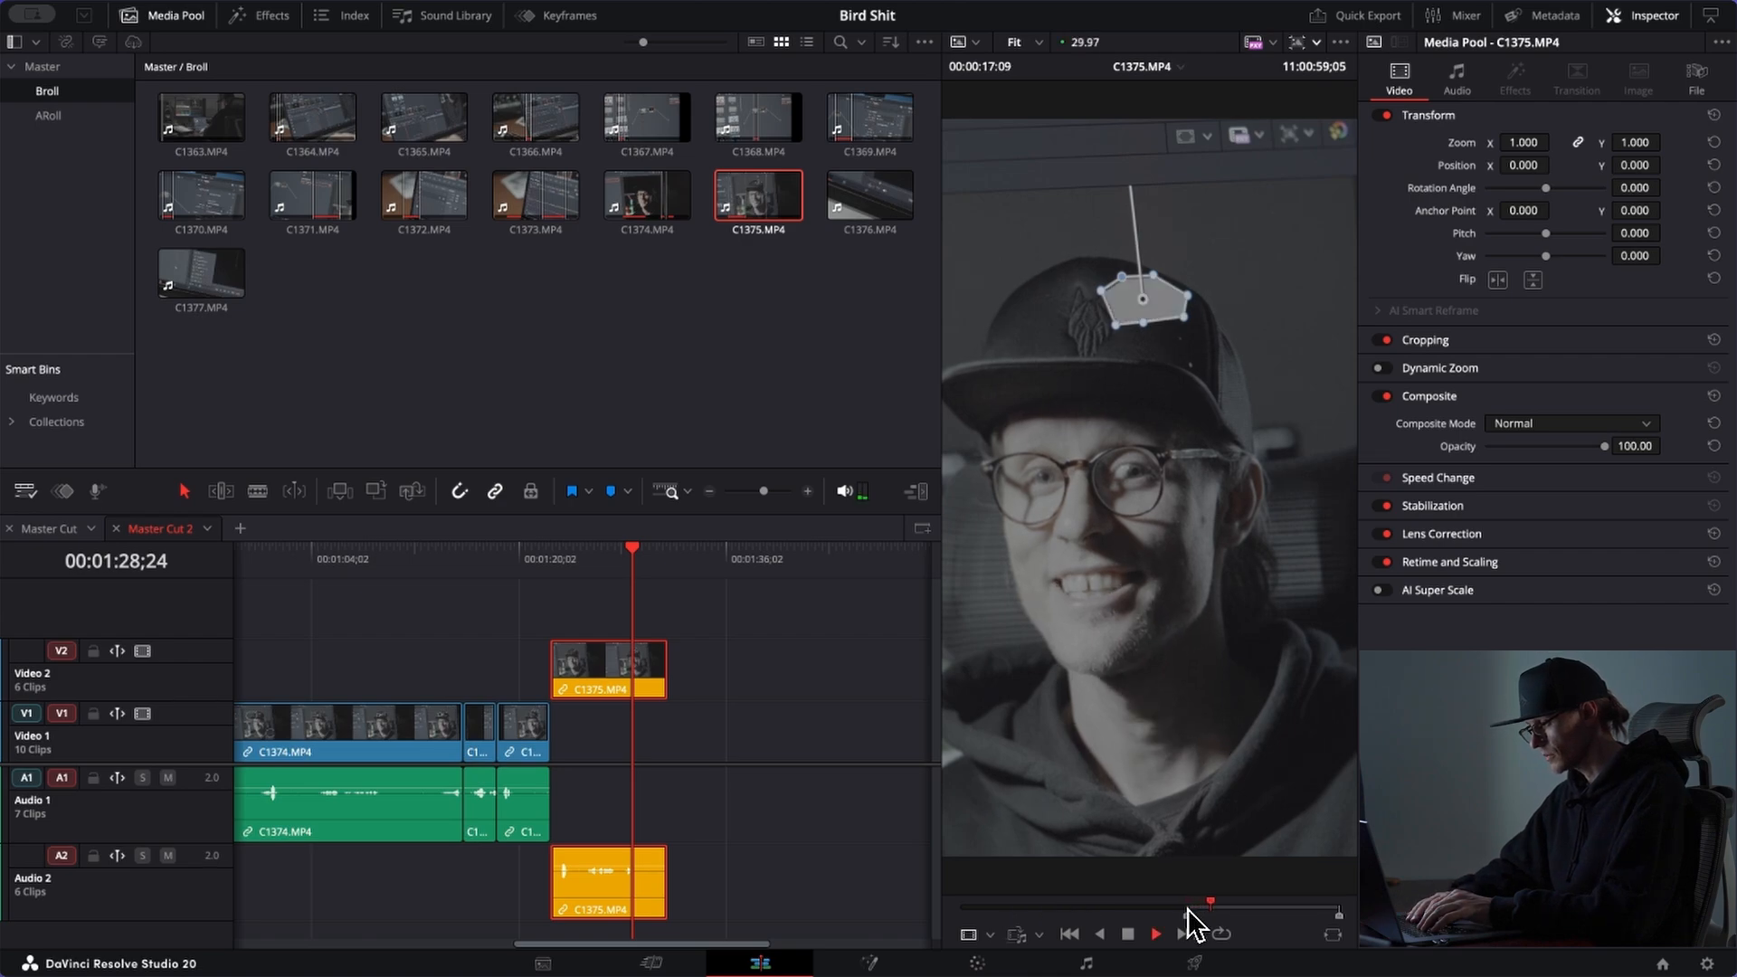
{"action": "key", "text": "space"}
{"action": "key", "text": "o"}
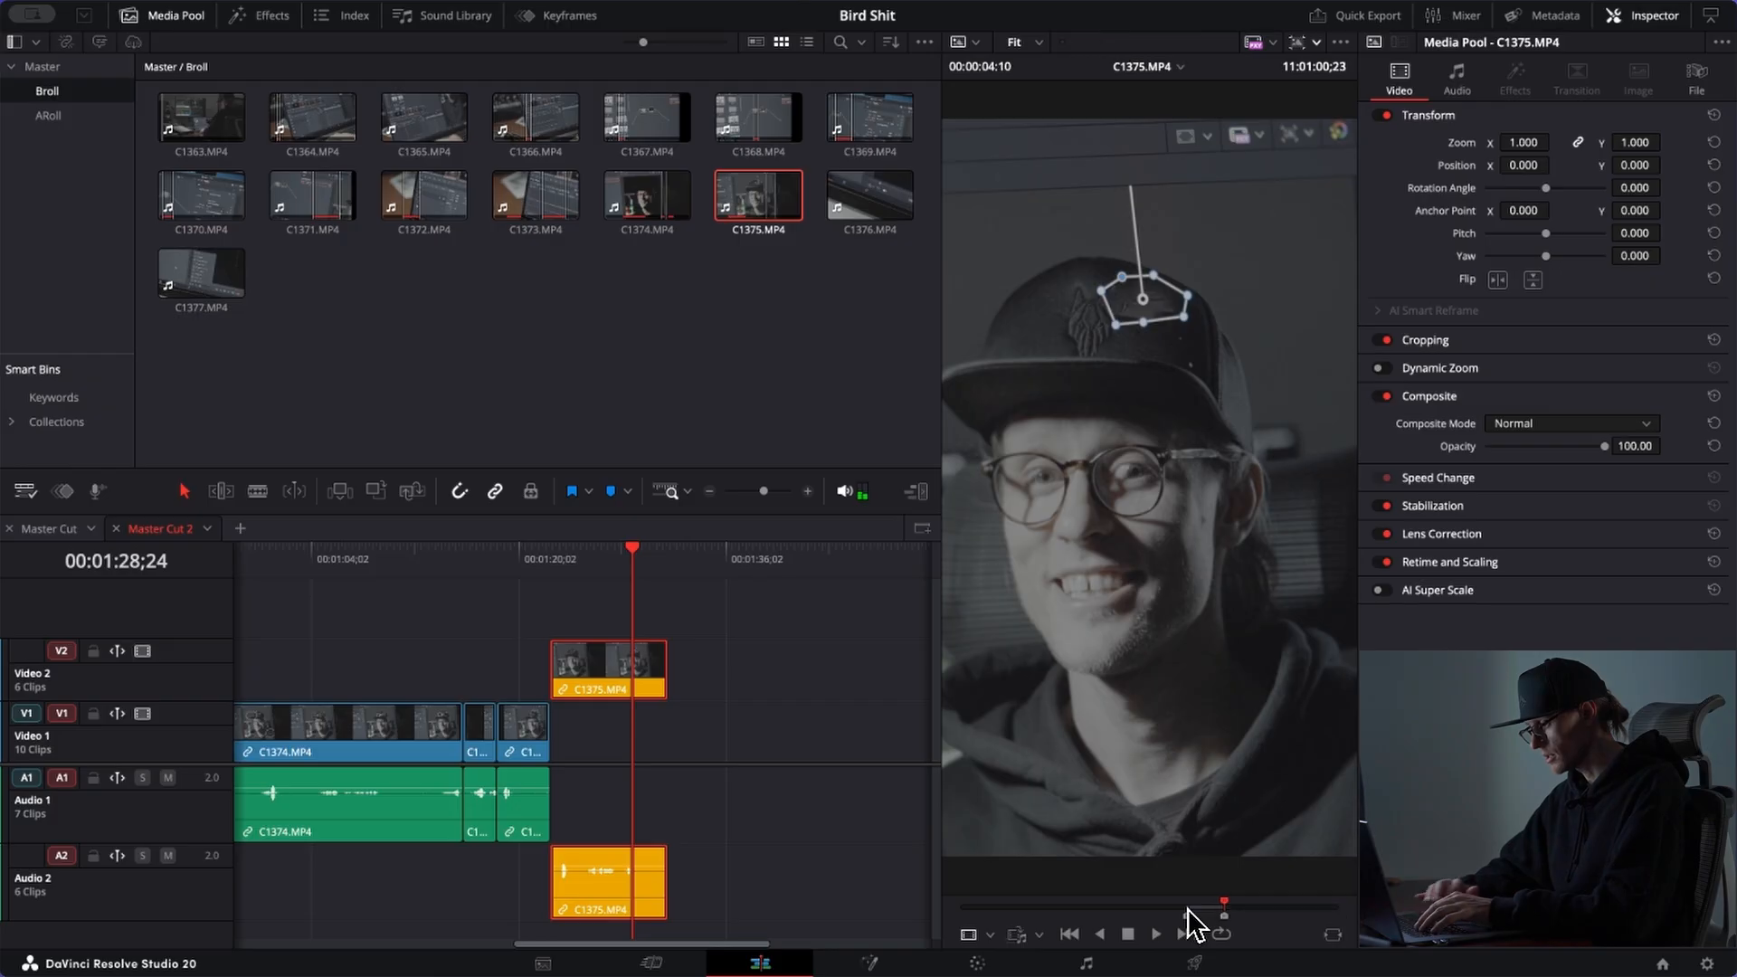
{"action": "left_click_drag", "start_coordinate": [1215, 829], "coordinate": [710, 698]}
Step: Match back to source C1375.MP4 from the second clip and mark a start point in the darker graded portrait shot, playing it from there
{"action": "left_click", "coordinate": [703, 555]}
{"action": "key", "text": "f"}
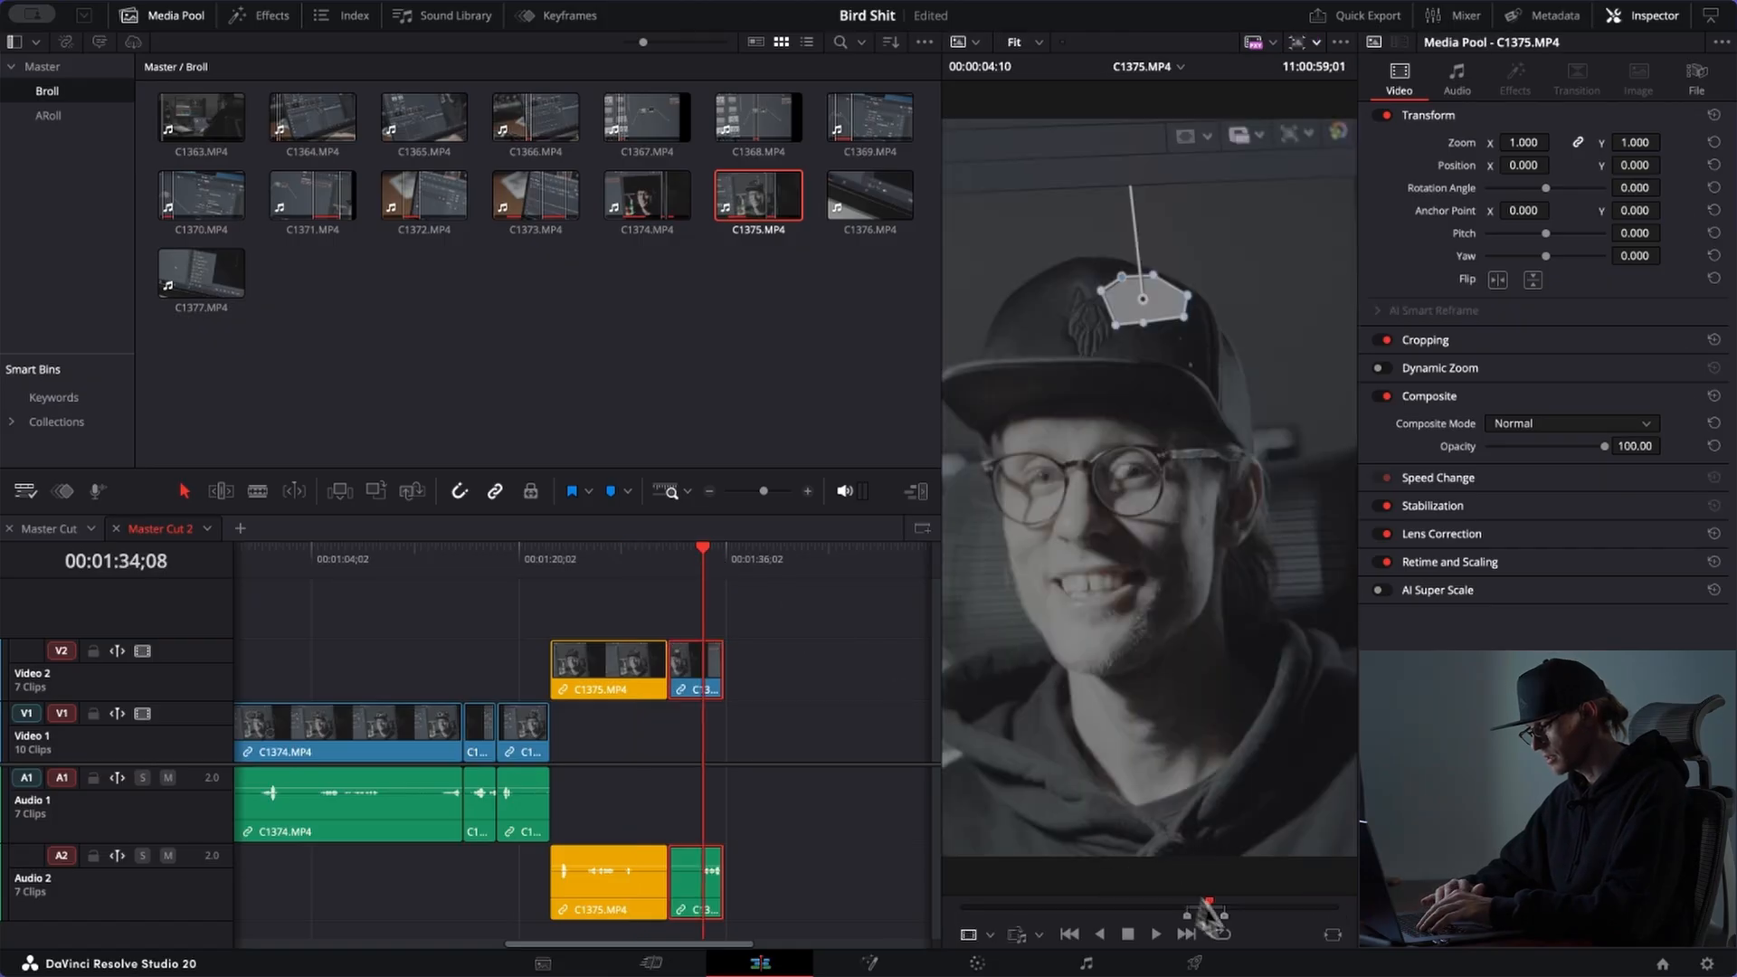
{"action": "left_click", "coordinate": [1245, 908]}
{"action": "left_click_drag", "start_coordinate": [1260, 910], "coordinate": [1245, 919]}
{"action": "key", "text": "i"}
{"action": "key", "text": "space"}
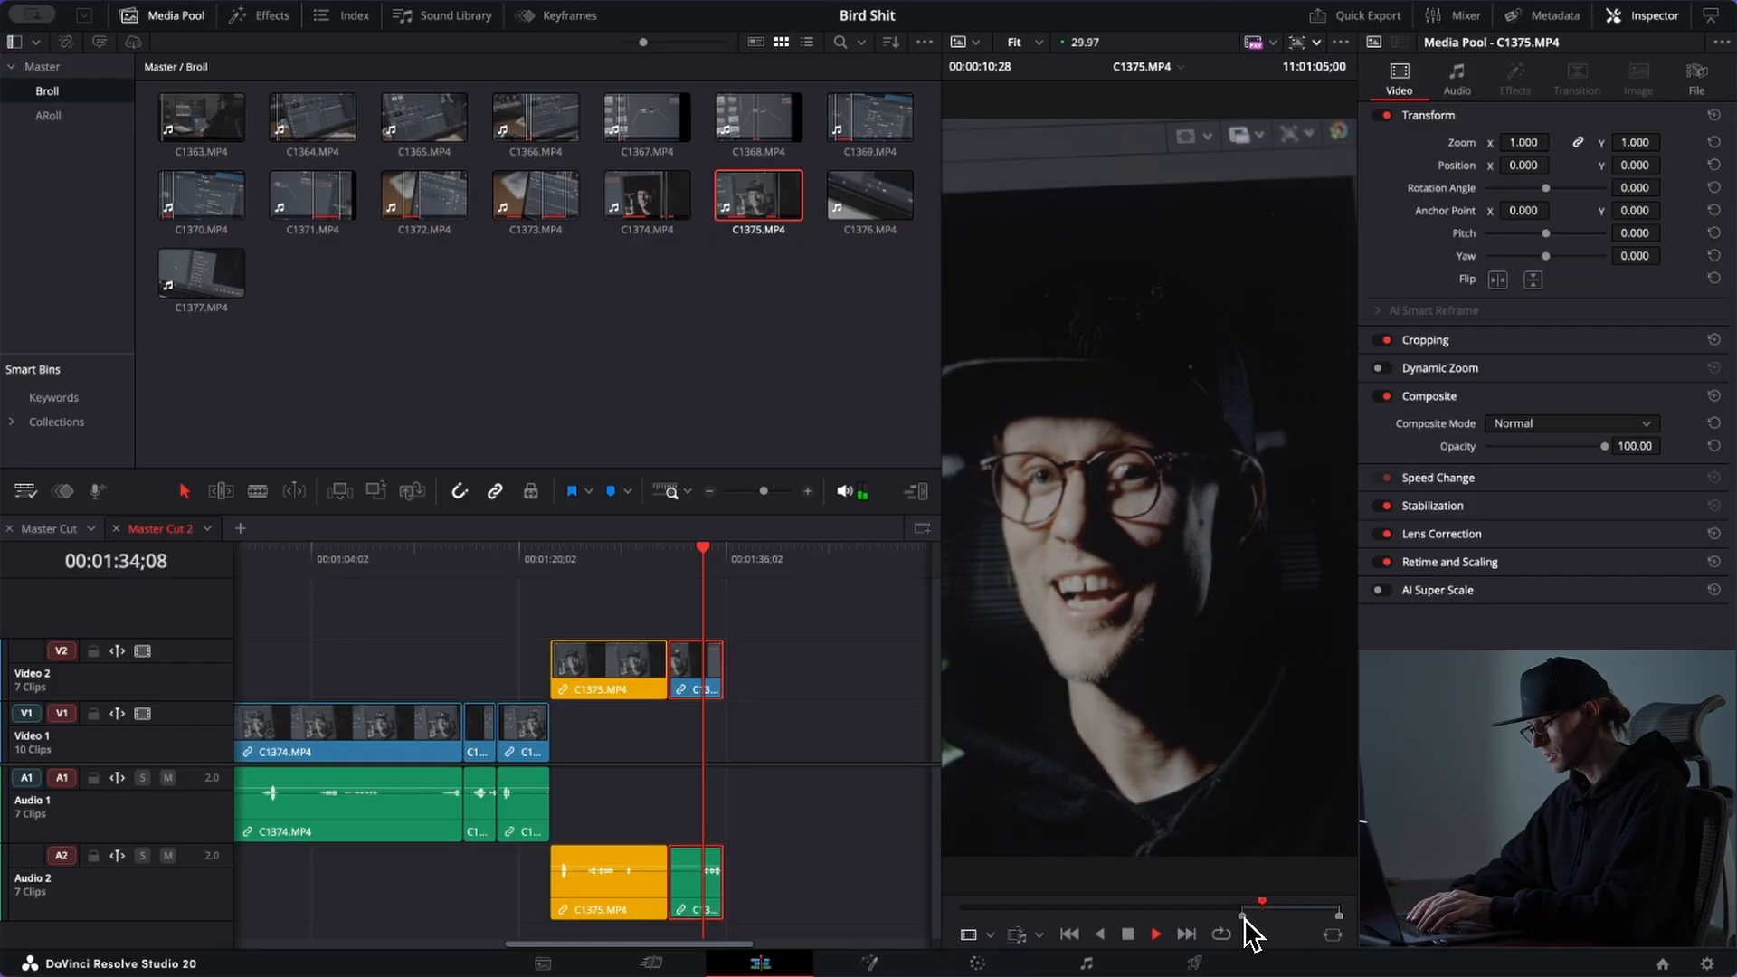
{"action": "key", "text": "space"}
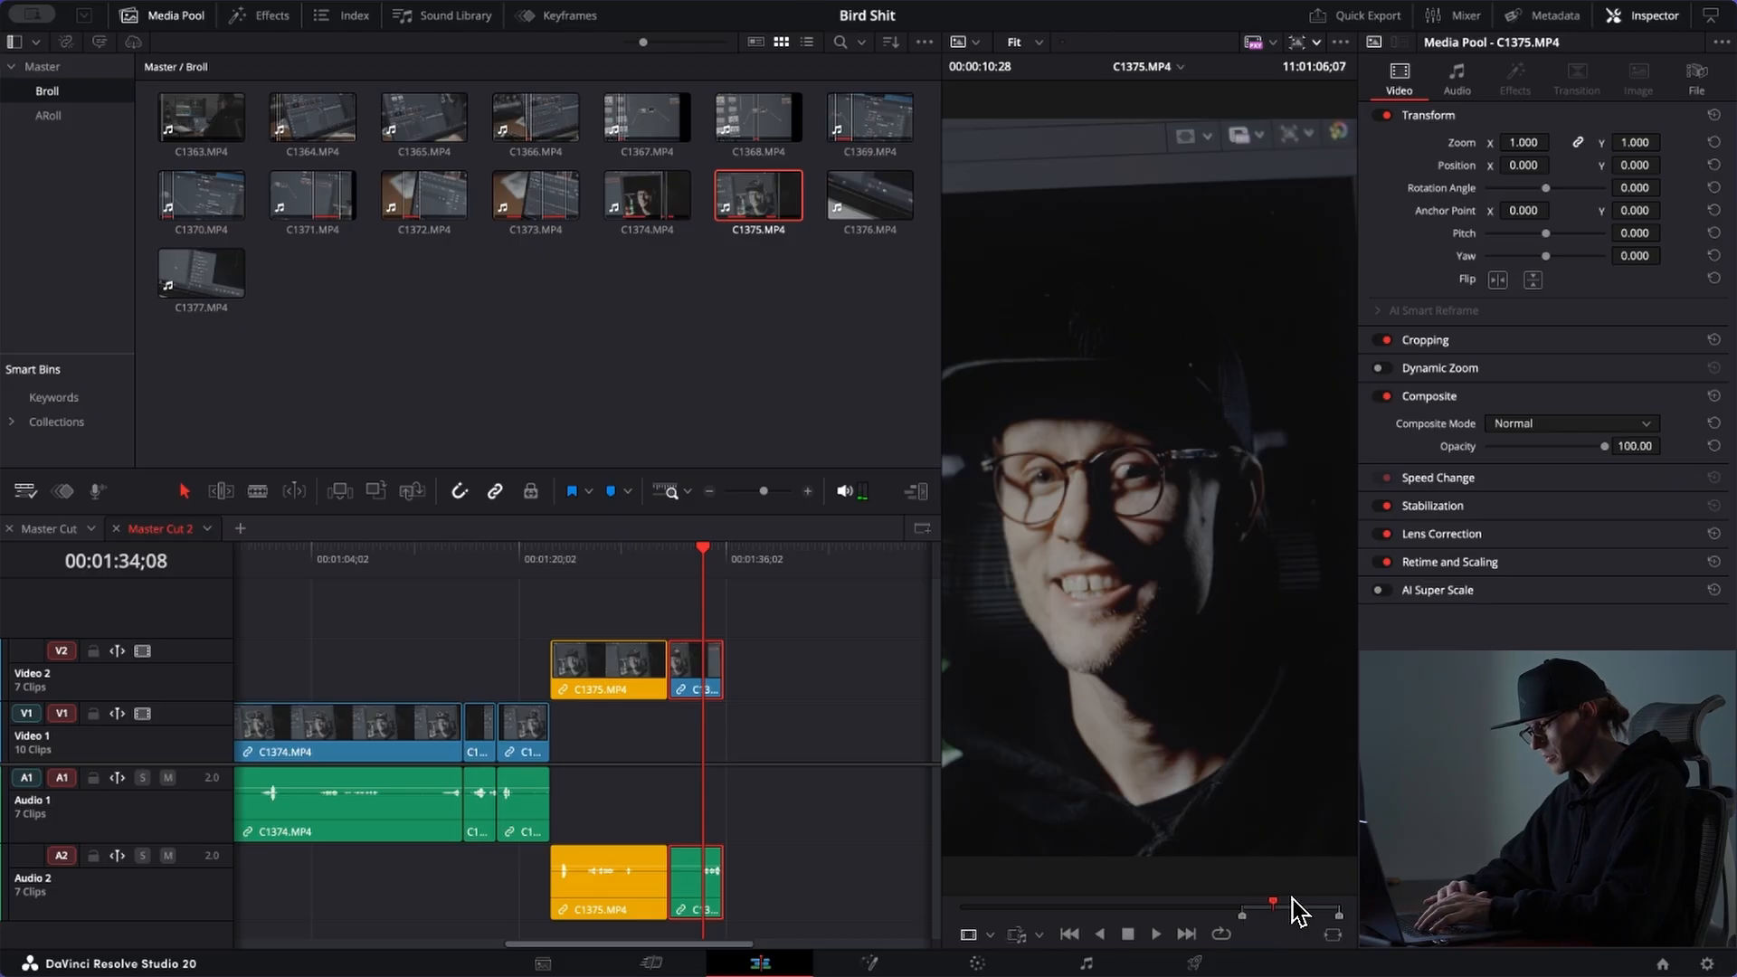
Step: Review the end of C1375.MP4, mark a shorter range with a later start in the graded portrait, and place it on Video 2 after the second clip
{"action": "mouse_move", "coordinate": [1300, 910]}
{"action": "left_mouse_down"}
{"action": "mouse_move", "coordinate": [1347, 916]}
{"action": "mouse_move", "coordinate": [1312, 914]}
{"action": "left_mouse_up"}
{"action": "key", "text": "space"}
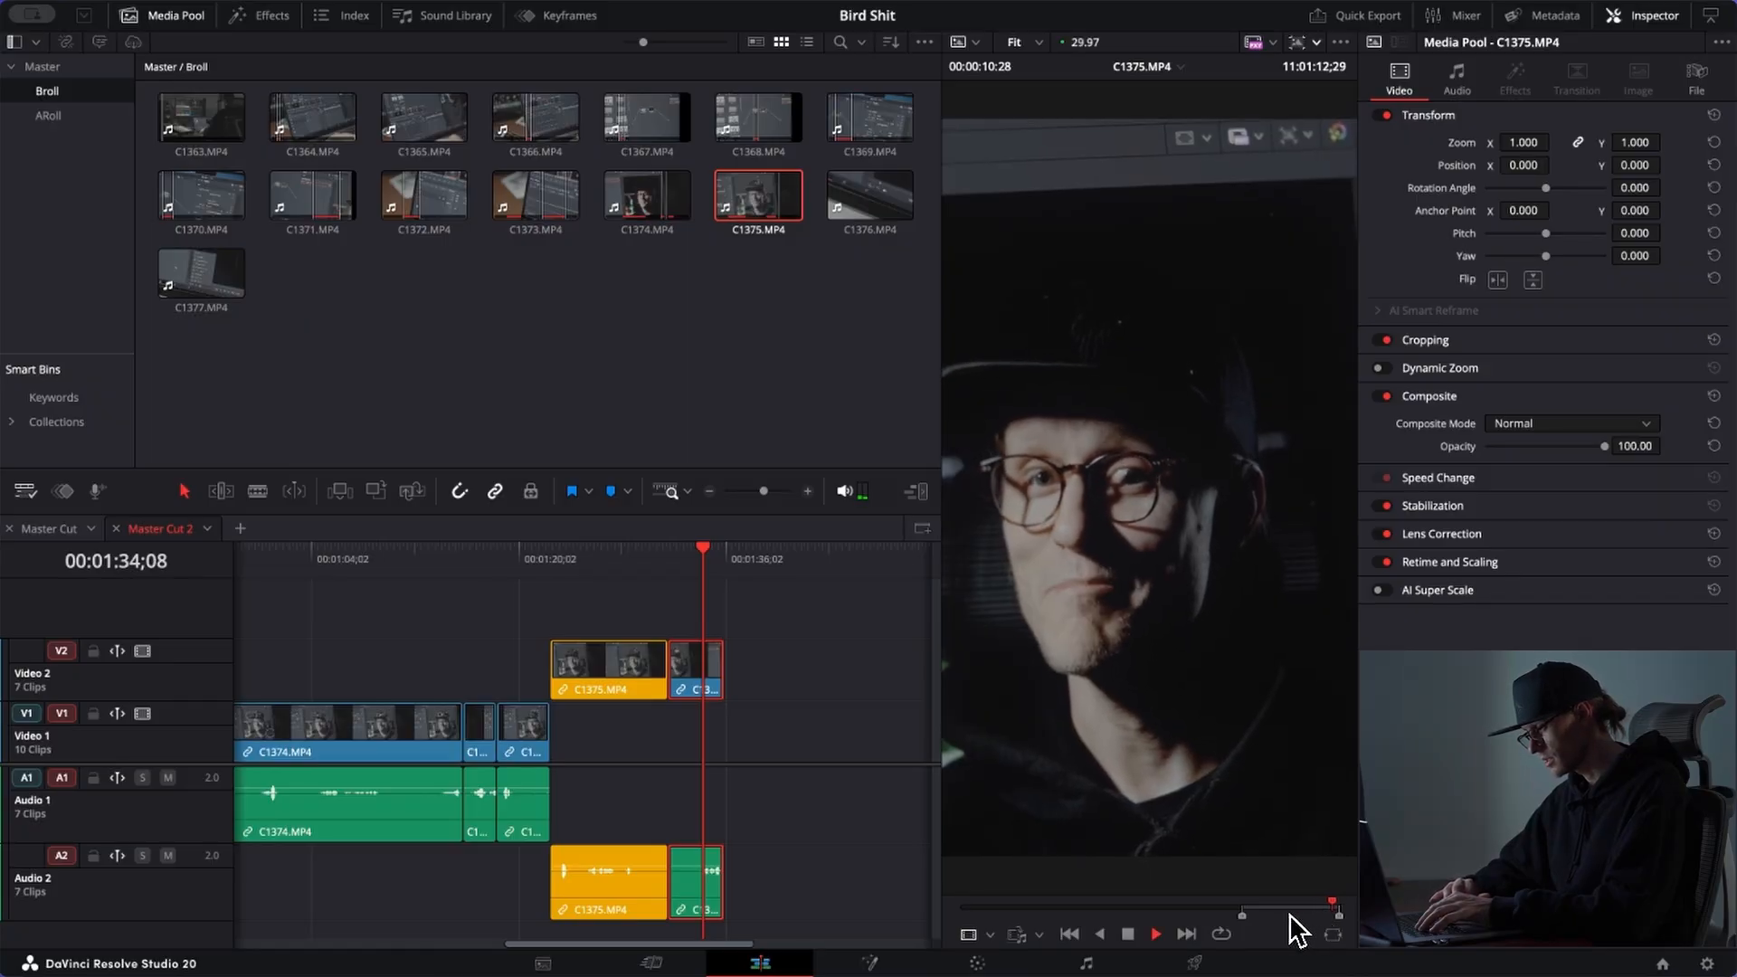
{"action": "left_click_drag", "start_coordinate": [1299, 911], "coordinate": [1288, 912]}
{"action": "left_click", "coordinate": [1268, 914]}
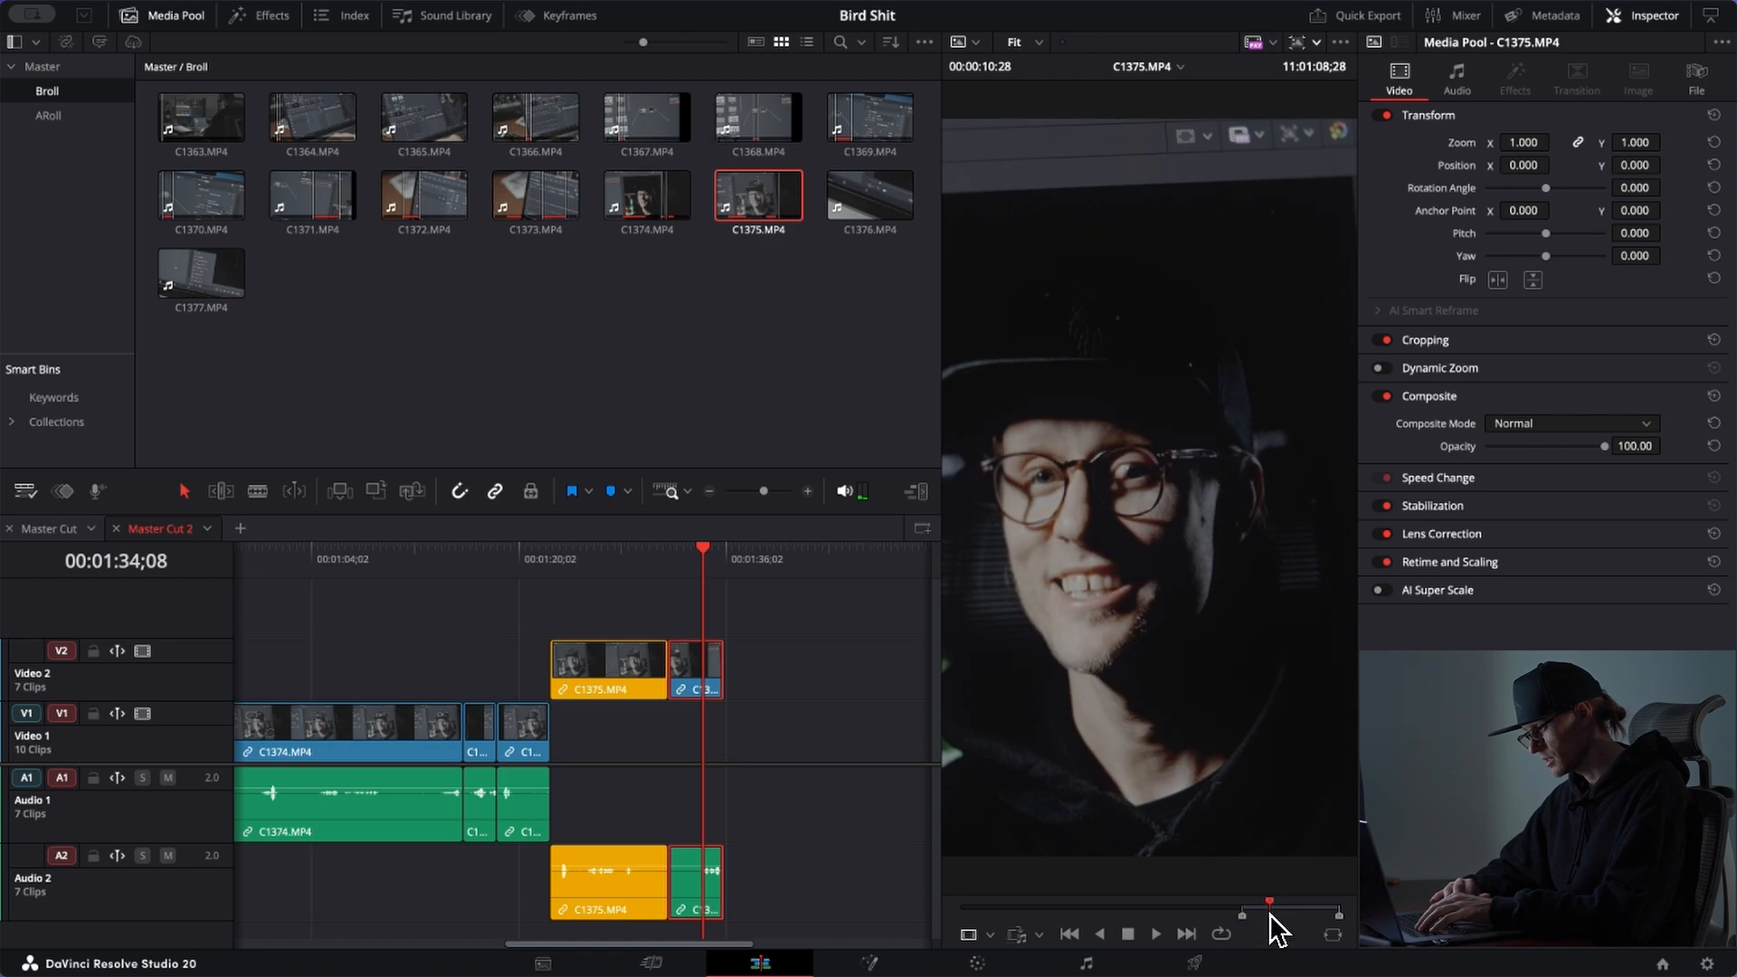
{"action": "key", "text": "space"}
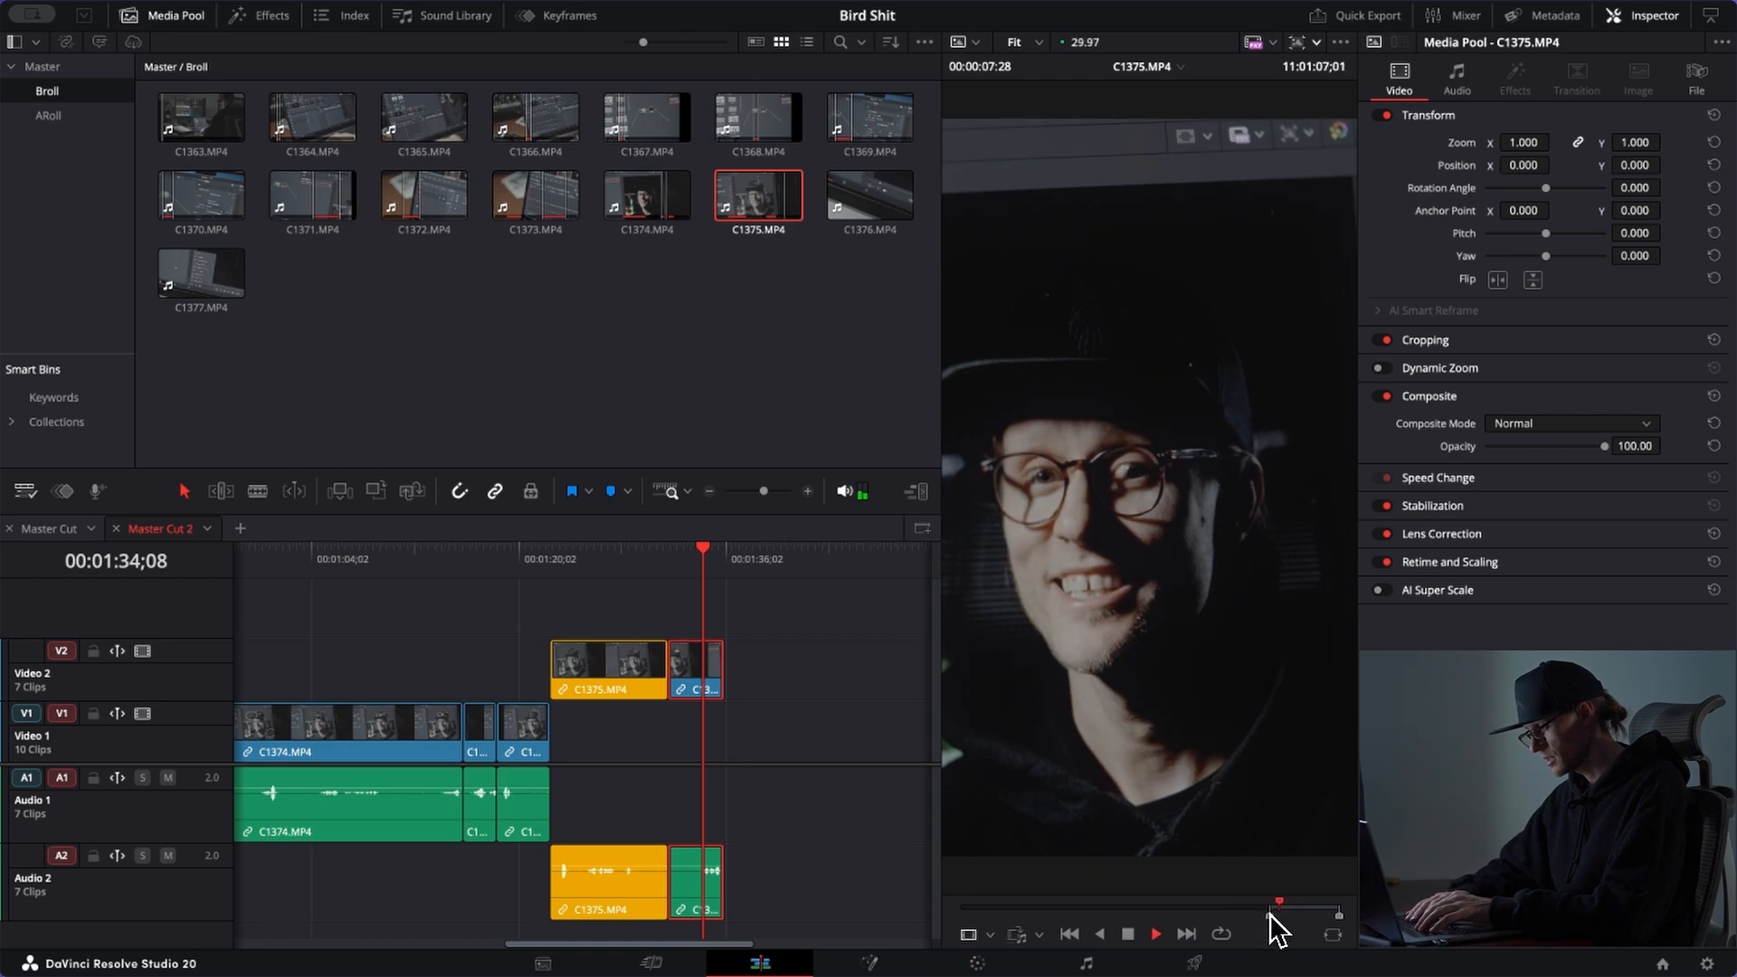
{"action": "key", "text": "o"}
{"action": "key", "text": "space"}
{"action": "left_click_drag", "start_coordinate": [1264, 760], "coordinate": [729, 674]}
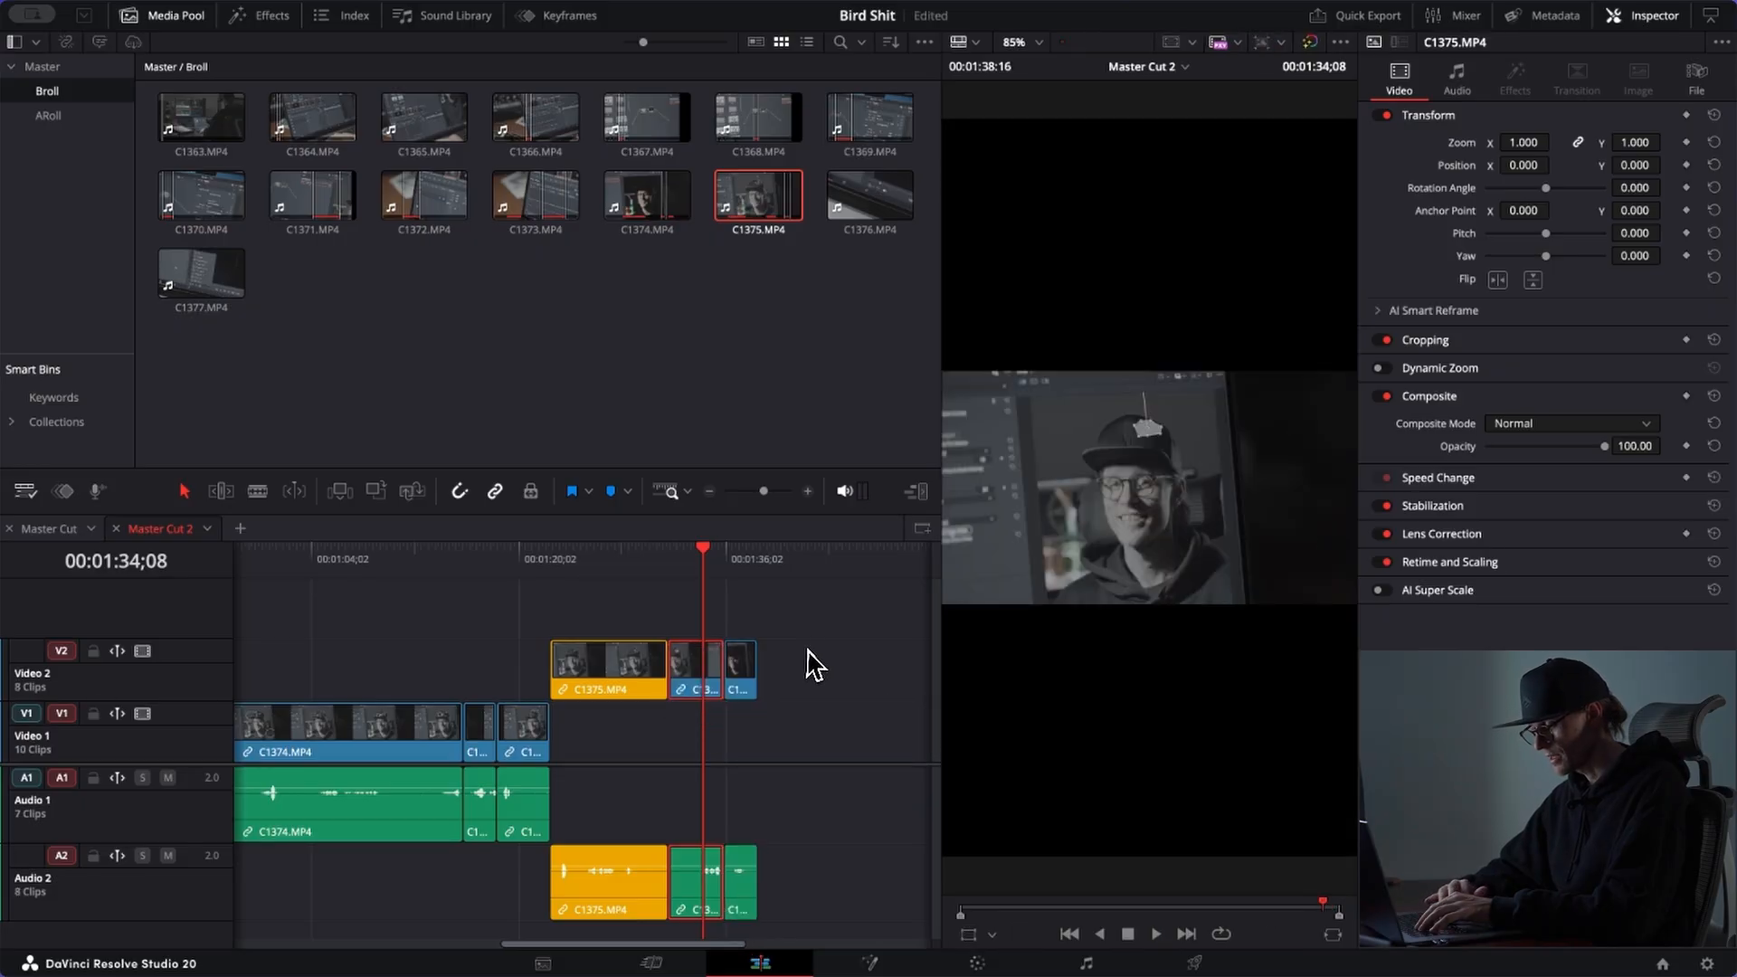
Step: Color the second and third C1375.MP4 clips on Video 2 Apricot together
{"action": "right_click", "coordinate": [697, 680]}
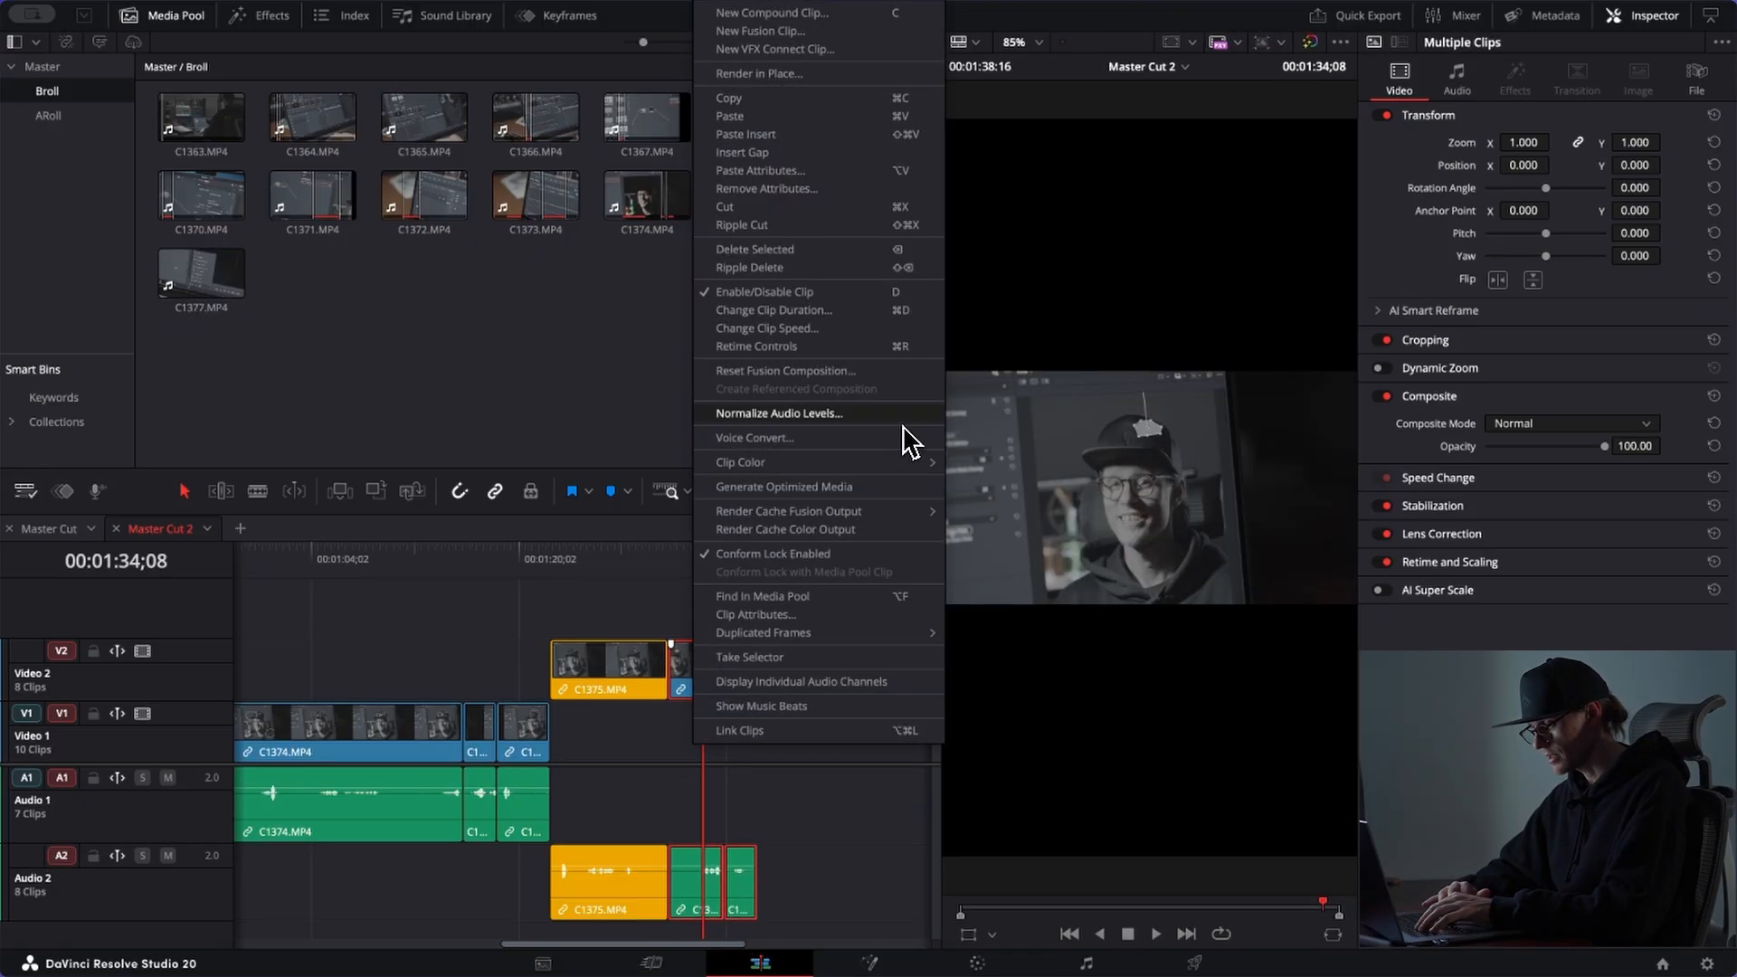
{"action": "mouse_move", "coordinate": [902, 465]}
{"action": "left_click", "coordinate": [1018, 532]}
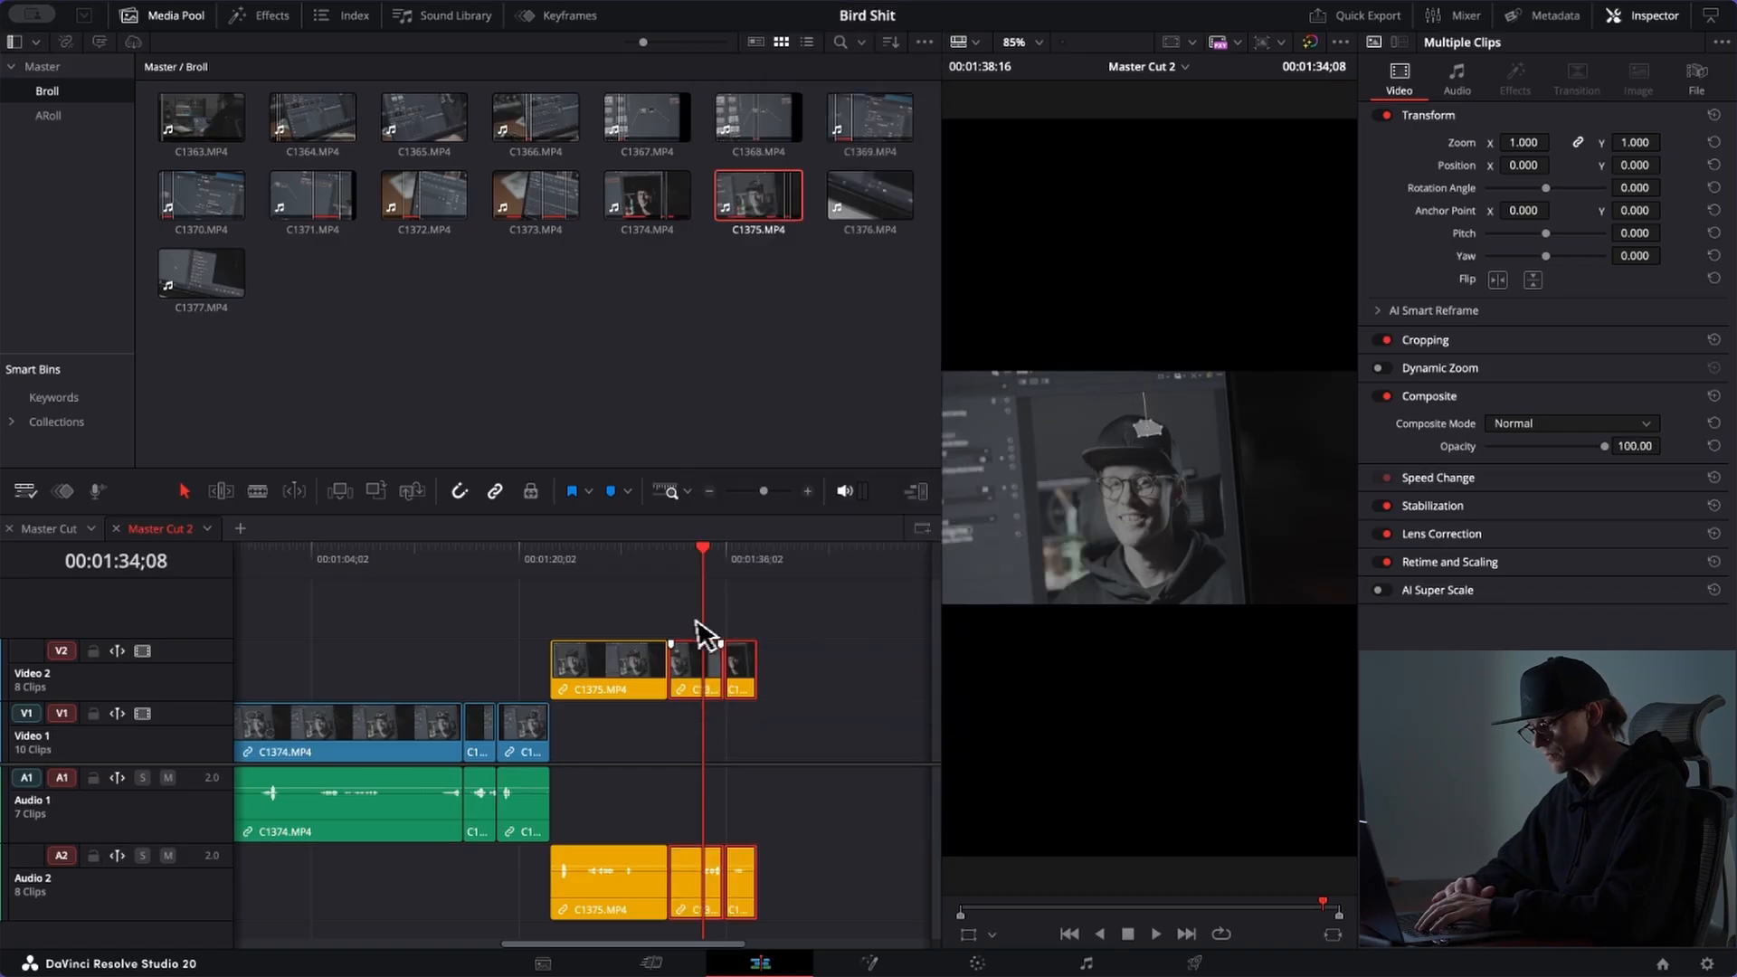
Step: Review C1376.MP4 and C1377.MP4 in the source viewer and mark a trial start point late in C1377.MP4
{"action": "left_click", "coordinate": [867, 217]}
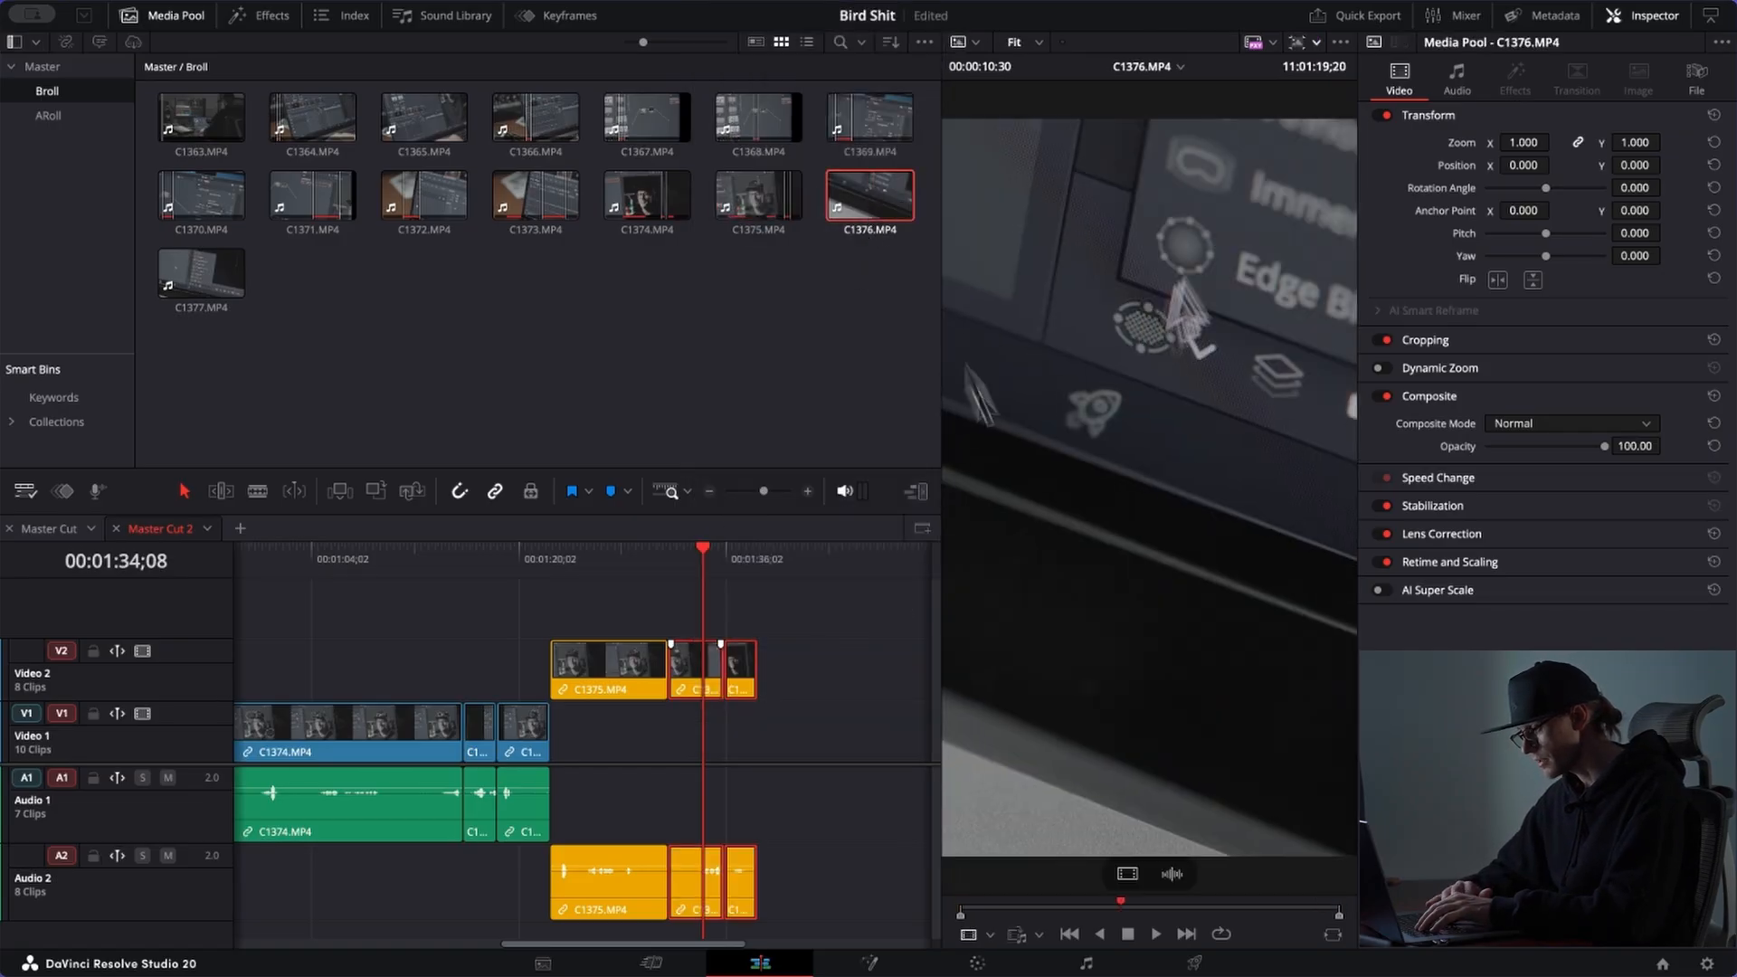
{"action": "left_click", "coordinate": [206, 291]}
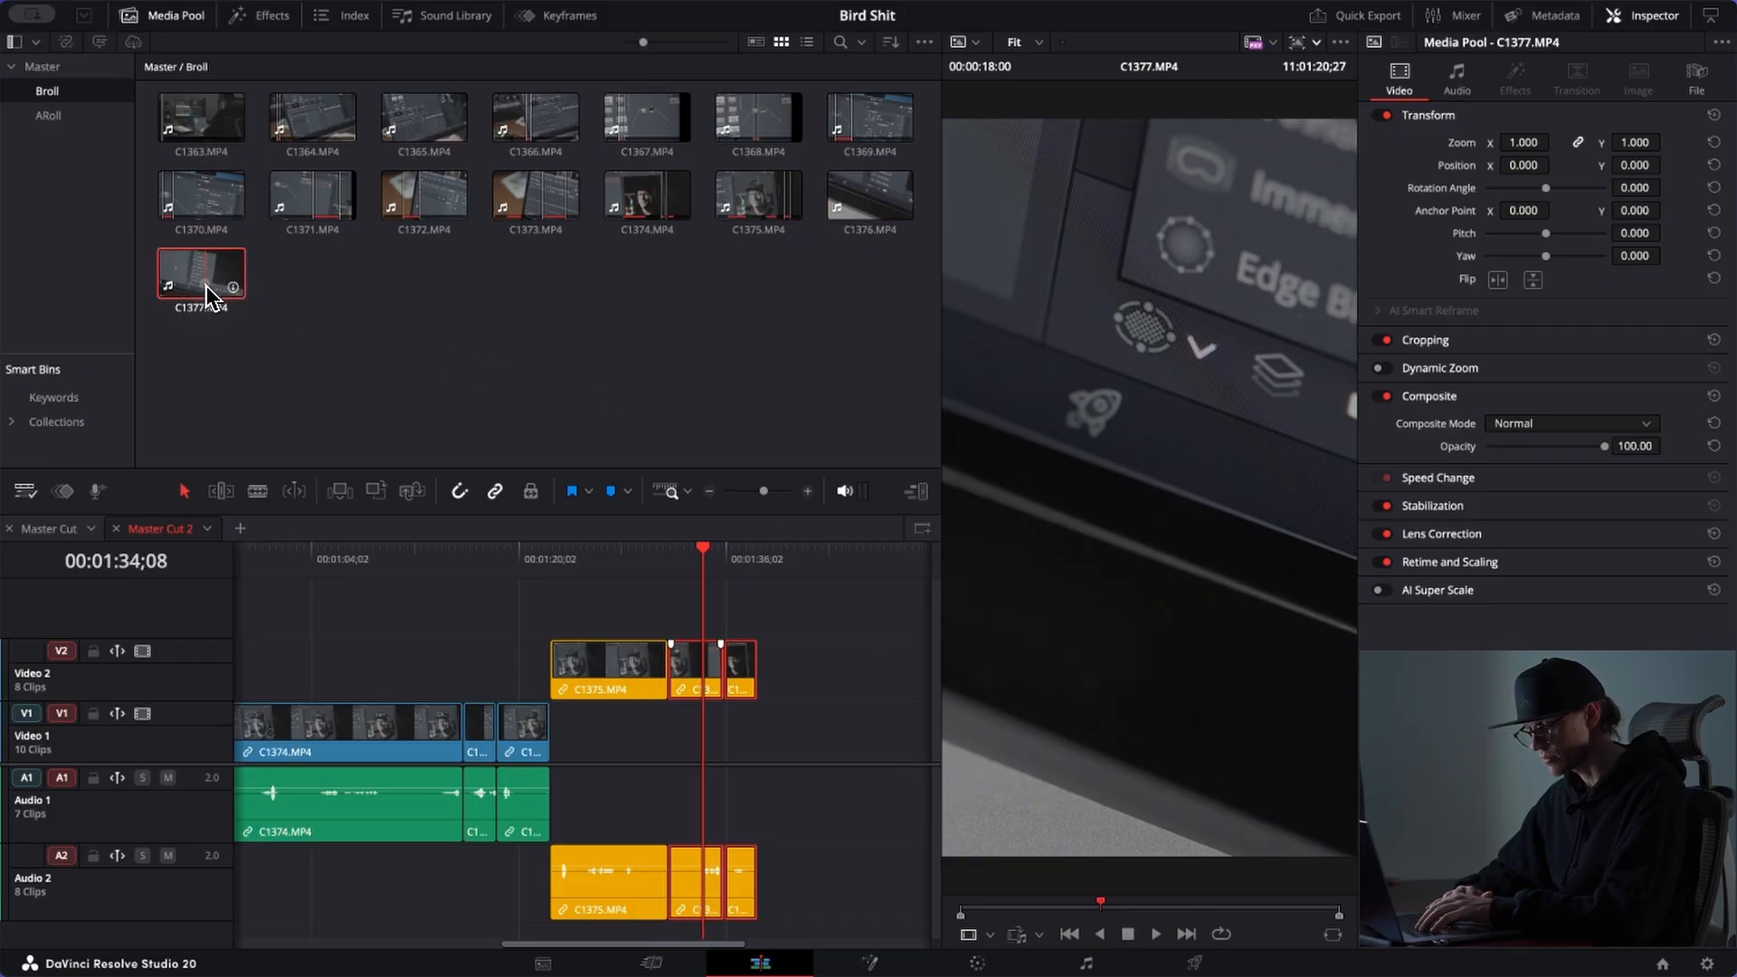
{"action": "left_click", "coordinate": [968, 910]}
{"action": "left_click", "coordinate": [1008, 905]}
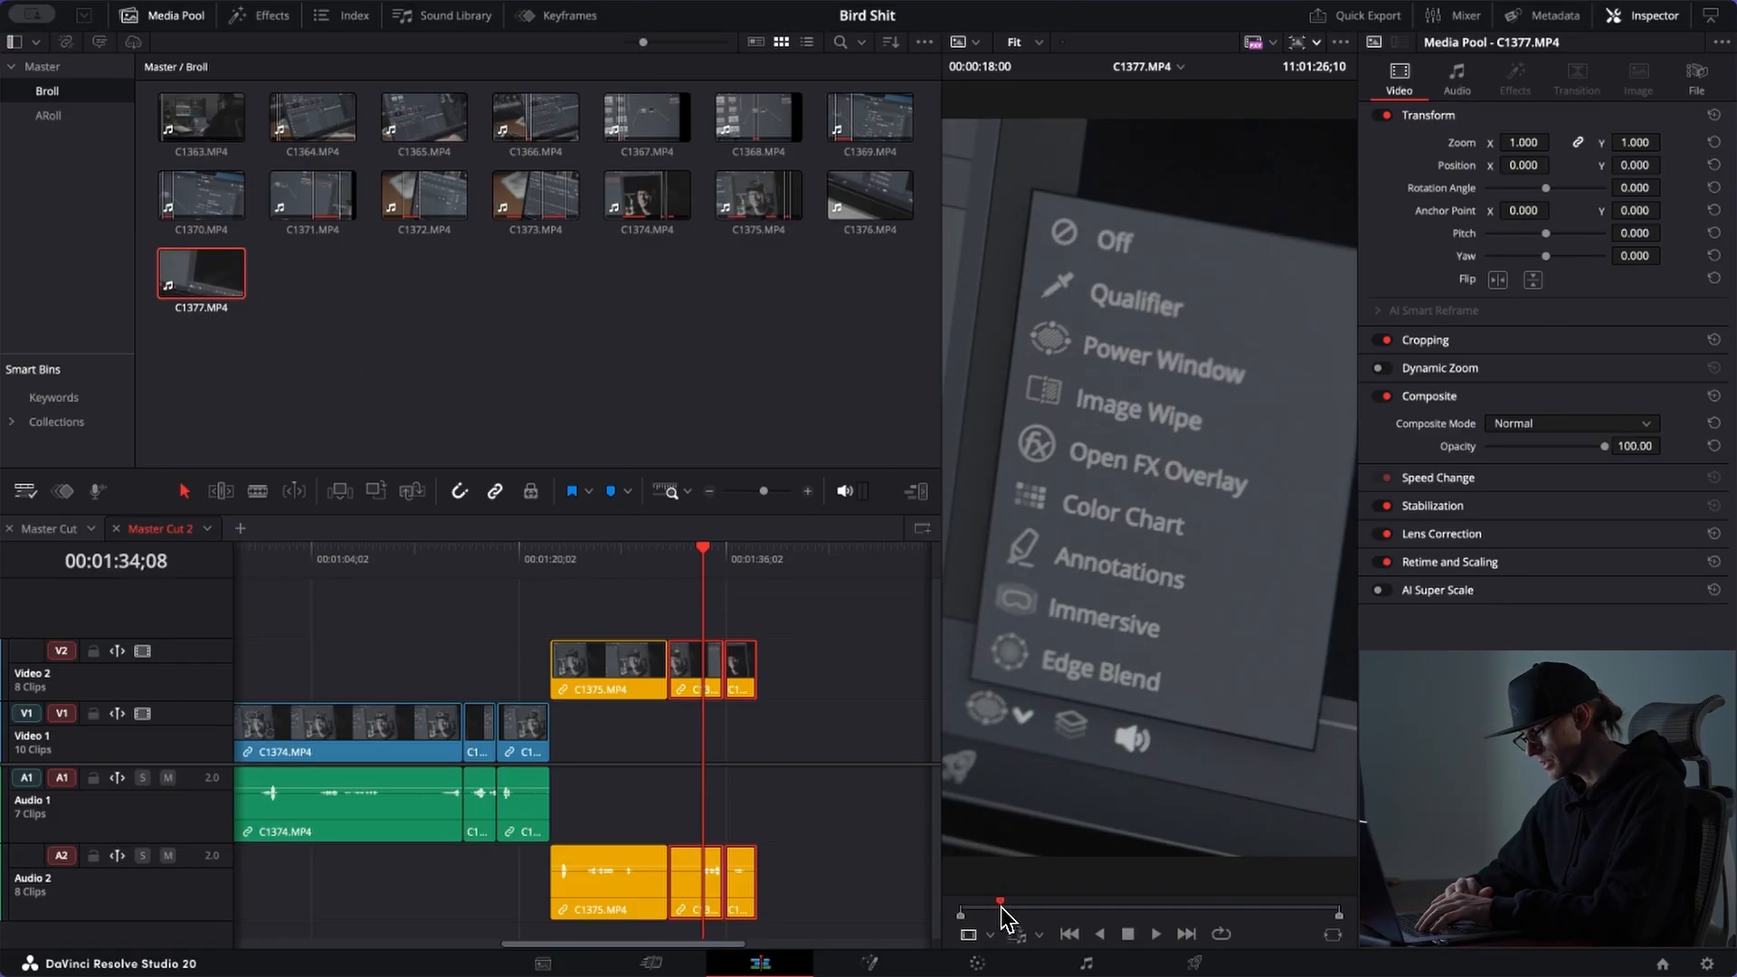
{"action": "left_click_drag", "start_coordinate": [1008, 904], "coordinate": [1253, 911]}
{"action": "key", "text": "space"}
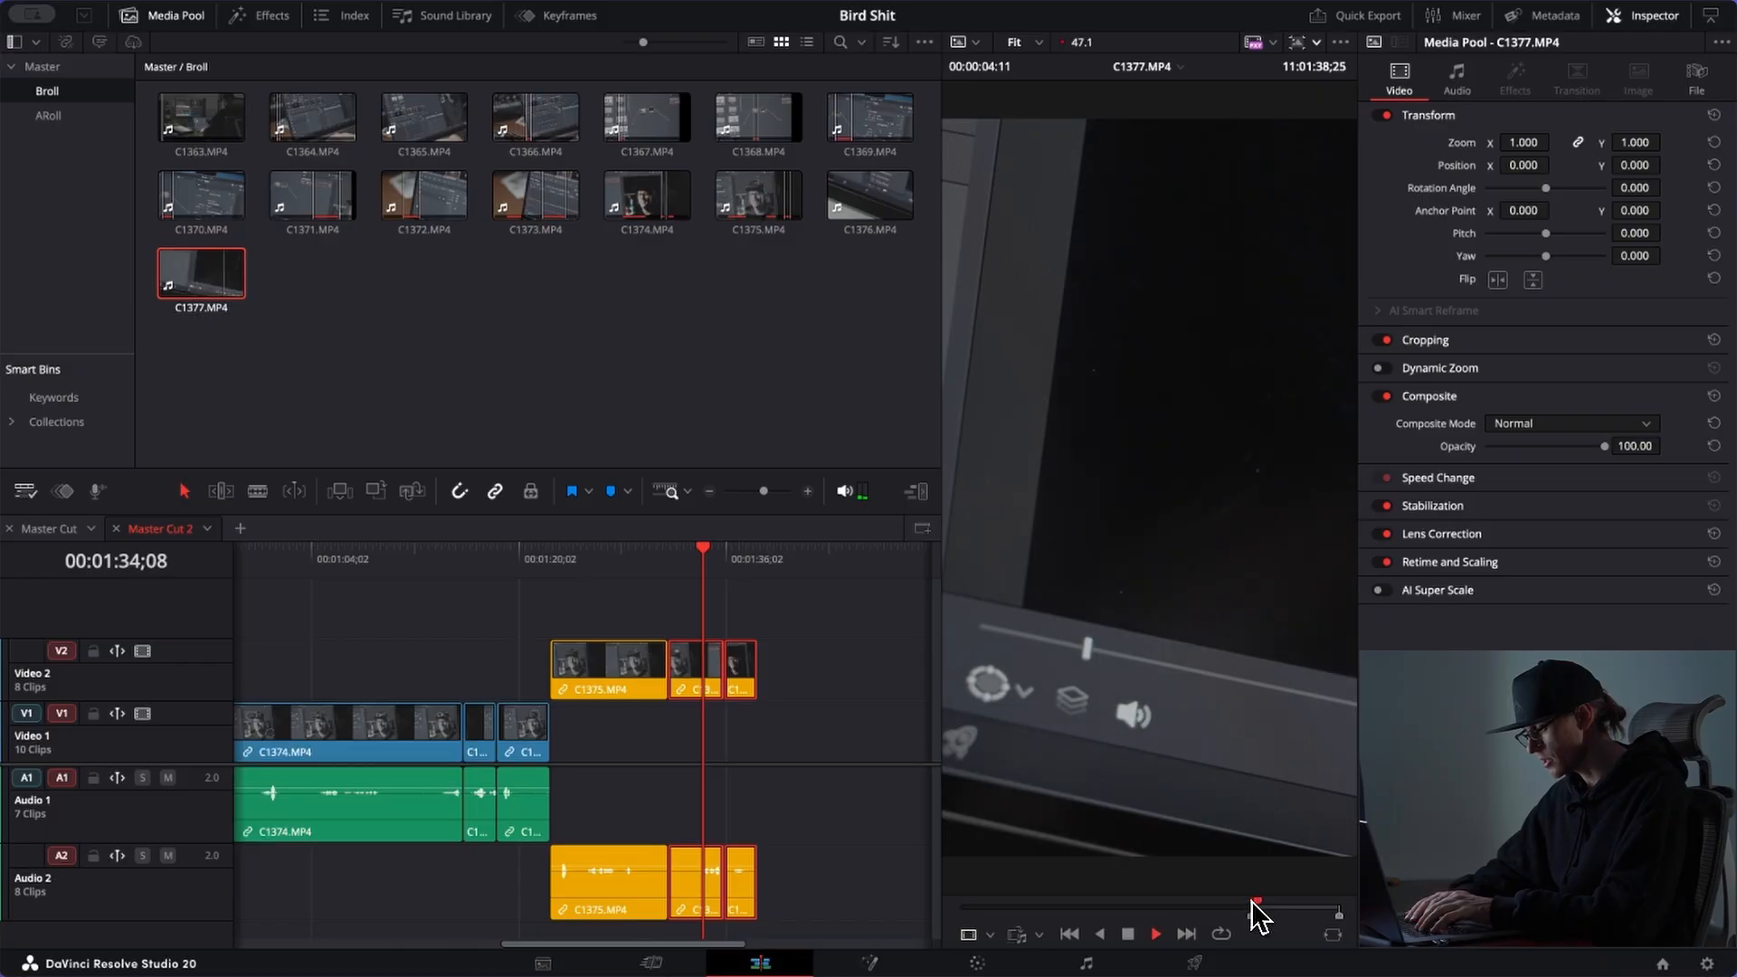
{"action": "key", "text": "i"}
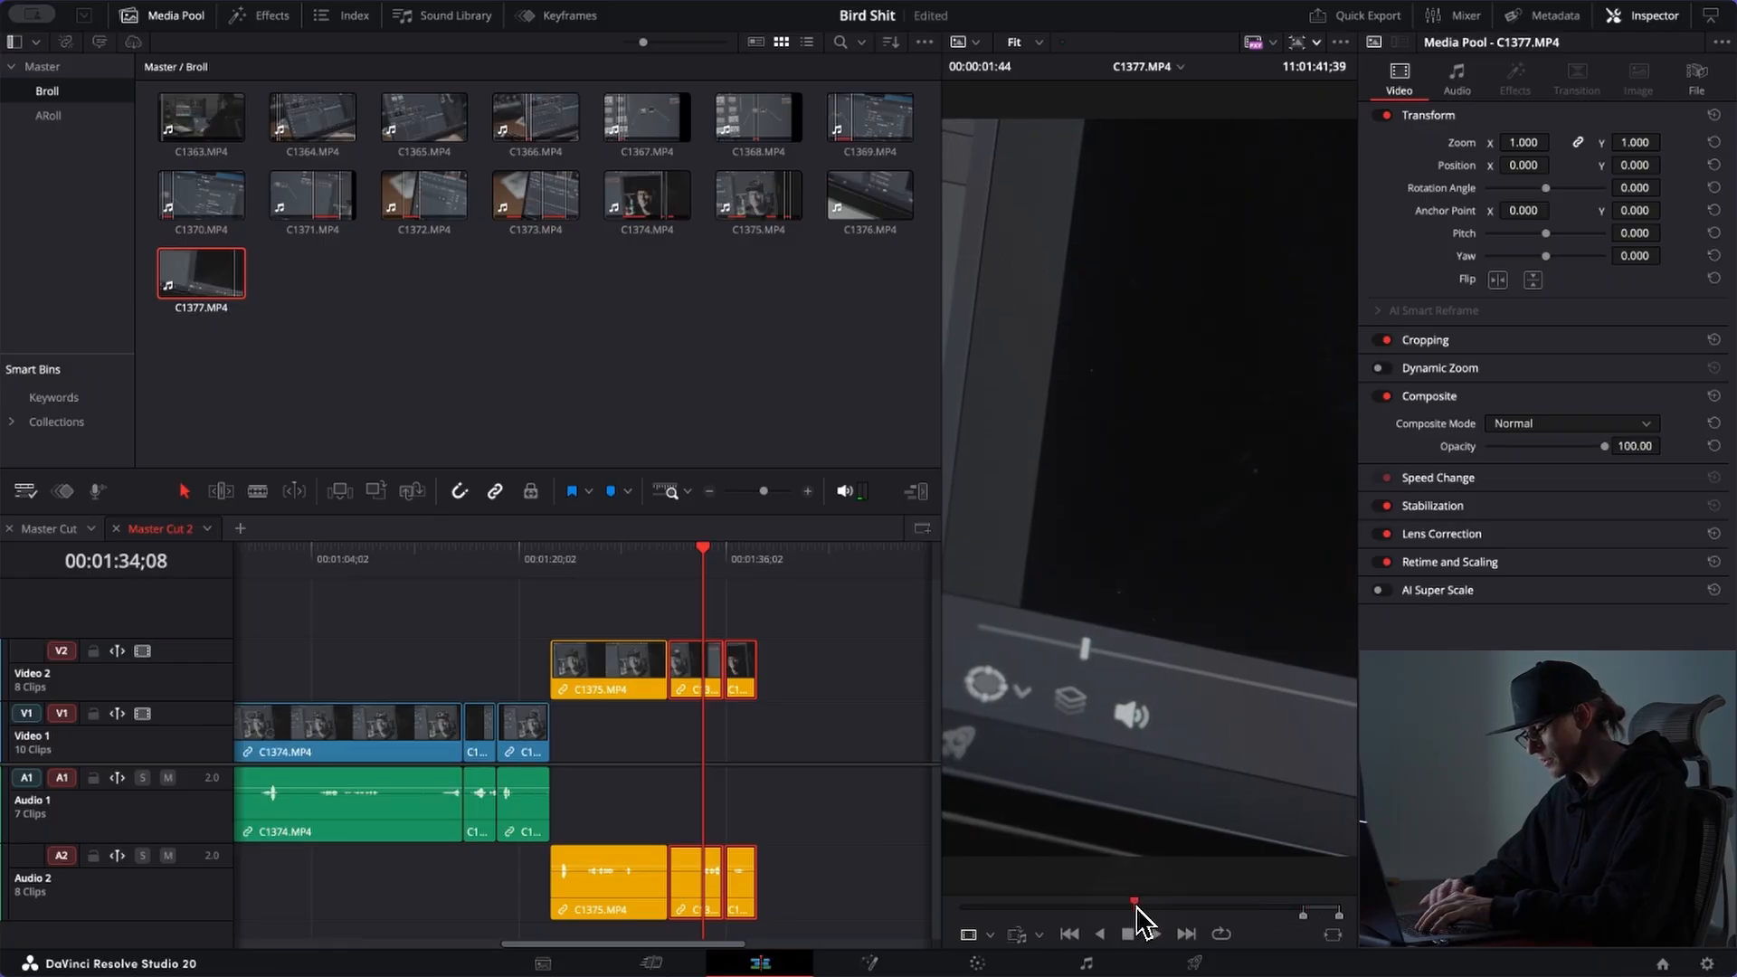
Step: Mark a range in C1377.MP4 with an earlier start point and place it on Video 1 after the last Video 2 clip
{"action": "left_click", "coordinate": [1136, 905]}
{"action": "left_click_drag", "start_coordinate": [1136, 907], "coordinate": [1109, 908]}
{"action": "key", "text": "space"}
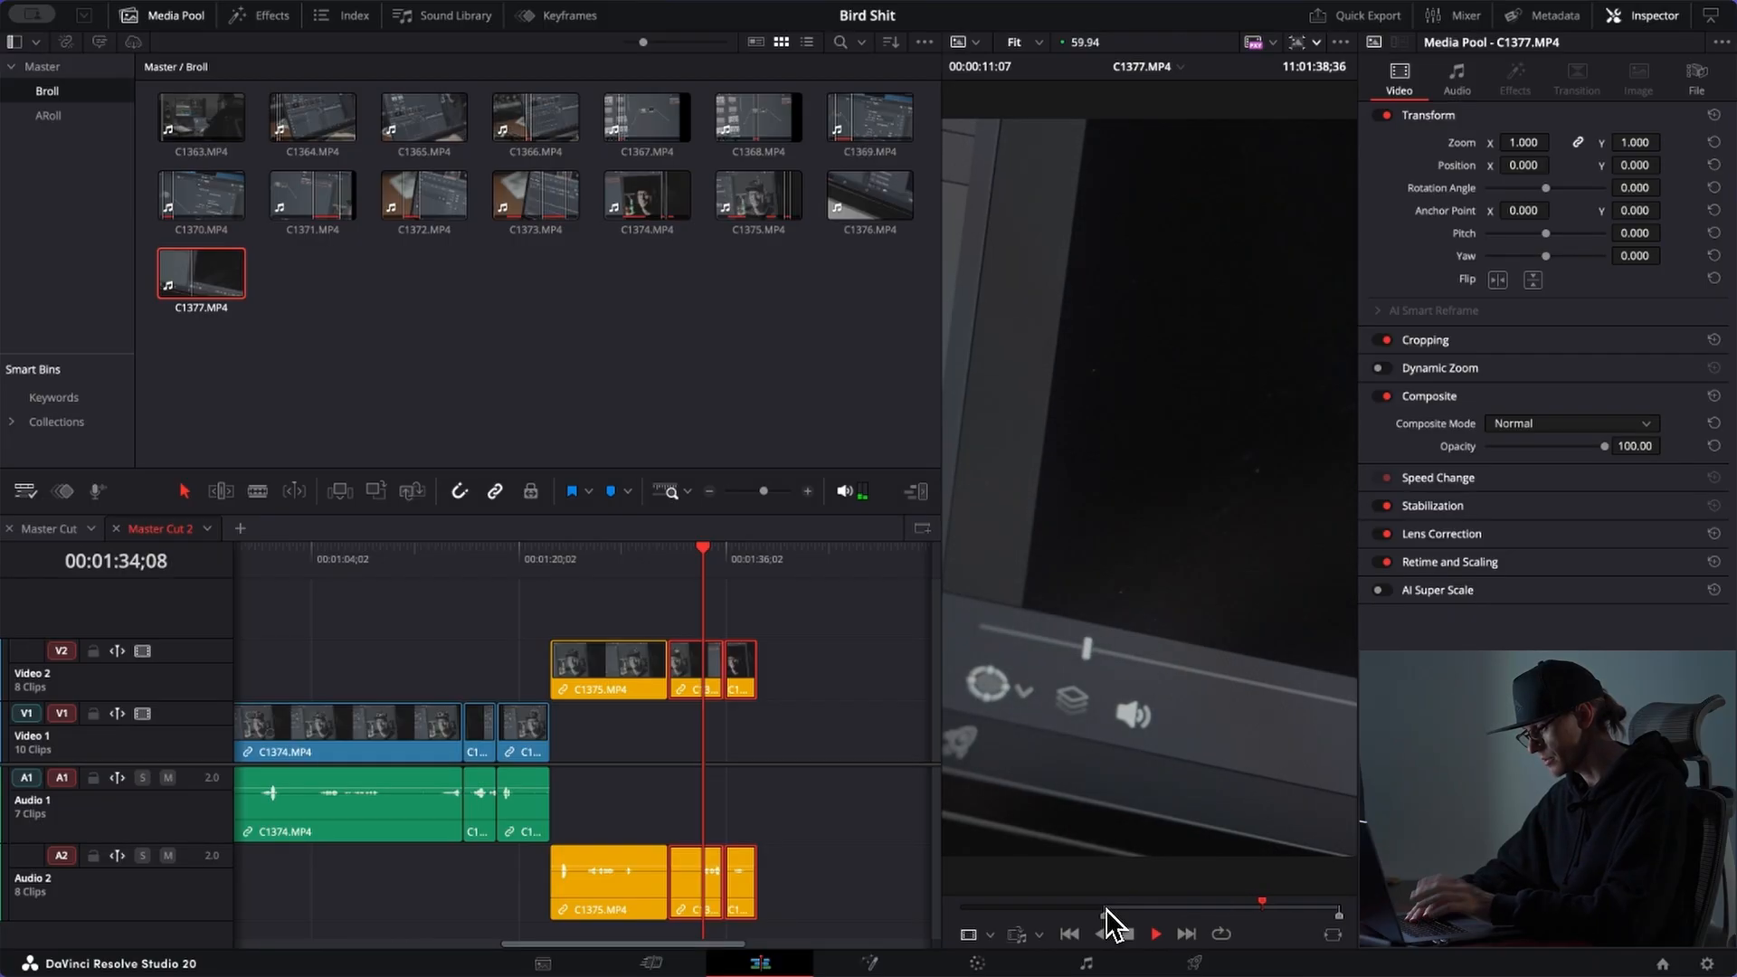
{"action": "key", "text": "space"}
{"action": "key", "text": "o"}
{"action": "left_click_drag", "start_coordinate": [1244, 664], "coordinate": [761, 752]}
{"action": "scroll", "coordinate": [801, 791], "scroll_direction": "down", "scroll_amount": 3}
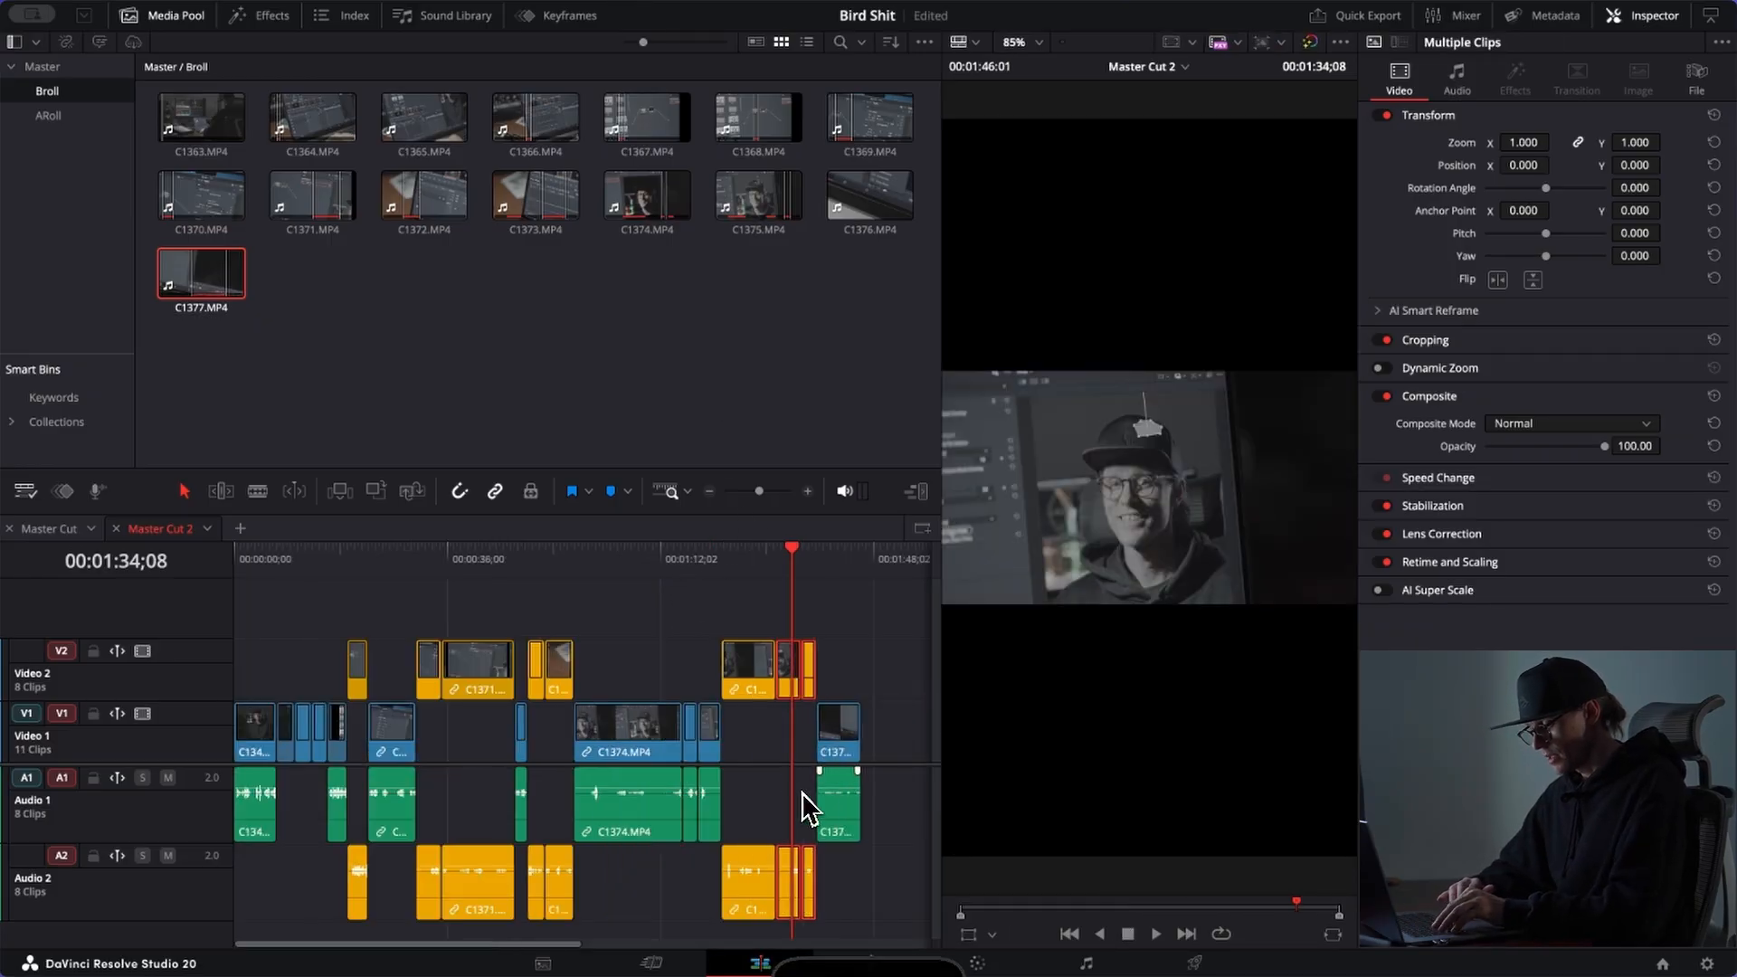
Step: Save the project, then copy the attributes of C1367.MP4 and paste its video attributes onto all later clips on Video 1 and Video 2
{"action": "left_click", "coordinate": [667, 749]}
{"action": "key", "text": "ctrl+s"}
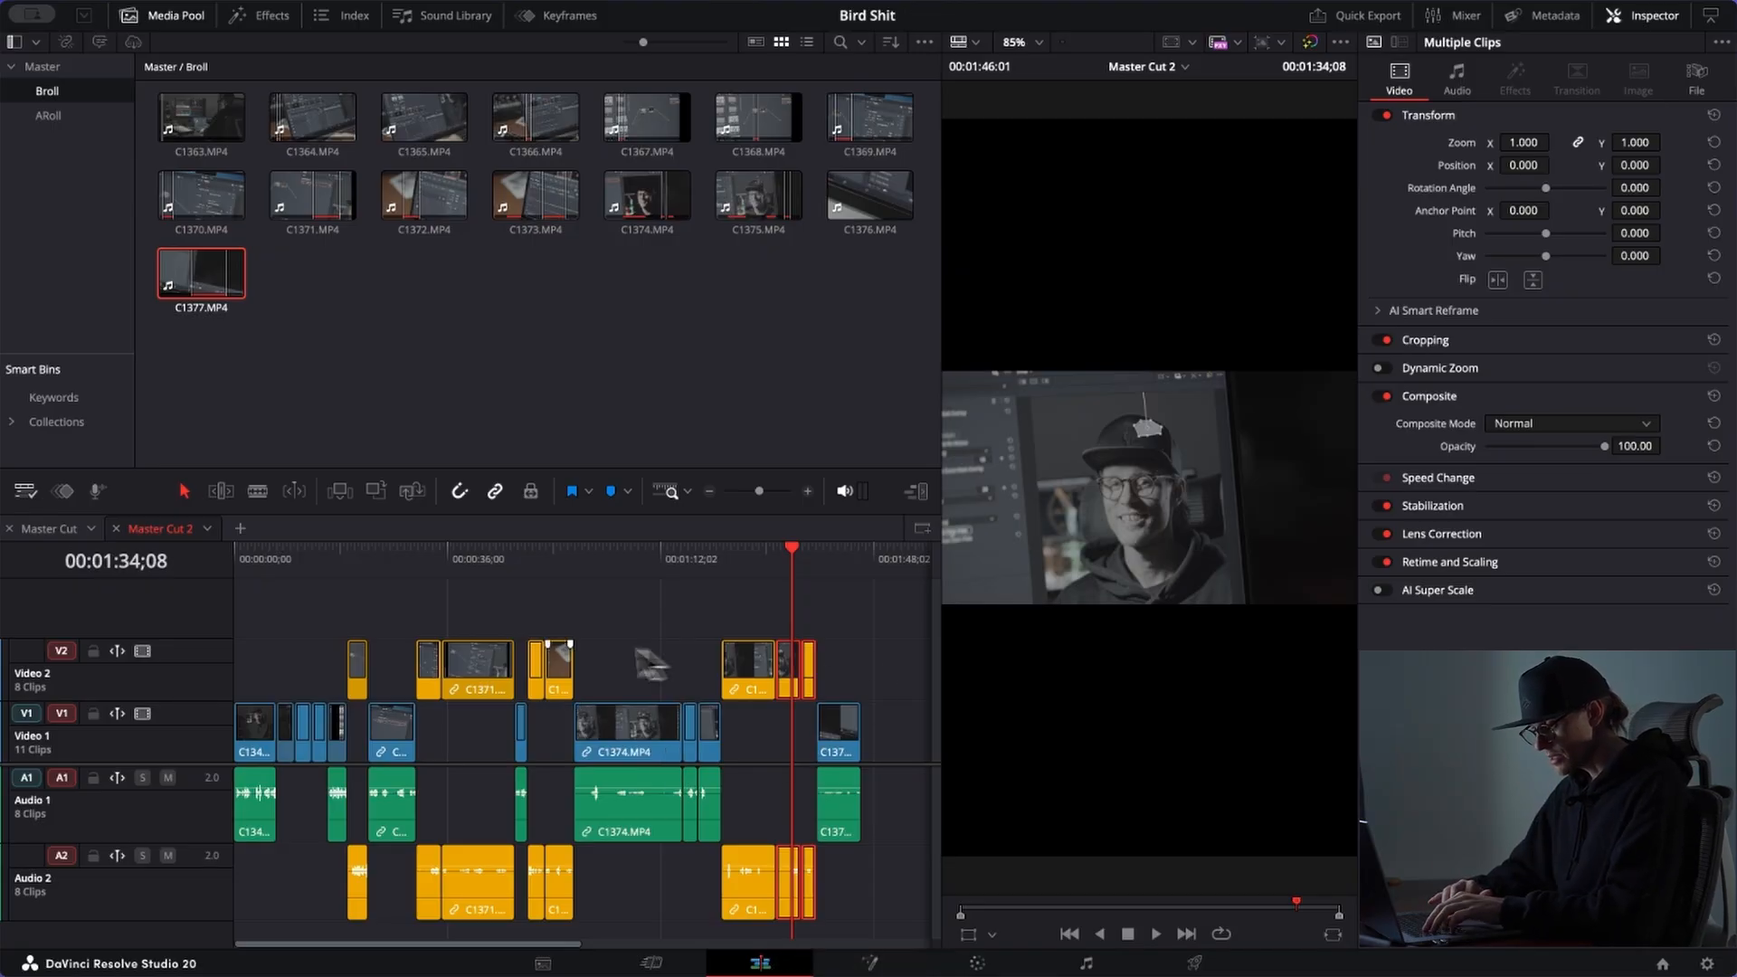
{"action": "left_click_drag", "start_coordinate": [366, 564], "coordinate": [338, 565]}
{"action": "left_click", "coordinate": [340, 728]}
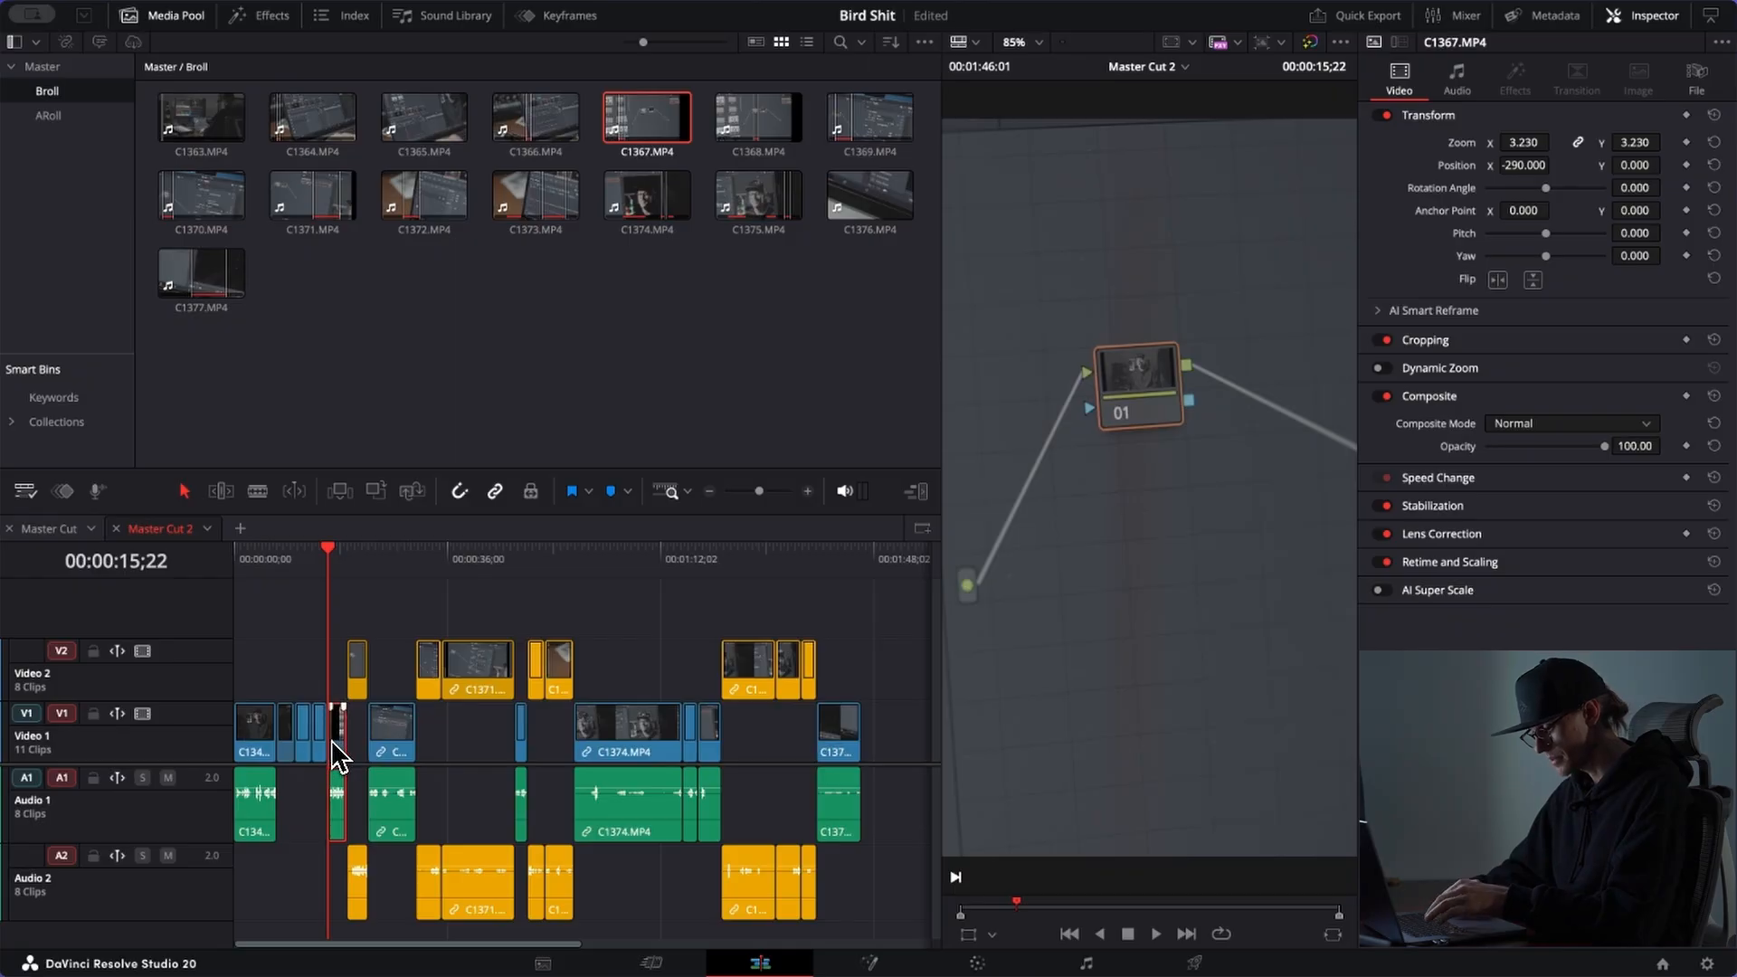
{"action": "left_click_drag", "start_coordinate": [442, 561], "coordinate": [431, 567]}
{"action": "left_click_drag", "start_coordinate": [872, 615], "coordinate": [360, 833]}
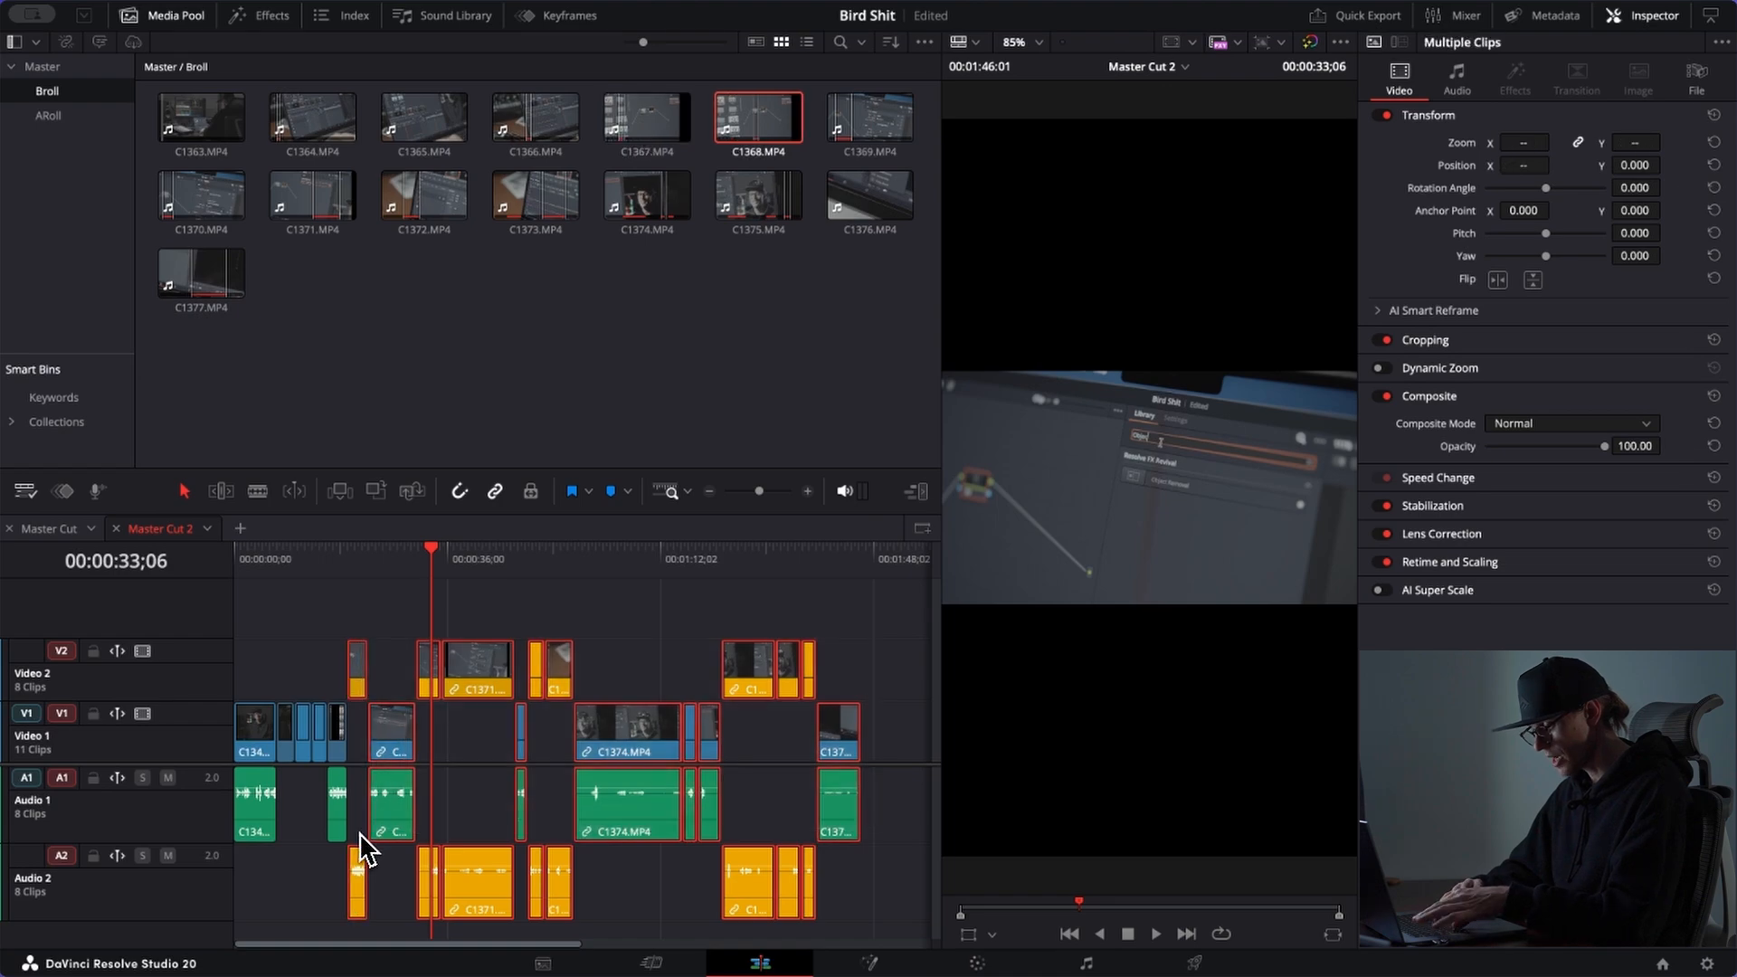
{"action": "key", "text": "alt+v"}
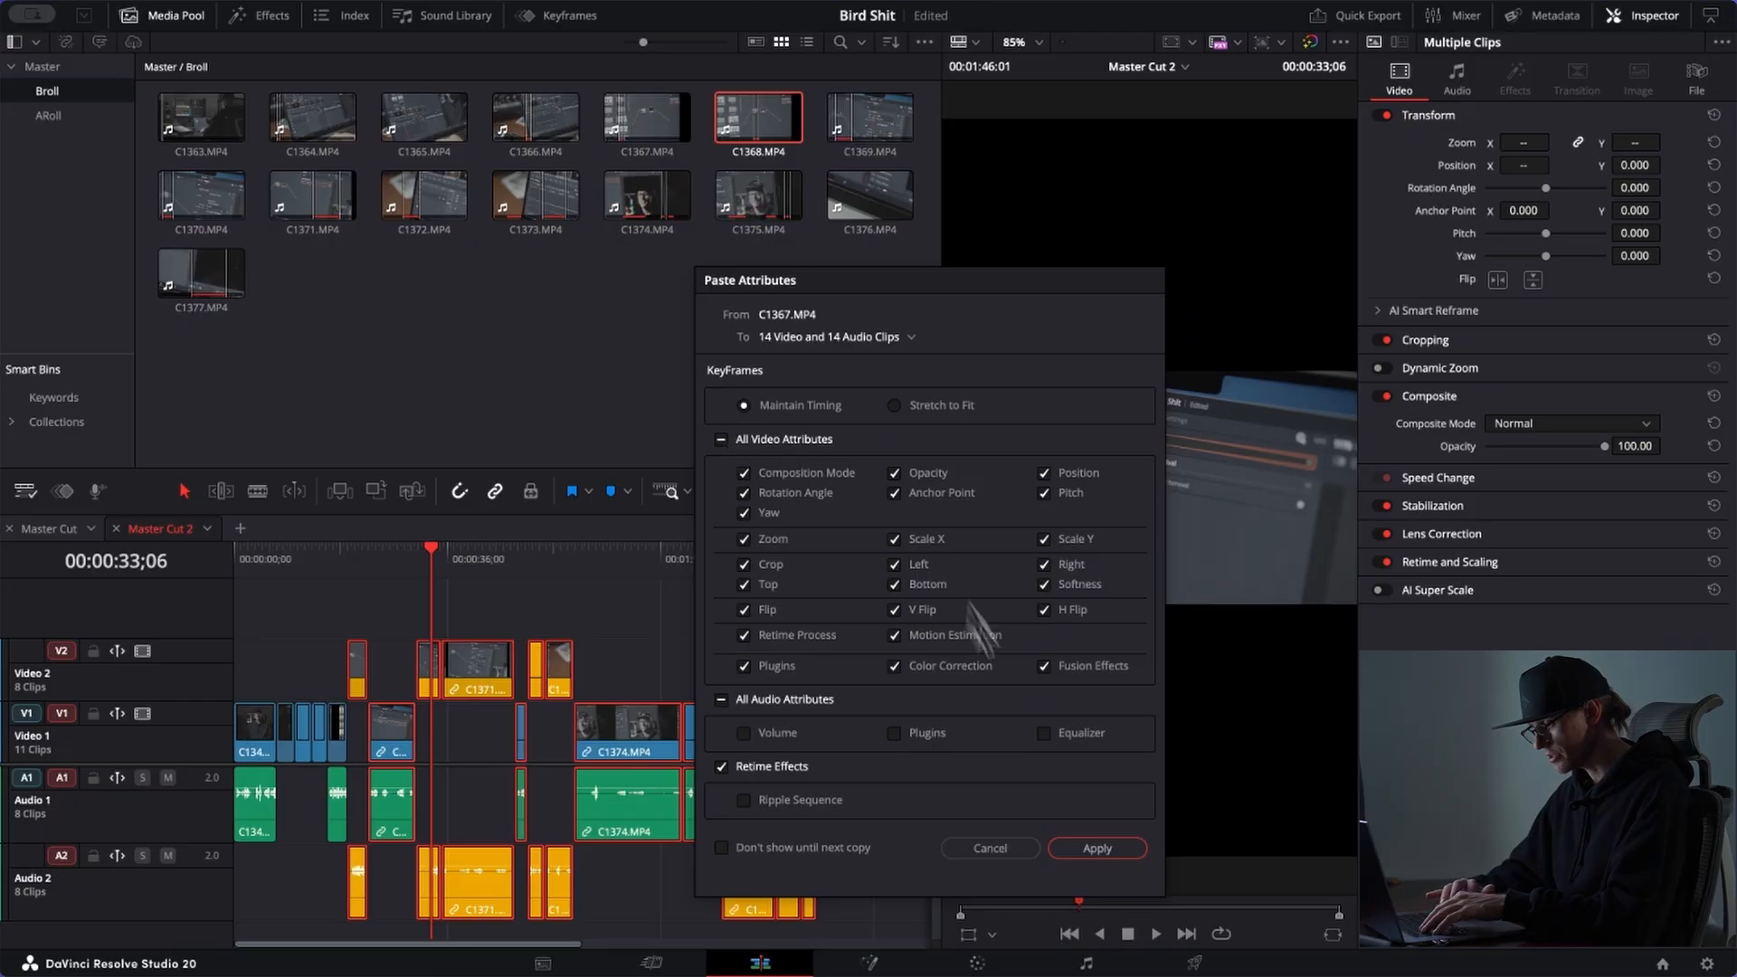
{"action": "left_click", "coordinate": [1081, 848]}
Step: Skim the timeline through the later clips to its end and back to C1366.MP4, checking the pasted framing
{"action": "left_click", "coordinate": [486, 568]}
{"action": "left_click", "coordinate": [549, 569]}
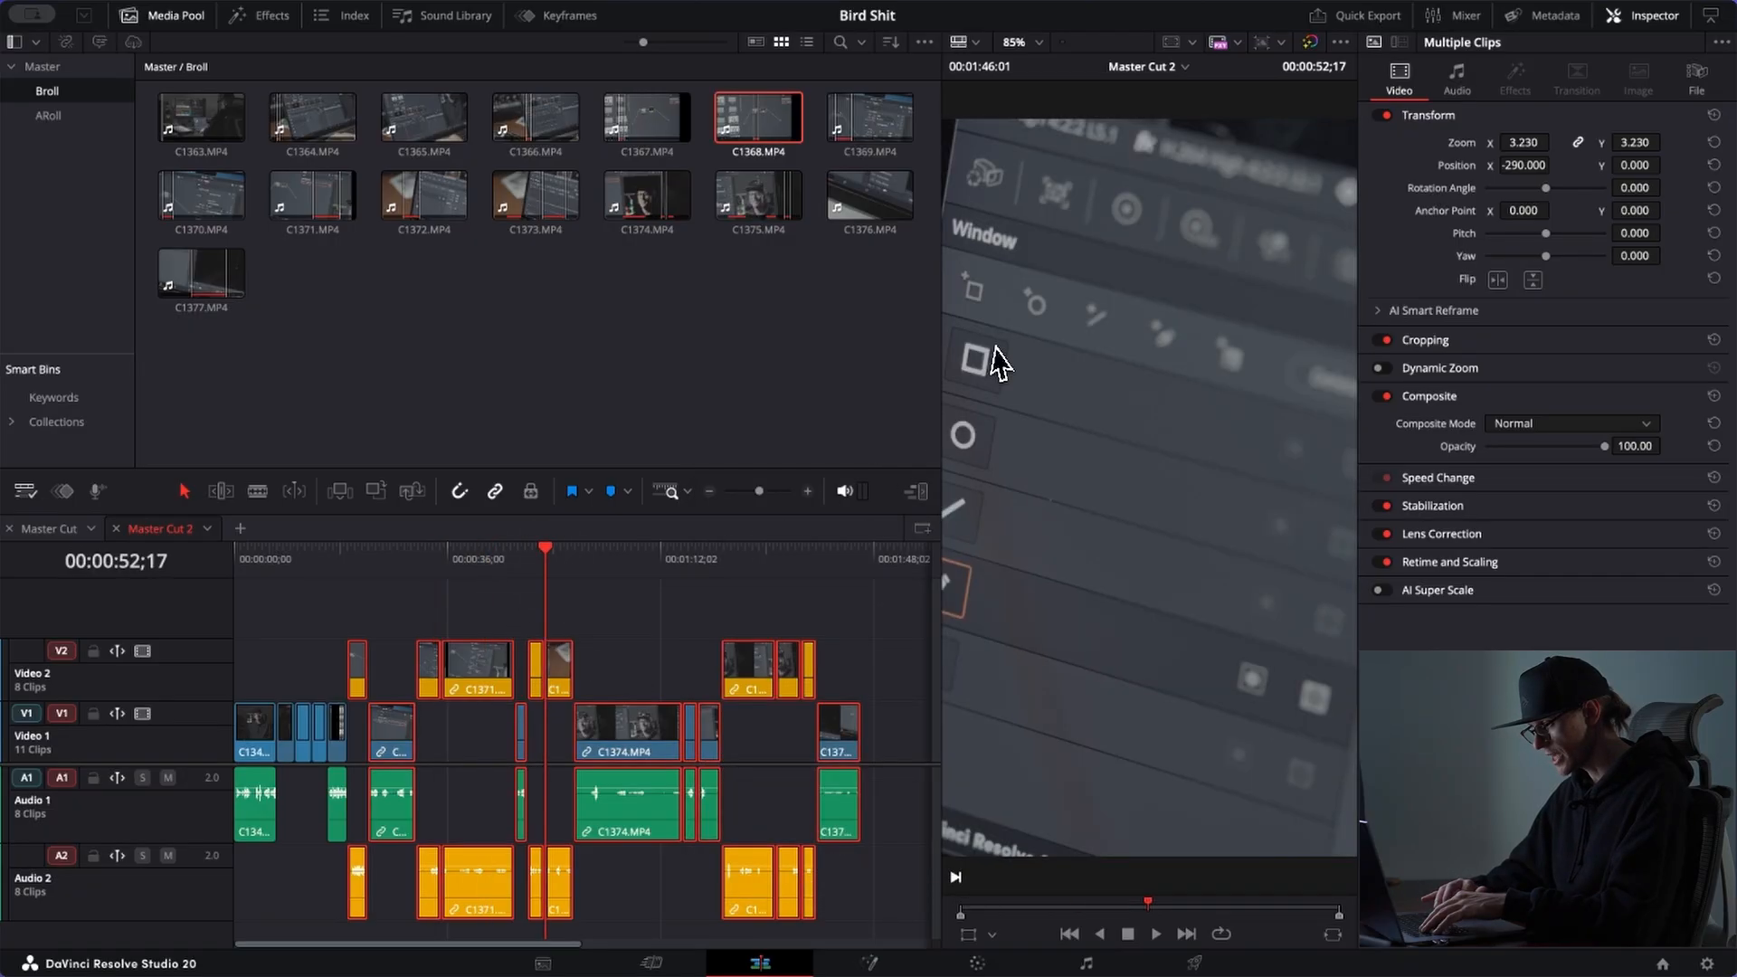
{"action": "left_click", "coordinate": [640, 567]}
{"action": "left_click", "coordinate": [722, 565]}
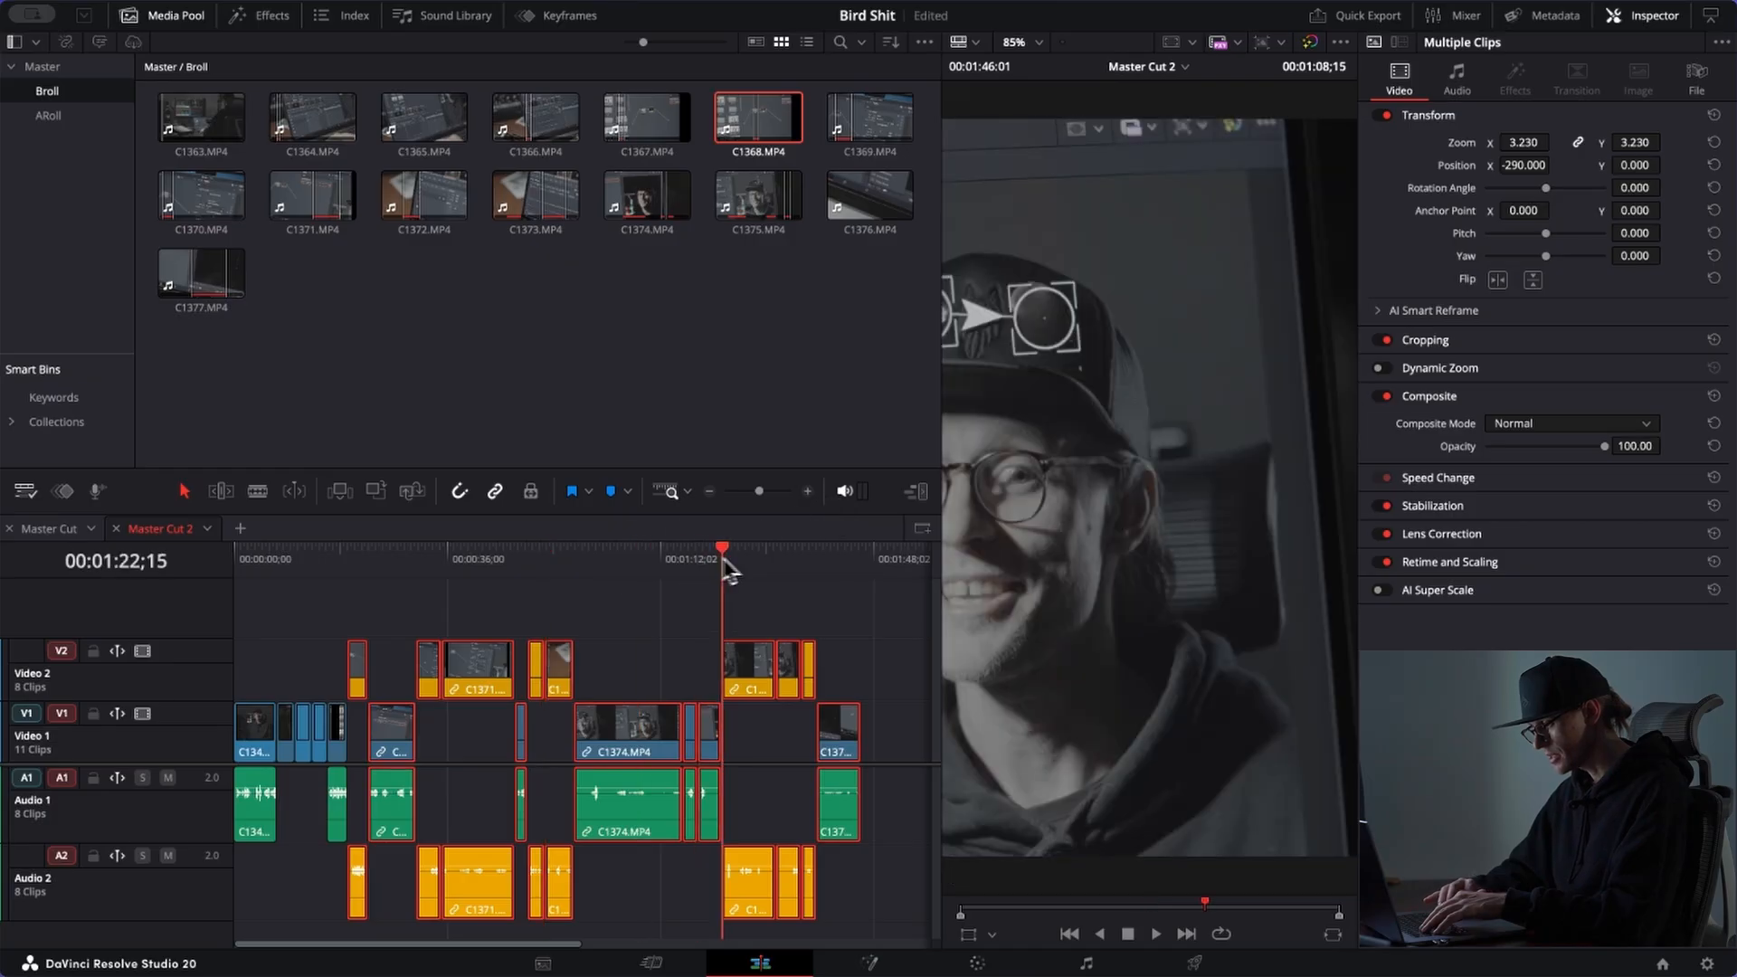
{"action": "left_click", "coordinate": [776, 568]}
{"action": "left_click", "coordinate": [815, 567]}
{"action": "left_click", "coordinate": [827, 566]}
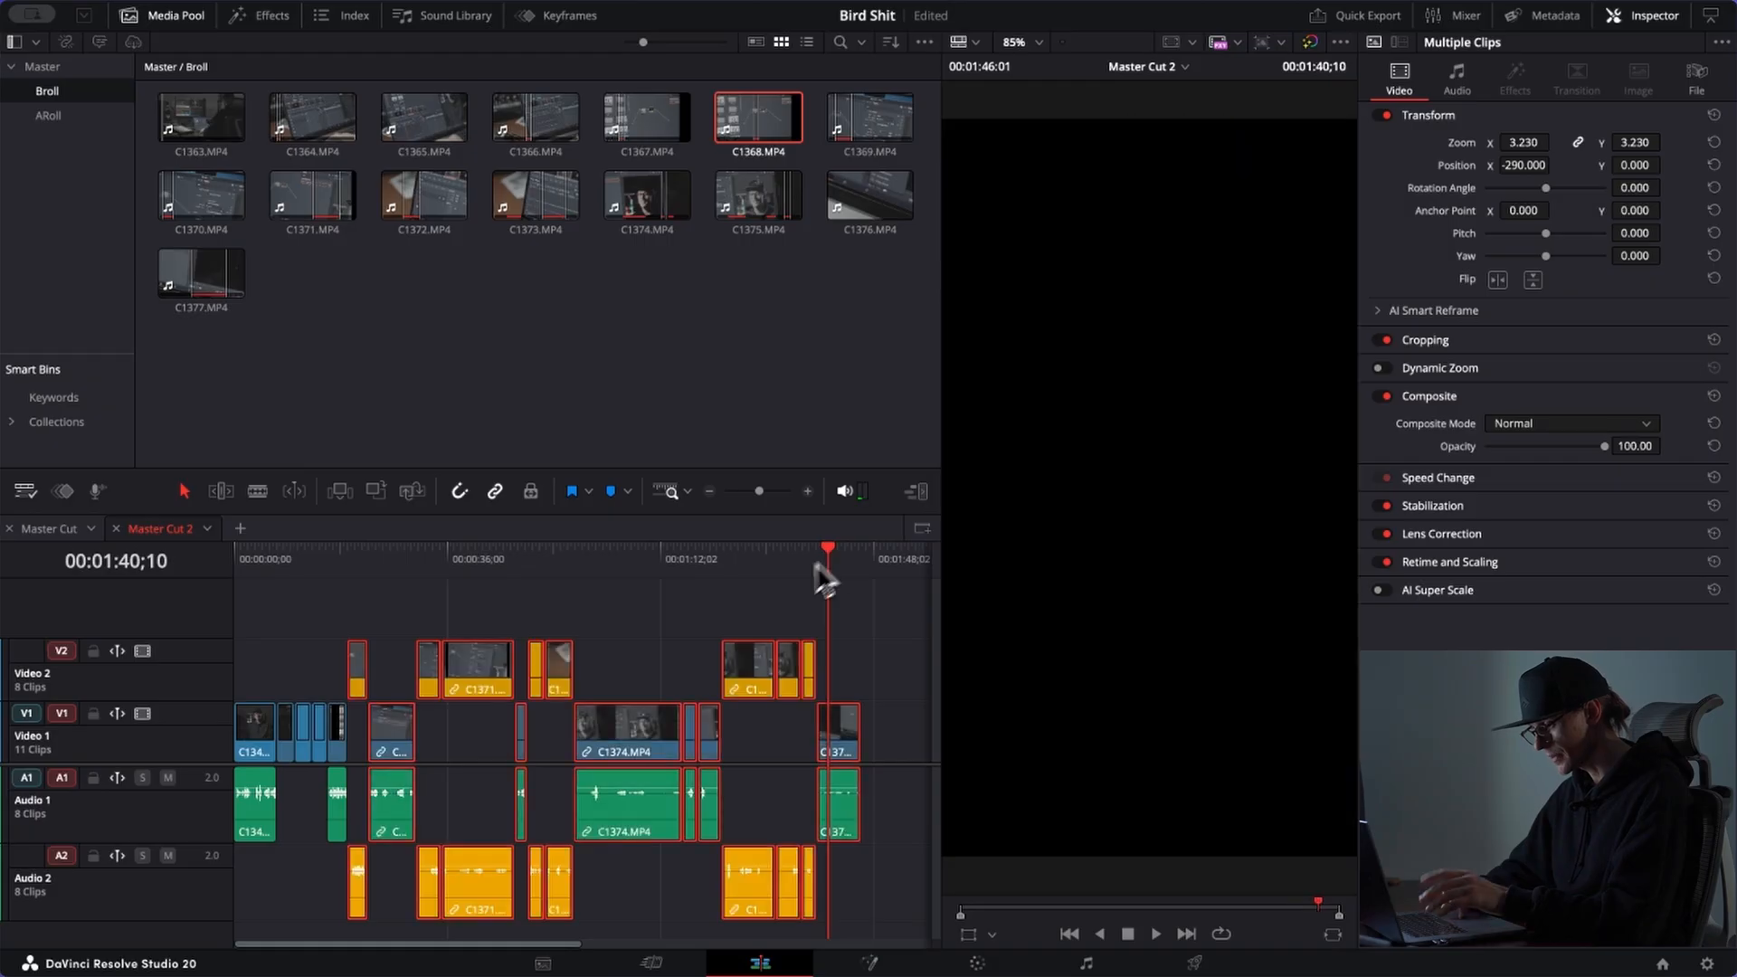
{"action": "left_click", "coordinate": [309, 546]}
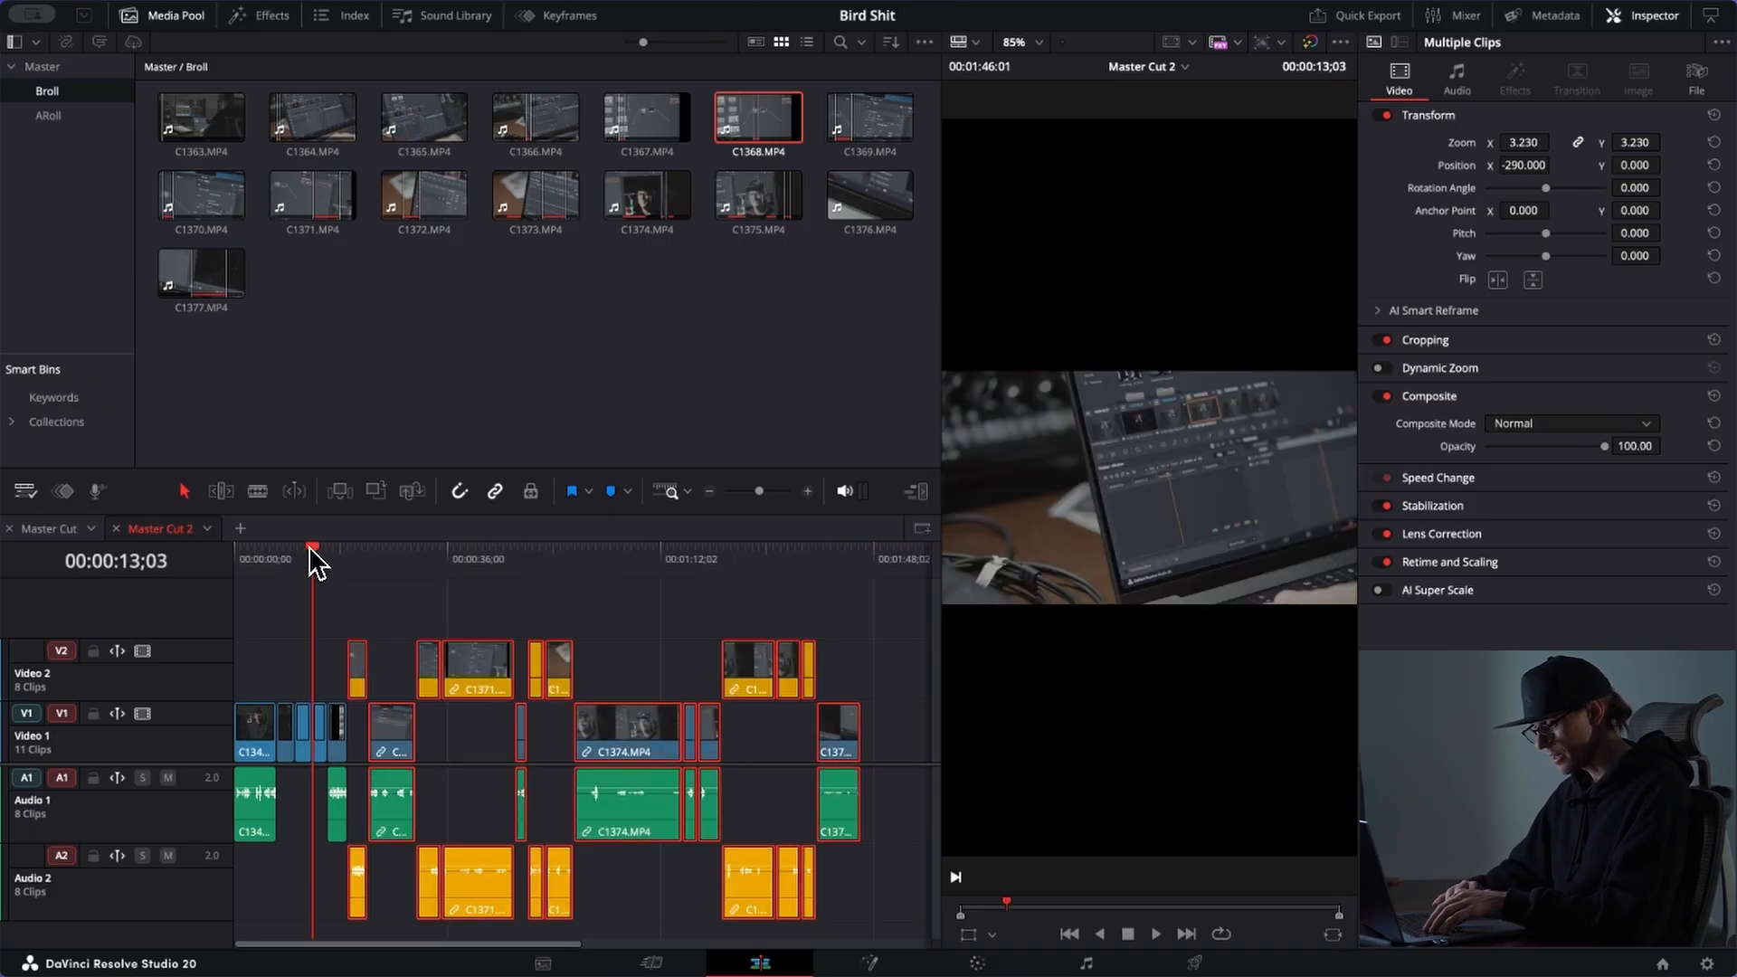
Step: Delete the audio of all B-roll clips from Audio 1 and Audio 2, keeping the audio of C1341.MP4
{"action": "key", "text": "ctrl+equal"}
{"action": "key", "text": "ctrl+minus"}
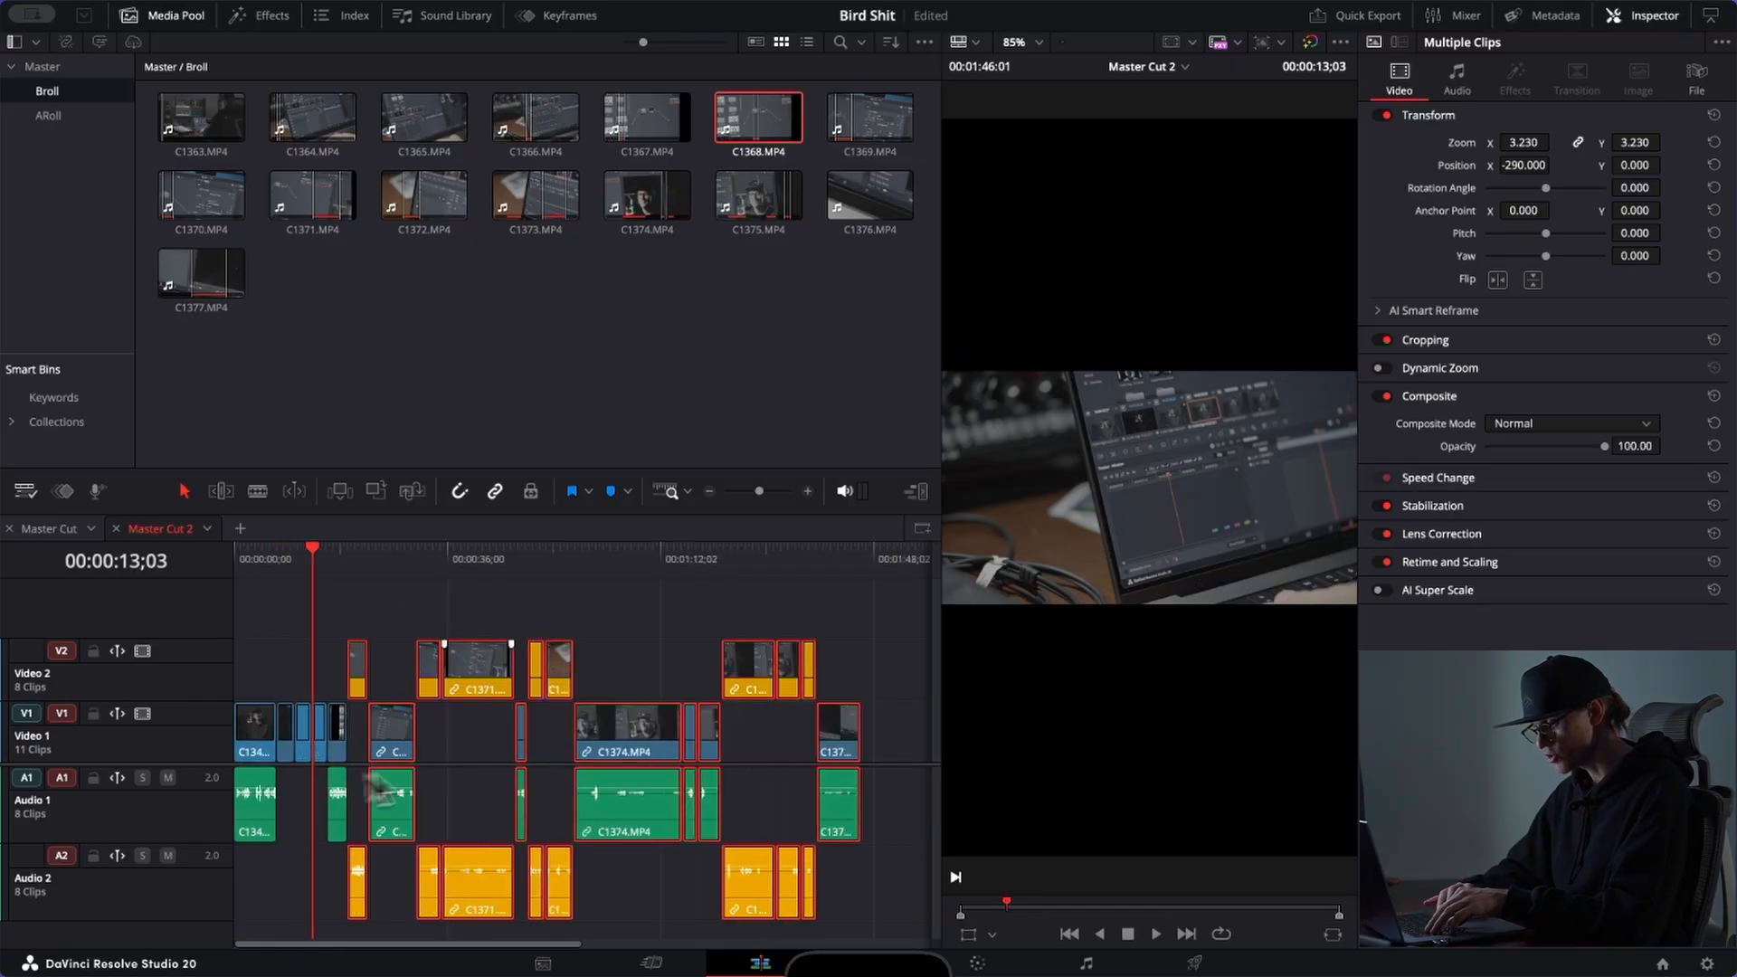
{"action": "left_click_drag", "start_coordinate": [888, 807], "coordinate": [320, 916]}
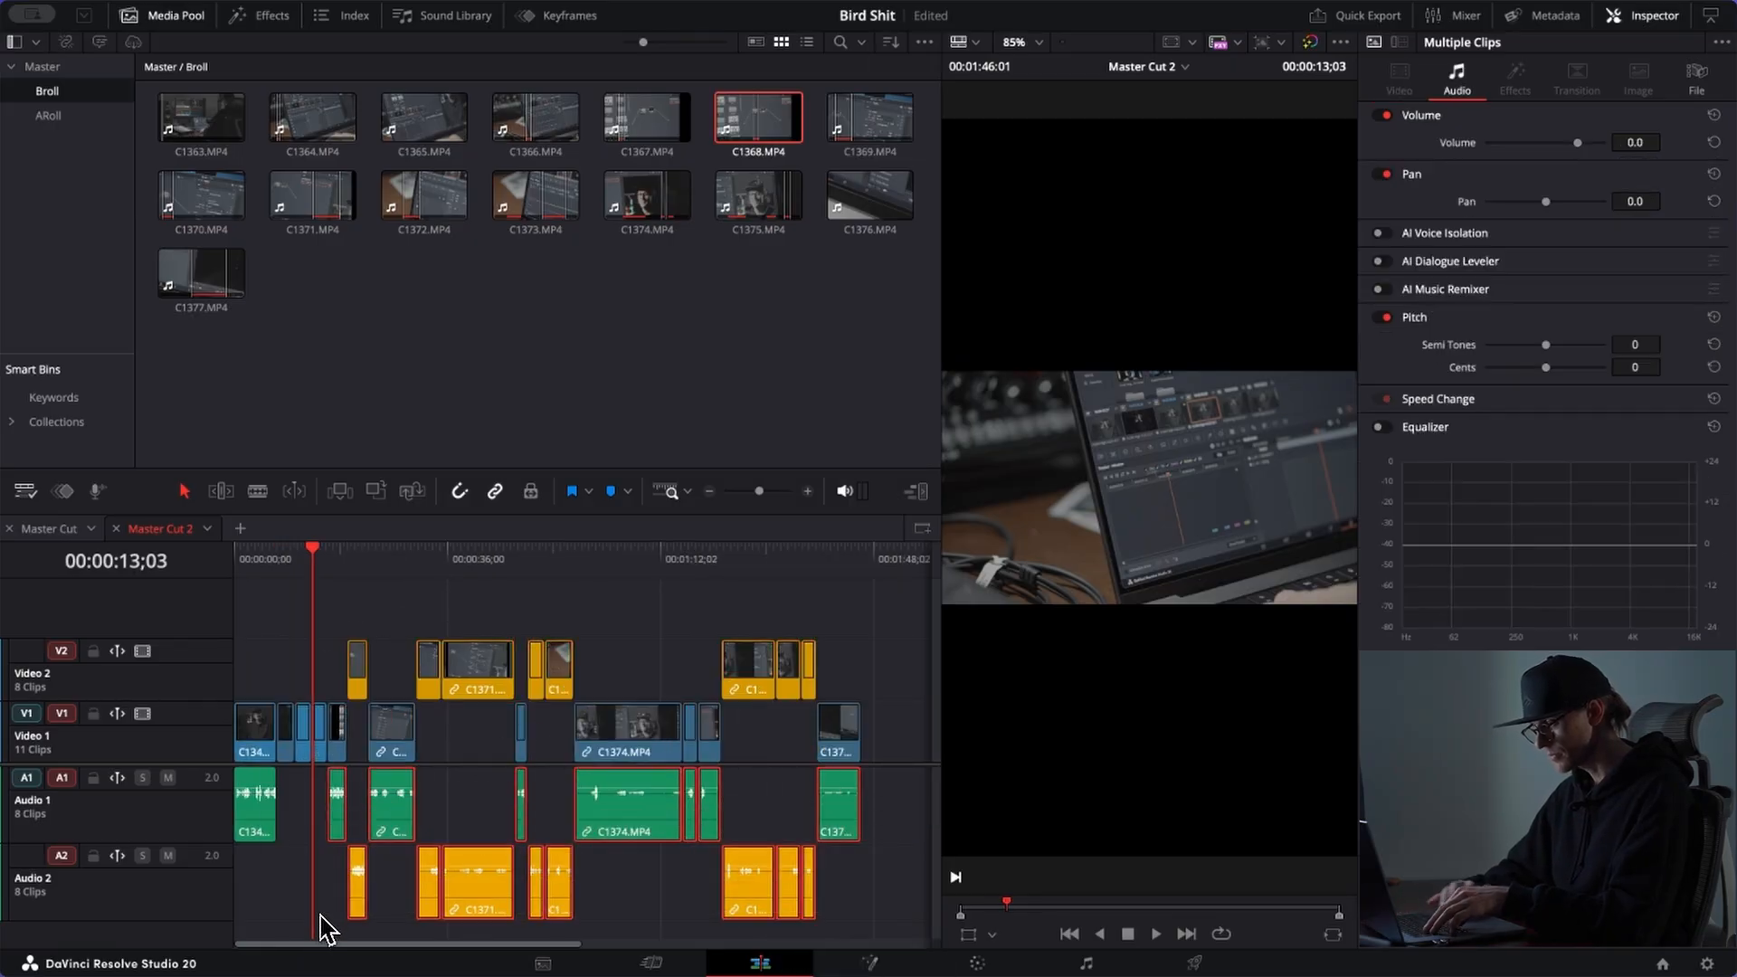
{"action": "key", "text": "Delete"}
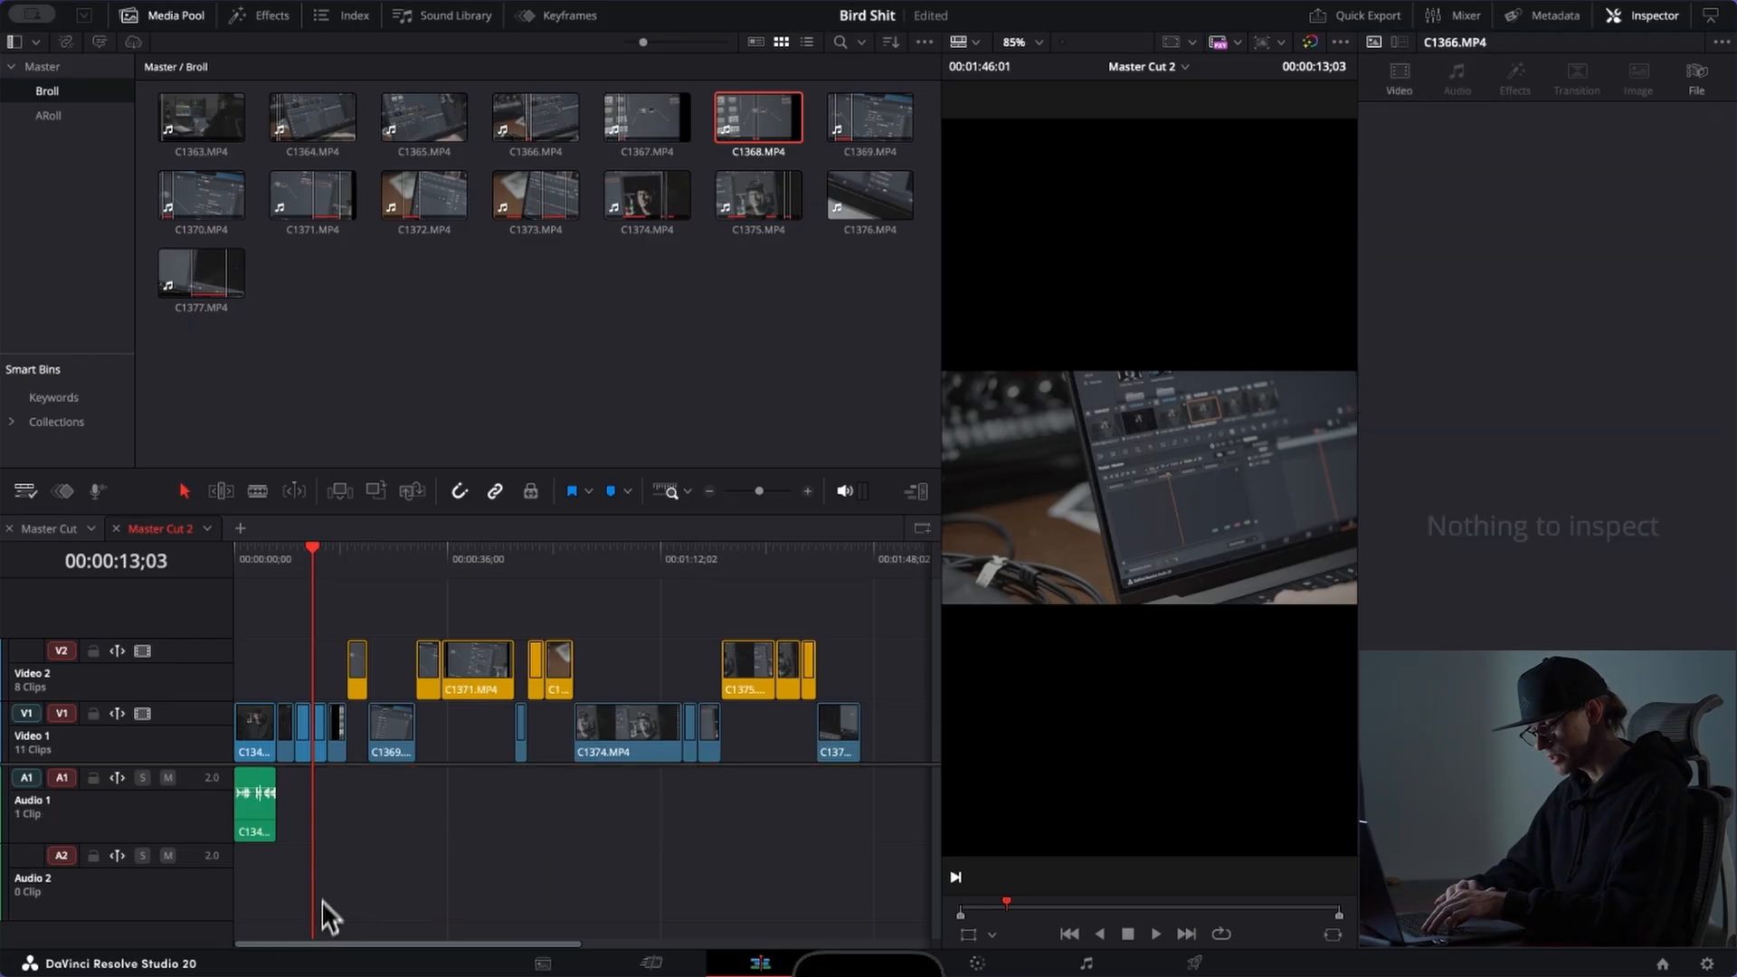
Step: Play the end of A-roll clip C1341.MP4 and paste the copied reframing attributes onto it
{"action": "key", "text": "super+equal"}
{"action": "key", "text": "super+equal"}
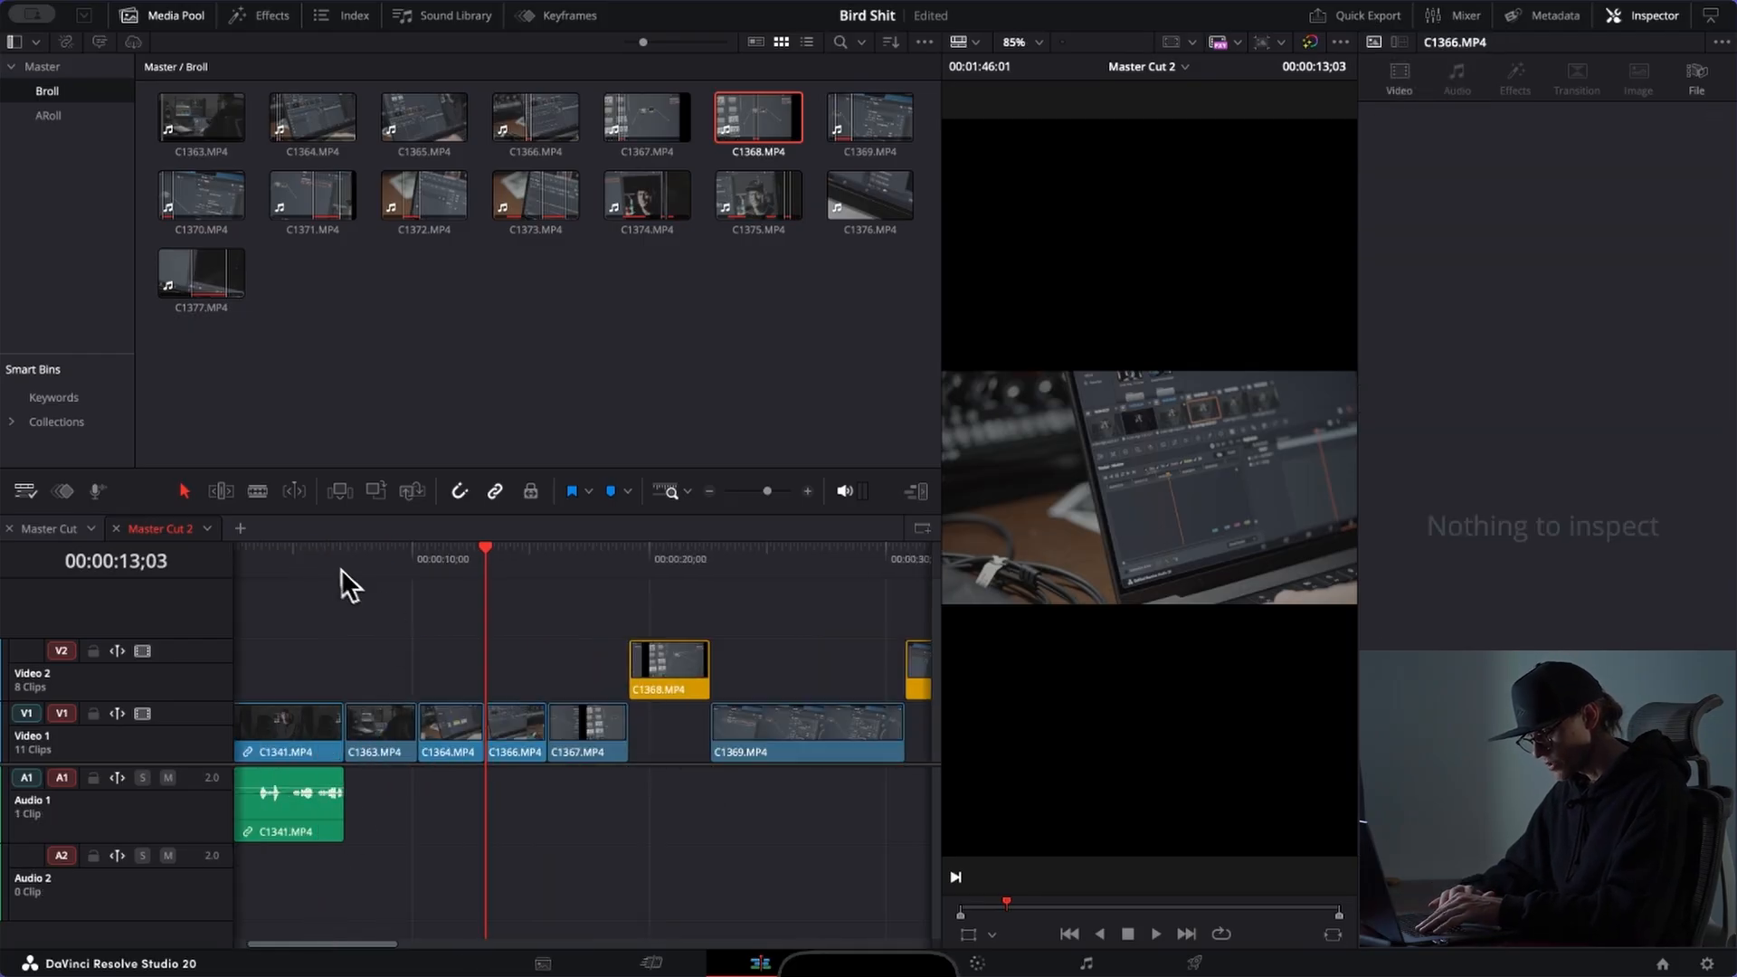
{"action": "left_click", "coordinate": [327, 562]}
{"action": "key", "text": "space"}
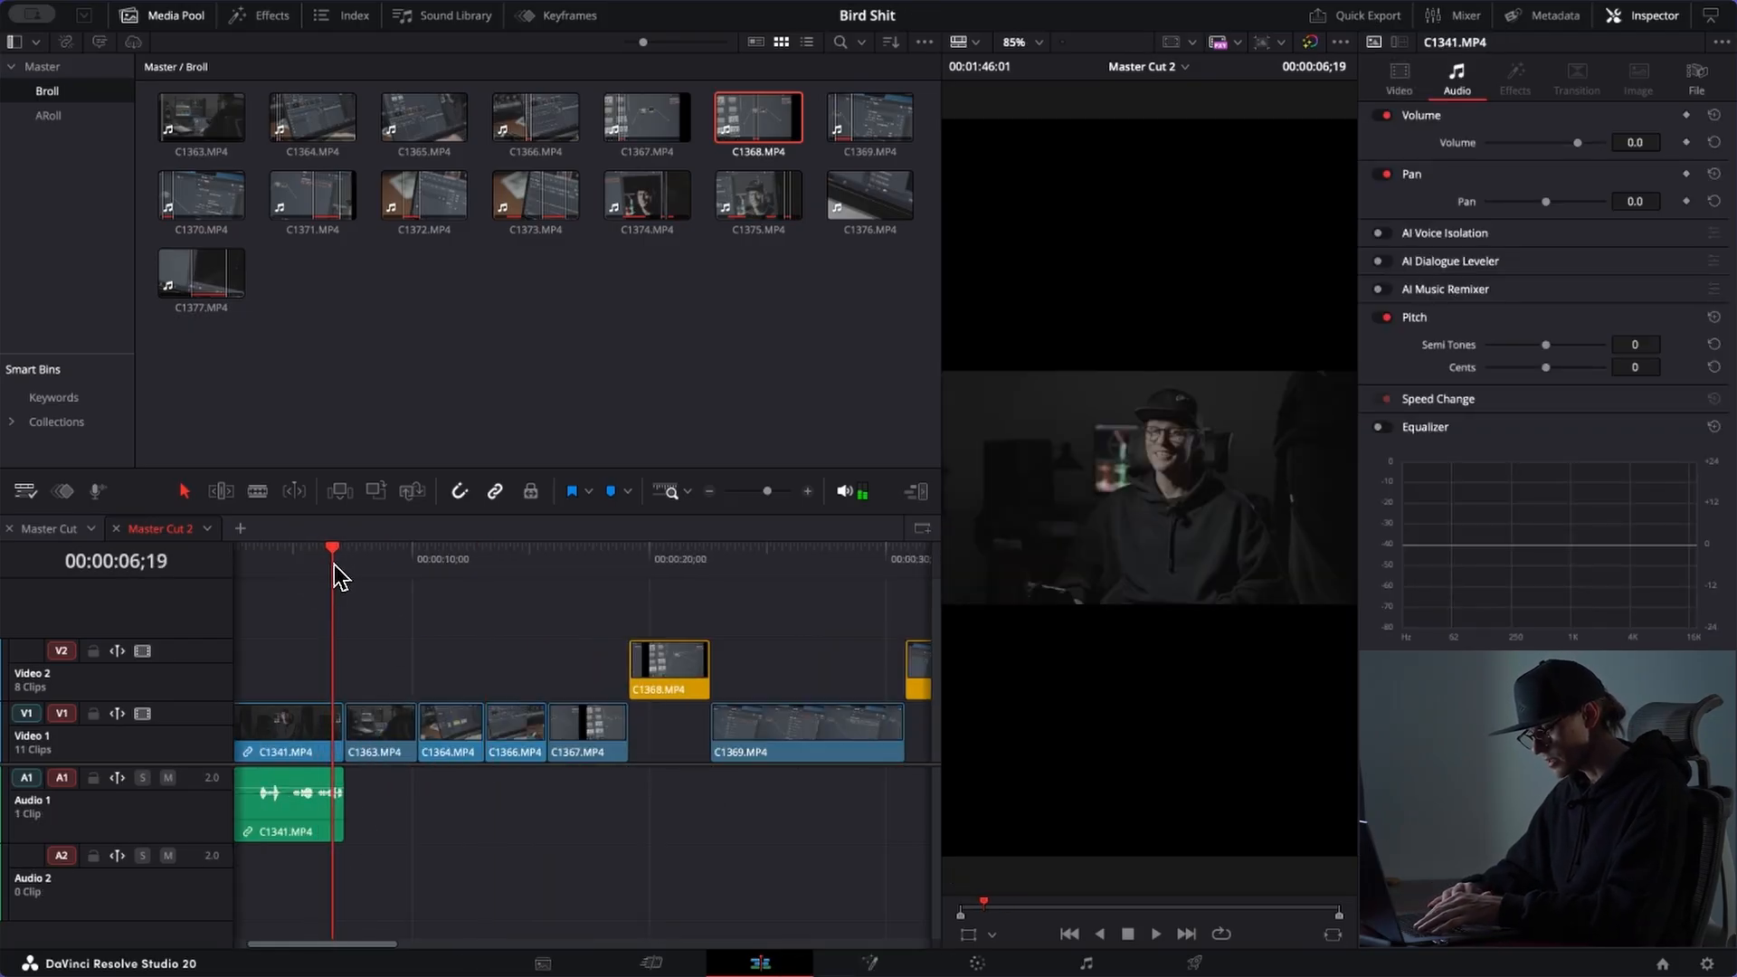
{"action": "left_click", "coordinate": [291, 758]}
{"action": "left_click", "coordinate": [313, 562]}
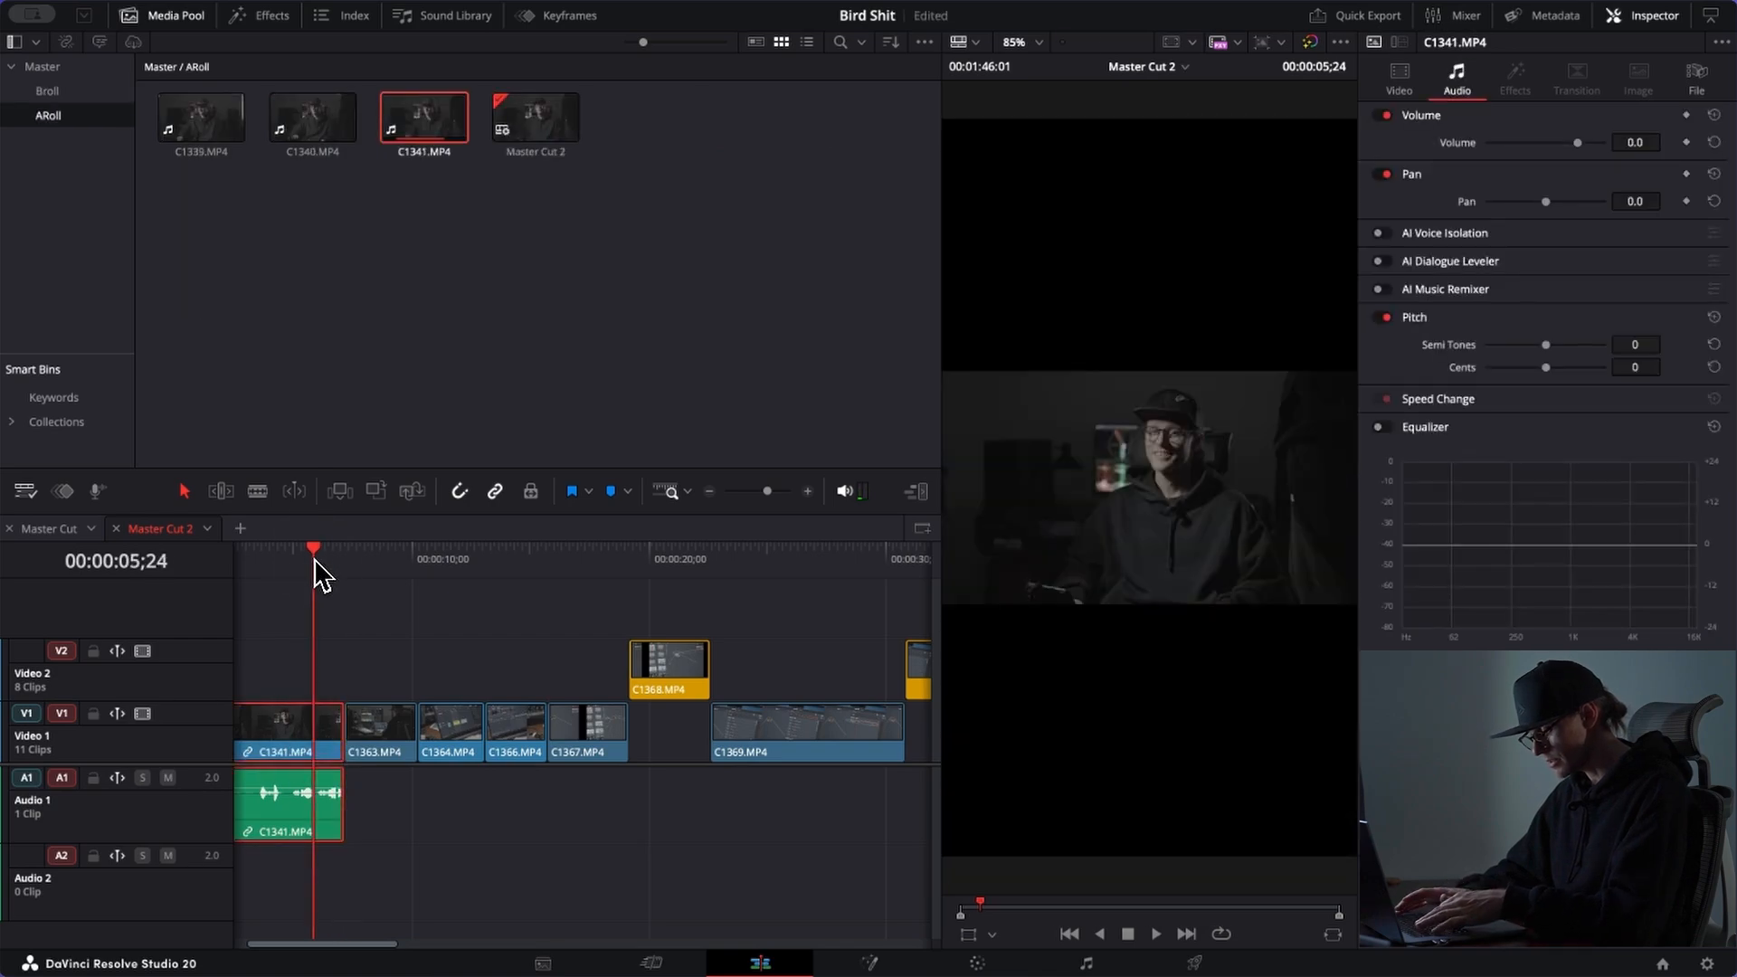
{"action": "key", "text": "alt+v"}
{"action": "key", "text": "Return"}
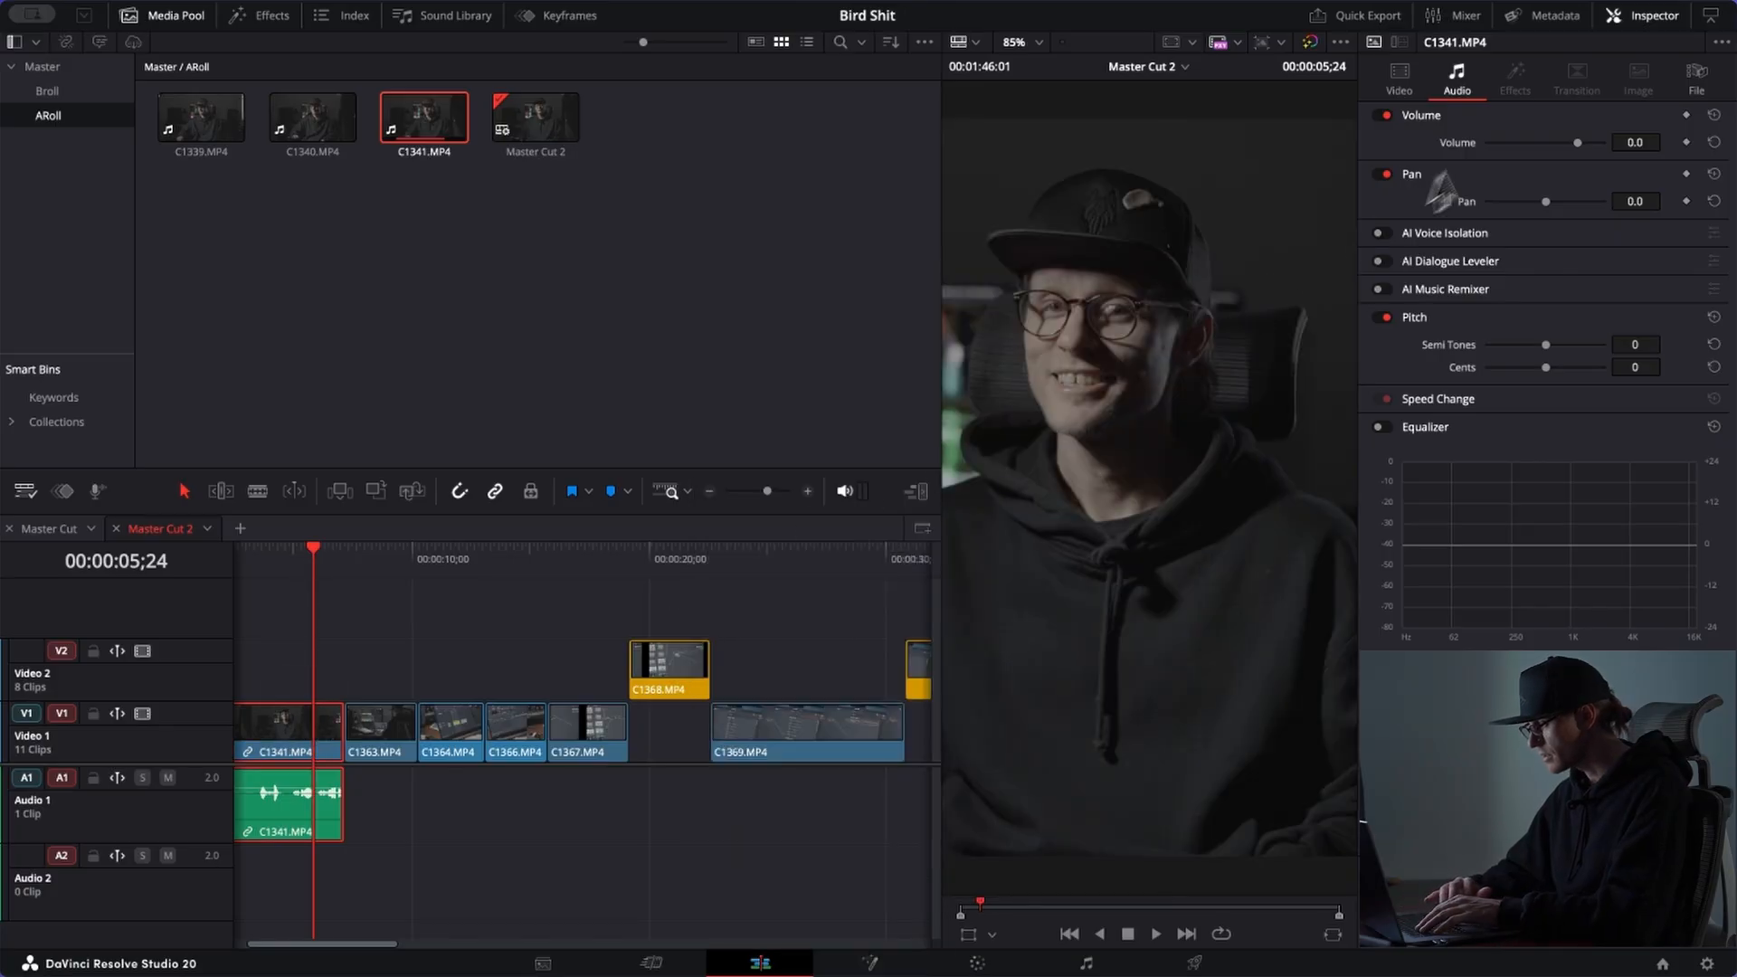
Step: Show the center marker and ruler guides over the timeline picture and review the available guide options
{"action": "left_click", "coordinate": [1175, 46]}
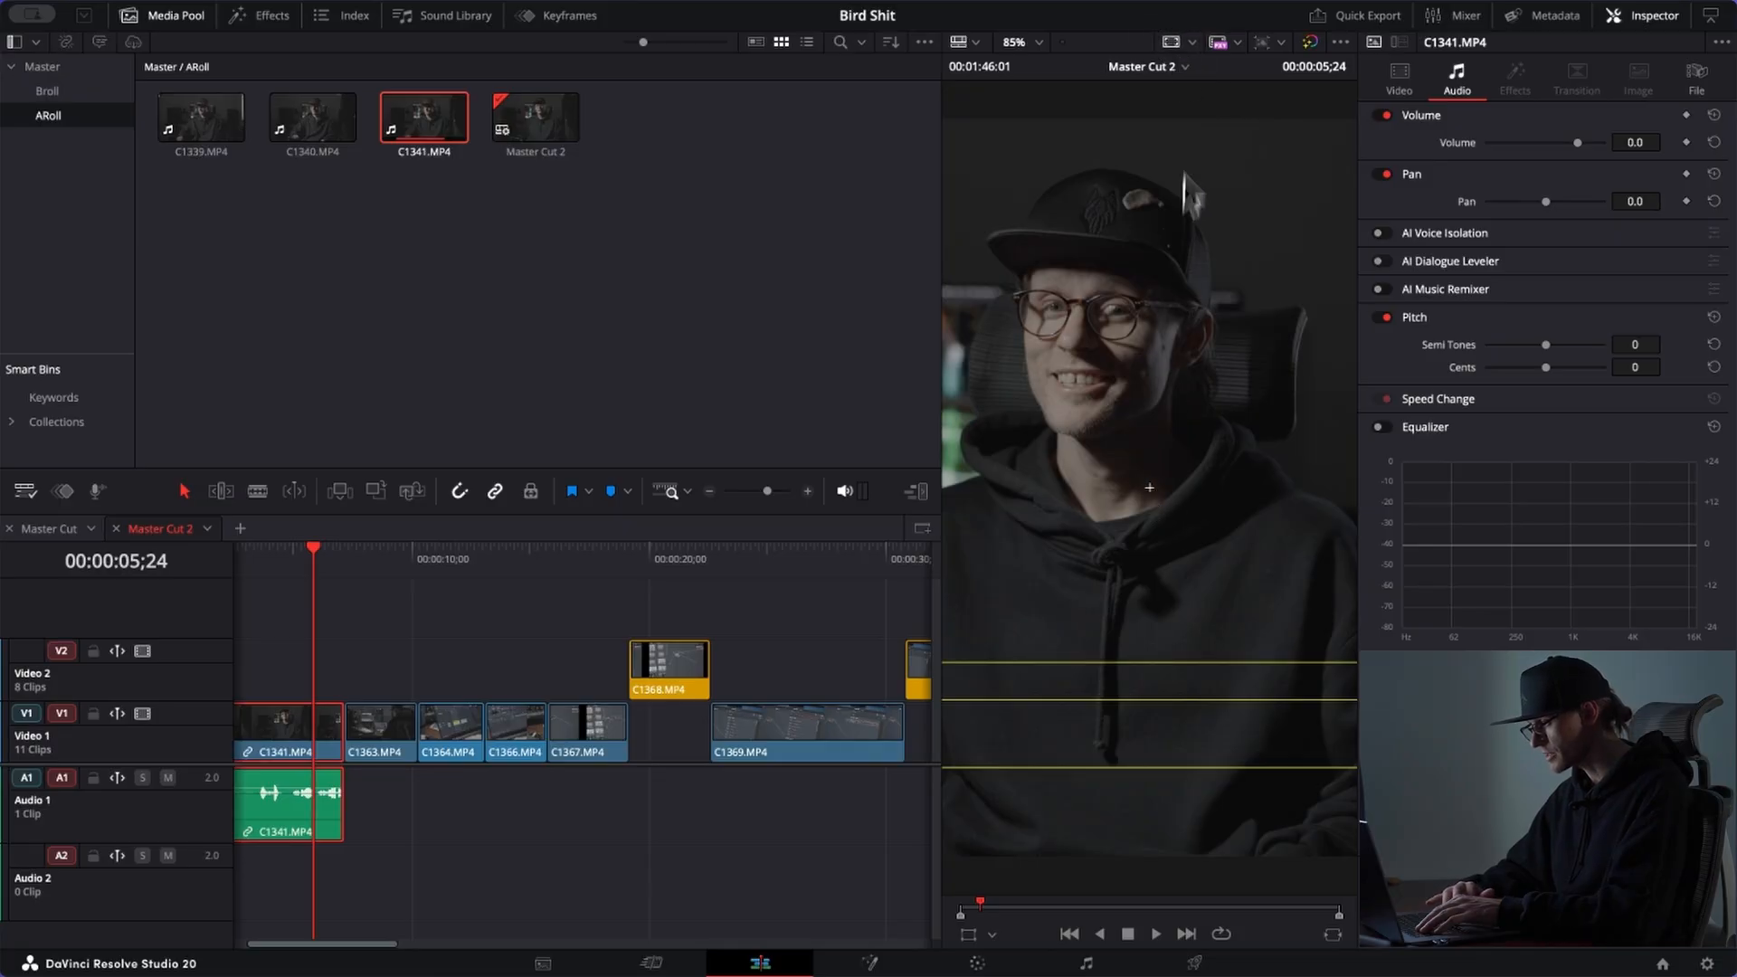
{"action": "left_click", "coordinate": [1193, 45]}
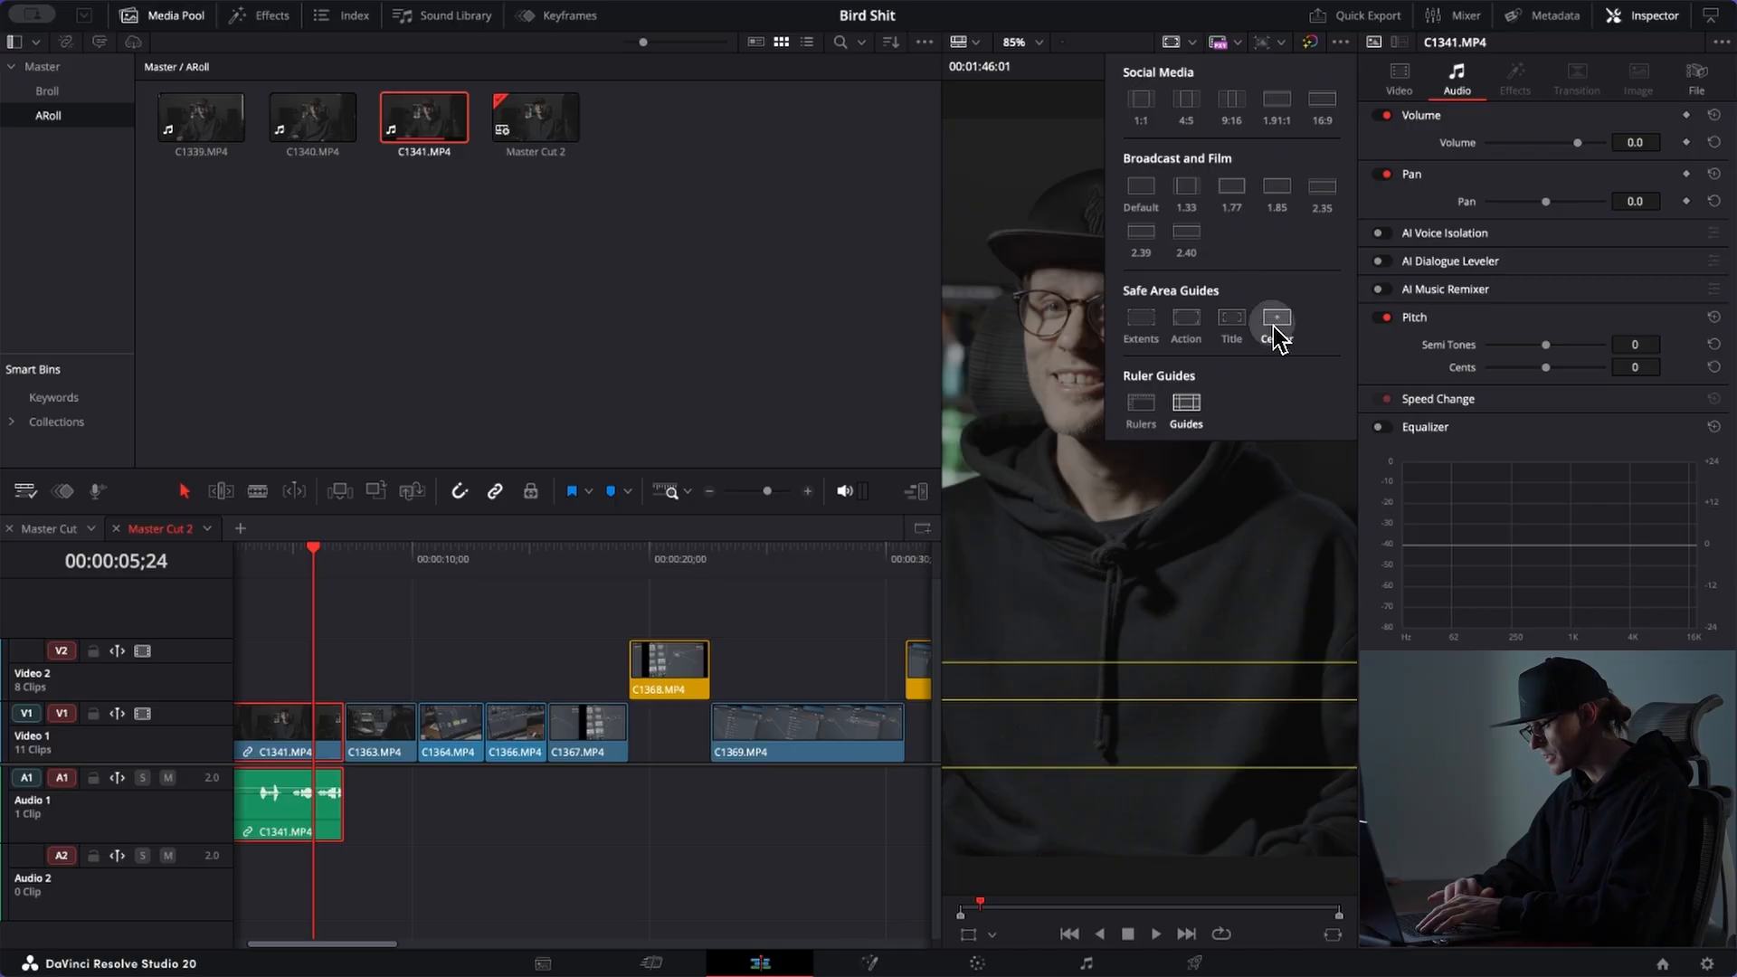
{"action": "left_click", "coordinate": [1217, 499]}
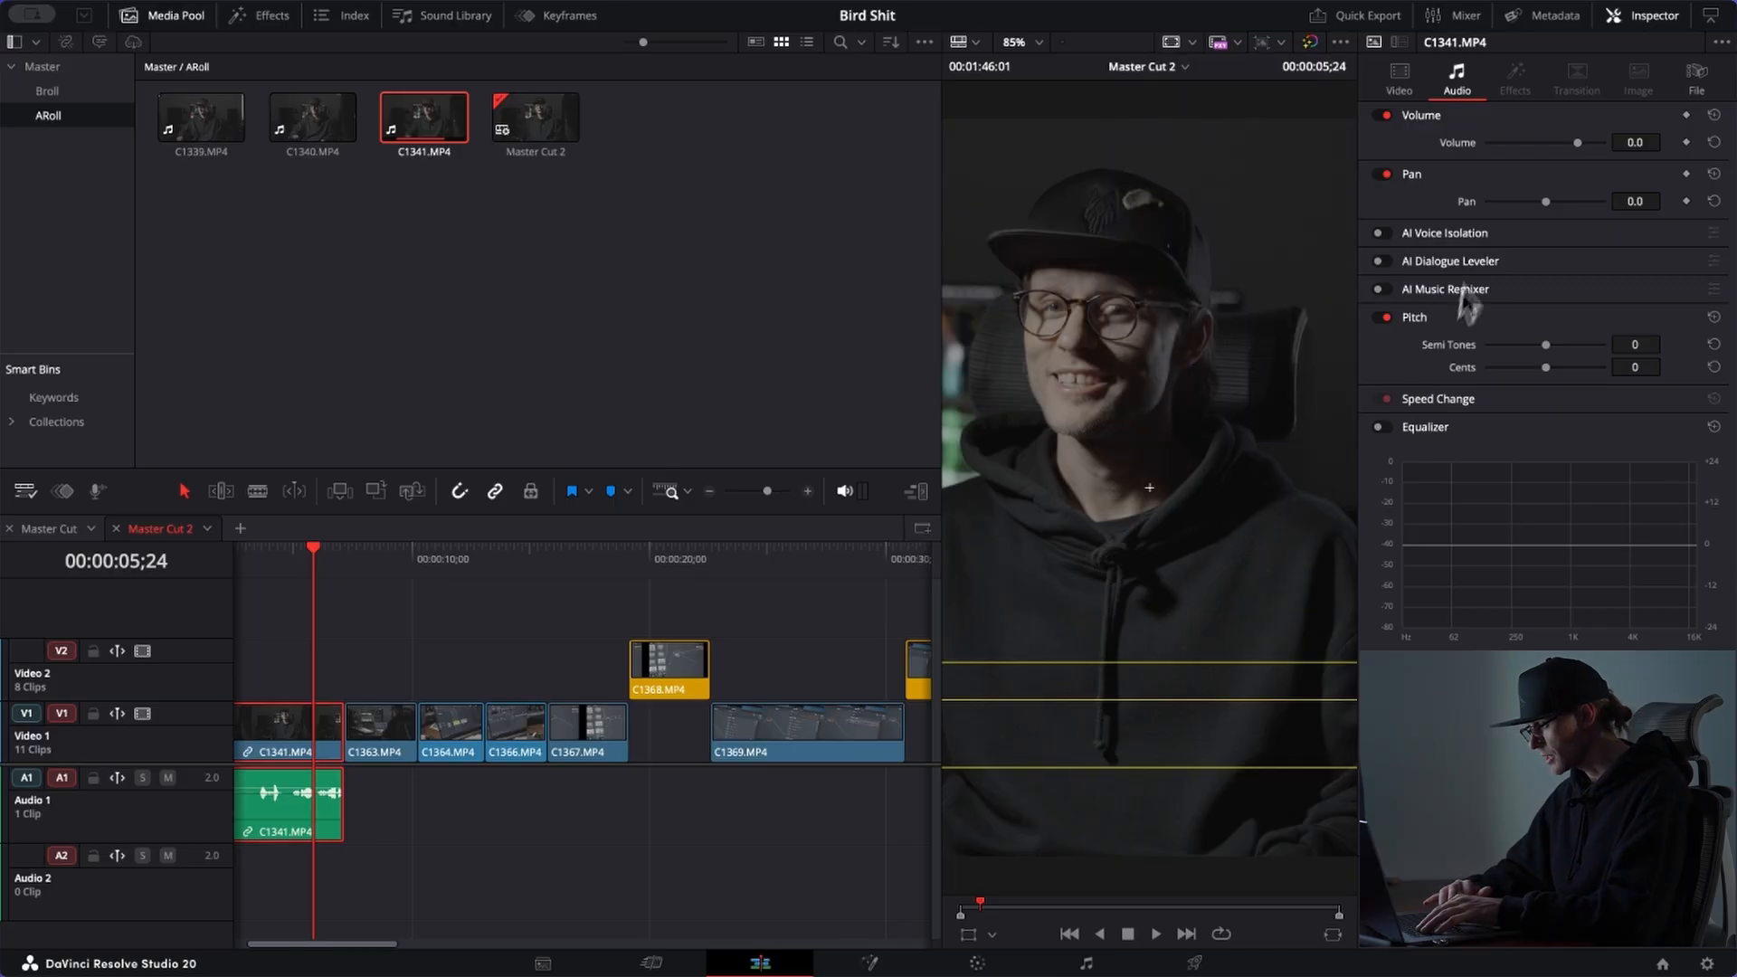
Step: Set the horizontal position of C1341.MP4 to -77.000 to center the speaker in the portrait frame
{"action": "left_click", "coordinate": [1411, 86]}
{"action": "left_click_drag", "start_coordinate": [1521, 170], "coordinate": [1653, 165]}
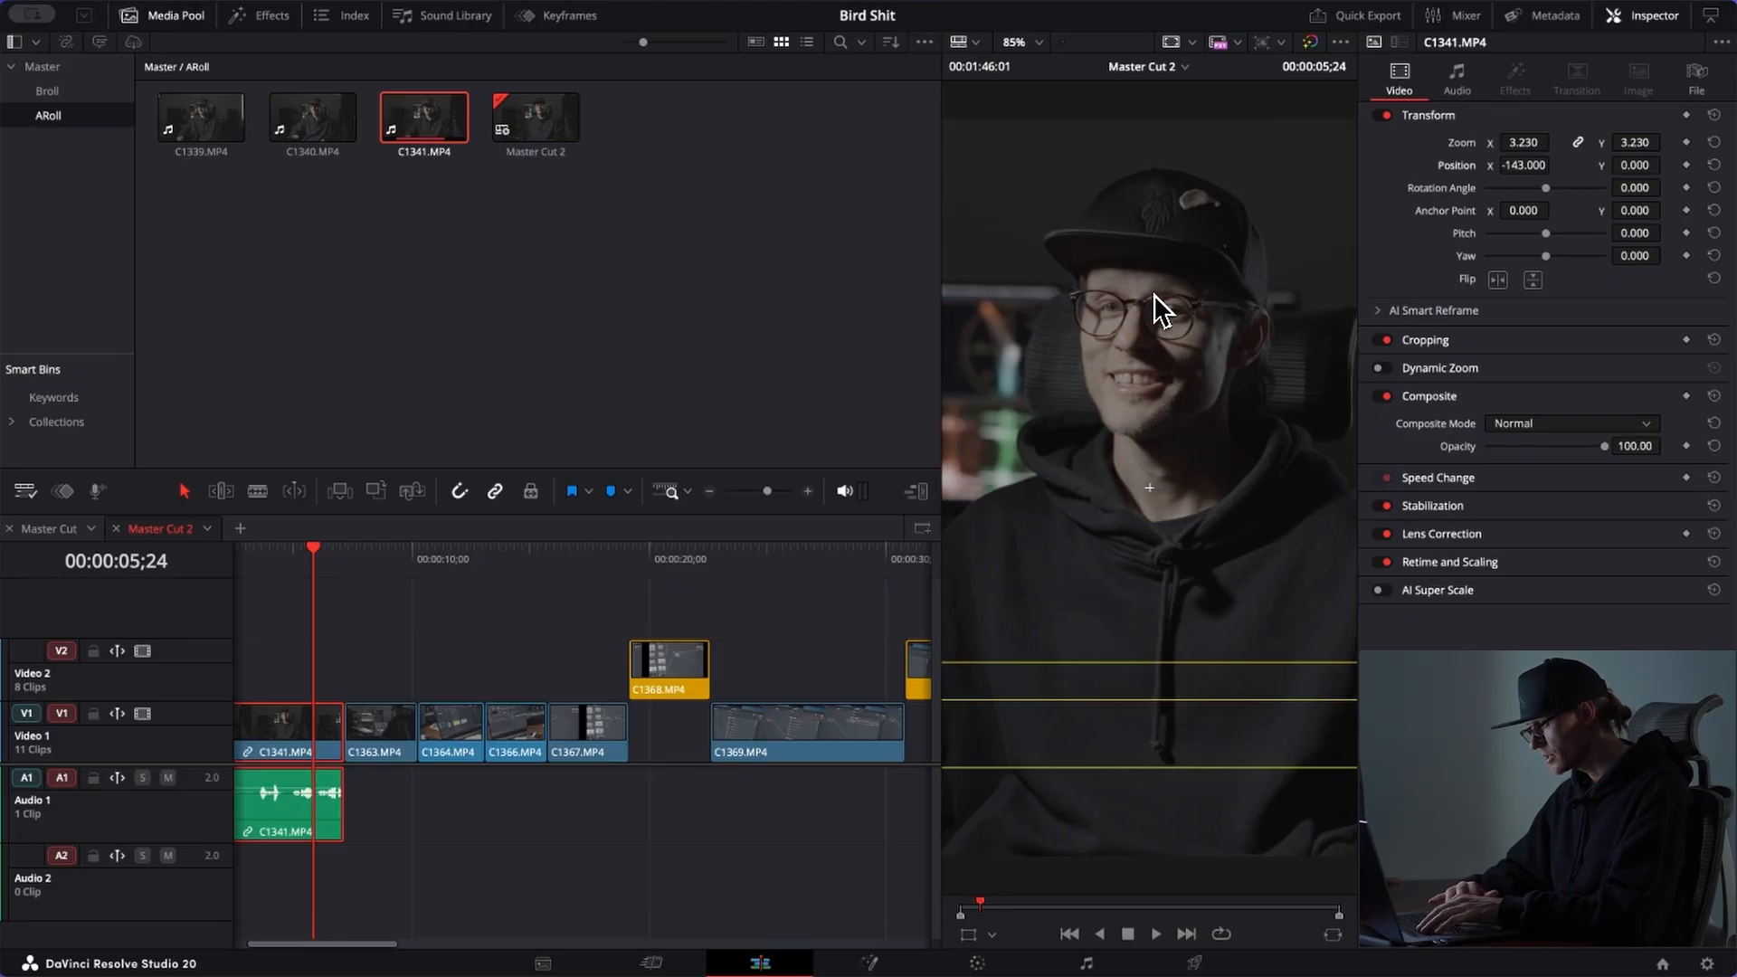
{"action": "left_click_drag", "start_coordinate": [1525, 172], "coordinate": [1546, 174]}
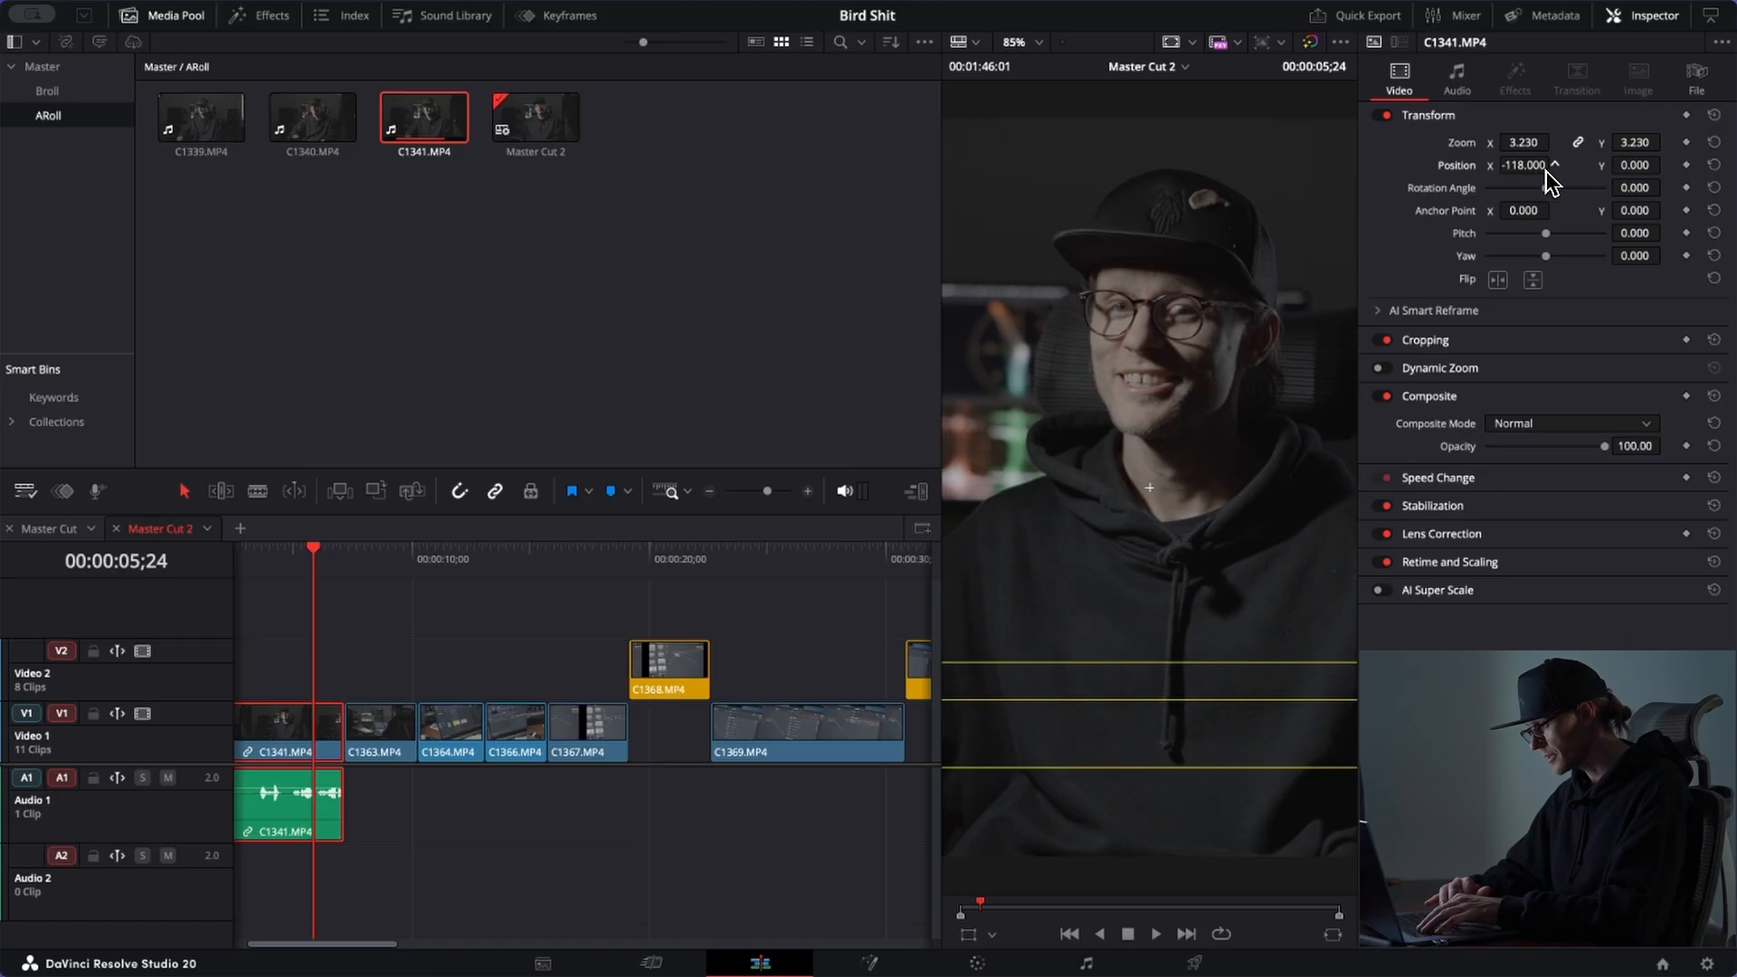
{"action": "mouse_move", "coordinate": [1551, 179]}
{"action": "left_mouse_down"}
{"action": "mouse_move", "coordinate": [1582, 178]}
{"action": "mouse_move", "coordinate": [1535, 186]}
{"action": "left_mouse_up"}
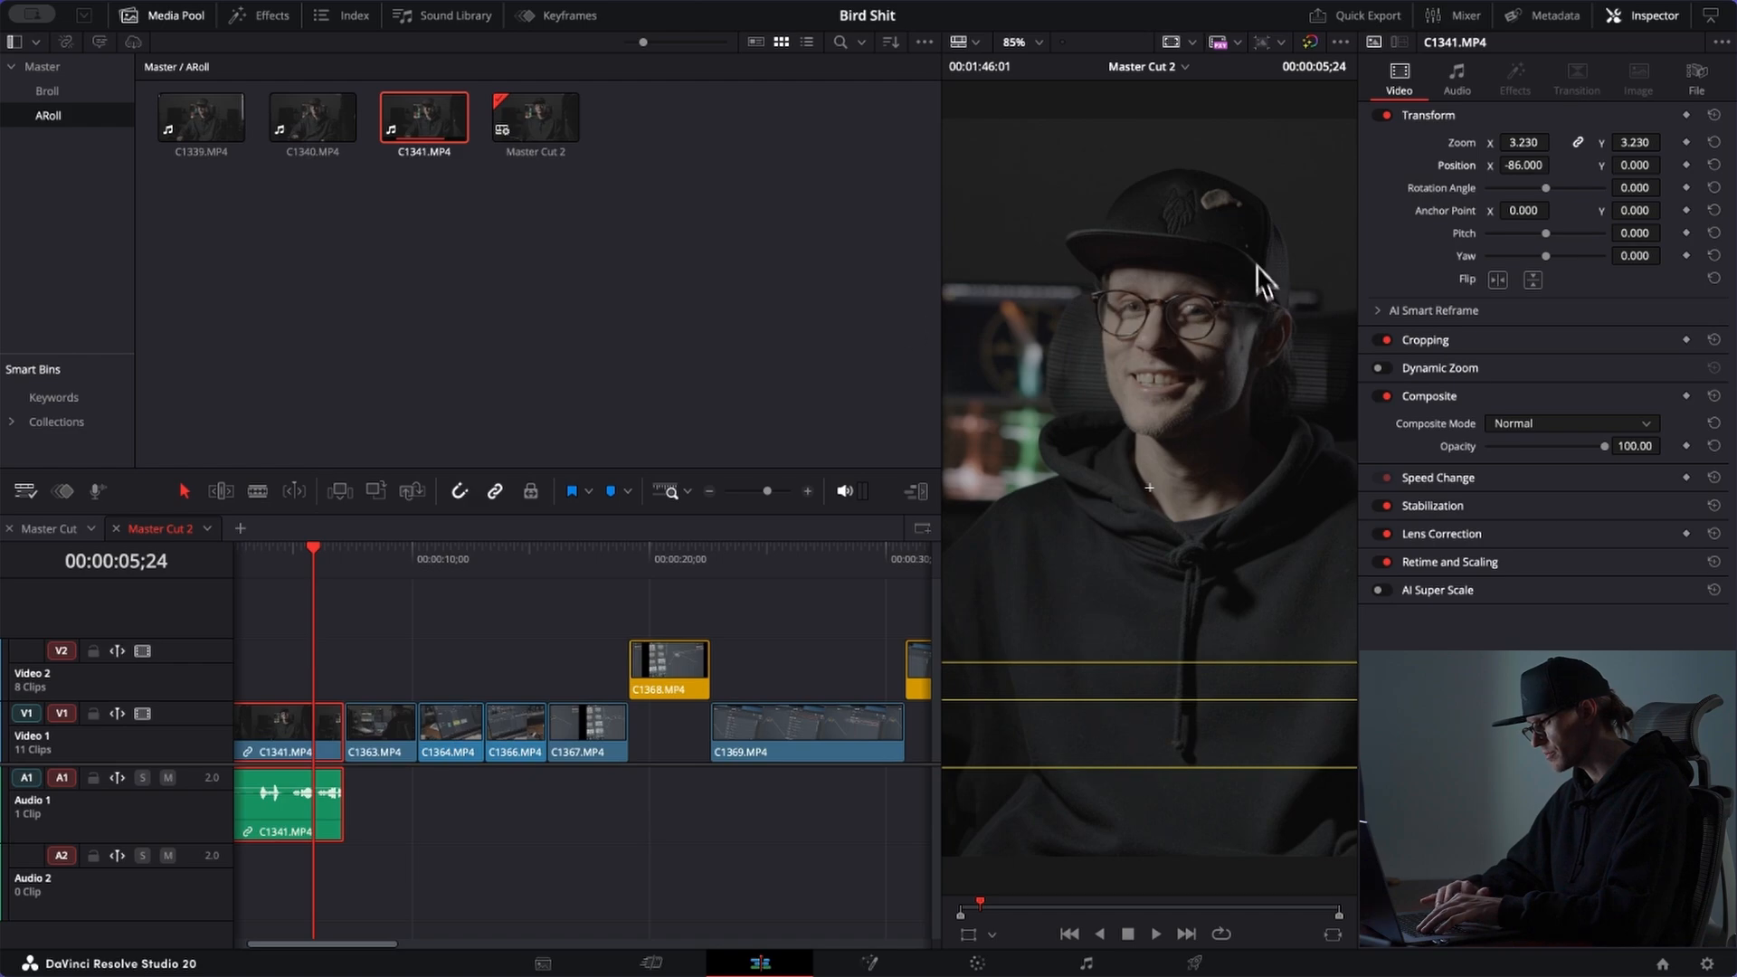
{"action": "left_click_drag", "start_coordinate": [1534, 181], "coordinate": [1543, 181]}
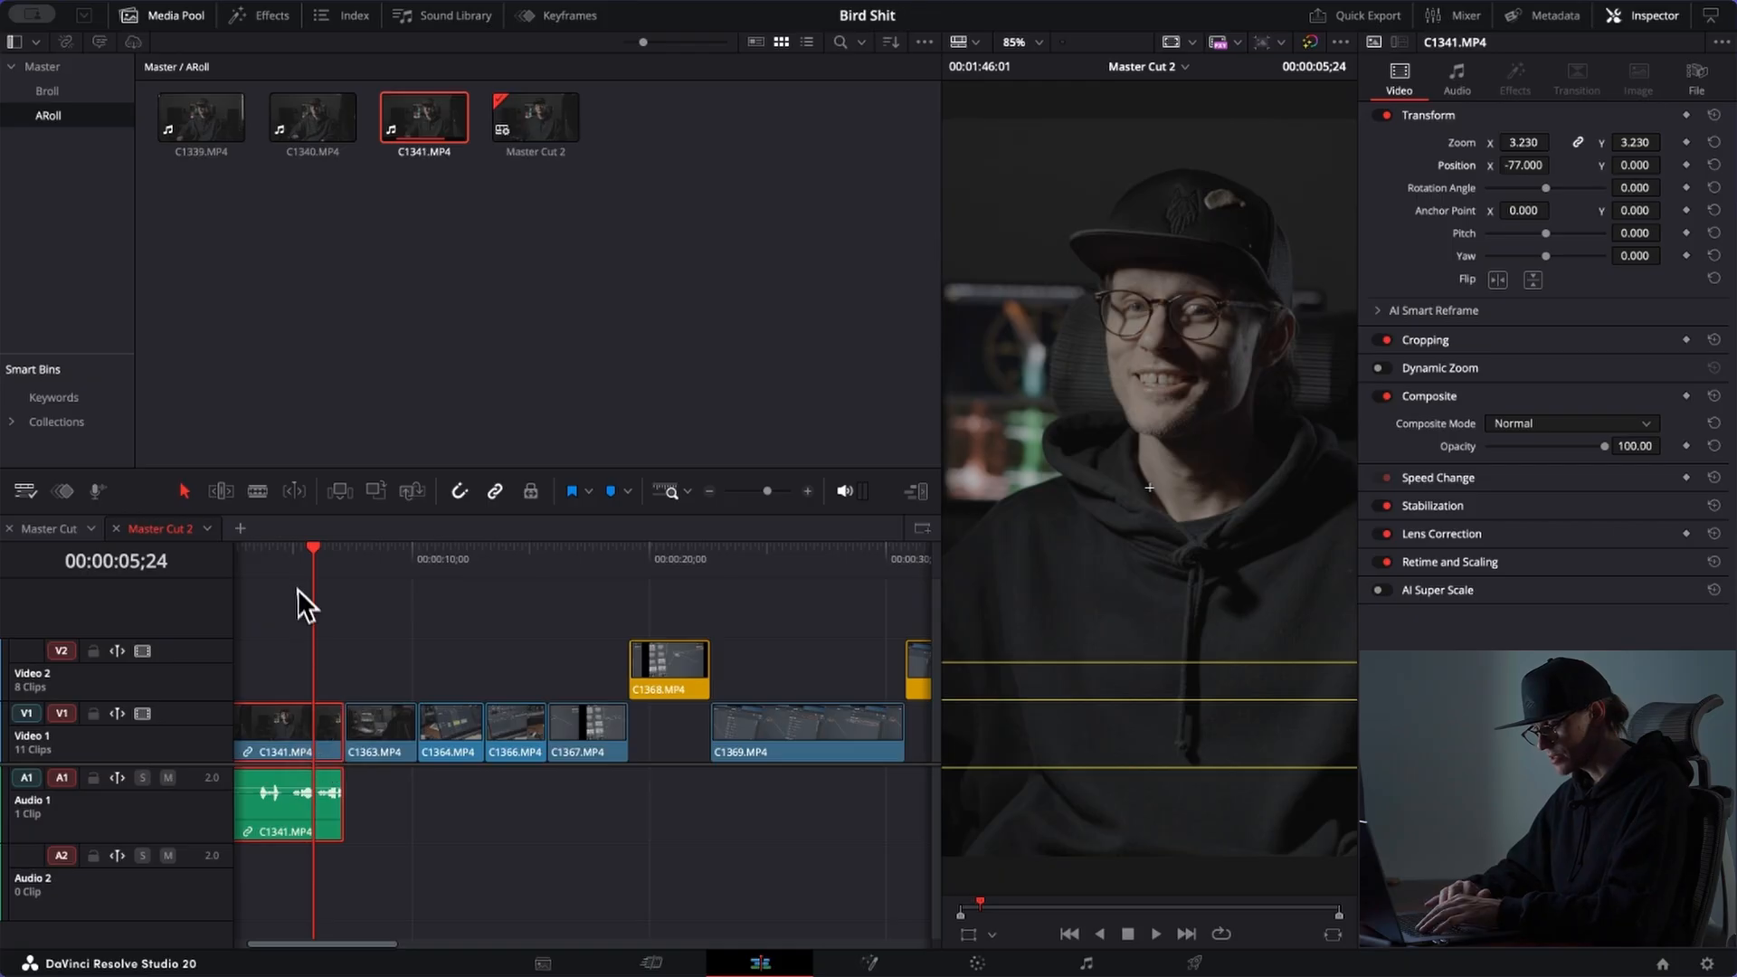
Step: Play the timeline from the start and replay C1363.MP4 to check the framing of the opening clips
{"action": "key", "text": "Home"}
{"action": "key", "text": "space"}
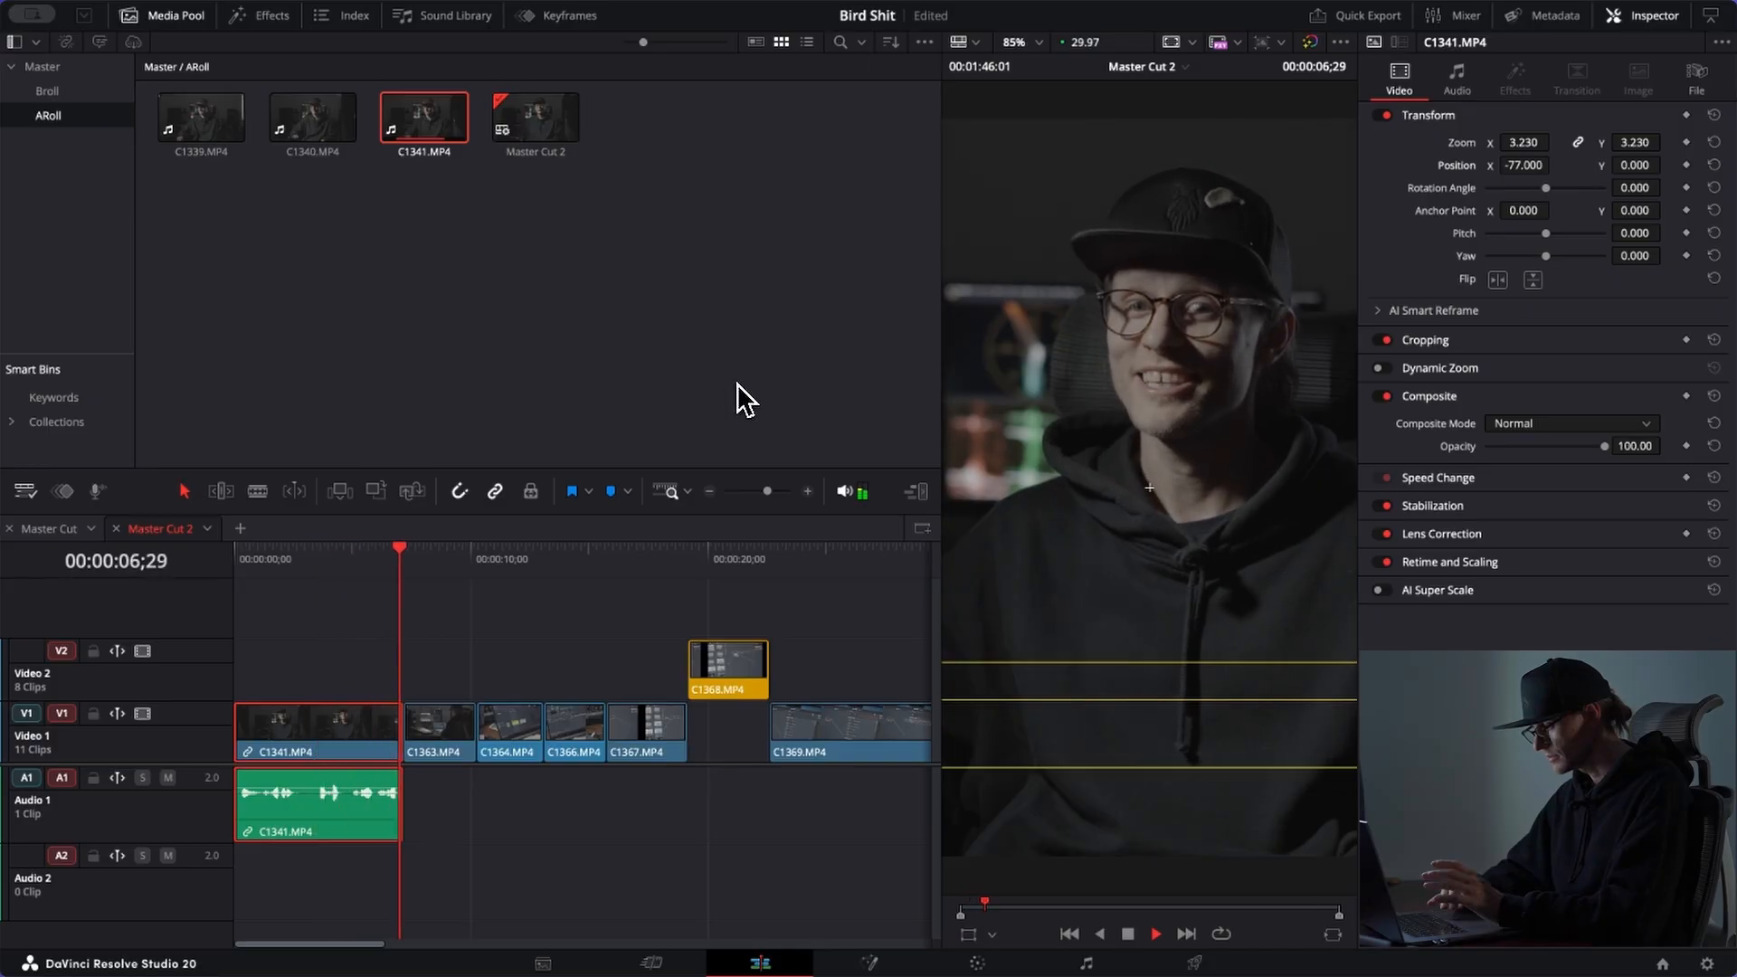
{"action": "key", "text": "space"}
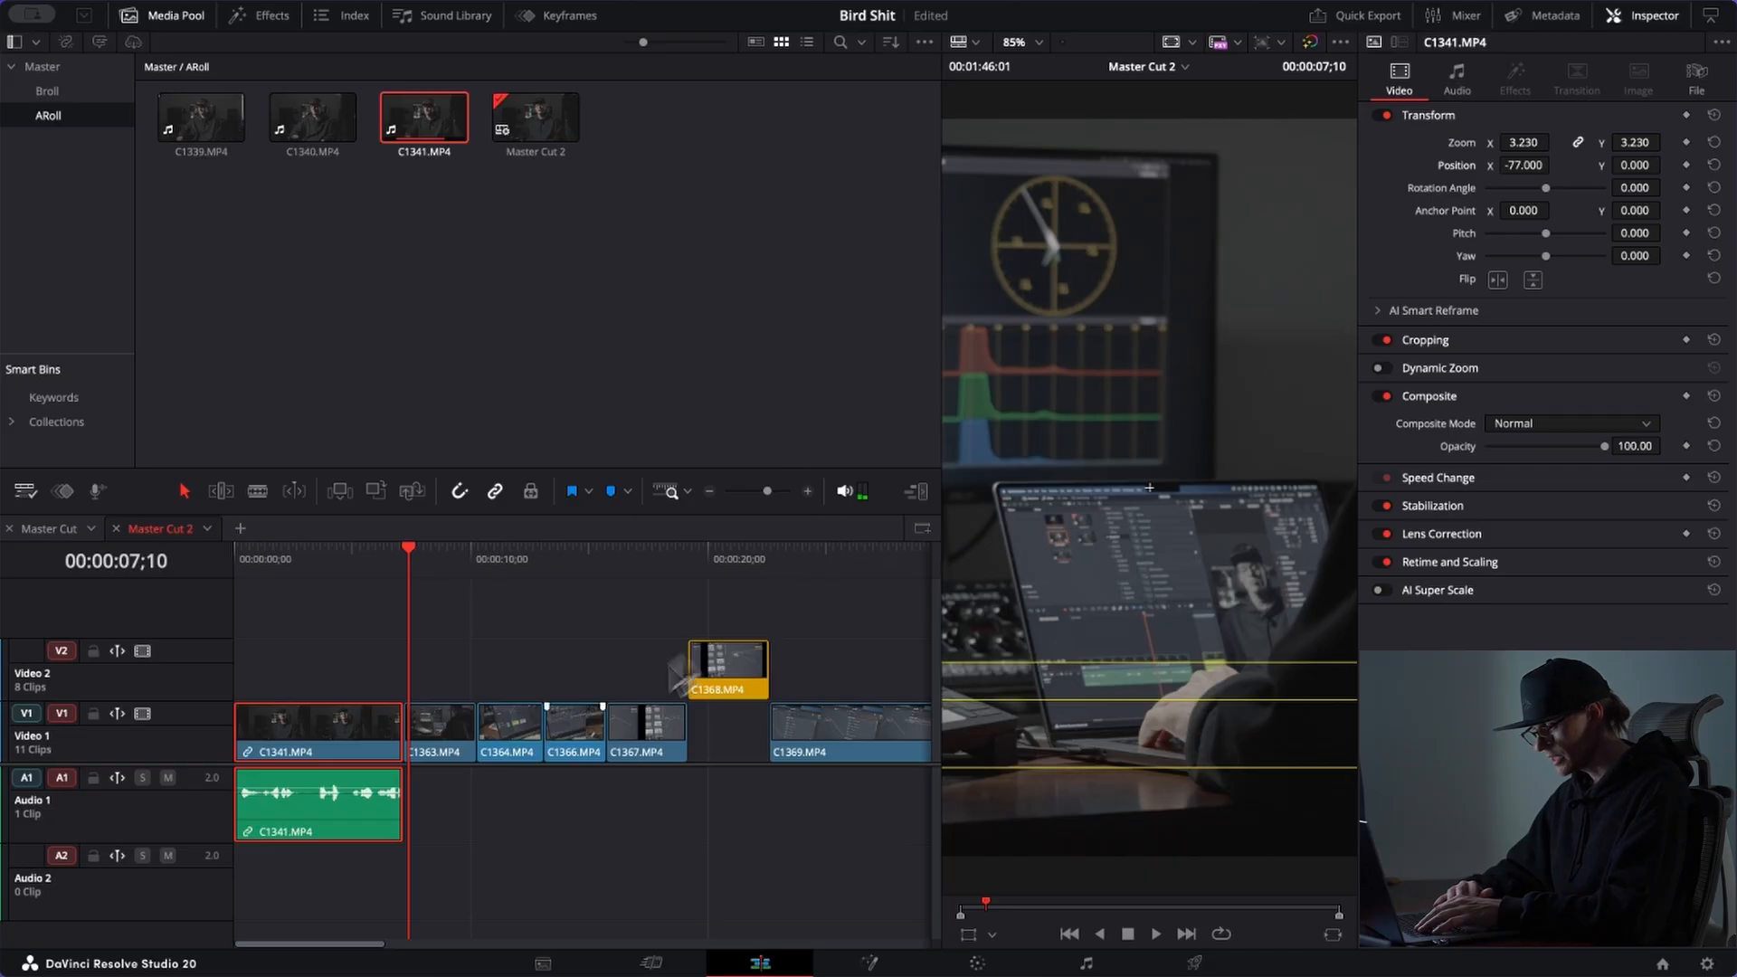
{"action": "left_click", "coordinate": [446, 743]}
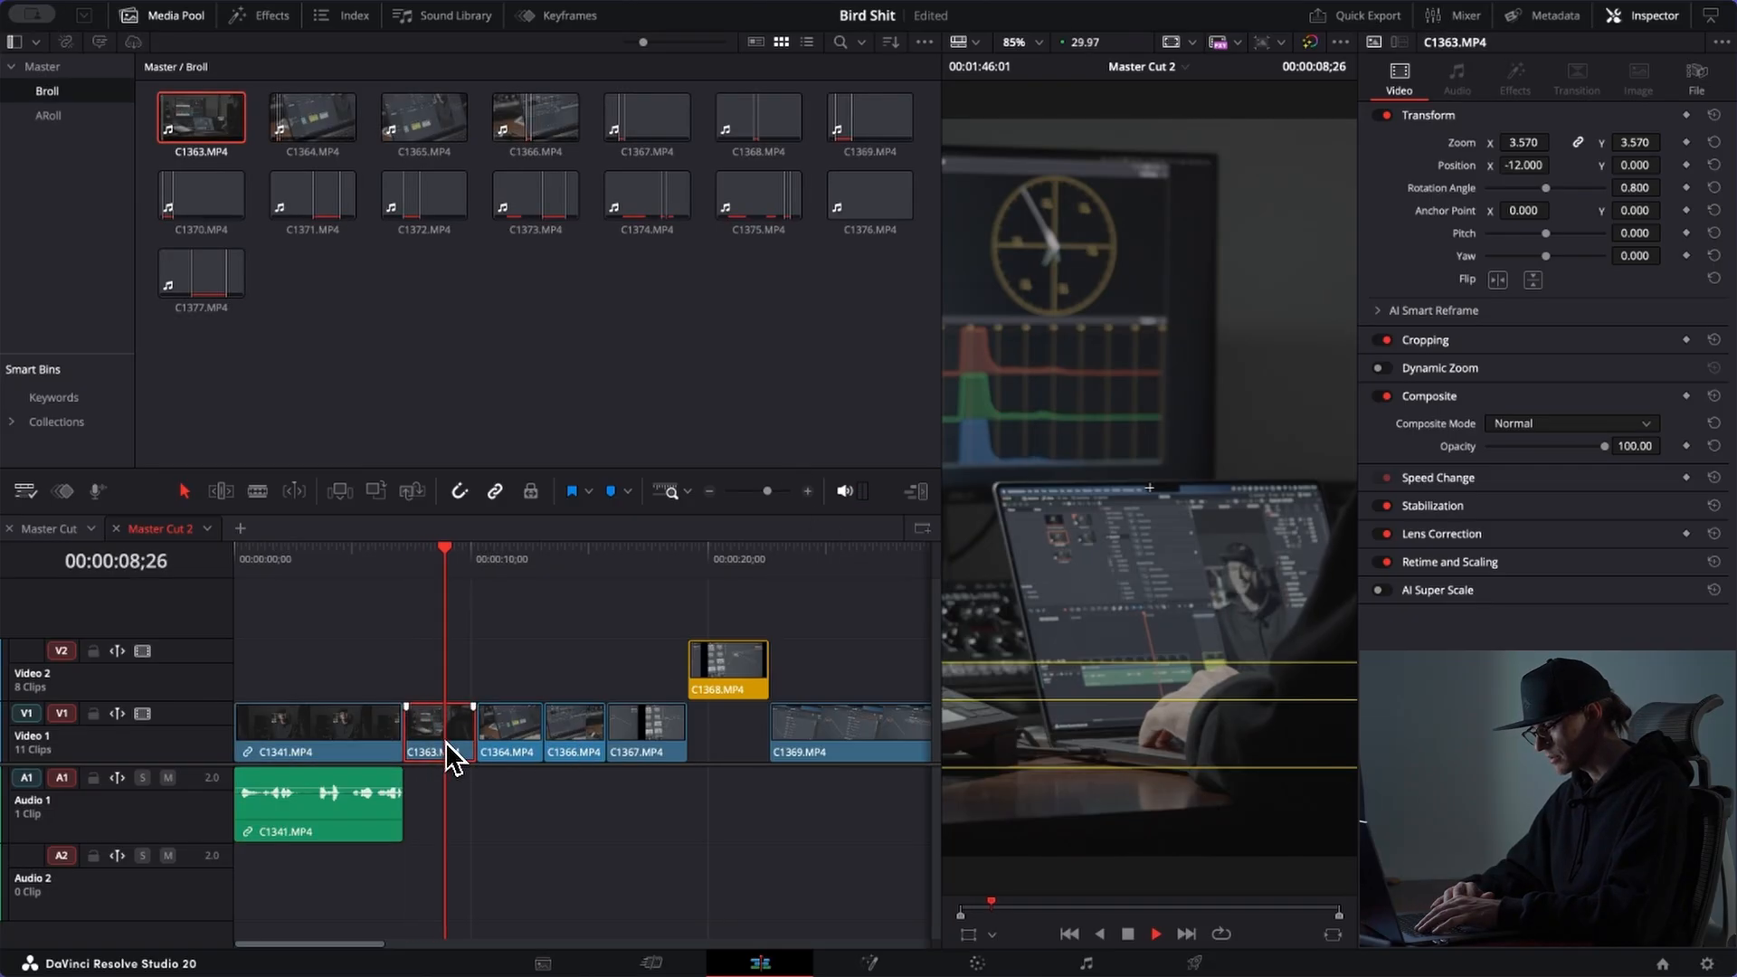
{"action": "key", "text": "space"}
{"action": "left_click", "coordinate": [404, 566]}
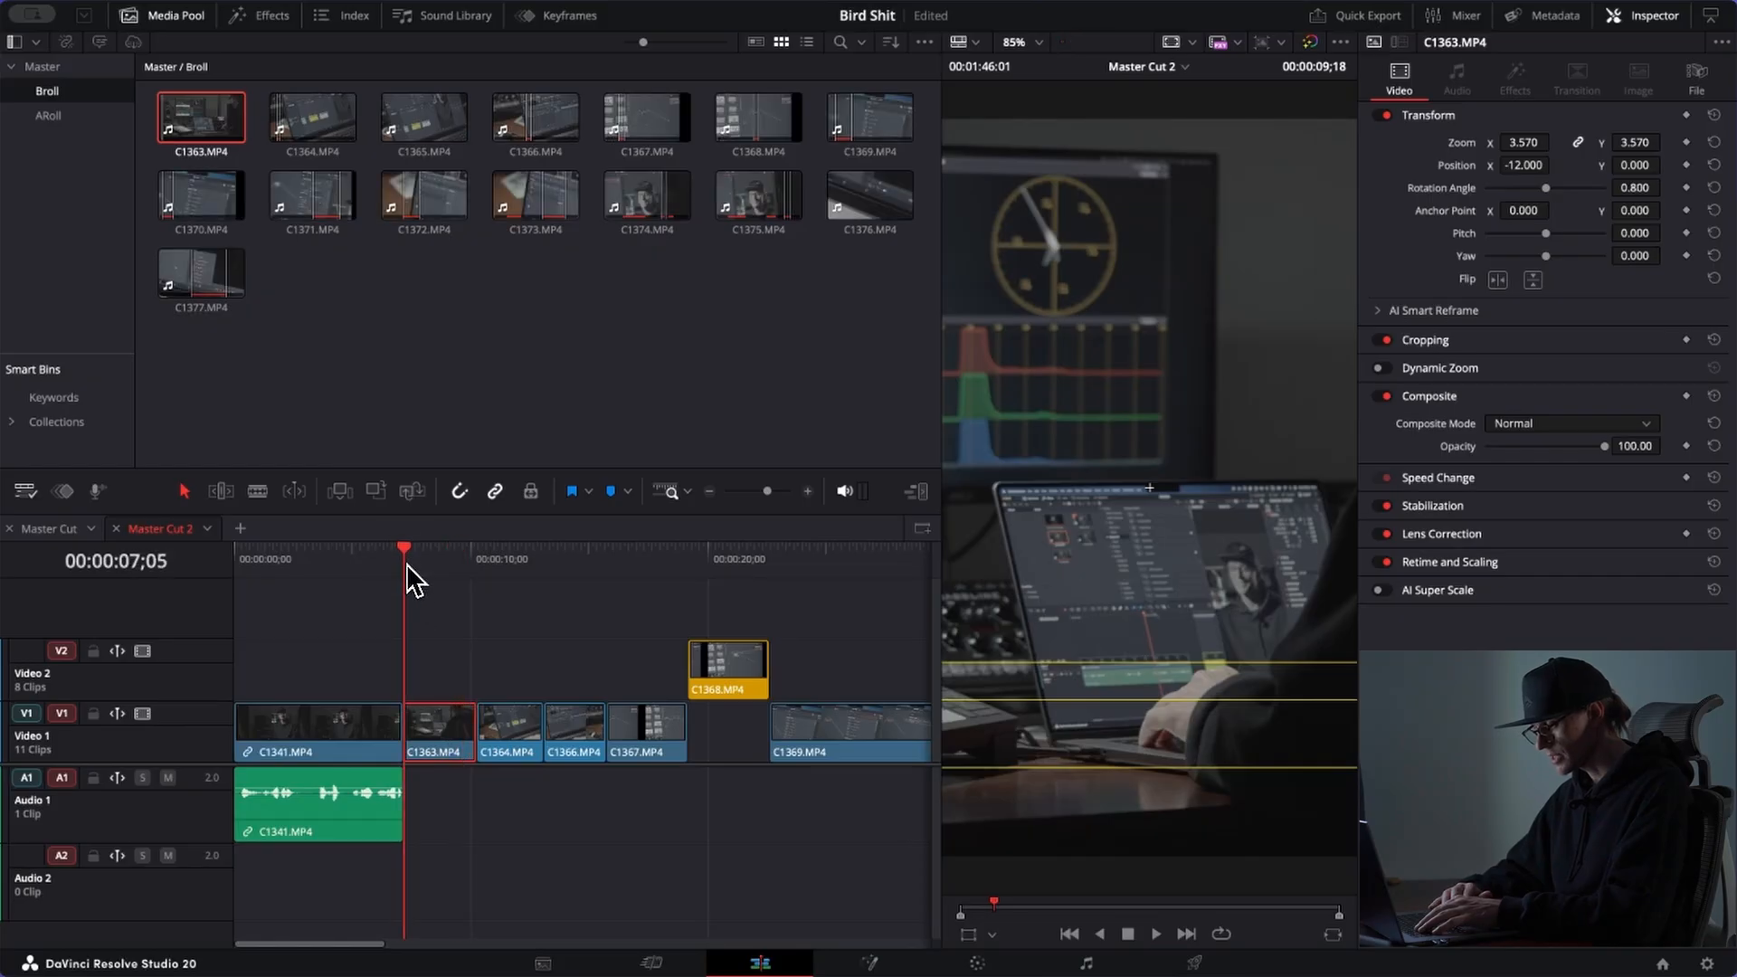
{"action": "key", "text": "space"}
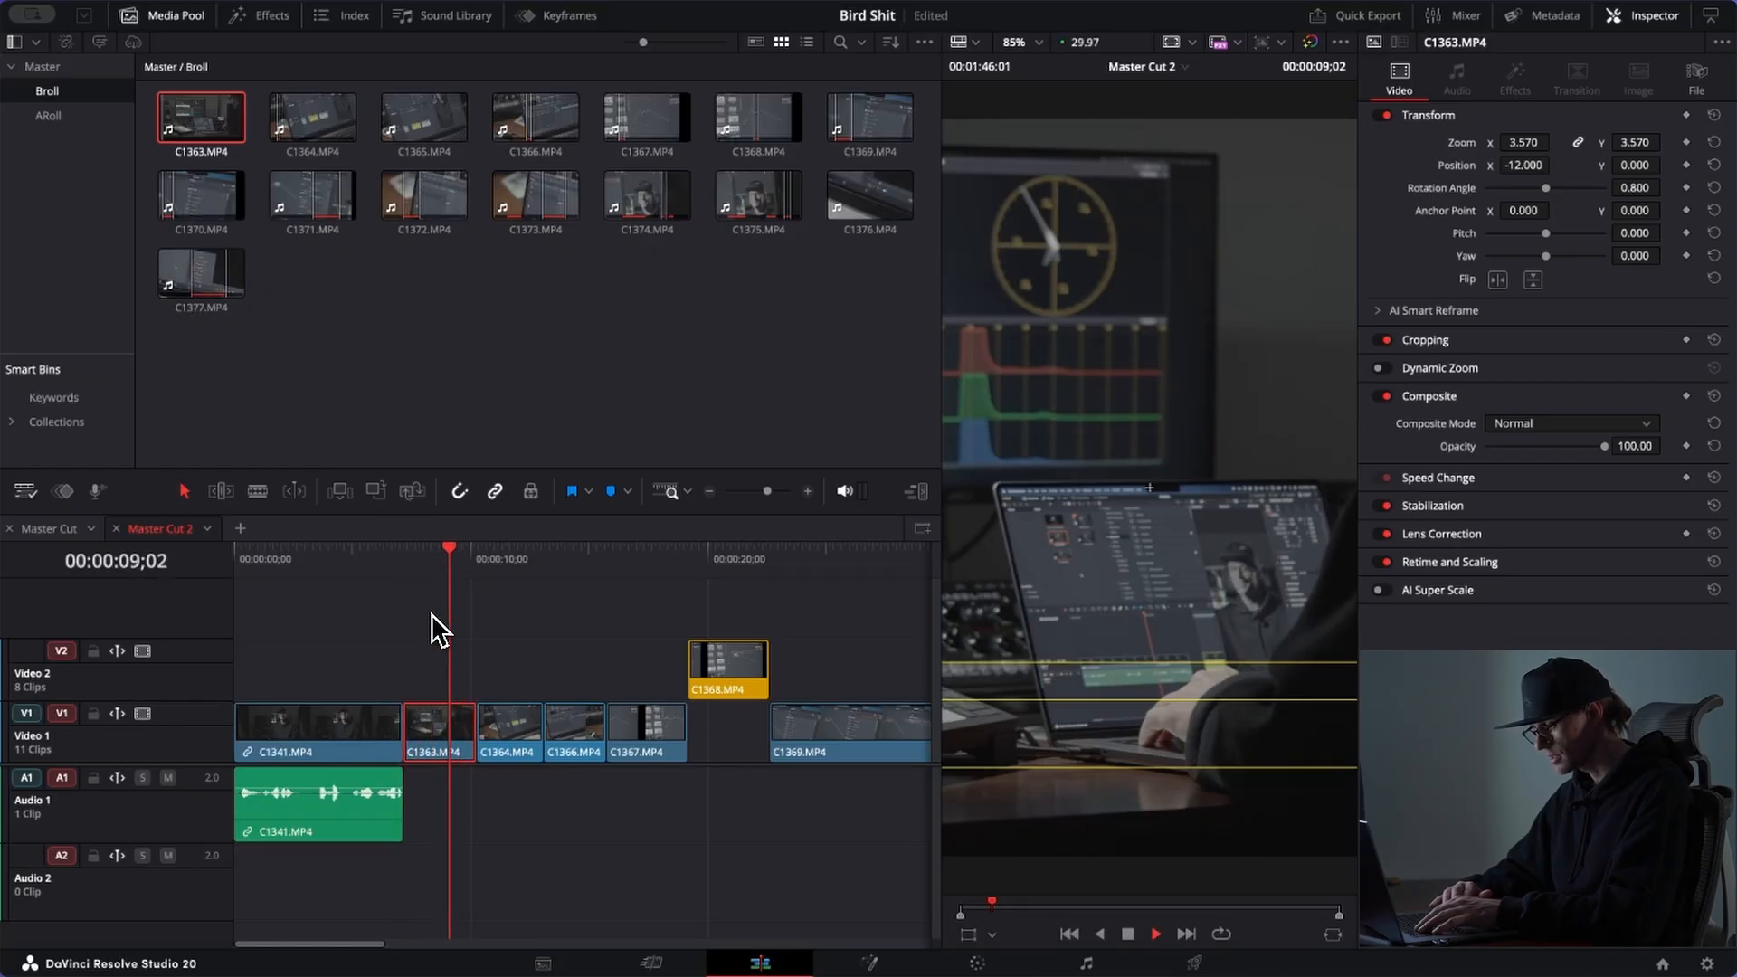
{"action": "key", "text": "space"}
Step: Adjust the zoom of C1363.MP4 and play on into C1364.MP4
{"action": "left_click_drag", "start_coordinate": [1553, 144], "coordinate": [1719, 126]}
{"action": "key", "text": "space"}
{"action": "key", "text": "space"}
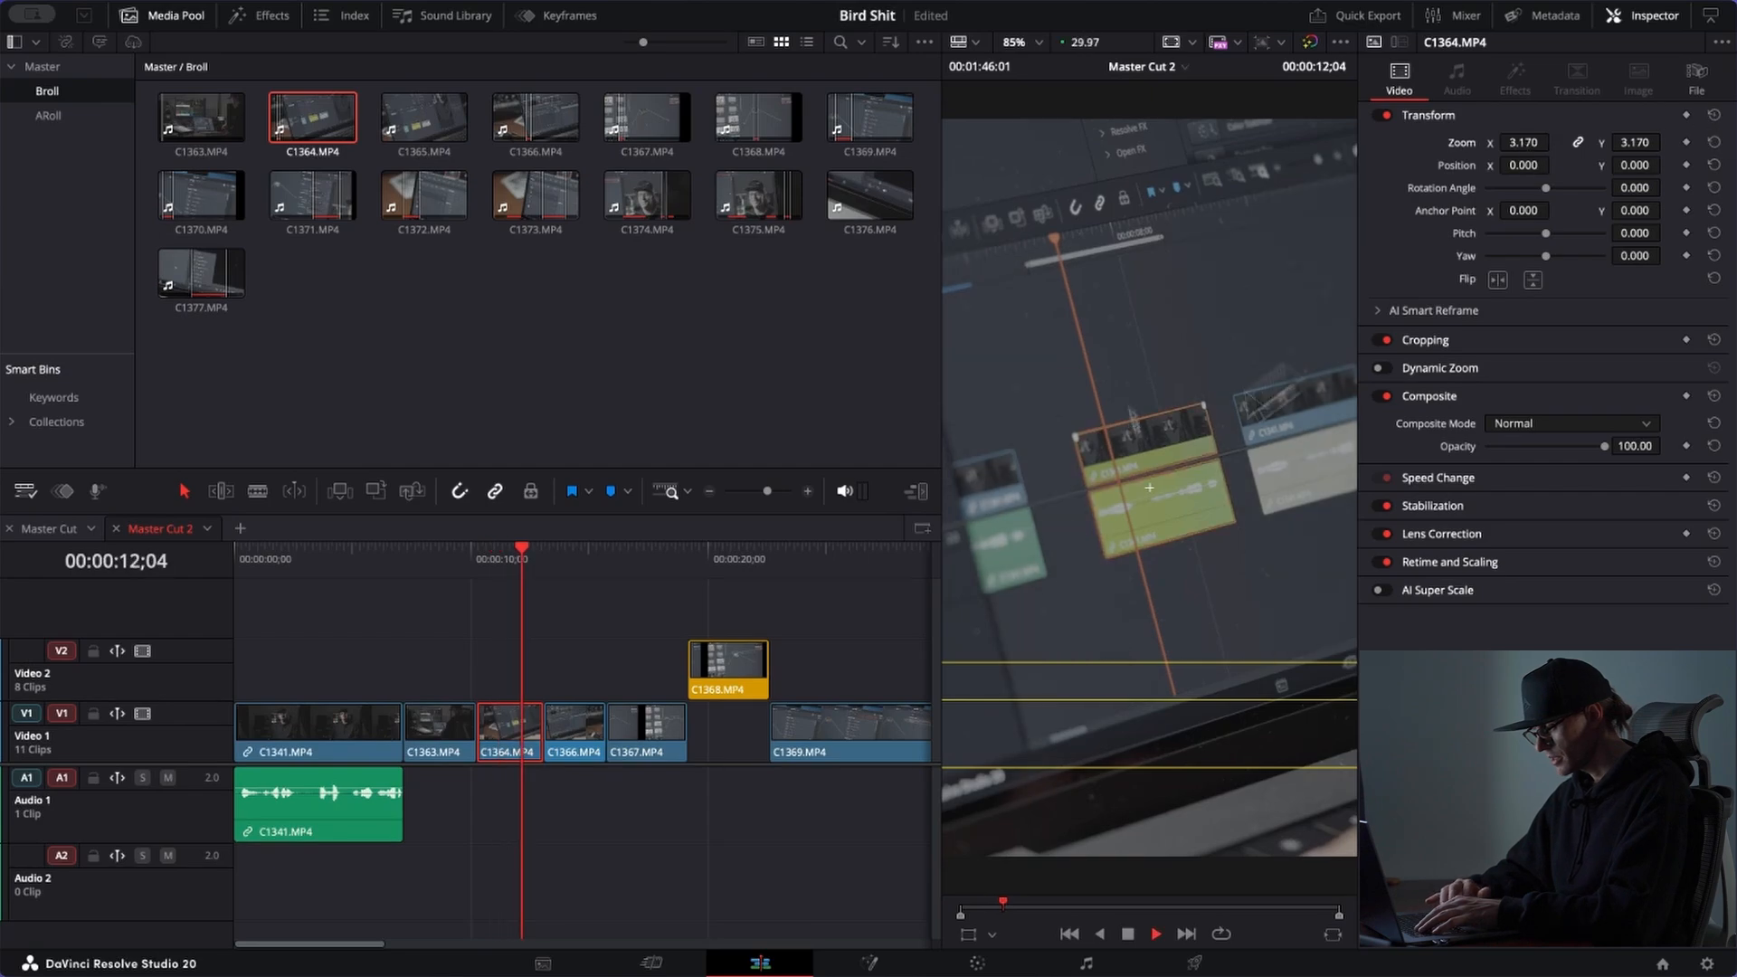
Step: Shift C1366.MP4 earlier over the tail of C1364.MP4 and set its zoom to 3.230
{"action": "left_click_drag", "start_coordinate": [573, 730], "coordinate": [562, 735]}
{"action": "left_click_drag", "start_coordinate": [1523, 152], "coordinate": [1583, 155]}
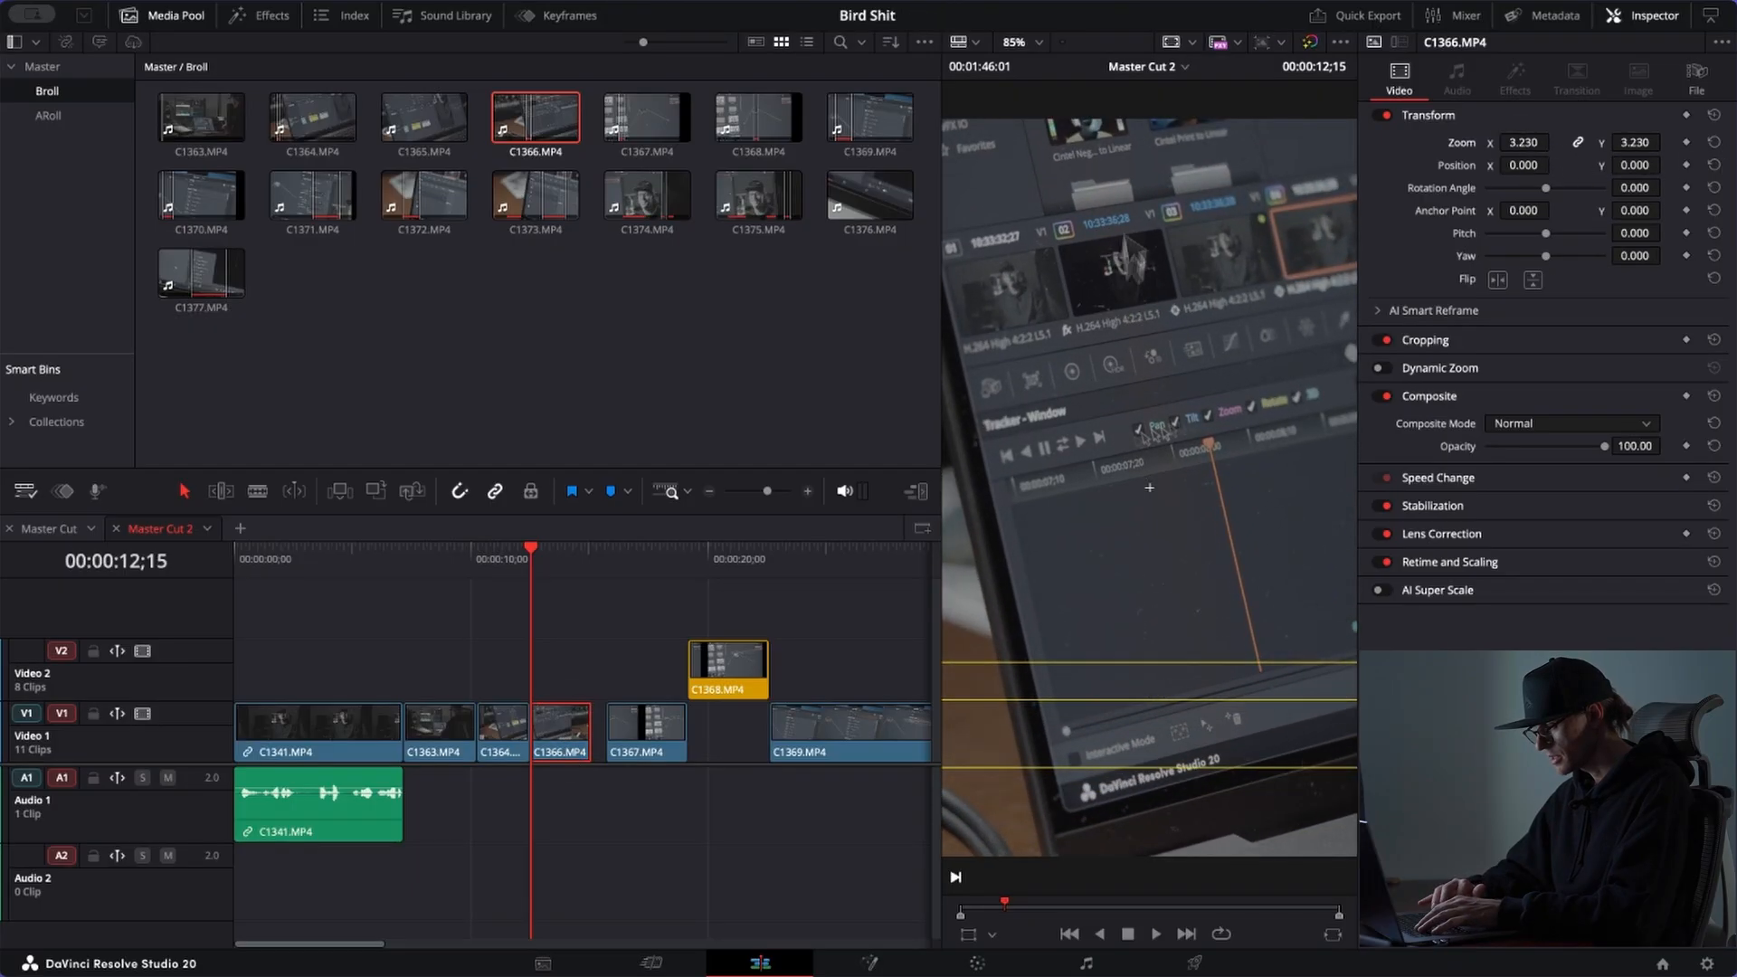
Step: Close C1367.MP4 up against C1366.MP4 on Video 1 and trim off the opening part of C1367.MP4
{"action": "left_click_drag", "start_coordinate": [659, 745], "coordinate": [618, 730]}
{"action": "key", "text": "space"}
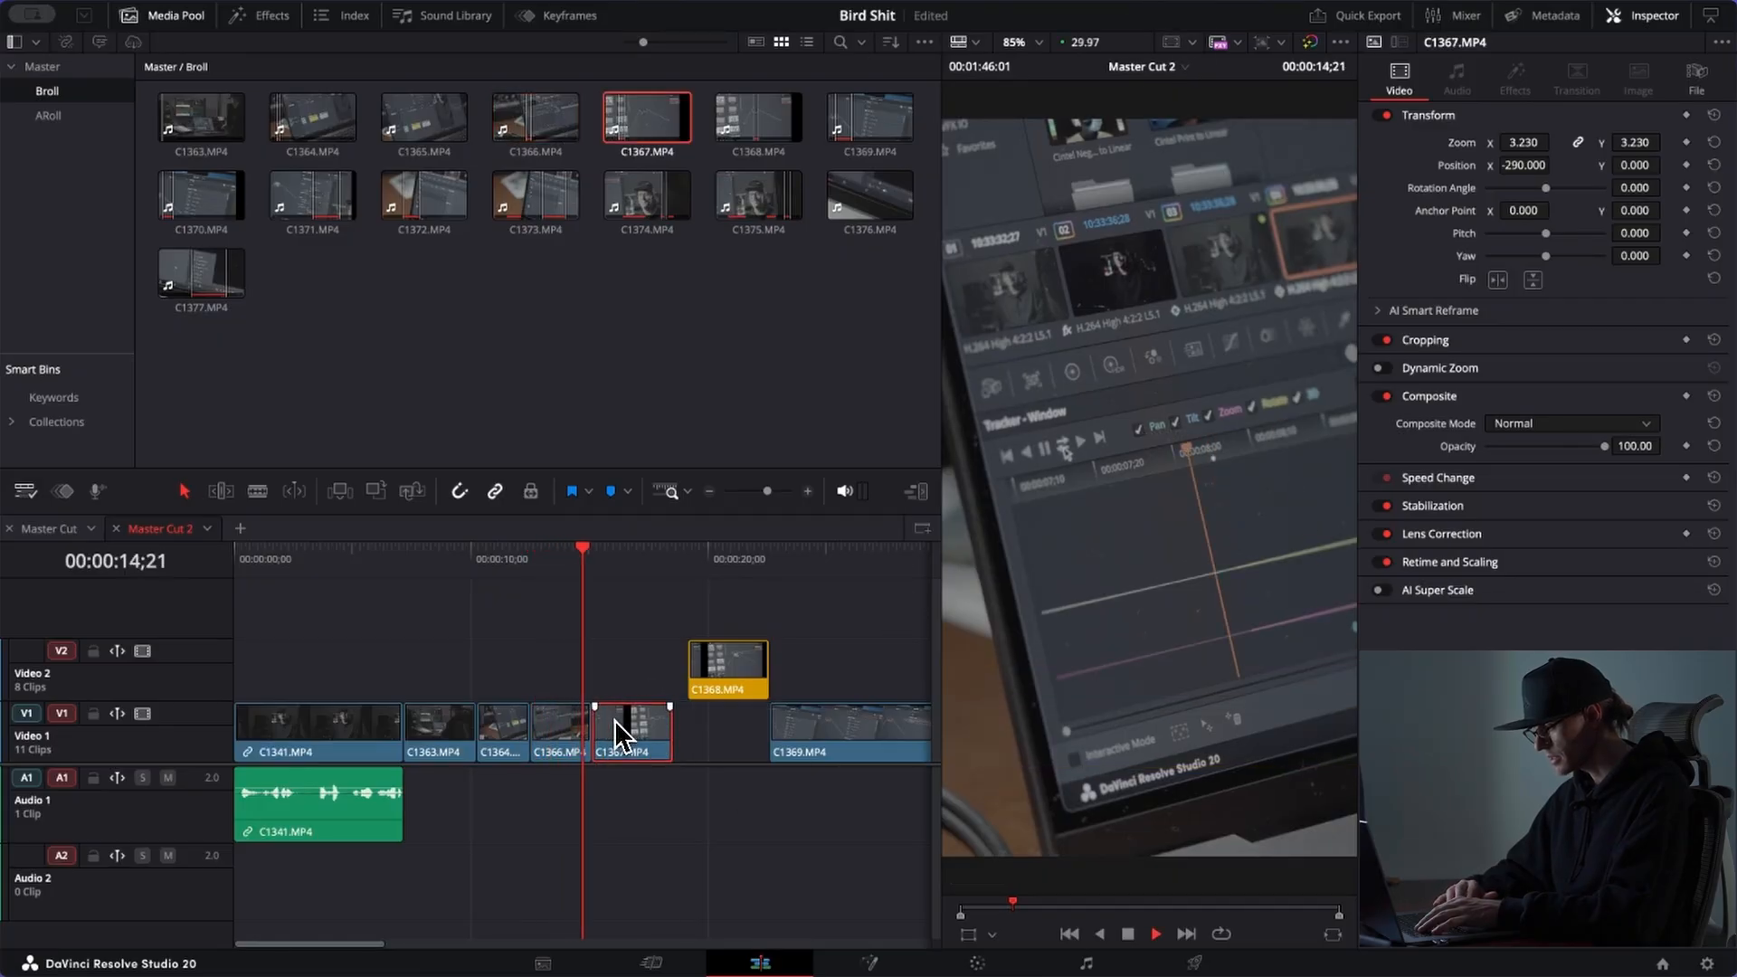
{"action": "key", "text": "space"}
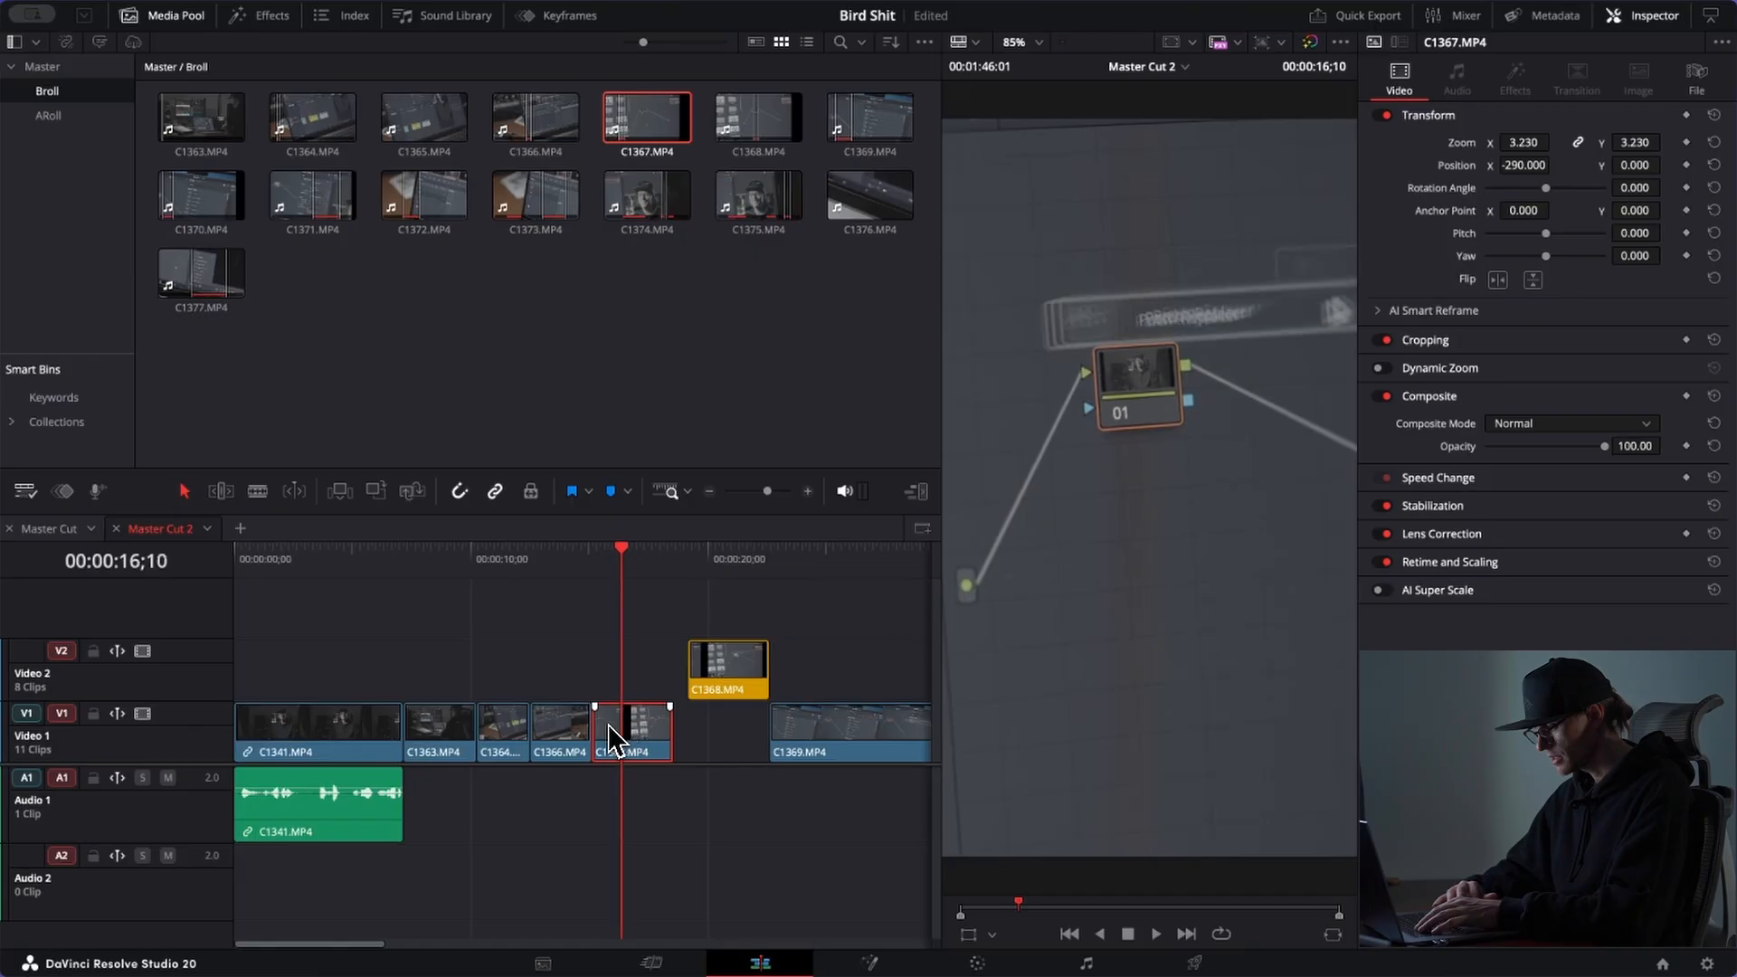
{"action": "key", "text": "Left"}
{"action": "key", "text": "Left"}
{"action": "key", "text": "Left"}
{"action": "key", "text": "Left"}
{"action": "key", "text": "Left"}
{"action": "key", "text": "Left"}
{"action": "key", "text": "Left"}
{"action": "key", "text": "Left"}
{"action": "key", "text": "Left"}
{"action": "left_click_drag", "start_coordinate": [598, 725], "coordinate": [632, 740]}
Step: Move C1368.MP4 from Video 2 down to Video 1 directly behind C1367.MP4 and check its picture
{"action": "left_click", "coordinate": [703, 548]}
{"action": "left_click_drag", "start_coordinate": [718, 648], "coordinate": [684, 744]}
{"action": "left_click", "coordinate": [682, 559]}
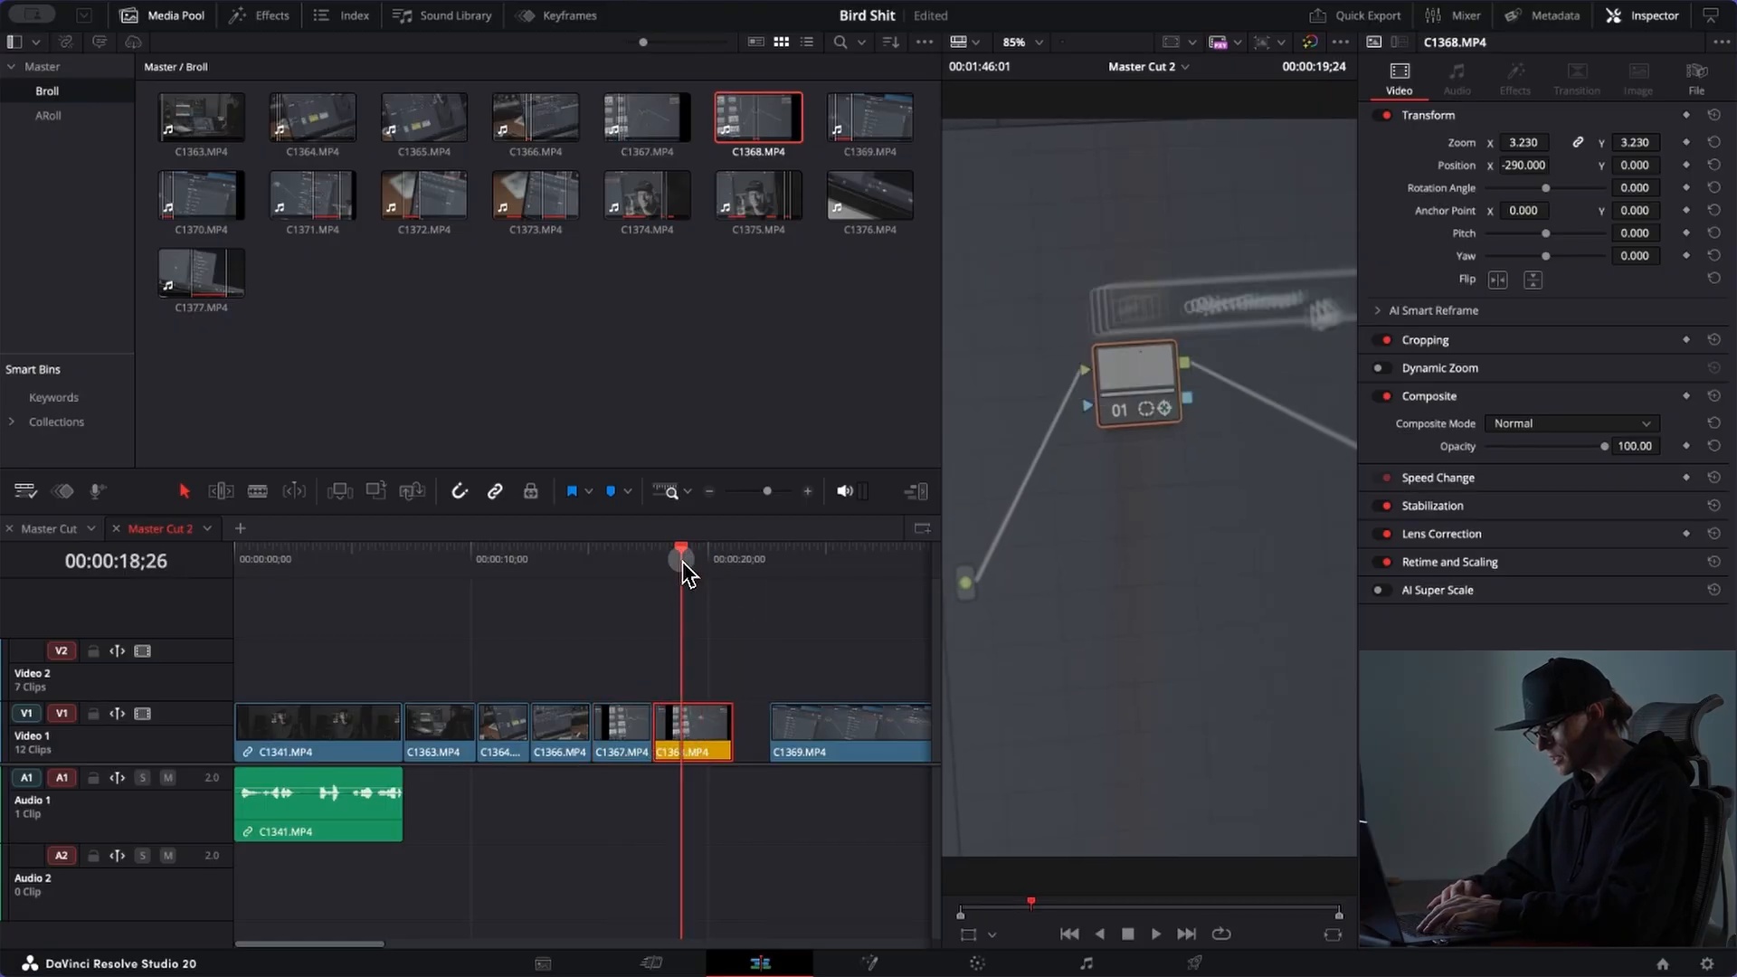
Step: Return C1368.MP4 to Video 2 and move C1369.MP4 up directly behind C1367.MP4 on Video 1
{"action": "left_click_drag", "start_coordinate": [724, 725], "coordinate": [775, 676]}
{"action": "left_click_drag", "start_coordinate": [832, 742], "coordinate": [721, 740]}
{"action": "scroll", "coordinate": [722, 739], "scroll_direction": "down", "scroll_amount": 5}
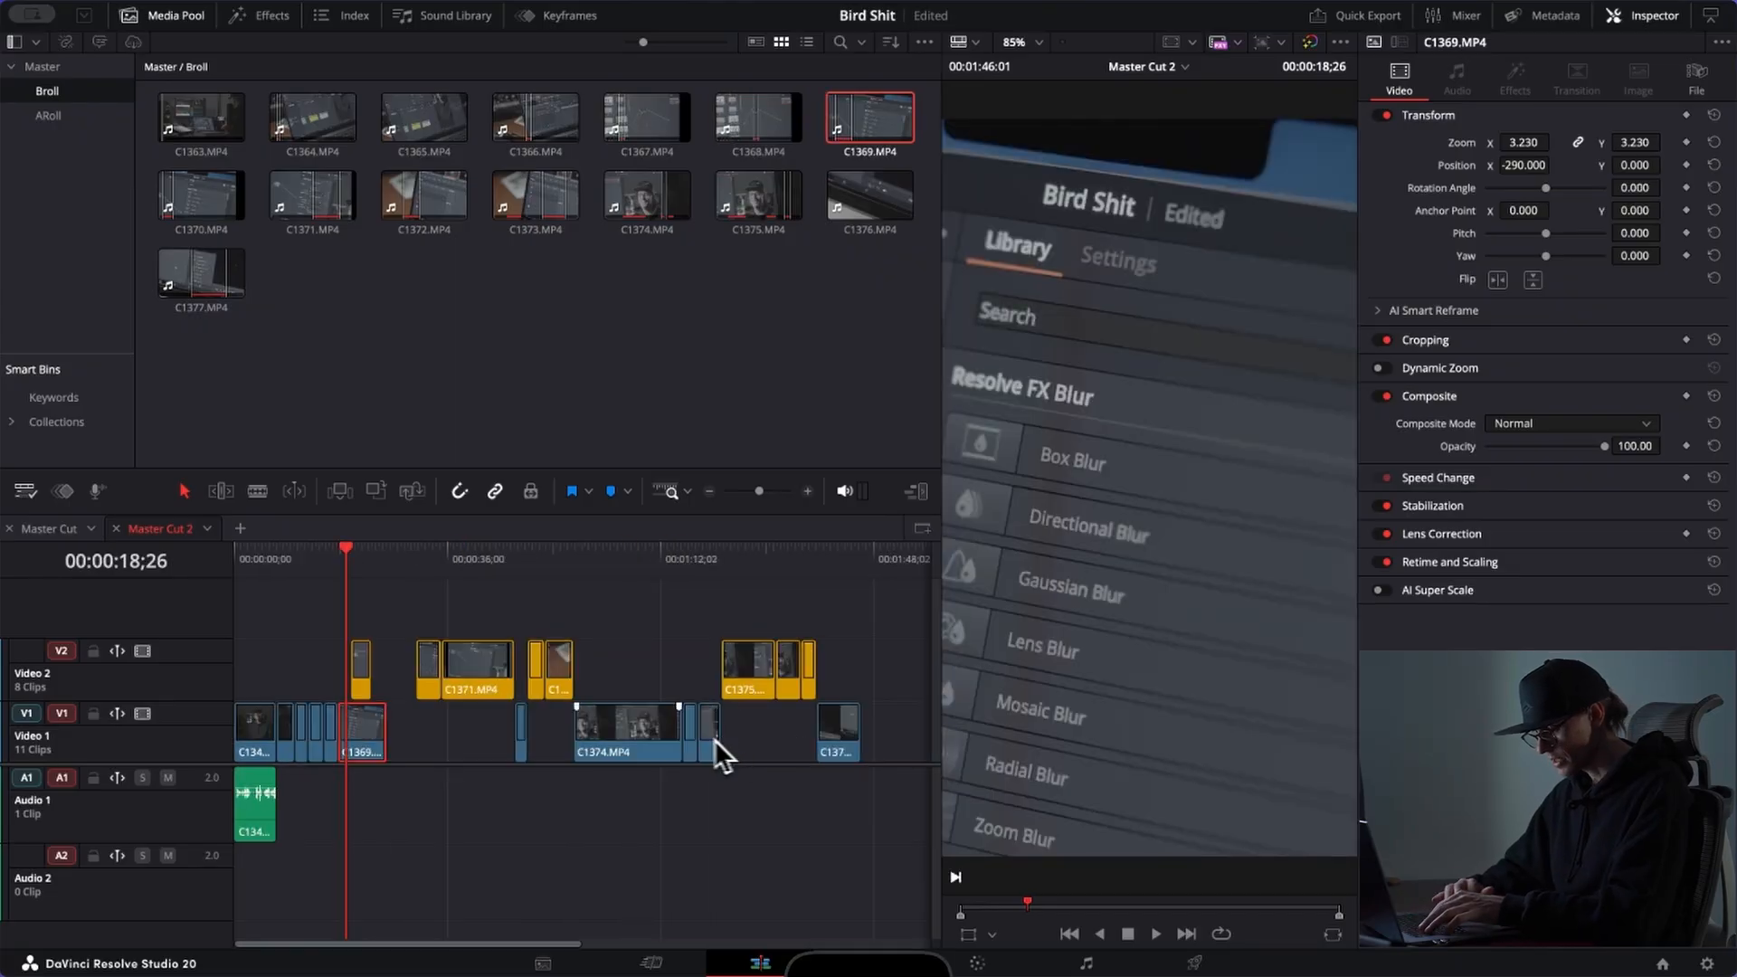
Step: Remove C1368.MP4 from Video 2 and delete the gaps between the clips after C1369.MP4 on Video 1
{"action": "left_click_drag", "start_coordinate": [804, 617], "coordinate": [486, 696]}
{"action": "left_click", "coordinate": [476, 752]}
{"action": "key", "text": "BackSpace"}
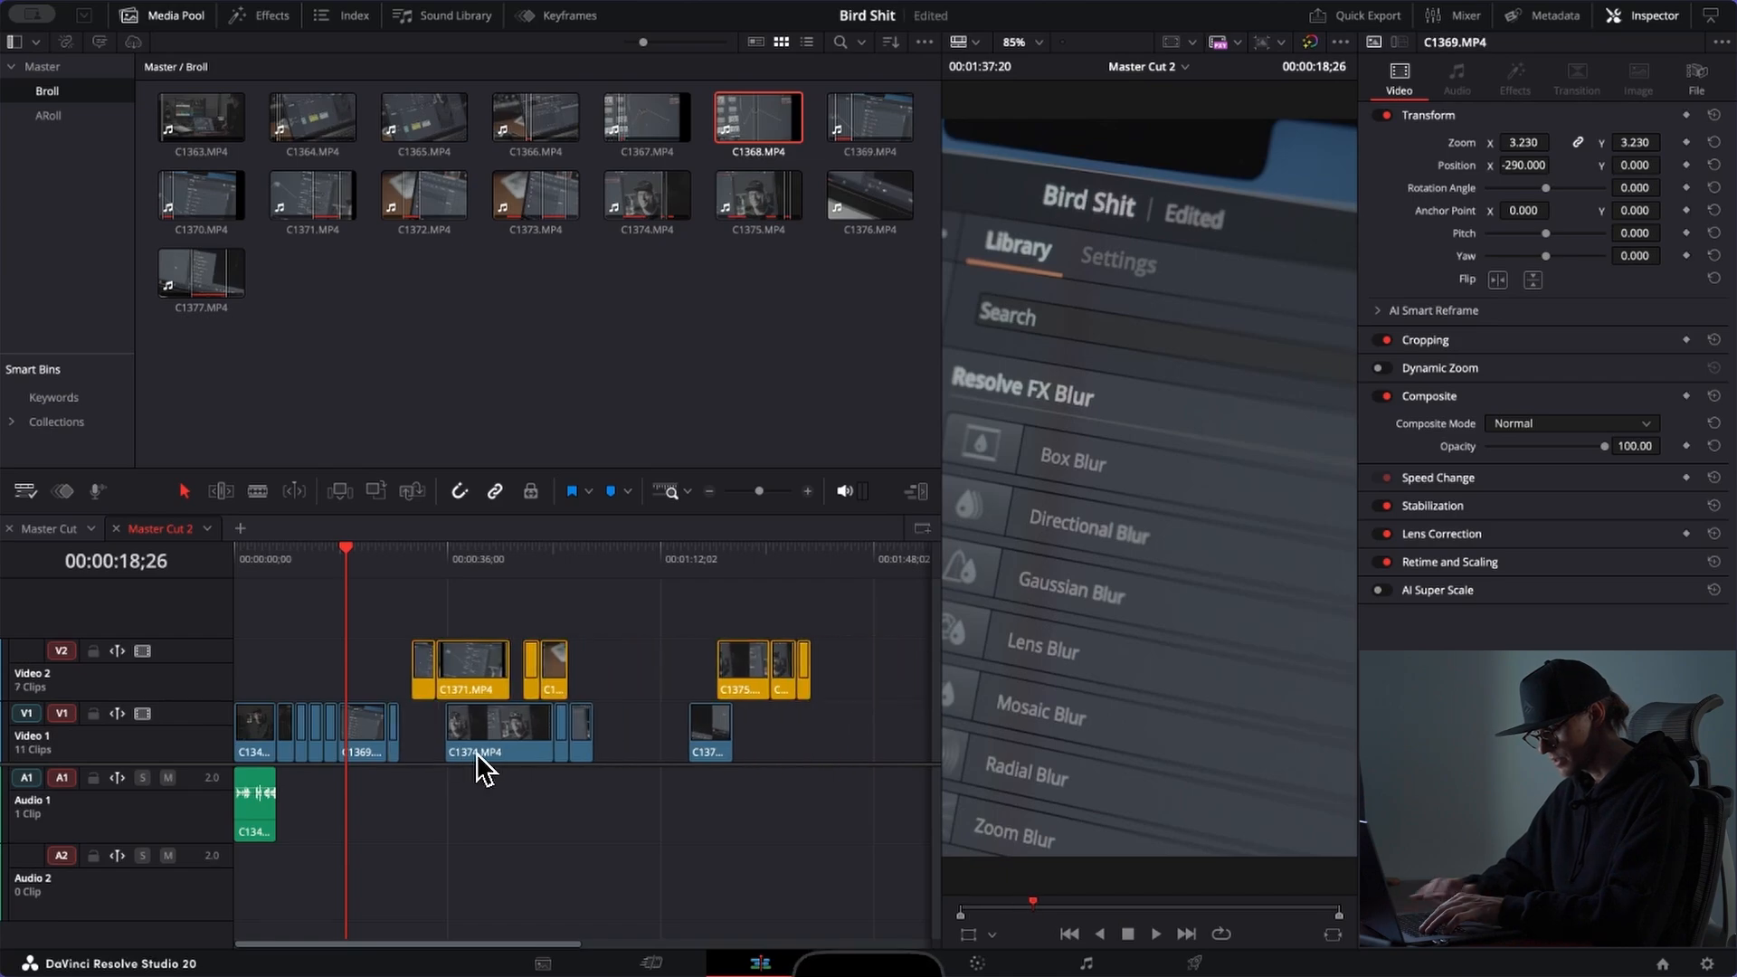
{"action": "left_click", "coordinate": [426, 736]}
{"action": "key", "text": "BackSpace"}
{"action": "left_click", "coordinate": [593, 715]}
{"action": "key", "text": "BackSpace"}
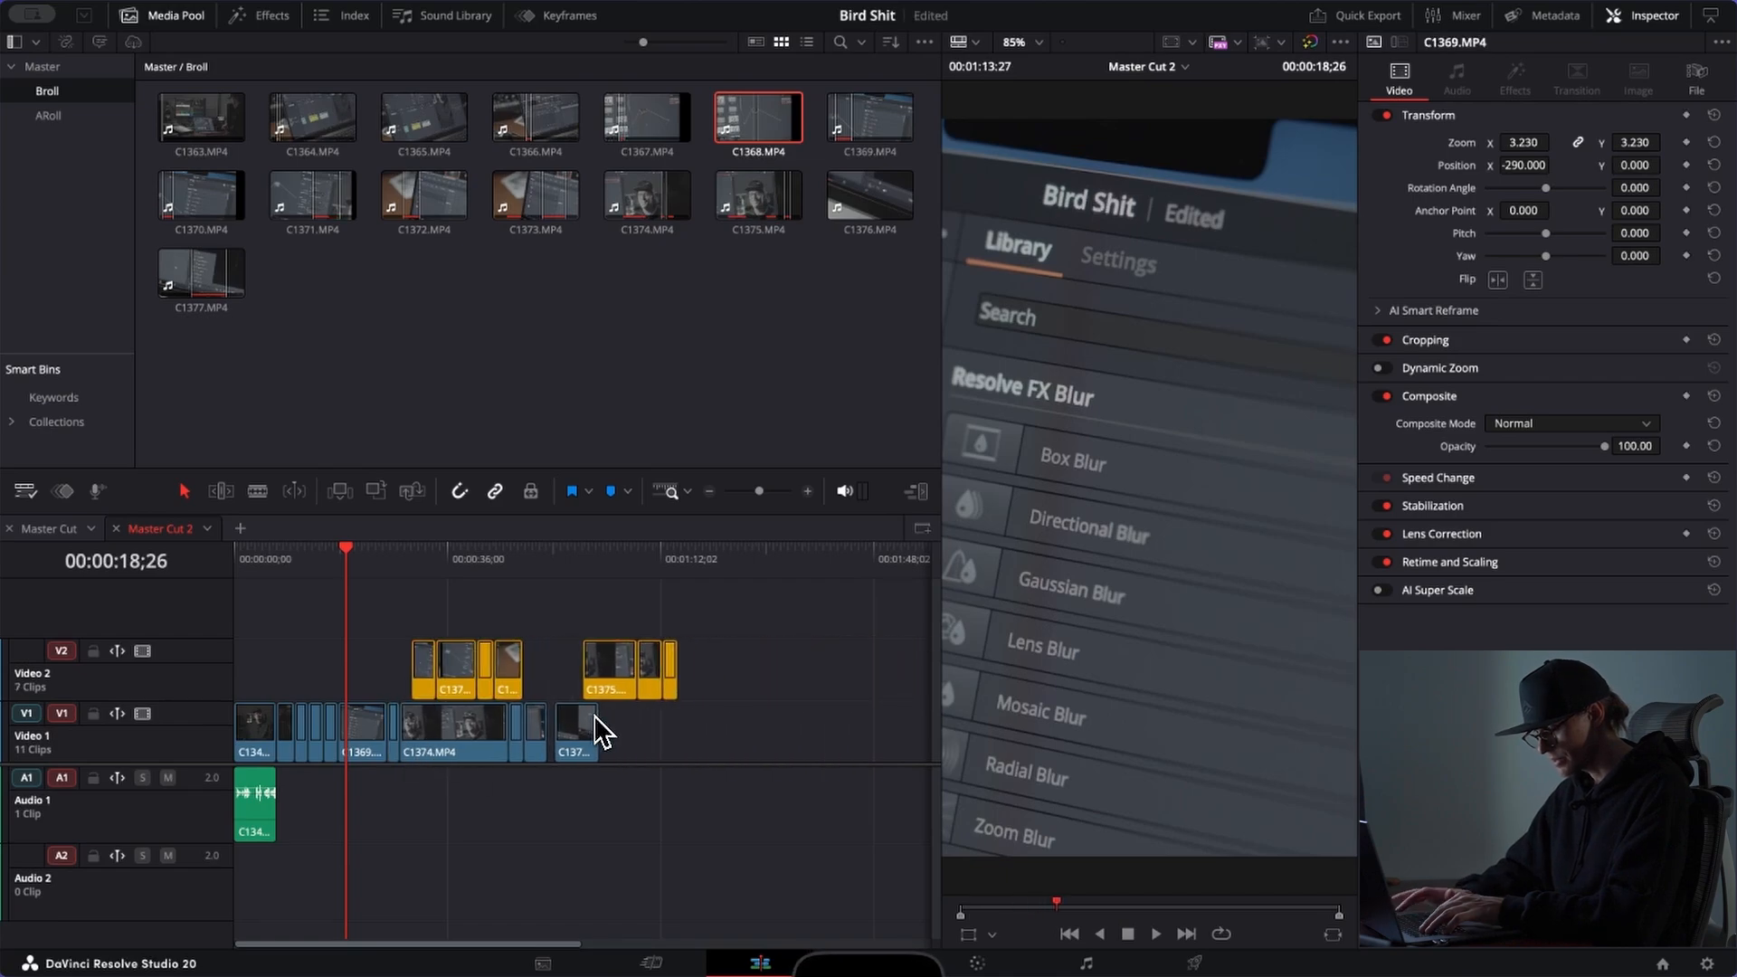
Step: Move the Video 2 clips behind the end of the last Video 1 clip and close the gap between them
{"action": "left_click_drag", "start_coordinate": [729, 624], "coordinate": [593, 684]}
{"action": "left_click", "coordinate": [733, 678]}
{"action": "key", "text": "BackSpace"}
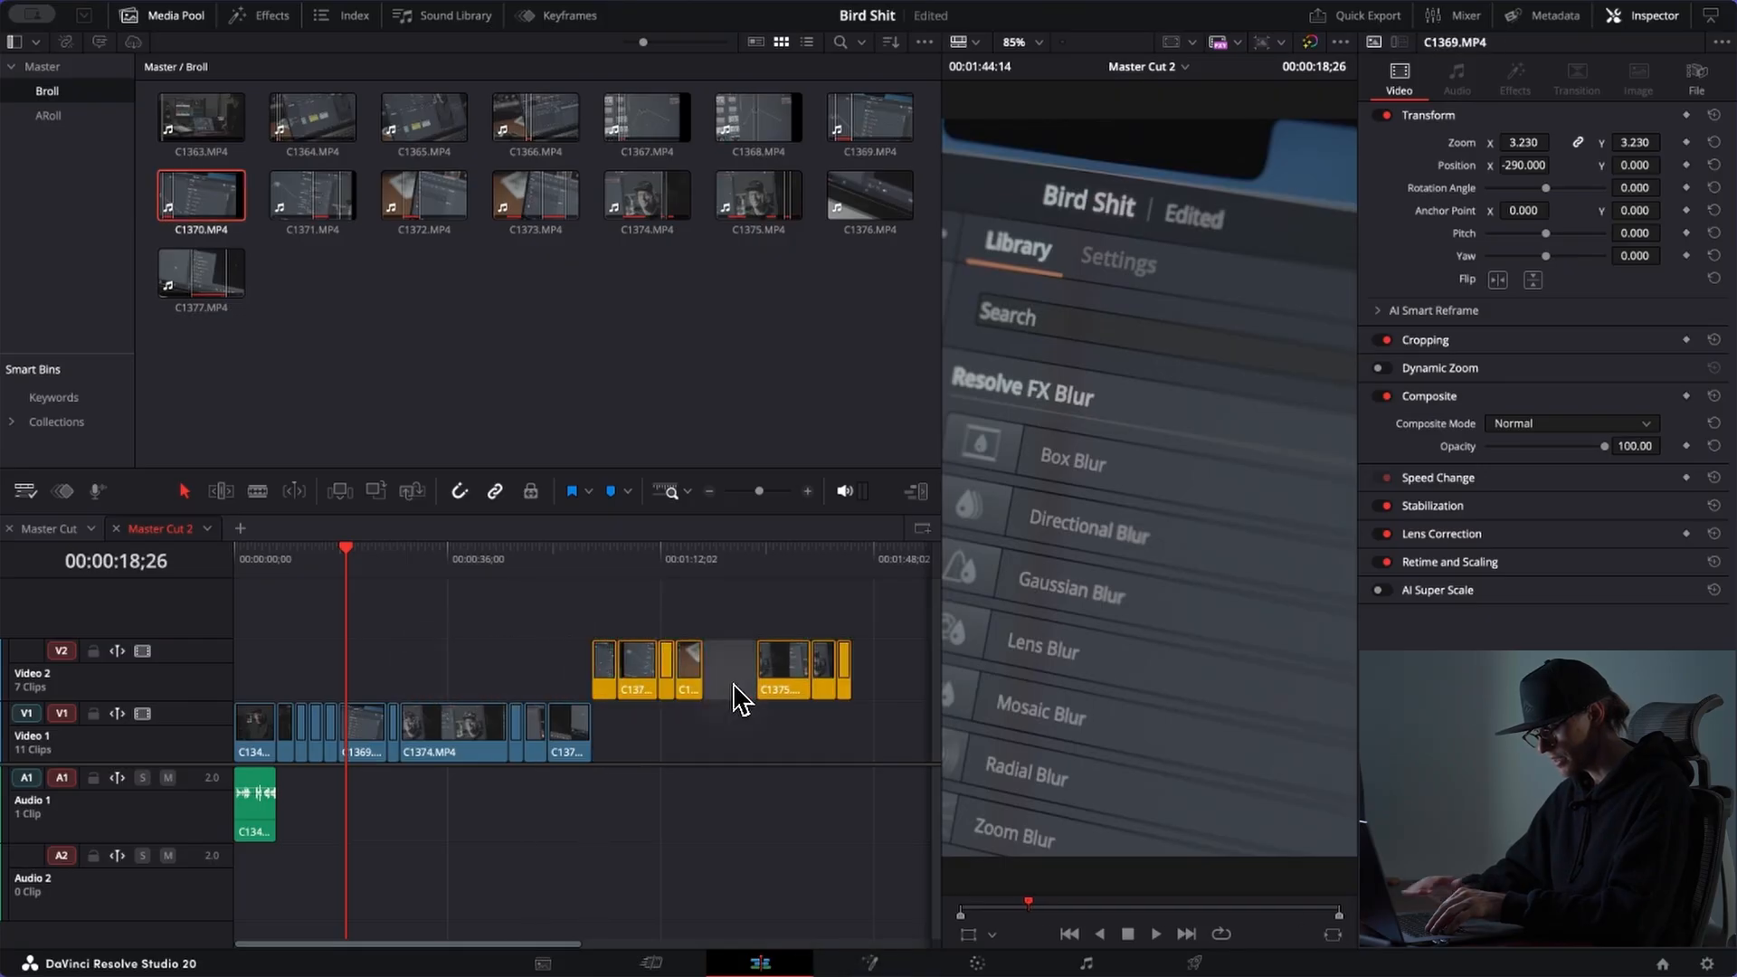
{"action": "left_click_drag", "start_coordinate": [826, 664], "coordinate": [588, 676]}
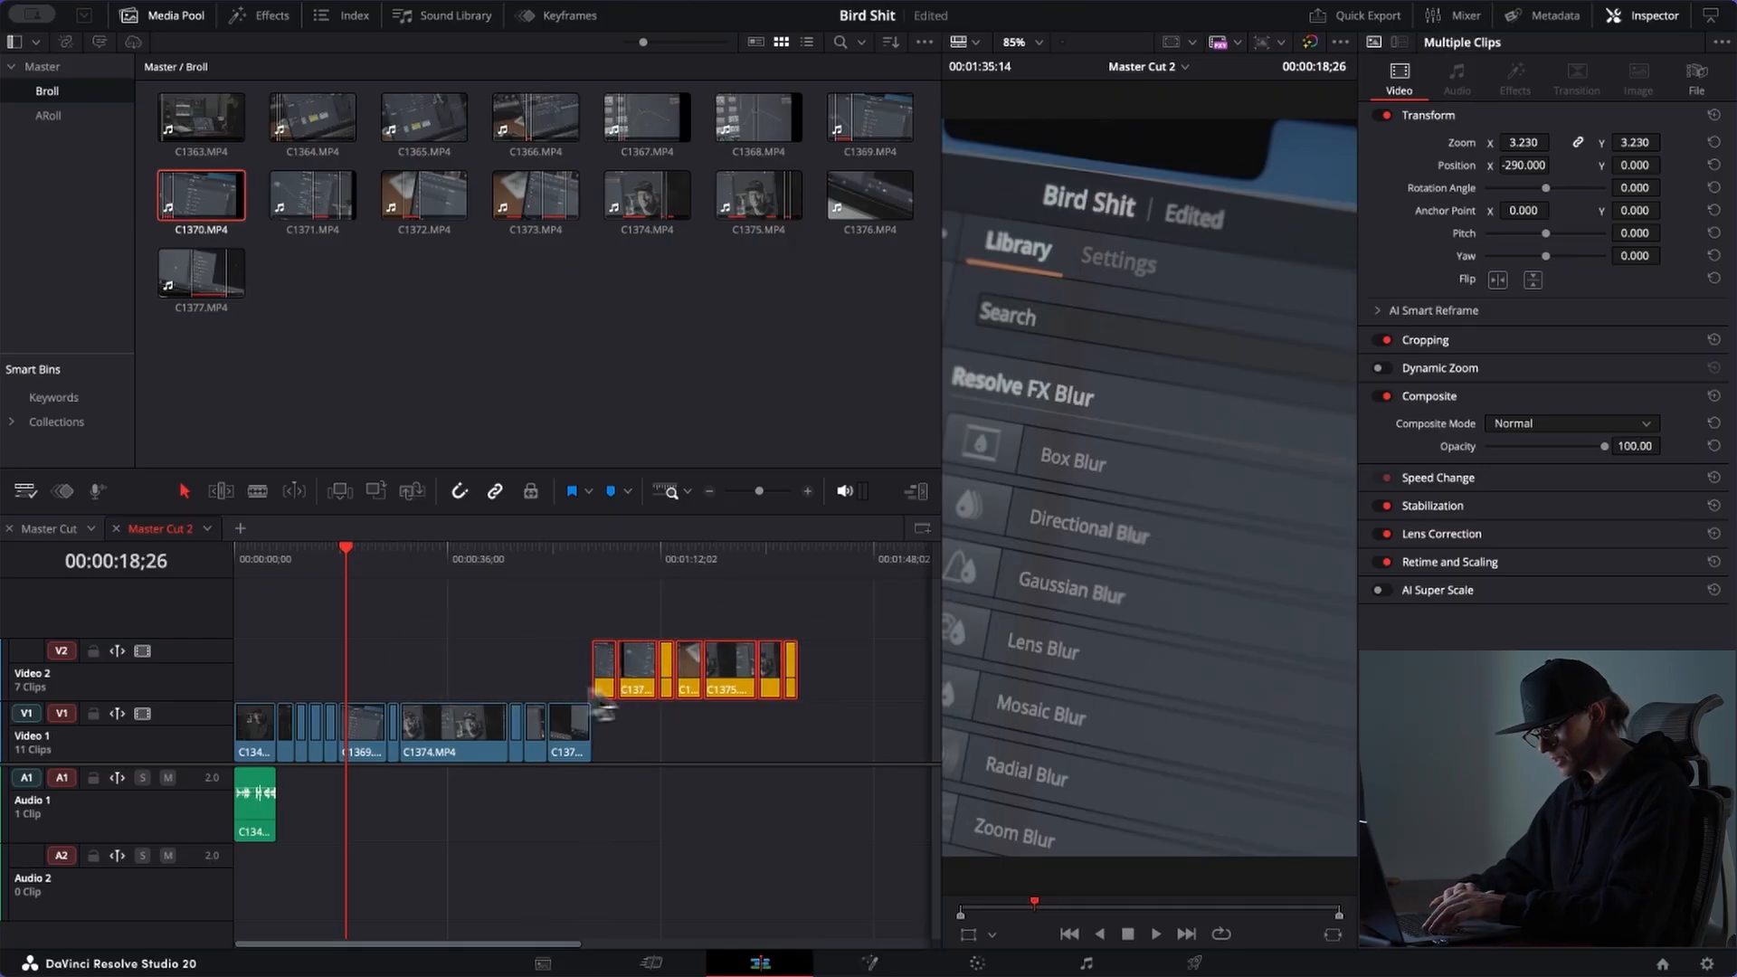
Step: Reorder Video 1 so C1369.MP4 directly follows C1366.MP4 and C1367.MP4 comes after it, using Video 2 as a holding track
{"action": "left_click", "coordinate": [358, 734]}
{"action": "key", "text": "ctrl+="}
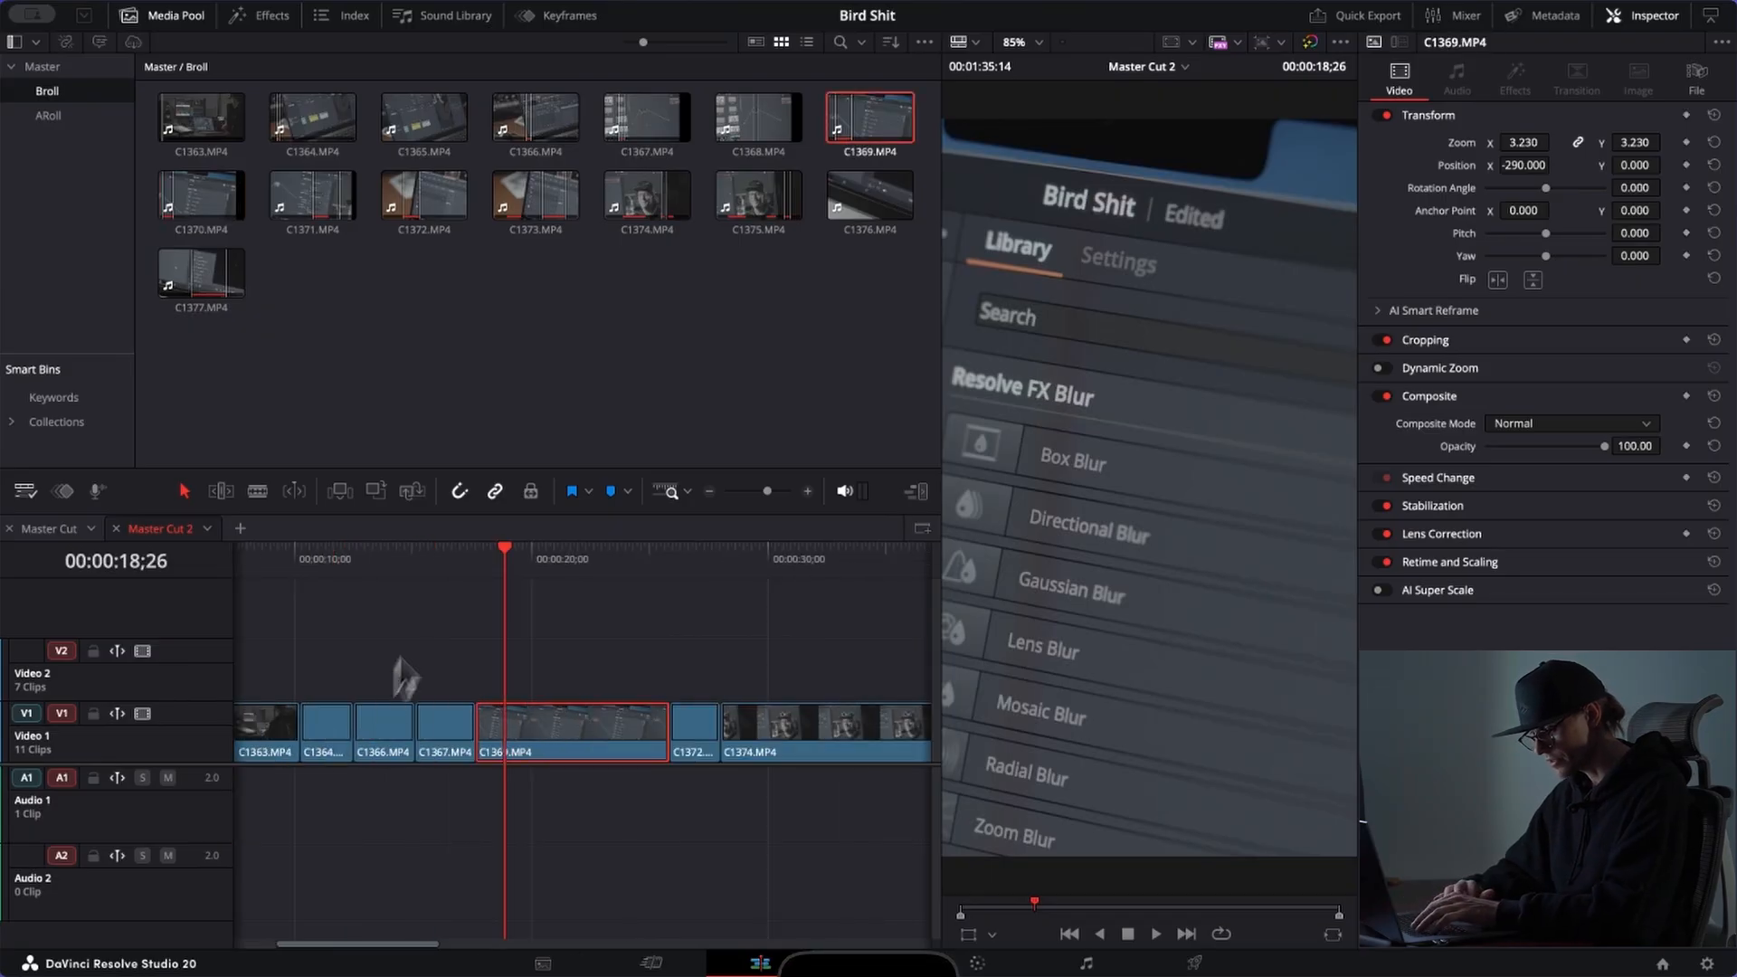
{"action": "left_click", "coordinate": [453, 557]}
{"action": "left_click", "coordinate": [499, 557]}
{"action": "left_click_drag", "start_coordinate": [517, 702], "coordinate": [457, 640]}
{"action": "left_click_drag", "start_coordinate": [445, 756], "coordinate": [631, 747]}
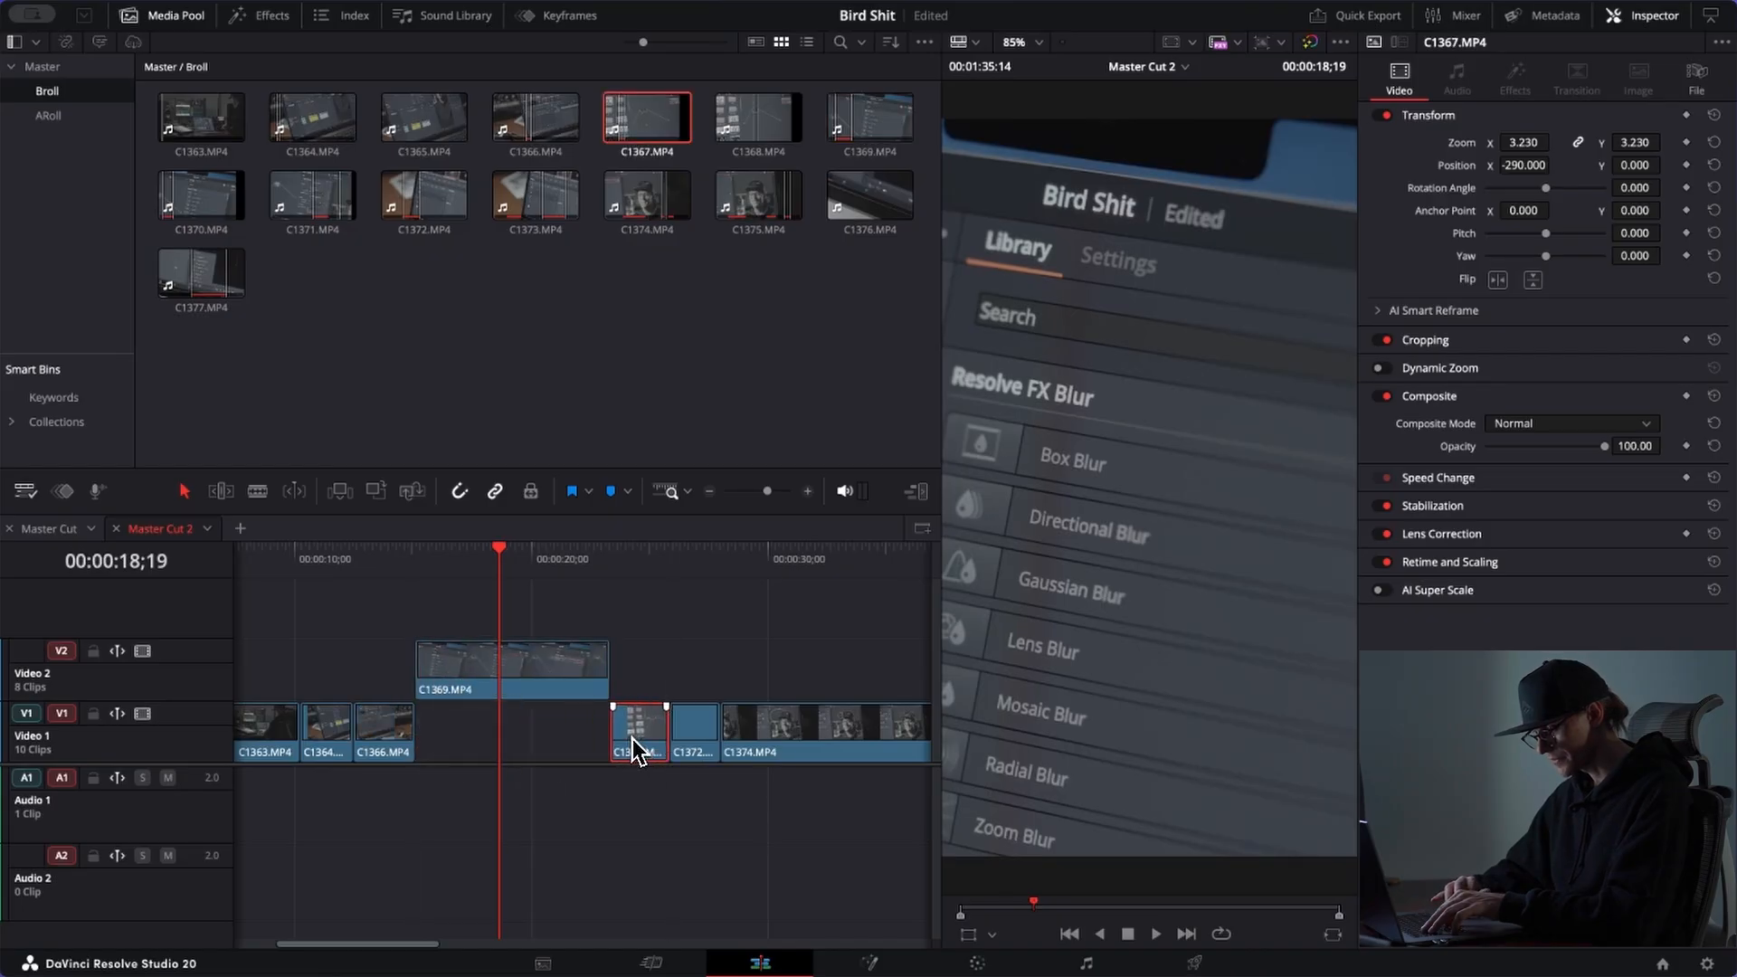
{"action": "left_click_drag", "start_coordinate": [525, 694], "coordinate": [521, 714]}
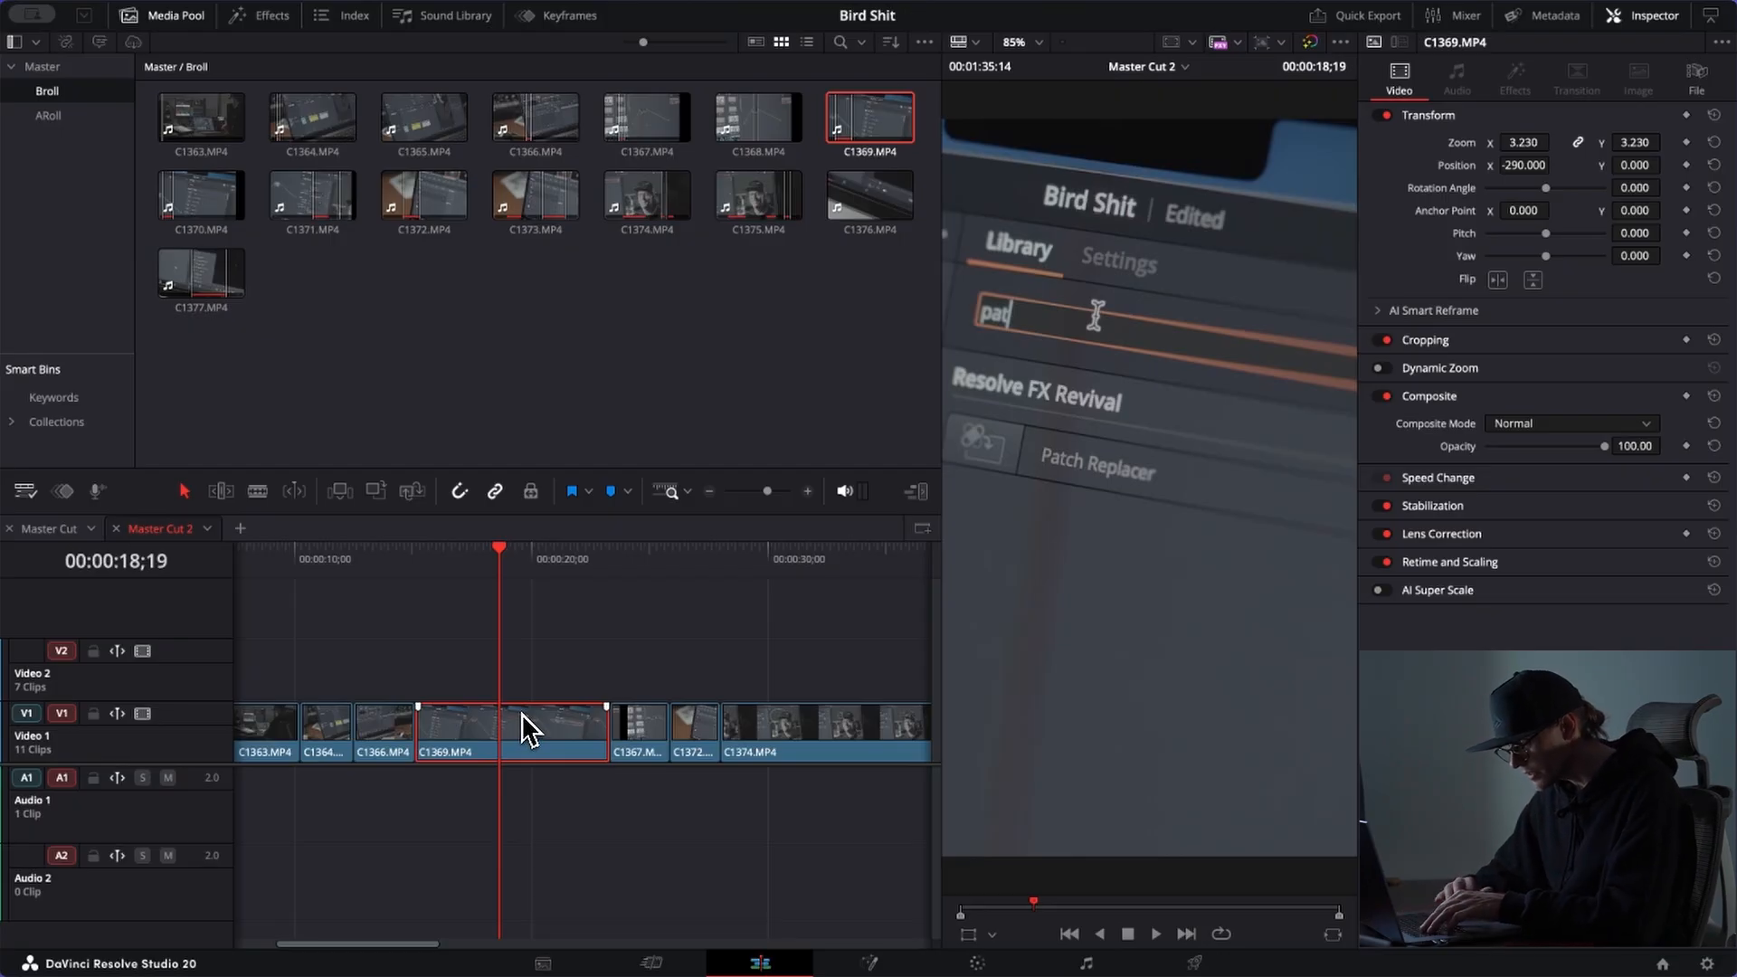
Step: Play the cut through C1366.MP4 and return to the earlier clips around C1363.MP4
{"action": "left_click", "coordinate": [378, 568]}
{"action": "key", "text": "space"}
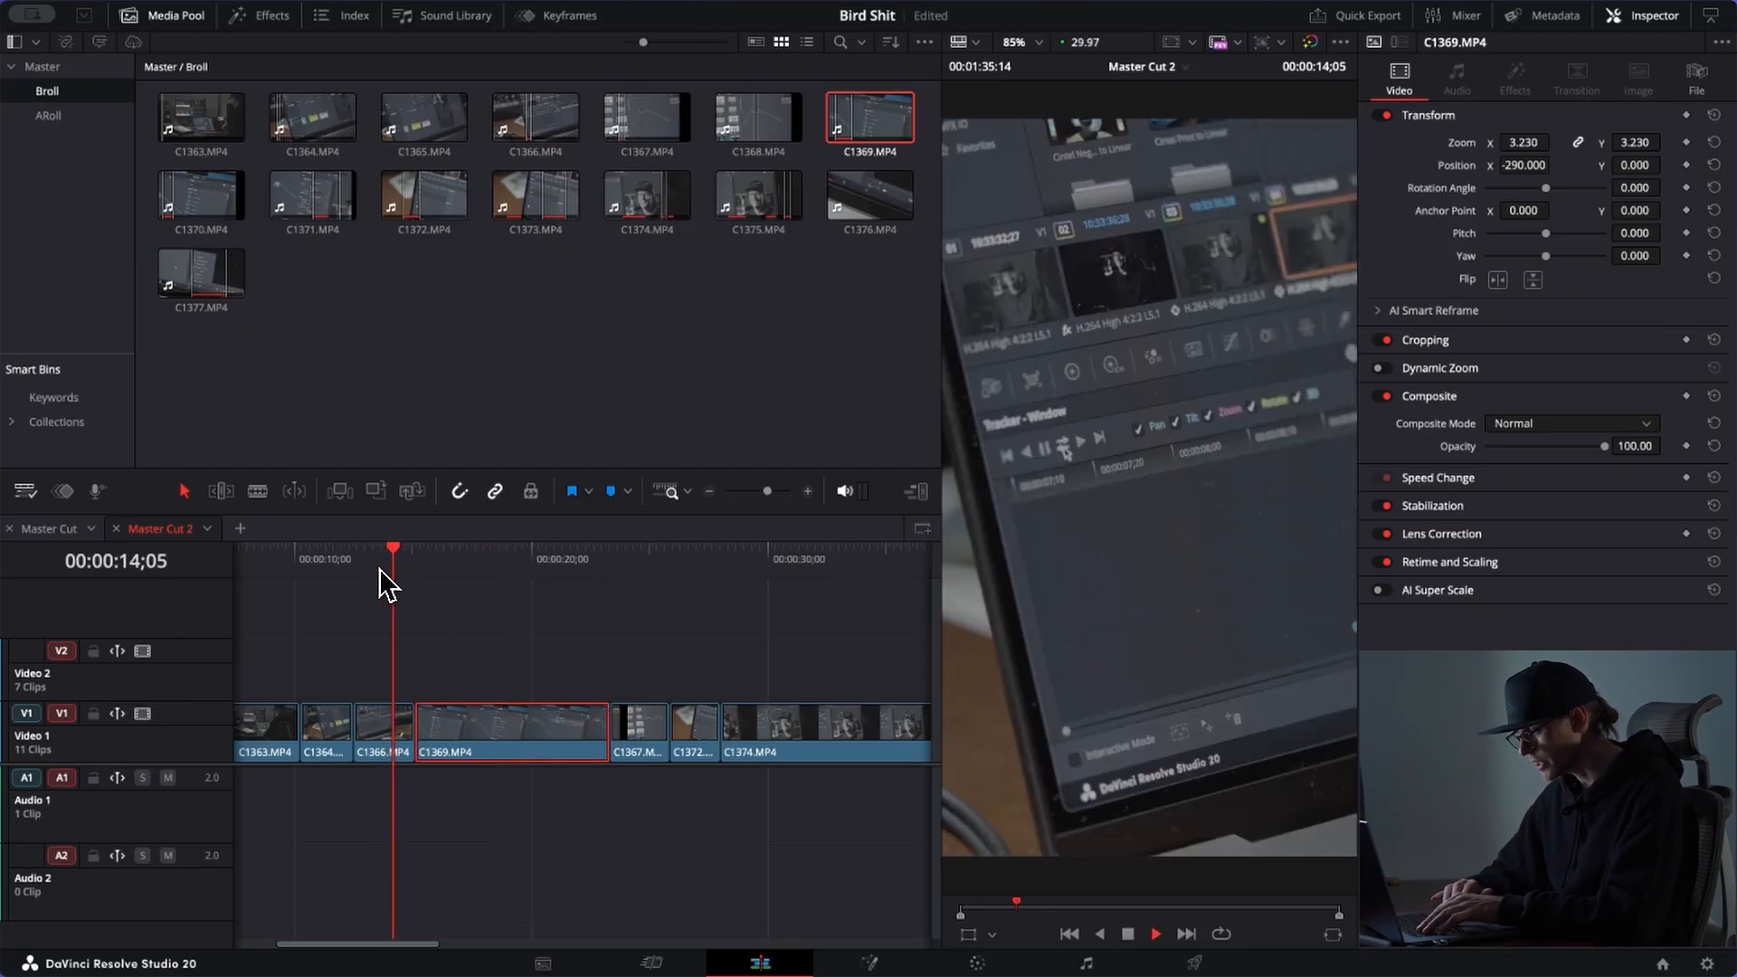
{"action": "left_click", "coordinate": [322, 571]}
{"action": "left_click", "coordinate": [273, 555]}
Step: Slip C1363.MP4 in Trim Edit mode to show a later part of its footage, keeping its place in the timeline
{"action": "left_click", "coordinate": [272, 730]}
{"action": "scroll", "coordinate": [271, 723], "scroll_direction": "left", "scroll_amount": 3}
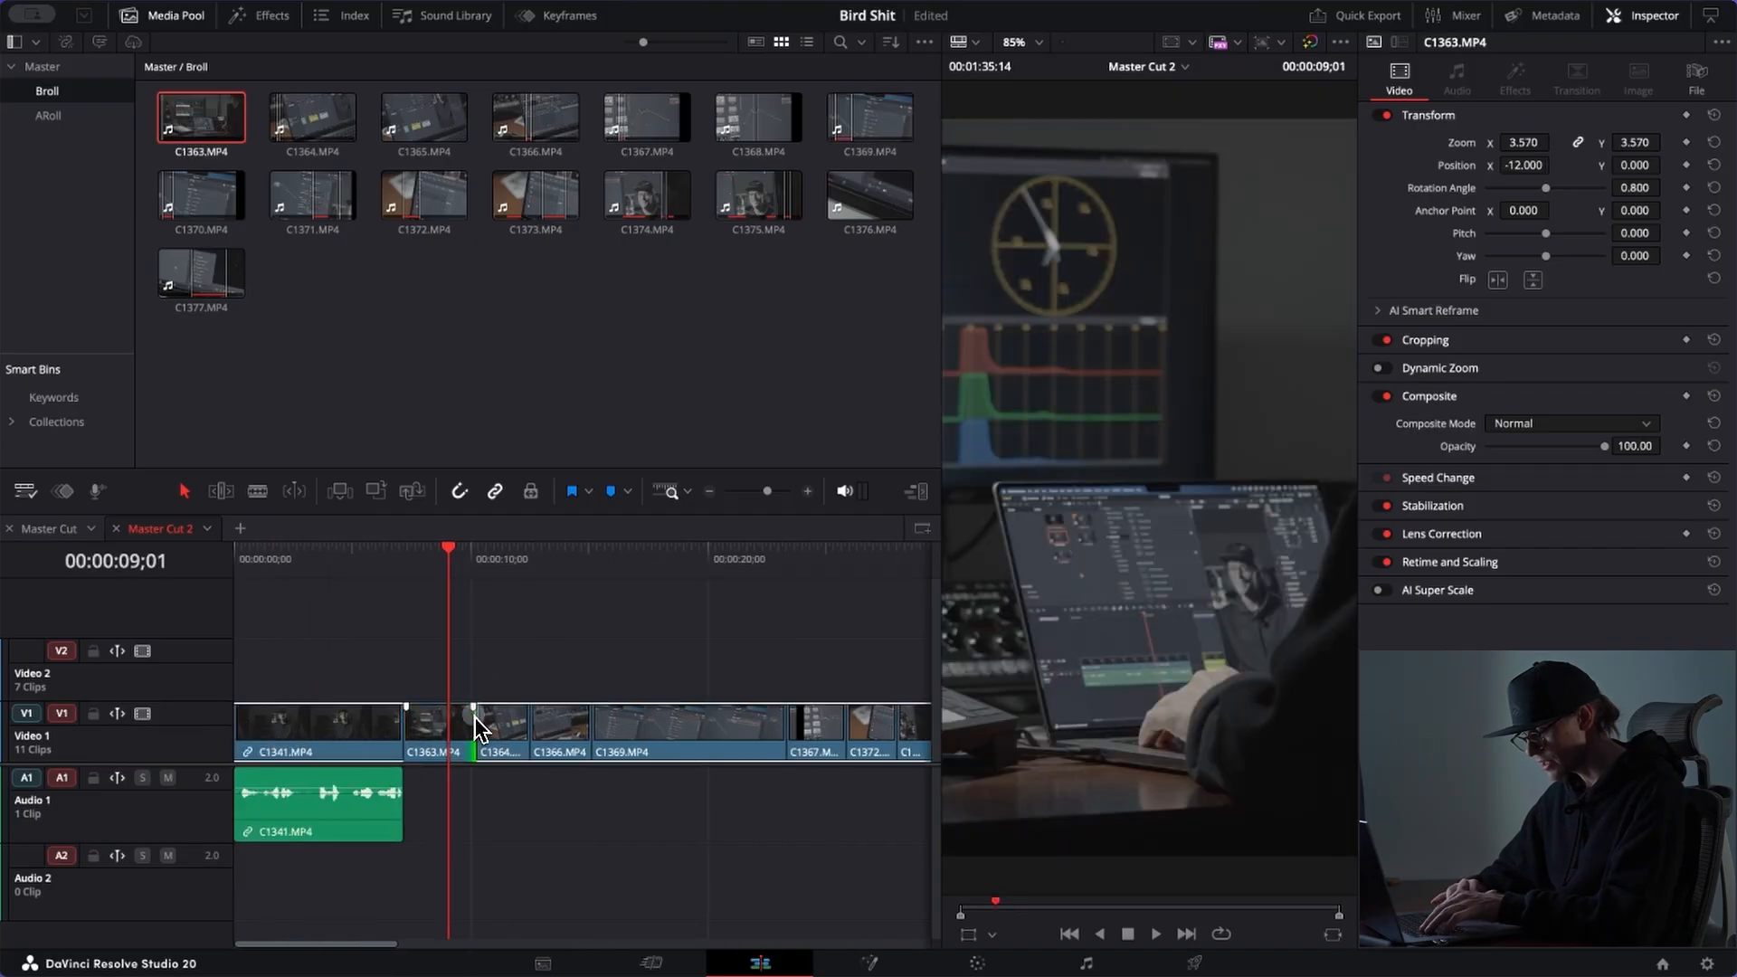
{"action": "left_click_drag", "start_coordinate": [450, 721], "coordinate": [424, 724]}
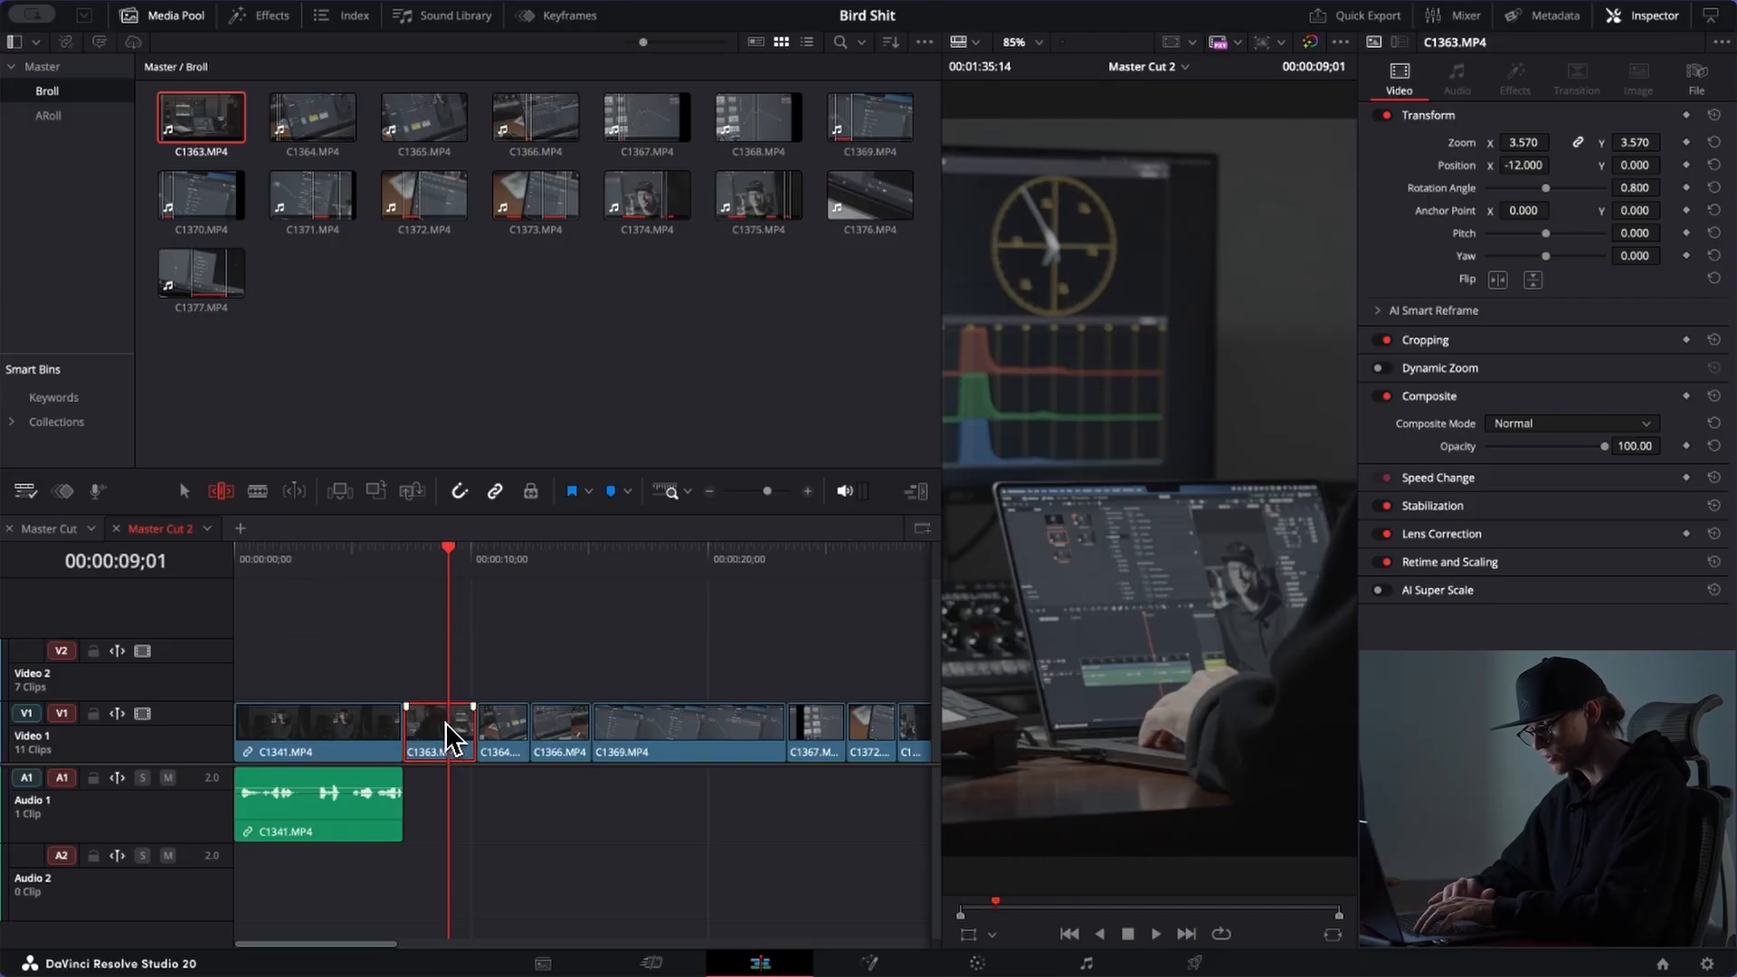
{"action": "left_click_drag", "start_coordinate": [446, 732], "coordinate": [192, 760]}
{"action": "left_click_drag", "start_coordinate": [428, 727], "coordinate": [352, 735]}
{"action": "left_click_drag", "start_coordinate": [323, 728], "coordinate": [192, 751]}
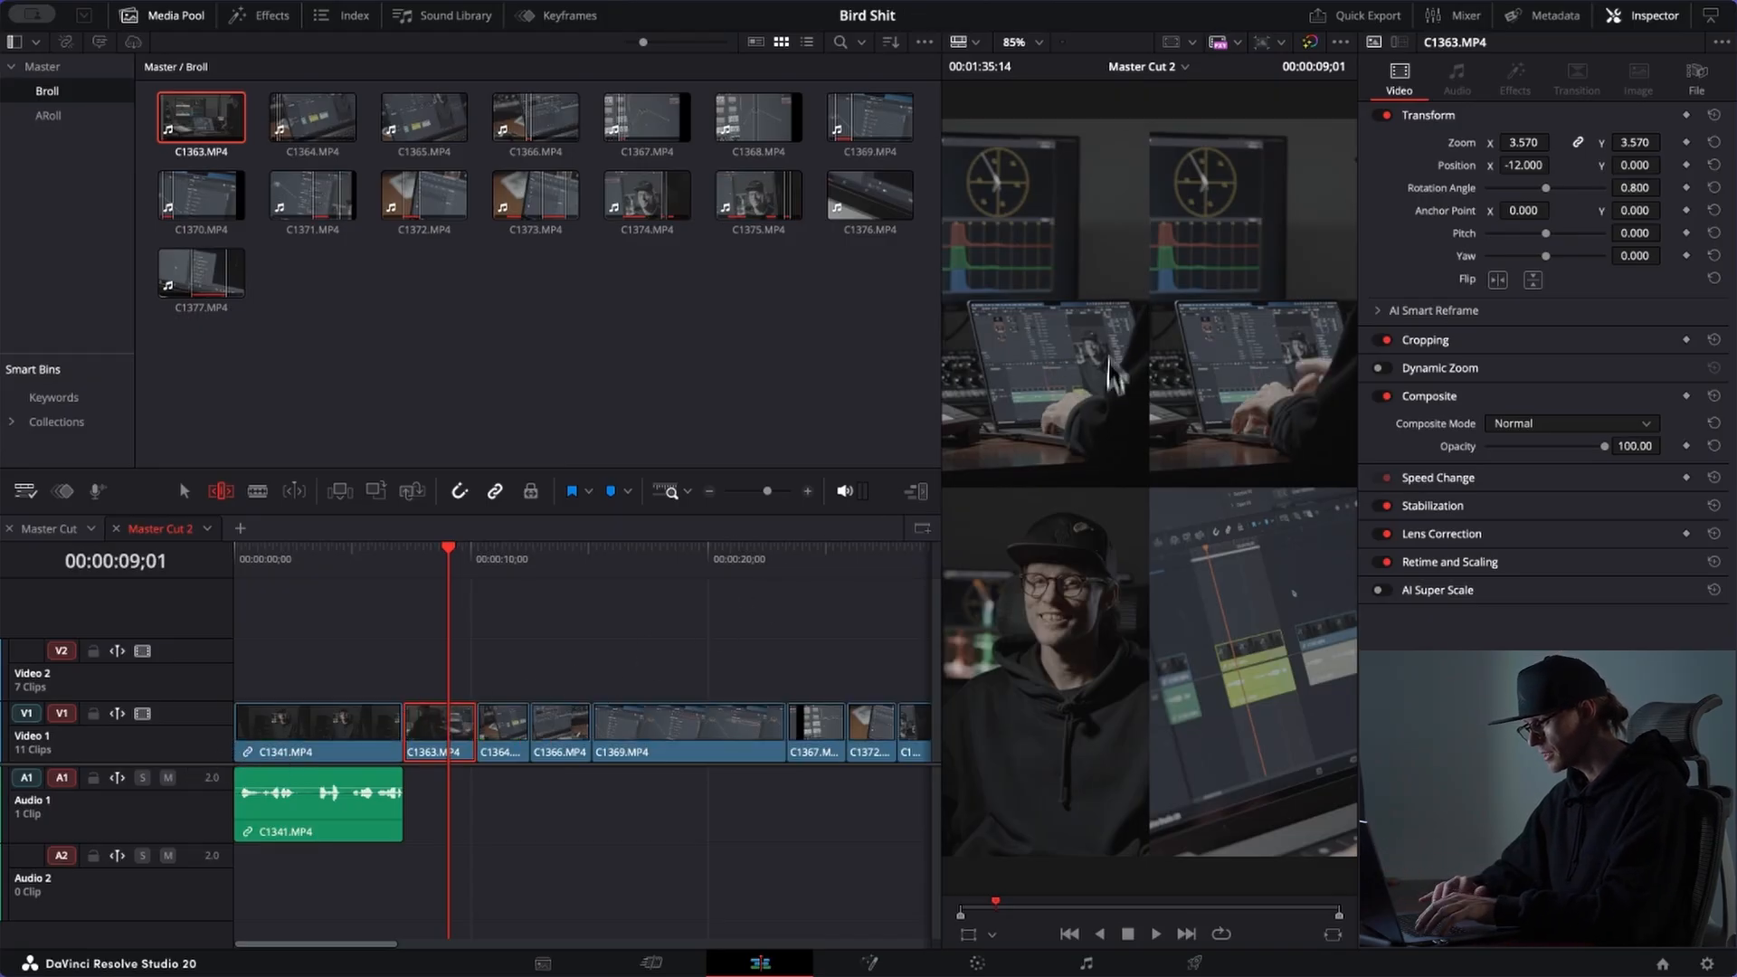
{"action": "left_click_drag", "start_coordinate": [460, 735], "coordinate": [403, 726]}
Step: Replay C1363.MP4 from its start several times and on into C1364.MP4 to check the slipped footage
{"action": "left_click", "coordinate": [403, 564]}
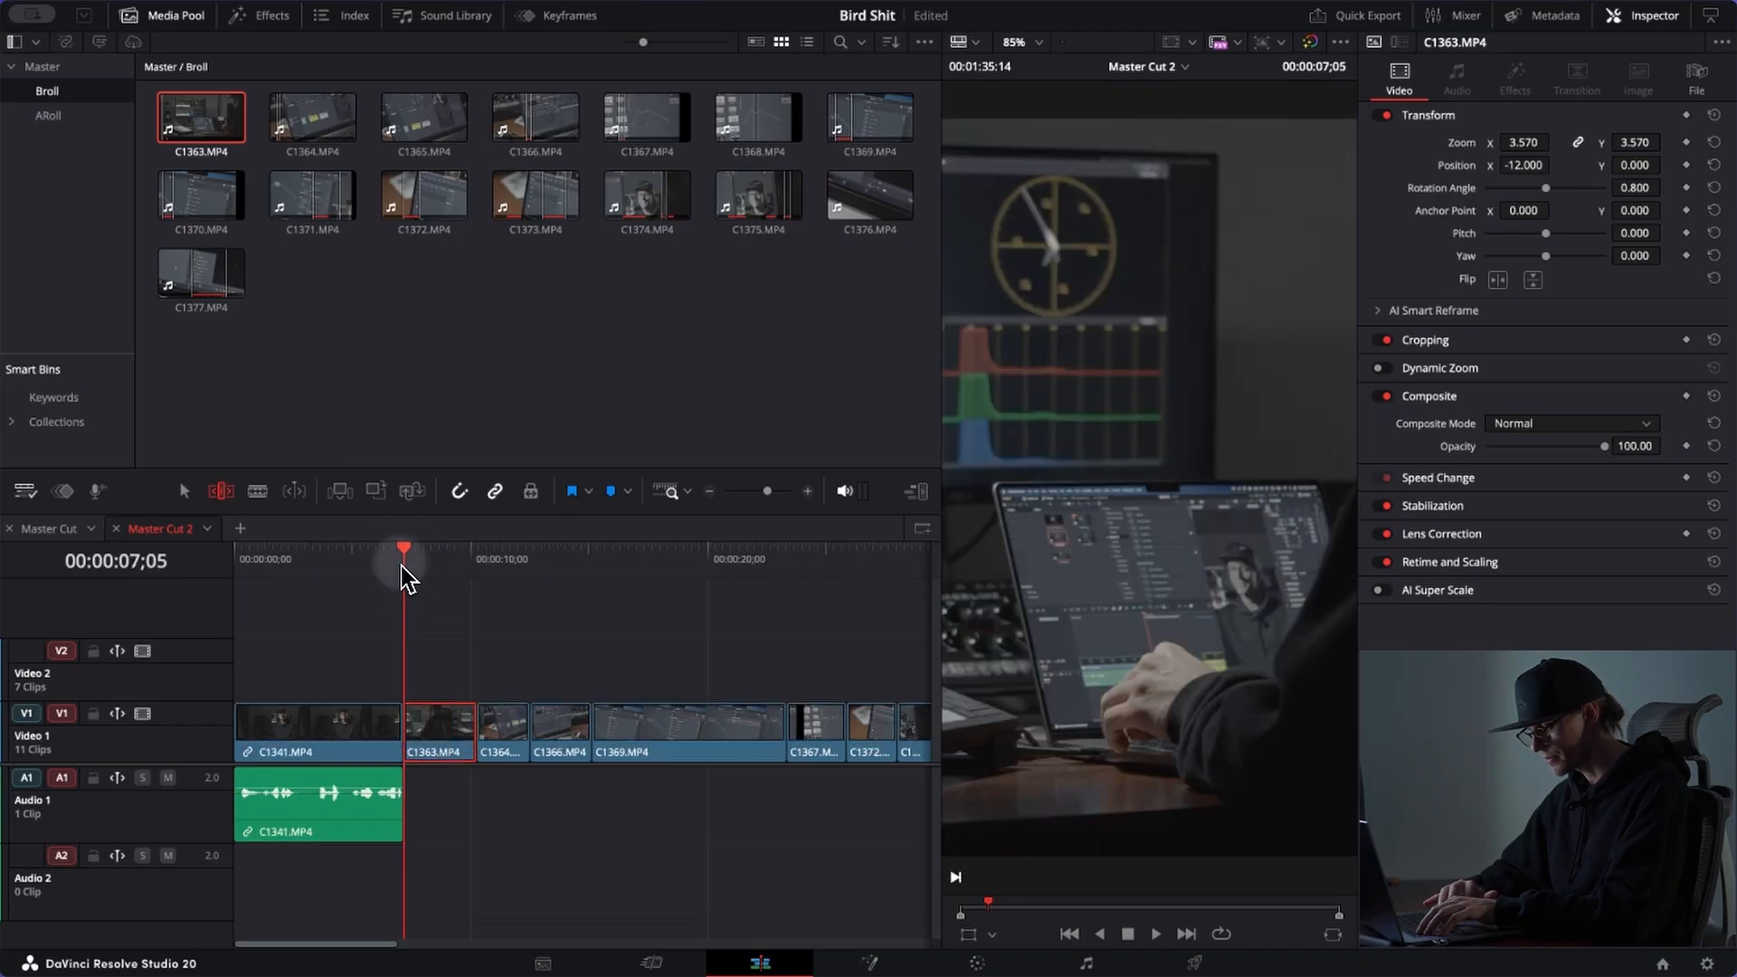
{"action": "key", "text": "space"}
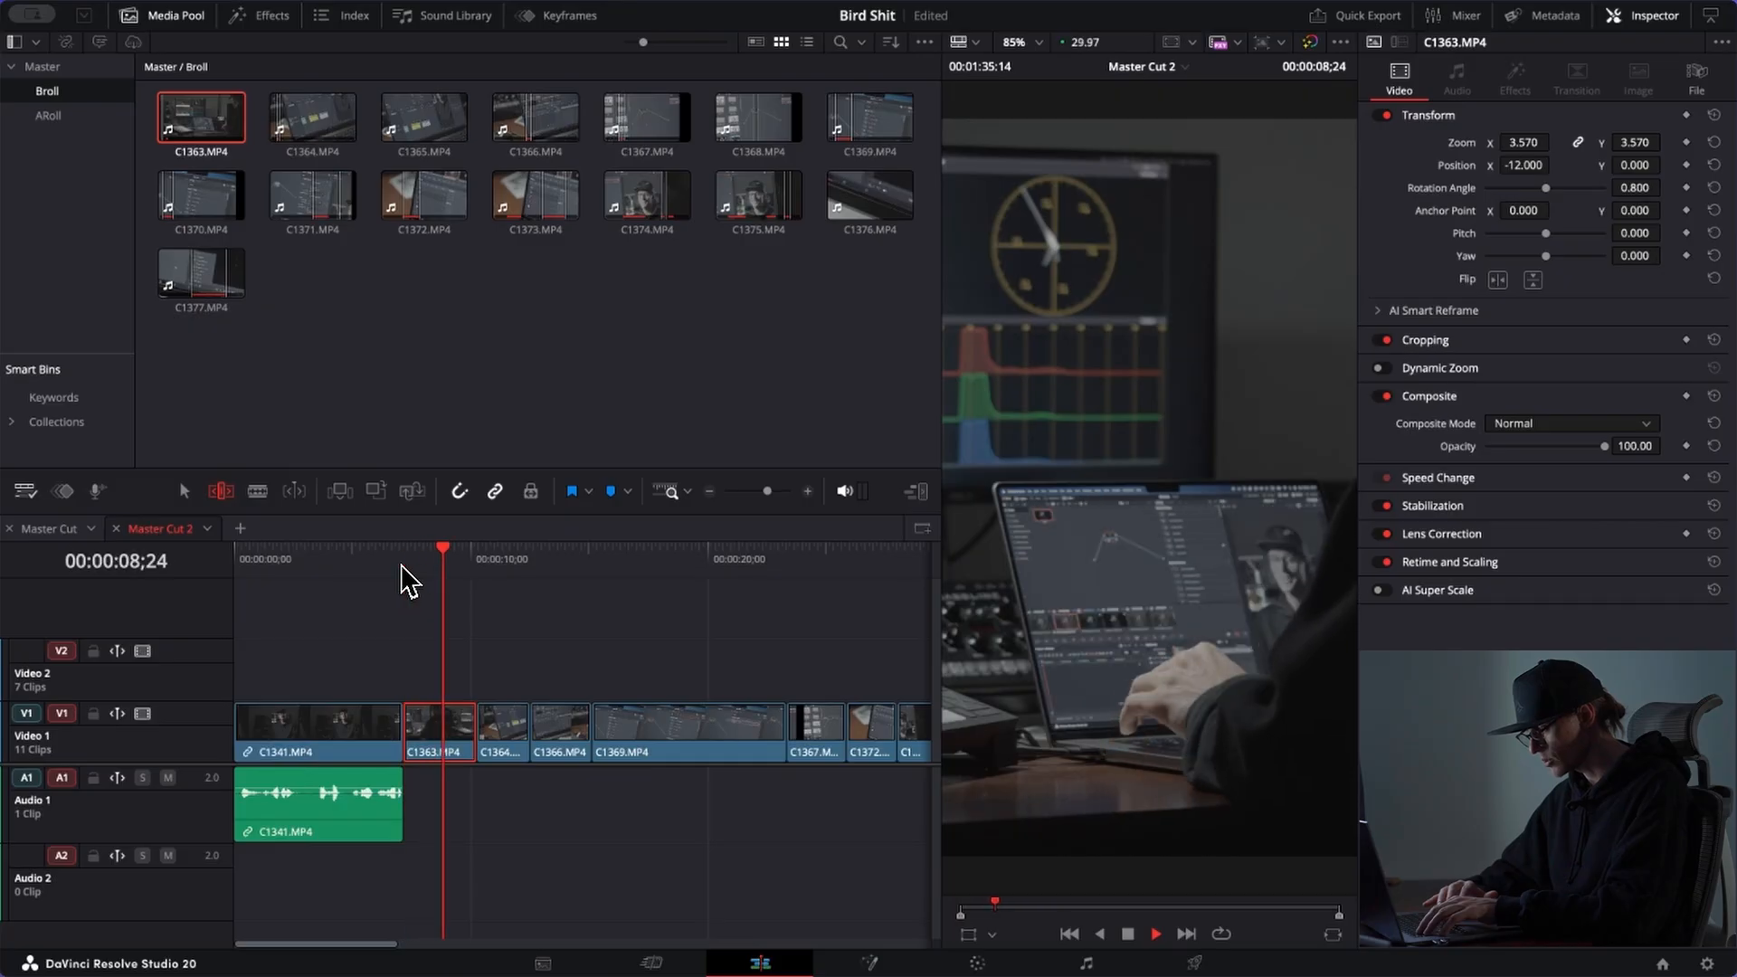
{"action": "key", "text": "space"}
{"action": "left_click", "coordinate": [402, 566]}
{"action": "key", "text": "space"}
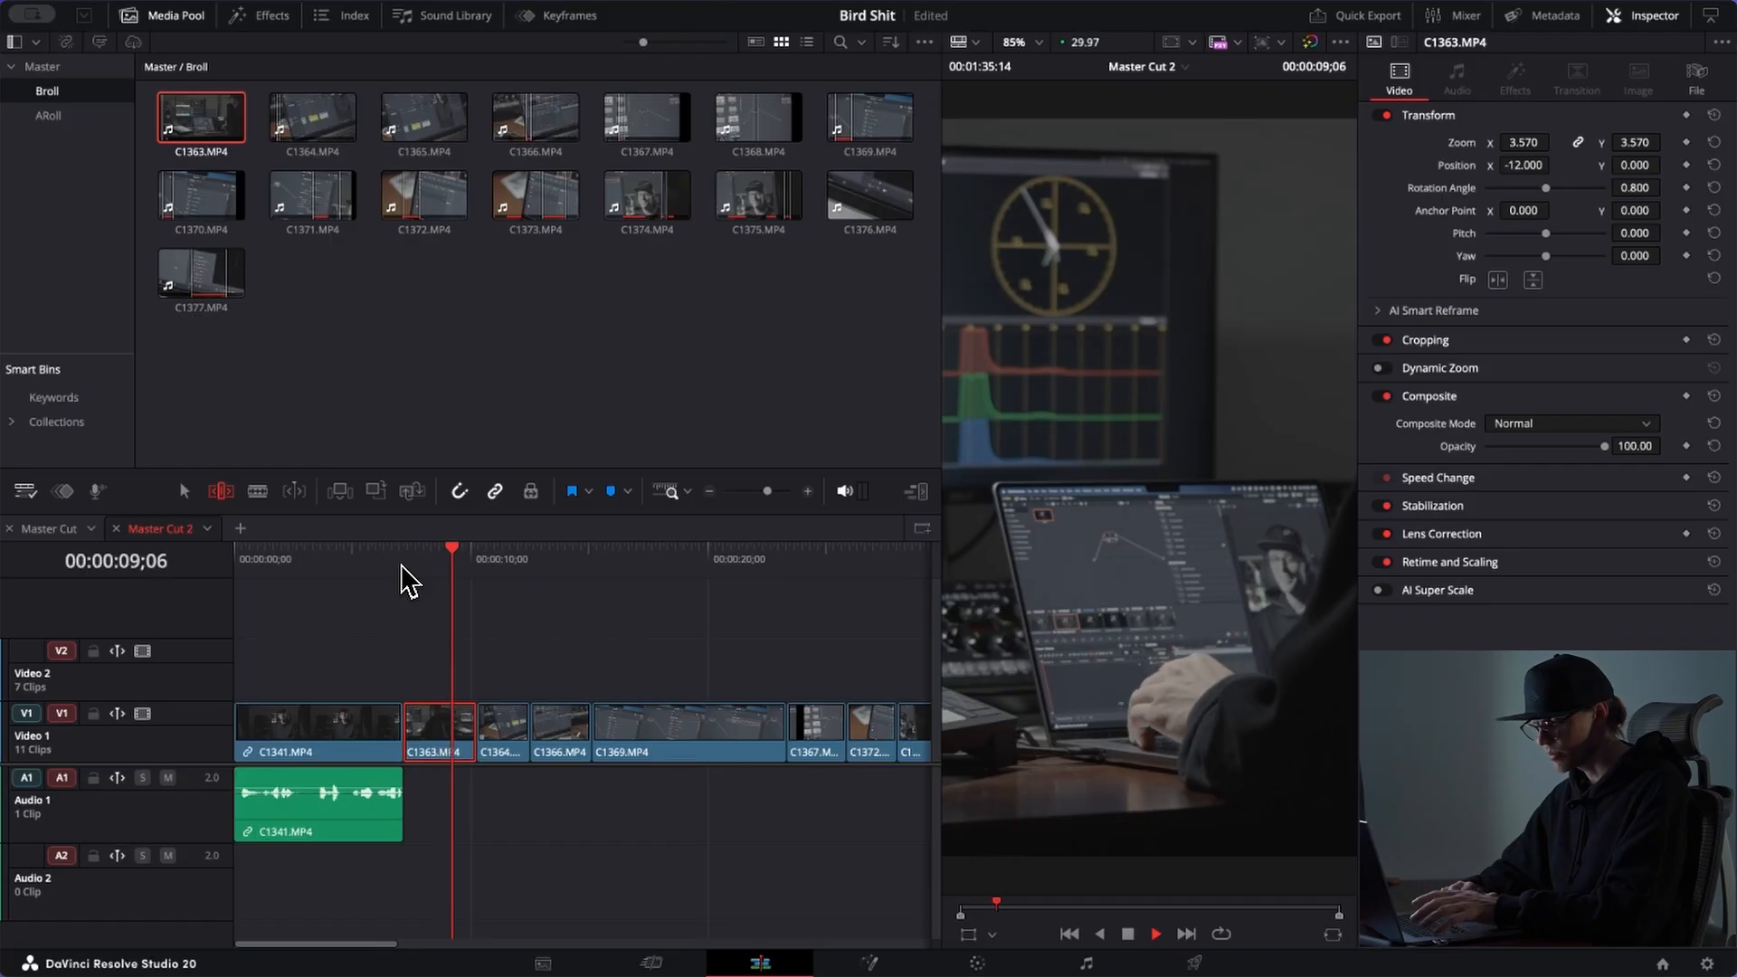
{"action": "key", "text": "space"}
{"action": "left_click", "coordinate": [402, 566]}
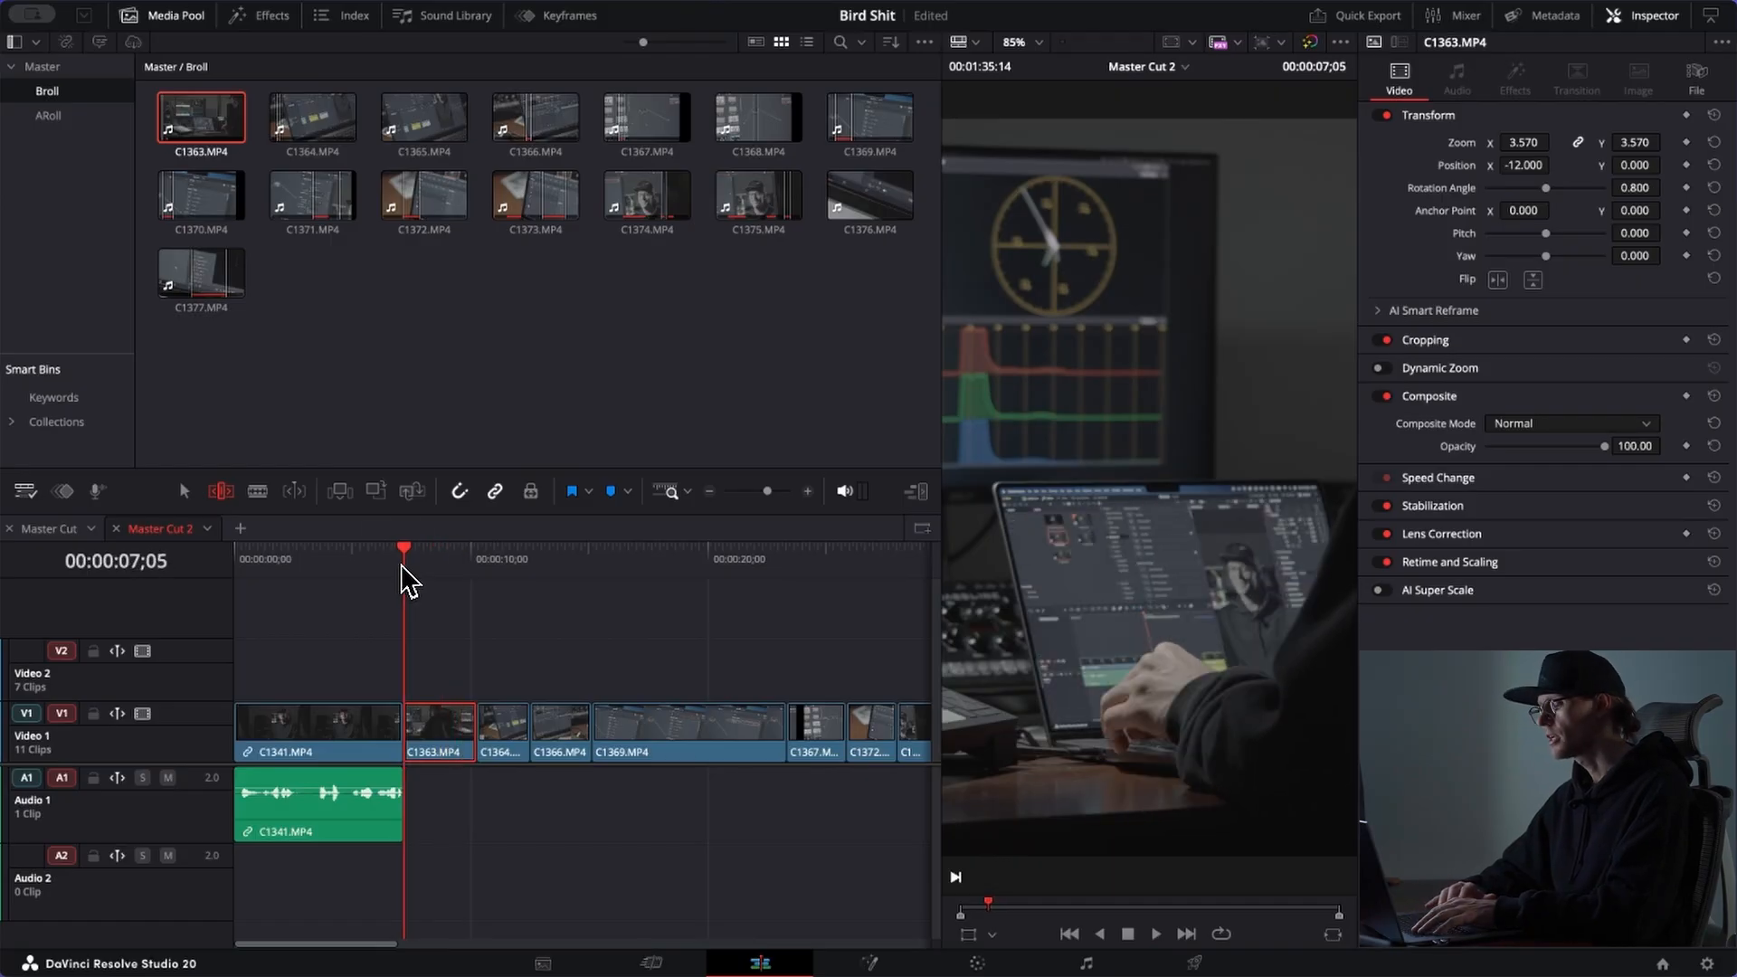
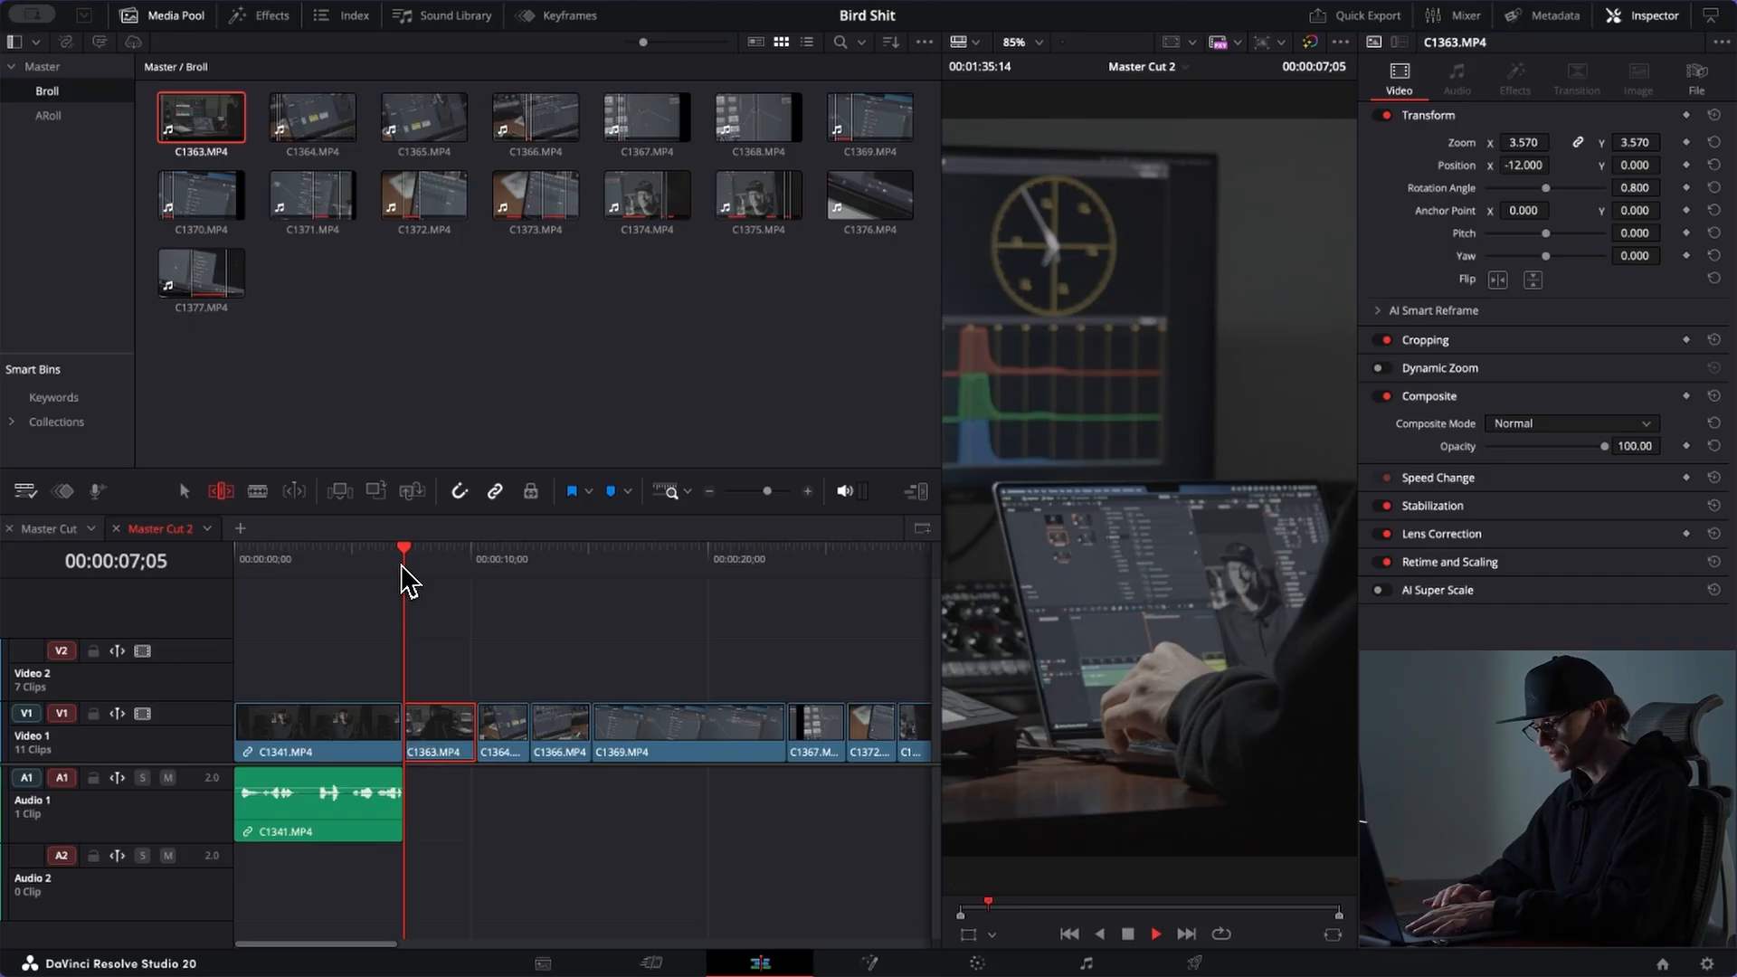
{"action": "key", "text": "space"}
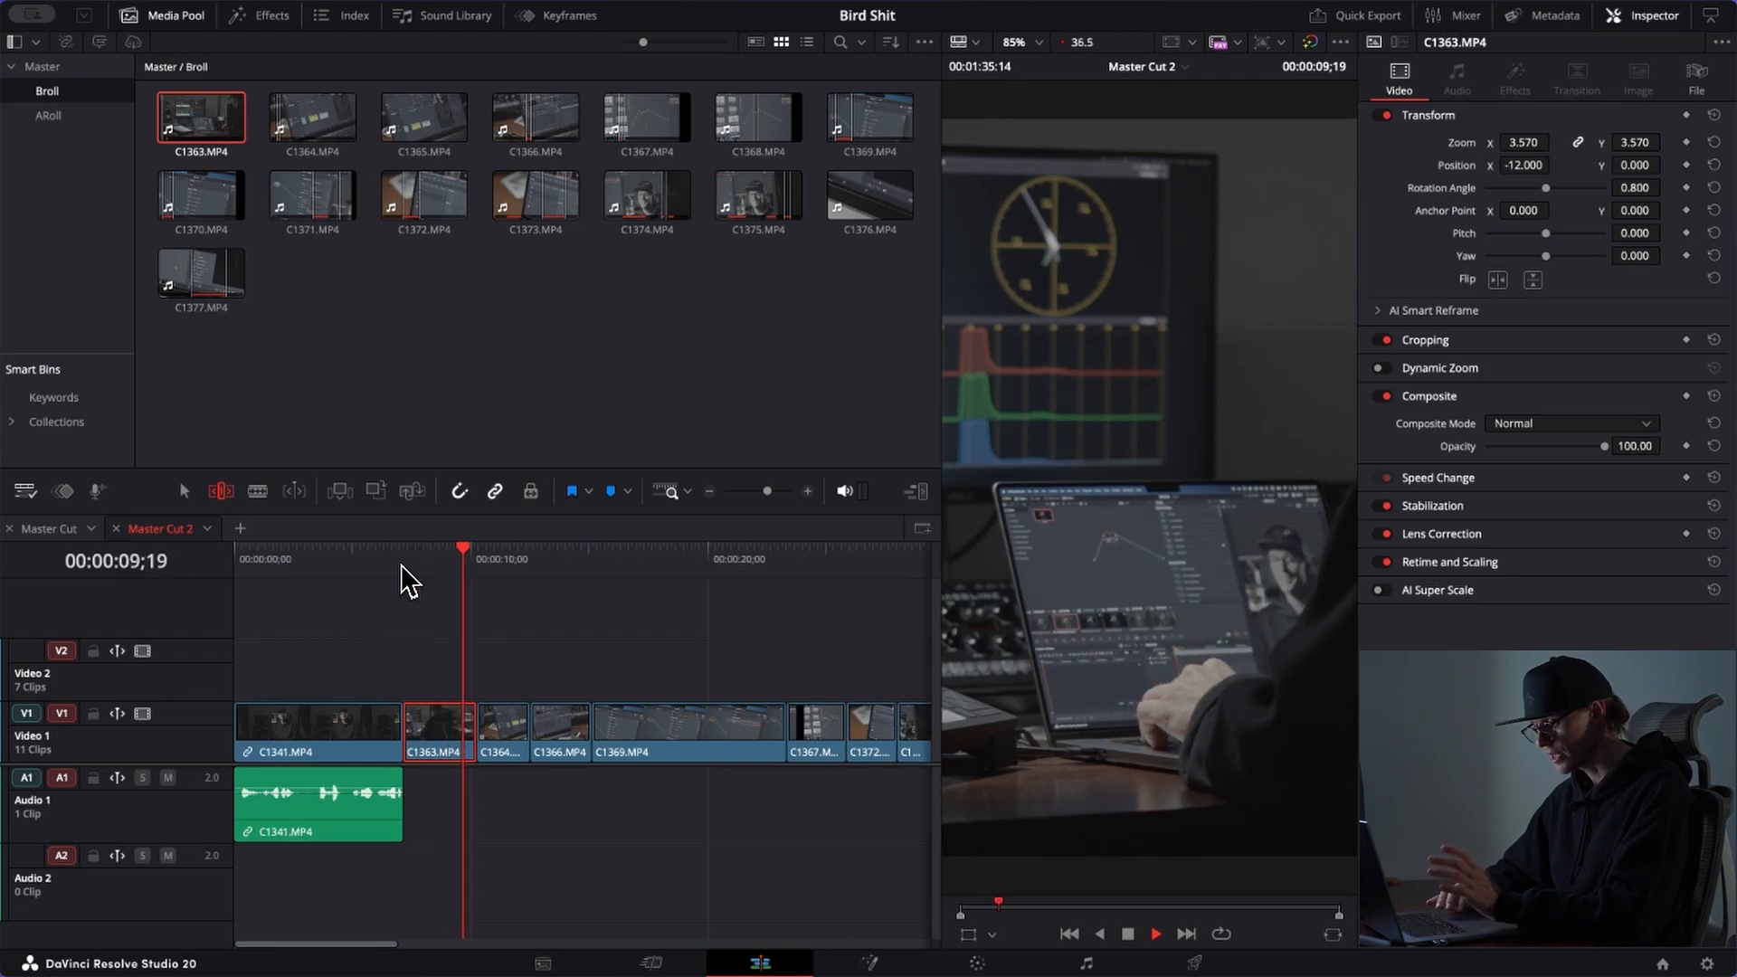
{"action": "key", "text": "space"}
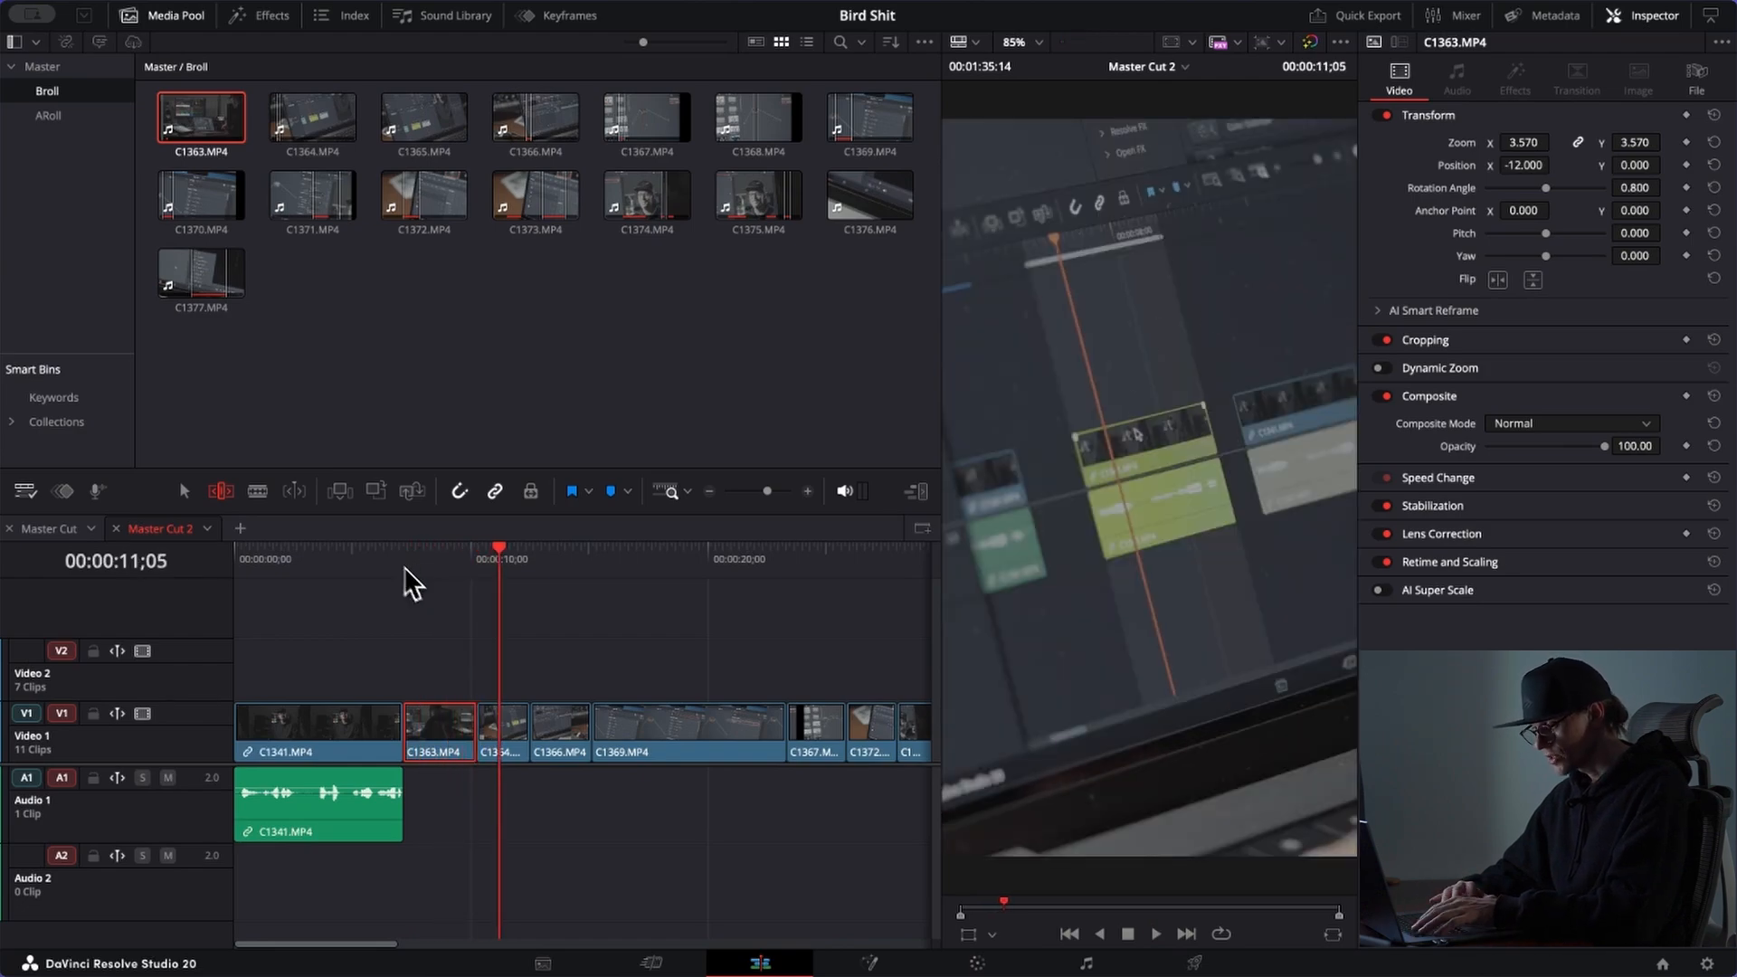
Step: Swap C1364.MP4 back and forth with its neighbouring clips on Video 1
{"action": "left_click", "coordinate": [504, 749]}
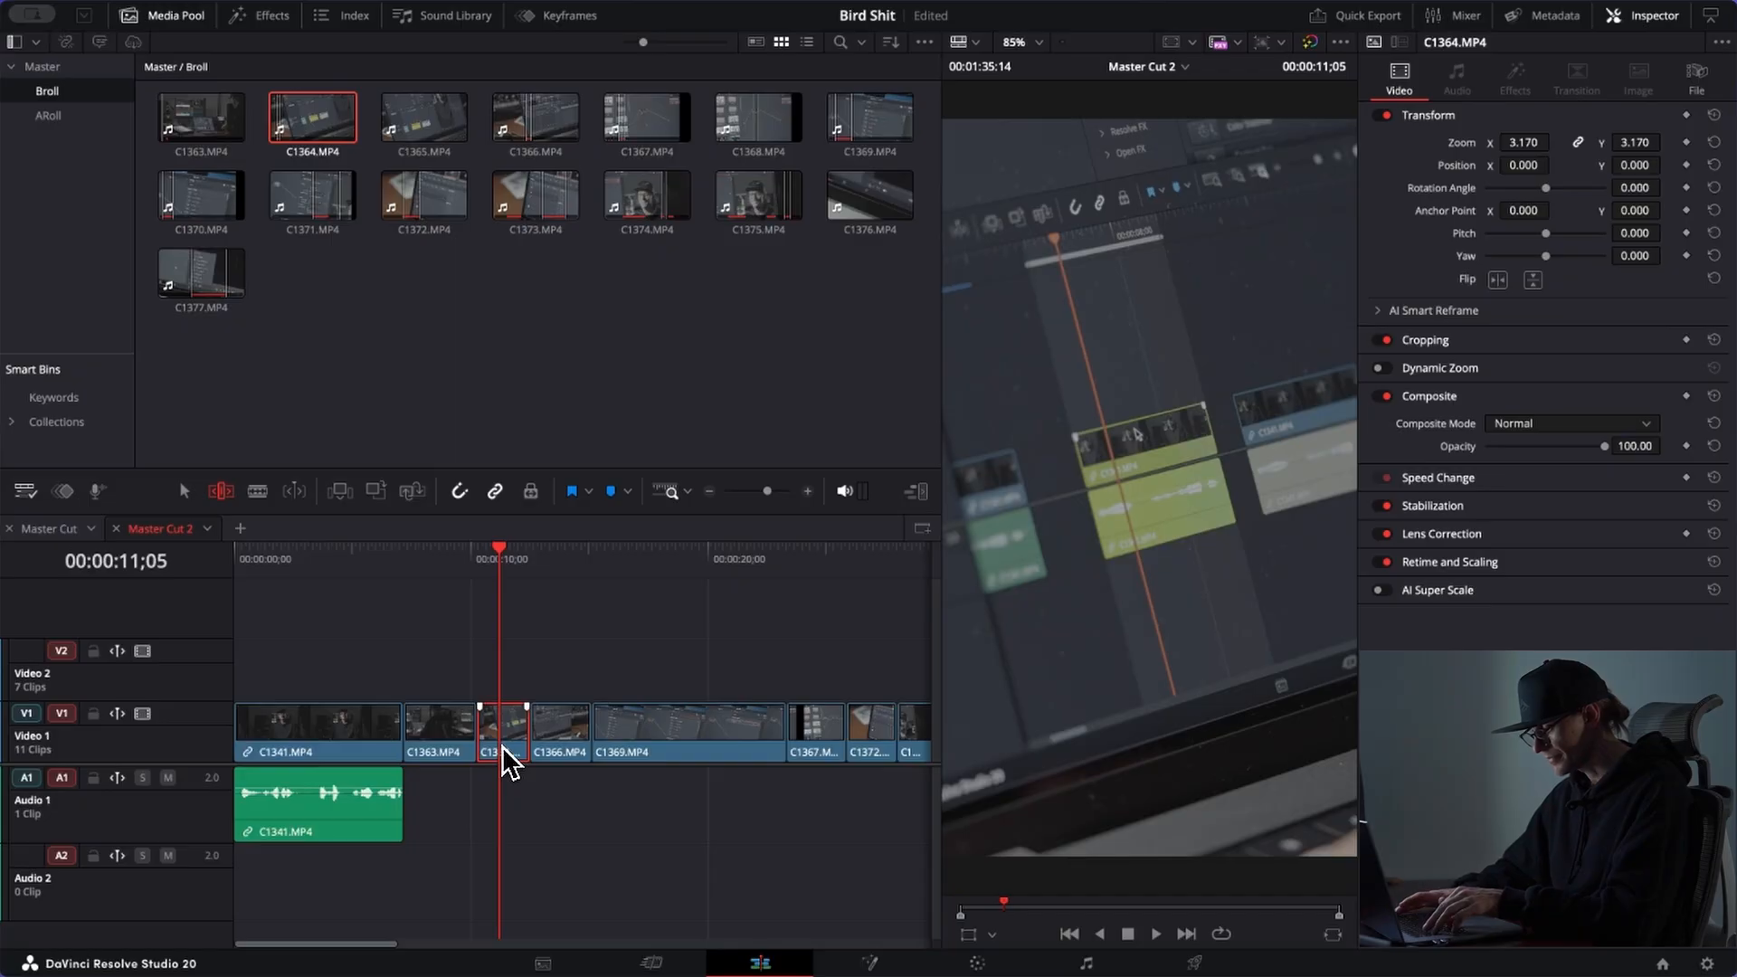
{"action": "key", "text": "ctrl+shift+comma"}
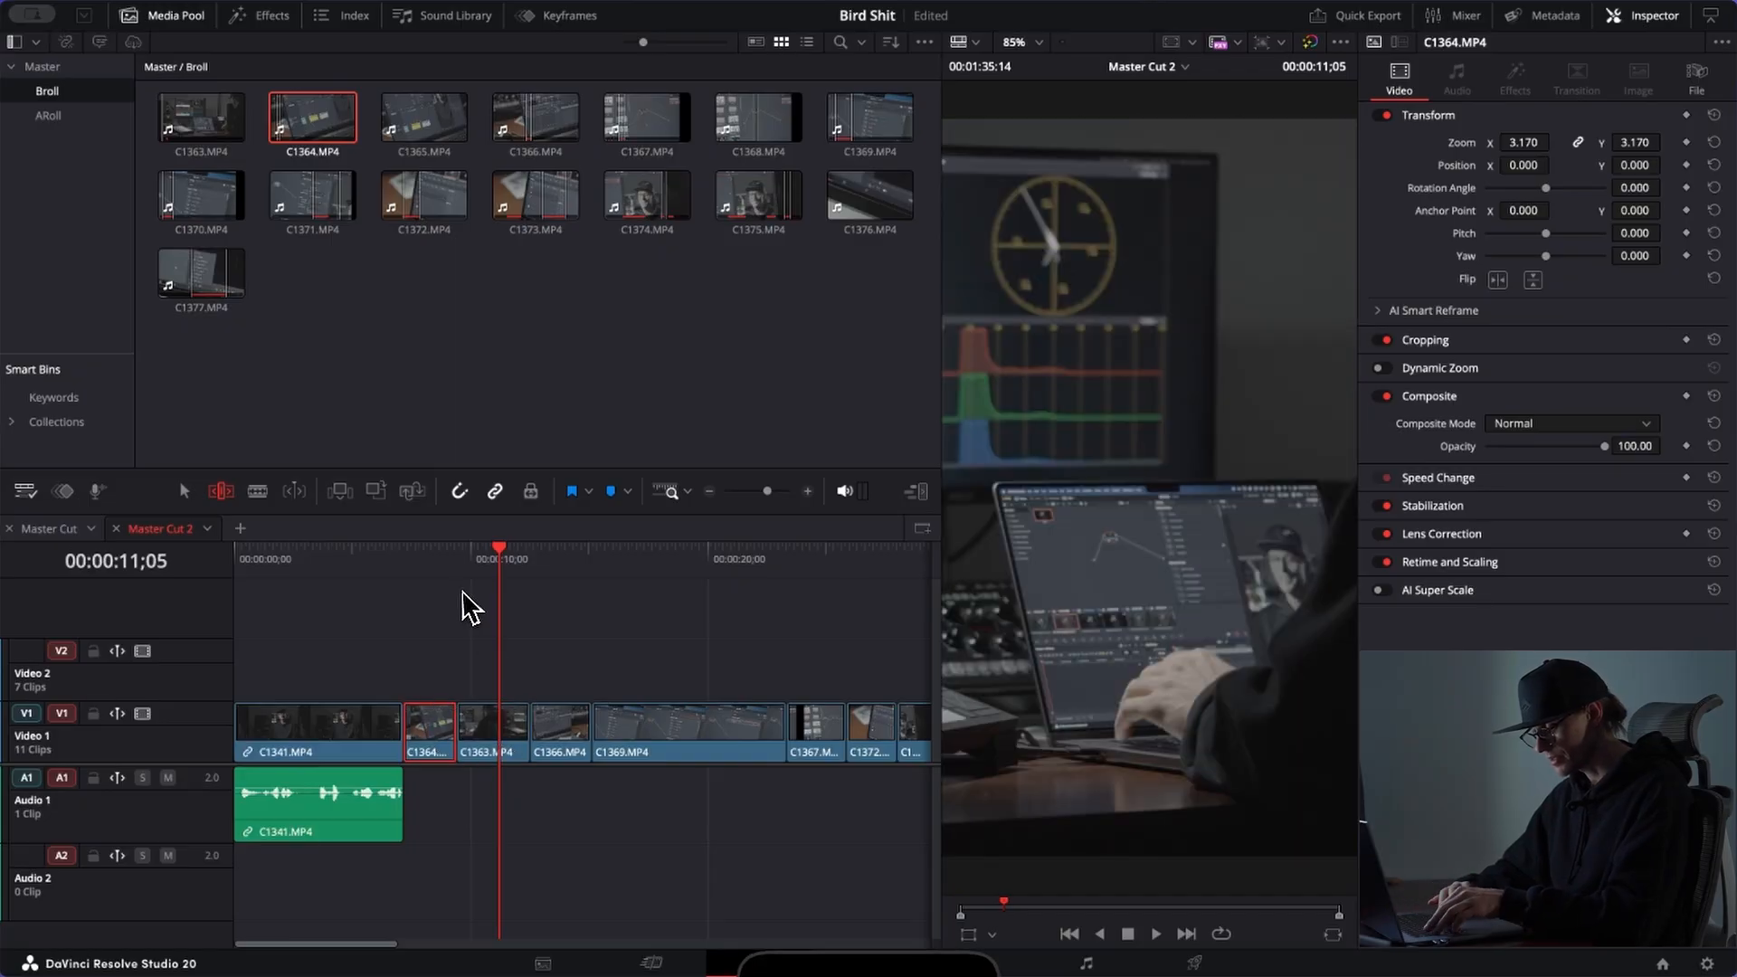
{"action": "key", "text": "ctrl+shift+period"}
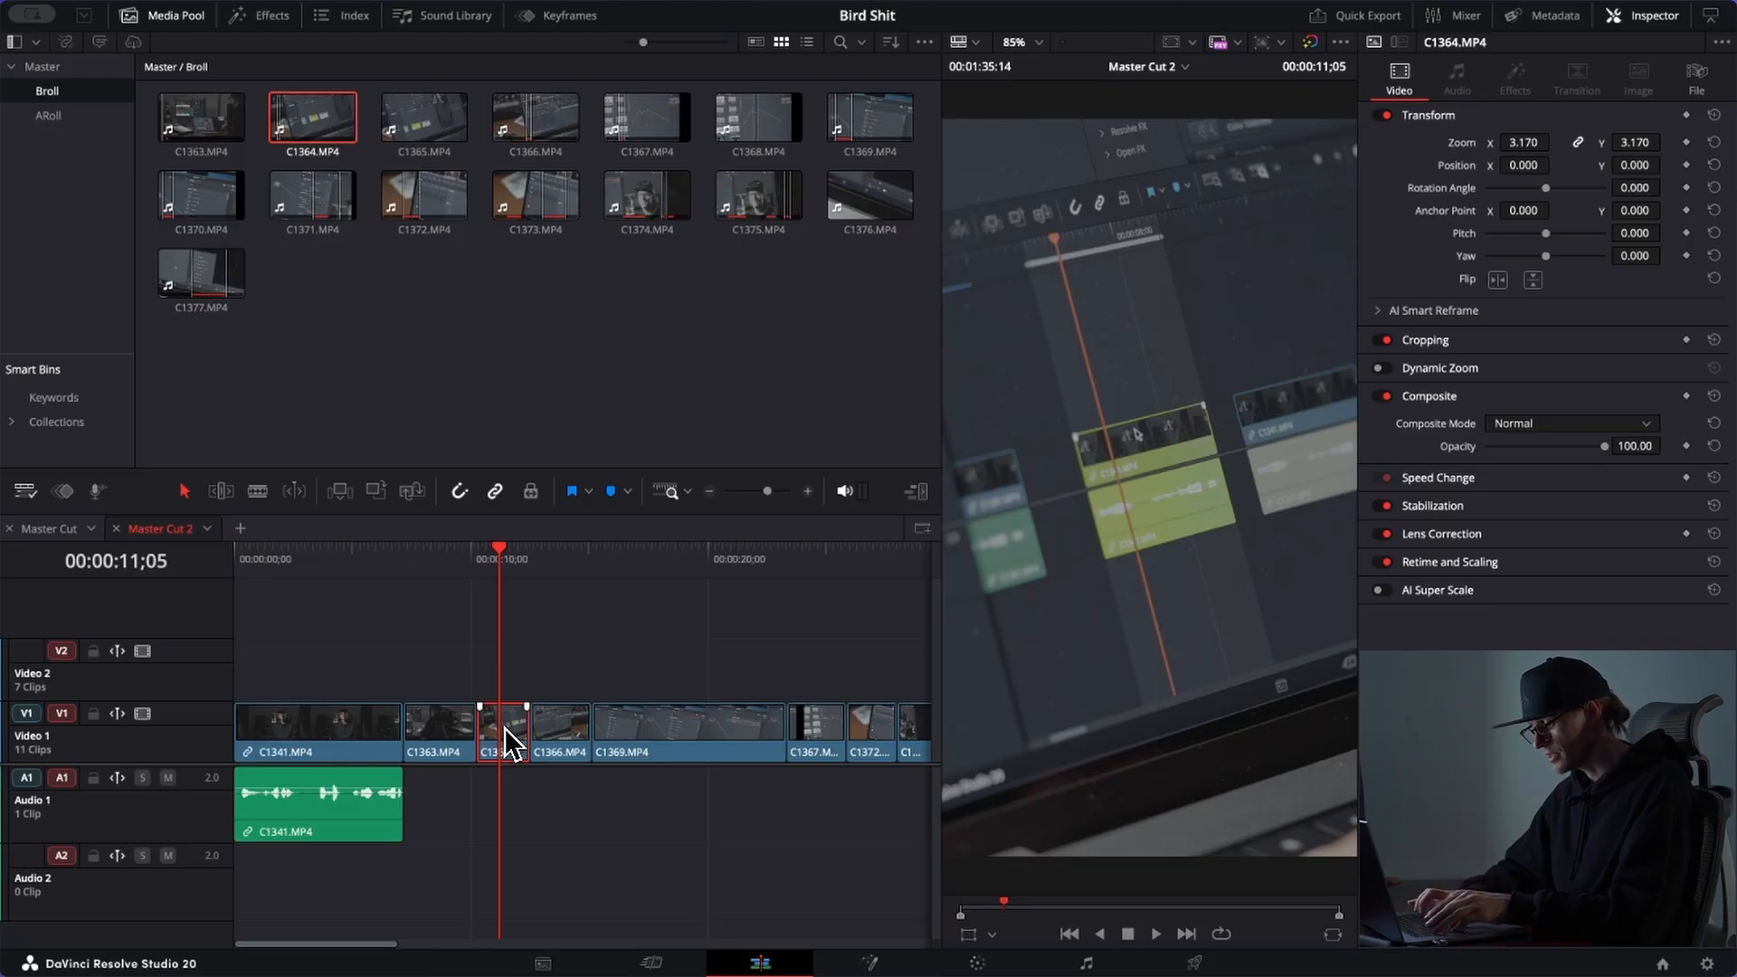
{"action": "key", "text": "shift+super+comma"}
{"action": "key", "text": "shift+super+period"}
{"action": "key", "text": "shift+super+period"}
{"action": "key", "text": "shift+super+comma"}
{"action": "key", "text": "shift+super+comma"}
{"action": "key", "text": "shift+super+period"}
{"action": "key", "text": "shift+super+period"}
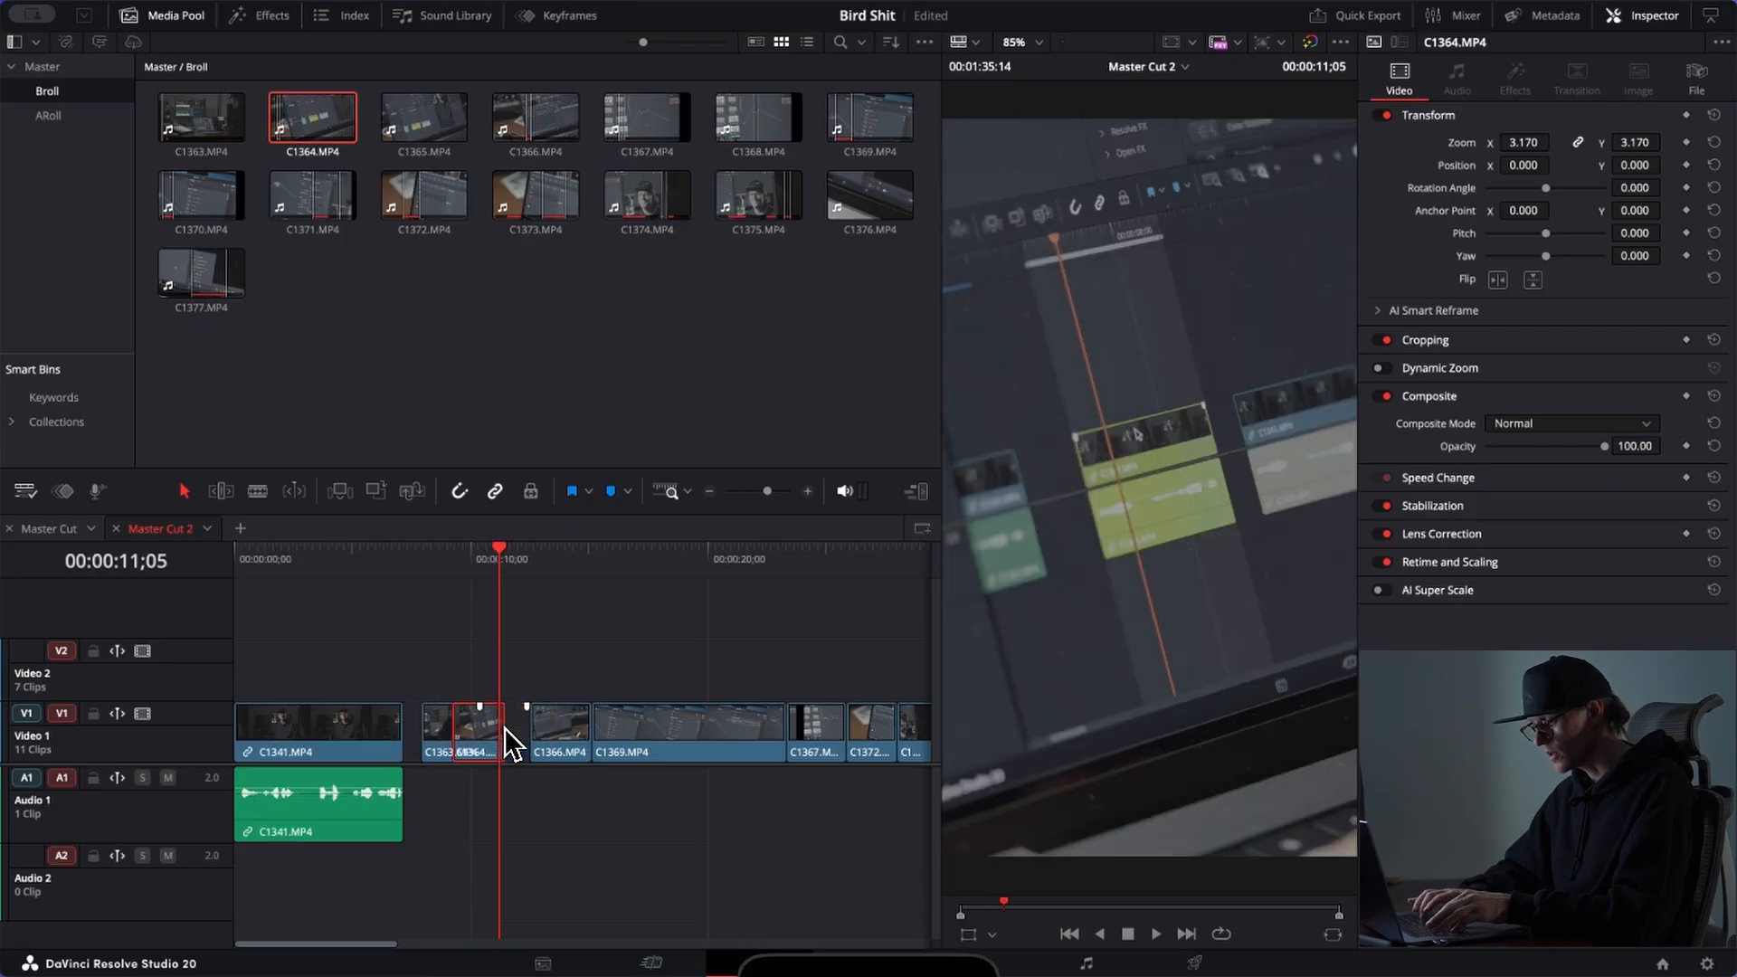
{"action": "key", "text": "shift+super+comma"}
{"action": "key", "text": "shift+super+comma"}
{"action": "key", "text": "shift+super+period"}
{"action": "key", "text": "shift+super+period"}
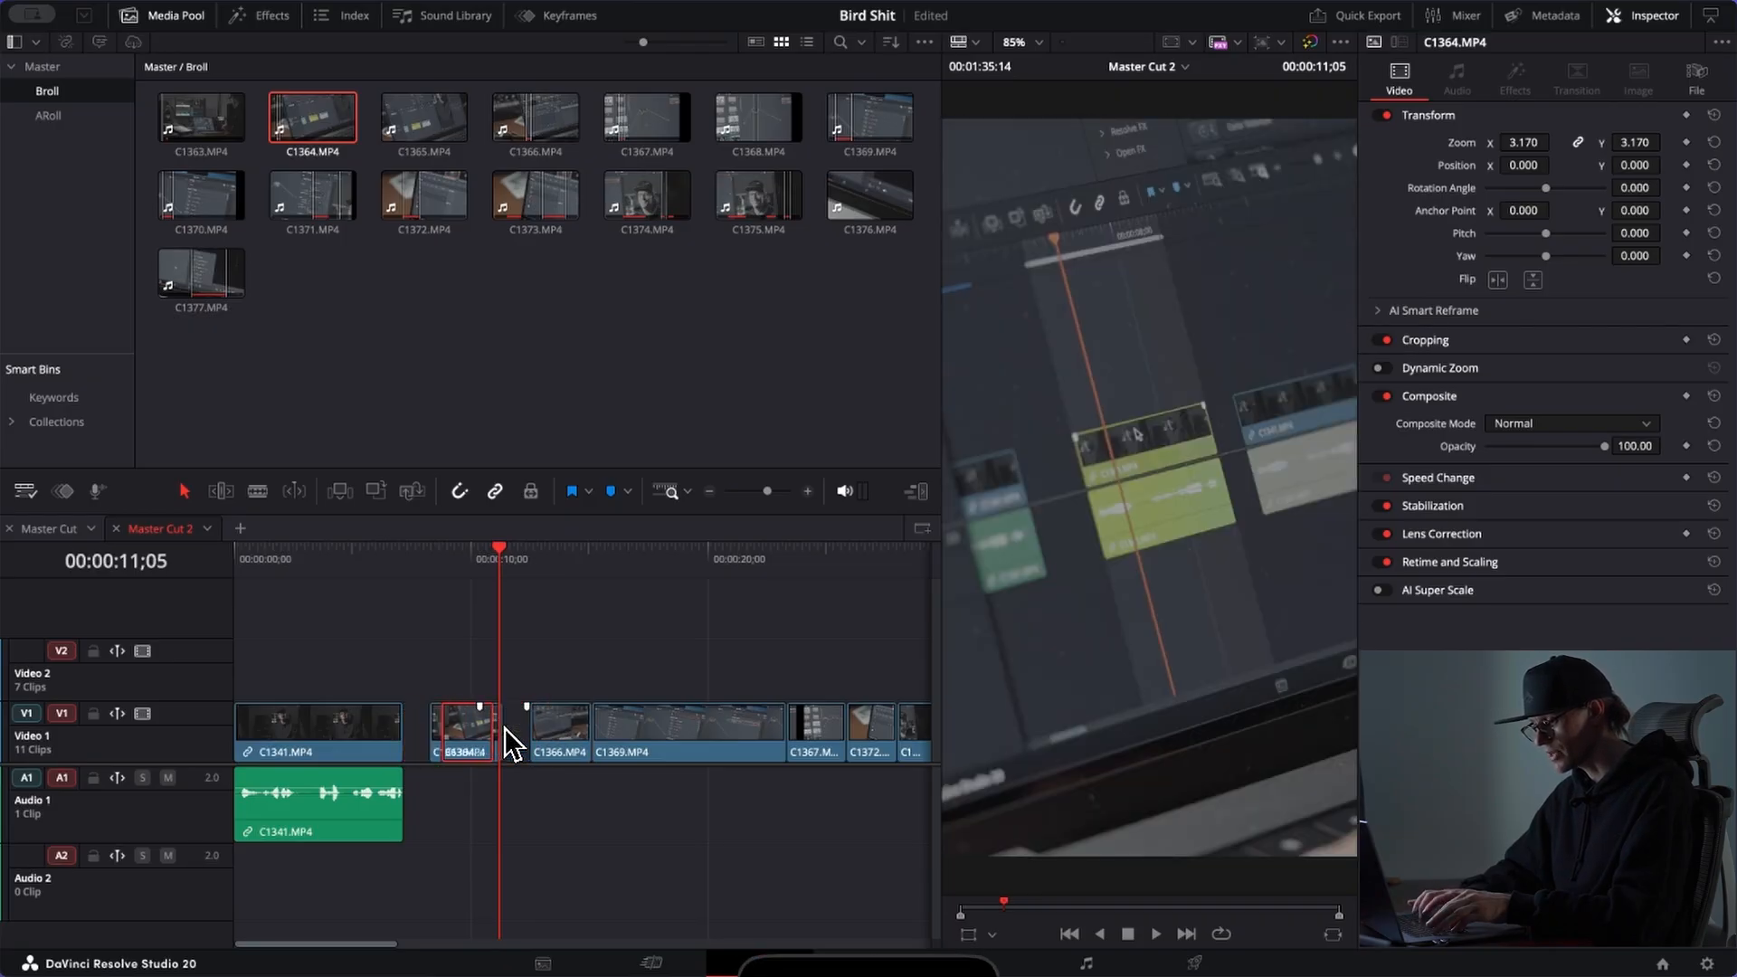
{"action": "key", "text": "shift+super+comma"}
{"action": "key", "text": "shift+super+comma"}
{"action": "key", "text": "shift+super+period"}
{"action": "key", "text": "shift+super+period"}
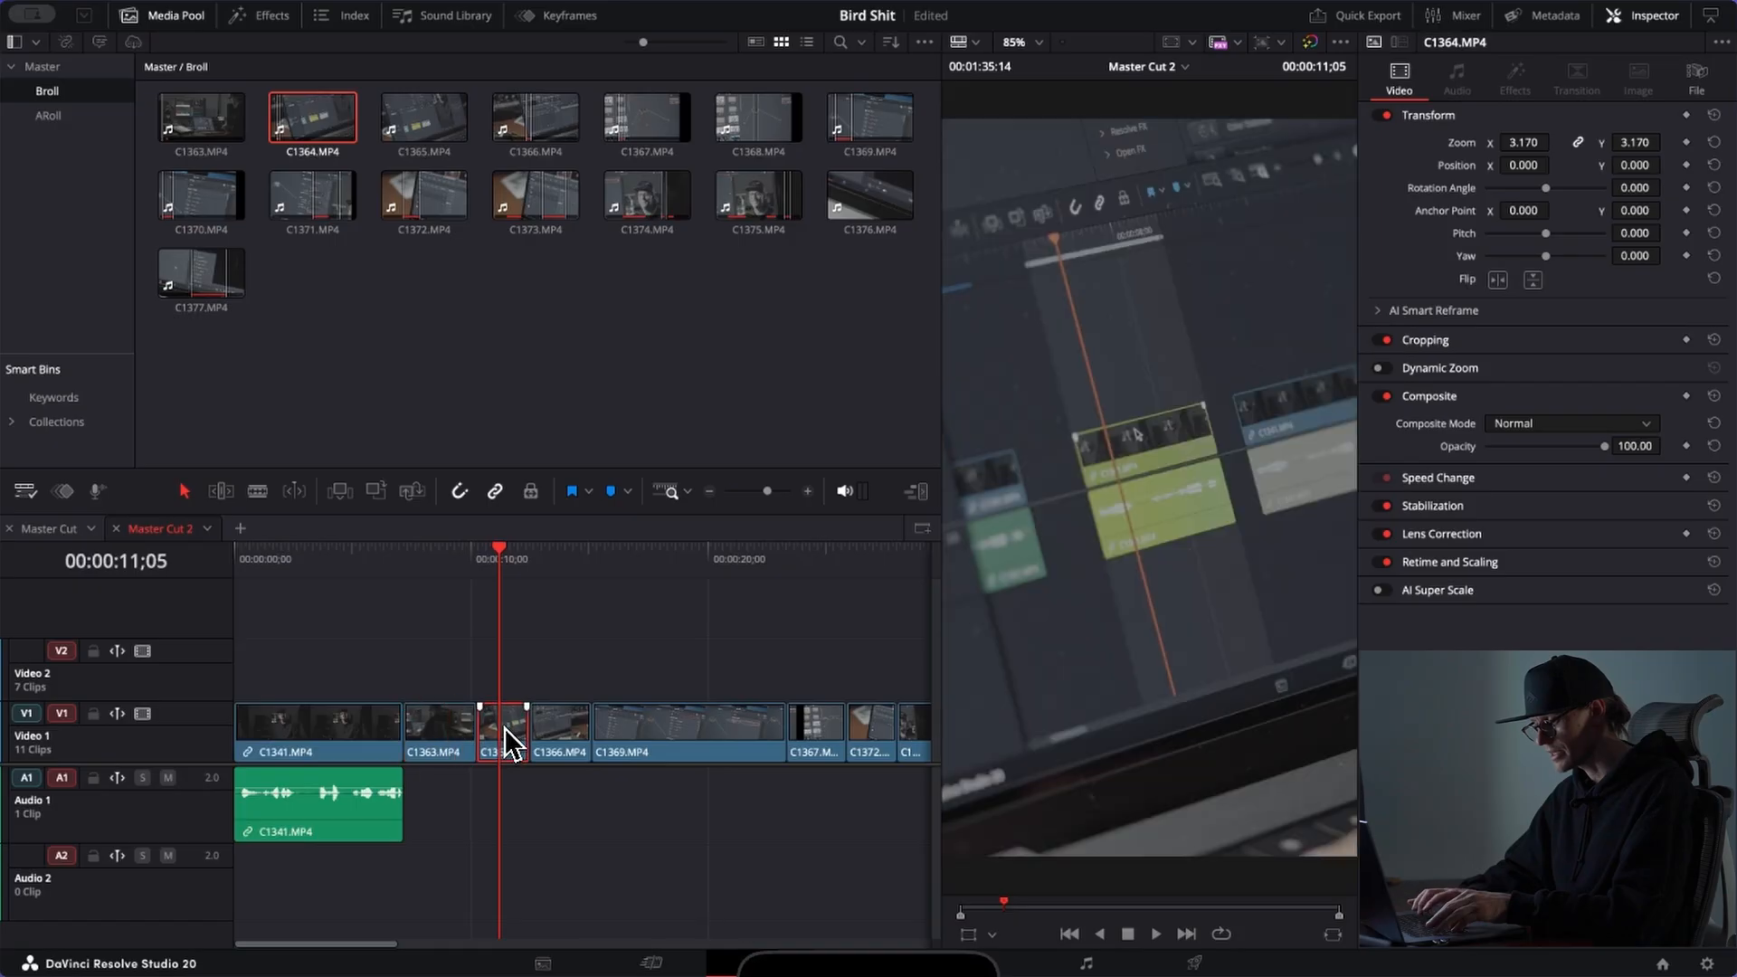
{"action": "key", "text": "shift+super+comma"}
{"action": "key", "text": "shift+super+period"}
{"action": "key", "text": "shift+super+comma"}
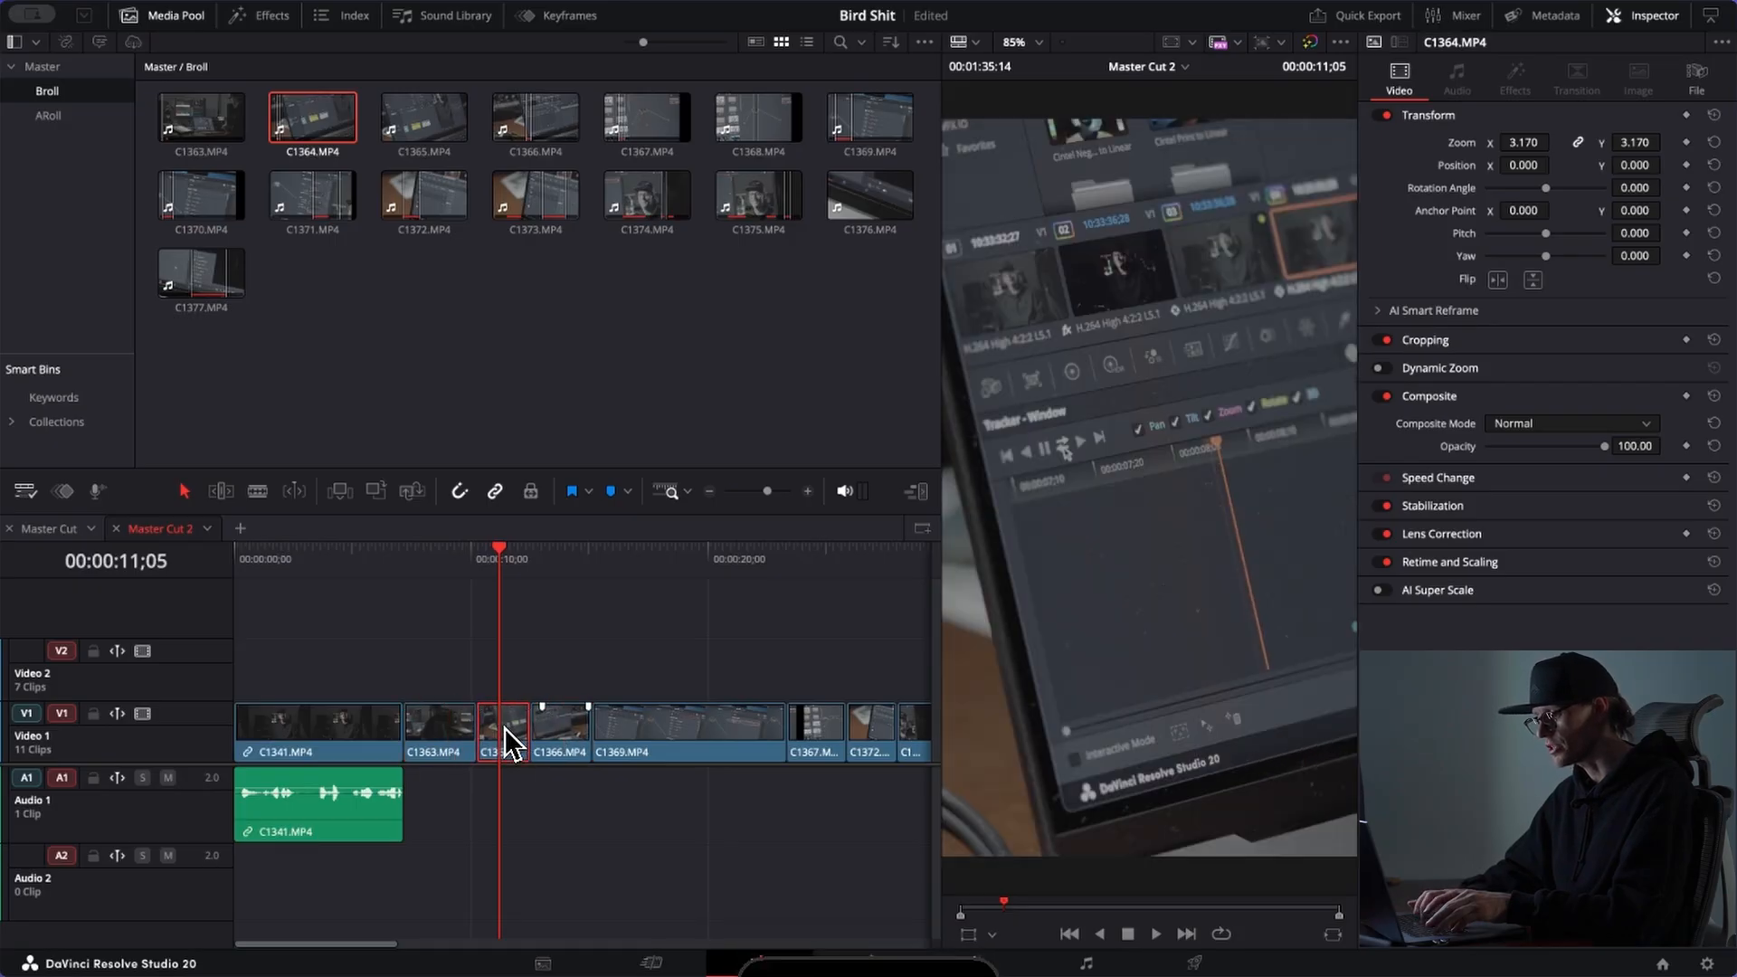
{"action": "key", "text": "shift+super+comma"}
{"action": "key", "text": "shift+super+period"}
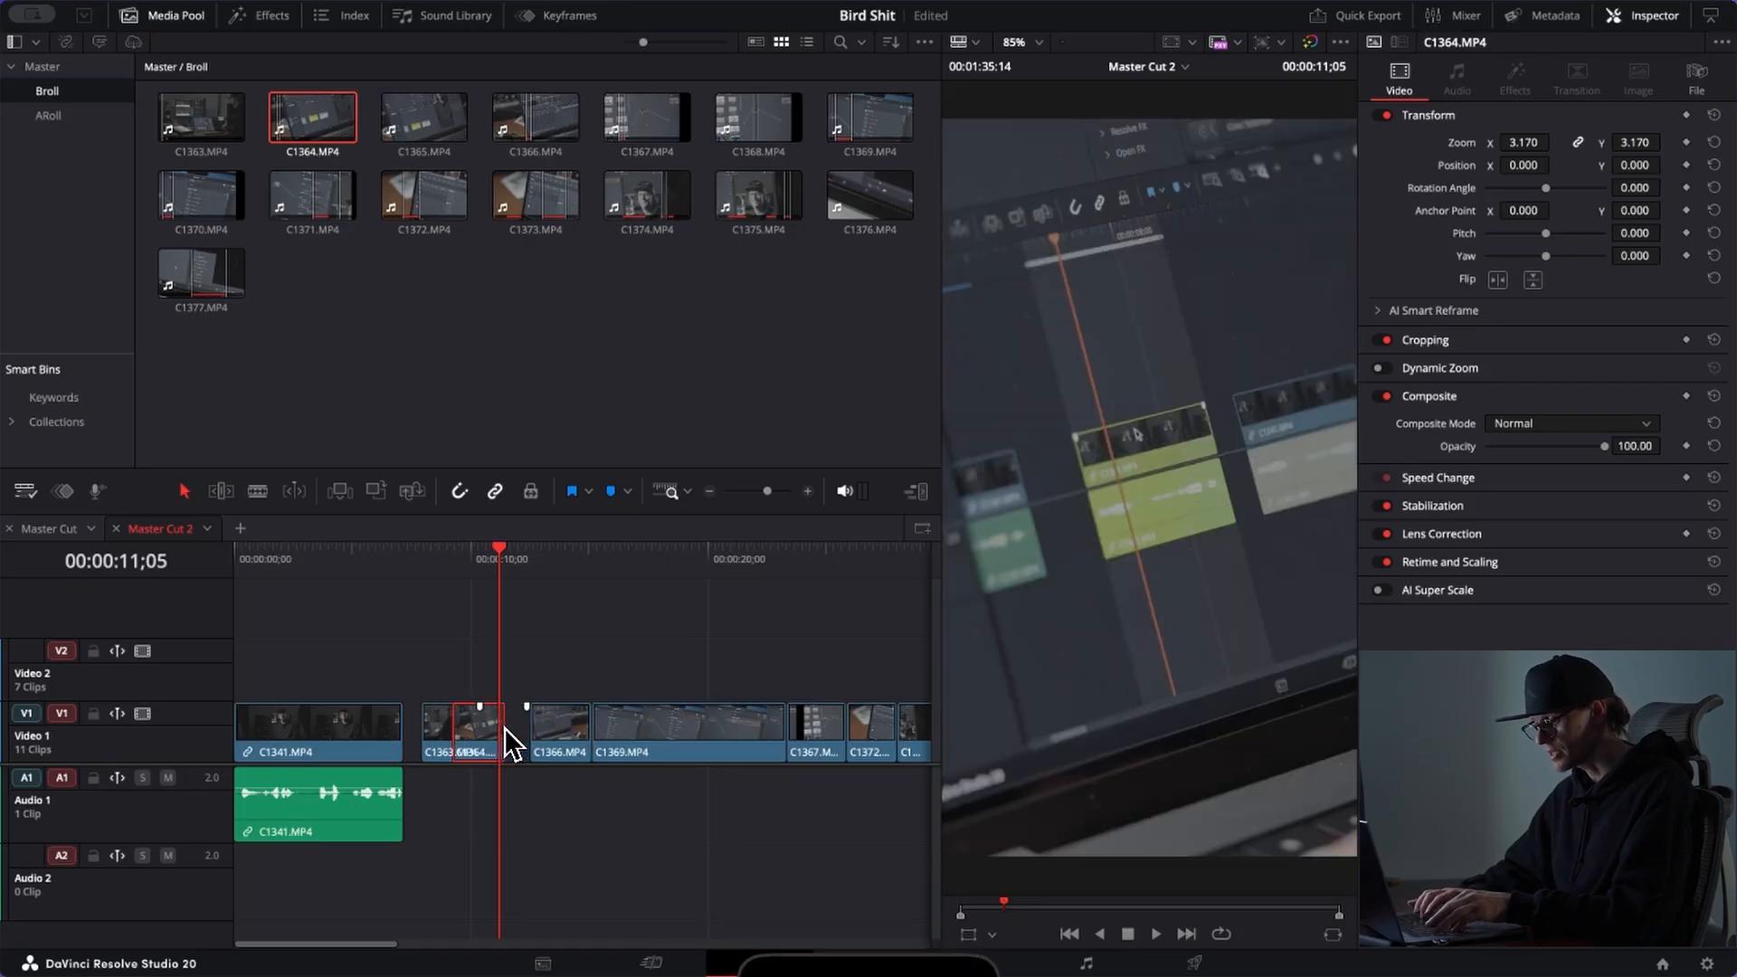
Step: Move C1364.MP4 ahead of C1363.MP4 using Video 2 as a holding track, and swap it back behind C1363.MP4
{"action": "left_click_drag", "start_coordinate": [503, 727], "coordinate": [425, 671]}
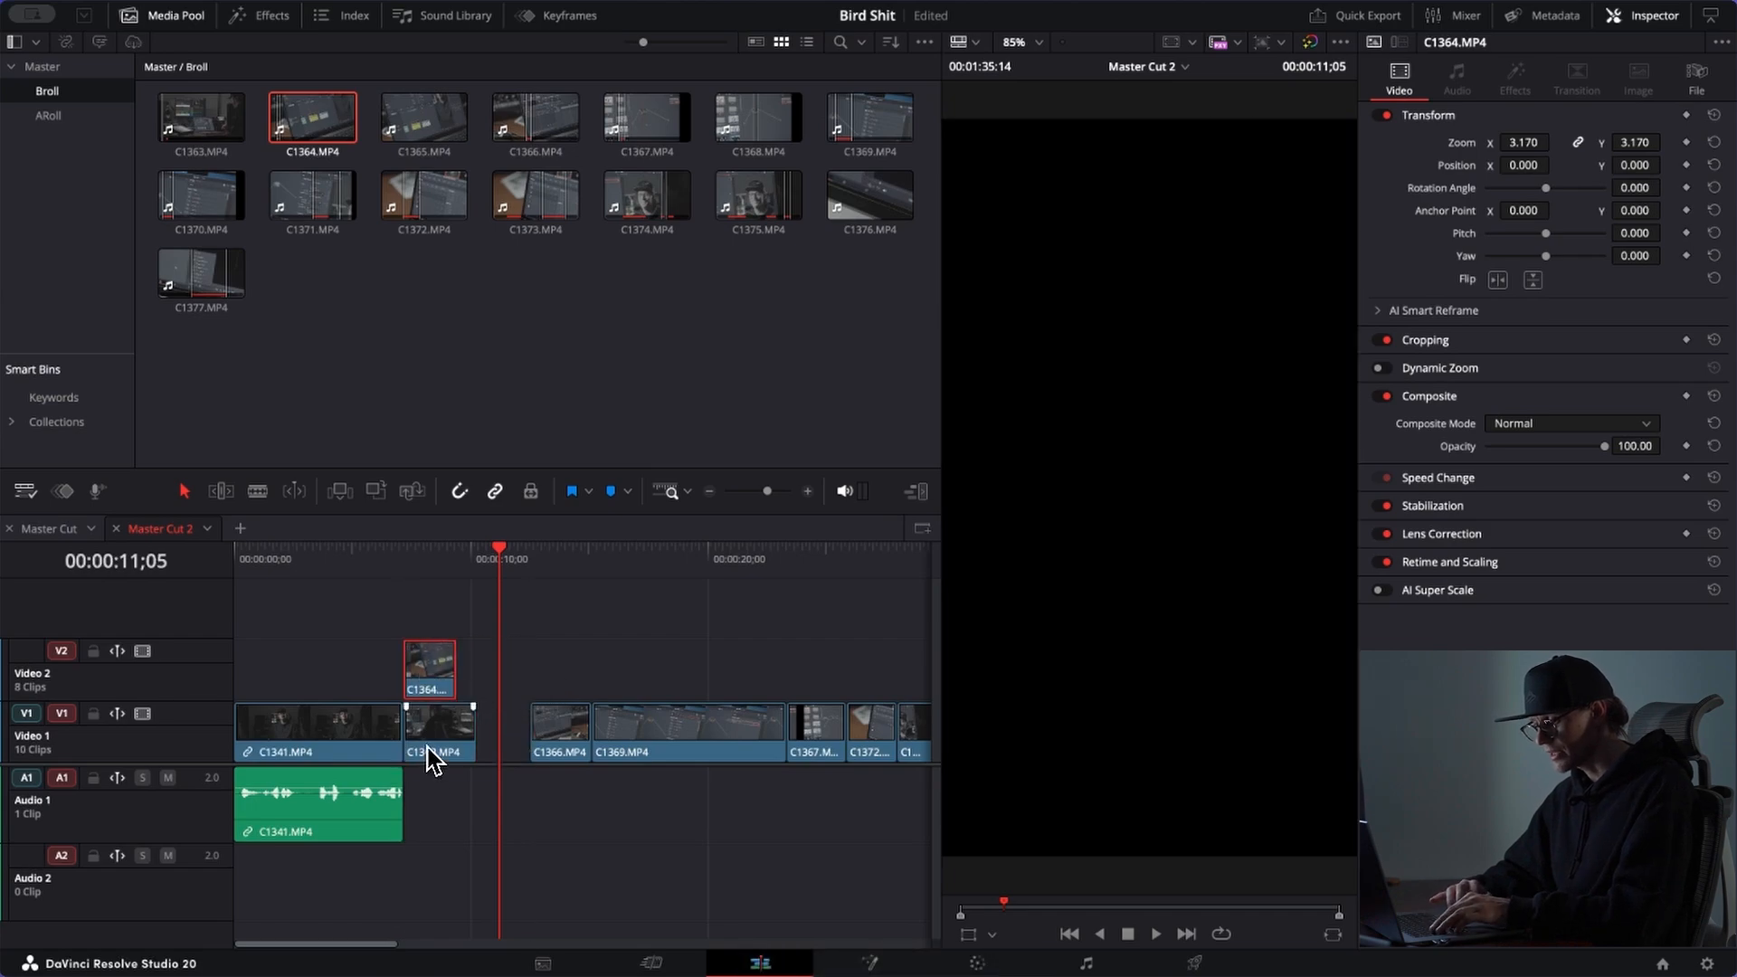
{"action": "left_click_drag", "start_coordinate": [434, 760], "coordinate": [486, 758]}
{"action": "left_click_drag", "start_coordinate": [421, 680], "coordinate": [425, 758]}
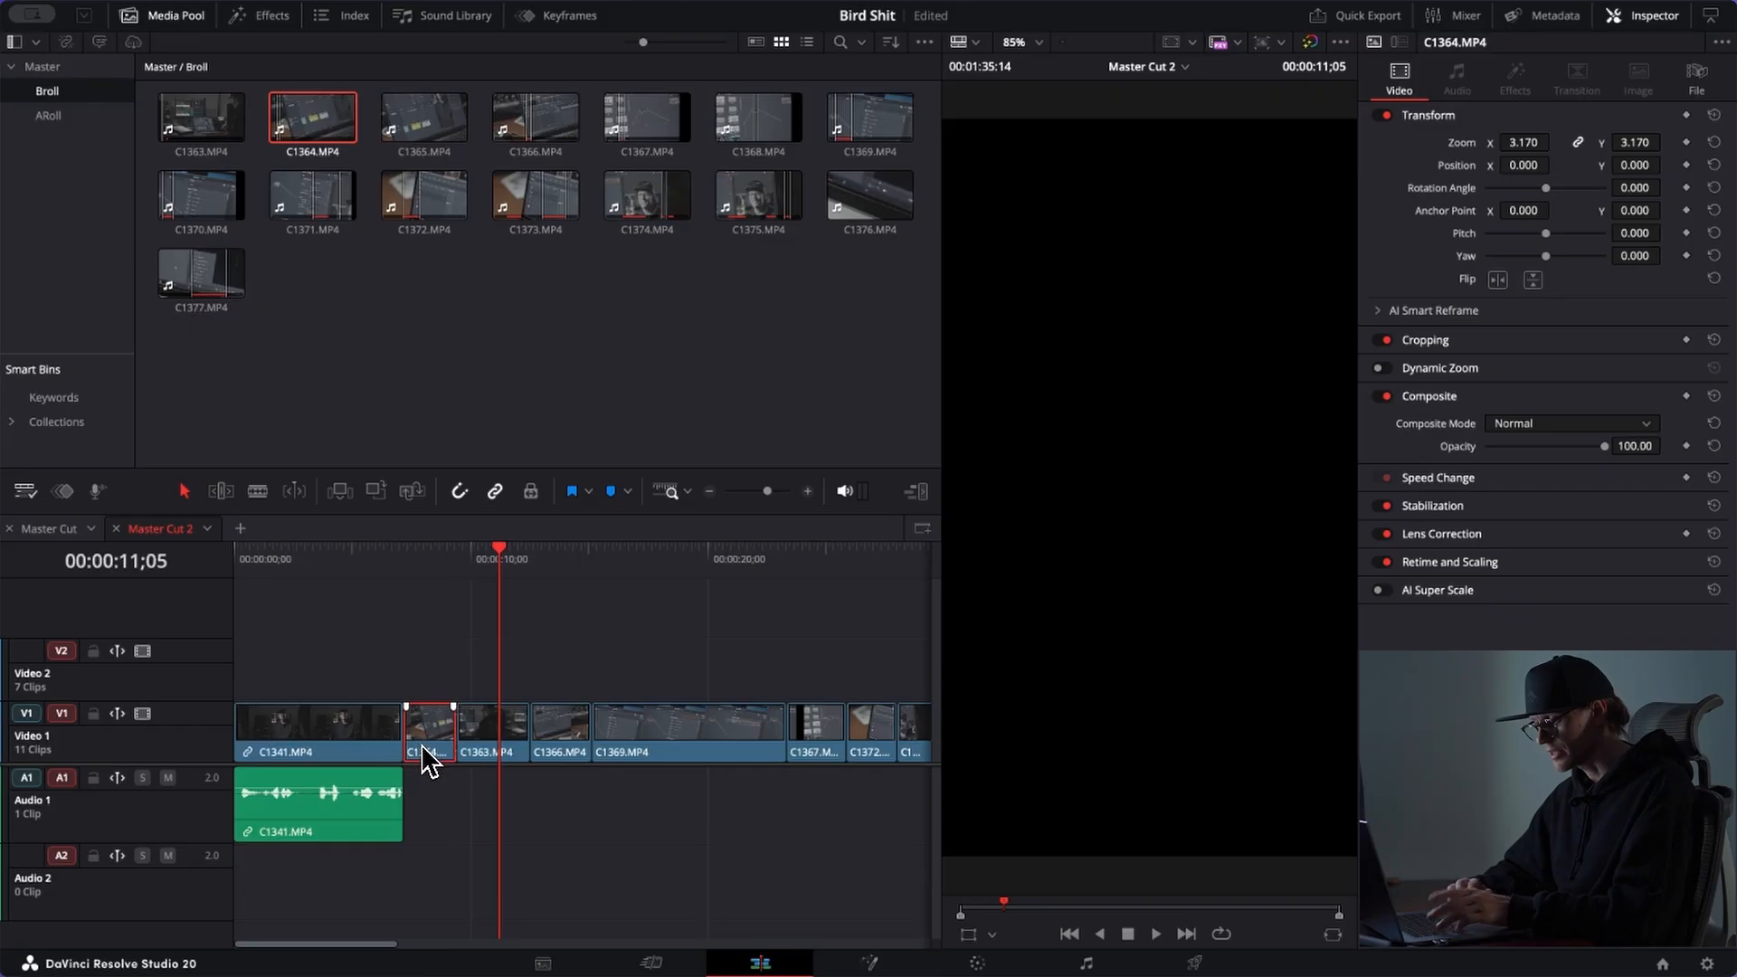
{"action": "key", "text": "ctrl+s"}
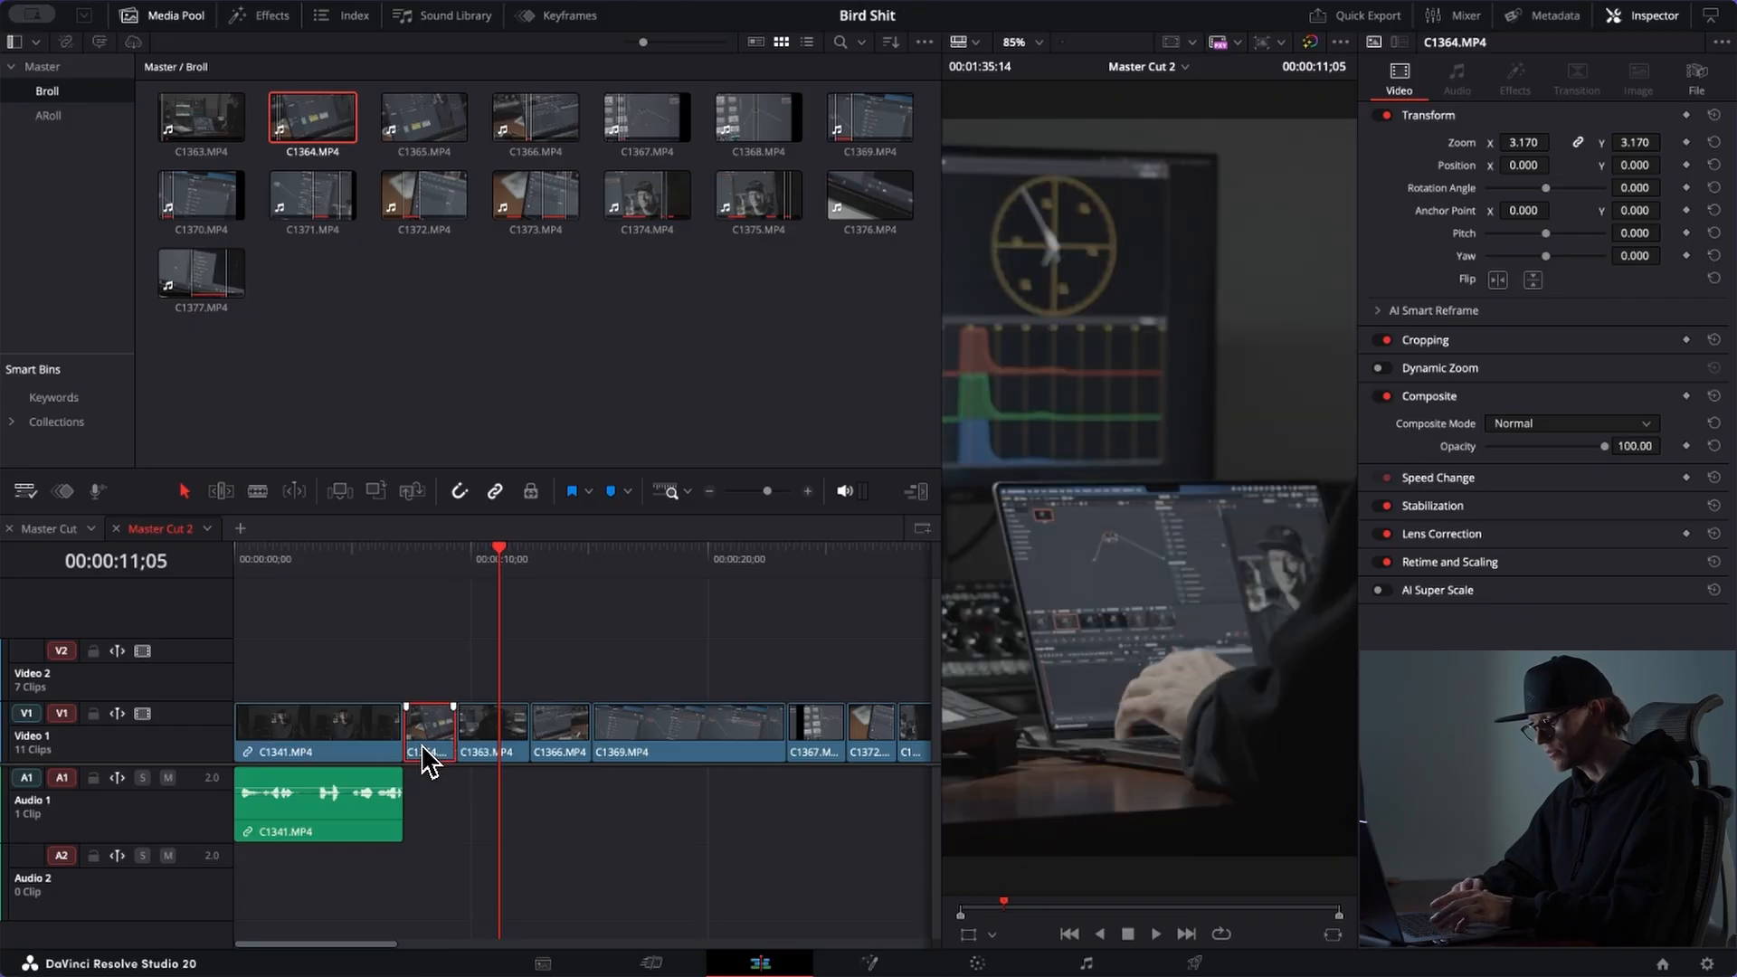
{"action": "key", "text": "super+shift+period"}
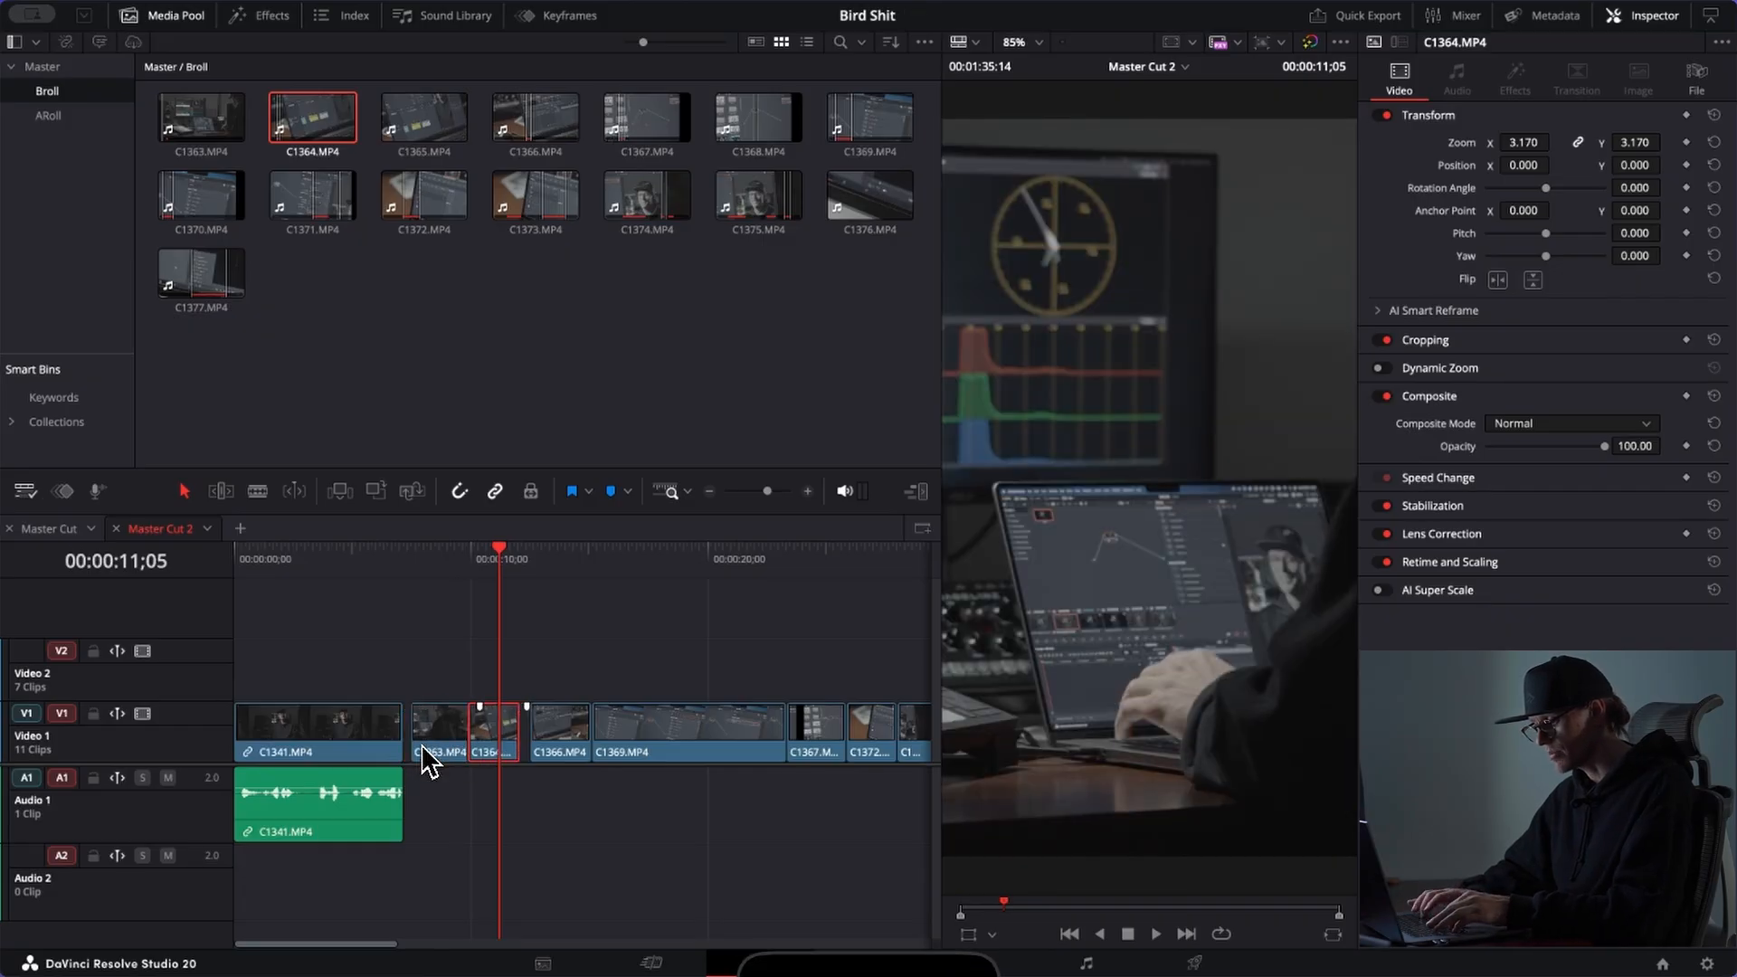
Step: Swap C1364.MP4 repeatedly with C1363.MP4 on Video 1 to try both clip orders
{"action": "key", "text": "super+shift+period"}
{"action": "key", "text": "super+shift+comma"}
{"action": "key", "text": "super+shift+comma"}
{"action": "key", "text": "super+shift+comma"}
{"action": "key", "text": "super+shift+period"}
{"action": "key", "text": "super+shift+period"}
{"action": "key", "text": "super+shift+comma"}
{"action": "key", "text": "super+shift+period"}
Step: Play from the last part of C1341.MP4 into C1363.MP4 to judge the cut
{"action": "left_click", "coordinate": [412, 555]}
{"action": "left_click", "coordinate": [389, 554]}
{"action": "key", "text": "space"}
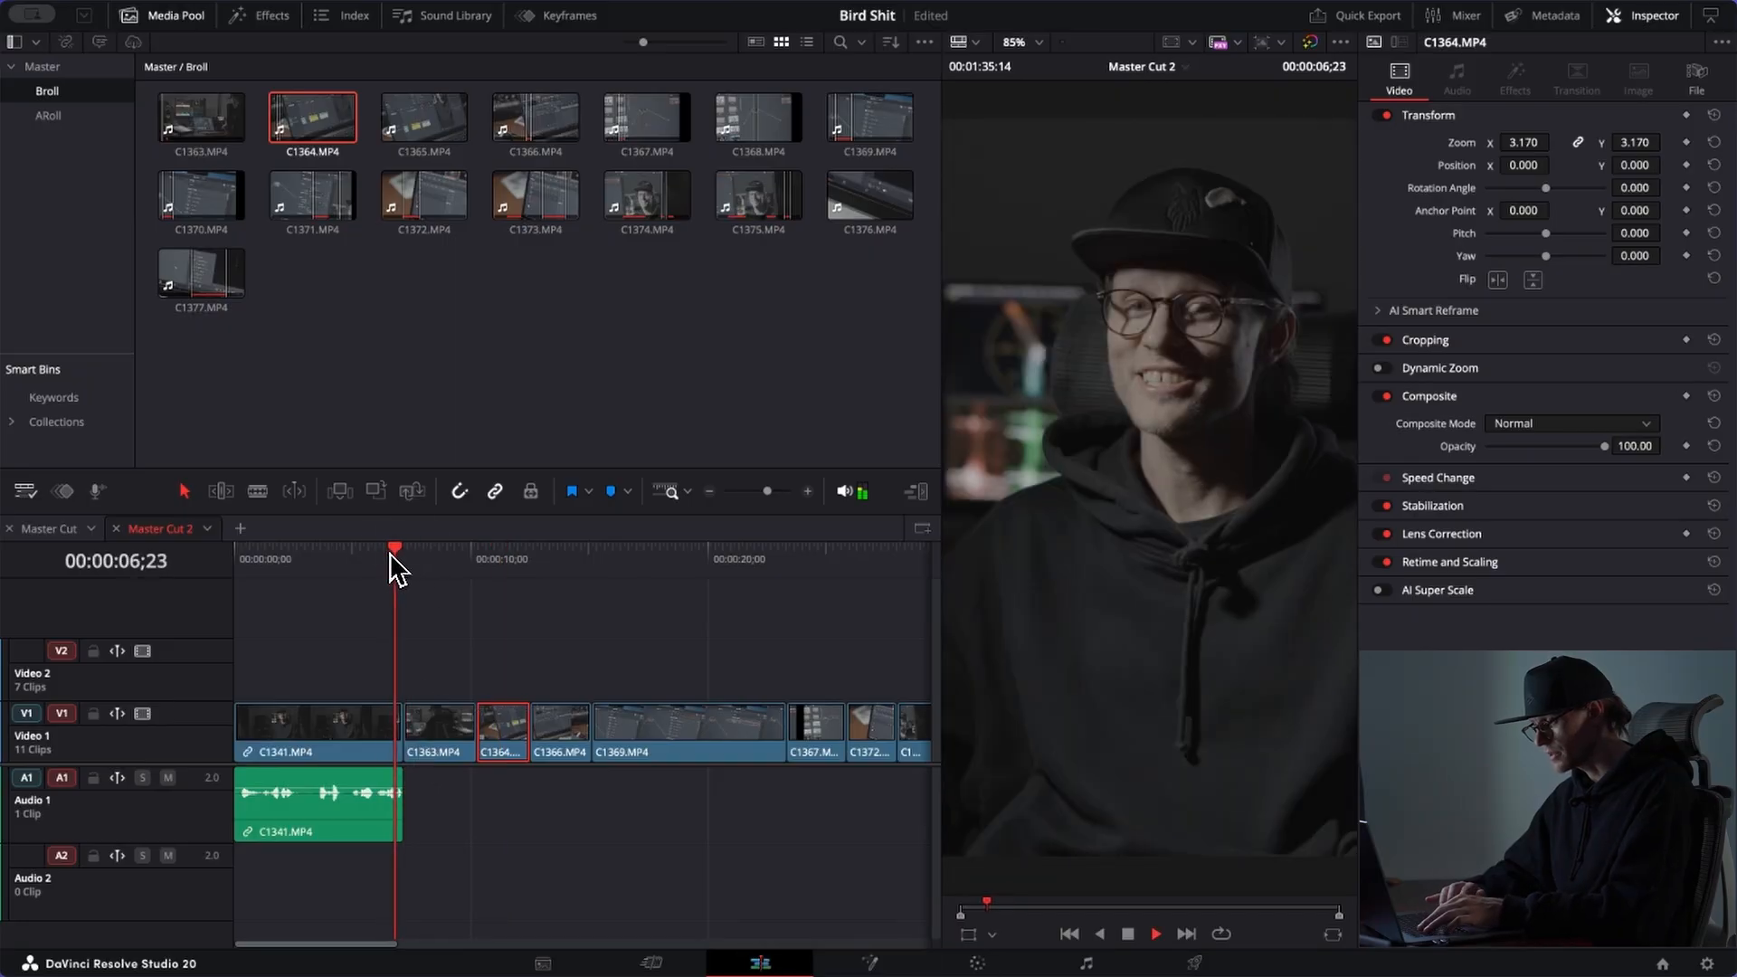
{"action": "key", "text": "space"}
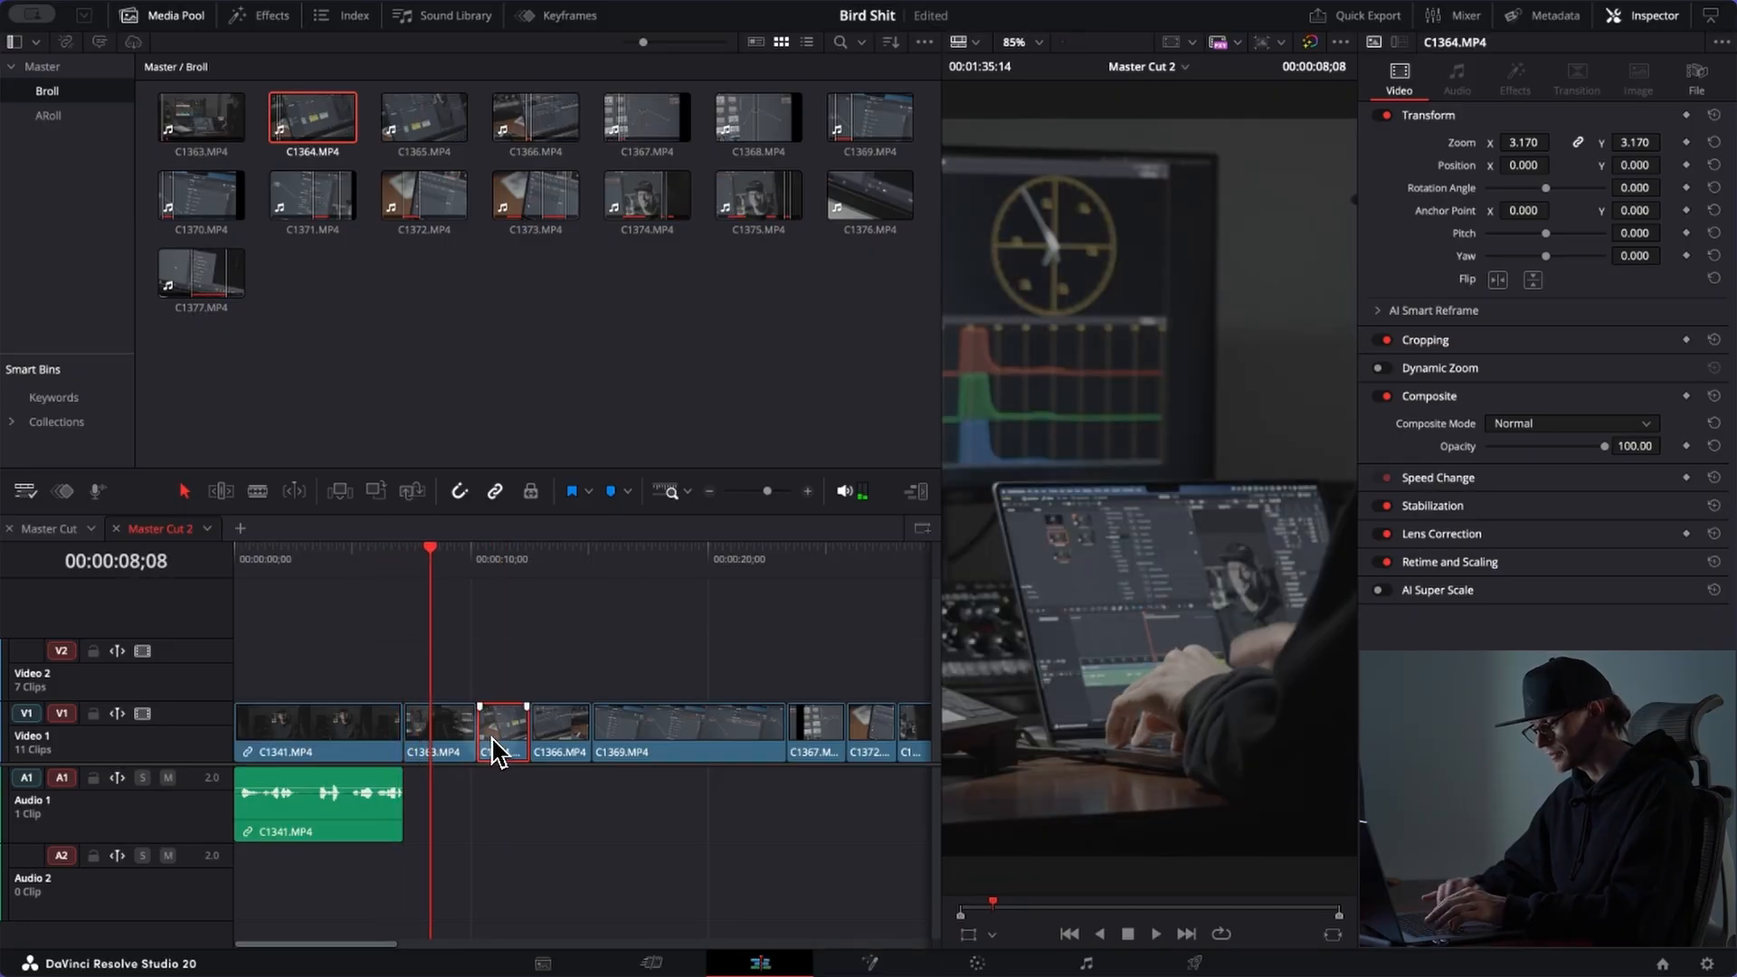
Step: Move C1364.MP4 ahead of C1363.MP4 and play this order from the end of C1341.MP4
{"action": "key", "text": "super+shift+comma"}
{"action": "left_click", "coordinate": [412, 556]}
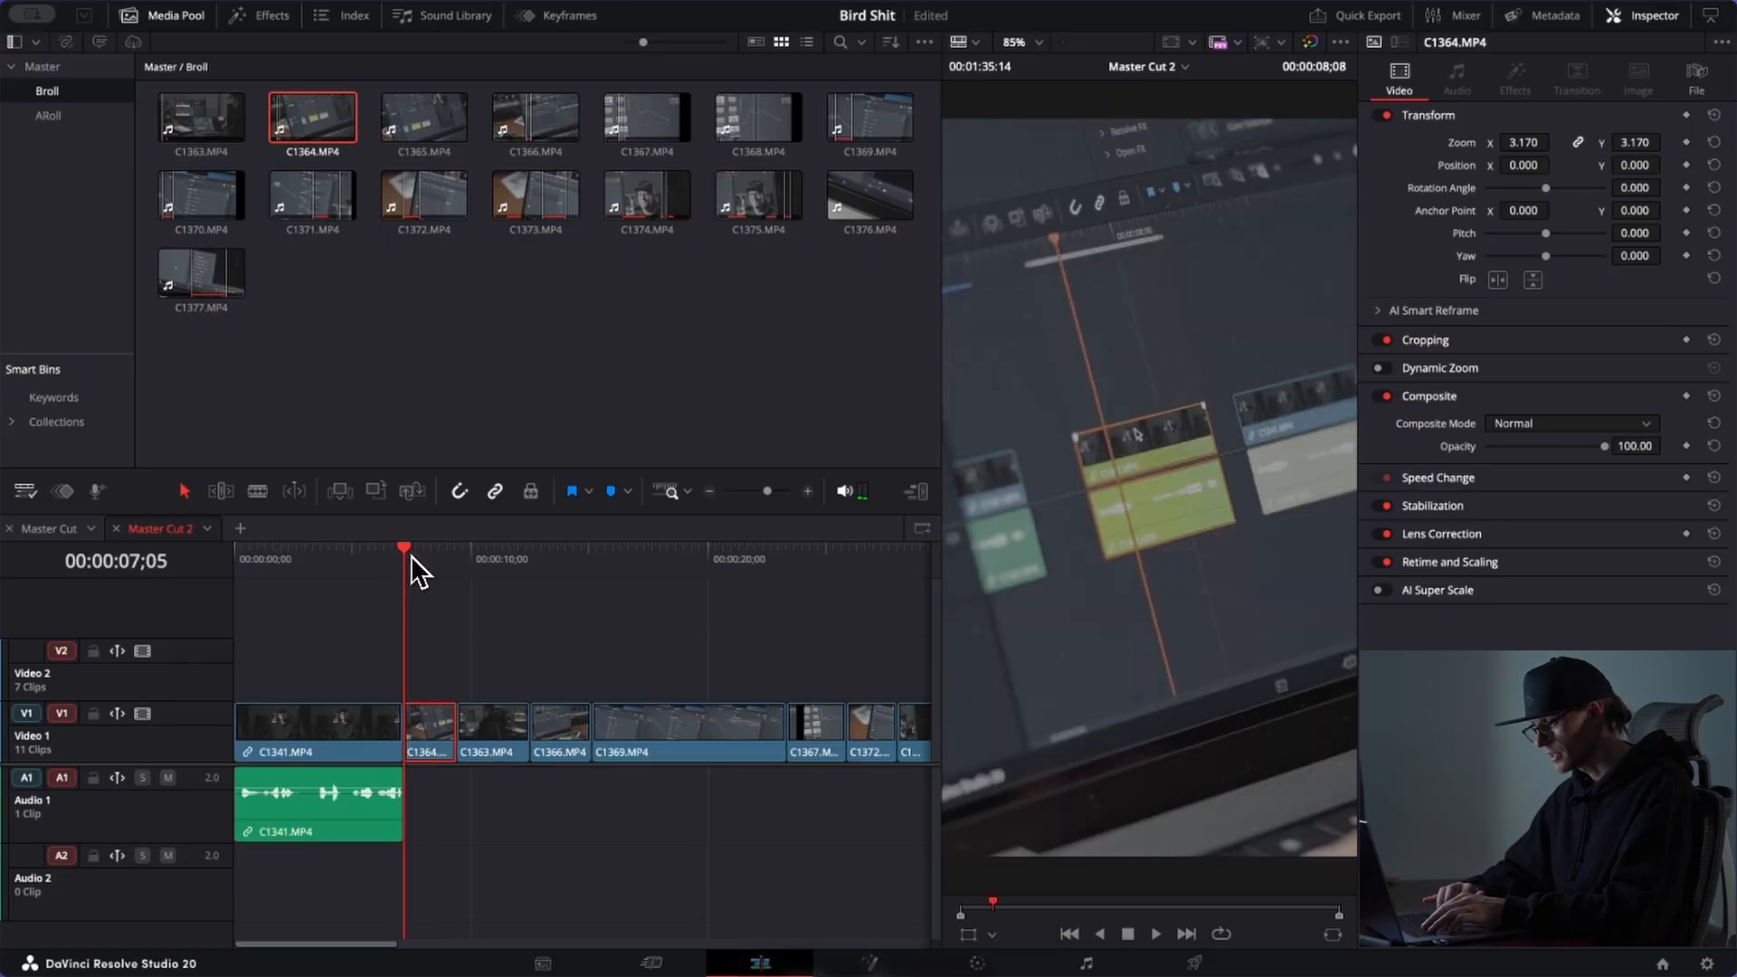
{"action": "key", "text": "space"}
{"action": "key", "text": "space"}
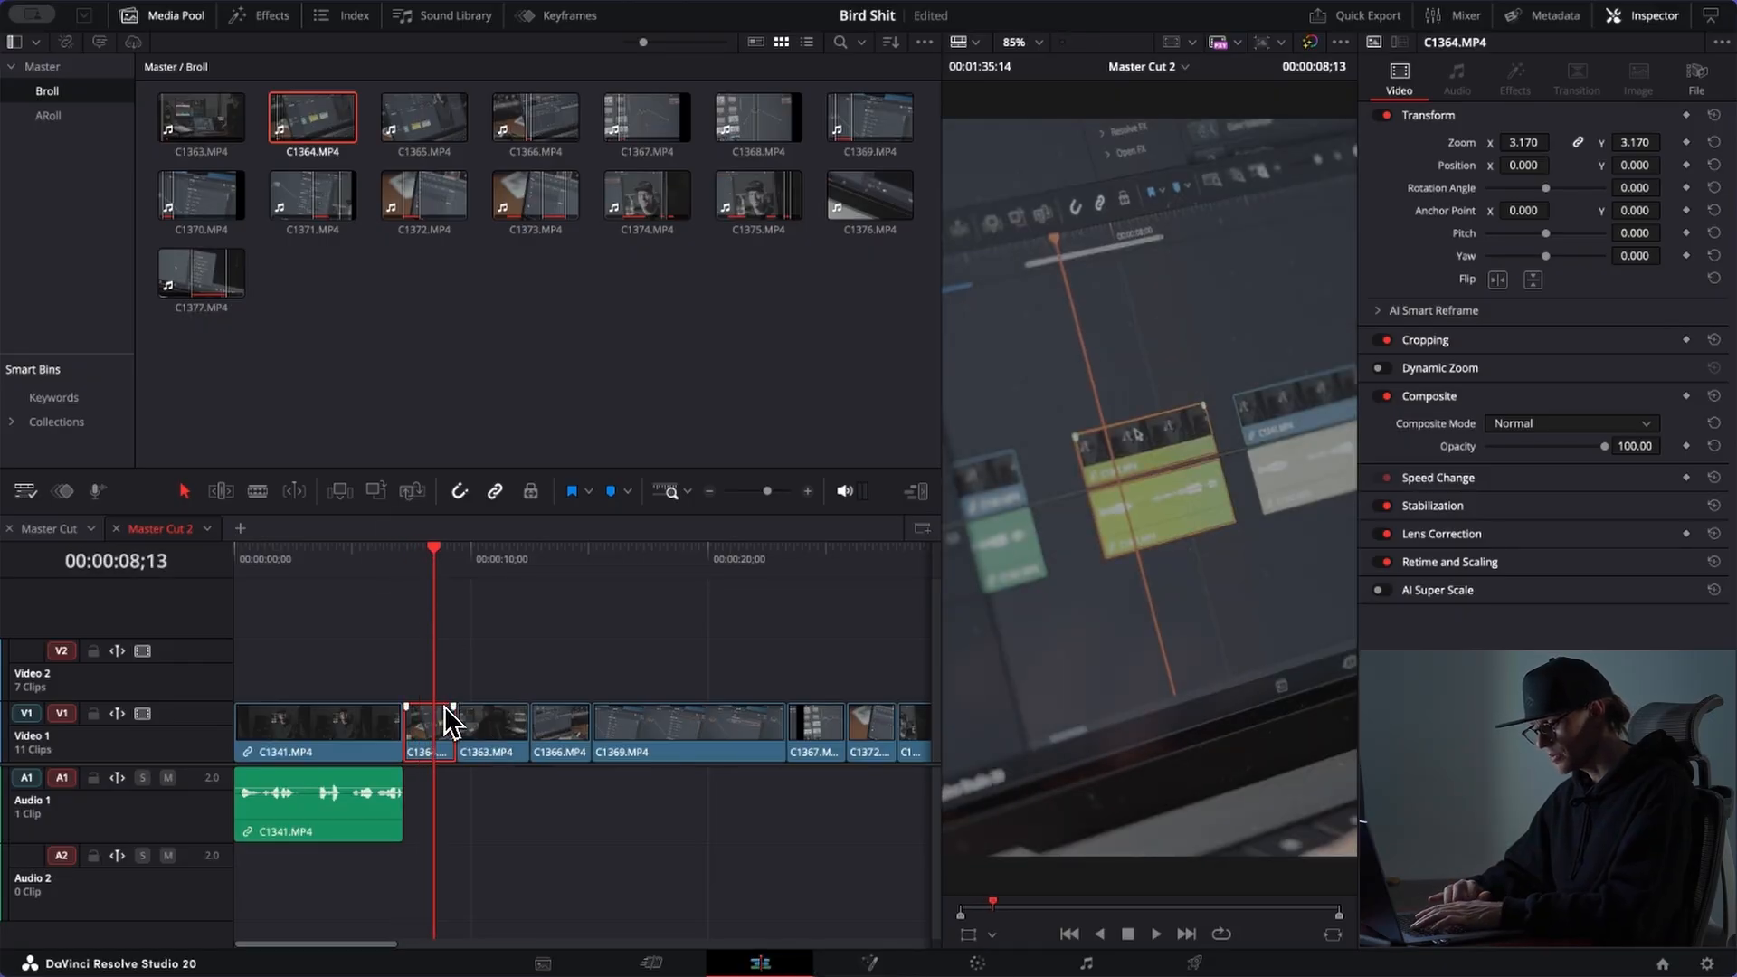
Step: Remove C1364.MP4 from Video 1 without leaving a gap and play from C1341.MP4 through C1363.MP4
{"action": "key", "text": "b"}
{"action": "key", "text": "Up"}
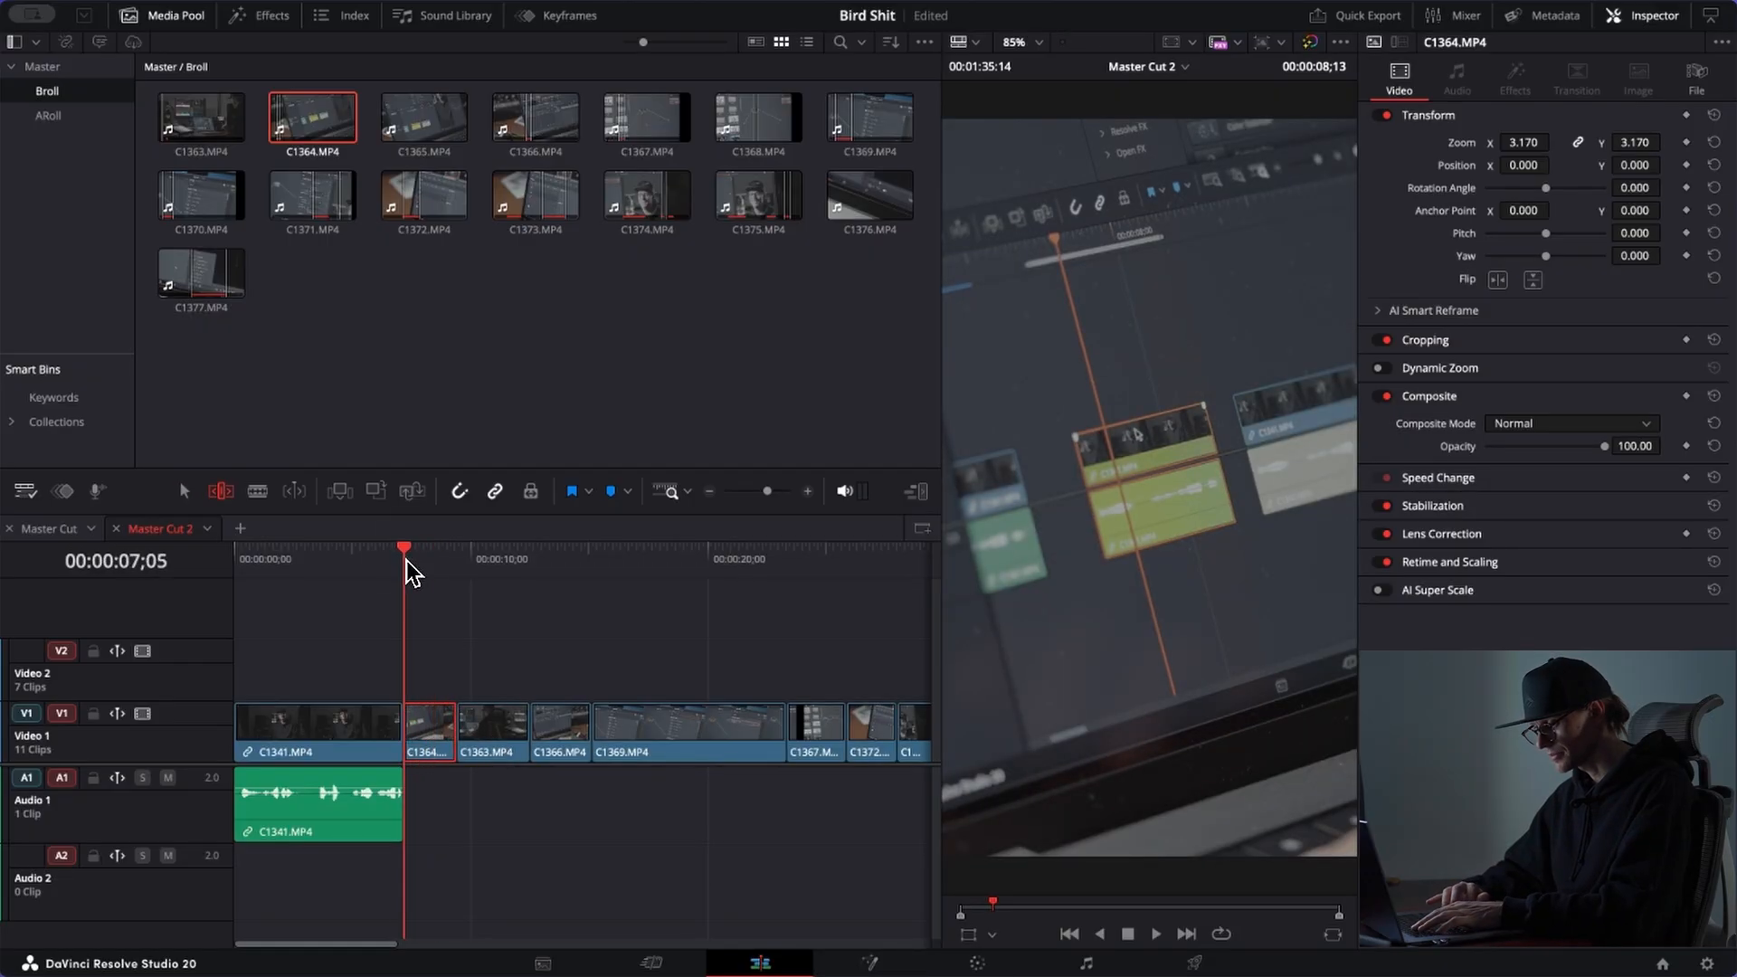
{"action": "key", "text": "BackSpace"}
{"action": "left_click", "coordinate": [434, 752]}
{"action": "key", "text": "BackSpace"}
{"action": "left_click", "coordinate": [382, 571]}
{"action": "key", "text": "space"}
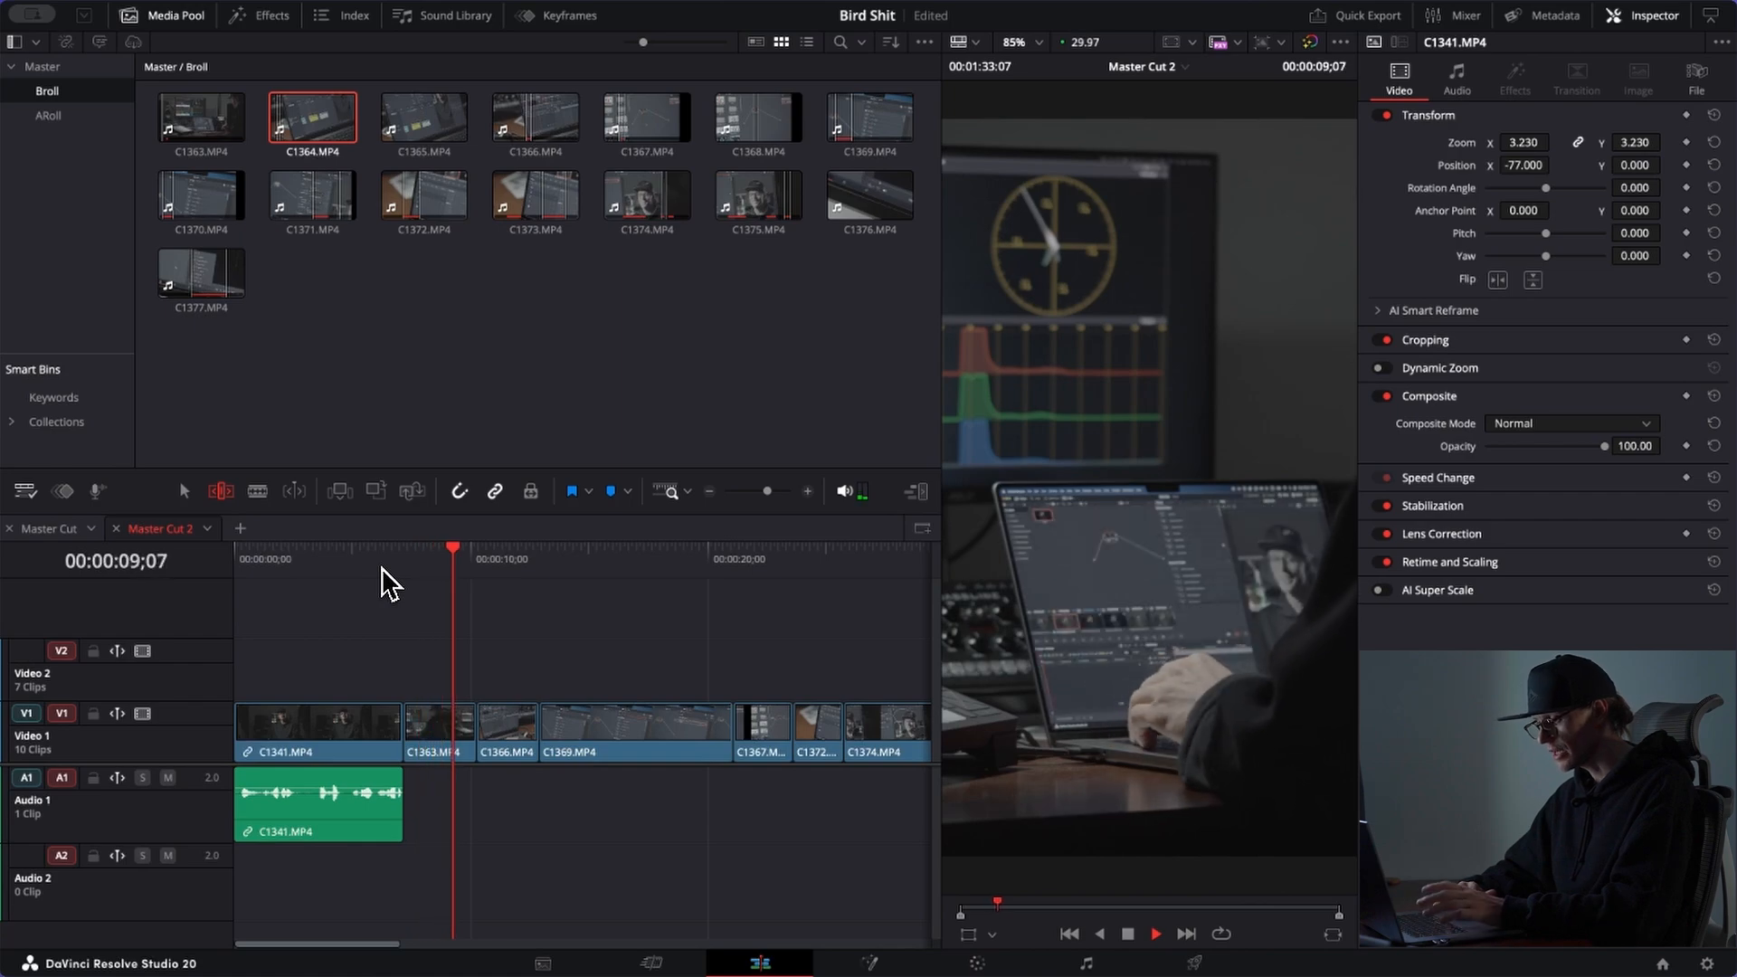
{"action": "key", "text": "space"}
Step: Move C1369.MP4 ahead of C1366.MP4 on Video 1 and play its opening
{"action": "left_click", "coordinate": [579, 731]}
{"action": "key", "text": "ctrl+shift+comma"}
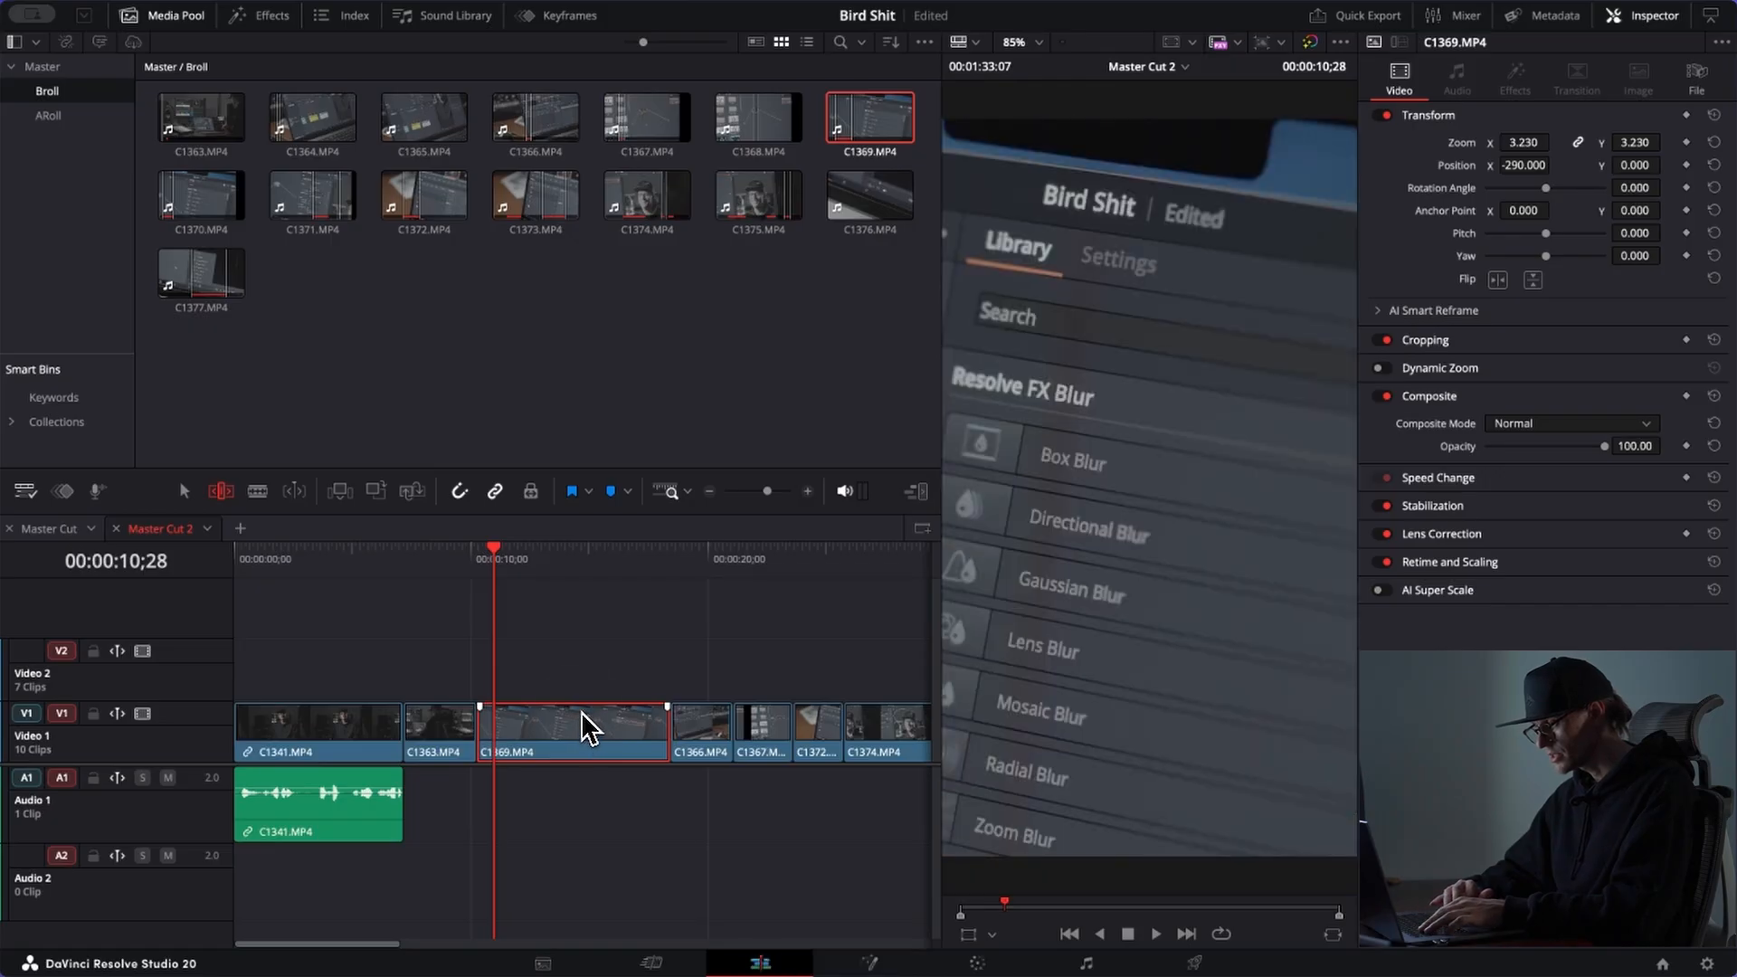
{"action": "key", "text": "space"}
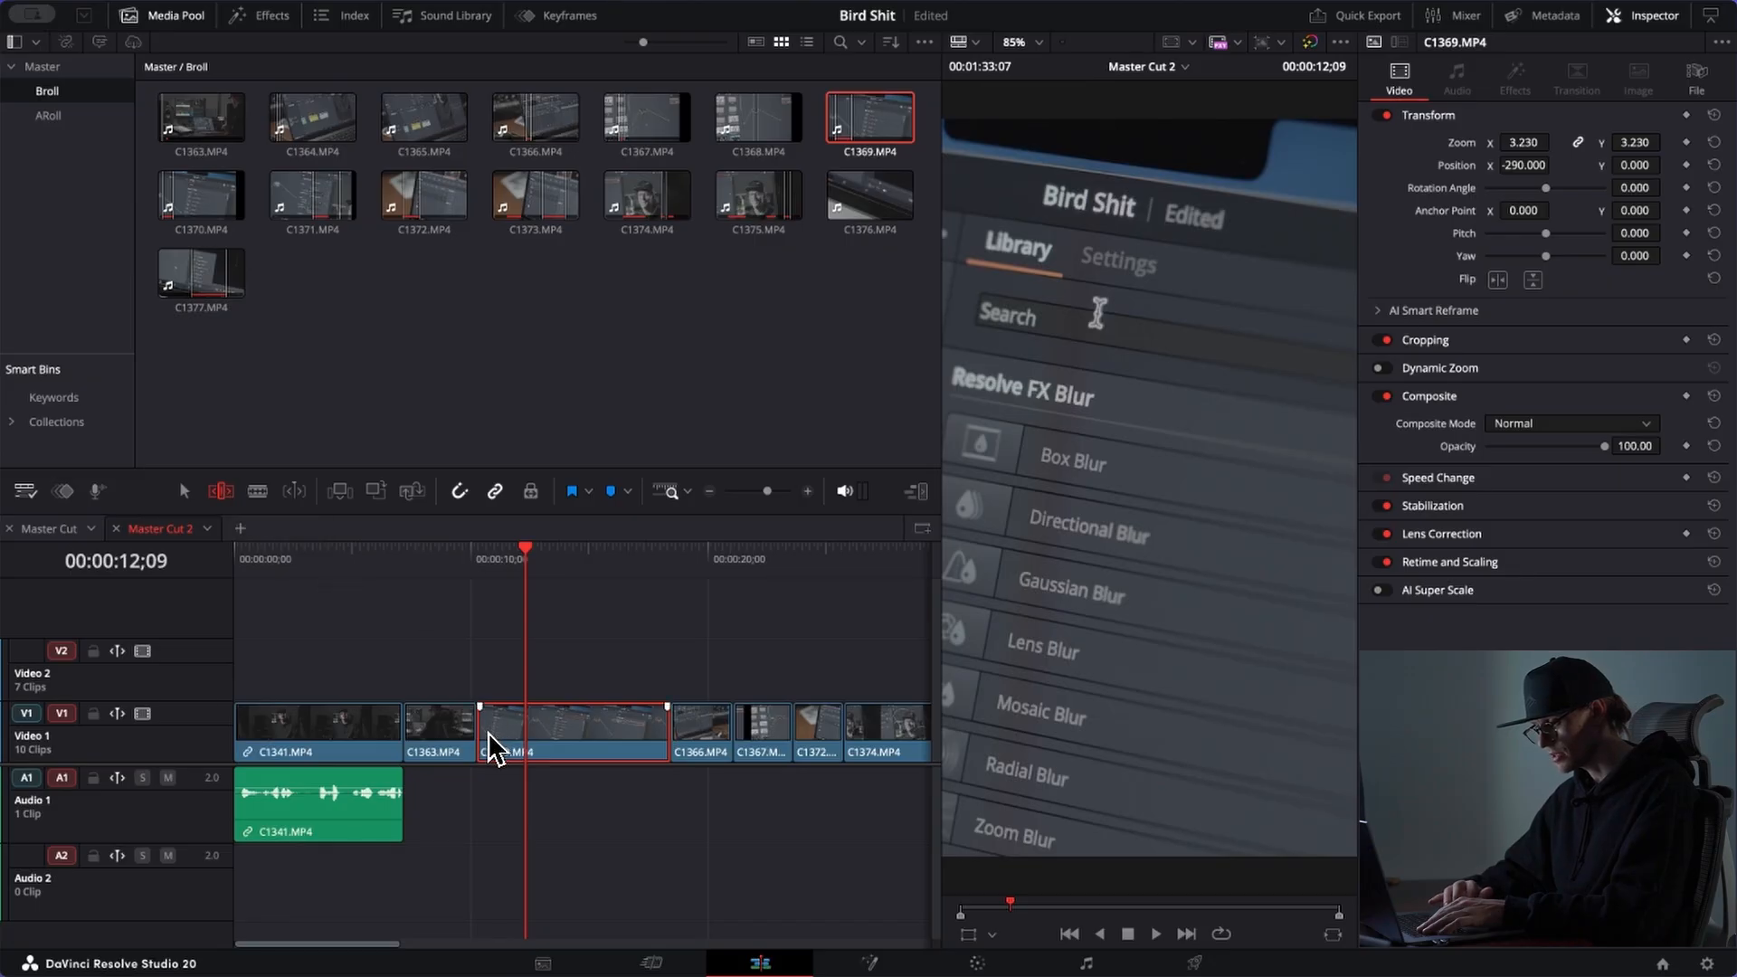
Step: Ripple trim about 2 seconds off the start of C1369.MP4 and preview playback around the cut
{"action": "left_click_drag", "start_coordinate": [493, 749], "coordinate": [538, 734]}
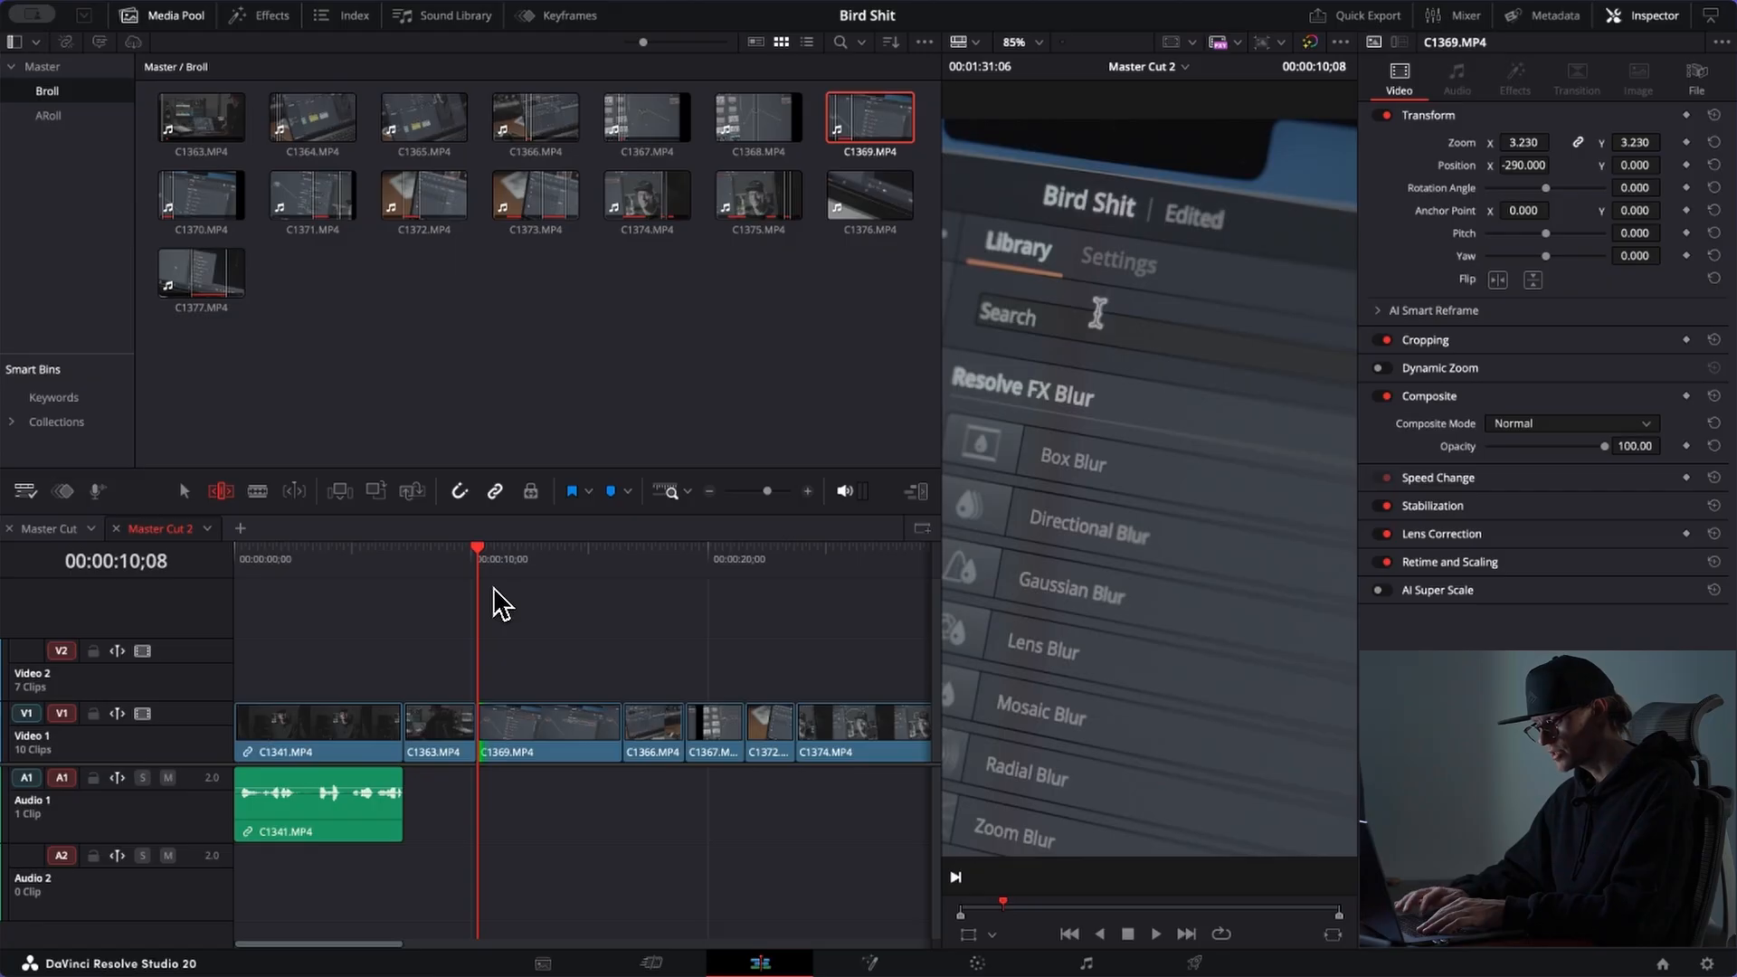
{"action": "key", "text": "/"}
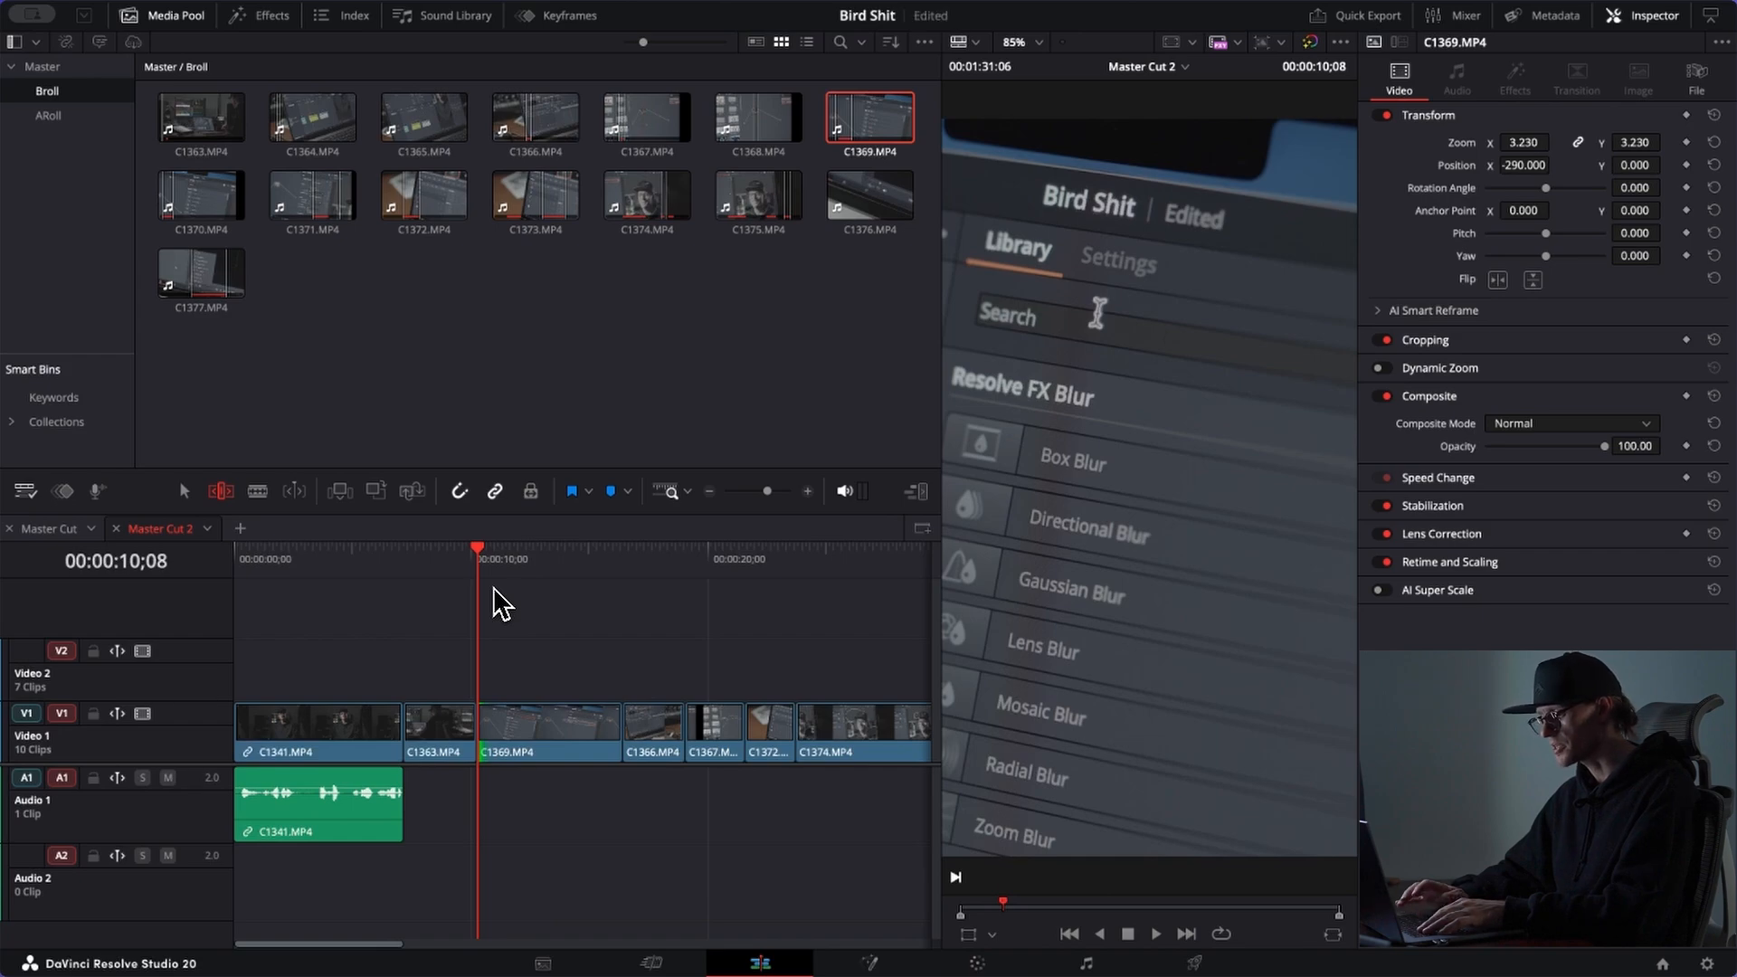
{"action": "key", "text": "/"}
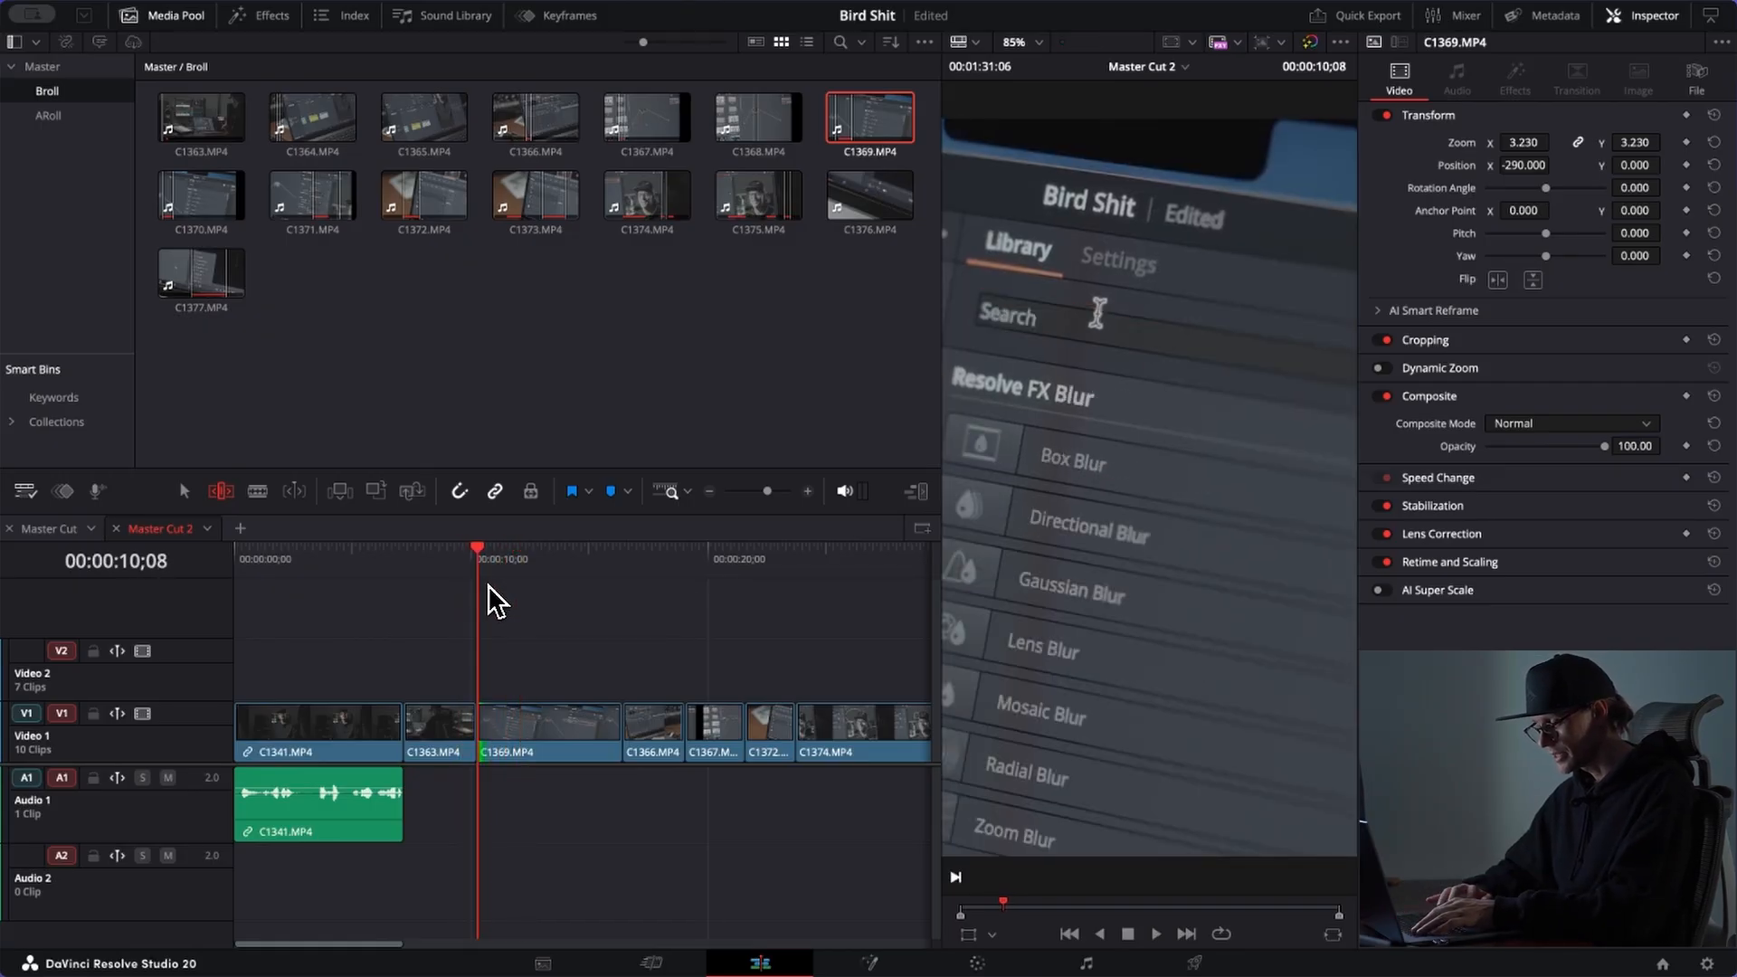
{"action": "key", "text": "/"}
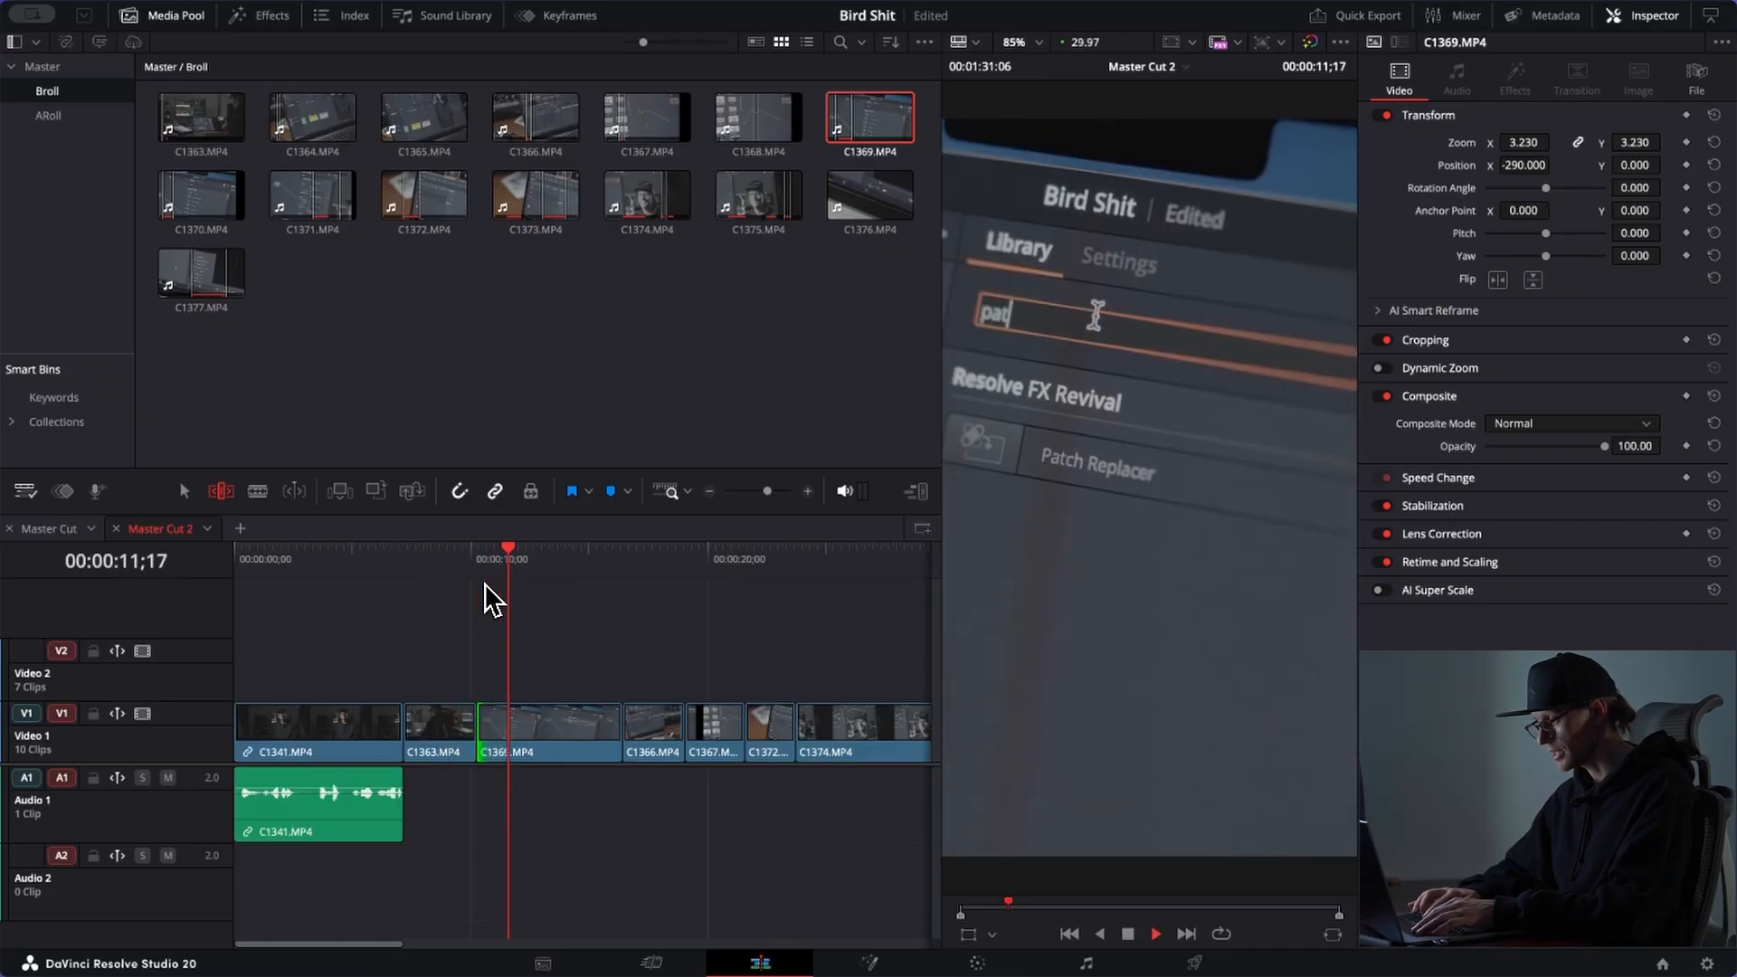
{"action": "key", "text": "space"}
Step: Set the Position X of C1369.MP4 to -123 and play the reframed clip
{"action": "left_click", "coordinate": [508, 725]}
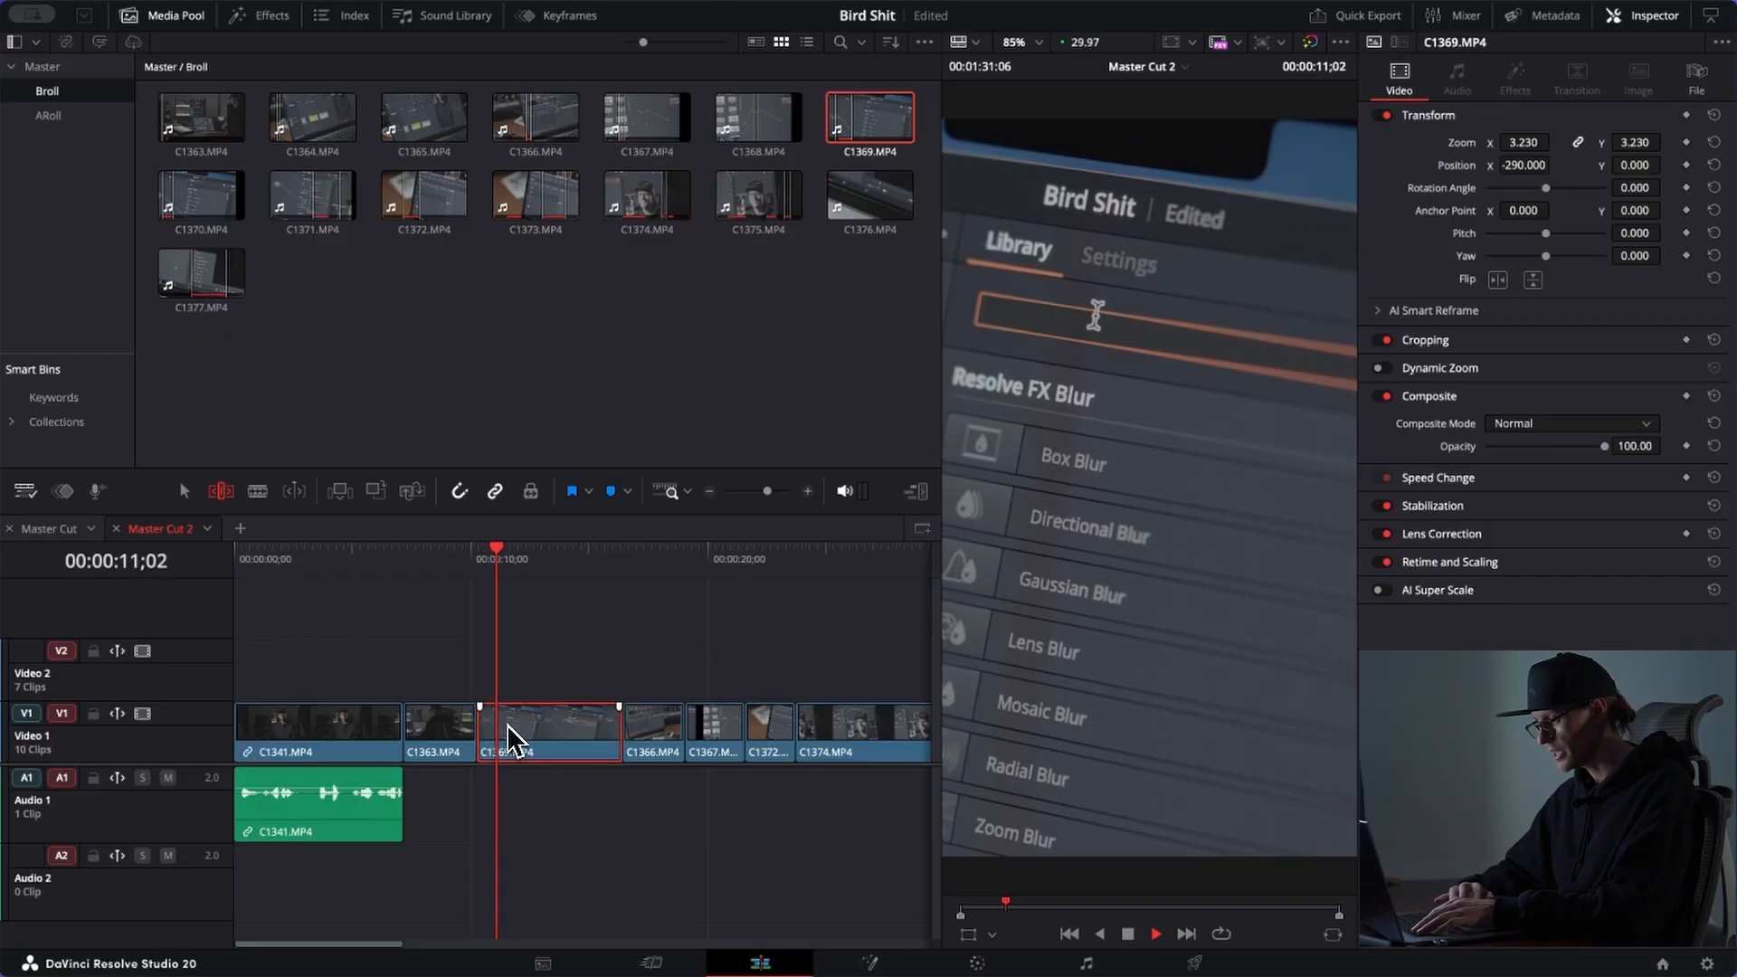
{"action": "key", "text": "space"}
{"action": "left_click_drag", "start_coordinate": [1520, 167], "coordinate": [1532, 182]}
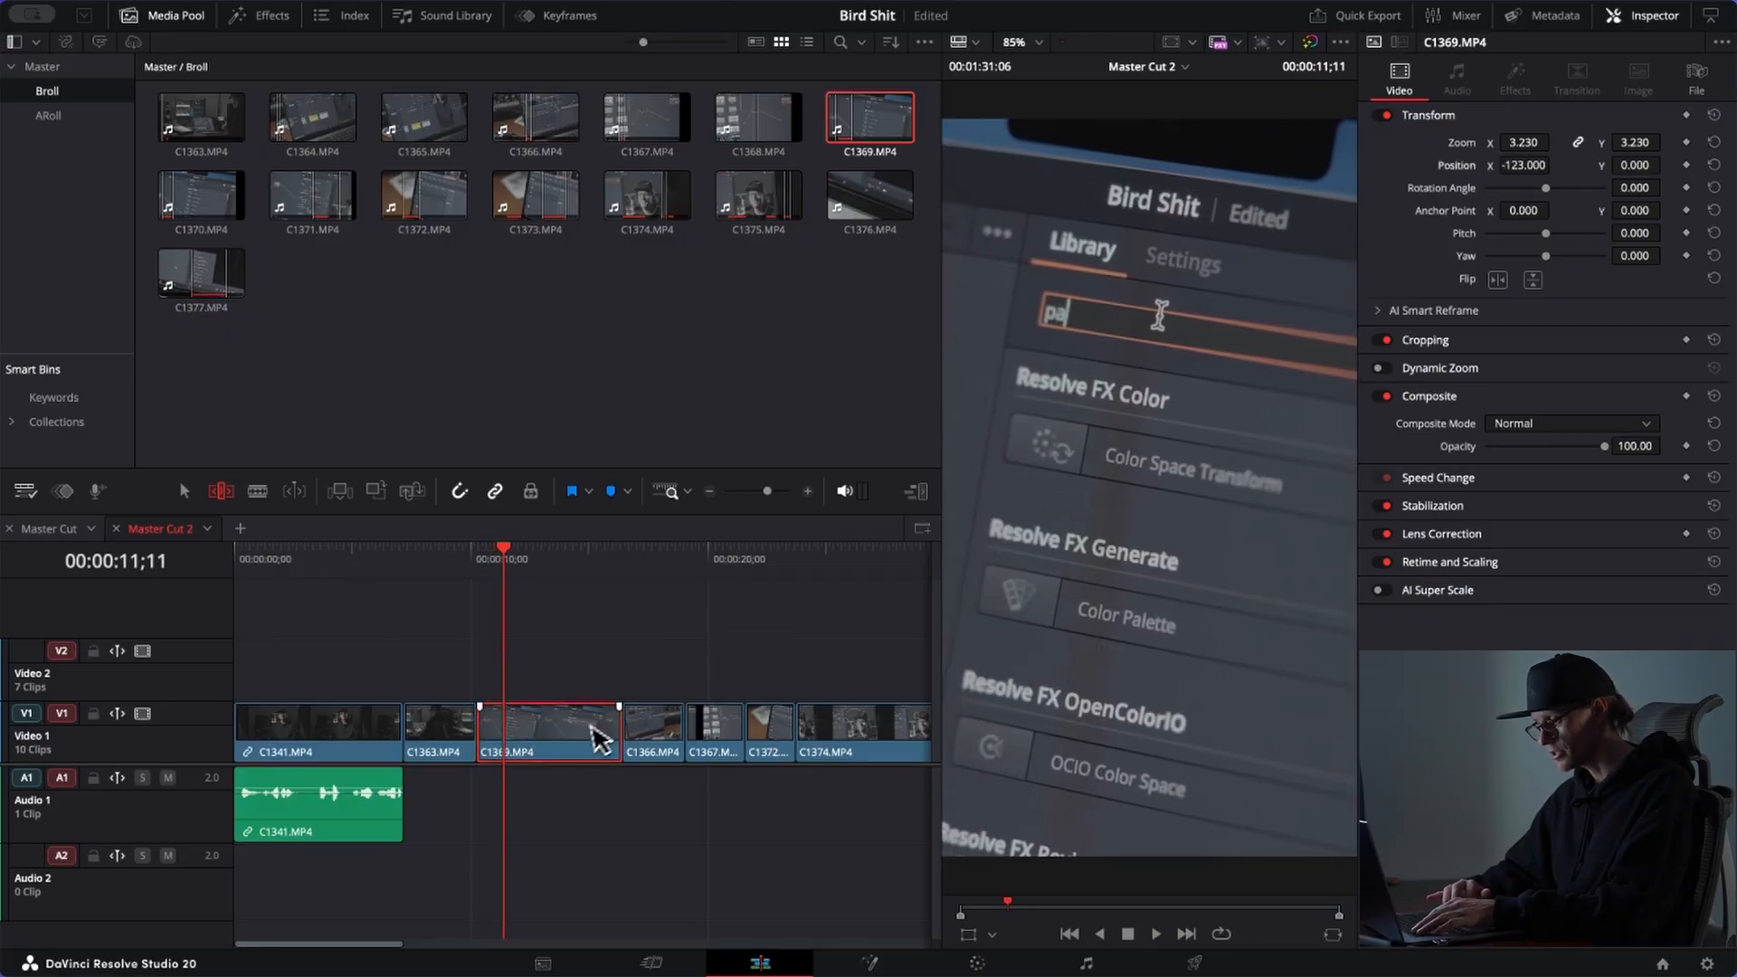
{"action": "key", "text": "space"}
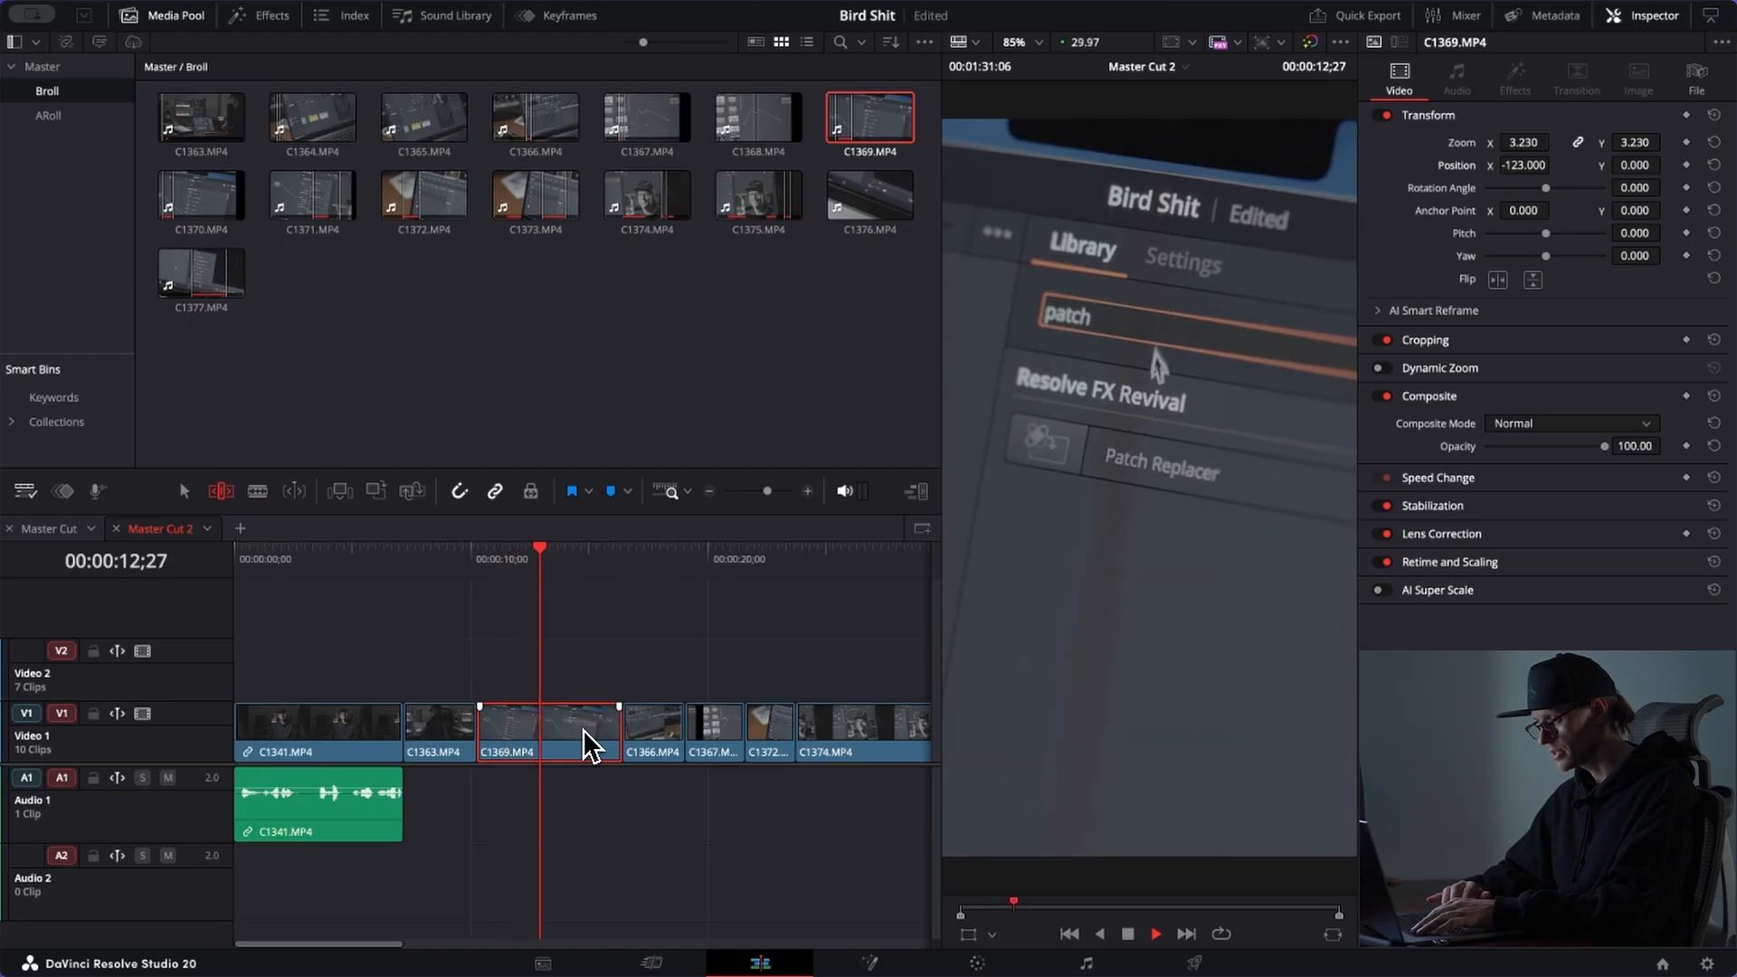
{"action": "key", "text": "space"}
Step: Move C1366.MP4 earlier to 00:00:14;29 over the end of C1369.MP4, and swap C1367.MP4 ahead of it
{"action": "left_click_drag", "start_coordinate": [647, 727], "coordinate": [617, 723]}
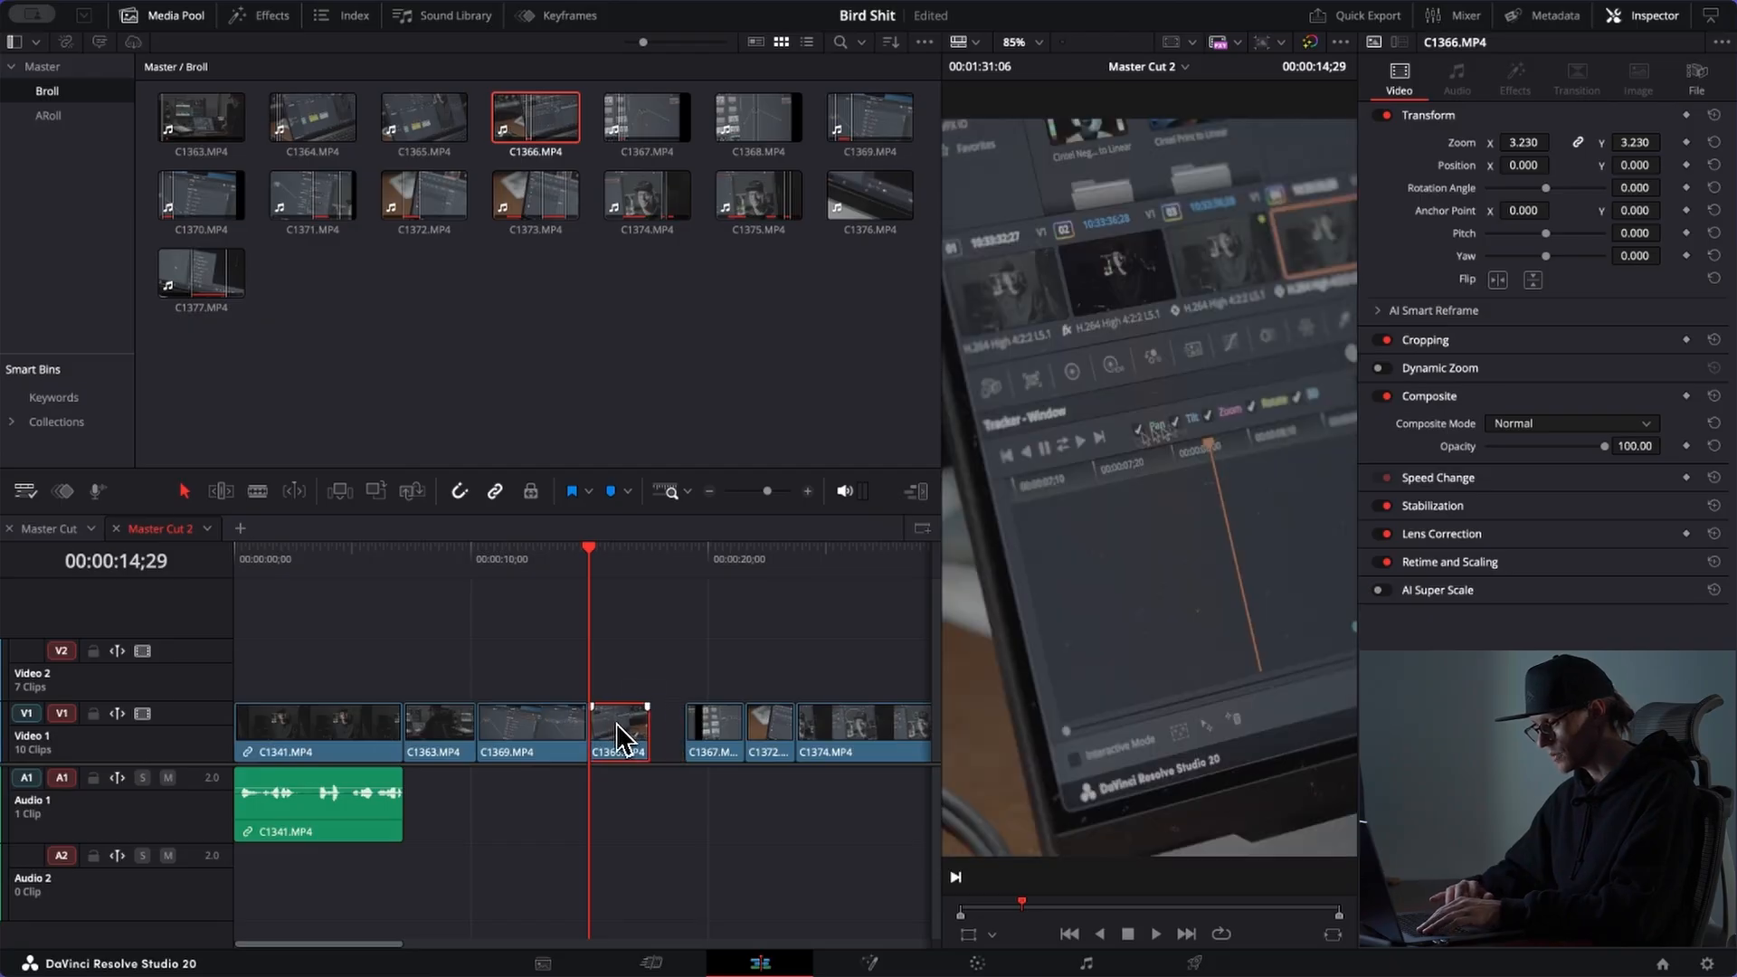
{"action": "left_click", "coordinate": [700, 563]}
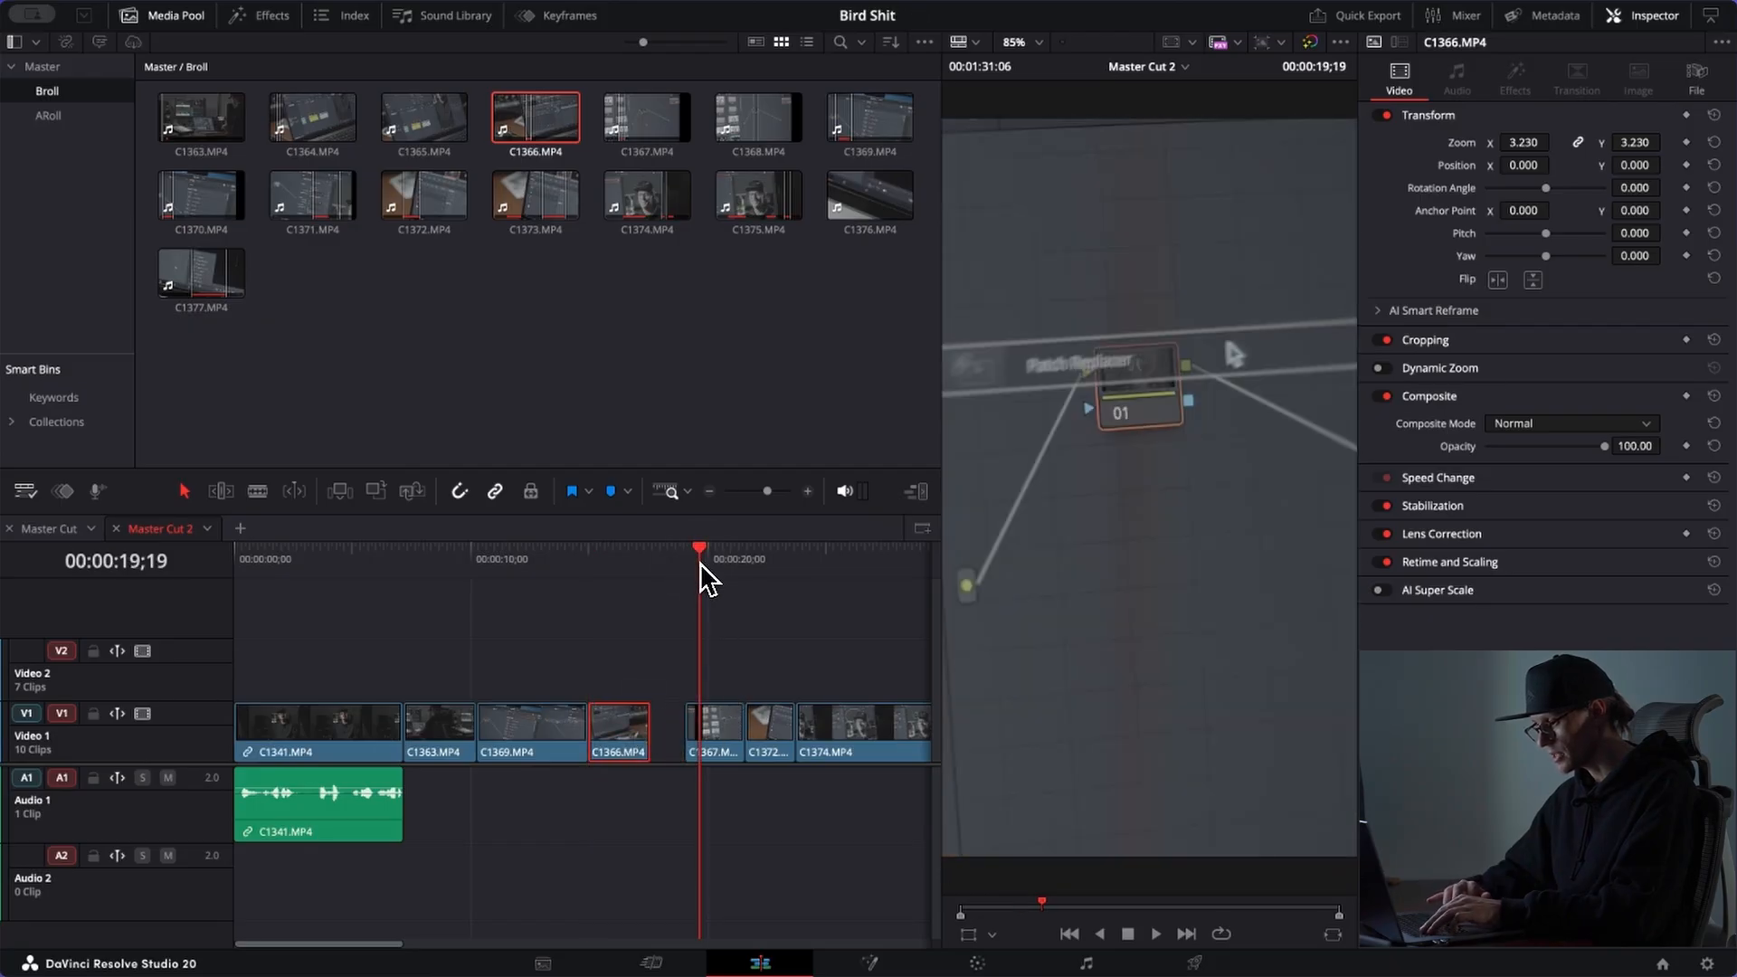
{"action": "left_click", "coordinate": [718, 719]}
{"action": "key", "text": "ctrl+shift+comma"}
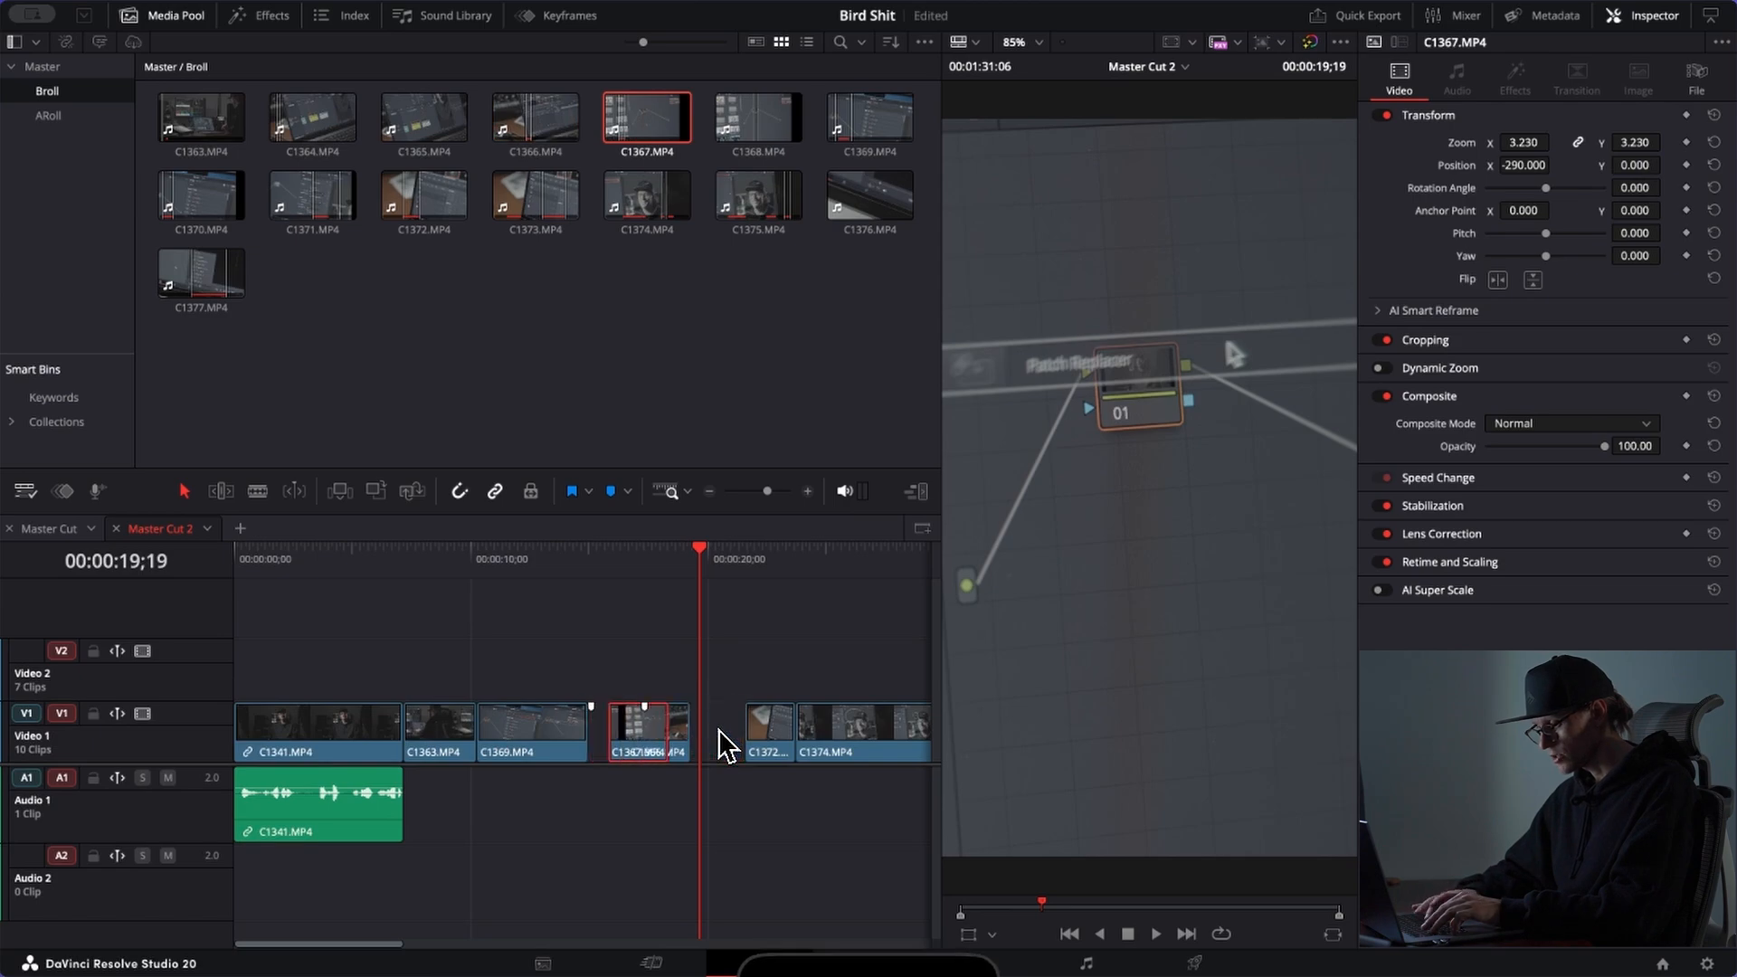
Step: Play from the end of C1369.MP4 through C1367.MP4 to check the node shot
{"action": "left_click", "coordinate": [567, 563]}
{"action": "key", "text": "space"}
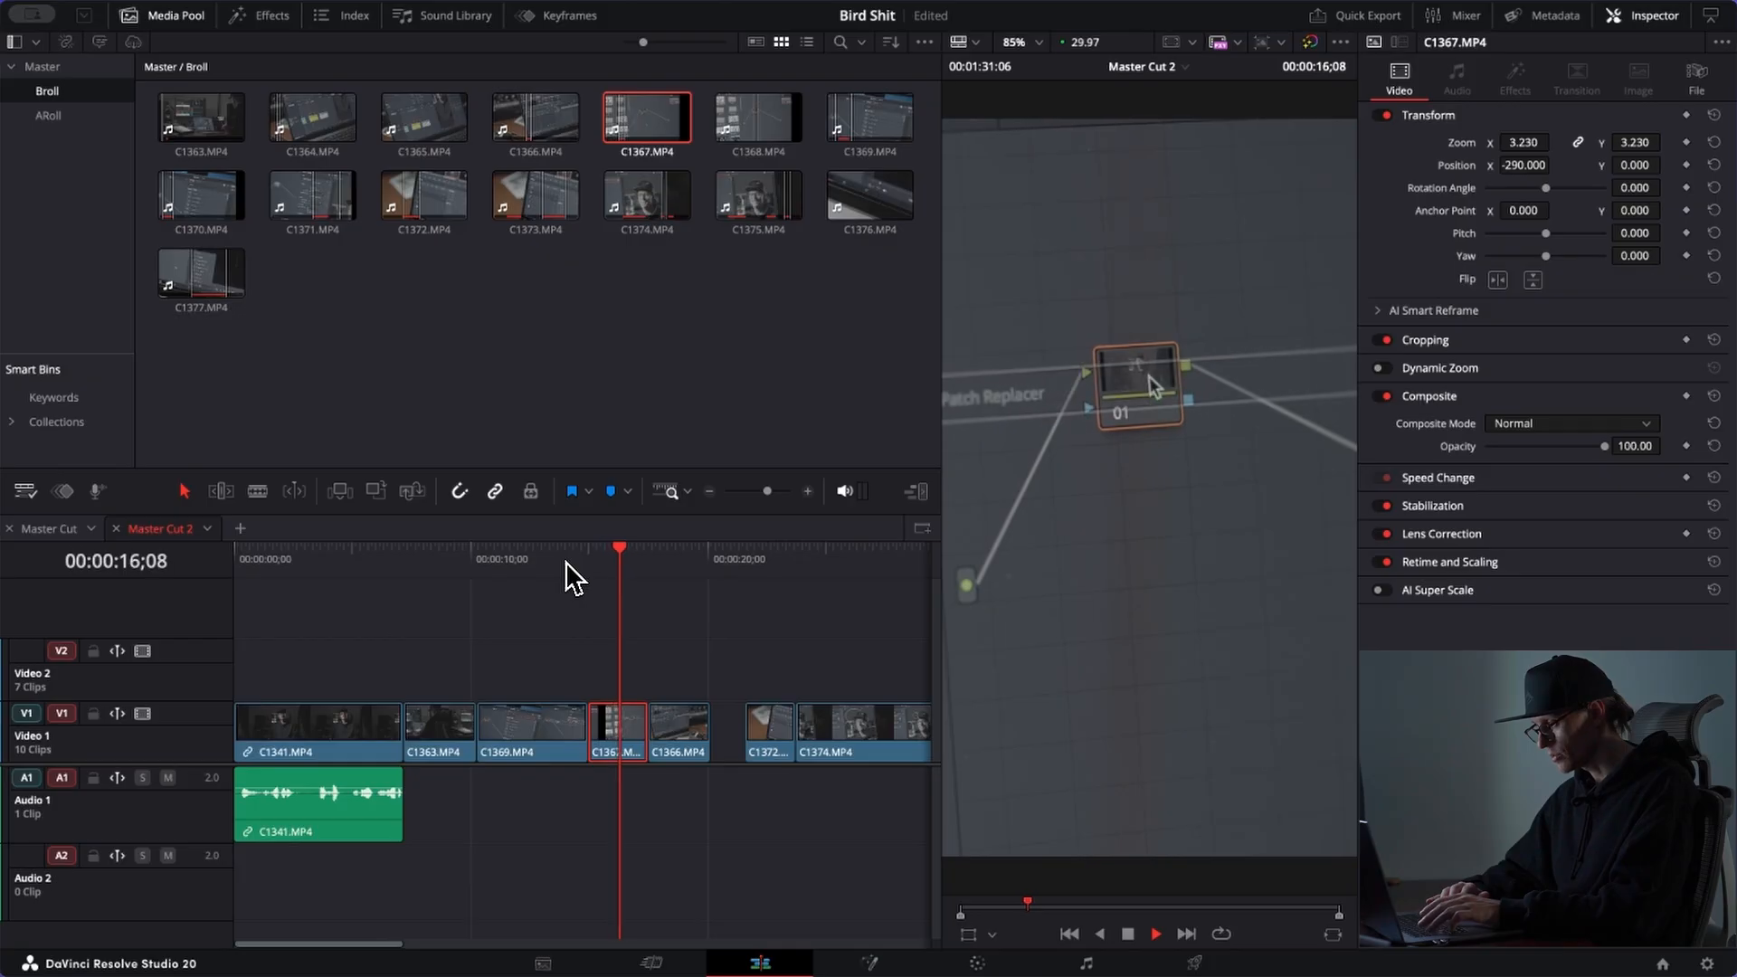
{"action": "key", "text": "space"}
{"action": "left_click", "coordinate": [623, 564]}
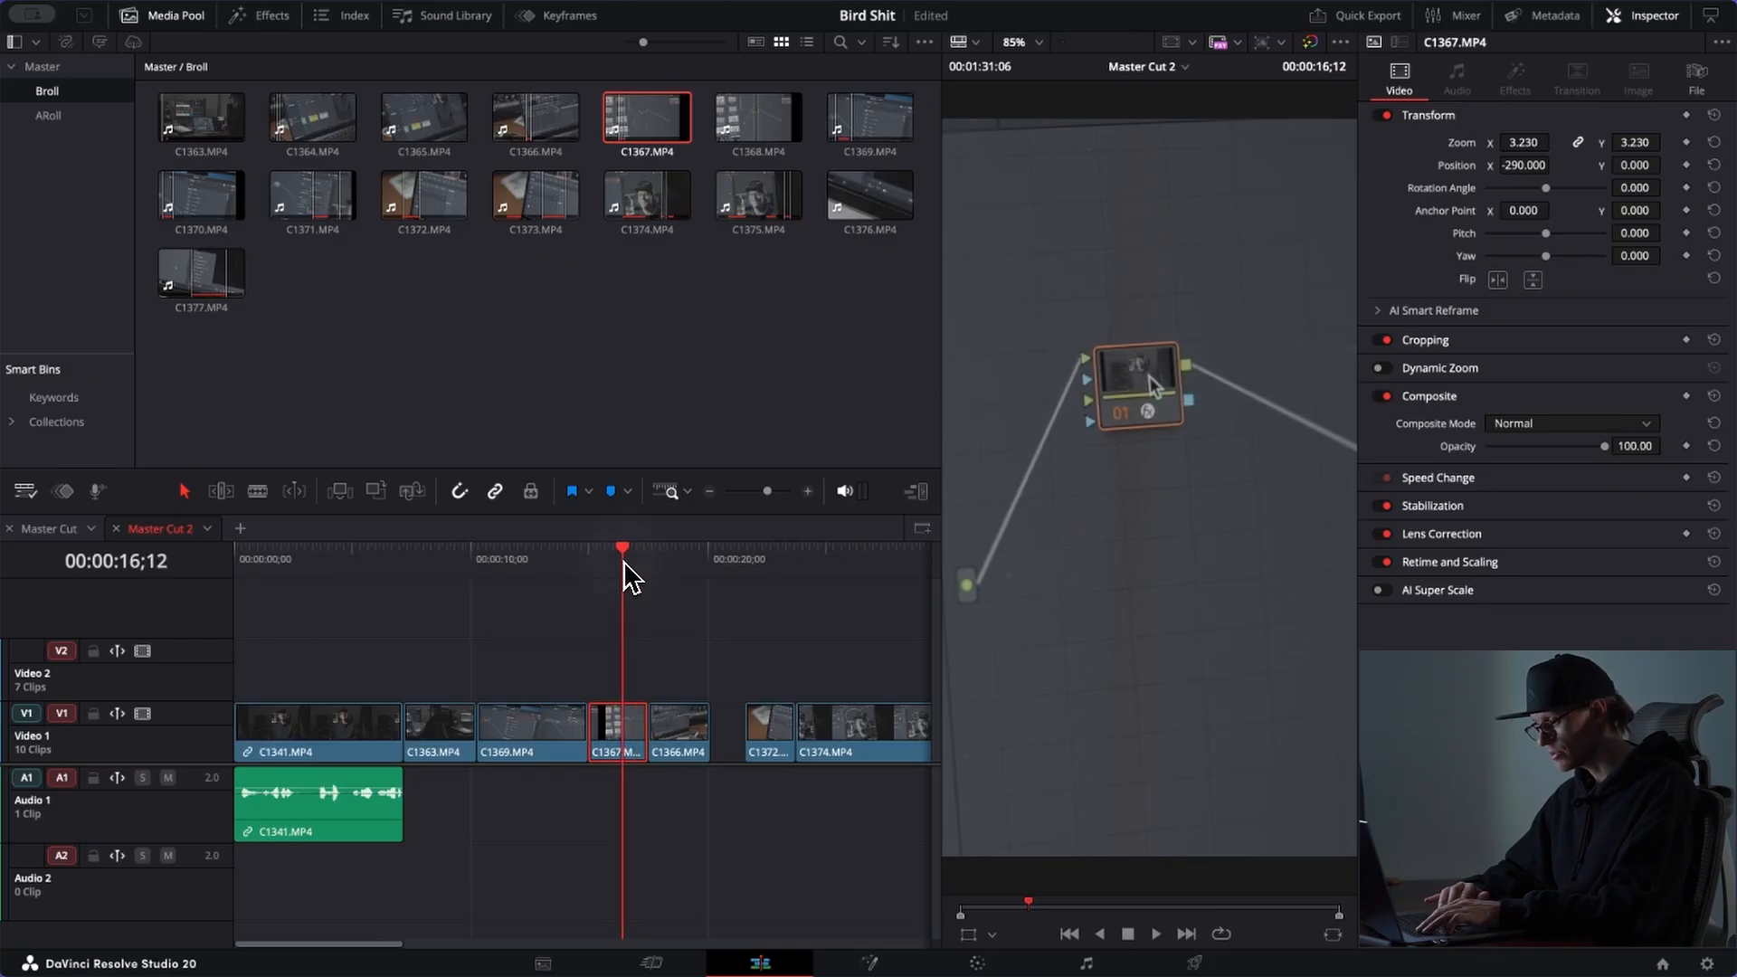
{"action": "key", "text": "space"}
{"action": "key", "text": "space"}
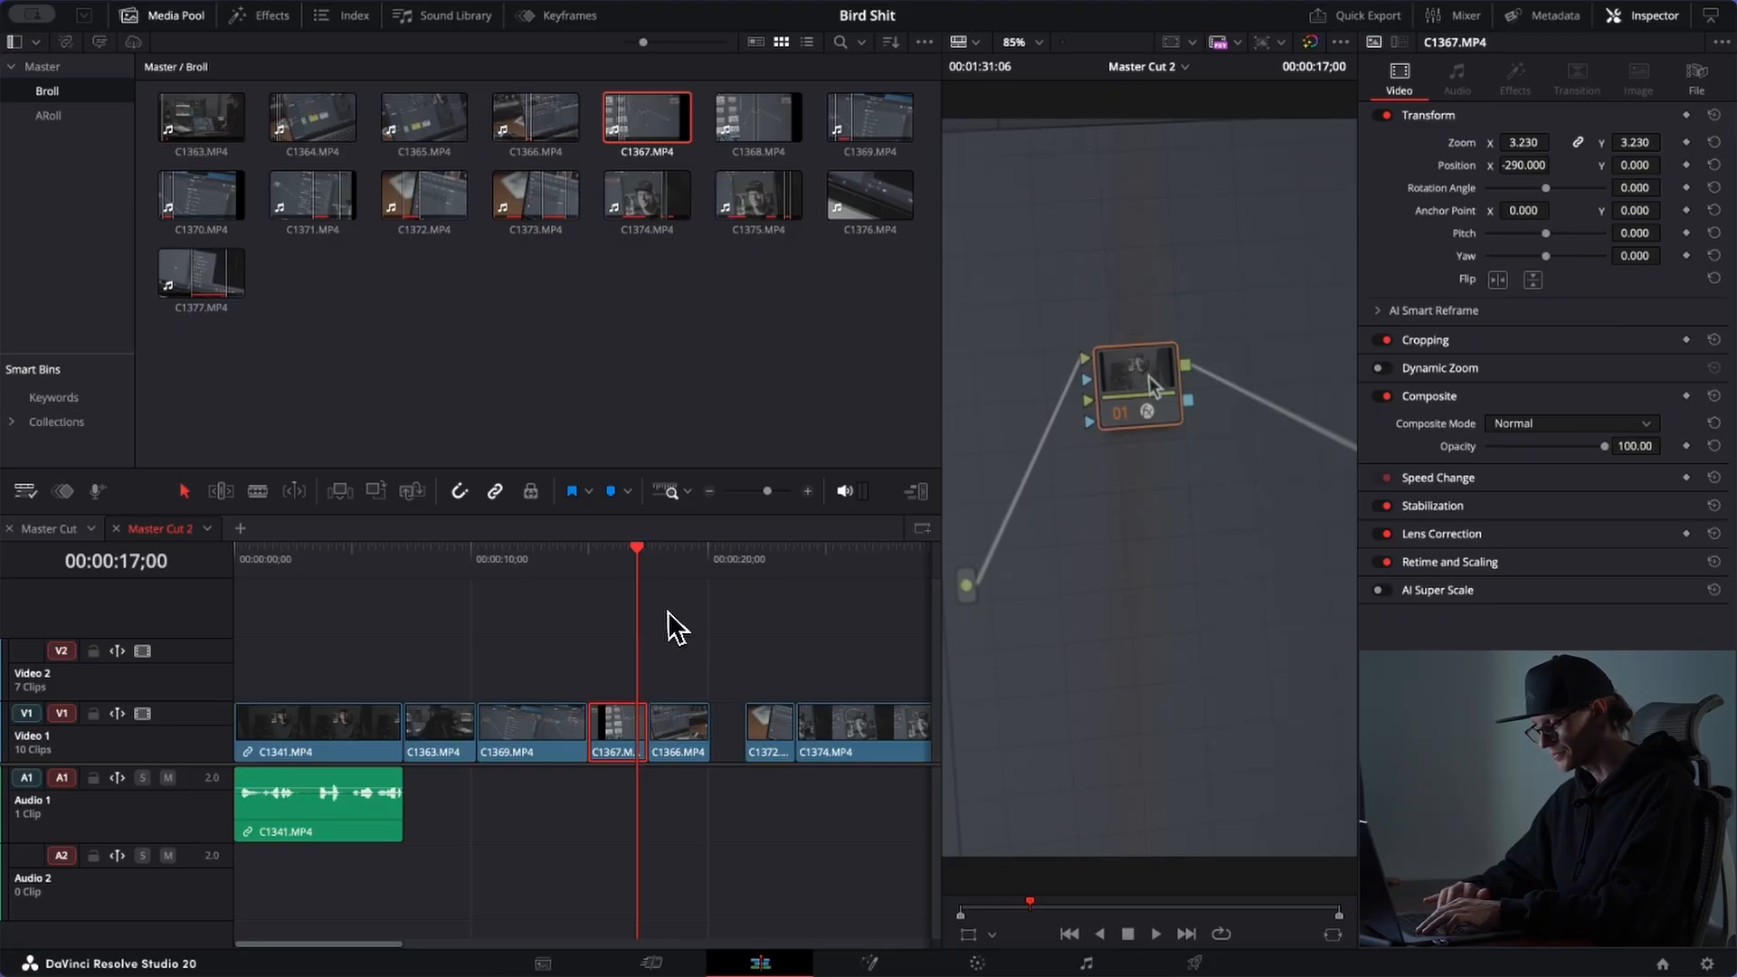
Step: Move C1366.MP4 later against C1372.MP4, and reorder the long C1374.MP4 to directly follow C1367.MP4
{"action": "left_click_drag", "start_coordinate": [687, 732], "coordinate": [723, 750]}
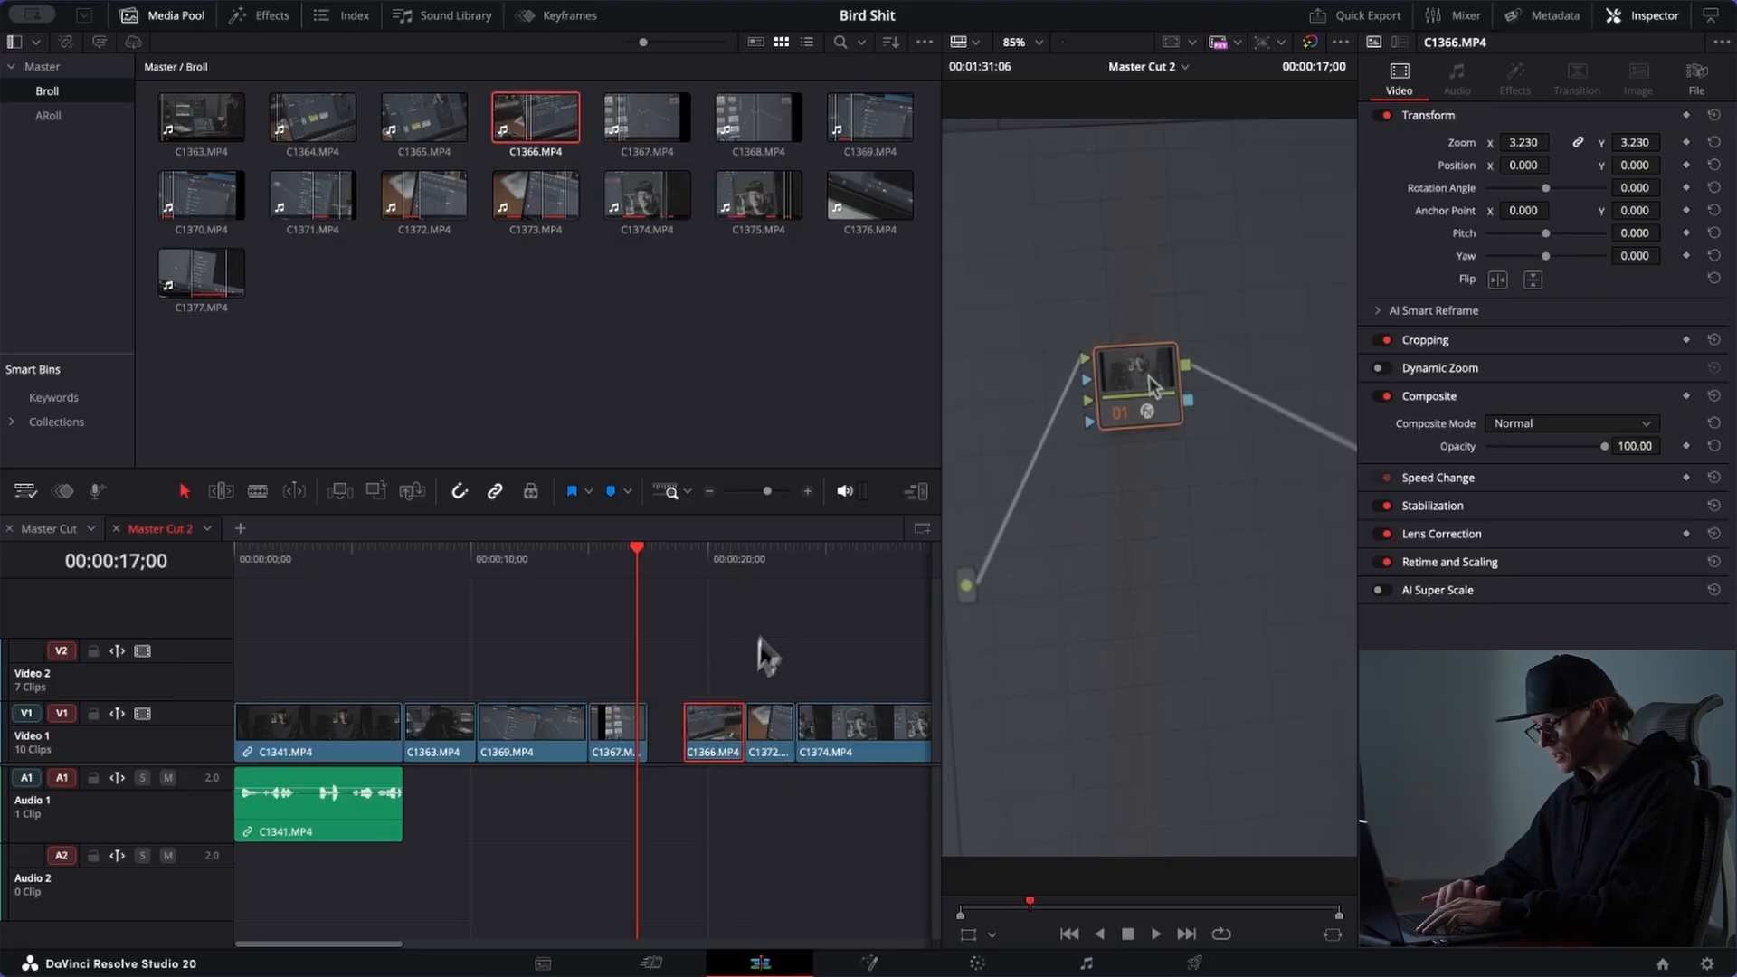
{"action": "left_click", "coordinate": [822, 553]}
{"action": "left_click", "coordinate": [830, 732]}
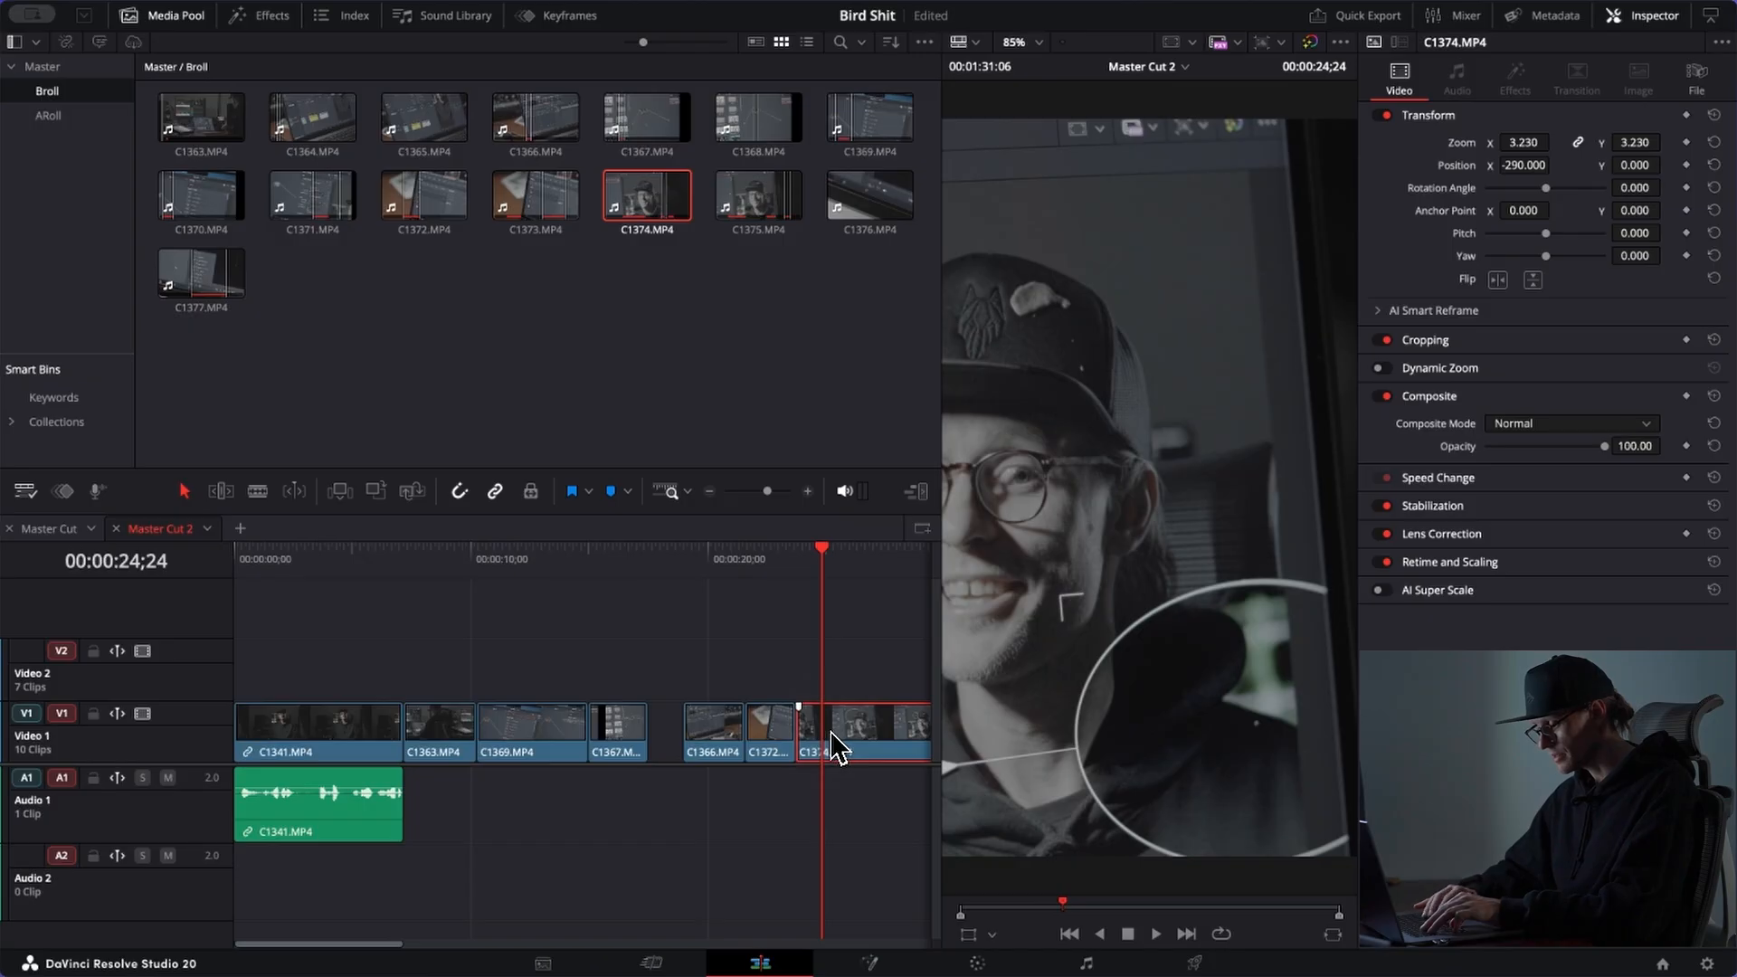
{"action": "key", "text": "super+shift+comma"}
{"action": "key", "text": "super+shift+comma"}
{"action": "key", "text": "super+shift+comma"}
Step: Set the Position X of the long C1374.MP4 clip to 72 and play from C1367.MP4 into it
{"action": "left_click", "coordinate": [713, 554]}
{"action": "left_click_drag", "start_coordinate": [1532, 175], "coordinate": [941, 577]}
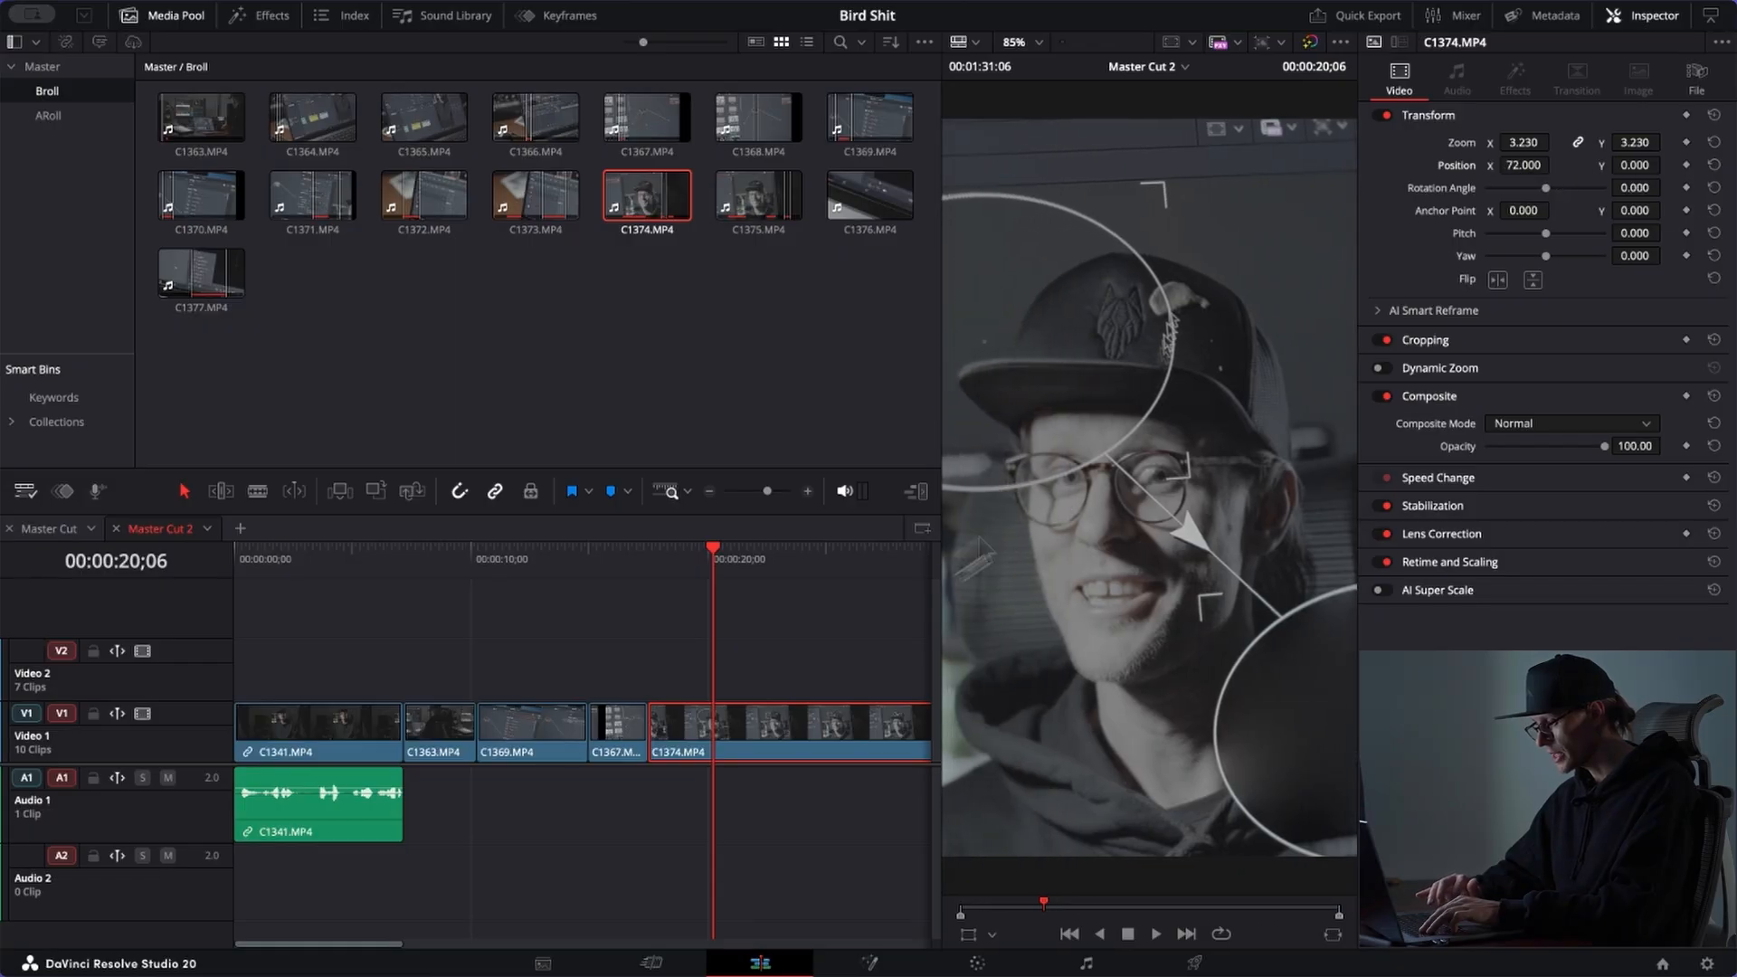
{"action": "left_click", "coordinate": [618, 563]}
{"action": "key", "text": "space"}
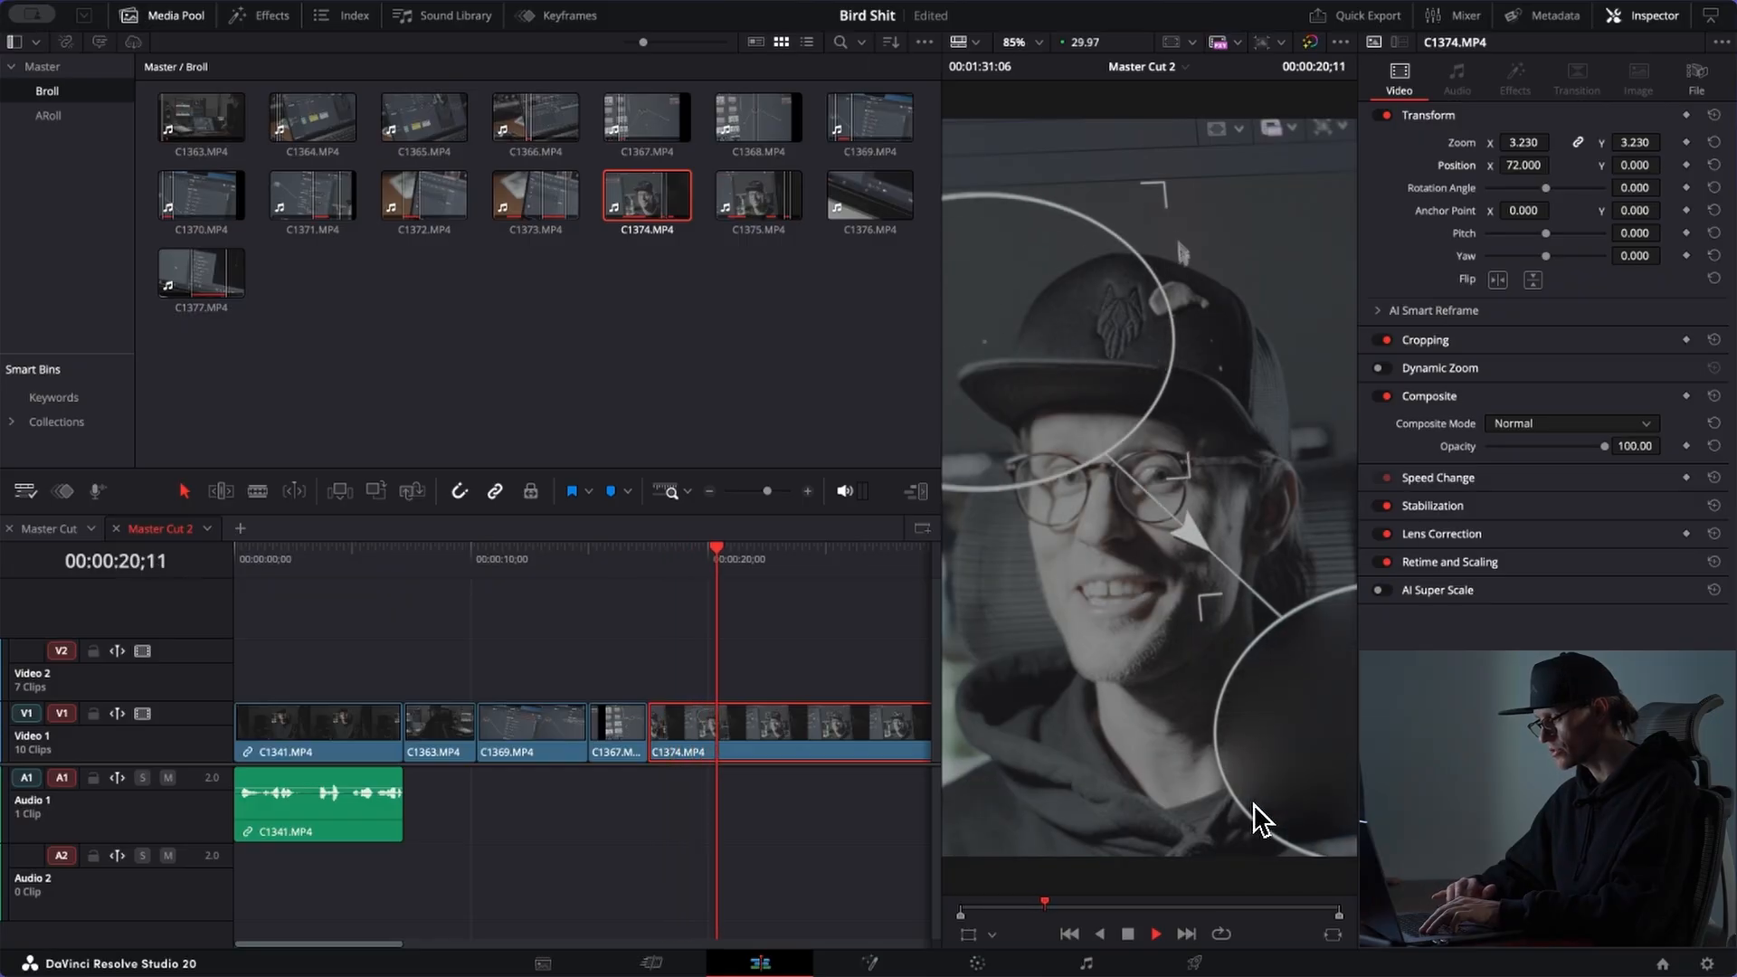
{"action": "scroll", "coordinate": [756, 624], "scroll_direction": "right", "scroll_amount": 5}
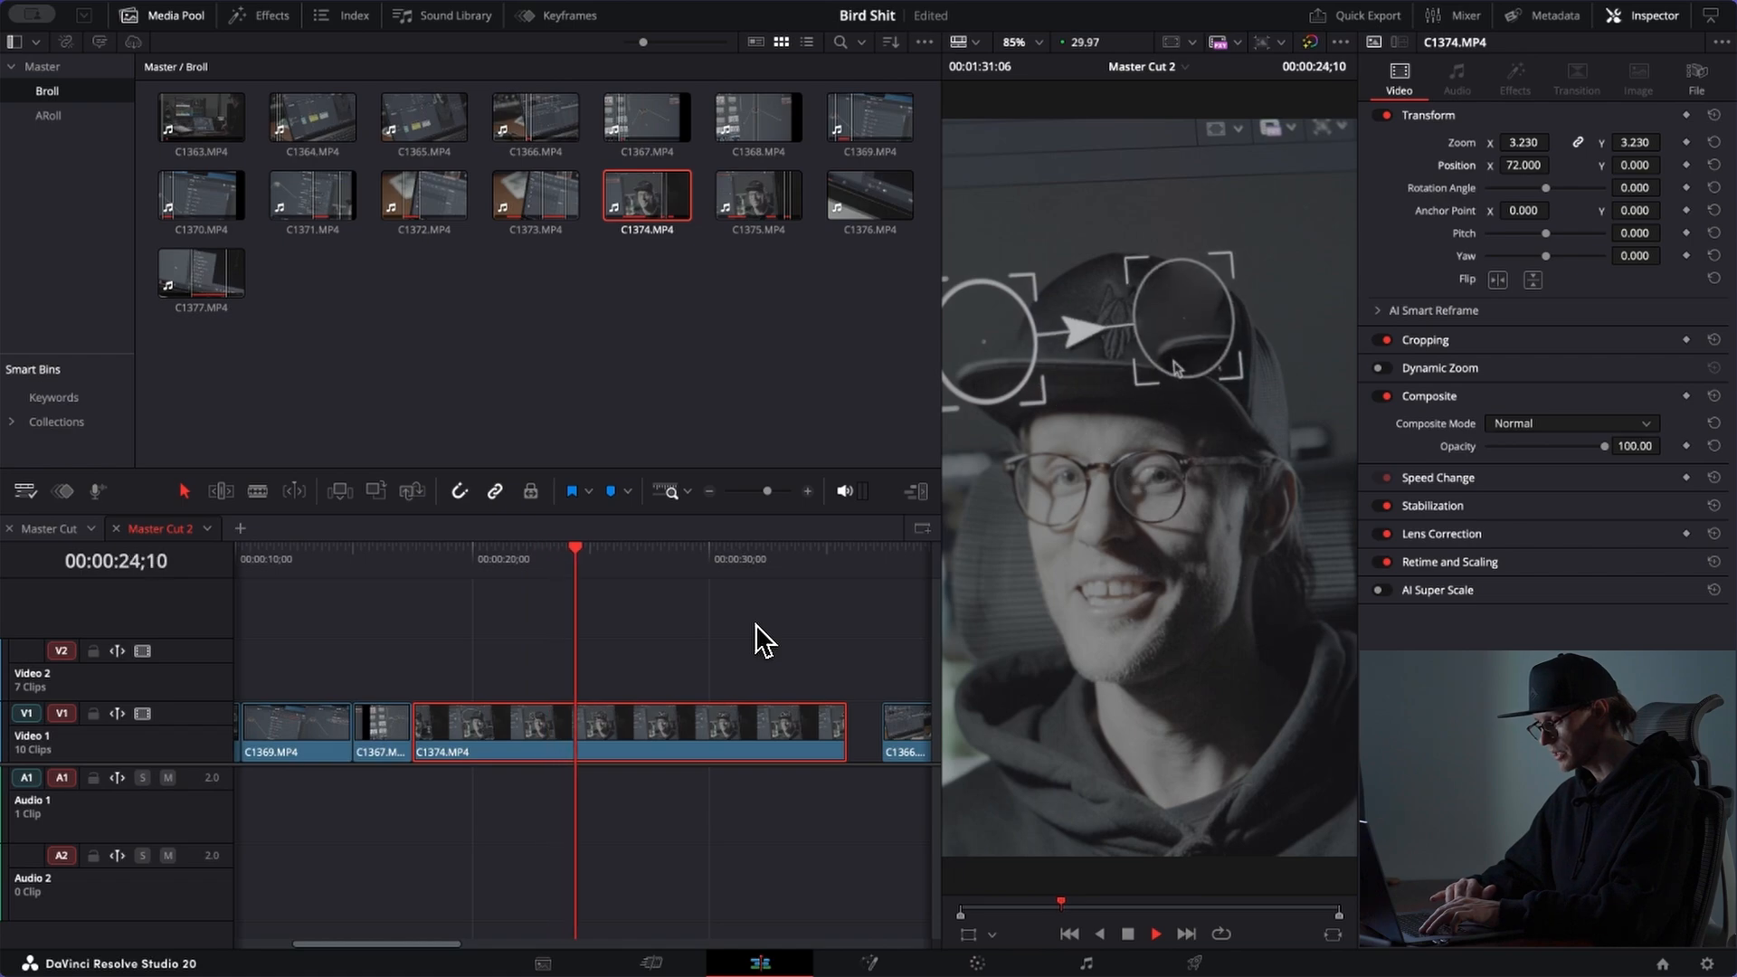
{"action": "key", "text": "space"}
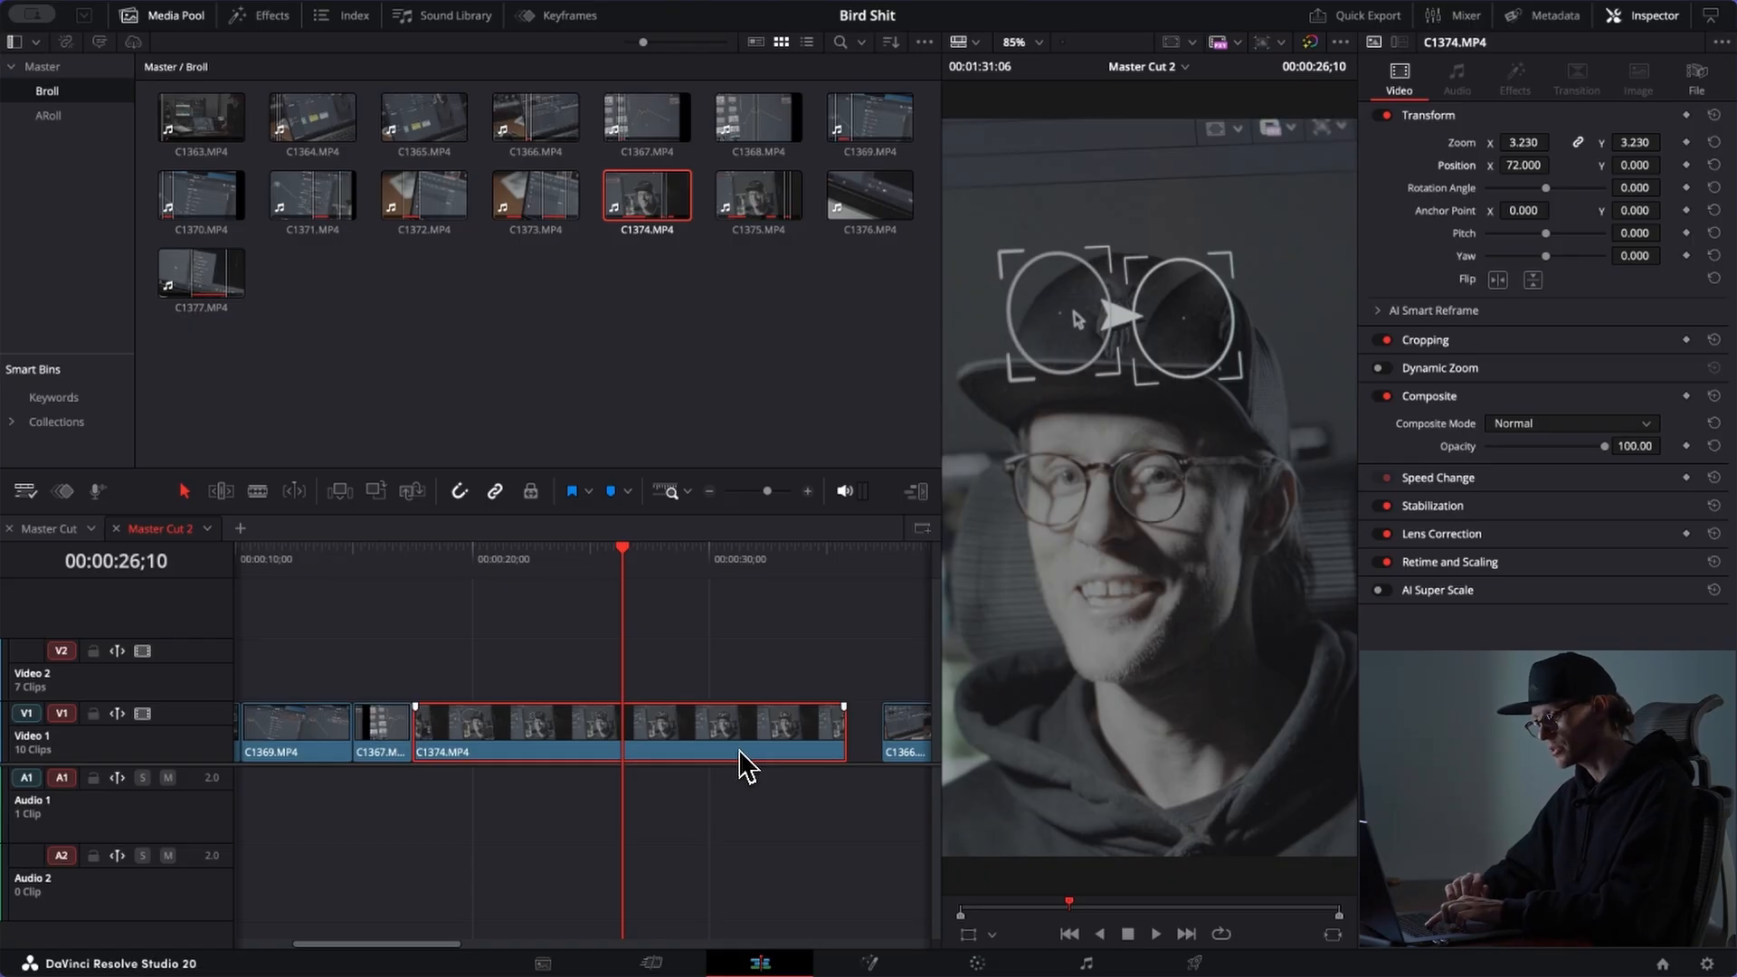
Step: Change the speed of the long C1374.MP4 clip to 600% with Ripple Timeline enabled, and play the result
{"action": "key", "text": "r"}
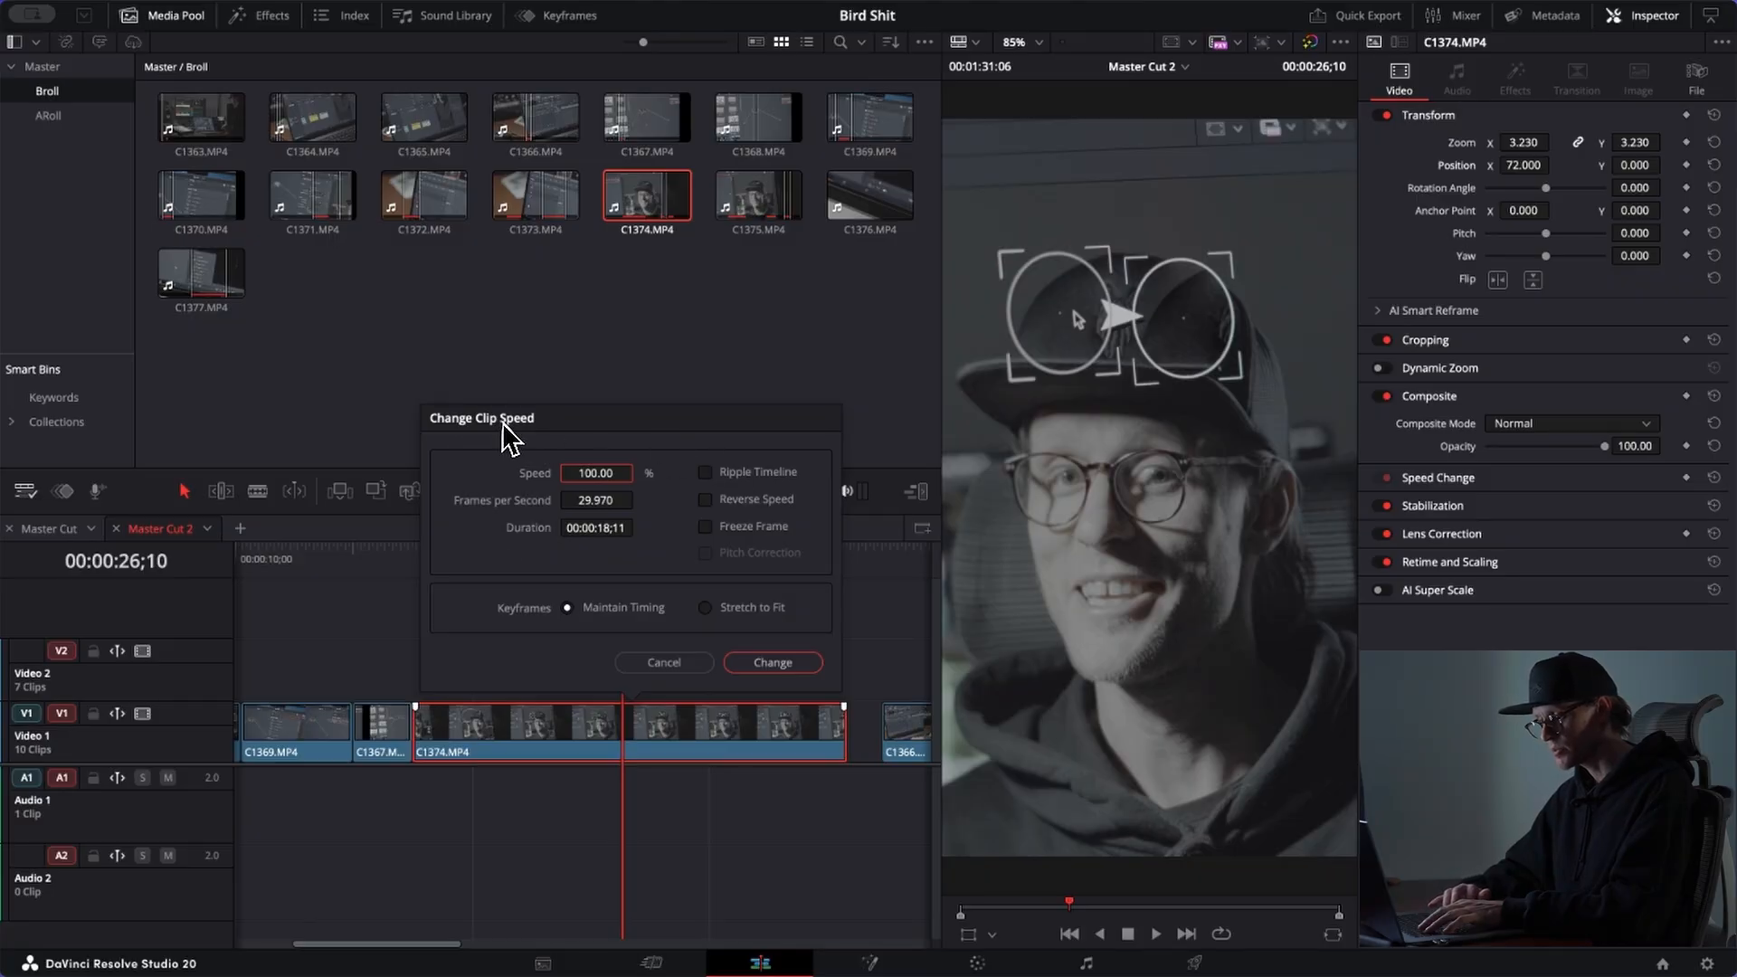
{"action": "double_click", "coordinate": [605, 481]}
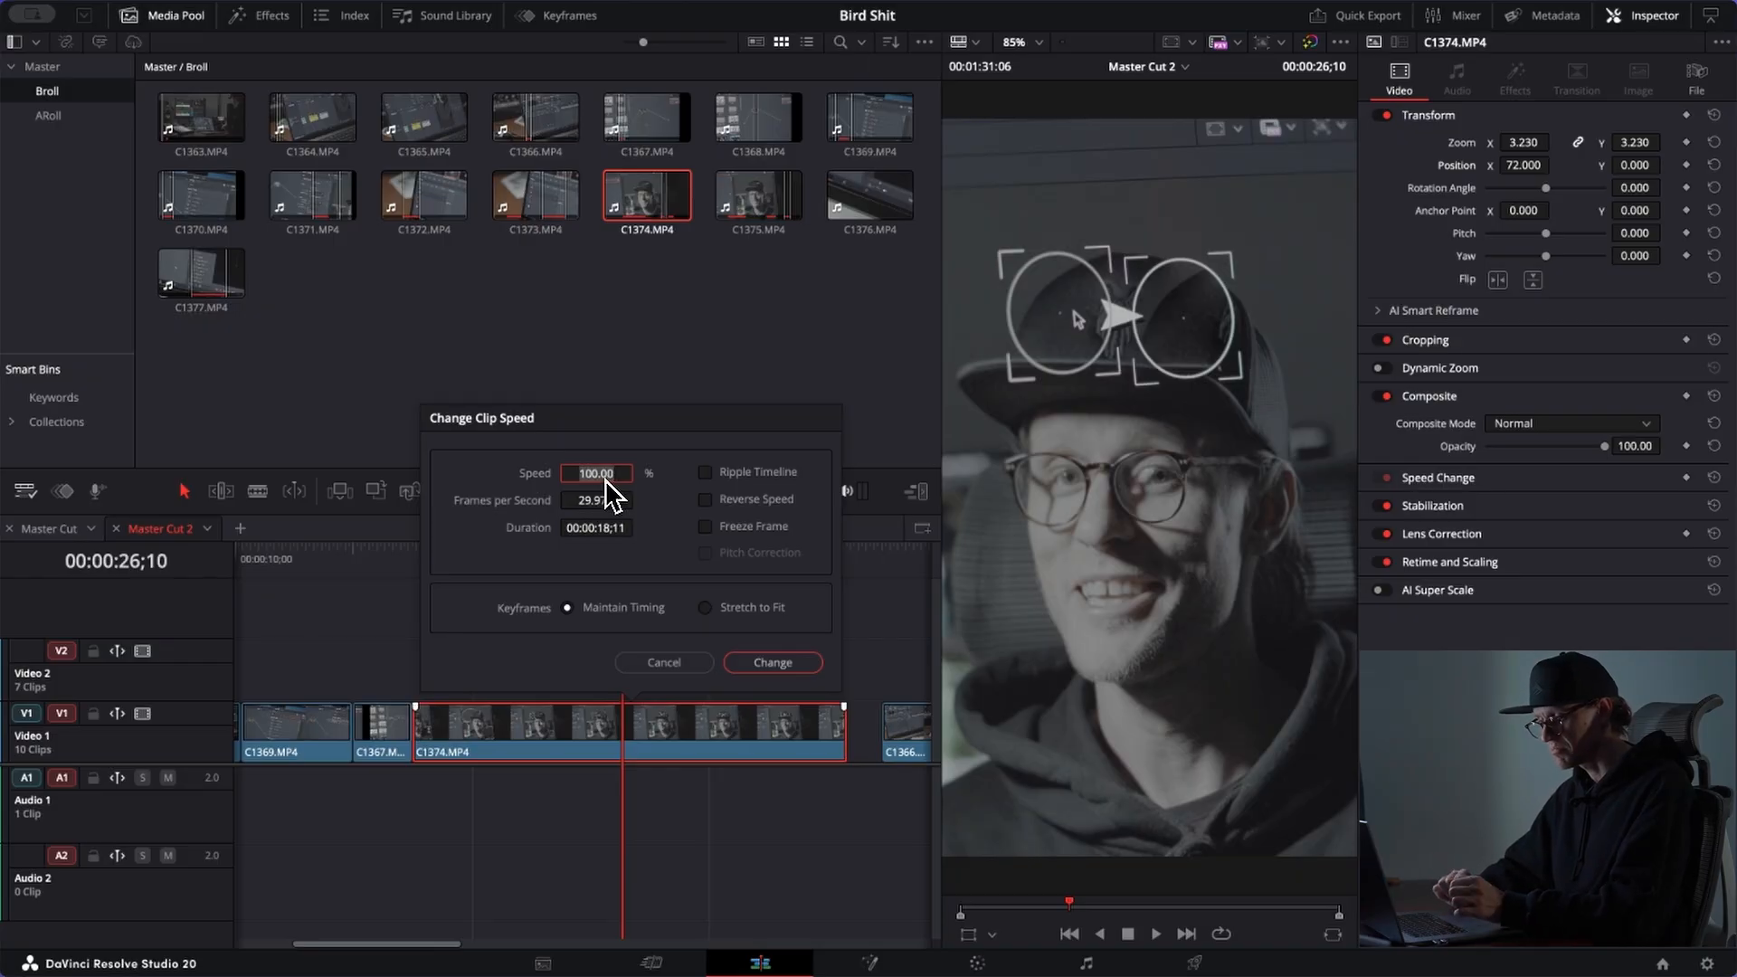
{"action": "left_click", "coordinate": [706, 474]}
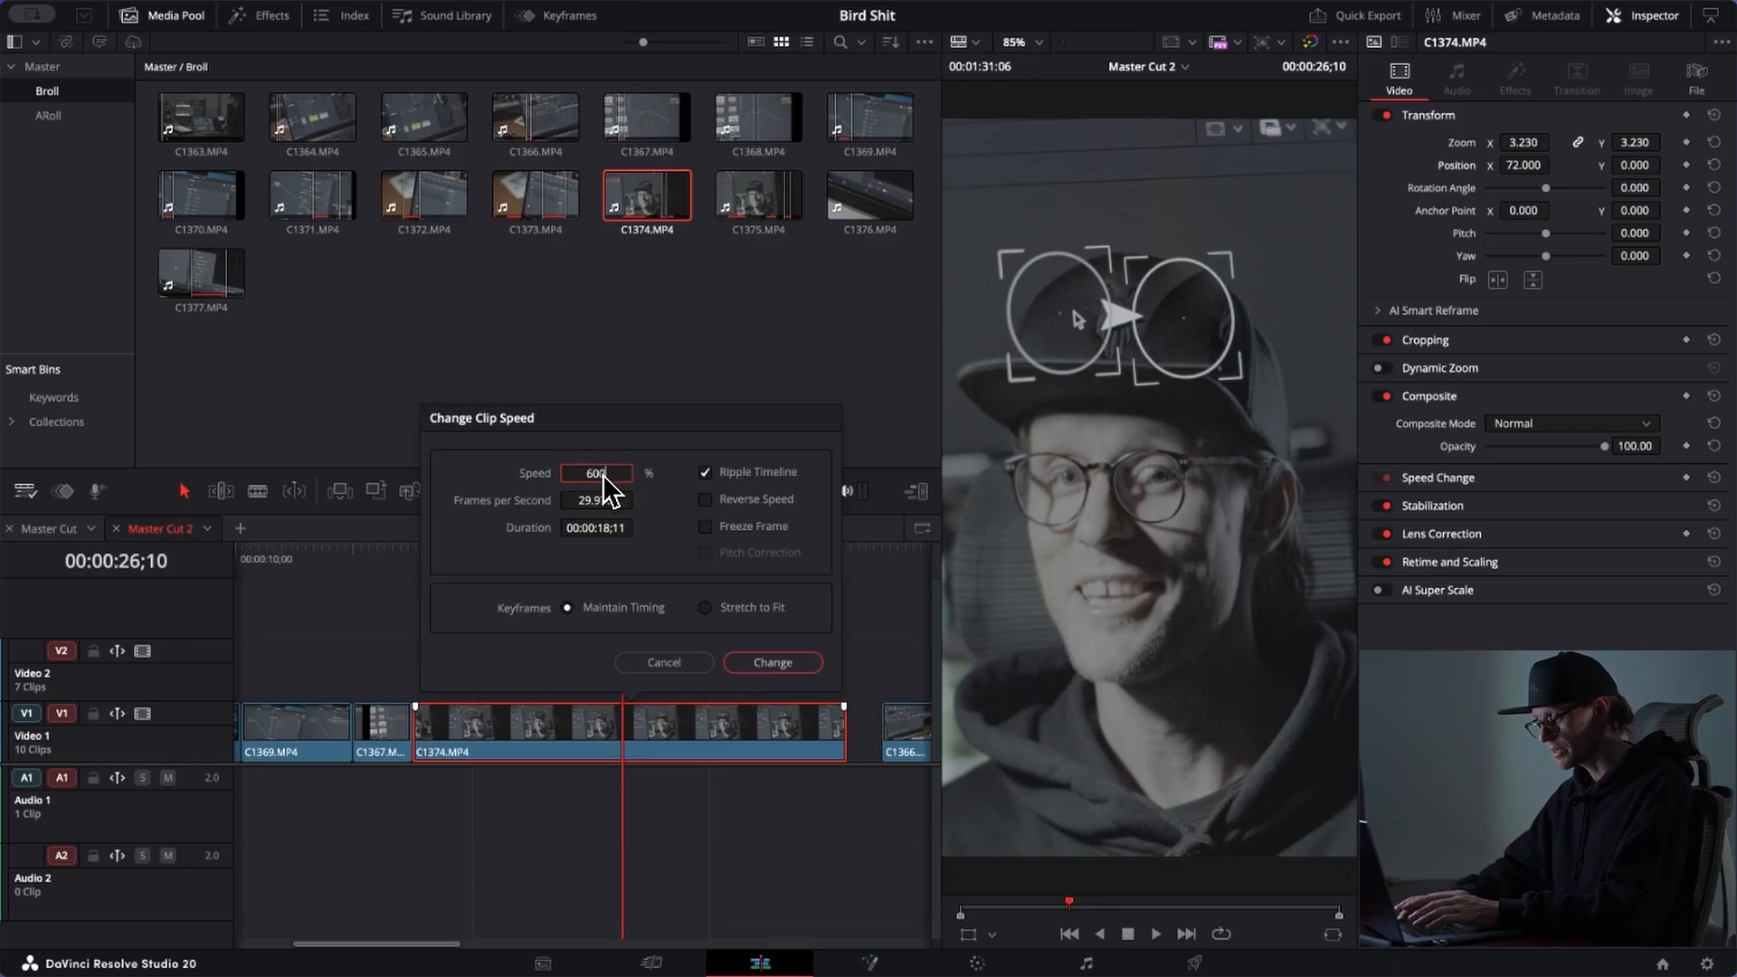
{"action": "key", "text": "Return"}
{"action": "left_click", "coordinate": [397, 553]}
{"action": "key", "text": "space"}
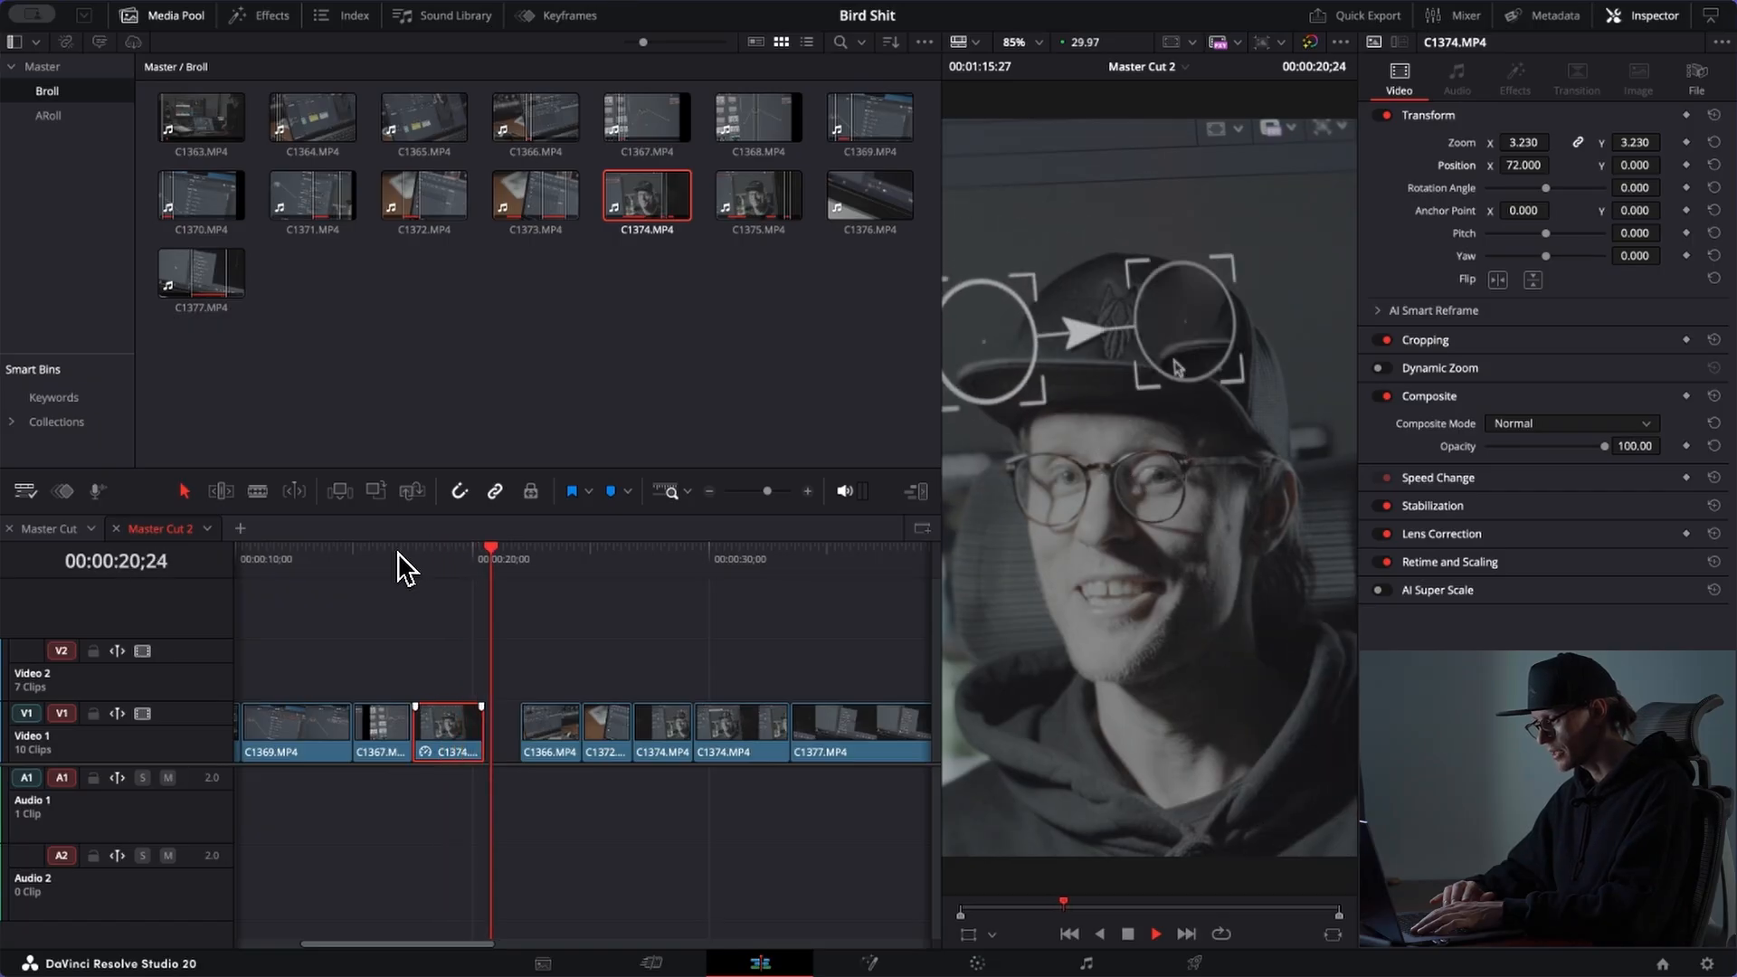
{"action": "key", "text": "space"}
Step: Ripple extend the end of the sped-up C1374.MP4 to about 00:00:23, closing the gap before C1366.MP4, and replay it
{"action": "left_click_drag", "start_coordinate": [480, 720], "coordinate": [517, 720]}
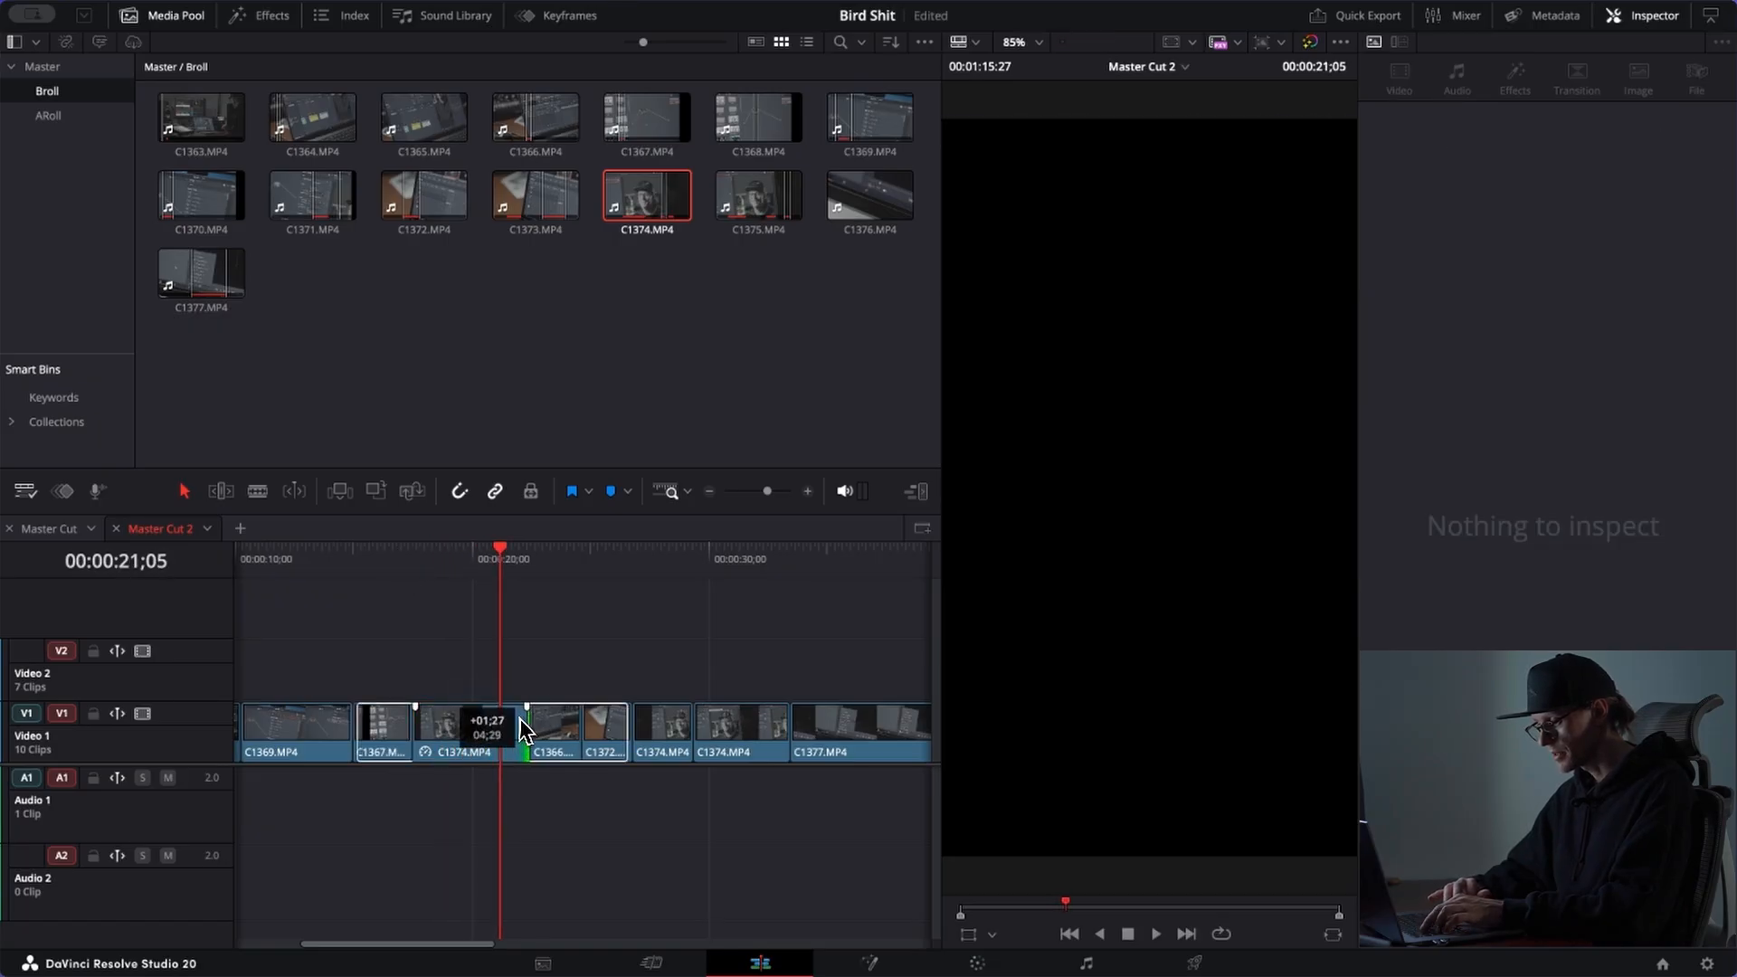
{"action": "left_click_drag", "start_coordinate": [514, 721], "coordinate": [549, 721]}
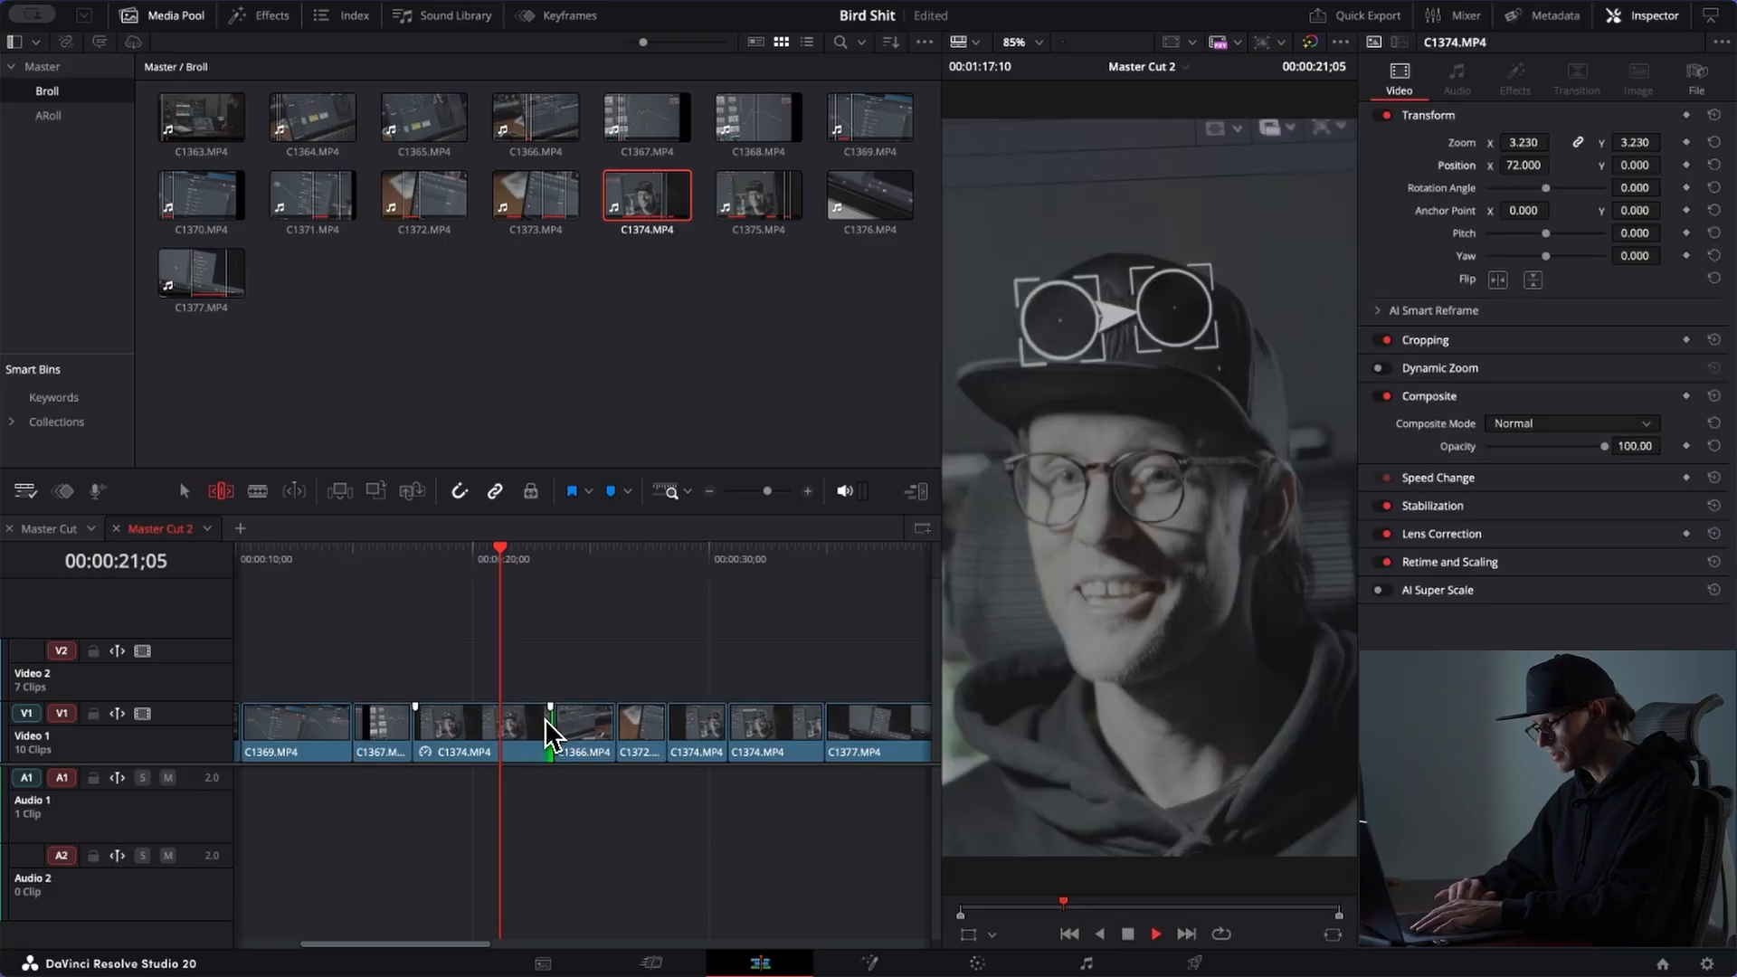
{"action": "left_click", "coordinate": [416, 555]}
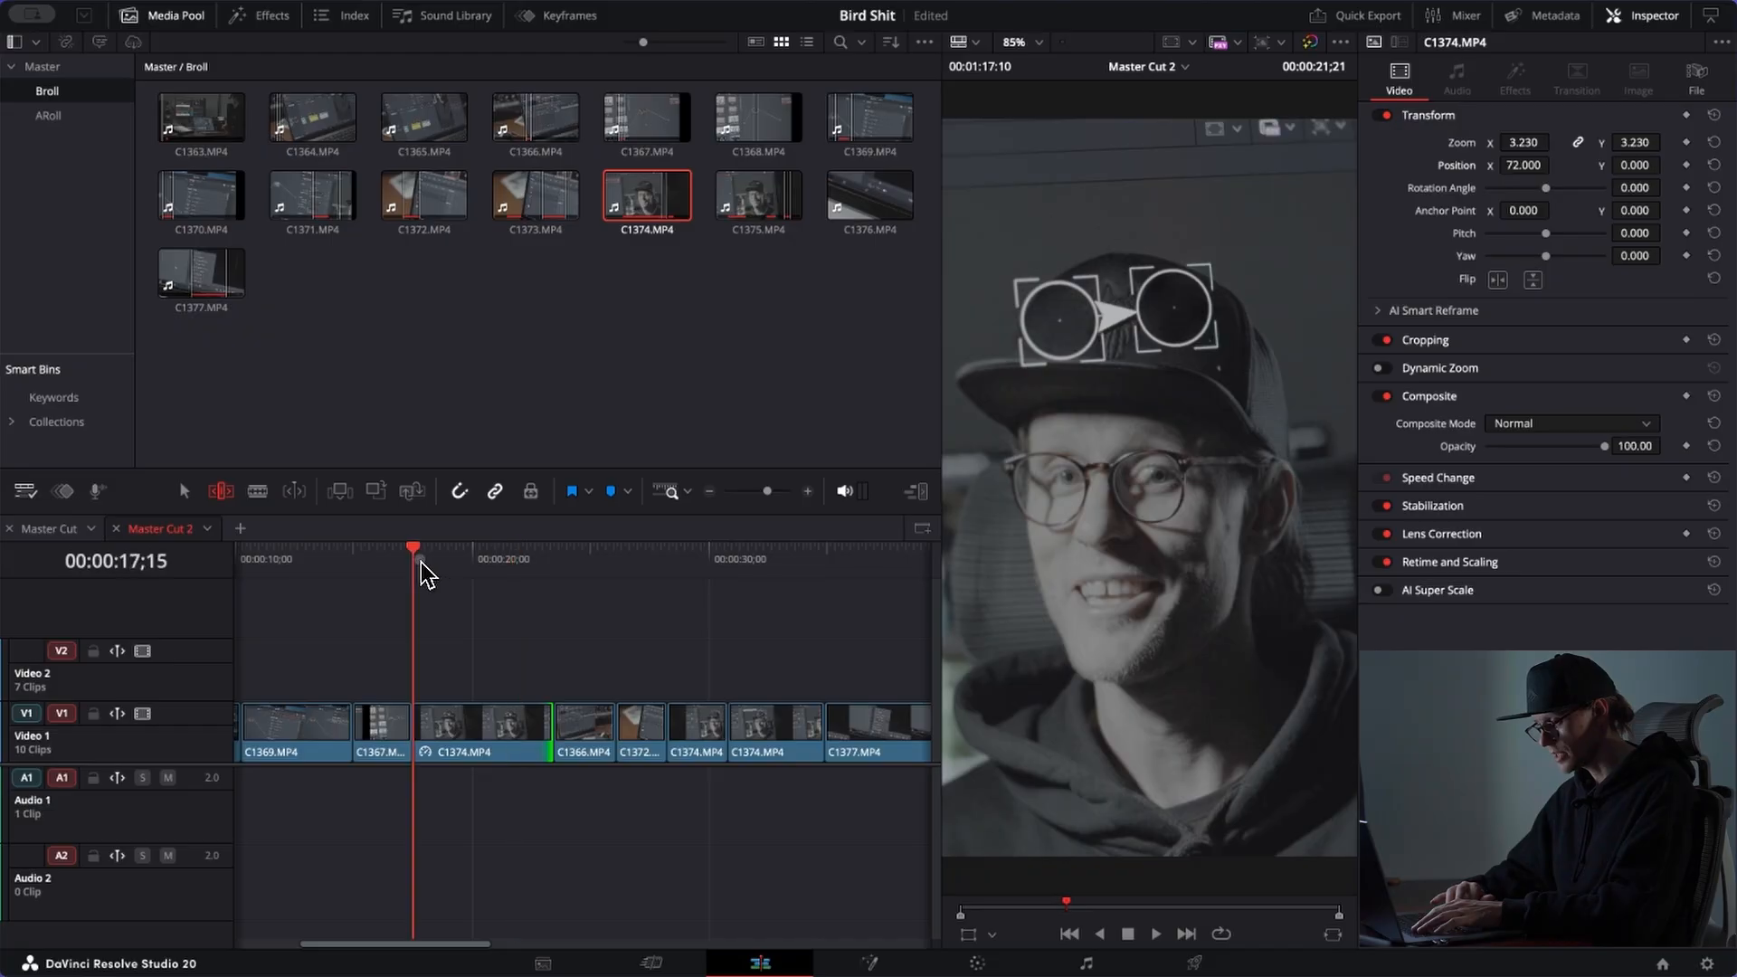
{"action": "key", "text": "space"}
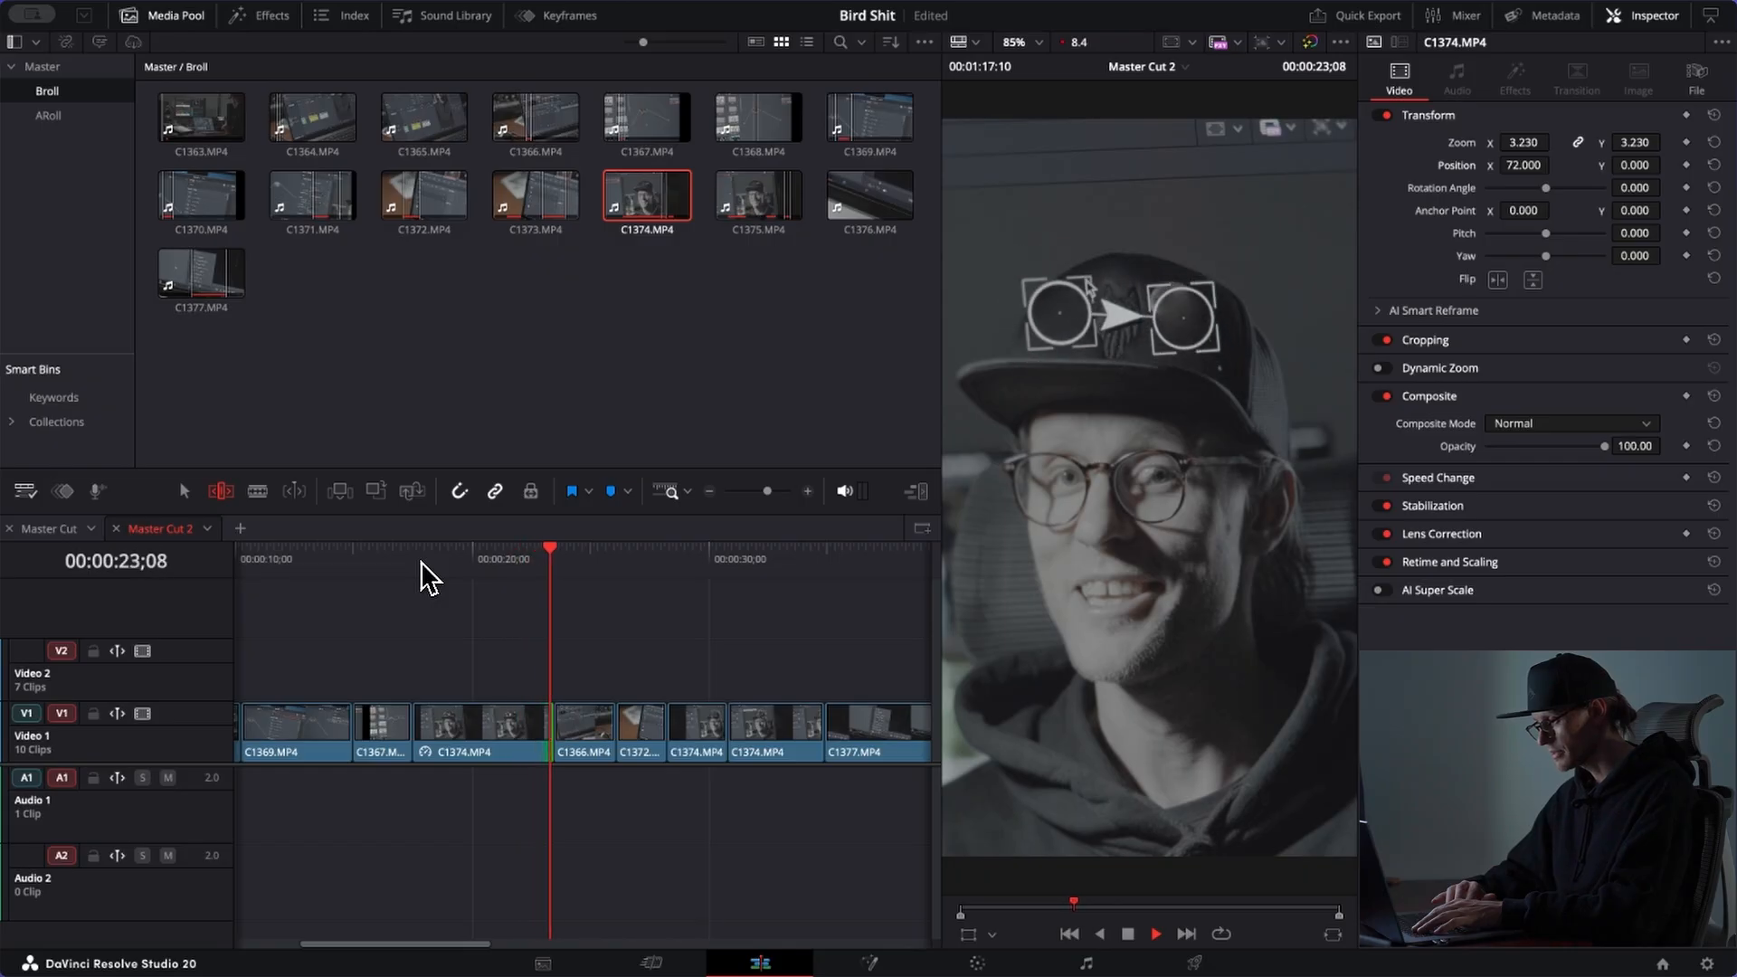
Step: Ripple extend the end of the sped-up C1374.MP4 to about 00:00:24 and replay its final part
{"action": "key", "text": "space"}
{"action": "mouse_move", "coordinate": [553, 763]}
{"action": "left_mouse_down"}
{"action": "mouse_move", "coordinate": [559, 742]}
{"action": "mouse_move", "coordinate": [581, 748]}
{"action": "left_mouse_up"}
{"action": "left_click", "coordinate": [517, 568]}
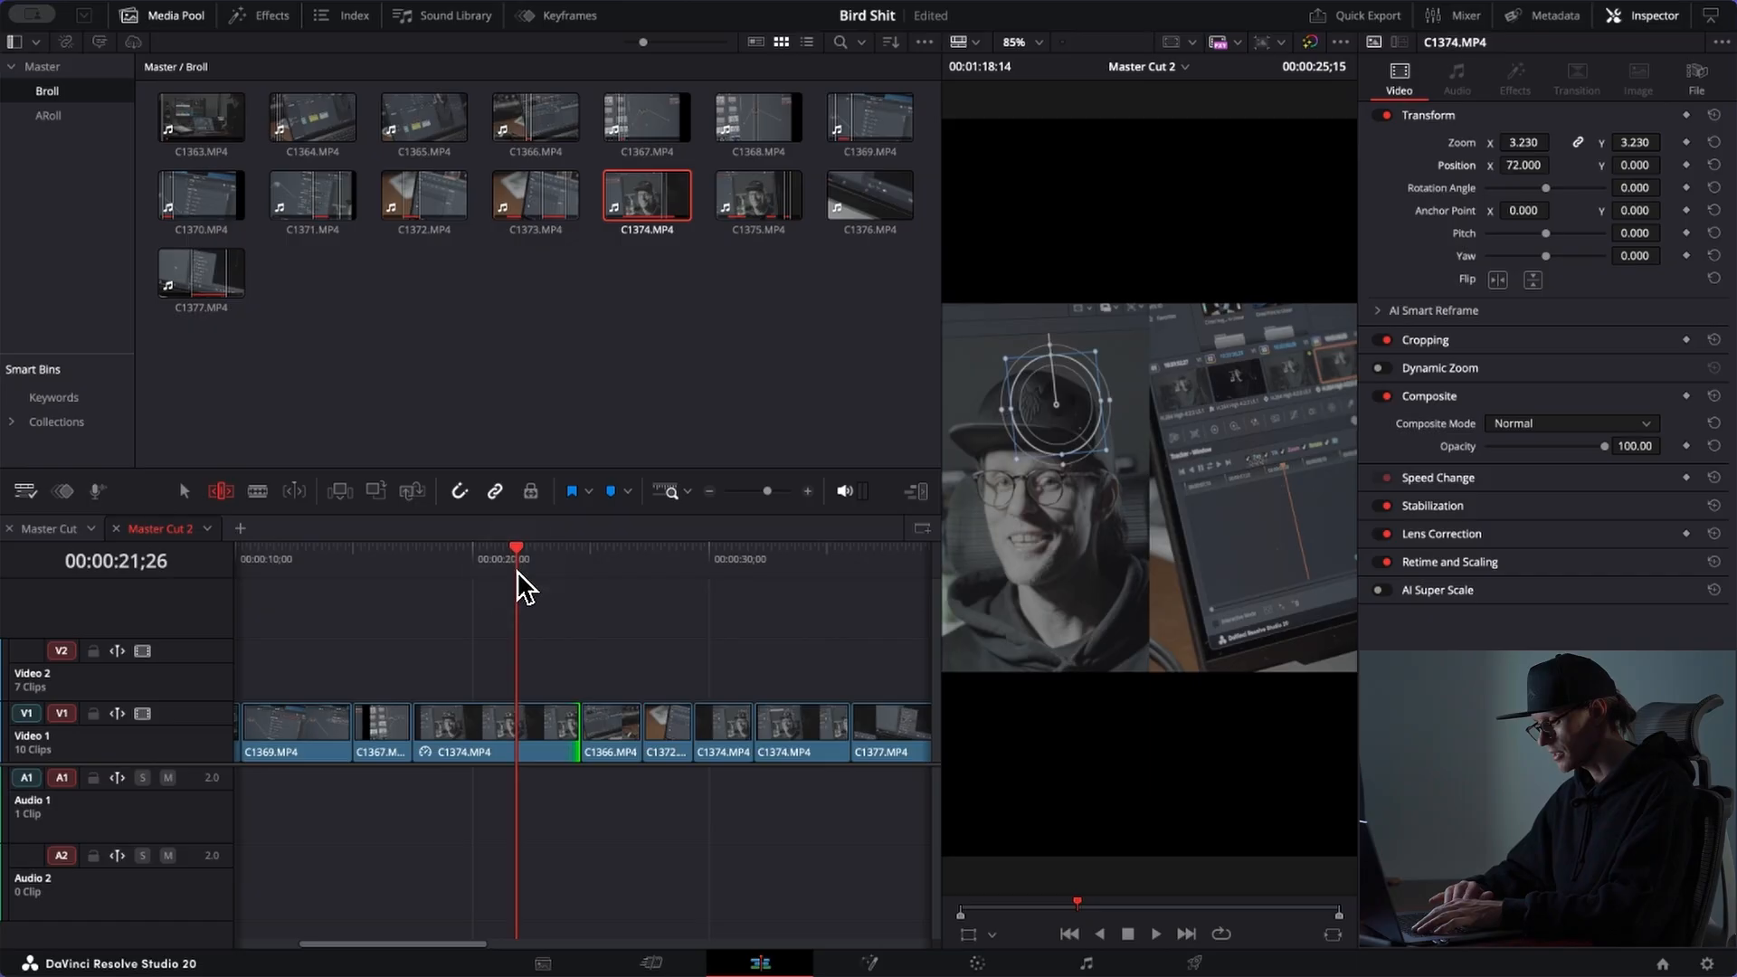
{"action": "key", "text": "space"}
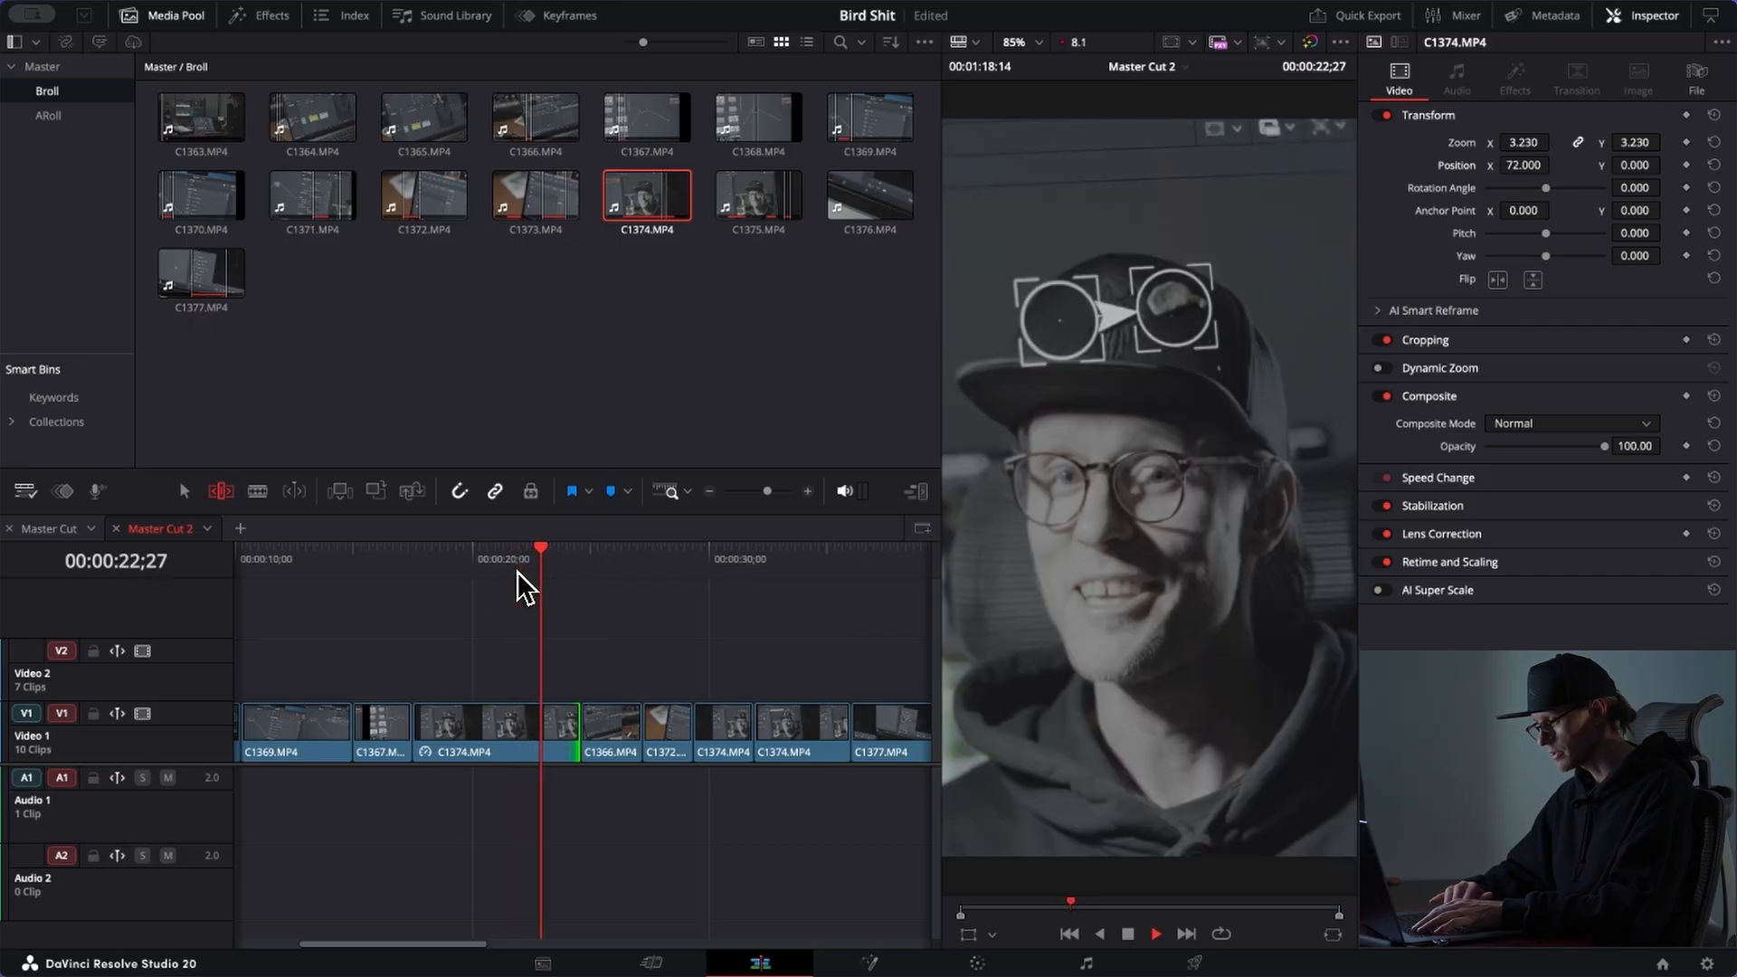
Step: Split the sped-up C1374.MP4 at 00:00:21;13 and reorder C1372.MP4 to sit between its two halves
{"action": "left_click_drag", "start_coordinate": [517, 569], "coordinate": [508, 581]}
{"action": "key", "text": "ctrl+b"}
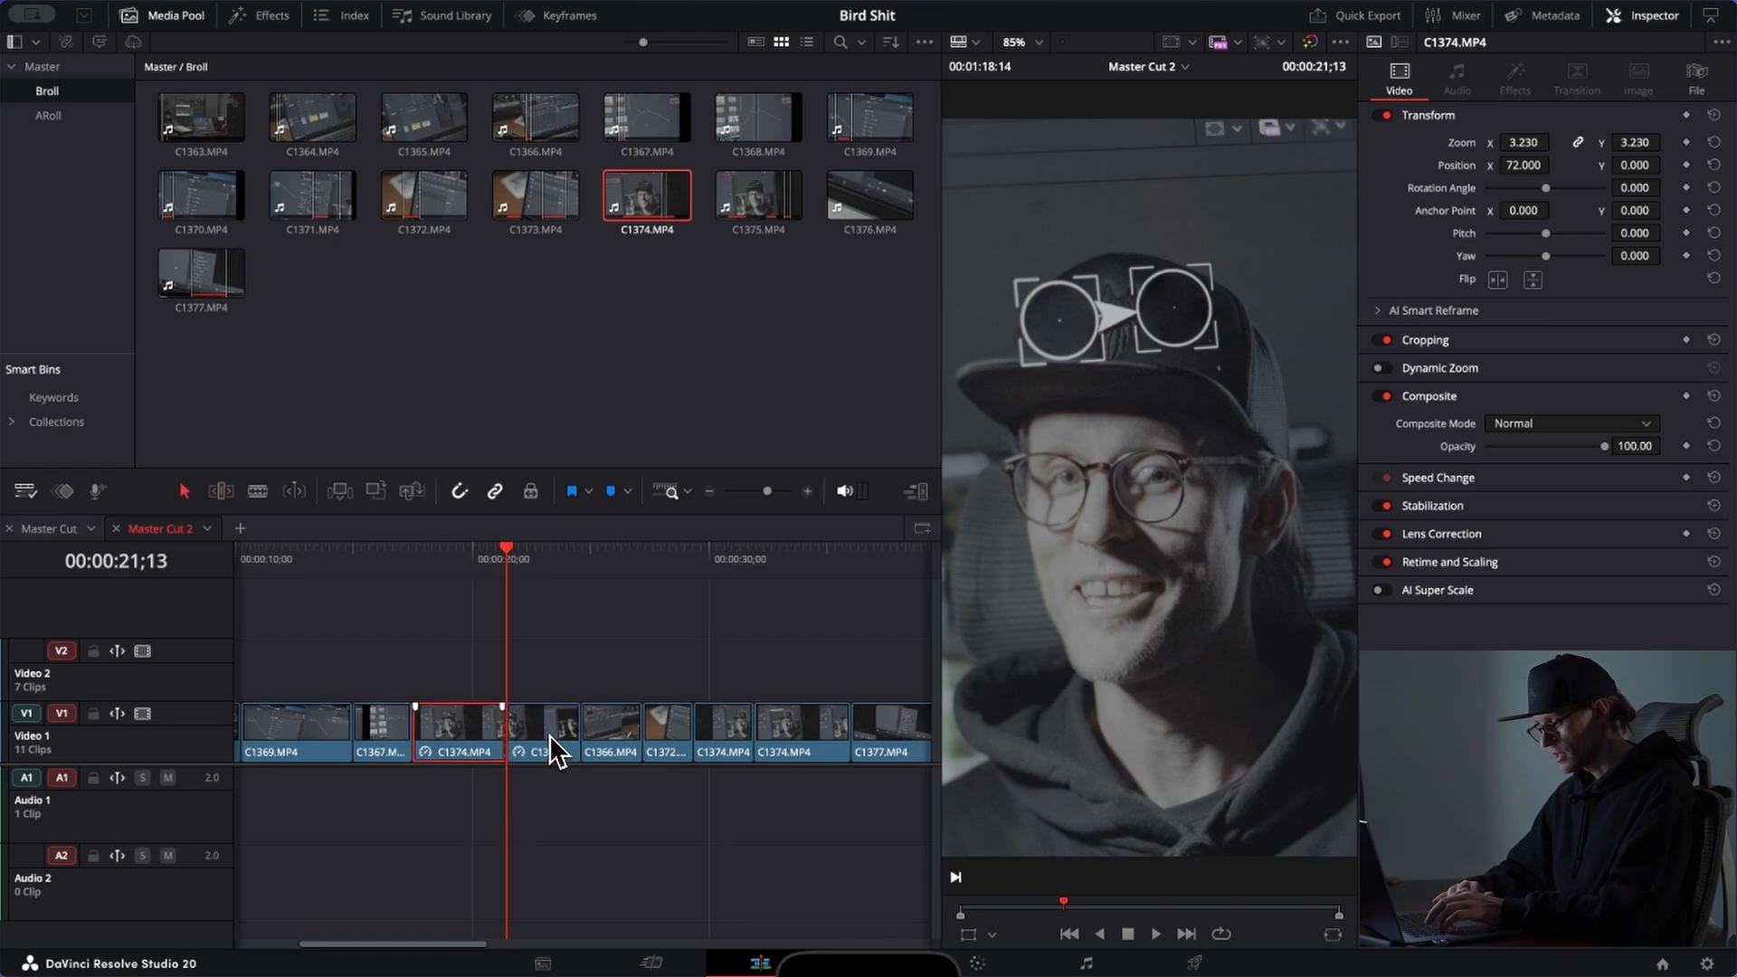
{"action": "left_click", "coordinate": [583, 555]}
{"action": "left_click_drag", "start_coordinate": [585, 561], "coordinate": [667, 562]}
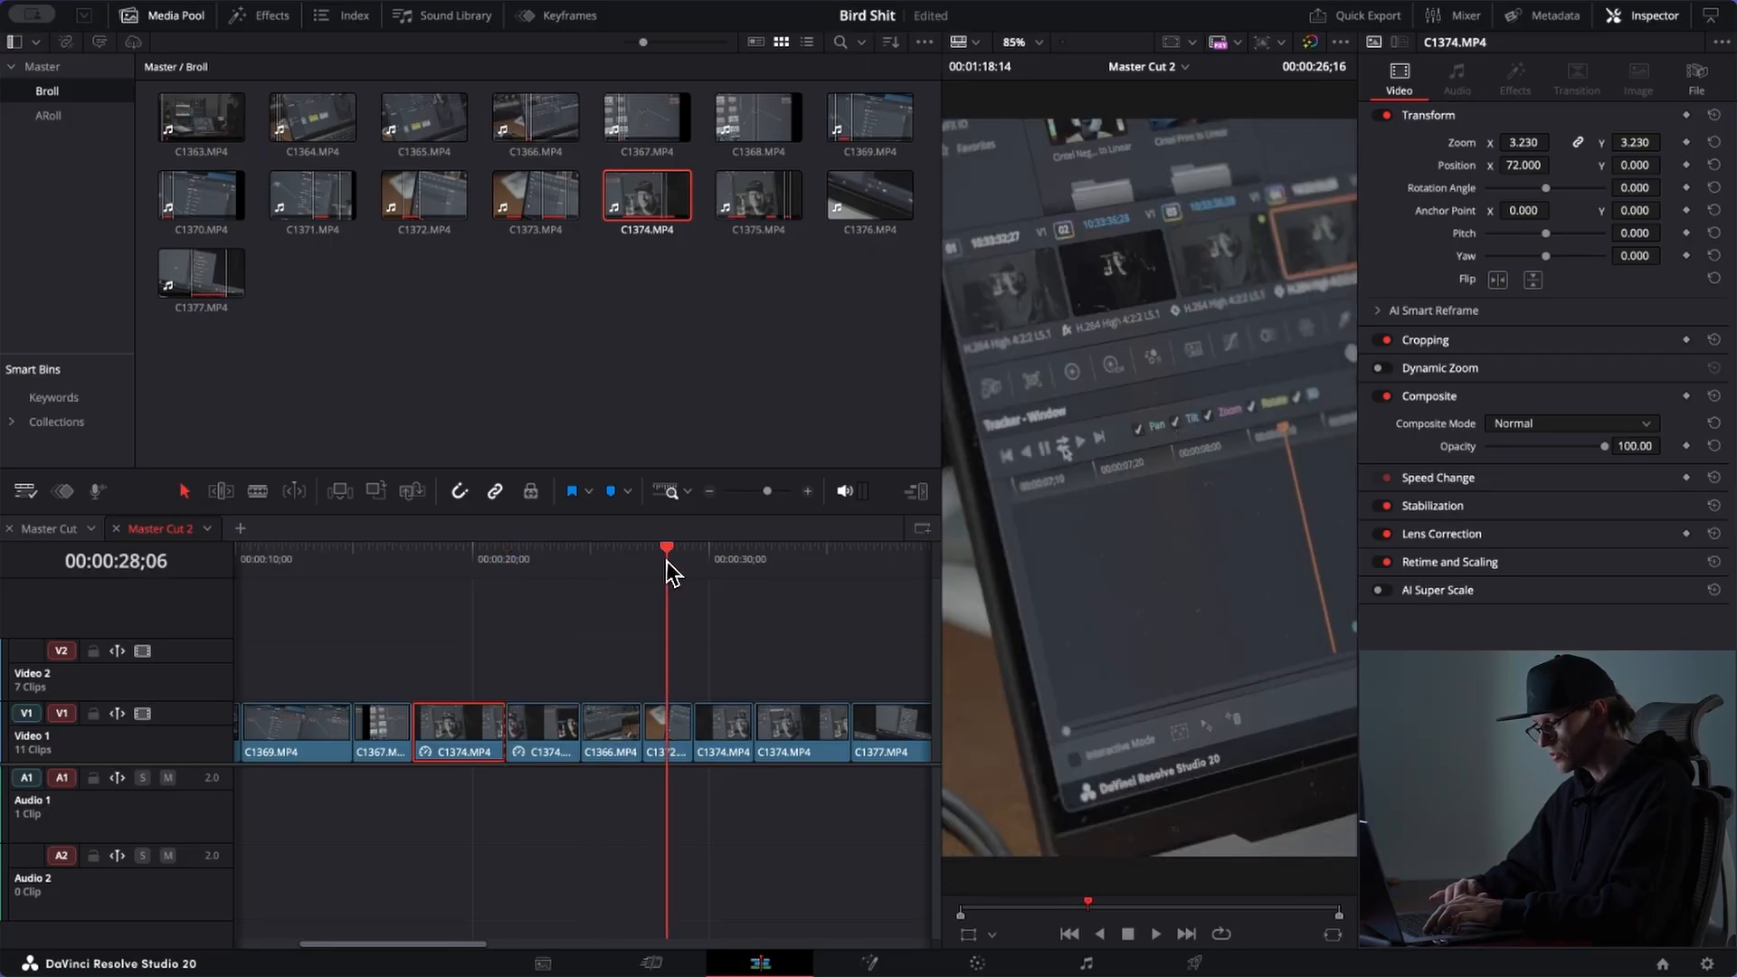
{"action": "left_click", "coordinate": [668, 737]}
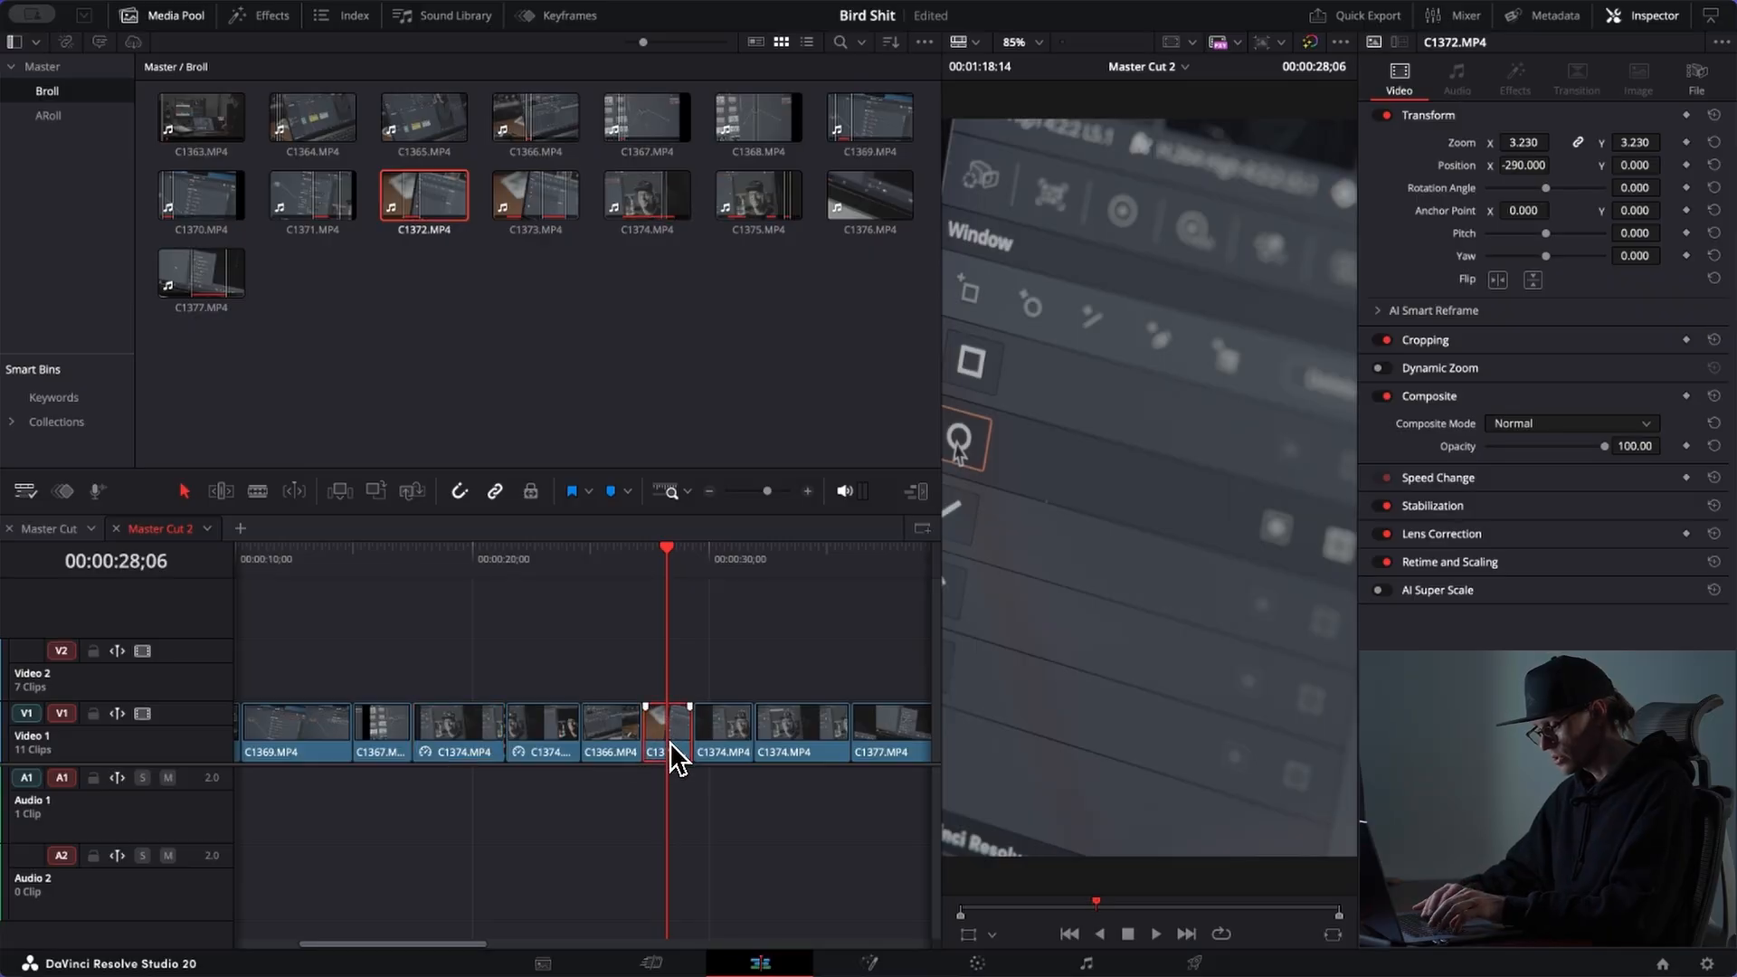
{"action": "key", "text": "ctrl+shift+comma"}
{"action": "key", "text": "ctrl+shift+comma"}
Step: Play the cut into C1372.MP4, set that clip's Position X to 59, and play it through
{"action": "left_click_drag", "start_coordinate": [504, 561], "coordinate": [485, 563]}
{"action": "key", "text": "space"}
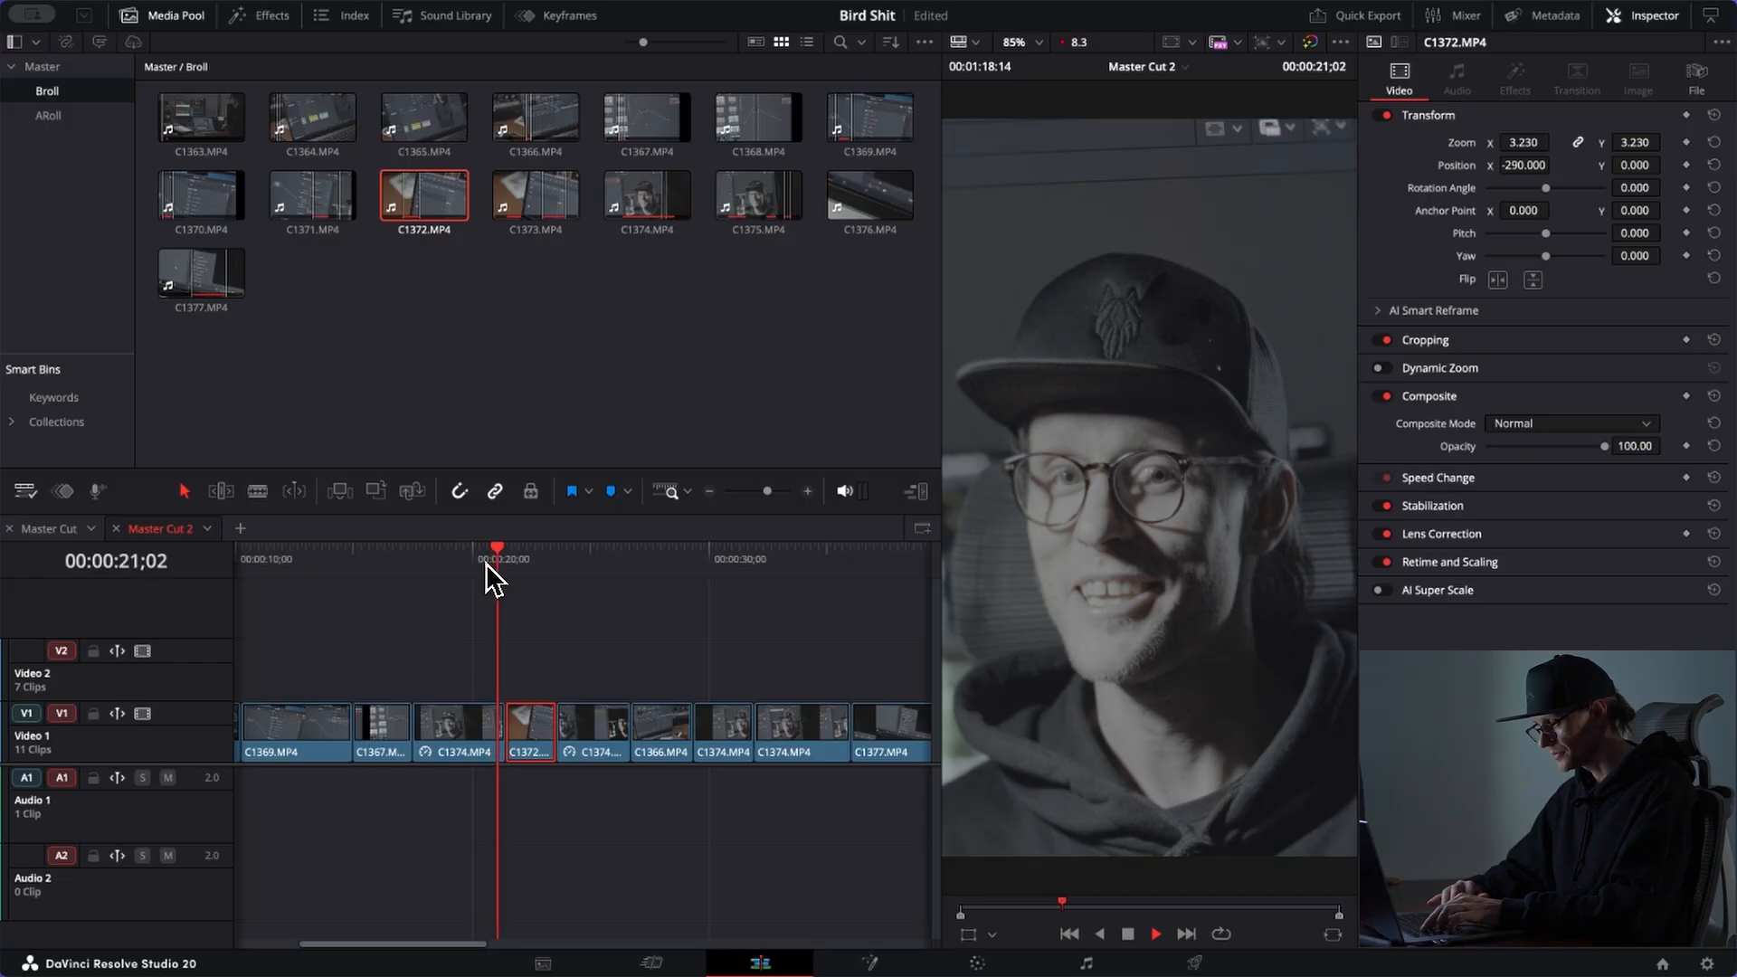
{"action": "key", "text": "space"}
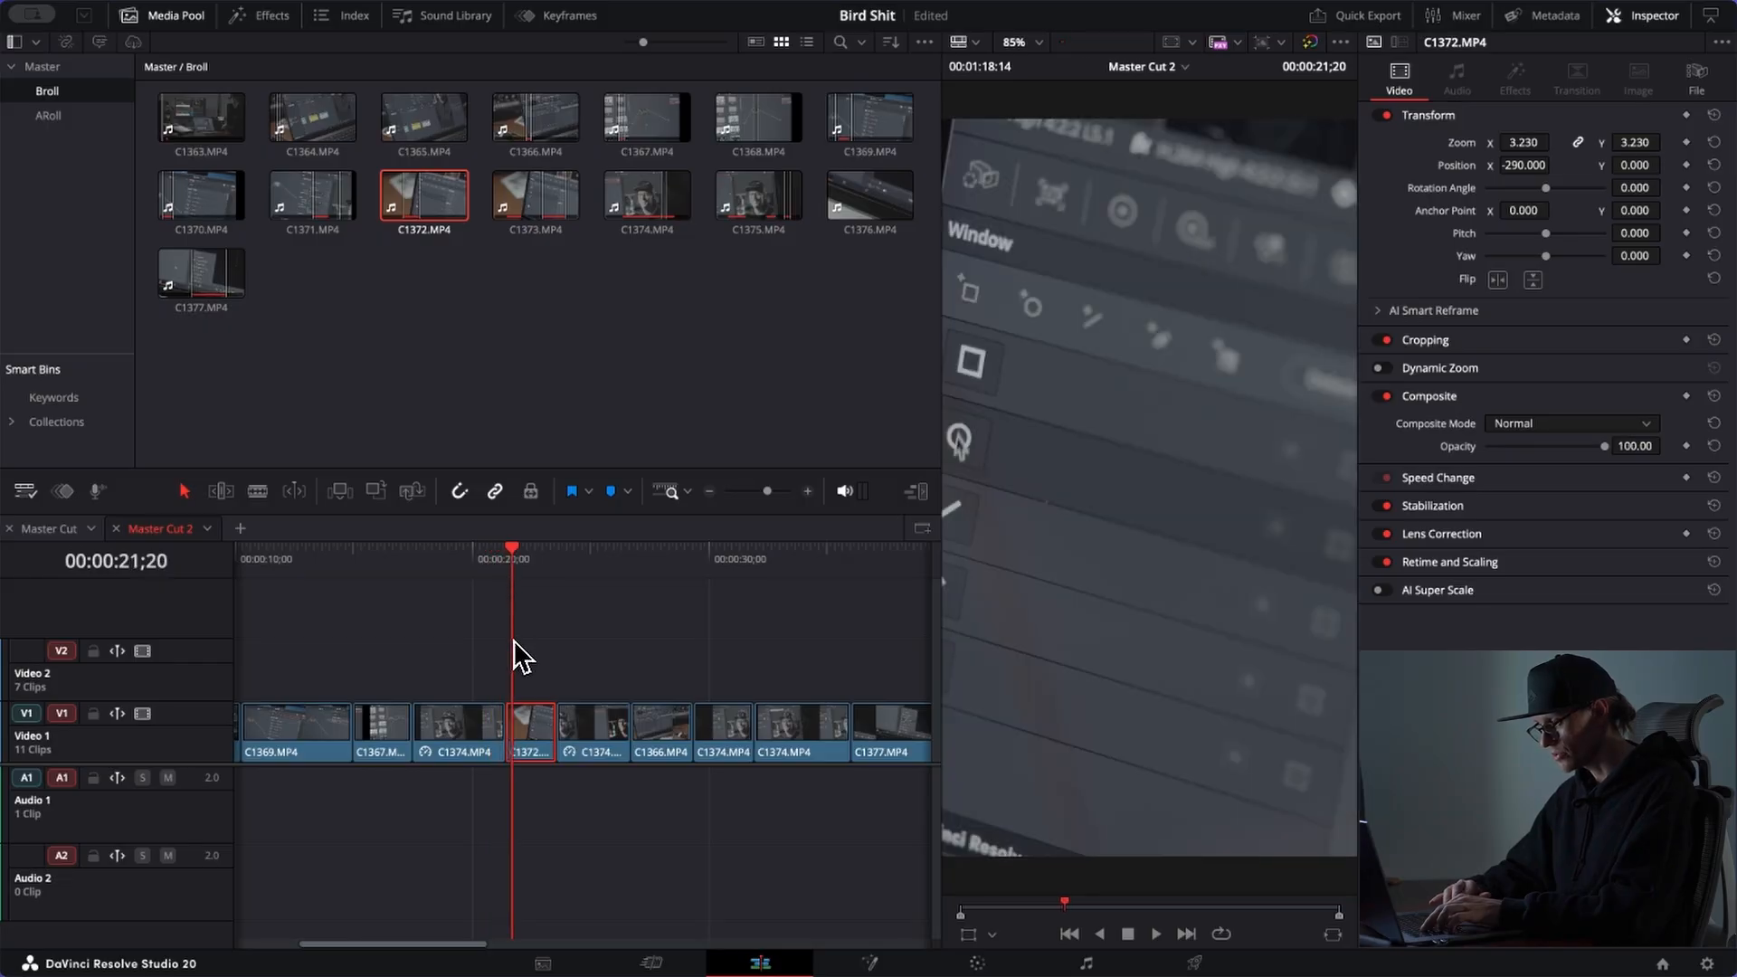
{"action": "left_click_drag", "start_coordinate": [1528, 165], "coordinate": [1555, 164]}
{"action": "key", "text": "space"}
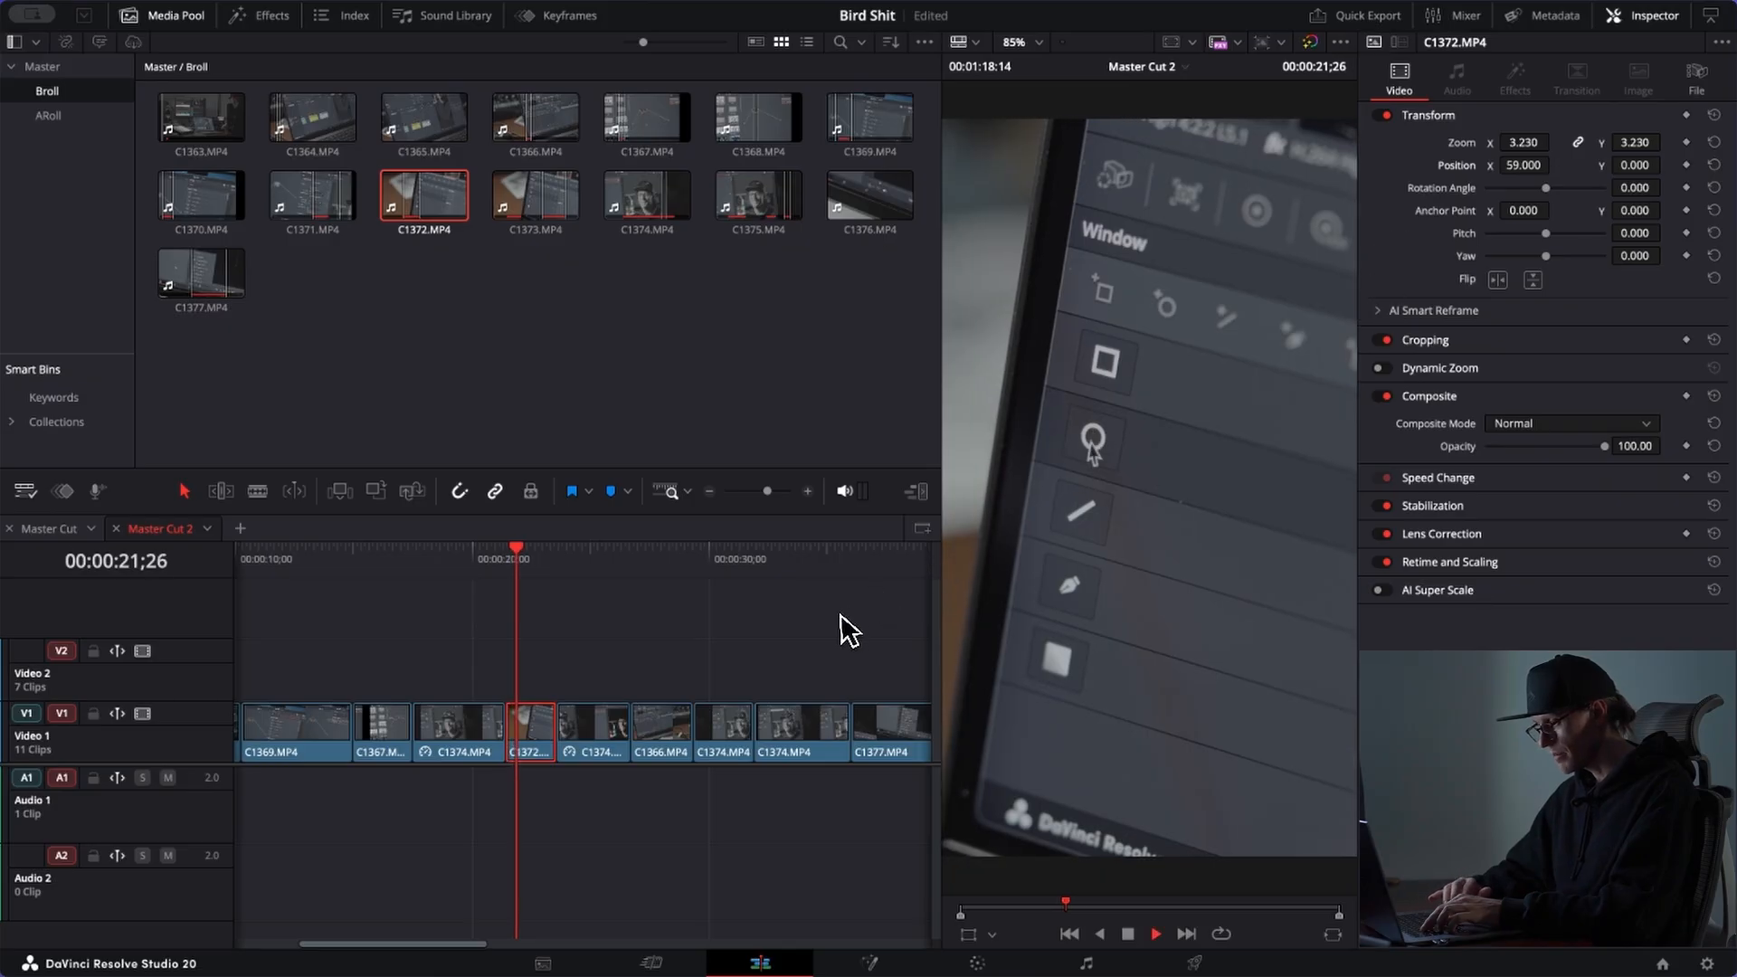
{"action": "key", "text": "space"}
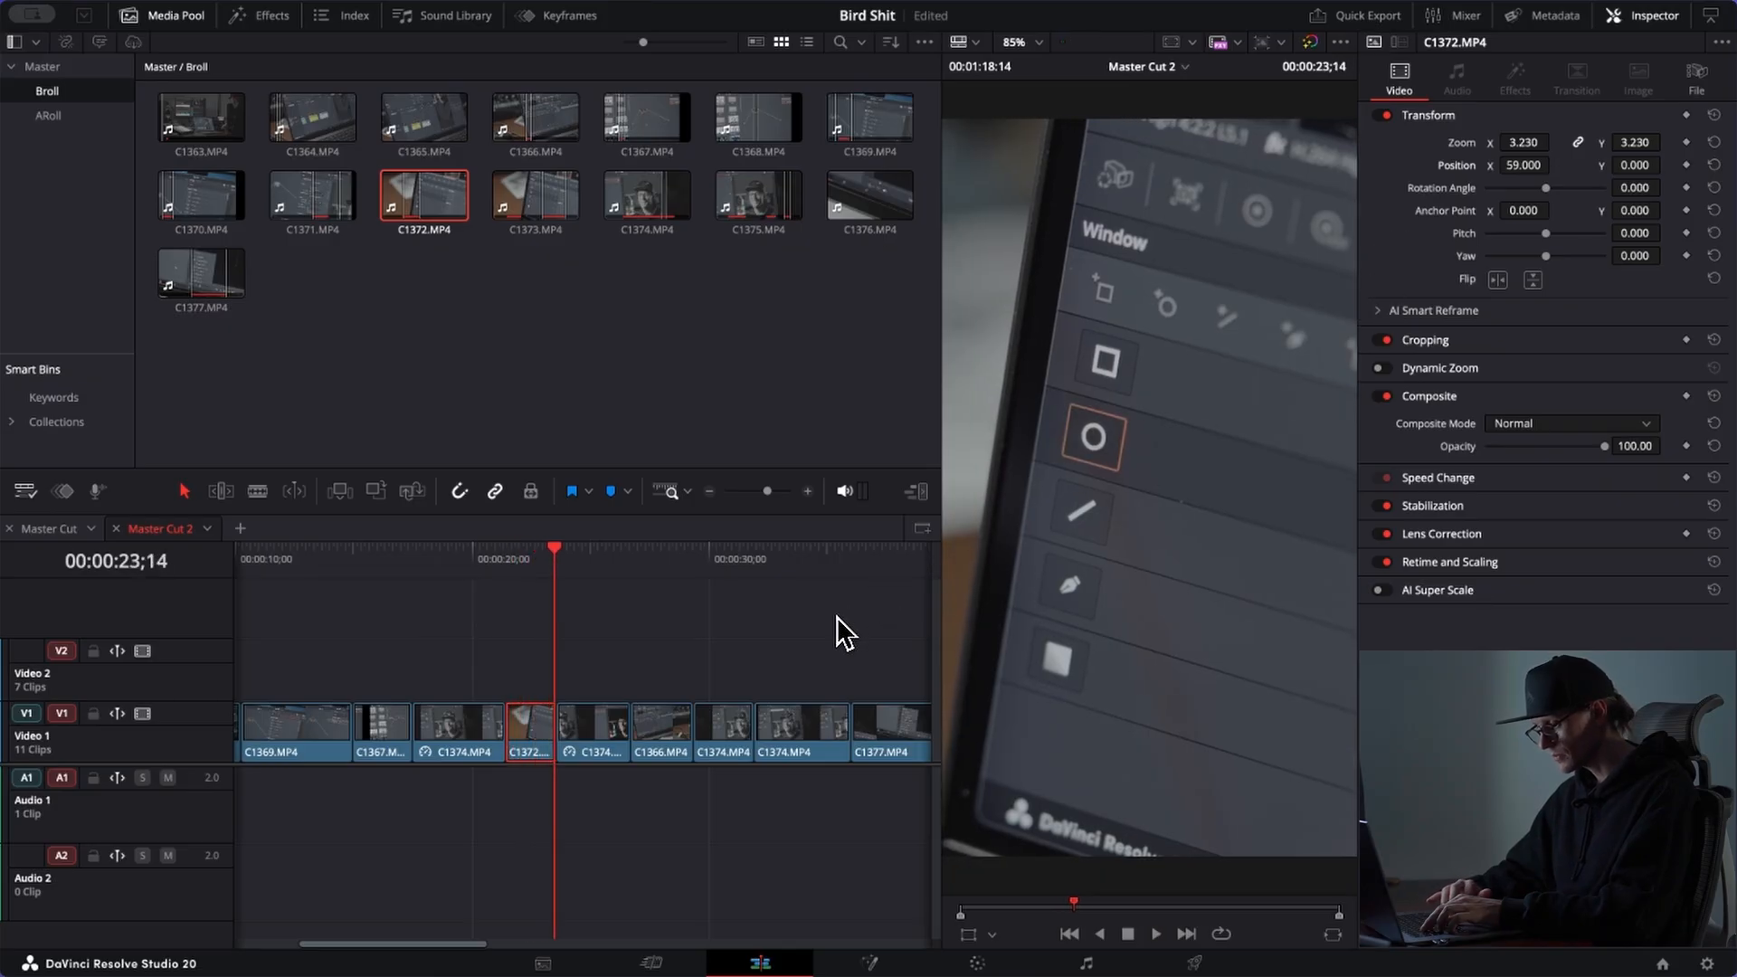
Step: Change the speed of the second C1374.MP4 half, after C1372.MP4, to 100% with Ripple Timeline enabled
{"action": "left_click", "coordinate": [641, 562]}
{"action": "left_click", "coordinate": [579, 563]}
{"action": "left_click", "coordinate": [585, 750]}
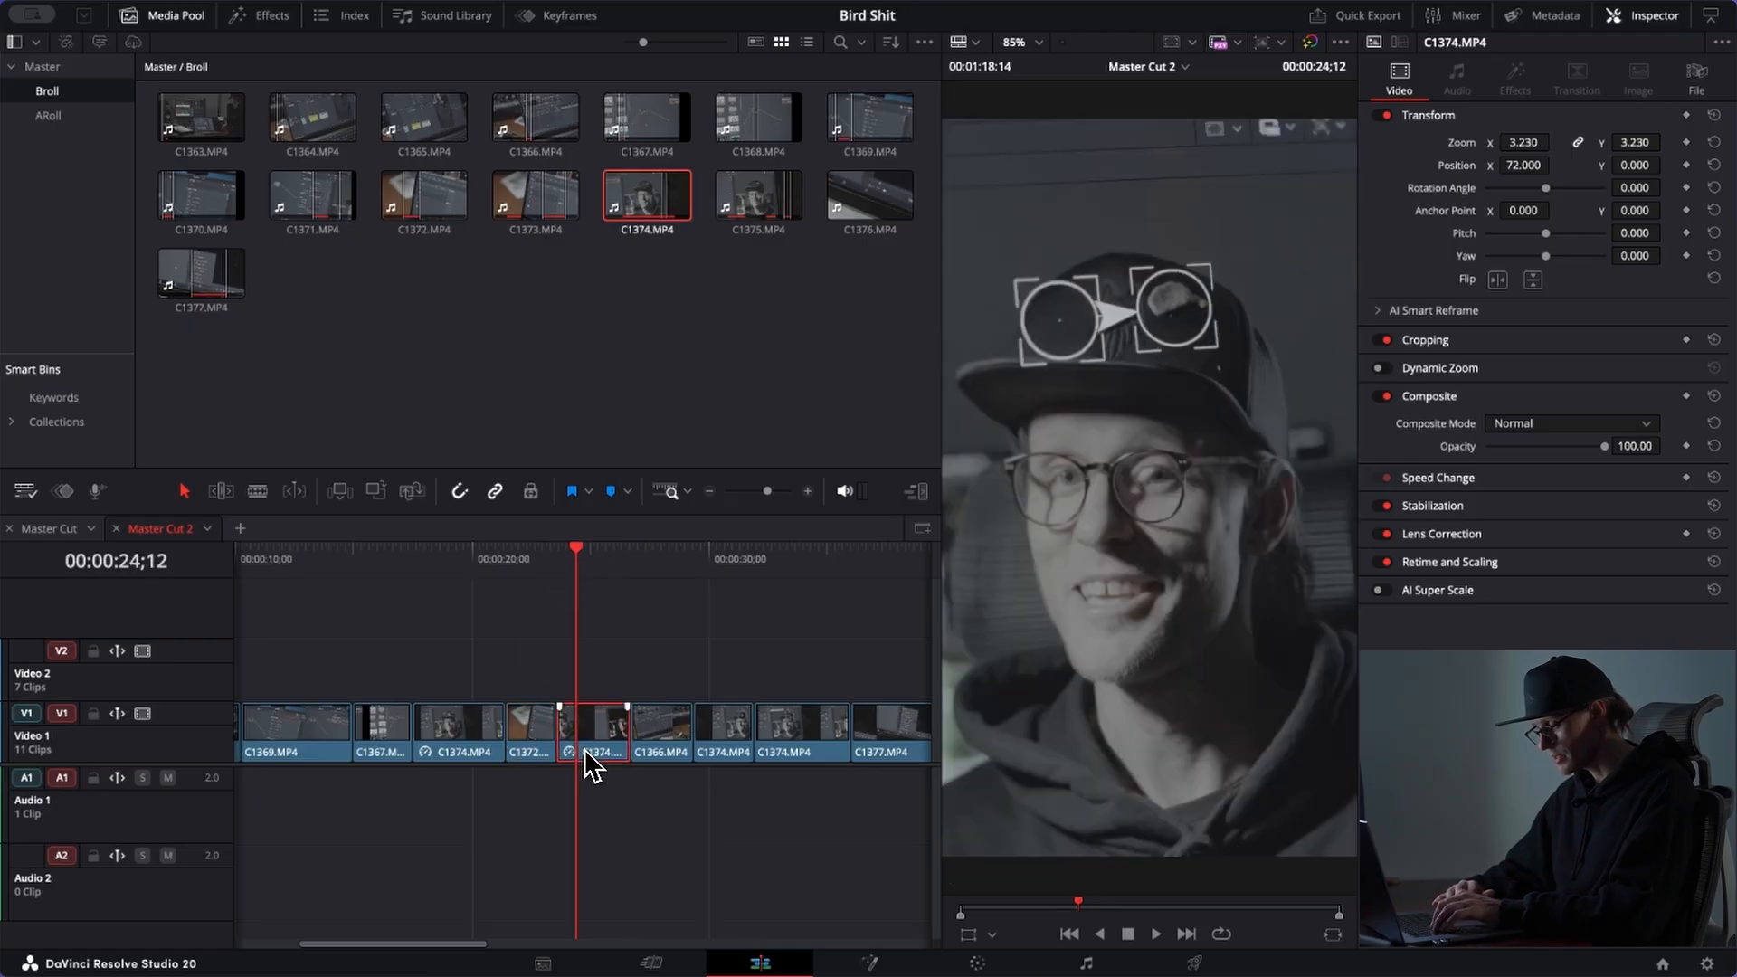
{"action": "key", "text": "r"}
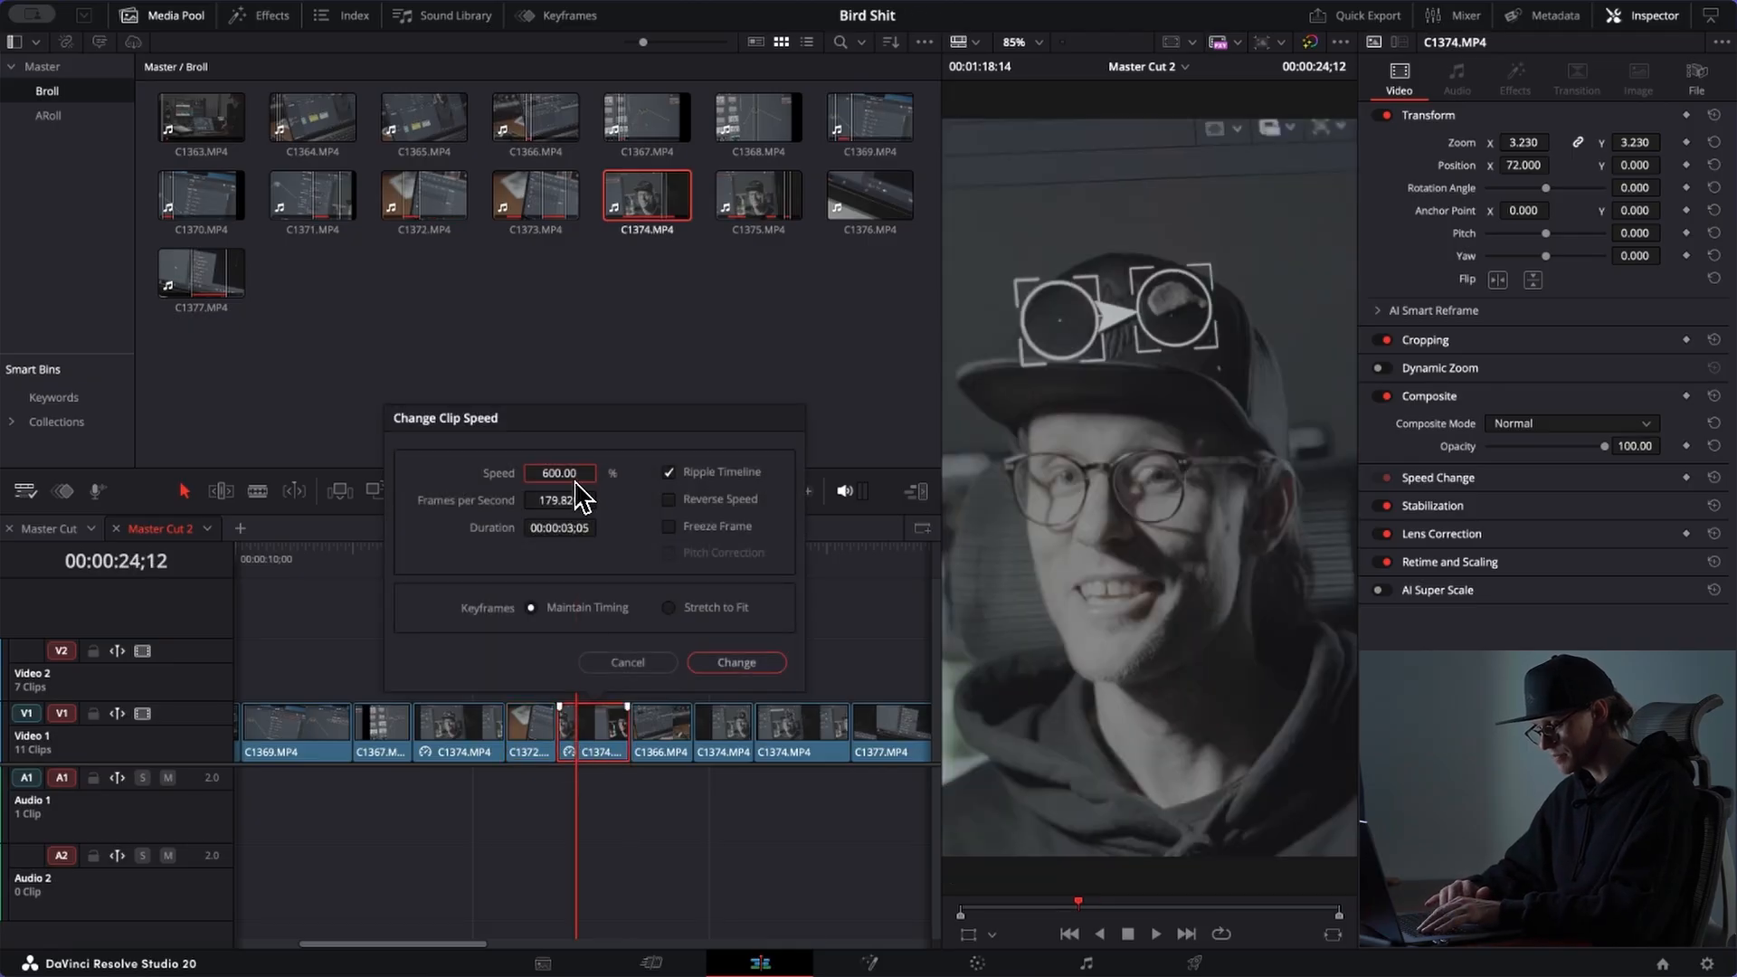
{"action": "type", "text": "100"}
{"action": "key", "text": "Return"}
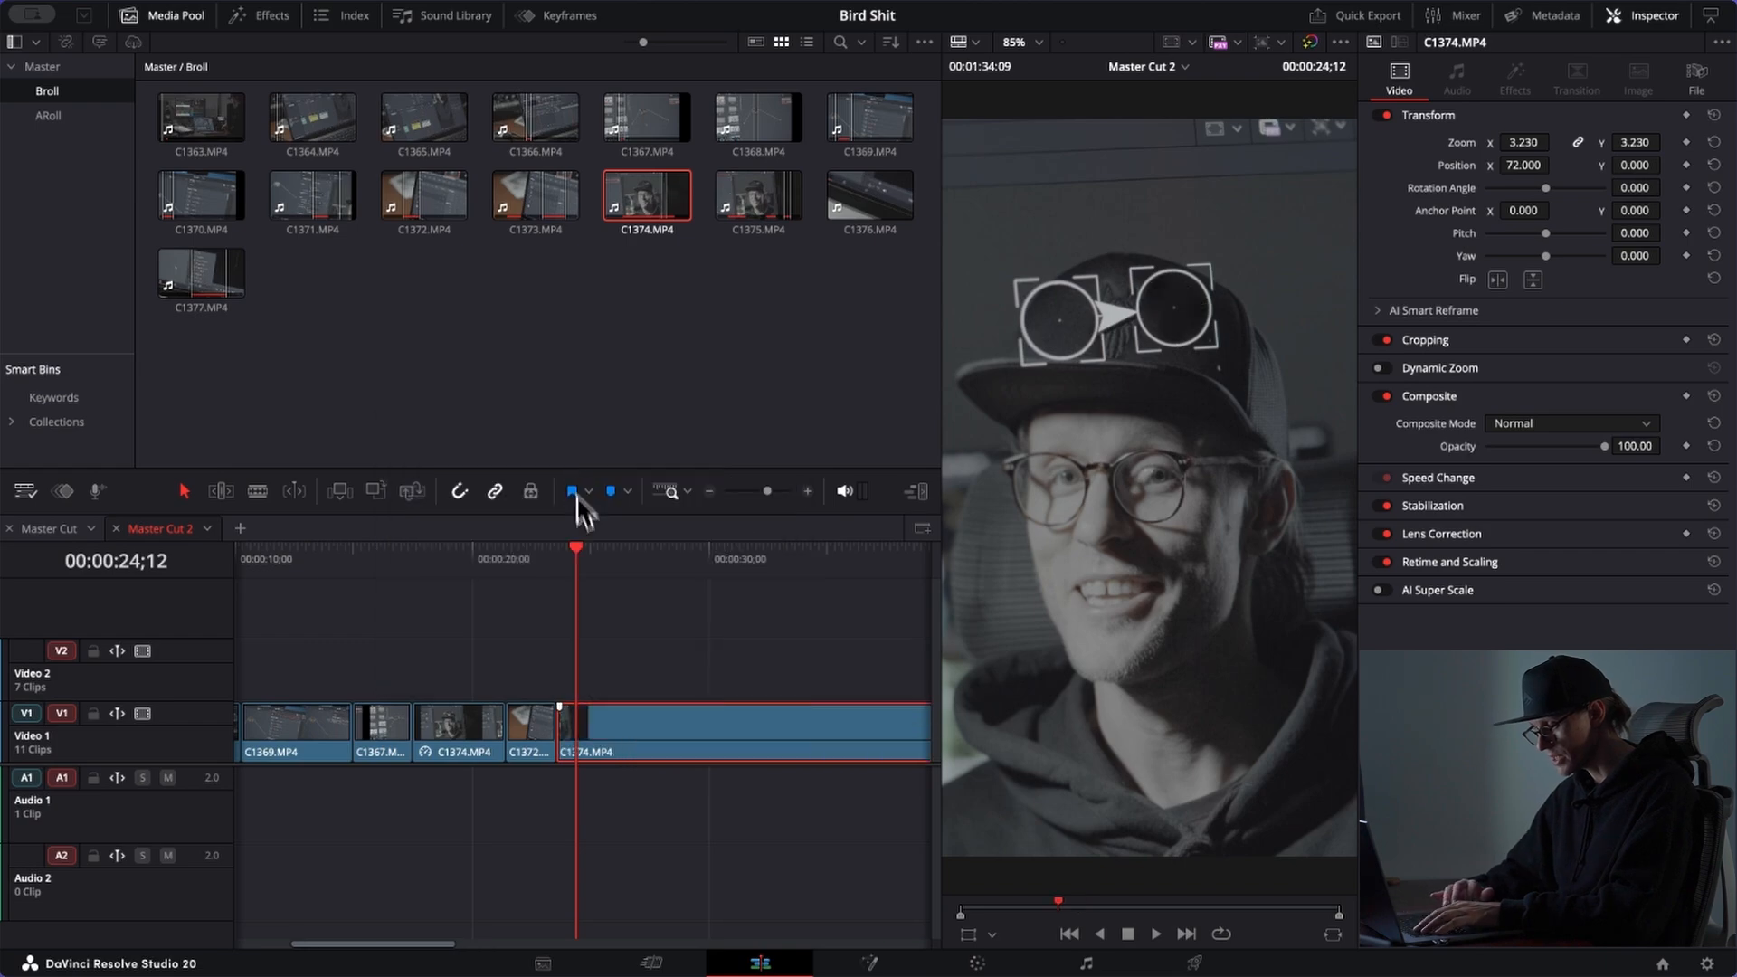
Step: Ripple trim about nine seconds off the start of the 100% speed C1374.MP4 after C1372.MP4, and play across the cut
{"action": "key", "text": "shift+z"}
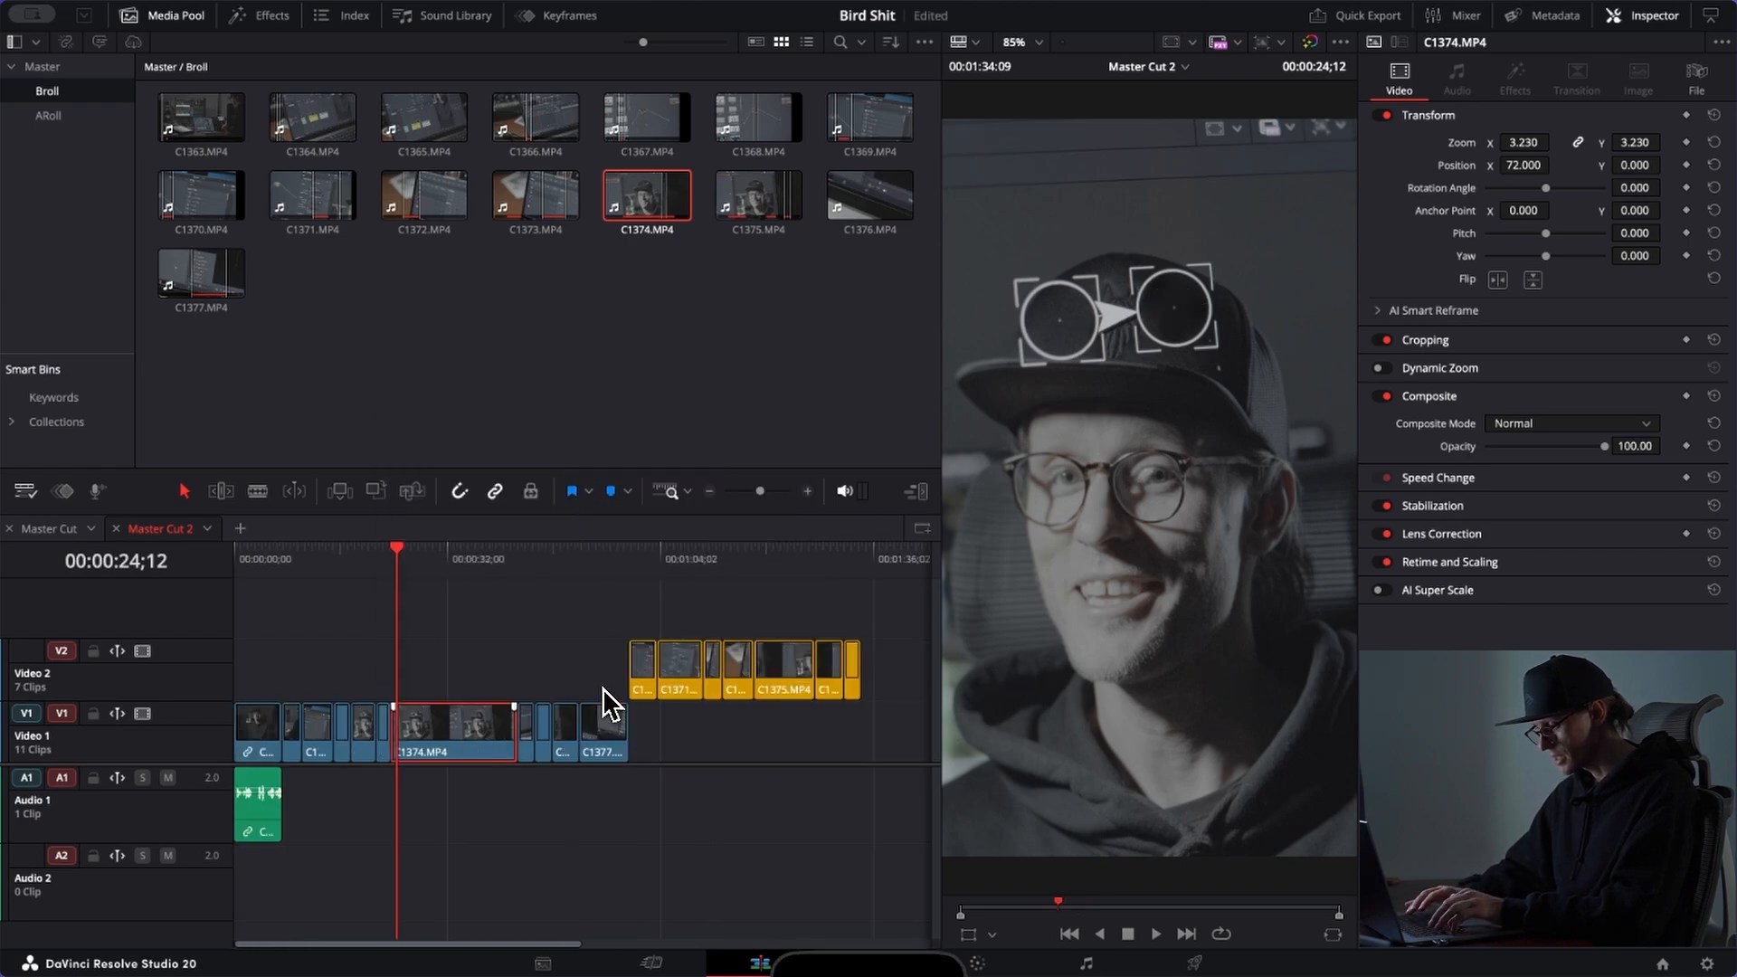
{"action": "key", "text": "shift+z"}
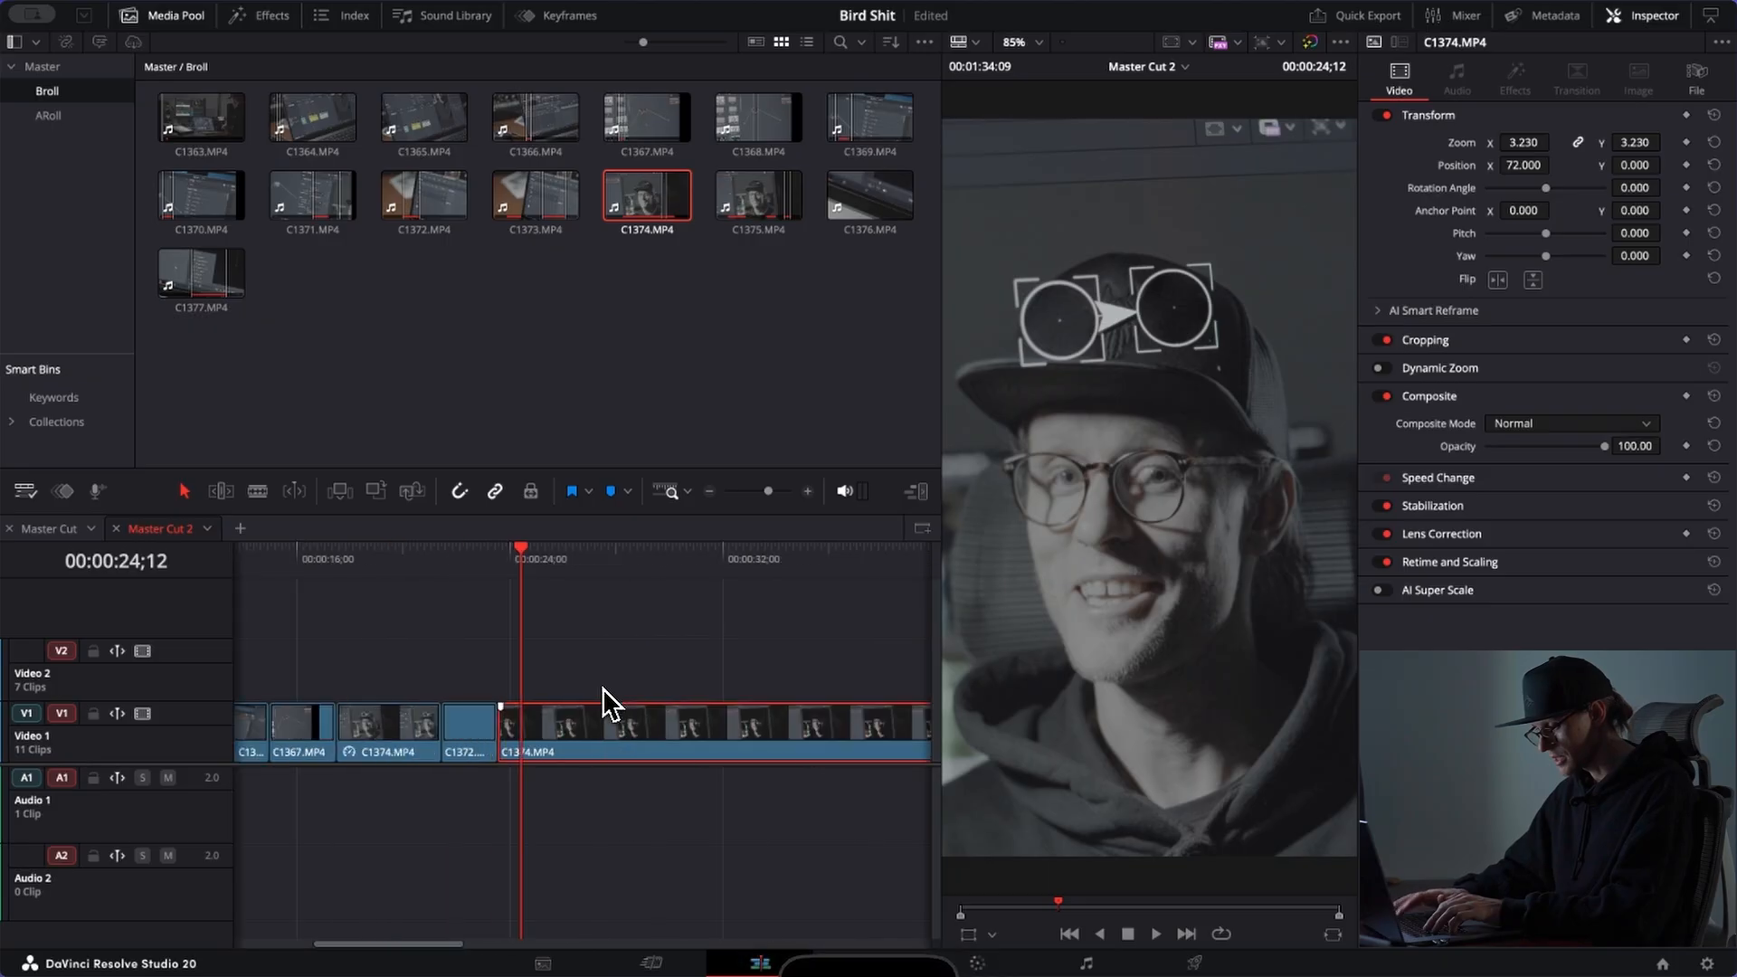
{"action": "left_click_drag", "start_coordinate": [594, 566], "coordinate": [748, 589]}
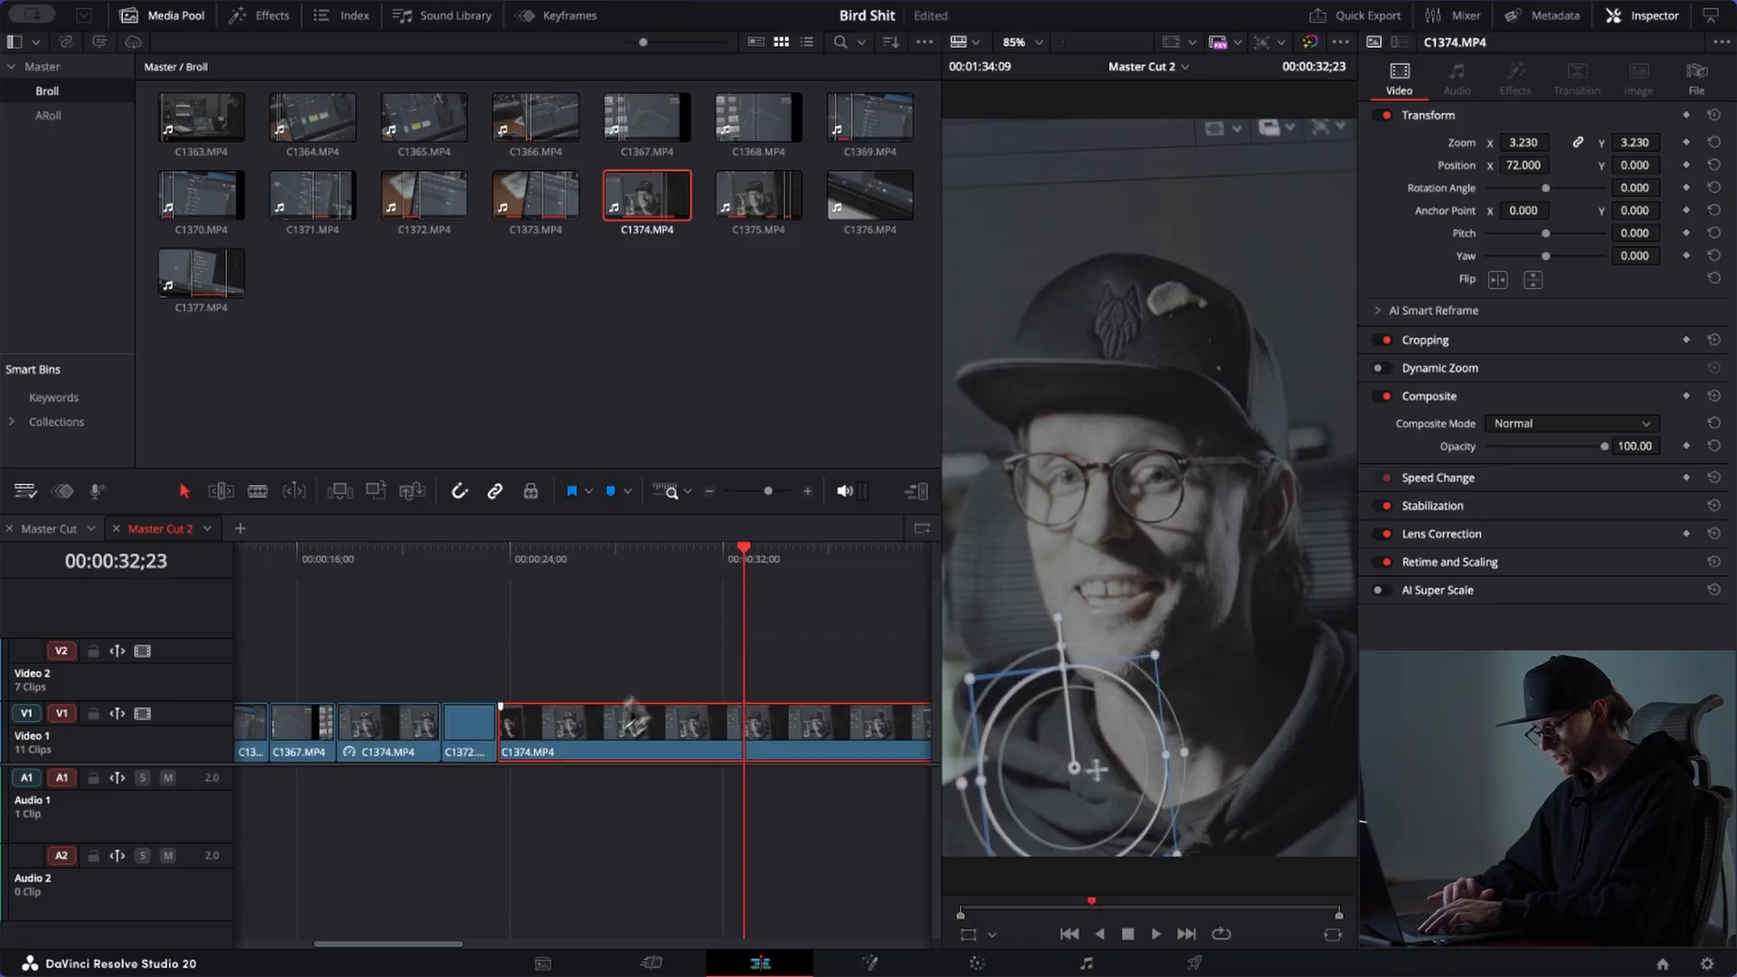
{"action": "key", "text": "t"}
{"action": "left_click_drag", "start_coordinate": [512, 747], "coordinate": [764, 758]}
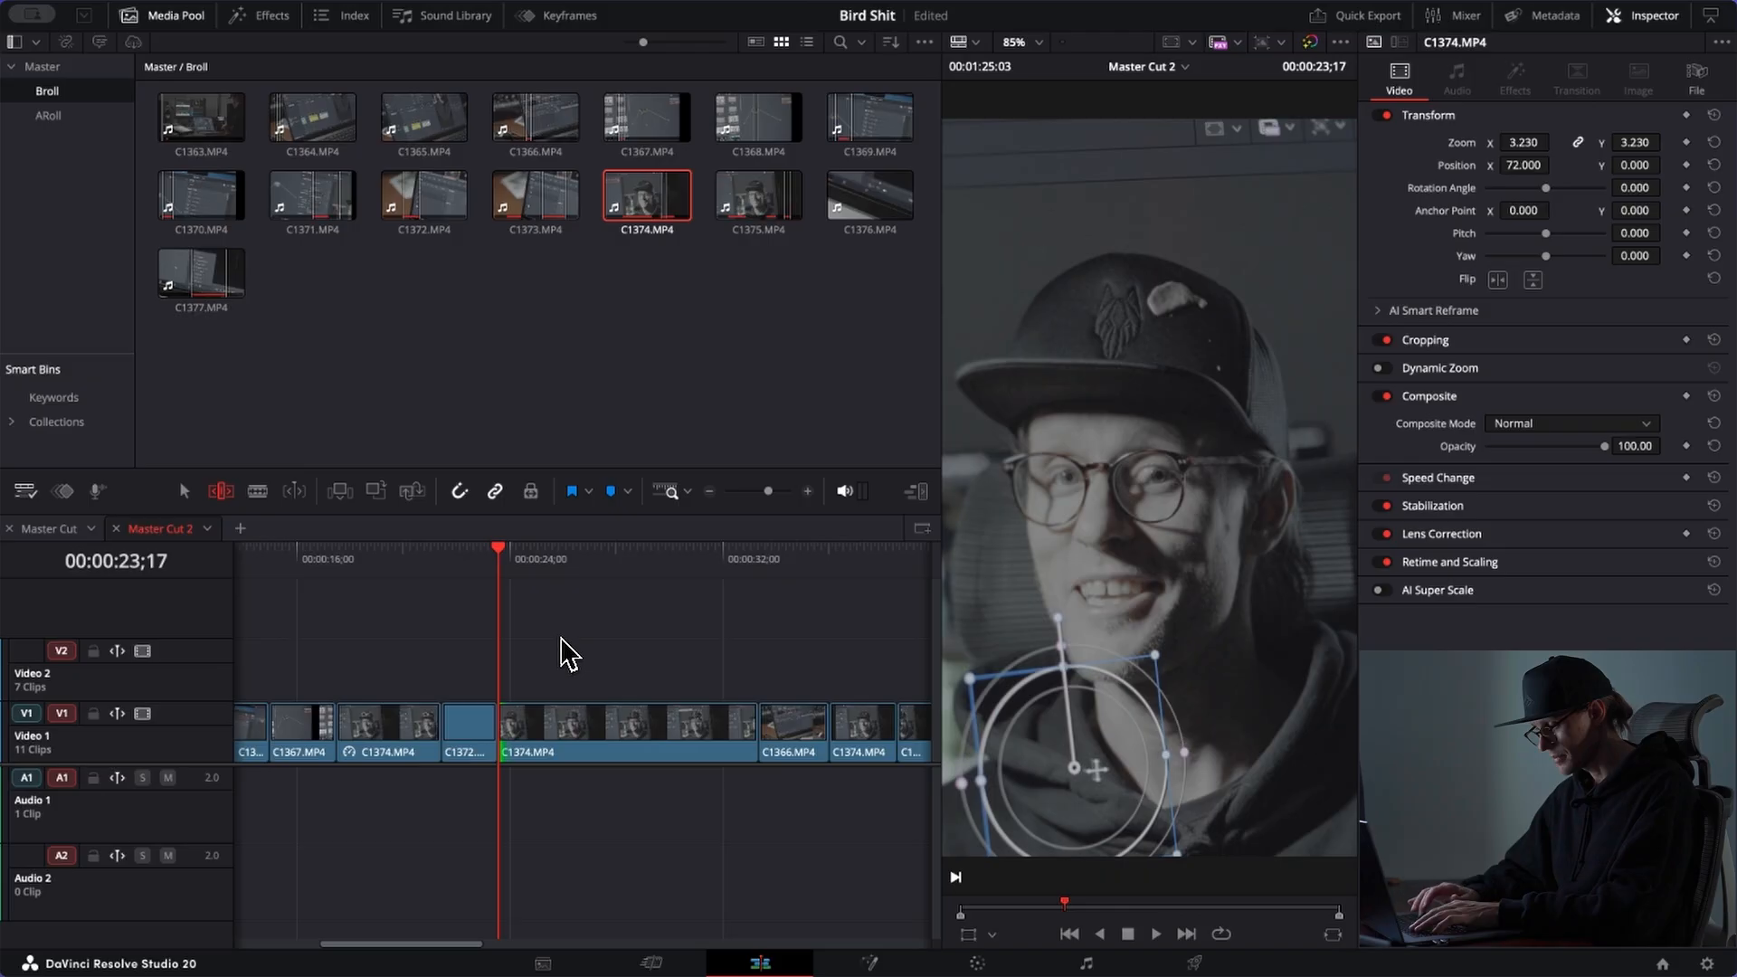
{"action": "key", "text": "slash"}
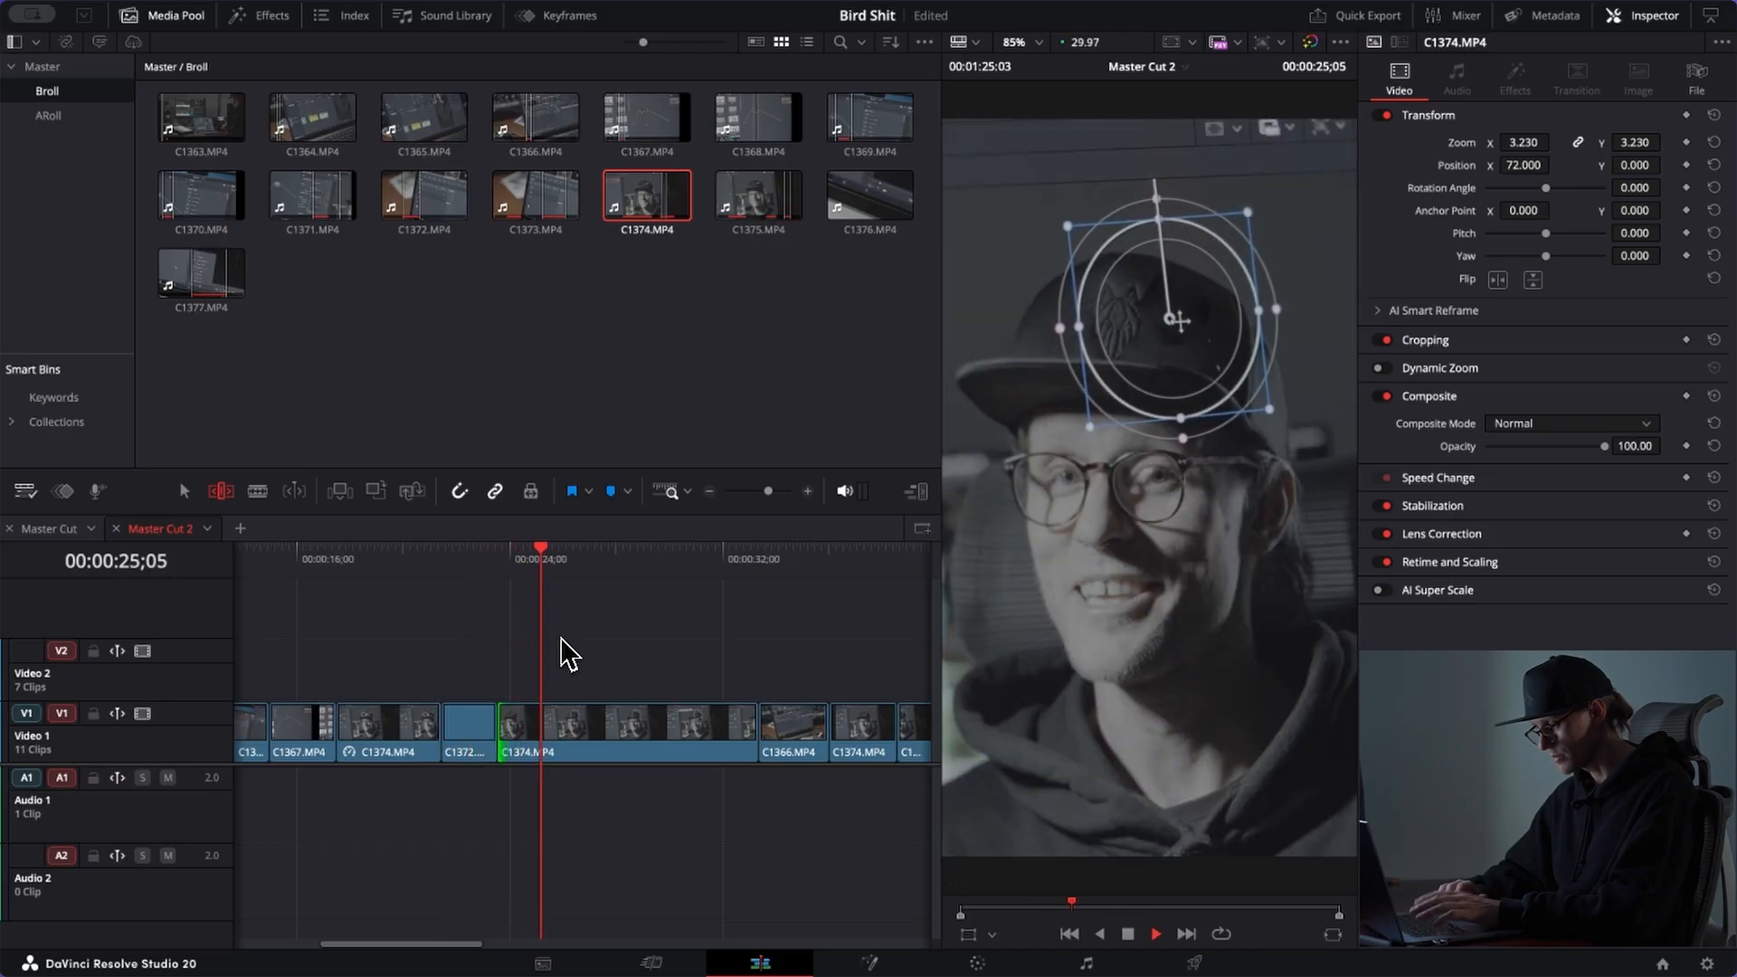
{"action": "key", "text": "space"}
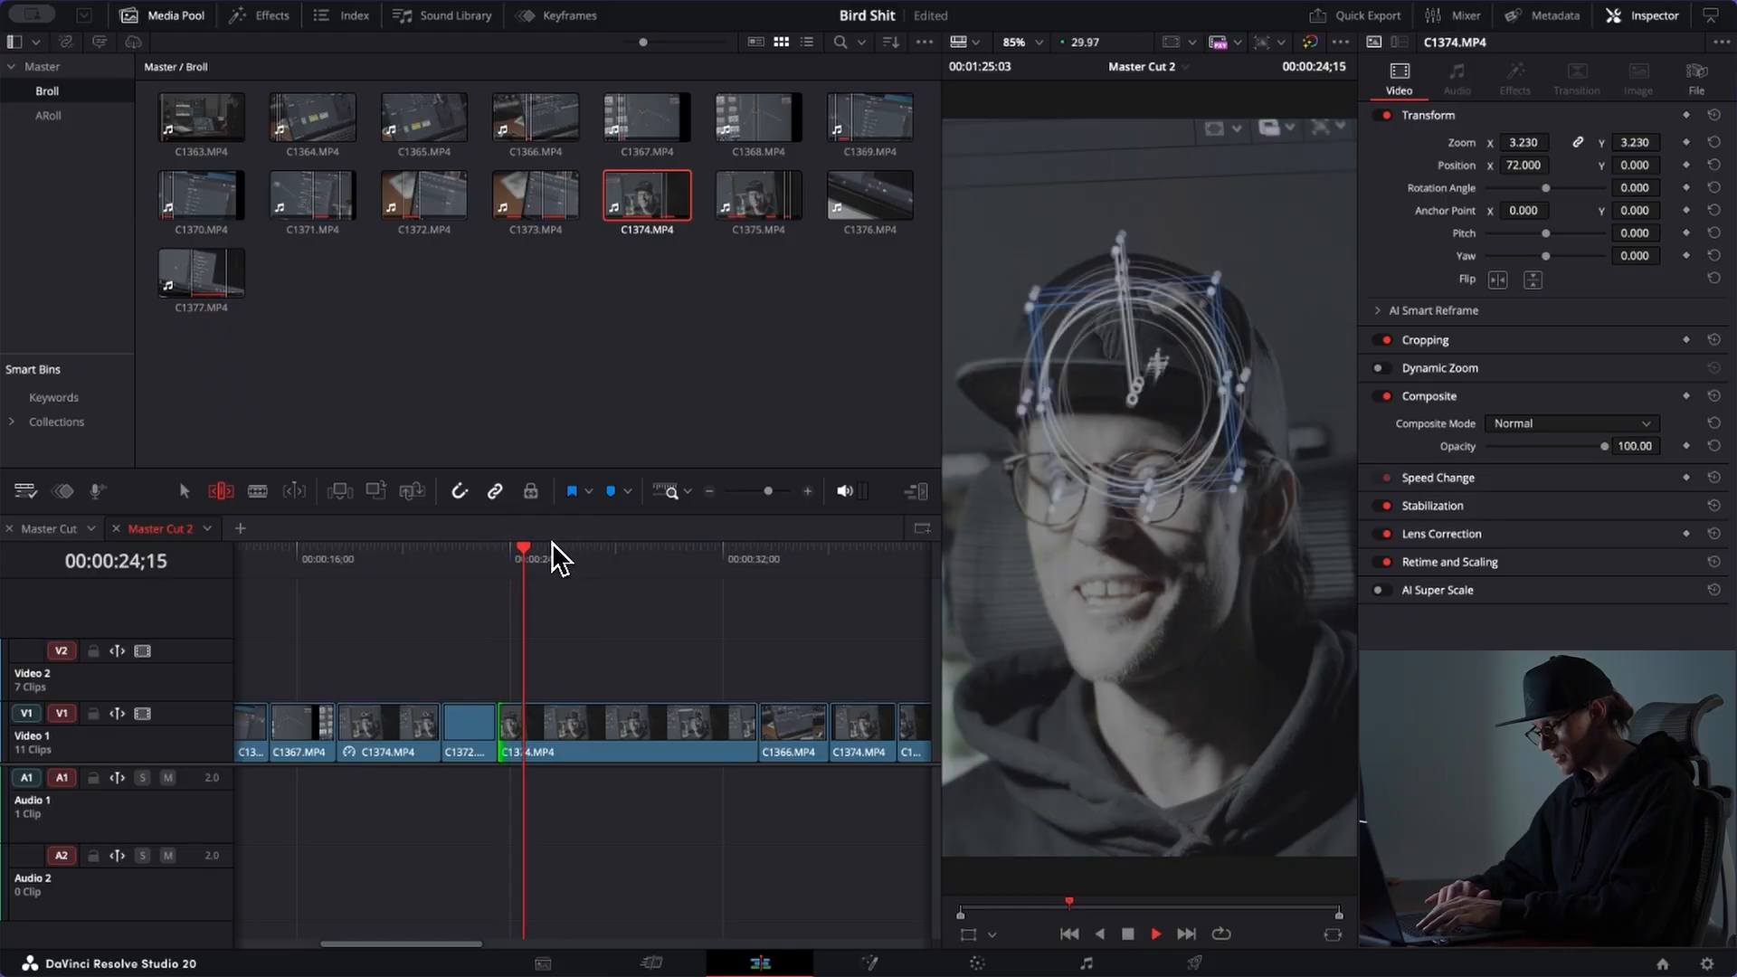
Step: Ripple trim the end of that C1374.MP4 clip to about 00:00:25;08 and play into C1366.MP4
{"action": "key", "text": "space"}
{"action": "key", "text": "t"}
{"action": "left_click_drag", "start_coordinate": [755, 751], "coordinate": [543, 751]}
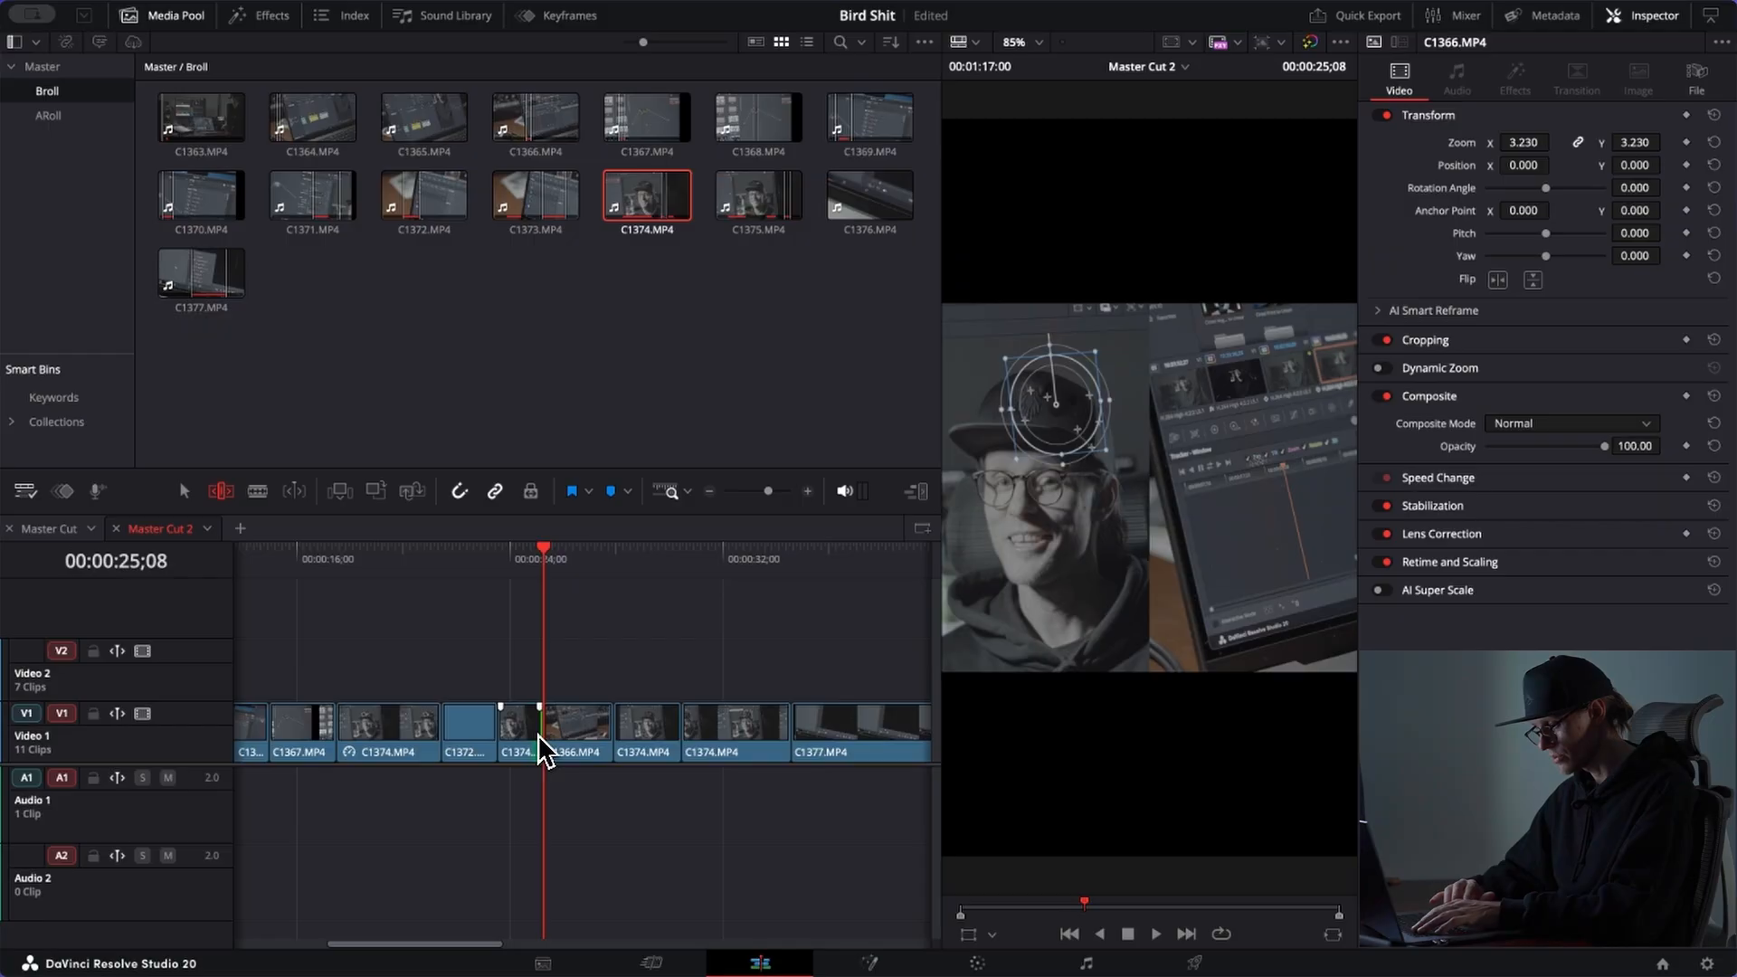
{"action": "key", "text": "space"}
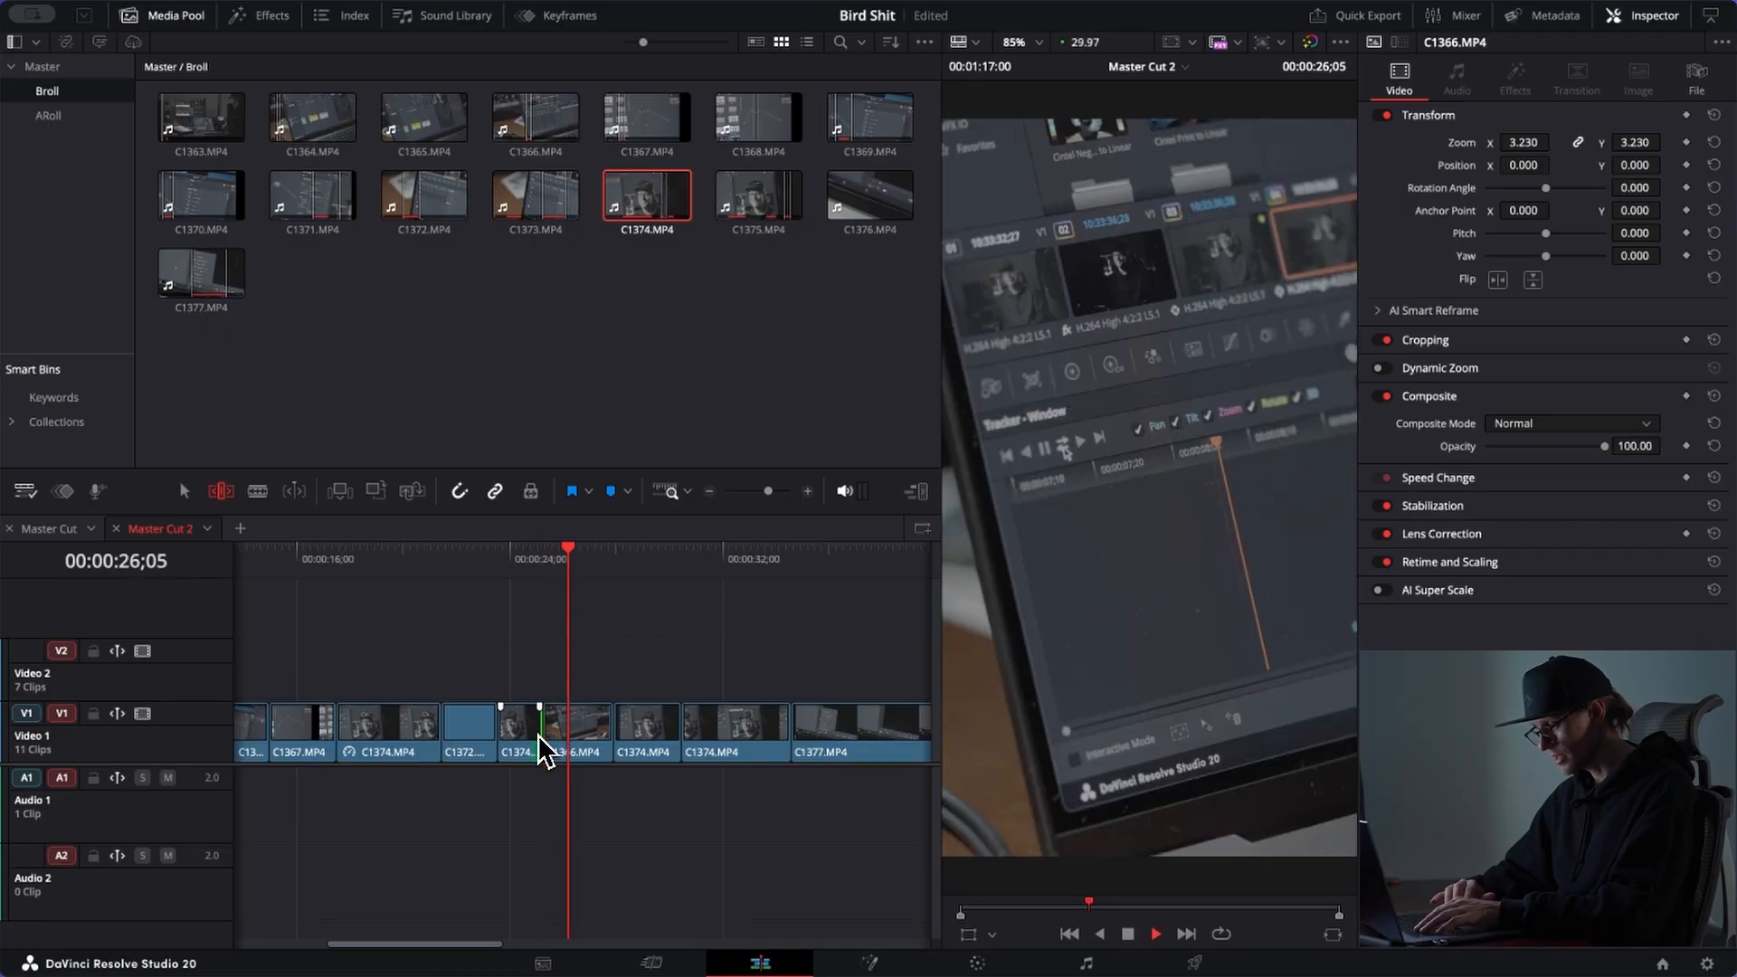
{"action": "key", "text": "space"}
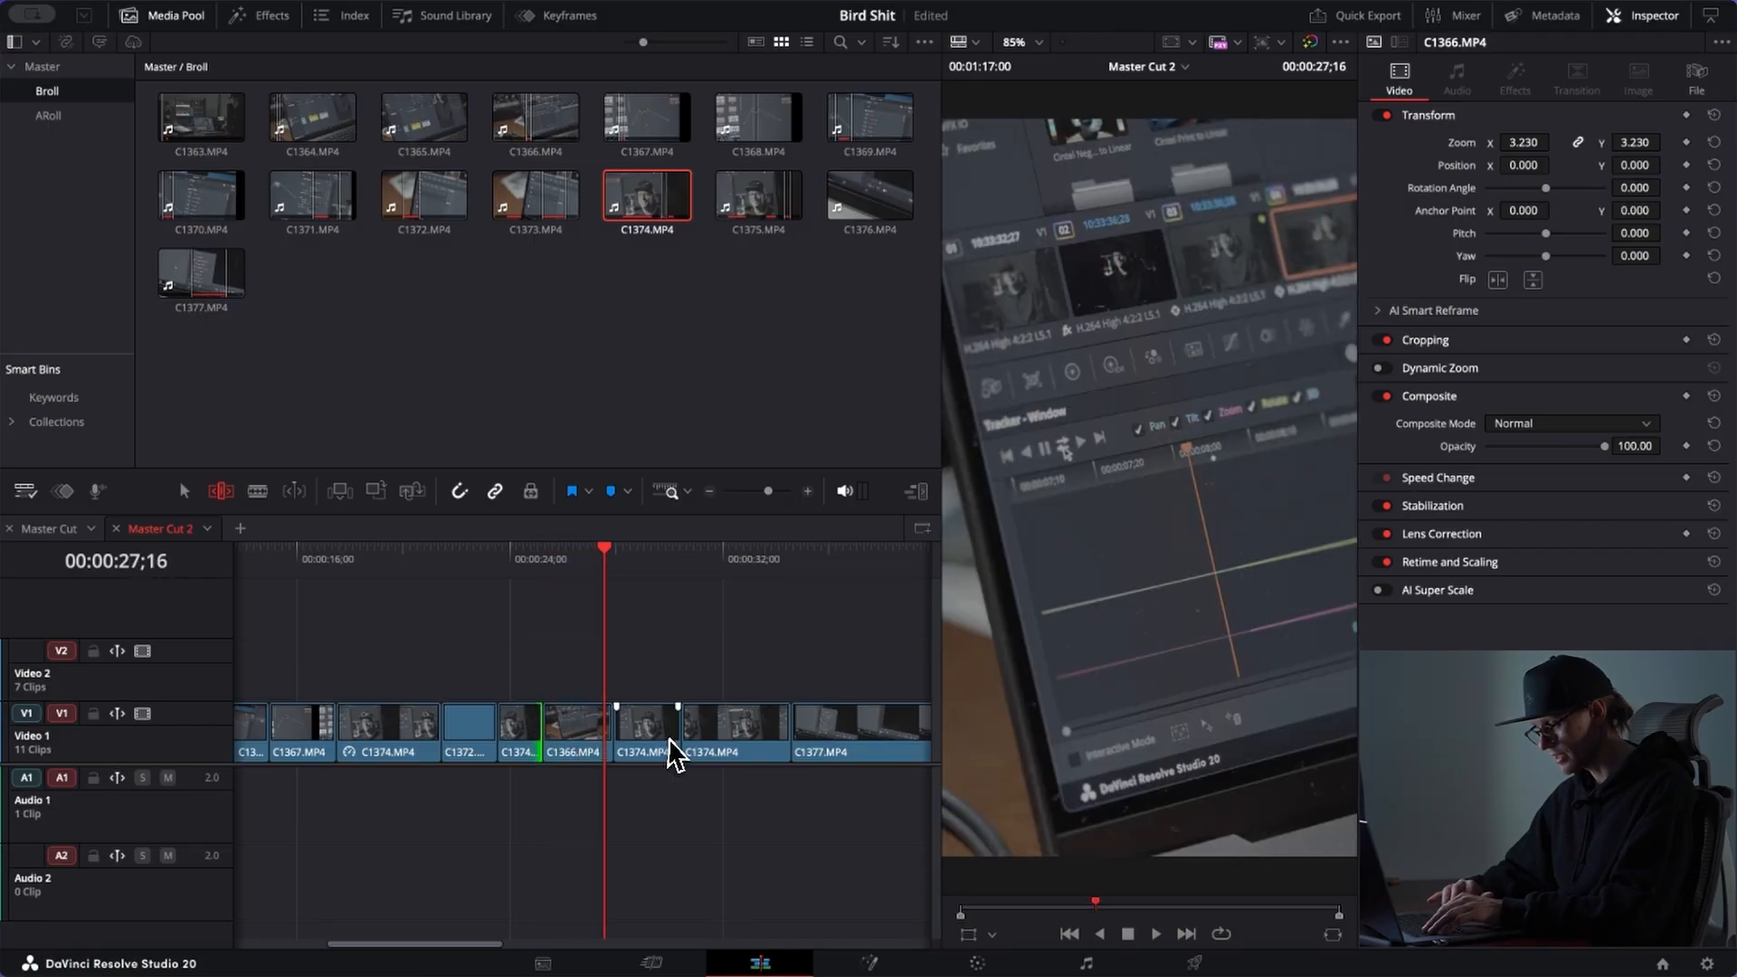
Step: Ripple trim the end of C1366.MP4 to 00:00:27;16 and ripple delete the short C1374.MP4 clip that follows it
{"action": "left_click_drag", "start_coordinate": [610, 741], "coordinate": [600, 740]}
{"action": "key", "text": "space"}
{"action": "key", "text": "space"}
{"action": "left_click", "coordinate": [641, 741]}
{"action": "key", "text": "Delete"}
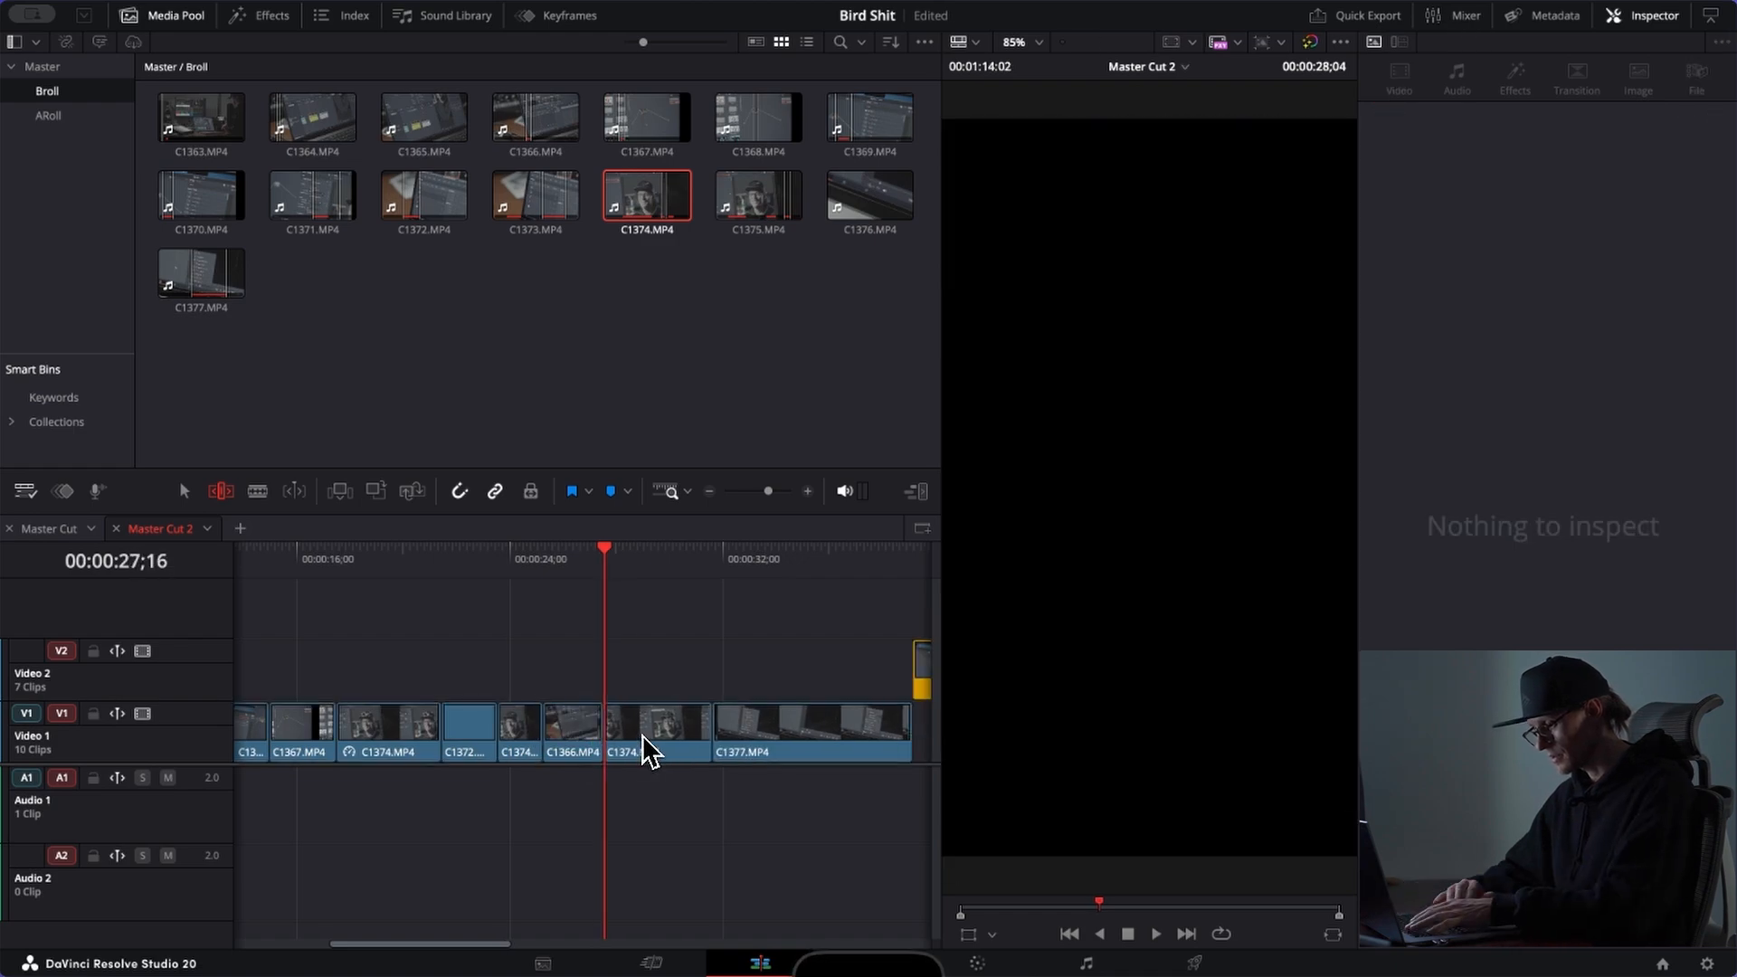
Step: Play the C1374.MP4 clip following C1366.MP4 and ripple trim its end to about 00:00:30;28
{"action": "key", "text": "space"}
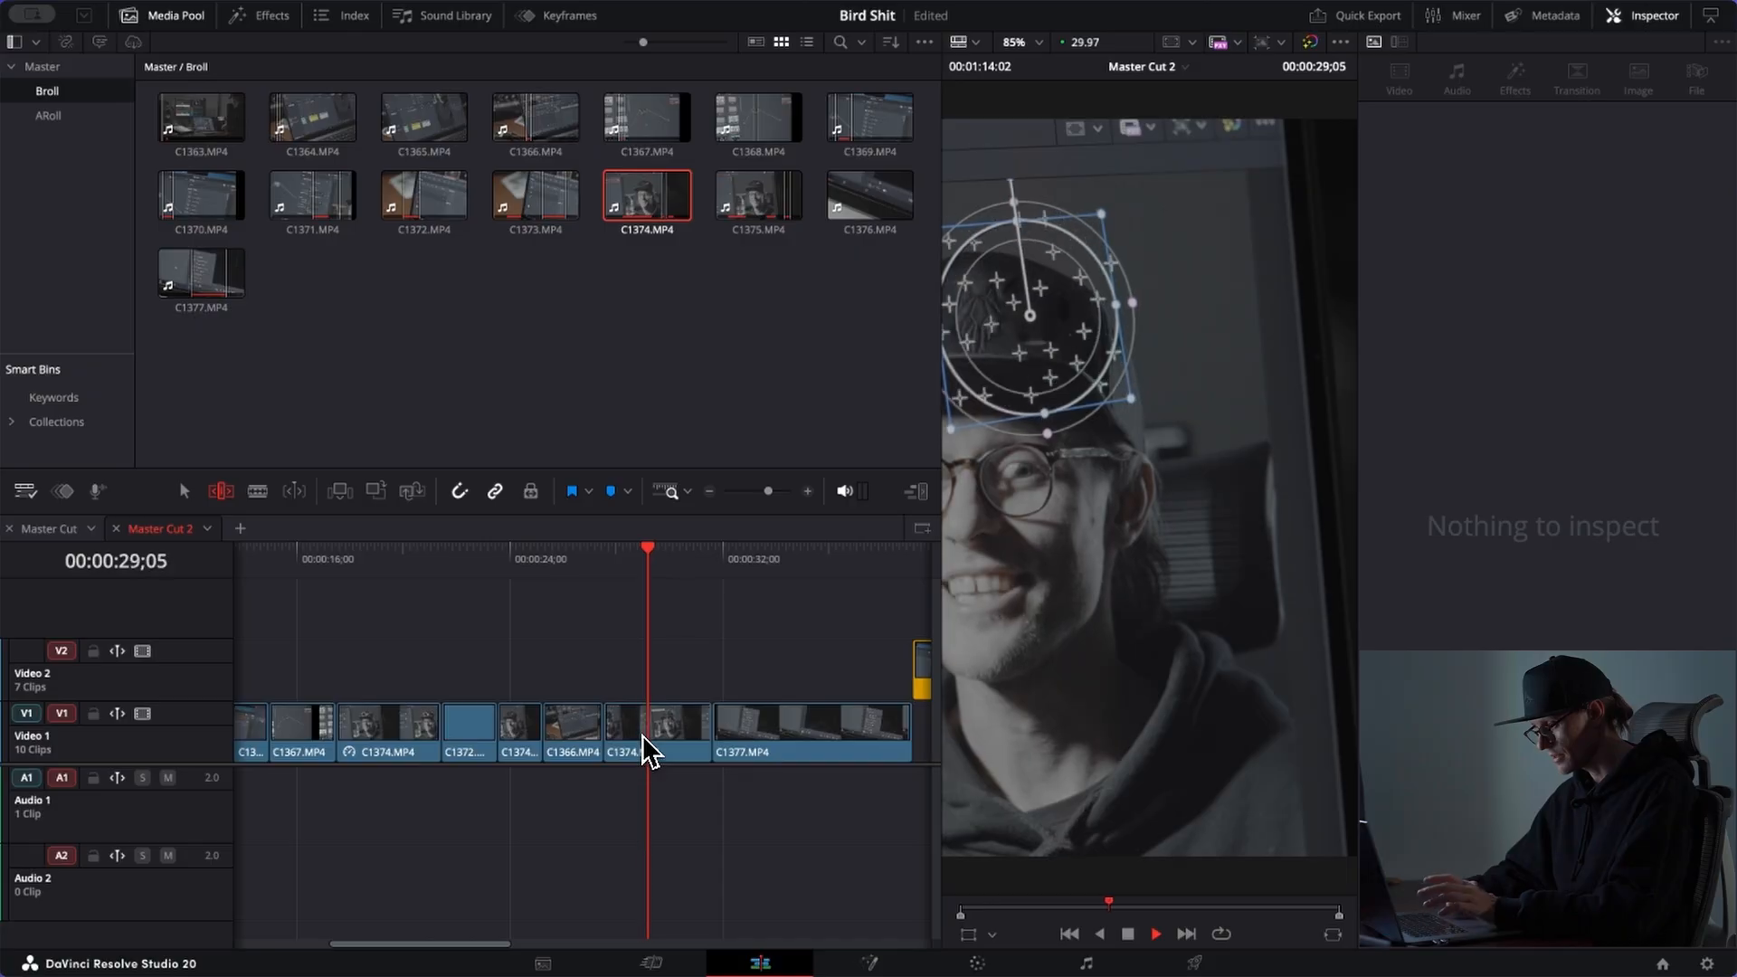
{"action": "key", "text": "space"}
{"action": "left_click", "coordinate": [707, 737]}
{"action": "left_click_drag", "start_coordinate": [710, 736], "coordinate": [696, 736]}
{"action": "scroll", "coordinate": [696, 736], "scroll_direction": "right", "scroll_amount": 2}
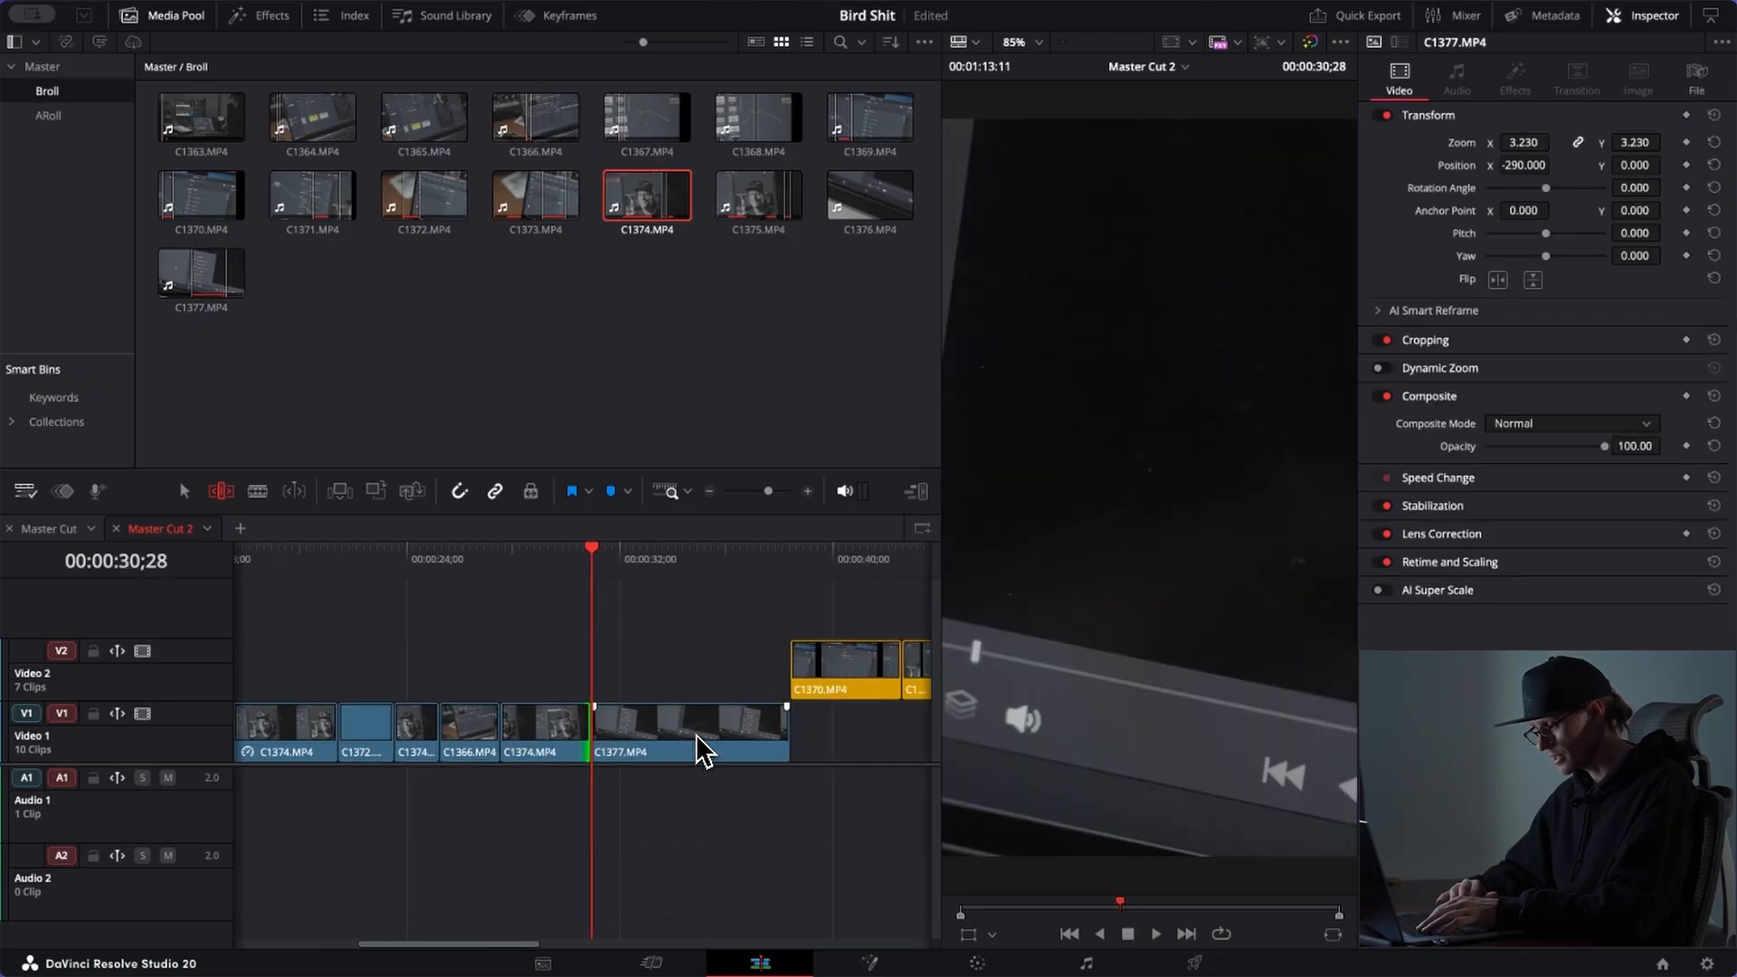
Step: Move C1377.MP4 on Video 1 past the unused Video 2 clips, to about 00:01:20
{"action": "left_click", "coordinate": [687, 740]}
{"action": "key", "text": "ctrl+minus"}
{"action": "key", "text": "ctrl+minus"}
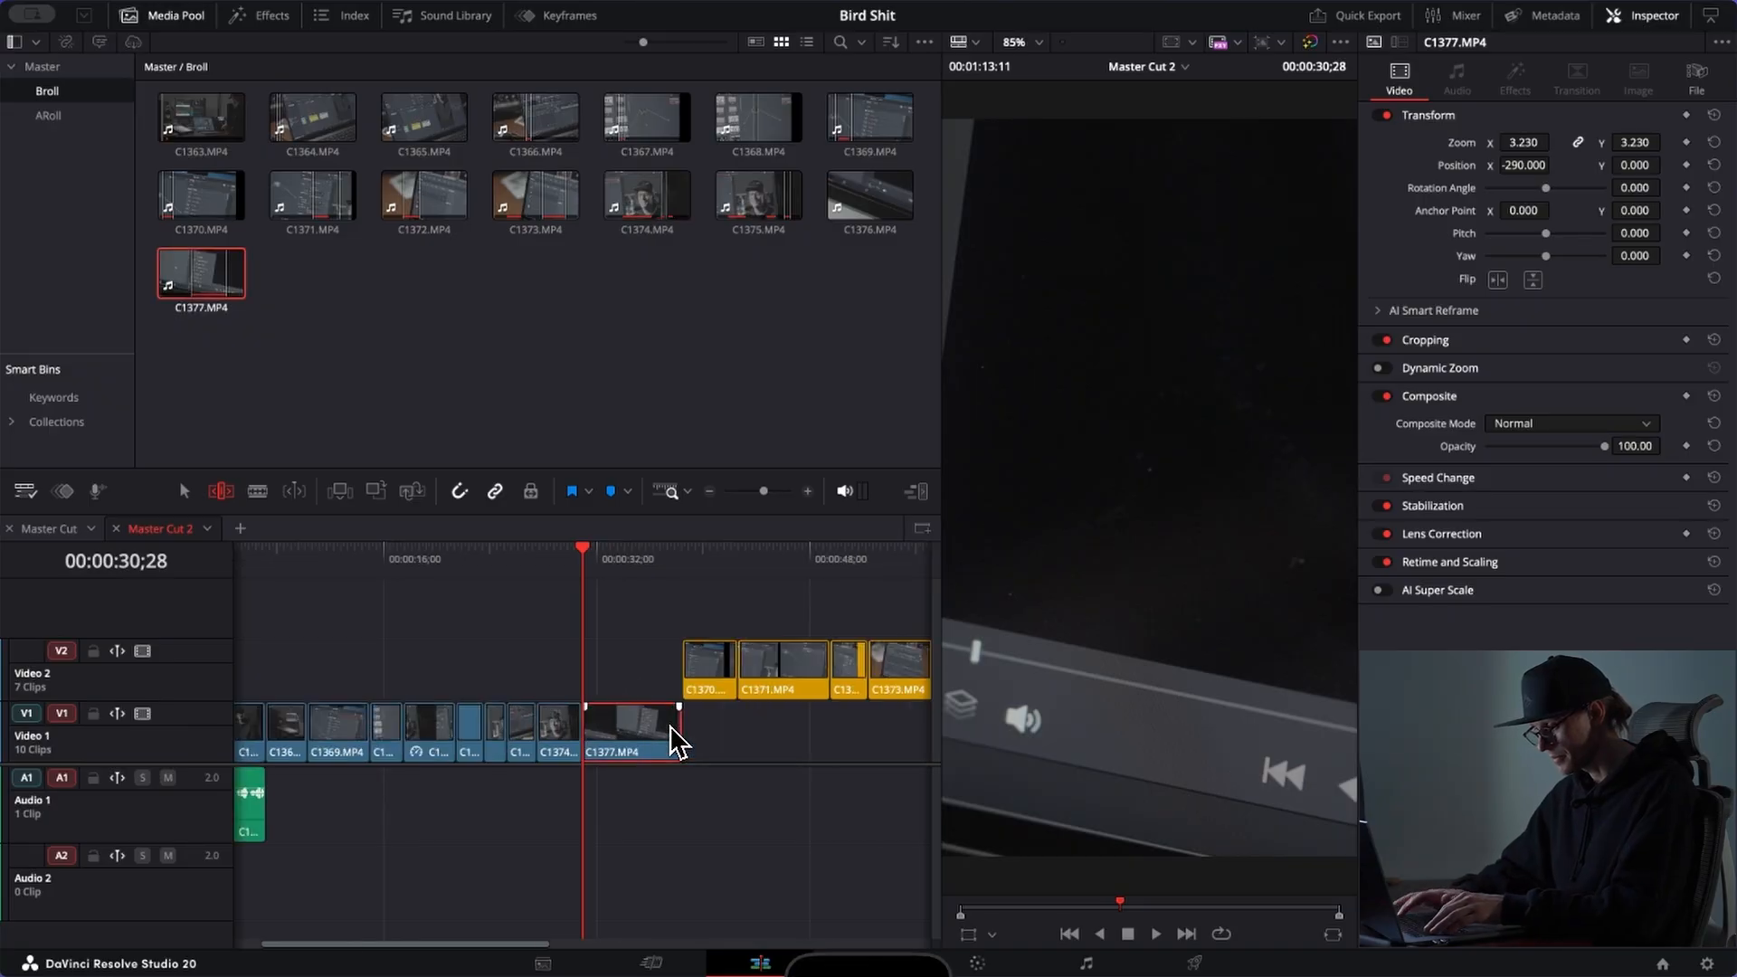
{"action": "key", "text": "a"}
{"action": "left_click_drag", "start_coordinate": [479, 747], "coordinate": [803, 747]}
Step: Examine the remaining Video 2 shots and the Video 1 clips from the last C1374.MP4 back to the sped-up one
{"action": "left_click", "coordinate": [677, 558]}
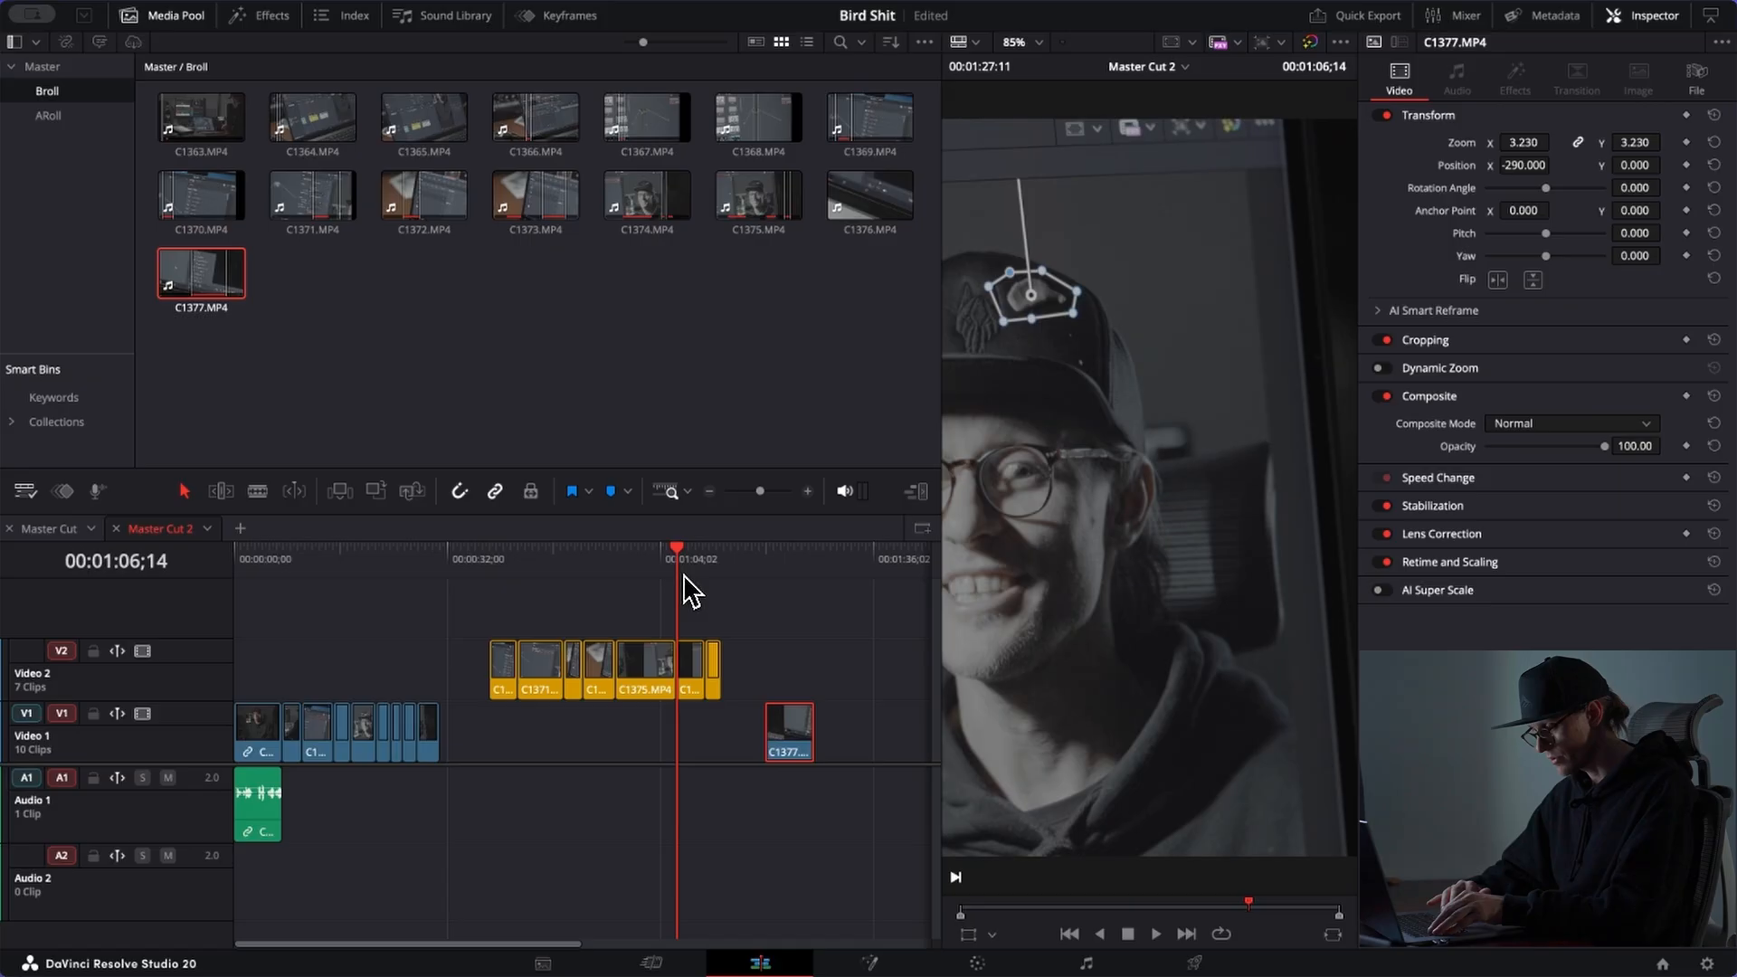
{"action": "left_click", "coordinate": [427, 568]}
{"action": "key", "text": "ctrl+equal"}
{"action": "key", "text": "ctrl+equal"}
{"action": "left_click", "coordinate": [557, 567]}
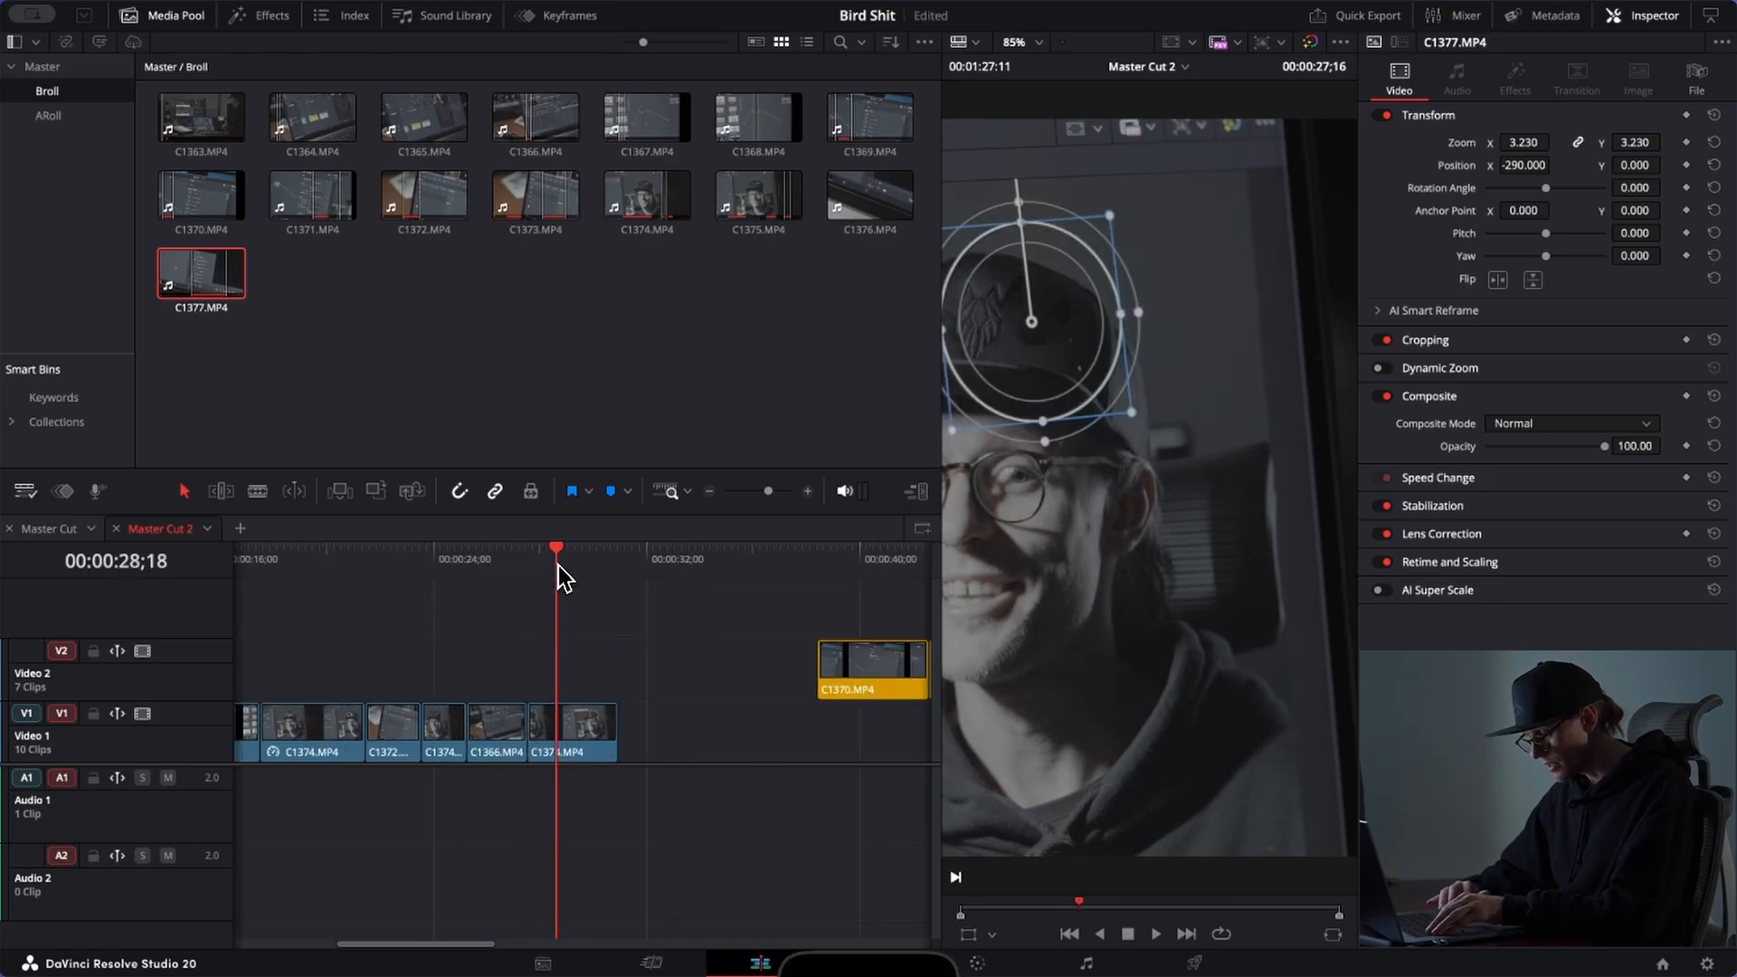
{"action": "left_click", "coordinate": [578, 730]}
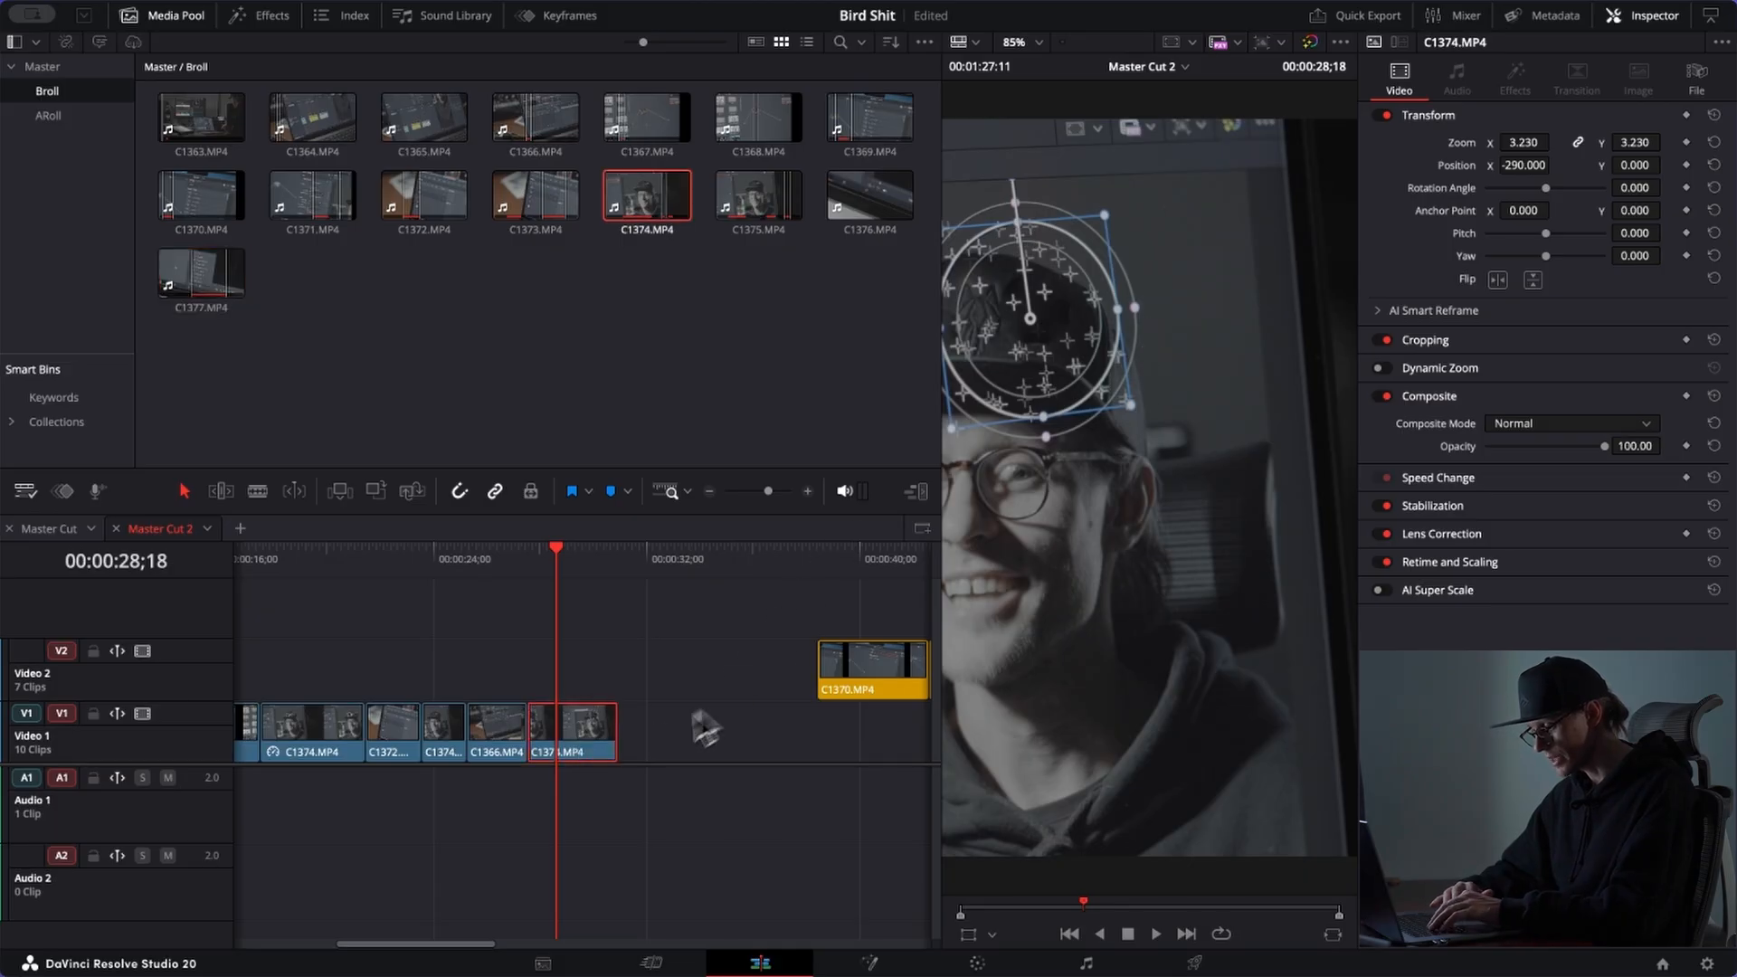
{"action": "left_click", "coordinate": [501, 566]}
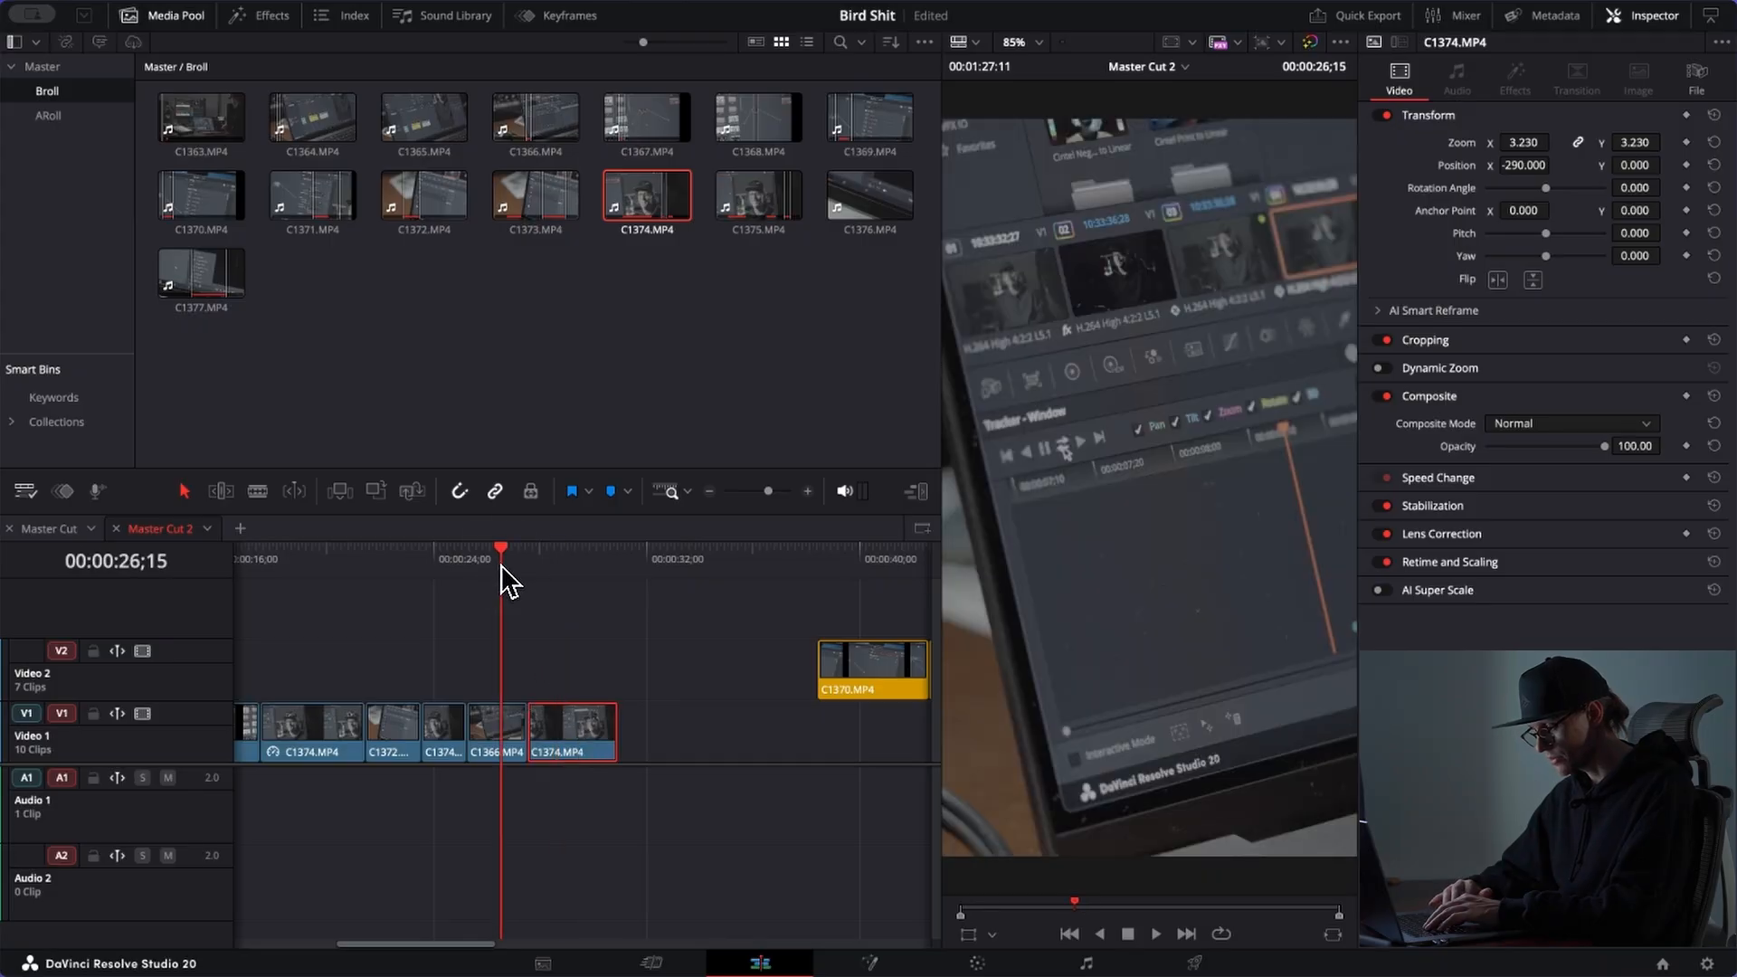
{"action": "left_click_drag", "start_coordinate": [501, 566], "coordinate": [384, 549]}
{"action": "left_click", "coordinate": [314, 559]}
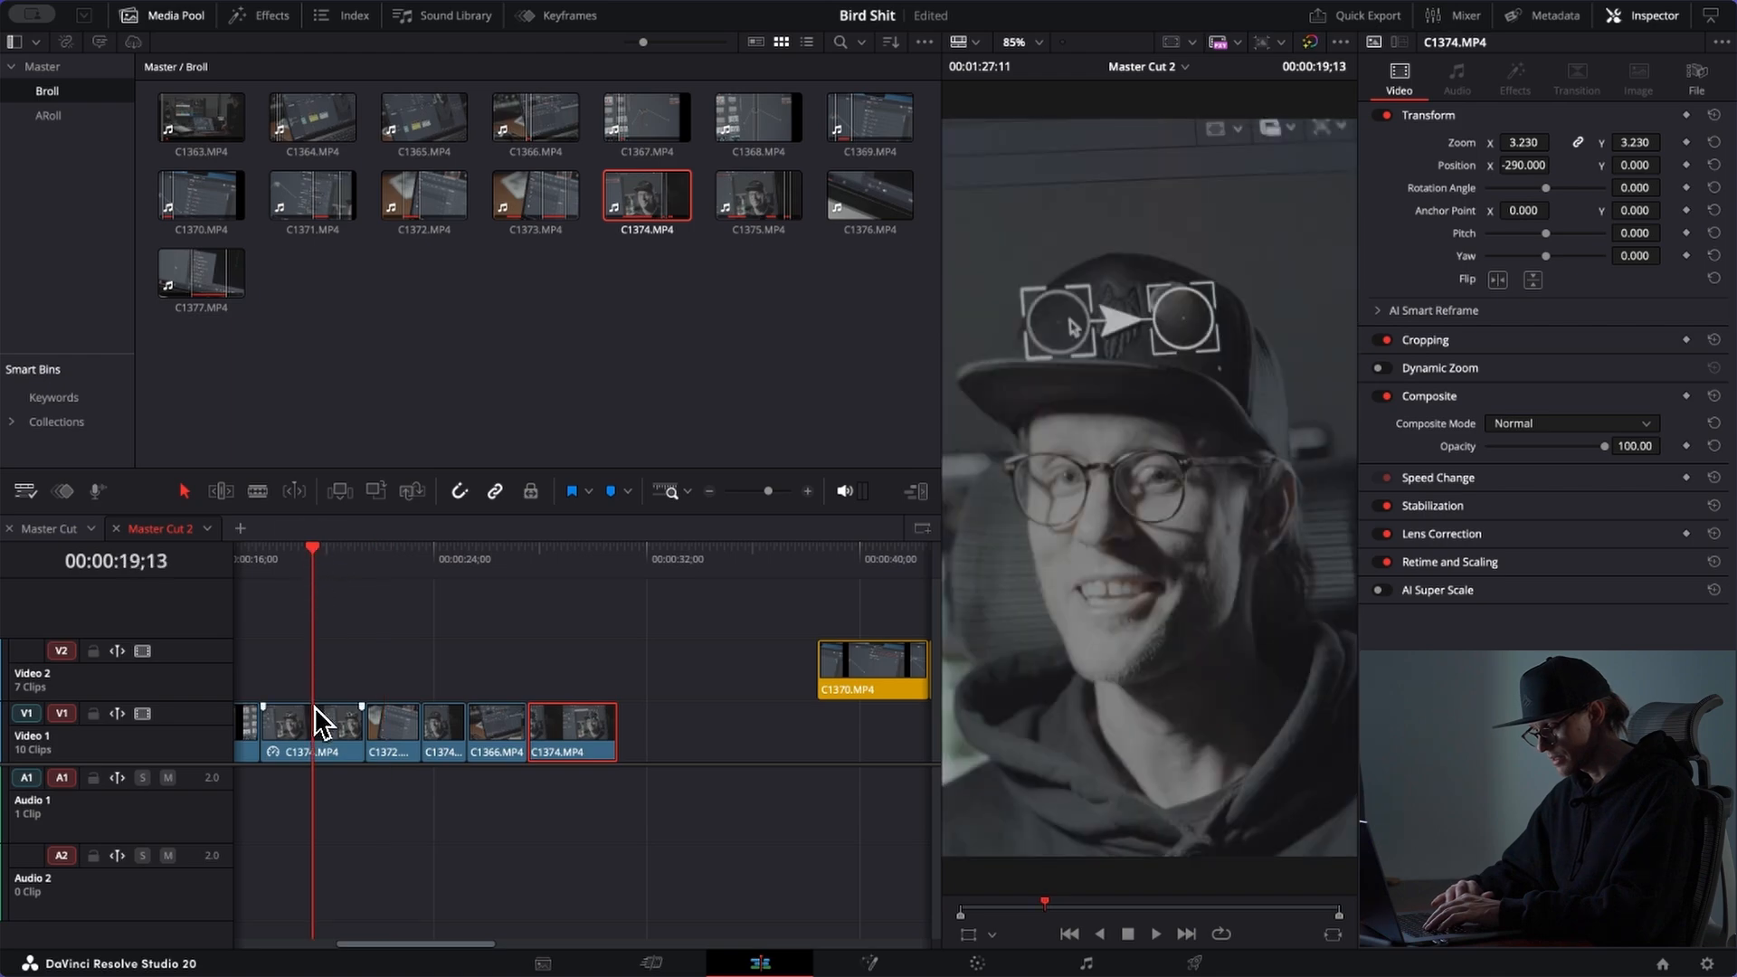
{"action": "scroll", "coordinate": [314, 719], "scroll_direction": "left", "scroll_amount": 3}
Step: Duplicate C1367.MP4 to the end of the Video 1 sequence, directly after the last C1374.MP4
{"action": "left_click", "coordinate": [431, 573]}
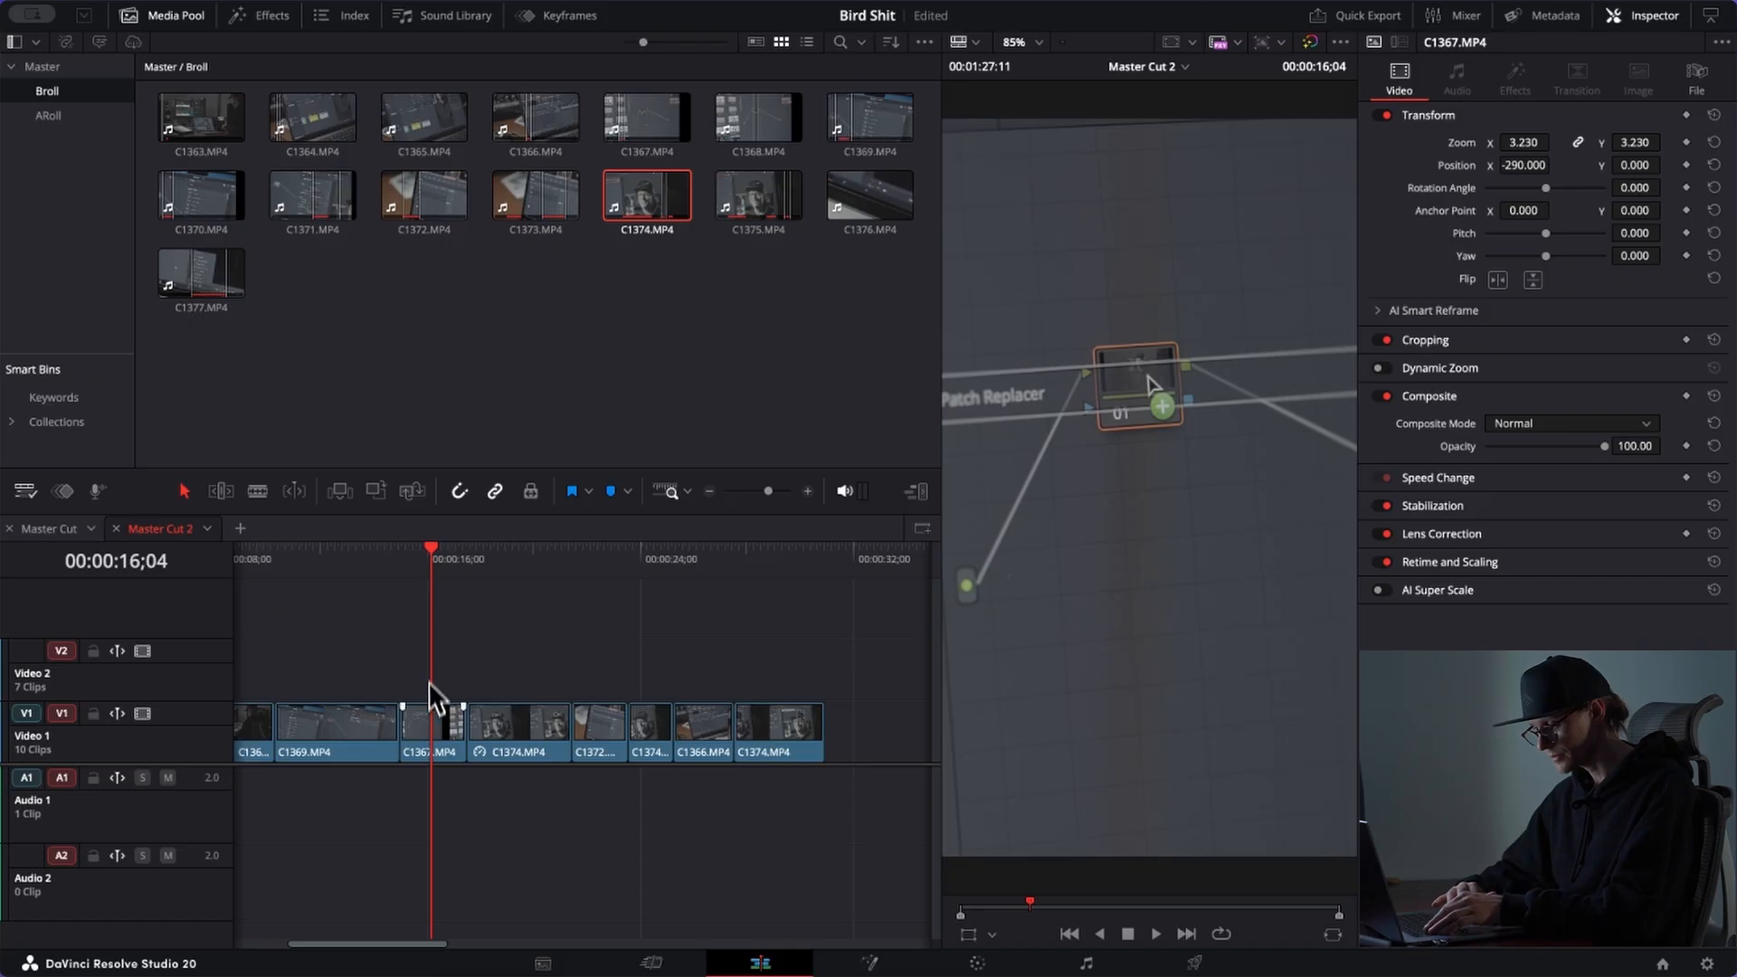
{"action": "left_click_drag", "start_coordinate": [432, 749], "coordinate": [876, 721]}
{"action": "key", "text": "ctrl+z"}
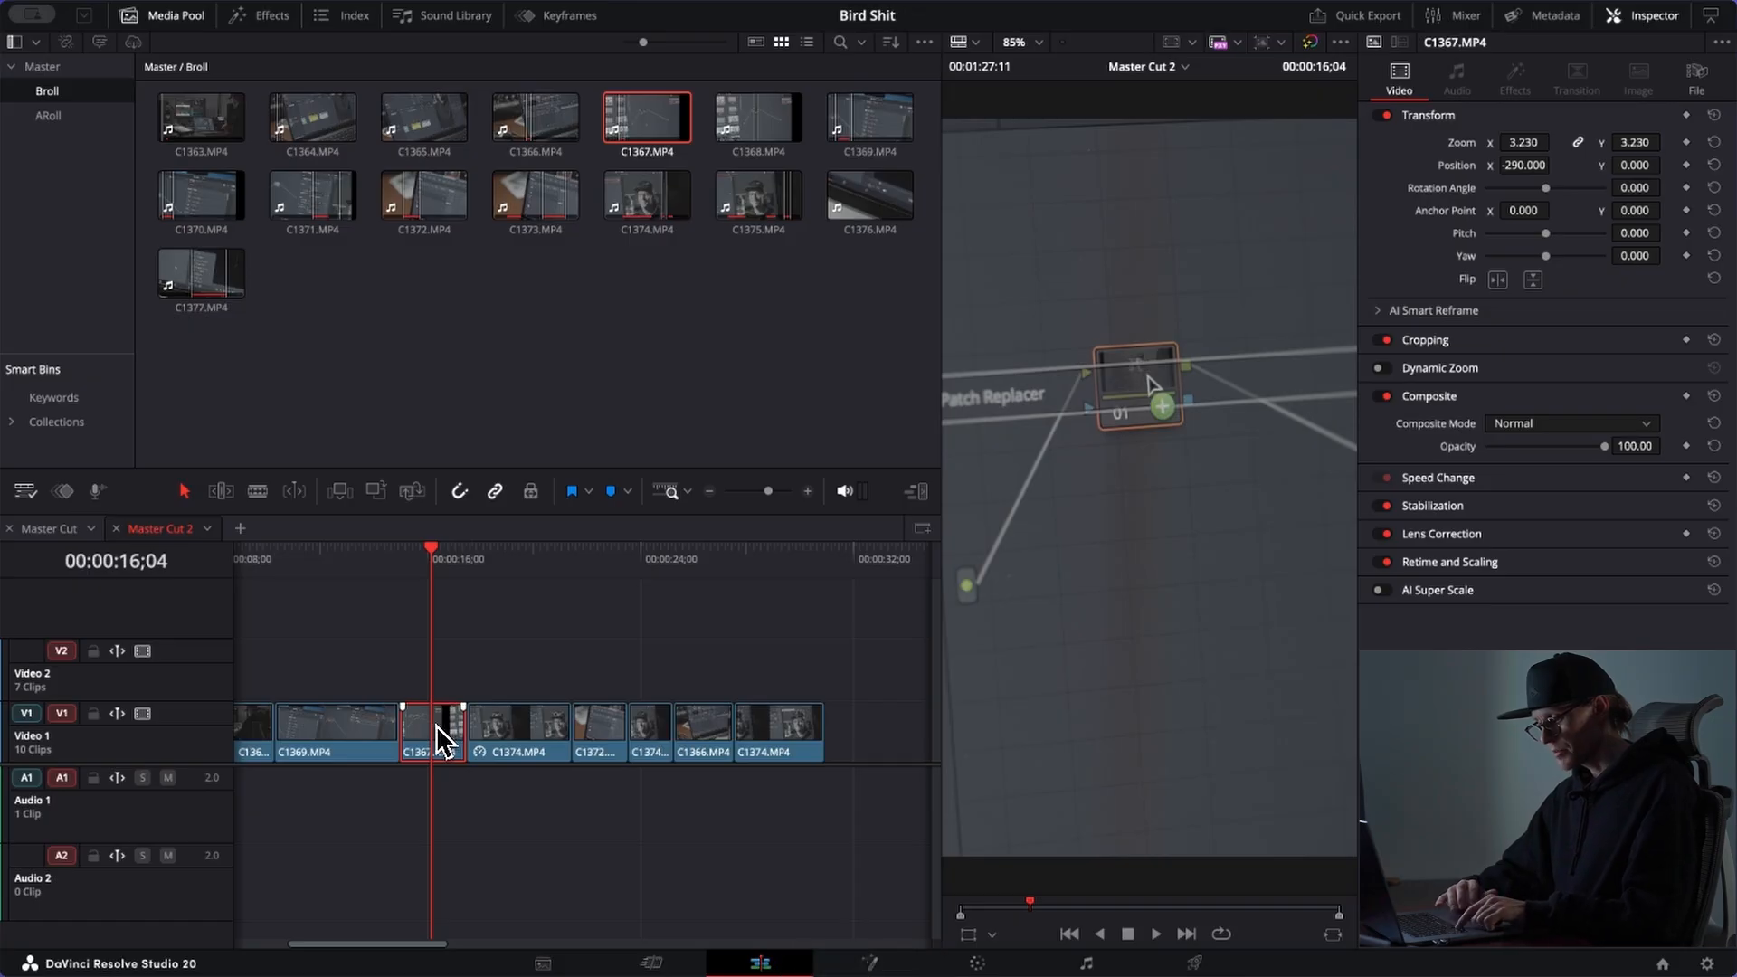
{"action": "left_click_drag", "start_coordinate": [437, 728], "coordinate": [870, 730]}
{"action": "left_click", "coordinate": [856, 555]}
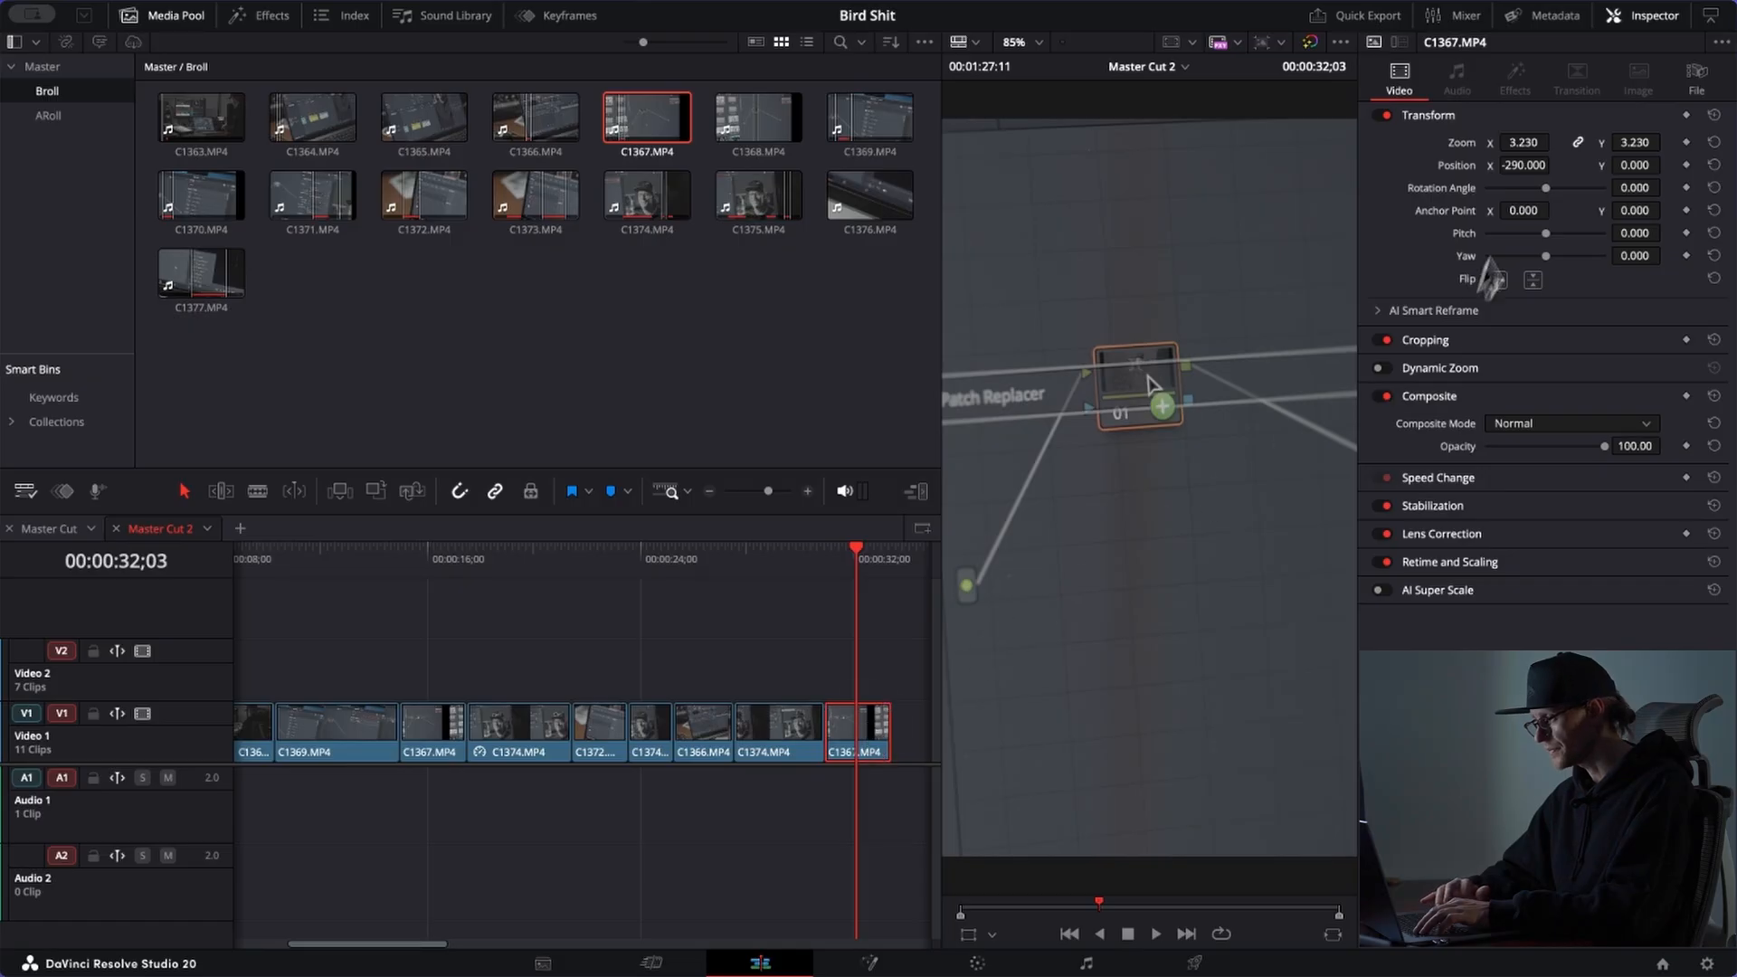
Step: Set the Position X of the duplicated C1367.MP4 to -484 and open its source clip in the viewer
{"action": "left_click_drag", "start_coordinate": [1541, 170], "coordinate": [1352, 171]}
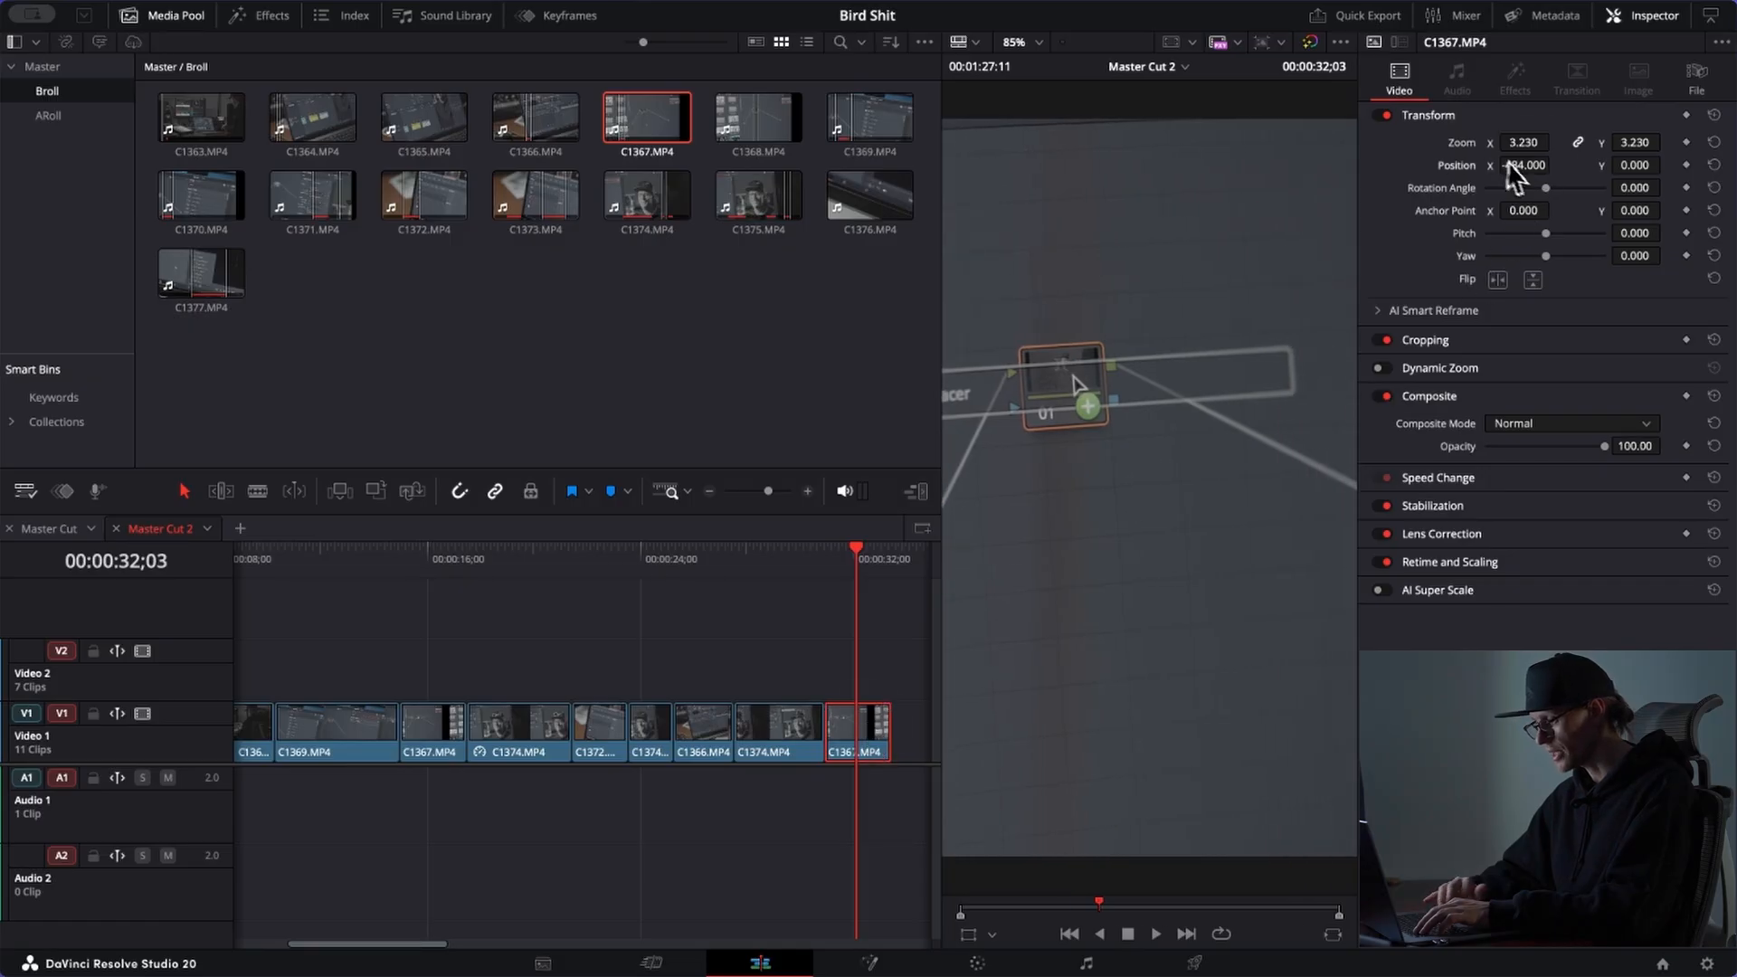
{"action": "double_click", "coordinate": [861, 743]}
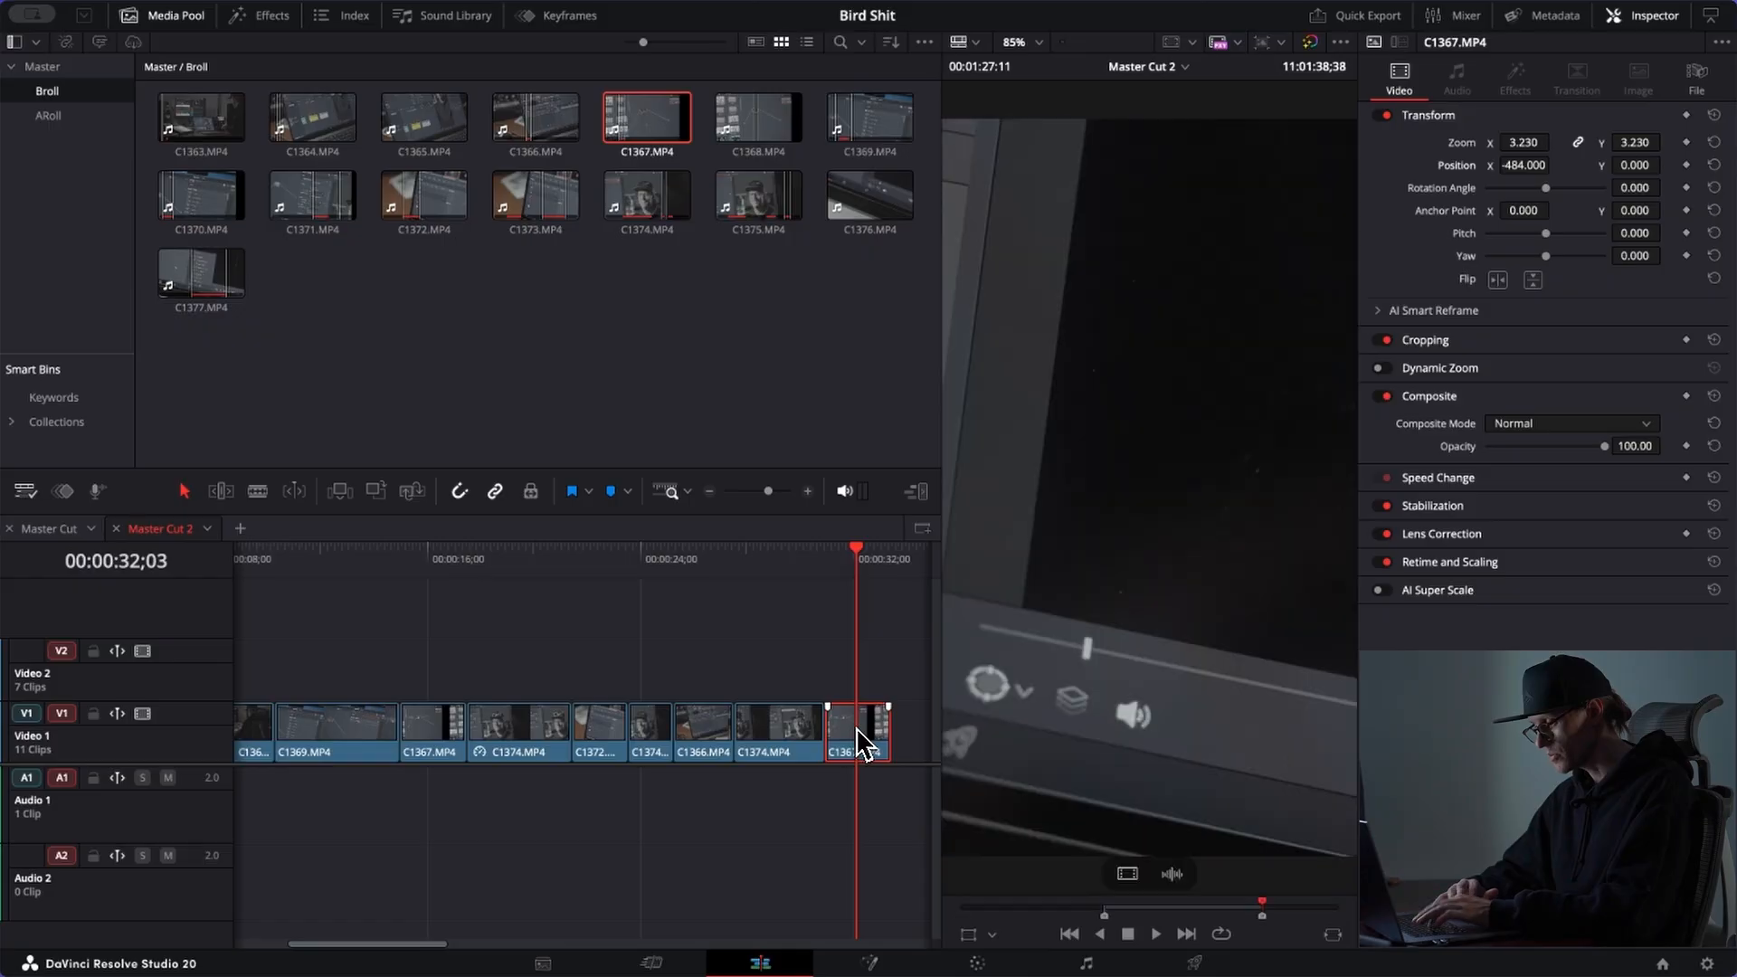
Step: Mark a six-second range of the C1367.MP4 source around adding the second node, and place it on Video 1 after the duplicated C1367.MP4
{"action": "left_click_drag", "start_coordinate": [1060, 911], "coordinate": [1066, 919]}
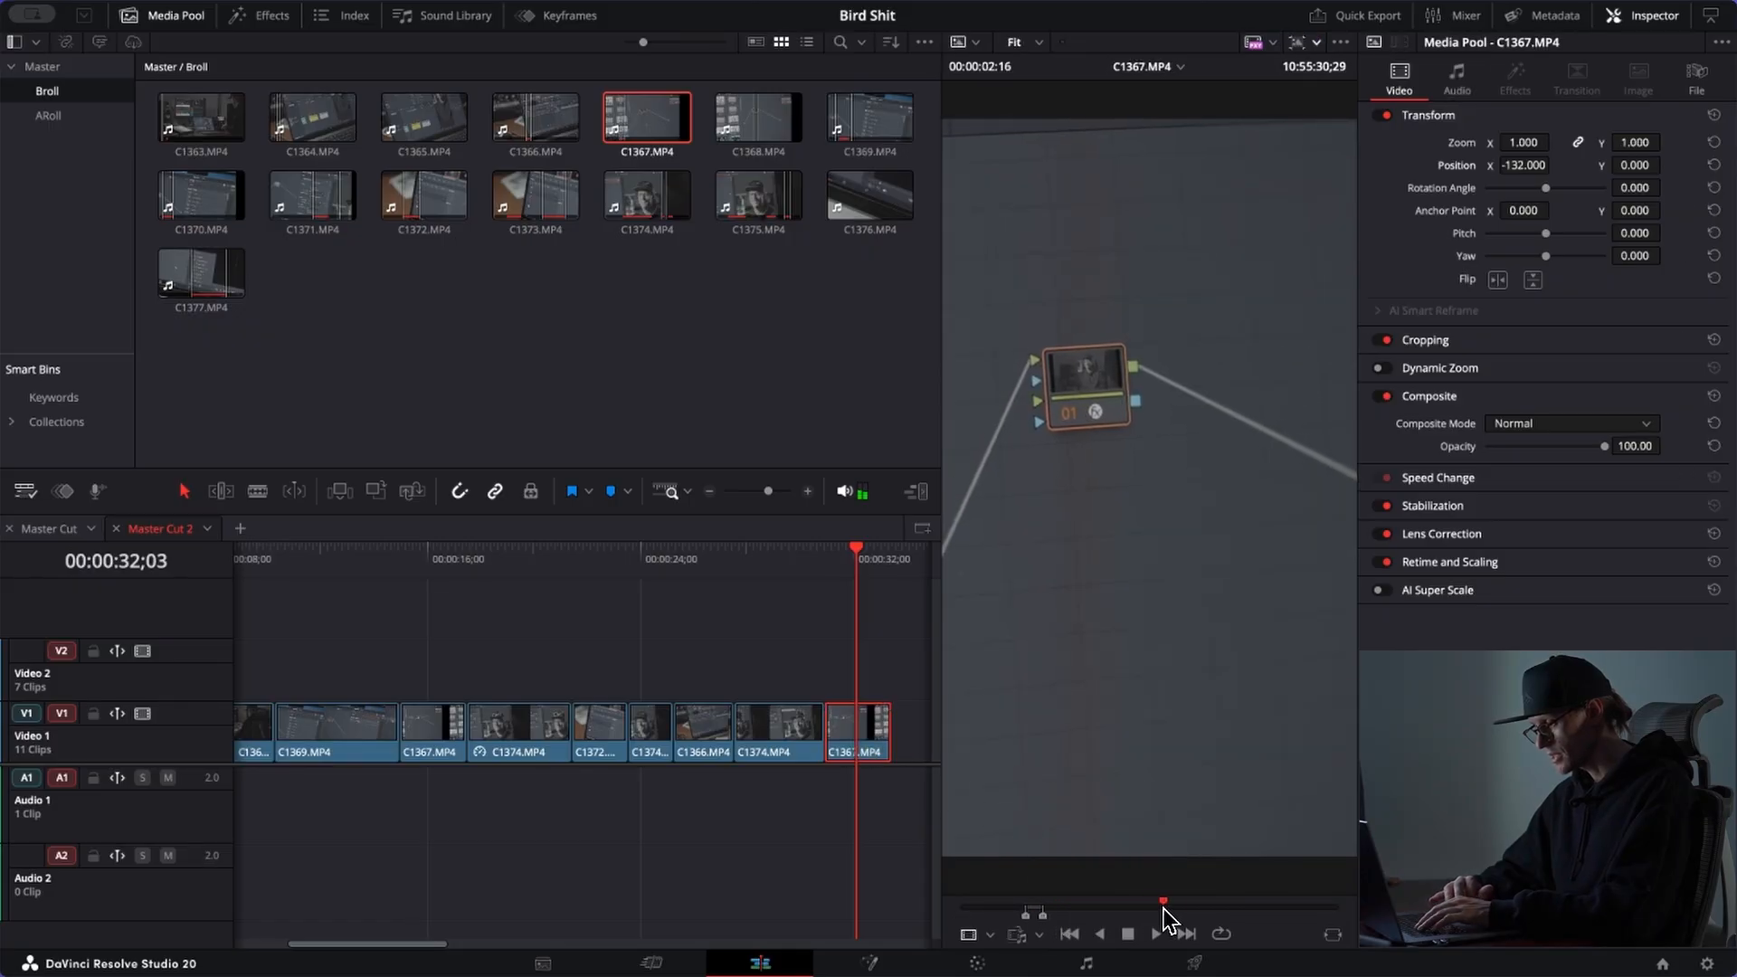
{"action": "left_click_drag", "start_coordinate": [1163, 908], "coordinate": [1185, 909]}
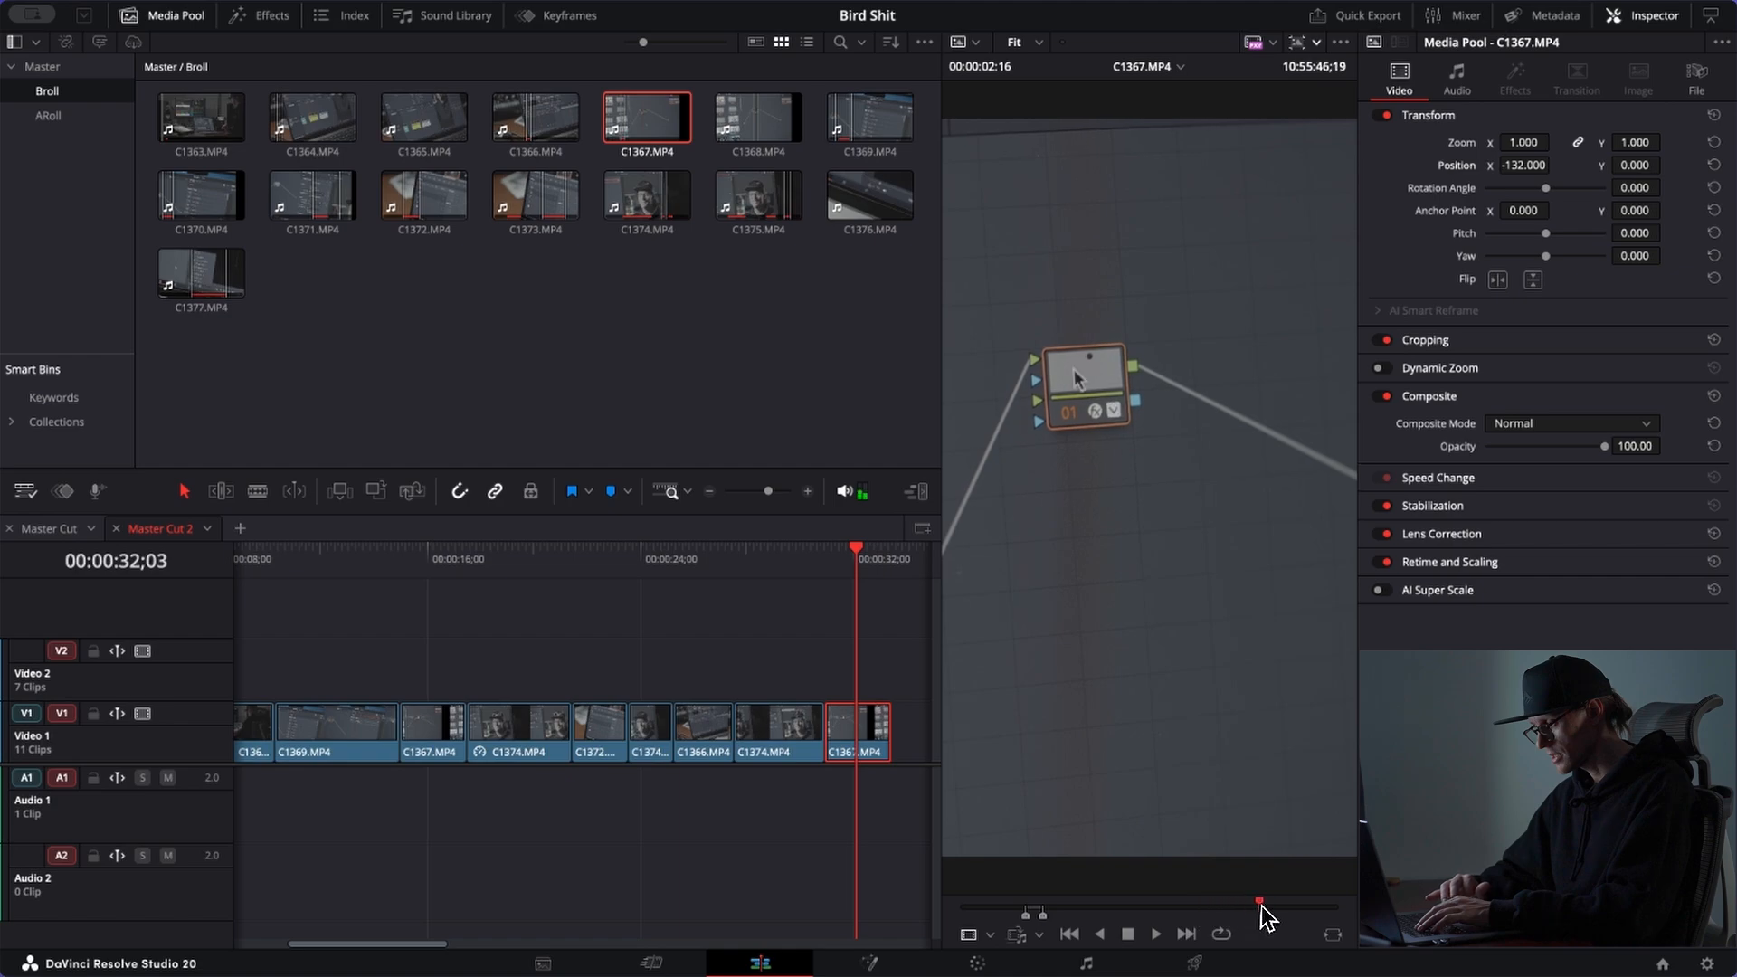
{"action": "left_click_drag", "start_coordinate": [1281, 915], "coordinate": [1250, 907]}
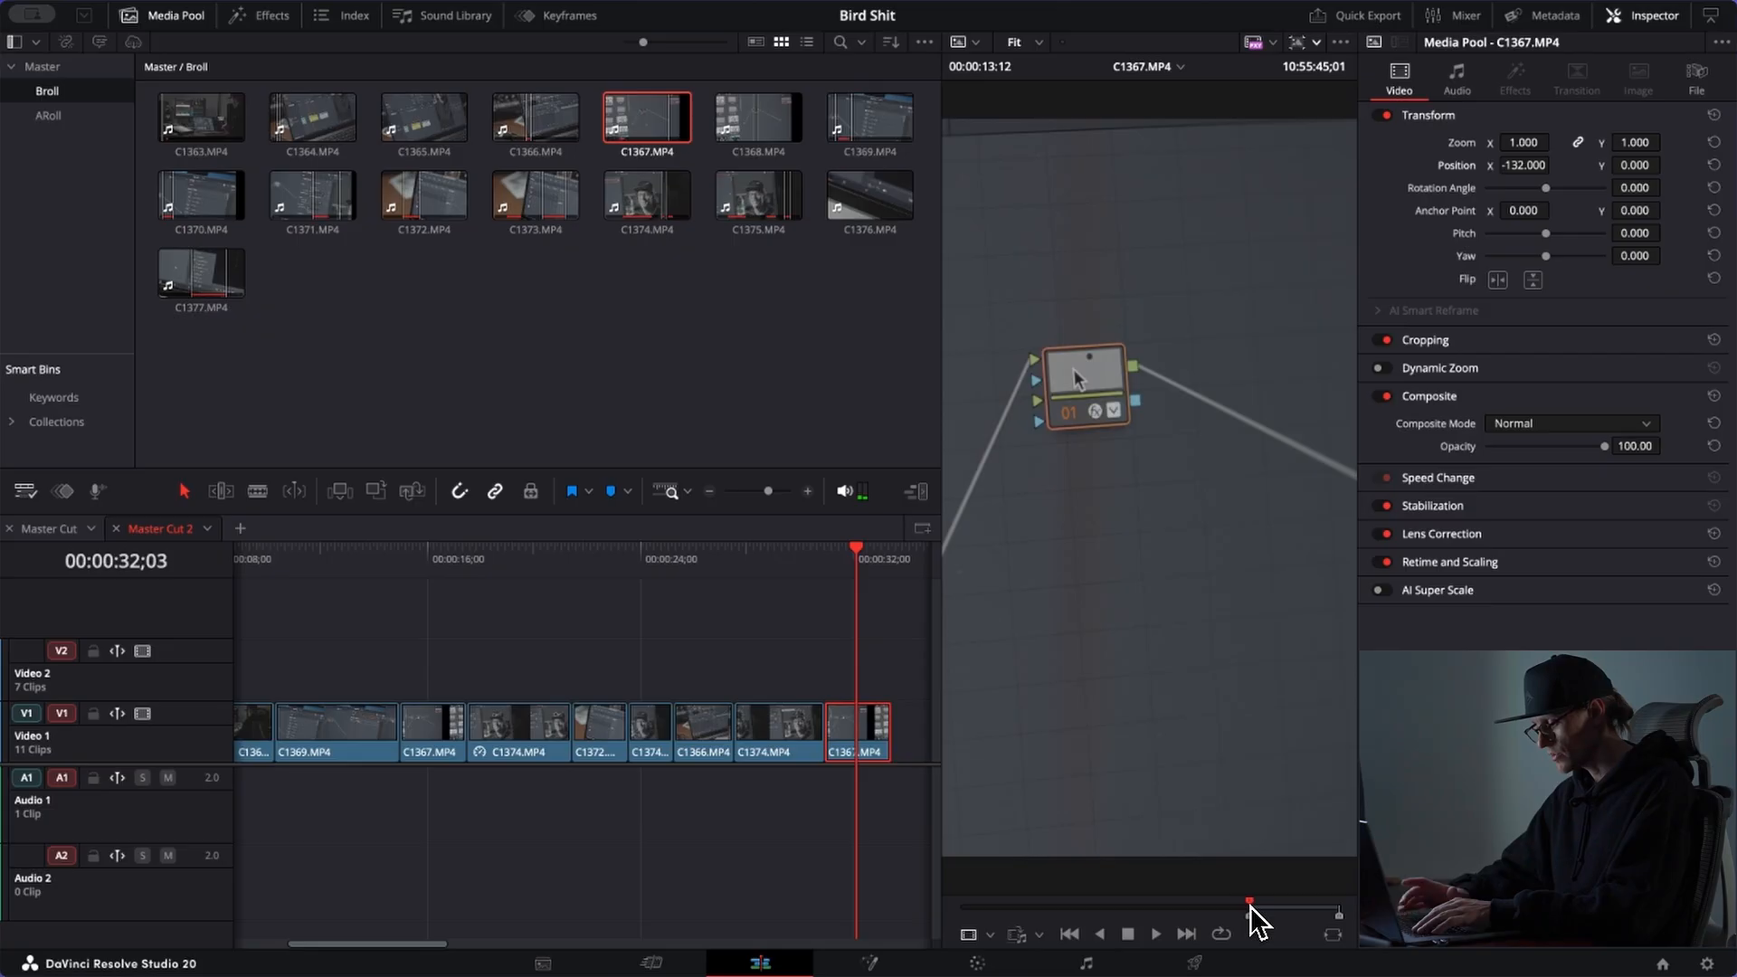
{"action": "key", "text": "space"}
{"action": "key", "text": "space"}
{"action": "key", "text": "space"}
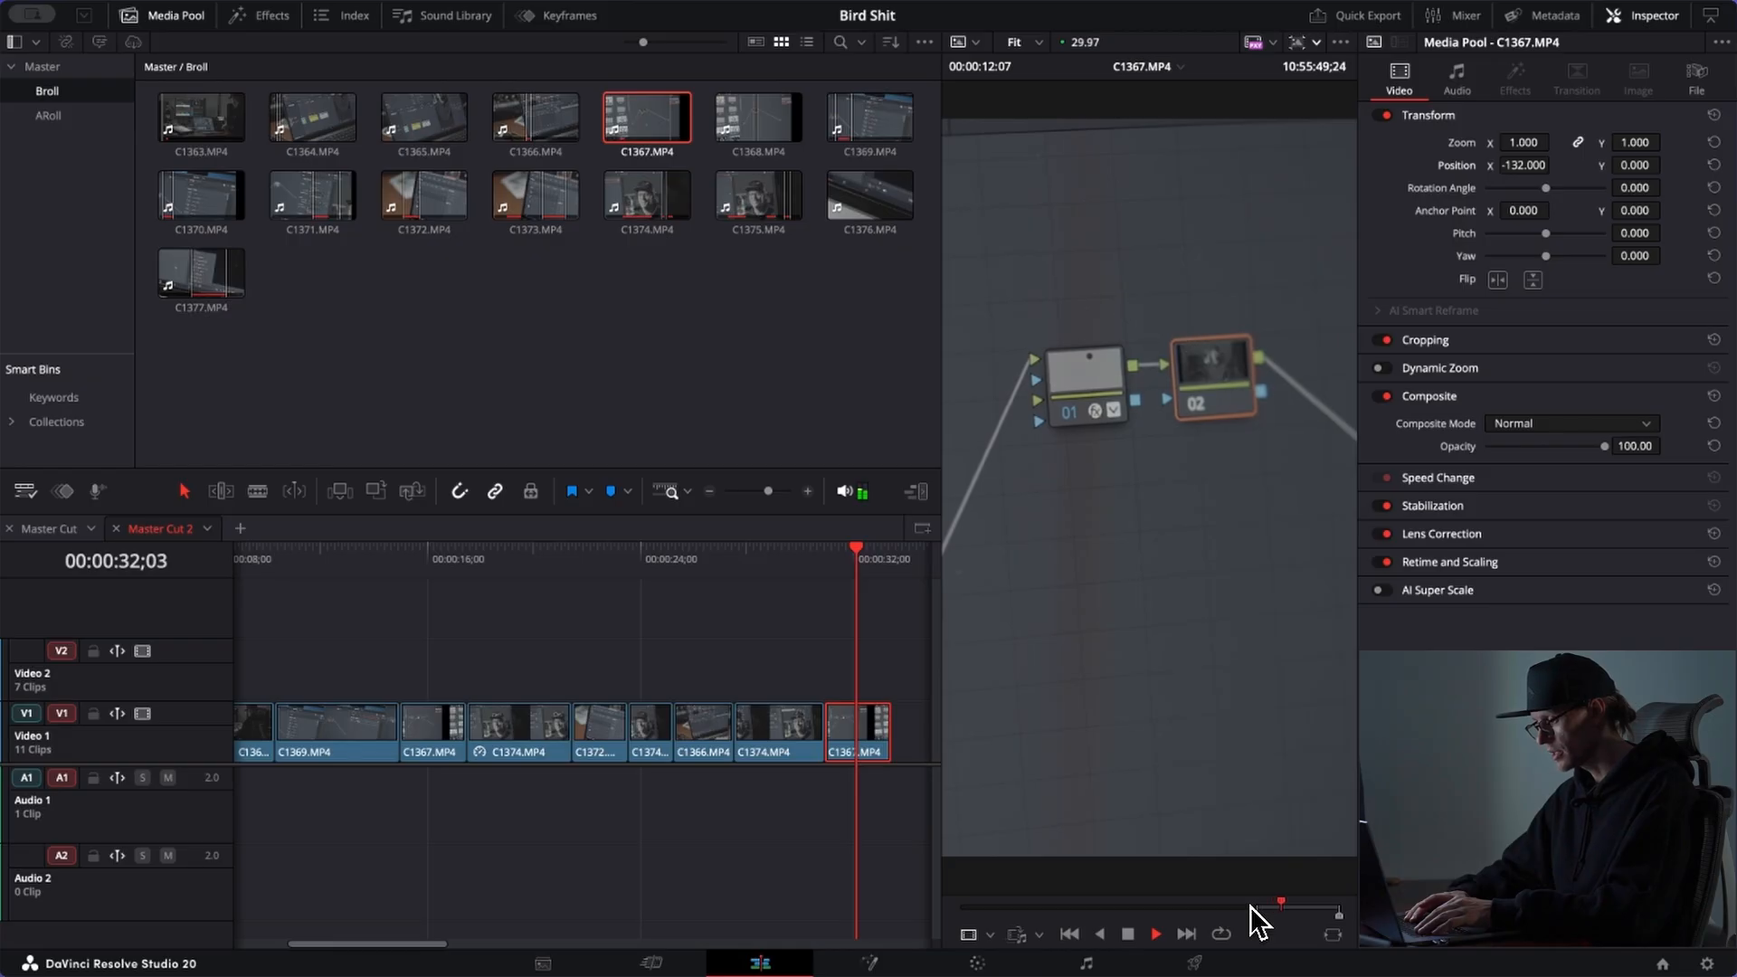
{"action": "key", "text": "space"}
{"action": "key", "text": "o"}
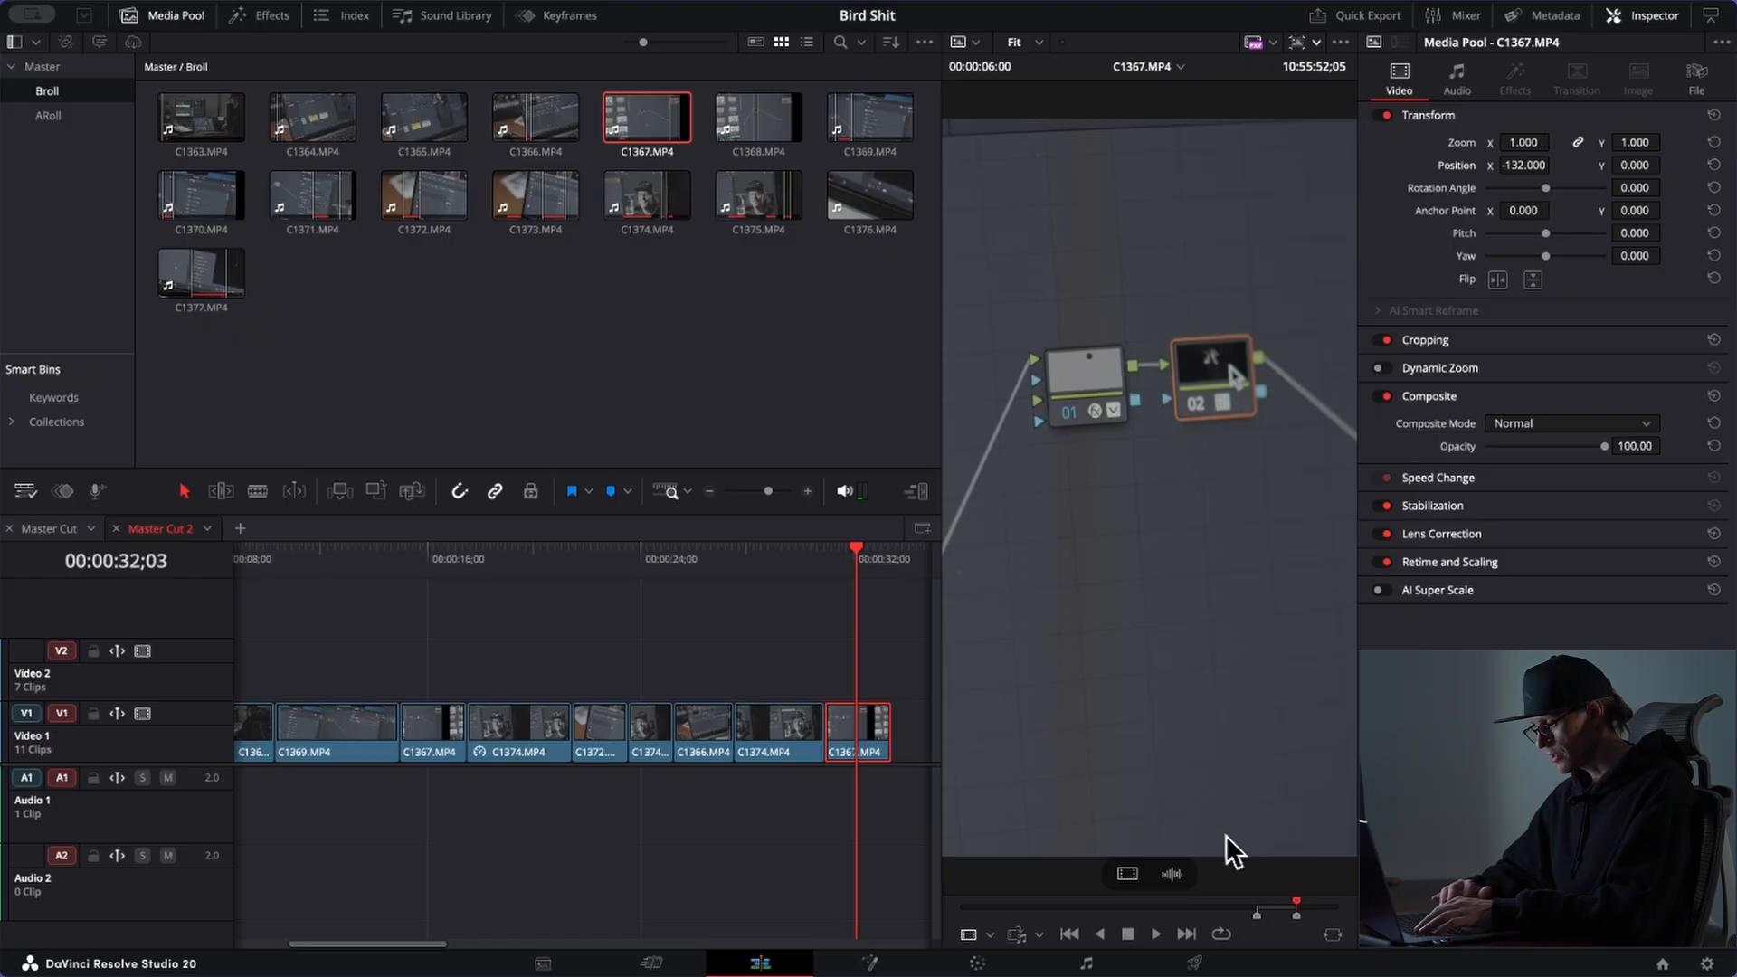
{"action": "scroll", "coordinate": [806, 853], "scroll_direction": "right", "scroll_amount": 5}
{"action": "left_click_drag", "start_coordinate": [1156, 808], "coordinate": [418, 768]}
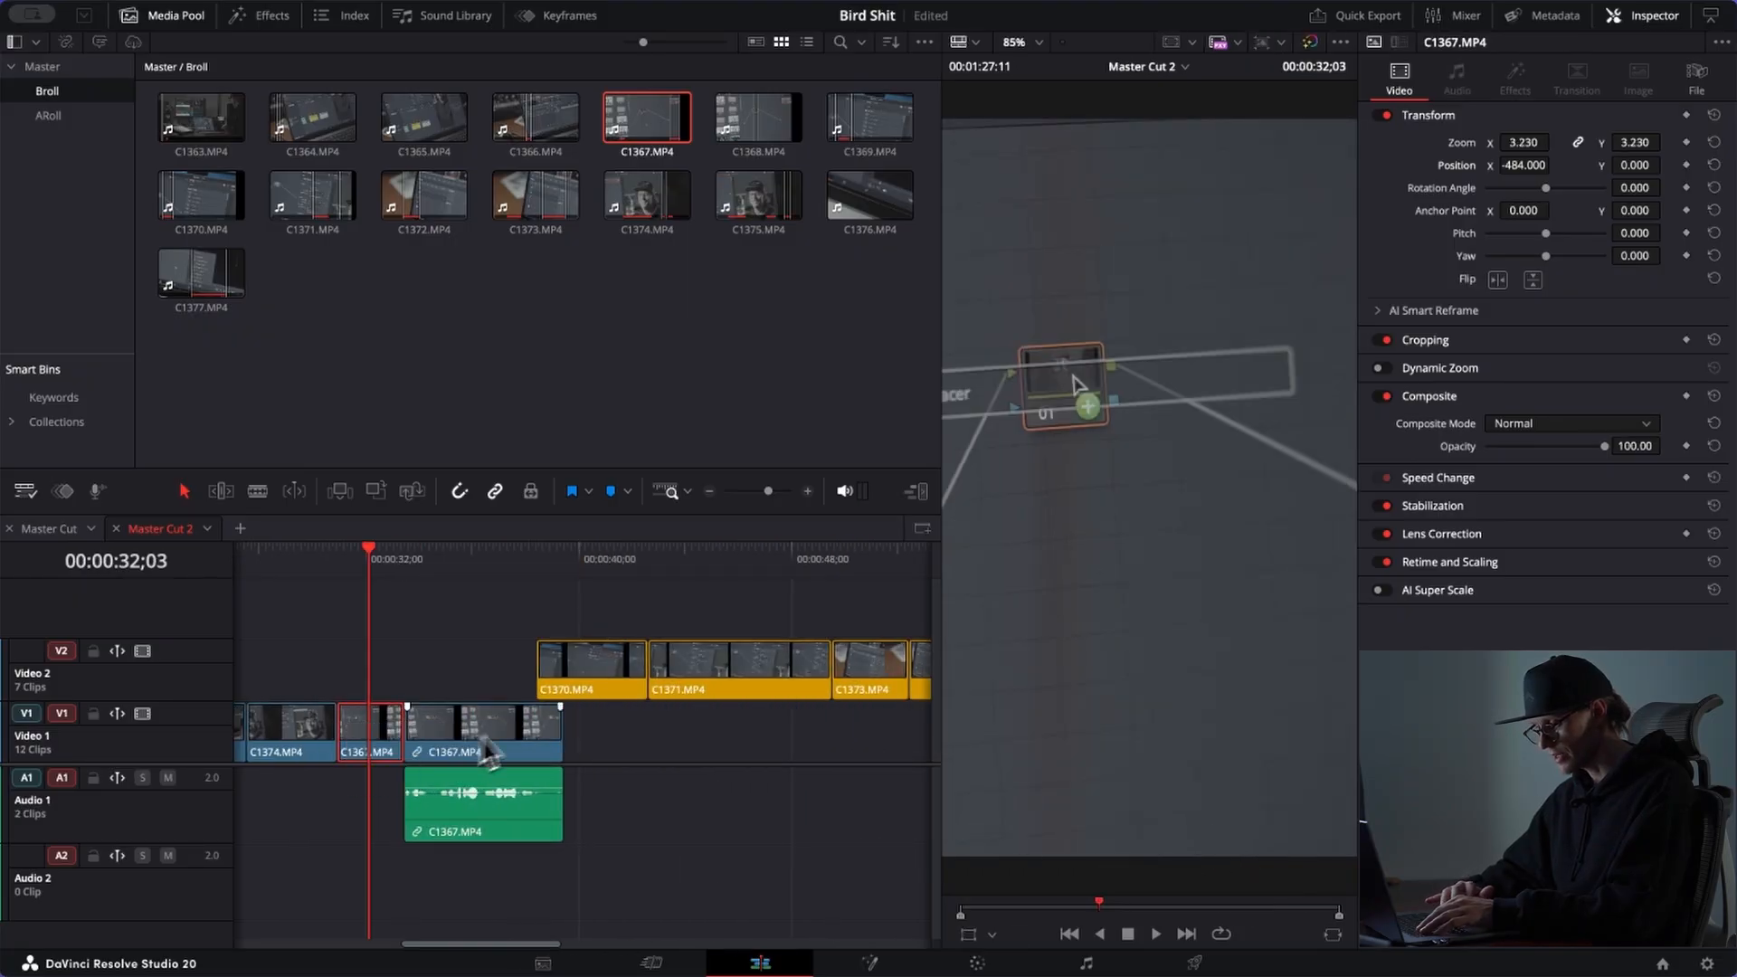
Step: Shift the unused Video 2 clips and C1377.MP4 about one second along the timeline, clear of the new C1367.MP4 segment
{"action": "left_click", "coordinate": [609, 570]}
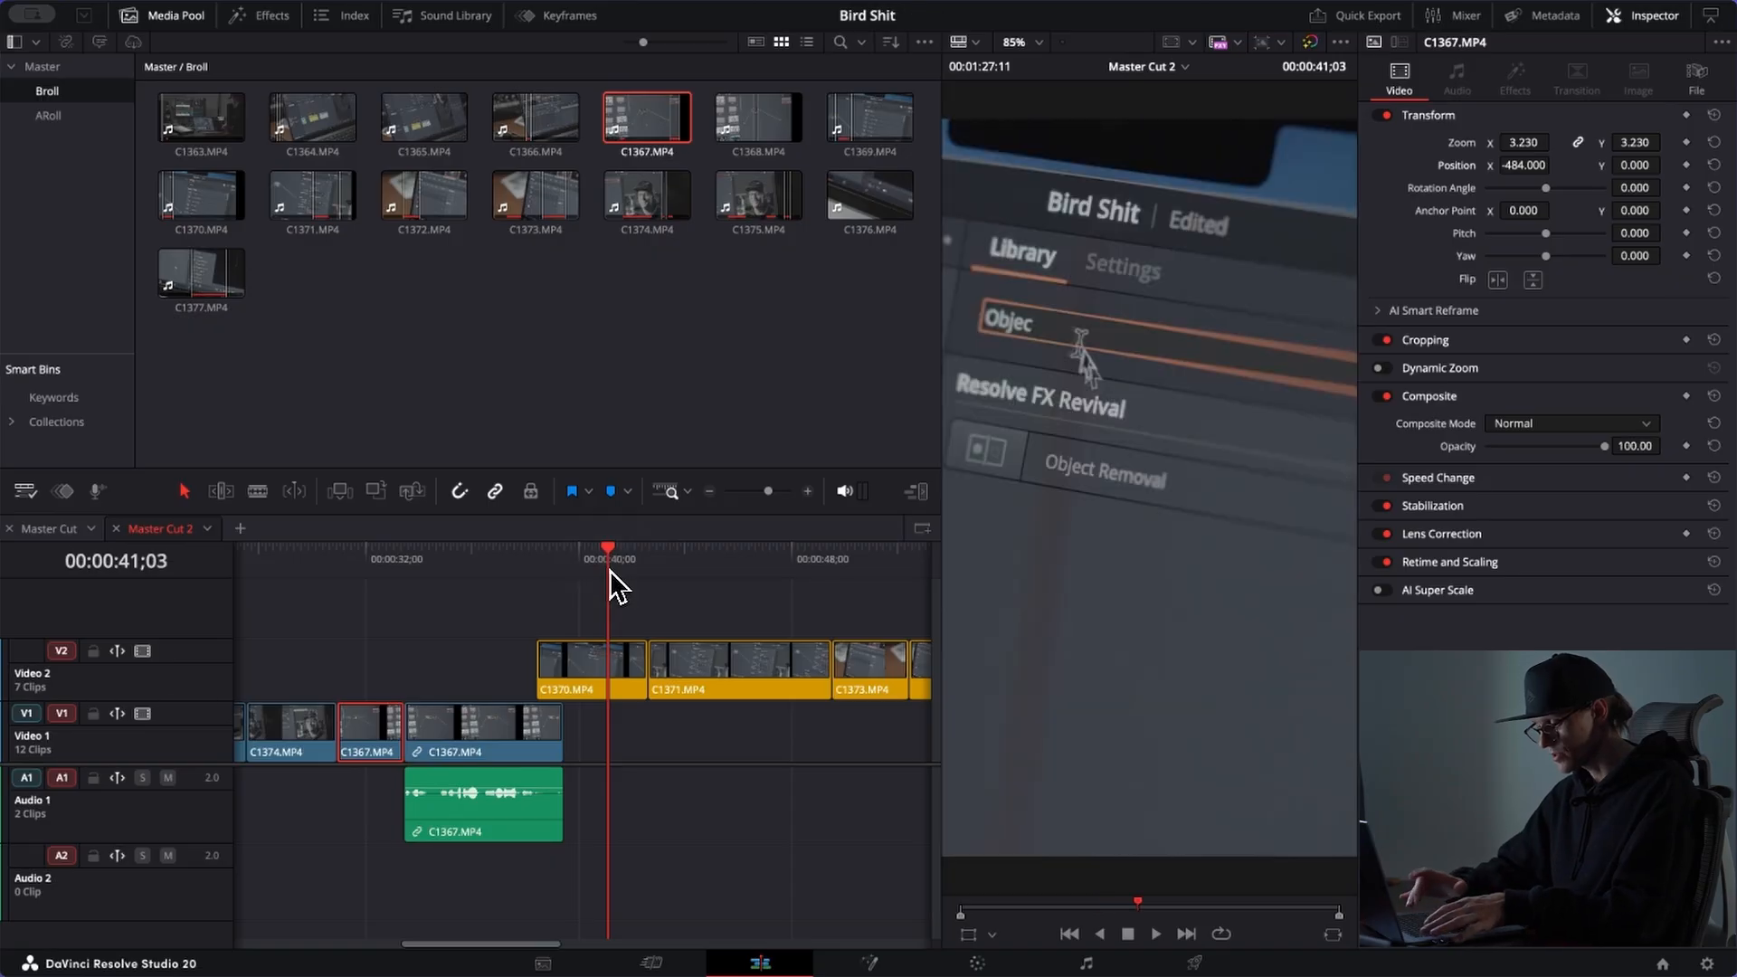
{"action": "key", "text": "alt+y"}
{"action": "key", "text": "shift+z"}
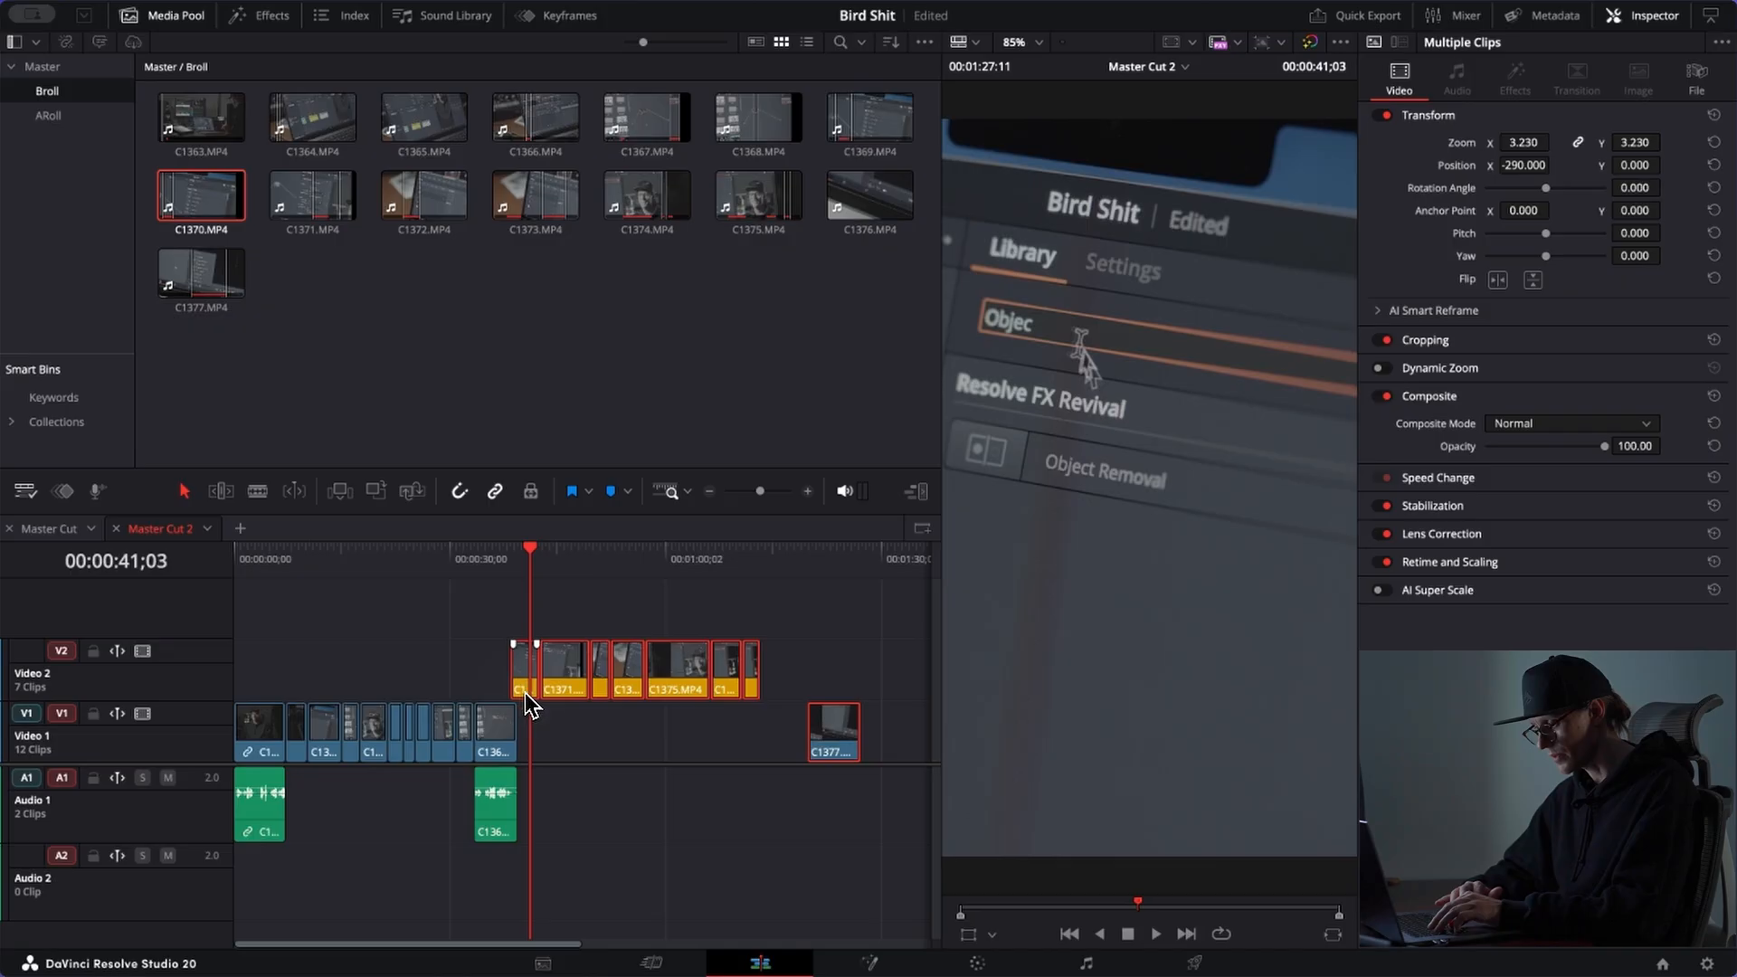
{"action": "key", "text": "shift+z"}
{"action": "left_click_drag", "start_coordinate": [535, 680], "coordinate": [571, 680]}
Step: Paste all video attributes from the duplicated C1367.MP4 onto the new linked C1367.MP4 segment and play it back
{"action": "left_click", "coordinate": [428, 569]}
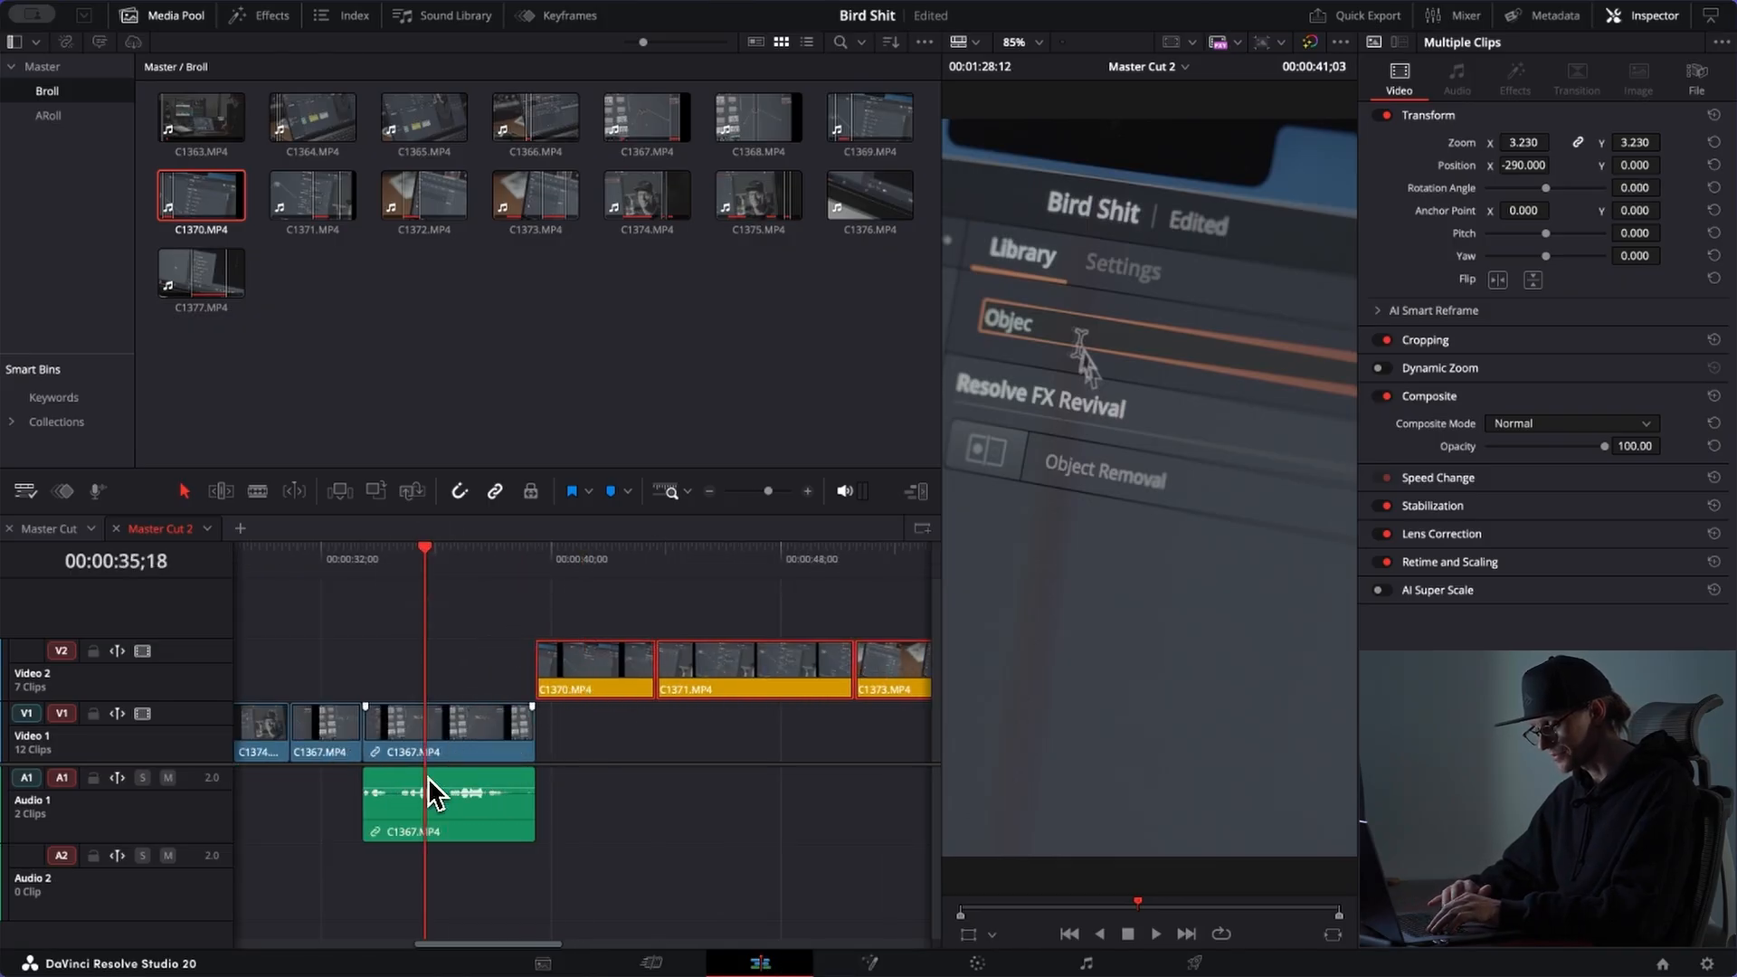
{"action": "left_click", "coordinate": [429, 748]}
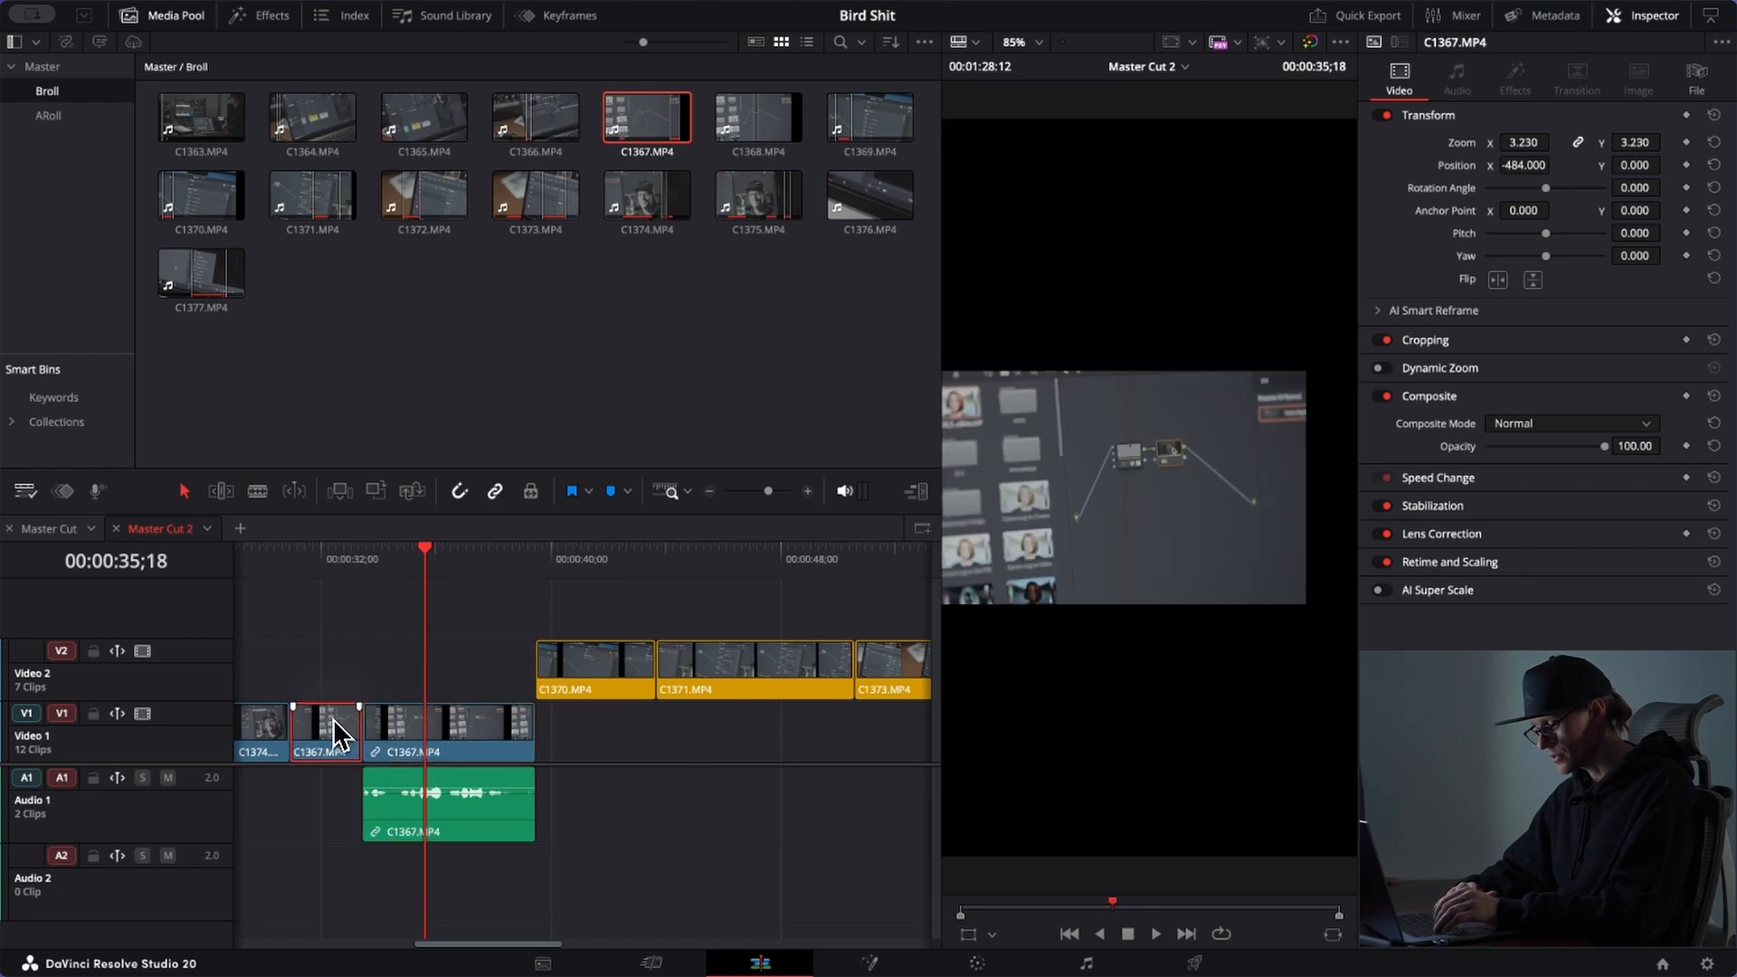
{"action": "key", "text": "alt+v"}
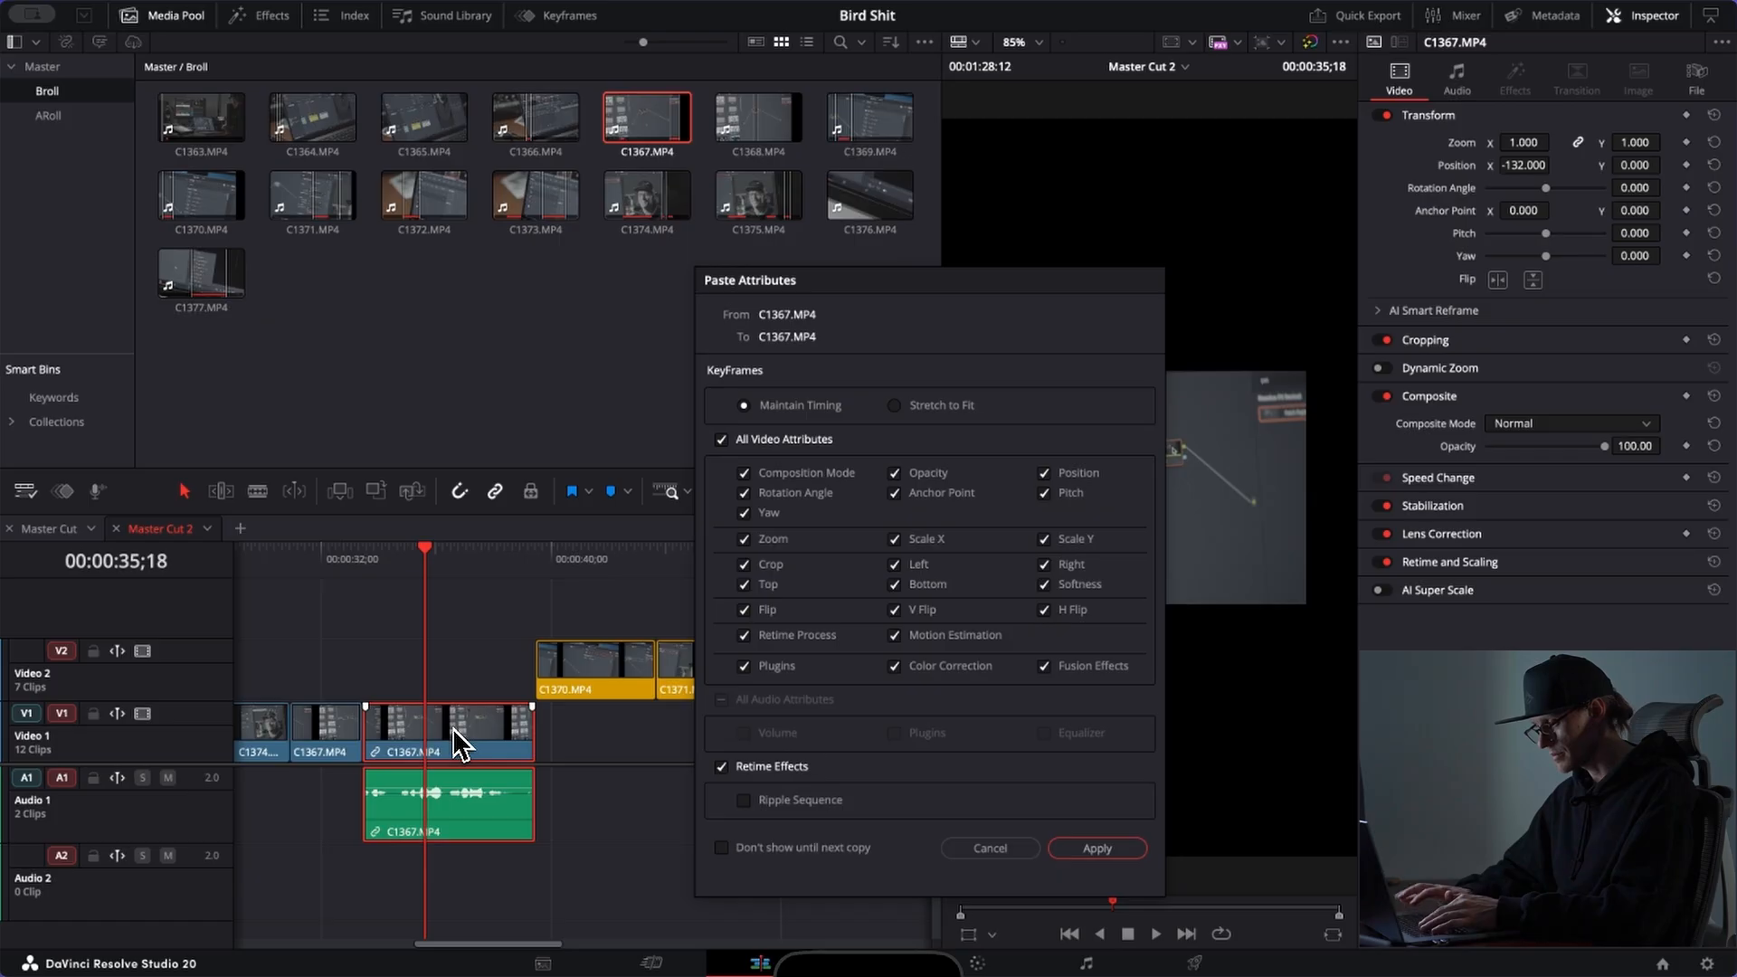
{"action": "key", "text": "Return"}
{"action": "key", "text": "space"}
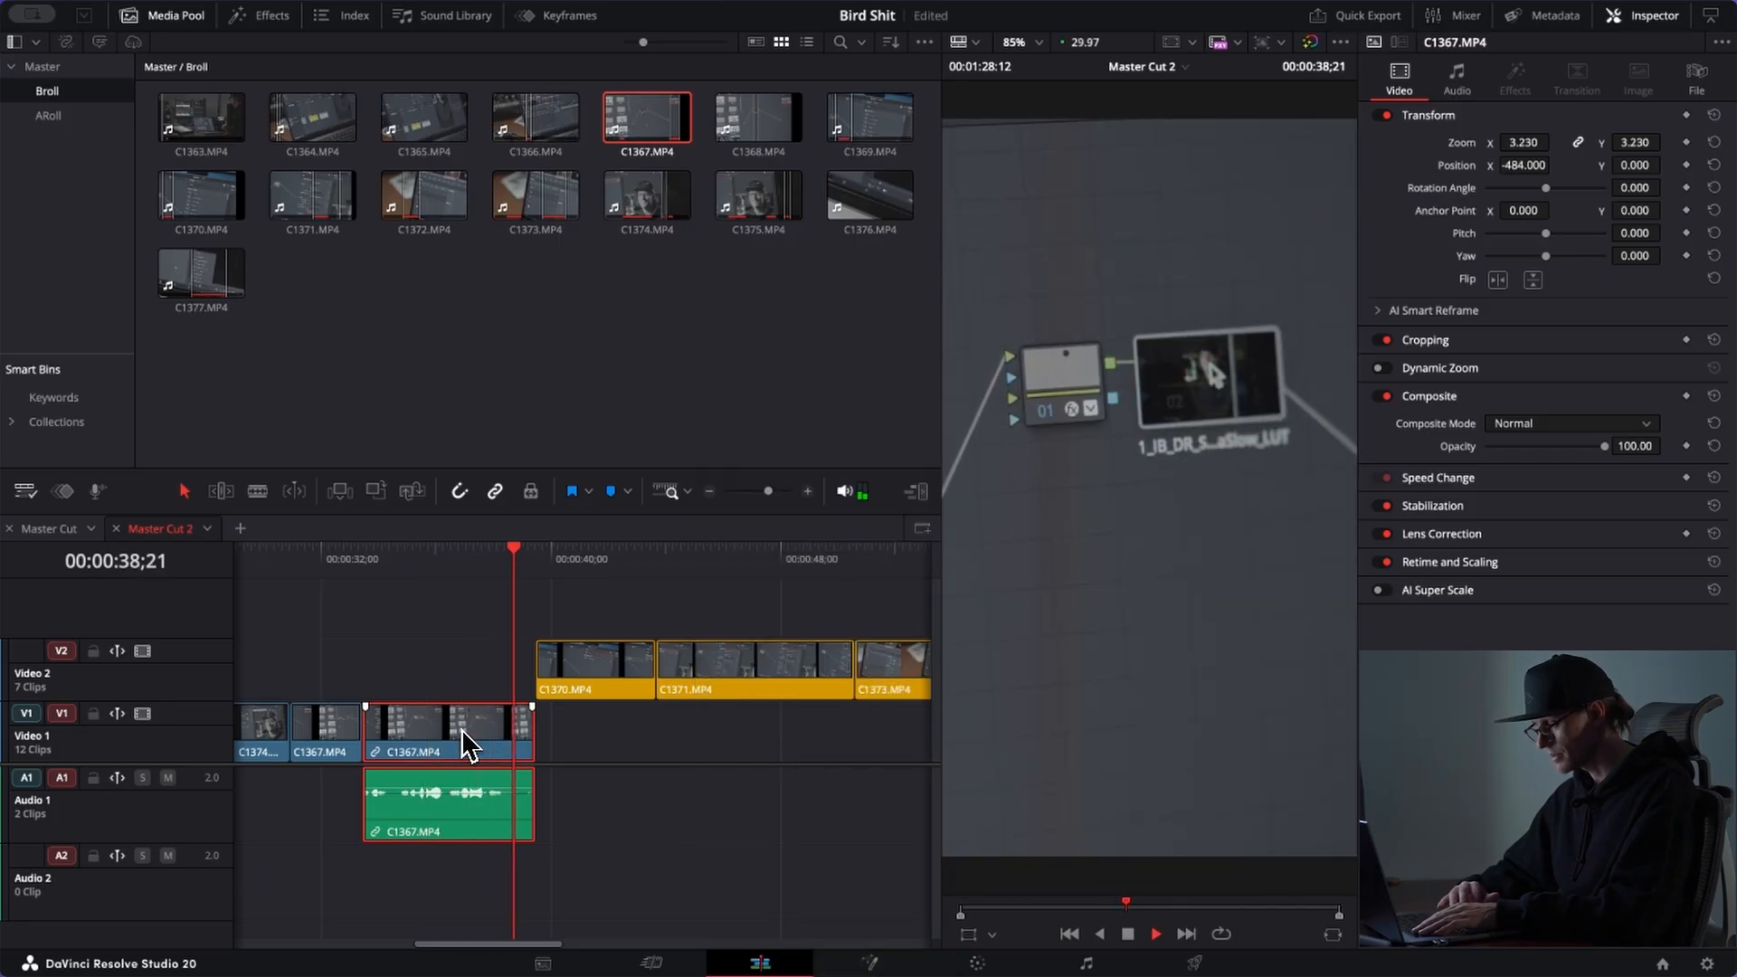
{"action": "key", "text": "space"}
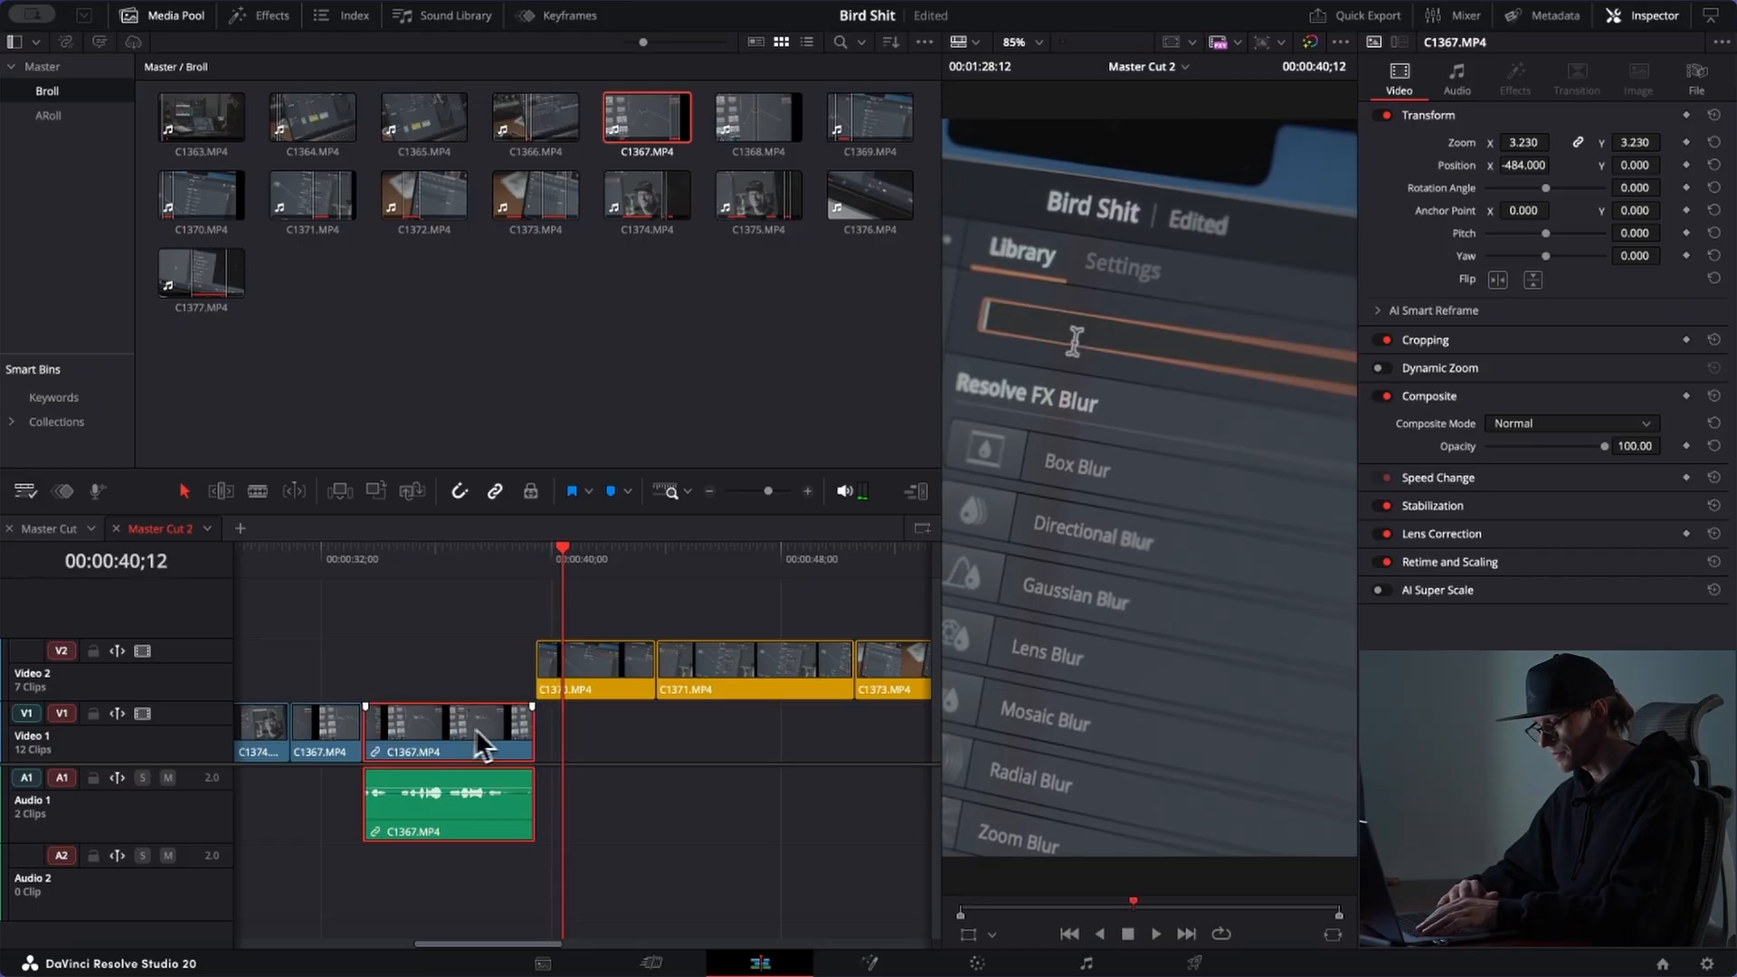
Step: Shift the unused Video 2 clips and C1377.MP4 a further 16 seconds or so to leave room after the new C1367.MP4
{"action": "key", "text": "ctrl+minus"}
{"action": "key", "text": "alt+y"}
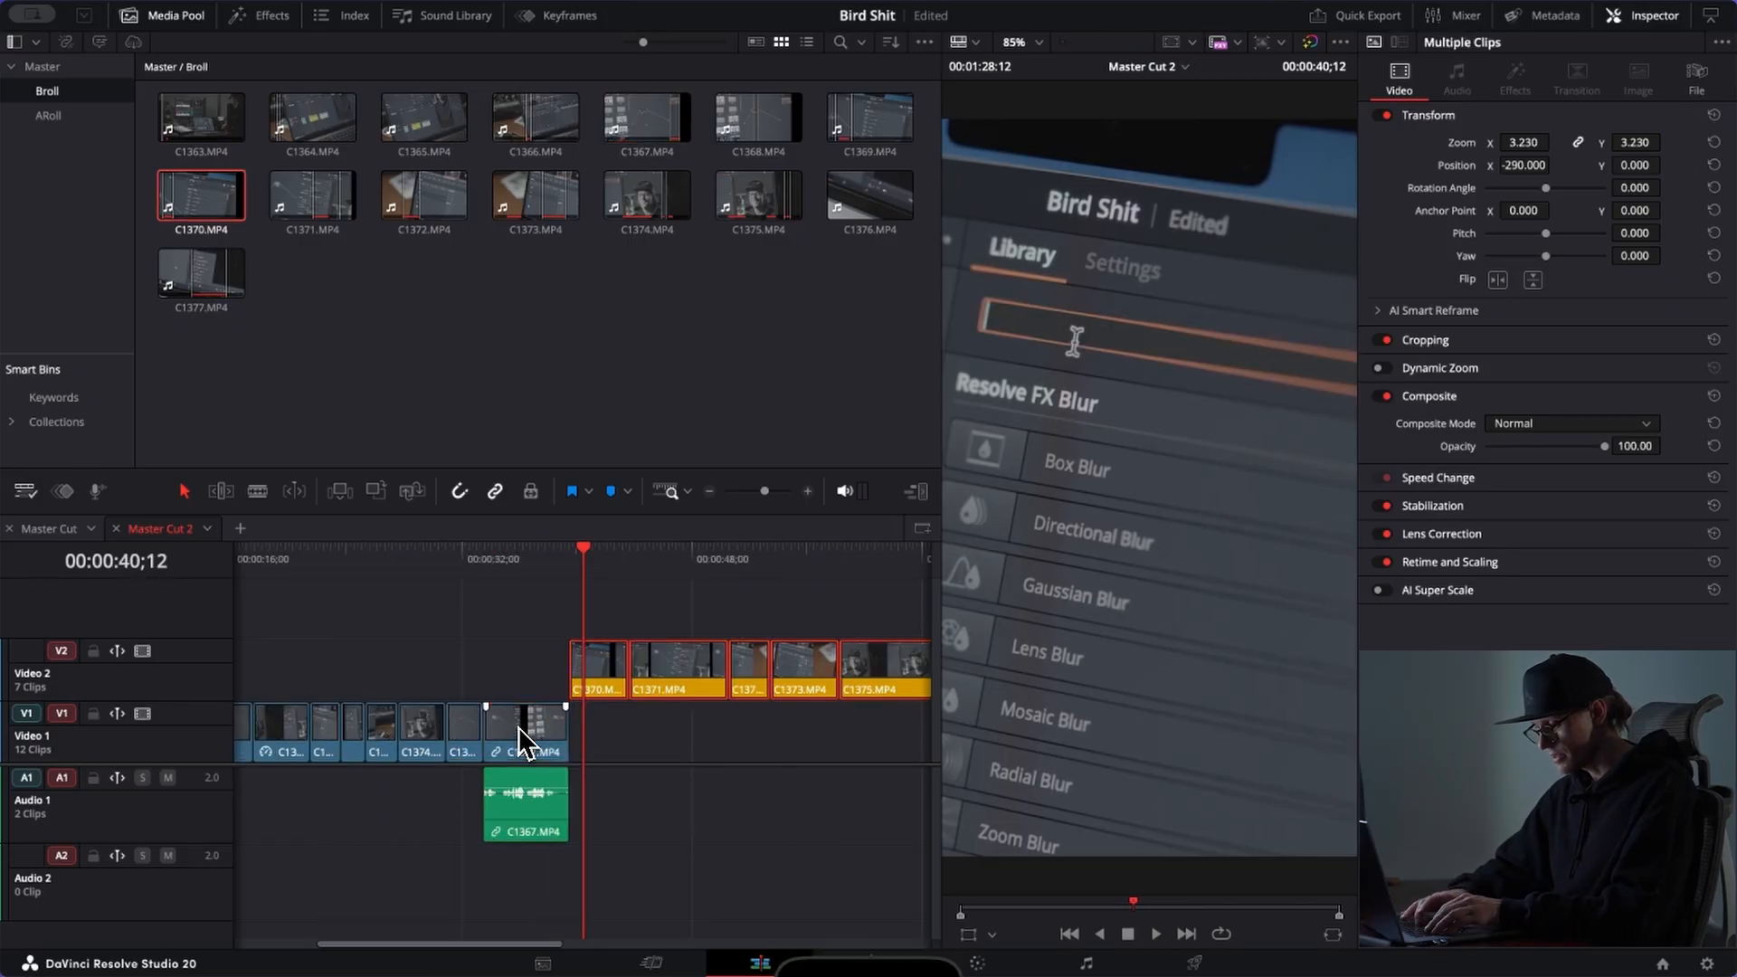
{"action": "left_click_drag", "start_coordinate": [611, 687], "coordinate": [845, 687]}
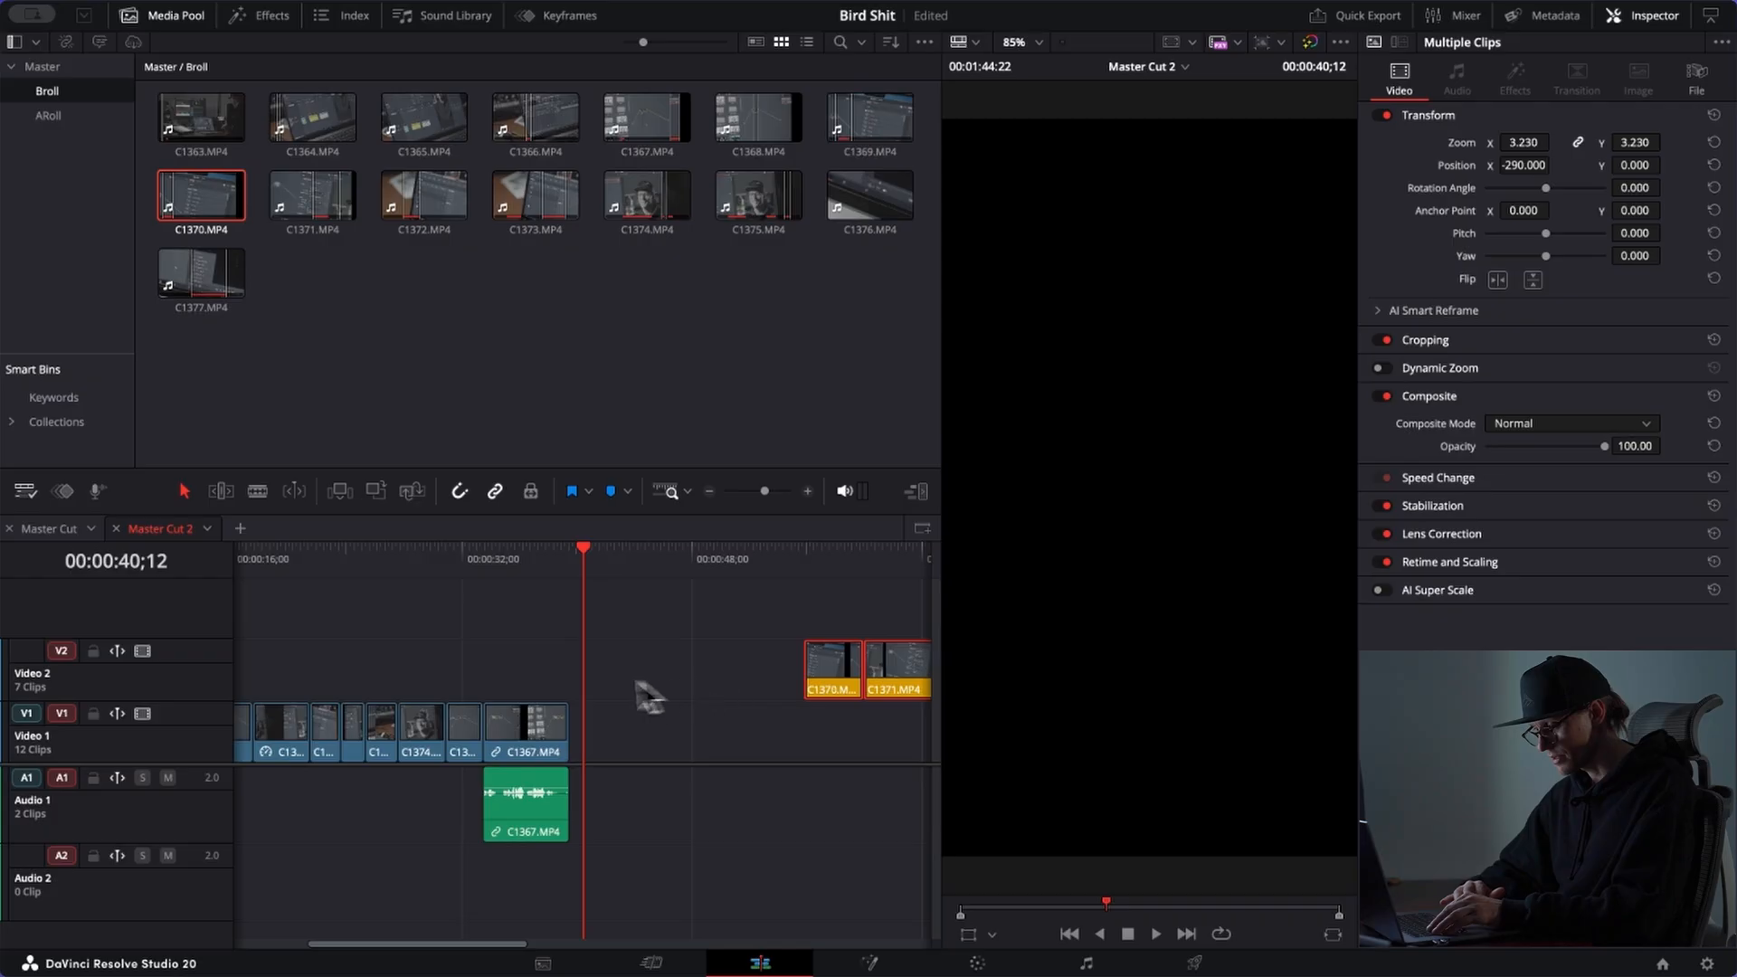
Step: Duplicate the last C1374.MP4 on Video 1 to directly after the new C1367.MP4 segment
{"action": "left_click", "coordinate": [418, 567]}
{"action": "left_click", "coordinate": [429, 738]}
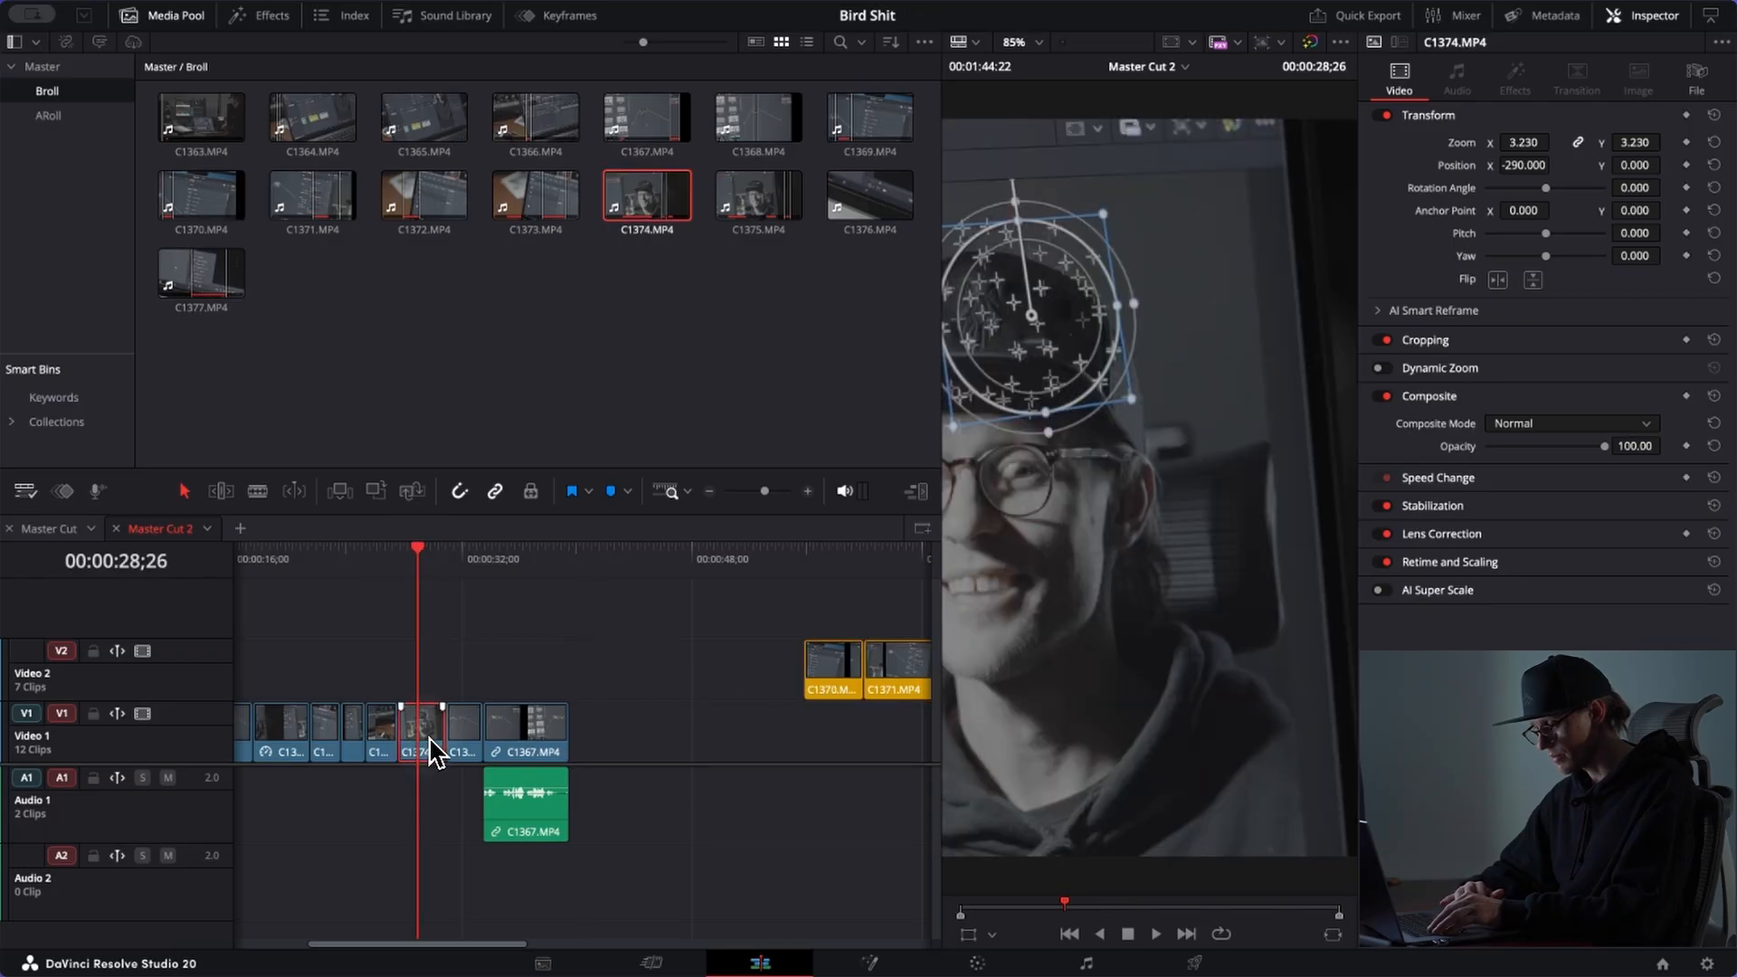
{"action": "left_click_drag", "start_coordinate": [421, 738], "coordinate": [601, 747]}
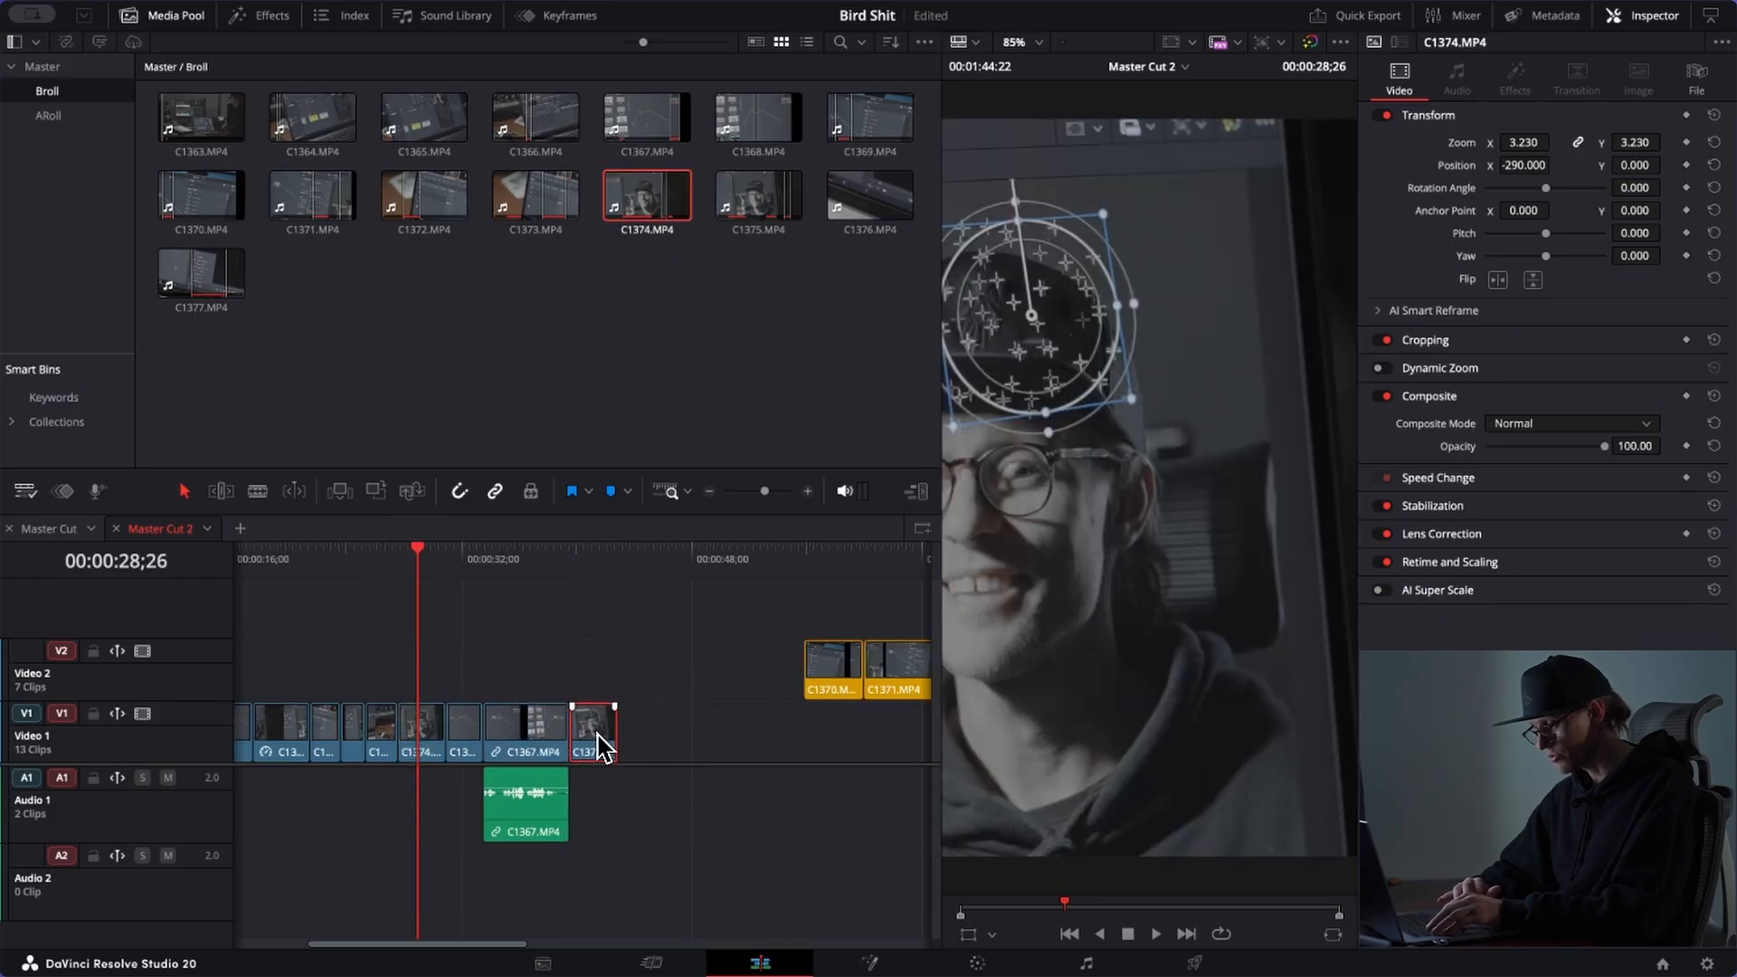
Step: Reframe the duplicated C1374.MP4 by setting its Position X to 55
{"action": "left_click", "coordinate": [590, 573]}
{"action": "scroll", "coordinate": [592, 581], "scroll_direction": "up", "scroll_amount": 3}
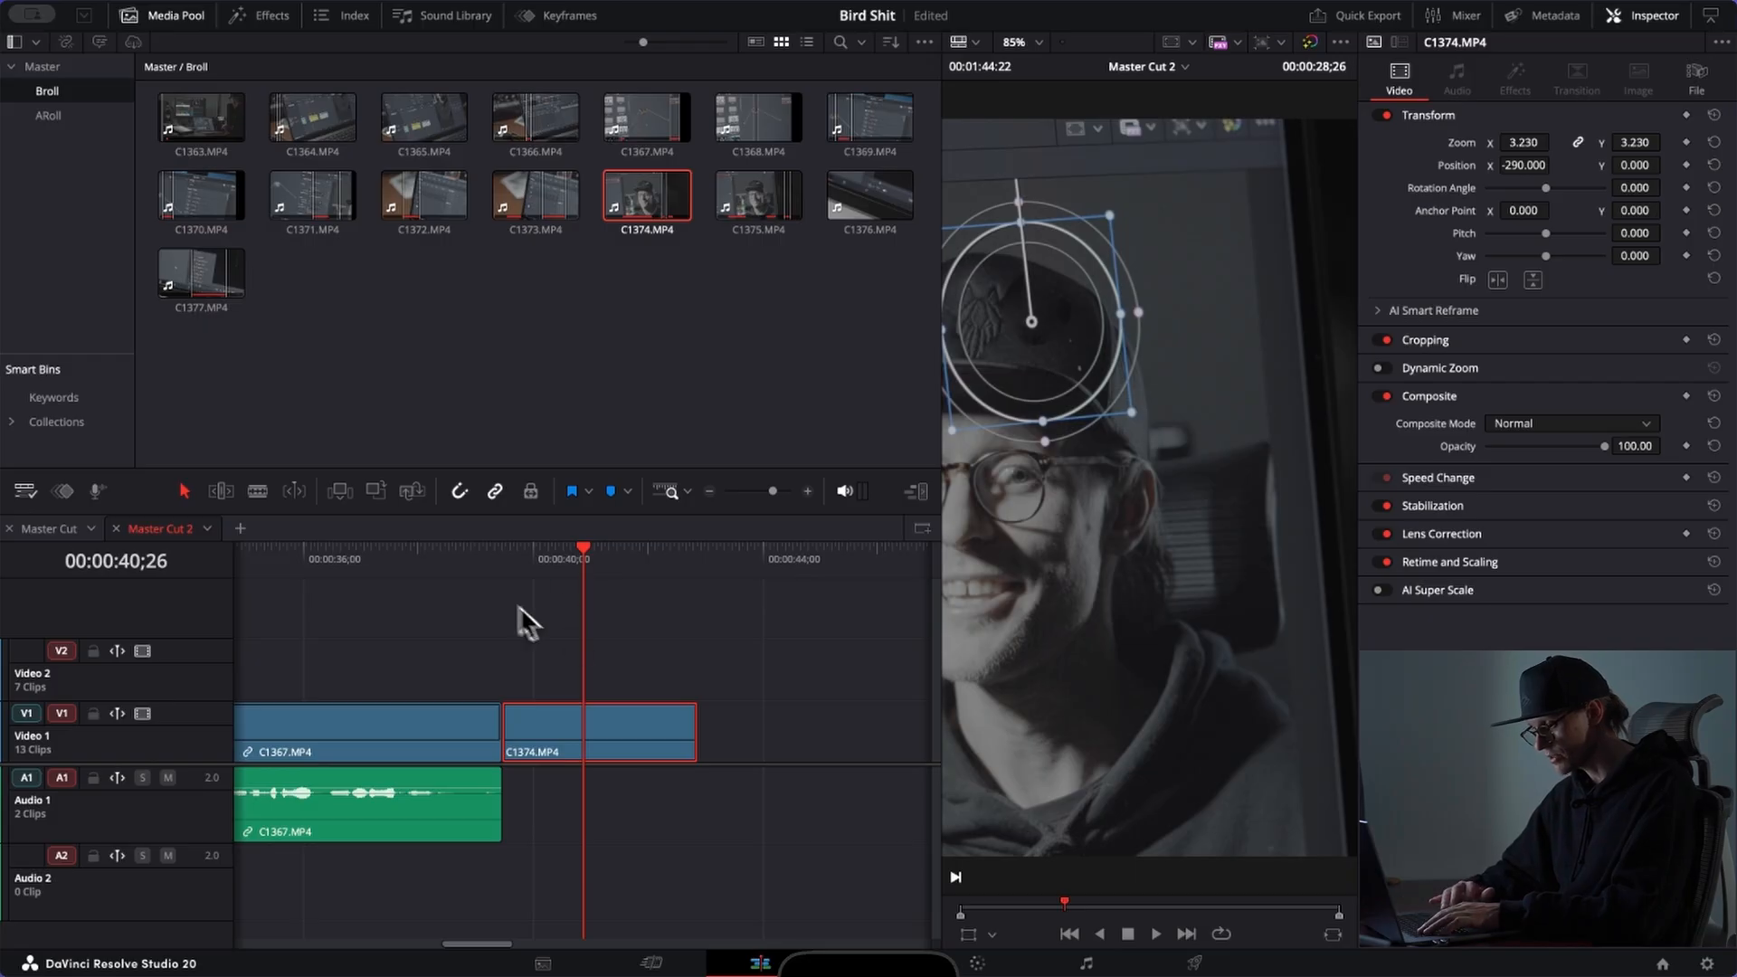
{"action": "left_click_drag", "start_coordinate": [1538, 171], "coordinate": [1734, 185]}
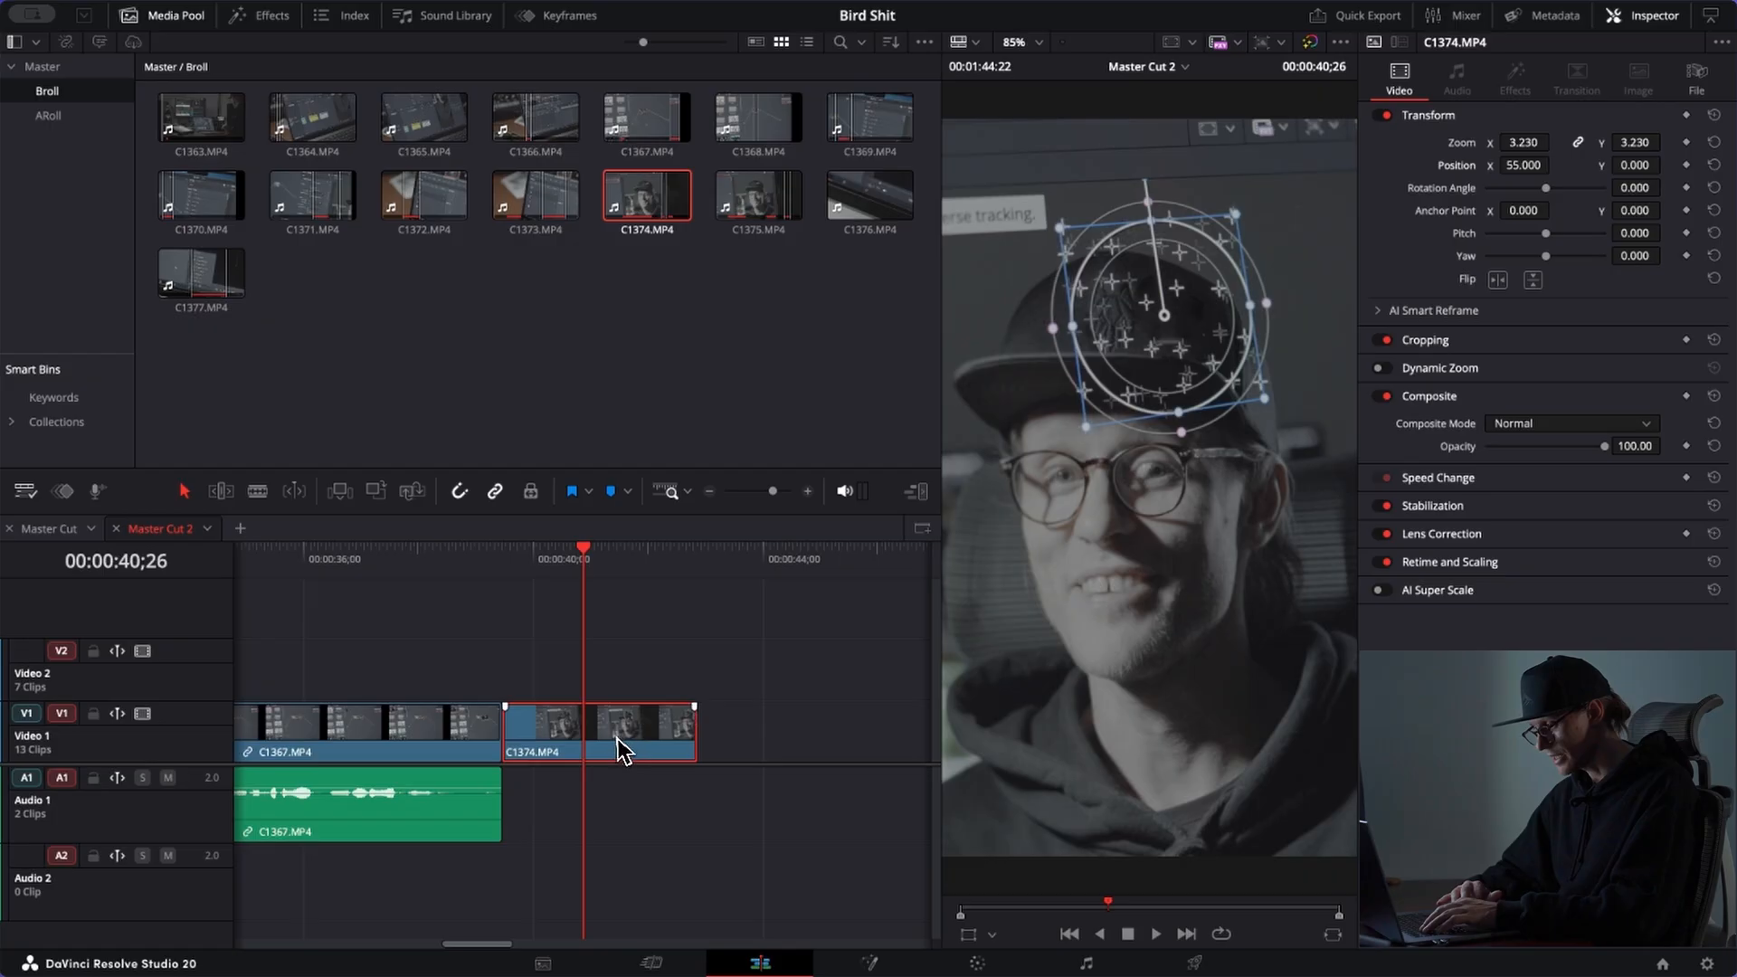
Step: Slip the duplicated C1374.MP4 so it runs from the tracked cap mask to the darkened face, and play across the cut
{"action": "left_click_drag", "start_coordinate": [622, 731], "coordinate": [9, 751]}
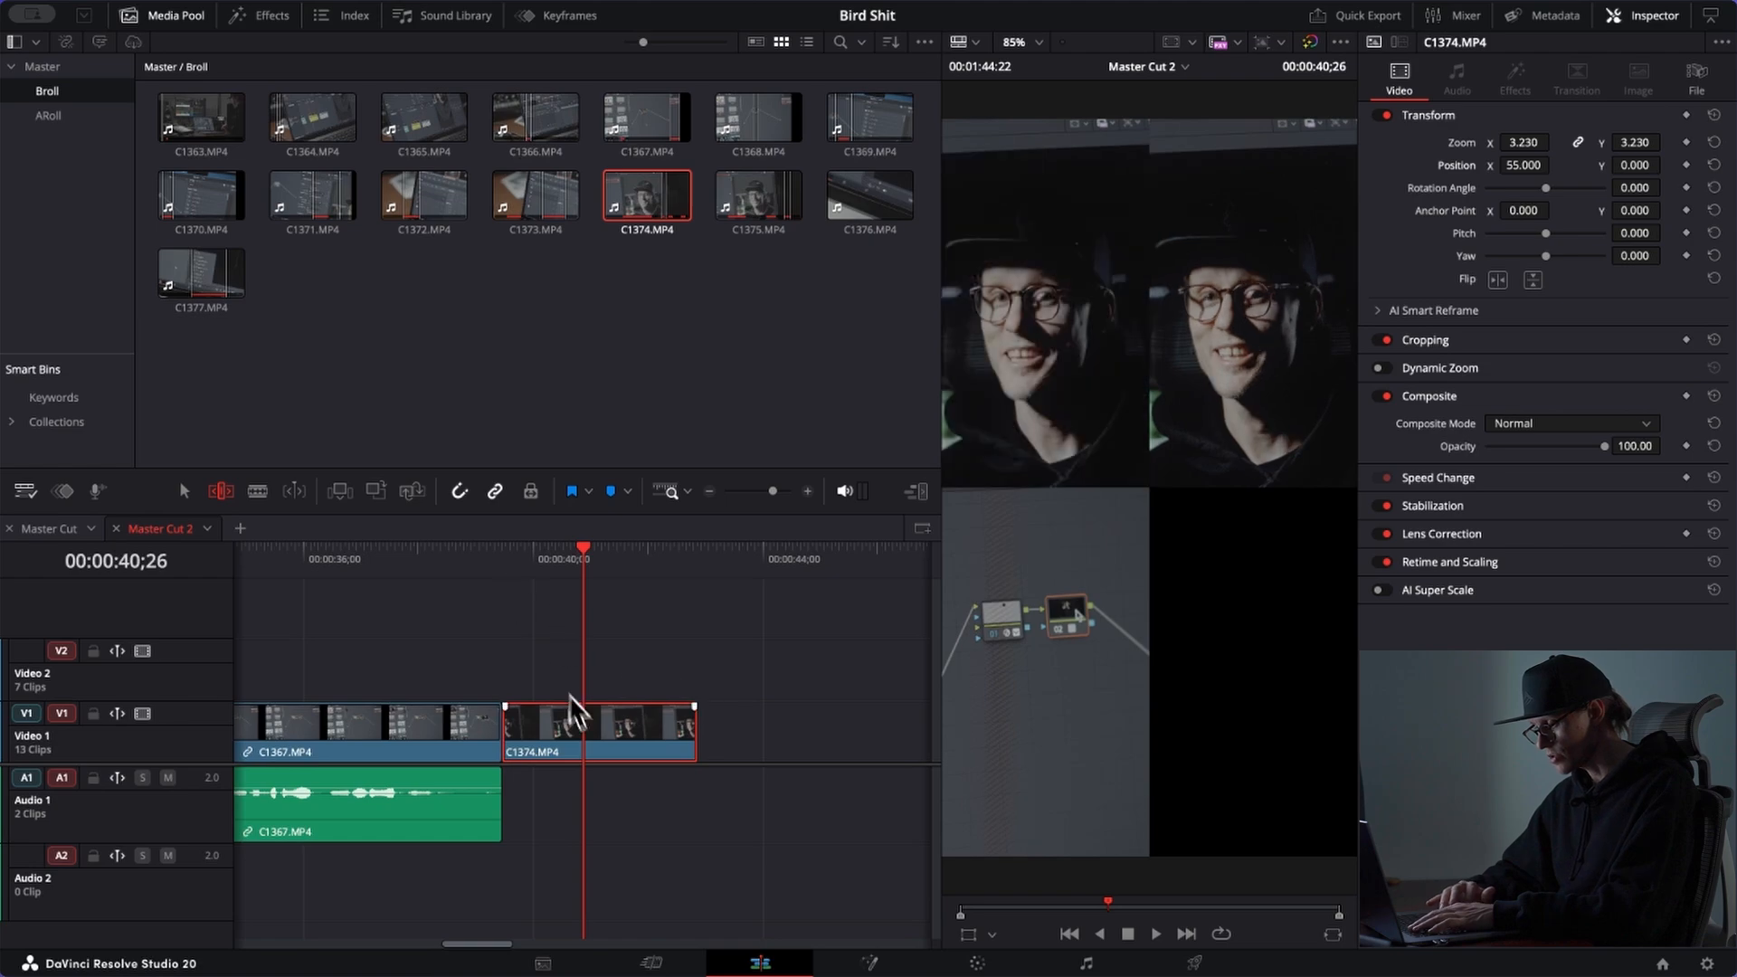
{"action": "left_click", "coordinate": [502, 552]}
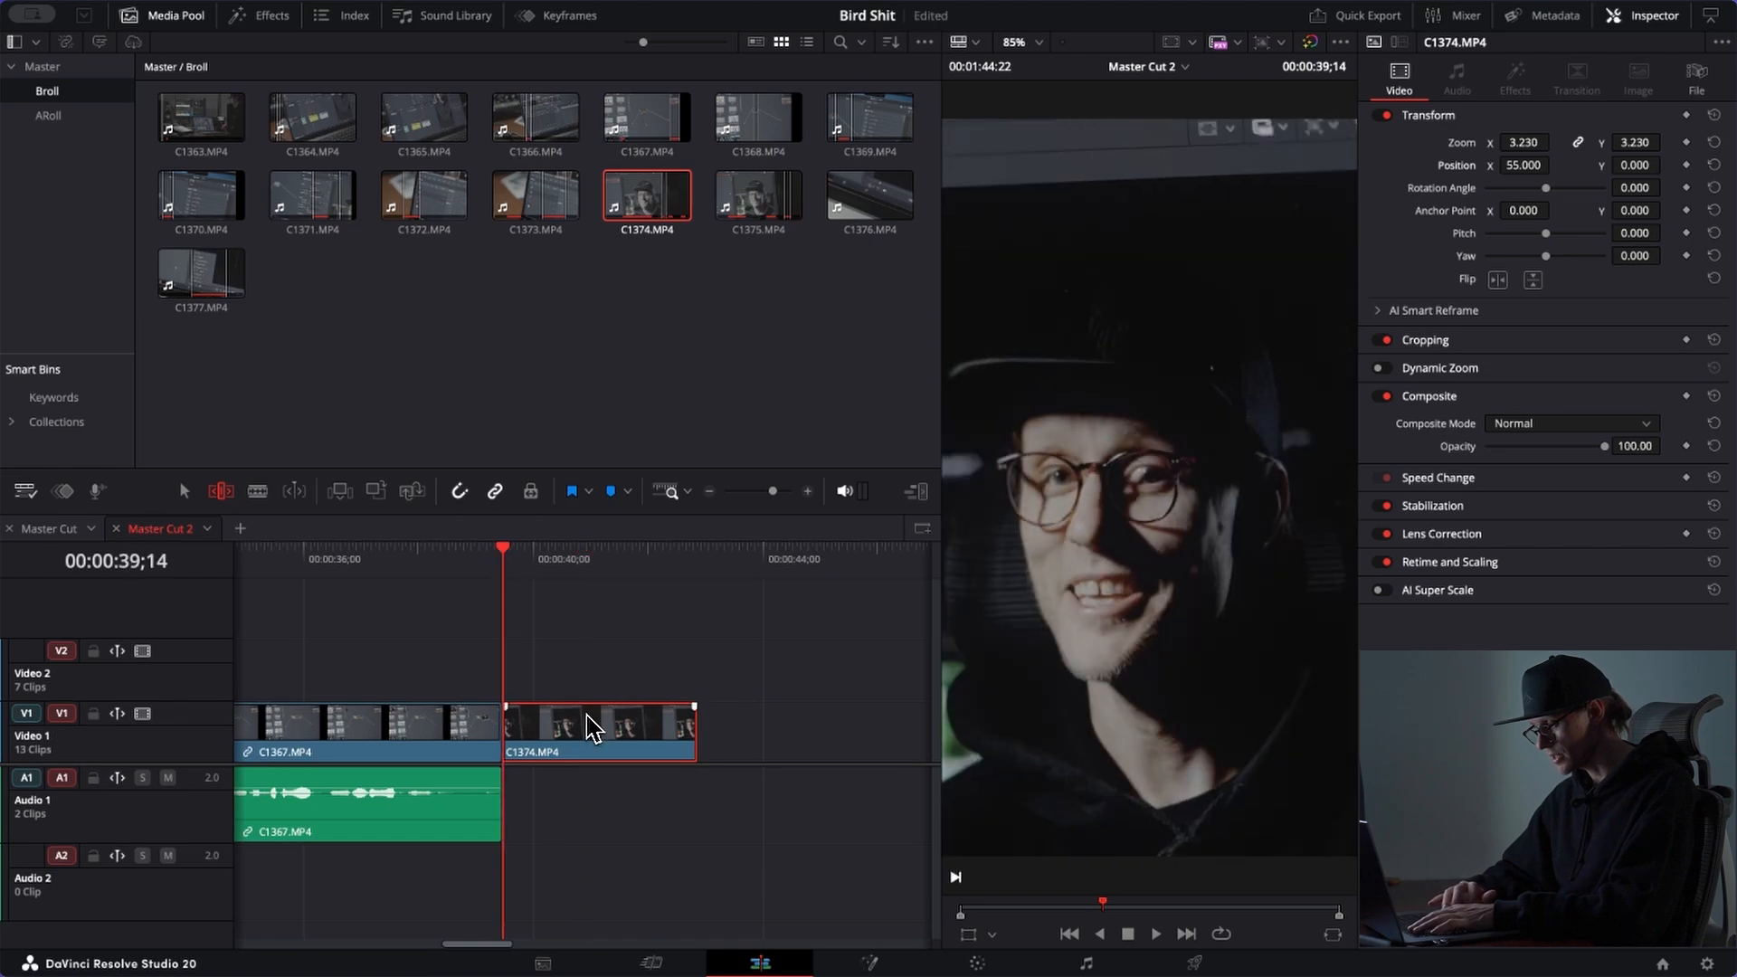
{"action": "left_click_drag", "start_coordinate": [590, 713], "coordinate": [833, 722]}
{"action": "left_click", "coordinate": [458, 554]}
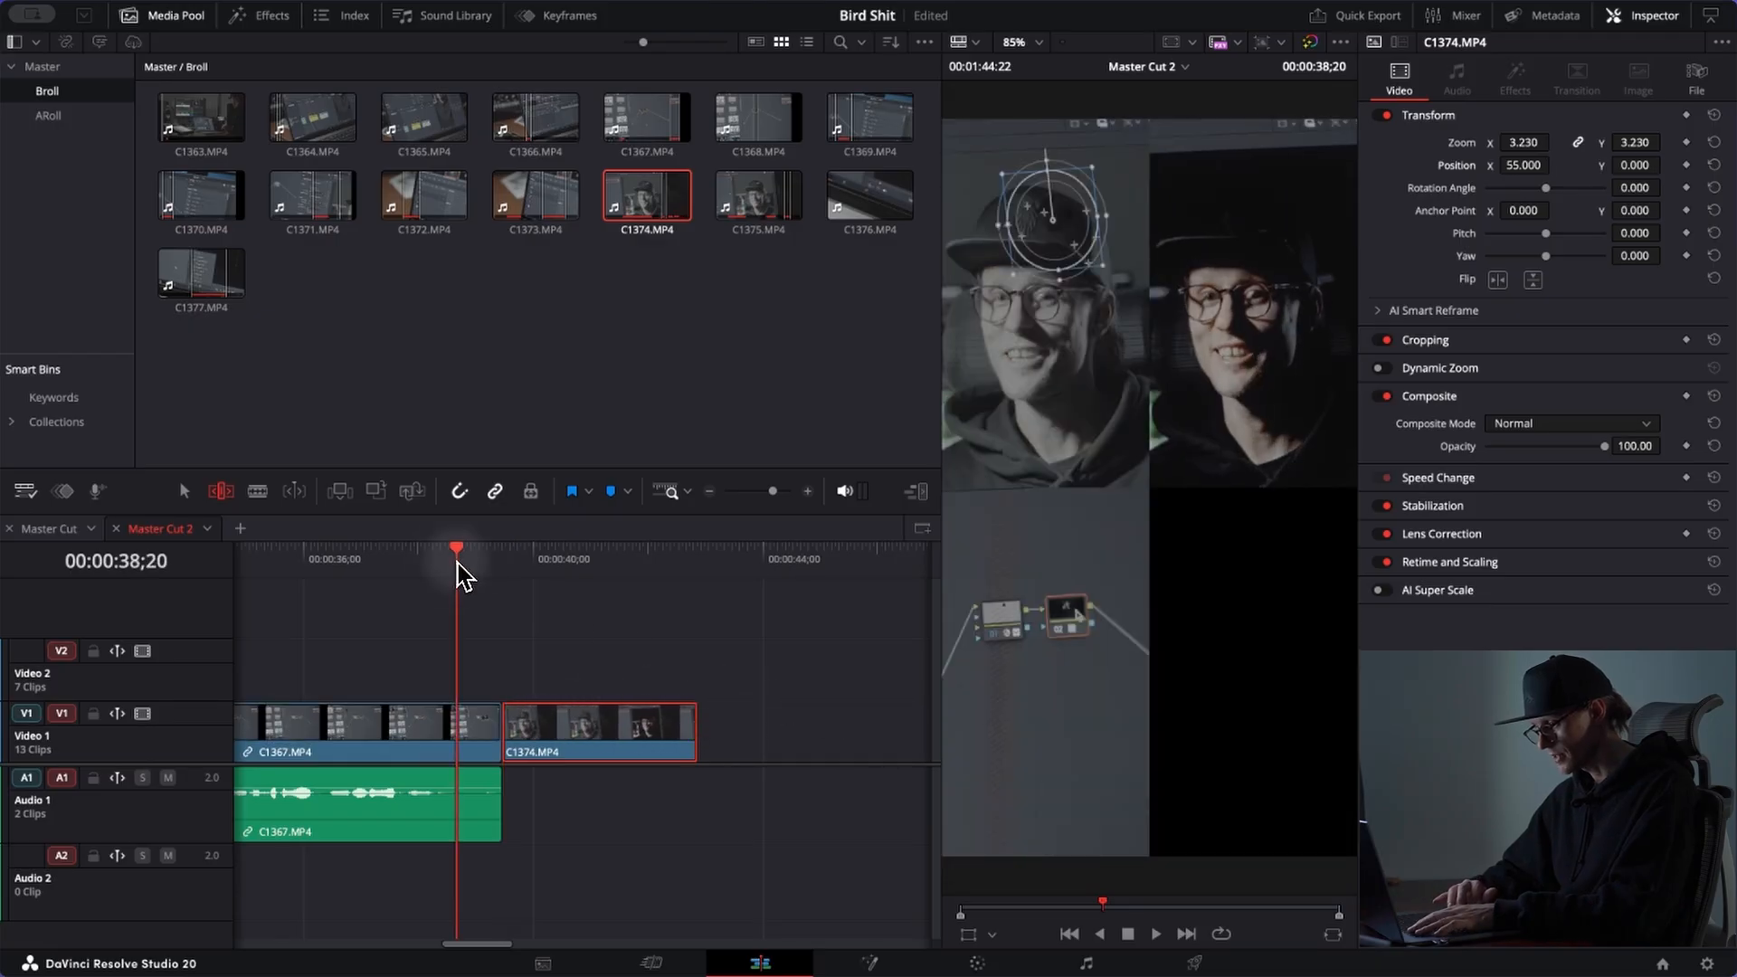
{"action": "key", "text": "space"}
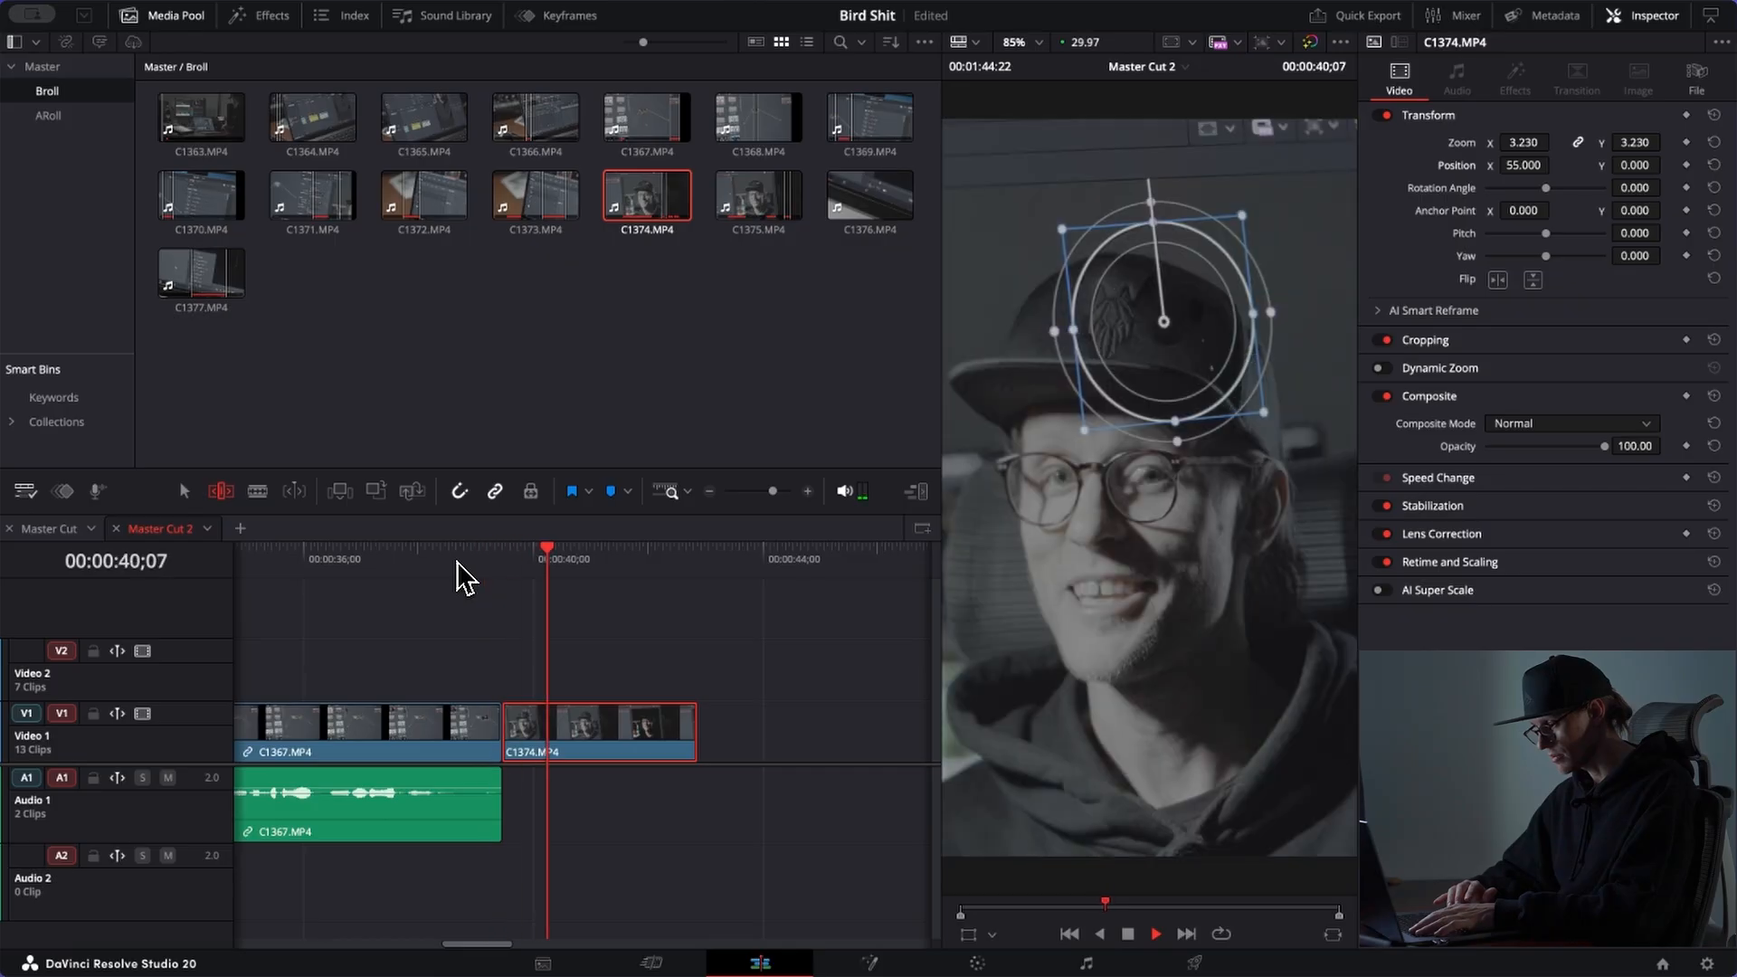
{"action": "key", "text": "space"}
Step: Ripple-trim about 1.2 seconds off the start of the duplicated C1374.MP4 and extend its end by about 10 frames
{"action": "left_click_drag", "start_coordinate": [519, 731], "coordinate": [586, 729]}
{"action": "key", "text": "space"}
{"action": "key", "text": "space"}
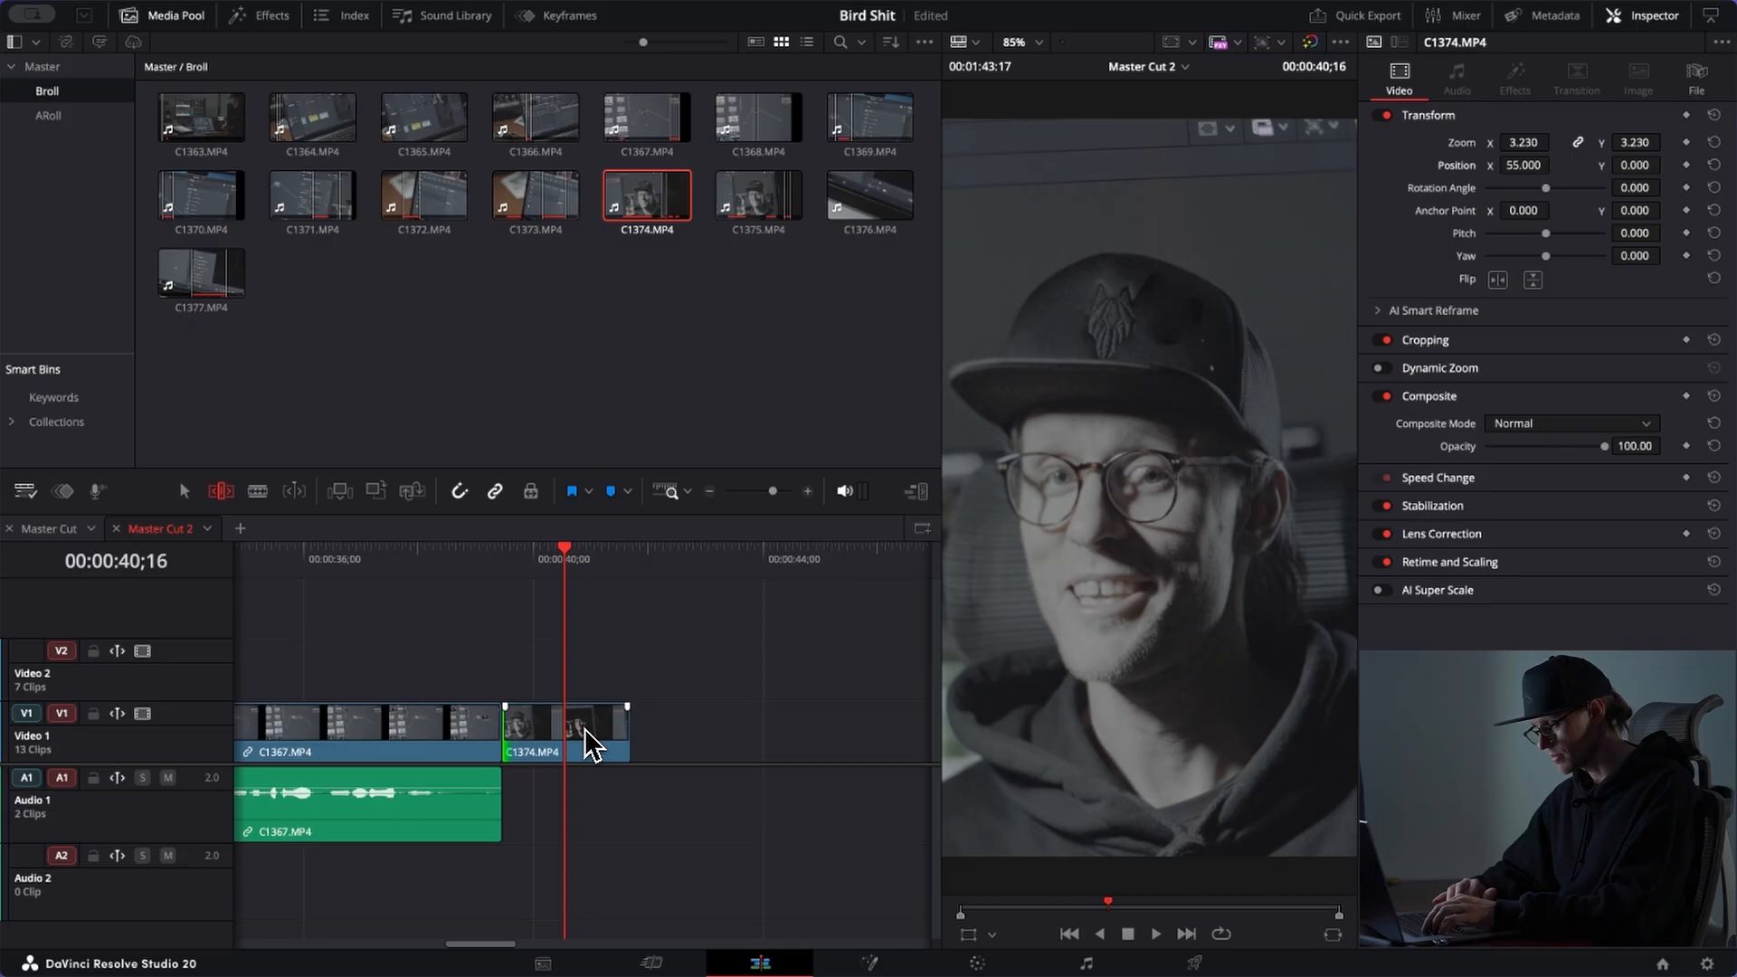
{"action": "left_click_drag", "start_coordinate": [517, 744], "coordinate": [634, 744]}
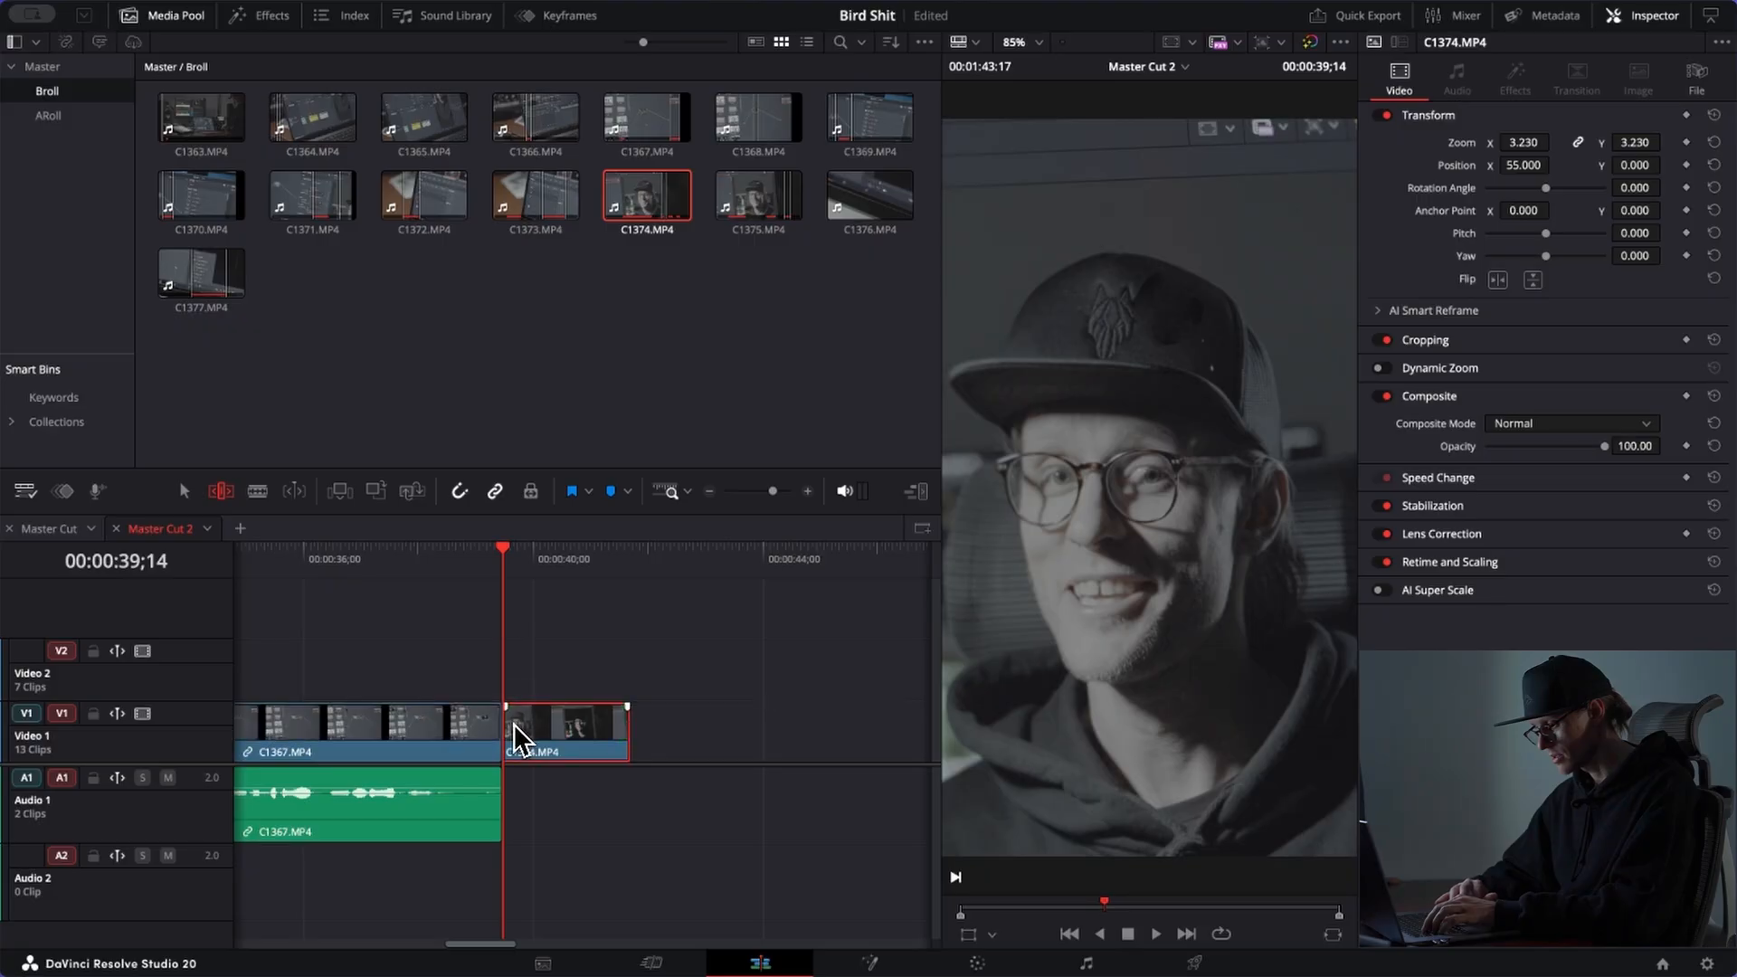
{"action": "left_click_drag", "start_coordinate": [515, 728], "coordinate": [529, 735]}
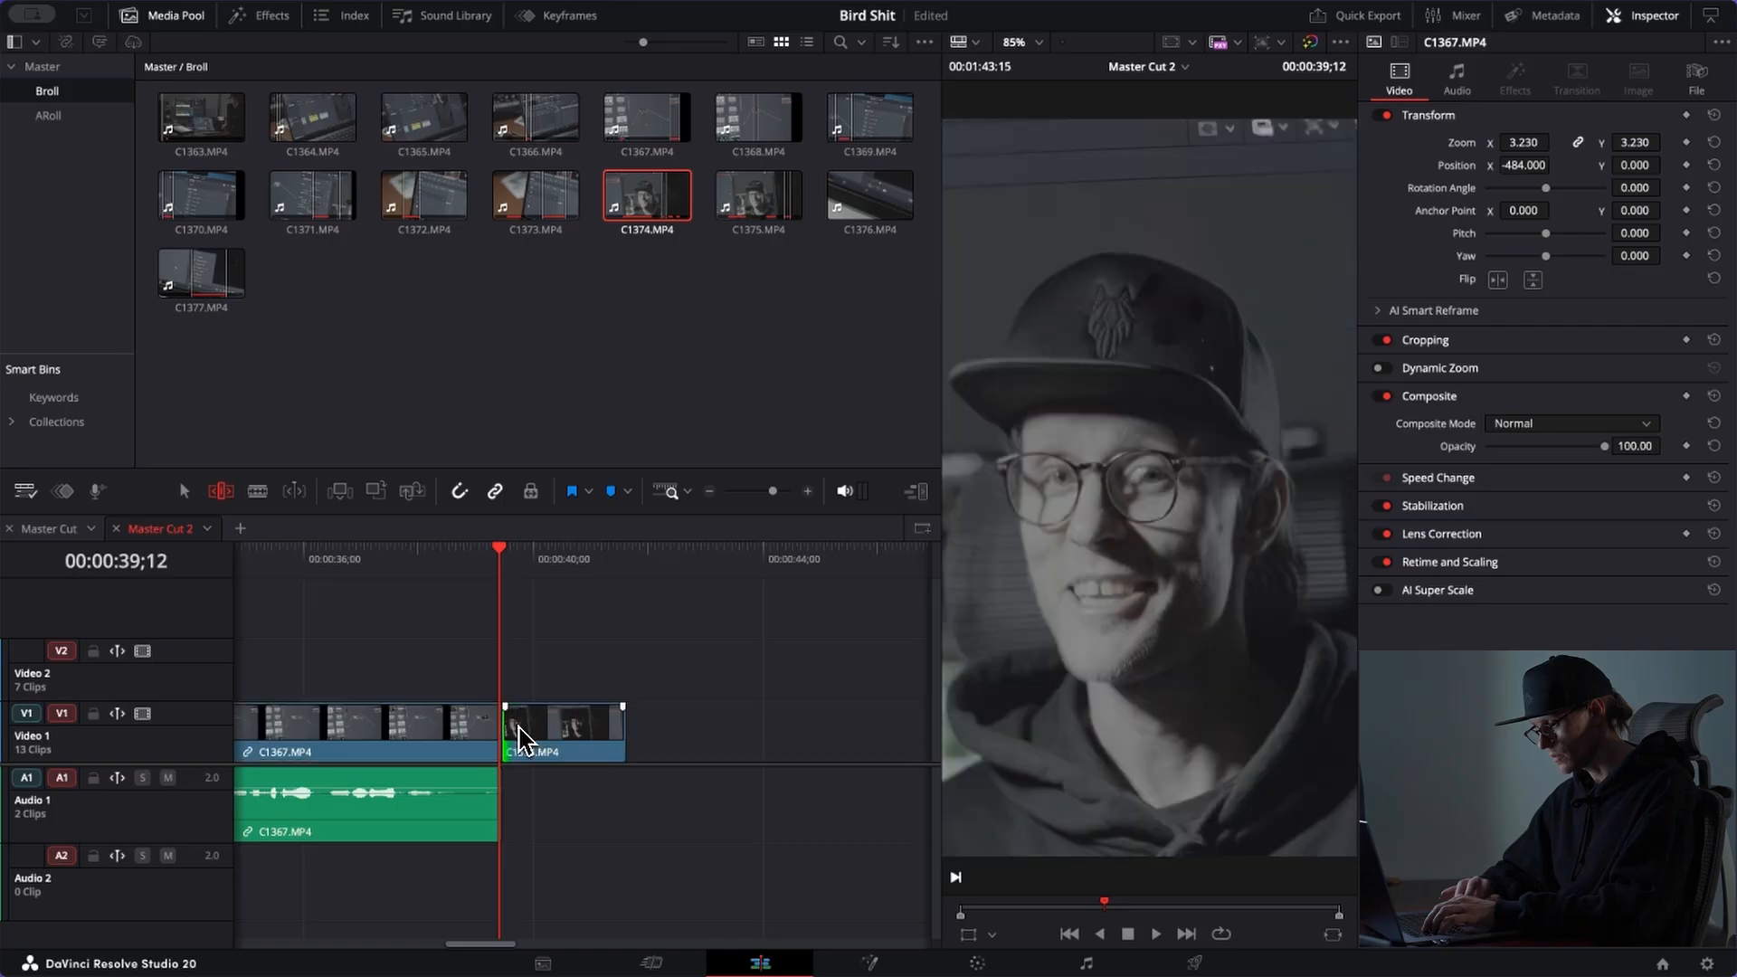
{"action": "left_click", "coordinate": [443, 564]}
{"action": "key", "text": "space"}
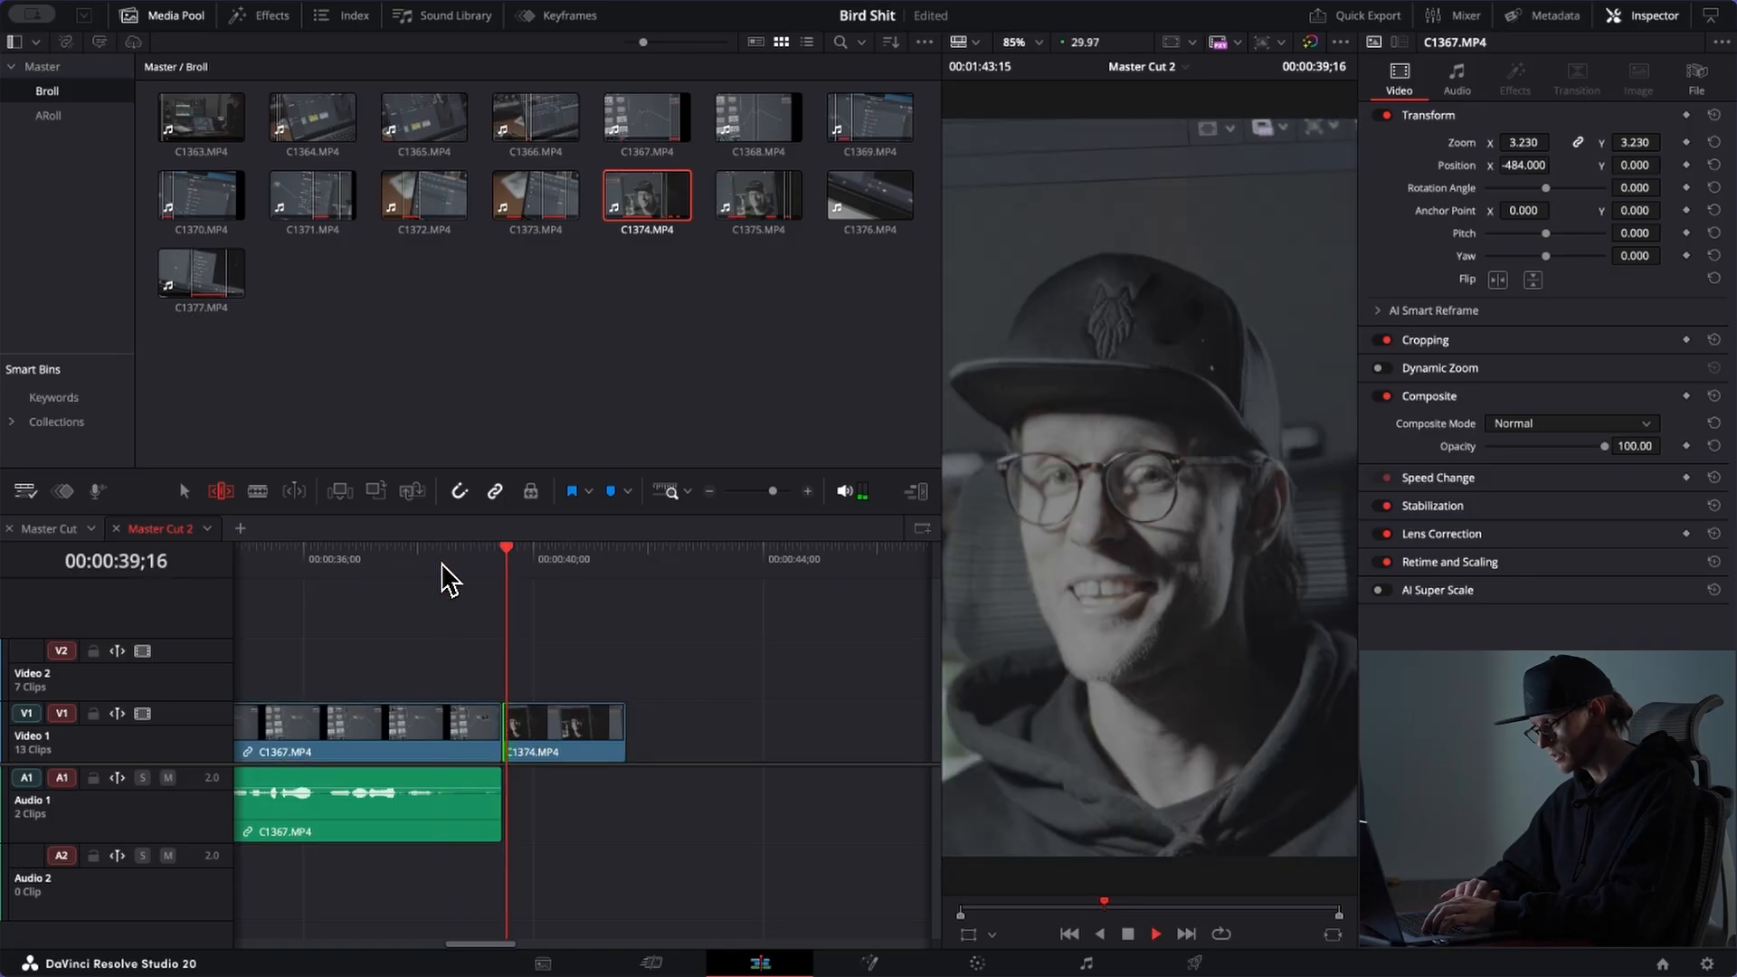
{"action": "key", "text": "space"}
{"action": "left_click_drag", "start_coordinate": [622, 744], "coordinate": [642, 745]}
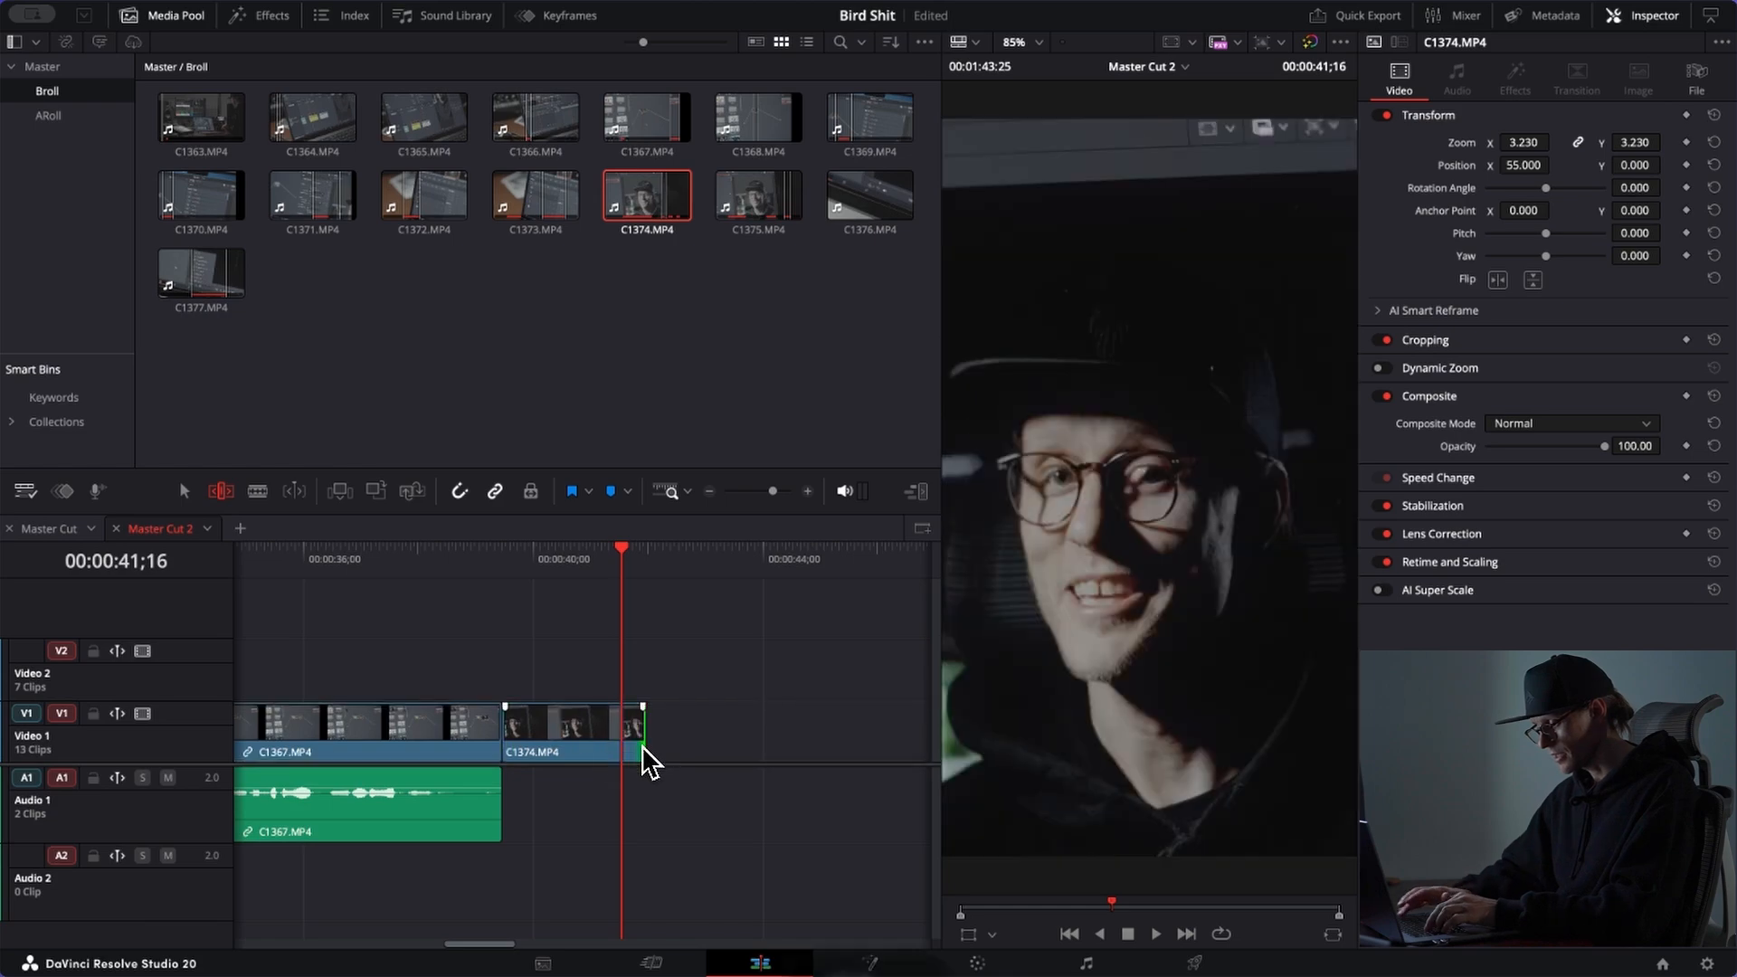
Step: Move all the Video 2 clips down to Video 1, starting with C1370.MP4 directly after the duplicated C1374.MP4
{"action": "key", "text": "super+minus"}
{"action": "key", "text": "super+minus"}
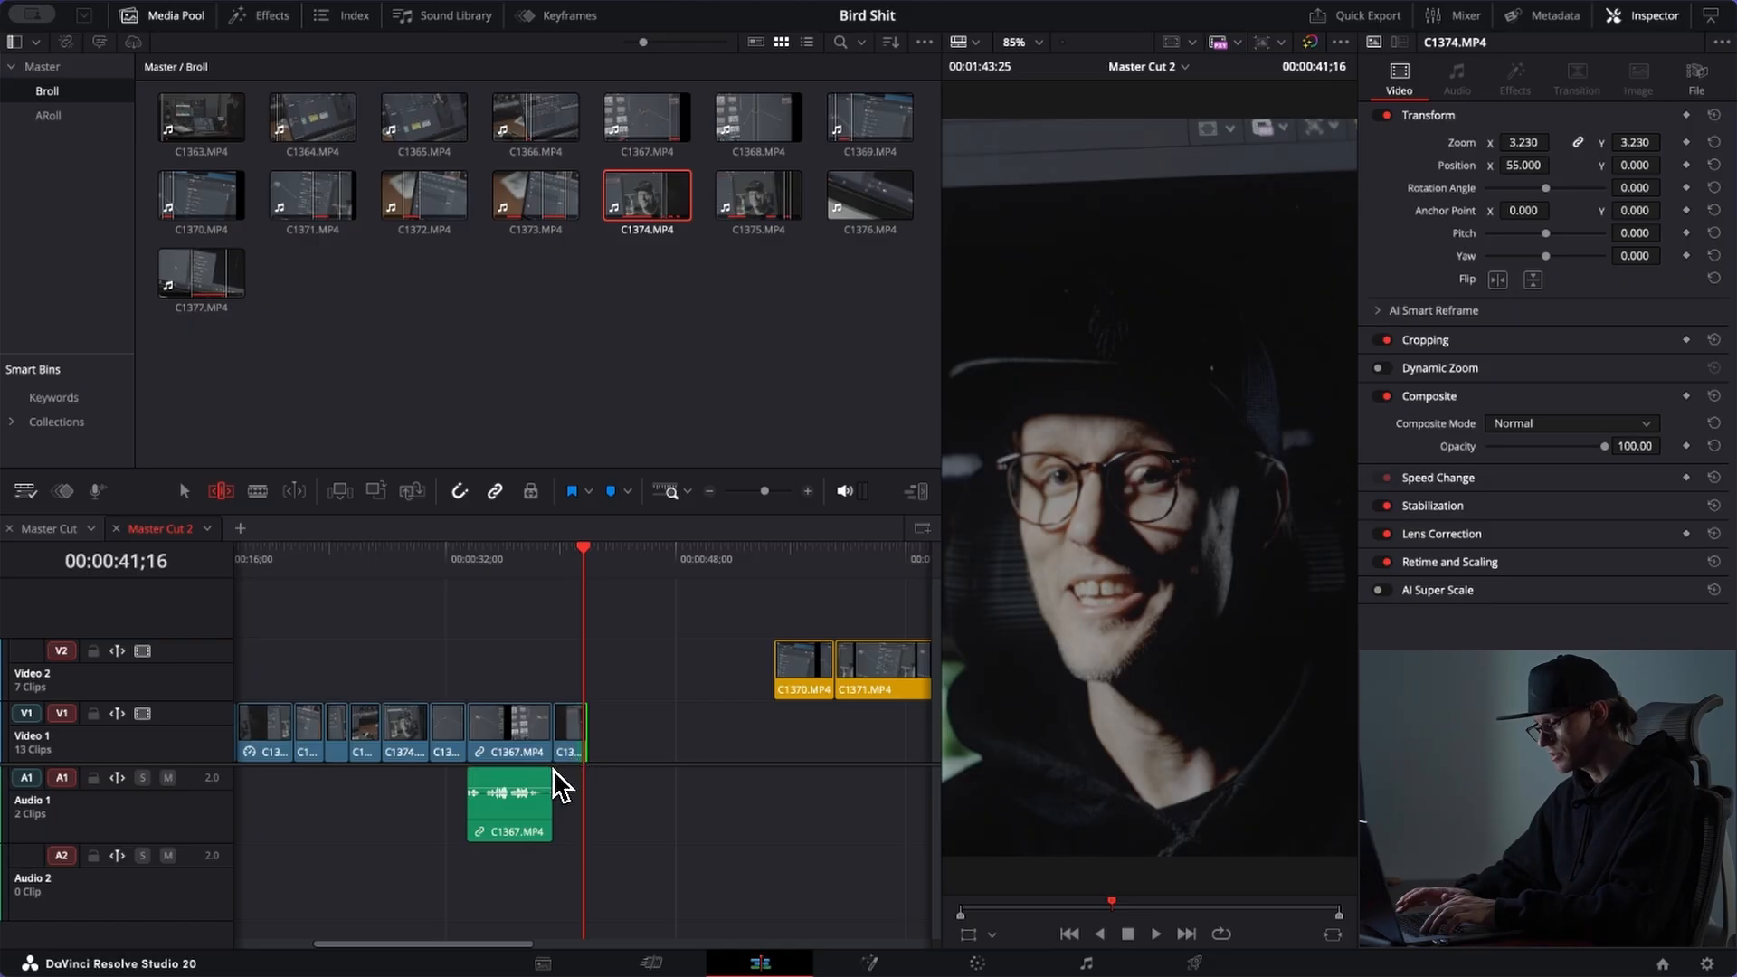
{"action": "key", "text": "super+minus"}
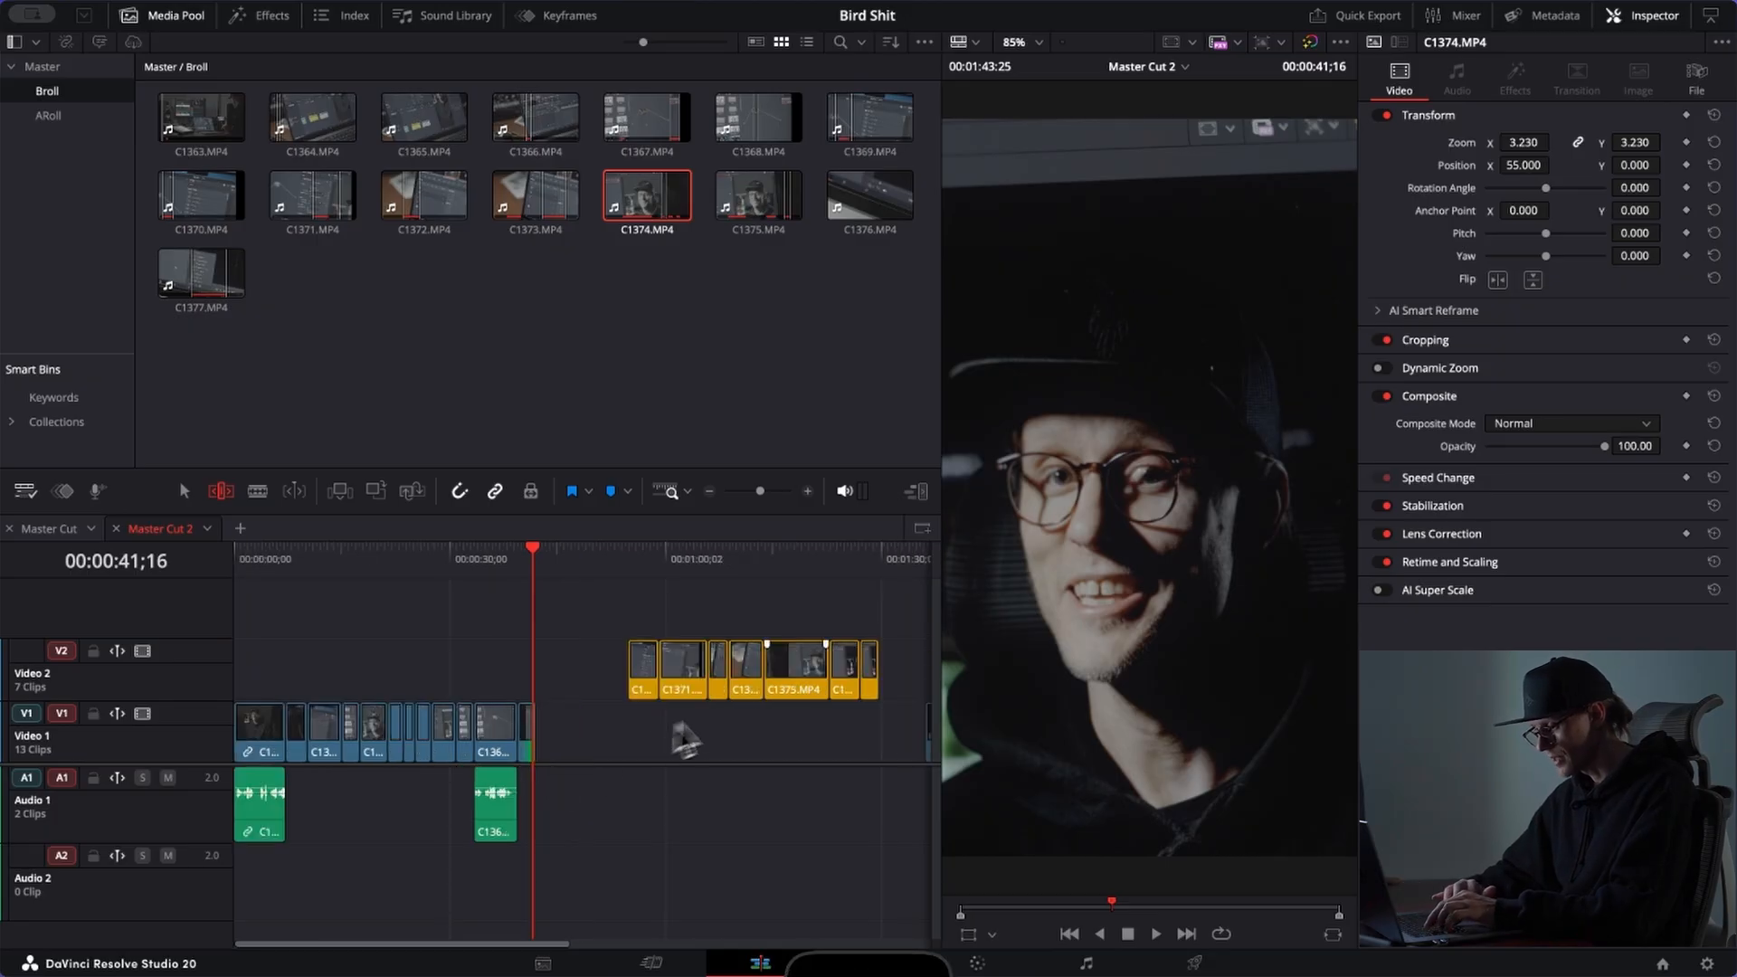
{"action": "left_click_drag", "start_coordinate": [884, 637], "coordinate": [557, 737]}
{"action": "key", "text": "super+equal"}
{"action": "key", "text": "super+equal"}
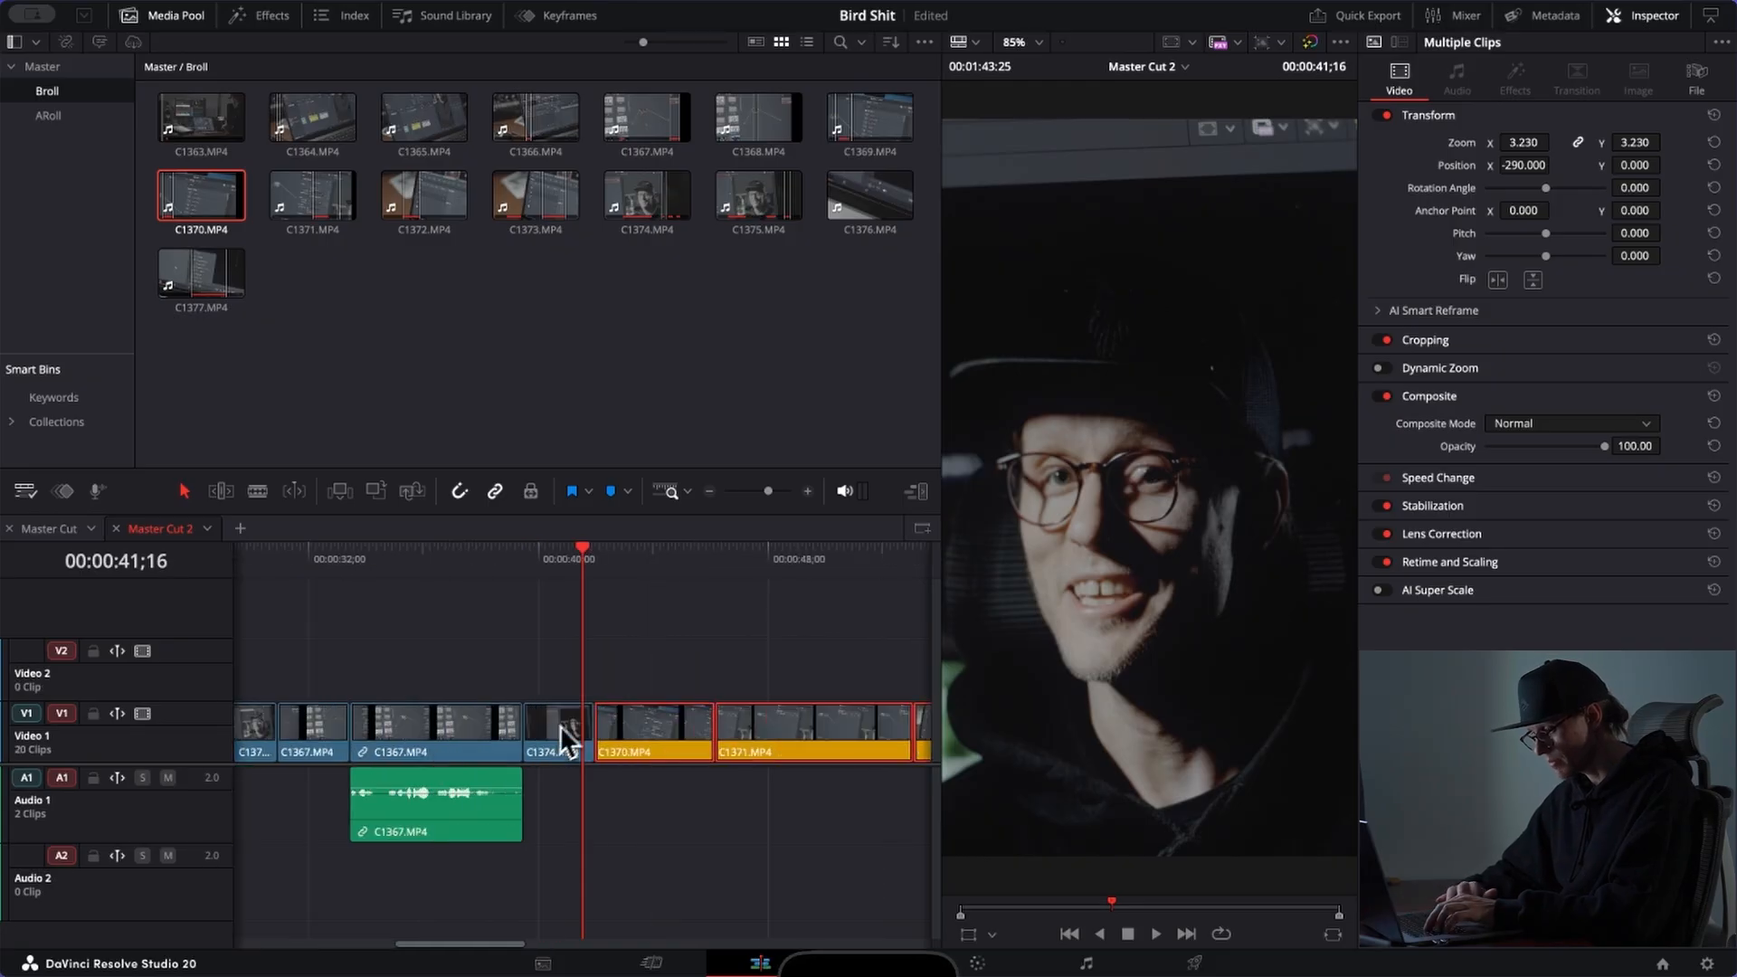
{"action": "key", "text": "super+minus"}
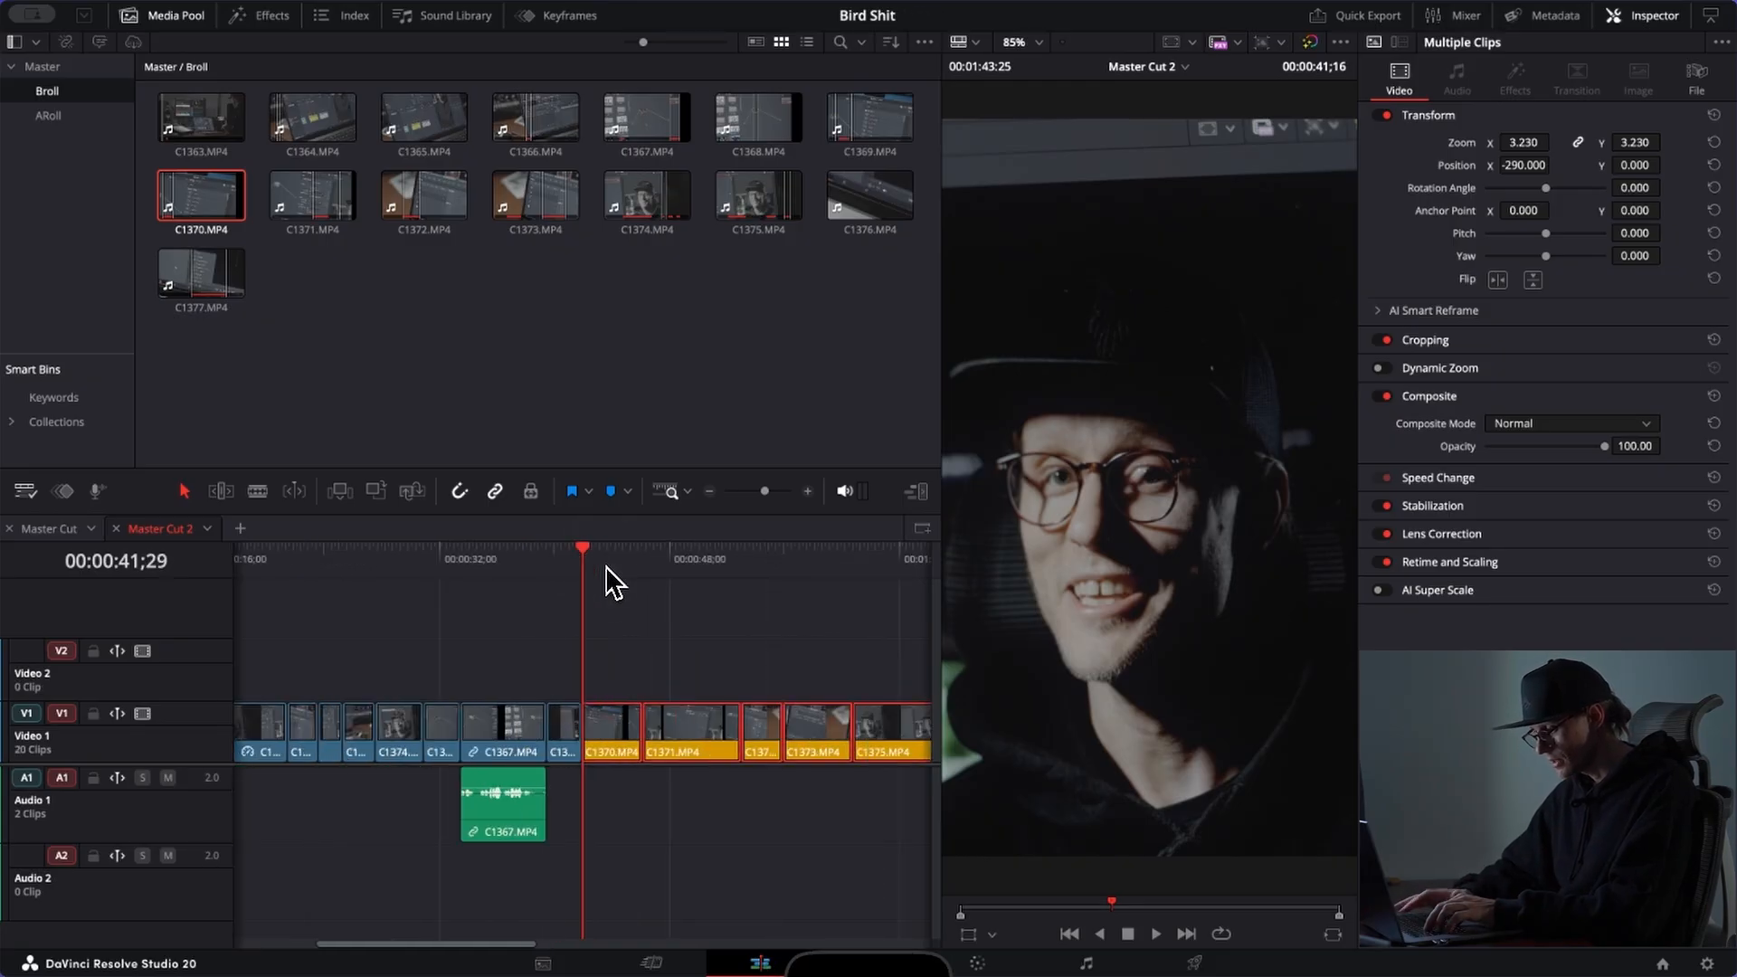
{"action": "key", "text": "super+minus"}
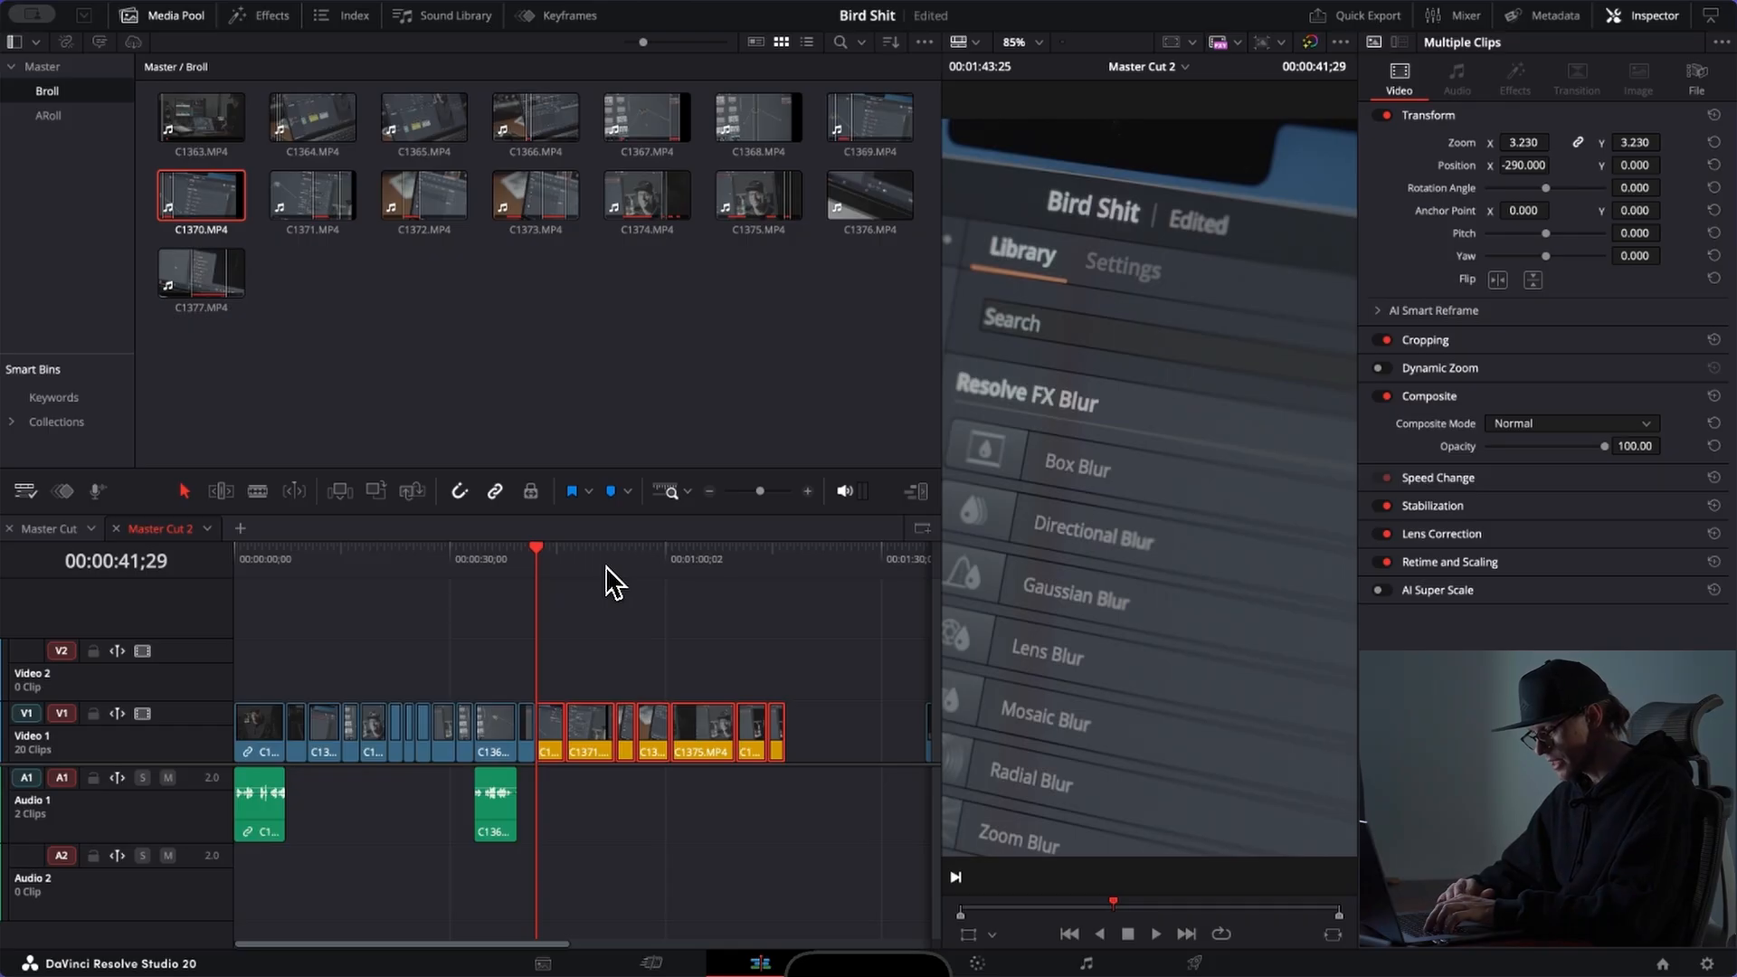
Step: Reframe C1370.MP4 by setting its Position X to -148, and play through it
{"action": "key", "text": "super+equal"}
{"action": "key", "text": "super+equal"}
{"action": "left_click", "coordinate": [628, 729]}
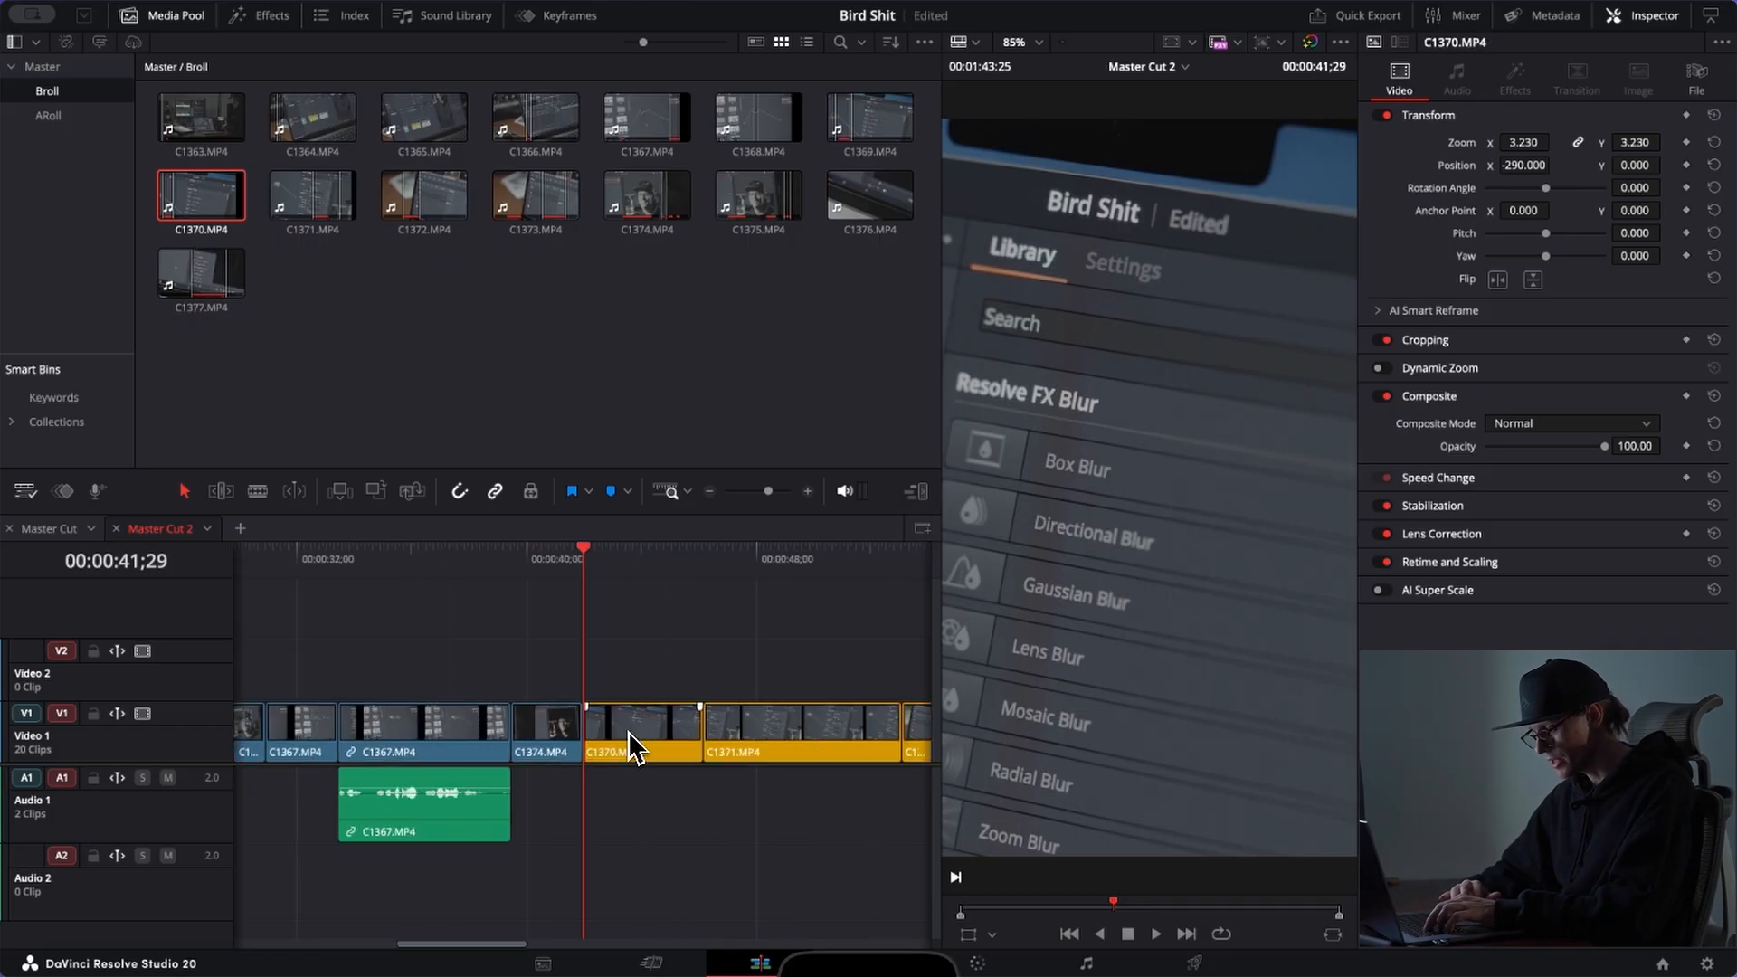
{"action": "key", "text": "space"}
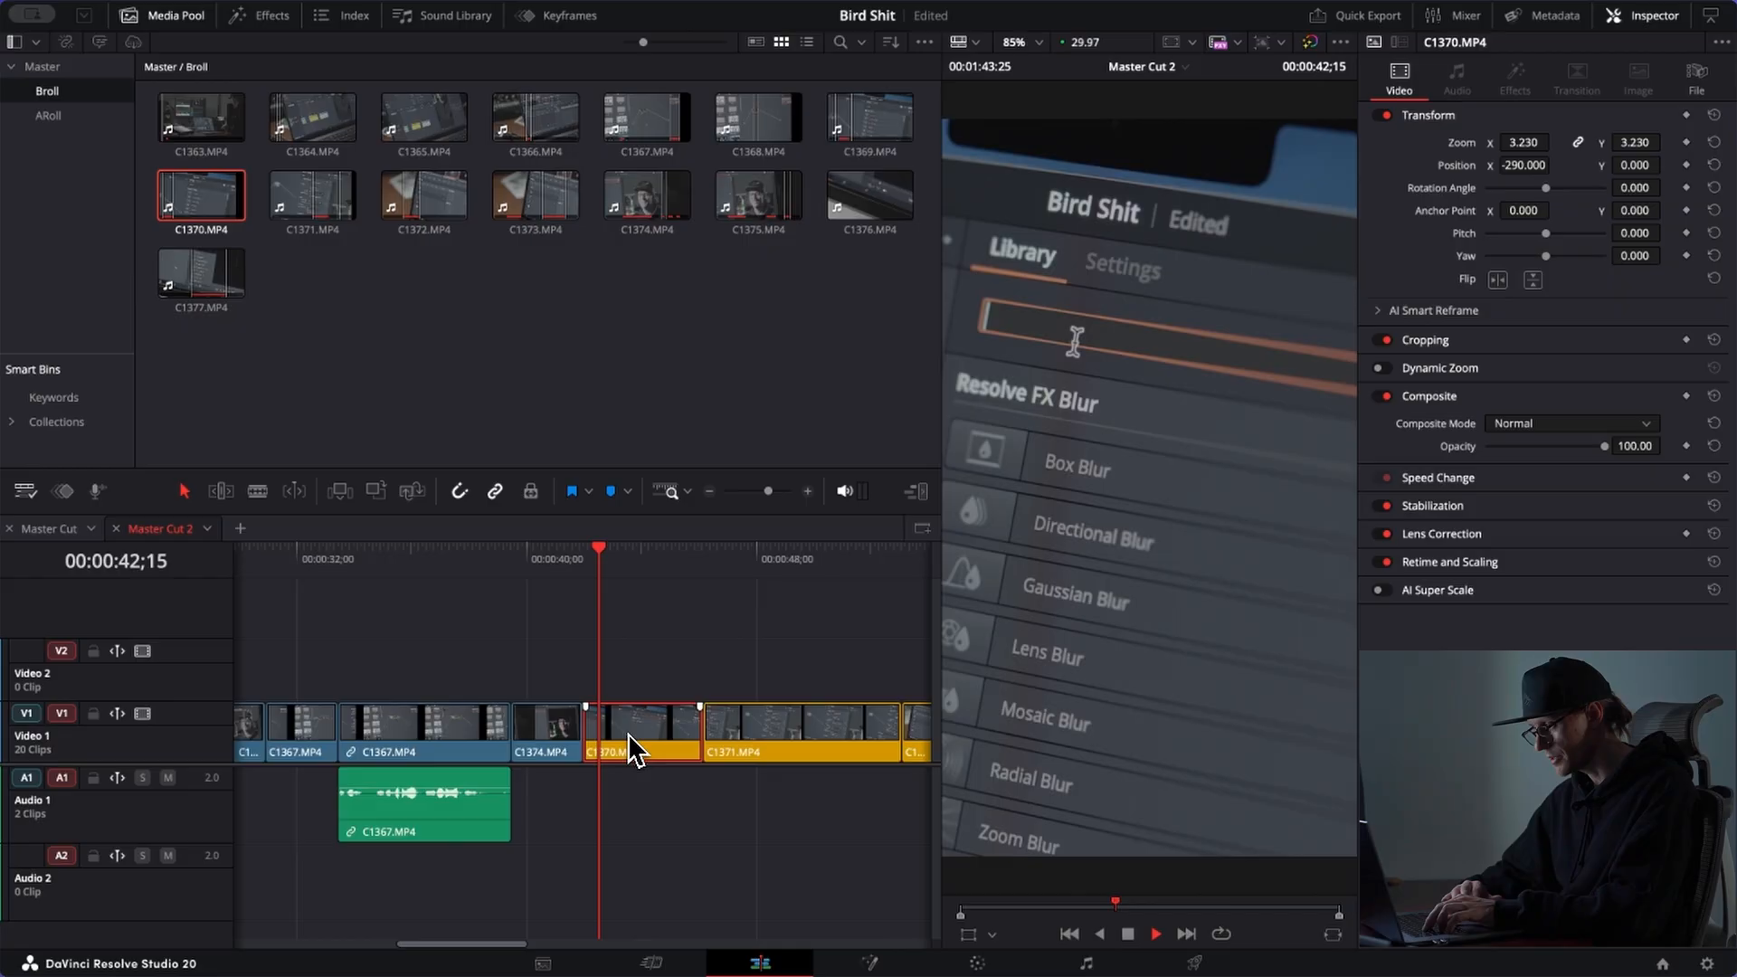
{"action": "key", "text": "space"}
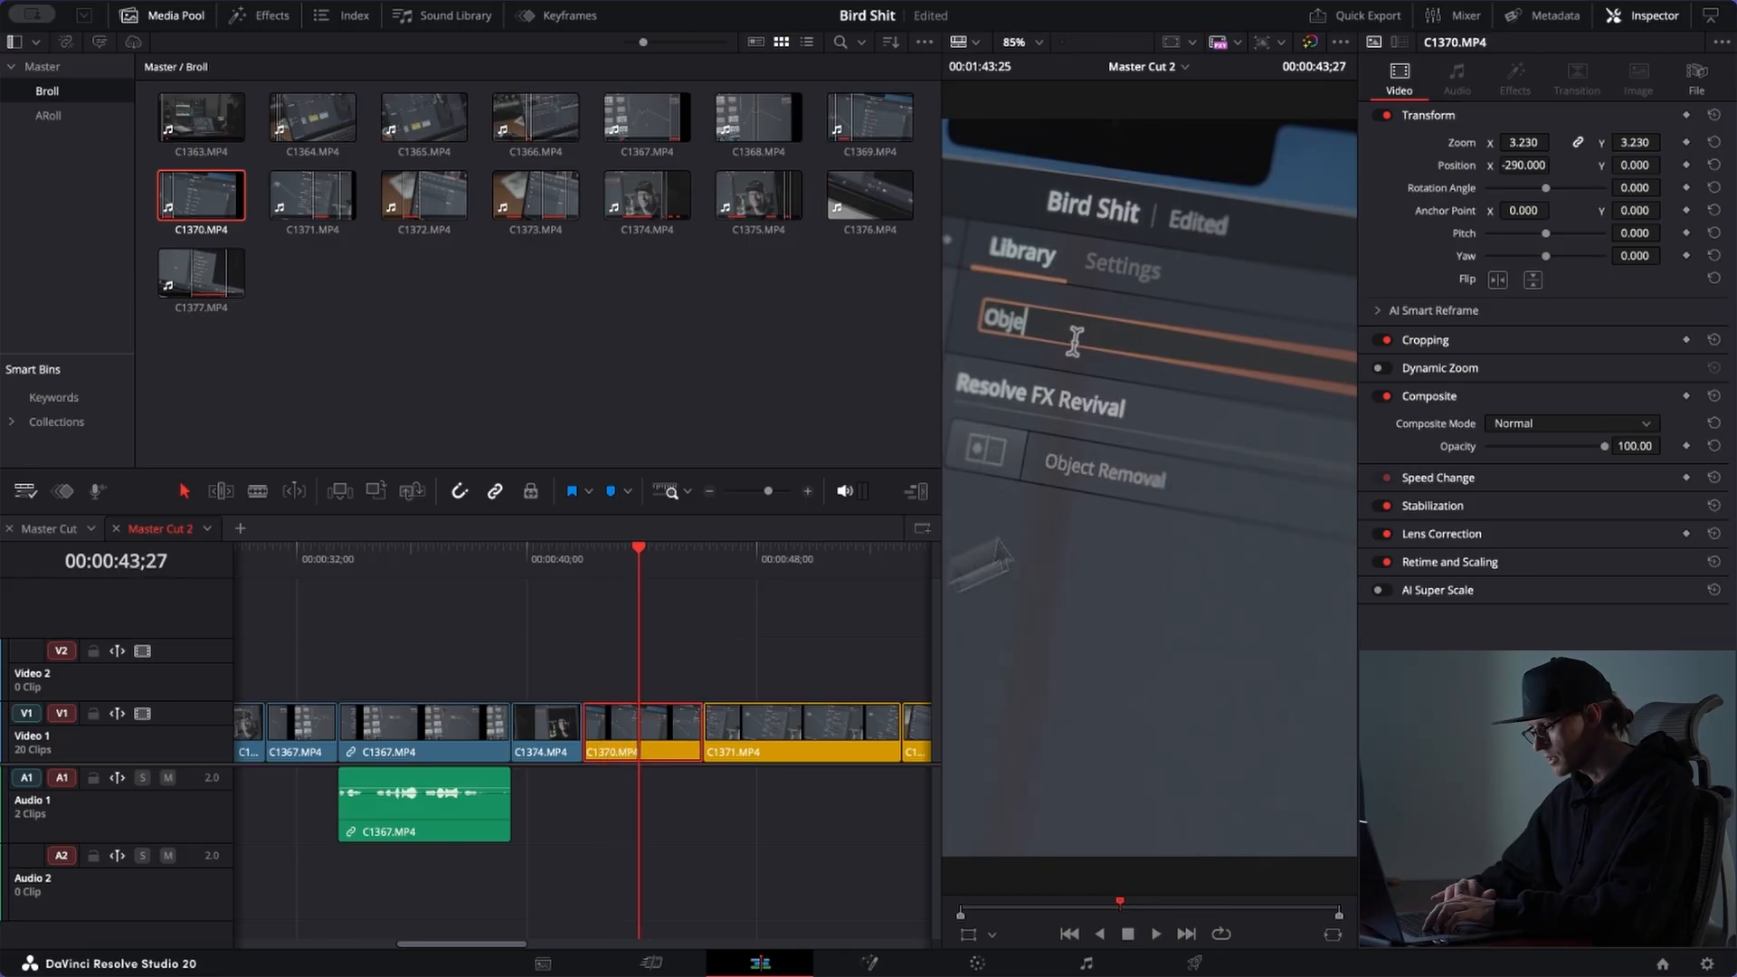
{"action": "left_click_drag", "start_coordinate": [1530, 166], "coordinate": [1659, 165]}
{"action": "key", "text": "space"}
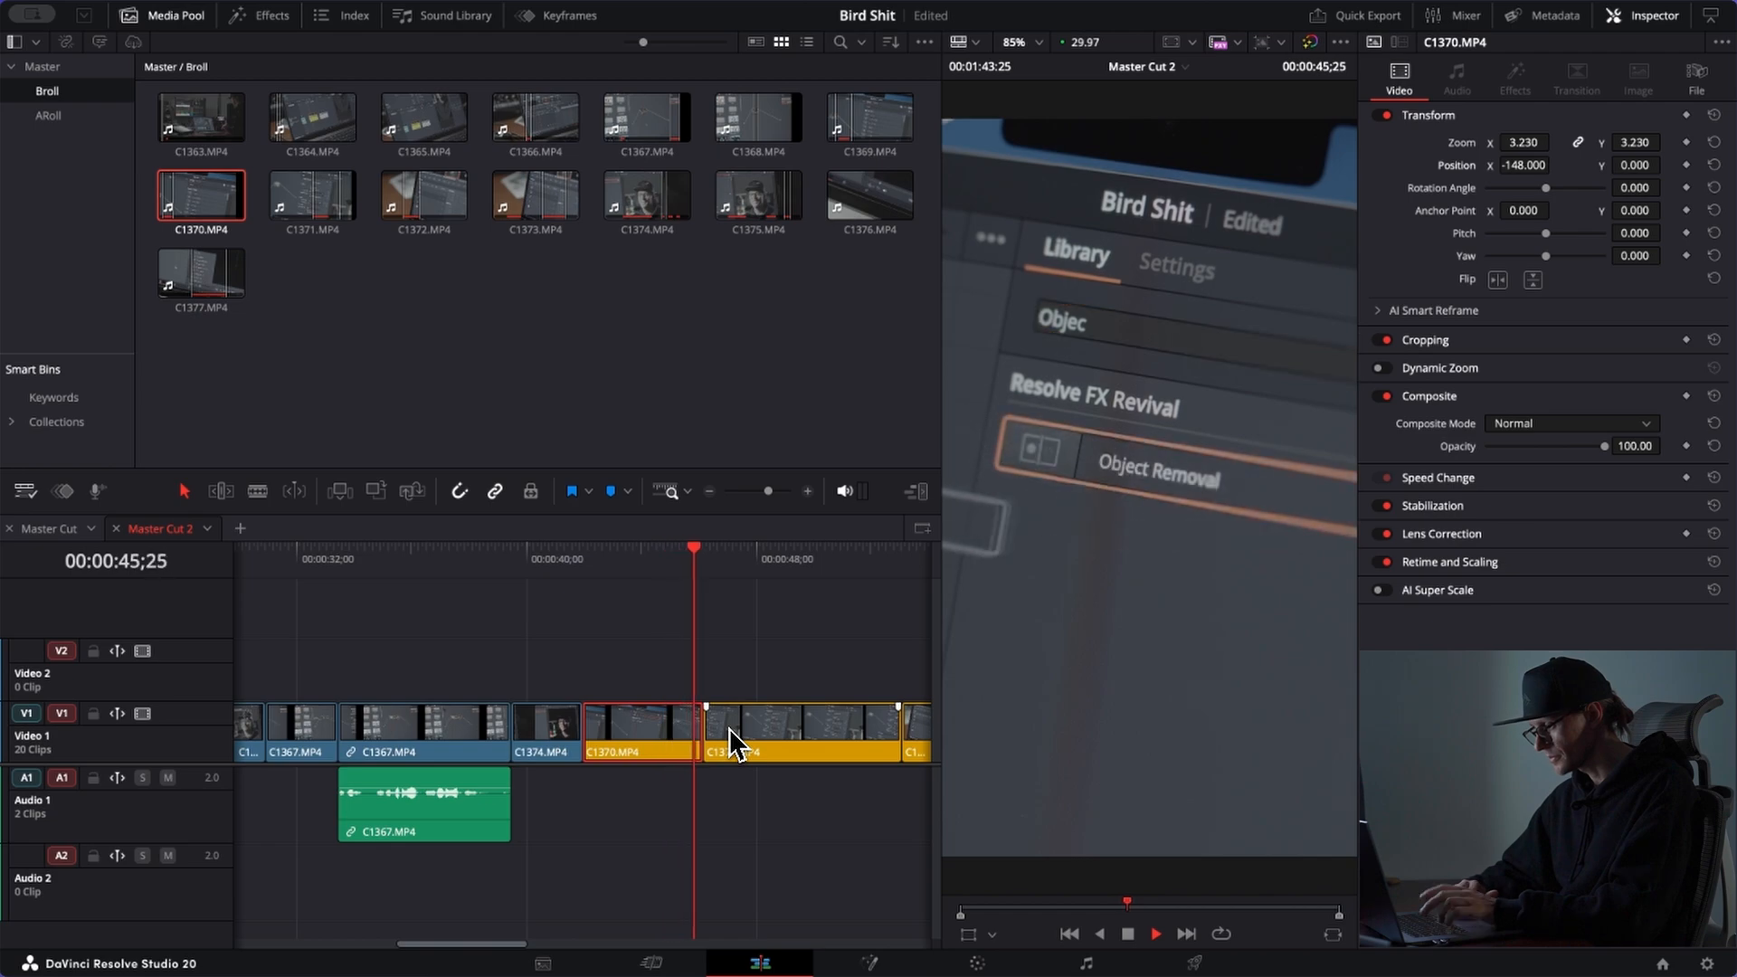
{"action": "key", "text": "space"}
Step: Scrub through the remaining Video 1 clips that follow C1370.MP4 to review their footage and order
{"action": "left_click", "coordinate": [687, 554]}
{"action": "left_click", "coordinate": [802, 558]}
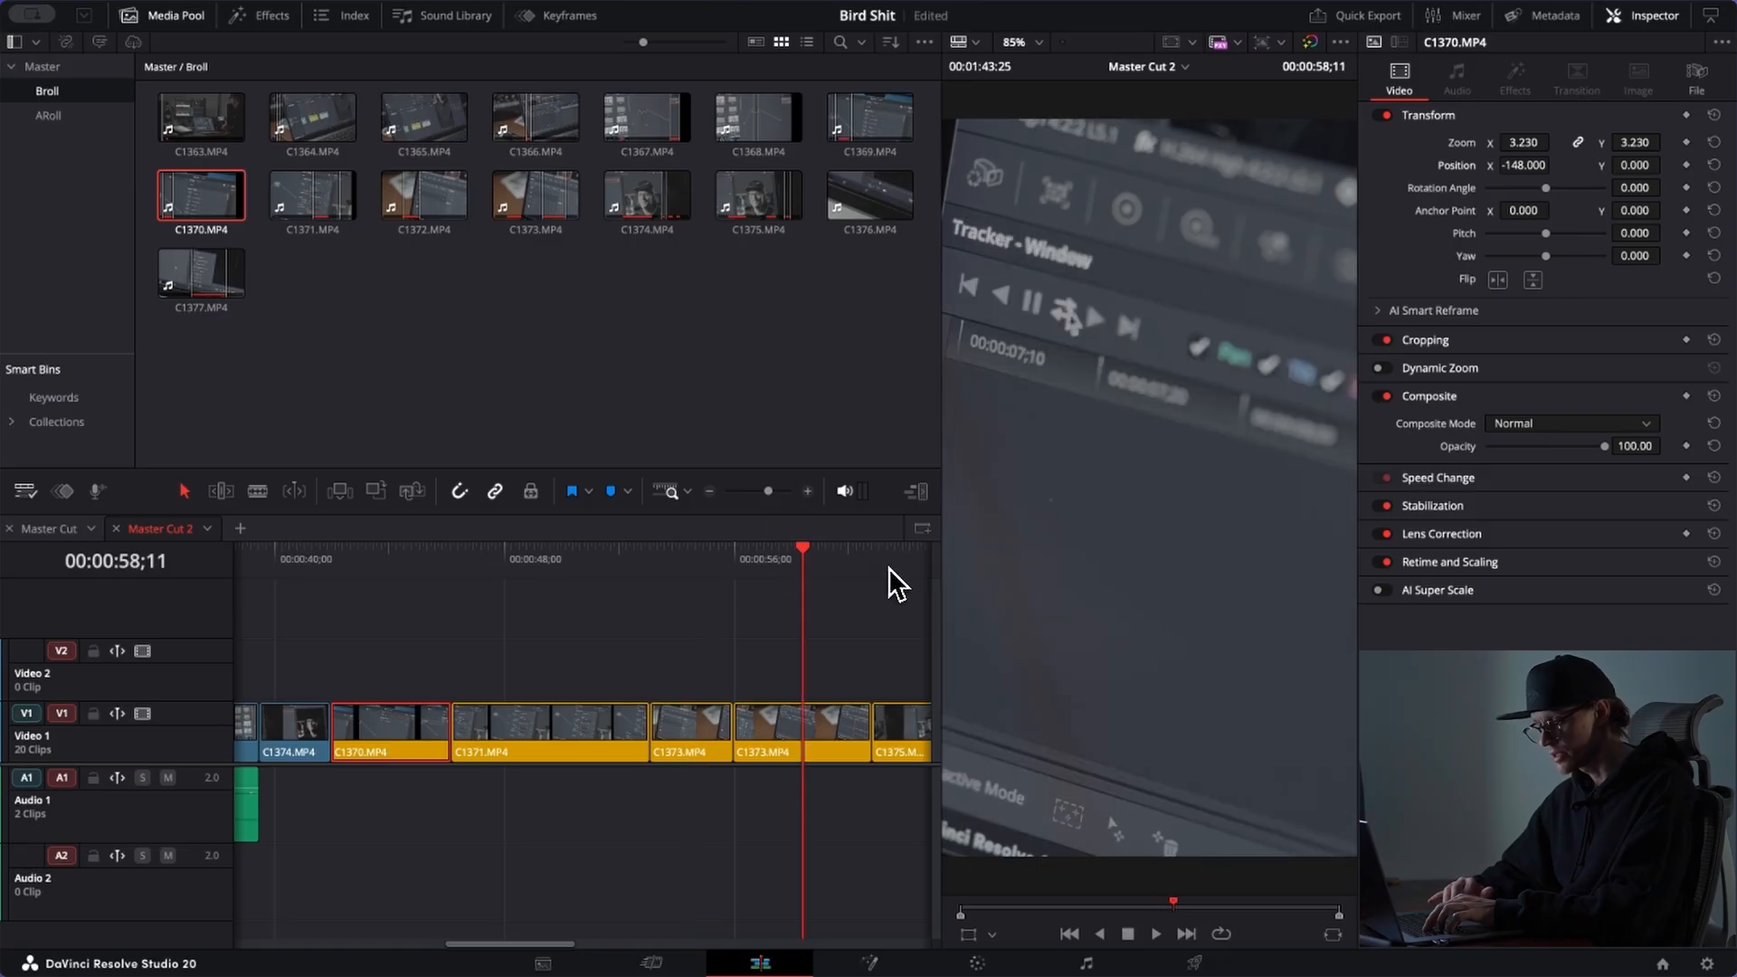
{"action": "key", "text": "ctrl+minus"}
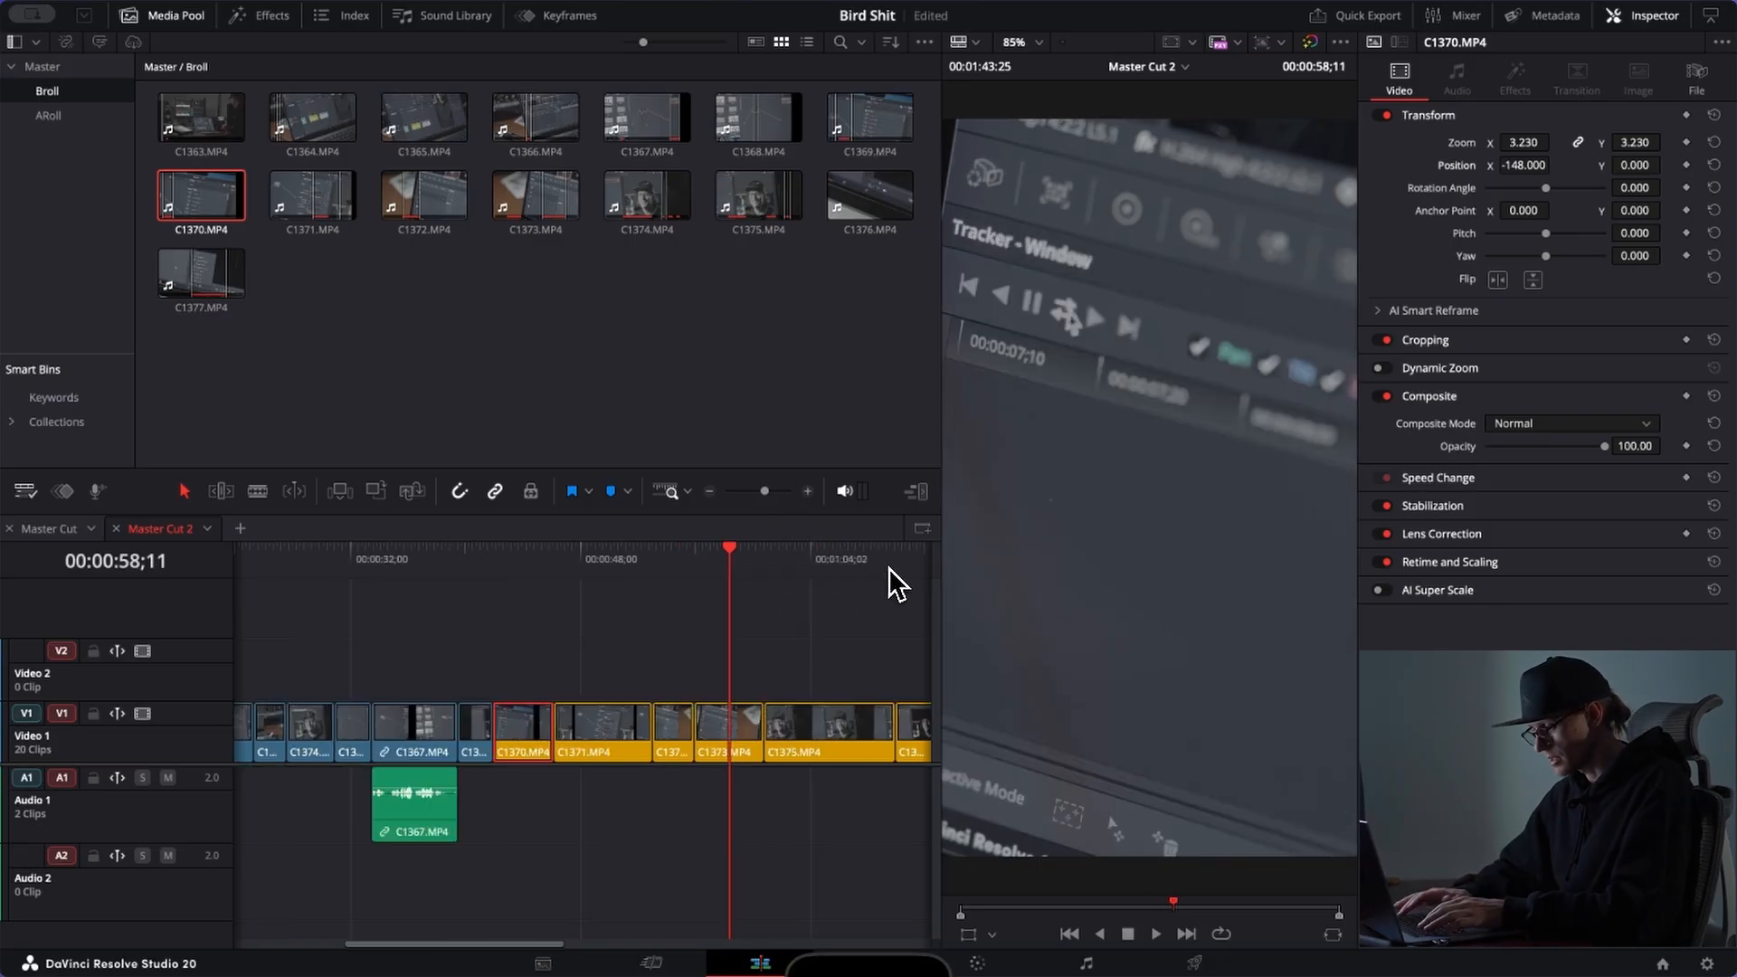
{"action": "left_click", "coordinate": [851, 567]}
{"action": "key", "text": "ctrl+minus"}
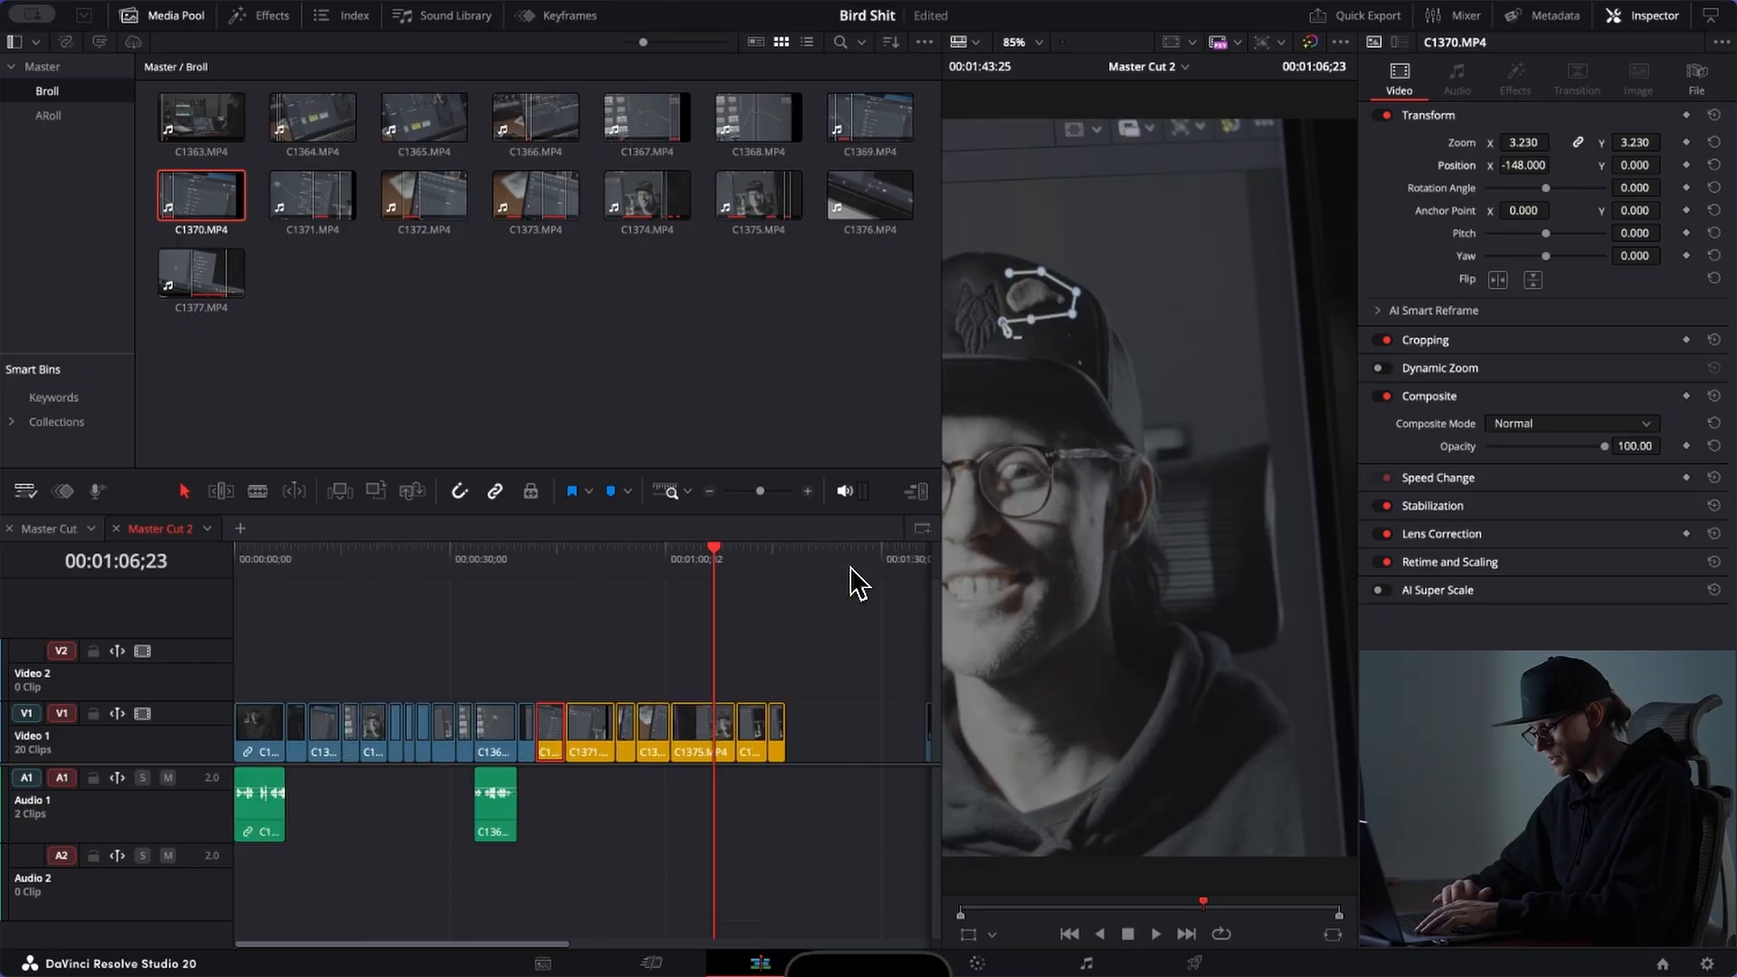
{"action": "left_click", "coordinate": [751, 571]}
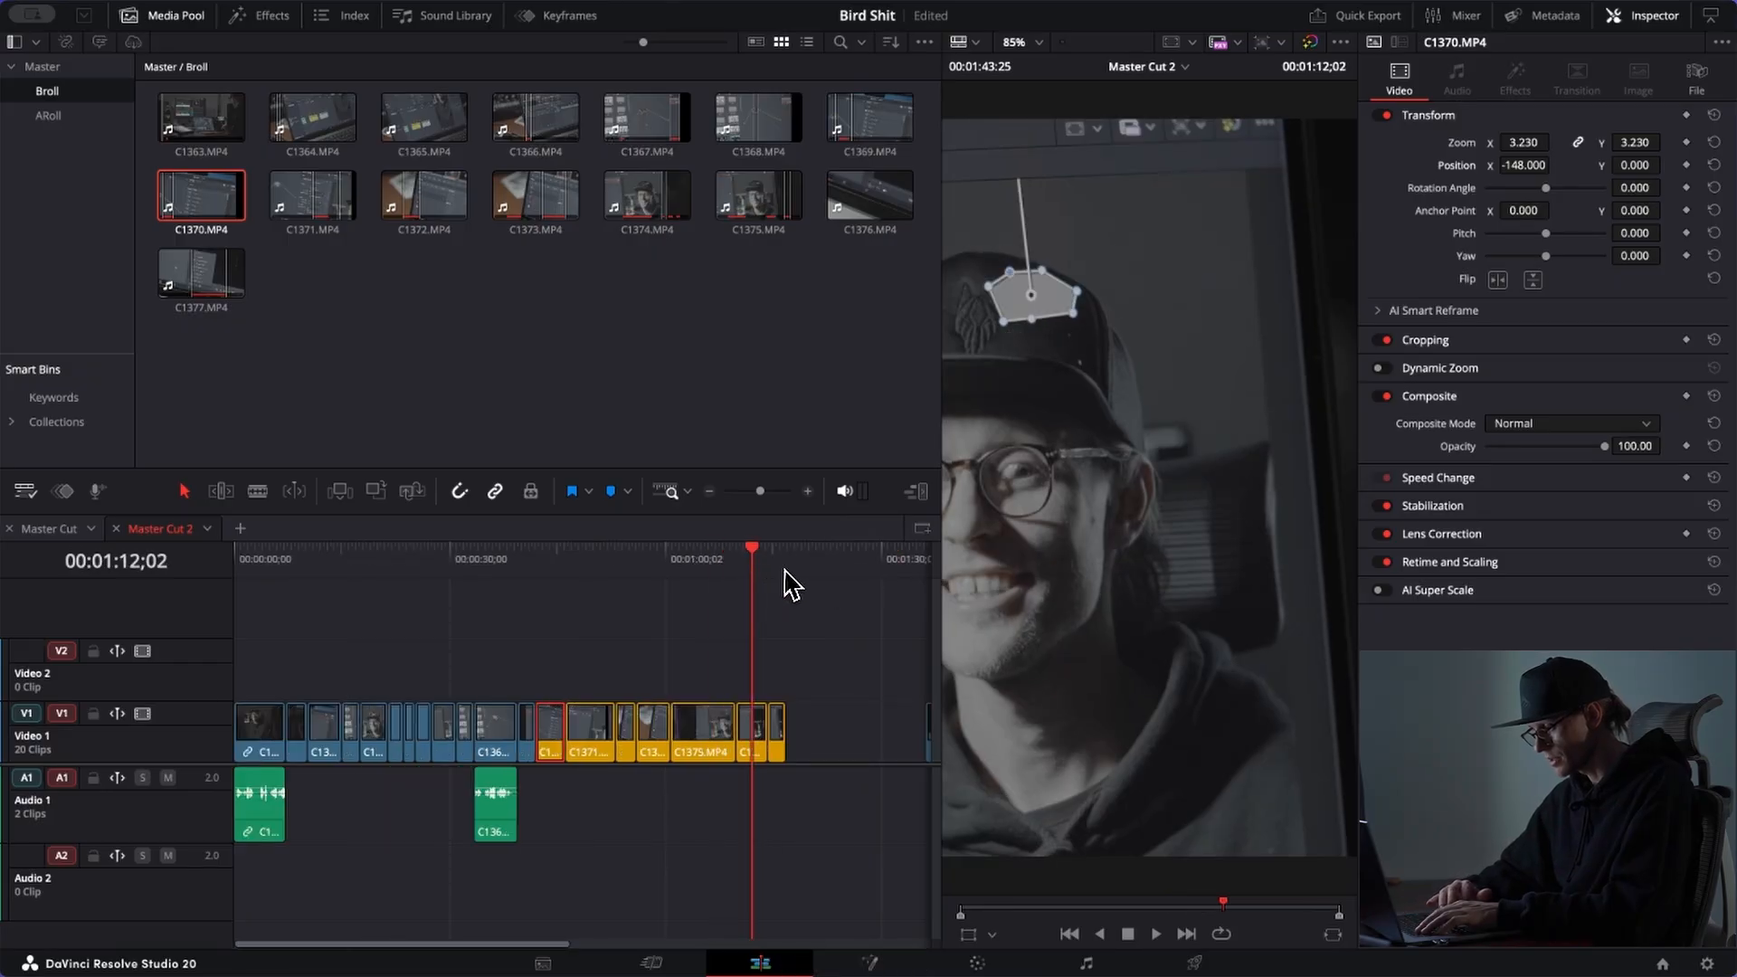
{"action": "left_click", "coordinate": [782, 570]}
{"action": "left_click", "coordinate": [775, 567]}
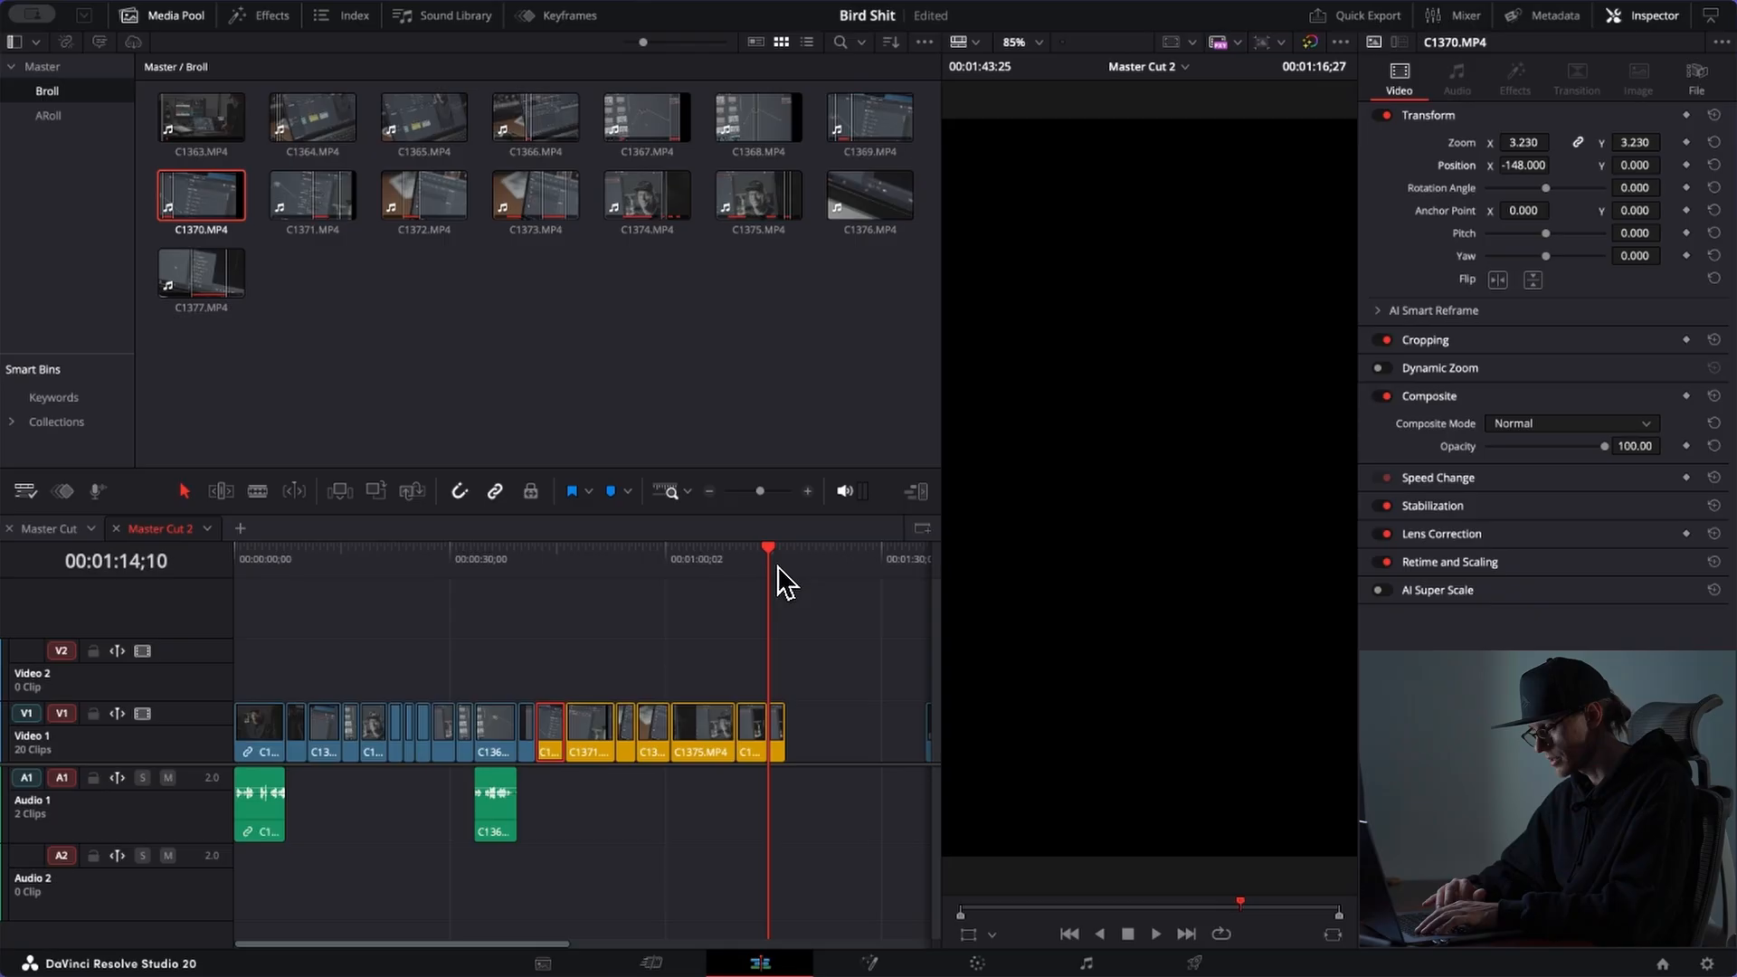
{"action": "key", "text": "ctrl+equal"}
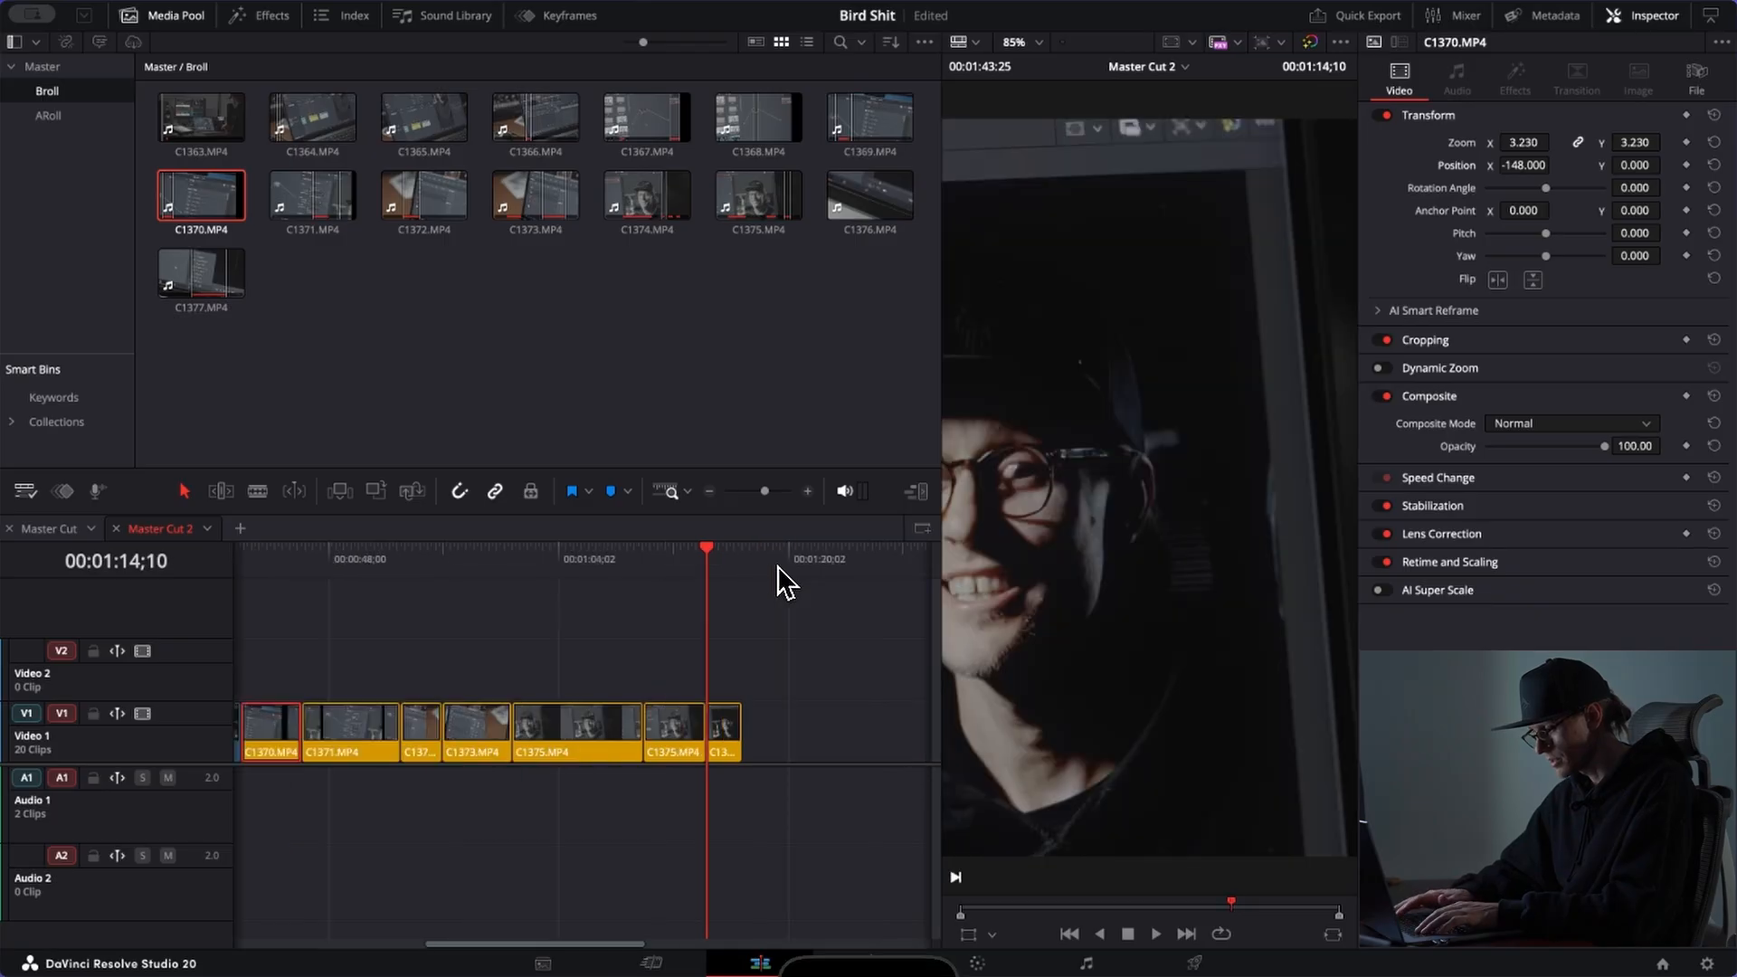
Step: Shift the Video 1 clips from C1371.MP4 onward further along the timeline to open a gap after C1370.MP4
{"action": "left_click", "coordinate": [482, 564]}
{"action": "key", "text": "ctrl+minus"}
{"action": "key", "text": "ctrl+minus"}
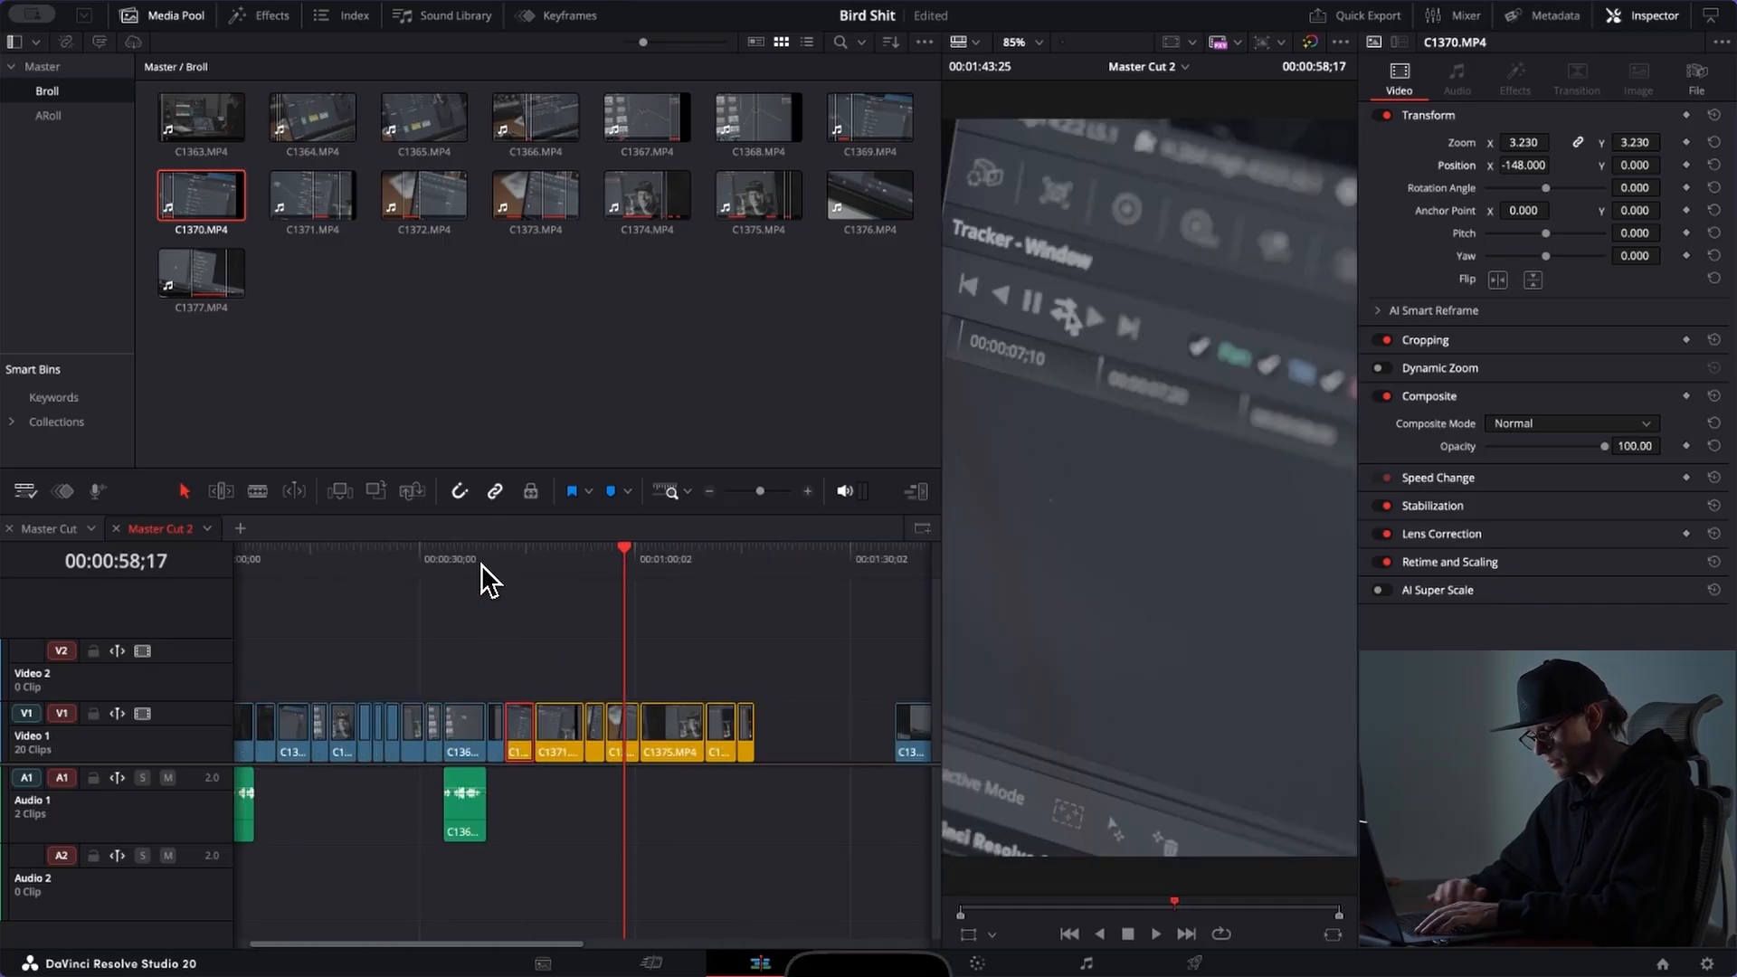
{"action": "left_click", "coordinate": [468, 561]}
{"action": "left_click_drag", "start_coordinate": [764, 637], "coordinate": [628, 744]}
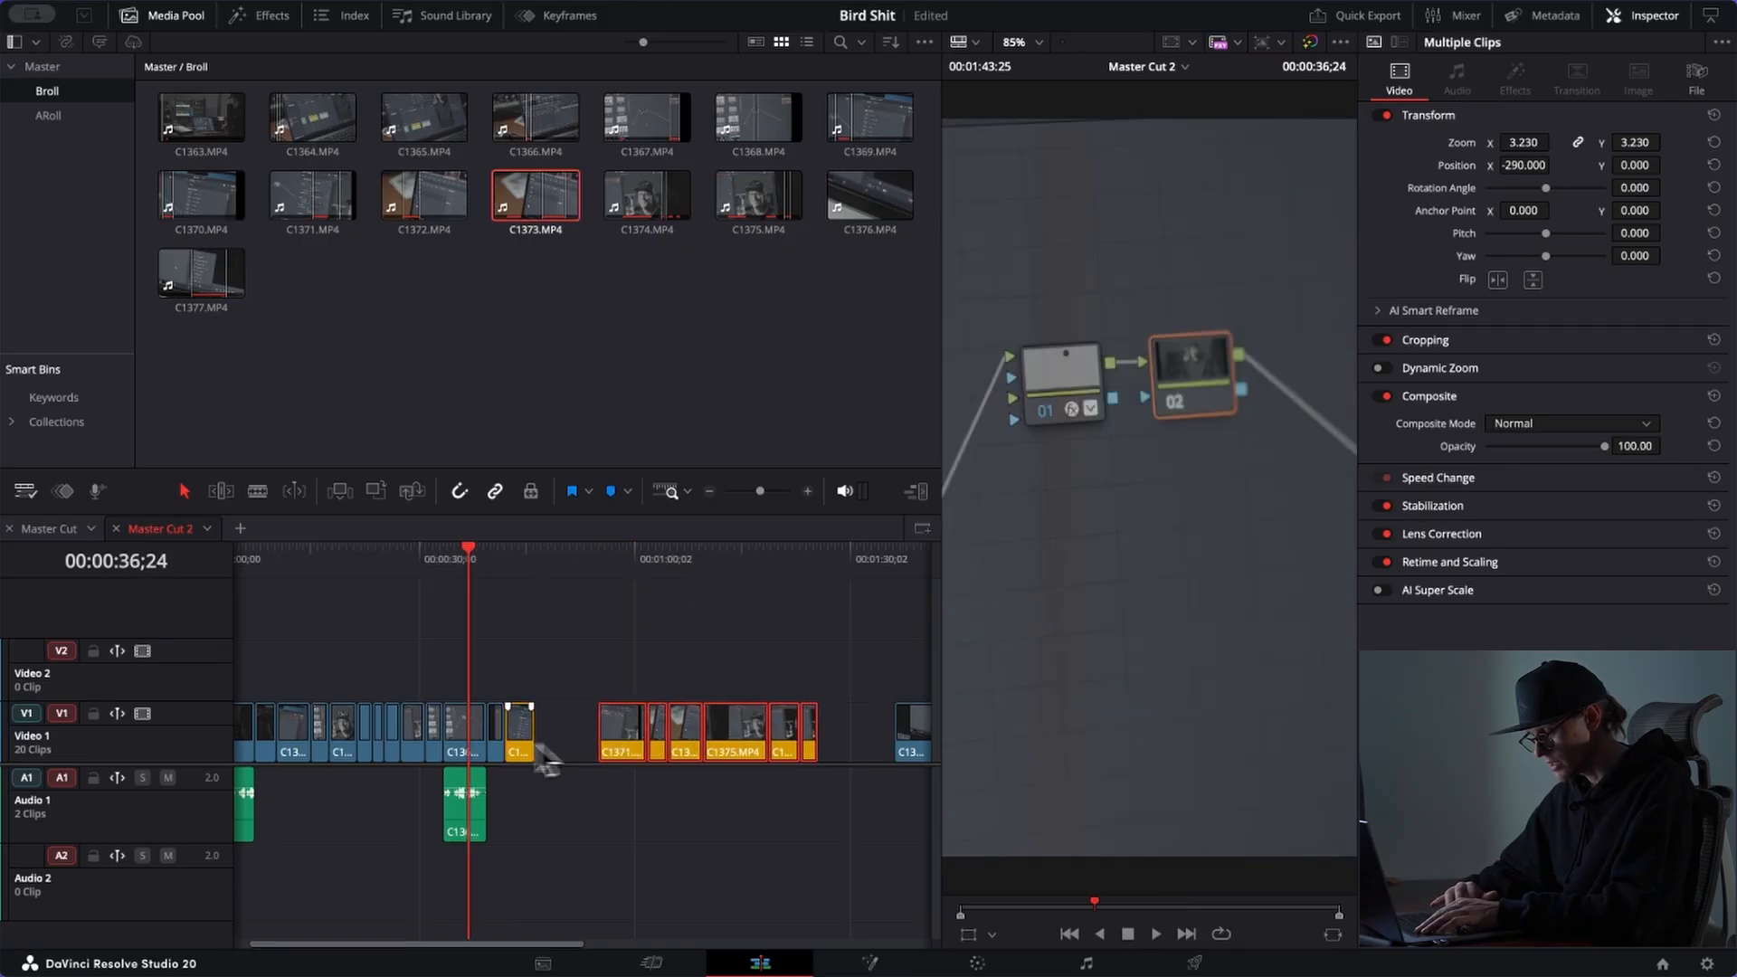
Step: Try a slipped duplicate of the C1367.MP4 clip in the gap after C1370.MP4, and delete that duplicate
{"action": "left_click", "coordinate": [463, 743]}
{"action": "left_click_drag", "start_coordinate": [463, 734], "coordinate": [561, 735]}
{"action": "left_click", "coordinate": [562, 556]}
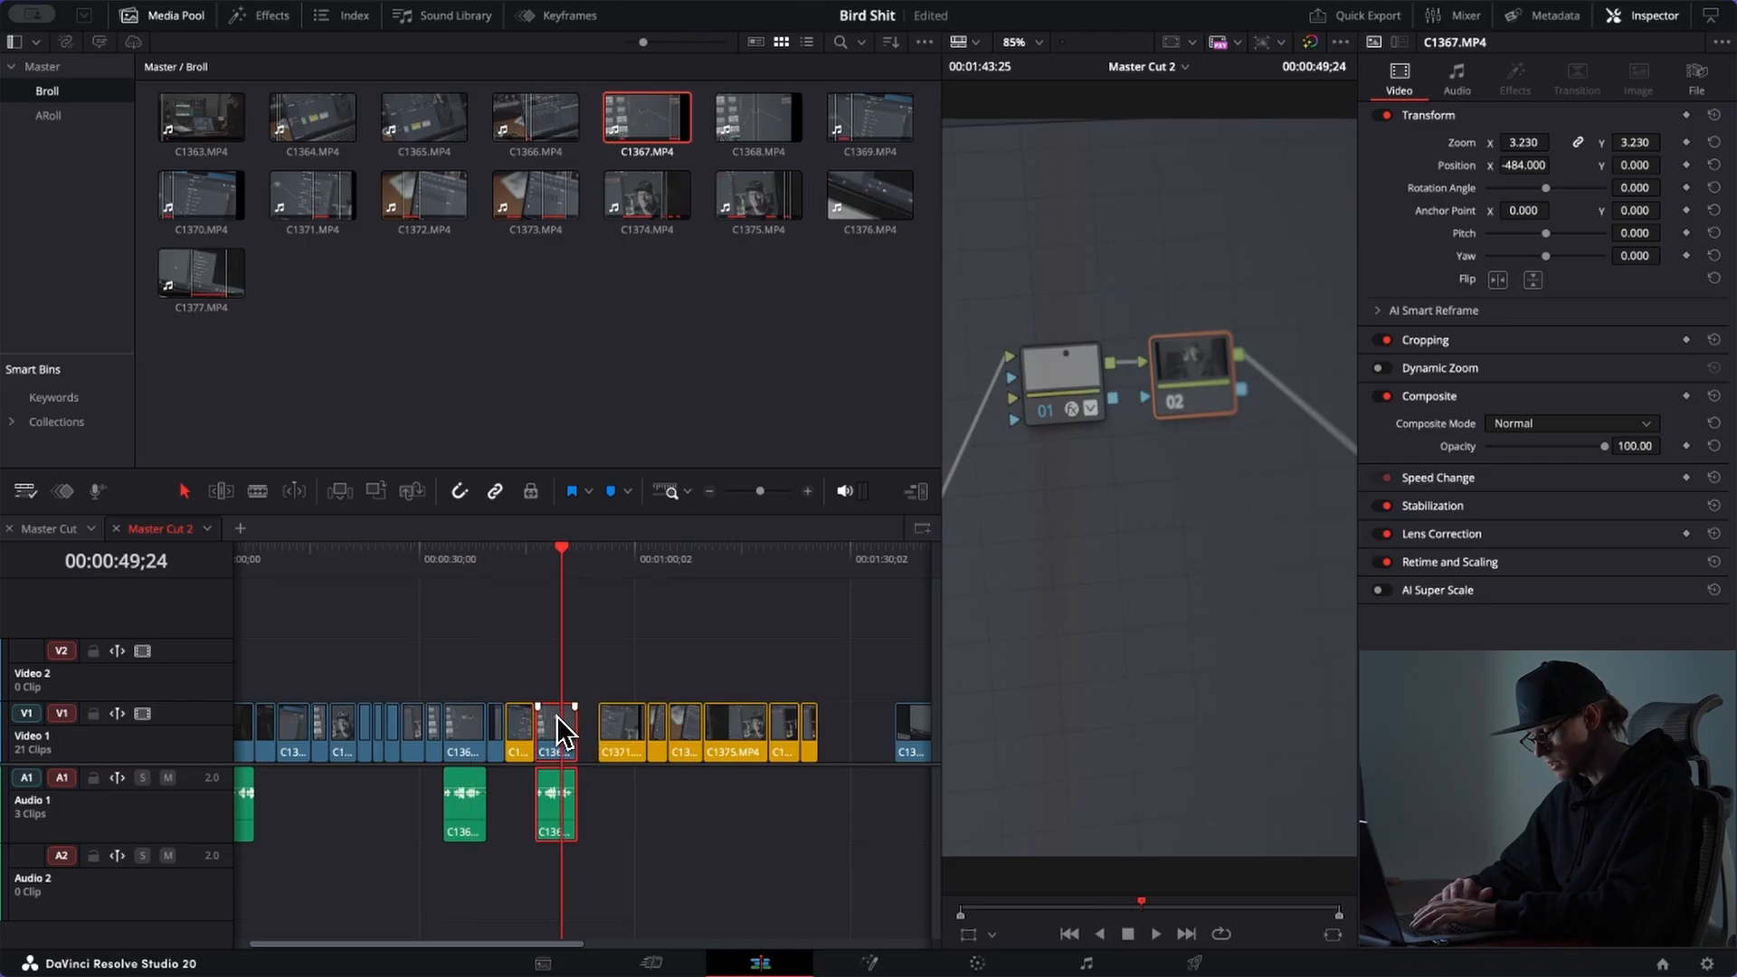
{"action": "key", "text": "t"}
{"action": "left_click_drag", "start_coordinate": [557, 724], "coordinate": [776, 725]}
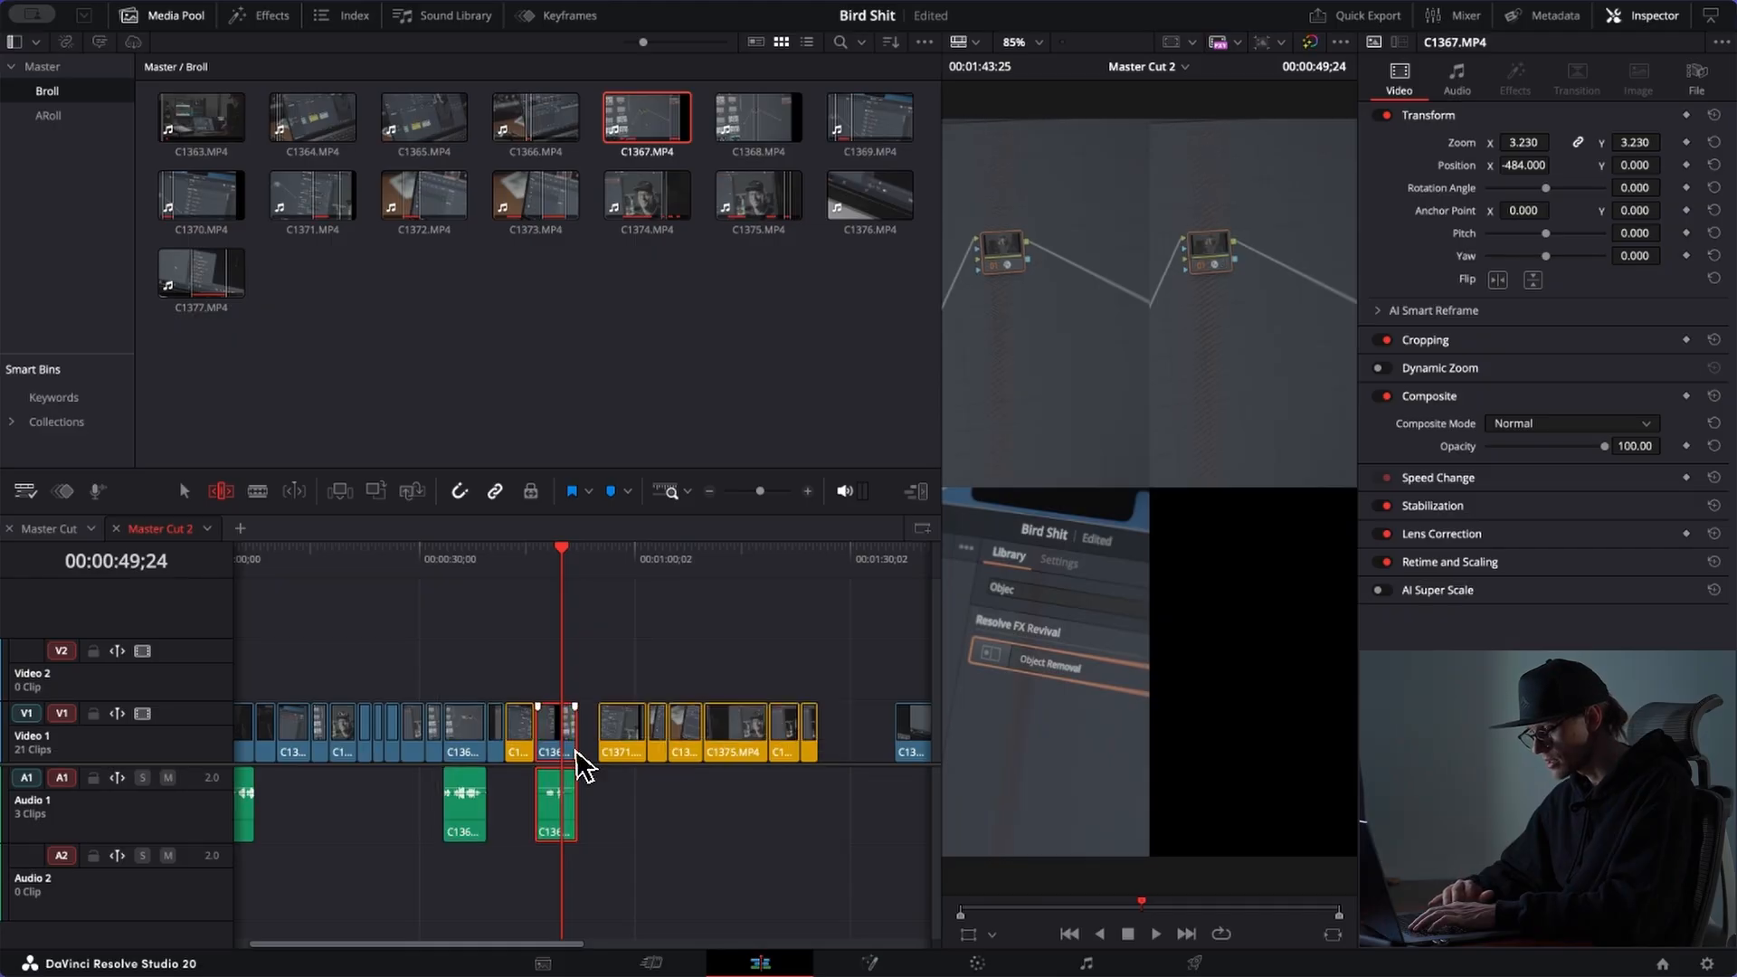
{"action": "key", "text": "a"}
{"action": "key", "text": "BackSpace"}
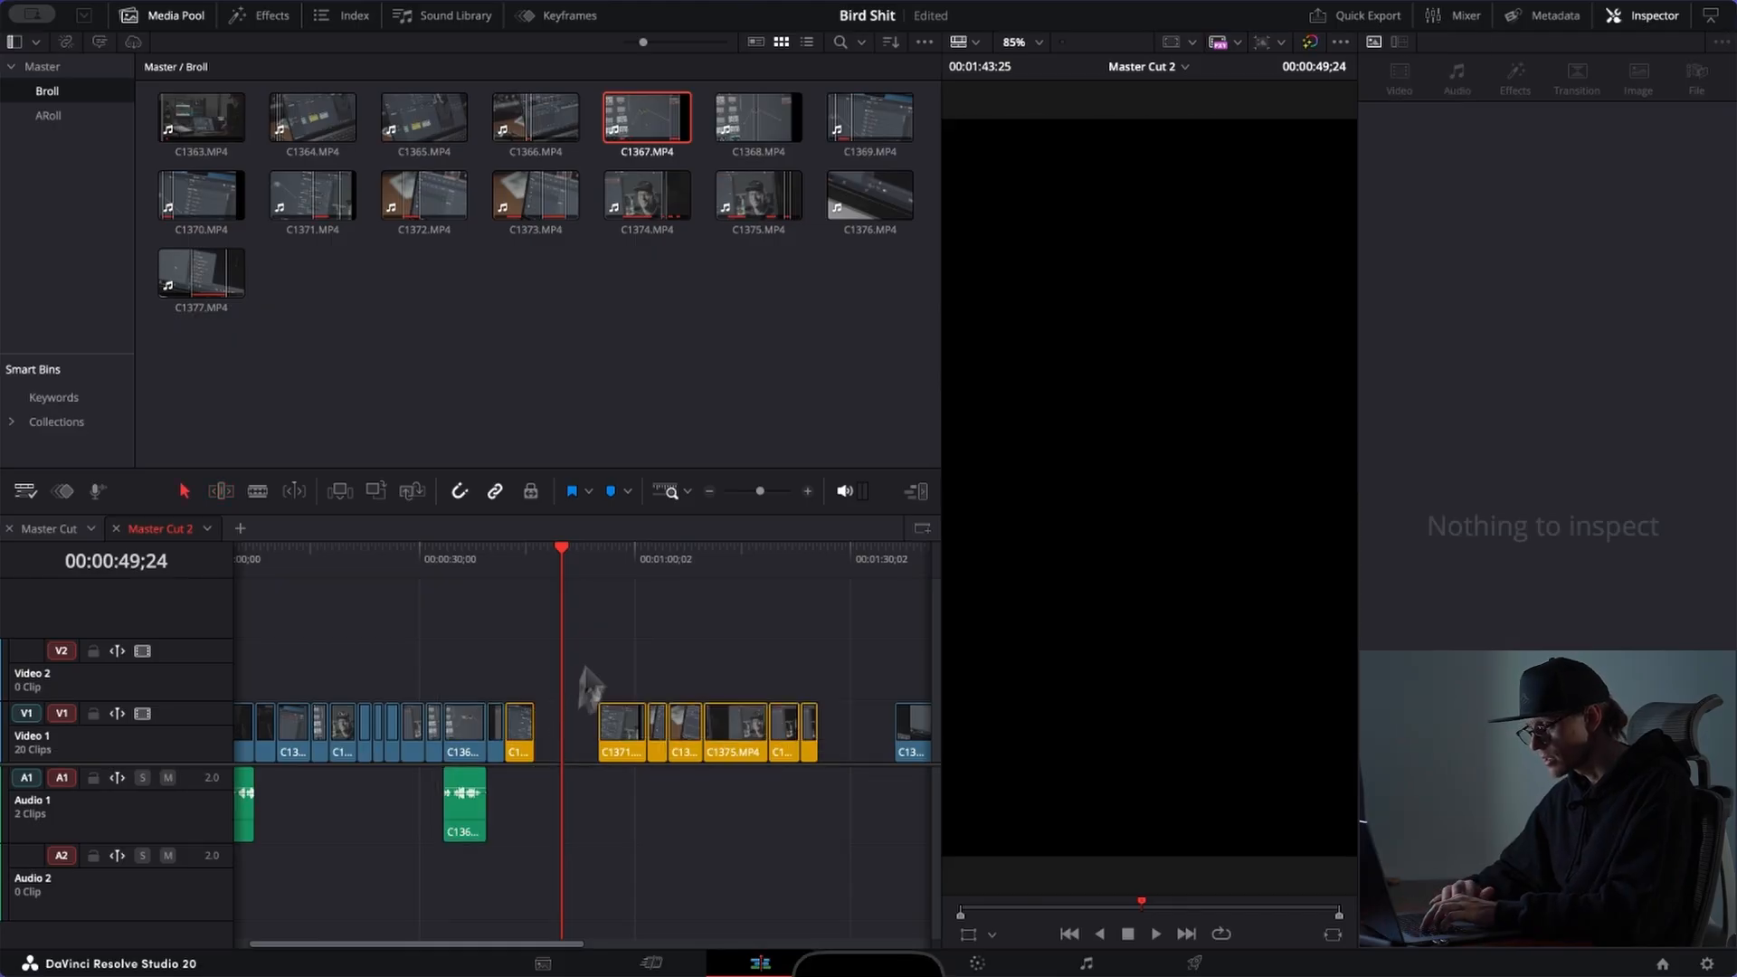
Step: Add the marked range of C1368.MP4 from the Broll bin, with its audio, to the gap after C1370.MP4
{"action": "left_click", "coordinate": [758, 134]}
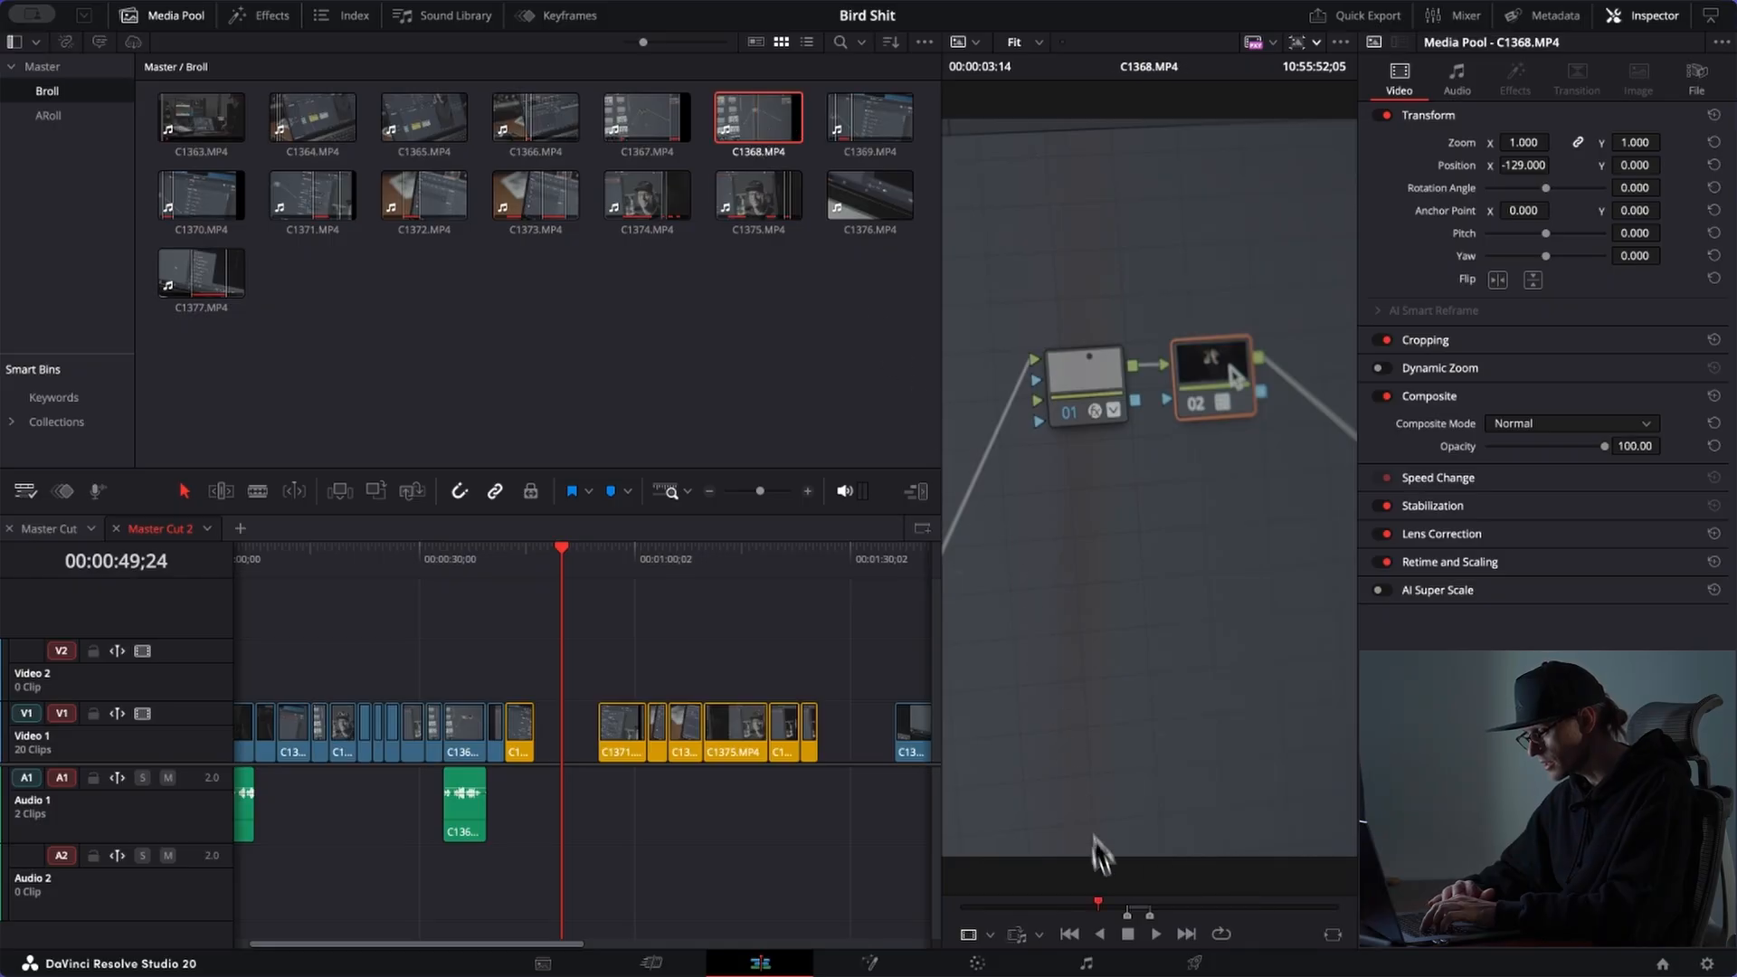
{"action": "left_click", "coordinate": [1142, 906]}
{"action": "left_click", "coordinate": [1138, 906]}
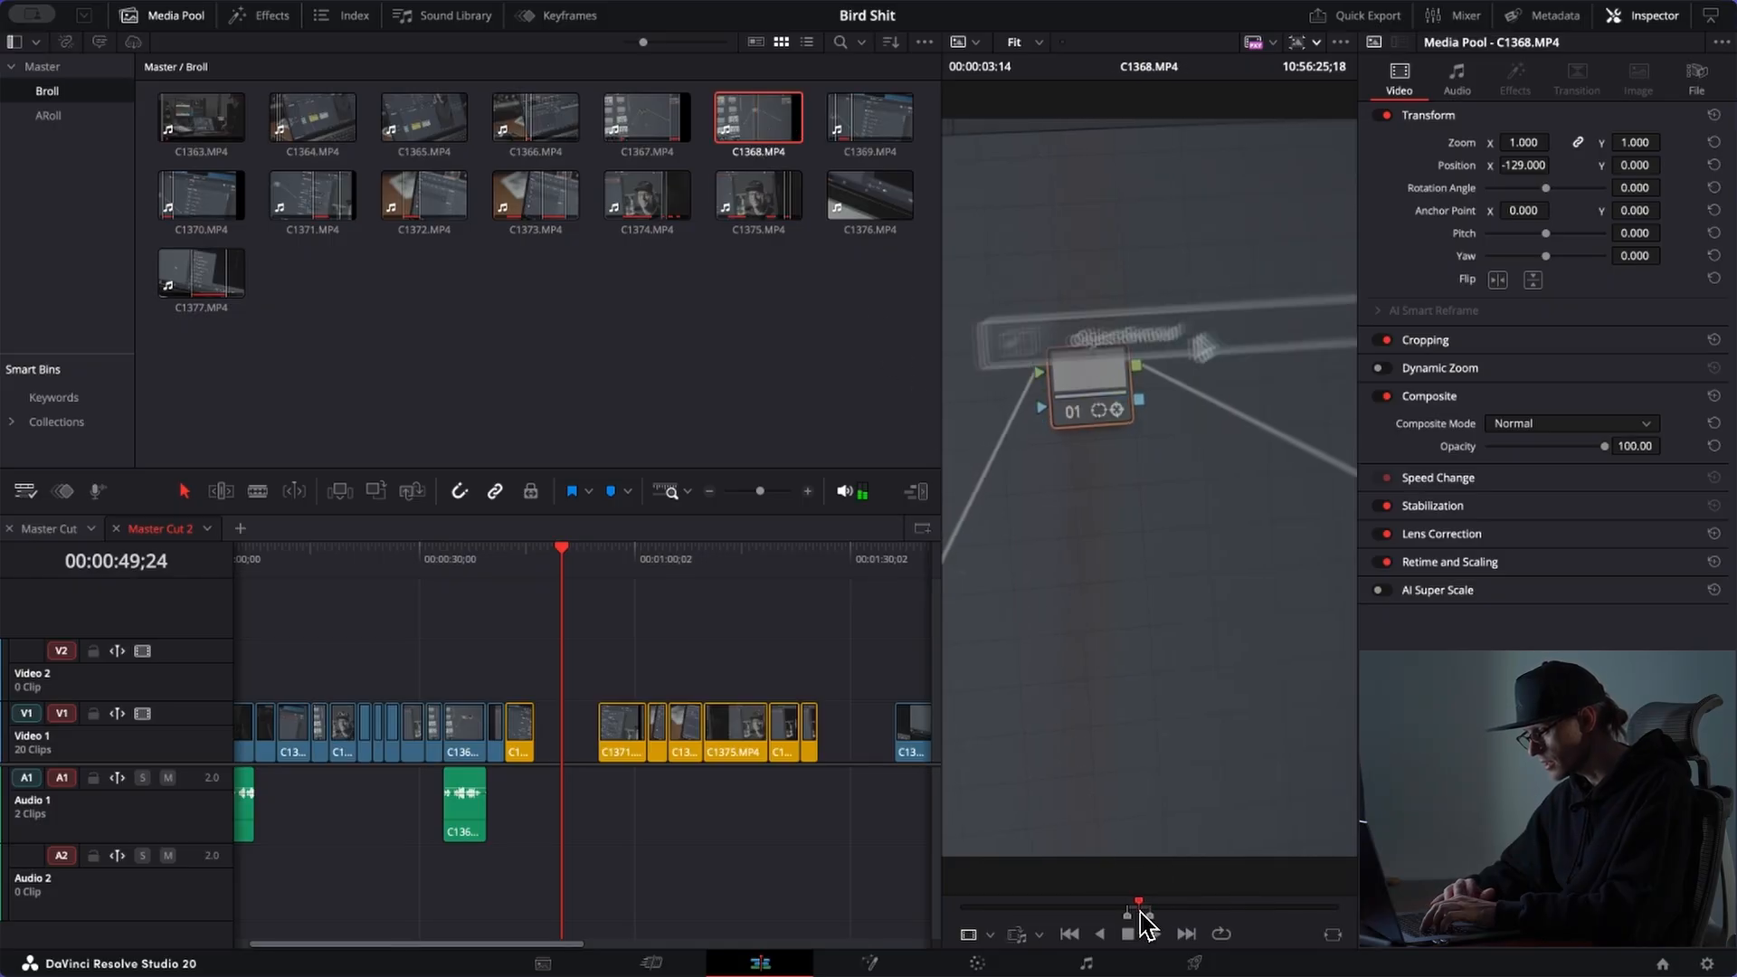
{"action": "mouse_move", "coordinate": [1137, 859]}
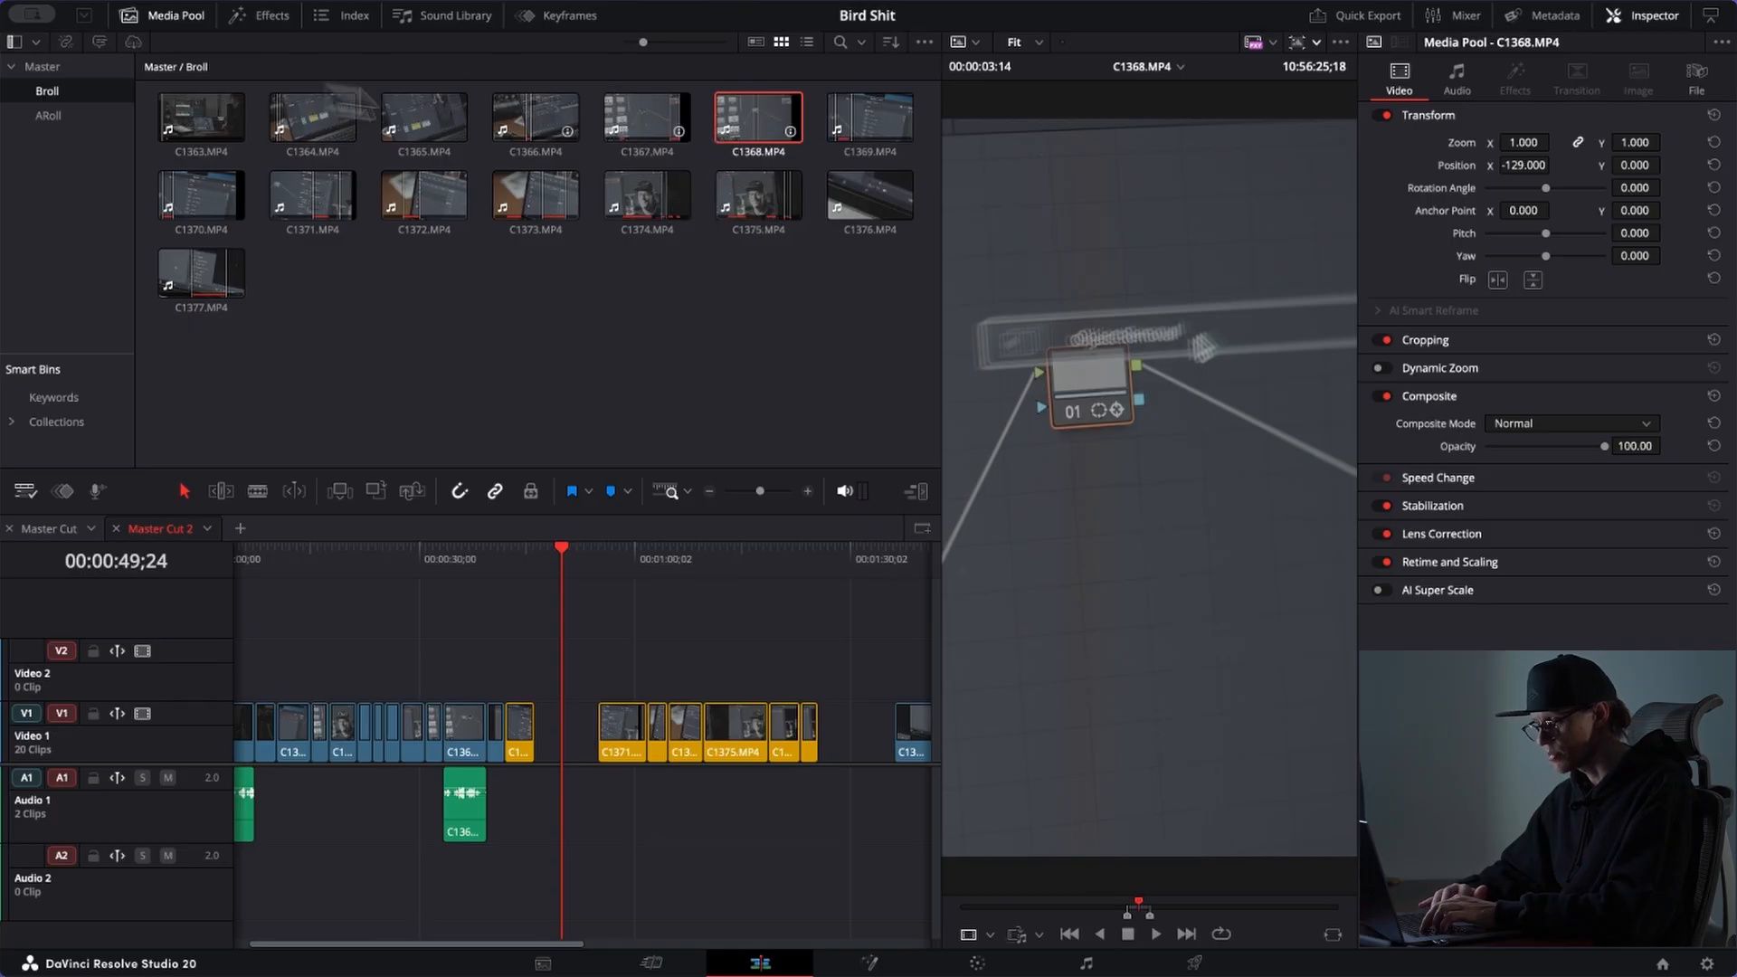
{"action": "left_click_drag", "start_coordinate": [1155, 652], "coordinate": [540, 714]}
{"action": "left_click", "coordinate": [534, 568]}
{"action": "scroll", "coordinate": [534, 568], "scroll_direction": "up", "scroll_amount": 2}
{"action": "scroll", "coordinate": [534, 568], "scroll_direction": "up", "scroll_amount": 2}
Step: Butt C1368.MP4 directly against the end of C1370.MP4, and play across the cut
{"action": "left_click", "coordinate": [650, 729]}
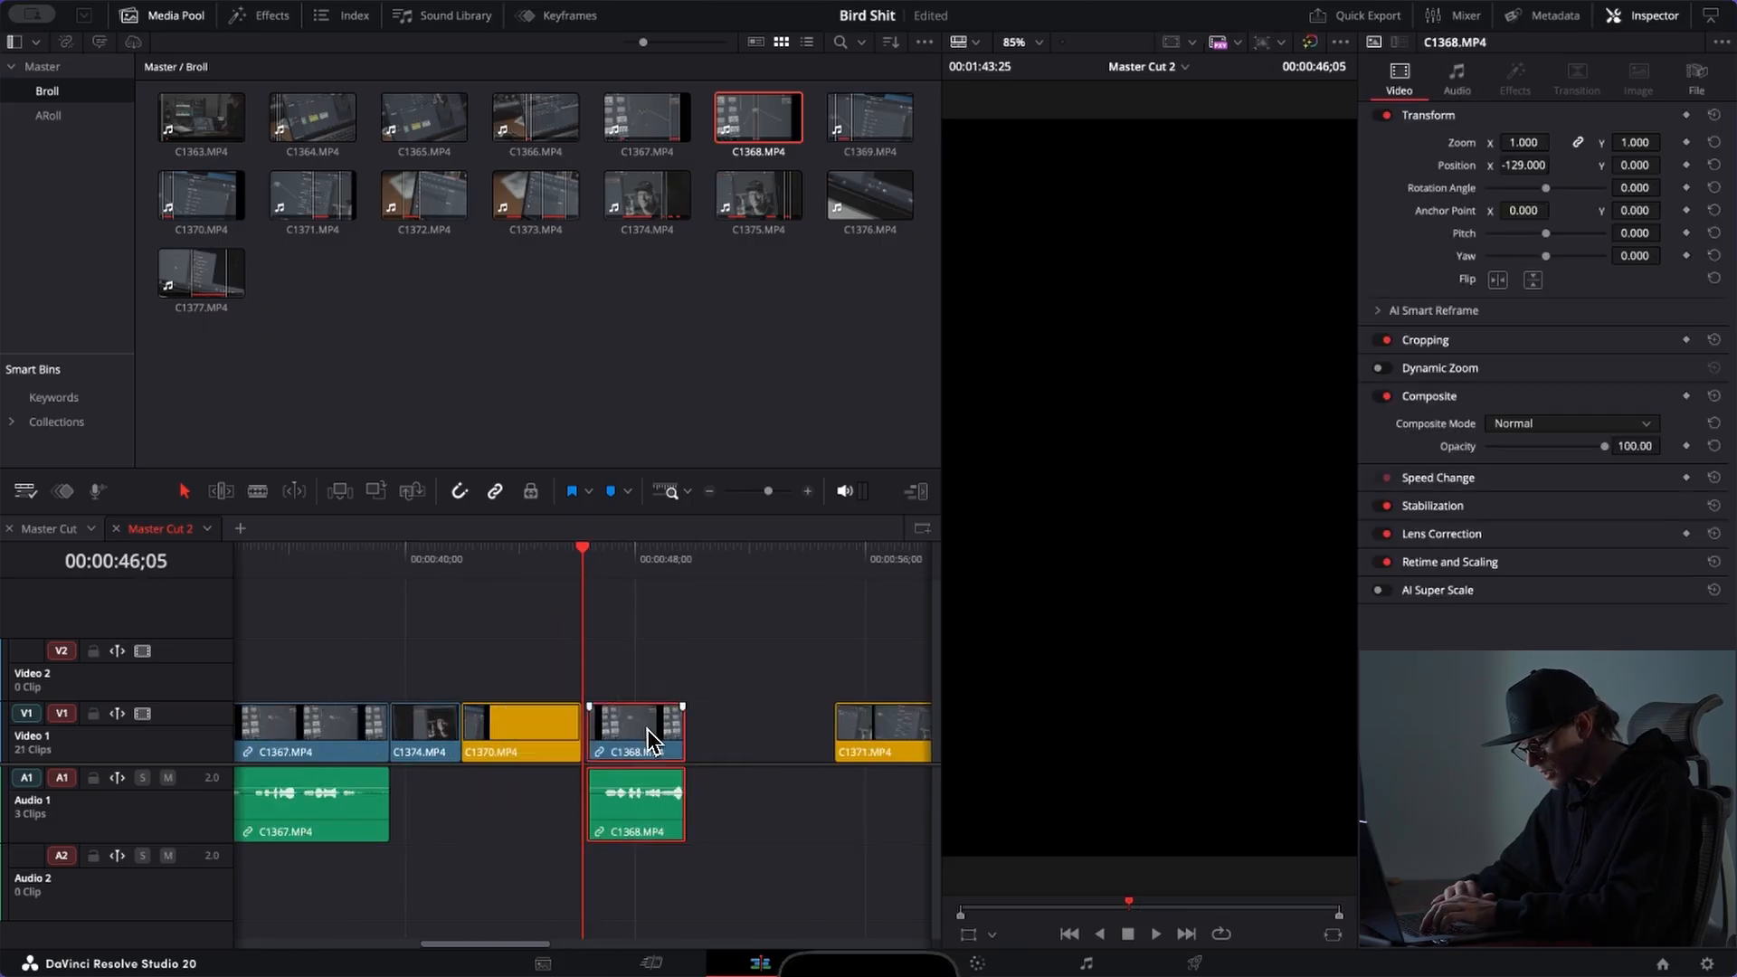
{"action": "left_click", "coordinate": [564, 562]}
{"action": "key", "text": "space"}
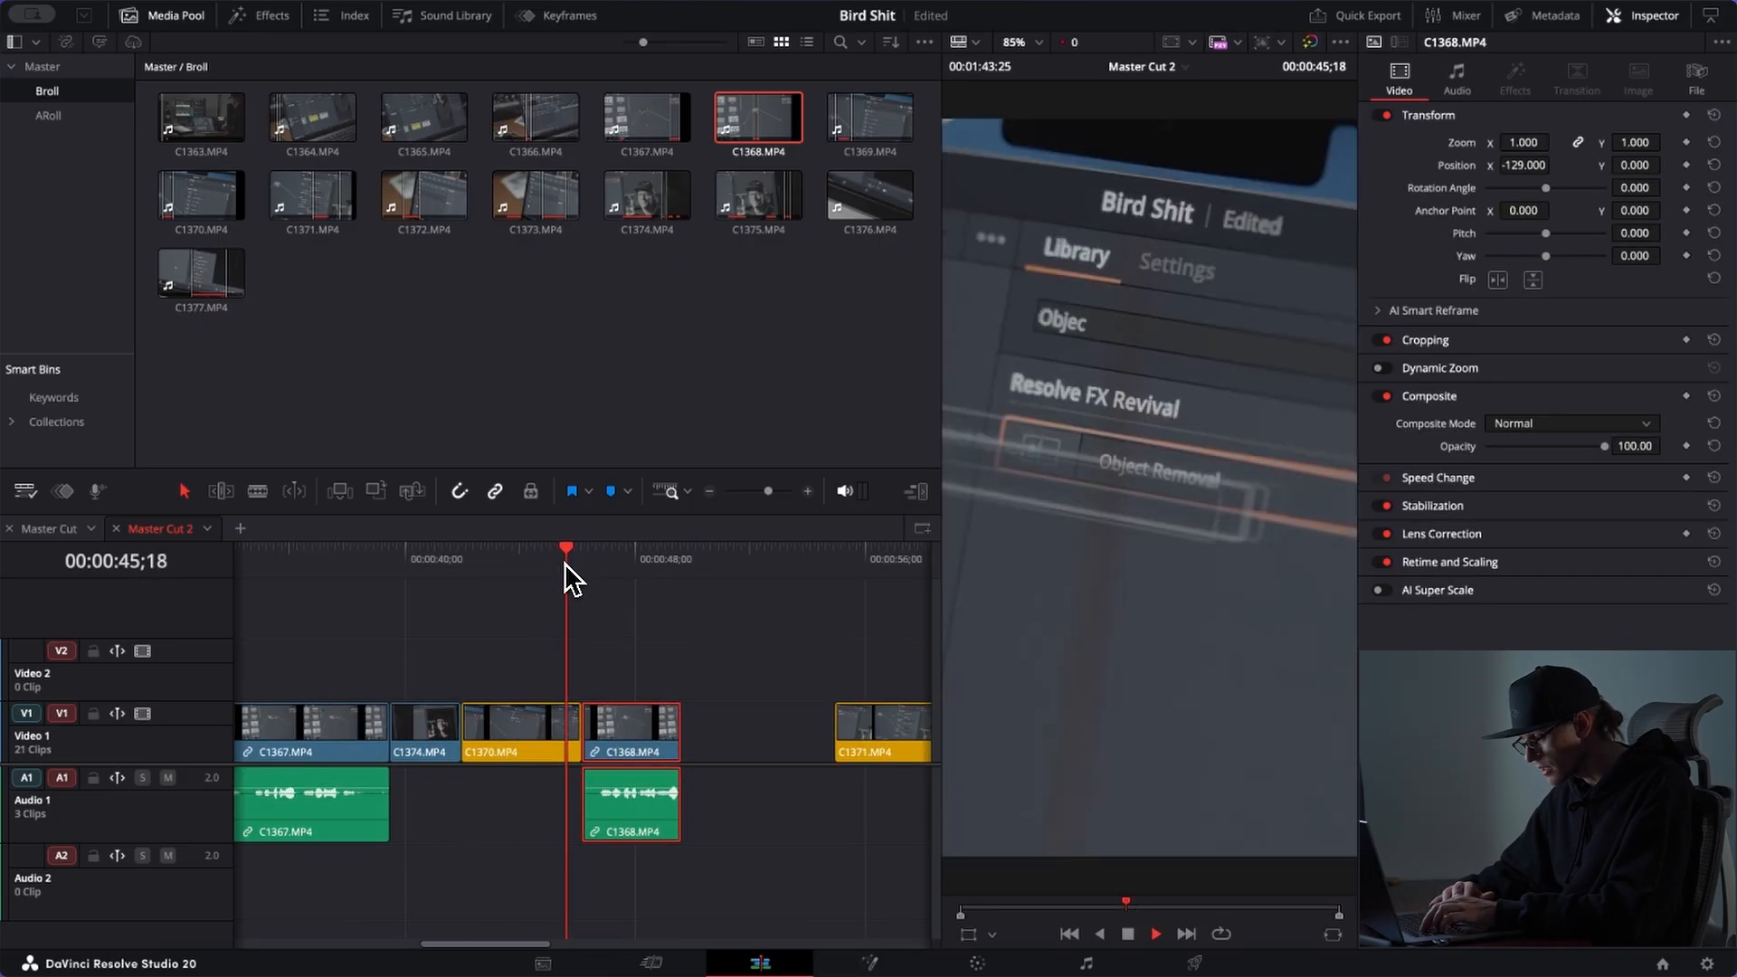
{"action": "key", "text": "space"}
Step: Ripple-trim the start of C1368.MP4 by about 1.4 seconds, up to the playhead at 00:00:47;17
{"action": "key", "text": "r"}
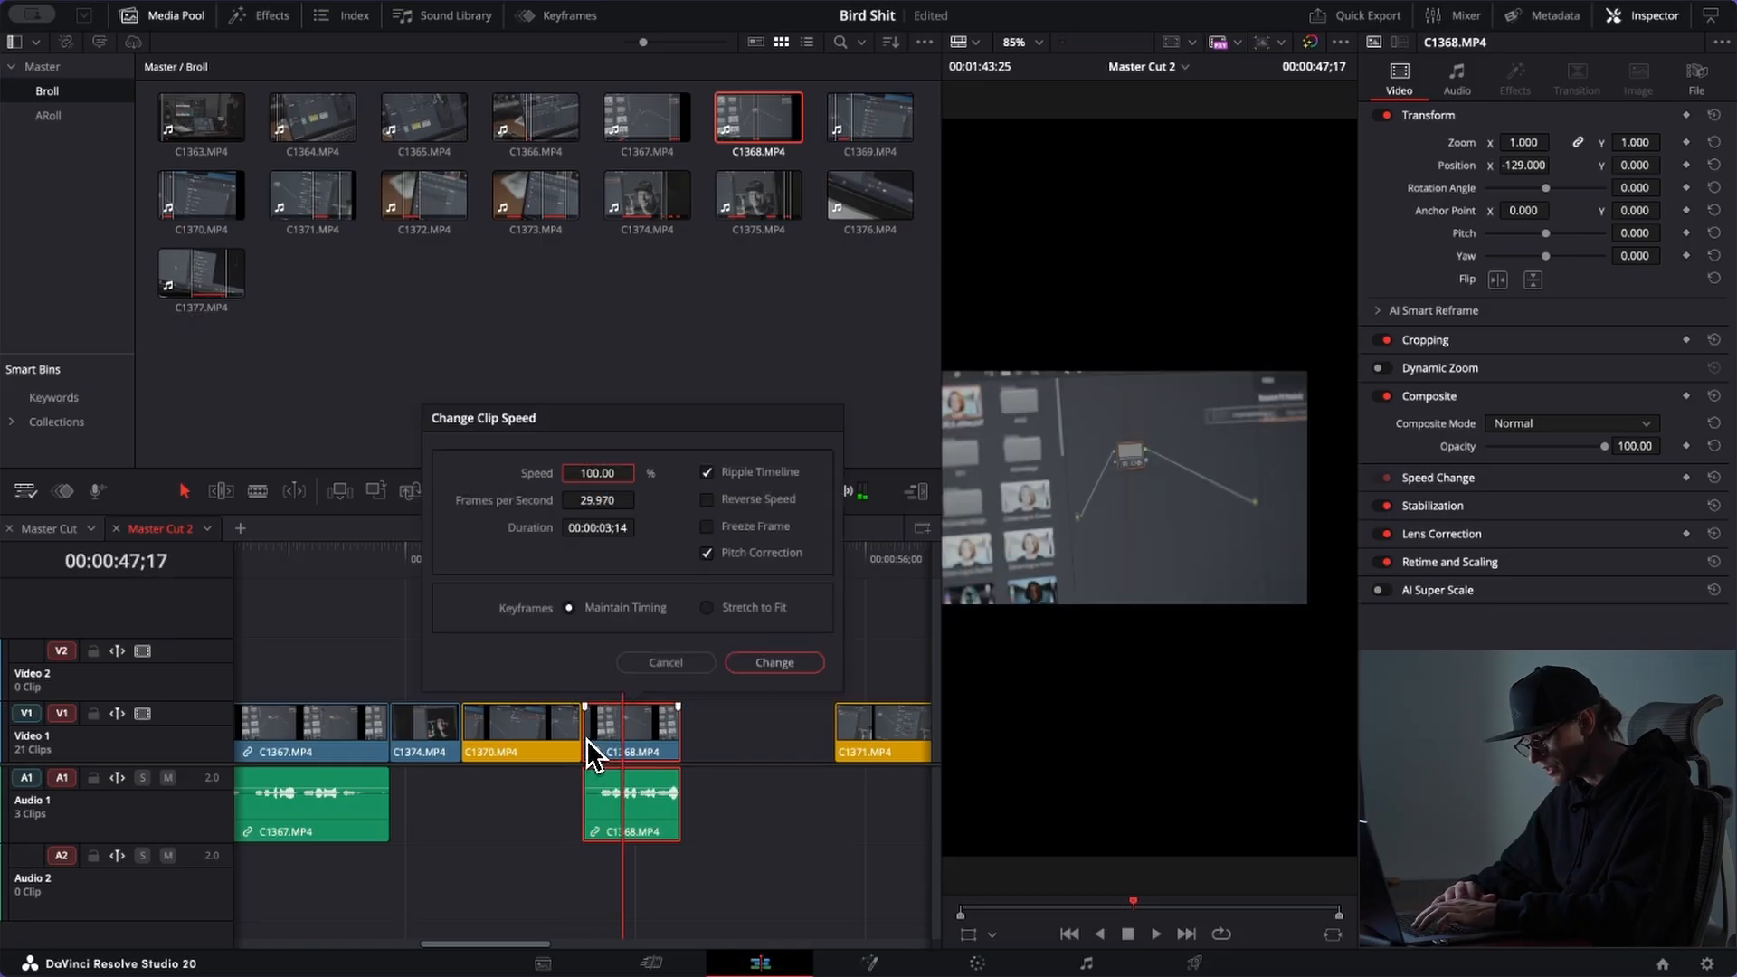
{"action": "left_click", "coordinate": [655, 668]}
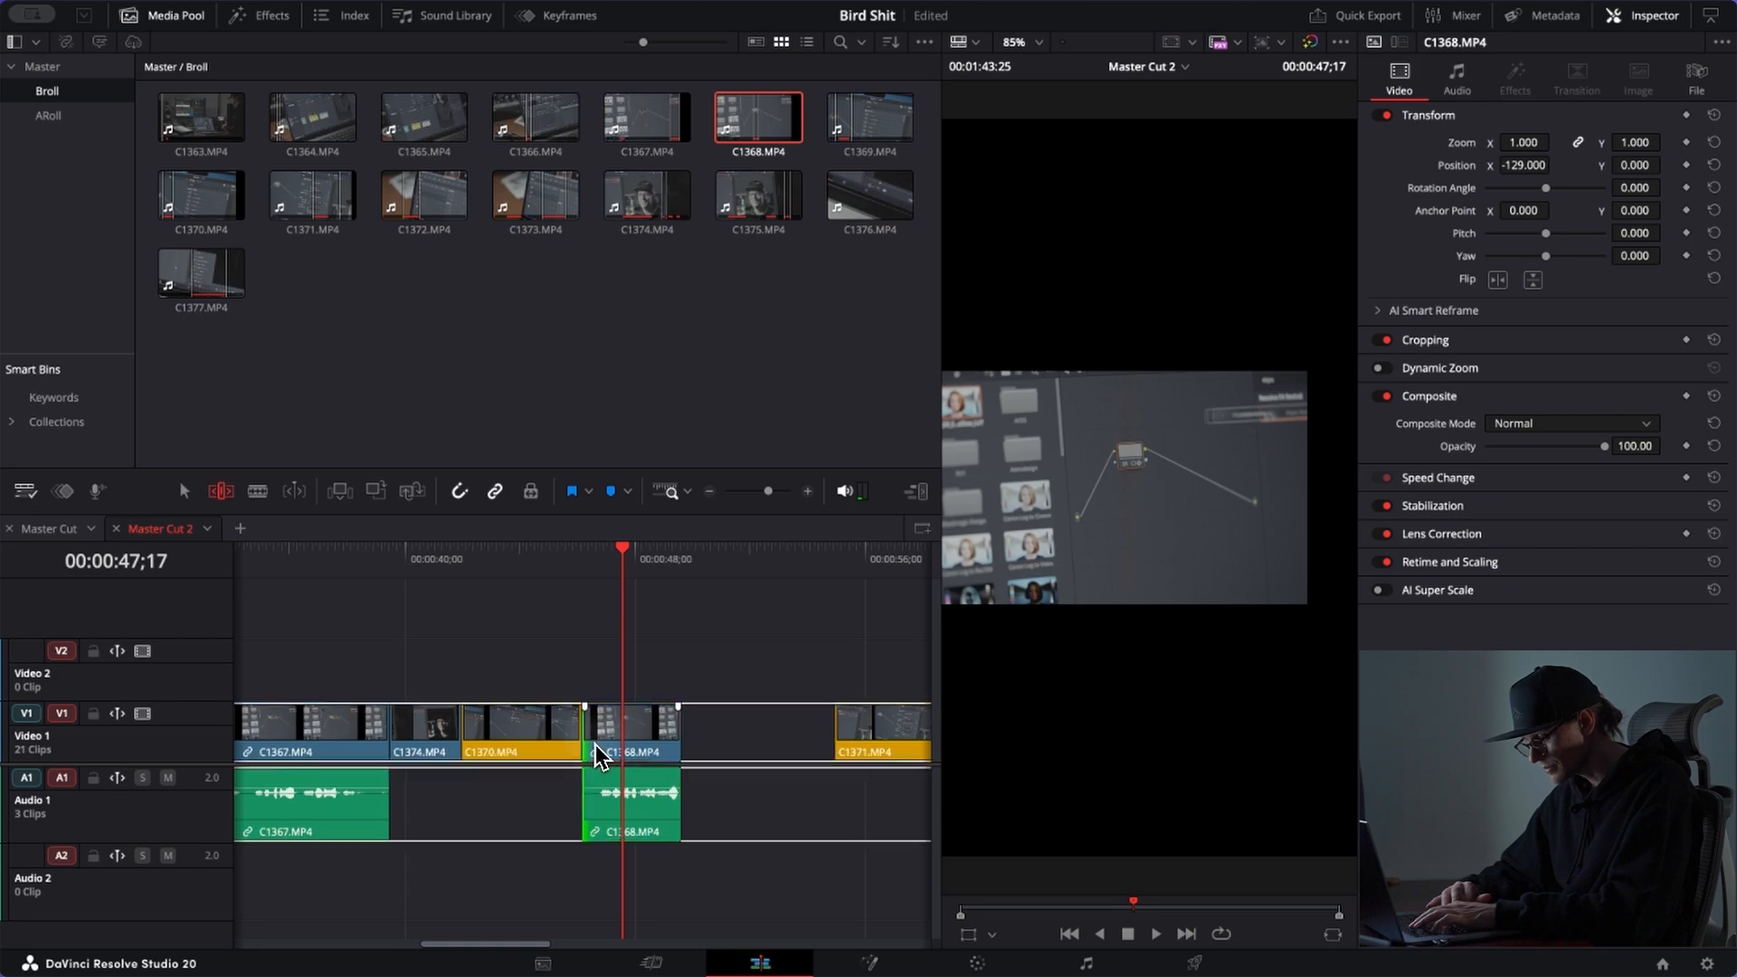
{"action": "key", "text": "ctrl+shift+bracketleft"}
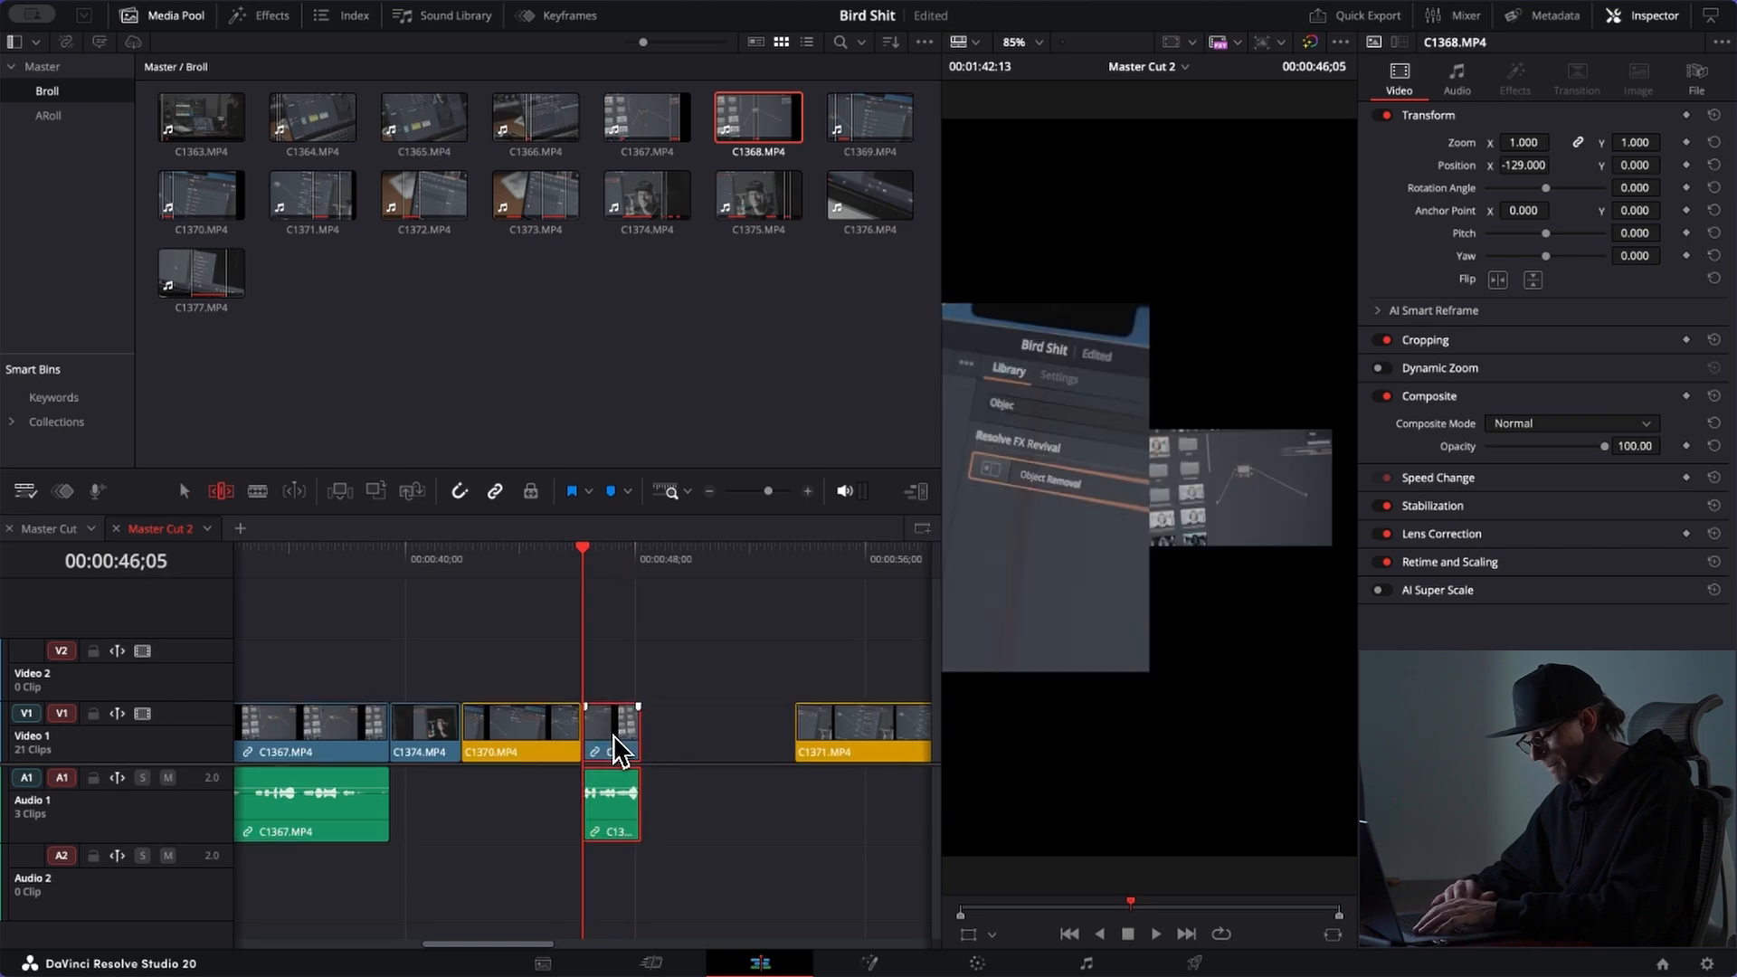
Step: Paste the vertical reframing onto C1368.MP4, with Zoom 3.230 and Position X -484, and play the clip
{"action": "key", "text": "alt+v"}
{"action": "key", "text": "Return"}
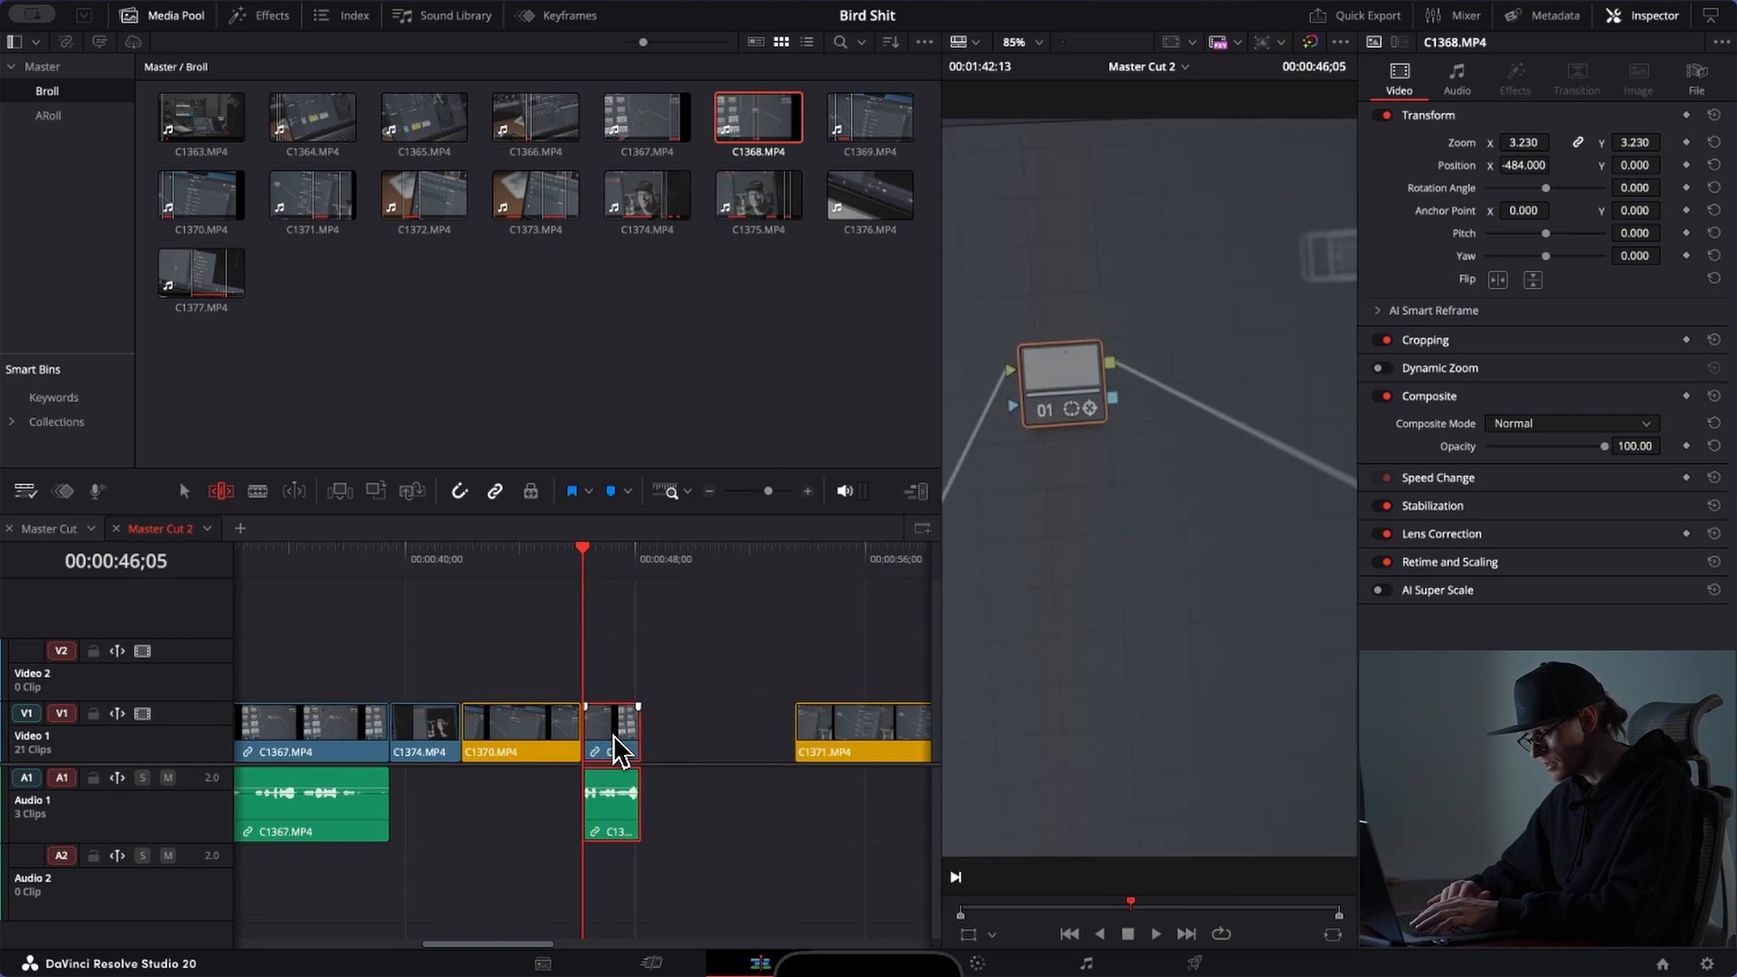
{"action": "key", "text": "space"}
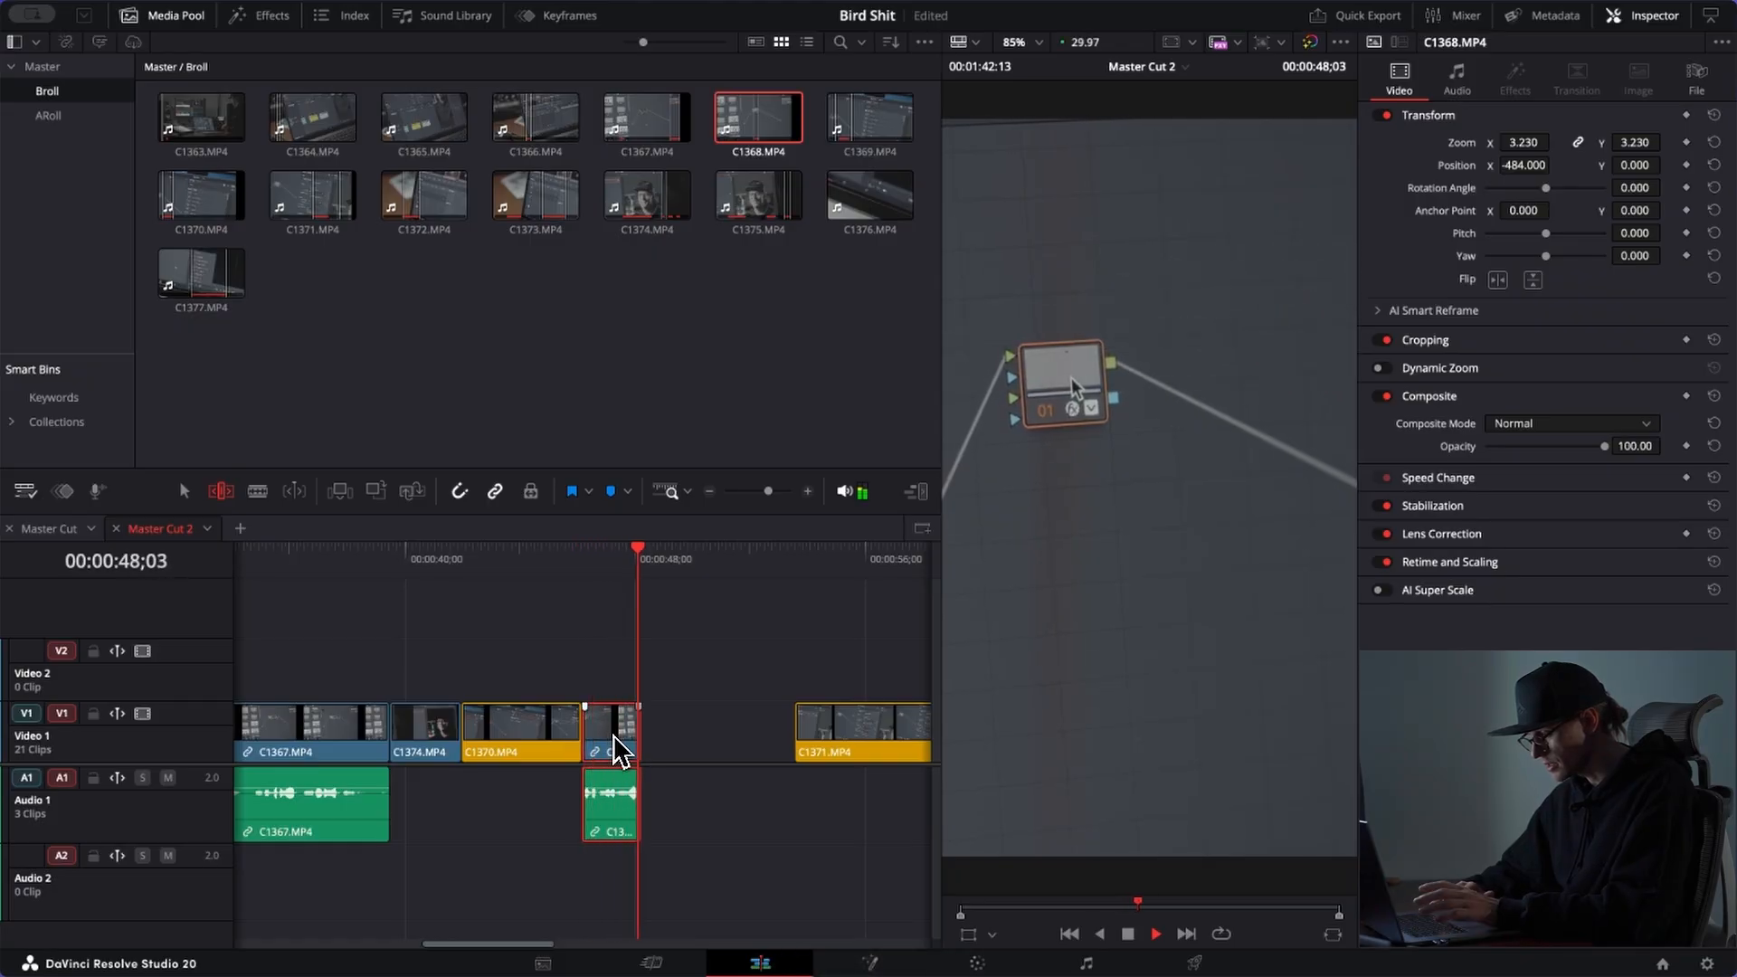
{"action": "key", "text": "space"}
Step: Move C1368.MP4 along Video 1 so it ends directly before C1371.MP4
{"action": "left_click_drag", "start_coordinate": [623, 743], "coordinate": [778, 729]}
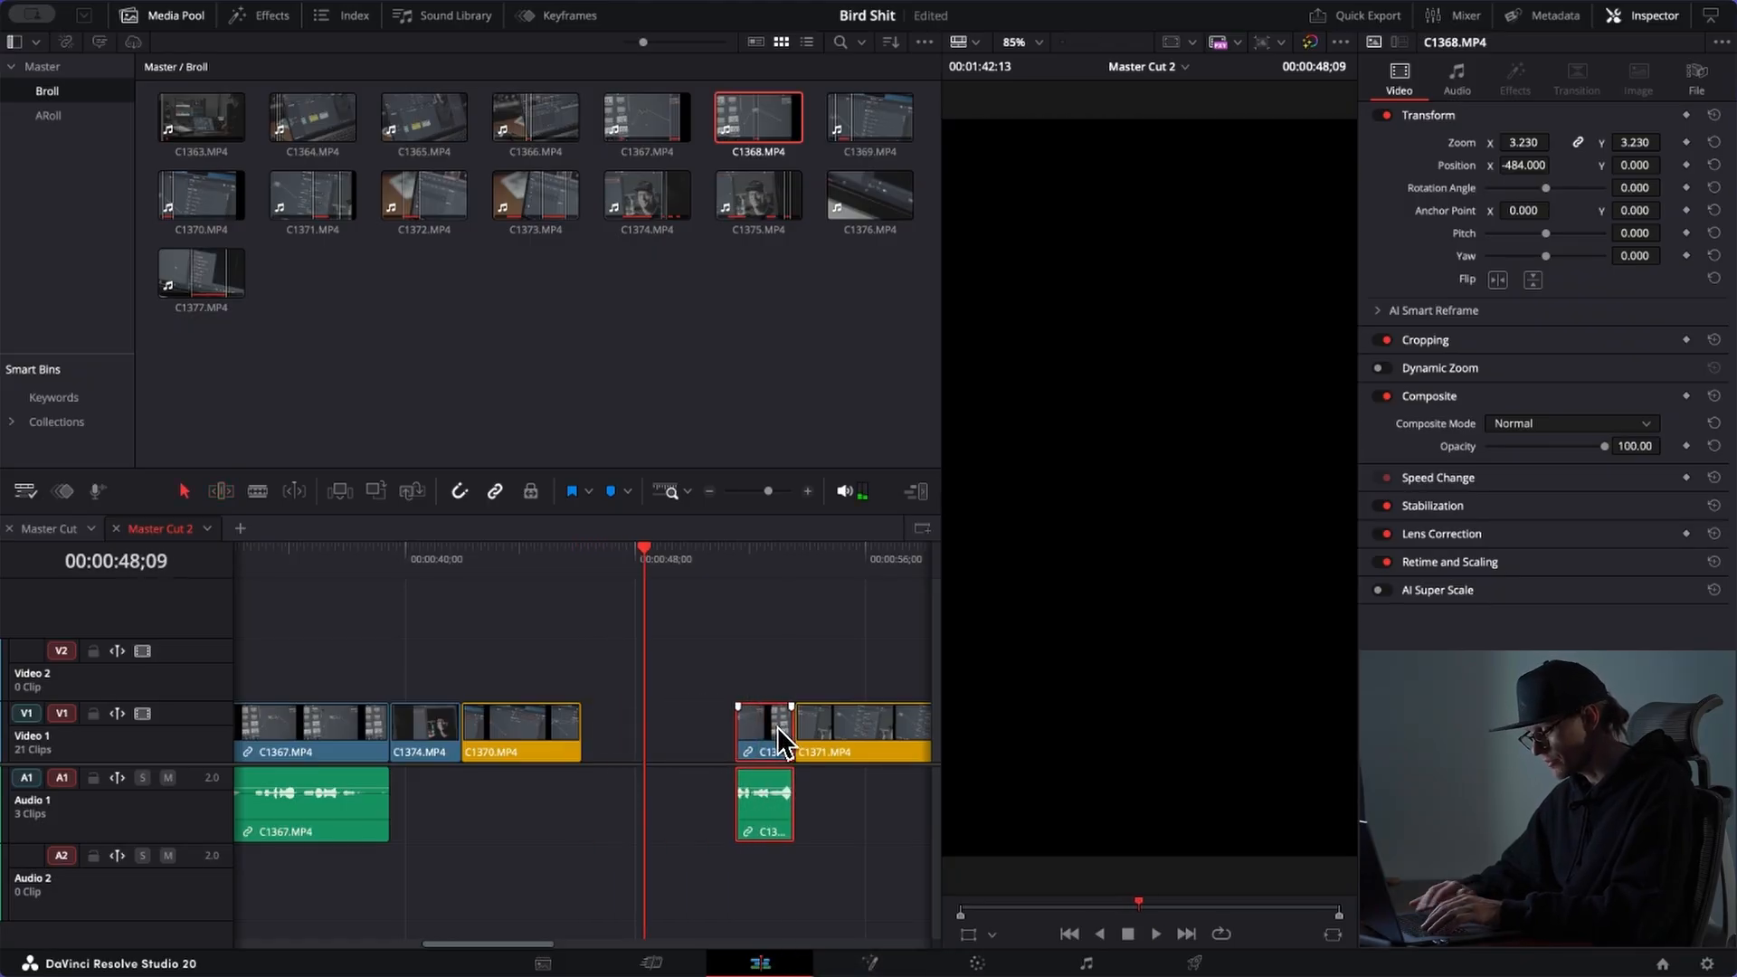
{"action": "key", "text": "ctrl+minus"}
{"action": "left_click", "coordinate": [692, 558]}
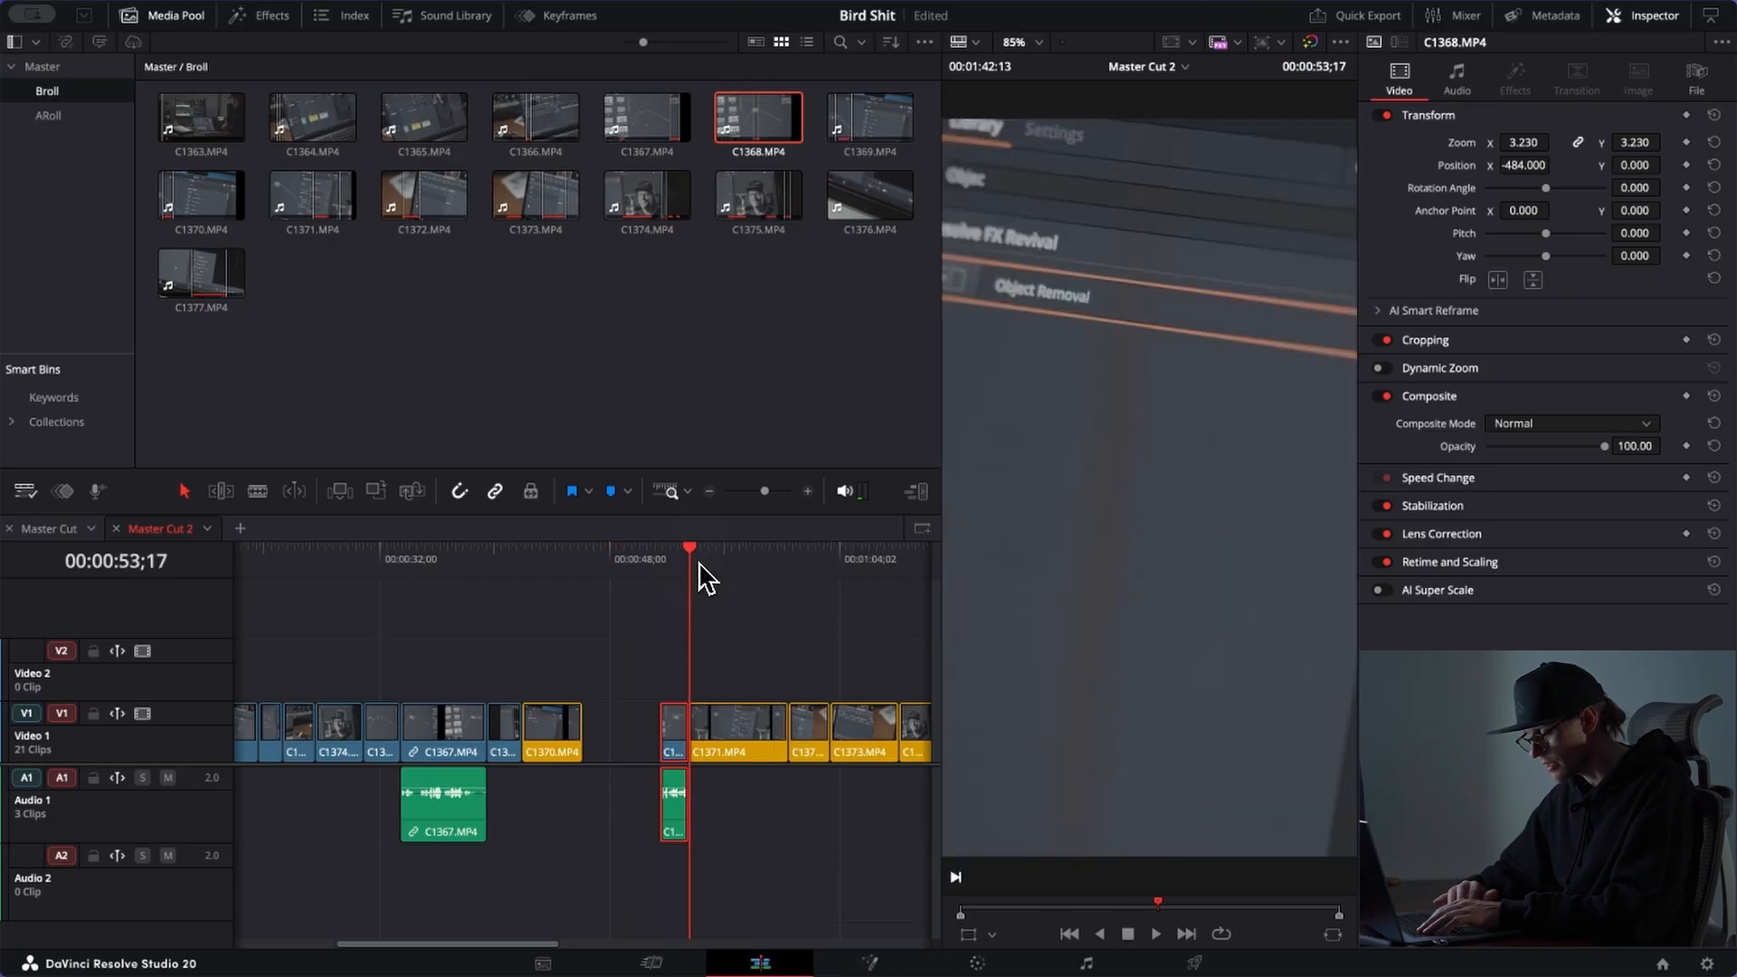
Step: Move the first C1373.MP4 clip next to C1370.MP4 and swap it ahead, directly after C1374.MP4
{"action": "left_click_drag", "start_coordinate": [723, 562], "coordinate": [802, 565]}
{"action": "left_click_drag", "start_coordinate": [817, 729], "coordinate": [611, 725]}
{"action": "left_click", "coordinate": [603, 559]}
{"action": "key", "text": "super+equal"}
{"action": "key", "text": "super+equal"}
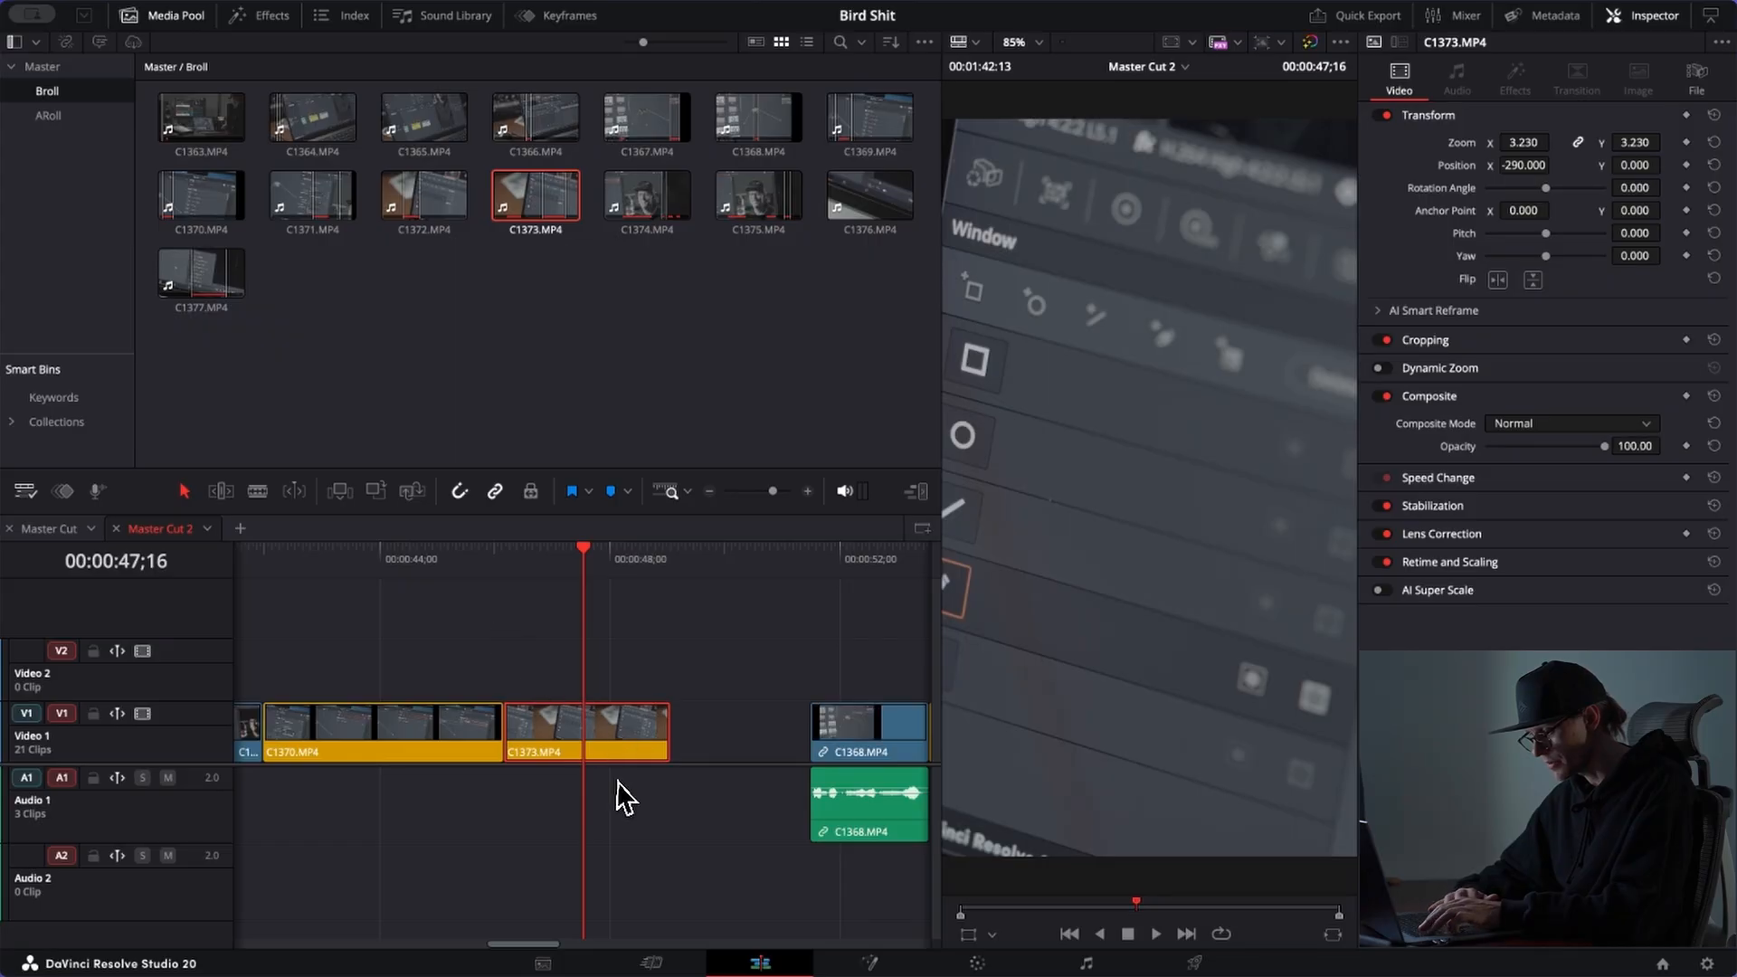
{"action": "key", "text": "super+shift+comma"}
Step: Reframe the moved C1373.MP4 by setting its Position X to 74, and play it
{"action": "left_click", "coordinate": [342, 558]}
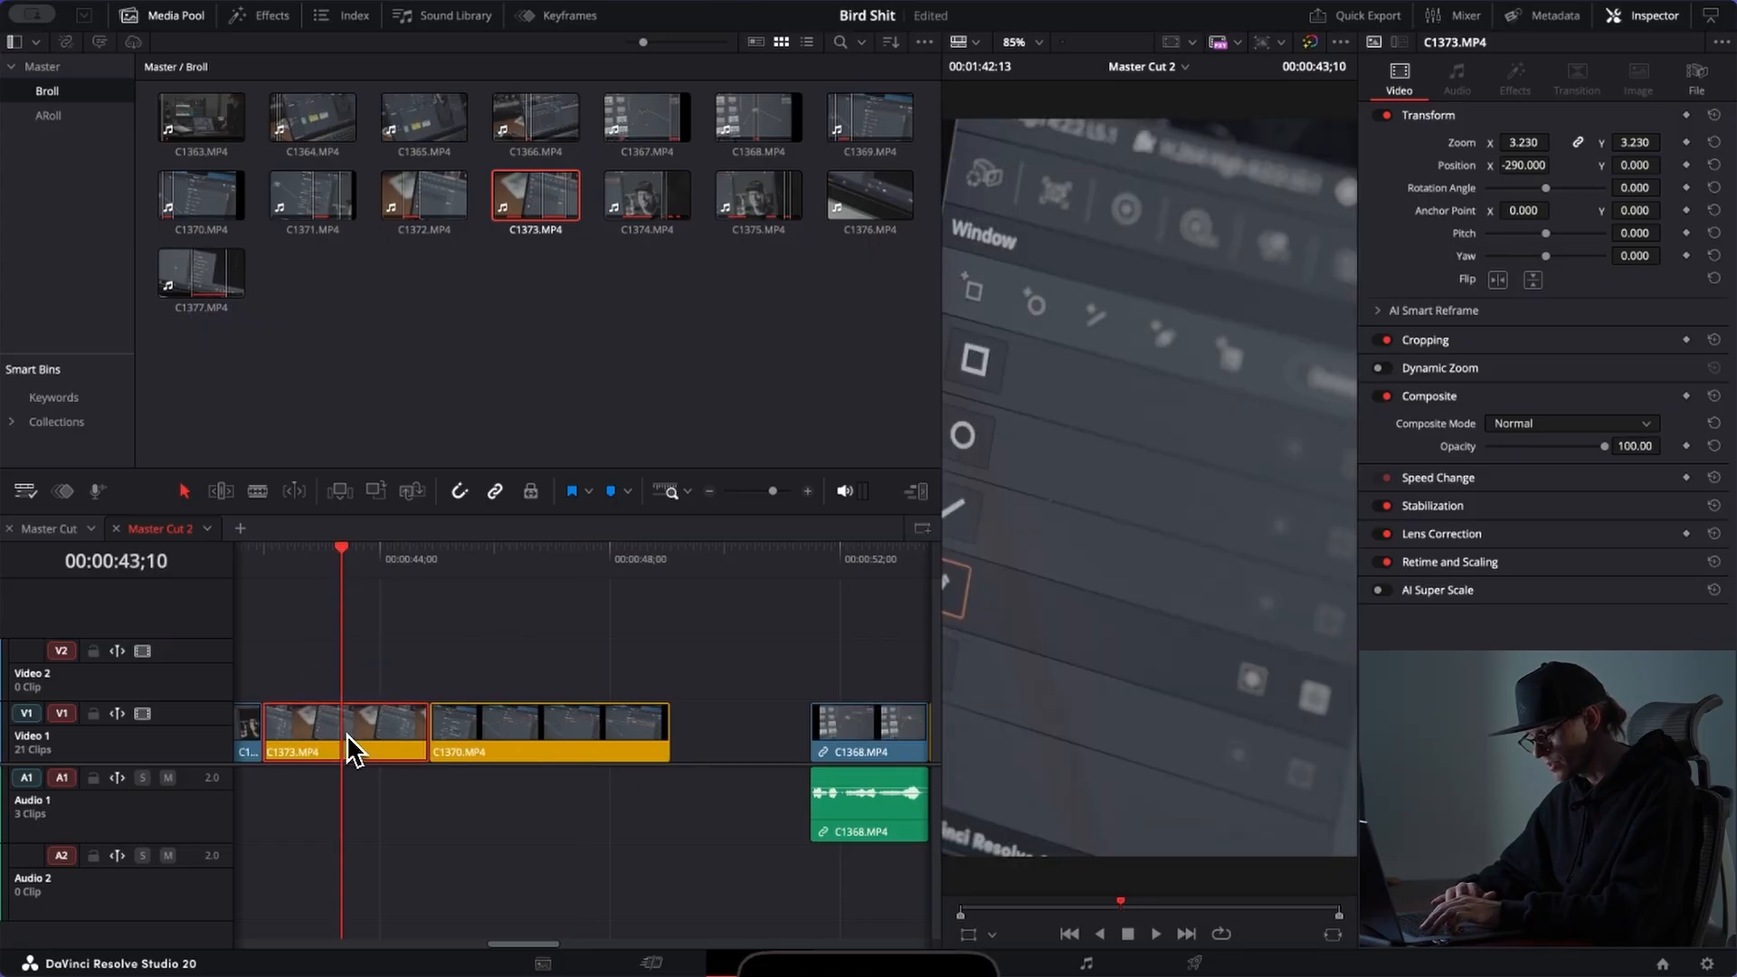
{"action": "left_click_drag", "start_coordinate": [1517, 169], "coordinate": [1729, 174]}
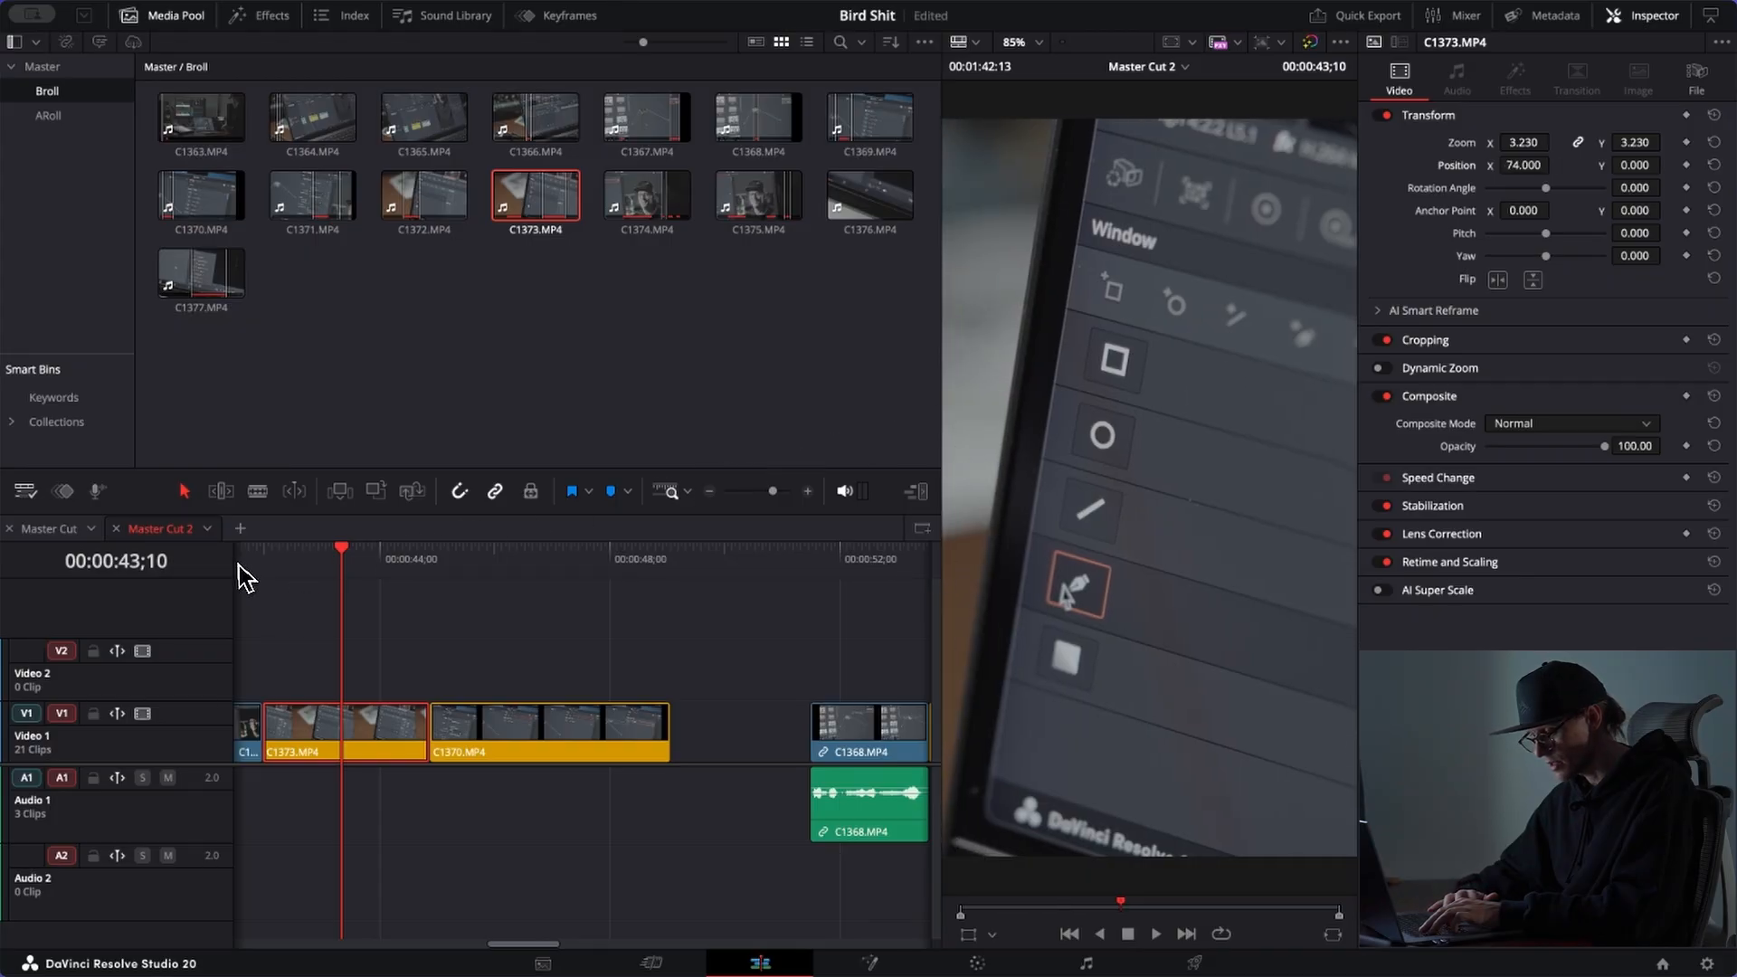
{"action": "key", "text": "slash"}
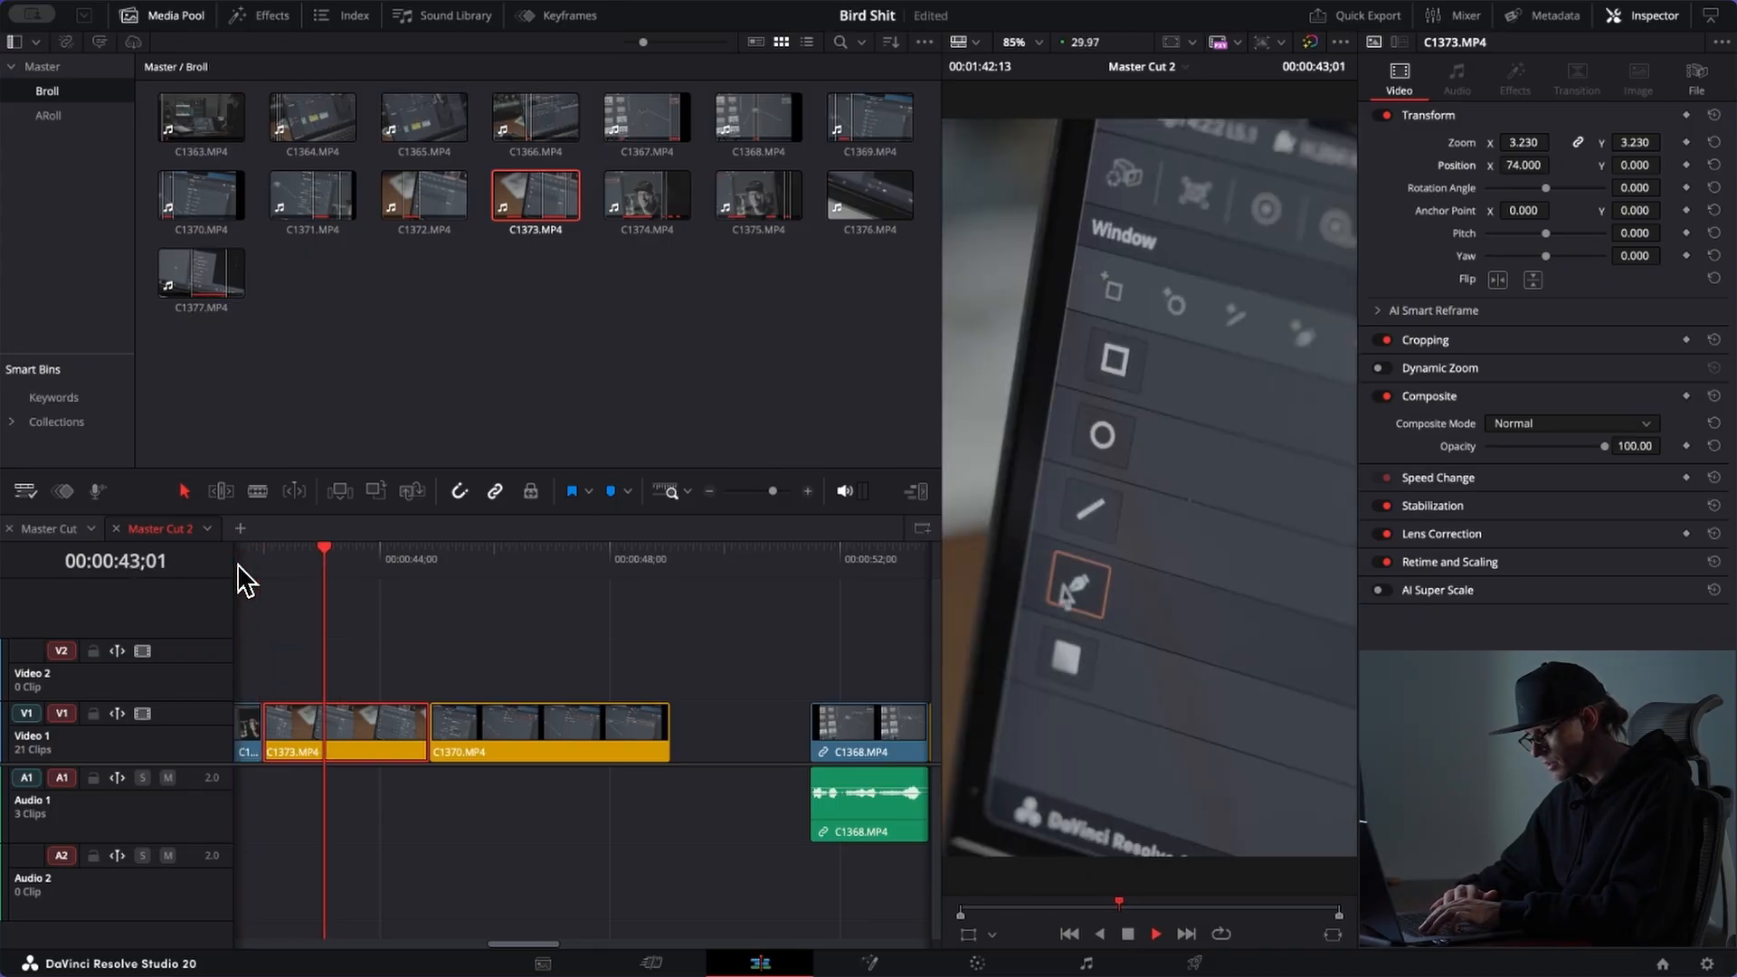
{"action": "key", "text": "space"}
Step: Ripple-trim about 21 frames off the end of C1373.MP4, and shift C1370.MP4 further along to leave a gap
{"action": "key", "text": "t"}
{"action": "left_click_drag", "start_coordinate": [421, 734], "coordinate": [519, 729]}
{"action": "scroll", "coordinate": [519, 724], "scroll_direction": "down", "scroll_amount": 8}
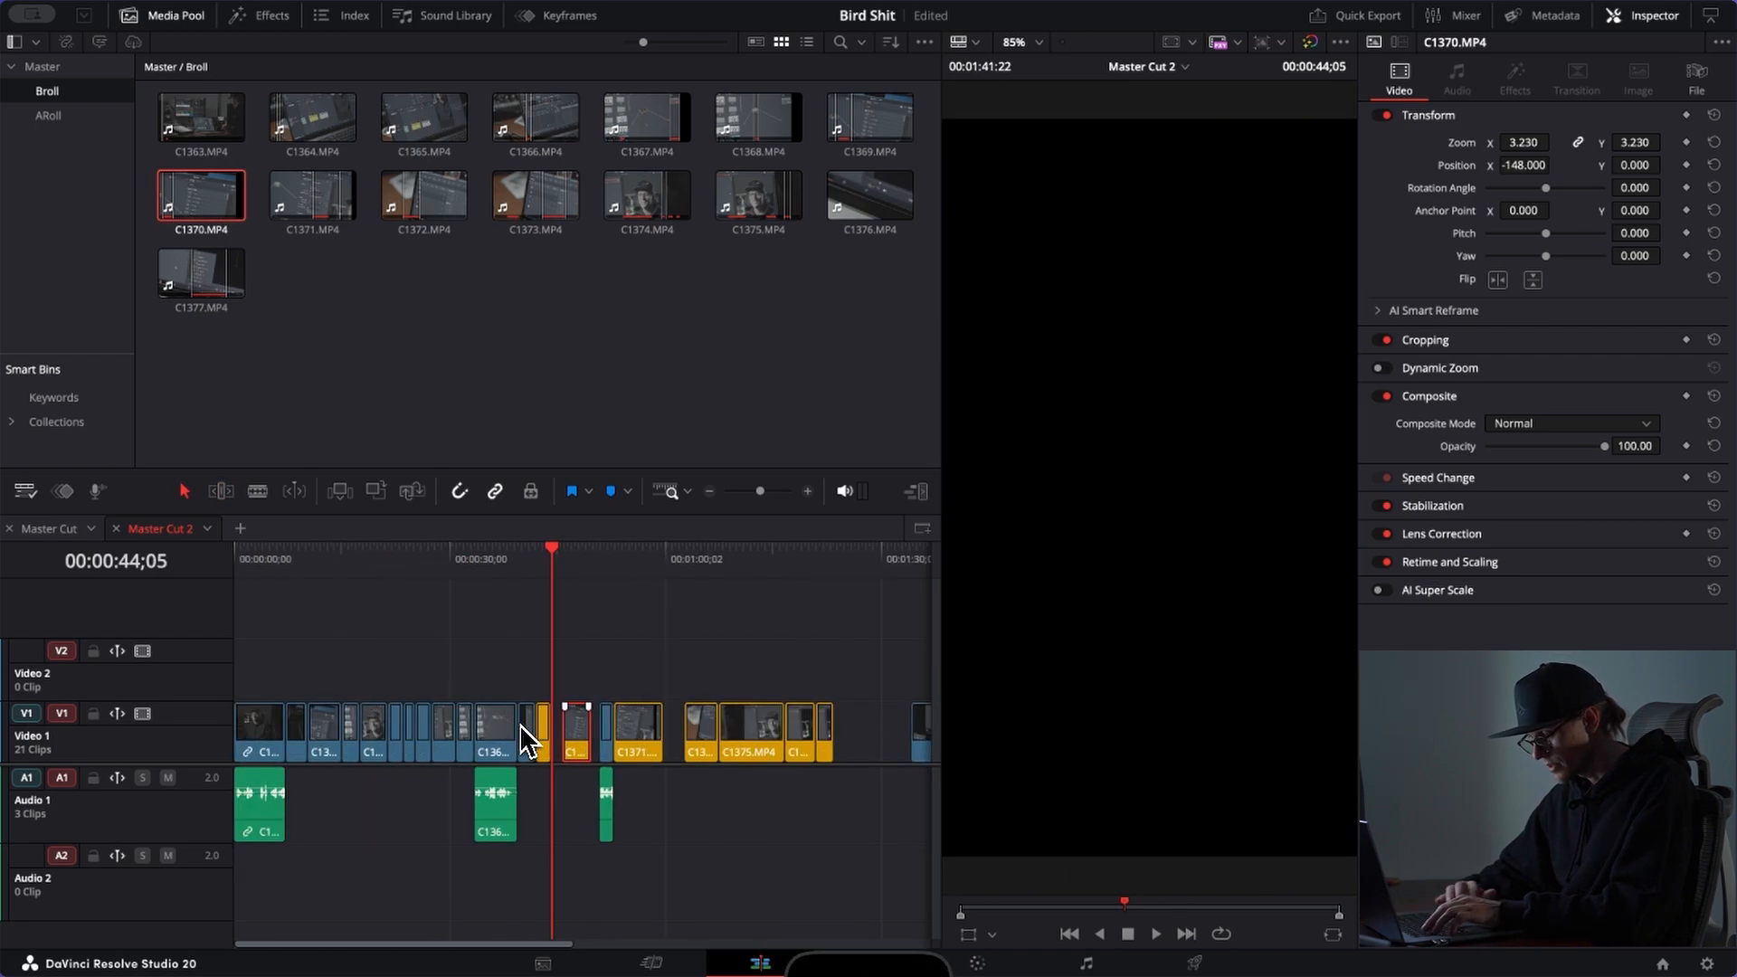
Step: Swap the longer C1375.MP4 clip toward the start of Video 1 until it sits directly after the trimmed C1373.MP4
{"action": "left_click", "coordinate": [746, 556]}
{"action": "left_click", "coordinate": [749, 724]}
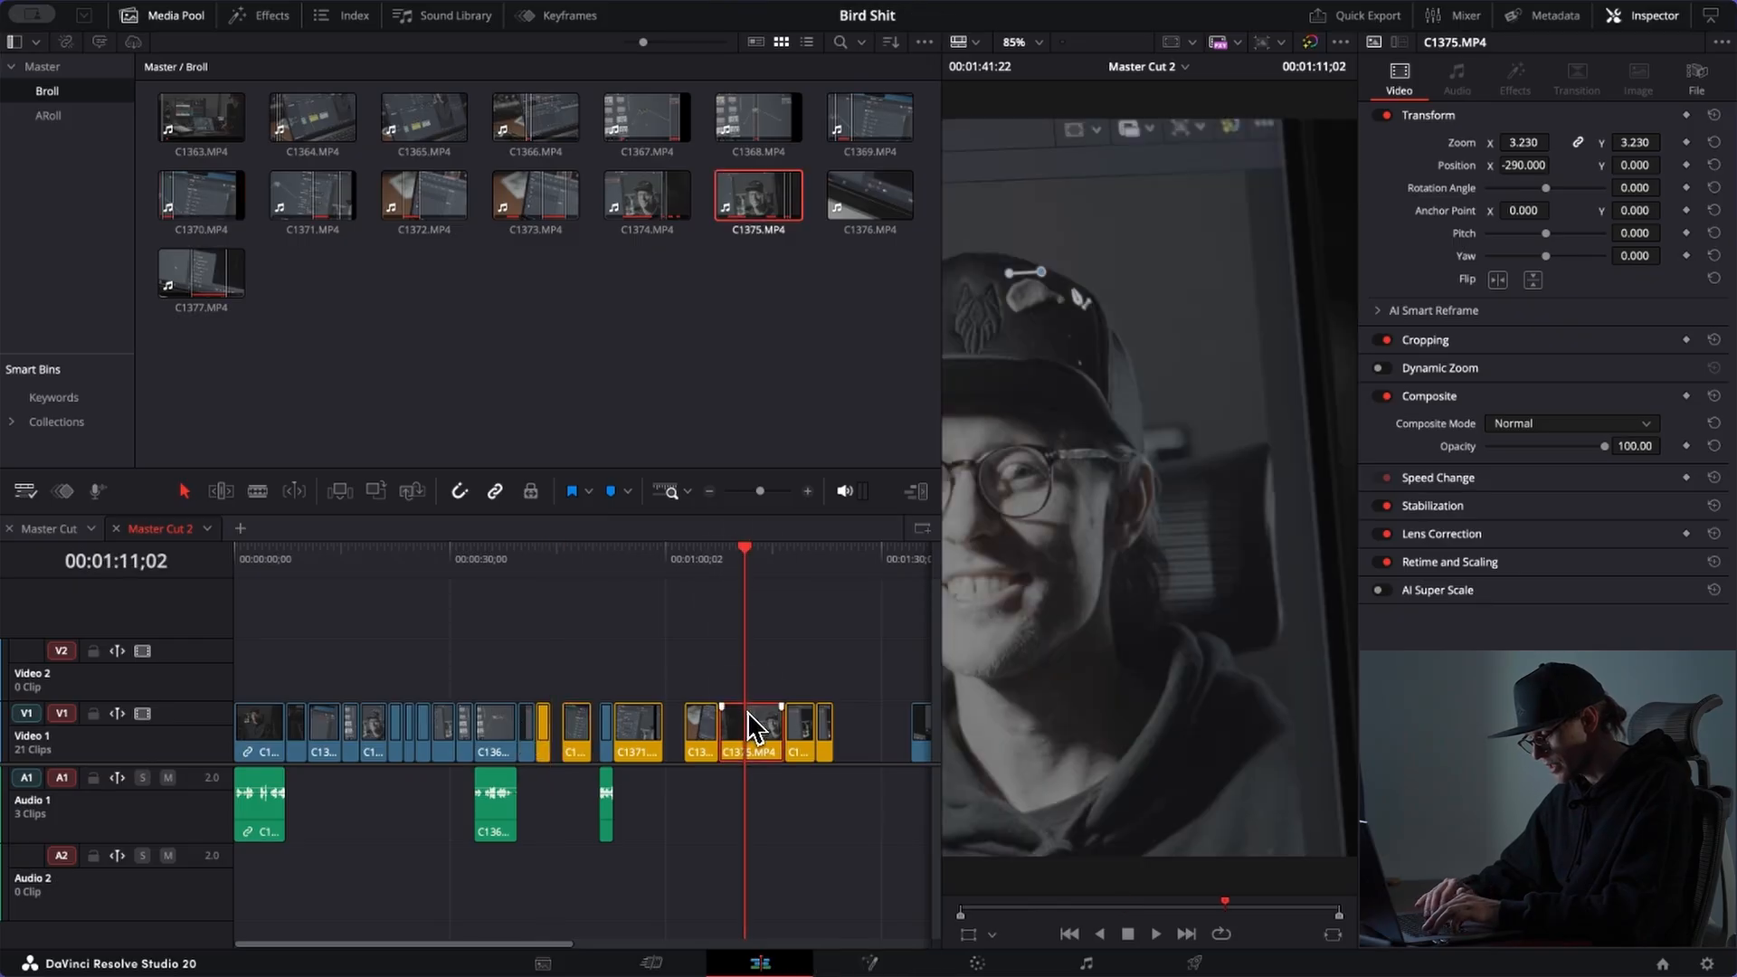
{"action": "key", "text": "ctrl+shift+comma"}
{"action": "key", "text": "ctrl+shift+comma"}
{"action": "key", "text": "ctrl+shift+comma"}
{"action": "key", "text": "ctrl+shift+comma"}
{"action": "key", "text": "ctrl+shift+comma"}
{"action": "key", "text": "ctrl+shift+comma"}
{"action": "key", "text": "ctrl+shift+comma"}
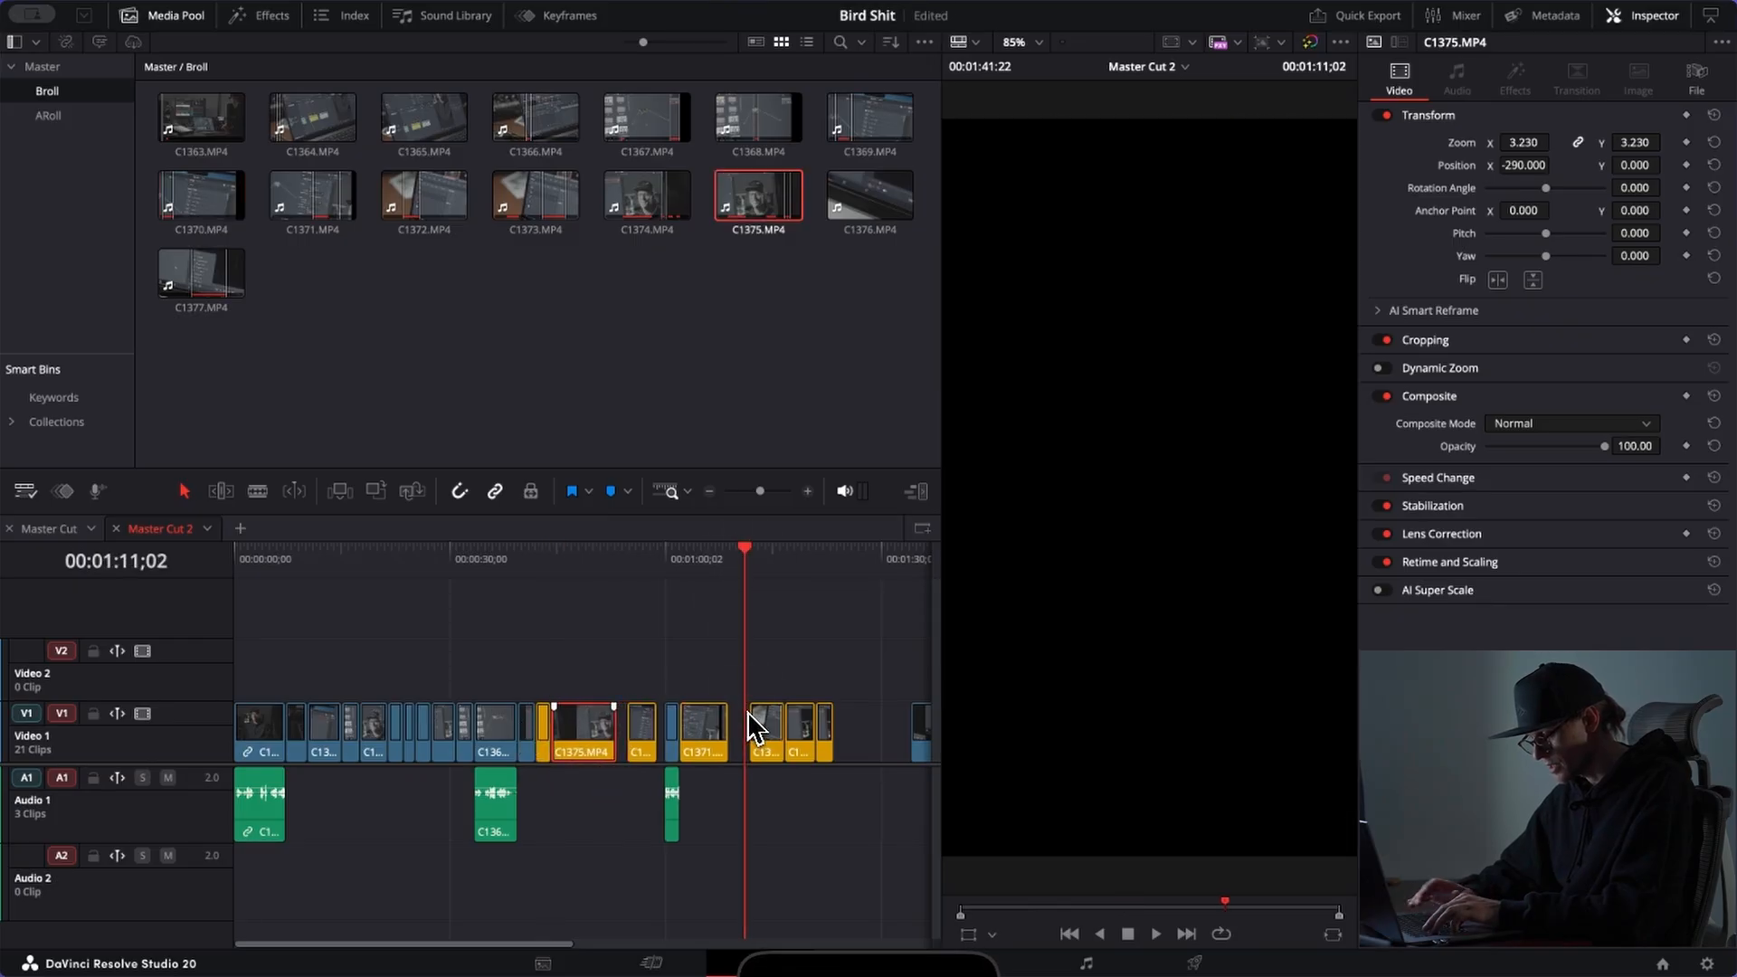
Step: Ripple-trim about 1.9 seconds off the start of the moved C1375.MP4, and play across its cut with C1373.MP4
{"action": "left_click", "coordinate": [601, 556]}
{"action": "scroll", "coordinate": [600, 552], "scroll_direction": "up", "scroll_amount": 5}
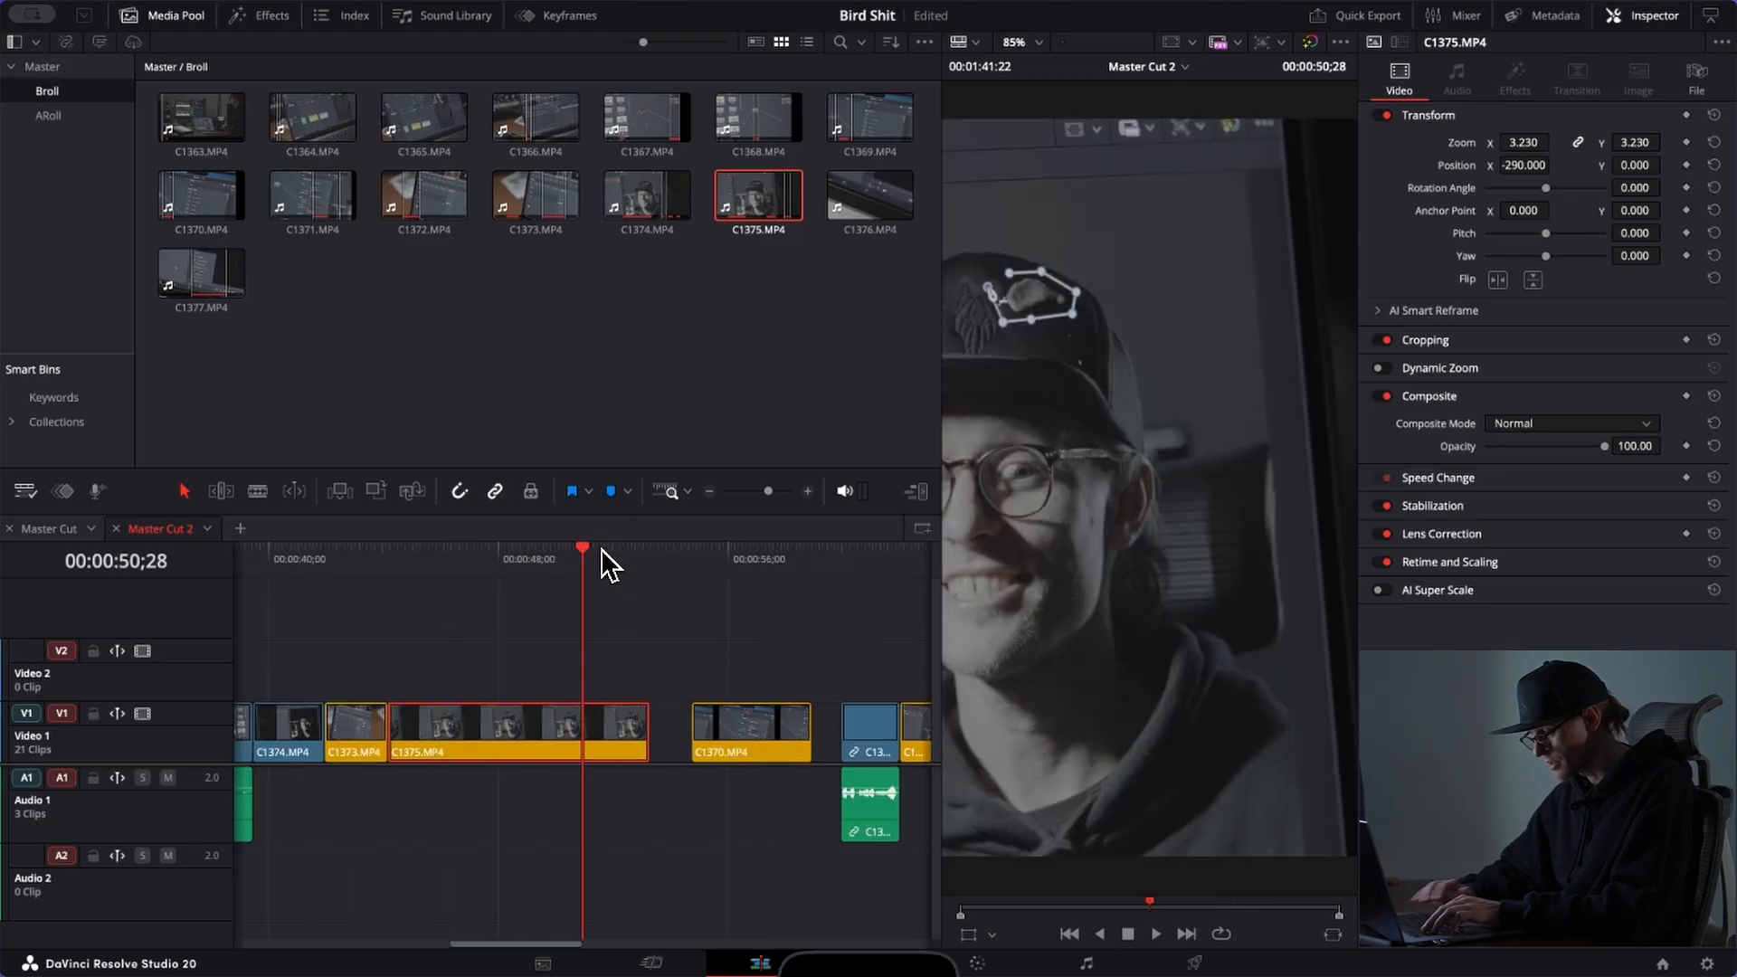
{"action": "left_click", "coordinate": [442, 554]}
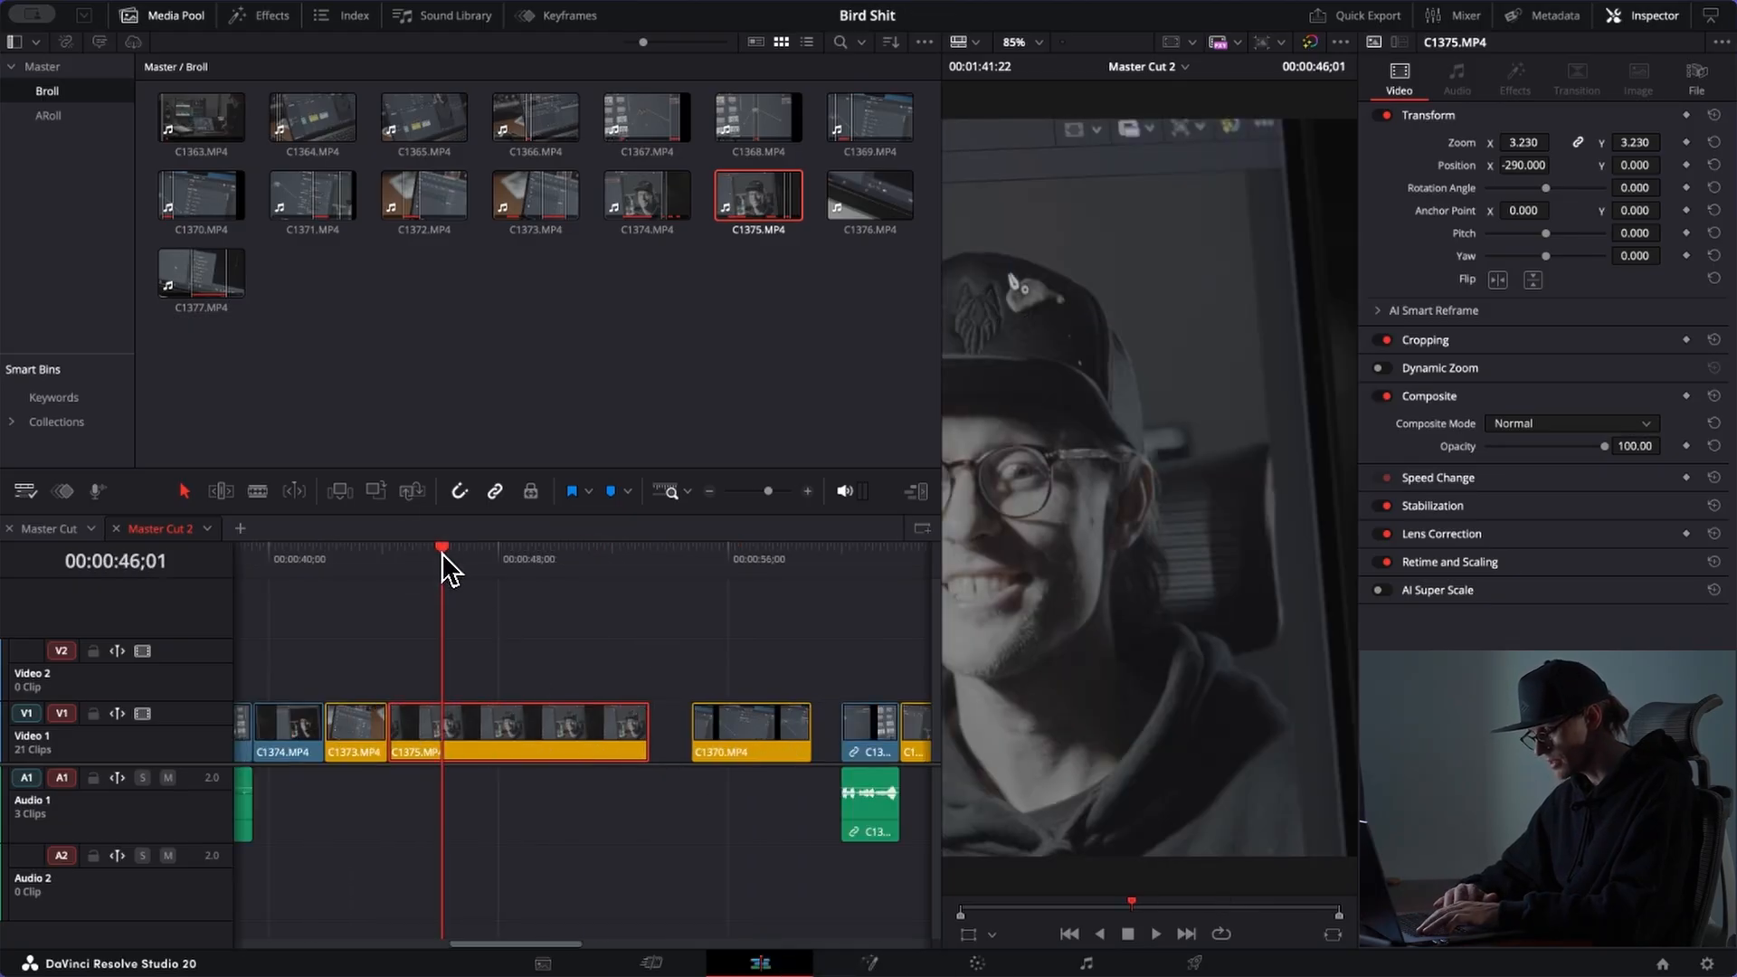
{"action": "key", "text": "t"}
{"action": "left_click_drag", "start_coordinate": [398, 719], "coordinate": [454, 723]}
{"action": "left_click", "coordinate": [328, 565]}
{"action": "key", "text": "space"}
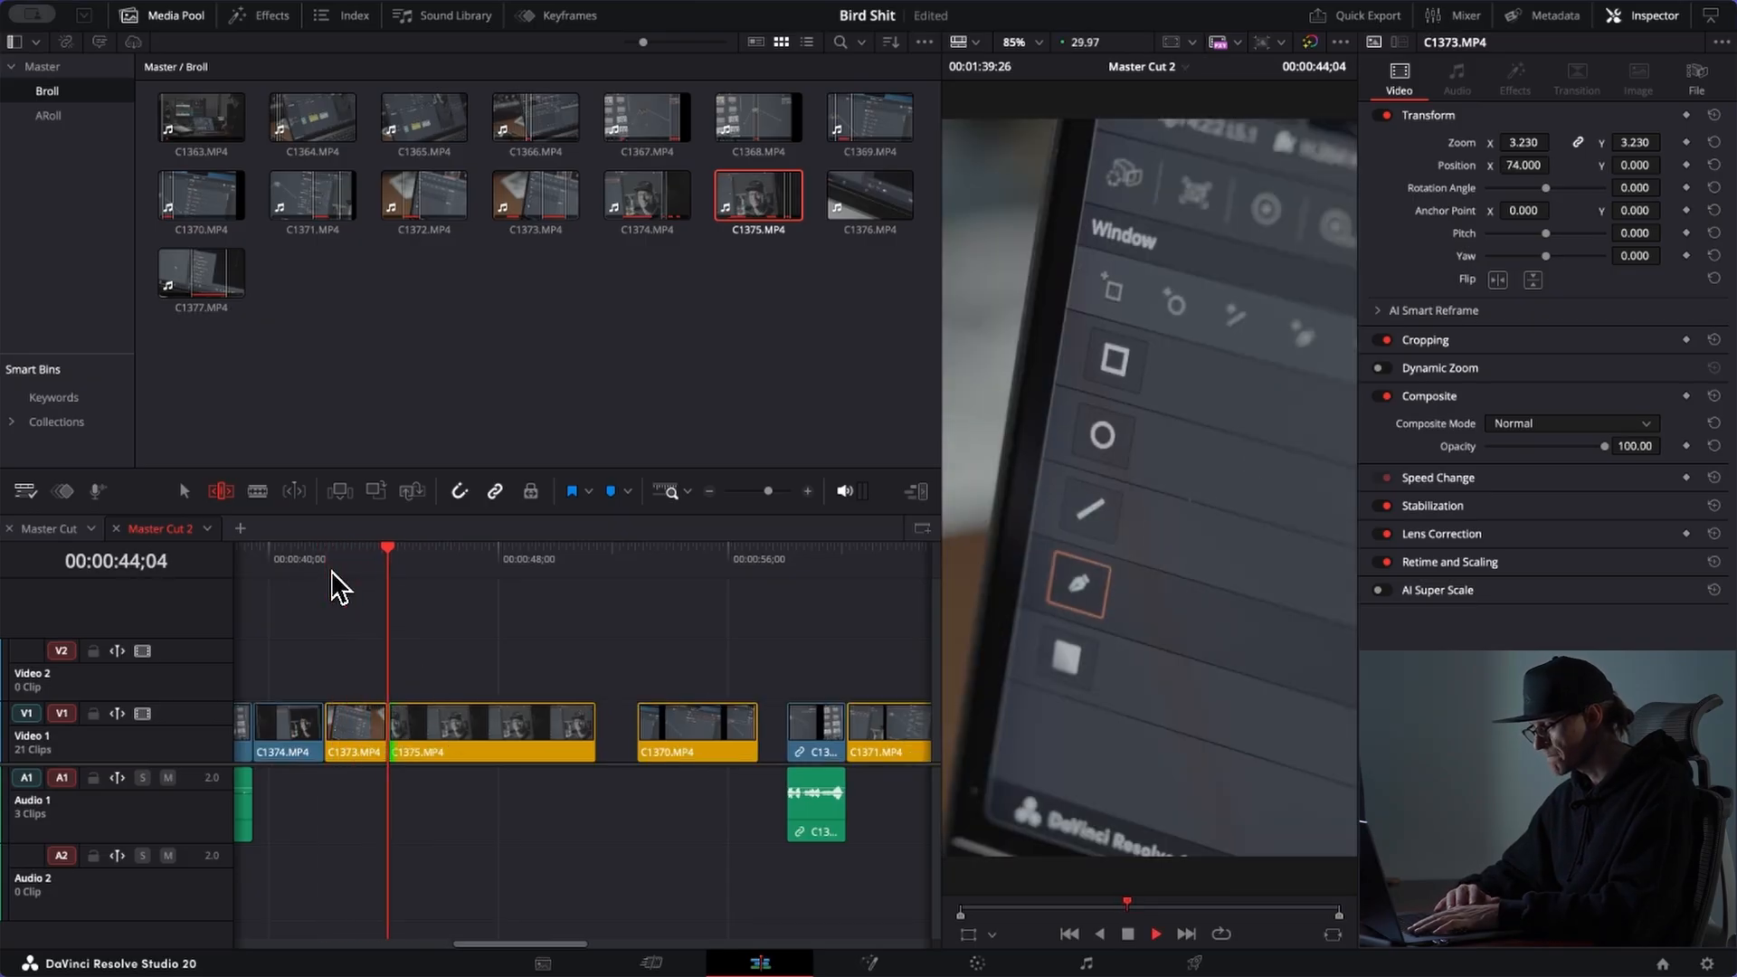
{"action": "key", "text": "space"}
{"action": "left_click", "coordinate": [518, 767]}
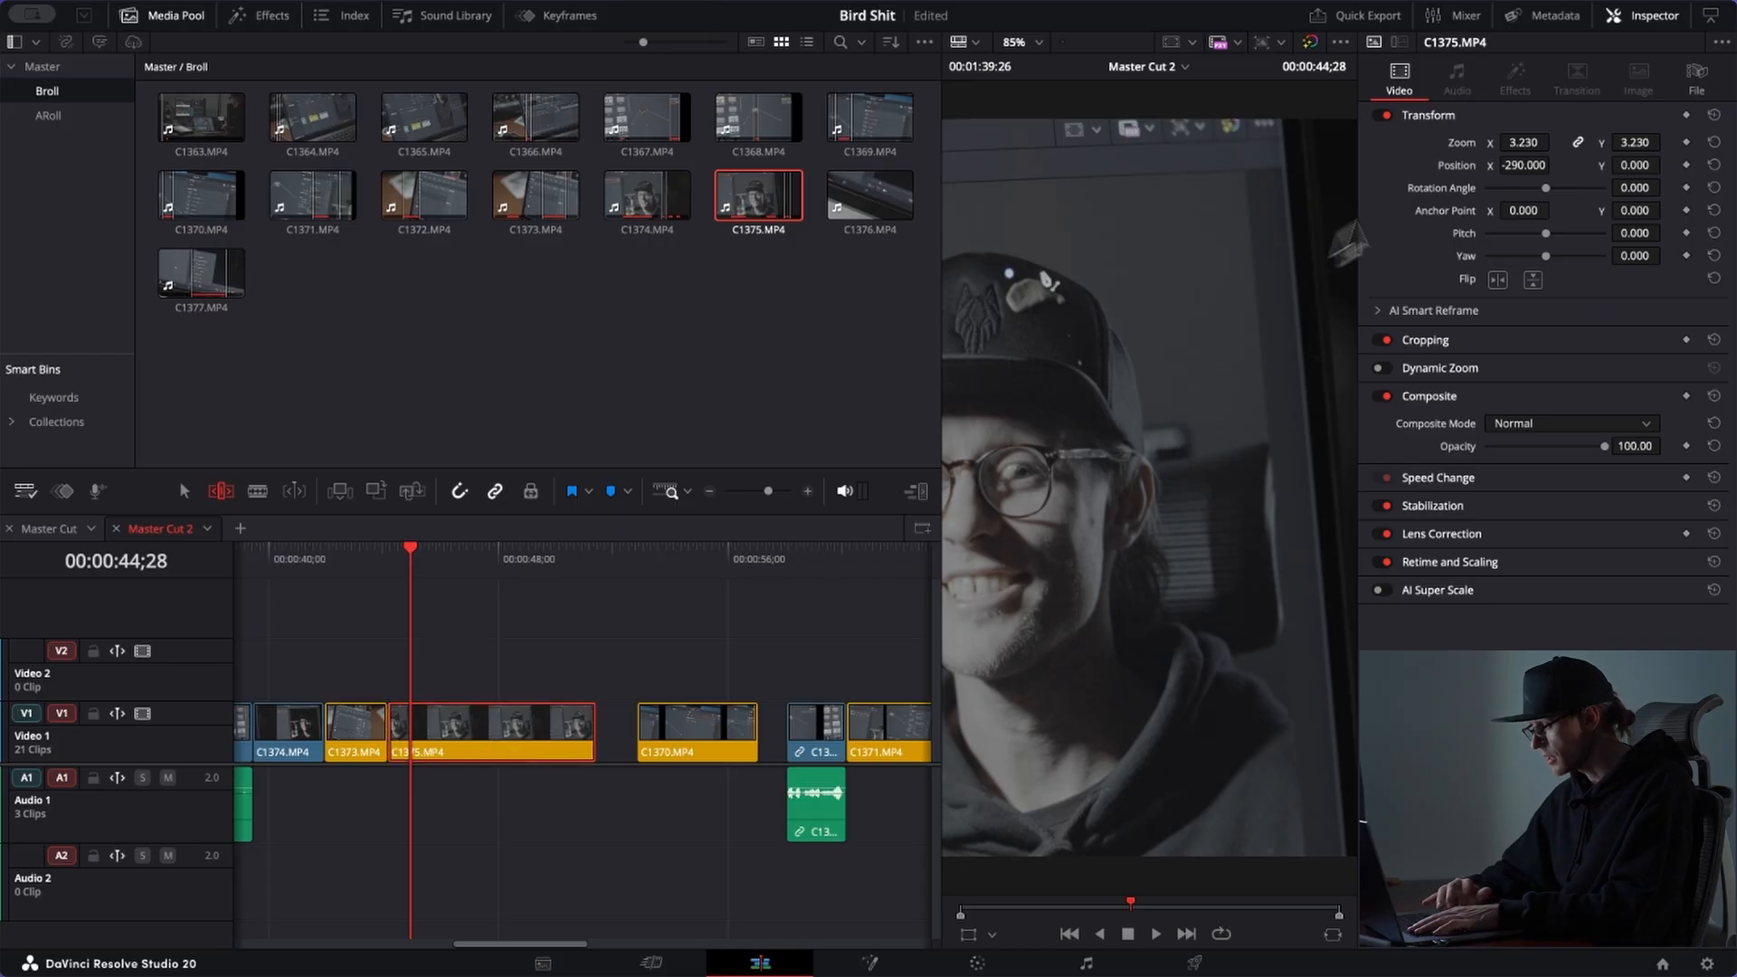
Step: Set the C1375.MP4 clip's horizontal position to 69 and trim a few frames off its end
{"action": "left_click_drag", "start_coordinate": [1519, 171], "coordinate": [1518, 171]}
{"action": "key", "text": "space"}
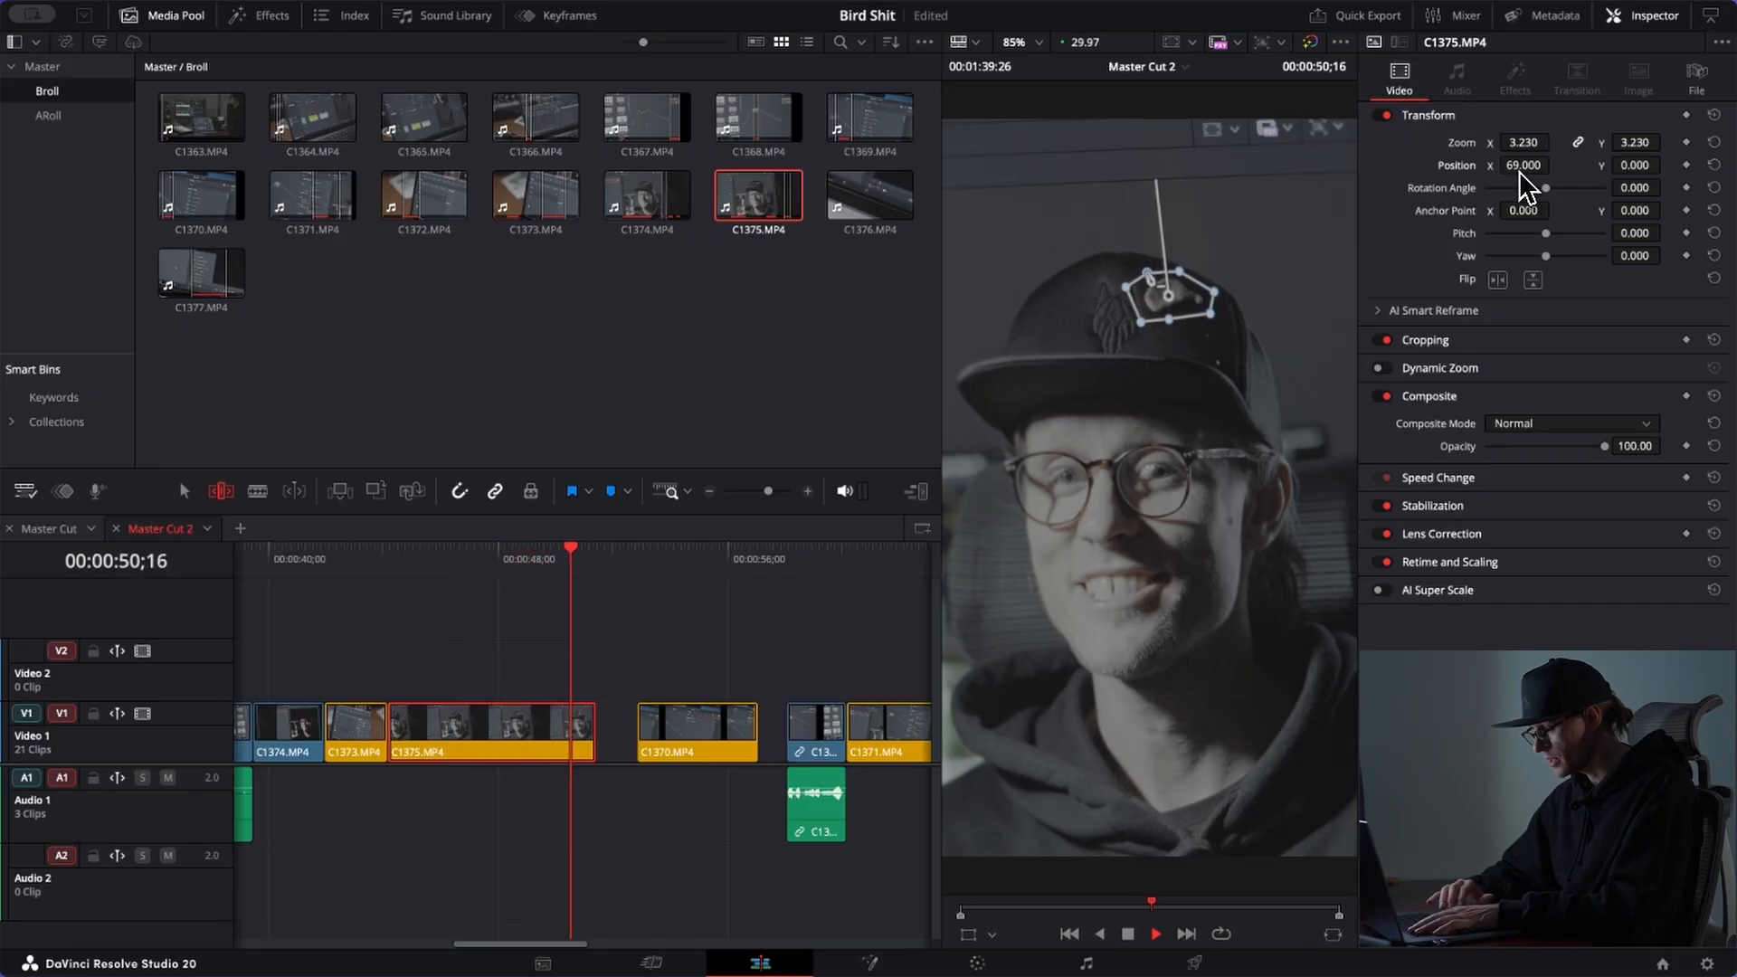
{"action": "key", "text": "space"}
{"action": "left_click_drag", "start_coordinate": [594, 744], "coordinate": [589, 740]}
Step: Move the C1373.MP4 clip near 00:01:11 earlier on Video 1, swapping it past its neighbours until it directly follows C1375.MP4
{"action": "scroll", "coordinate": [589, 740], "scroll_direction": "right", "scroll_amount": 3}
{"action": "key", "text": "a"}
{"action": "left_click", "coordinate": [546, 556]}
{"action": "left_click", "coordinate": [645, 556]}
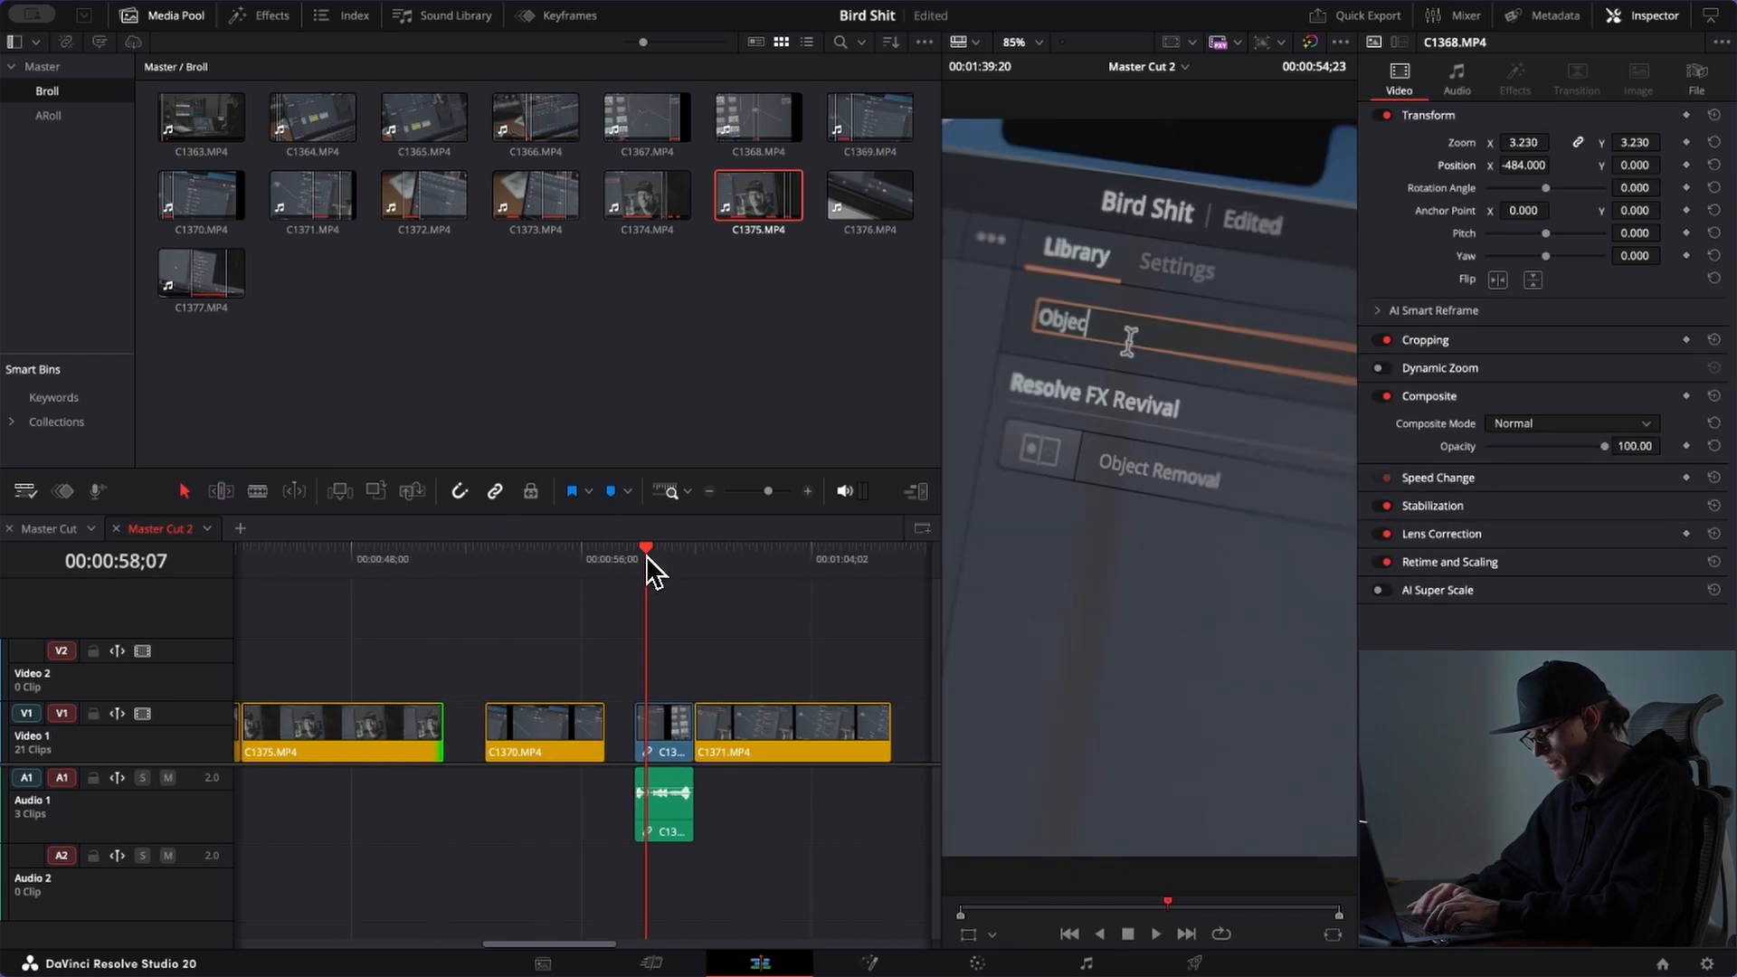
{"action": "left_click", "coordinate": [696, 557]}
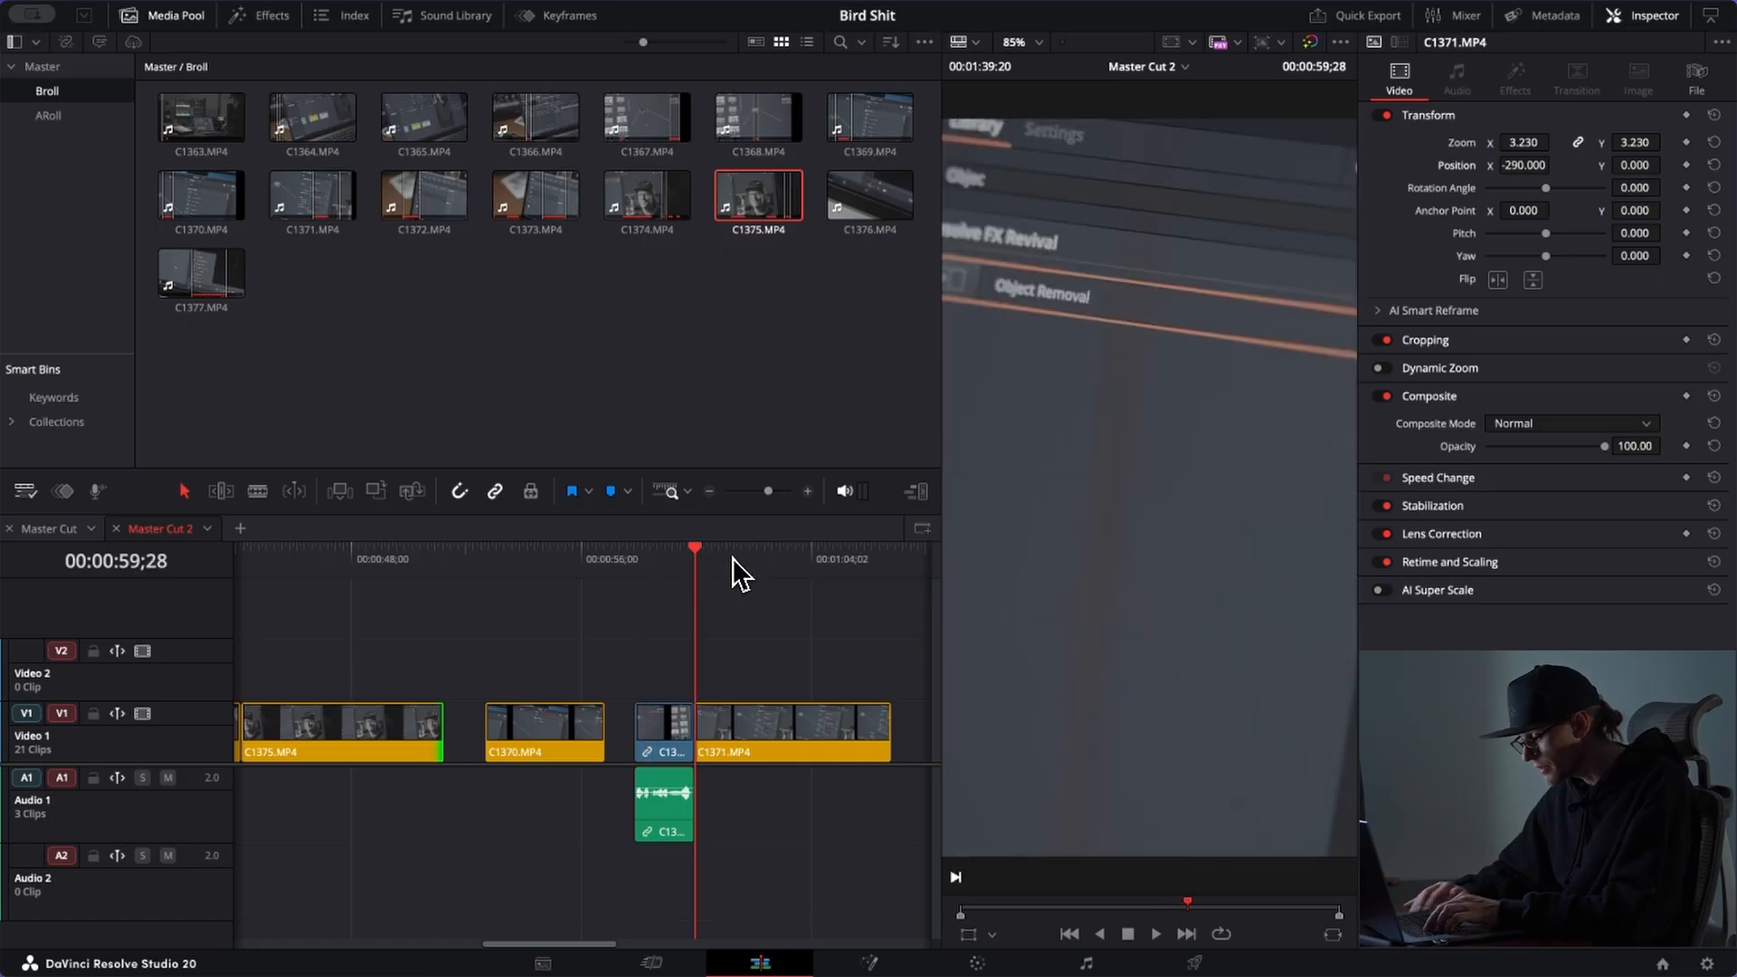
{"action": "scroll", "coordinate": [735, 558], "scroll_direction": "down", "scroll_amount": 2}
{"action": "left_click", "coordinate": [819, 557]}
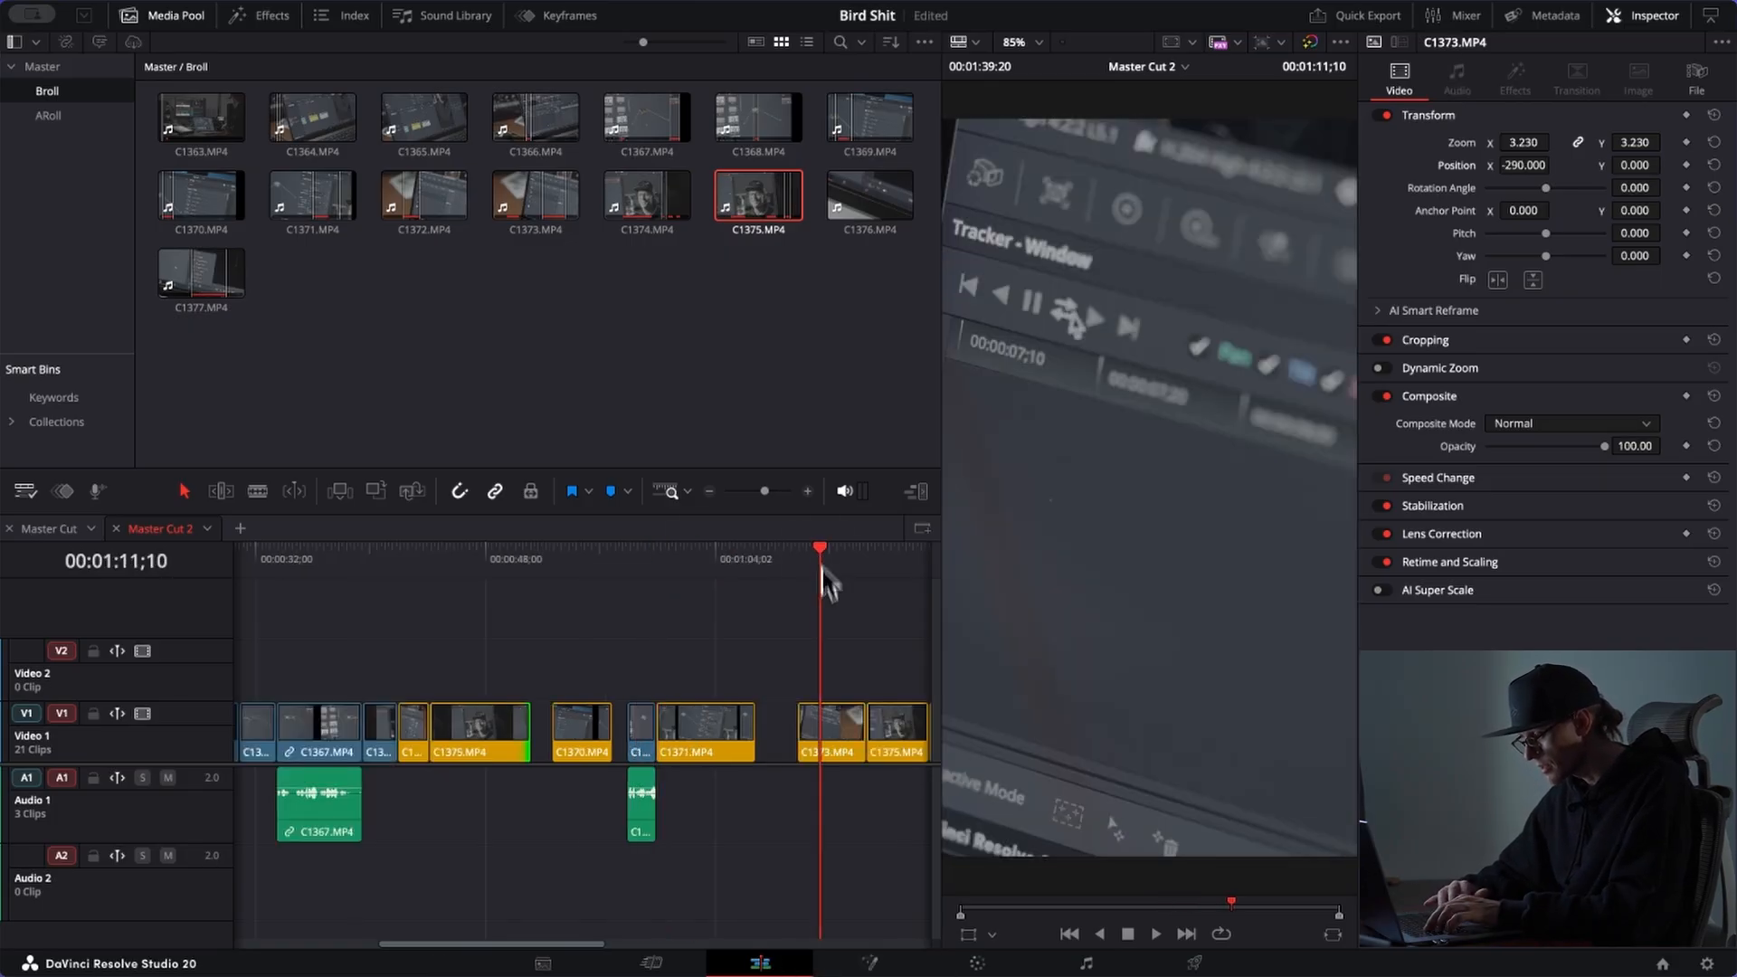
{"action": "left_click", "coordinate": [832, 734]}
{"action": "key", "text": "ctrl+shift+comma"}
{"action": "key", "text": "ctrl+shift+comma"}
{"action": "key", "text": "ctrl+shift+comma"}
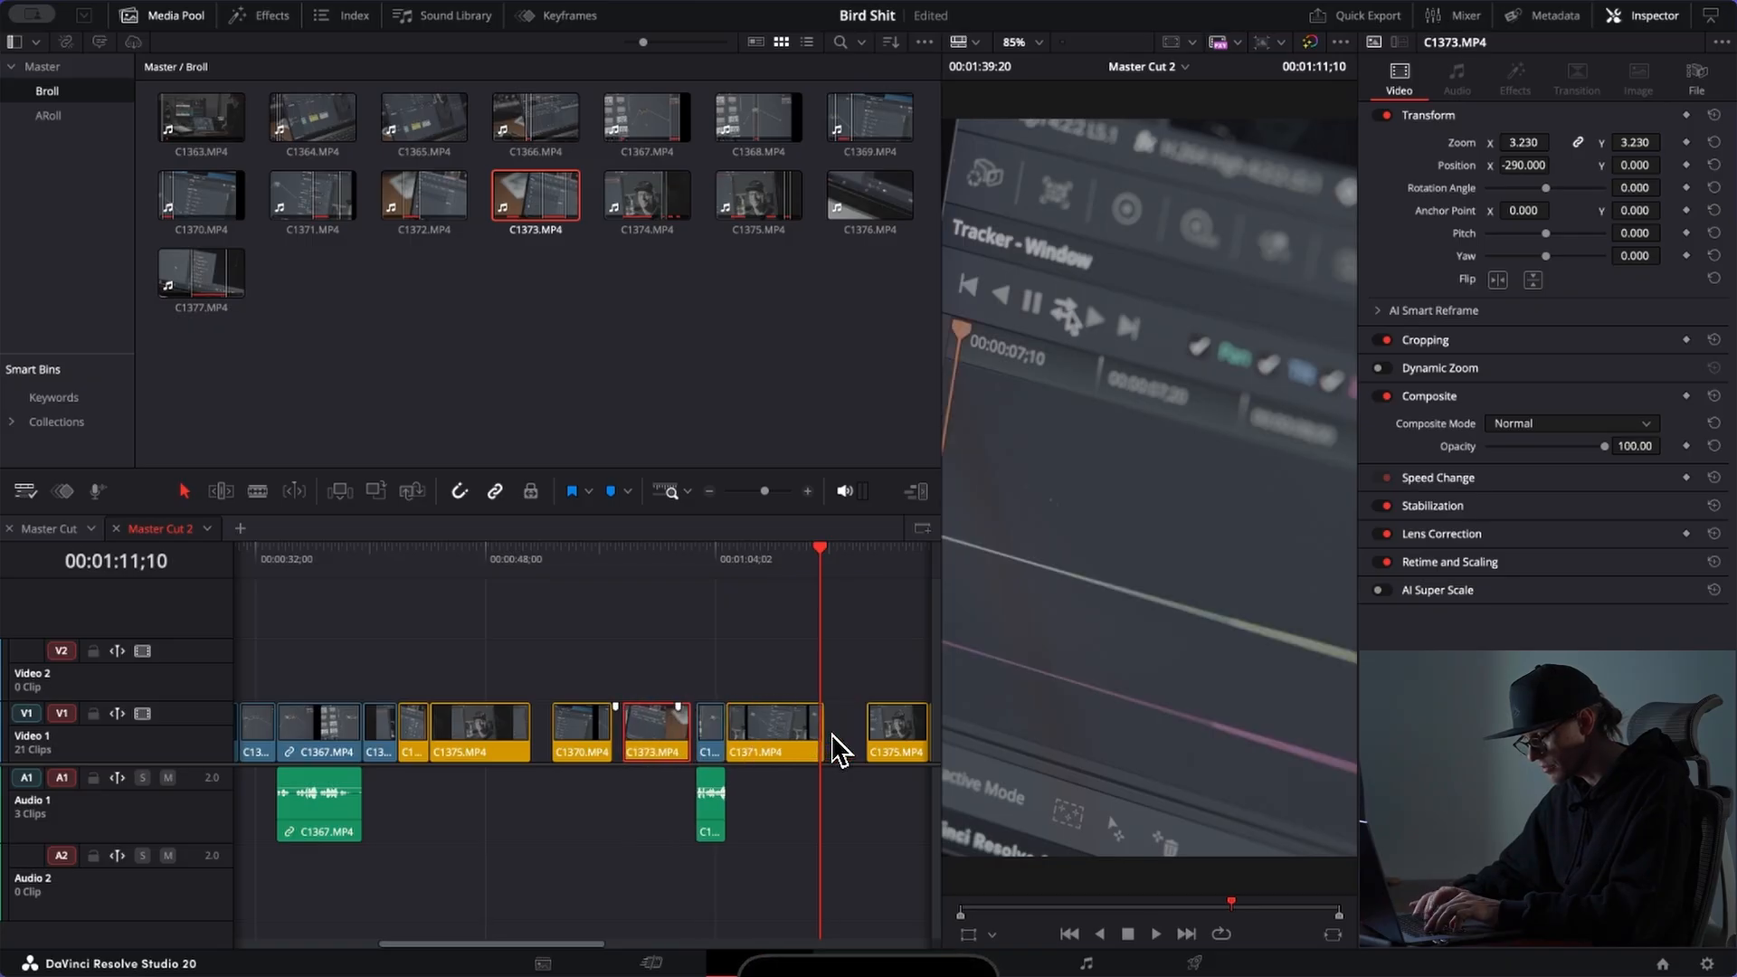
{"action": "key", "text": "ctrl+shift+comma"}
Step: Review the cut from C1375.MP4 to C1373.MP4 and ripple-trim a little over one second off the start of C1373.MP4
{"action": "left_click", "coordinate": [520, 562]}
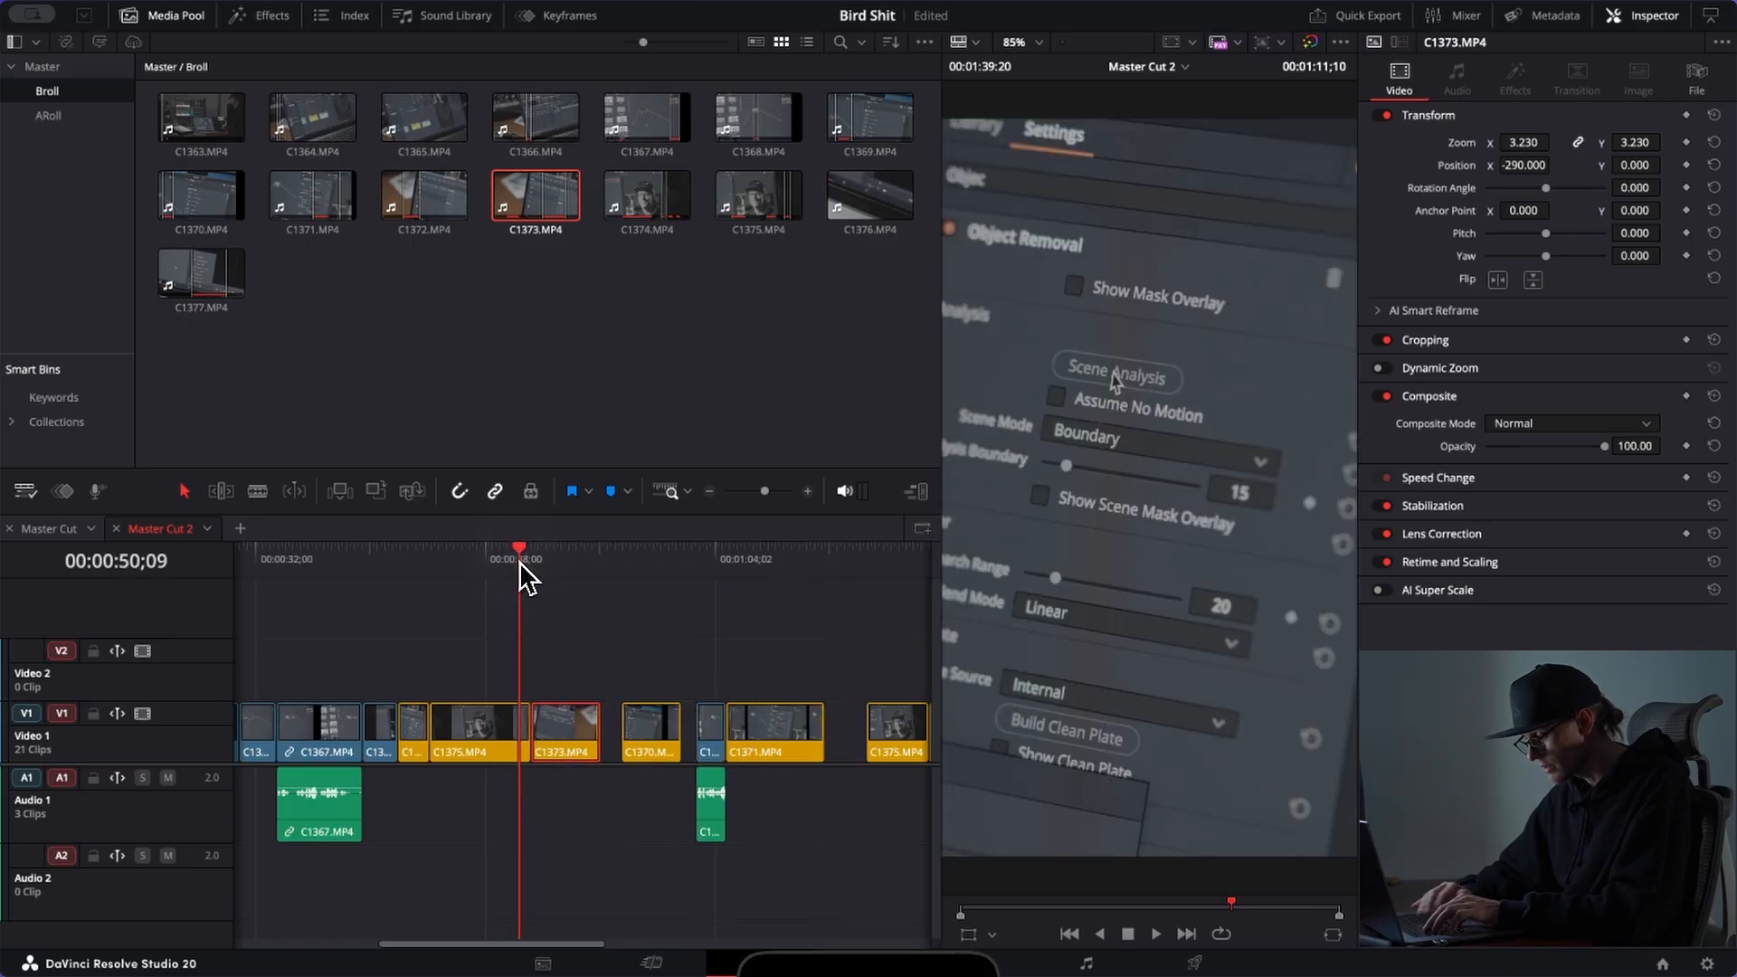
{"action": "scroll", "coordinate": [519, 562], "scroll_direction": "up", "scroll_amount": 2}
{"action": "key", "text": "space"}
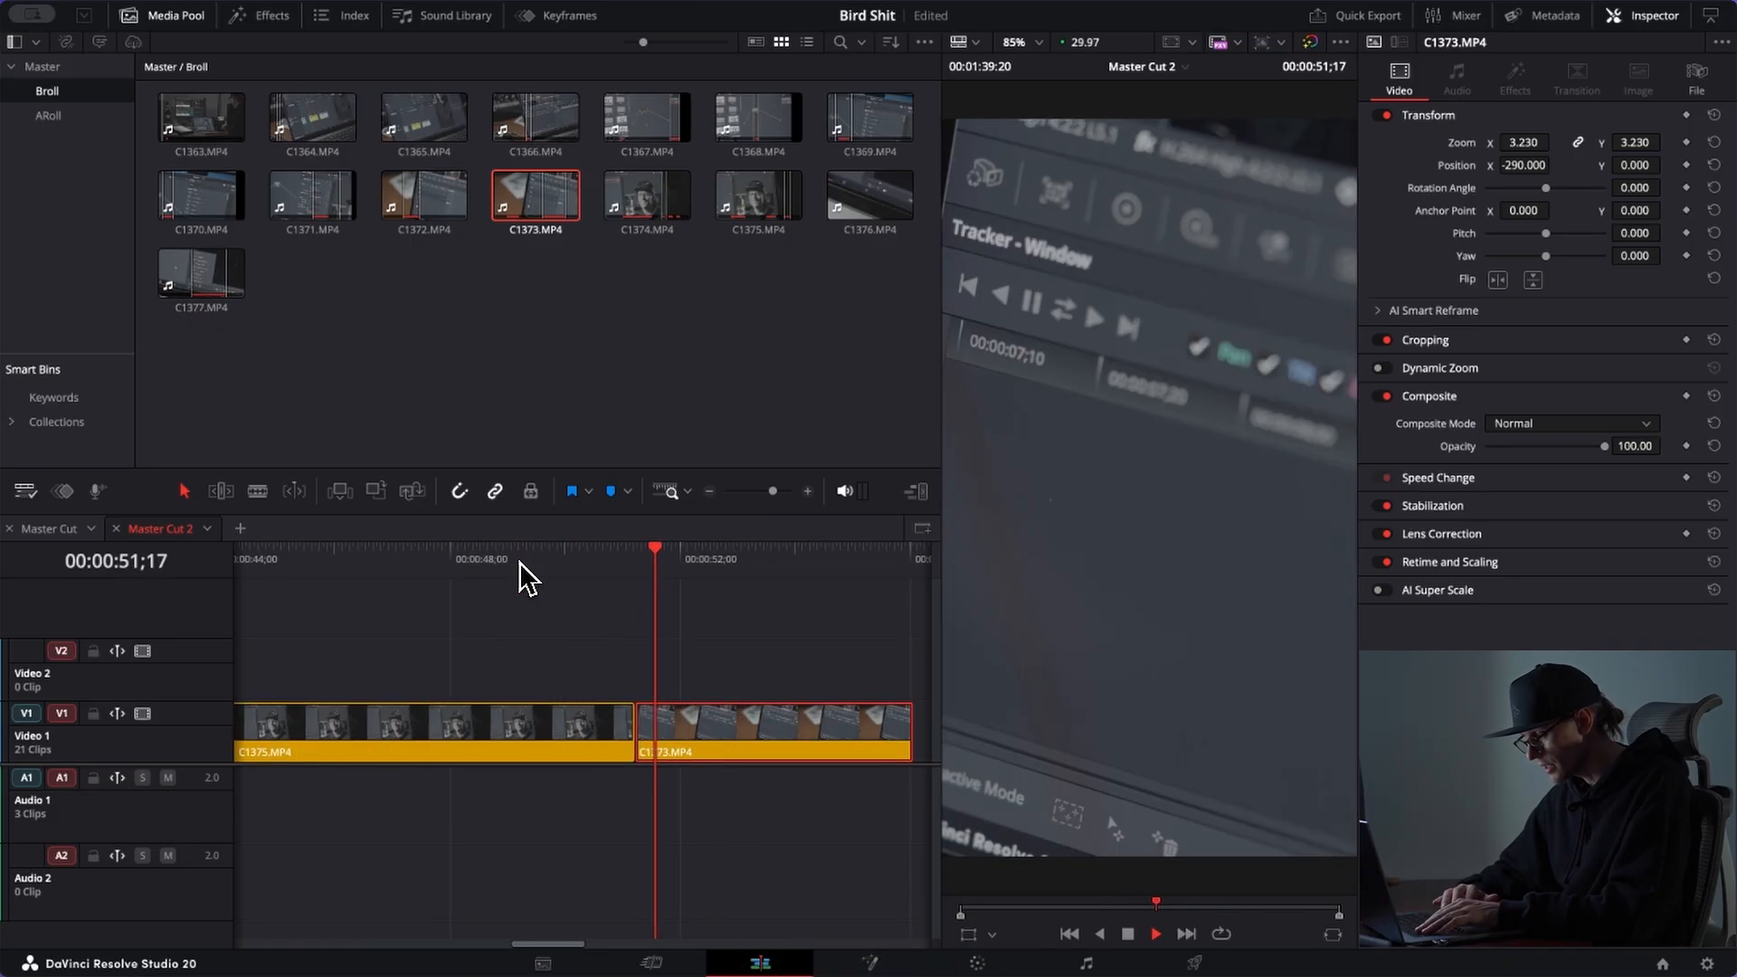
{"action": "key", "text": "space"}
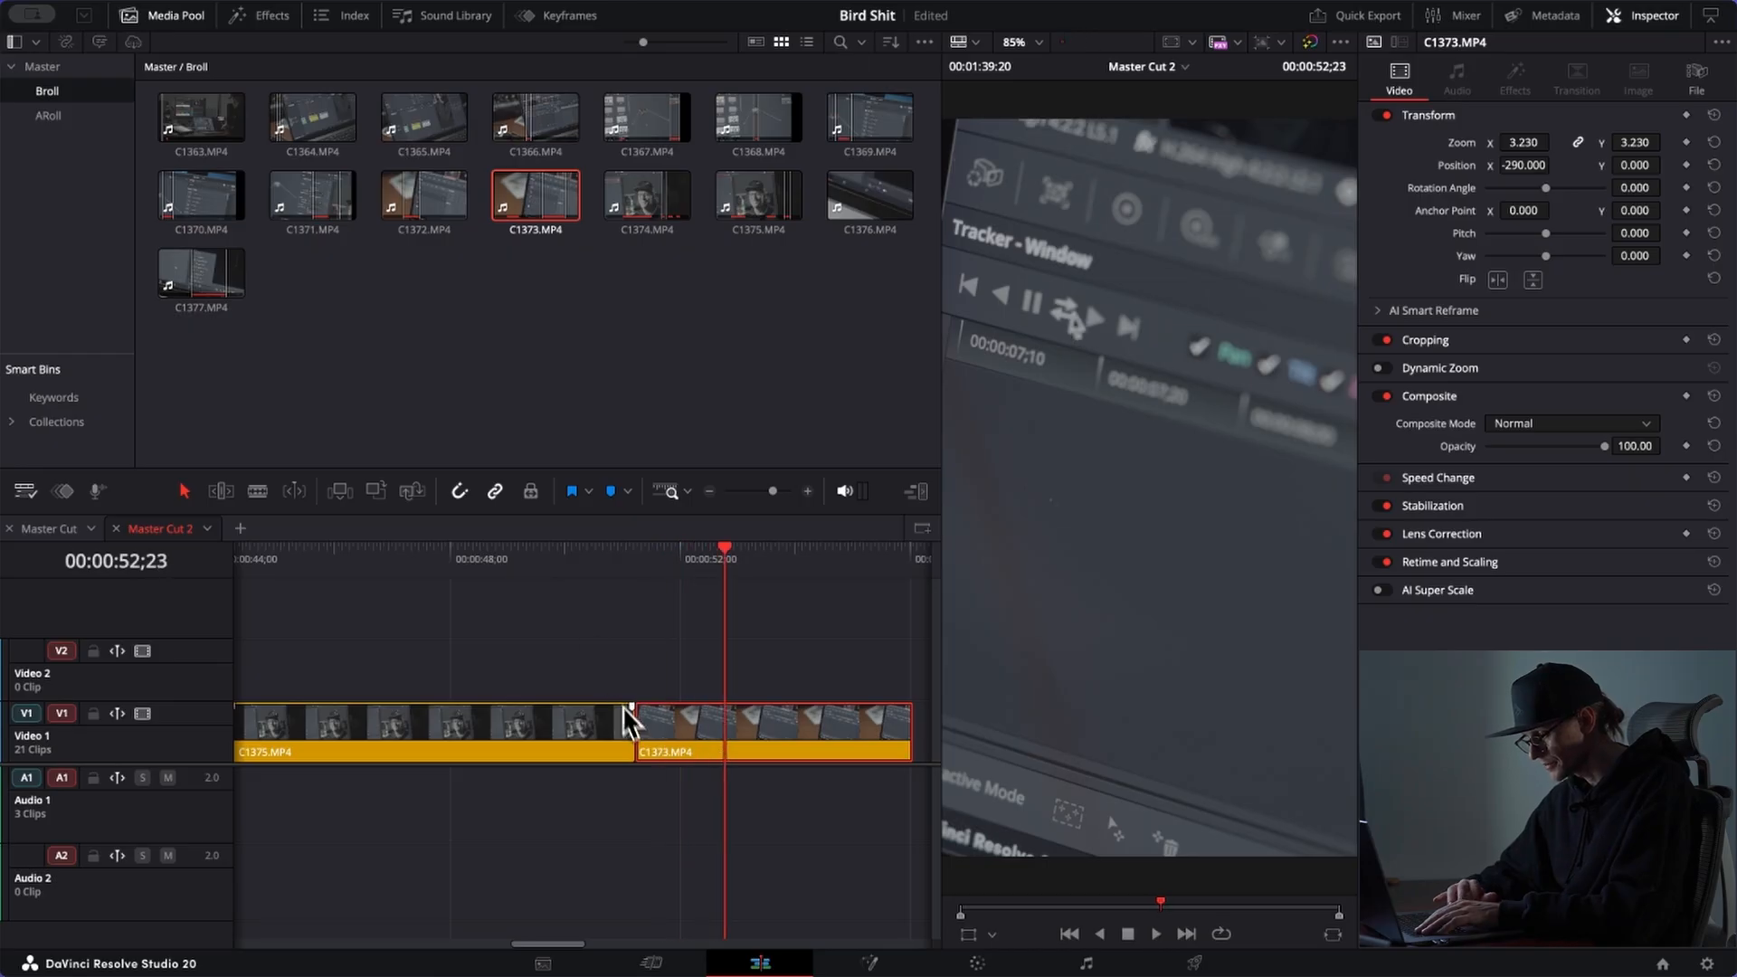
{"action": "key", "text": "Left"}
{"action": "key", "text": "Left"}
{"action": "key", "text": "Left"}
{"action": "key", "text": "Left"}
{"action": "key", "text": "Left"}
{"action": "key", "text": "Left"}
{"action": "key", "text": "Left"}
{"action": "key", "text": "Left"}
{"action": "key", "text": "Left"}
{"action": "key", "text": "Left"}
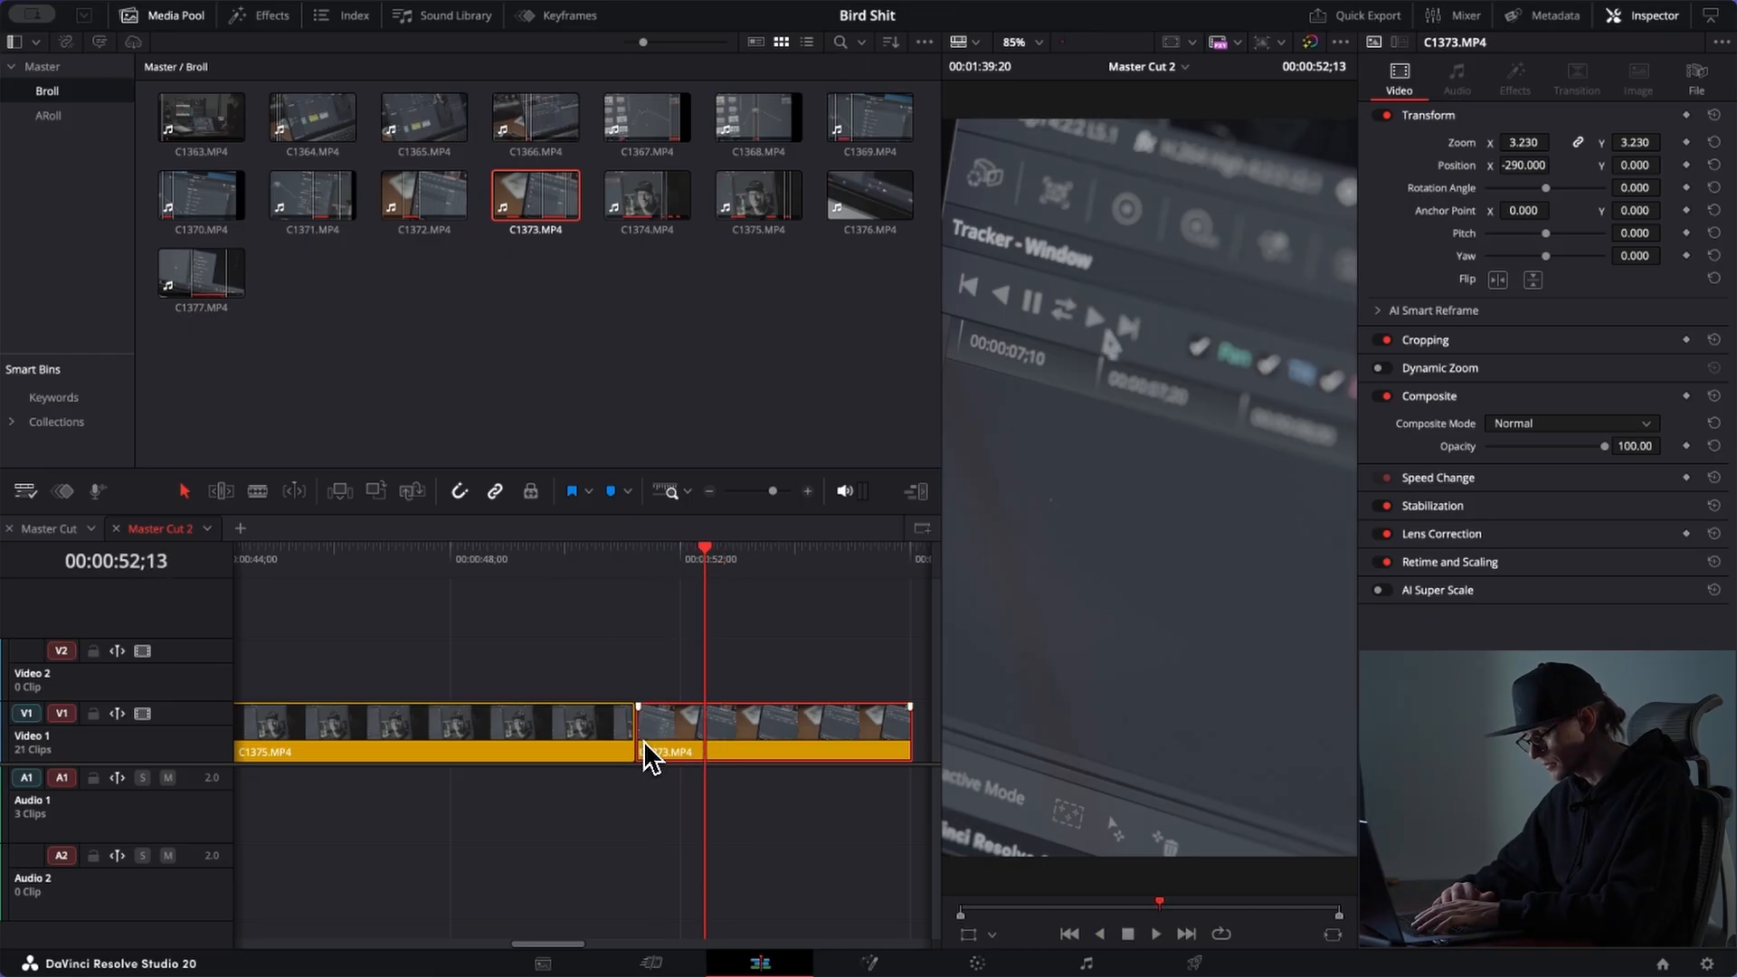
{"action": "key", "text": "t"}
{"action": "left_click_drag", "start_coordinate": [644, 742], "coordinate": [712, 748]}
Step: Play through the new cut and trim just under one second off the end of C1373.MP4
{"action": "left_click", "coordinate": [561, 552]}
{"action": "key", "text": "space"}
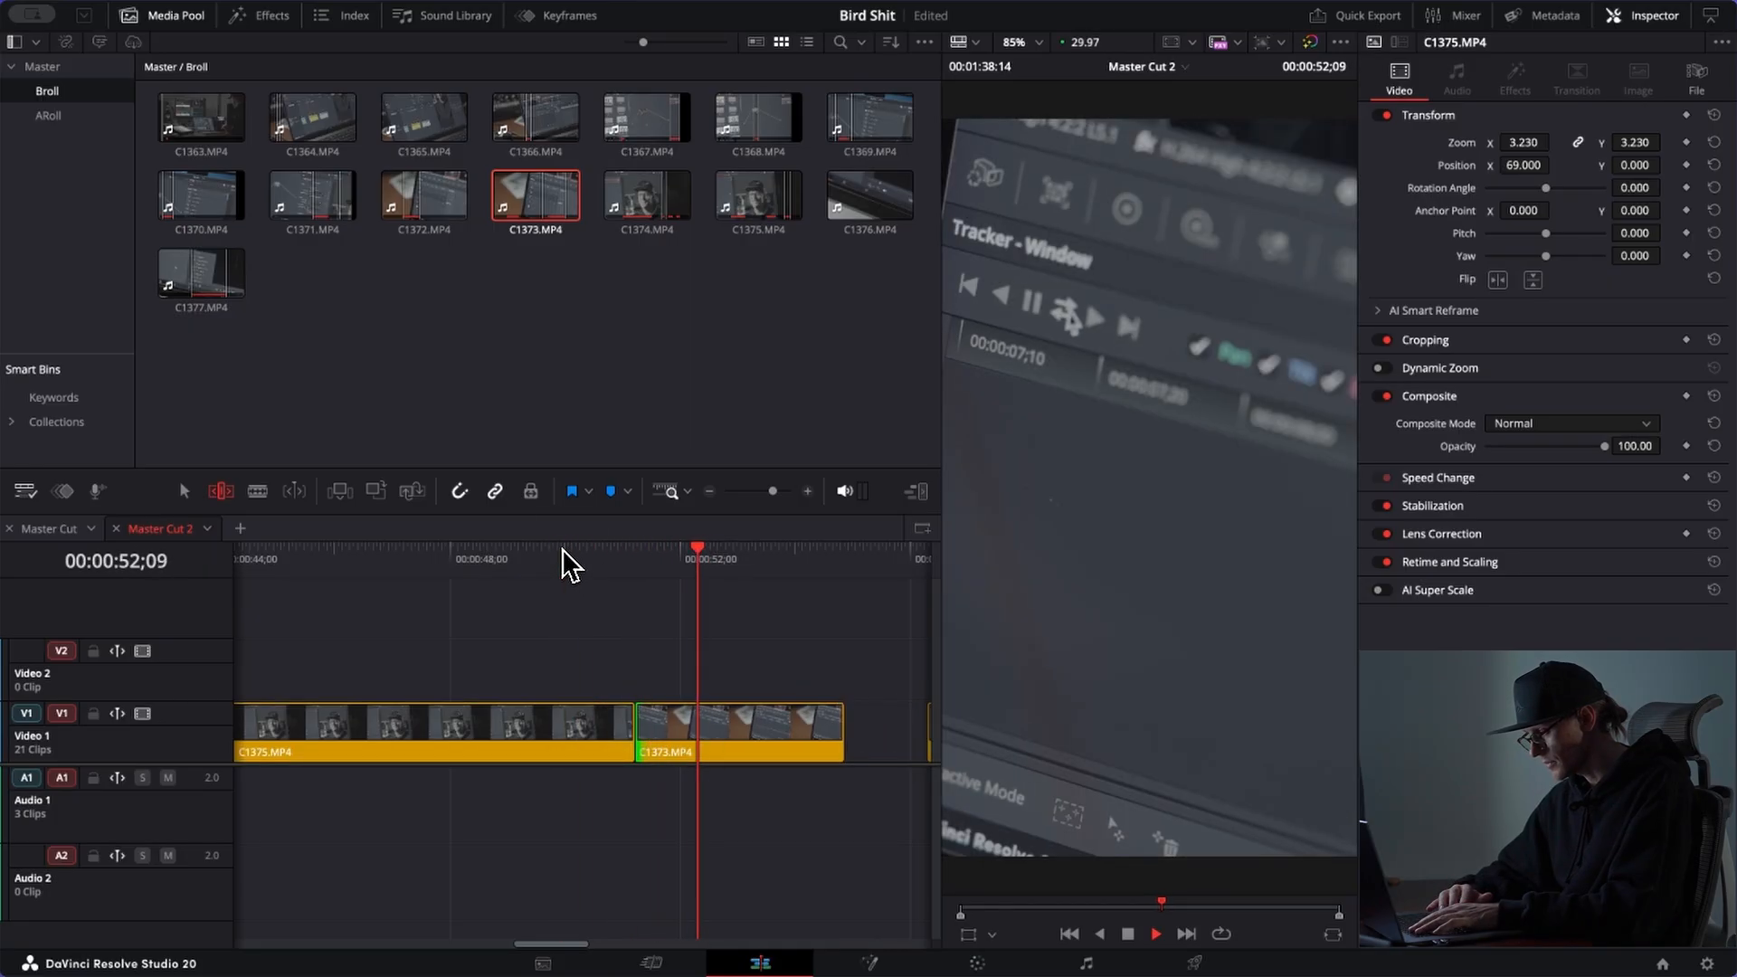
{"action": "key", "text": "space"}
{"action": "left_click_drag", "start_coordinate": [838, 731], "coordinate": [789, 730]}
Step: Close the gap after C1373.MP4 by moving C1370.MP4 against its end, and play back the cut
{"action": "key", "text": "super+minus"}
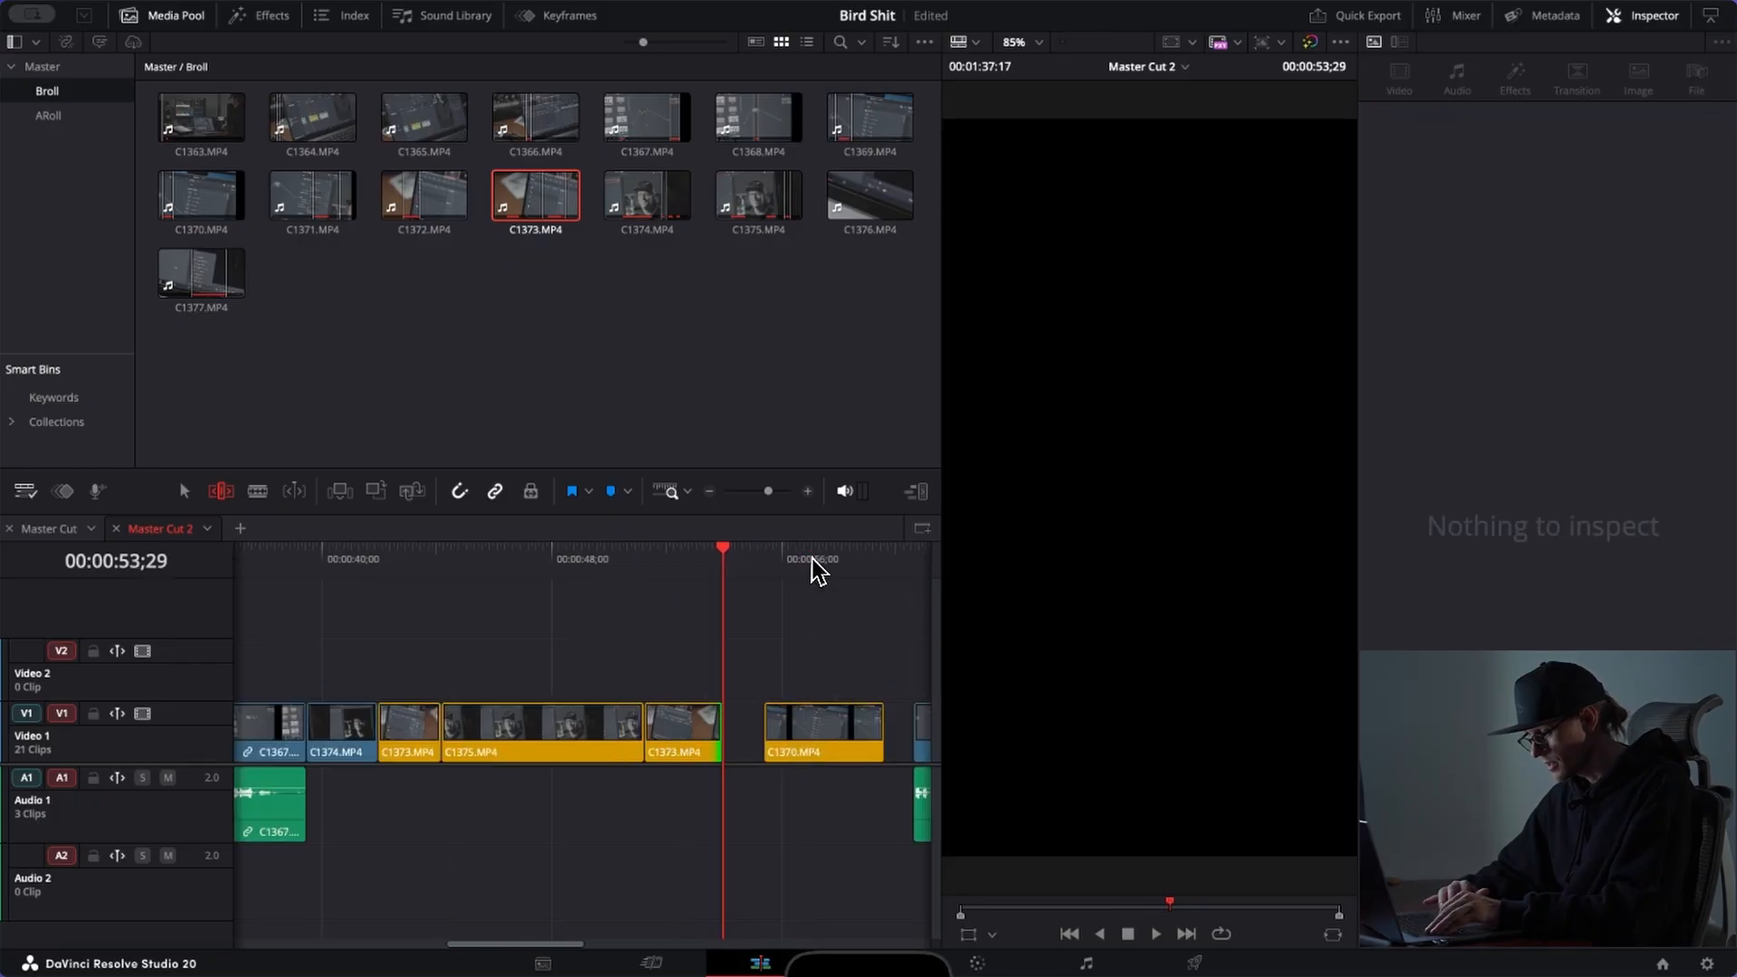
{"action": "left_click", "coordinate": [811, 570]}
{"action": "scroll", "coordinate": [795, 717], "scroll_direction": "right", "scroll_amount": 3}
{"action": "key", "text": "a"}
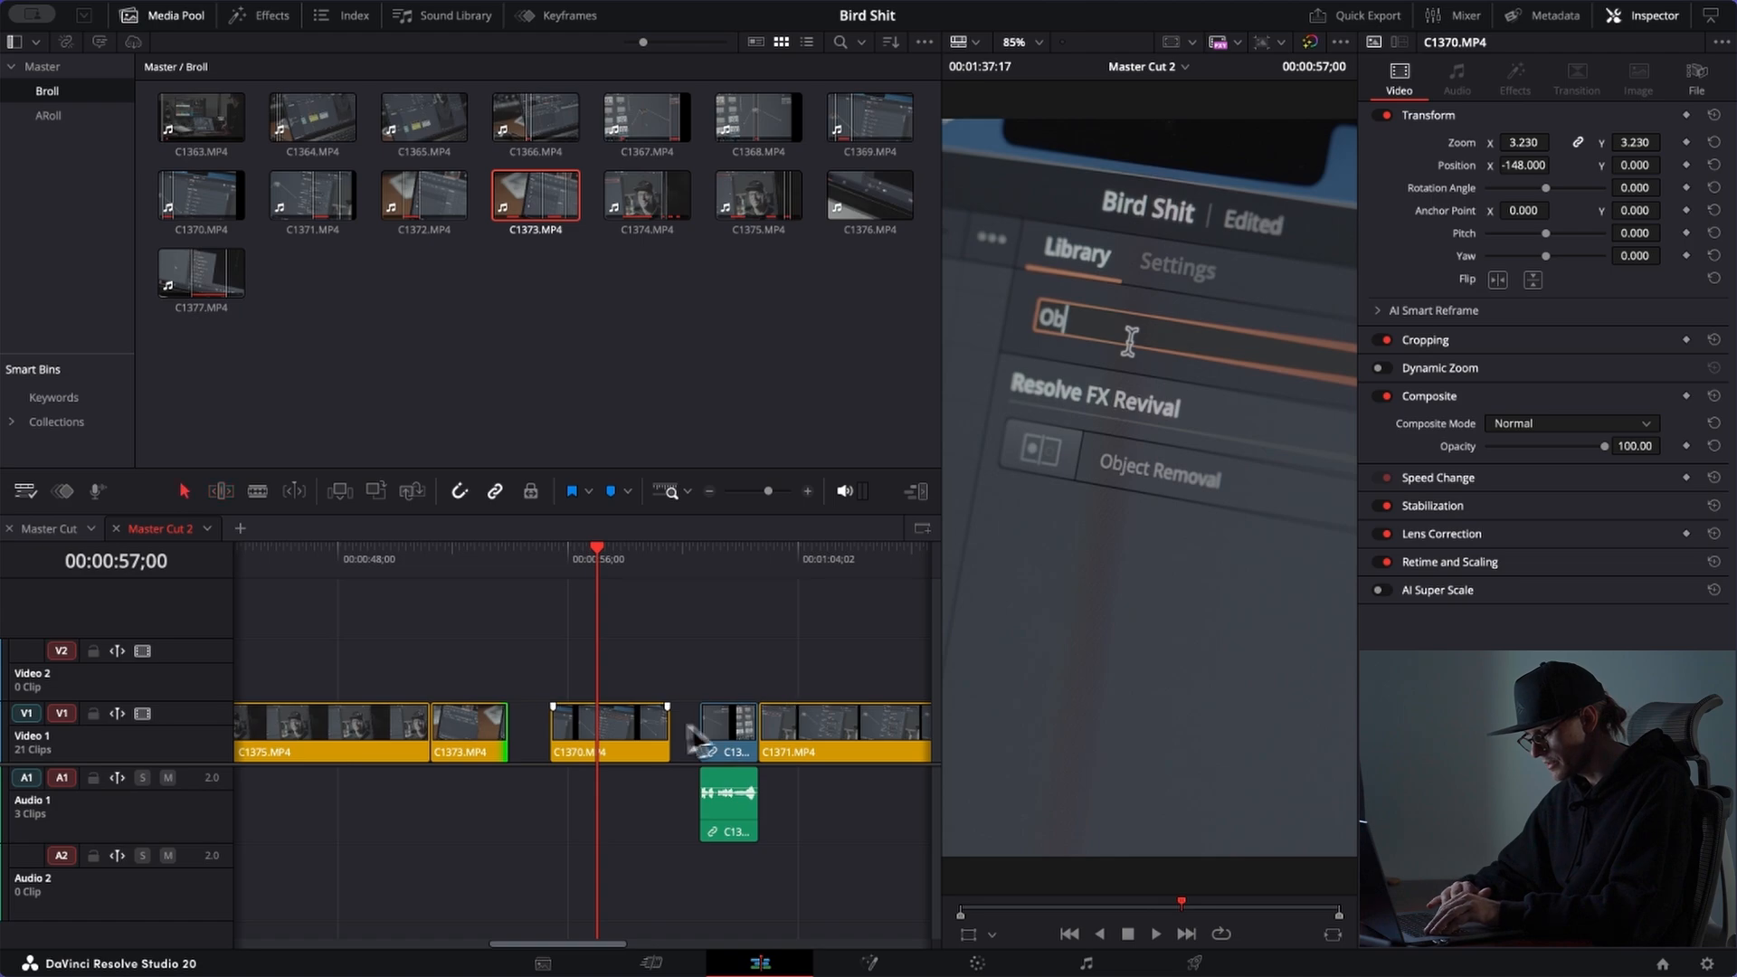
{"action": "left_click_drag", "start_coordinate": [626, 725], "coordinate": [586, 726]}
{"action": "left_click", "coordinate": [492, 565]}
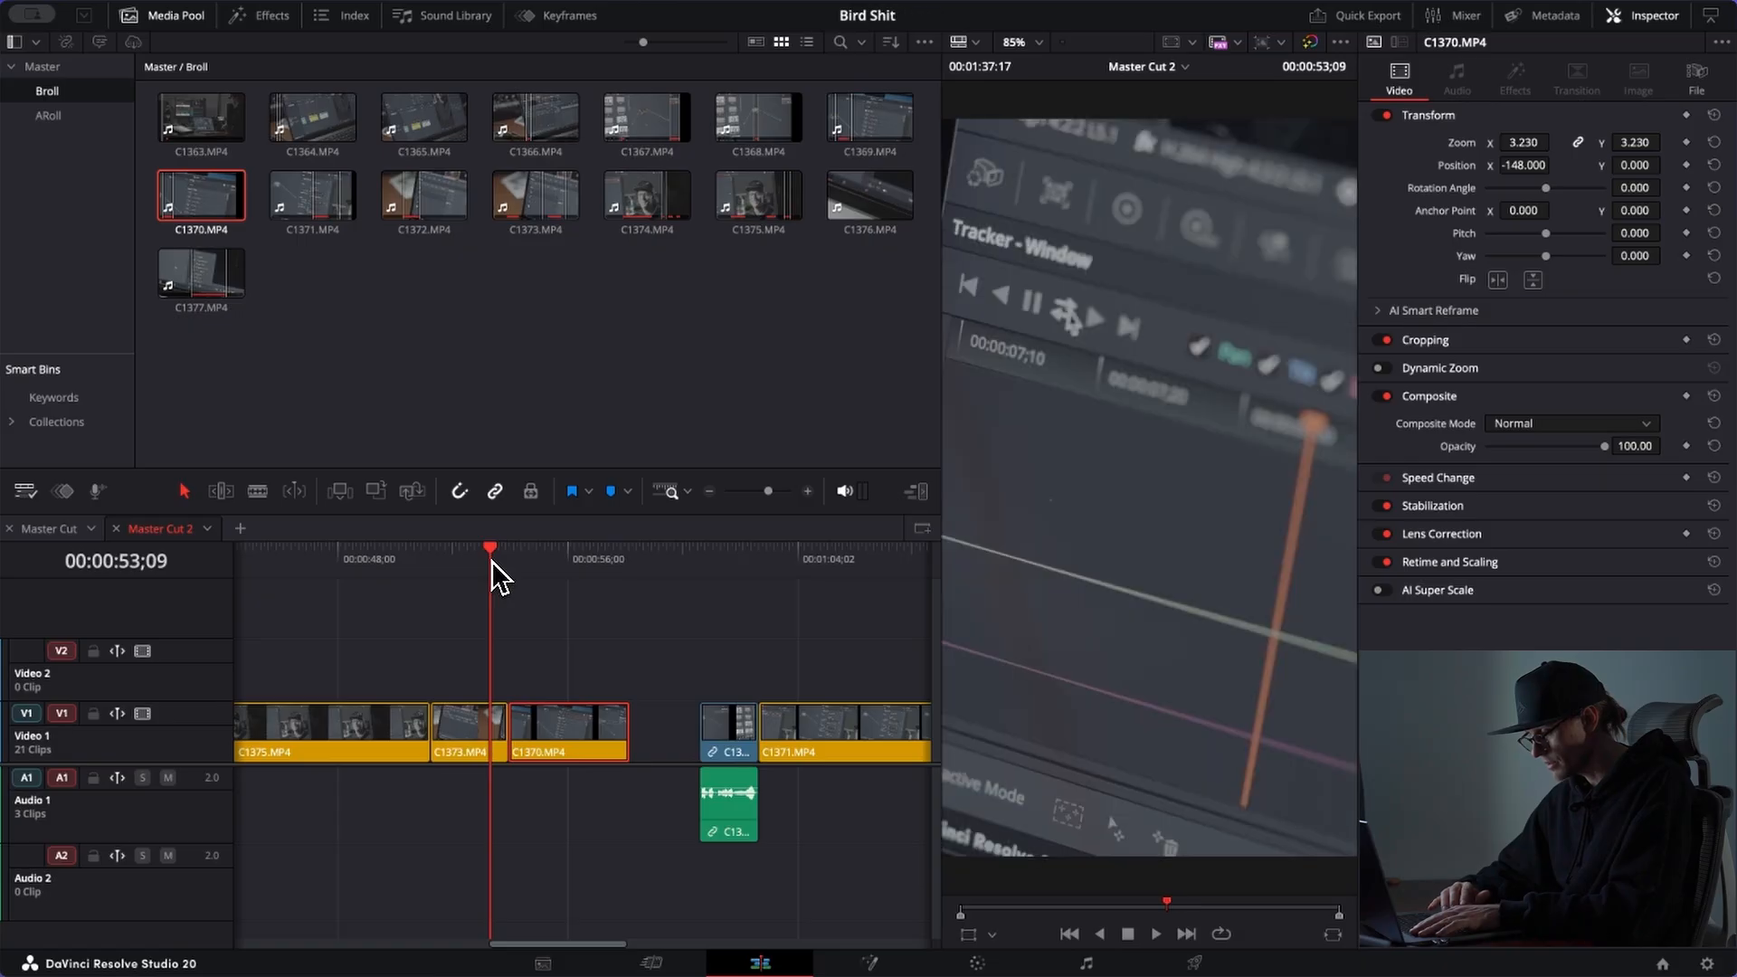
{"action": "key", "text": "space"}
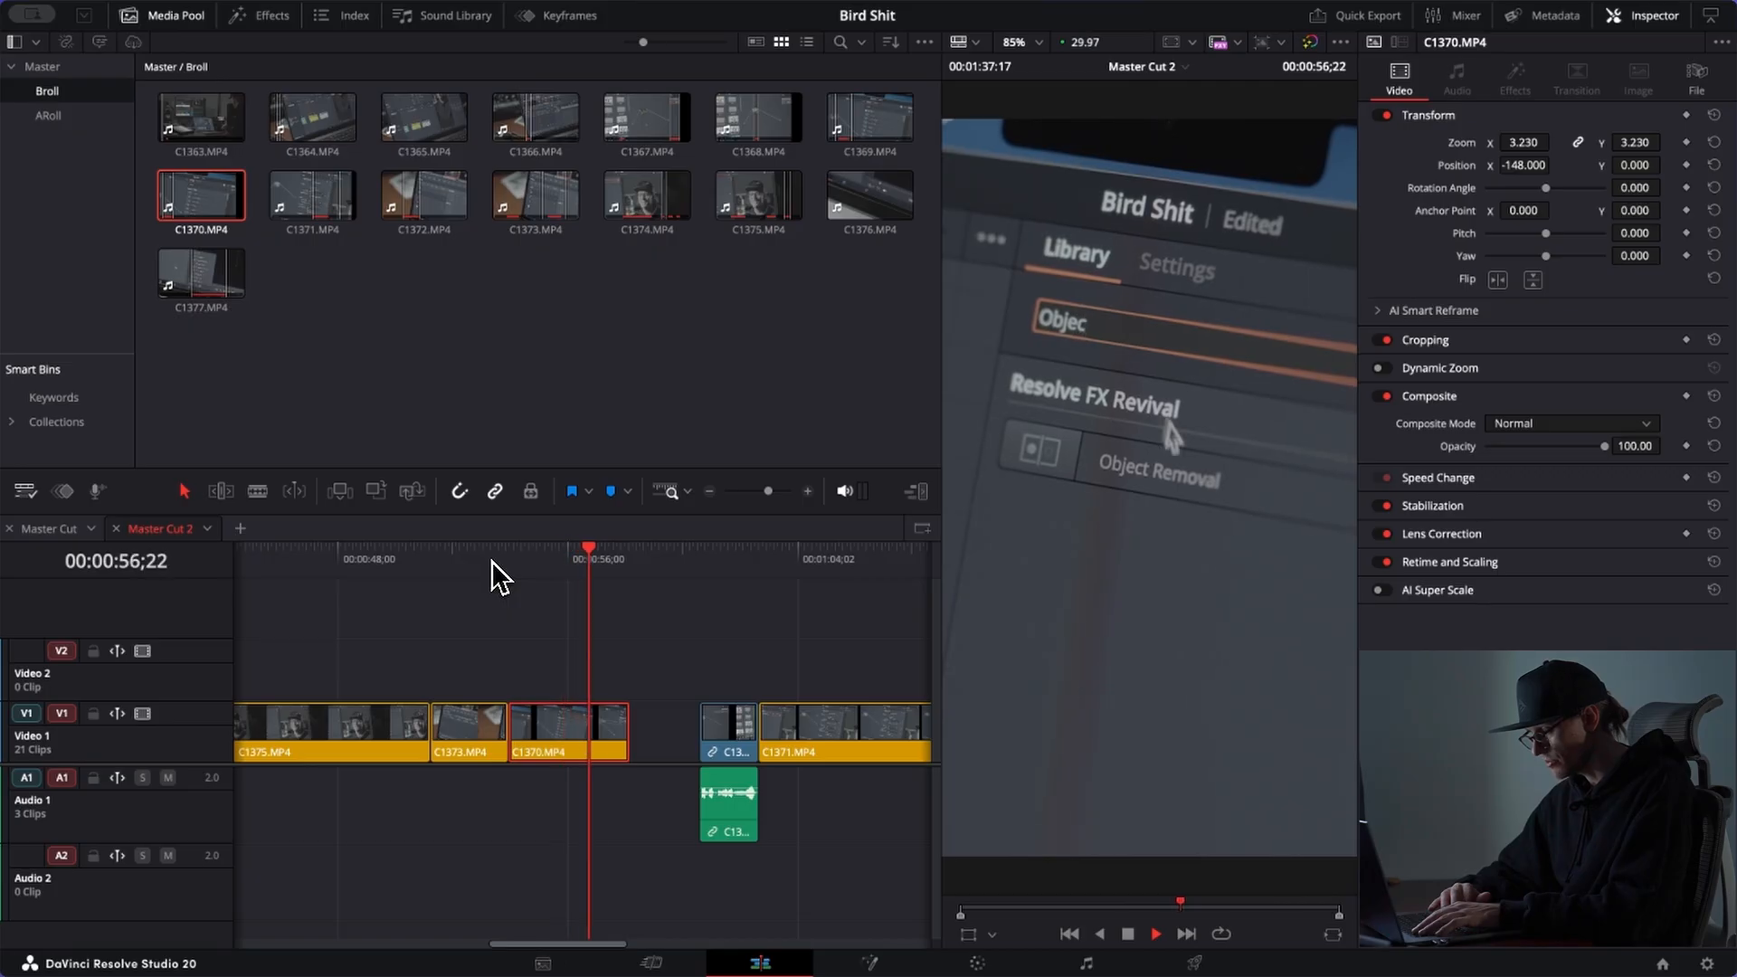
{"action": "key", "text": "space"}
Step: Move C1368.MP4 with its linked audio against the end of C1370.MP4 and set its horizontal position to -213
{"action": "left_click_drag", "start_coordinate": [747, 719], "coordinate": [668, 726]}
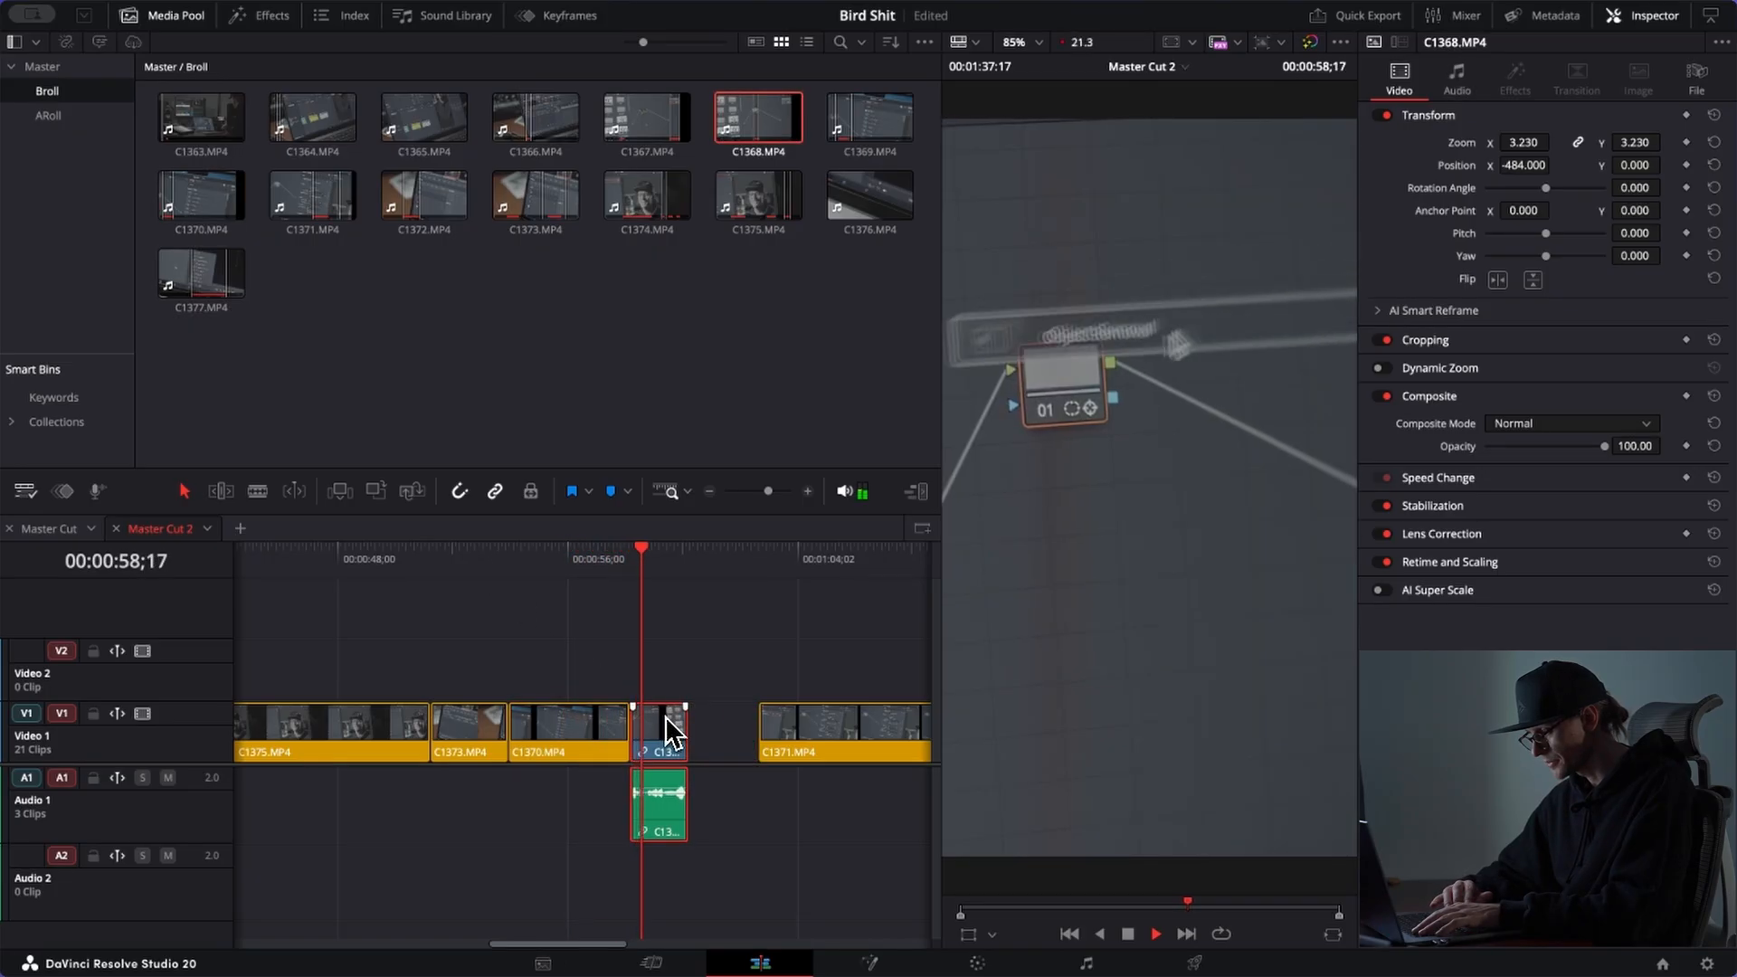
{"action": "key", "text": "space"}
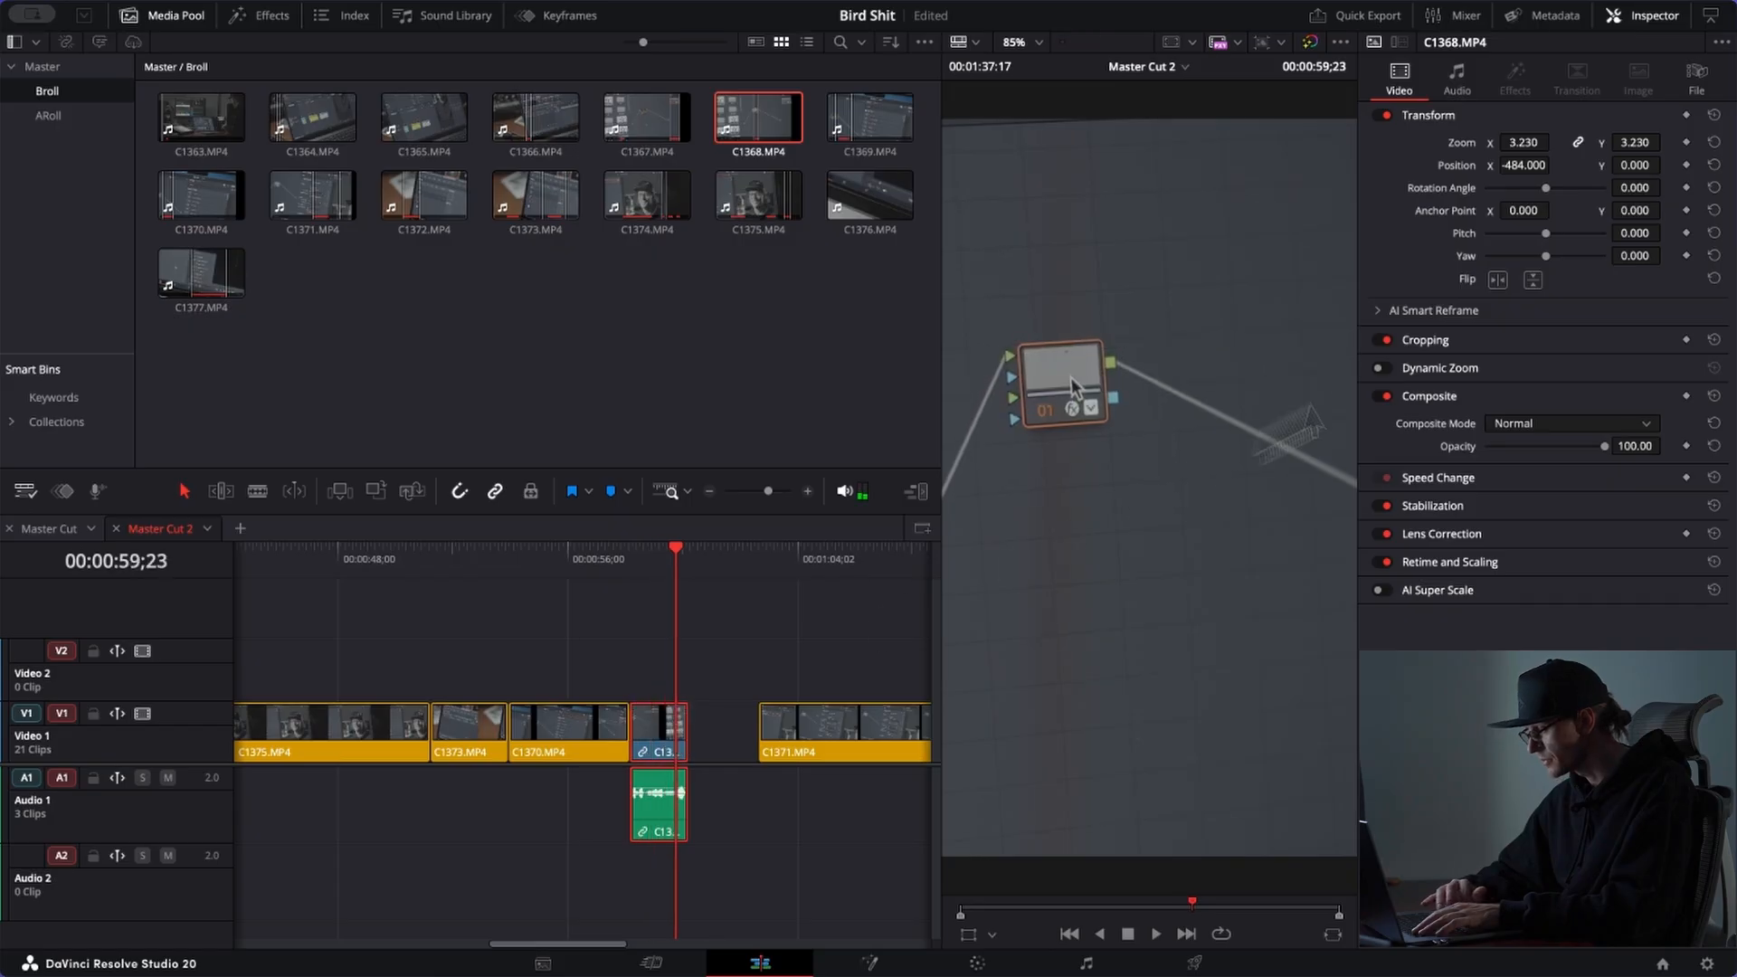
{"action": "left_click_drag", "start_coordinate": [1523, 172], "coordinate": [1736, 172]}
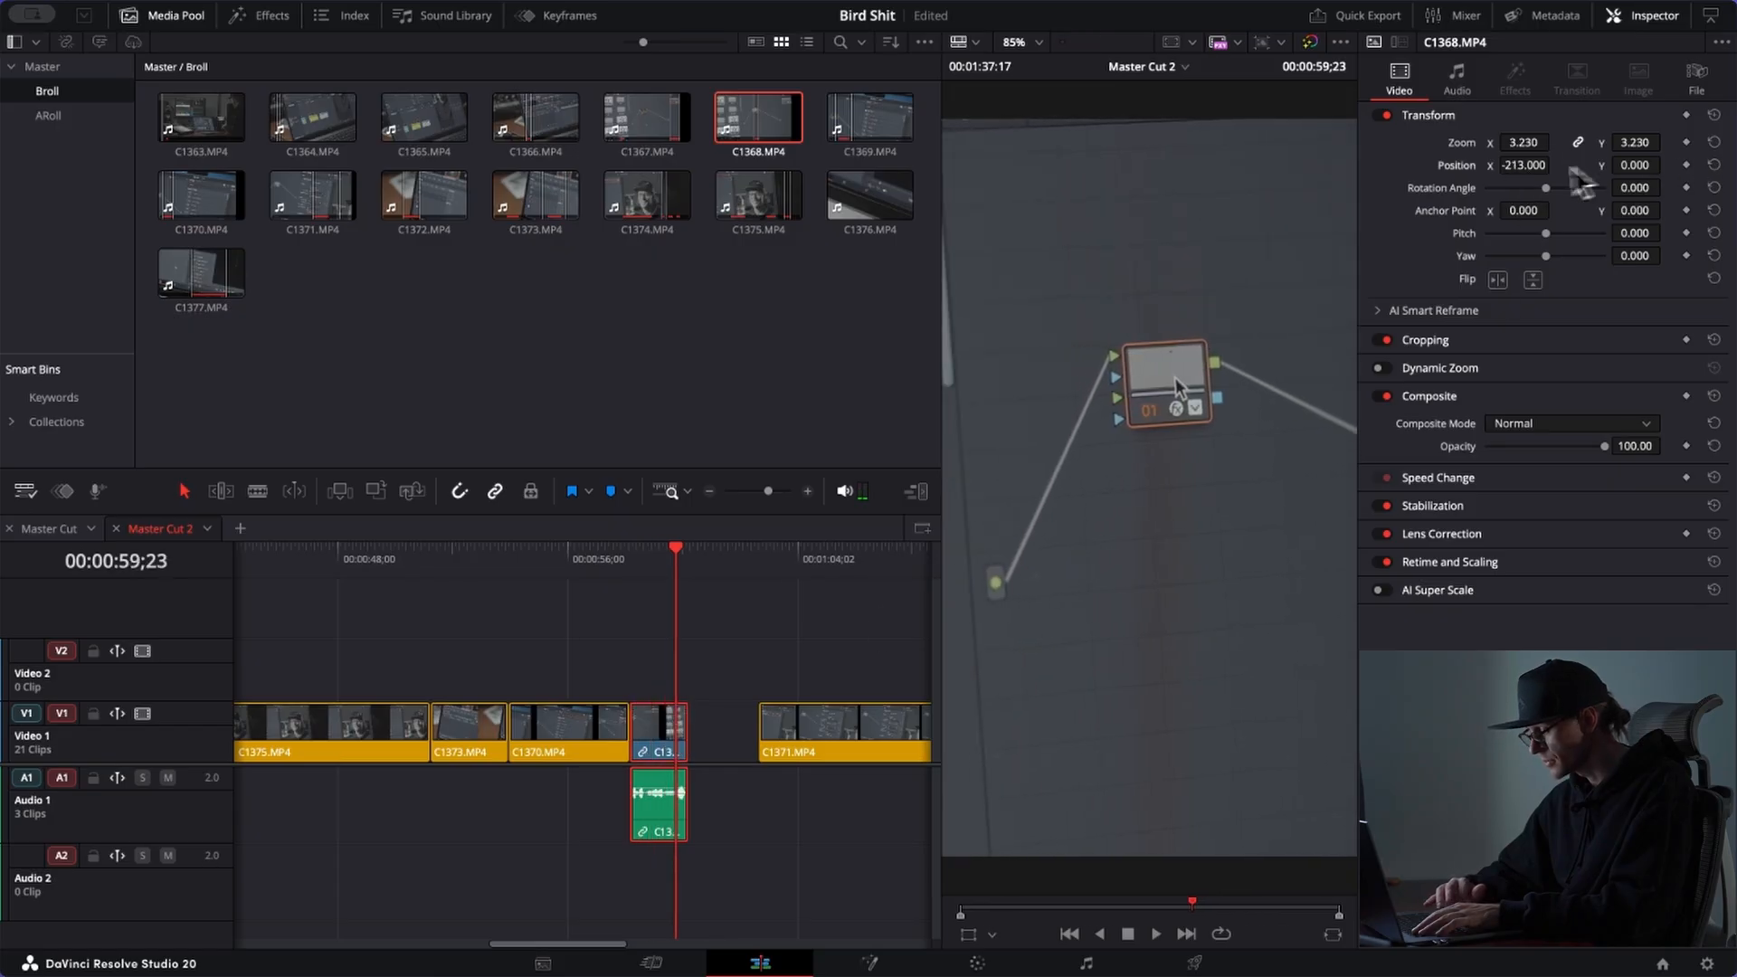
{"action": "left_click", "coordinate": [610, 563]}
{"action": "key", "text": "space"}
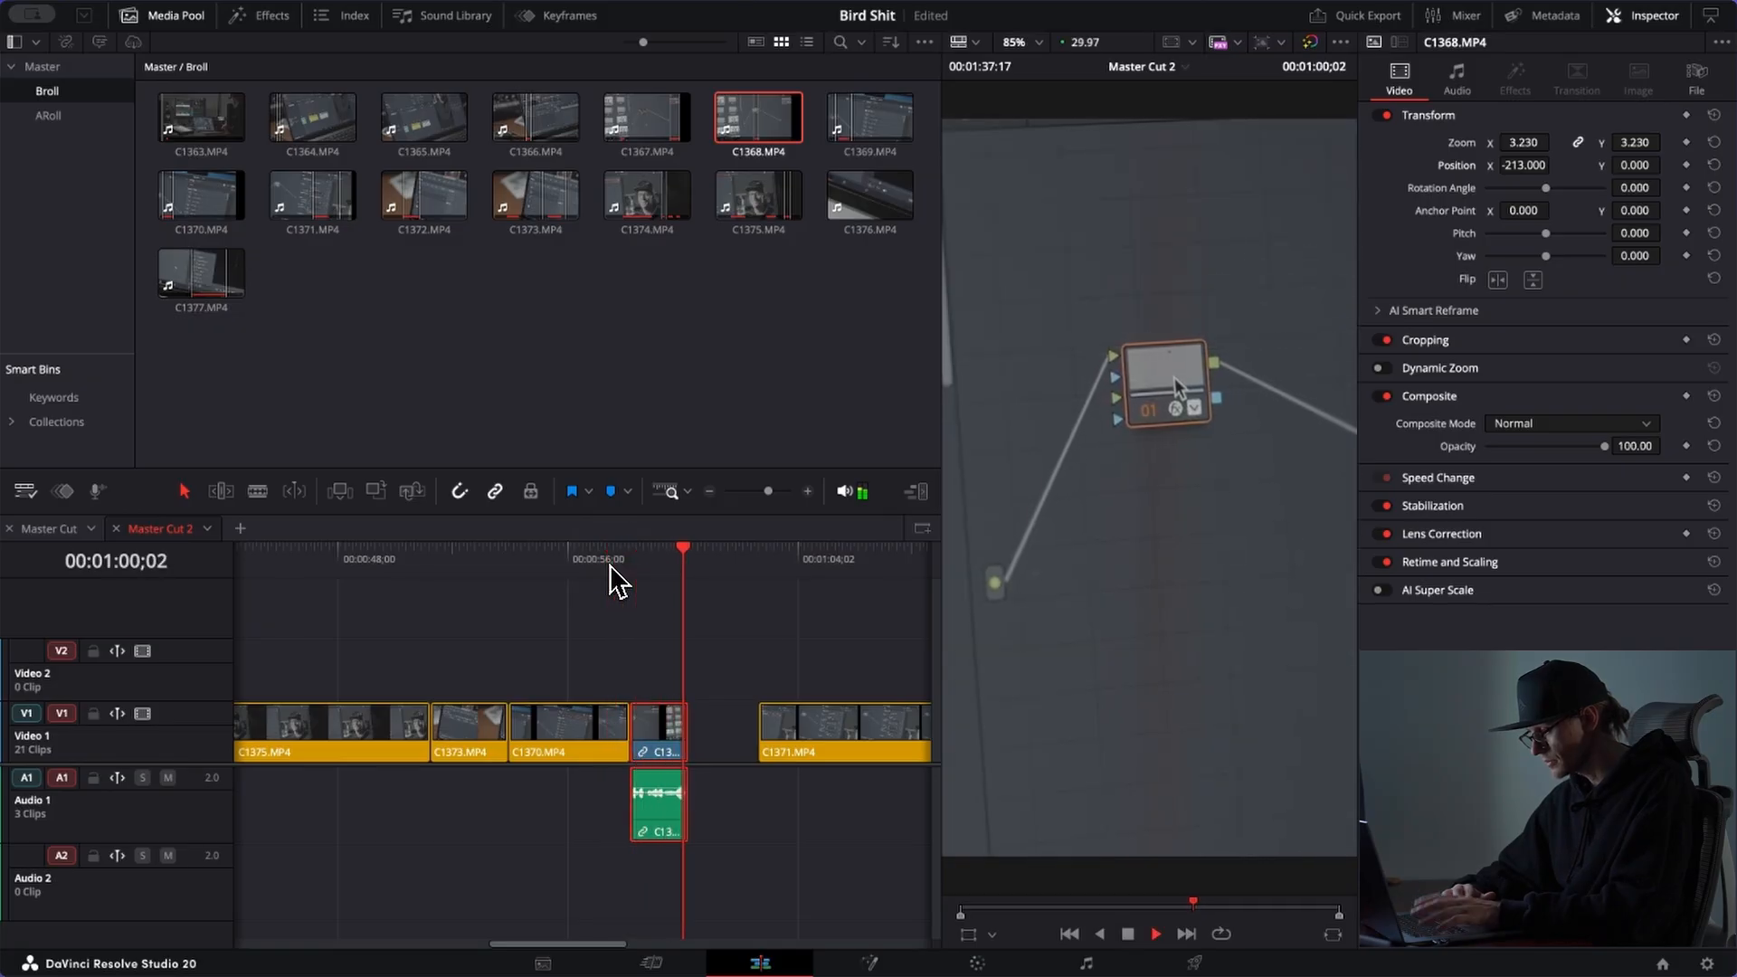
{"action": "key", "text": "space"}
Step: Move C1371.MP4 against the end of C1368.MP4 and set its horizontal position to -172
{"action": "left_click", "coordinate": [789, 557]}
{"action": "left_click_drag", "start_coordinate": [814, 749], "coordinate": [736, 724]}
{"action": "left_click", "coordinate": [679, 560]}
{"action": "key", "text": "space"}
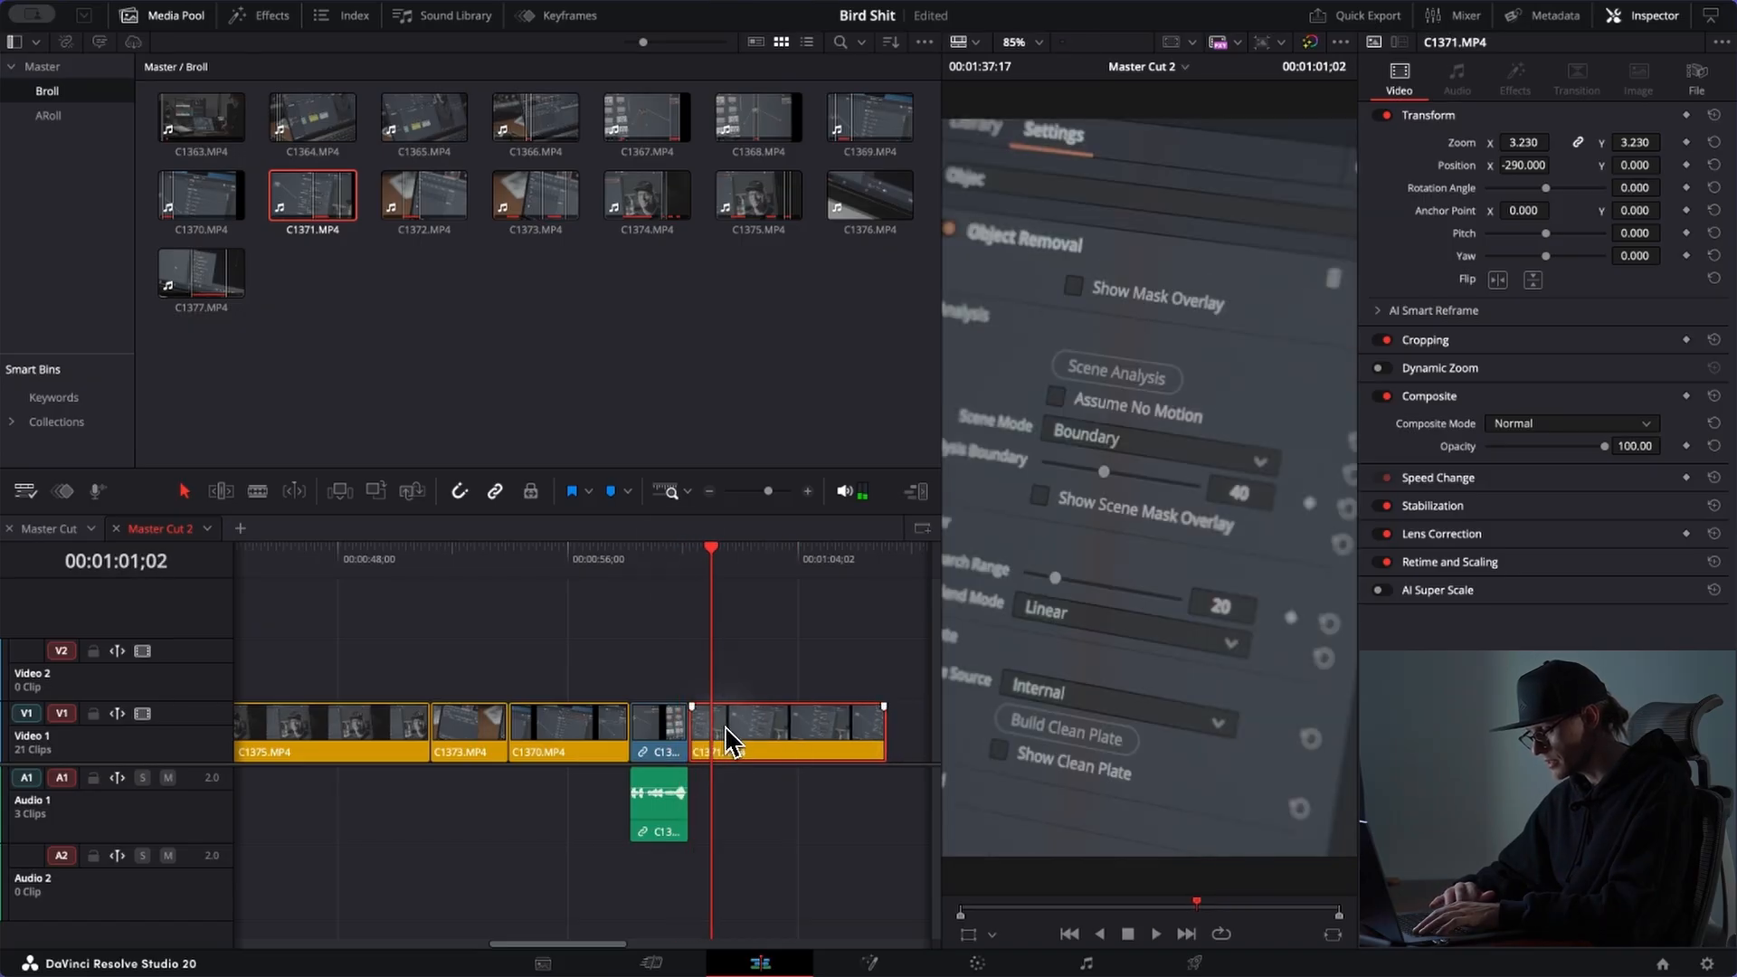
{"action": "left_click_drag", "start_coordinate": [1524, 173], "coordinate": [1630, 170]}
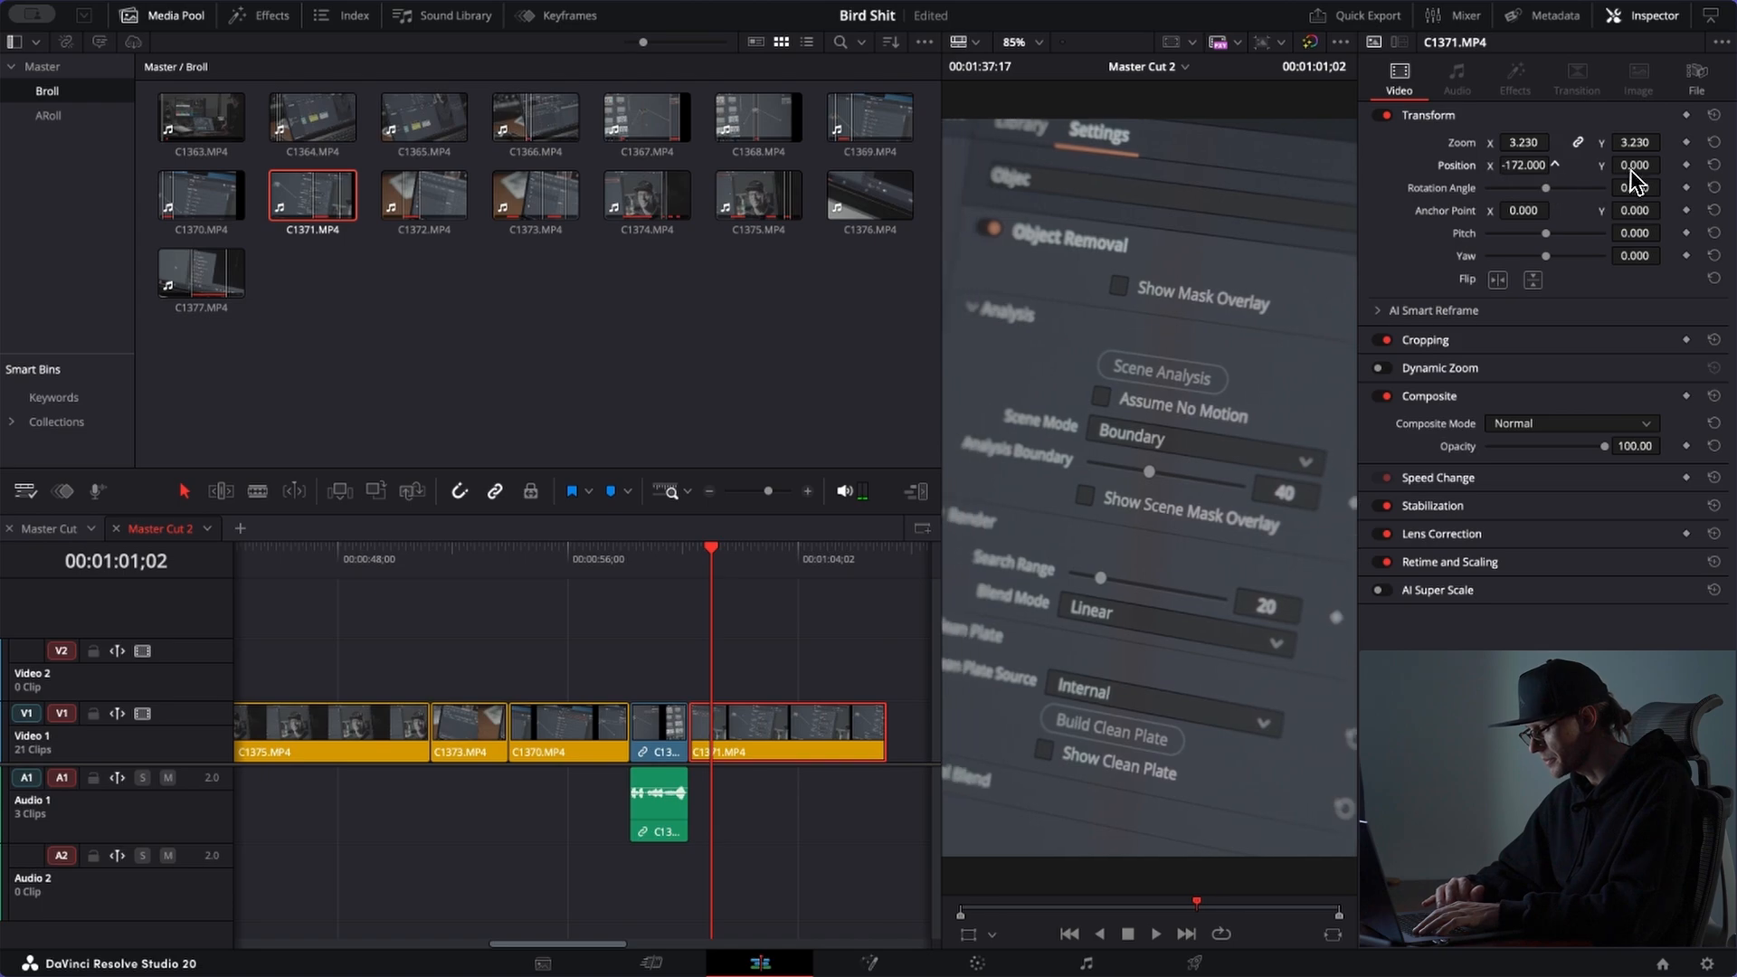
{"action": "key", "text": "space"}
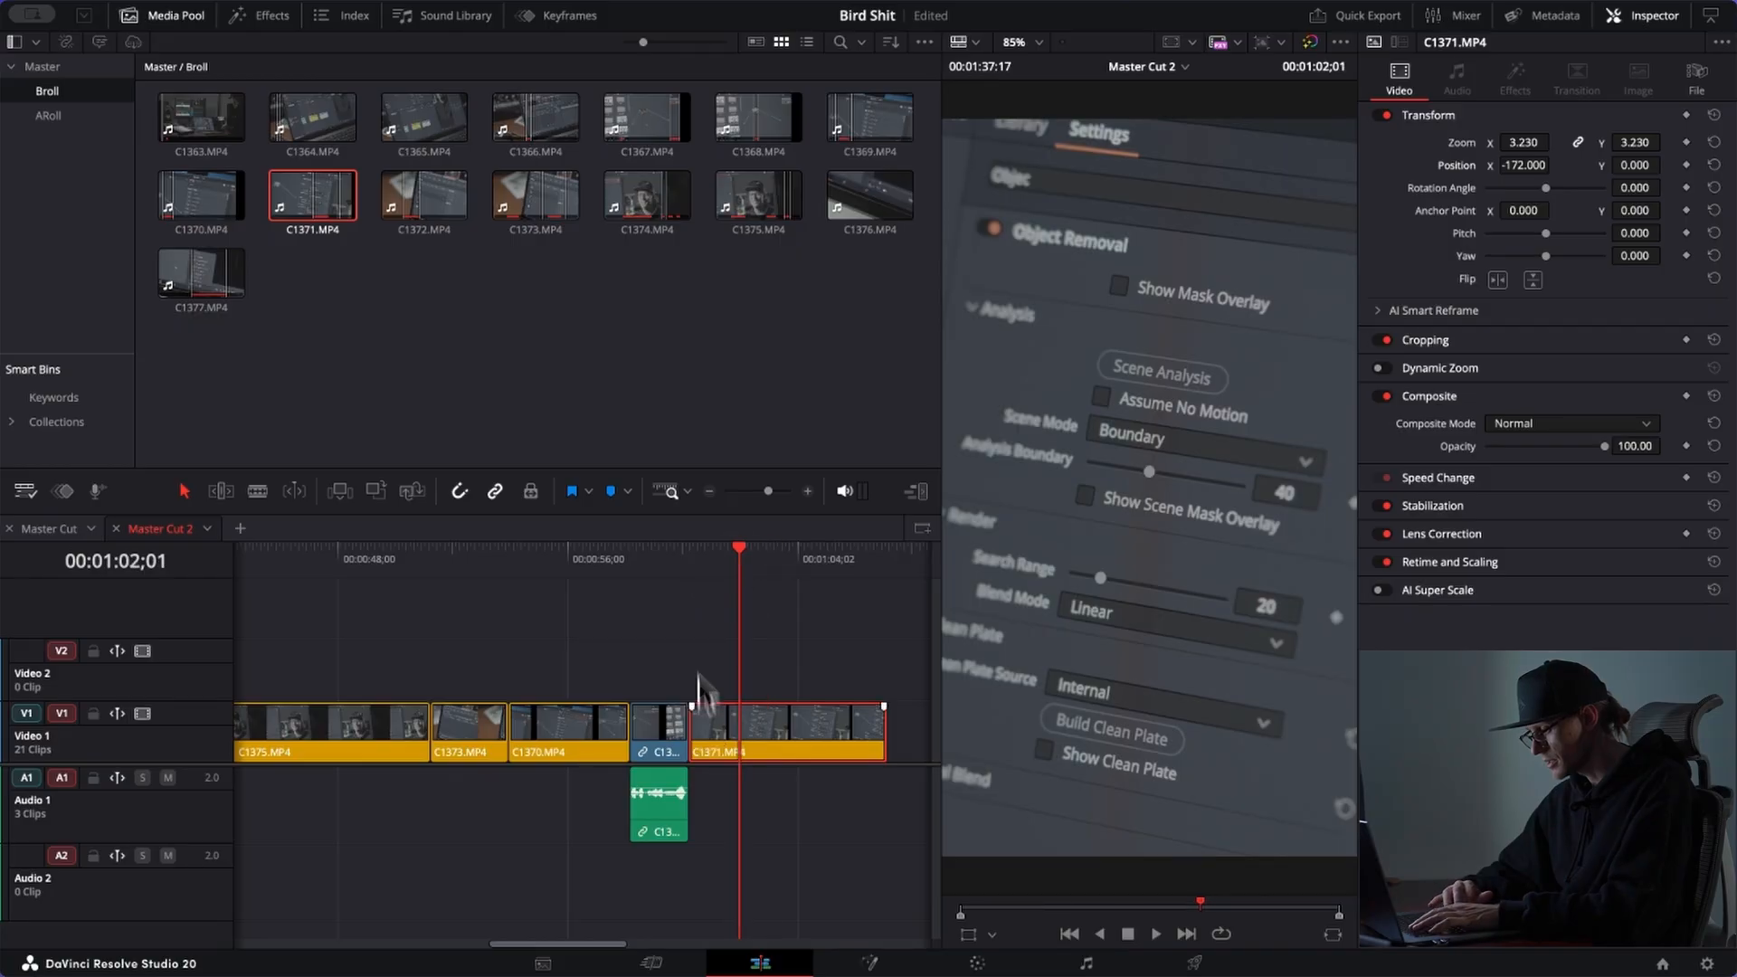
{"action": "key", "text": "space"}
Step: Ripple-trim about one second off the start of C1371.MP4 and extend its end by about three seconds
{"action": "left_click", "coordinate": [690, 552]}
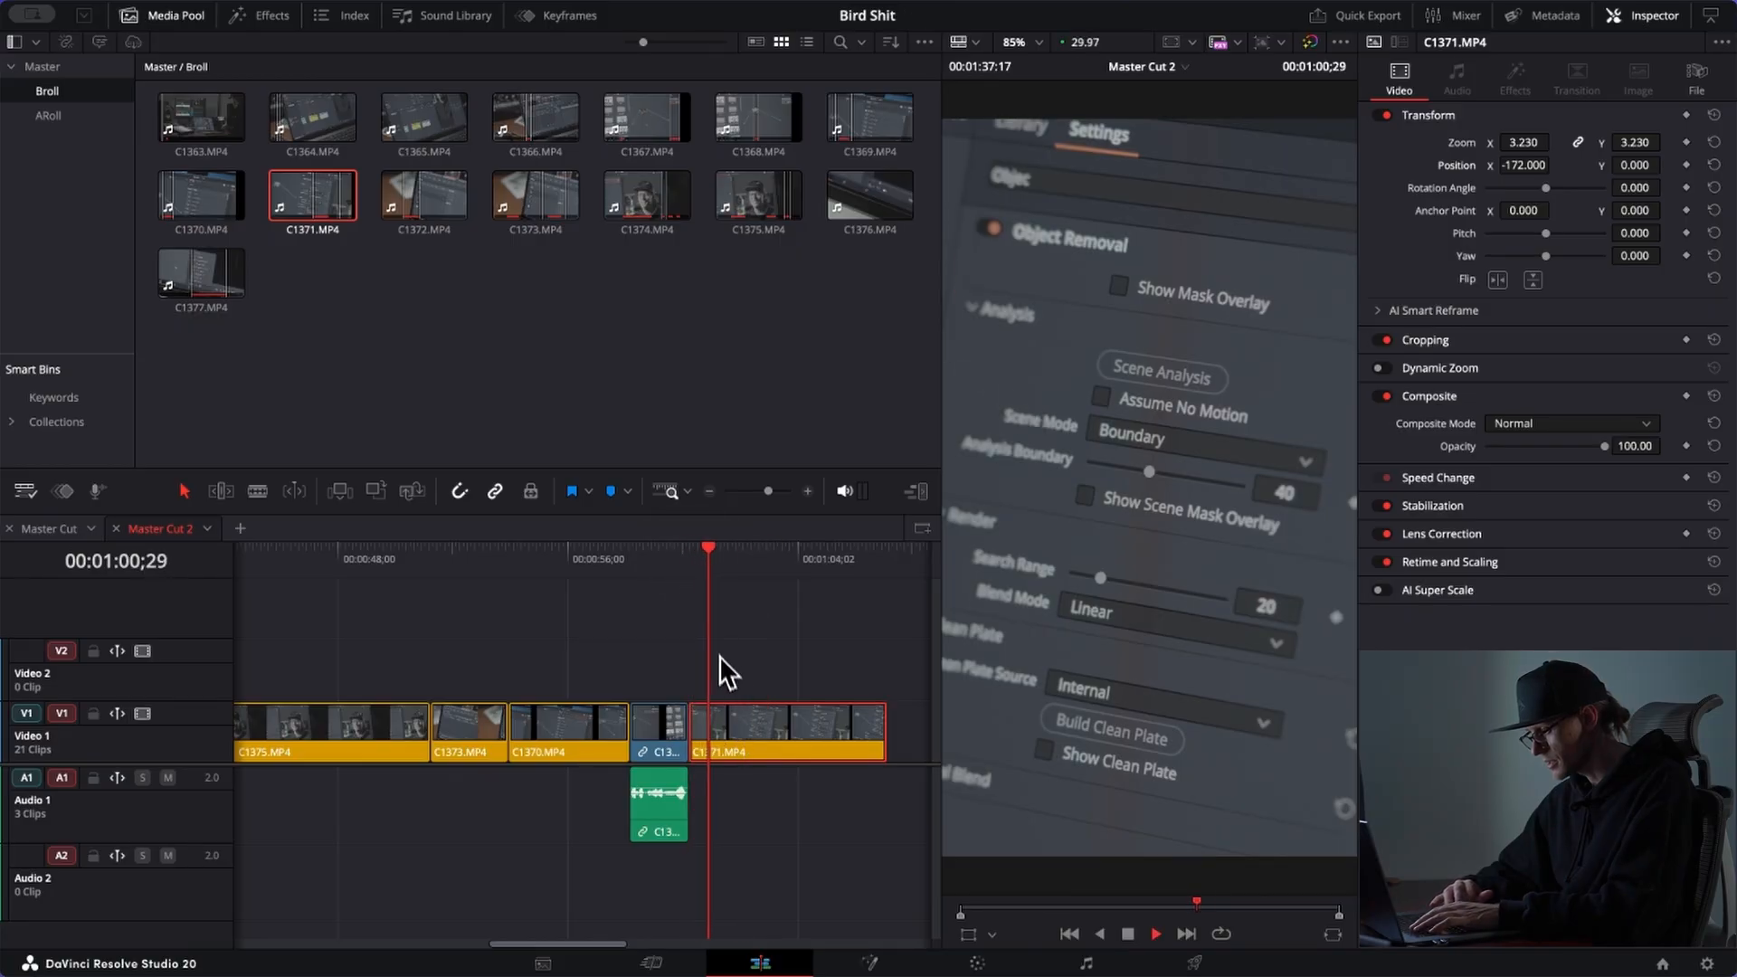
{"action": "left_click_drag", "start_coordinate": [705, 747], "coordinate": [733, 731]}
{"action": "key", "text": "space"}
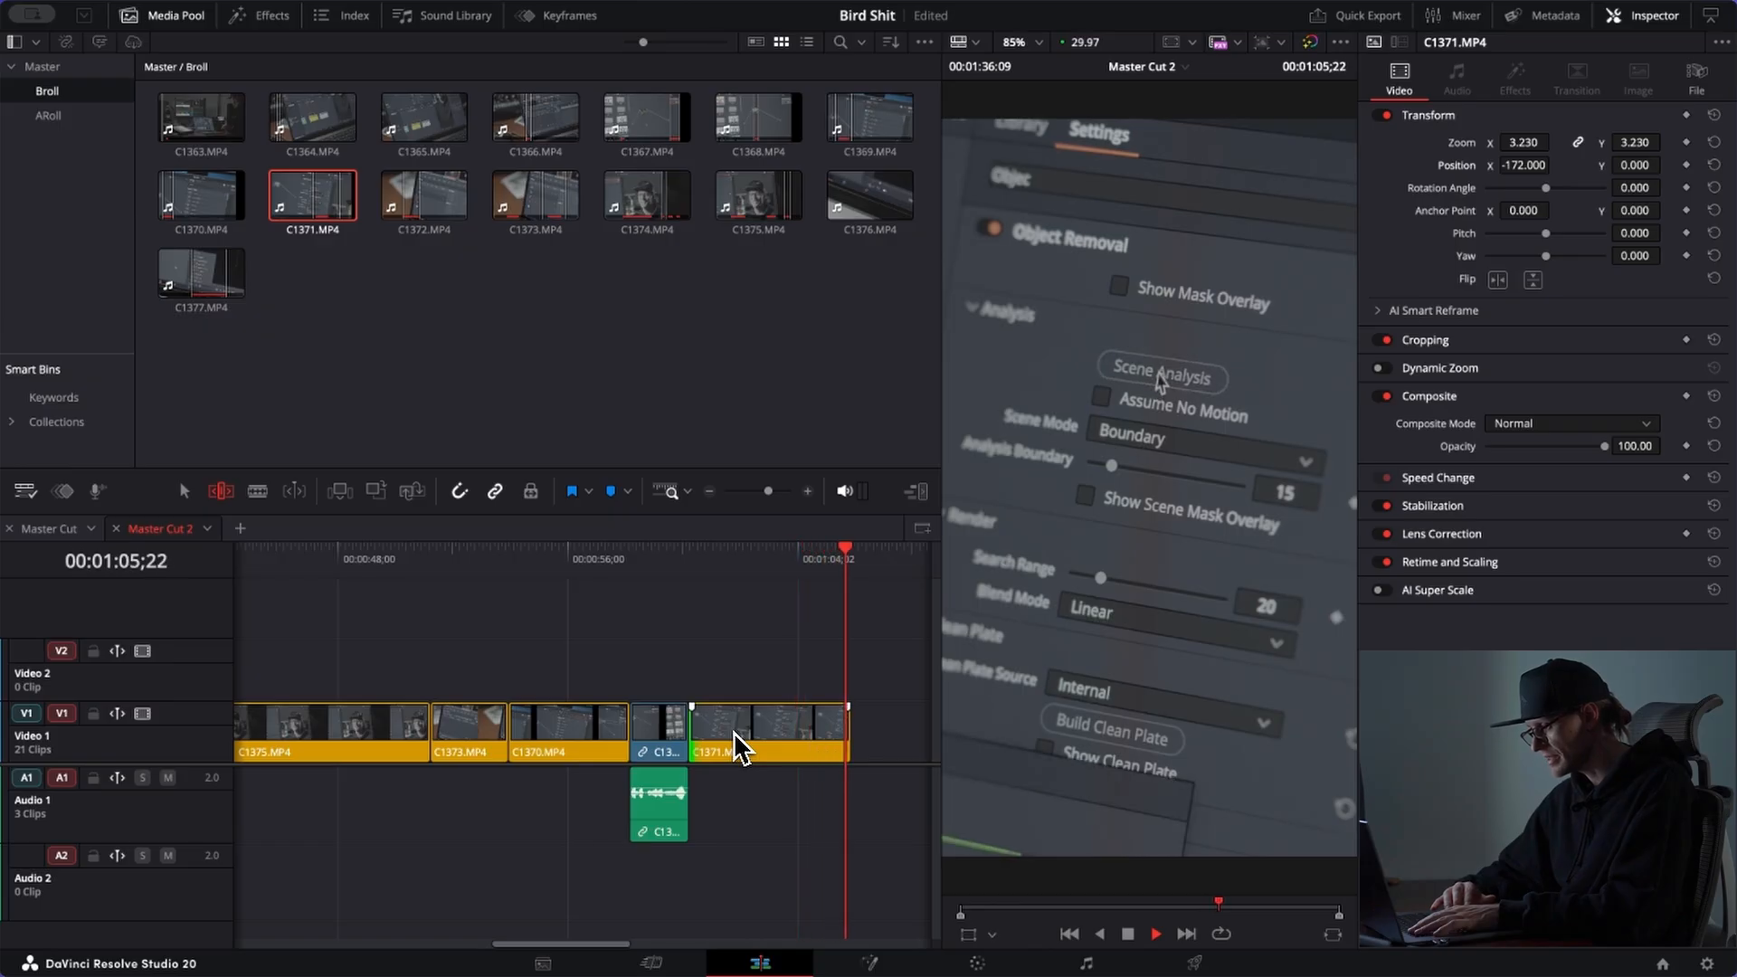
{"action": "key", "text": "space"}
{"action": "scroll", "coordinate": [818, 763], "scroll_direction": "right", "scroll_amount": 3}
{"action": "left_click_drag", "start_coordinate": [627, 740], "coordinate": [706, 745]}
{"action": "scroll", "coordinate": [697, 714], "scroll_direction": "right", "scroll_amount": 3}
Step: Move the C1375.MP4 clip starting near 00:01:14 against the end of C1371.MP4 and play the cut
{"action": "left_click", "coordinate": [671, 555]}
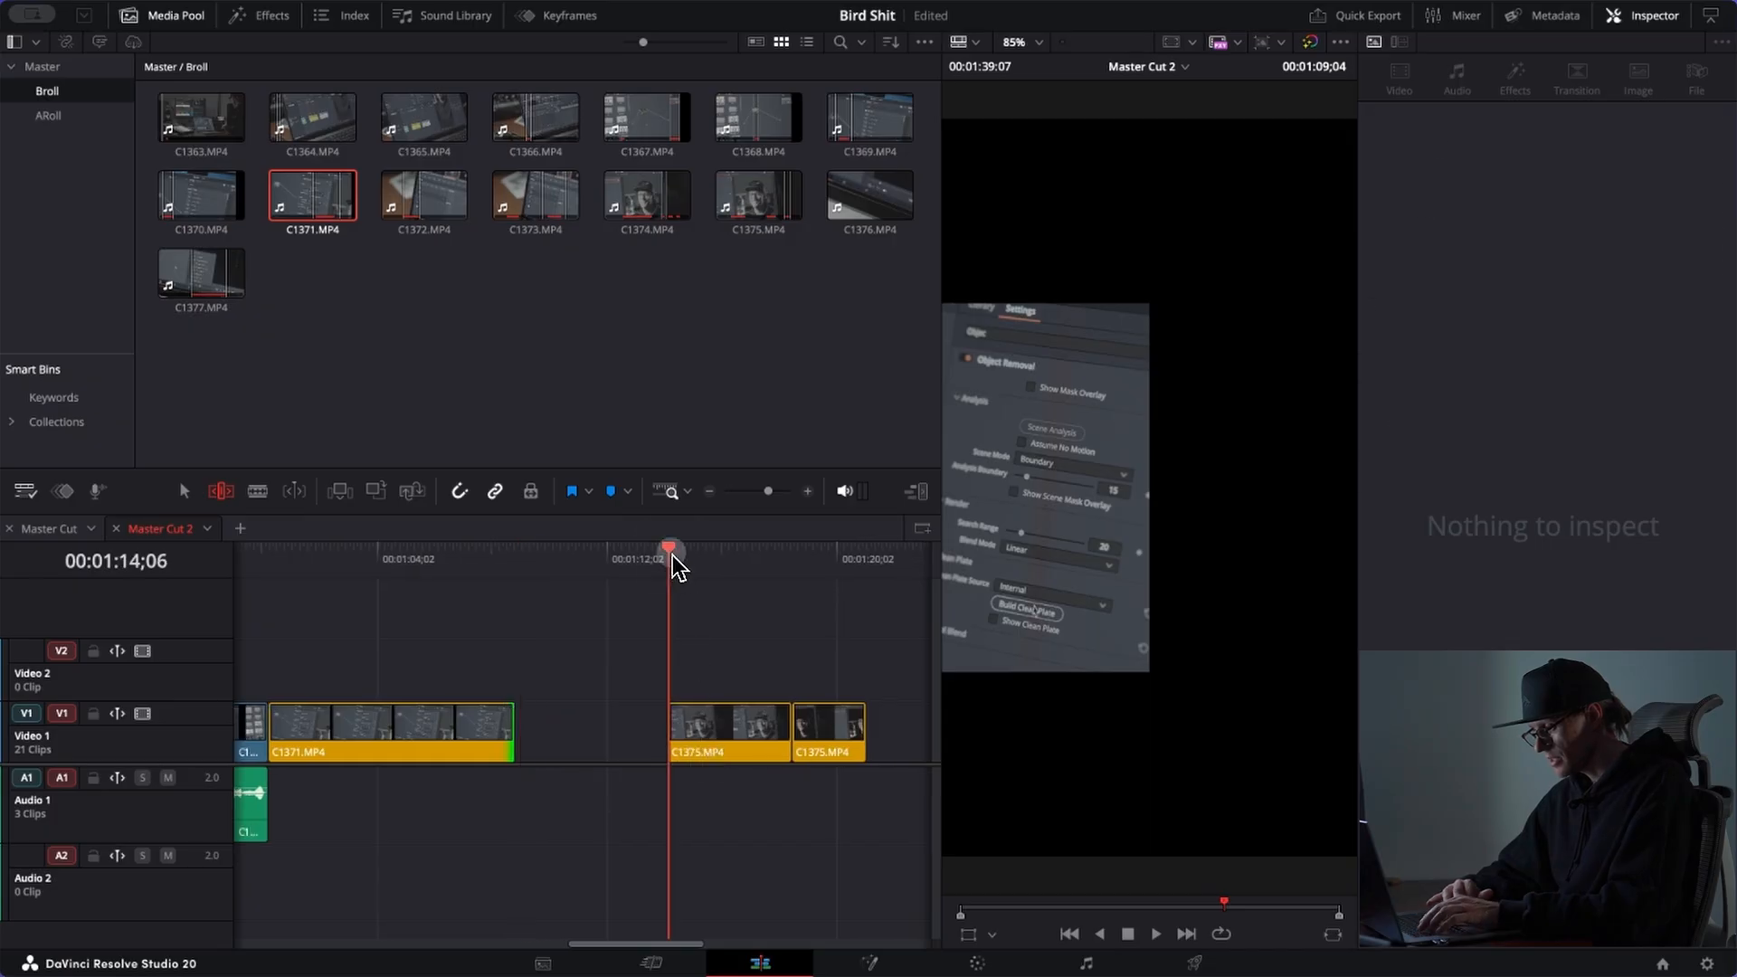
{"action": "key", "text": "space"}
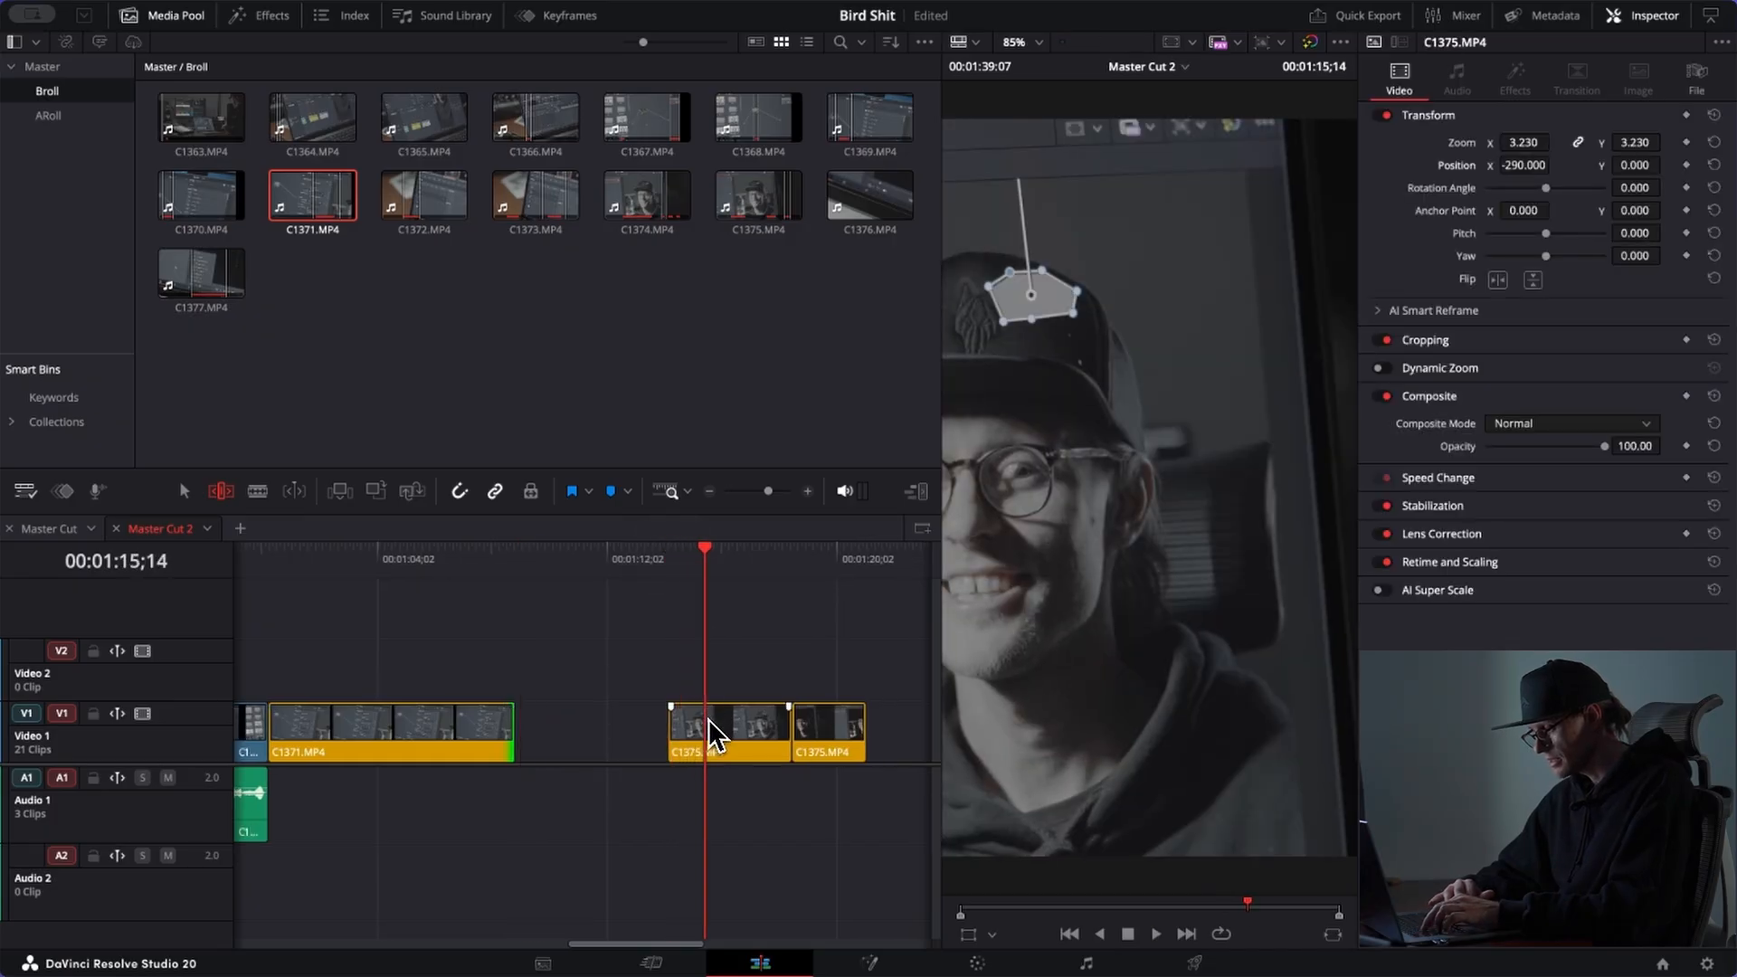
{"action": "left_click_drag", "start_coordinate": [709, 734], "coordinate": [557, 740]}
{"action": "left_click", "coordinate": [496, 561]}
{"action": "key", "text": "space"}
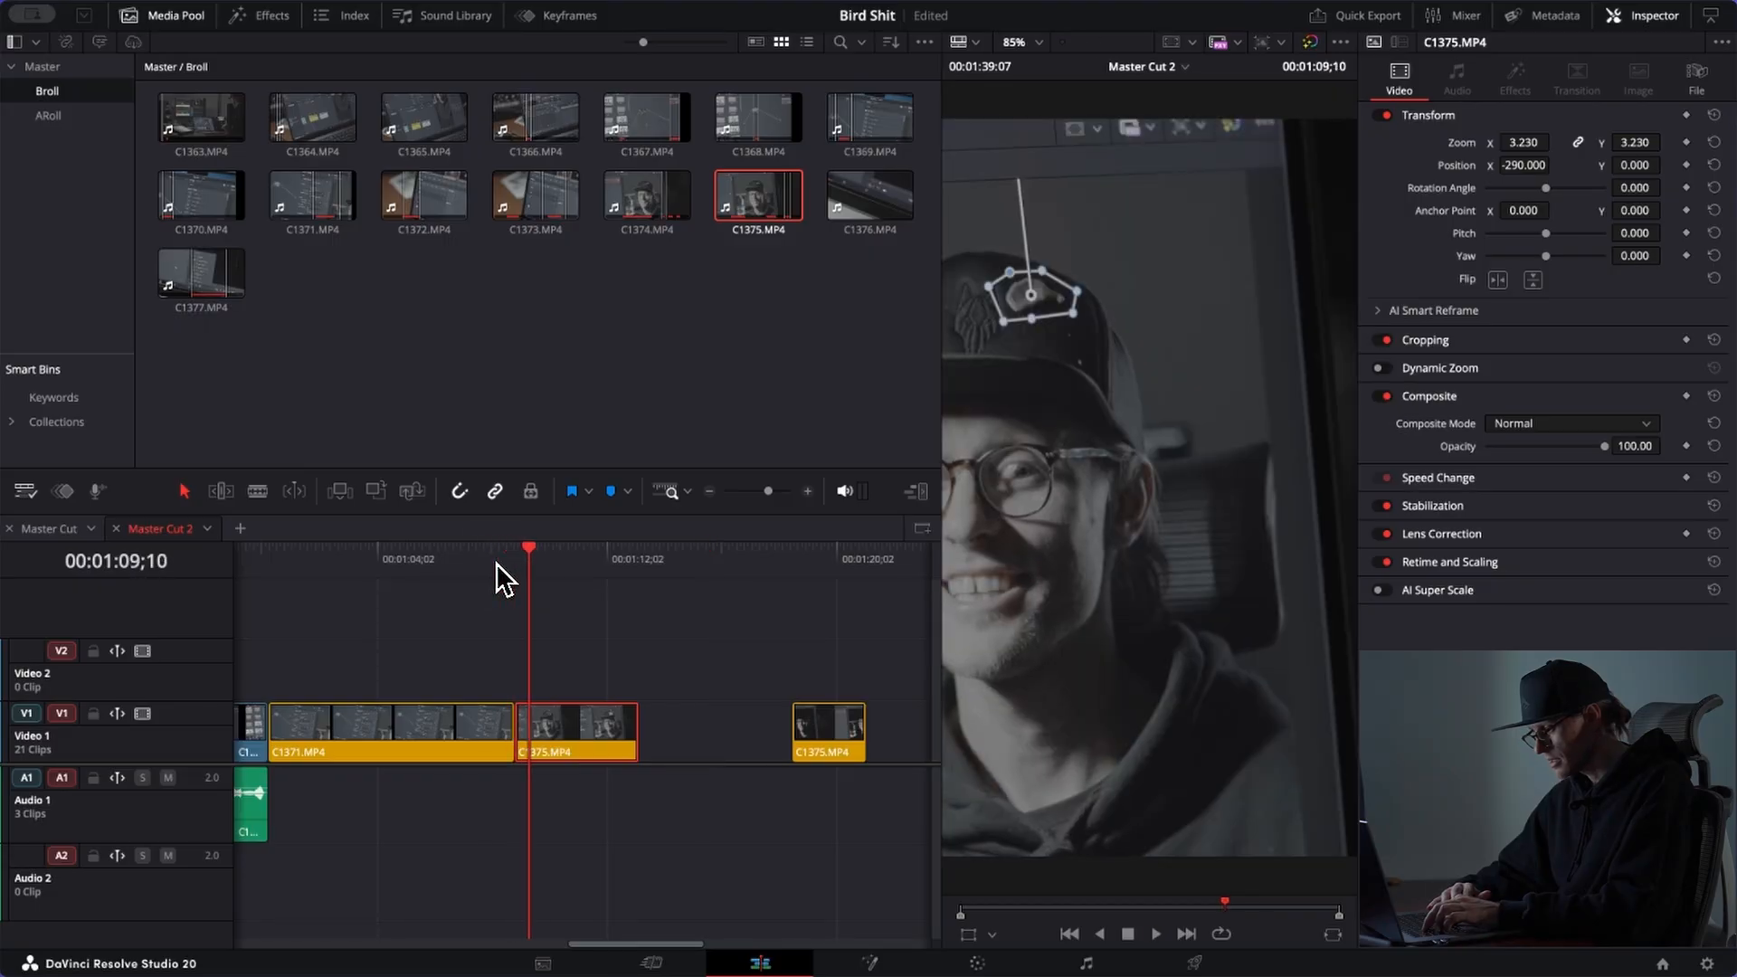
Step: Split C1371.MP4 at 00:01:06;22, right on the Scene Analysis click, and move C1375.MP4 ahead of the split-off second piece
{"action": "left_click", "coordinate": [419, 561]}
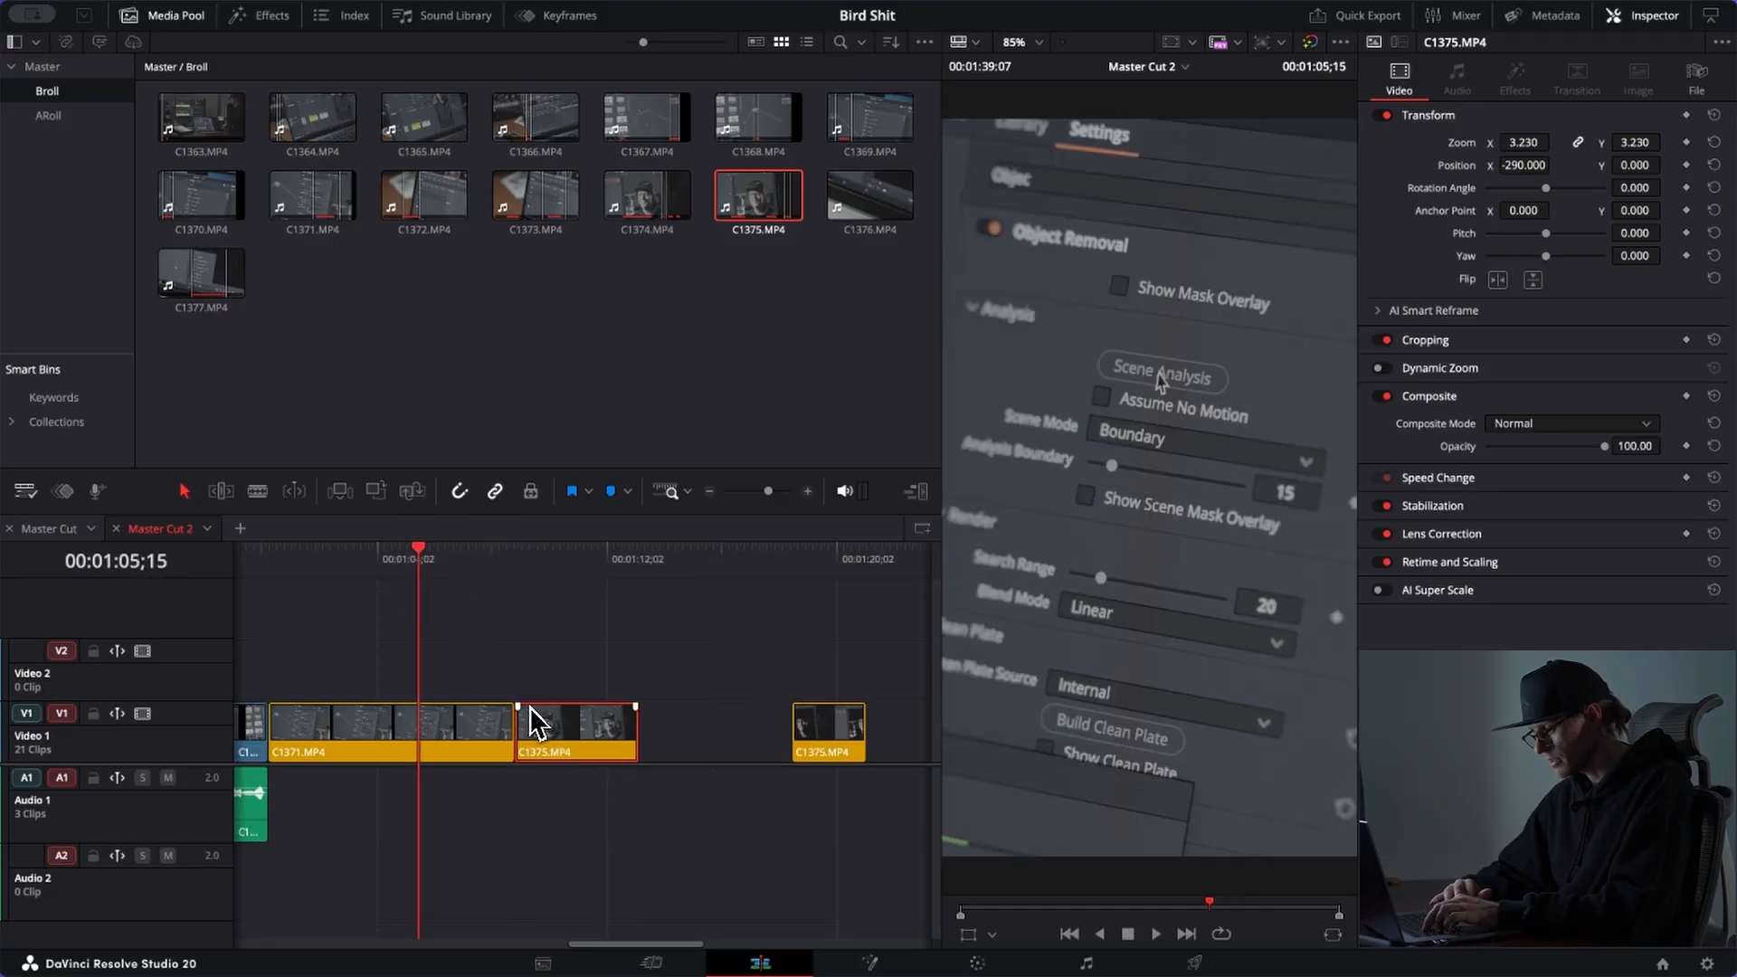
{"action": "key", "text": "space"}
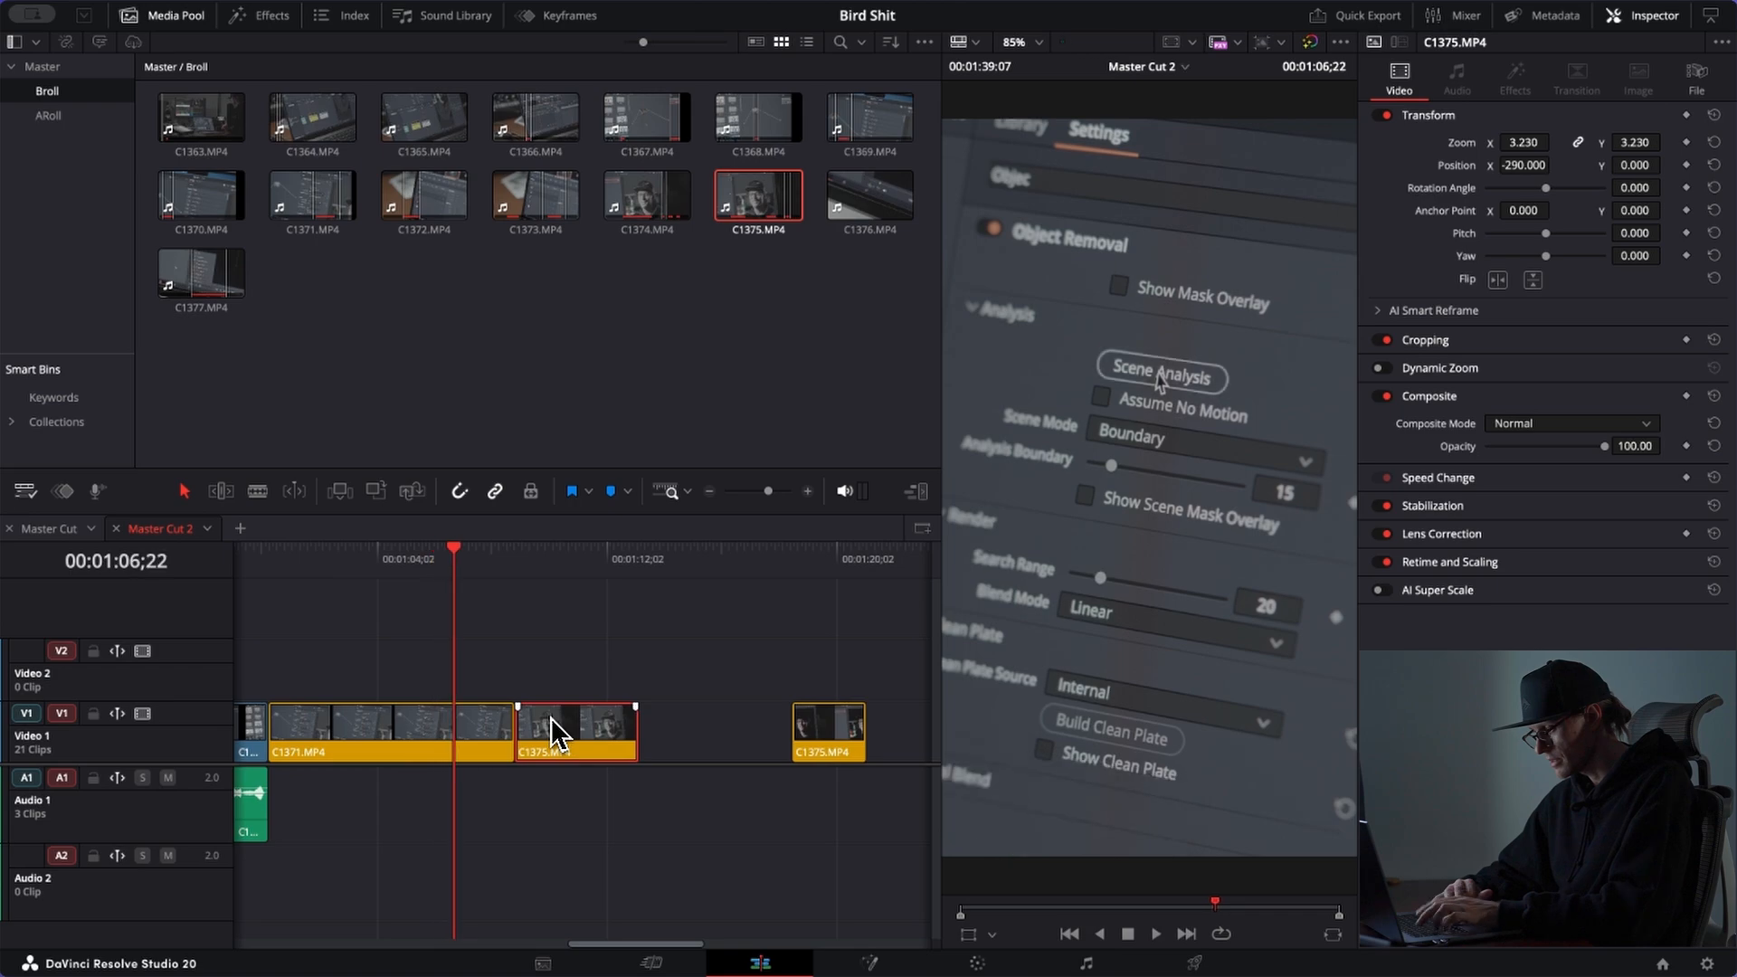
{"action": "key", "text": "ctrl+b"}
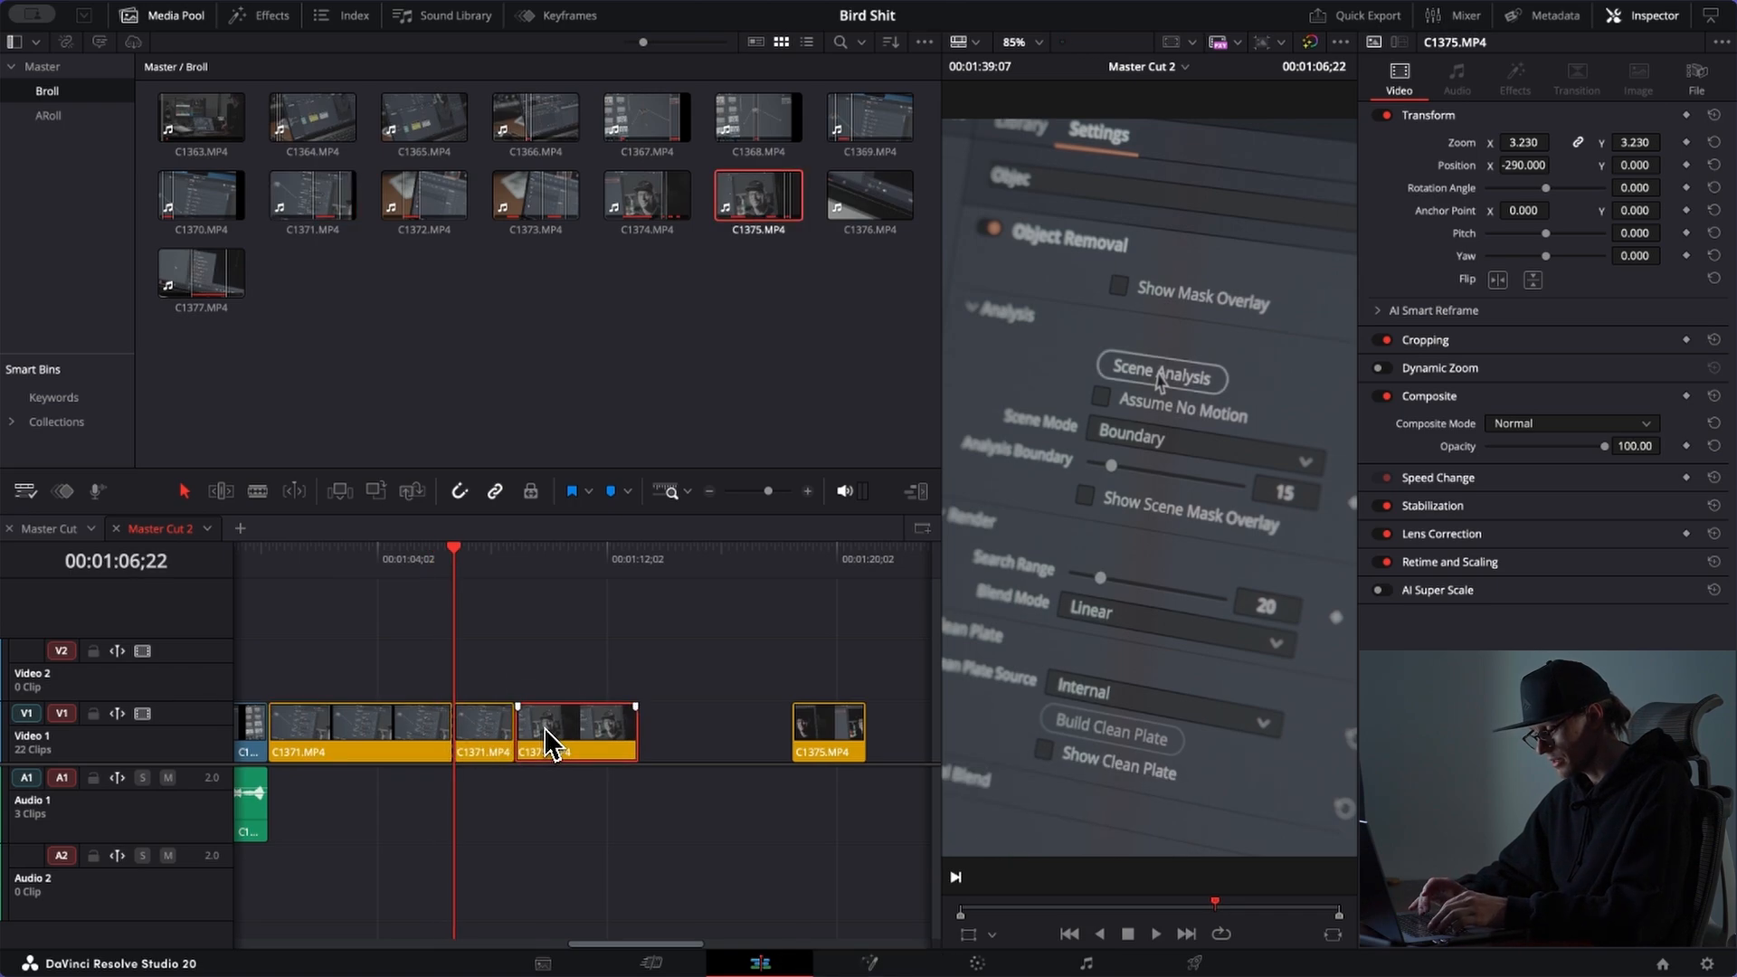
{"action": "key", "text": "ctrl+shift+comma"}
{"action": "left_click", "coordinate": [438, 568]}
{"action": "key", "text": "space"}
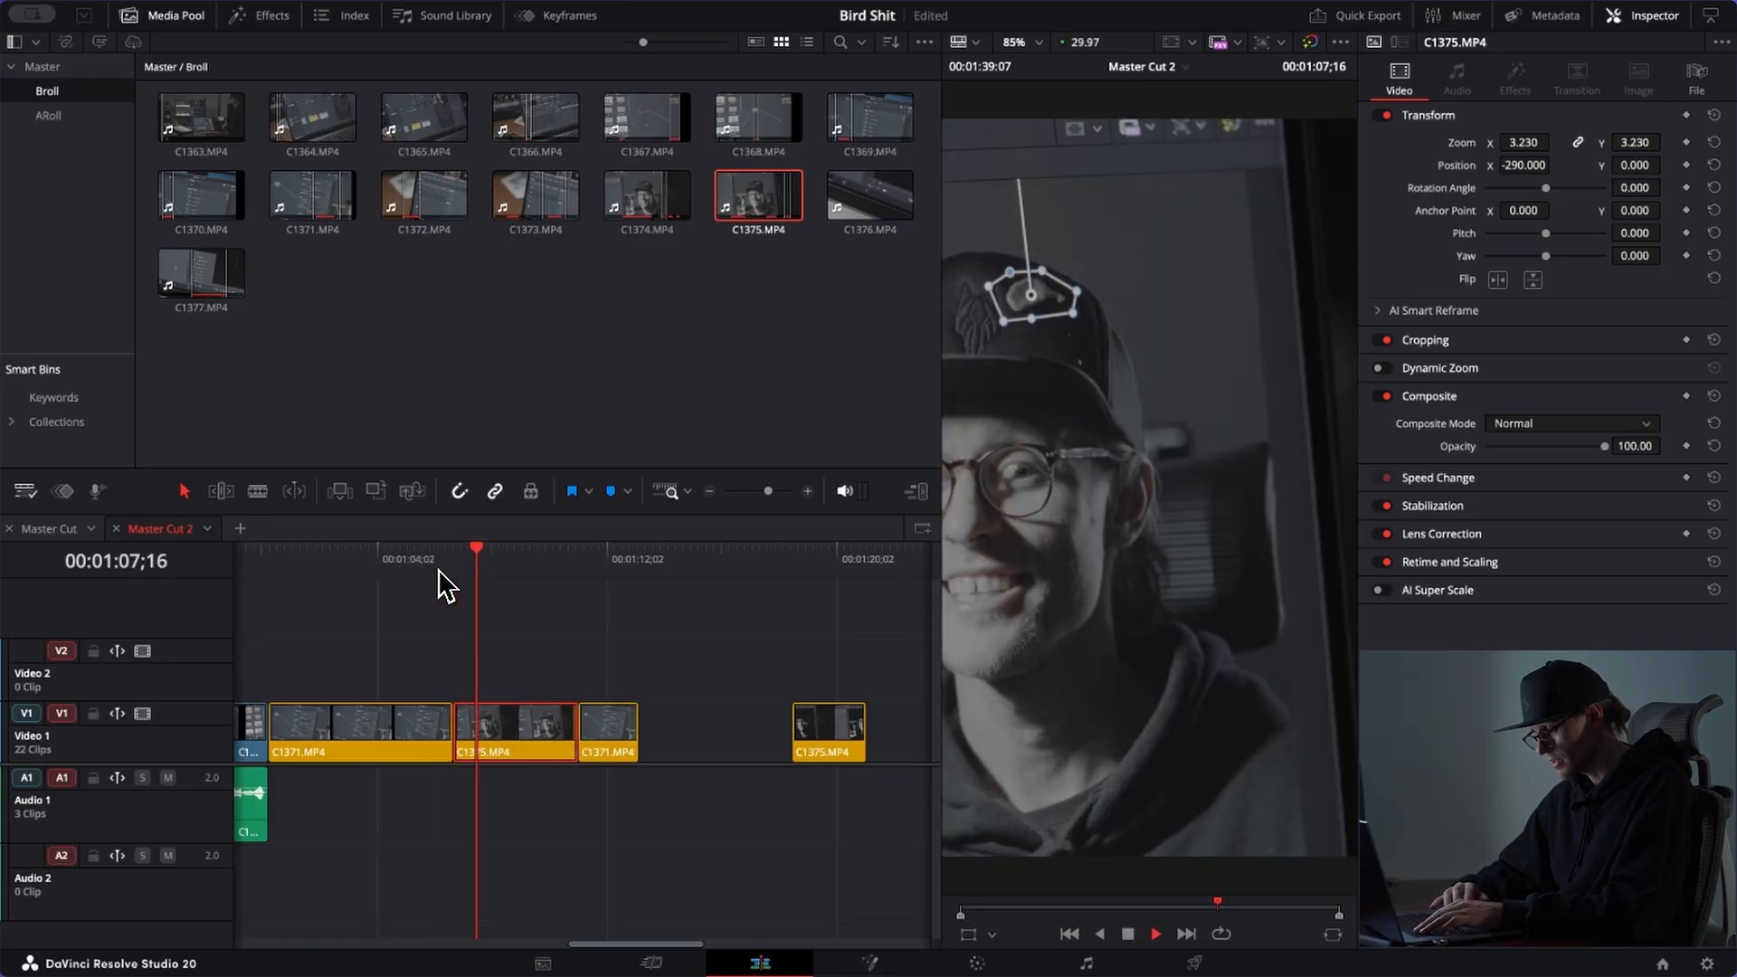
Step: Split C1375.MP4 at 00:01:08;18 and move its second part behind the short C1371.MP4 piece
{"action": "key", "text": "ctrl+b"}
{"action": "key", "text": "ctrl+shift+period"}
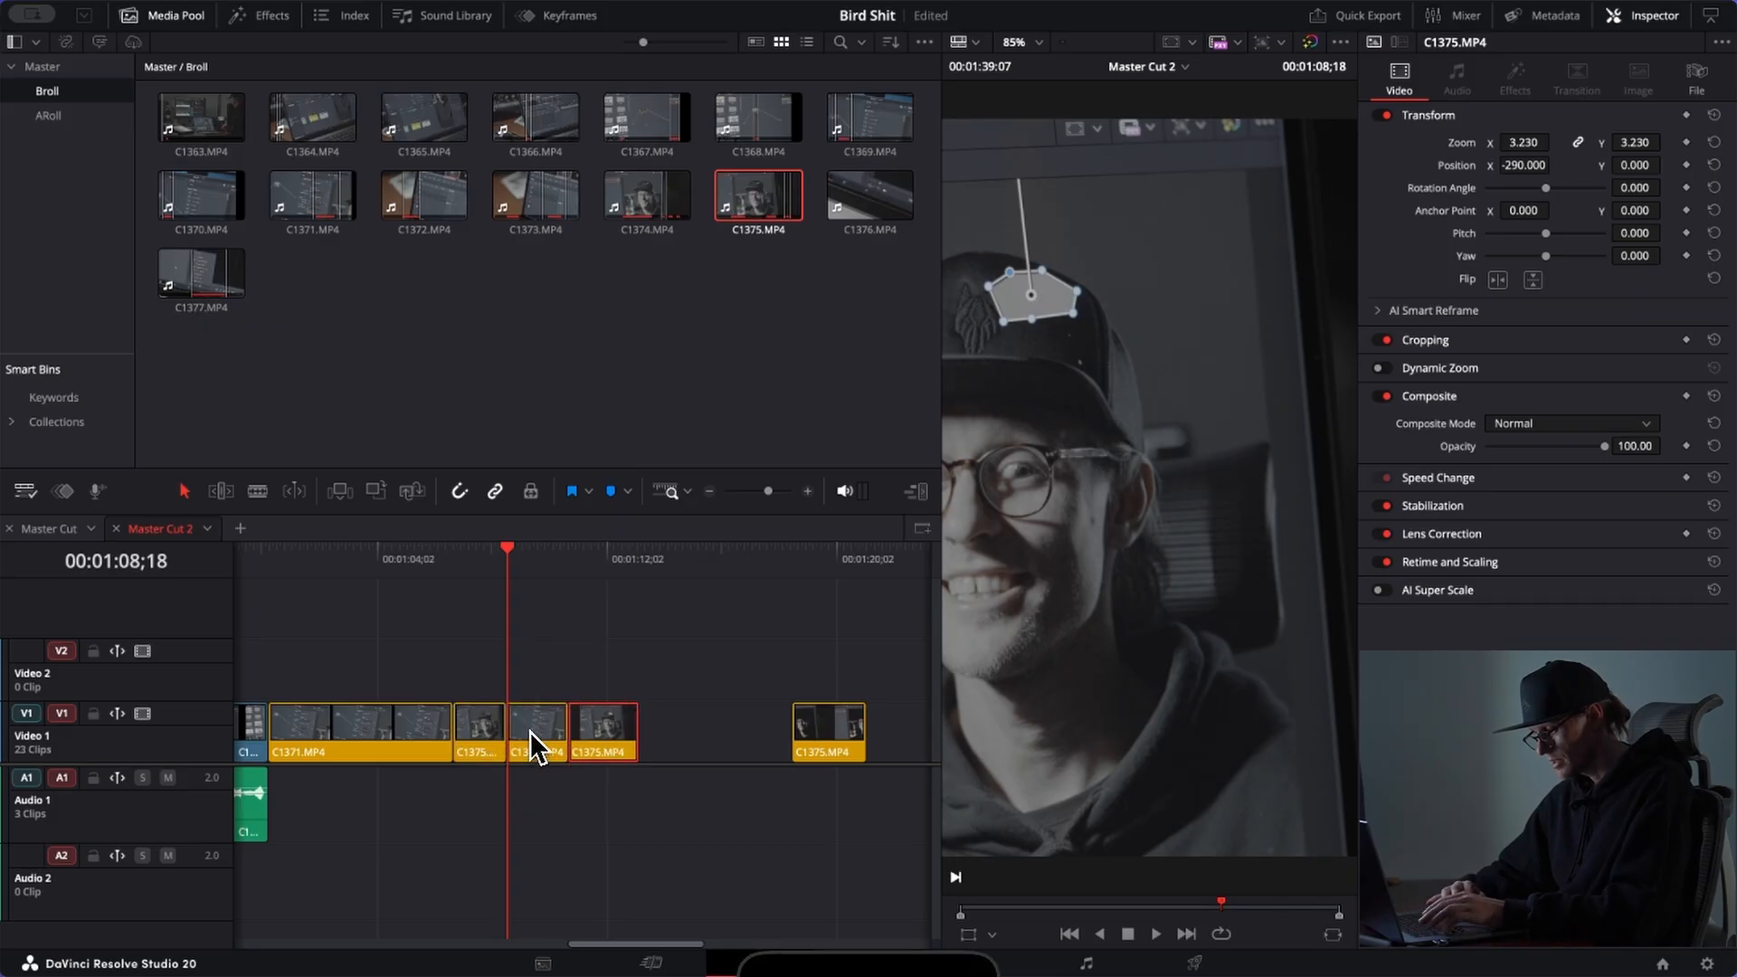
{"action": "left_click", "coordinate": [491, 562]}
{"action": "key", "text": "space"}
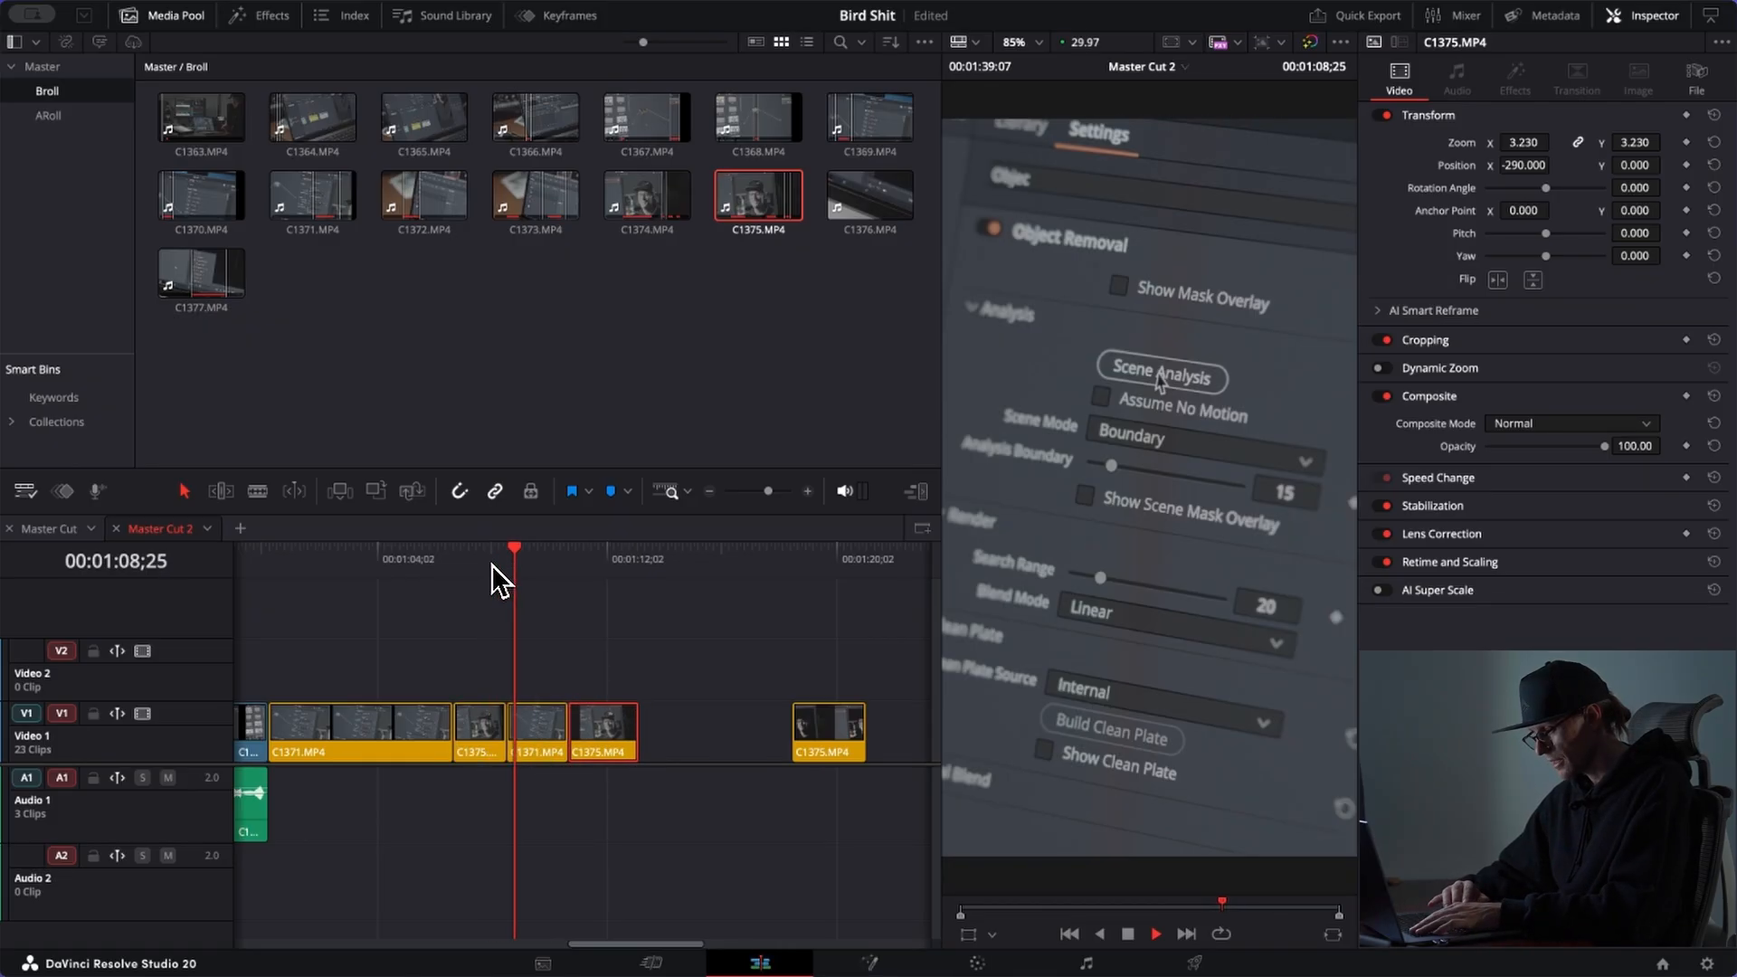
Step: Trim the short C1371.MP4 piece by about one second so it starts closer to the Build Clean Plate click, and play it back
{"action": "key", "text": "space"}
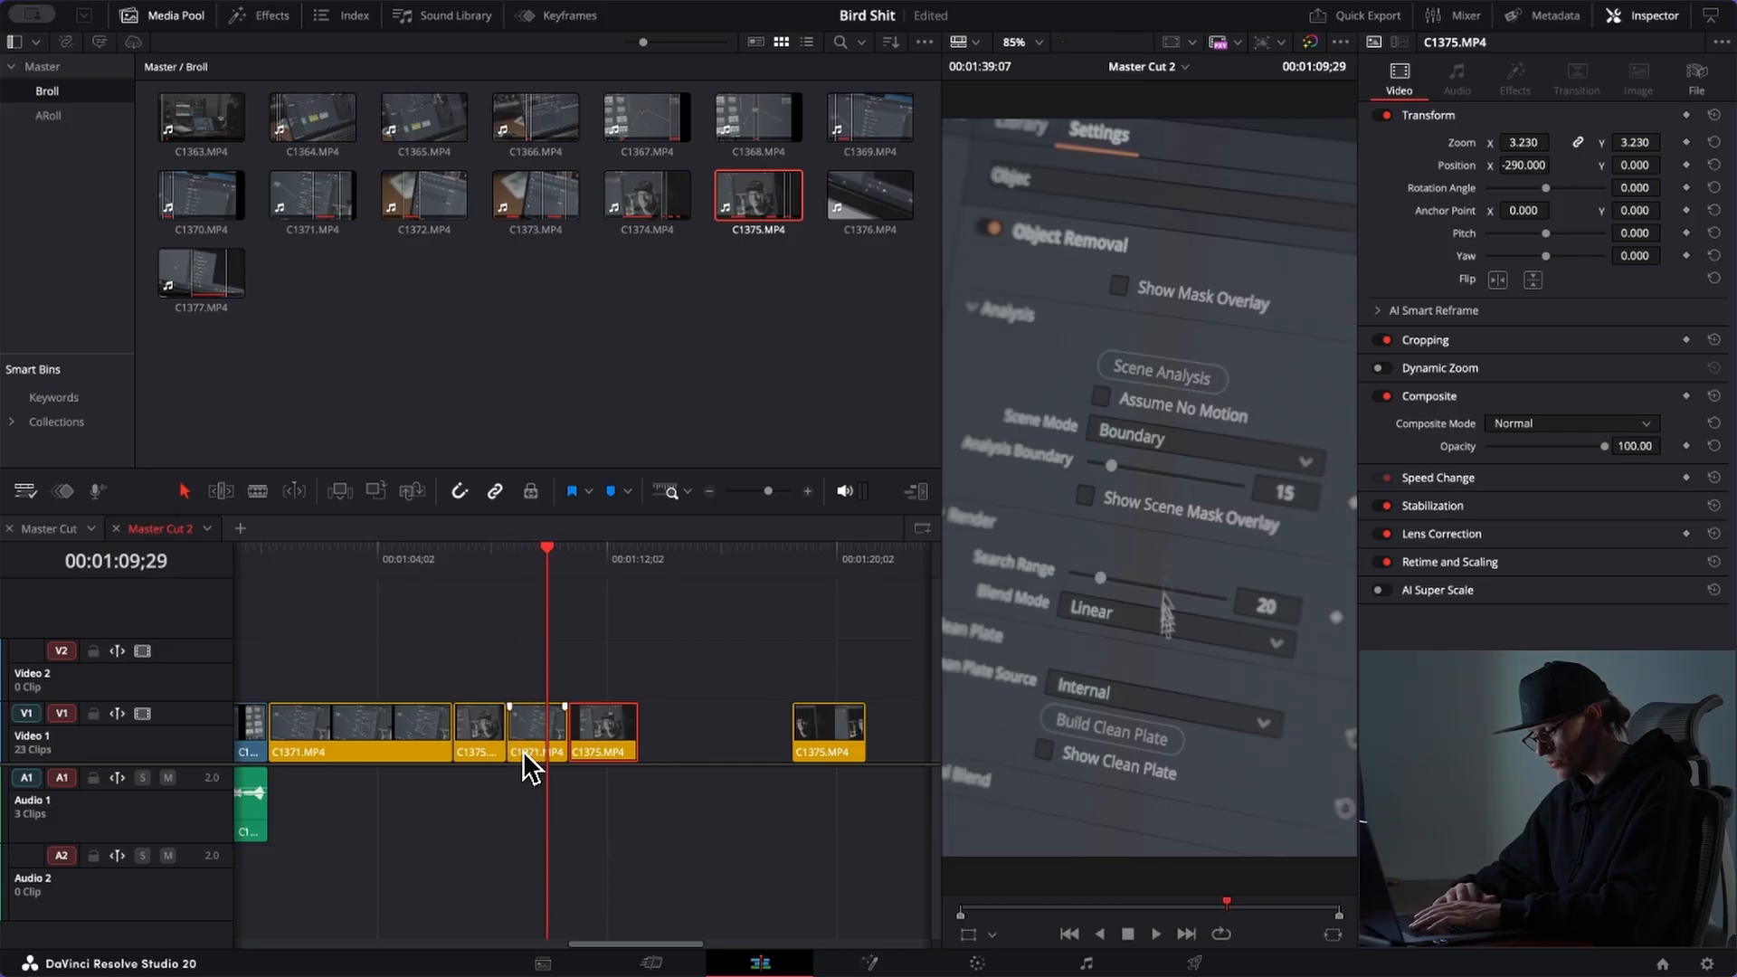
{"action": "left_click_drag", "start_coordinate": [518, 740], "coordinate": [610, 731]}
{"action": "scroll", "coordinate": [526, 615], "scroll_direction": "up", "scroll_amount": 2}
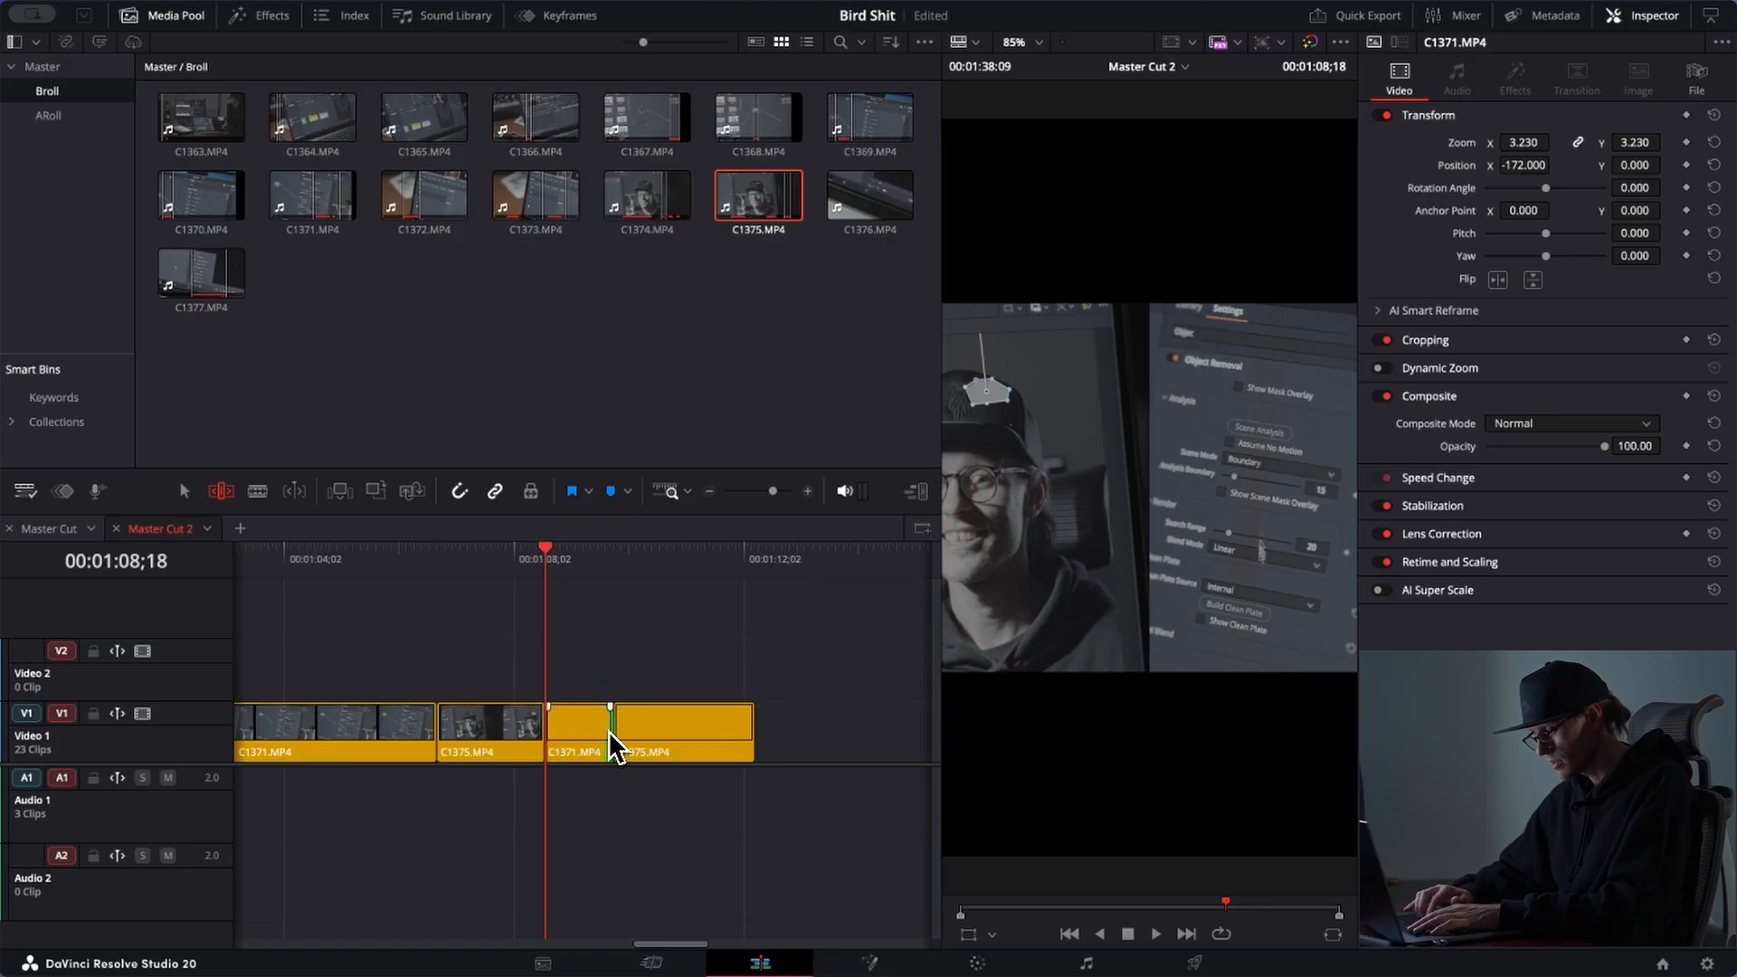
{"action": "key", "text": "slash"}
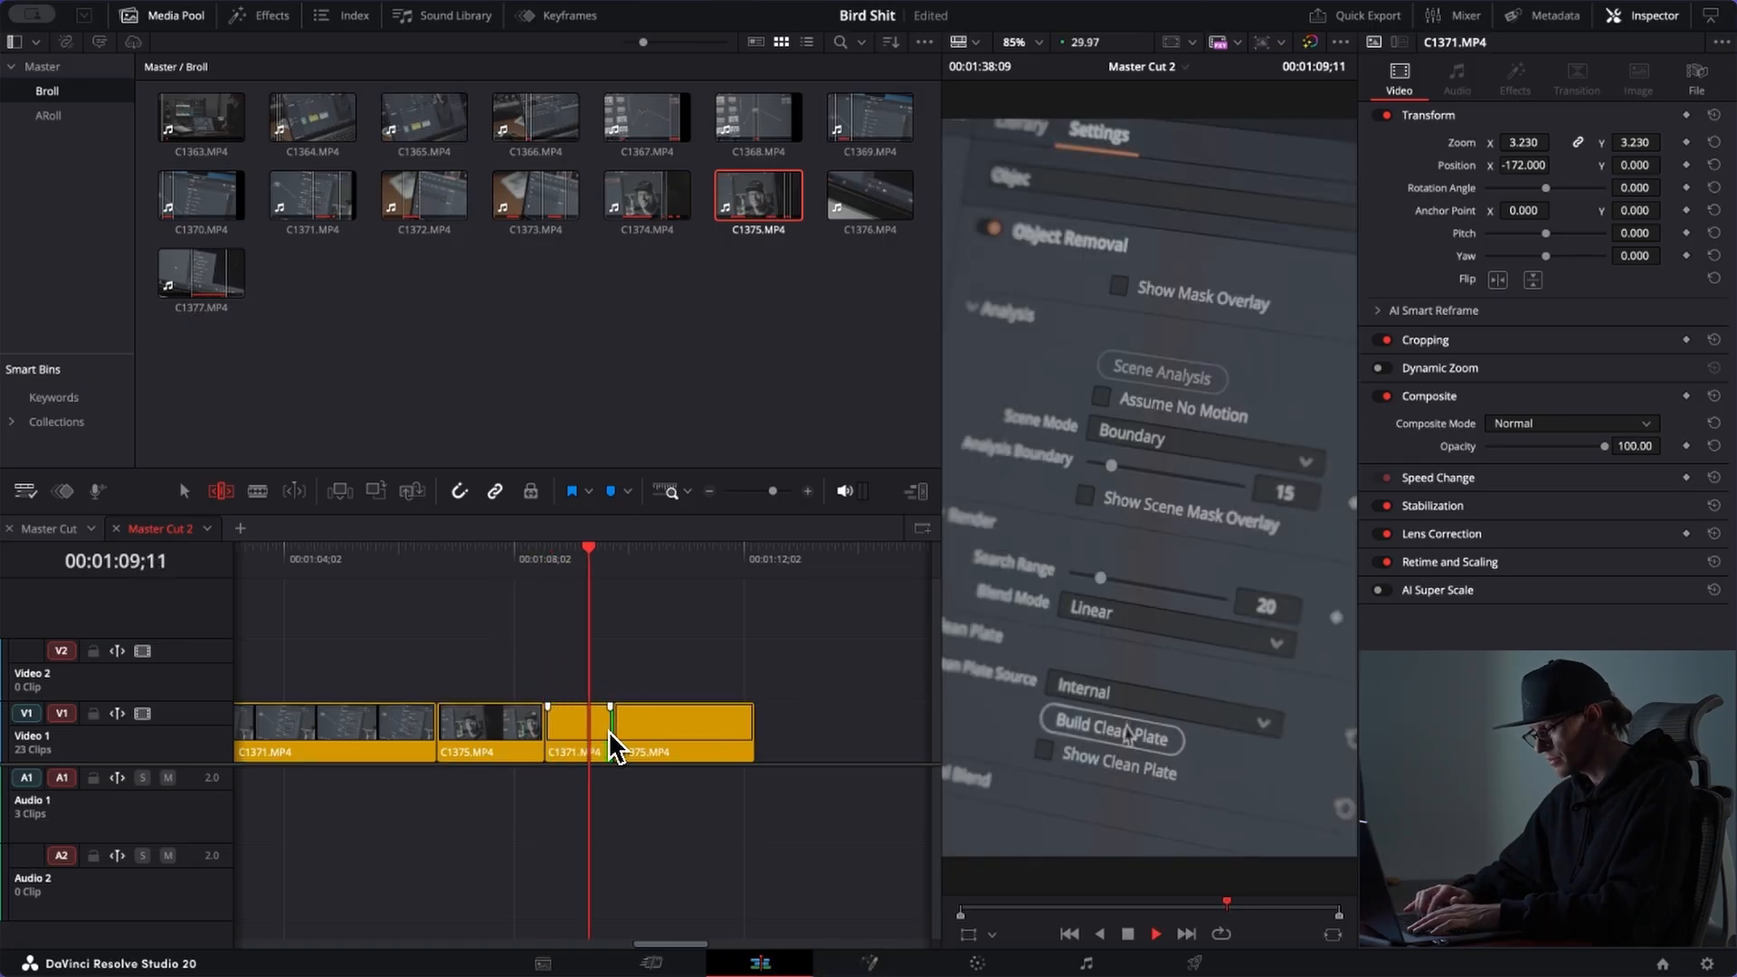
Step: Copy the C1367.MP4 clip starting near 00:00:33 onto Video 2 at about 00:01:12, above the gap after C1375.MP4
{"action": "left_click", "coordinate": [668, 729]}
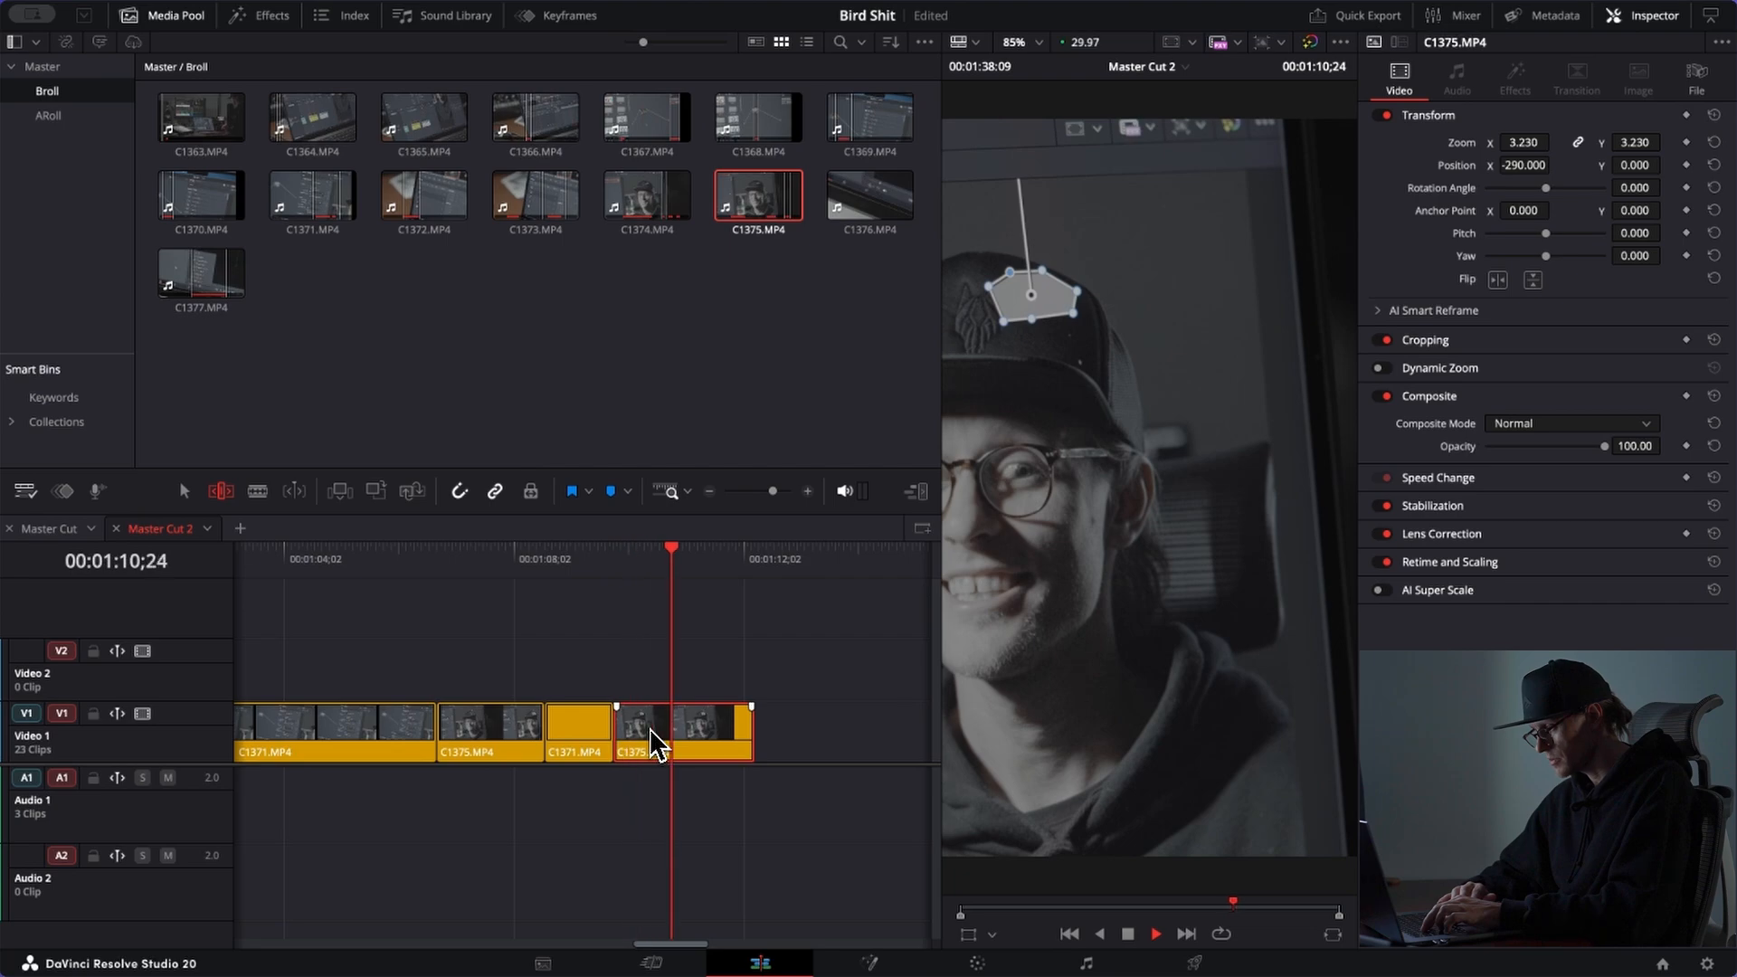
{"action": "key", "text": "space"}
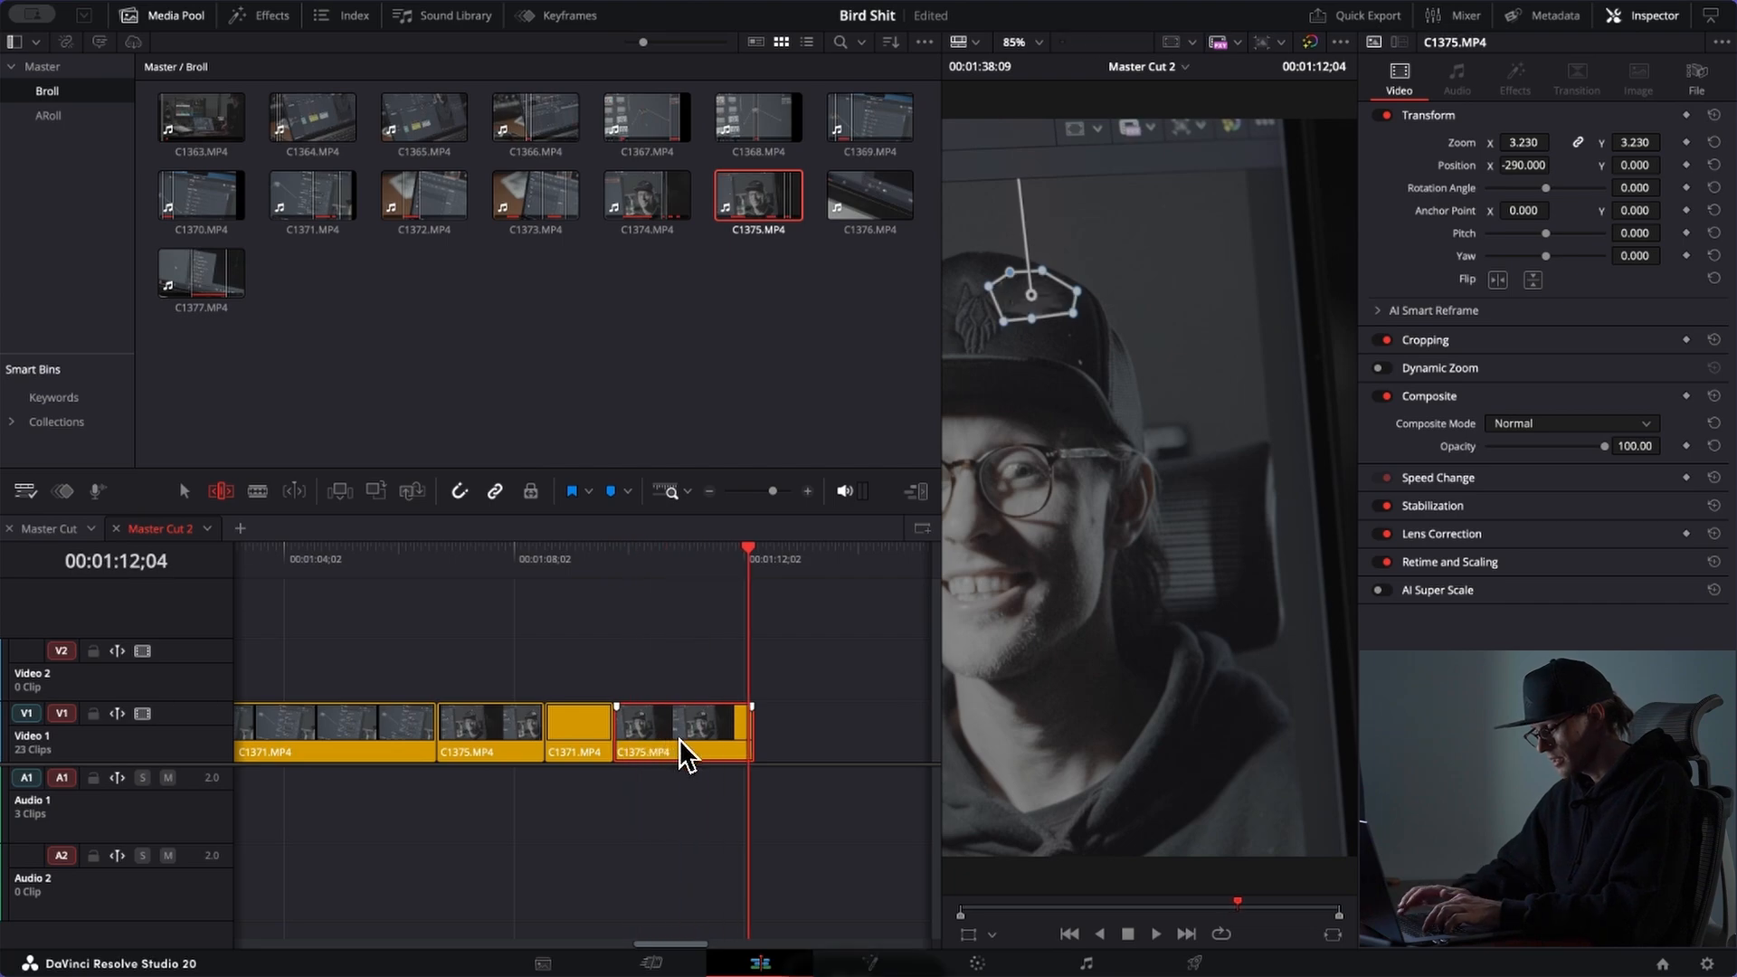
{"action": "key", "text": "super+minus"}
{"action": "key", "text": "a"}
{"action": "left_click", "coordinate": [726, 585]}
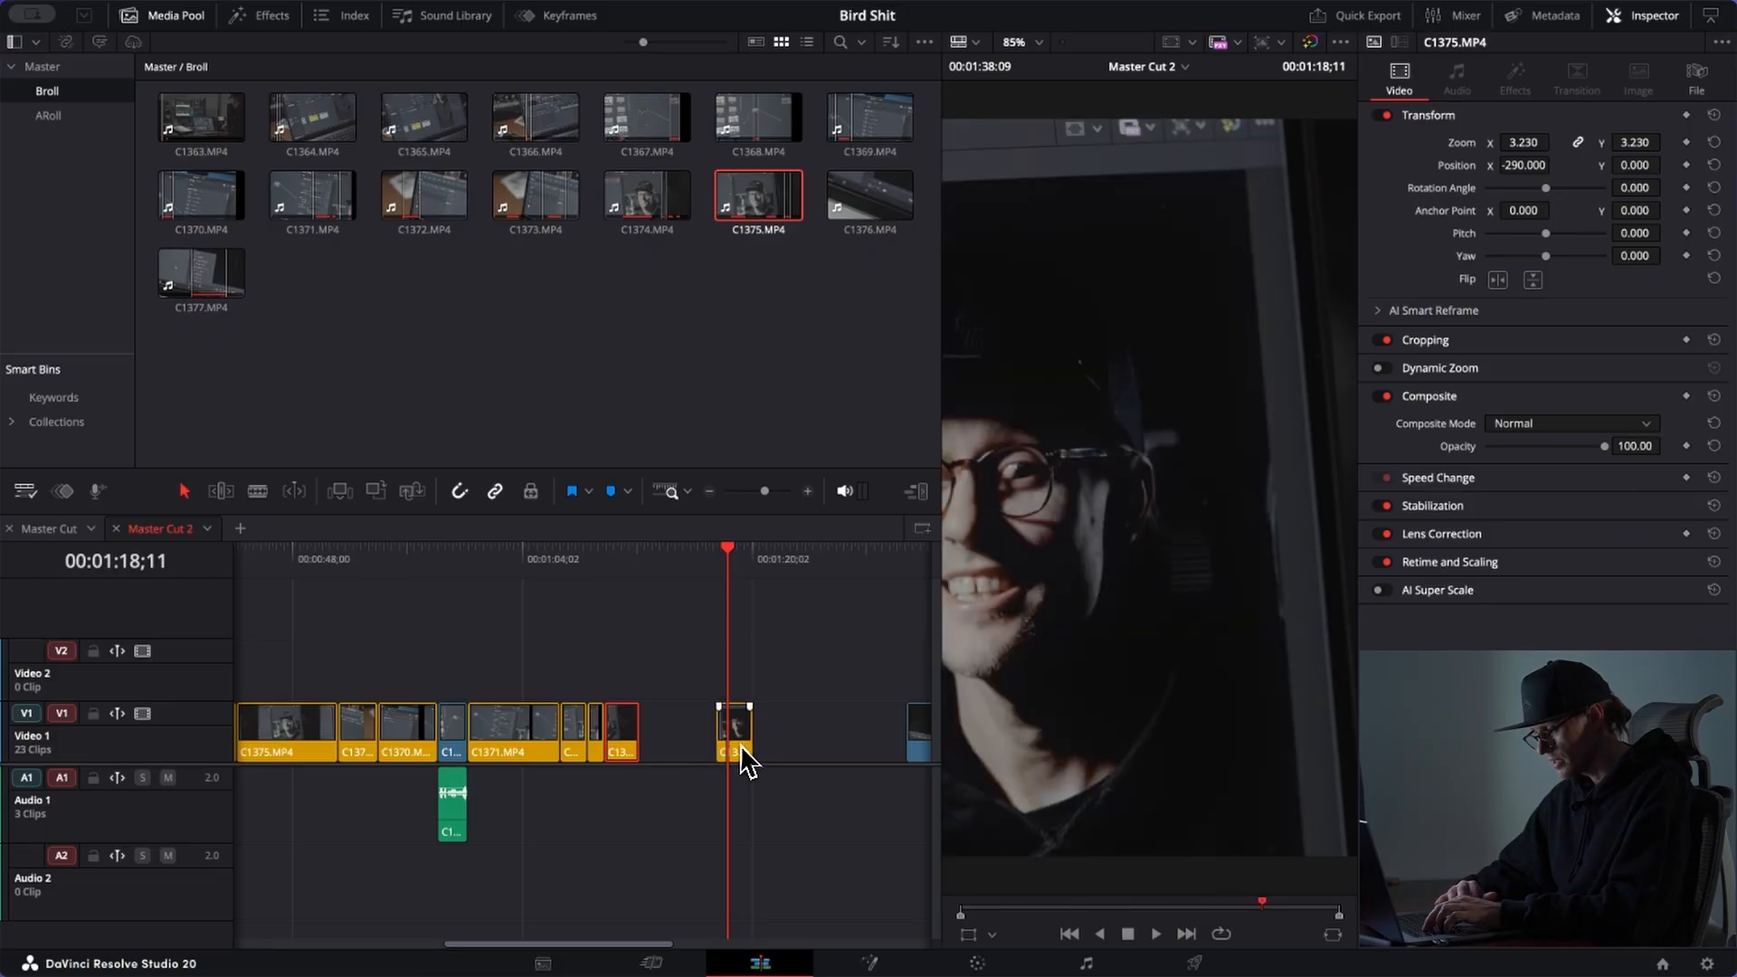
{"action": "left_click", "coordinate": [526, 575]}
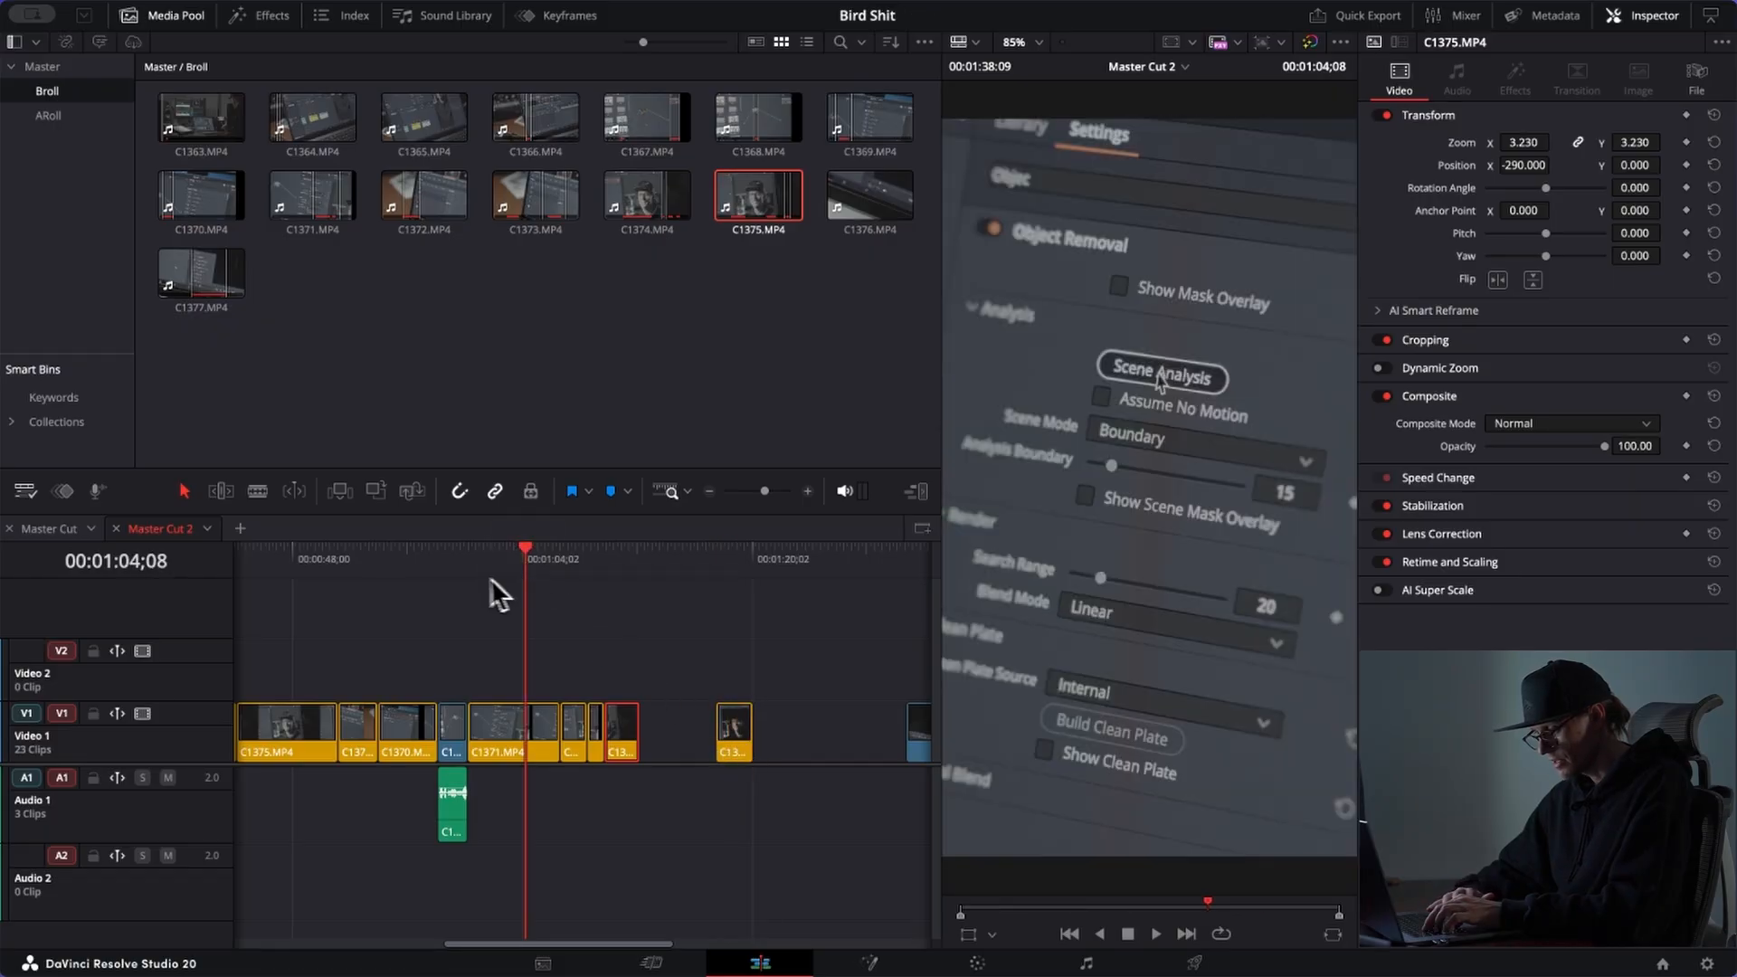
{"action": "left_click", "coordinate": [409, 563]}
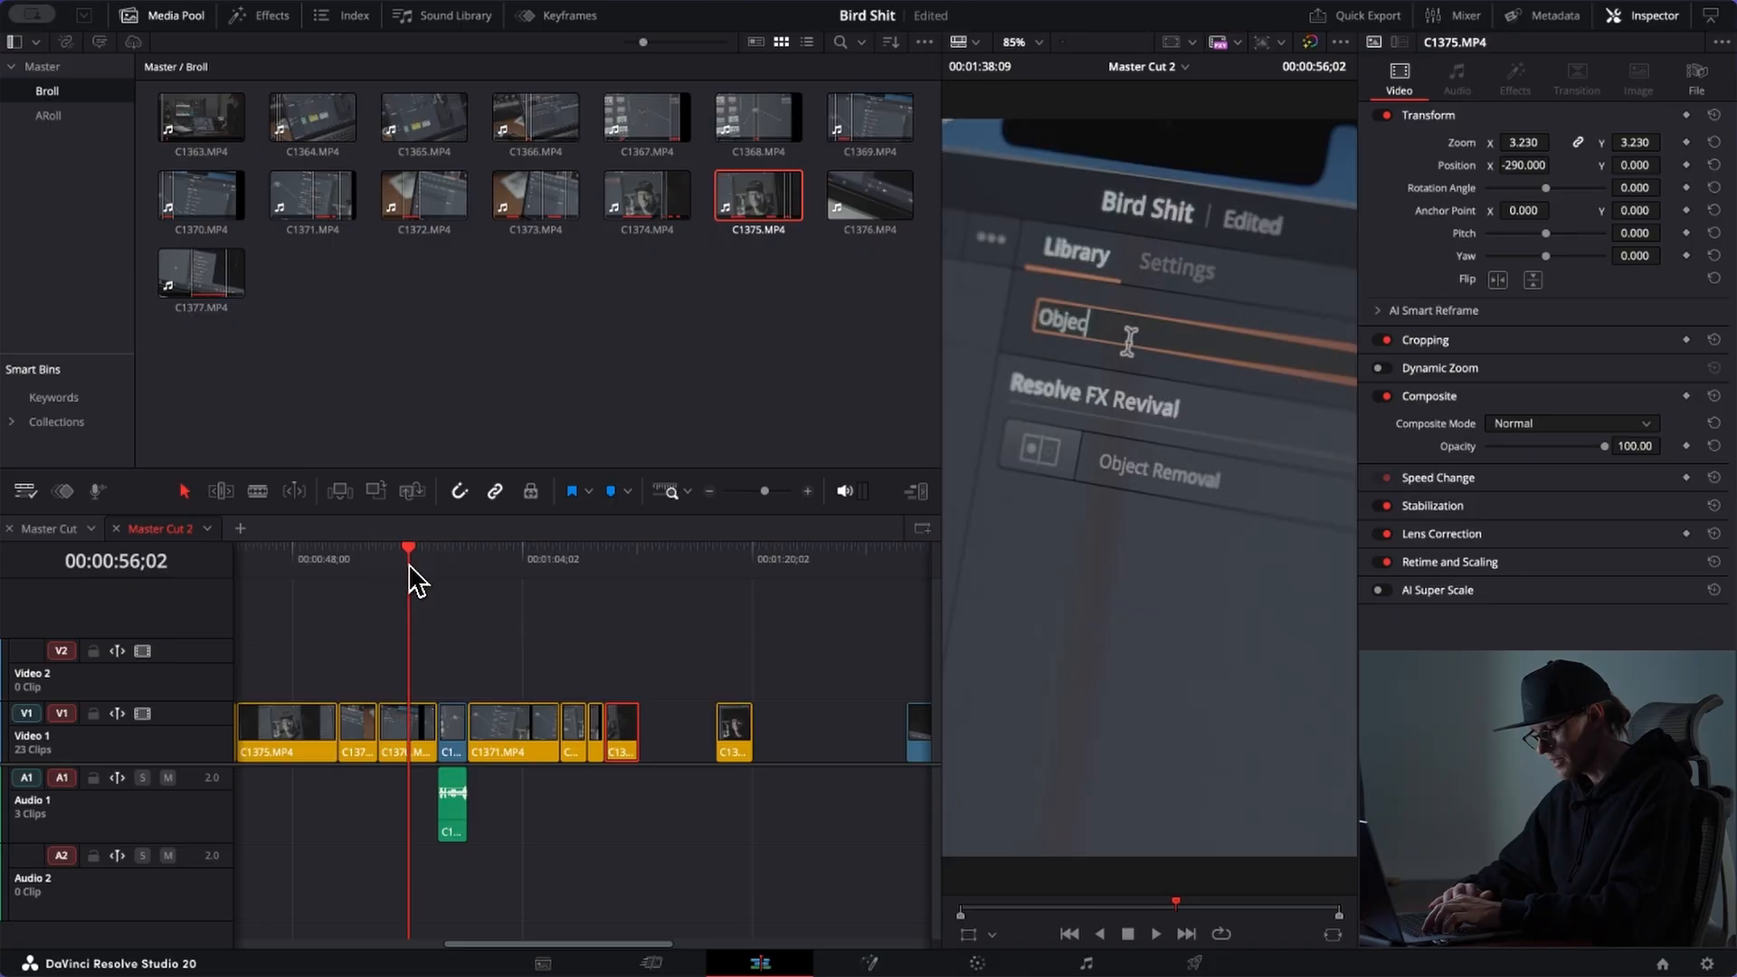
{"action": "left_click", "coordinate": [350, 571]}
{"action": "scroll", "coordinate": [421, 710], "scroll_direction": "left", "scroll_amount": 2}
{"action": "left_click", "coordinate": [344, 569]}
{"action": "left_click_drag", "start_coordinate": [288, 724], "coordinate": [844, 680]}
{"action": "left_click", "coordinate": [824, 563]}
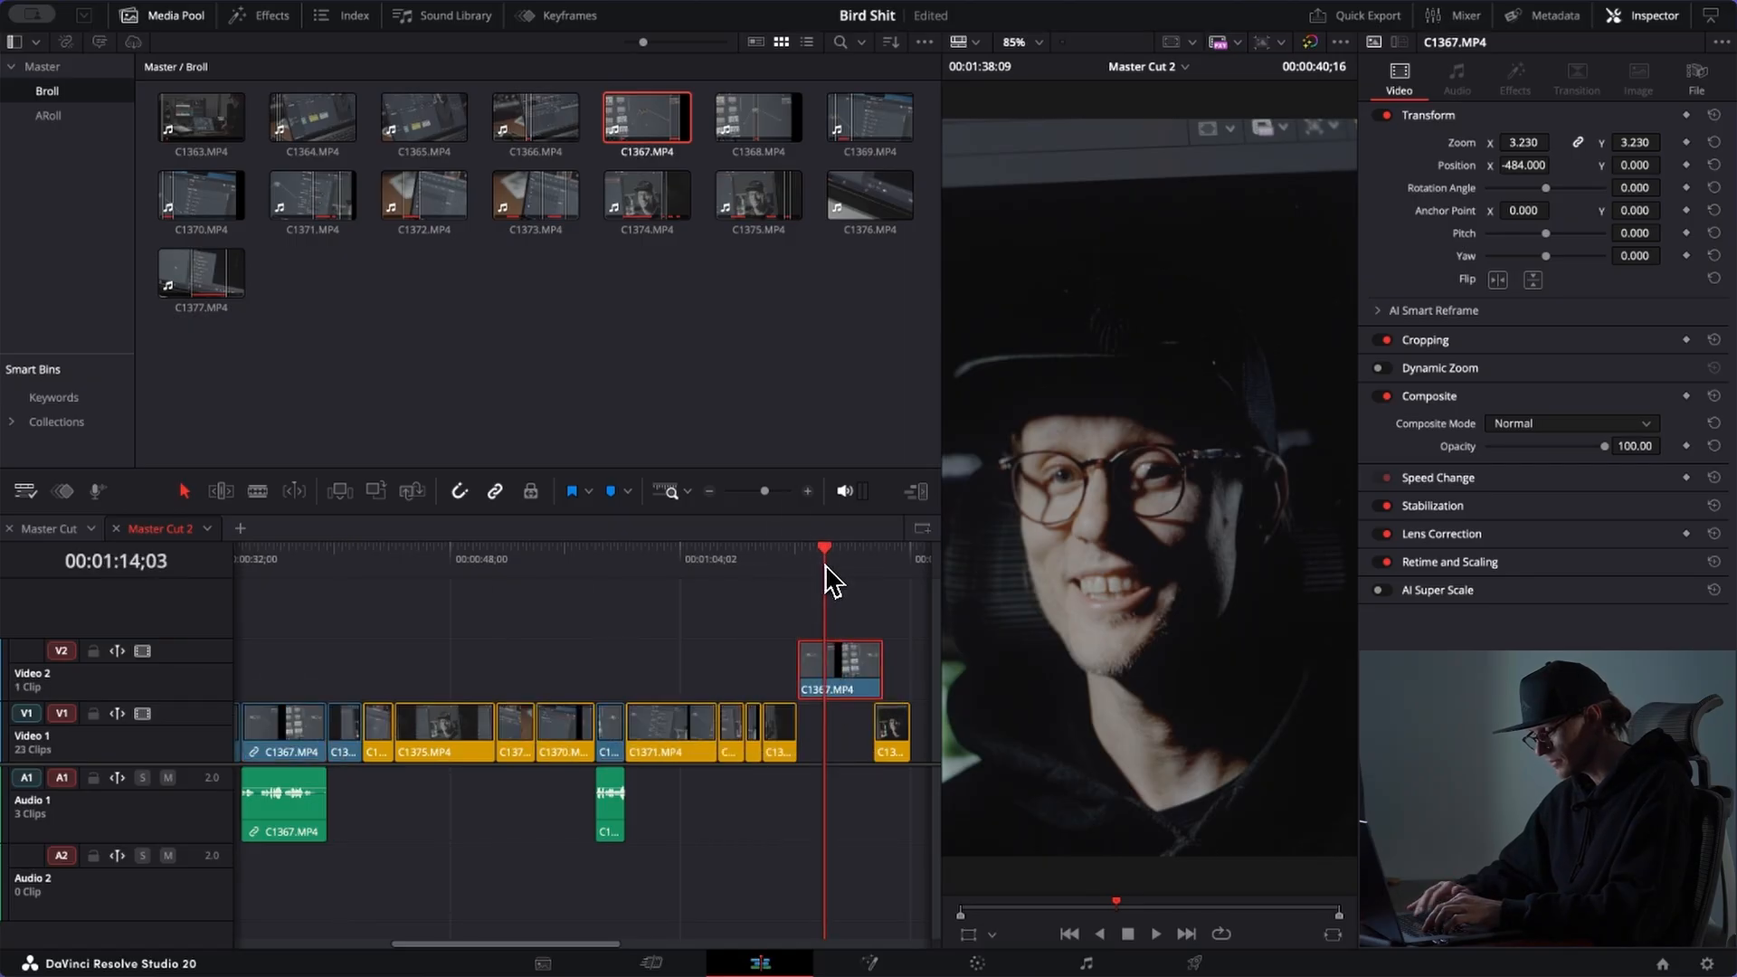
Step: Place the copied C1367.MP4 clip on Video 1 between the last two C1375.MP4 clips and play it
{"action": "key", "text": "super+equal"}
{"action": "key", "text": "super+equal"}
{"action": "left_click_drag", "start_coordinate": [902, 735], "coordinate": [569, 714]}
{"action": "left_click", "coordinate": [414, 555]}
{"action": "key", "text": "space"}
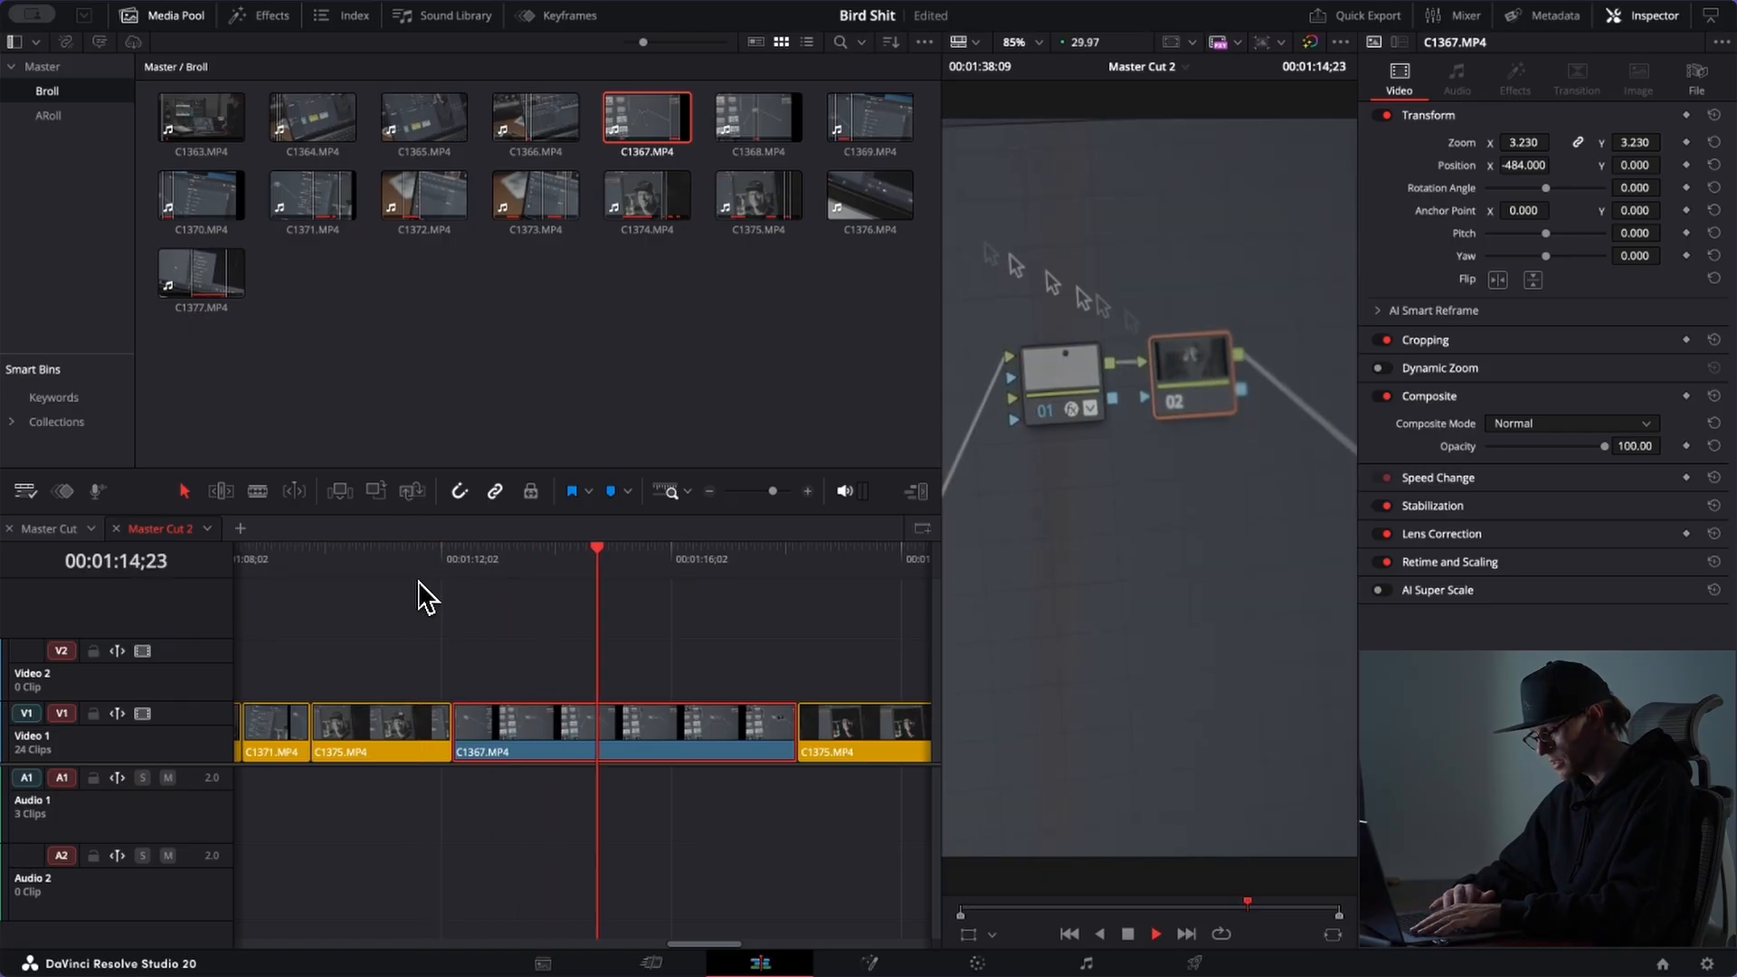
Step: Ripple-trim about 3 seconds off the start of the C1367.MP4 clip at 00:01:12 and play the cut
{"action": "key", "text": "space"}
{"action": "key", "text": "t"}
{"action": "left_click_drag", "start_coordinate": [459, 725], "coordinate": [648, 730]}
{"action": "left_click", "coordinate": [406, 584]}
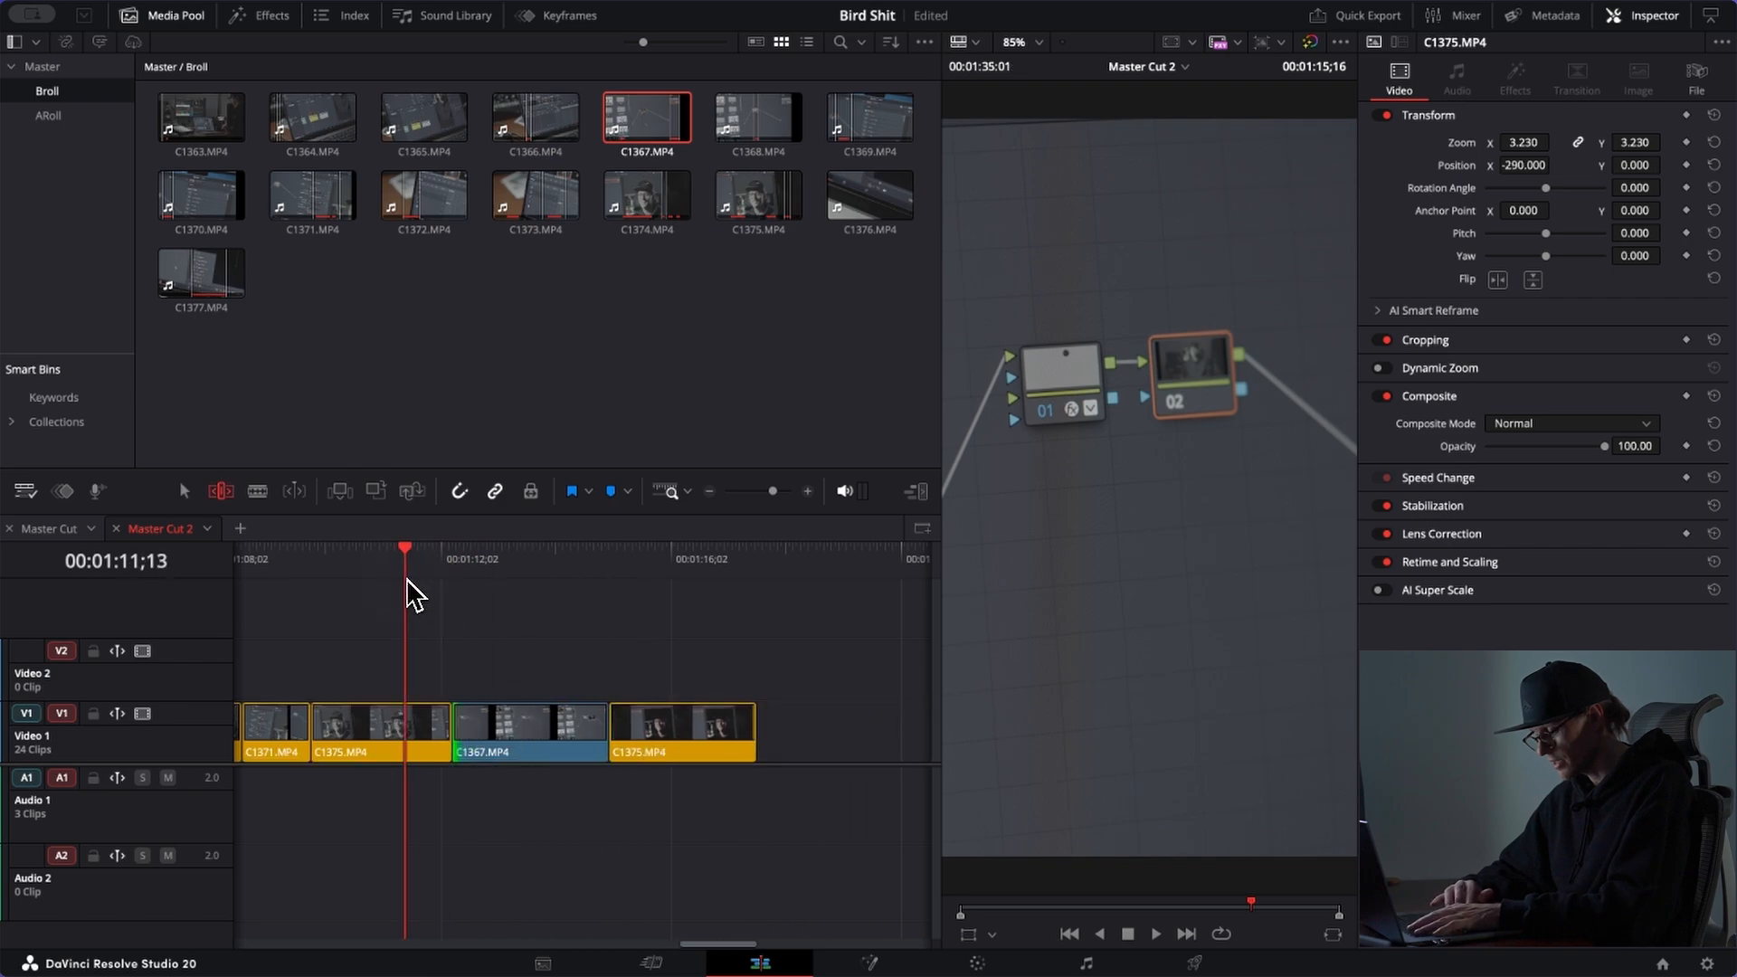
{"action": "key", "text": "space"}
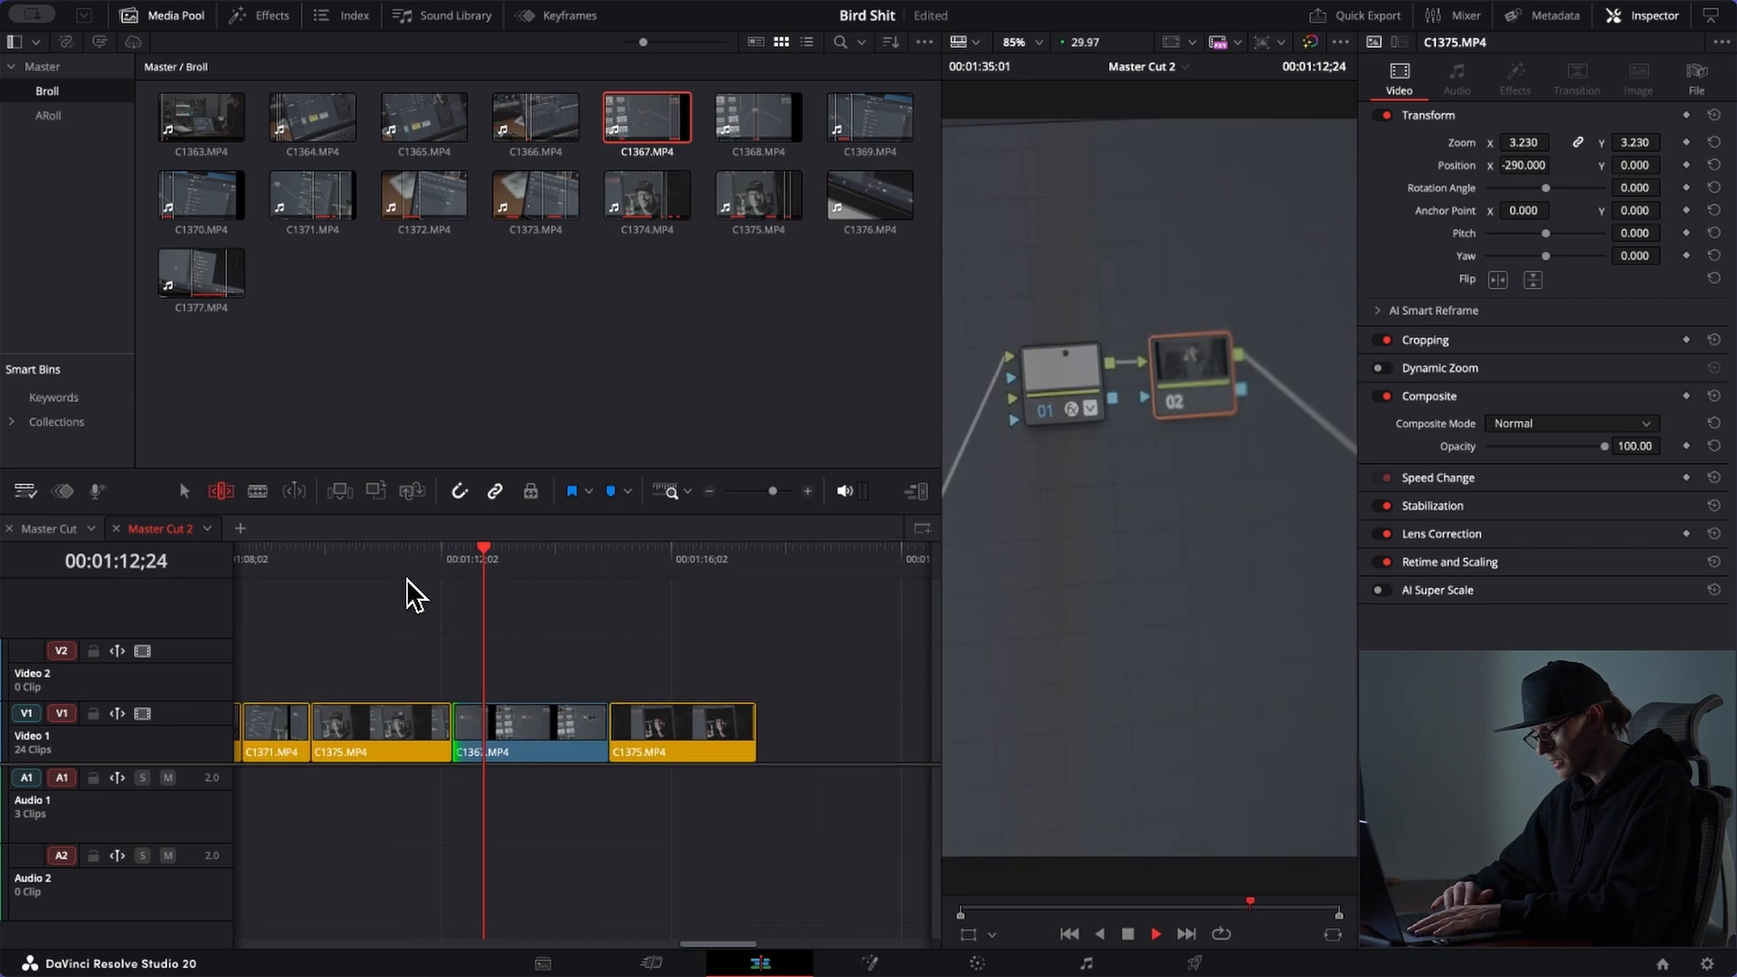
{"action": "key", "text": "space"}
{"action": "key", "text": "space"}
{"action": "key", "text": "space"}
Step: Slip the content of the last C1375.MP4 clip, set its Position X to 73, and play it back
{"action": "left_click_drag", "start_coordinate": [668, 723], "coordinate": [819, 733]}
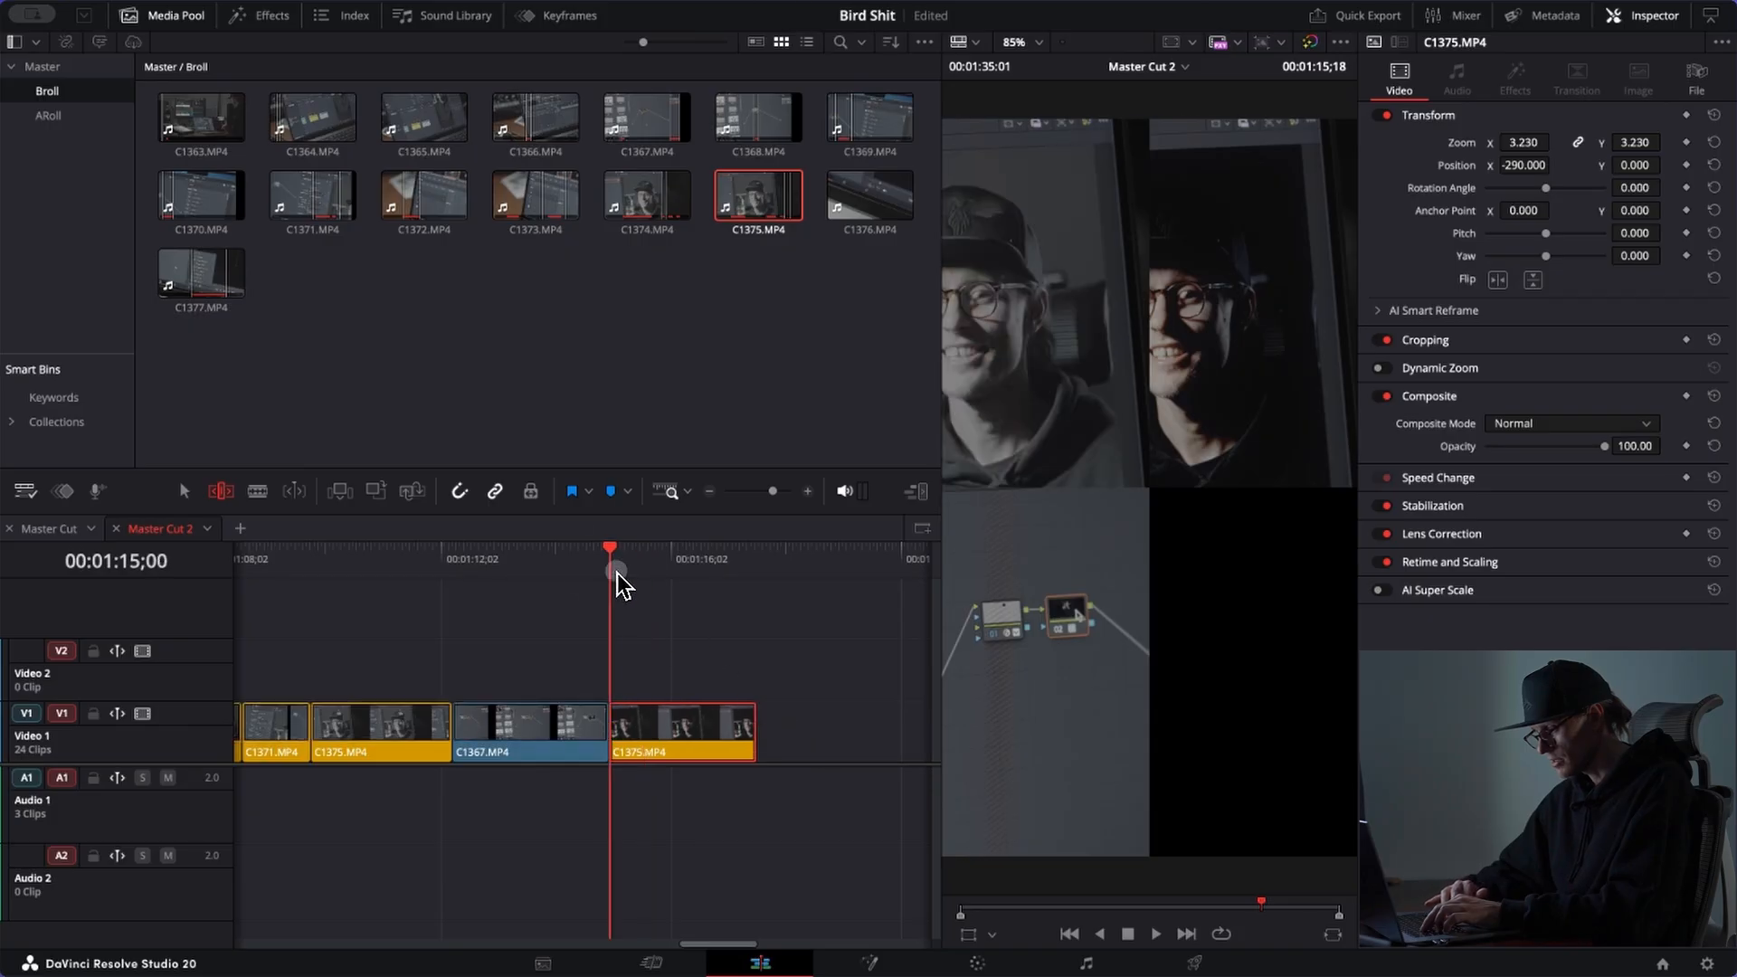
{"action": "left_click_drag", "start_coordinate": [1520, 176], "coordinate": [1583, 176]}
{"action": "left_click", "coordinate": [586, 568]}
{"action": "key", "text": "space"}
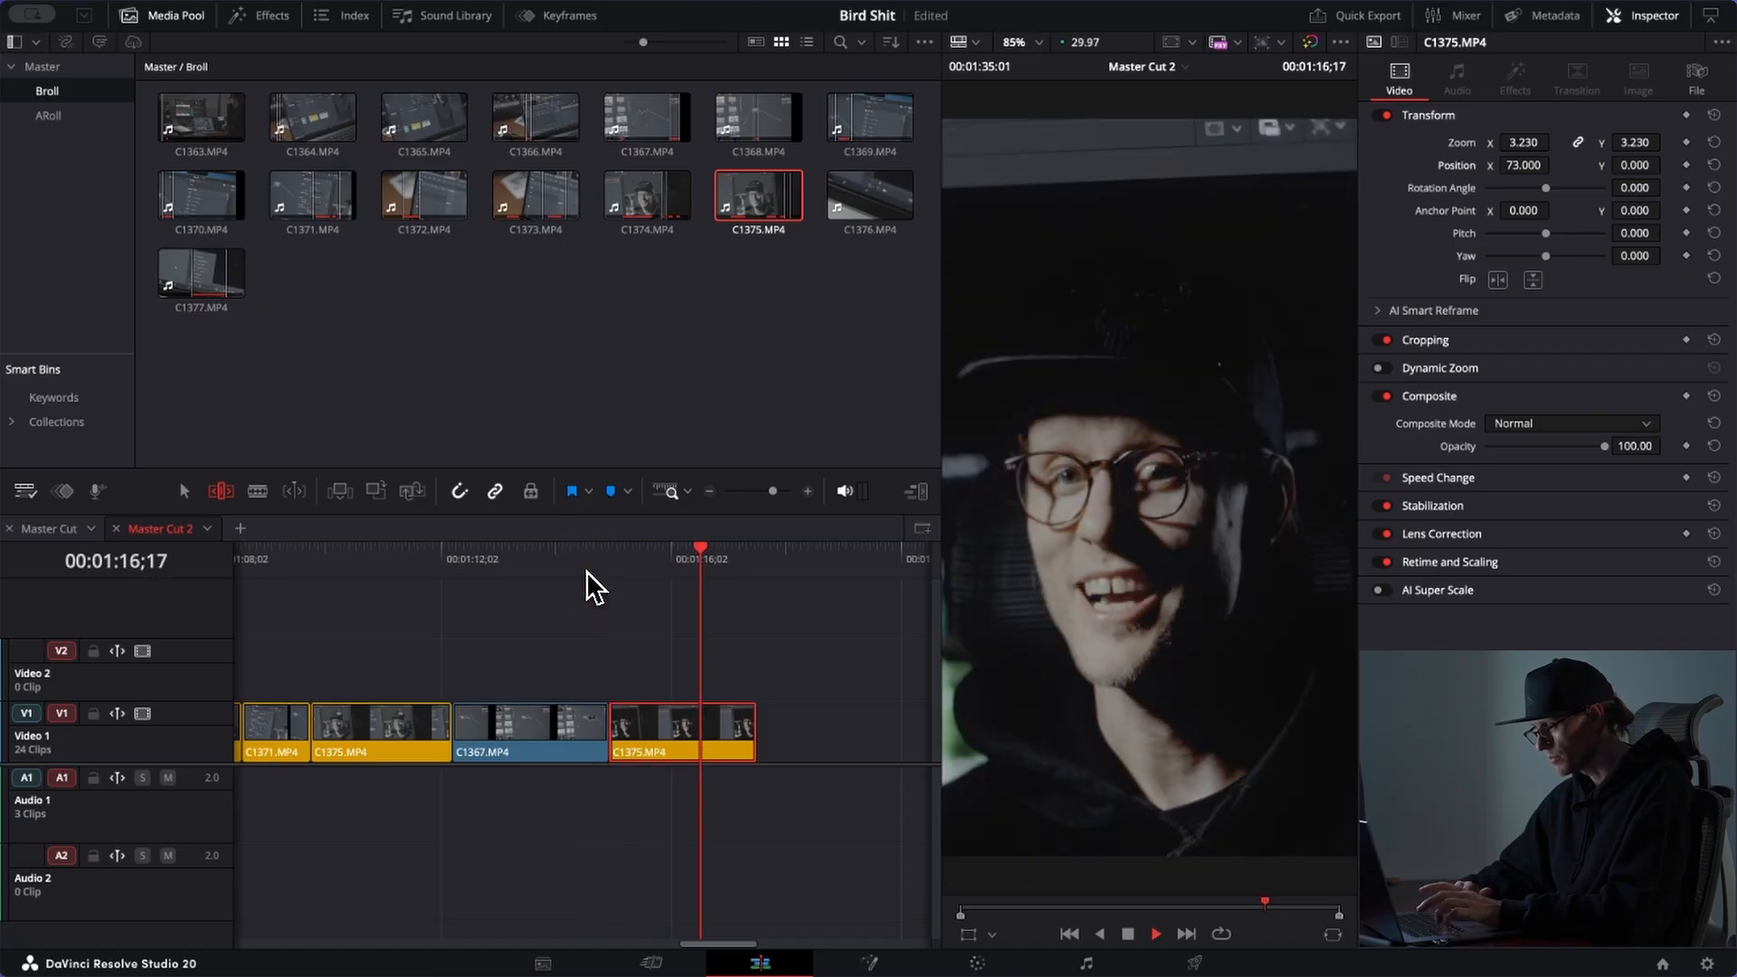
{"action": "key", "text": "space"}
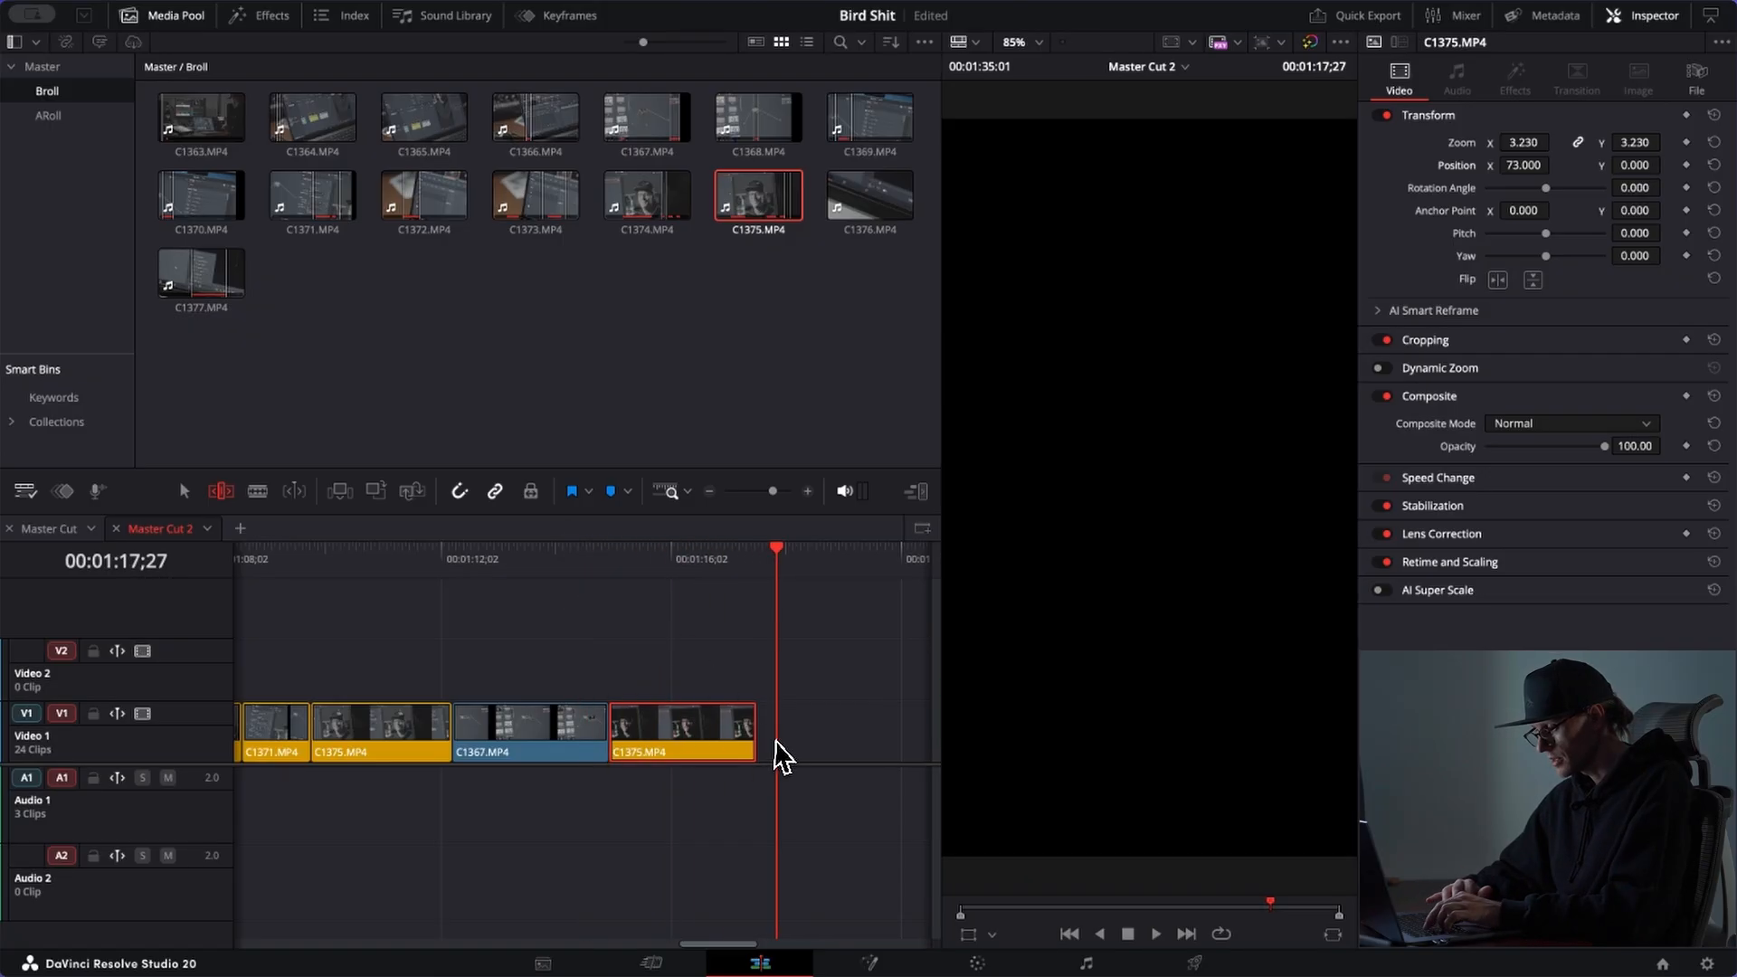
Step: Extend the end of the last C1375.MP4 clip by about 10 frames
{"action": "left_click_drag", "start_coordinate": [752, 735], "coordinate": [769, 734]}
{"action": "key", "text": "super+minus"}
{"action": "key", "text": "super+minus"}
{"action": "key", "text": "super+minus"}
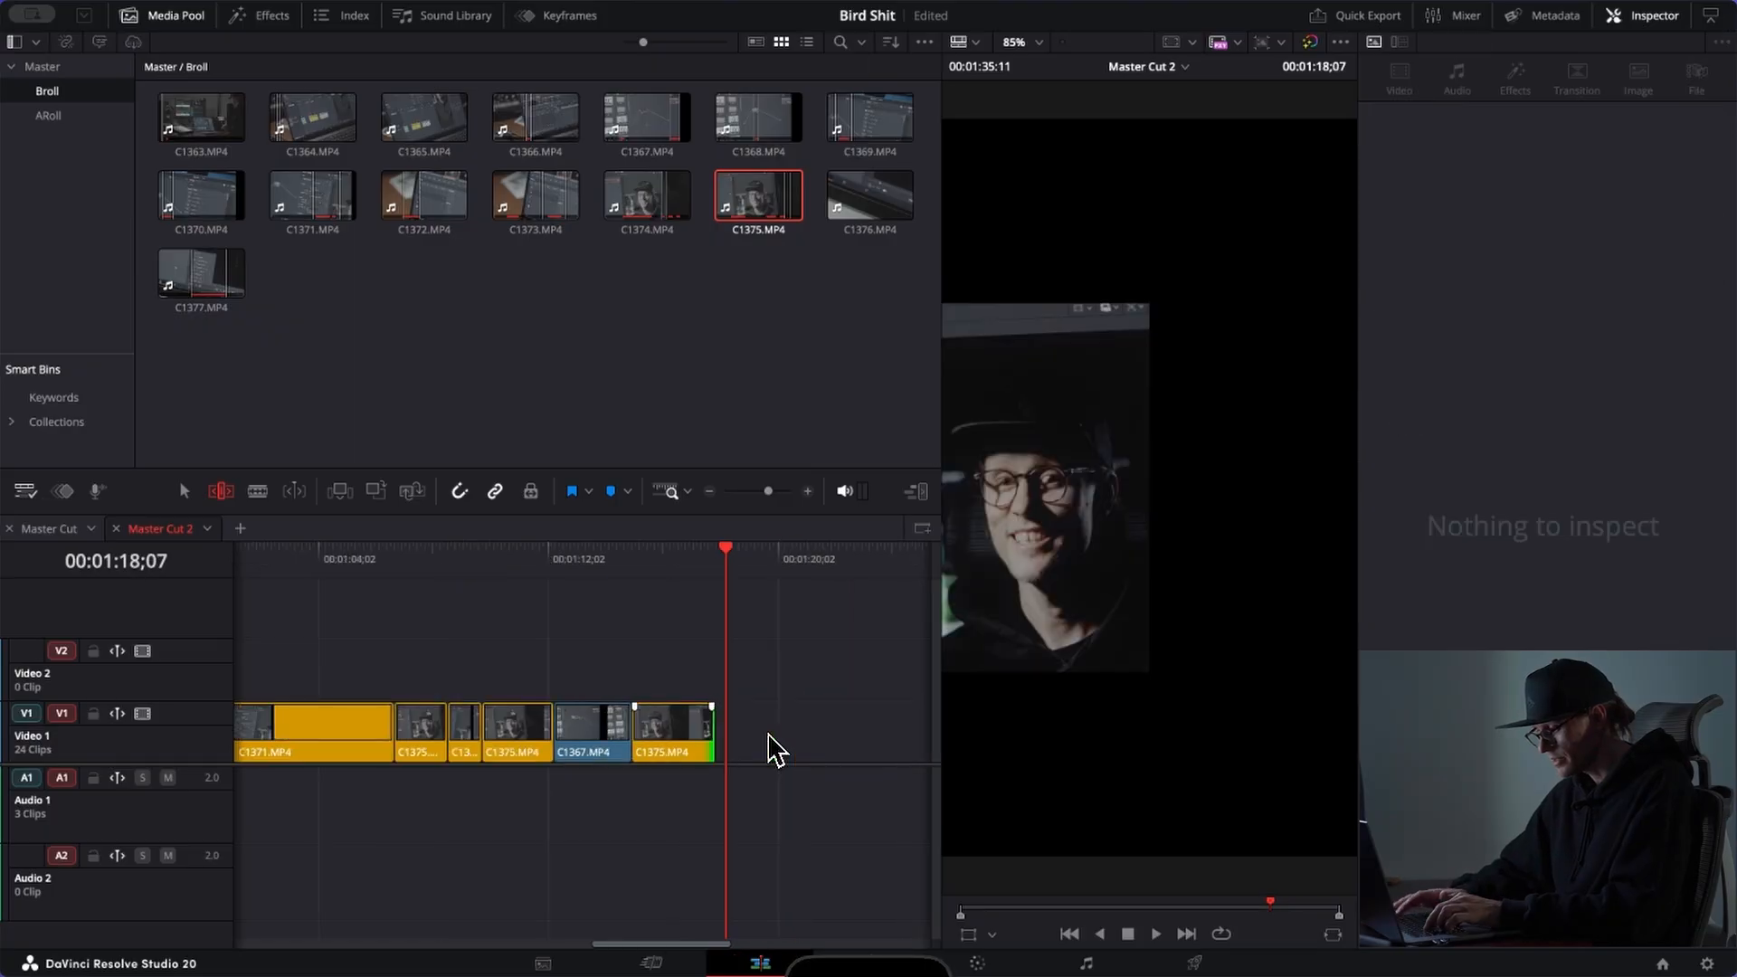
Step: Delete the leftover C1377.MP4 clip near 00:01:31, after the end of the edit
{"action": "key", "text": "a"}
{"action": "left_click", "coordinate": [681, 556]}
{"action": "left_click", "coordinate": [675, 729]}
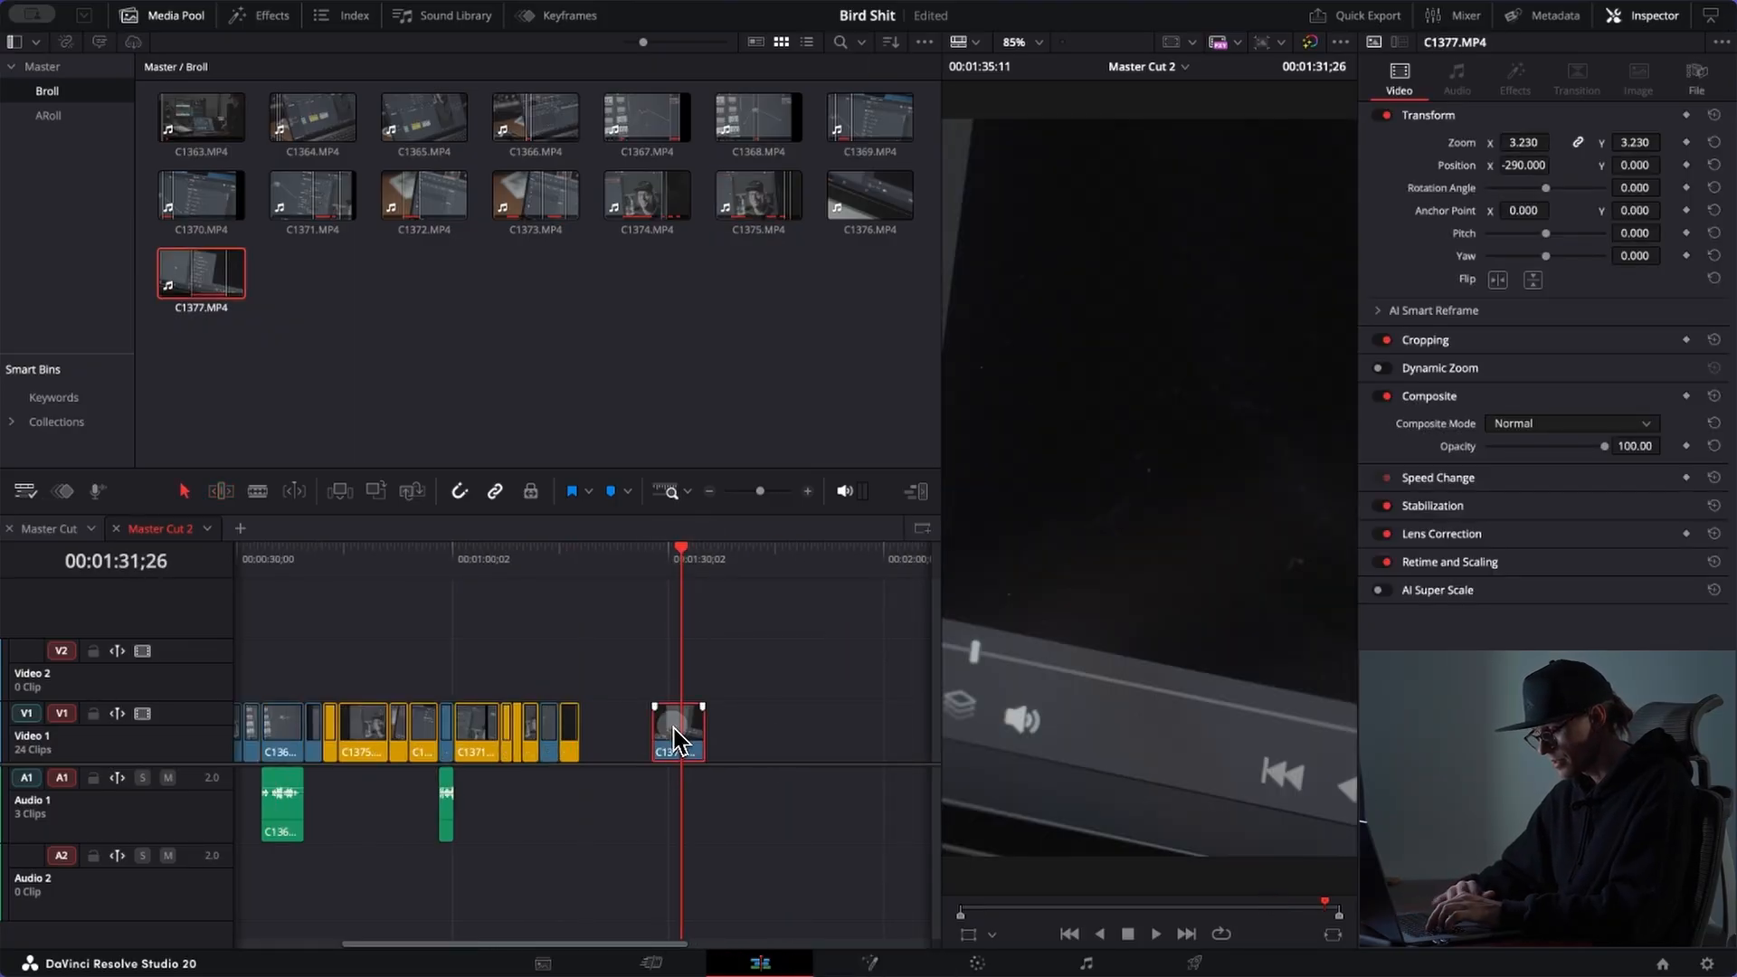
{"action": "key", "text": "BackSpace"}
{"action": "left_click", "coordinate": [584, 561]}
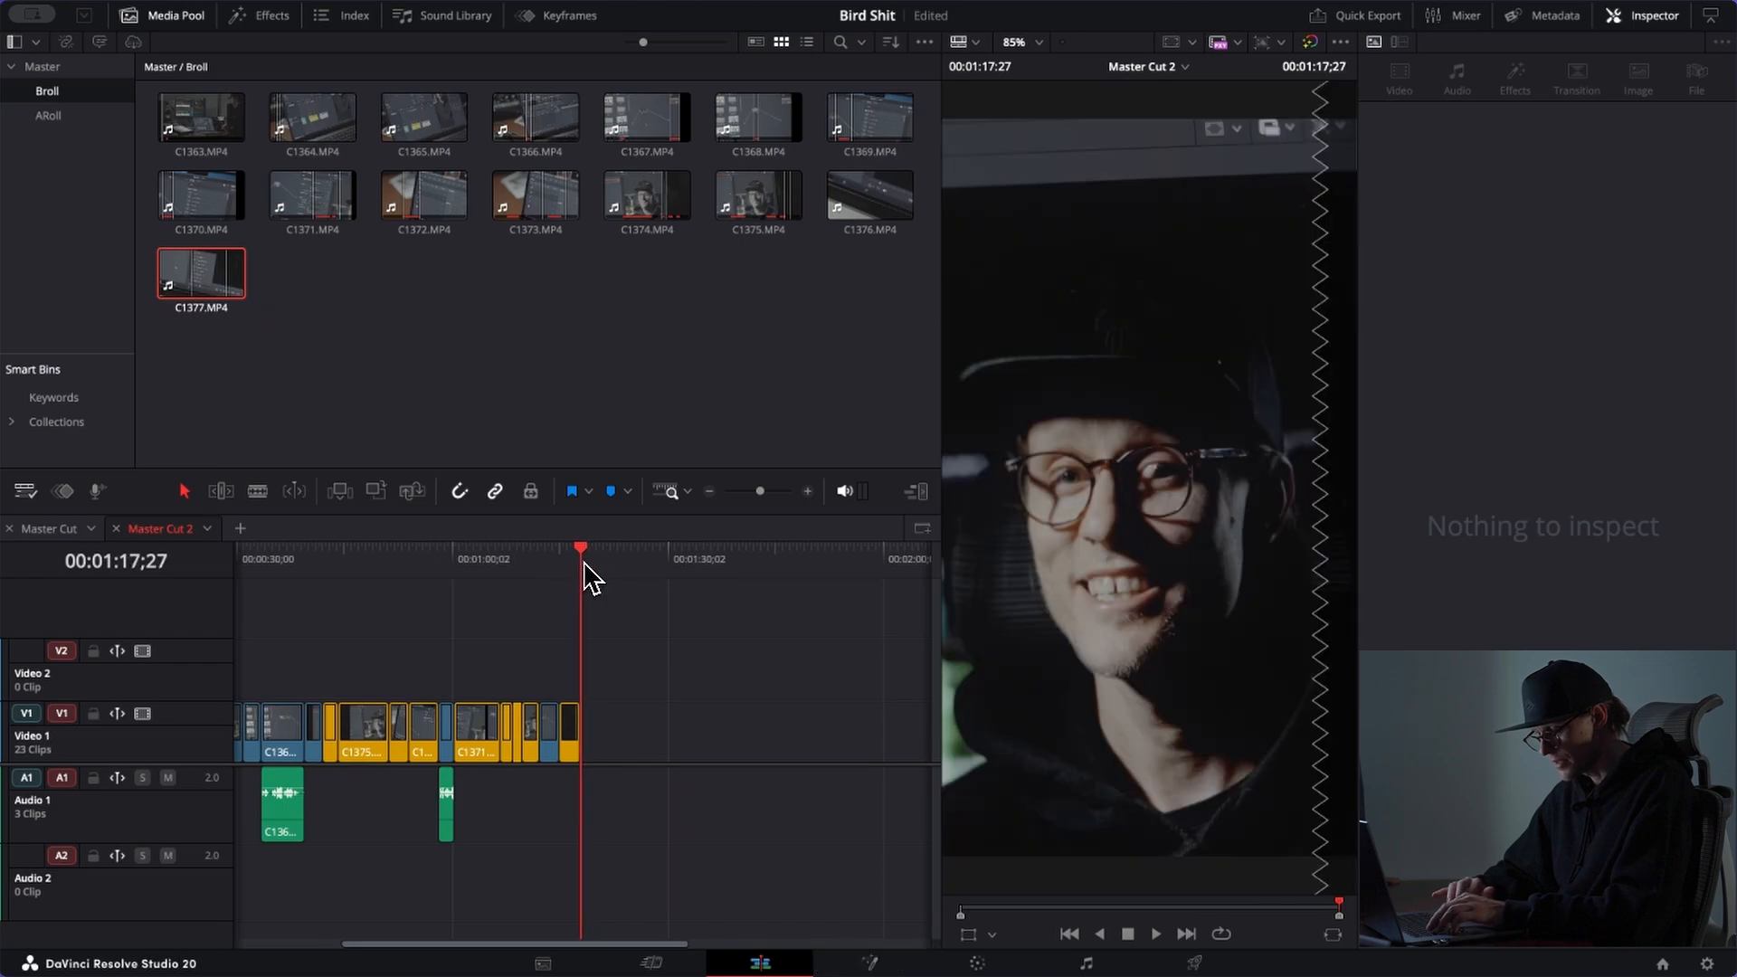
Step: Delete the two audio clips on Audio 1 near 00:00:33 and 00:00:58
{"action": "left_click_drag", "start_coordinate": [506, 796], "coordinate": [264, 888]}
{"action": "key", "text": "BackSpace"}
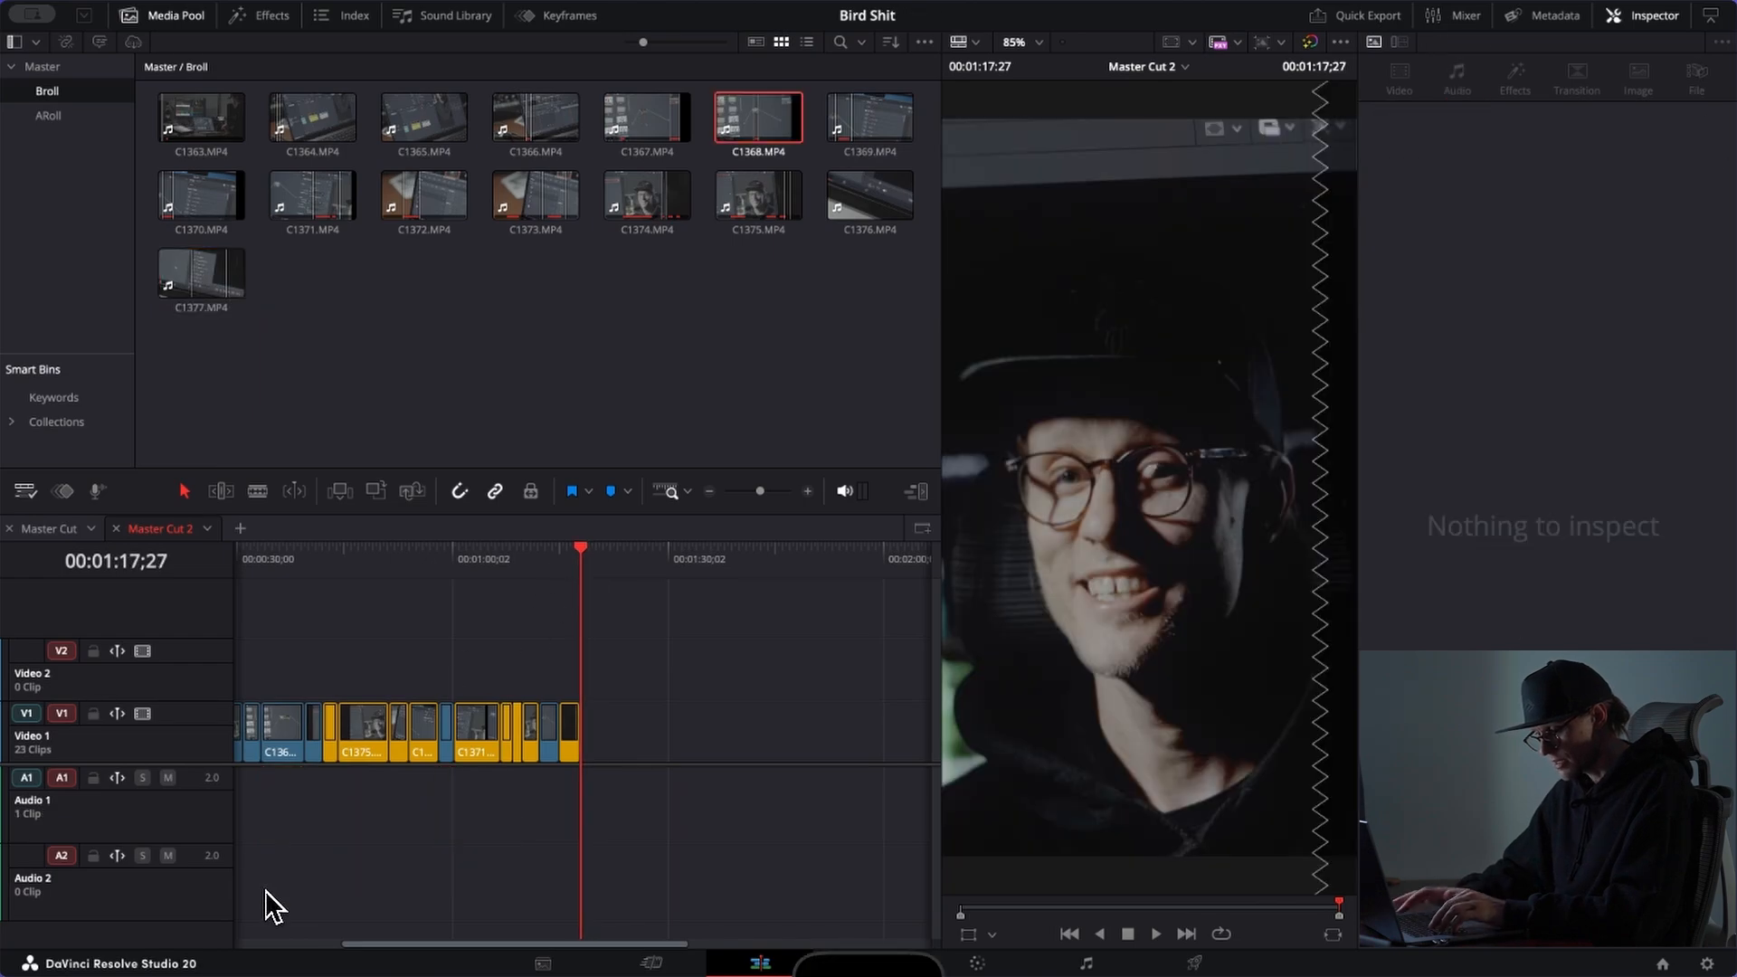
{"action": "scroll", "coordinate": [264, 888], "scroll_direction": "left", "scroll_amount": 3}
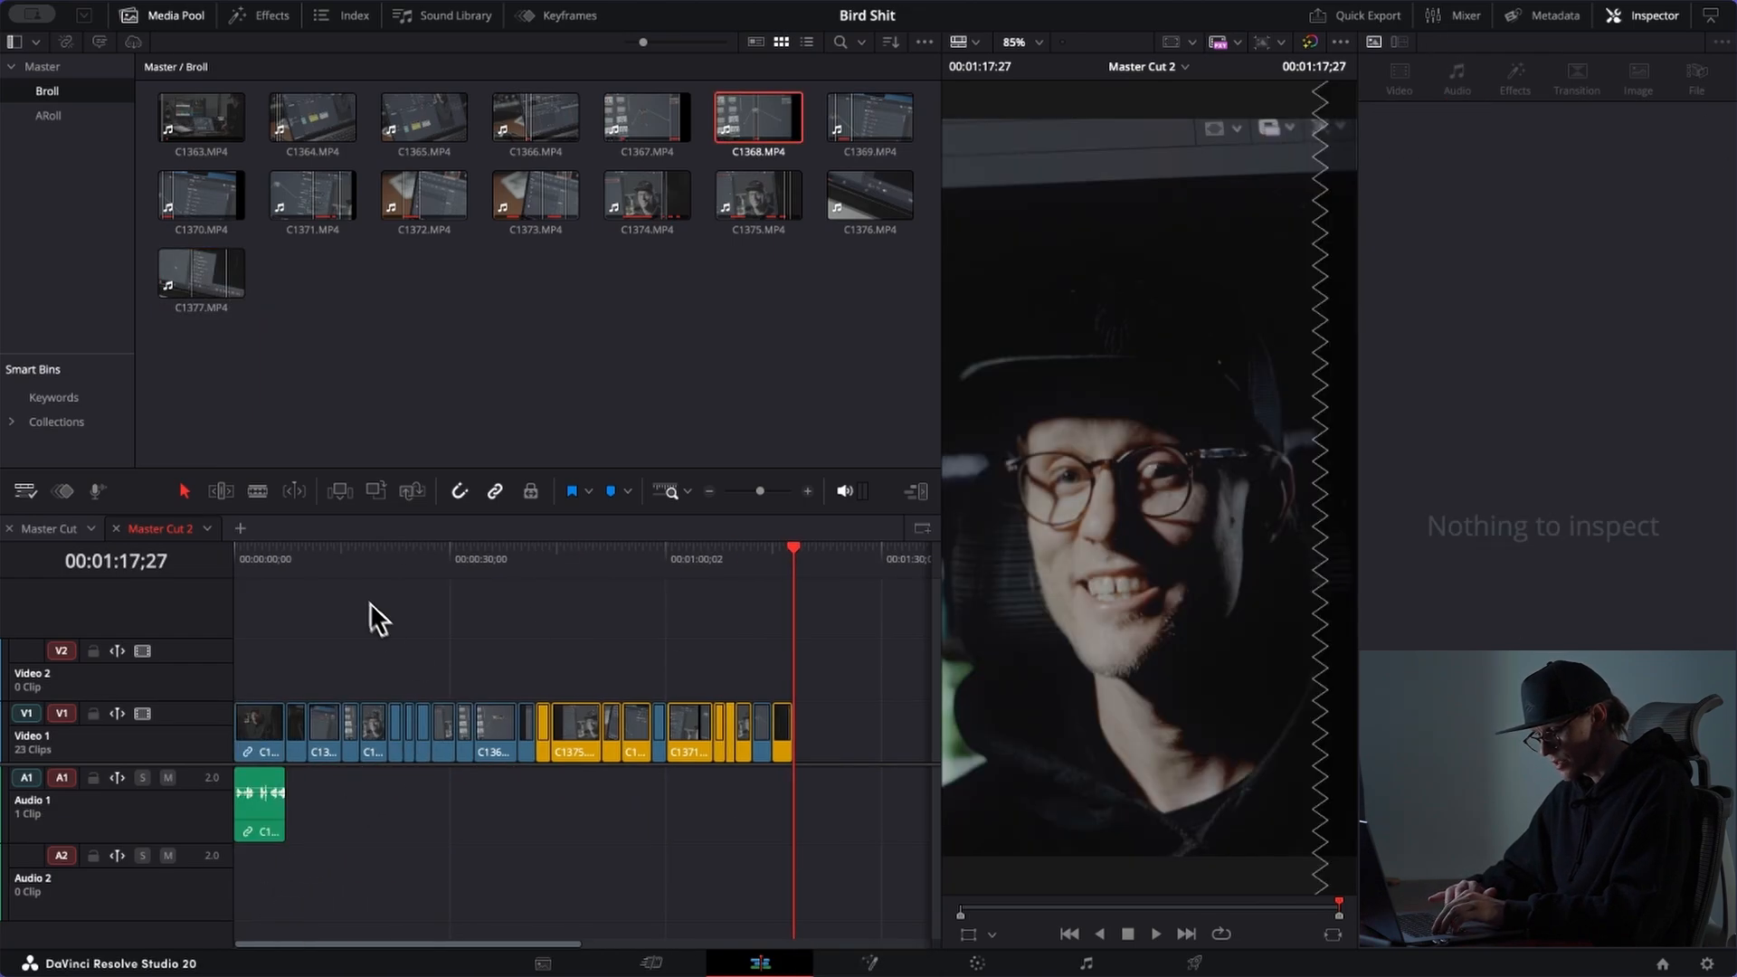
{"action": "left_click", "coordinate": [328, 569]}
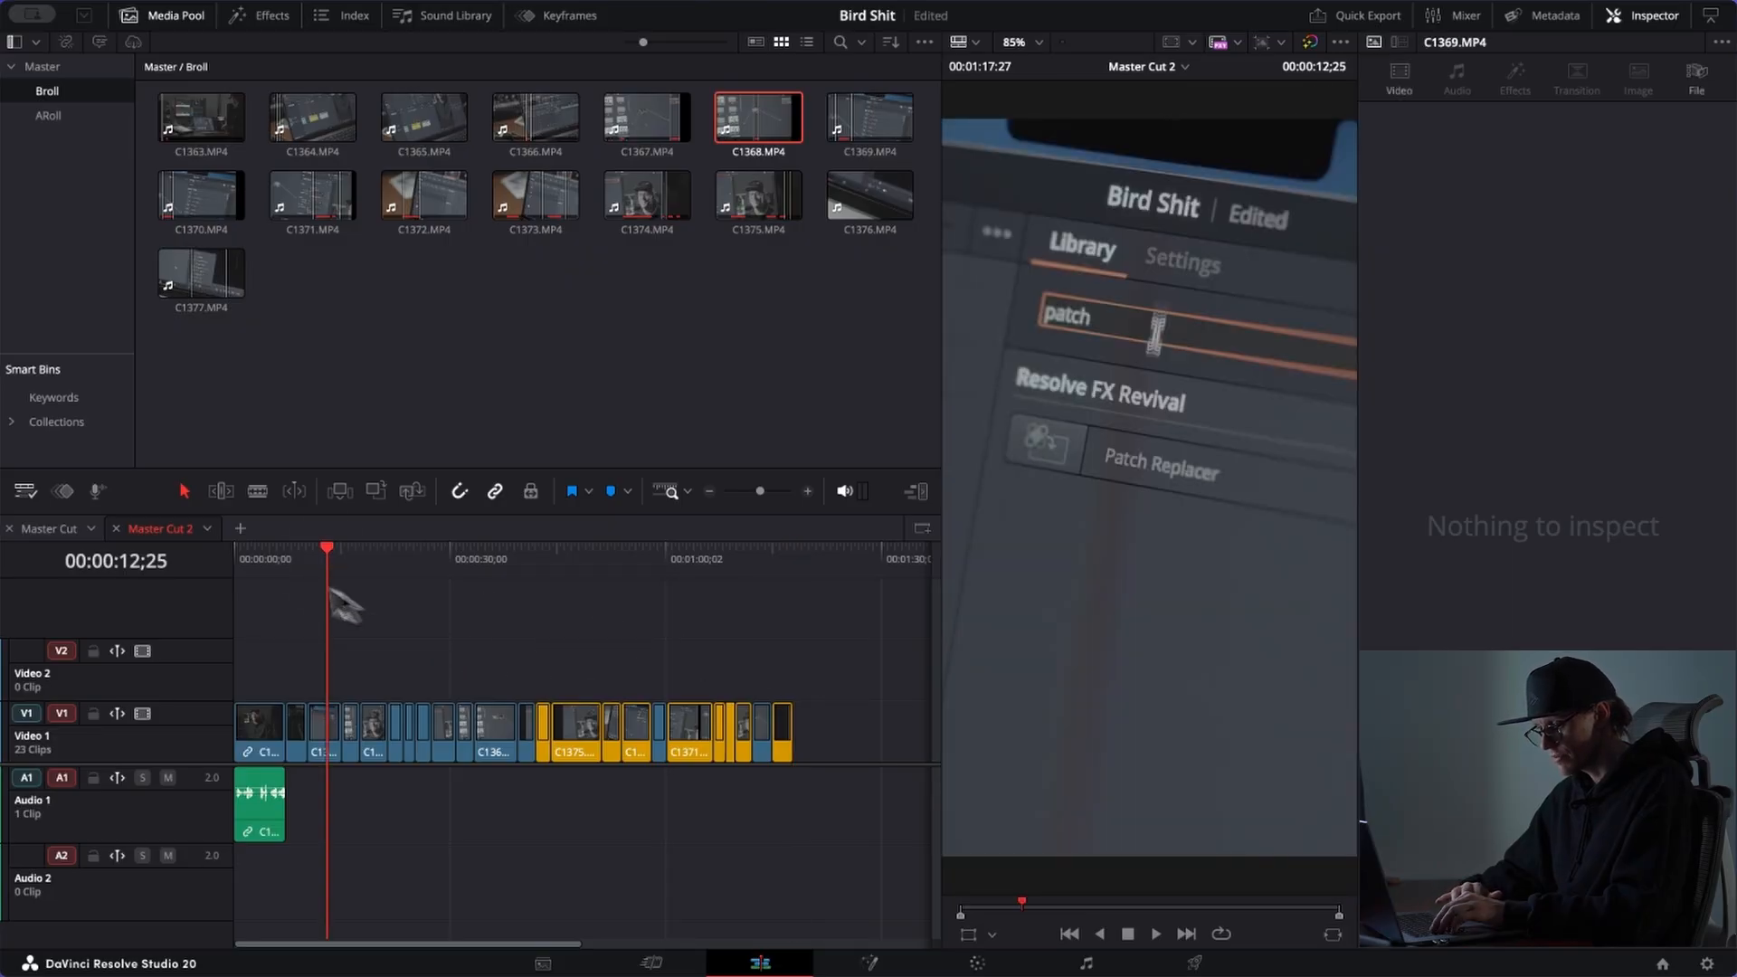
{"action": "right_click", "coordinate": [178, 542]}
{"action": "left_click", "coordinate": [208, 599]}
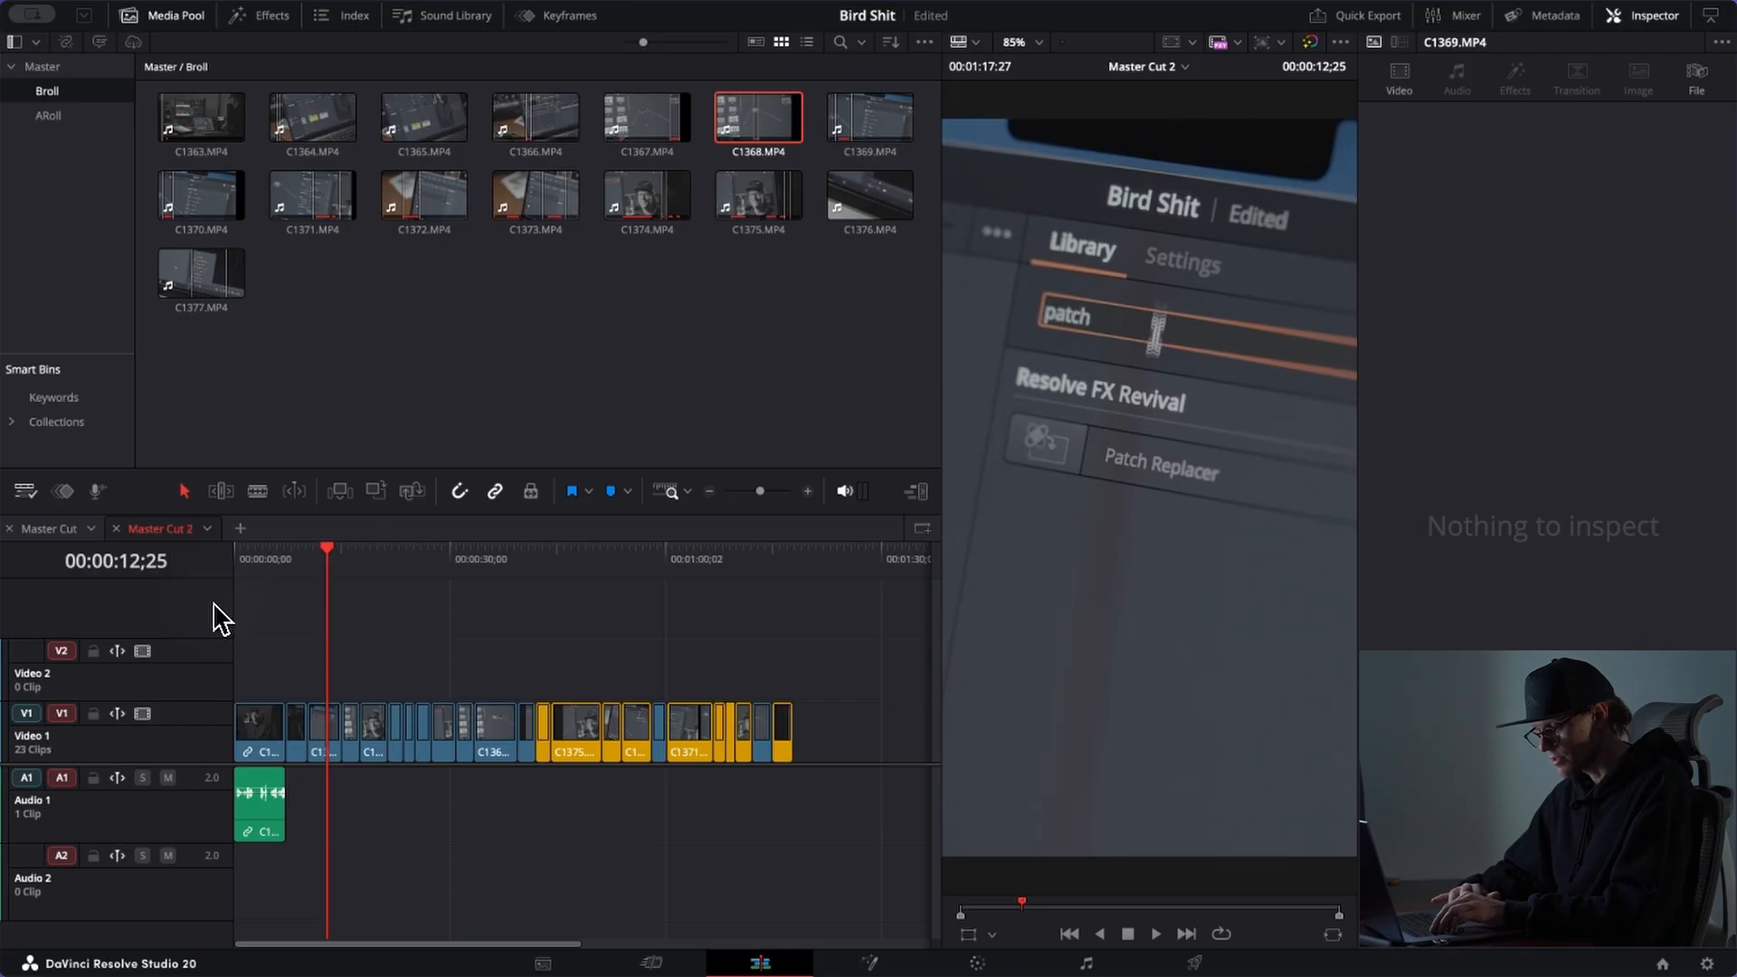
{"action": "left_click", "coordinate": [1085, 747]}
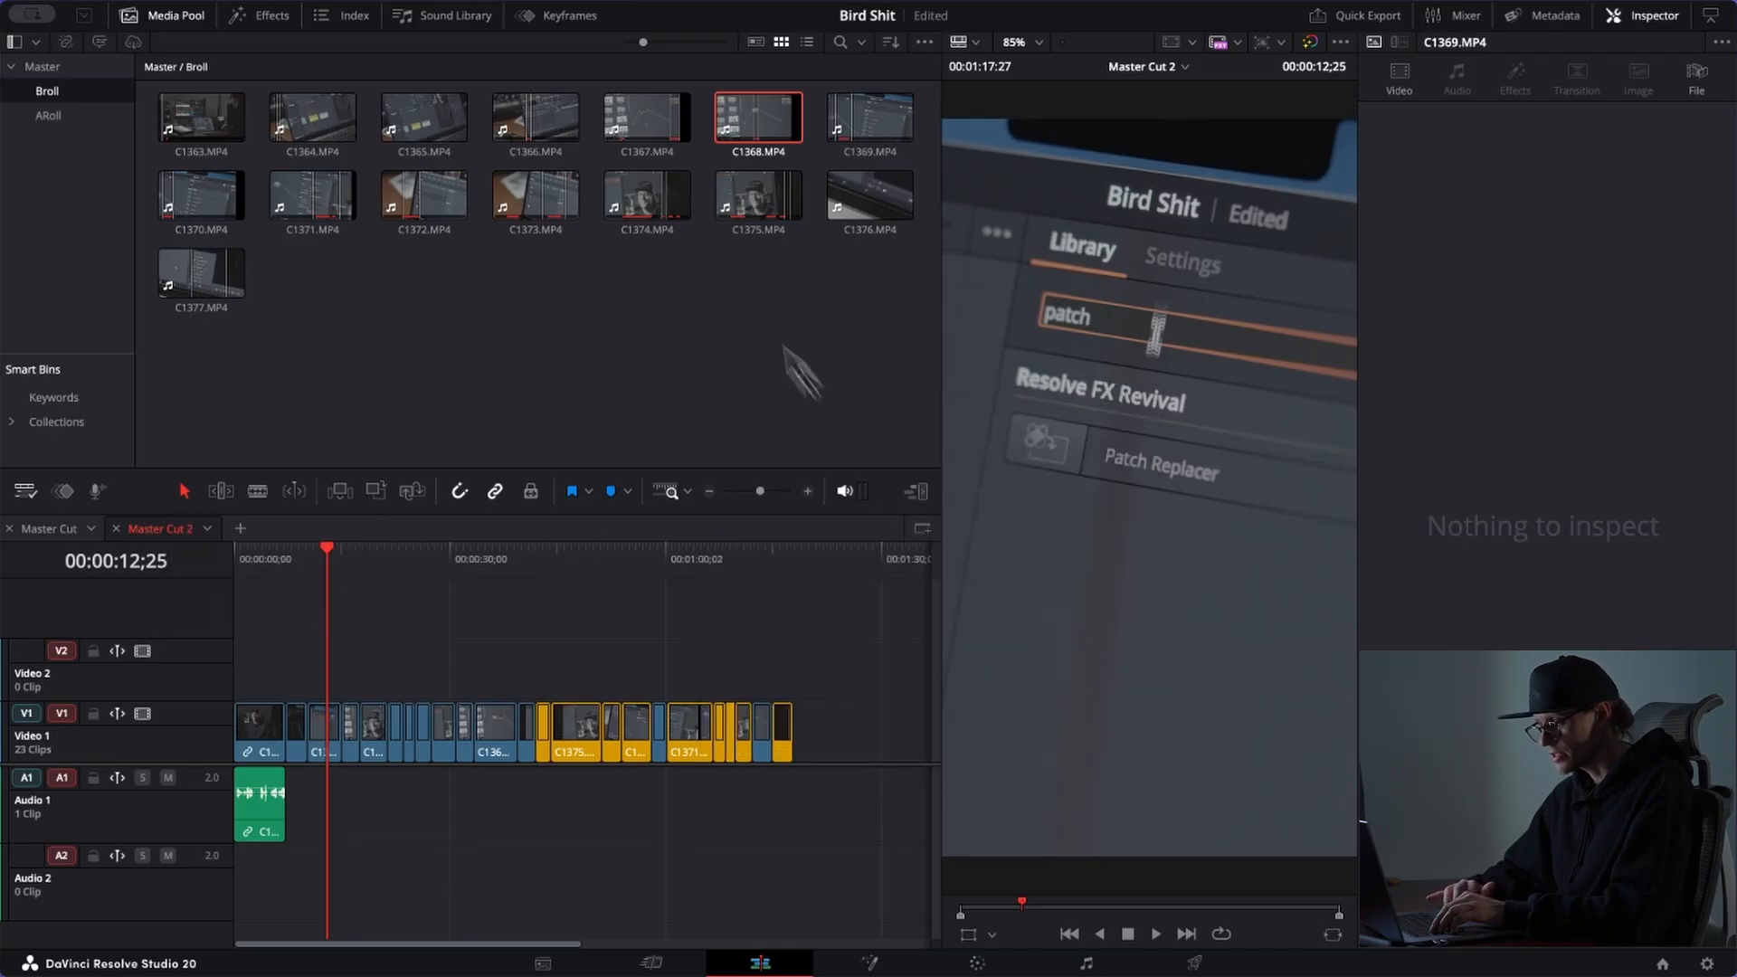
{"action": "left_click", "coordinate": [506, 2]}
{"action": "left_click", "coordinate": [387, 463]}
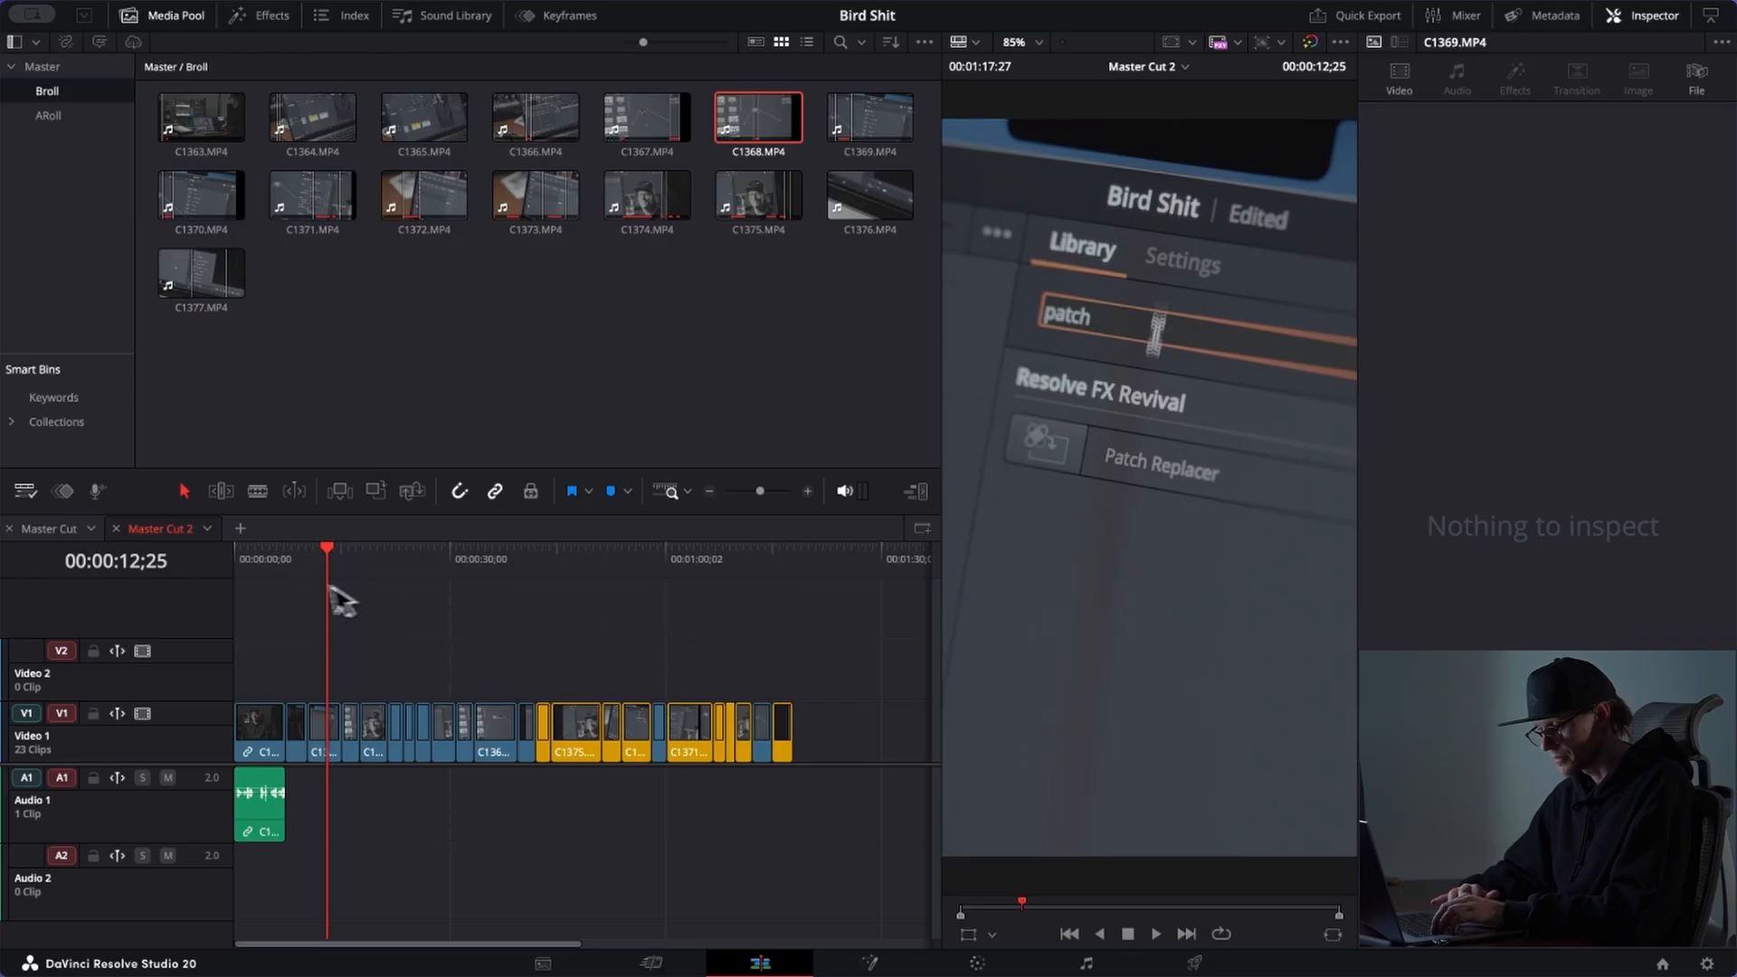
Step: Play Master Cut 2 from the beginning and recheck the C1374.MP4 and C1367.MP4 cuts between 00:00:30 and 00:00:36
{"action": "key", "text": "Home"}
{"action": "key", "text": "space"}
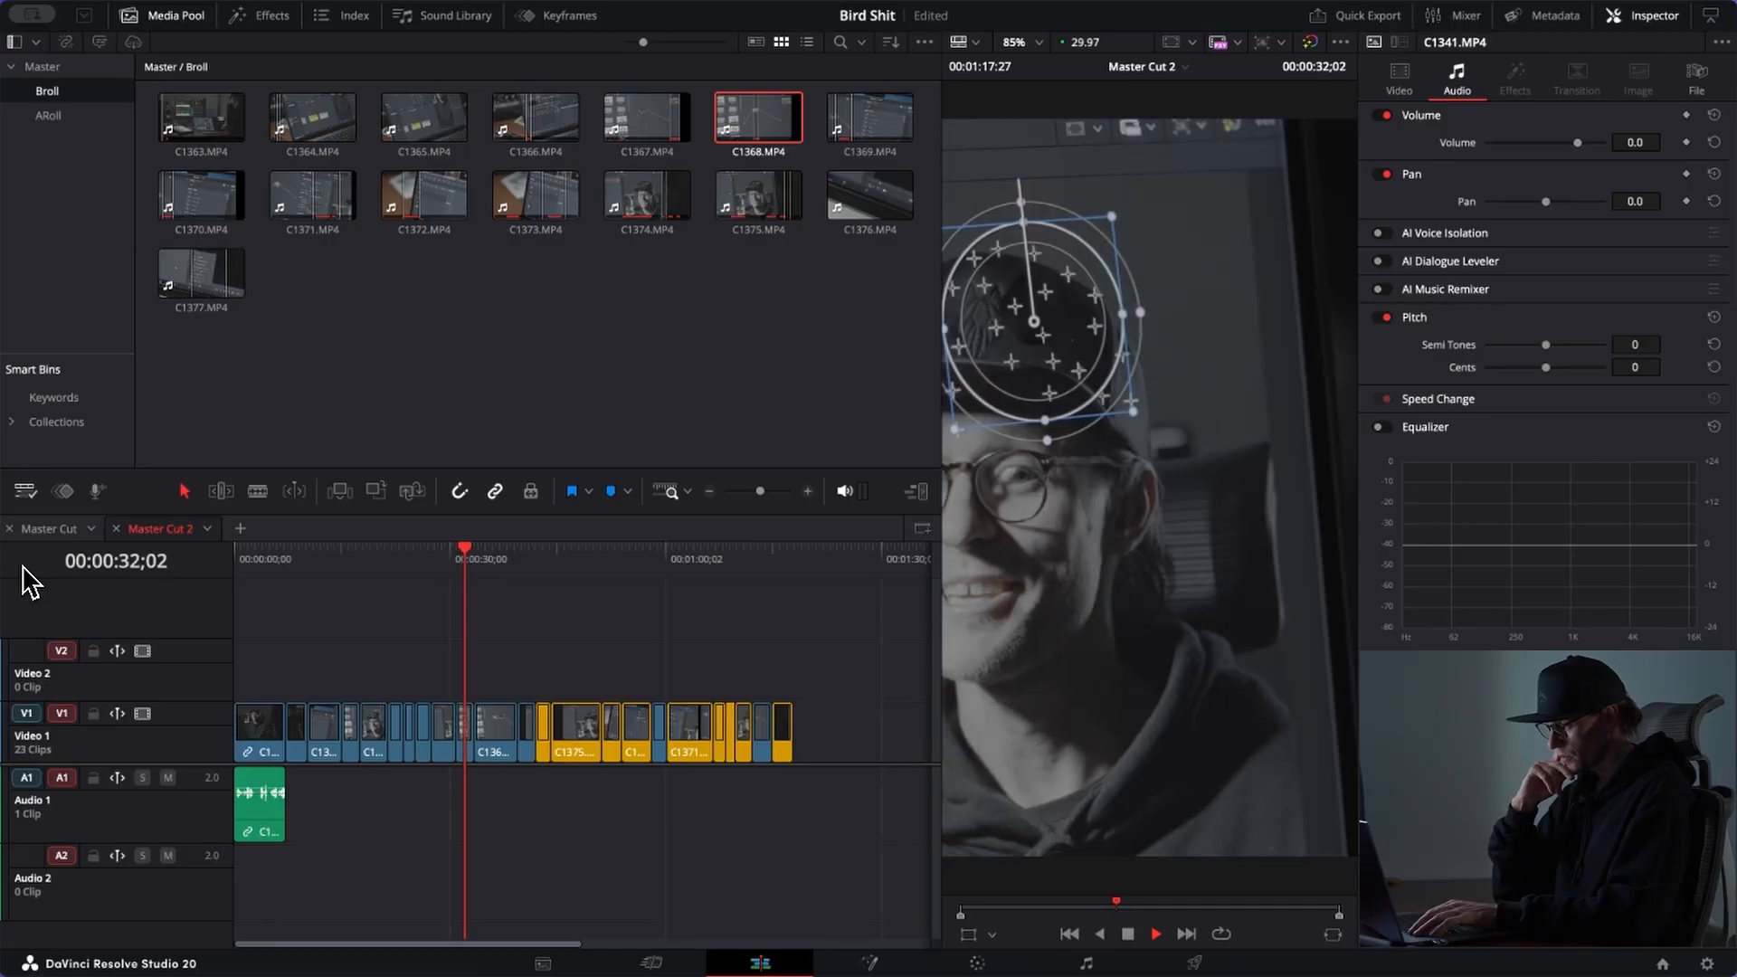
{"action": "key", "text": "space"}
{"action": "key", "text": "ctrl+equal"}
{"action": "key", "text": "ctrl+equal"}
{"action": "key", "text": "ctrl+equal"}
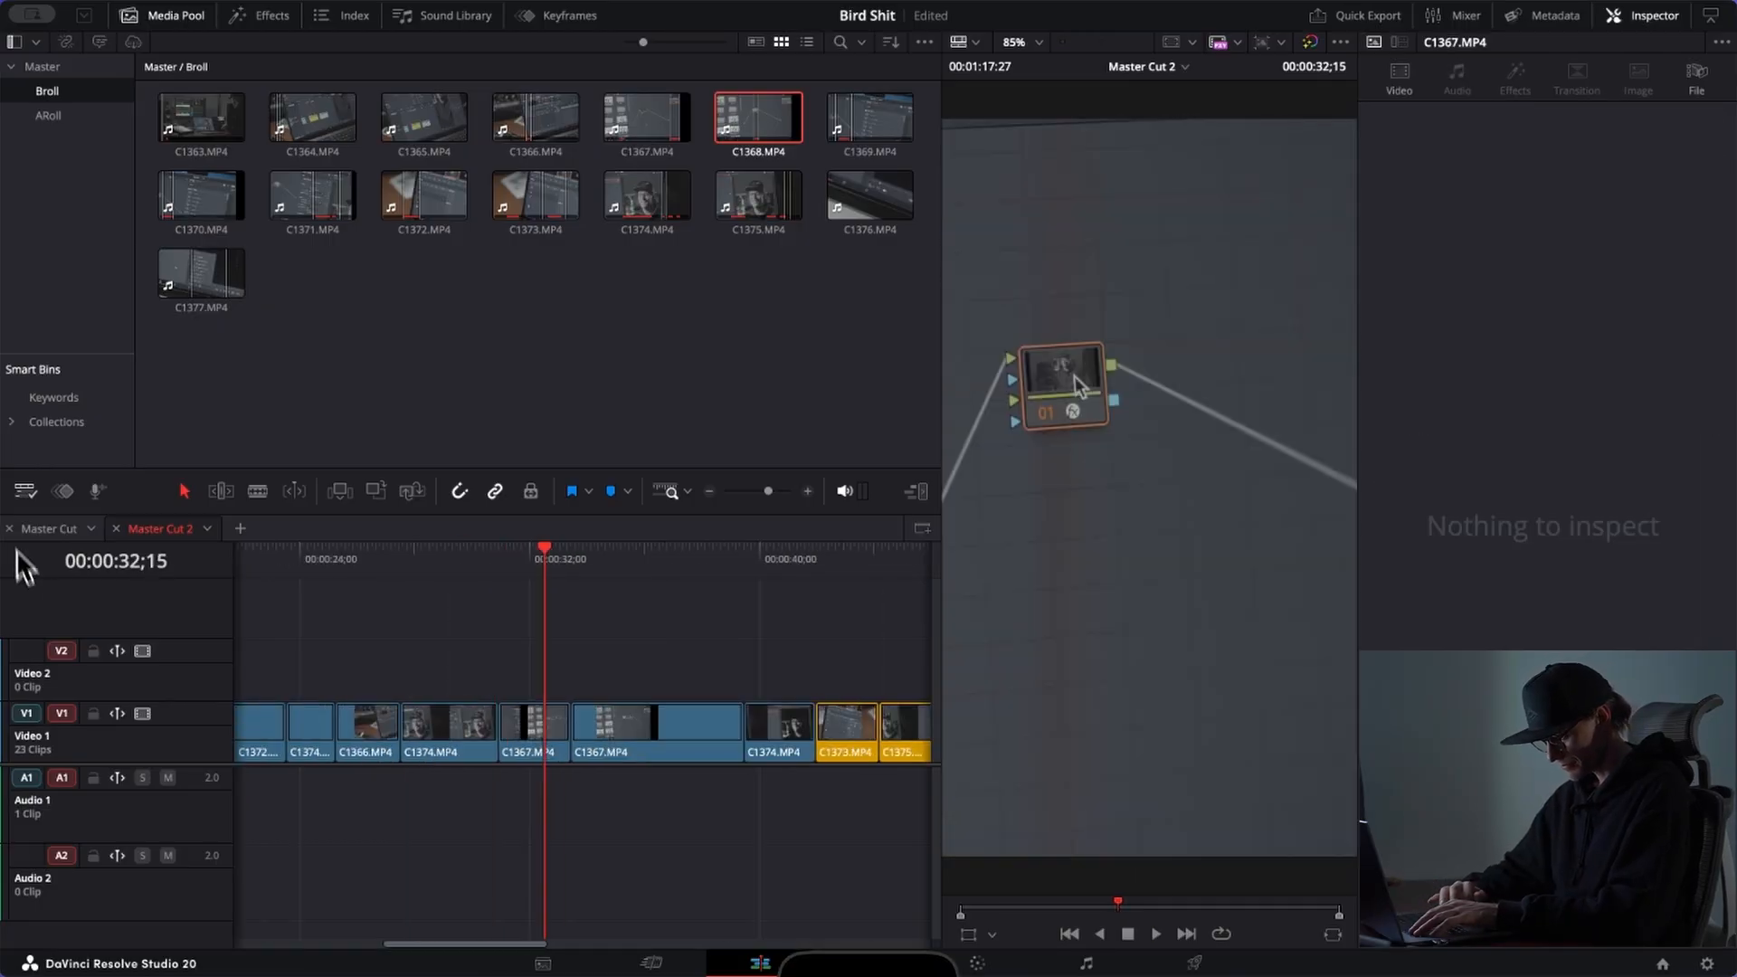
{"action": "key", "text": "space"}
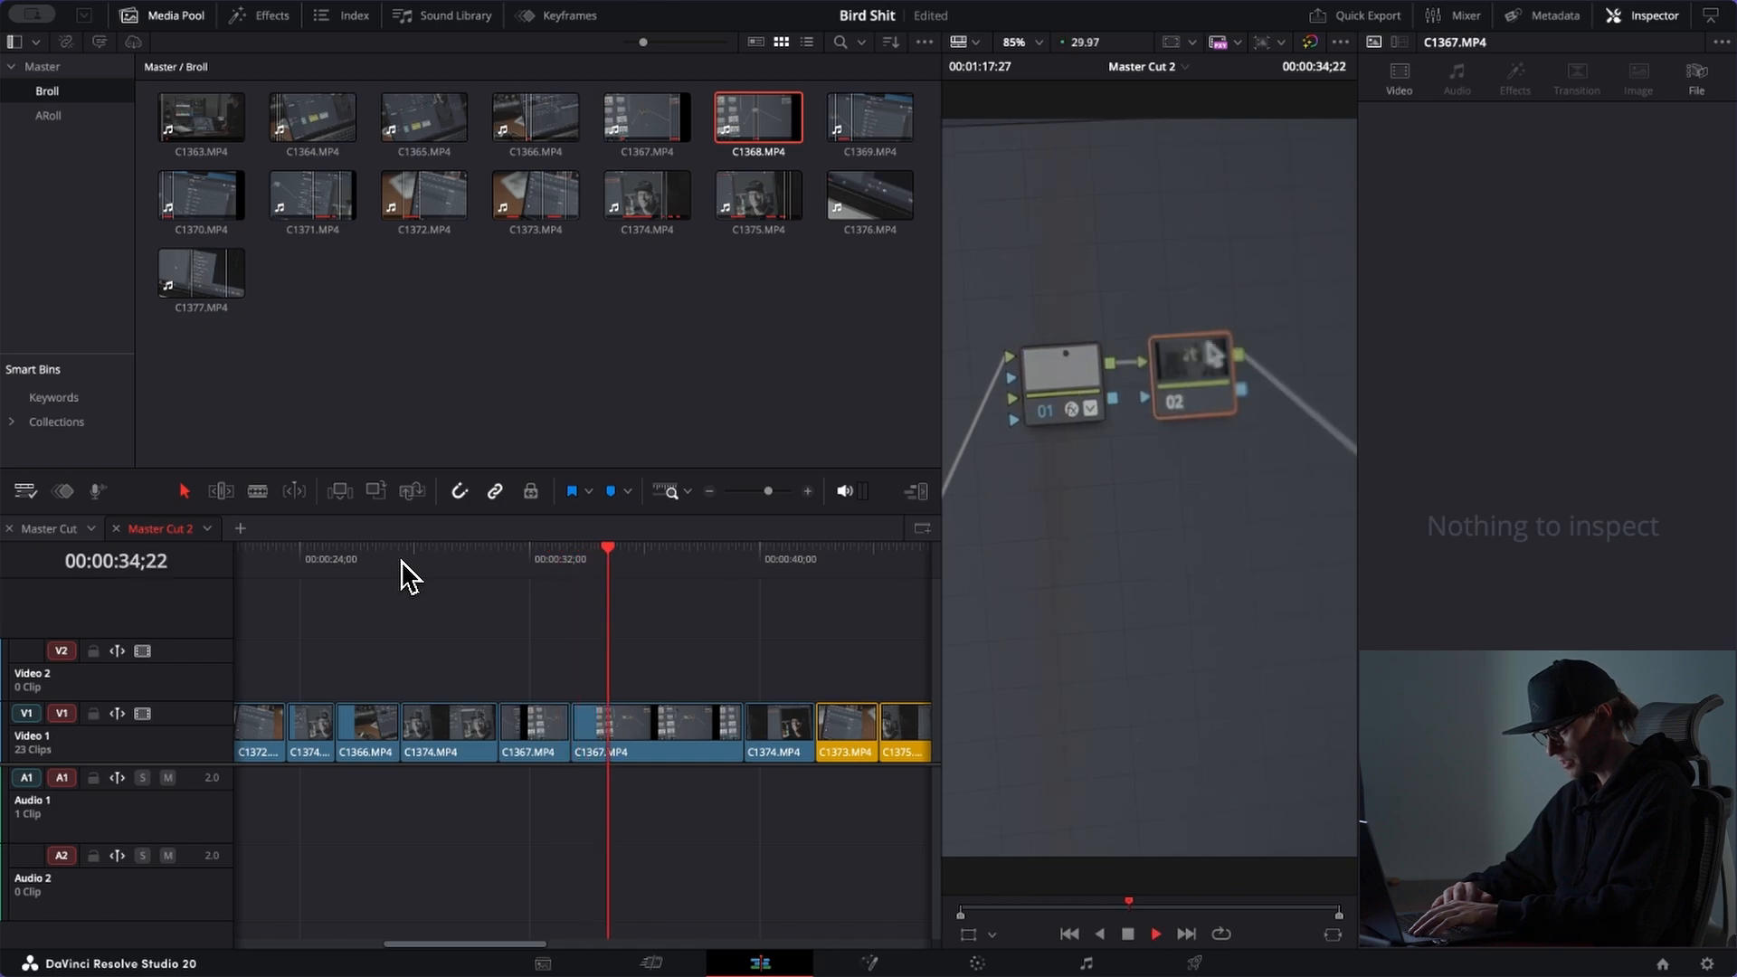
{"action": "key", "text": "space"}
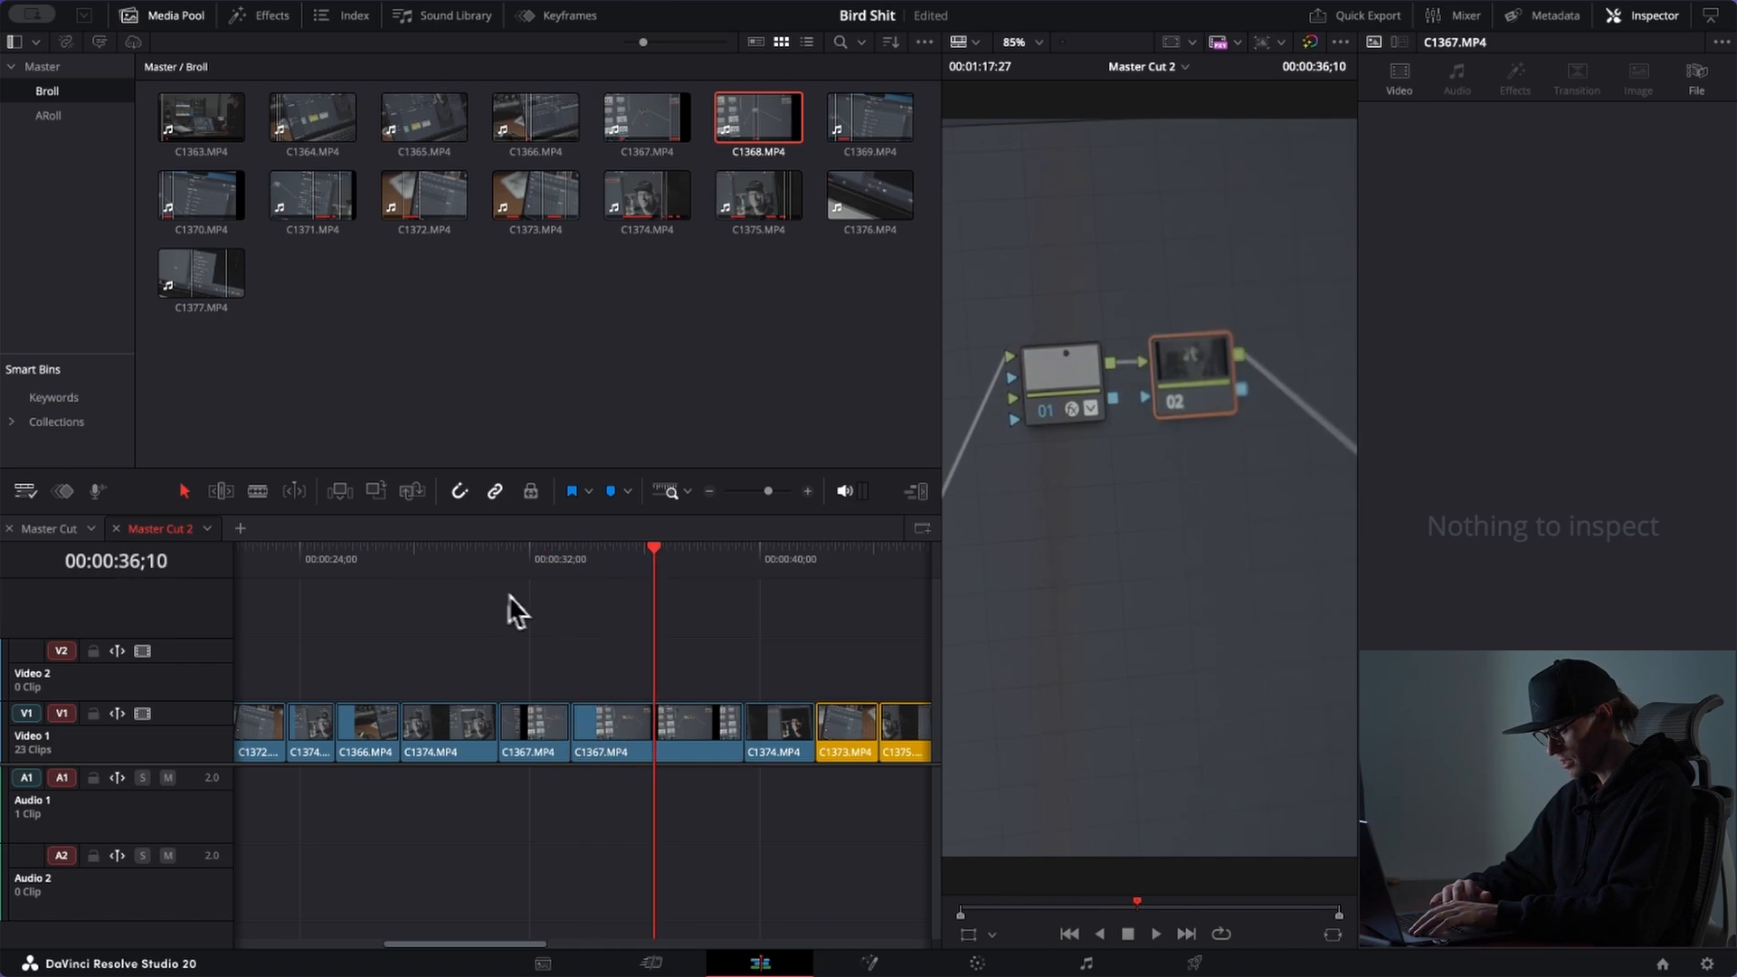
{"action": "left_click", "coordinate": [477, 557]}
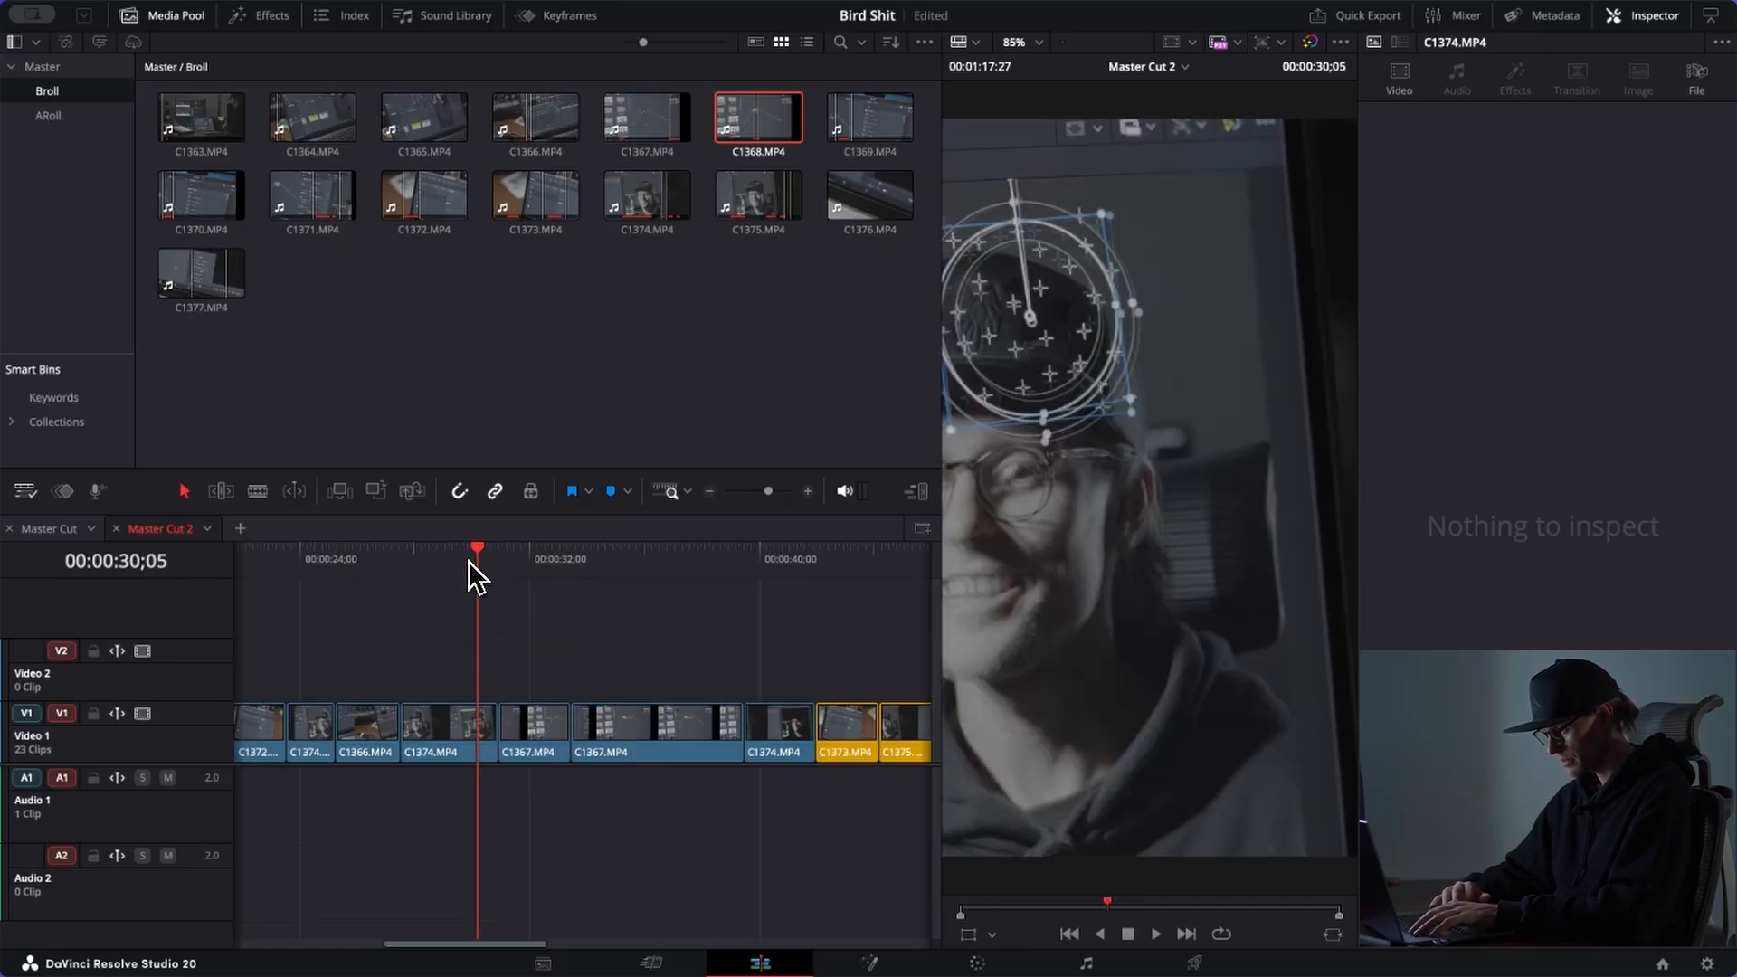
{"action": "key", "text": "space"}
{"action": "key", "text": "space"}
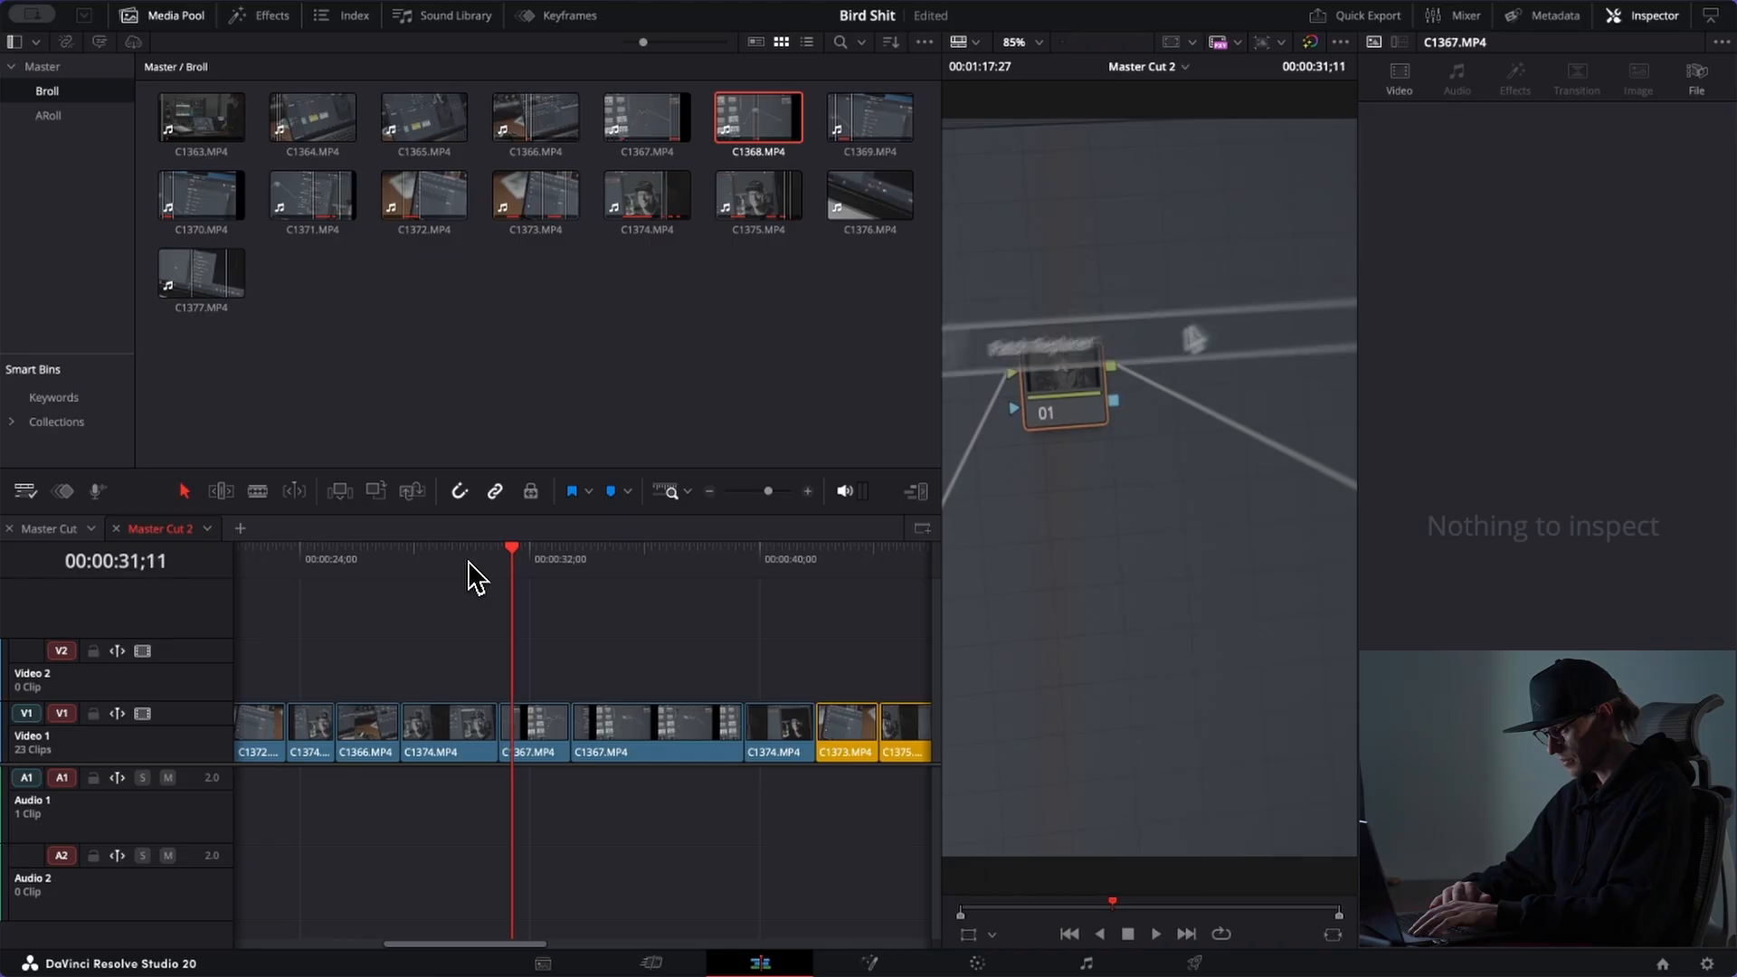
Step: Delete the short C1367.MP4 clip near 00:00:31, close the gap it leaves, and play the new cut
{"action": "scroll", "coordinate": [534, 674], "scroll_direction": "left", "scroll_amount": 4}
{"action": "left_click_drag", "start_coordinate": [680, 731], "coordinate": [647, 644]}
{"action": "left_click", "coordinate": [468, 563]}
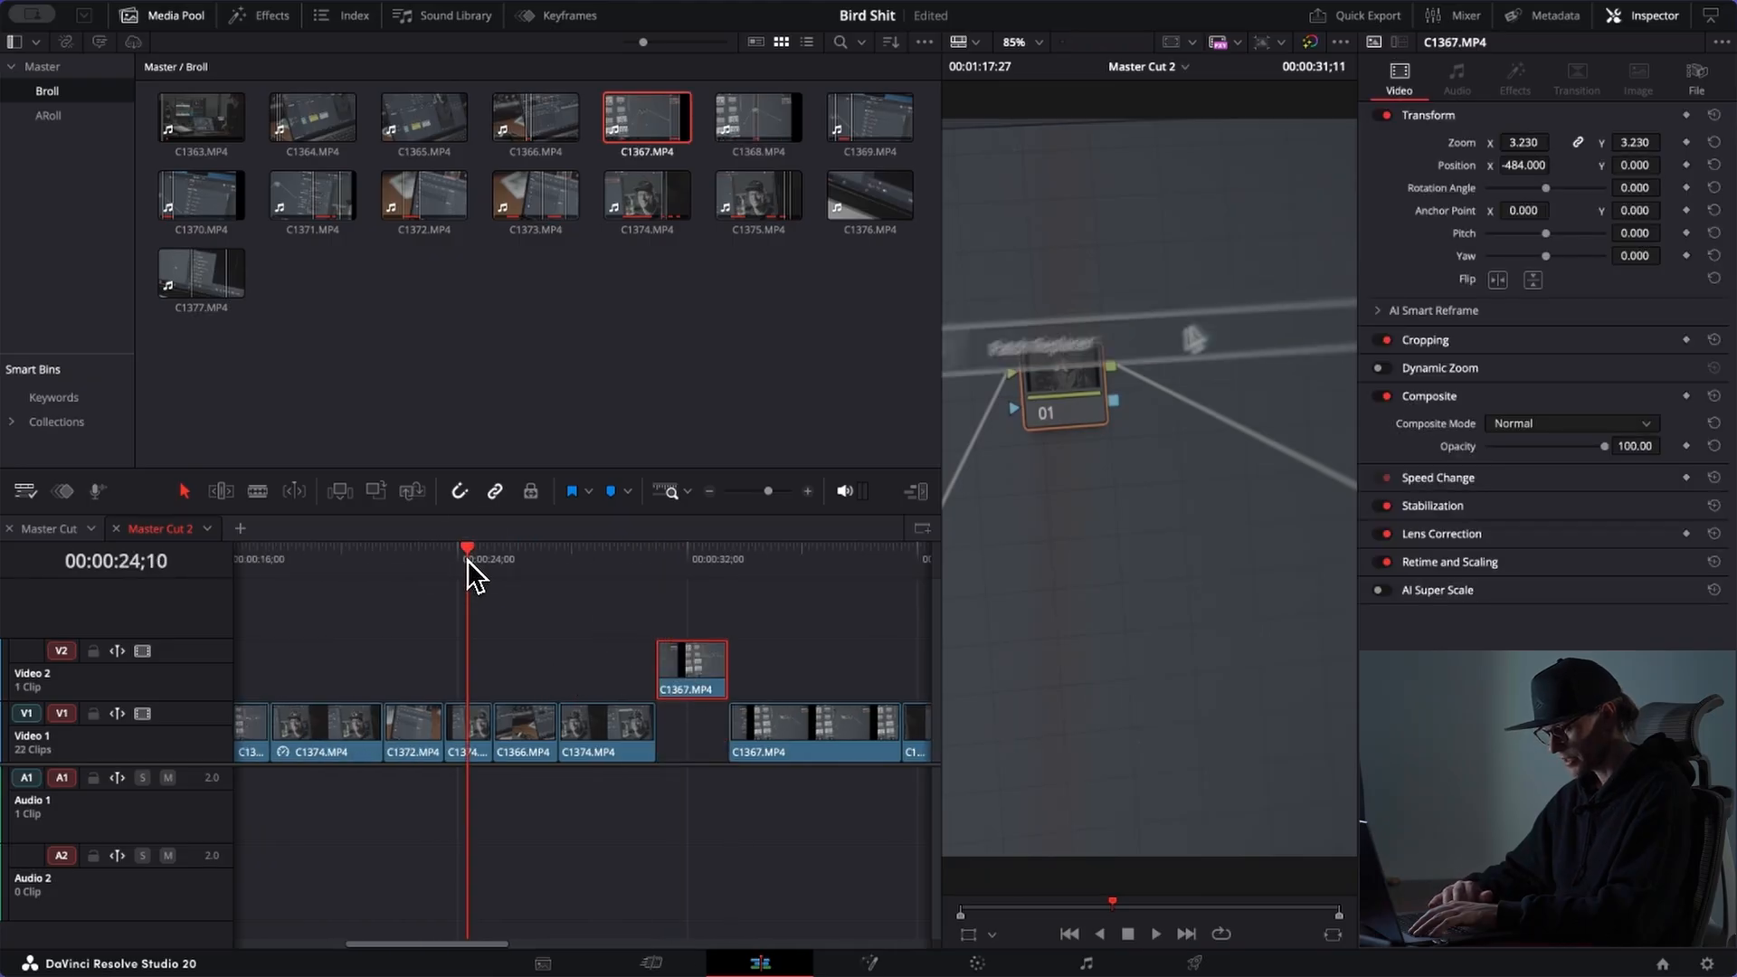
{"action": "left_click_drag", "start_coordinate": [469, 563], "coordinate": [792, 586]}
{"action": "scroll", "coordinate": [313, 579], "scroll_direction": "left", "scroll_amount": 3}
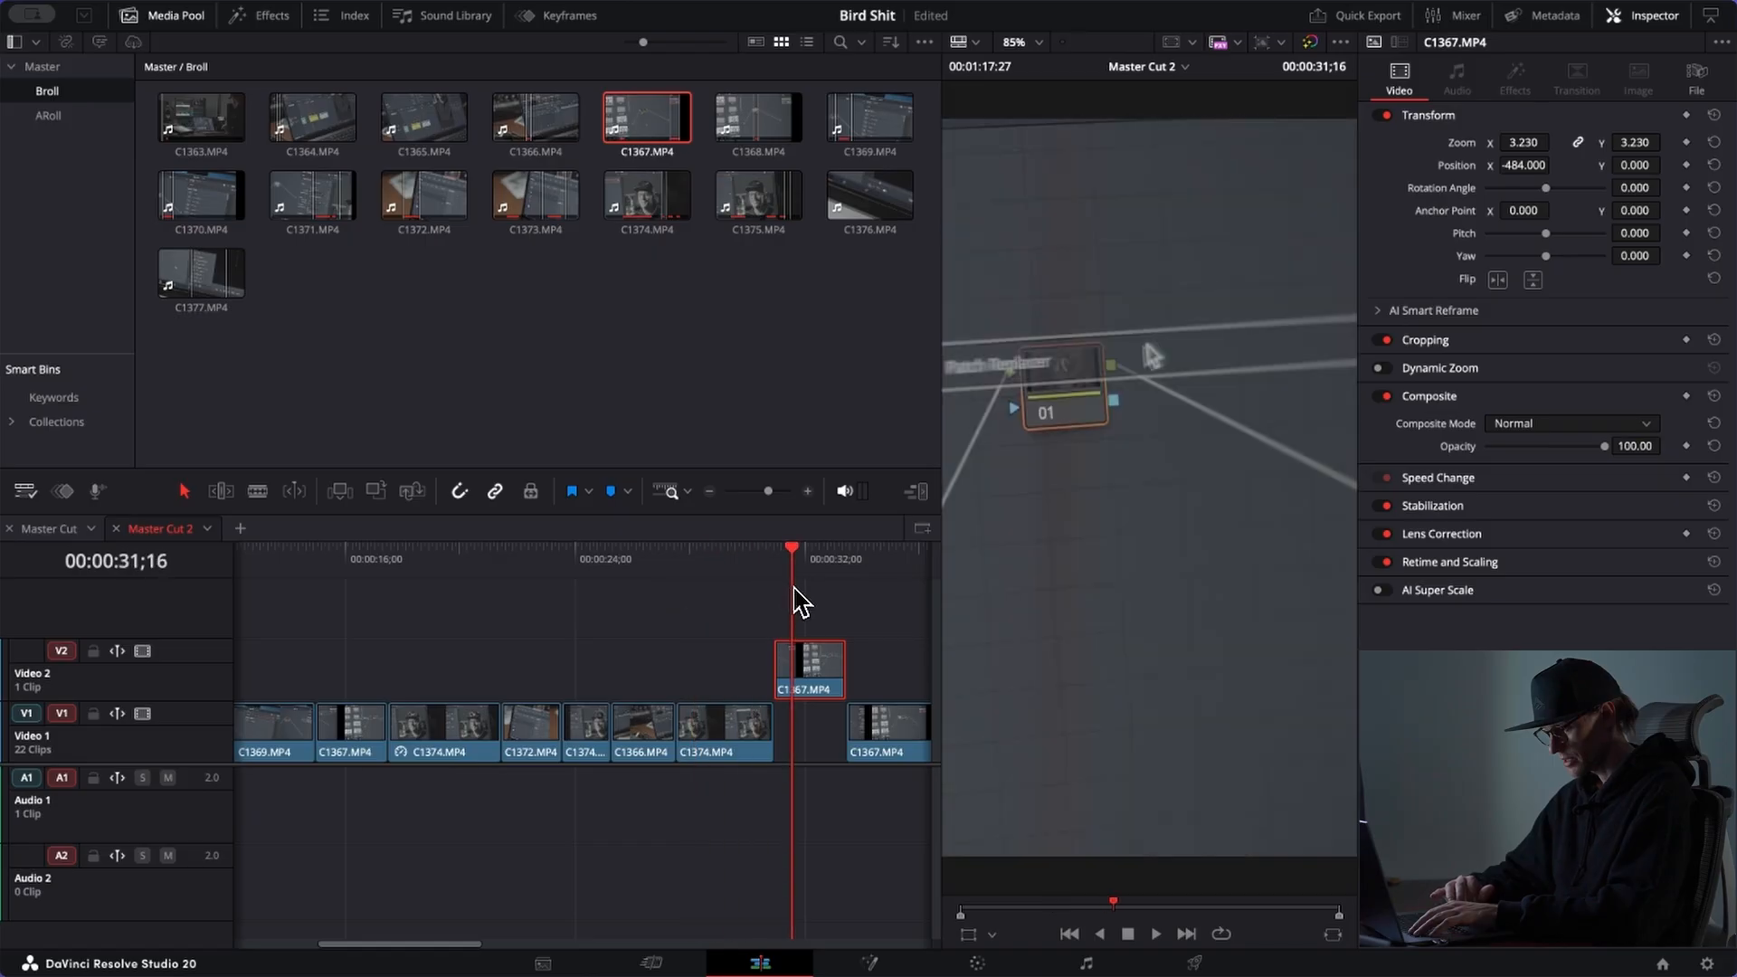
{"action": "key", "text": "Delete"}
{"action": "left_click", "coordinate": [817, 734]}
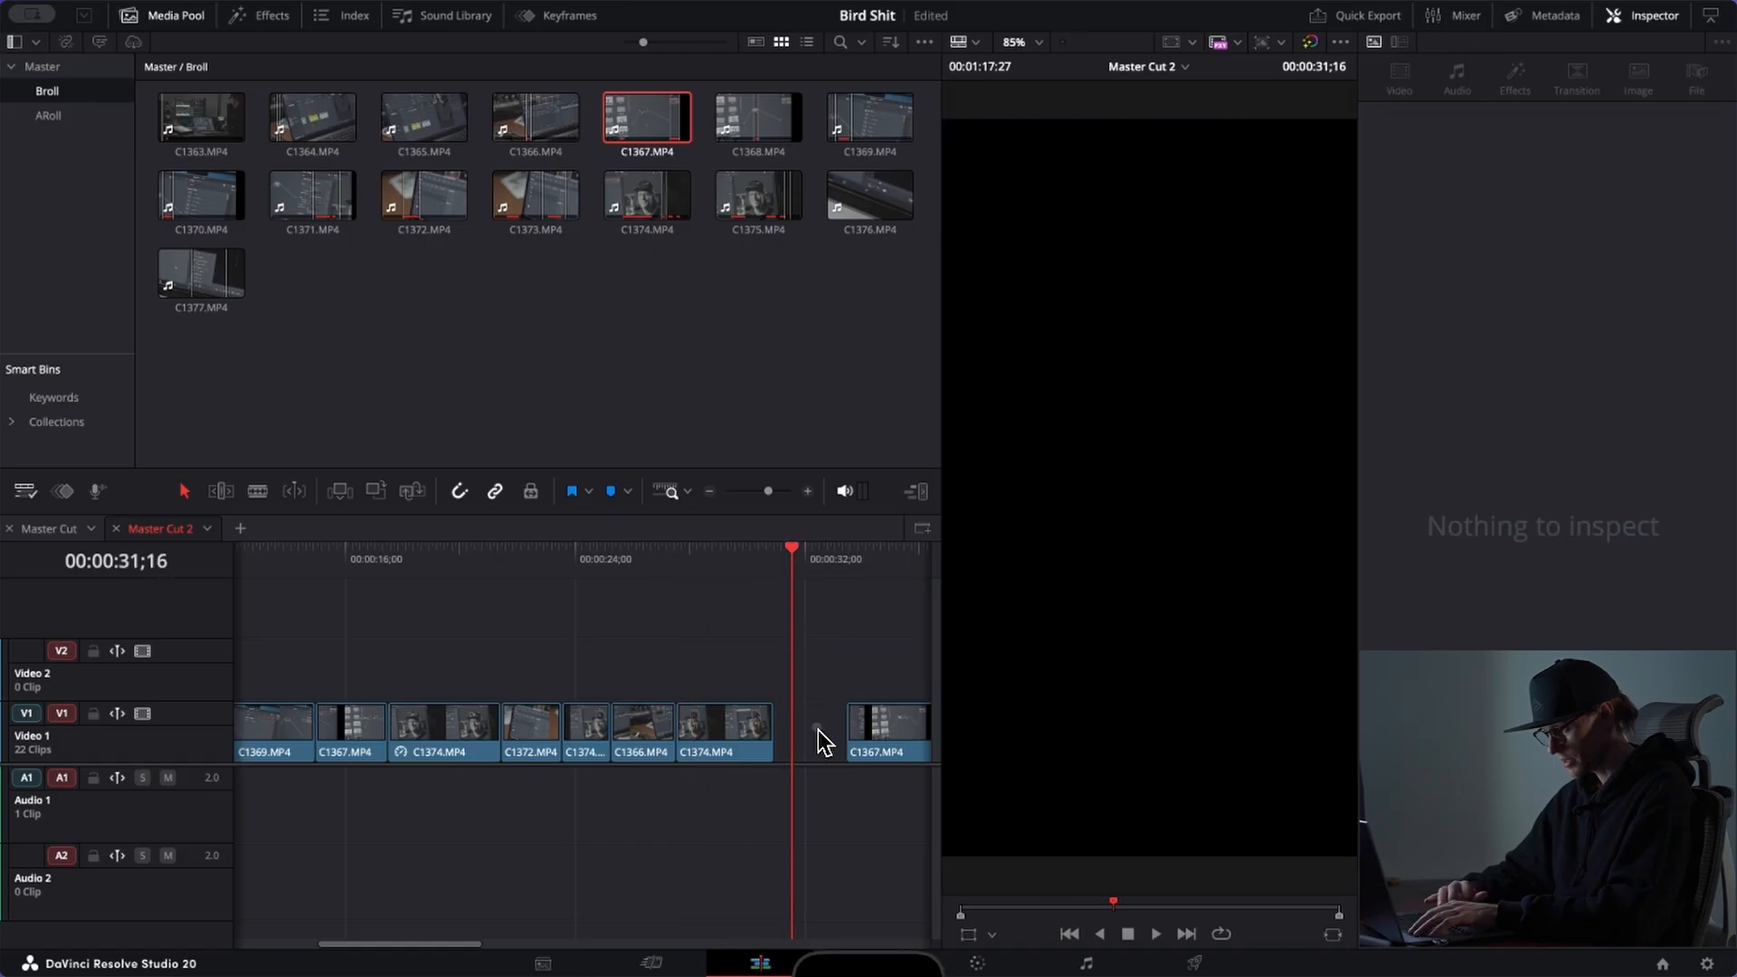
{"action": "key", "text": "Delete"}
{"action": "left_click", "coordinate": [758, 571]}
{"action": "key", "text": "space"}
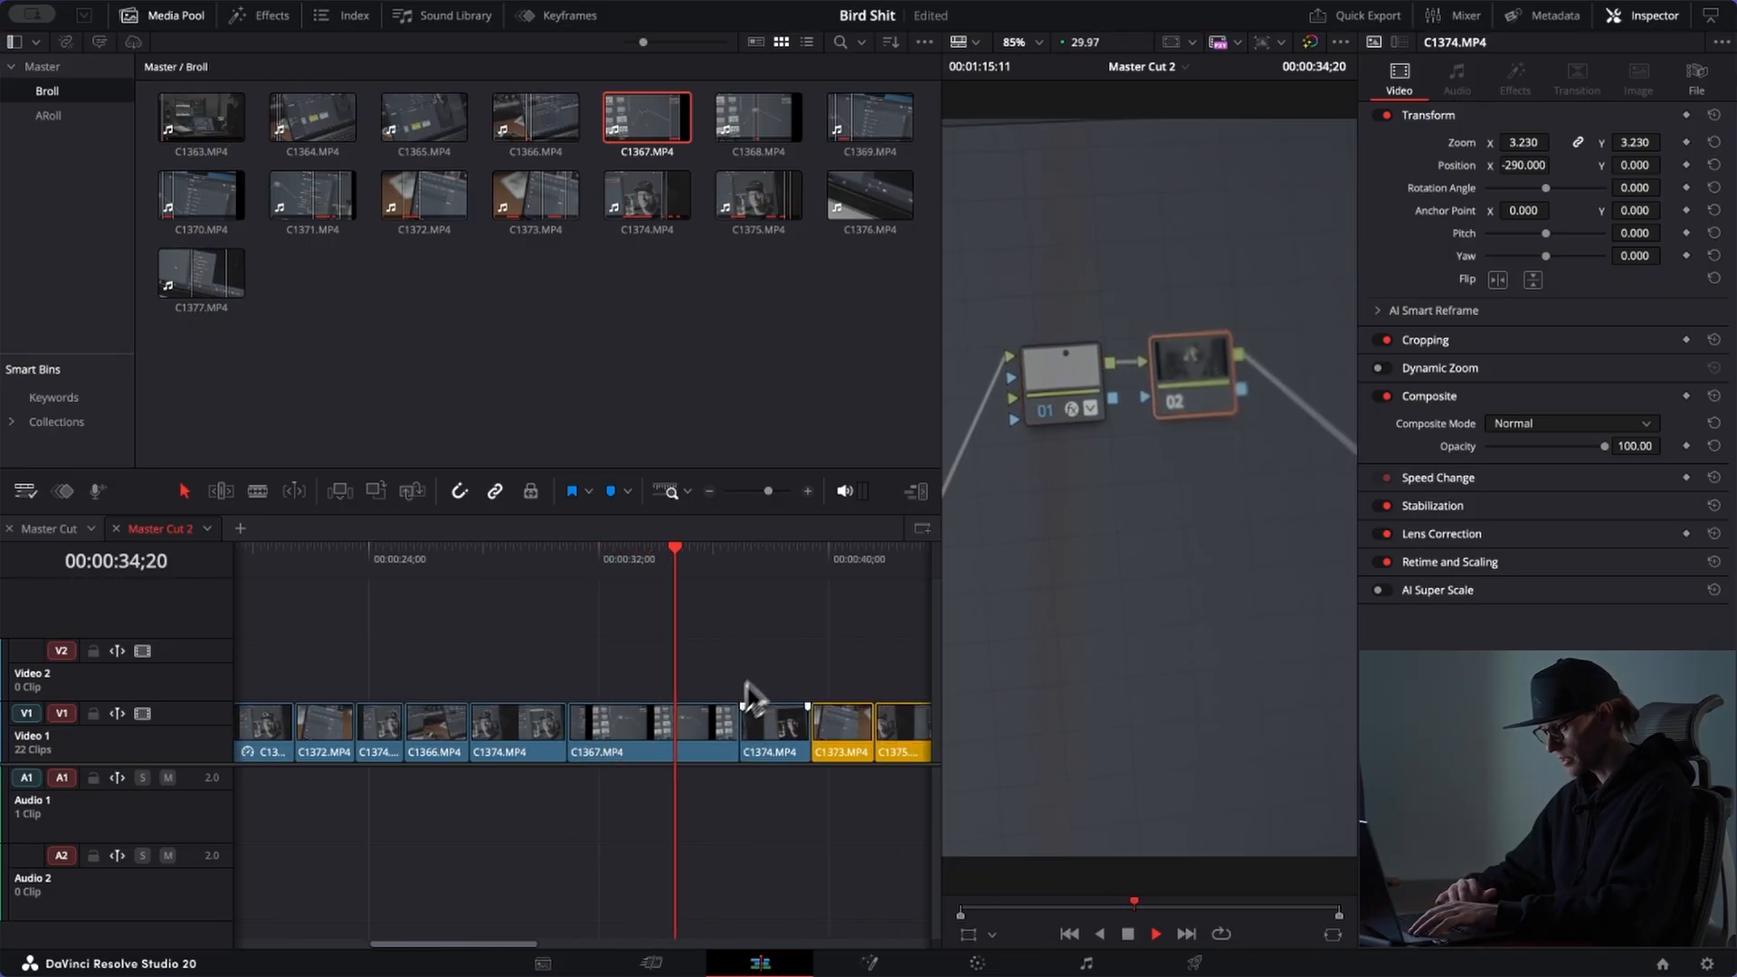
Step: Extend the start of the C1373.MP4 clip near 00:00:39 by about 20 frames and play on into C1375.MP4
{"action": "left_click", "coordinate": [708, 719]}
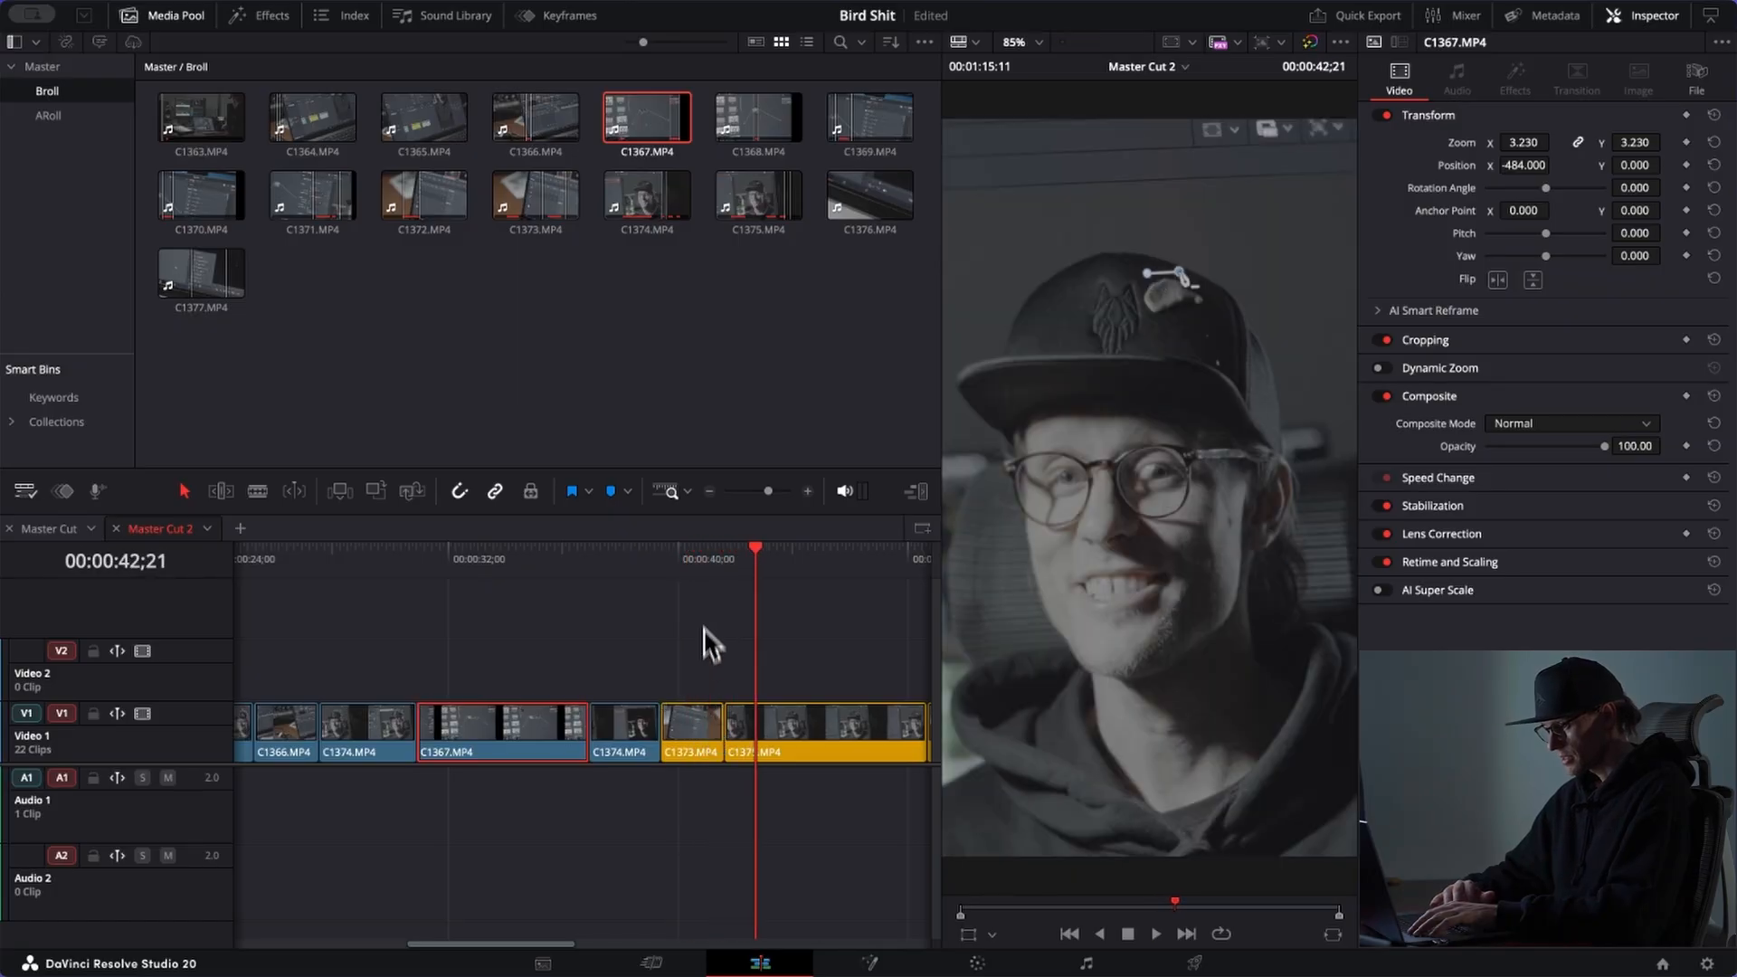
{"action": "key", "text": "space"}
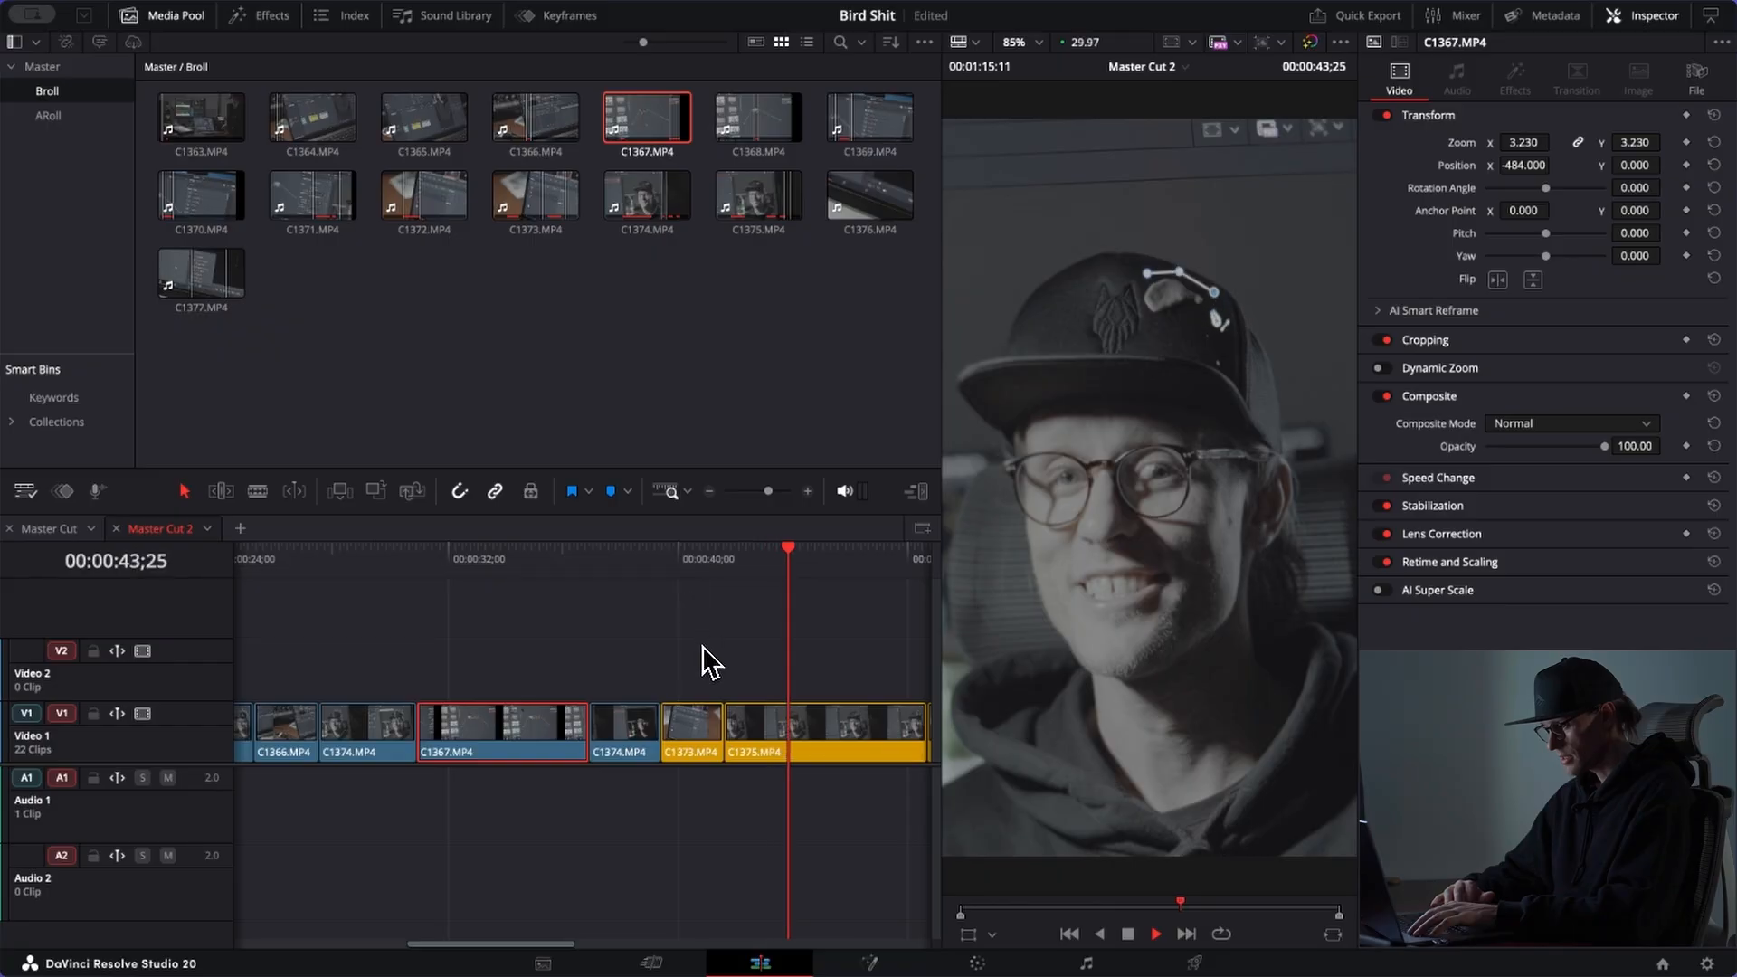
{"action": "key", "text": "space"}
{"action": "key", "text": "t"}
{"action": "left_click_drag", "start_coordinate": [671, 735], "coordinate": [653, 724]}
{"action": "left_click", "coordinate": [643, 568]}
{"action": "key", "text": "space"}
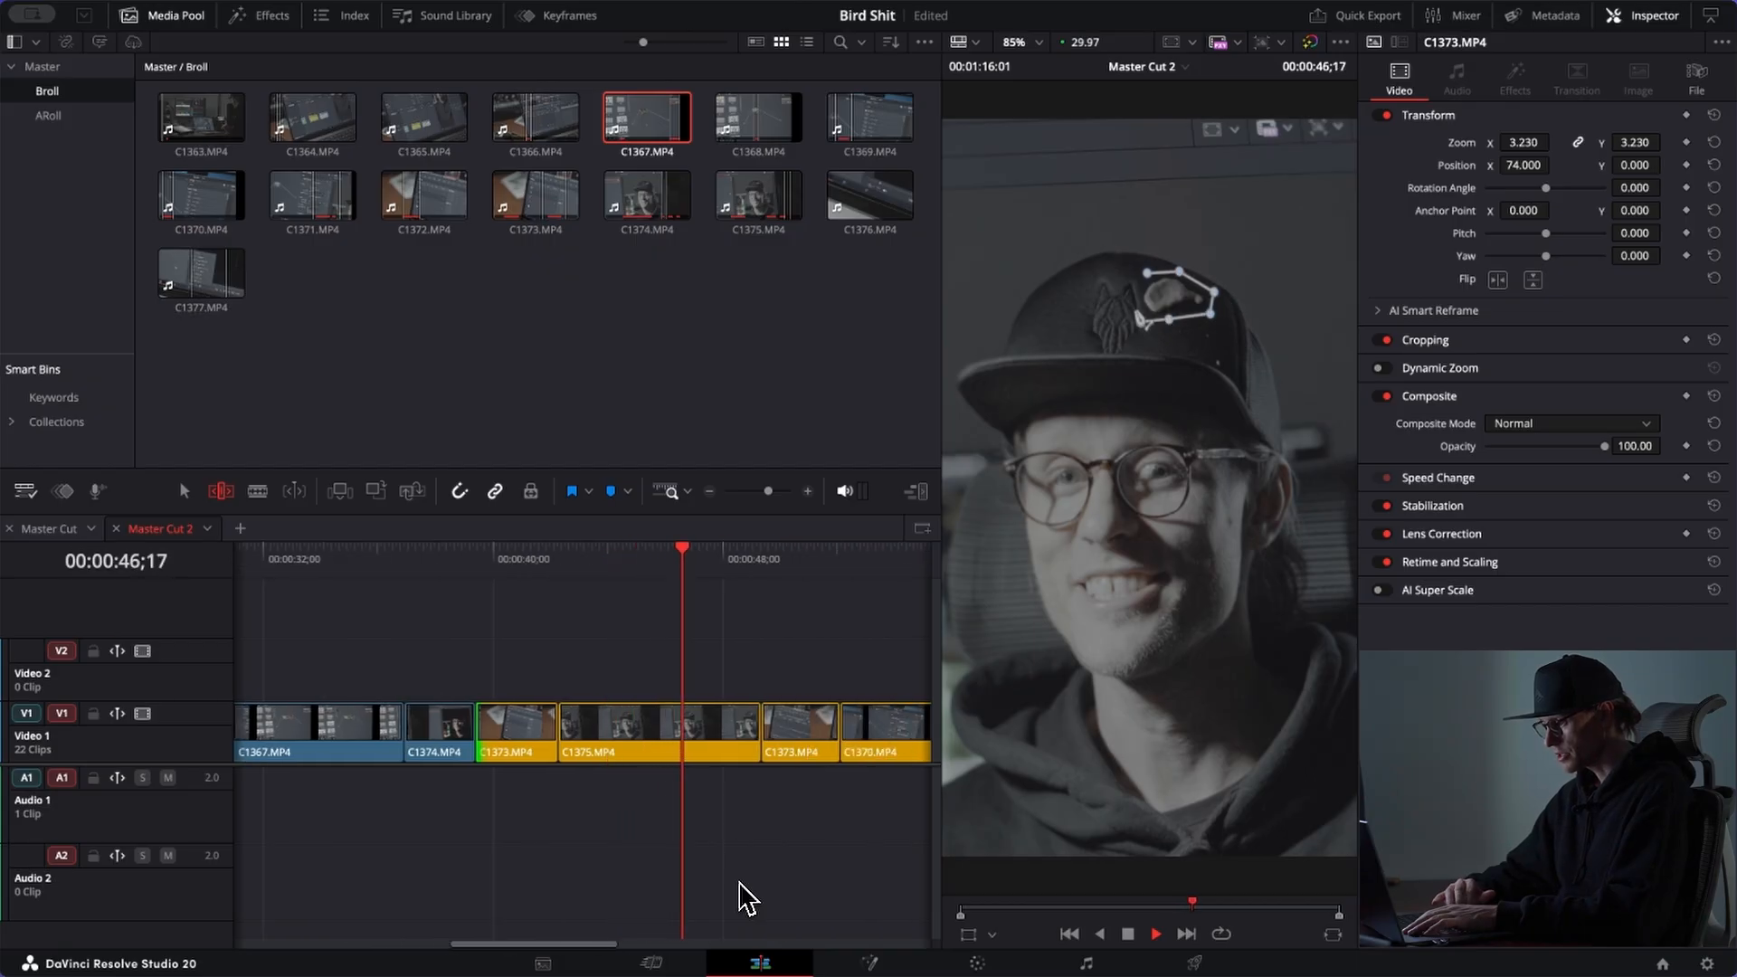
{"action": "key", "text": "space"}
{"action": "left_click", "coordinate": [728, 740]}
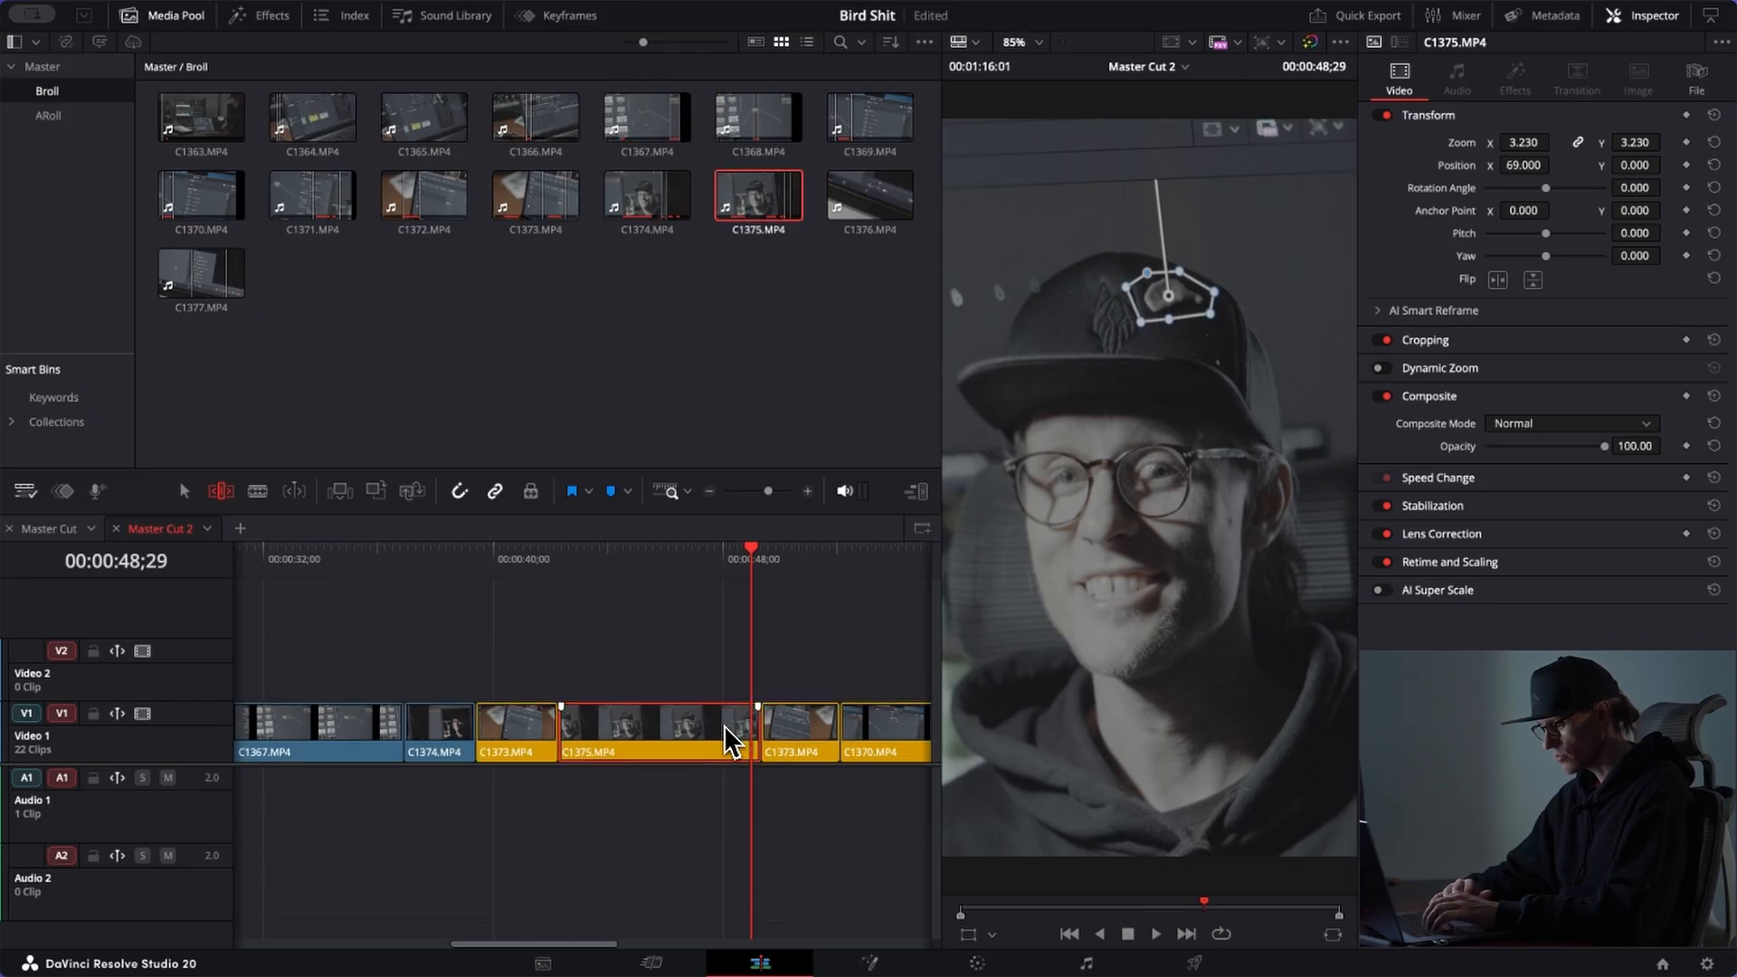
Step: Change the speed of the C1375.MP4 clip near 00:00:44 to 200% and ripple the following clips
{"action": "key", "text": "r"}
{"action": "type", "text": "200"}
{"action": "key", "text": "Return"}
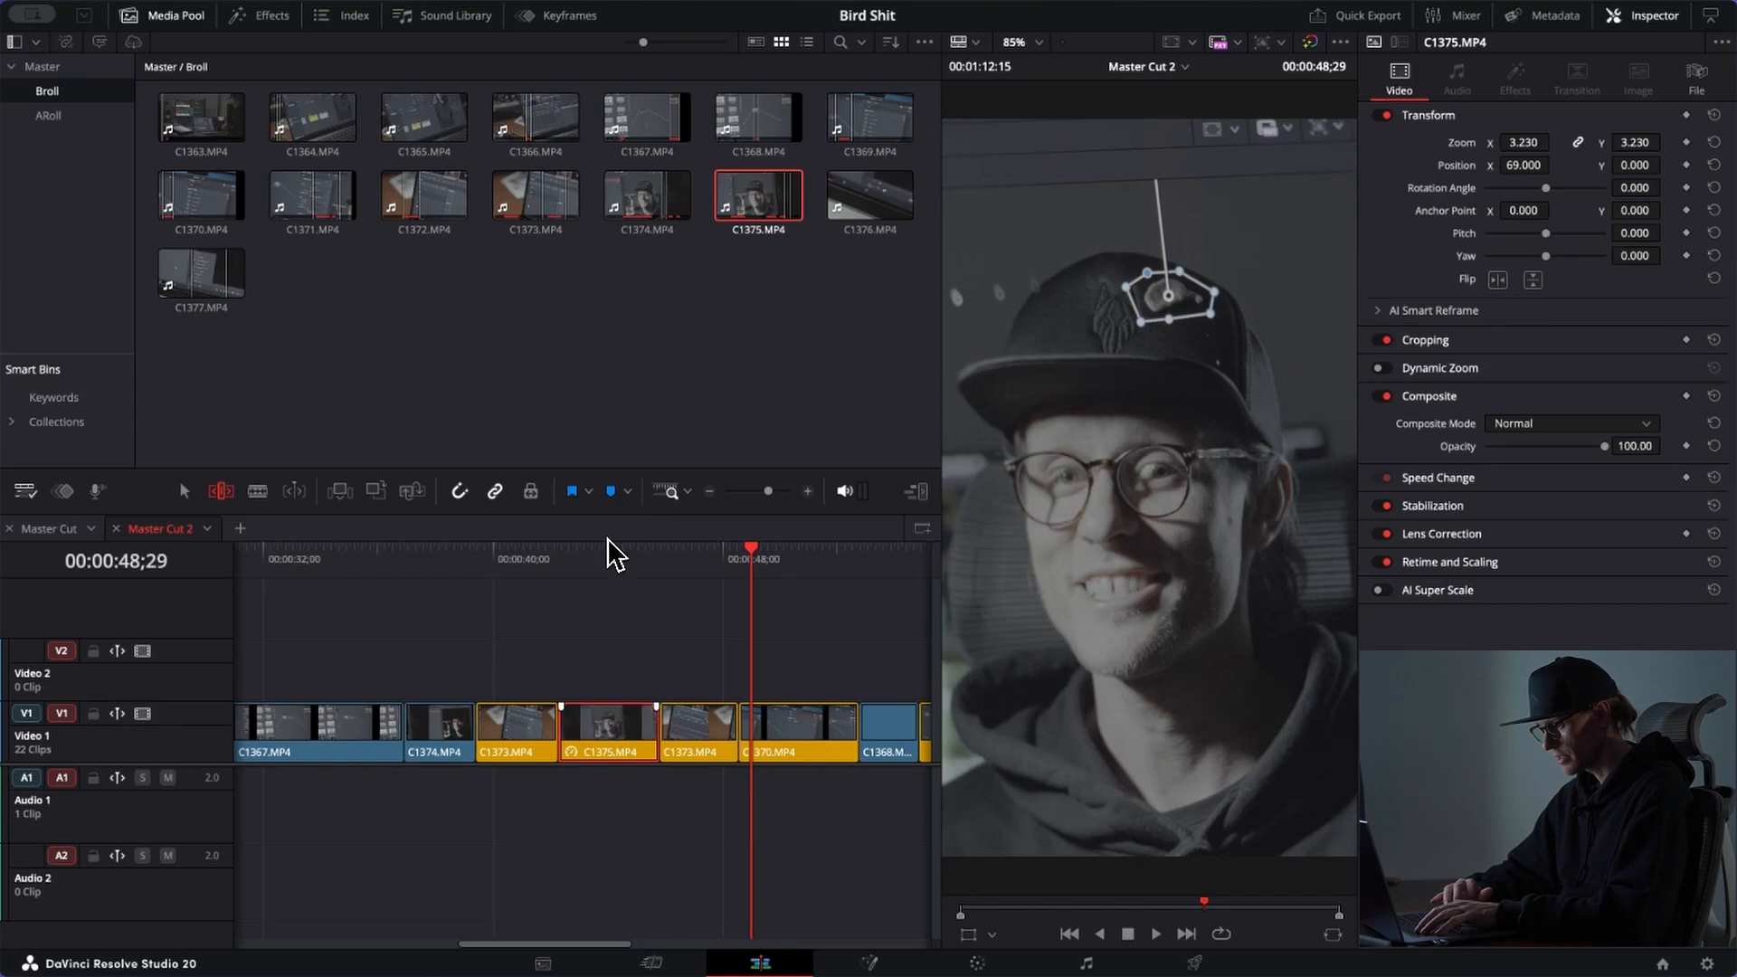
Step: Play Master Cut 2 from the sped-up C1375.MP4 clip through to the last clip and check the cuts
{"action": "left_click", "coordinate": [627, 553]}
{"action": "key", "text": "space"}
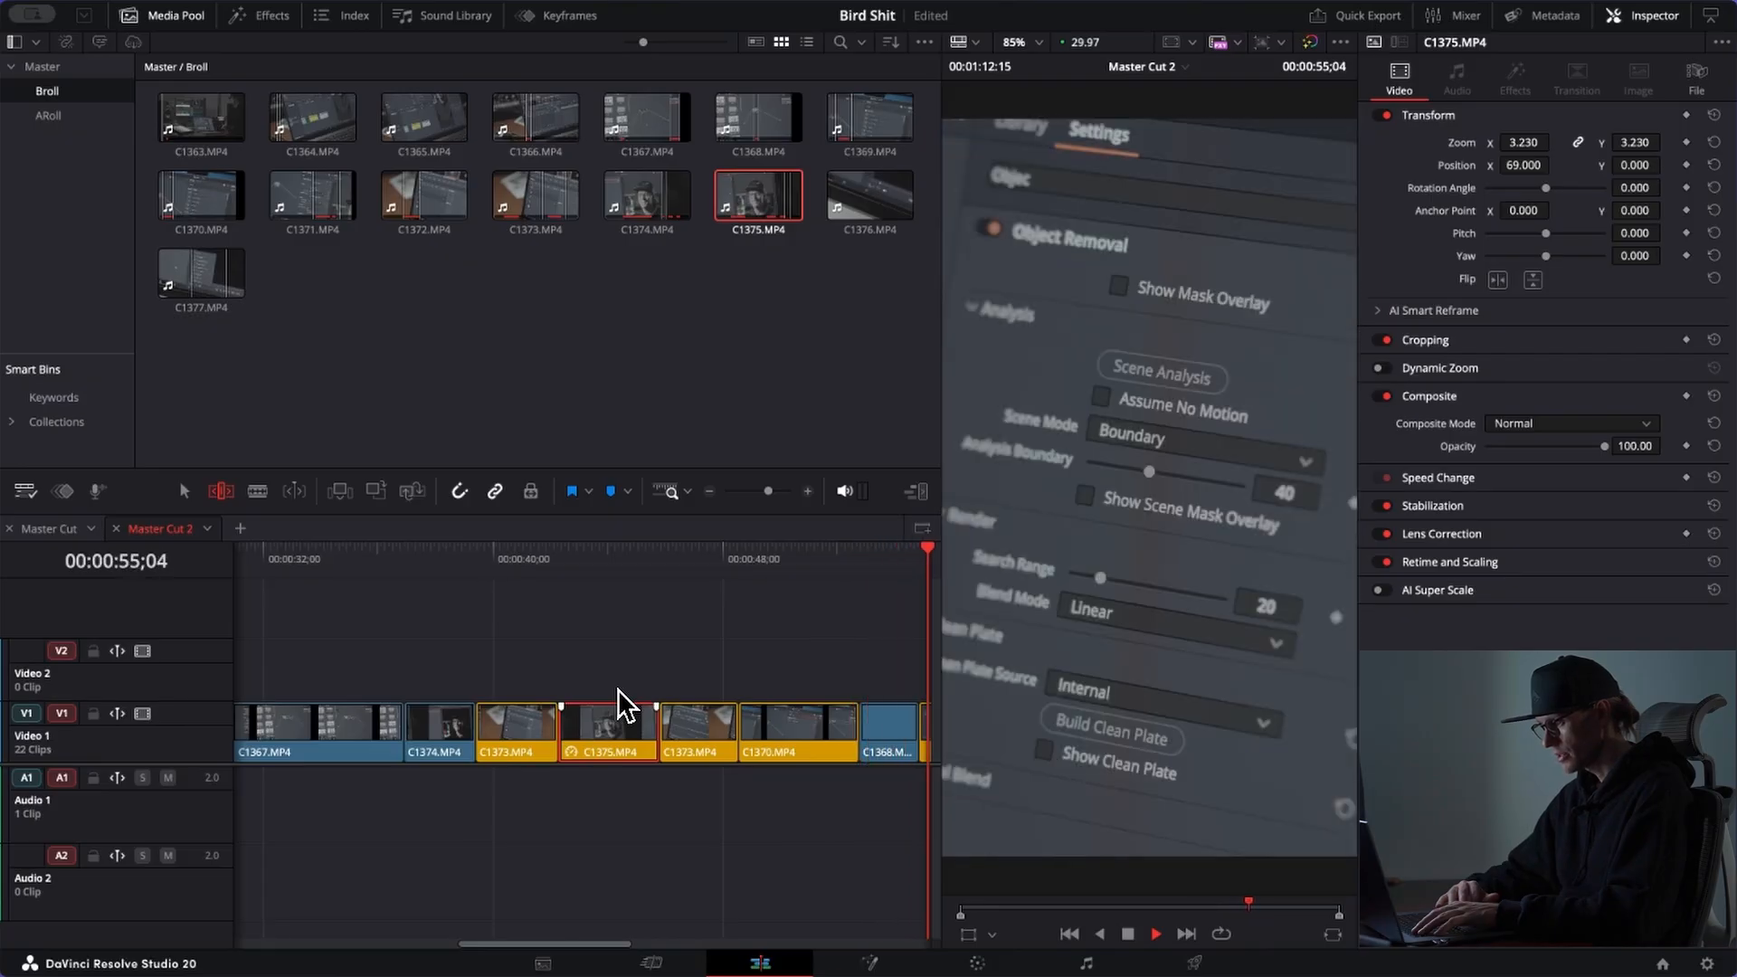
{"action": "key", "text": "space"}
{"action": "key", "text": "space"}
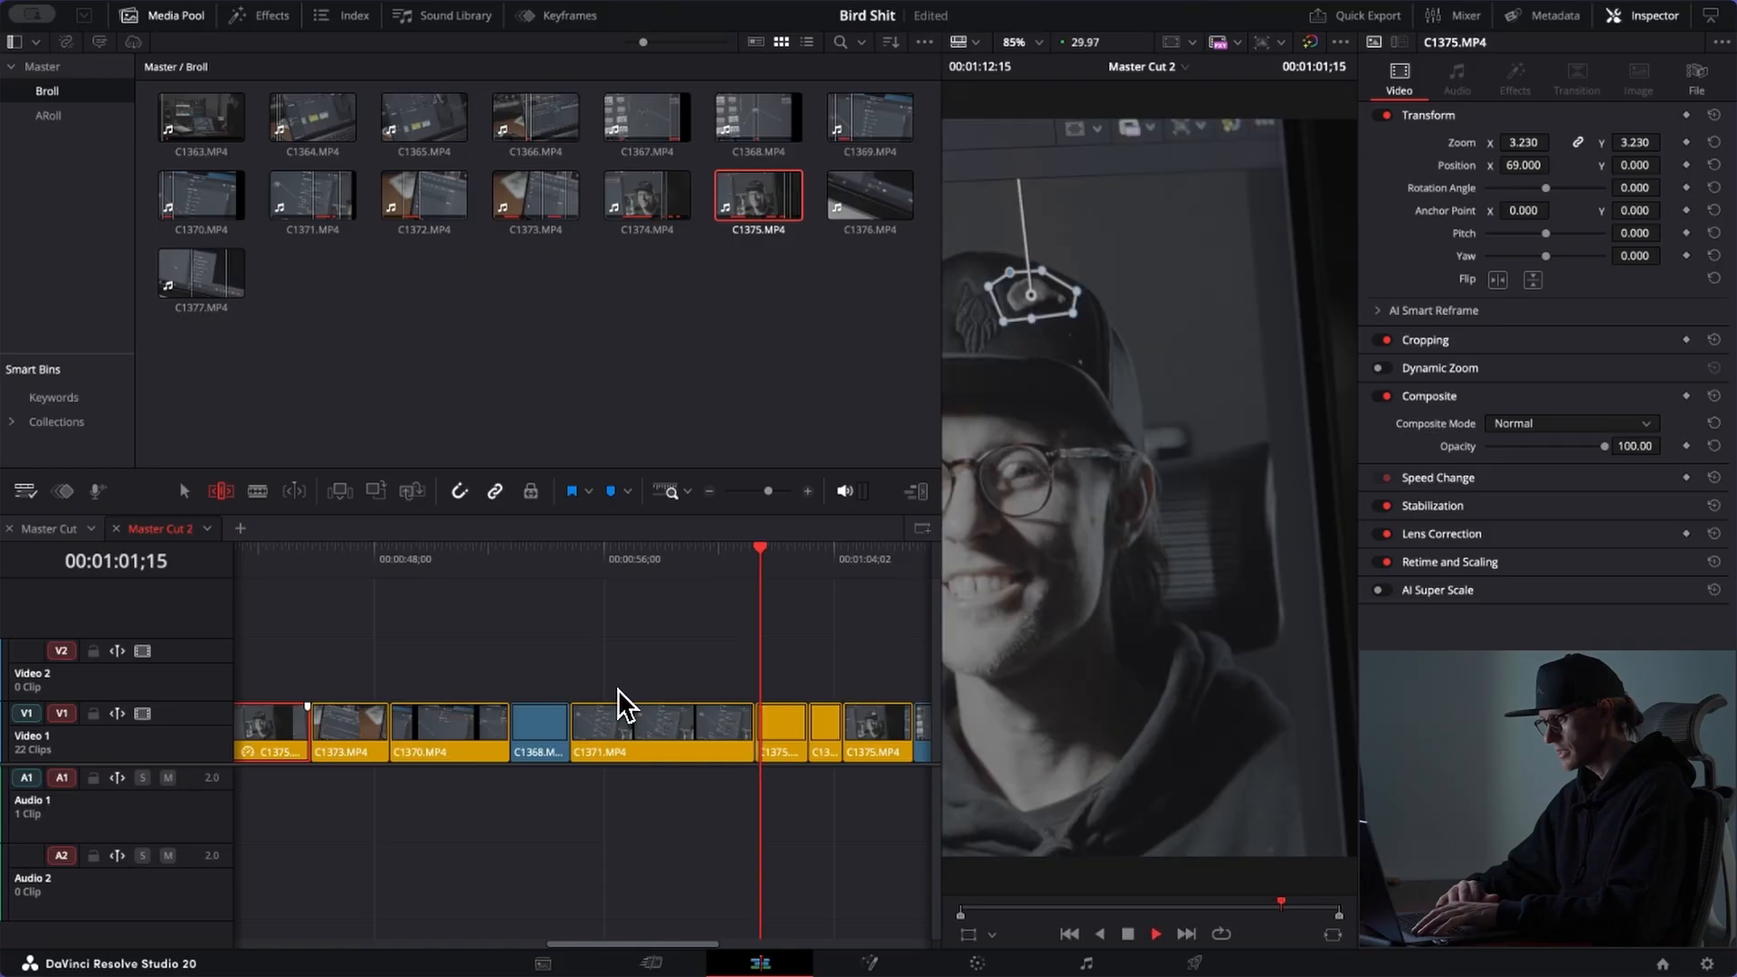
{"action": "key", "text": "space"}
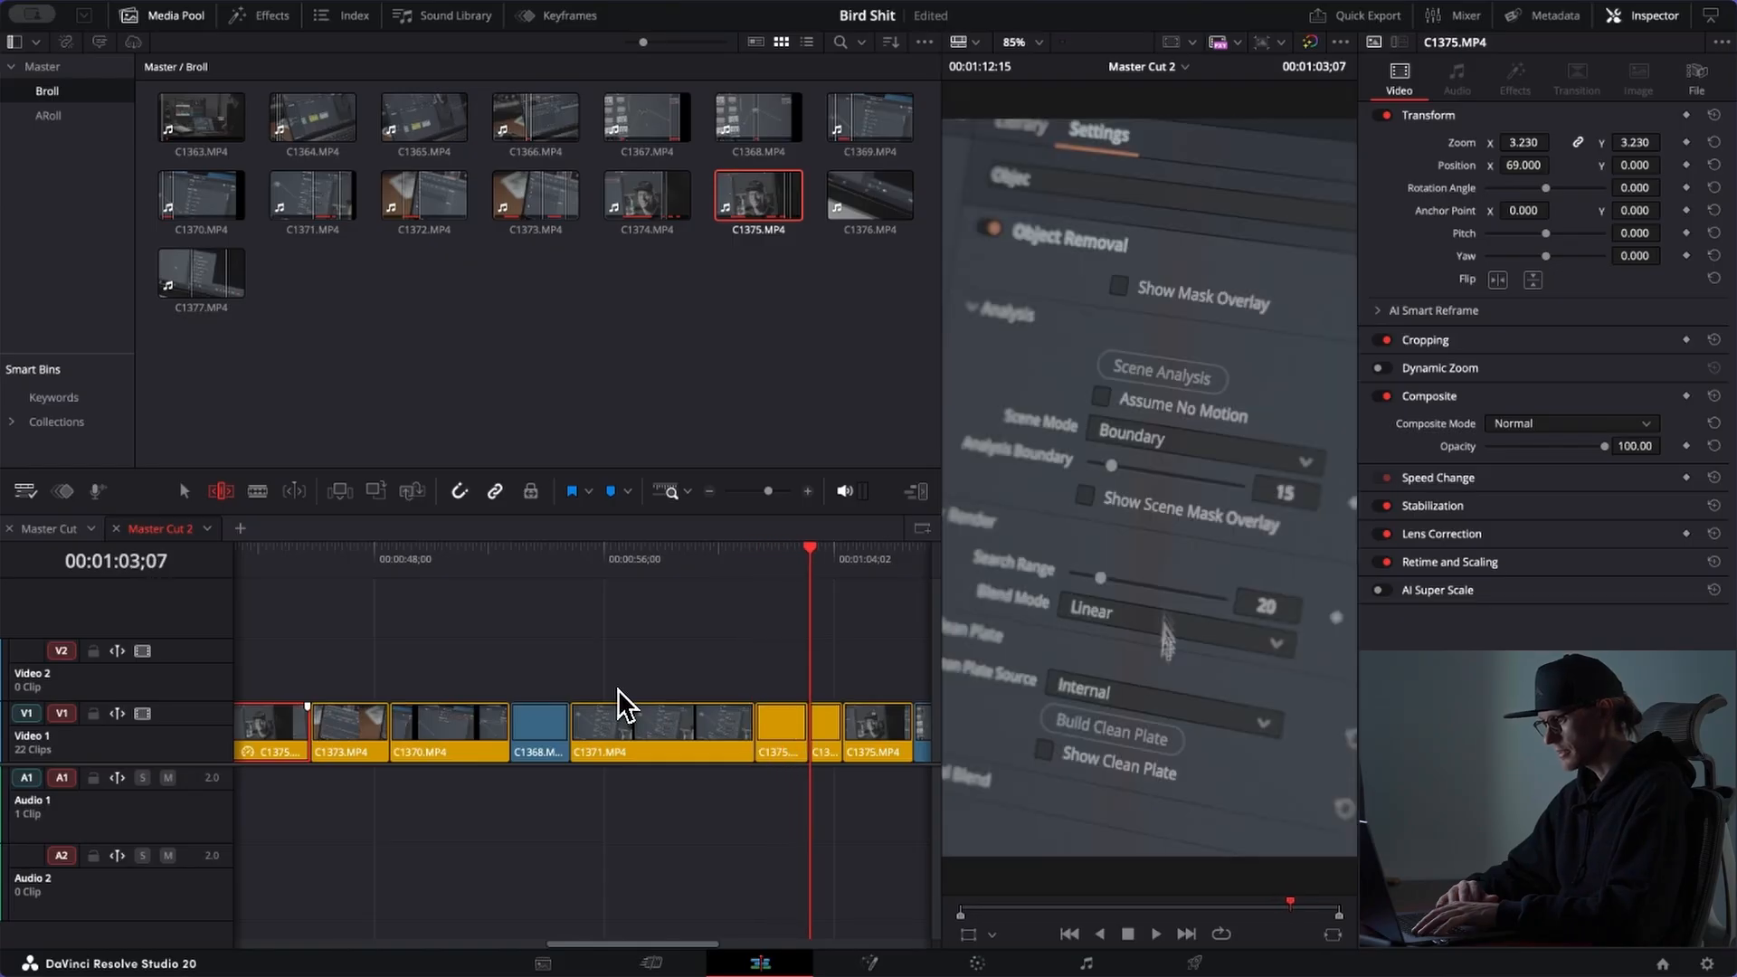
{"action": "key", "text": "space"}
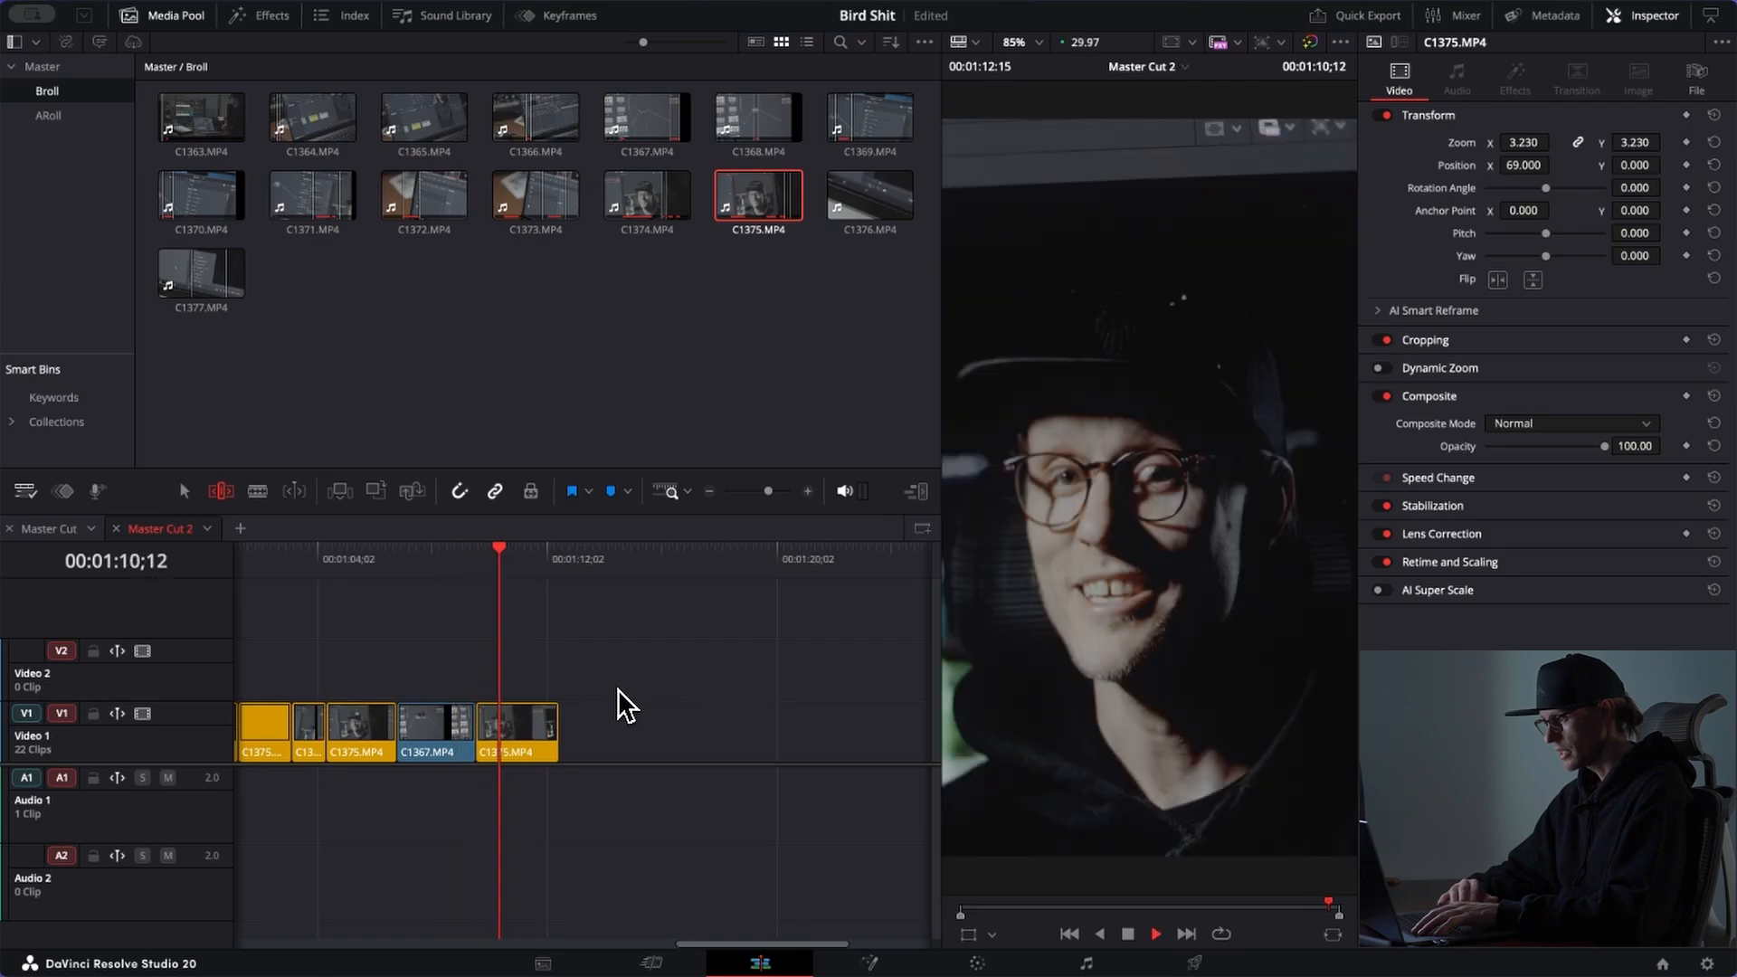
{"action": "key", "text": "space"}
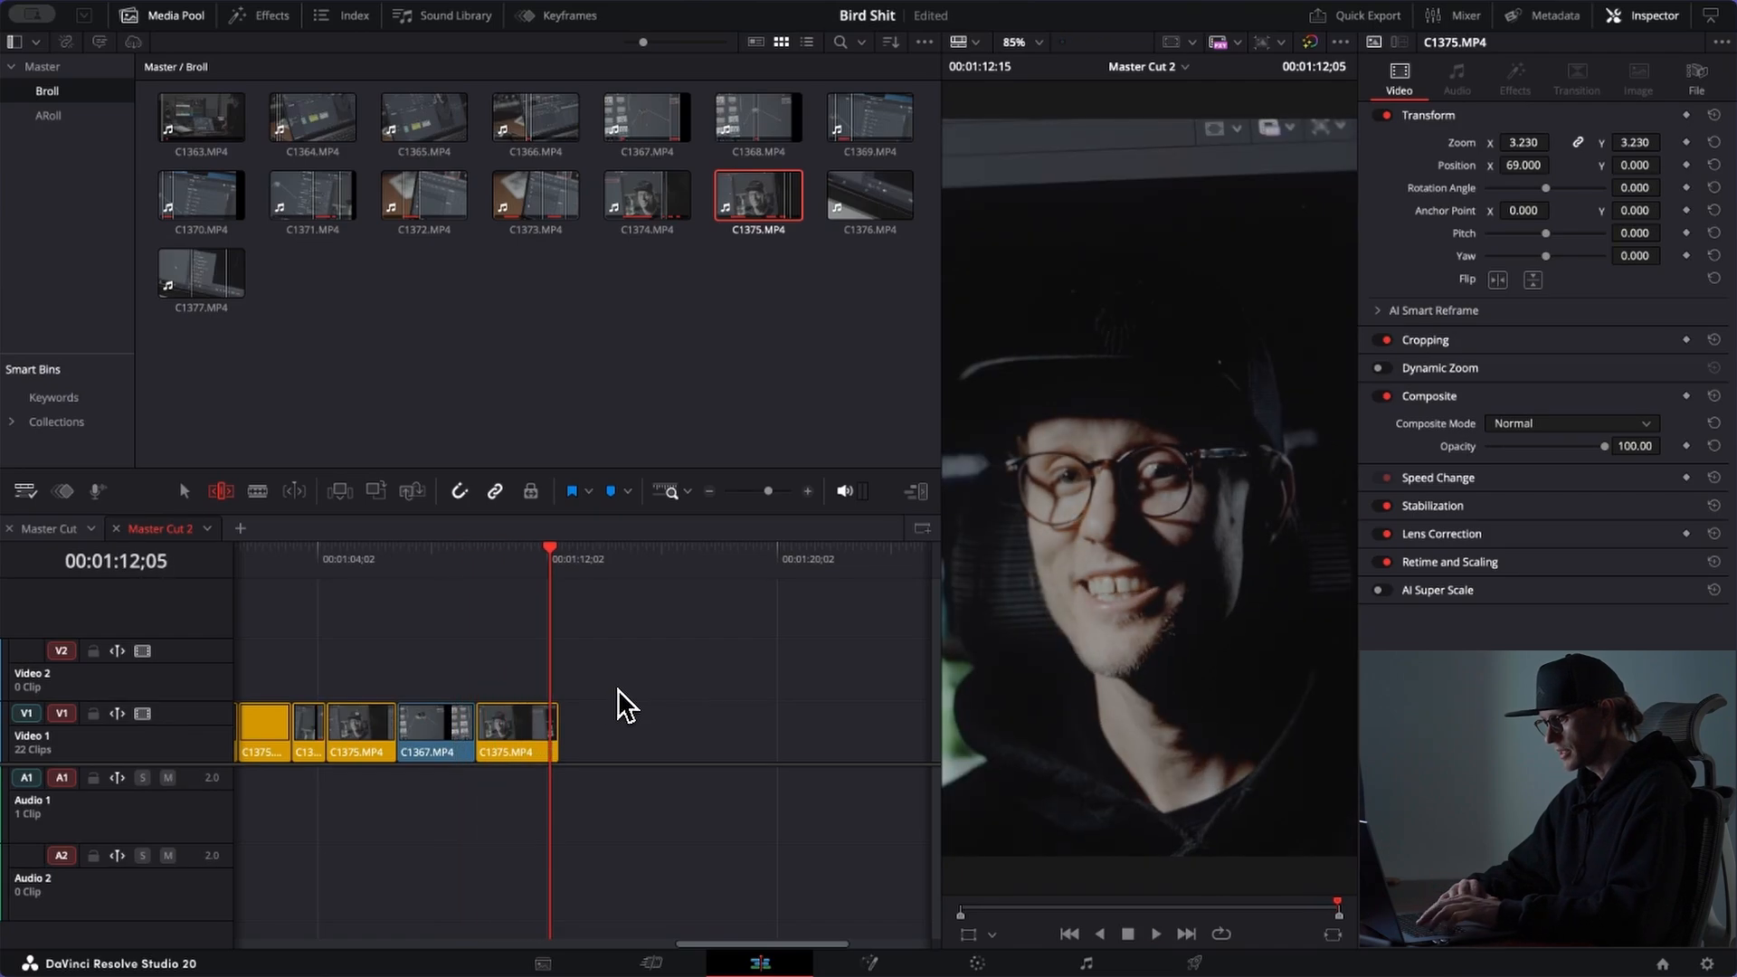
Step: Return to the opening clip at 00:00:04;21 and look through C1340.MP4 and C1339.MP4 in the ARoll bin
{"action": "key", "text": "shift+z"}
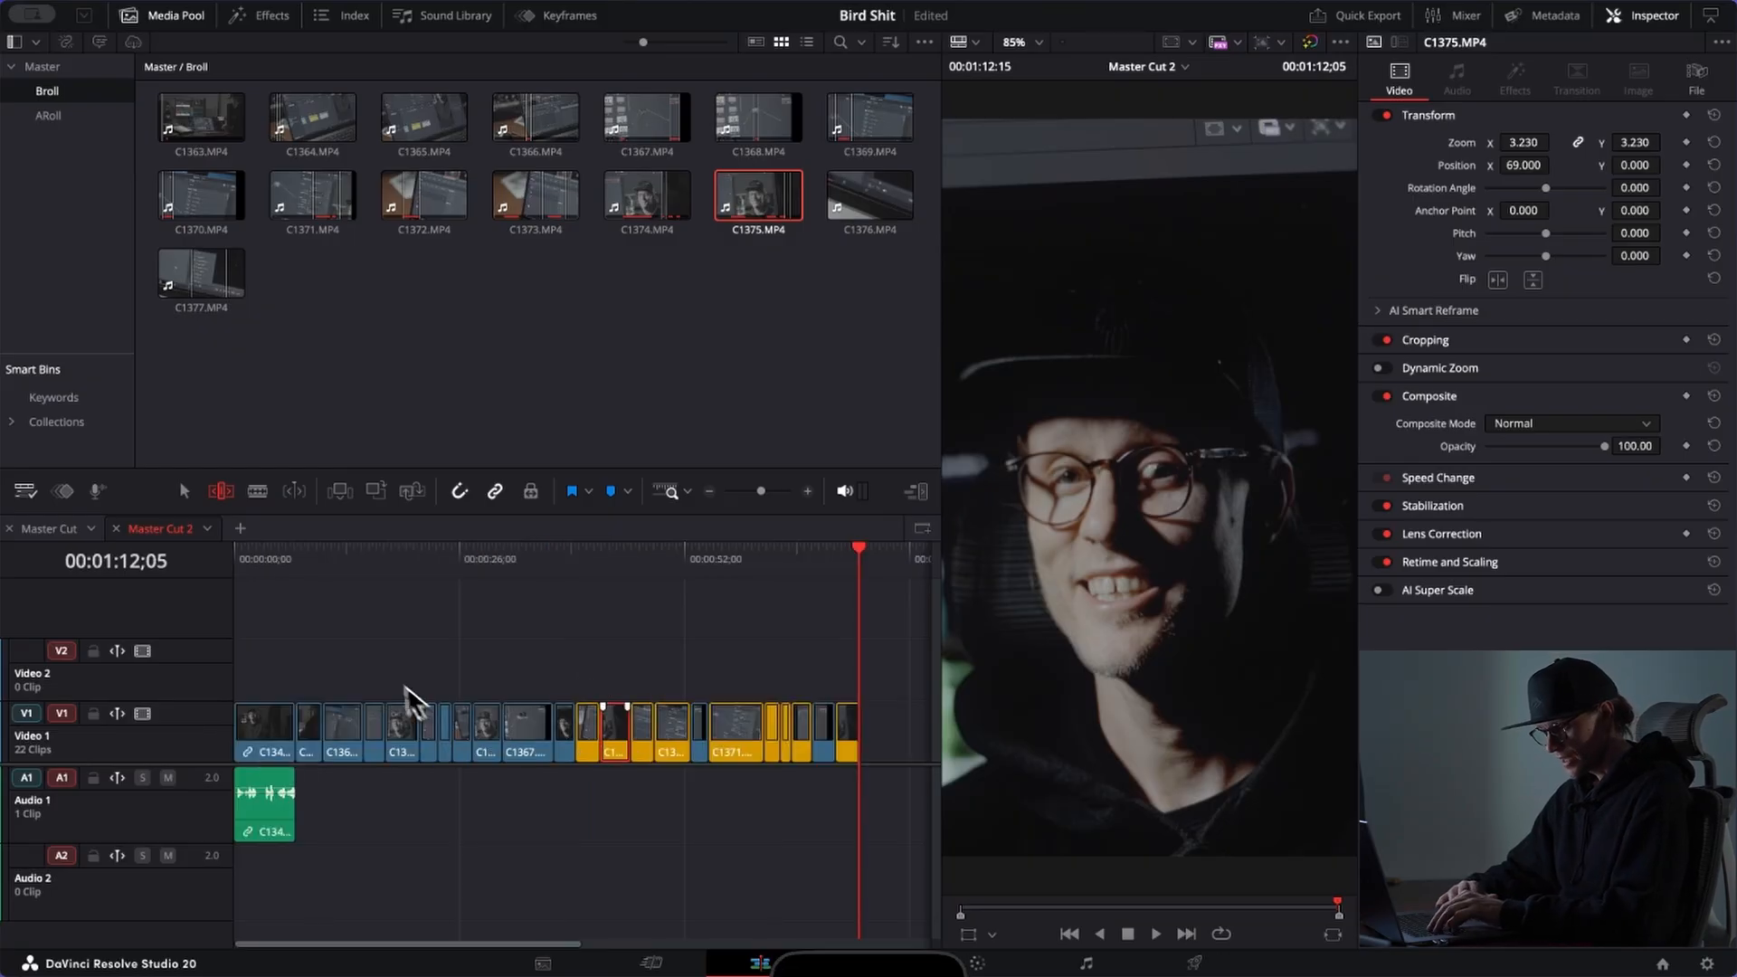
{"action": "left_click", "coordinate": [277, 562]}
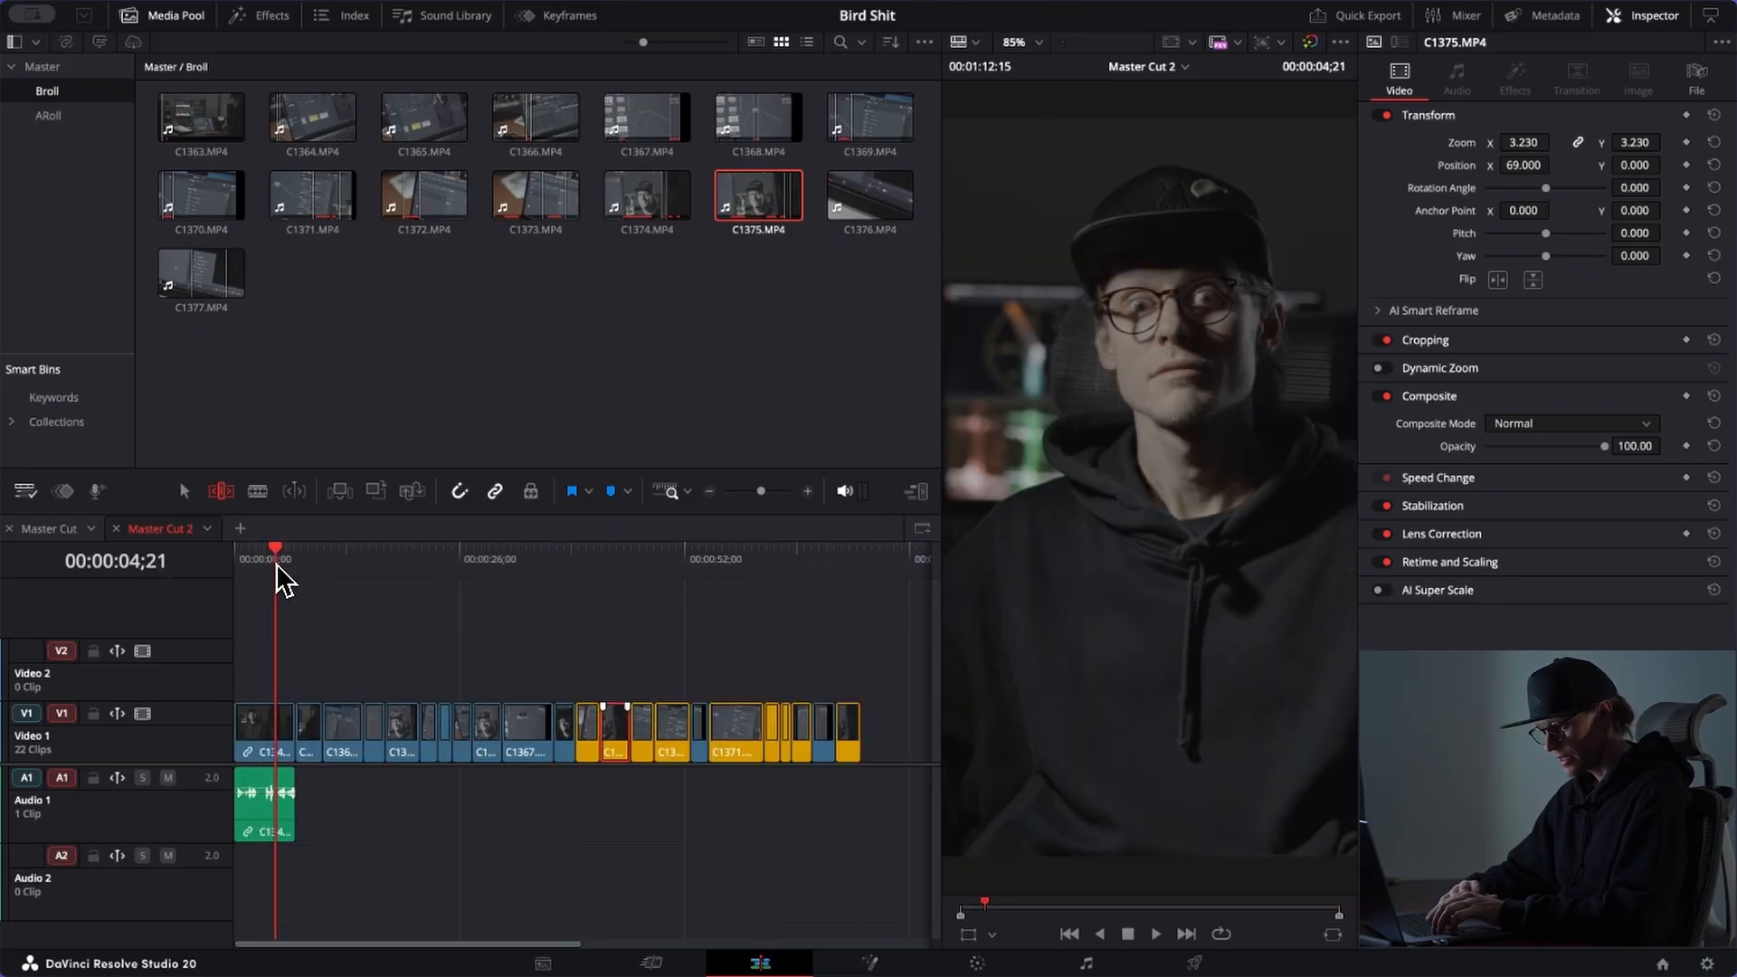
{"action": "left_click", "coordinate": [344, 409]}
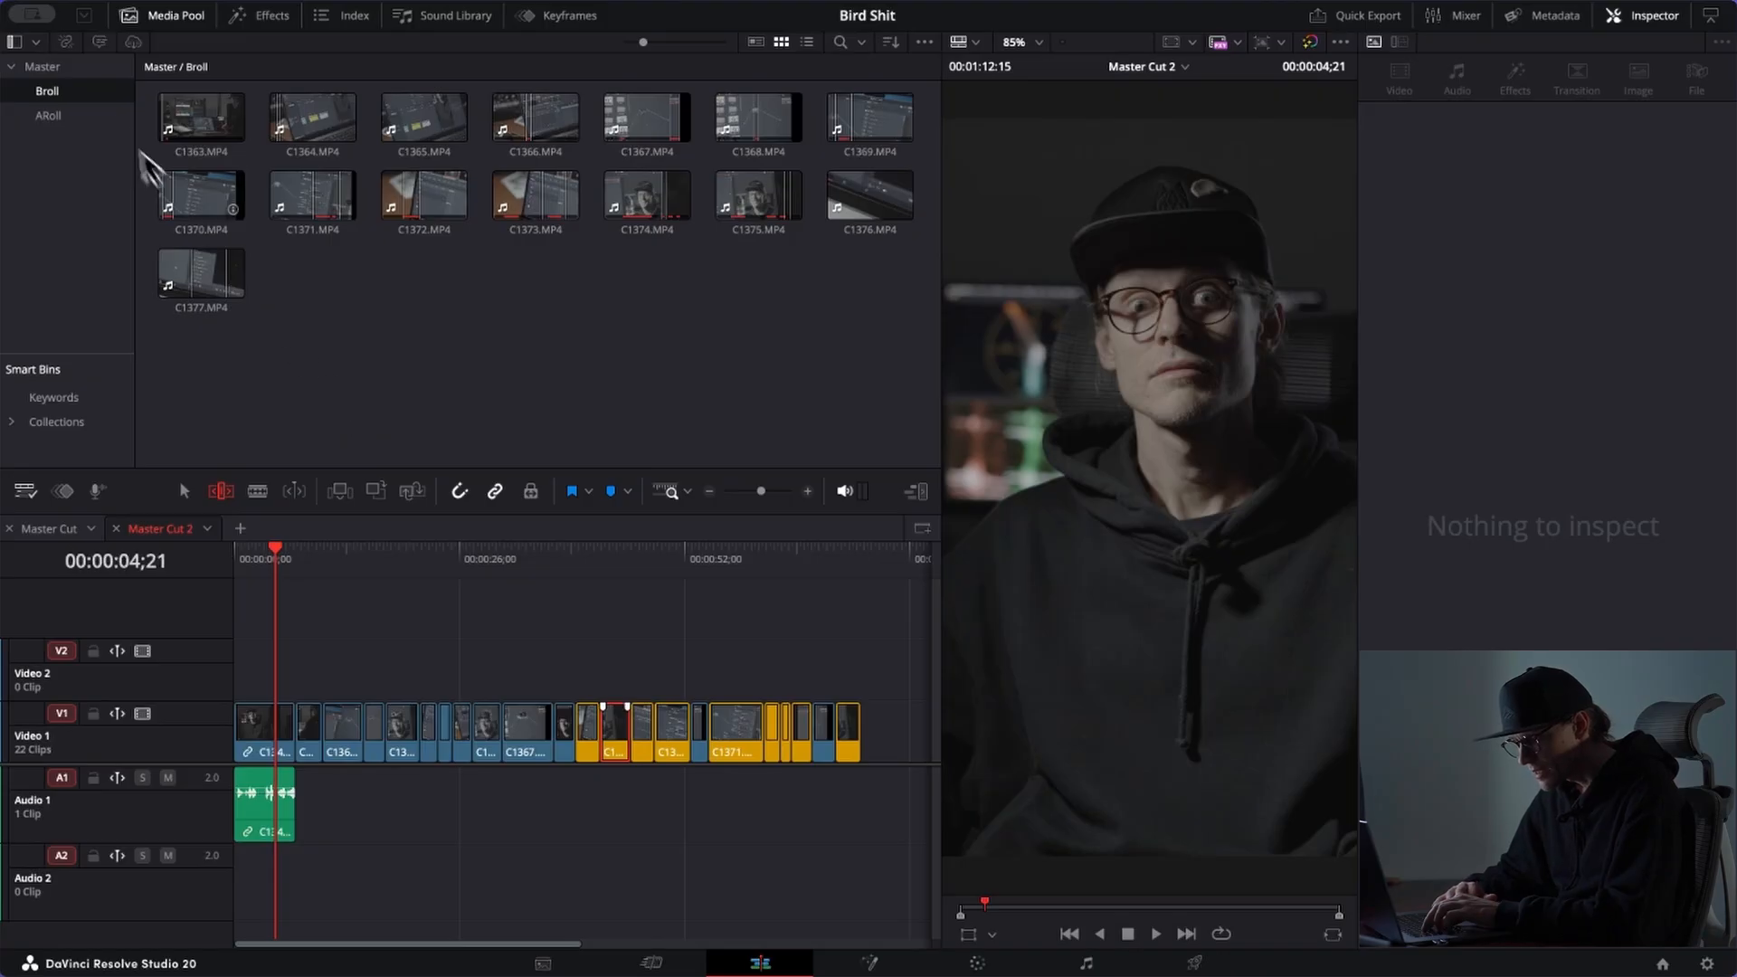
{"action": "left_click", "coordinate": [104, 115]}
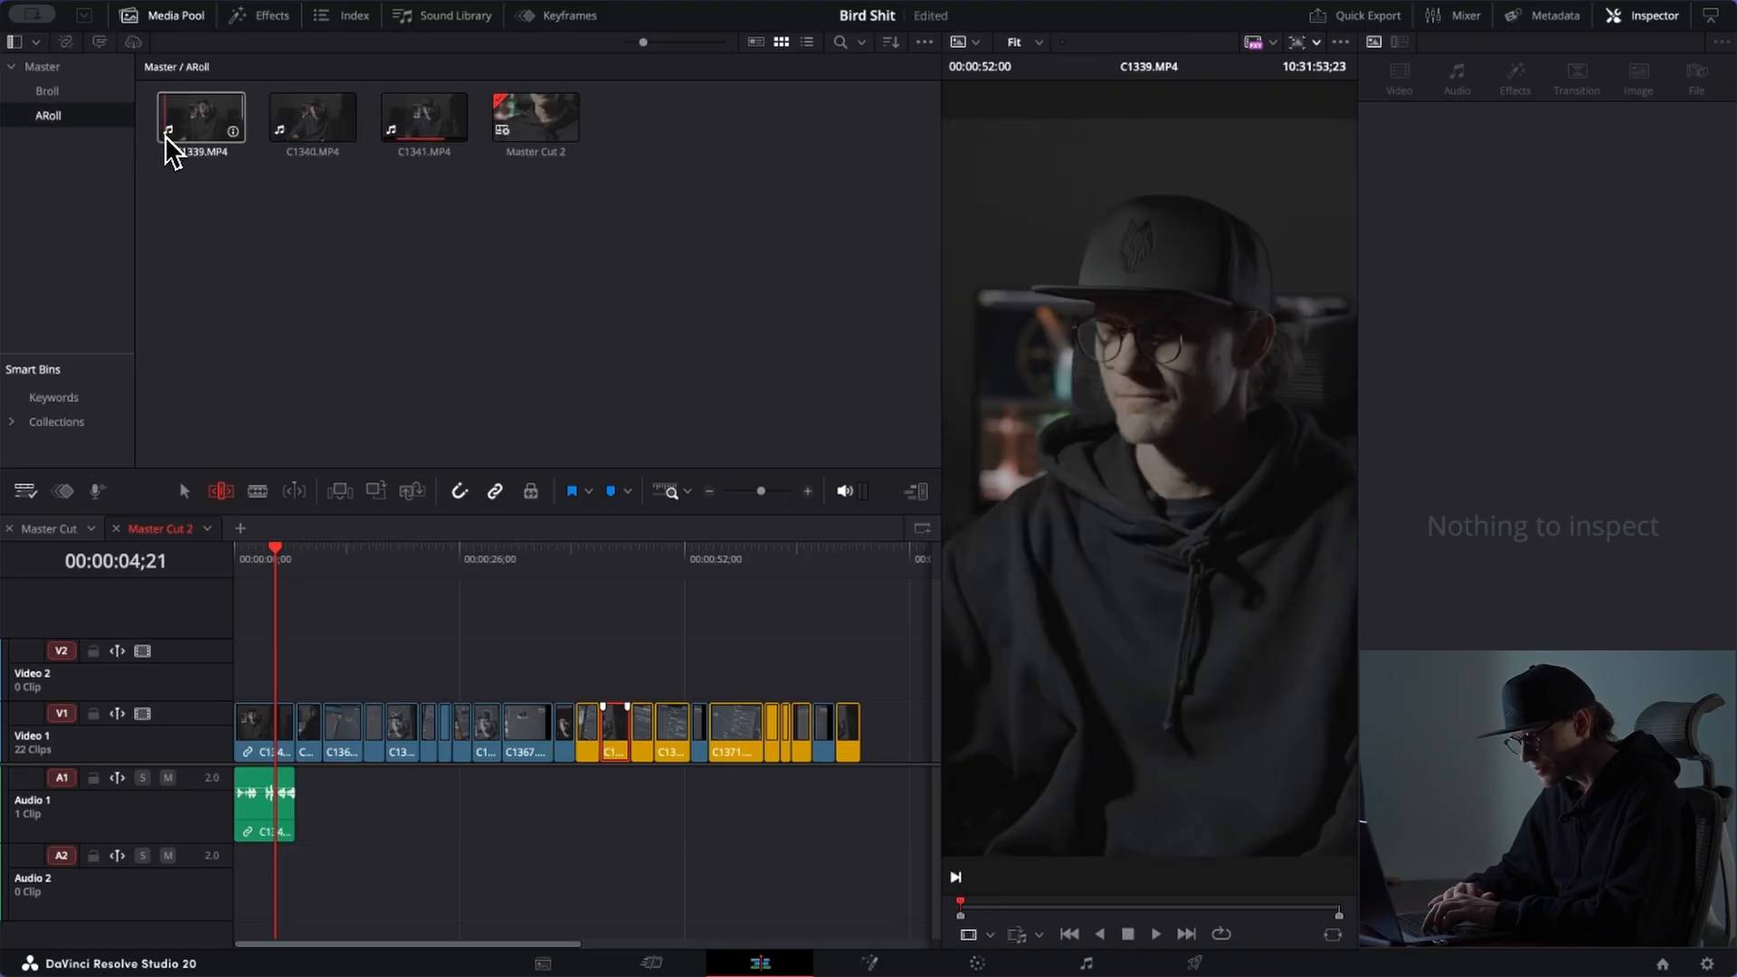
{"action": "left_click", "coordinate": [308, 127]}
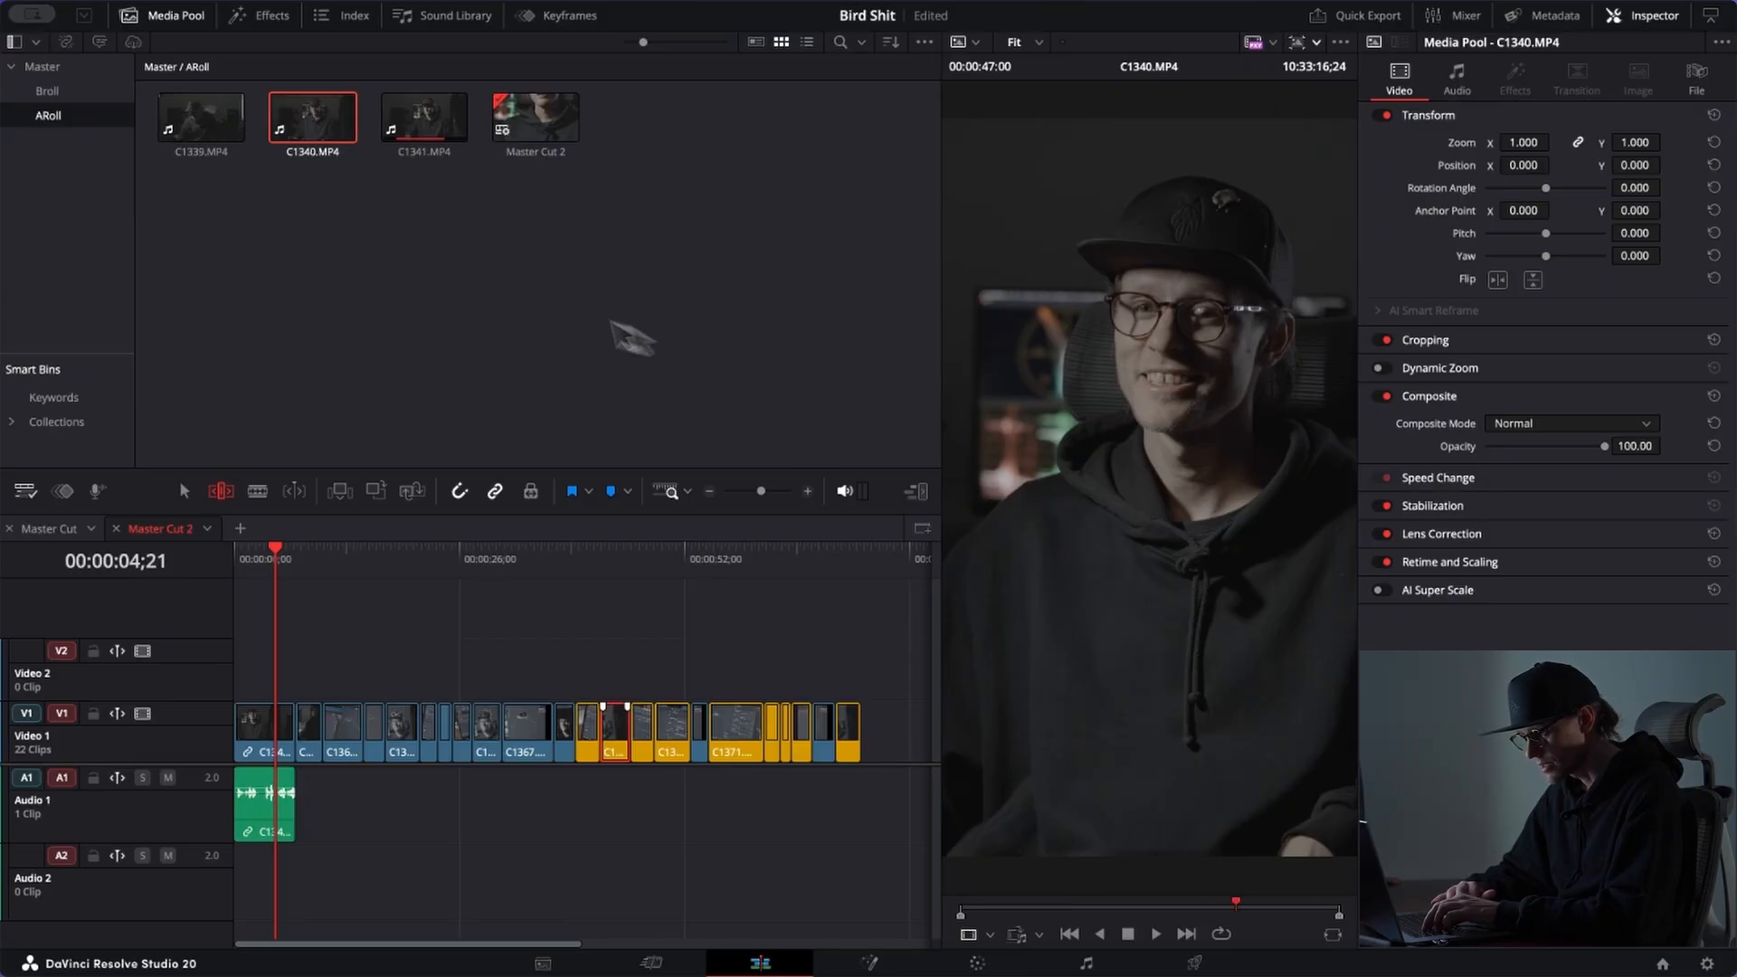
{"action": "left_click", "coordinate": [222, 137]}
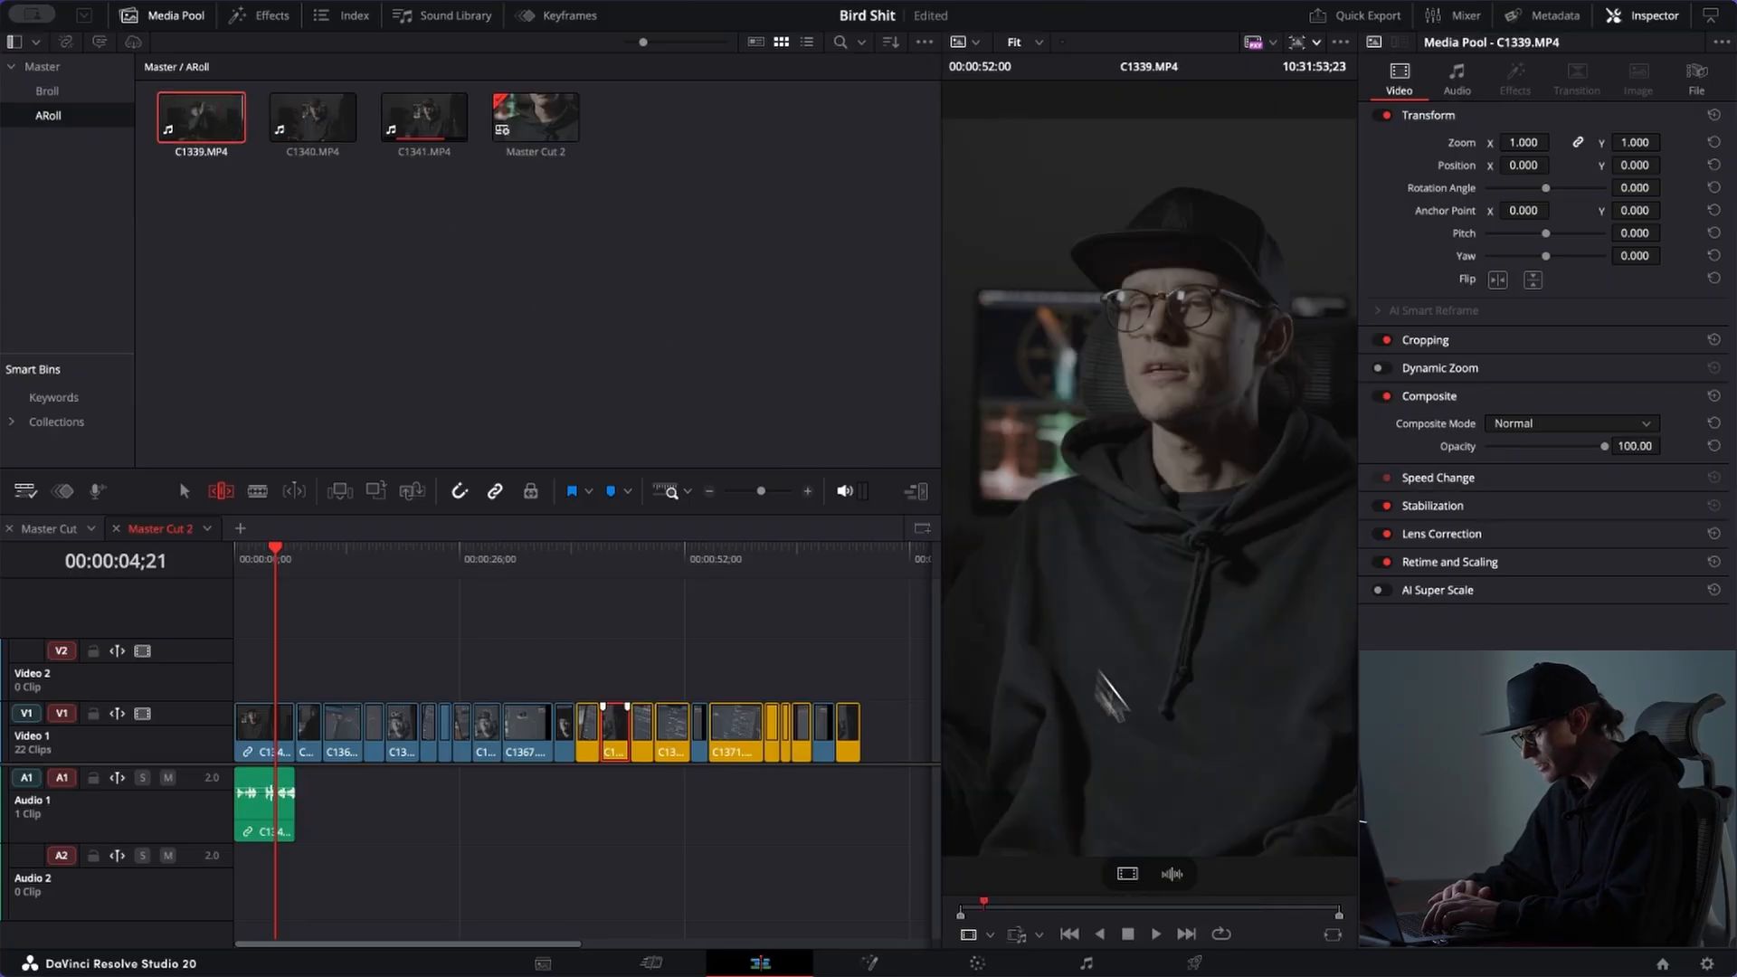
Step: Play and scrub through C1339.MP4 to compare its pointing-gesture takes near 10:32:02 and 10:32:40
{"action": "key", "text": "space"}
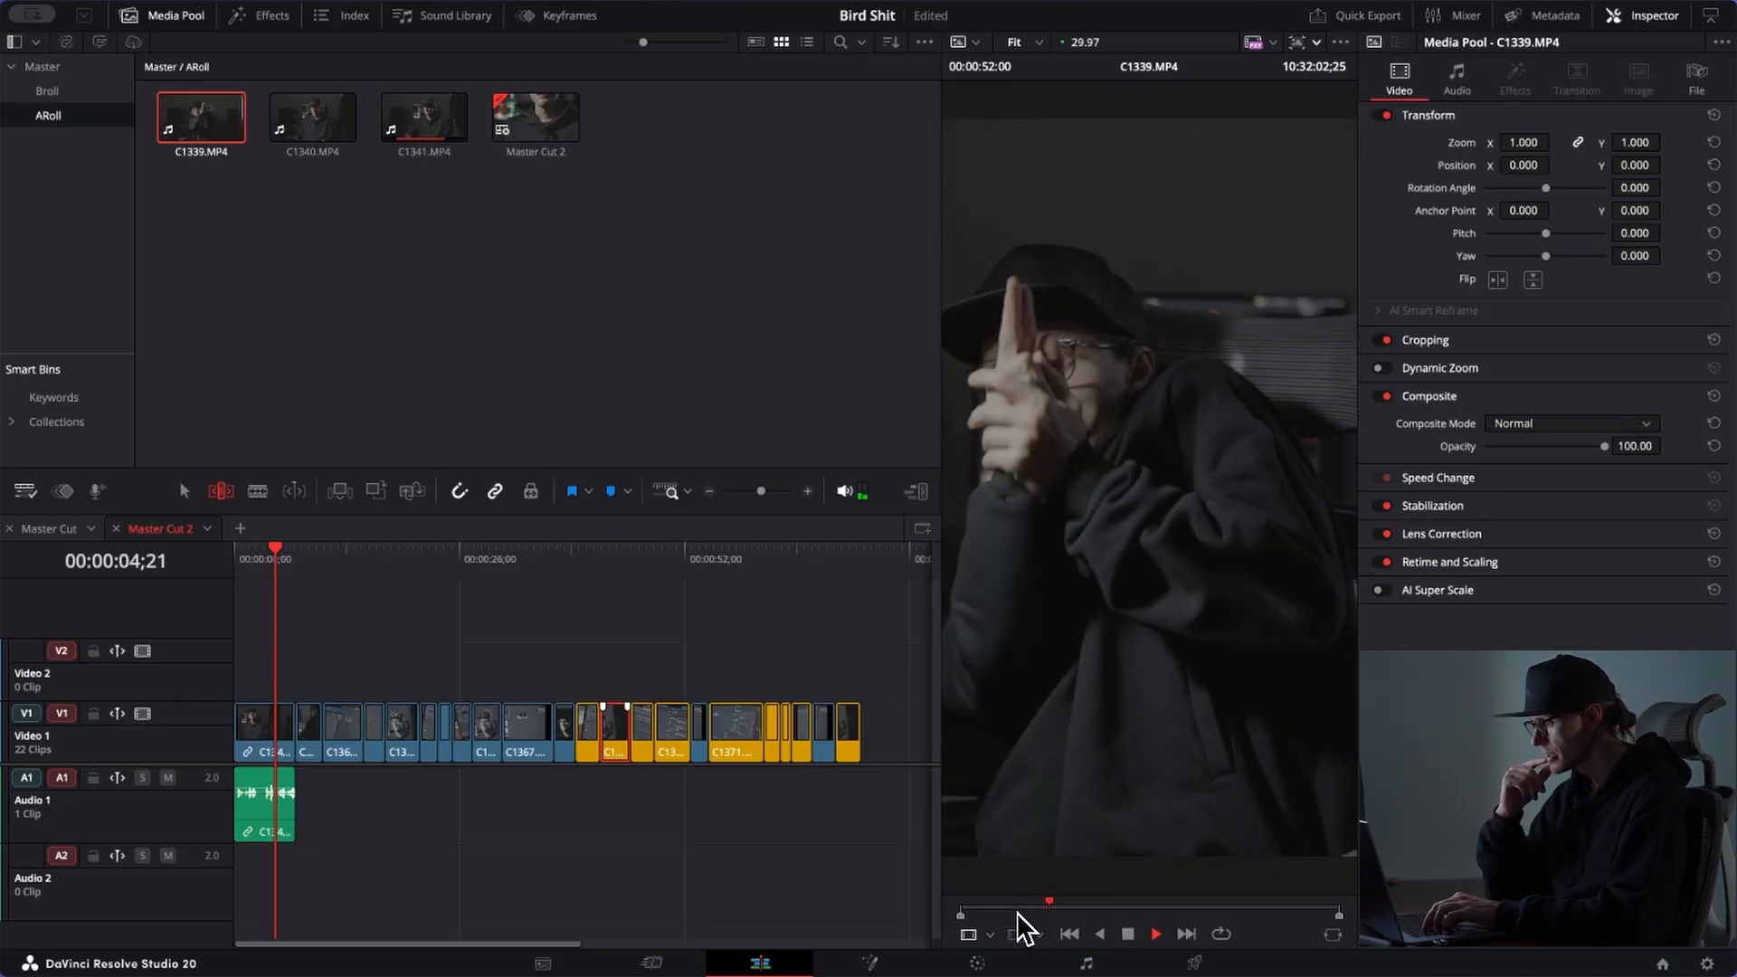
{"action": "key", "text": "space"}
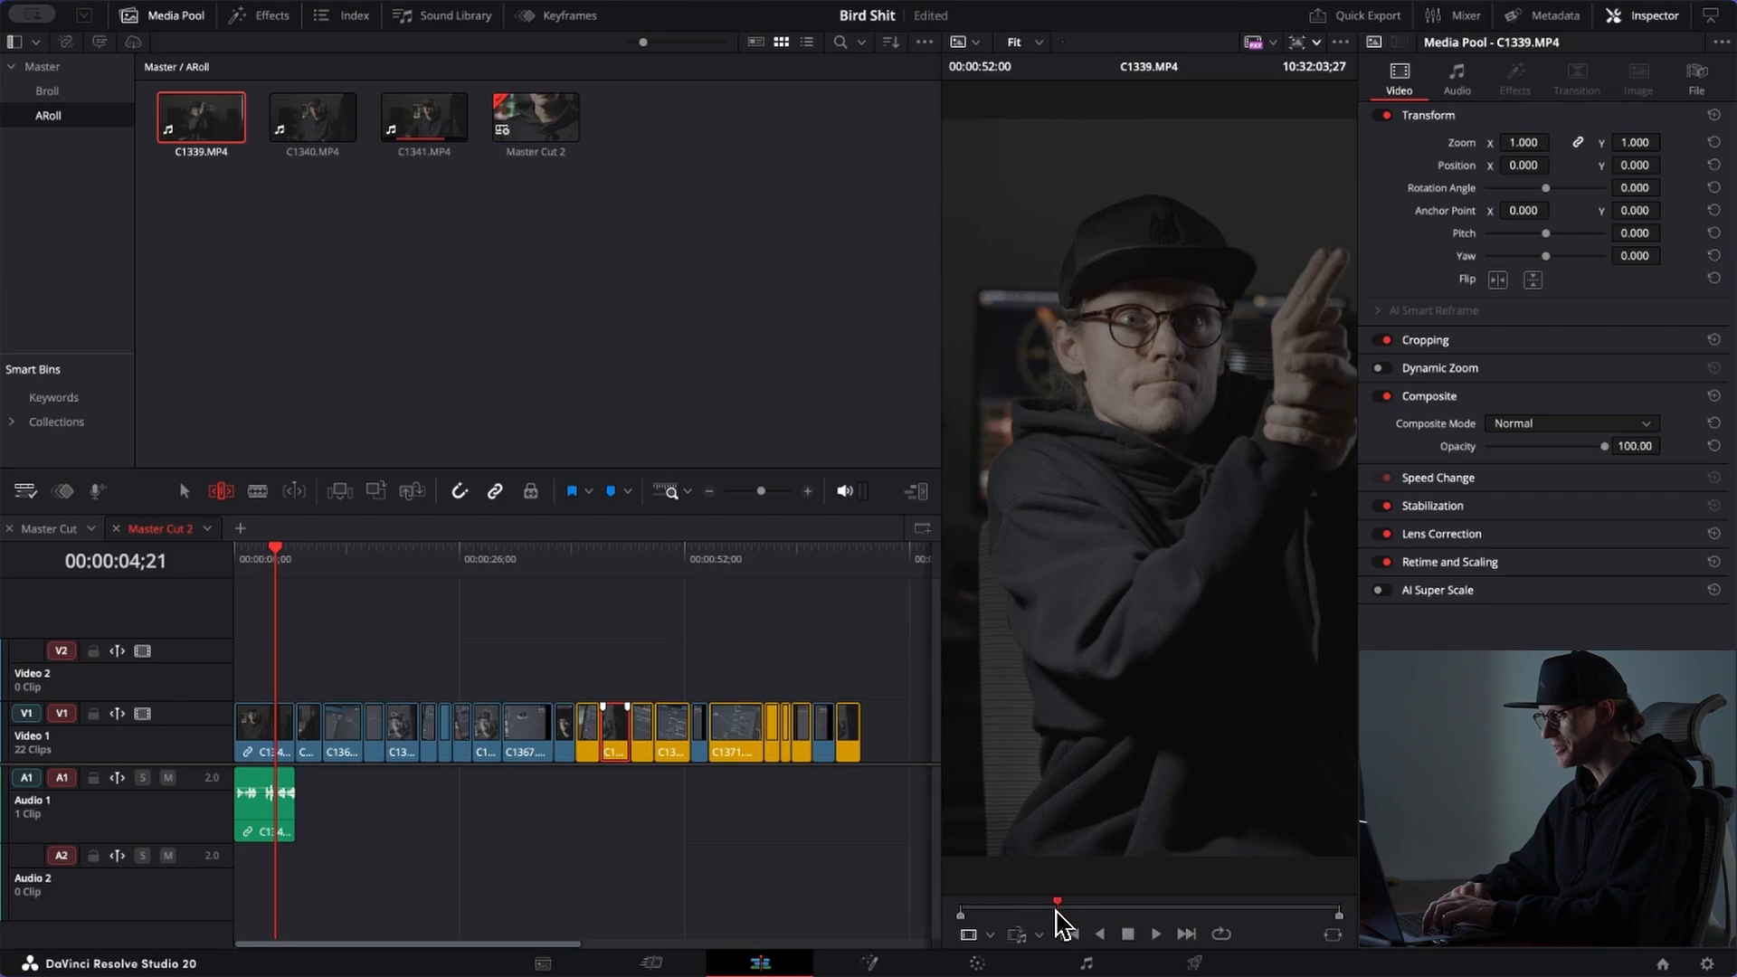
{"action": "left_click_drag", "start_coordinate": [1052, 914], "coordinate": [1019, 913]}
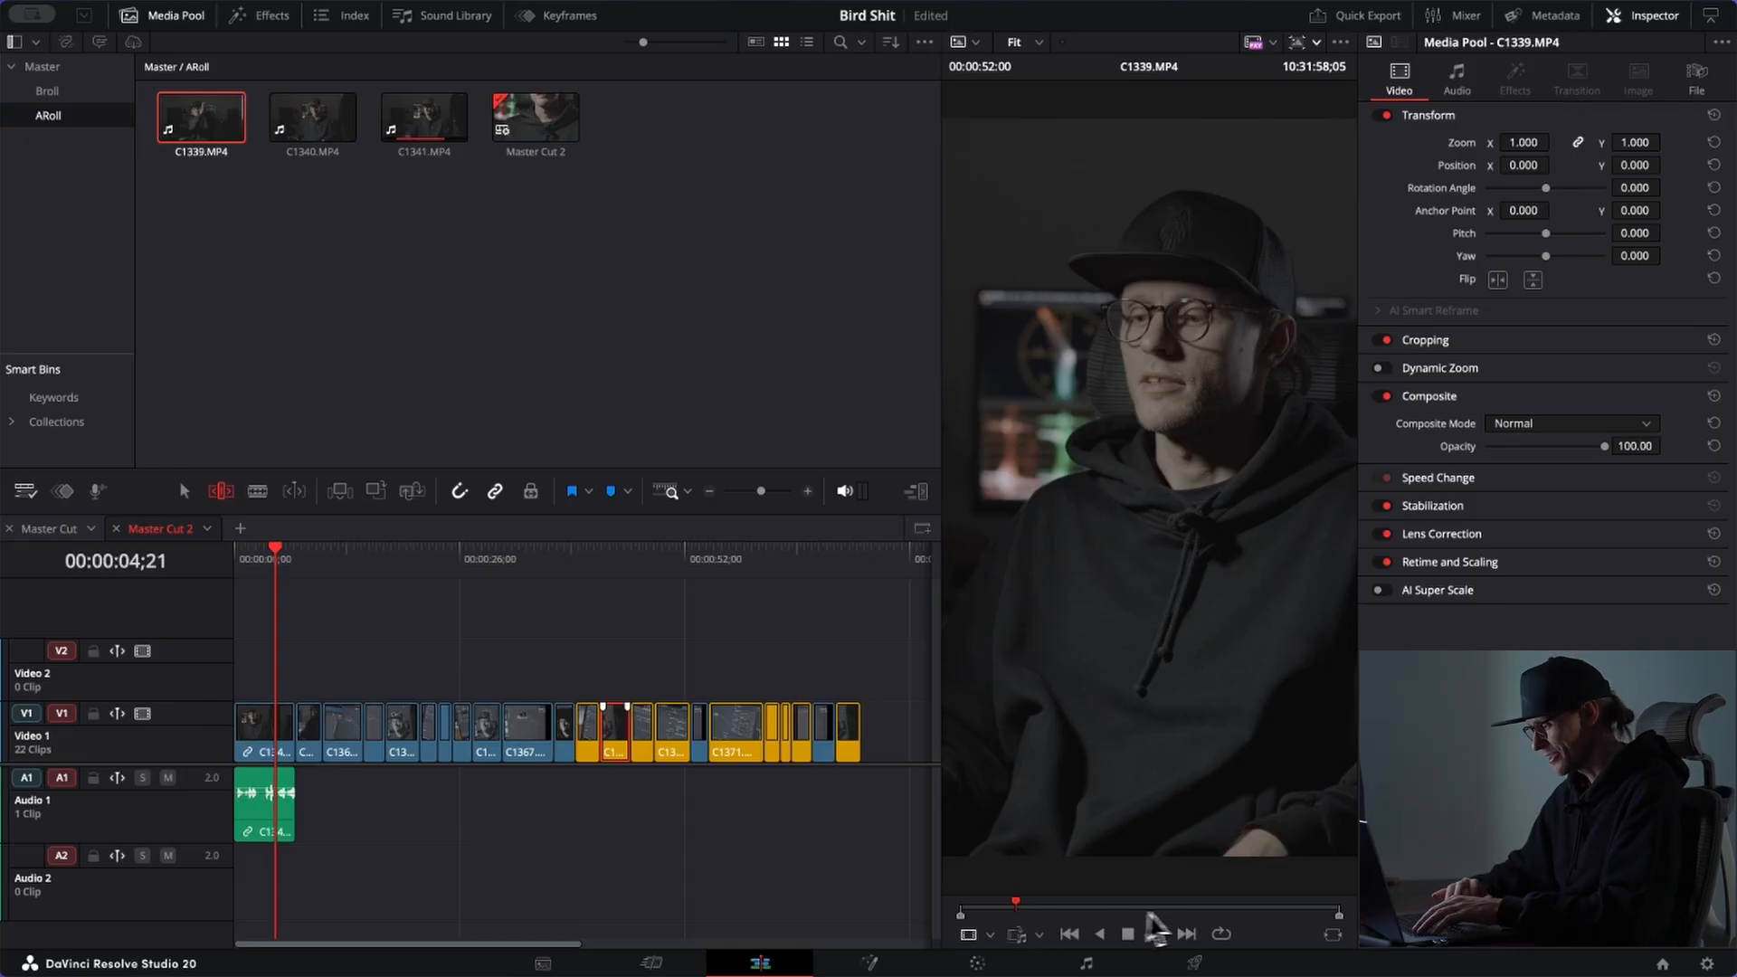
{"action": "left_click_drag", "start_coordinate": [1214, 910], "coordinate": [1288, 910]}
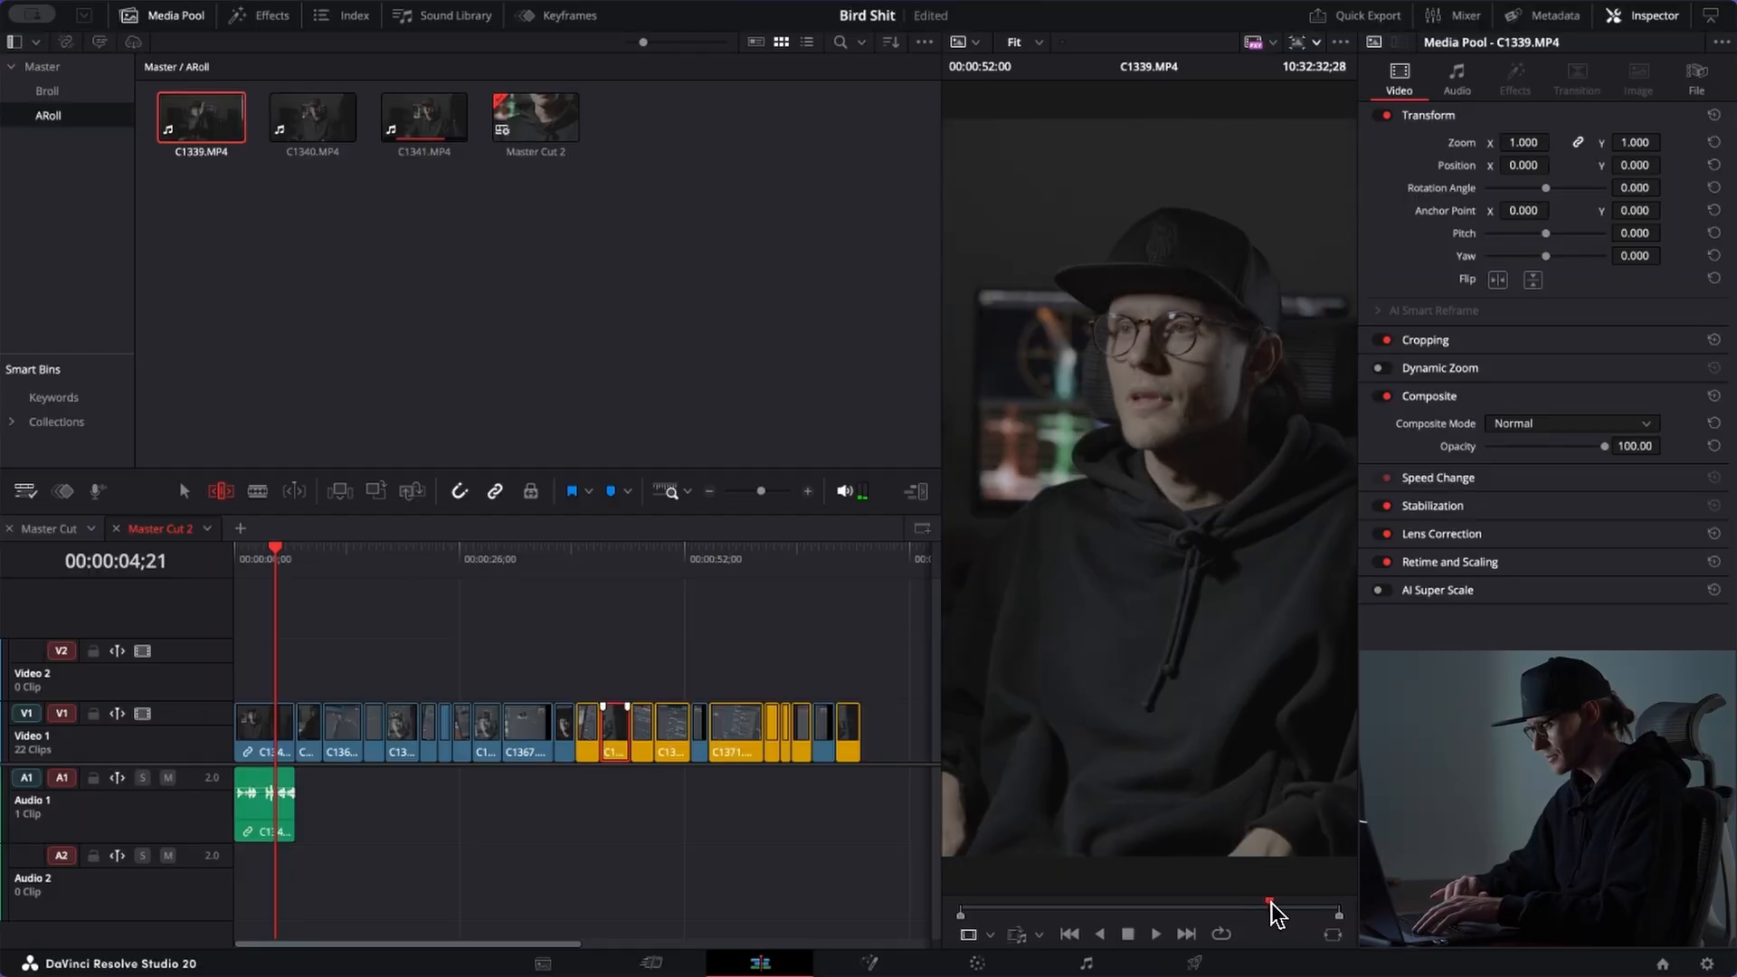
{"action": "left_click_drag", "start_coordinate": [1271, 901], "coordinate": [1316, 898]}
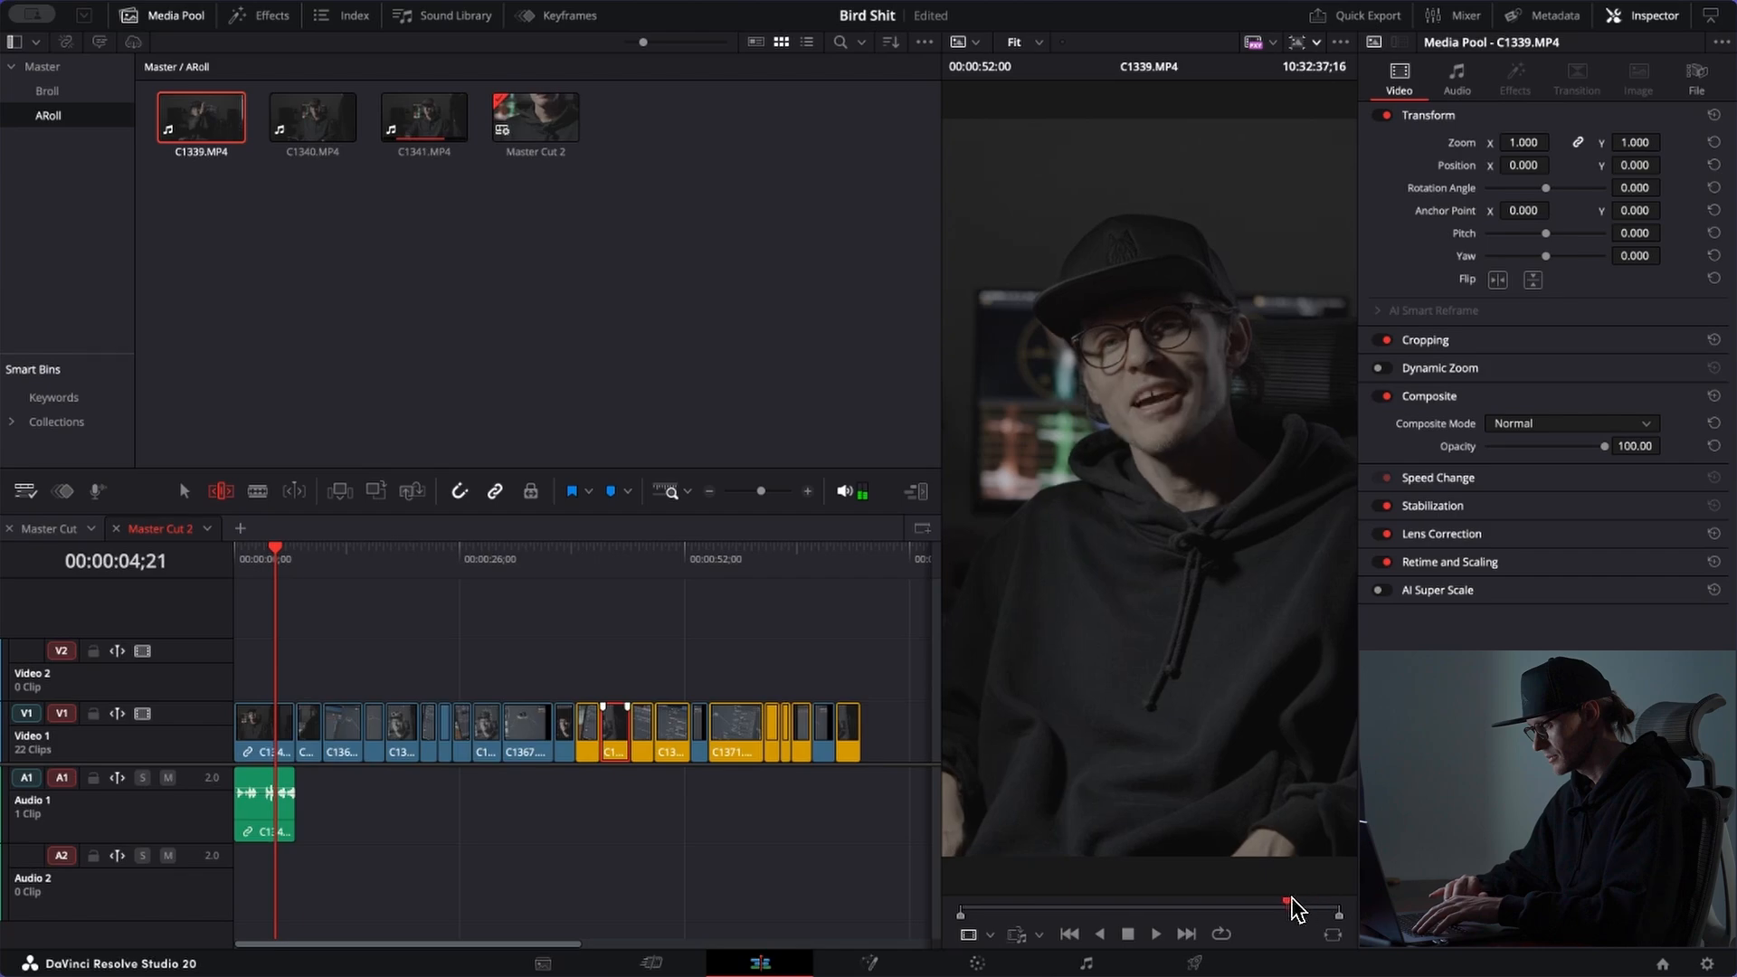
{"action": "key", "text": "space"}
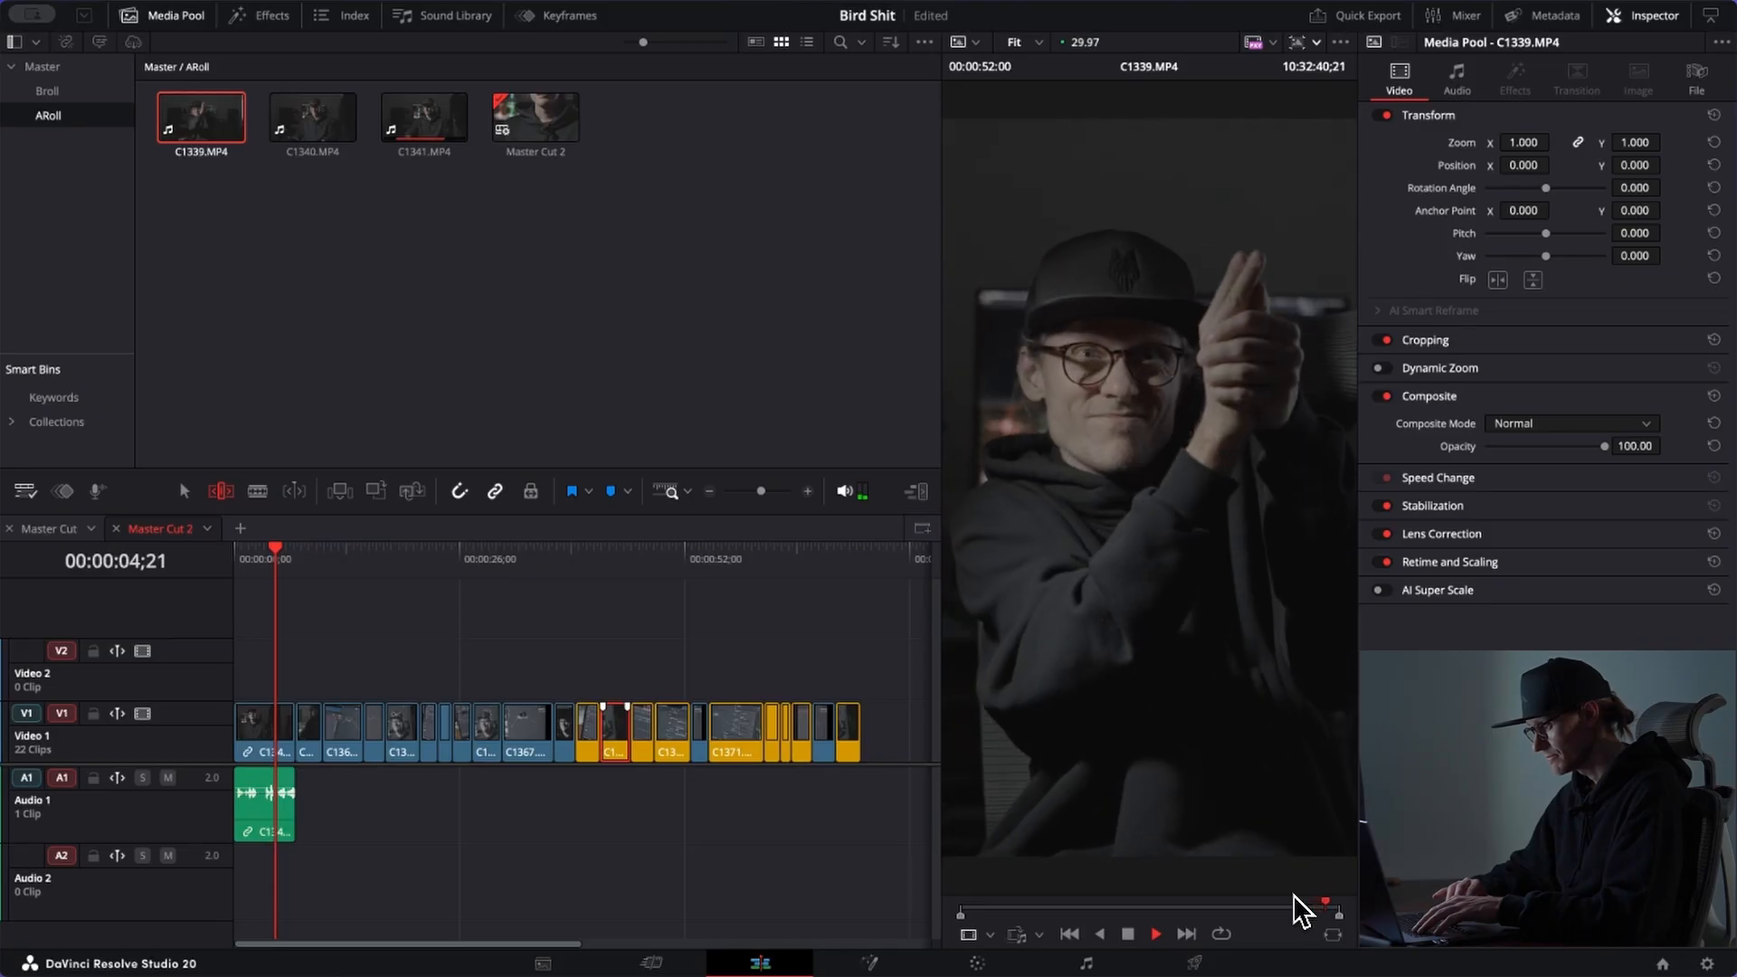
{"action": "key", "text": "space"}
Step: Mark the first gesture take in C1339.MP4 with an in point near 10:31:59 and an out point at 10:32:03;27
{"action": "left_click", "coordinate": [1029, 903]}
{"action": "key", "text": "space"}
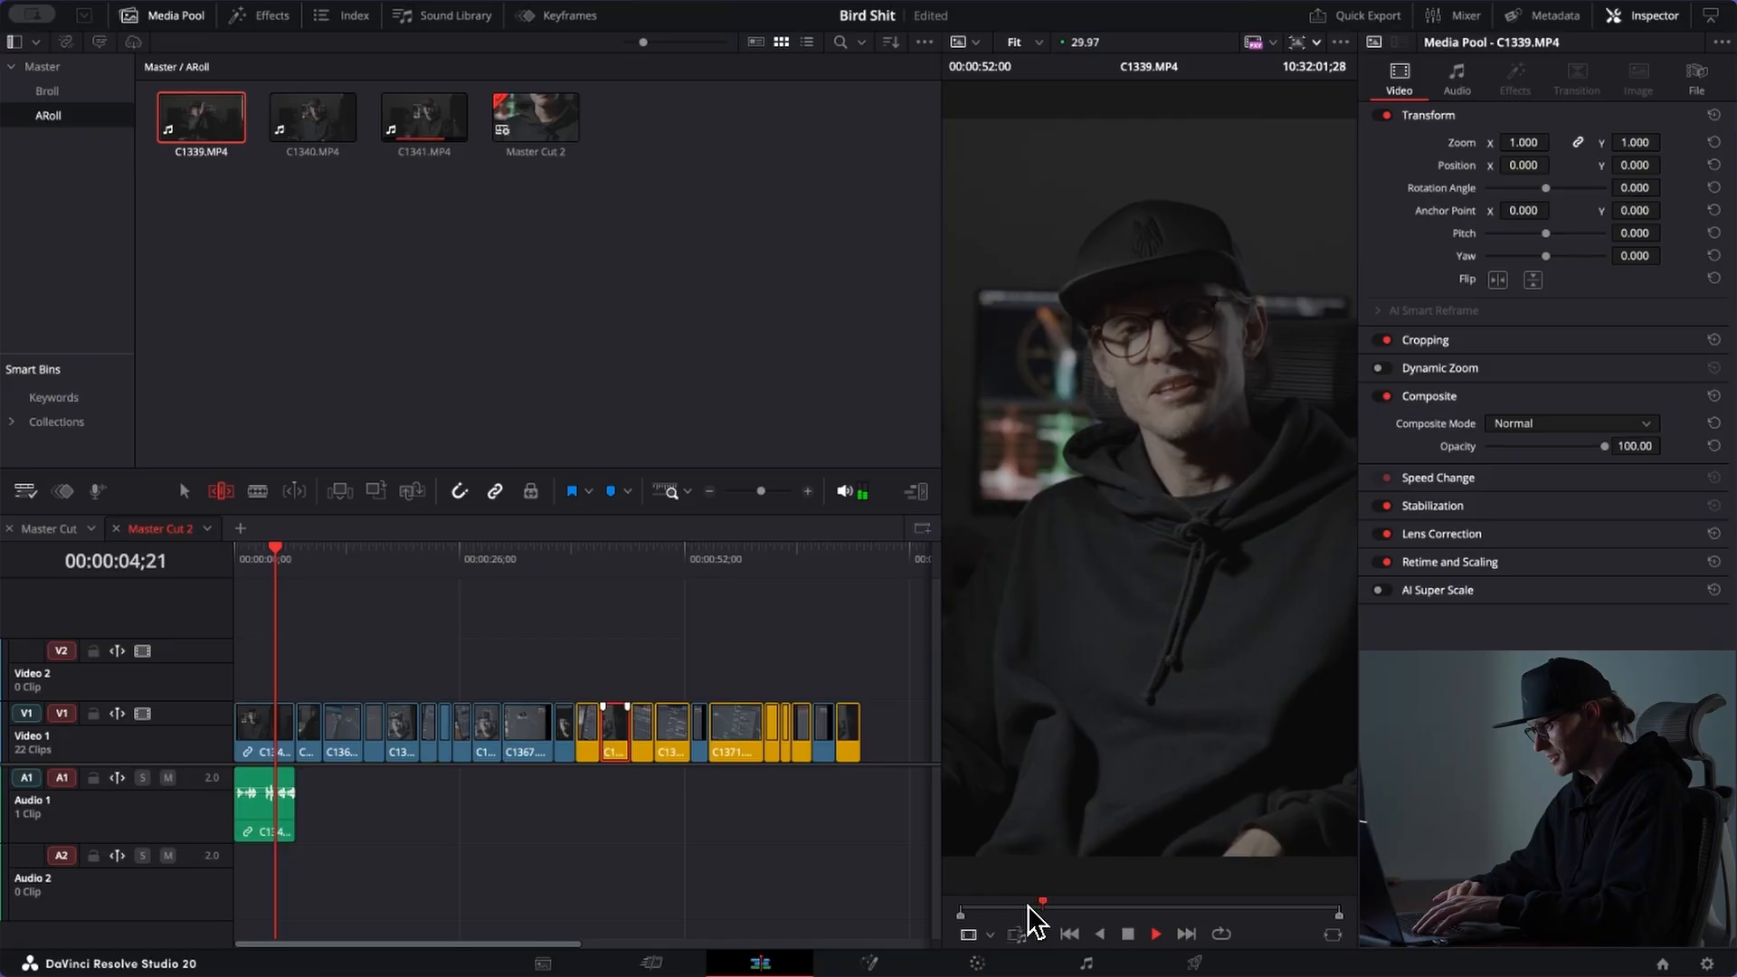
{"action": "key", "text": "space"}
{"action": "key", "text": "o"}
{"action": "key", "text": "j"}
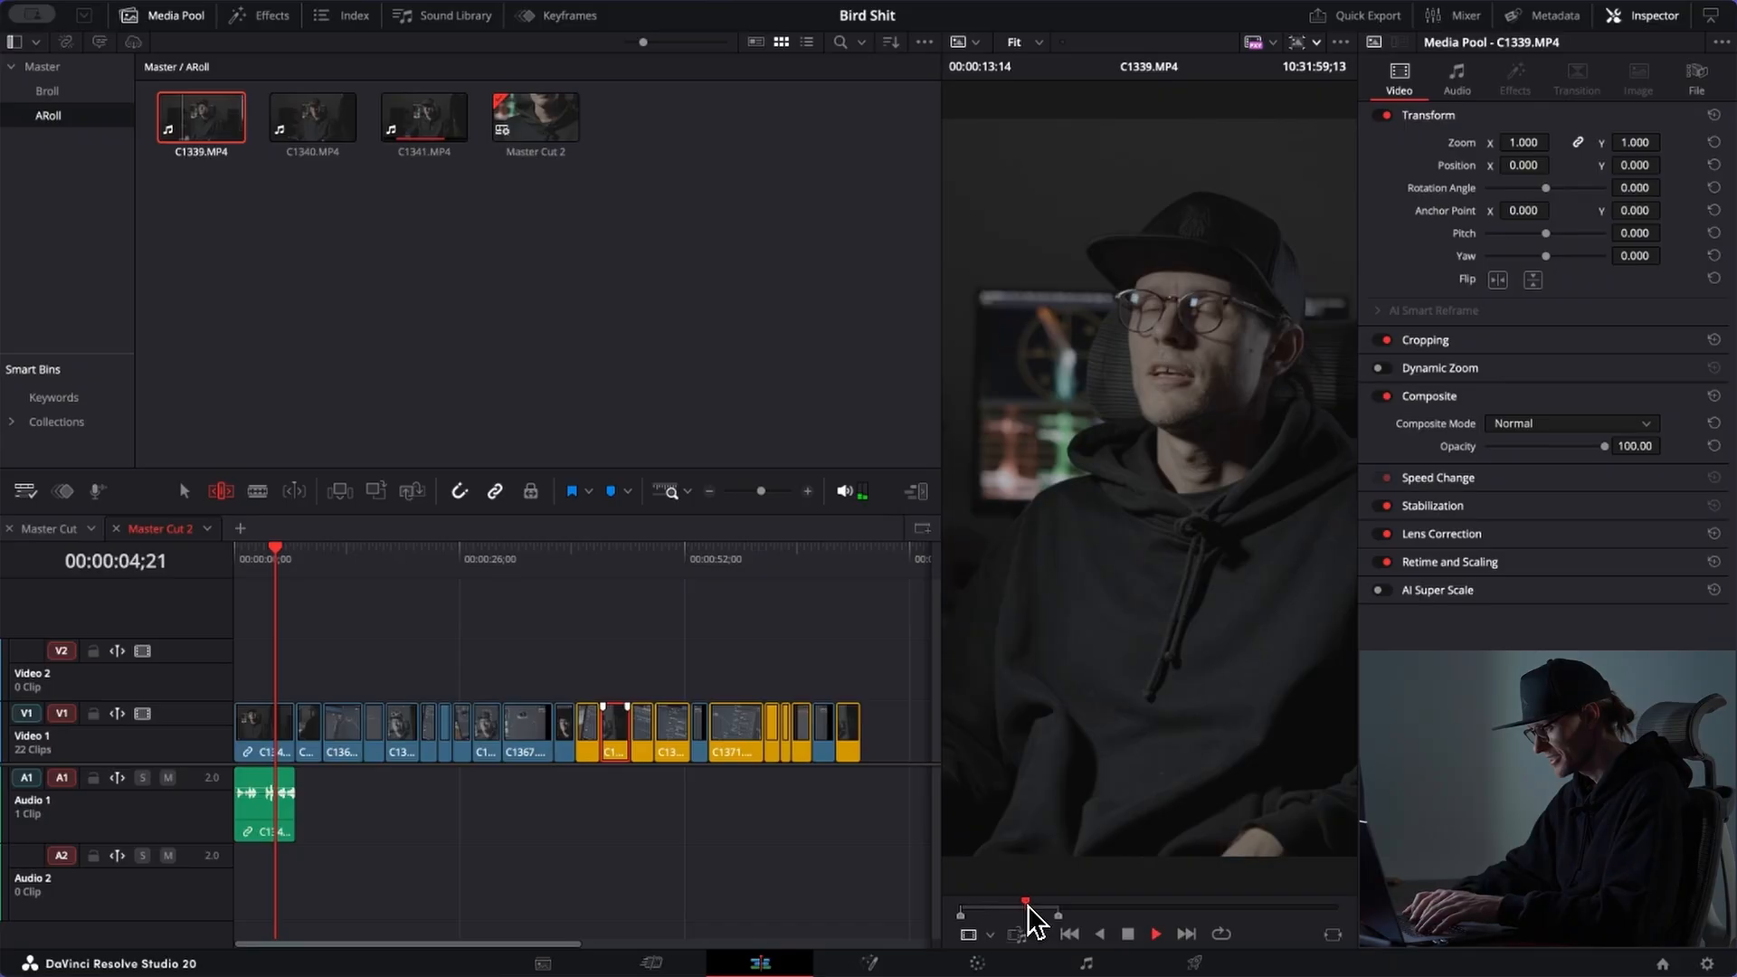
{"action": "key", "text": "l"}
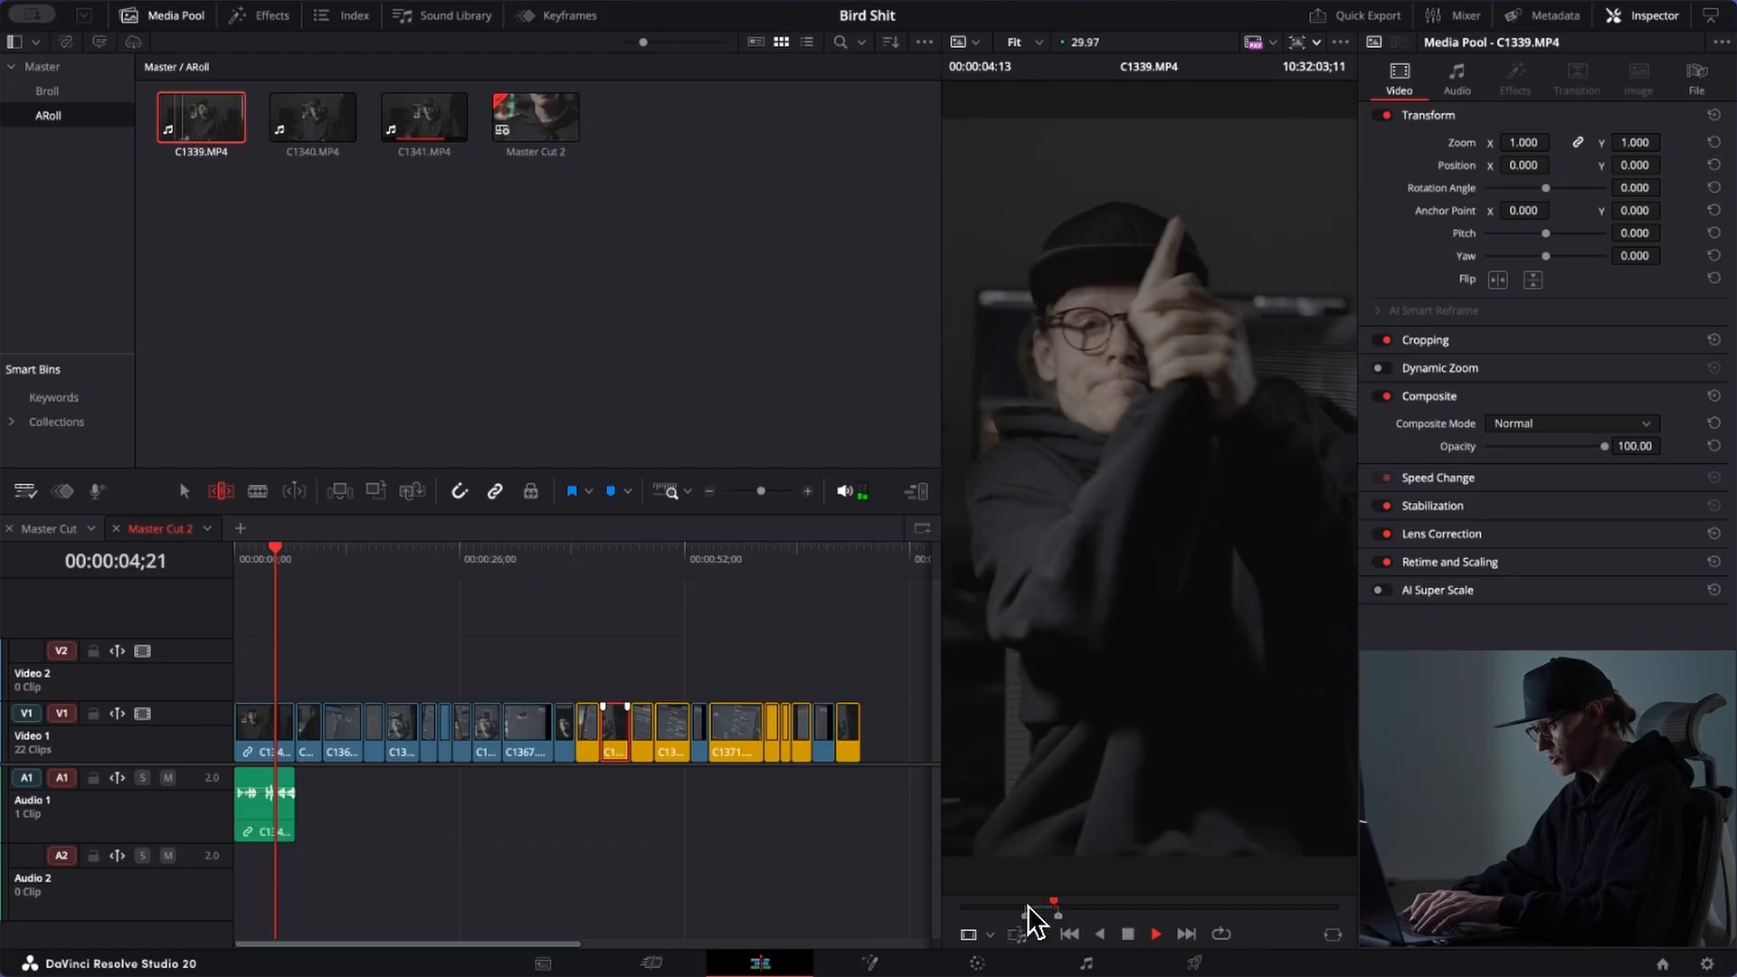
{"action": "key", "text": "k"}
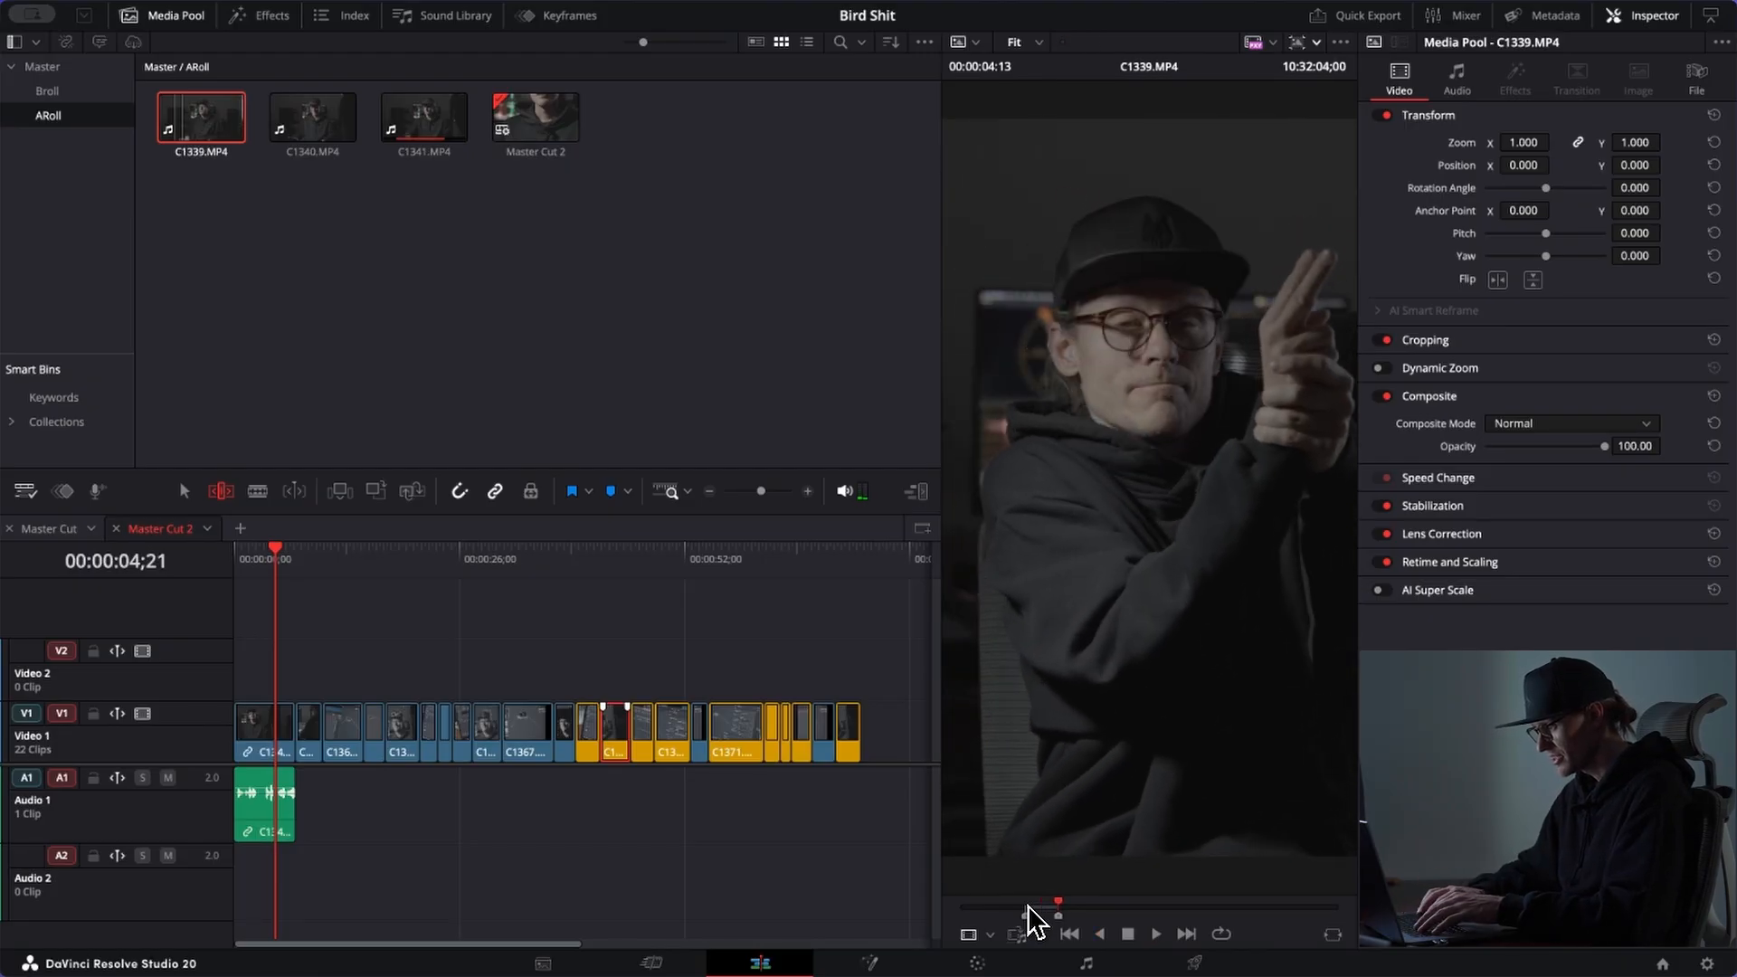
{"action": "key", "text": "Left"}
{"action": "key", "text": "Left"}
{"action": "key", "text": "Left"}
{"action": "key", "text": "o"}
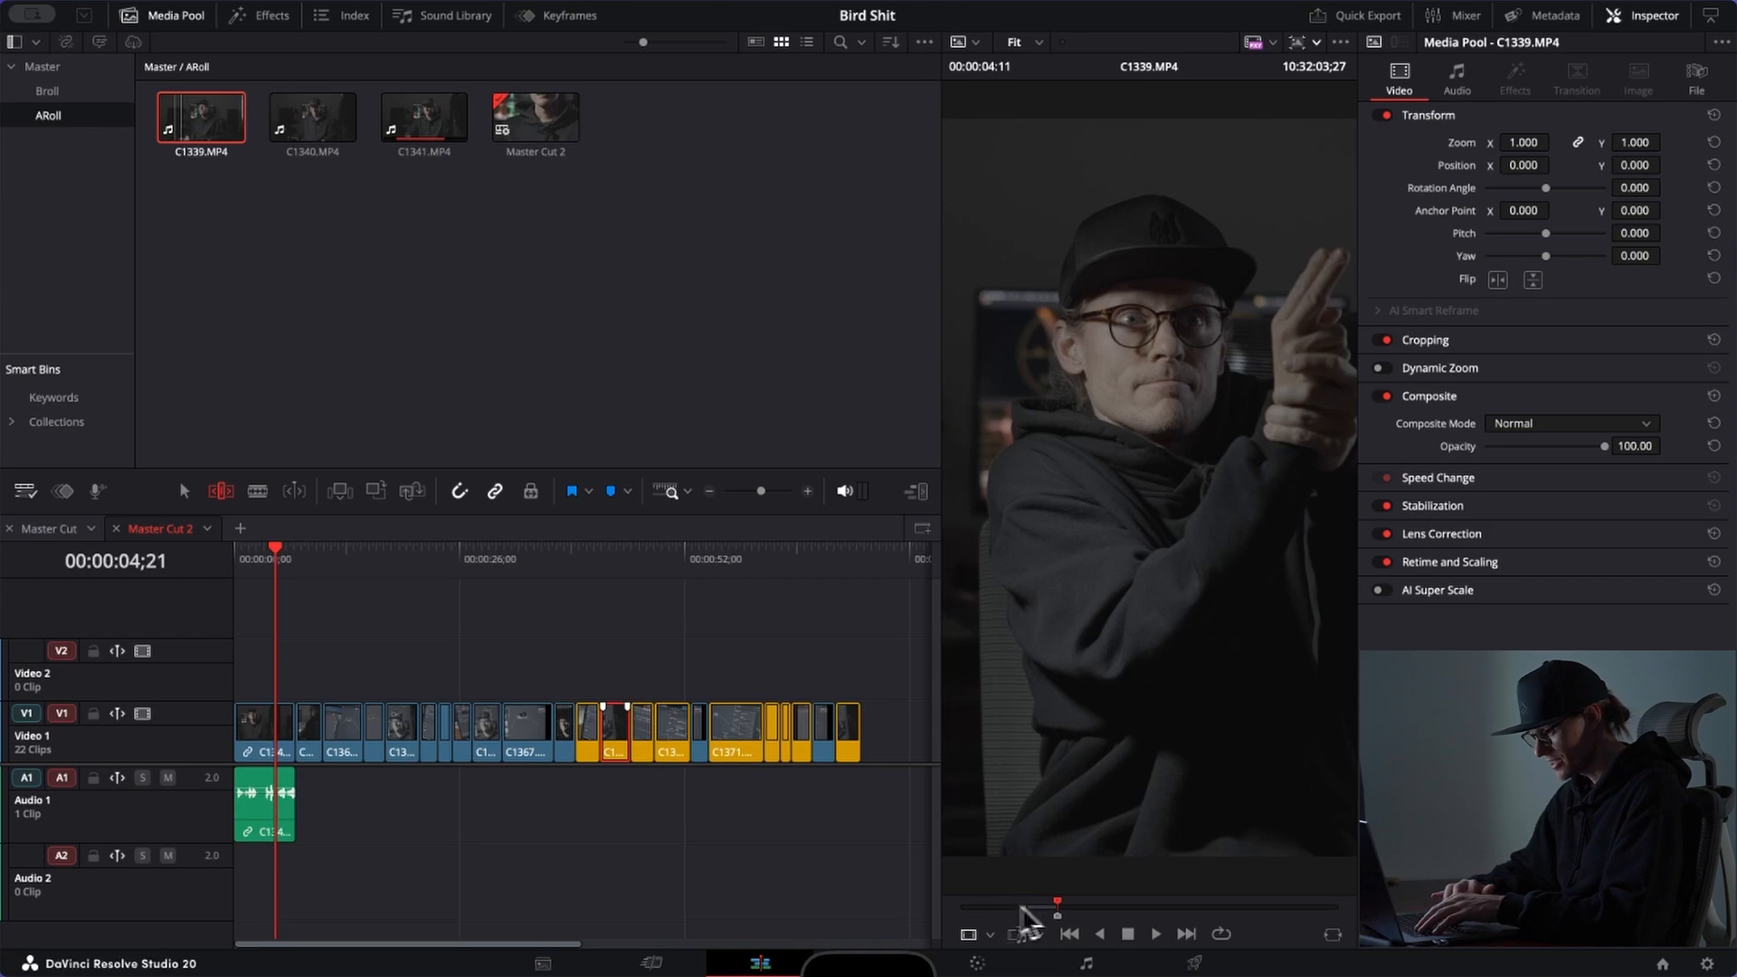
Step: Append the marked part of C1339.MP4 with its audio to the end of Master Cut 2 and save the project
{"action": "left_click_drag", "start_coordinate": [1192, 704], "coordinate": [870, 727]}
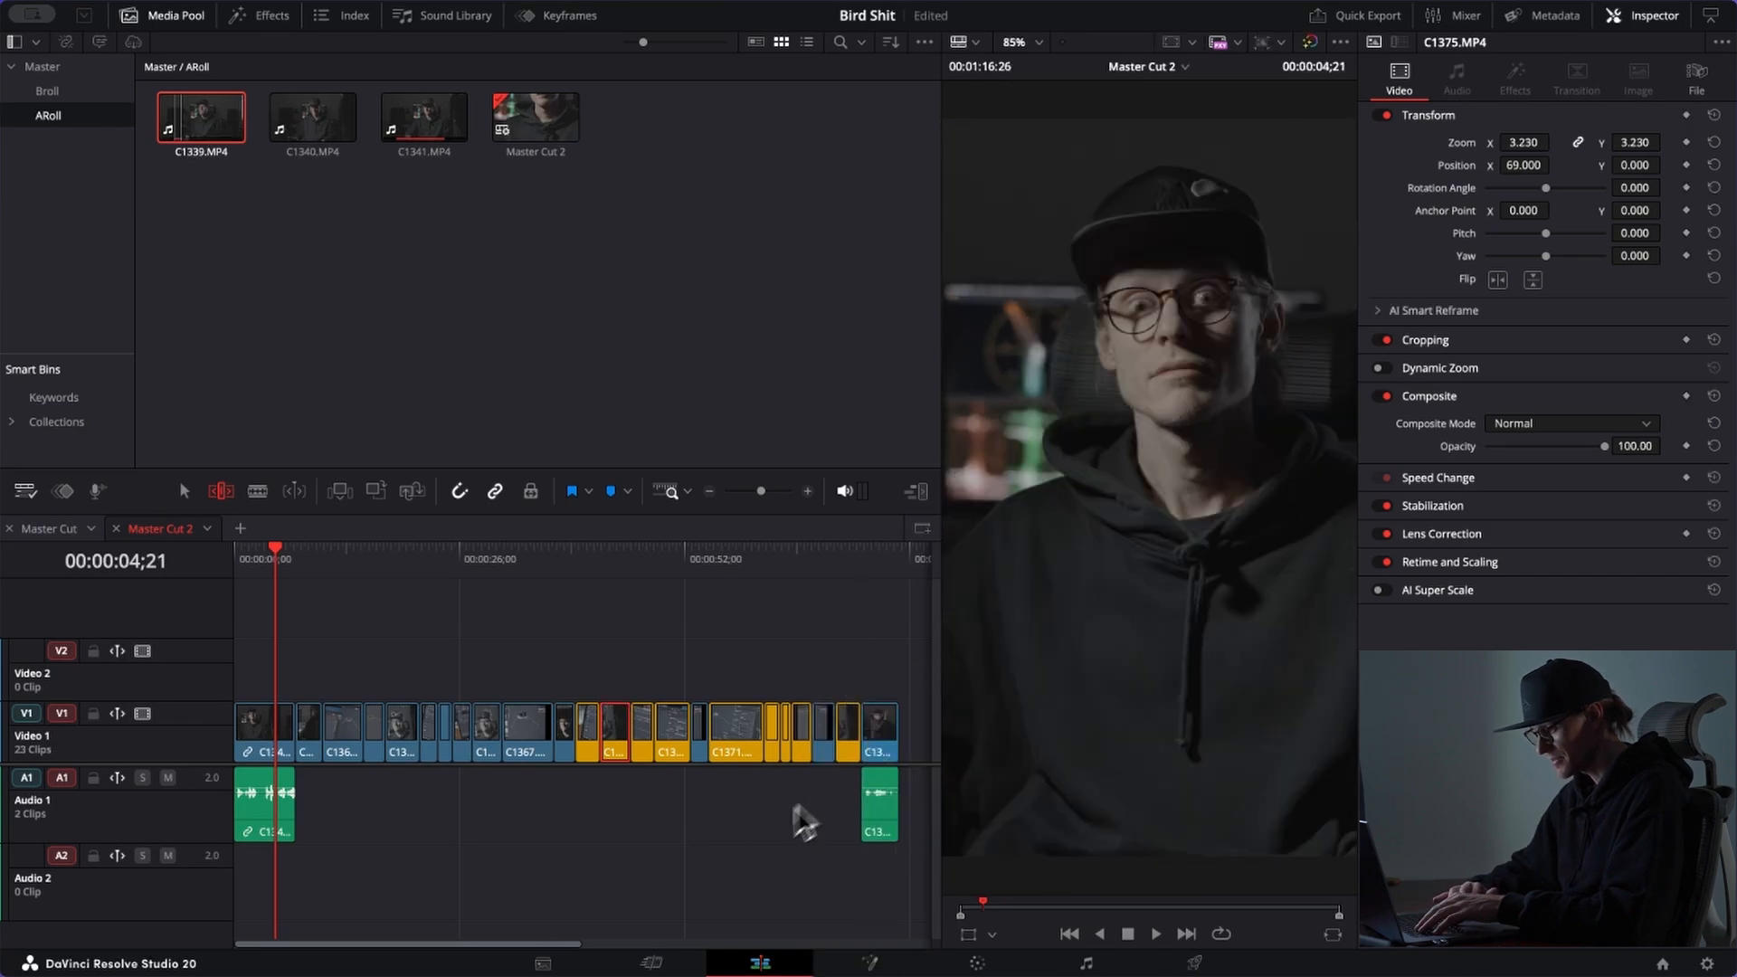
{"action": "key", "text": "ctrl+s"}
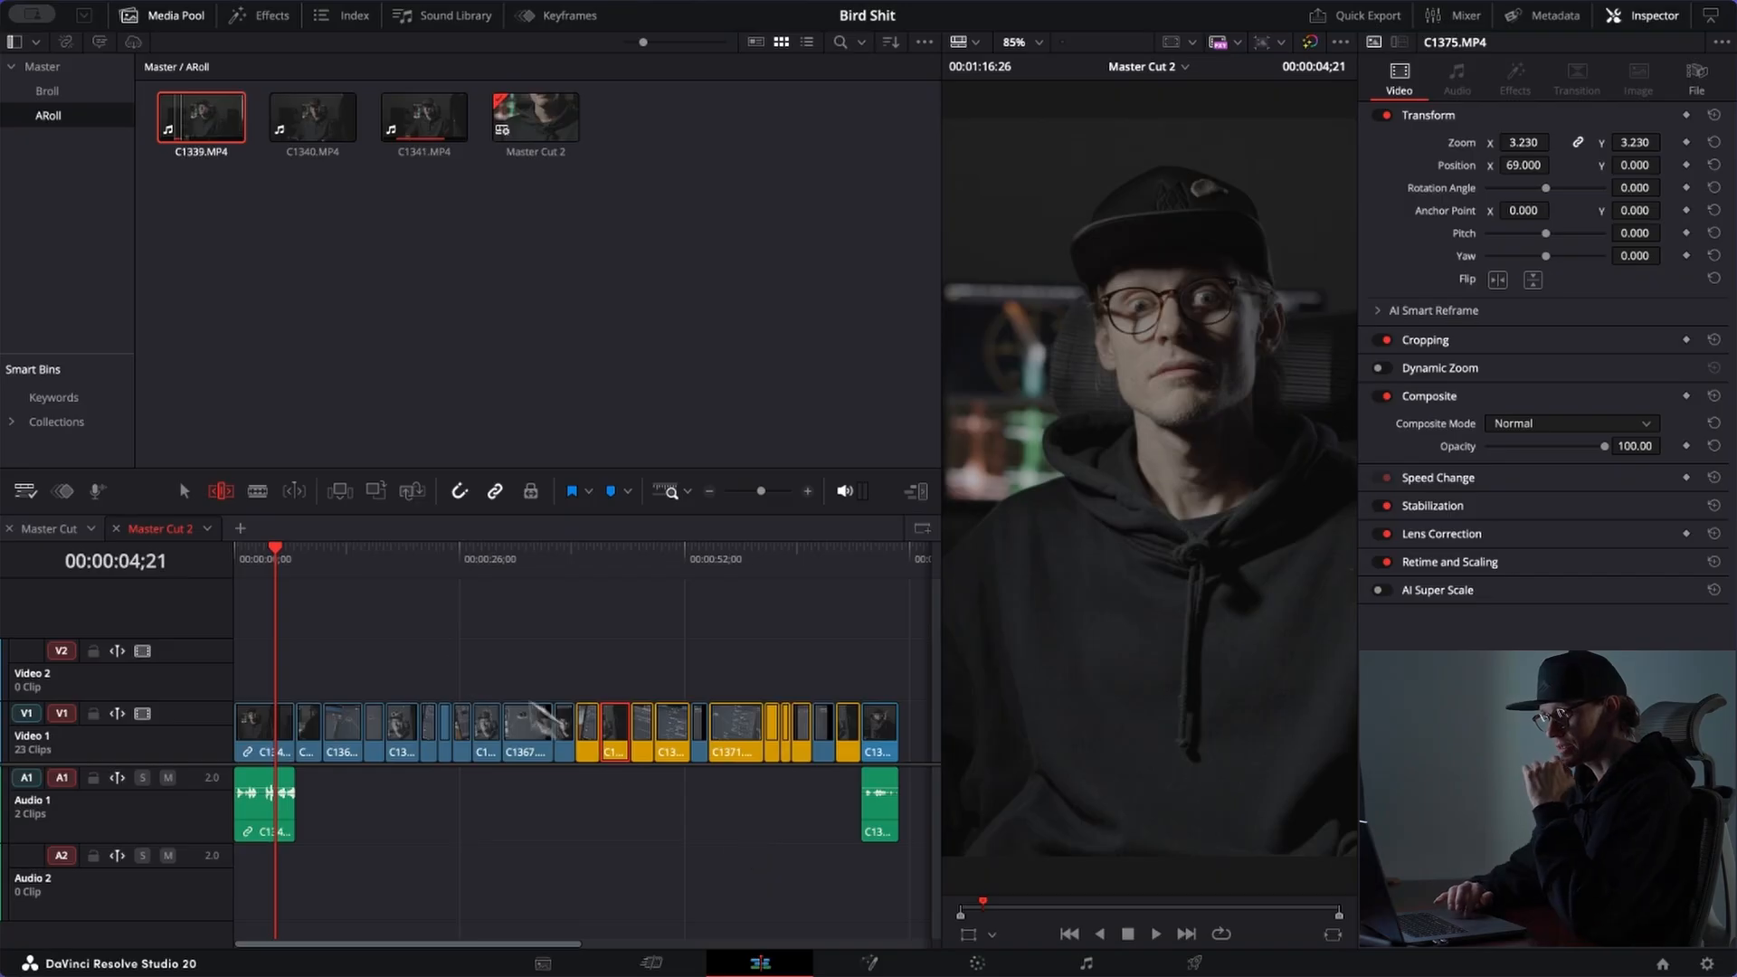
{"action": "left_click", "coordinate": [298, 567]}
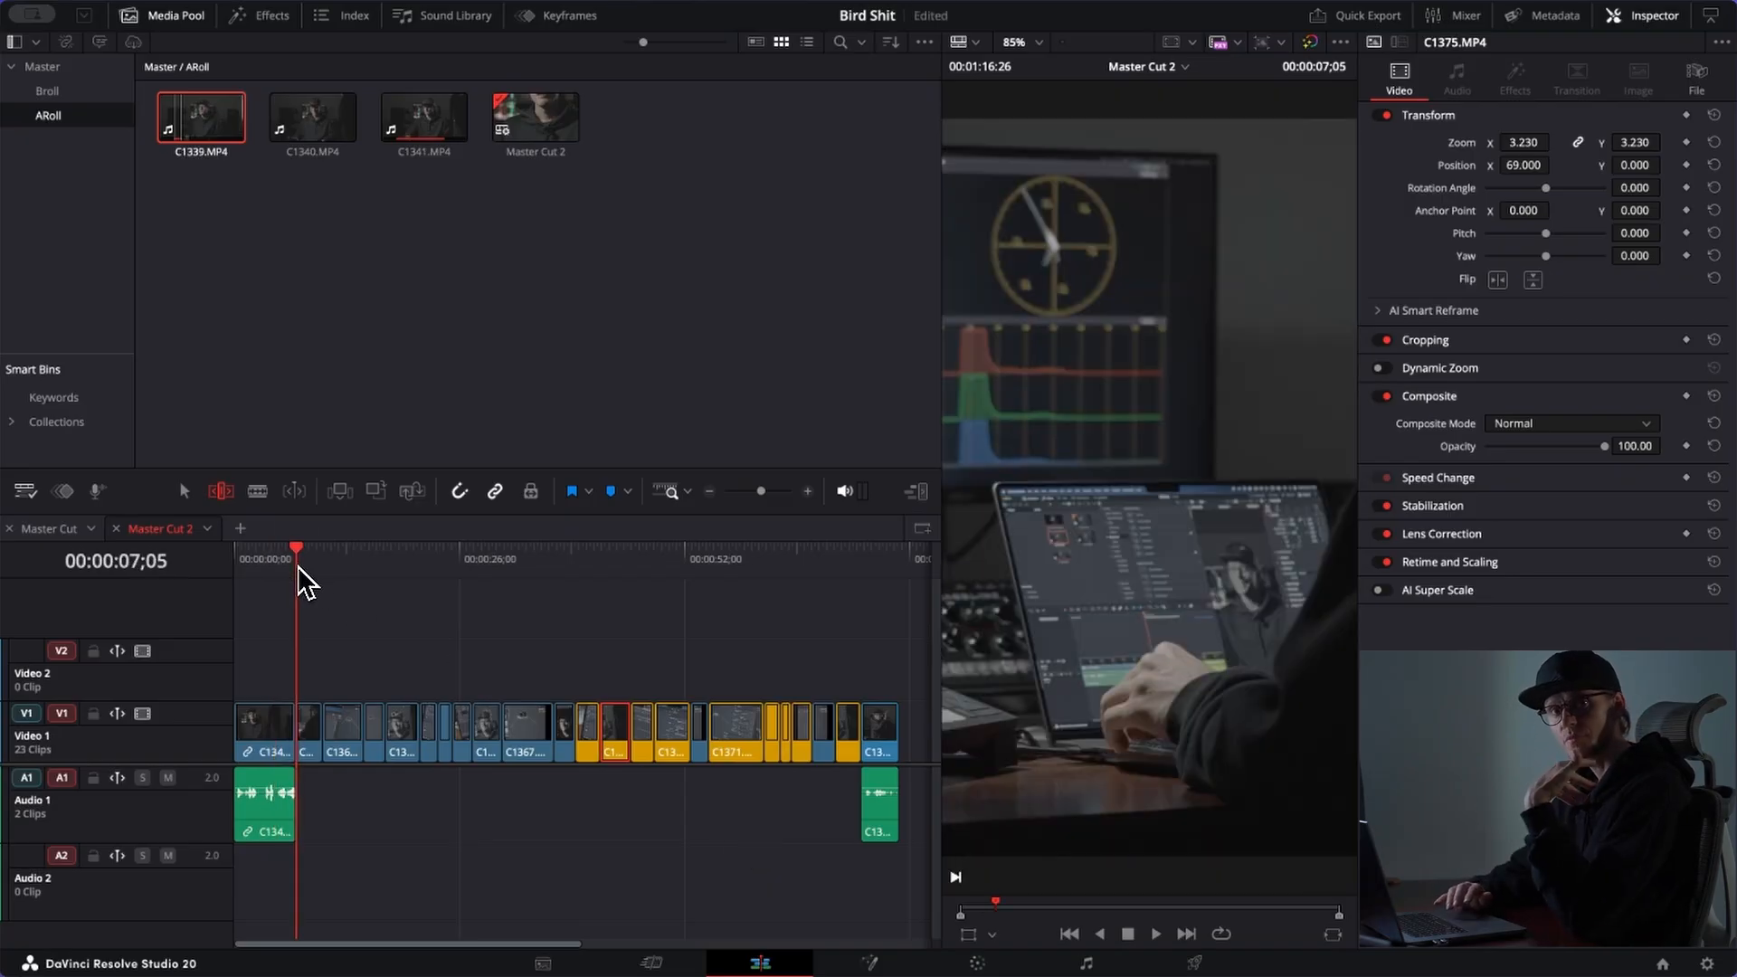
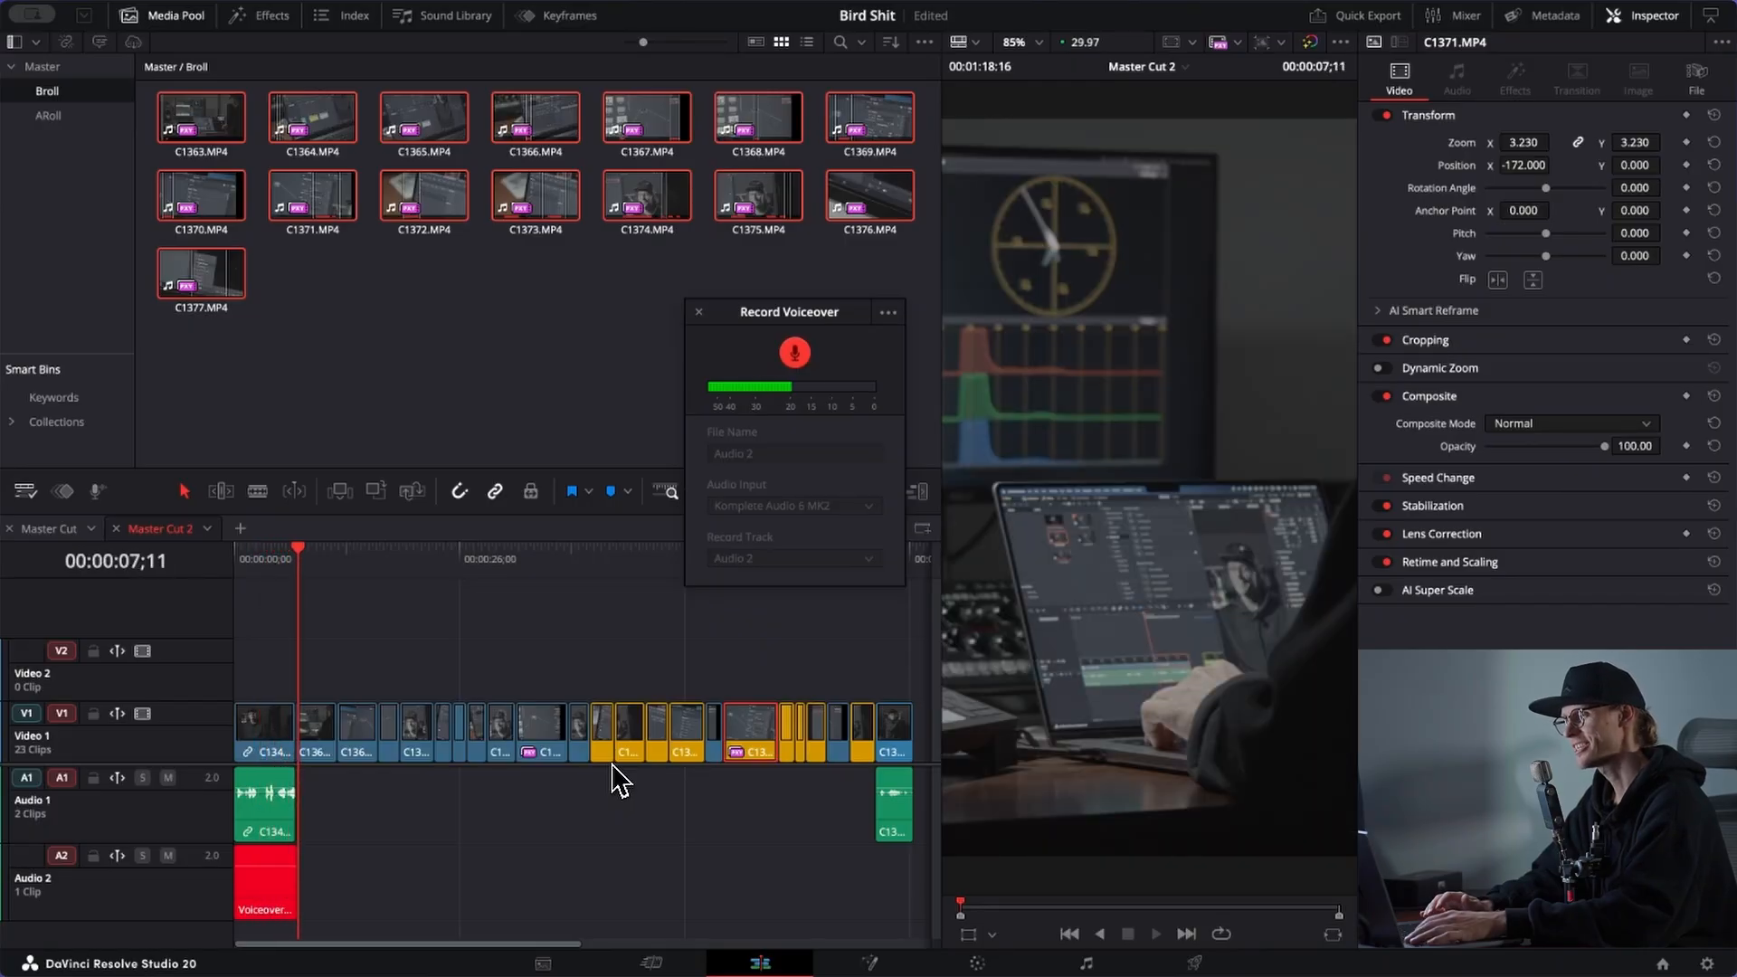
Step: Stop the voiceover recording, trim about 20 frames off the start of Audio 2_001 and align it under the C1341.MP4 audio
{"action": "key", "text": "space"}
{"action": "left_click", "coordinate": [266, 891]}
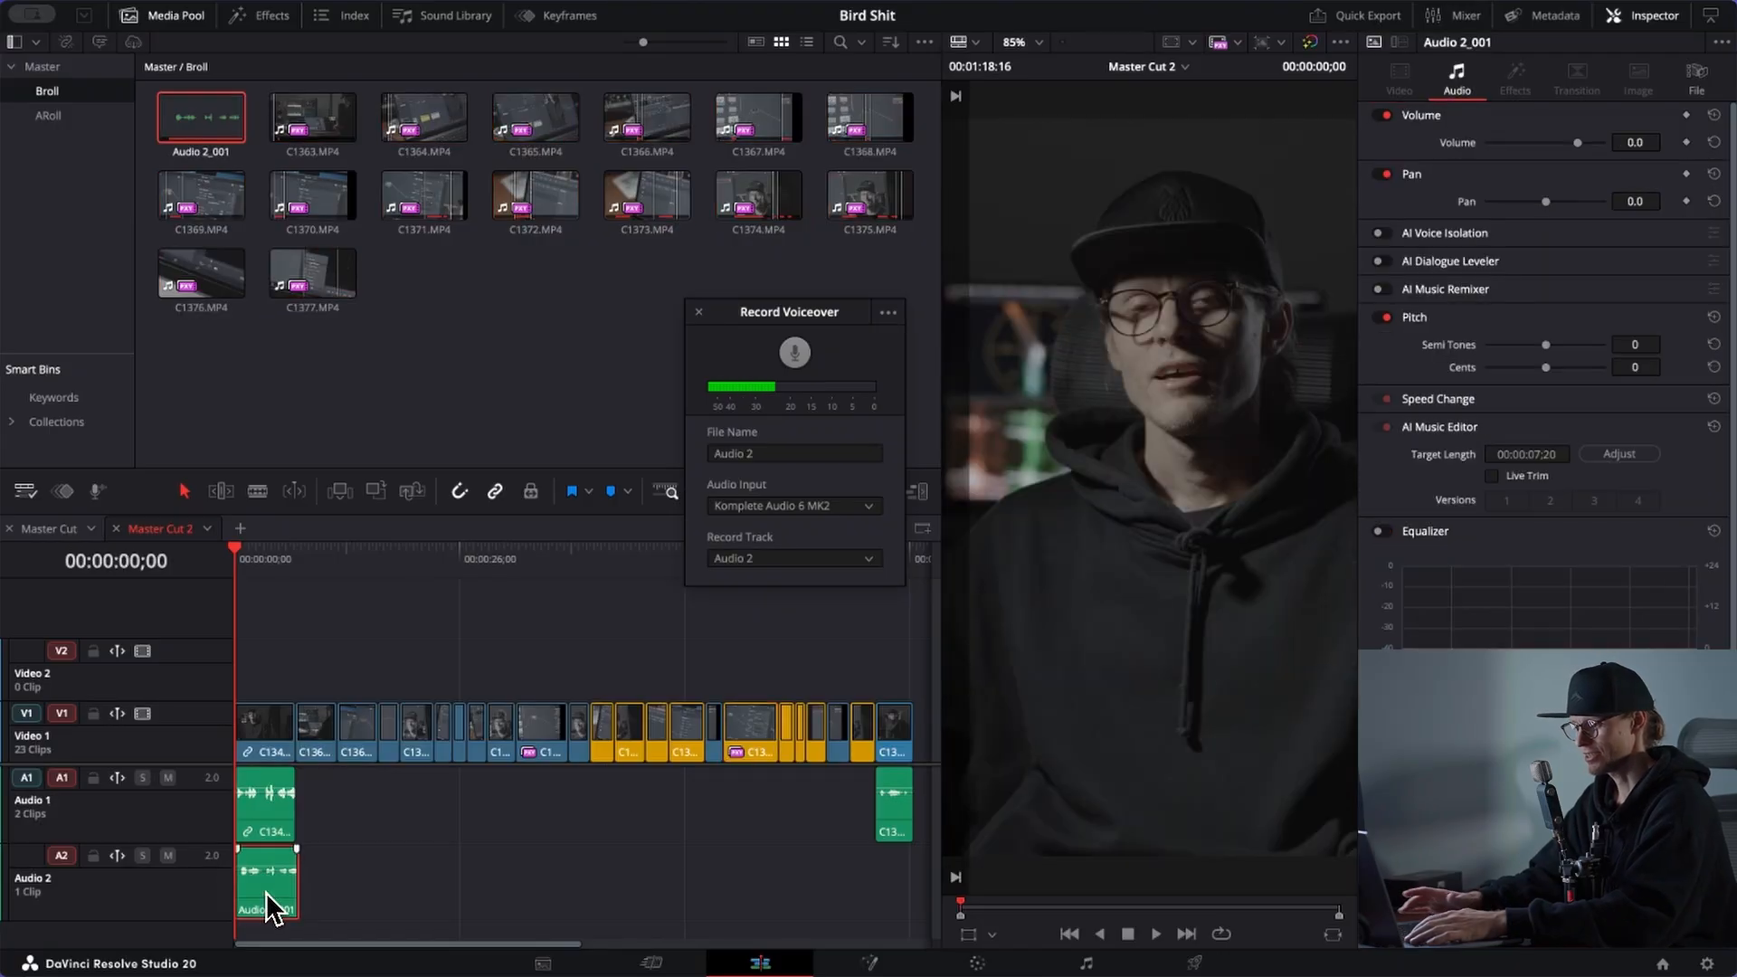
{"action": "scroll", "coordinate": [266, 891], "scroll_direction": "up", "scroll_amount": 6}
{"action": "left_click_drag", "start_coordinate": [240, 892], "coordinate": [311, 895]}
Step: Split the voiceover clip on Audio 2 at 00:00:03;05 and nudge the second part about four frames later
{"action": "left_click", "coordinate": [454, 553]}
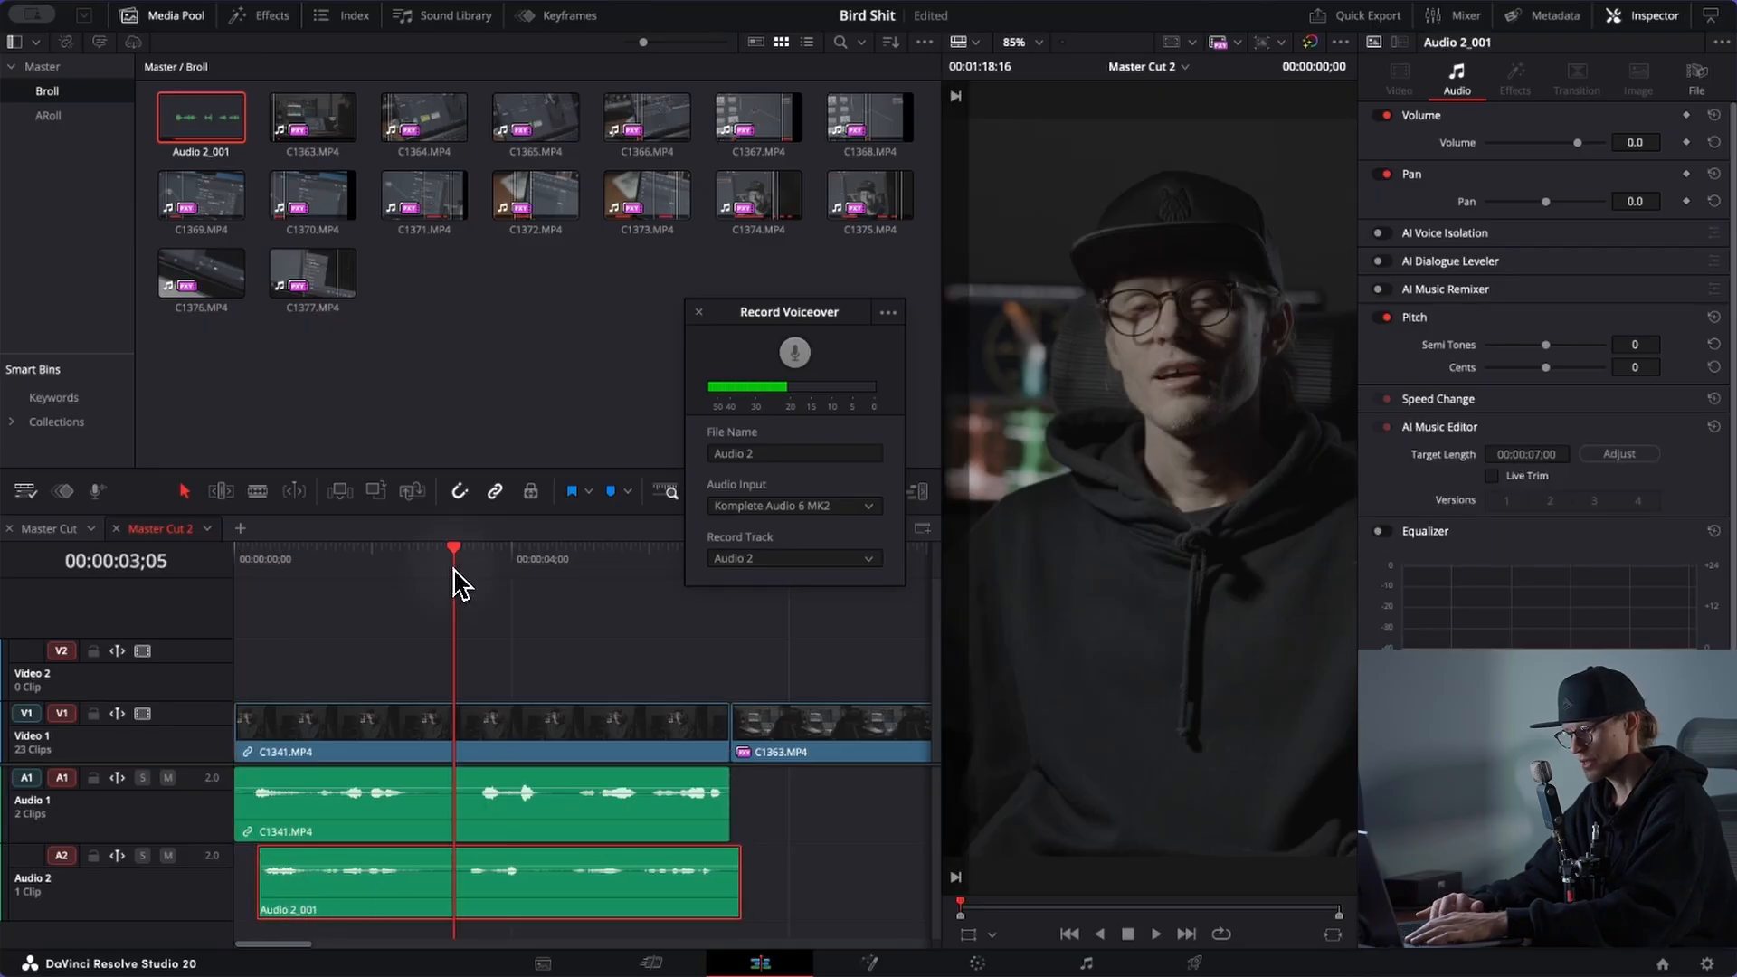
{"action": "key", "text": "ctrl+b"}
{"action": "left_click", "coordinate": [505, 900]}
{"action": "key", "text": "period"}
{"action": "key", "text": "period"}
{"action": "key", "text": "period"}
{"action": "key", "text": "period"}
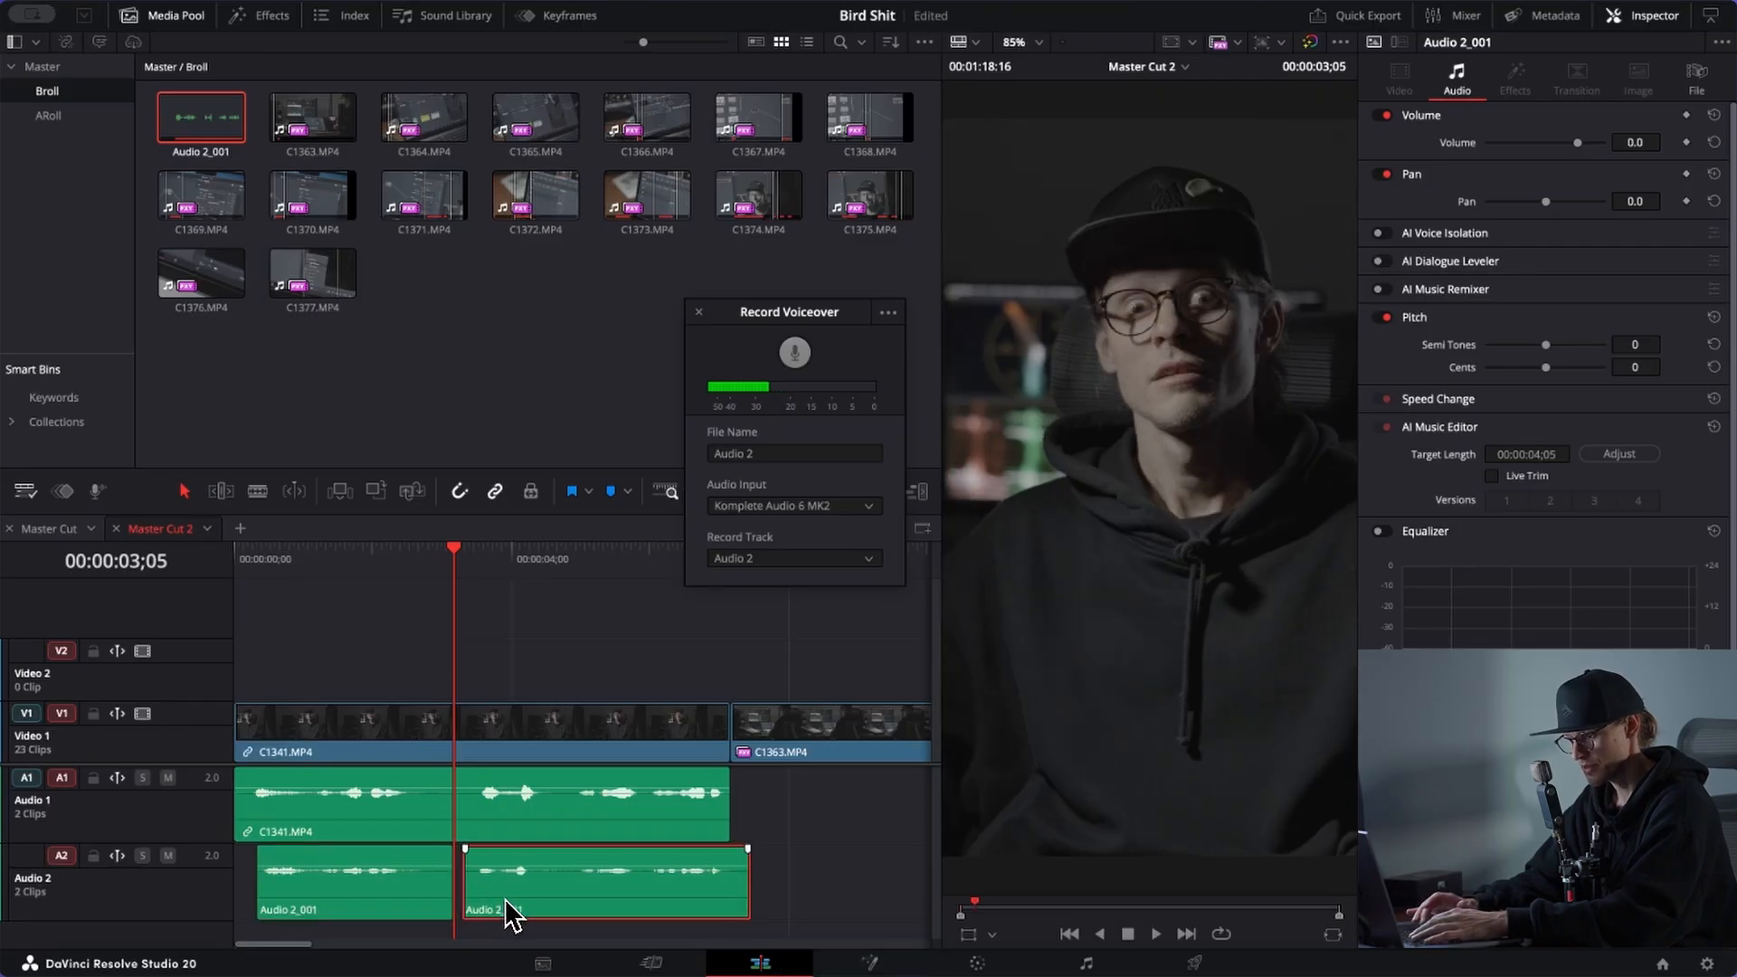
Step: Play the voiceover from the beginning with Audio 1 muted and trim its second part to end with the C1341.MP4 clip
{"action": "key", "text": "Home"}
{"action": "key", "text": "space"}
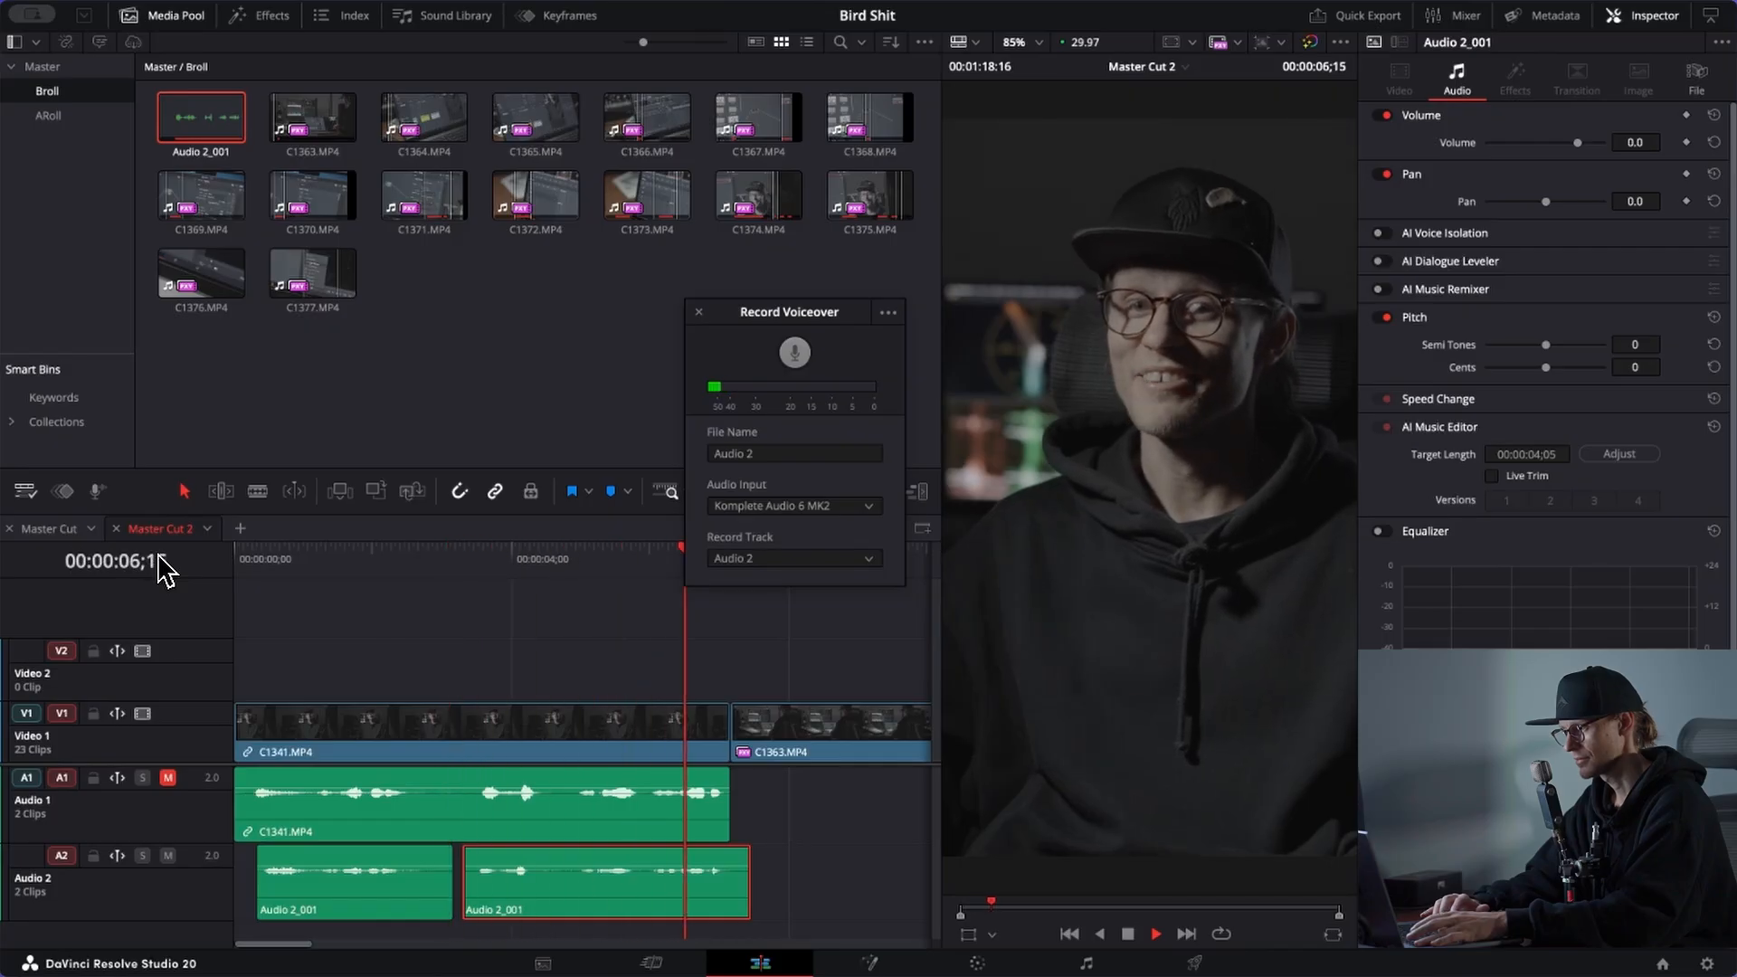
{"action": "key", "text": "space"}
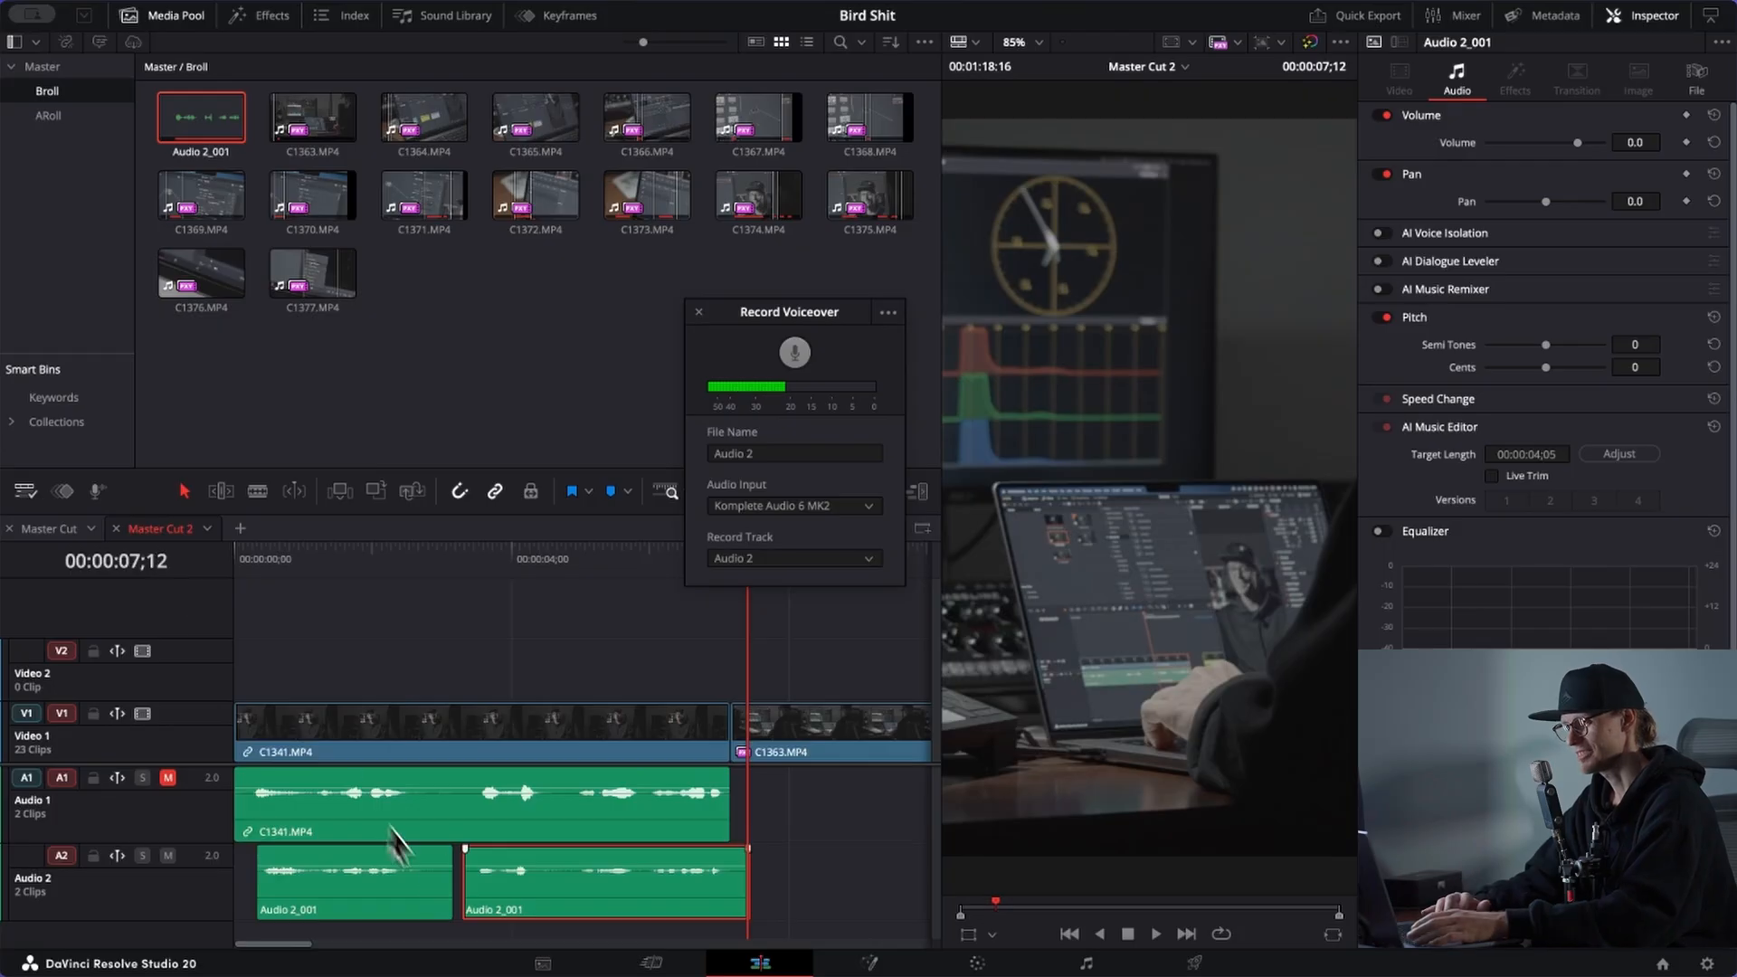
{"action": "left_click_drag", "start_coordinate": [748, 902], "coordinate": [727, 904]}
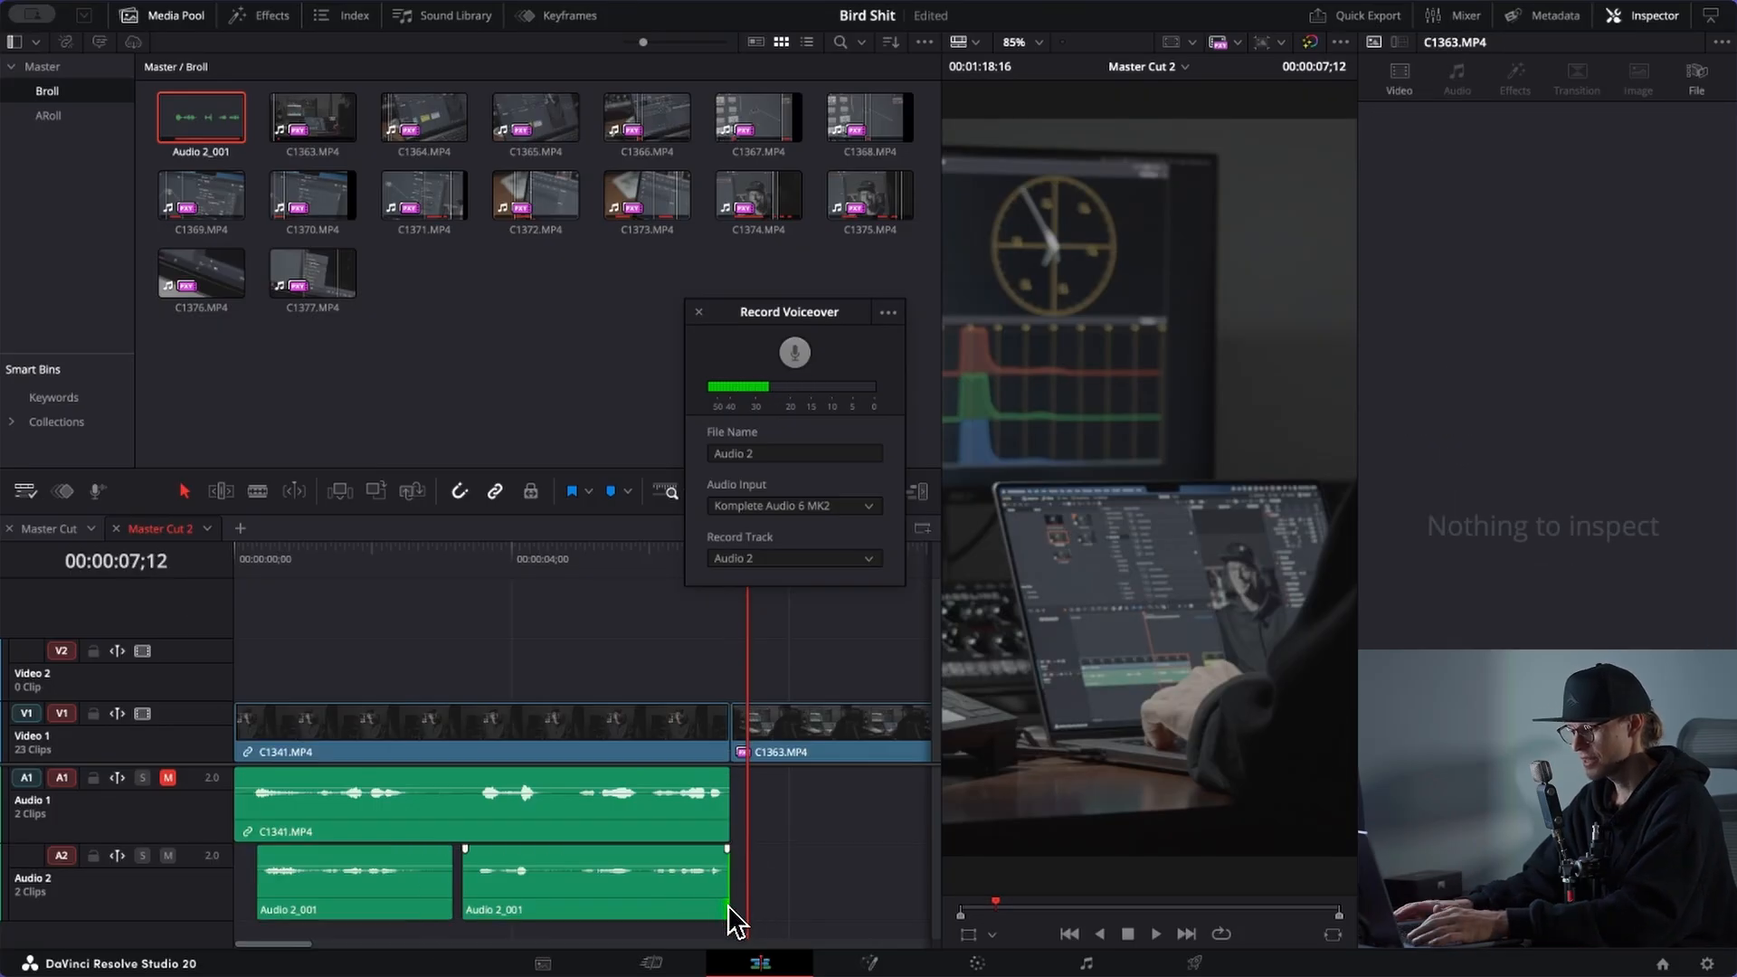
Step: Fit the whole edit in the timeline and move the Record Voiceover window clear of the track area
{"action": "key", "text": "shift+z"}
{"action": "scroll", "coordinate": [753, 832], "scroll_direction": "right", "scroll_amount": 3}
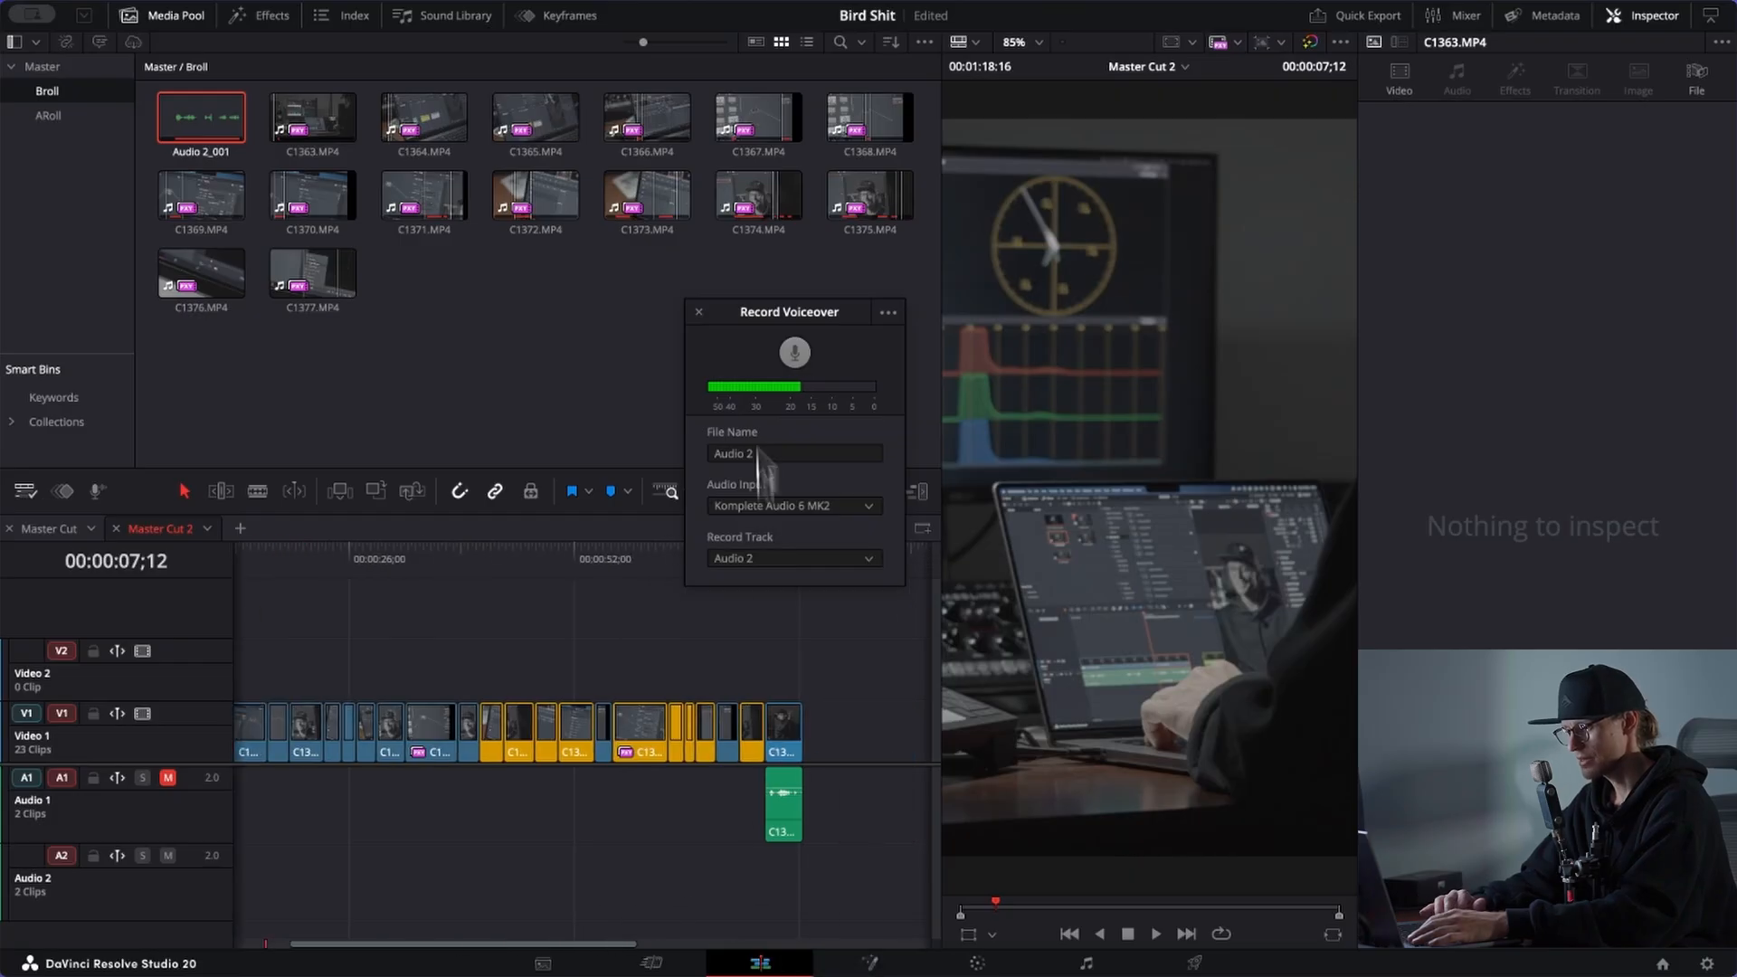
{"action": "left_click_drag", "start_coordinate": [752, 317], "coordinate": [753, 213]}
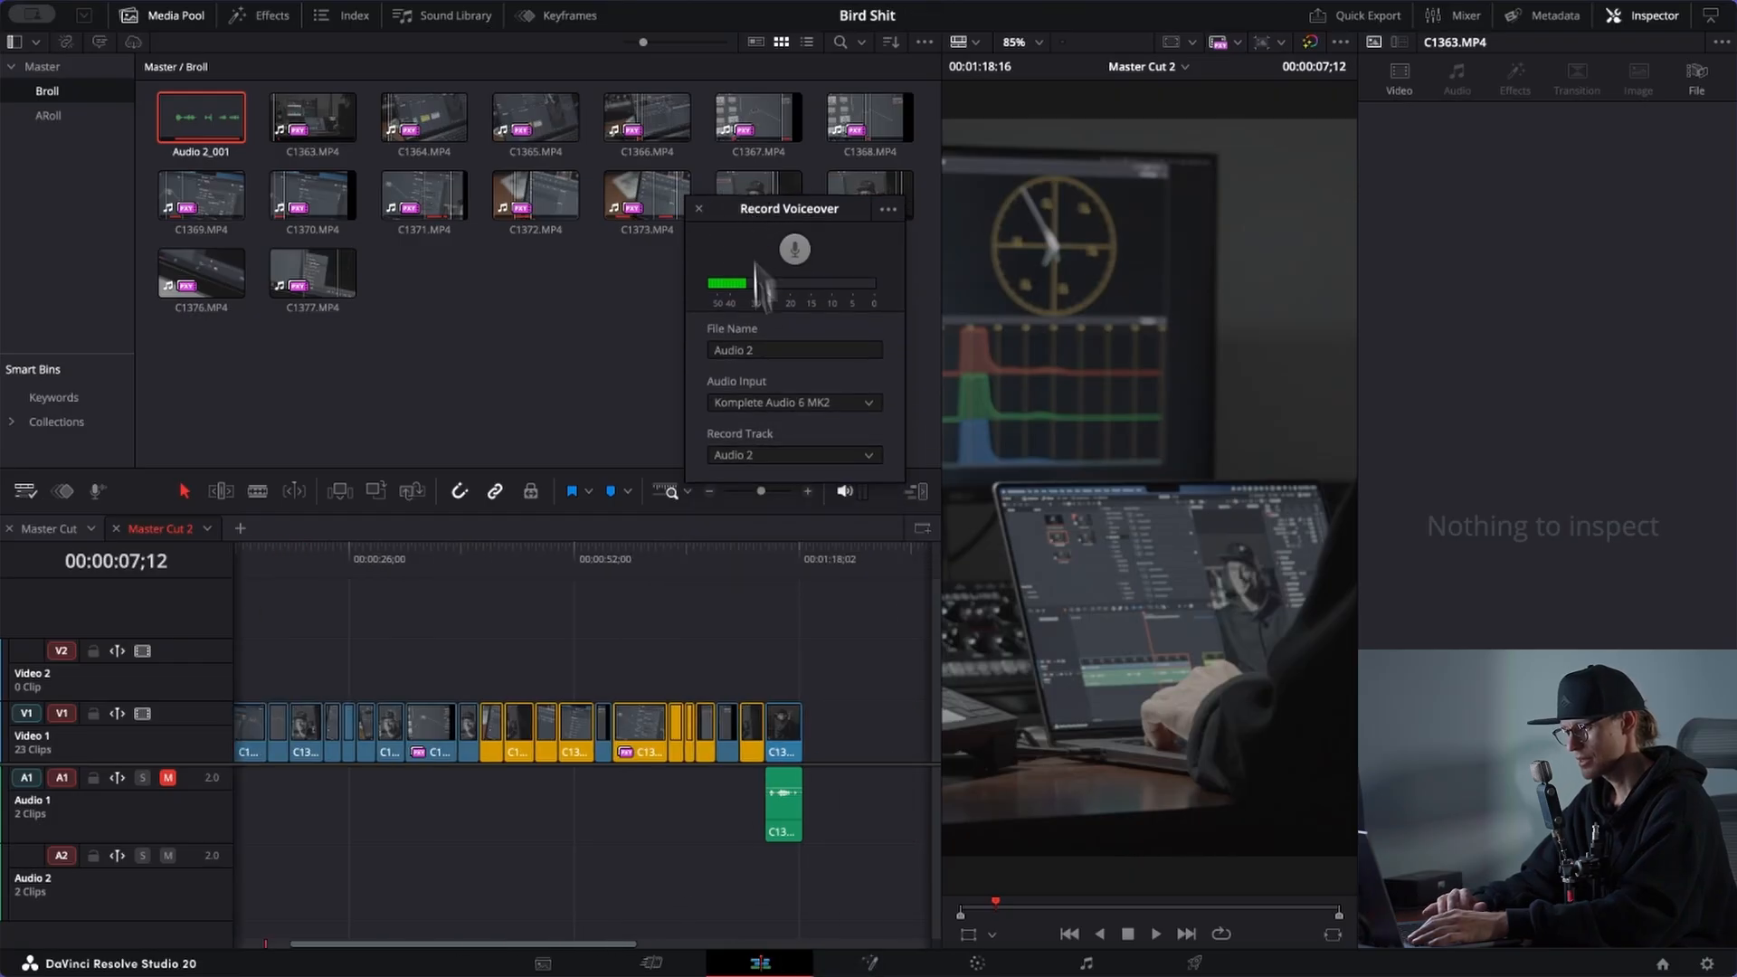
Step: Paste the copied zoom attributes onto the closing C1339.MP4 clip and set its X position to -134
{"action": "left_click", "coordinate": [769, 552]}
{"action": "key", "text": "shift+z"}
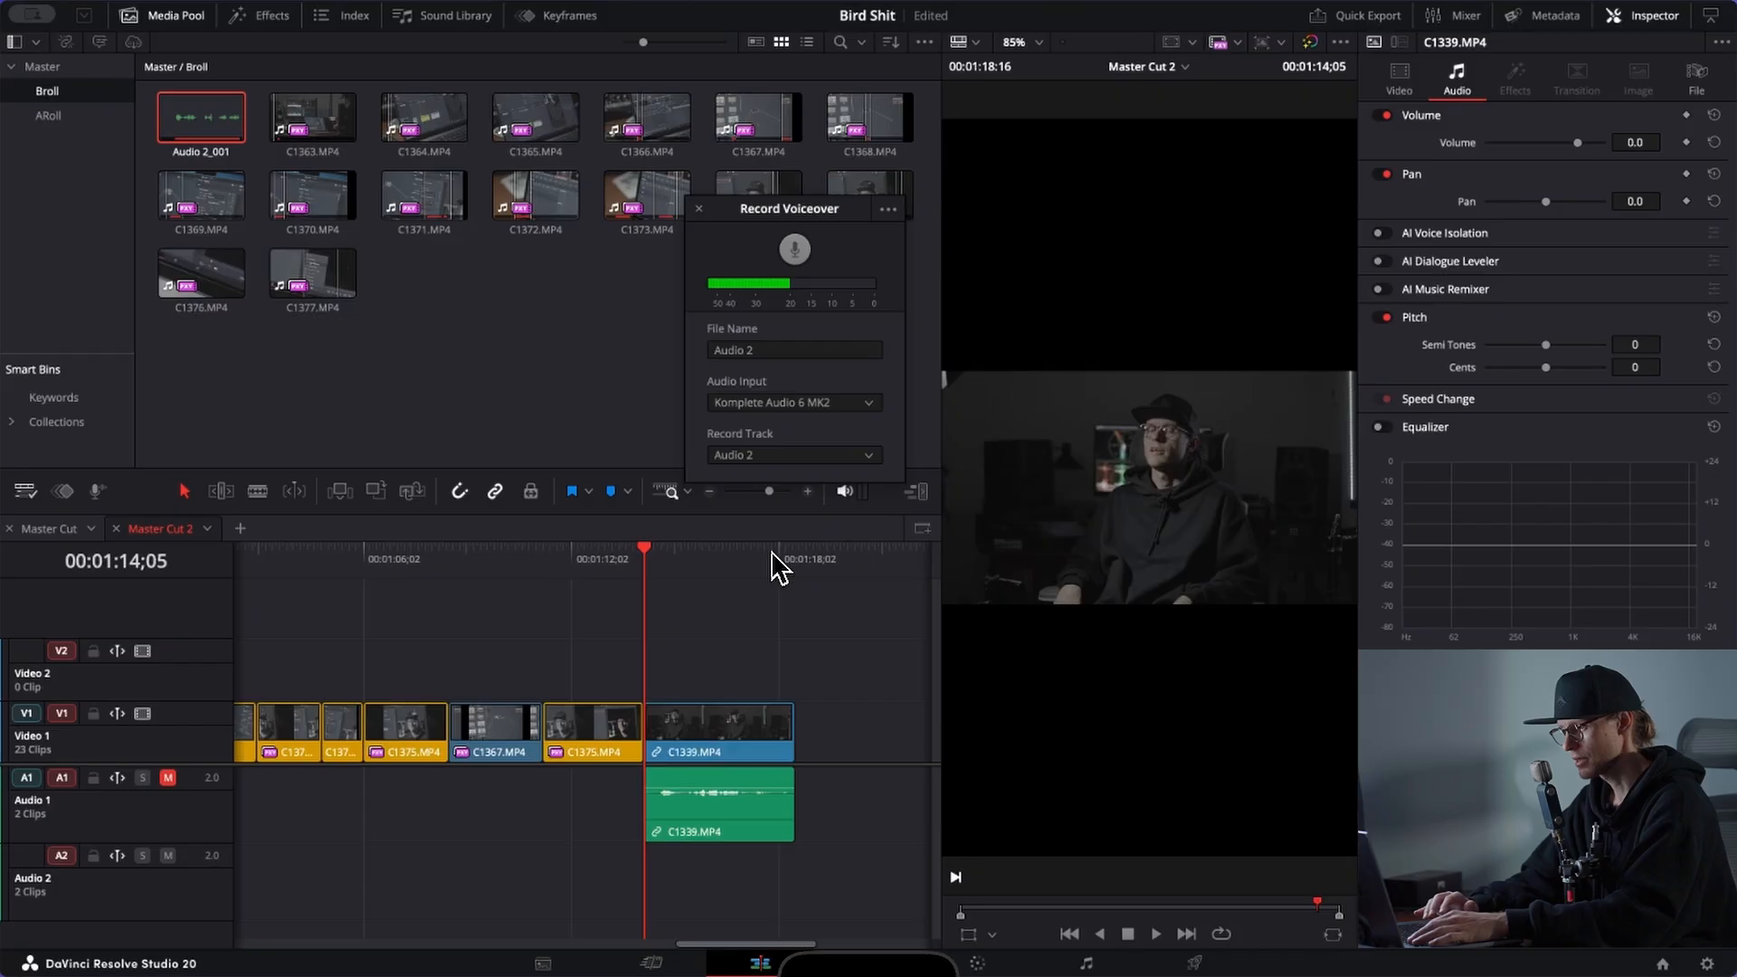
{"action": "left_click", "coordinate": [734, 748]}
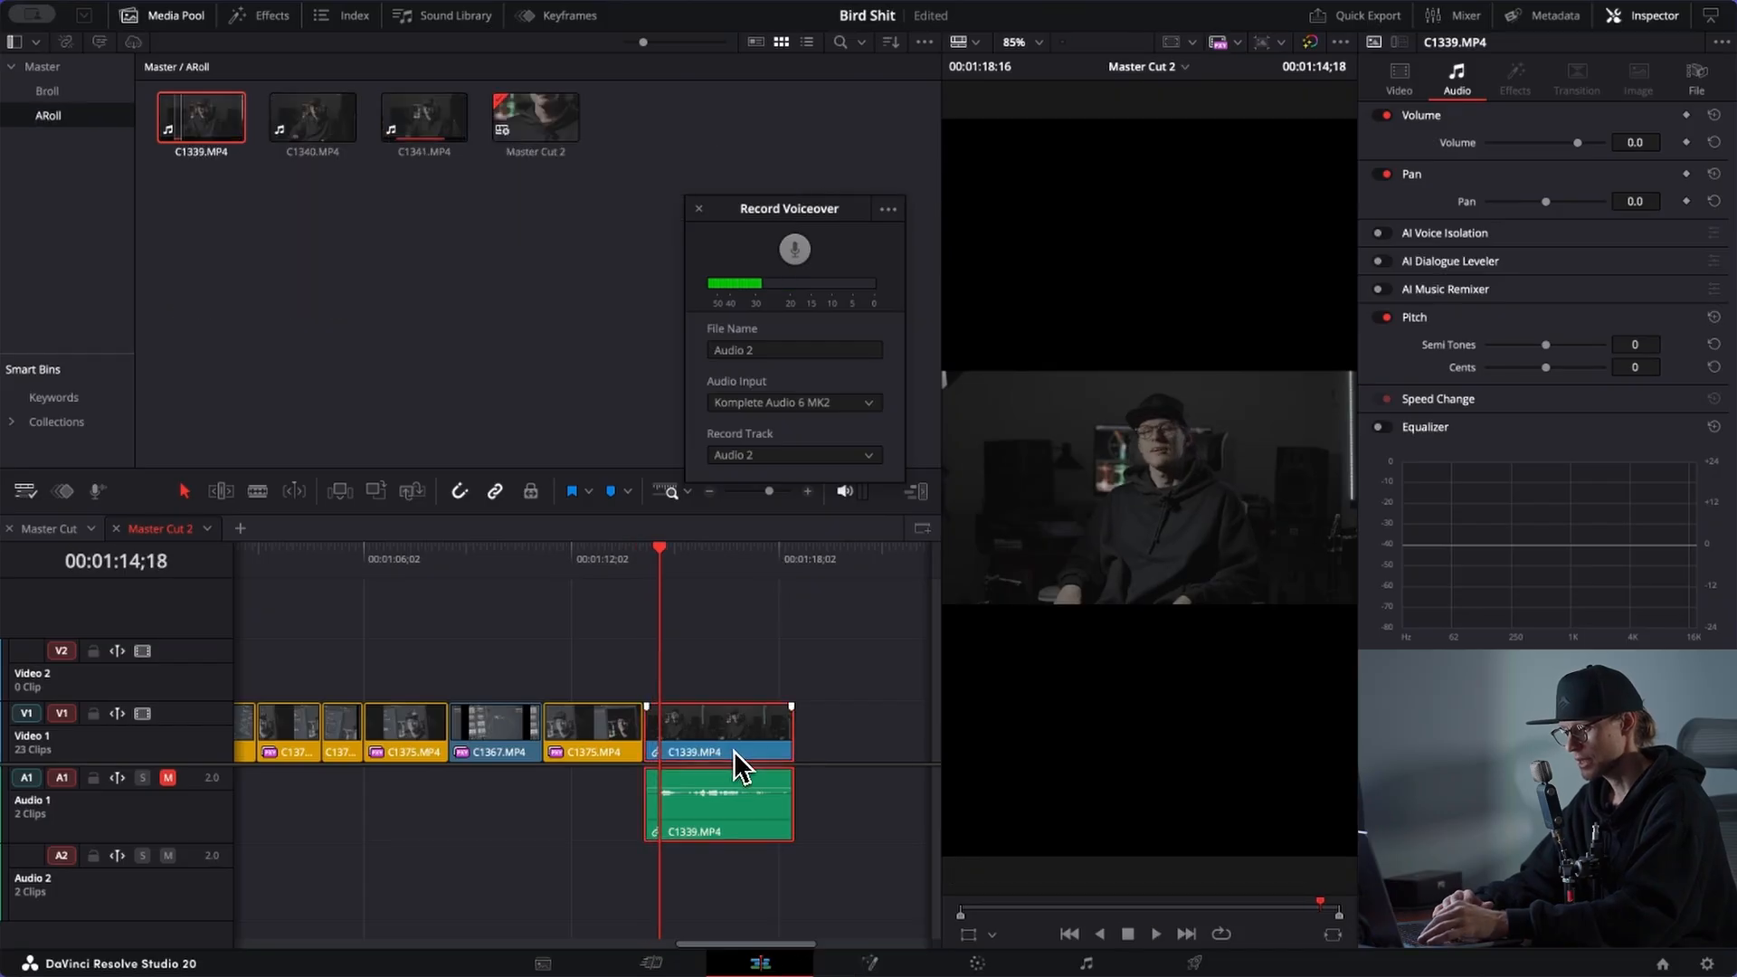
{"action": "key", "text": "alt+v"}
{"action": "key", "text": "Return"}
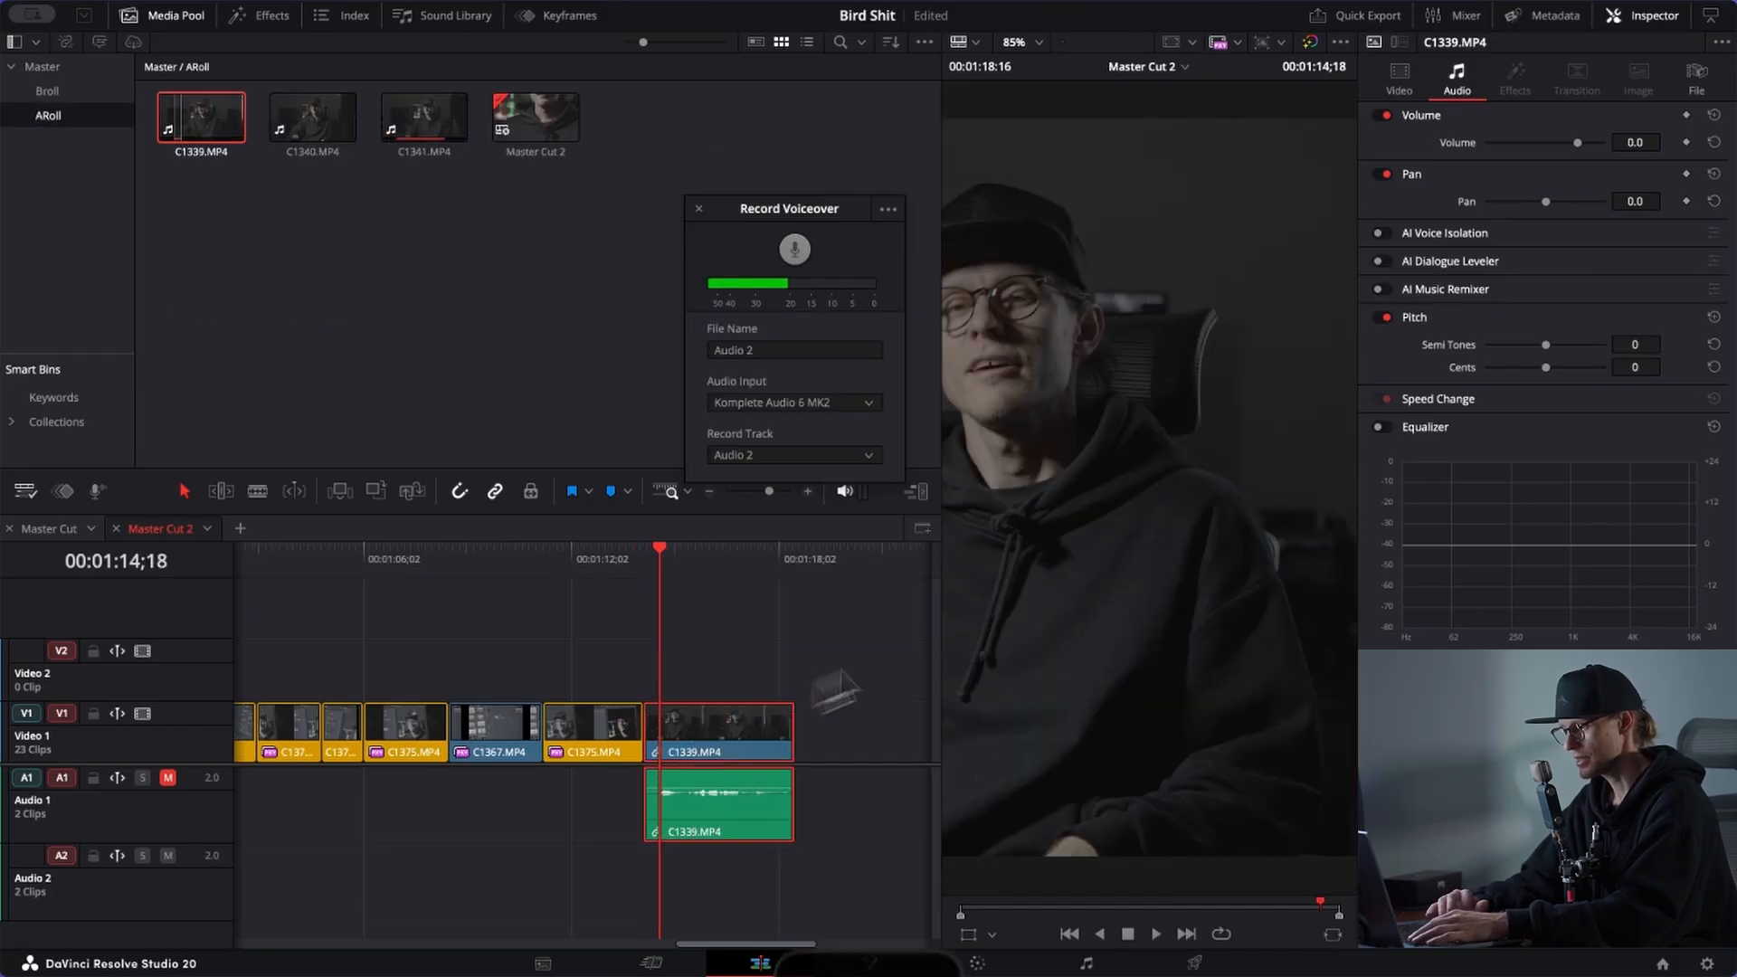
{"action": "left_click", "coordinate": [1399, 79]}
{"action": "left_click_drag", "start_coordinate": [1512, 176], "coordinate": [1554, 166]}
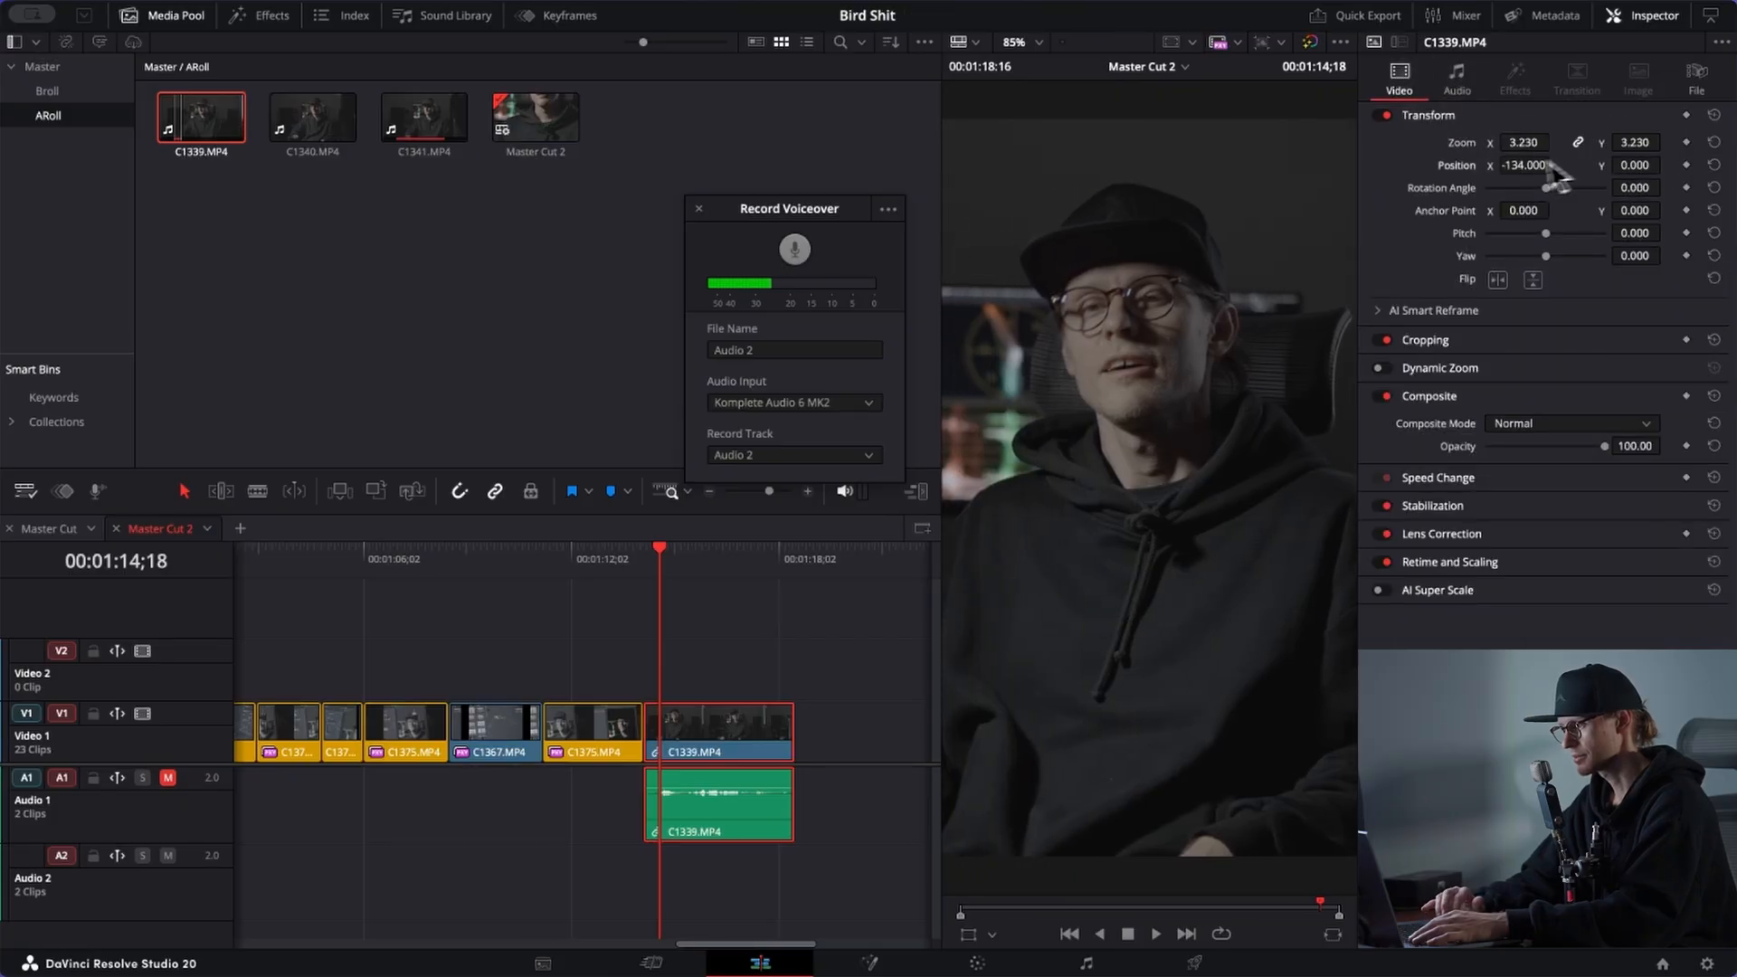
Step: Unmute Audio 1, listen to the original line of the closing clip and park the playhead at its start
{"action": "key", "text": "space"}
{"action": "left_click", "coordinate": [169, 778]}
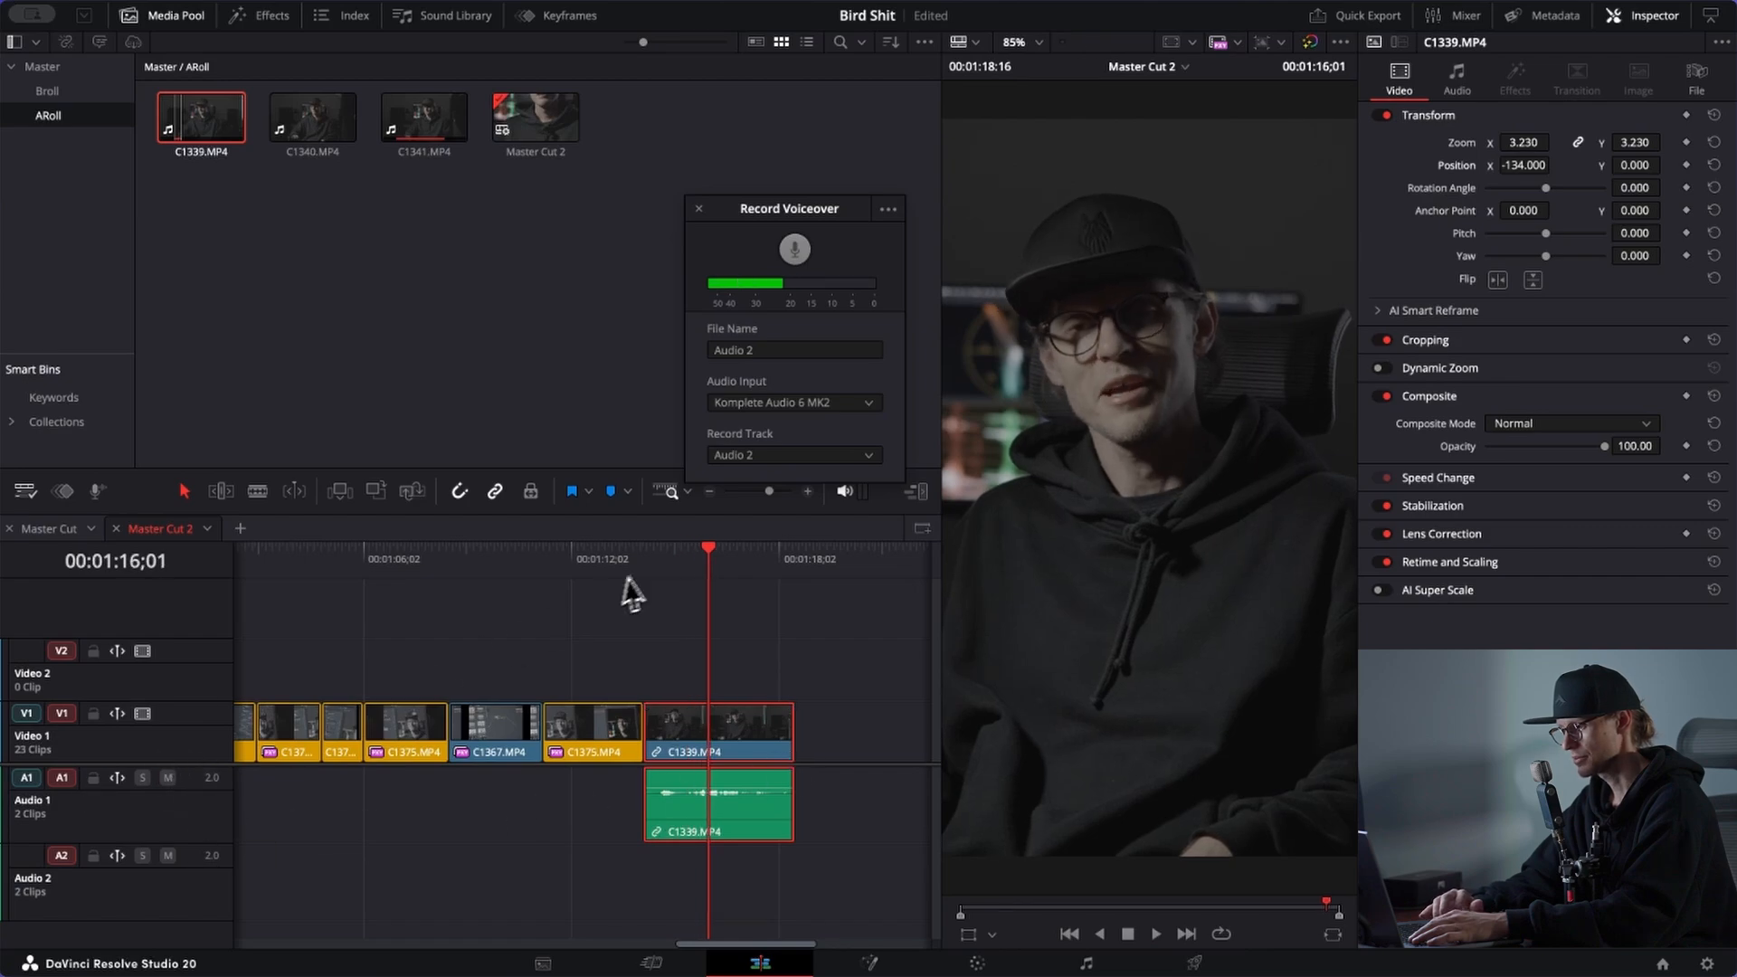
{"action": "key", "text": "space"}
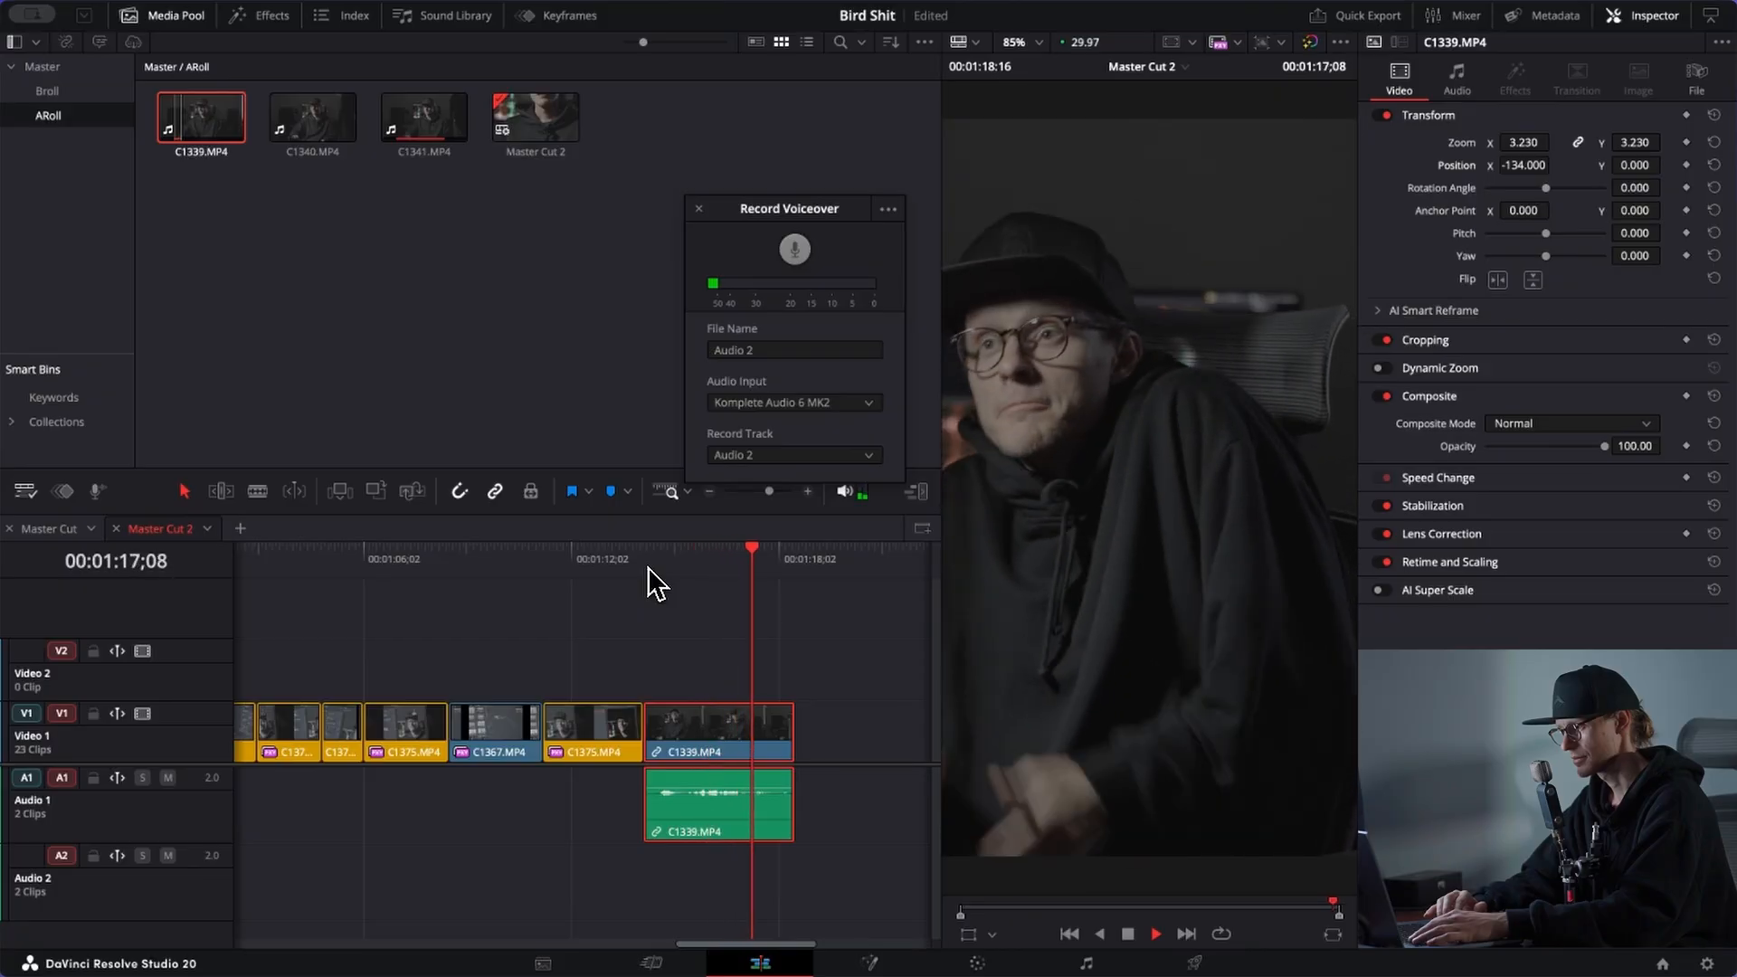
{"action": "left_click", "coordinate": [648, 566]}
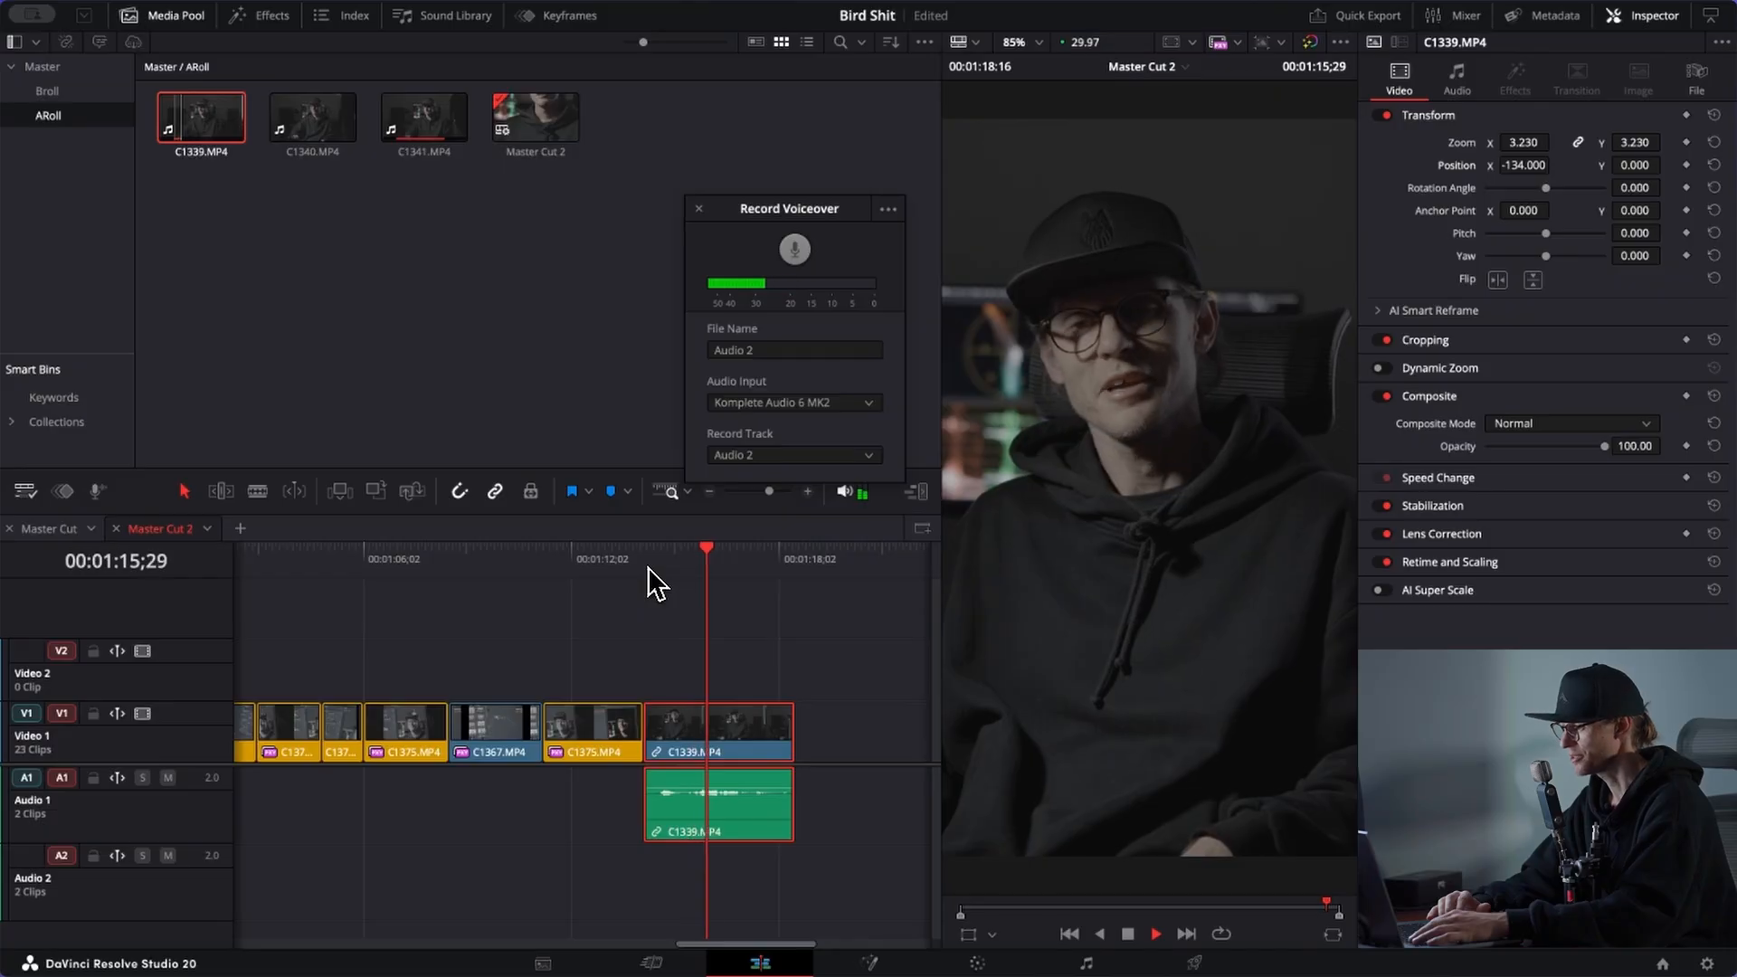
{"action": "left_click", "coordinate": [647, 566]}
{"action": "key", "text": "space"}
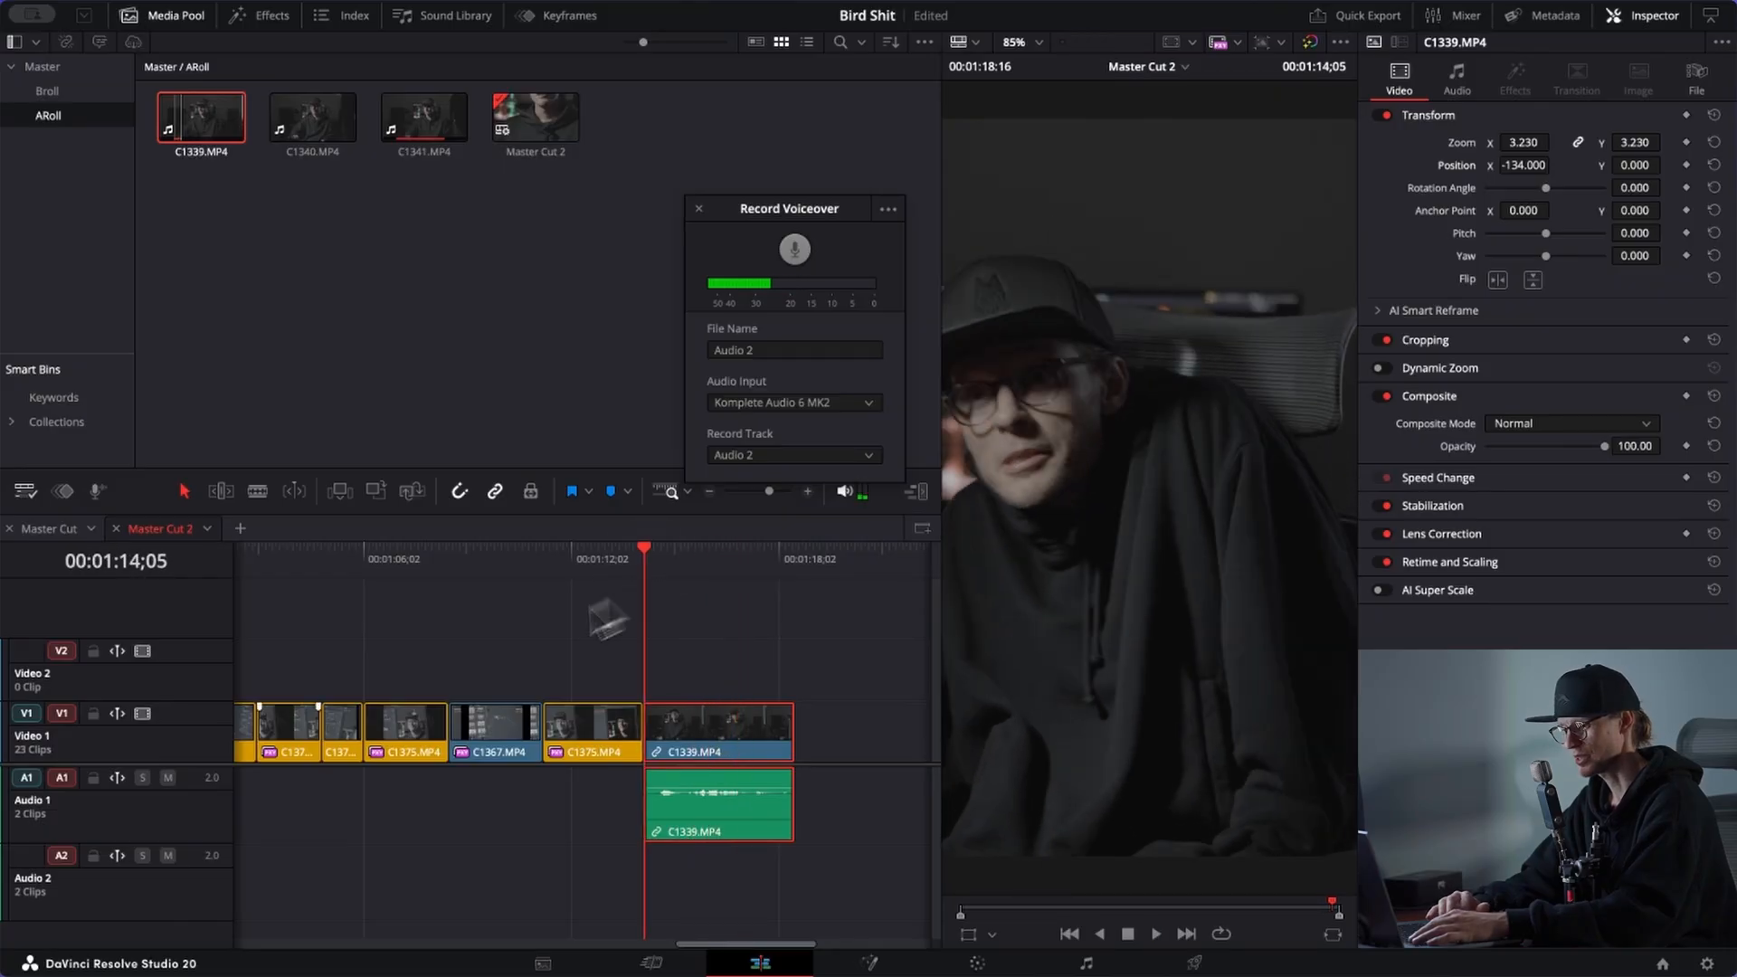
Step: Record a voiceover take on Audio 2 over the closing clip and shift it about 19 frames earlier to match the C1339.MP4 audio
{"action": "left_click", "coordinate": [795, 251]}
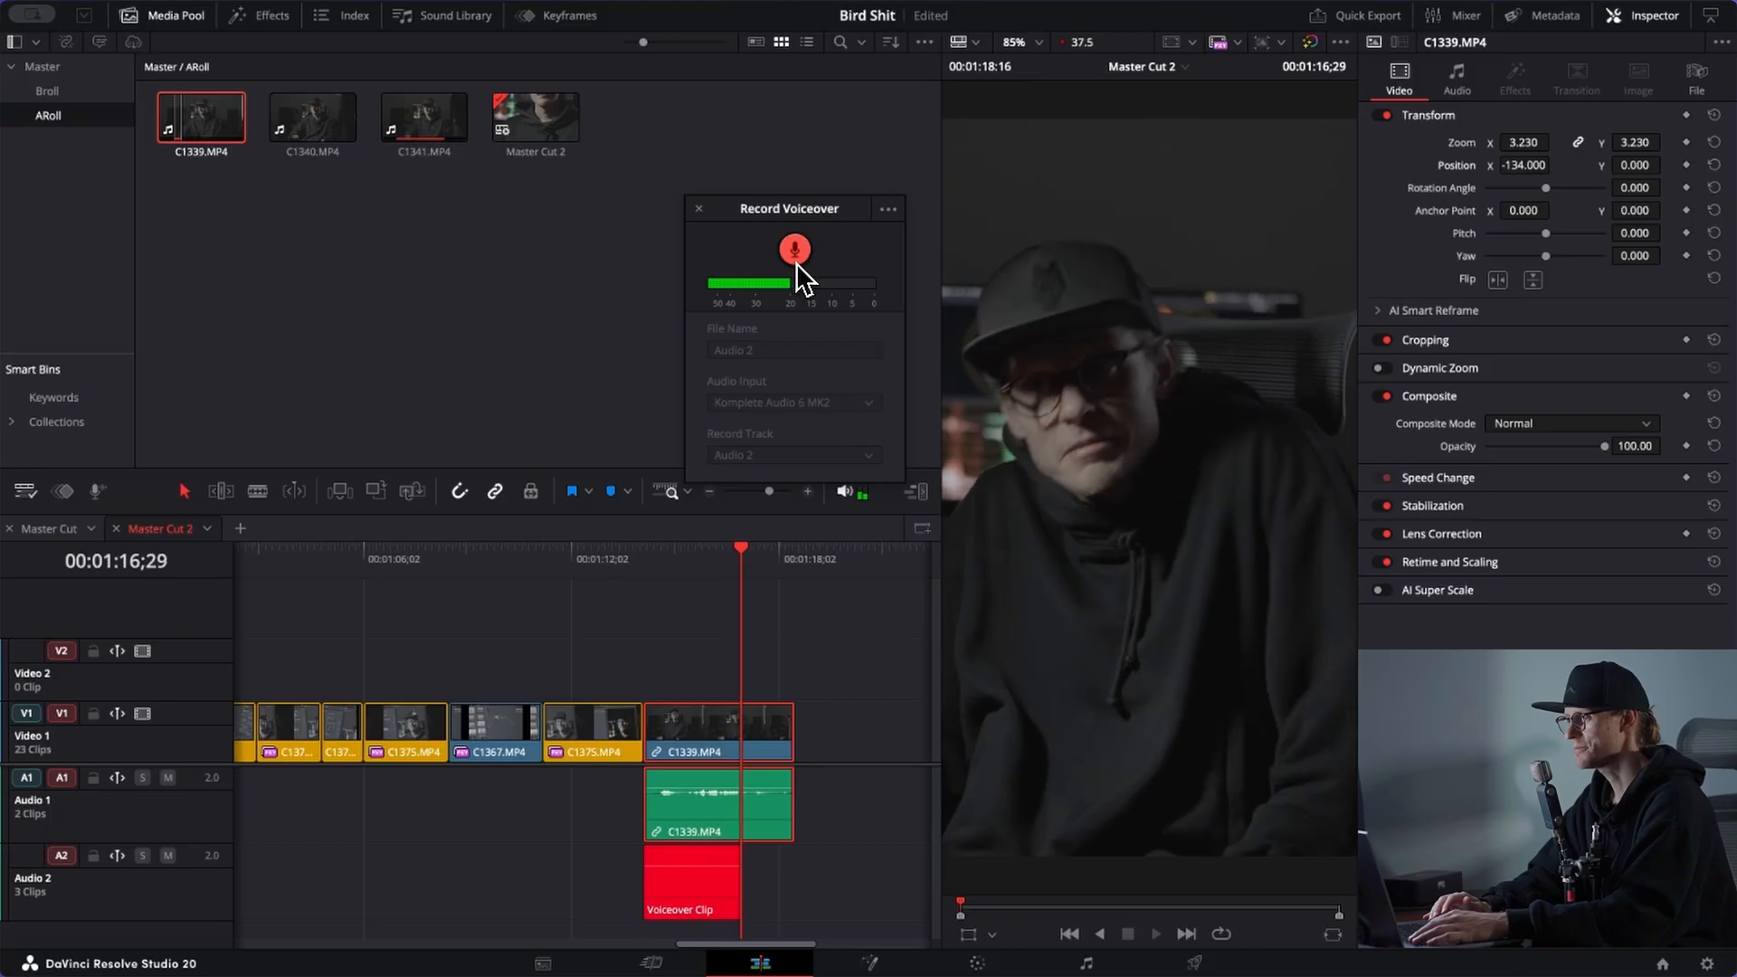
{"action": "left_click", "coordinate": [796, 262]}
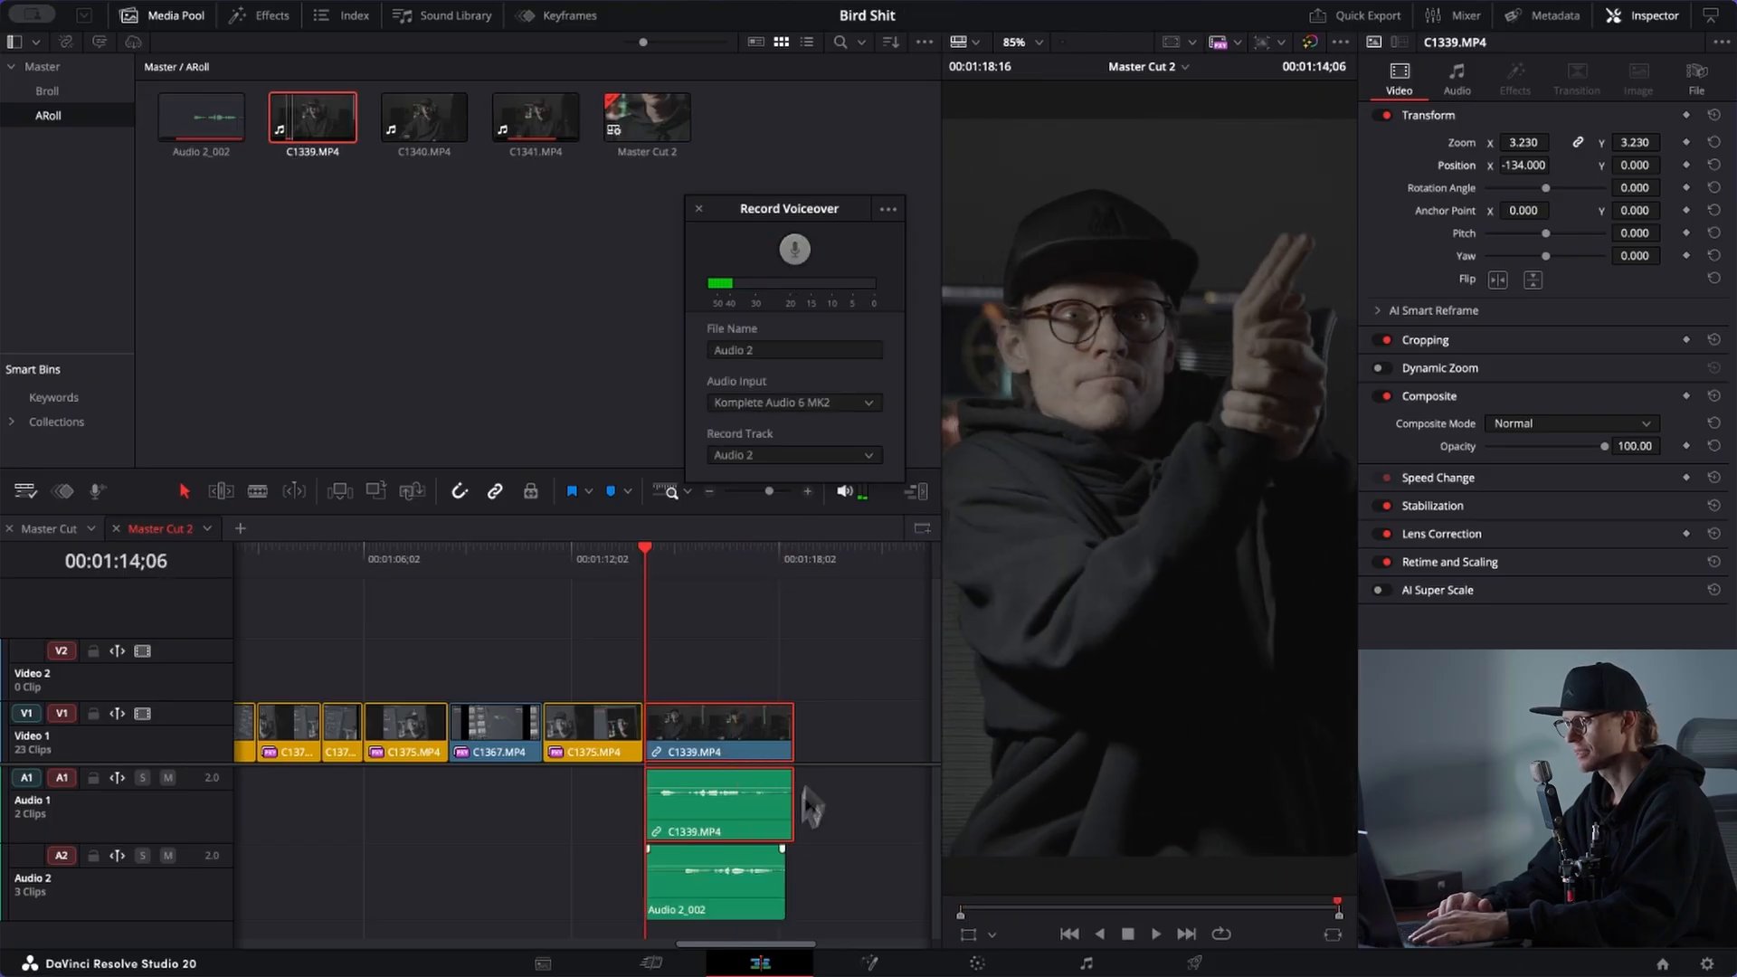
{"action": "left_click", "coordinate": [729, 889]}
{"action": "key", "text": "ctrl+equal"}
{"action": "left_click_drag", "start_coordinate": [729, 889], "coordinate": [634, 894]}
Step: Mute Audio 1 and play the closing clip repeatedly to check the sync of the Audio 2_002 take
{"action": "left_click", "coordinate": [168, 778]}
{"action": "key", "text": "space"}
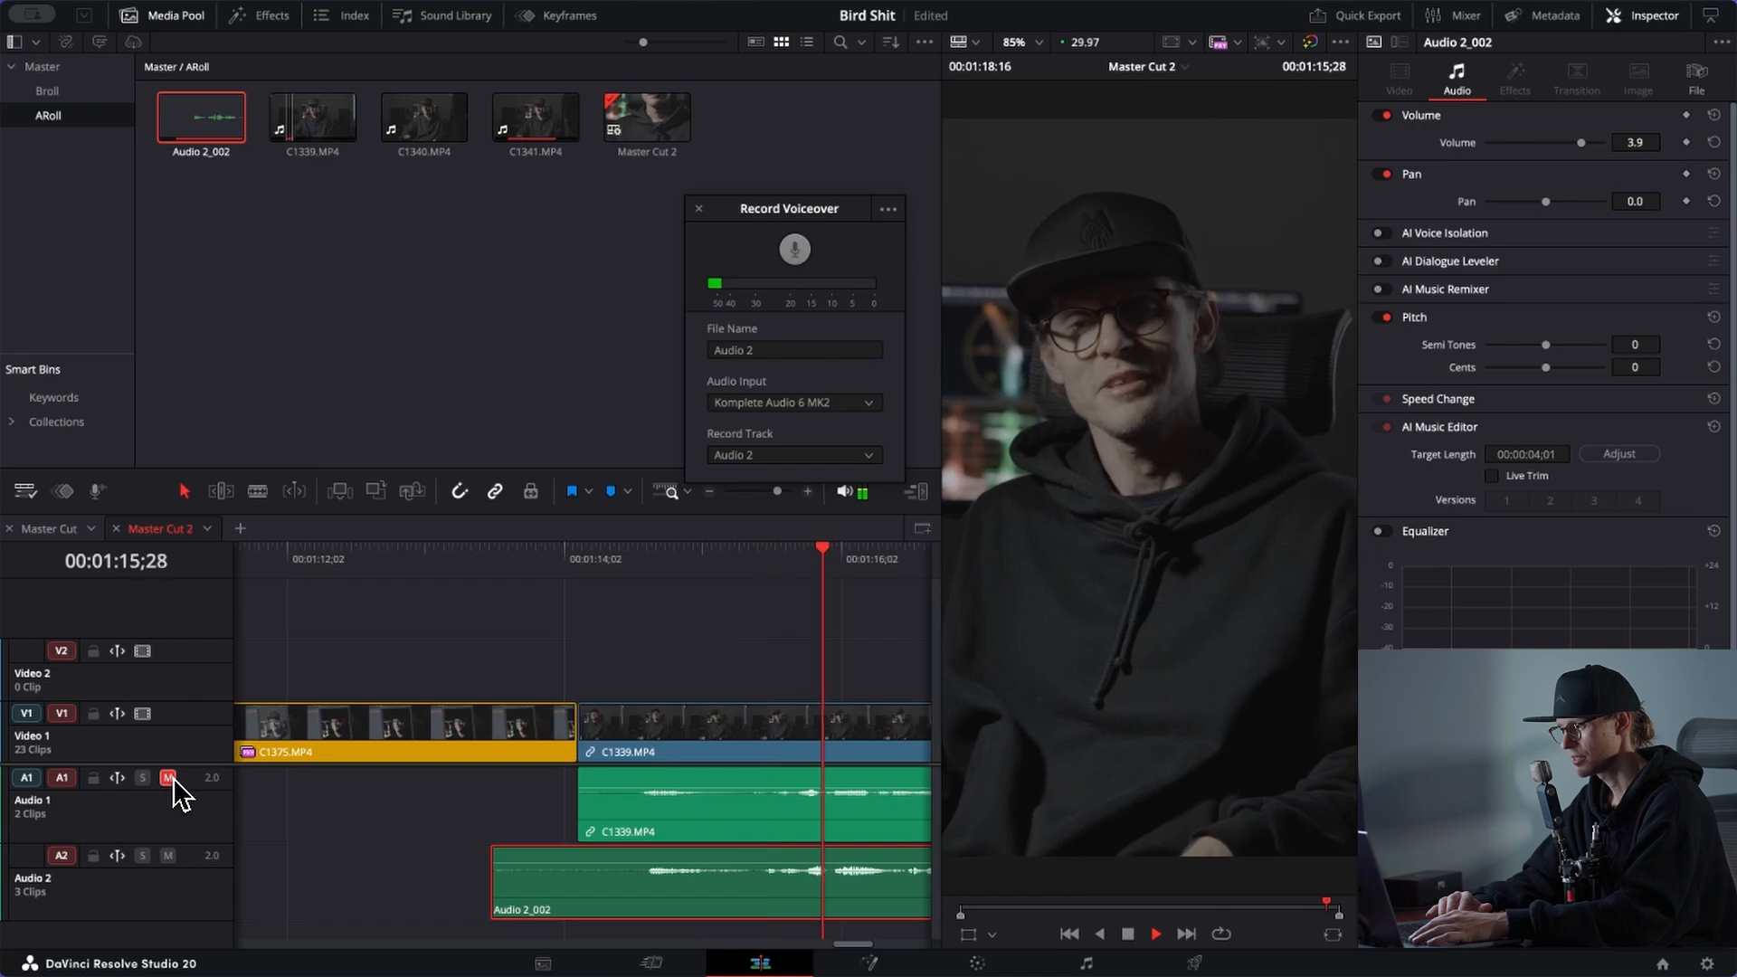
{"action": "key", "text": "space"}
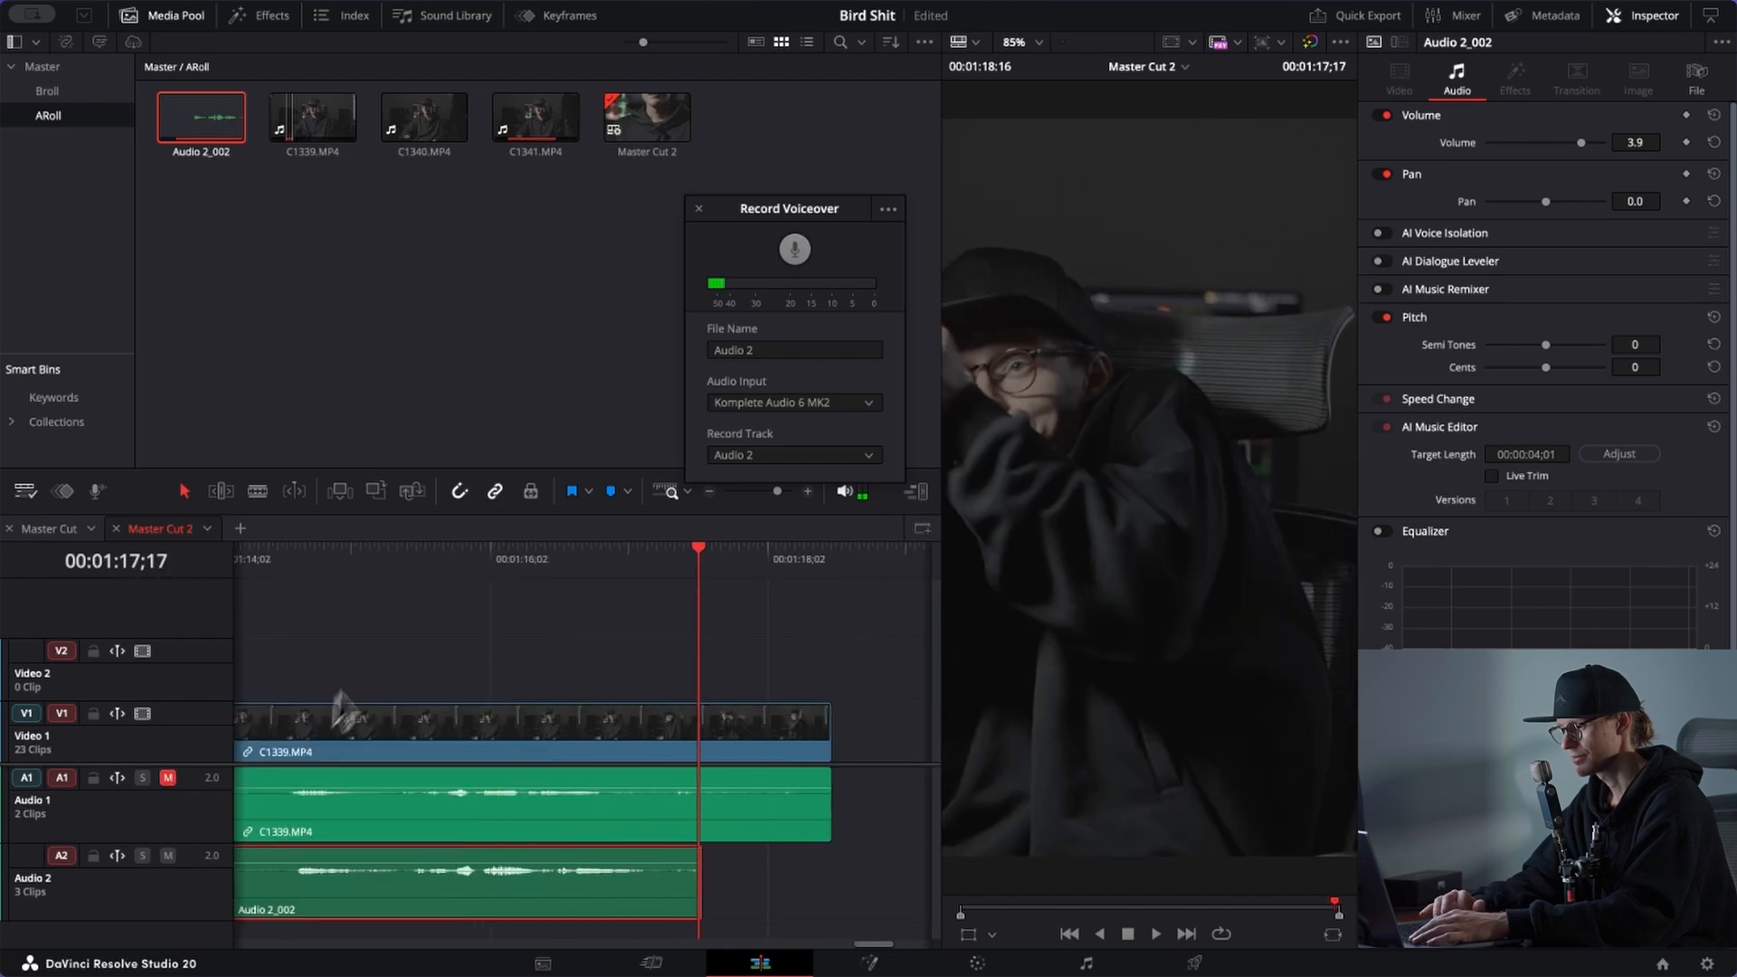
{"action": "key", "text": "space"}
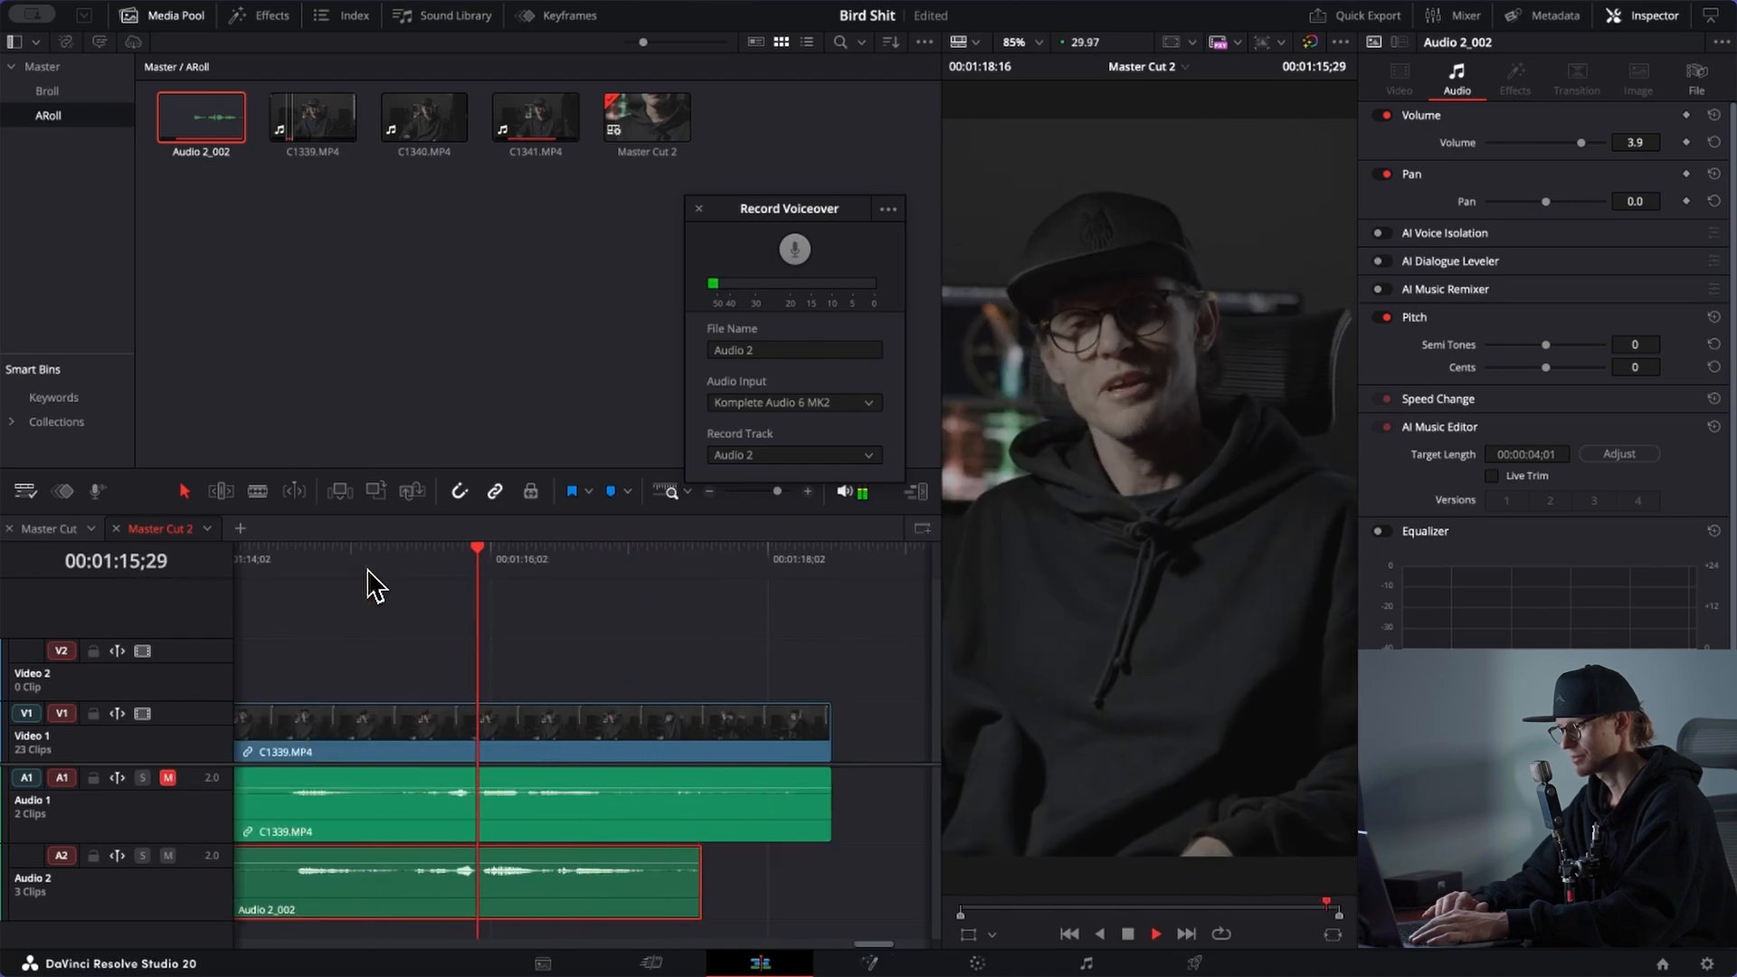
{"action": "key", "text": "space"}
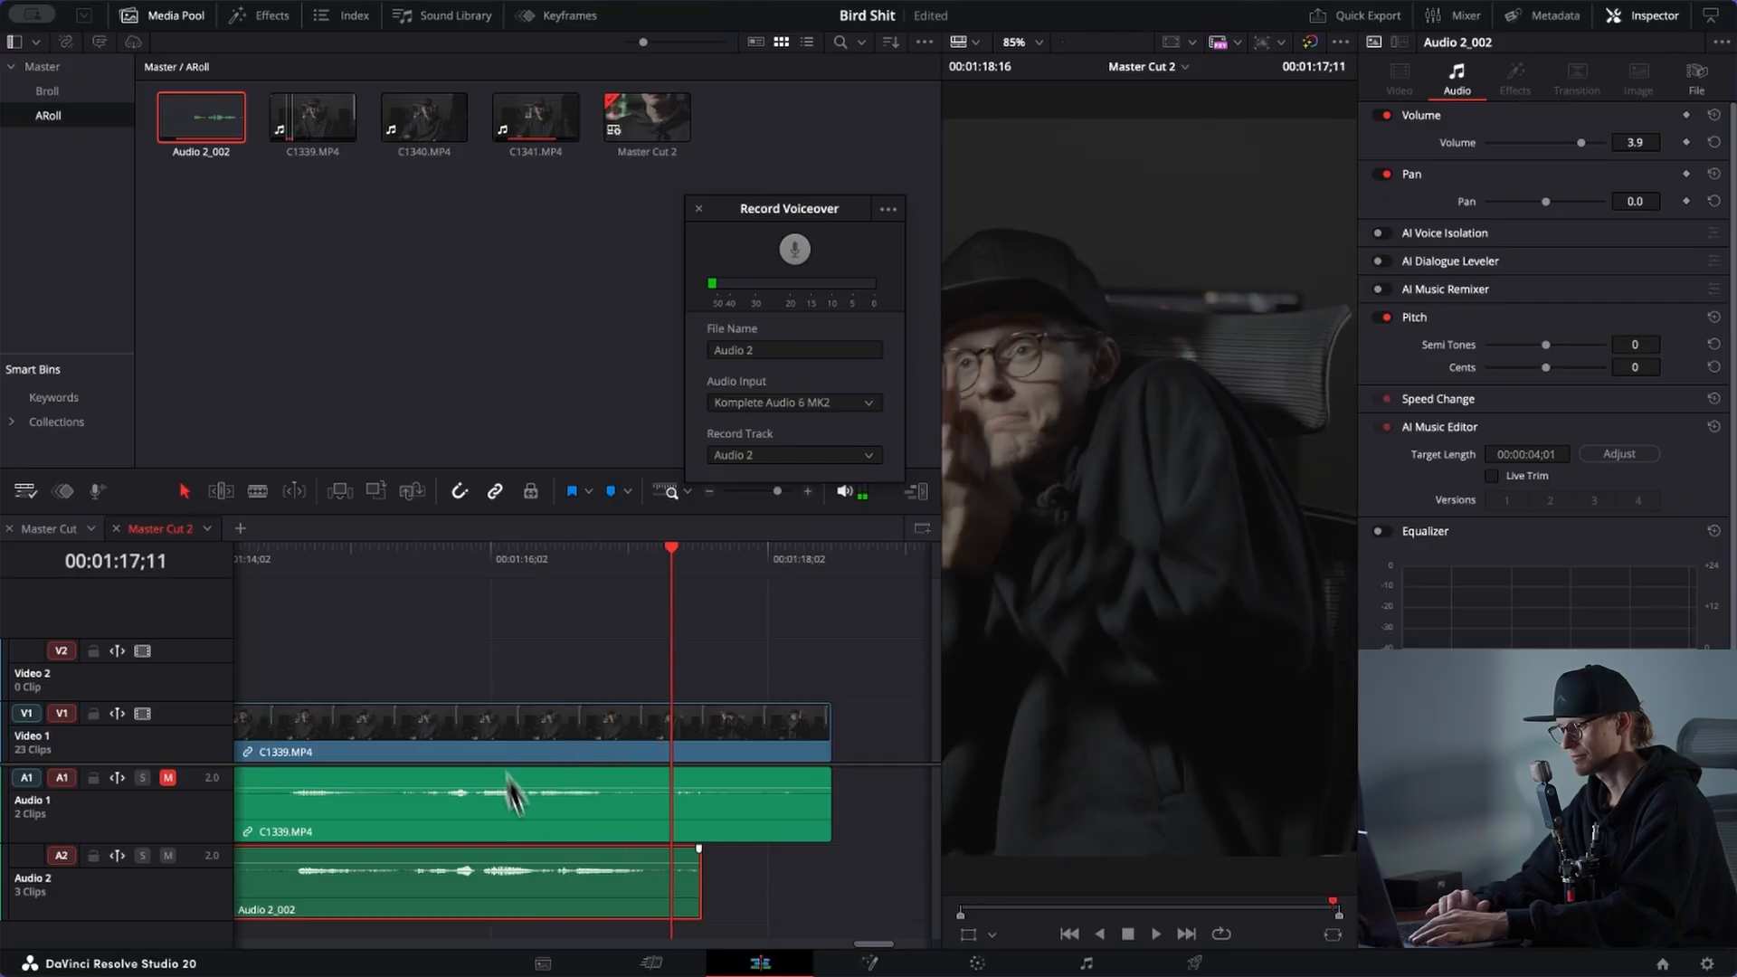
{"action": "scroll", "coordinate": [512, 888], "scroll_direction": "left", "scroll_amount": 3}
{"action": "left_click", "coordinate": [358, 568]}
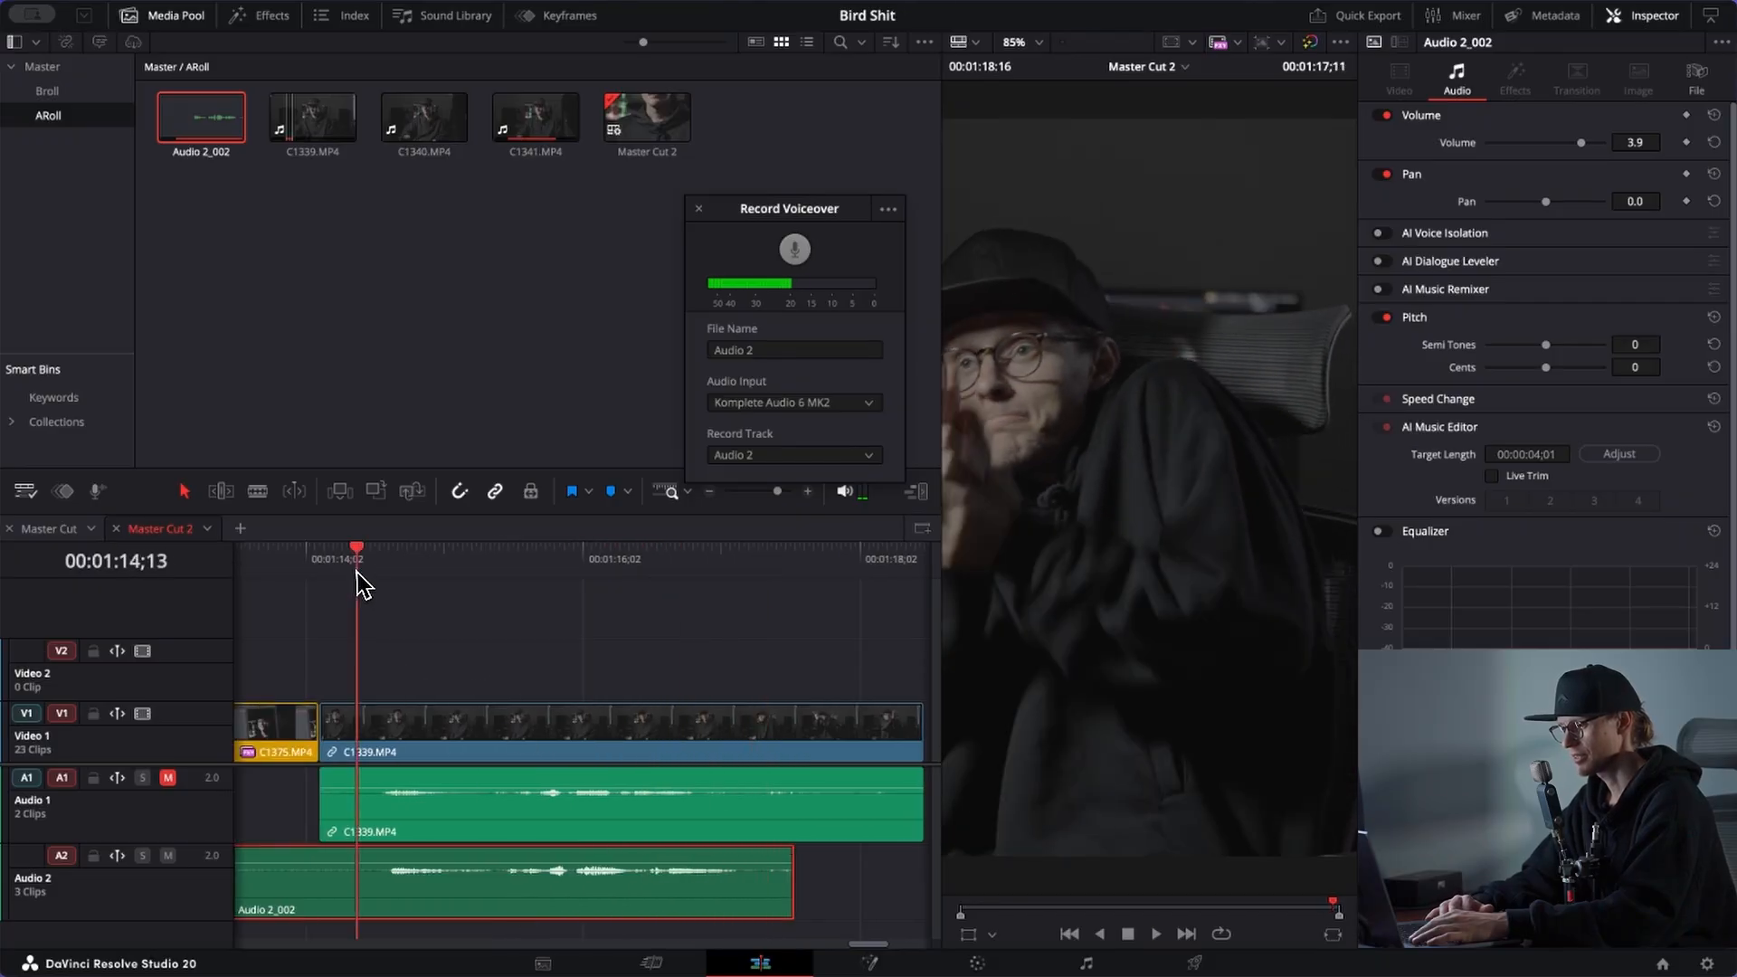
{"action": "key", "text": "space"}
{"action": "key", "text": "space"}
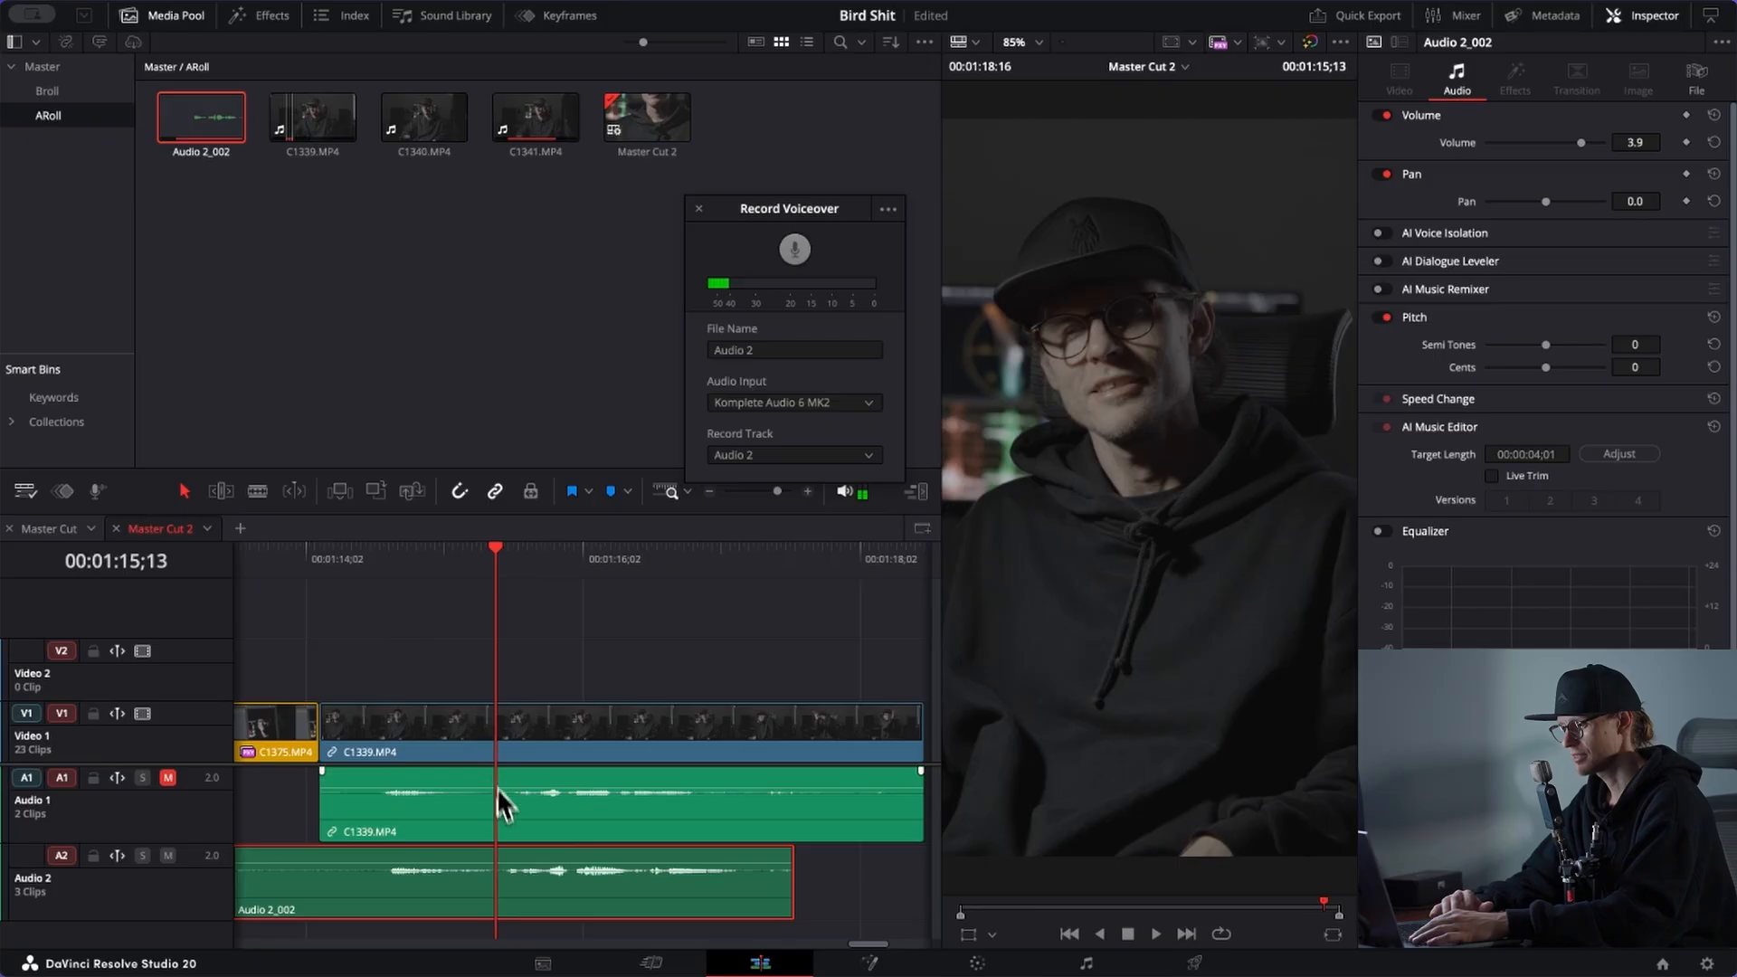
{"action": "key", "text": "space"}
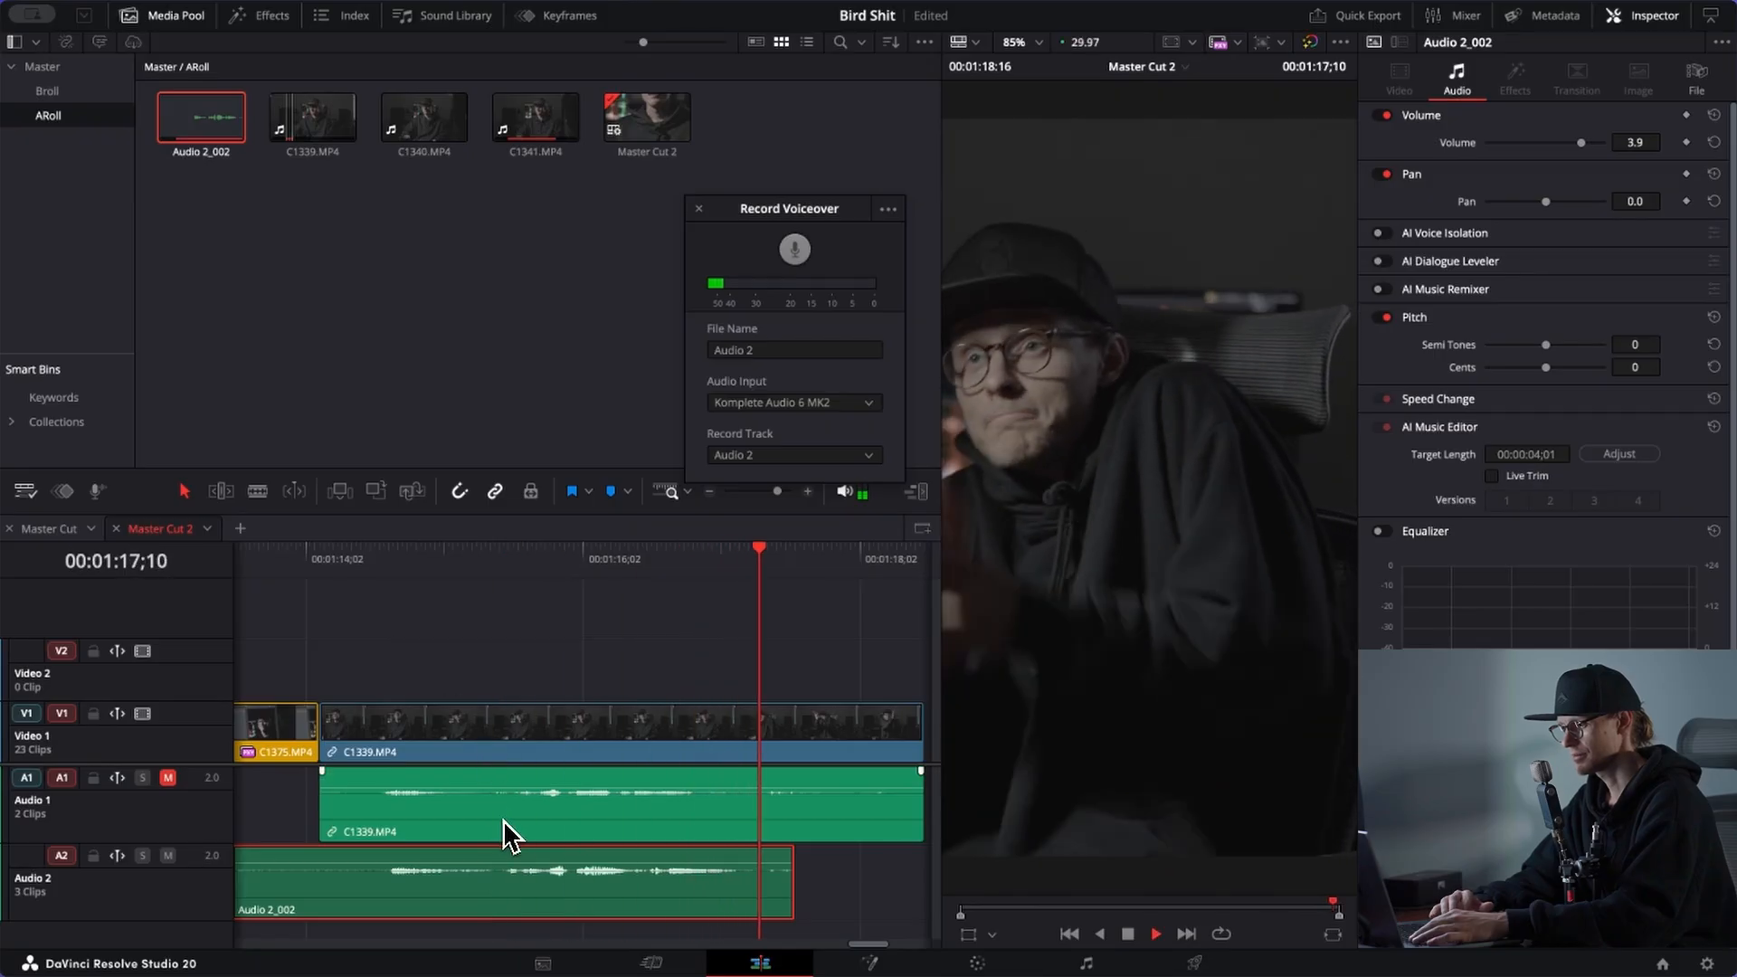
{"action": "key", "text": "space"}
Step: Record a replacement voiceover take on Audio 2 starting at the beginning of the closing C1339.MP4 clip
{"action": "left_click", "coordinate": [349, 568]}
{"action": "left_click", "coordinate": [319, 565]}
{"action": "left_click", "coordinate": [794, 251]}
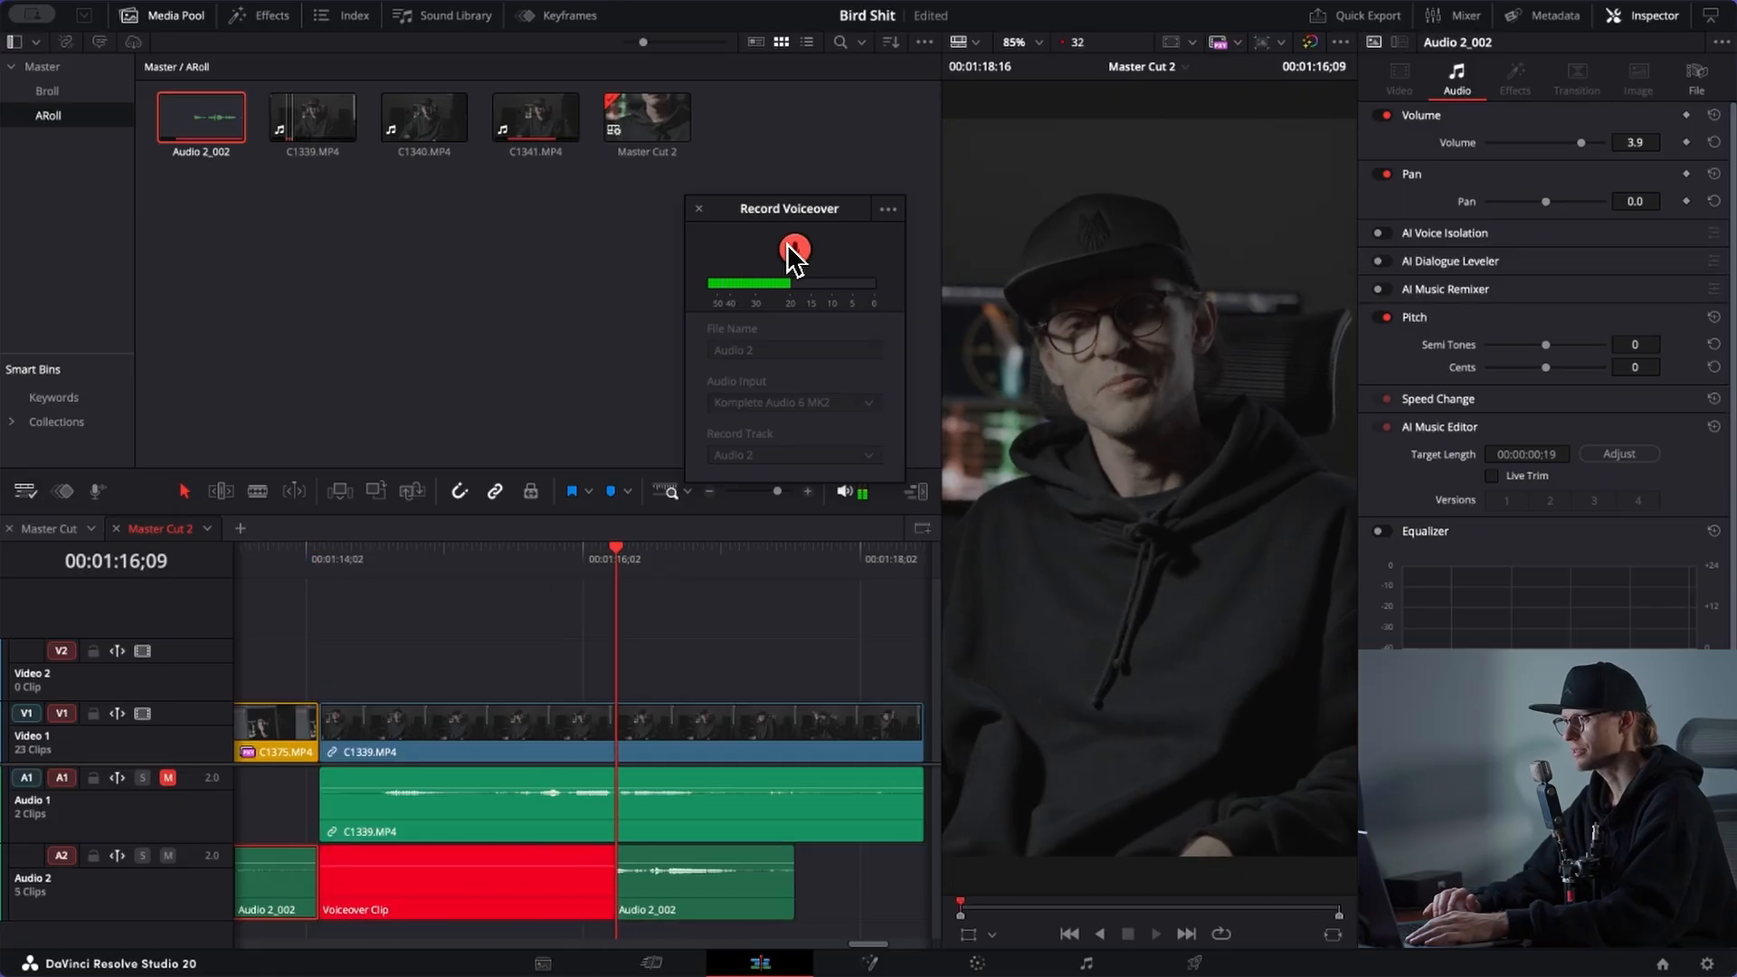
{"action": "left_click", "coordinate": [789, 247]}
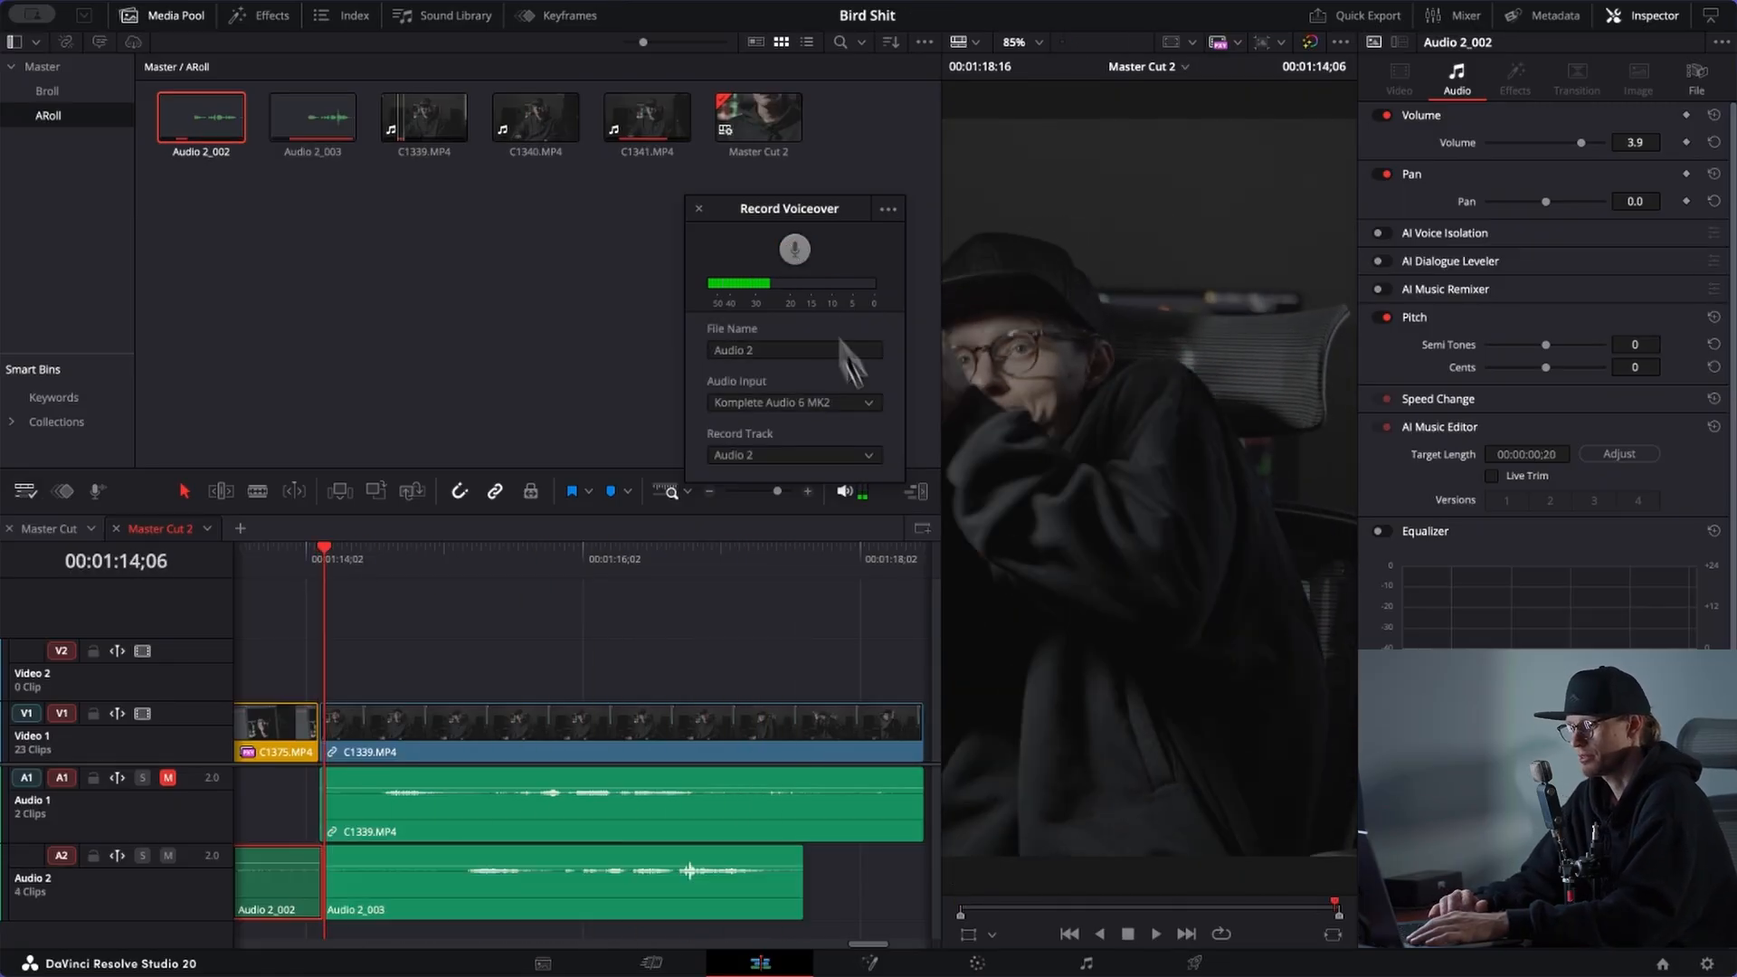
Step: Trim about 15 frames off the start of Audio 2_003 and nudge it three frames earlier to sync with the closing clip
{"action": "left_click_drag", "start_coordinate": [334, 906], "coordinate": [394, 901]}
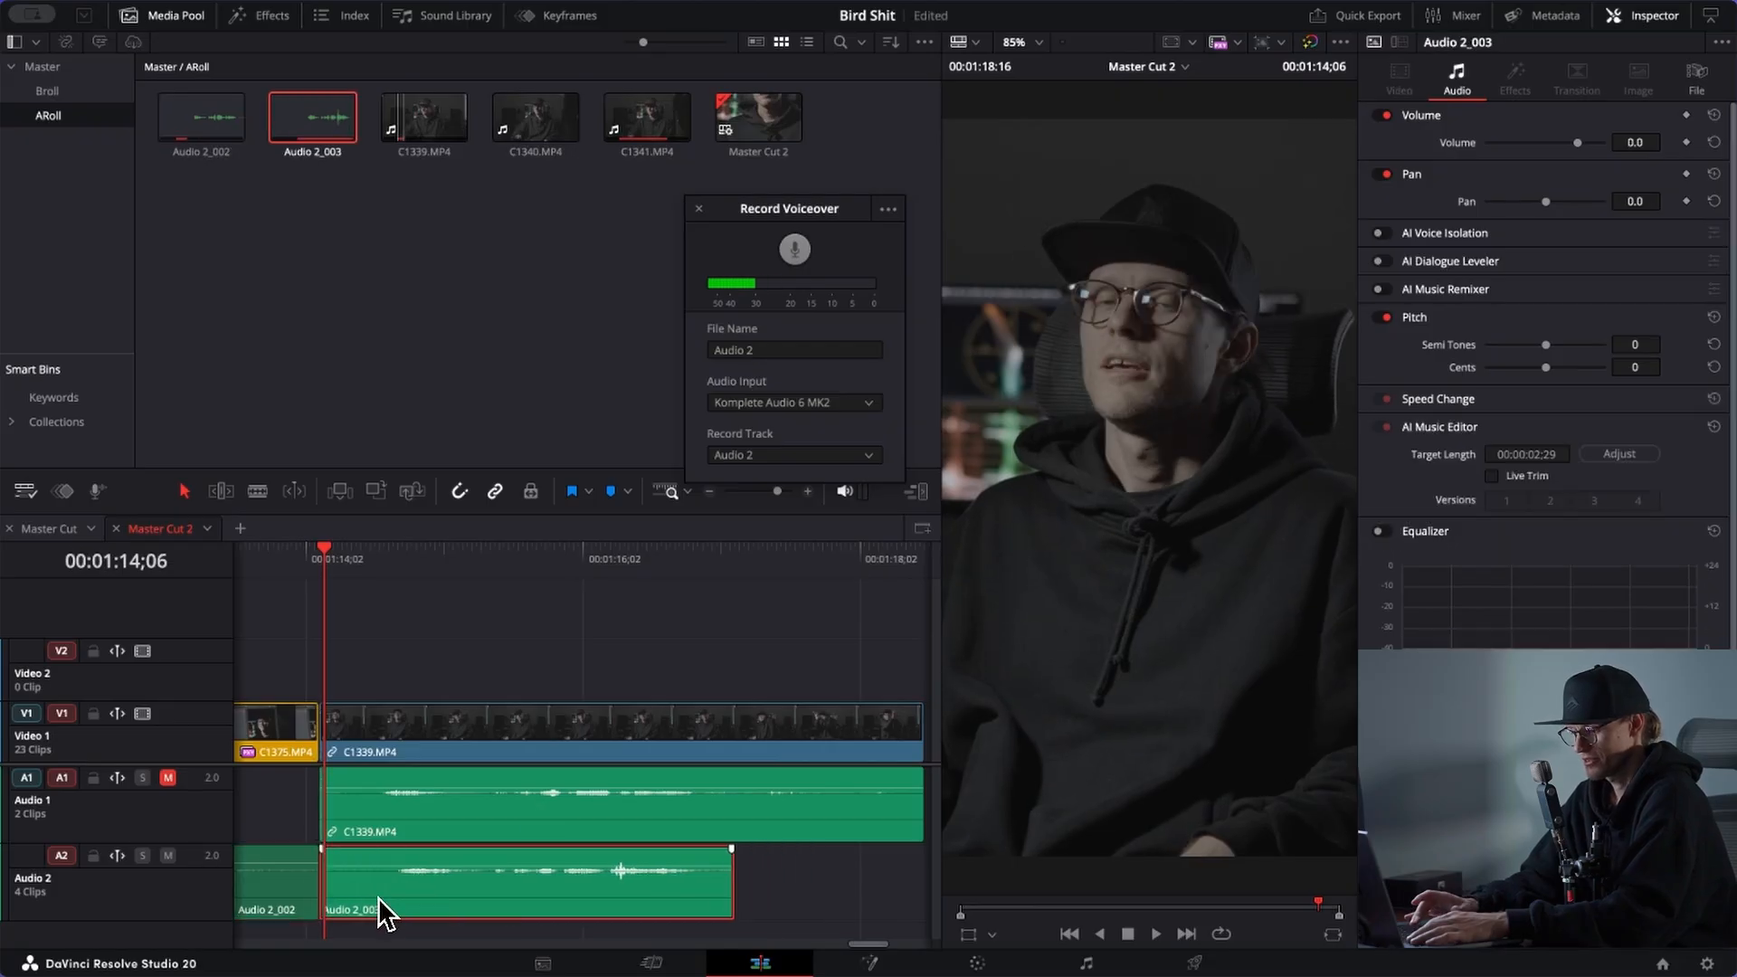
{"action": "key", "text": "comma"}
{"action": "key", "text": "comma"}
{"action": "key", "text": "comma"}
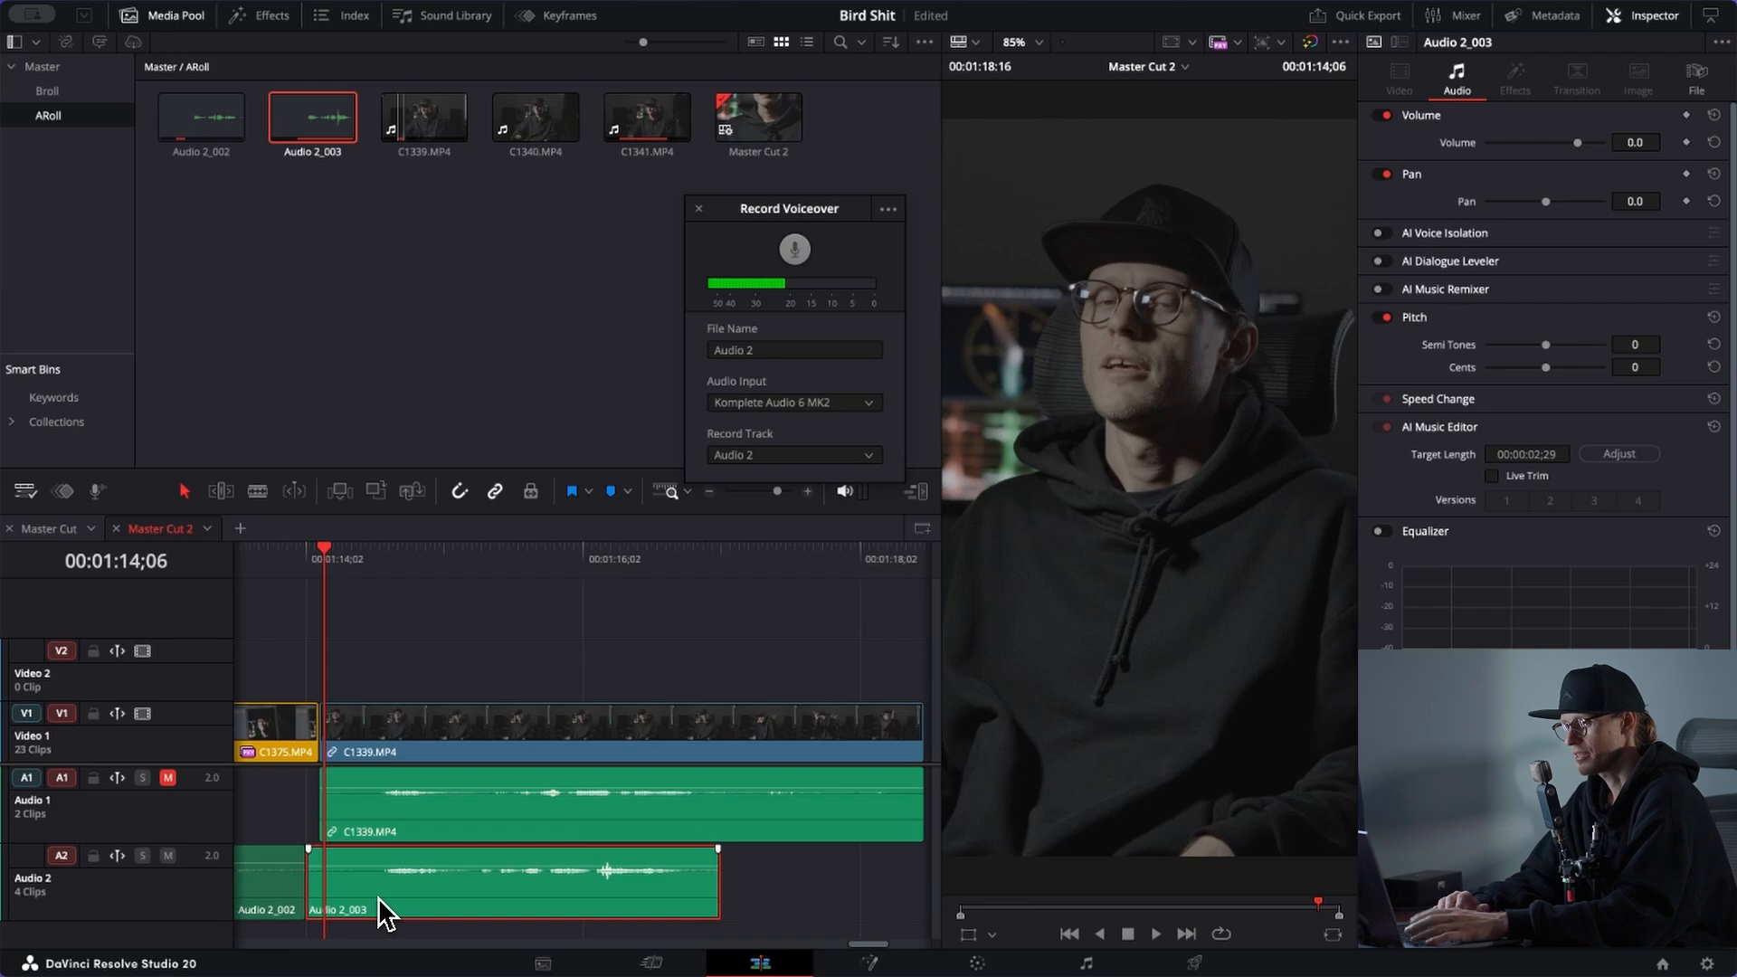
{"action": "key", "text": "space"}
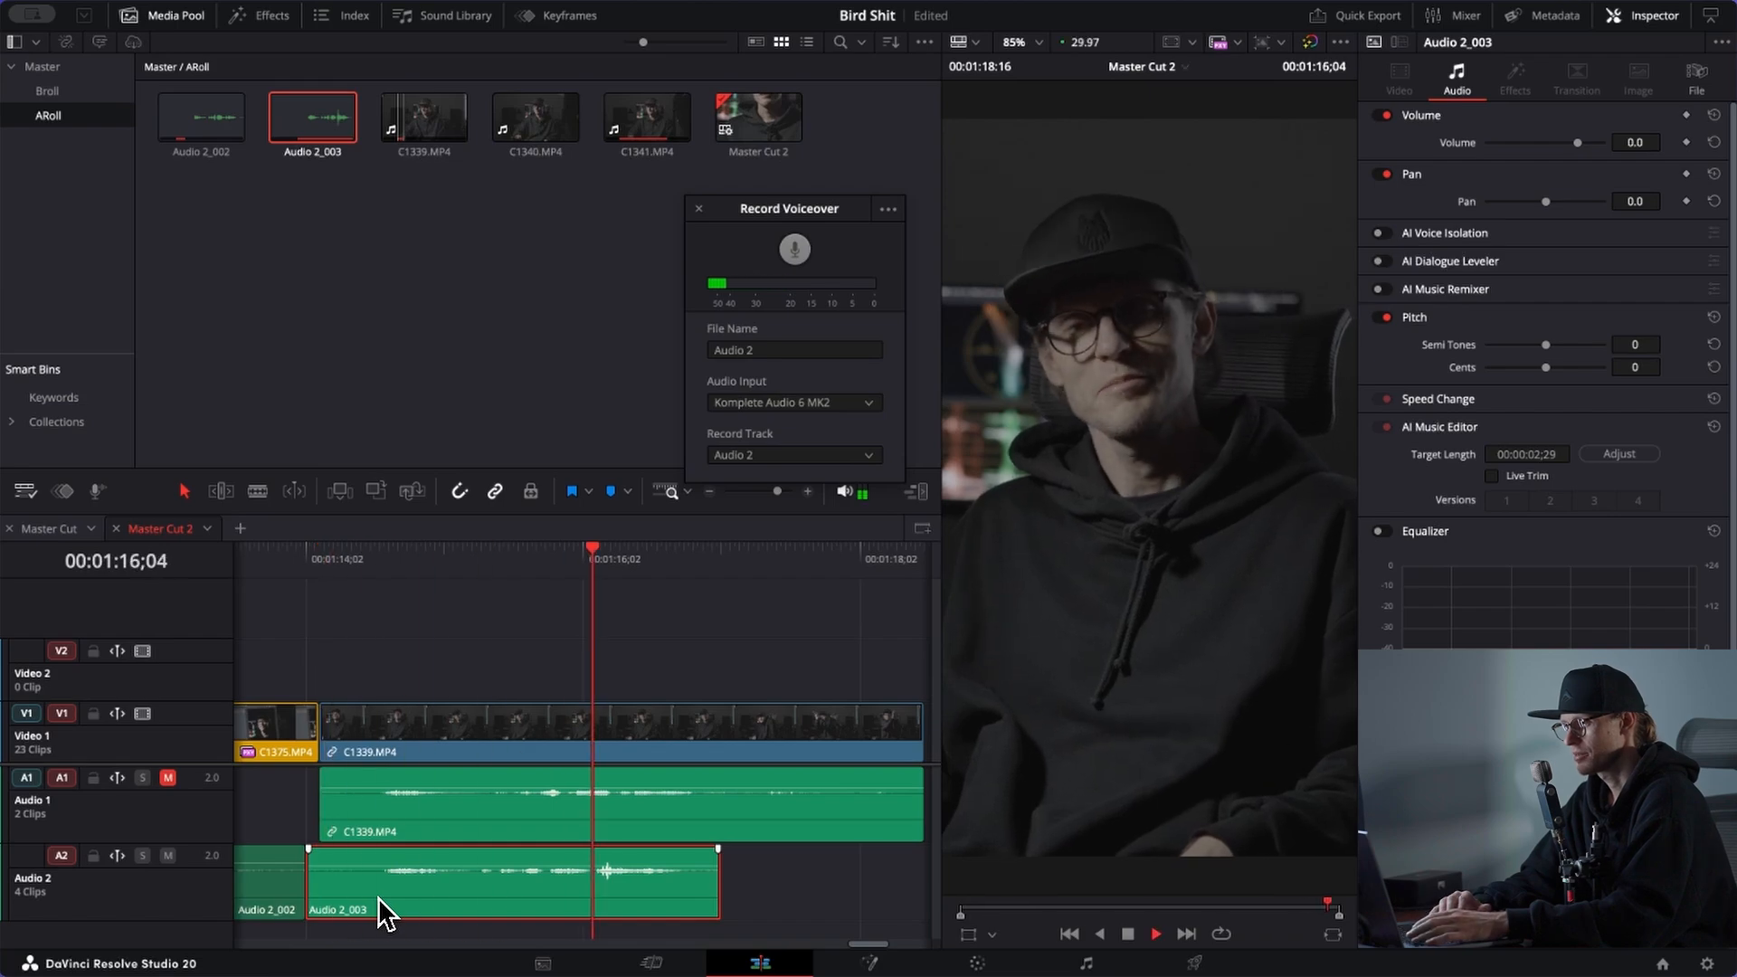
{"action": "left_click", "coordinate": [549, 558]}
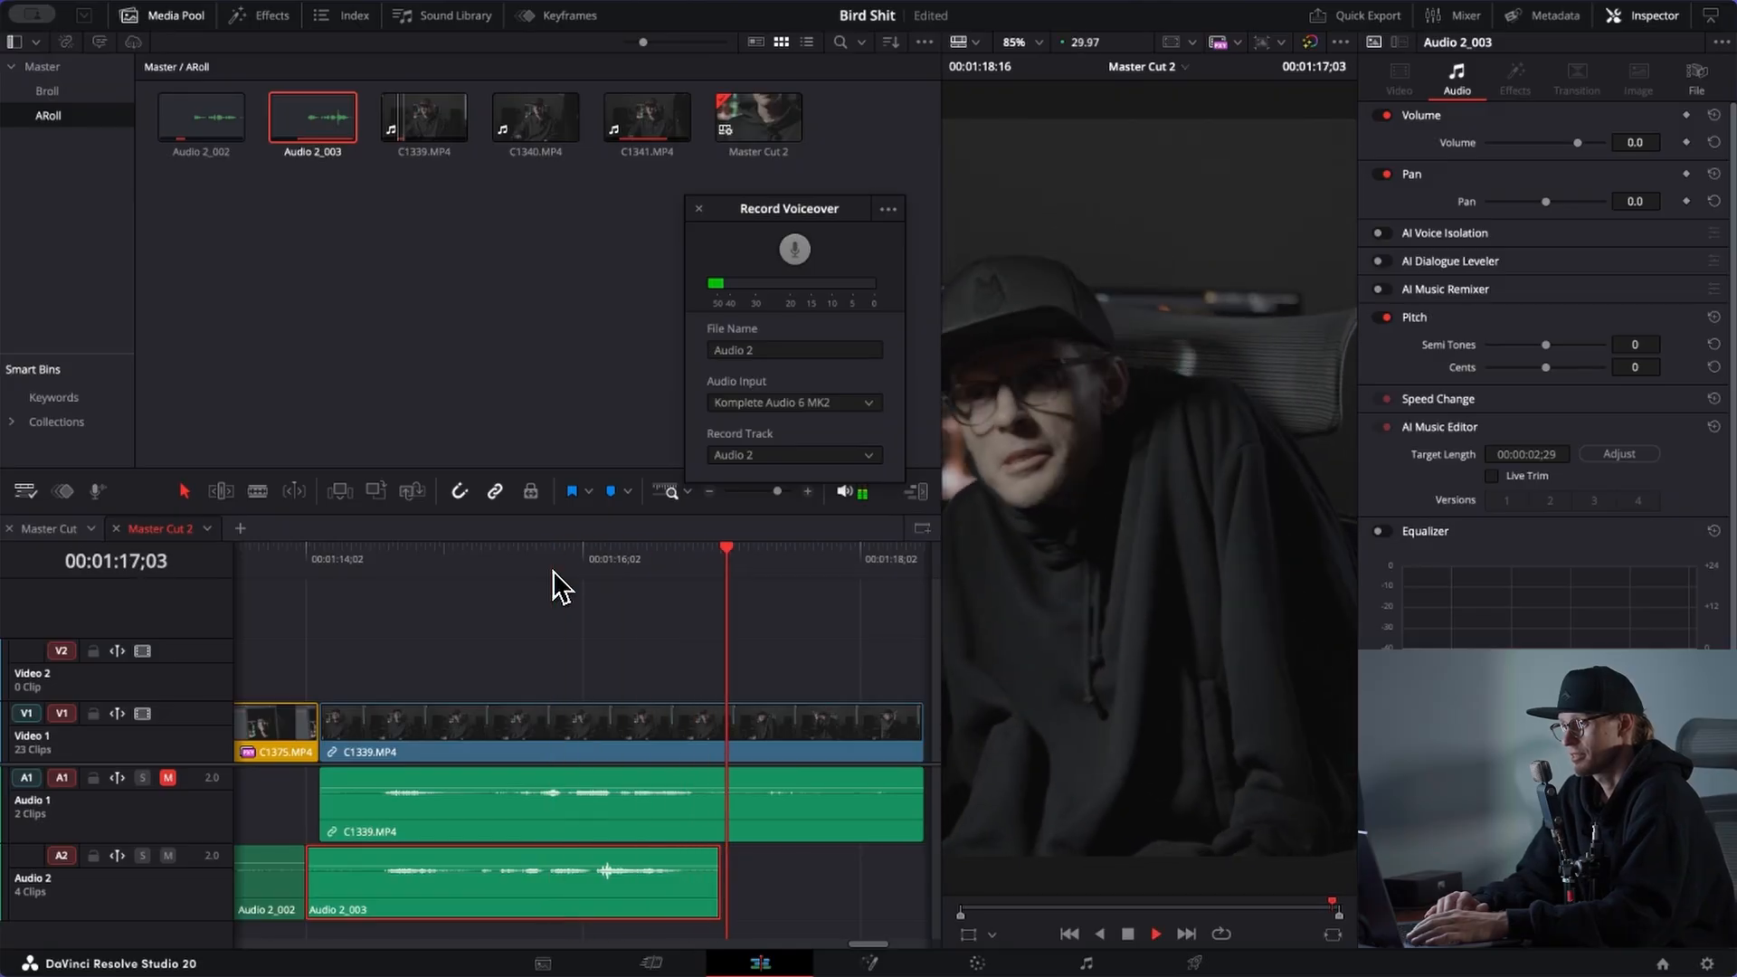
{"action": "left_click", "coordinate": [552, 572]}
{"action": "key", "text": "space"}
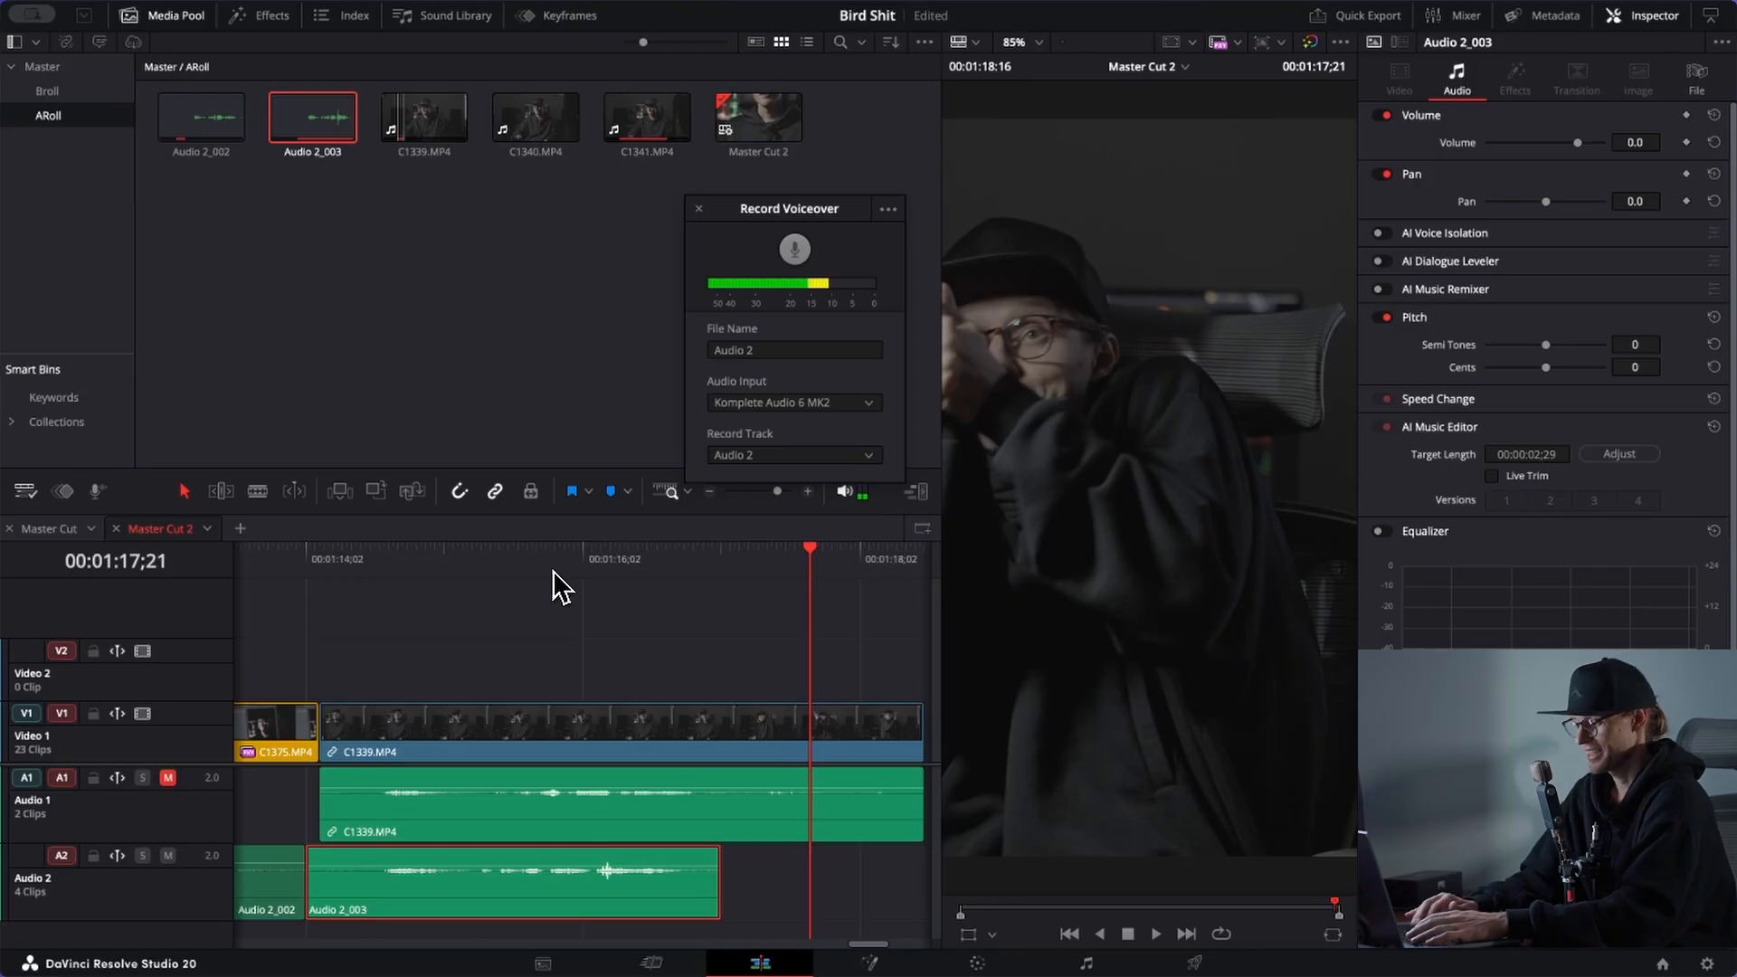
Step: Move Audio 2_003 up to Audio 1 and delete the remaining C1339.MP4 audio and the leftover Audio 2_002 piece
{"action": "key", "text": "super+minus"}
{"action": "key", "text": "super+minus"}
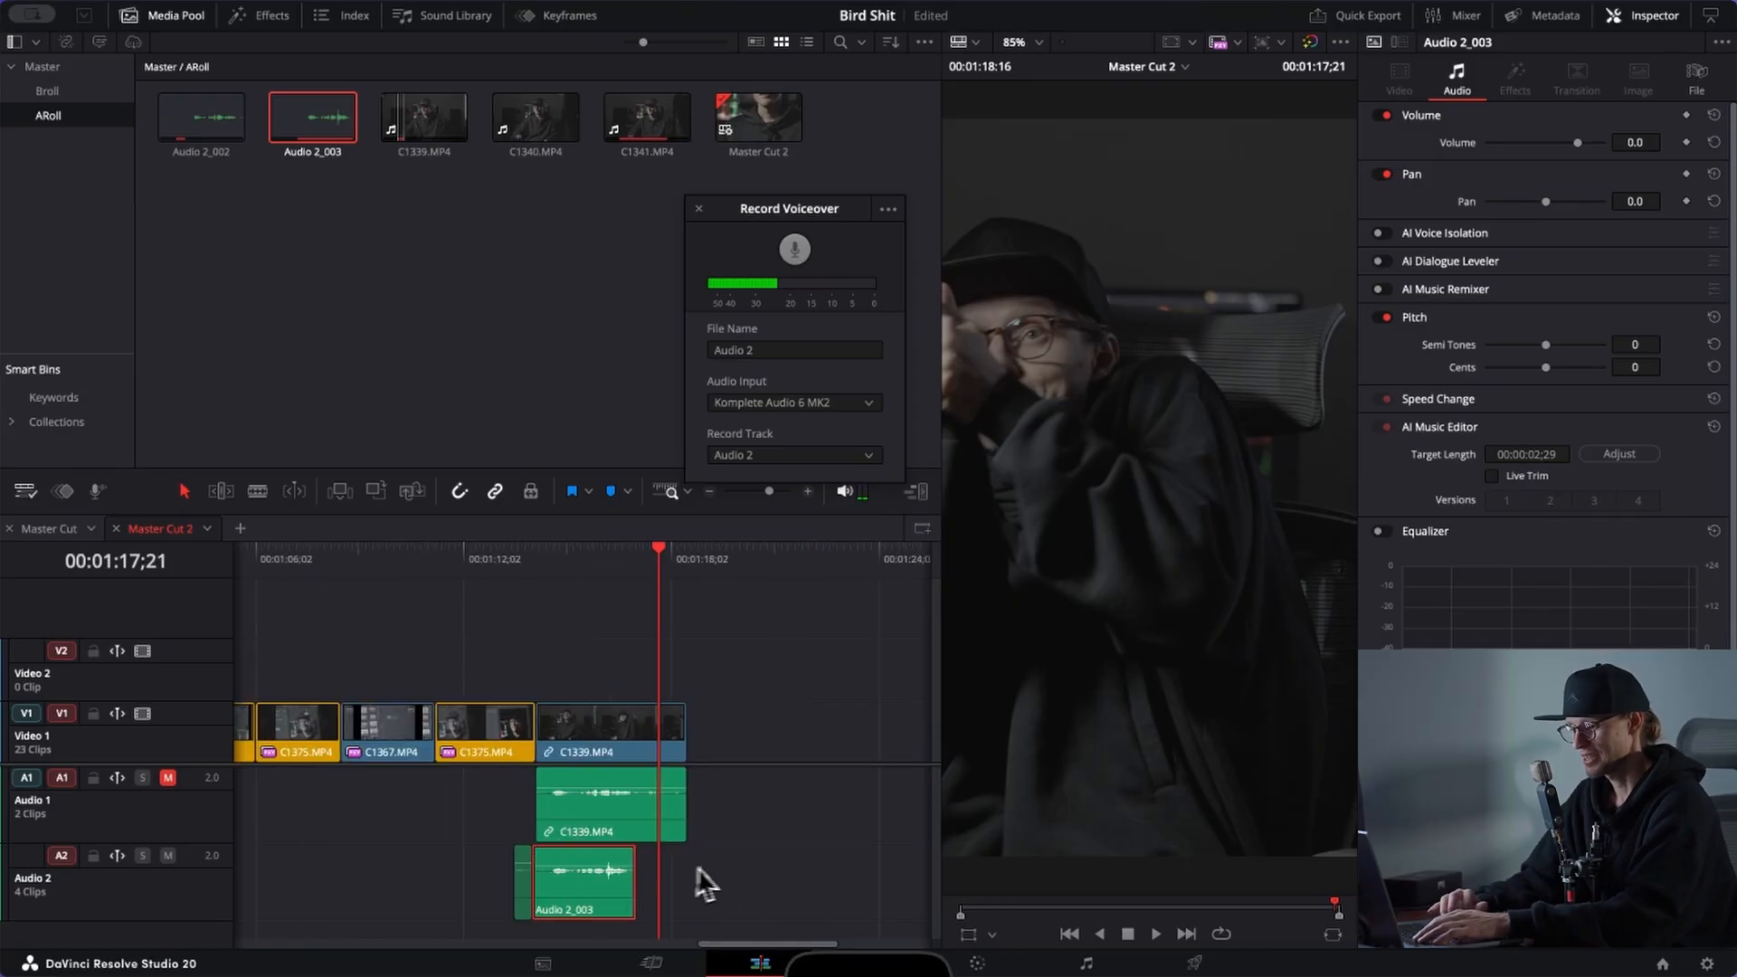
{"action": "left_click", "coordinate": [703, 881]}
{"action": "key", "text": "alt+Up"}
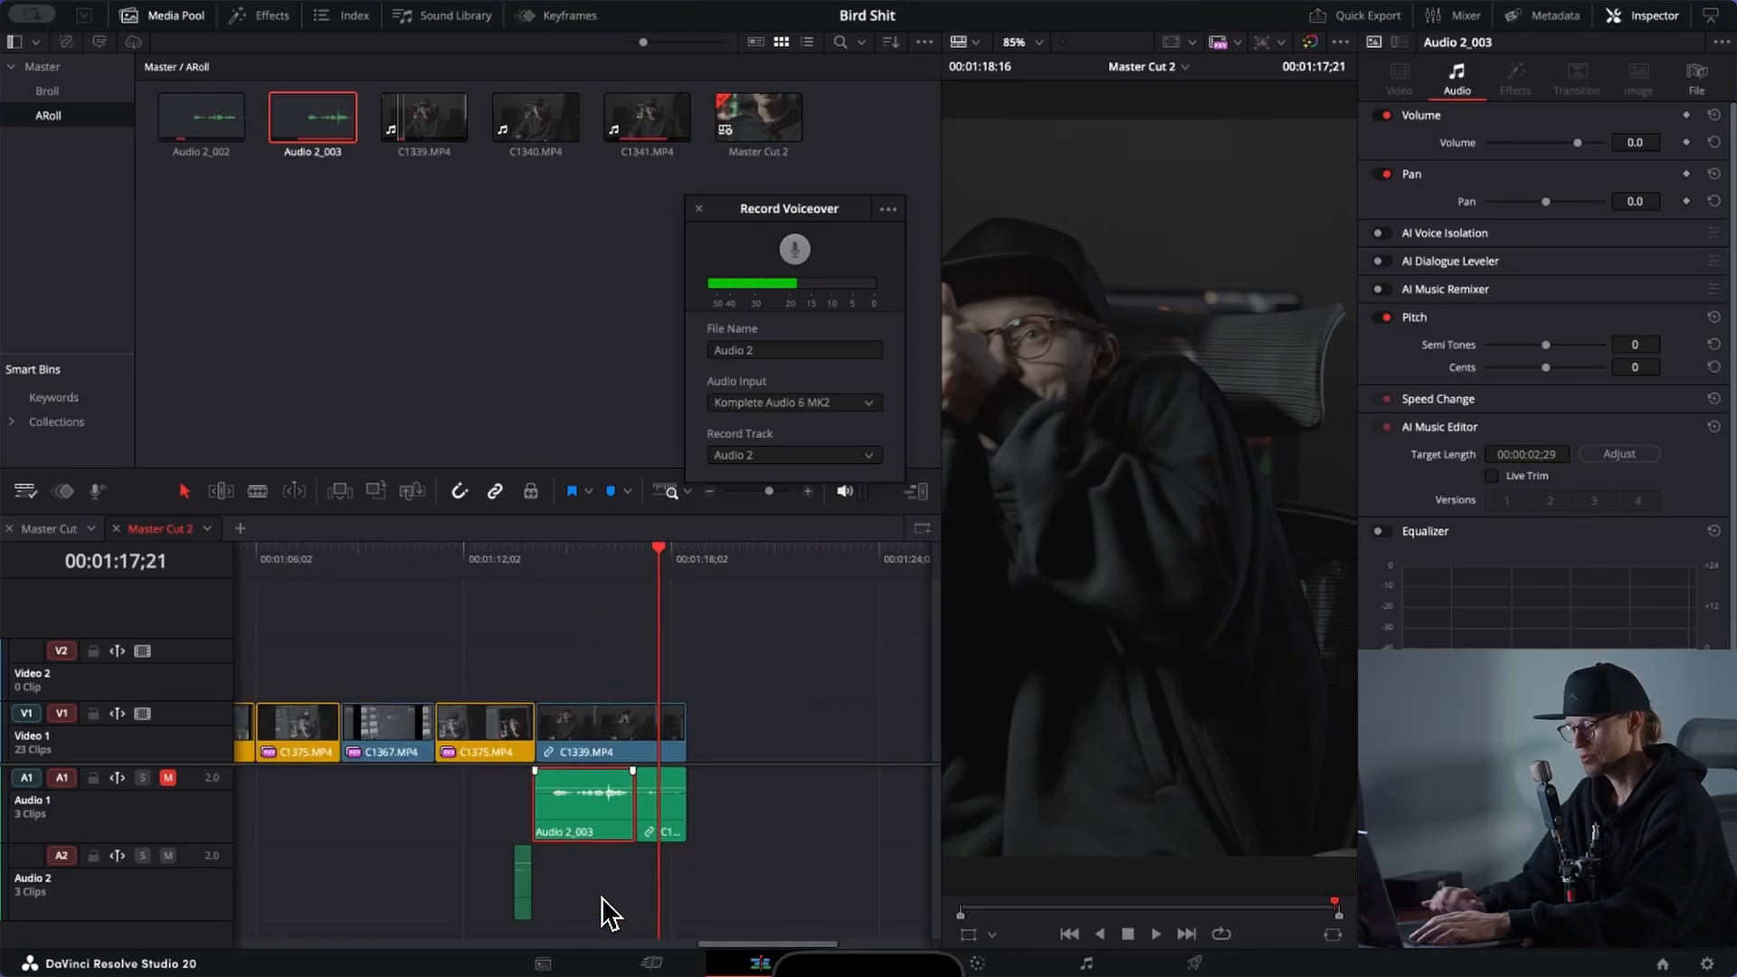
{"action": "left_click", "coordinate": [663, 821]}
{"action": "key", "text": "Delete"}
{"action": "left_click", "coordinate": [523, 903]}
{"action": "key", "text": "Delete"}
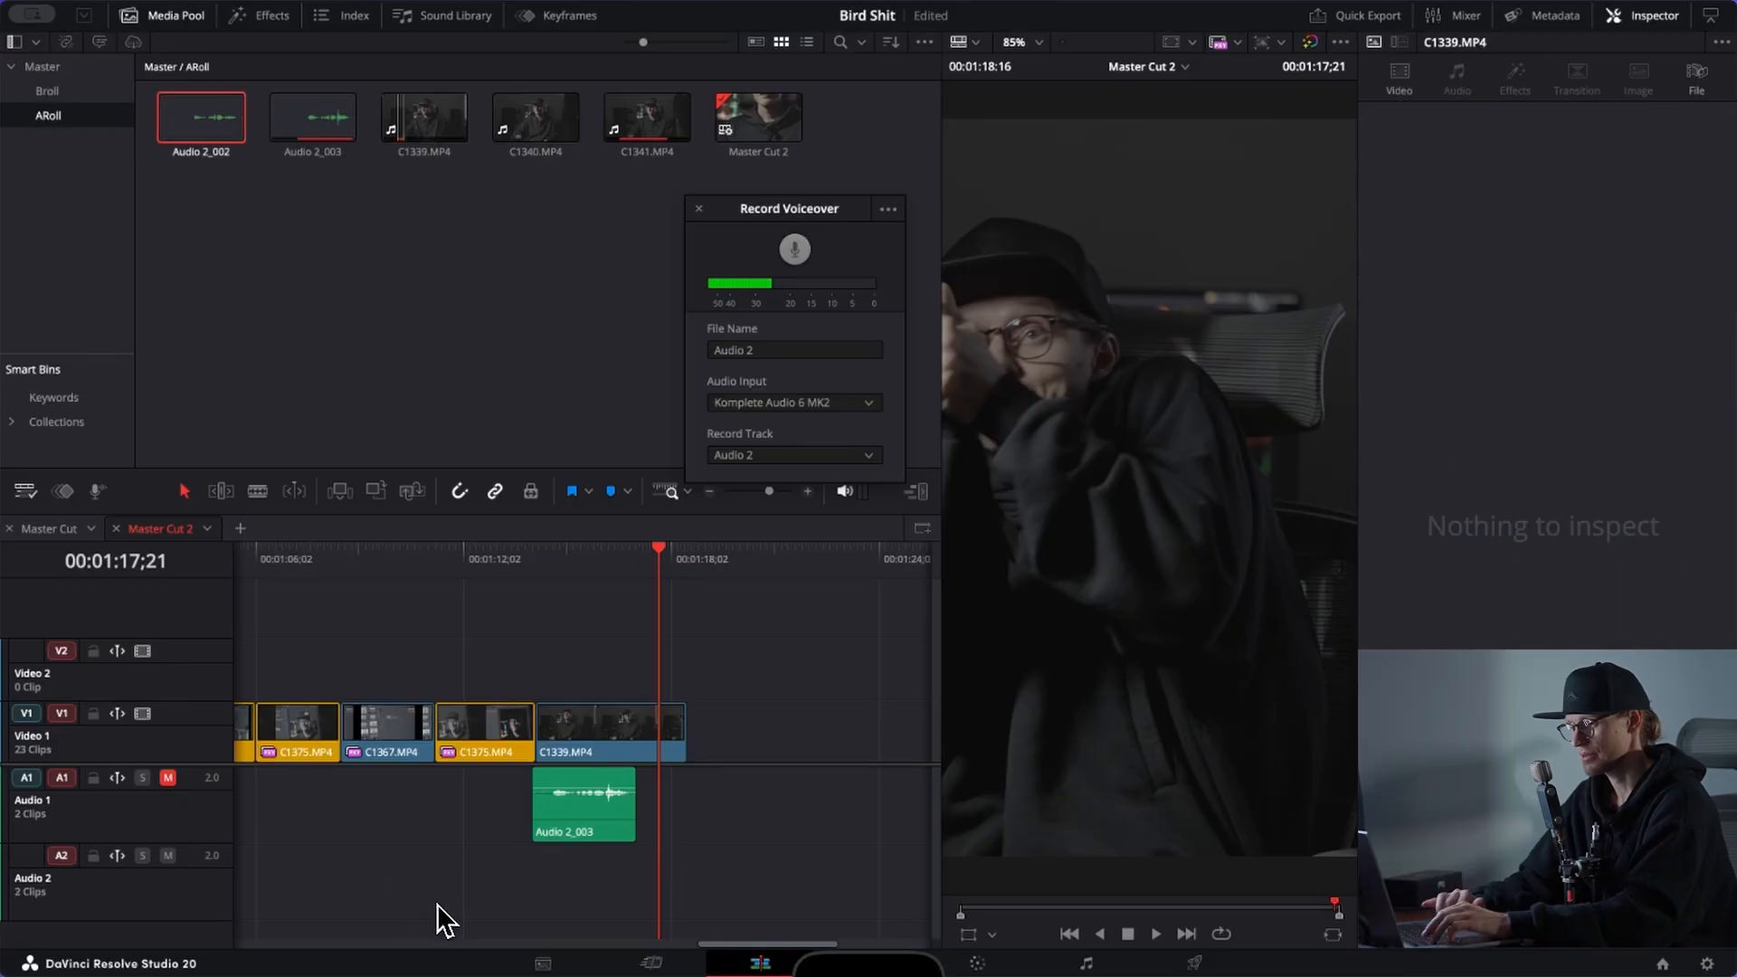
Step: Delete the opening clip's C1341.MP4 audio and move both Audio 2_001 pieces up to Audio 1
{"action": "scroll", "coordinate": [438, 906], "scroll_direction": "left", "scroll_amount": 20}
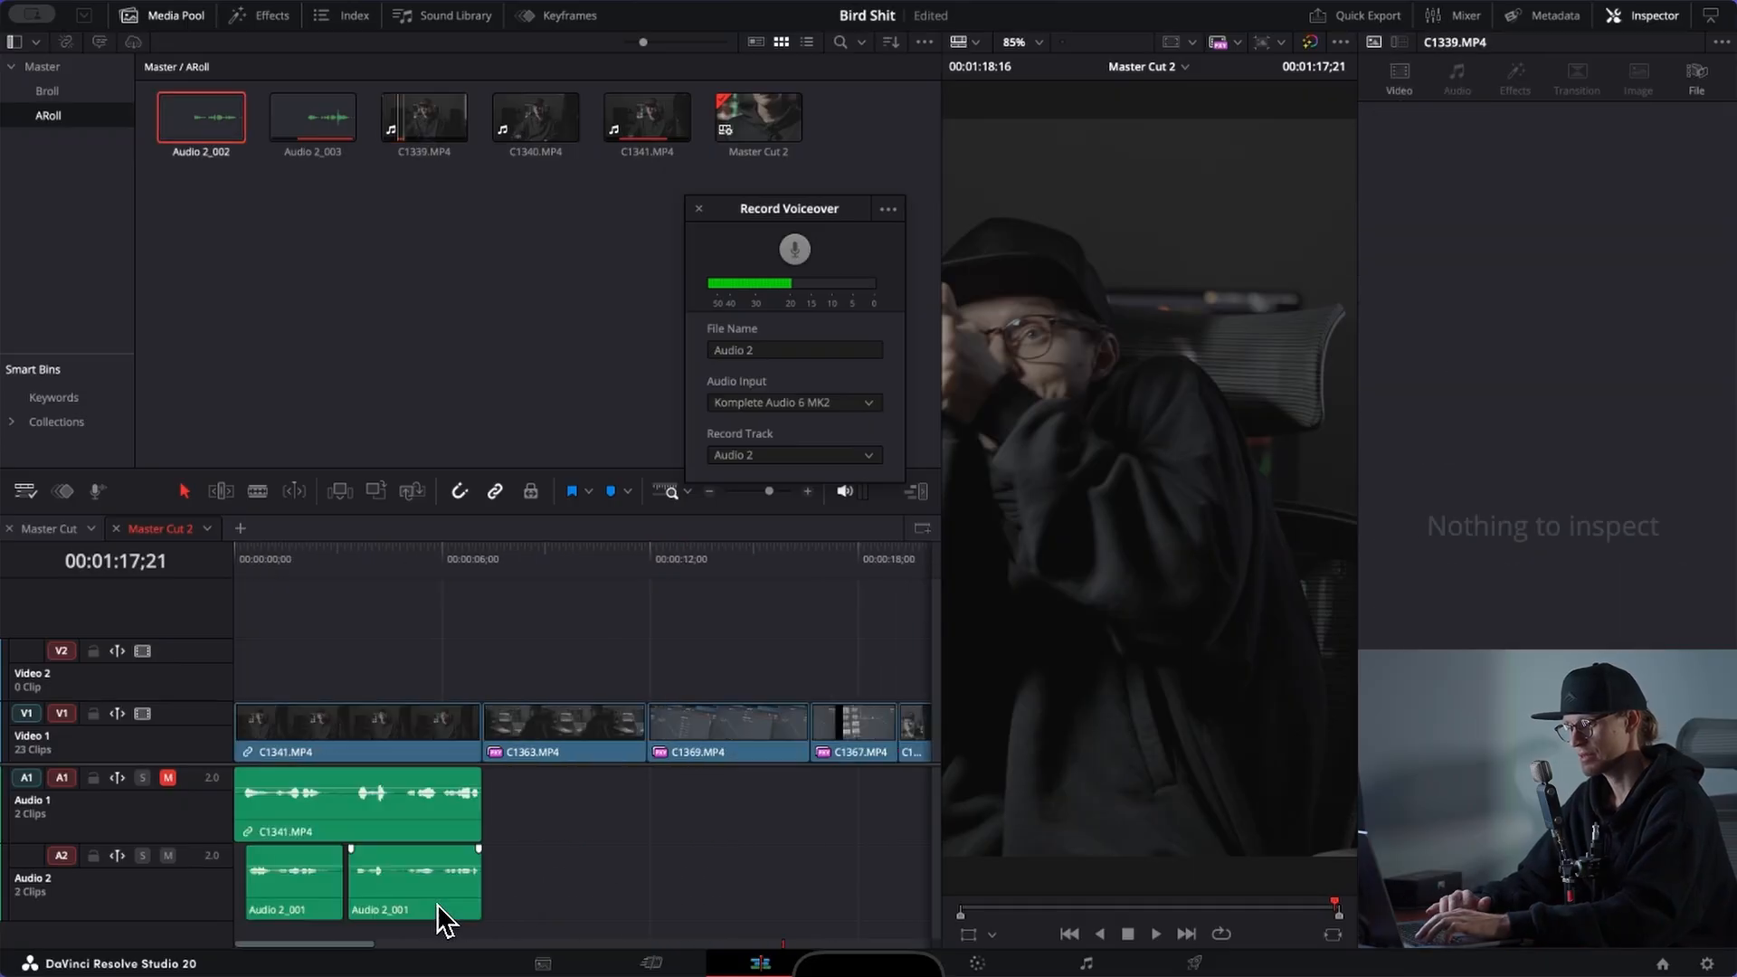
{"action": "left_click", "coordinate": [441, 825]}
{"action": "key", "text": "Delete"}
{"action": "left_click_drag", "start_coordinate": [651, 843], "coordinate": [296, 886]}
{"action": "key", "text": "alt+Up"}
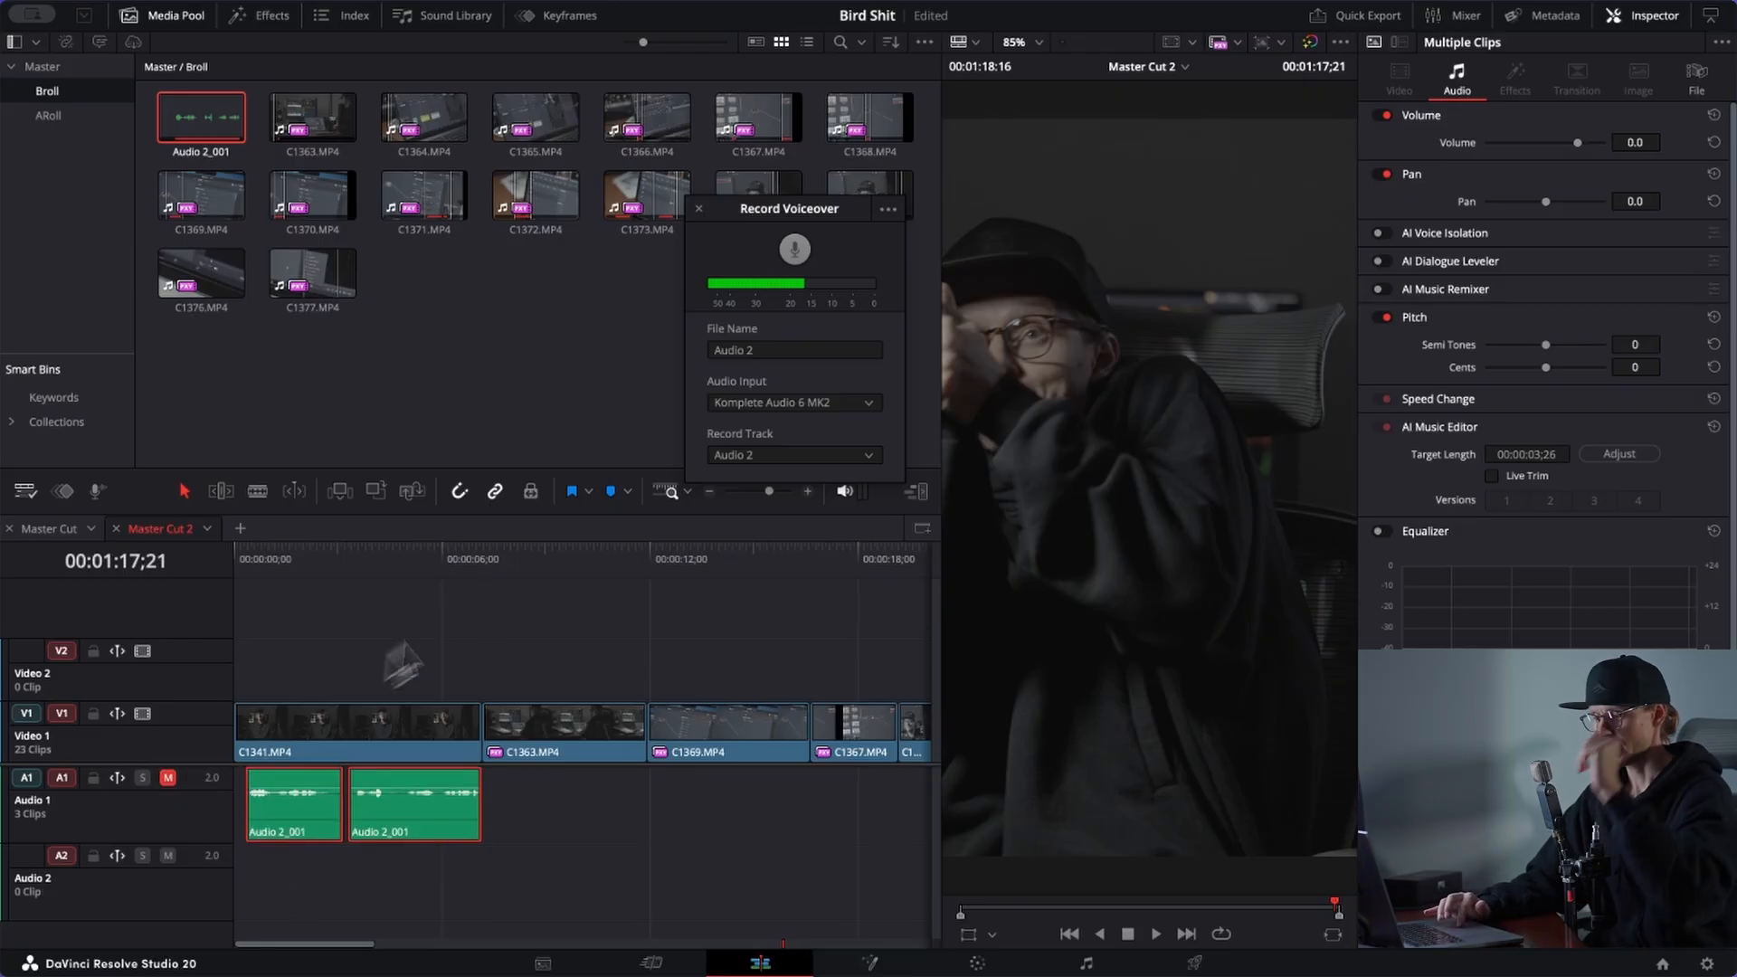
Step: Place the playhead at 00:00:07;05, where the C1363.MP4 clip starts
{"action": "left_click", "coordinate": [532, 554]}
{"action": "left_click_drag", "start_coordinate": [532, 557], "coordinate": [489, 554]}
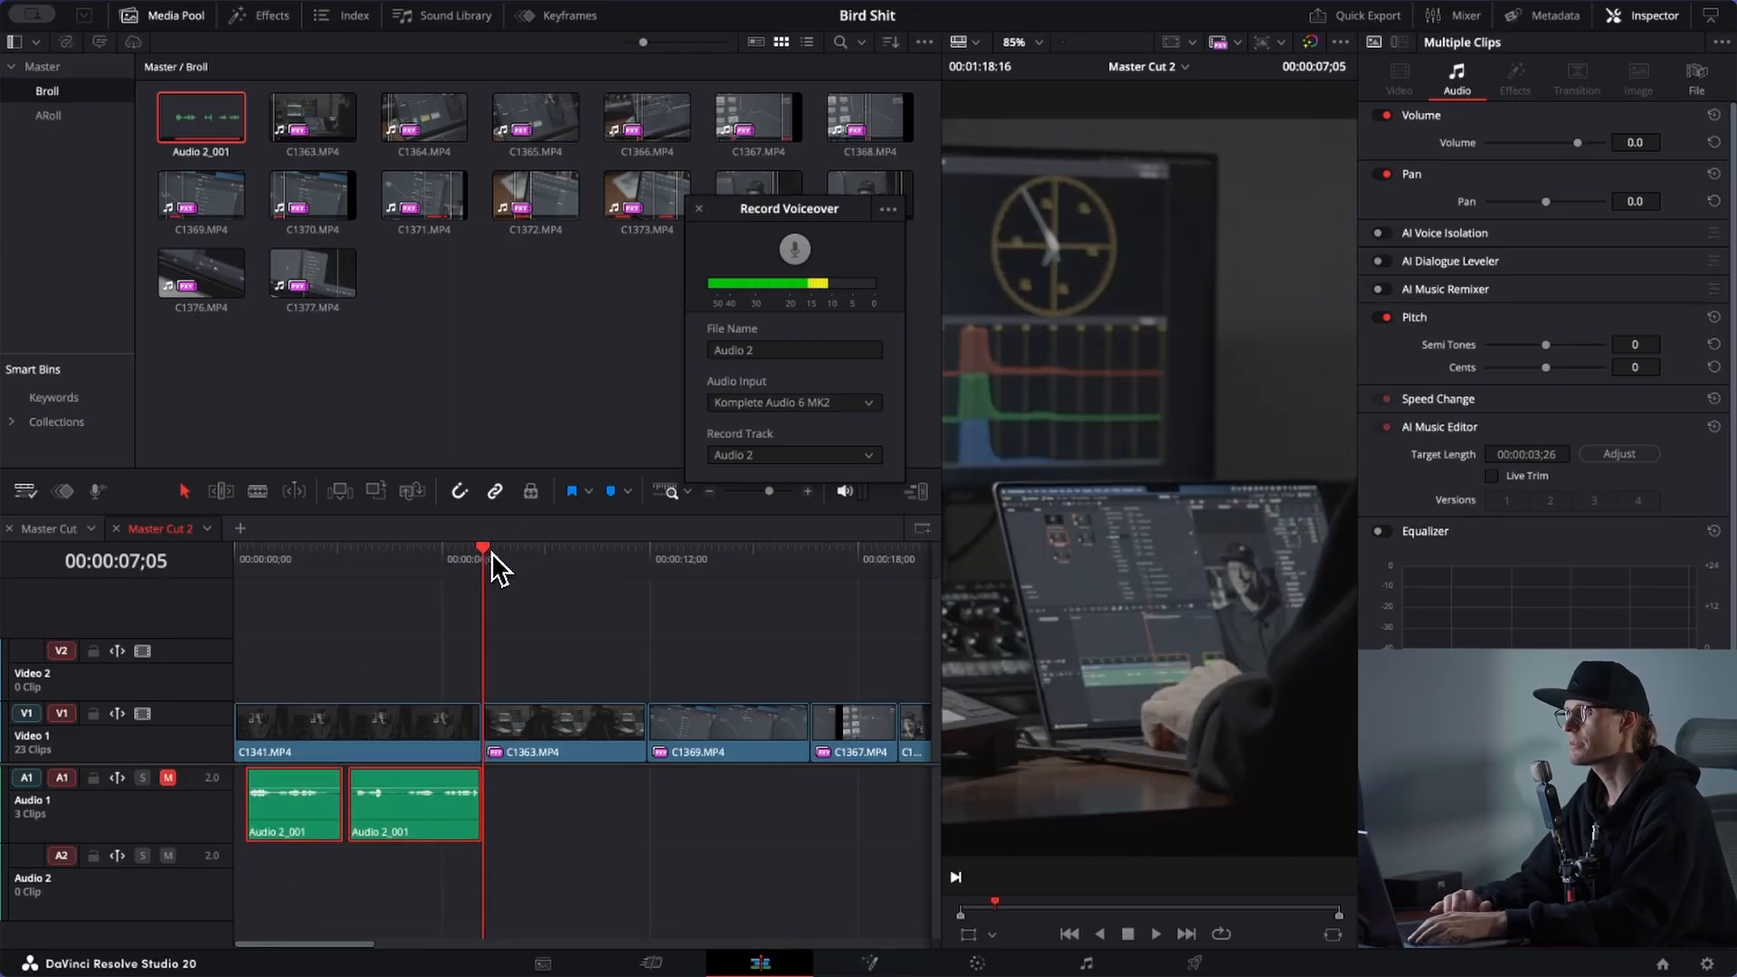
{"action": "scroll", "coordinate": [507, 724], "scroll_direction": "right", "scroll_amount": 3}
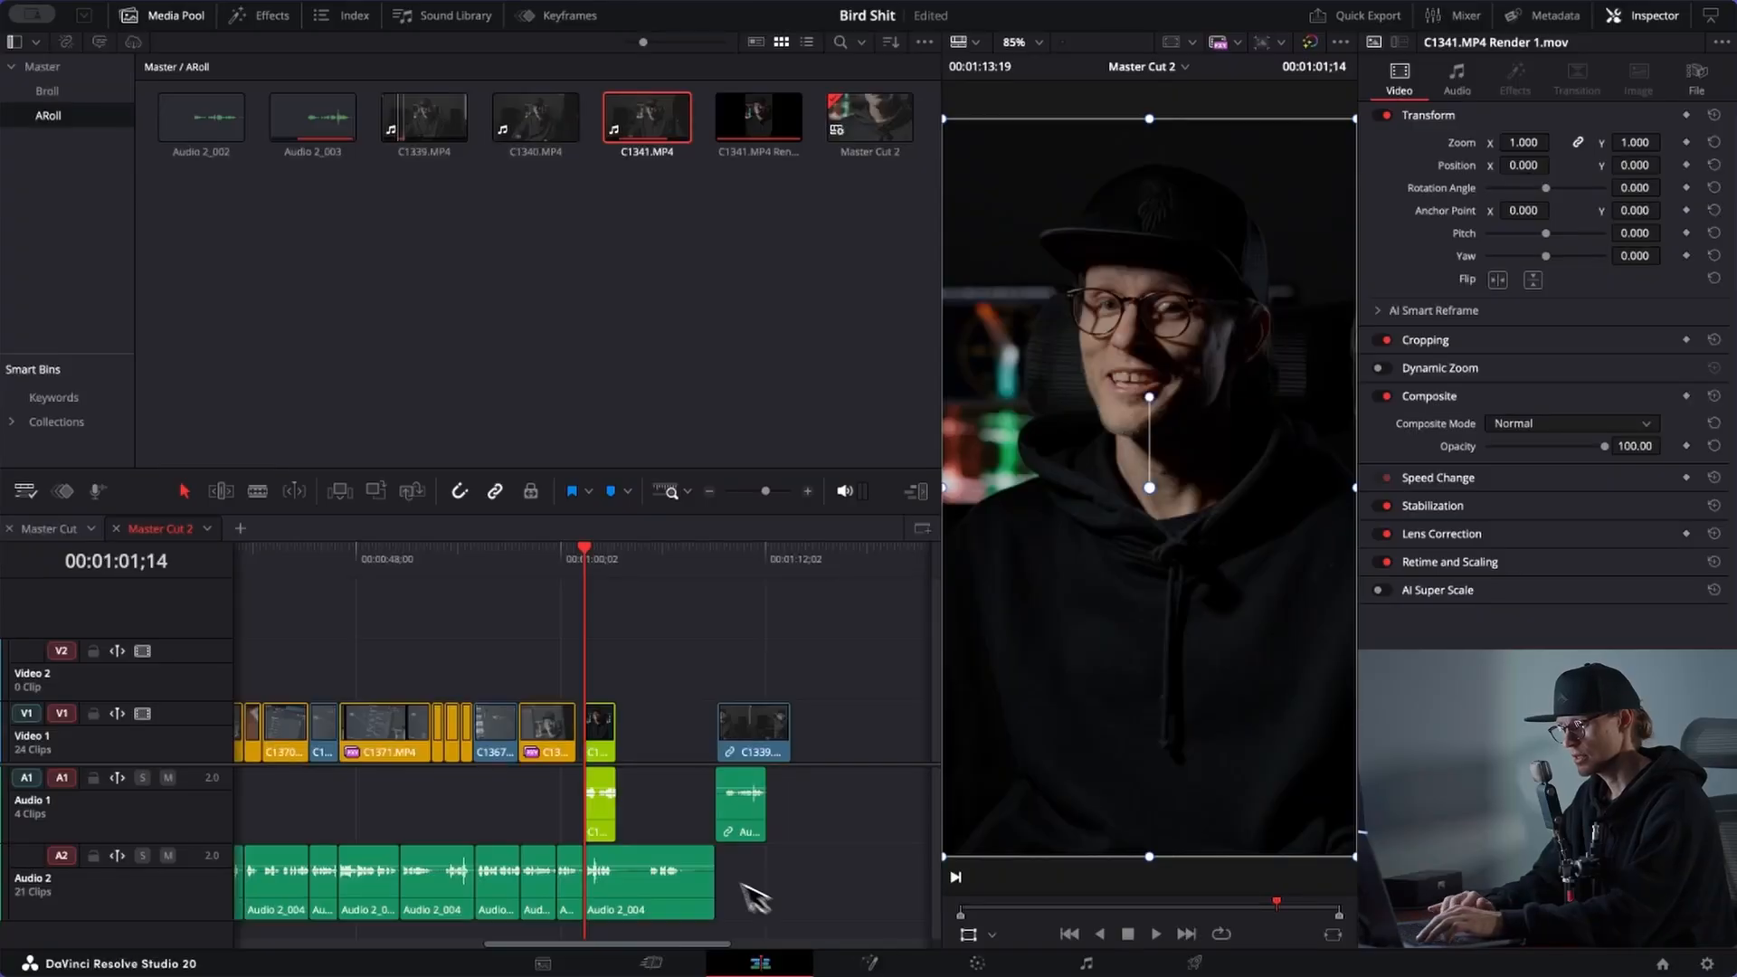
Step: Fit the whole edit in the timeline and select all the voiceover clips on Audio 2
{"action": "scroll", "coordinate": [714, 882], "scroll_direction": "left", "scroll_amount": 5}
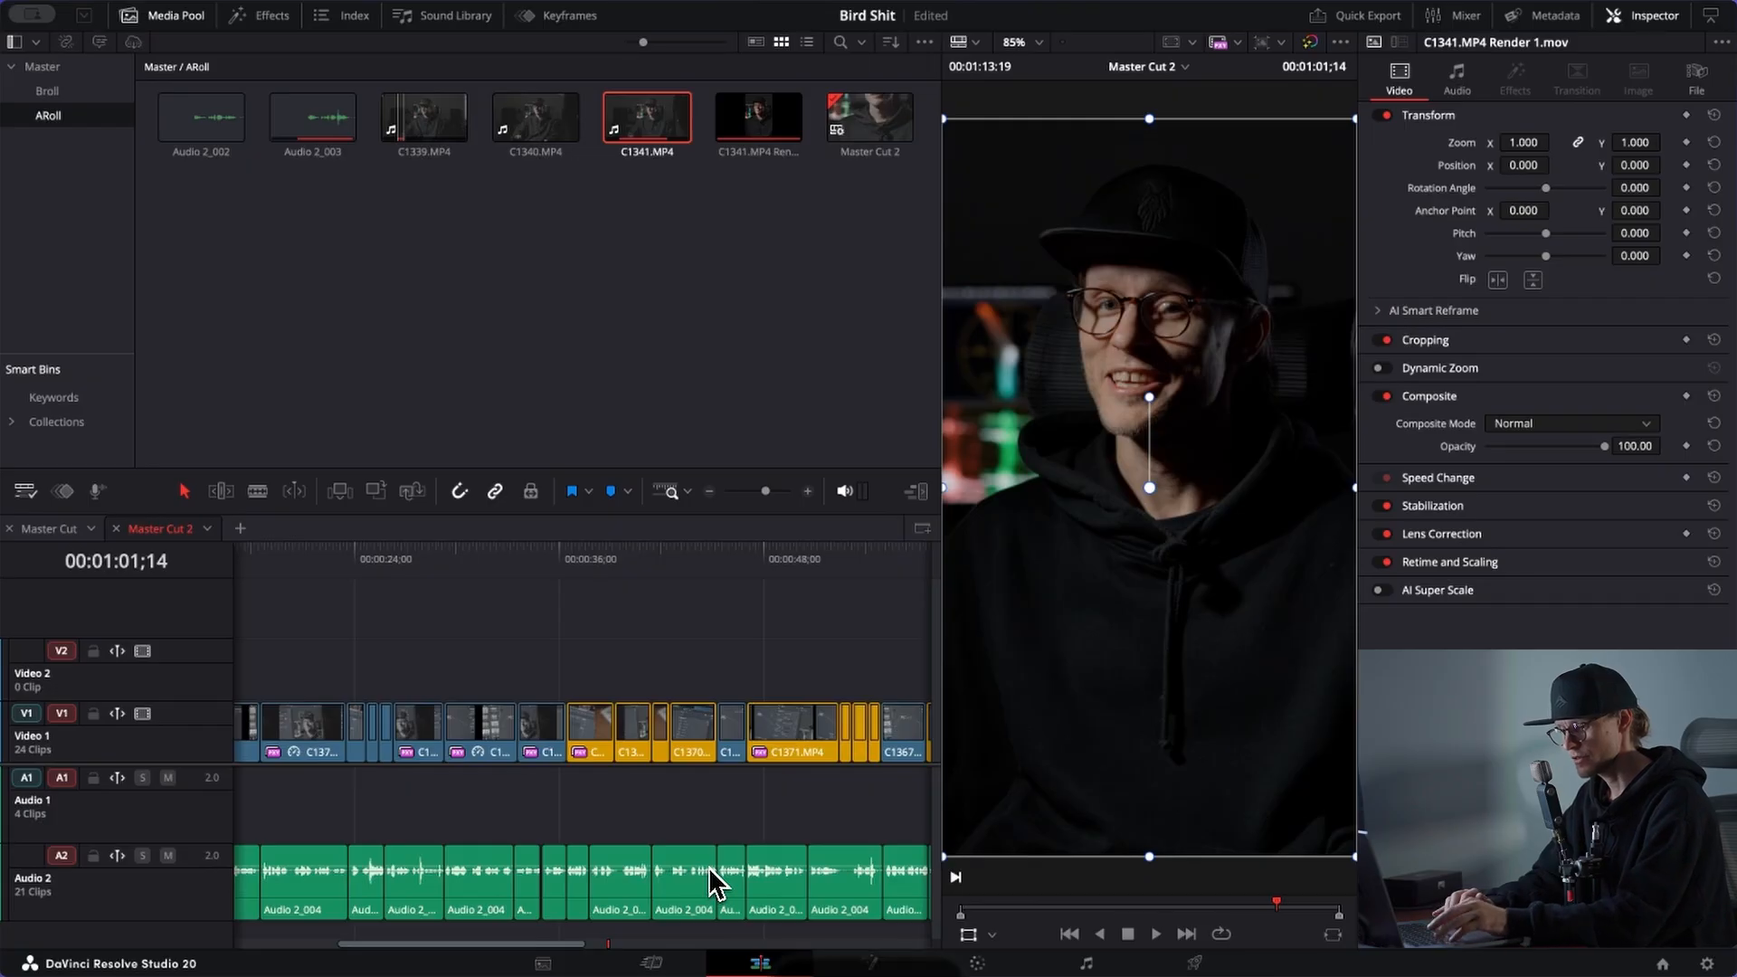
{"action": "key", "text": "shift+z"}
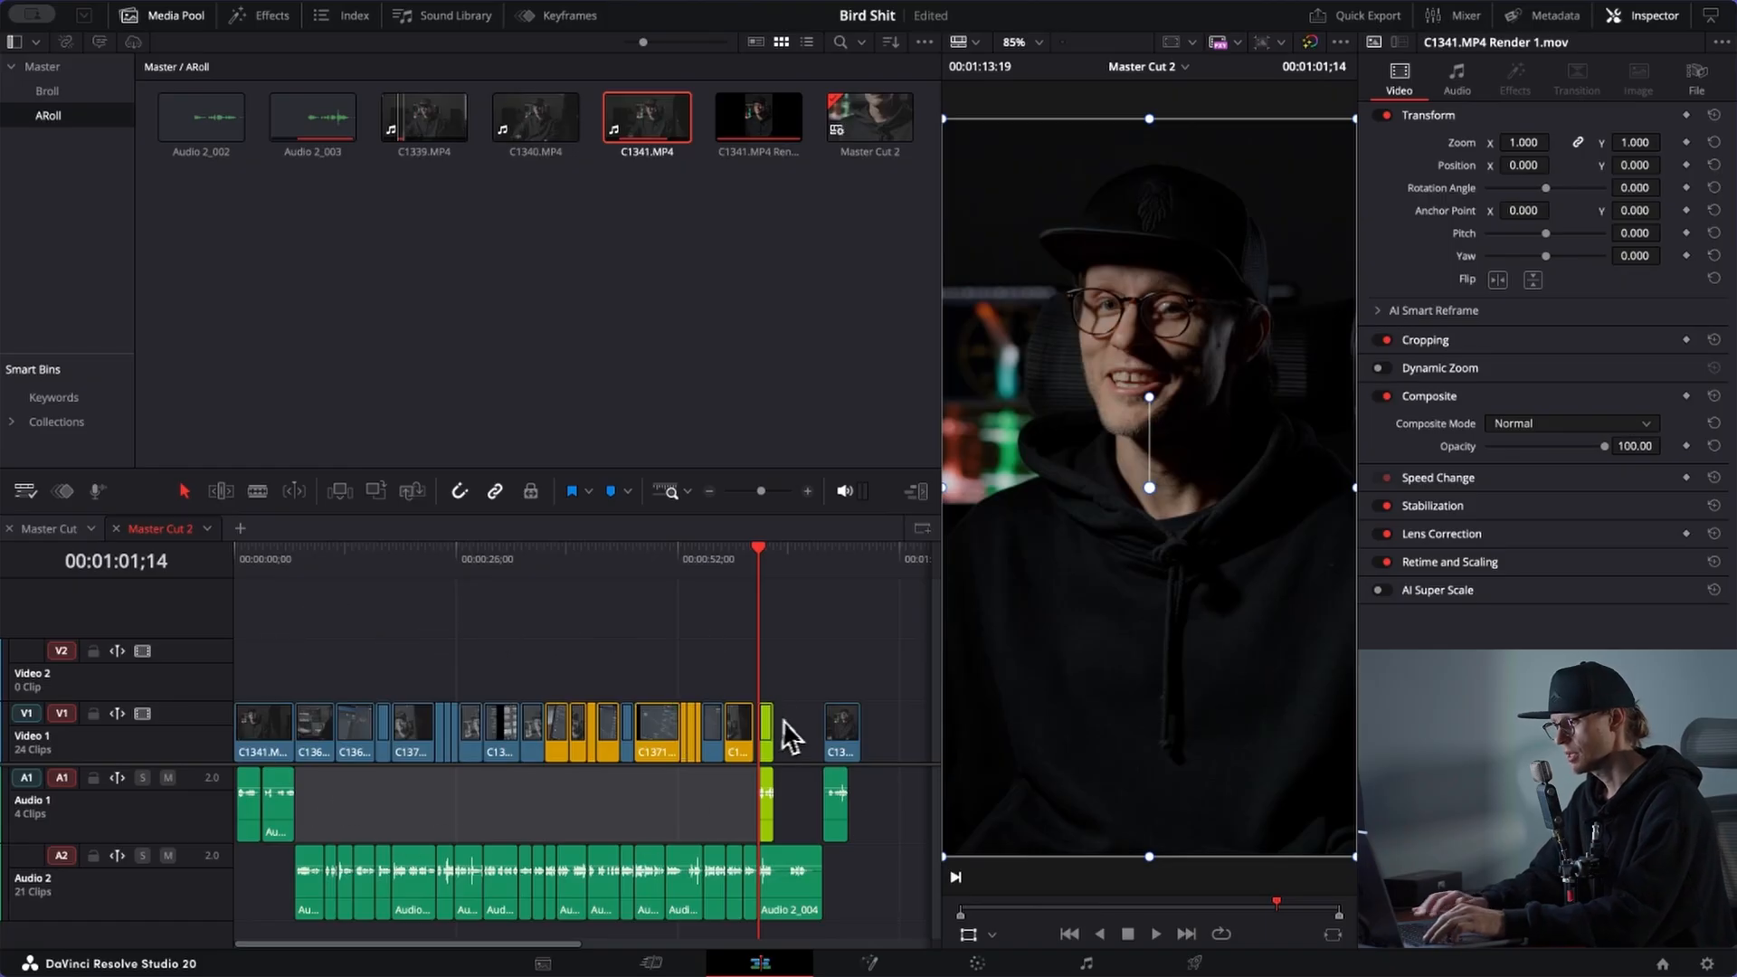
{"action": "left_click", "coordinate": [310, 899]}
{"action": "left_click", "coordinate": [803, 909], "text": "shift"}
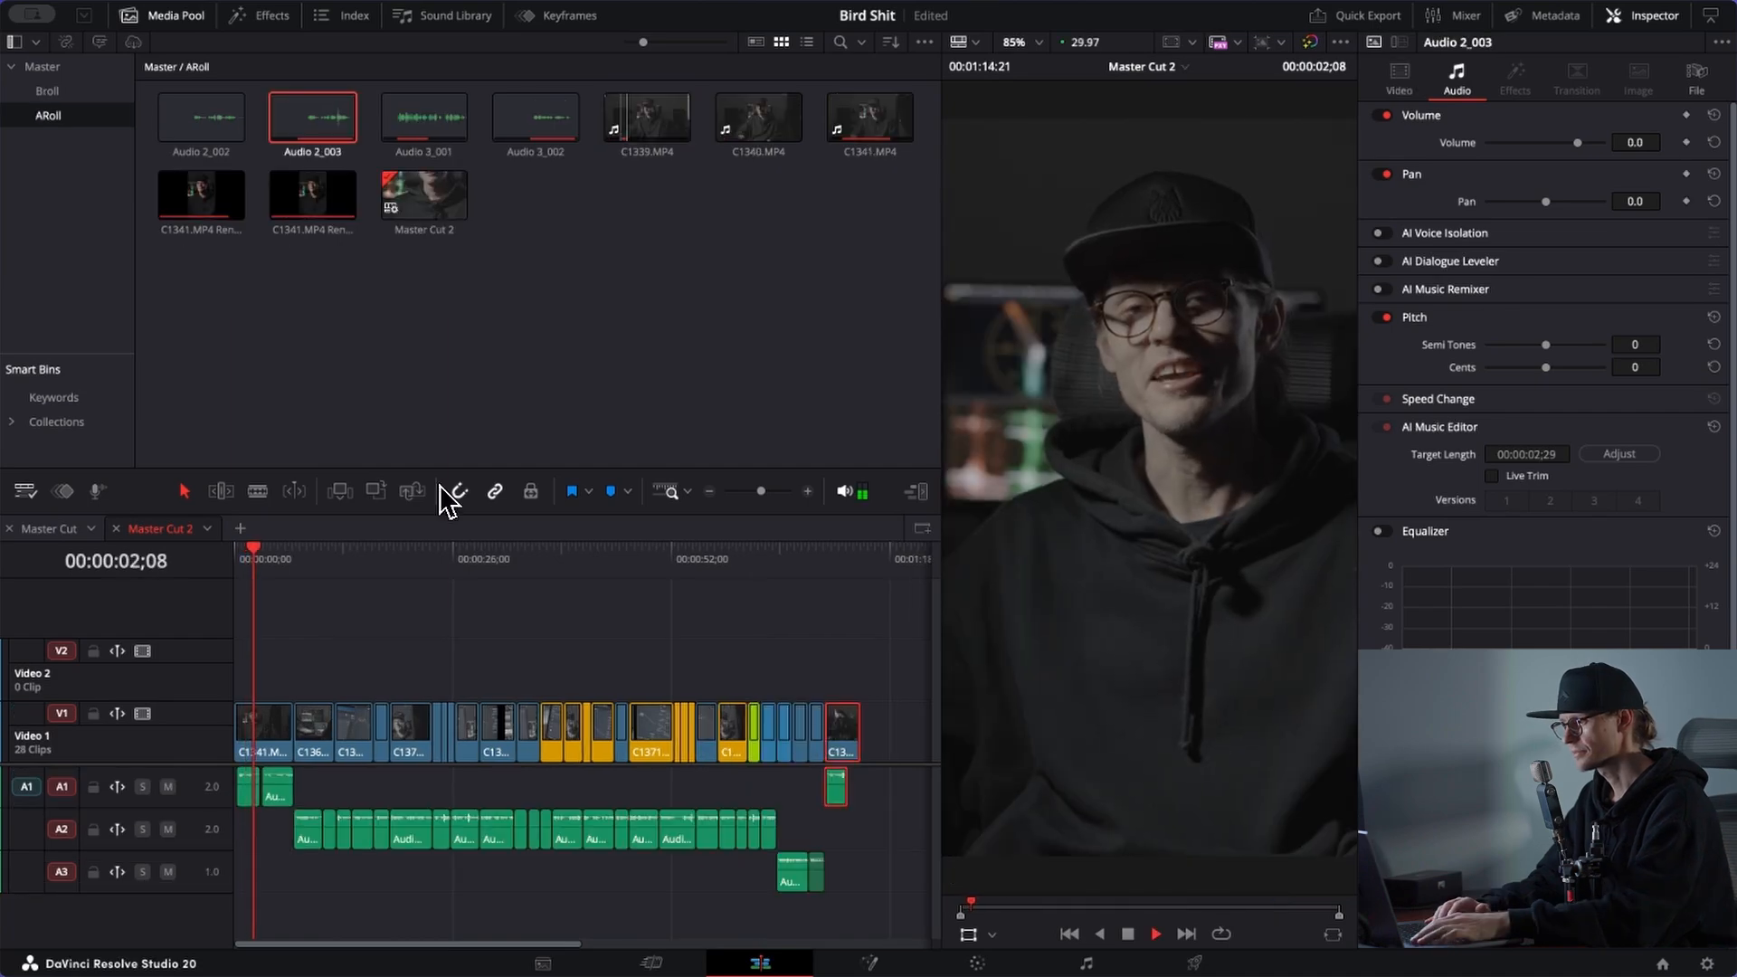
Step: Stop the playback of the edit's opening clip at 00:00:03;10
{"action": "key", "text": "space"}
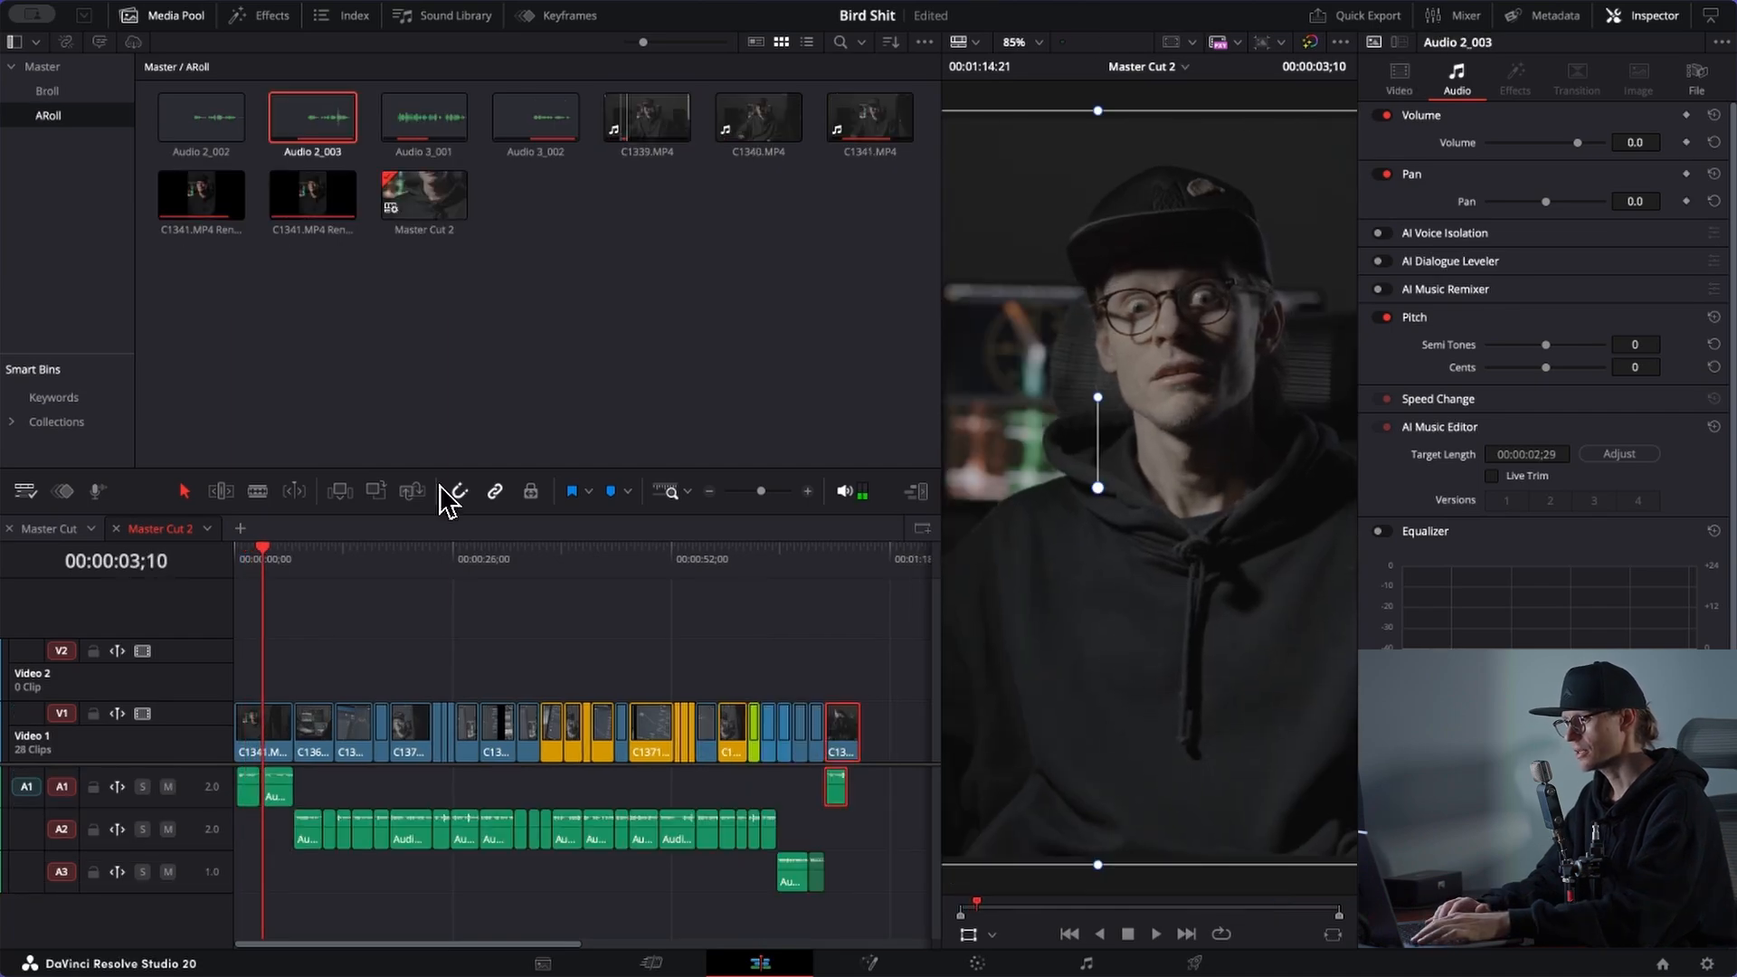
Step: Play the opening clip on to 00:00:06;28 and replay the edit from its start to check the voiceover sync
{"action": "key", "text": "space"}
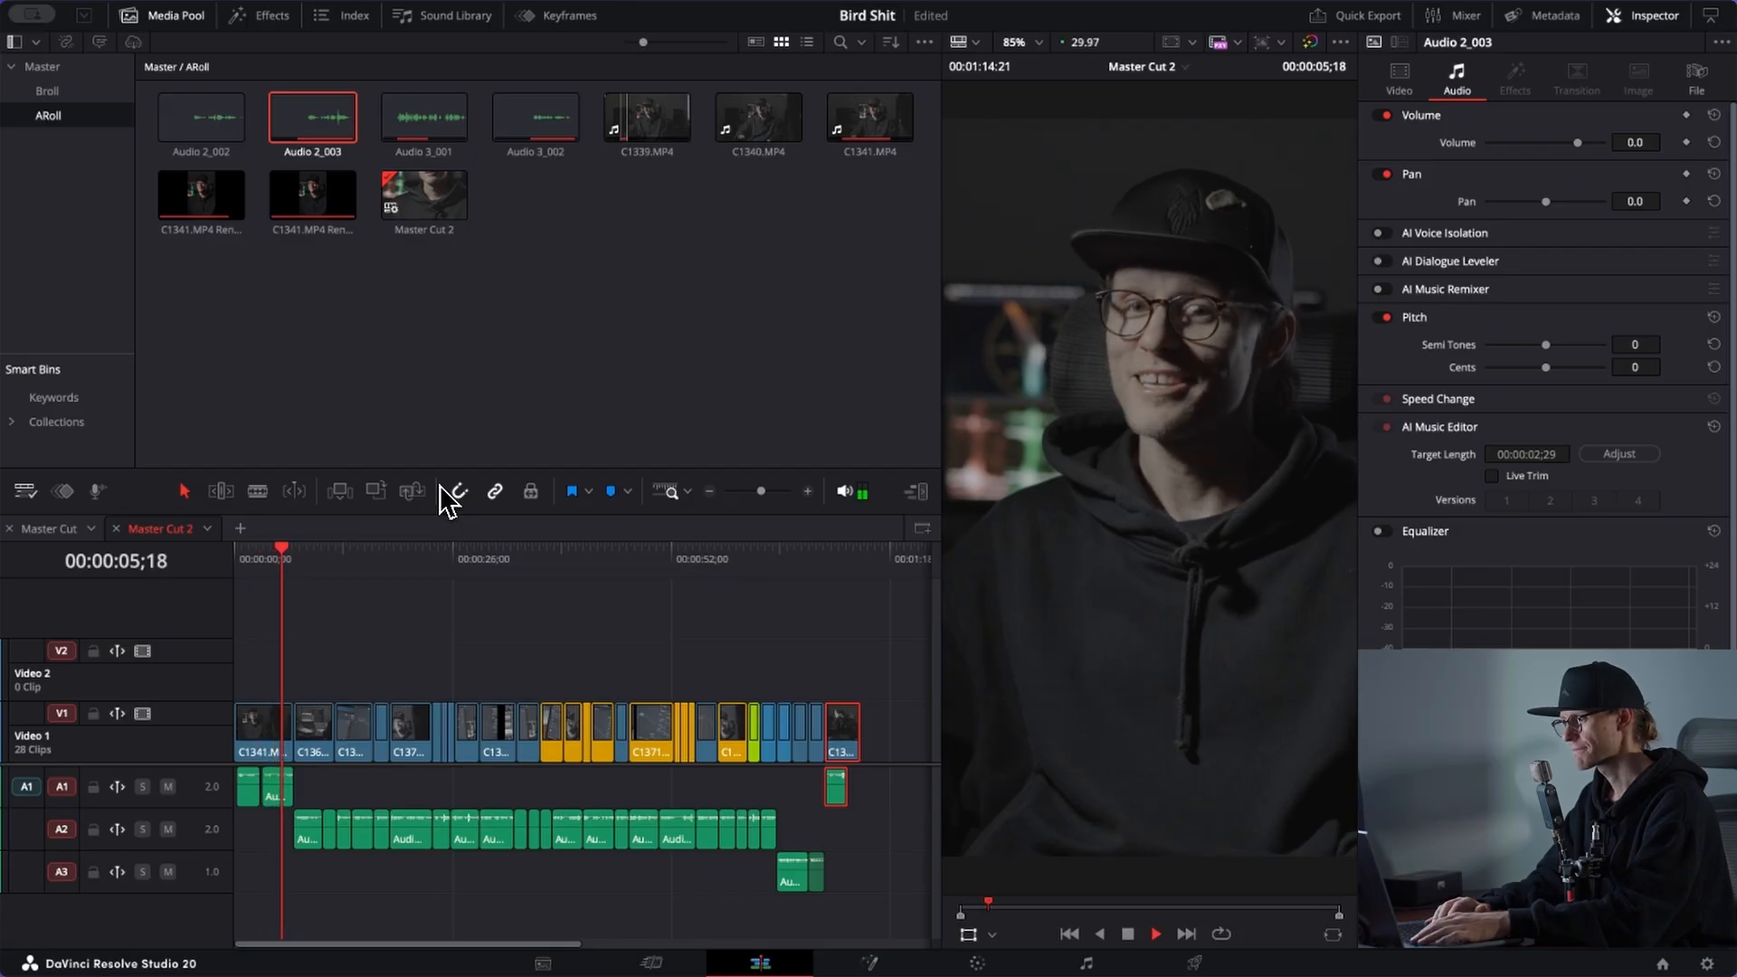
{"action": "key", "text": "space"}
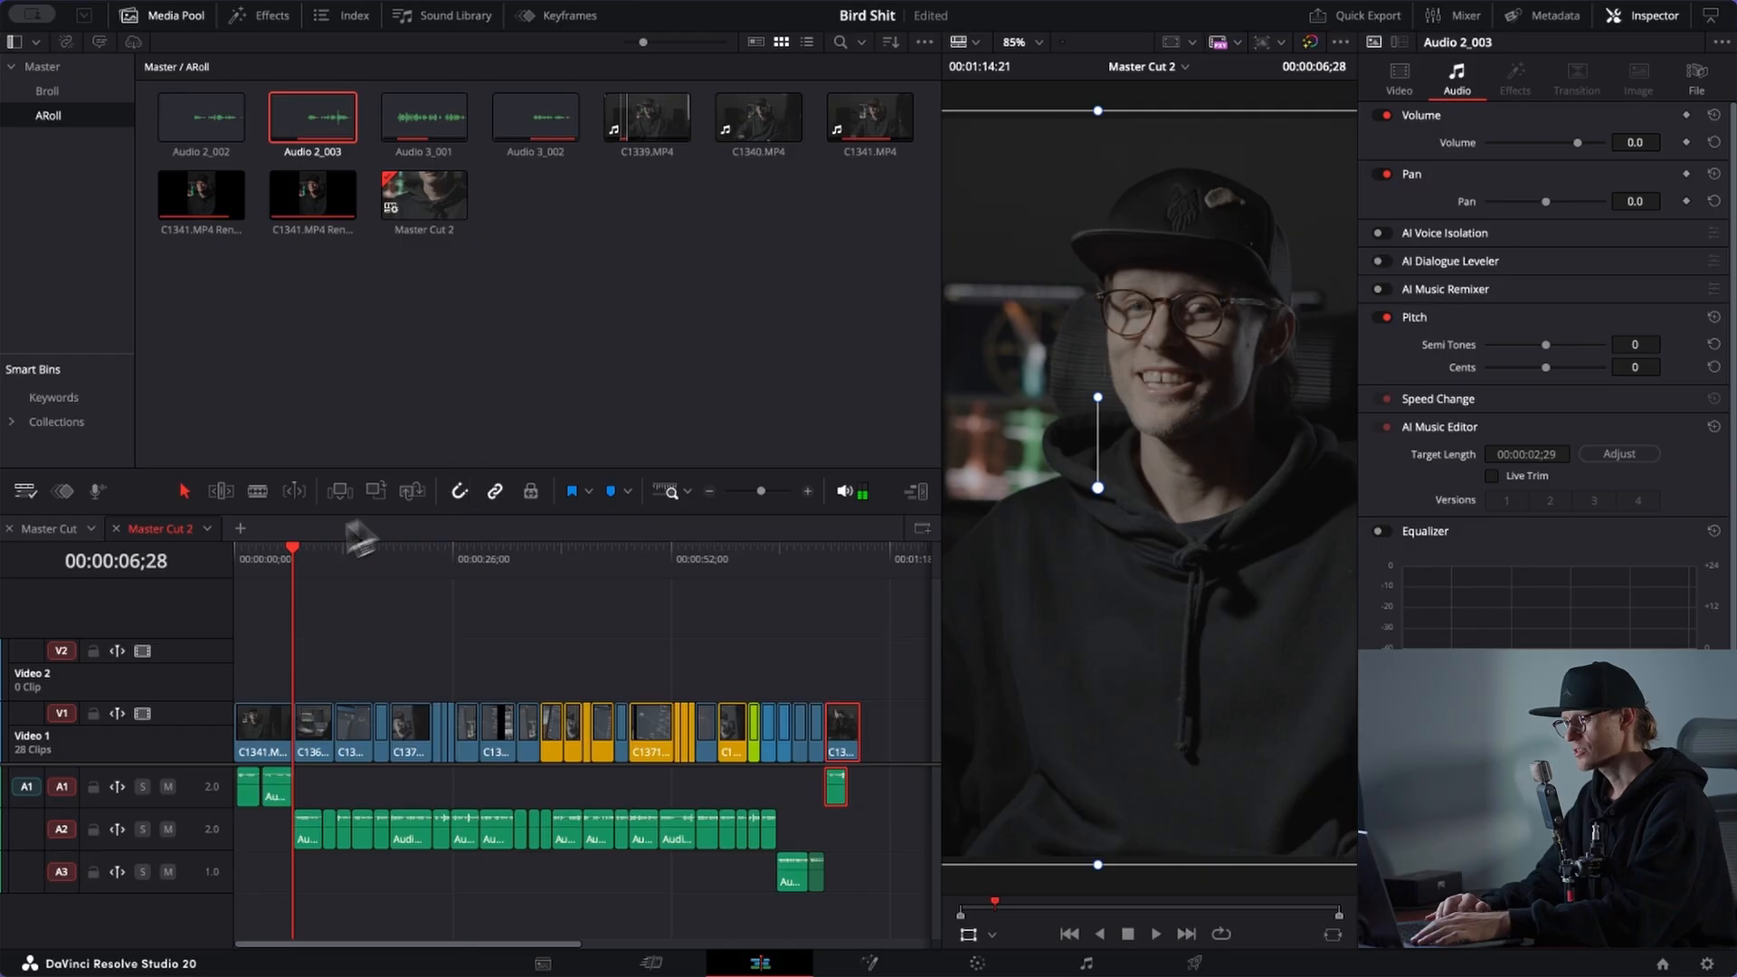
{"action": "key", "text": "Home"}
{"action": "key", "text": "space"}
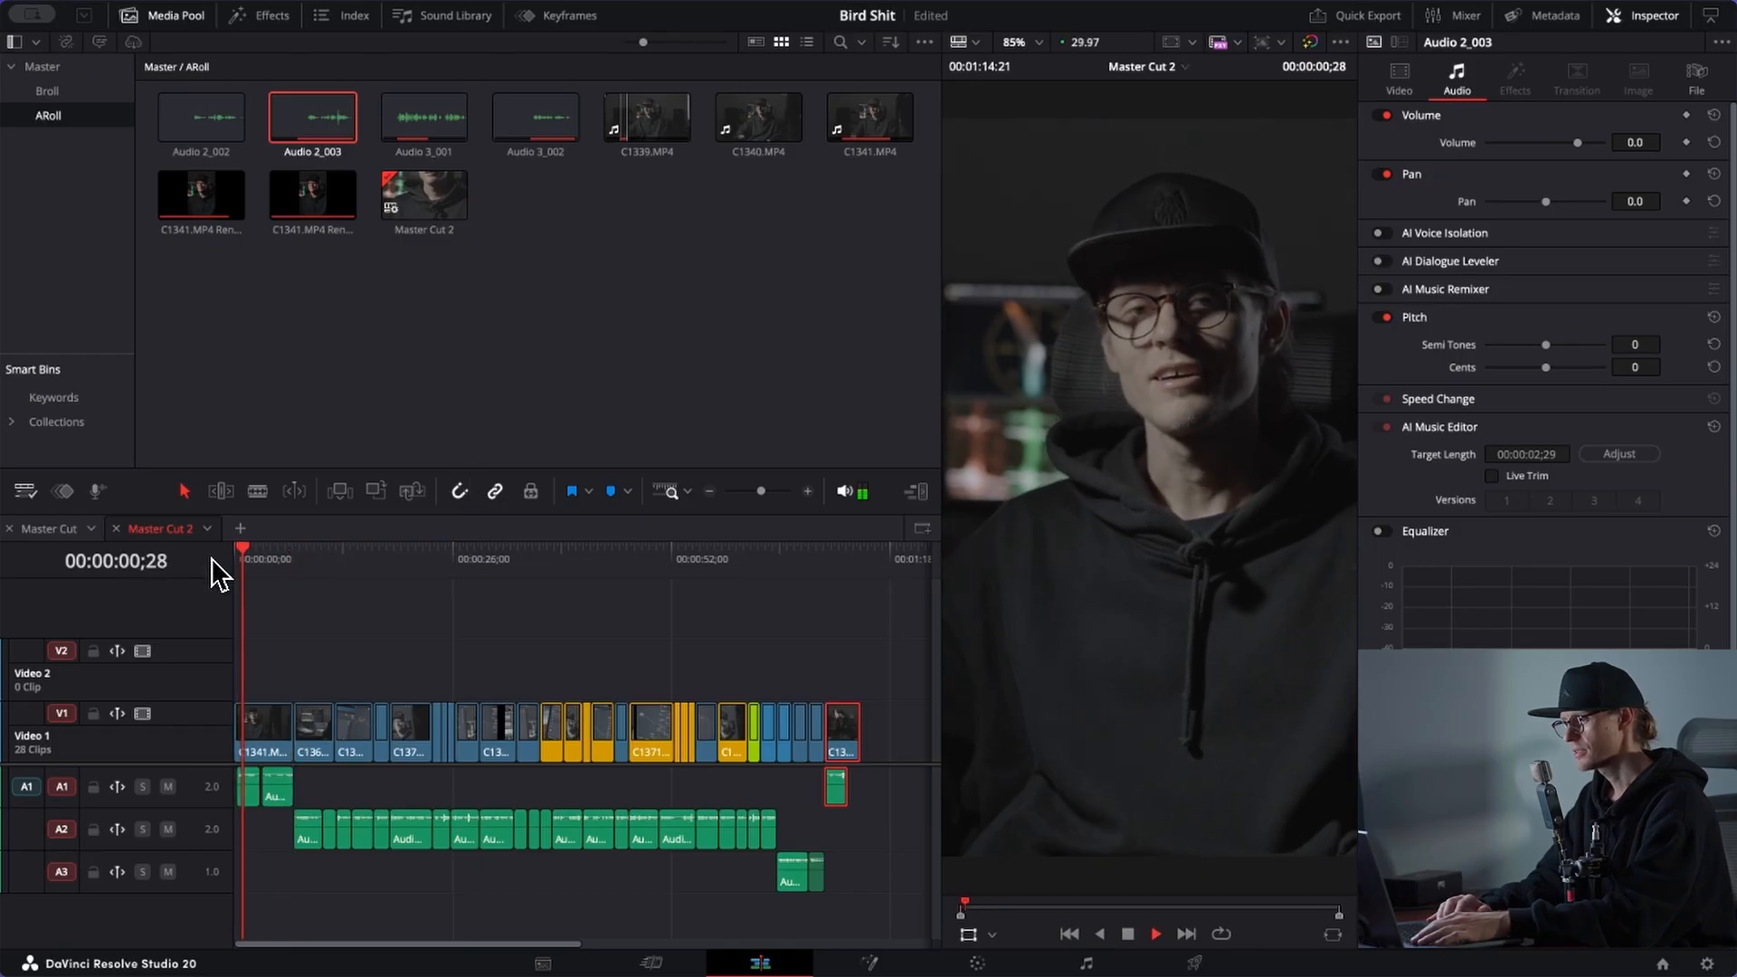
{"action": "key", "text": "space"}
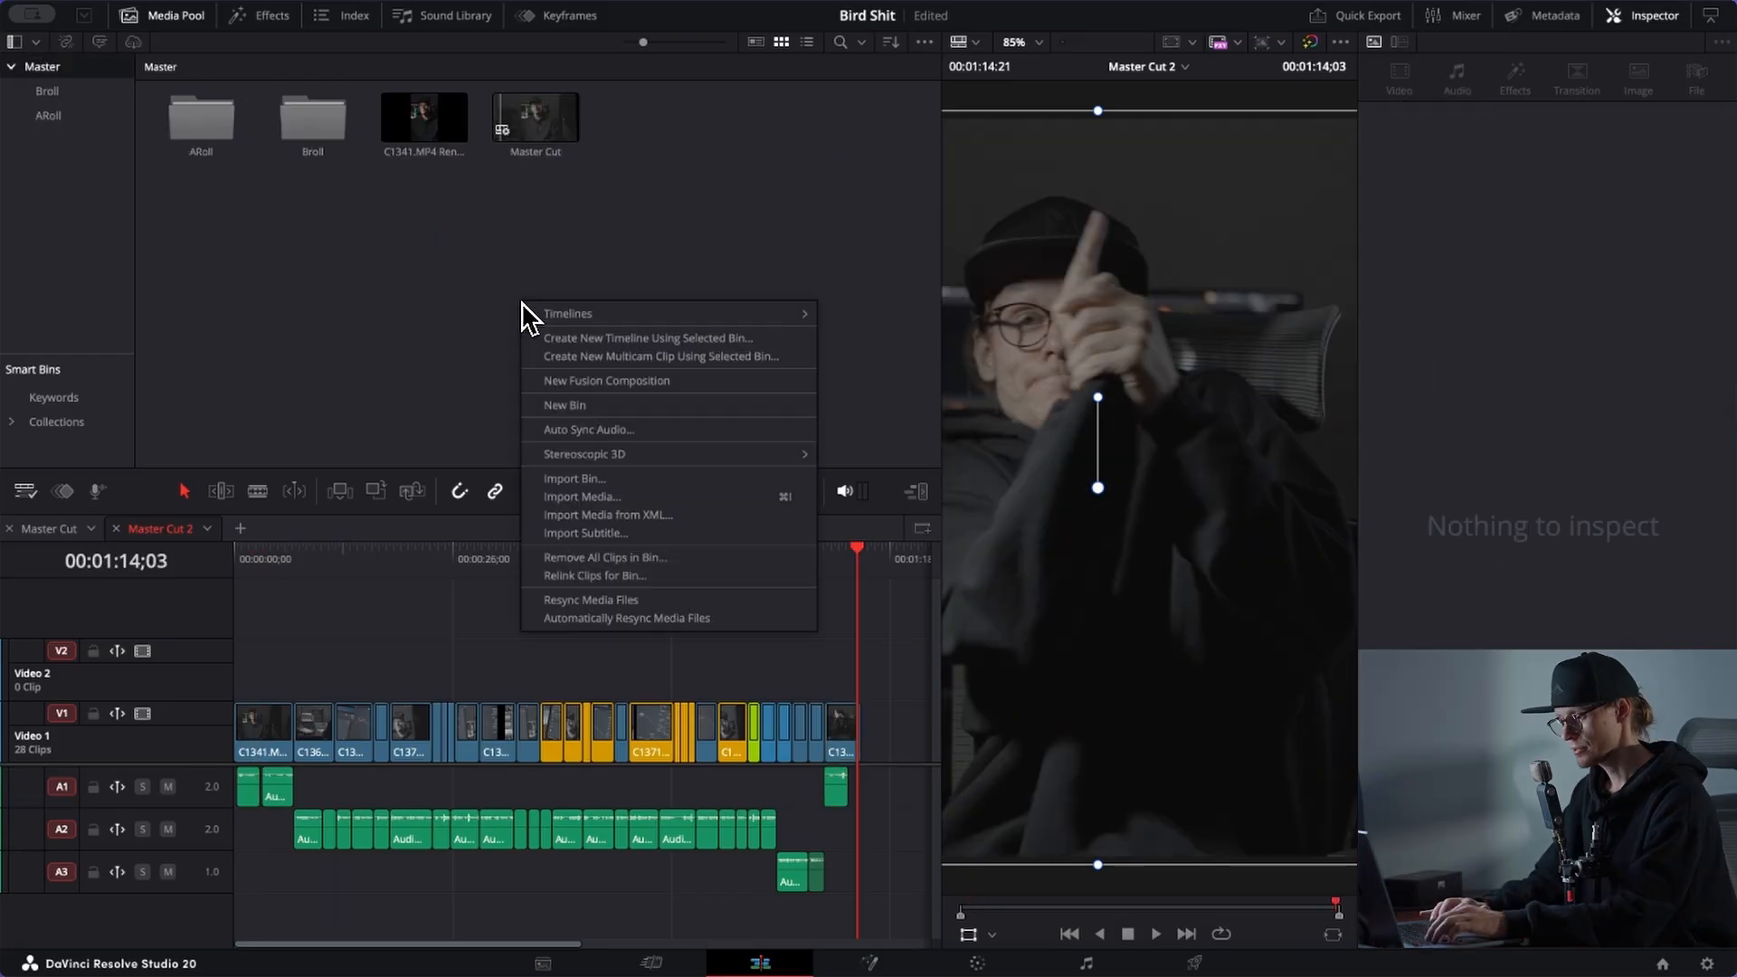
Step: Create a bin named SFX inside the Master bin and open it
{"action": "left_click", "coordinate": [638, 416]}
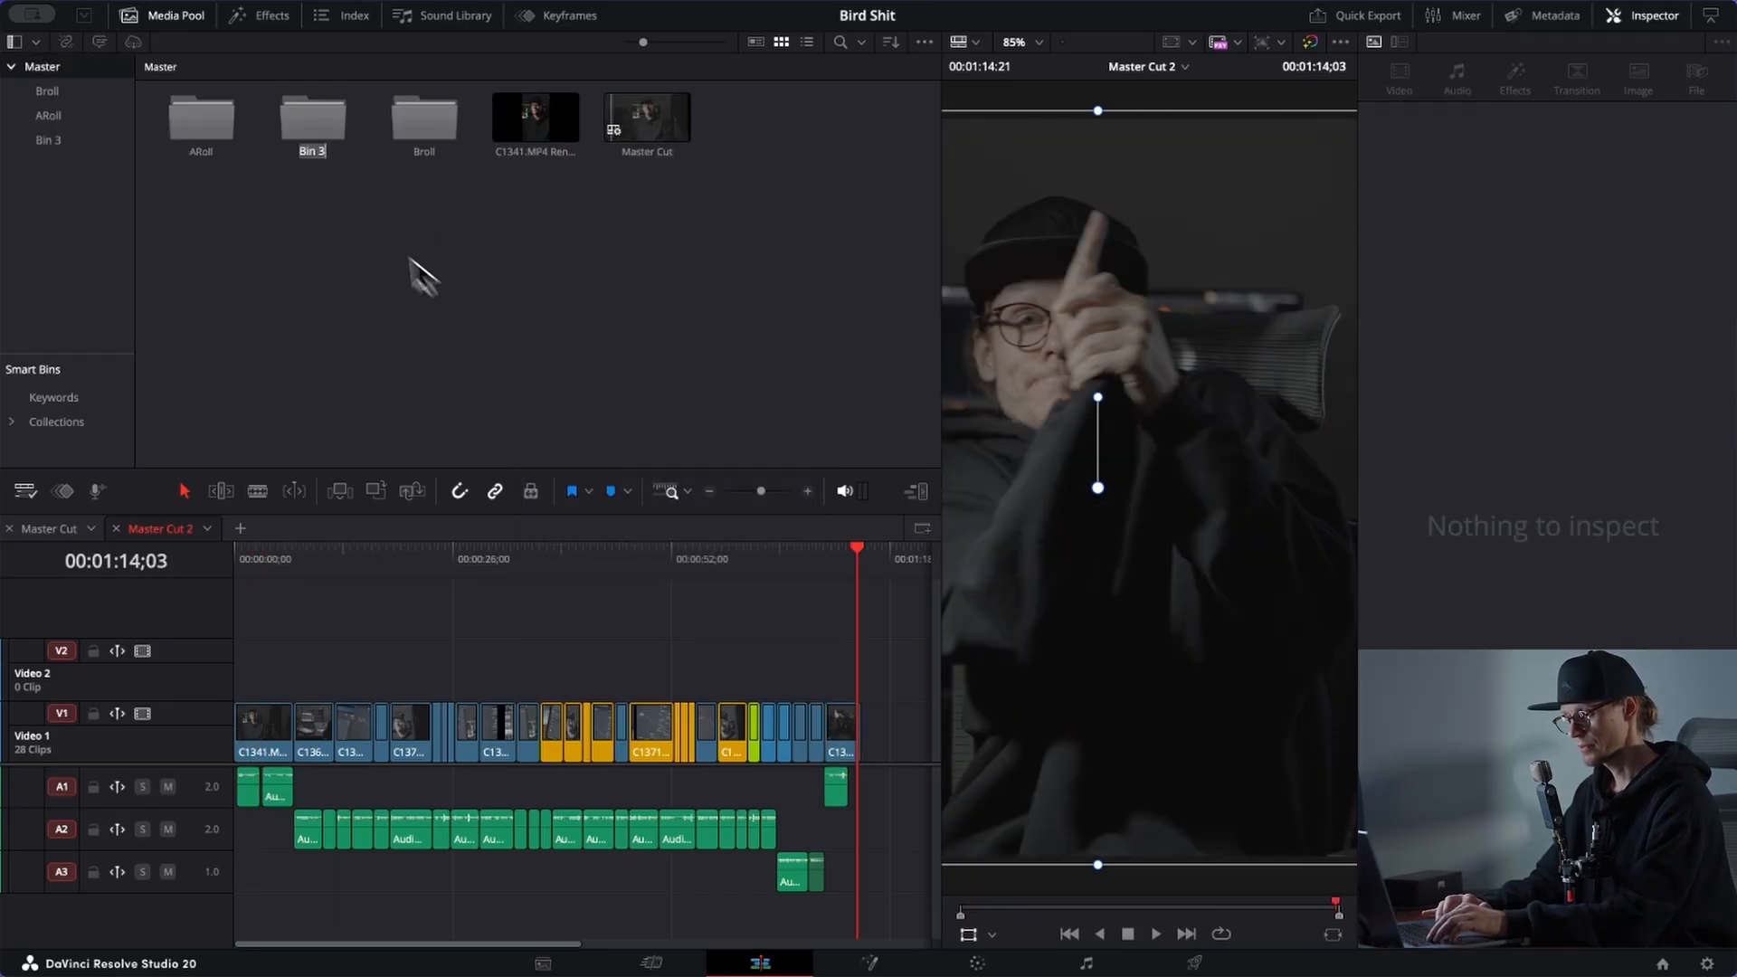
{"action": "type", "text": "SFX"}
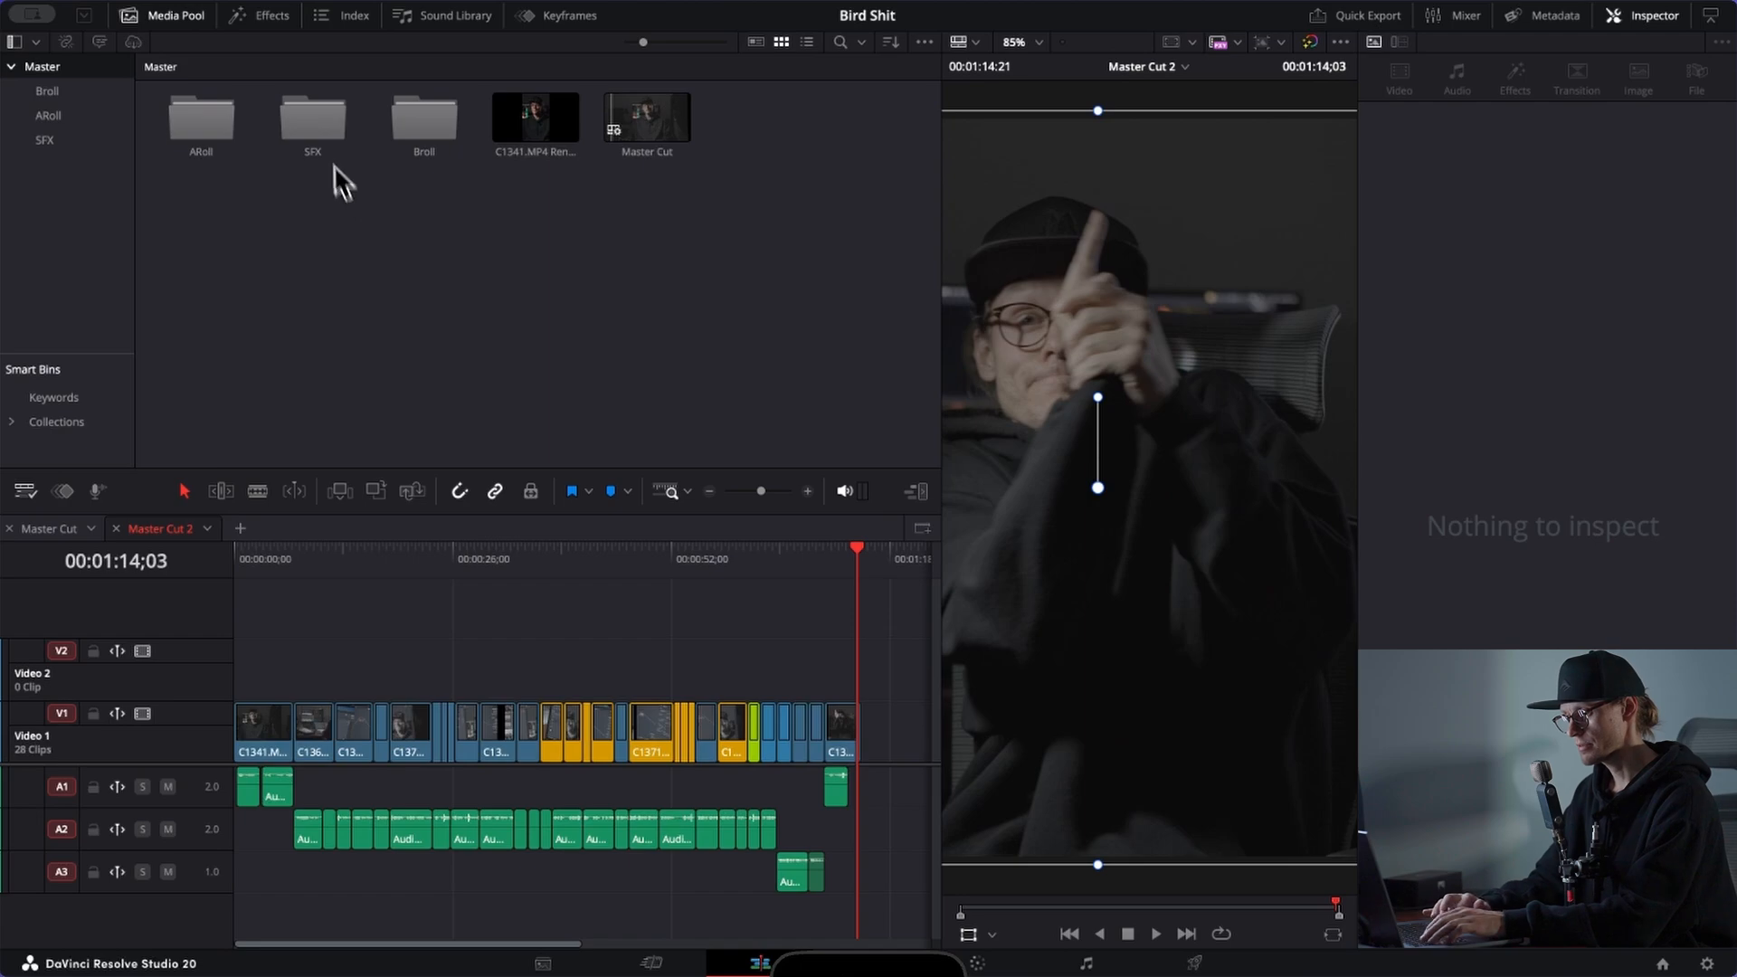
{"action": "double_click", "coordinate": [314, 122]}
Step: Import every WAV file from the SFX folder inside Week 4's Bird Shit folder into the SFX bin
{"action": "right_click", "coordinate": [361, 220]}
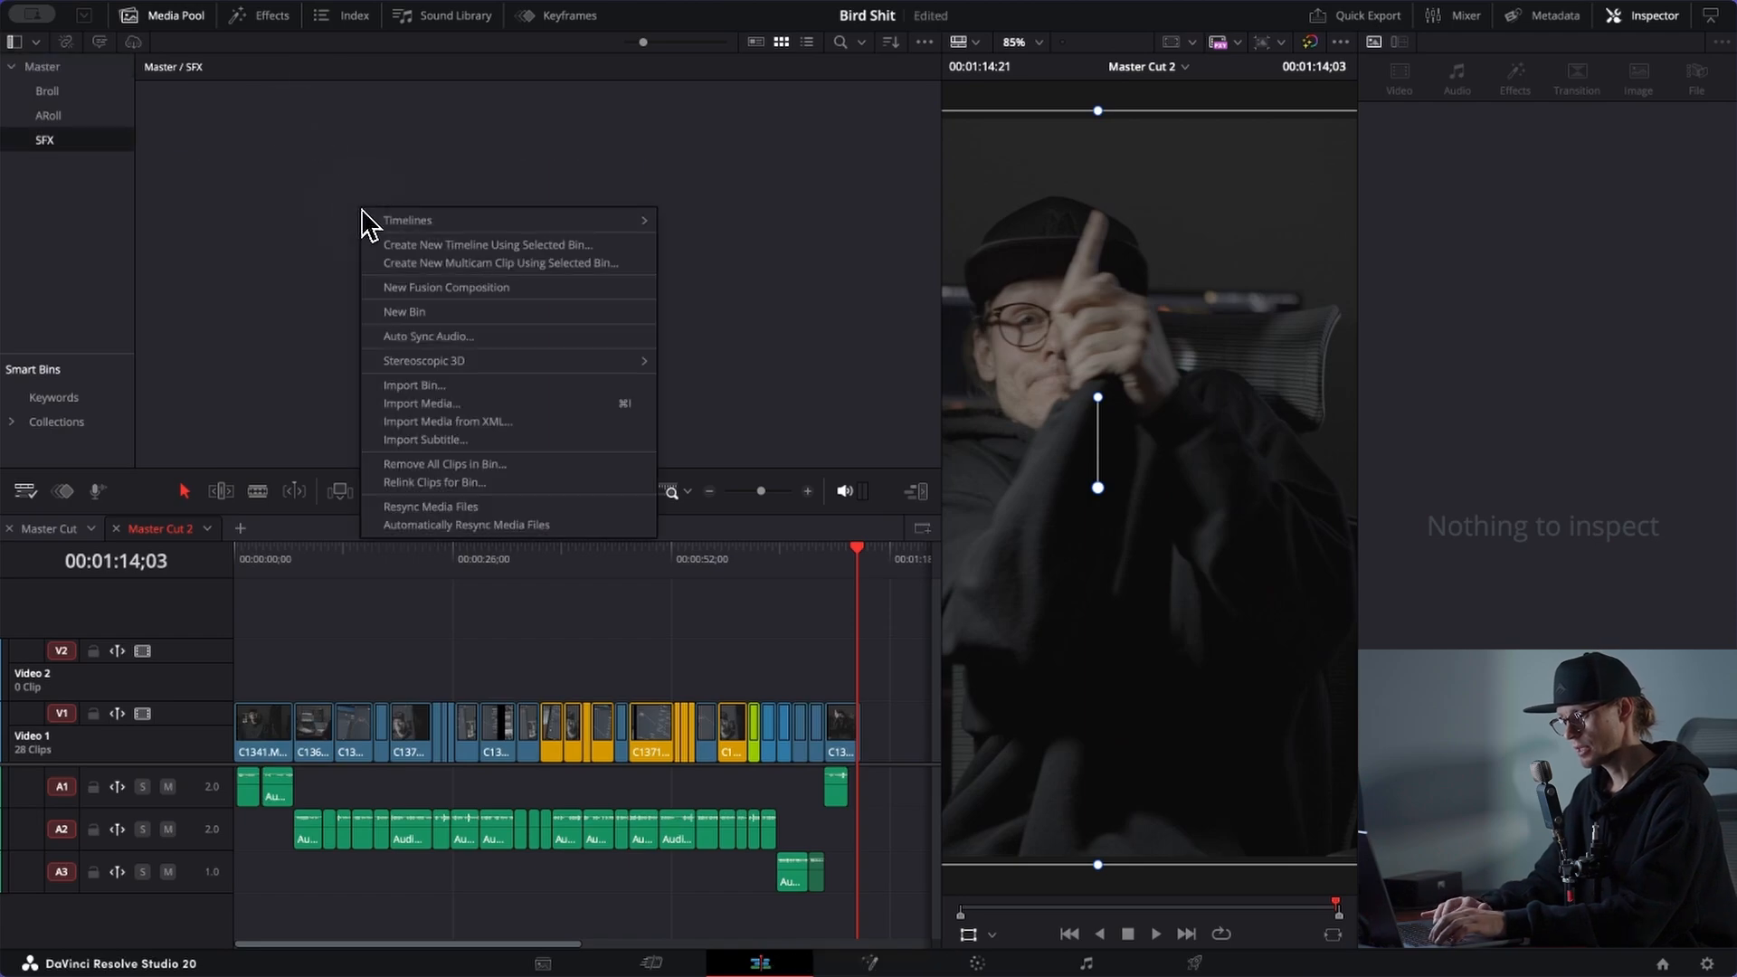
{"action": "left_click", "coordinate": [462, 404]}
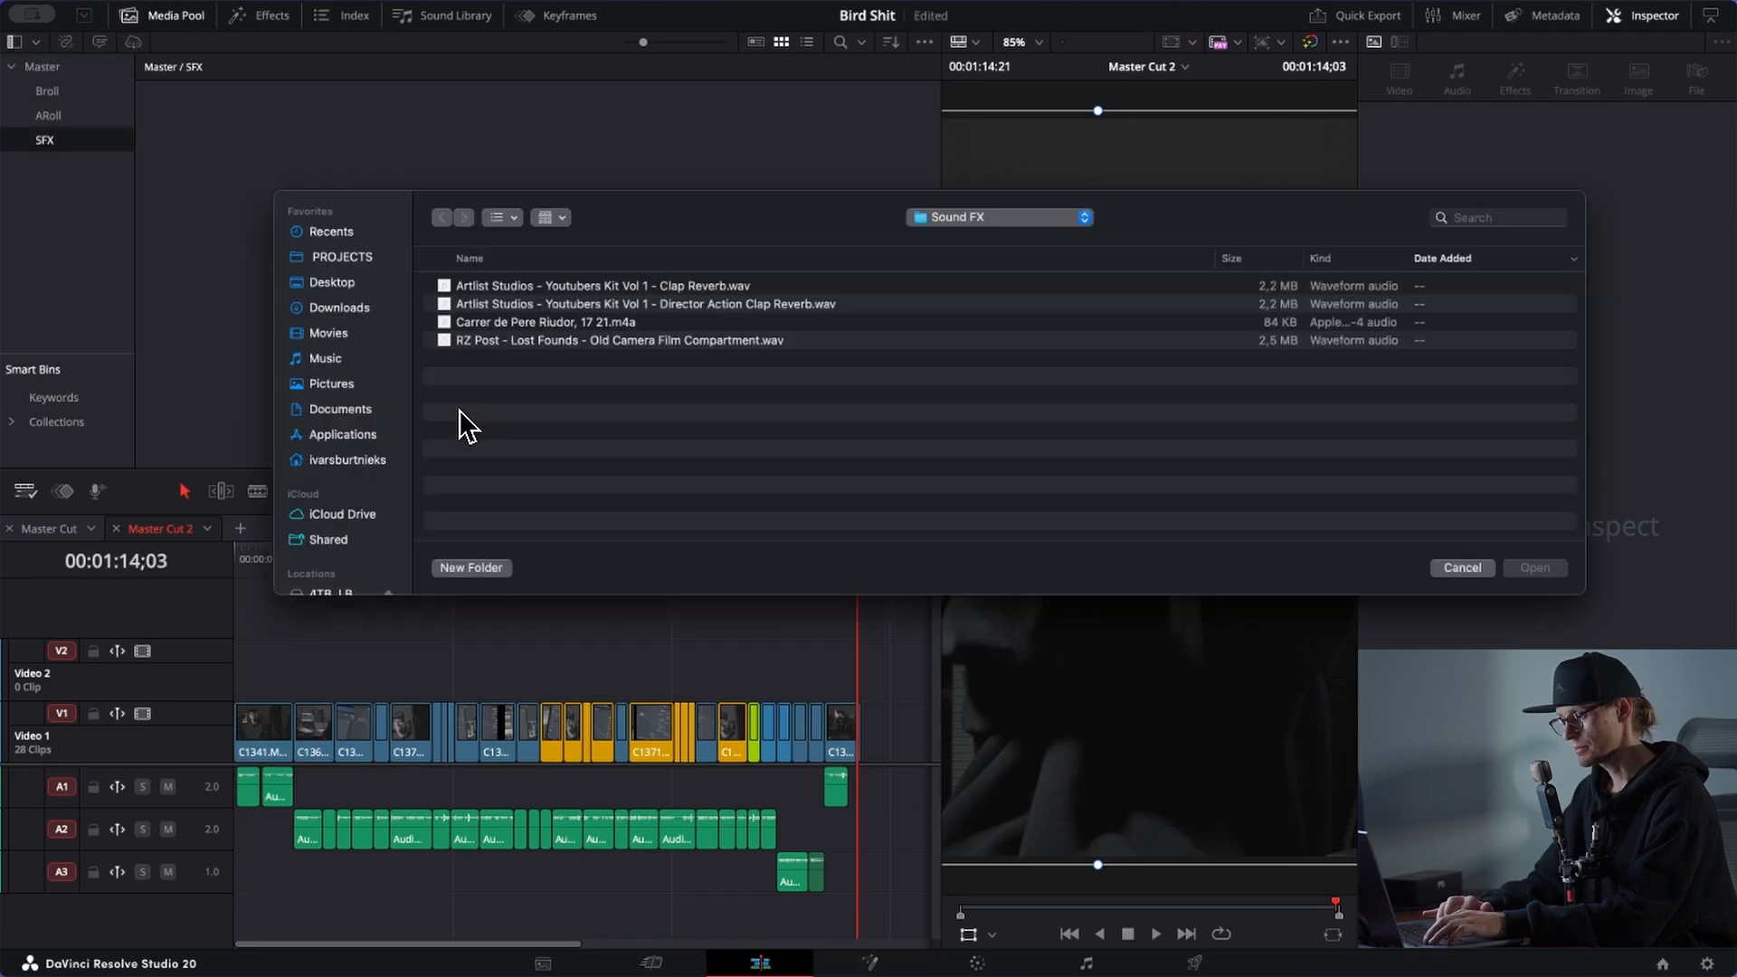
{"action": "left_click", "coordinate": [952, 226]}
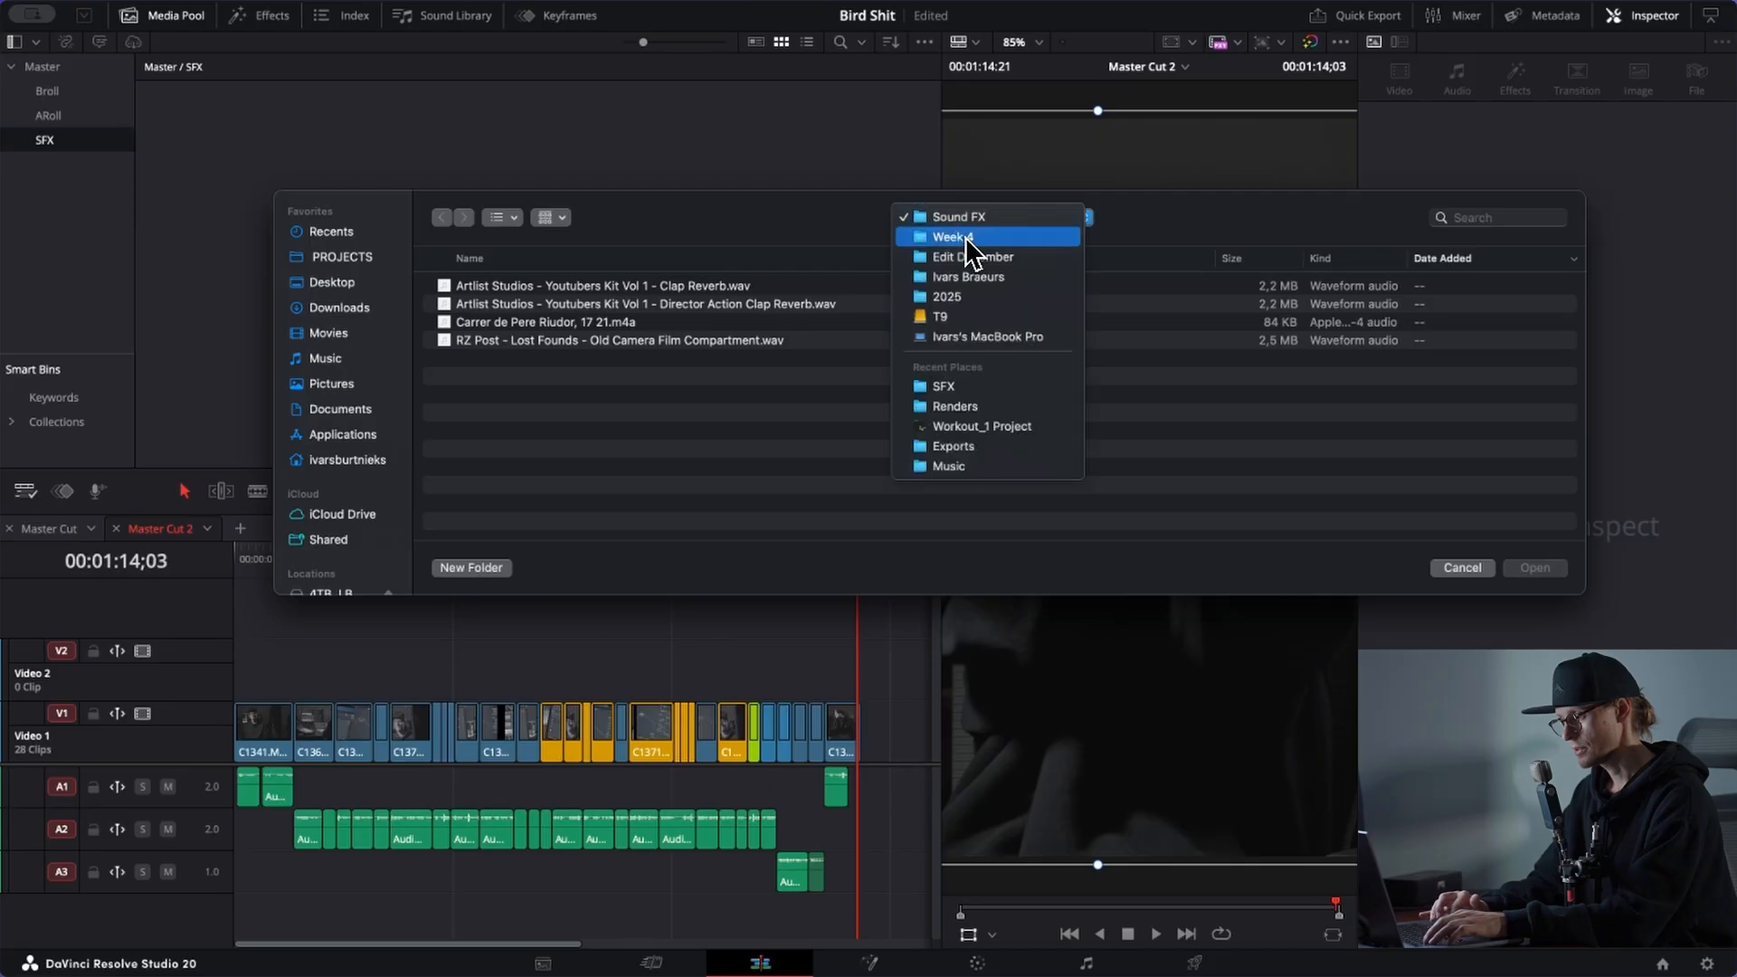
{"action": "left_click", "coordinate": [964, 238]}
{"action": "double_click", "coordinate": [489, 305]}
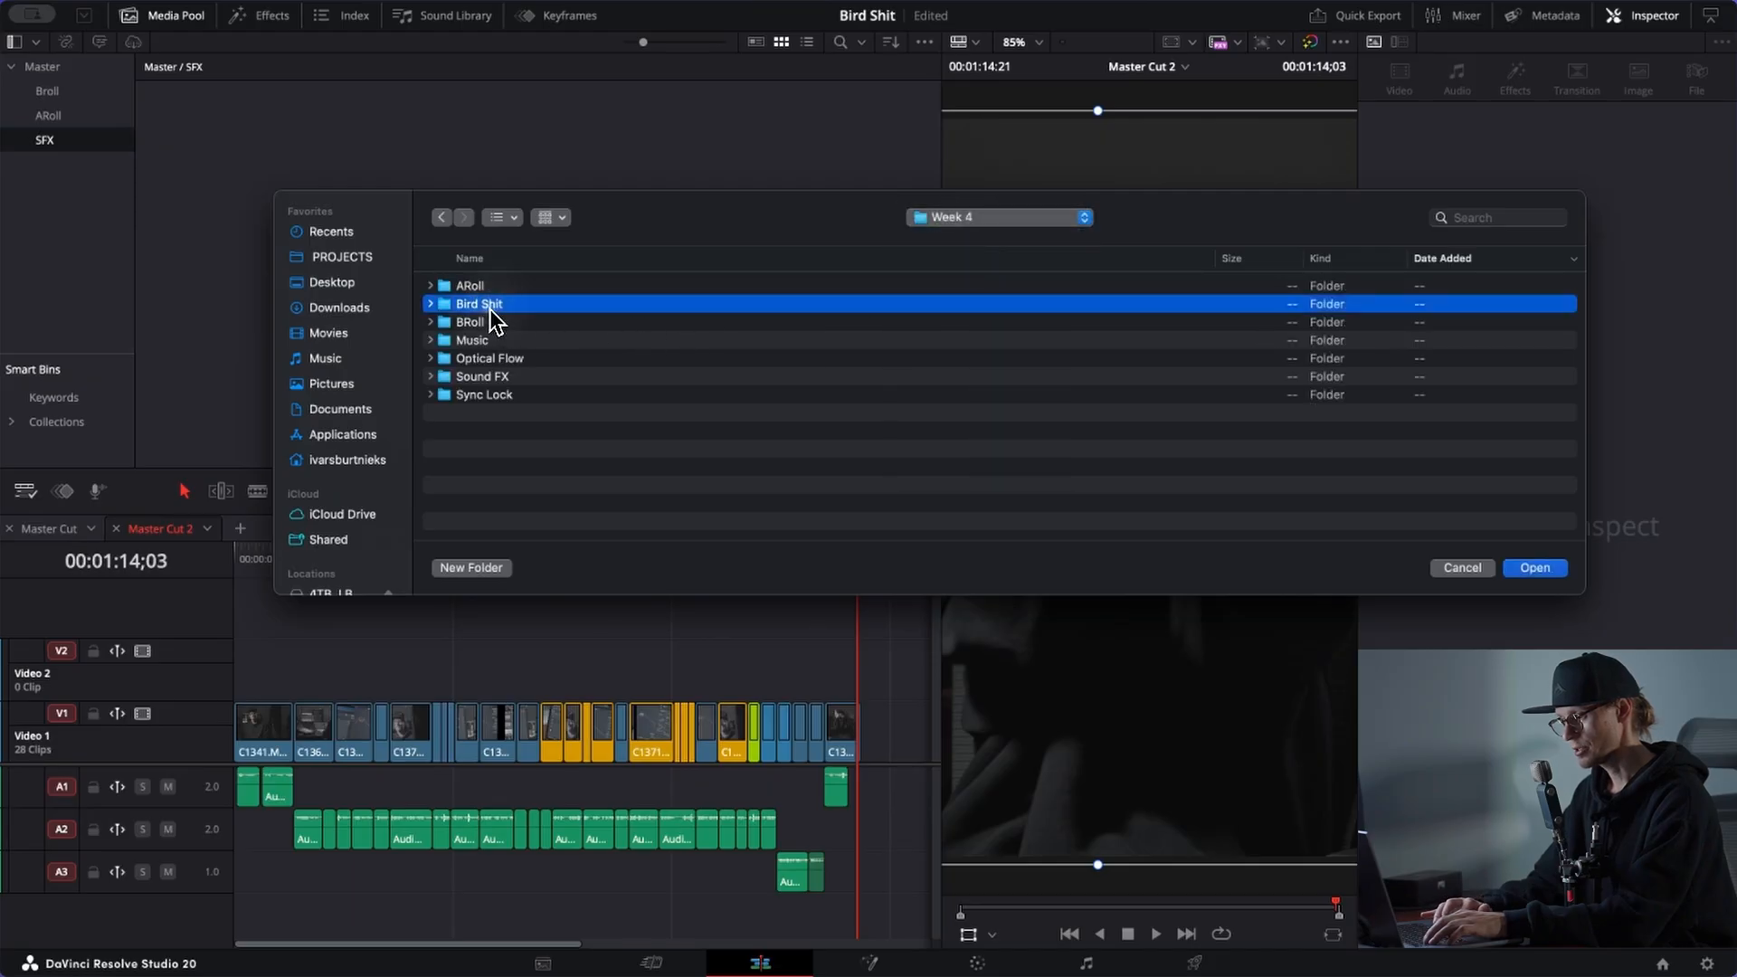
{"action": "double_click", "coordinate": [478, 323]}
{"action": "left_click", "coordinate": [495, 287]}
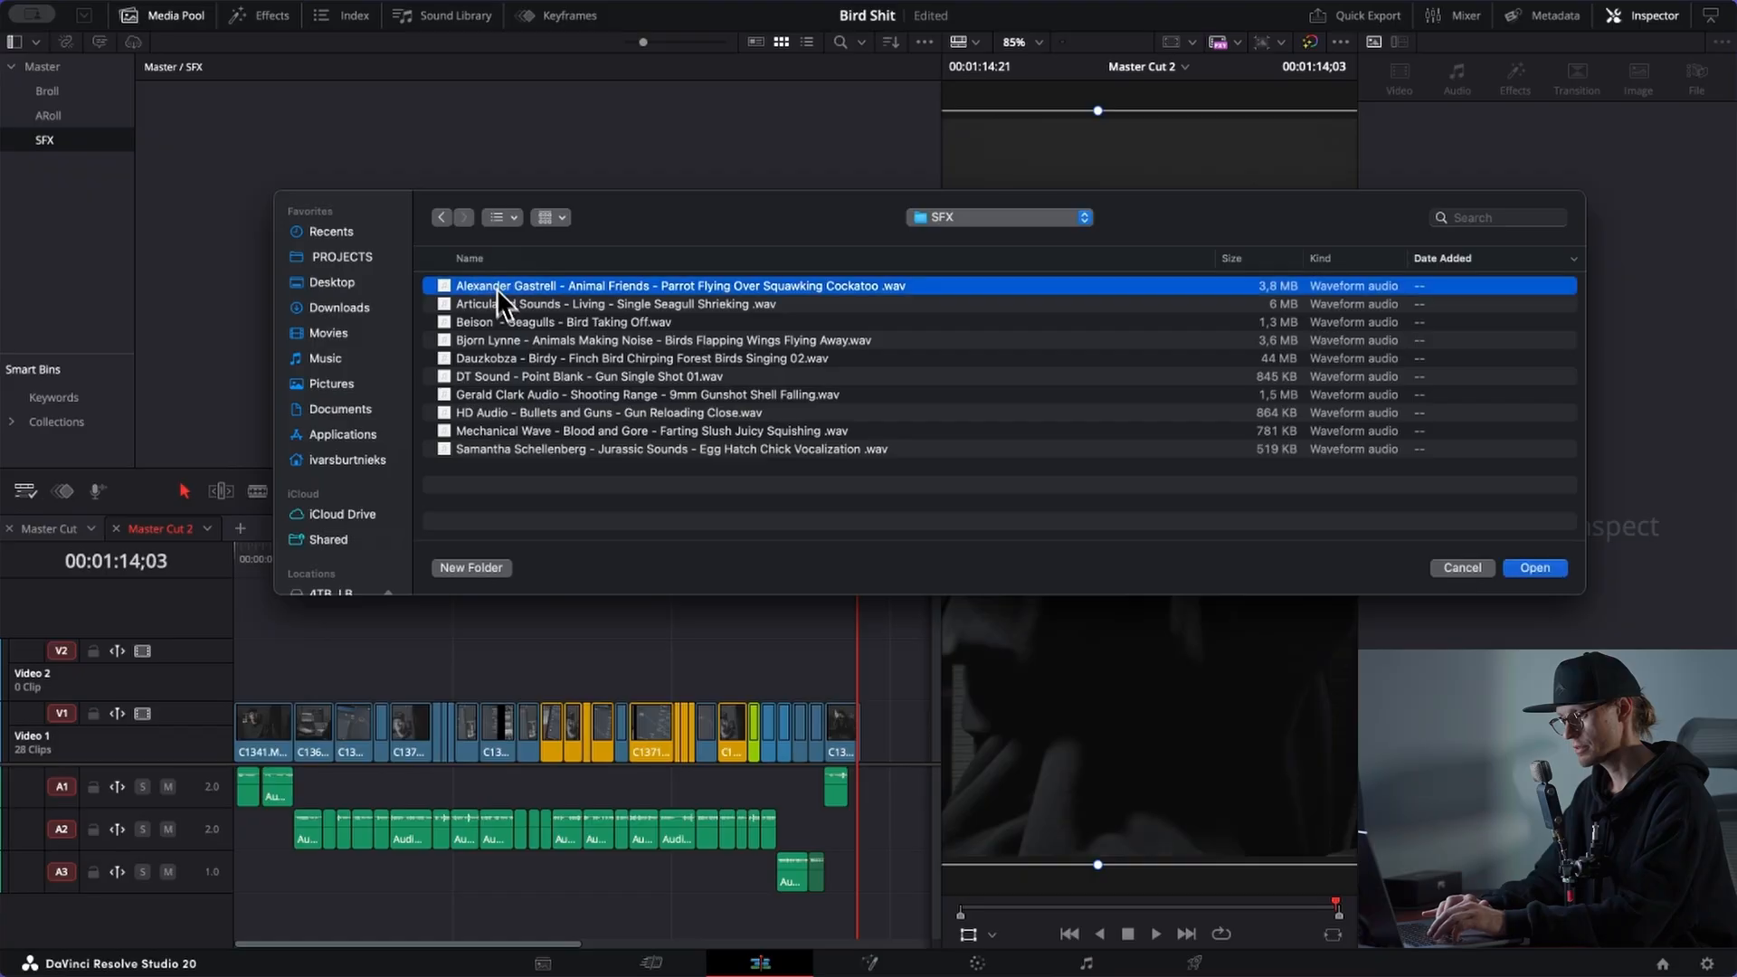
{"action": "left_click", "coordinate": [567, 449], "text": "shift"}
{"action": "key", "text": "Return"}
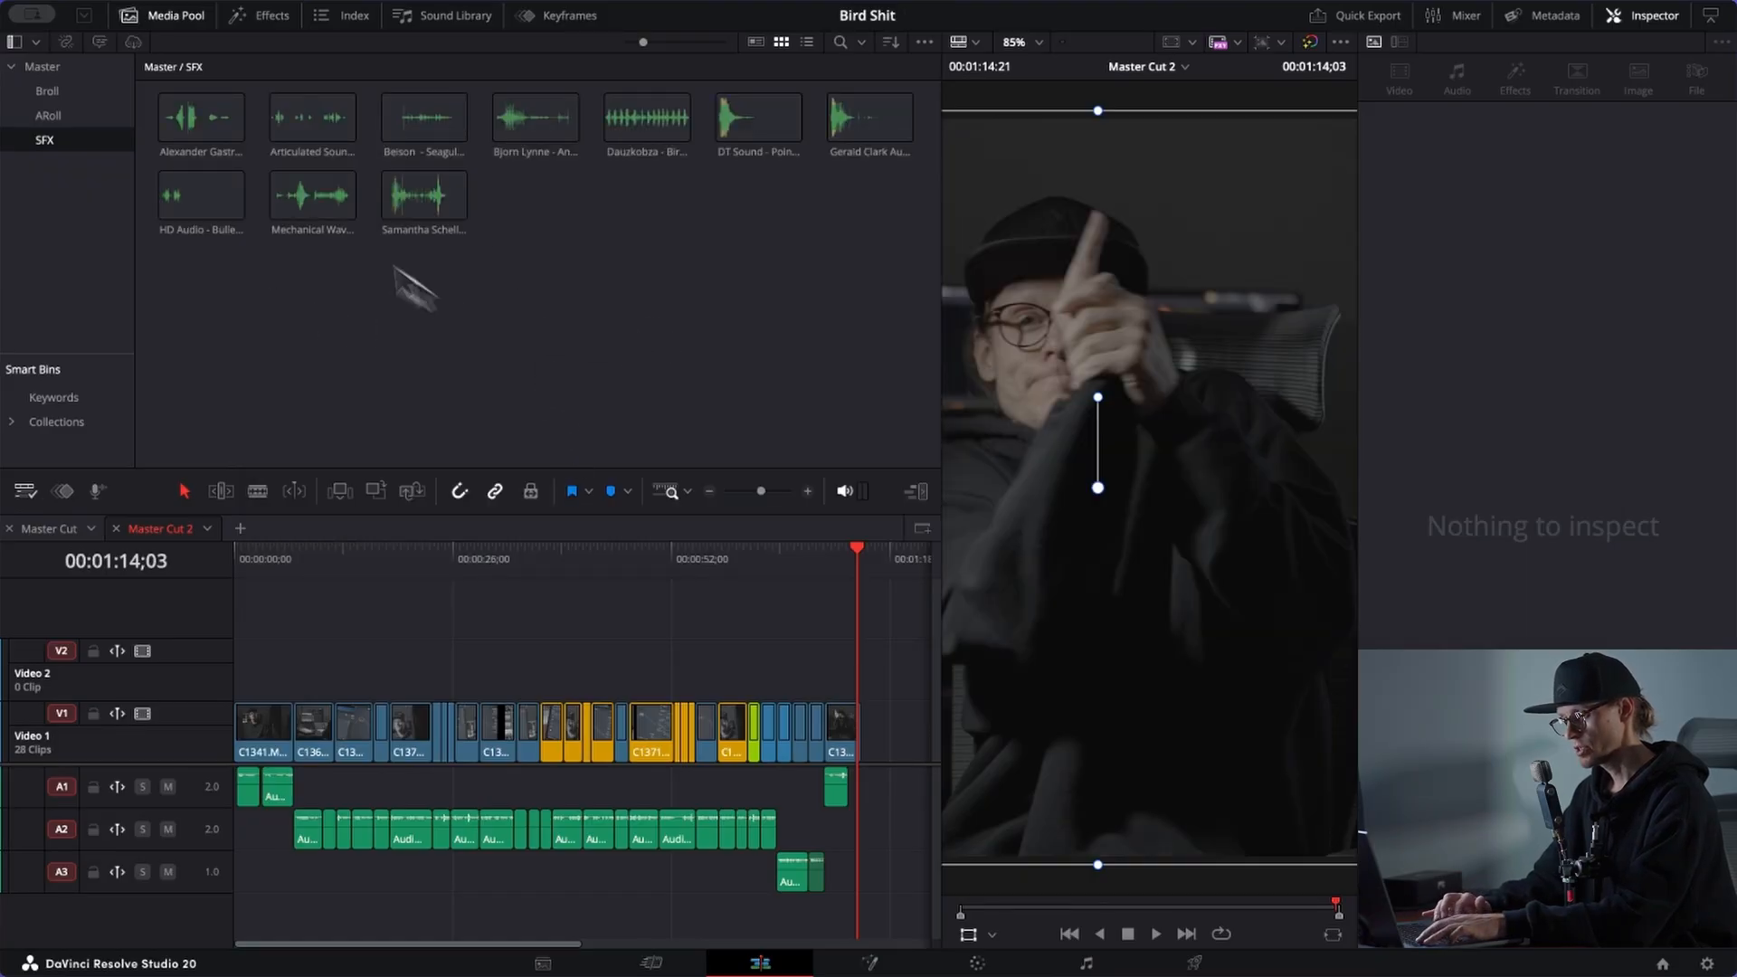
Step: Preview the Parrot Flying Over Squawking Cockatoo sound and place it on a new Audio 4 track under the final C1339.MP4 clip
{"action": "left_click", "coordinate": [201, 122]}
{"action": "key", "text": "space"}
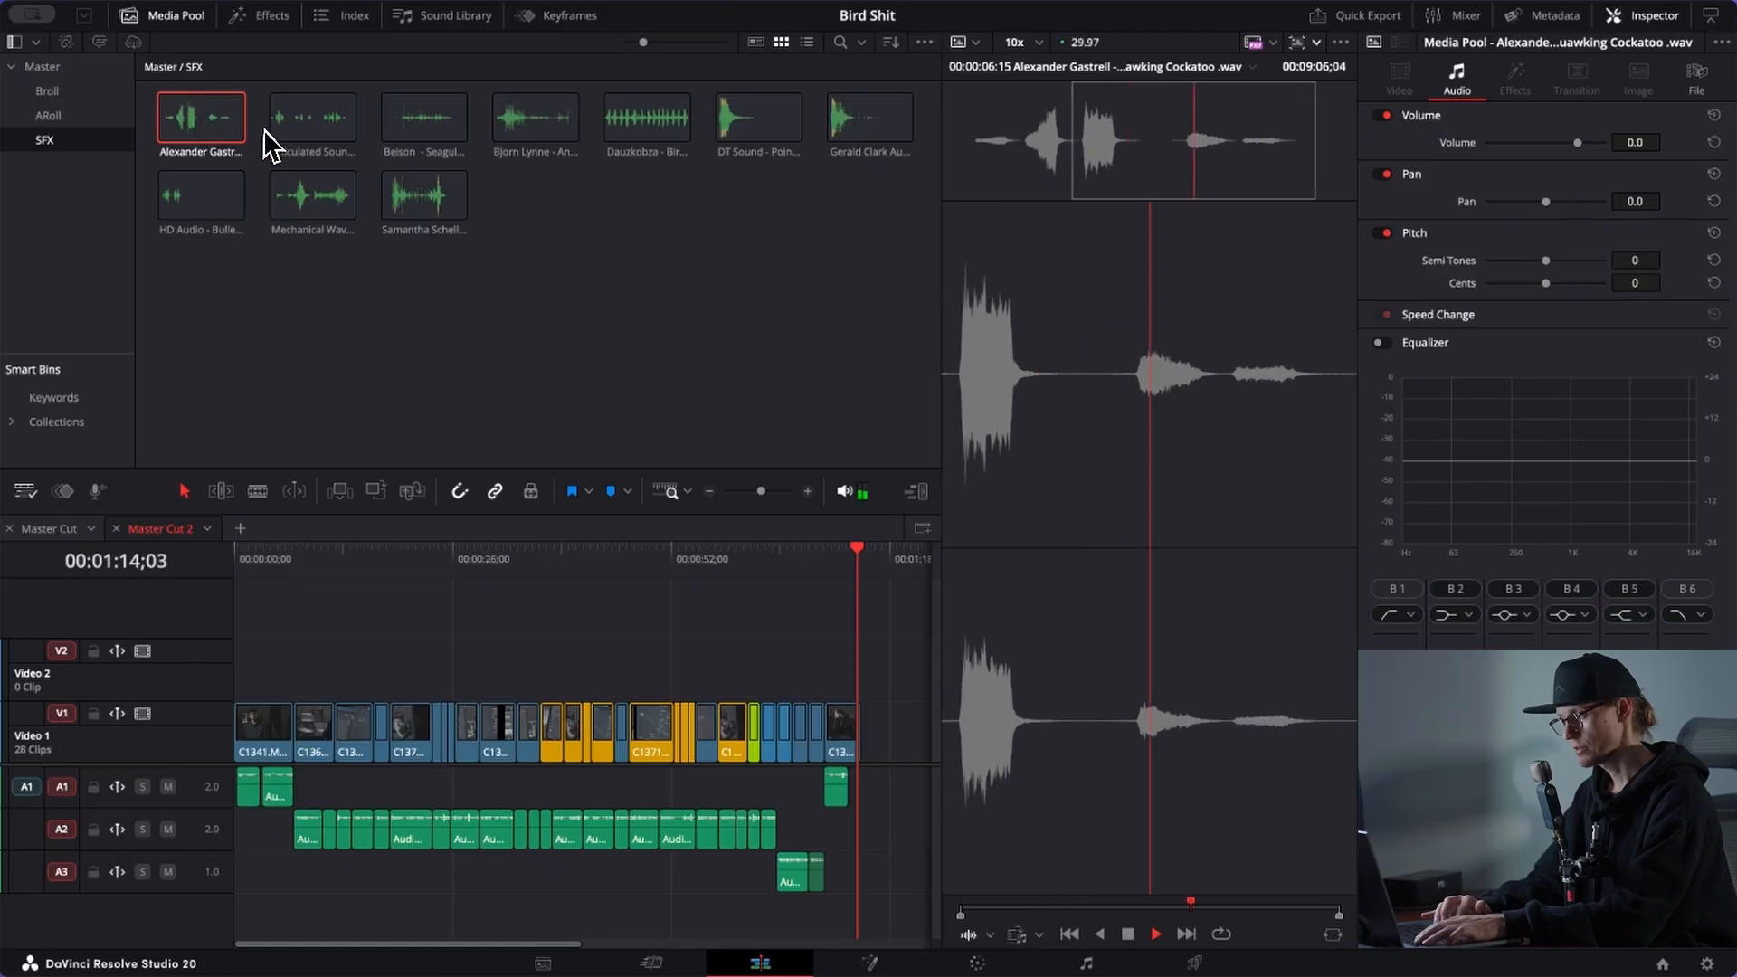
{"action": "left_click", "coordinate": [1022, 146]}
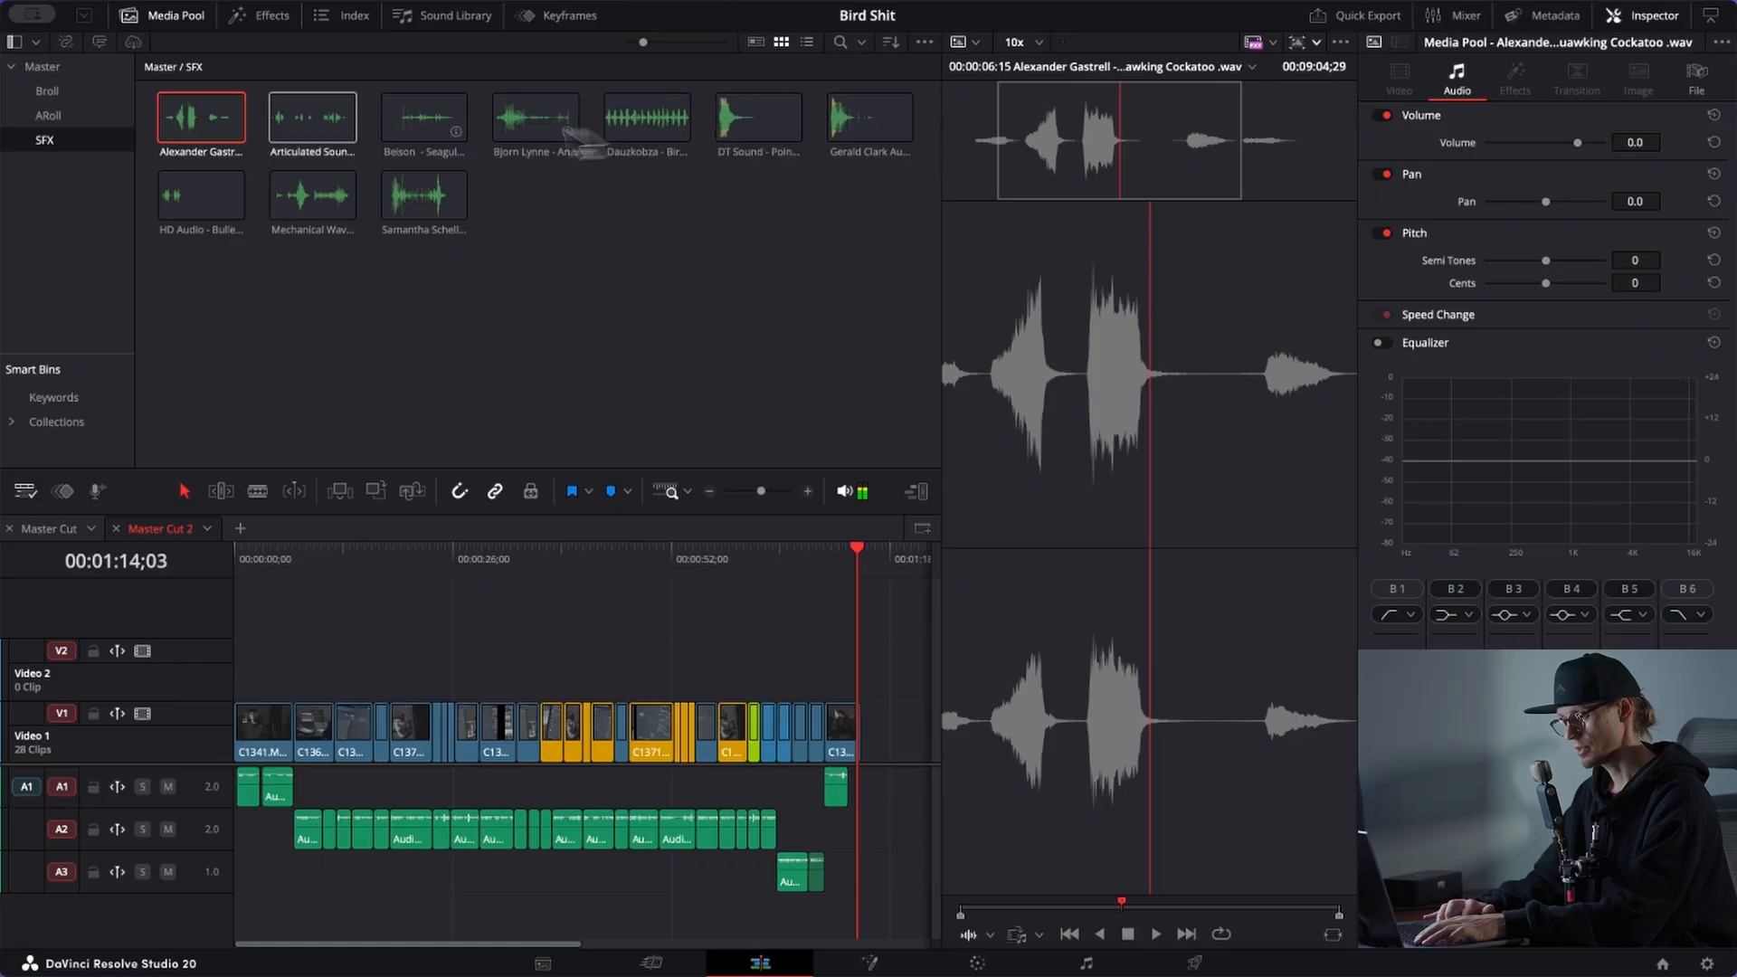
{"action": "left_click_drag", "start_coordinate": [213, 128], "coordinate": [829, 930]}
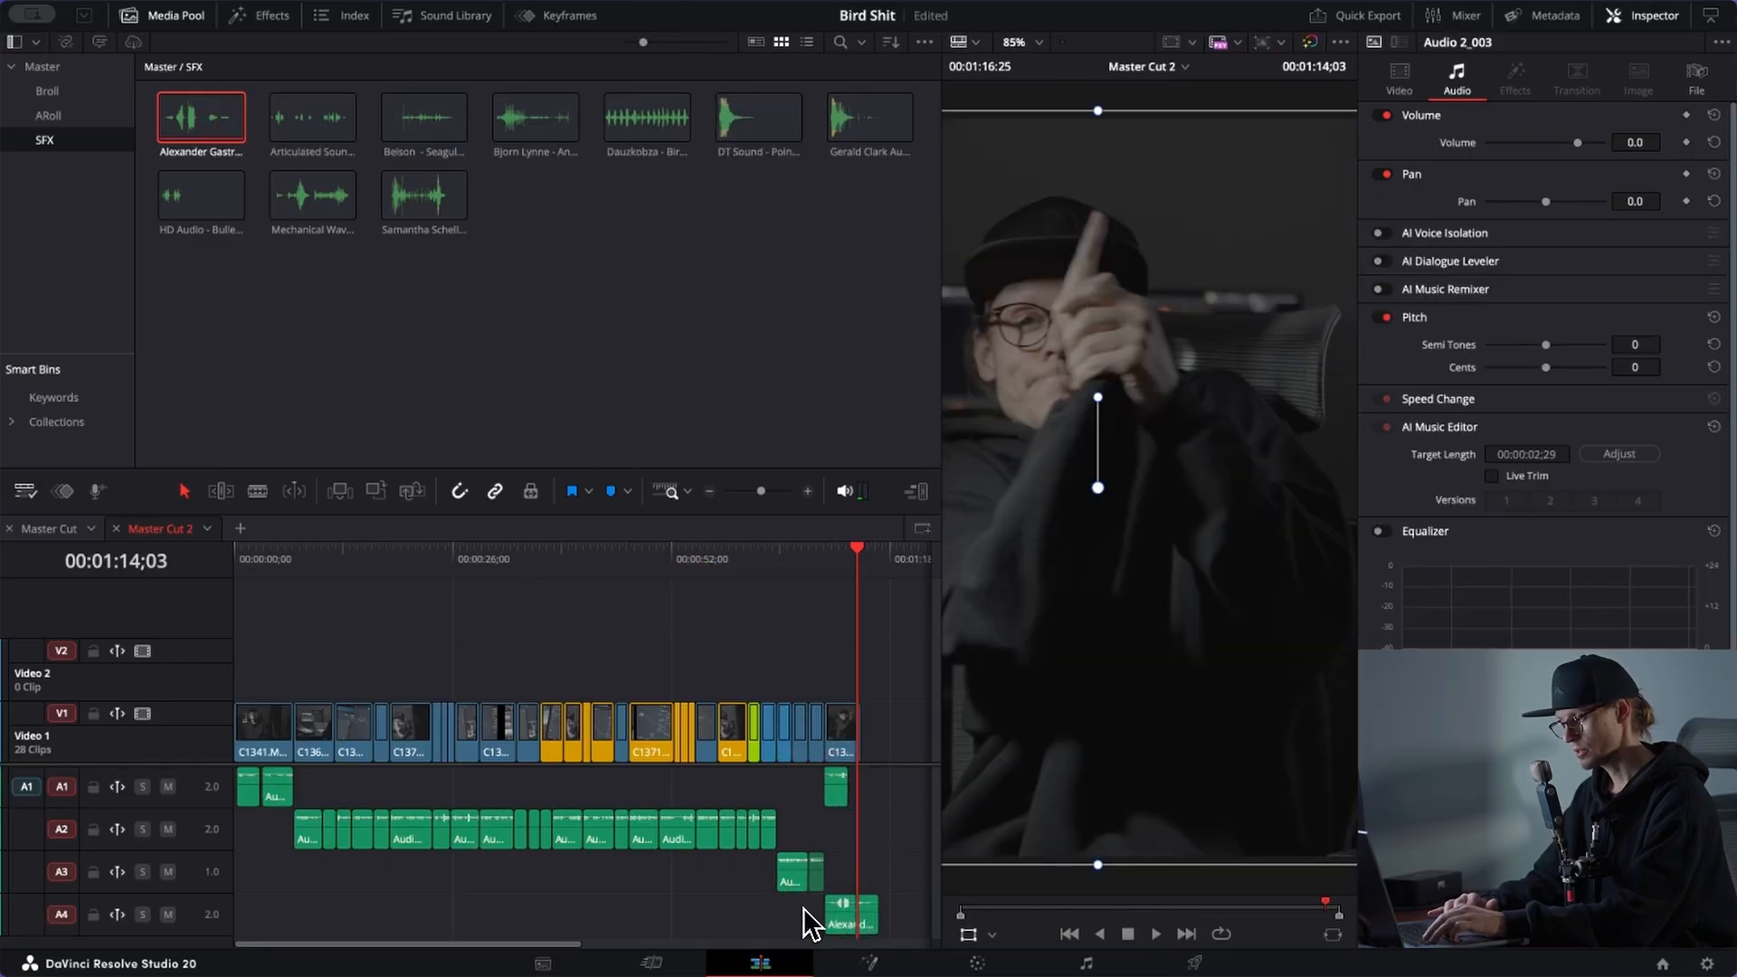
{"action": "scroll", "coordinate": [803, 908], "scroll_direction": "right", "scroll_amount": 2}
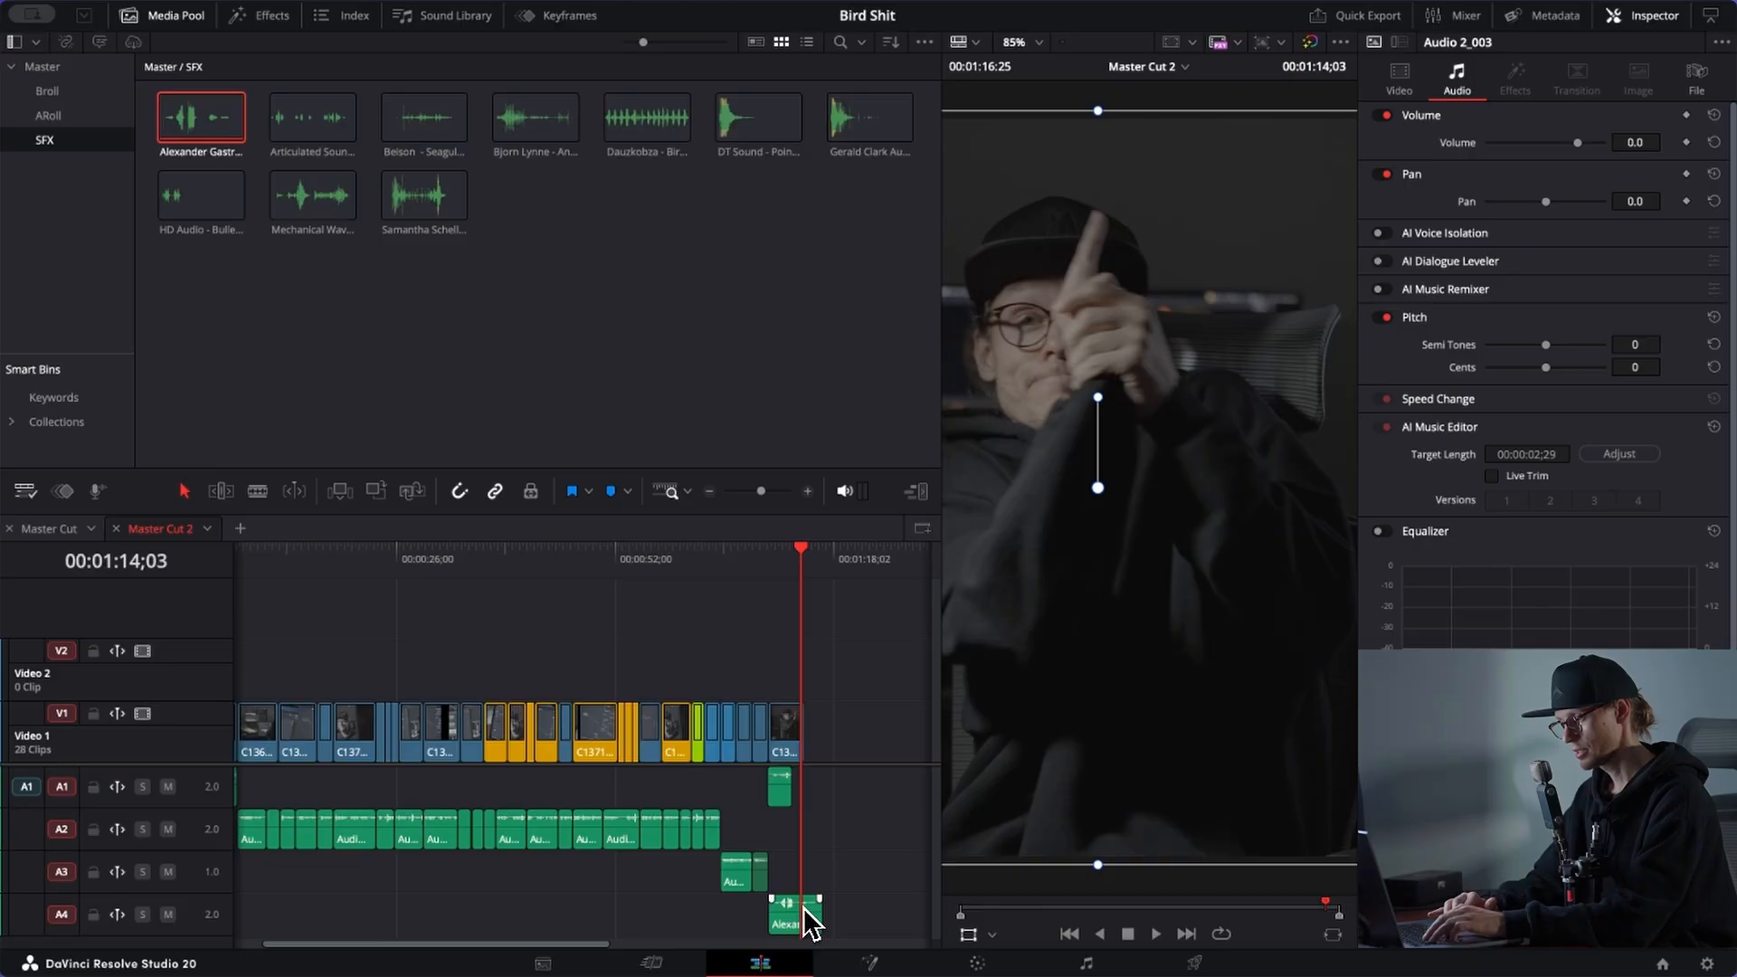
{"action": "scroll", "coordinate": [803, 908], "scroll_direction": "up", "scroll_amount": 5}
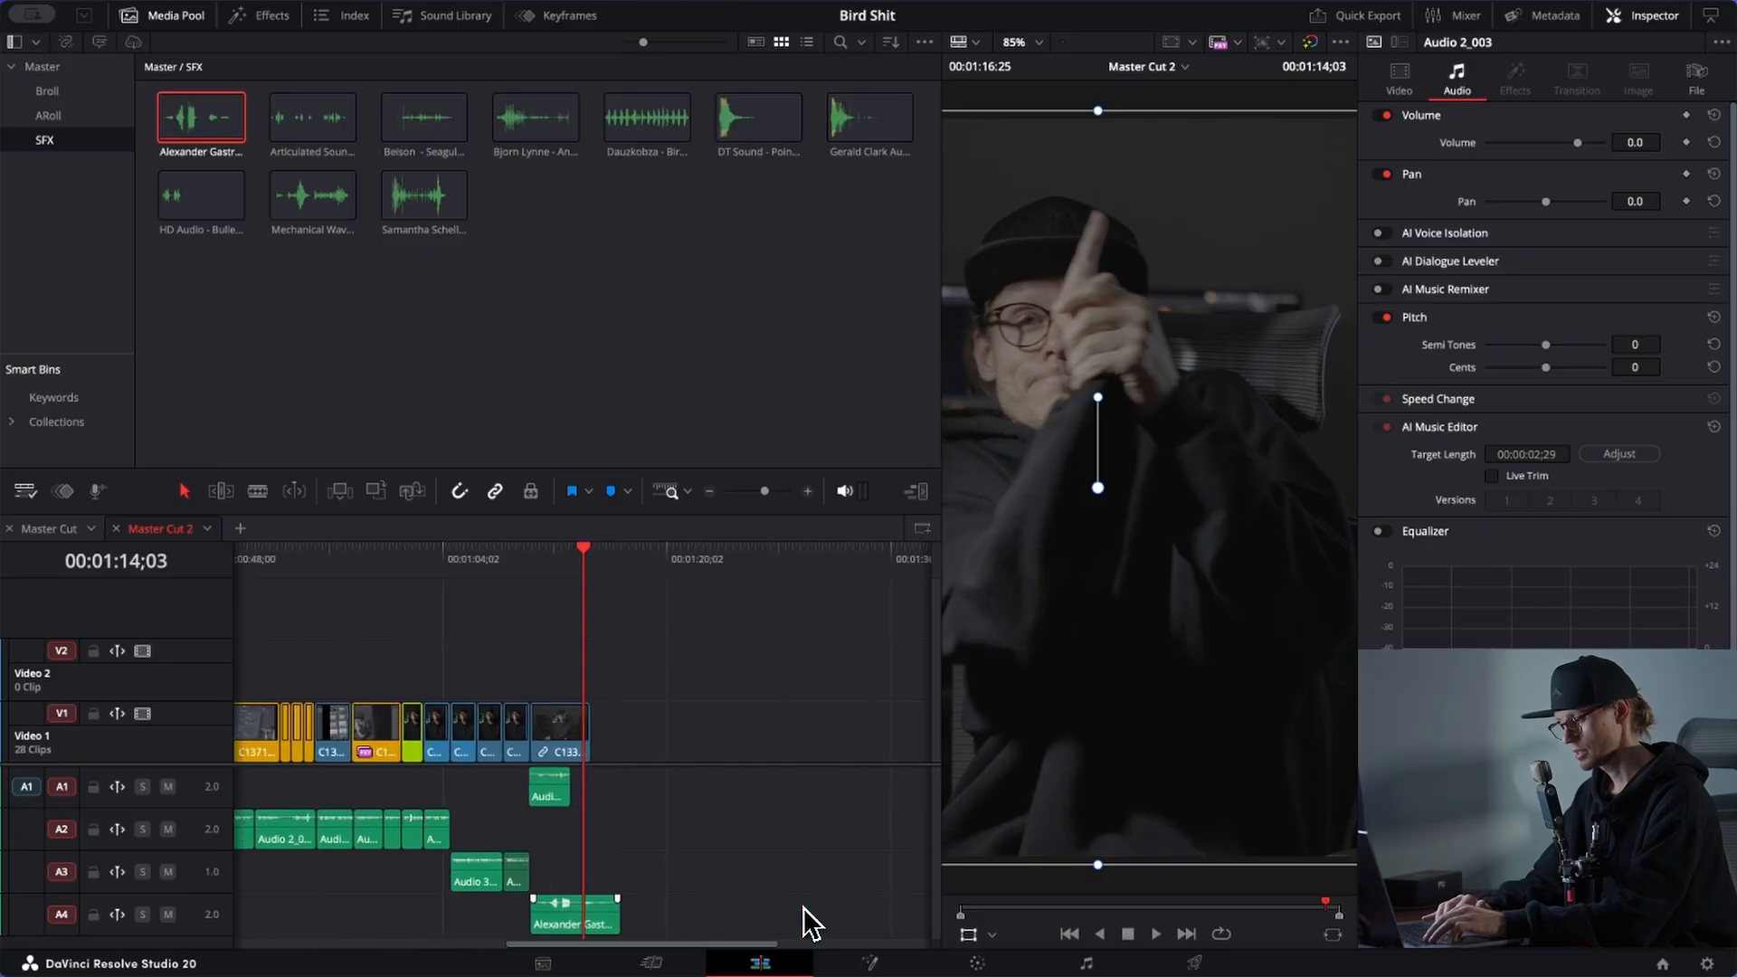
Step: Preview the Single Seagull Shrieking sound, replaying it from near its beginning
{"action": "left_click", "coordinate": [299, 118]}
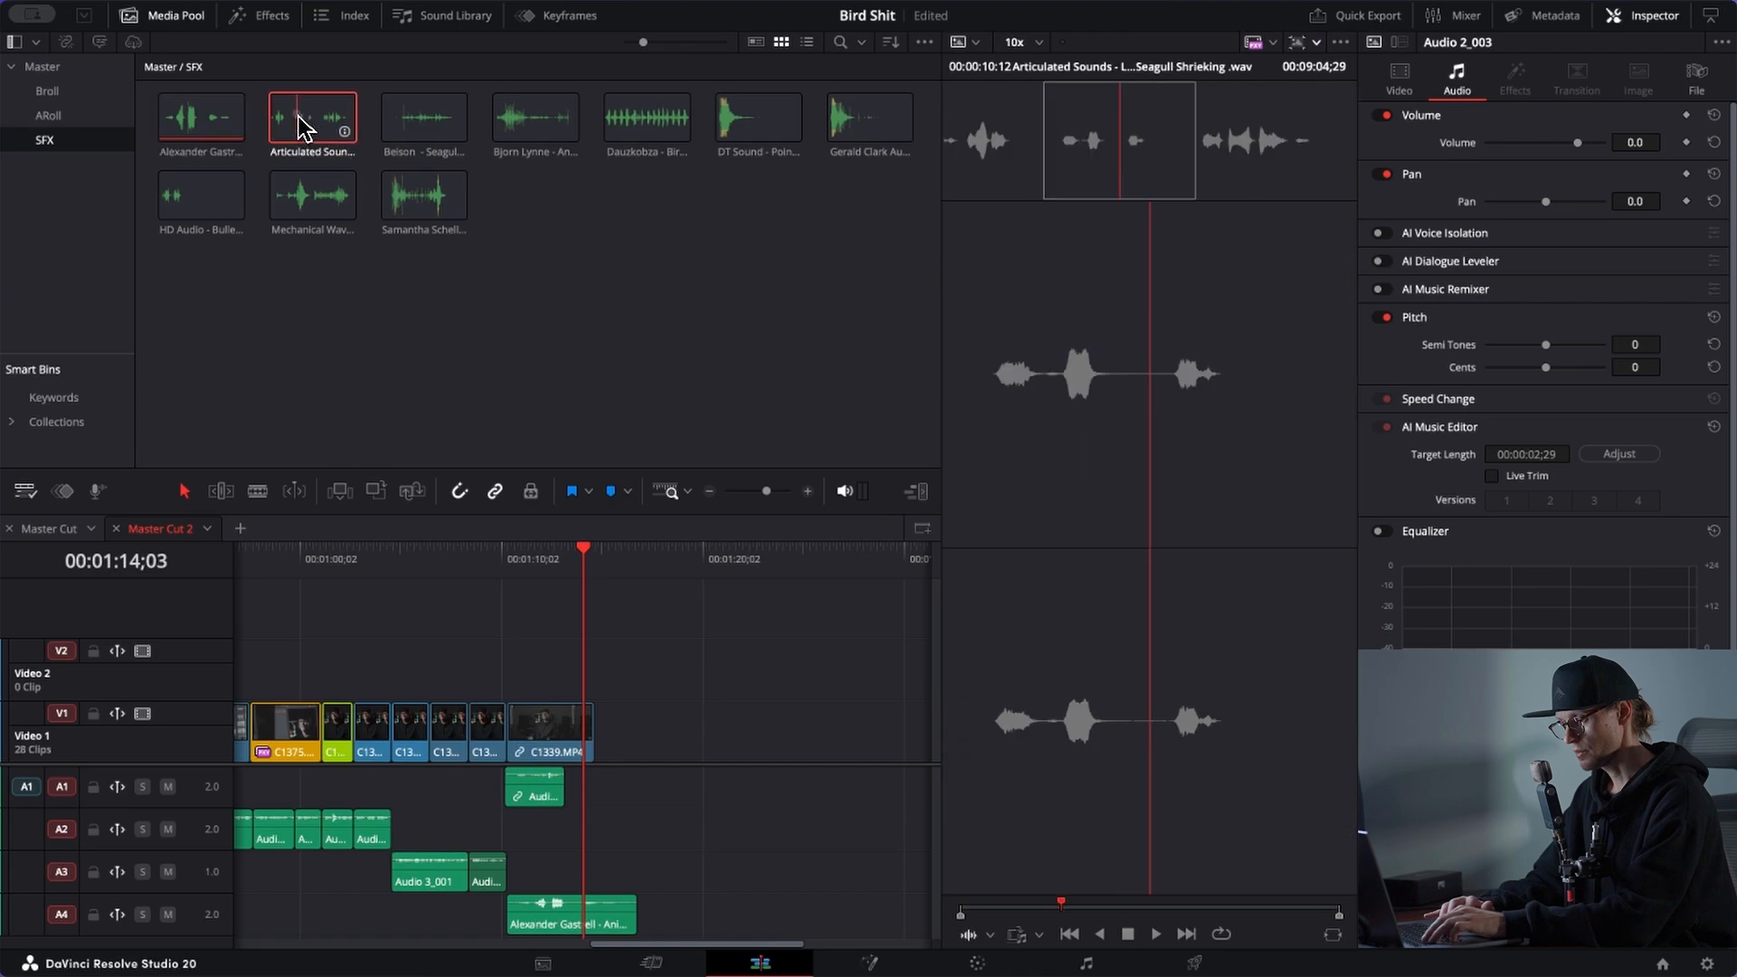
{"action": "key", "text": "space"}
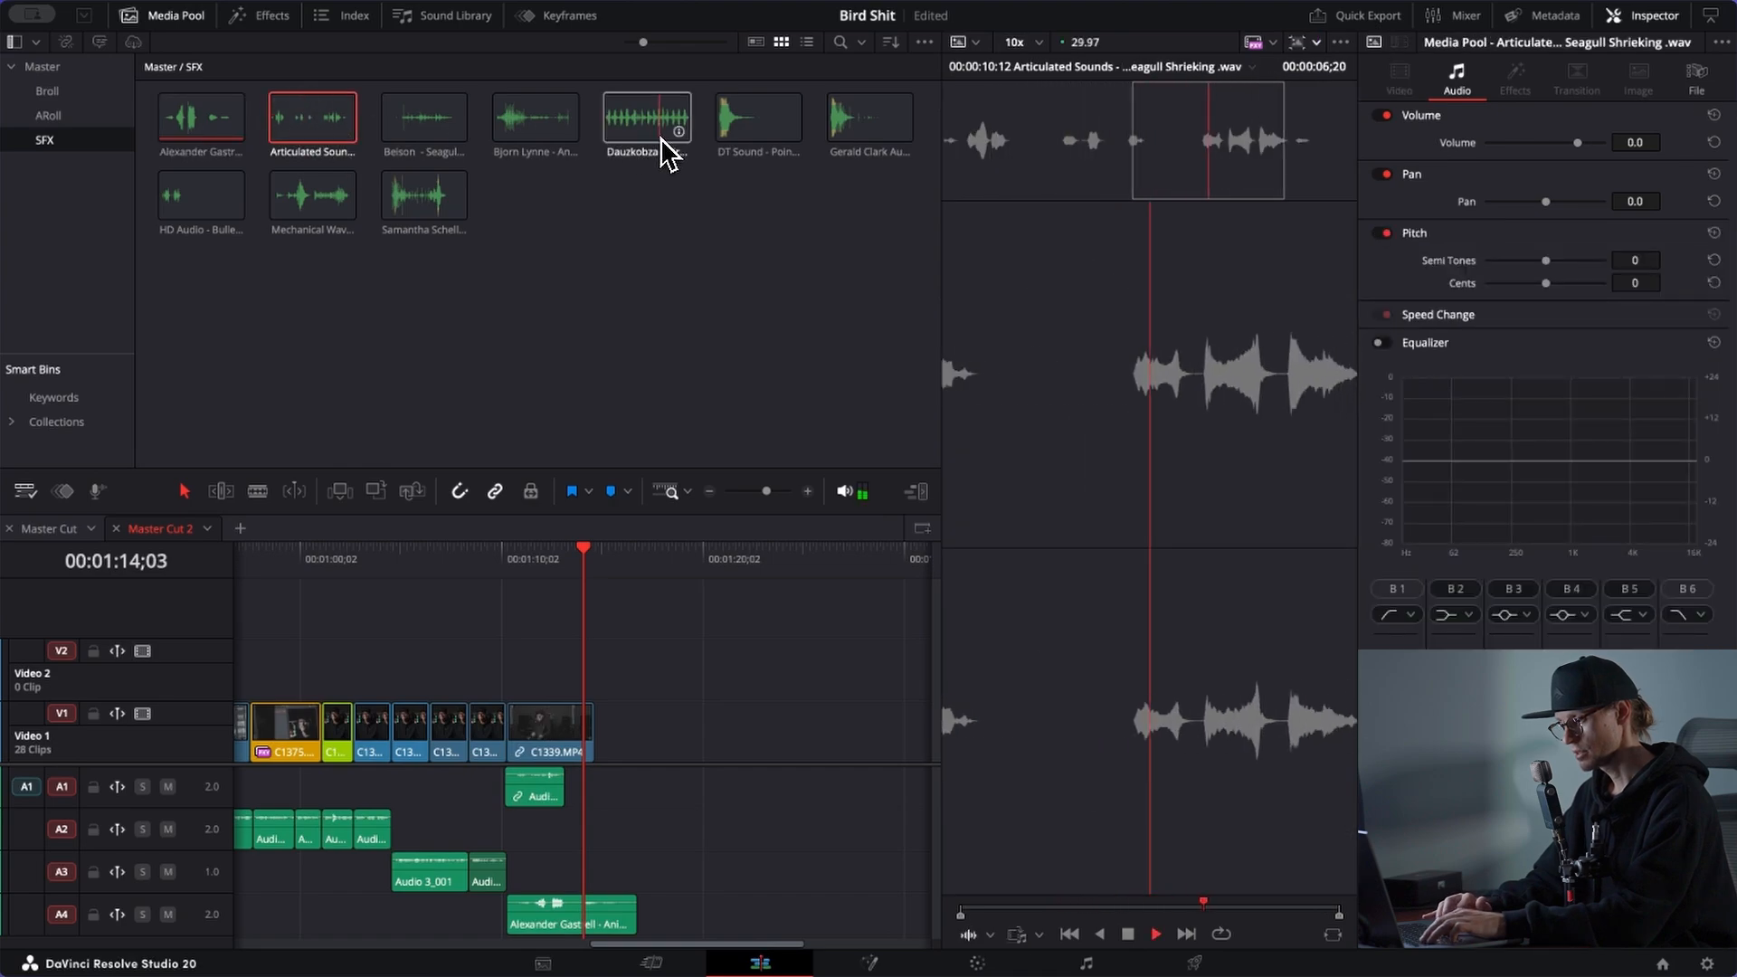
{"action": "left_click", "coordinate": [959, 158]}
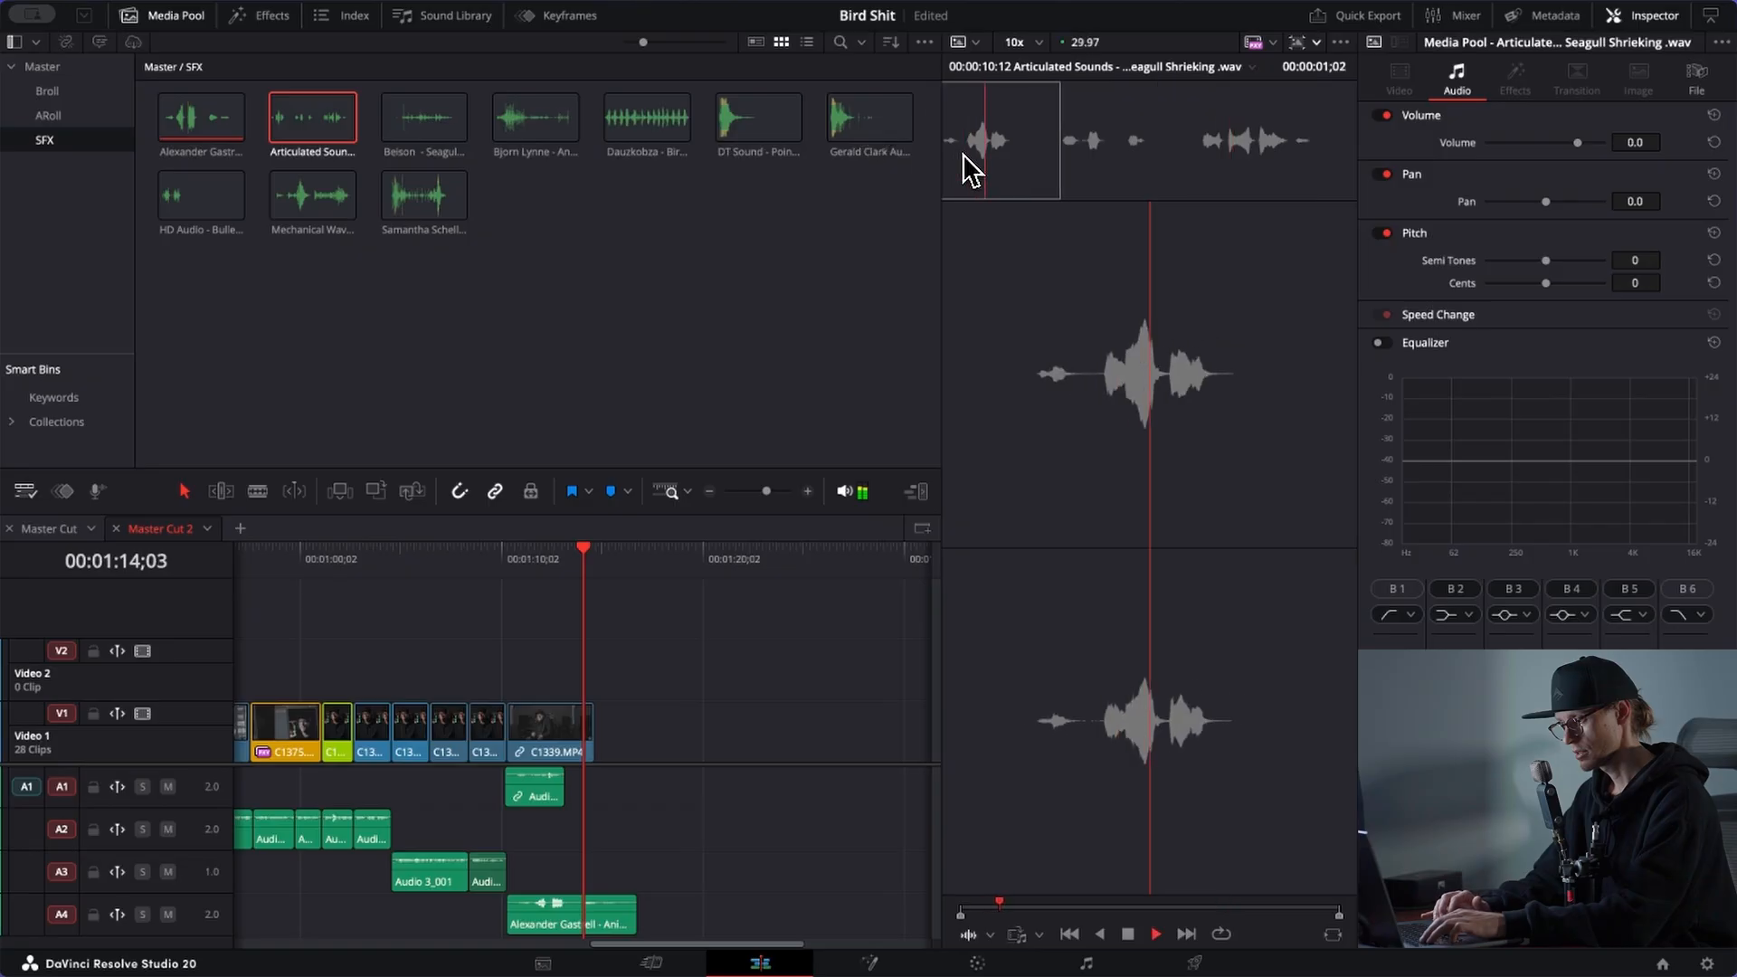
Step: Preview the Seagulls - Bird Taking Off sound and place it on Audio 5 under the start of the final C1339.MP4 clip
{"action": "left_click", "coordinate": [421, 147]}
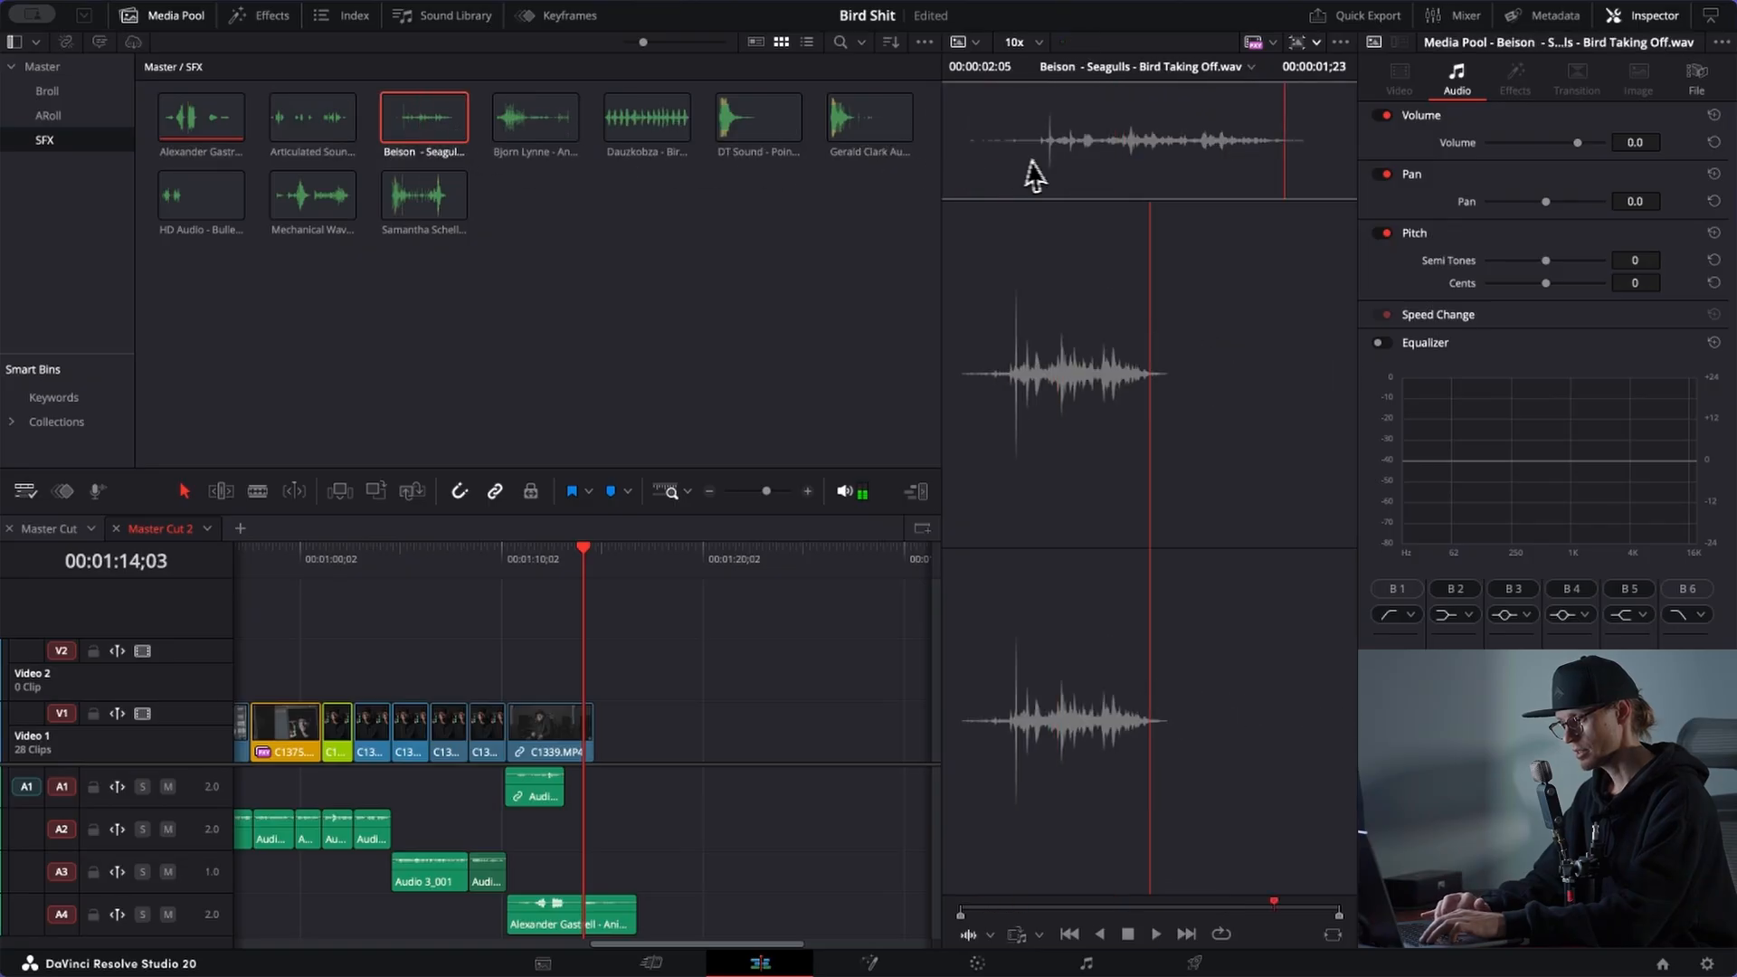
{"action": "key", "text": "space"}
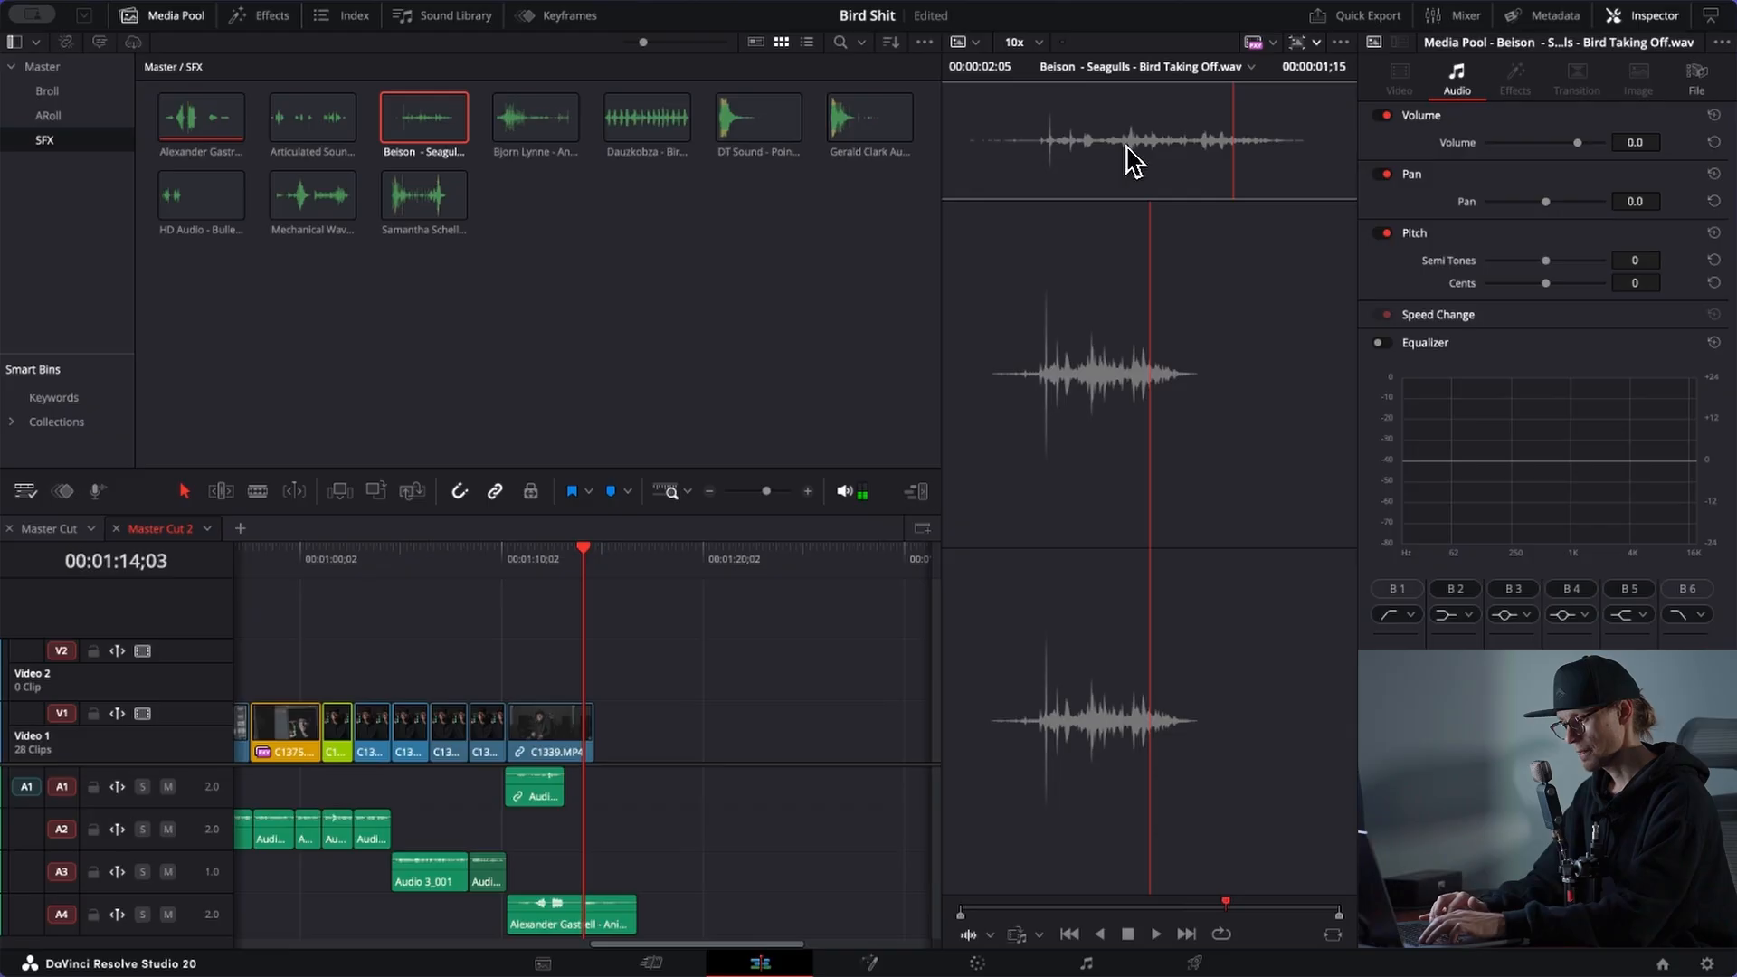
{"action": "left_click_drag", "start_coordinate": [1132, 162], "coordinate": [728, 900]}
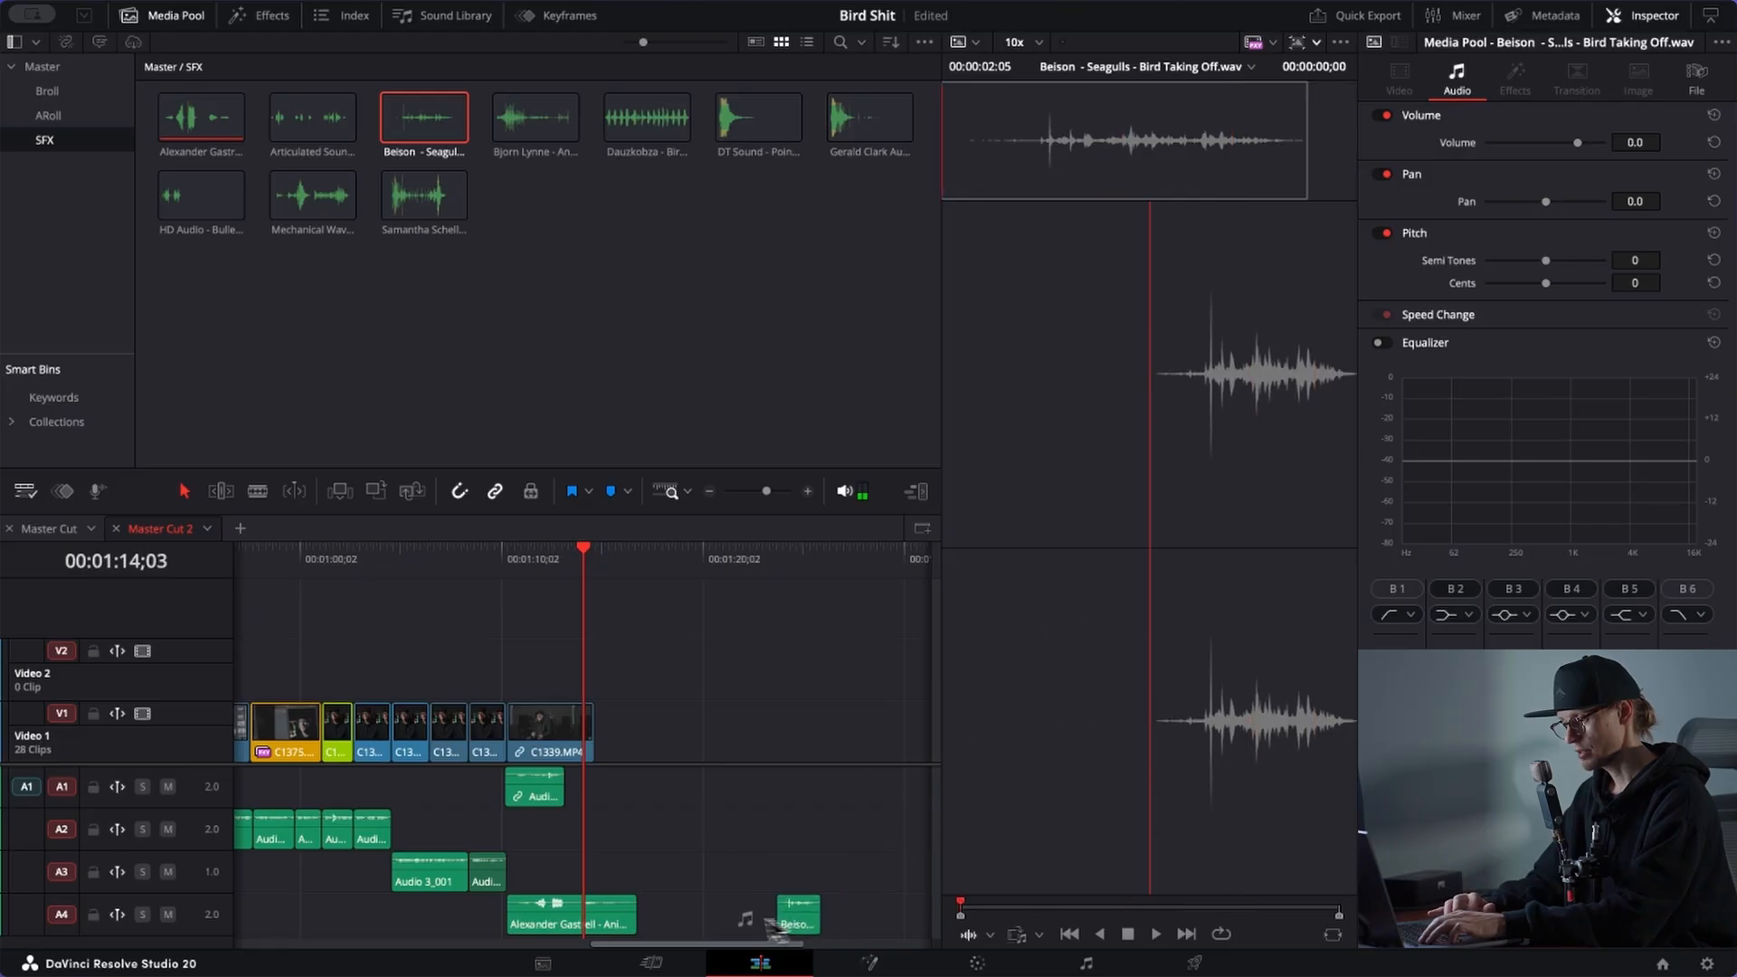
{"action": "left_click_drag", "start_coordinate": [668, 930], "coordinate": [528, 874]}
Step: Preview the Birds Flapping Wings Flying Away sound and place it on Audio 6, starting under the lime-coloured clip
{"action": "left_click", "coordinate": [542, 136]}
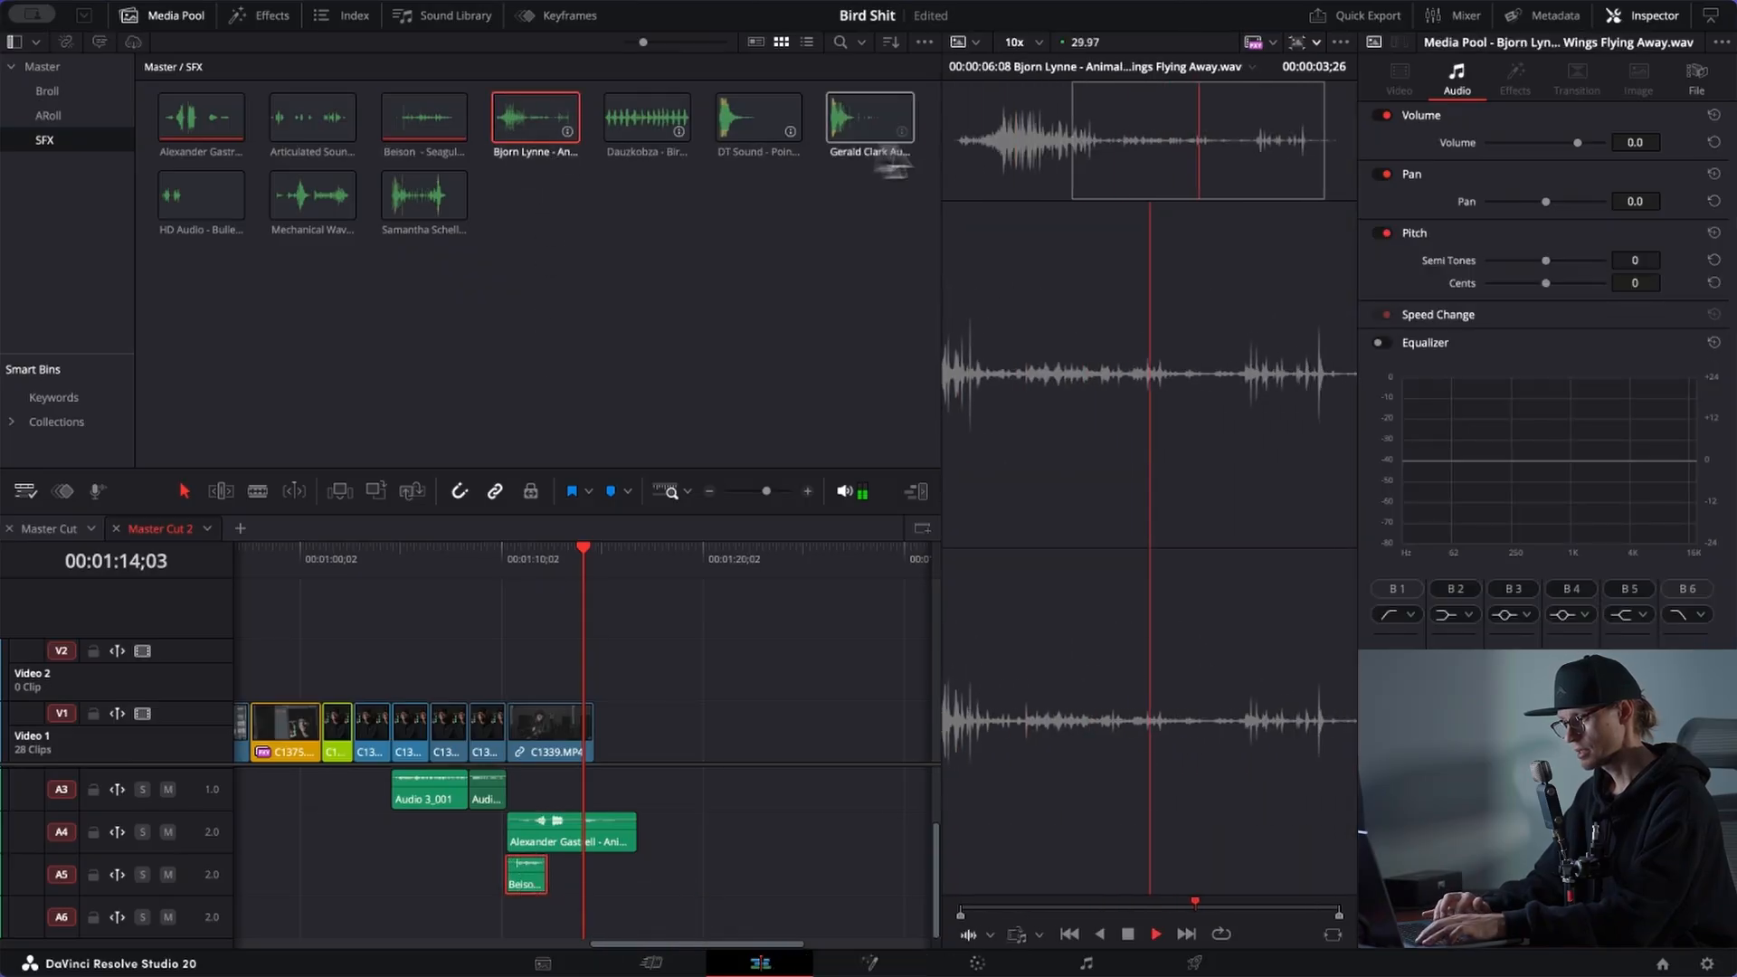
{"action": "left_click", "coordinate": [999, 142]}
{"action": "key", "text": "space"}
{"action": "left_click_drag", "start_coordinate": [1082, 353], "coordinate": [324, 910]}
{"action": "scroll", "coordinate": [324, 910], "scroll_direction": "left", "scroll_amount": 5}
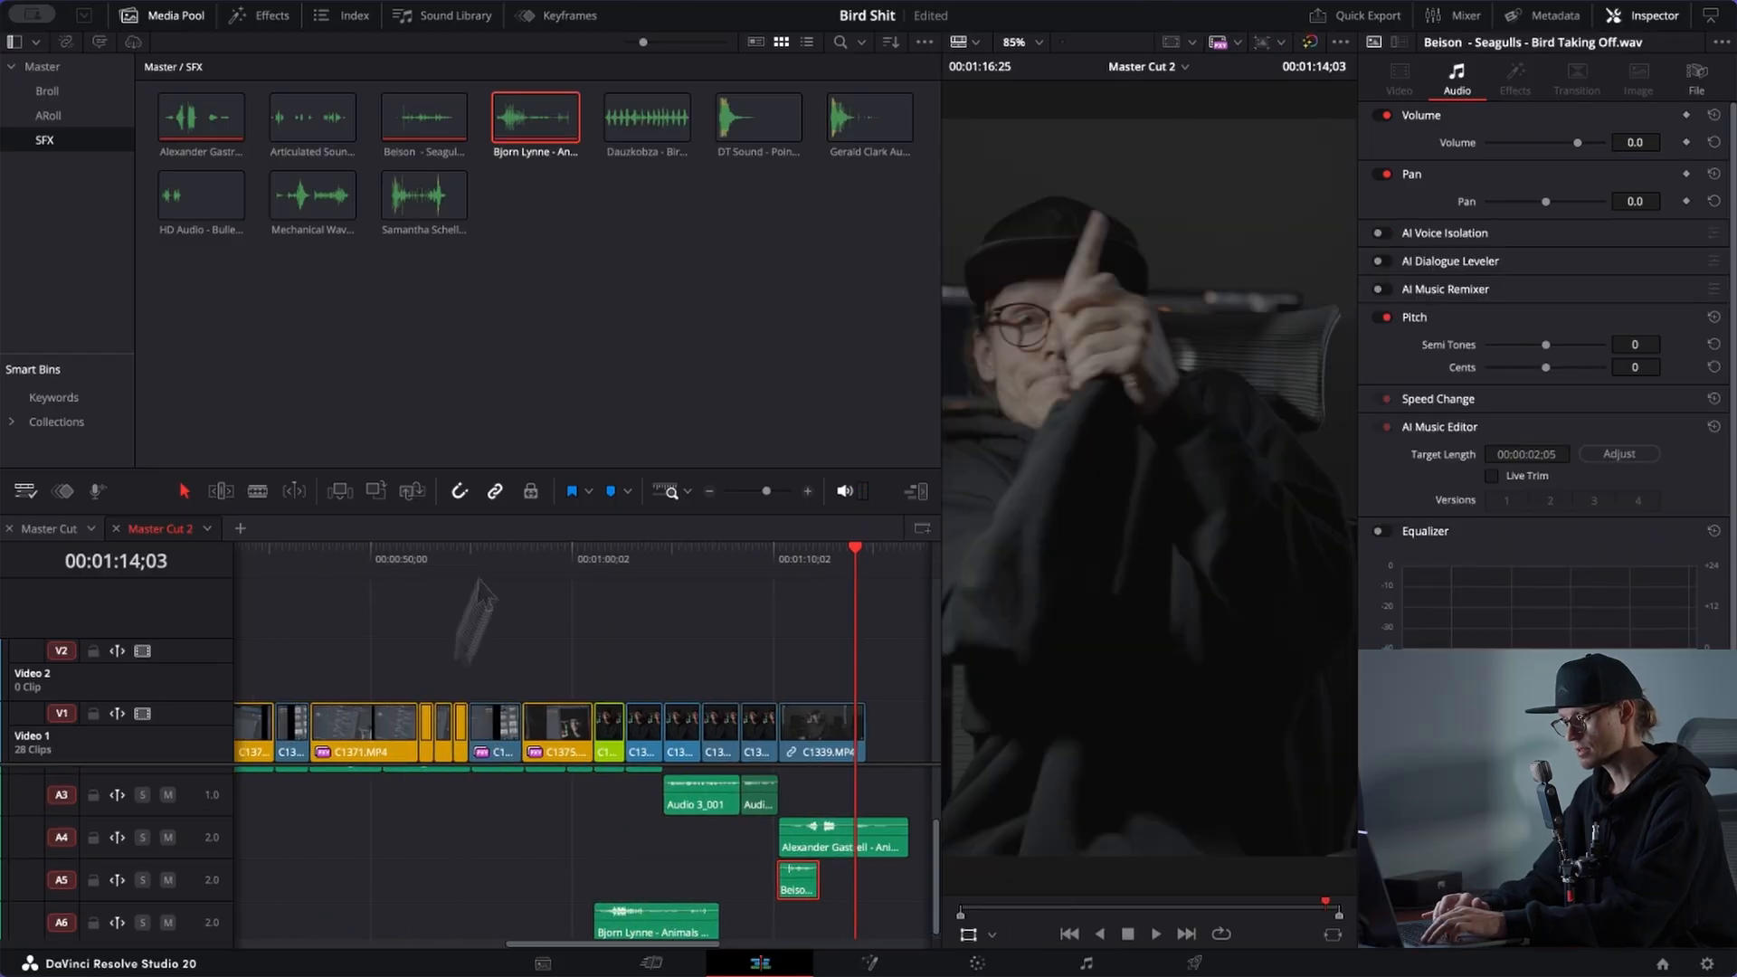
Step: Place the Finch Bird Chirping Forest Birds Singing 02 sound on a new Audio 7 track, starting at the beginning of the edit
{"action": "left_click", "coordinate": [649, 132]}
{"action": "left_click_drag", "start_coordinate": [649, 132], "coordinate": [801, 945]}
{"action": "key", "text": "super+minus"}
{"action": "key", "text": "super+minus"}
{"action": "left_click", "coordinate": [797, 918]}
{"action": "key", "text": "alt+Down"}
{"action": "key", "text": "super+minus"}
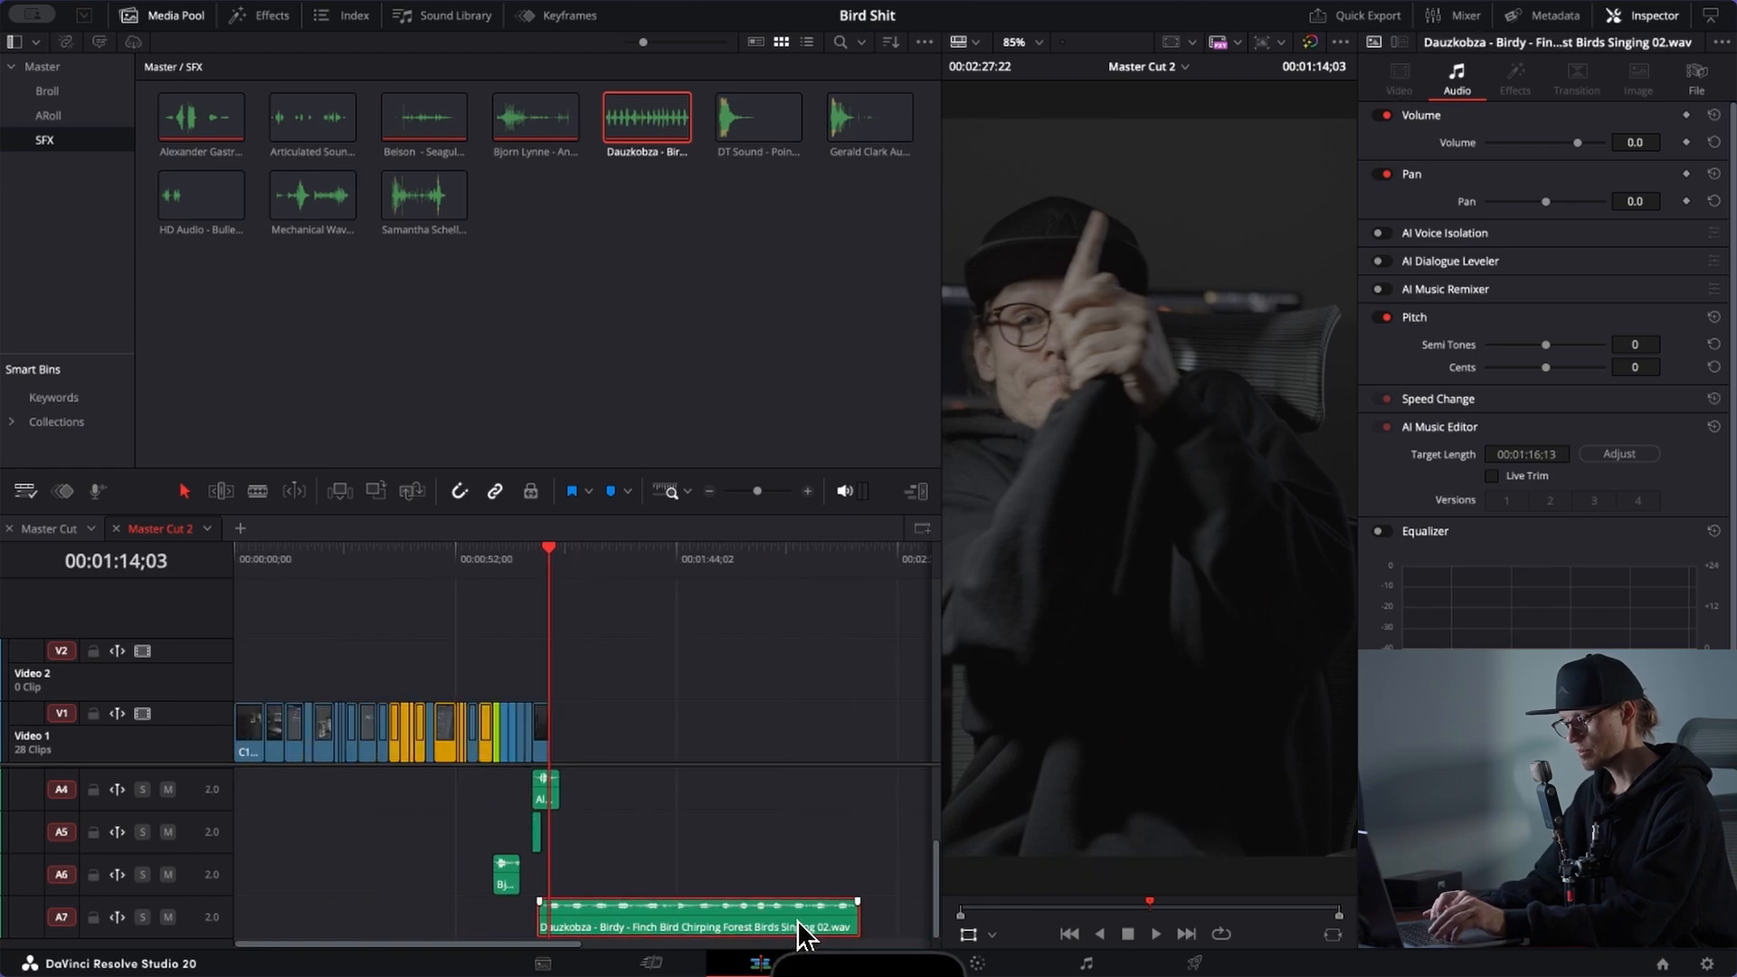
{"action": "left_click_drag", "start_coordinate": [649, 937], "coordinate": [337, 938]}
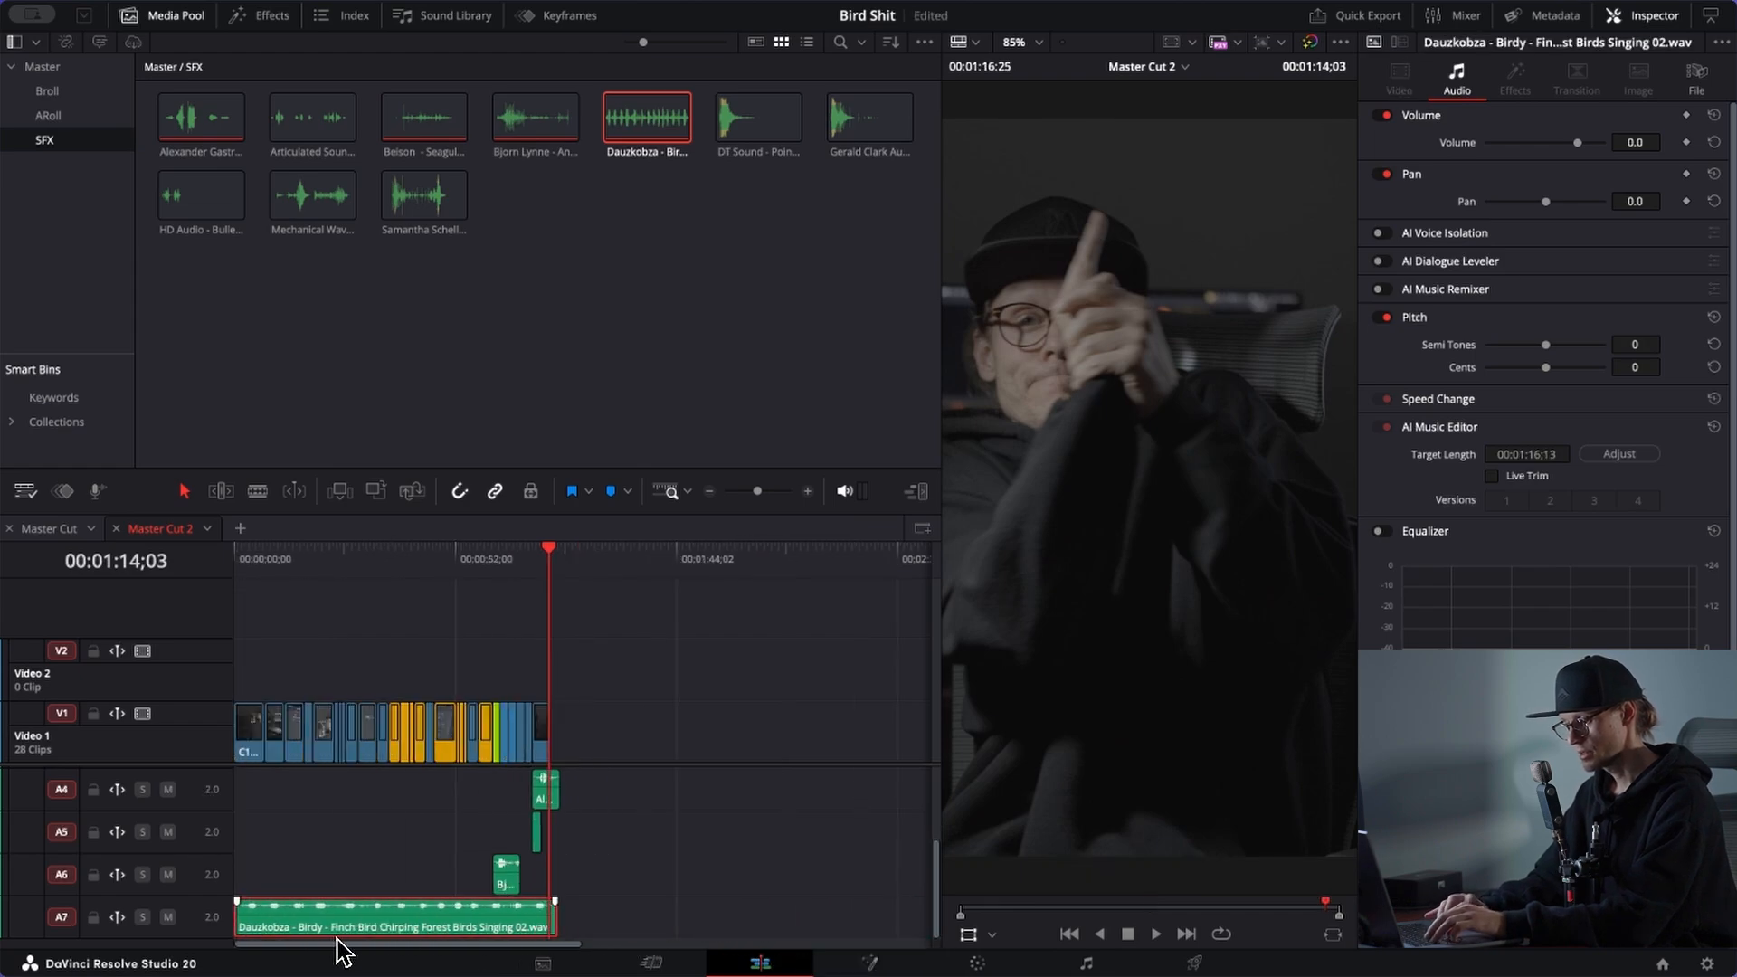
Step: Play the edit from the start with the birdsong and stop at 00:00:02;15
{"action": "key", "text": "Home"}
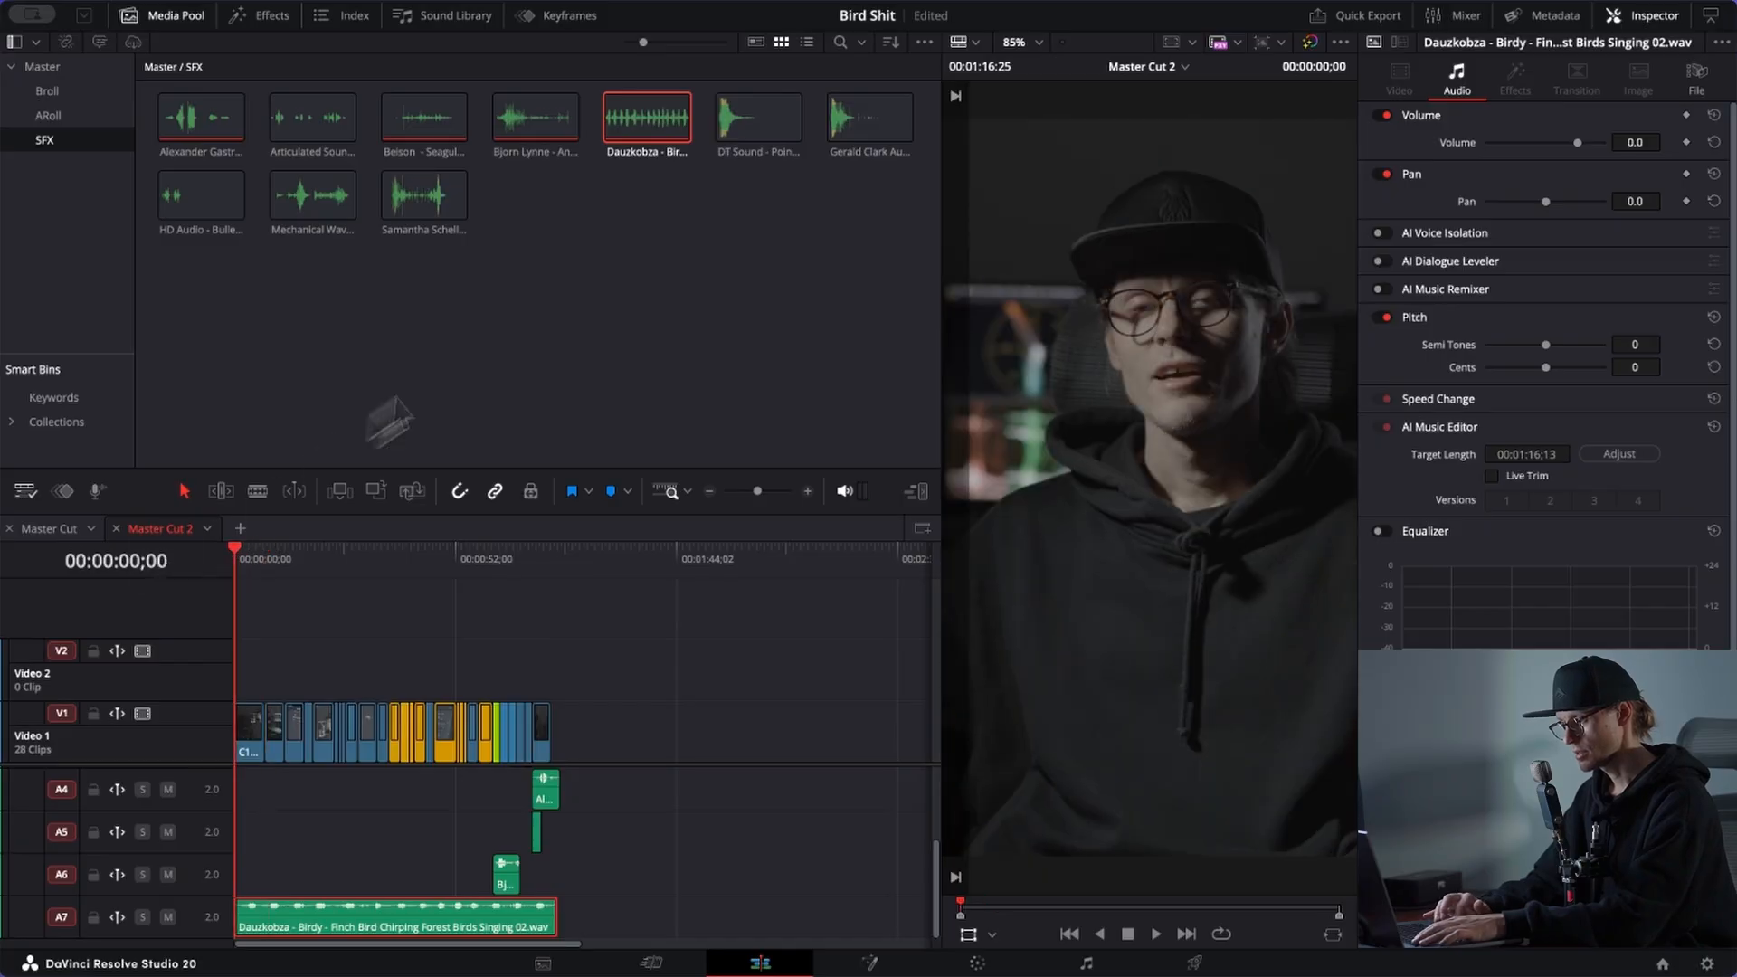
{"action": "key", "text": "space"}
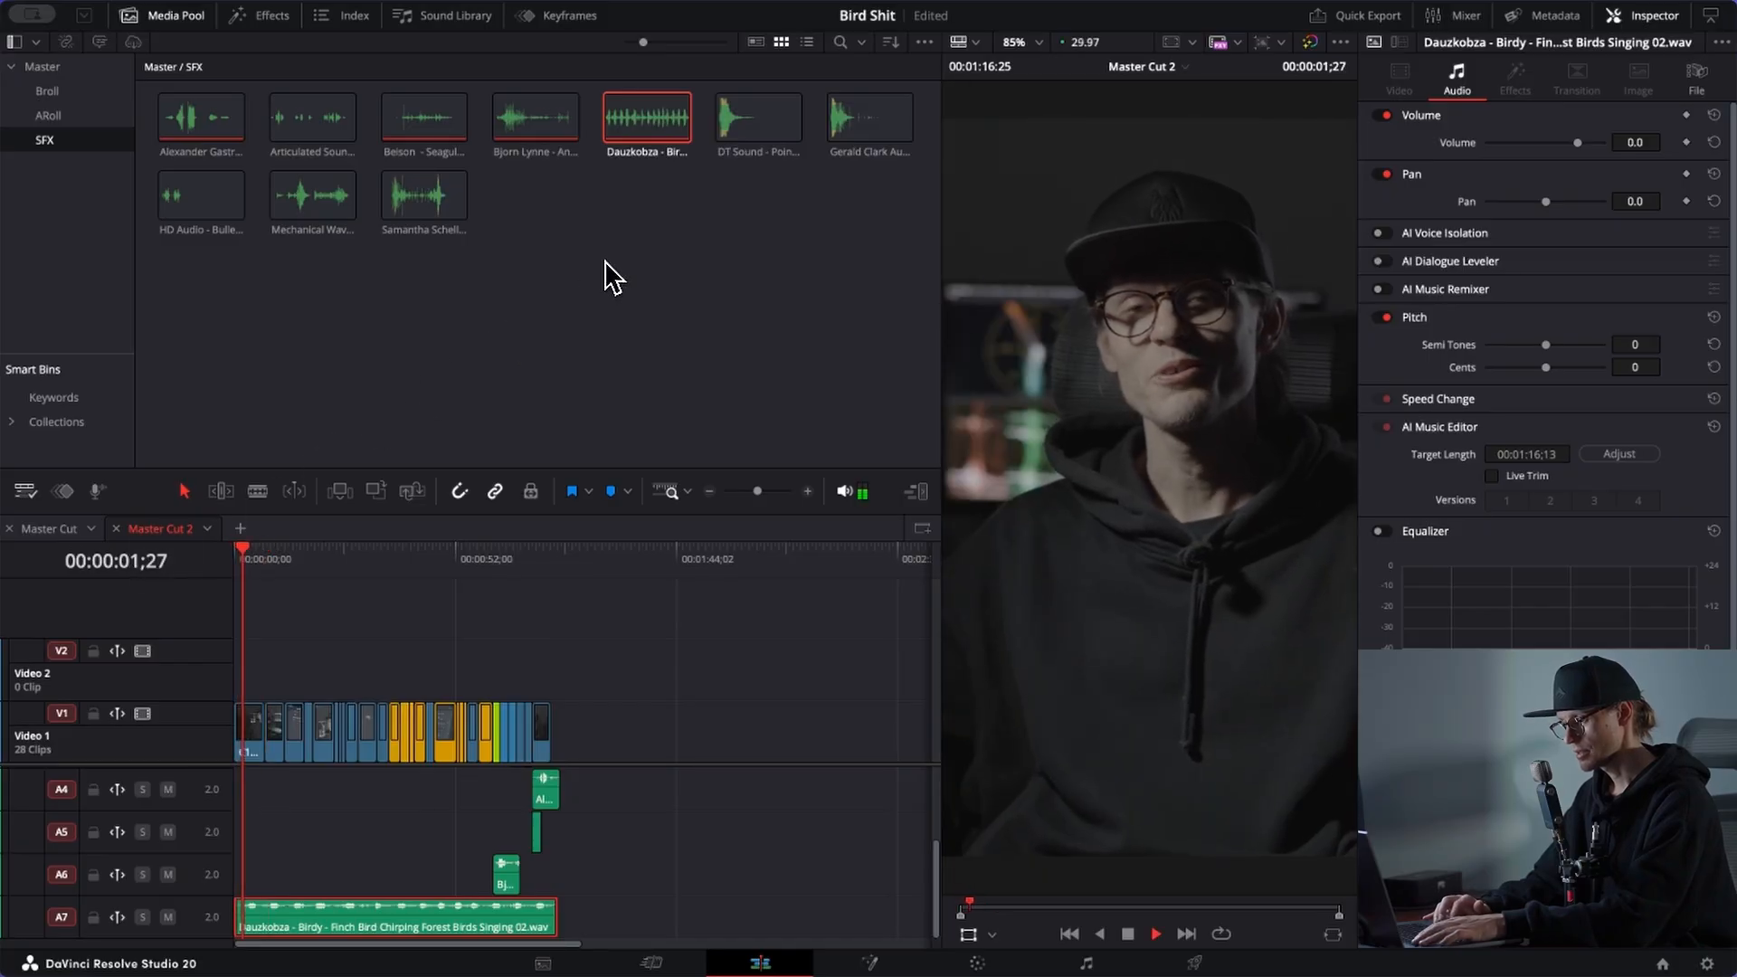
{"action": "key", "text": "space"}
Step: Move the Birds Flapping Wings Flying Away clip on Audio 6 under the opening clip, starting about half a second in, and play it
{"action": "left_click_drag", "start_coordinate": [504, 880], "coordinate": [273, 884]}
{"action": "key", "text": "super+equal"}
{"action": "key", "text": "super+equal"}
{"action": "key", "text": "super+equal"}
{"action": "key", "text": "super+equal"}
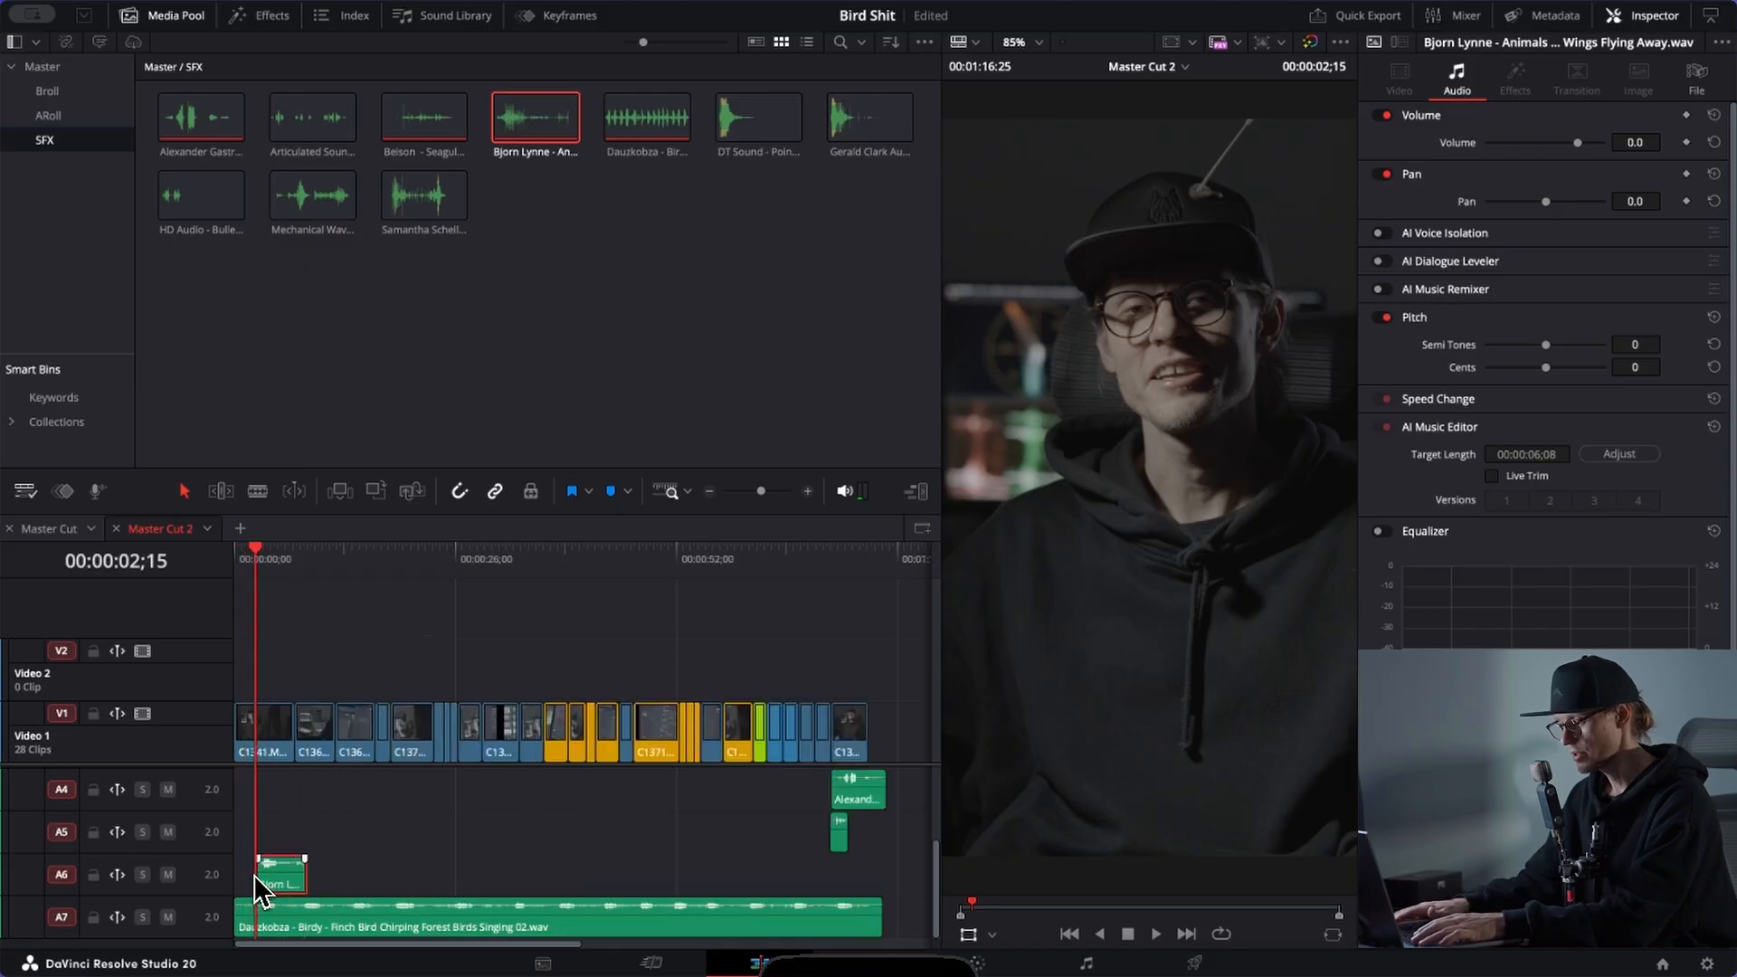
{"action": "left_click_drag", "start_coordinate": [405, 900], "coordinate": [270, 898]}
{"action": "key", "text": "space"}
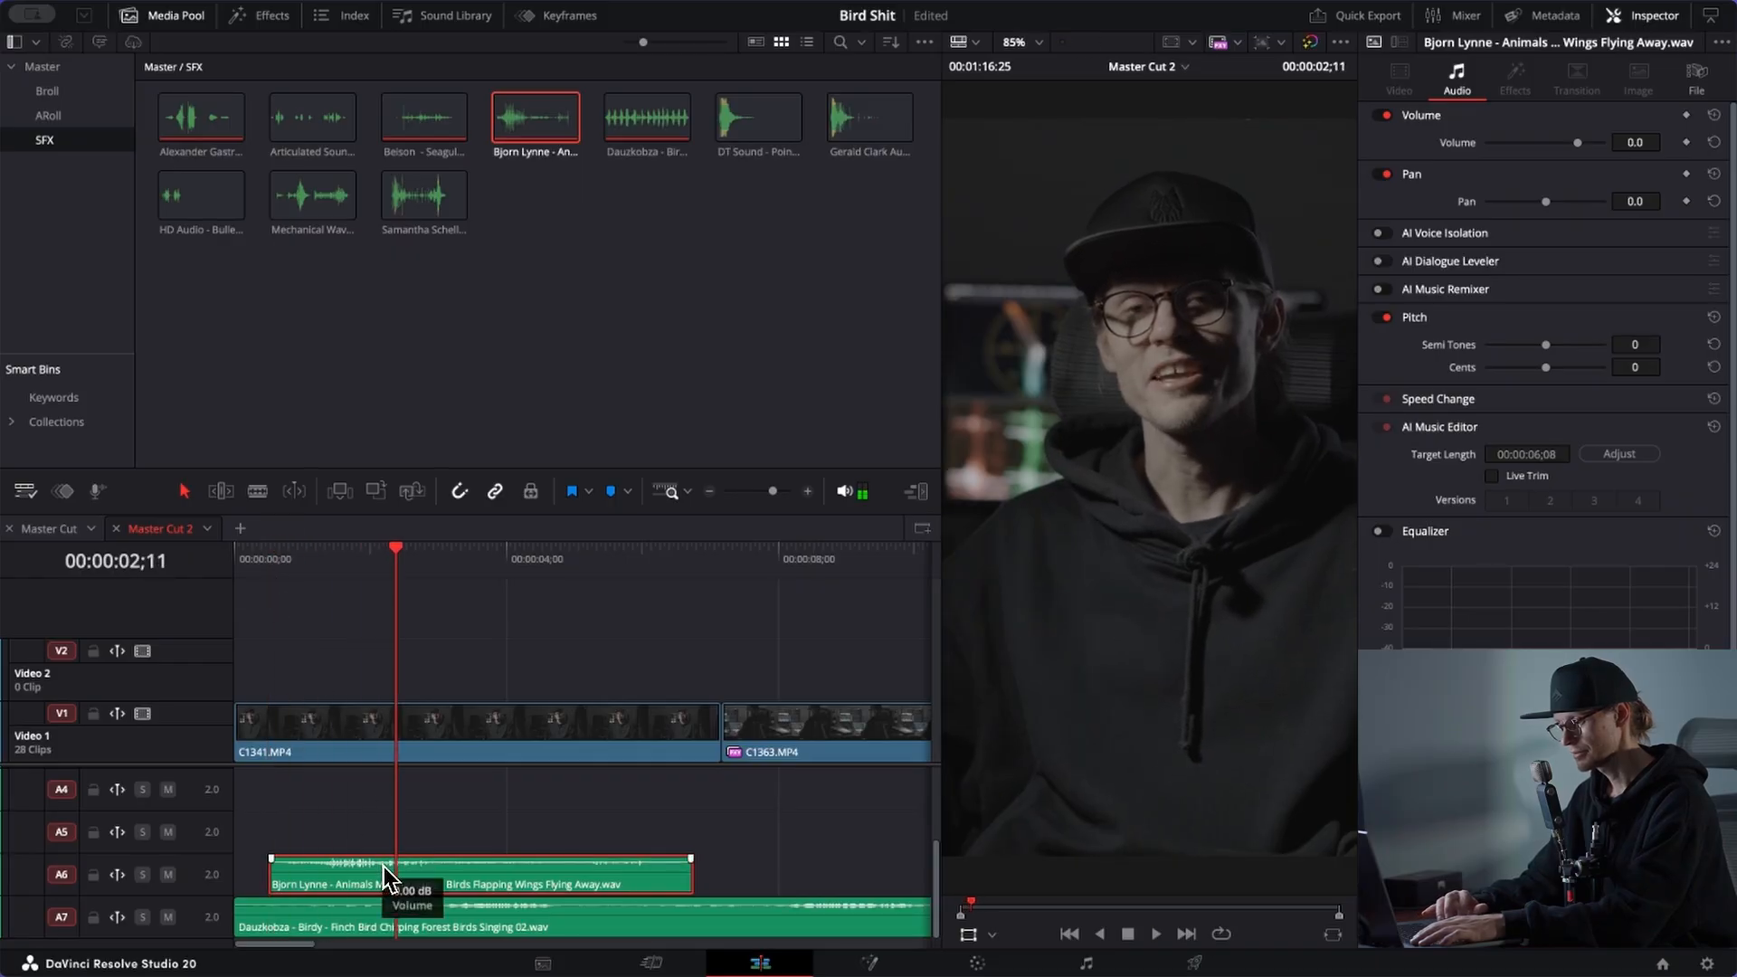
Step: Try the flapping-wings clip at the edit's very start with its volume at -15.8 dB, and delete it from Audio 6
{"action": "mouse_move", "coordinate": [384, 877]}
{"action": "left_mouse_down"}
{"action": "mouse_move", "coordinate": [387, 895]}
{"action": "mouse_move", "coordinate": [360, 900]}
{"action": "left_mouse_up"}
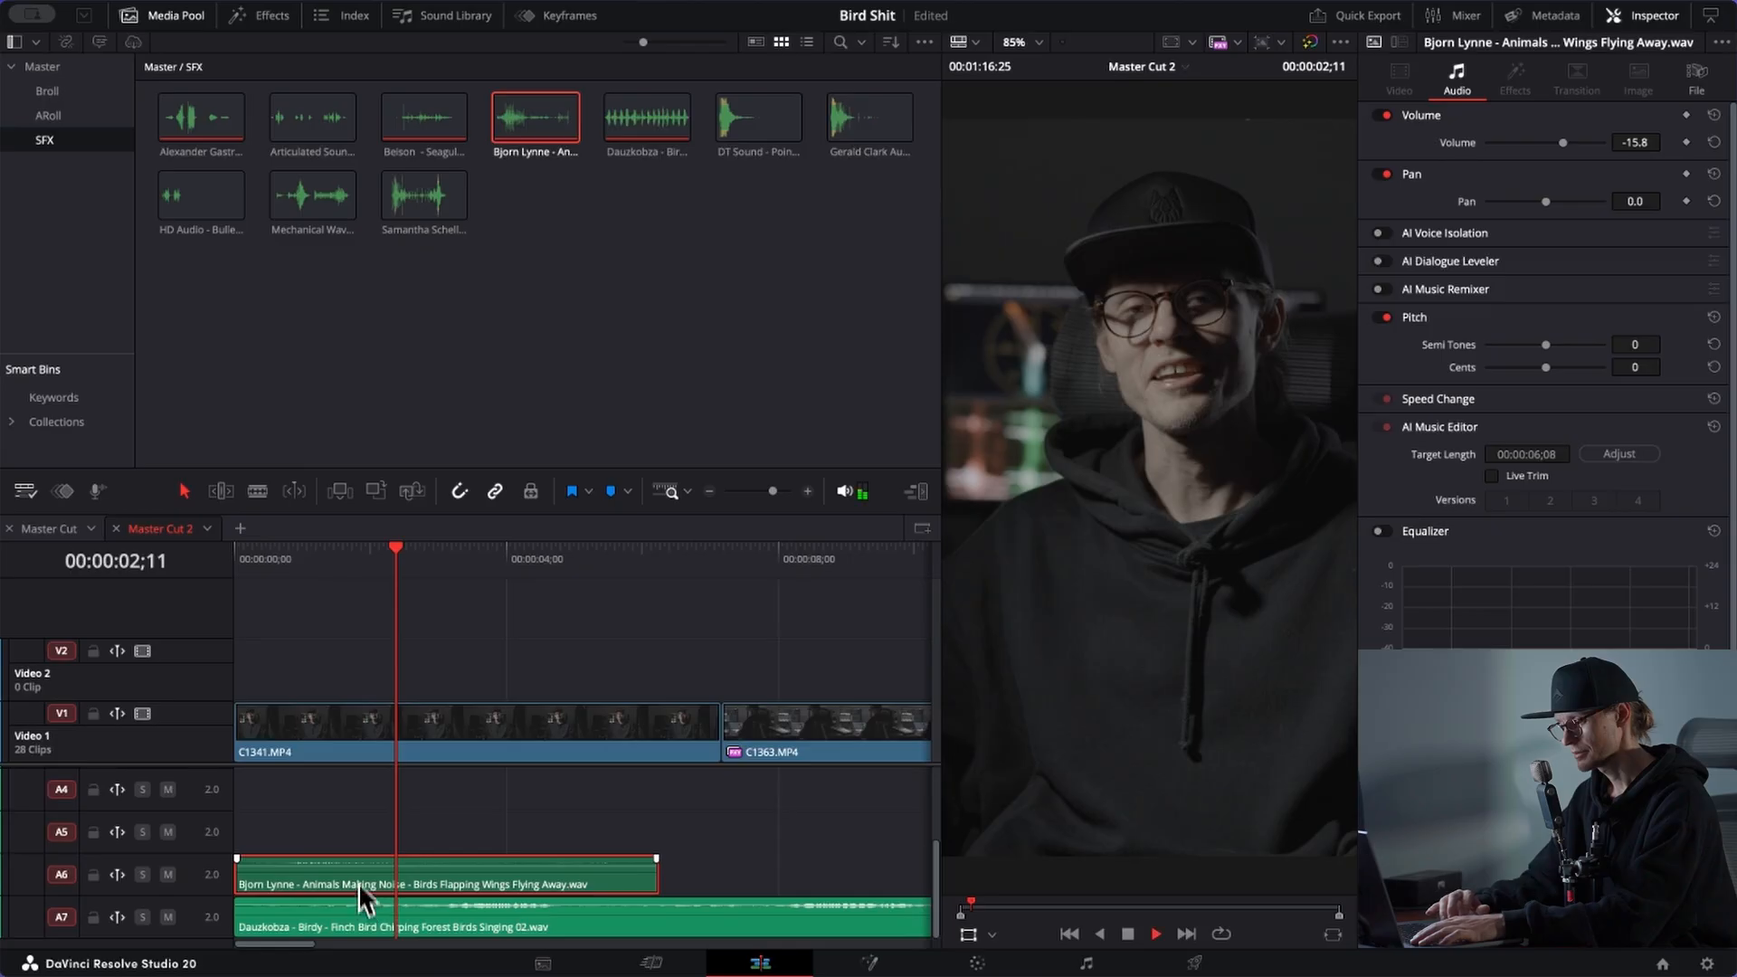
{"action": "left_click", "coordinate": [275, 564]}
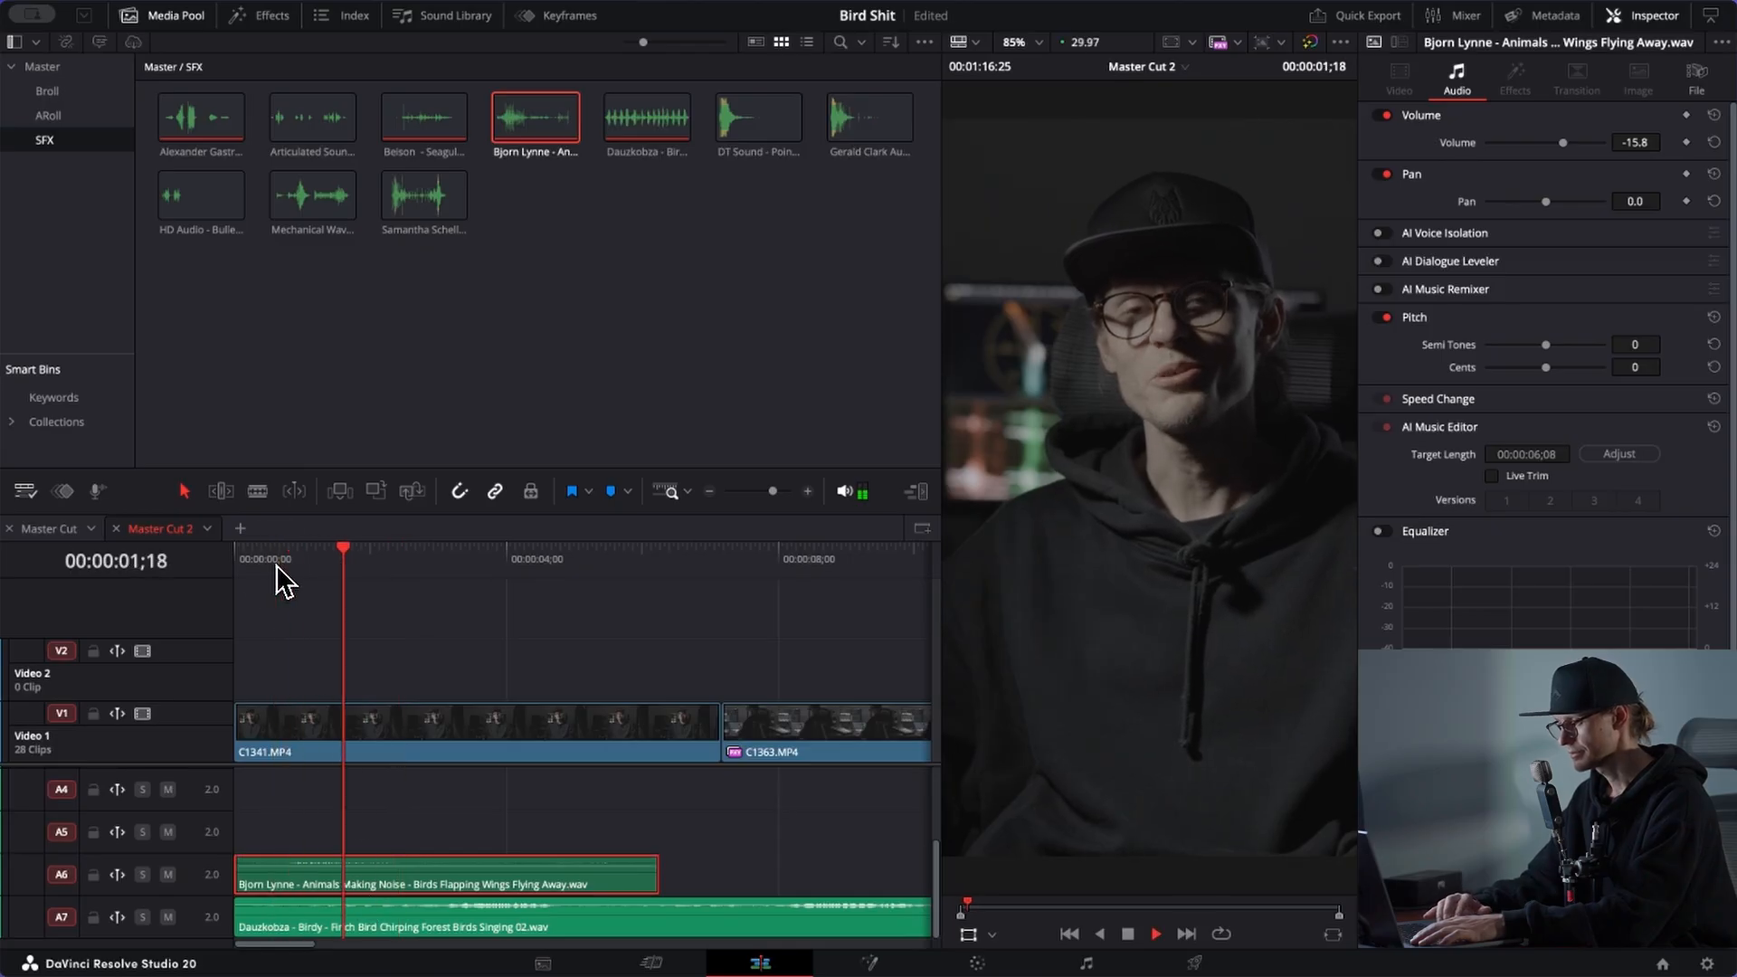
{"action": "key", "text": "space"}
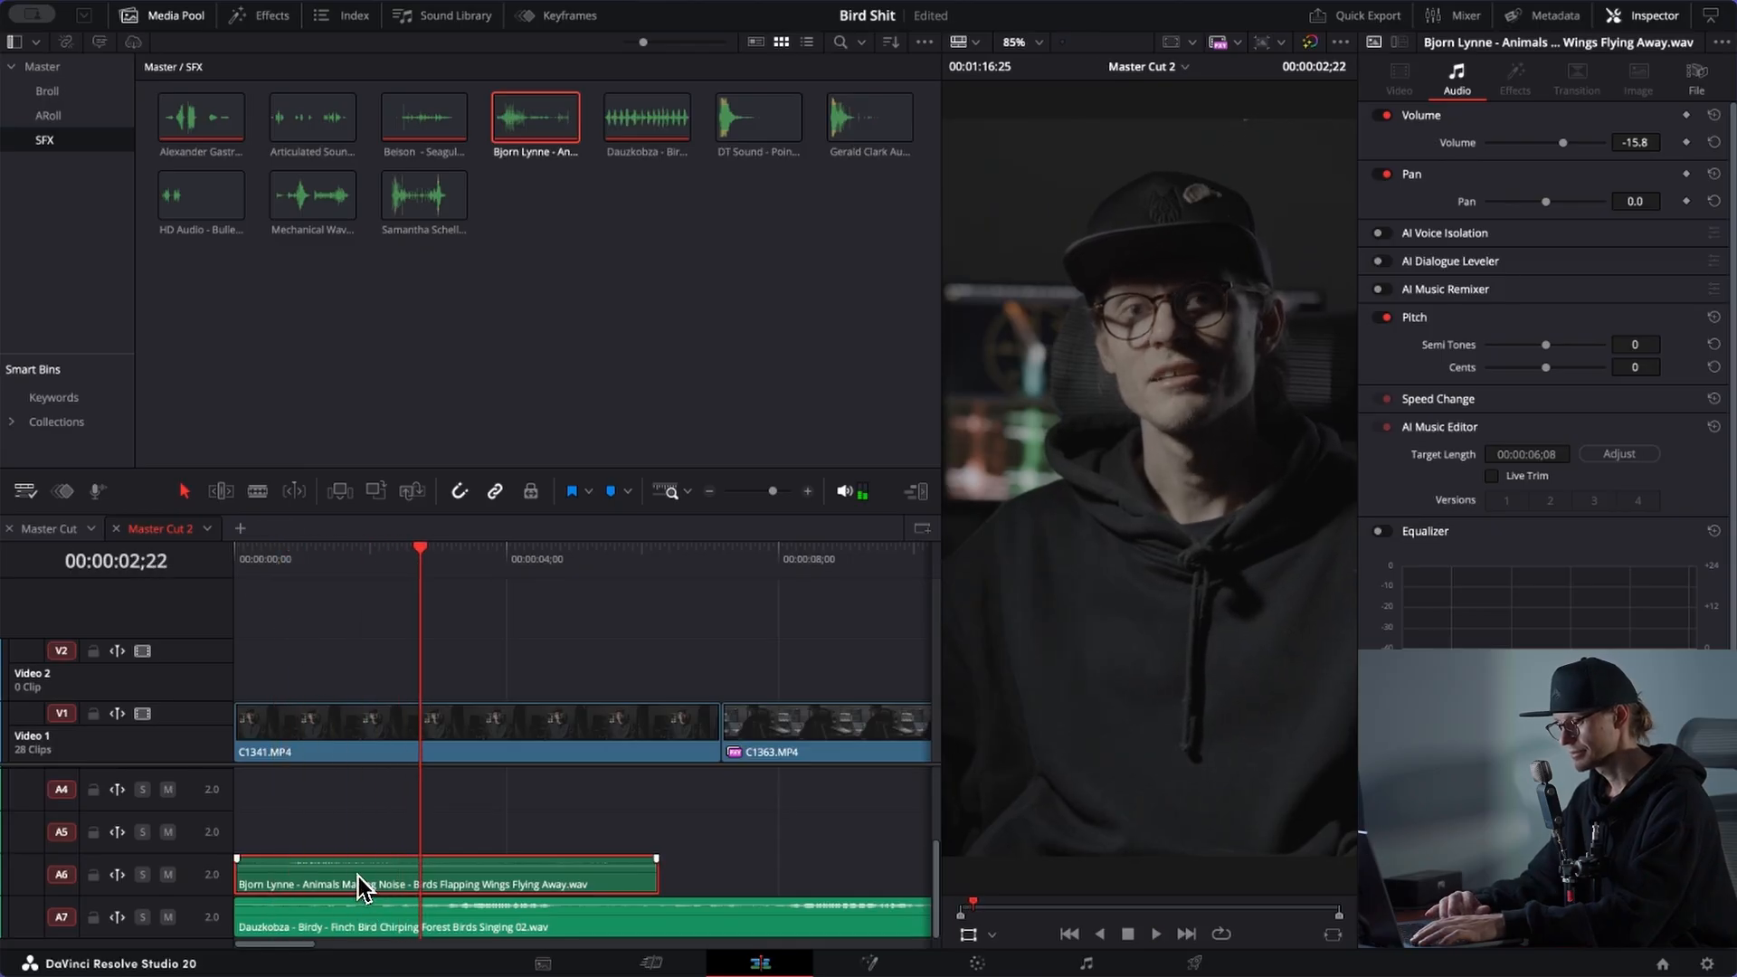
{"action": "key", "text": "Delete"}
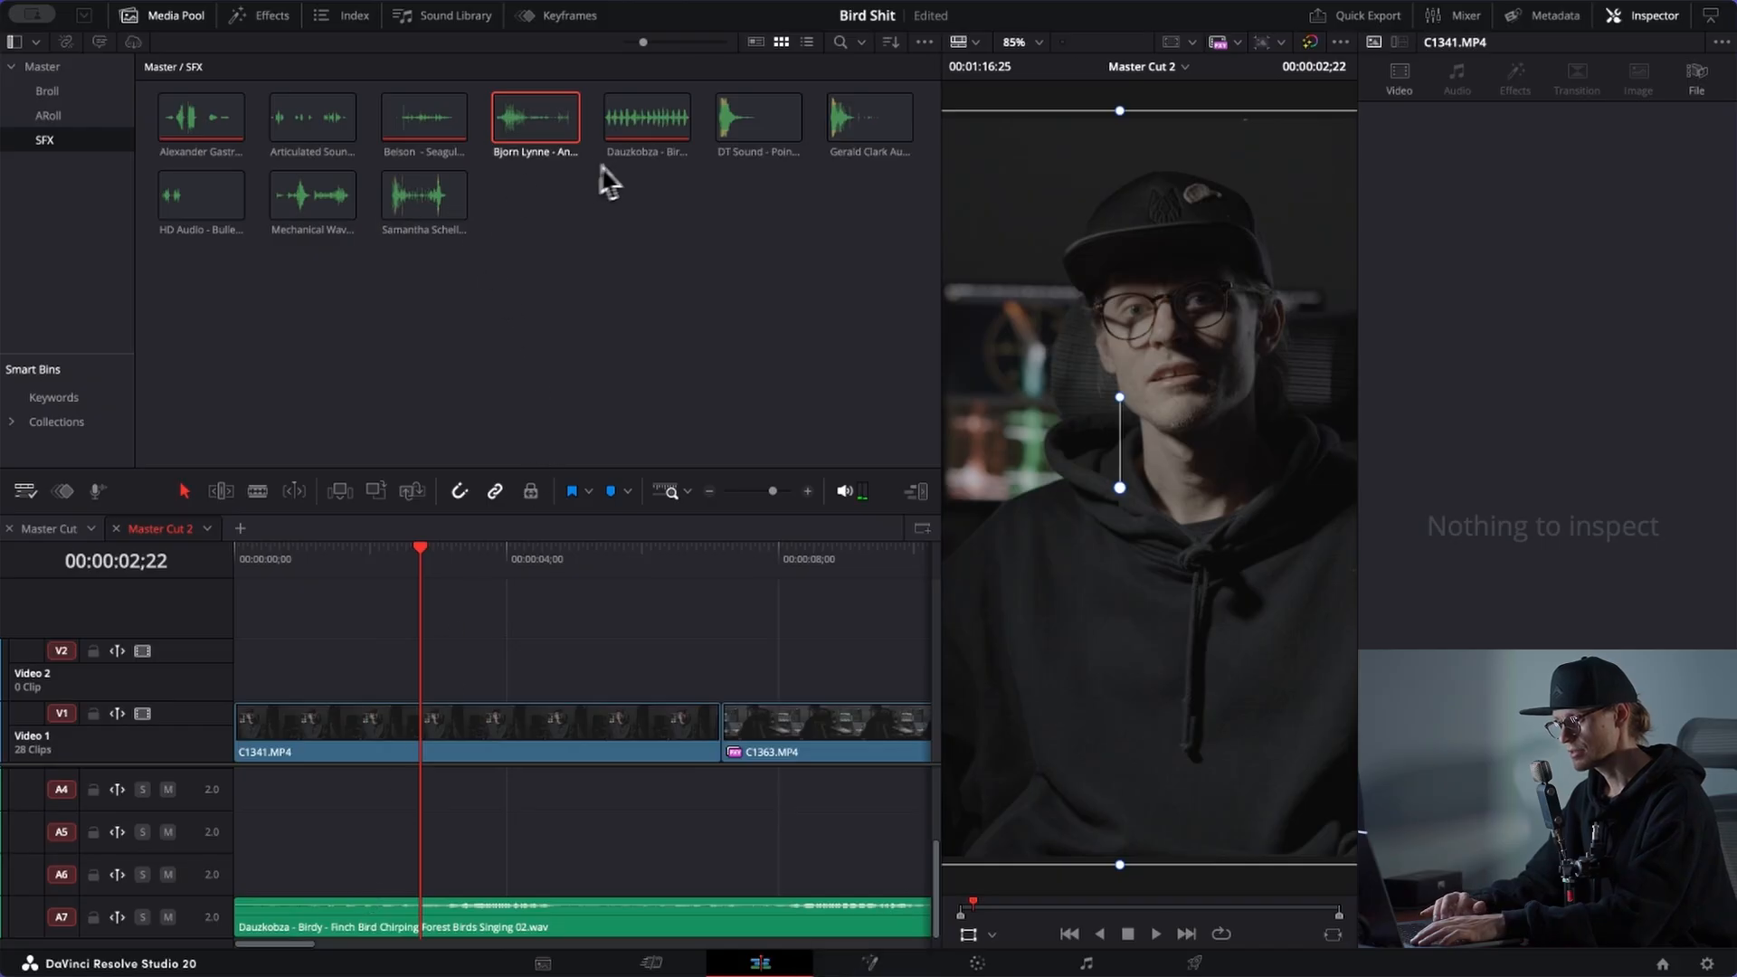
Step: Audition the Point Blank gun single shot and the chick vocalization sounds in the SFX bin
{"action": "left_click", "coordinate": [729, 124]}
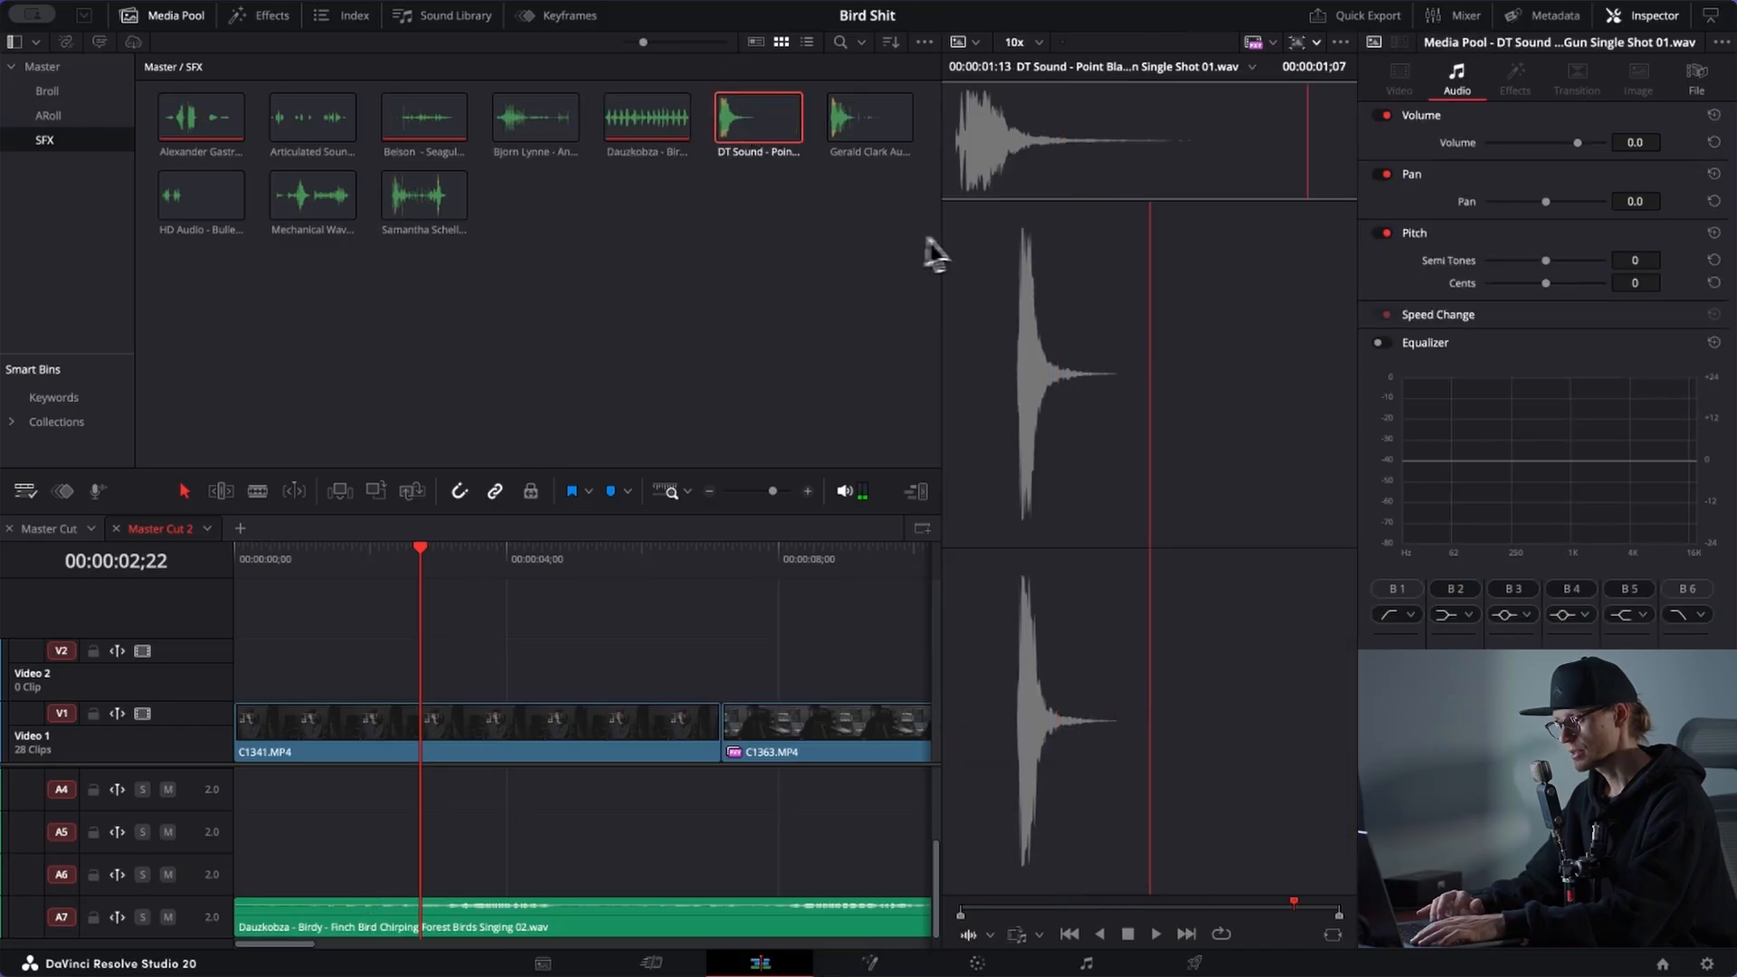
{"action": "left_click", "coordinate": [962, 169]}
{"action": "left_click_drag", "start_coordinate": [964, 179], "coordinate": [447, 268]}
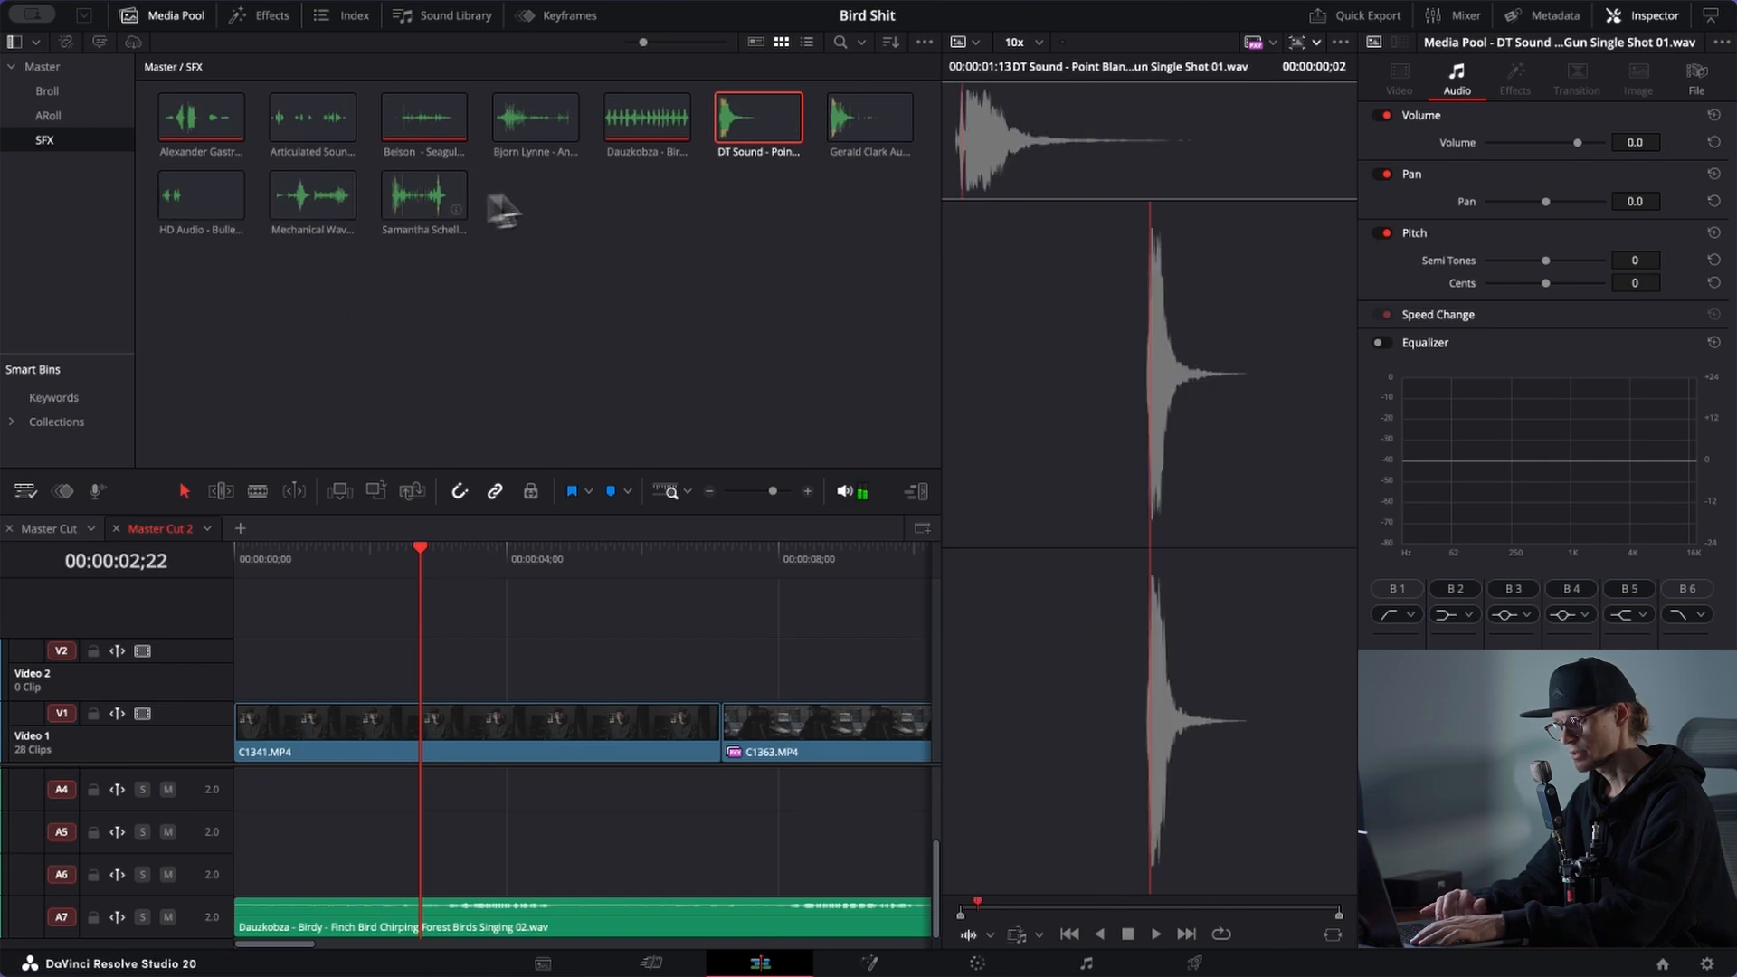
{"action": "left_click", "coordinate": [457, 194]}
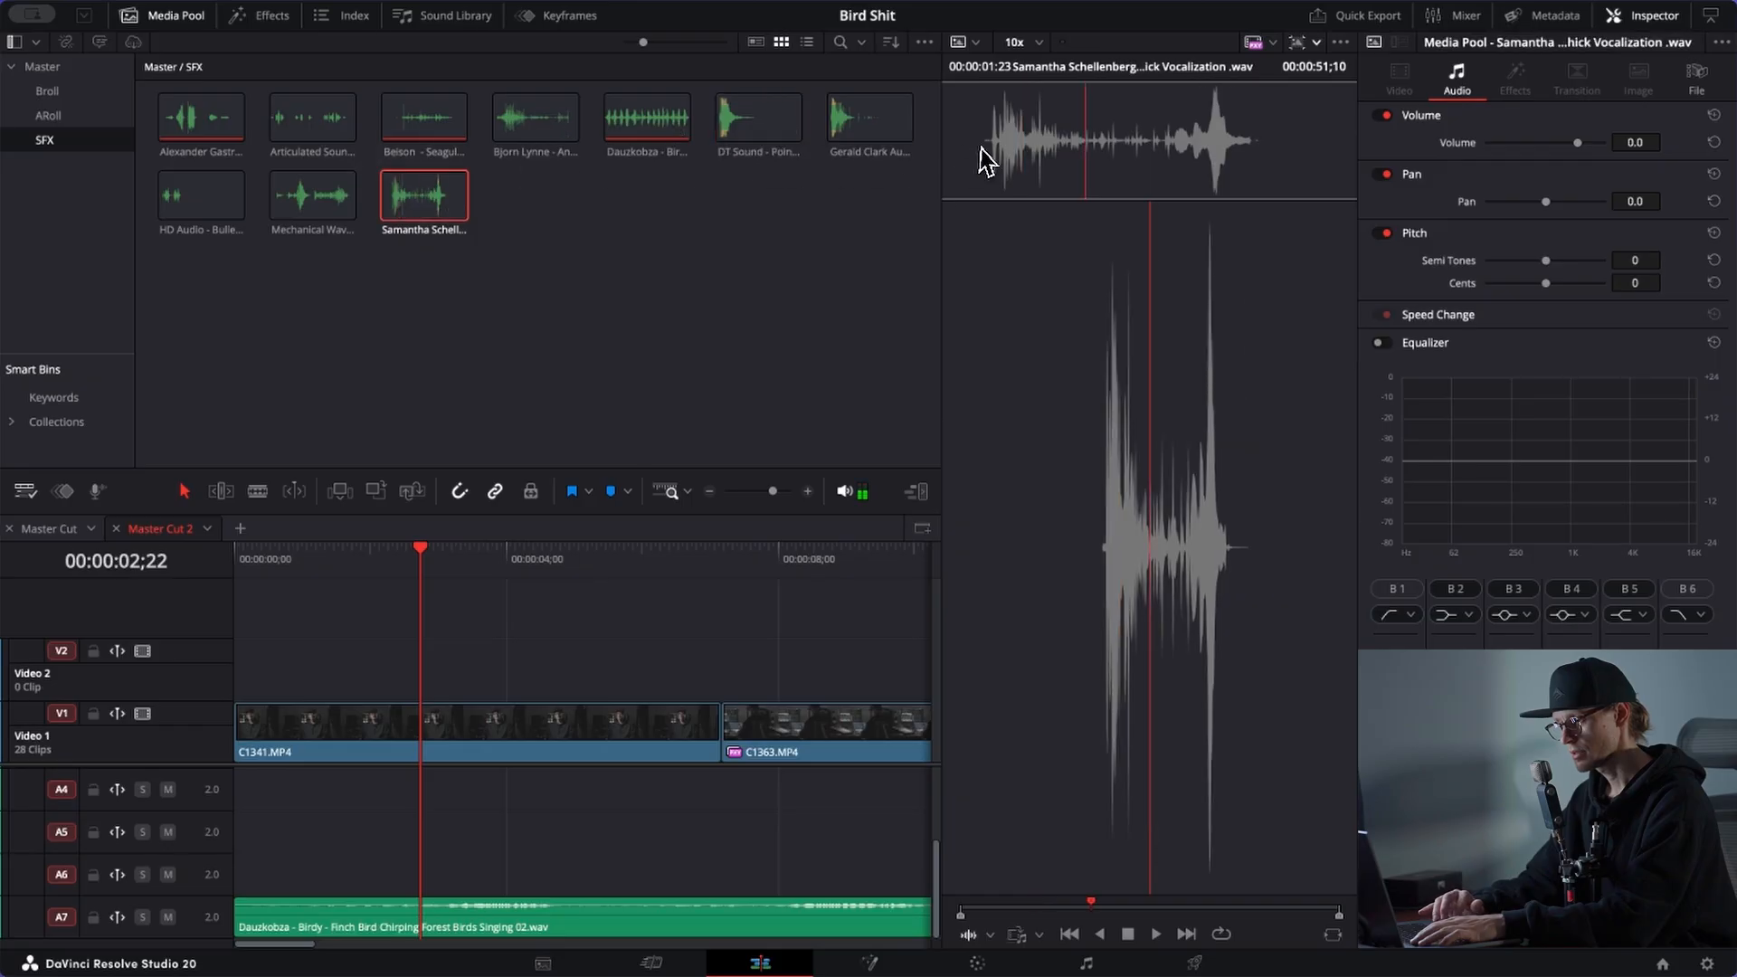
Step: Place the Mechanical Wave juicy squishing sound on Audio 6 at 00:00:02;22 and play the edit leading up to it
{"action": "left_click", "coordinate": [312, 197]}
{"action": "key", "text": "space"}
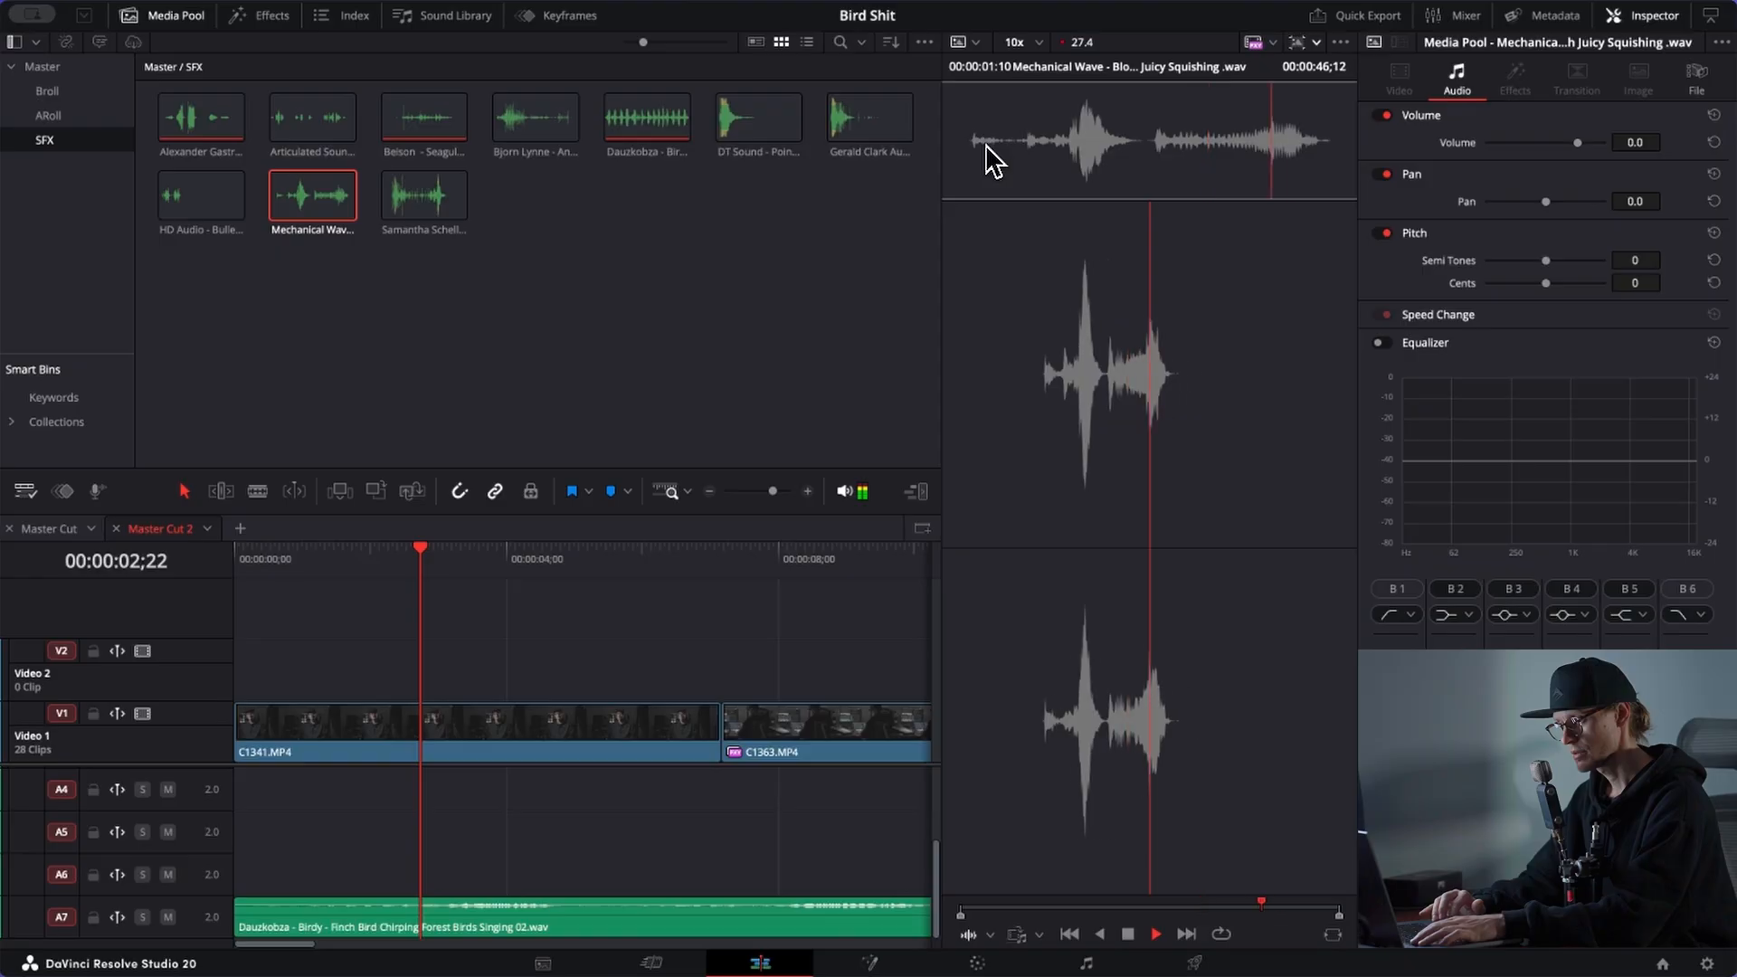
{"action": "left_click_drag", "start_coordinate": [1090, 280], "coordinate": [411, 874]}
{"action": "key", "text": "space"}
{"action": "key", "text": "space"}
{"action": "left_click", "coordinate": [317, 562]}
{"action": "key", "text": "space"}
{"action": "key", "text": "space"}
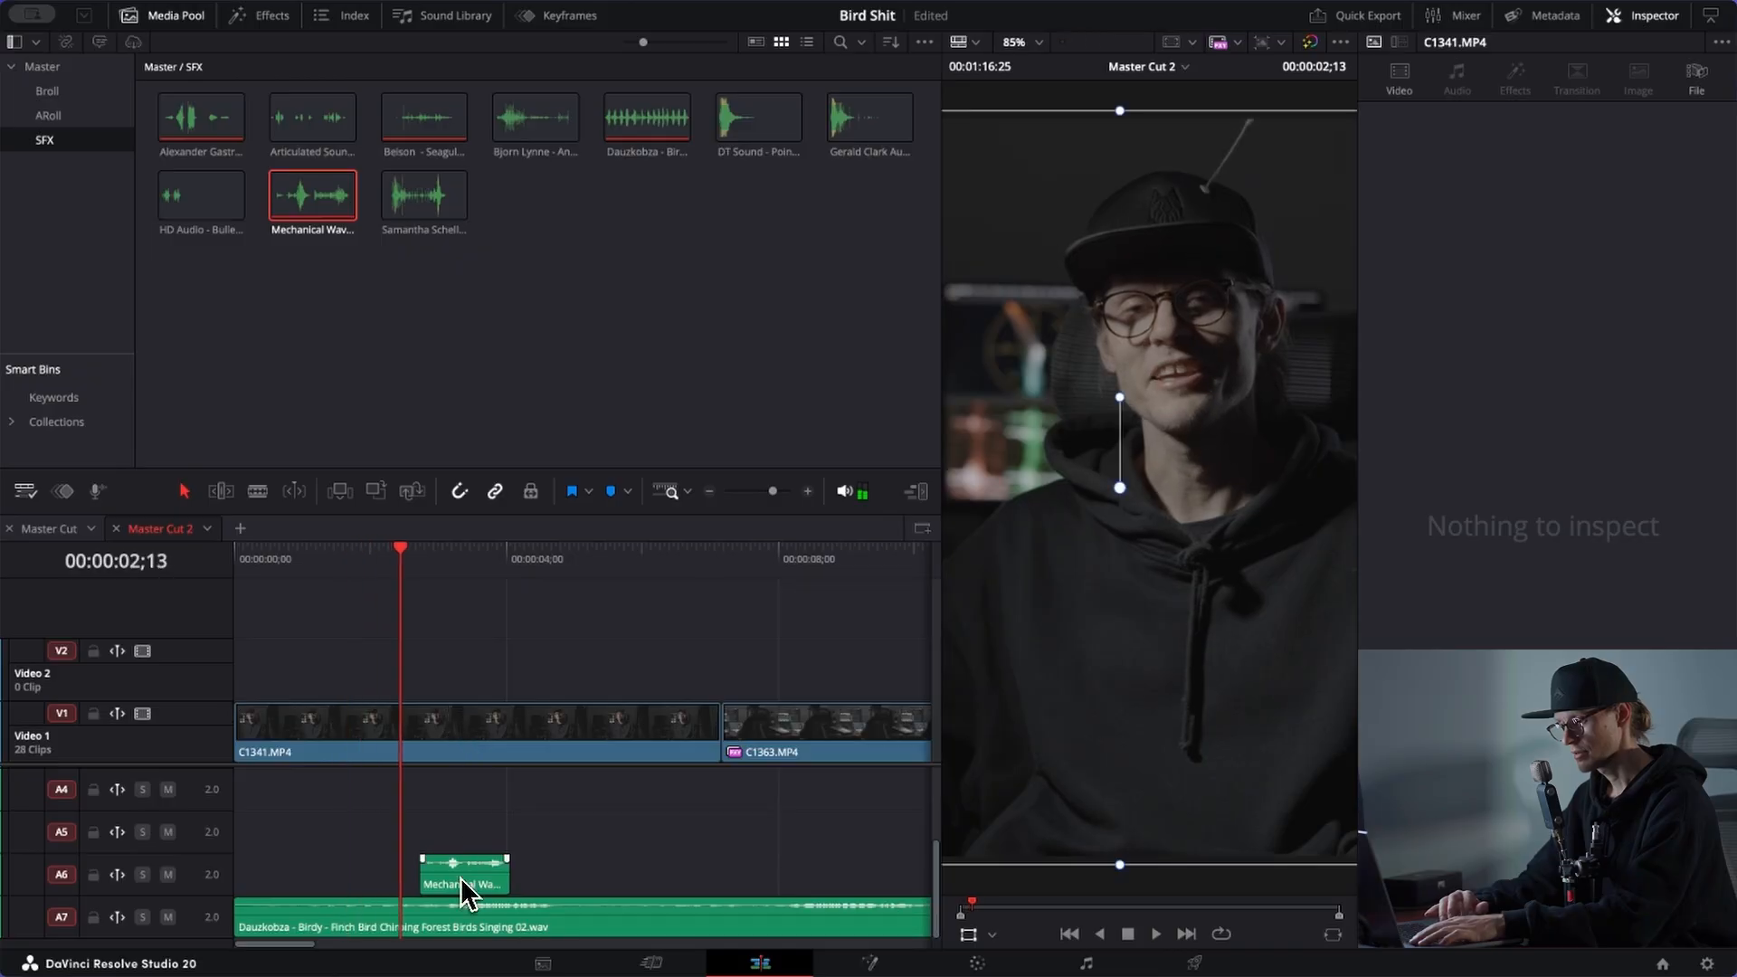
Step: Move the squishing clip on Audio 6 to start about two seconds in, checking its timing in playback, and trim its end to 21 frames long
{"action": "left_click_drag", "start_coordinate": [460, 872], "coordinate": [445, 891]}
{"action": "key", "text": "space"}
{"action": "key", "text": "space"}
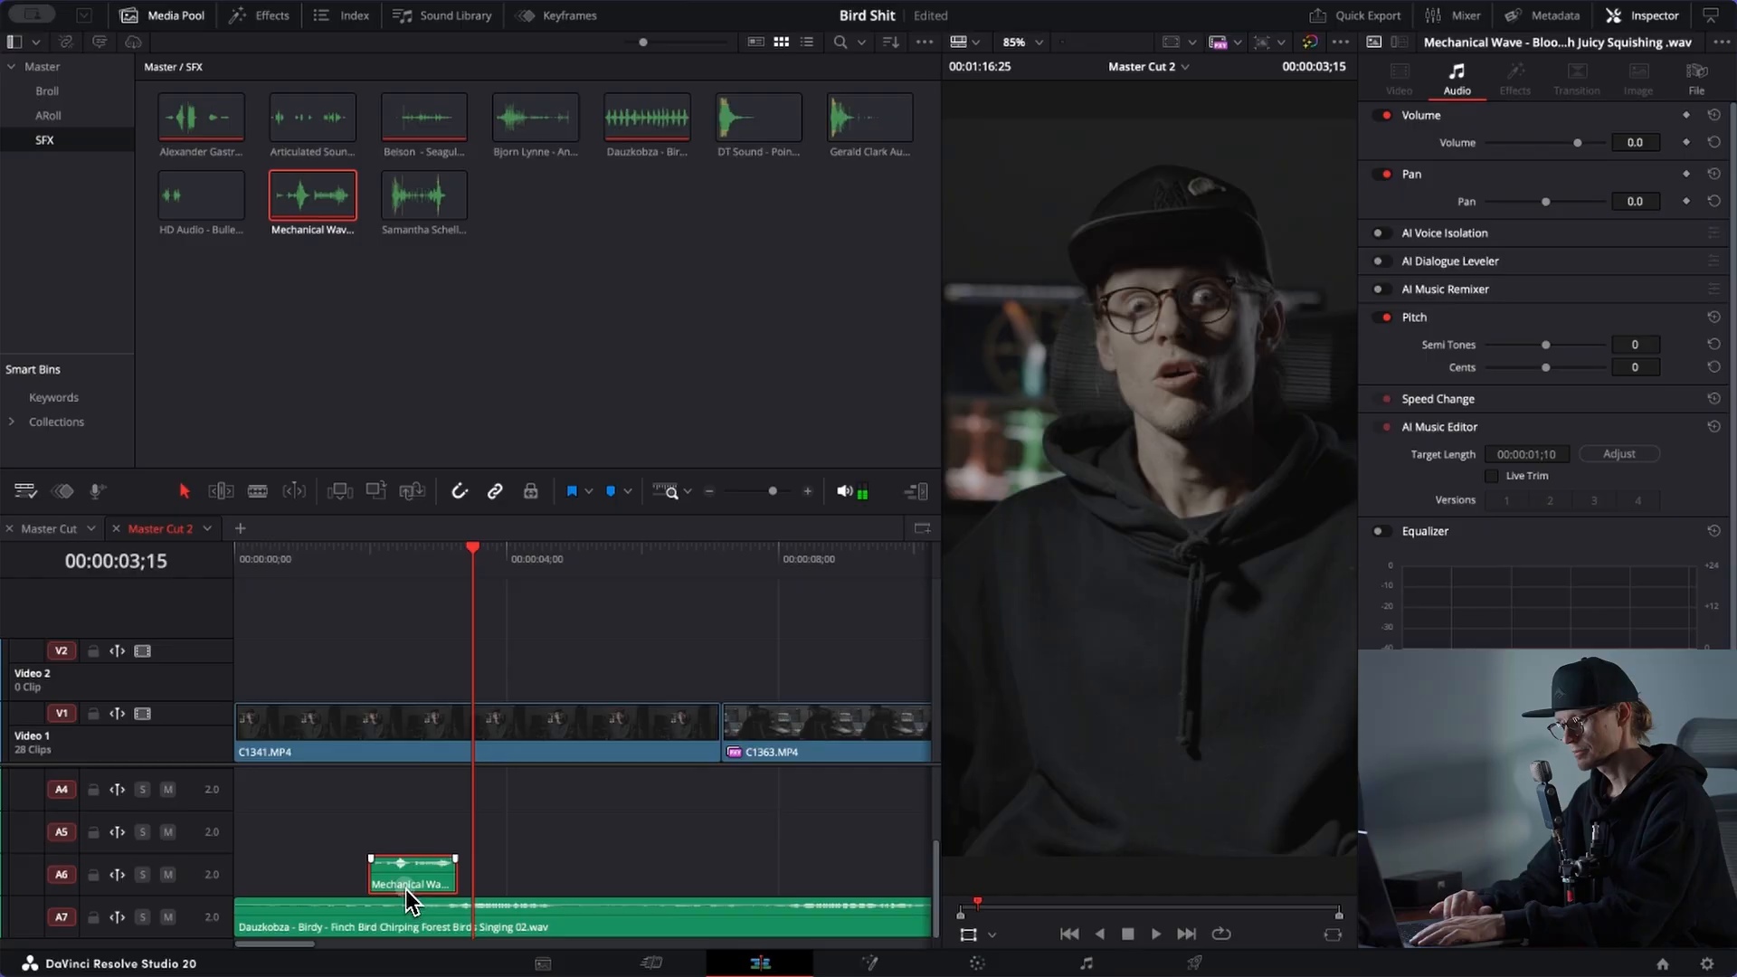
{"action": "left_click_drag", "start_coordinate": [405, 889], "coordinate": [365, 888]}
{"action": "left_click", "coordinate": [323, 562]}
{"action": "key", "text": "space"}
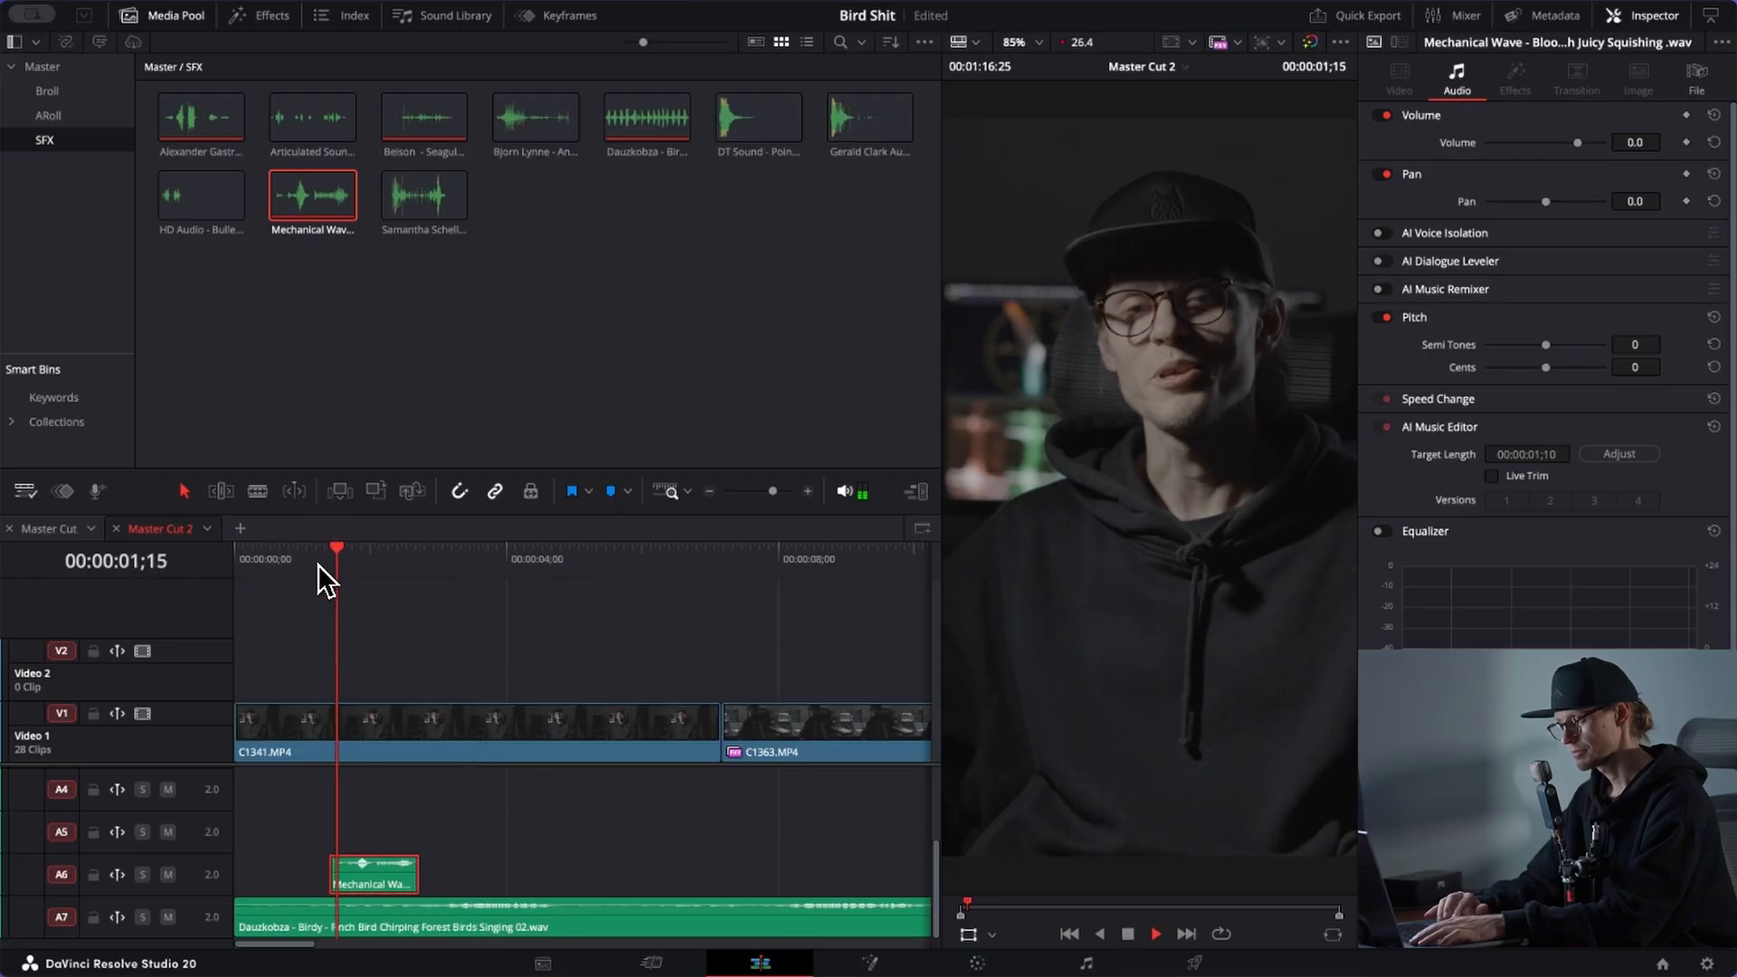
{"action": "key", "text": "space"}
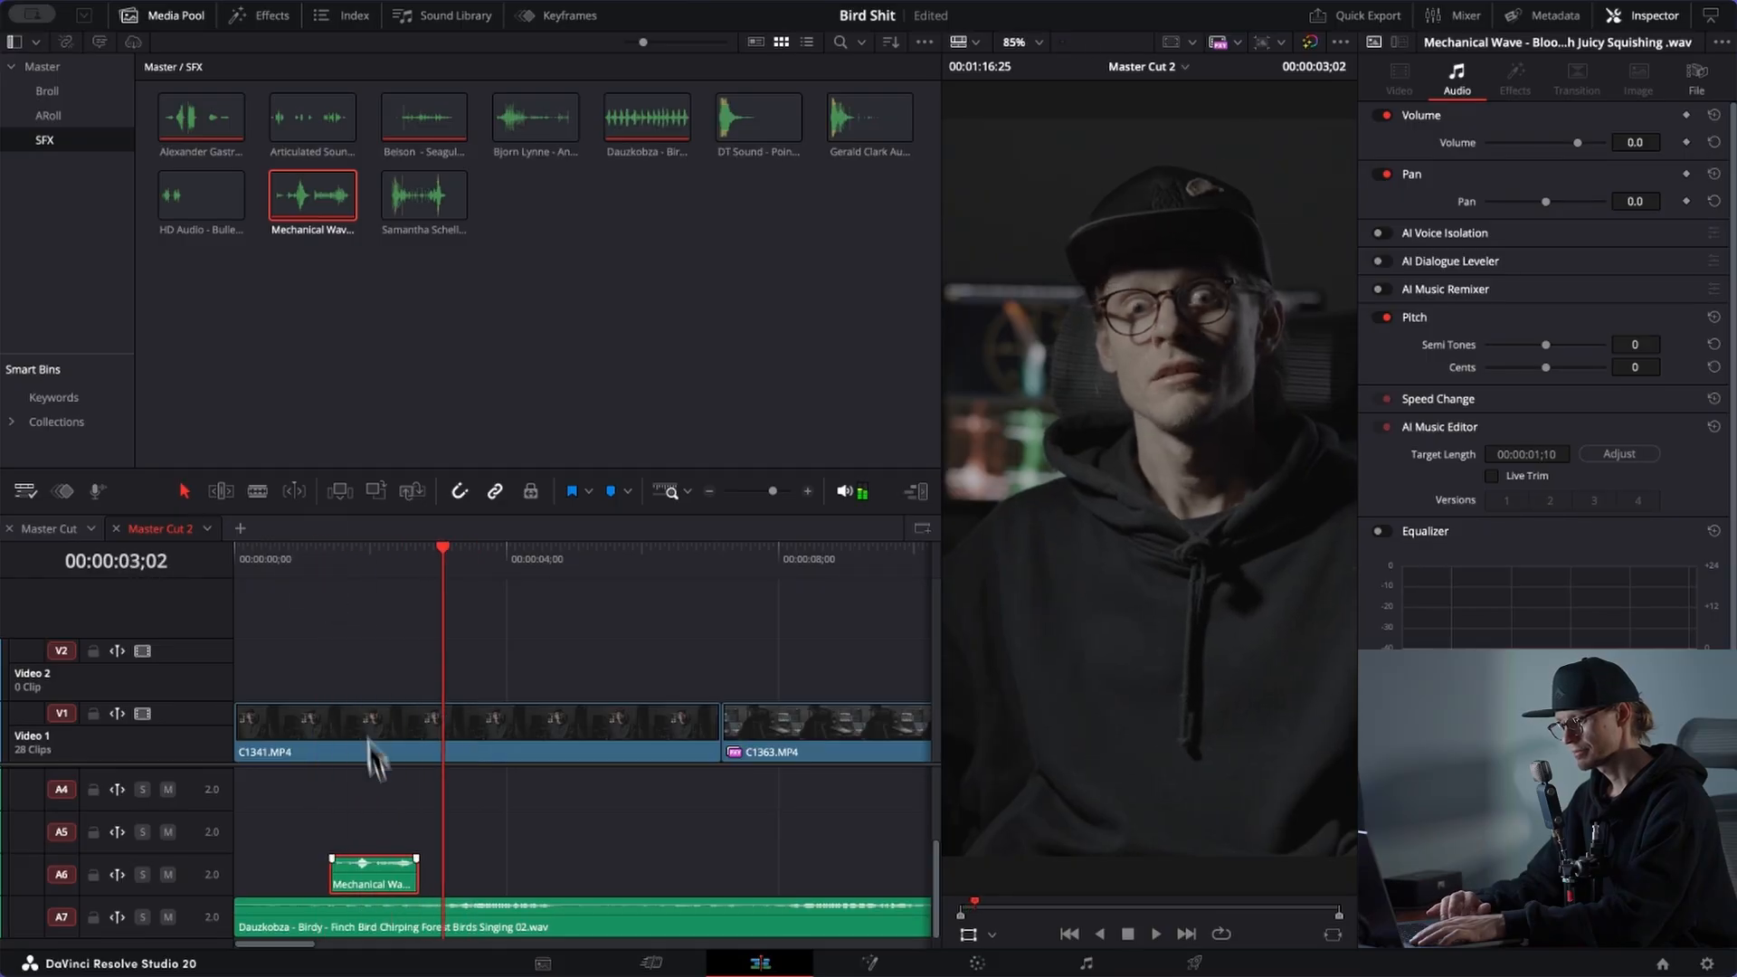
{"action": "left_click_drag", "start_coordinate": [369, 873], "coordinate": [416, 882]}
Step: Audition the gun single shot, the gunshot with falling shell, the gun reloading and the chick vocalization sounds in the SFX bin
{"action": "left_click", "coordinate": [769, 127]}
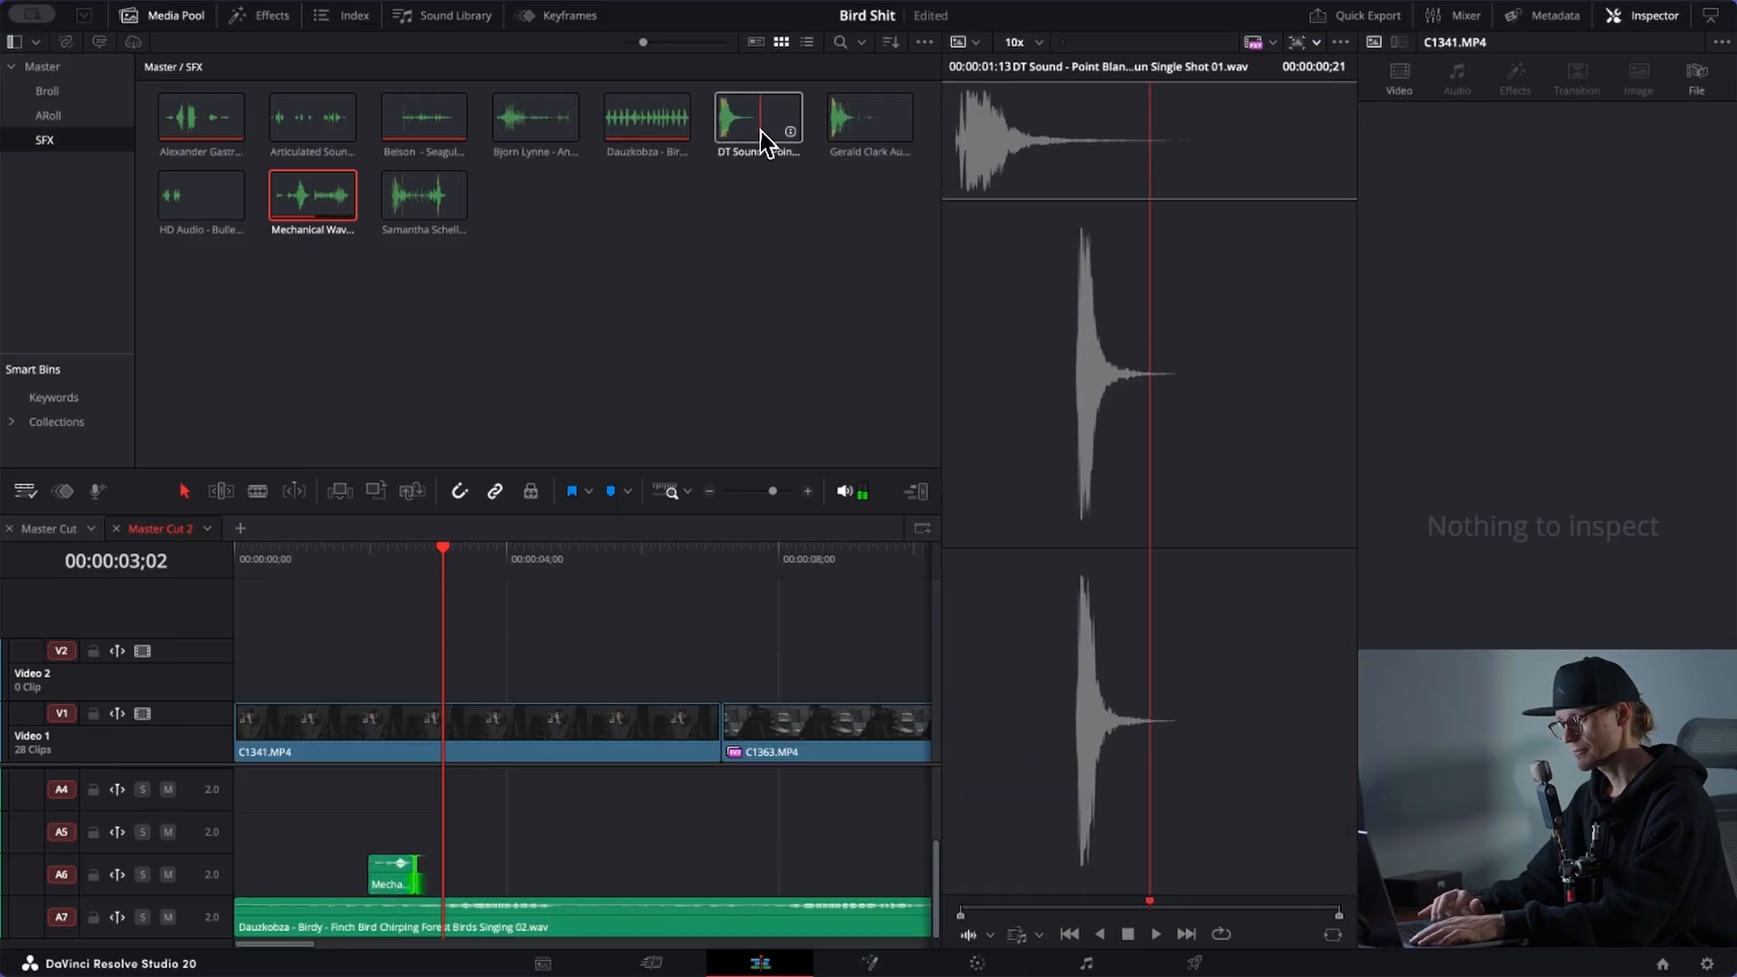
{"action": "key", "text": "space"}
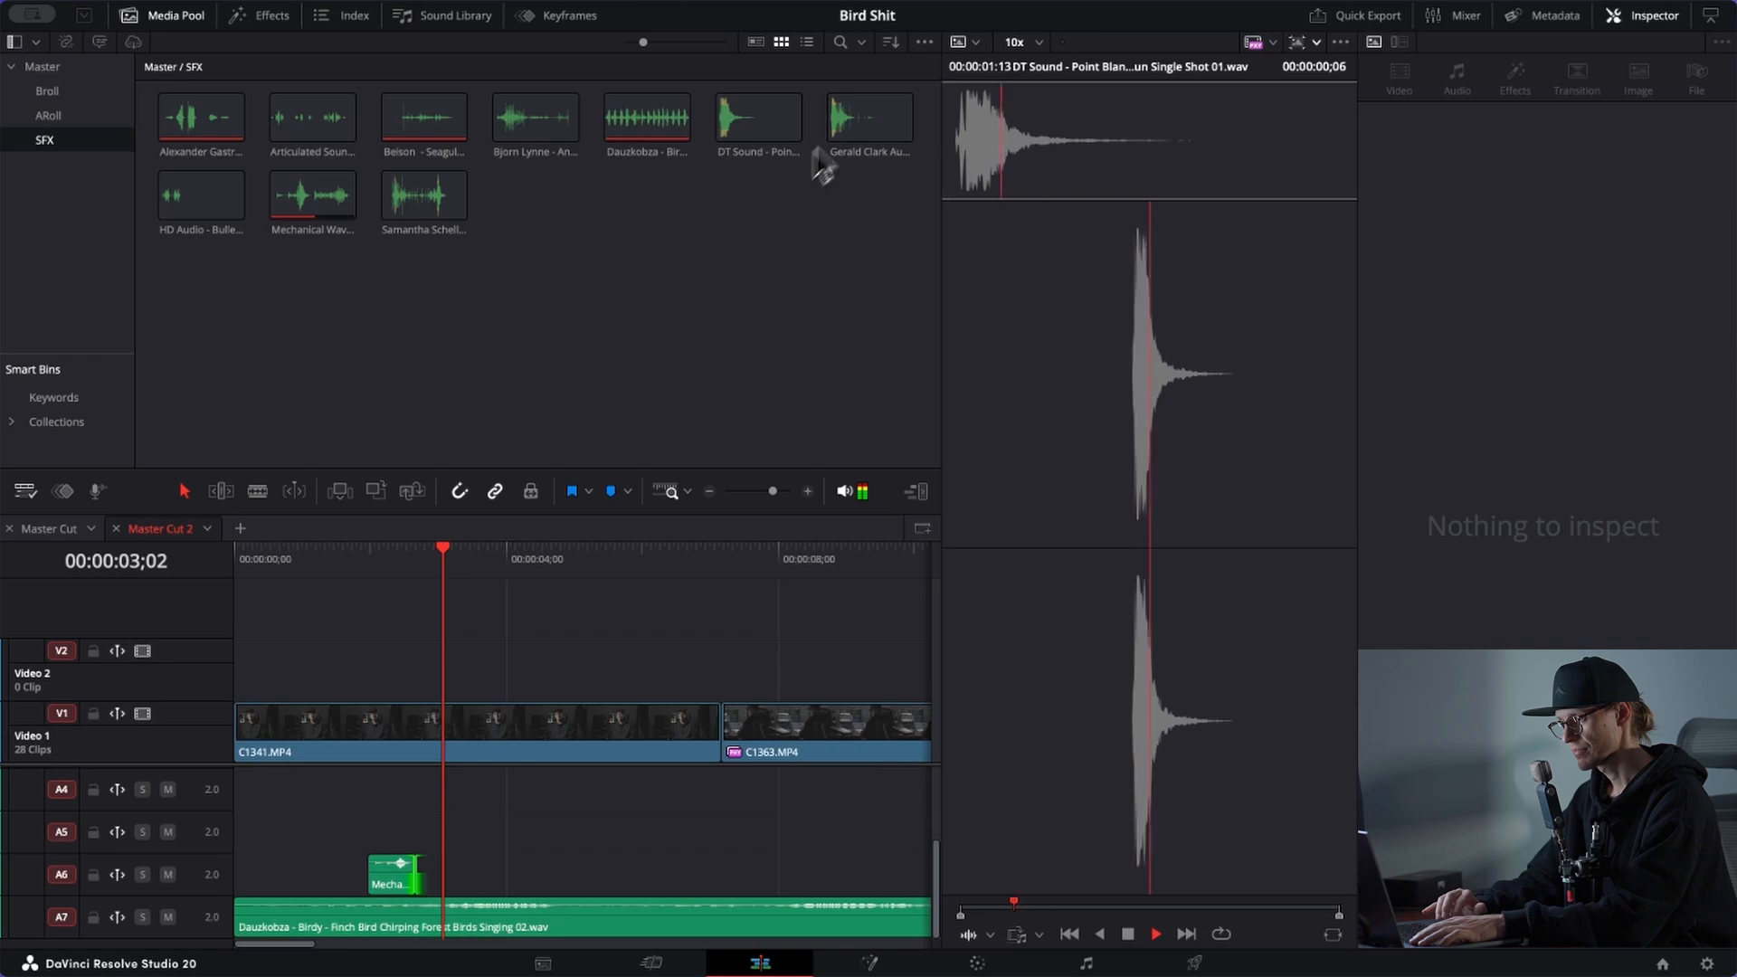
{"action": "key", "text": "space"}
{"action": "left_click", "coordinate": [872, 141]}
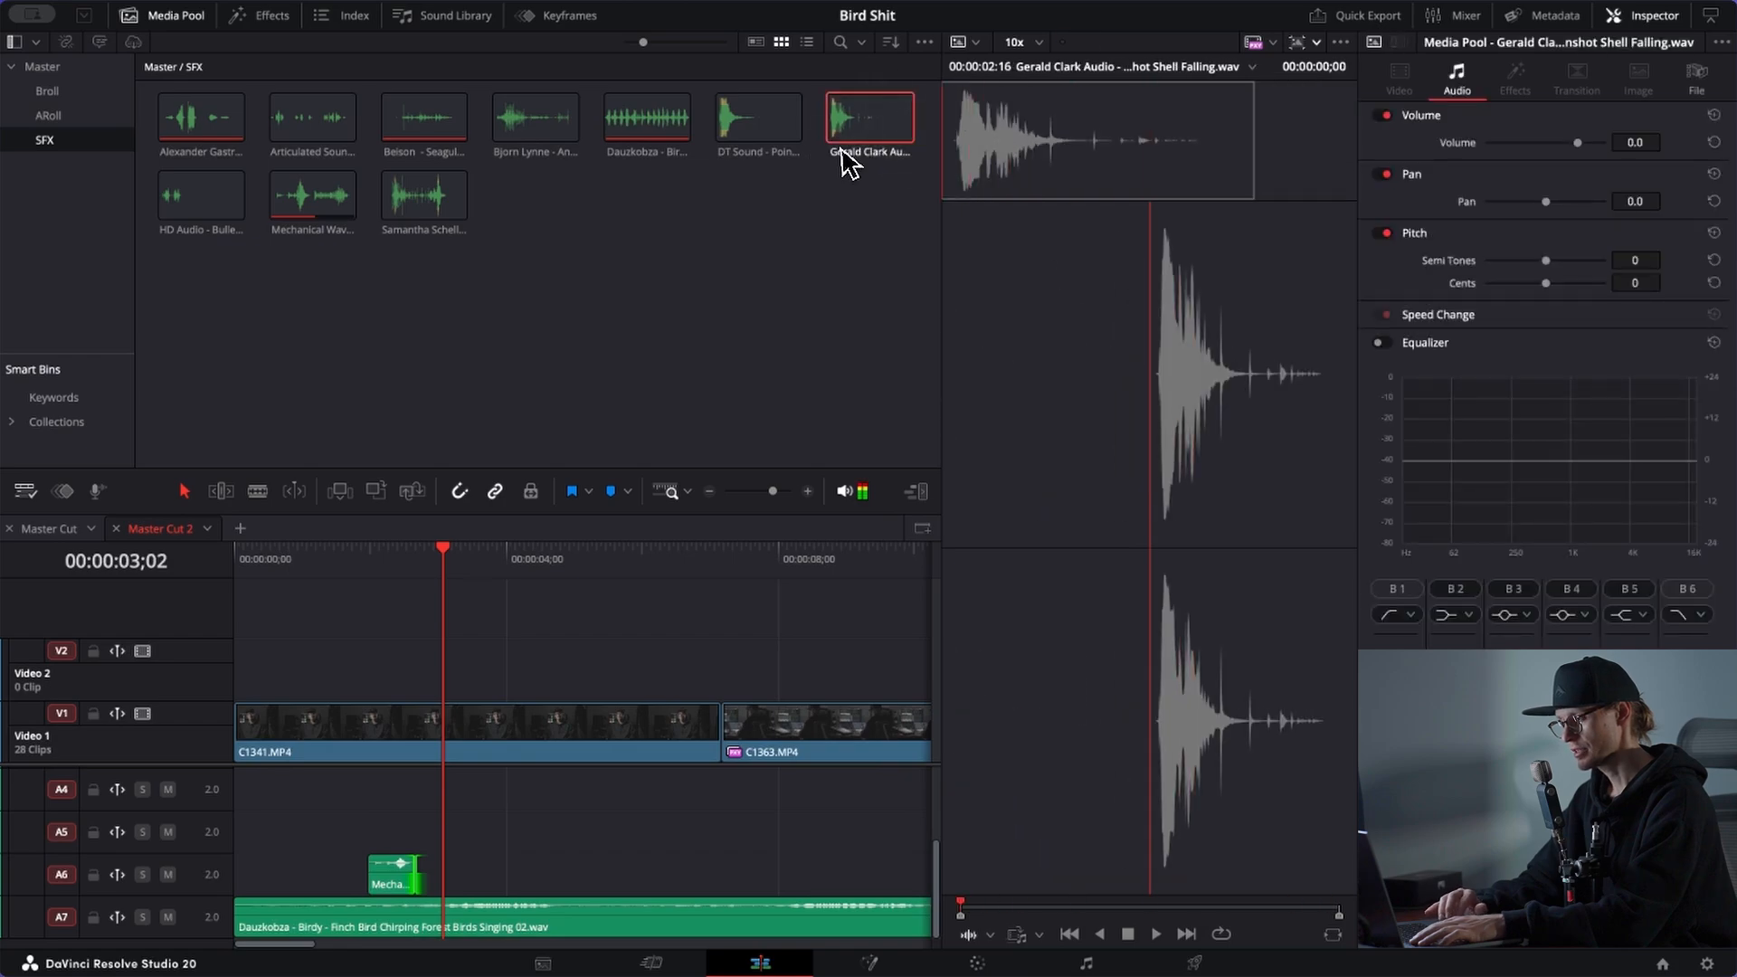
{"action": "left_click", "coordinate": [221, 206]}
{"action": "key", "text": "space"}
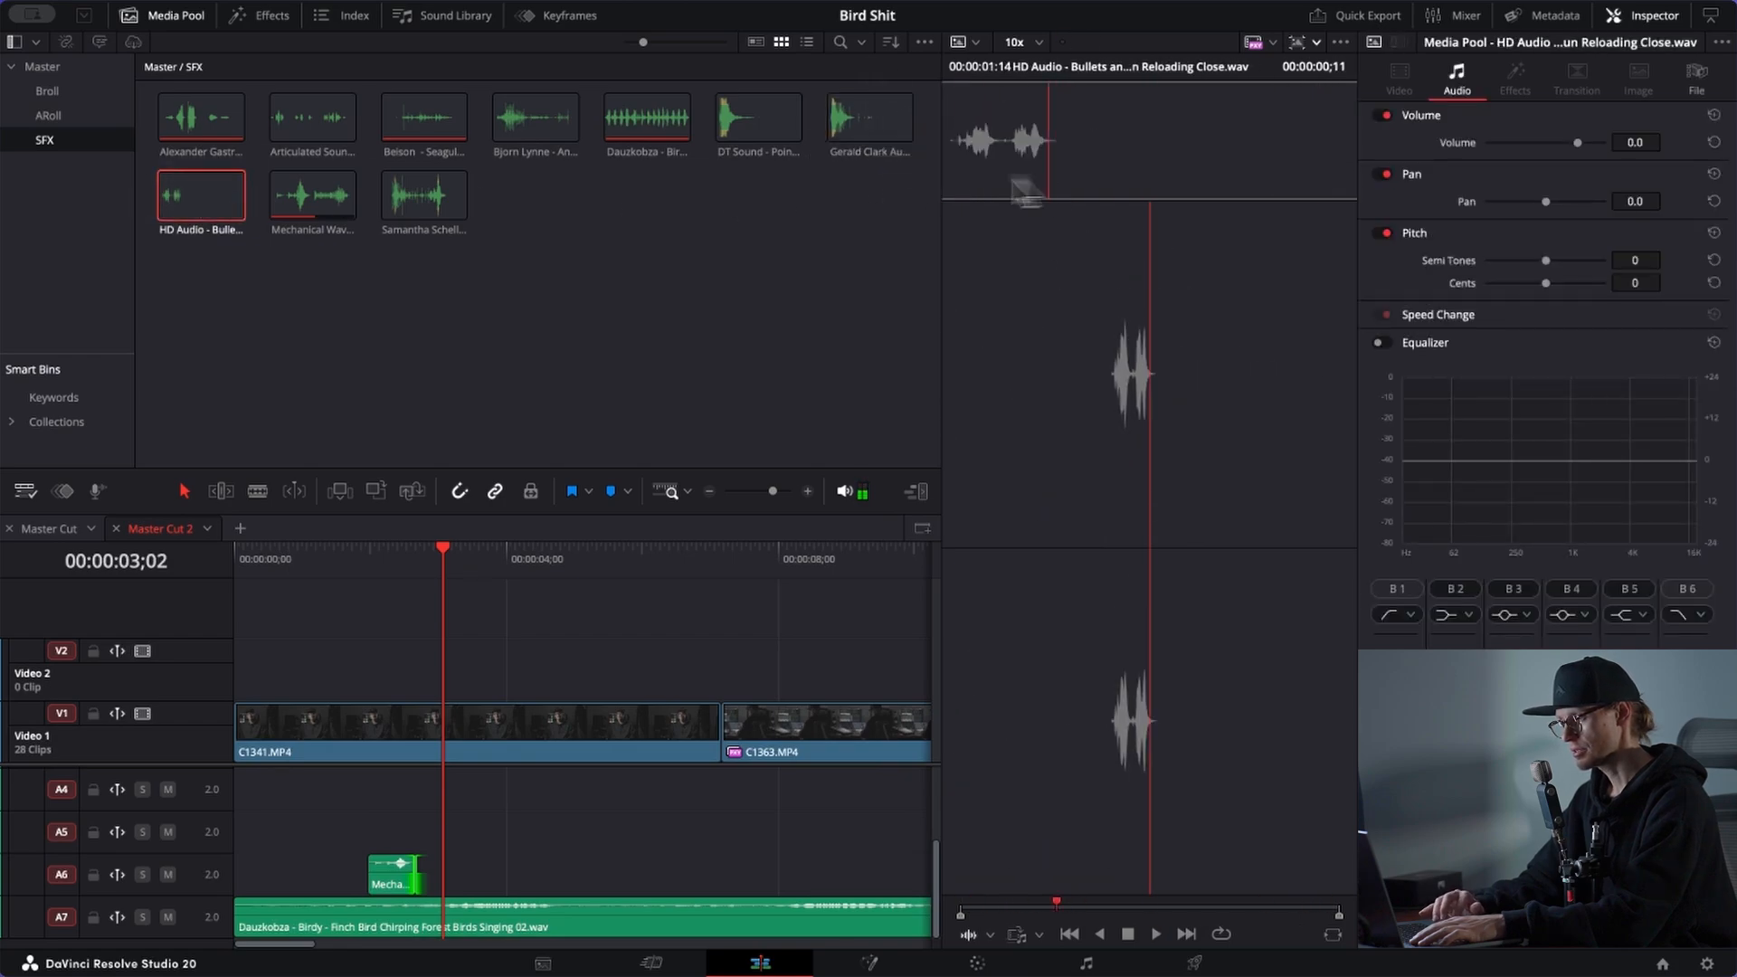
{"action": "left_click", "coordinate": [434, 206]}
{"action": "key", "text": "space"}
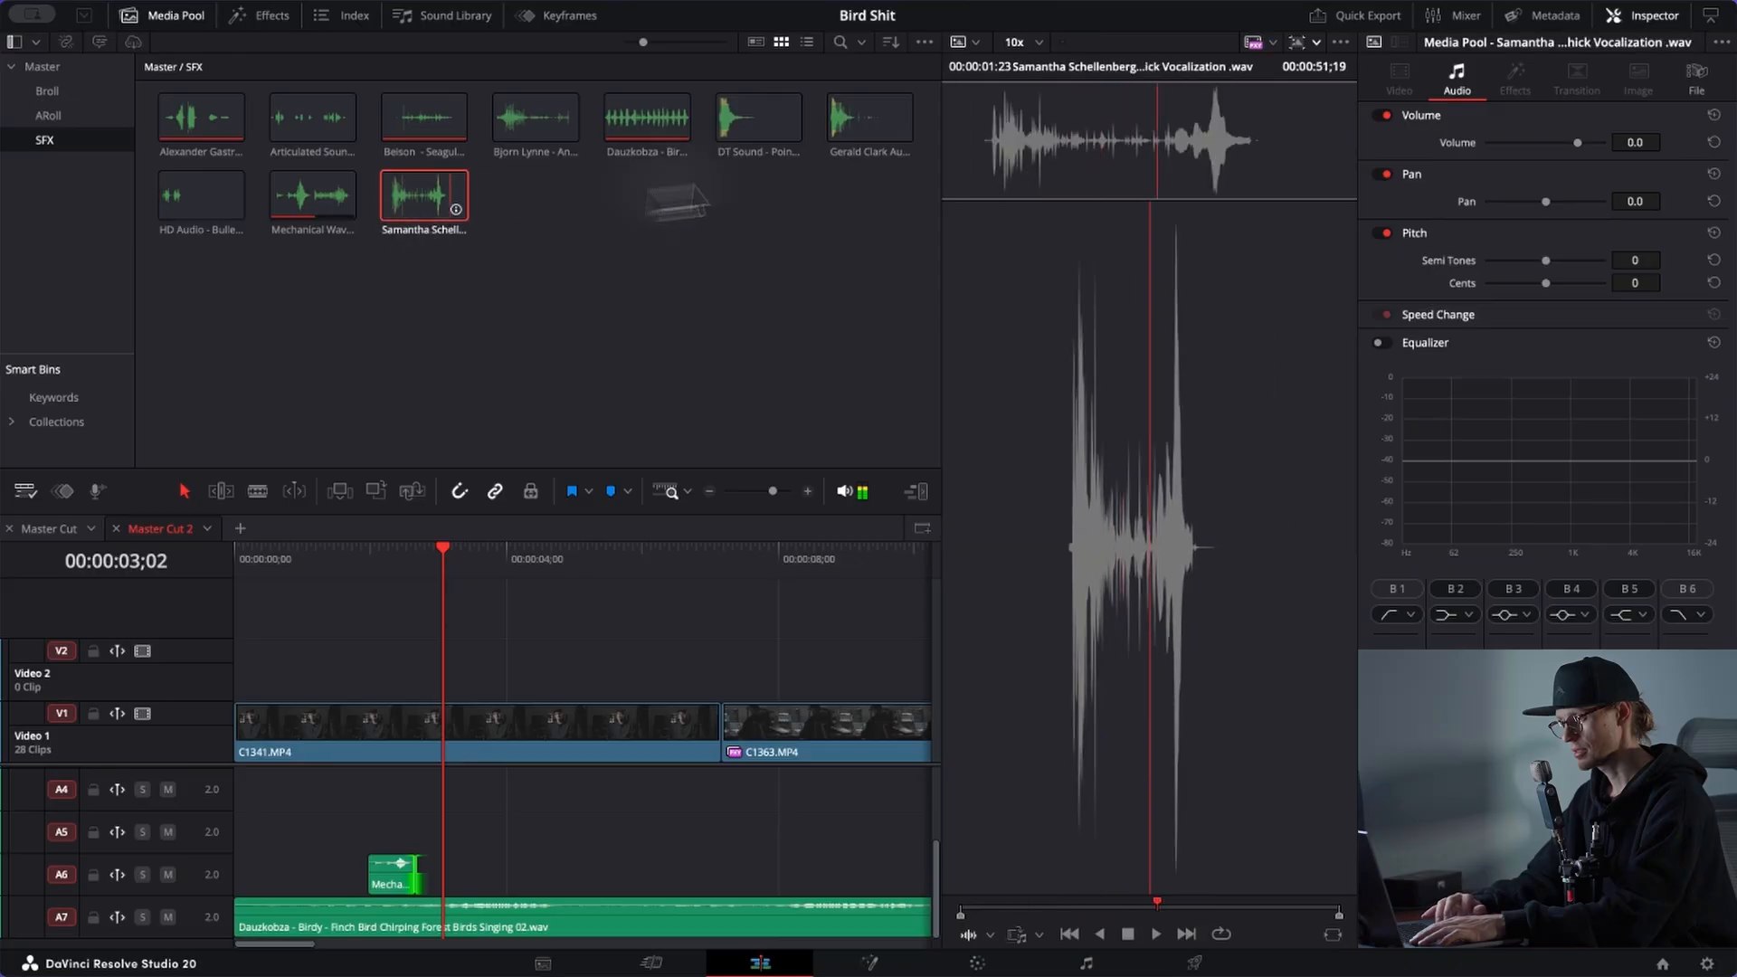
{"action": "key", "text": "space"}
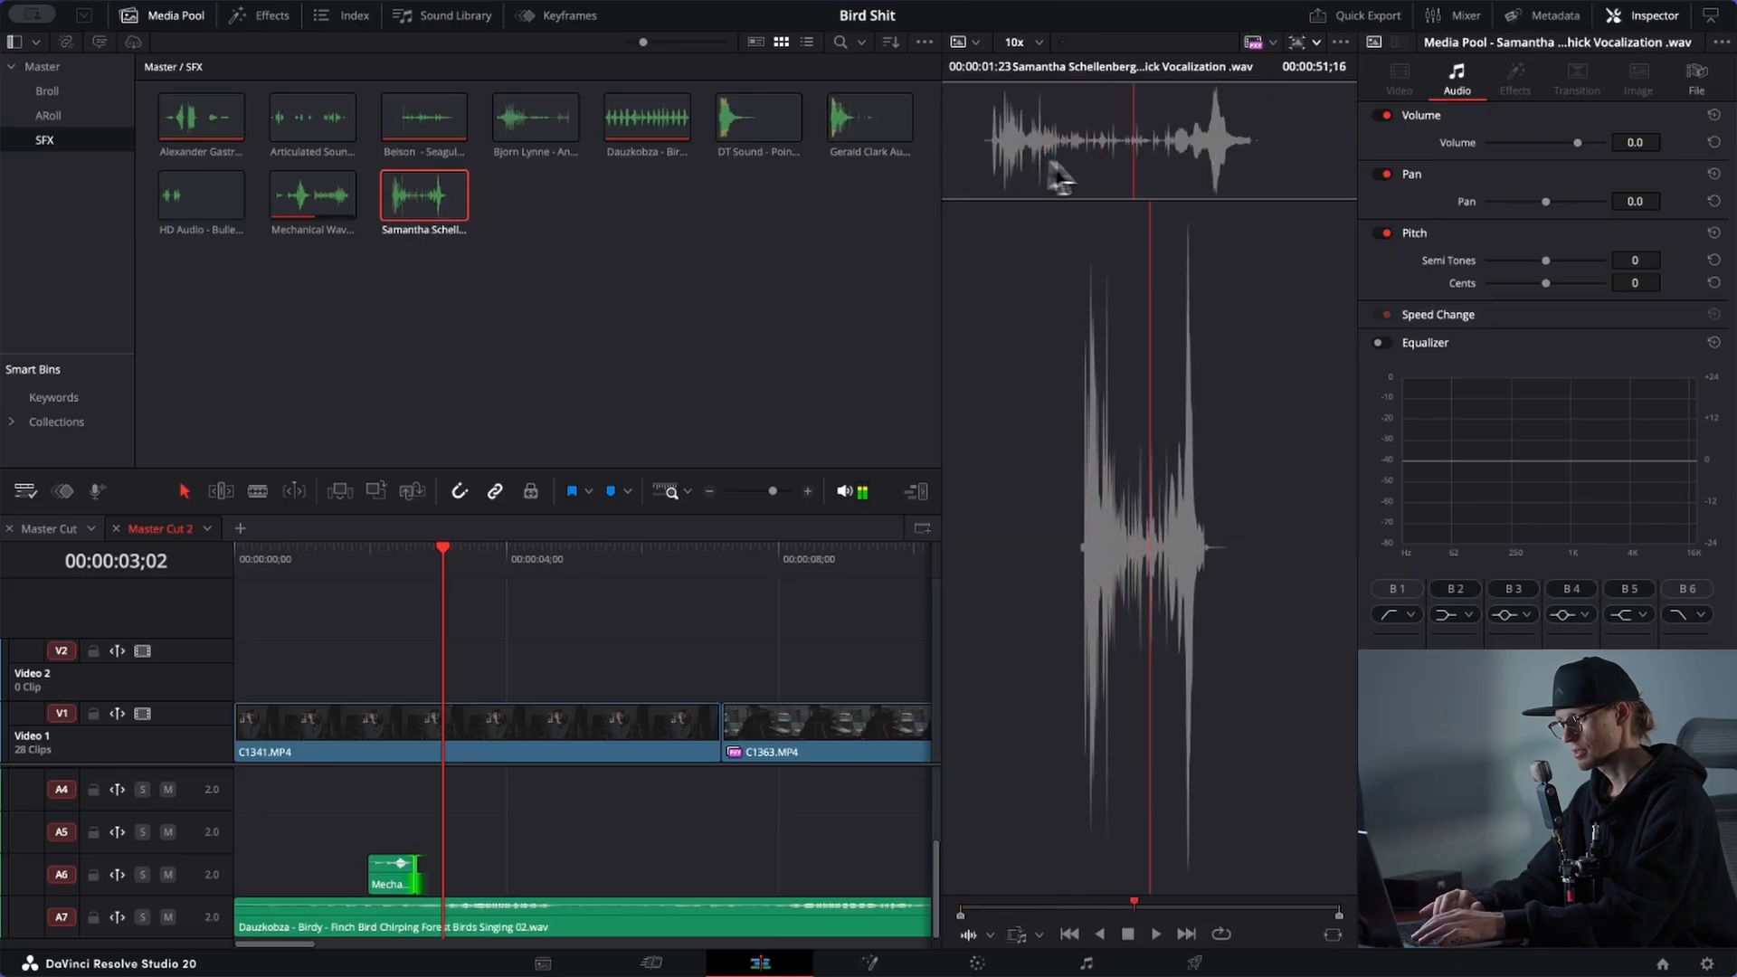
Step: Place the chick vocalization on Audio 5 directly above the squishing clip, starting about two seconds in, and play that part
{"action": "key", "text": "ctrl+b"}
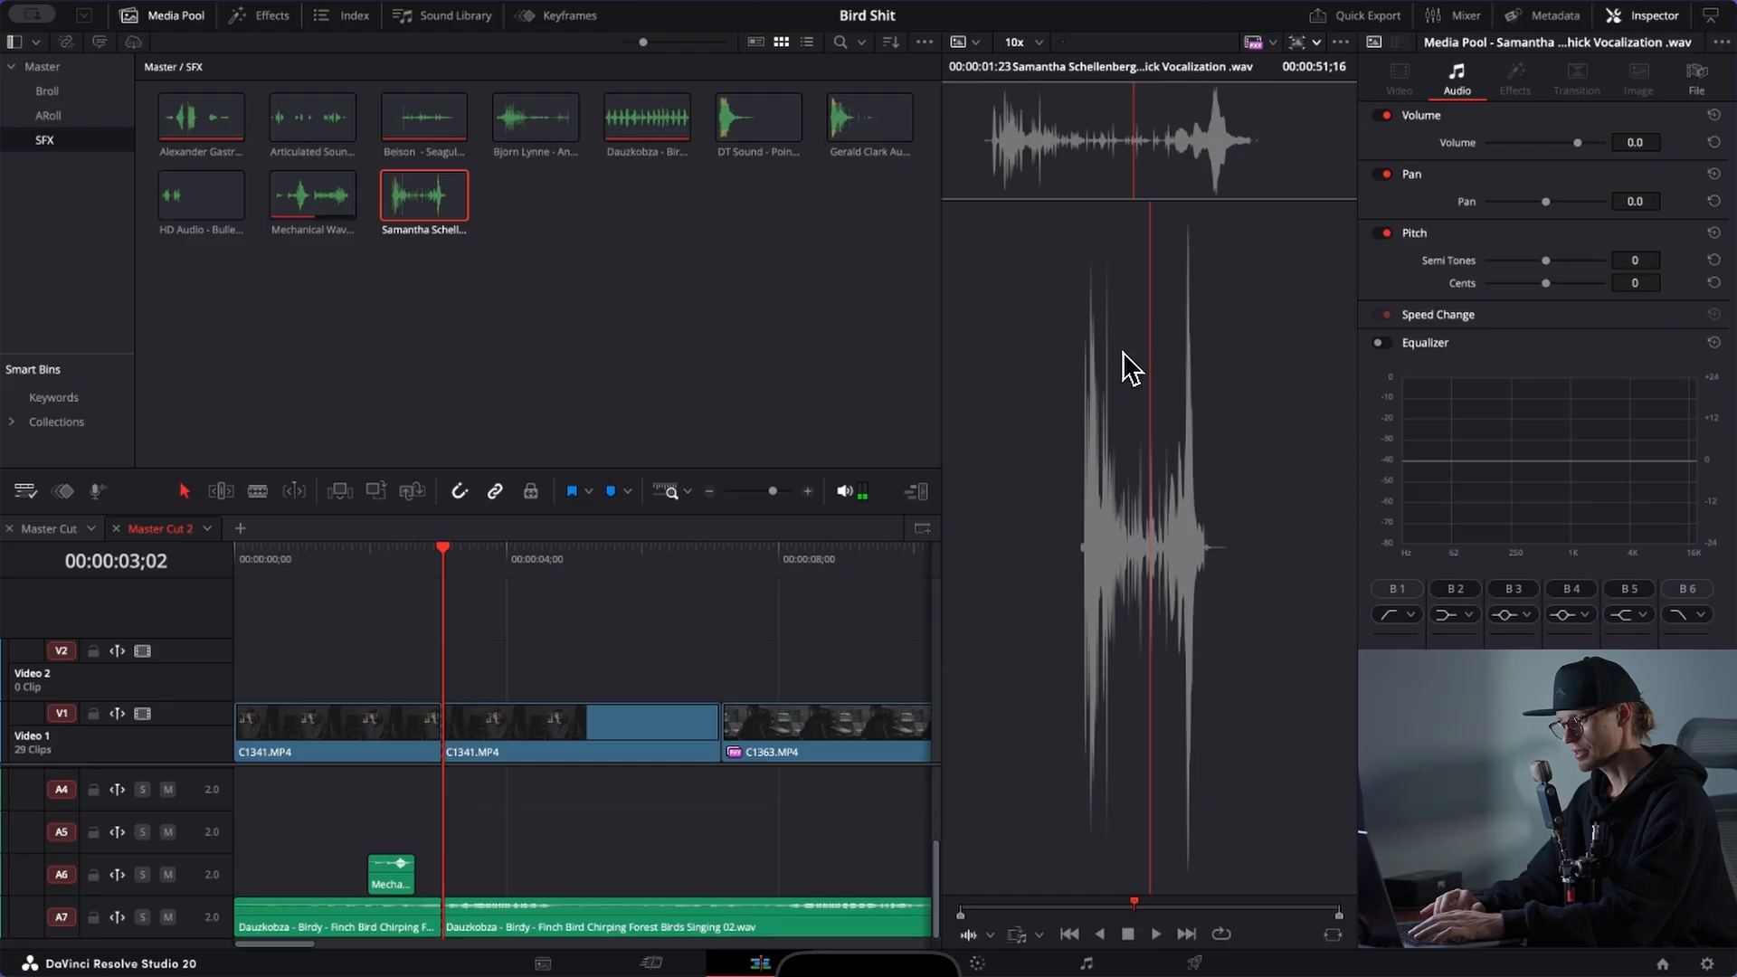
{"action": "left_click_drag", "start_coordinate": [550, 246], "coordinate": [380, 837]}
{"action": "left_click", "coordinate": [355, 578]}
{"action": "key", "text": "space"}
{"action": "key", "text": "space"}
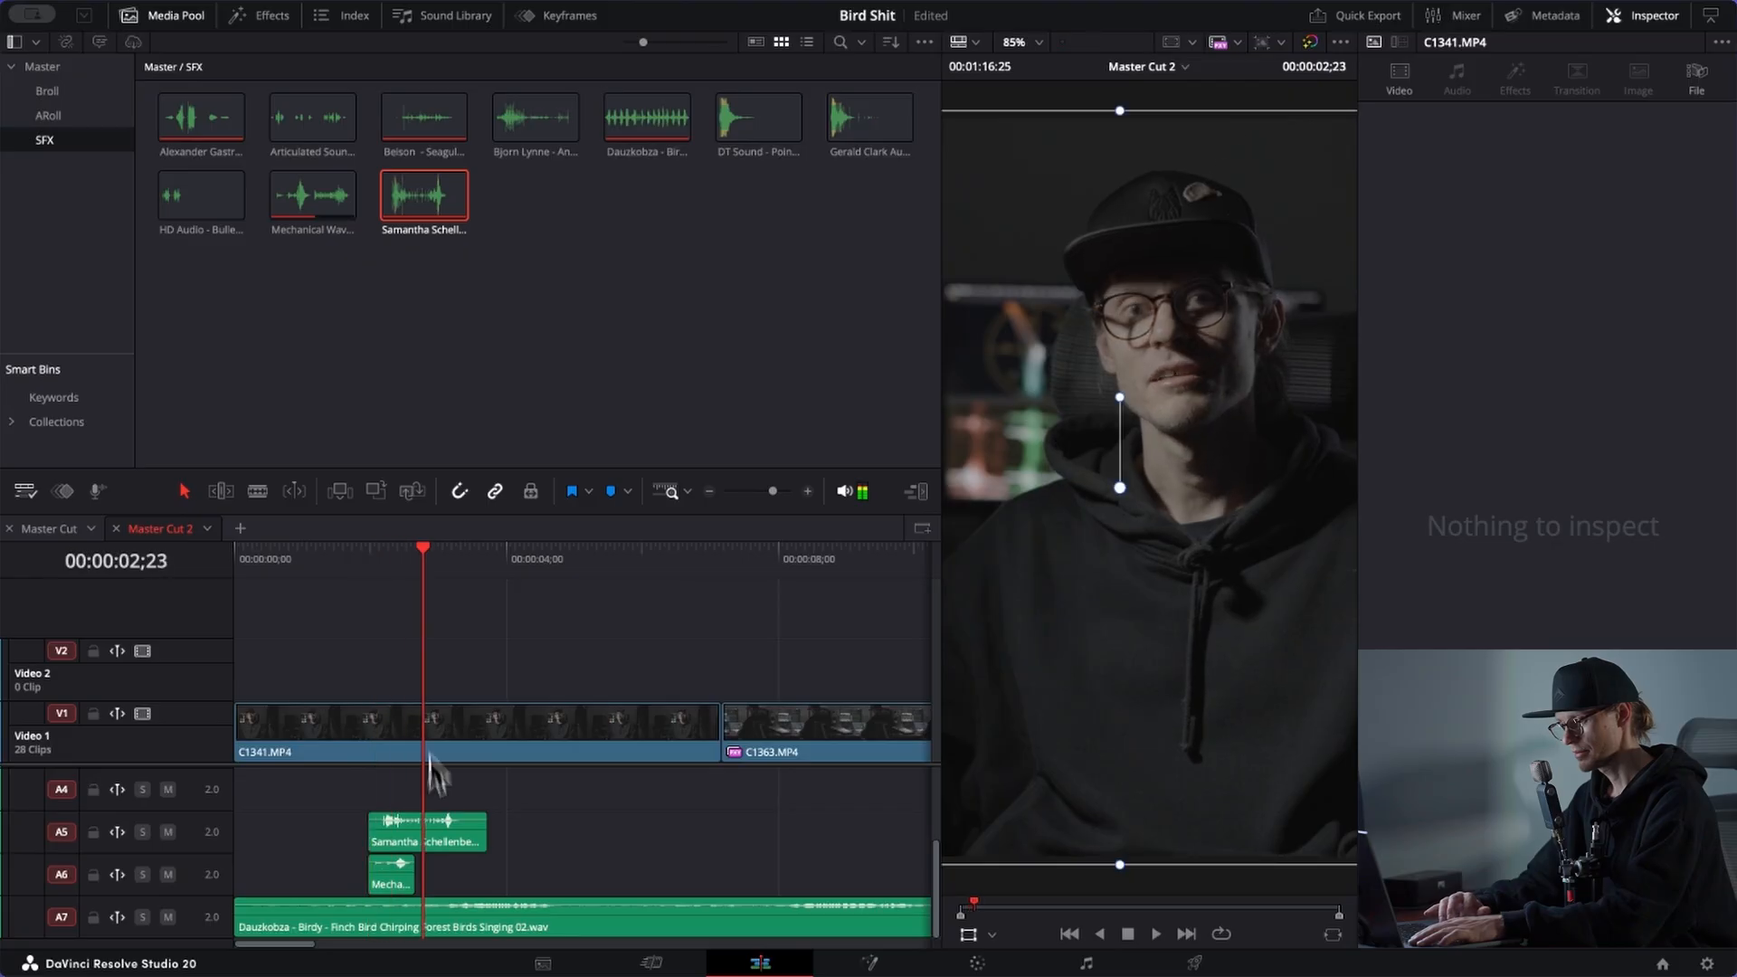
Step: Shift the chick vocalization slightly later to about 2.2 seconds and disable the squishing clip on Audio 6, playing the edit to compare
{"action": "left_click", "coordinate": [439, 846]}
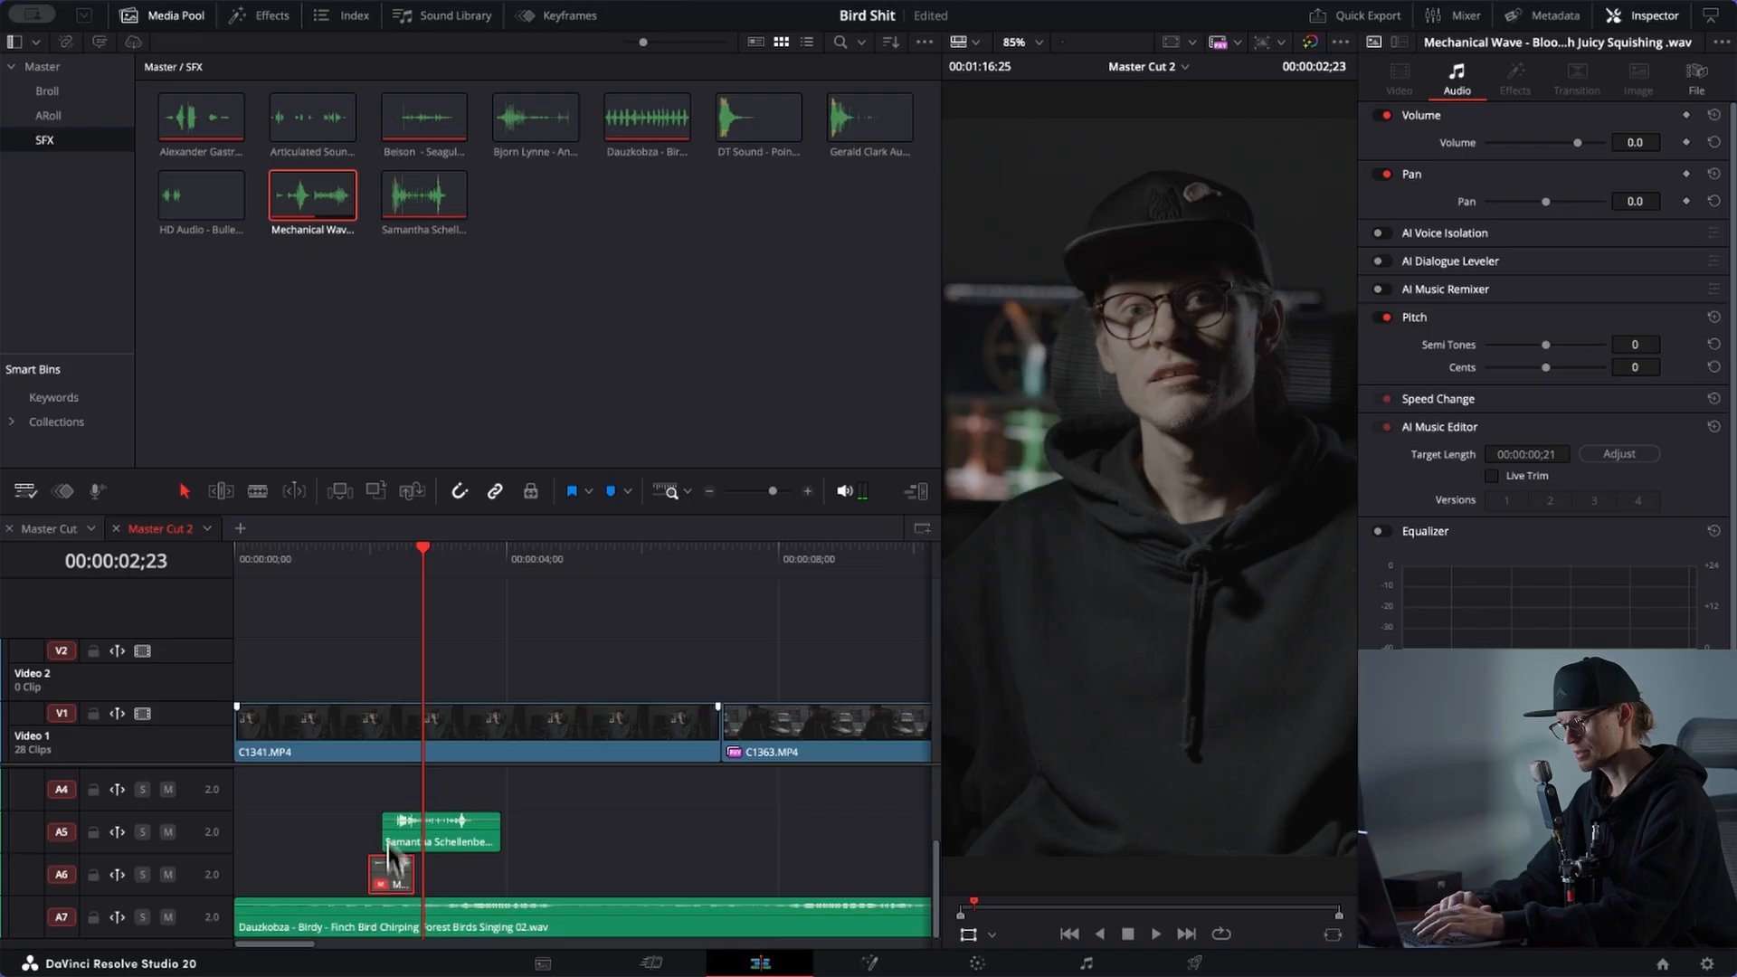
{"action": "key", "text": "space"}
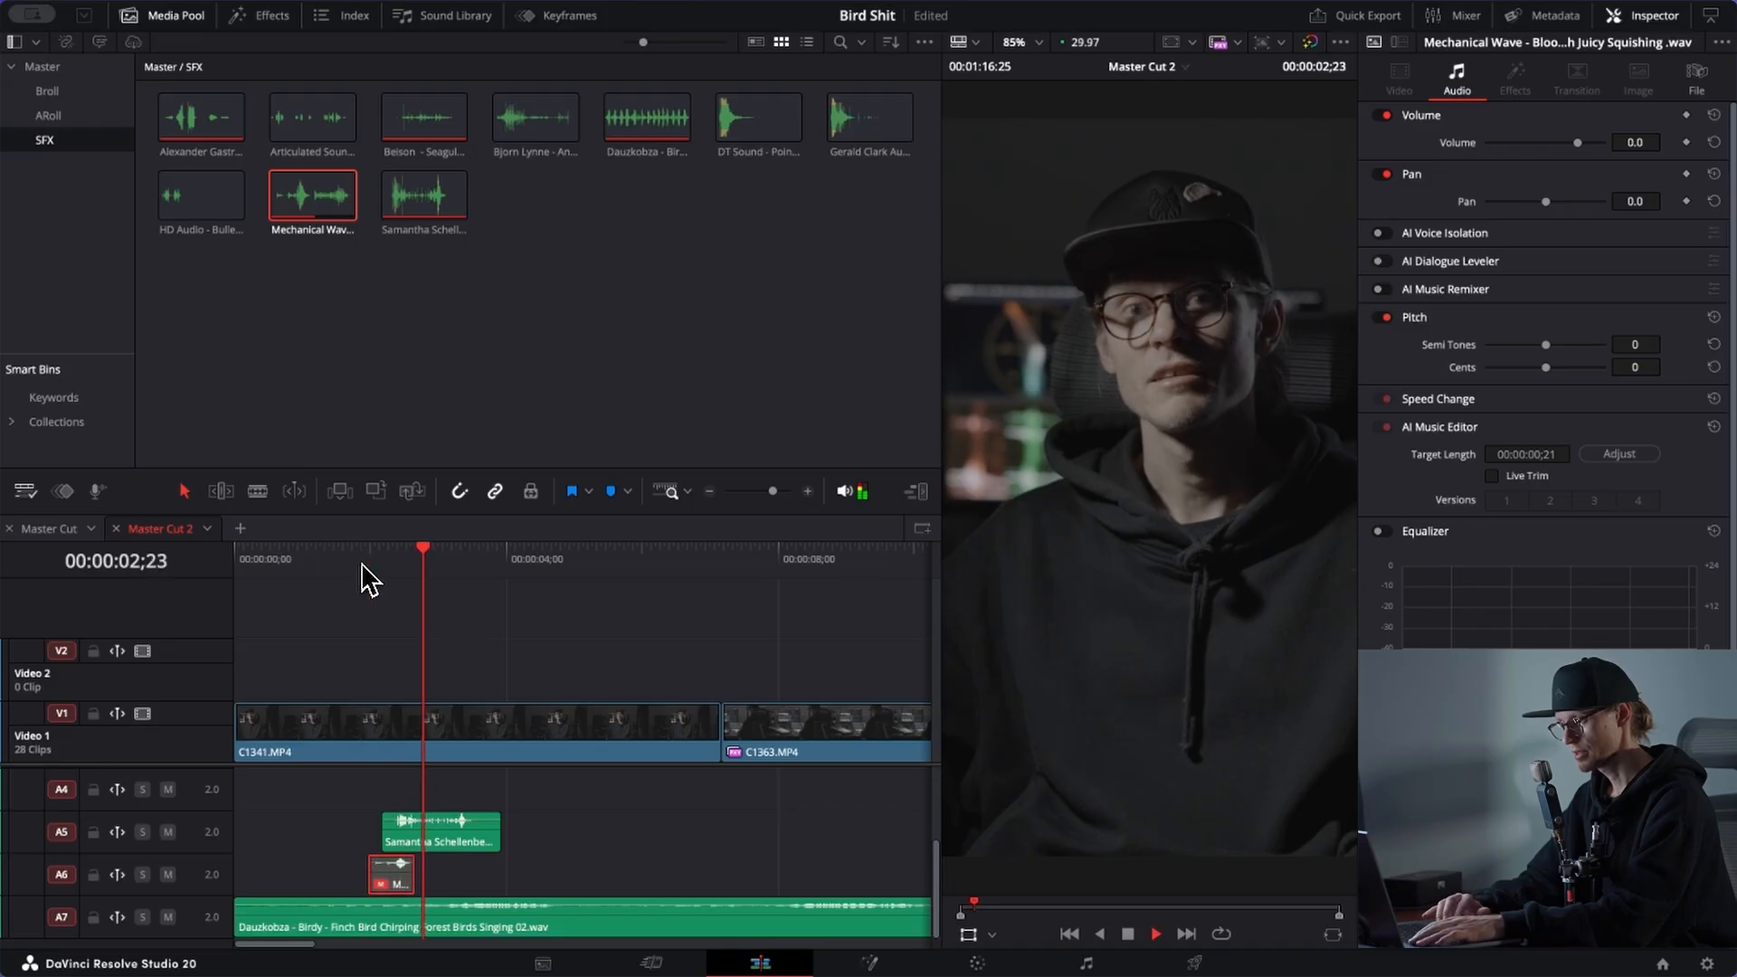
Step: Trim the end of the chick vocalization on Audio 5 to about 00:00:02;29 and play the result
{"action": "left_click_drag", "start_coordinate": [498, 847], "coordinate": [431, 843]}
{"action": "scroll", "coordinate": [422, 827], "scroll_direction": "up", "scroll_amount": 2}
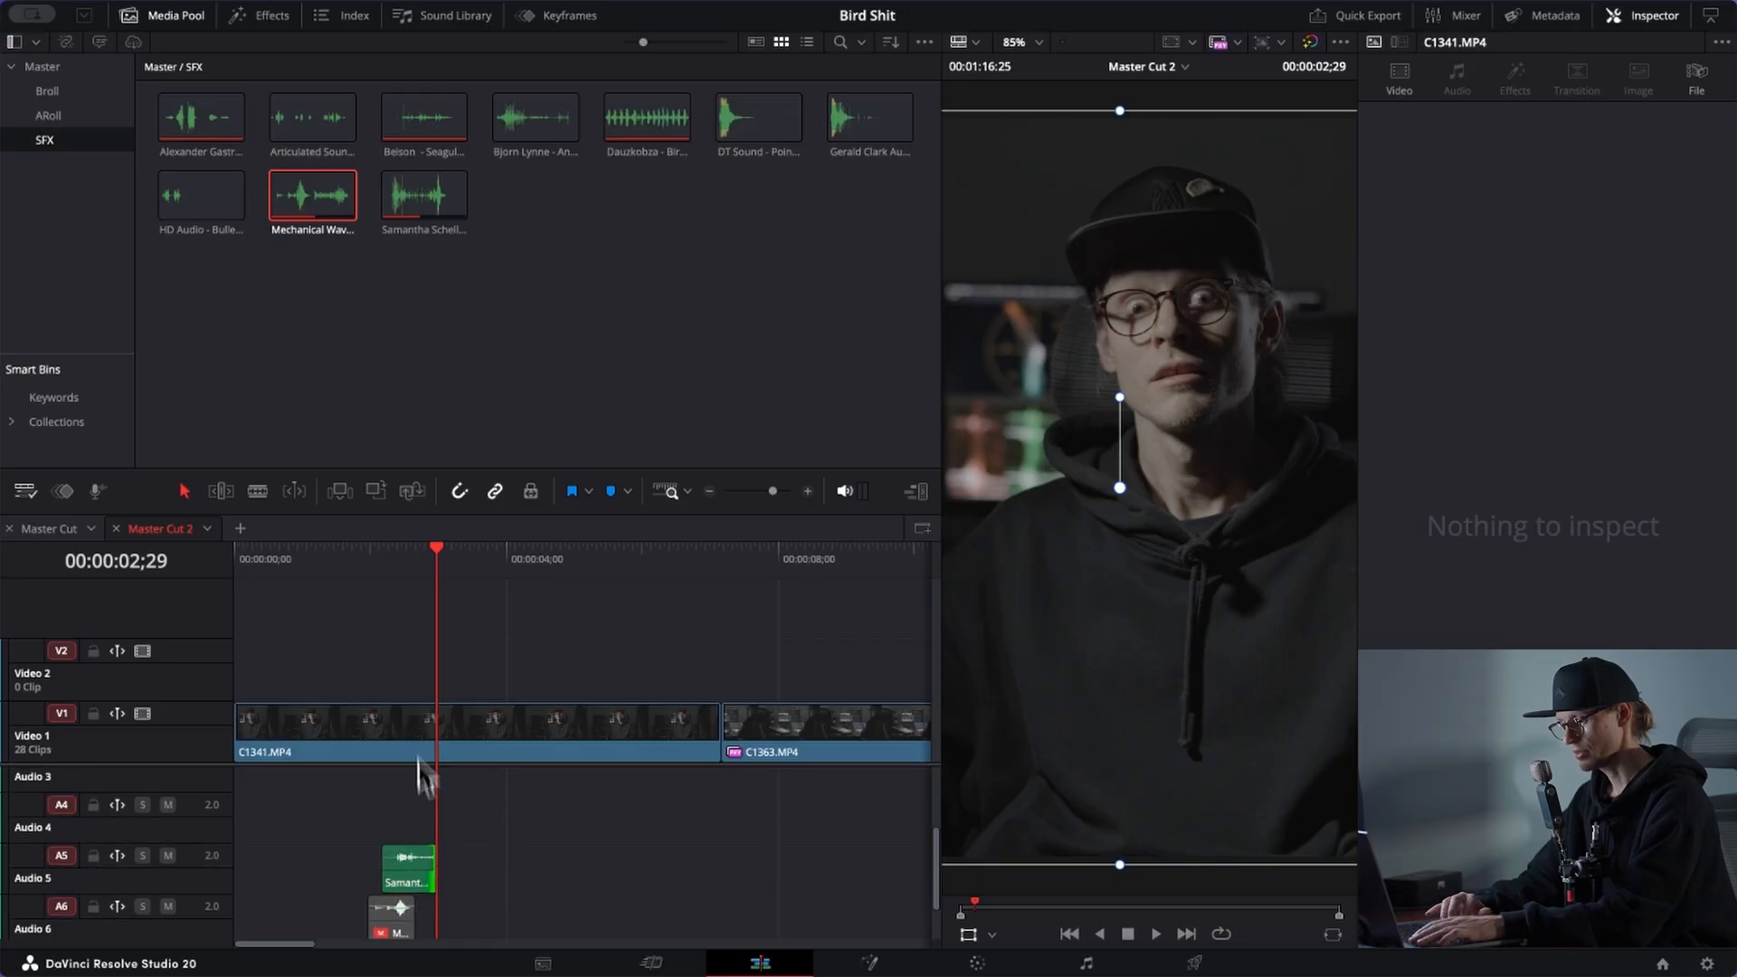
{"action": "key", "text": "space"}
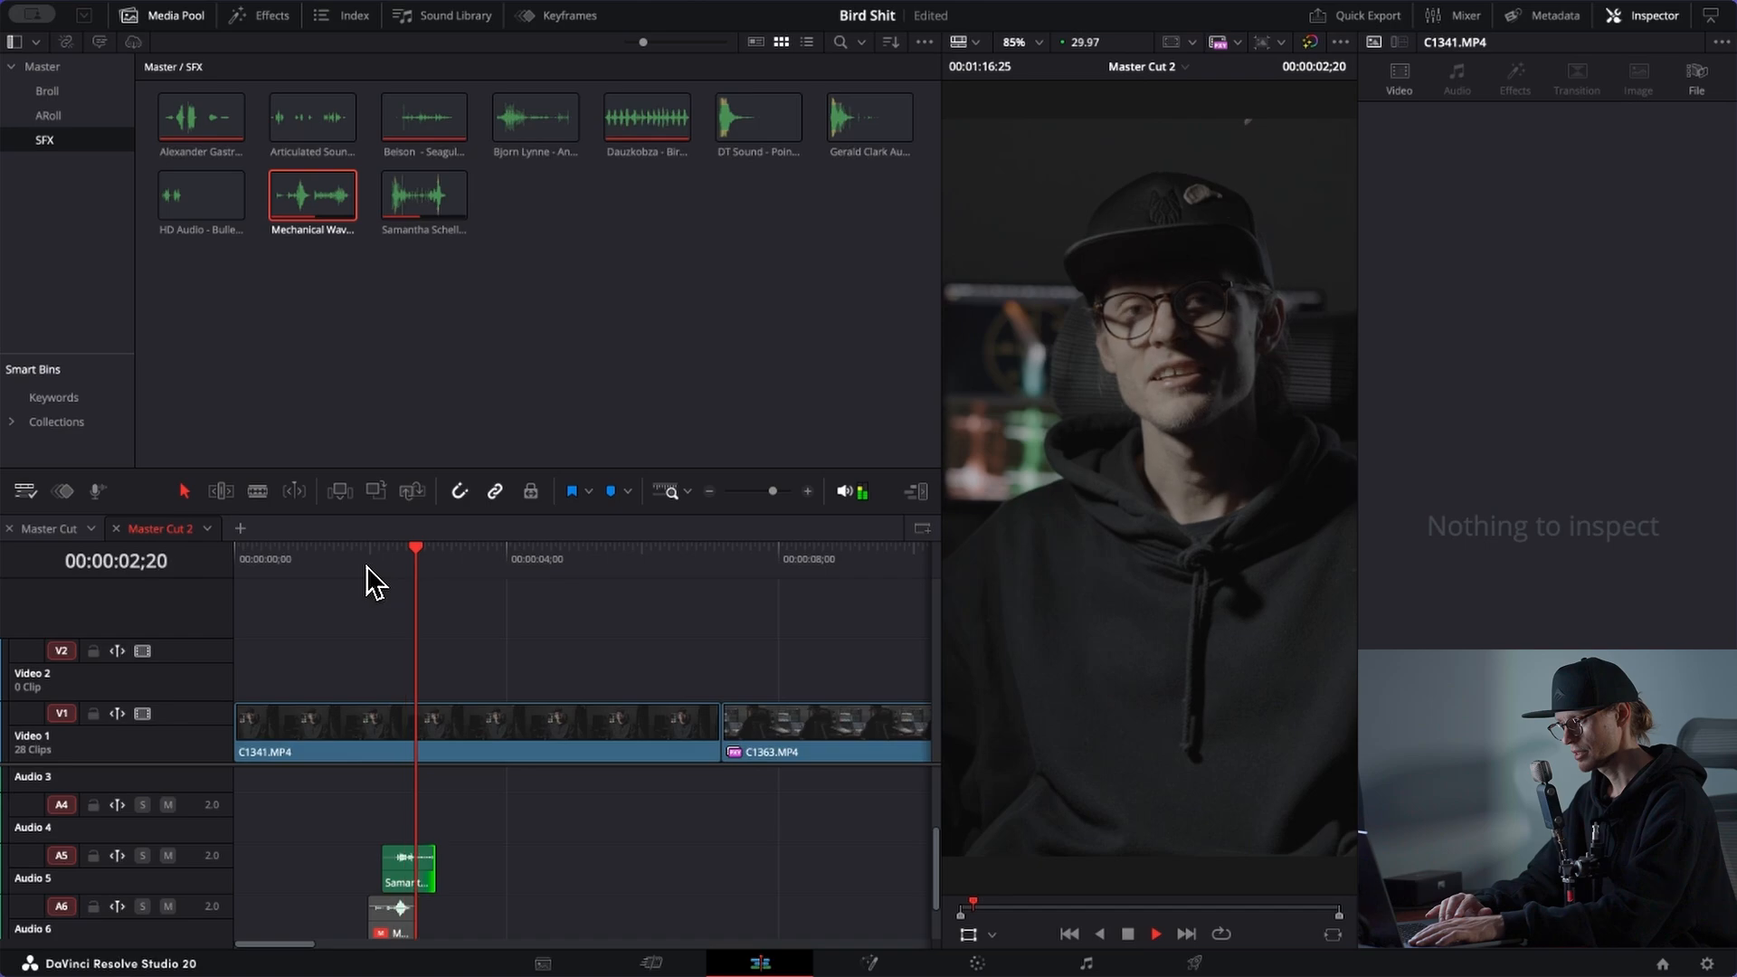
{"action": "key", "text": "space"}
Step: Set the birdsong clip's volume on Audio 7 to -10.7 dB and play the edit
{"action": "scroll", "coordinate": [606, 860], "scroll_direction": "down", "scroll_amount": 1}
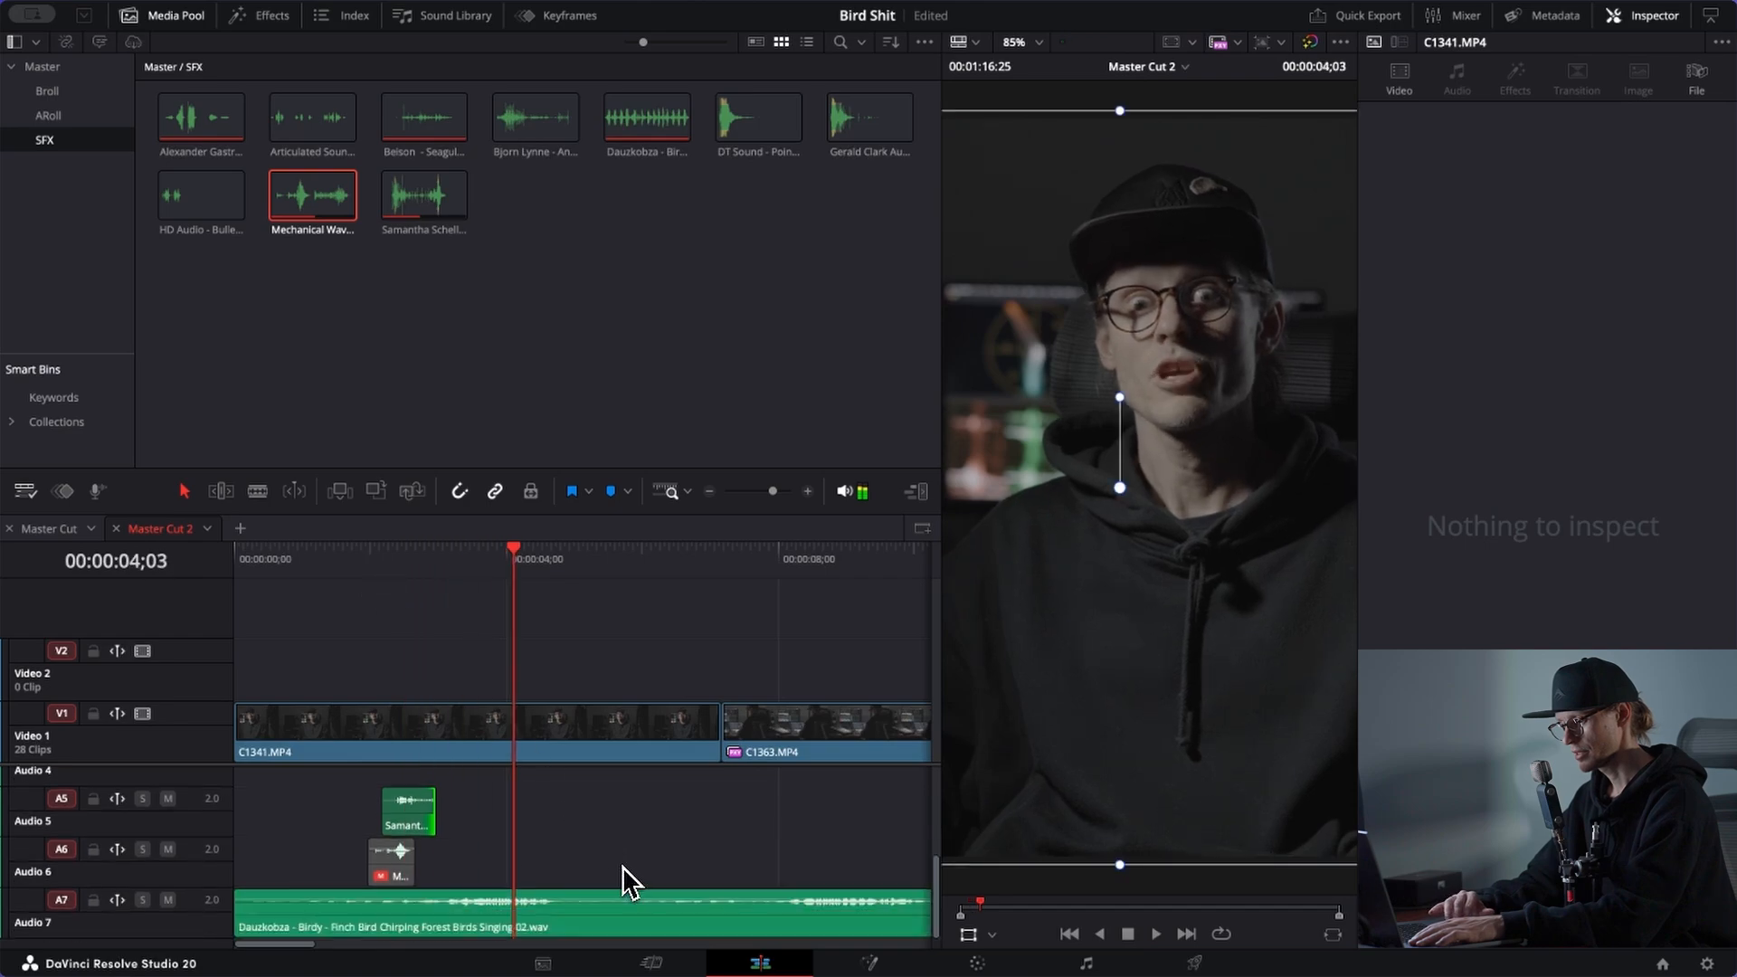
{"action": "left_click_drag", "start_coordinate": [604, 899], "coordinate": [602, 903]}
{"action": "key", "text": "space"}
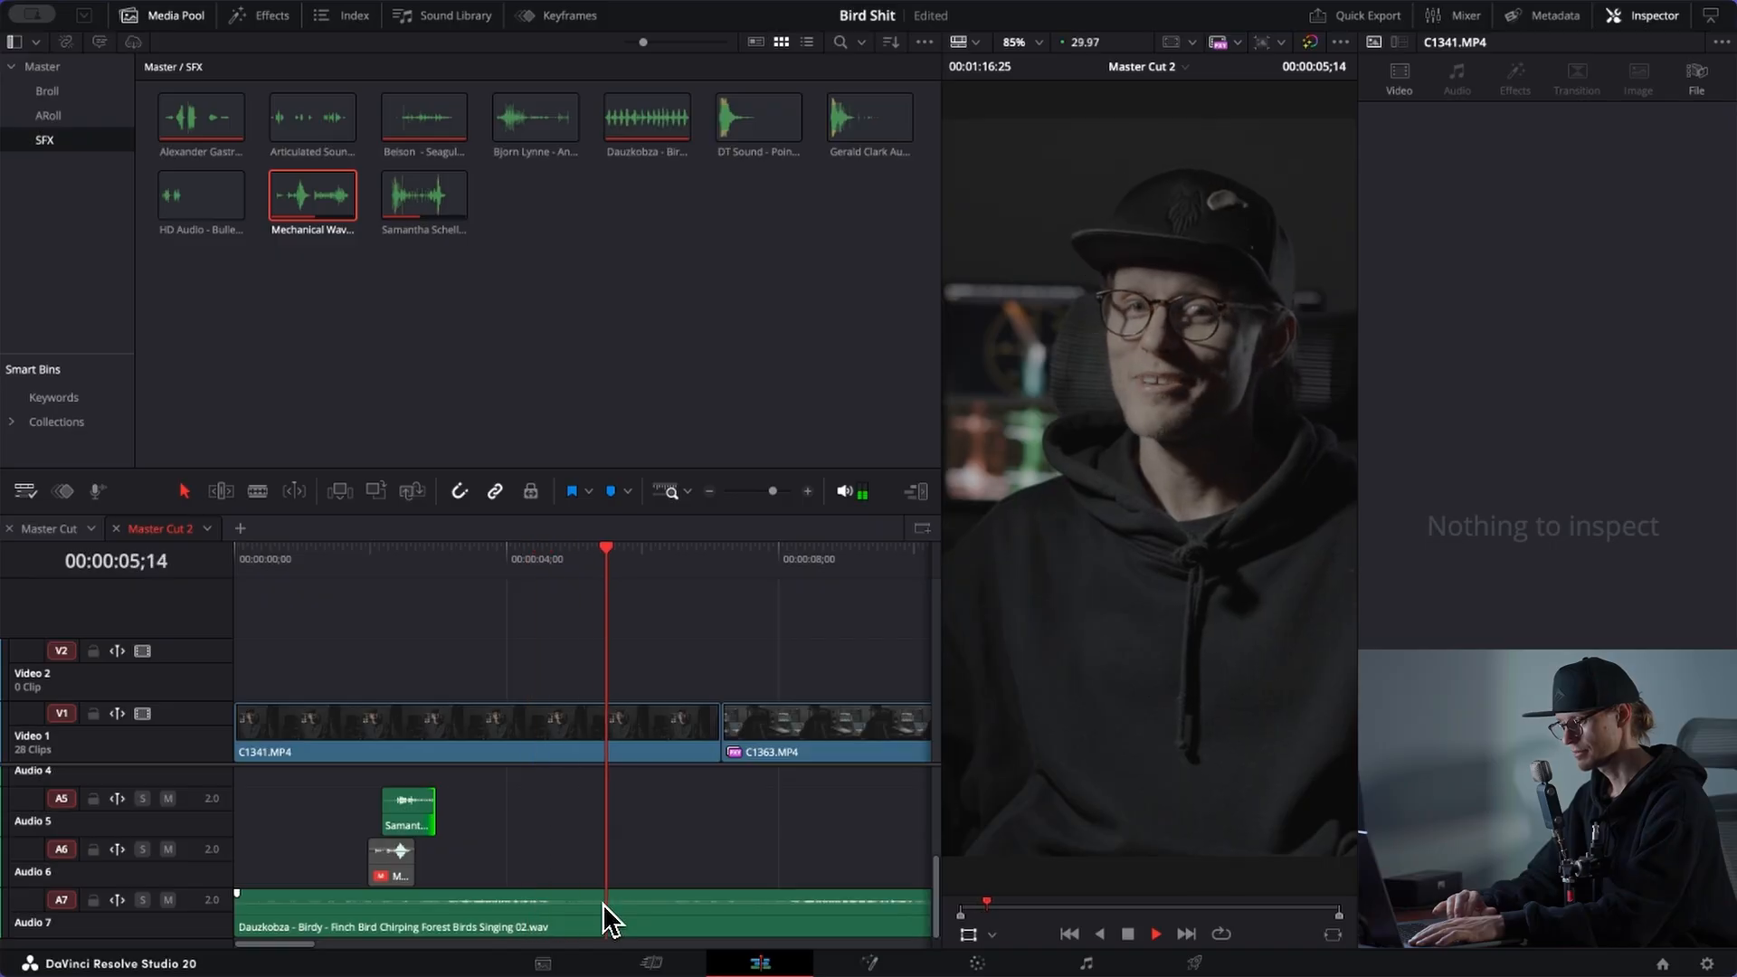
Step: Split the birdsong on Audio 7 at 00:00:07;05, where C1363.MP4 begins, and delete the part after the cut
{"action": "left_click", "coordinate": [697, 553]}
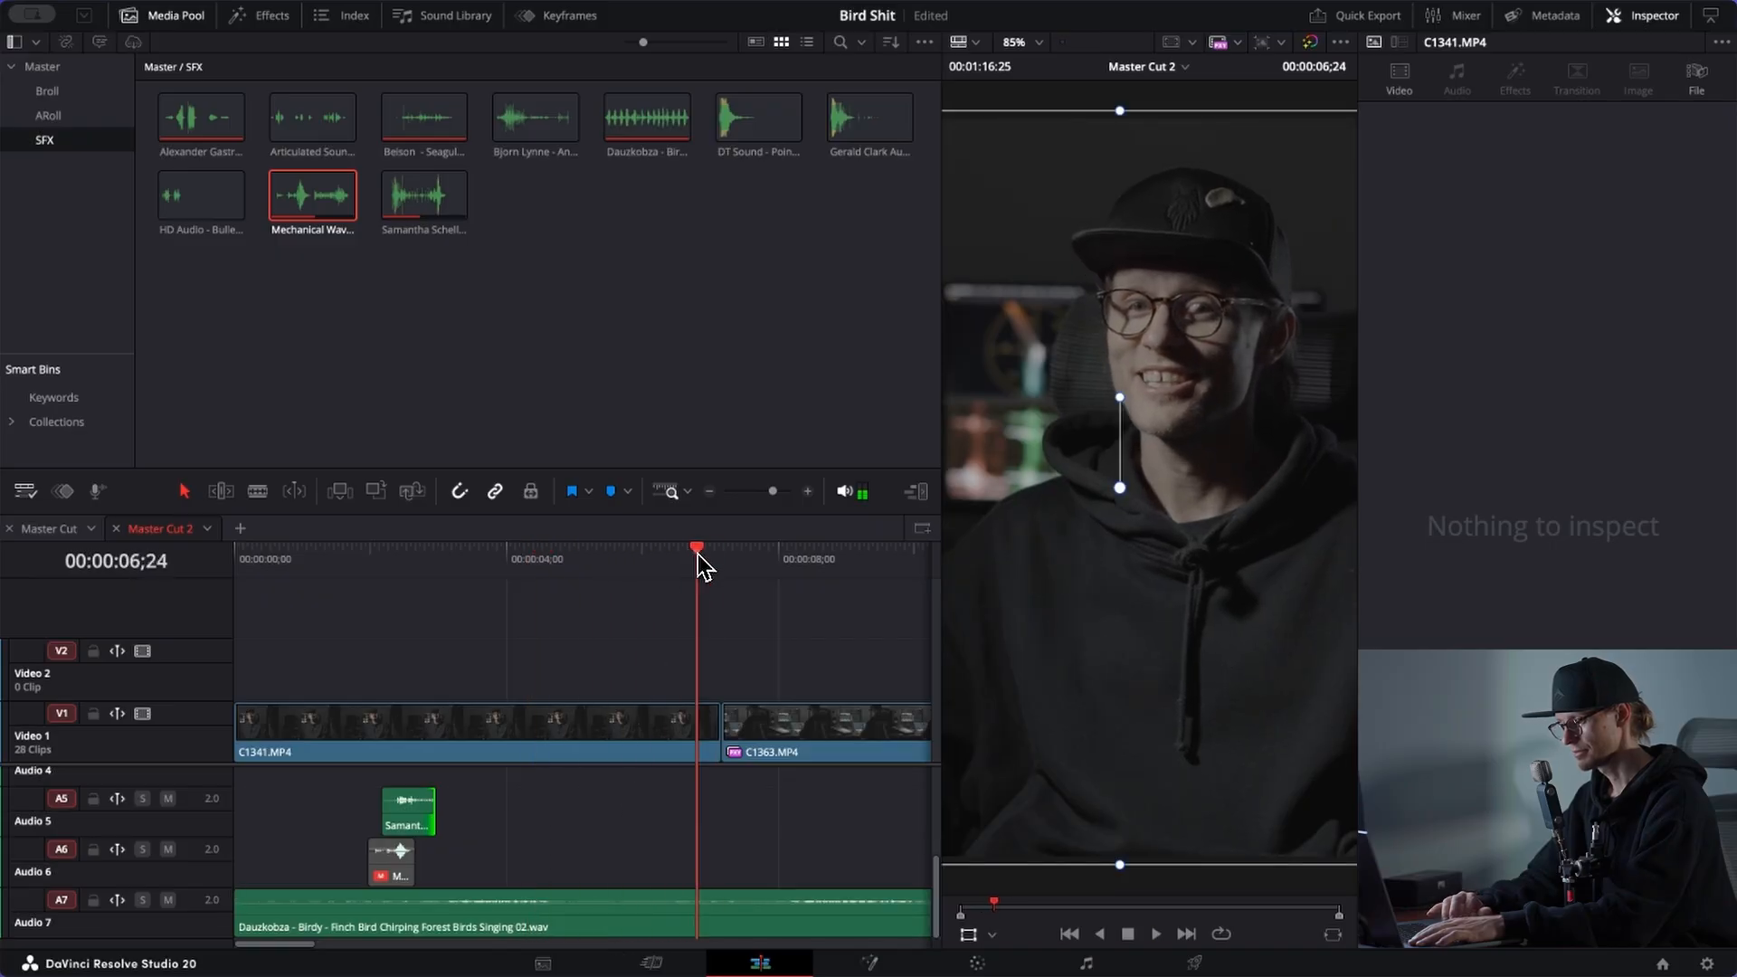
{"action": "left_click", "coordinate": [722, 554]}
{"action": "left_click", "coordinate": [749, 923]}
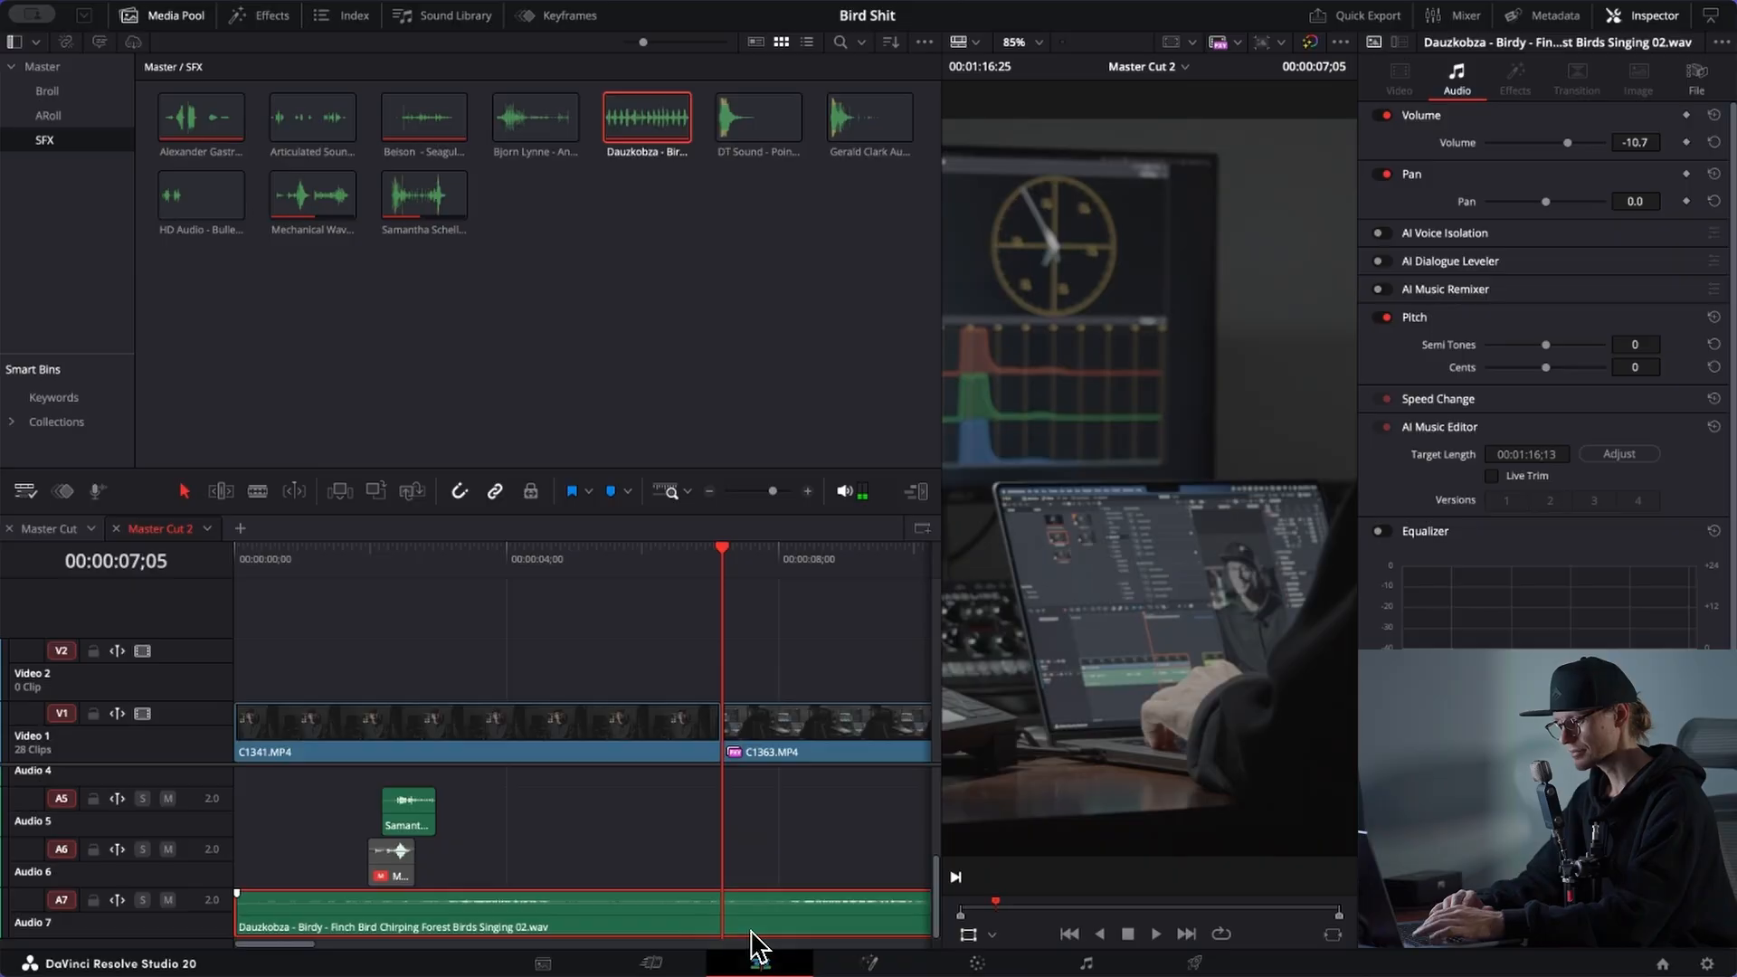
{"action": "key", "text": "ctrl+b"}
{"action": "left_click", "coordinate": [751, 926]}
{"action": "key", "text": "Delete"}
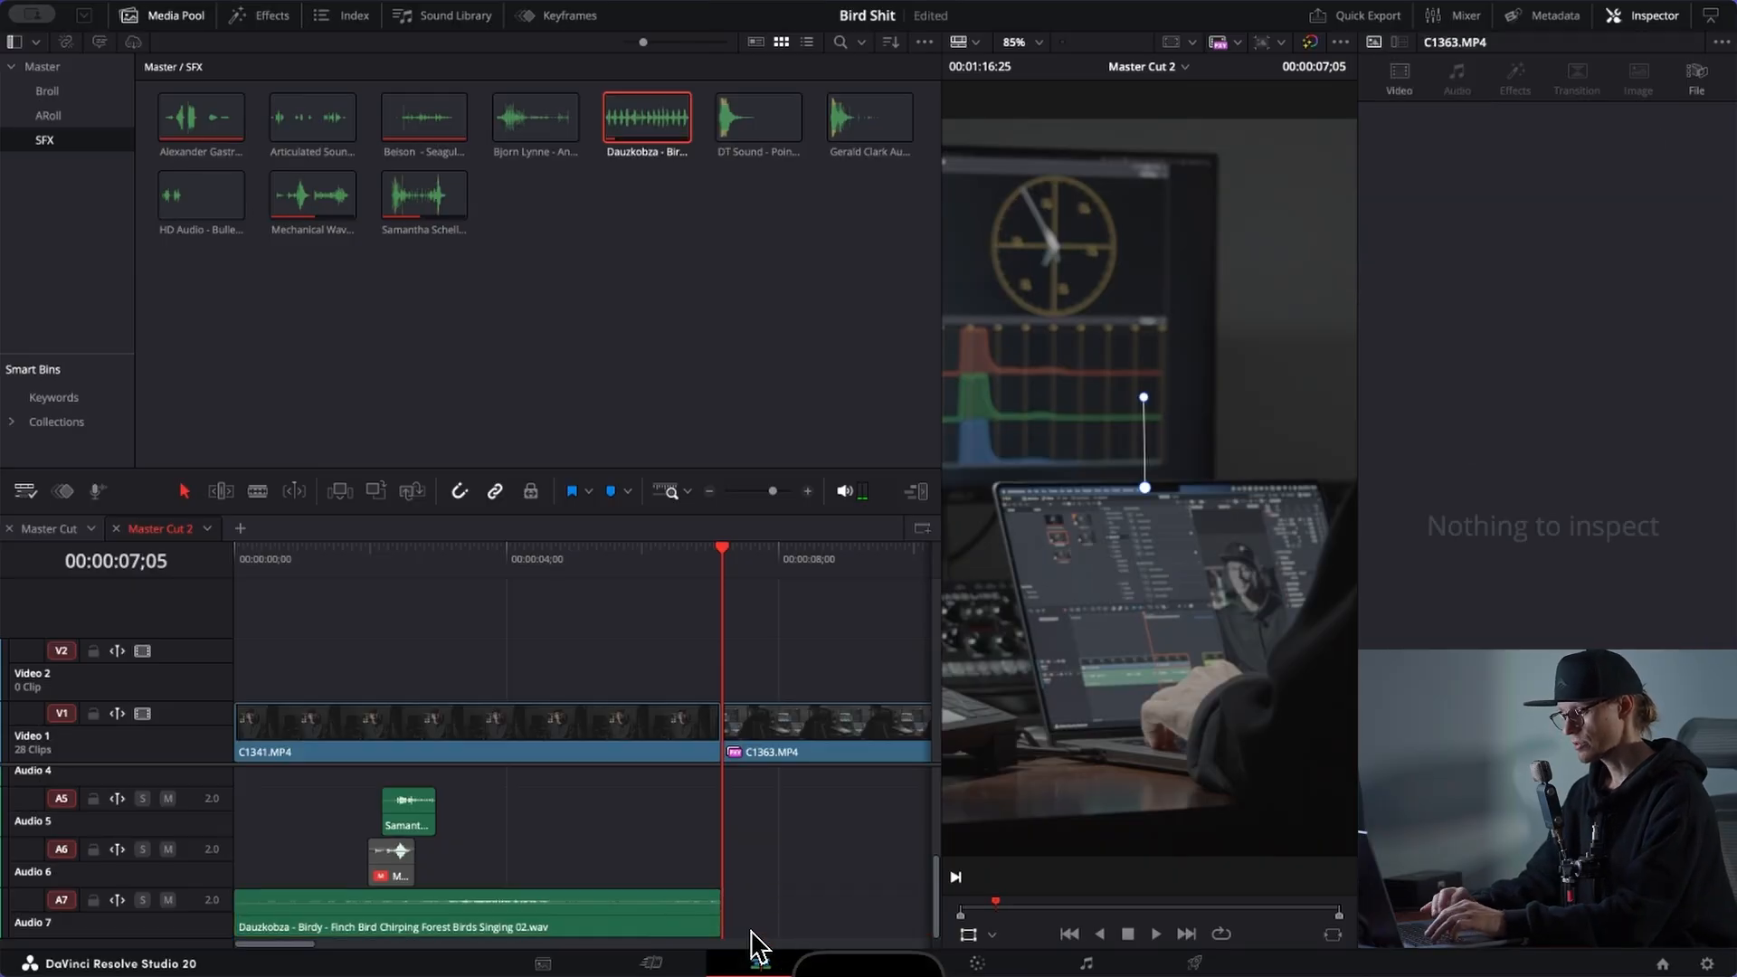
Step: Play the edit from the start, trim about two seconds off the birdsong's beginning and slide it back to the start of the edit
{"action": "key", "text": "ctrl+minus"}
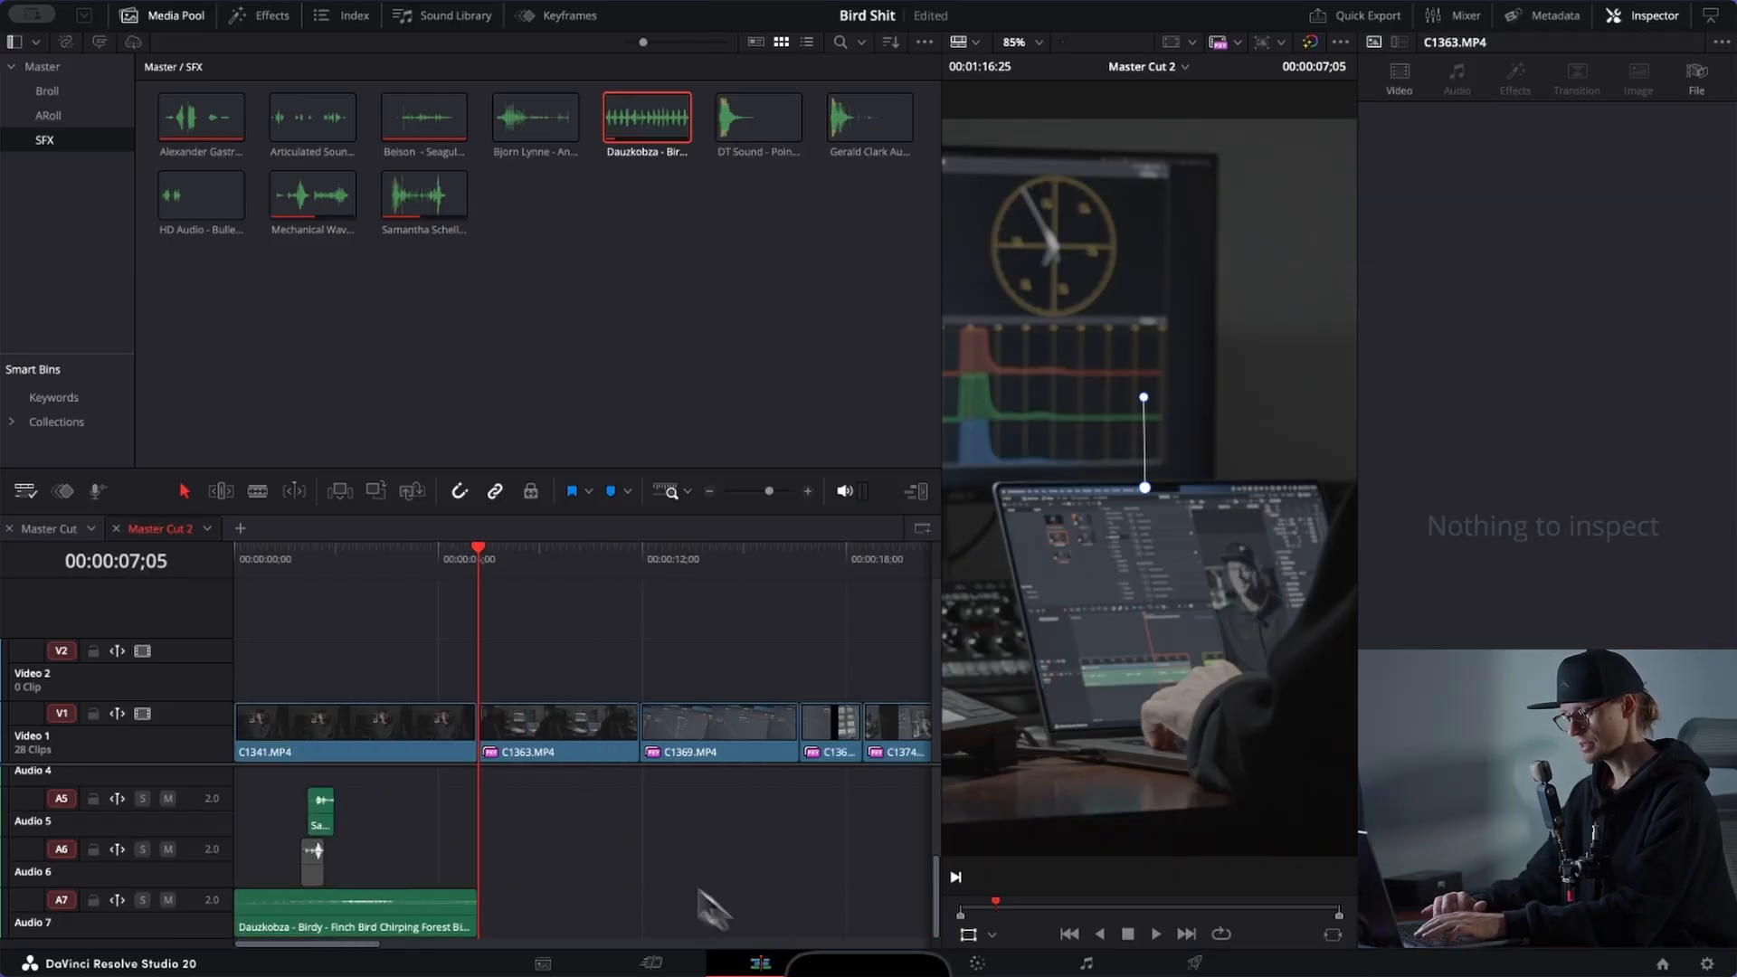
{"action": "key", "text": "Home"}
{"action": "key", "text": "space"}
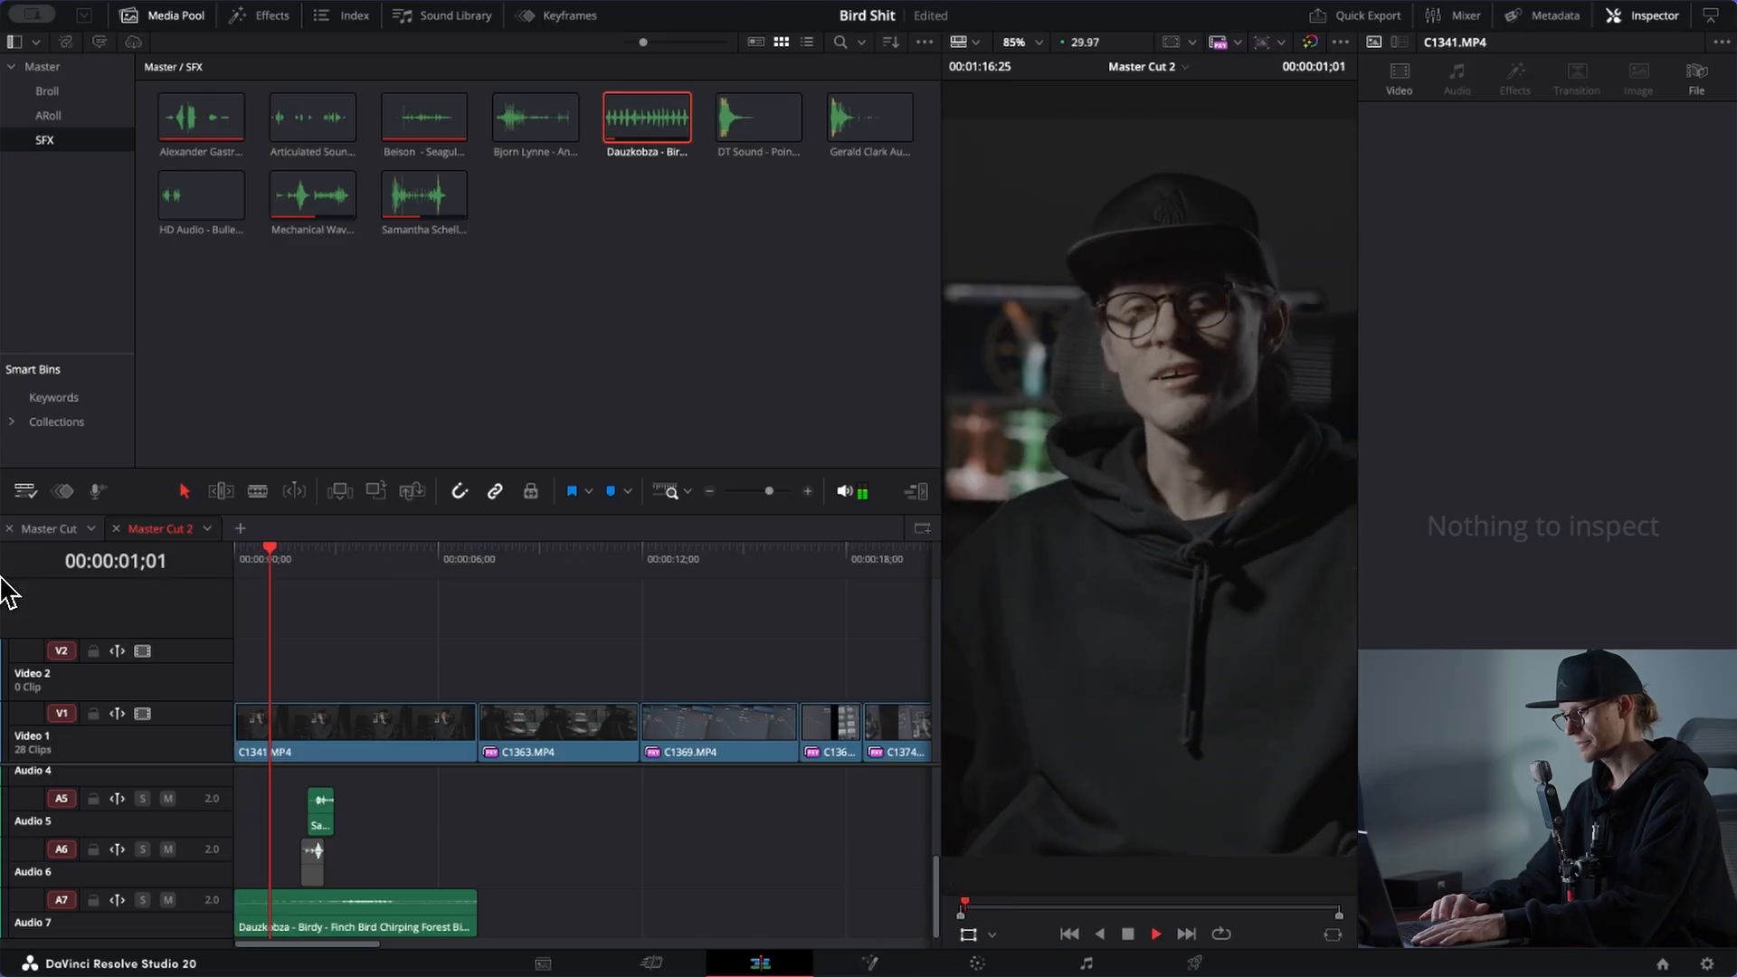
{"action": "key", "text": "space"}
{"action": "mouse_move", "coordinate": [238, 923]}
{"action": "left_mouse_down"}
{"action": "mouse_move", "coordinate": [354, 923]}
{"action": "mouse_move", "coordinate": [238, 921]}
{"action": "left_mouse_up"}
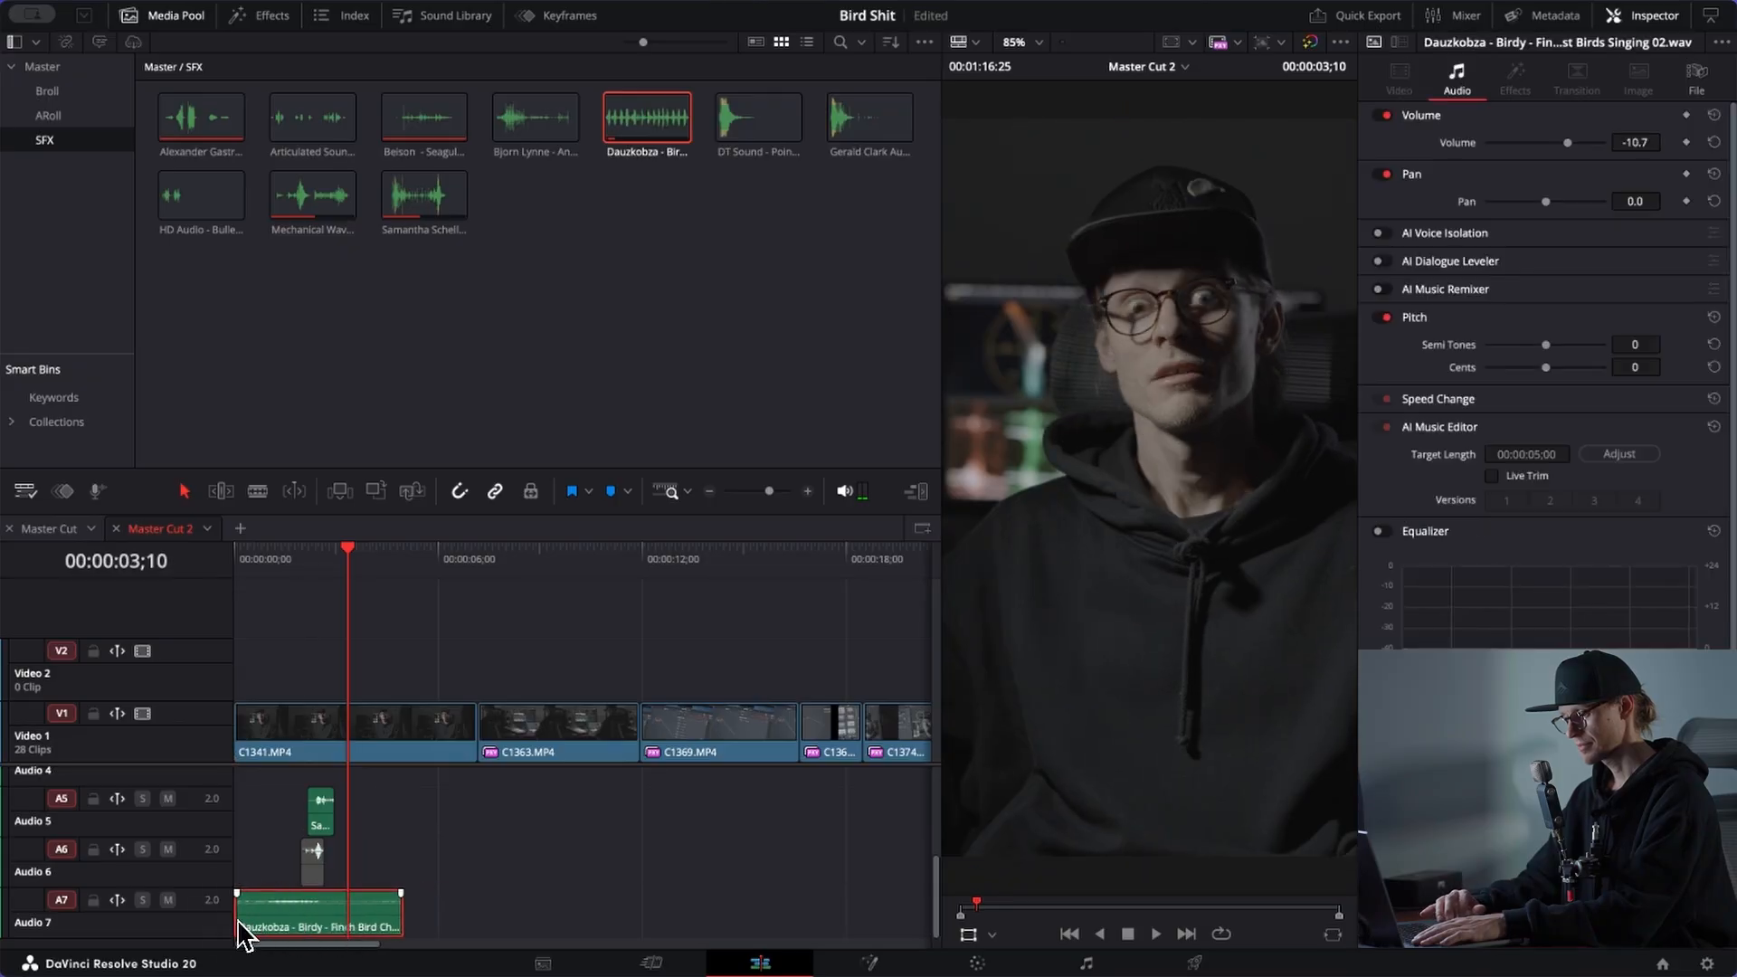
{"action": "key", "text": "space"}
Step: Extend the end of the birdsong on Audio 7 to about nine seconds, under C1363.MP4, and give it a fade-out of about four seconds
{"action": "left_click_drag", "start_coordinate": [401, 922], "coordinate": [468, 920]}
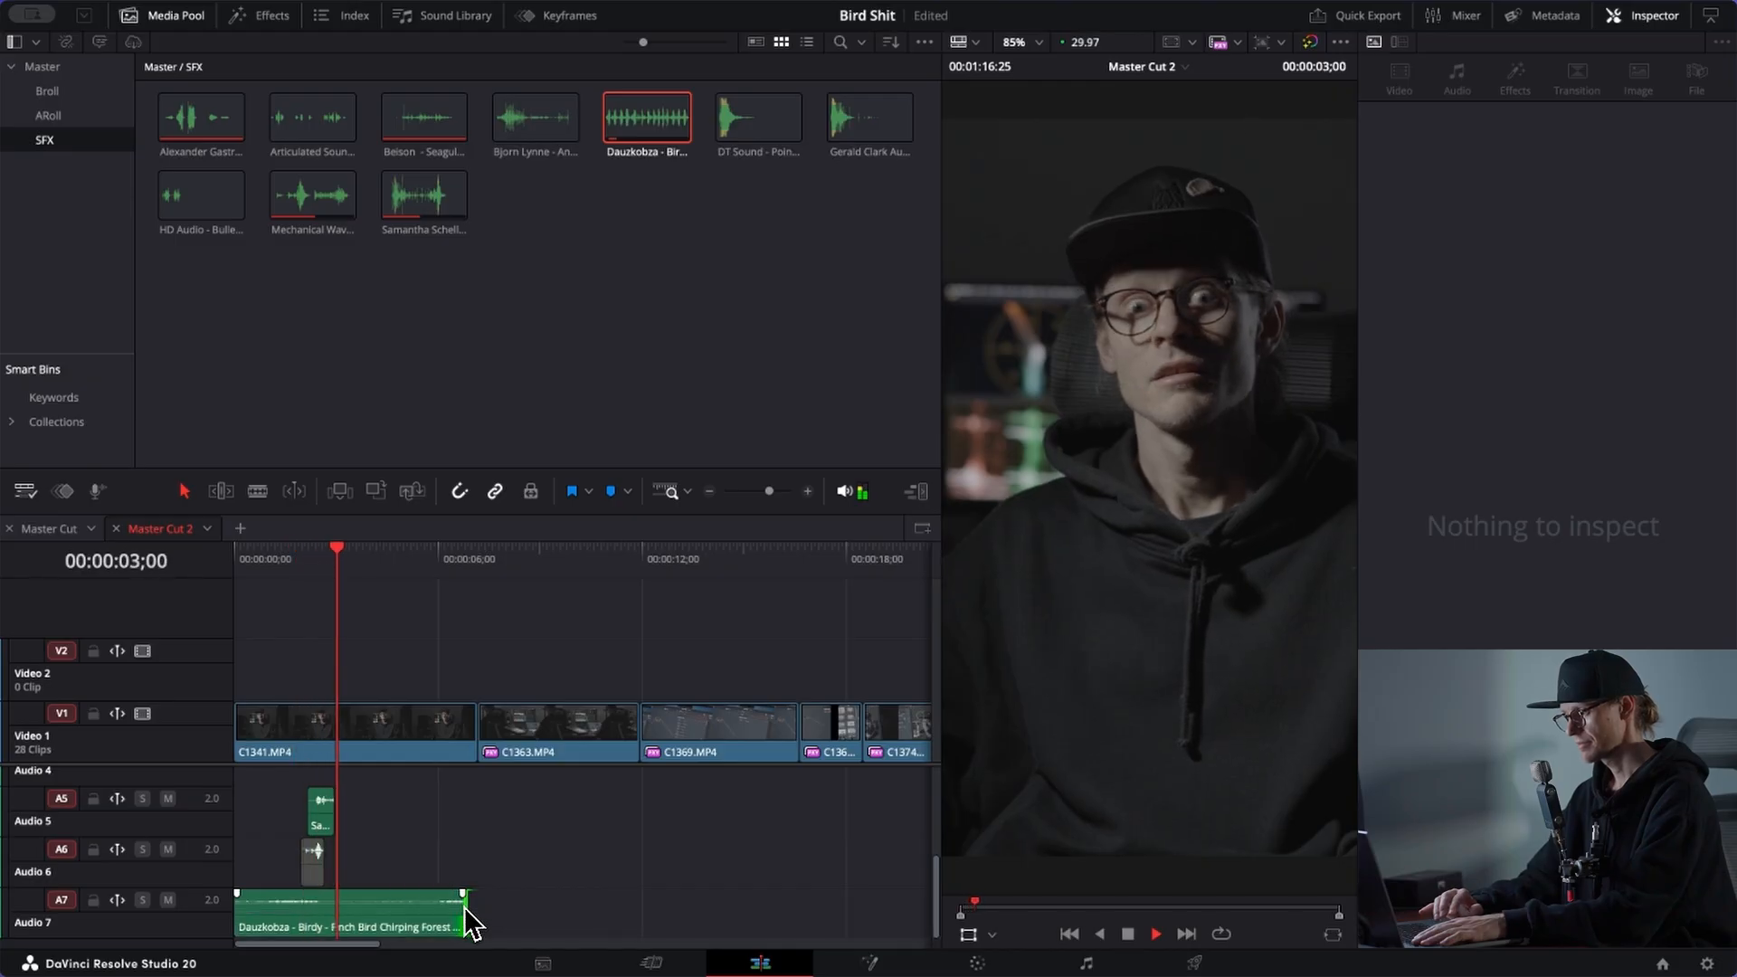
{"action": "left_click_drag", "start_coordinate": [468, 923], "coordinate": [537, 912]}
{"action": "key", "text": "space"}
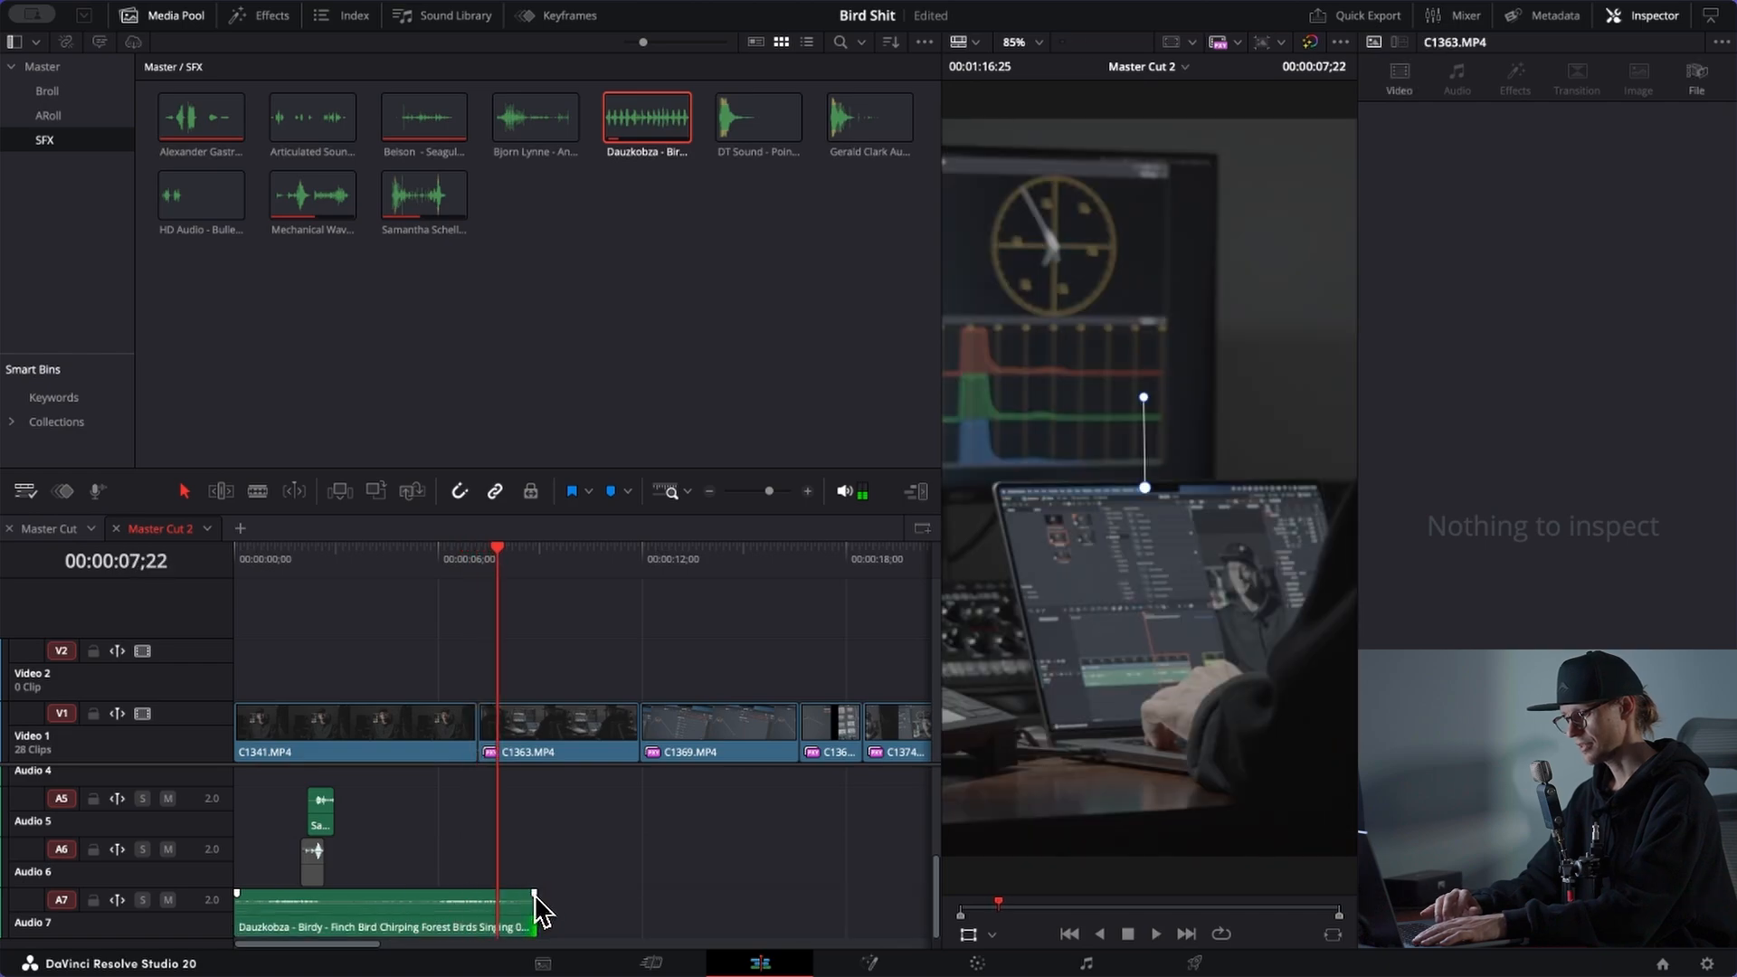
{"action": "scroll", "coordinate": [638, 873], "scroll_direction": "down", "scroll_amount": 5}
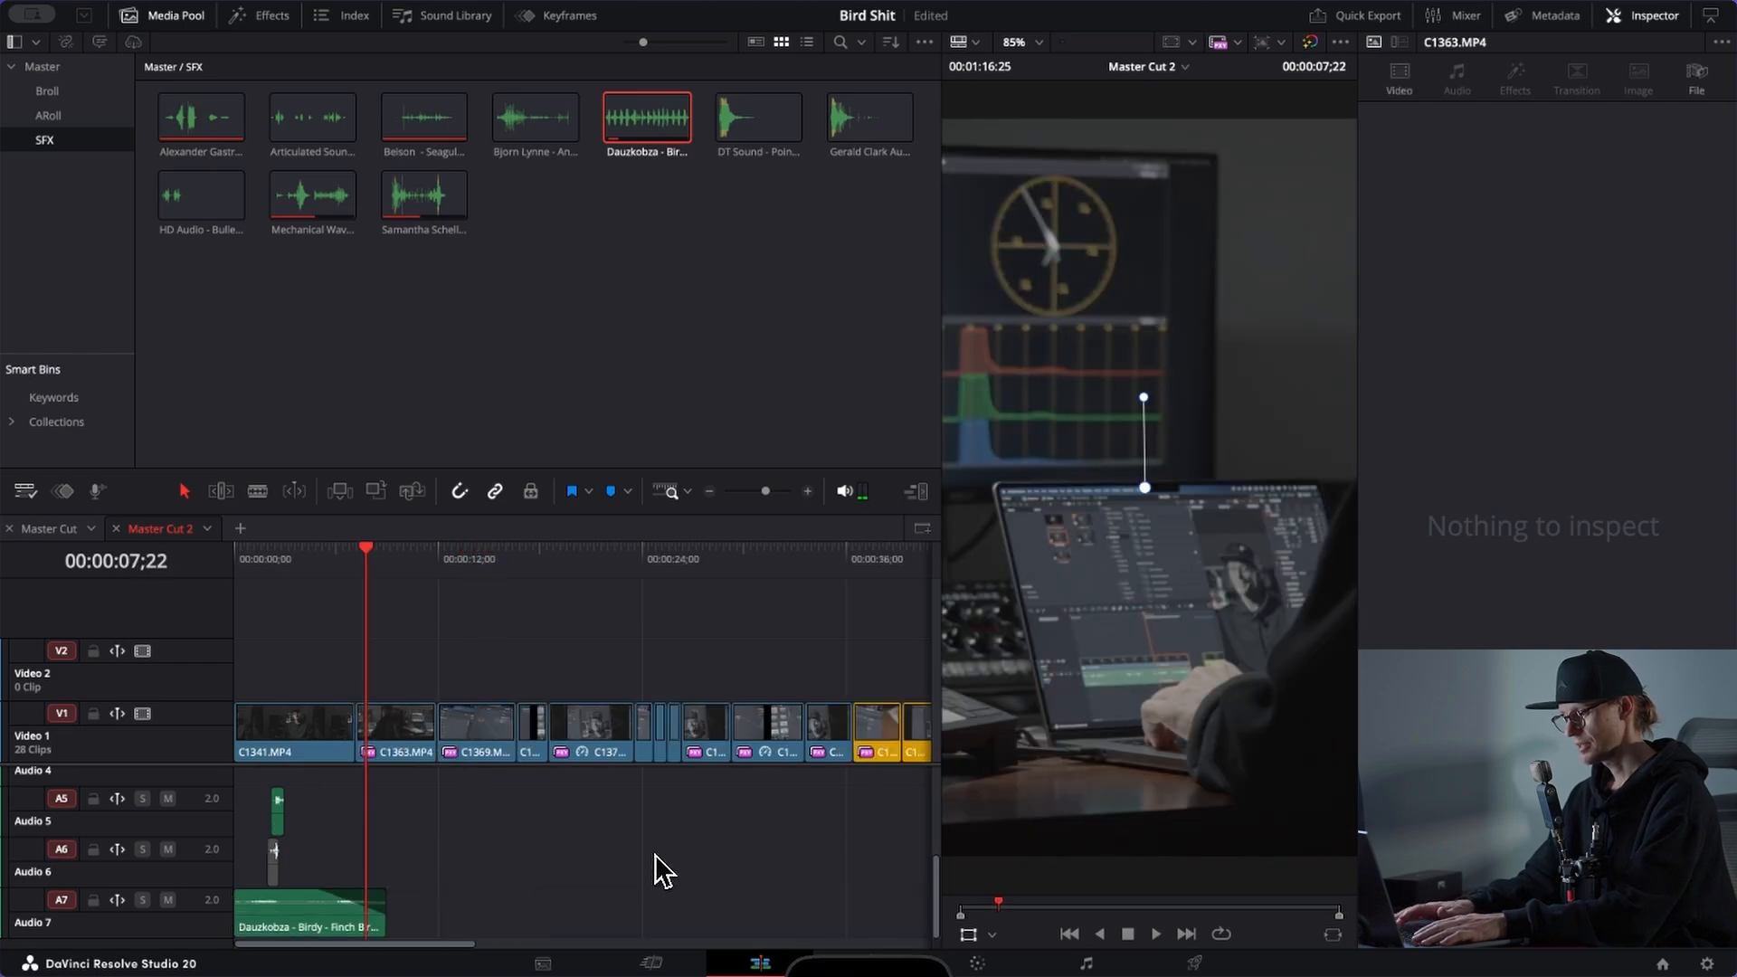
Step: Play the edit's opening from the start and adjust the volume of the chick vocalization clip on Audio 5
{"action": "key", "text": "Home"}
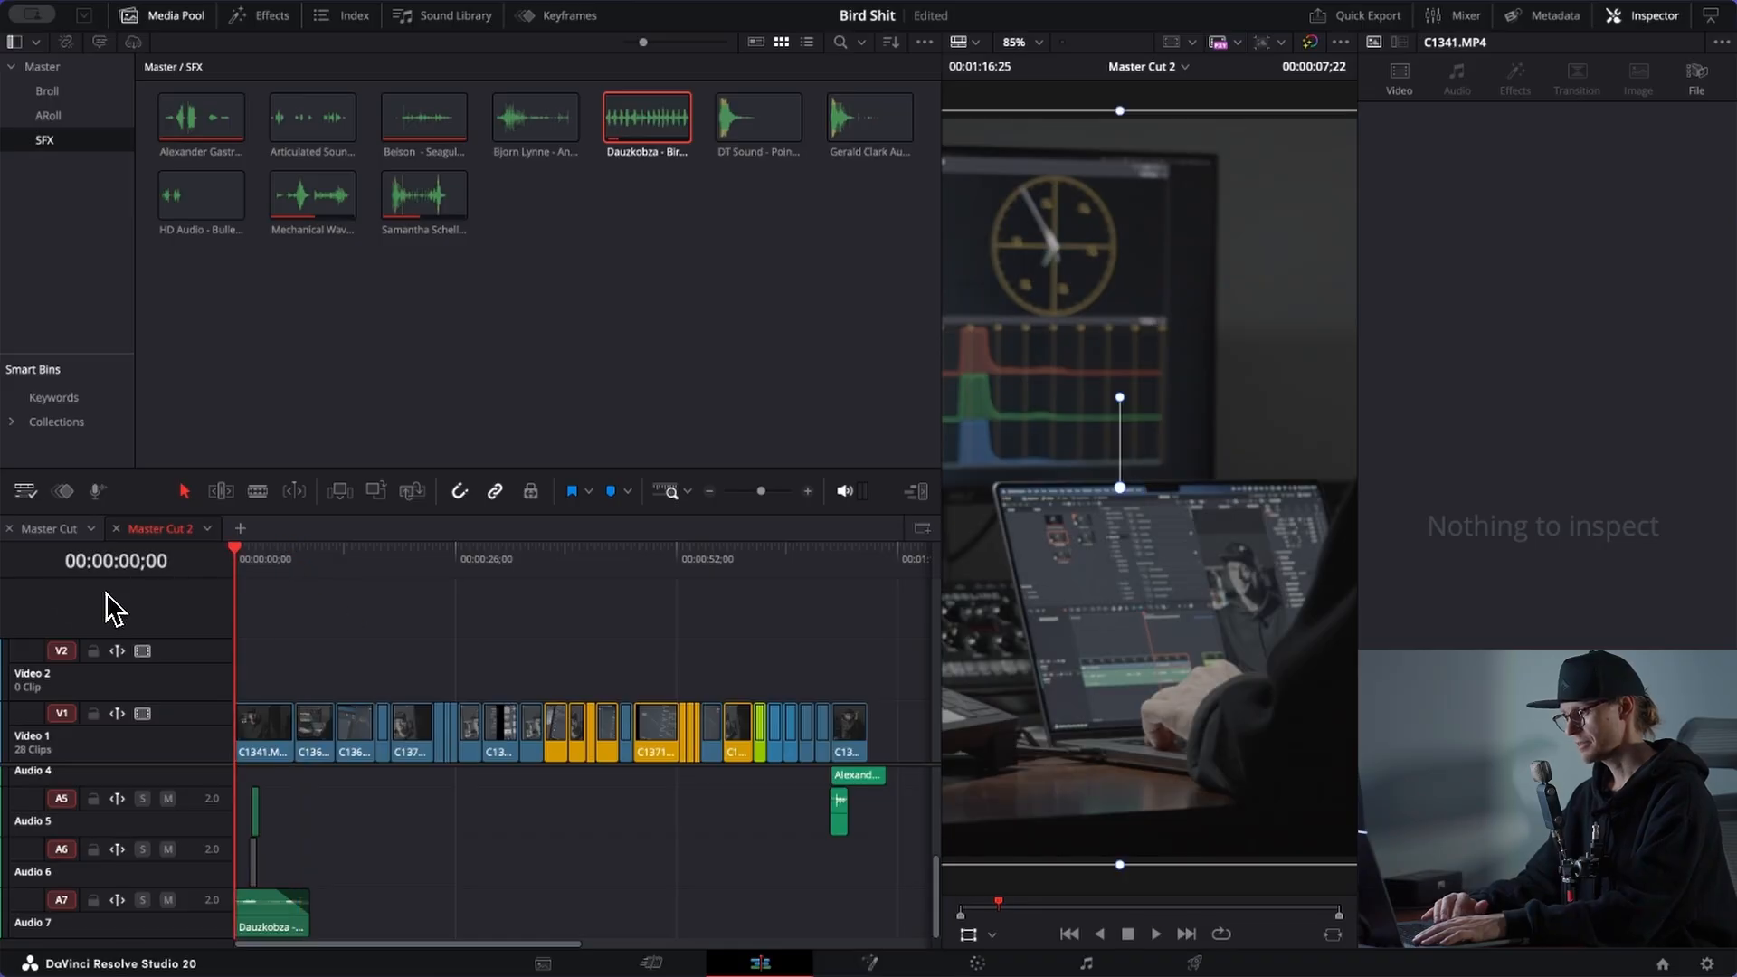
{"action": "key", "text": "space"}
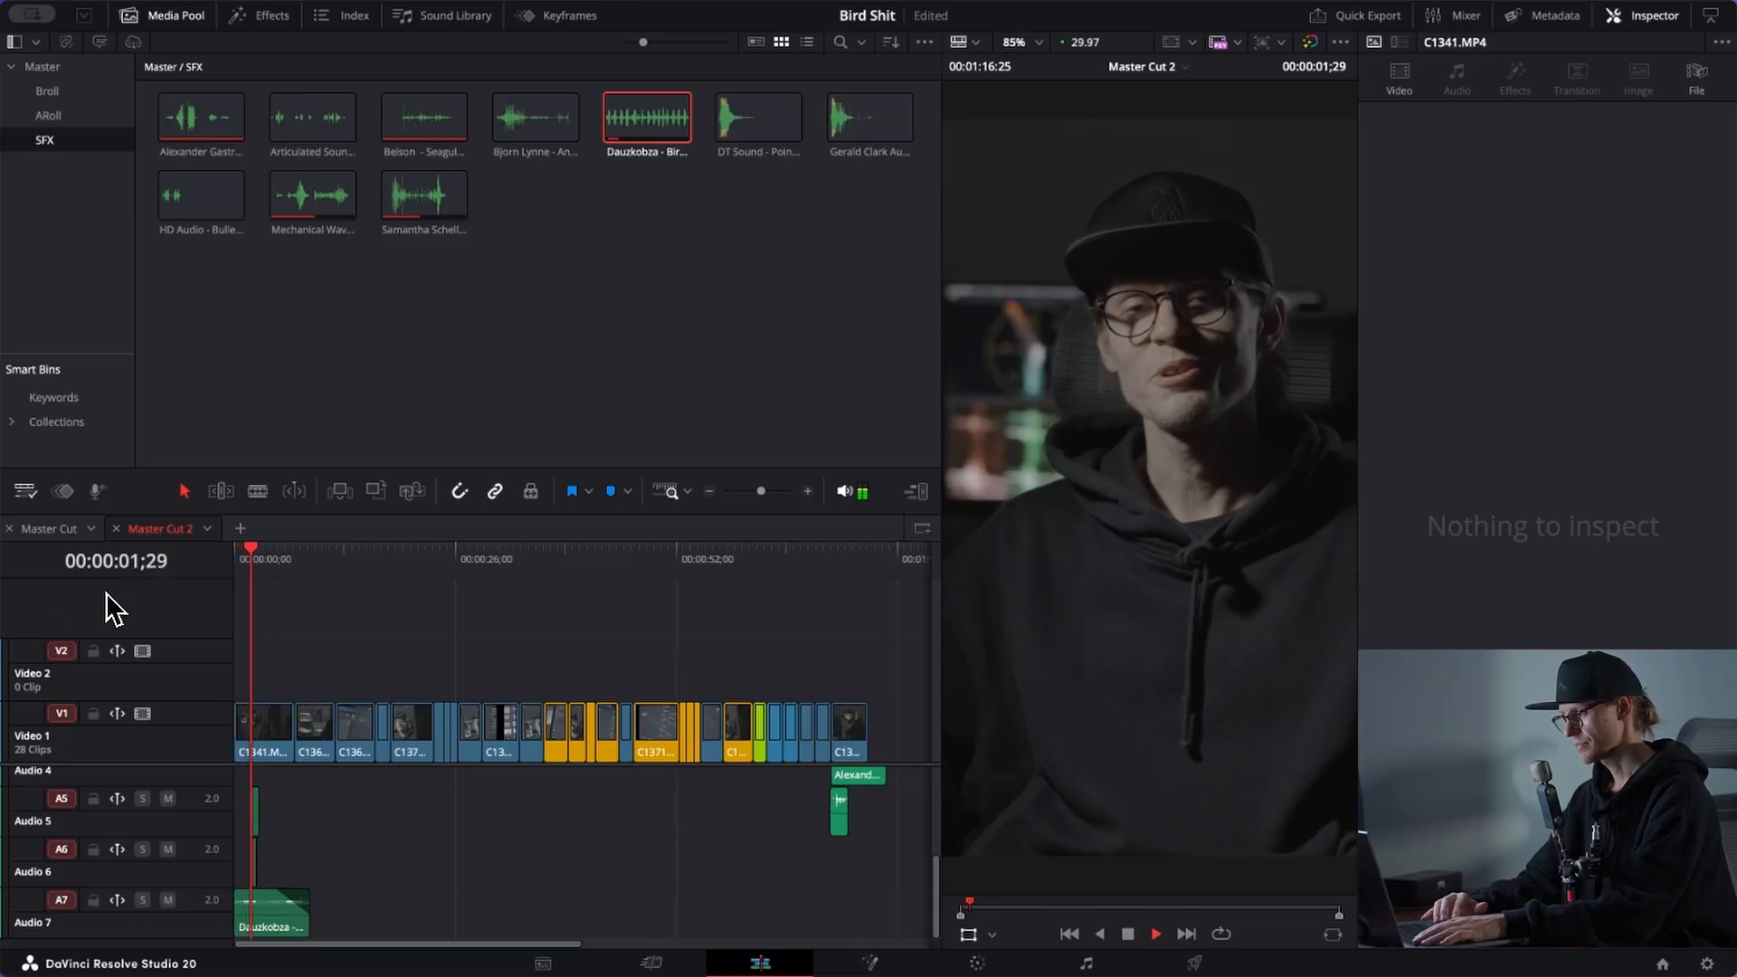
{"action": "key", "text": "space"}
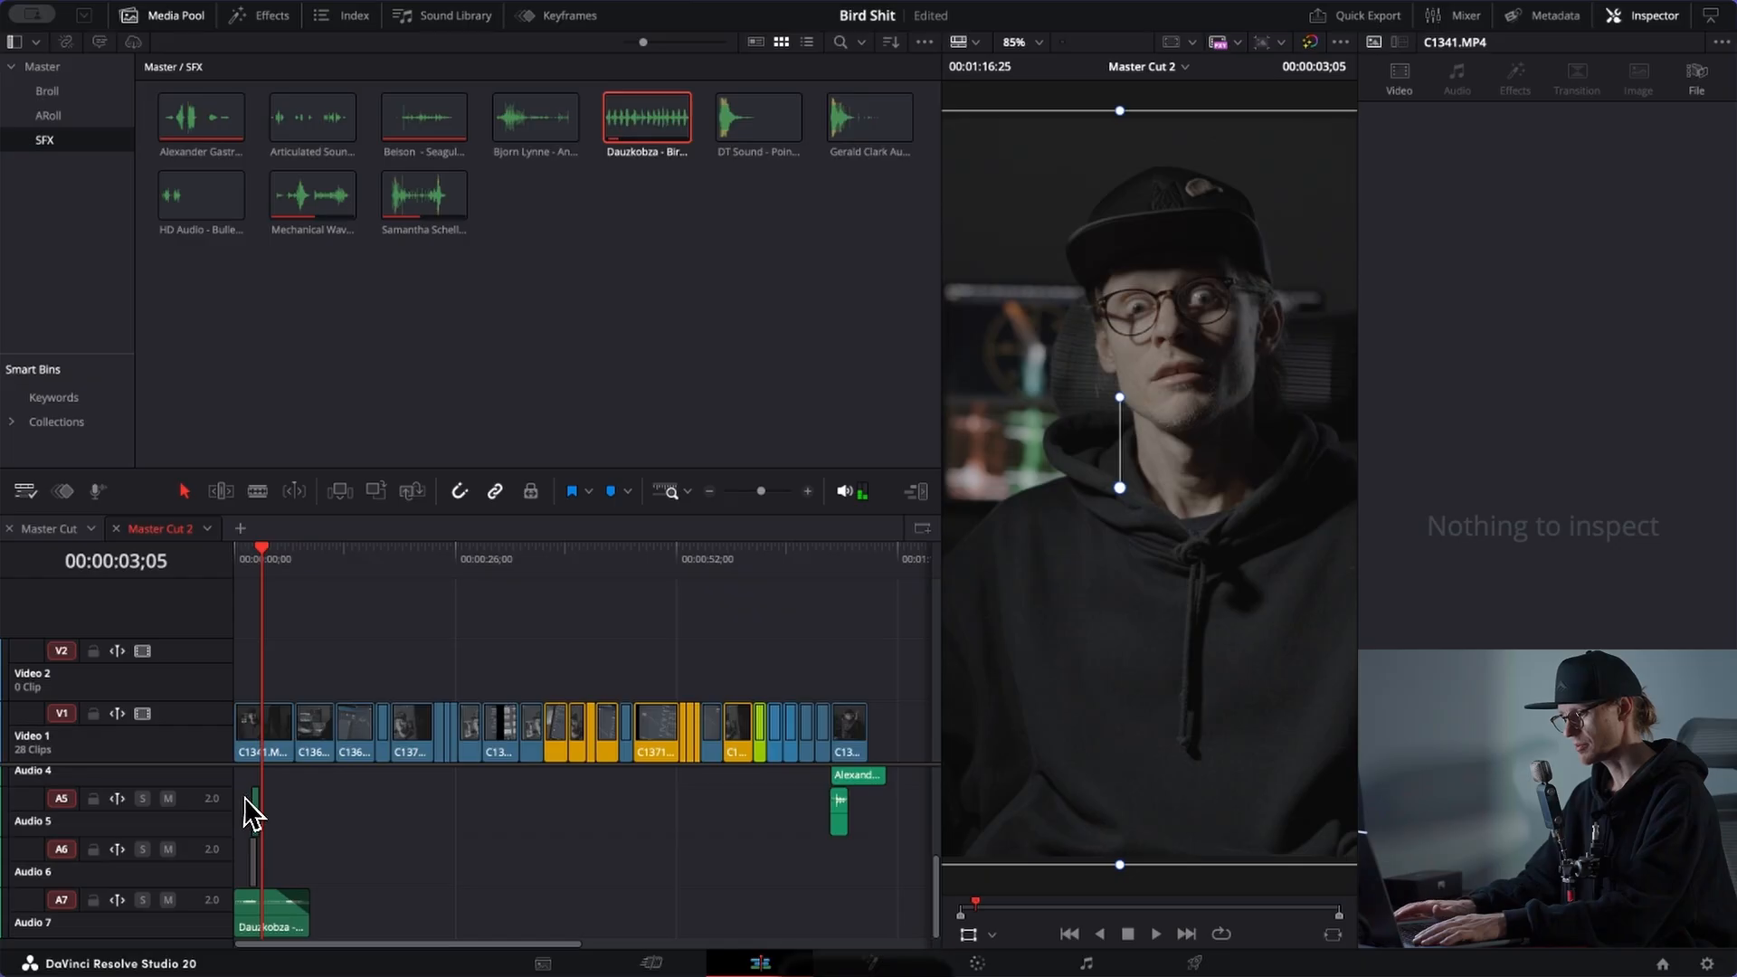
{"action": "key", "text": "ctrl+equal"}
{"action": "left_click_drag", "start_coordinate": [409, 800], "coordinate": [413, 804]}
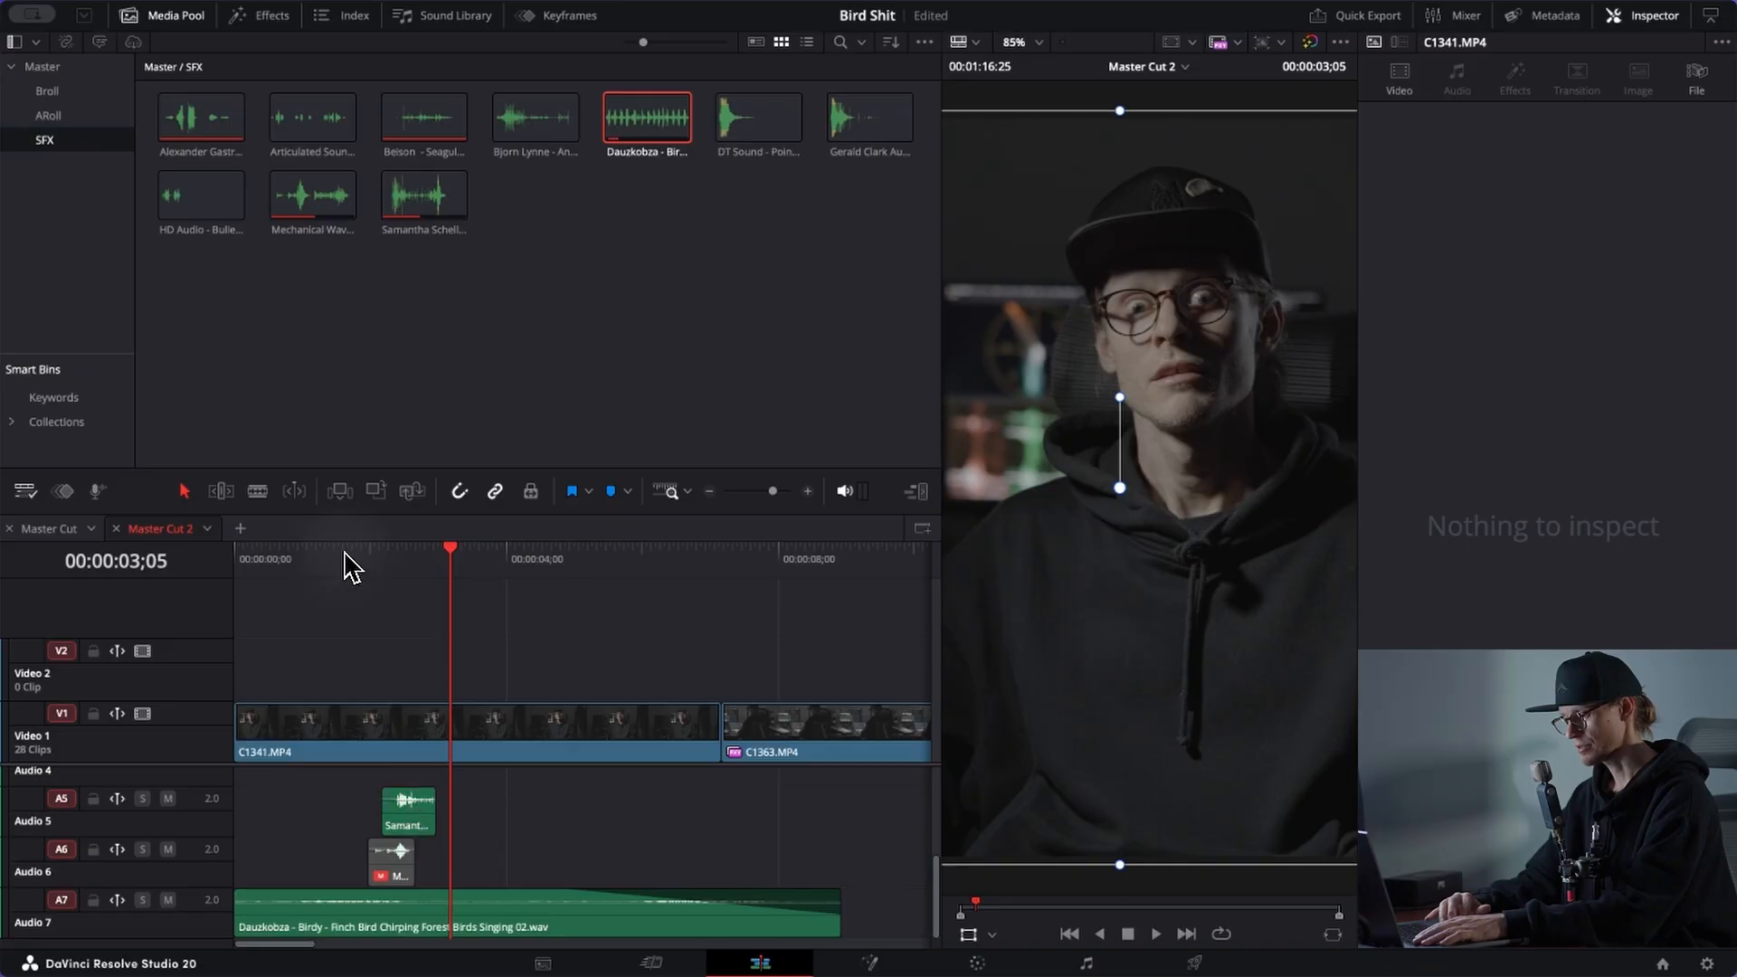
Step: Pan the chick vocalization clip on Audio 5 to 19.1 and play back that part of the opening
{"action": "key", "text": "space"}
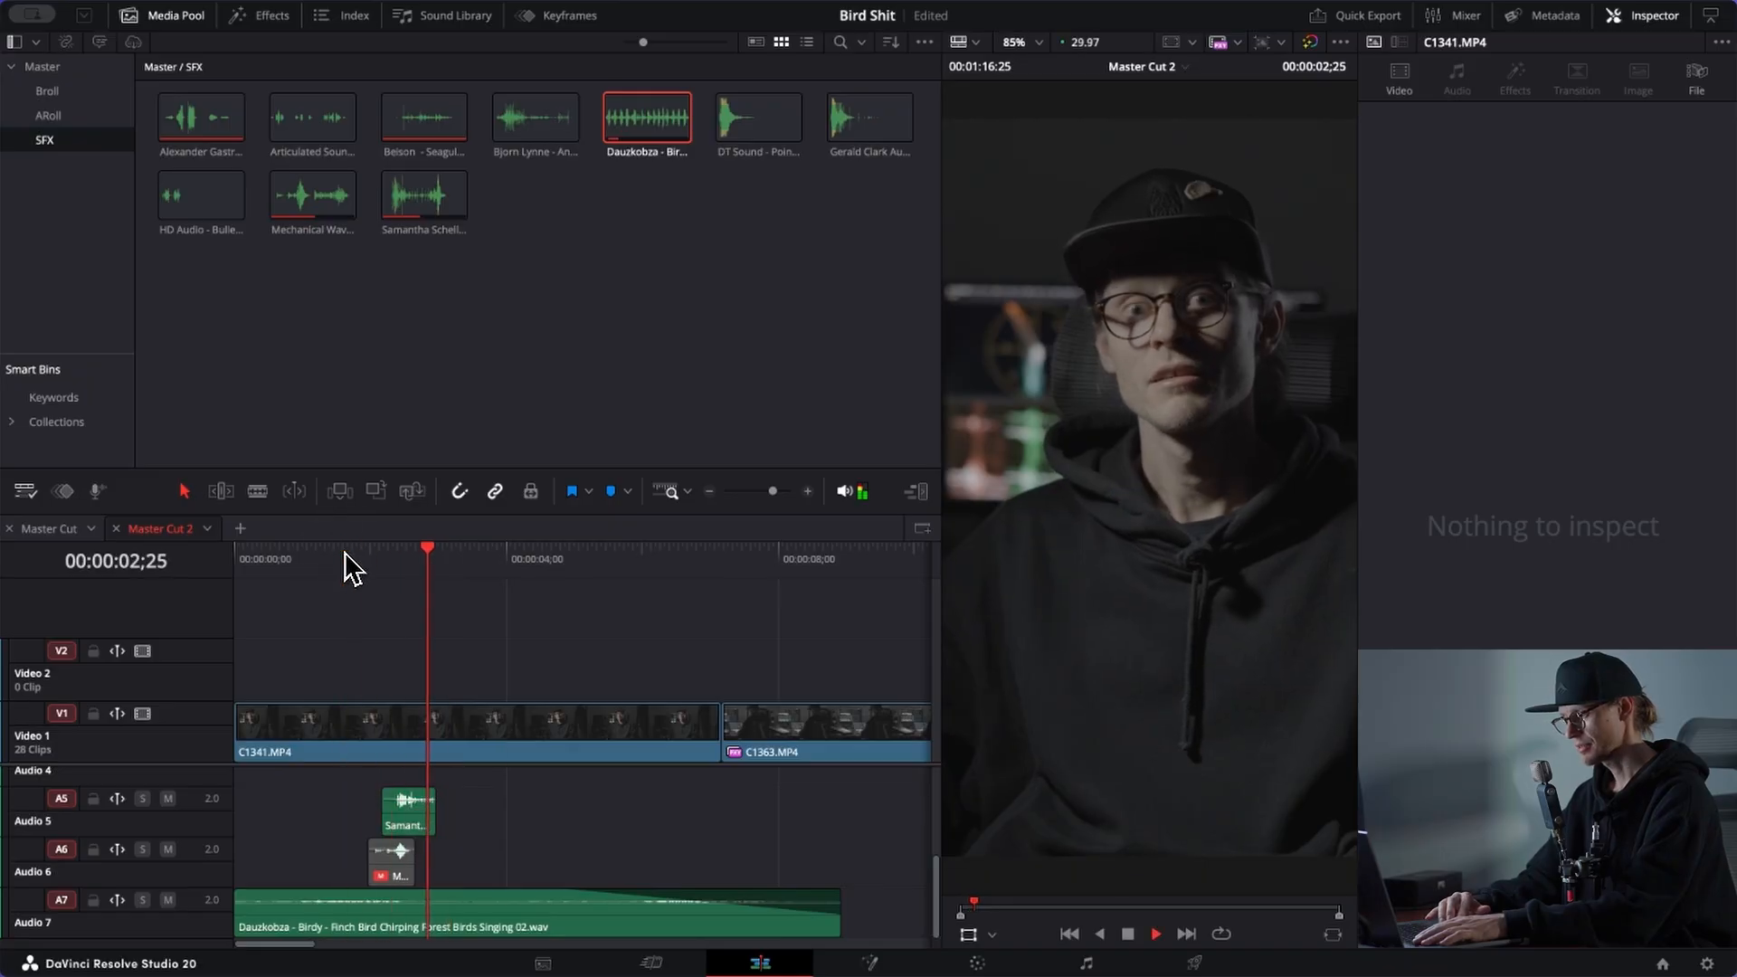
{"action": "key", "text": "super+minus"}
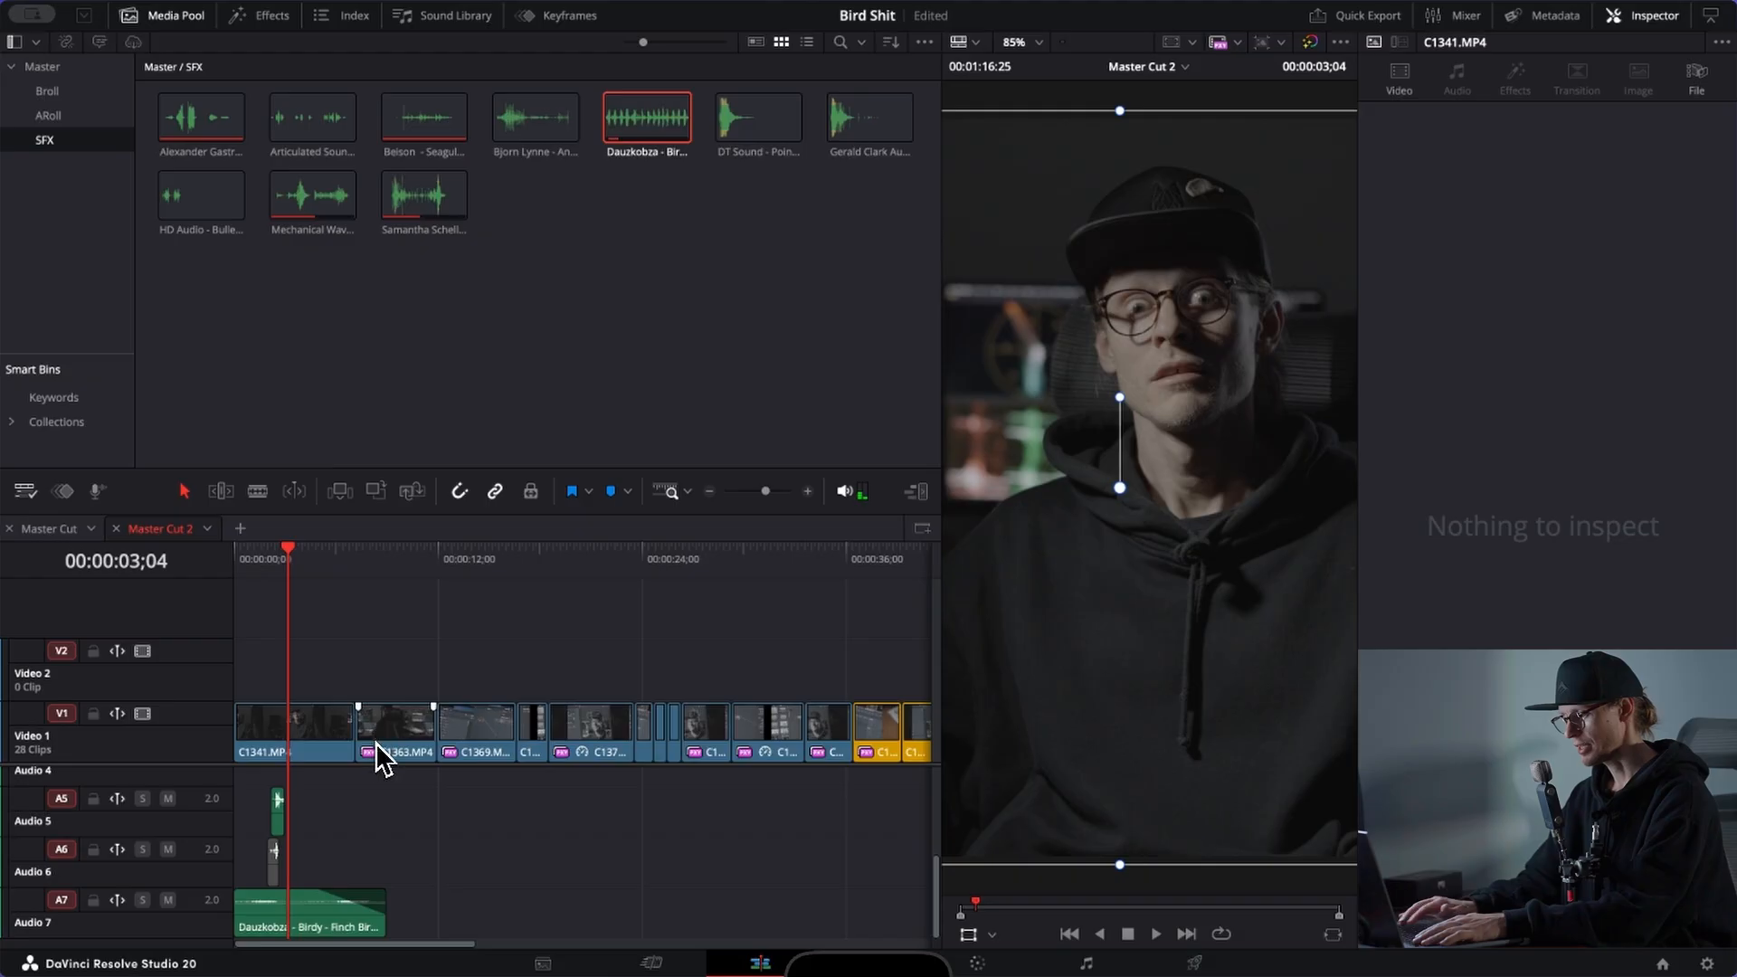
{"action": "key", "text": "super+equal"}
{"action": "key", "text": "super+equal"}
{"action": "key", "text": "super+equal"}
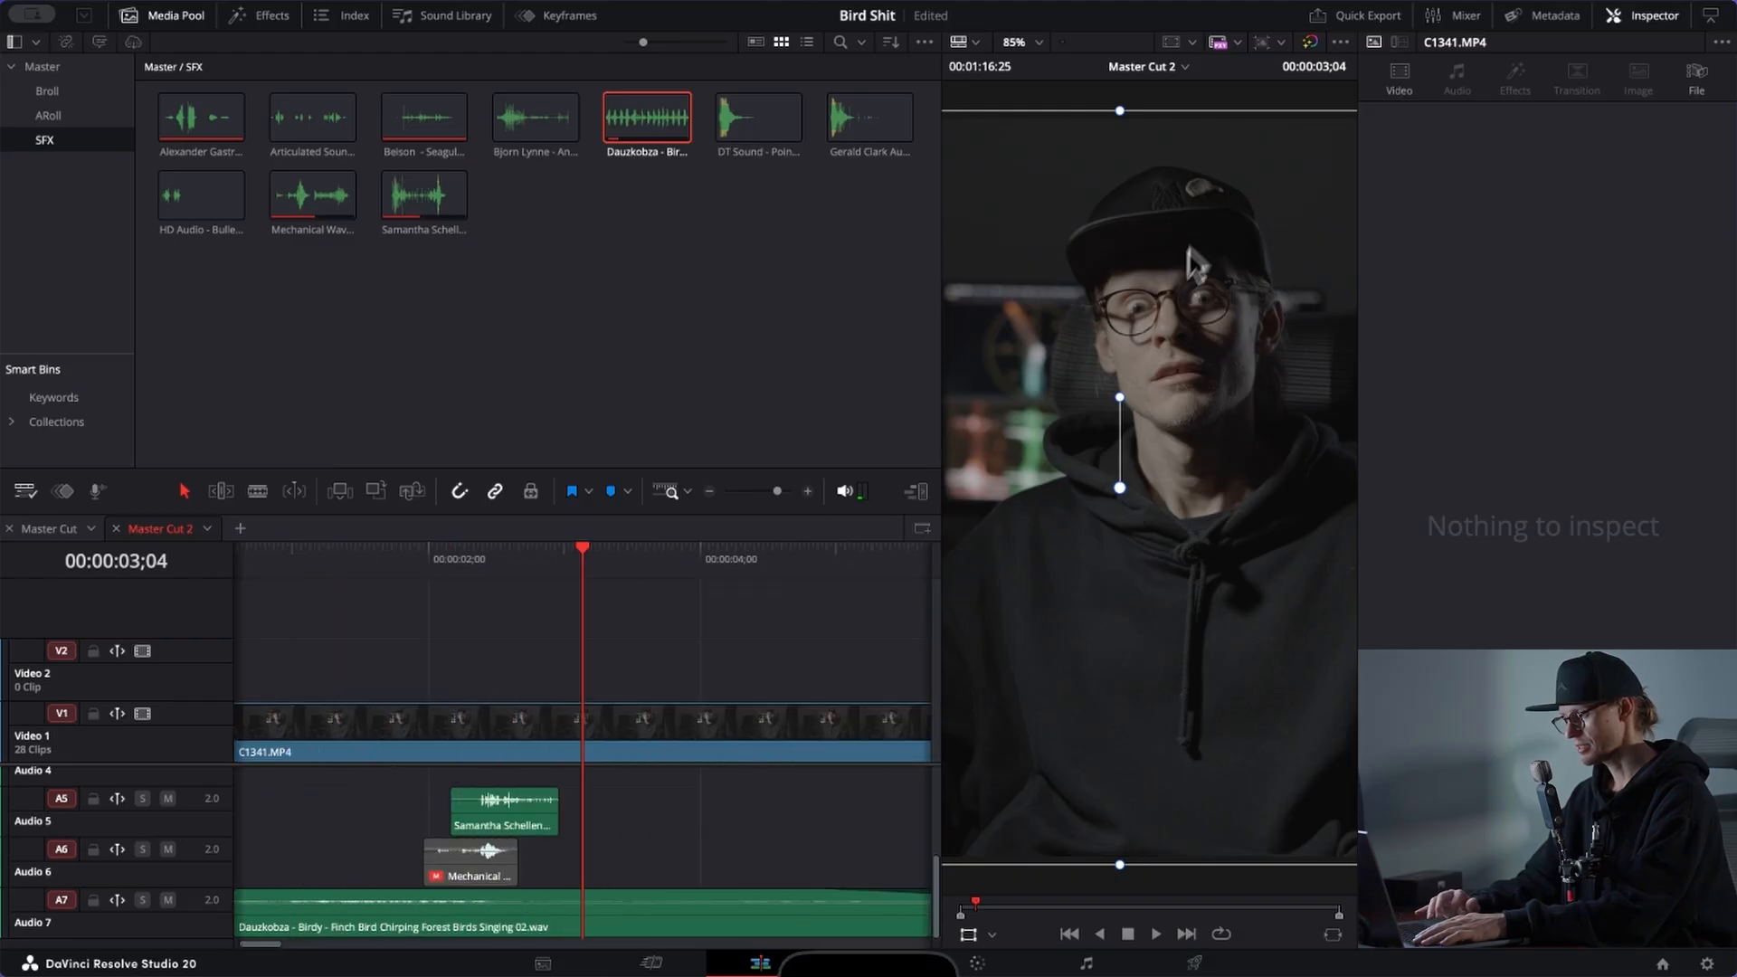
{"action": "left_click", "coordinate": [534, 817]}
{"action": "left_click", "coordinate": [502, 565]}
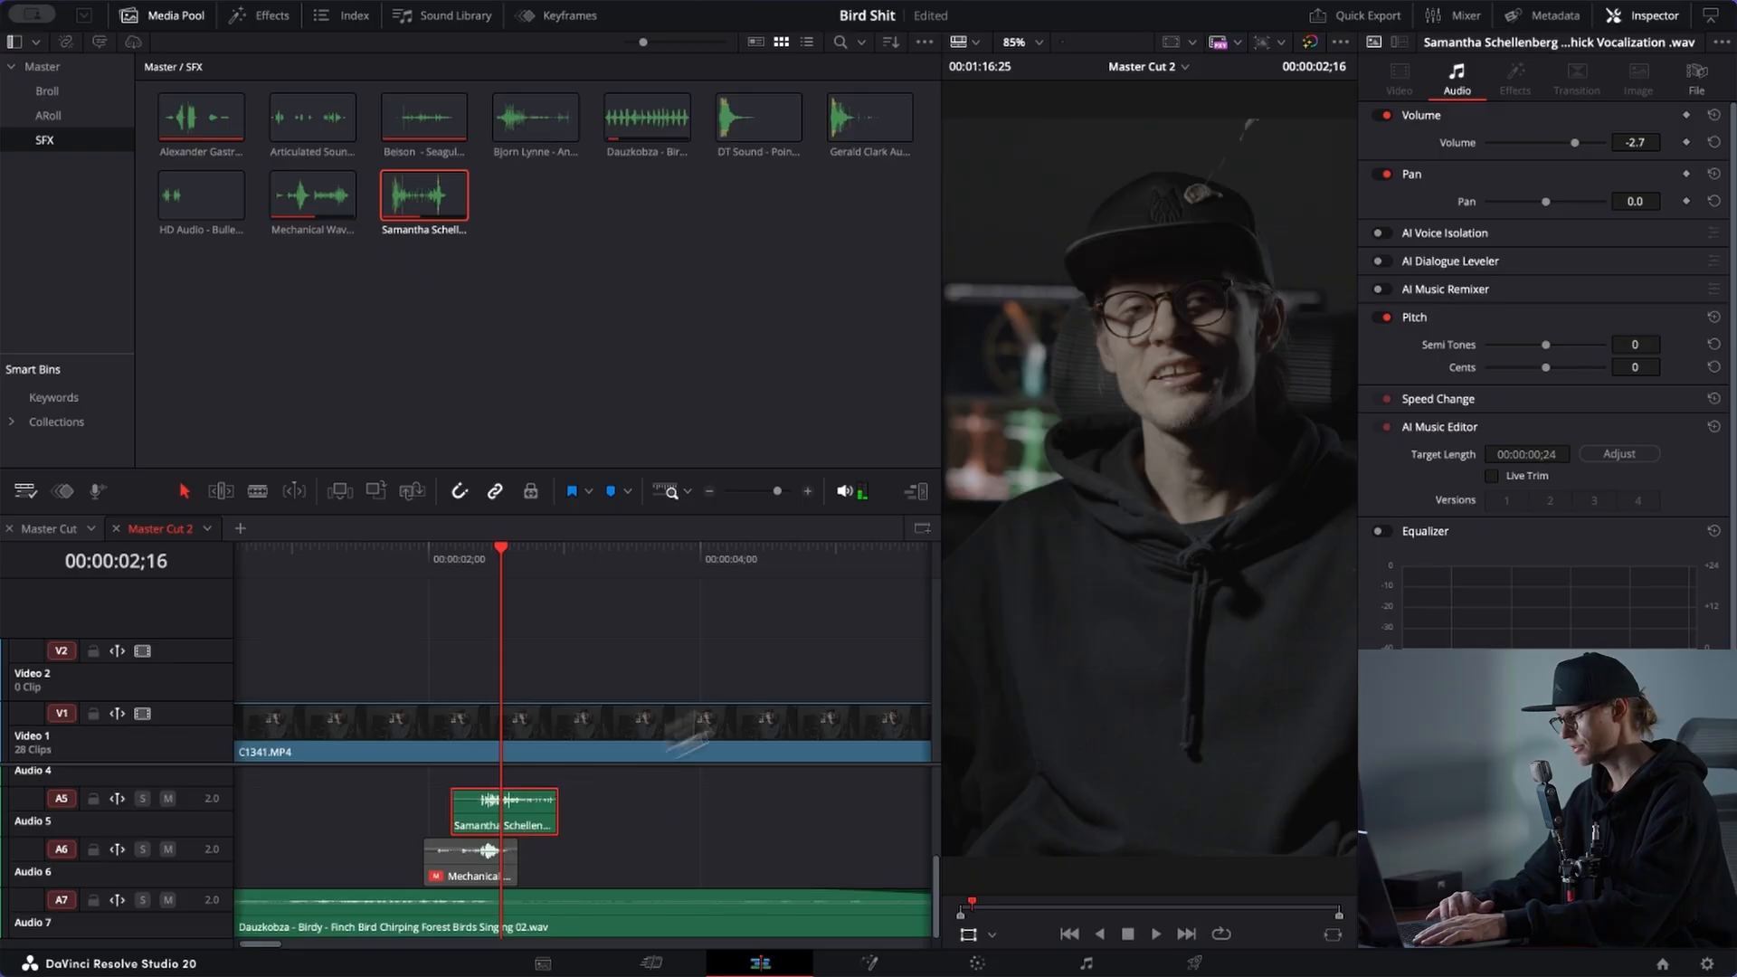
{"action": "left_click_drag", "start_coordinate": [1549, 204], "coordinate": [1552, 204]}
{"action": "left_click", "coordinate": [463, 562]}
{"action": "key", "text": "space"}
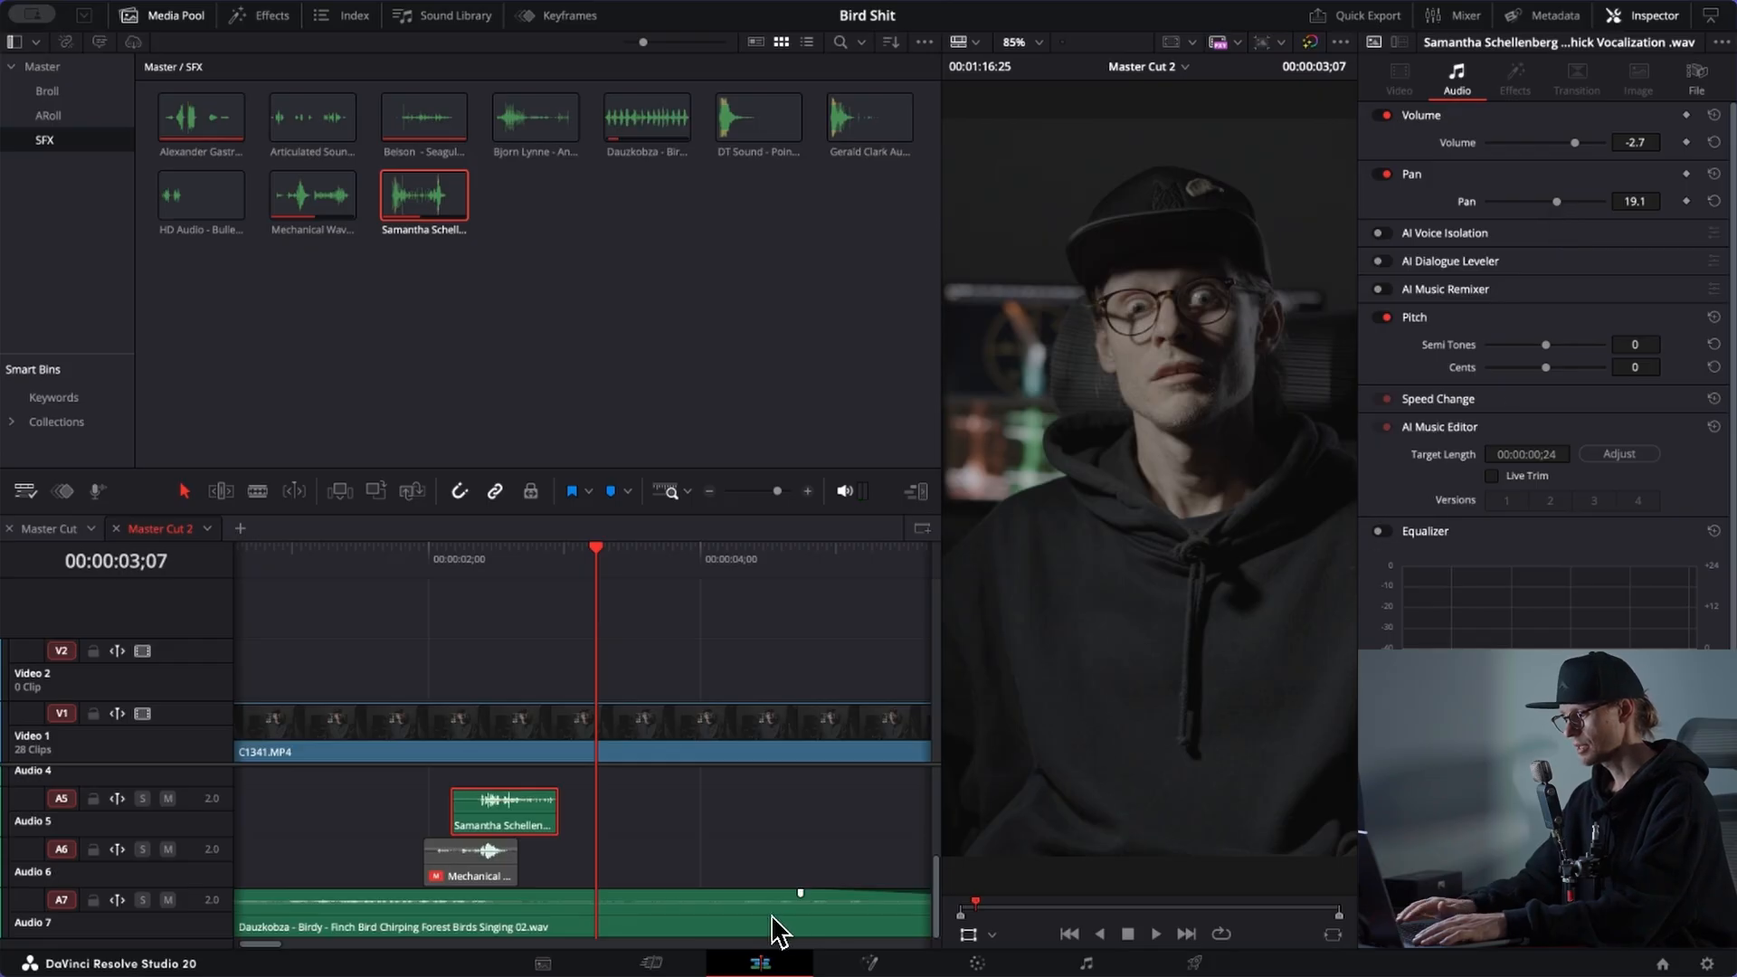
Step: Play the start of C1339.MP4 and slide the seagull clip on Audio 5 and the cockatoo clip on Audio 4 later, to around 00:01:11;20
{"action": "key", "text": "shift+z"}
{"action": "left_click", "coordinate": [831, 559]}
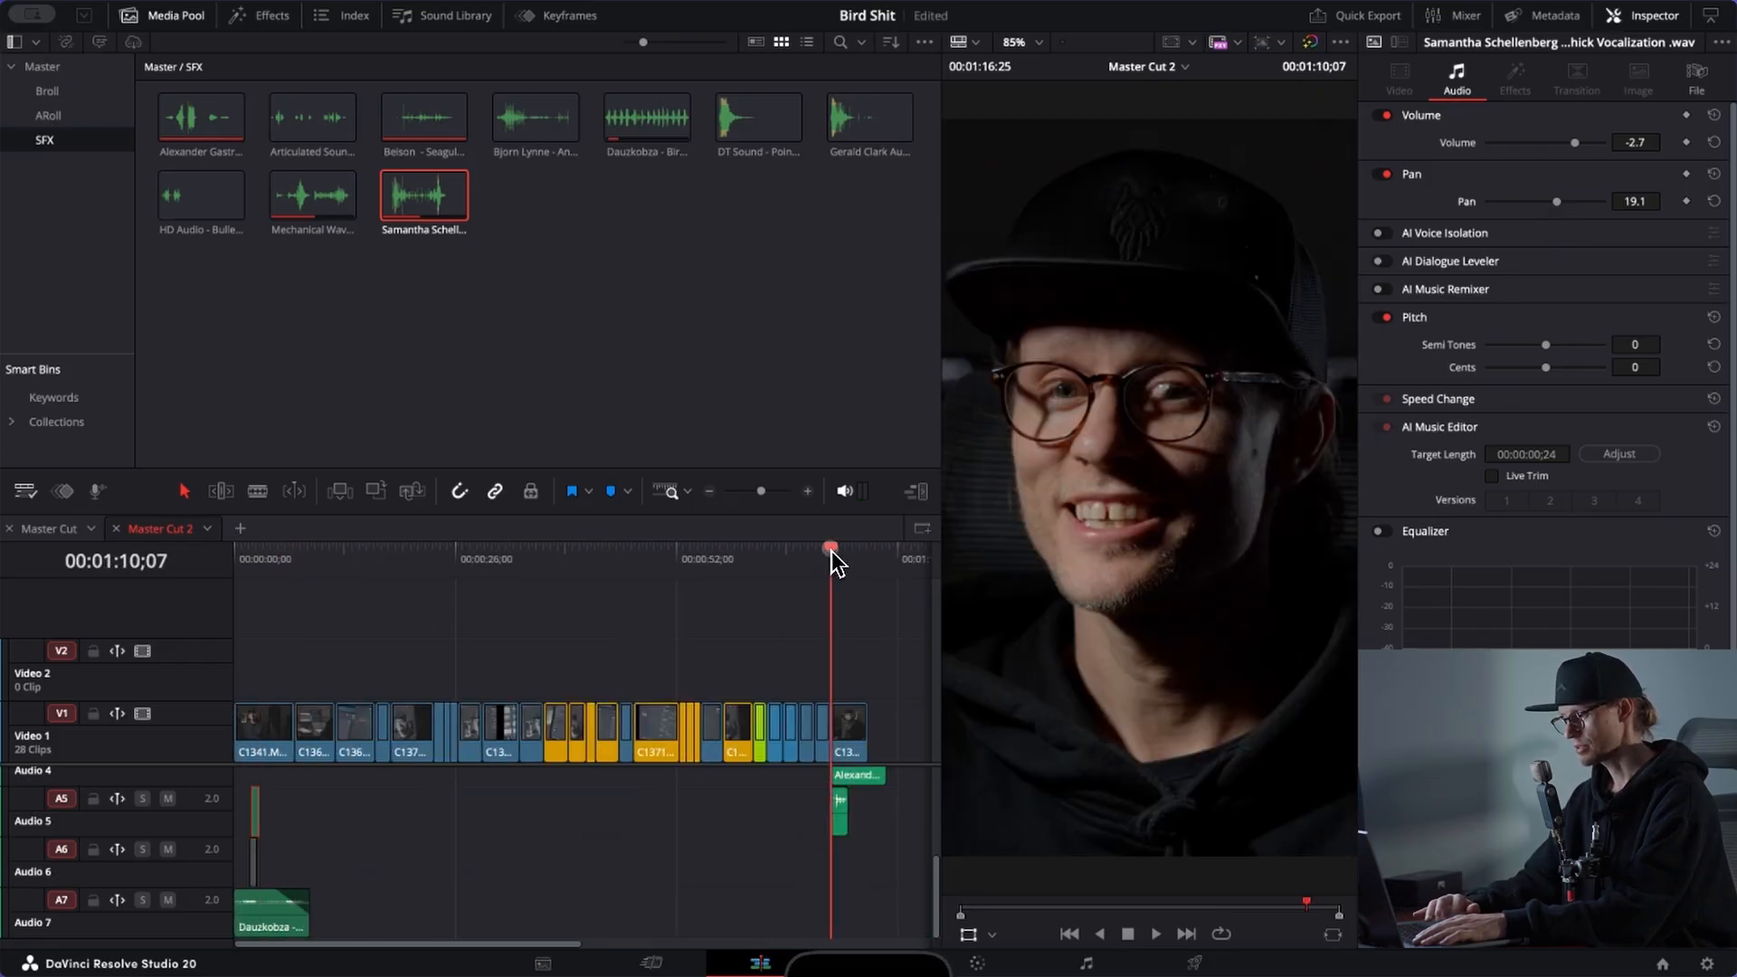
{"action": "key", "text": "shift+z"}
{"action": "key", "text": "space"}
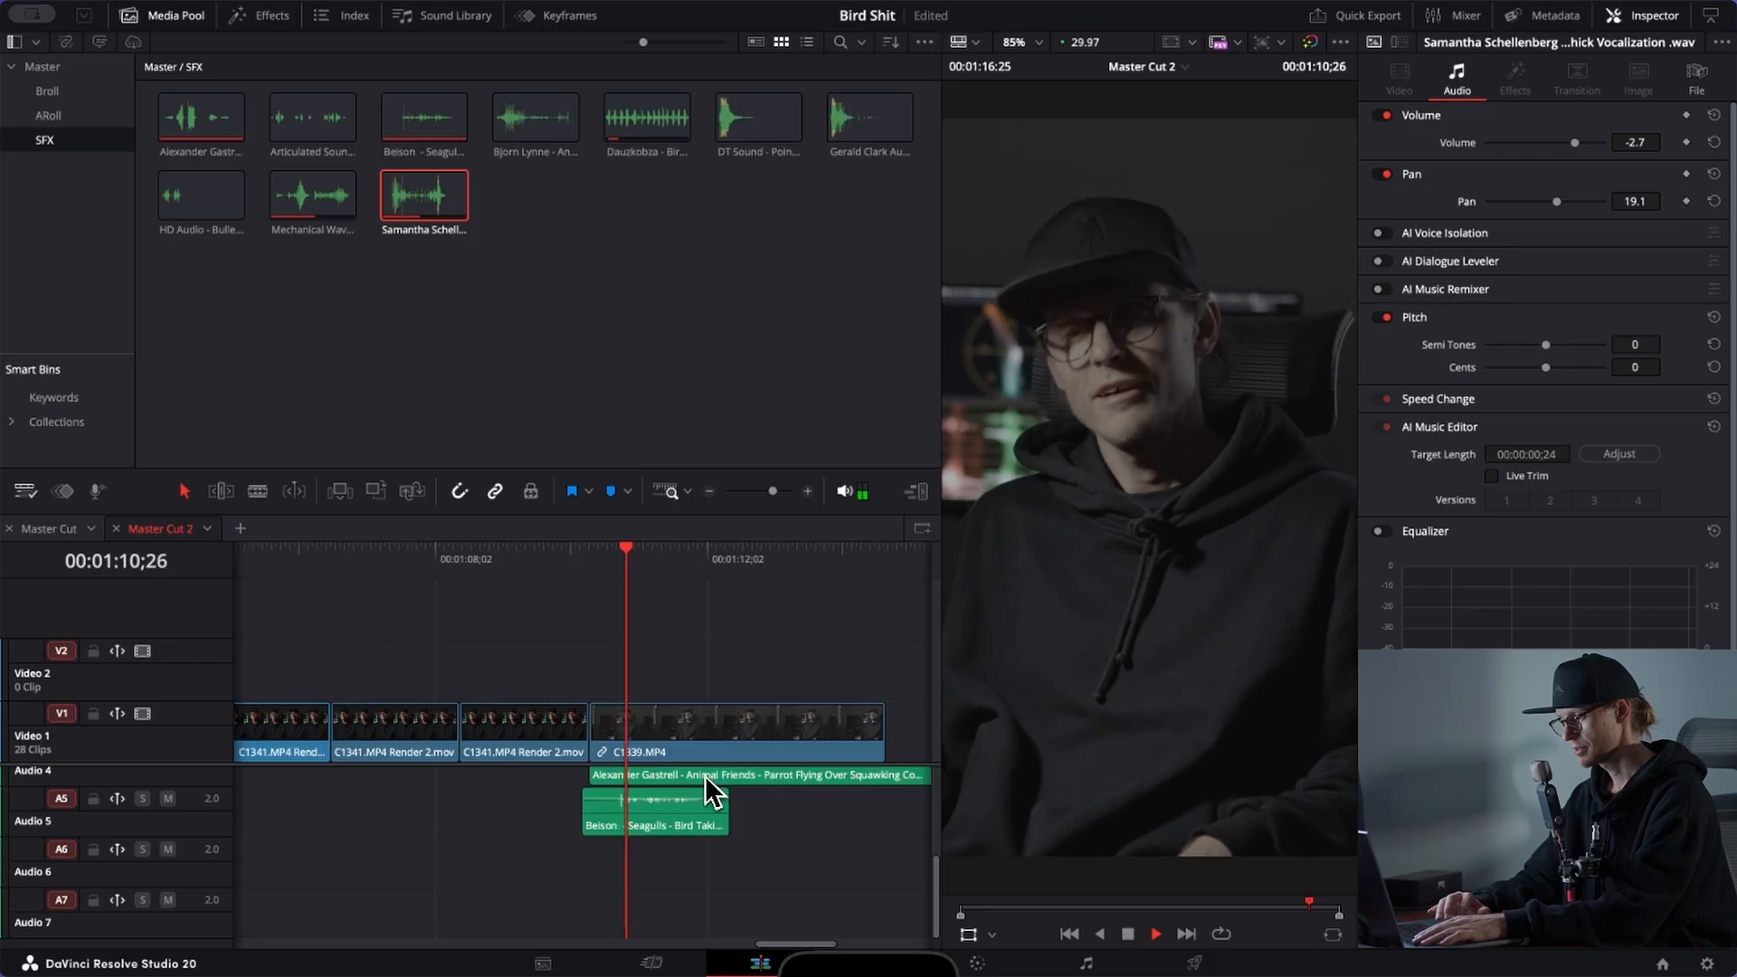
{"action": "key", "text": "space"}
{"action": "left_click_drag", "start_coordinate": [693, 832], "coordinate": [799, 834]}
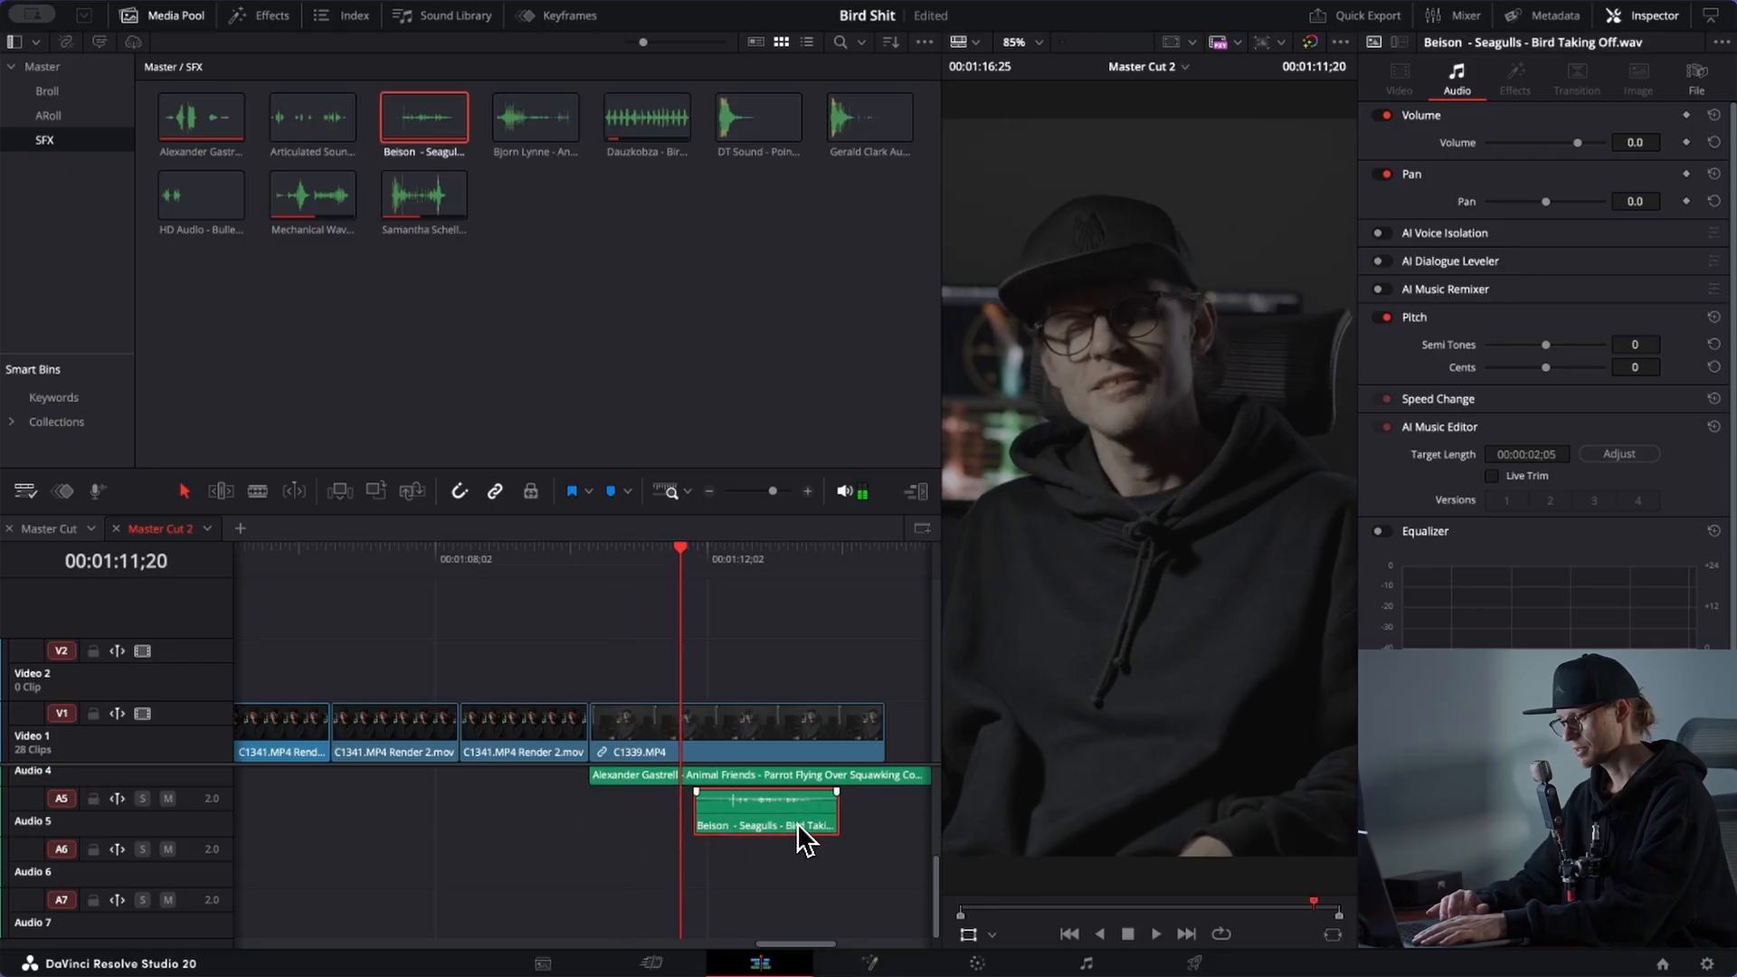
{"action": "key", "text": "space"}
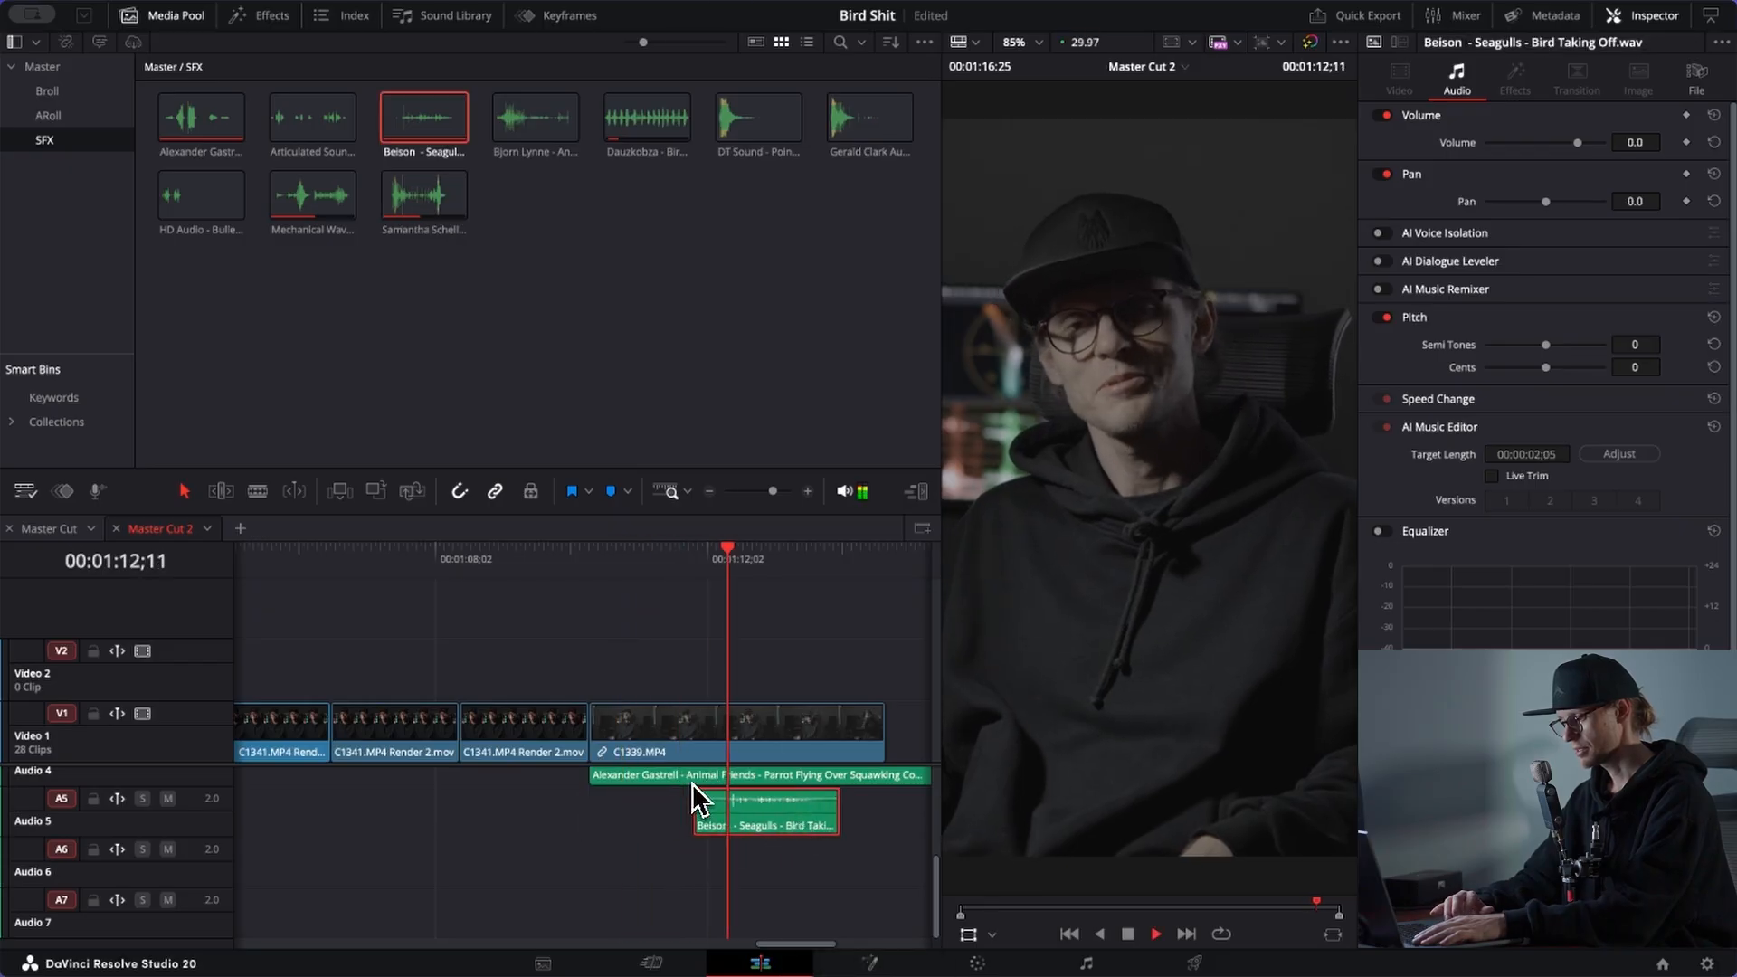
{"action": "scroll", "coordinate": [691, 779], "scroll_direction": "up", "scroll_amount": 2}
{"action": "left_click_drag", "start_coordinate": [637, 868], "coordinate": [726, 882]}
Step: Copy the opening birdsong clip on Audio 7 to the end of the edit, under C1339.MP4
{"action": "key", "text": "shift+z"}
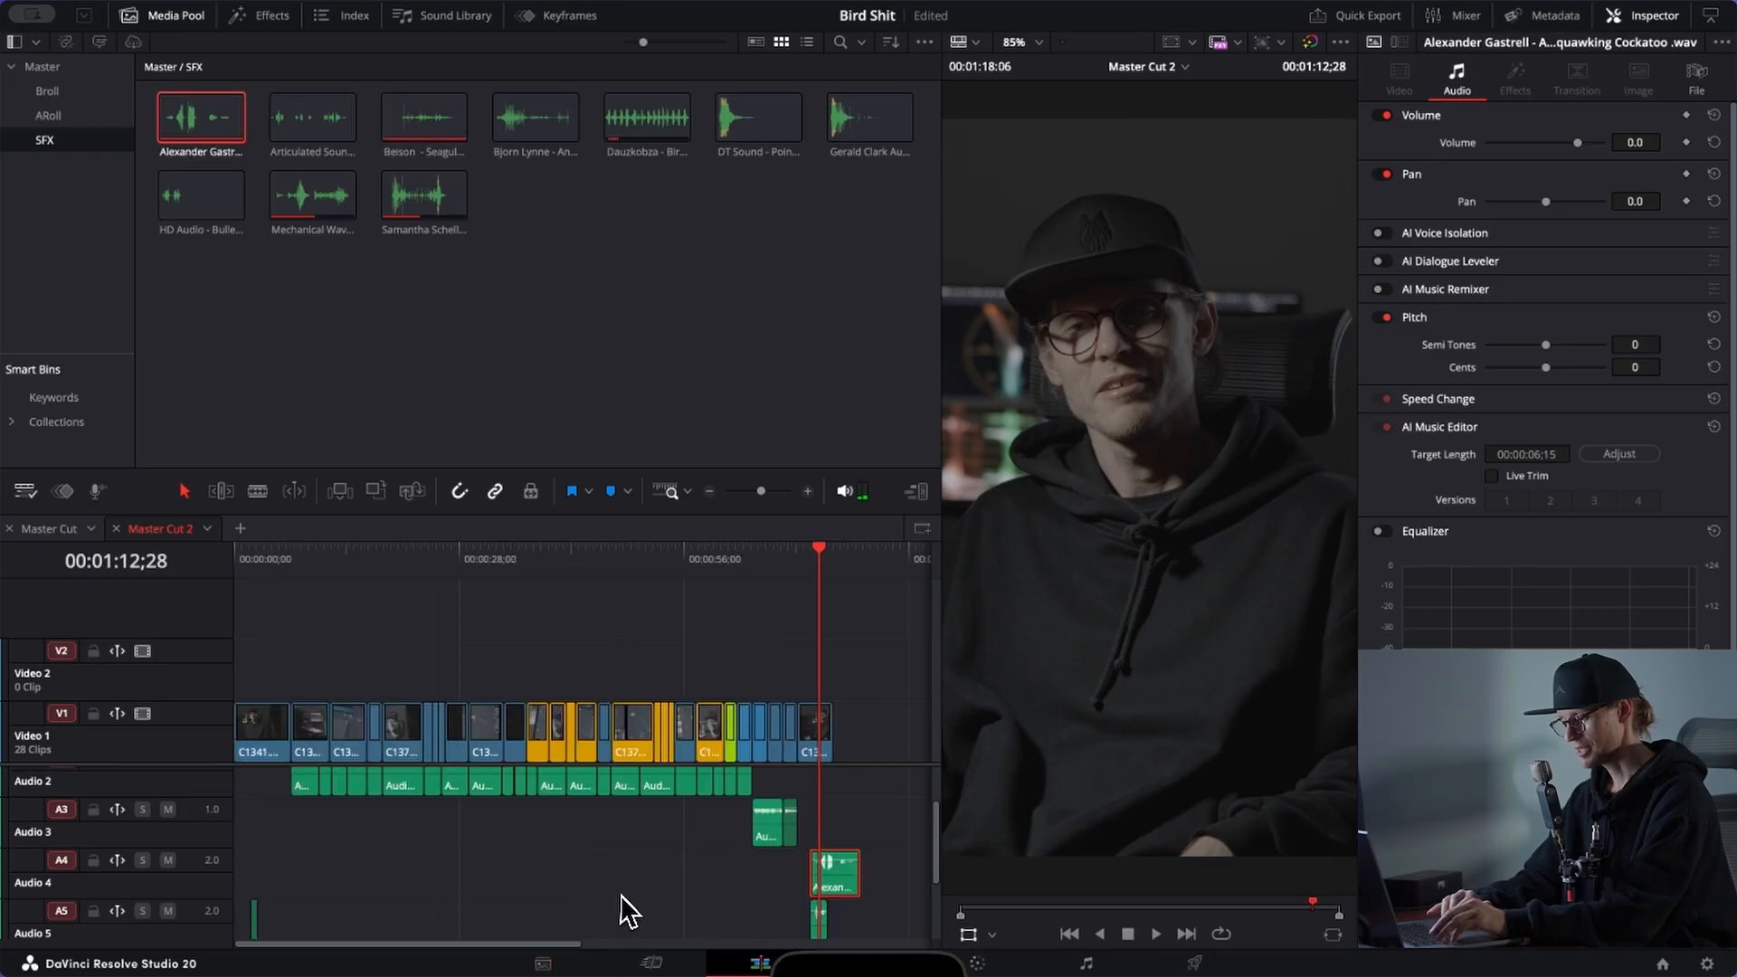
{"action": "scroll", "coordinate": [621, 893], "scroll_direction": "down", "scroll_amount": 5}
{"action": "scroll", "coordinate": [620, 894], "scroll_direction": "down", "scroll_amount": 5}
{"action": "left_click_drag", "start_coordinate": [287, 926], "coordinate": [837, 936]}
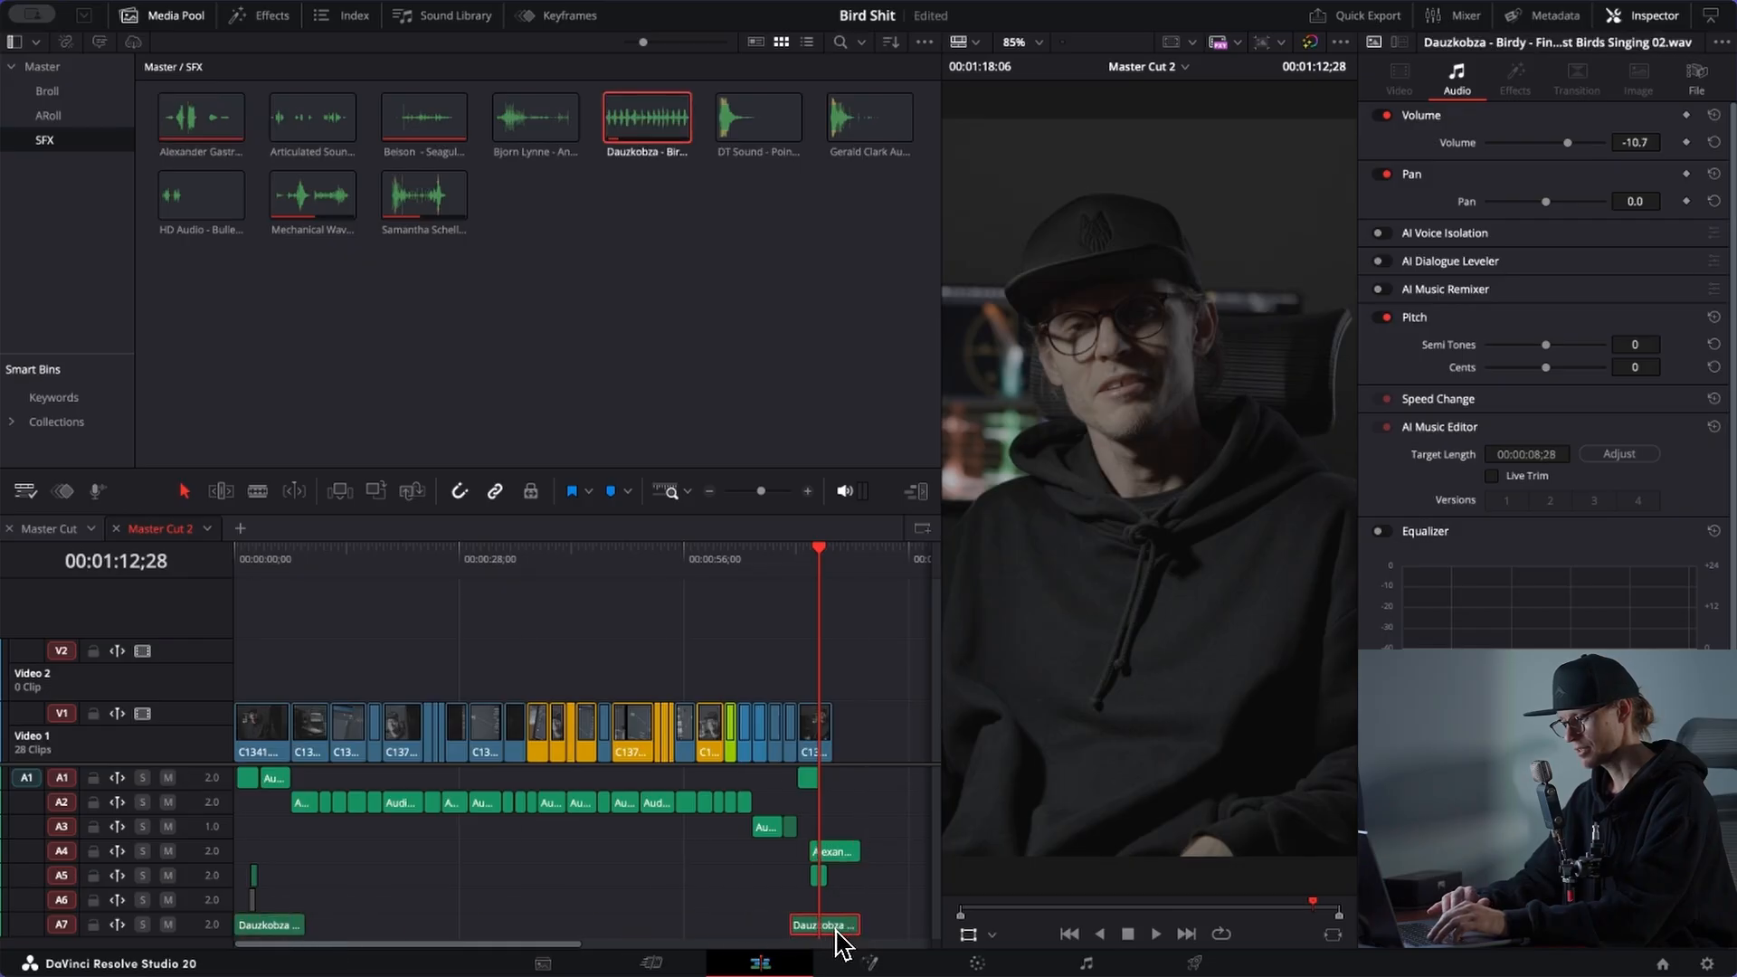
Step: Slide the birdsong copy on Audio 7 so it begins with C1339.MP4, and play the section
{"action": "left_click", "coordinate": [802, 562]}
{"action": "key", "text": "super+equal"}
{"action": "key", "text": "super+equal"}
{"action": "key", "text": "super+equal"}
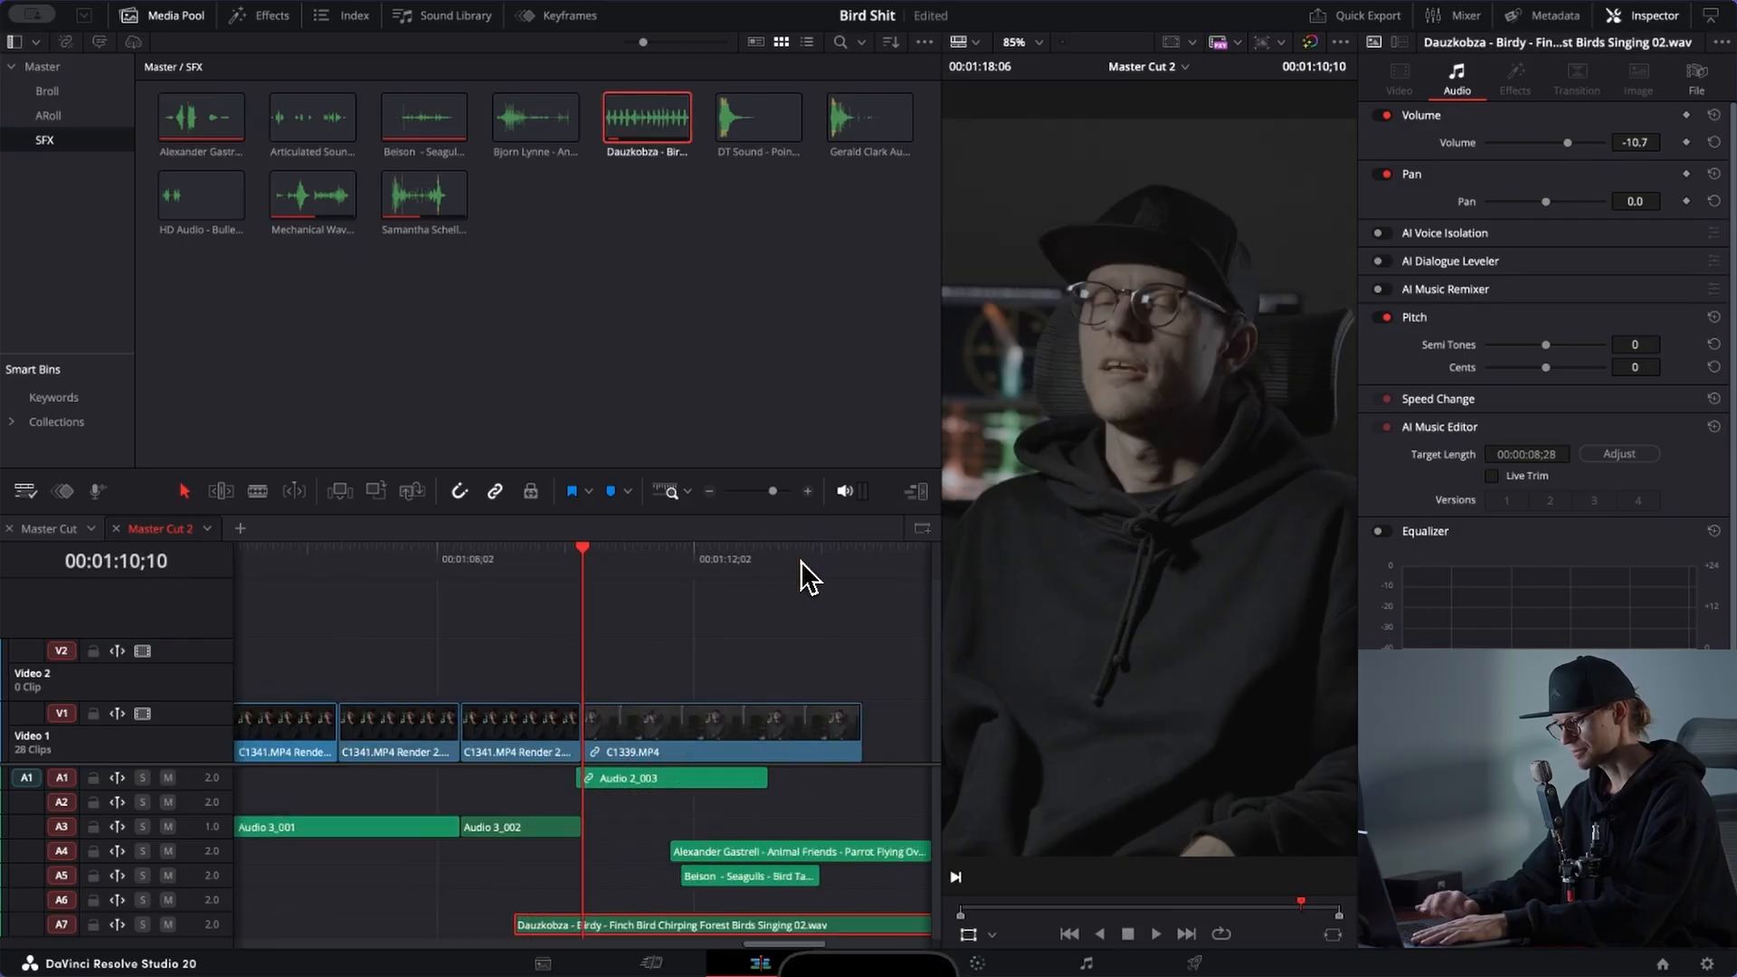
{"action": "scroll", "coordinate": [584, 893], "scroll_direction": "up", "scroll_amount": 1}
{"action": "scroll", "coordinate": [589, 861], "scroll_direction": "down", "scroll_amount": 1}
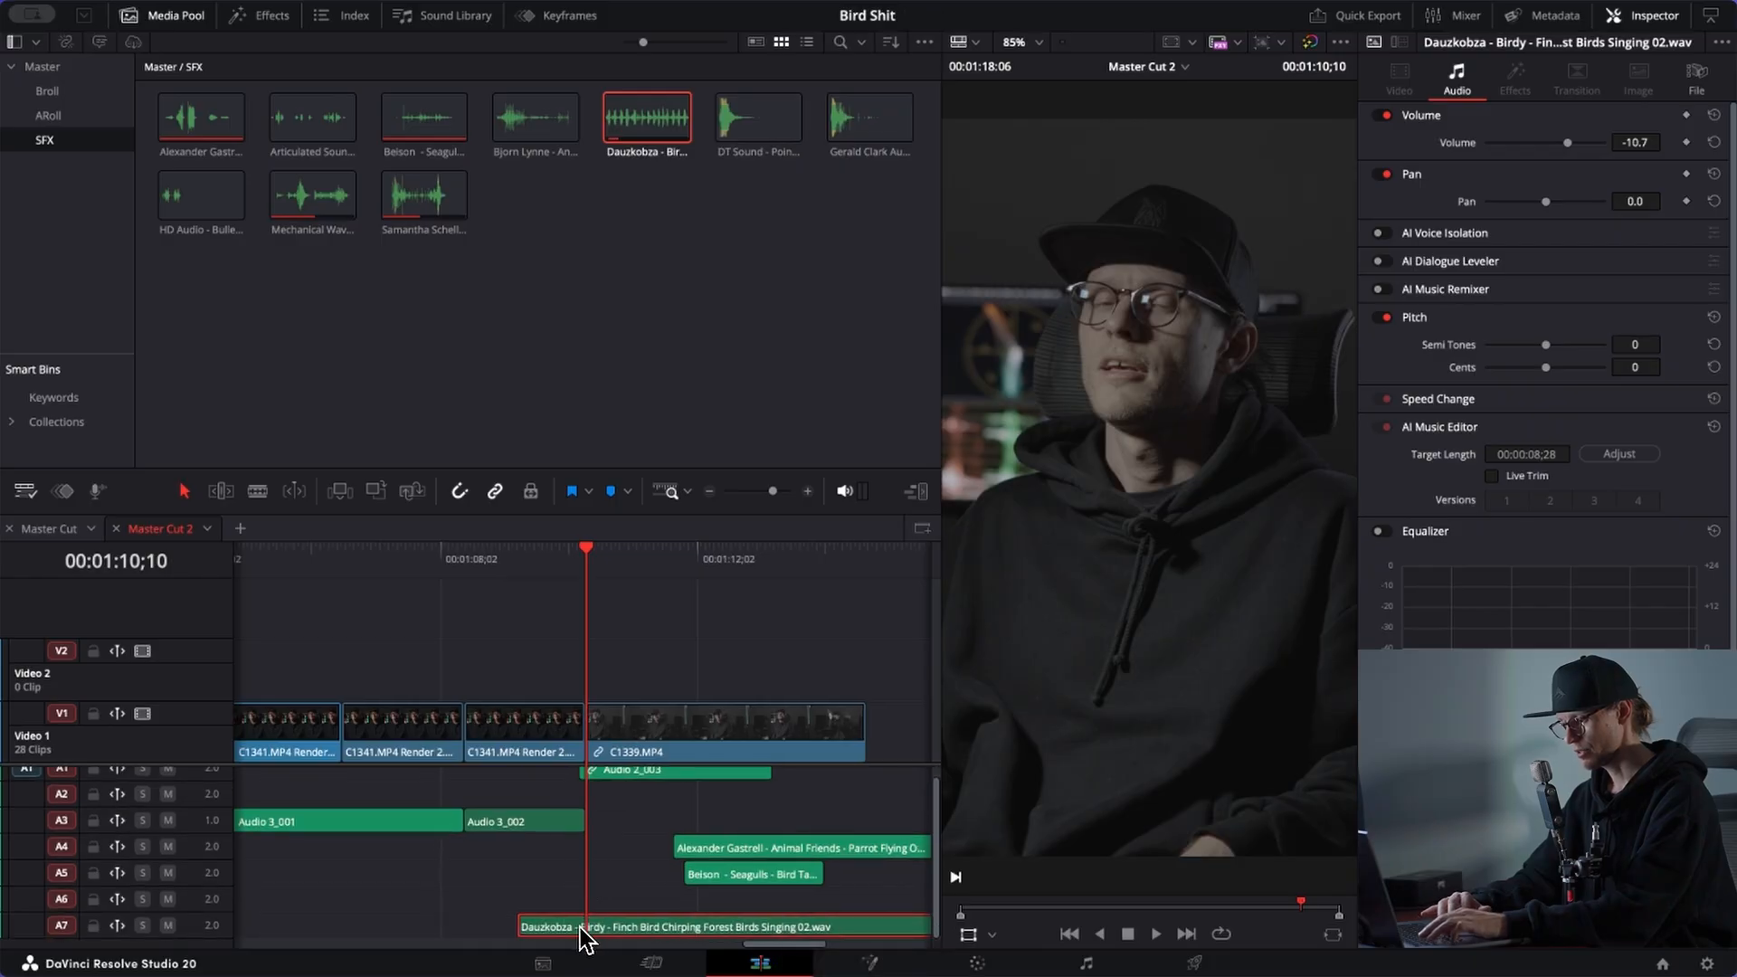
{"action": "left_click_drag", "start_coordinate": [587, 941], "coordinate": [649, 935]}
{"action": "left_click", "coordinate": [539, 554]}
{"action": "key", "text": "space"}
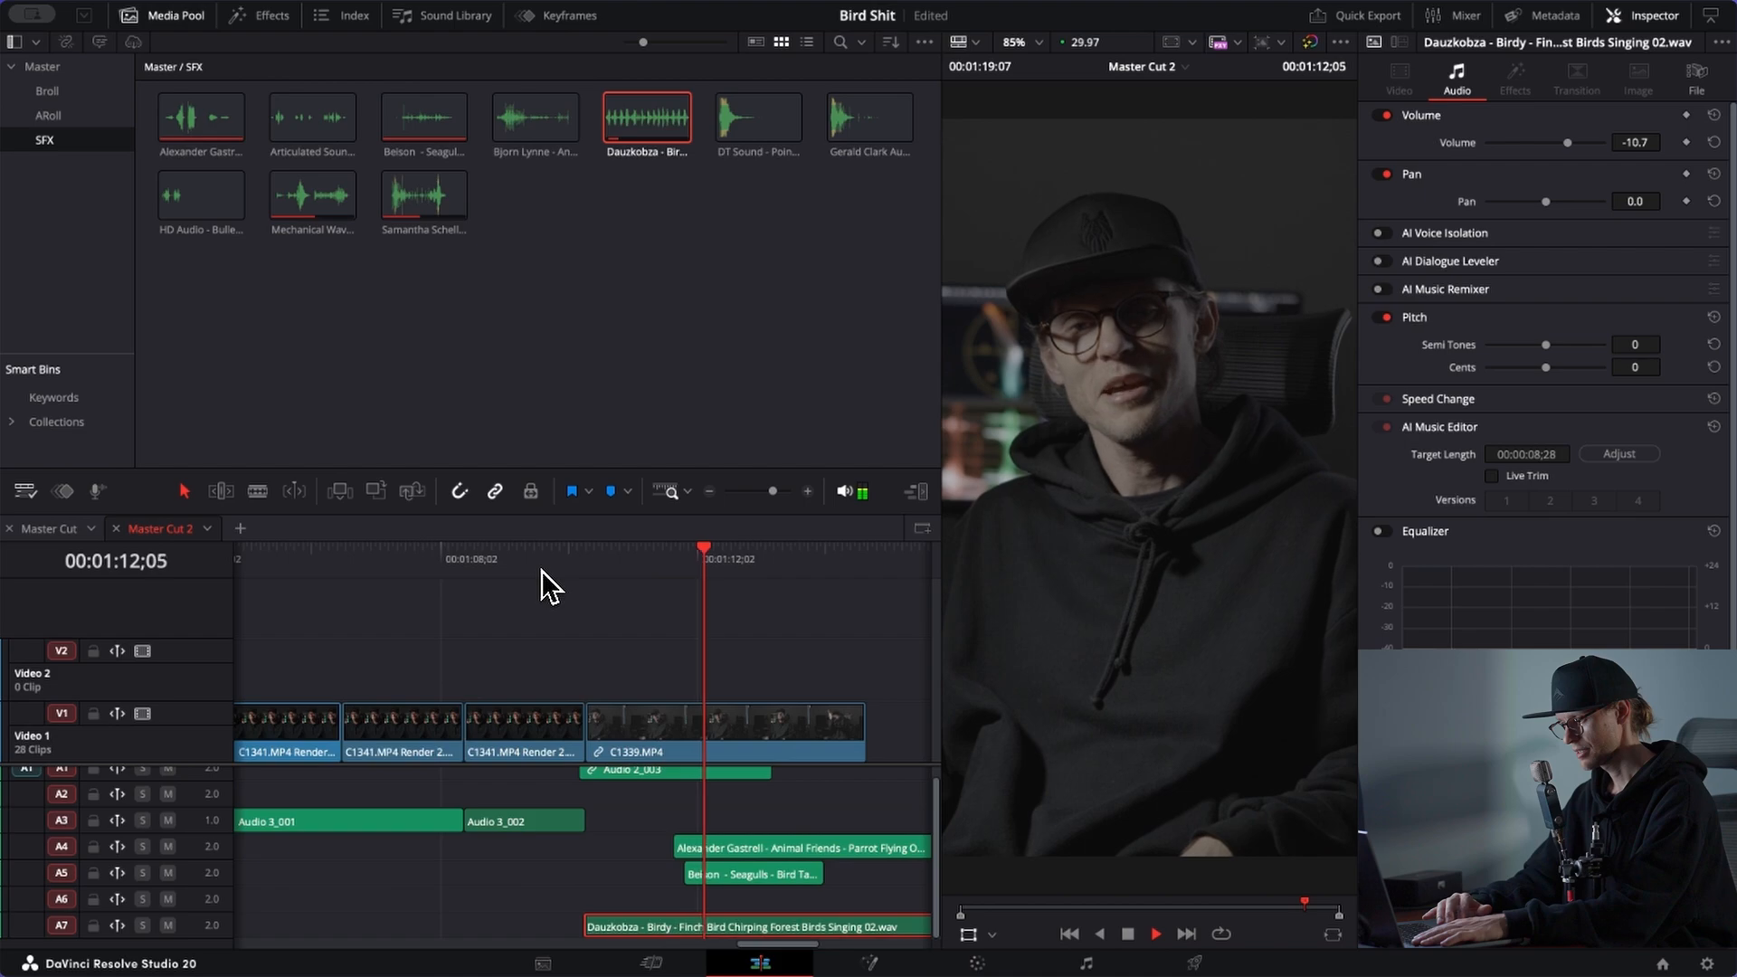
{"action": "key", "text": "space"}
Step: Line up the starts of the cockatoo clip on Audio 4 and the seagull clip on Audio 5 at about 00:01:12;02, and play them
{"action": "scroll", "coordinate": [744, 836], "scroll_direction": "right", "scroll_amount": 1}
{"action": "mouse_move", "coordinate": [734, 847]}
{"action": "left_mouse_down"}
{"action": "mouse_move", "coordinate": [760, 848]}
{"action": "mouse_move", "coordinate": [740, 871]}
{"action": "left_mouse_up"}
{"action": "left_click", "coordinate": [602, 571]}
{"action": "key", "text": "space"}
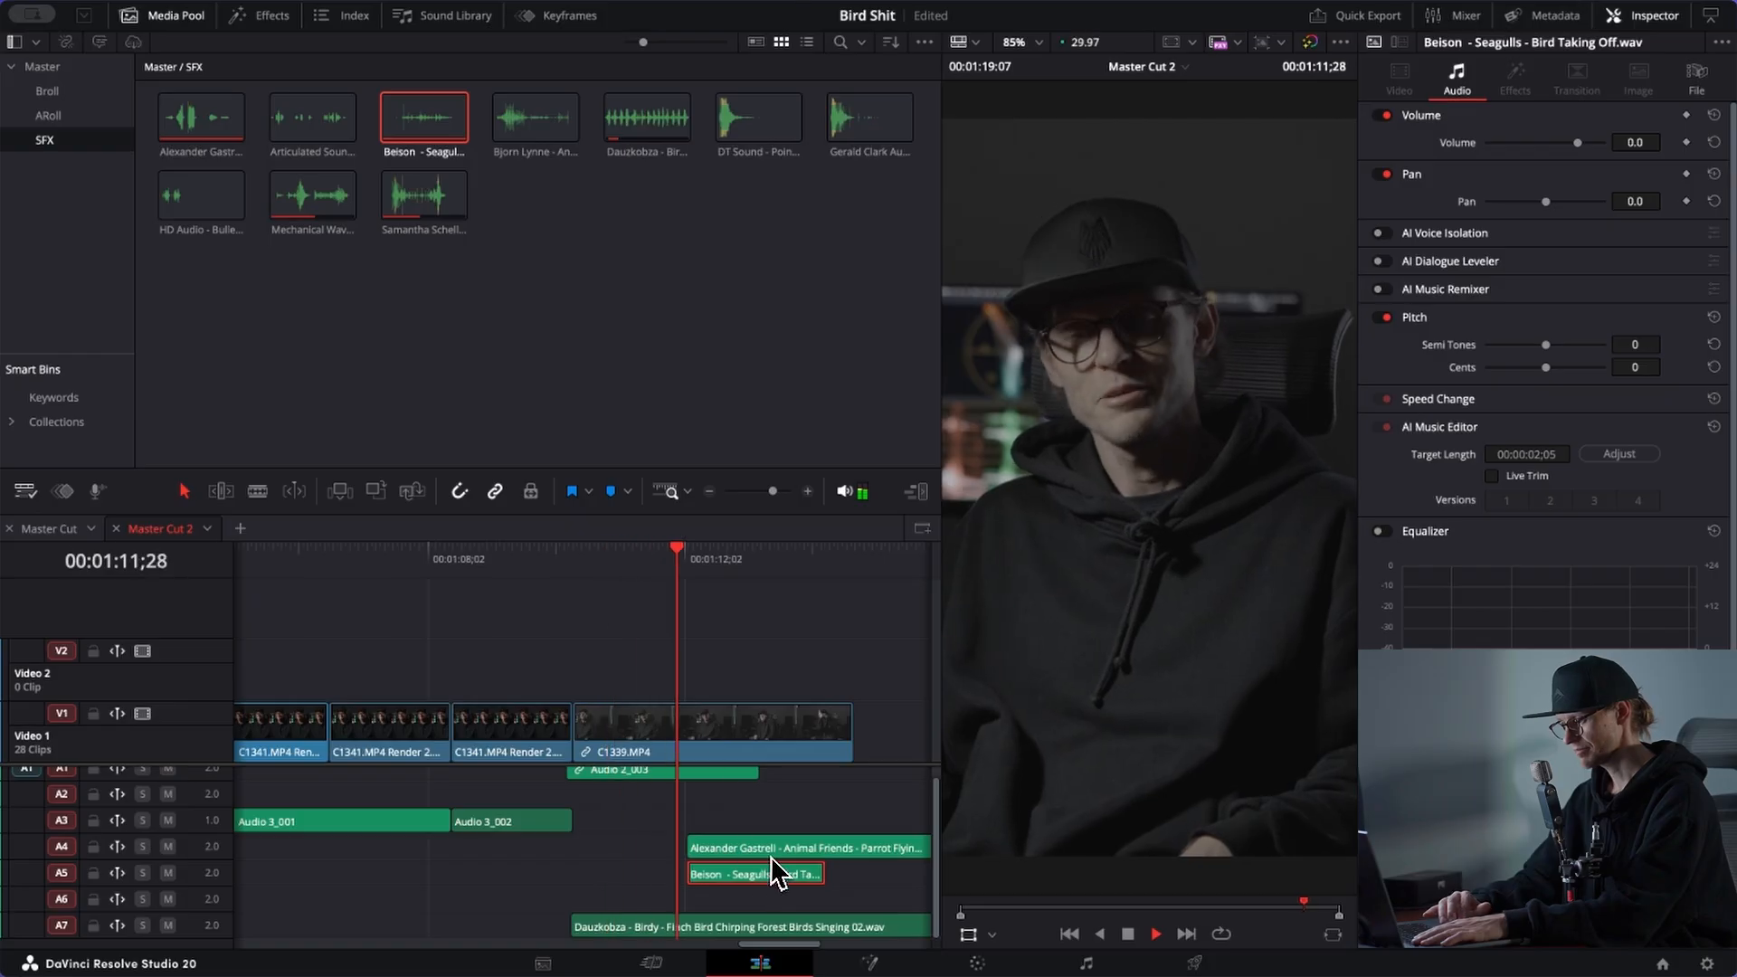
{"action": "key", "text": "space"}
Step: Trim the ends of the cockatoo clip on Audio 4 and the birdsong copy on Audio 7 to finish together at about 00:01:18;10
{"action": "scroll", "coordinate": [772, 850], "scroll_direction": "right", "scroll_amount": 4}
{"action": "mouse_move", "coordinate": [864, 852]}
{"action": "left_mouse_down"}
{"action": "mouse_move", "coordinate": [779, 854]}
{"action": "mouse_move", "coordinate": [848, 856]}
{"action": "mouse_move", "coordinate": [851, 873]}
{"action": "left_mouse_up"}
{"action": "key", "text": "space"}
{"action": "key", "text": "space"}
{"action": "left_click_drag", "start_coordinate": [906, 924], "coordinate": [850, 922]}
{"action": "left_click", "coordinate": [478, 567]}
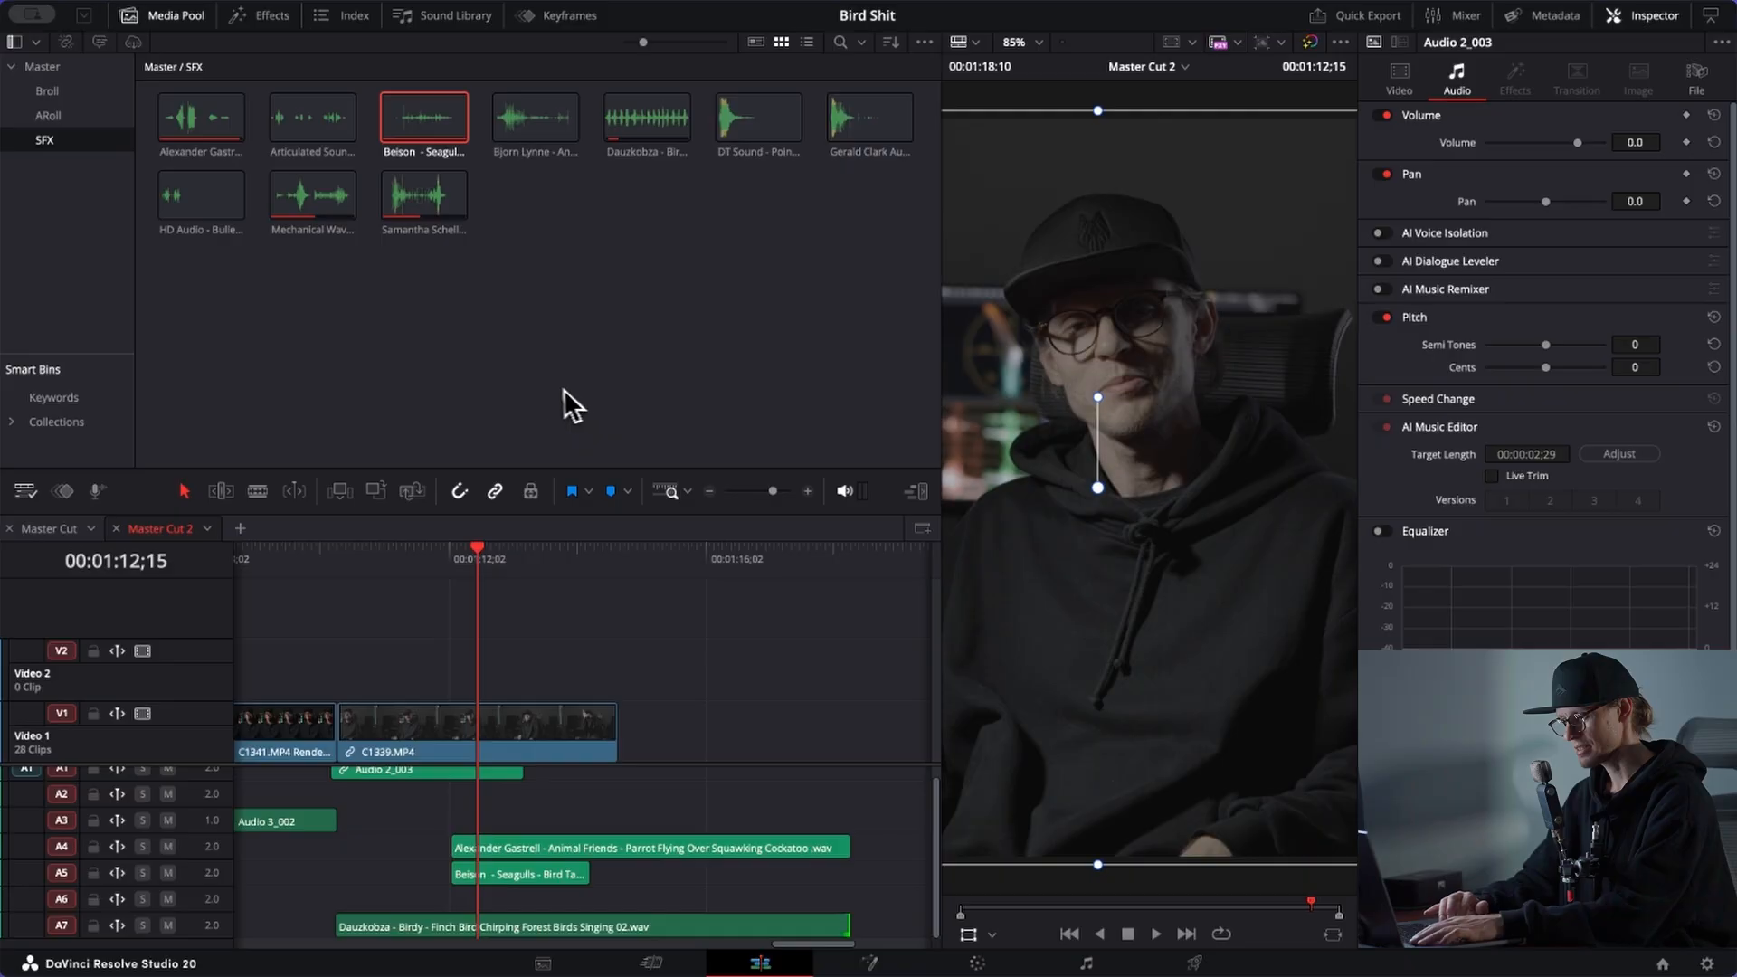
Step: Preview the beginning of the Articulated Sounds single seagull shrieking effect in the SFX bin
{"action": "left_click", "coordinate": [312, 131]}
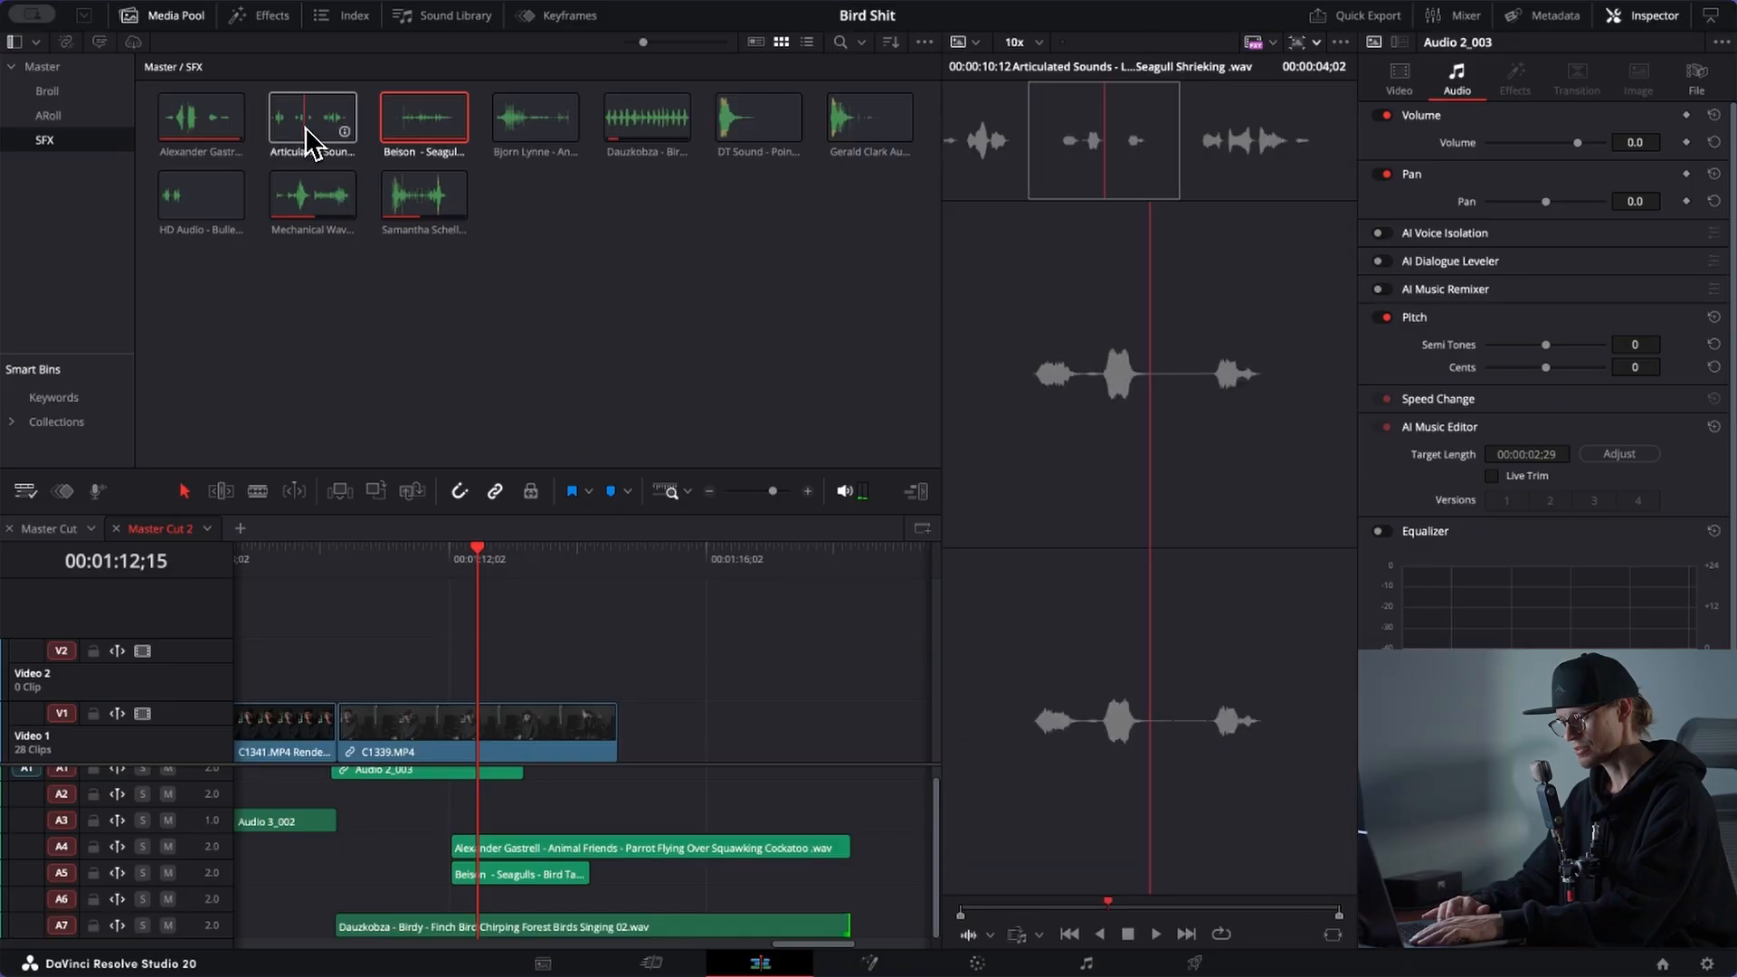
{"action": "left_click_drag", "start_coordinate": [310, 144], "coordinate": [818, 172]}
{"action": "left_click_drag", "start_coordinate": [969, 166], "coordinate": [910, 165]}
{"action": "key", "text": "space"}
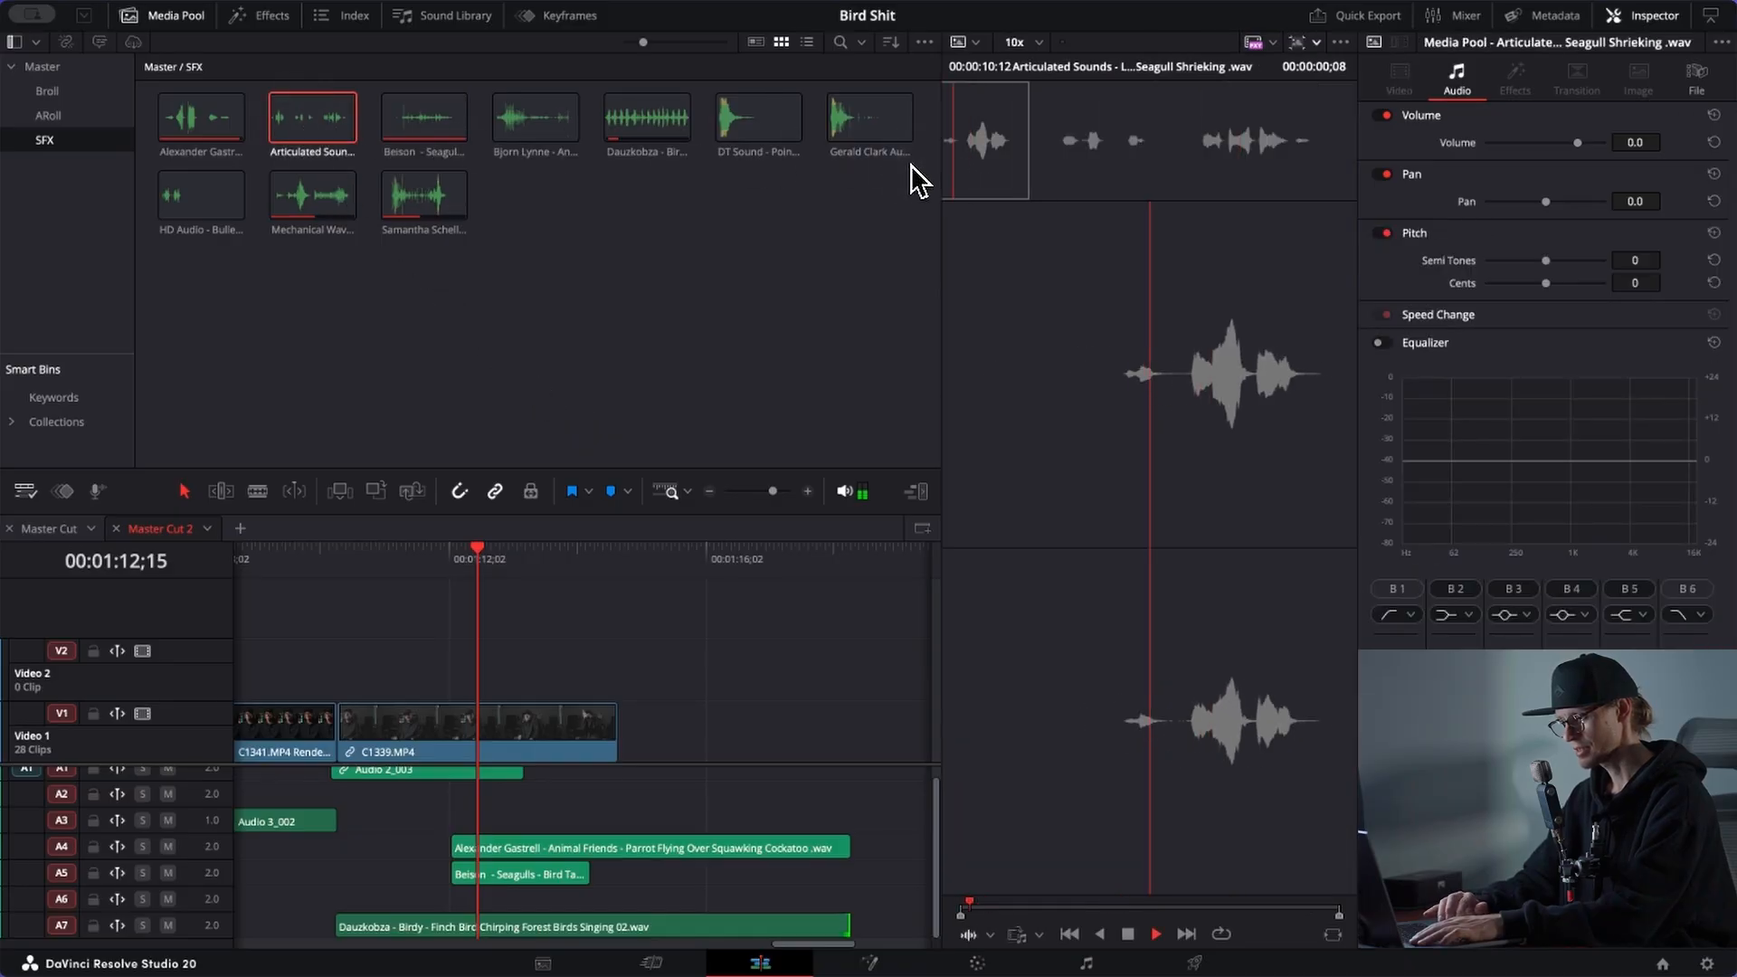
{"action": "key", "text": "space"}
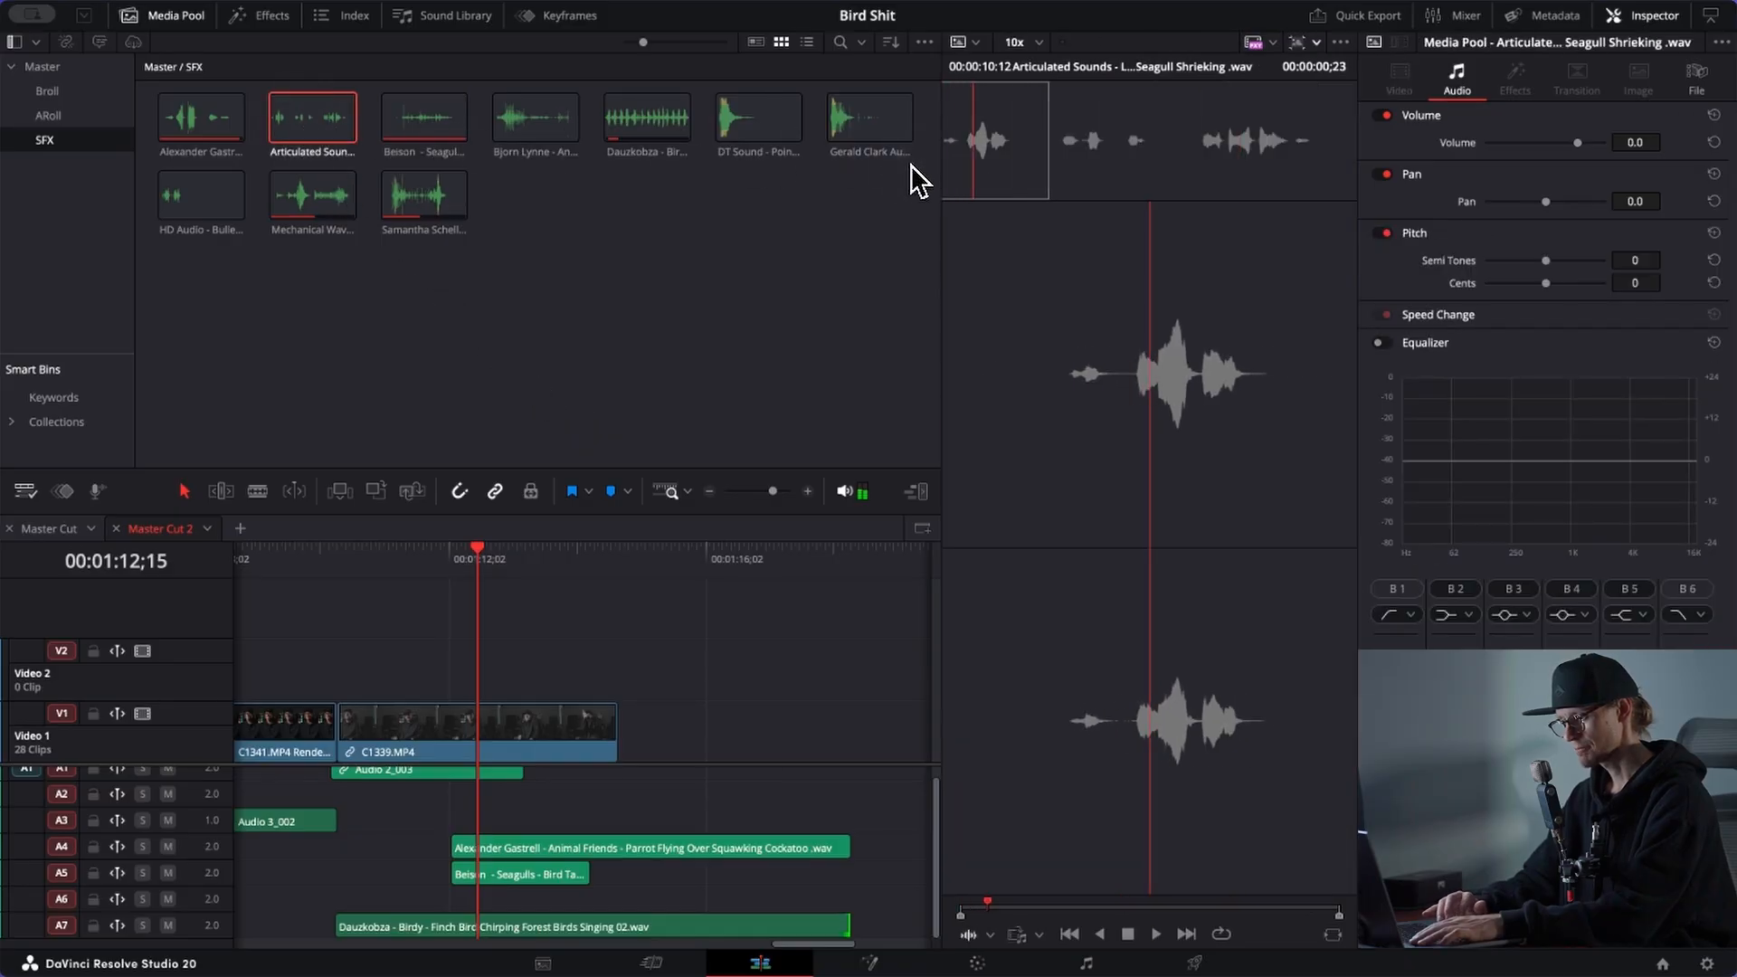
Step: Preview the DT Sound Point Blank gun single shot and place it on Audio 3 at 00:01:12;15
{"action": "left_click", "coordinate": [749, 150]}
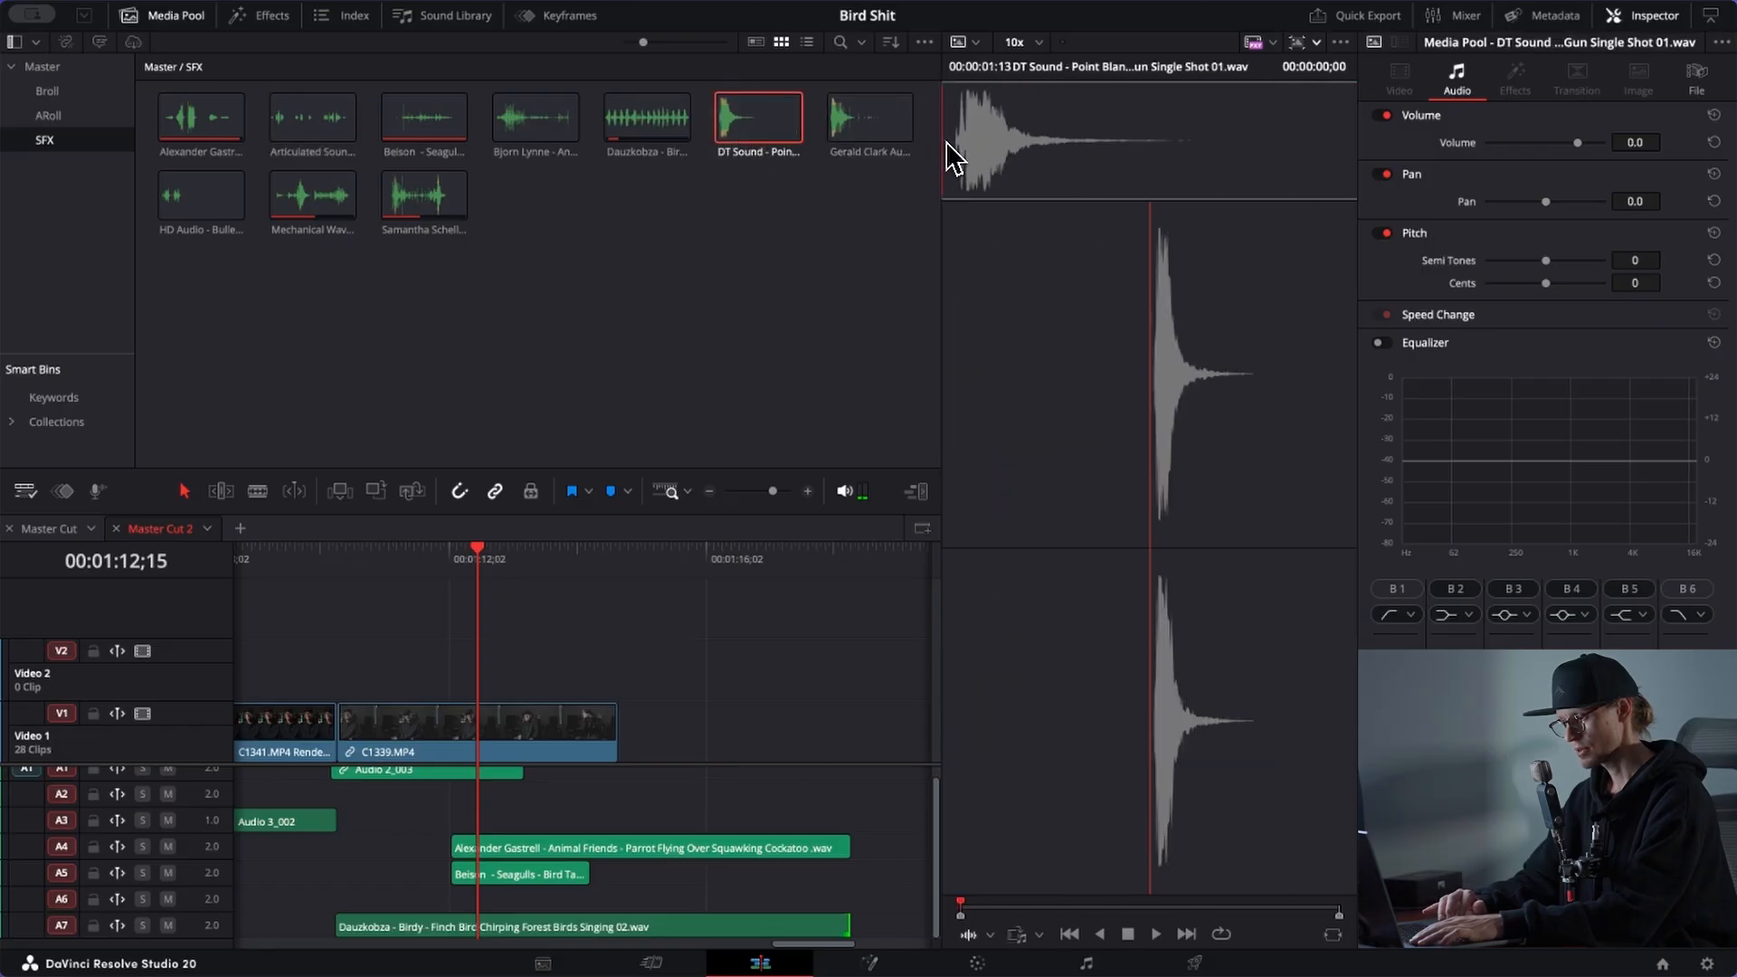
{"action": "key", "text": "space"}
{"action": "key", "text": "space"}
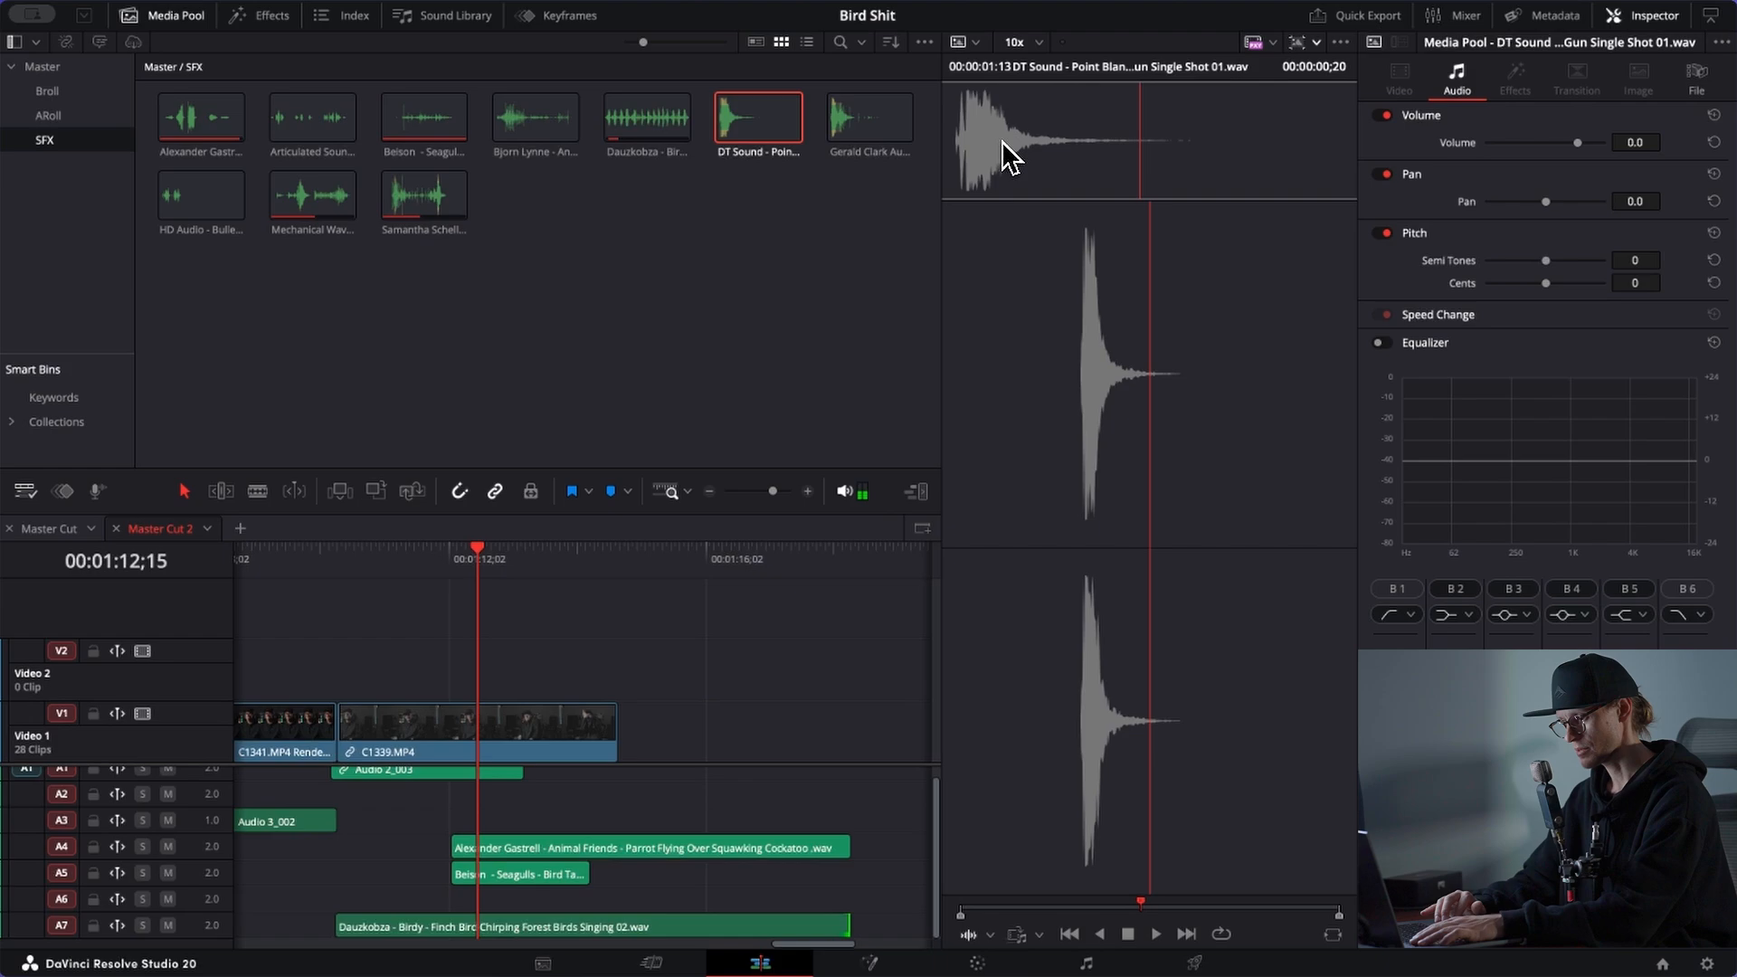
{"action": "left_click_drag", "start_coordinate": [1001, 140], "coordinate": [512, 802]}
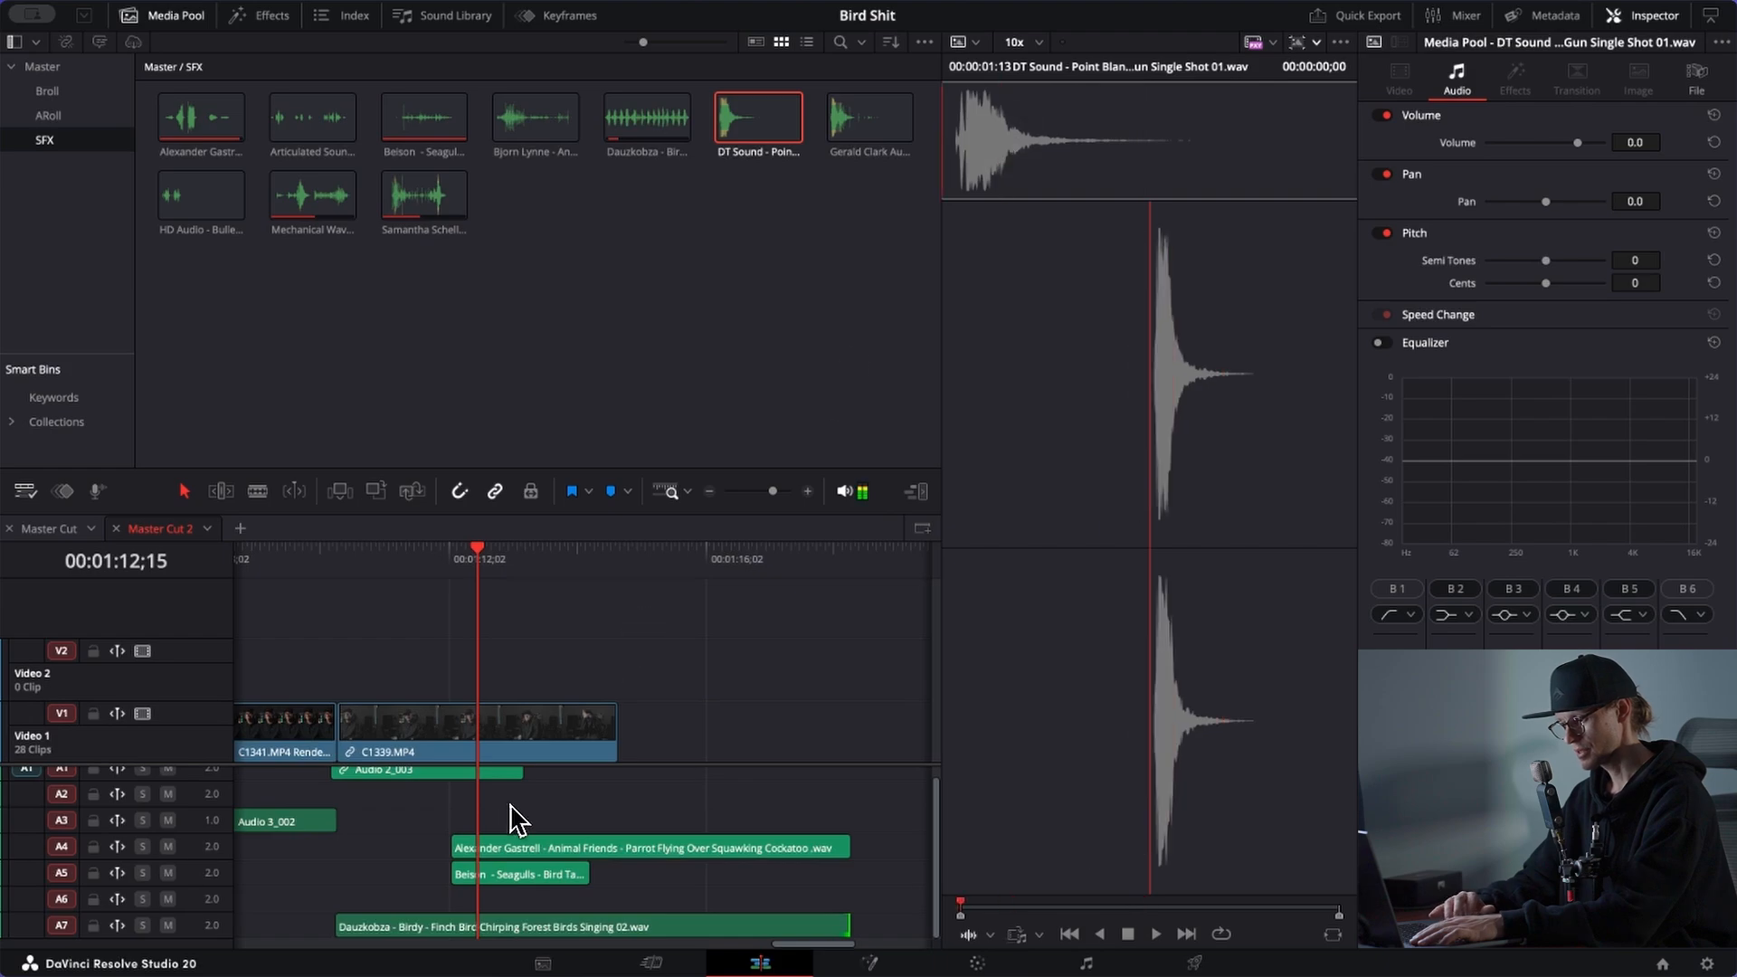
{"action": "left_click_drag", "start_coordinate": [757, 116], "coordinate": [482, 830]}
Step: Play the section with the gunshot and slide the shot on Audio 3 later, to start at about 00:01:13;09
{"action": "scroll", "coordinate": [482, 830], "scroll_direction": "up", "scroll_amount": 5}
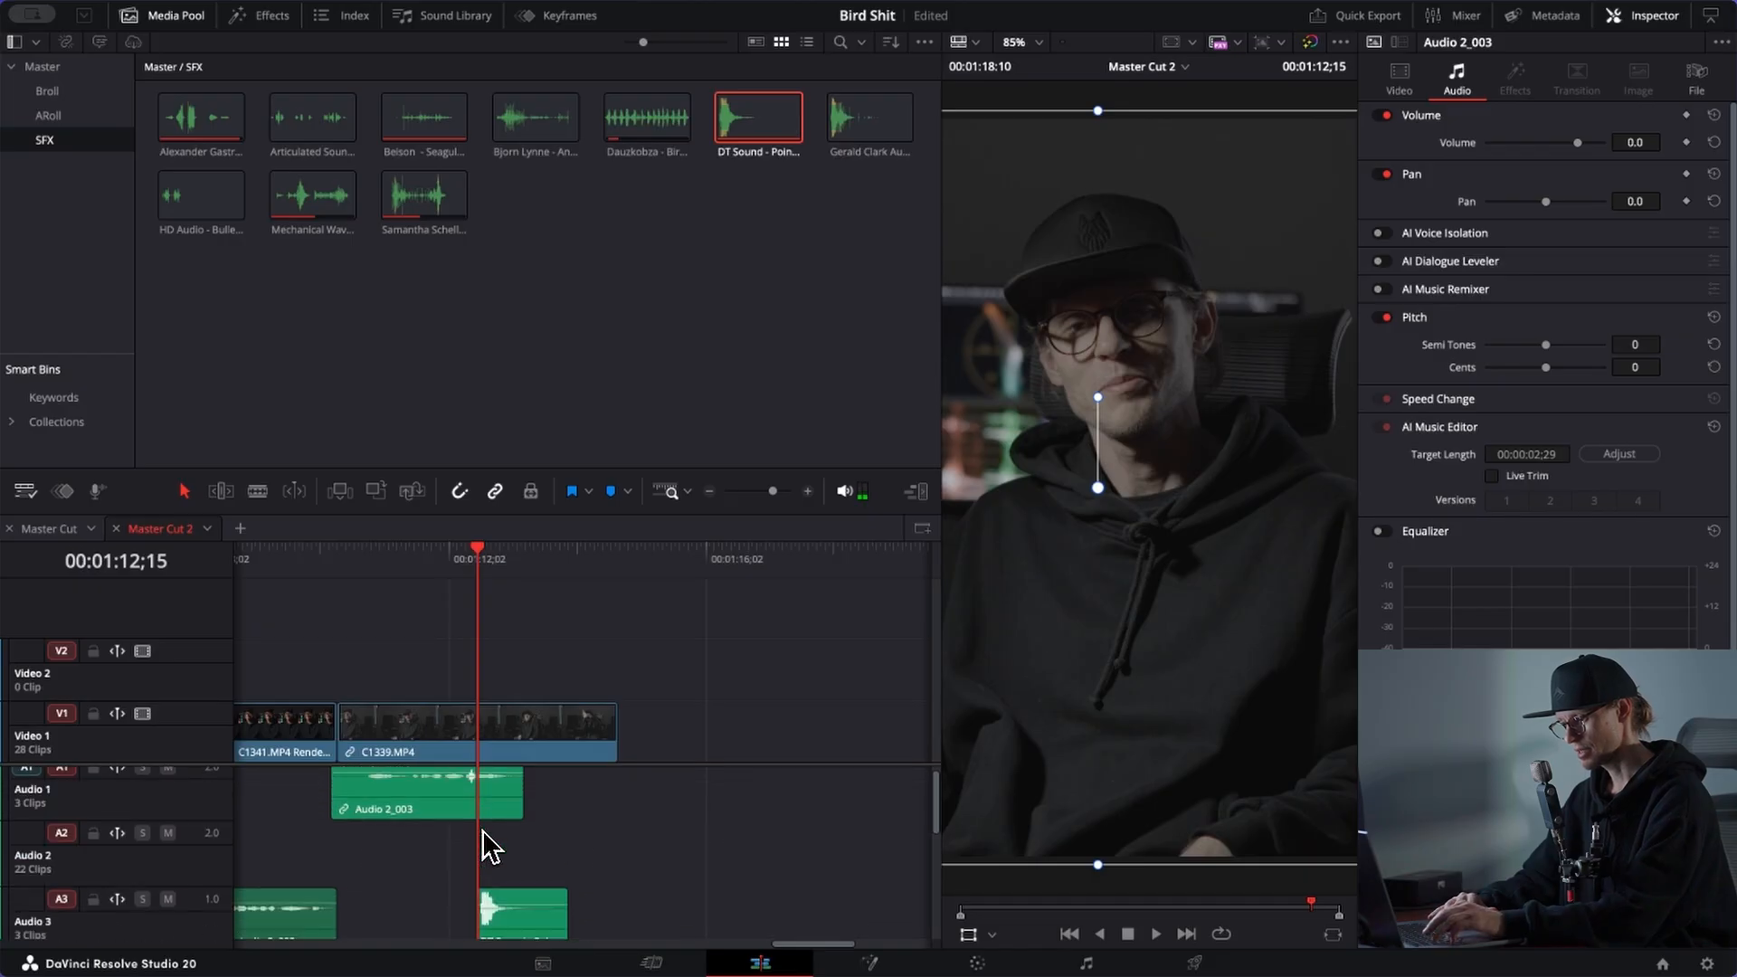
{"action": "scroll", "coordinate": [482, 830], "scroll_direction": "down", "scroll_amount": 2}
{"action": "key", "text": "space"}
{"action": "key", "text": "space"}
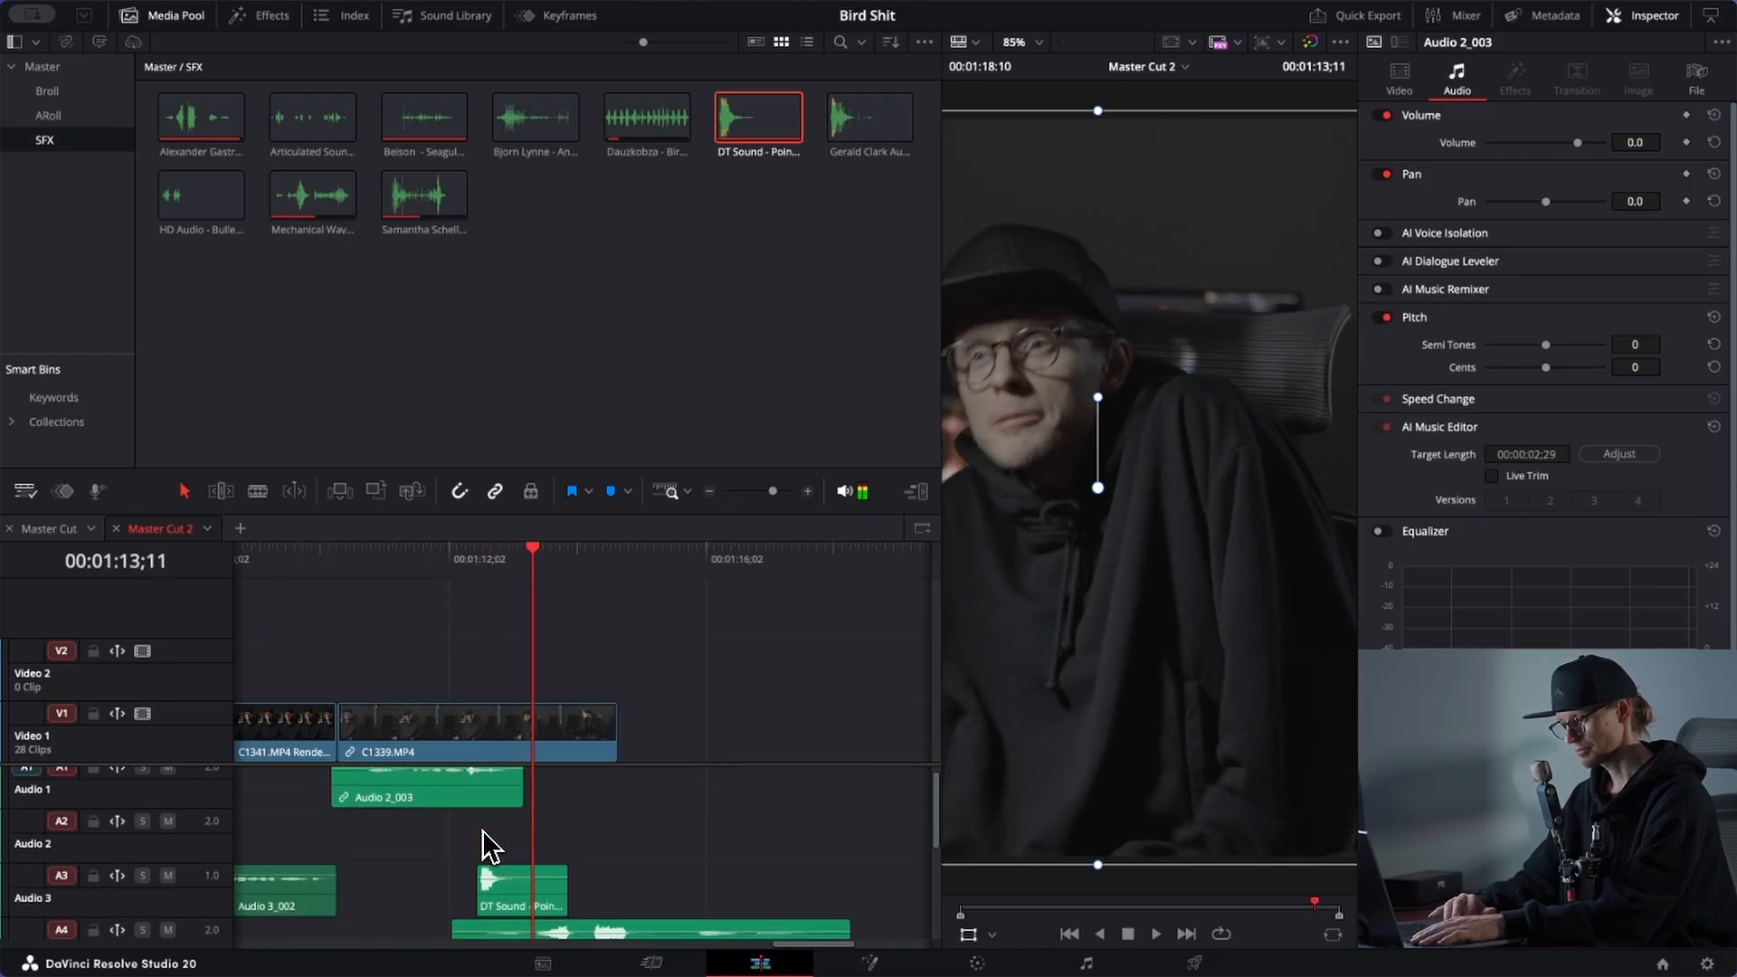
{"action": "left_click_drag", "start_coordinate": [520, 903], "coordinate": [574, 904]}
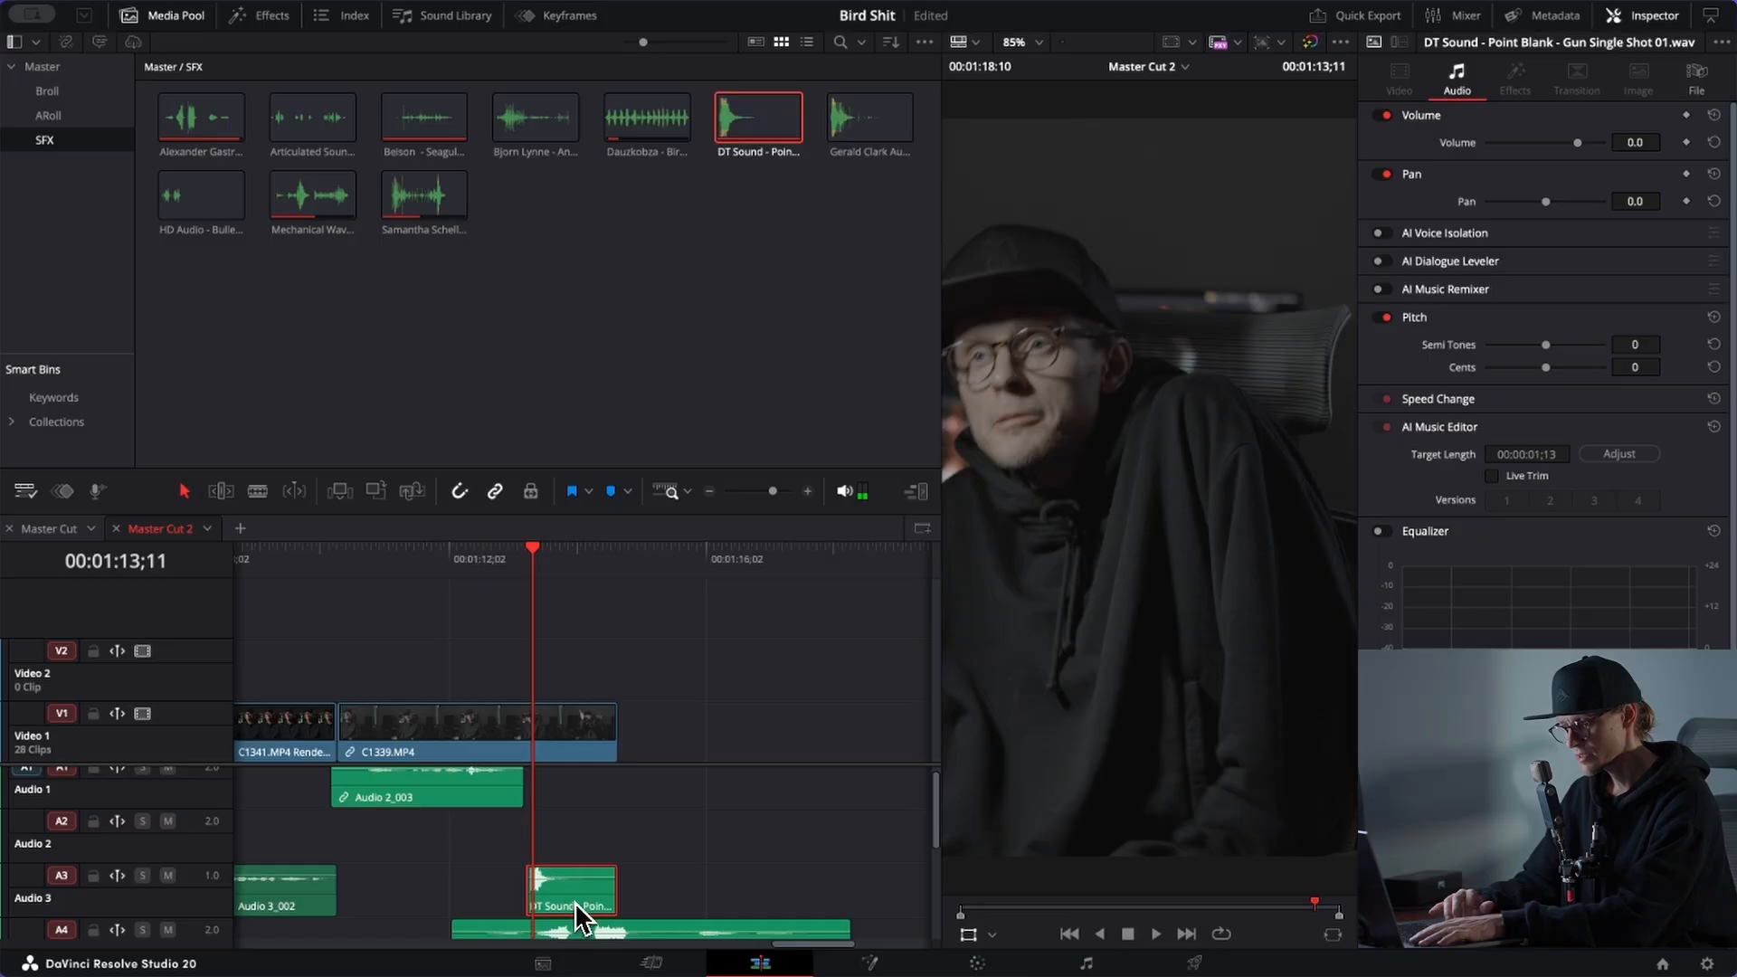
Step: Show the SFX bin as a list and place the HD Audio gun reloading sound on Audio 2 at about 00:01:13;02, then play it
{"action": "left_click", "coordinate": [318, 117]}
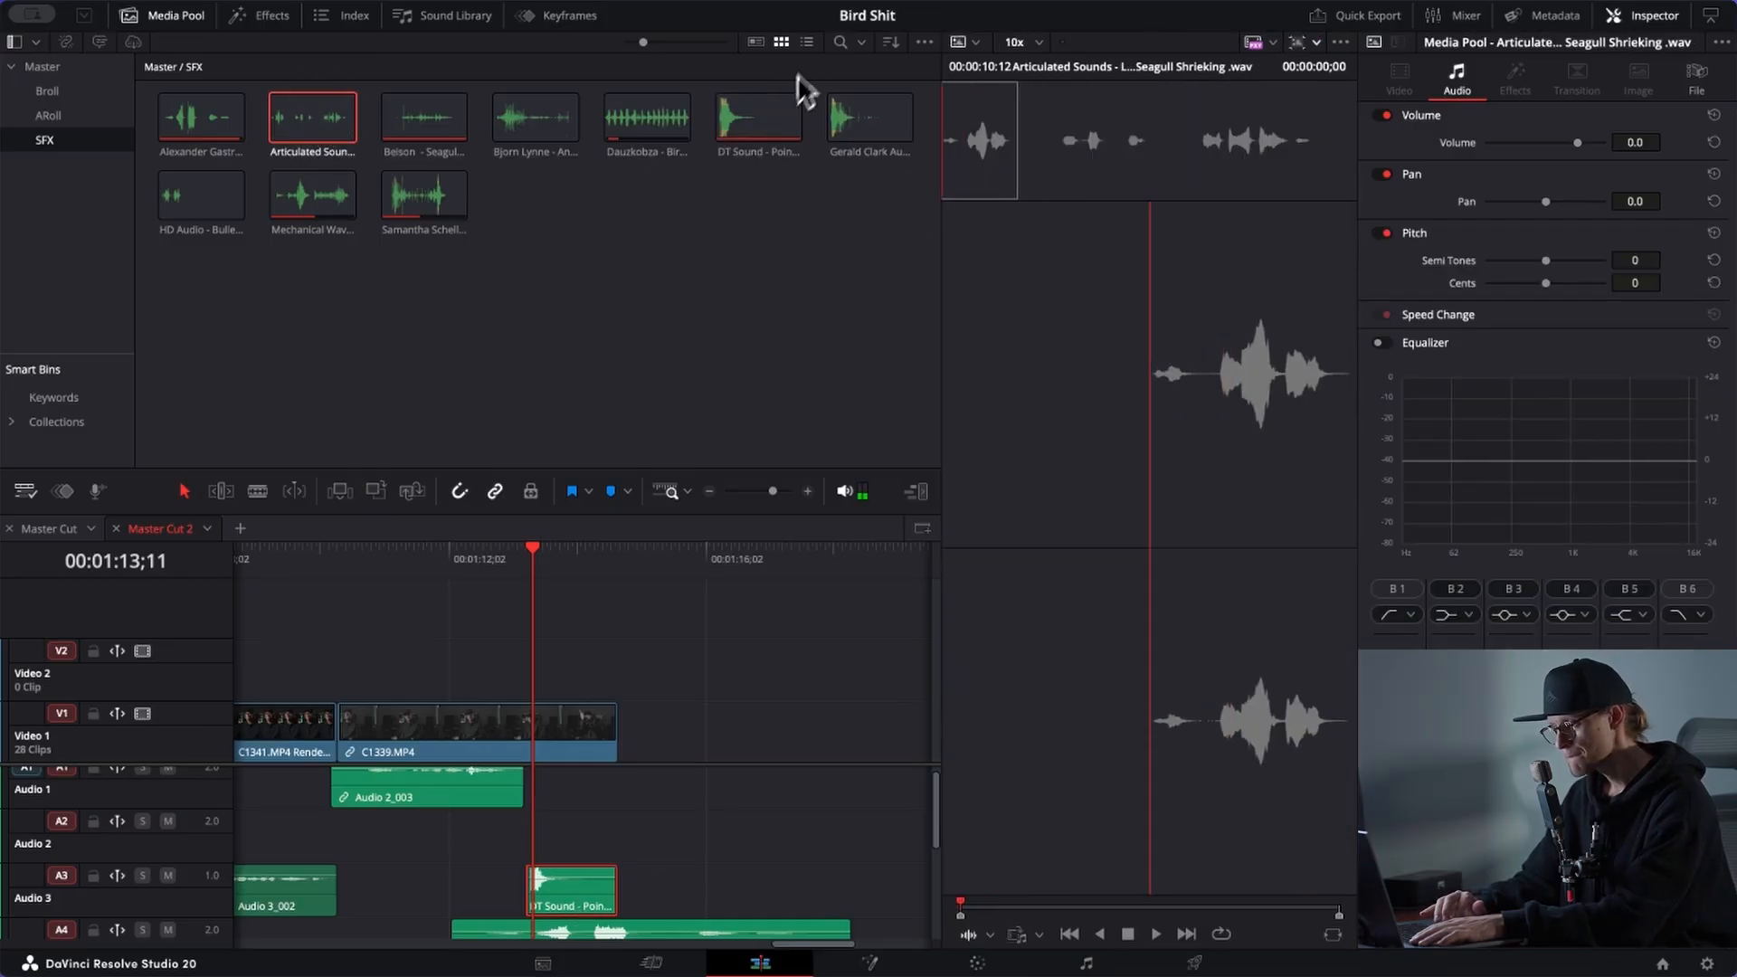
{"action": "left_click", "coordinate": [806, 42]}
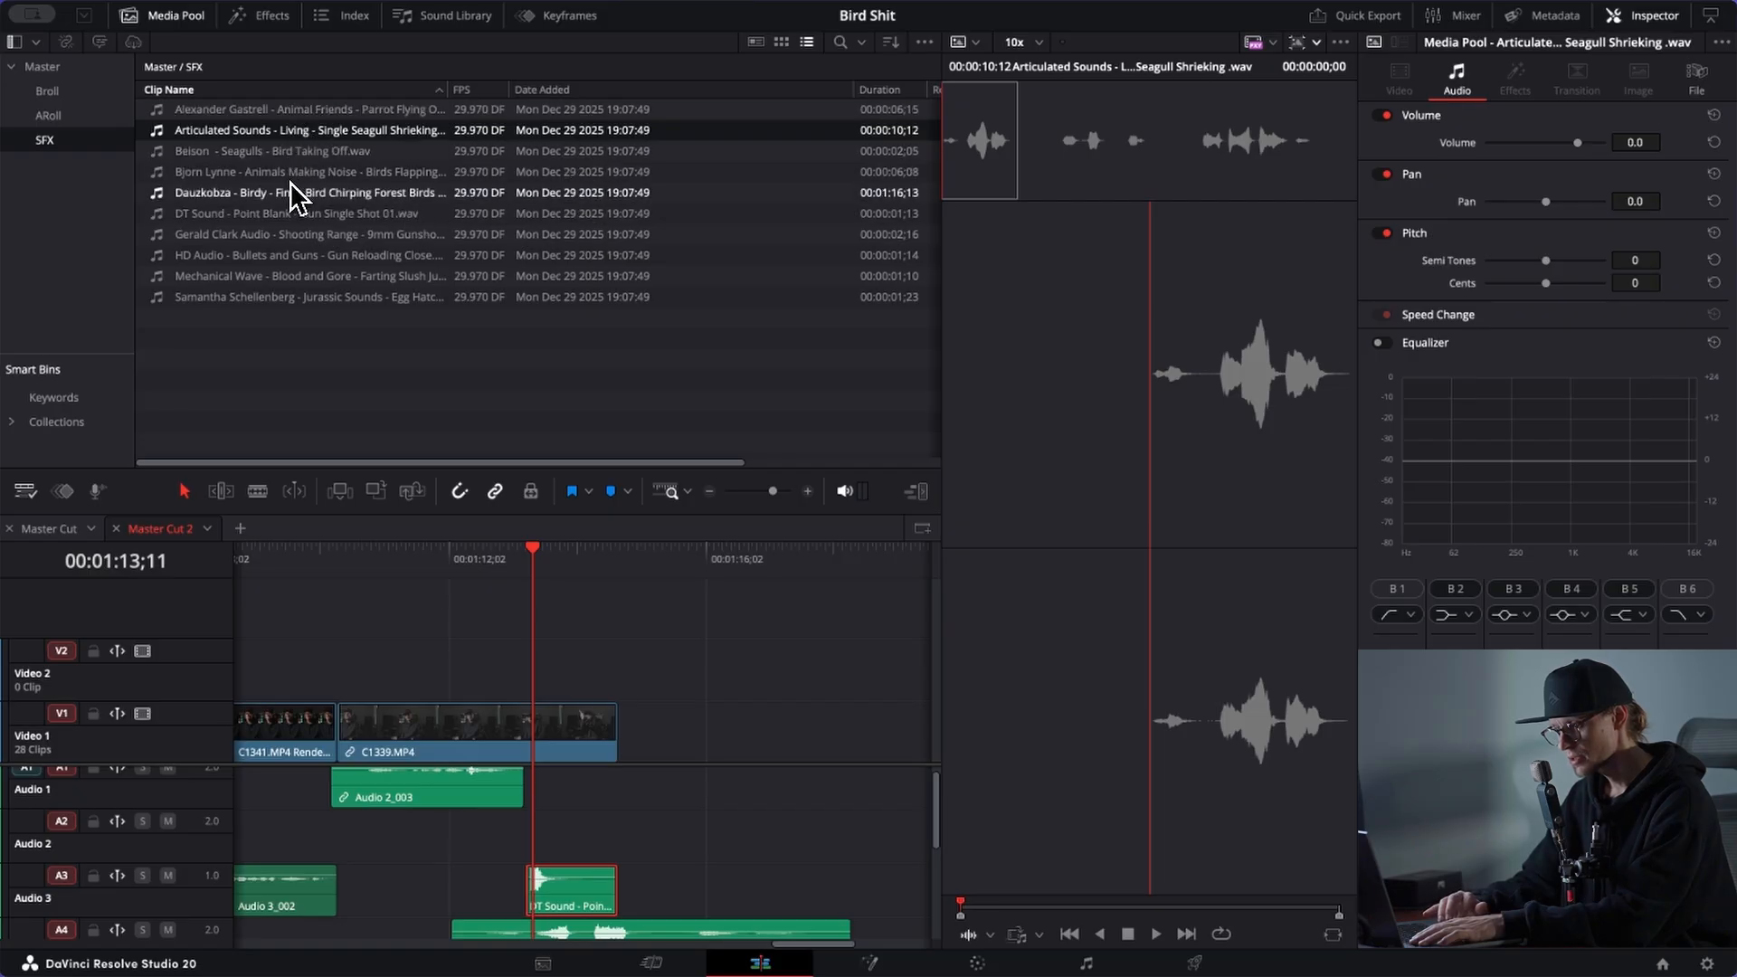
{"action": "left_click", "coordinate": [289, 237]}
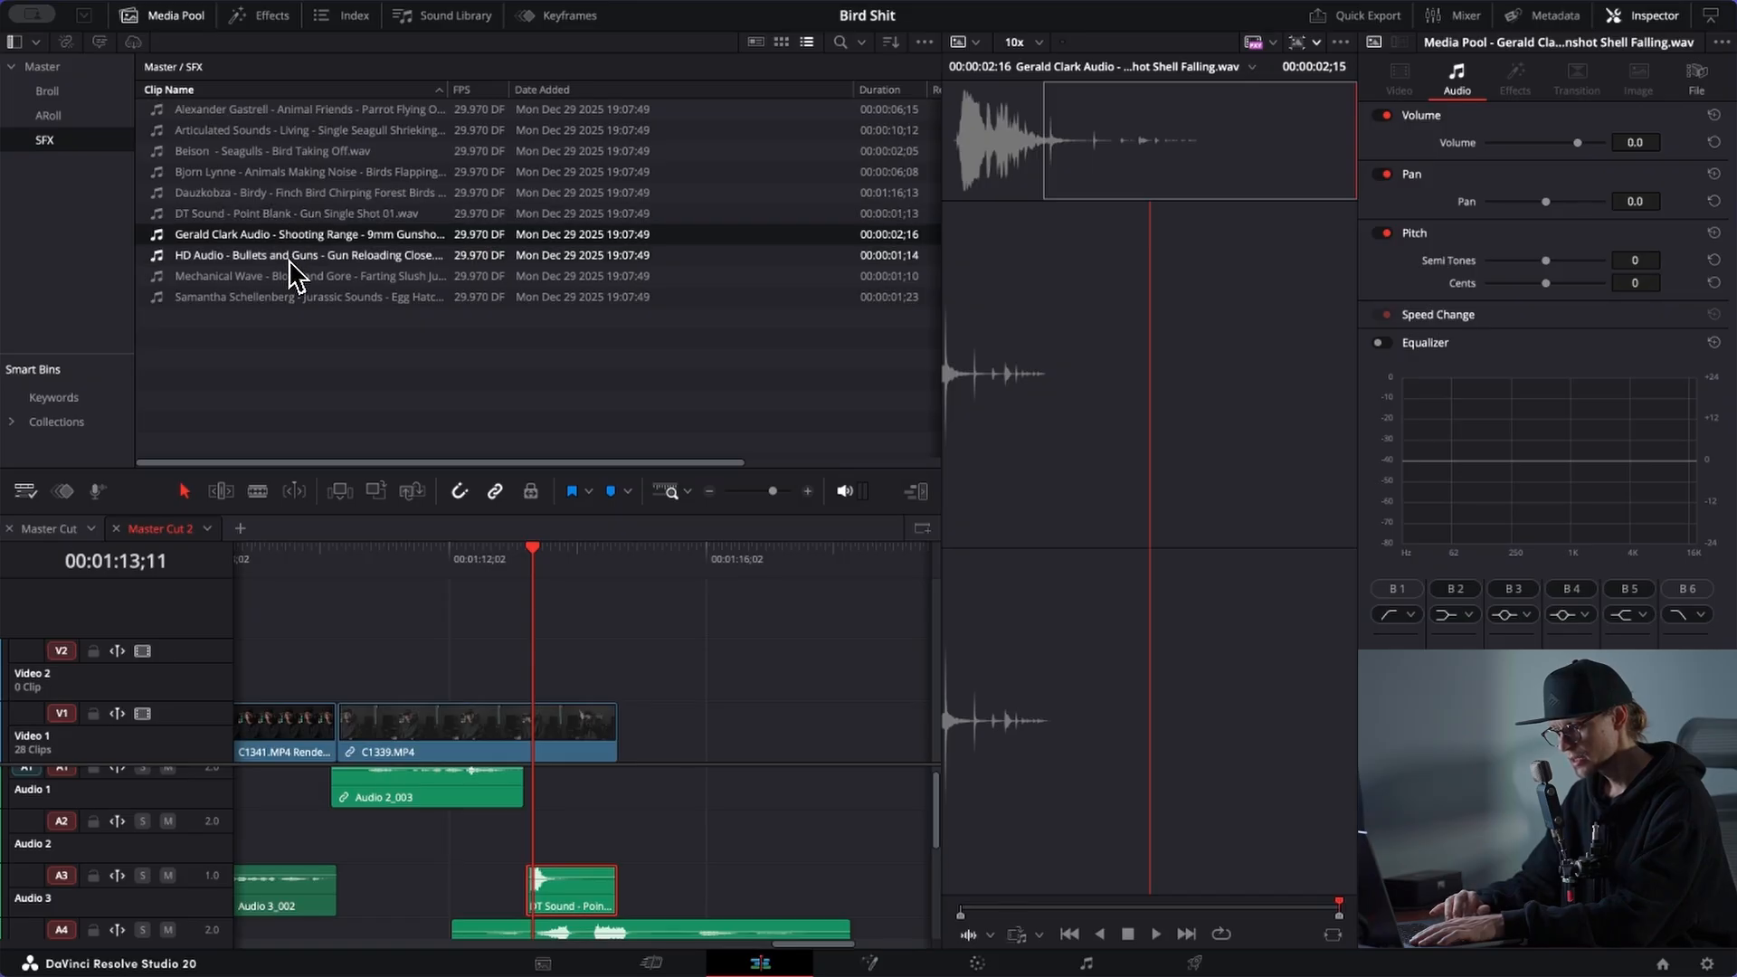
{"action": "left_click_drag", "start_coordinate": [289, 259], "coordinate": [508, 865]}
{"action": "left_click", "coordinate": [498, 562]}
{"action": "key", "text": "space"}
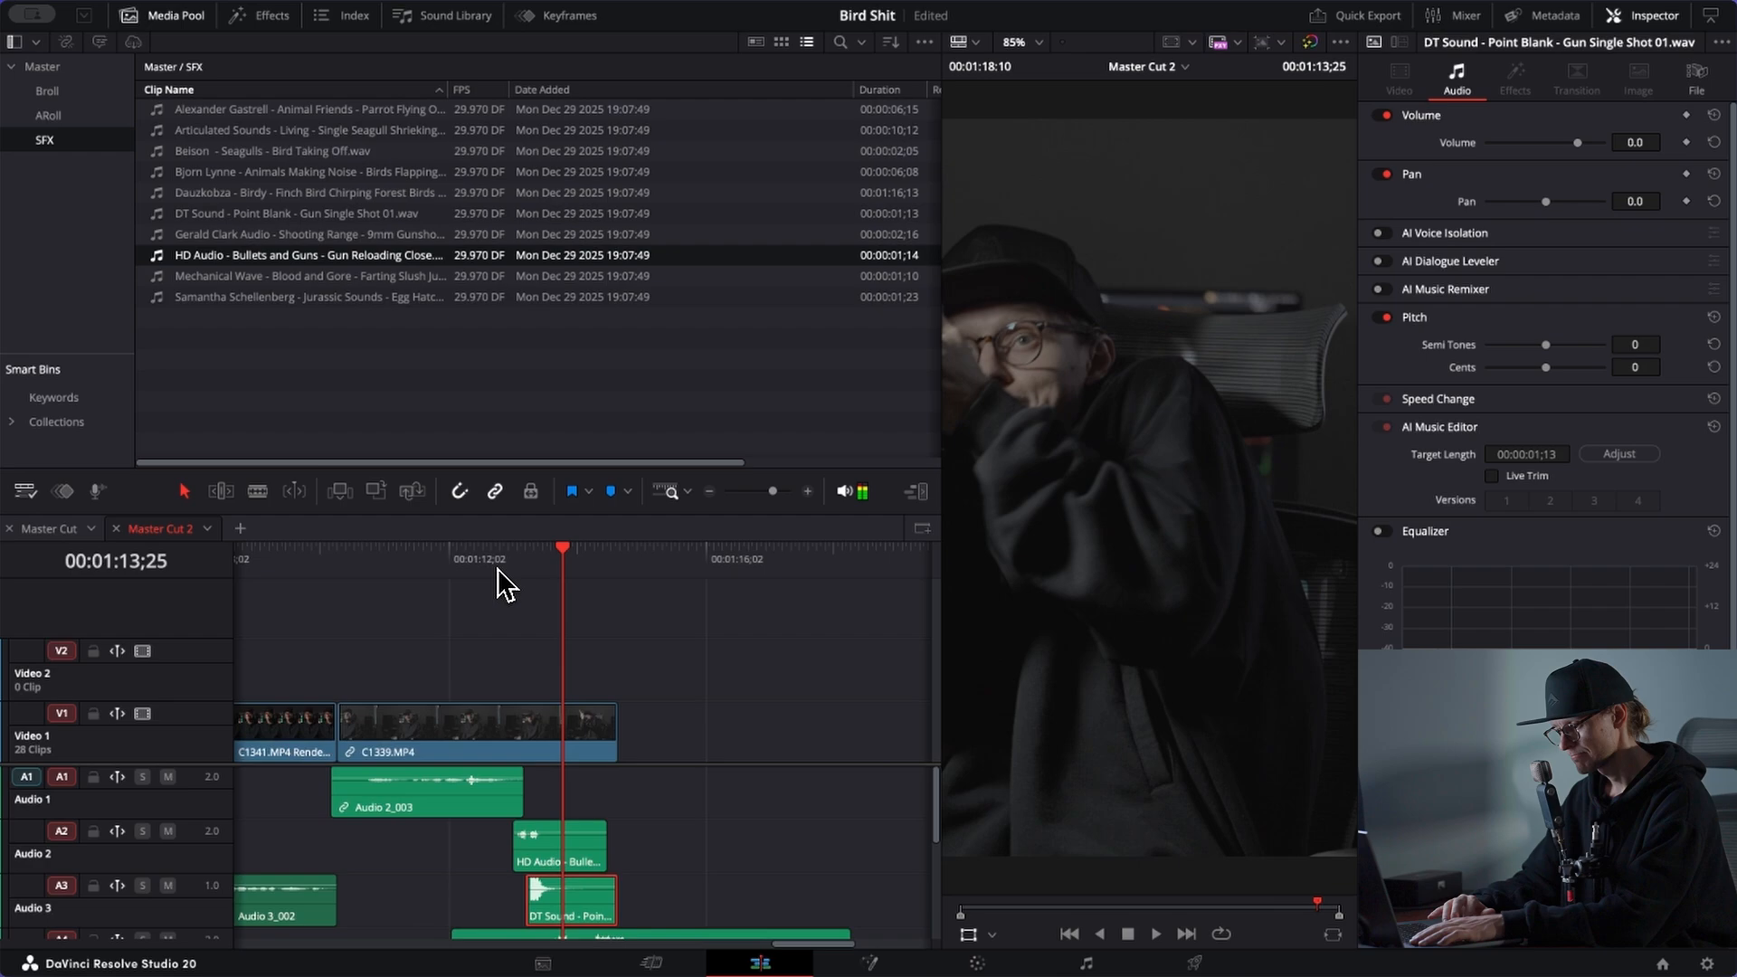
Step: Slide the gunshot on Audio 3 to start at 00:01:13;15, lower its volume to -2.3 dB and play it back
{"action": "left_click", "coordinate": [497, 566]}
{"action": "key", "text": "space"}
{"action": "left_click_drag", "start_coordinate": [566, 886], "coordinate": [578, 894]}
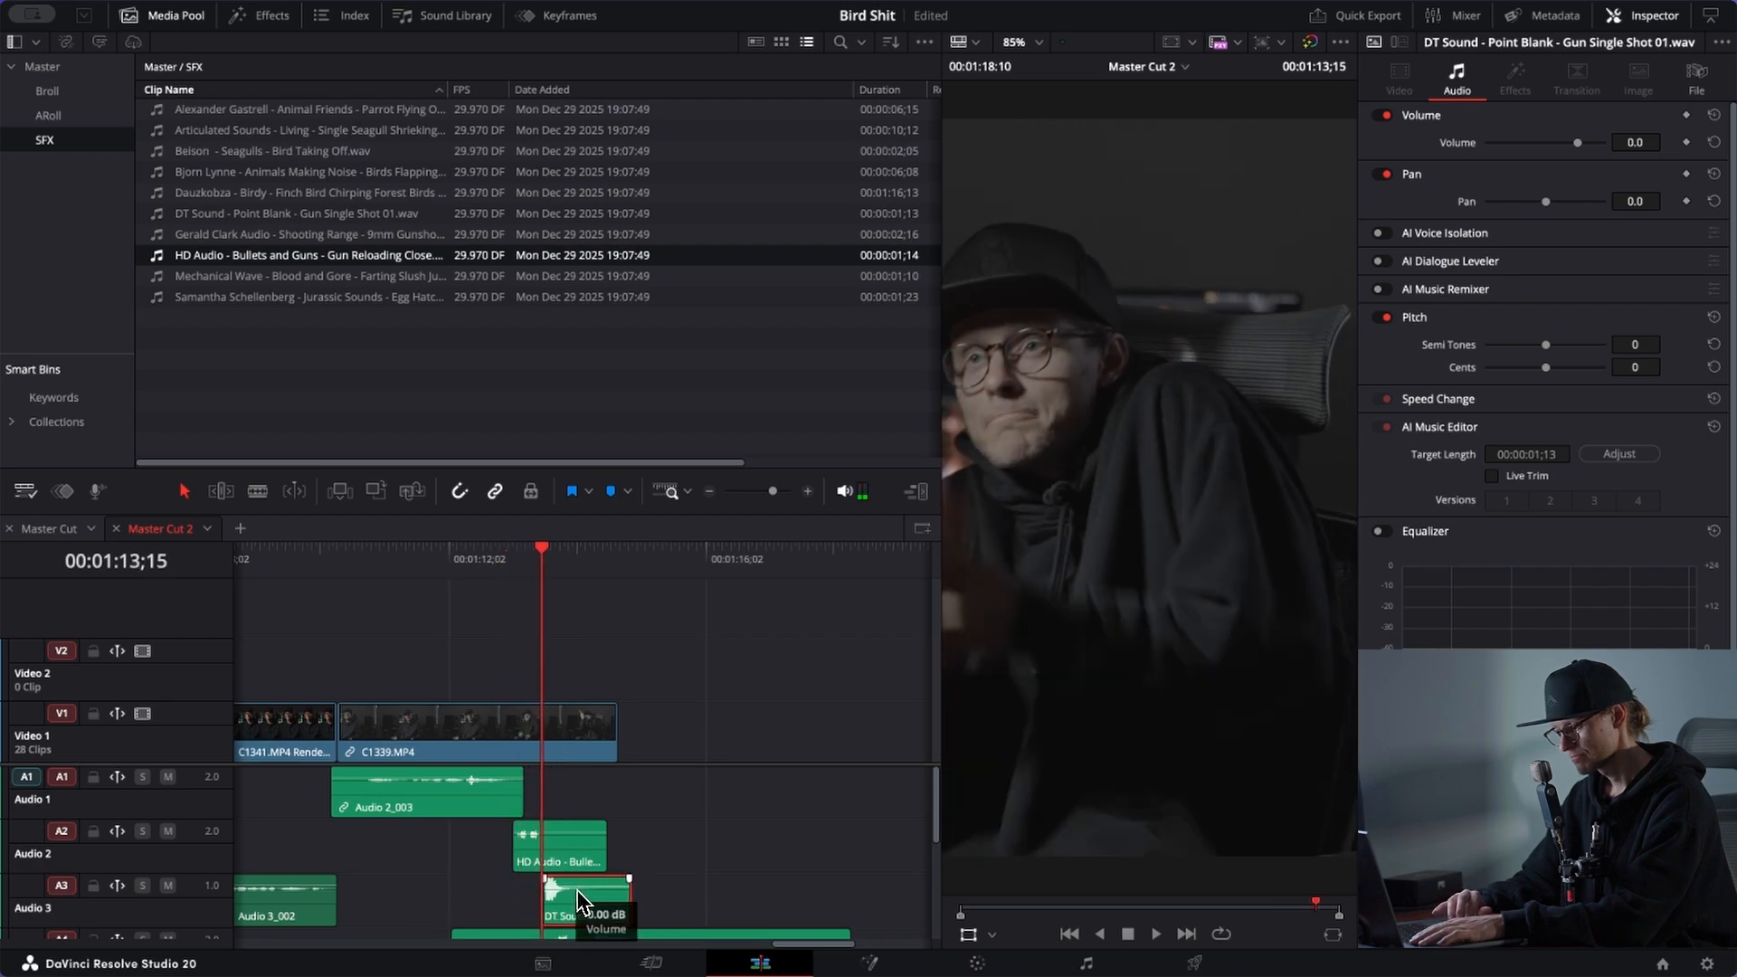
{"action": "left_click", "coordinate": [486, 576]}
{"action": "key", "text": "space"}
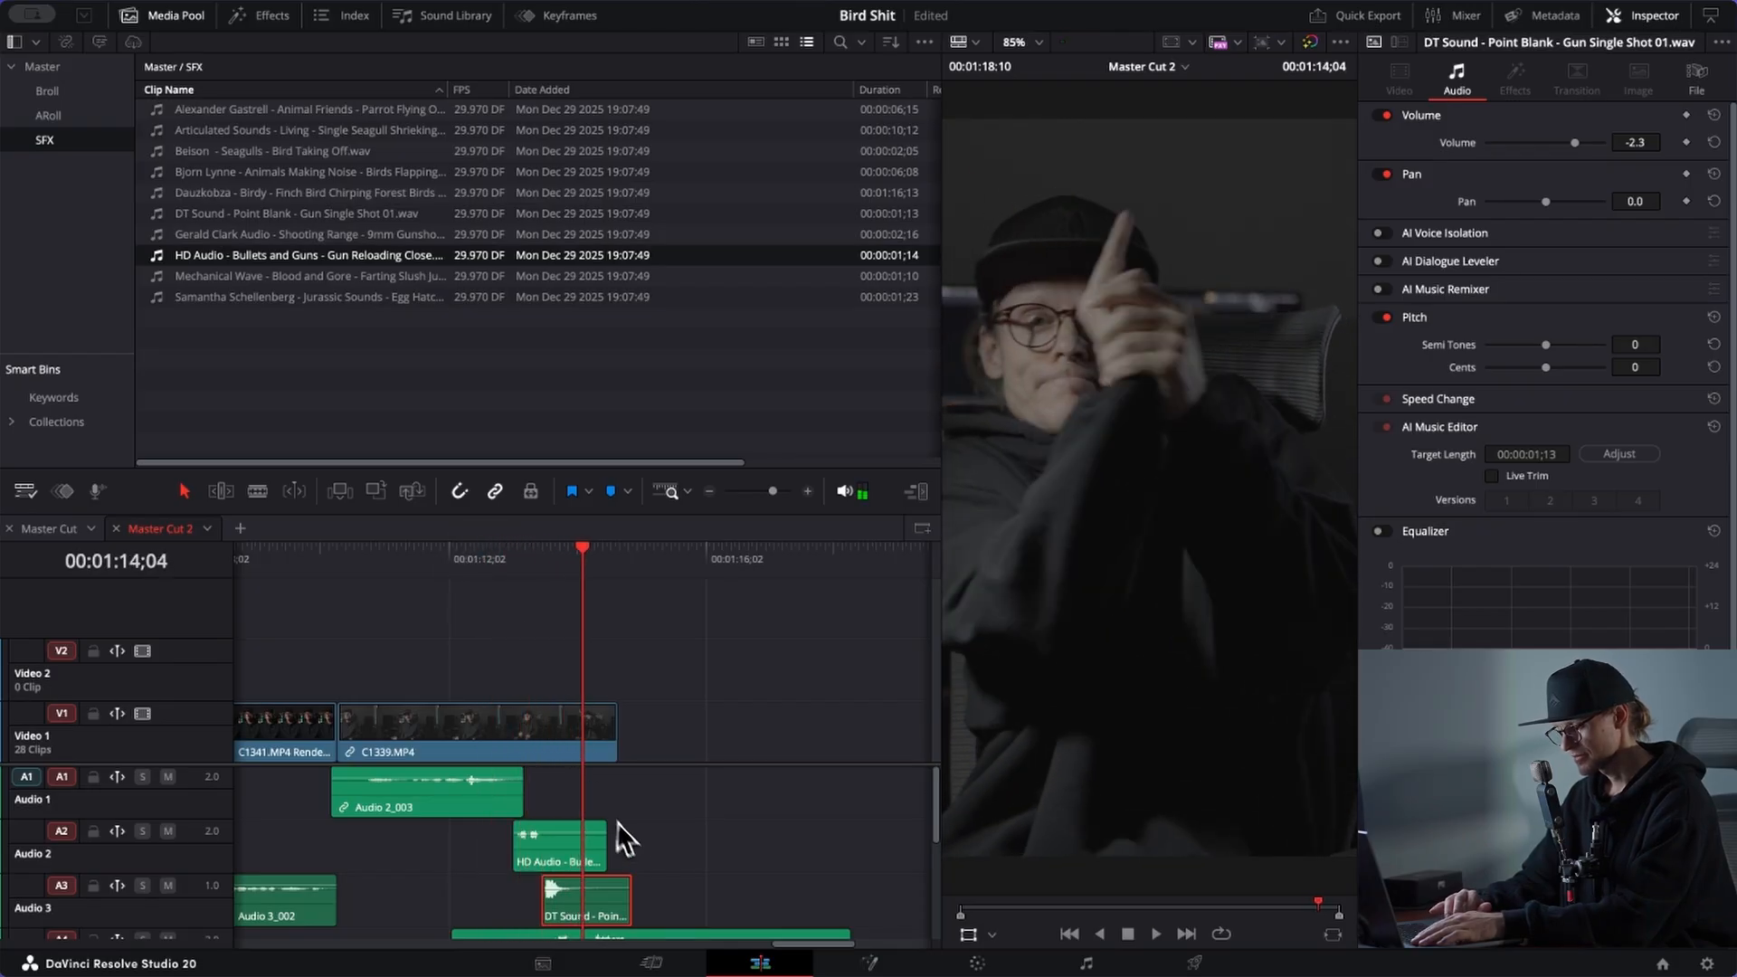
Step: Move the bird sound clips under C1339.MP4 down one track, freeing Audio 4 below the gunshot
{"action": "scroll", "coordinate": [635, 846], "scroll_direction": "down", "scroll_amount": 1}
{"action": "left_click_drag", "start_coordinate": [392, 903], "coordinate": [489, 936]}
{"action": "key", "text": "alt+Down"}
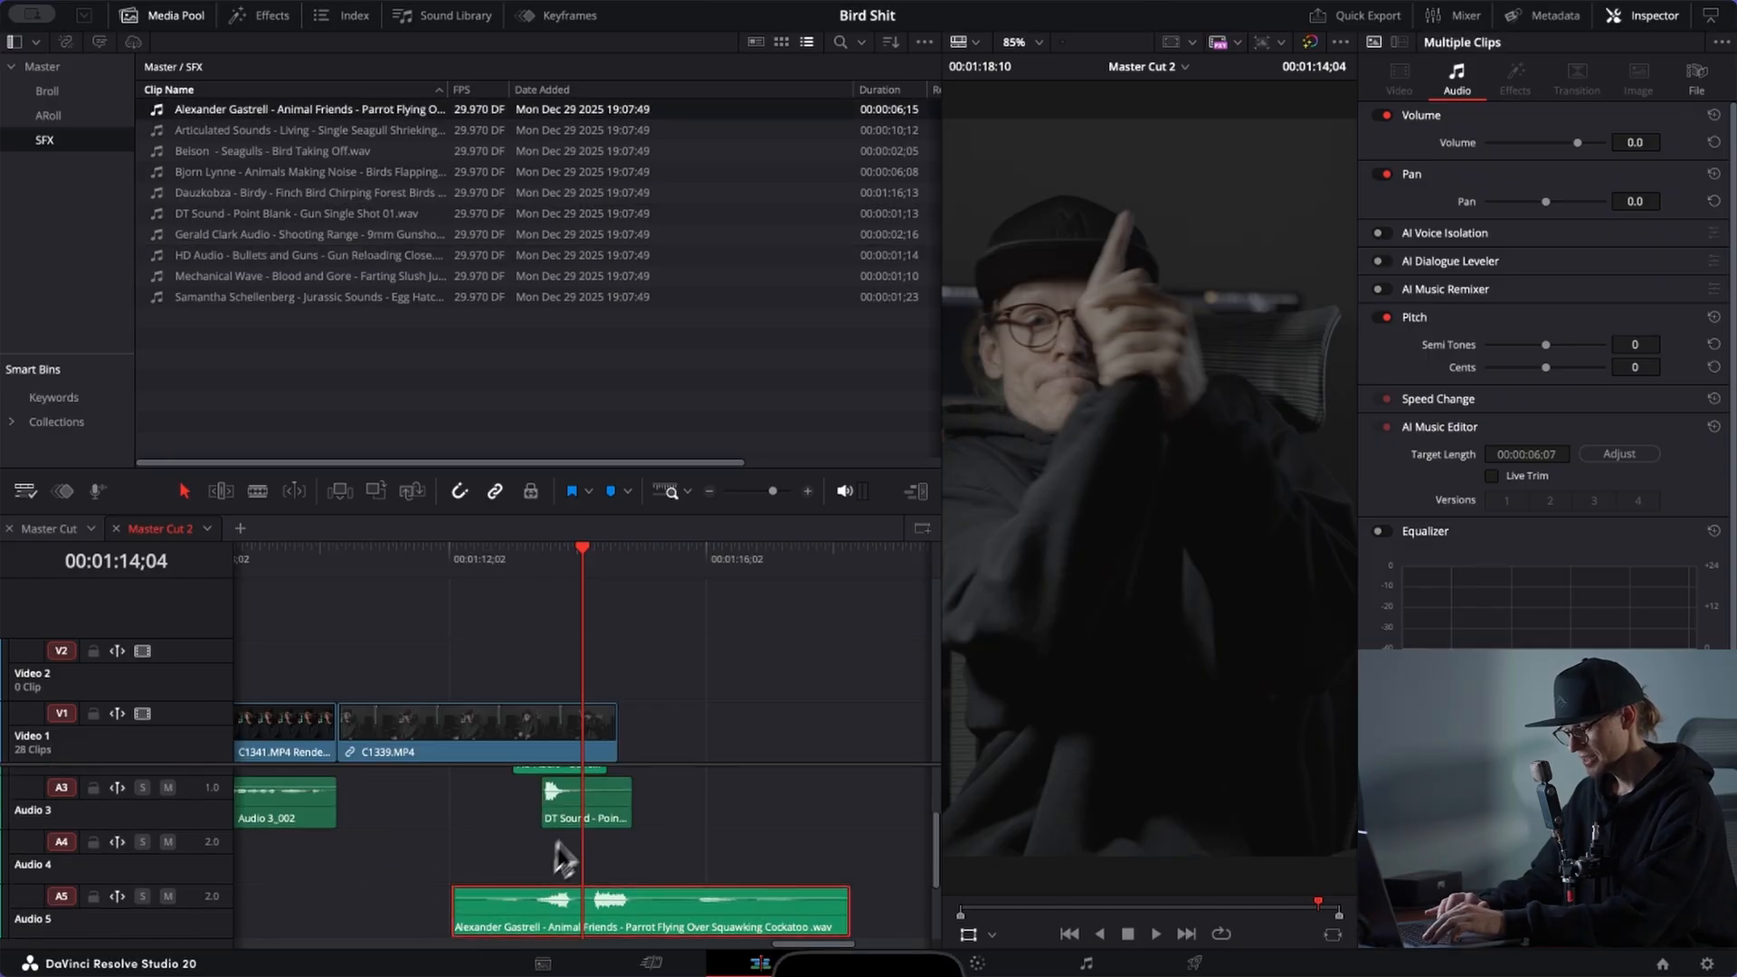
Step: Copy the gunshot from Audio 3 onto Audio 4, starting at about 00:01:13;23
{"action": "left_click", "coordinate": [583, 810]}
{"action": "key", "text": "super+equal"}
{"action": "left_click_drag", "start_coordinate": [582, 810], "coordinate": [620, 854]}
{"action": "left_click", "coordinate": [472, 561]}
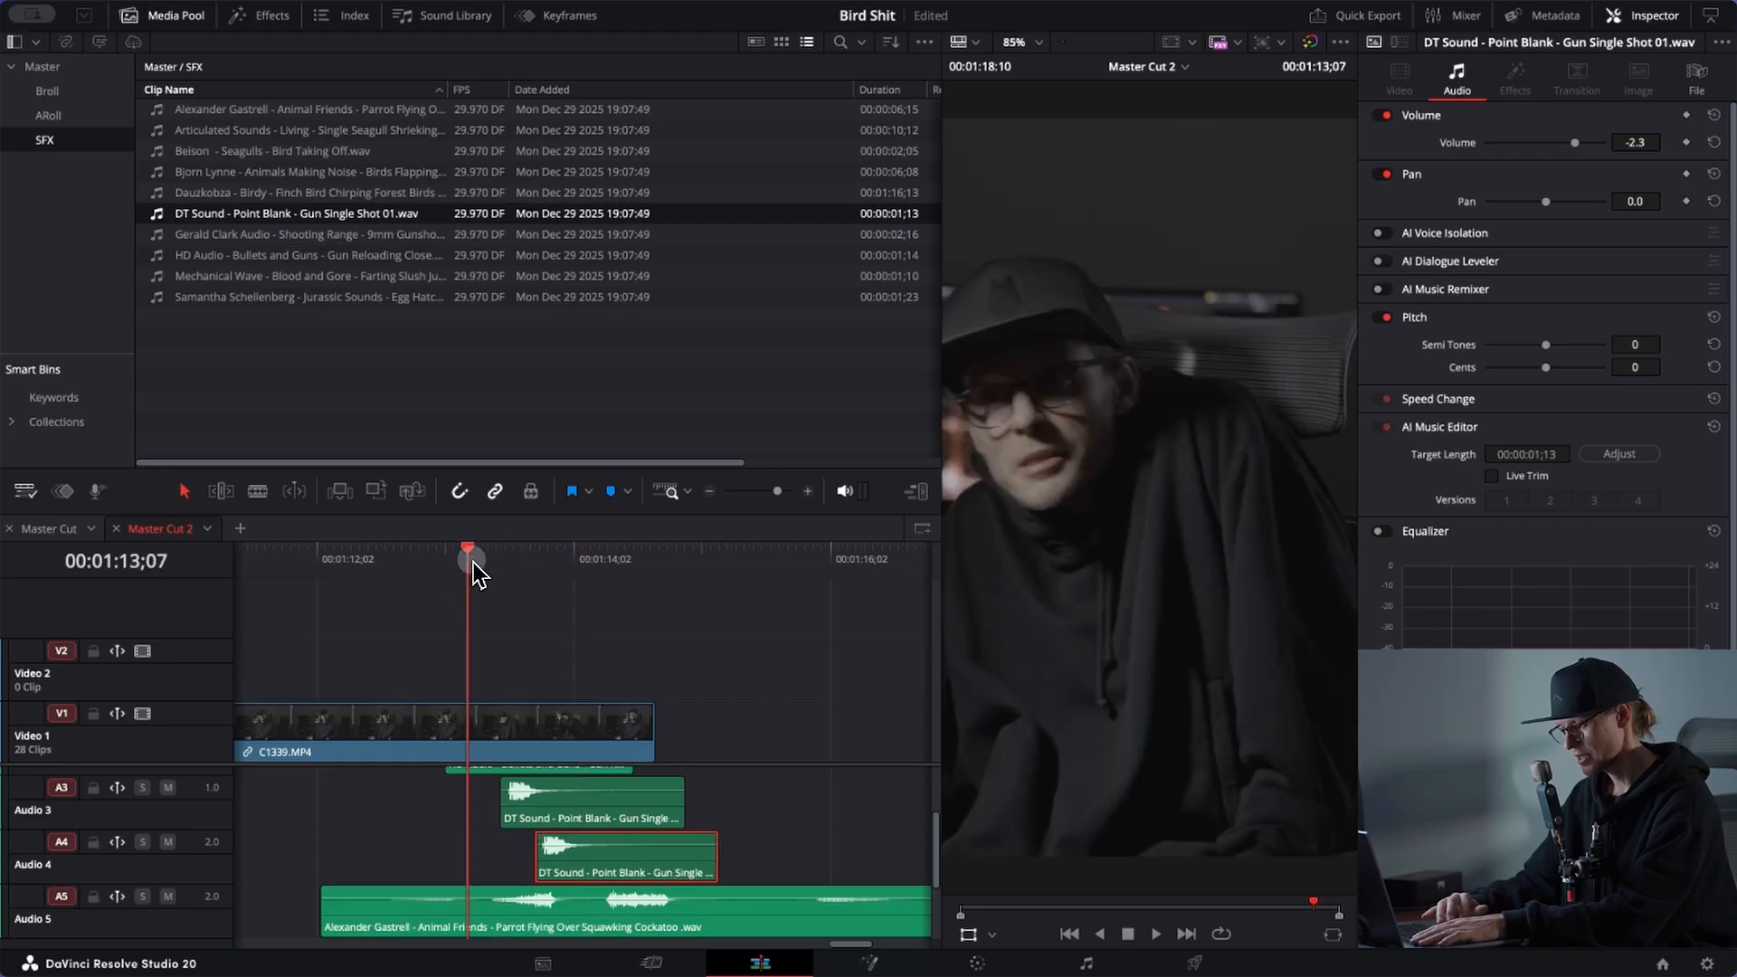
Step: Play the two gunshots, then add a third copy on Audio 3 at about 00:01:14;09 with its volume at -7.0 dB
{"action": "key", "text": "space"}
{"action": "key", "text": "space"}
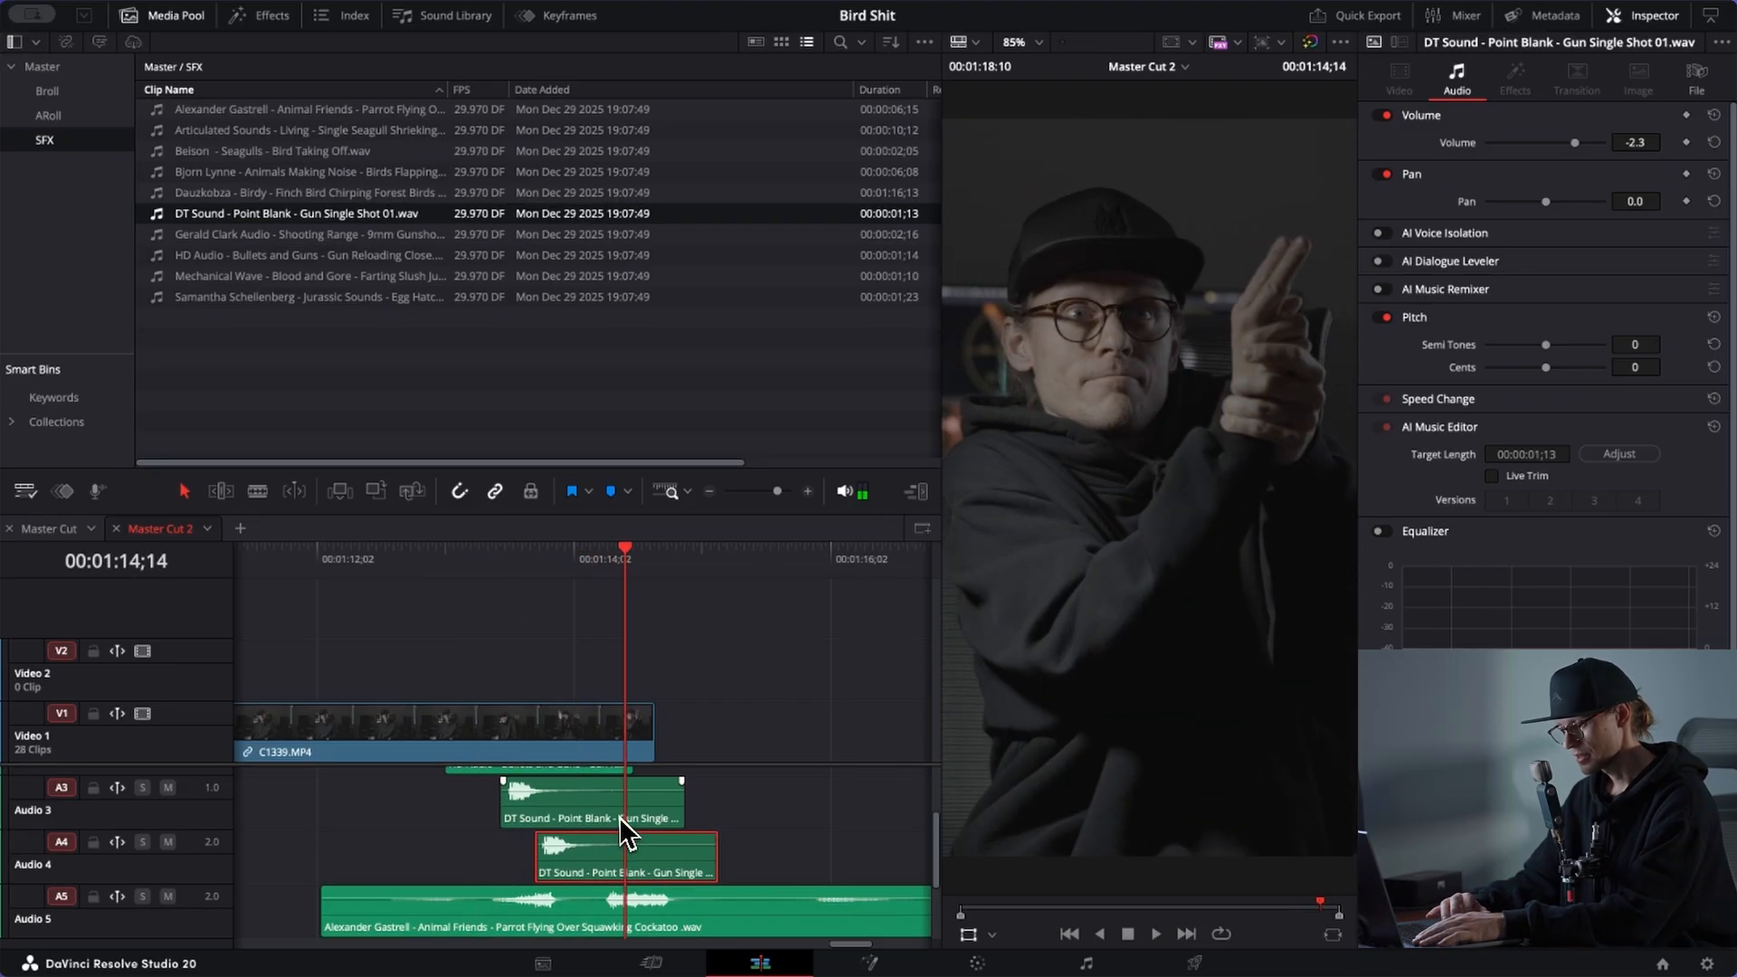
{"action": "left_click_drag", "start_coordinate": [611, 810], "coordinate": [706, 797]}
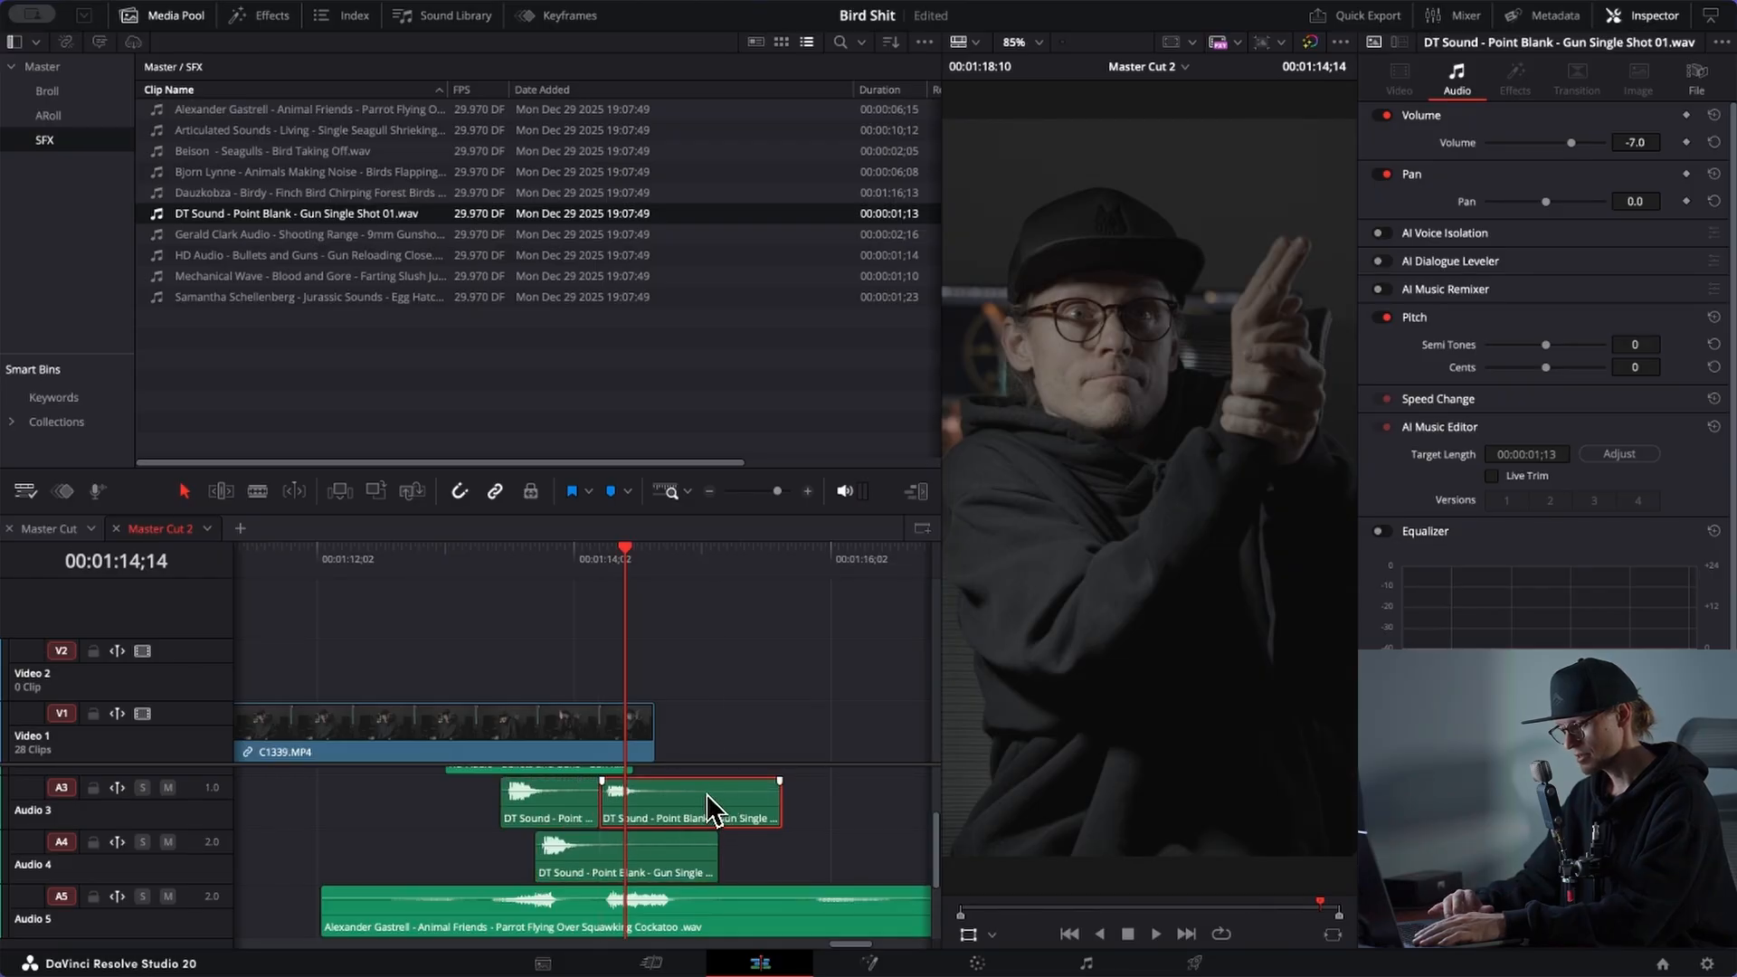
Step: Undo the volume reductions on the third gunshot and go back to the first shot at 00:01:13;18
{"action": "key", "text": "ctrl+z"}
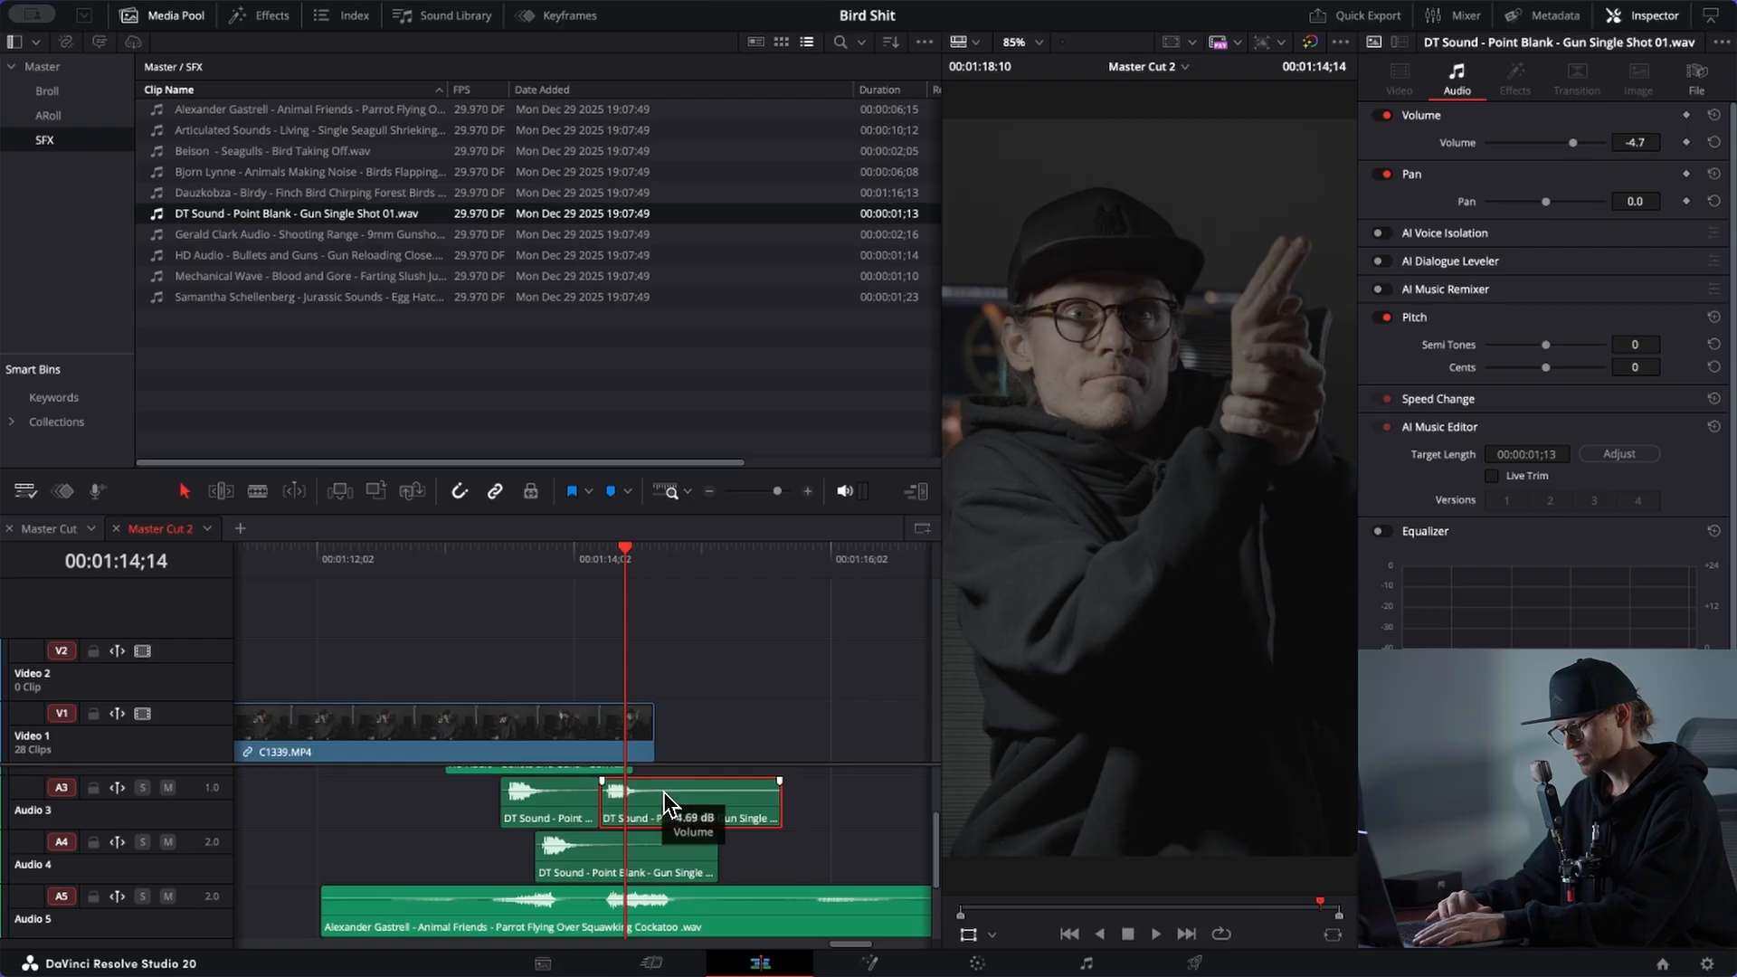
{"action": "left_click", "coordinate": [503, 556]}
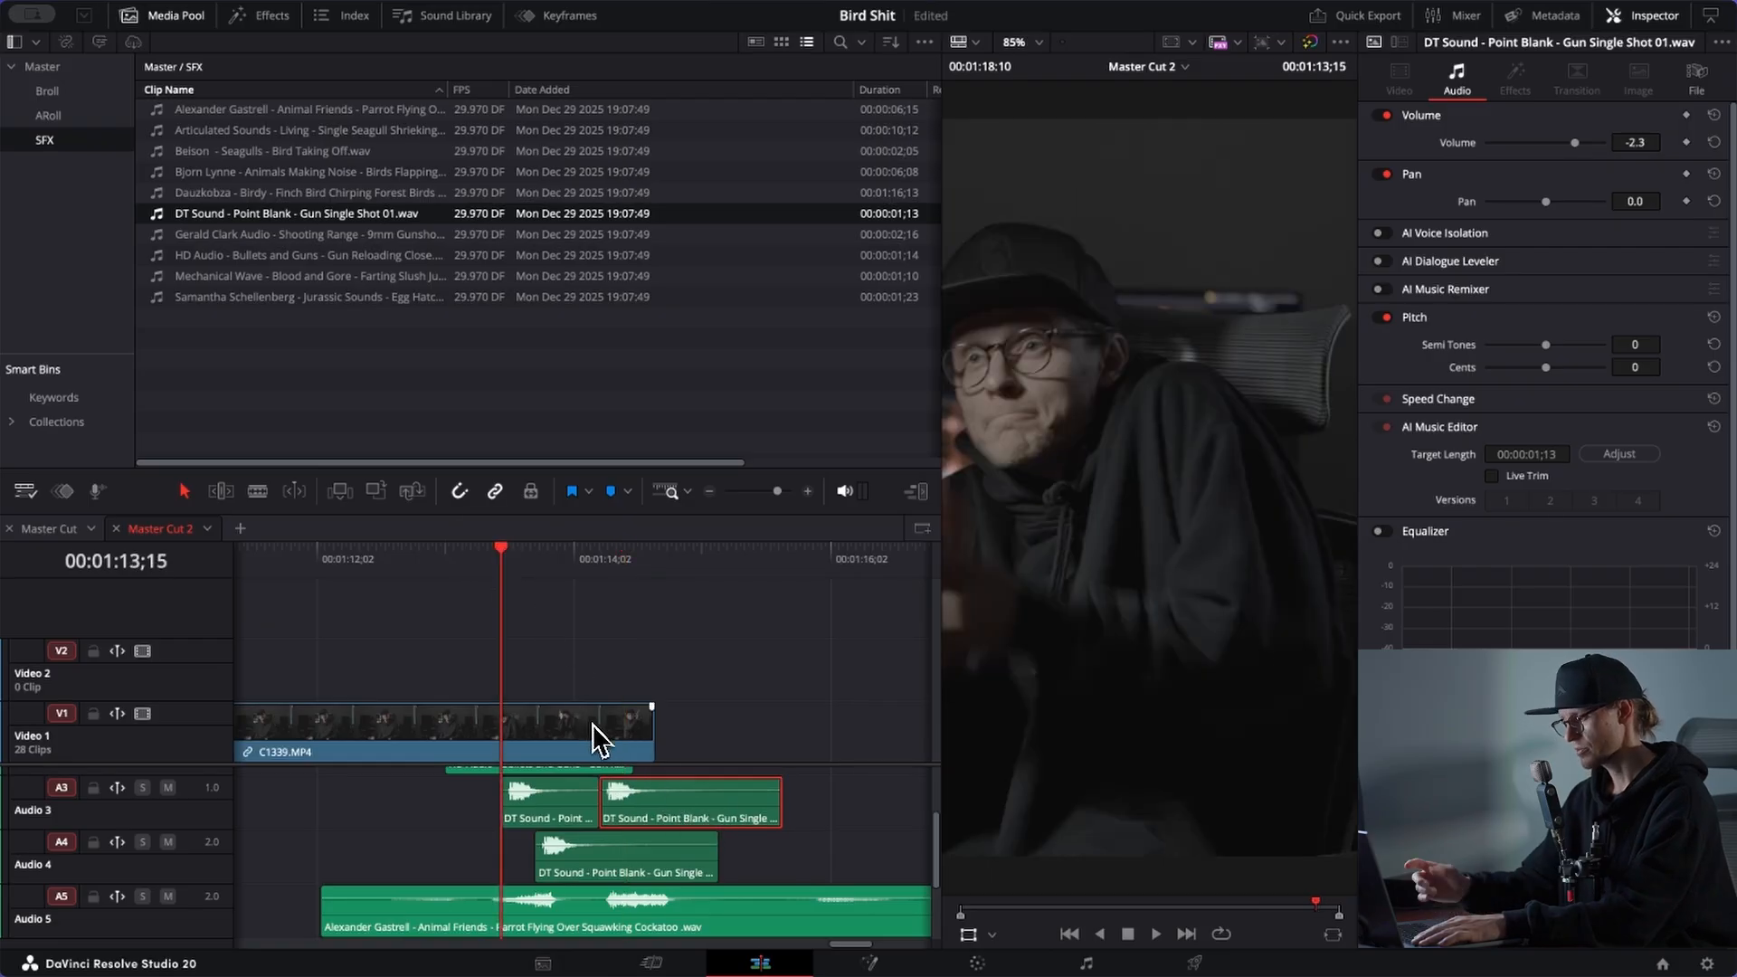
{"action": "left_click_drag", "start_coordinate": [509, 558], "coordinate": [515, 557]}
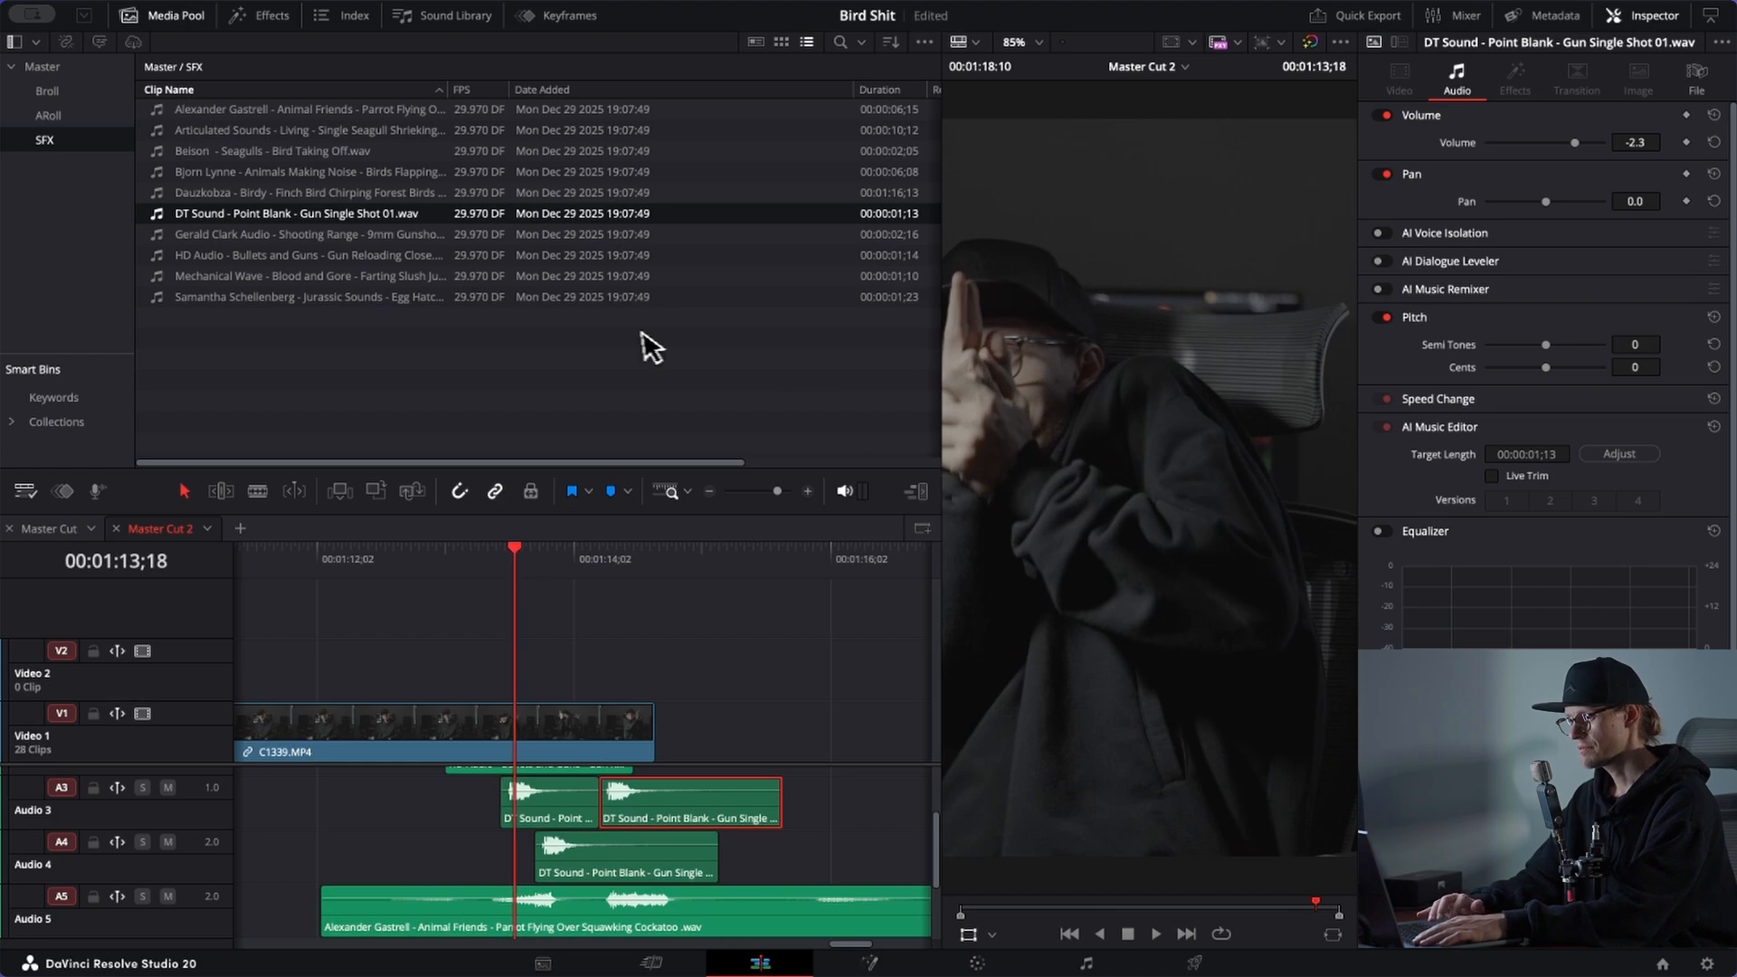
Step: Pan the first gunshot on Audio 3 to -13.0 and the last gunshot on Audio 3 to 32.0
{"action": "left_click", "coordinate": [541, 804]}
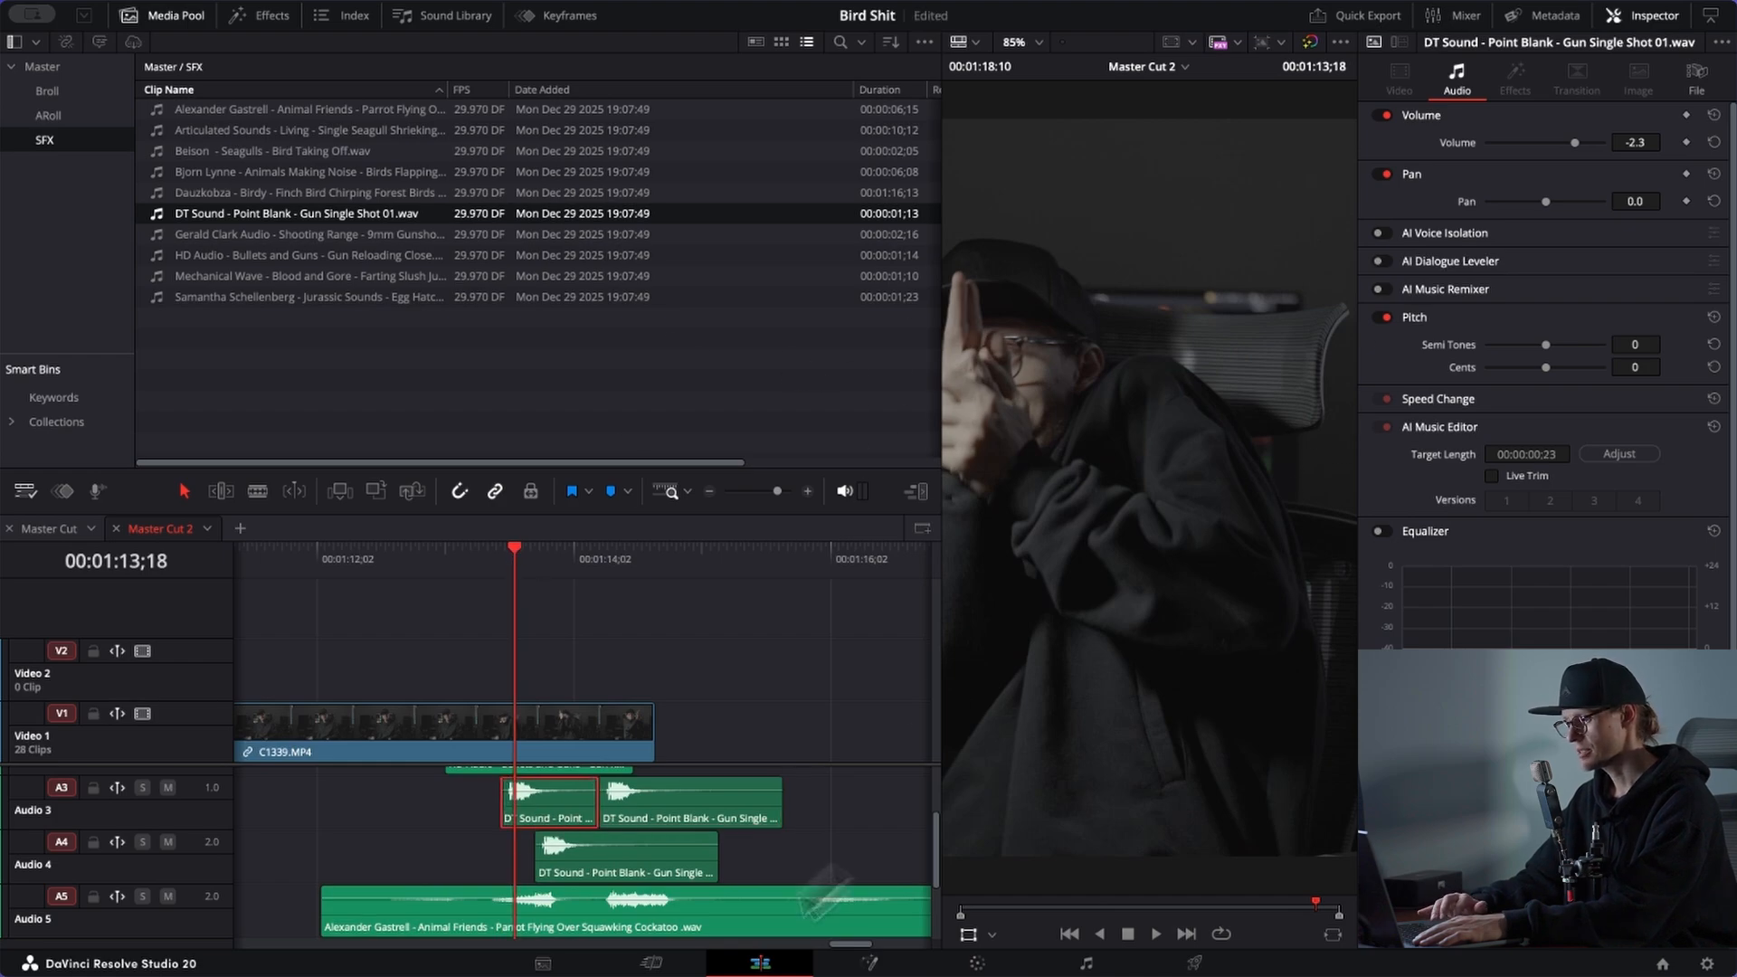
{"action": "left_click_drag", "start_coordinate": [1543, 201], "coordinate": [1538, 201]}
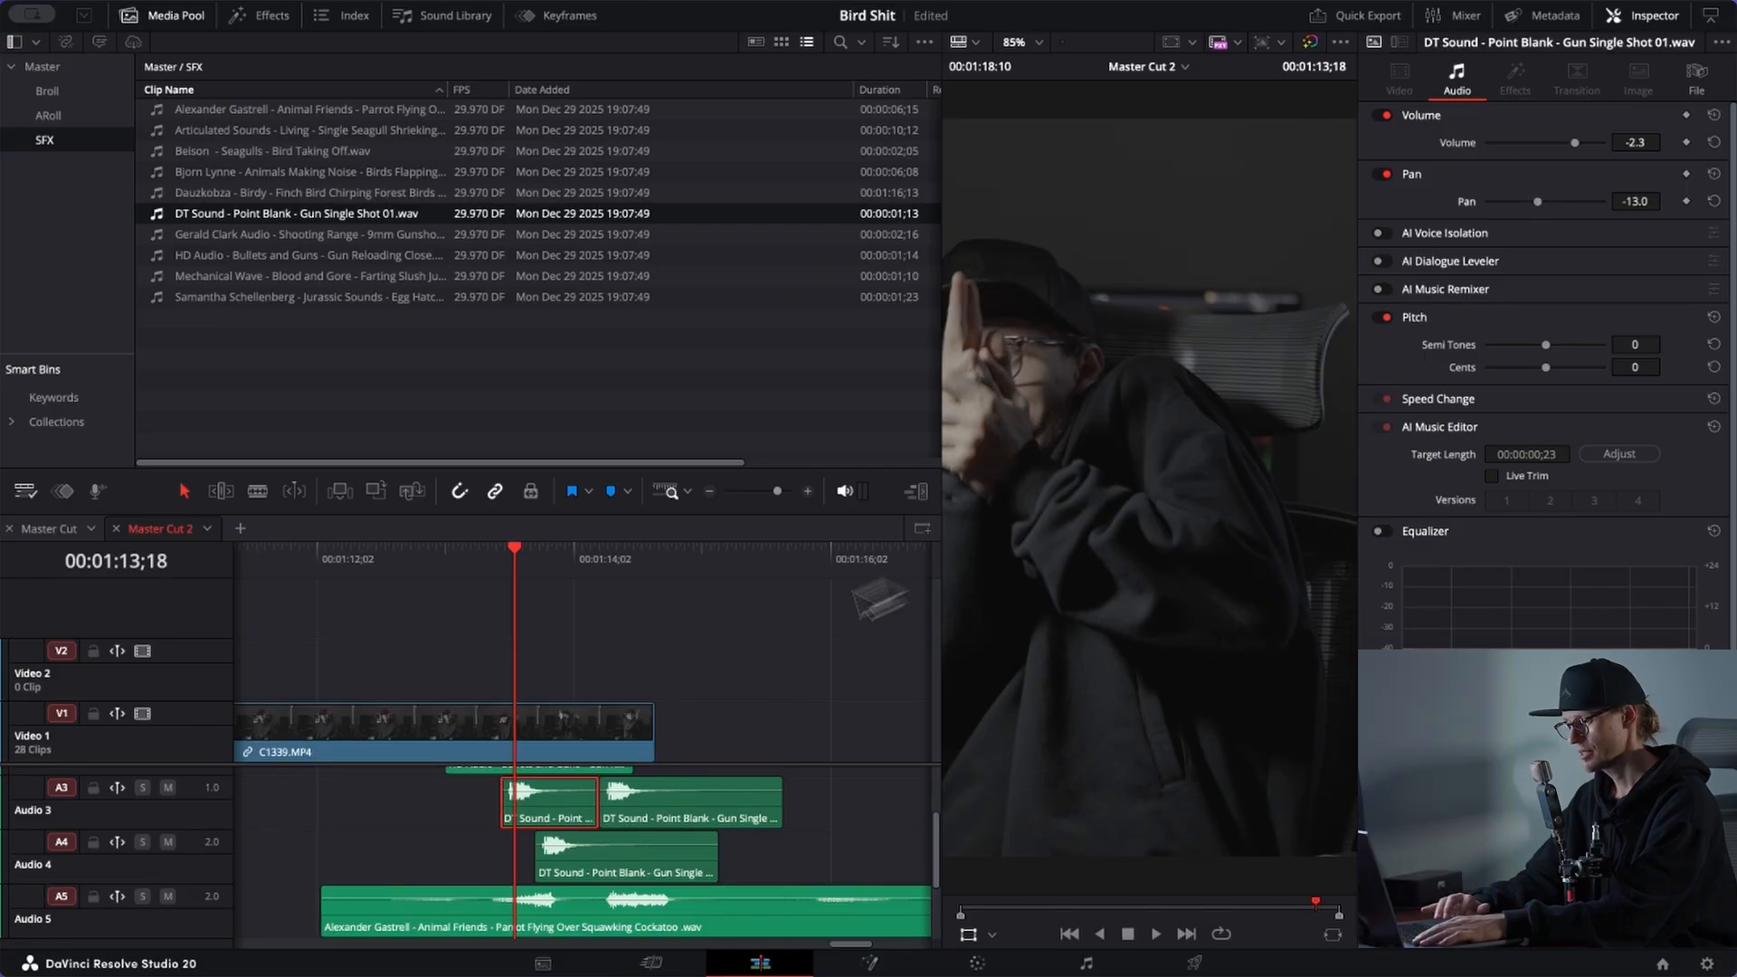
{"action": "key", "text": "space"}
{"action": "left_click", "coordinate": [594, 861]}
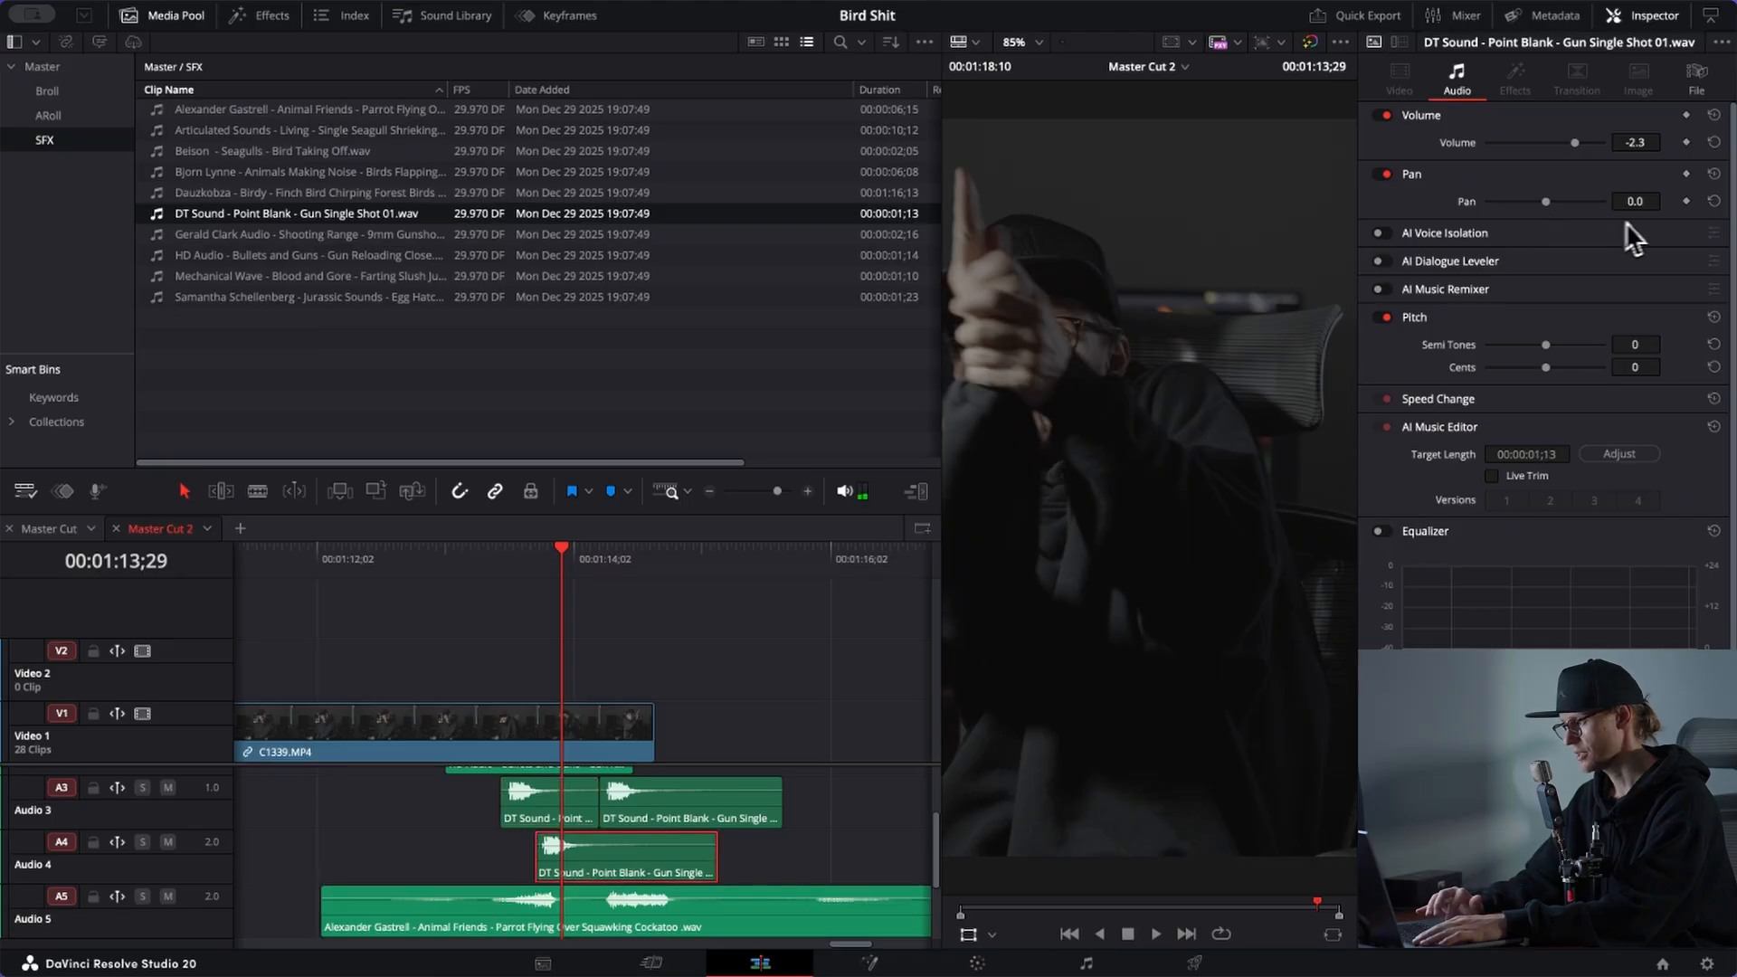
{"action": "left_click", "coordinate": [662, 809]}
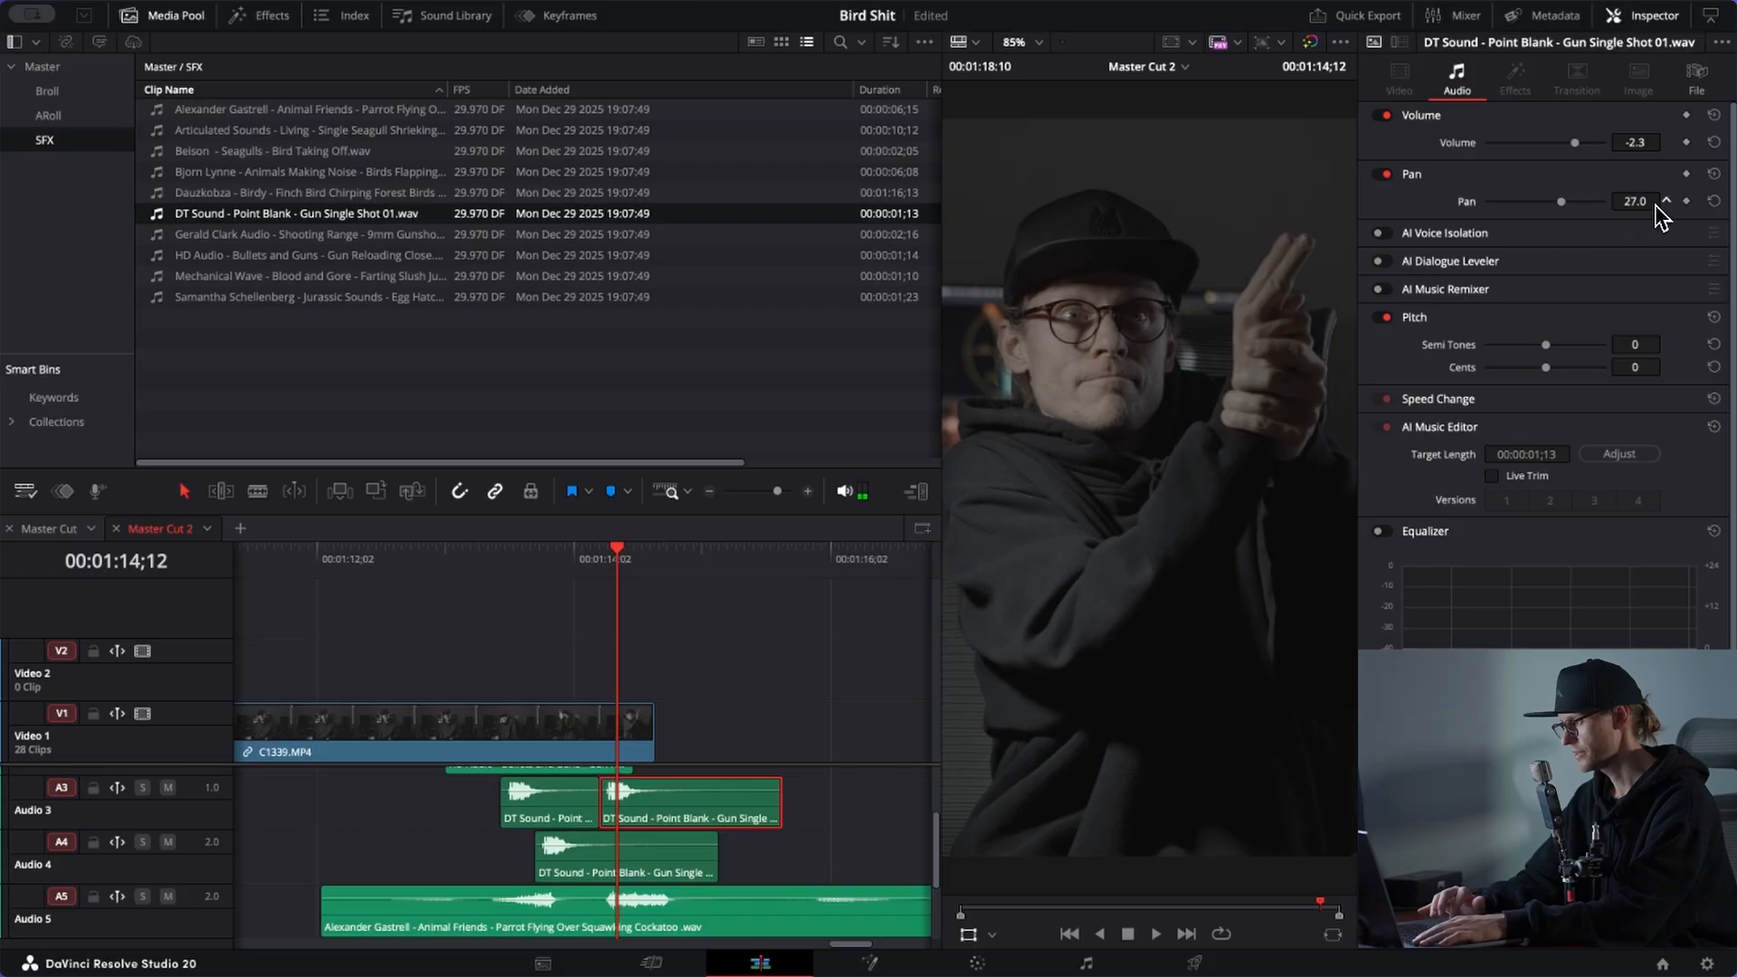
Step: Play back the panned gunshots and nudge the last one on Audio 3 two frames earlier
{"action": "left_click", "coordinate": [456, 570]}
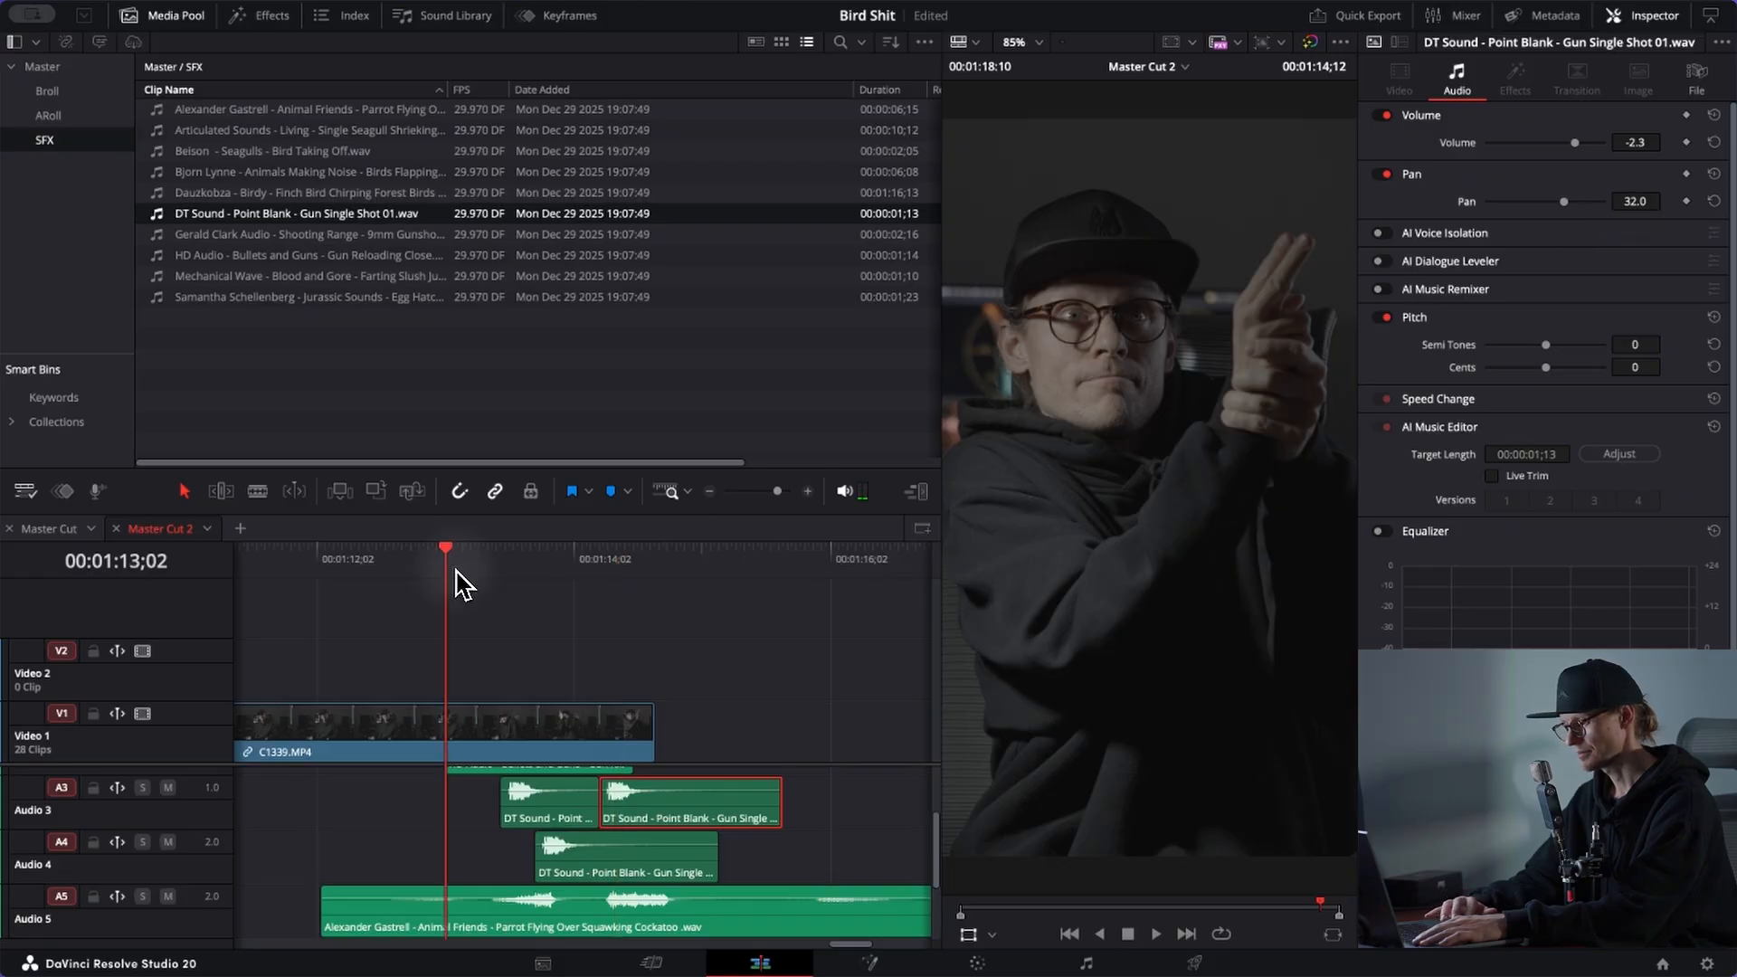
{"action": "key", "text": "space"}
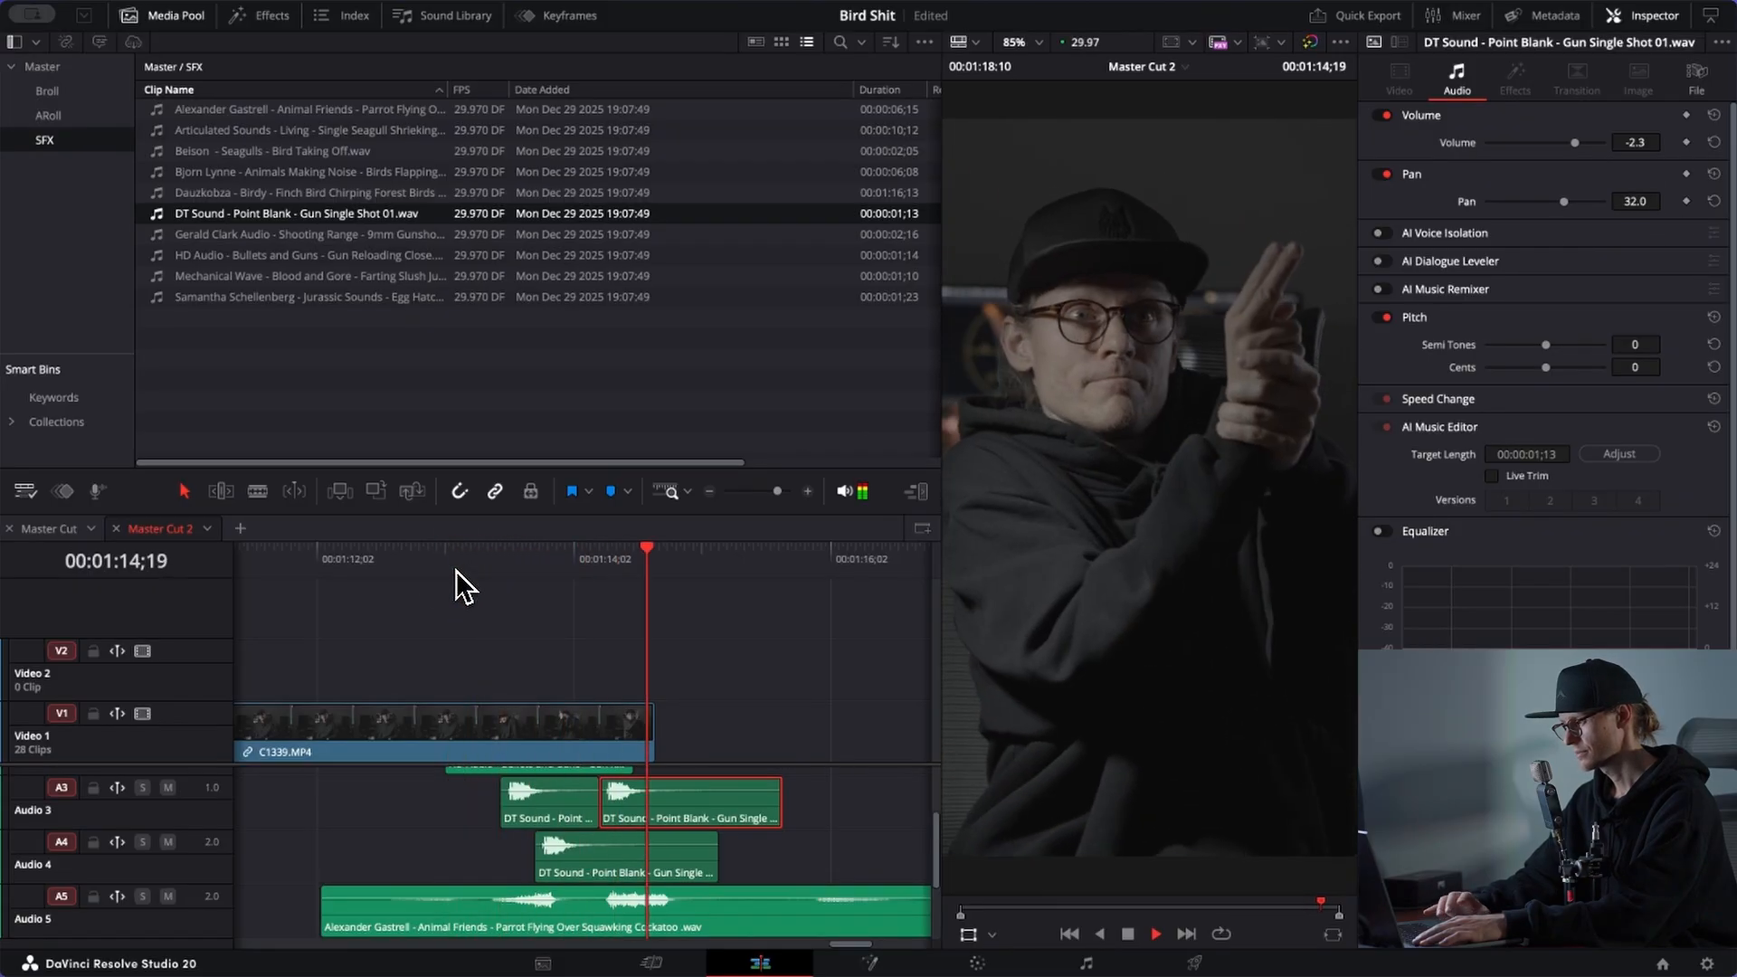
{"action": "key", "text": "space"}
{"action": "left_click", "coordinate": [562, 577]}
{"action": "key", "text": "space"}
{"action": "key", "text": "space"}
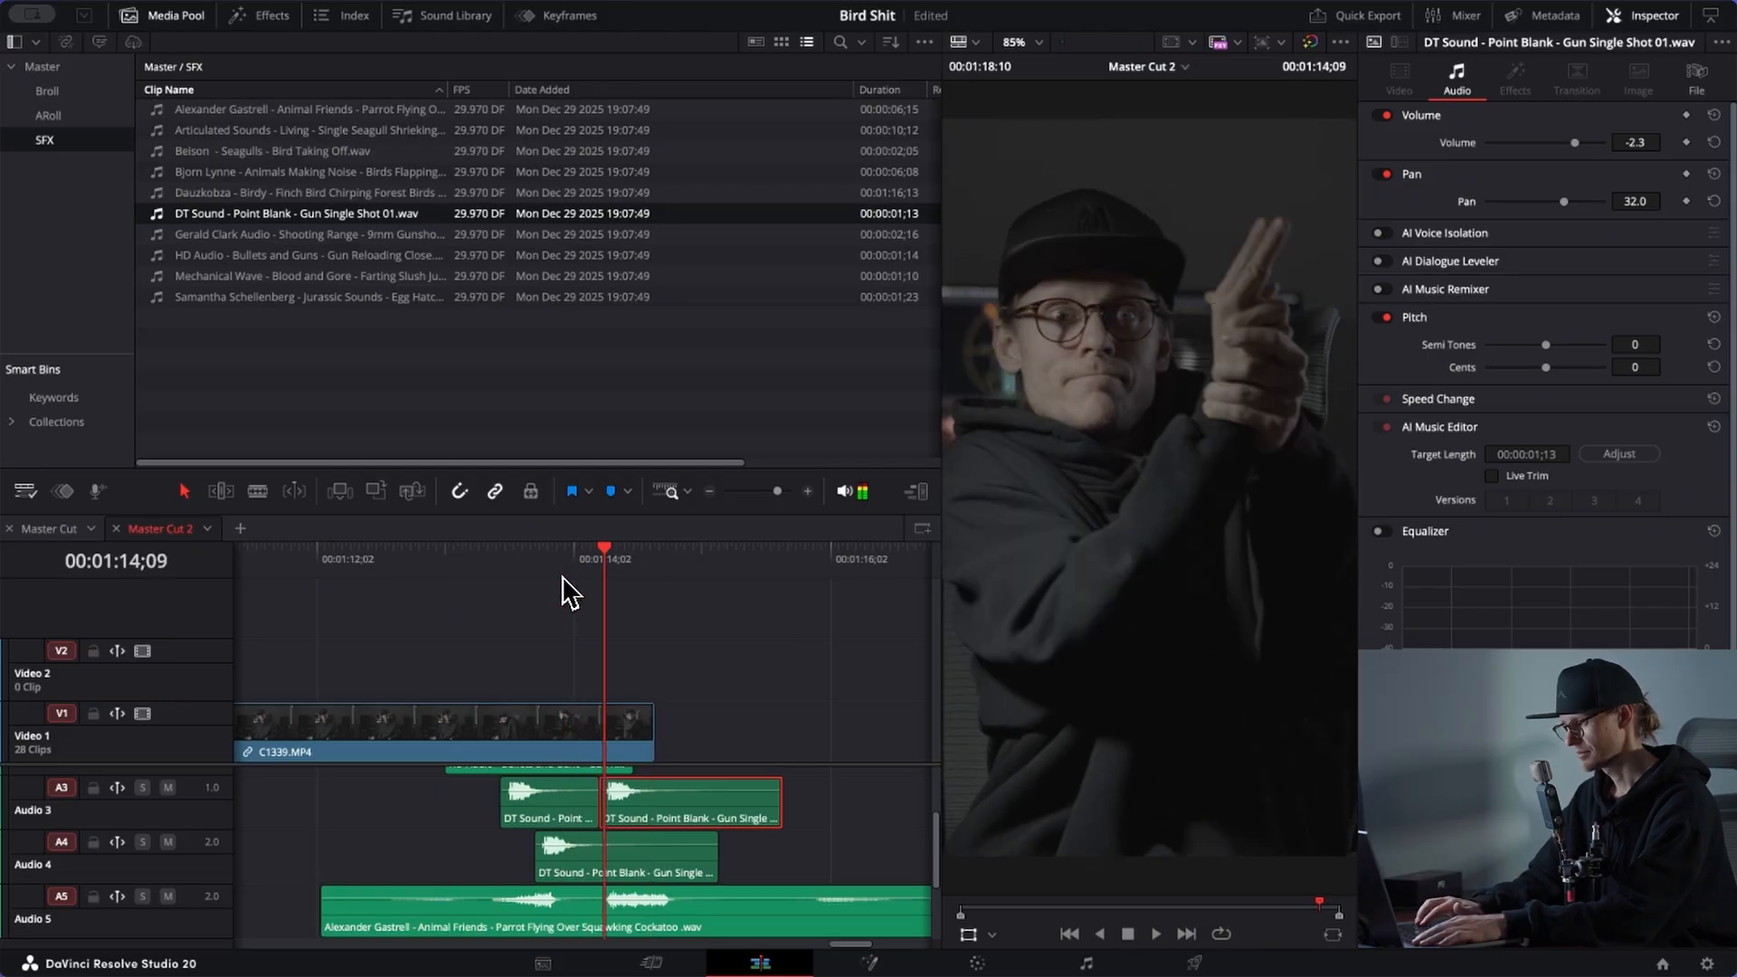
{"action": "key", "text": "comma"}
{"action": "key", "text": "comma"}
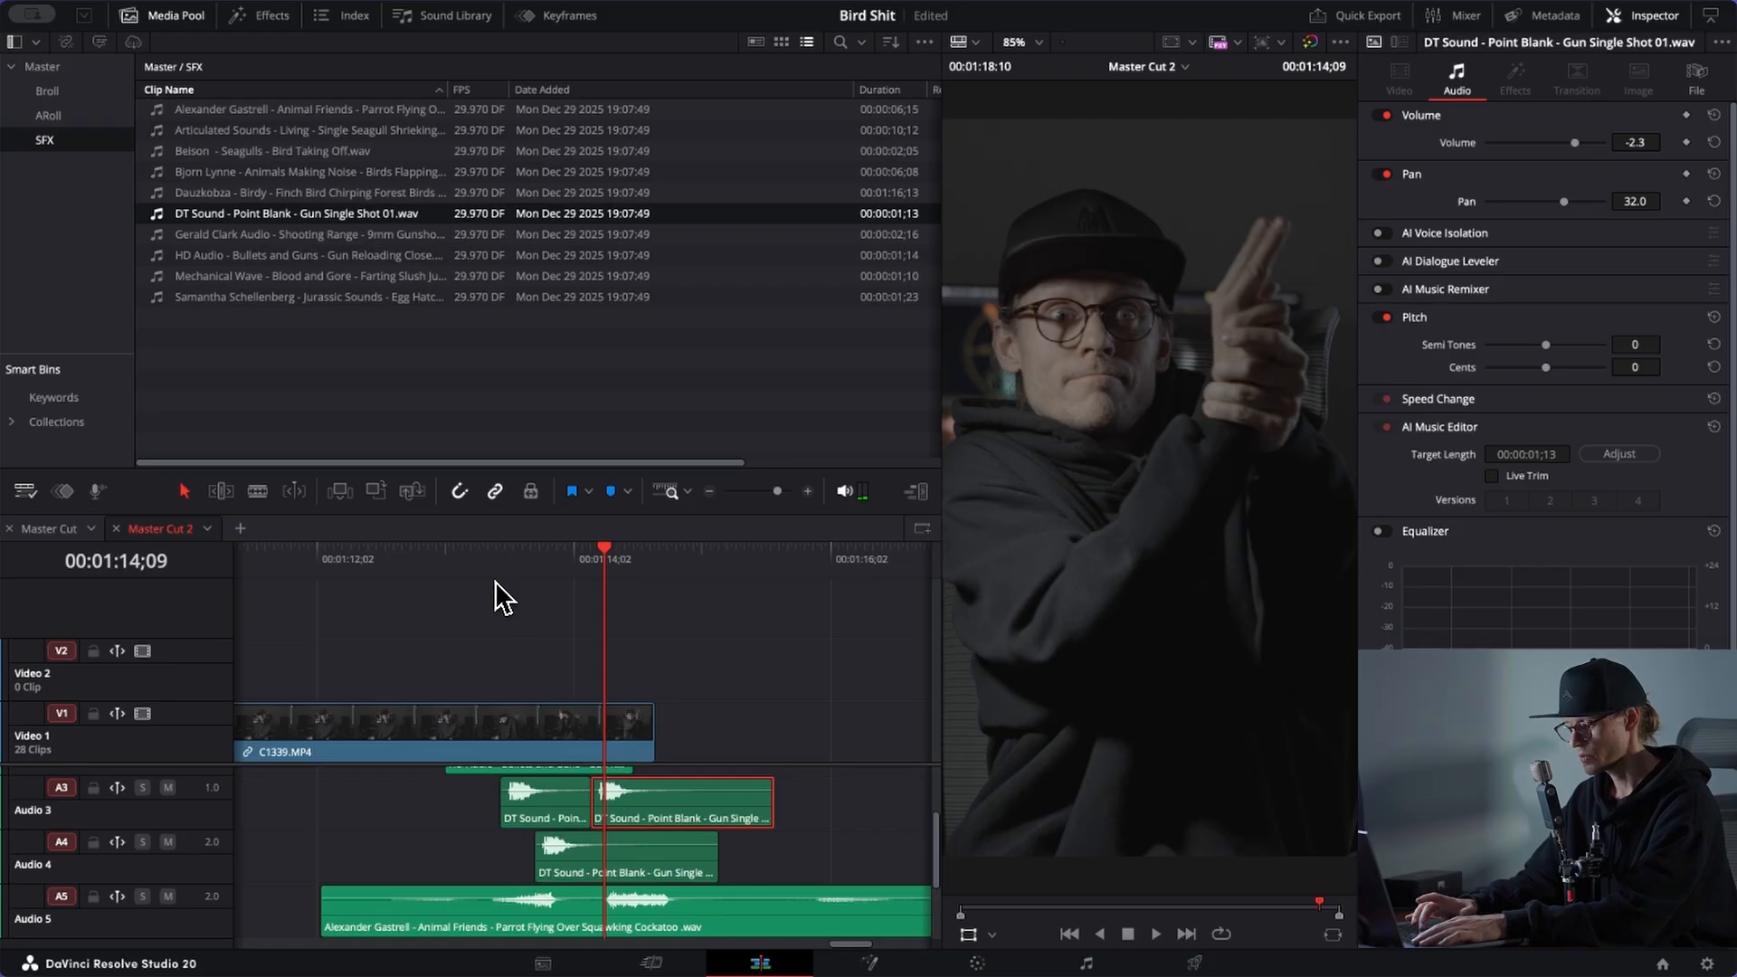
Step: Play the gunshots again and step frame by frame to 00:01:13;23 to check their sync with the first shot gesture
{"action": "left_click", "coordinate": [451, 558]}
{"action": "key", "text": "space"}
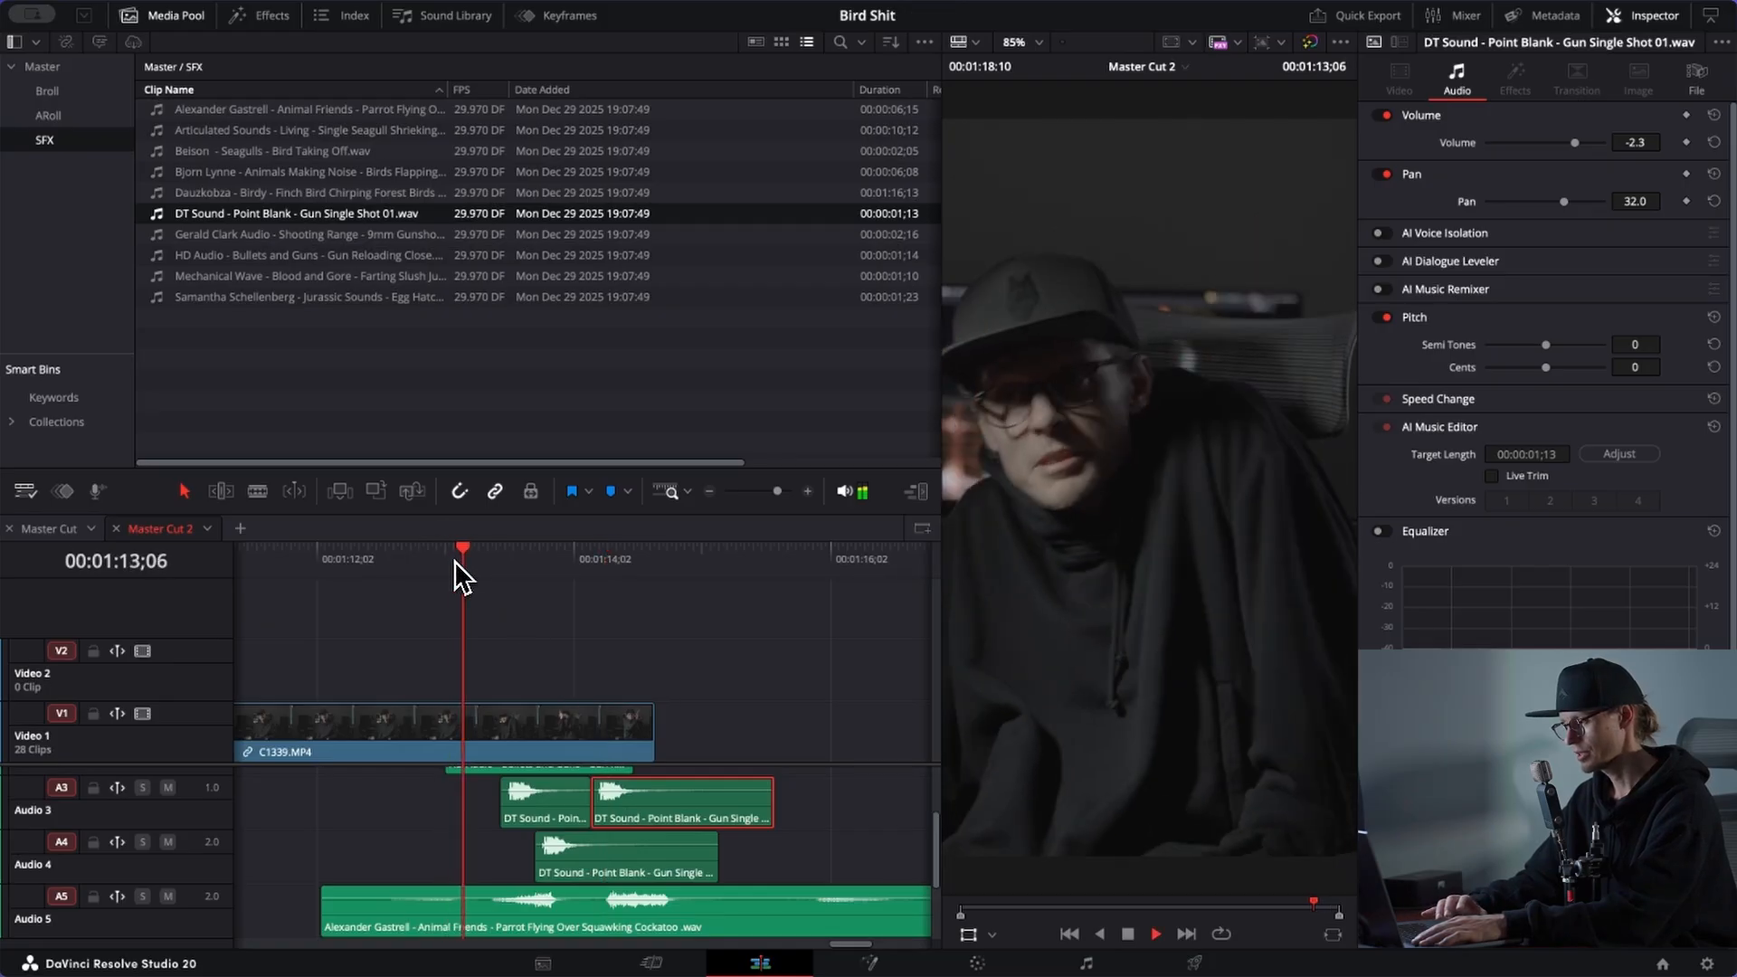
{"action": "key", "text": "space"}
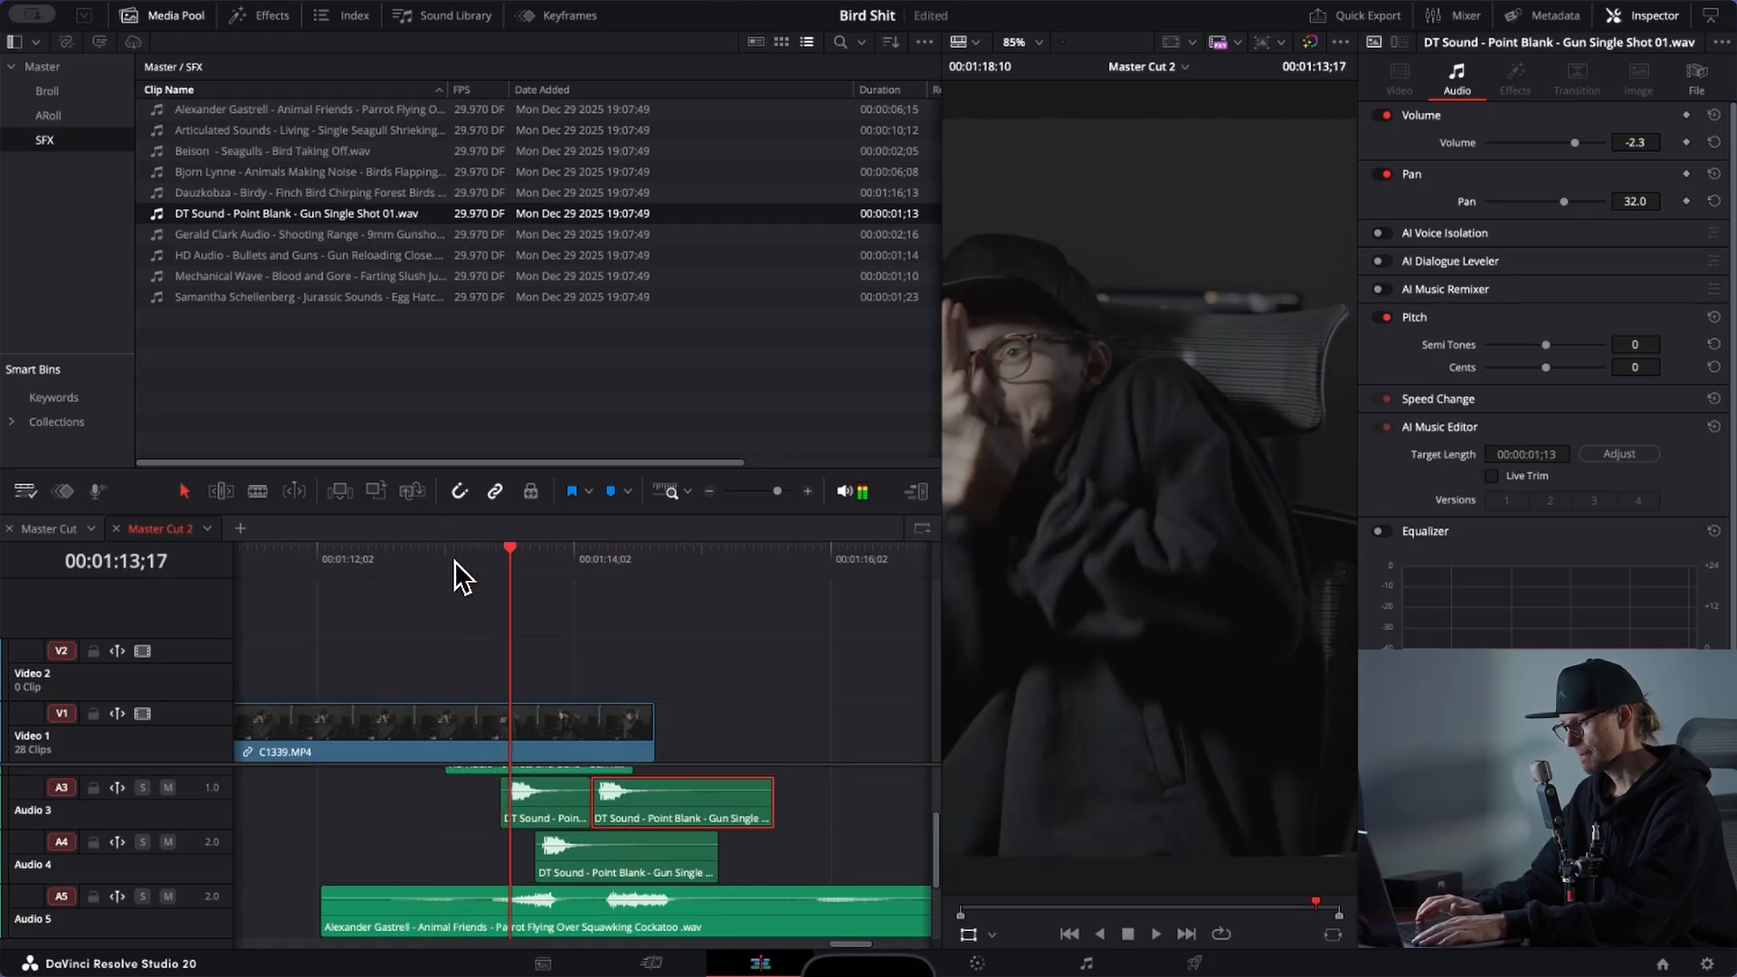
{"action": "key", "text": "Right"}
{"action": "key", "text": "Right"}
{"action": "key", "text": "Right"}
{"action": "key", "text": "Right"}
{"action": "key", "text": "Right"}
{"action": "key", "text": "Right"}
{"action": "key", "text": "Right"}
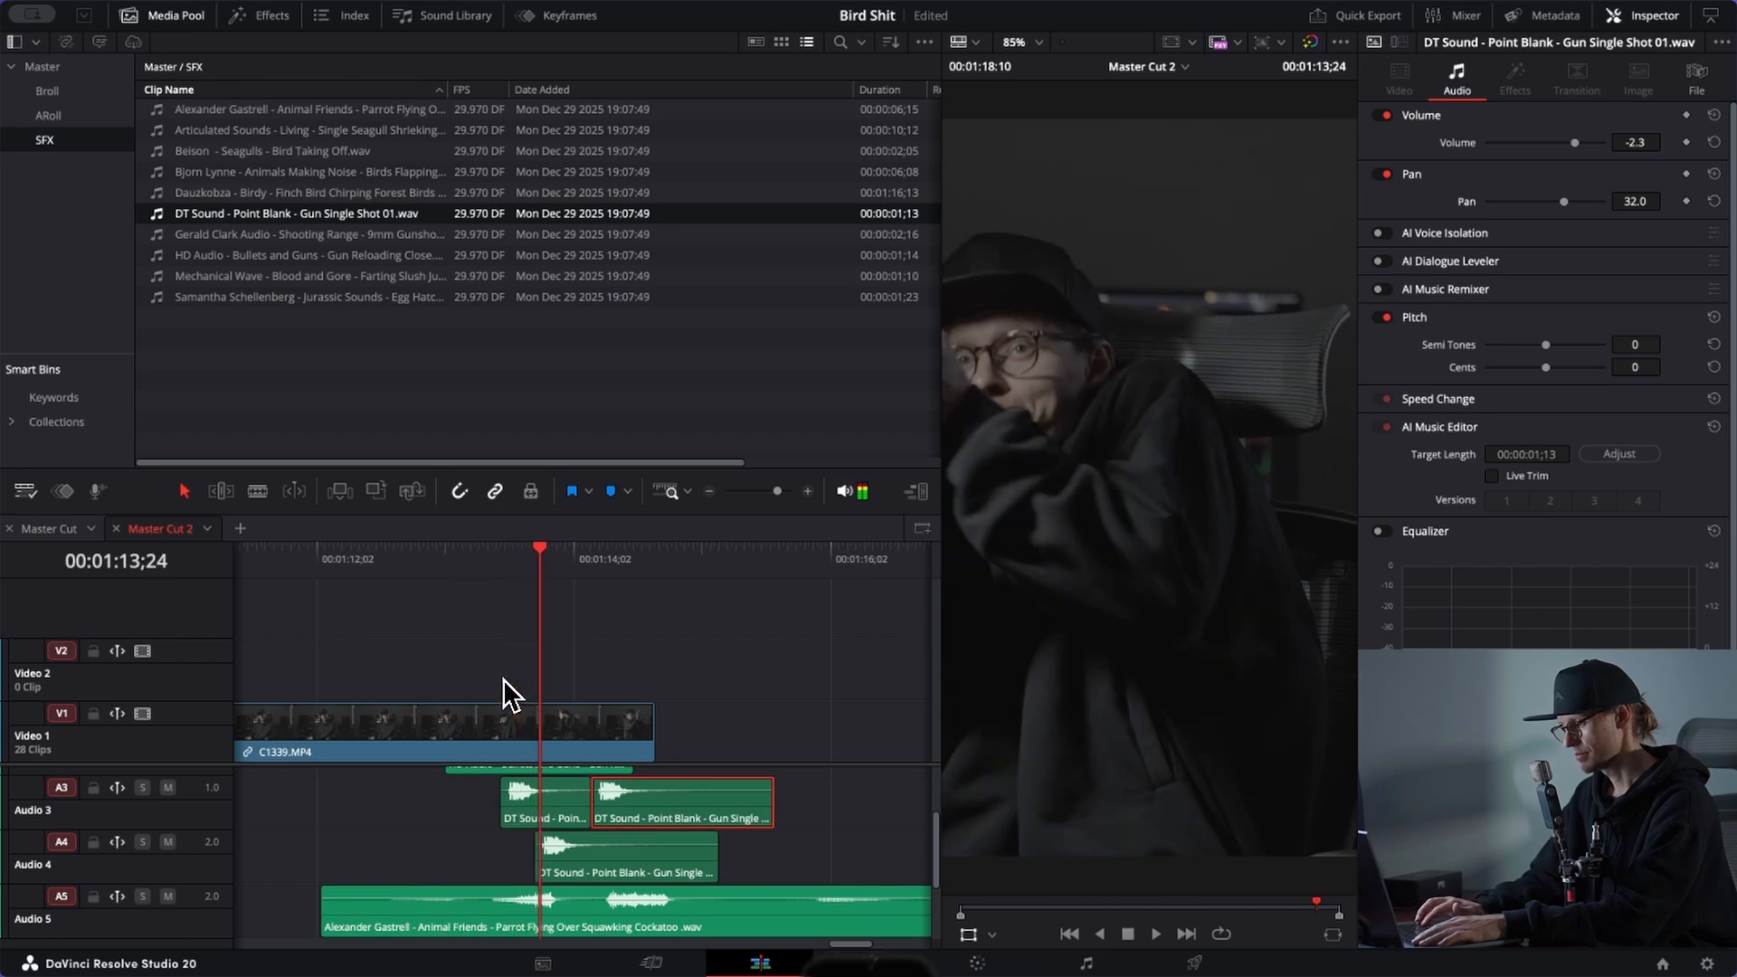
{"action": "key", "text": "Left"}
Step: Nudge the first gunshot on Audio 3 three frames later
{"action": "left_click", "coordinate": [559, 818]}
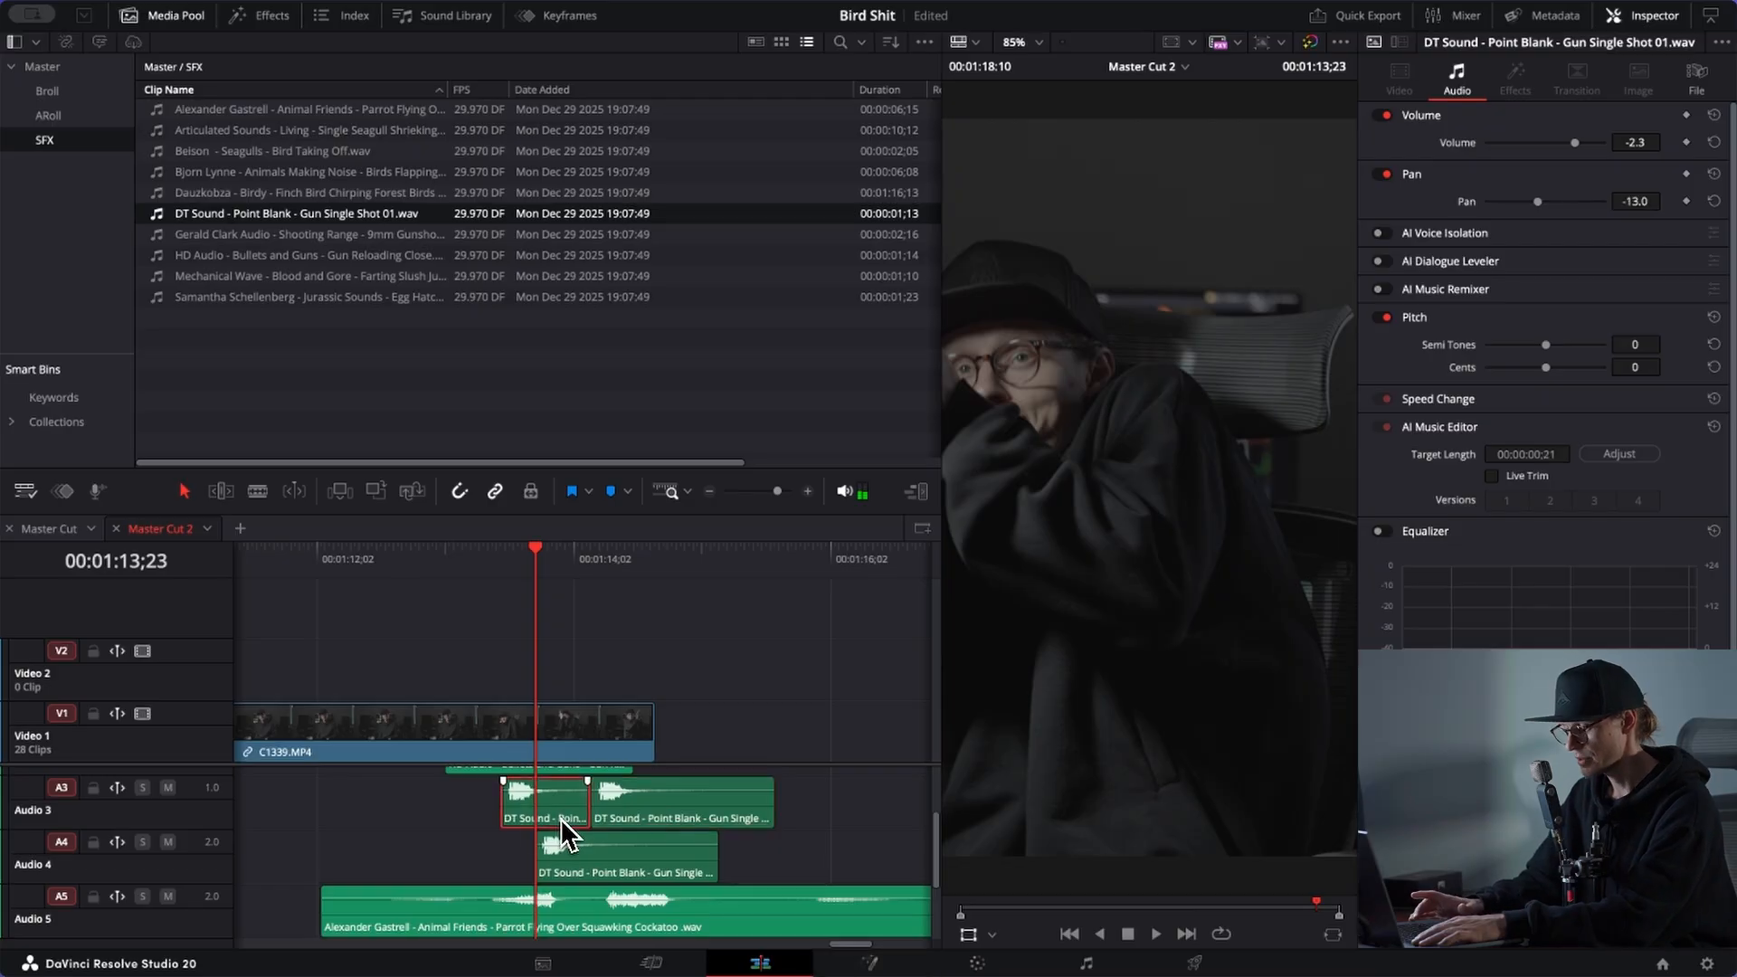
{"action": "key", "text": "period"}
{"action": "key", "text": "period"}
{"action": "key", "text": "period"}
Step: Step to the second shot gesture and shift the gunshot on Audio 4 to start at about 00:01:13;27
{"action": "key", "text": "Right"}
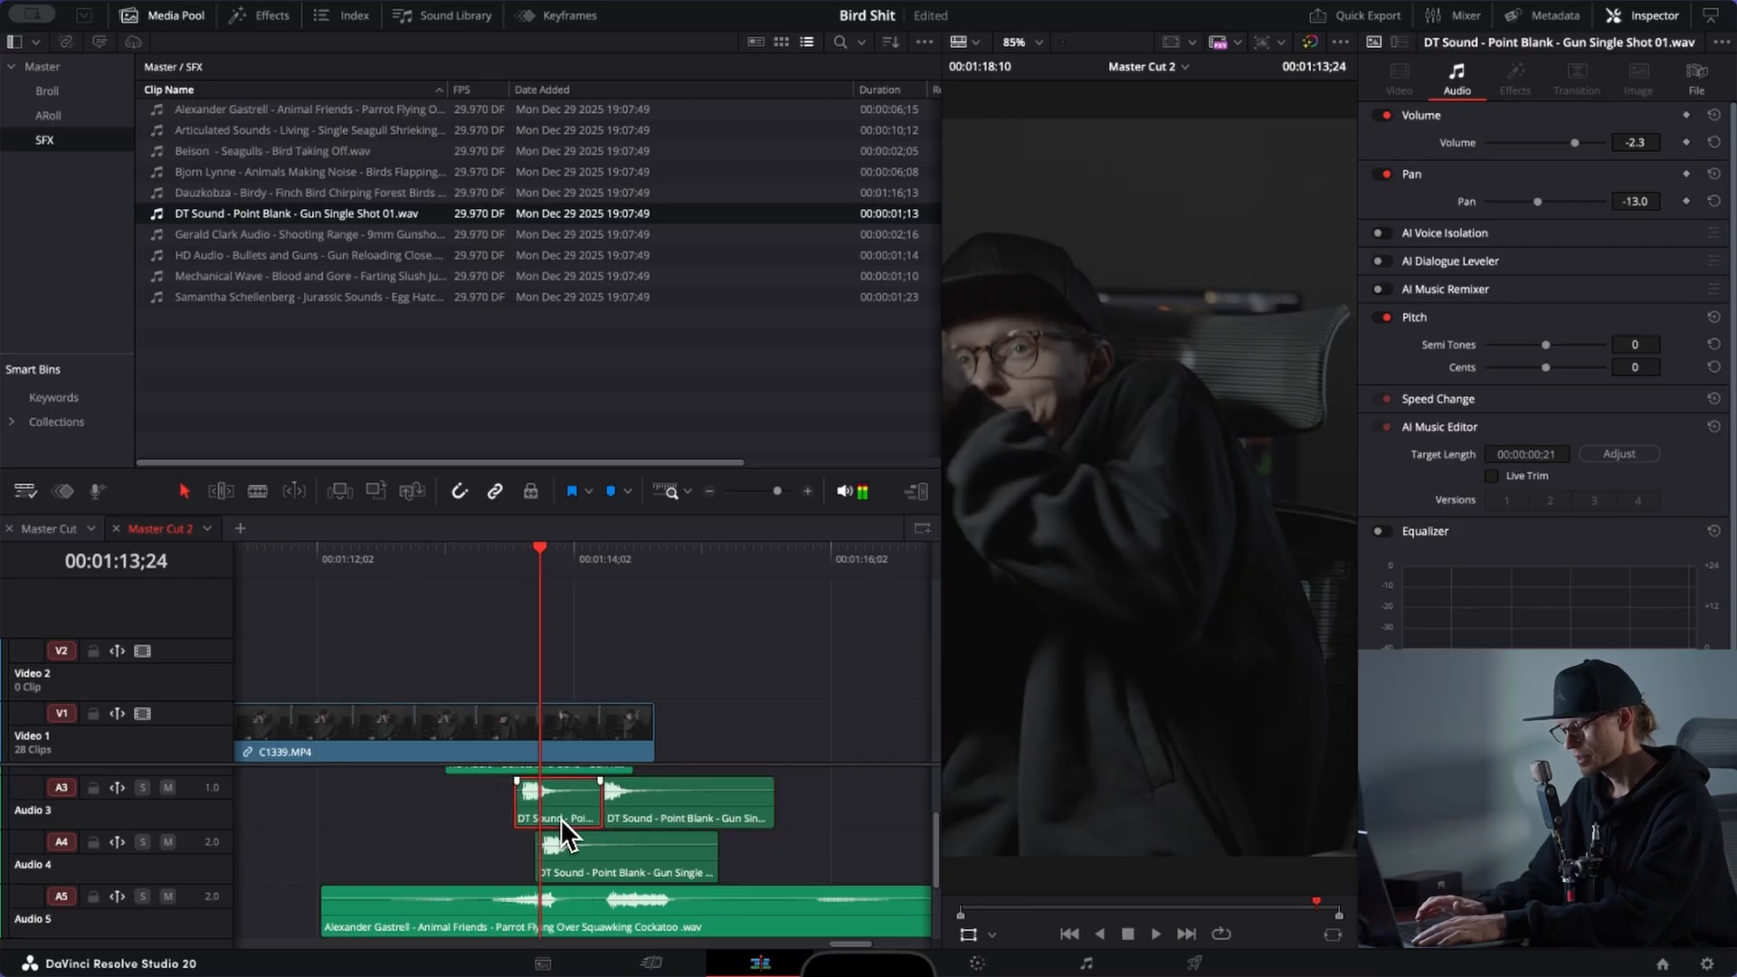
{"action": "key", "text": "Right"}
{"action": "key", "text": "Right"}
{"action": "key", "text": "Right"}
{"action": "key", "text": "Right"}
{"action": "key", "text": "Right"}
{"action": "key", "text": "Right"}
{"action": "key", "text": "Right"}
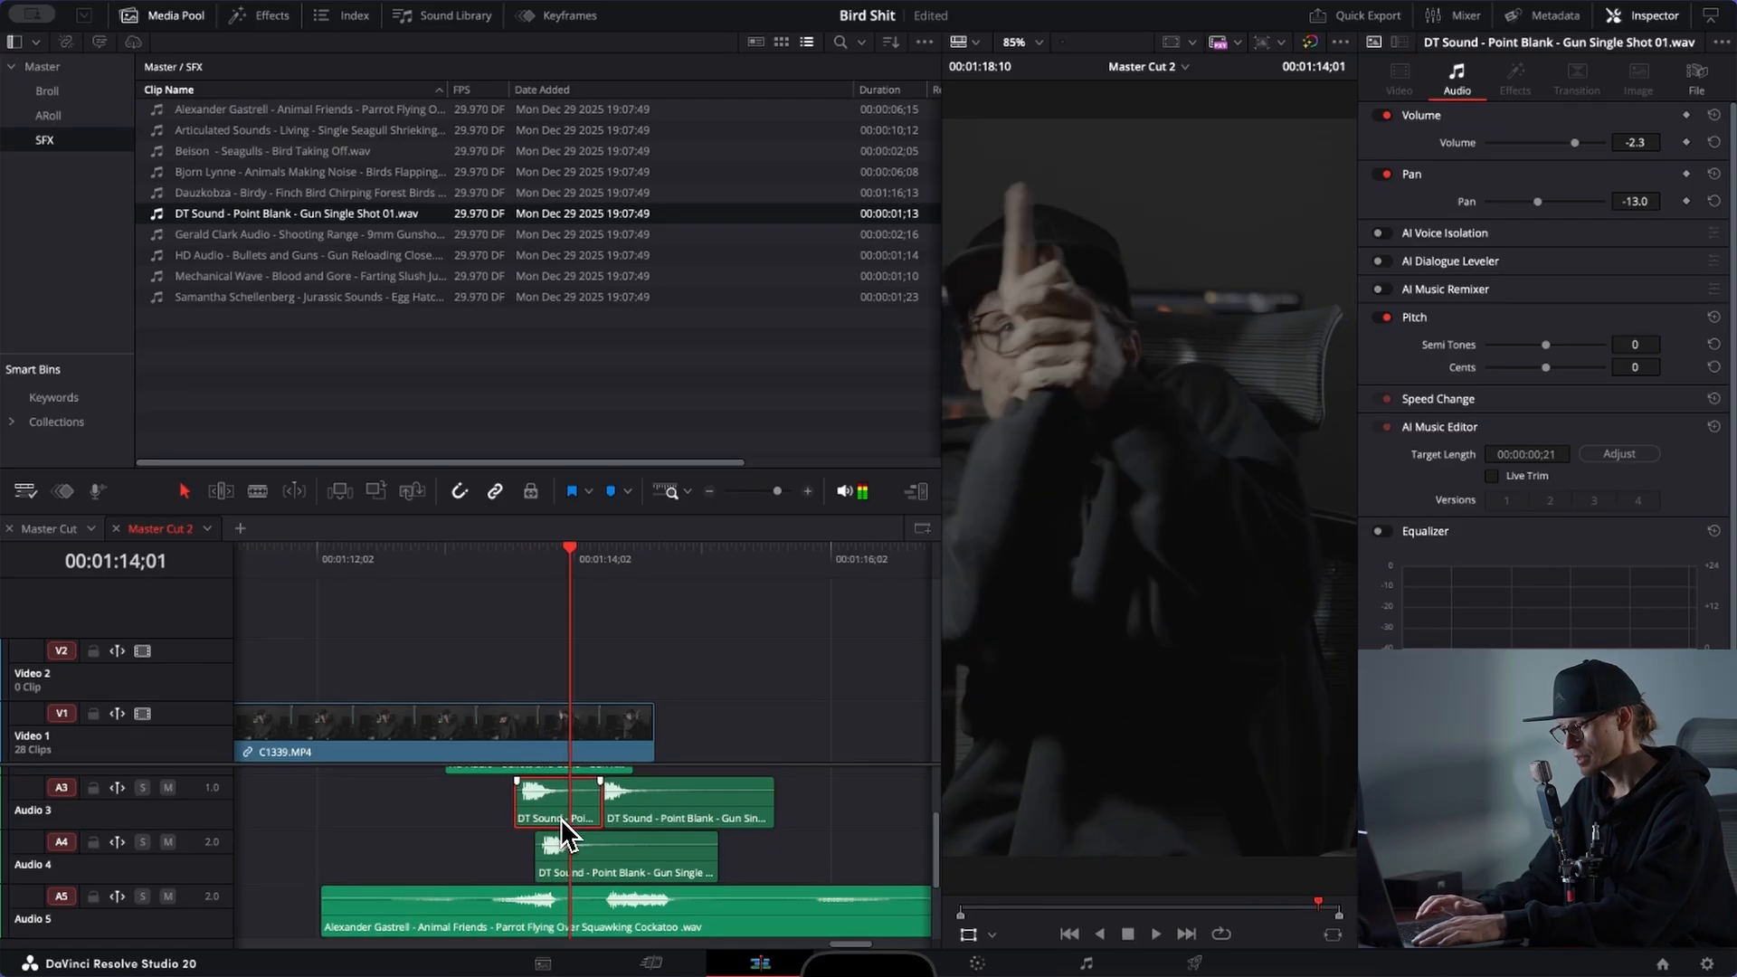
{"action": "key", "text": "Left"}
{"action": "key", "text": "Left"}
{"action": "left_click", "coordinate": [600, 856]}
{"action": "left_click_drag", "start_coordinate": [601, 855], "coordinate": [610, 856]}
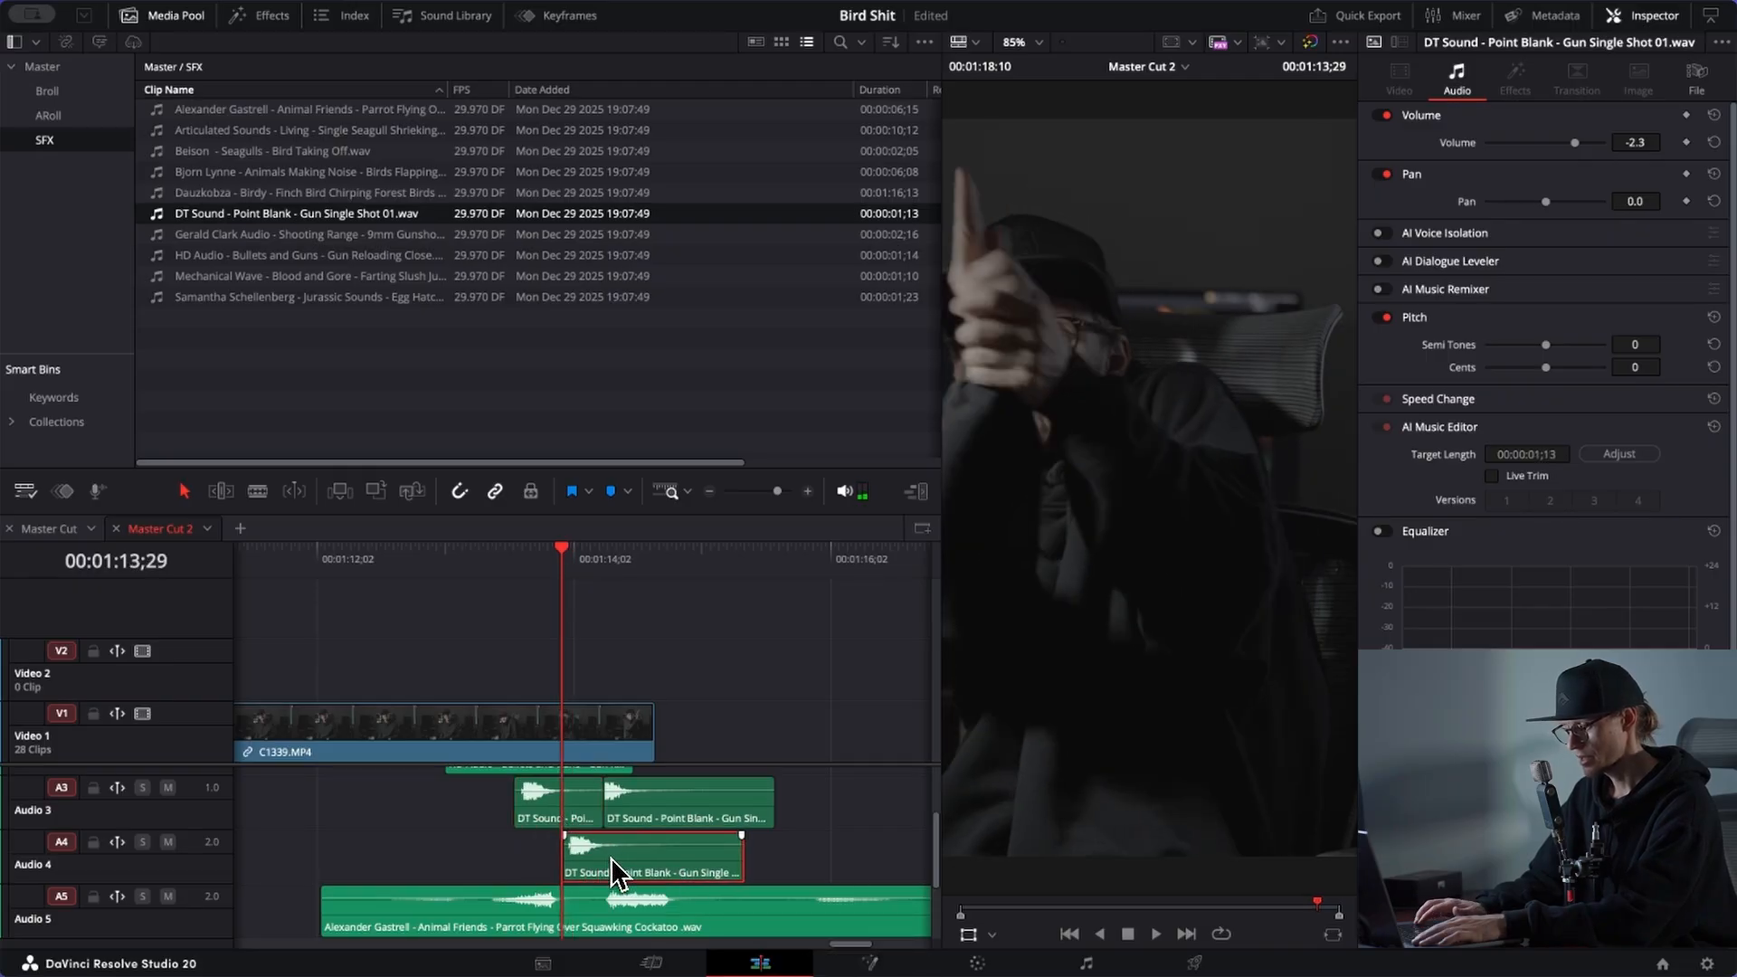
{"action": "key", "text": "comma"}
{"action": "key", "text": "comma"}
Step: Slide the last gunshot on Audio 3 to start at 00:01:14;07 and play back all three shots
{"action": "key", "text": "Right"}
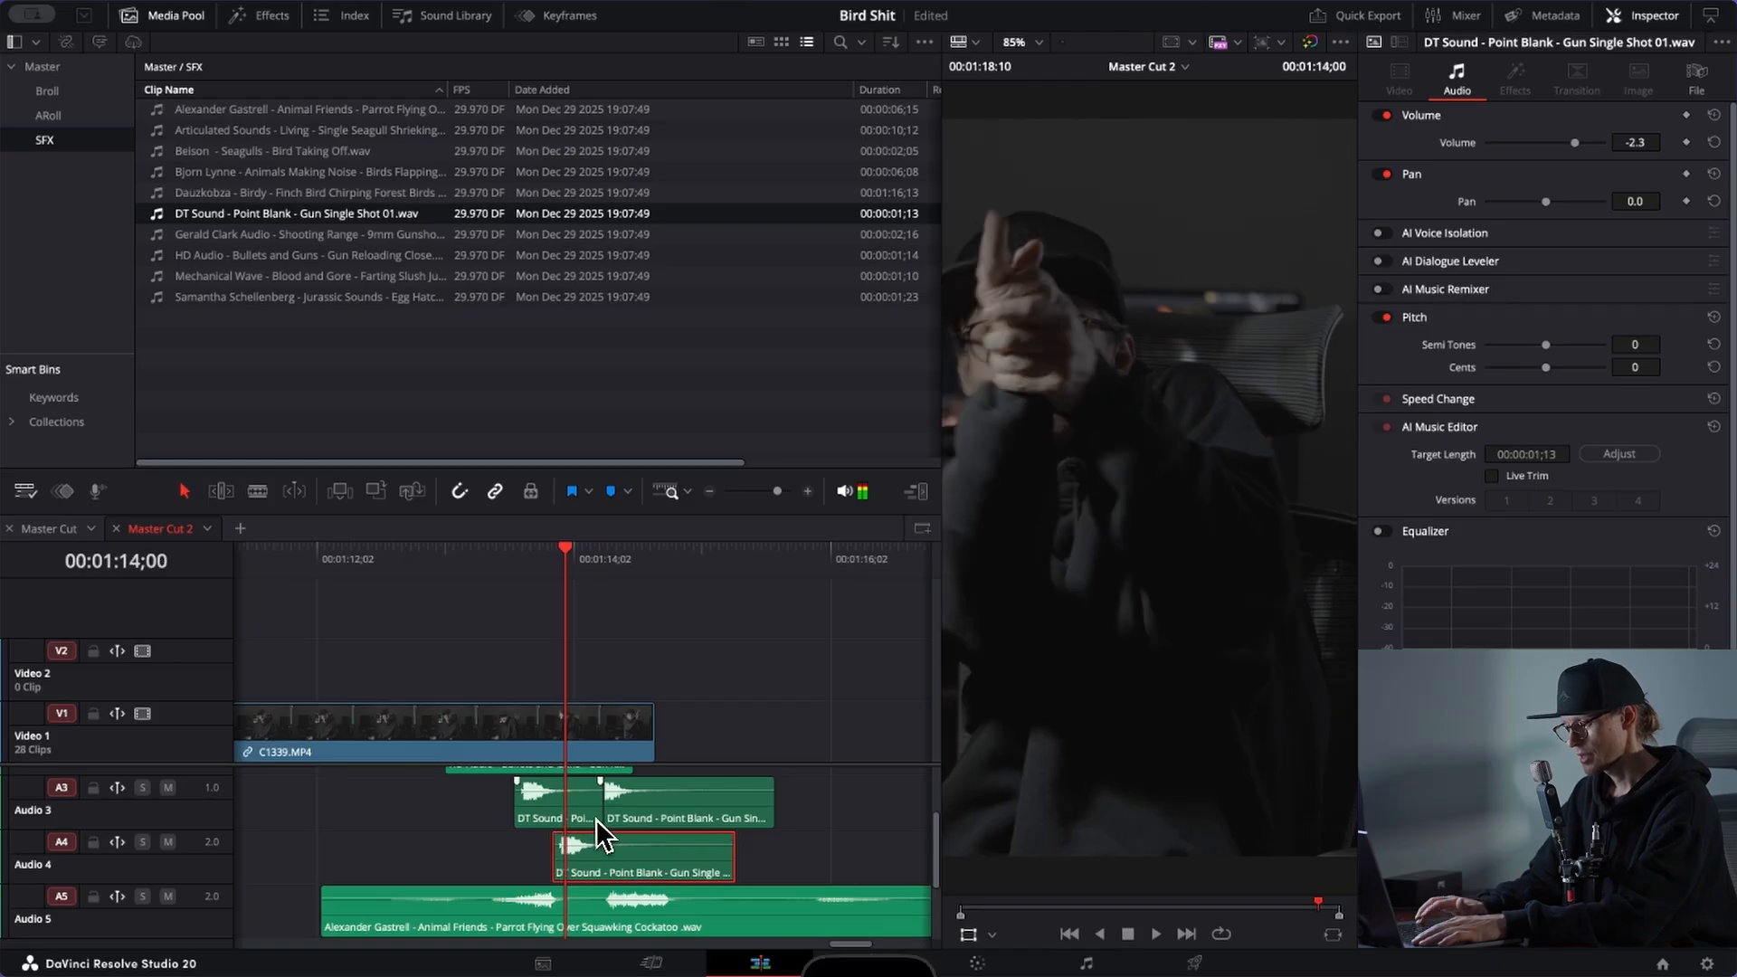
{"action": "key", "text": "Right"}
{"action": "key", "text": "Right"}
{"action": "key", "text": "Right"}
{"action": "key", "text": "Right"}
{"action": "key", "text": "Right"}
{"action": "key", "text": "Right"}
{"action": "key", "text": "Right"}
{"action": "left_click", "coordinate": [648, 825]}
{"action": "left_click_drag", "start_coordinate": [607, 819], "coordinate": [598, 819]}
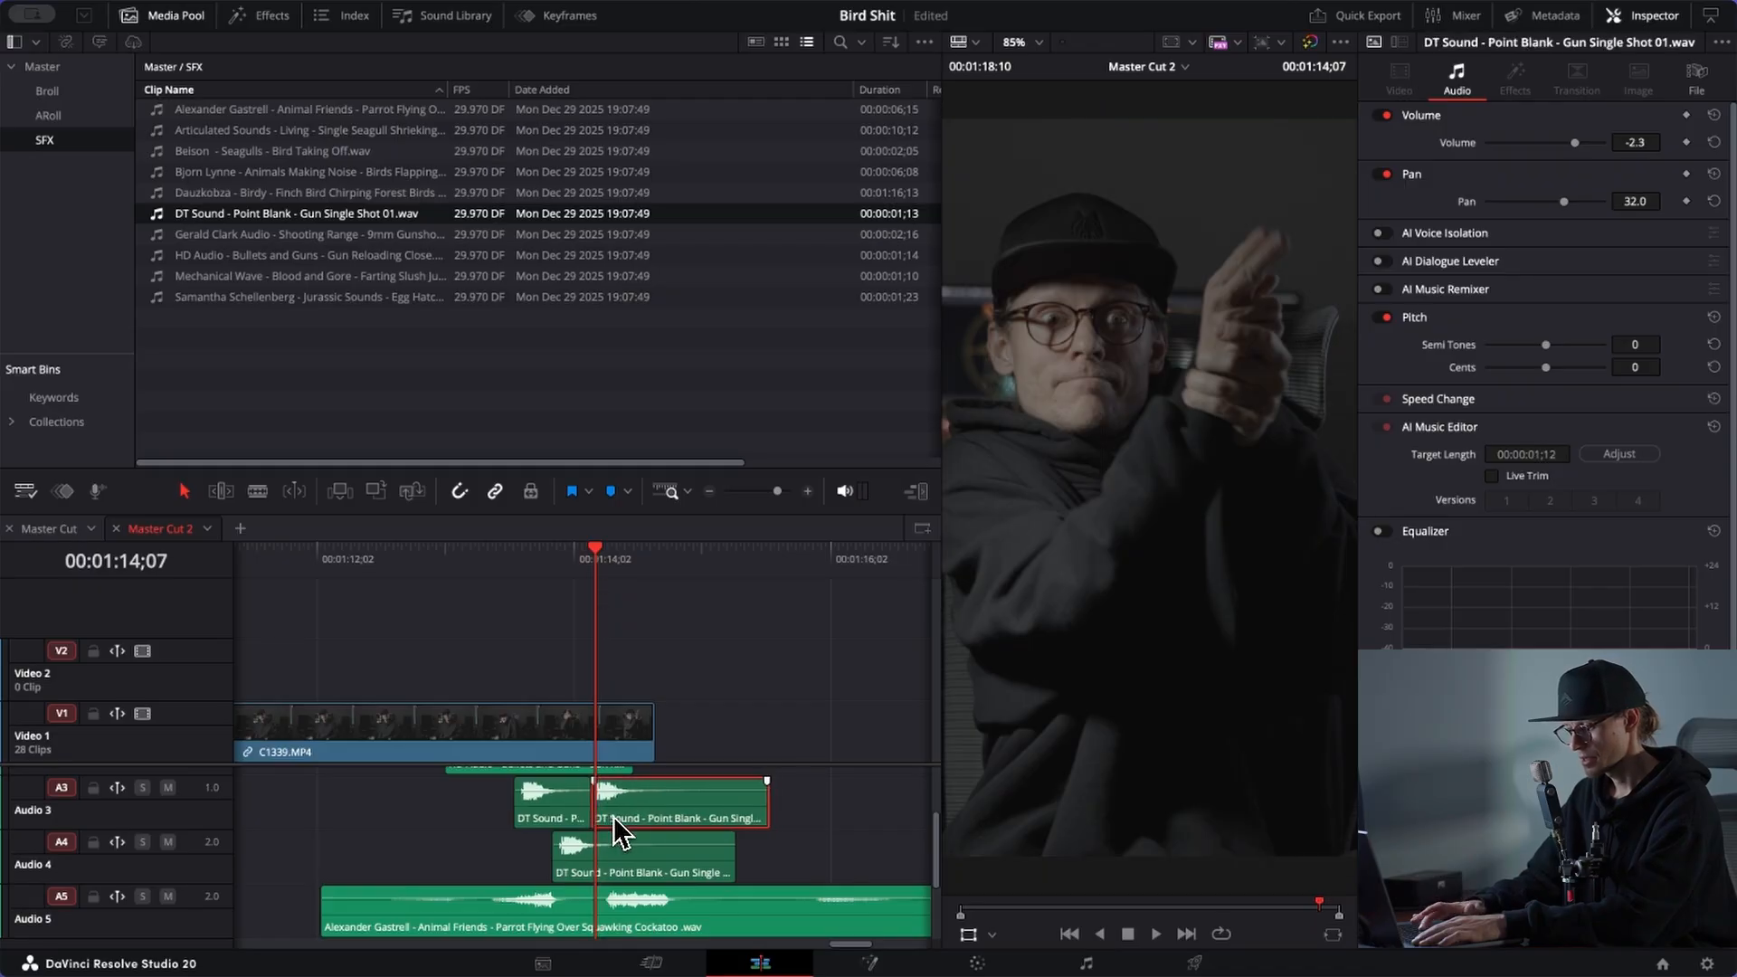
{"action": "left_click", "coordinate": [407, 566]}
{"action": "key", "text": "space"}
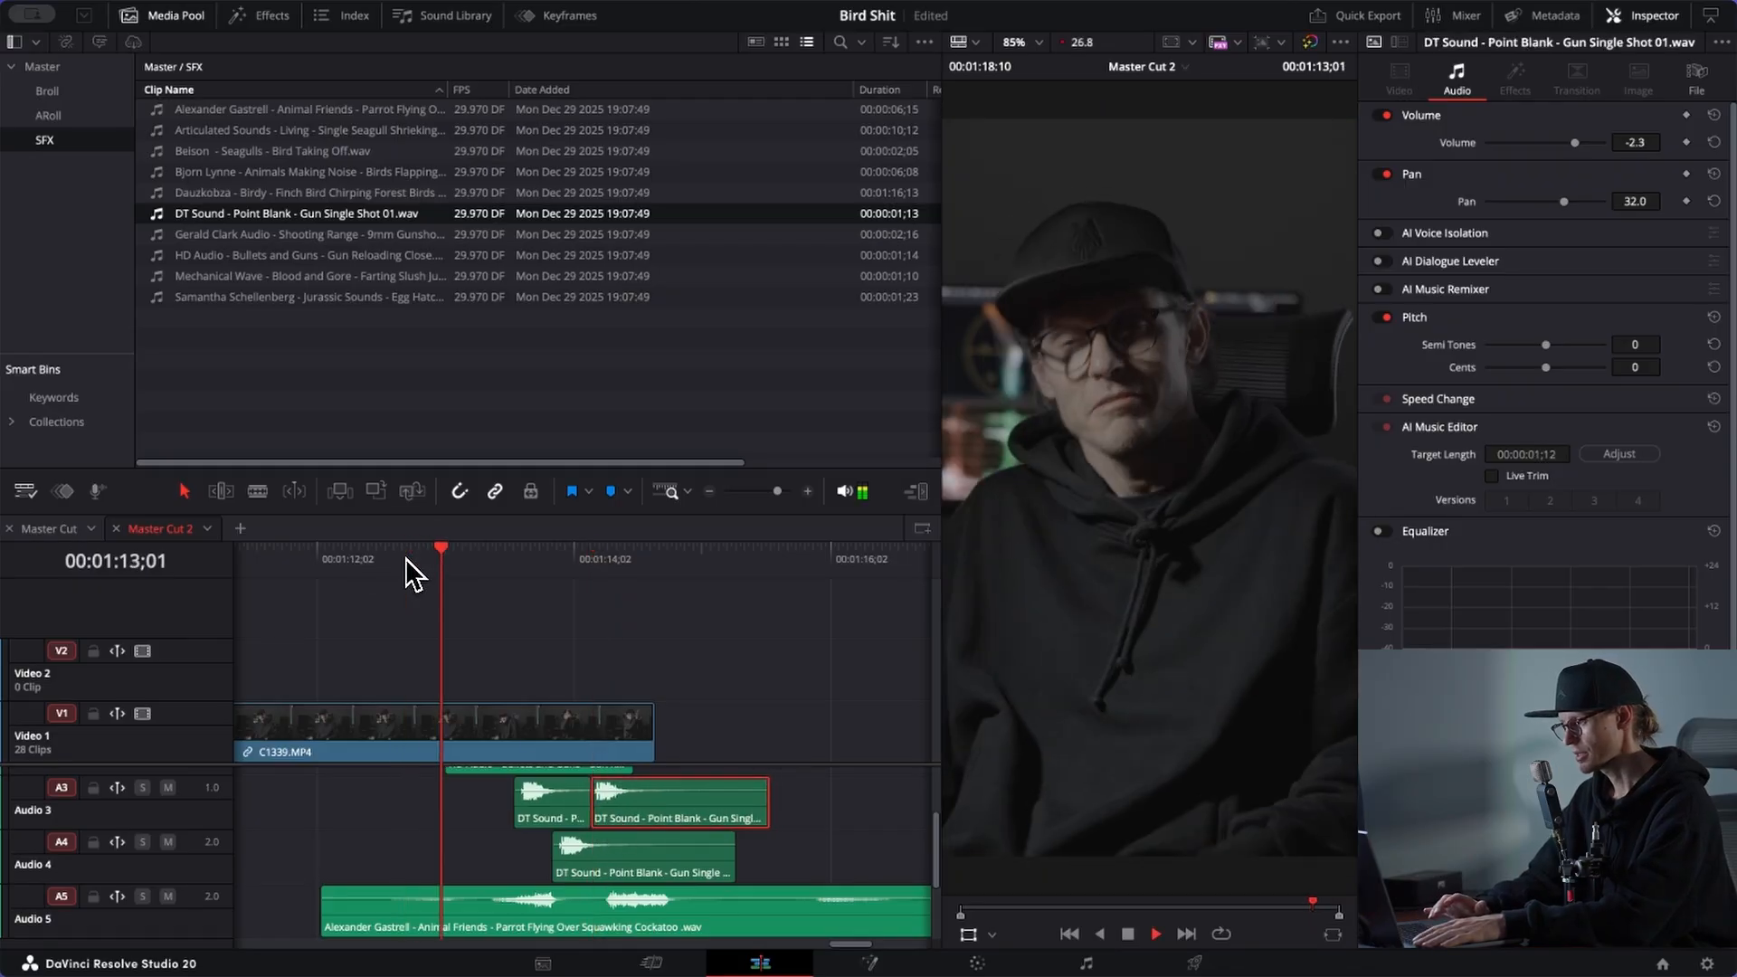
{"action": "key", "text": "space"}
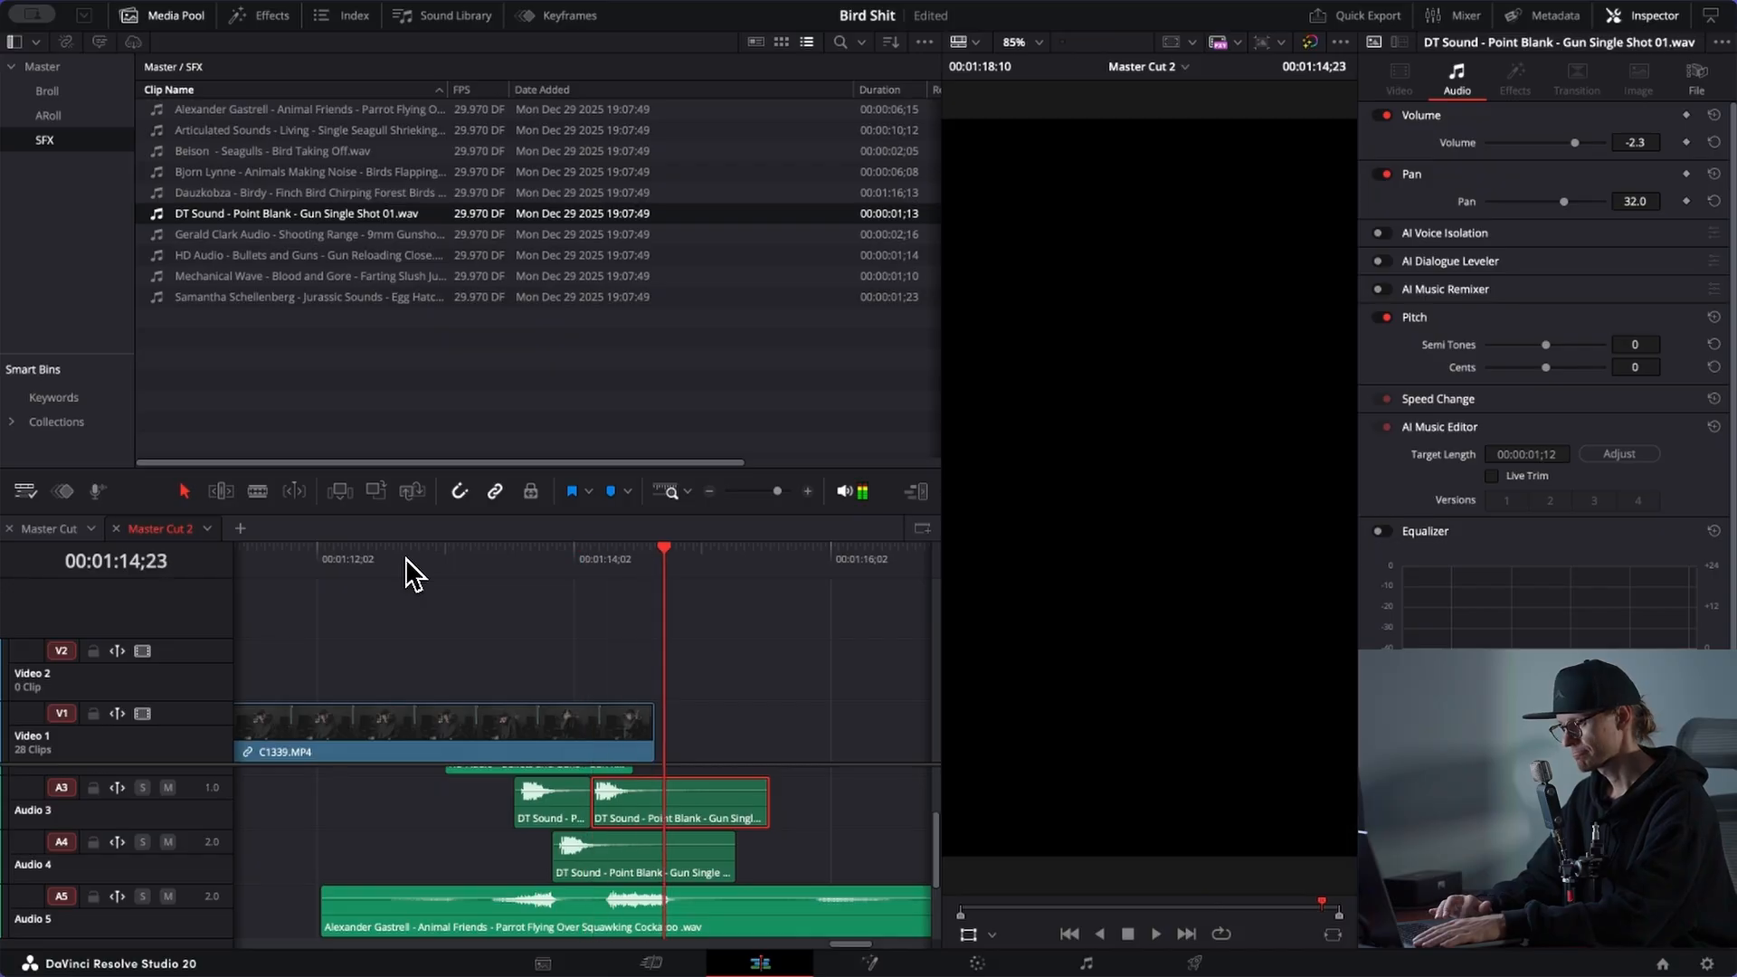
Step: Audition the gun reloading, squishing and 9mm gunshot shell sounds, then add the 9mm shell clip to Audio 4 directly after the gunshot
{"action": "double_click", "coordinate": [268, 262]}
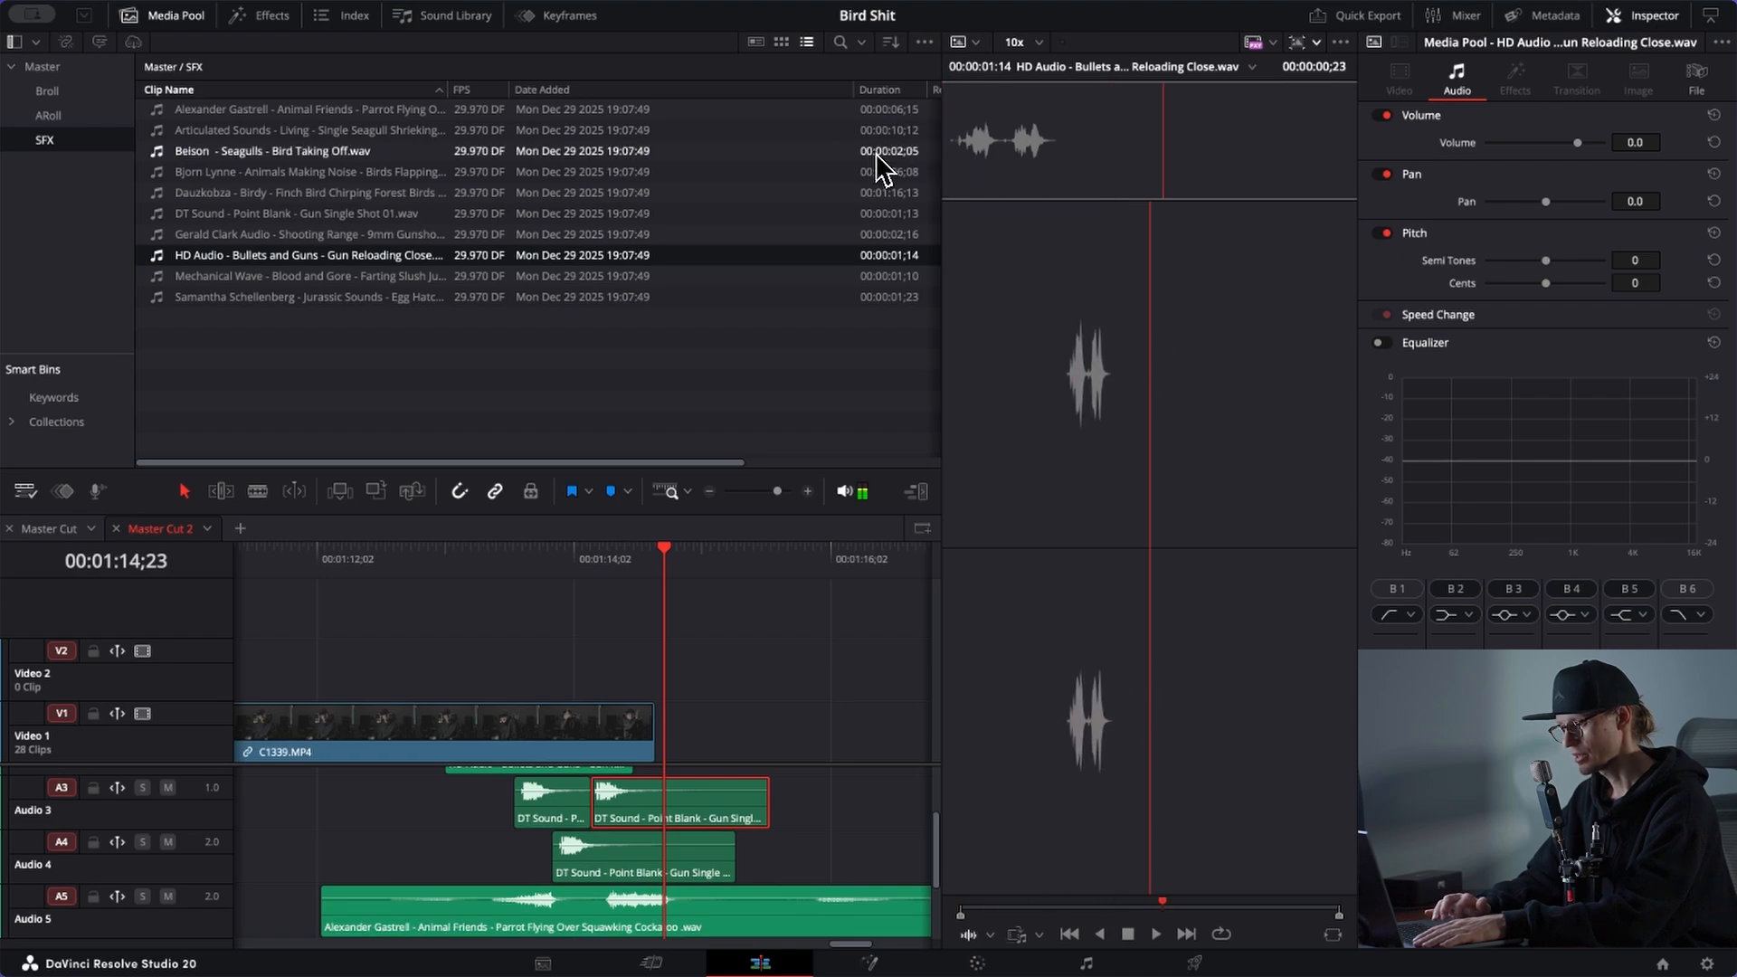
{"action": "left_click", "coordinate": [168, 276]}
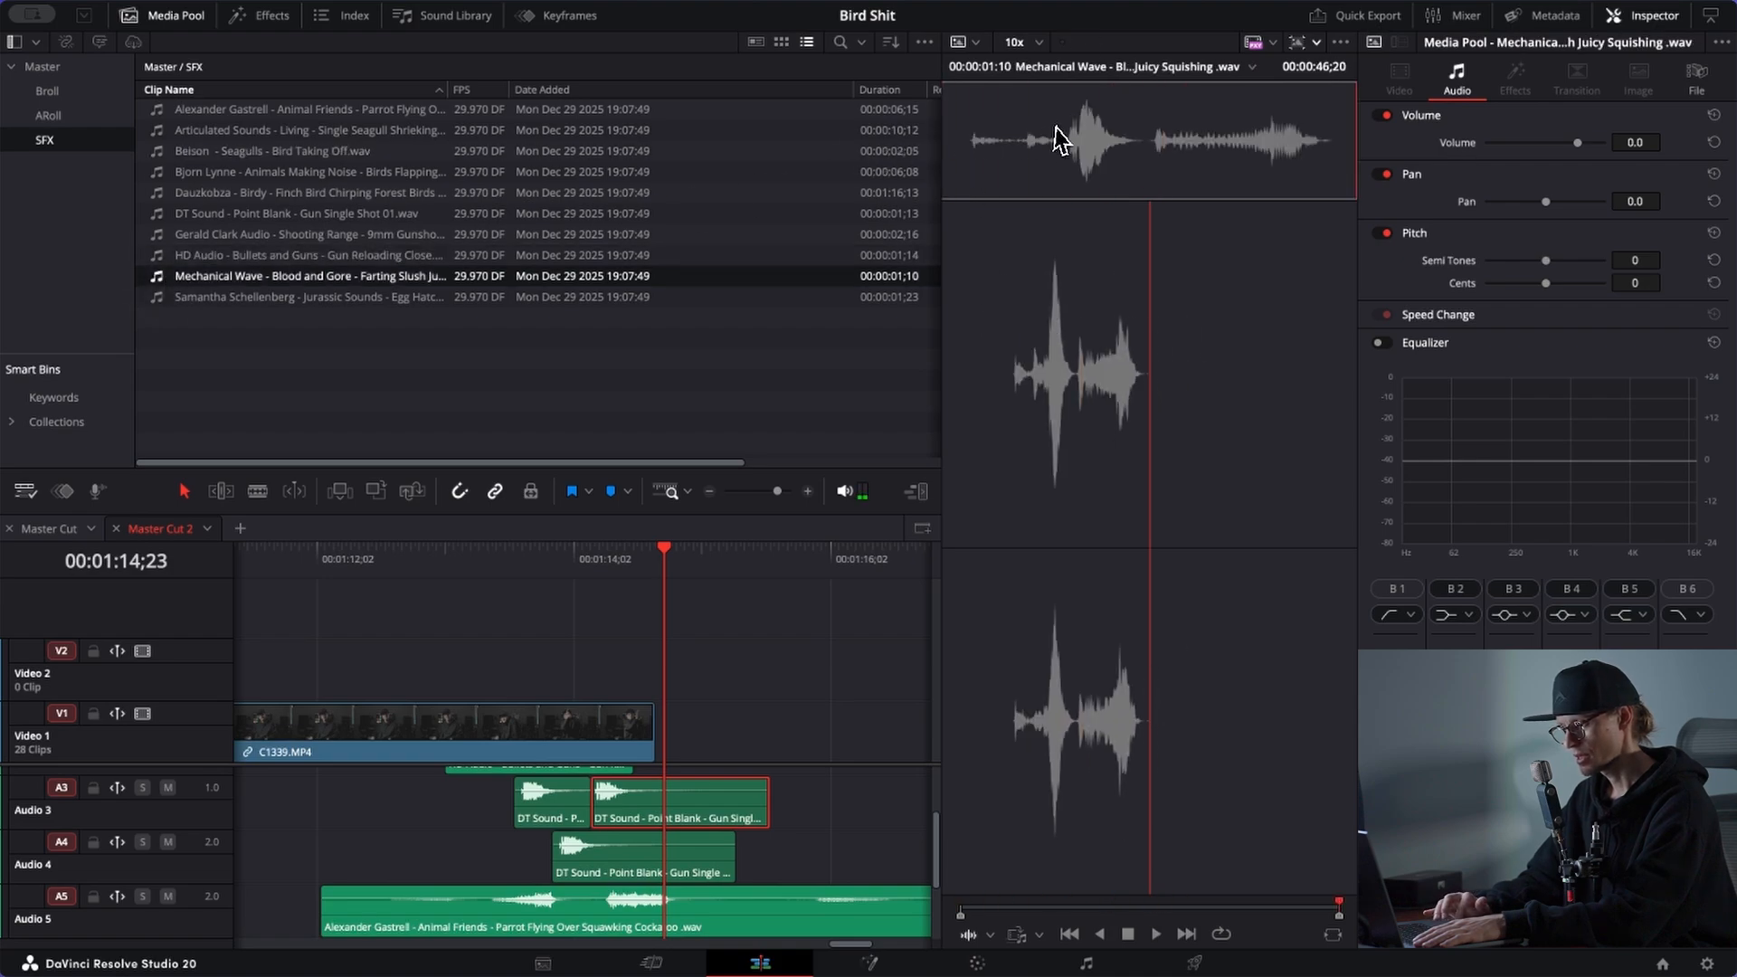
{"action": "key", "text": "space"}
{"action": "key", "text": "space"}
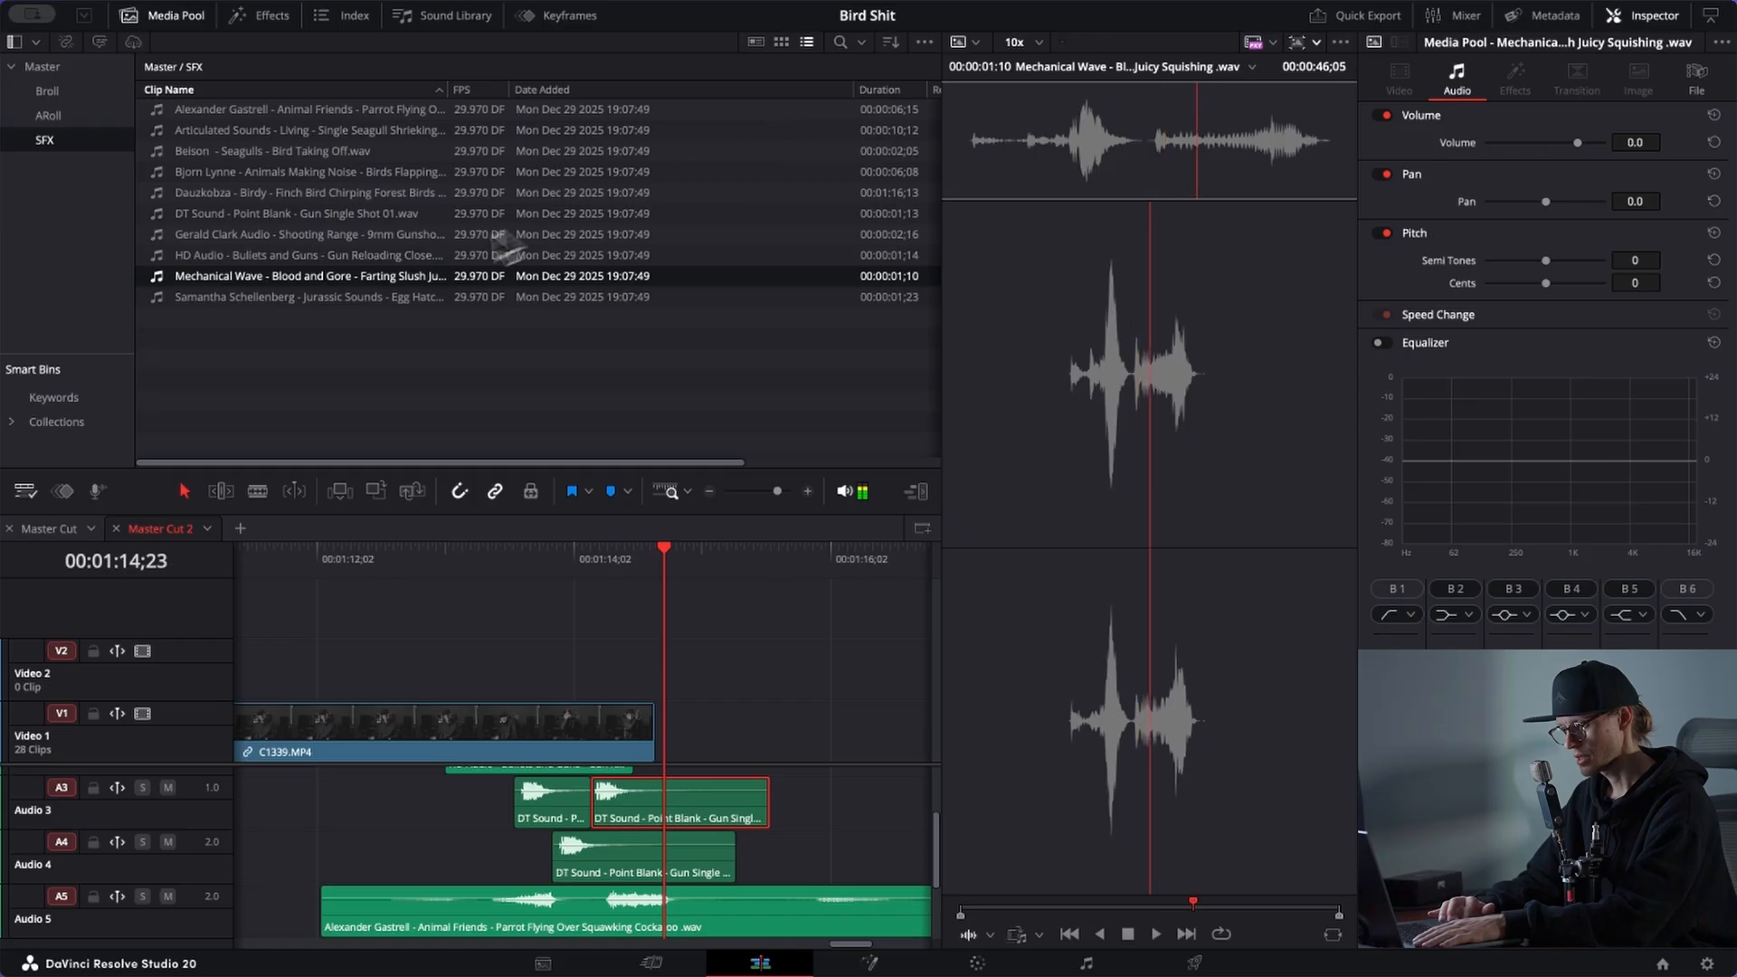
{"action": "left_click", "coordinate": [295, 238]}
{"action": "key", "text": "space"}
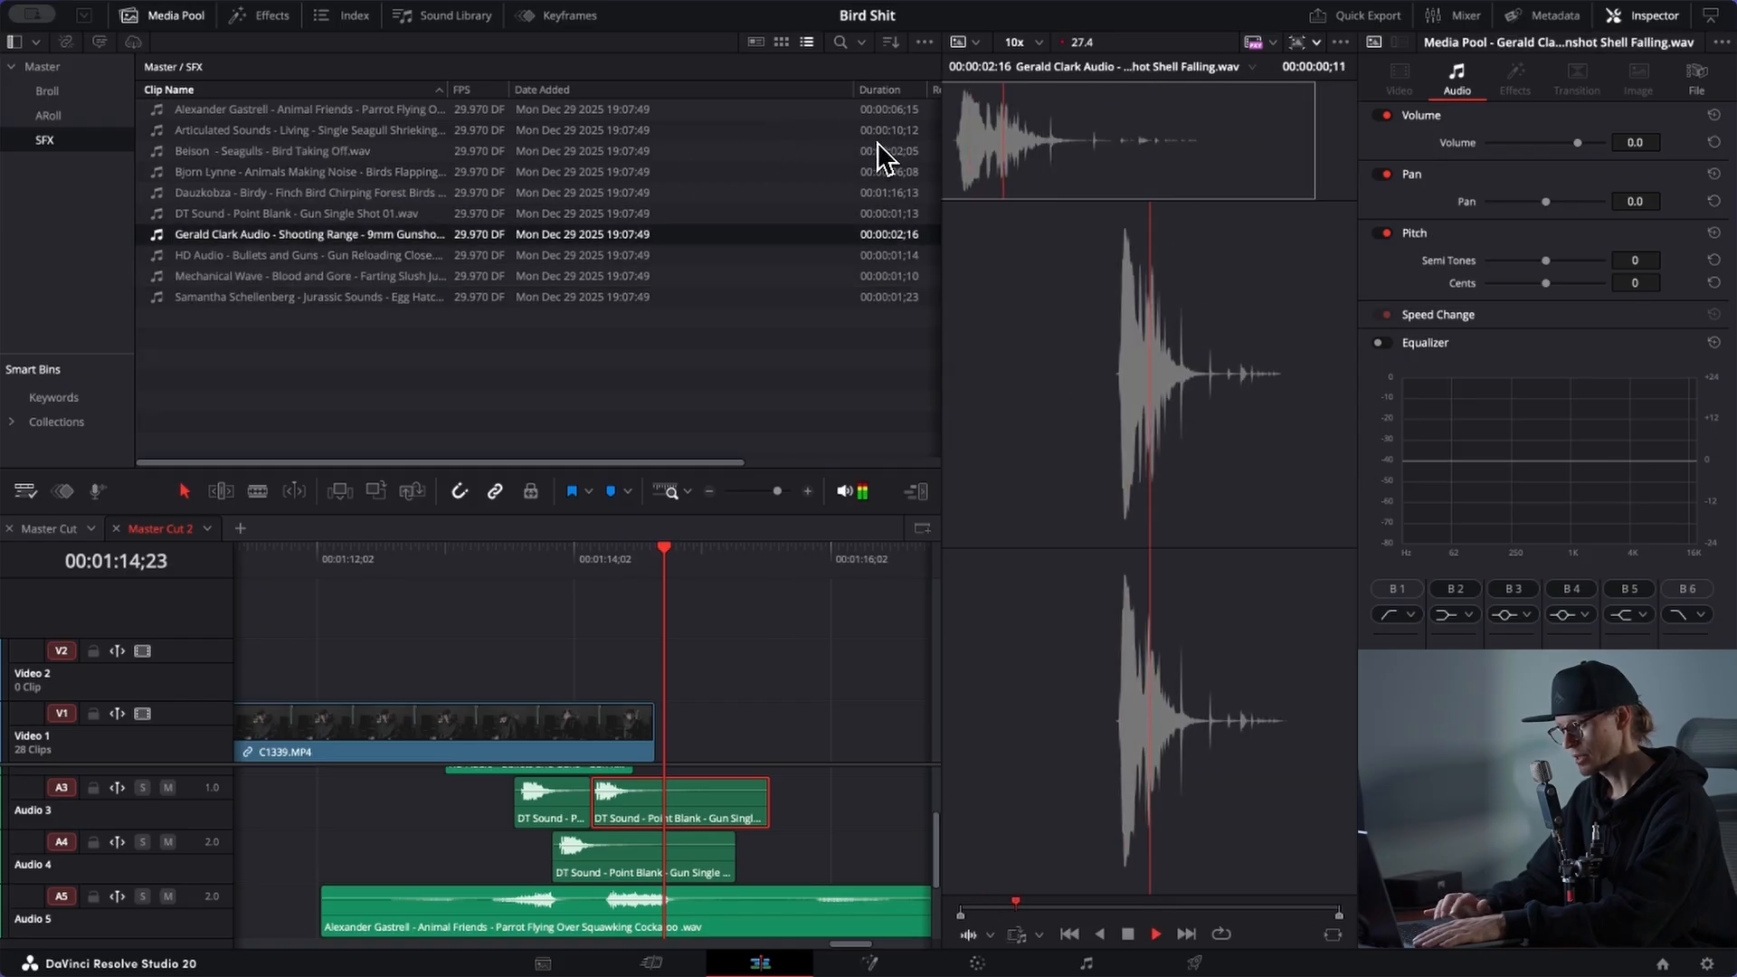
{"action": "key", "text": "space"}
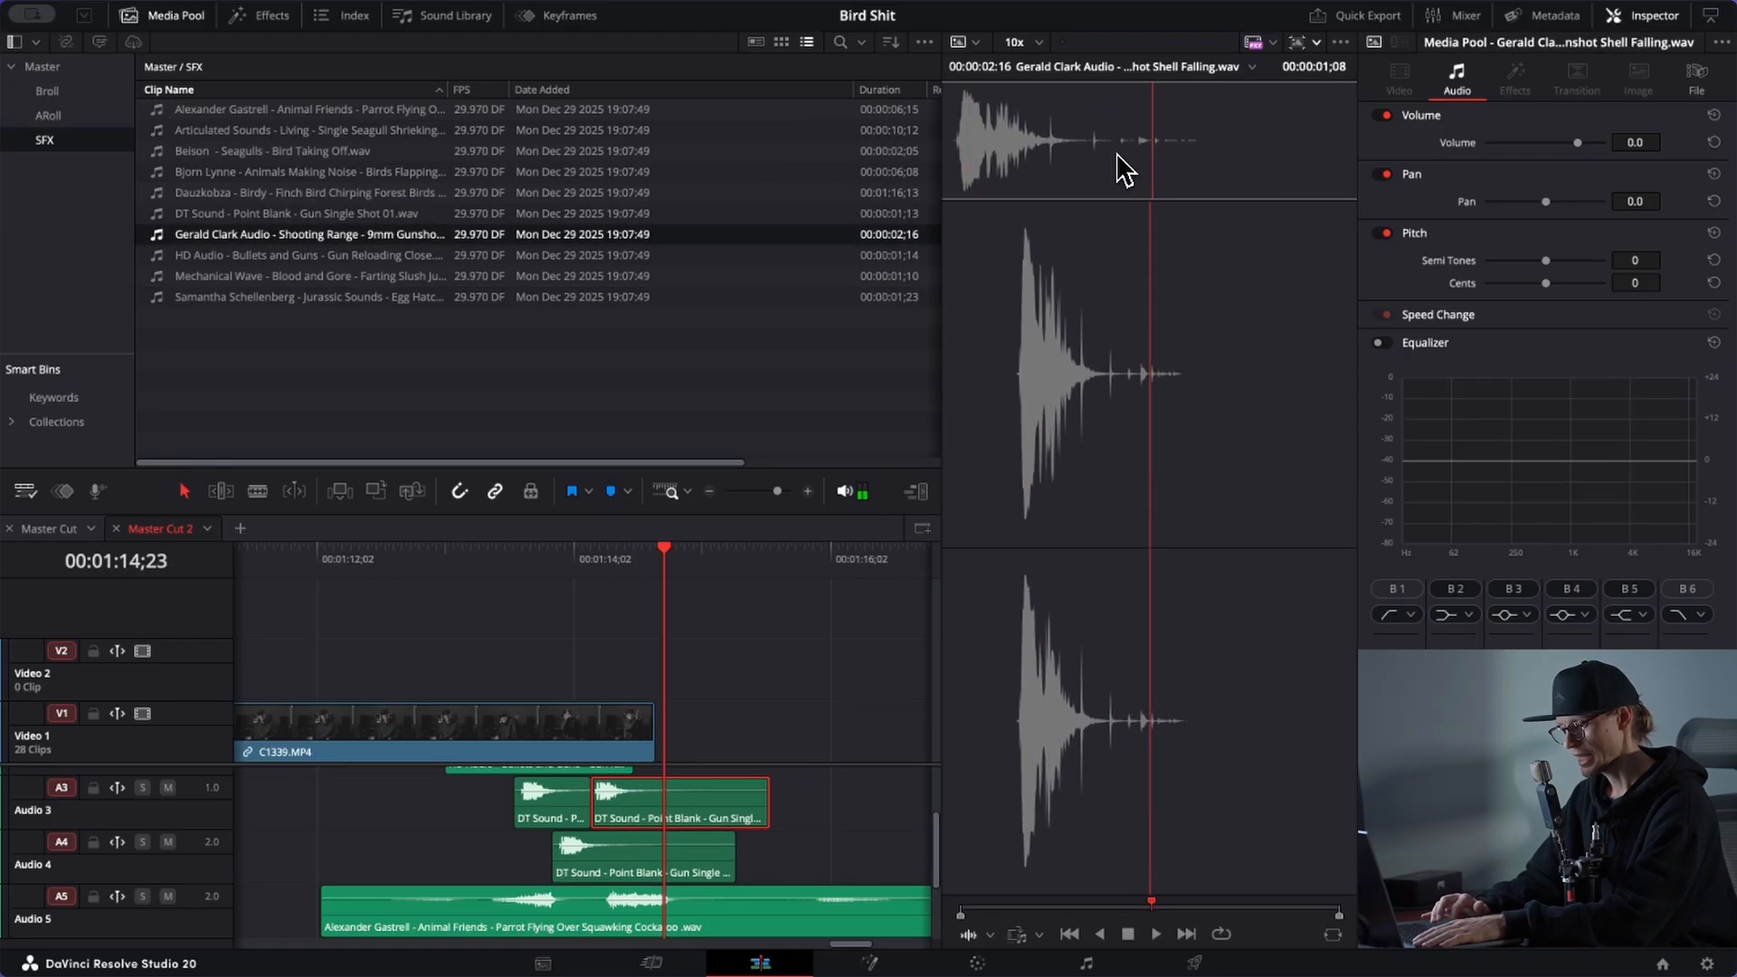
{"action": "key", "text": "Home"}
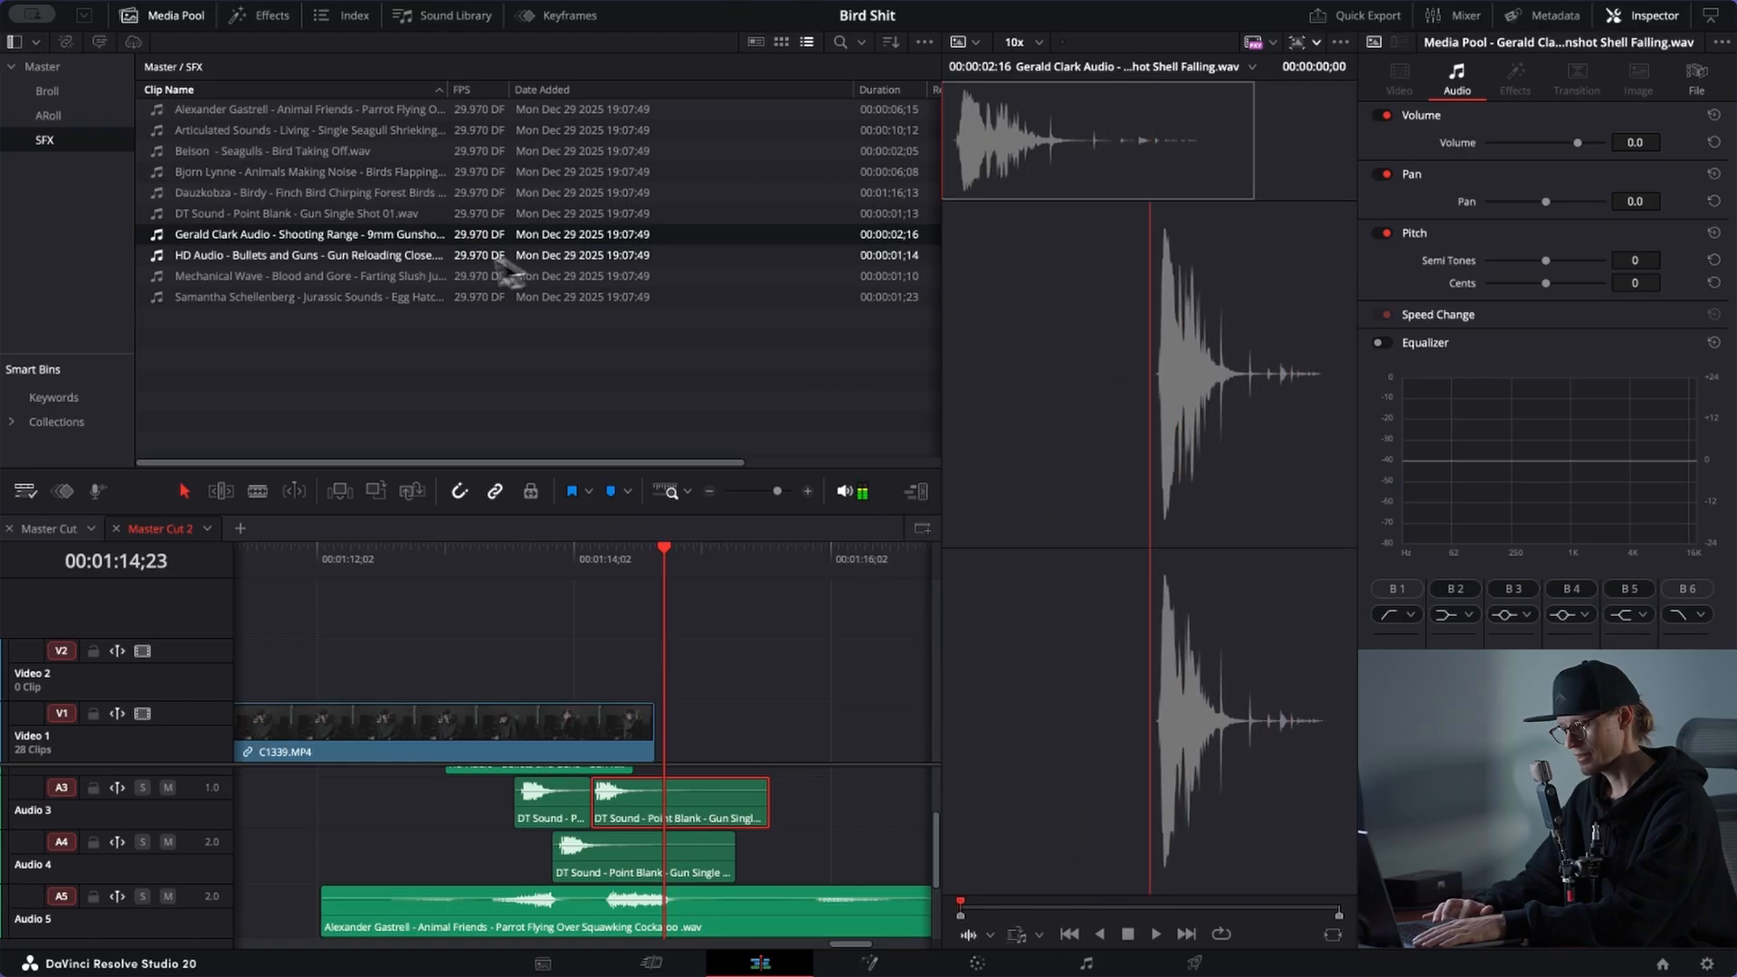
{"action": "left_click_drag", "start_coordinate": [422, 235], "coordinate": [741, 854]}
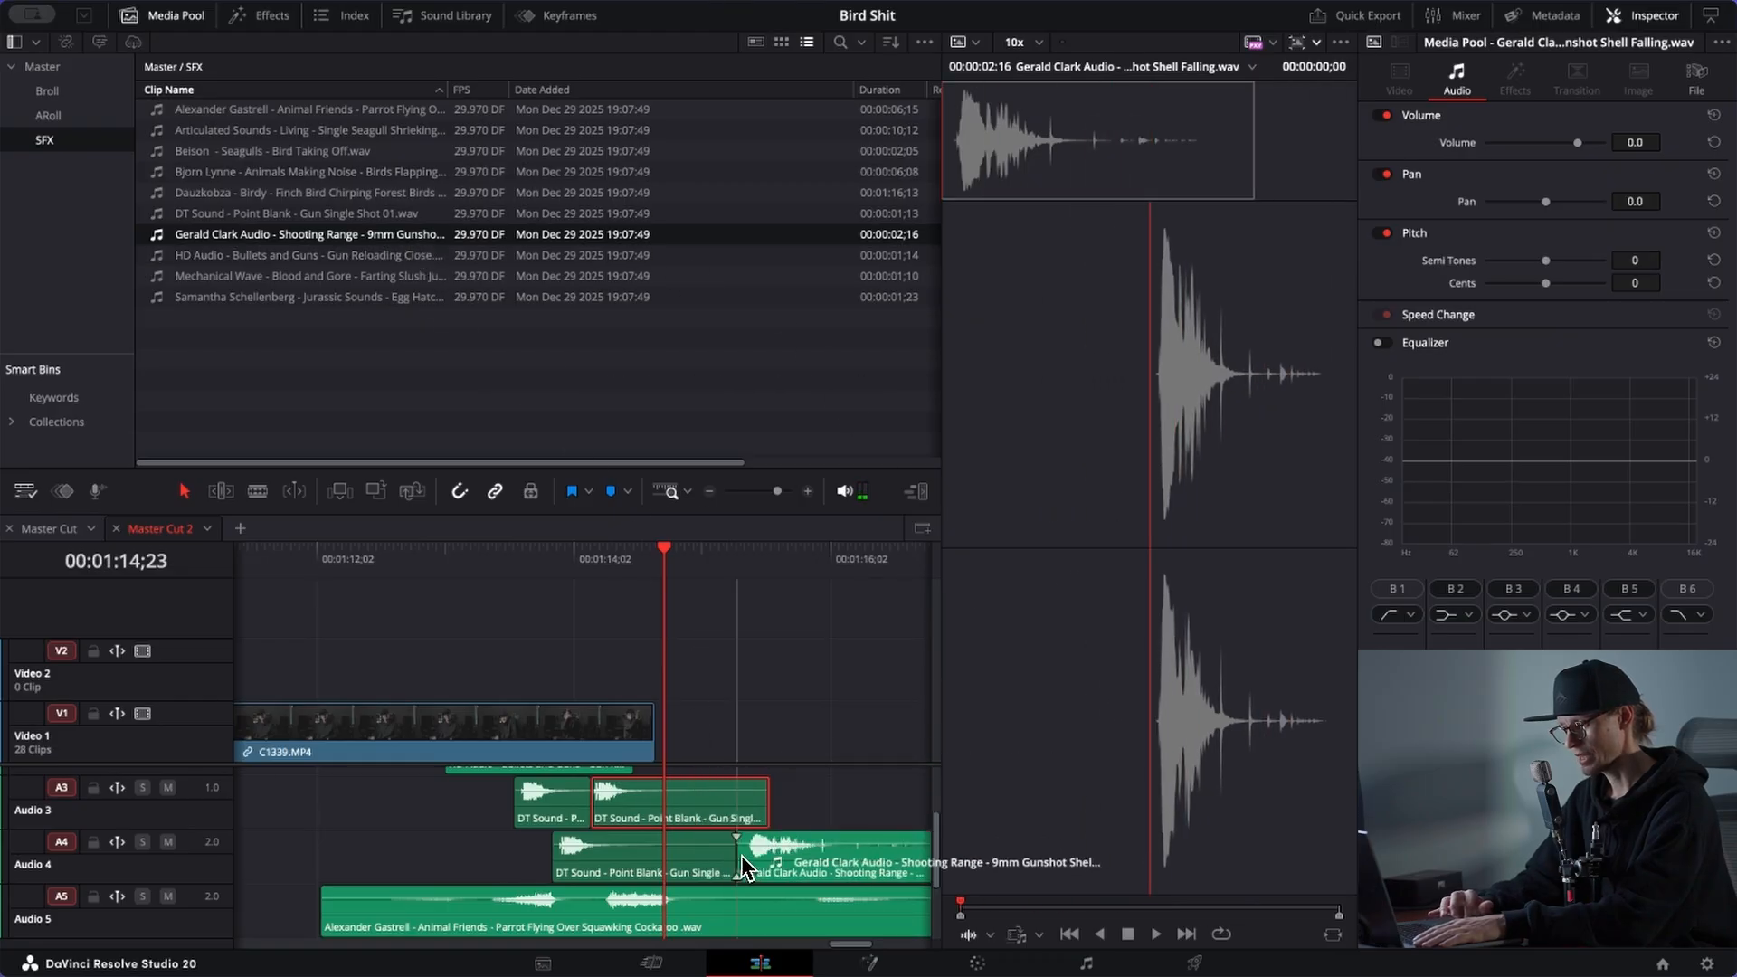
Step: Move the three bird clips down to Audio 6–8 and shift the 9mm shell clip onto Audio 5, starting at about 00:01:14;08
{"action": "key", "text": "shift+z"}
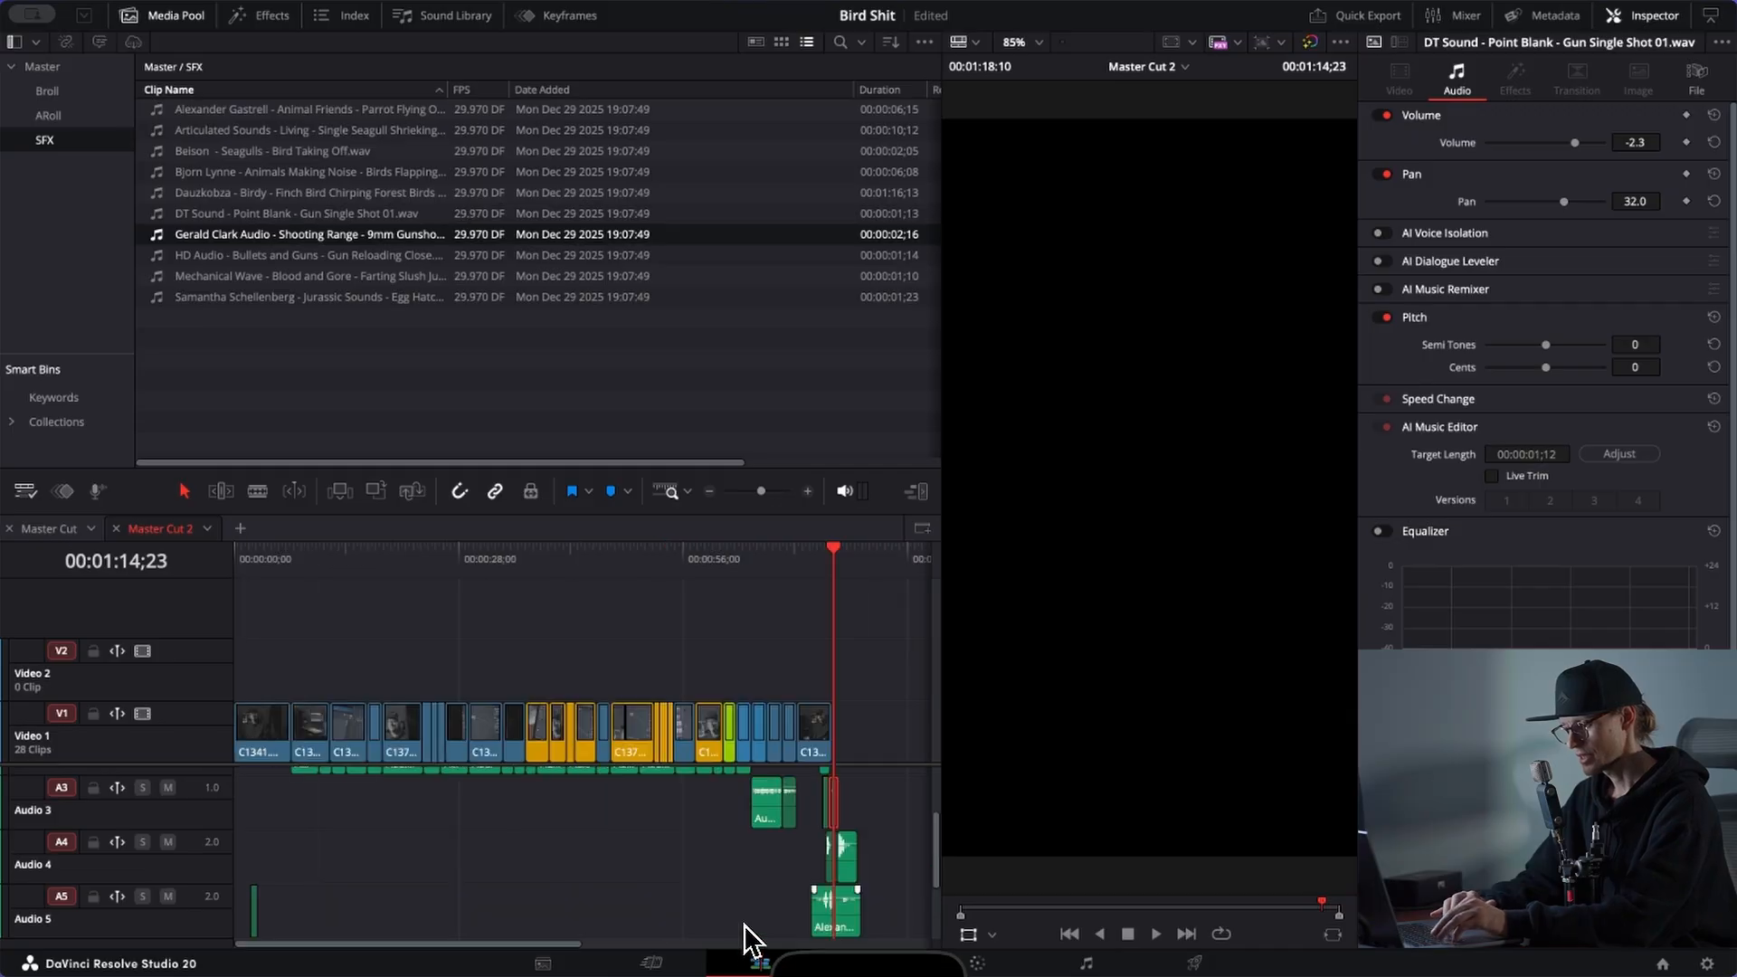
{"action": "scroll", "coordinate": [822, 876], "scroll_direction": "down", "scroll_amount": 2}
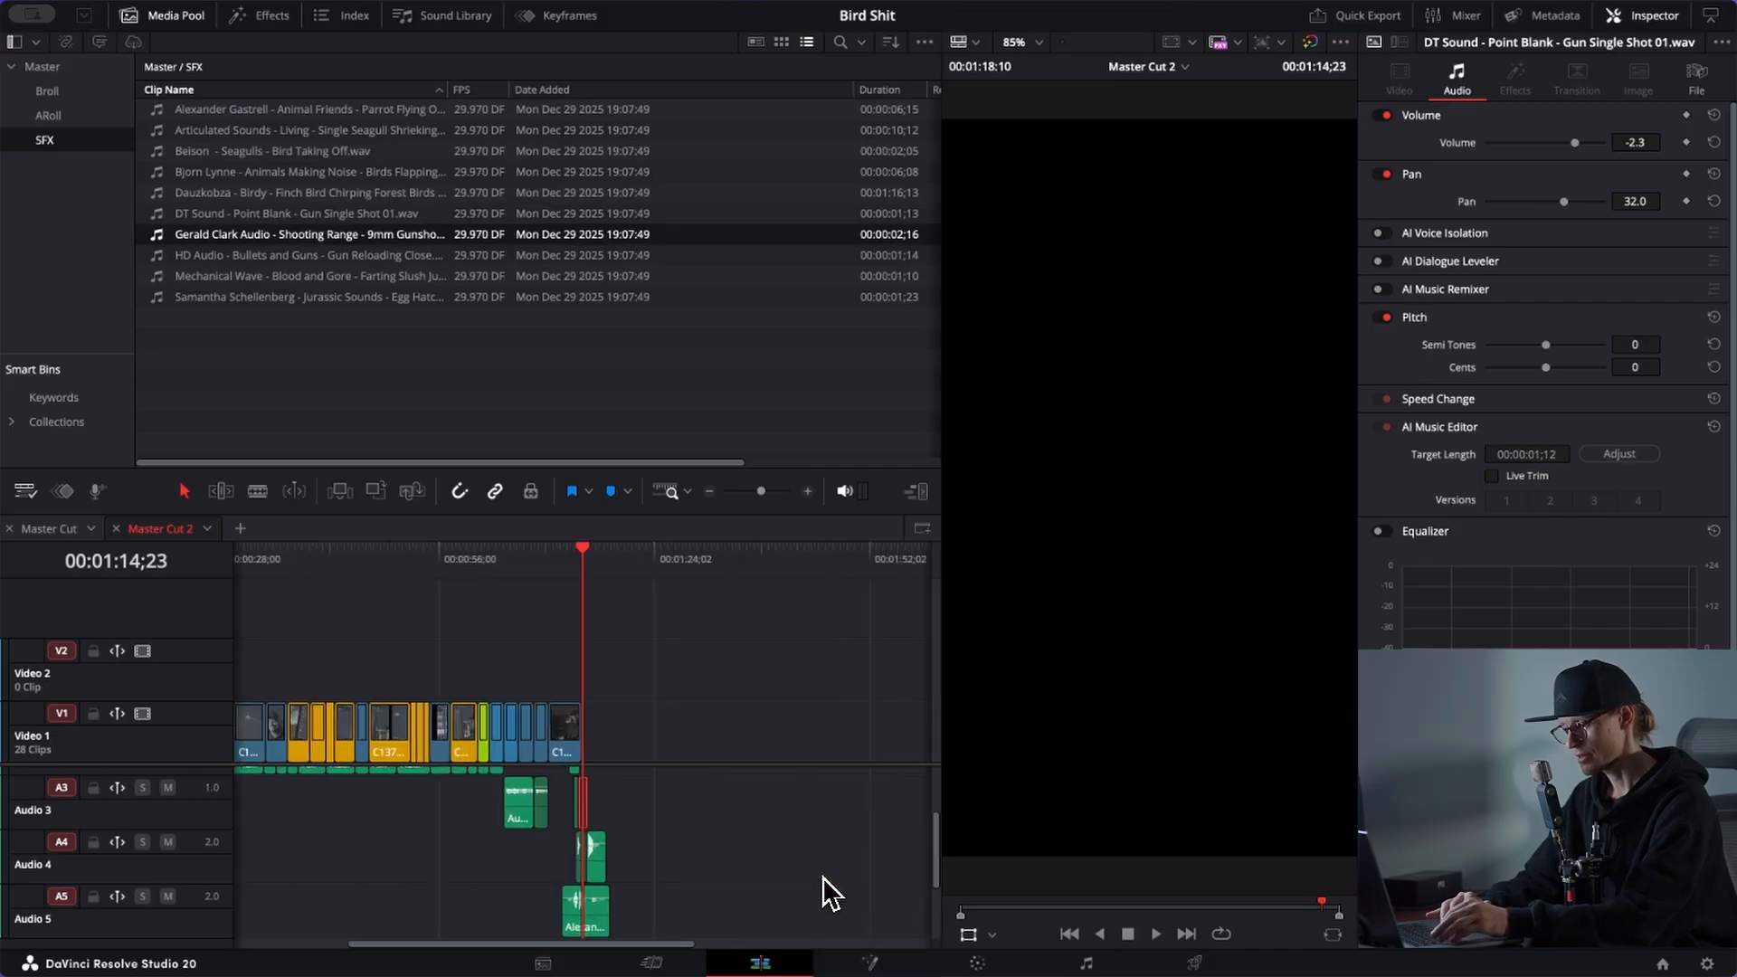
{"action": "scroll", "coordinate": [822, 877], "scroll_direction": "down", "scroll_amount": 5}
{"action": "scroll", "coordinate": [822, 877], "scroll_direction": "up", "scroll_amount": 5}
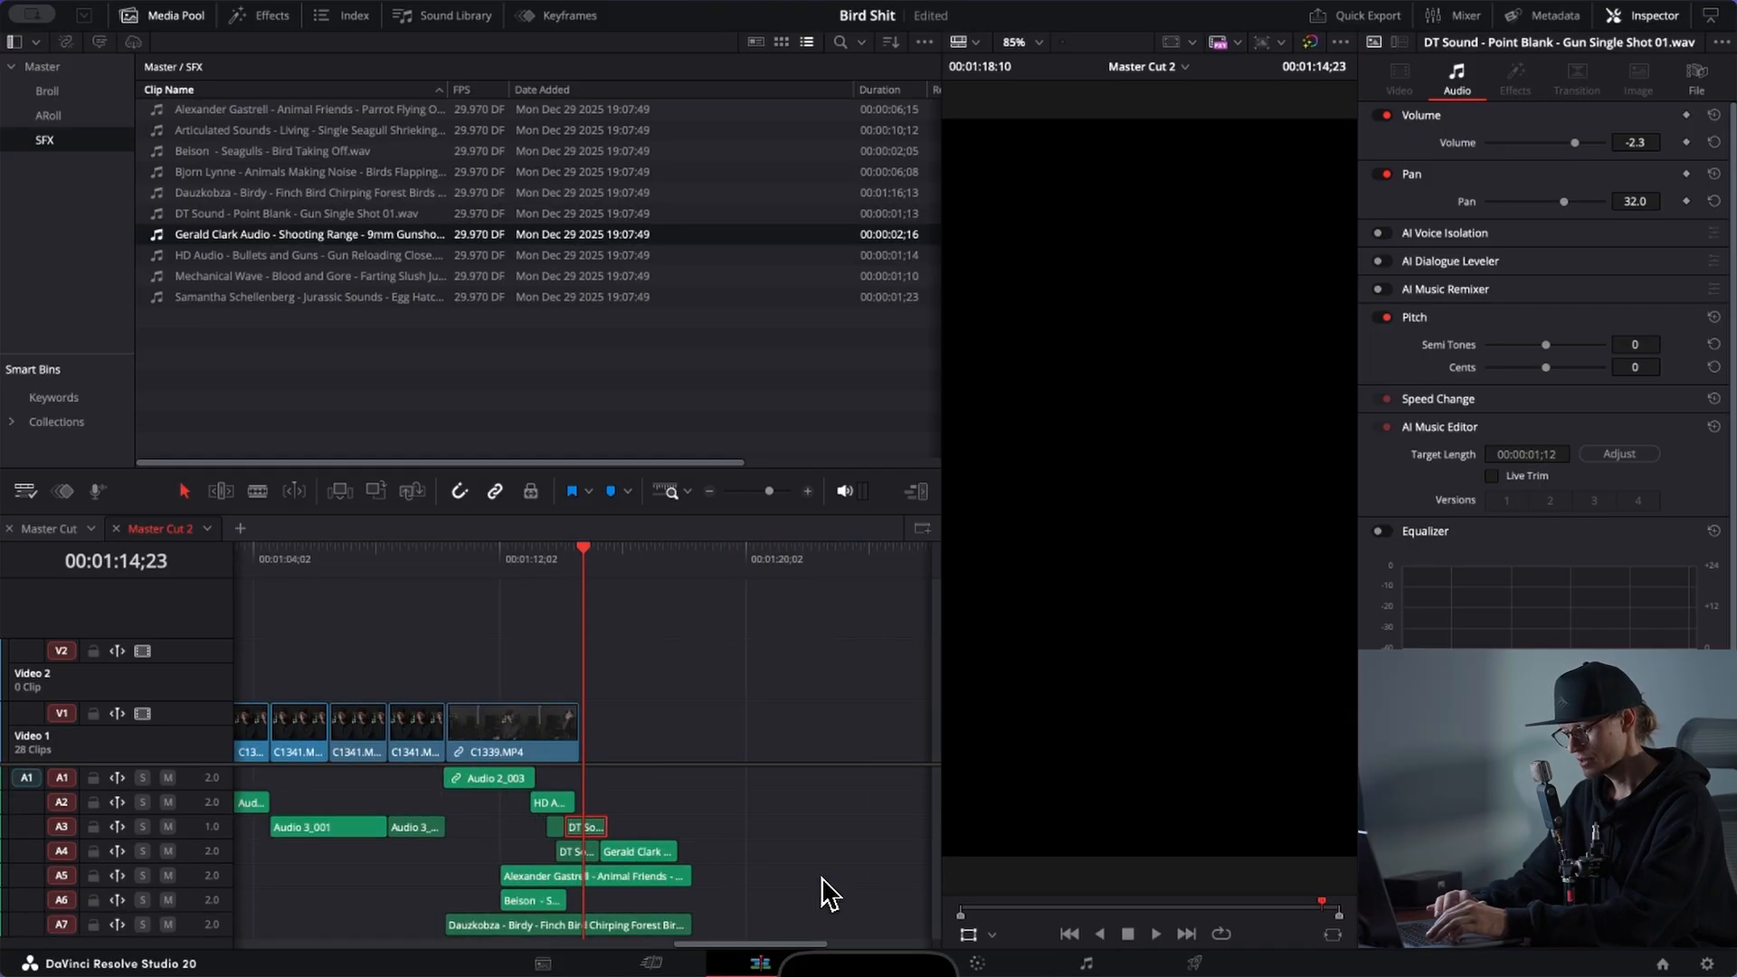
{"action": "left_click_drag", "start_coordinate": [754, 896], "coordinate": [525, 945]}
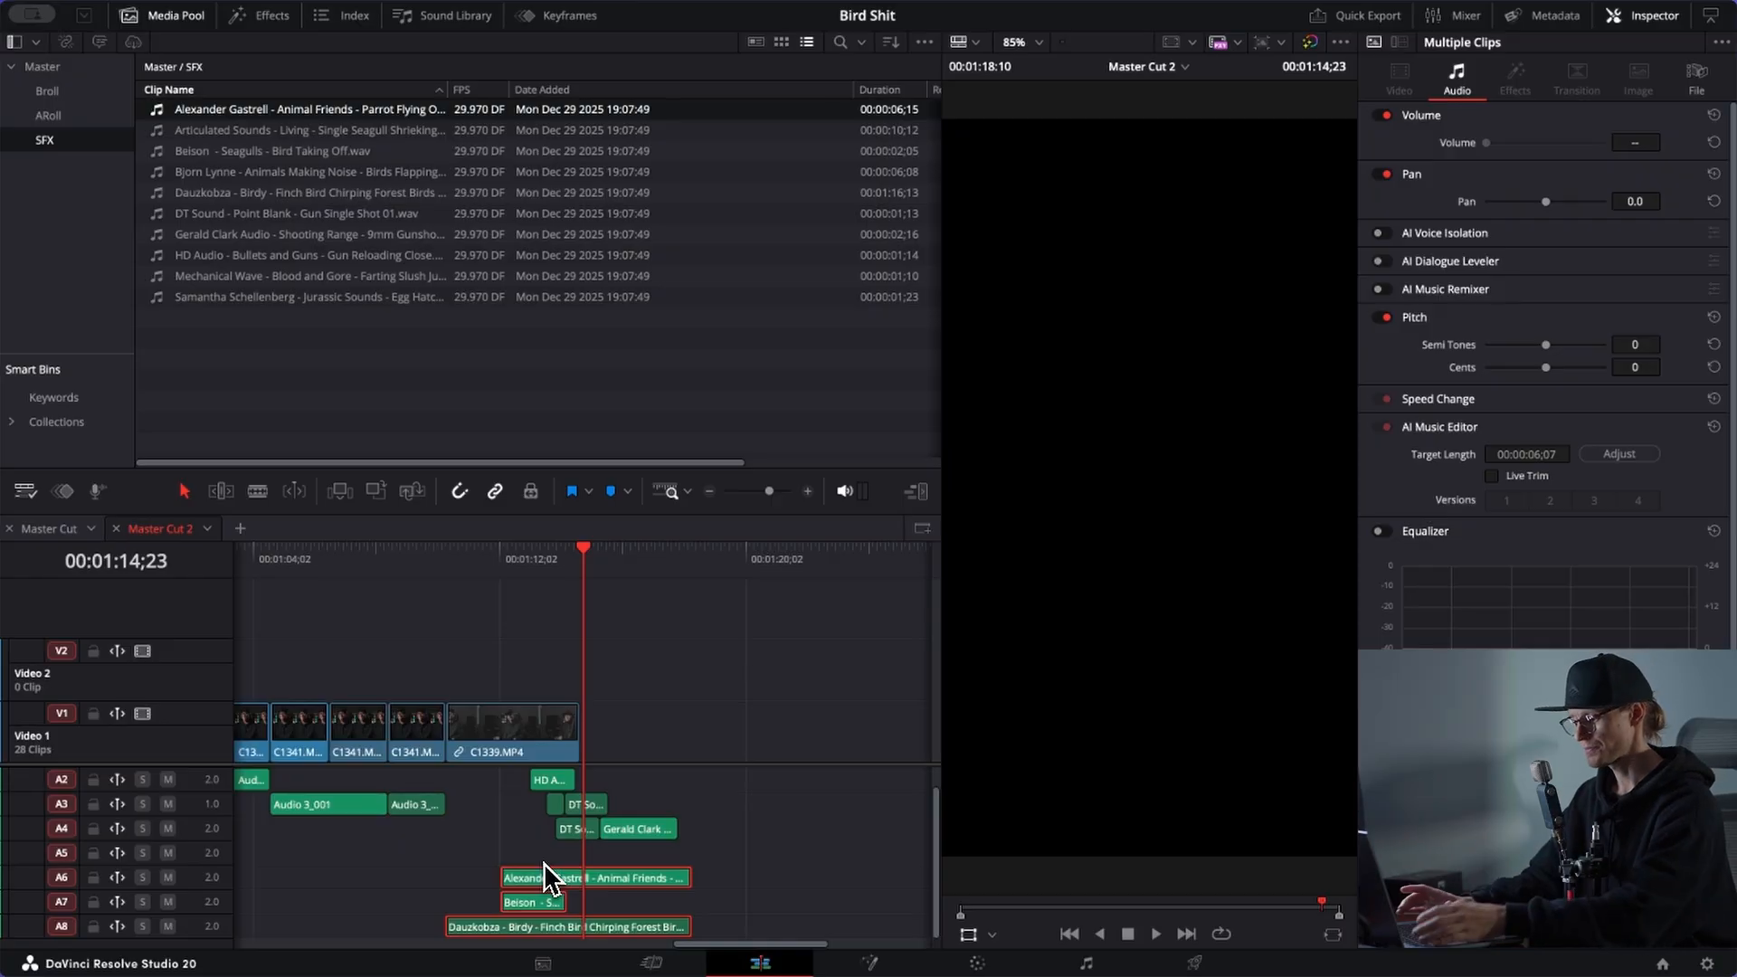
{"action": "key", "text": "ctrl+equal"}
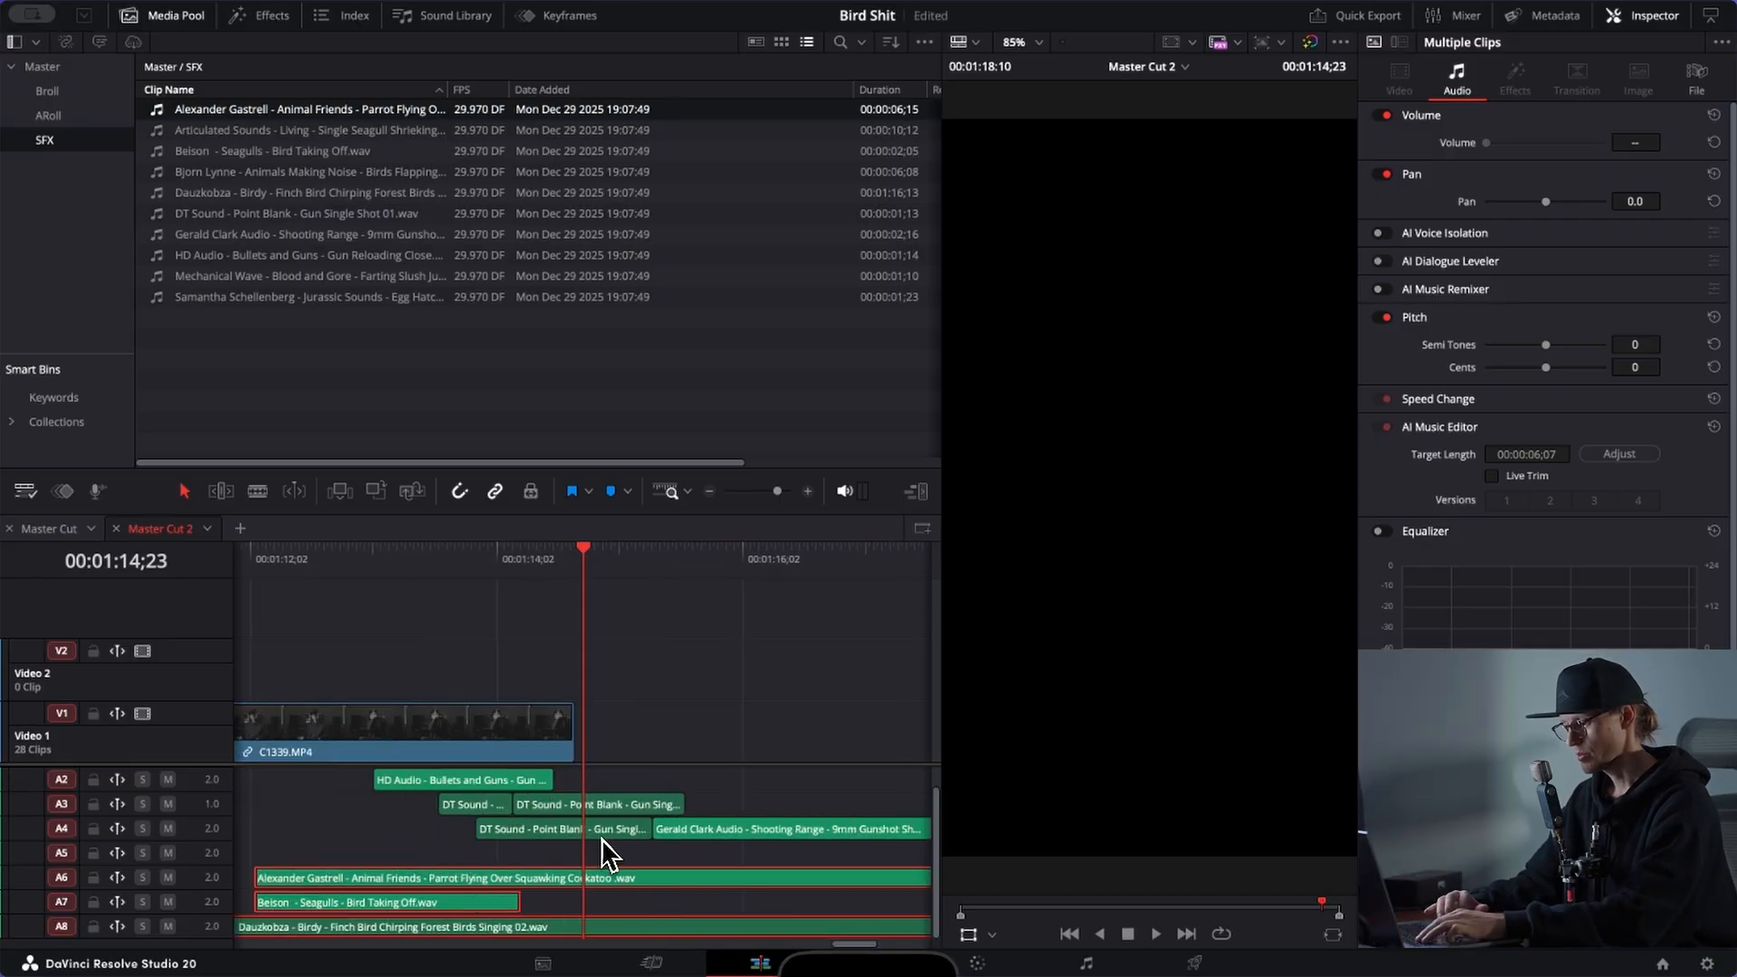
{"action": "left_click_drag", "start_coordinate": [668, 831], "coordinate": [550, 850]}
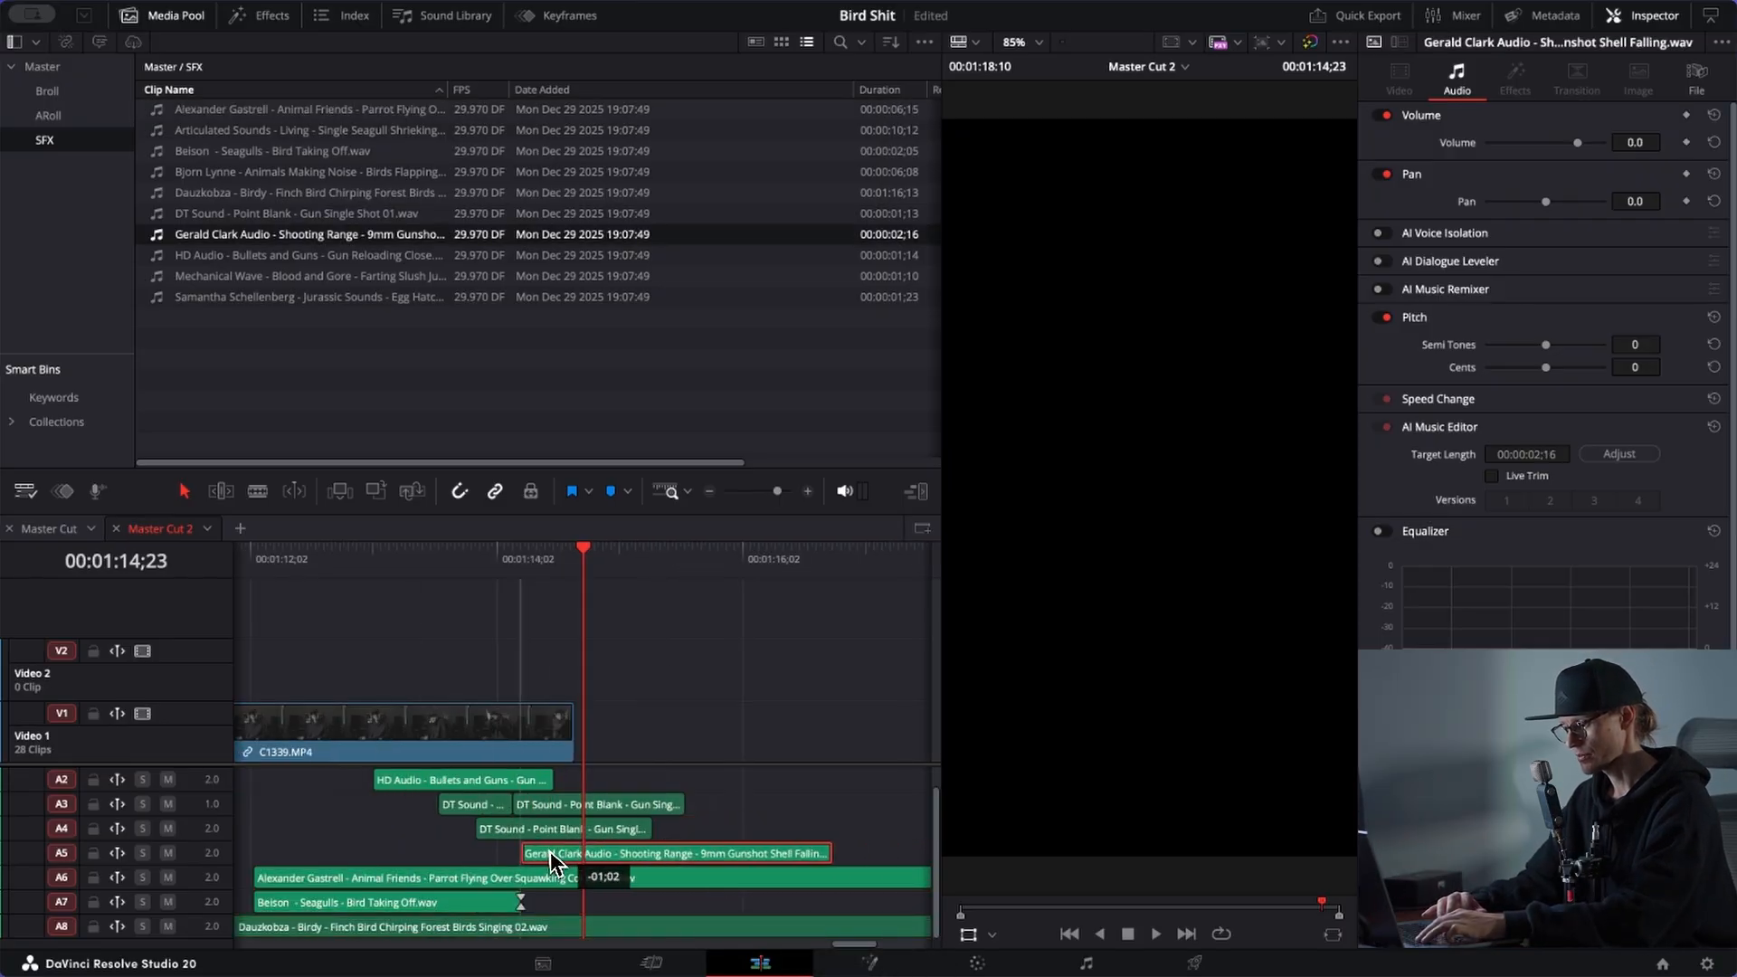
Step: Enlarge the audio tracks, lower the 9mm shell clip's volume to about -3.3 dB and play back from 00:01:13;27
{"action": "scroll", "coordinate": [549, 851], "scroll_direction": "up", "scroll_amount": 3}
{"action": "scroll", "coordinate": [550, 850], "scroll_direction": "up", "scroll_amount": 2}
{"action": "scroll", "coordinate": [550, 850], "scroll_direction": "down", "scroll_amount": 3}
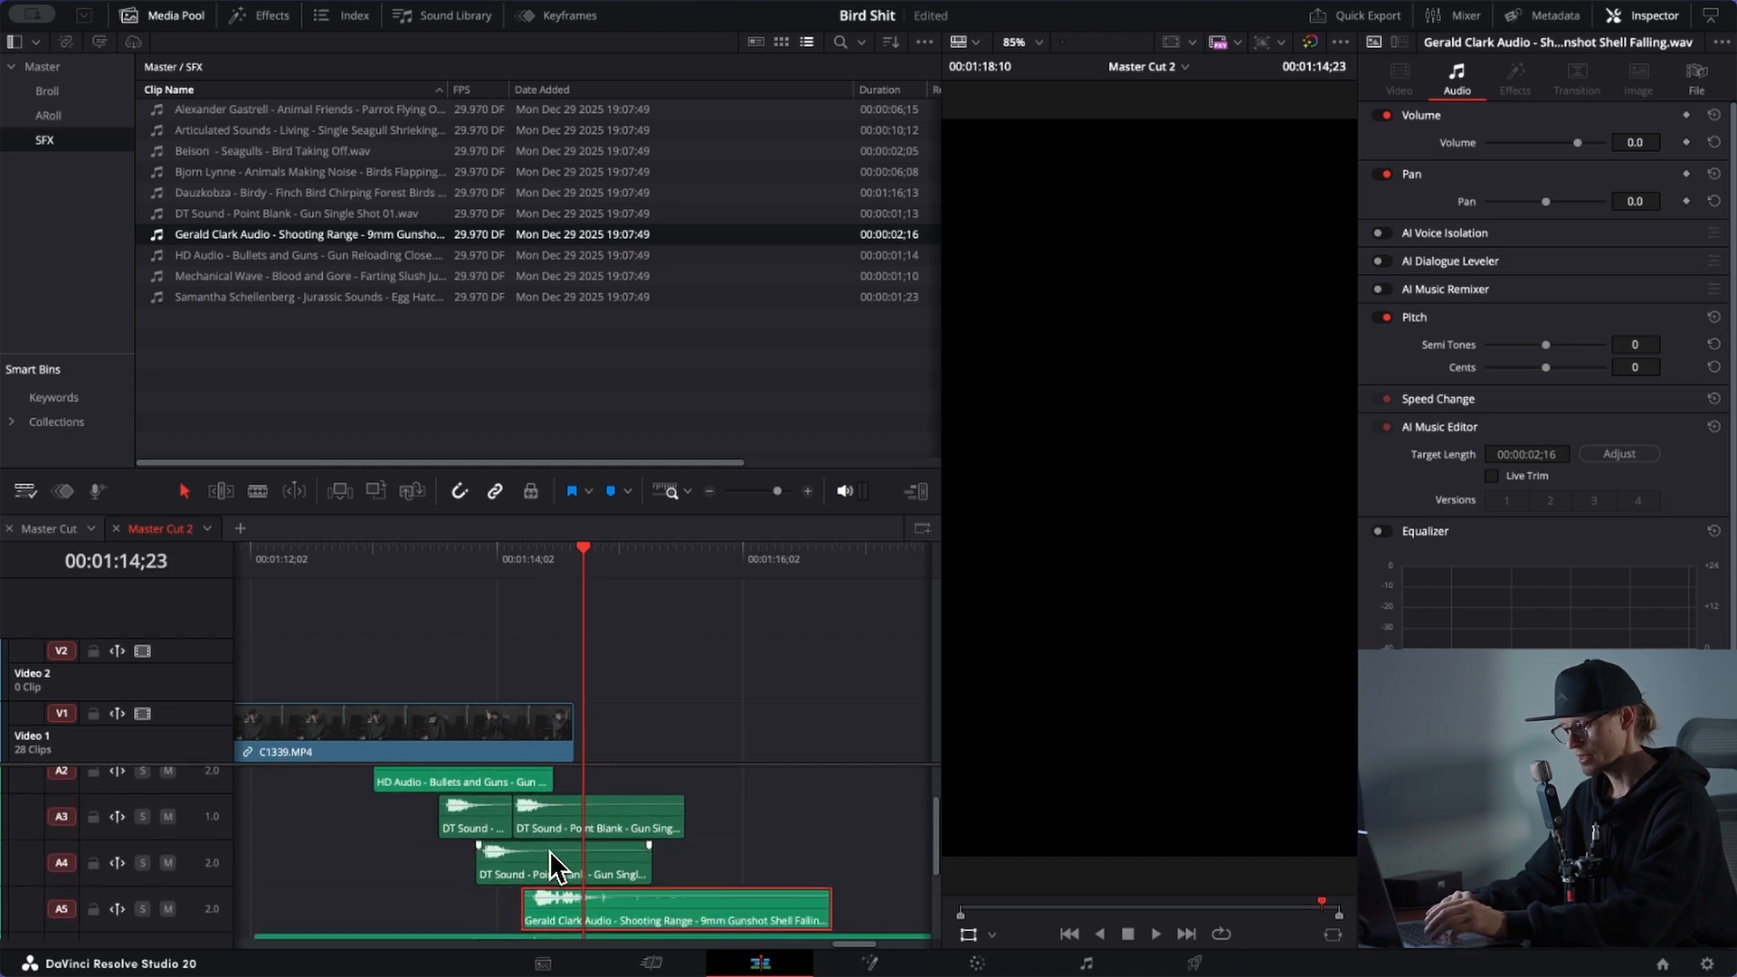
{"action": "scroll", "coordinate": [588, 866], "scroll_direction": "up", "scroll_amount": 2}
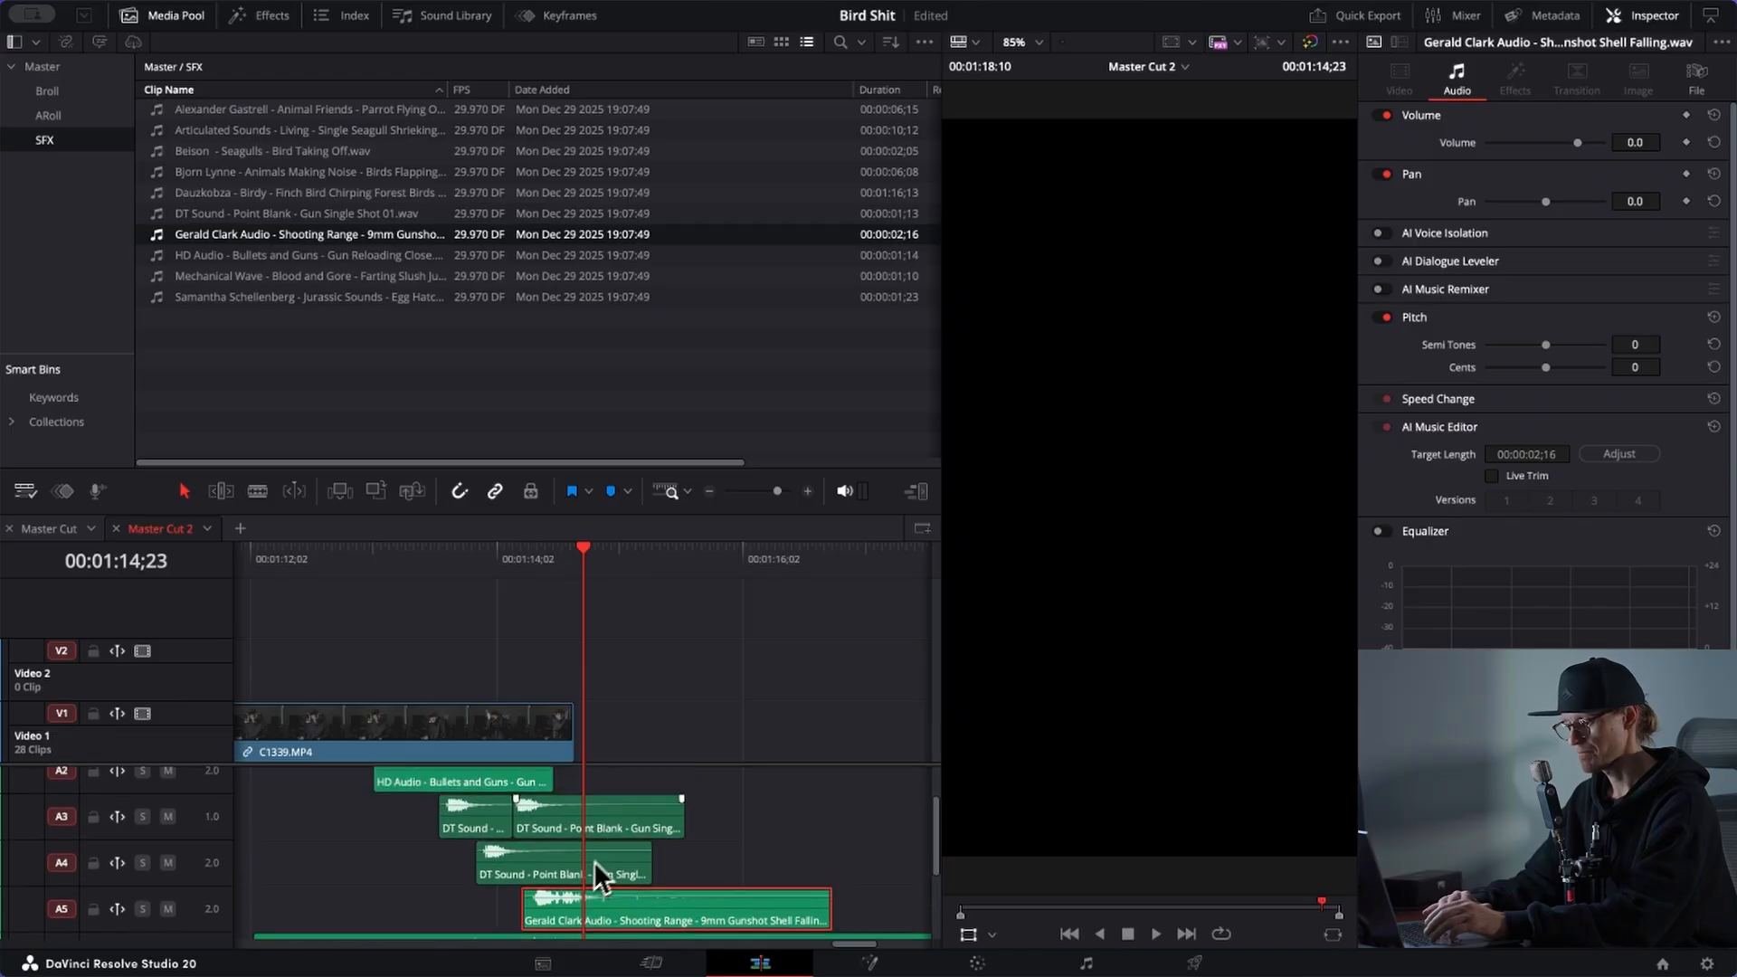
{"action": "left_click", "coordinate": [487, 568]}
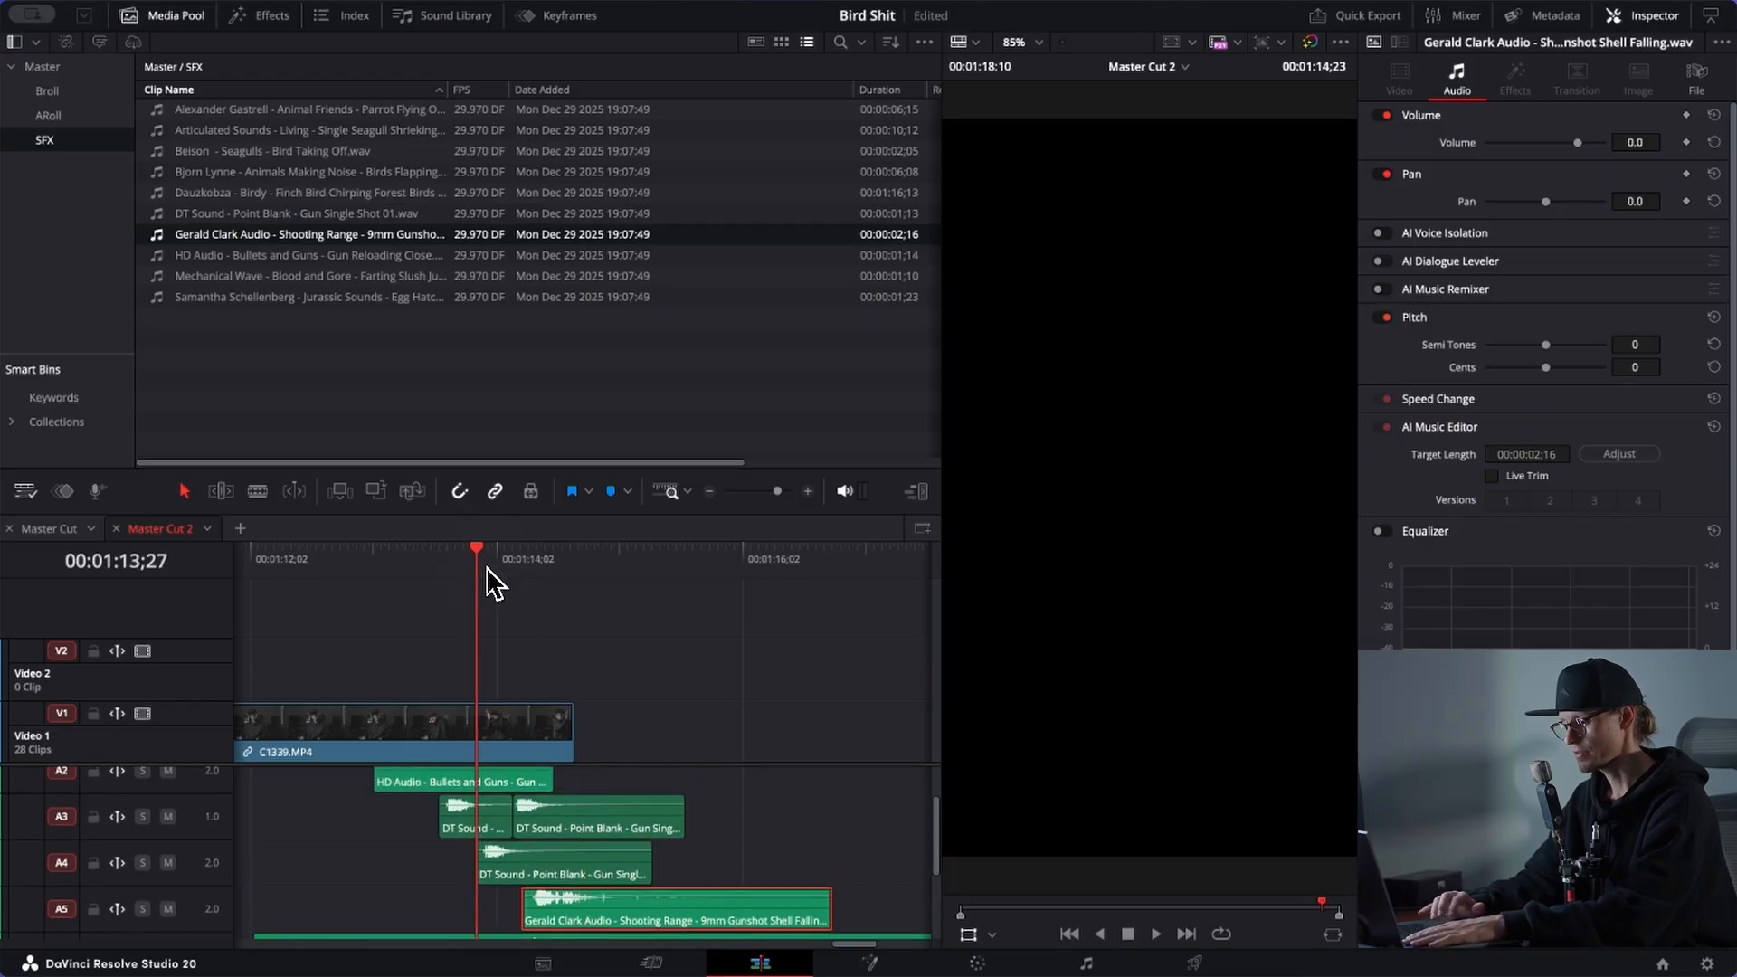
{"action": "left_click_drag", "start_coordinate": [578, 895], "coordinate": [578, 897]}
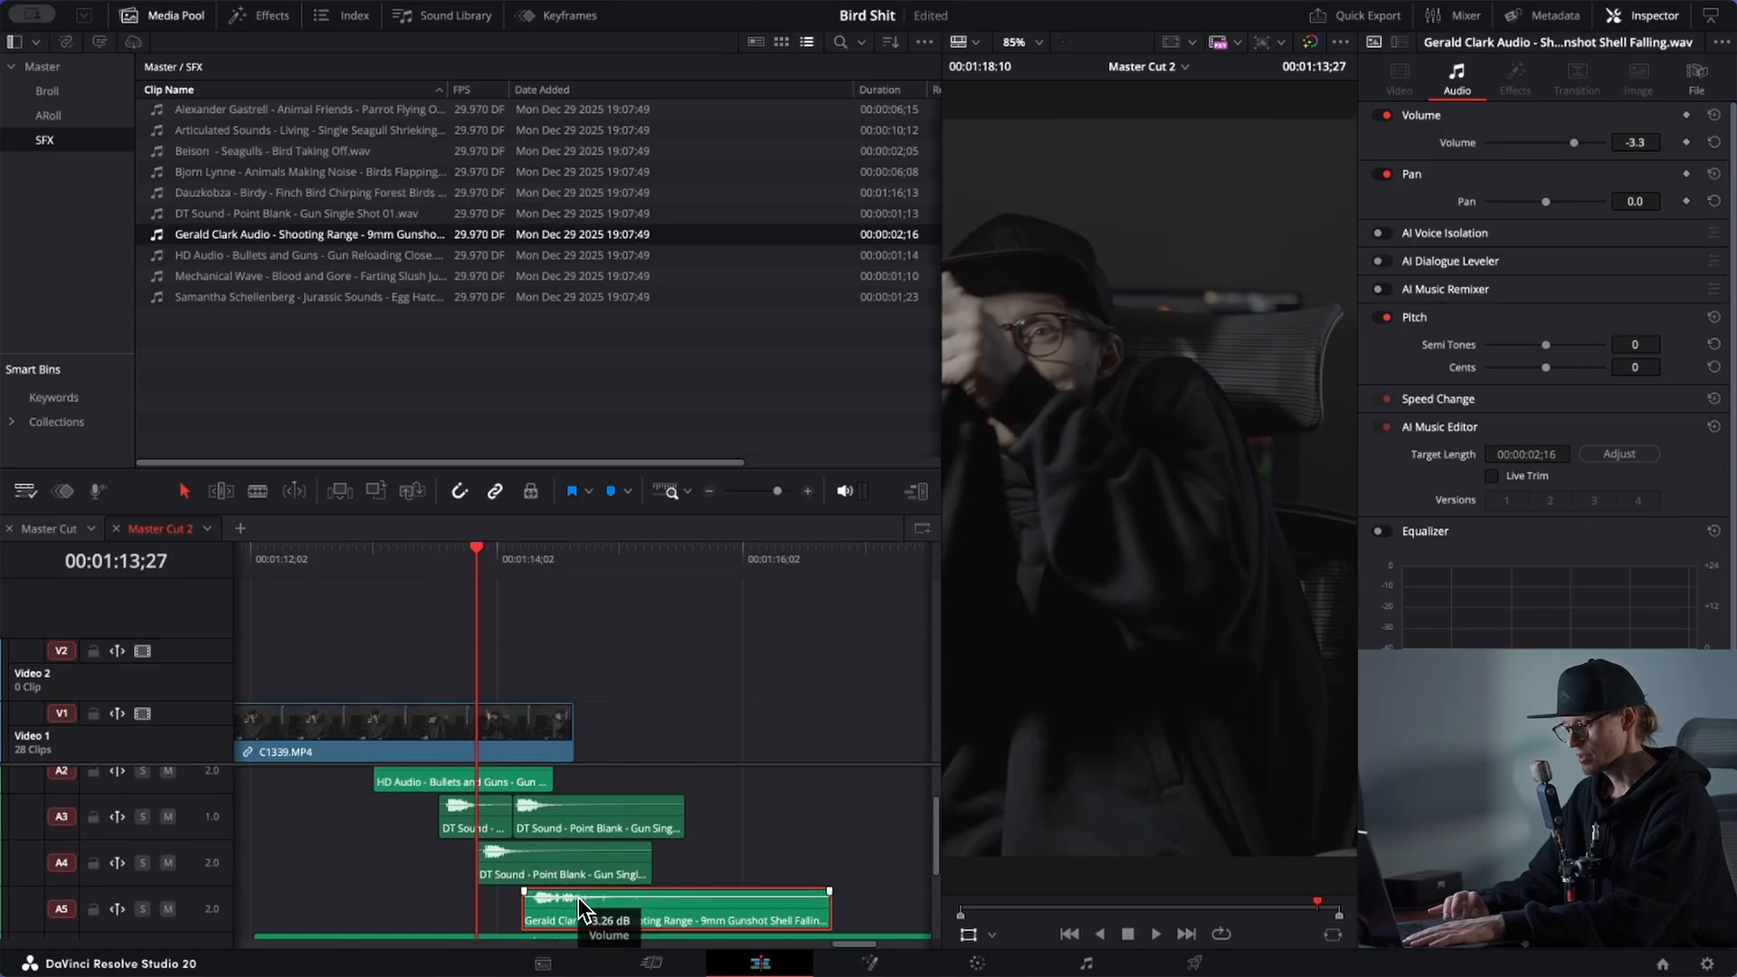
{"action": "key", "text": "space"}
{"action": "key", "text": "space"}
Step: Trim the start of the 9mm shell clip on Audio 5 to a 00:00:02;03 length, keeping its timeline start, and play back the shots
{"action": "left_click", "coordinate": [527, 921]}
{"action": "left_click_drag", "start_coordinate": [526, 927], "coordinate": [565, 927]}
{"action": "left_click", "coordinate": [477, 584]}
{"action": "key", "text": "space"}
{"action": "key", "text": "space"}
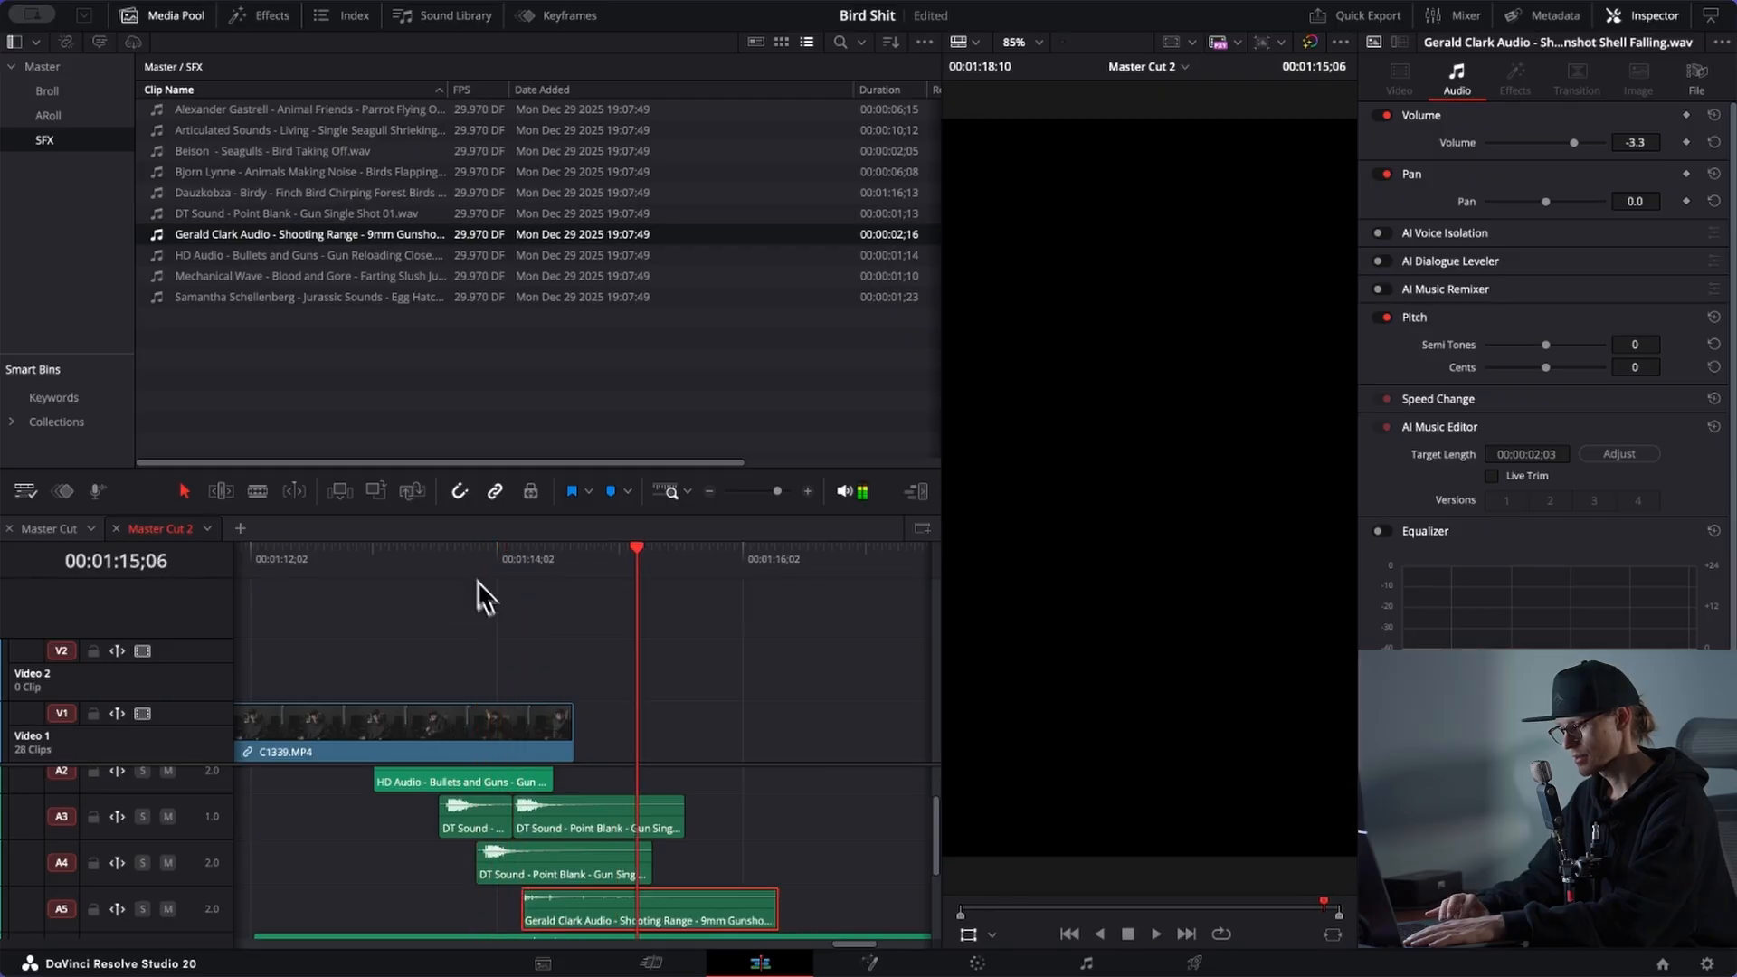
Step: Add a short fade-in to the start of the 9mm shell clip on Audio 5 and play back the three shots
{"action": "left_click_drag", "start_coordinate": [586, 901], "coordinate": [588, 900]}
{"action": "left_click", "coordinate": [528, 893]}
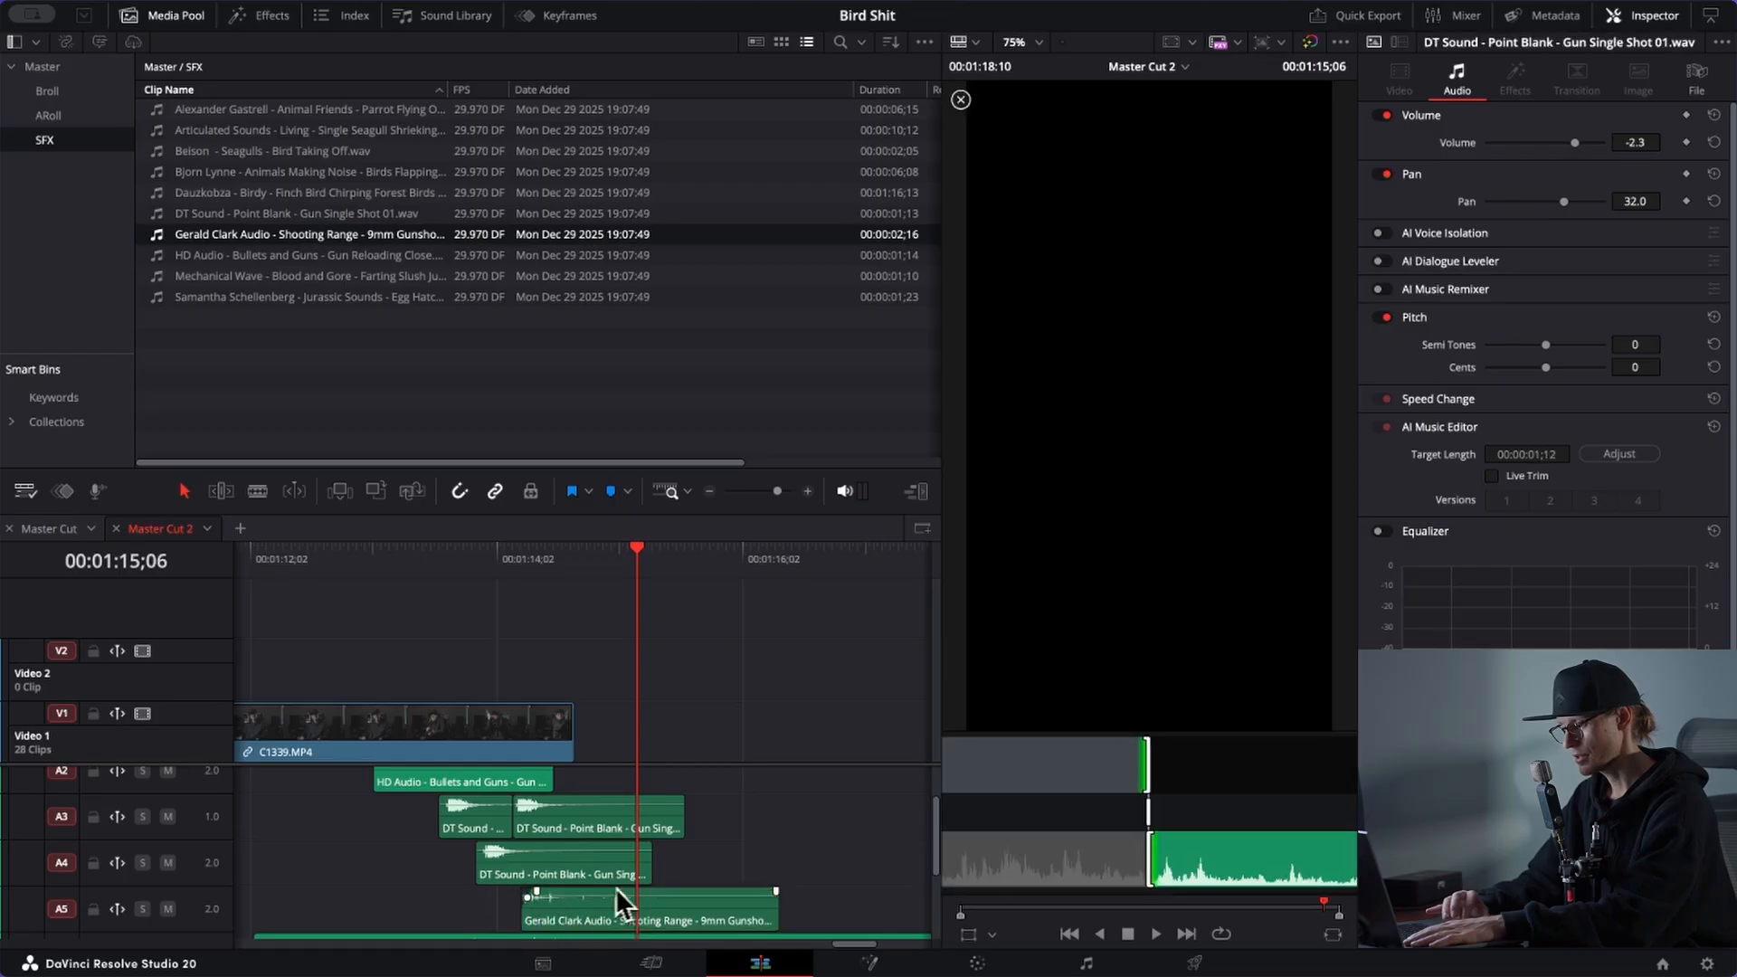
{"action": "left_click", "coordinate": [444, 568]}
{"action": "key", "text": "space"}
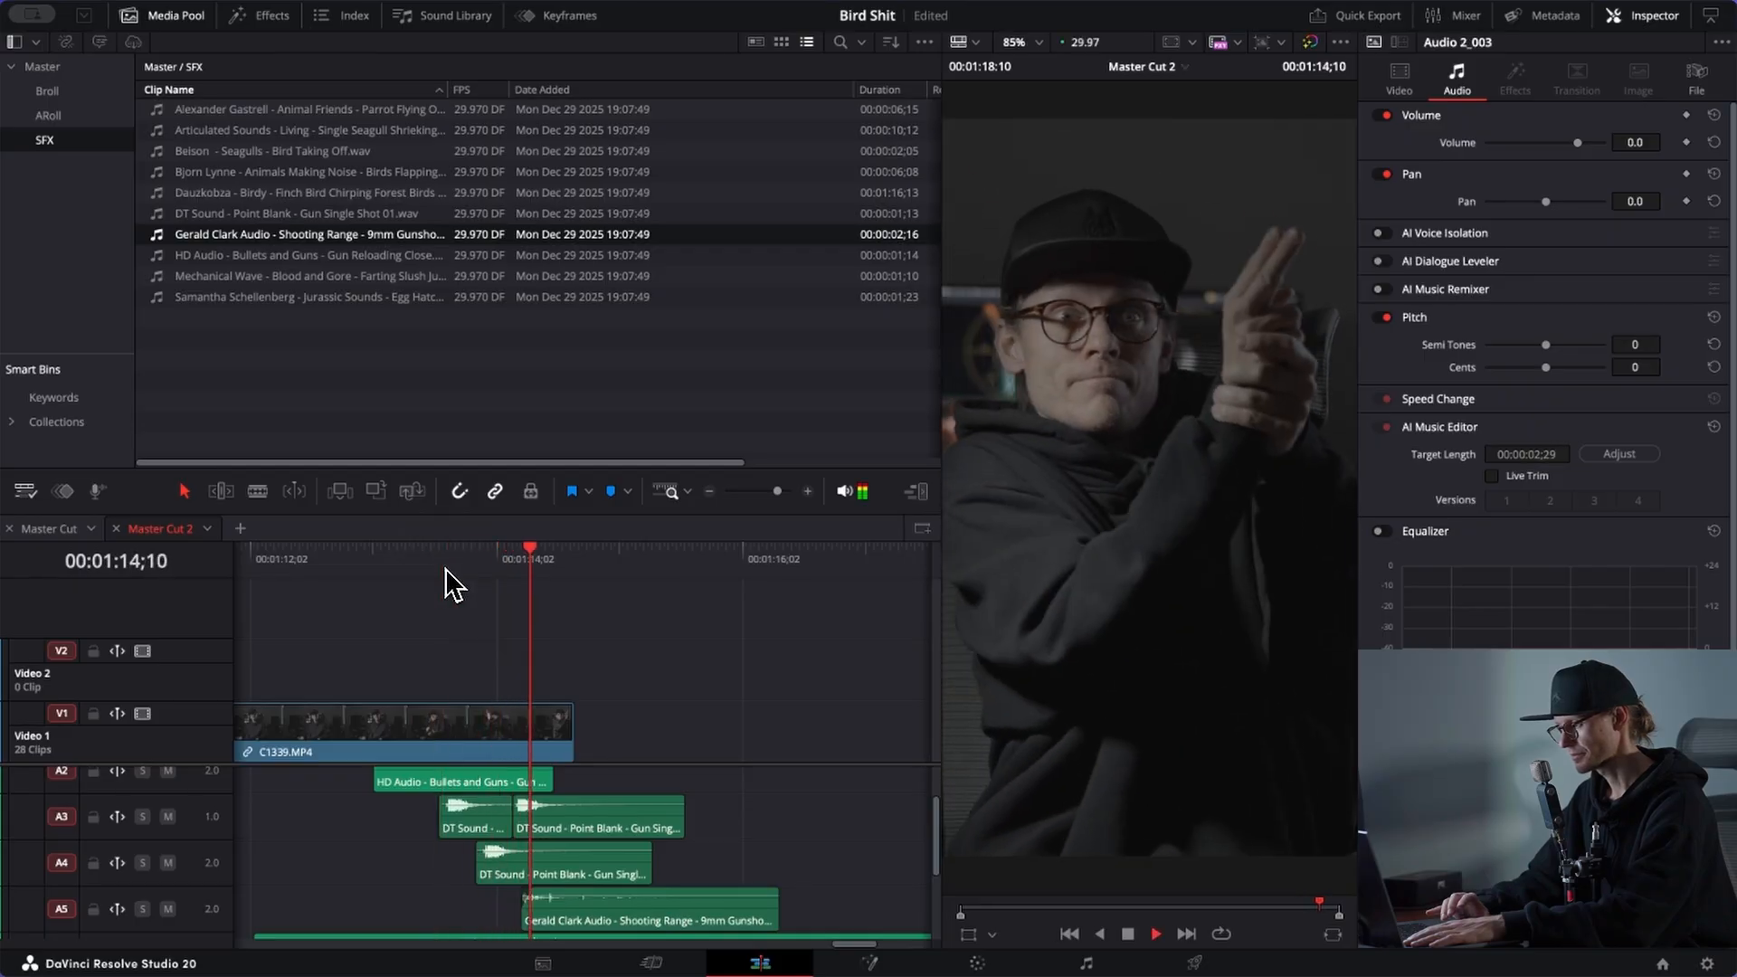
{"action": "key", "text": "space"}
Step: Nudge the 9mm shell clip two frames earlier, raise its volume to 6.5 dB and play back the shots
{"action": "left_click", "coordinate": [583, 936]}
{"action": "left_click", "coordinate": [584, 925]}
{"action": "key", "text": "comma"}
{"action": "key", "text": "comma"}
{"action": "left_click_drag", "start_coordinate": [597, 897], "coordinate": [601, 888]}
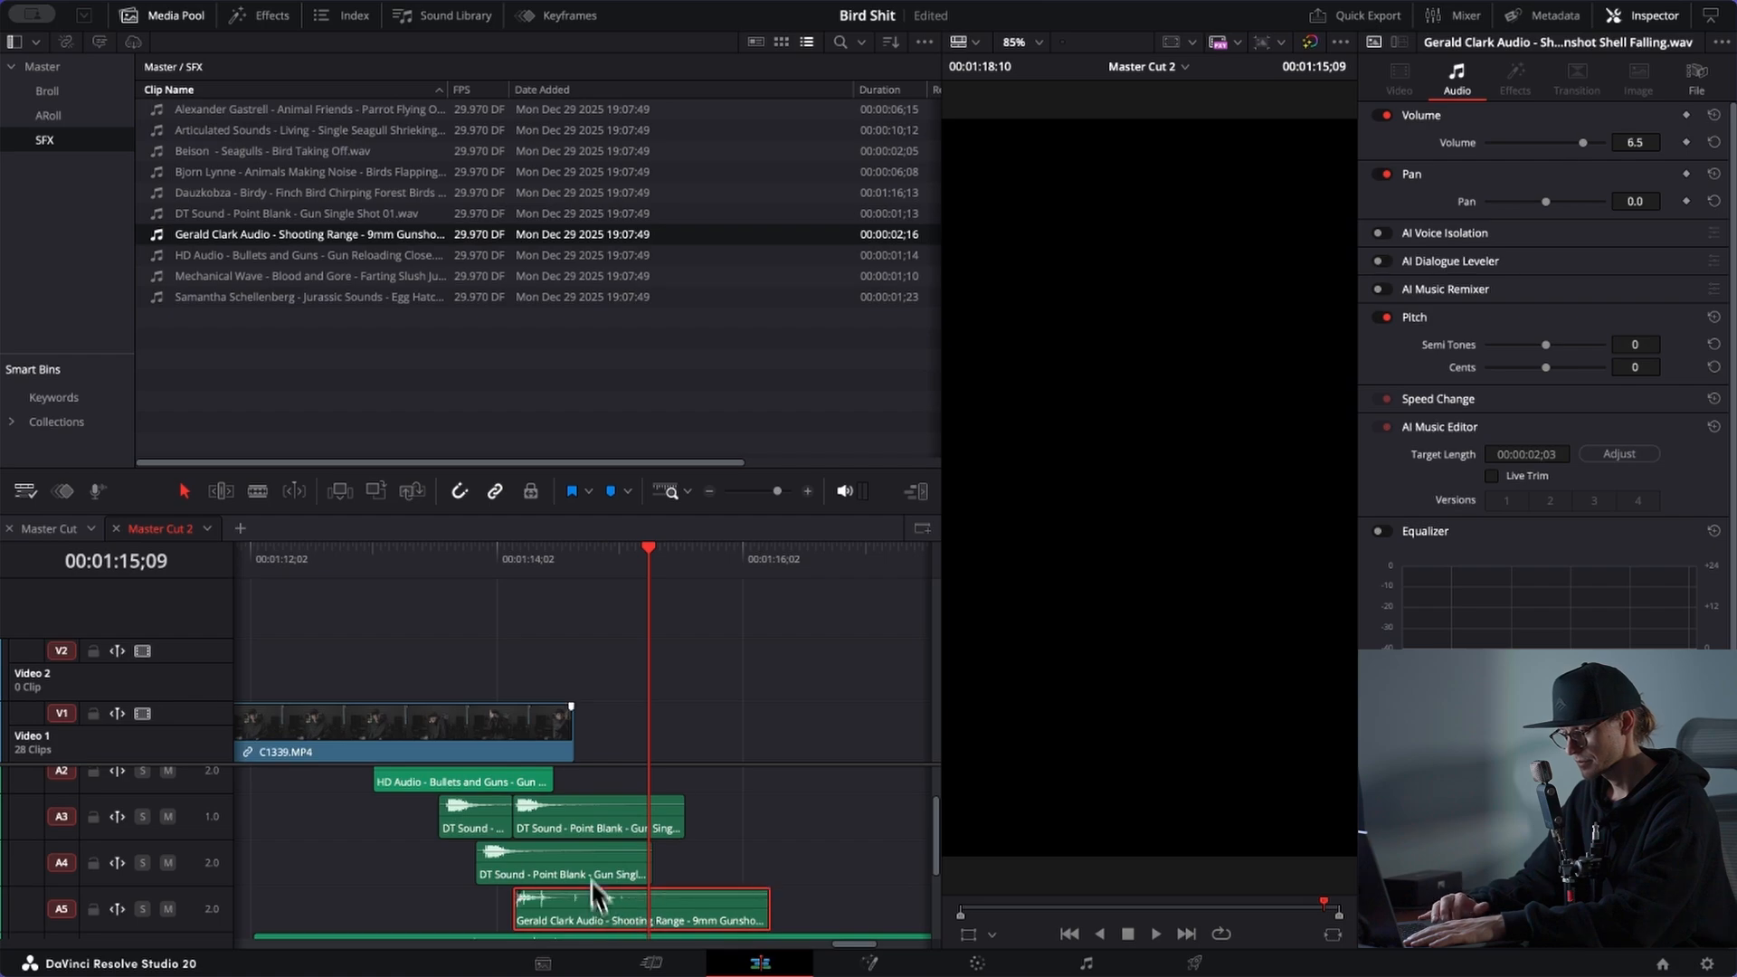
{"action": "left_click", "coordinate": [448, 568]}
{"action": "key", "text": "space"}
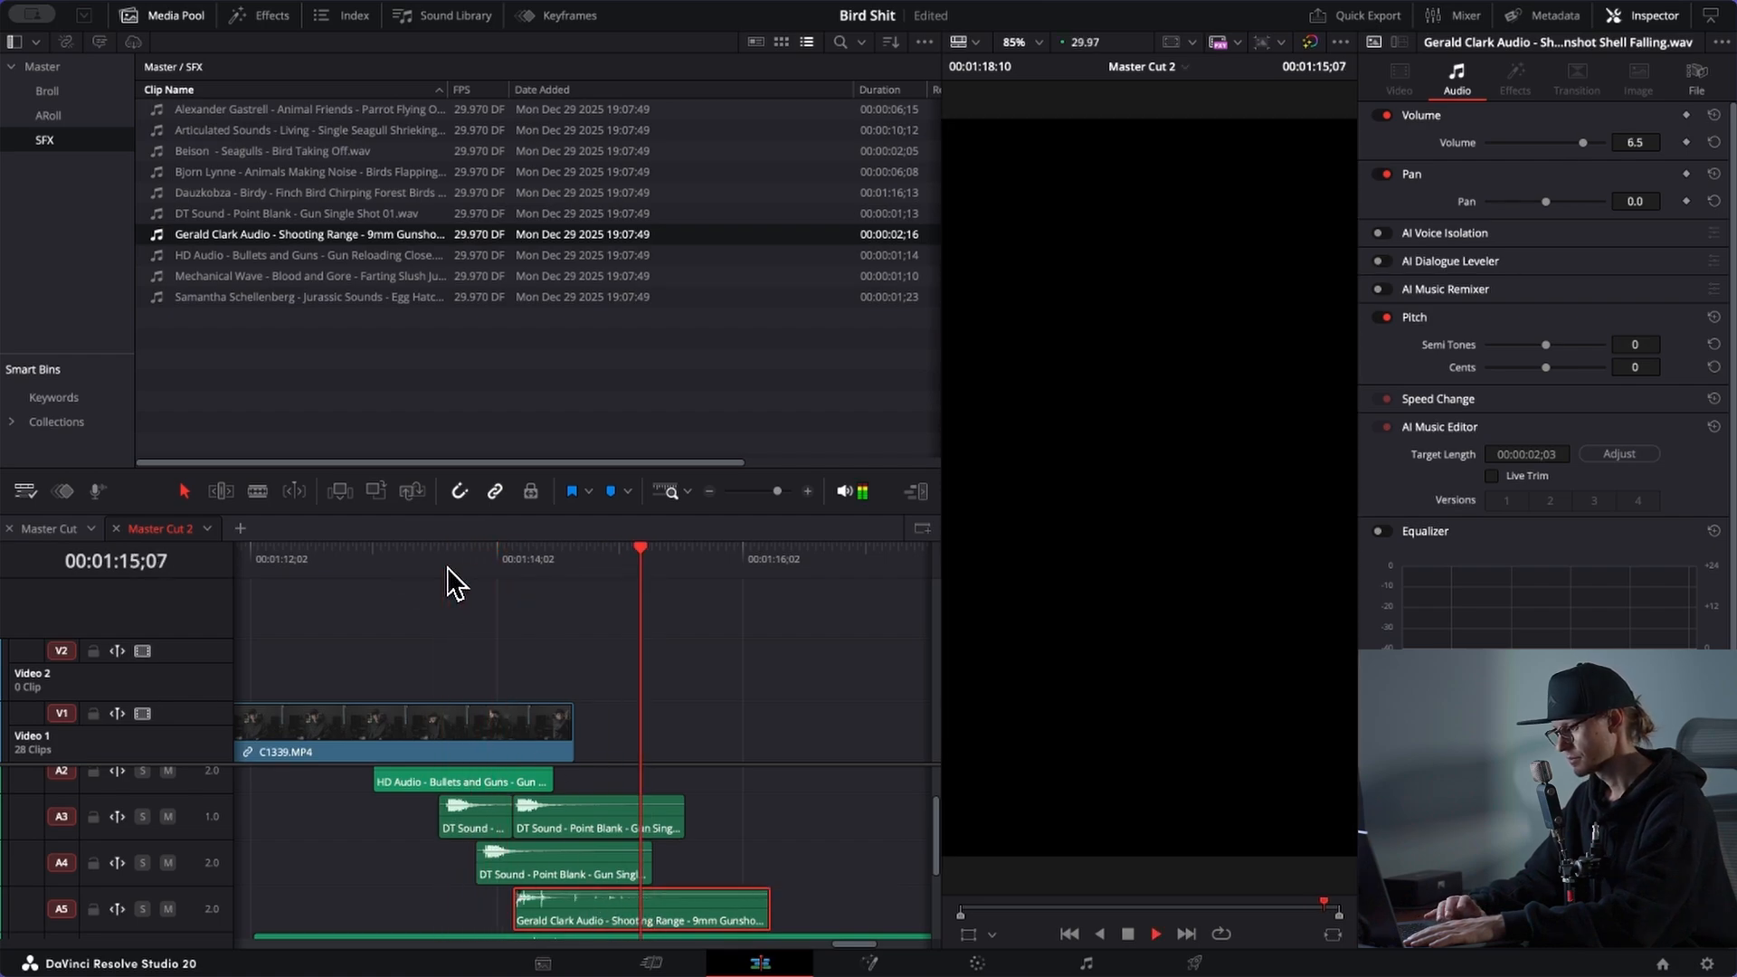
{"action": "key", "text": "space"}
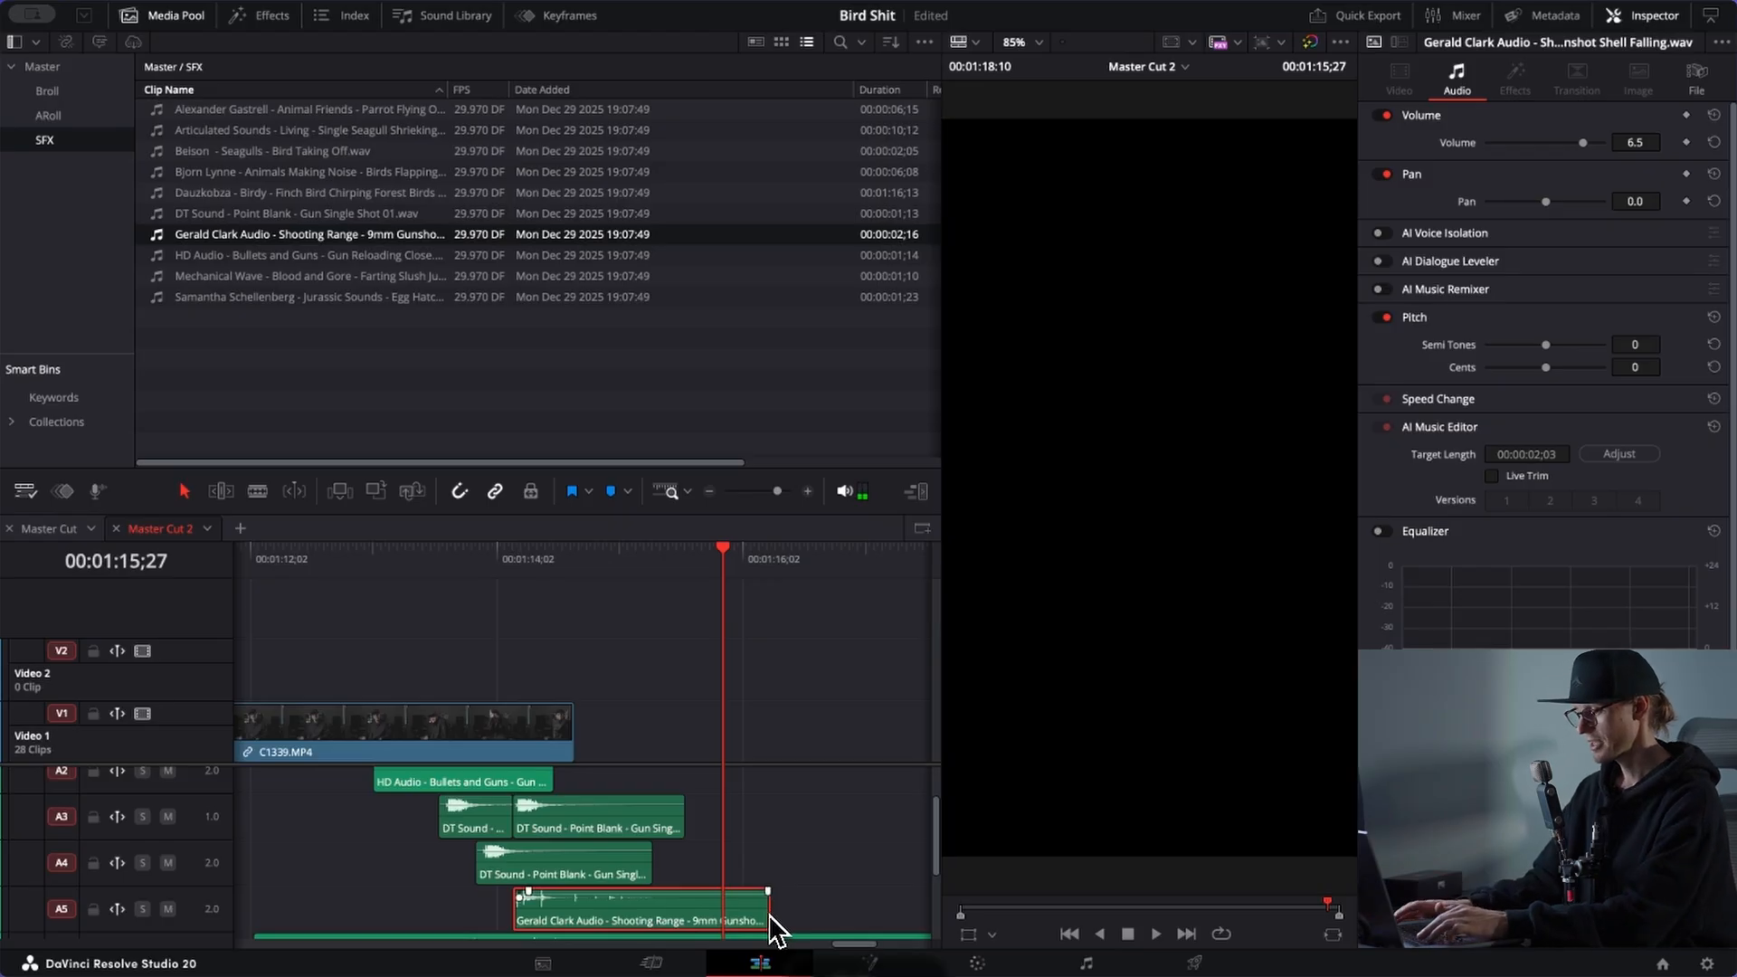
Step: Play back the ending of the edit from 00:01:04;19 through the final gunshots
{"action": "key", "text": "super+minus"}
{"action": "key", "text": "super+minus"}
{"action": "key", "text": "super+minus"}
{"action": "key", "text": "super+minus"}
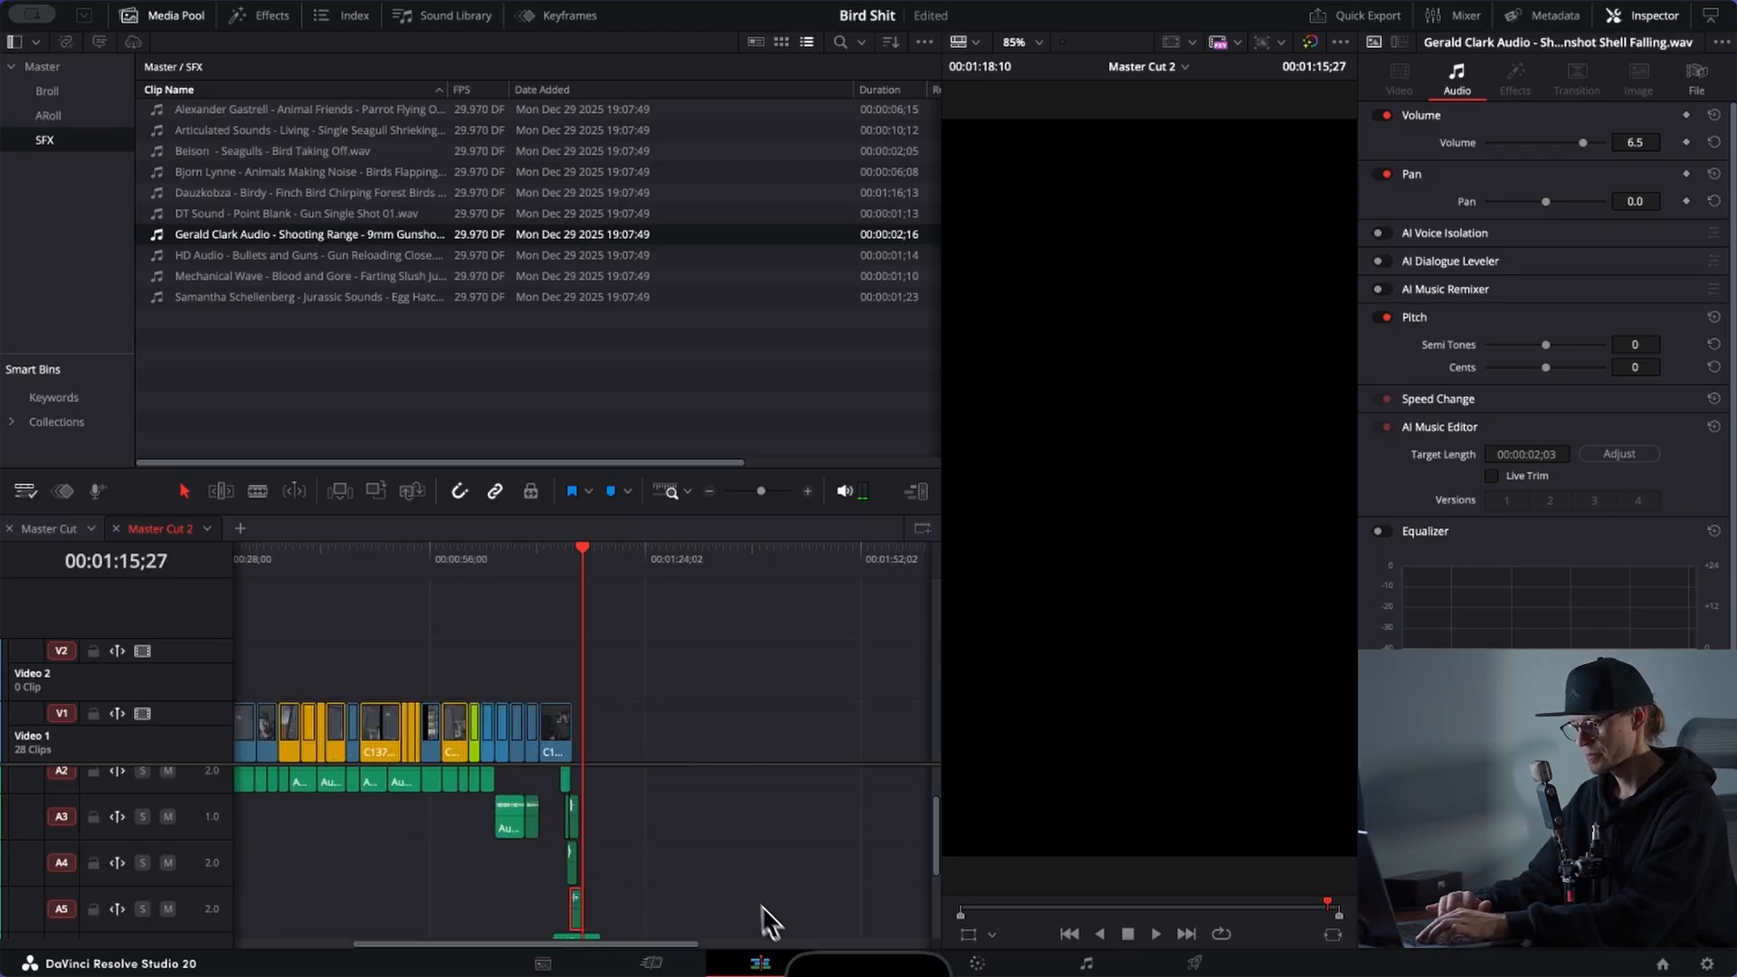
{"action": "left_click", "coordinate": [498, 573]}
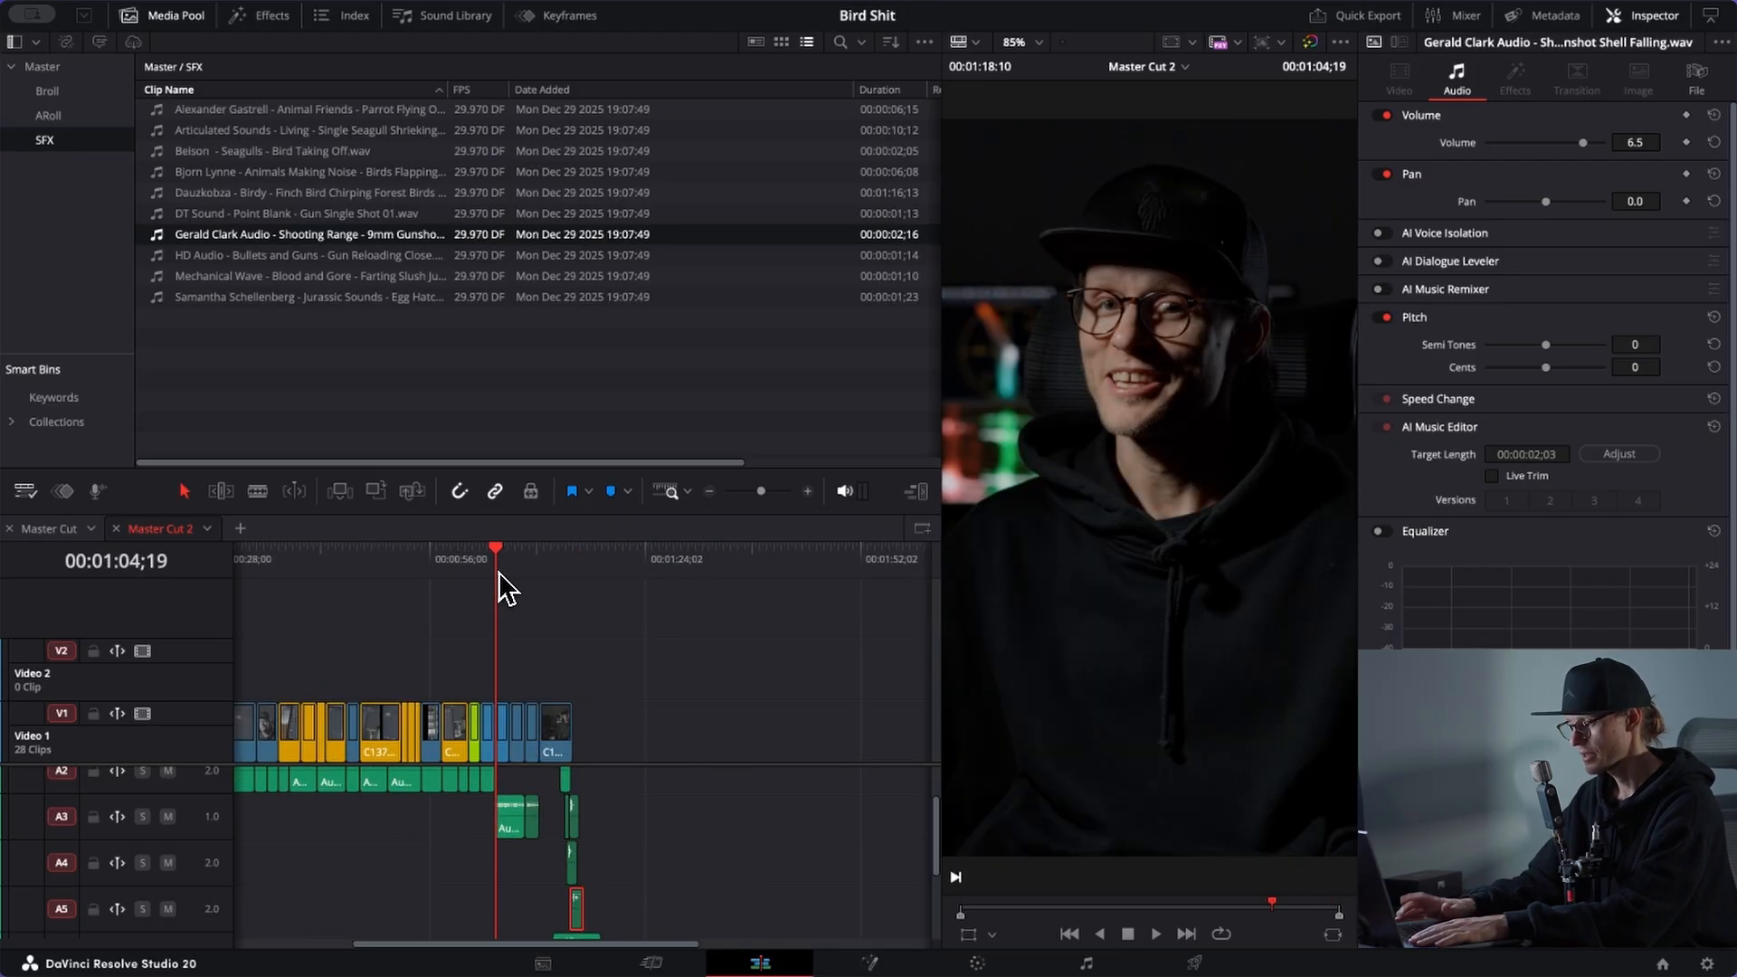
{"action": "key", "text": "p"}
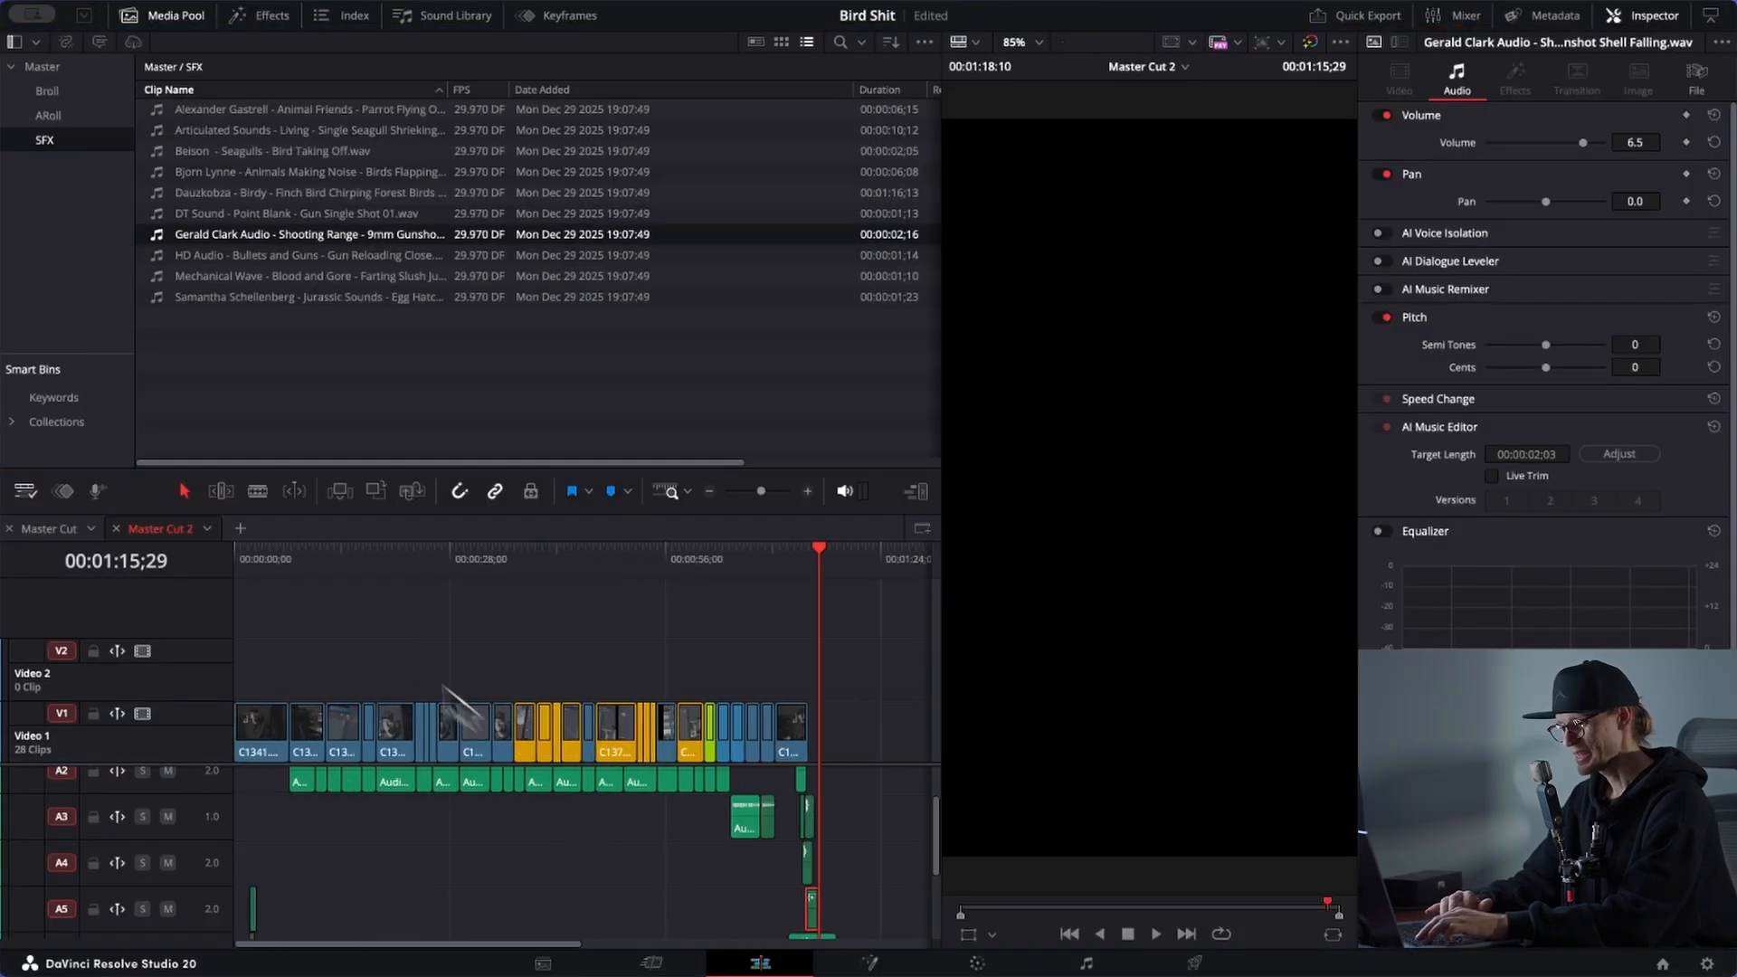
Step: Play back the opening seconds of the edit from 00:00:00;00
{"action": "key", "text": "Home"}
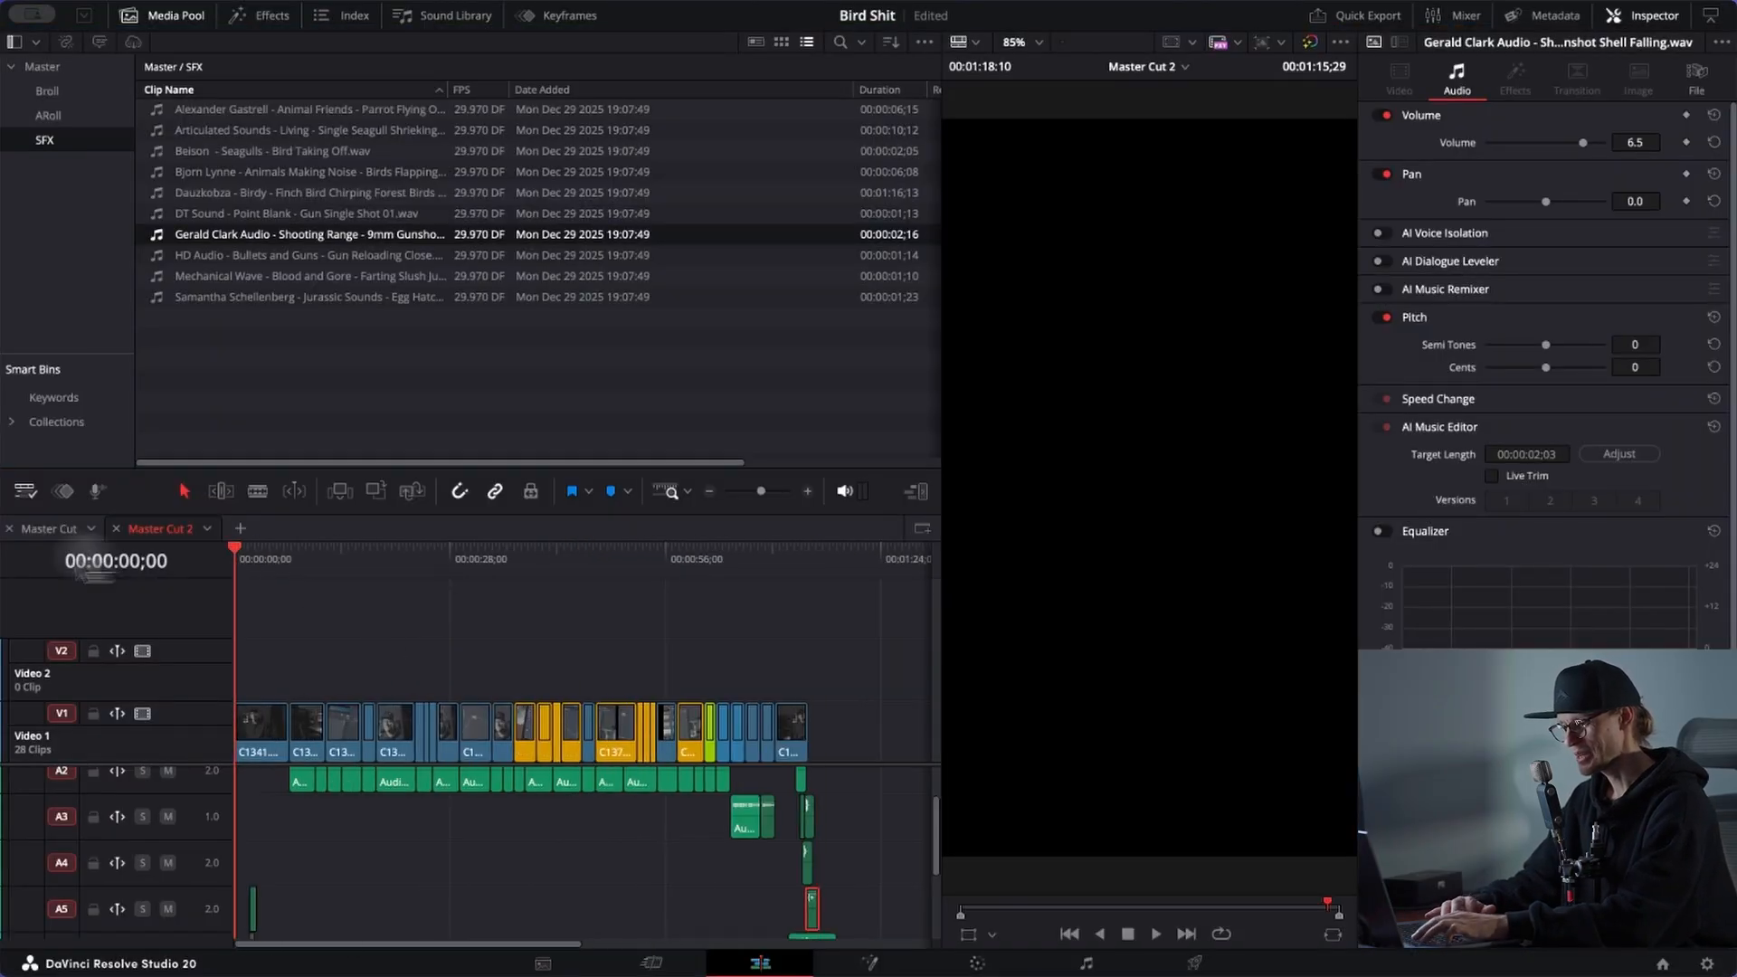
{"action": "key", "text": "space"}
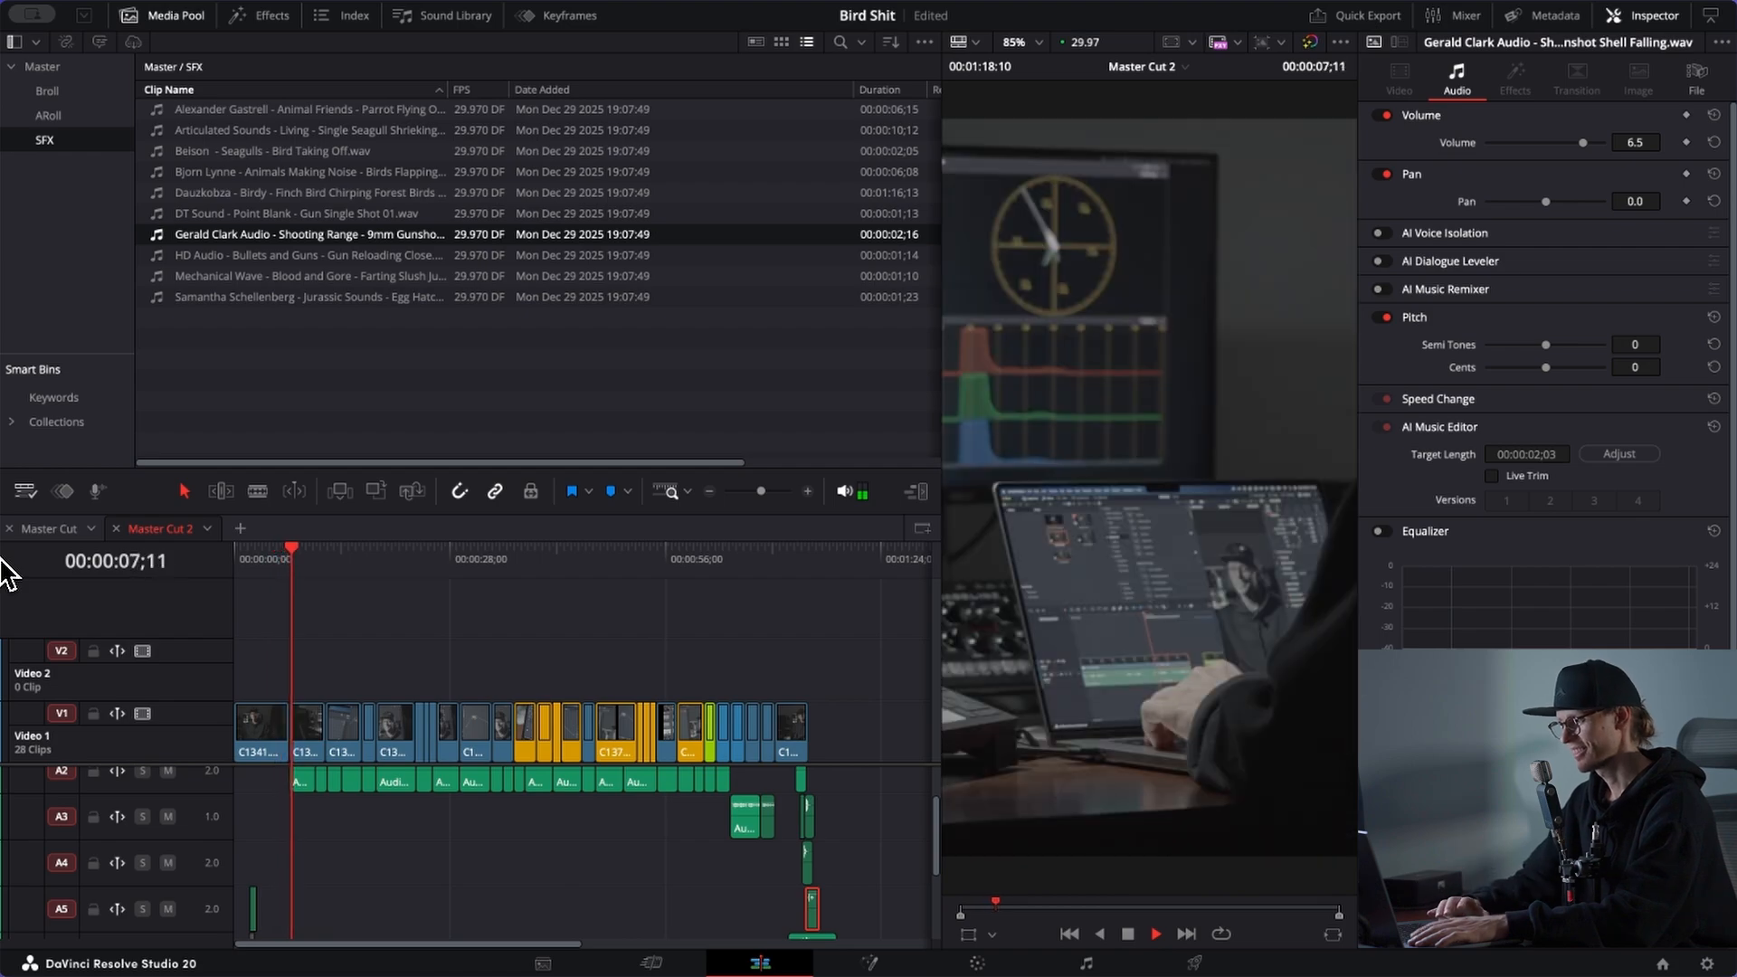
{"action": "key", "text": "space"}
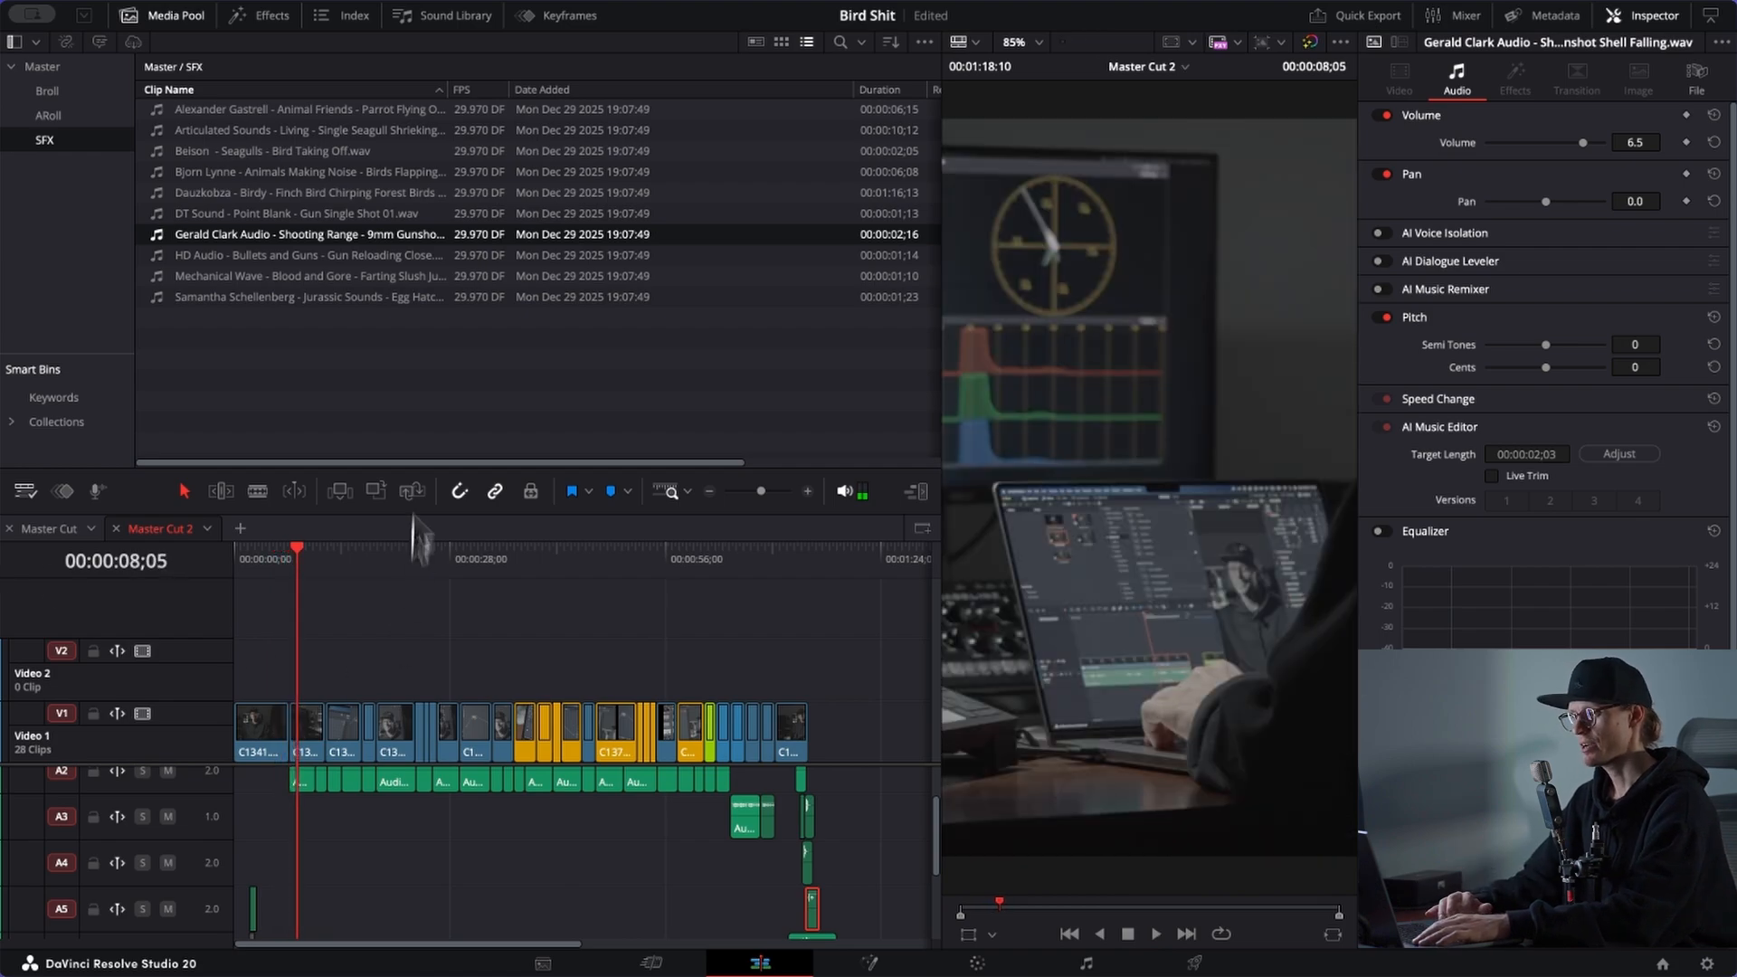
Step: Mark an in/out range of 00:01:15:19 from the timeline's start, covering the whole edit
{"action": "left_click", "coordinate": [311, 4]}
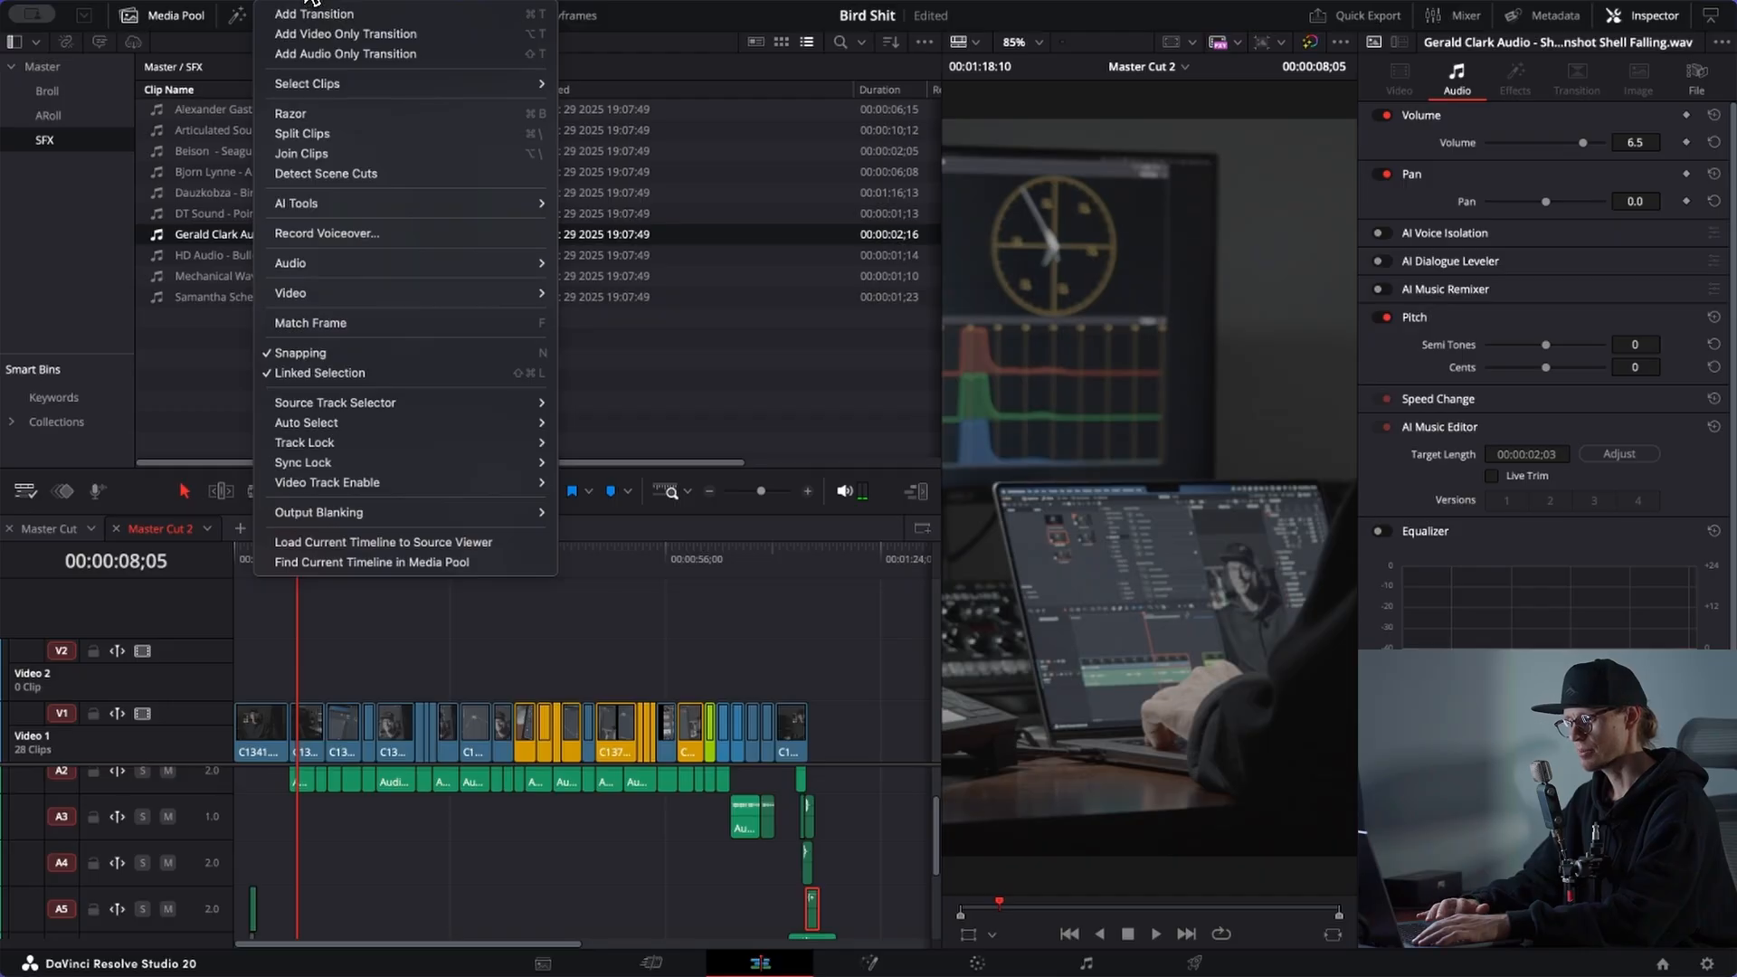
{"action": "left_click", "coordinate": [310, 3]}
{"action": "left_click_drag", "start_coordinate": [787, 556], "coordinate": [343, 558]}
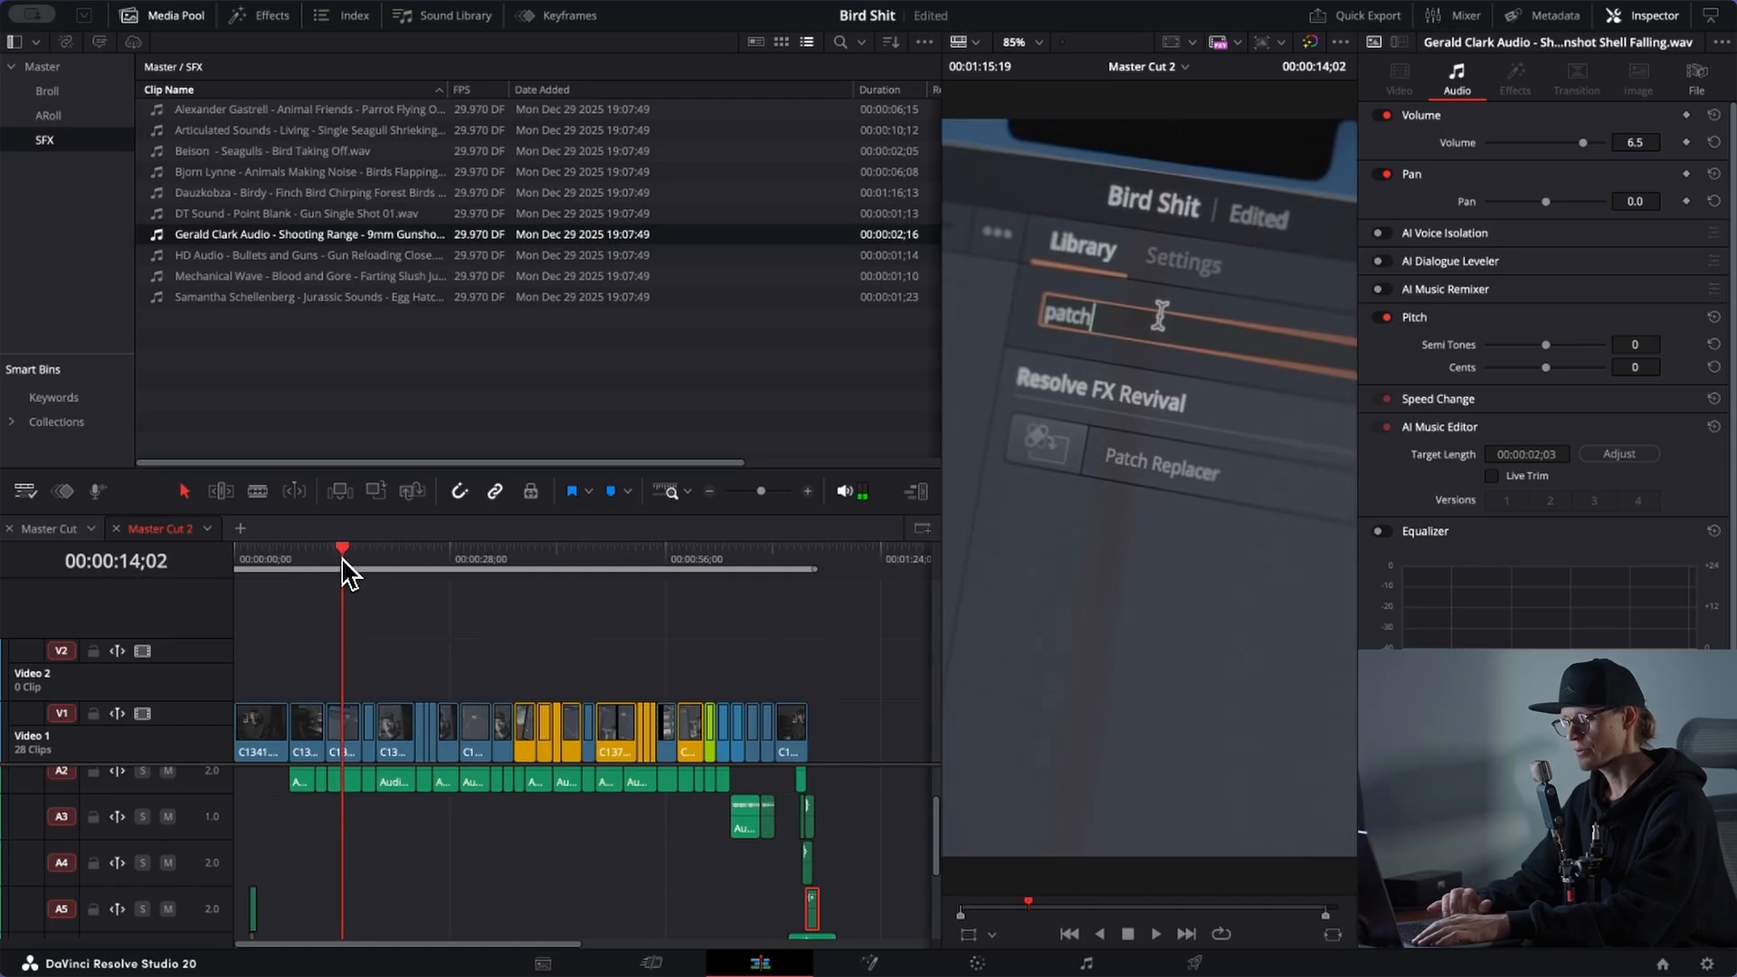
Step: Create subtitles from audio with Auto language, Subtitle Default preset, maximum 10 characters per line, single lines and a 0-frame gap
{"action": "left_click", "coordinate": [306, 4]}
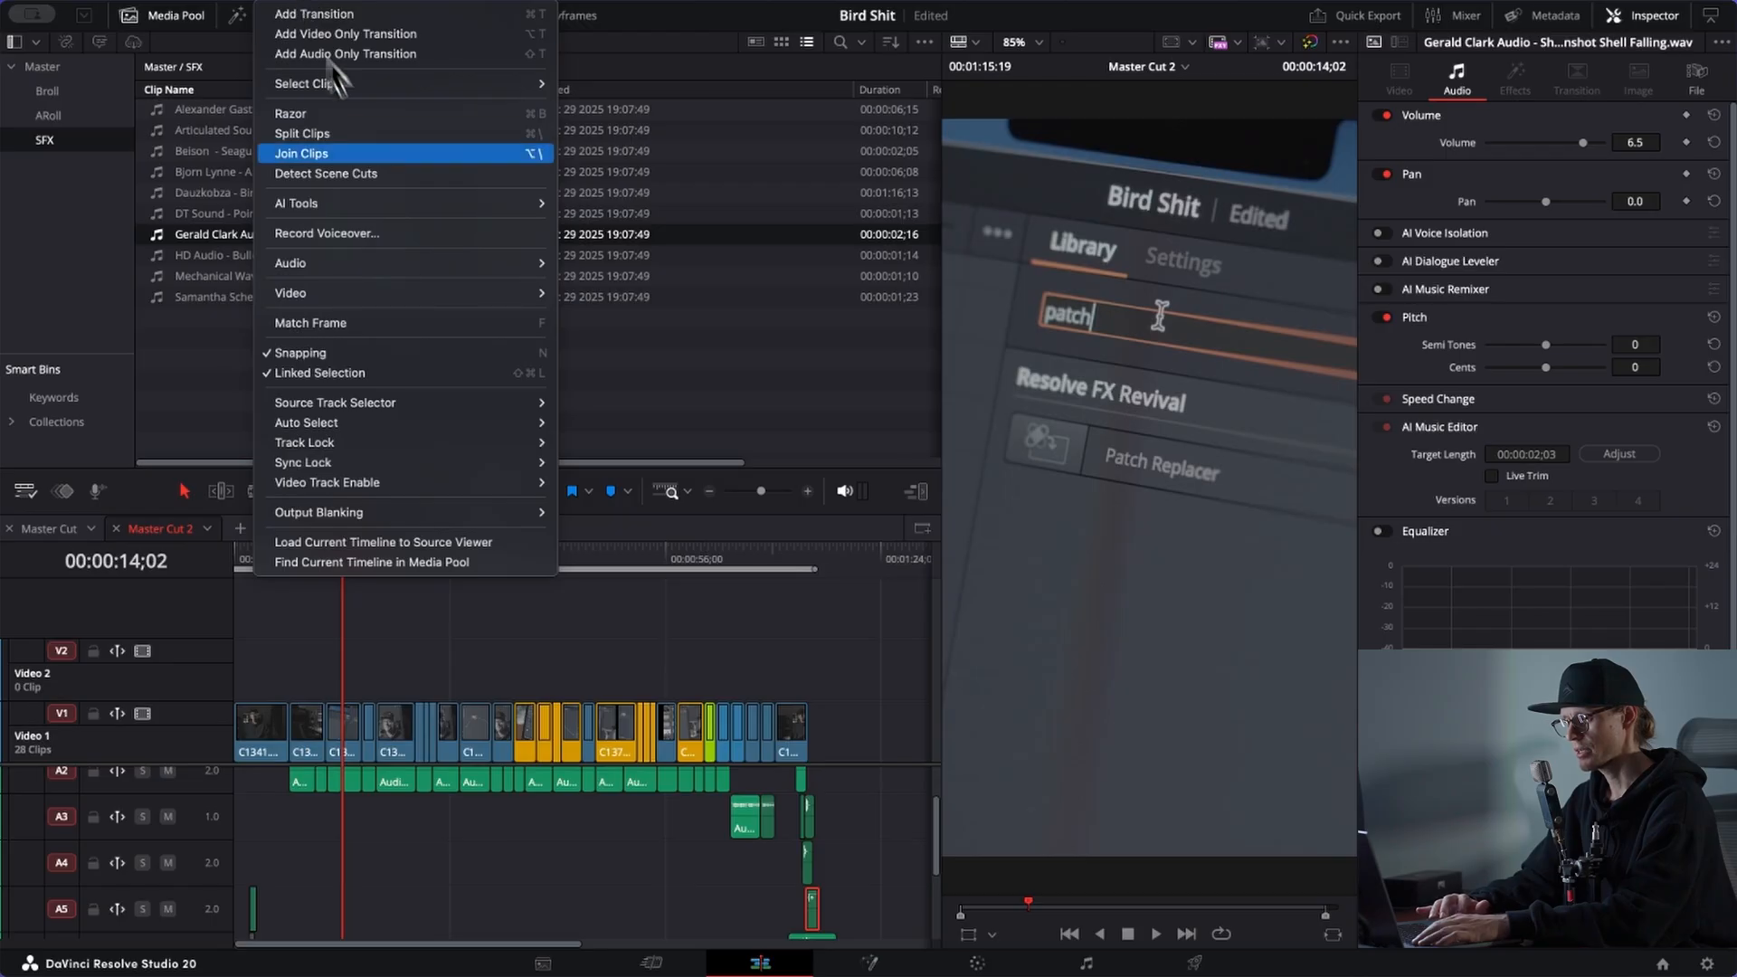
{"action": "mouse_move", "coordinate": [468, 202]}
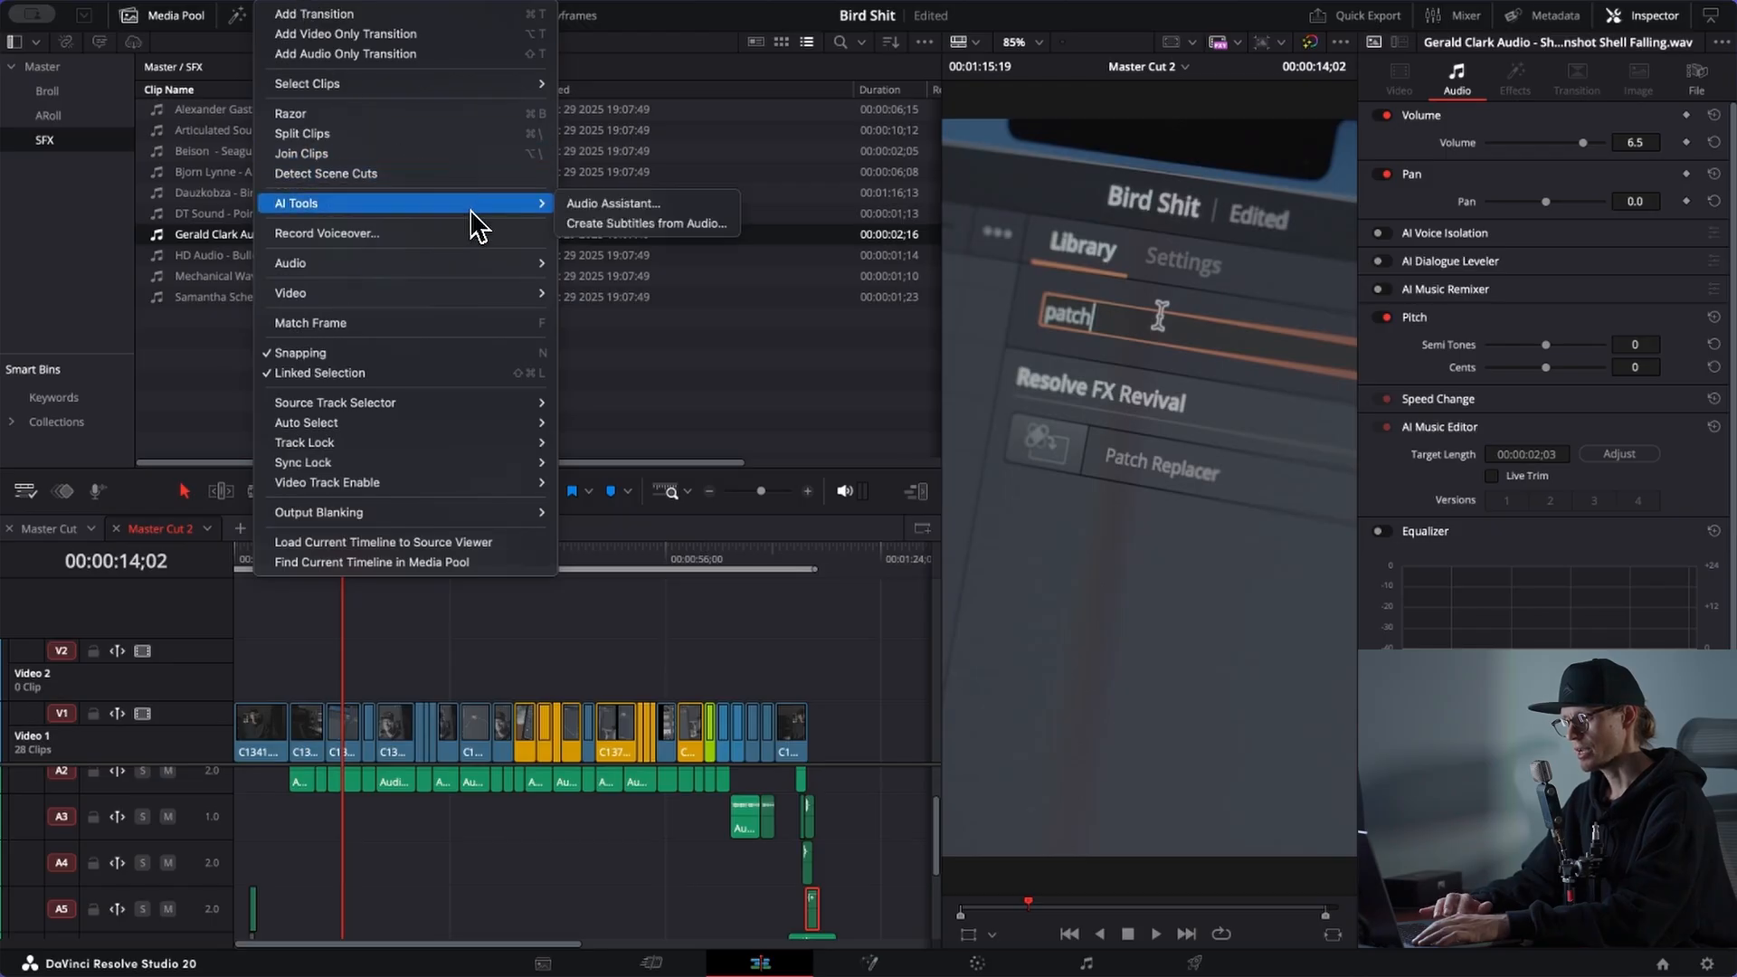
{"action": "left_click", "coordinate": [694, 226]}
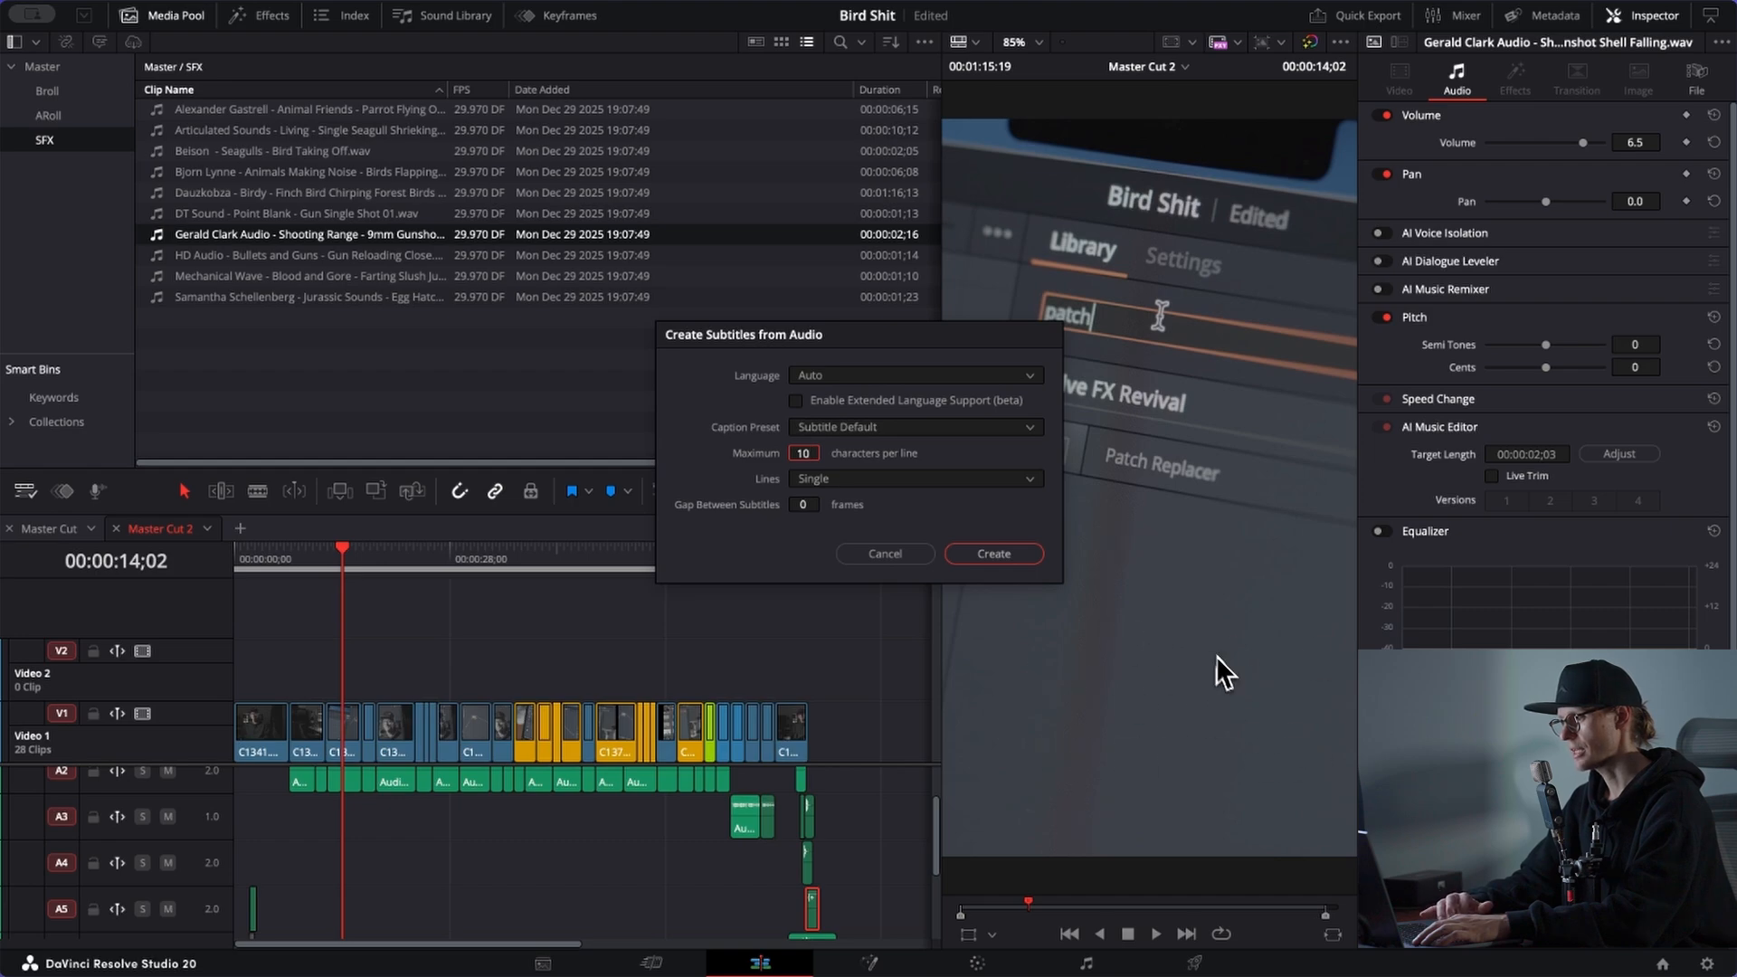
{"action": "left_click", "coordinate": [1017, 555]}
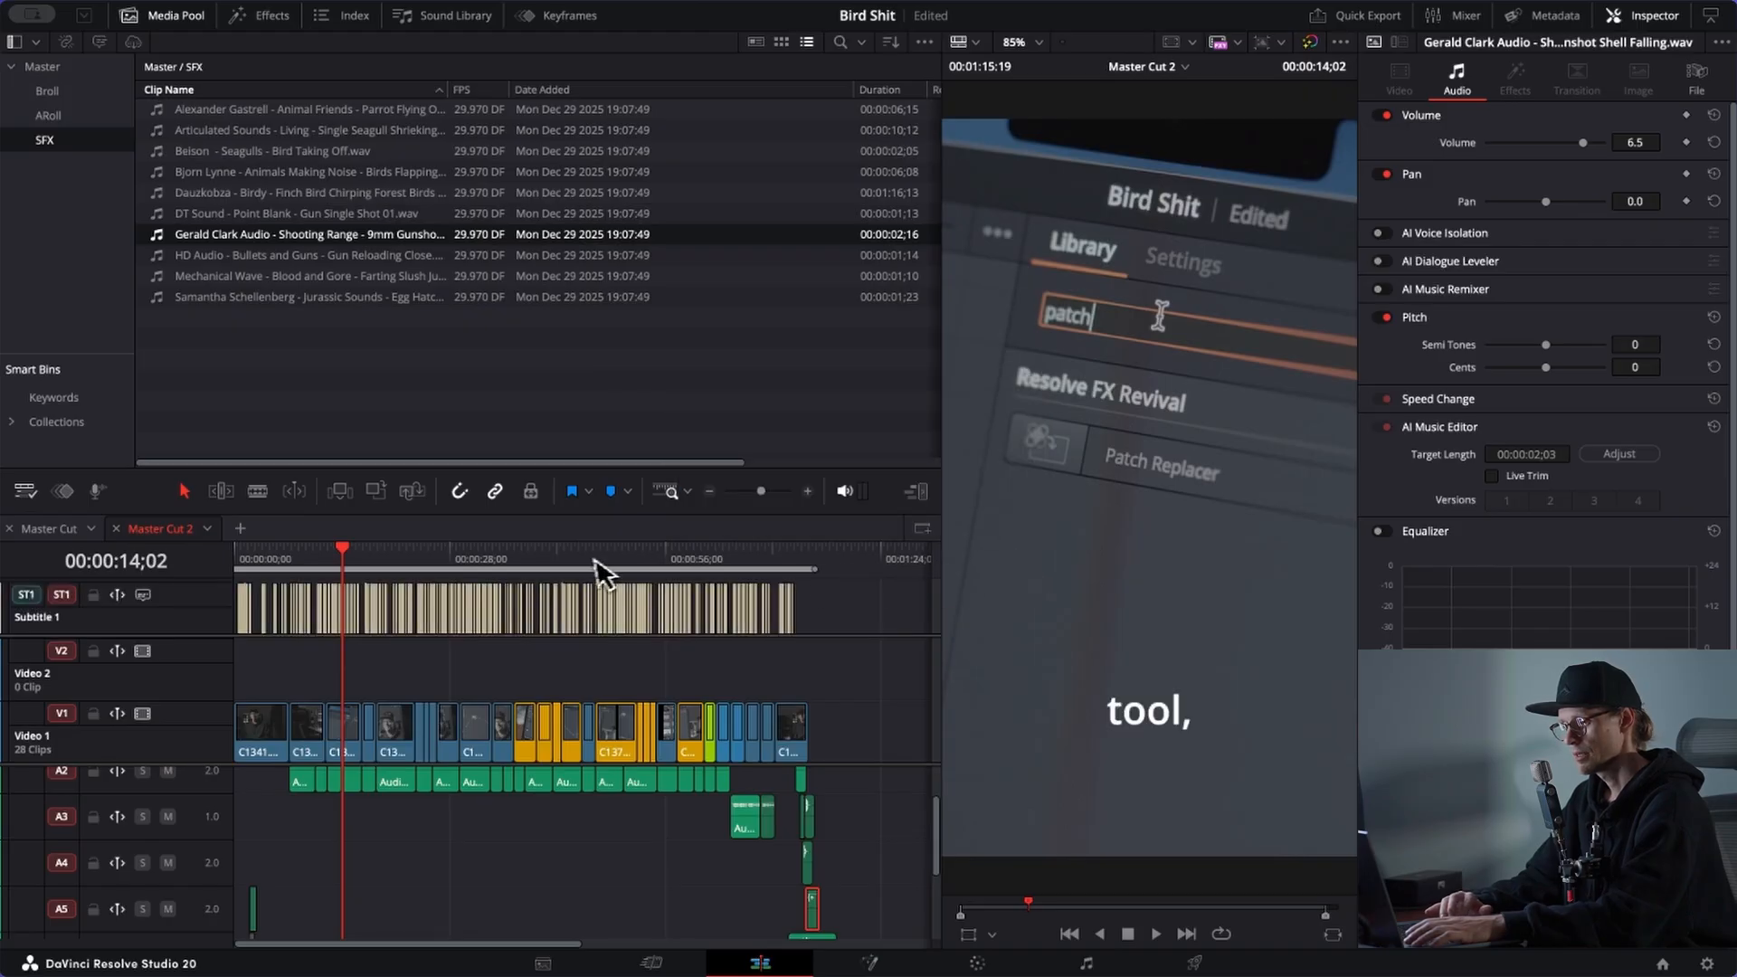
Step: Examine the wording and timing of the first generated captions, from "Ah, what" through "lucky me,"
{"action": "left_click", "coordinate": [342, 621]}
{"action": "scroll", "coordinate": [351, 633], "scroll_direction": "up", "scroll_amount": 5}
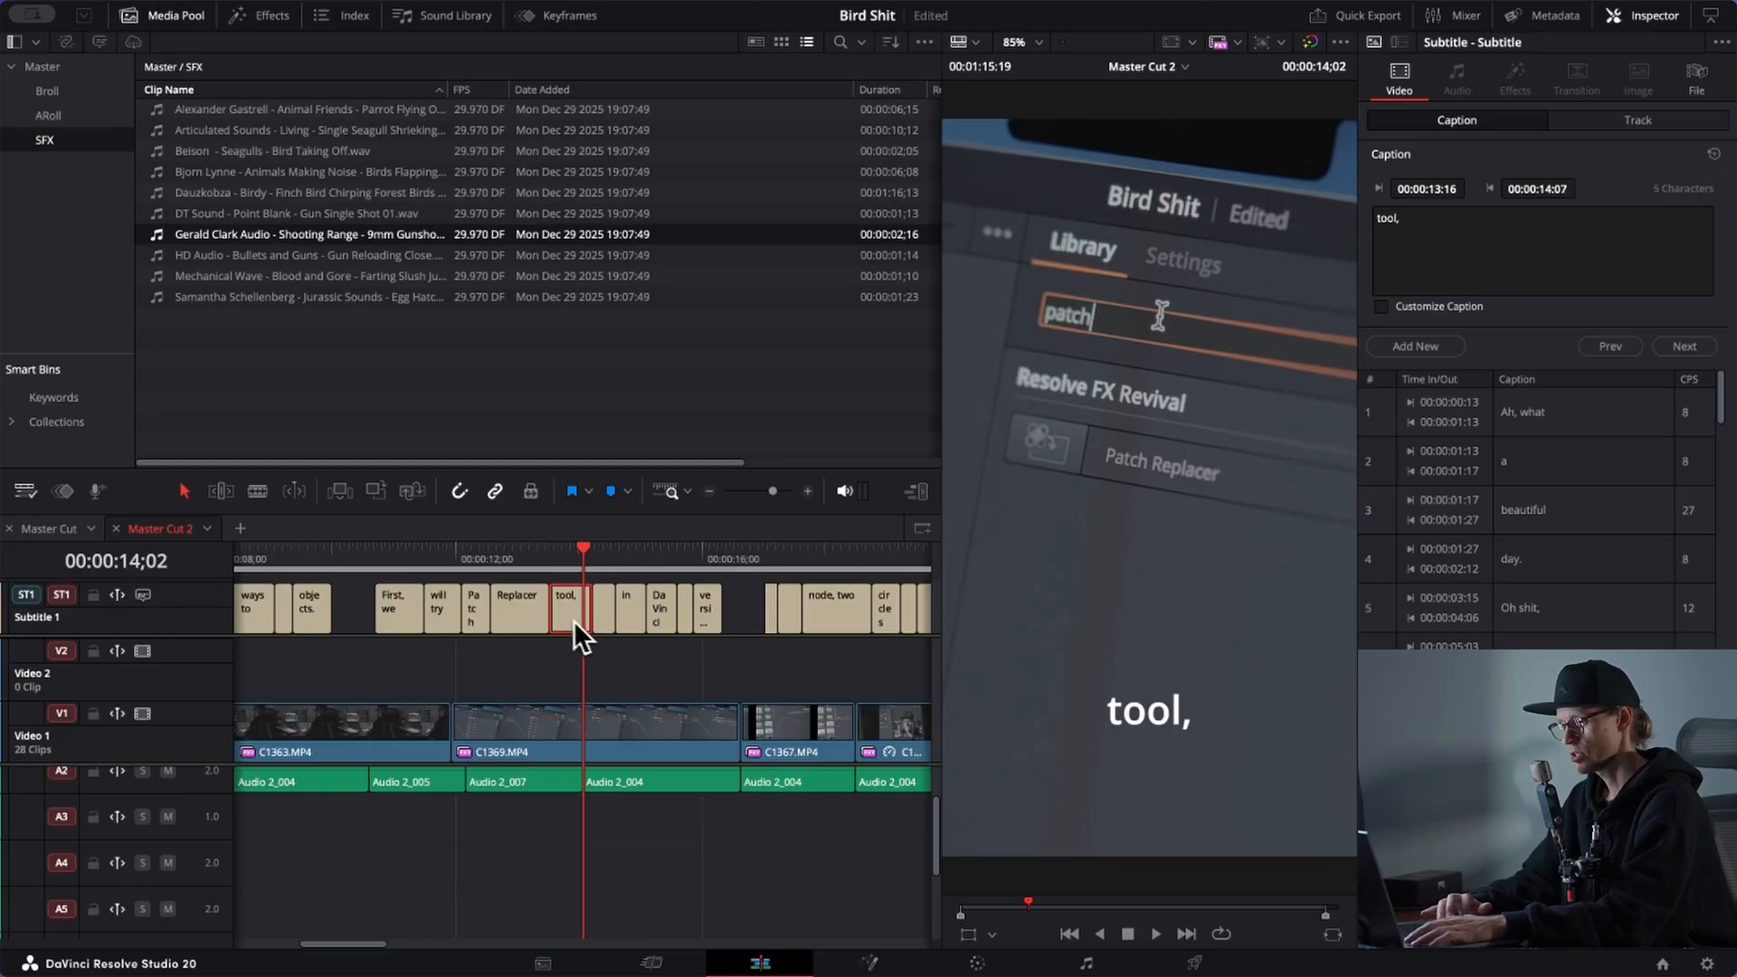
{"action": "scroll", "coordinate": [535, 606], "scroll_direction": "left", "scroll_amount": 6}
{"action": "left_click", "coordinate": [291, 567]}
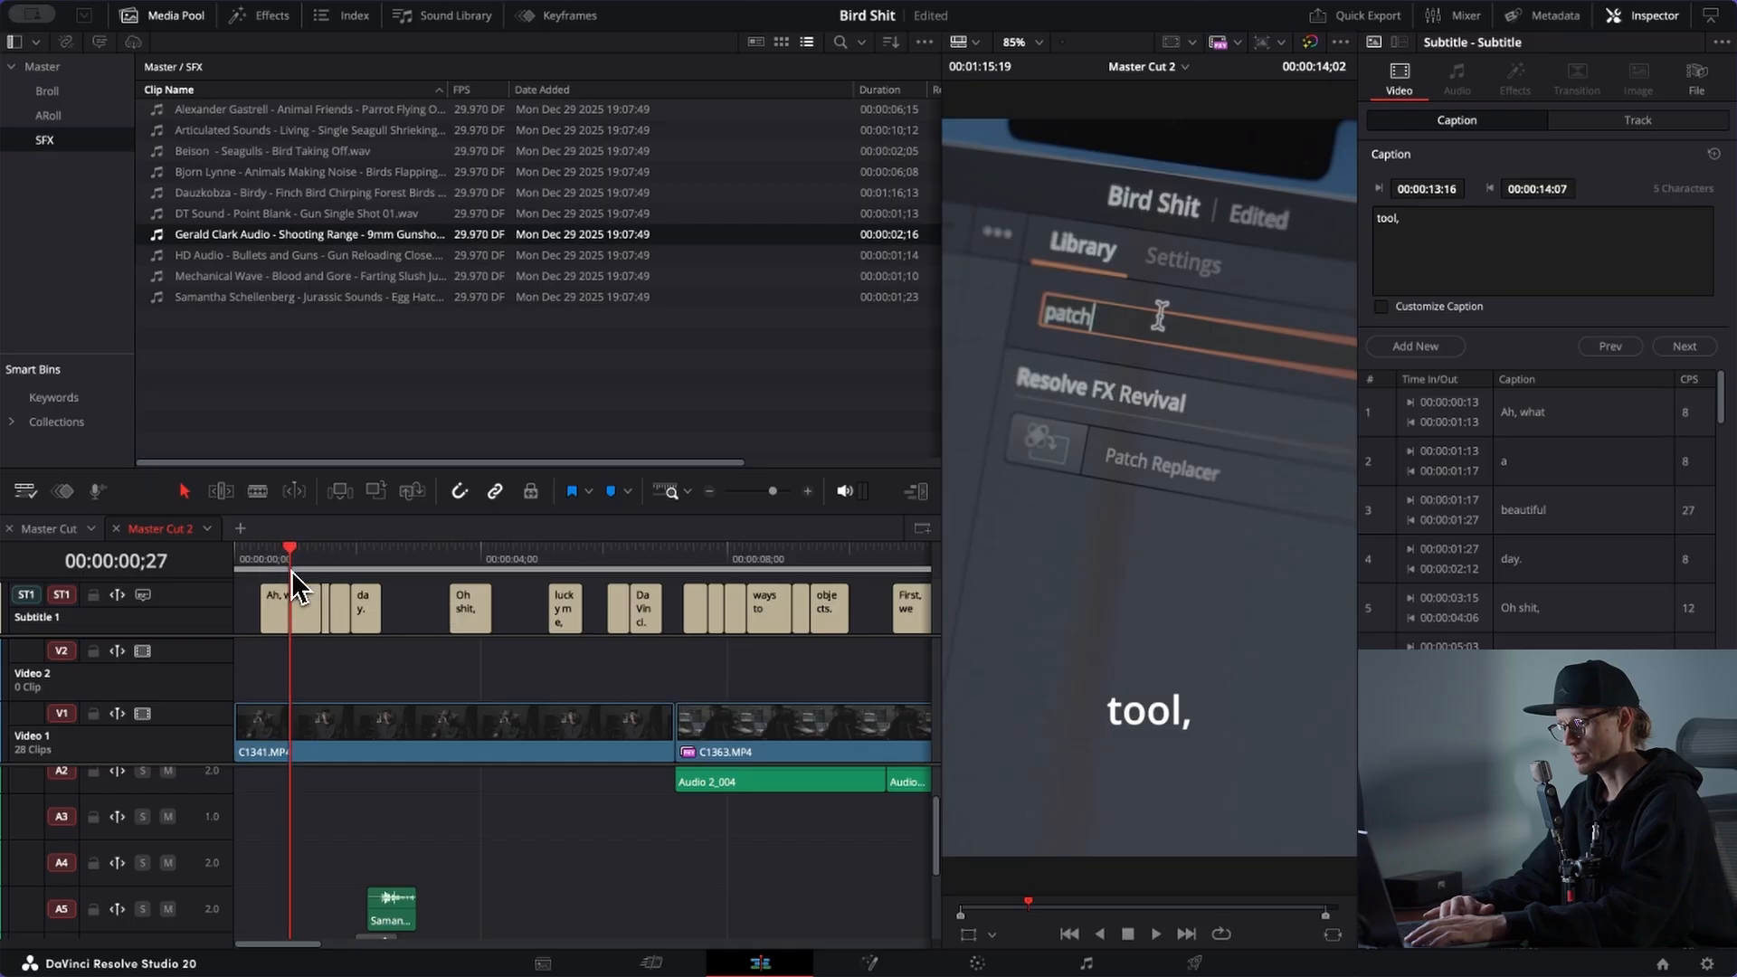
{"action": "left_click", "coordinate": [290, 616]}
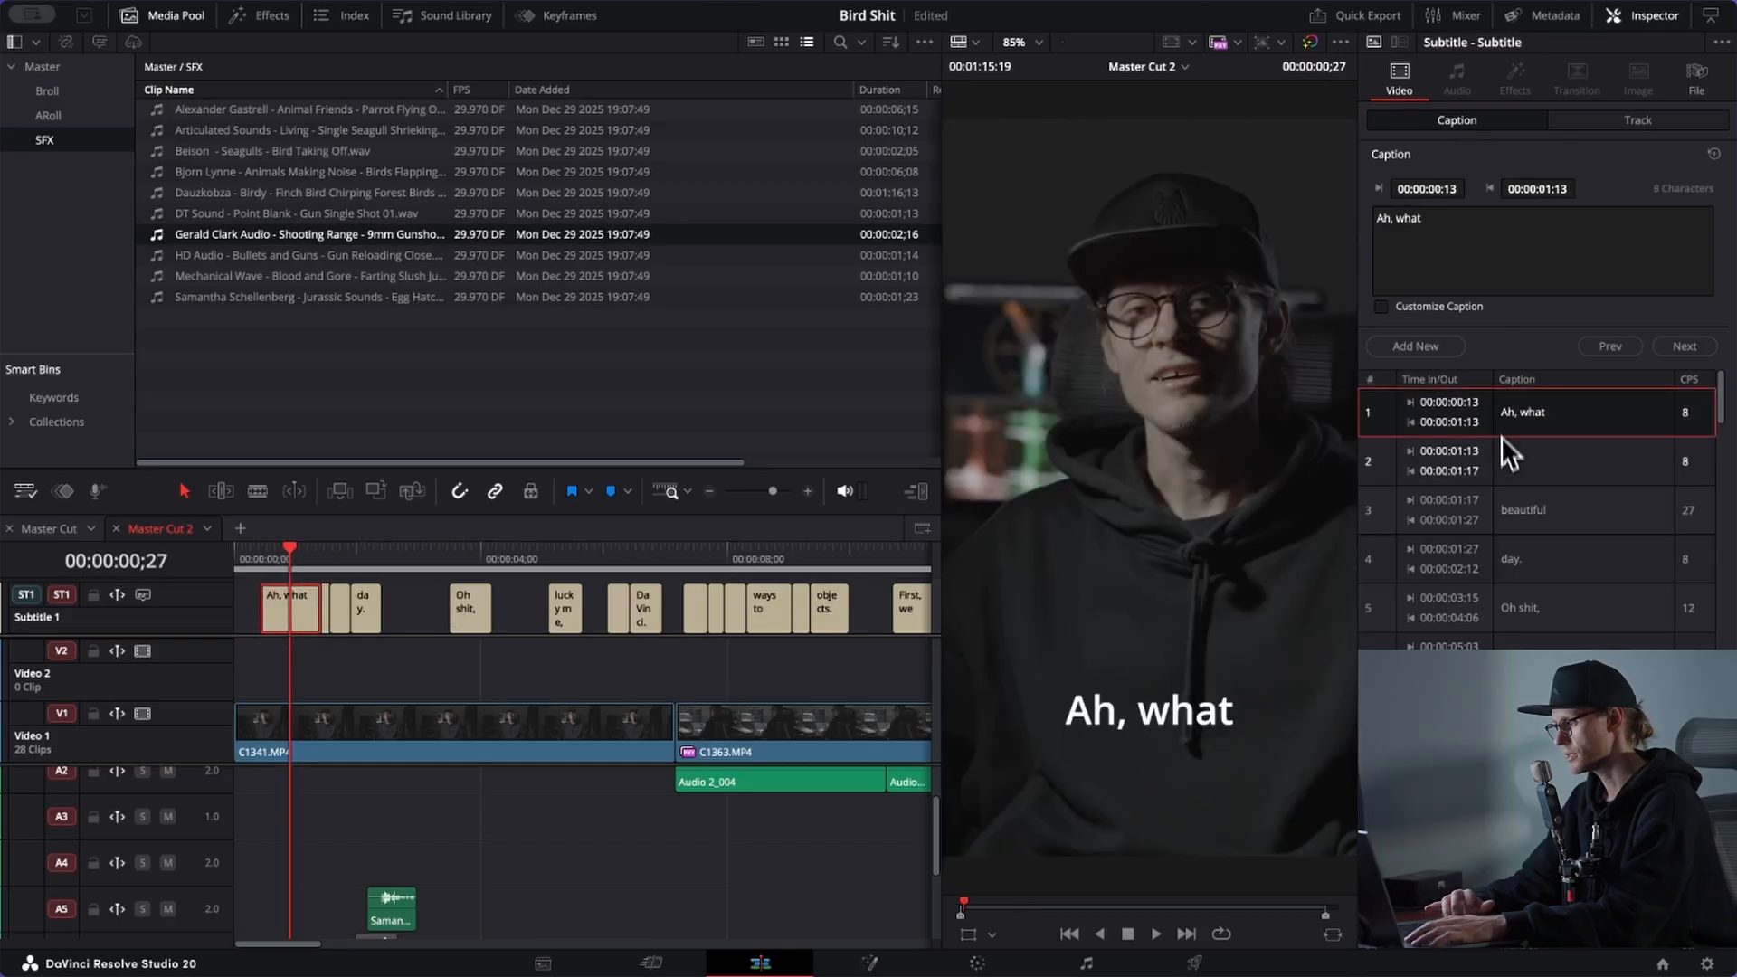
{"action": "left_click", "coordinate": [1552, 483]}
{"action": "left_click", "coordinate": [1552, 503]}
{"action": "left_click", "coordinate": [1557, 568]}
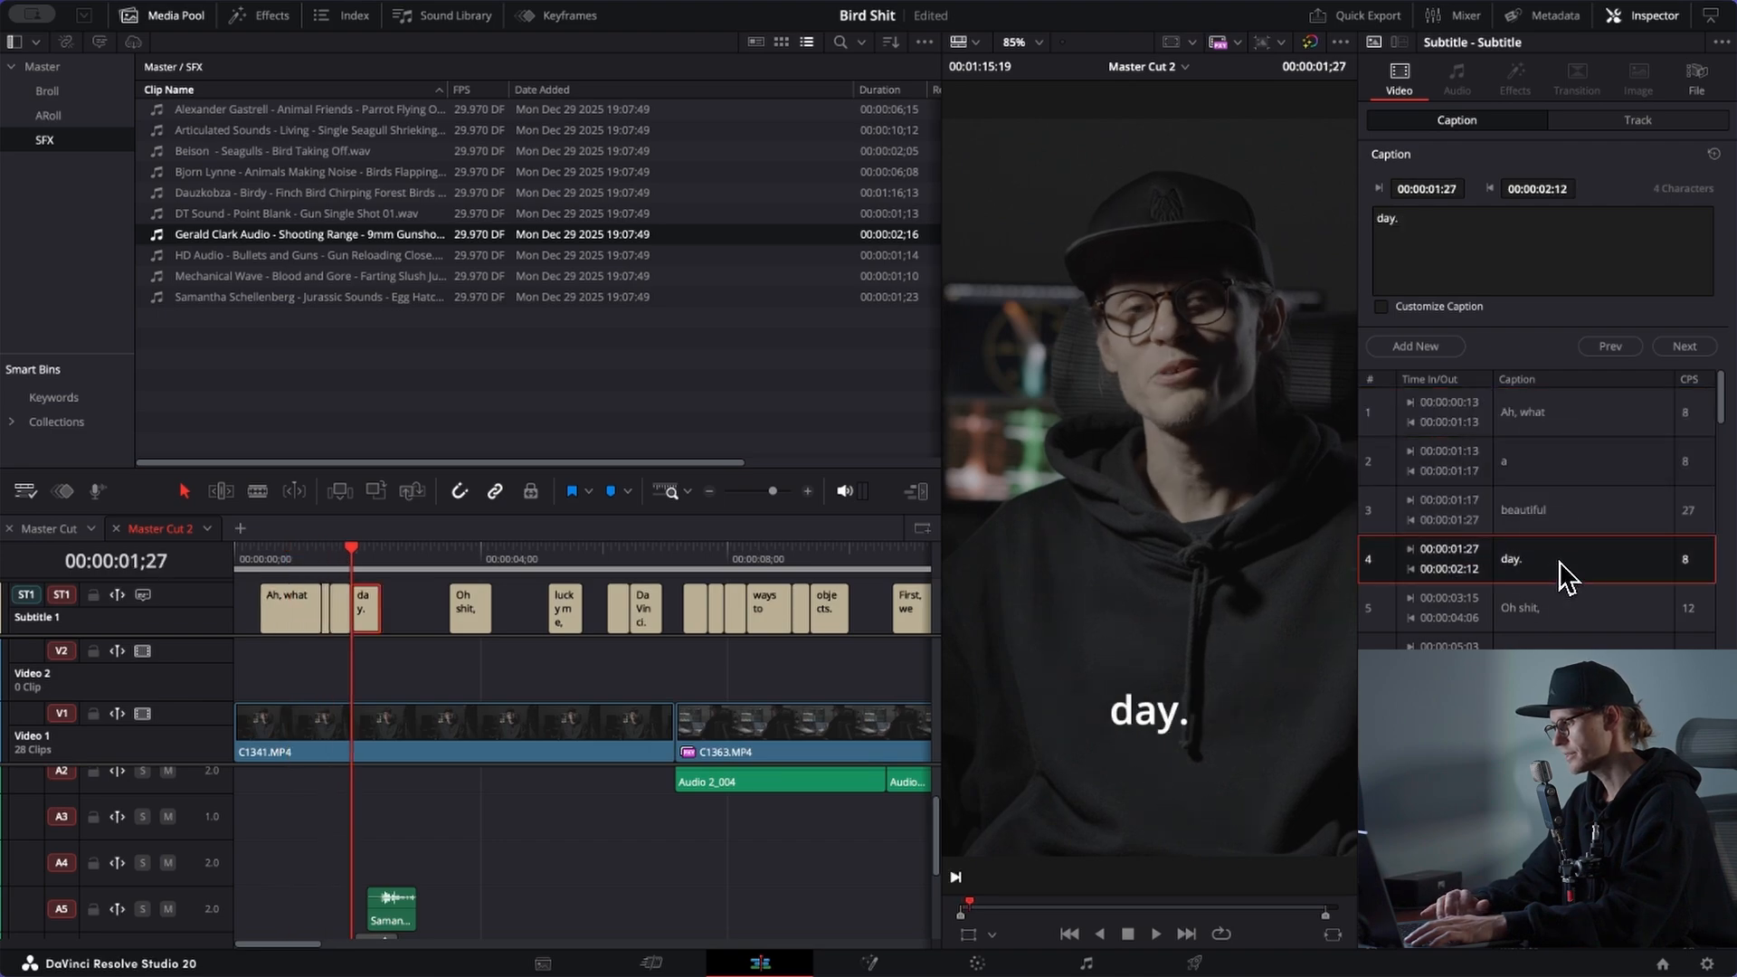
{"action": "left_click", "coordinate": [1532, 624]}
{"action": "left_click", "coordinate": [1533, 640]}
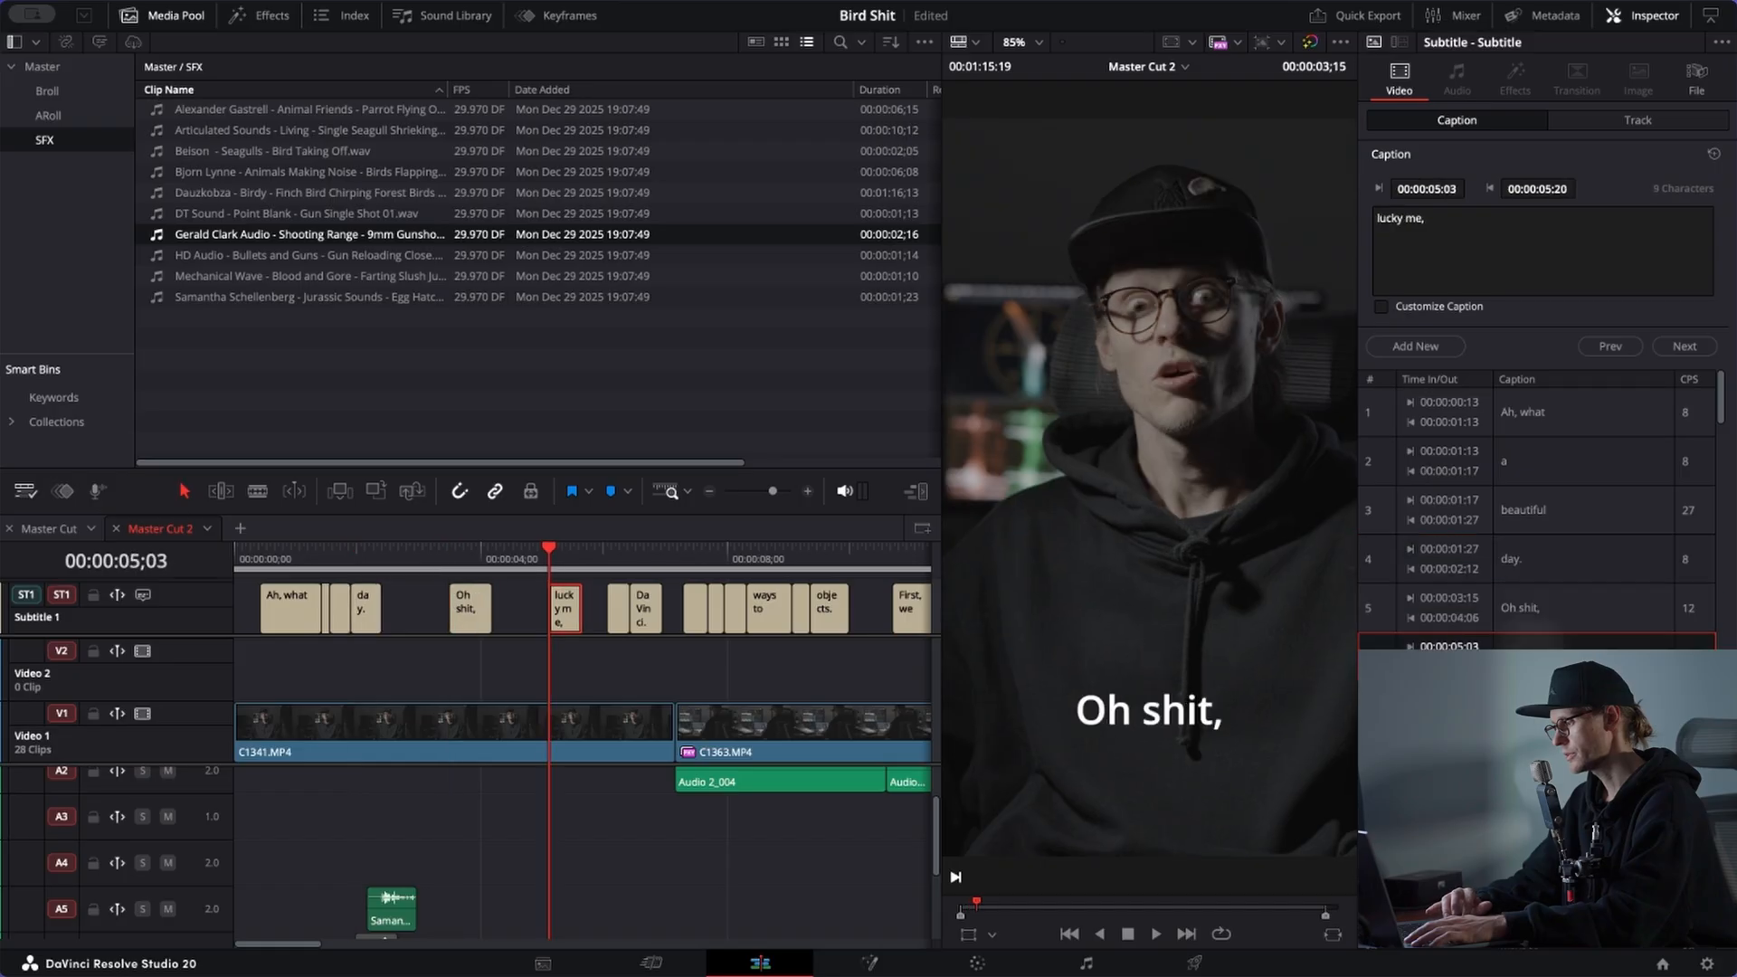
Step: Select the "Ah, what" caption, open the subtitle track's style settings and enable Drop Shadow
{"action": "left_click", "coordinate": [1558, 414]}
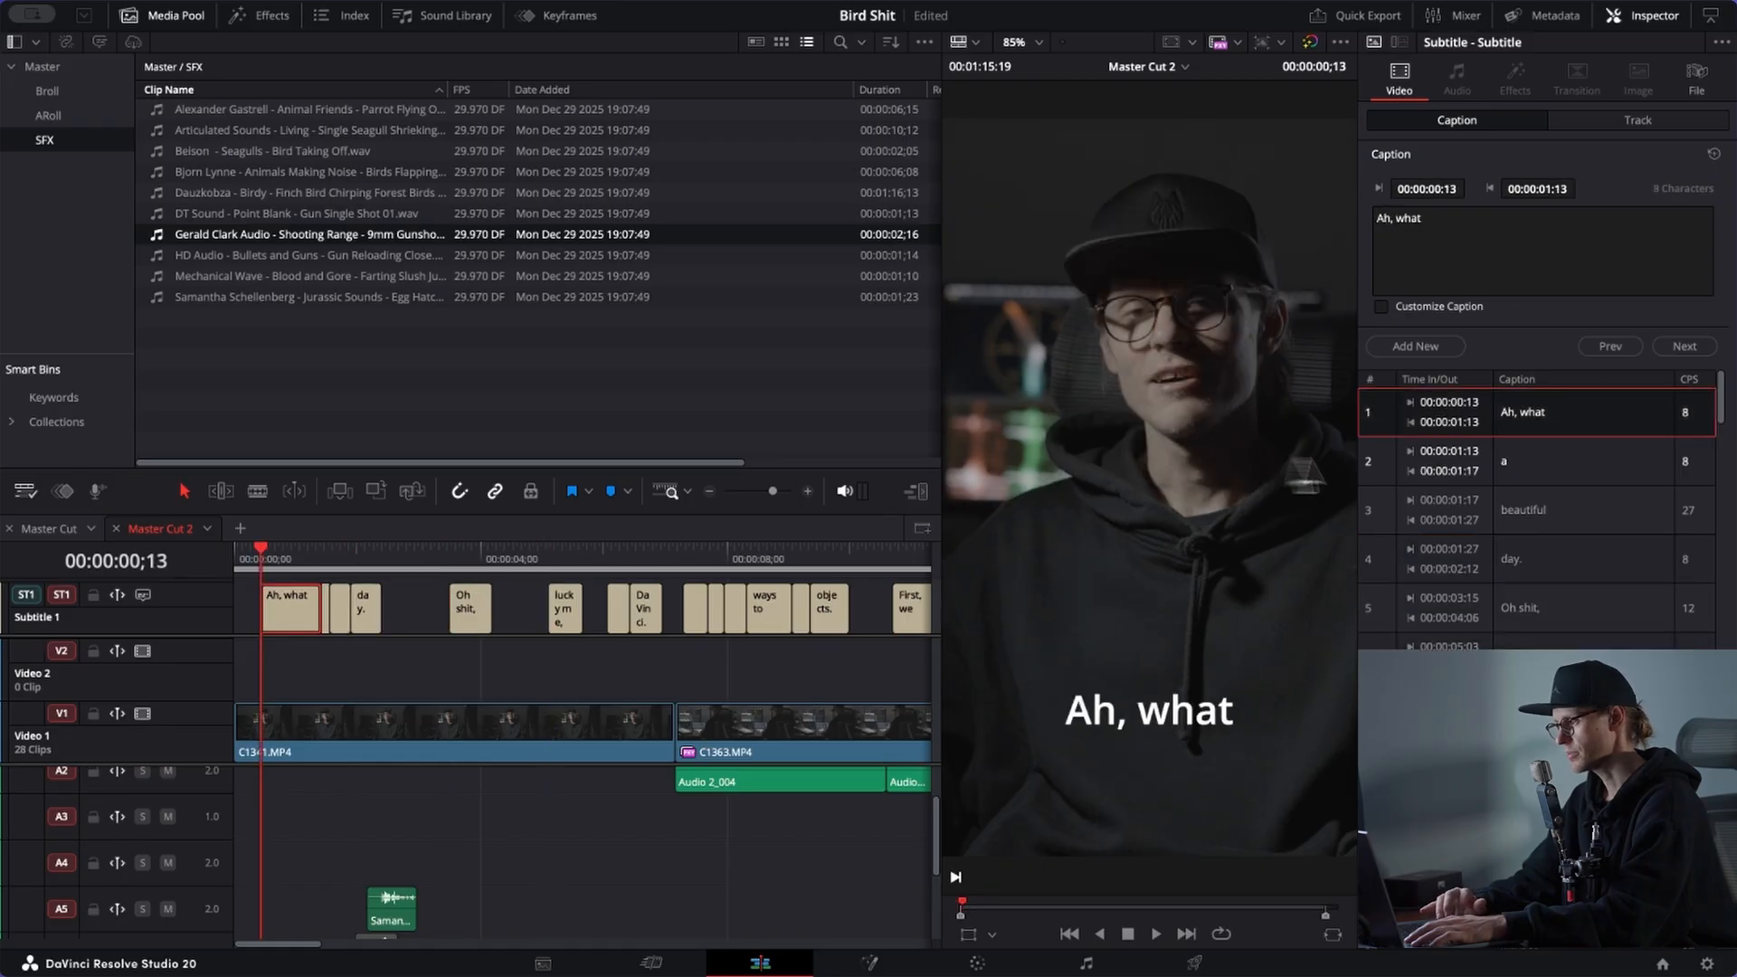
{"action": "left_click", "coordinate": [1610, 116]}
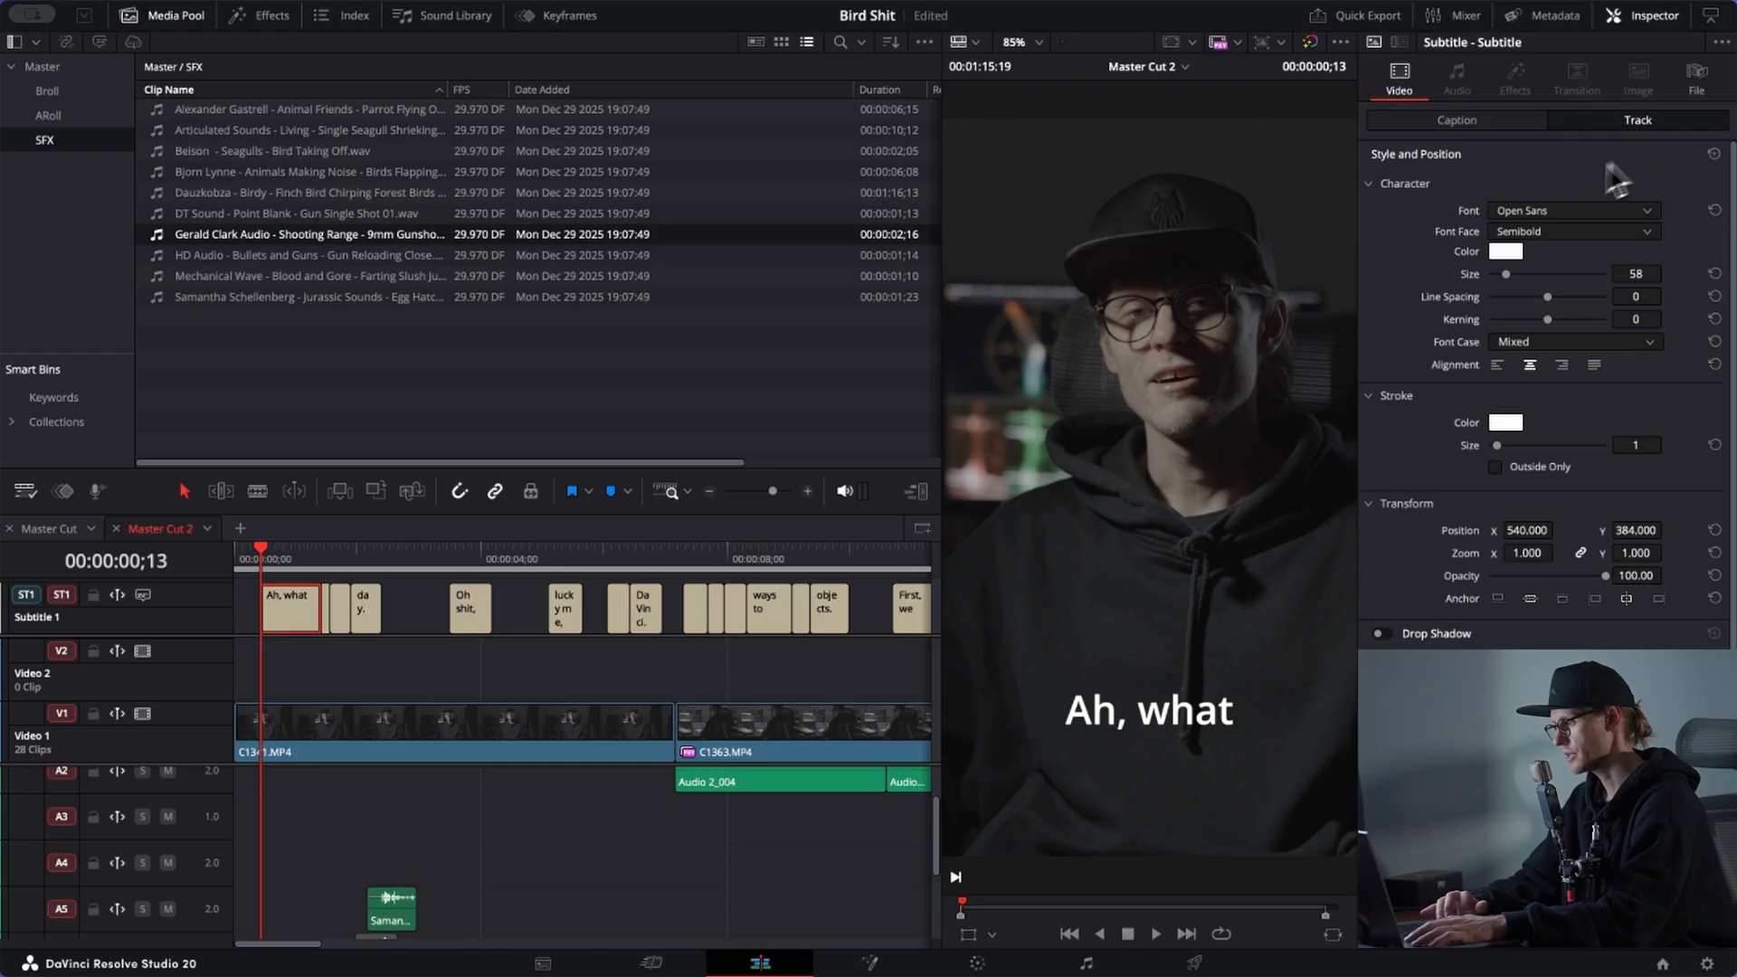
{"action": "left_click", "coordinate": [1543, 212]}
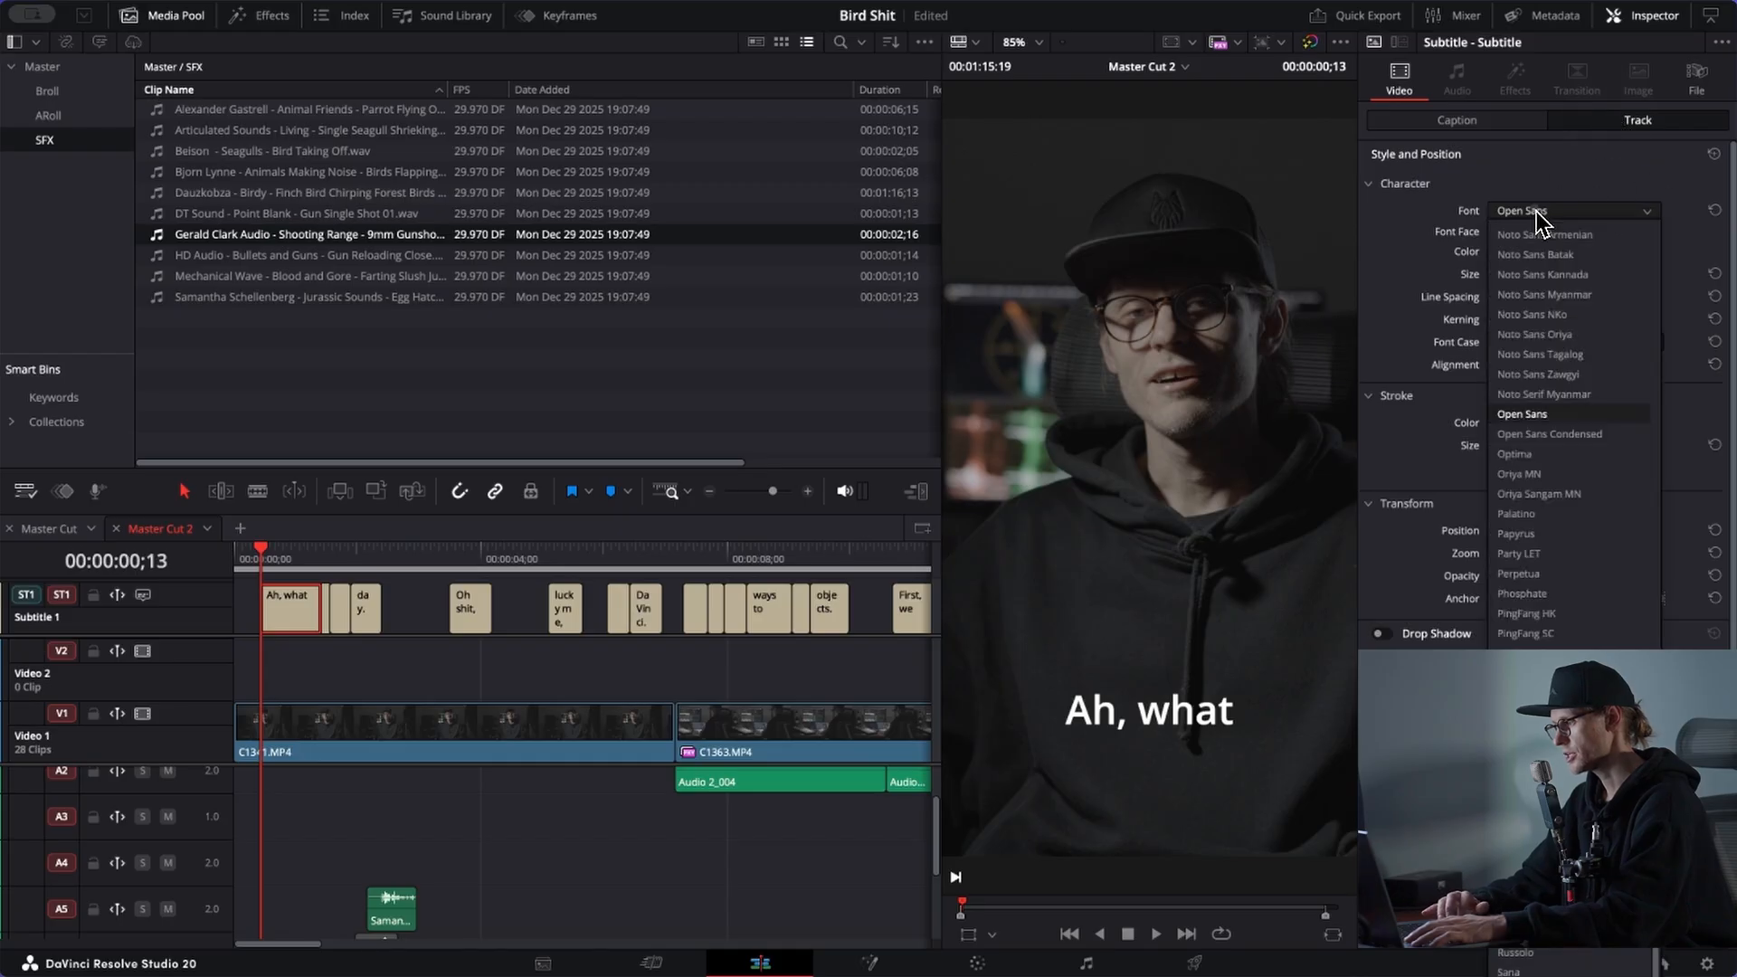
{"action": "left_click", "coordinate": [1398, 246]}
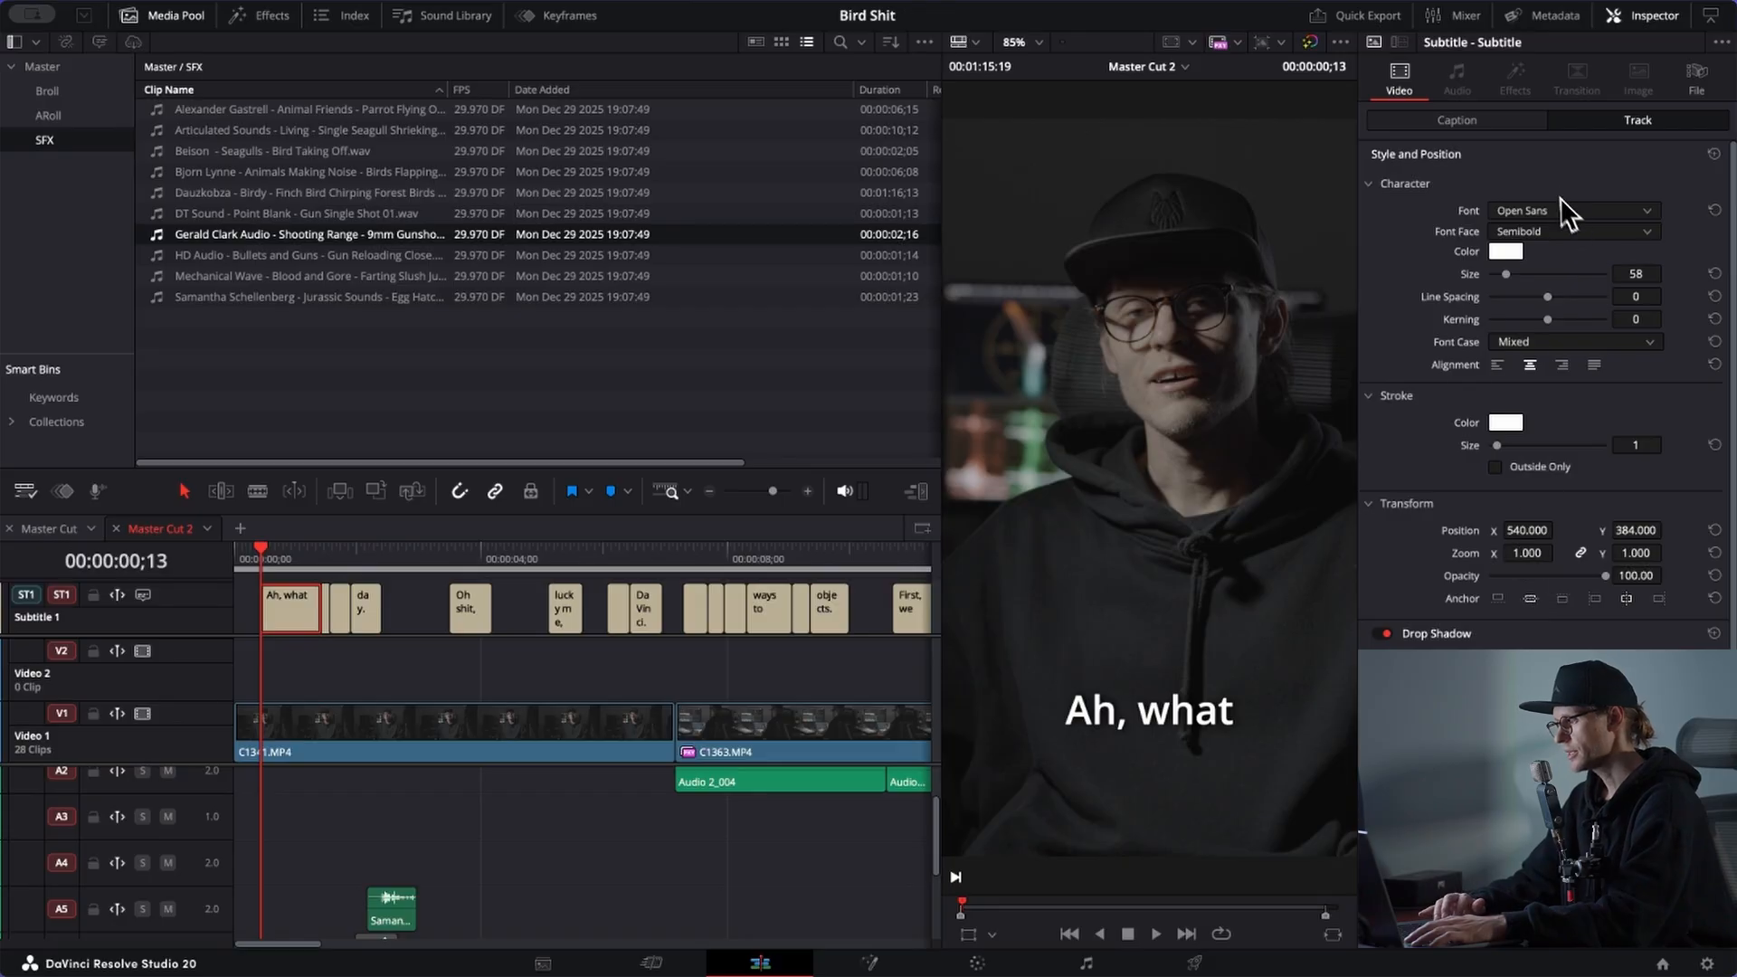
Step: Load the saved custom subtitle preset onto the subtitle track
{"action": "left_click", "coordinate": [1720, 43]}
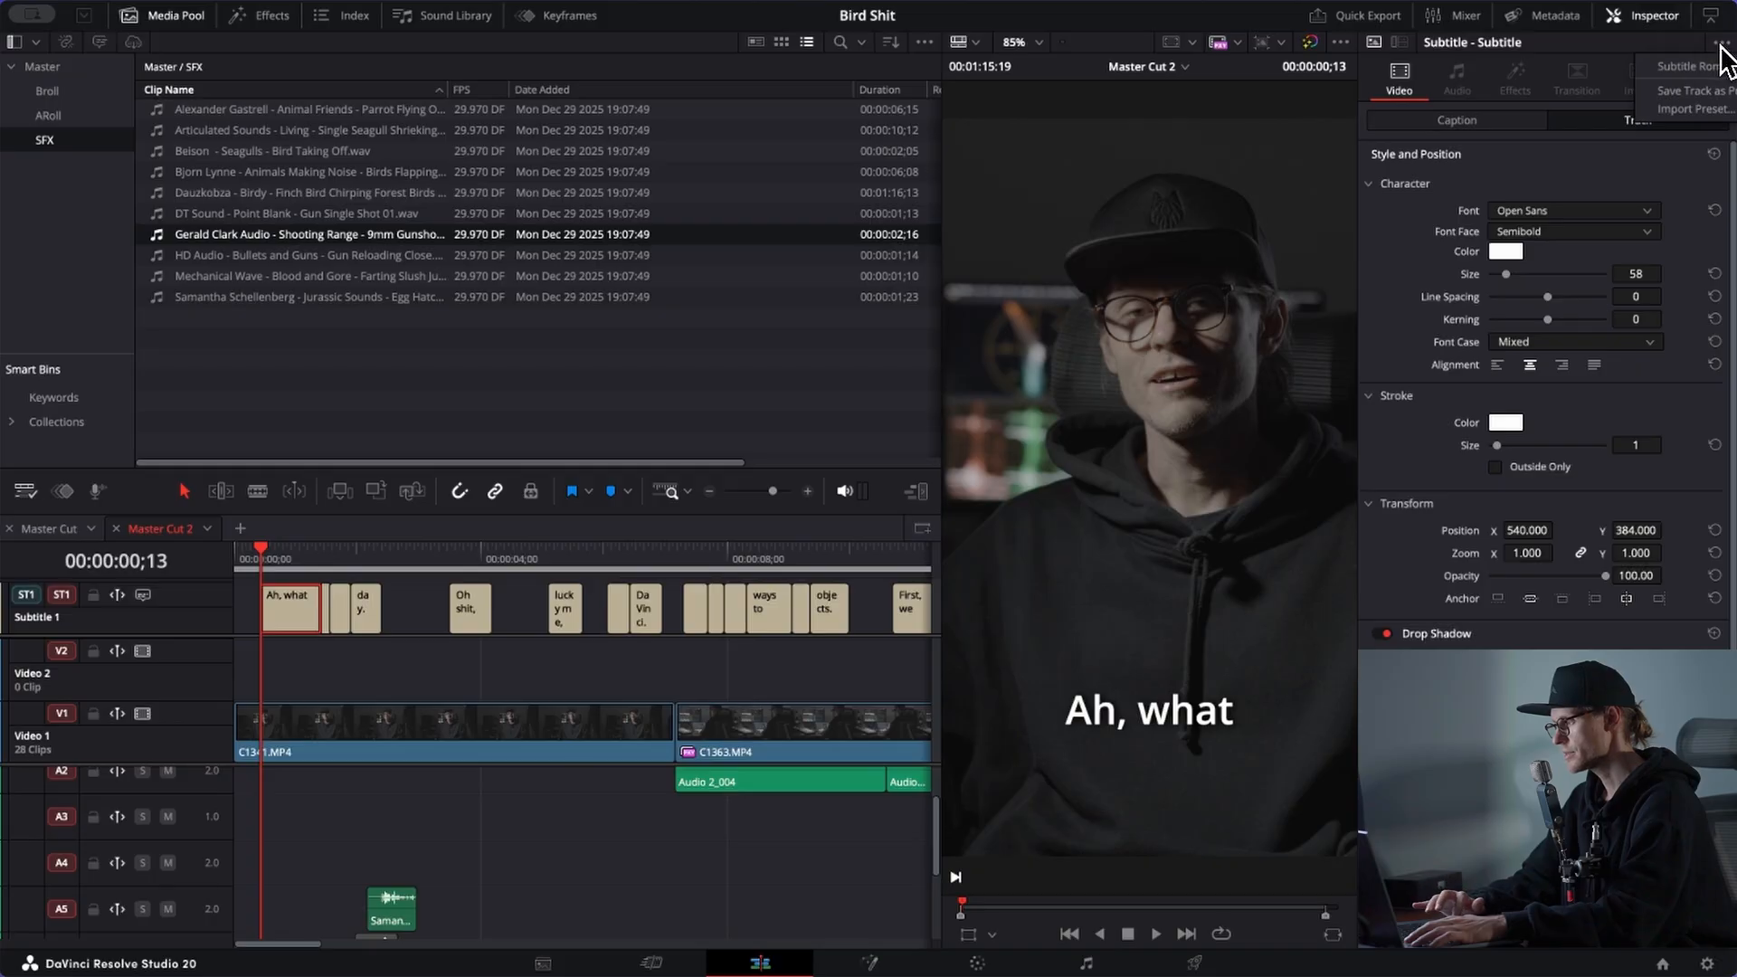
{"action": "mouse_move", "coordinate": [1722, 69]}
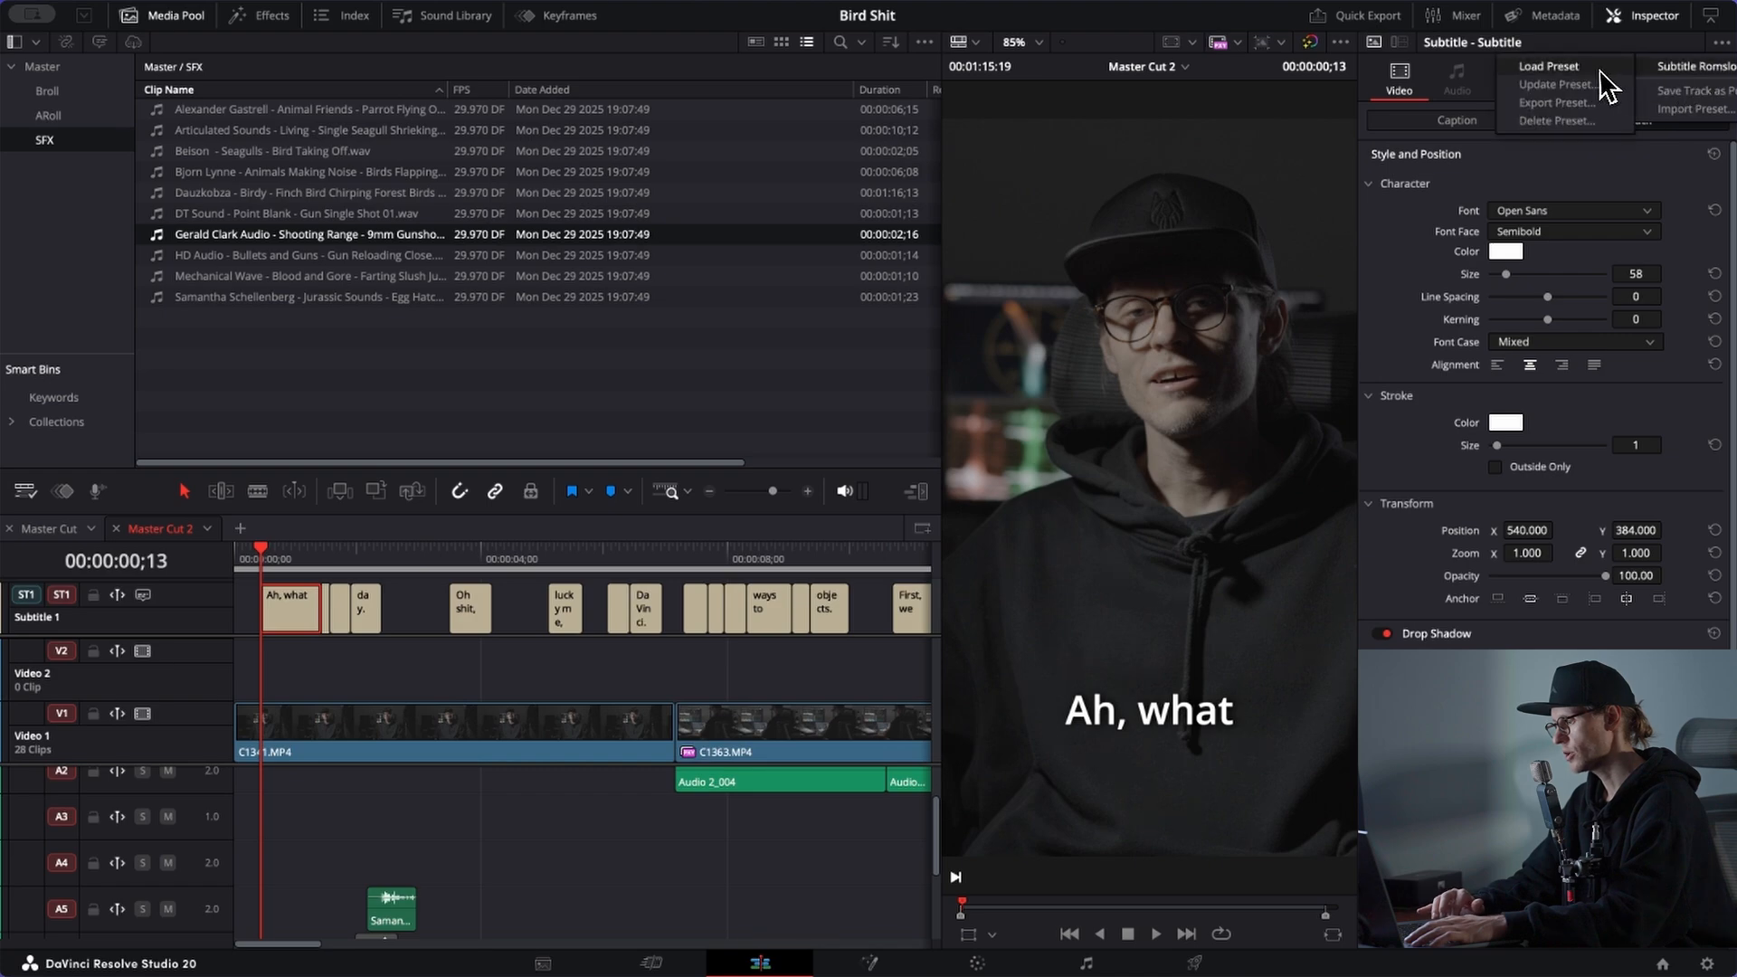
{"action": "left_click", "coordinate": [1549, 66]}
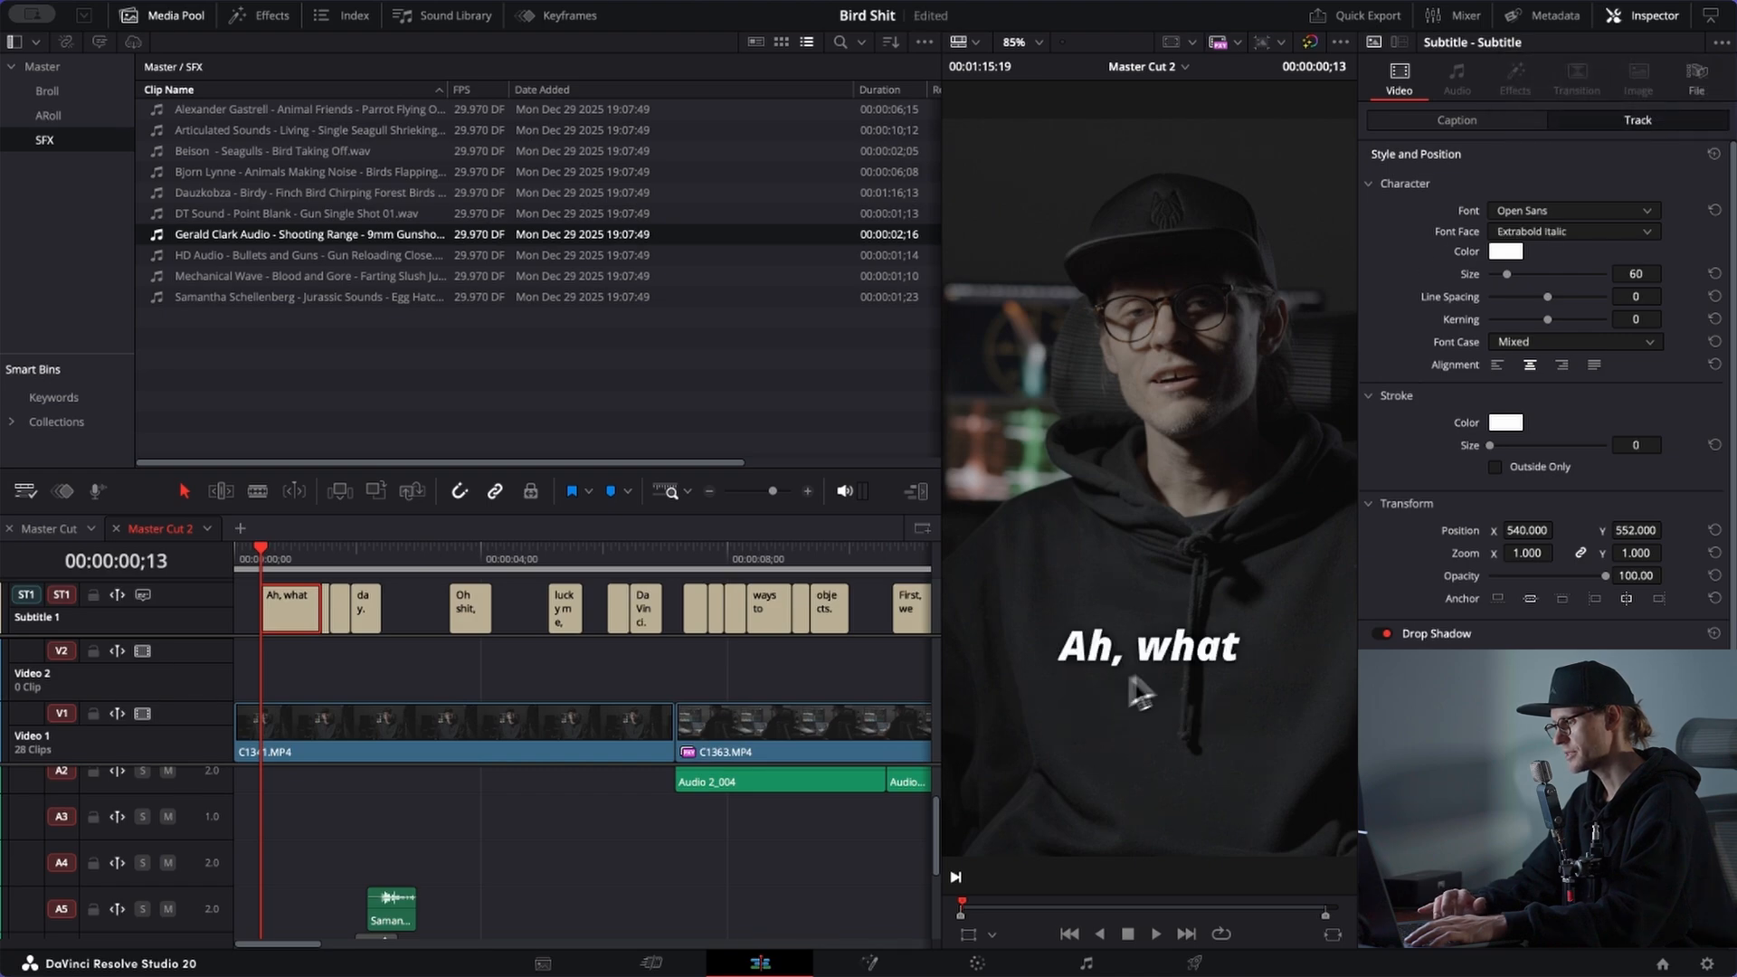
Step: Preview the font face options for the subtitle track, keep Extrabold Italic, and check the styled captions up to "Replacer"
{"action": "left_click", "coordinate": [1566, 236]}
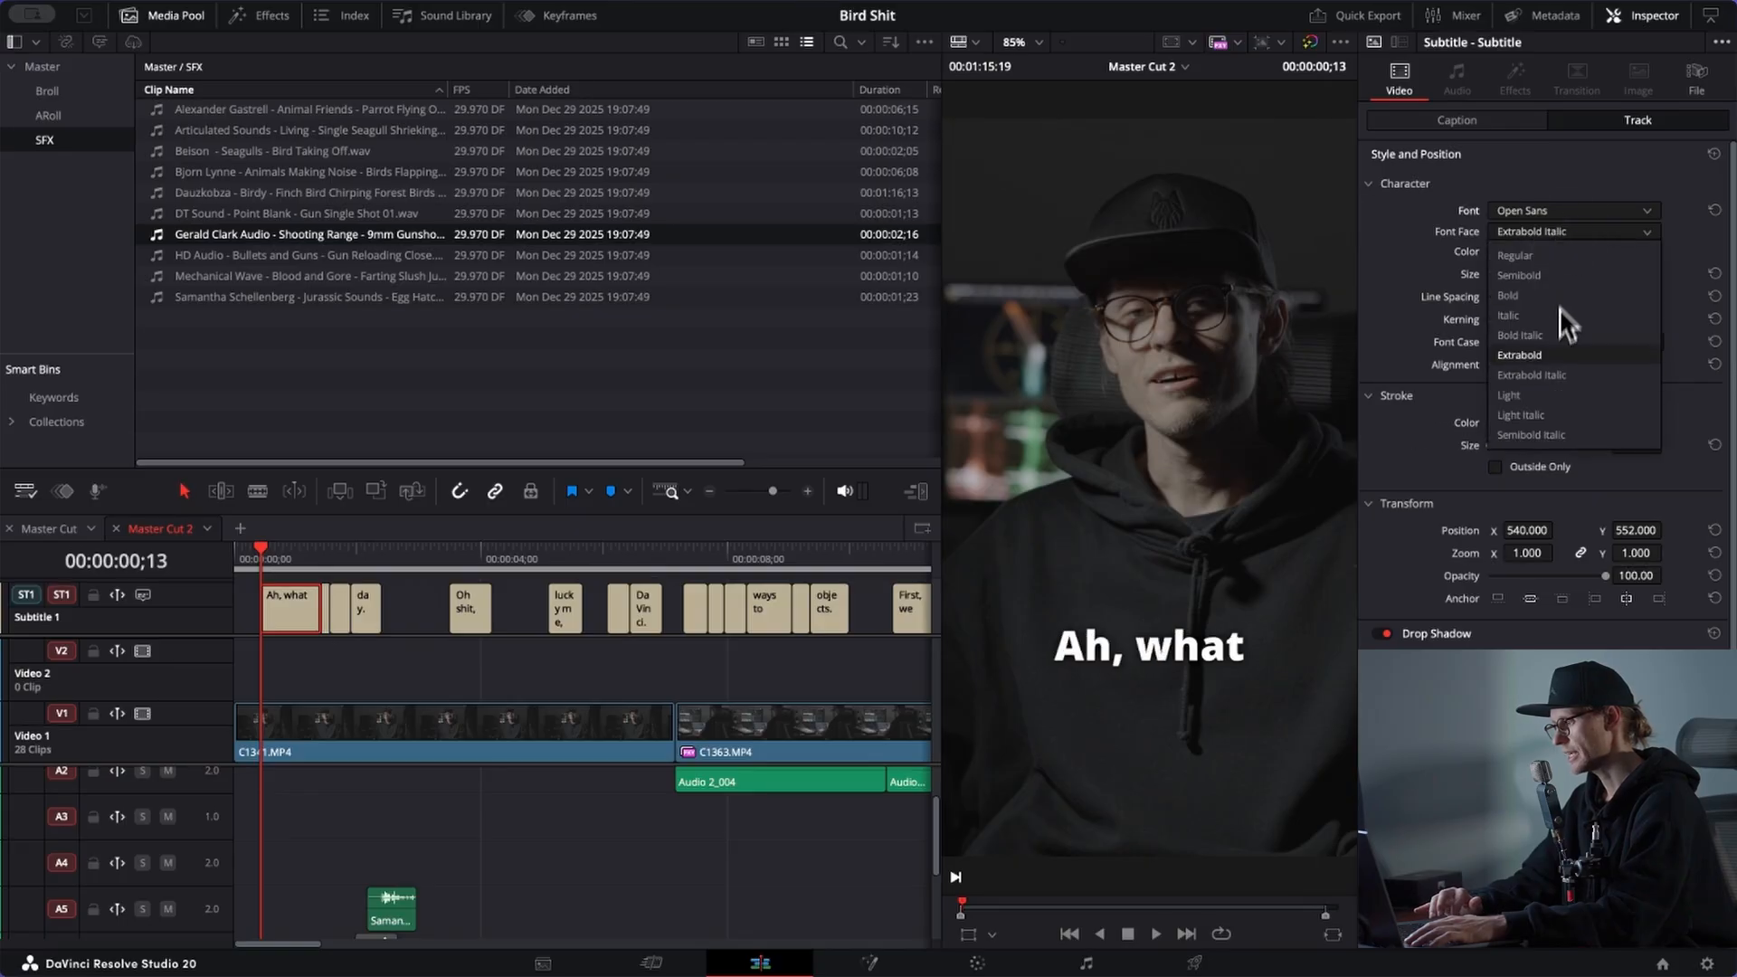
{"action": "left_click", "coordinate": [1403, 239]}
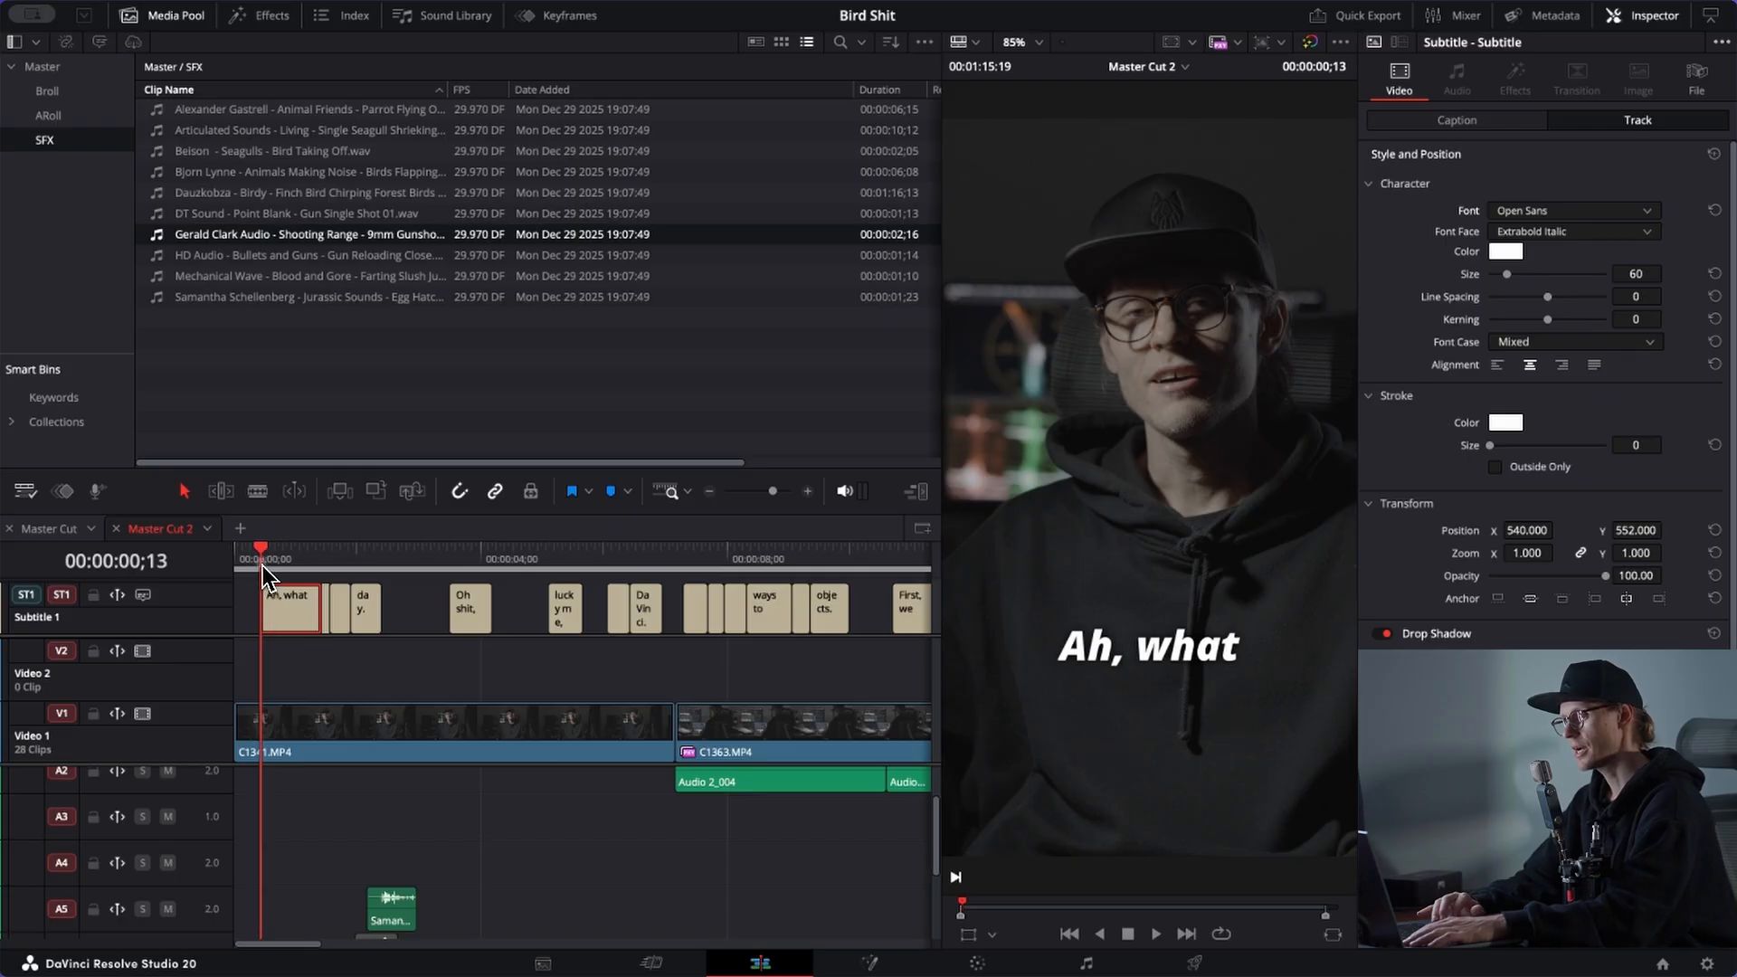
{"action": "scroll", "coordinate": [275, 617], "scroll_direction": "right", "scroll_amount": 5}
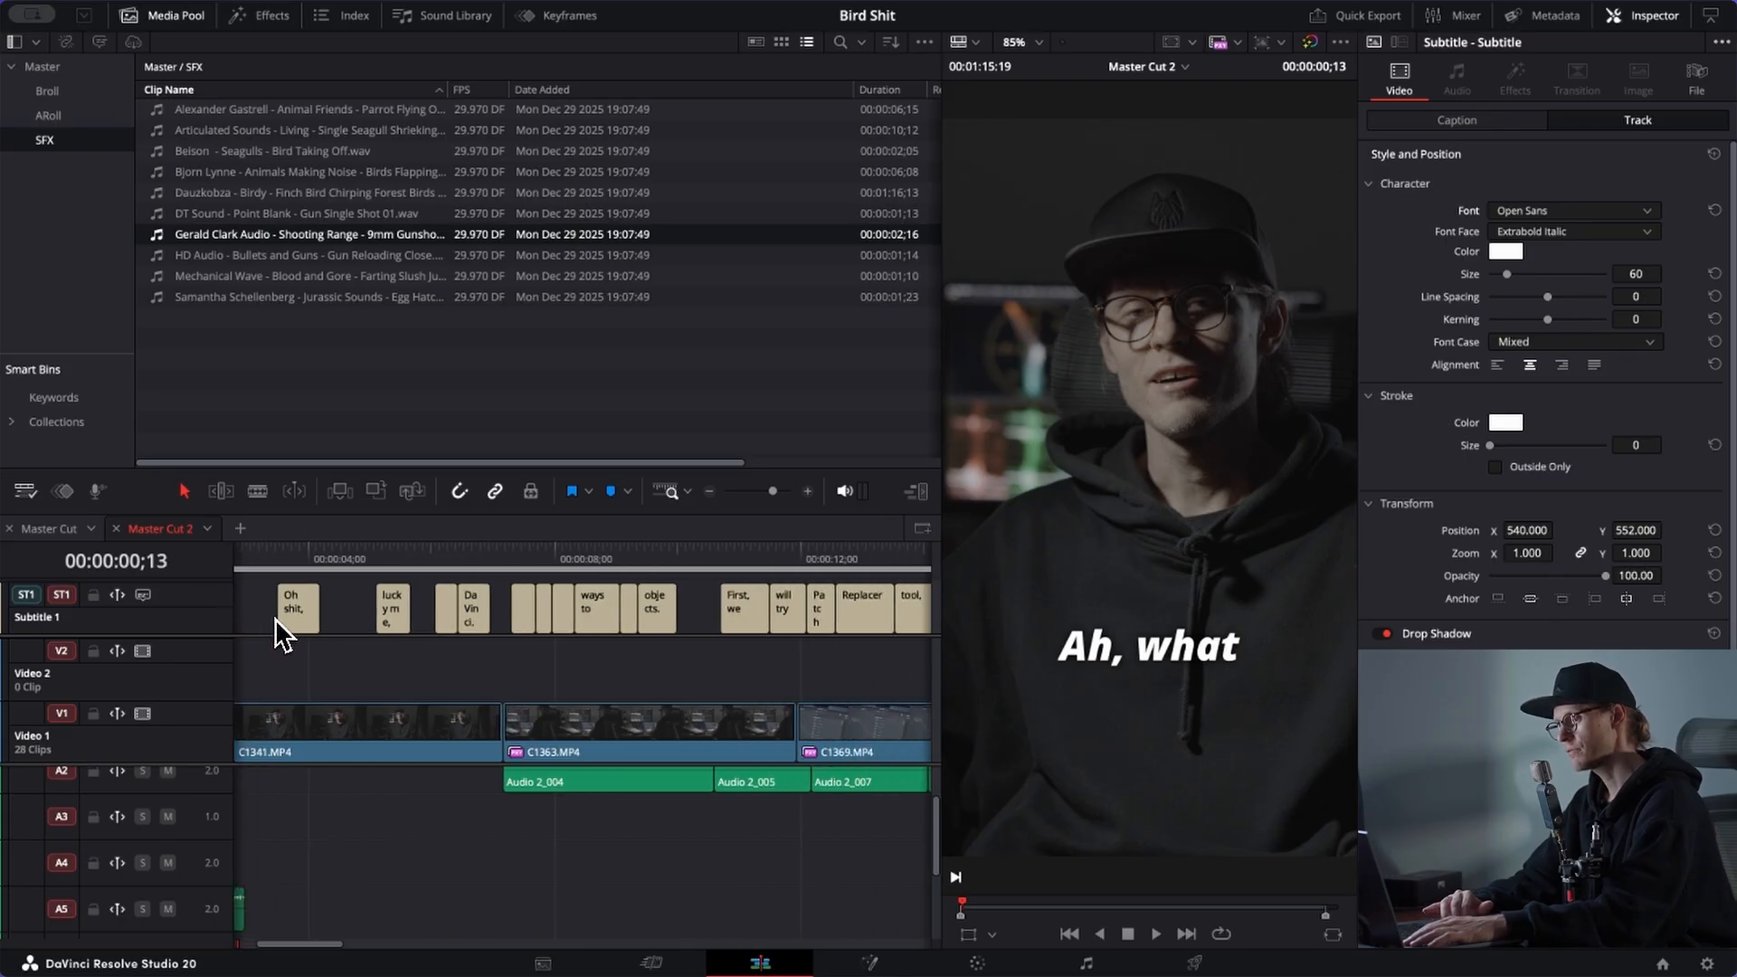
{"action": "left_click_drag", "start_coordinate": [372, 562], "coordinate": [637, 565]}
{"action": "scroll", "coordinate": [512, 555], "scroll_direction": "down", "scroll_amount": 2}
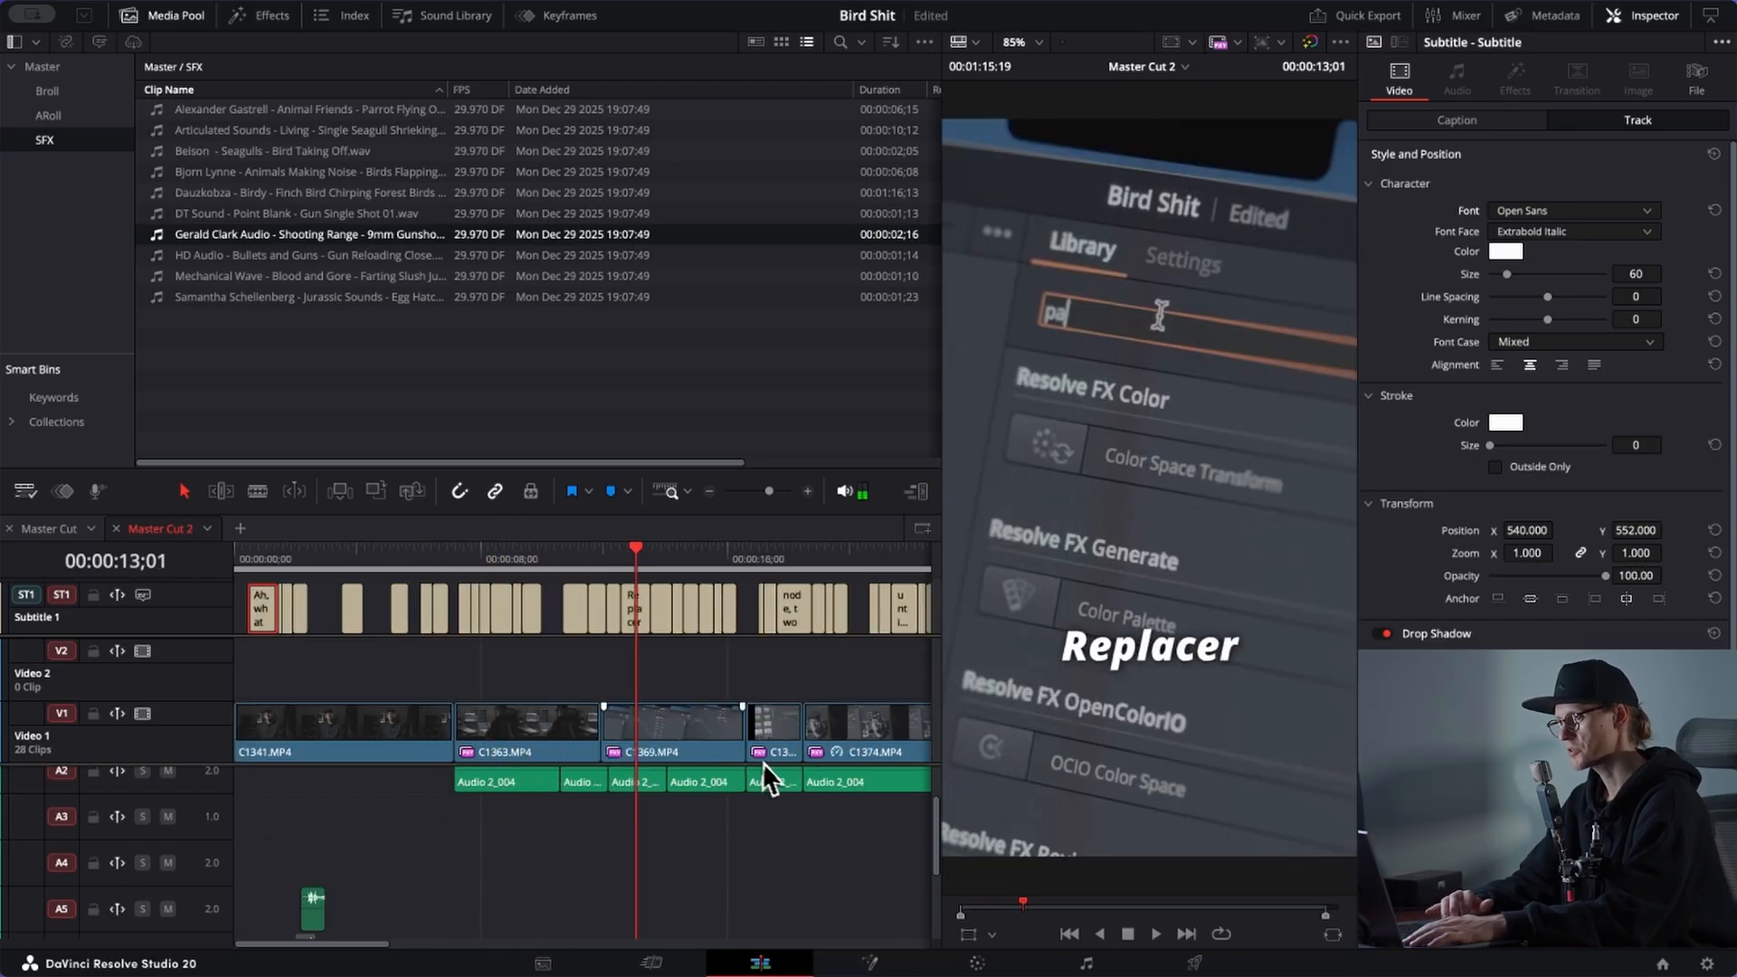
{"action": "scroll", "coordinate": [688, 808], "scroll_direction": "up", "scroll_amount": 4}
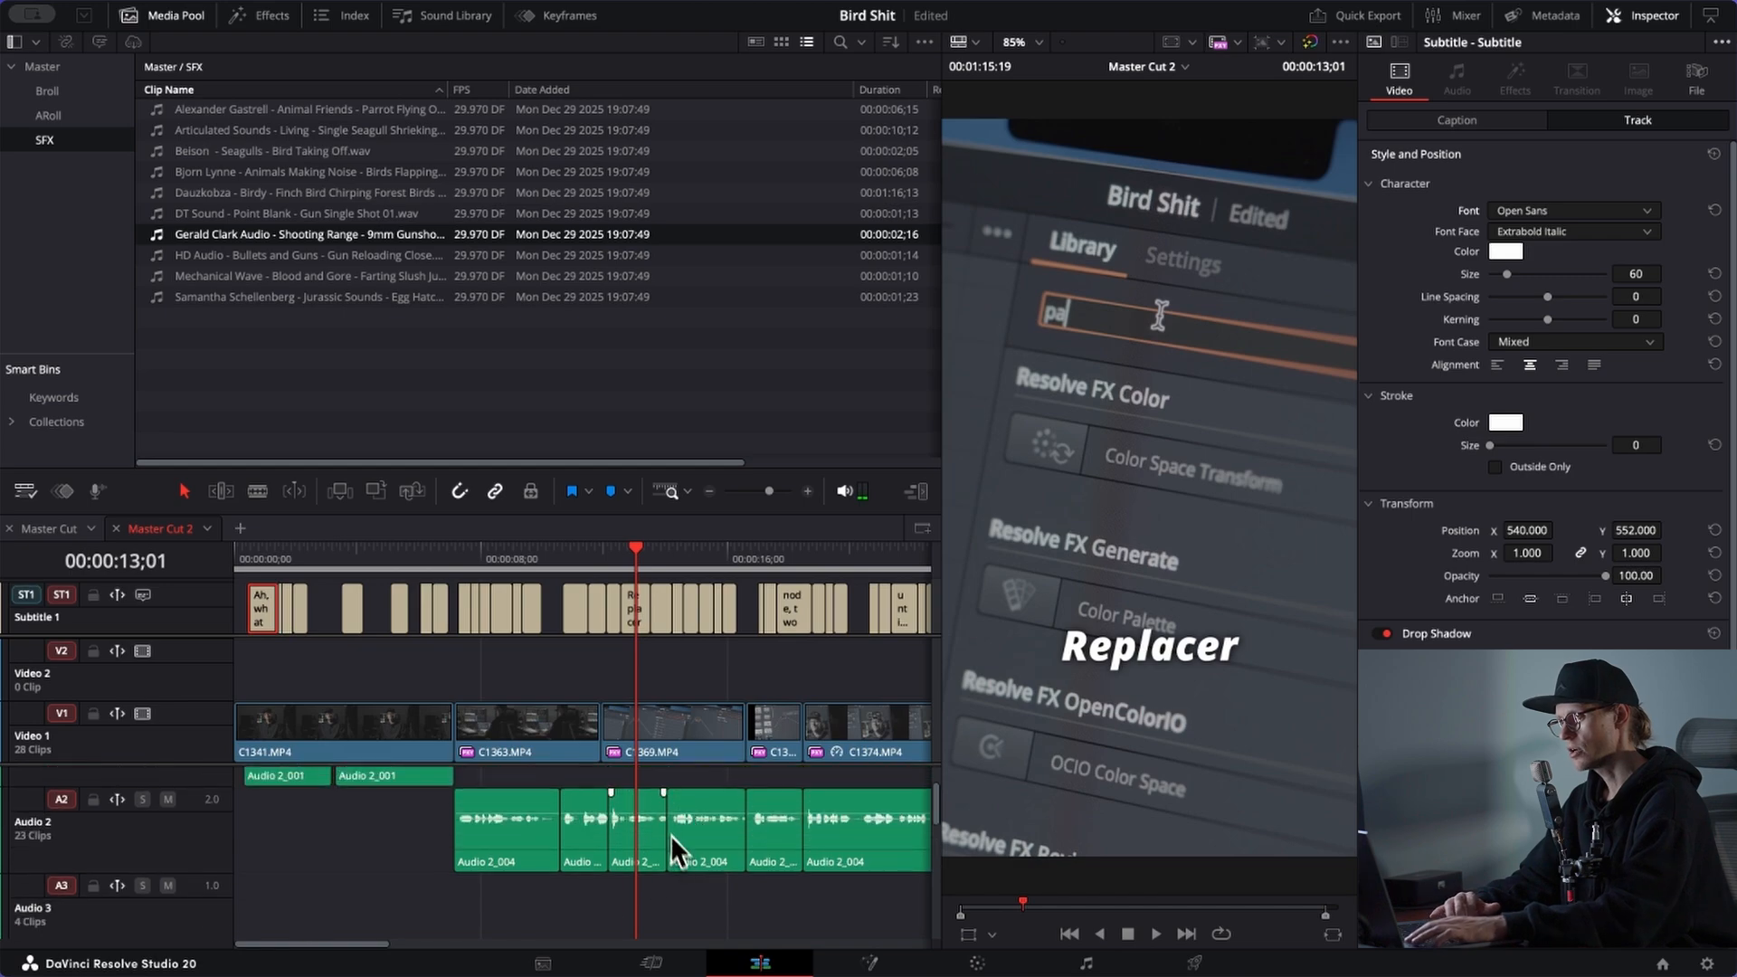
{"action": "scroll", "coordinate": [642, 834], "scroll_direction": "right", "scroll_amount": 3}
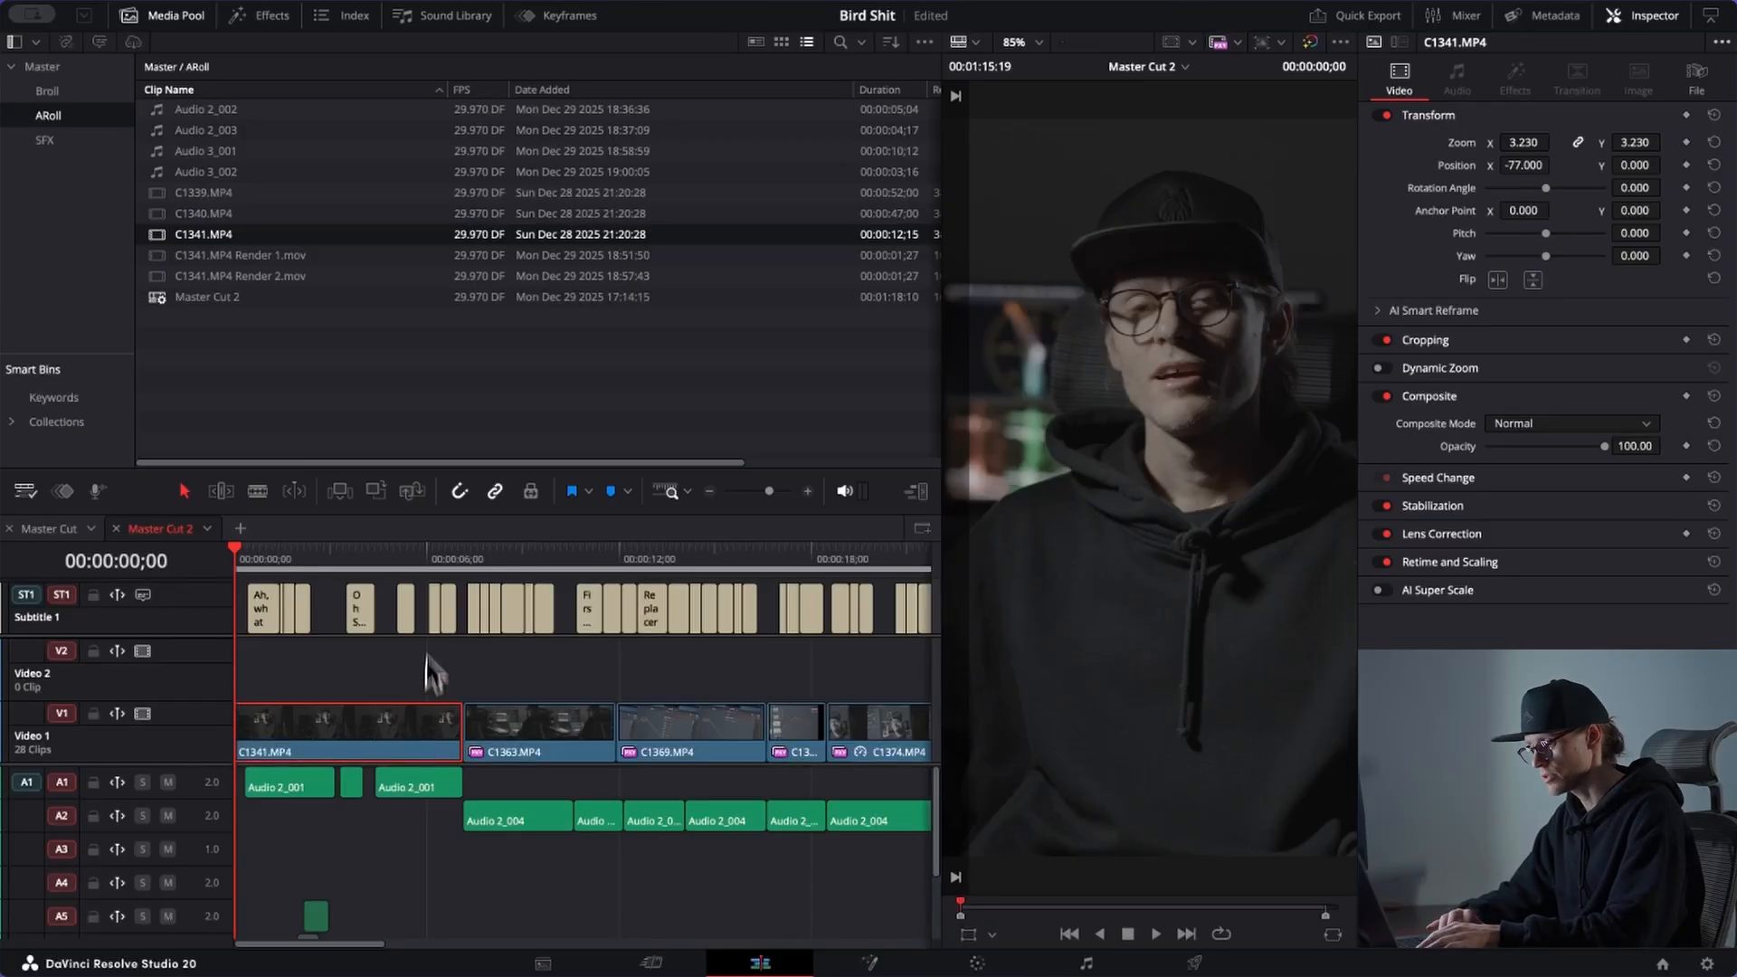
Step: Play the edit into clip C1363.MP4, enable Dynamic Zoom on that clip and swap its start and end framing
{"action": "left_click", "coordinate": [425, 567]}
{"action": "key", "text": "space"}
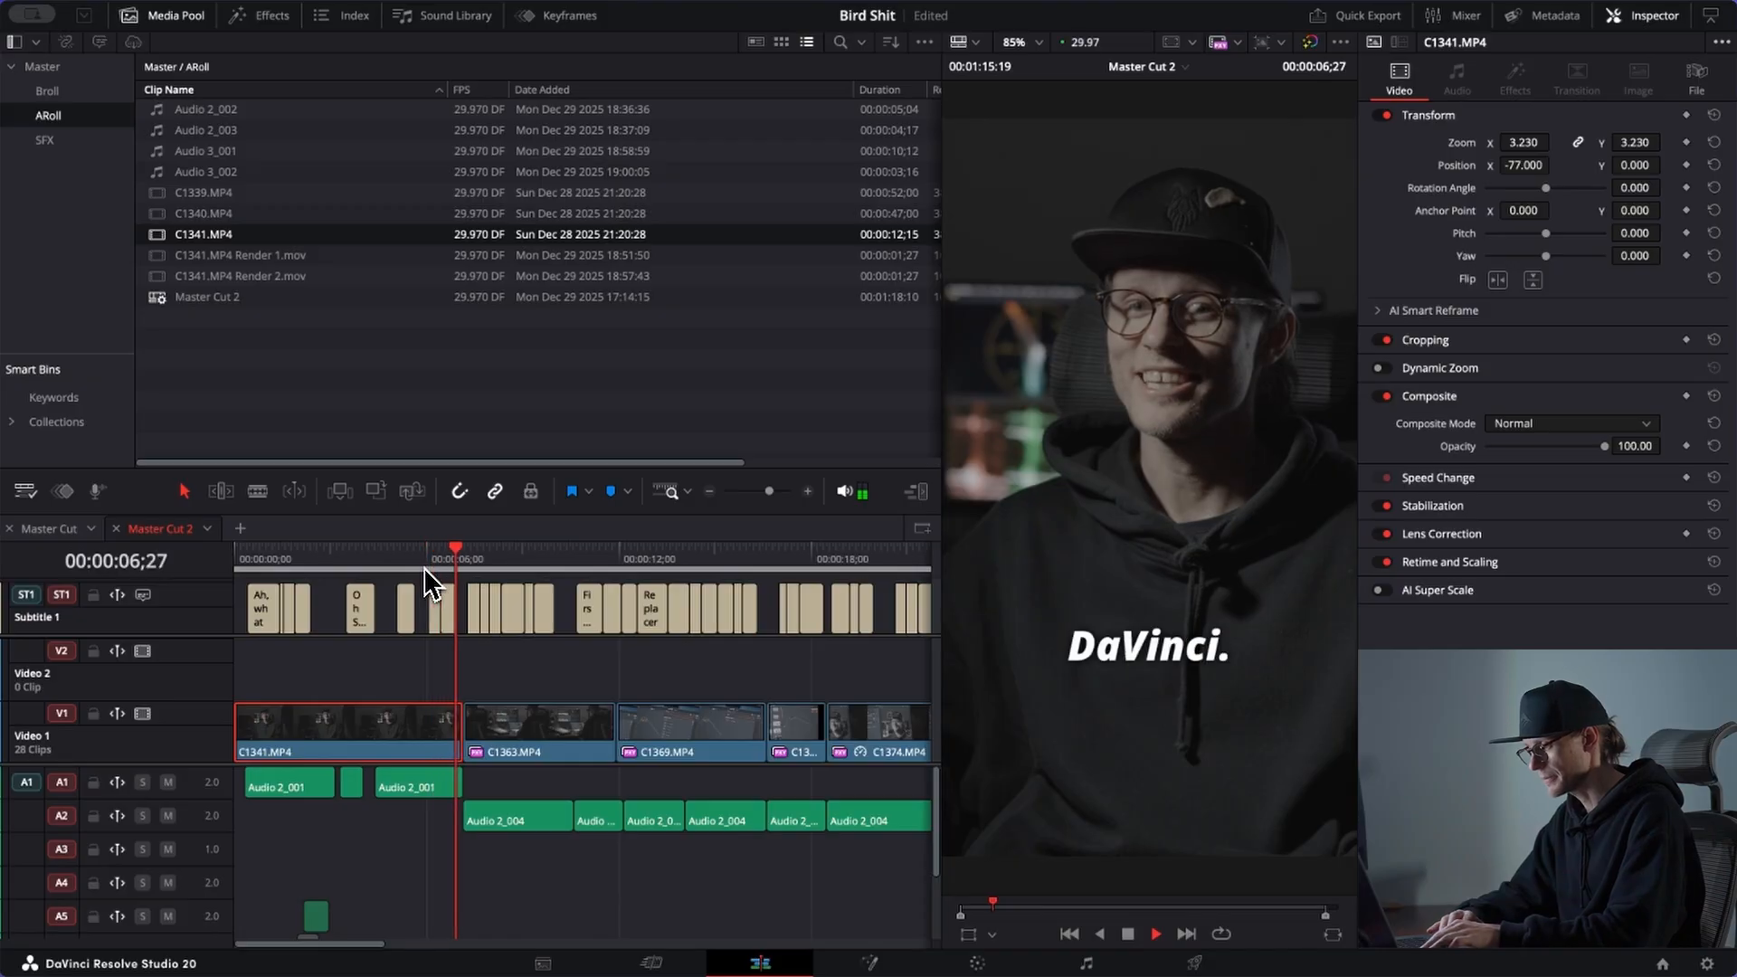
{"action": "key", "text": "space"}
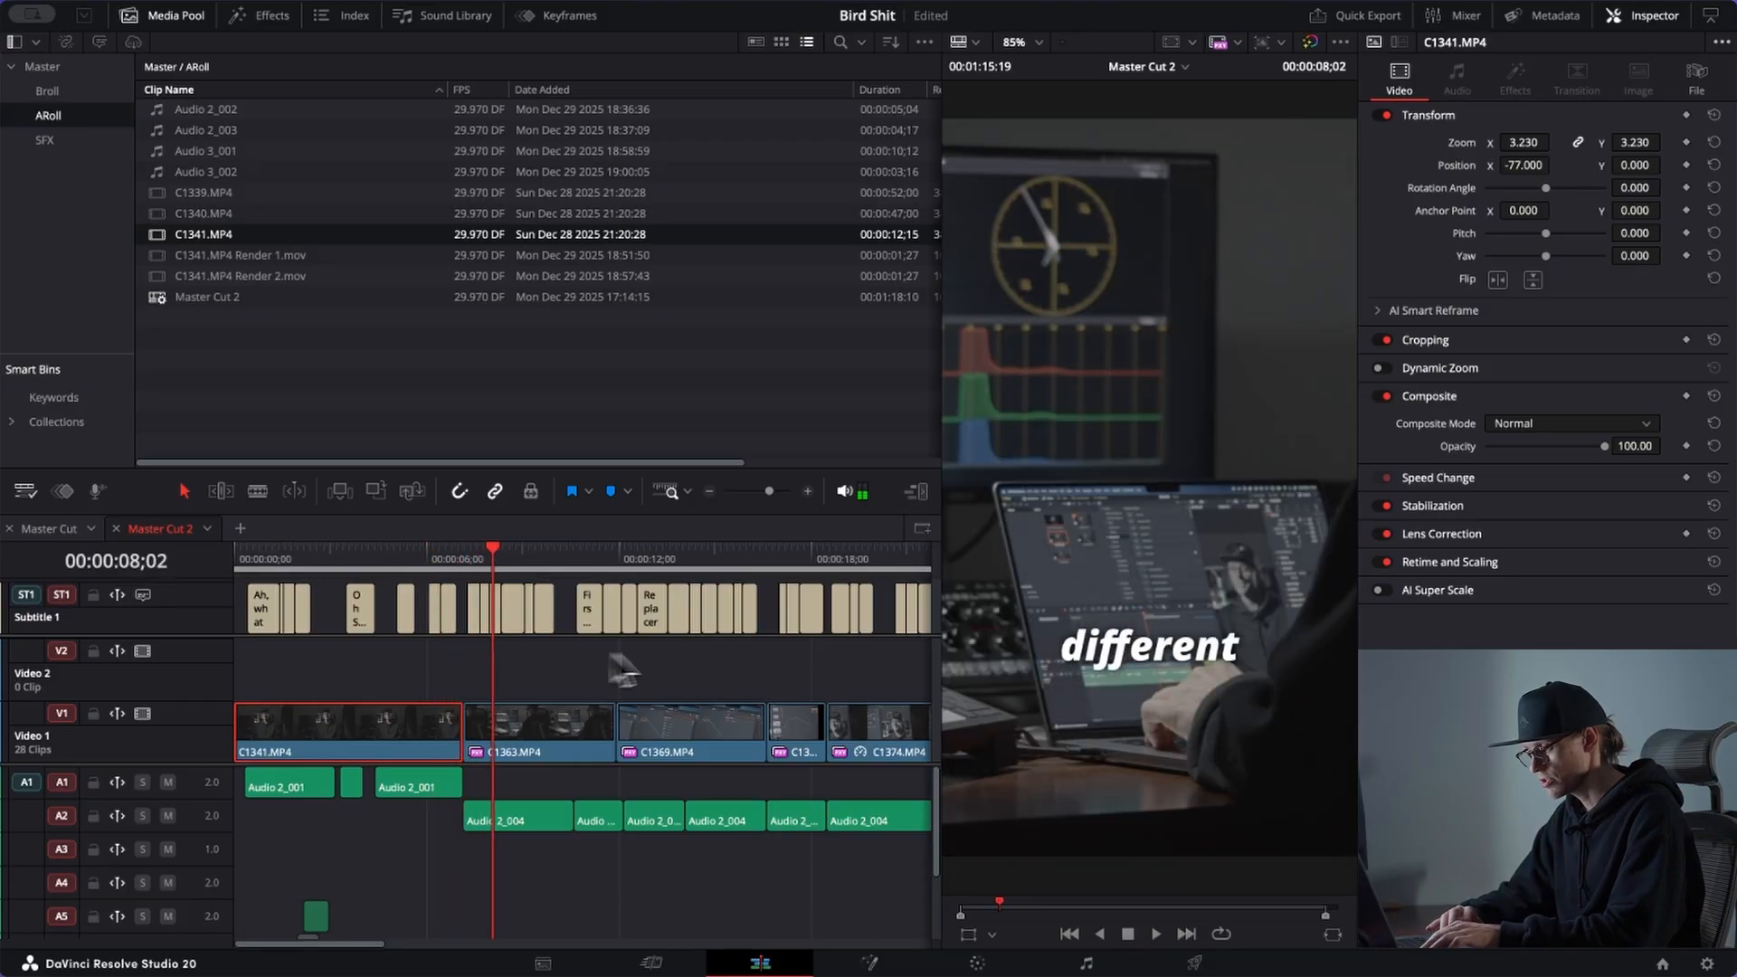
{"action": "left_click", "coordinate": [558, 715]}
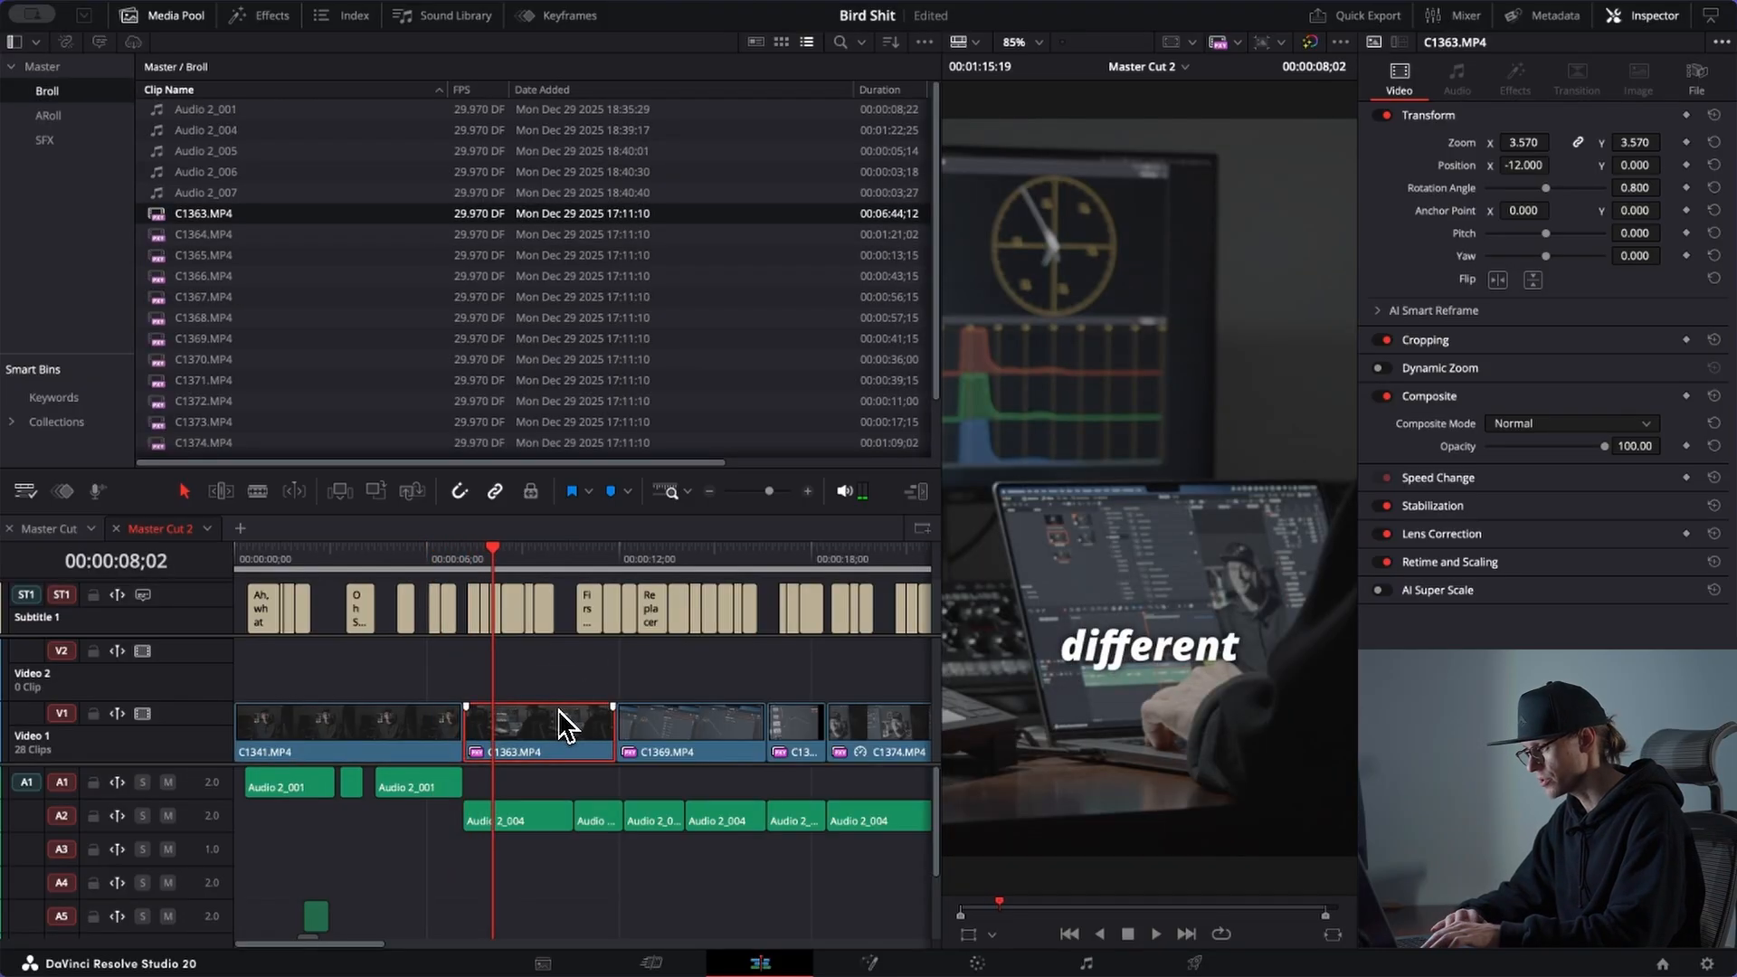
{"action": "left_click", "coordinate": [1387, 368]}
{"action": "left_click", "coordinate": [1431, 369]}
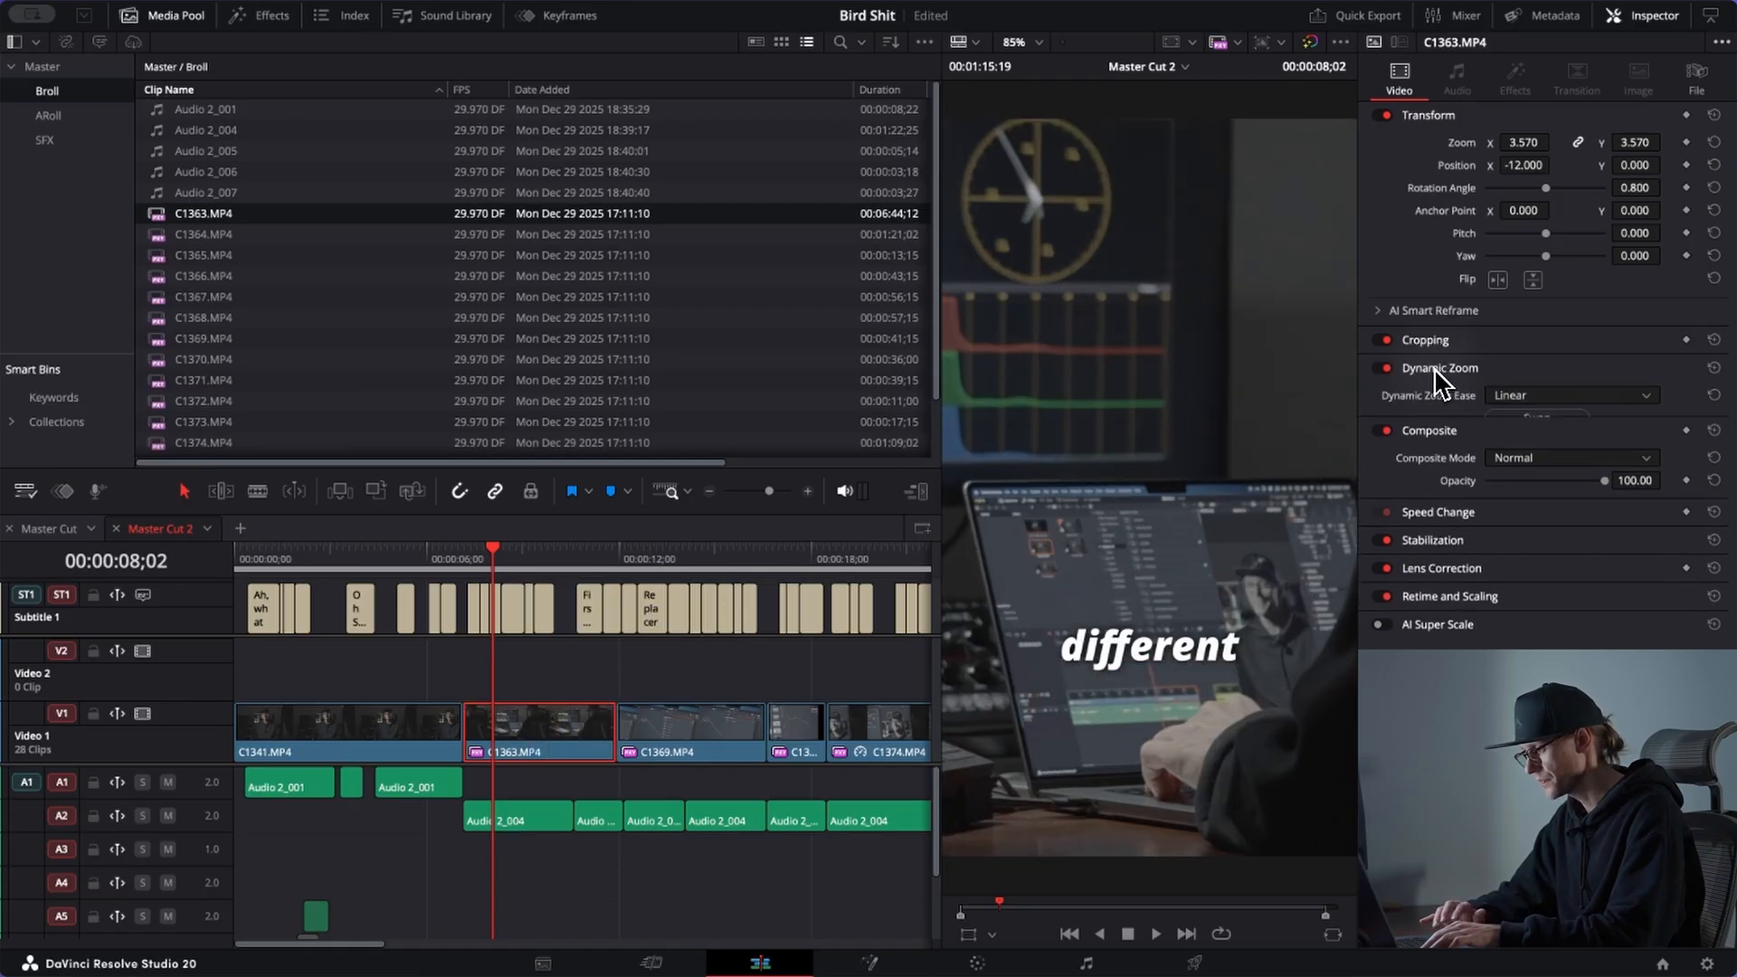
{"action": "left_click", "coordinate": [1519, 418]}
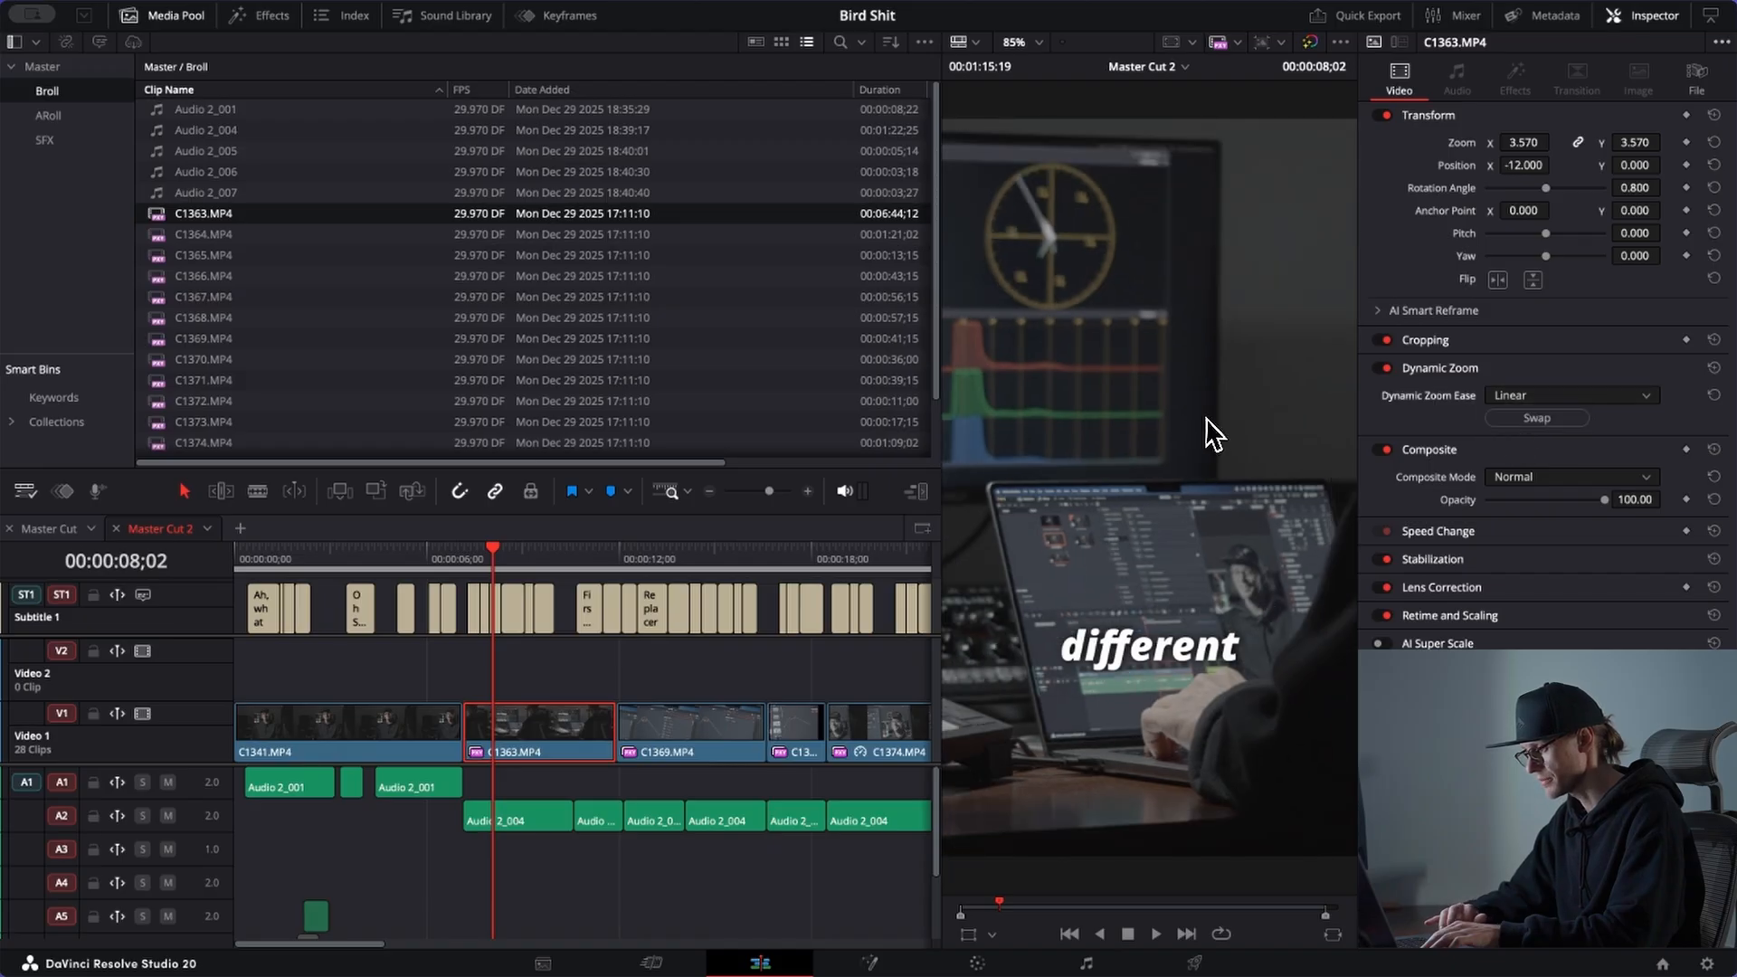
Step: Compare both Dynamic Zoom directions on C1363.MP4 during playback, keep the swapped zoom-in and return to the clip's start
{"action": "left_click", "coordinate": [1574, 421]}
{"action": "key", "text": "space"}
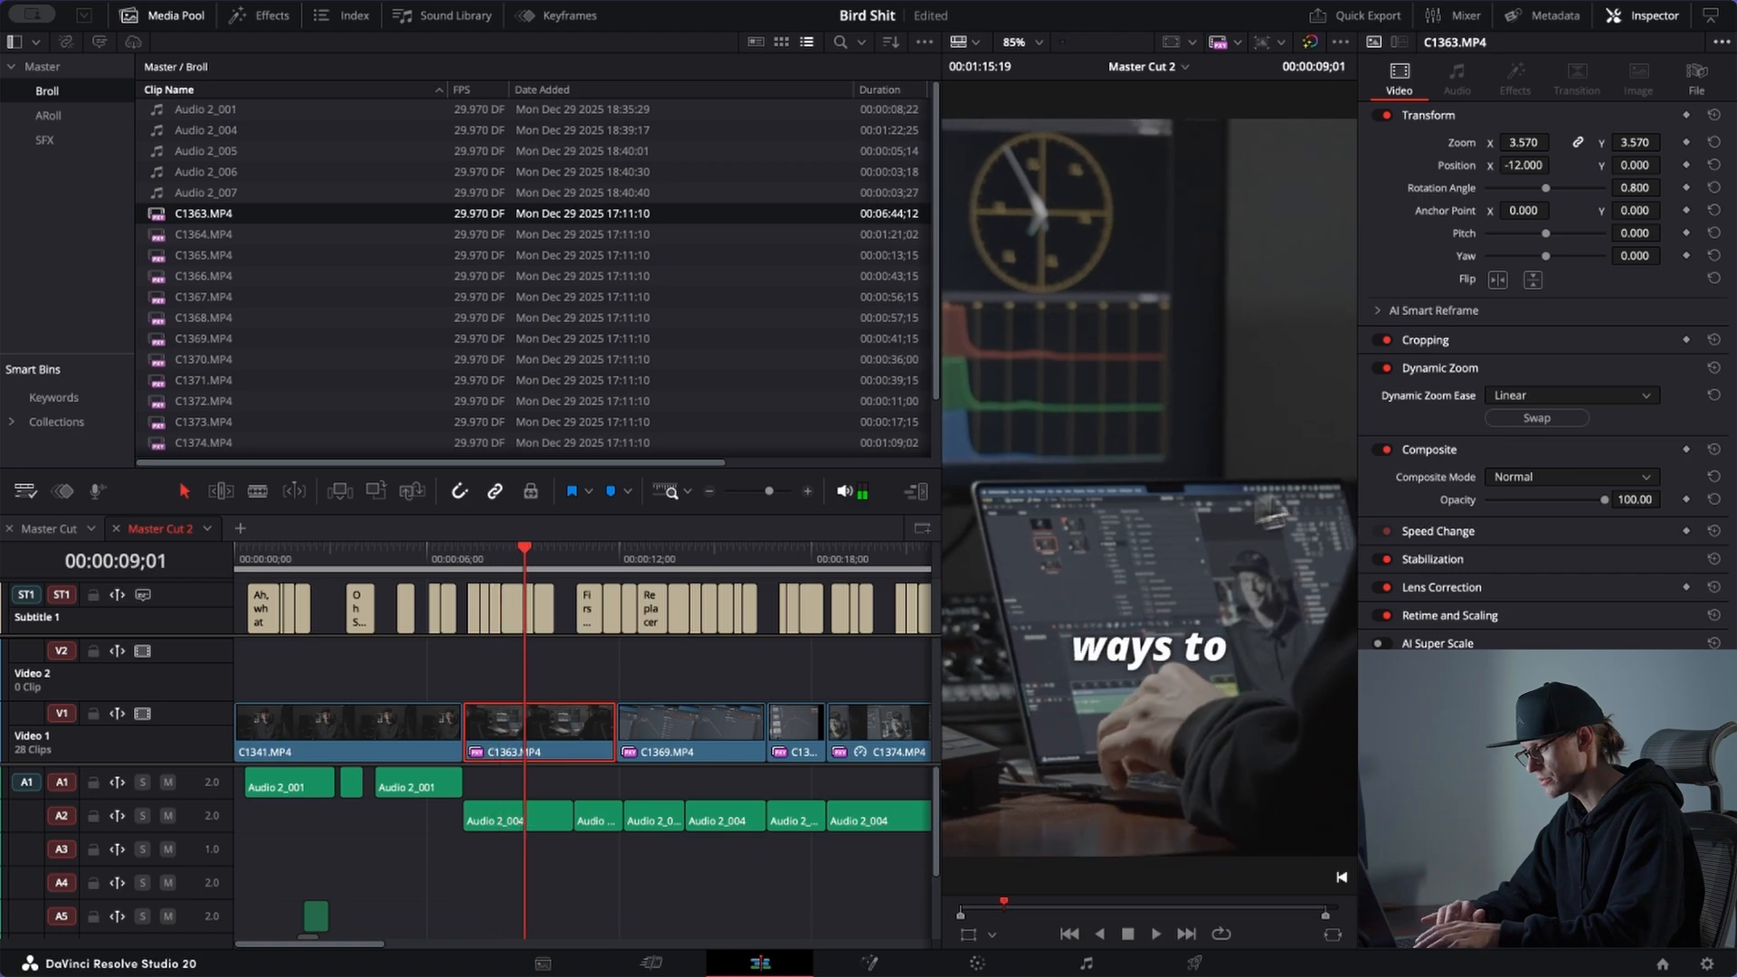
{"action": "left_click", "coordinate": [1514, 423]}
{"action": "key", "text": "space"}
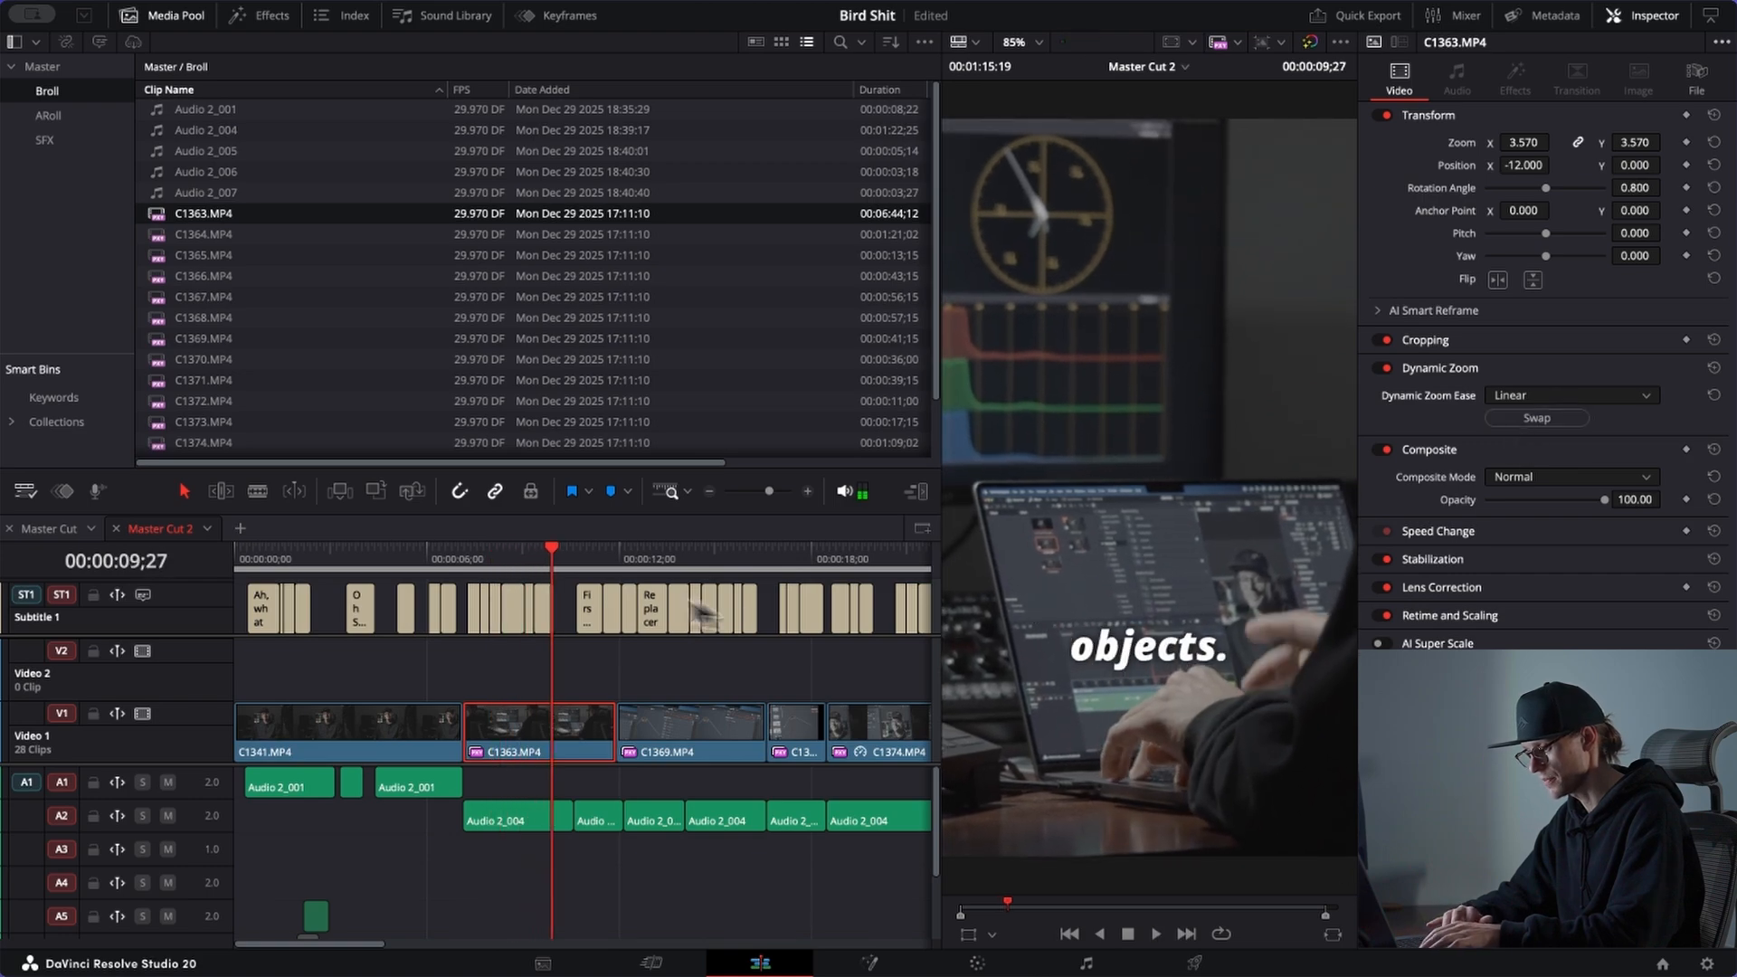
{"action": "left_click_drag", "start_coordinate": [545, 560], "coordinate": [465, 561]}
{"action": "key", "text": "space"}
{"action": "left_click", "coordinate": [465, 561]}
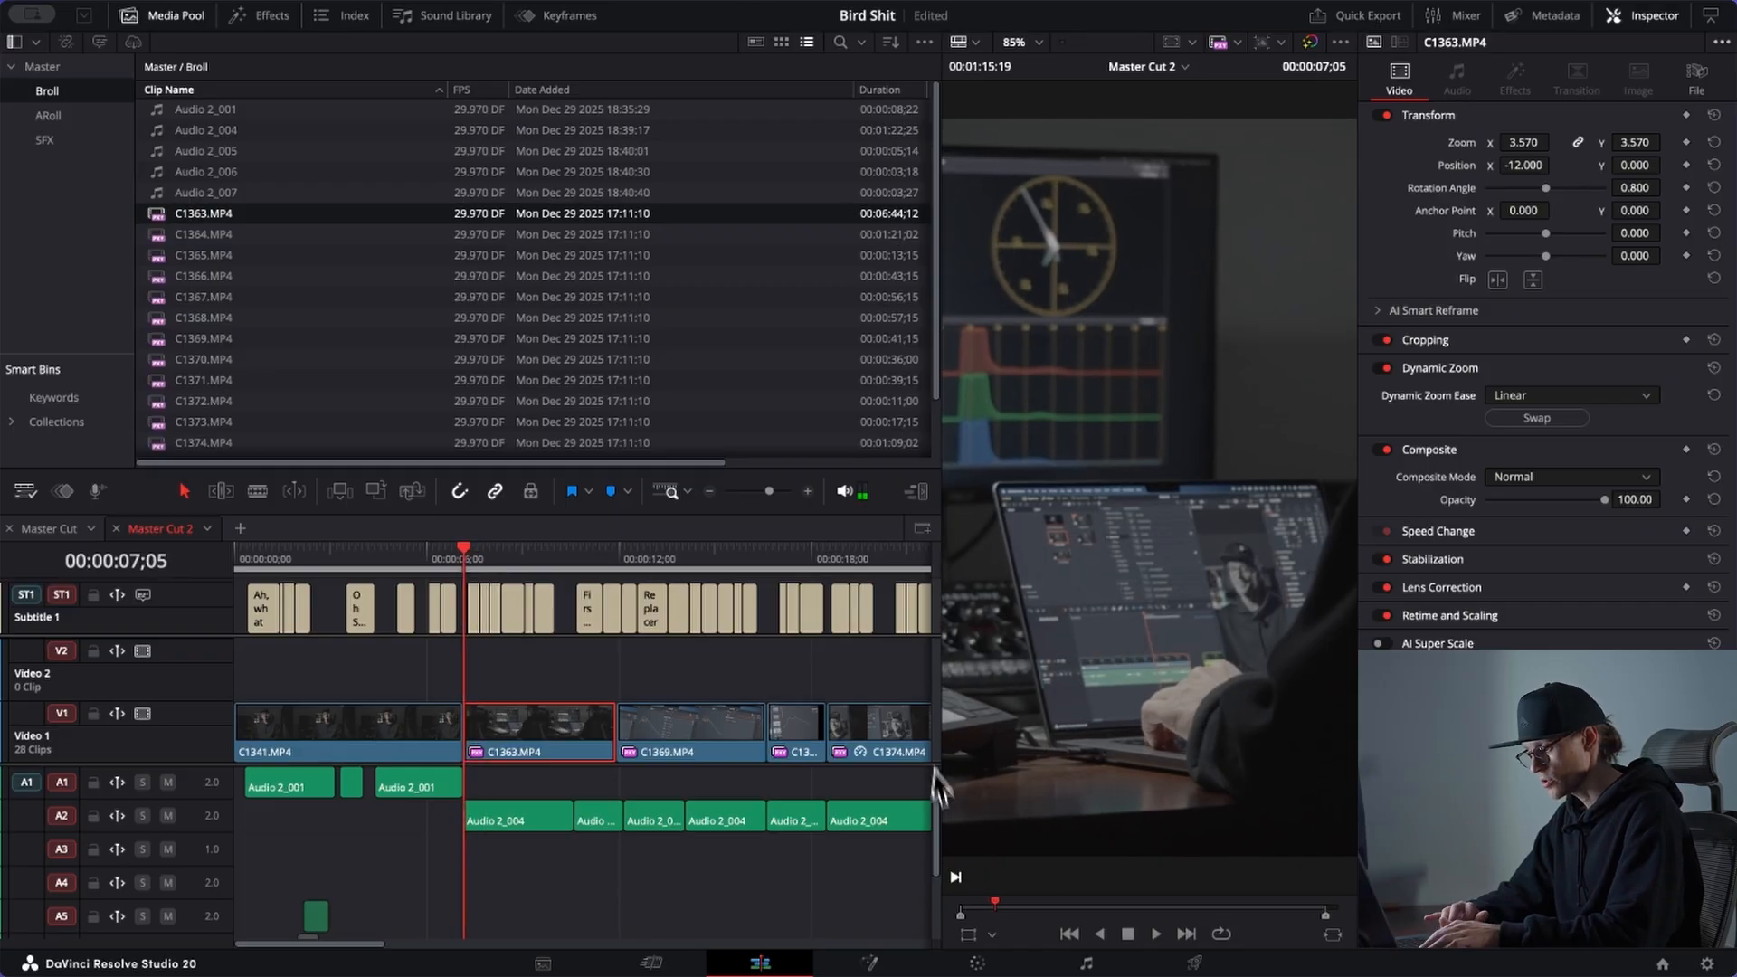
Step: Show the Dynamic Zoom overlay and enlarge C1363.MP4's end frame to nearly full size for a subtle zoom-in, then play it back
{"action": "left_click", "coordinate": [991, 934]}
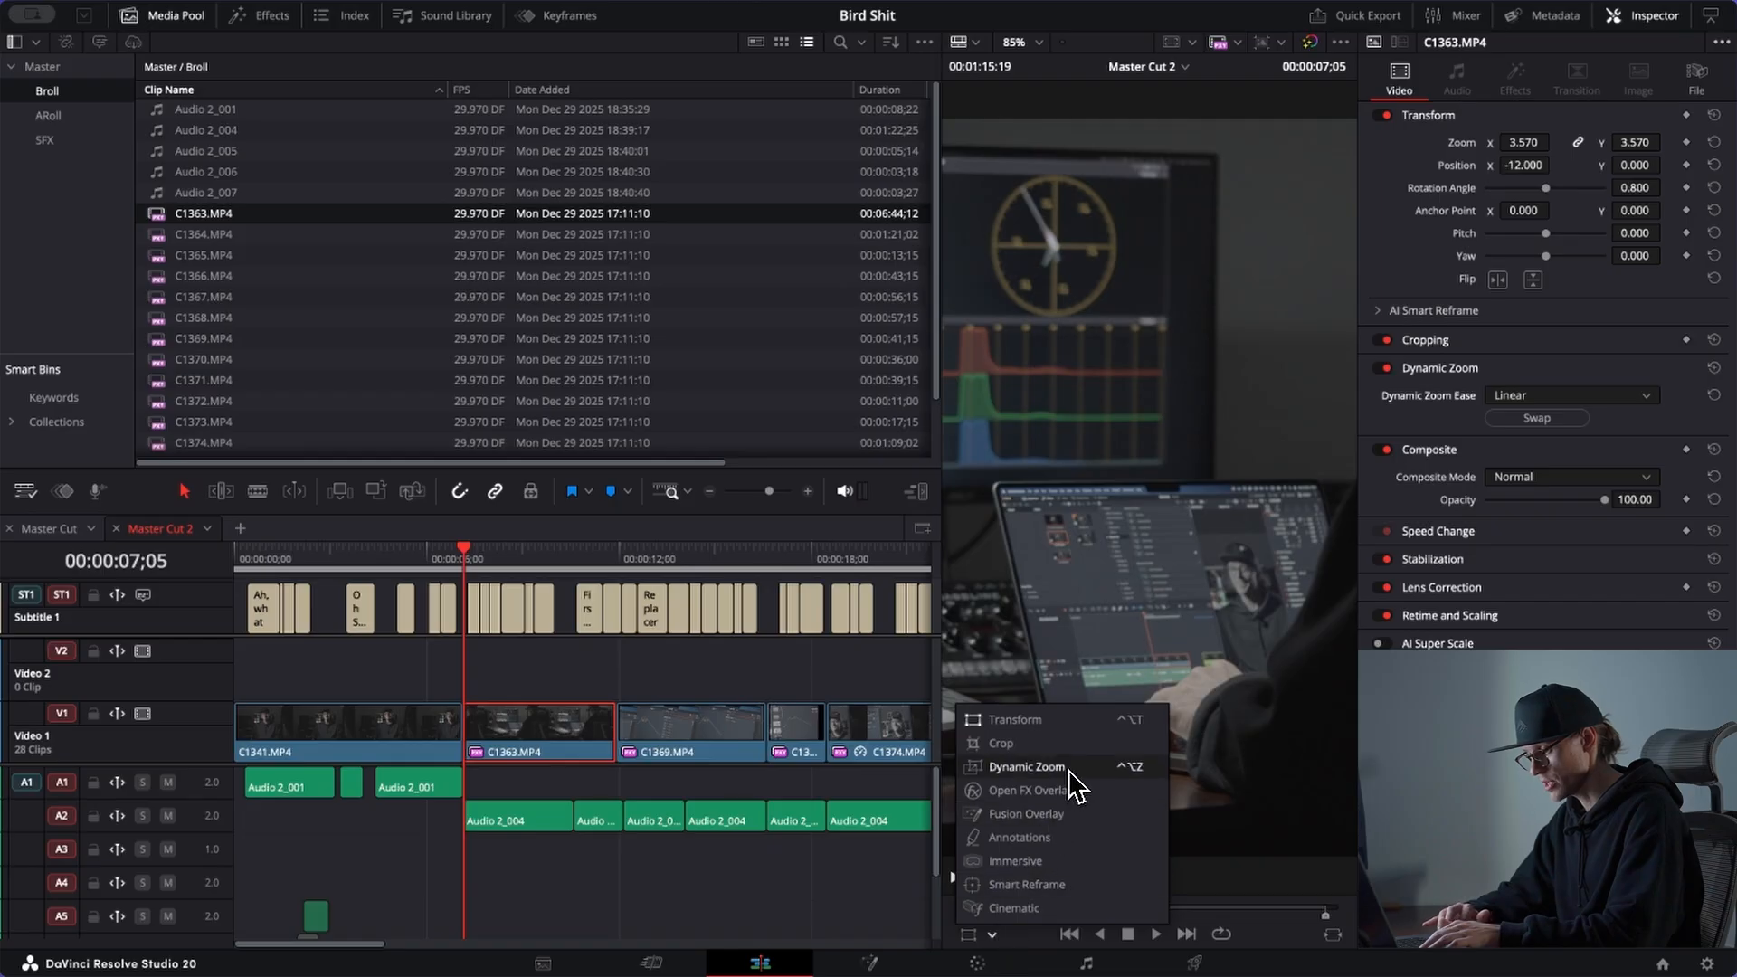
{"action": "left_click", "coordinate": [1027, 767]}
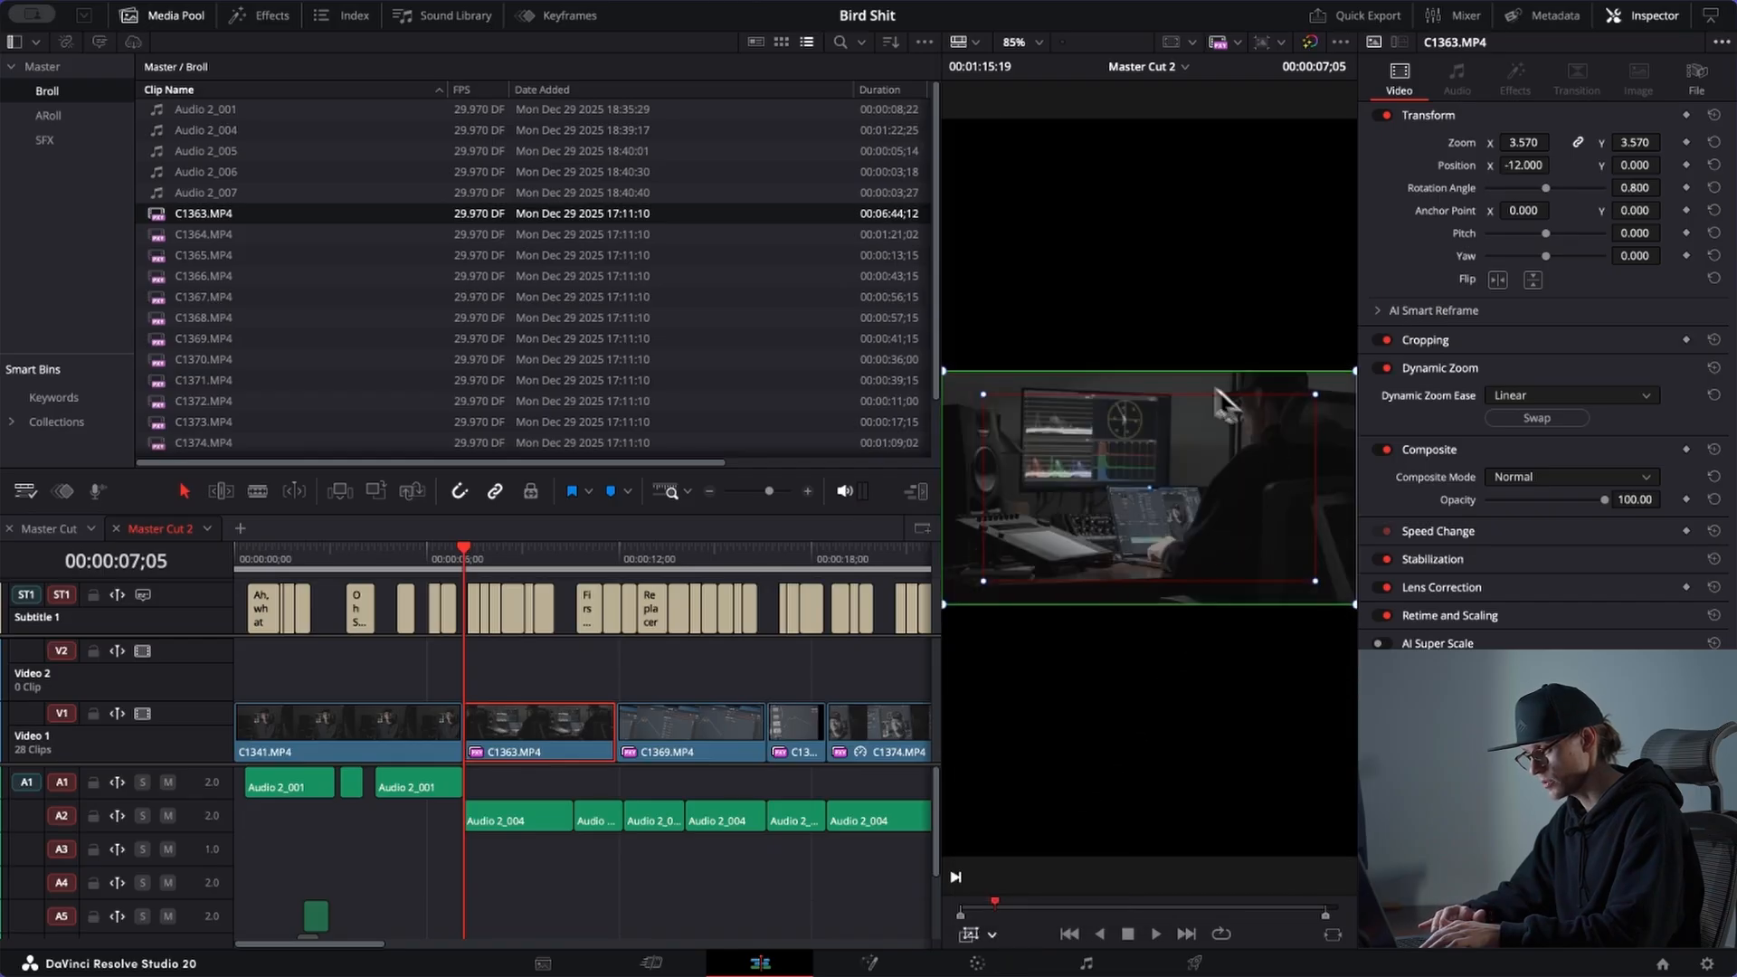
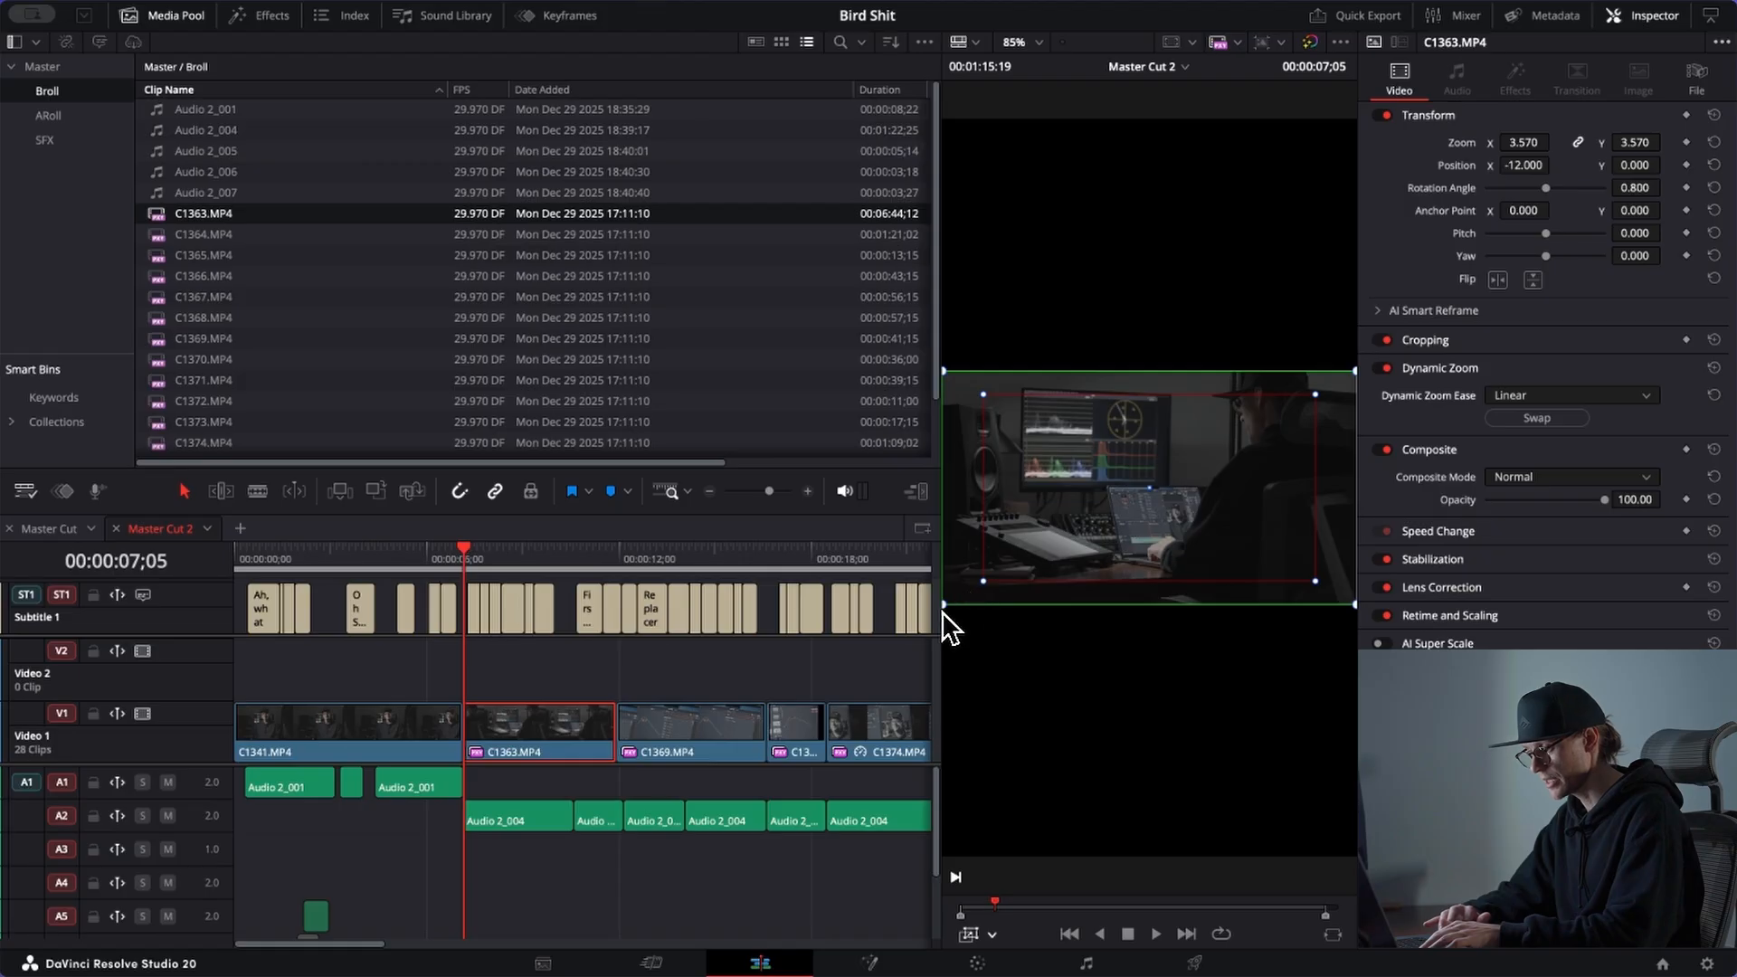
{"action": "left_click", "coordinate": [984, 583]}
{"action": "left_click_drag", "start_coordinate": [986, 586], "coordinate": [961, 600]}
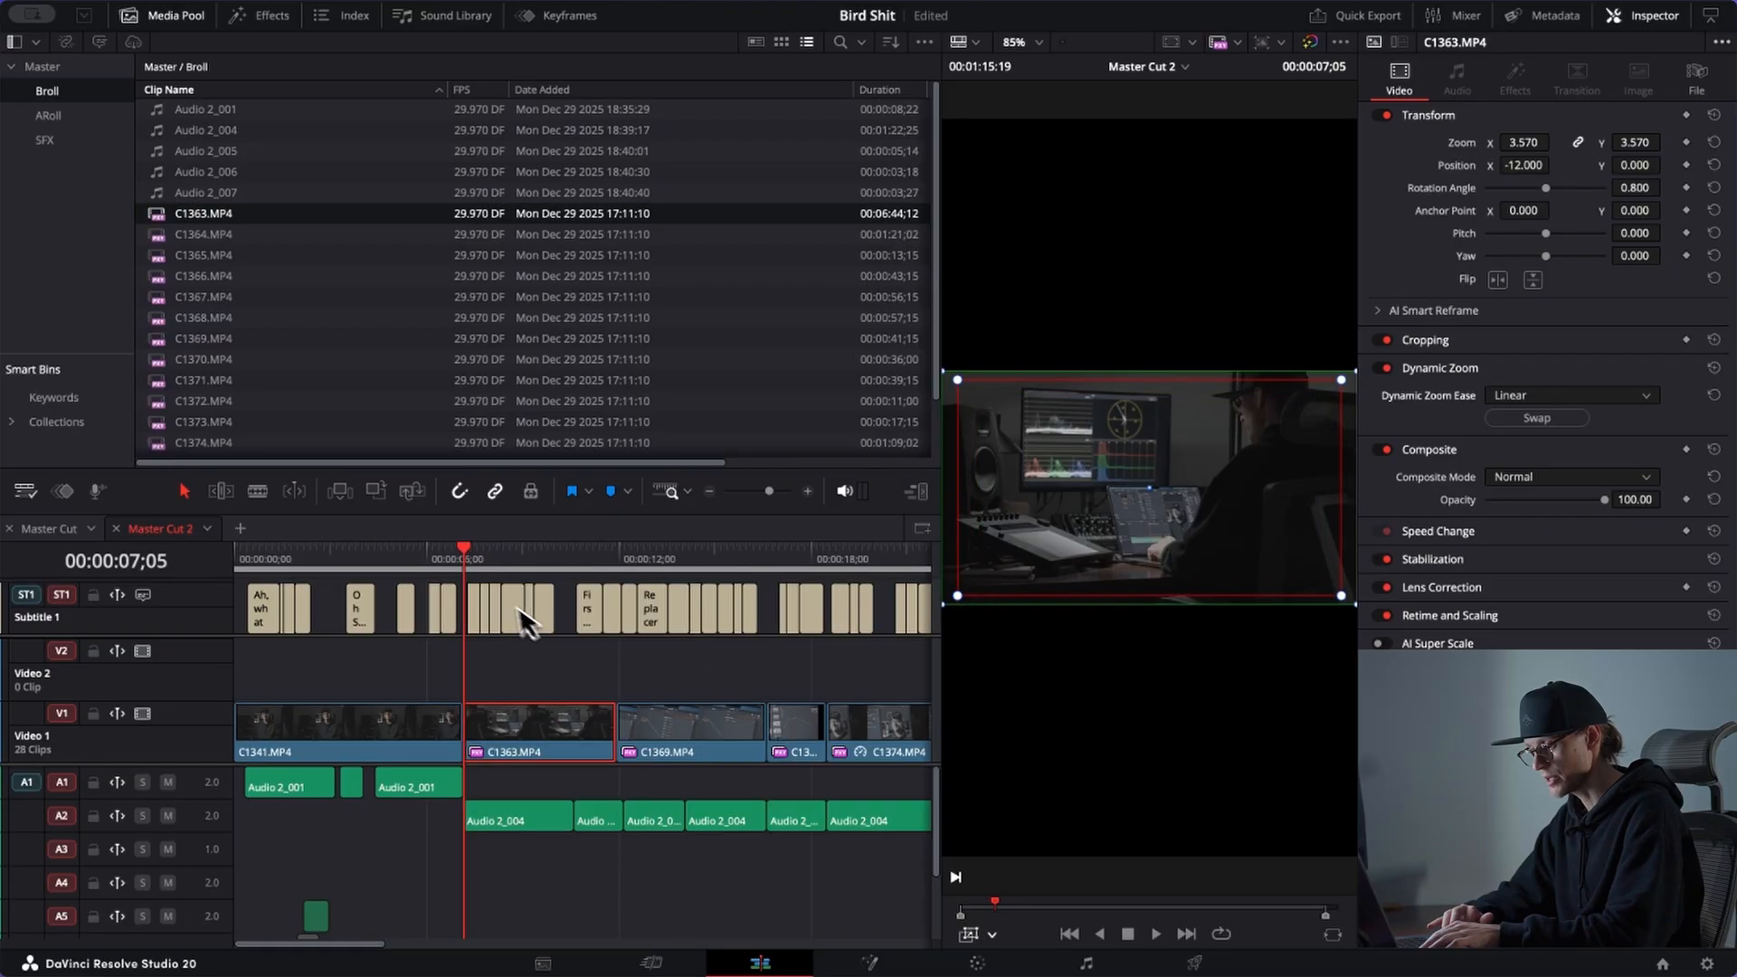
{"action": "key", "text": "space"}
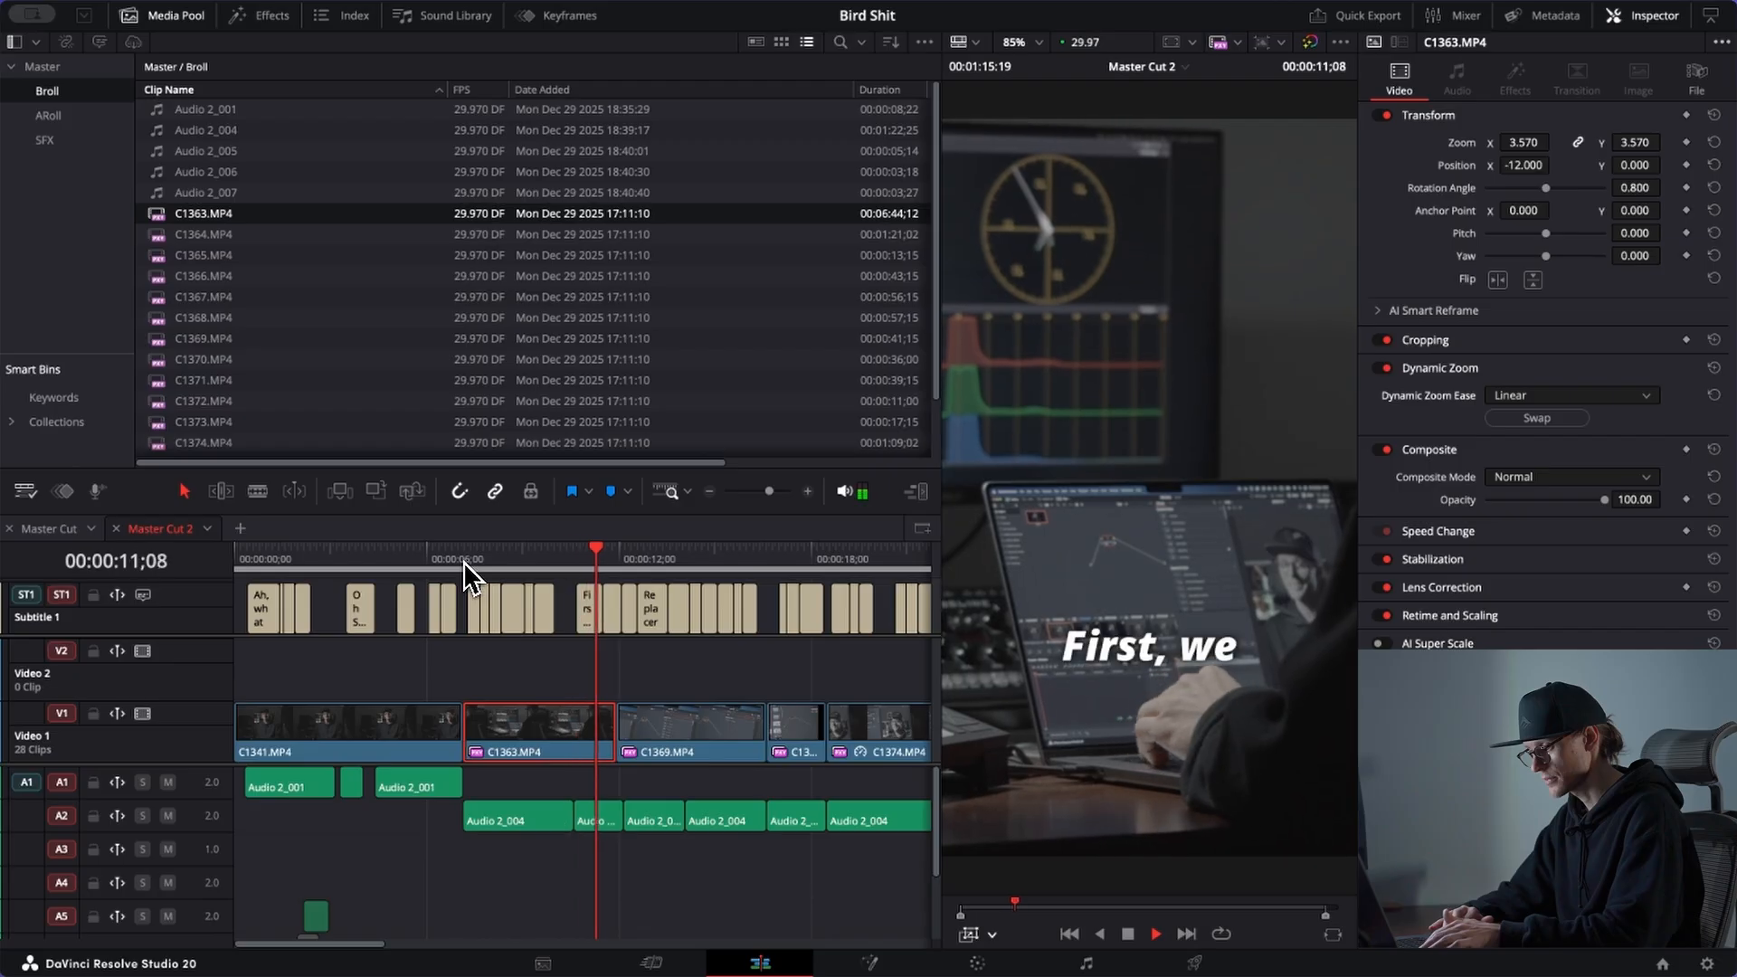
{"action": "key", "text": "space"}
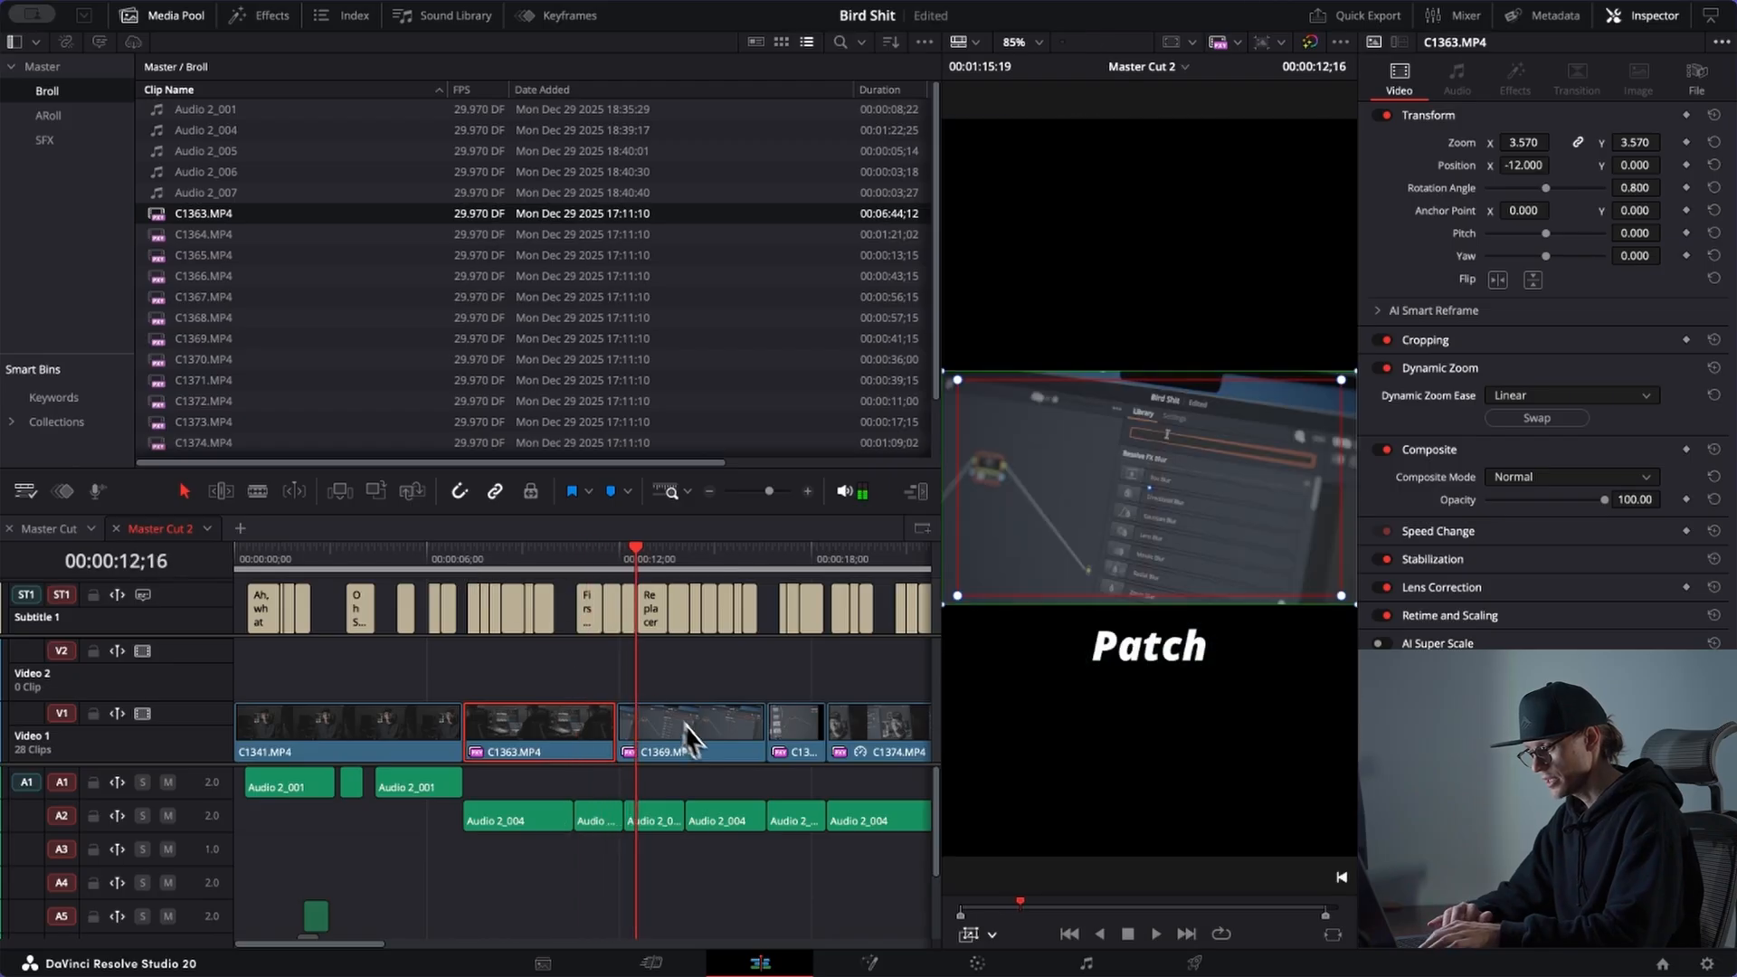
Step: Apply a subtle swapped Dynamic Zoom to C1369.MP4, enlarging the inner frame to nearly full size, and preview the movement
{"action": "left_click", "coordinate": [710, 758]}
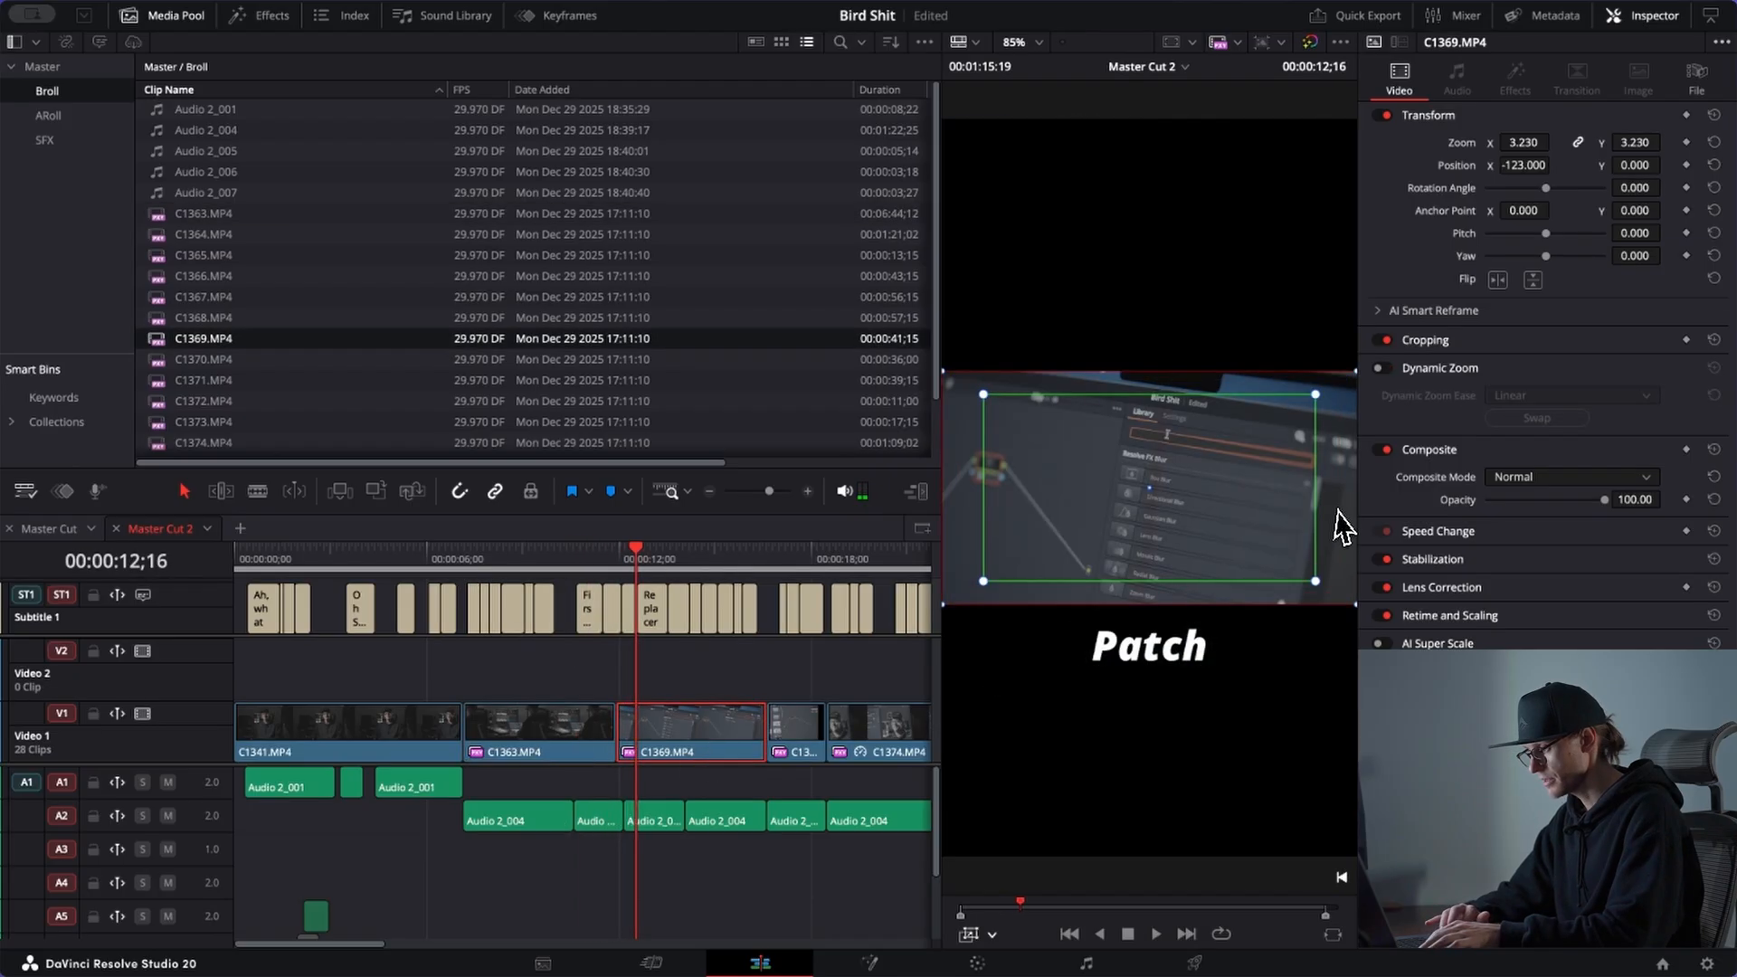
{"action": "left_click", "coordinate": [1533, 419]}
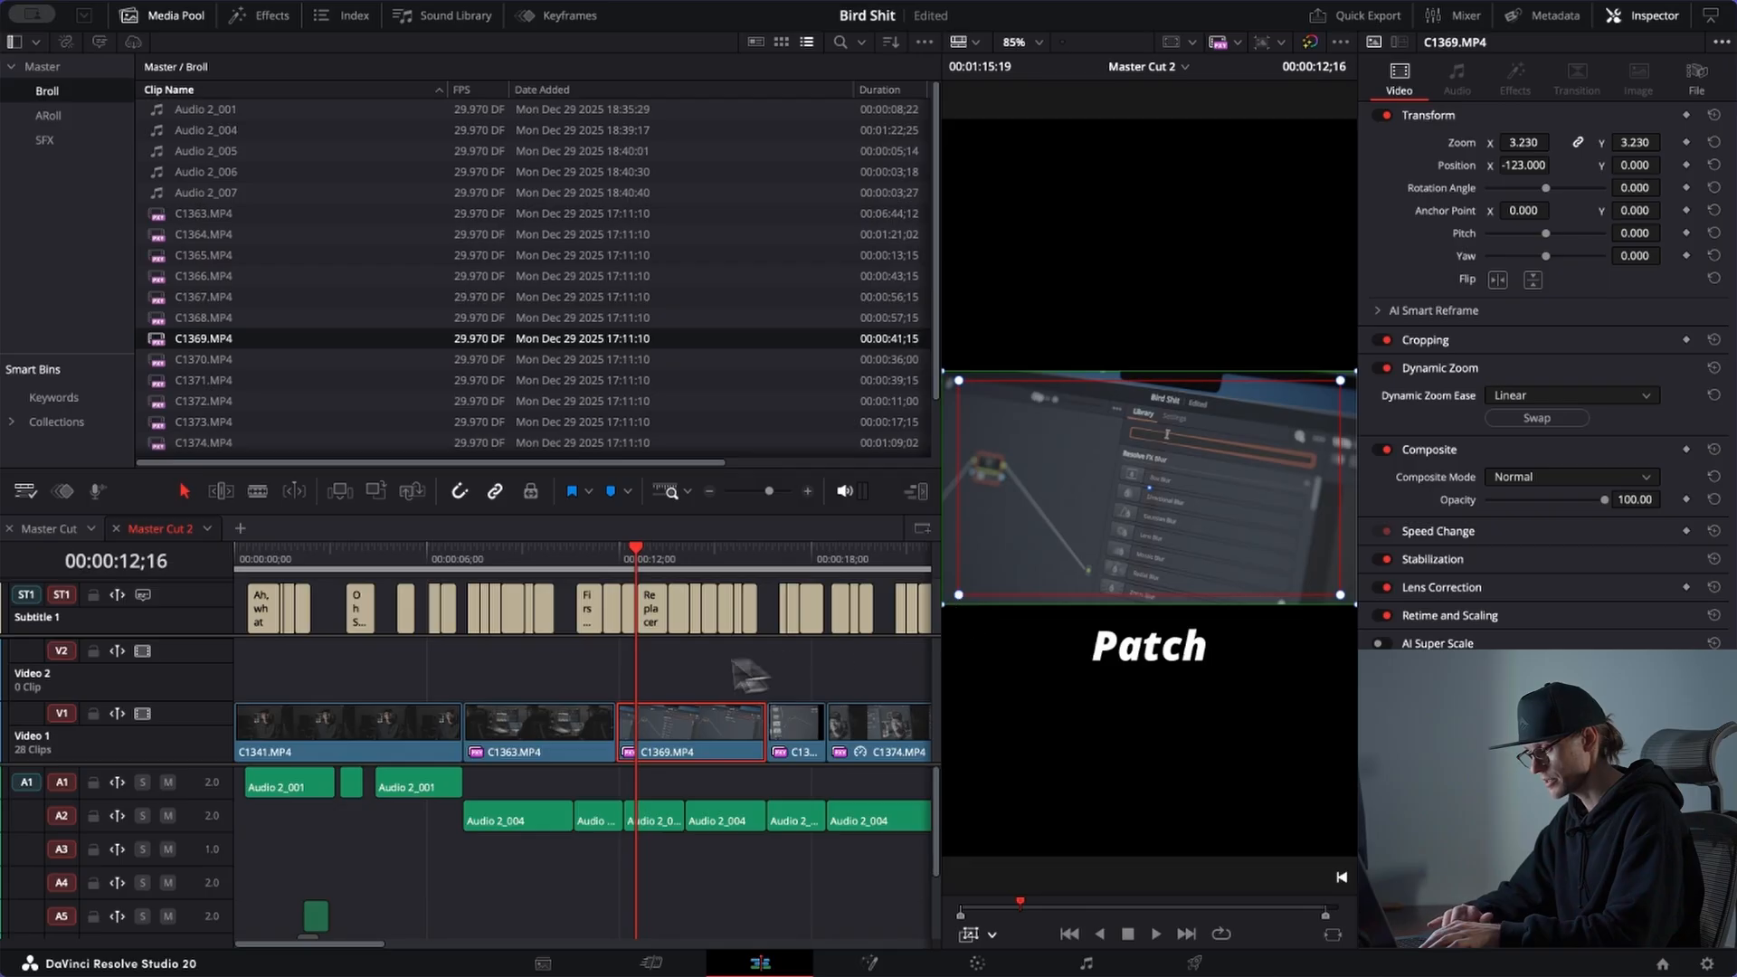
{"action": "left_click", "coordinate": [616, 562]}
{"action": "key", "text": "space"}
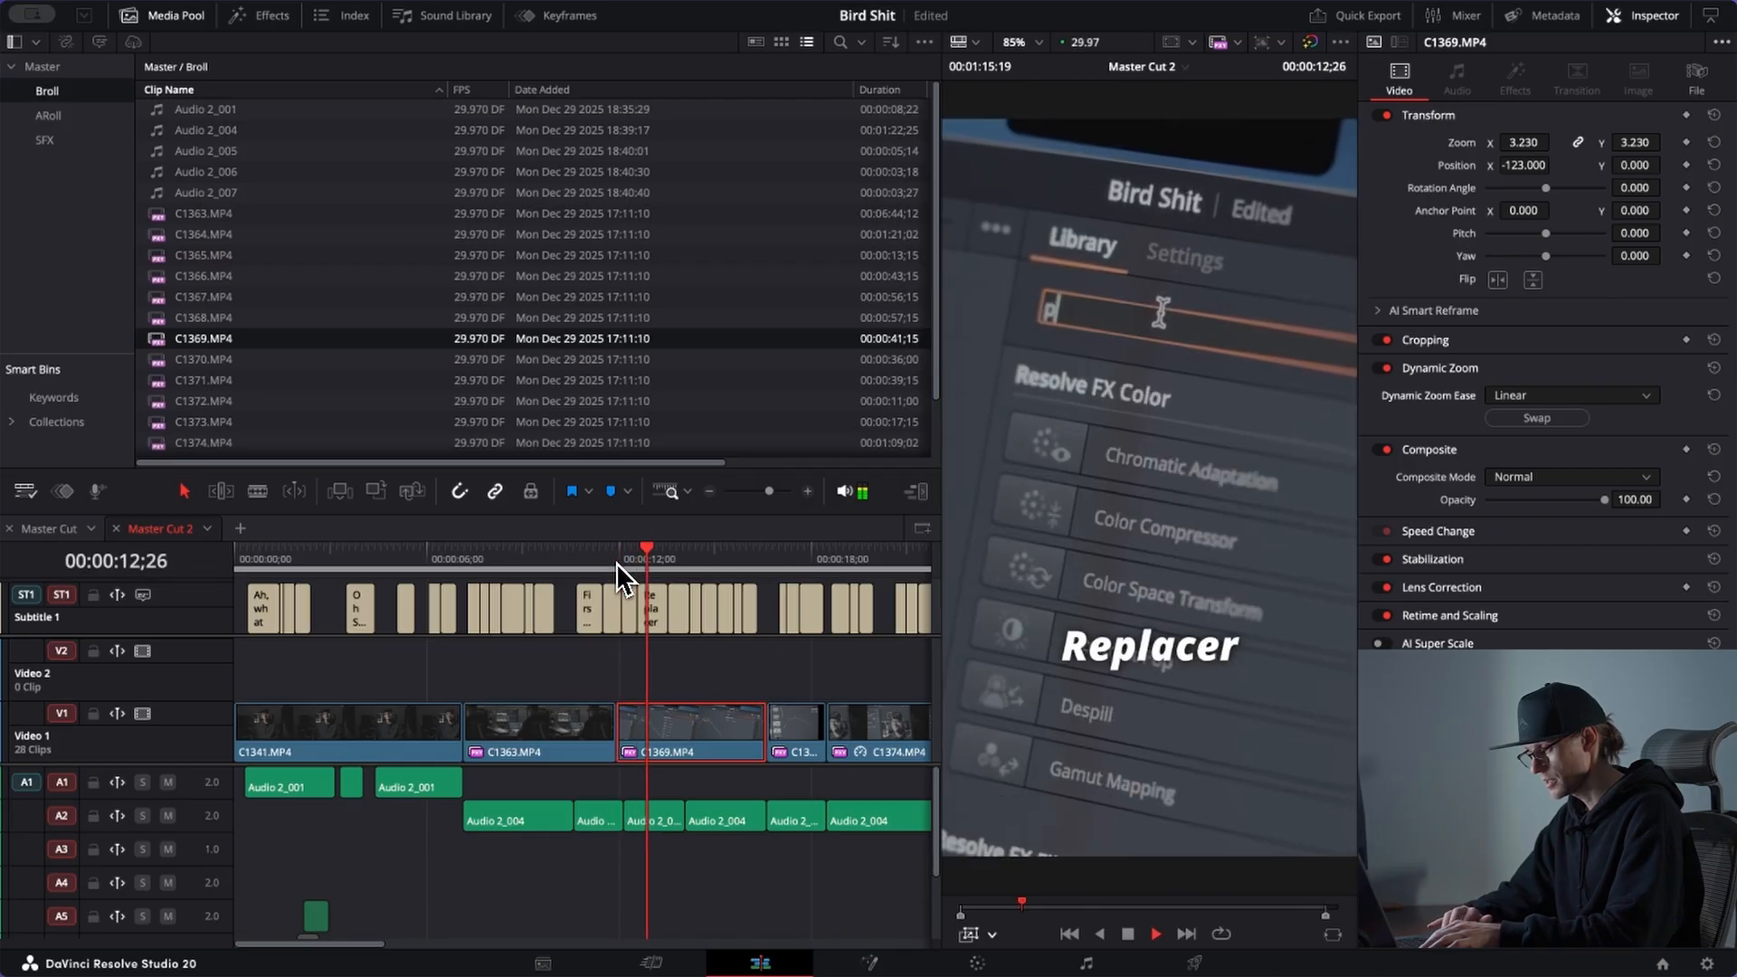
{"action": "key", "text": "space"}
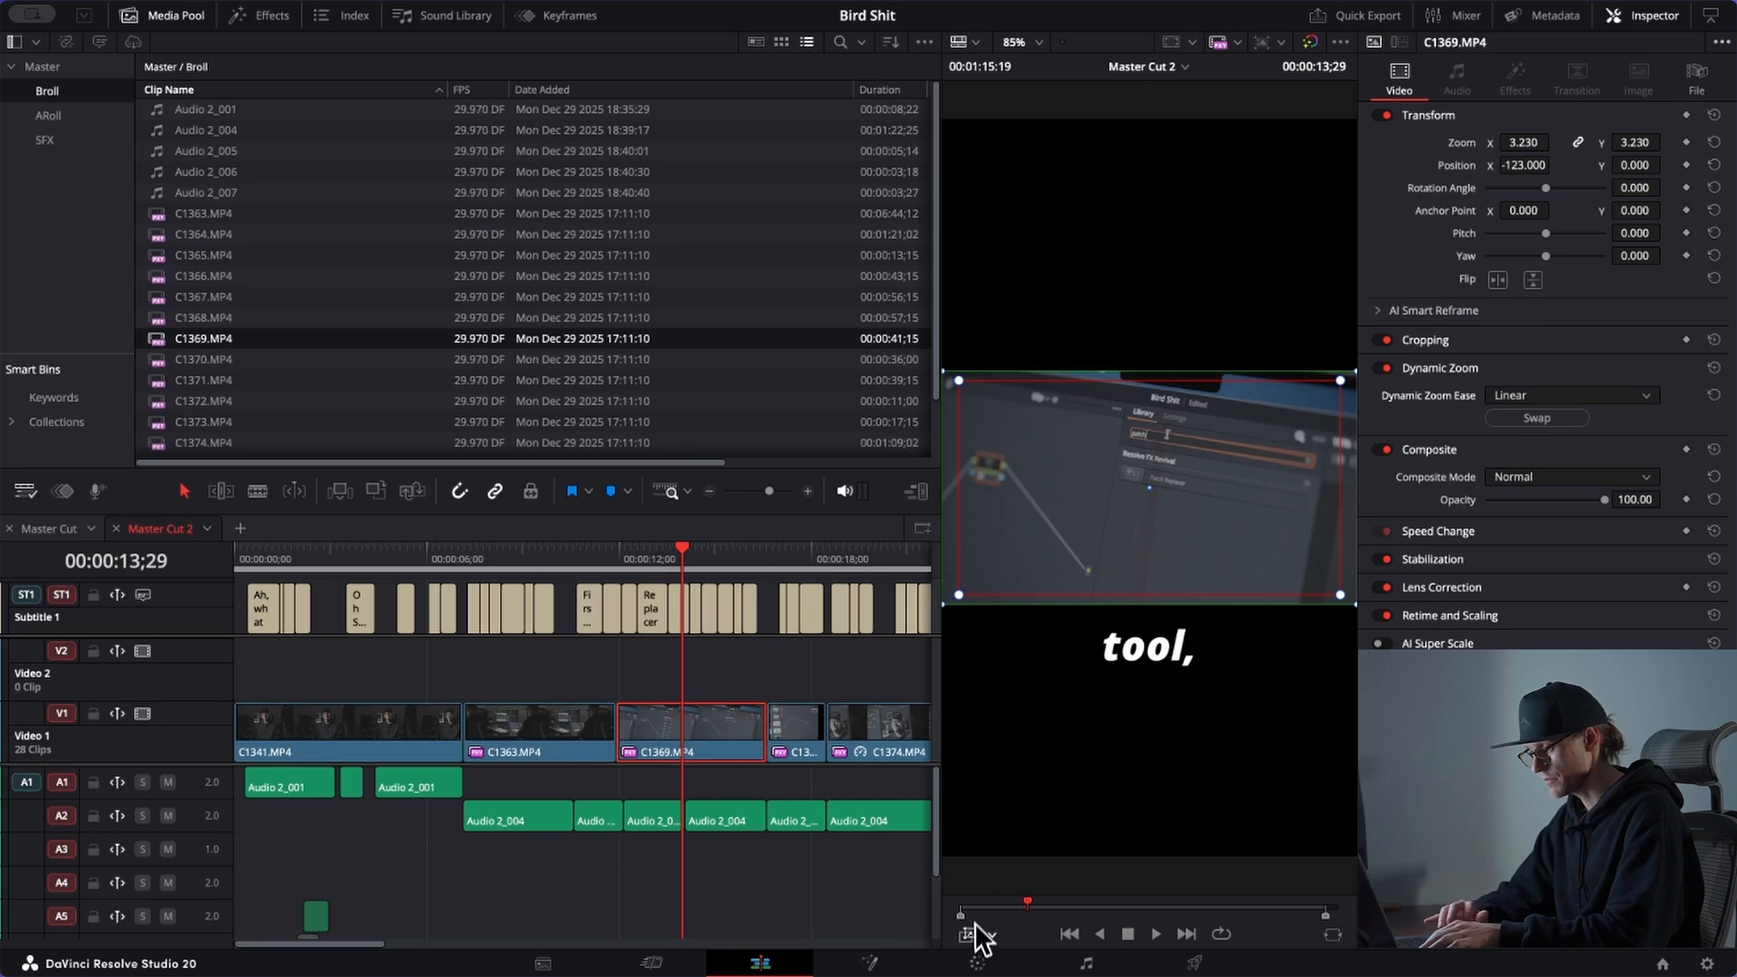
Step: Hide the zoom overlay, replay C1369.MP4, stabilize it in Perspective mode and play the clip again from its start
{"action": "left_click", "coordinate": [971, 937]}
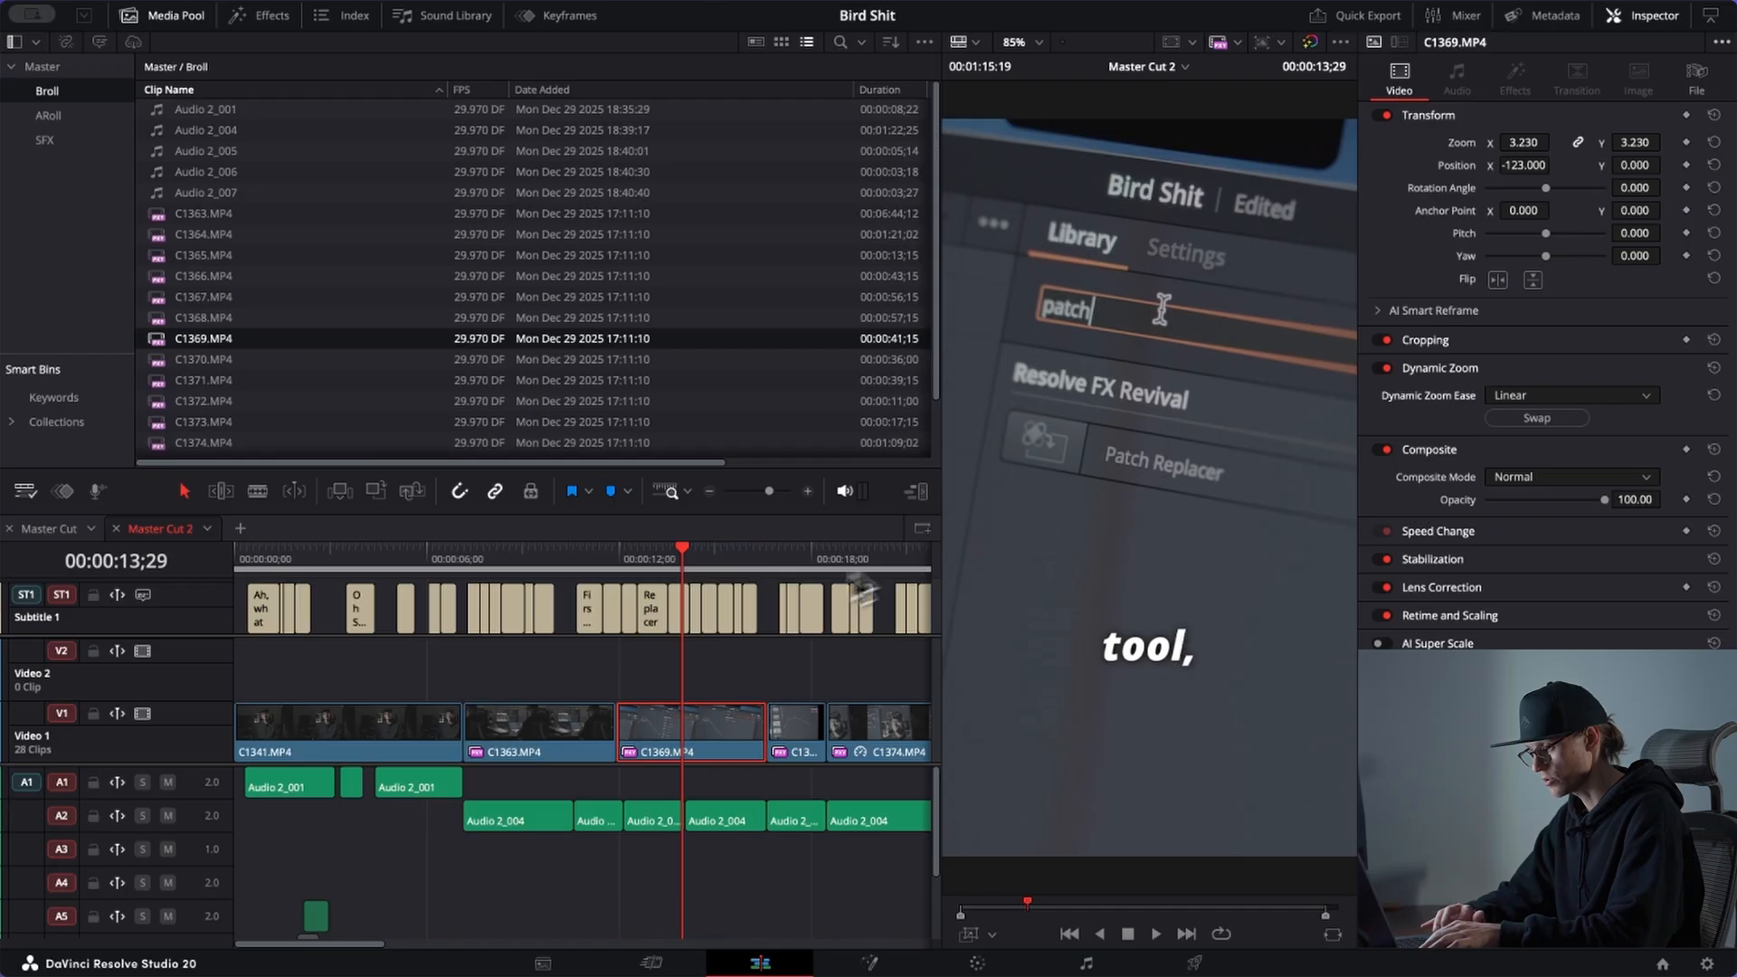
{"action": "left_click", "coordinate": [612, 574]}
{"action": "key", "text": "space"}
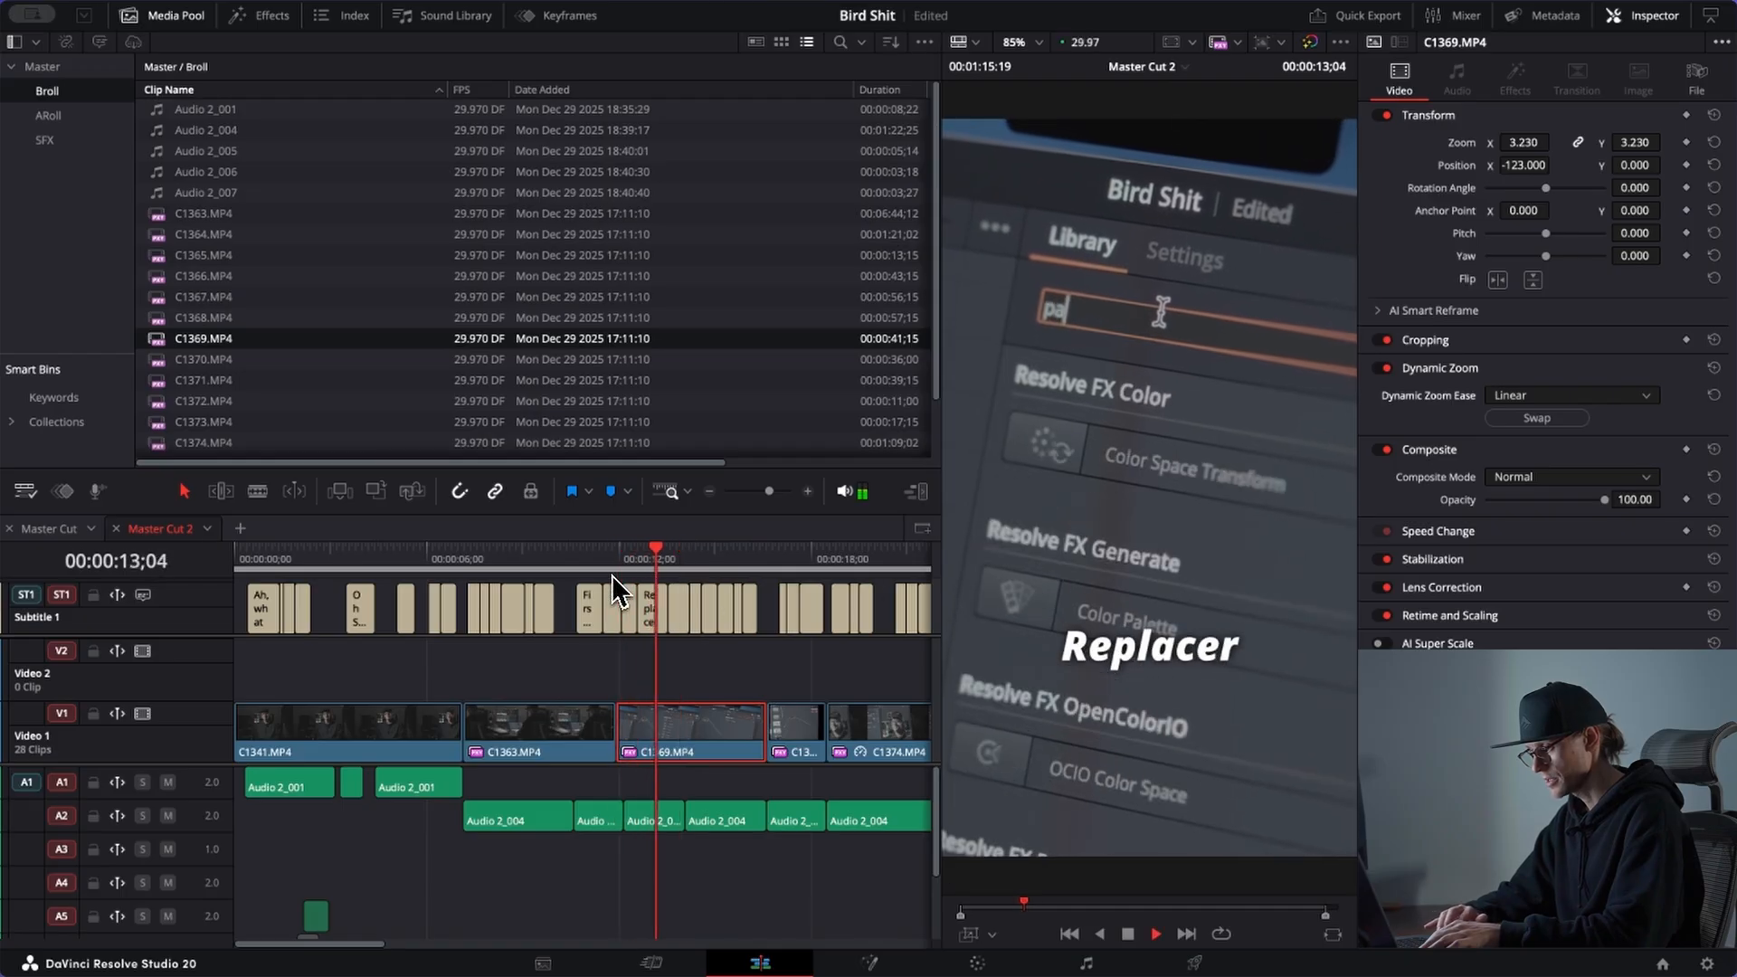
{"action": "left_click", "coordinate": [612, 575]}
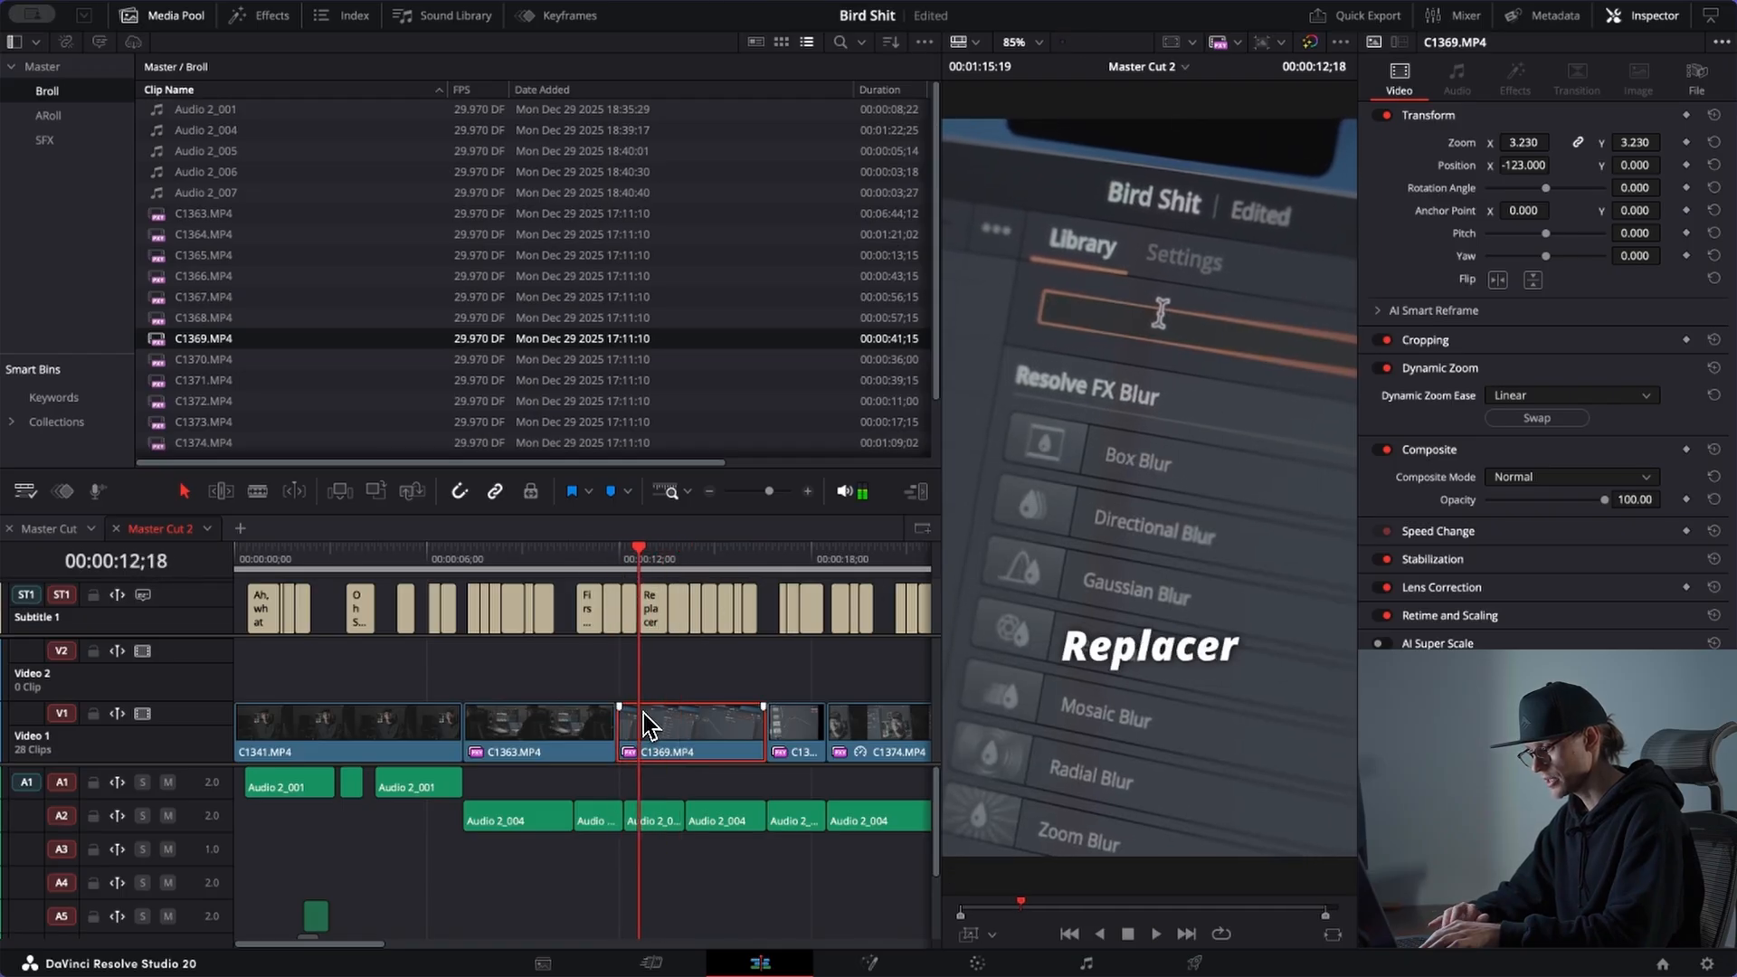
{"action": "left_click", "coordinate": [1464, 560]}
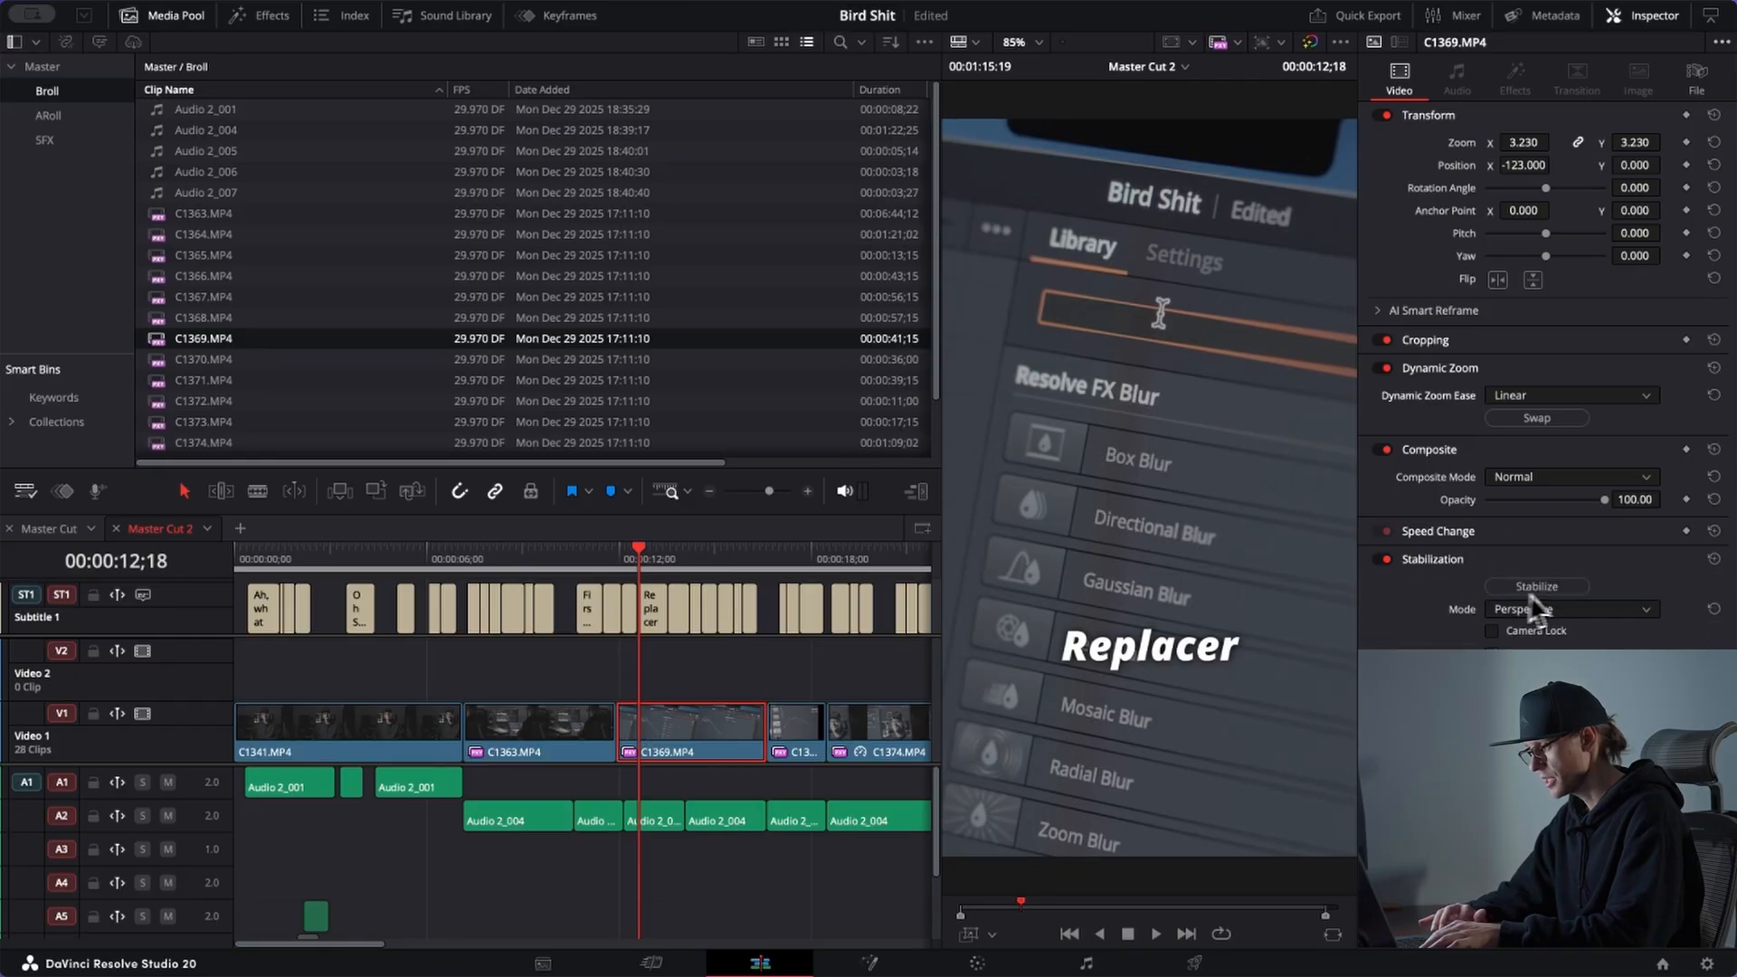
{"action": "left_click", "coordinate": [1488, 587]}
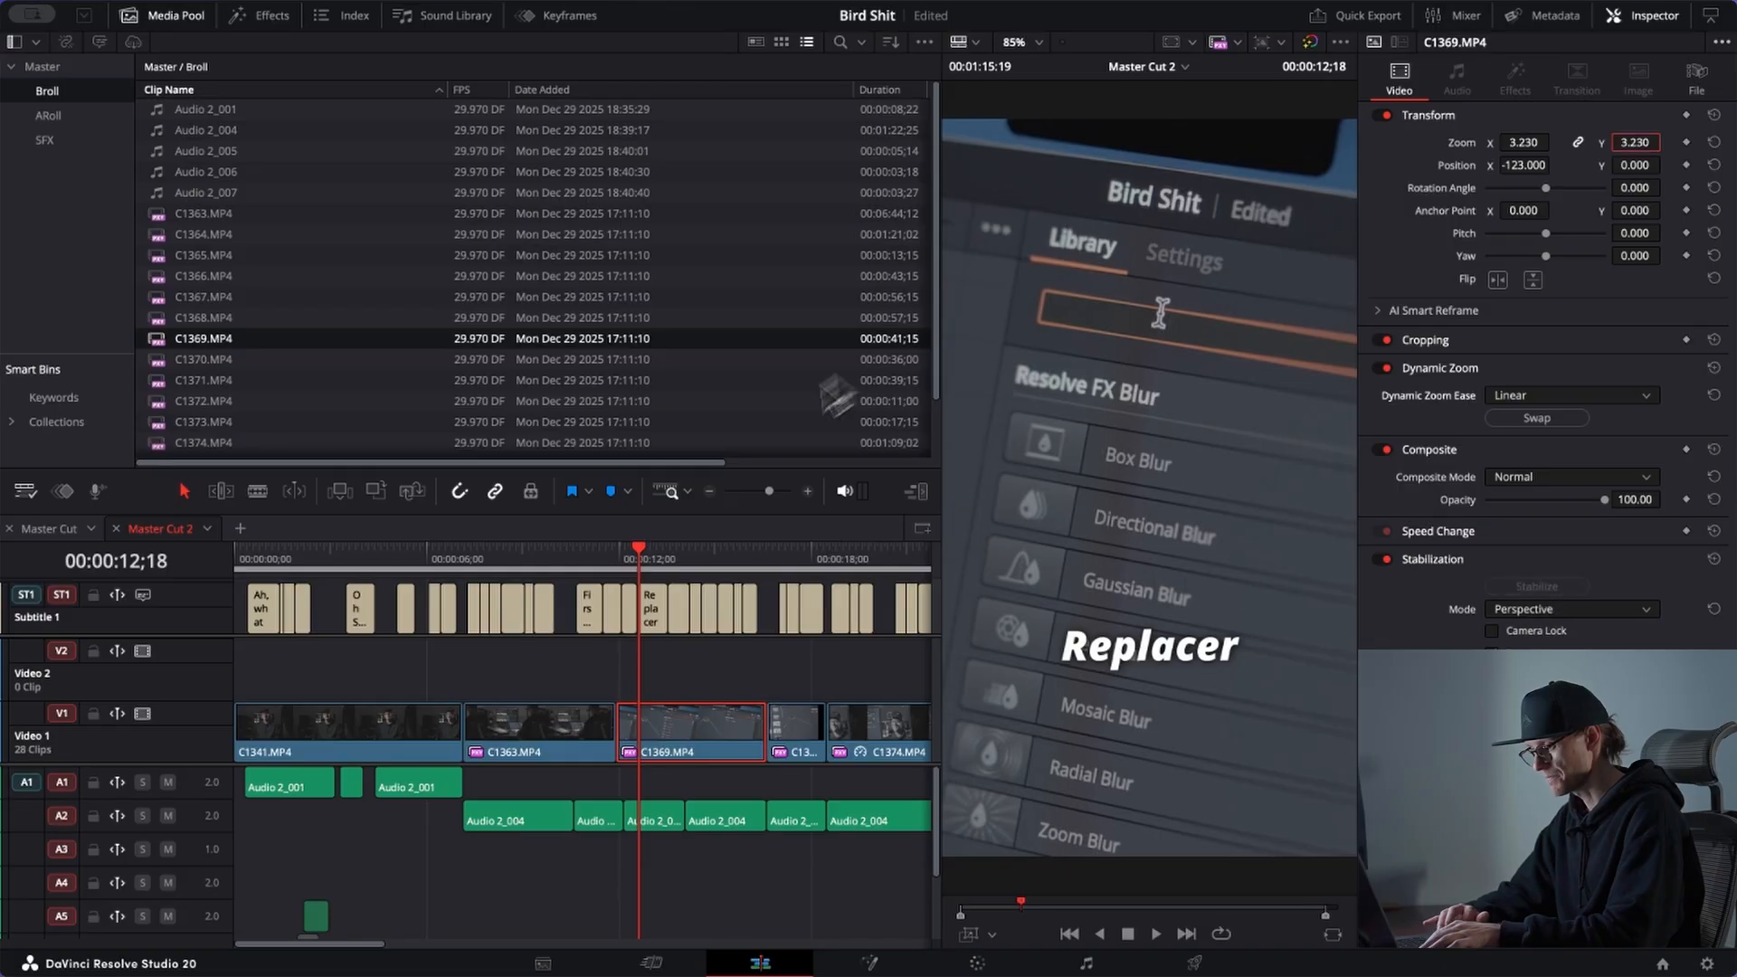
{"action": "left_click", "coordinate": [616, 554]}
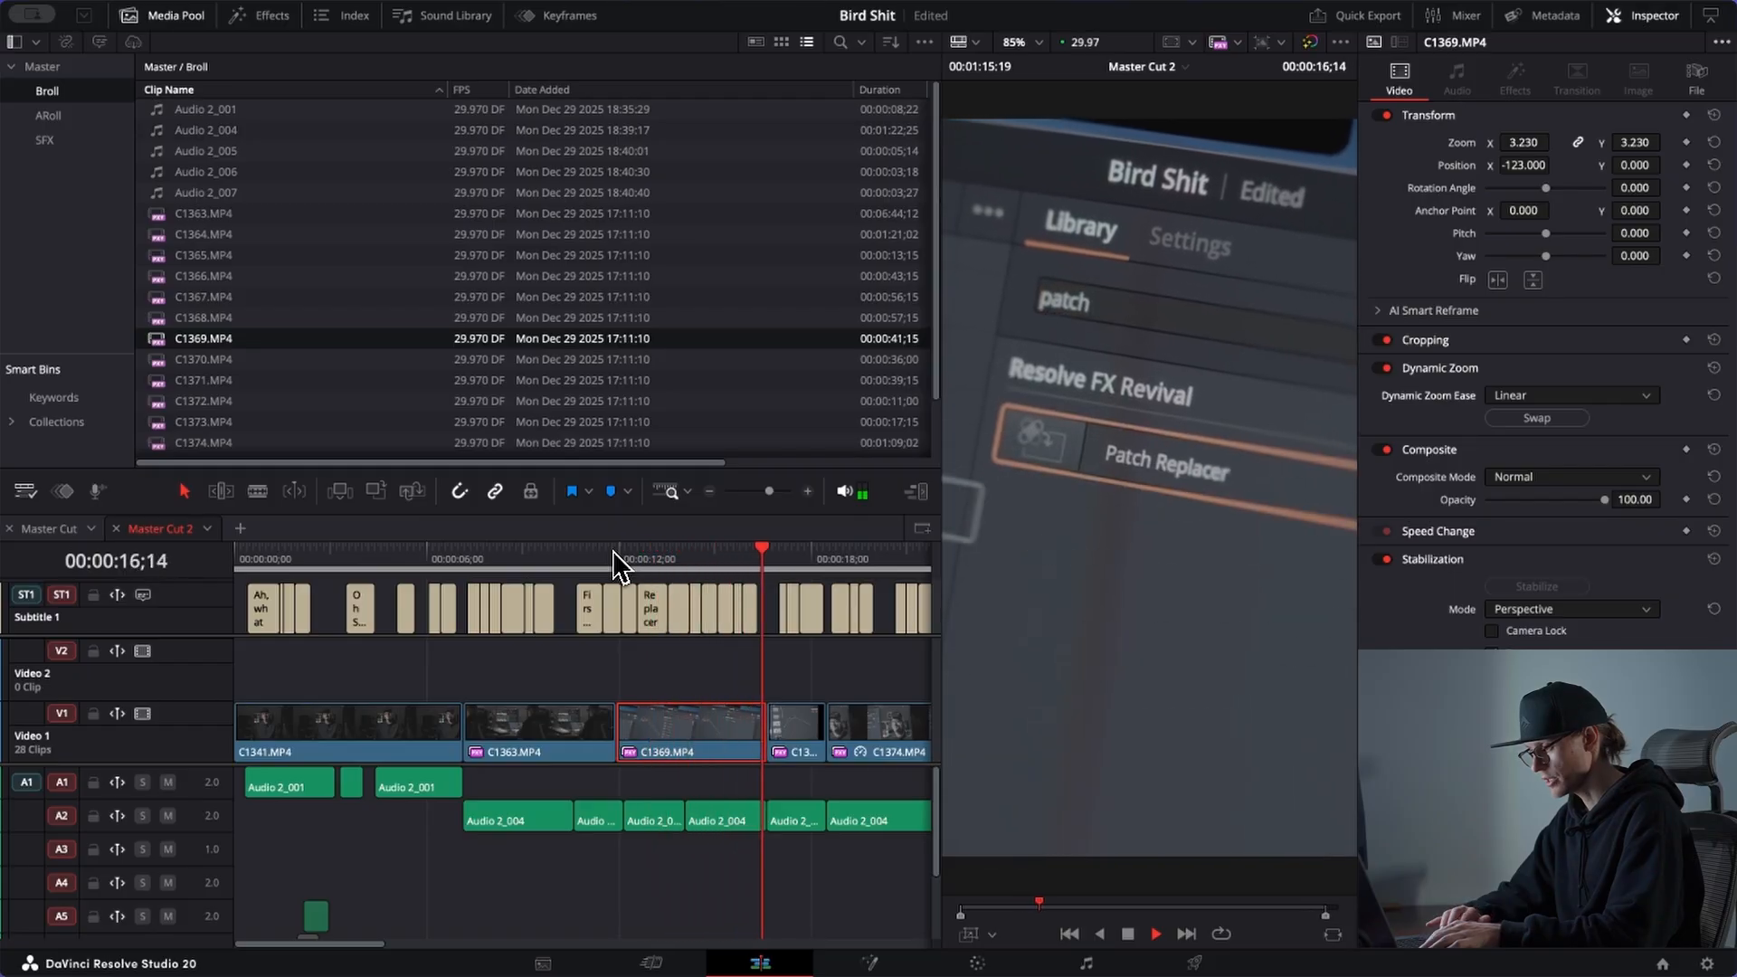
Step: Give C1367.MP4 a subtle zoom-in with Dynamic Zoom, enlarging its end frame to nearly full size, and play it back
{"action": "left_click", "coordinate": [796, 724]}
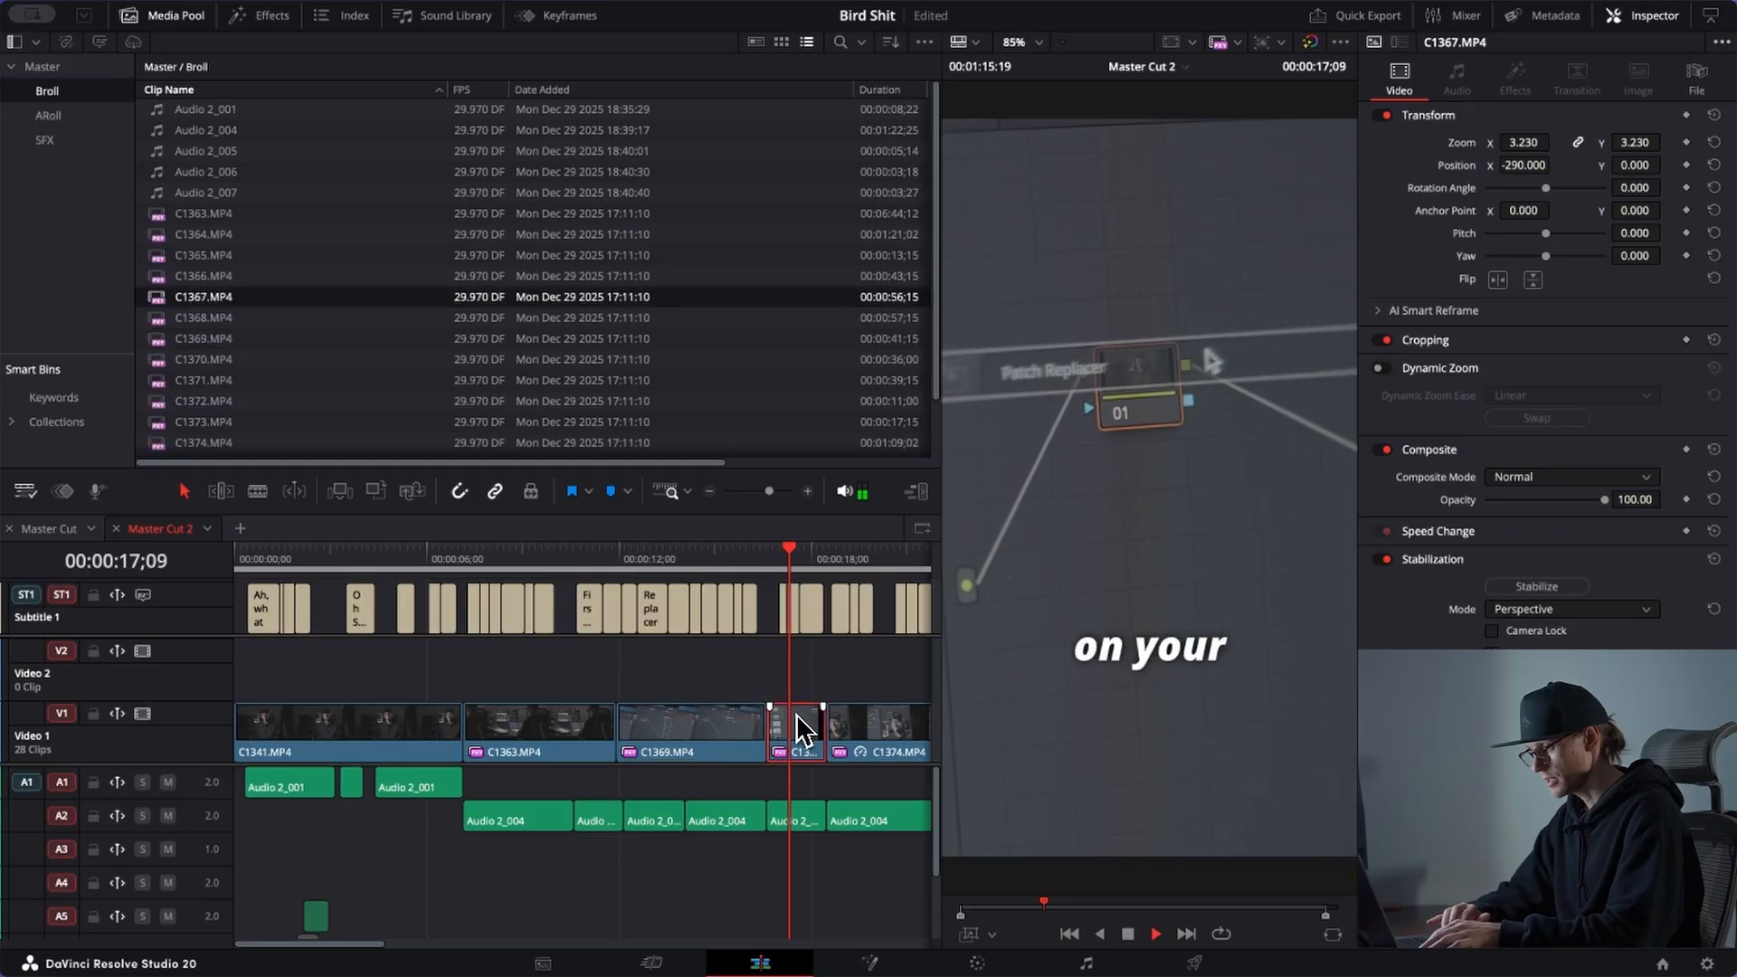
{"action": "left_click", "coordinate": [1380, 369]}
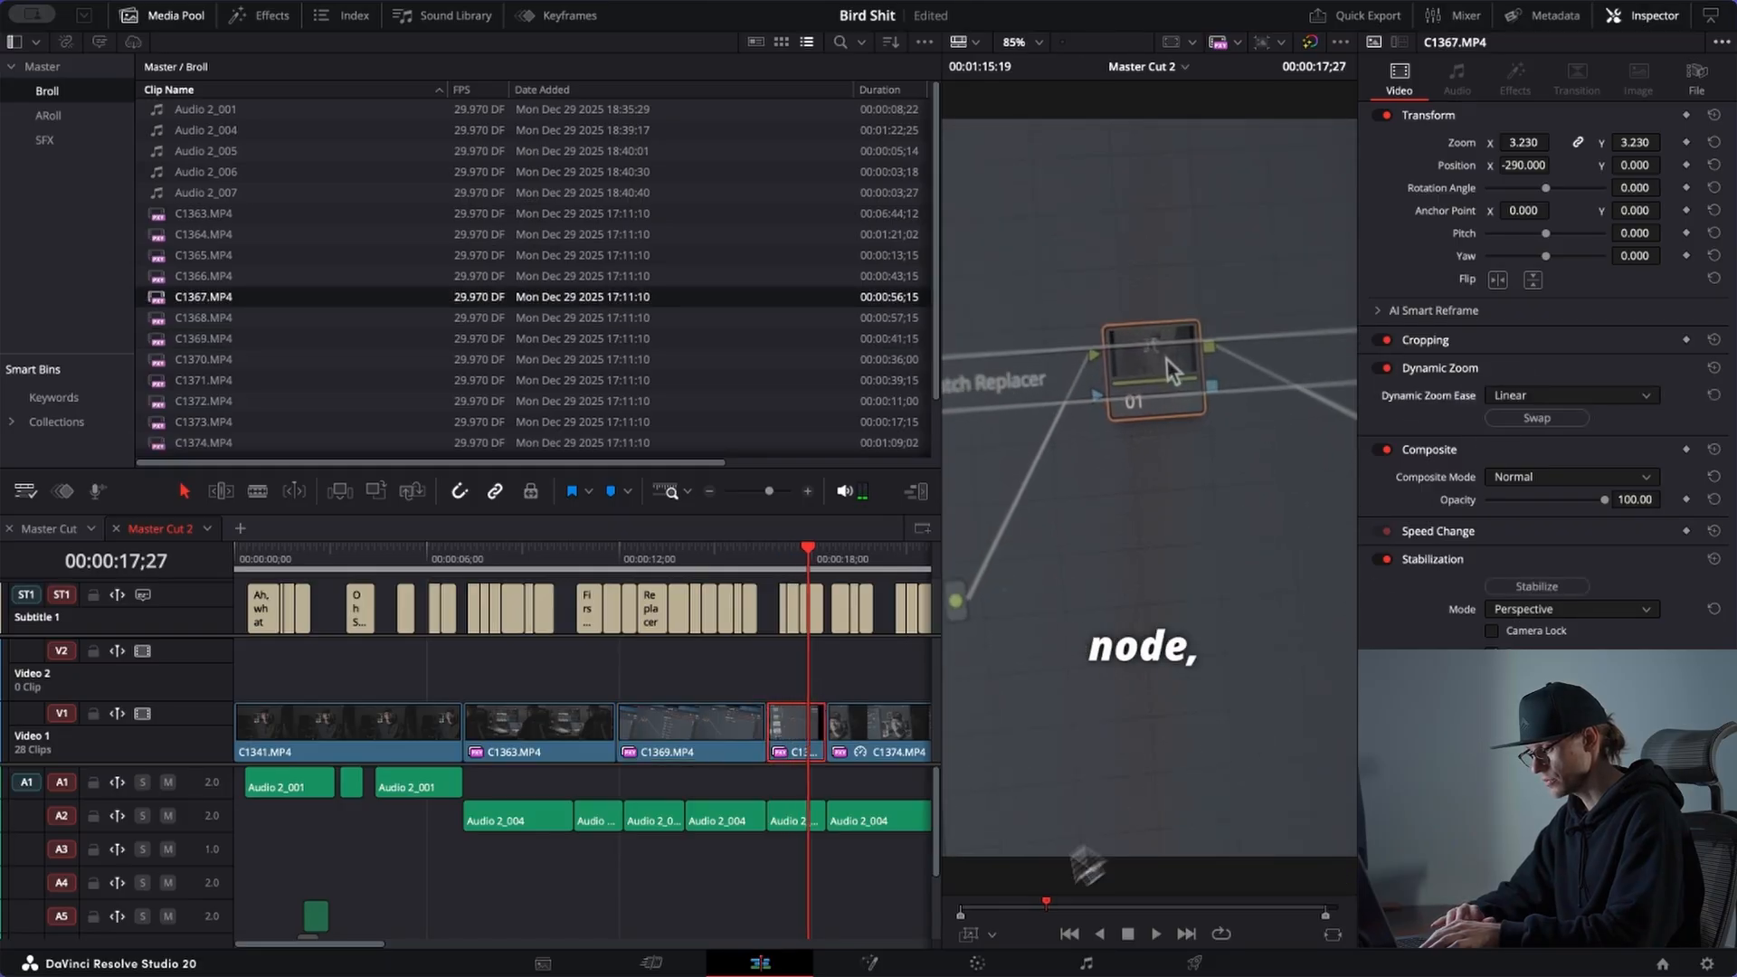
{"action": "left_click", "coordinate": [968, 933]}
{"action": "left_click_drag", "start_coordinate": [984, 582], "coordinate": [957, 600]}
{"action": "left_click", "coordinate": [769, 556]}
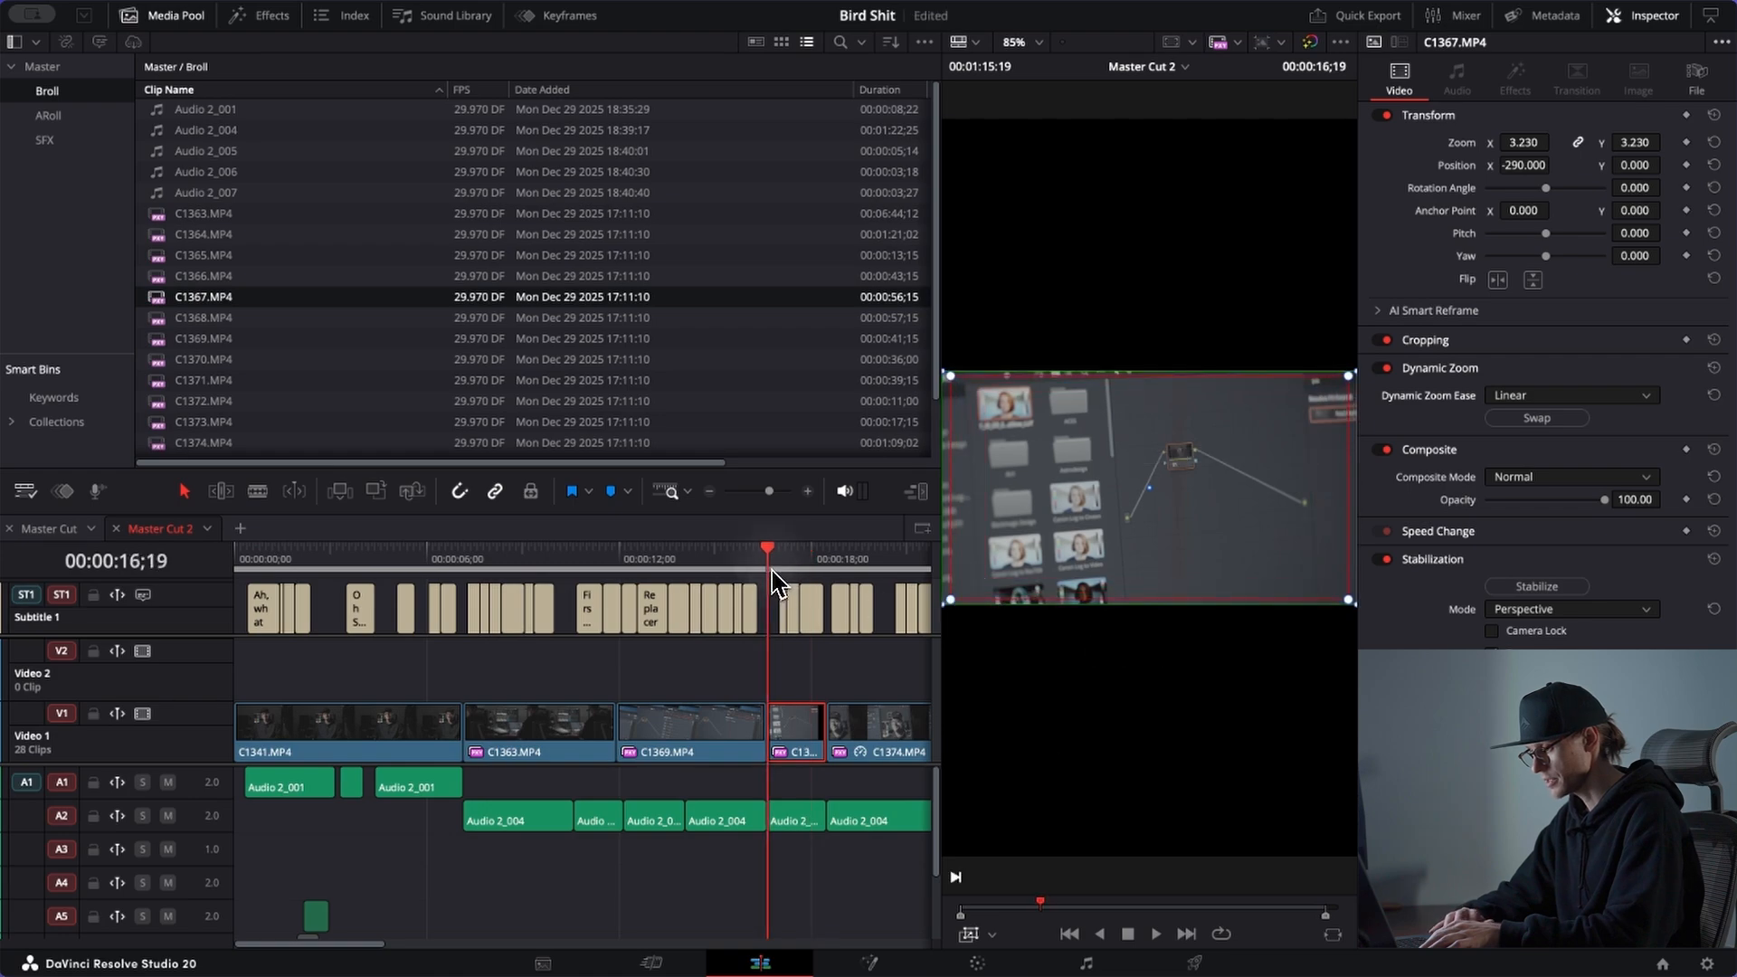
{"action": "key", "text": "space"}
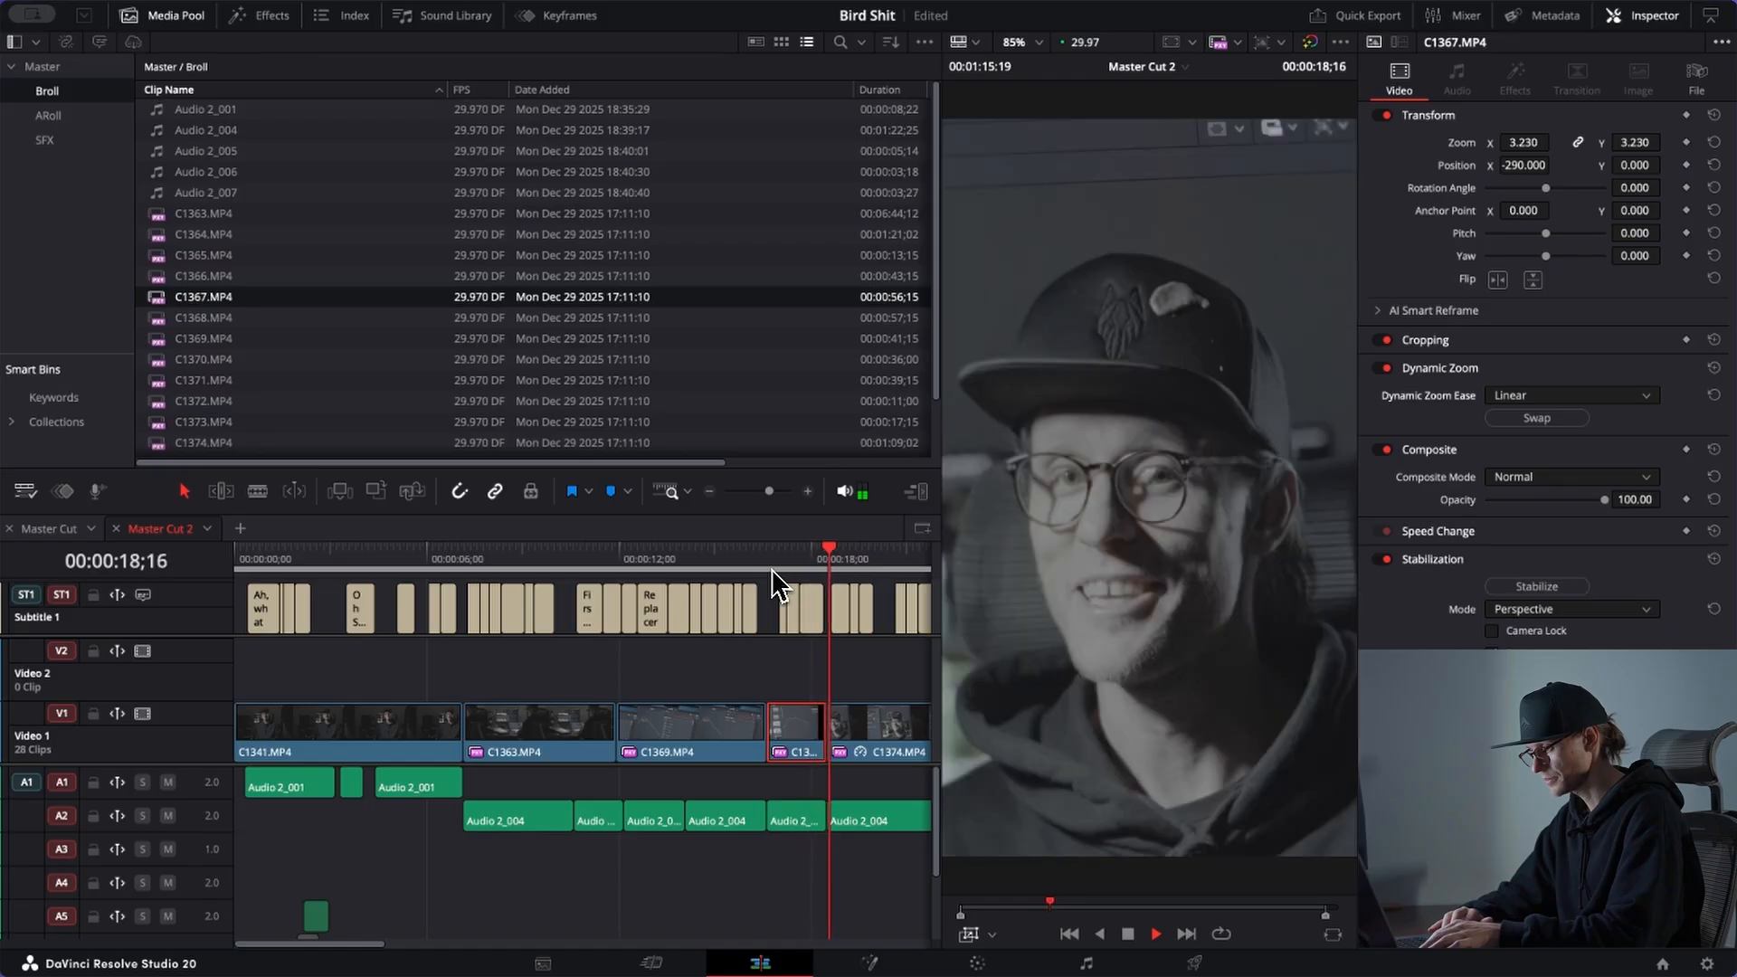
{"action": "key", "text": "space"}
Step: Give the C1374.MP4 clip after C1367.MP4 a subtle swapped Dynamic Zoom, enlarging its end frame to nearly full size, and play it back
{"action": "left_click", "coordinate": [891, 753]}
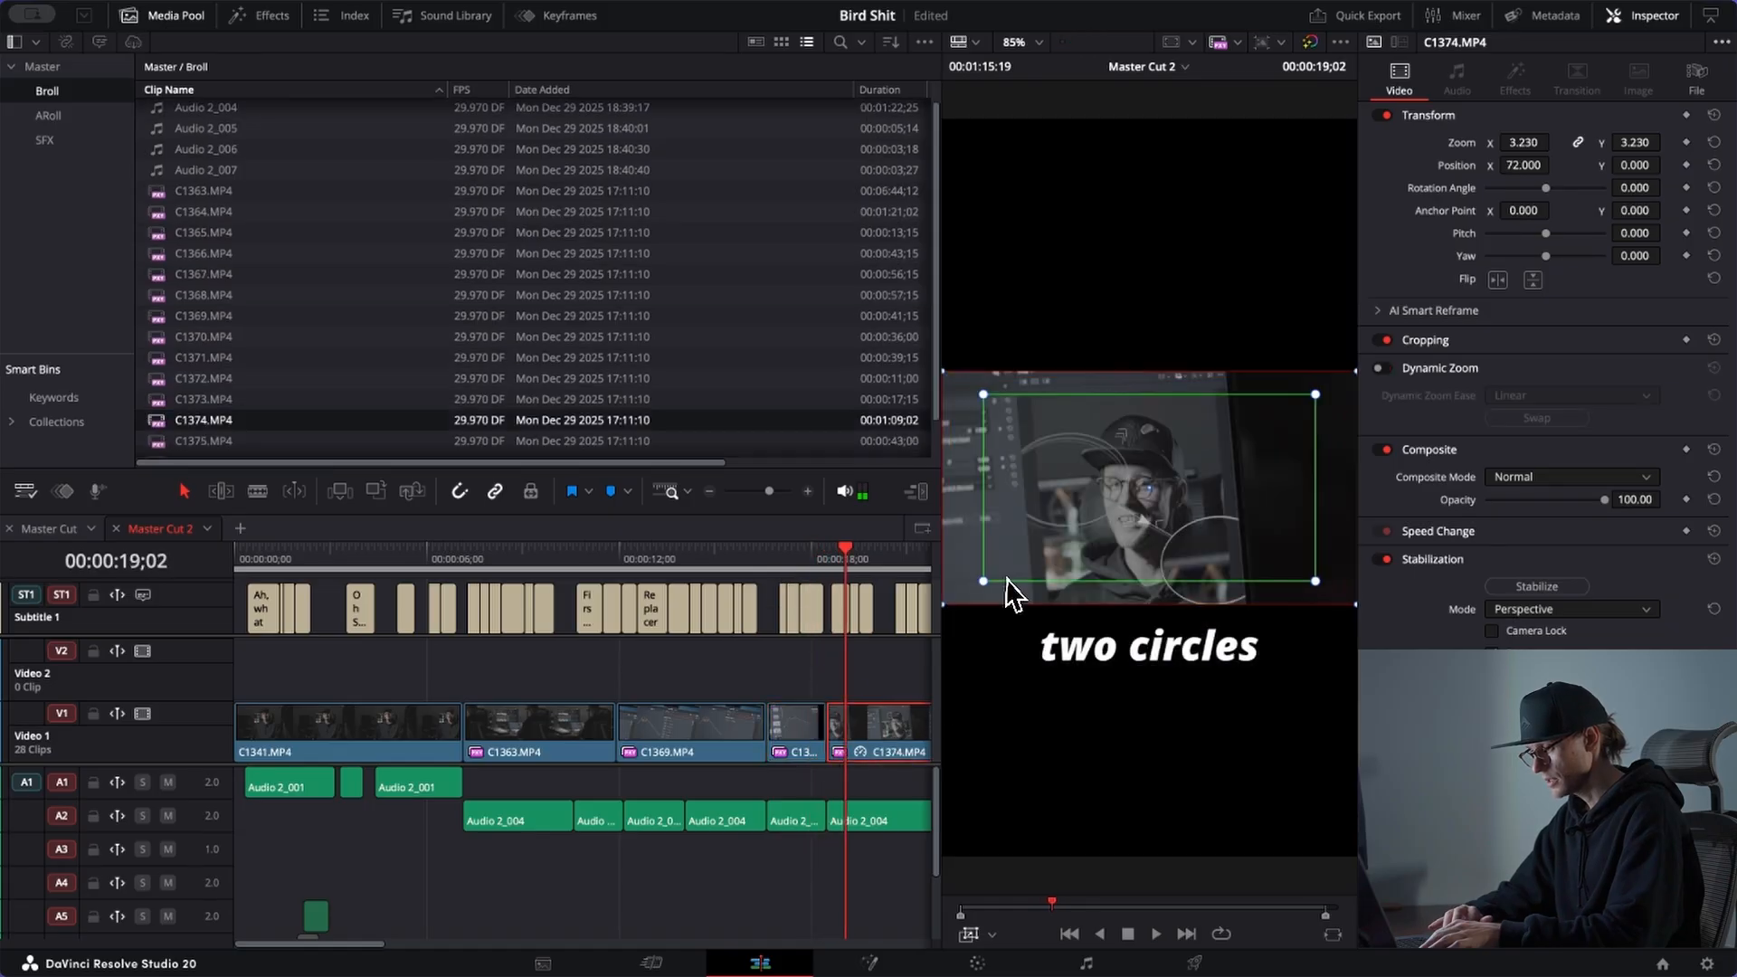
{"action": "left_click", "coordinate": [1512, 426]}
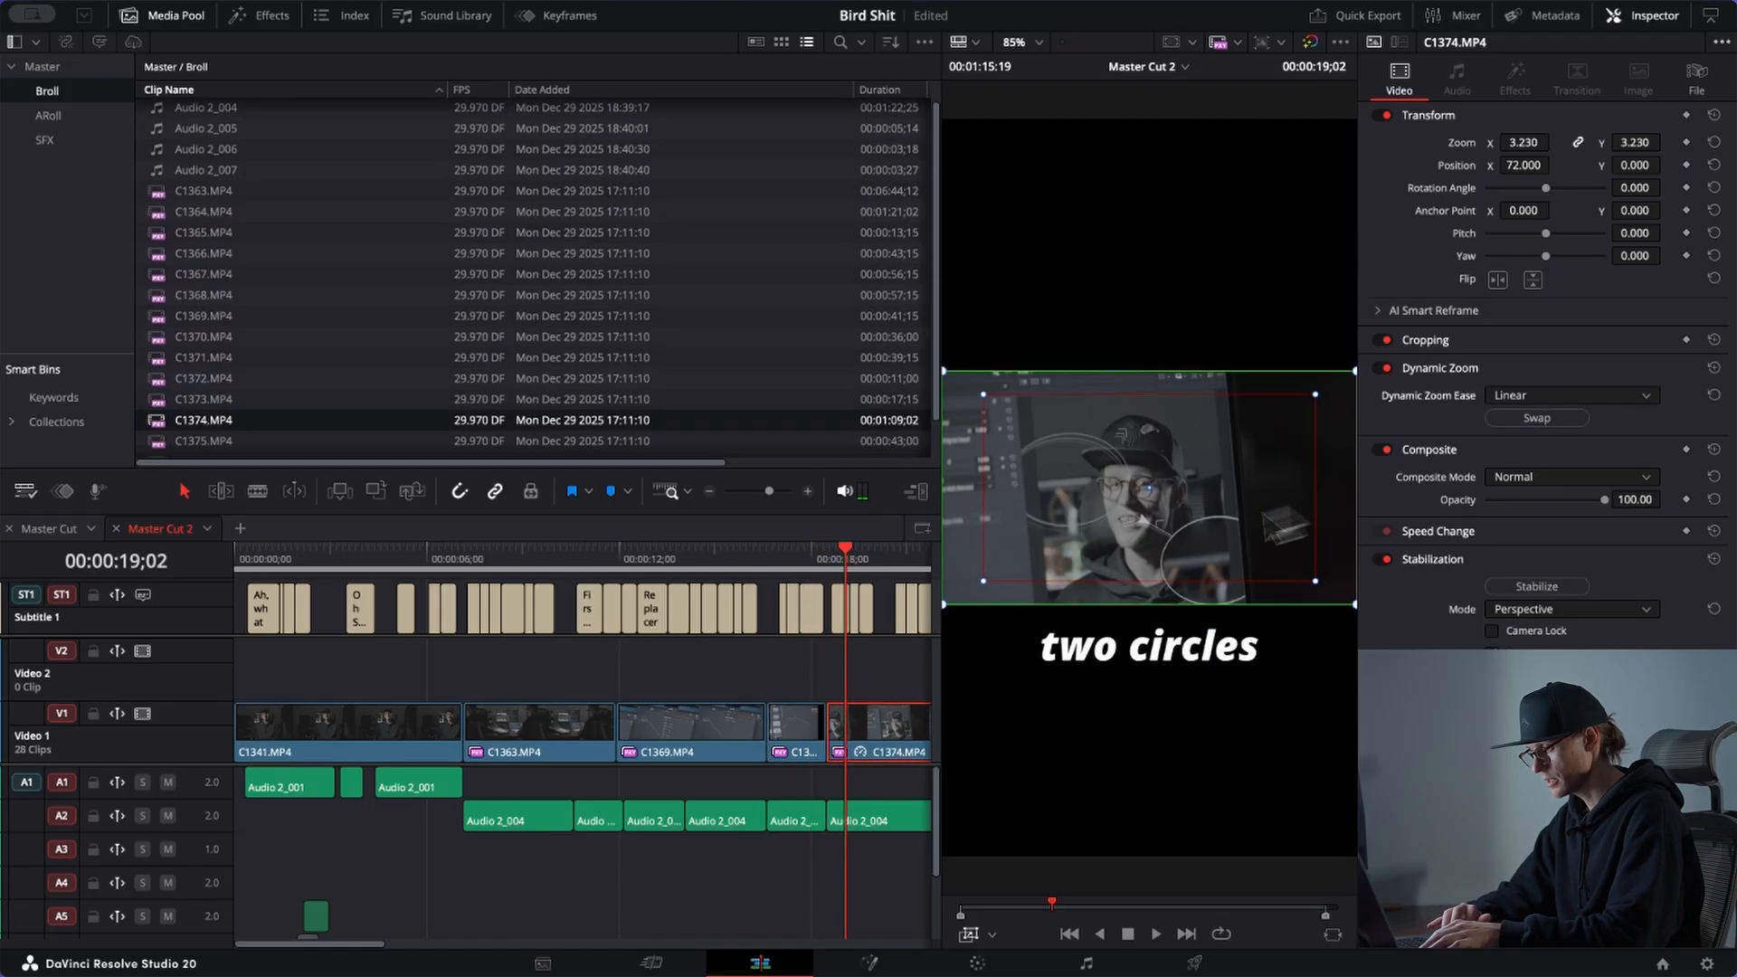
{"action": "left_click_drag", "start_coordinate": [980, 581], "coordinate": [957, 597]}
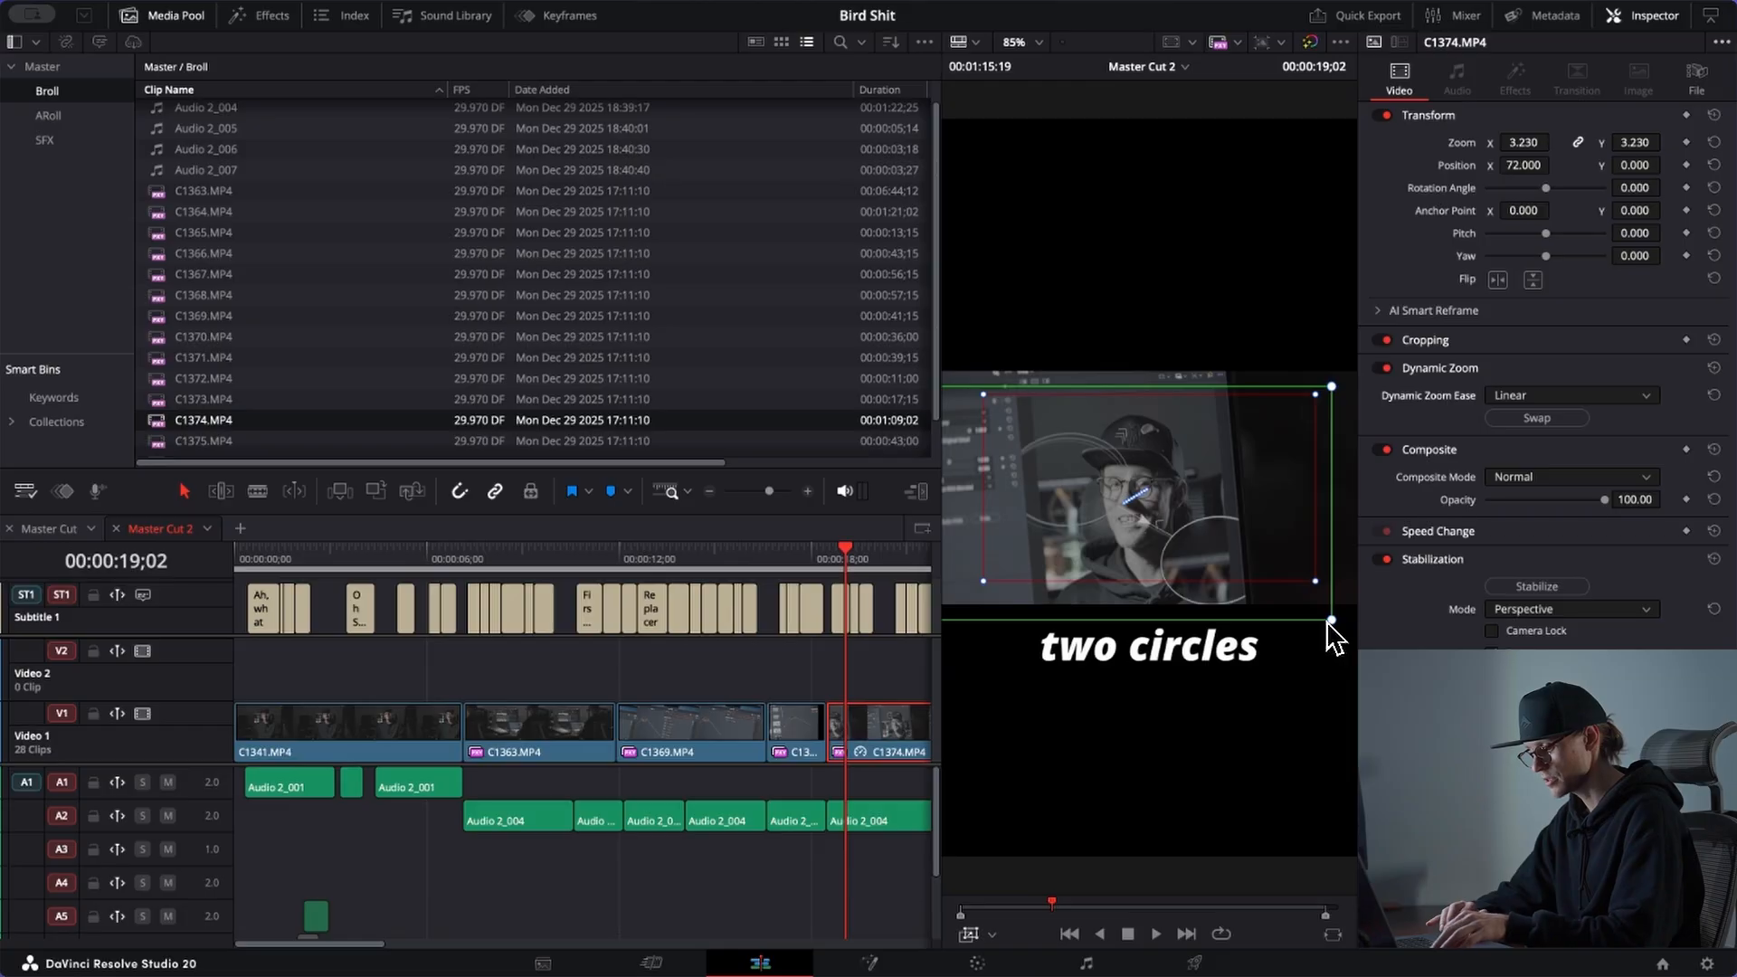
{"action": "key", "text": "super+z"}
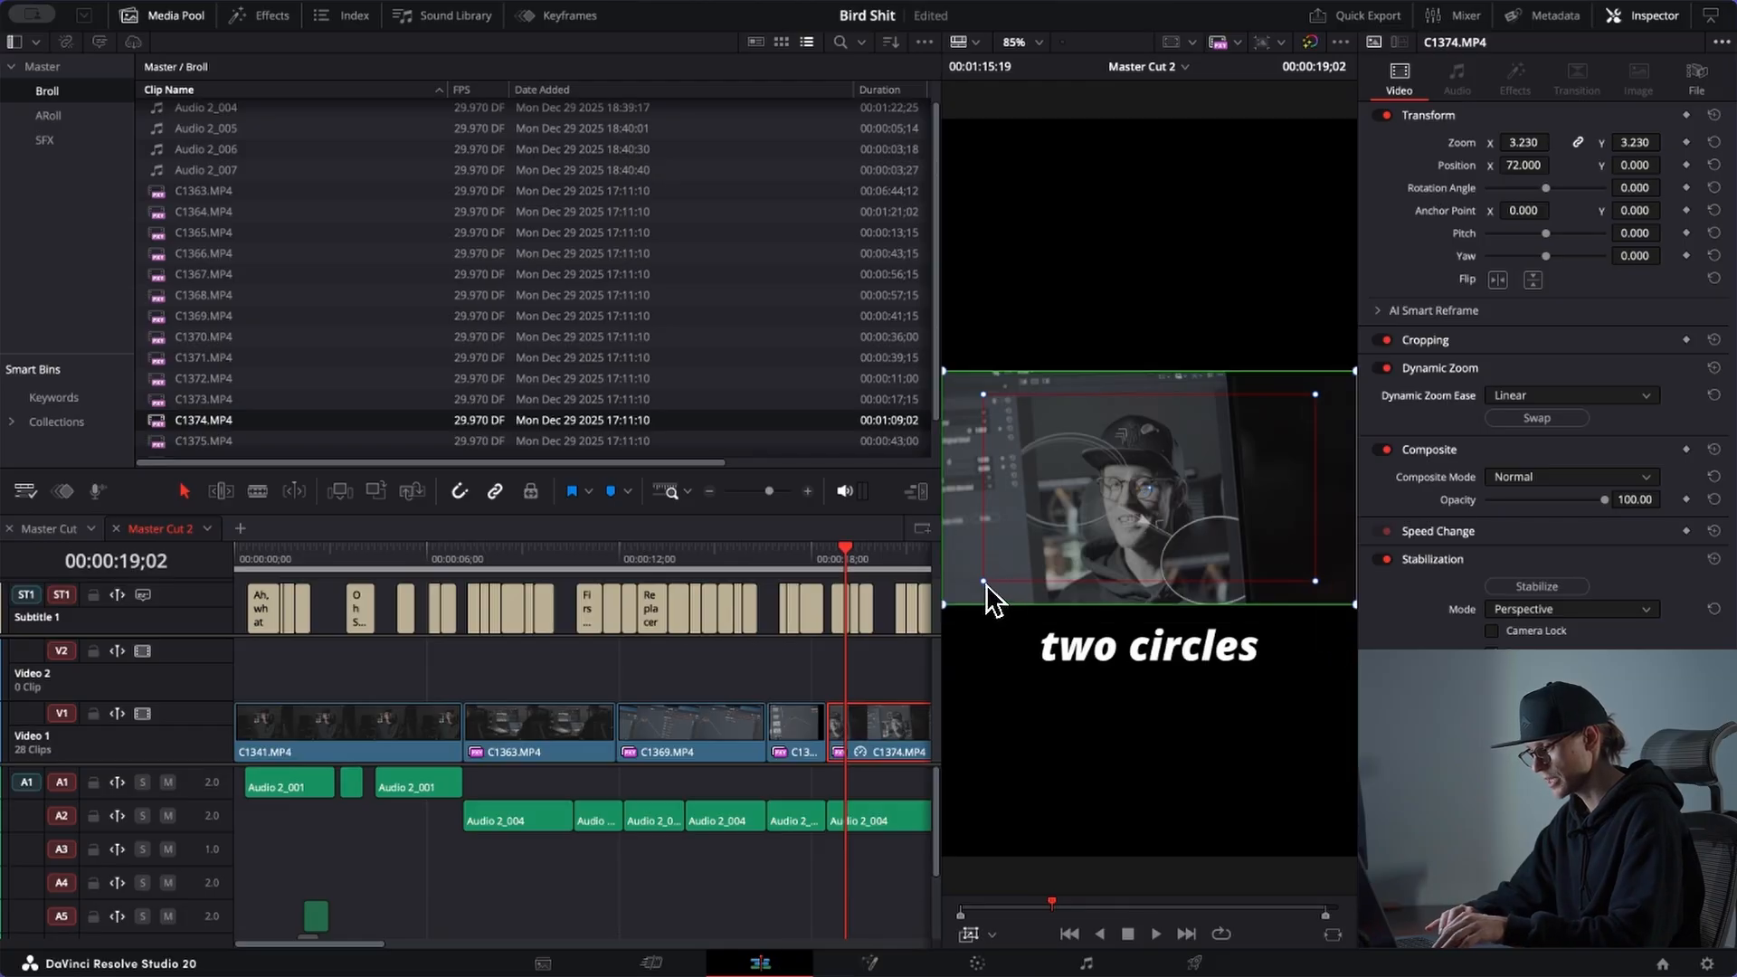
{"action": "left_click", "coordinate": [984, 581]}
{"action": "left_click_drag", "start_coordinate": [984, 583], "coordinate": [959, 602]}
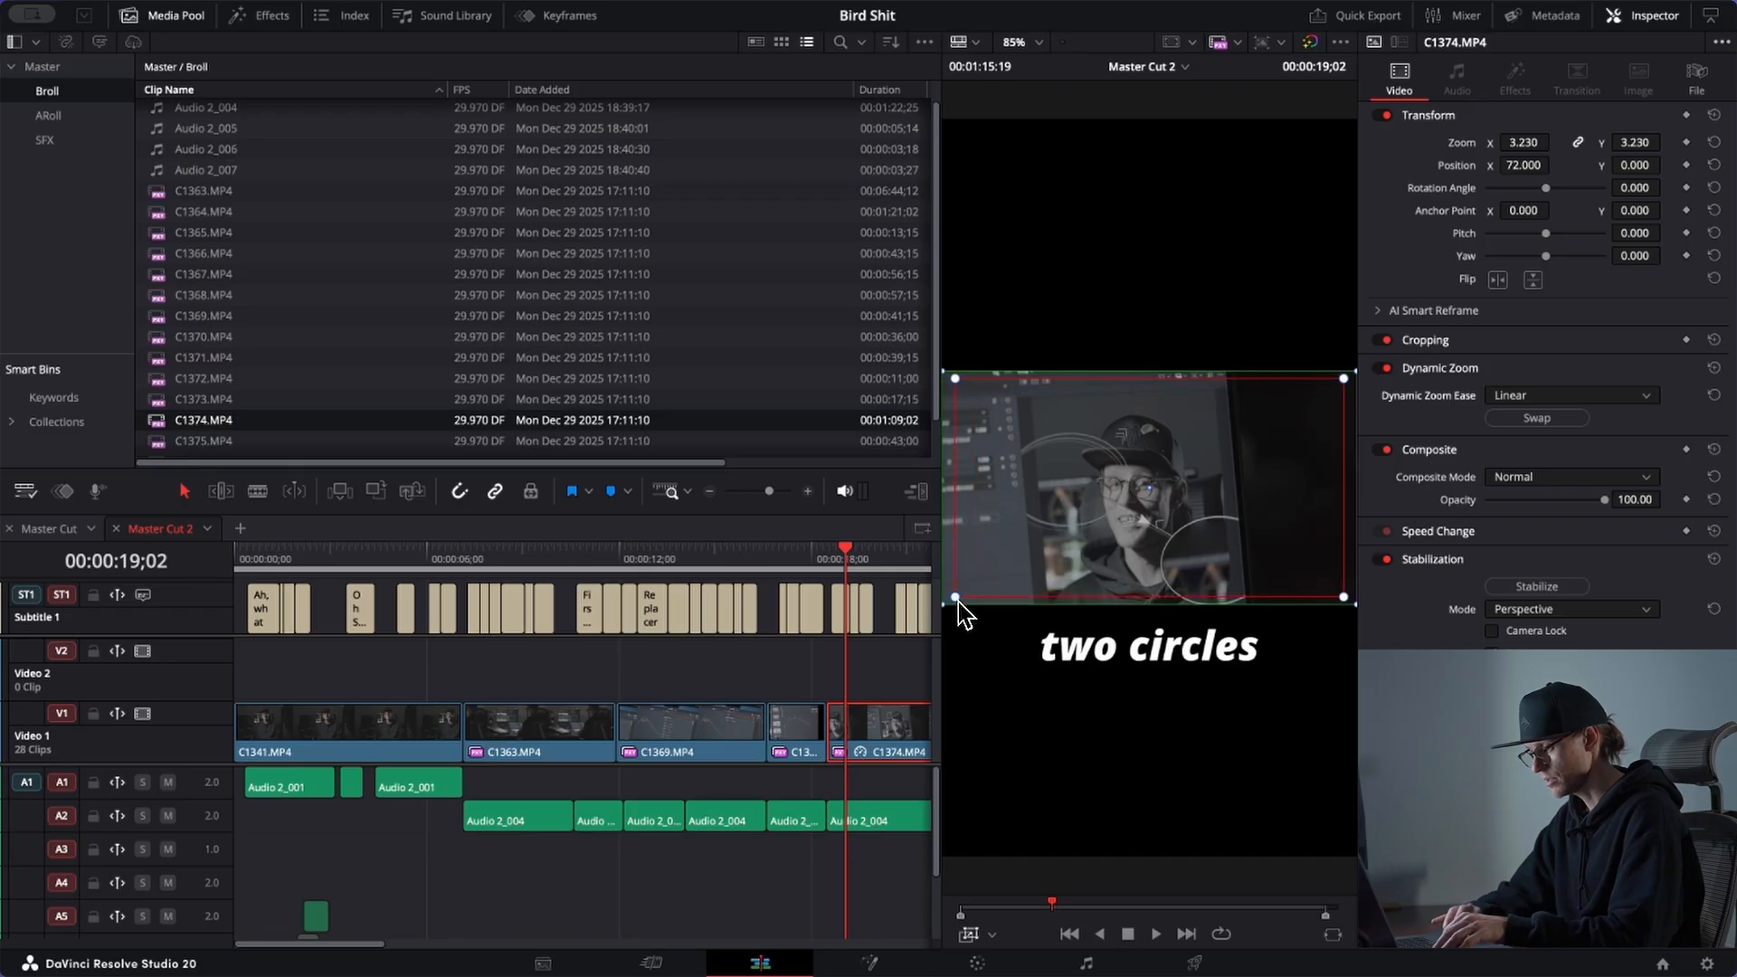
{"action": "scroll", "coordinate": [823, 769], "scroll_direction": "right", "scroll_amount": 5}
{"action": "scroll", "coordinate": [709, 726], "scroll_direction": "right", "scroll_amount": 3}
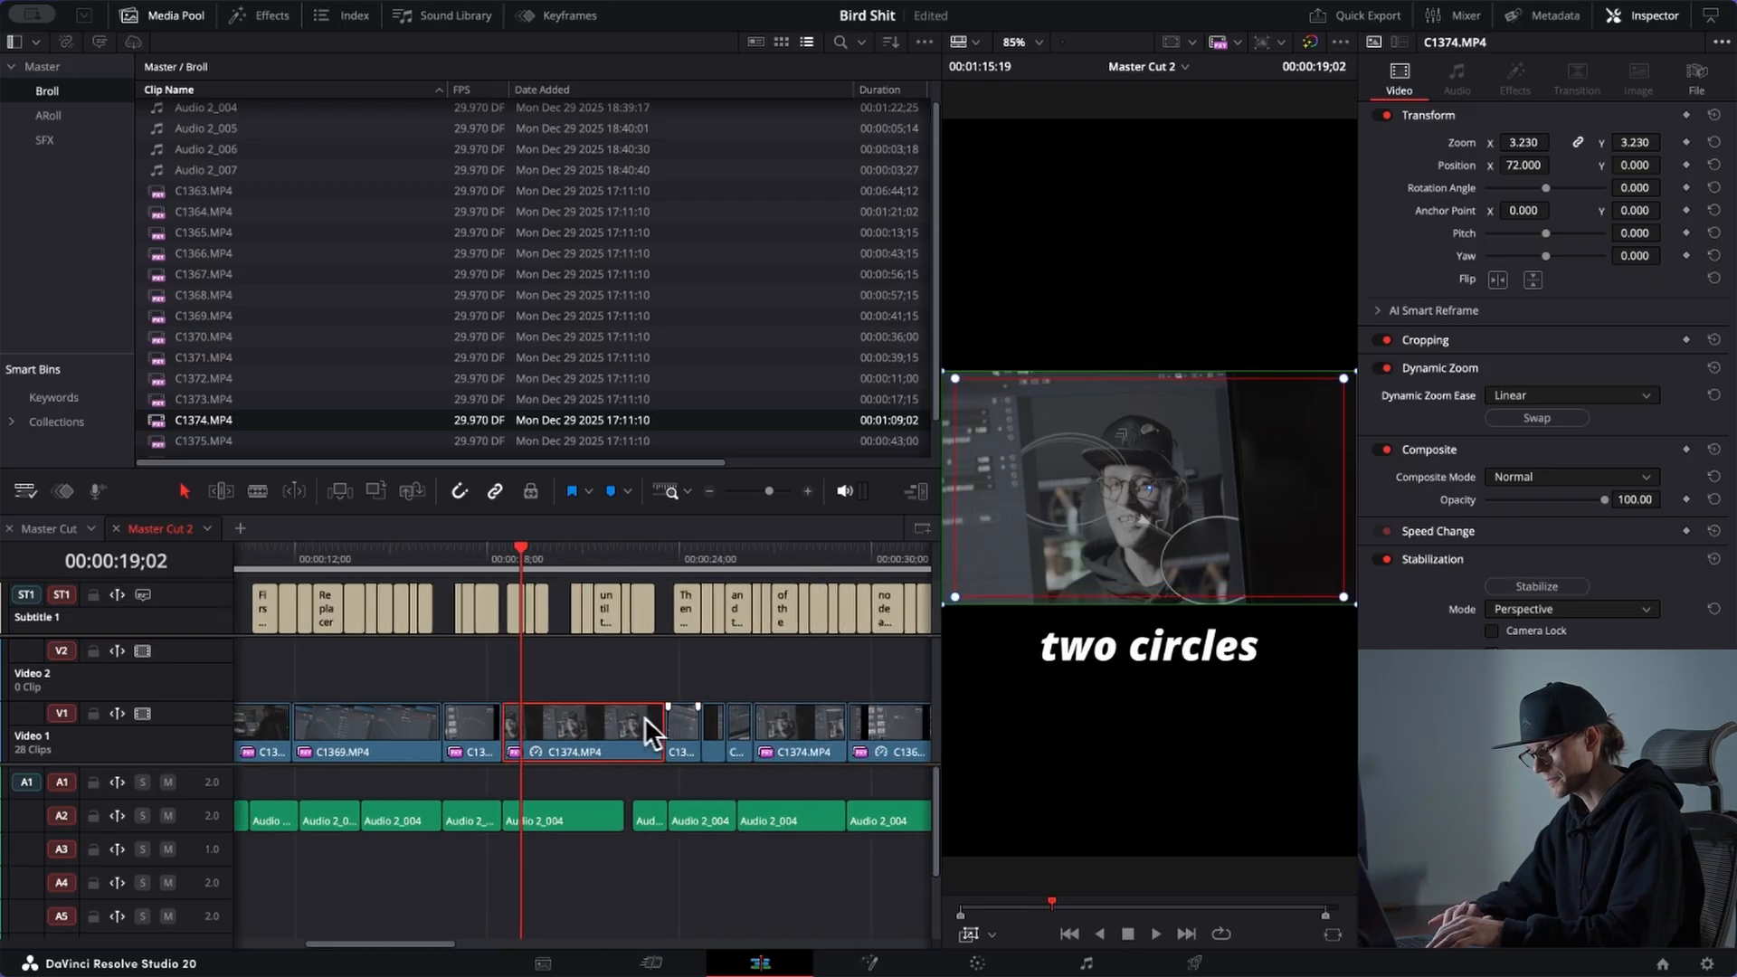
{"action": "key", "text": "space"}
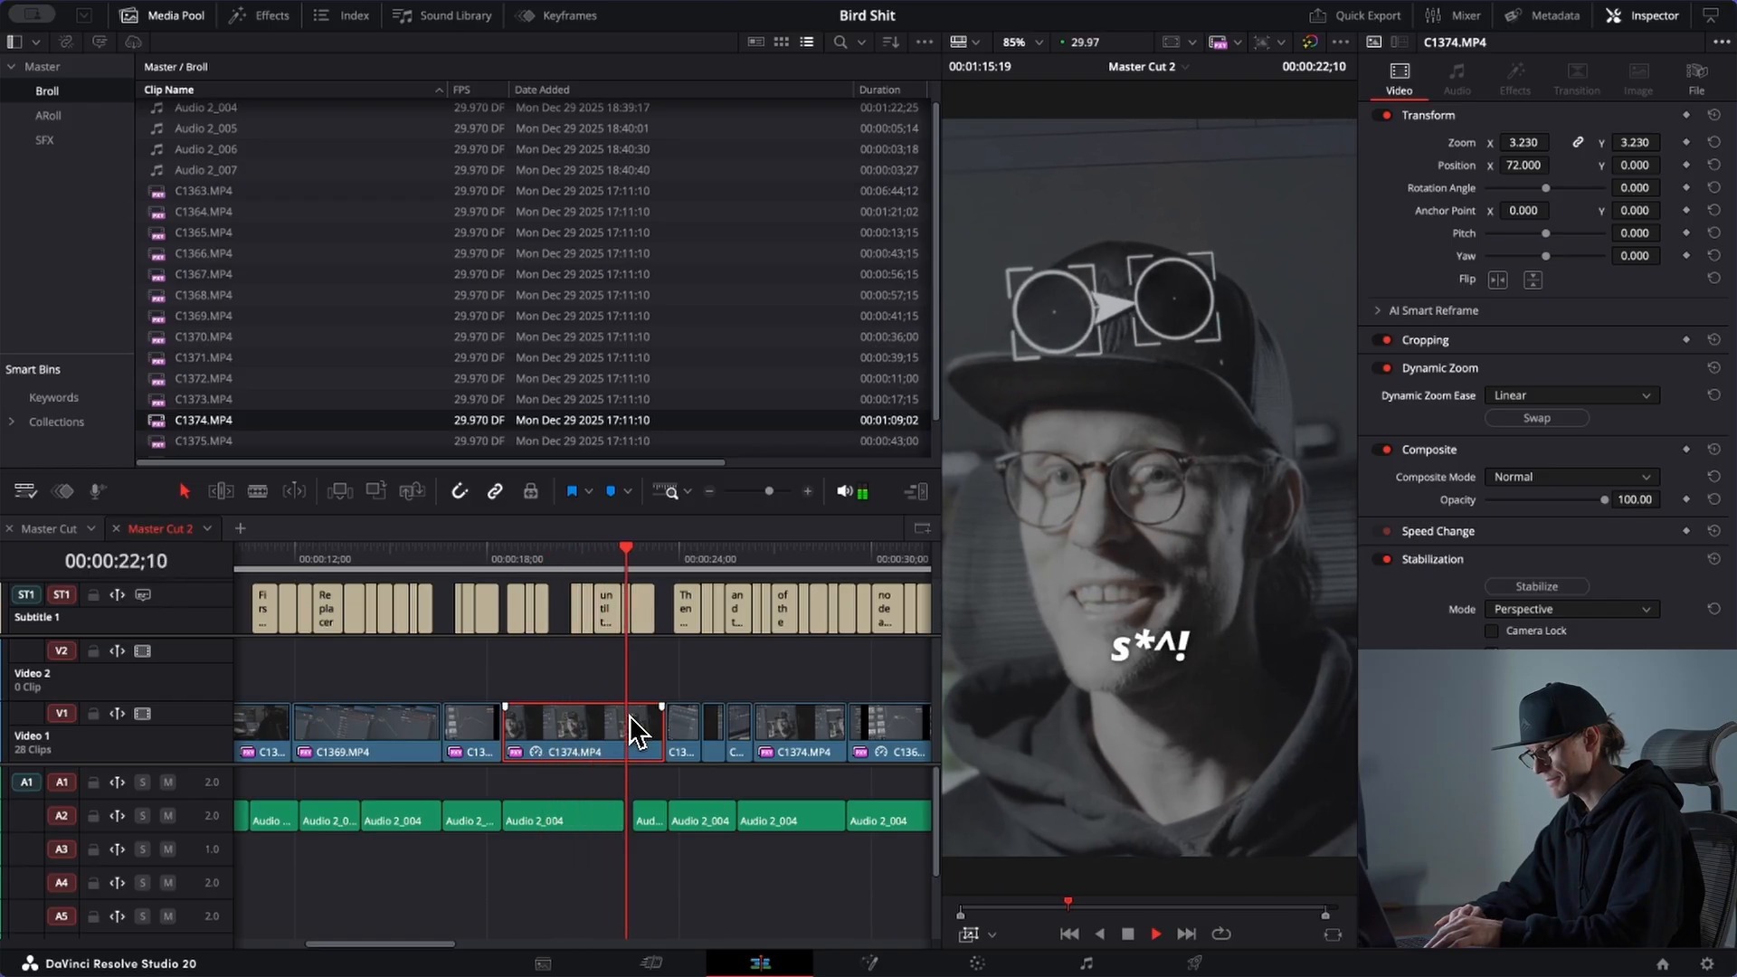
{"action": "key", "text": "space"}
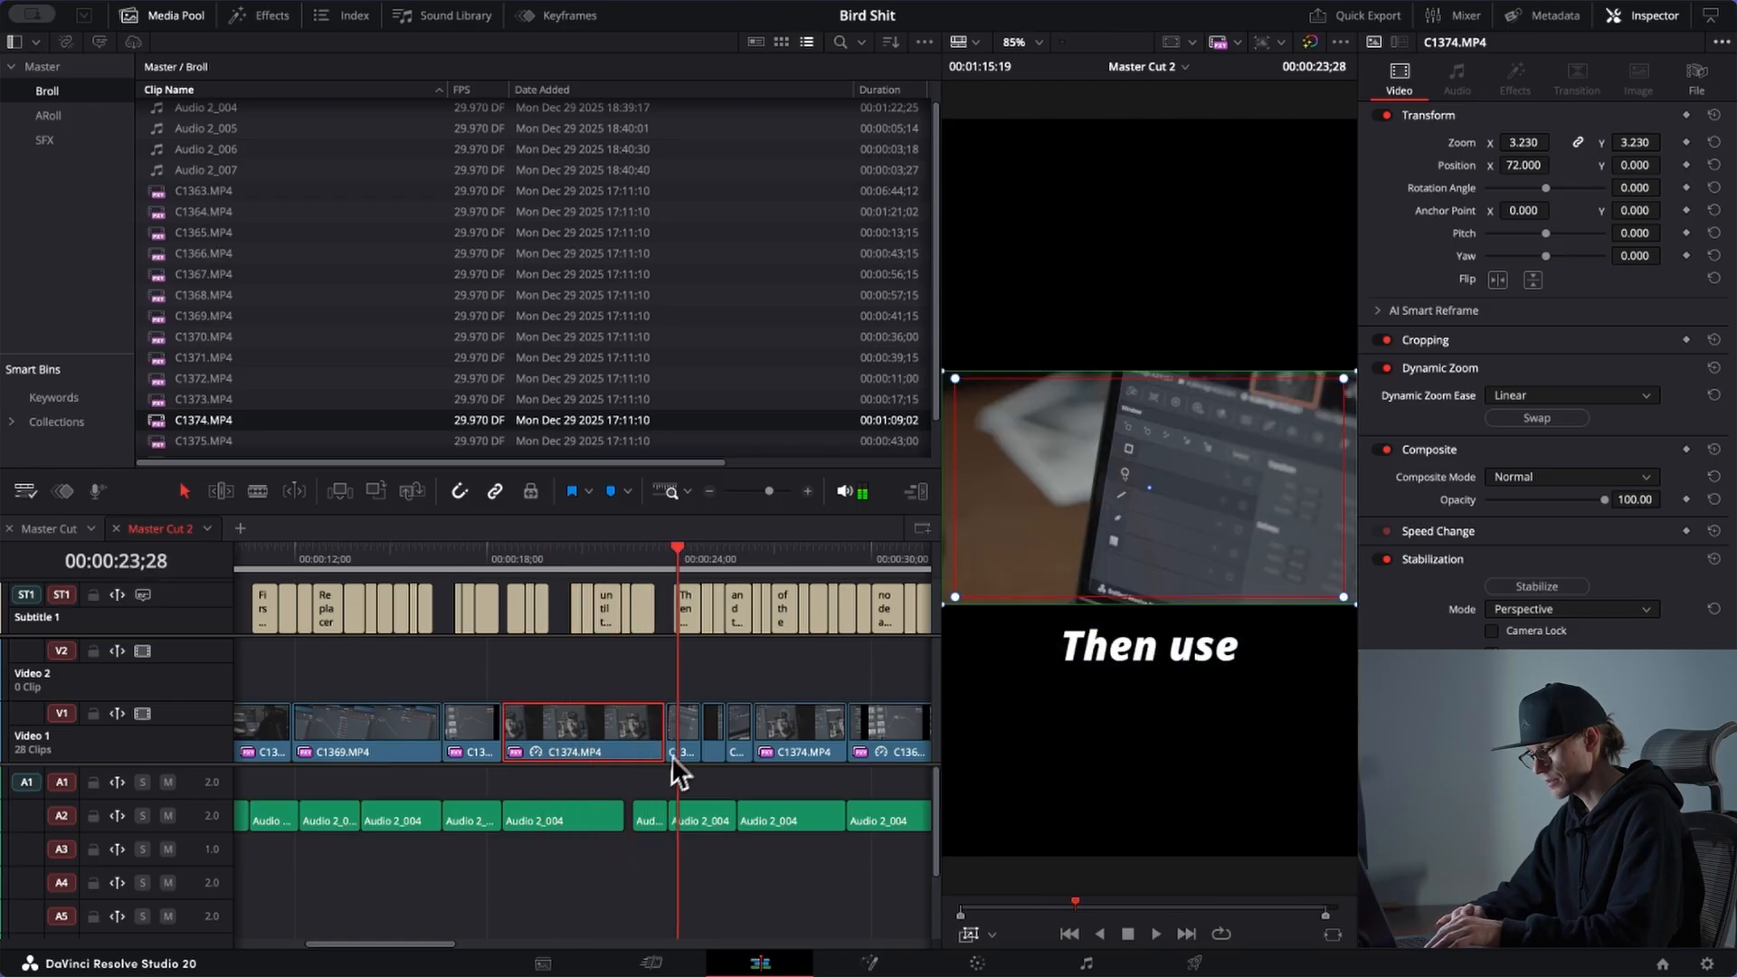
Step: Try a subtle swapped Dynamic Zoom on C1372.MP4, enlarging its end frame to nearly full size, and play the clip
{"action": "left_click", "coordinate": [683, 737]}
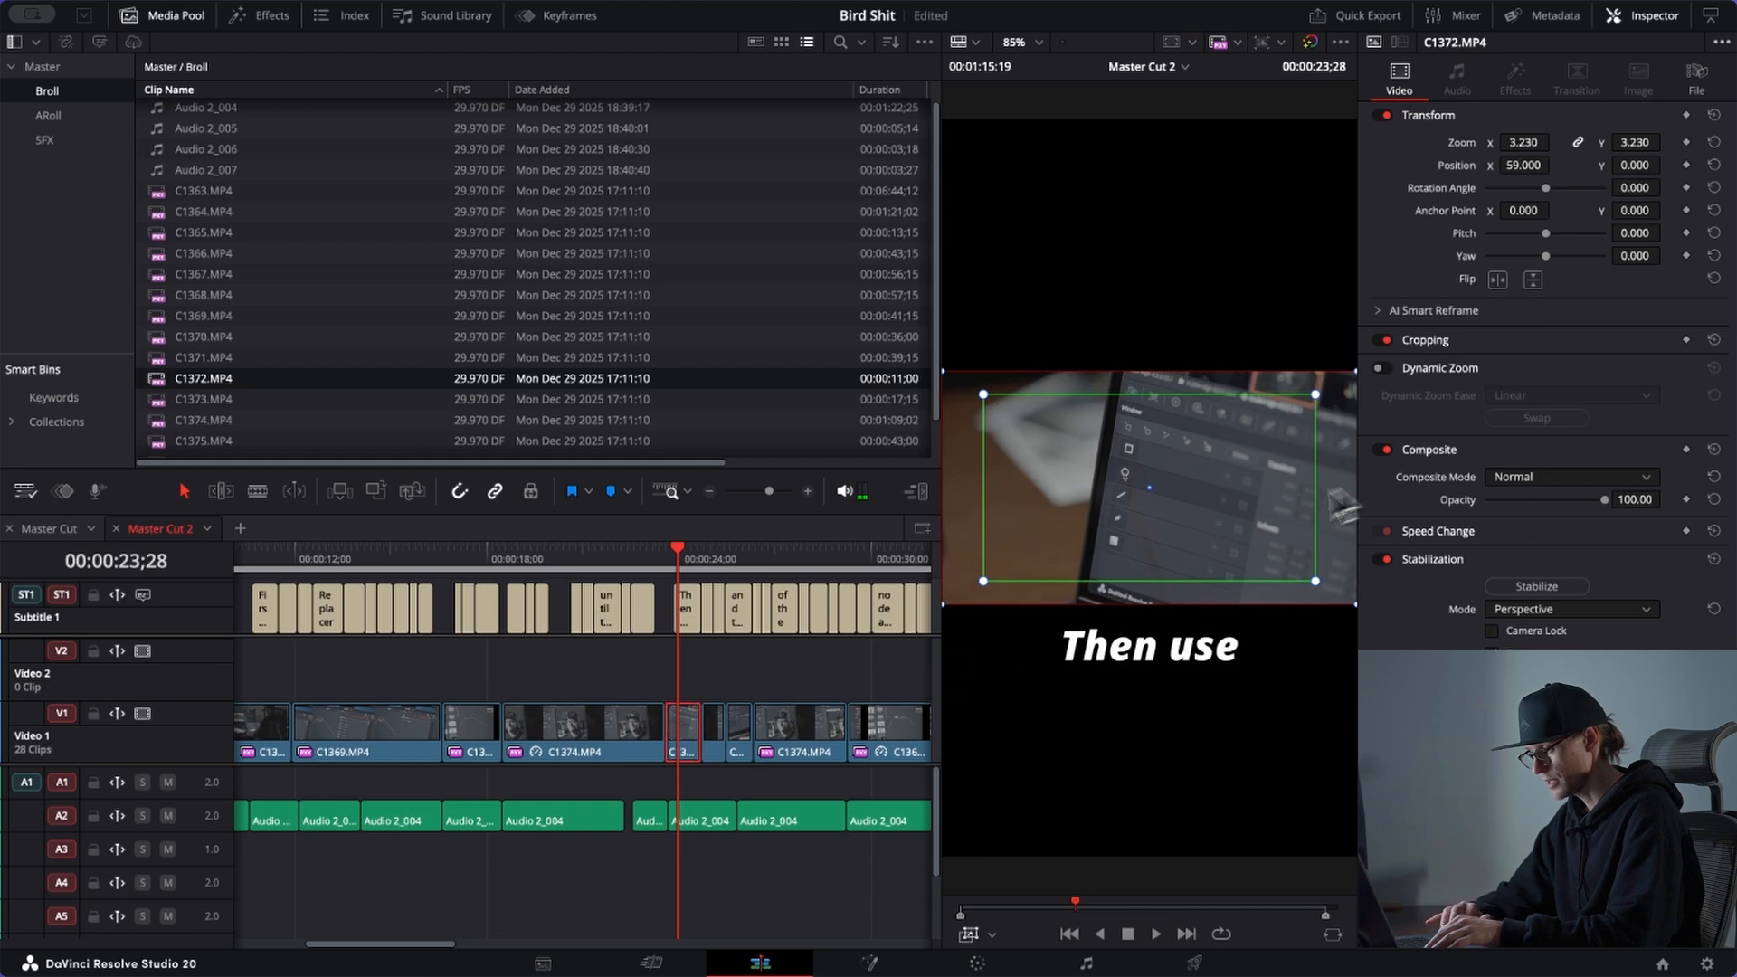
{"action": "left_click", "coordinate": [1378, 369]}
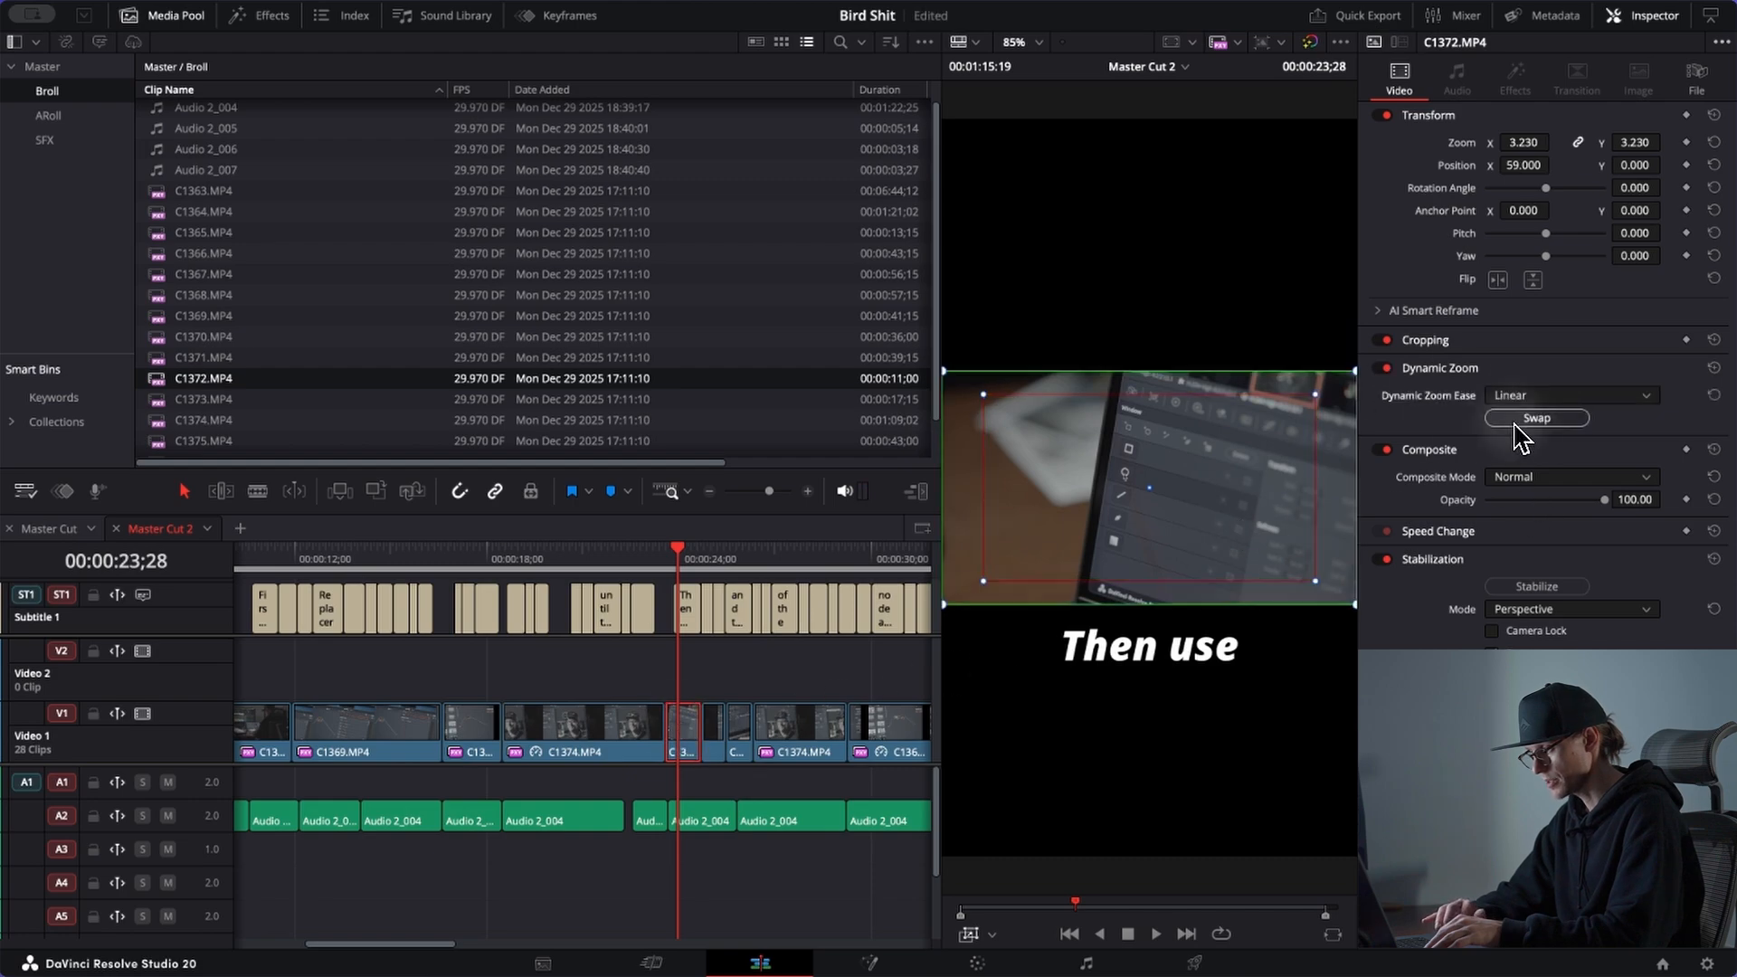
{"action": "left_click_drag", "start_coordinate": [984, 583], "coordinate": [950, 601]}
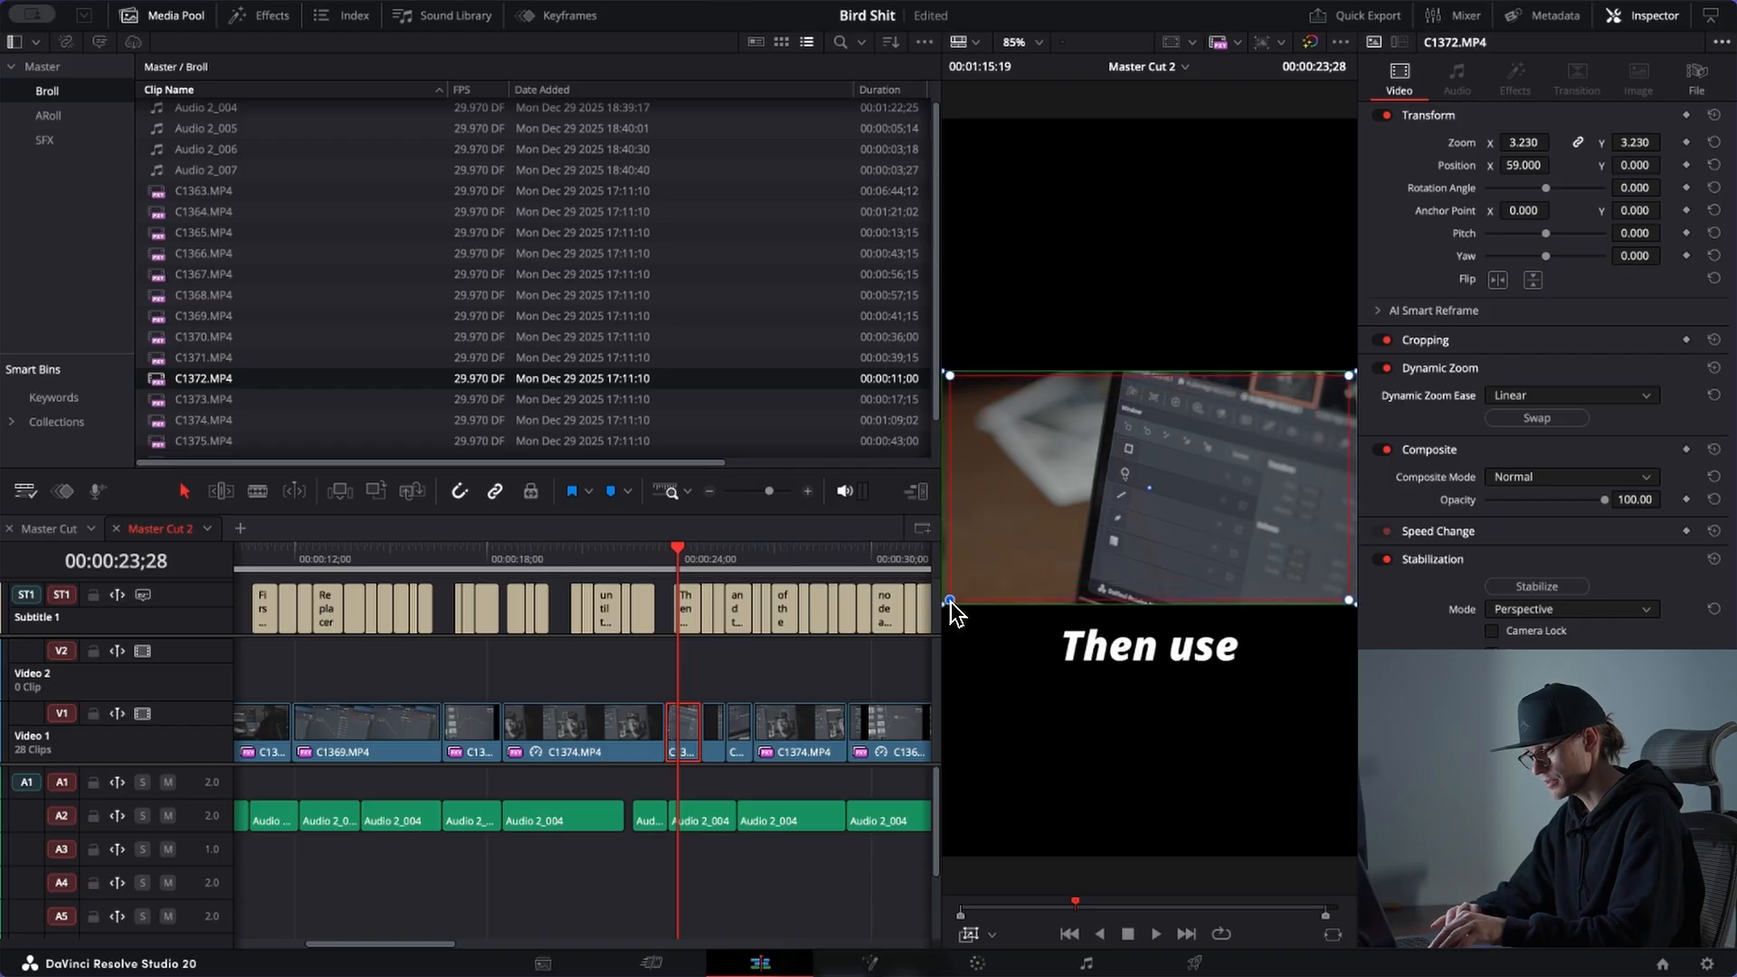
{"action": "left_click", "coordinate": [660, 558]}
{"action": "key", "text": "space"}
{"action": "key", "text": "space"}
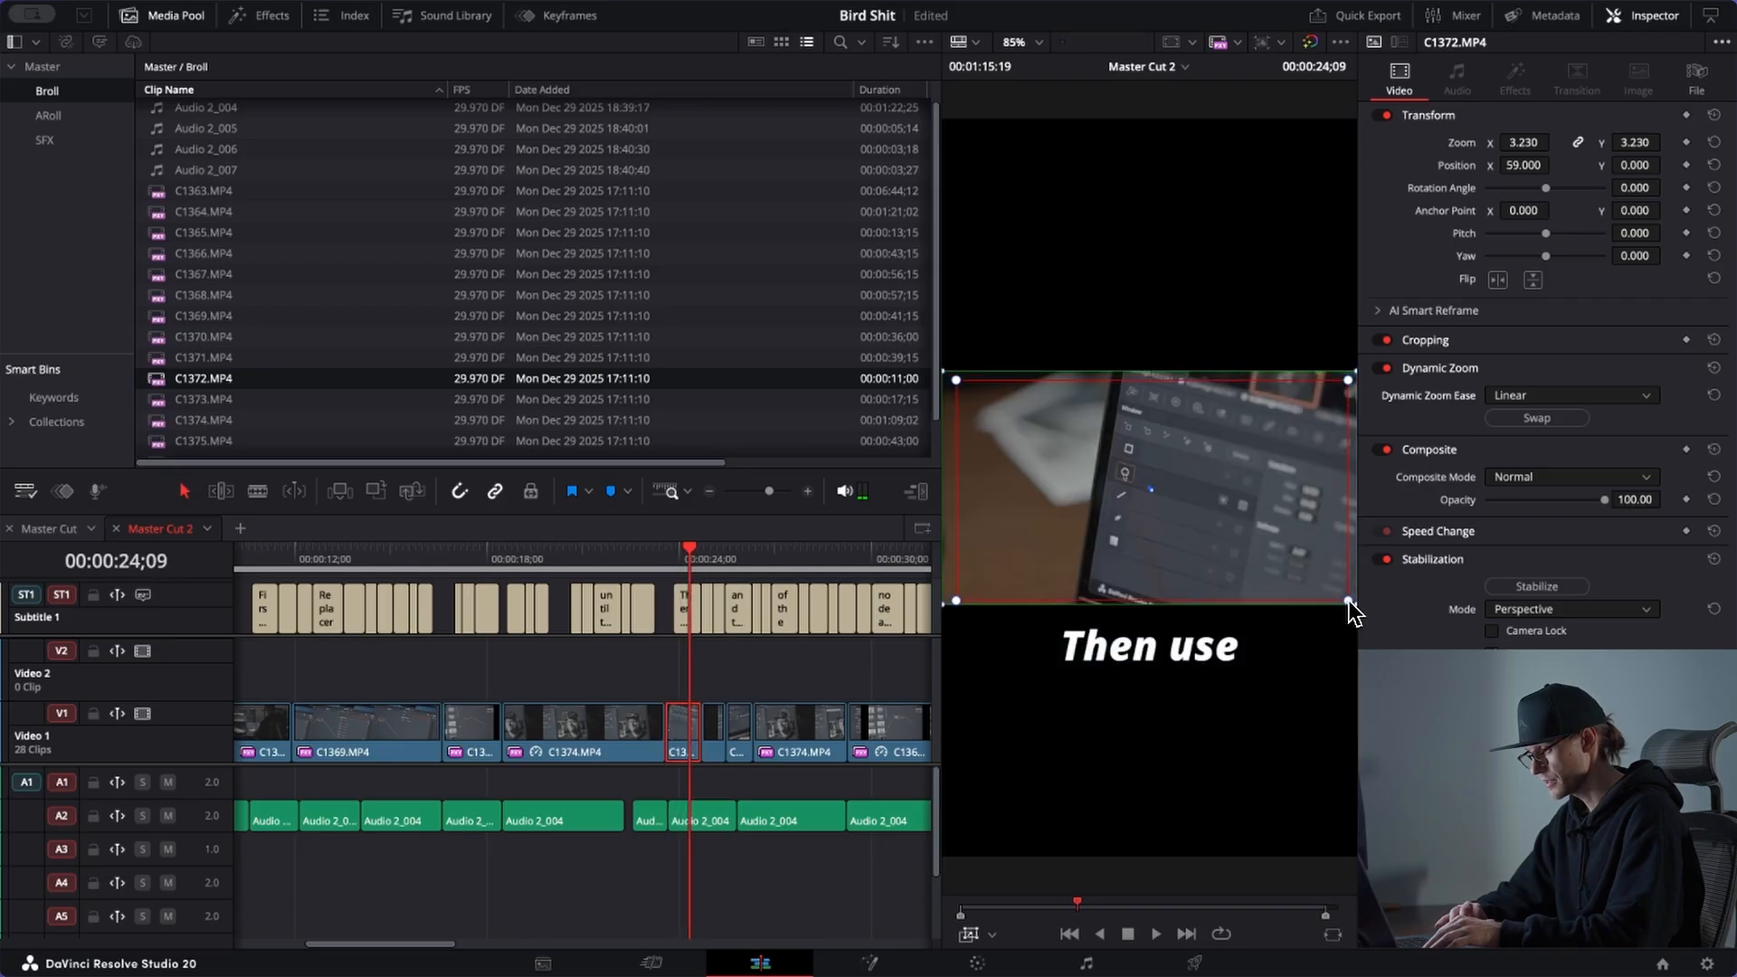
Step: Readjust C1372.MP4's end frame to nearly full size, replay the clip and switch its Dynamic Zoom off
{"action": "key", "text": "BackSpace"}
{"action": "key", "text": "super+z"}
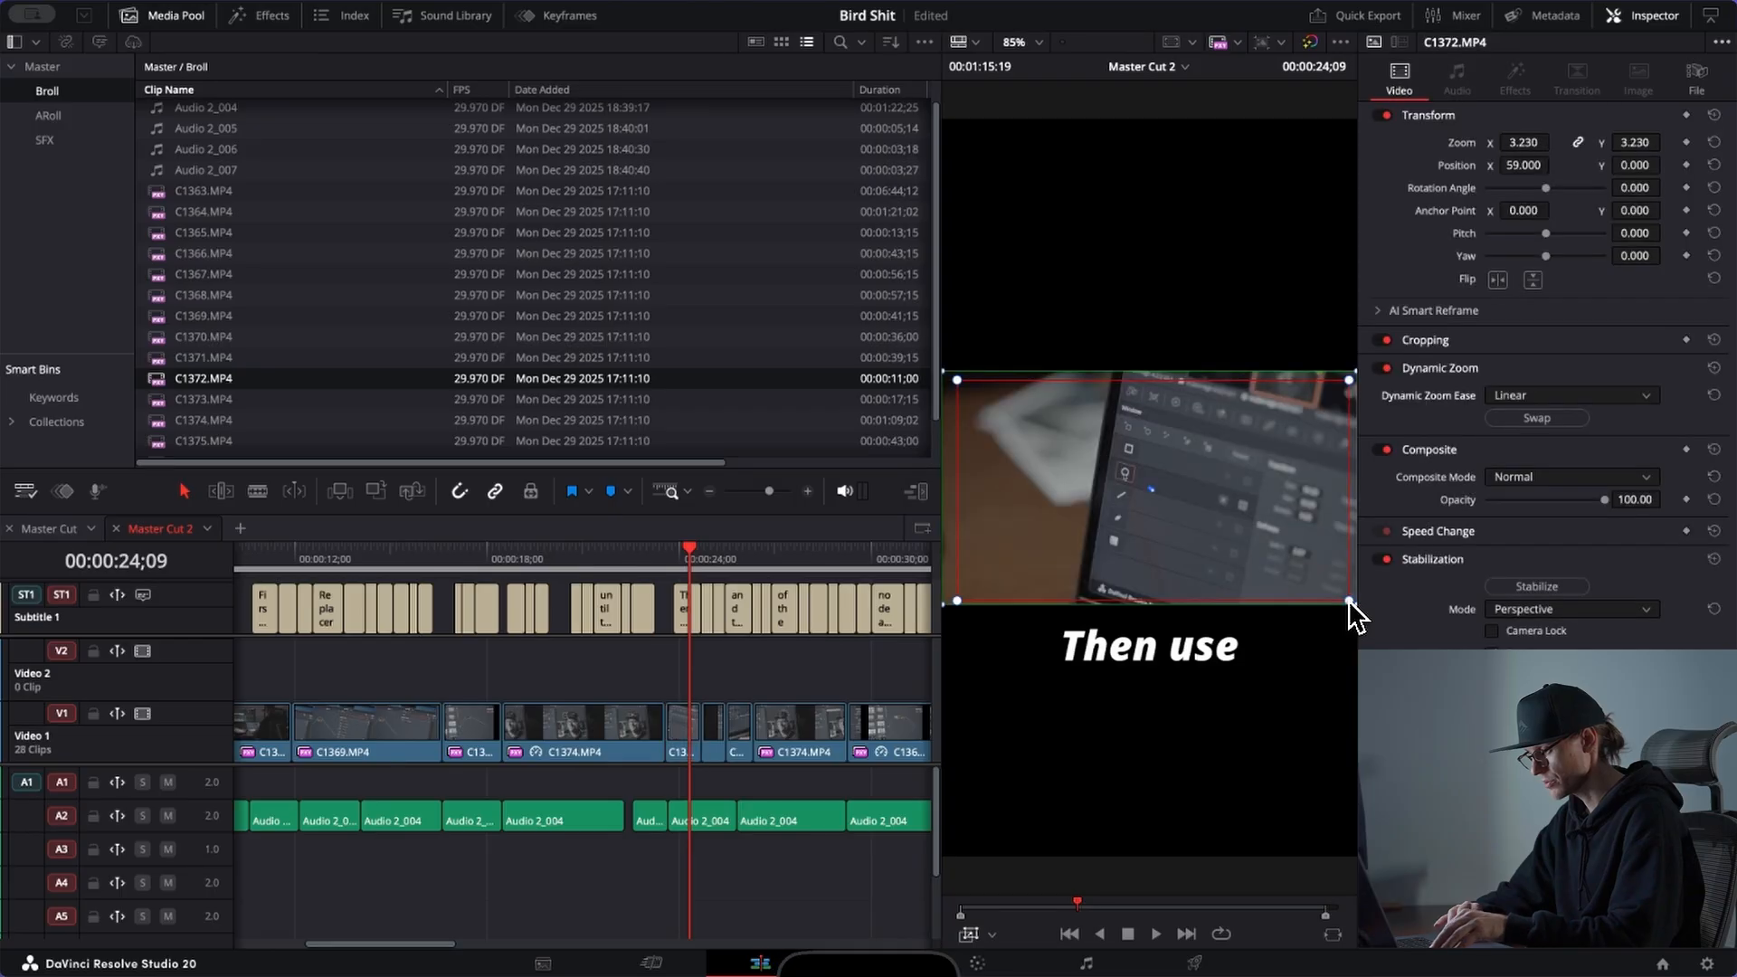
{"action": "left_click_drag", "start_coordinate": [1351, 603], "coordinate": [1353, 605]}
{"action": "key", "text": "super+z"}
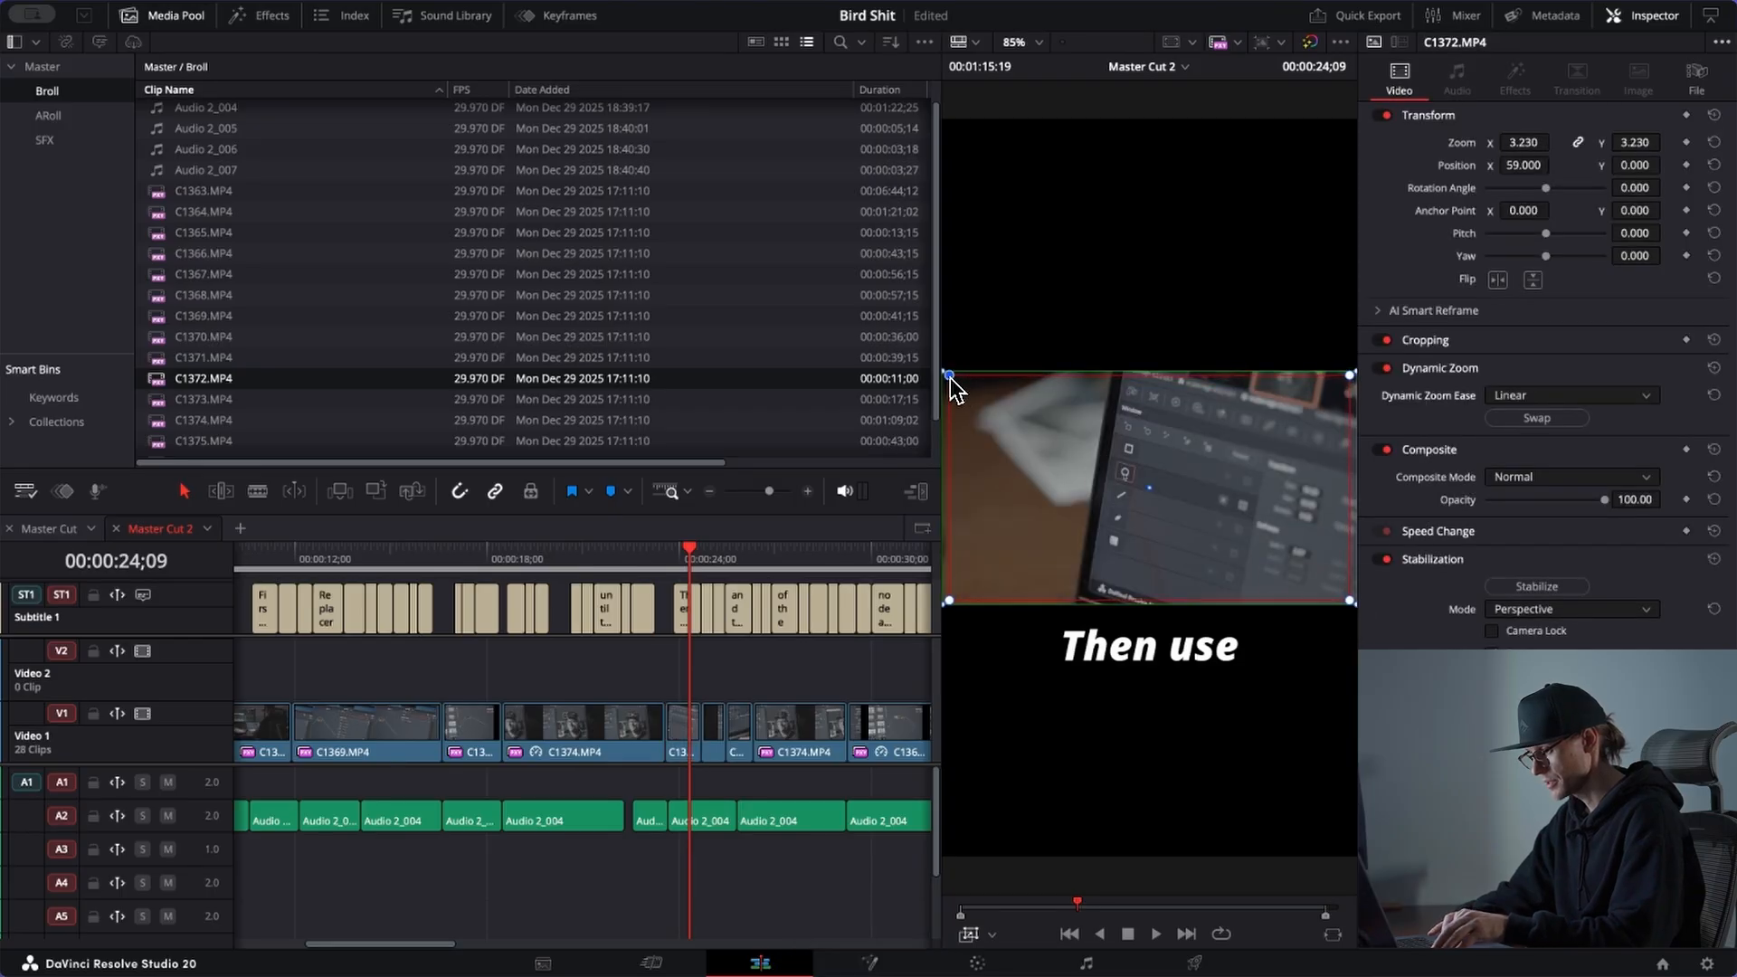
{"action": "left_click", "coordinate": [669, 566]}
{"action": "key", "text": "space"}
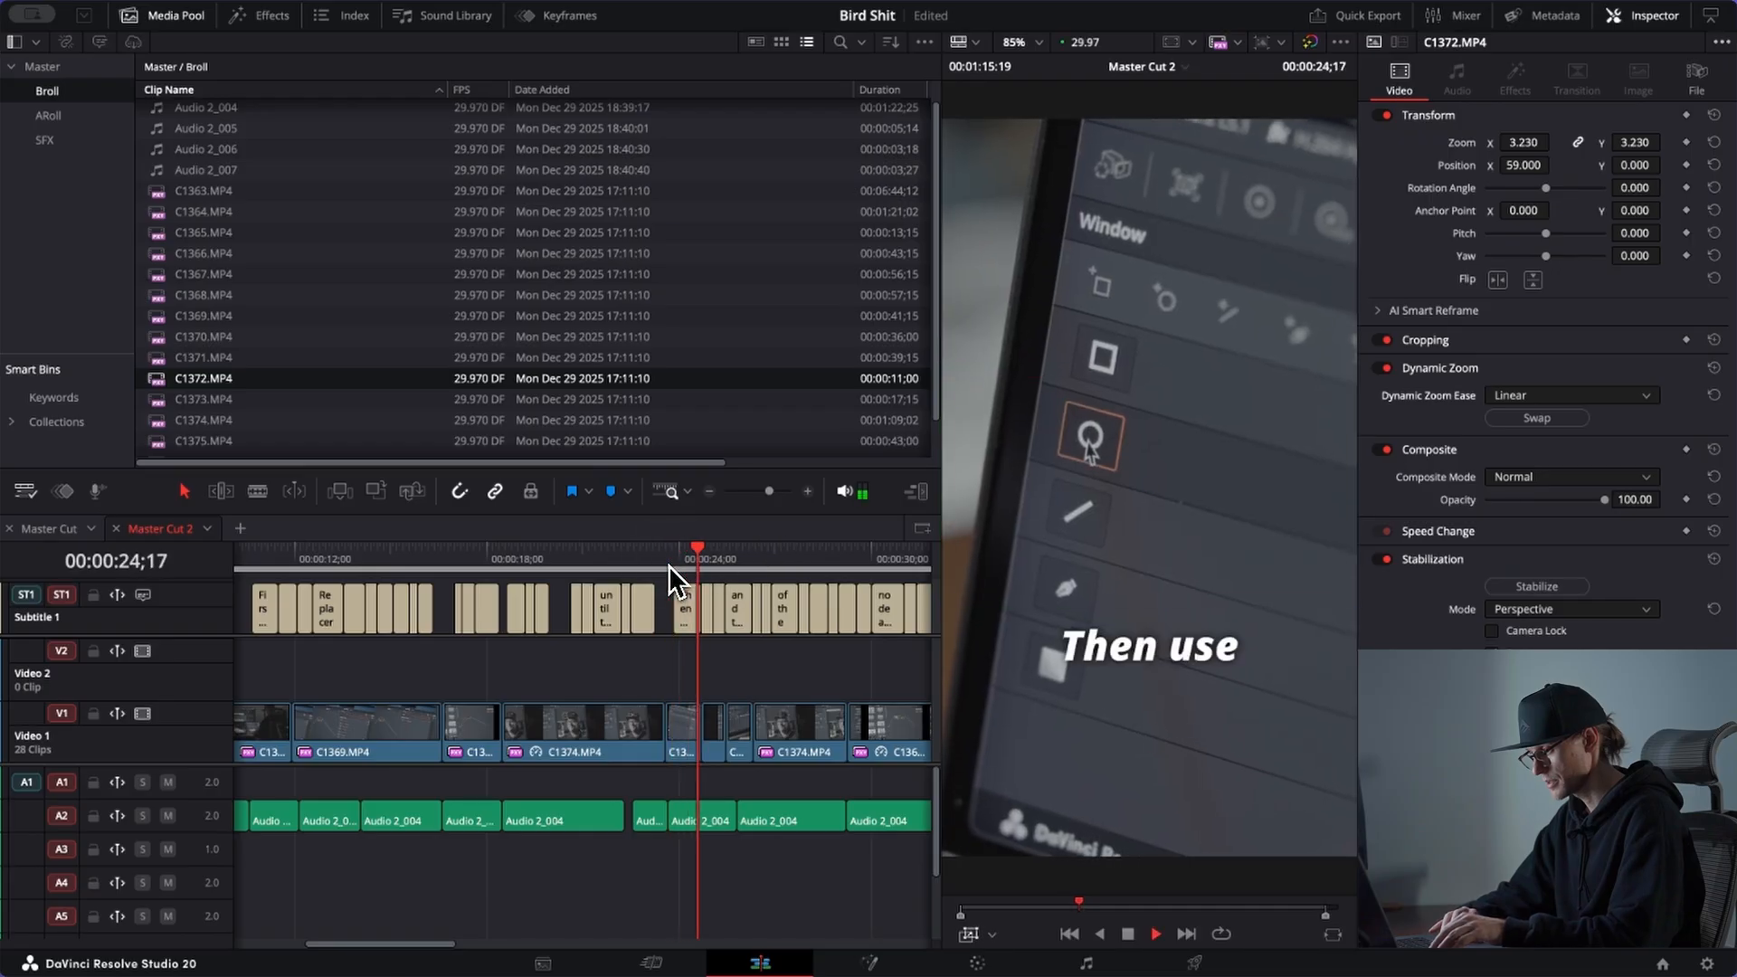
{"action": "key", "text": "space"}
{"action": "left_click", "coordinate": [1378, 368]}
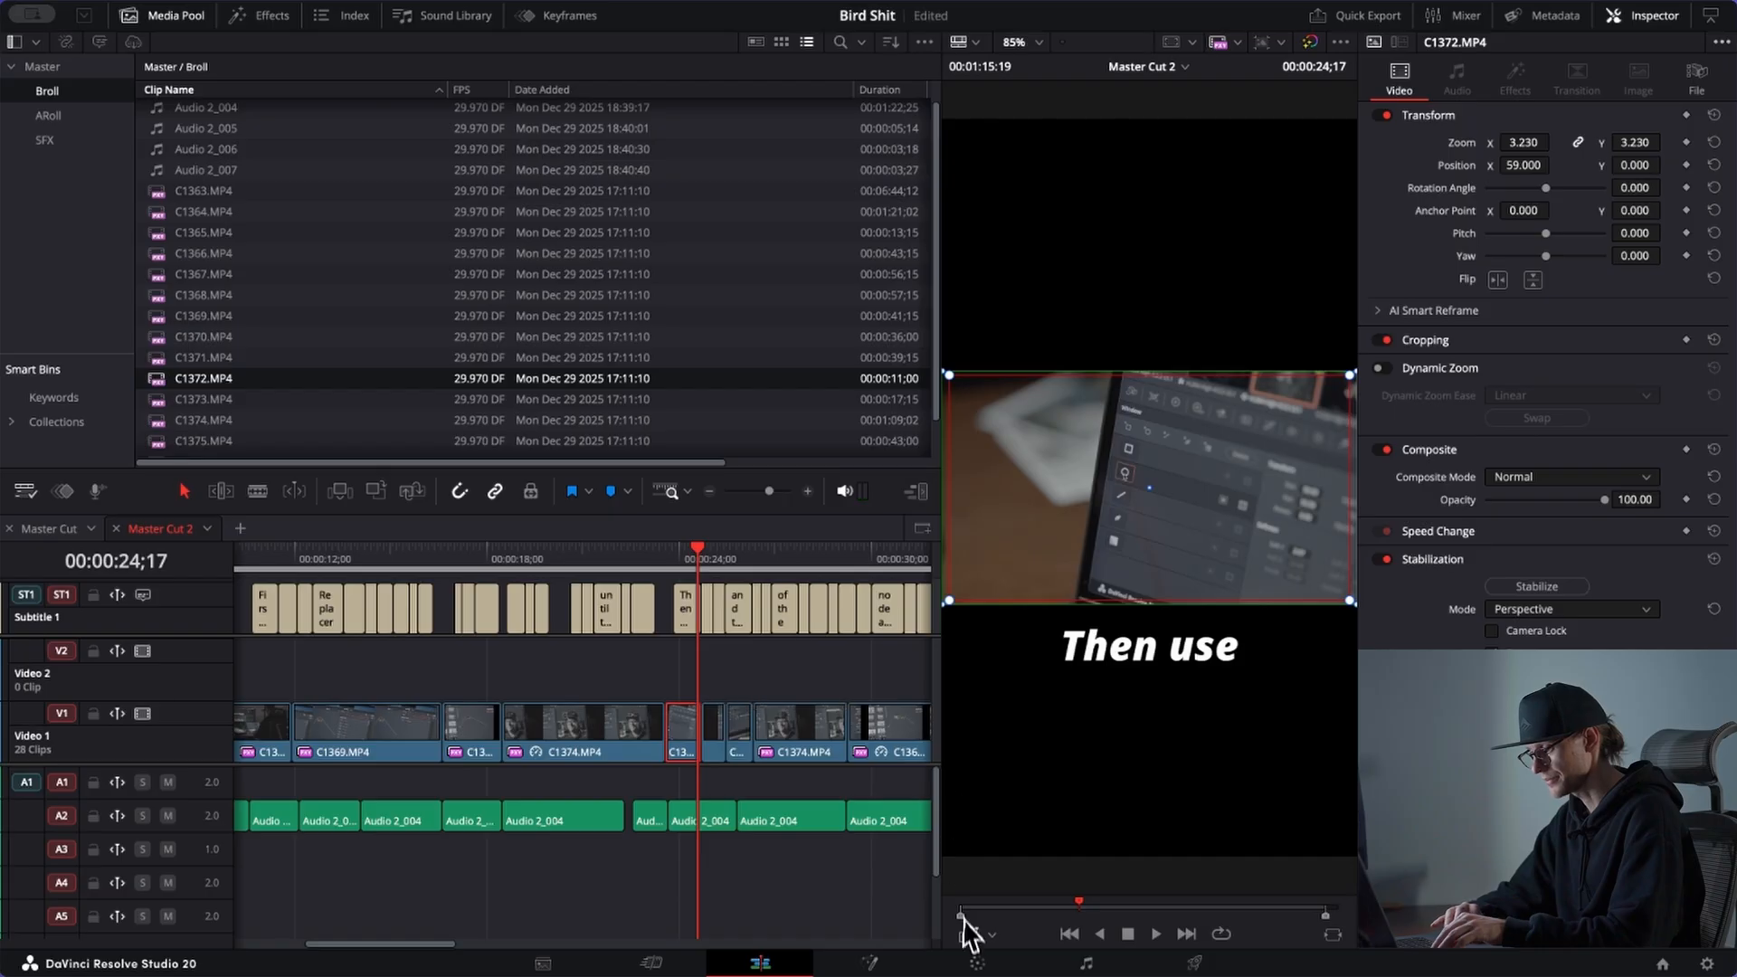
Step: Hide the zoom overlay and play the timeline from C1372.MP4 through the next C1374.MP4 clip
{"action": "left_click", "coordinate": [968, 933]}
{"action": "left_click", "coordinate": [676, 572]}
{"action": "key", "text": "space"}
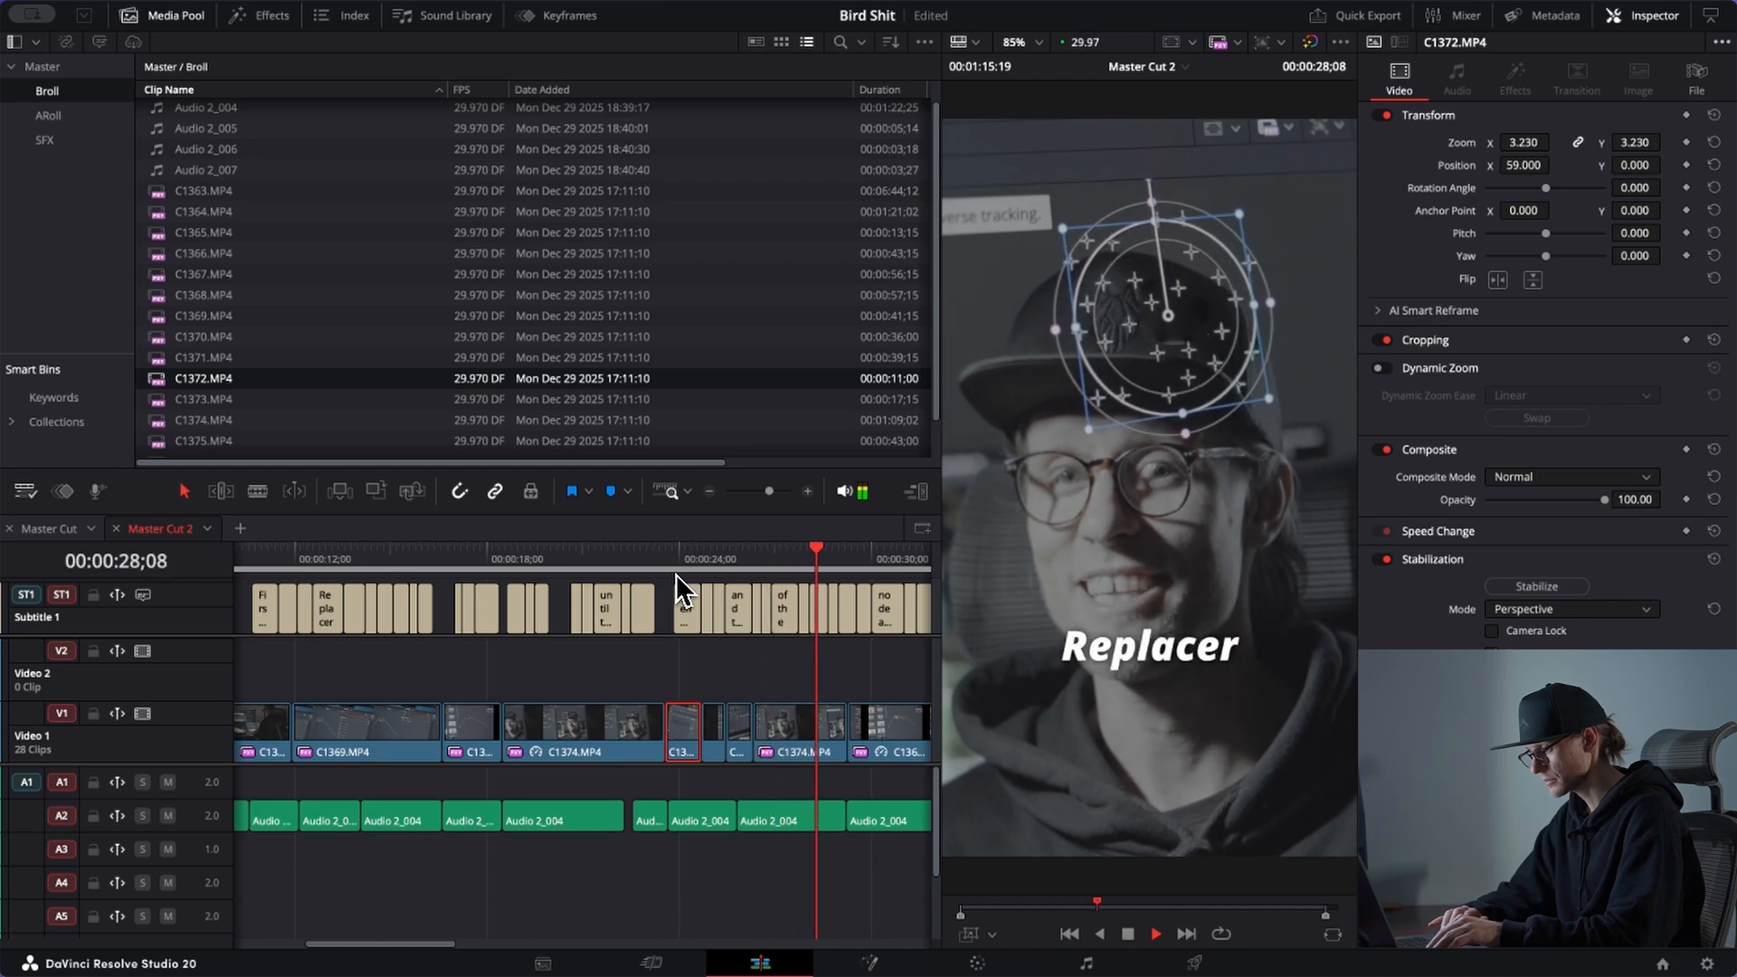
{"action": "key", "text": "space"}
Step: Add a swapped Dynamic Zoom to the second C1374.MP4 clip, show the overlay, enlarge its end frame to nearly full size and preview it
{"action": "left_click", "coordinate": [789, 728]}
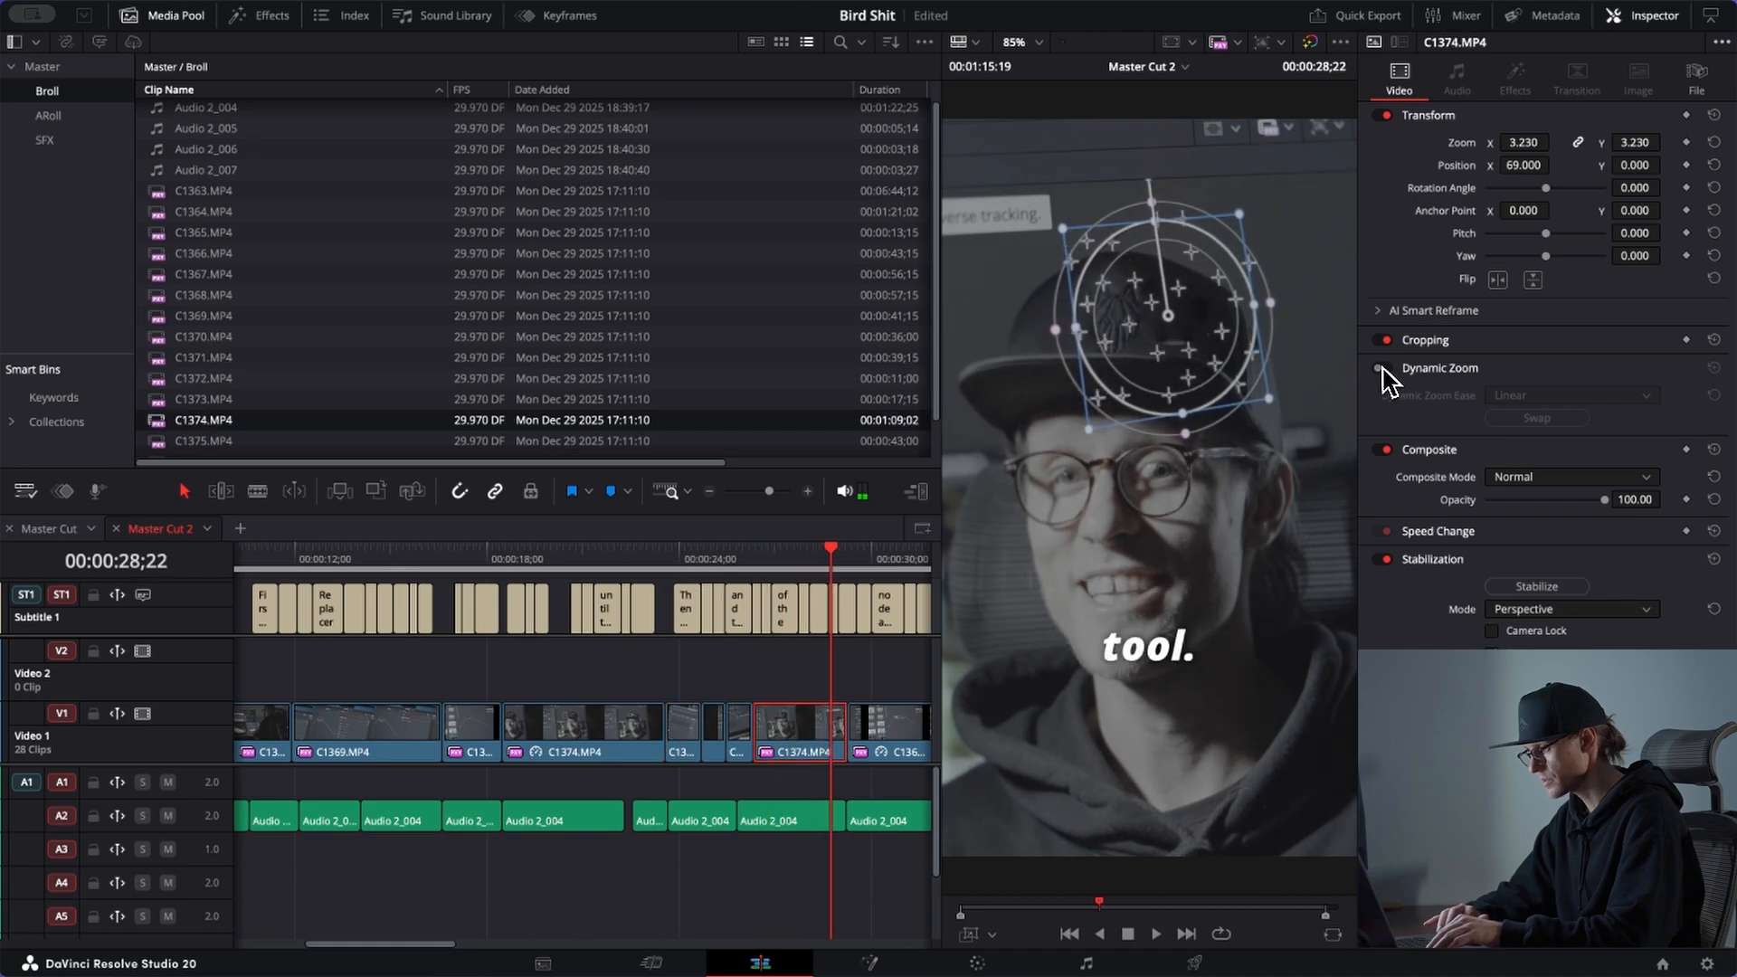
{"action": "left_click", "coordinate": [1380, 368]}
{"action": "left_click", "coordinate": [1536, 418]}
{"action": "left_click", "coordinate": [969, 933]}
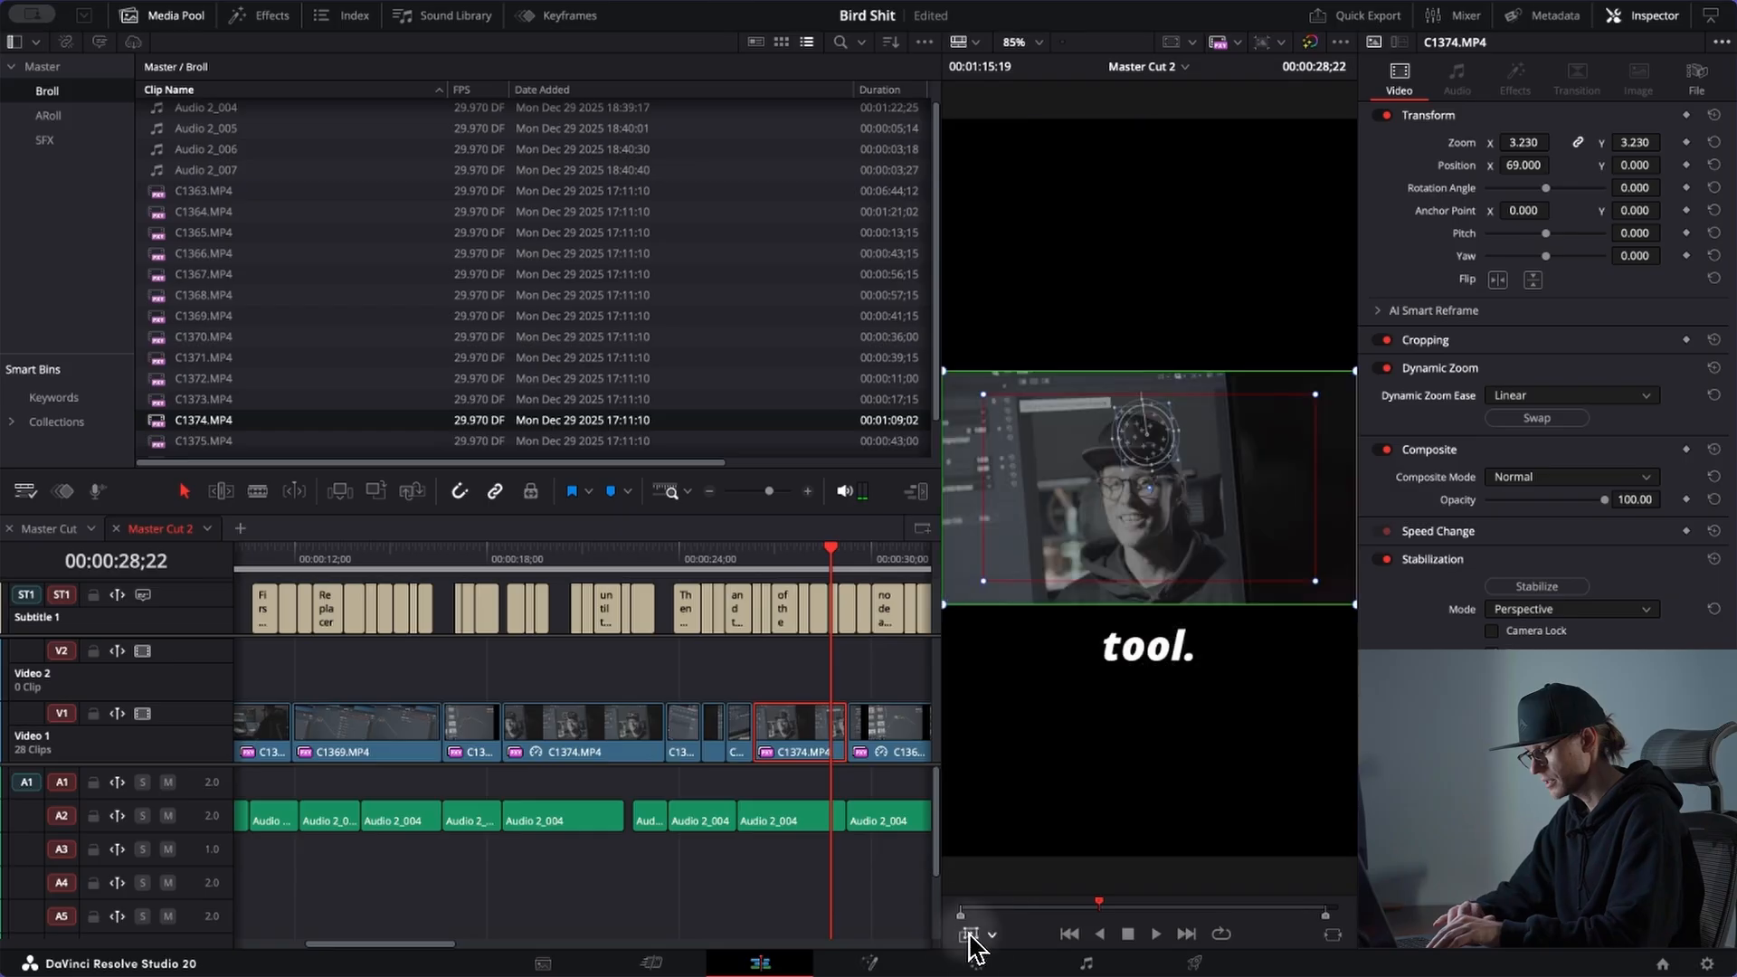
{"action": "left_click_drag", "start_coordinate": [984, 582], "coordinate": [953, 599]}
{"action": "left_click", "coordinate": [751, 560]}
{"action": "key", "text": "space"}
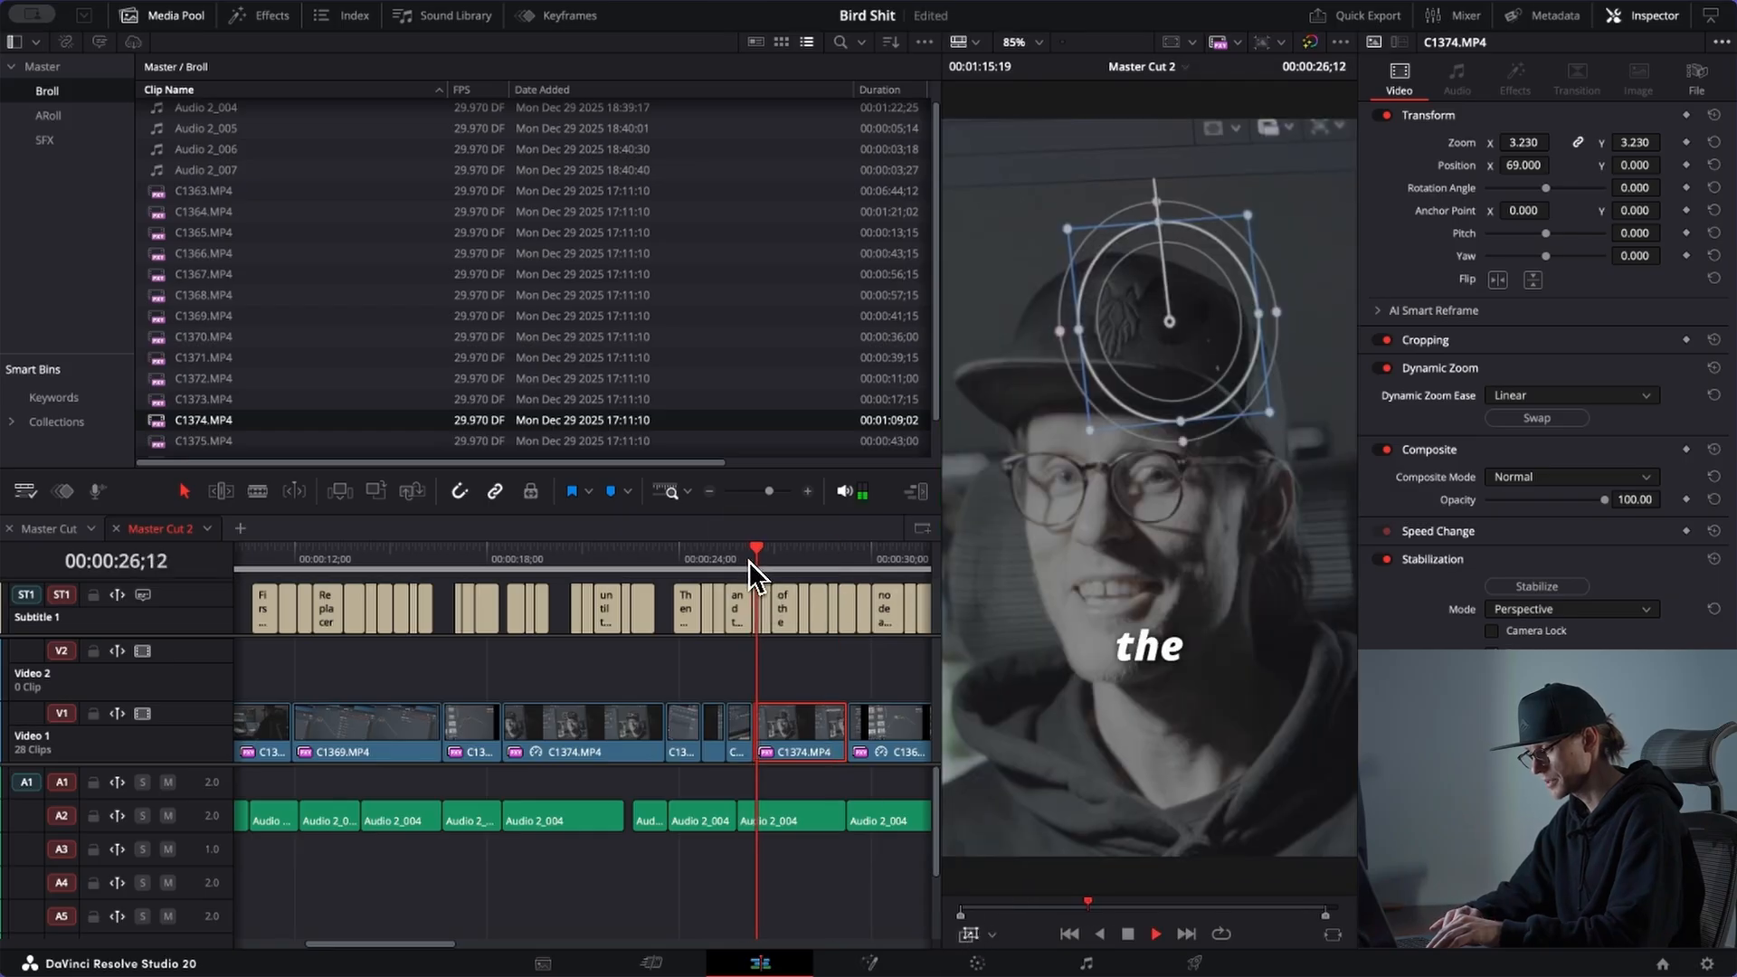
{"action": "key", "text": "space"}
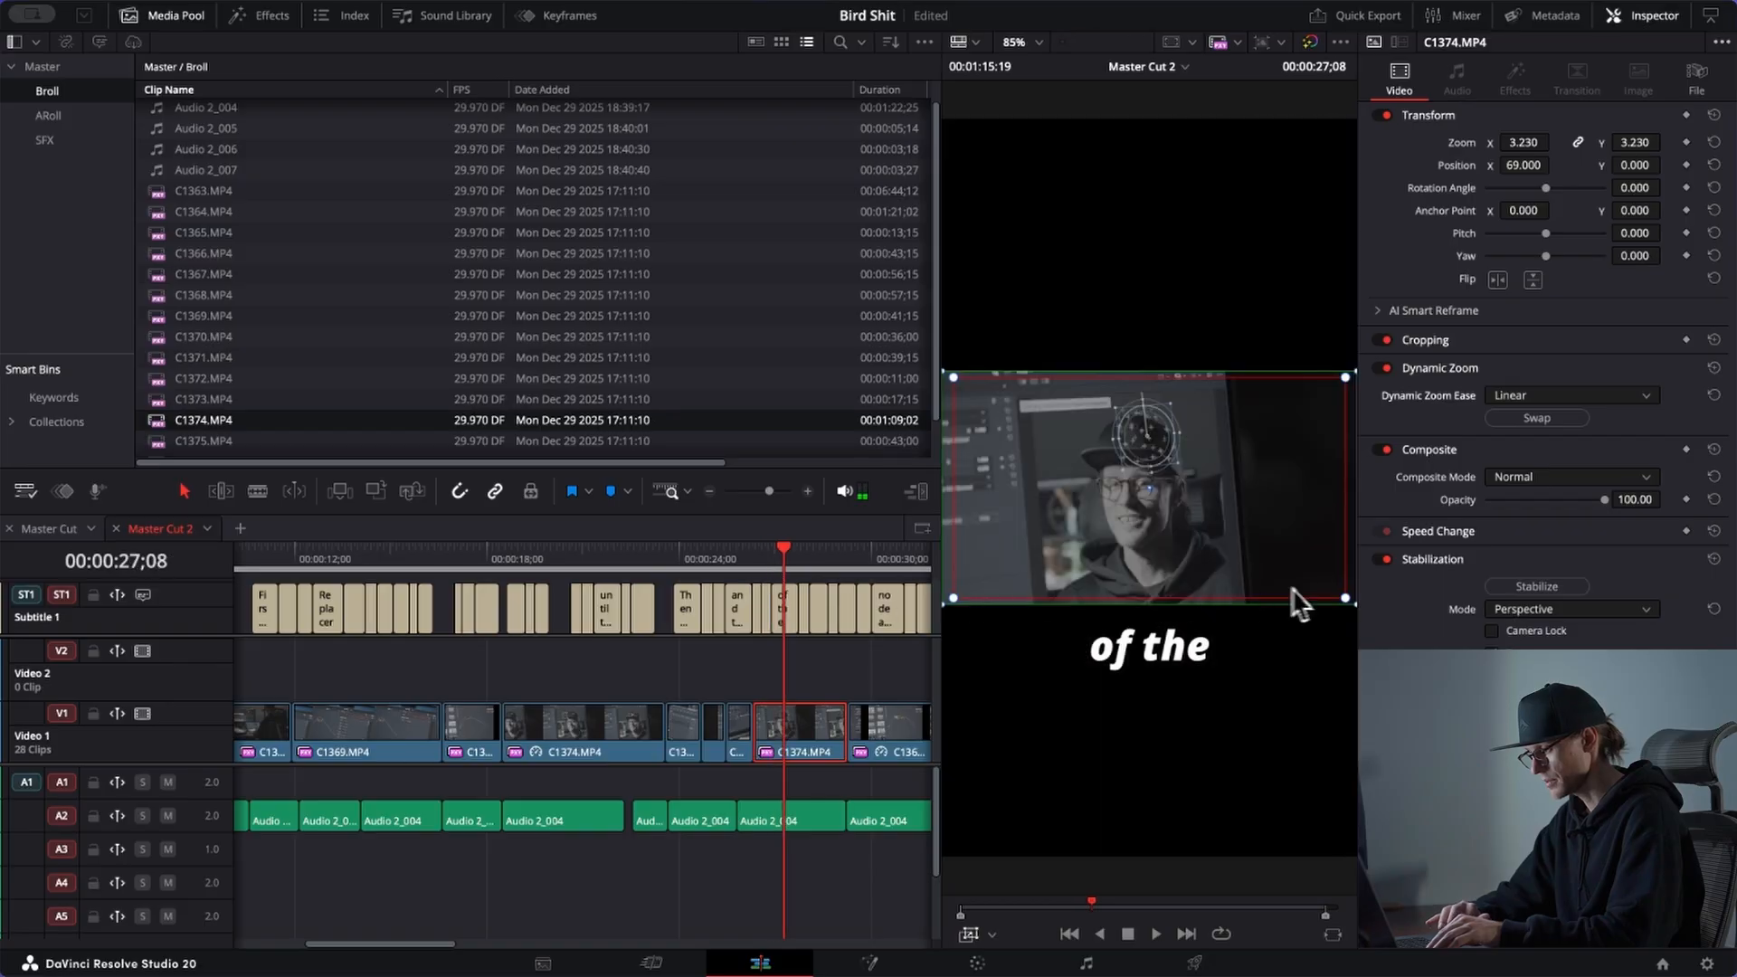
Step: Play on into the following C1367.MP4 clip and stabilize it in Perspective mode
{"action": "key", "text": "space"}
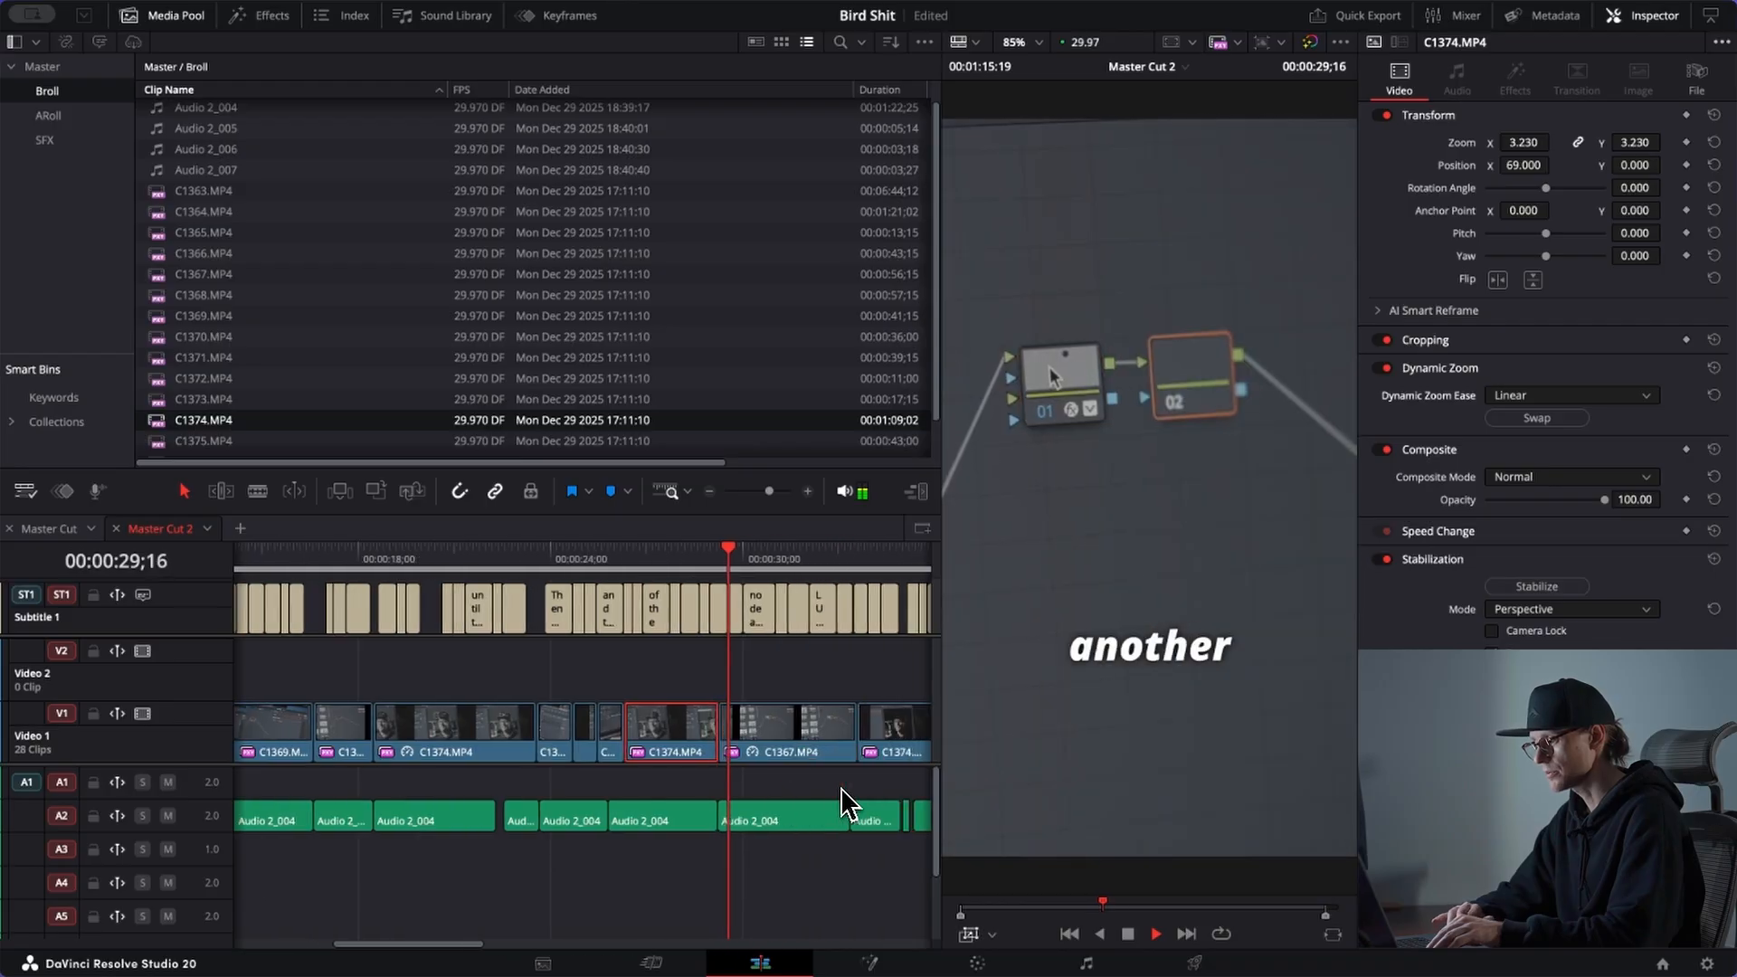
{"action": "key", "text": "space"}
{"action": "left_click", "coordinate": [801, 743]}
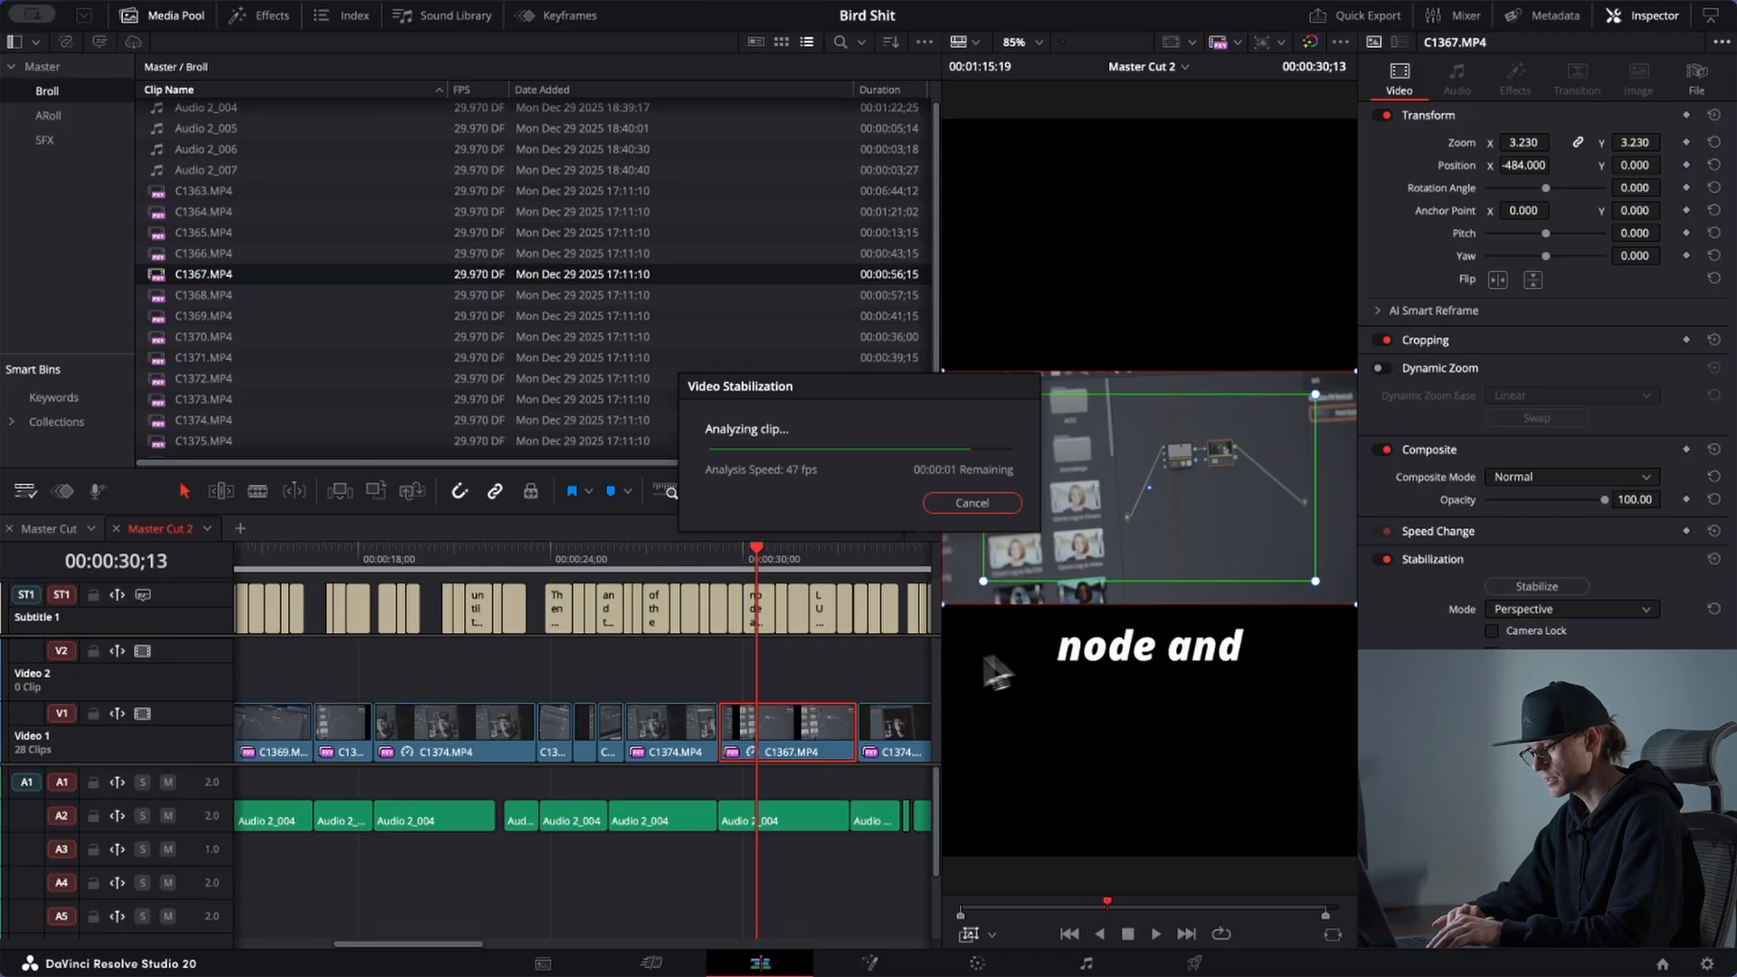
Step: Add a subtle swapped Dynamic Zoom to the stabilized C1367.MP4 clip, enlarging its end frame to nearly full size, and replay it
{"action": "left_click", "coordinate": [1379, 368]}
{"action": "left_click", "coordinate": [1556, 419]}
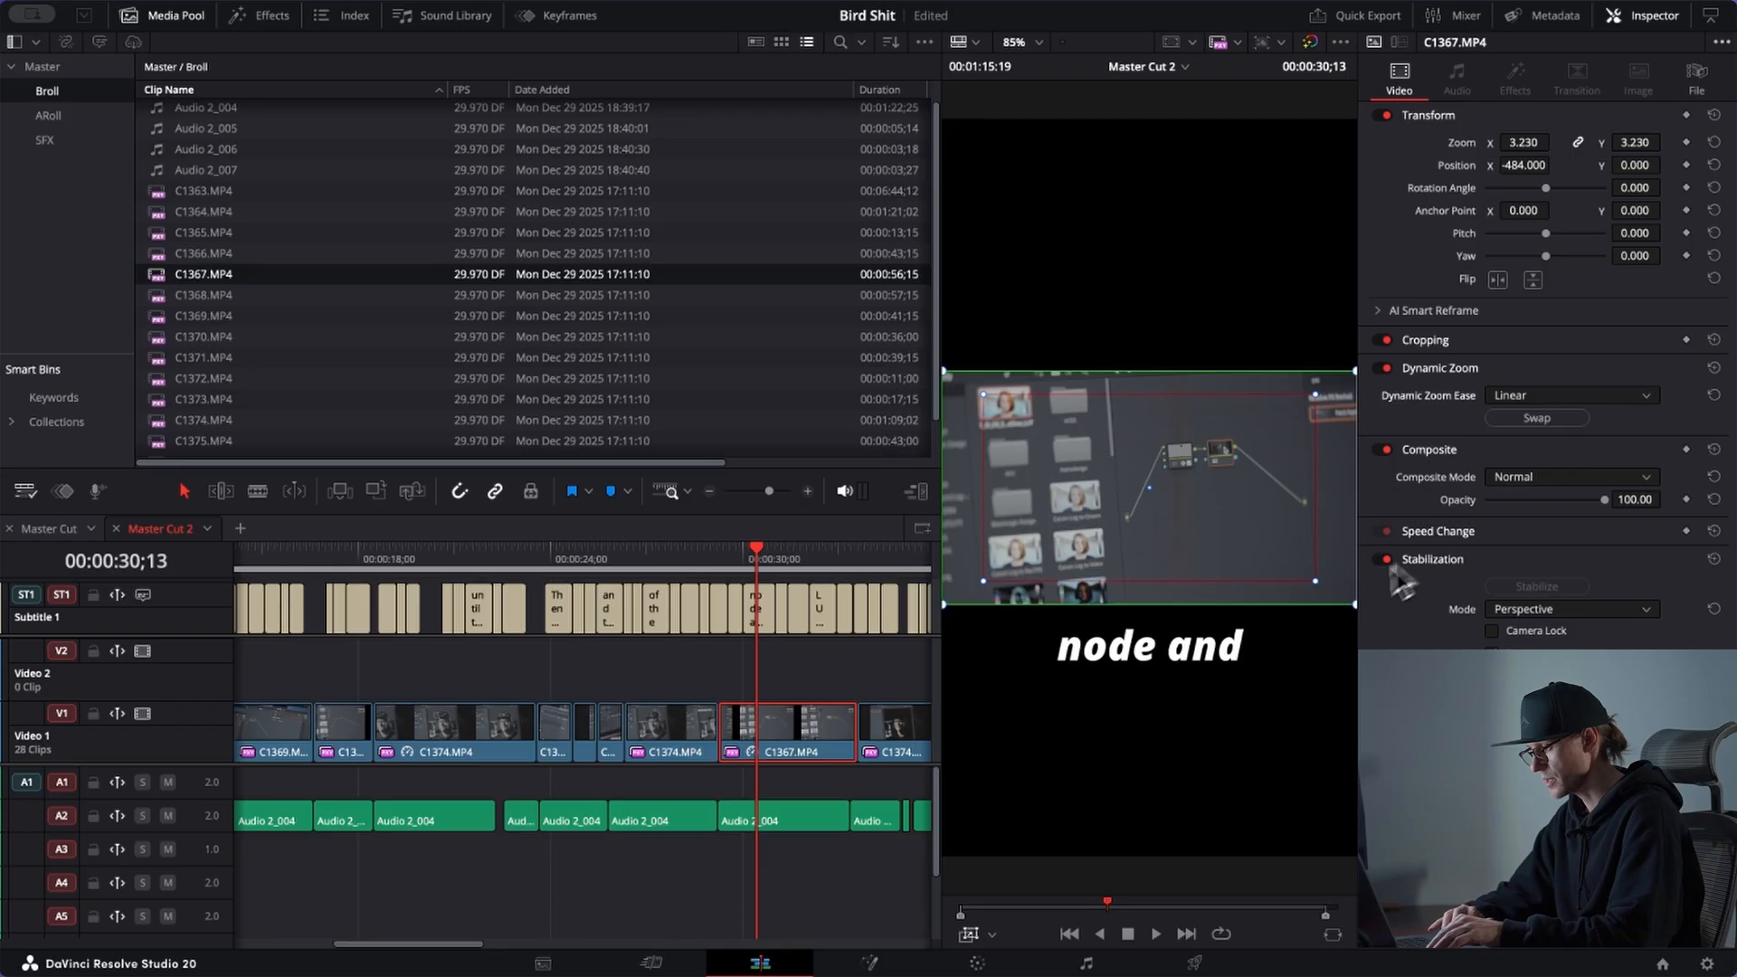
{"action": "left_click_drag", "start_coordinate": [1317, 583], "coordinate": [1335, 596]}
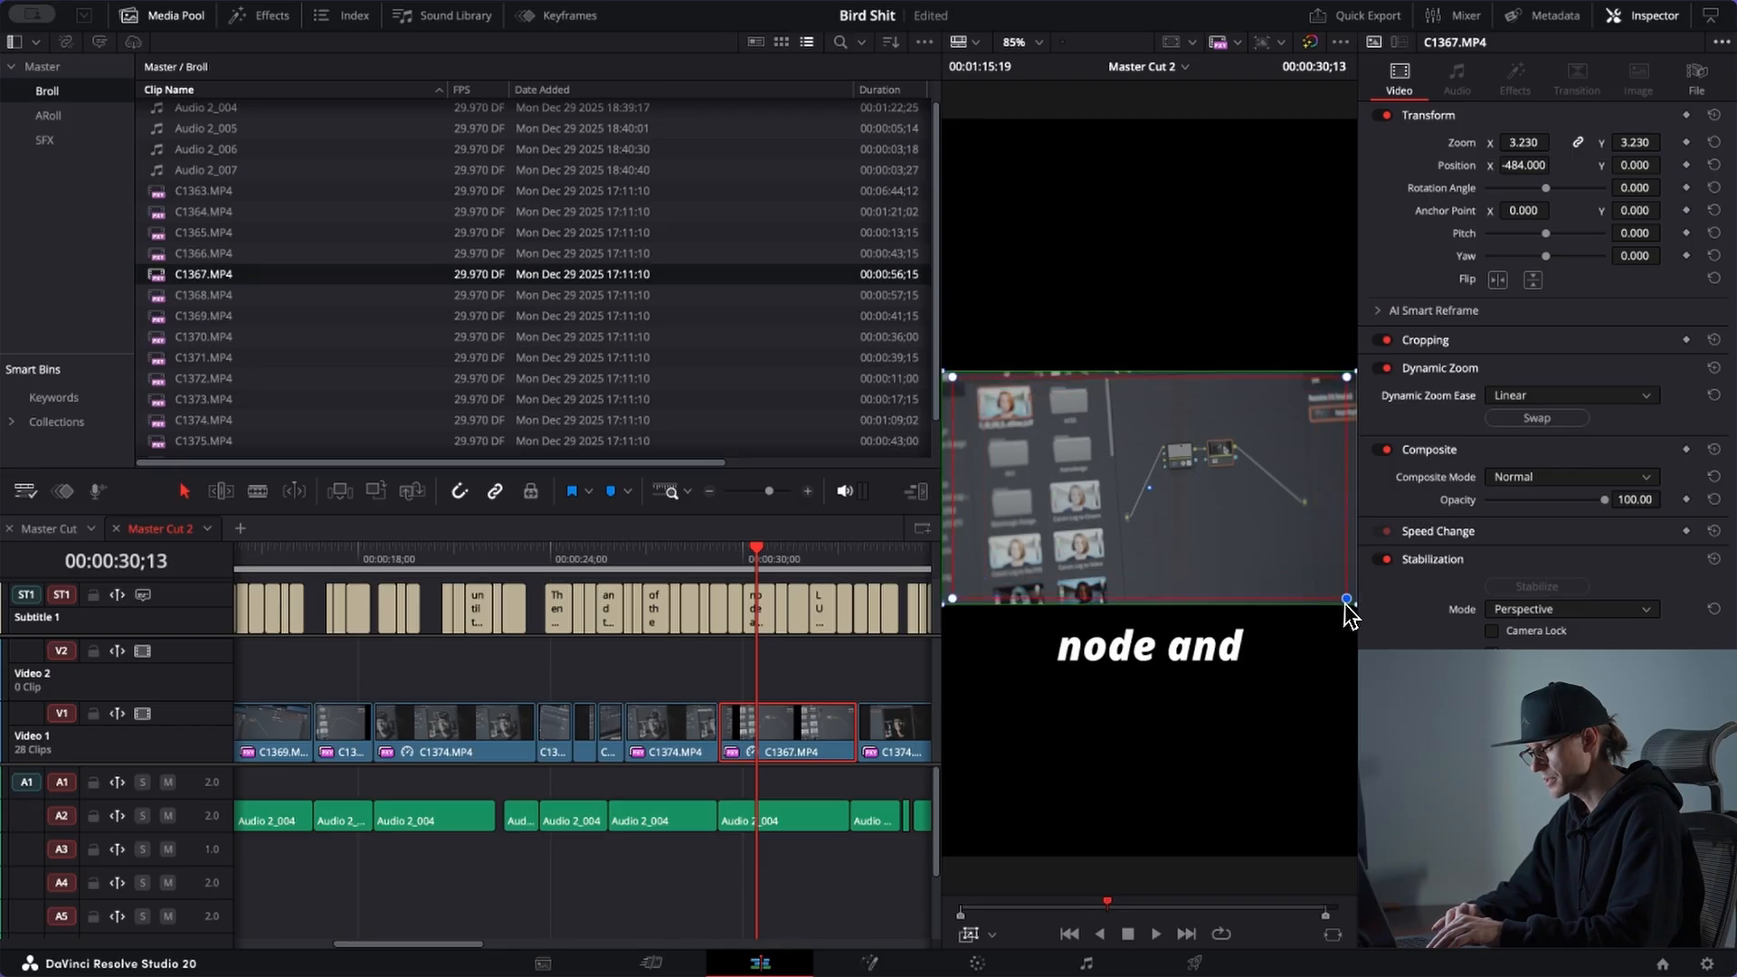
{"action": "left_click", "coordinate": [723, 559]}
{"action": "key", "text": "space"}
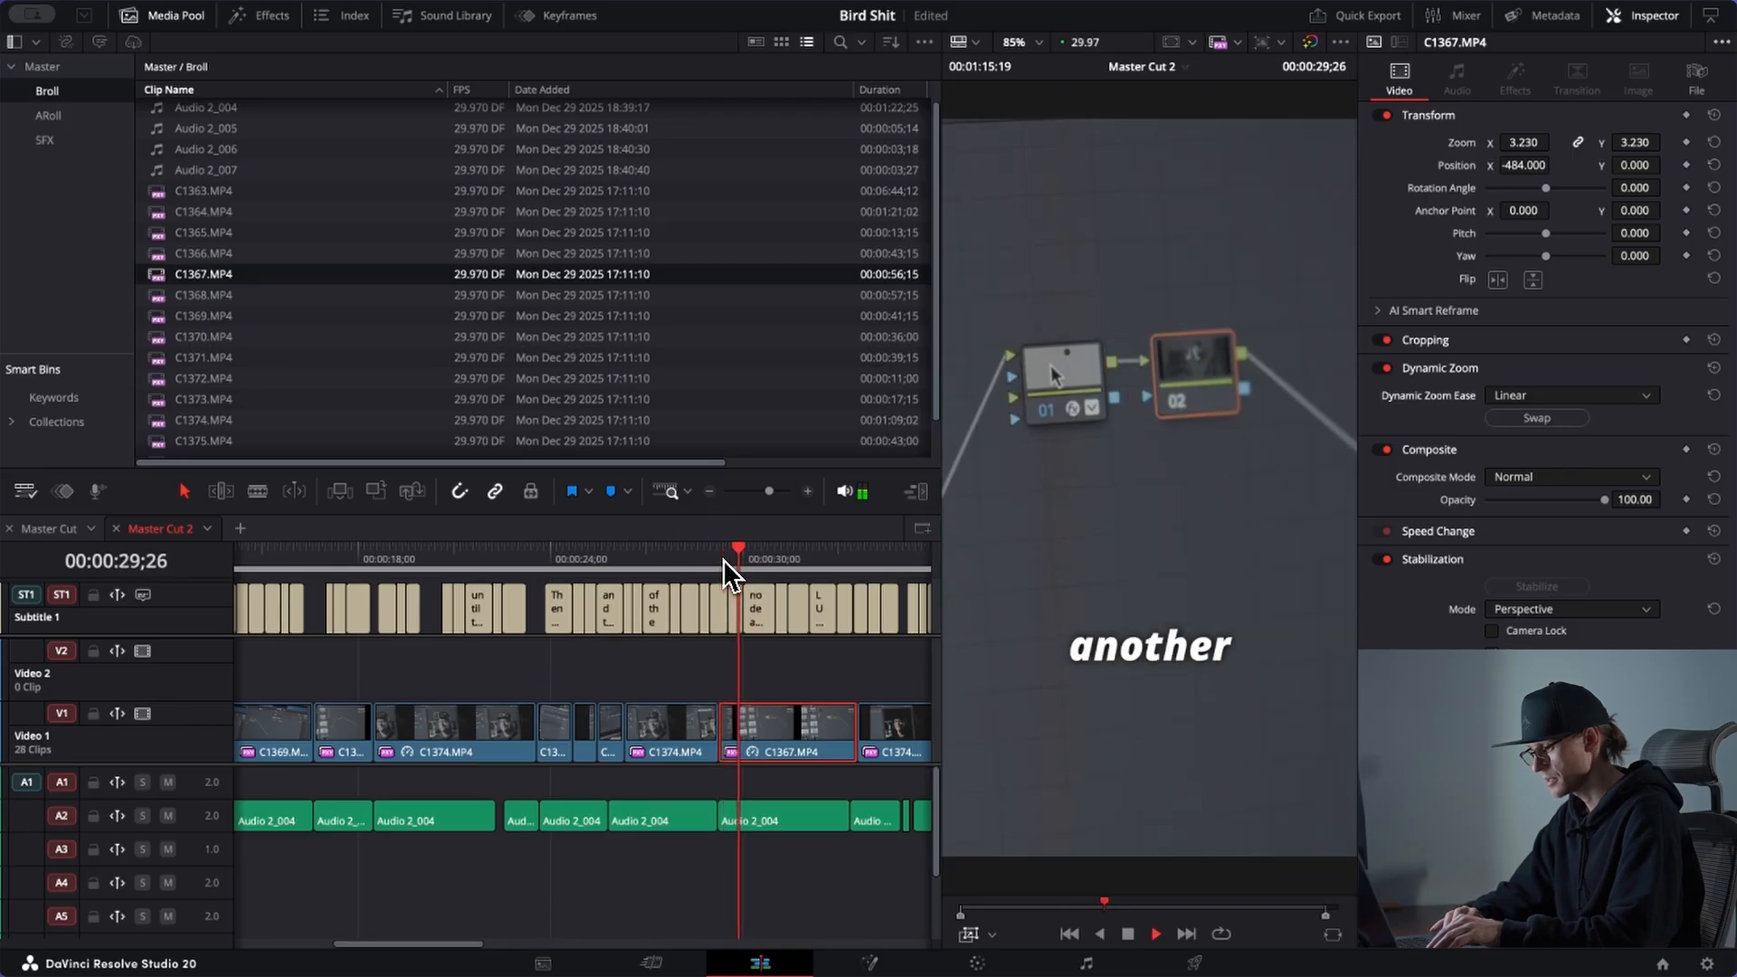
{"action": "key", "text": "space"}
Step: Give the C1374.MP4 clip before C1373.MP4 a subtle swapped Dynamic Zoom with a nearly full-size end frame and play it
{"action": "scroll", "coordinate": [729, 639], "scroll_direction": "right", "scroll_amount": 2}
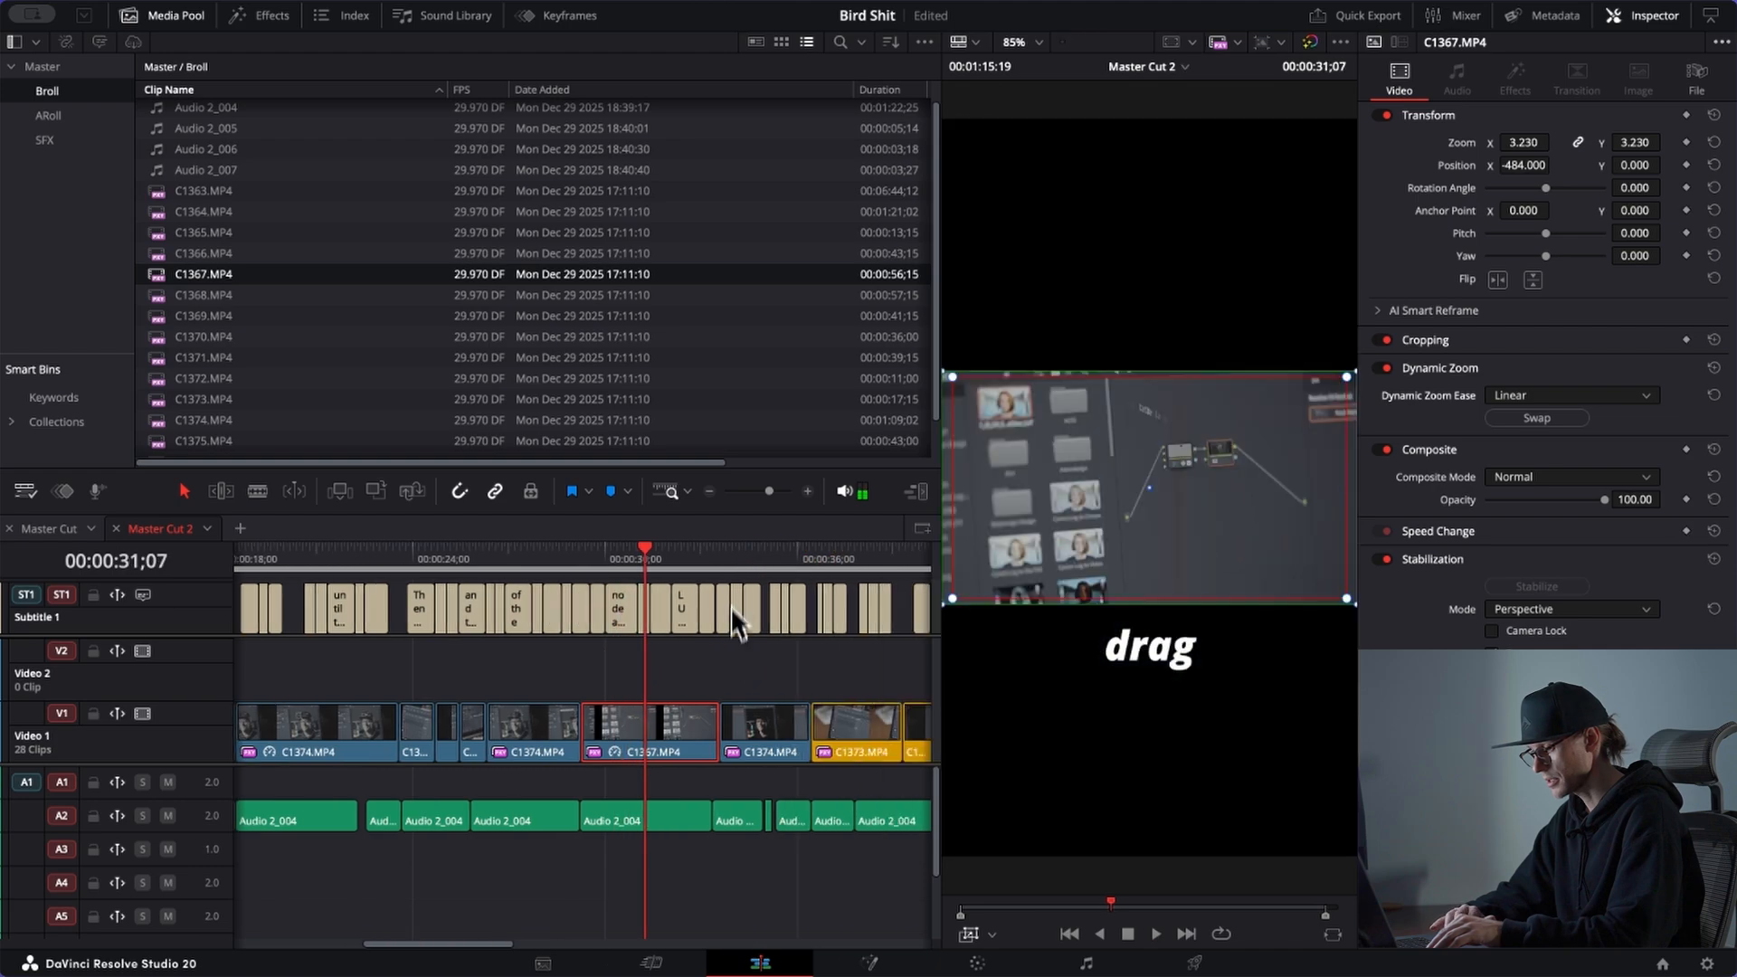
{"action": "left_click", "coordinate": [730, 554]}
{"action": "left_click", "coordinate": [743, 734]}
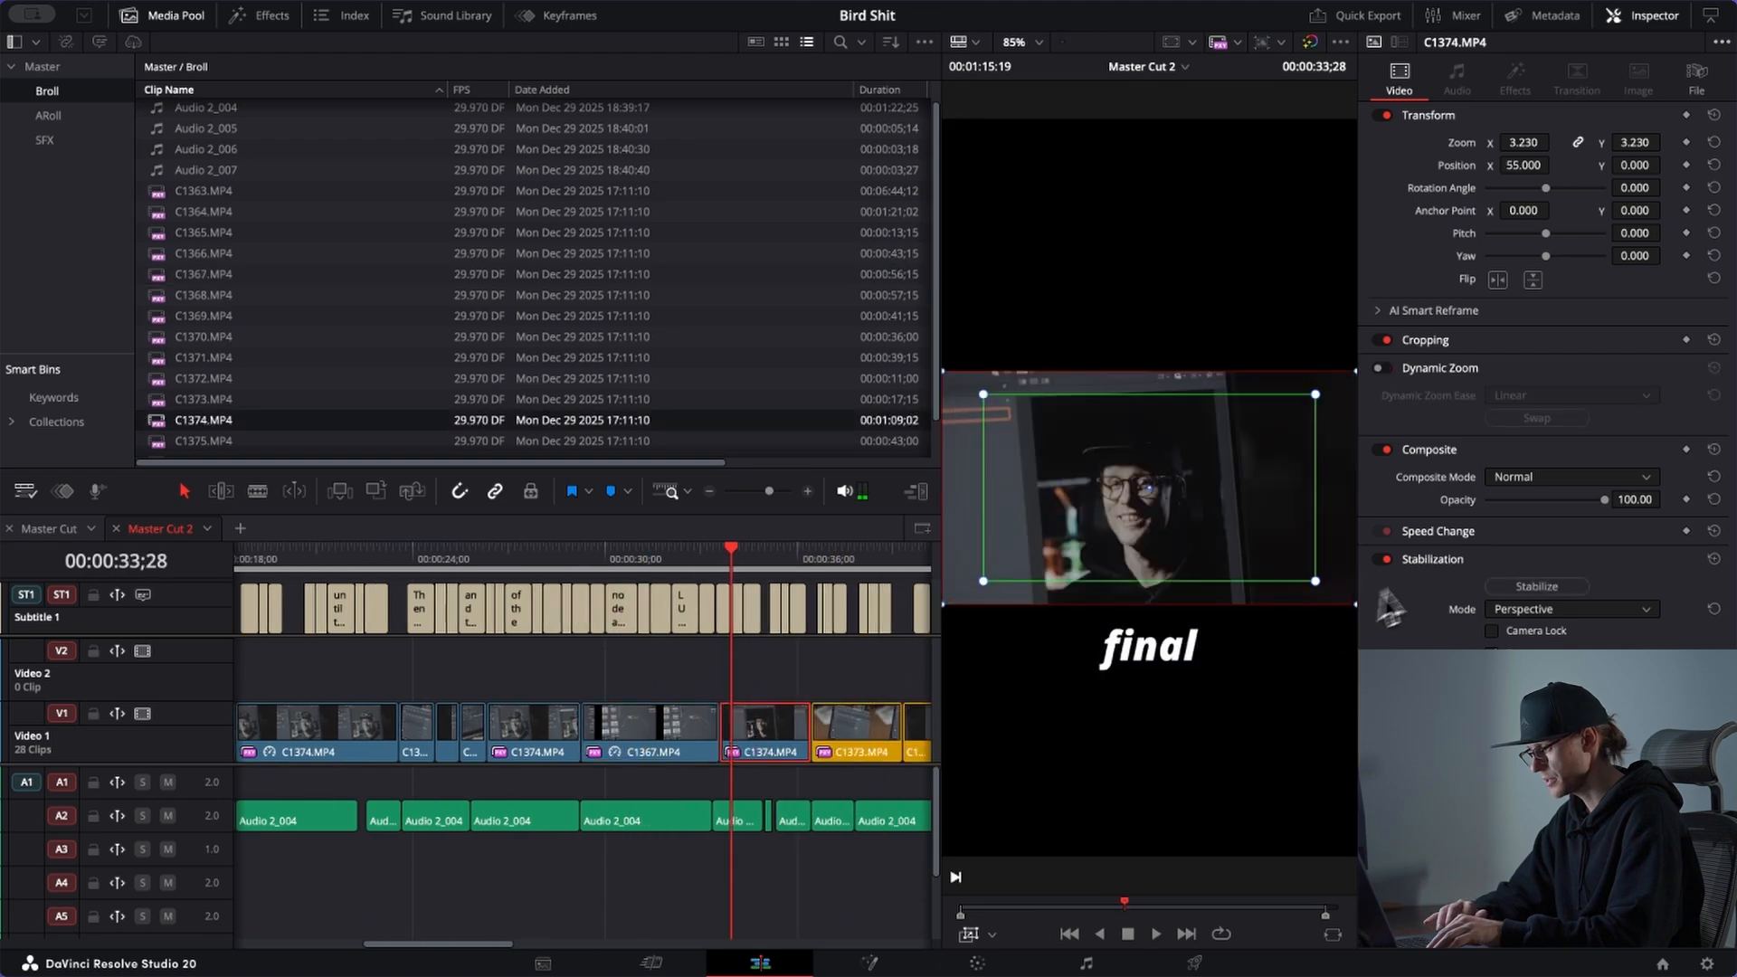
{"action": "left_click", "coordinate": [1383, 368]}
{"action": "left_click", "coordinate": [1497, 419]}
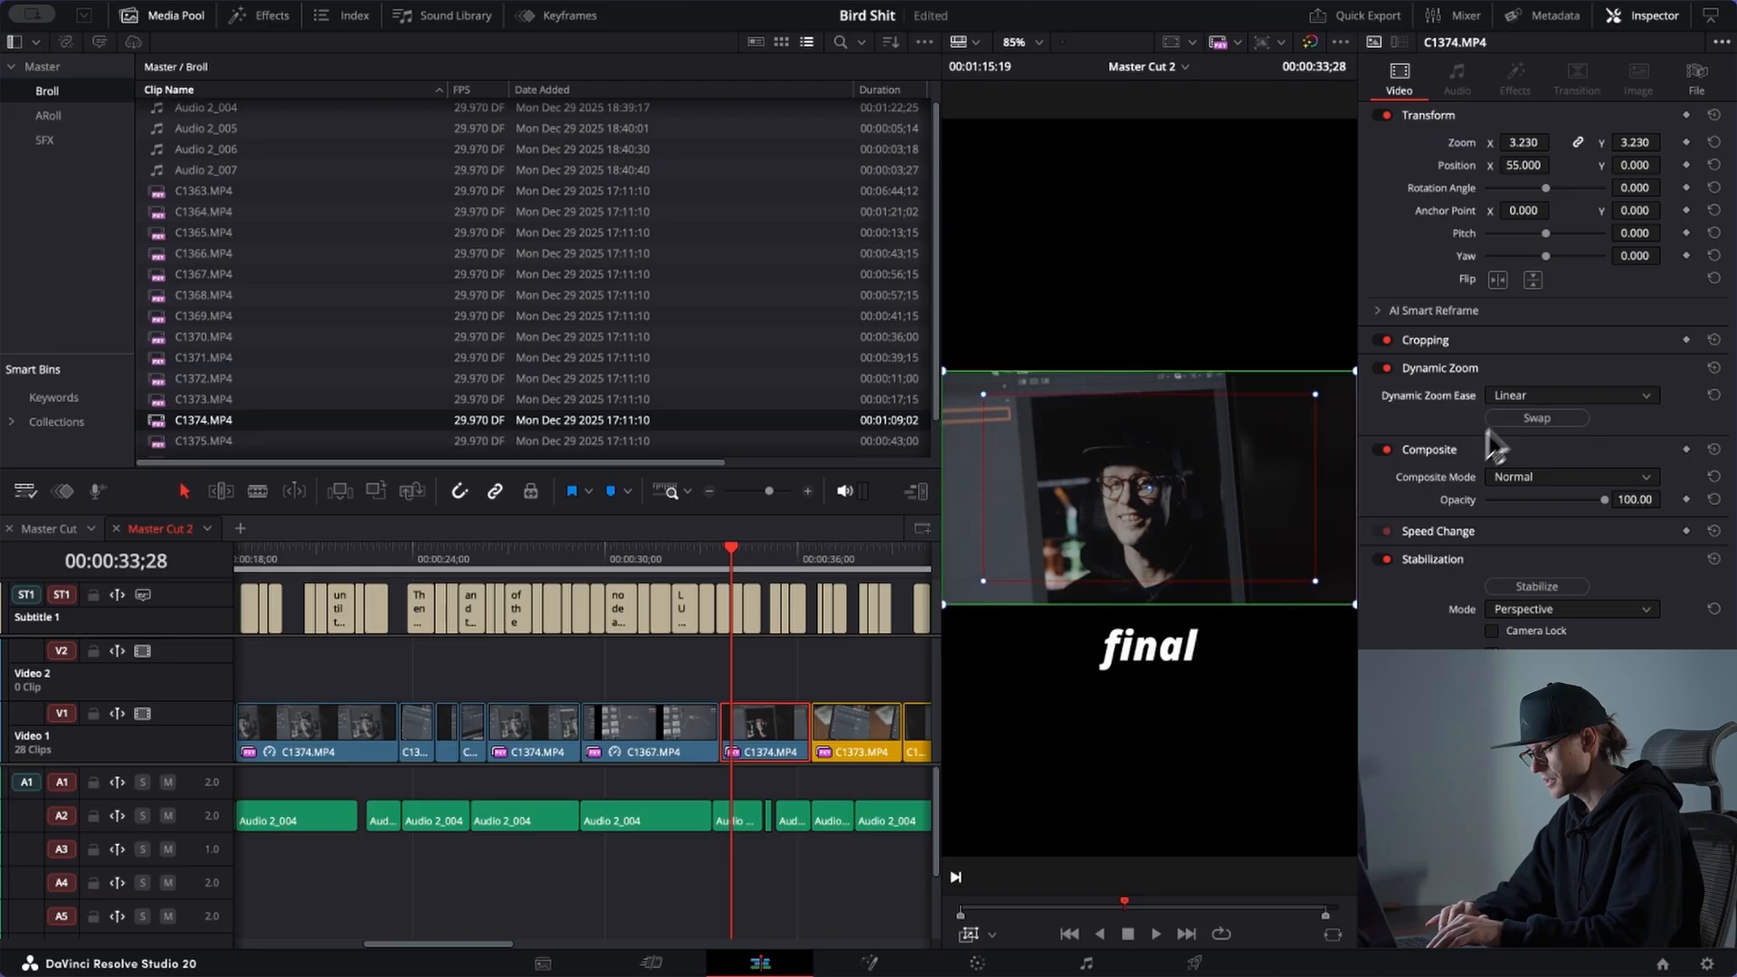
{"action": "left_click_drag", "start_coordinate": [1318, 585], "coordinate": [1345, 601]}
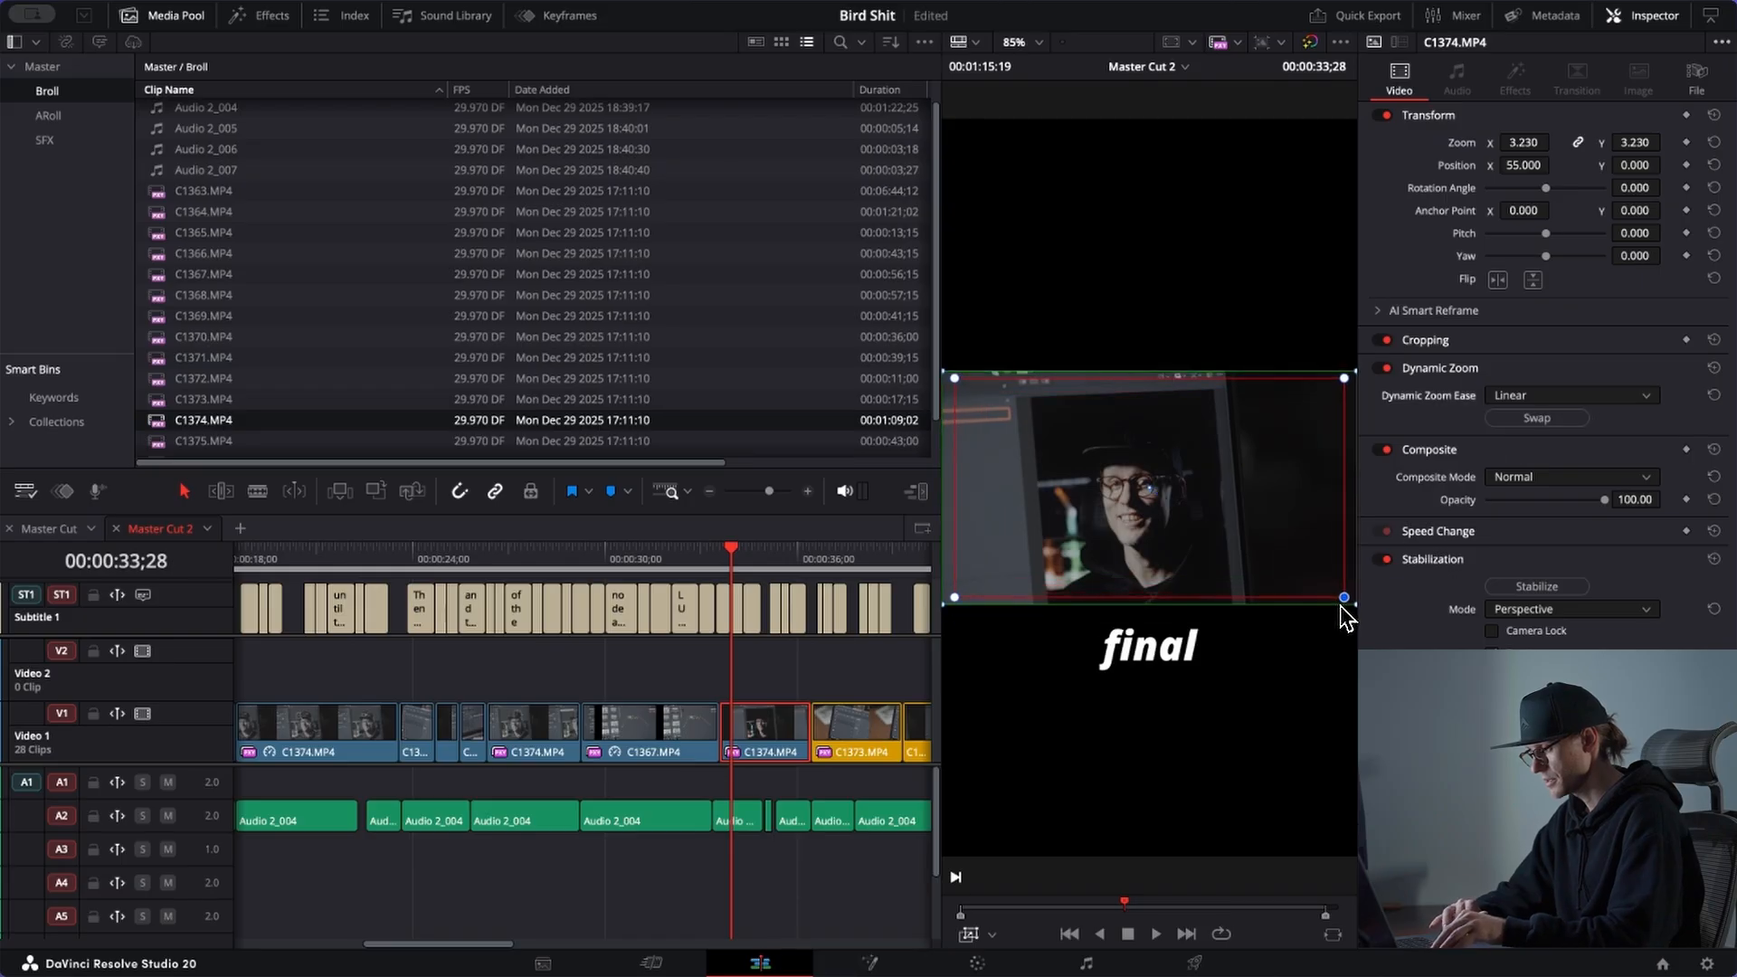
{"action": "key", "text": "space"}
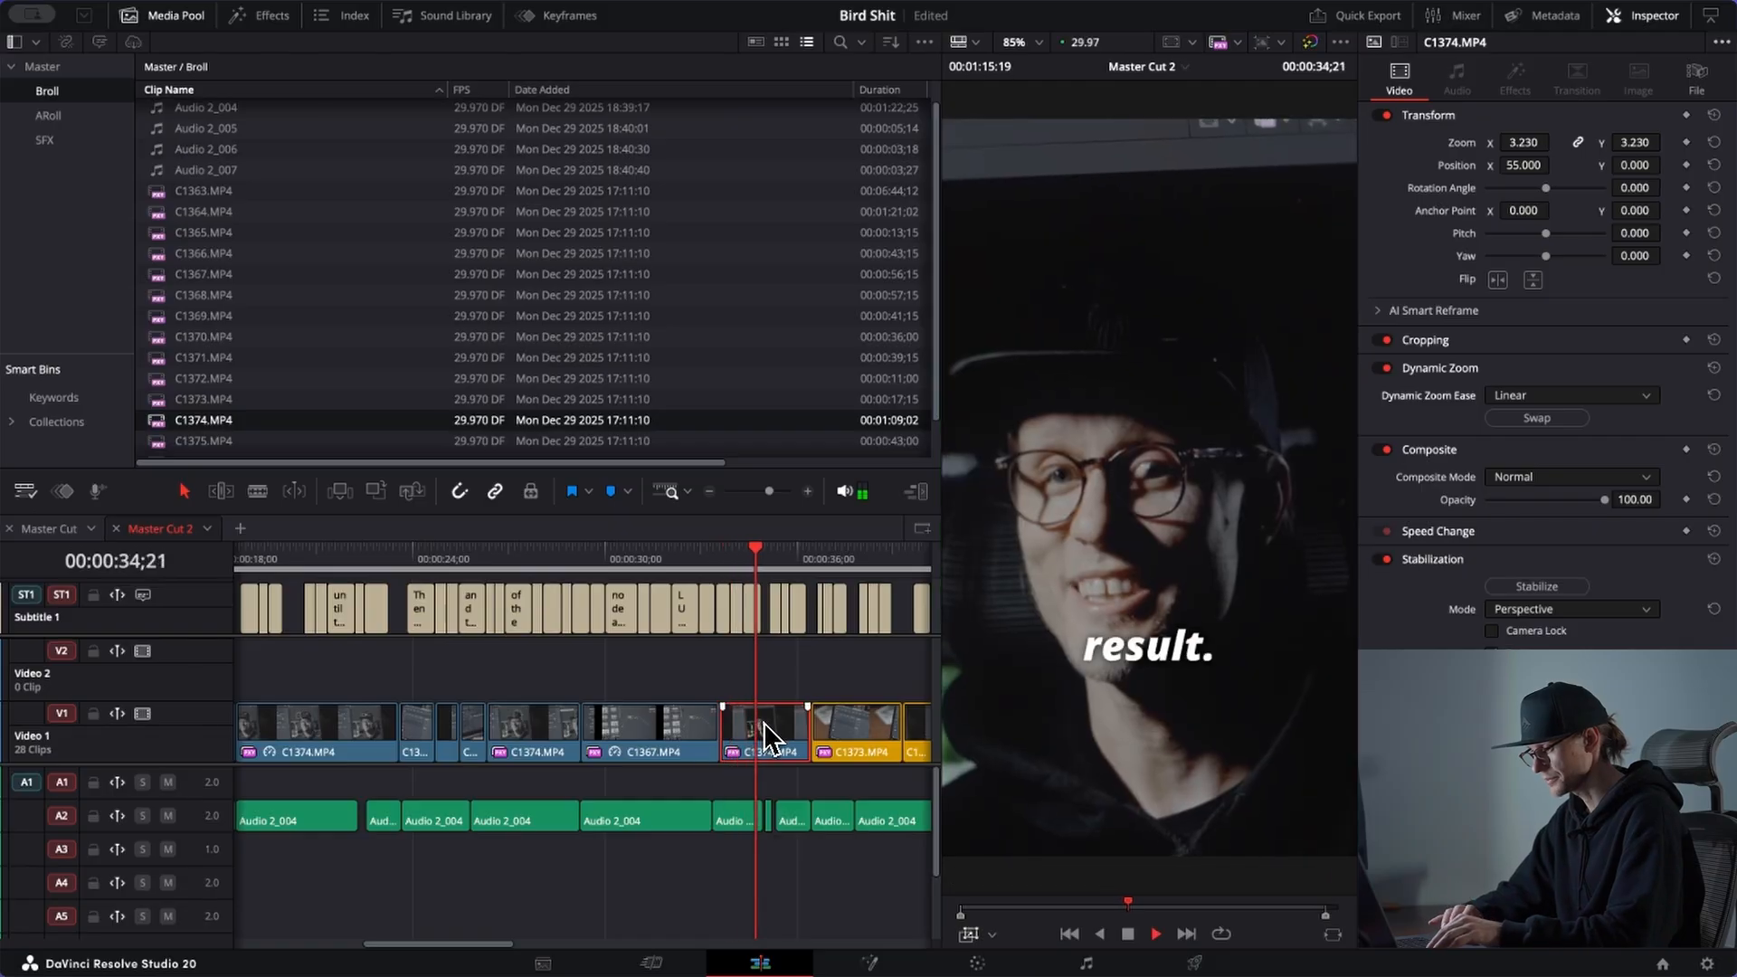
{"action": "key", "text": "space"}
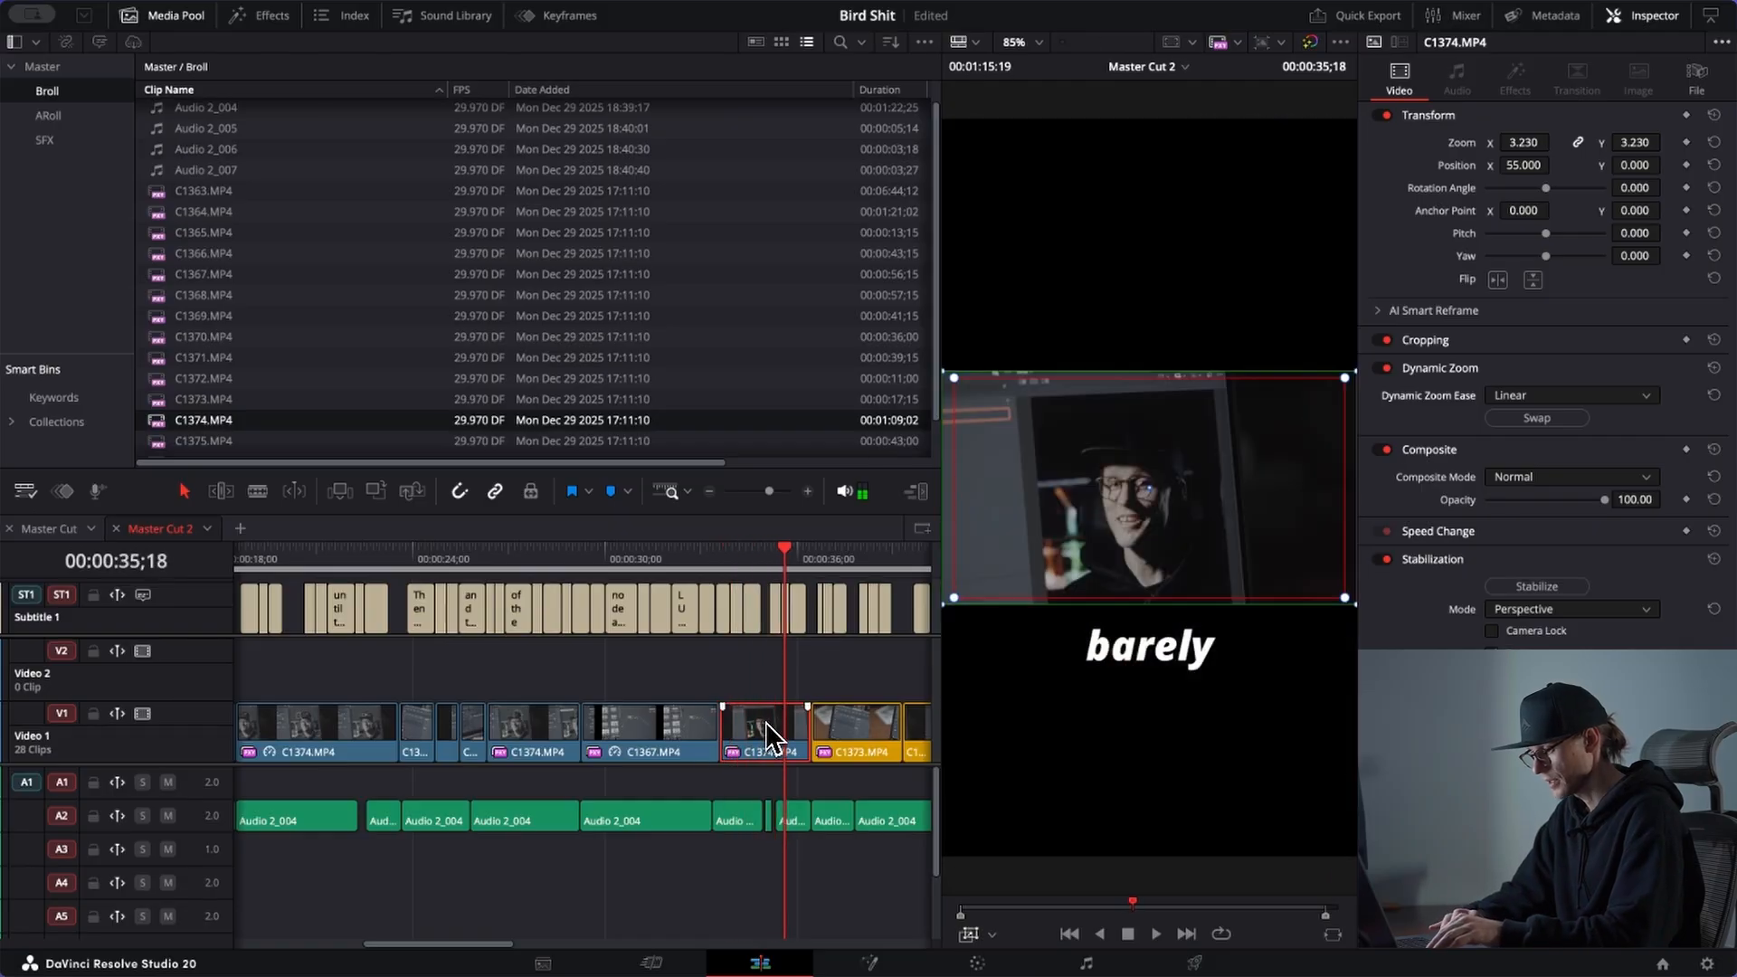
Step: Enable Dynamic Zoom on the C1373.MP4 clip at 00:00:36, swap its start and end frames, and enlarge the inner frame almost to full size
{"action": "left_click", "coordinate": [812, 561]}
{"action": "left_click", "coordinate": [837, 726]}
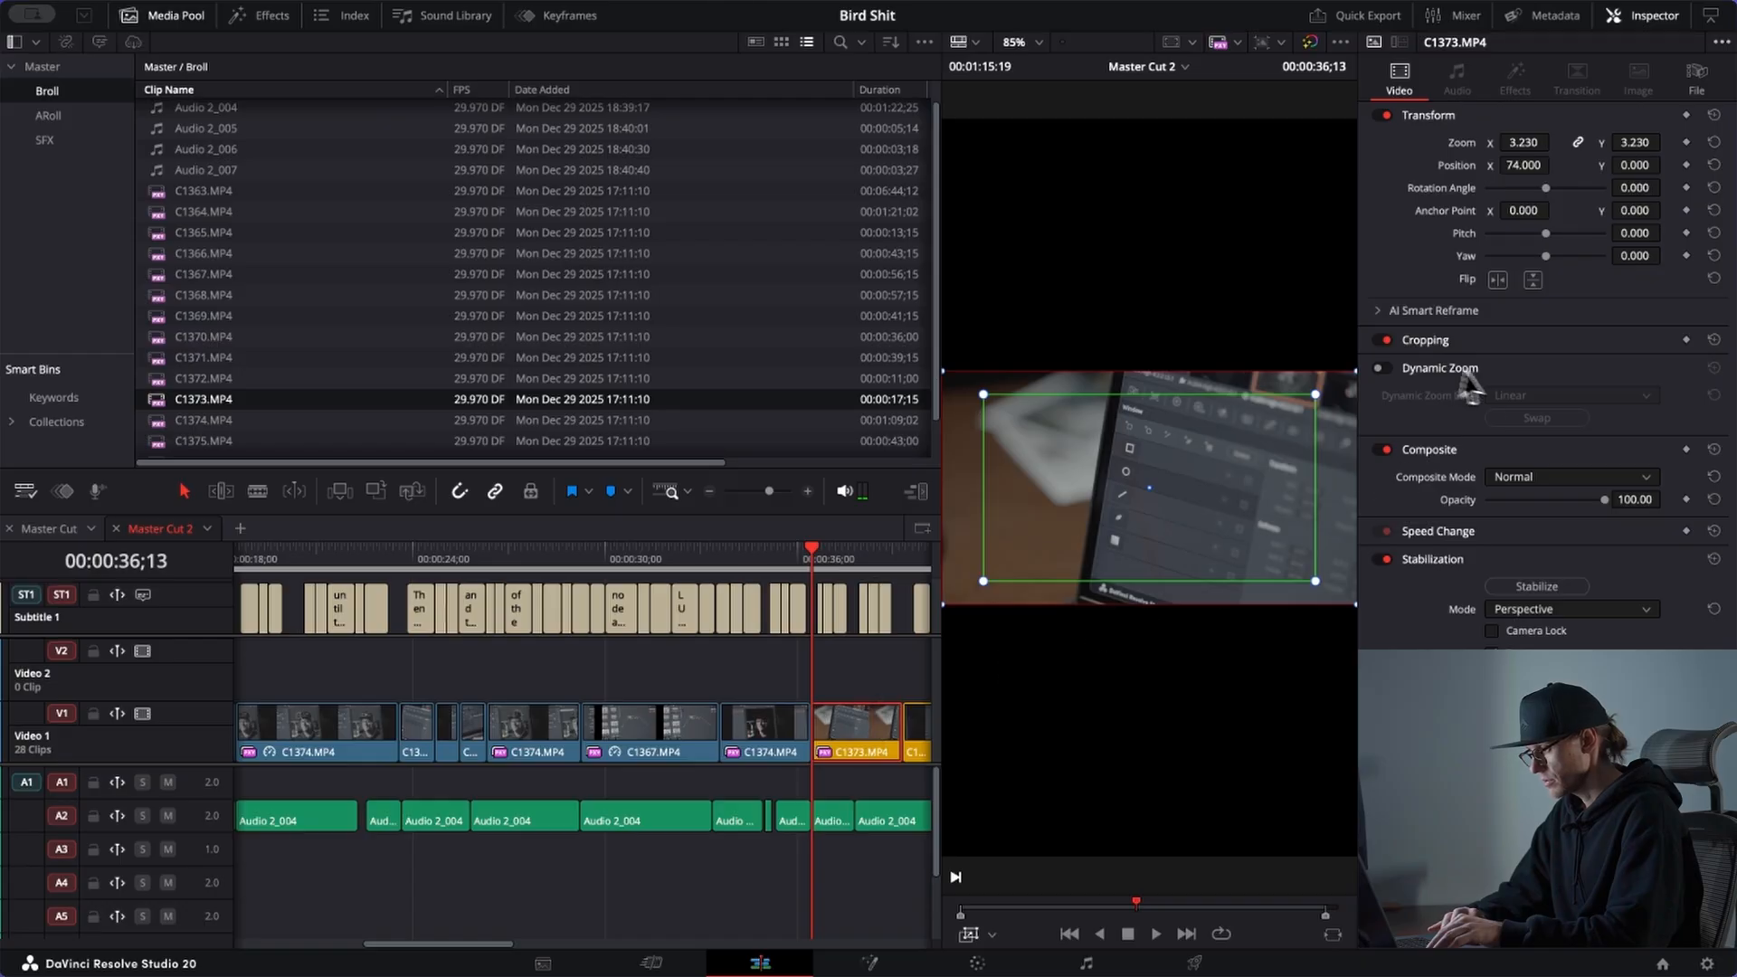
{"action": "left_click", "coordinate": [1383, 368]}
{"action": "left_click", "coordinate": [1501, 419]}
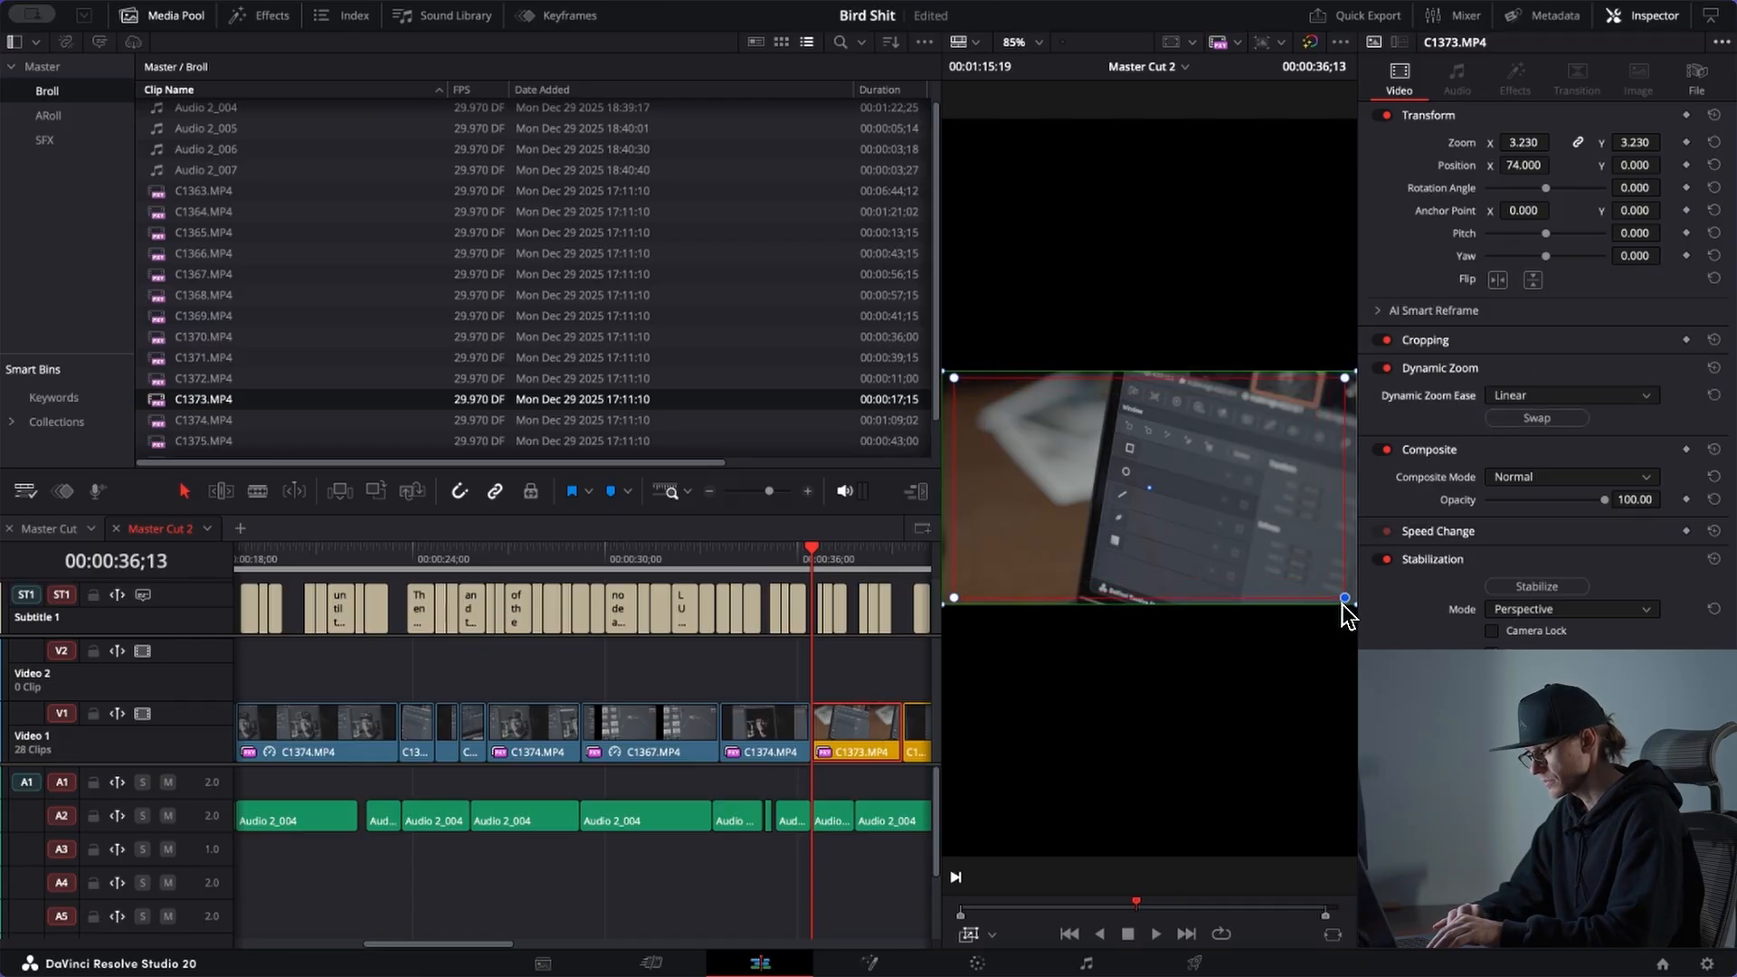
{"action": "key", "text": "space"}
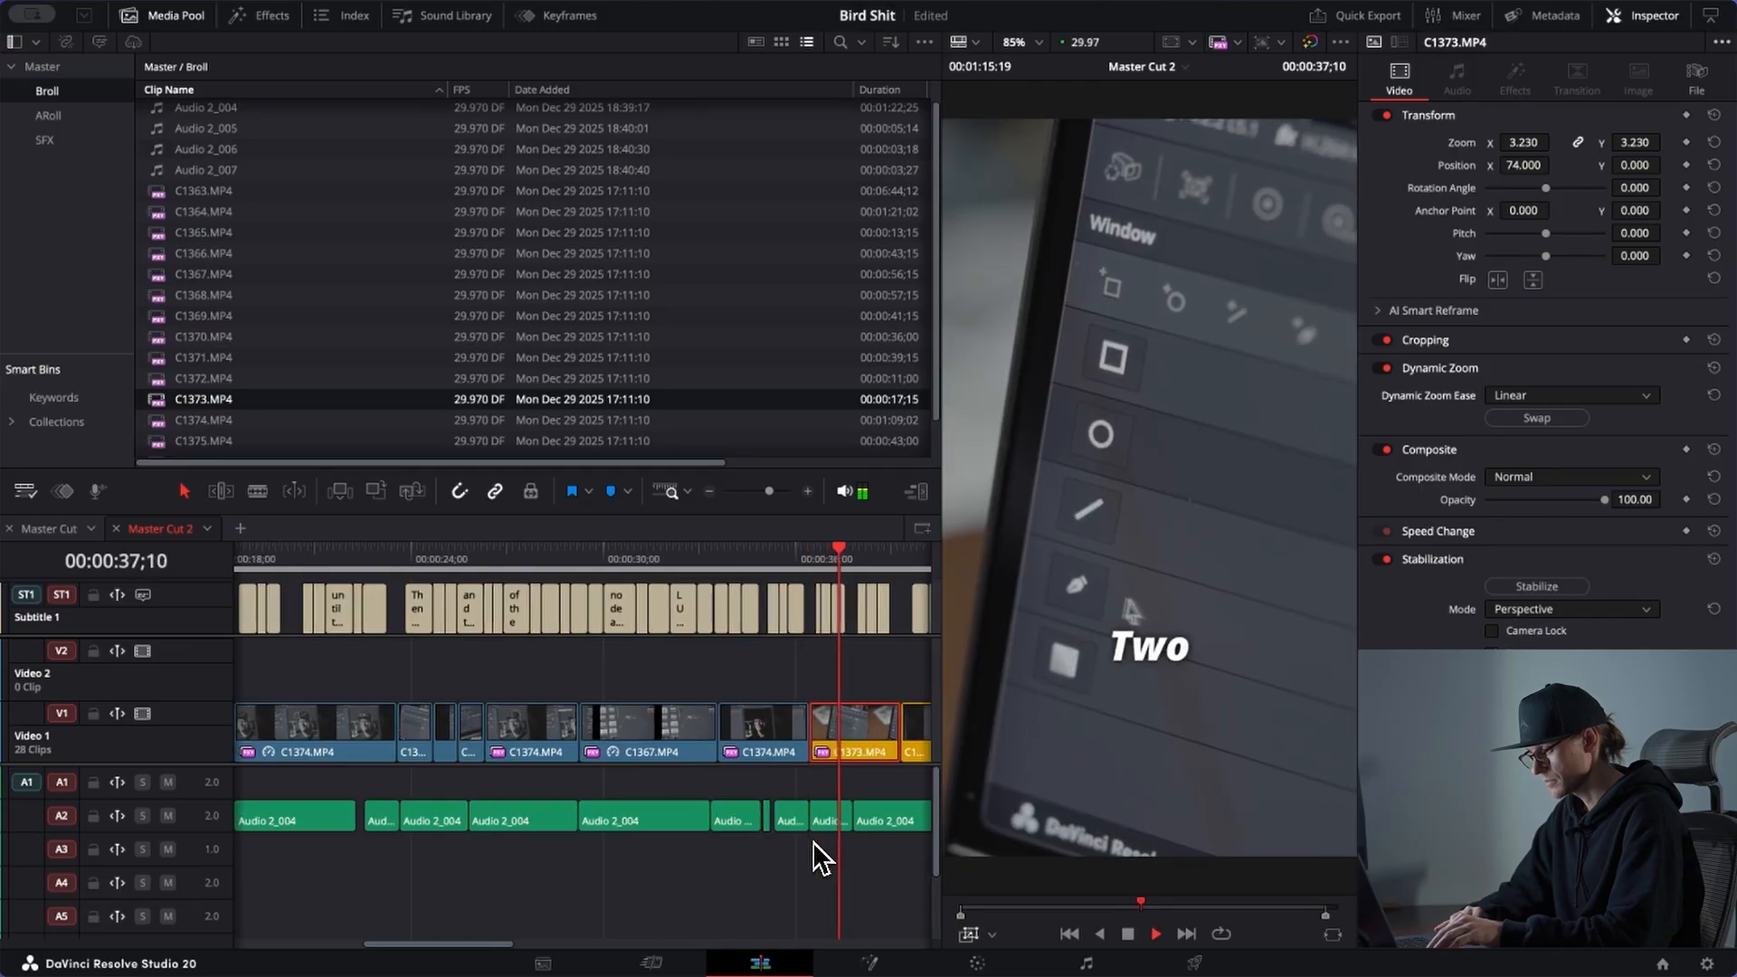
Step: Give the C1375.MP4 clip at 00:00:39 a swapped Dynamic Zoom with its inner frame enlarged nearly to the full picture, and play it back
{"action": "scroll", "coordinate": [812, 841], "scroll_direction": "down", "scroll_amount": 1}
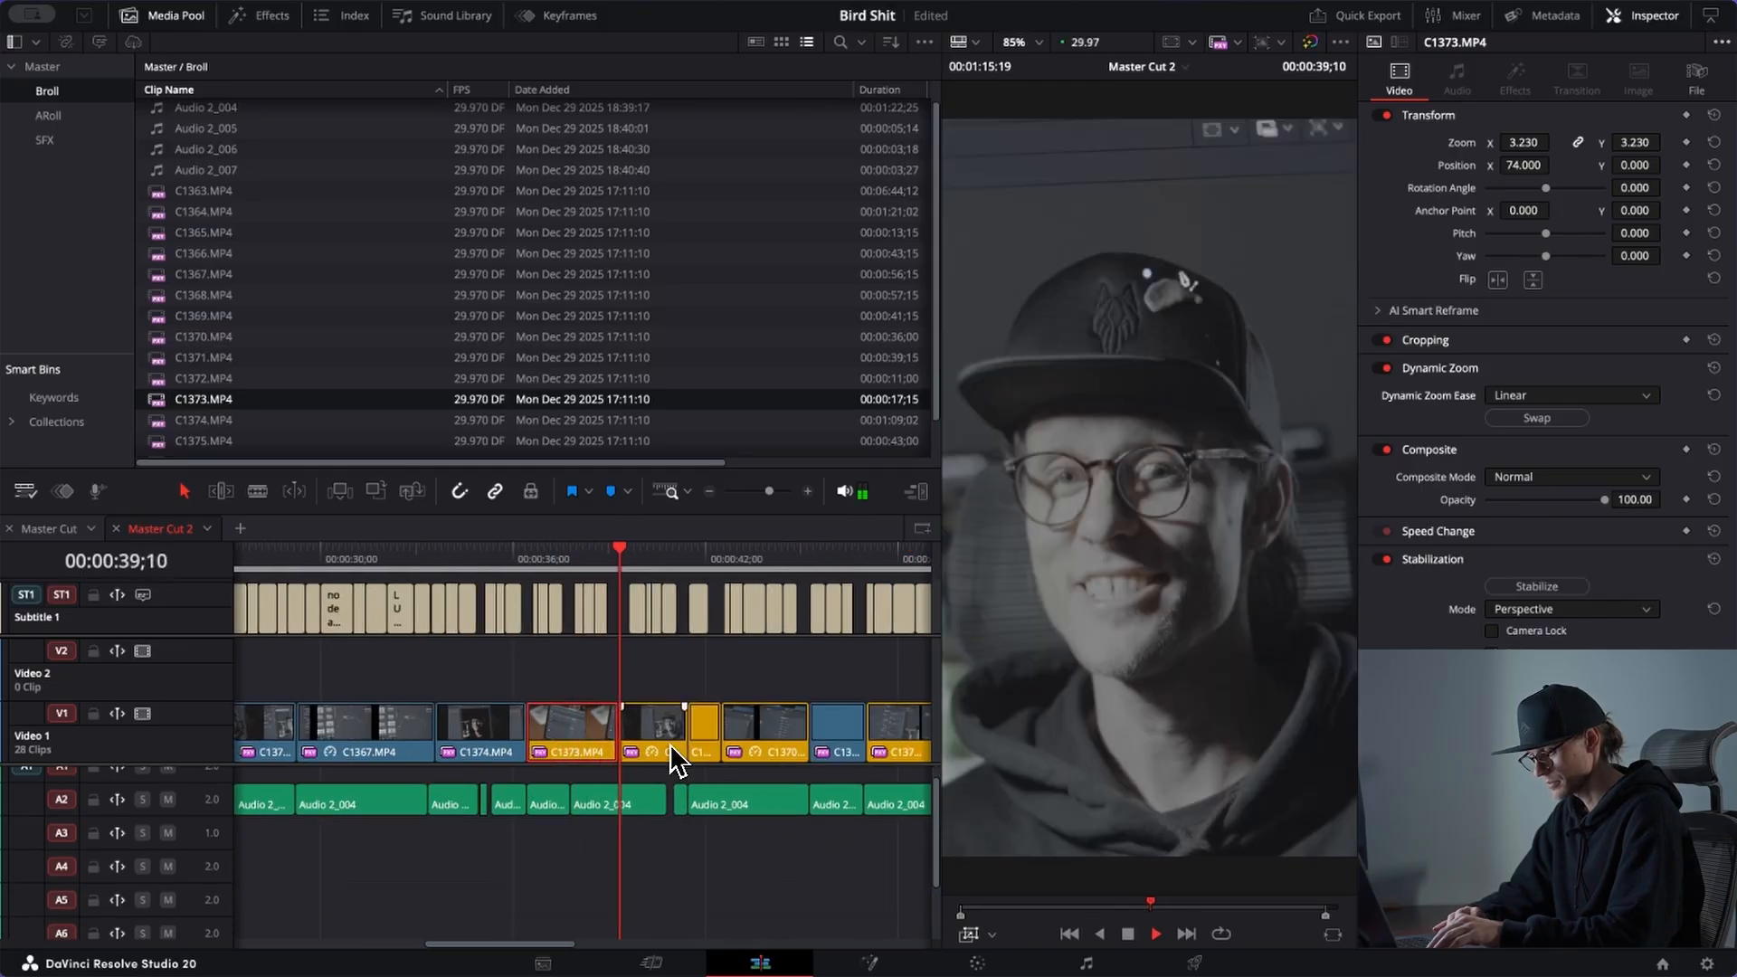
{"action": "left_click", "coordinate": [657, 740]}
{"action": "left_click", "coordinate": [1379, 368]}
{"action": "left_click_drag", "start_coordinate": [1317, 582], "coordinate": [1342, 606]}
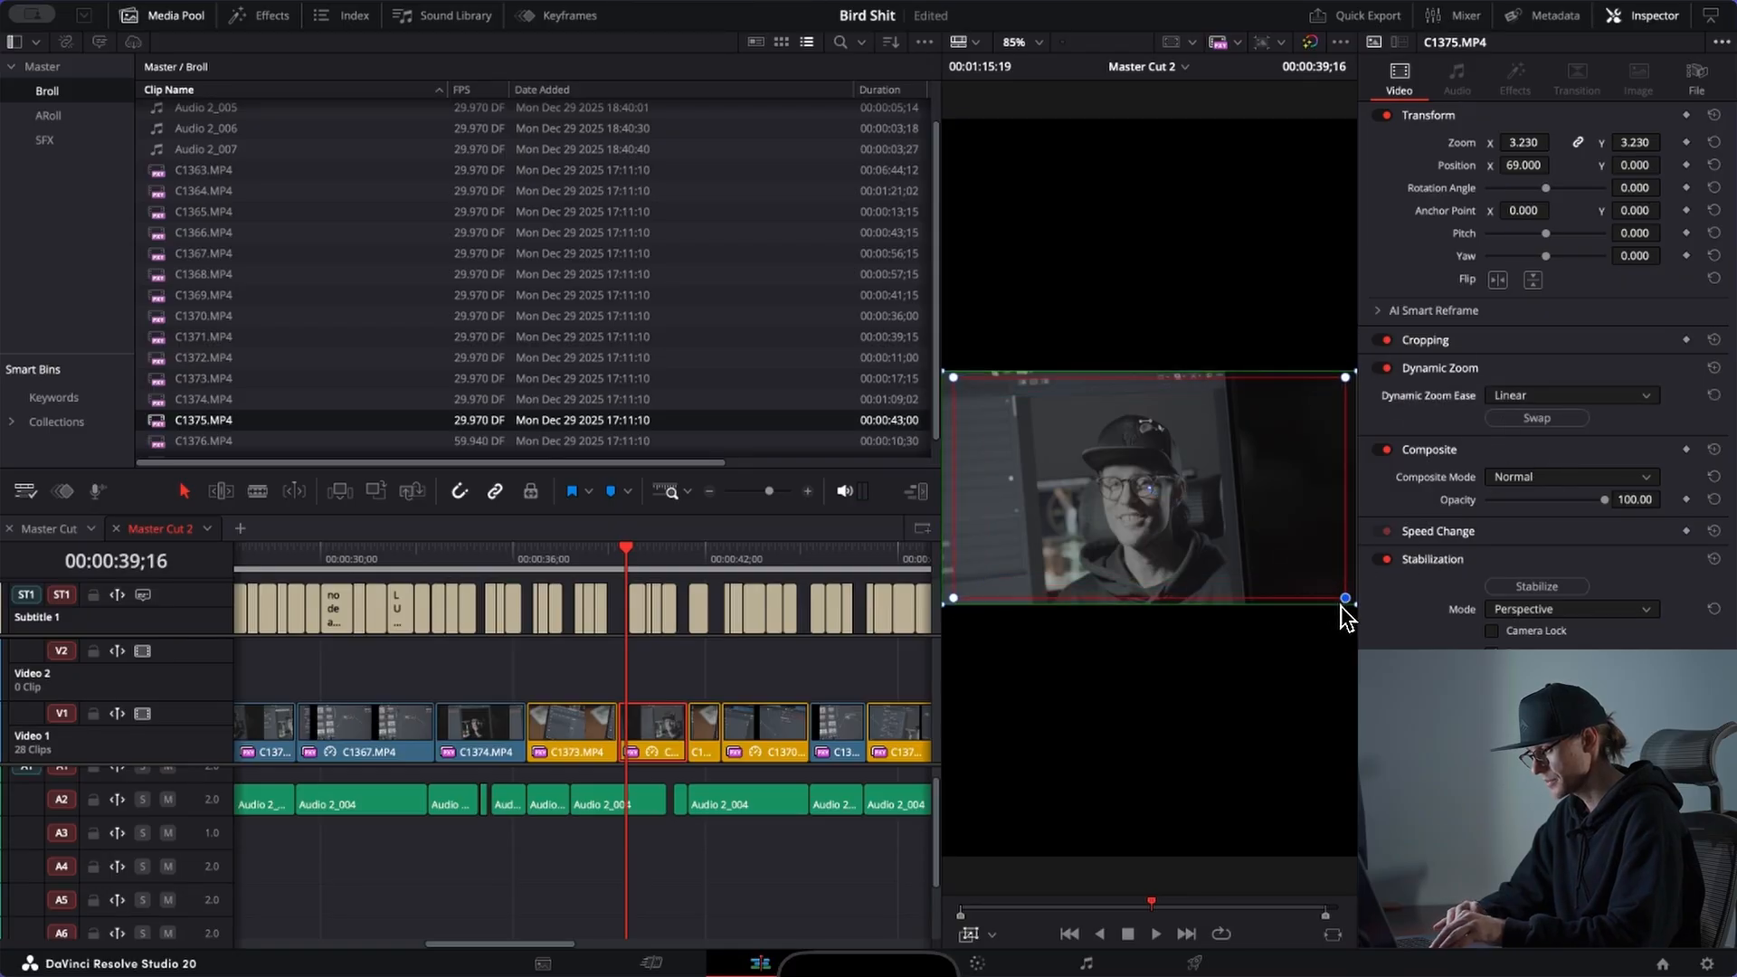
{"action": "key", "text": "space"}
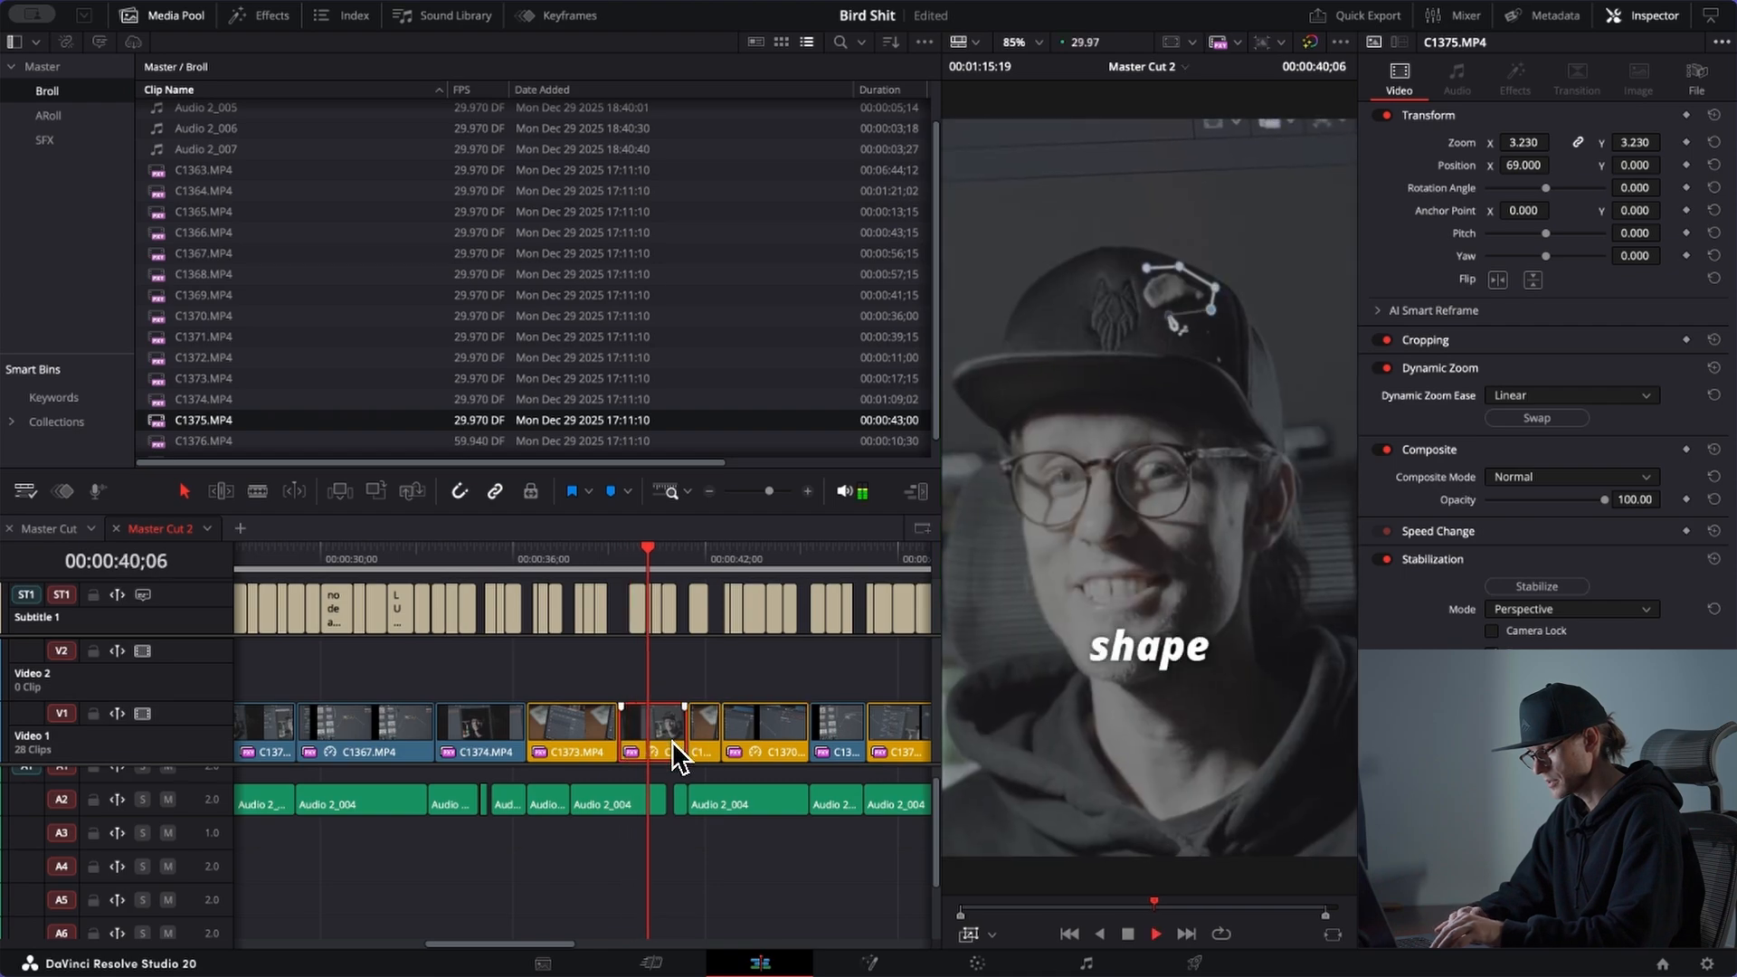
{"action": "key", "text": "space"}
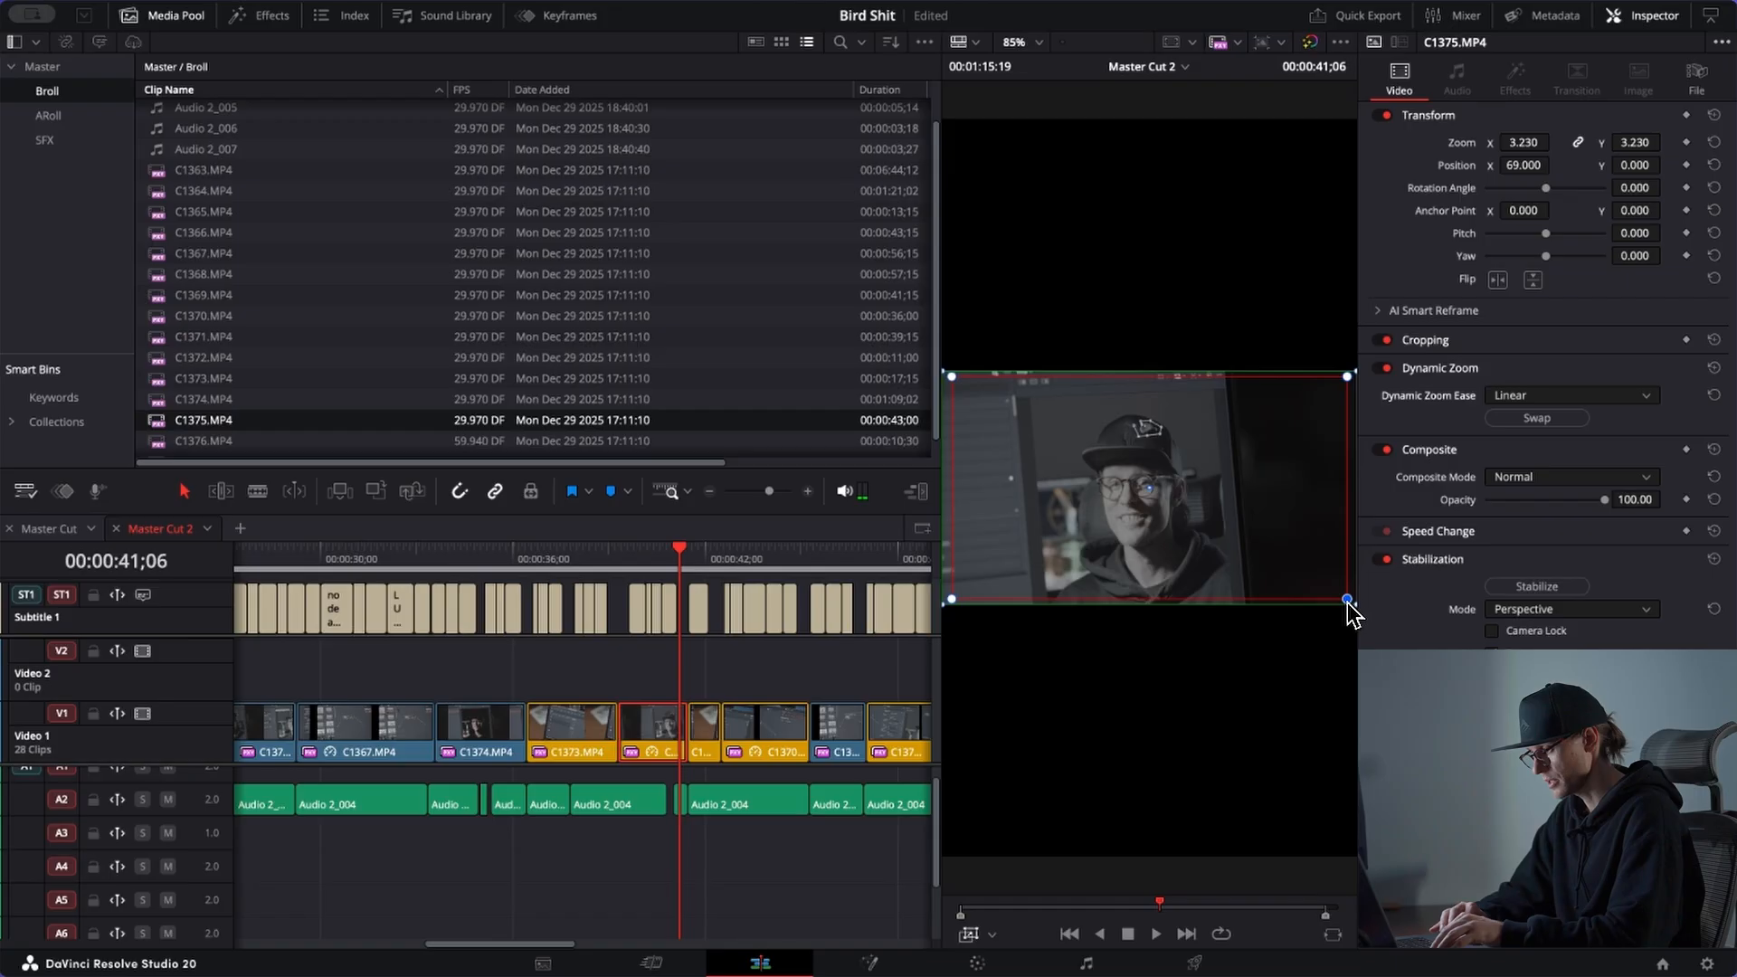
Step: Examine the Audio 2_004 clip's waveform around the censored word near 00:00:40 and play that passage
{"action": "left_click", "coordinate": [651, 566]}
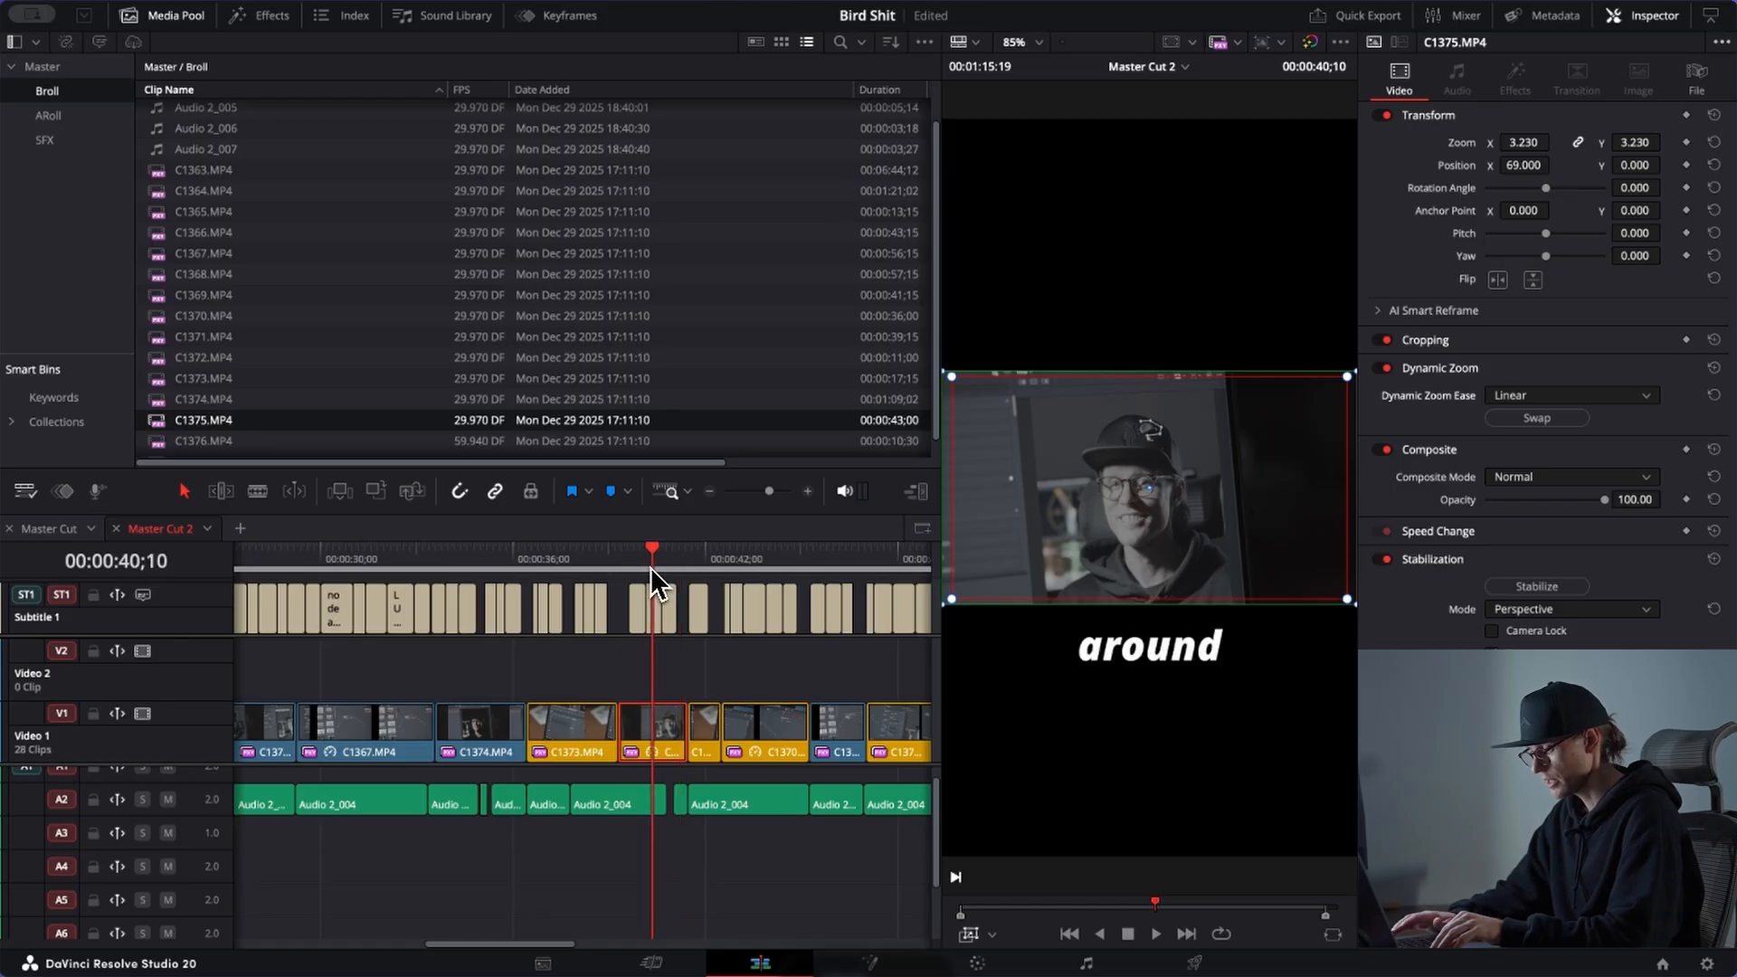
{"action": "key", "text": "super+equal"}
{"action": "key", "text": "super+equal"}
{"action": "scroll", "coordinate": [650, 843], "scroll_direction": "up", "scroll_amount": 5}
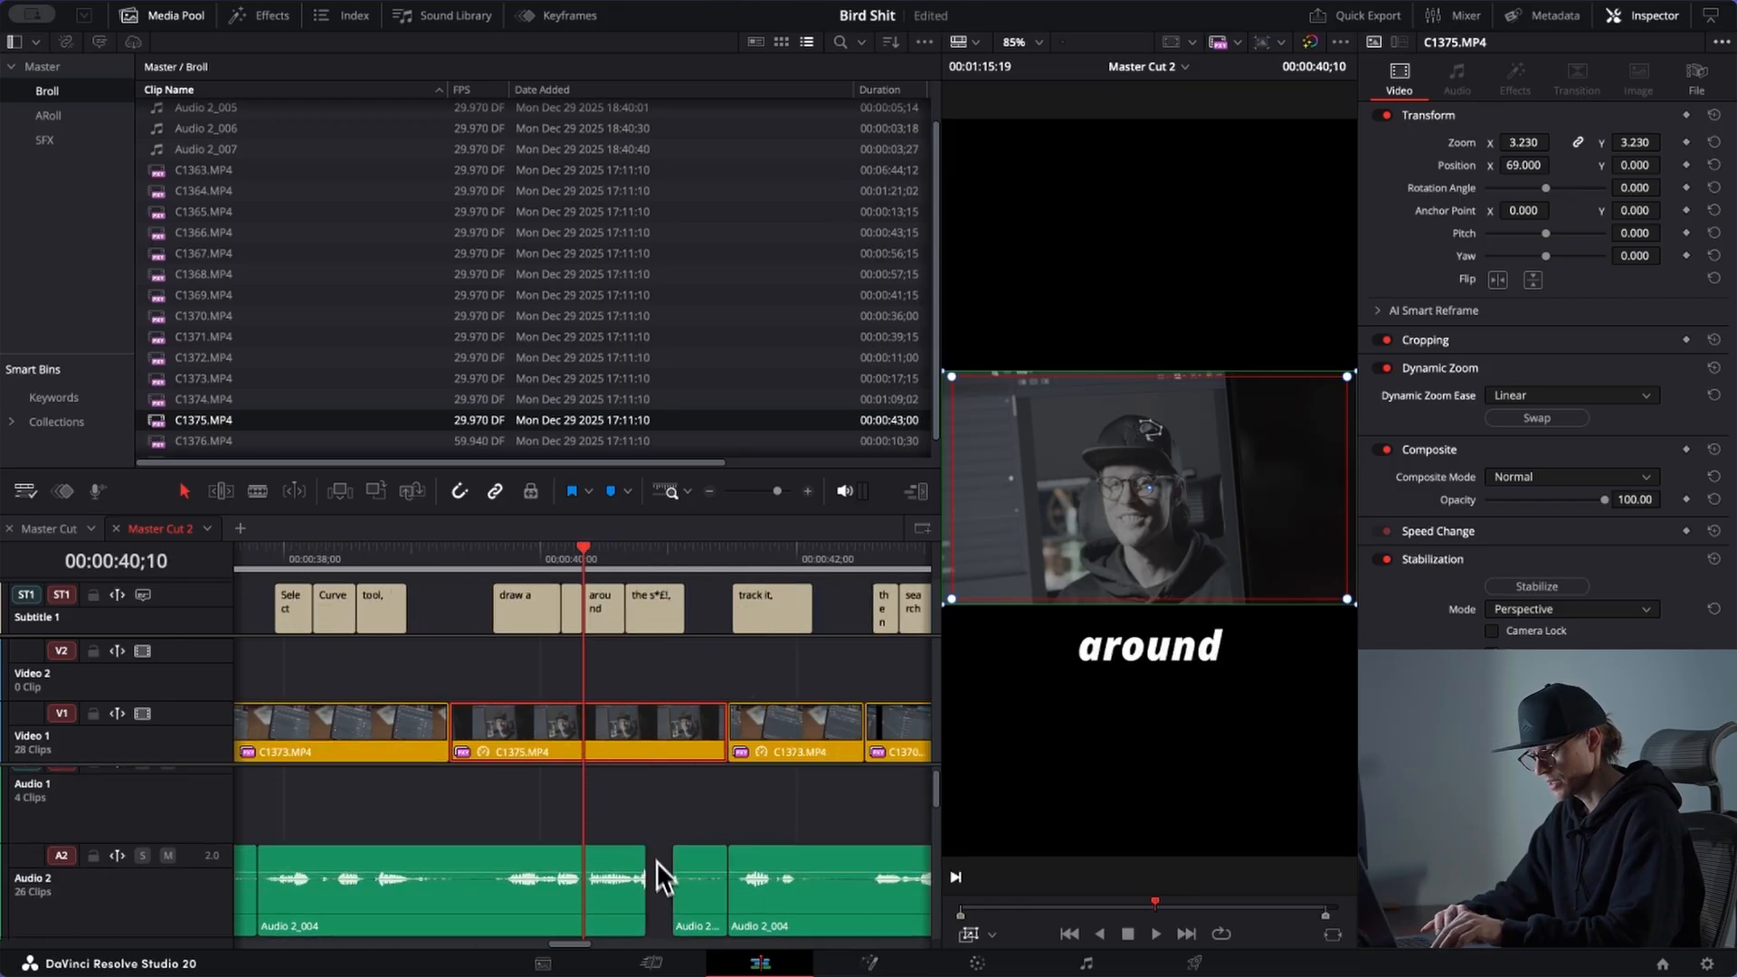
{"action": "left_click", "coordinate": [623, 924]}
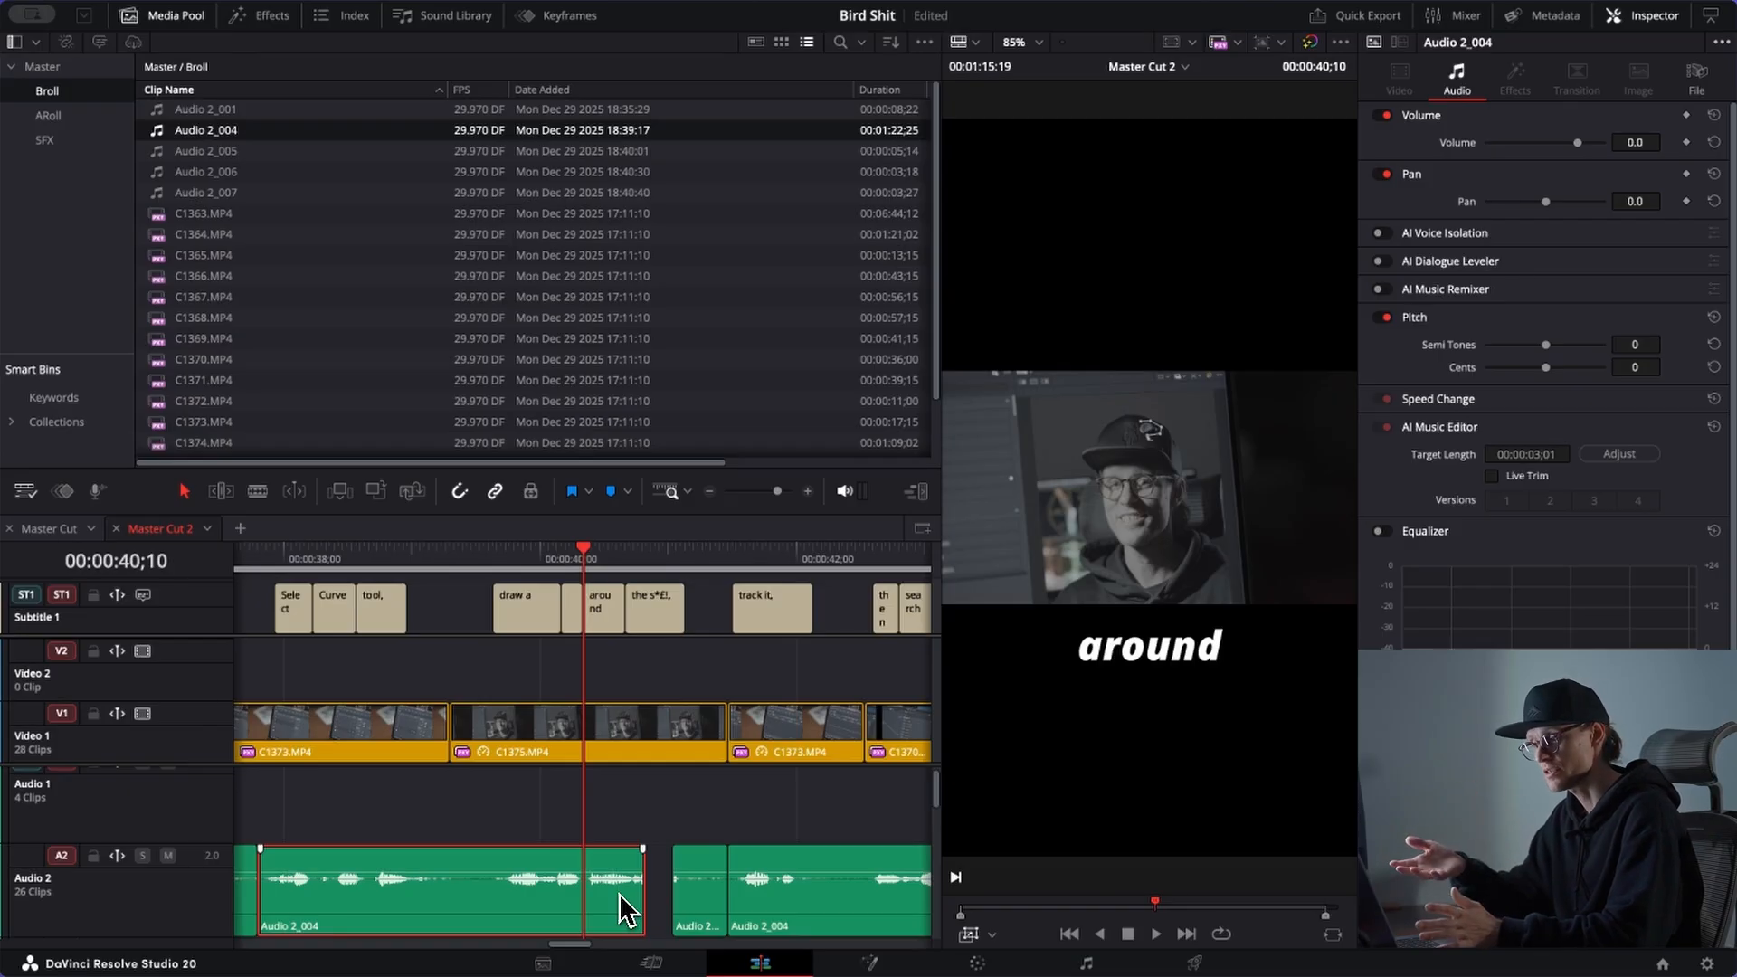
{"action": "key", "text": "space"}
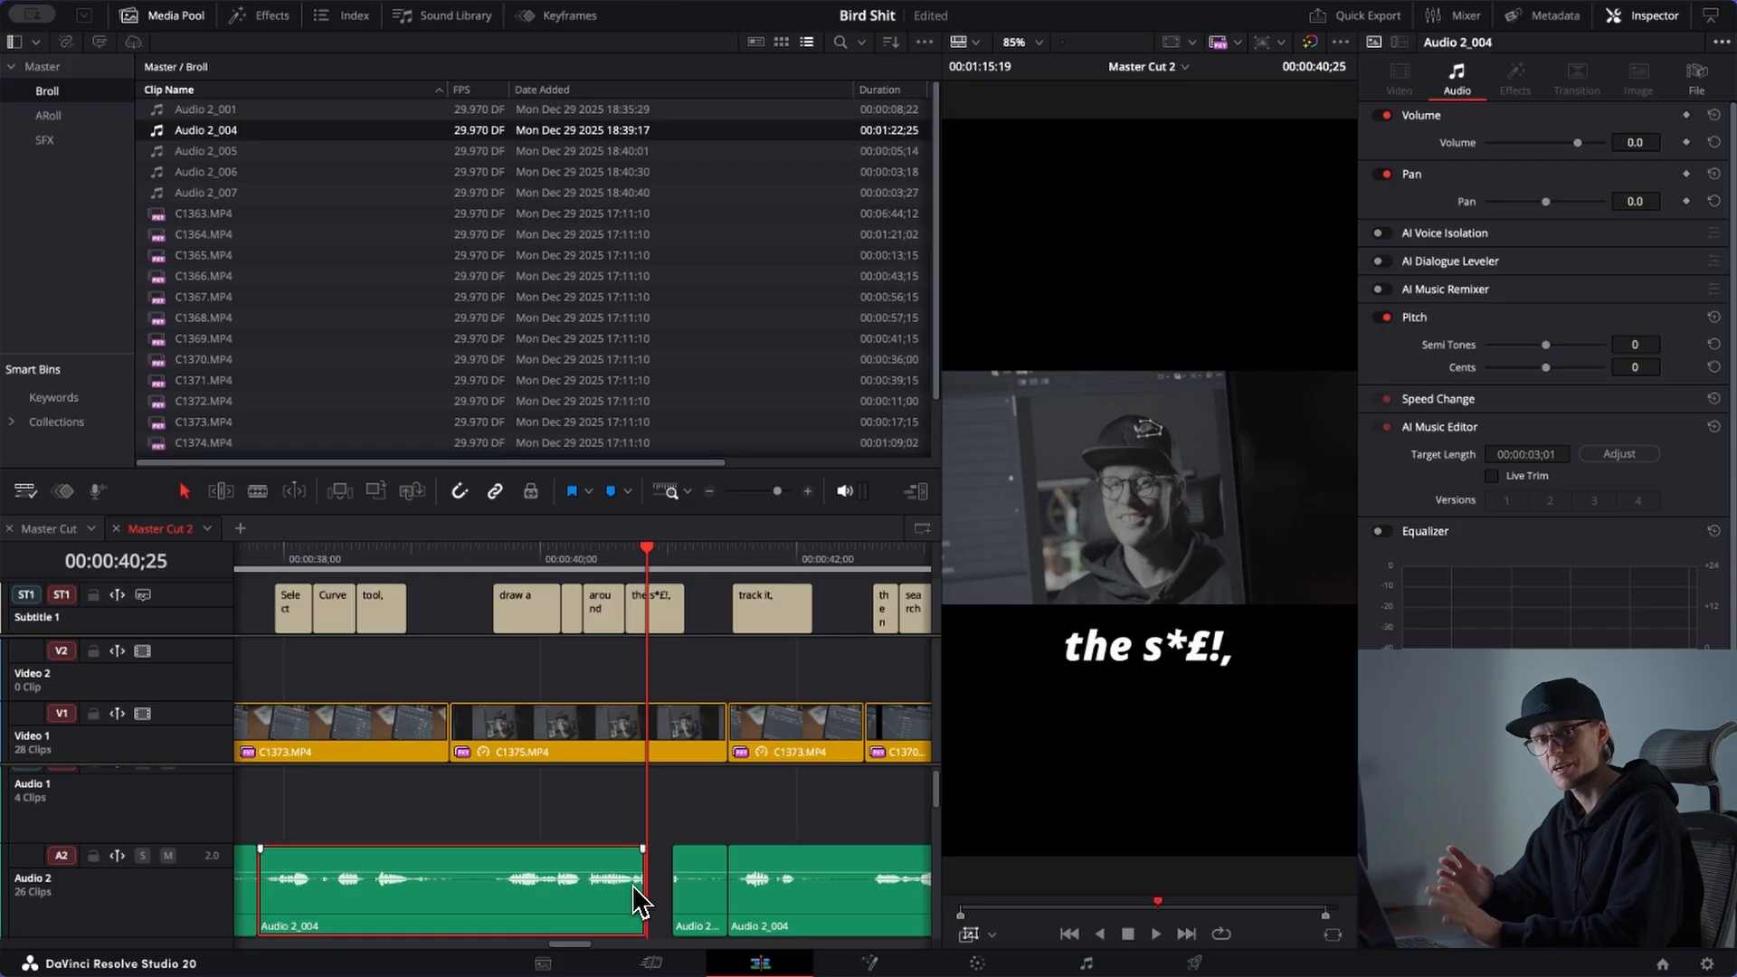
Step: Play the timeline through the short C1373.MP4 clip under the "track it" subtitle and check its framing
{"action": "key", "text": "space"}
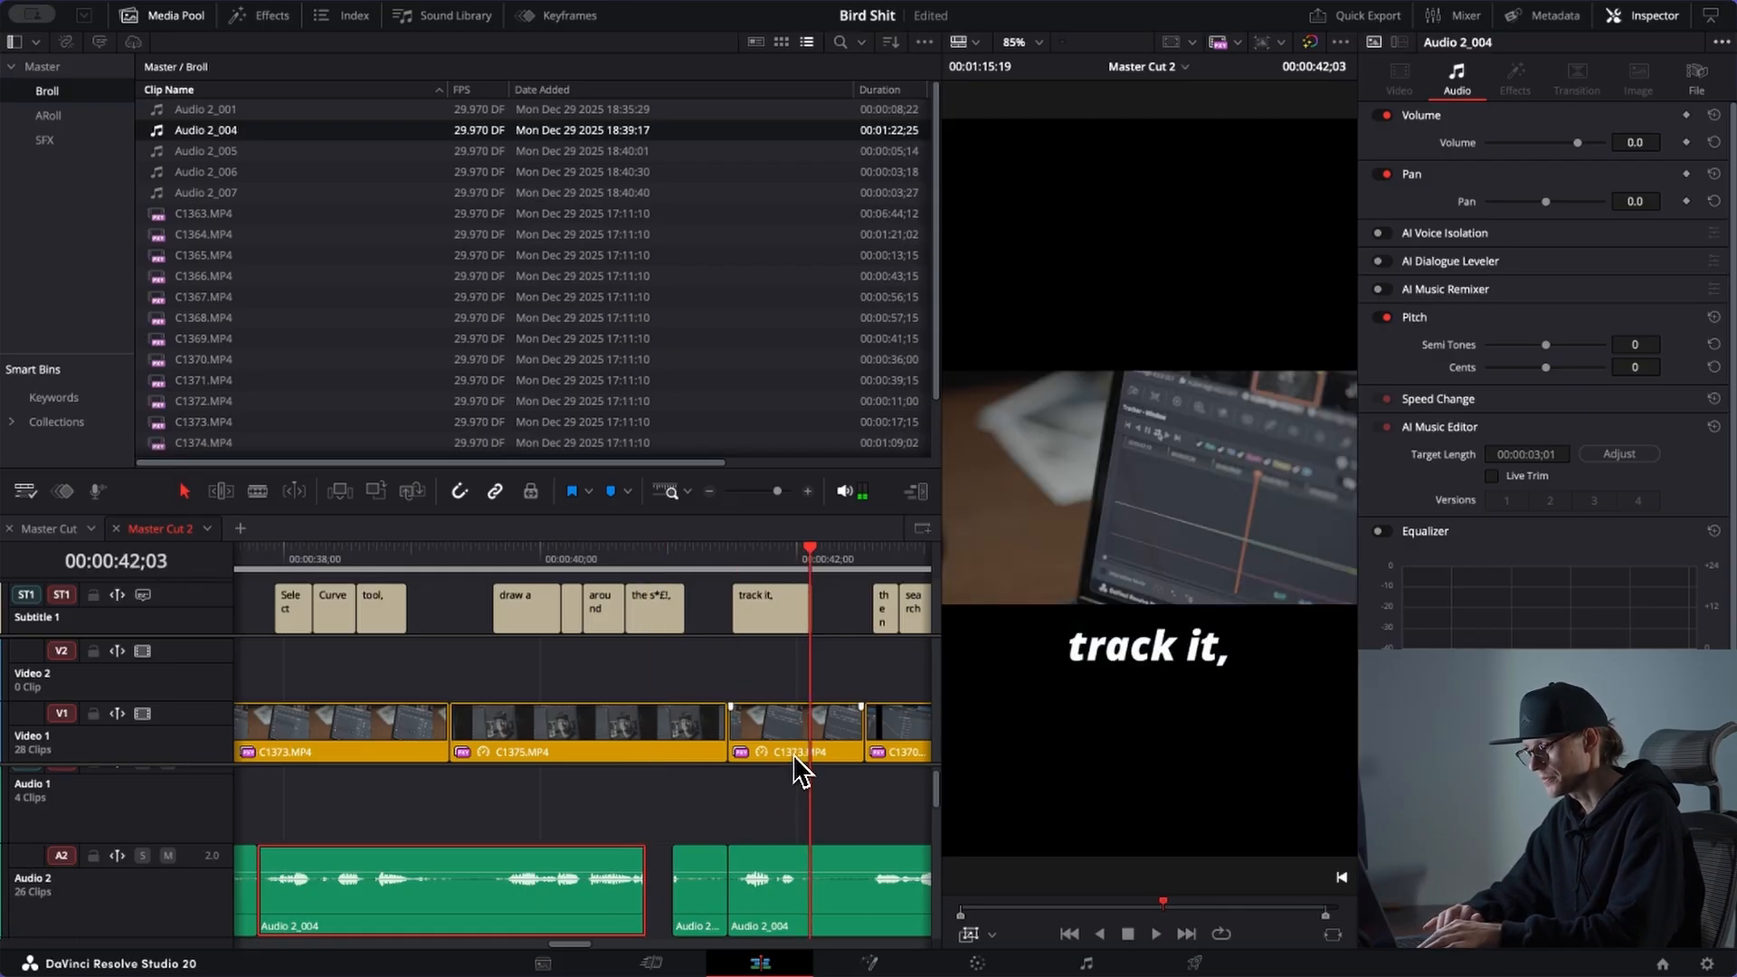
{"action": "left_click", "coordinate": [794, 747]}
{"action": "key", "text": "ctrl+minus"}
{"action": "key", "text": "ctrl+minus"}
{"action": "key", "text": "space"}
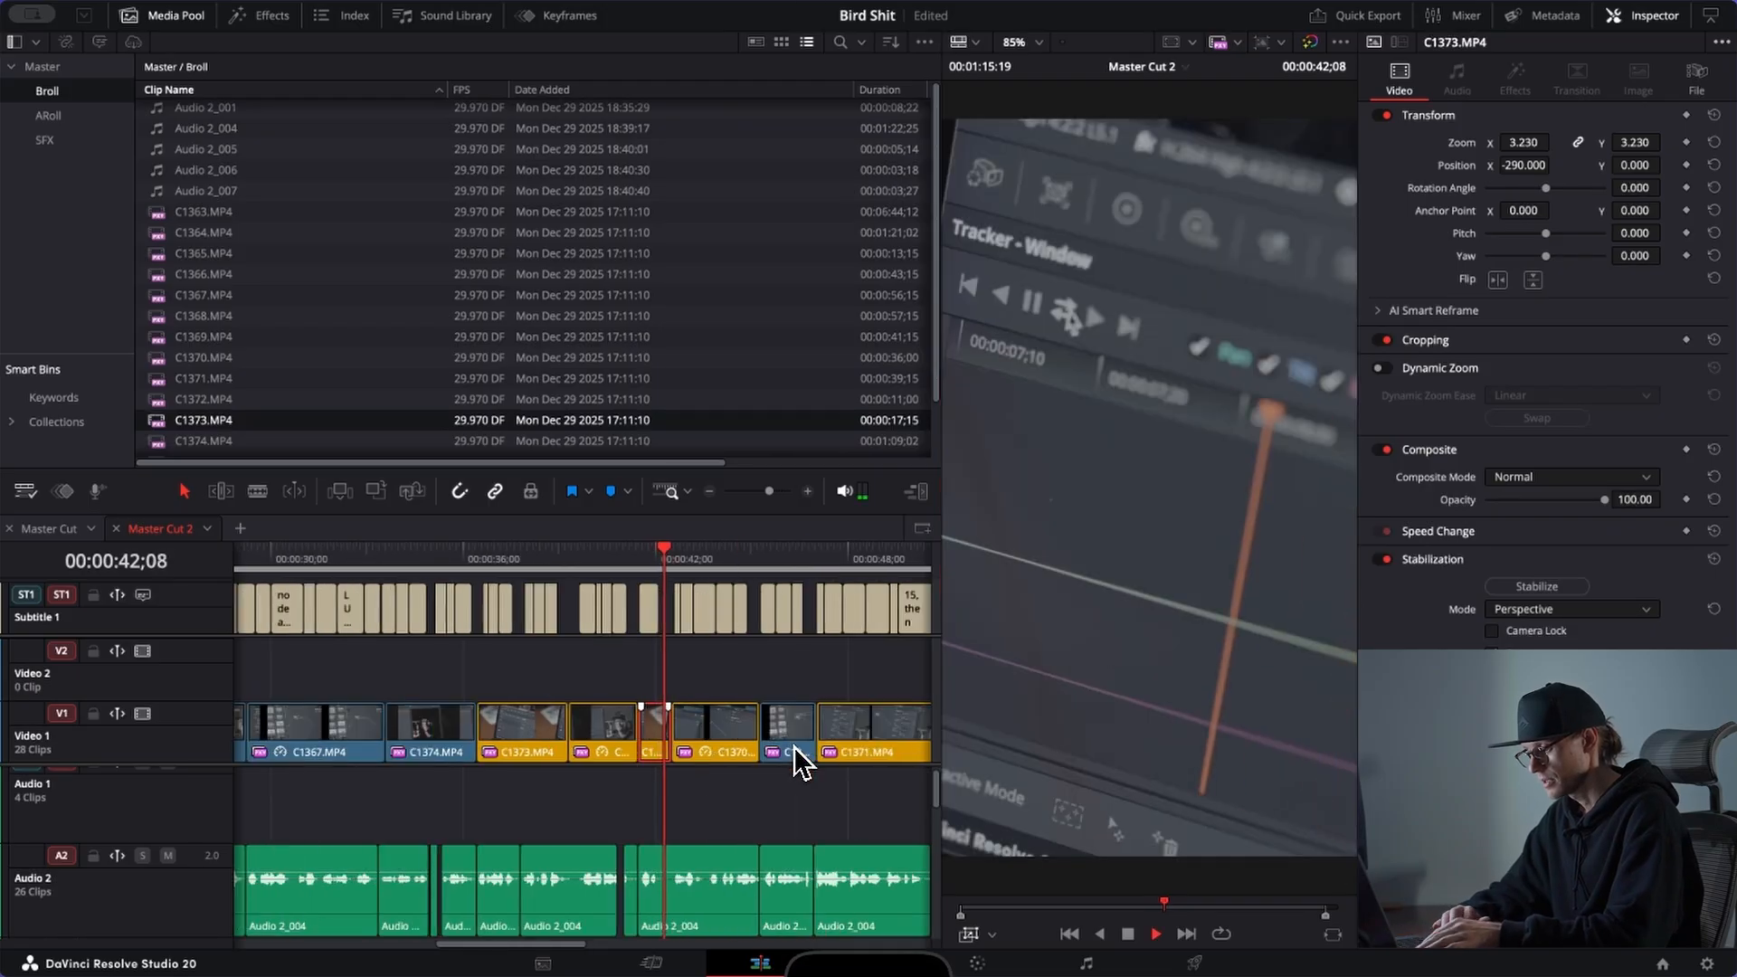
{"action": "key", "text": "space"}
Step: Add a swapped Dynamic Zoom to the C1370.MP4 clip at 00:00:42, expand its inner frame close to the picture edges, and preview it
{"action": "left_click", "coordinate": [724, 743]}
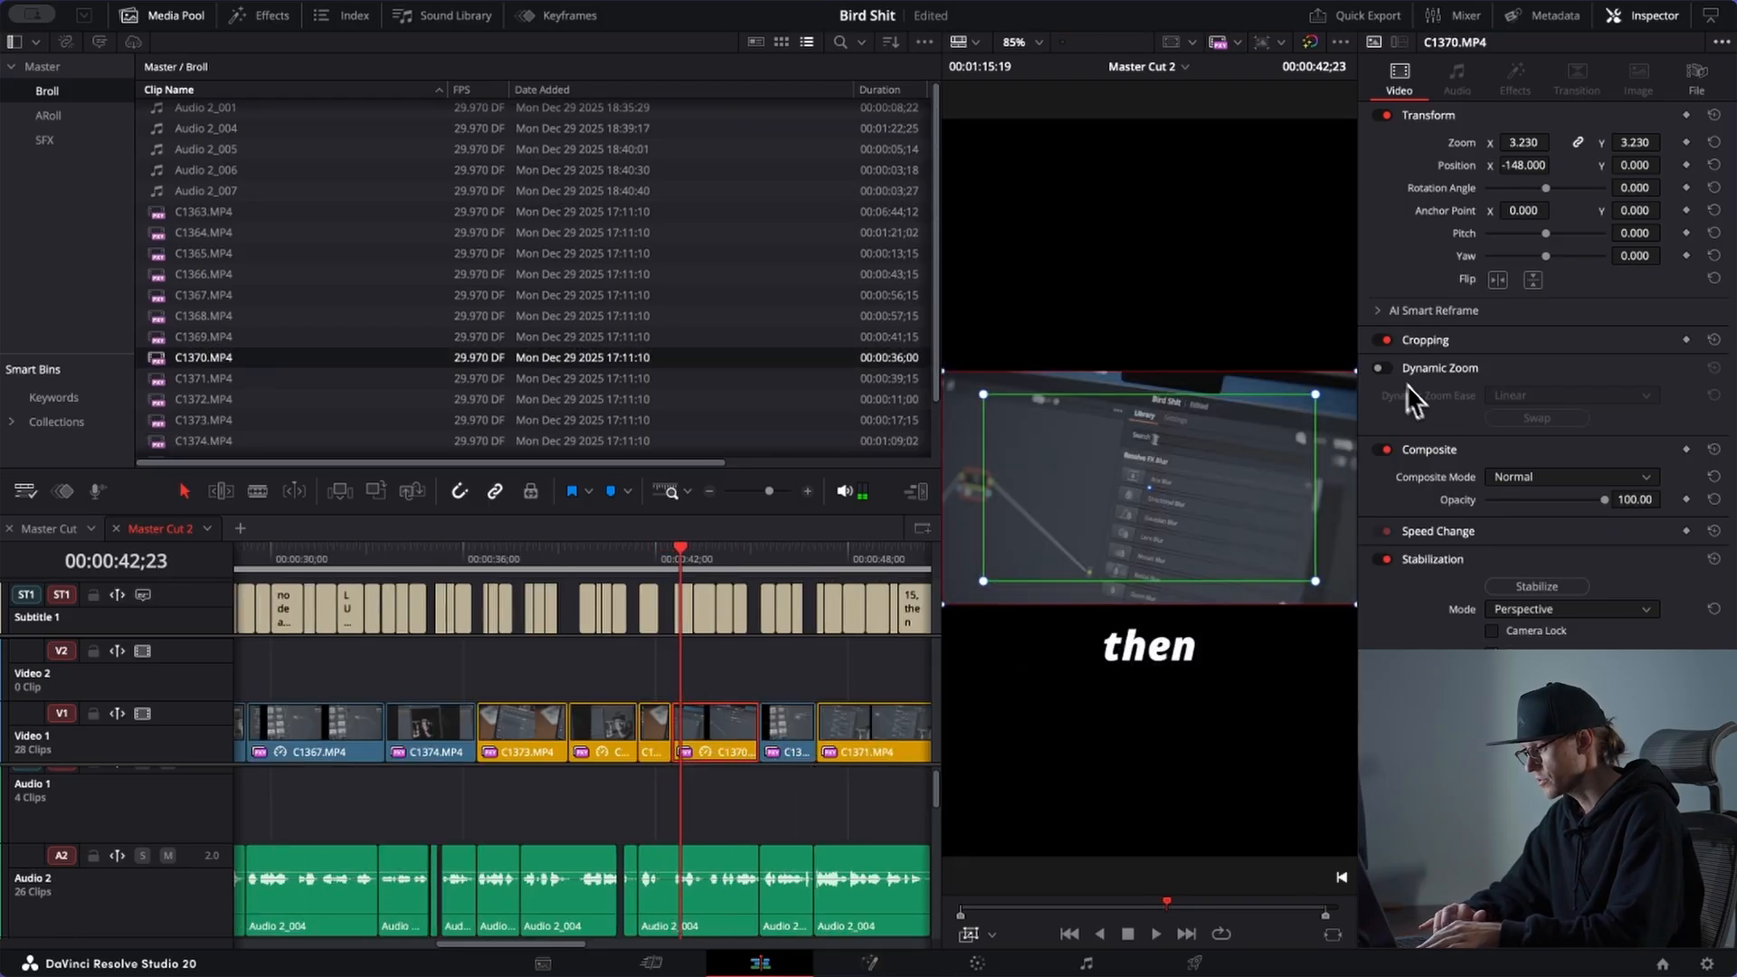
{"action": "left_click", "coordinate": [1505, 417]}
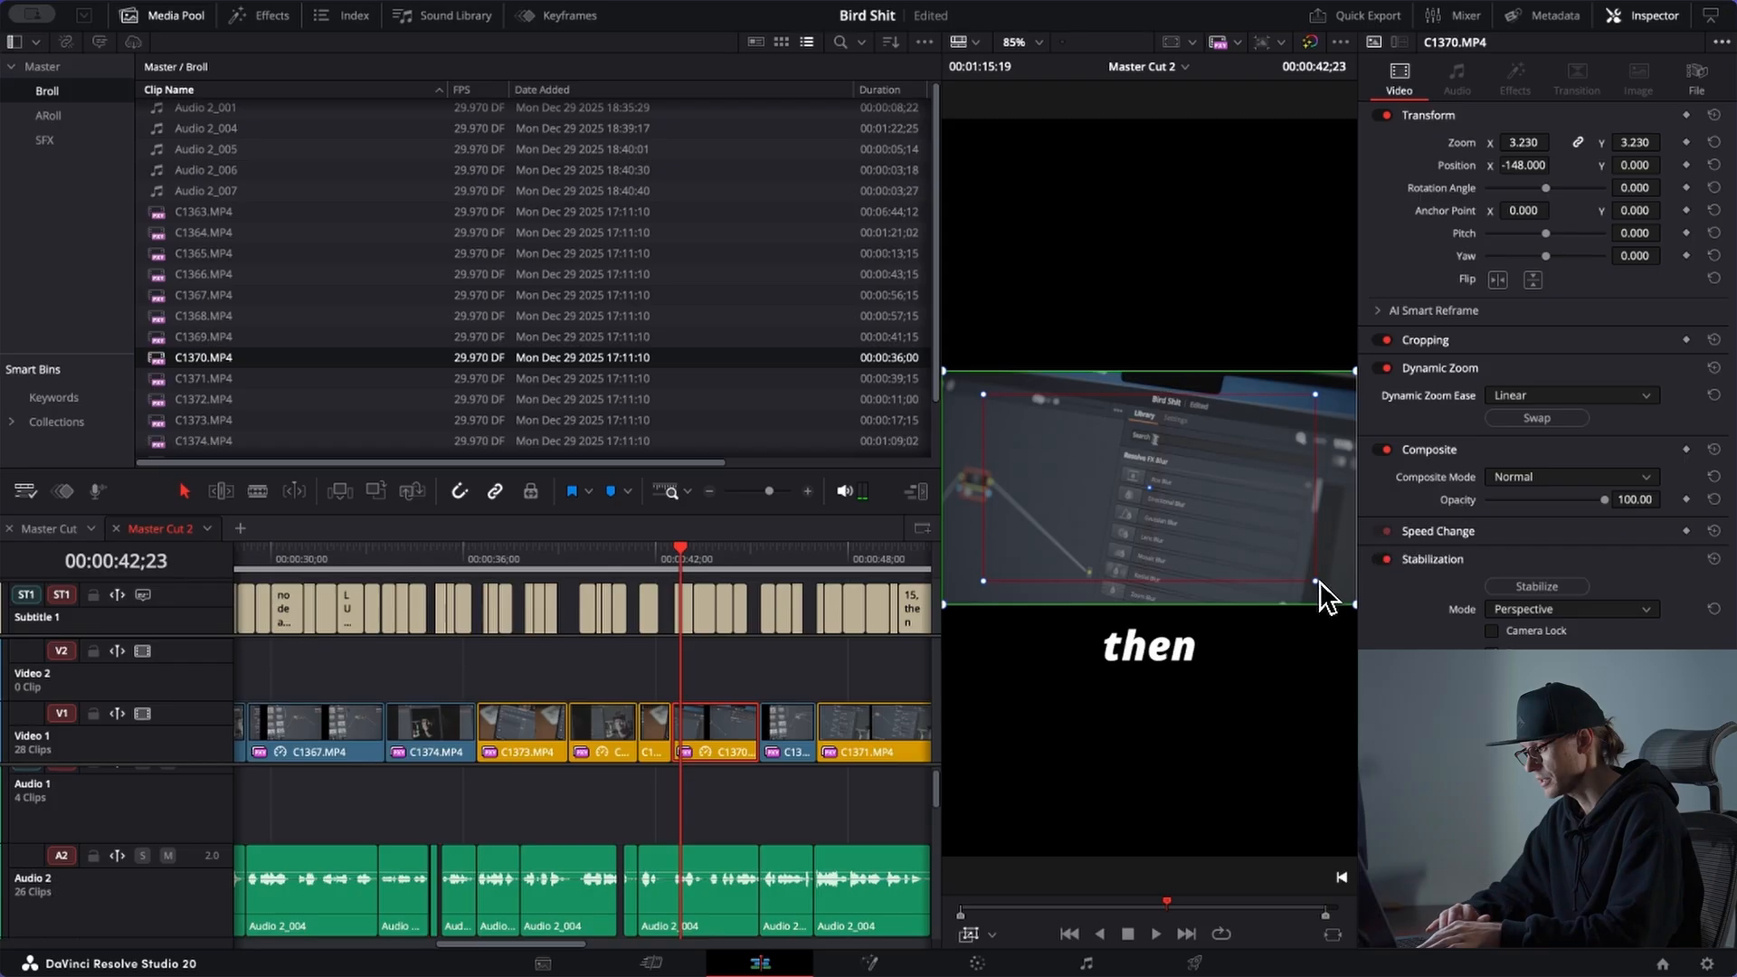
{"action": "left_click_drag", "start_coordinate": [1336, 597], "coordinate": [1344, 605]}
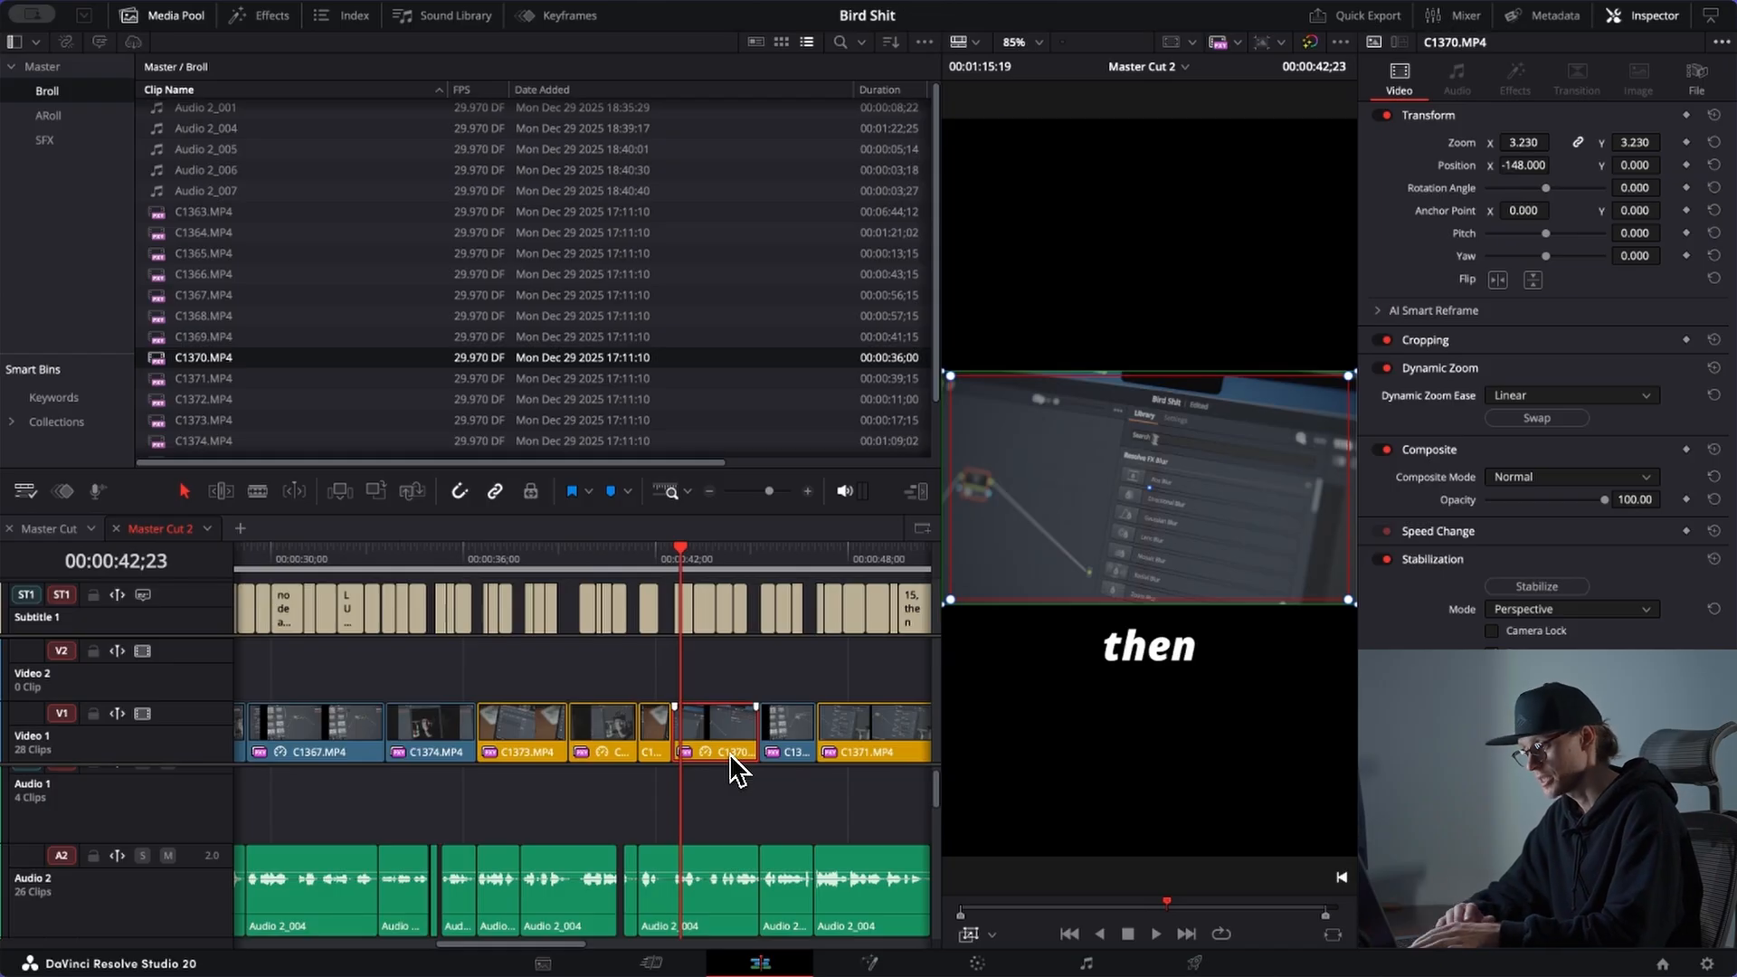
{"action": "key", "text": "space"}
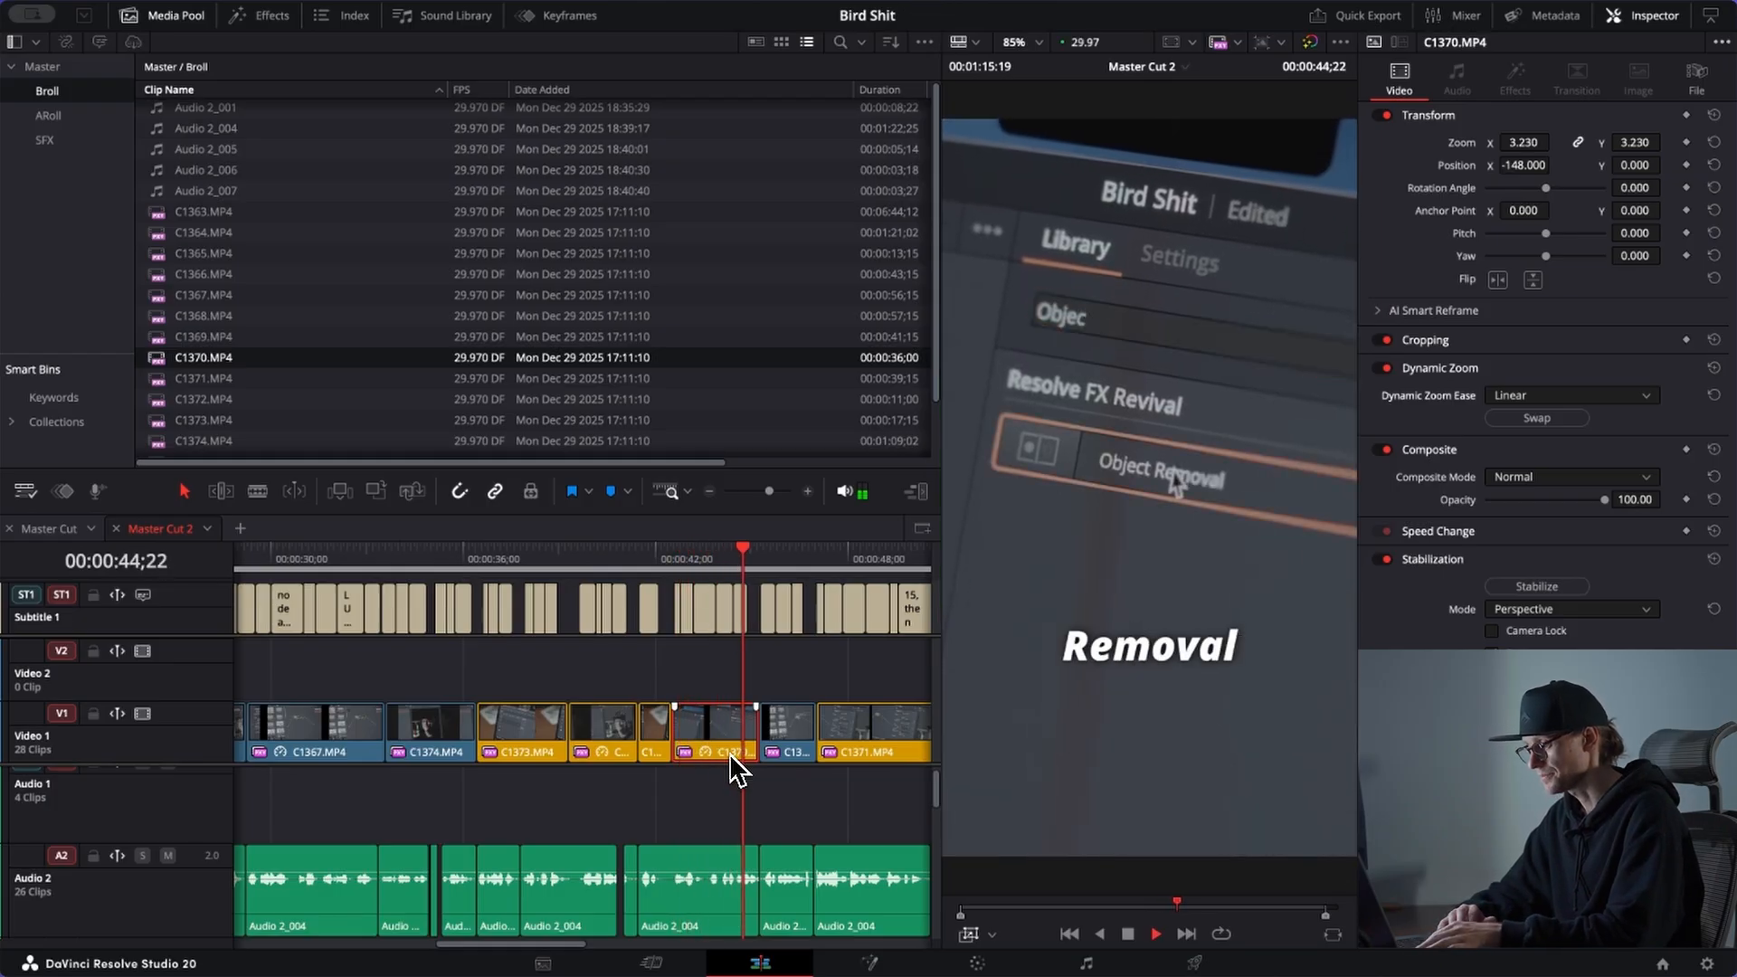
Step: Stabilize the C1370.MP4 clip and the C1368.MP4 clip that follows it
{"action": "key", "text": "space"}
{"action": "left_click", "coordinate": [1512, 588]}
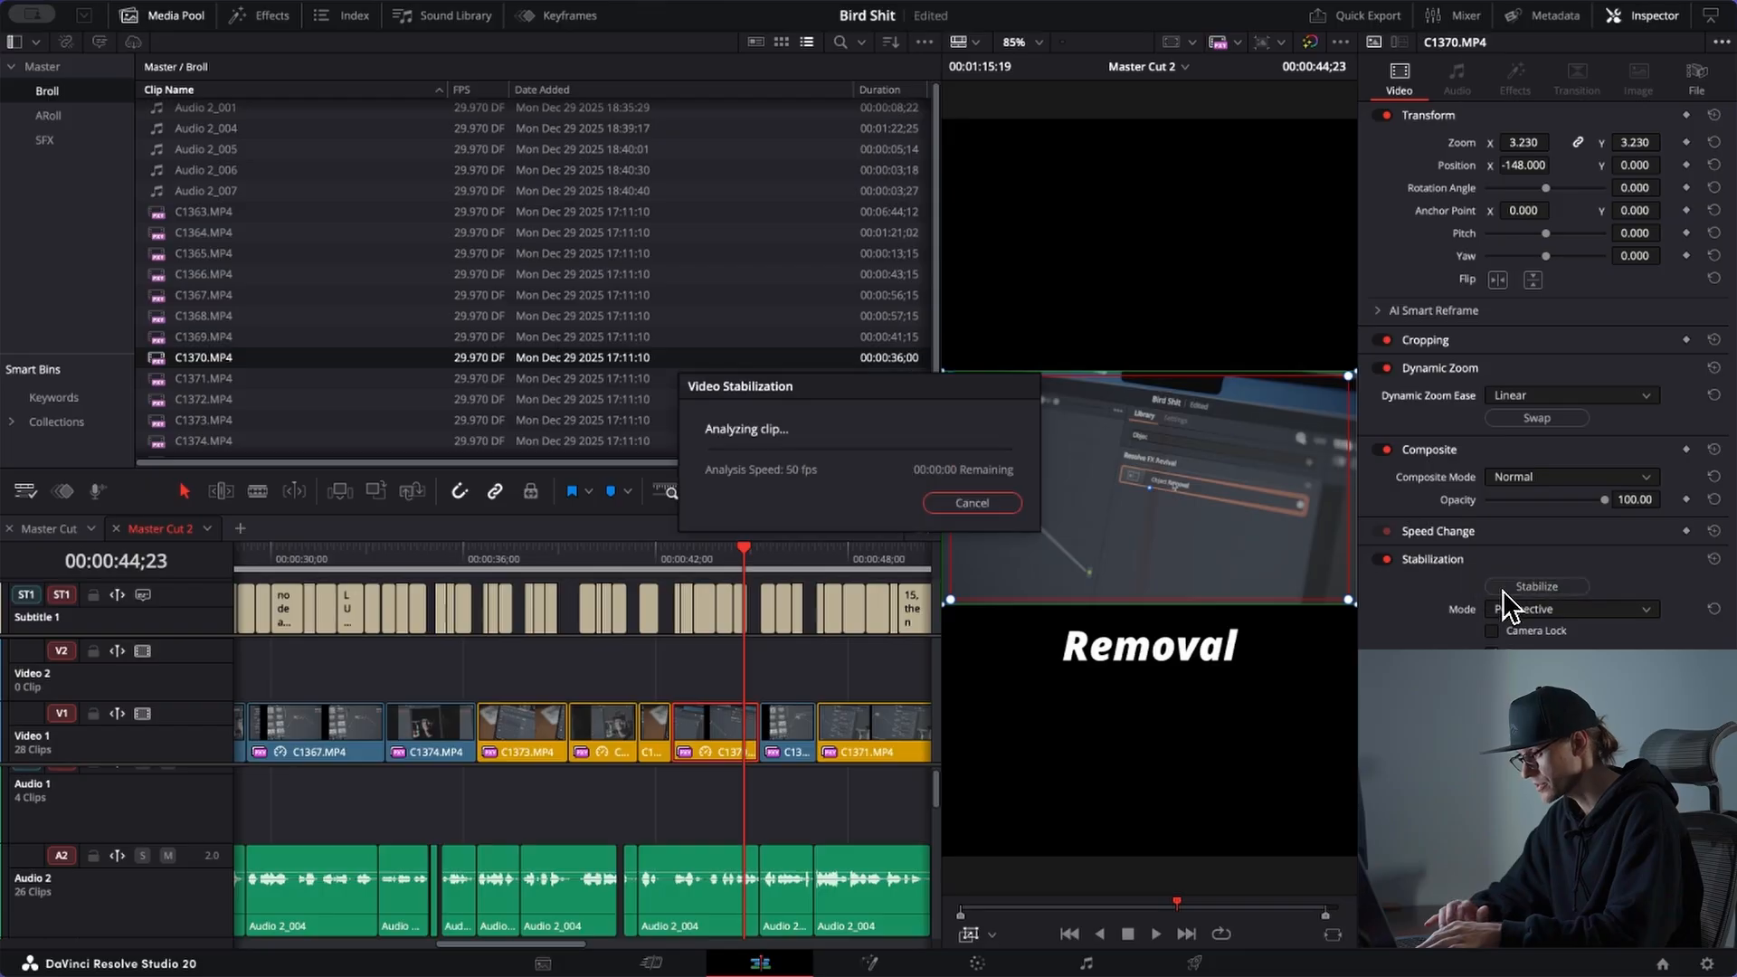
{"action": "left_click", "coordinate": [797, 720]}
{"action": "key", "text": "space"}
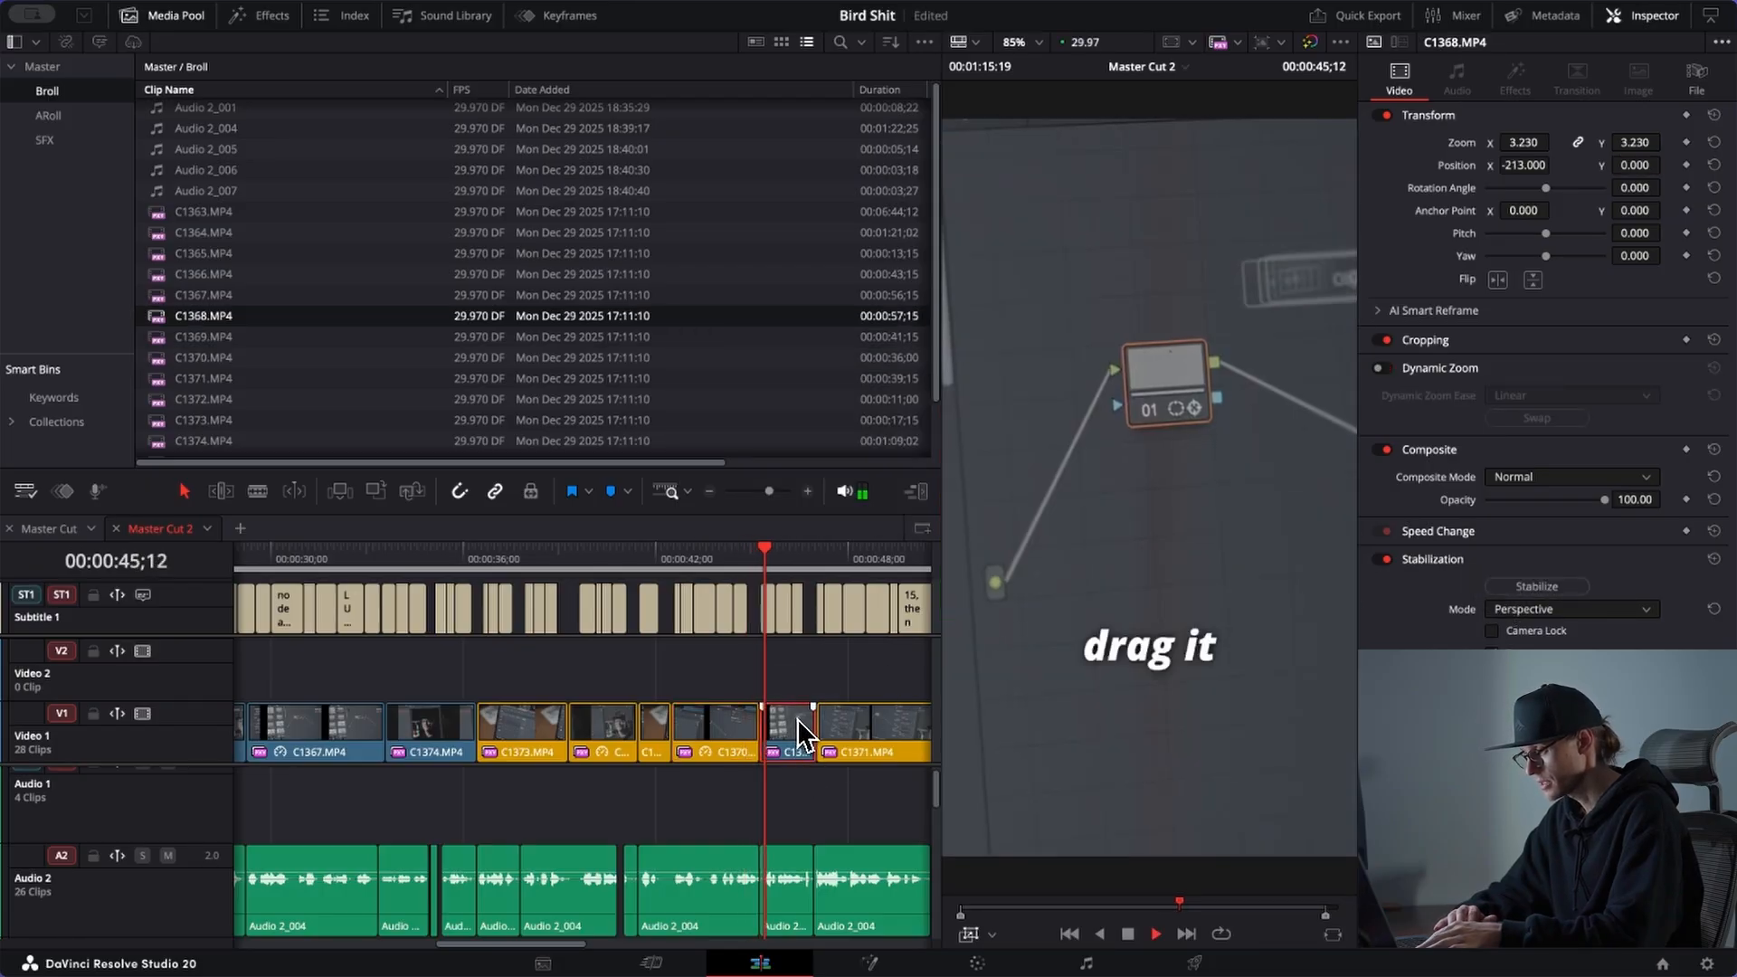
{"action": "left_click", "coordinate": [1538, 586]}
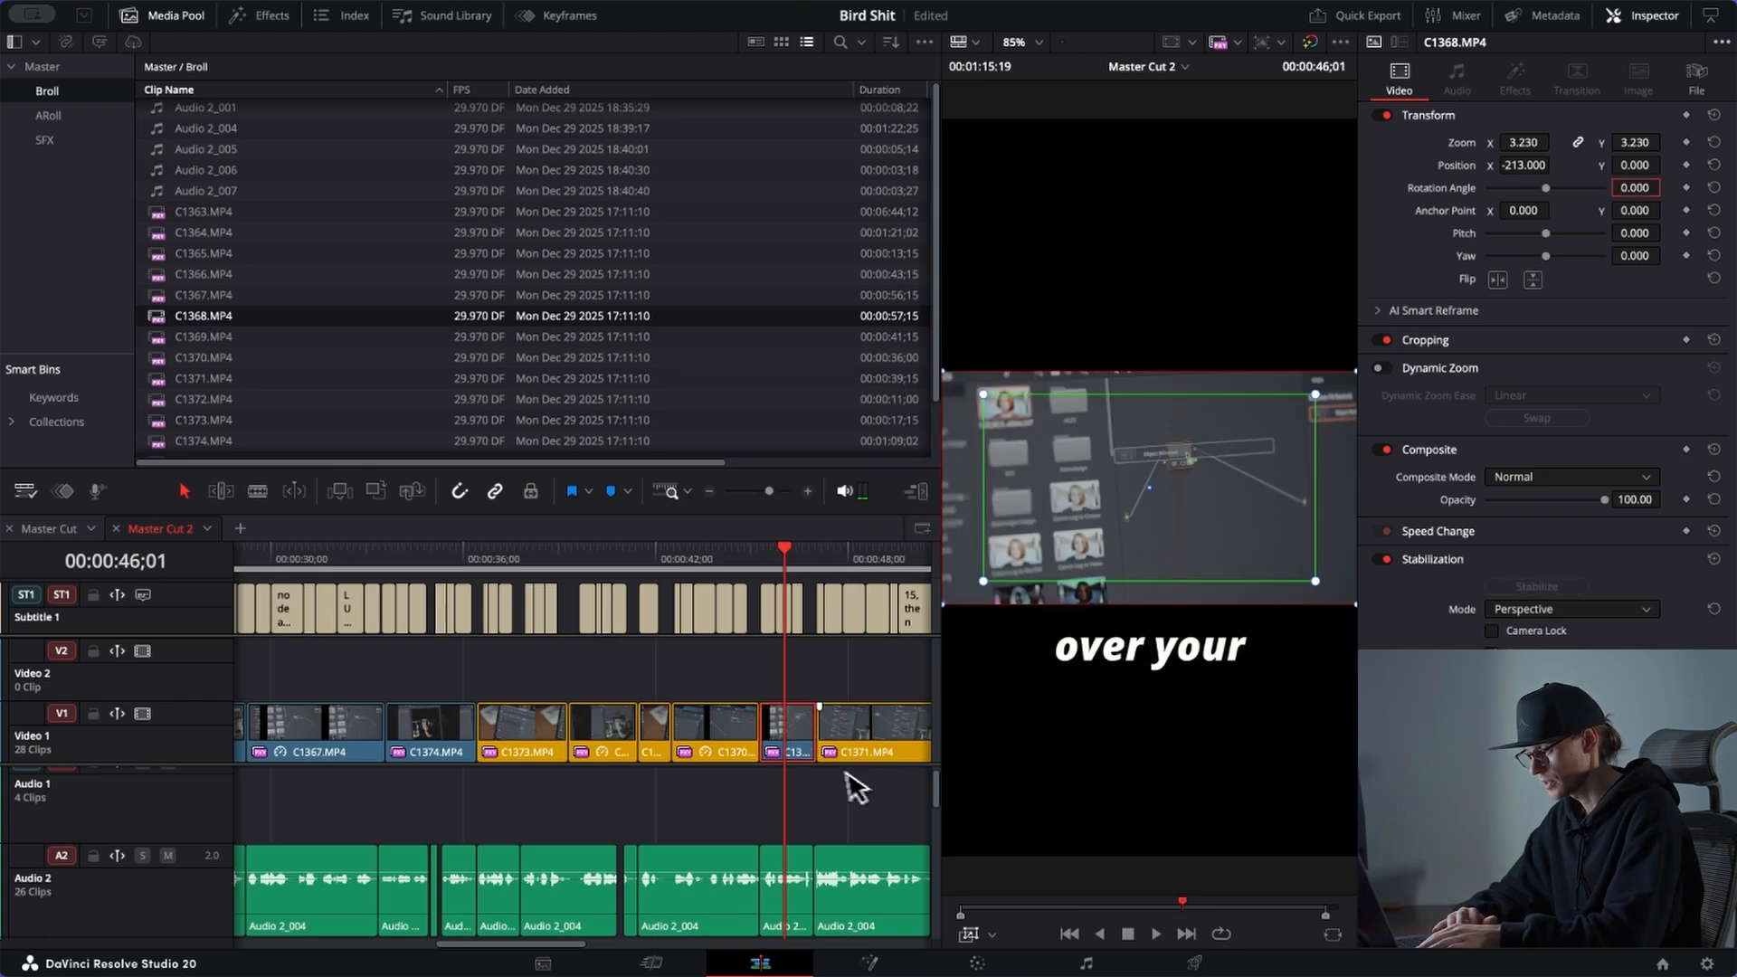
Step: Enable Dynamic Zoom on the C1371.MP4 clip, swap its direction, enlarge the inner frame for a subtle move, and play the result
{"action": "key", "text": "space"}
{"action": "key", "text": "space"}
{"action": "left_click", "coordinate": [849, 746]}
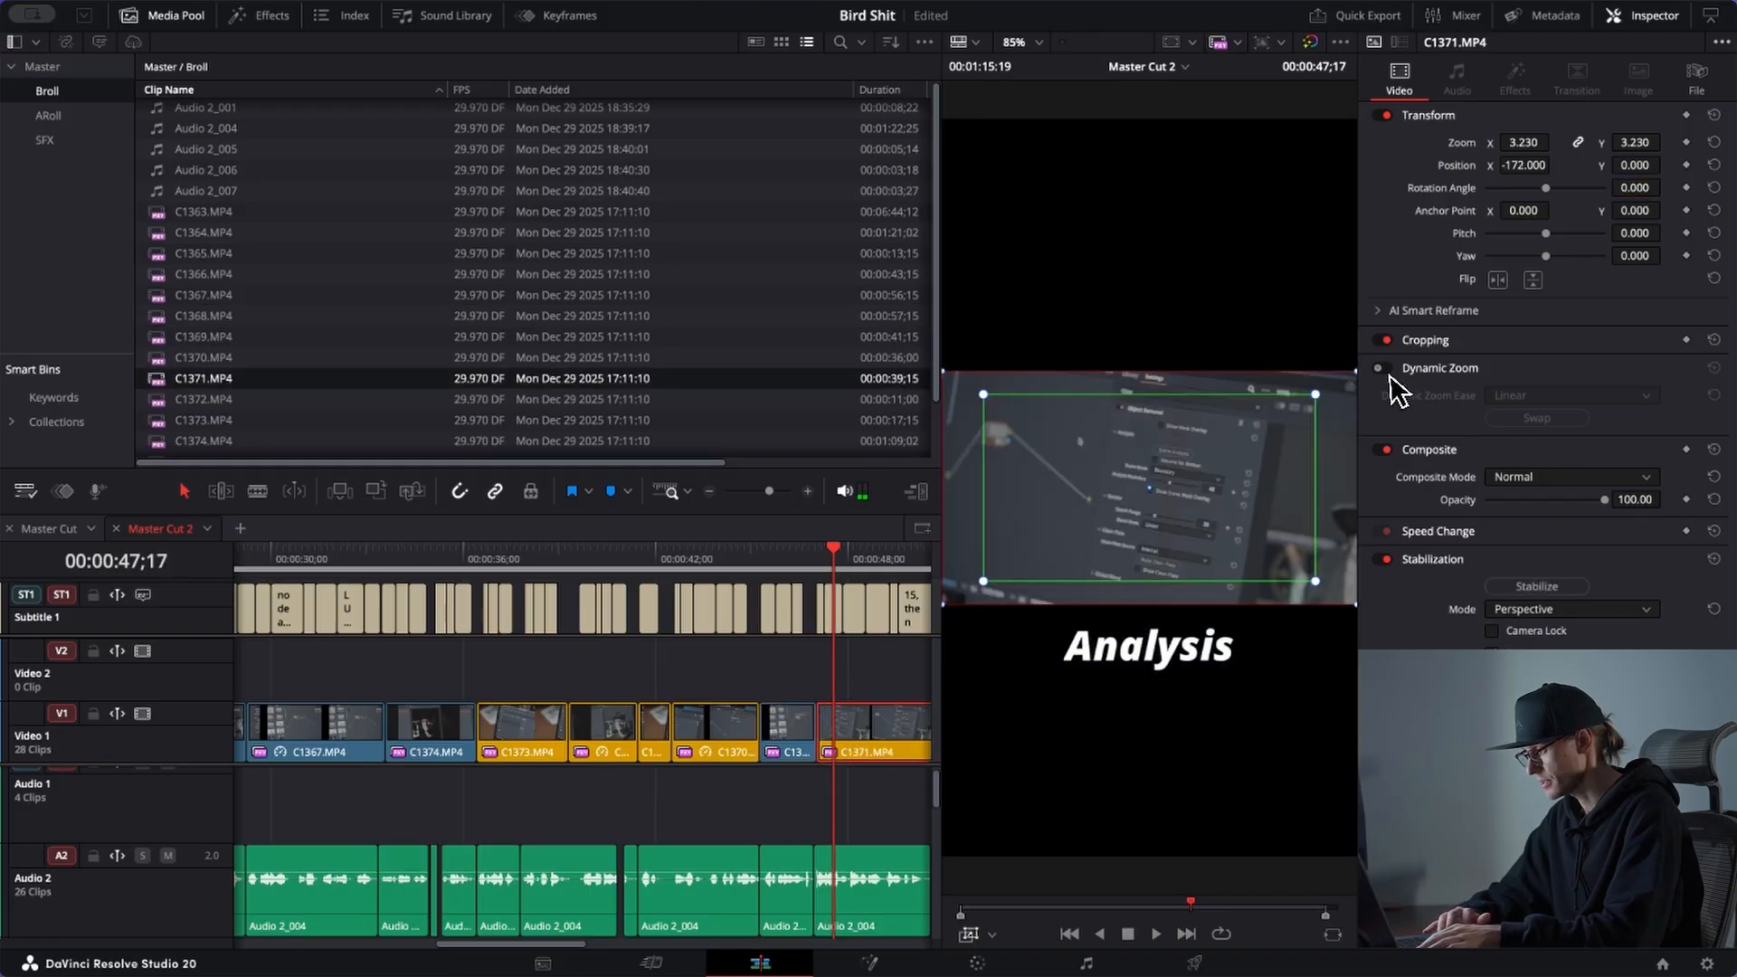
{"action": "left_click", "coordinate": [1509, 416]}
{"action": "scroll", "coordinate": [868, 790], "scroll_direction": "right", "scroll_amount": 5}
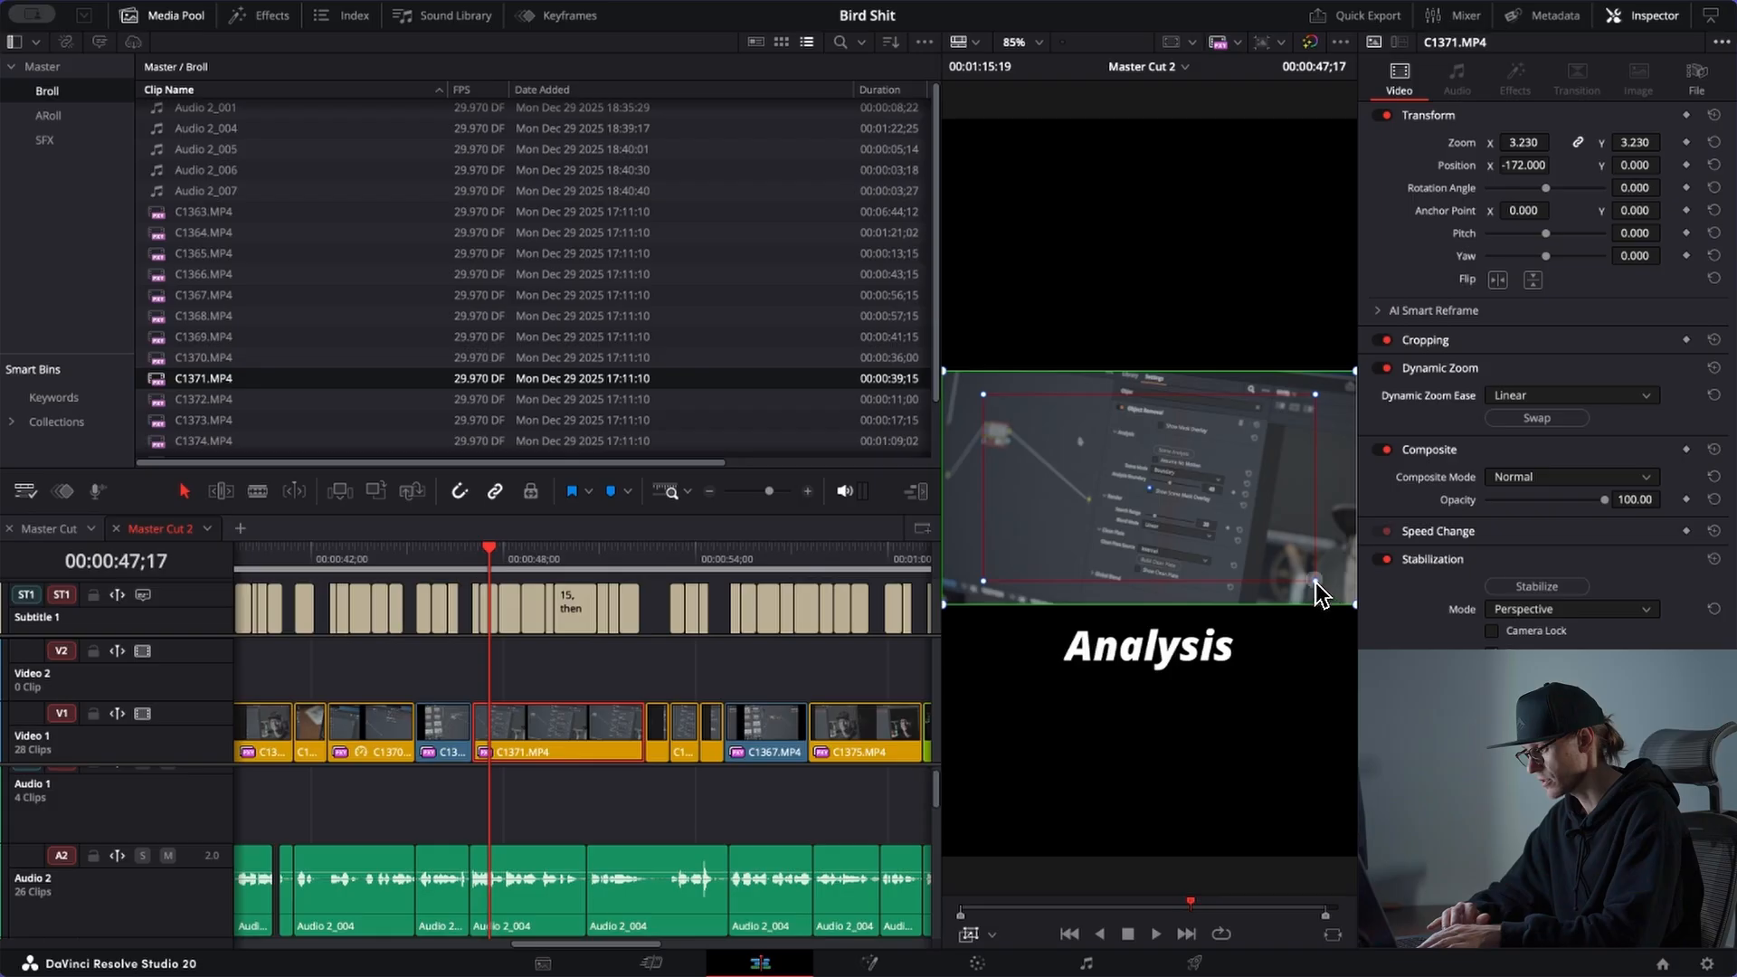
{"action": "left_click_drag", "start_coordinate": [1317, 585], "coordinate": [1345, 604]}
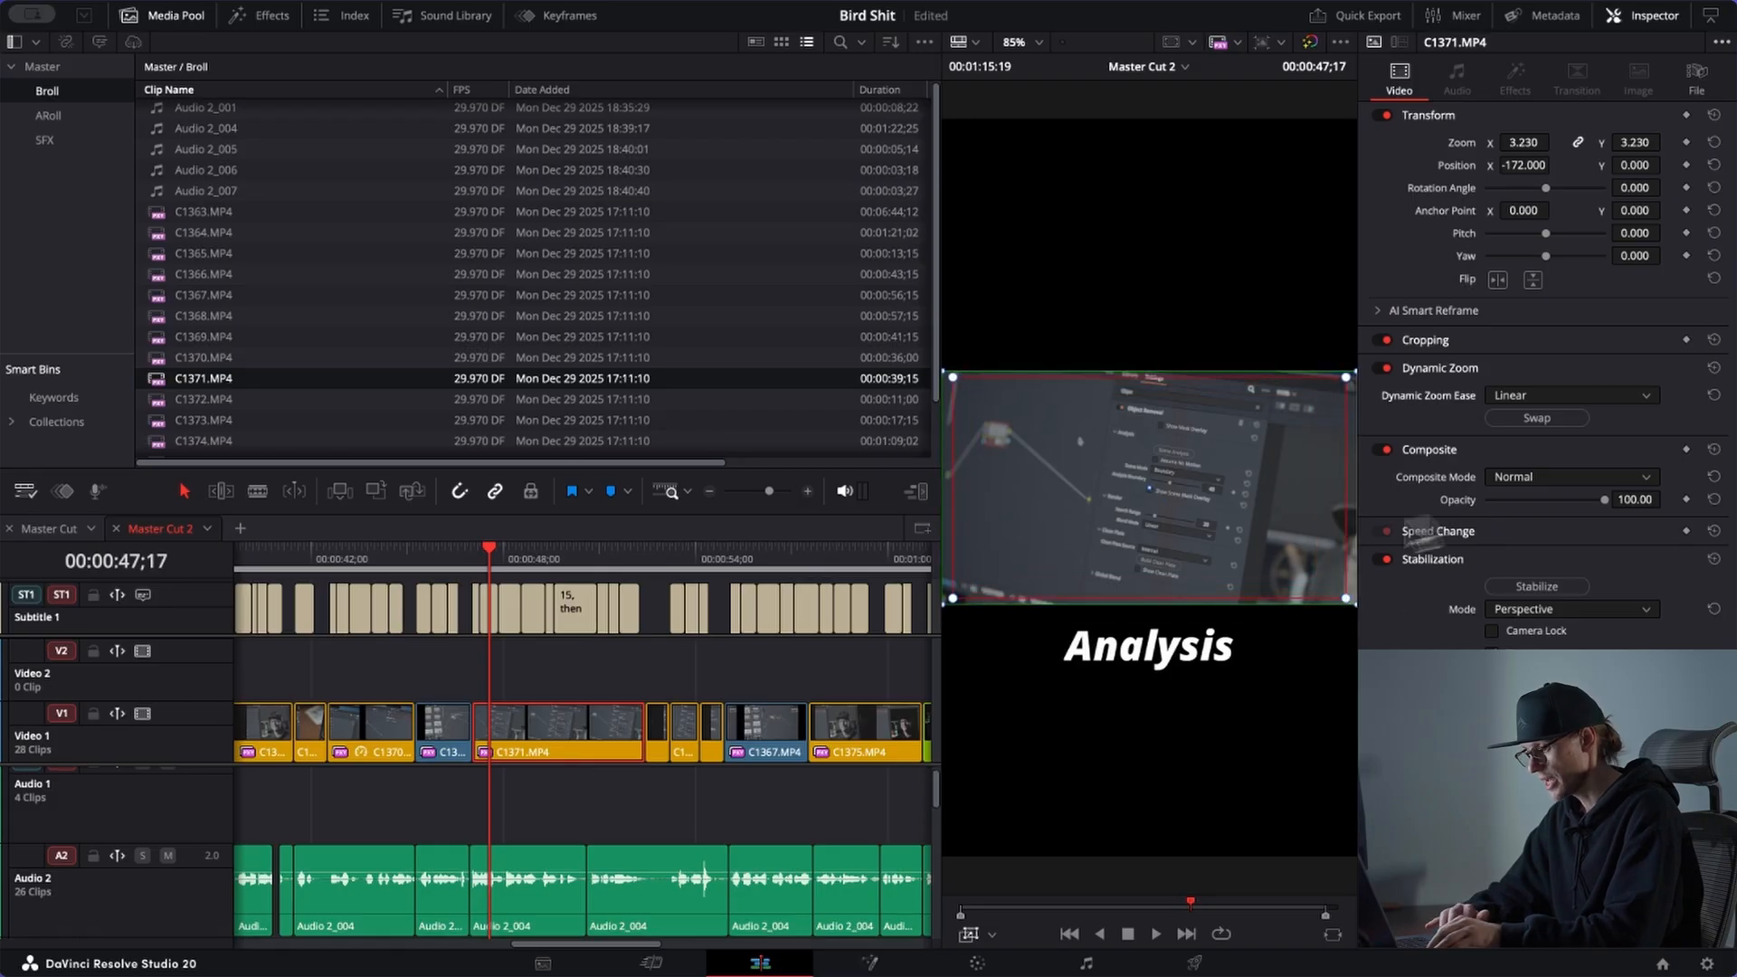
{"action": "key", "text": "space"}
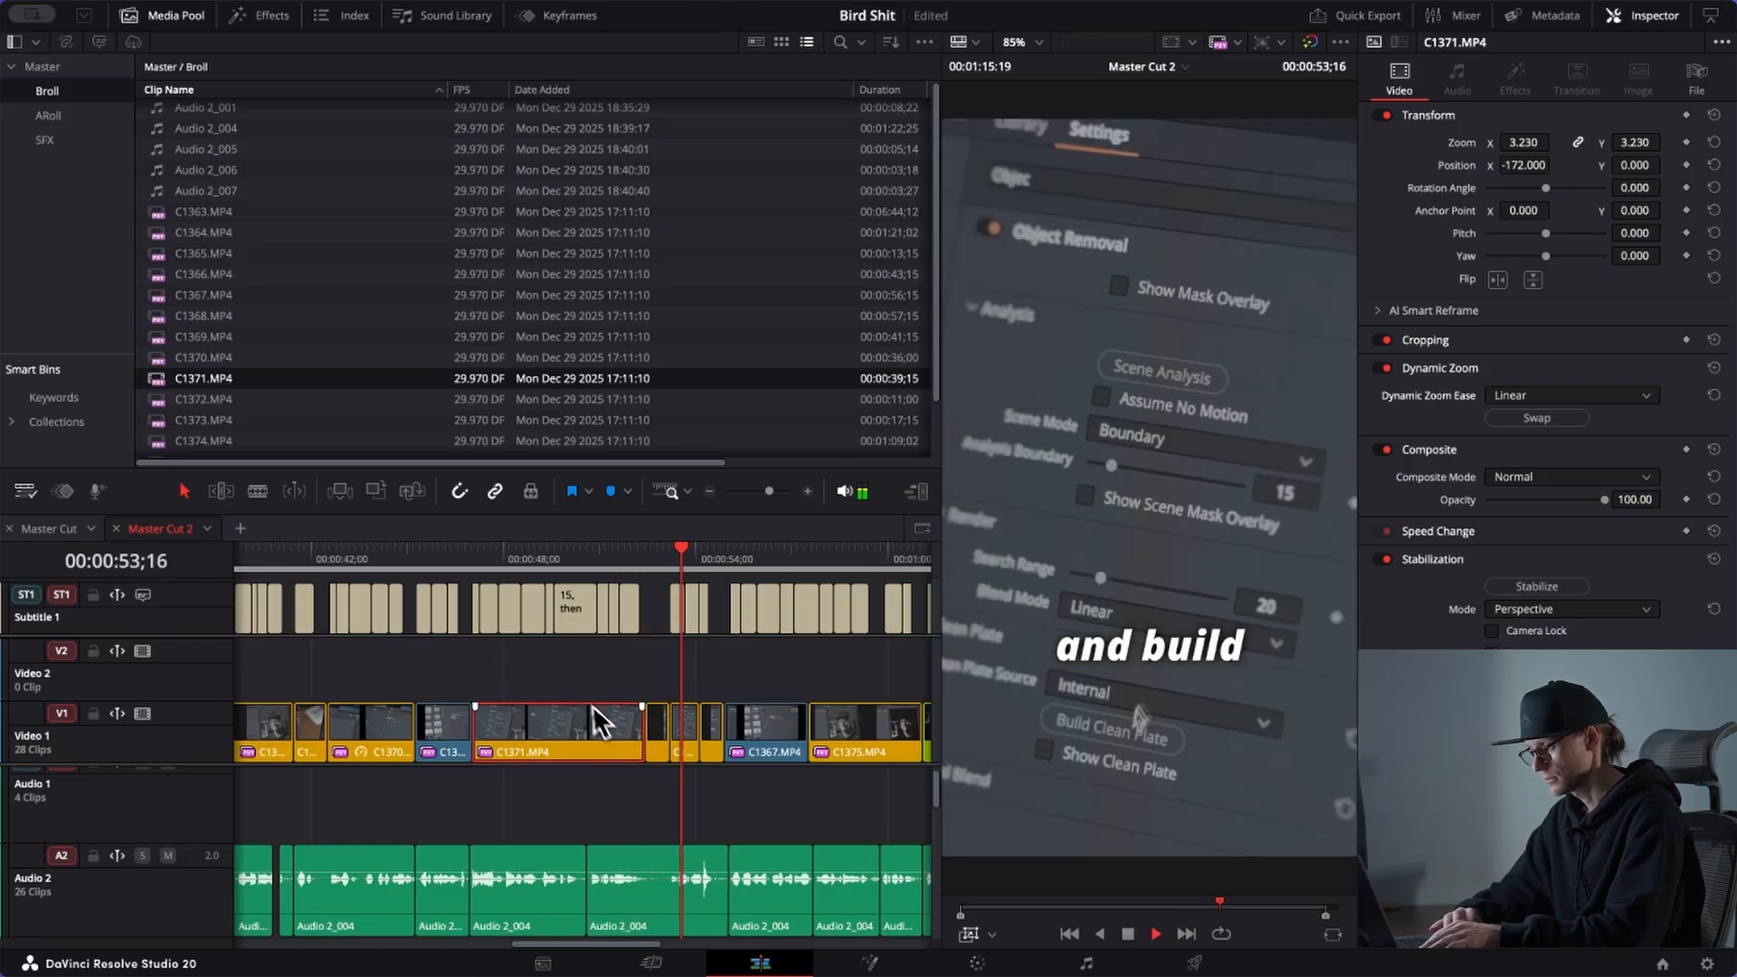
Step: Set the Transform zoom of the short C1375.MP4 clip at 00:00:54 to 3.930 and play it back
{"action": "key", "text": "space"}
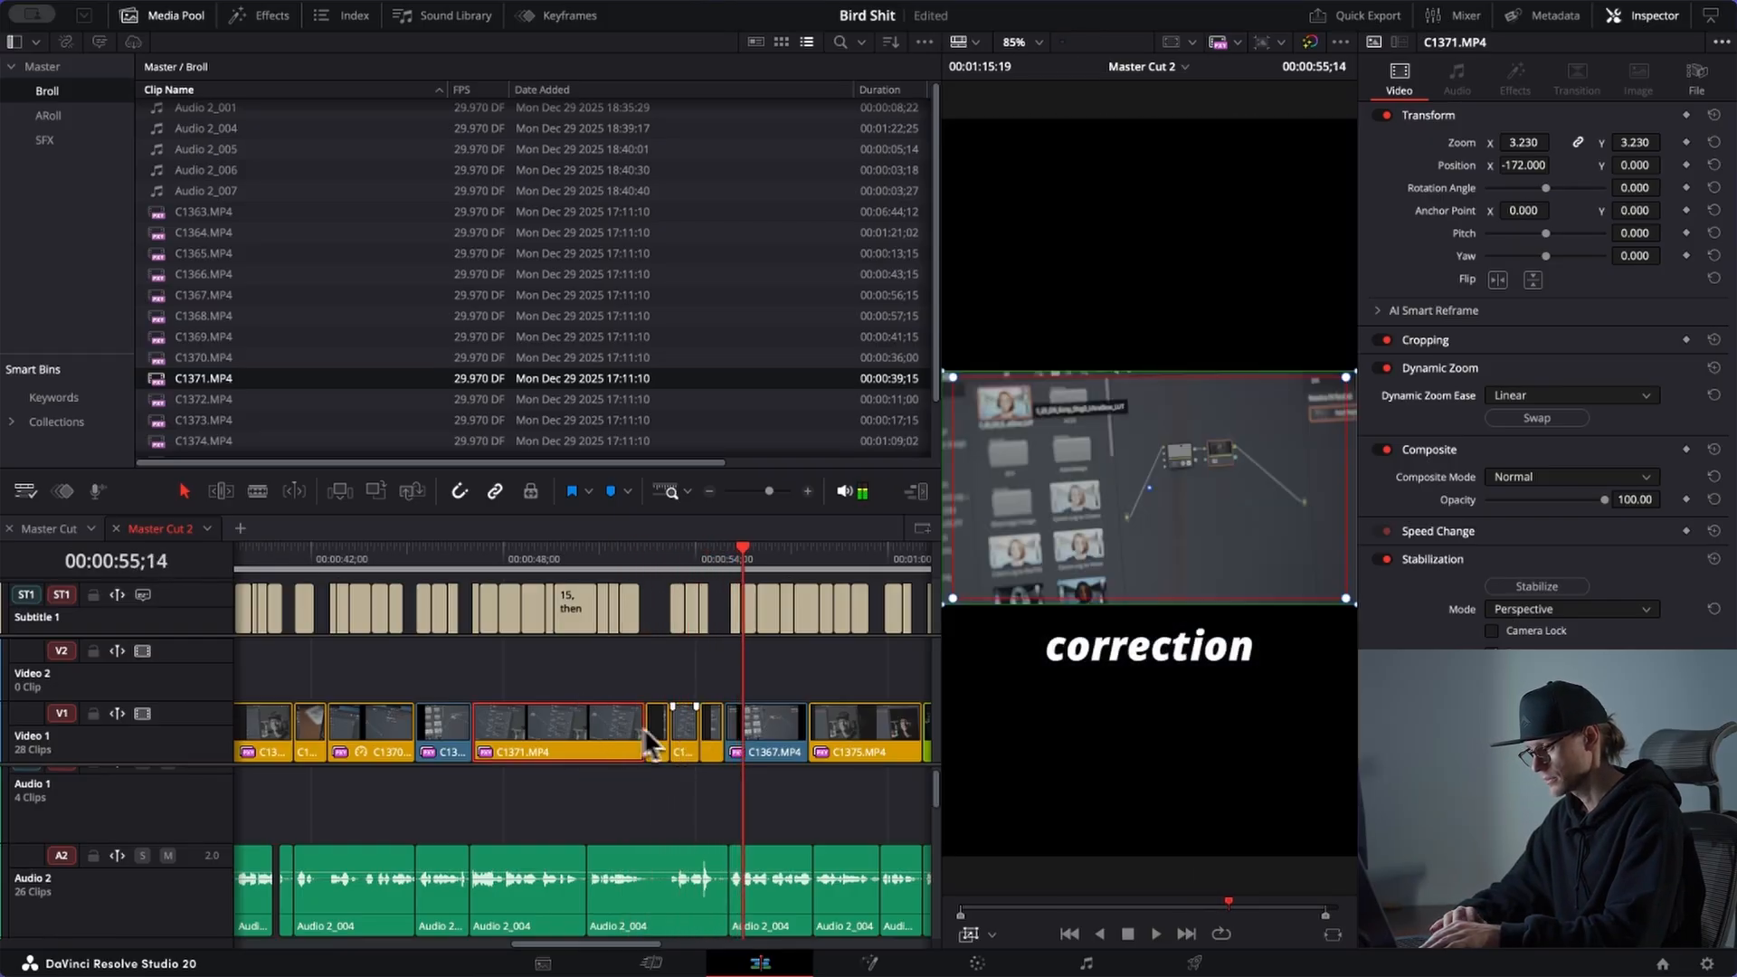
{"action": "left_click", "coordinate": [709, 555]}
{"action": "left_click", "coordinate": [716, 720]}
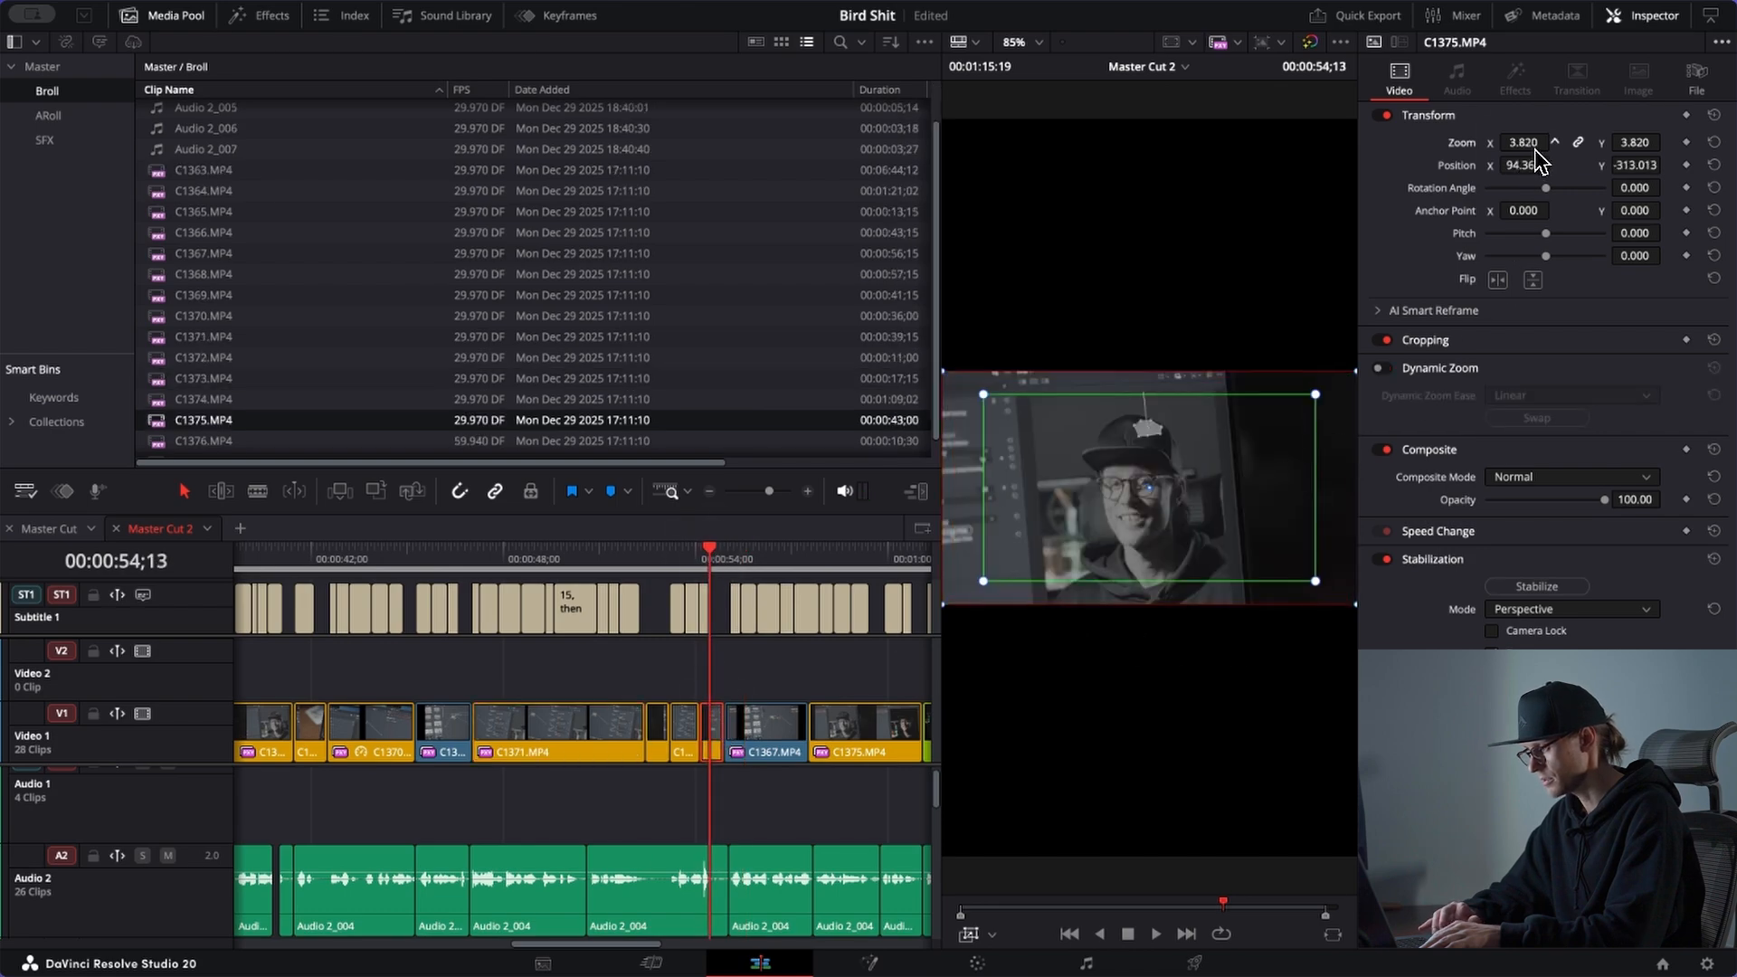
{"action": "left_click_drag", "start_coordinate": [1546, 149], "coordinate": [1548, 148]}
{"action": "key", "text": "space"}
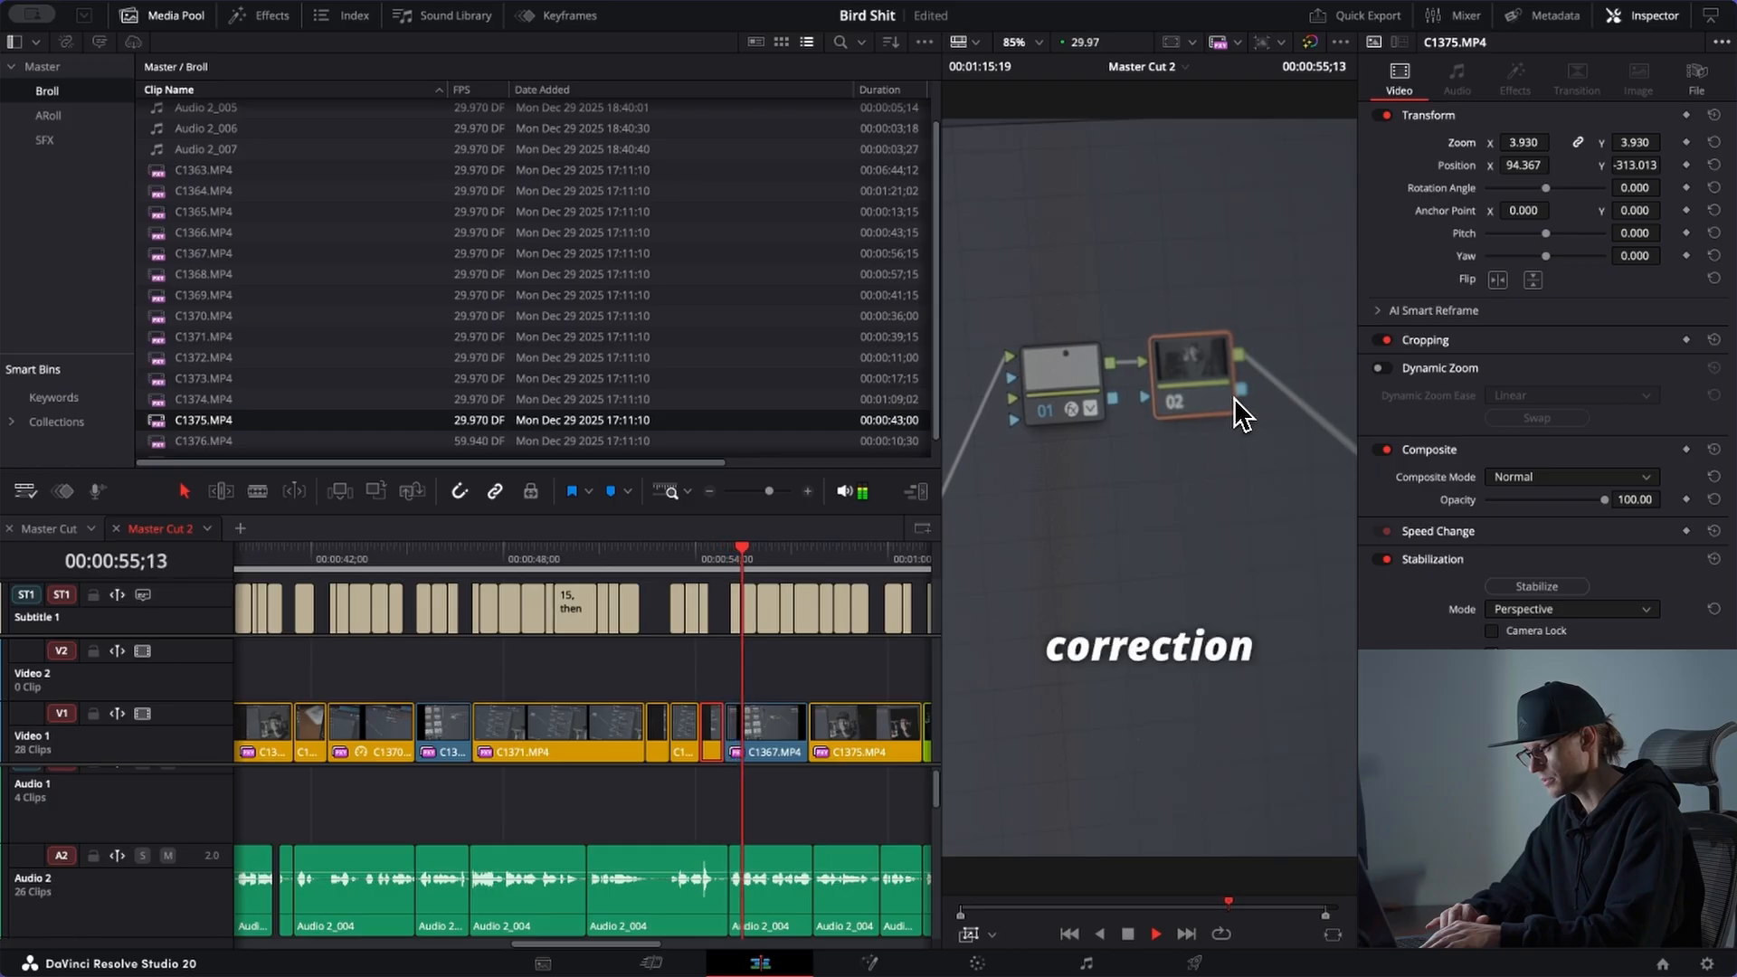
Step: Stabilize the C1367.MP4 clip at 00:00:55 and play through it
{"action": "key", "text": "space"}
{"action": "left_click", "coordinate": [780, 735]}
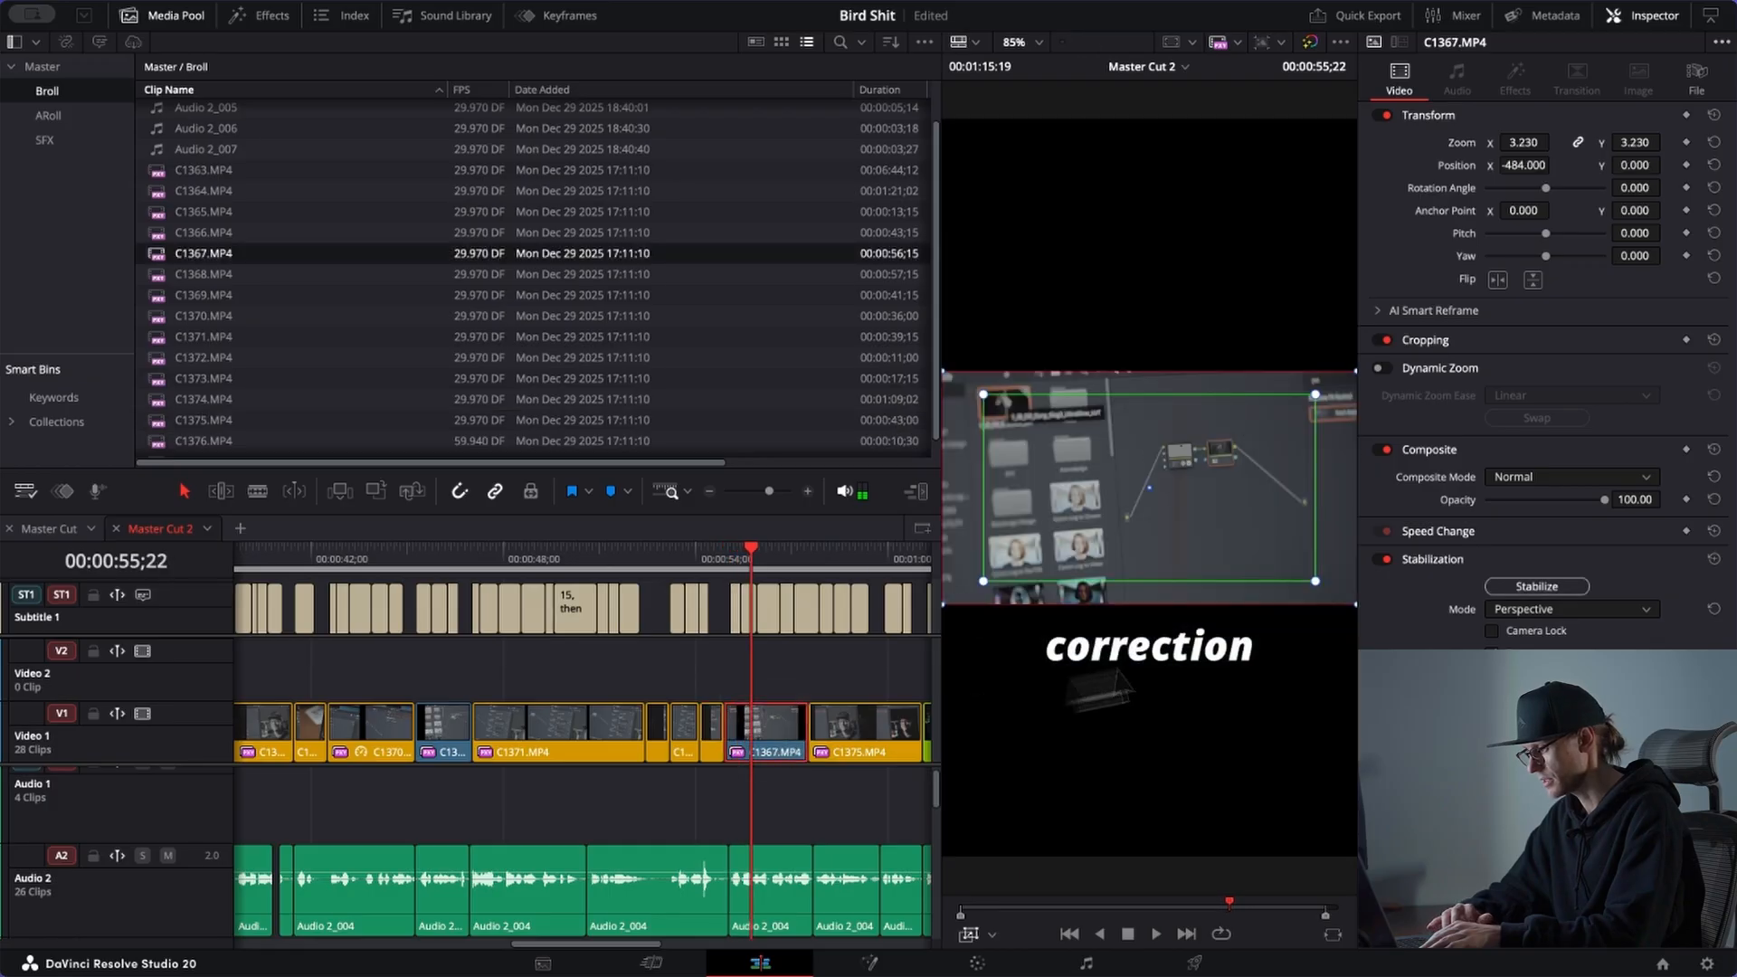
{"action": "left_click", "coordinate": [1535, 586]}
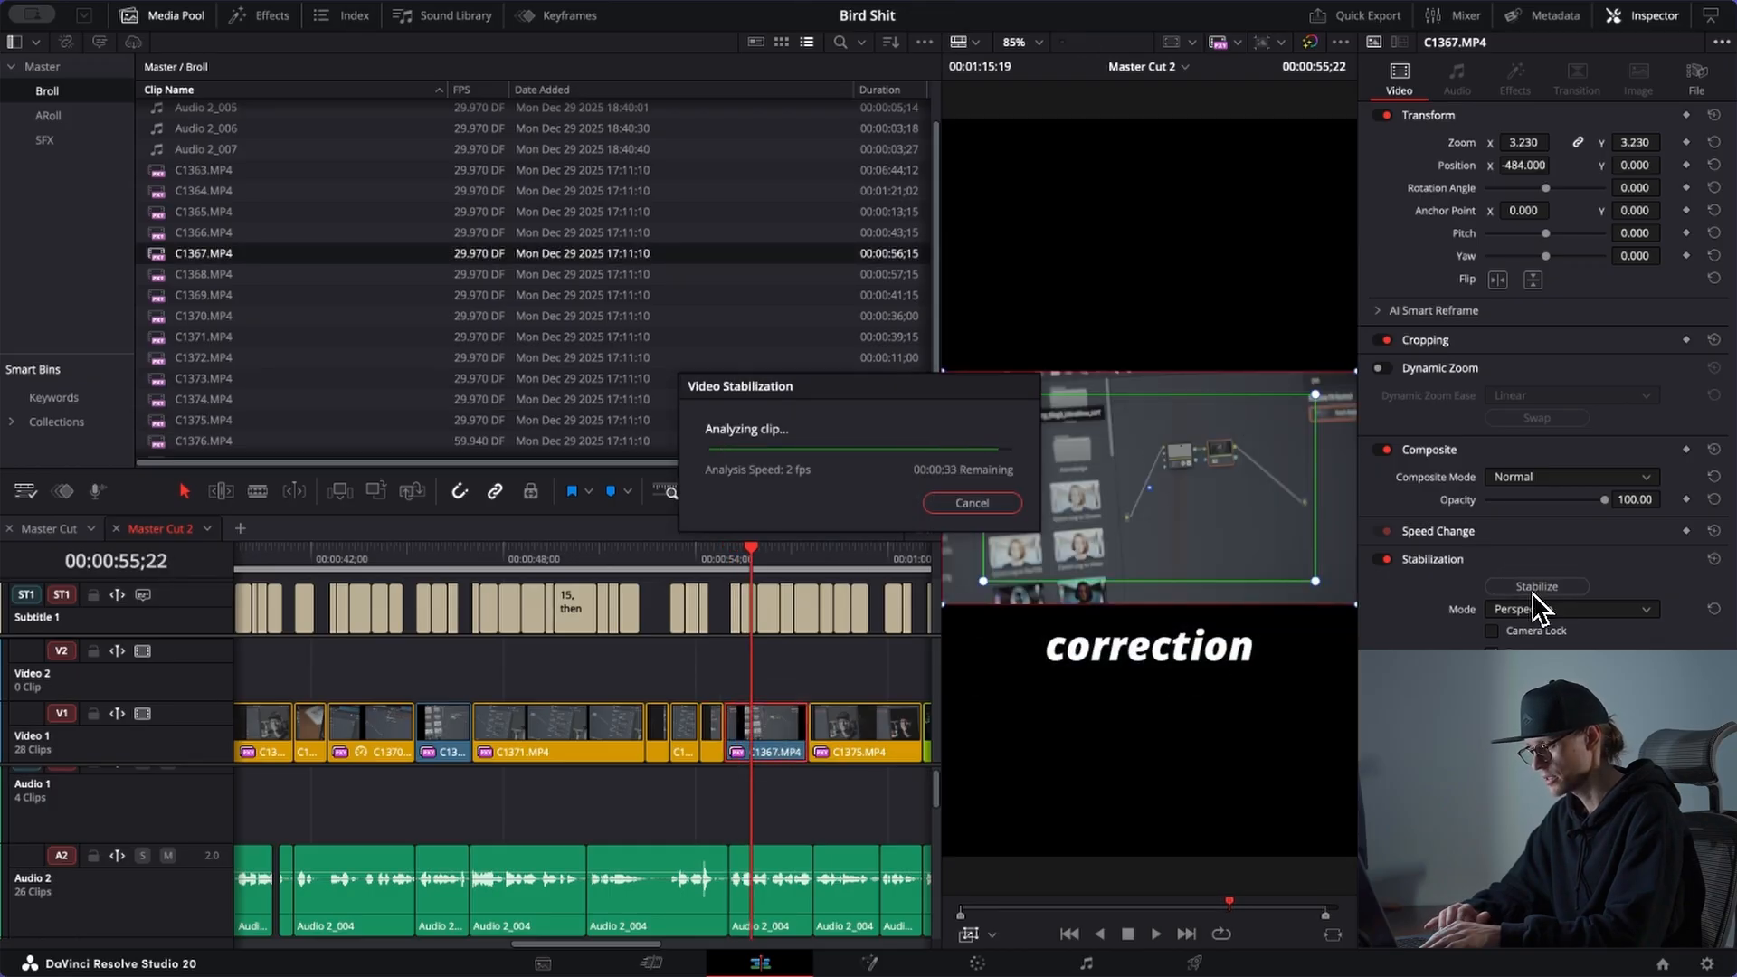
{"action": "key", "text": "space"}
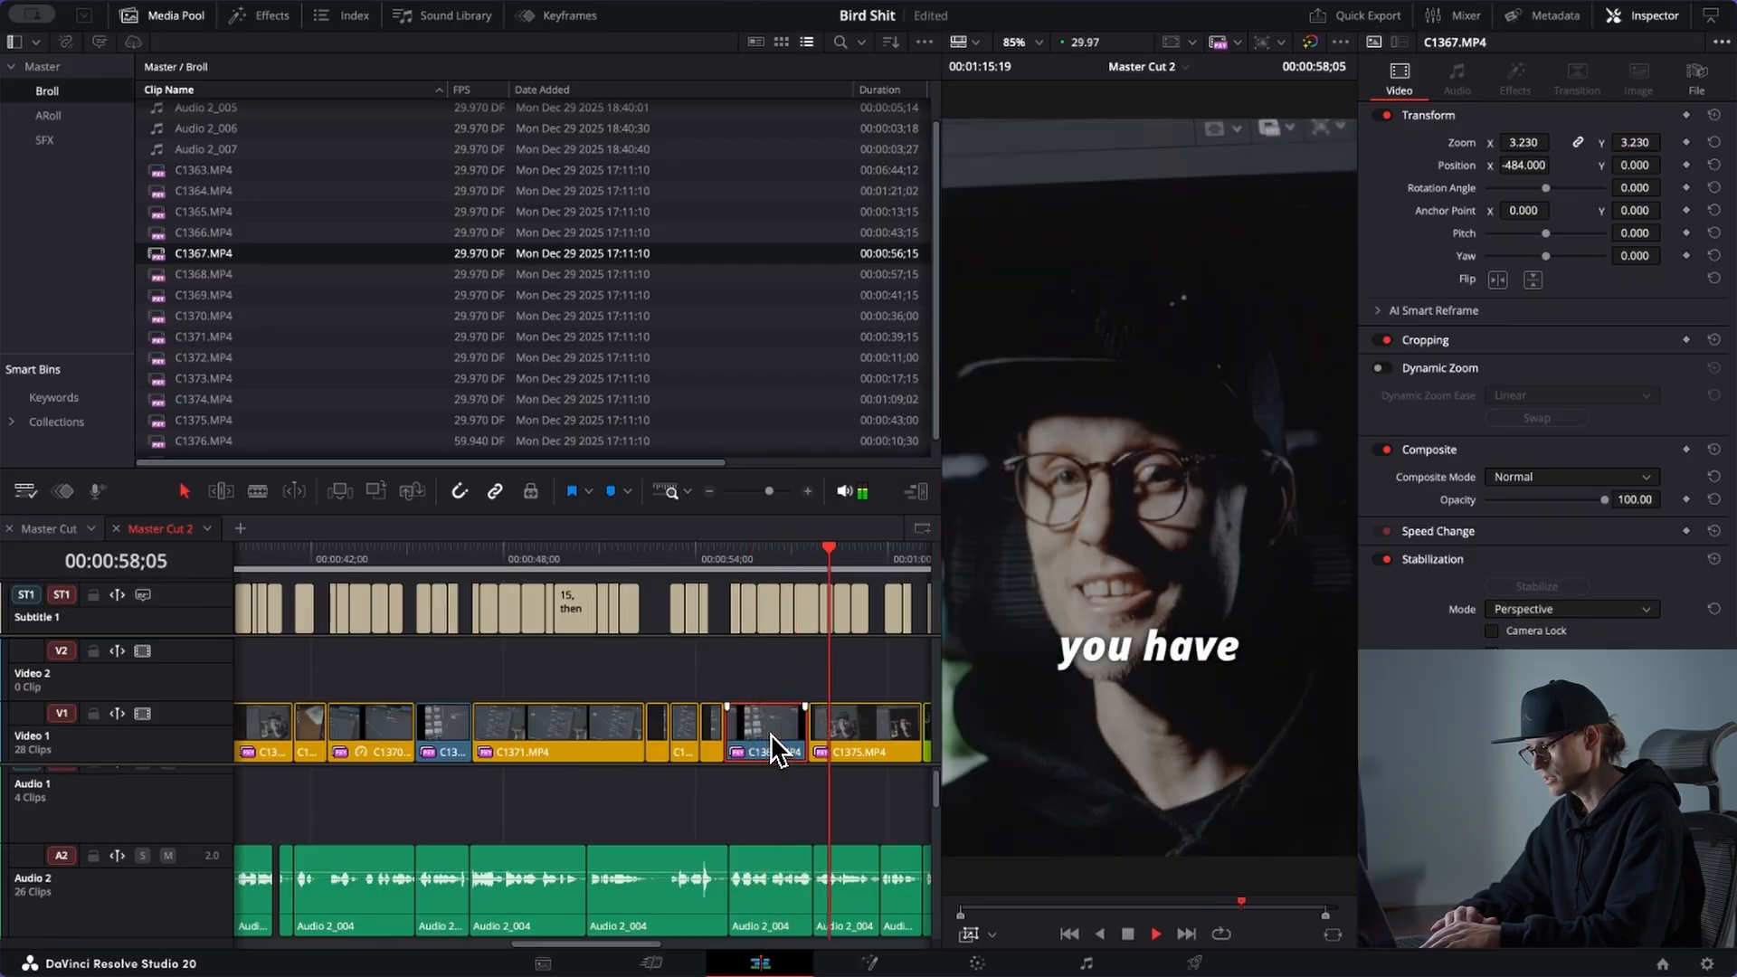
Step: Apply a swapped Dynamic Zoom to the C1375.MP4 clip at 00:00:58, widen its inner frame nearly to full size, and review the following section
{"action": "key", "text": "space"}
{"action": "left_click", "coordinate": [831, 728]}
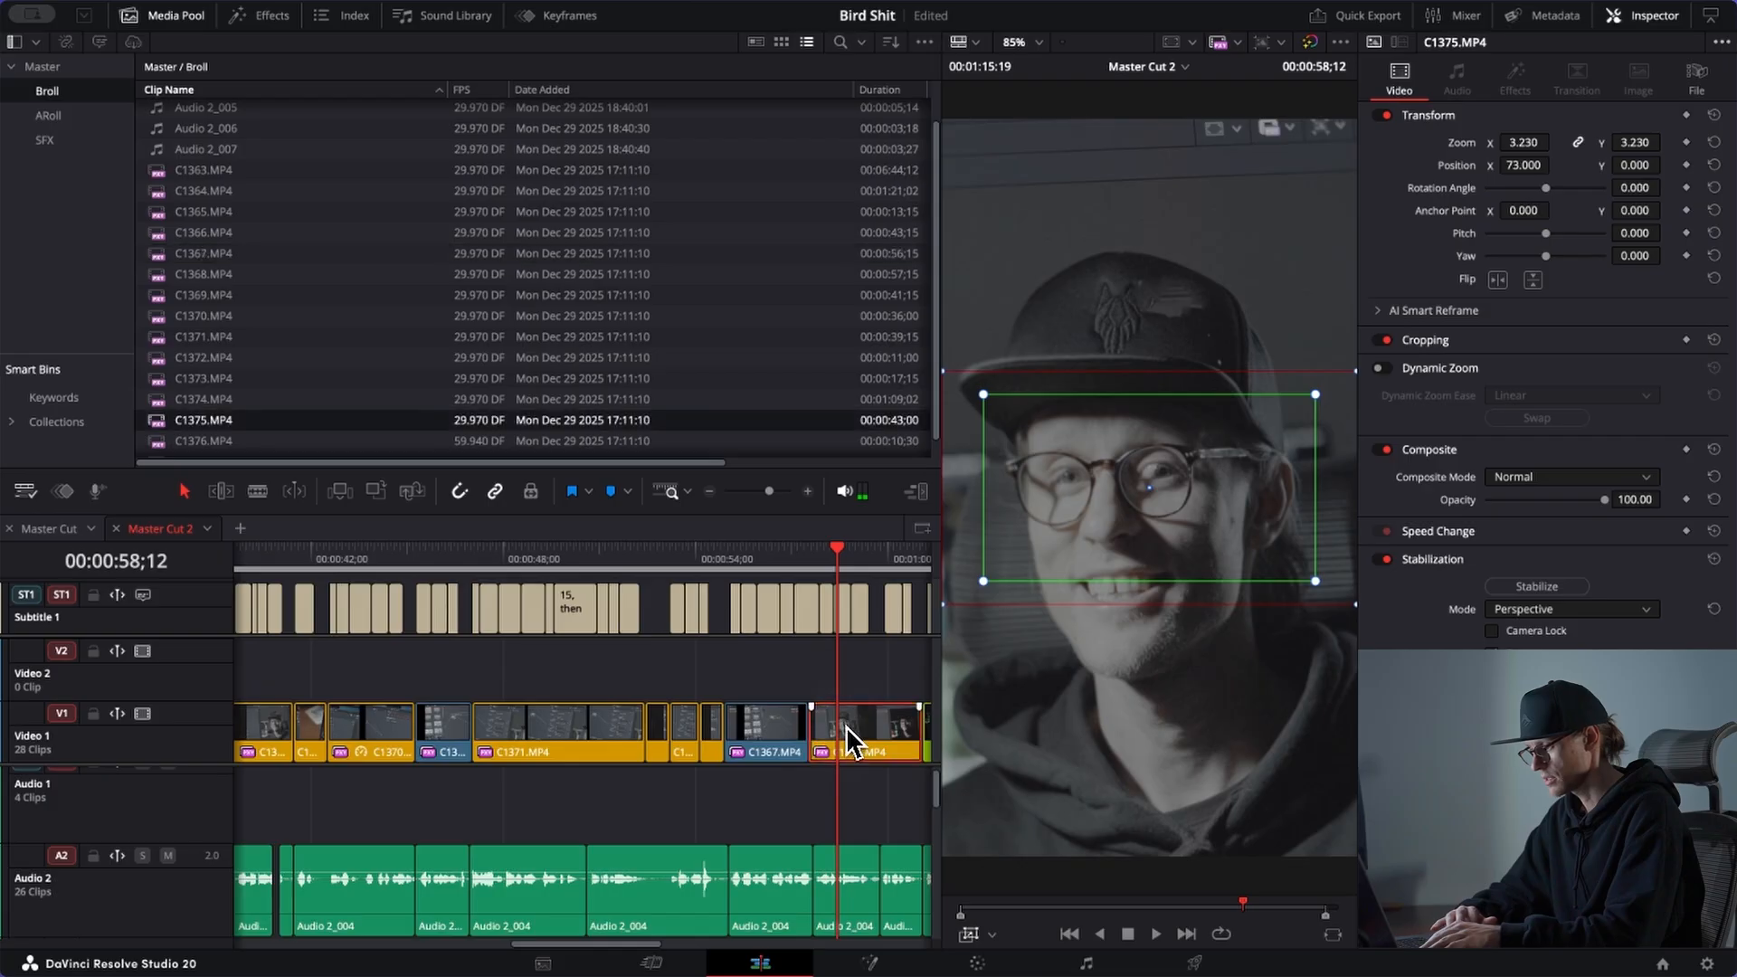
{"action": "left_click", "coordinate": [1381, 368]}
{"action": "left_click", "coordinate": [1536, 418]}
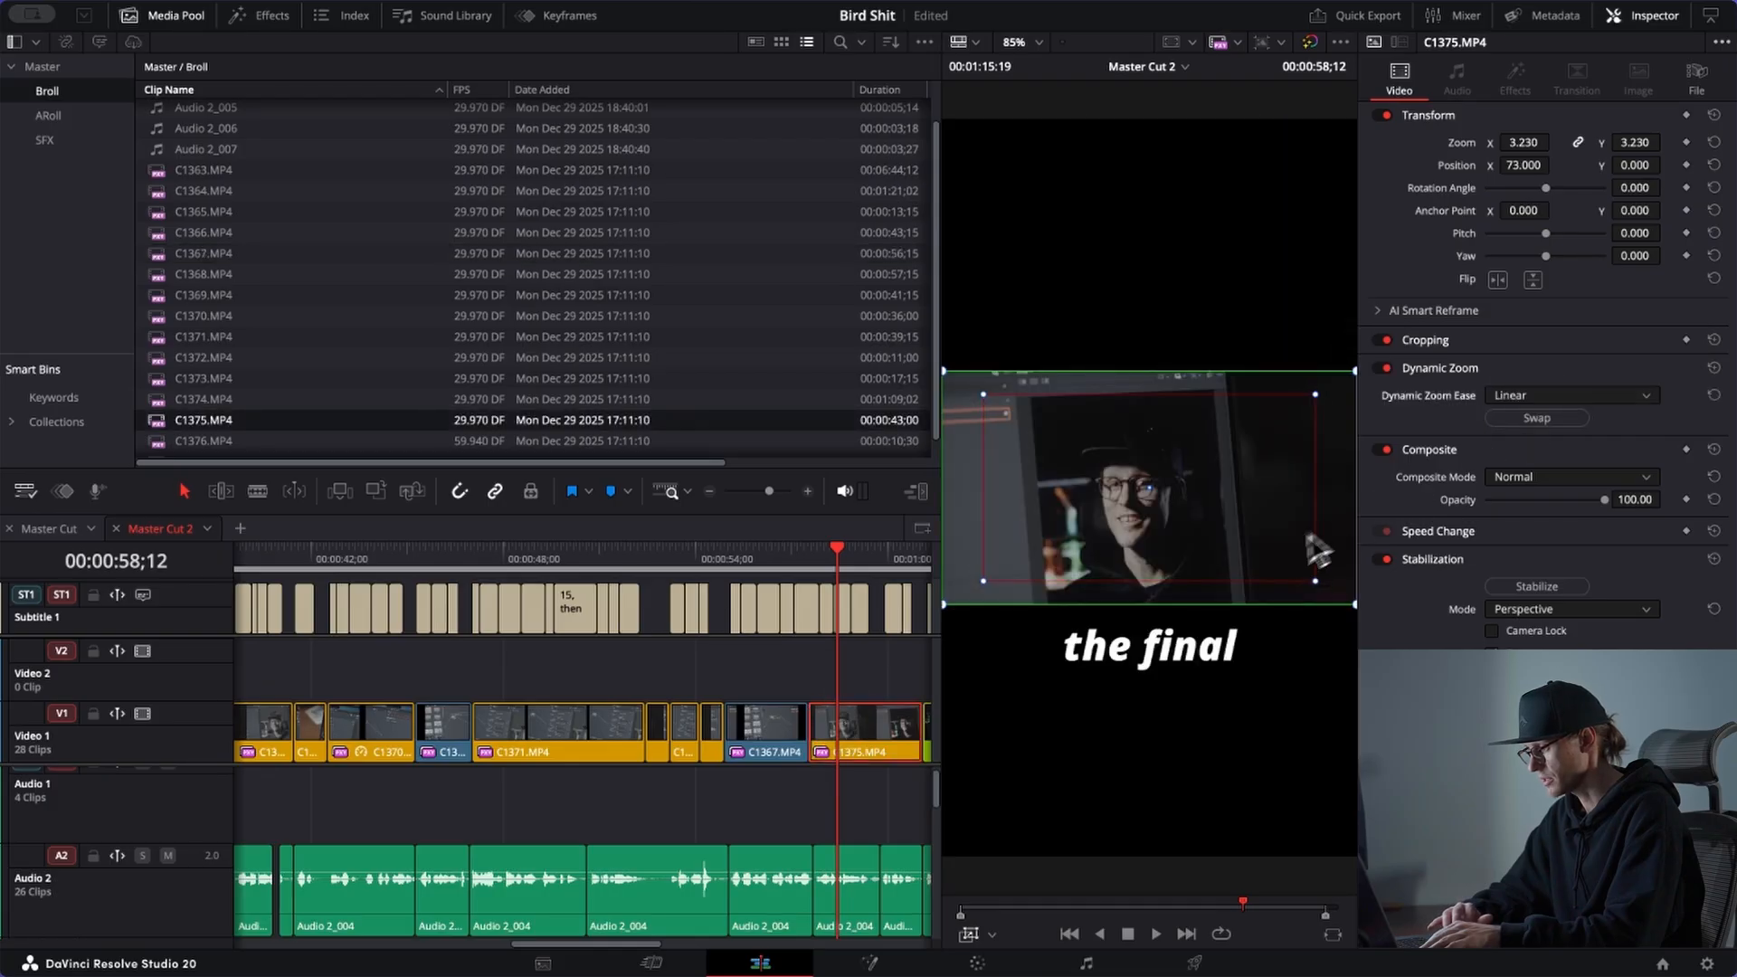
{"action": "left_click_drag", "start_coordinate": [1316, 582], "coordinate": [1342, 610]}
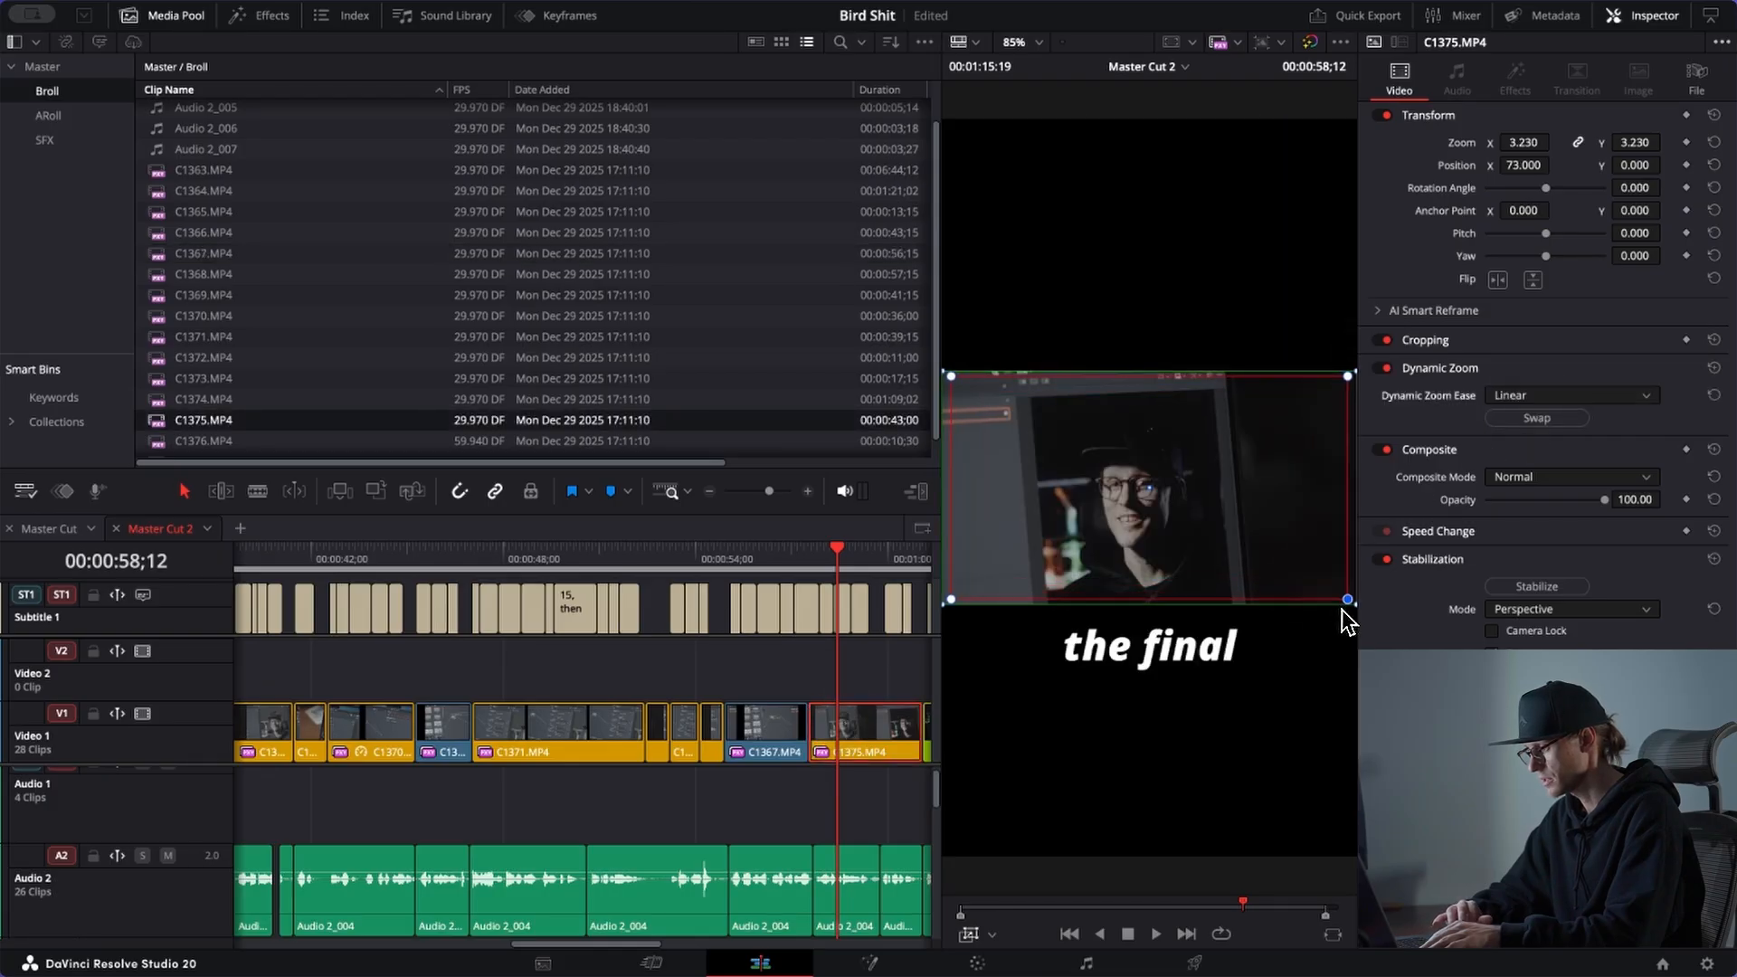
{"action": "key", "text": "space"}
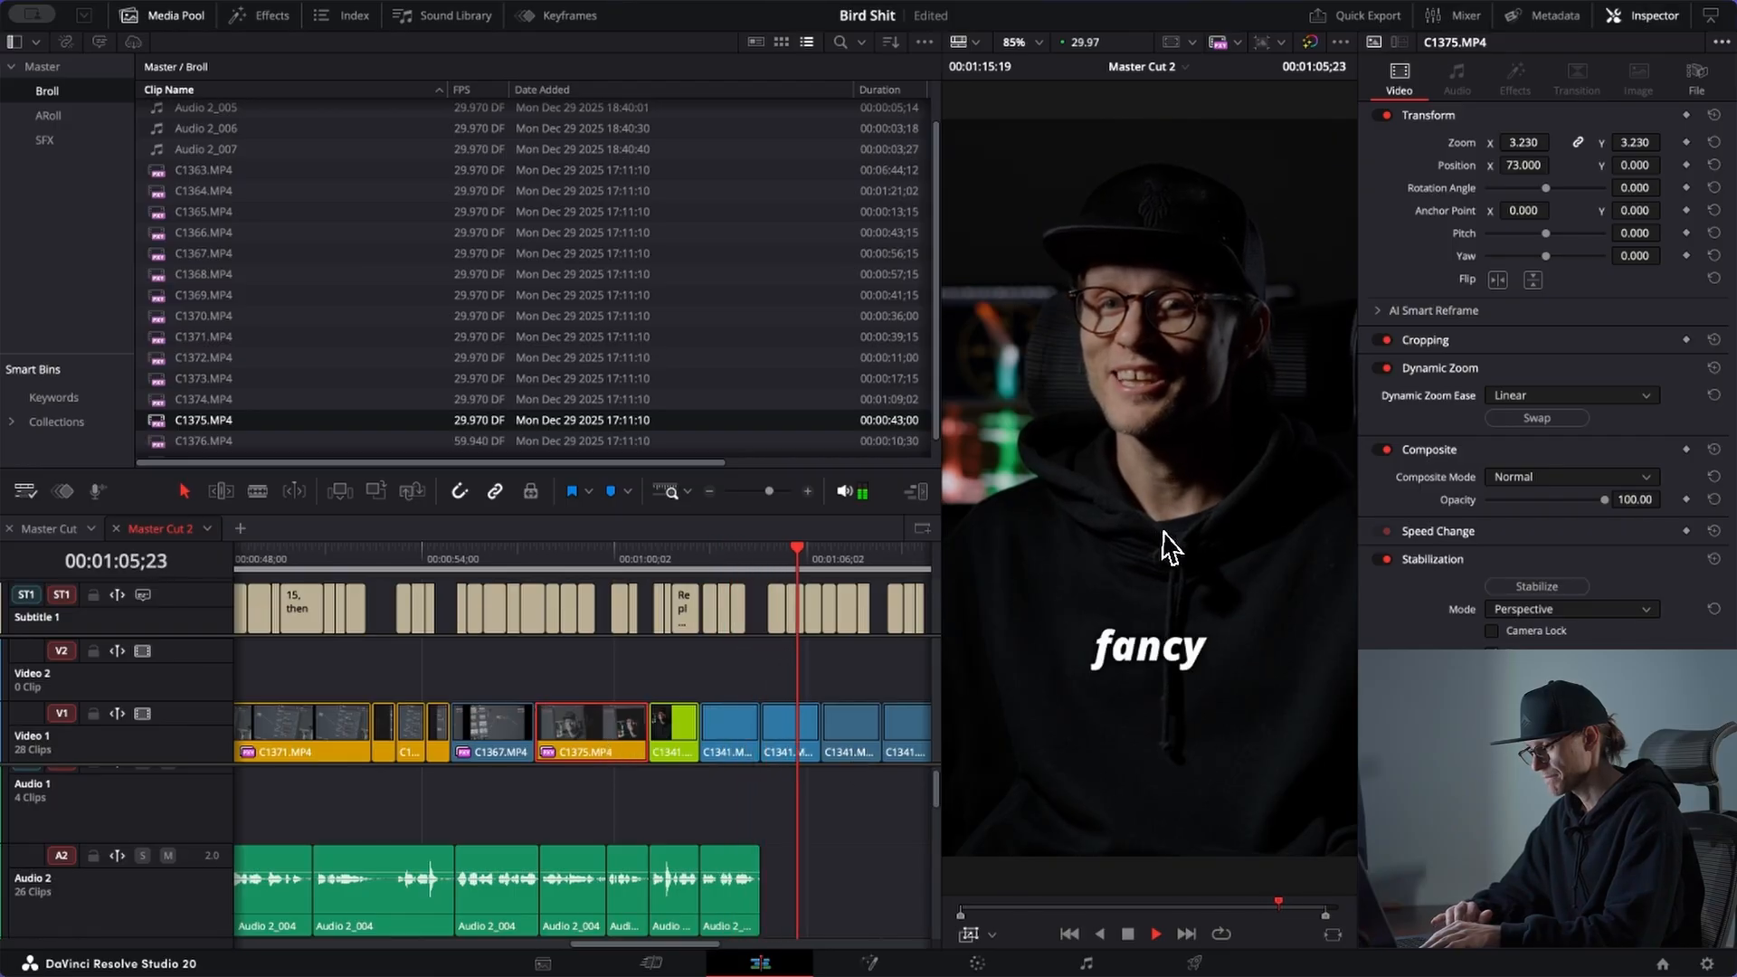
{"action": "scroll", "coordinate": [757, 899], "scroll_direction": "down", "scroll_amount": 2}
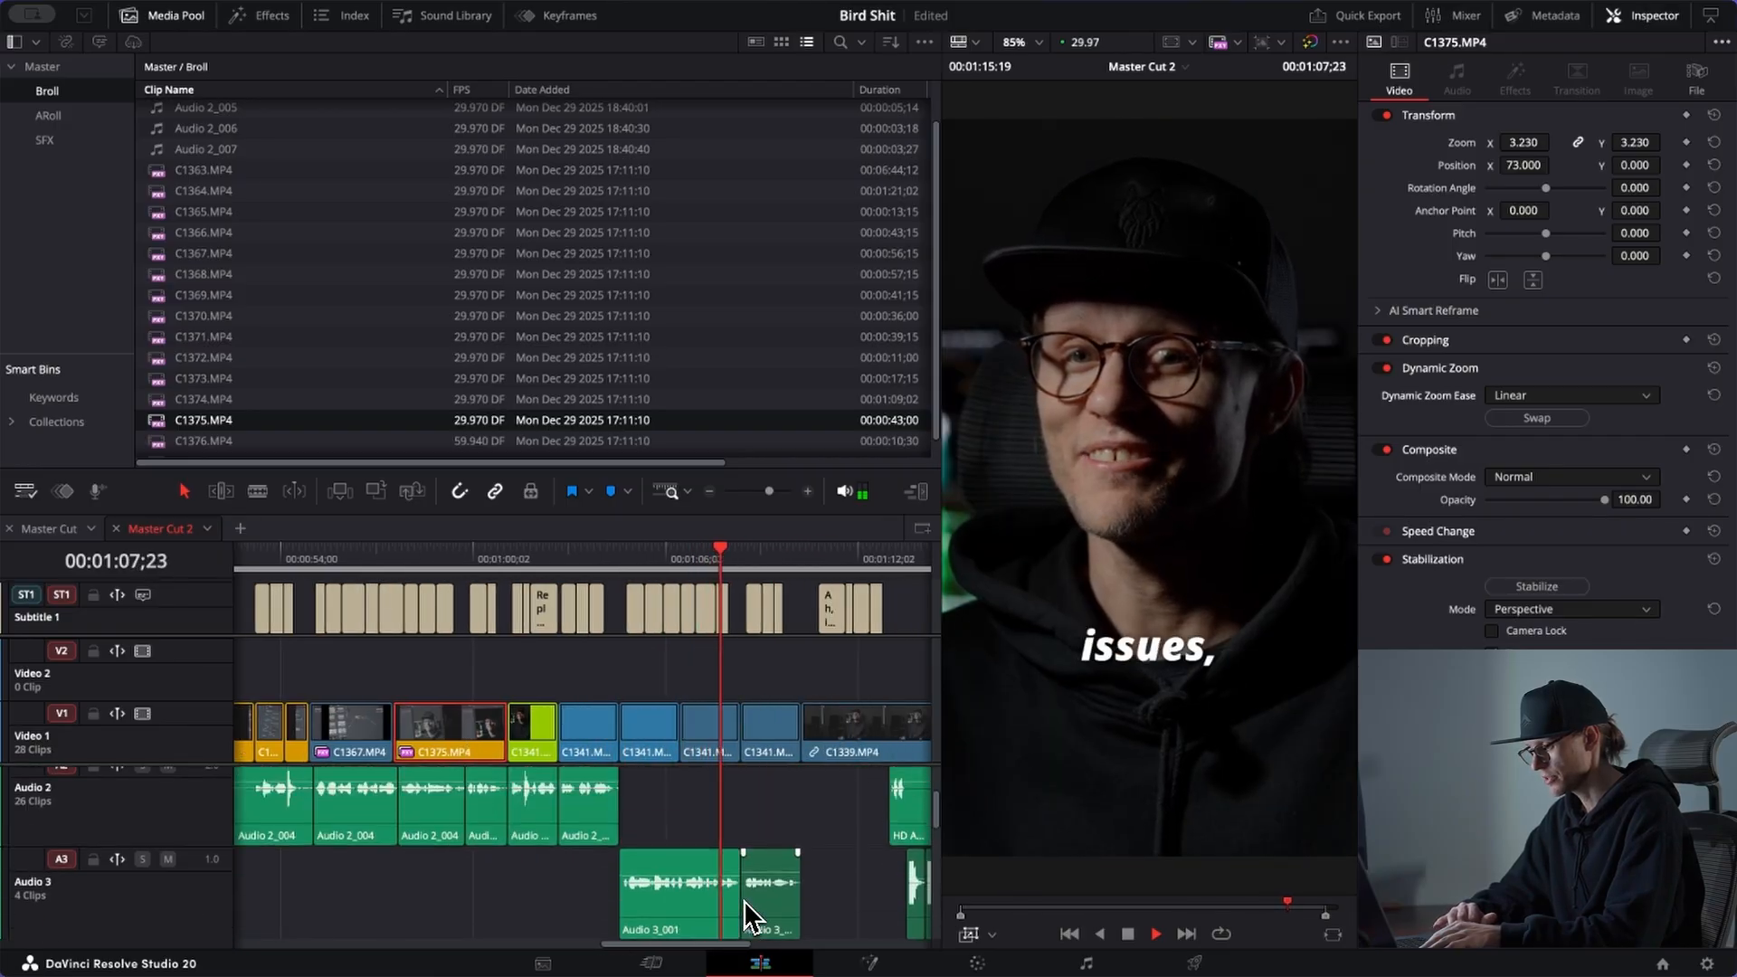
Step: Stop playback and inspect the rendered C1341.MP4 clip at 00:01:01:26 enlarged and in full screen
{"action": "key", "text": "space"}
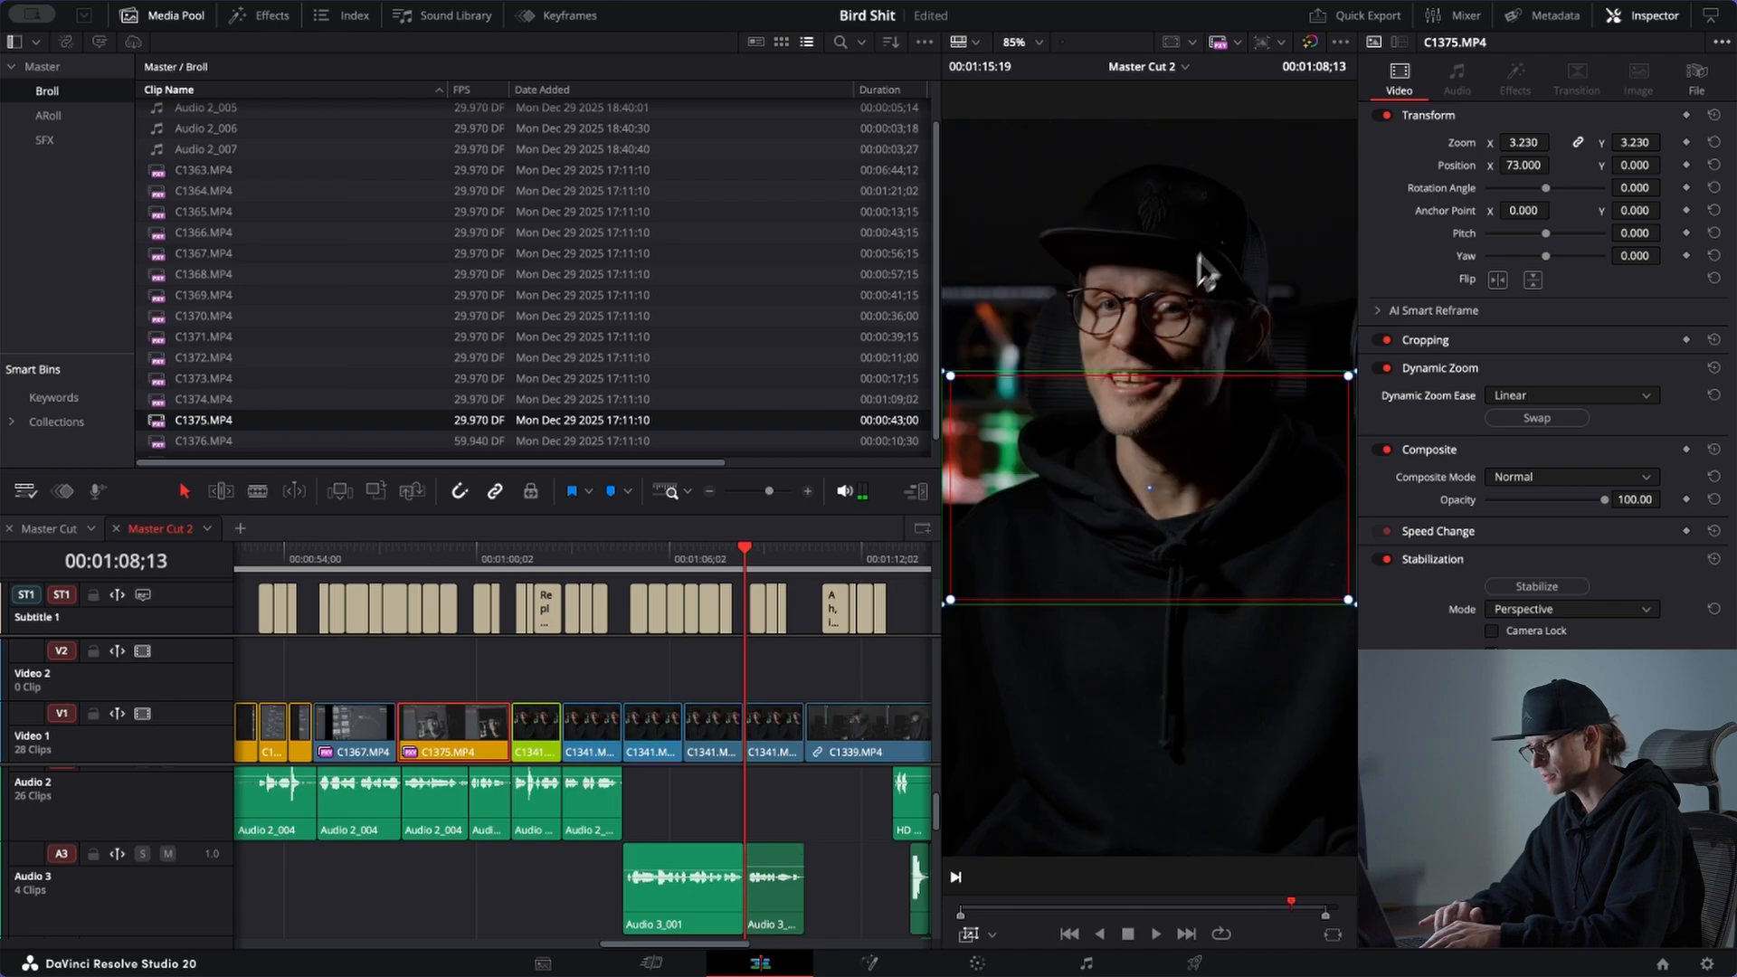
{"action": "scroll", "coordinate": [1203, 221], "scroll_direction": "up", "scroll_amount": 5}
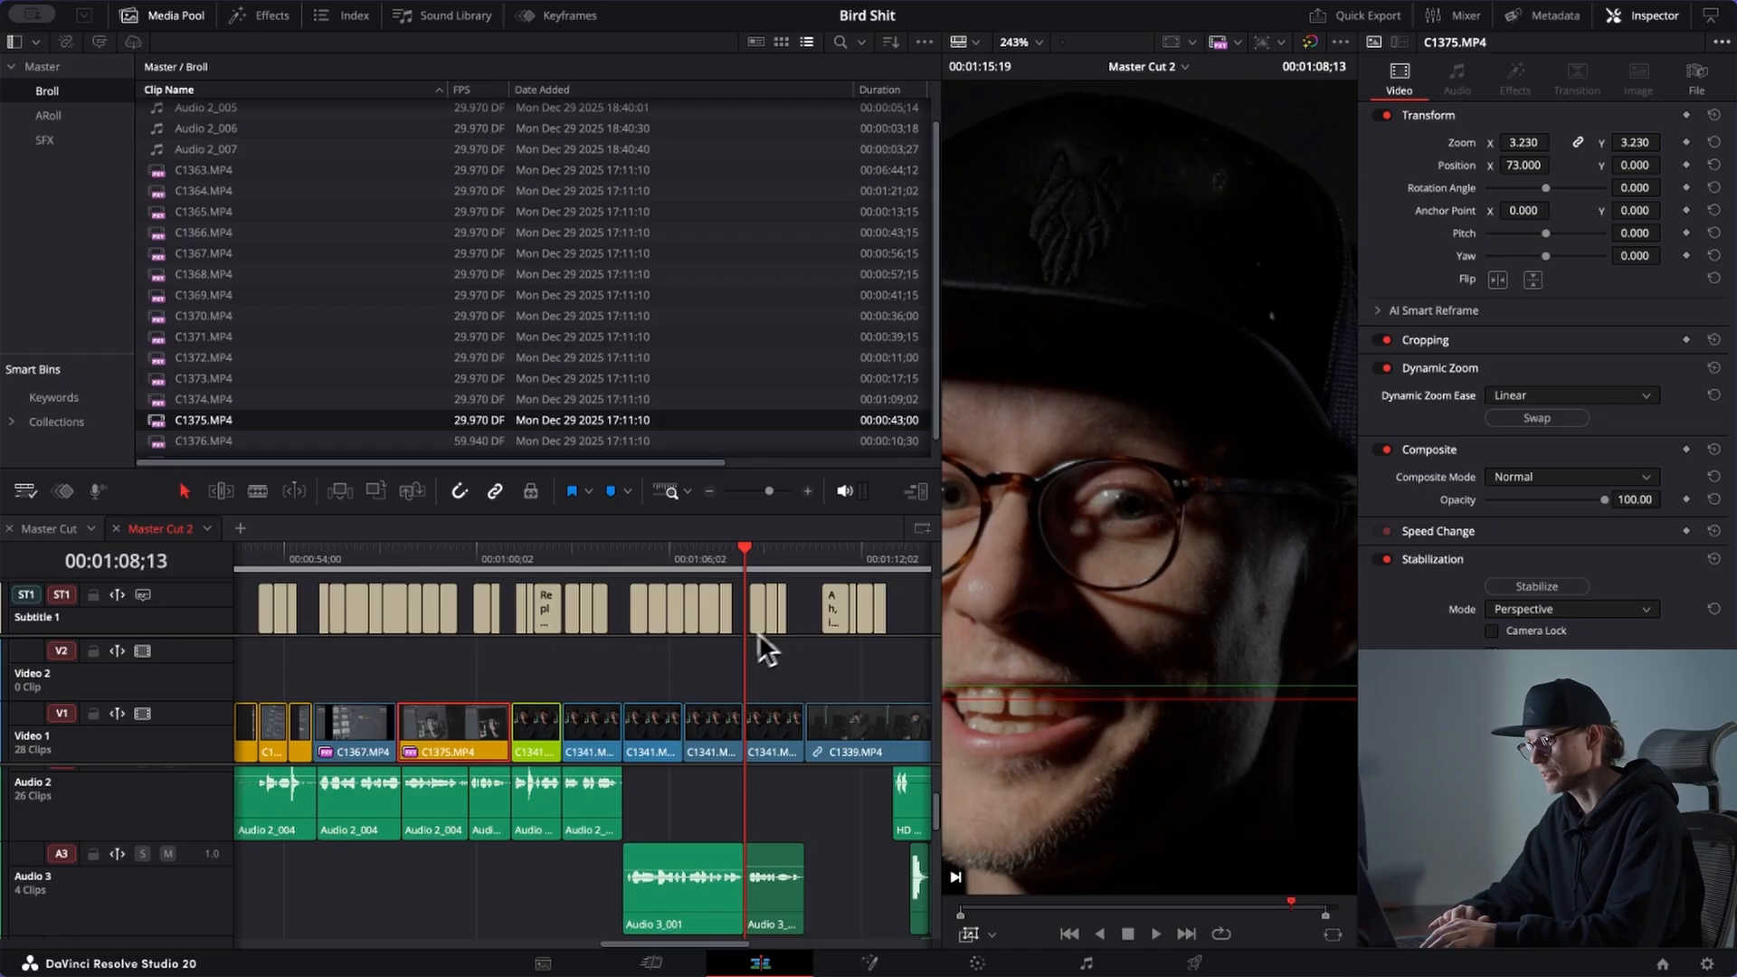
{"action": "left_click", "coordinate": [650, 570]}
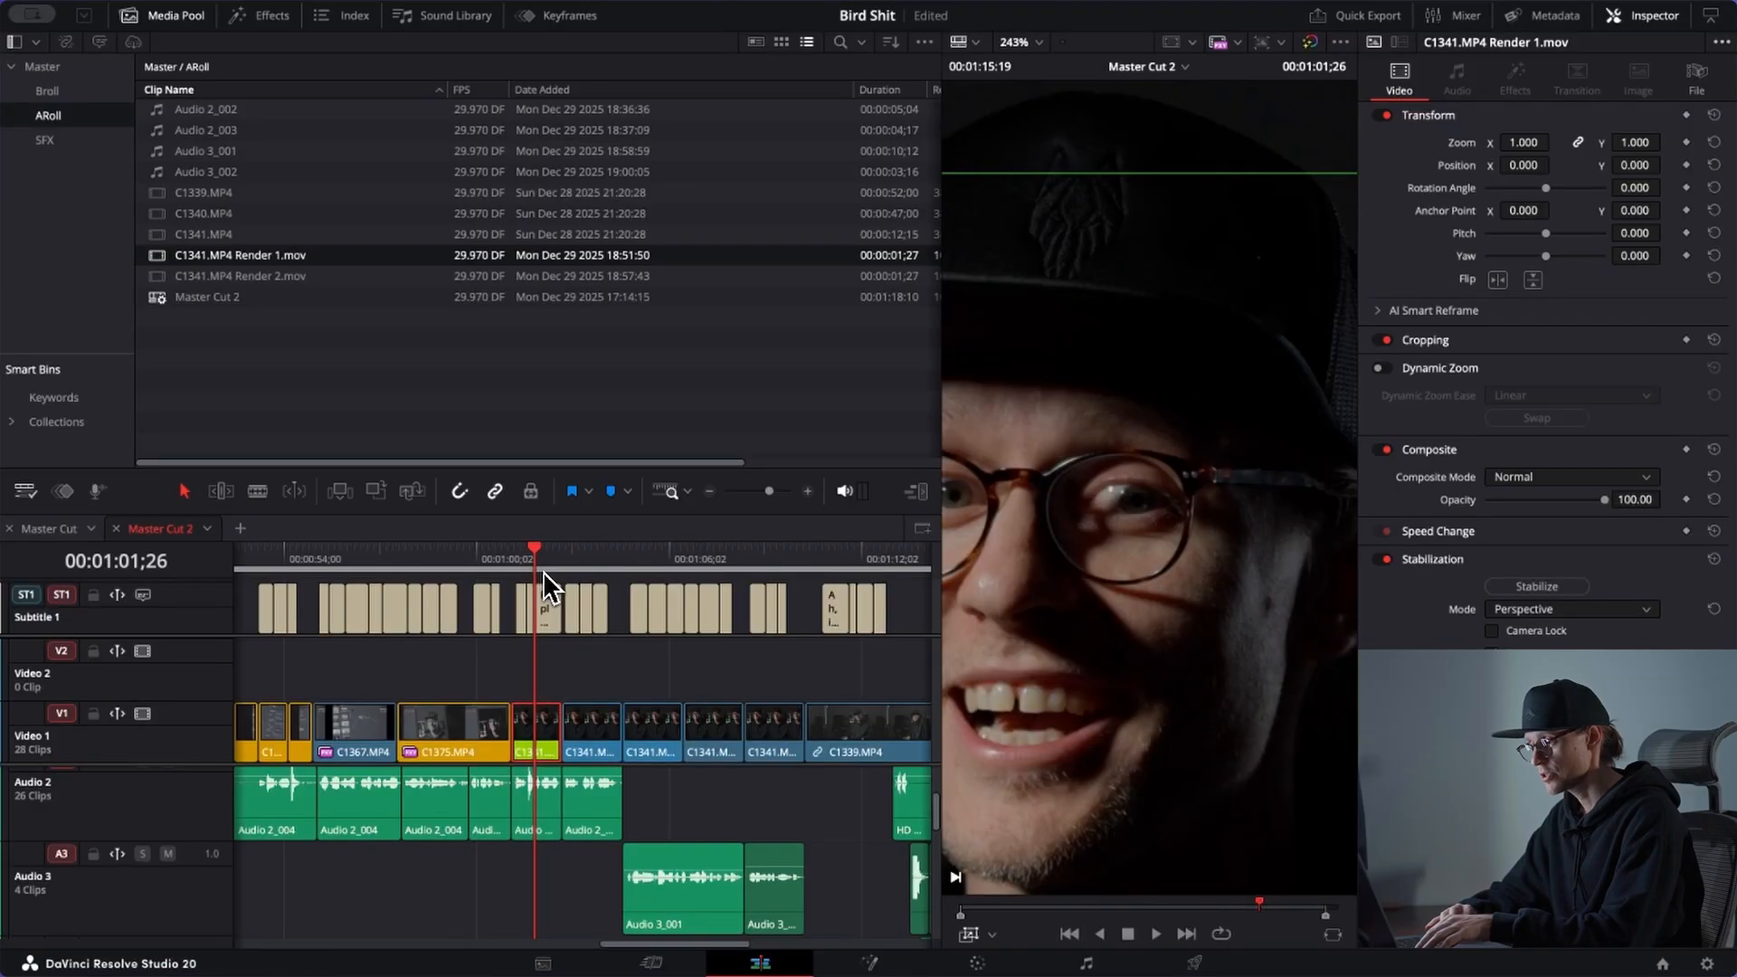
{"action": "key", "text": "p"}
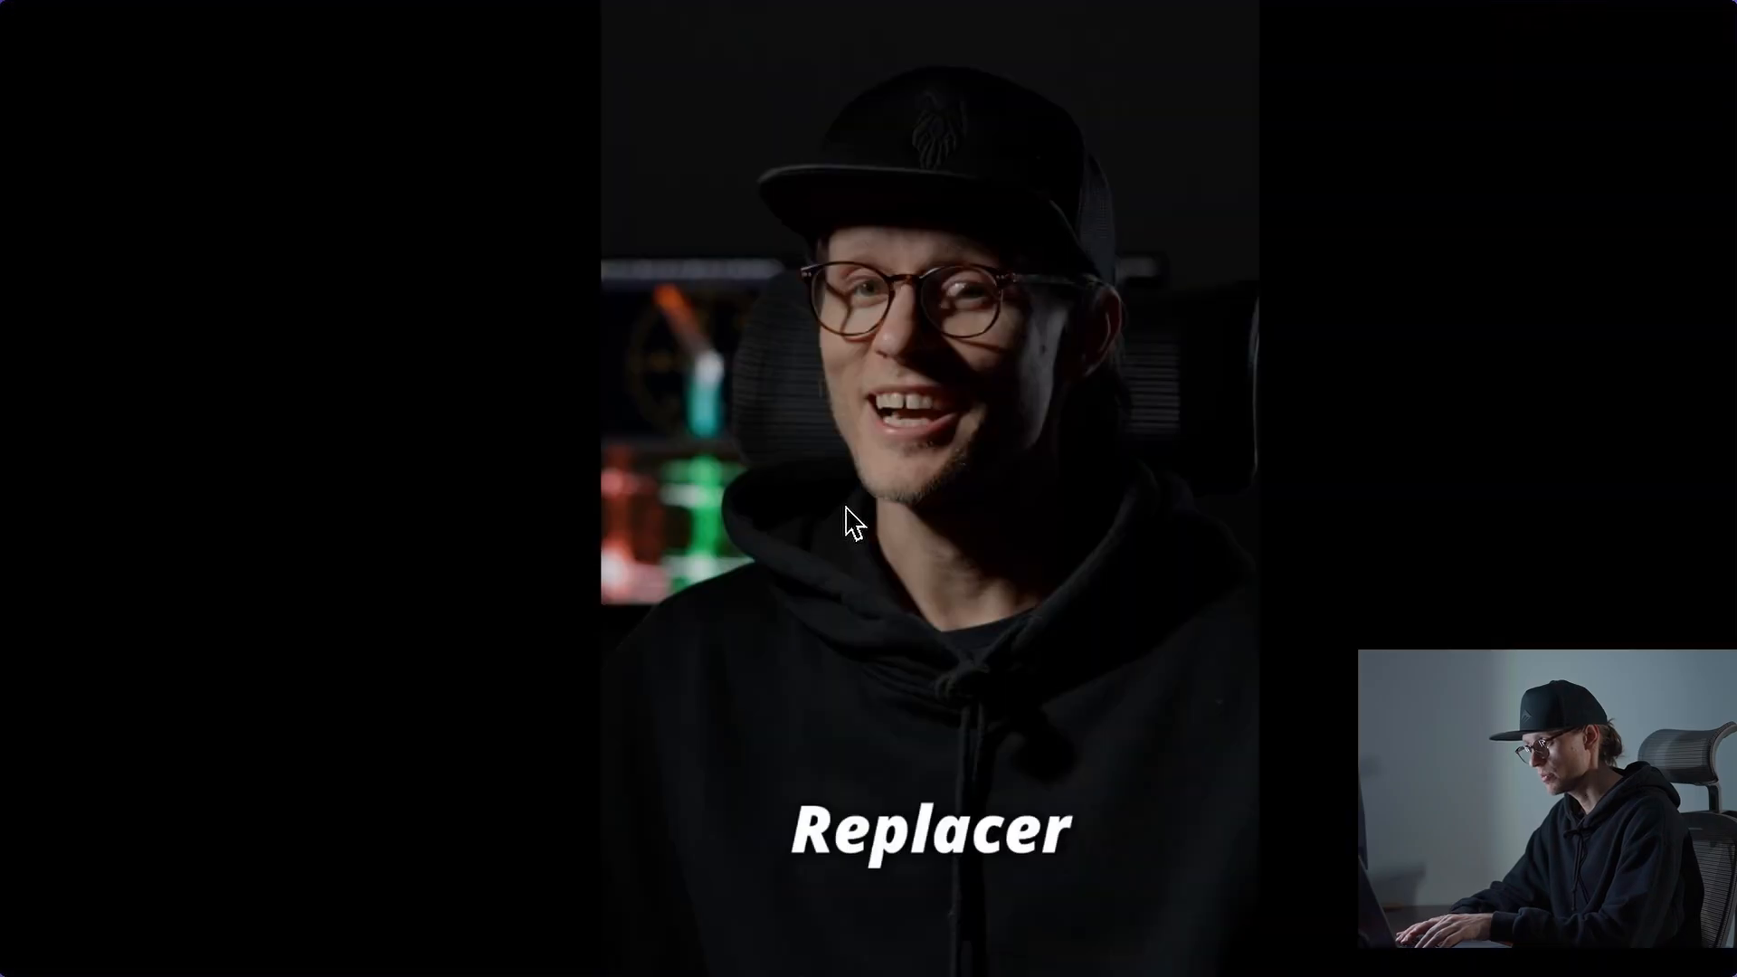
{"action": "key", "text": "p"}
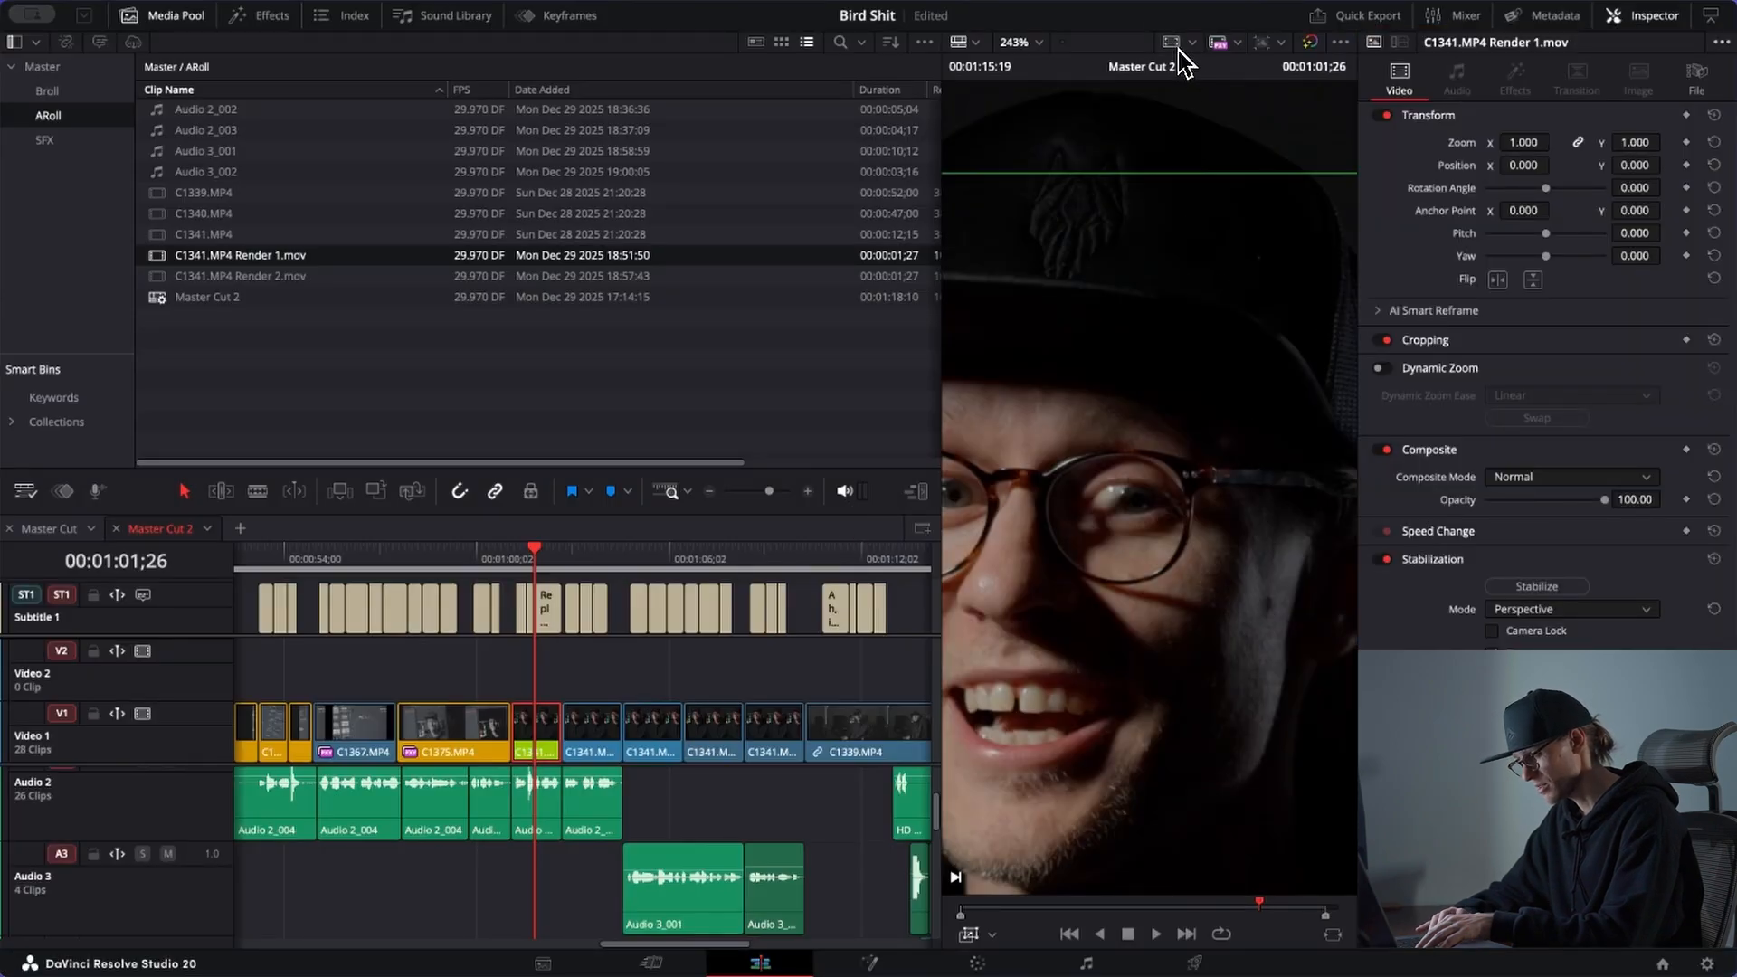
Step: Compare the cap up close at 00:01:03:21 and 00:01:01:26, and restore the whole frame in the viewer
{"action": "left_click", "coordinate": [593, 563]}
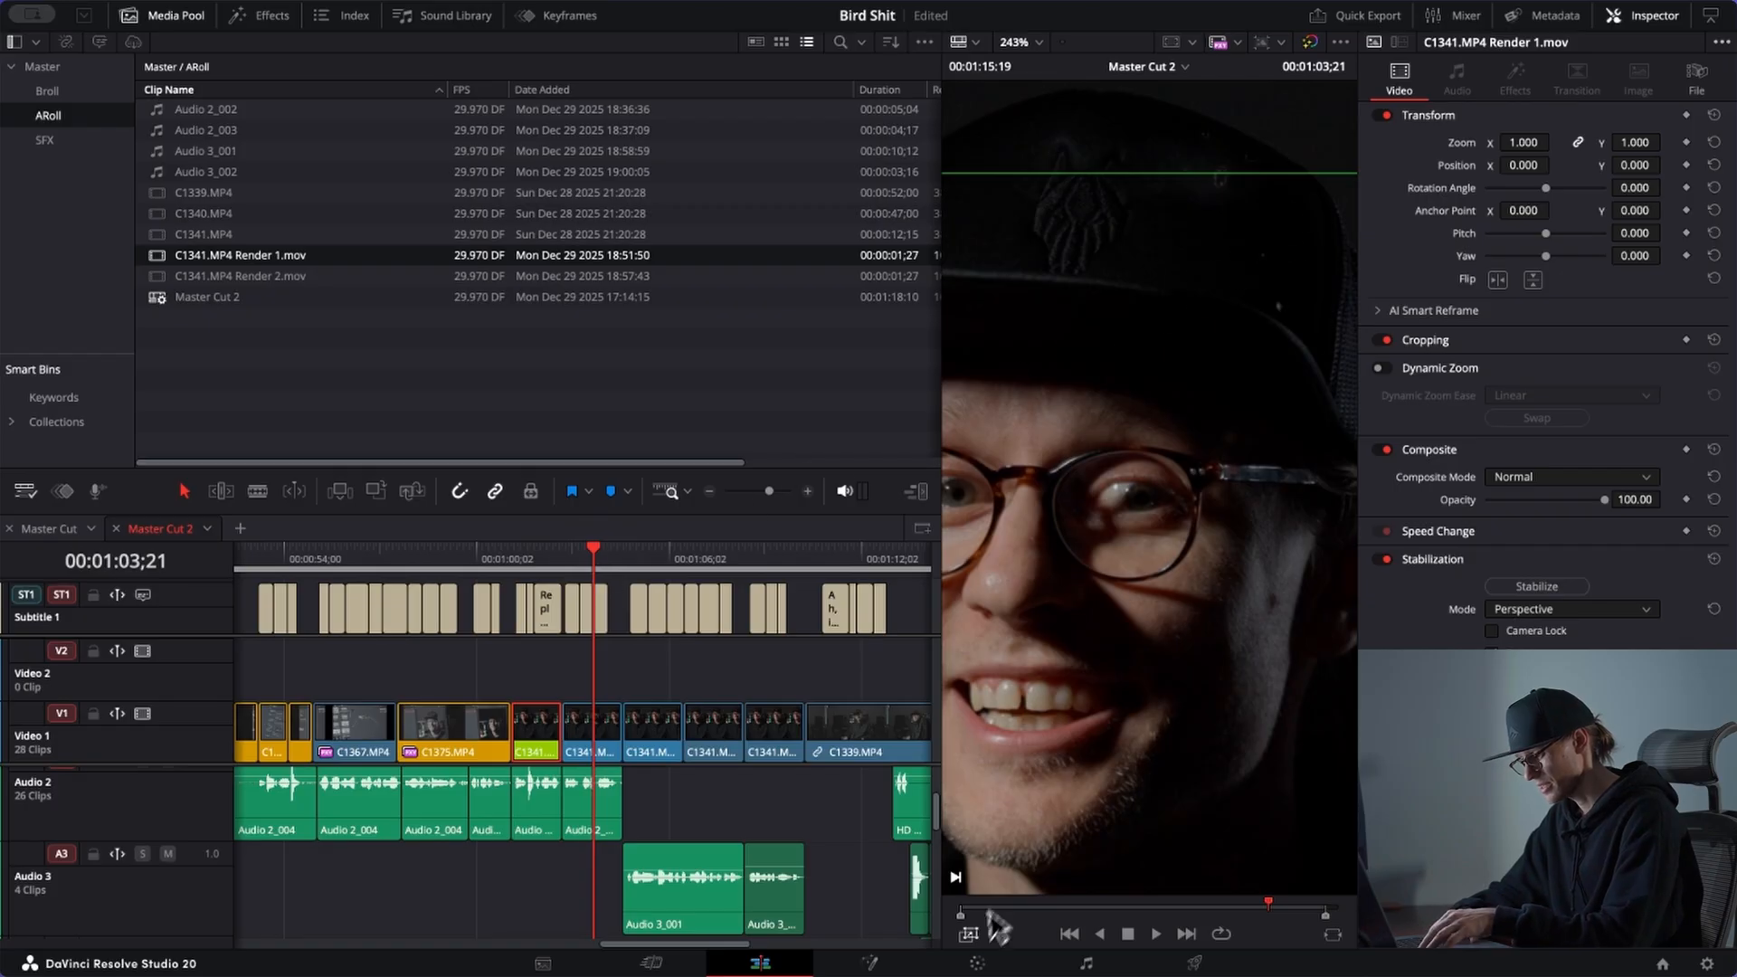
{"action": "scroll", "coordinate": [1217, 192], "scroll_direction": "up", "scroll_amount": 4}
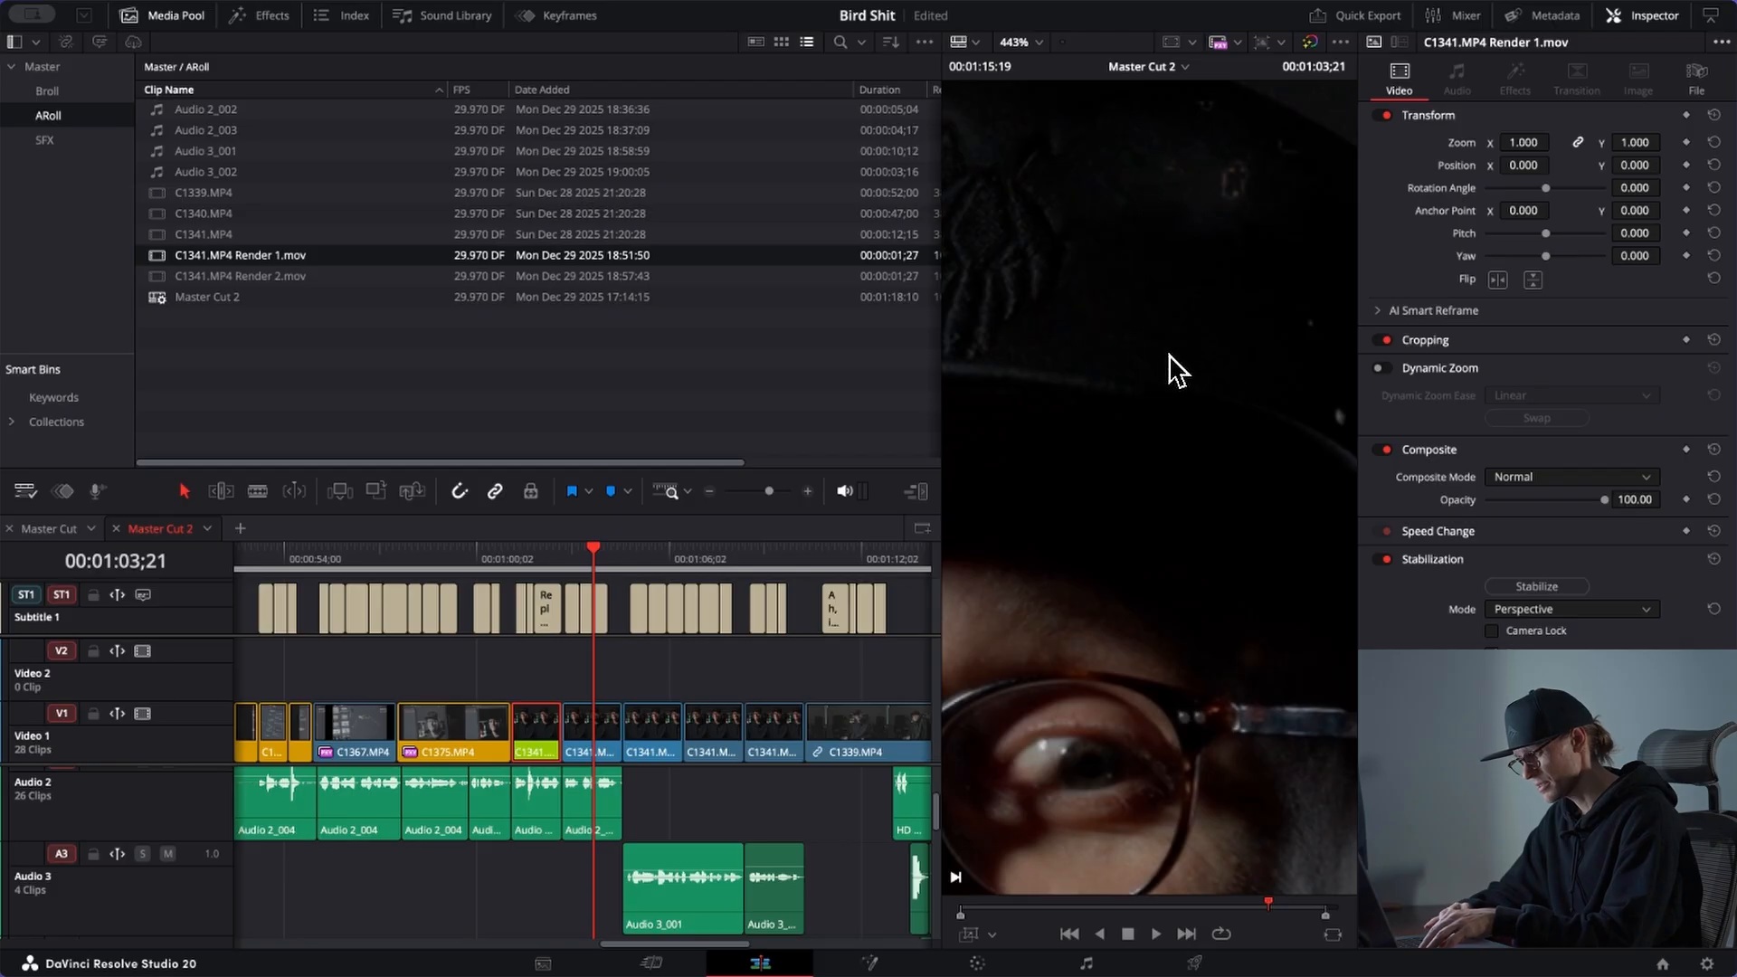
{"action": "scroll", "coordinate": [1169, 354], "scroll_direction": "up", "scroll_amount": 3}
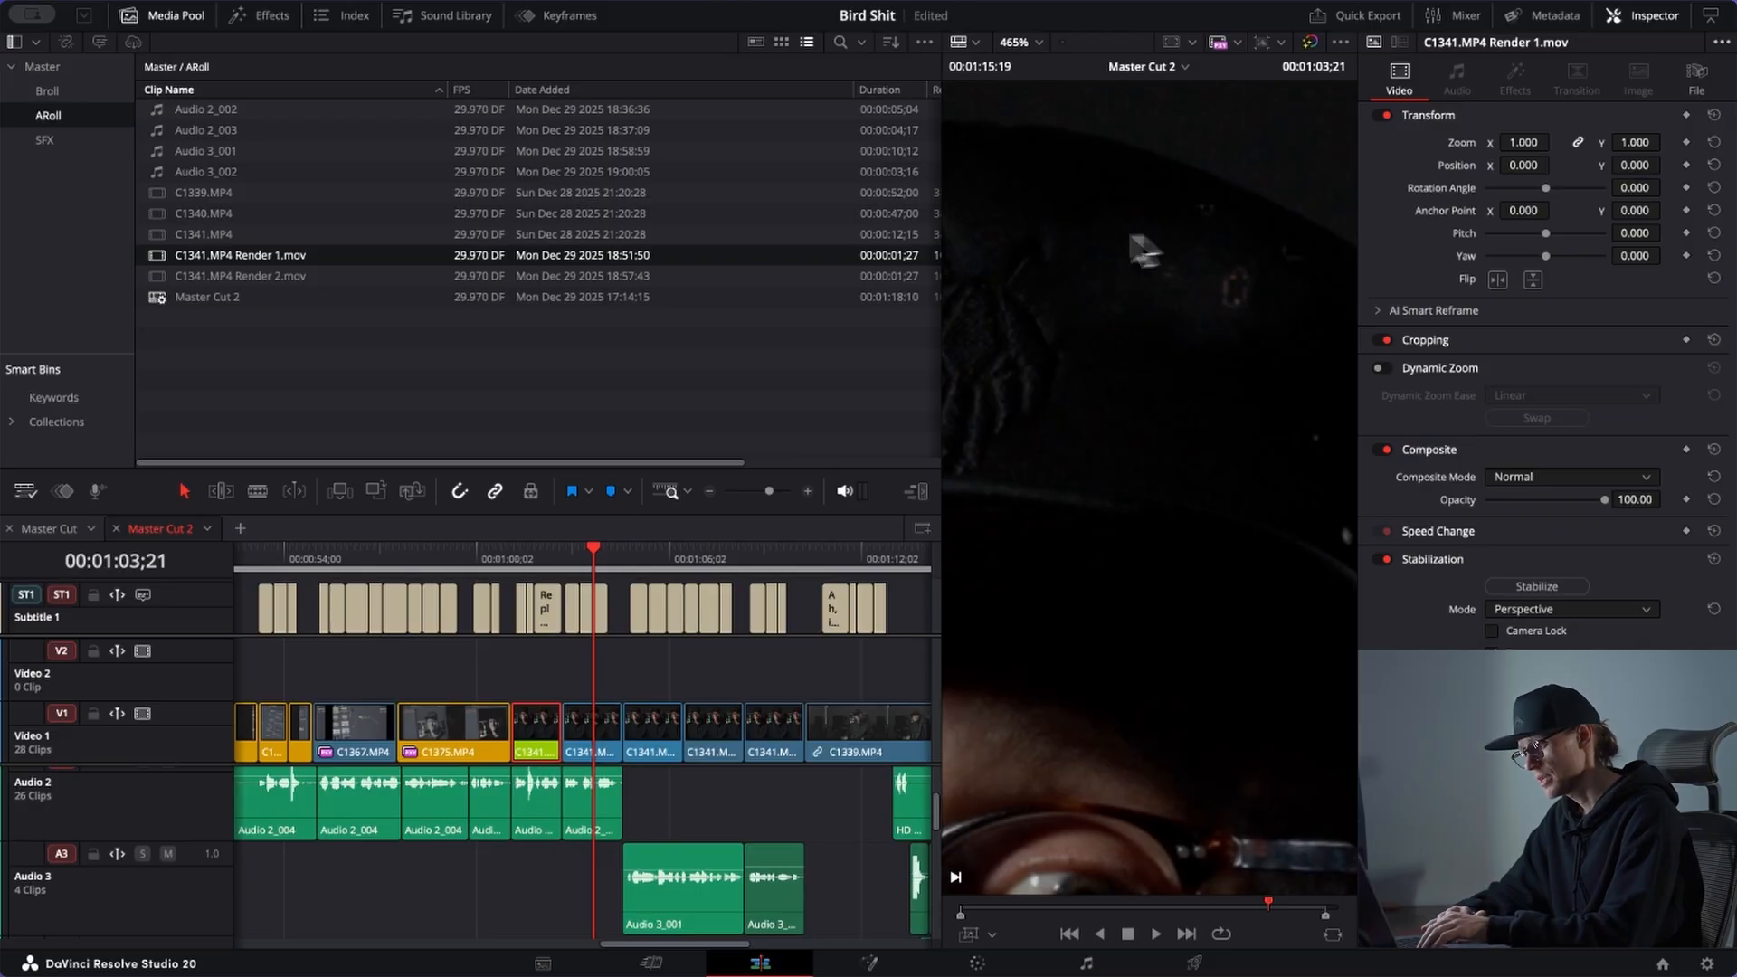
{"action": "left_click", "coordinate": [536, 563]}
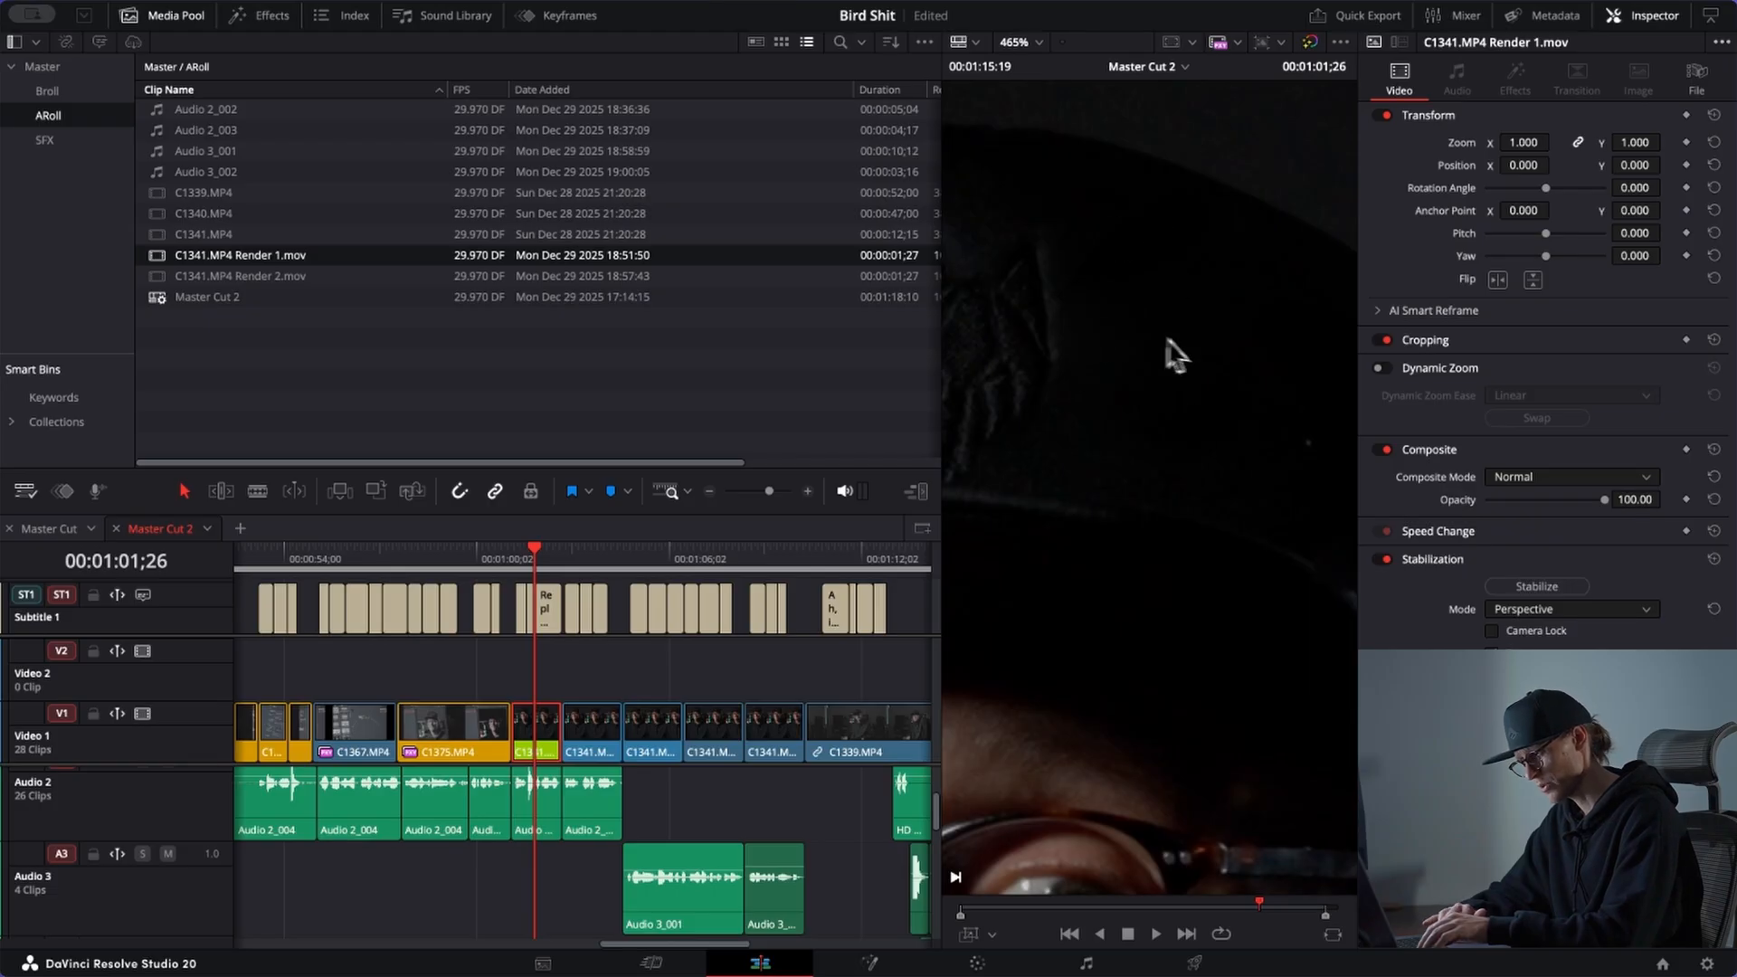
{"action": "left_click", "coordinate": [582, 566]}
{"action": "left_click", "coordinate": [533, 563]}
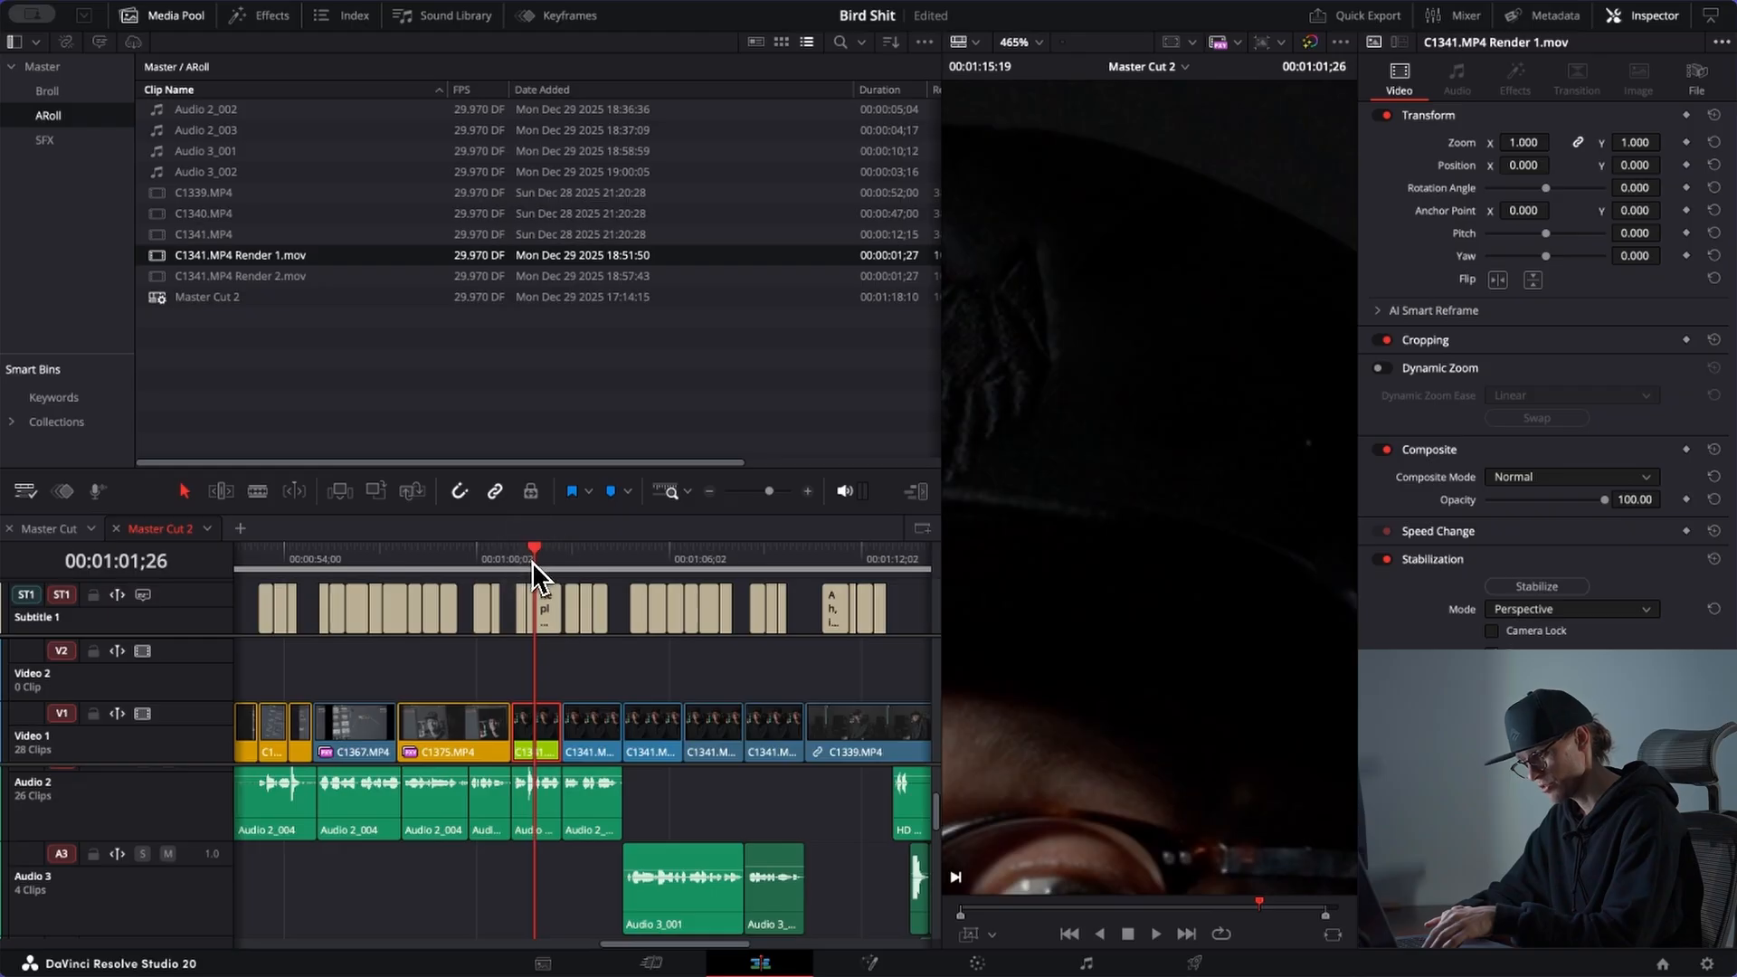
{"action": "left_click", "coordinate": [597, 547]}
{"action": "key", "text": "shift+z"}
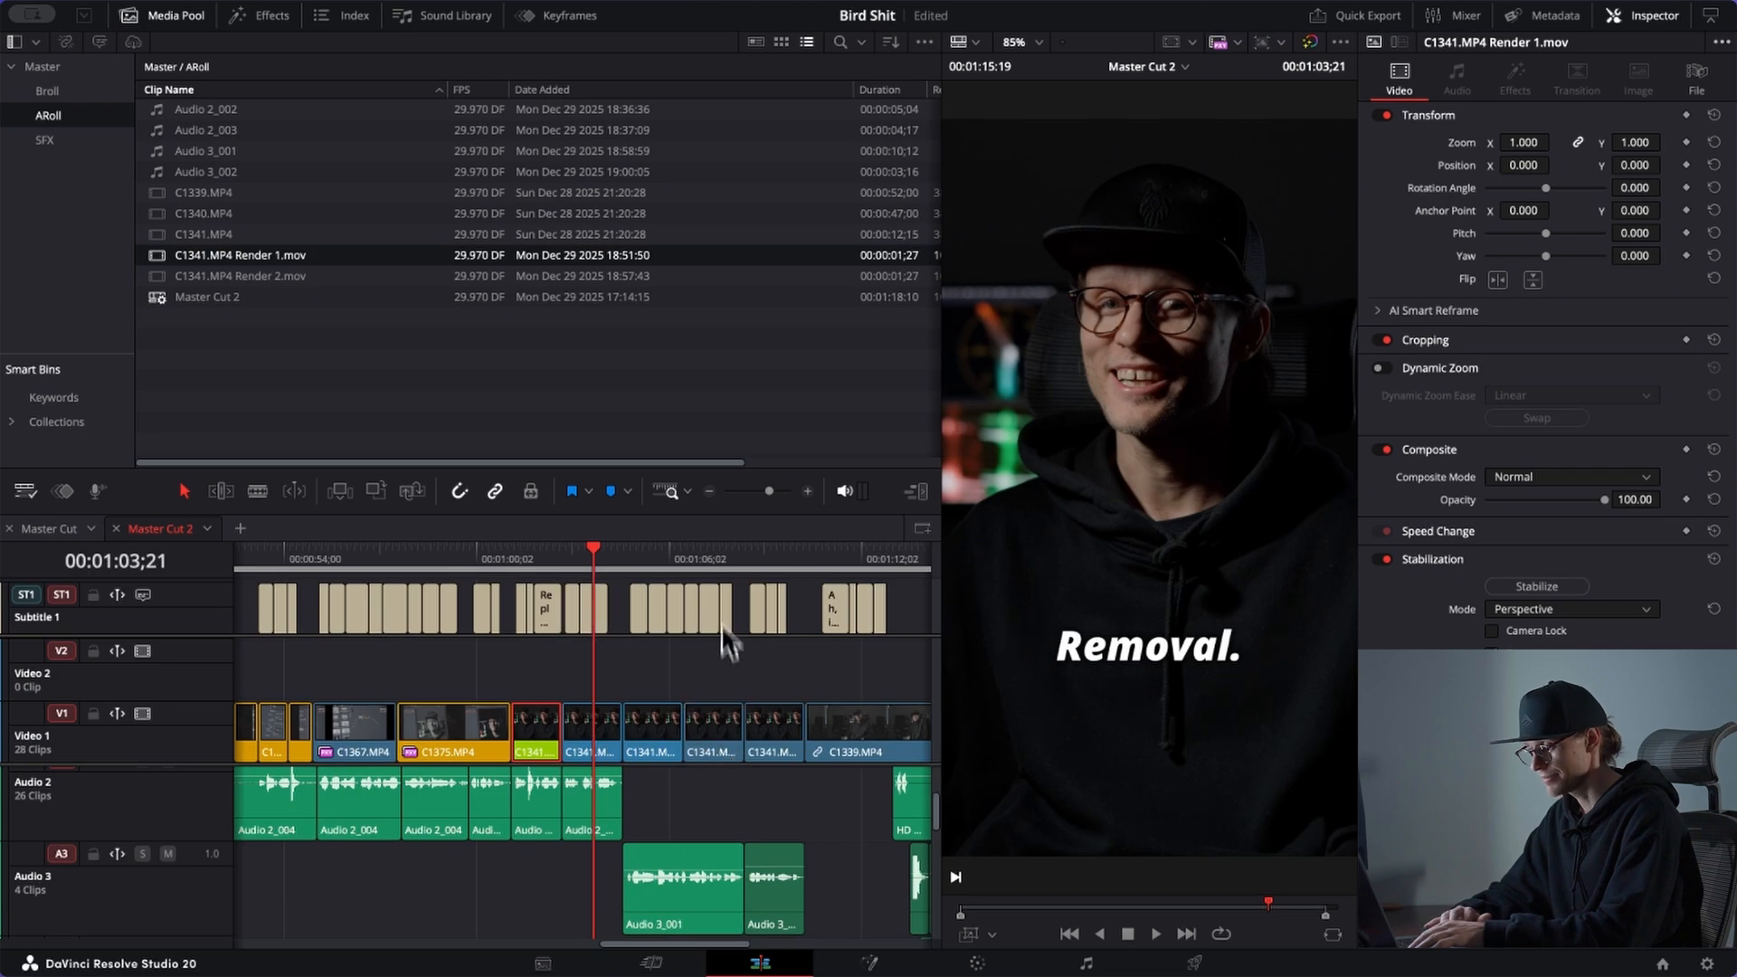
Step: Play Master Cut 2 from 00:01:07:20 through to its end
{"action": "left_click", "coordinate": [719, 560]}
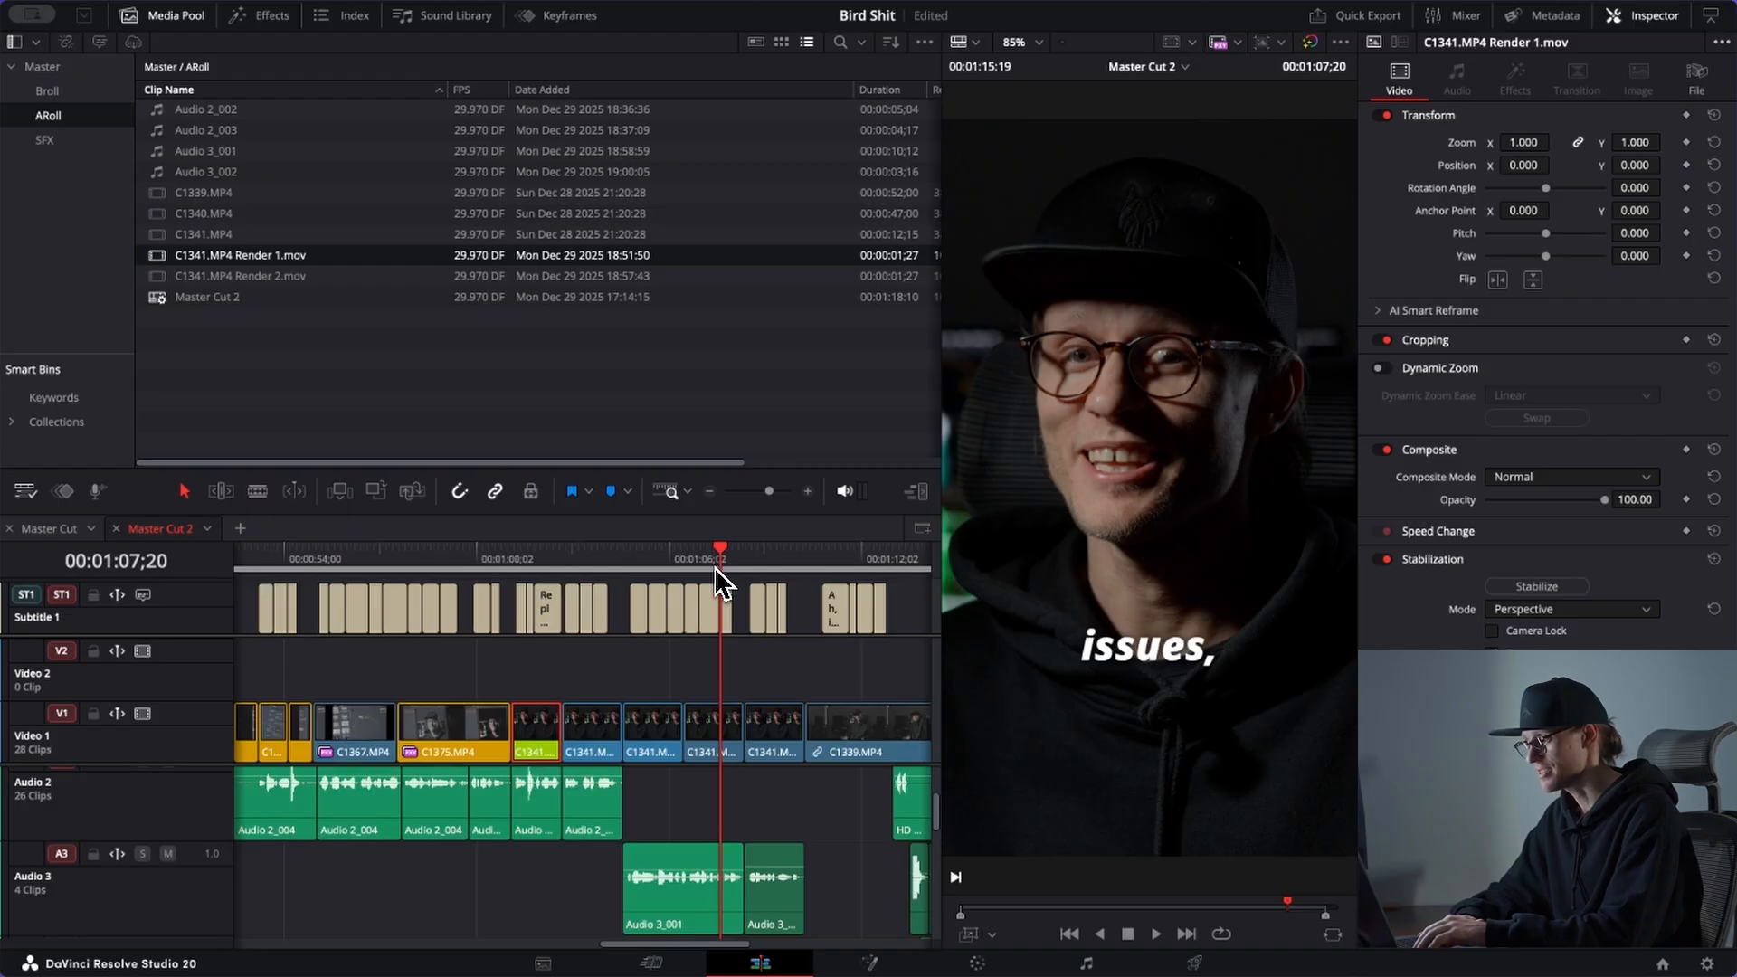
{"action": "key", "text": "space"}
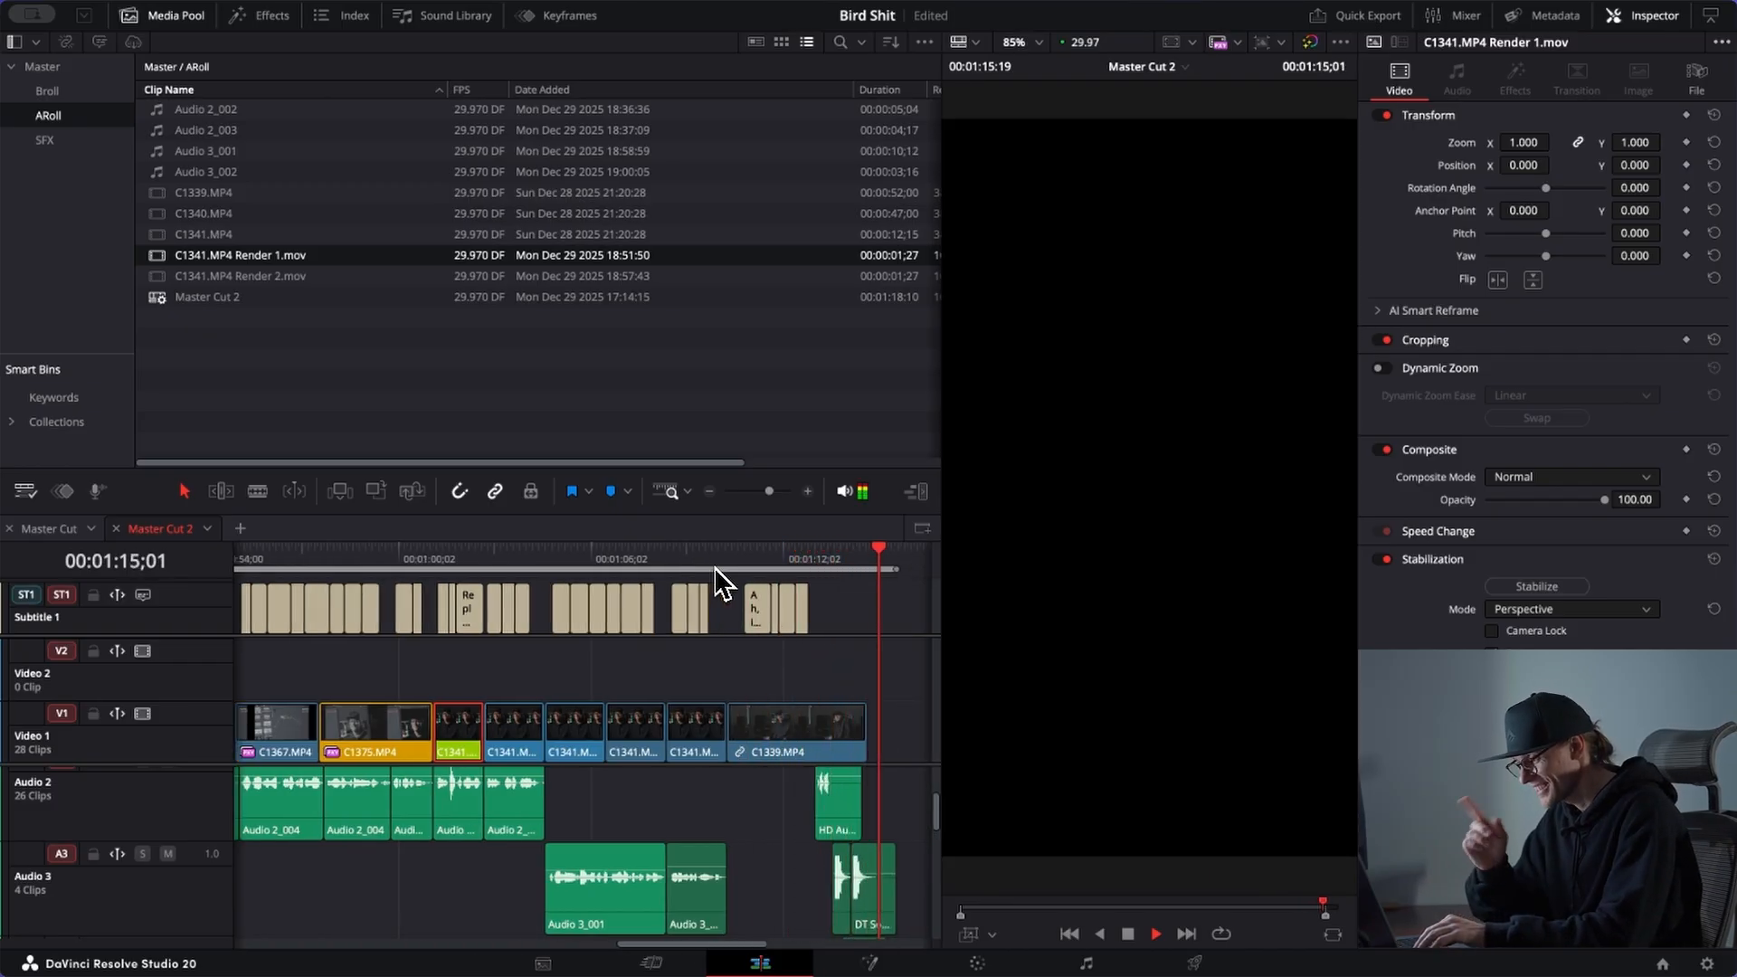
{"action": "key", "text": "space"}
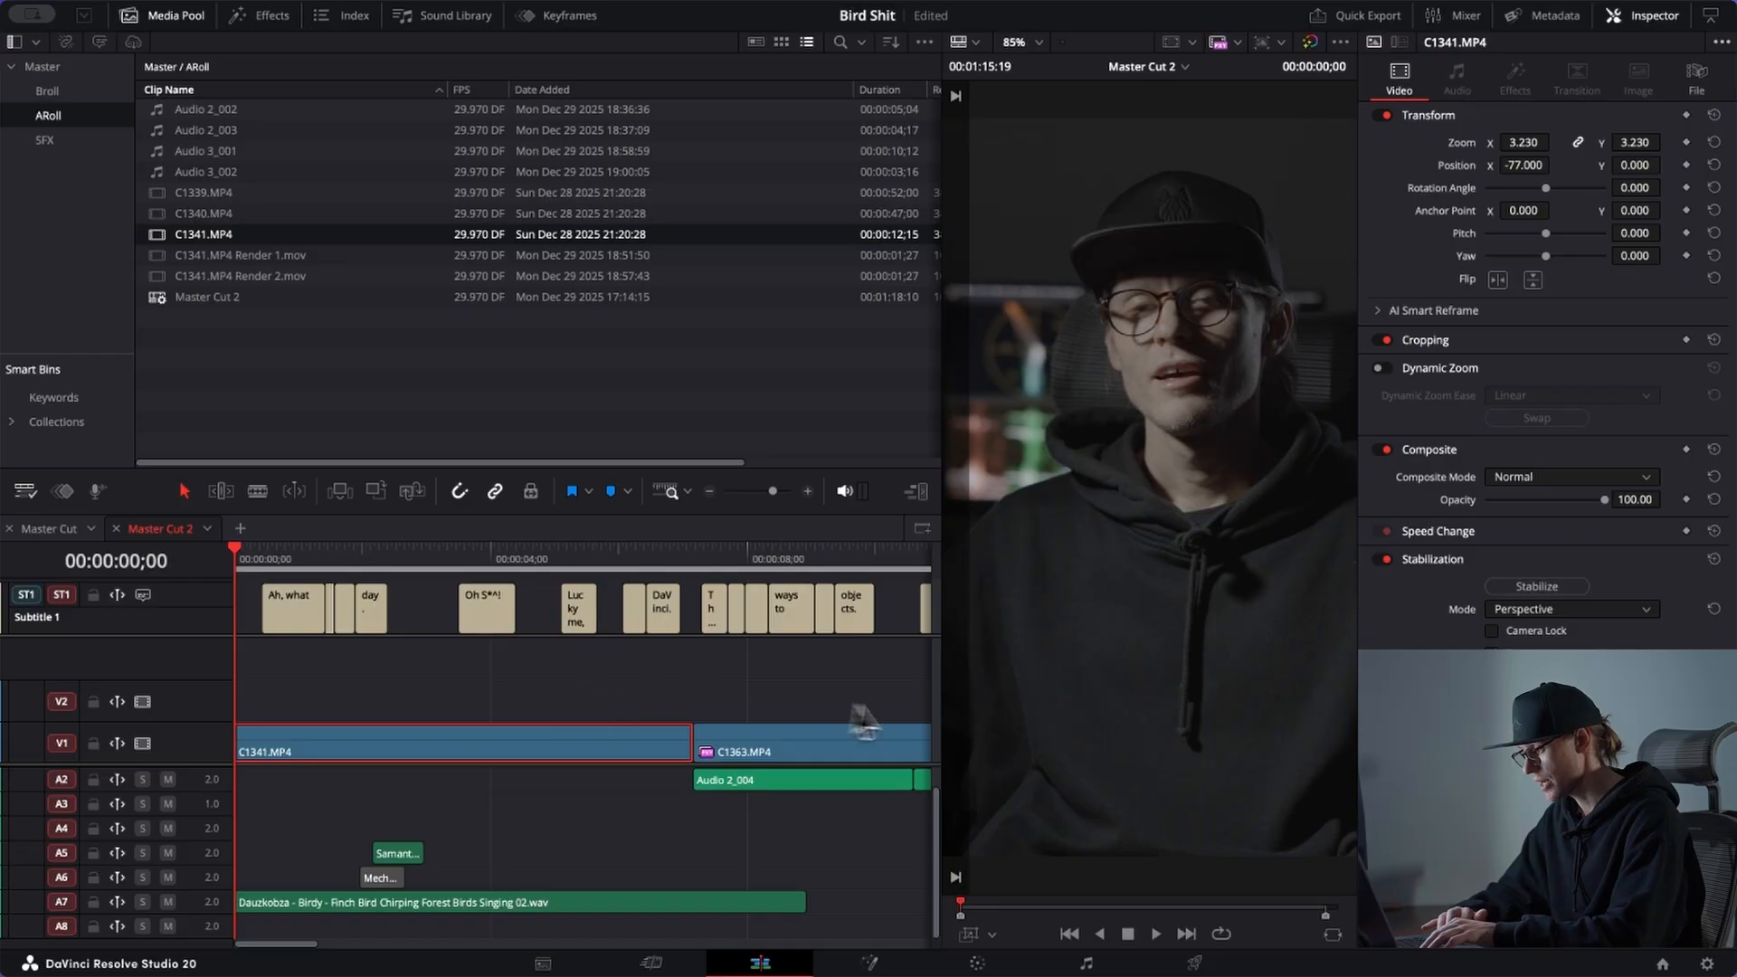
Step: Open the Week 4 project and enlarge the start of its Scrubbing timeline around 00:00:01:01
{"action": "left_click", "coordinate": [1664, 964]}
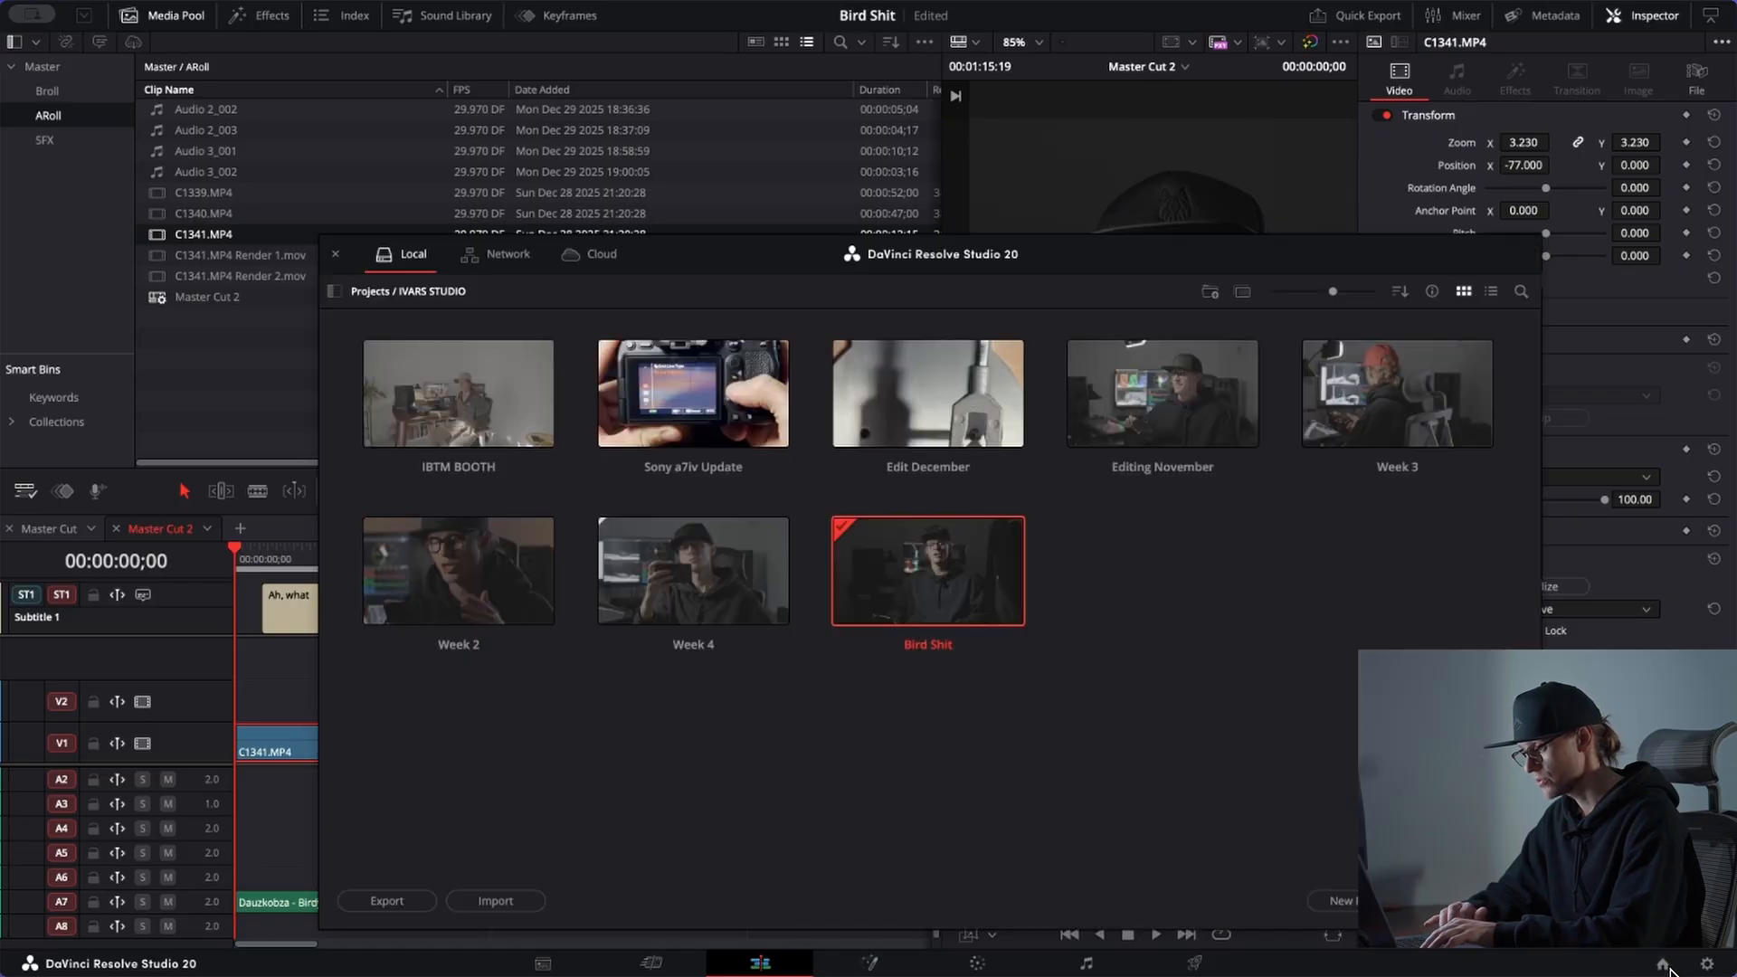
{"action": "double_click", "coordinate": [745, 593]}
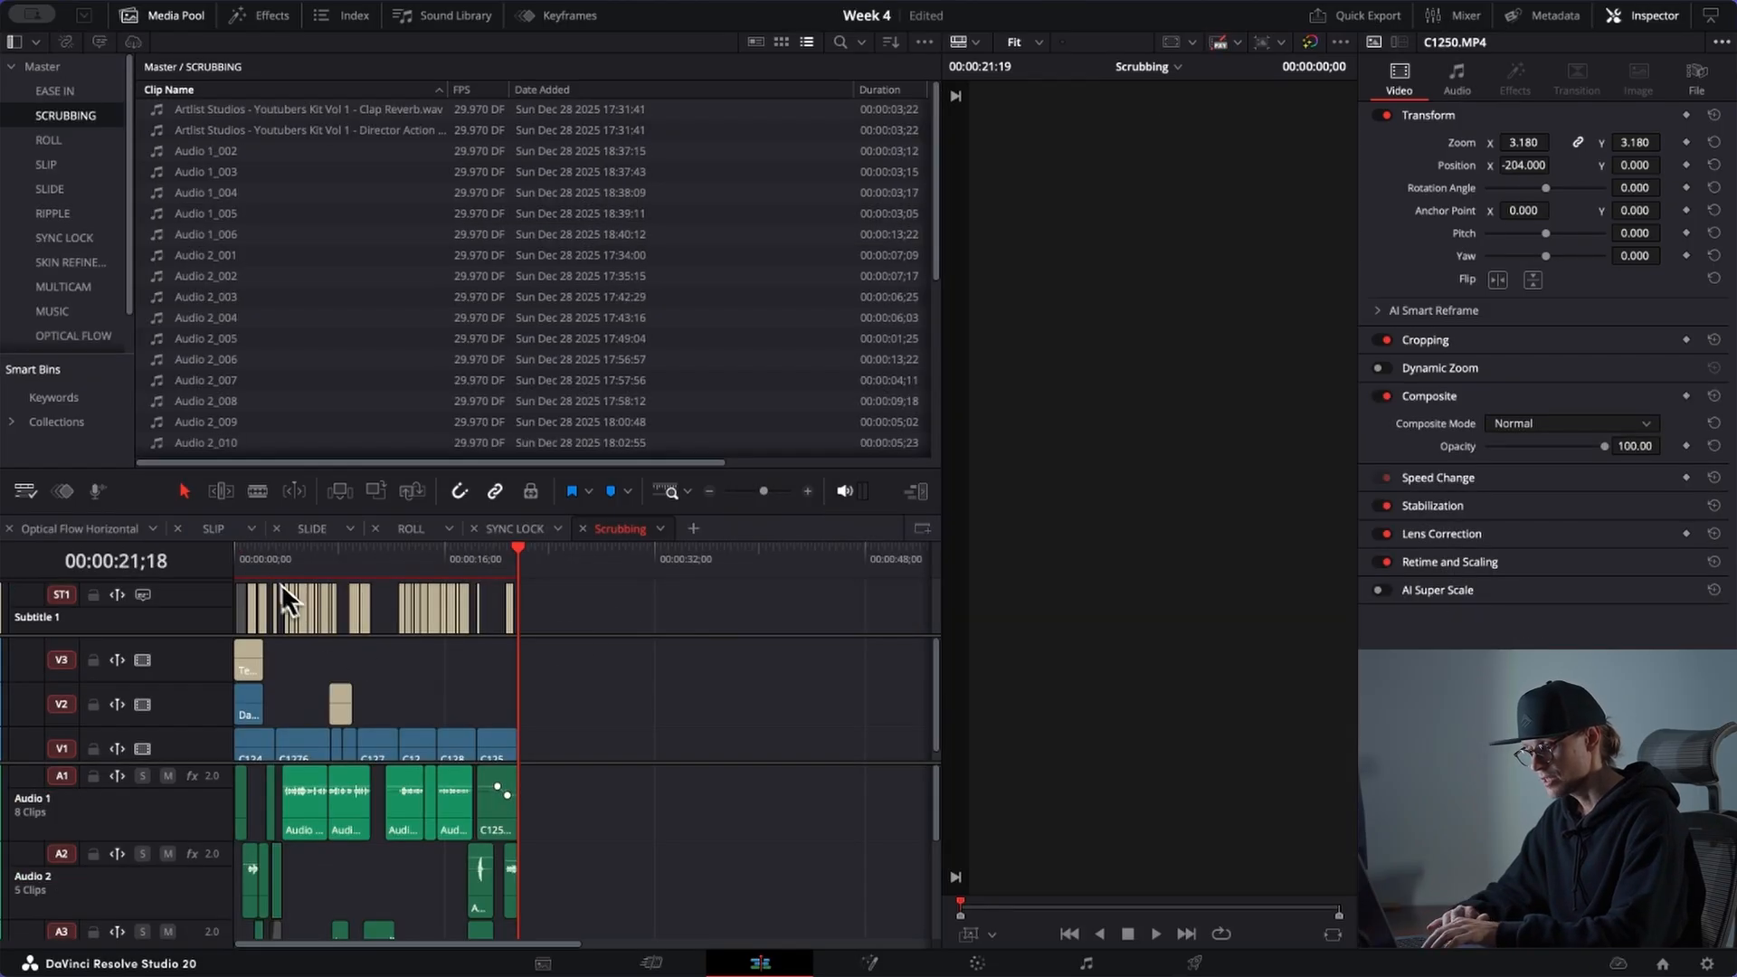
{"action": "left_click", "coordinate": [250, 573]}
{"action": "key", "text": "super+equal"}
{"action": "key", "text": "super+equal"}
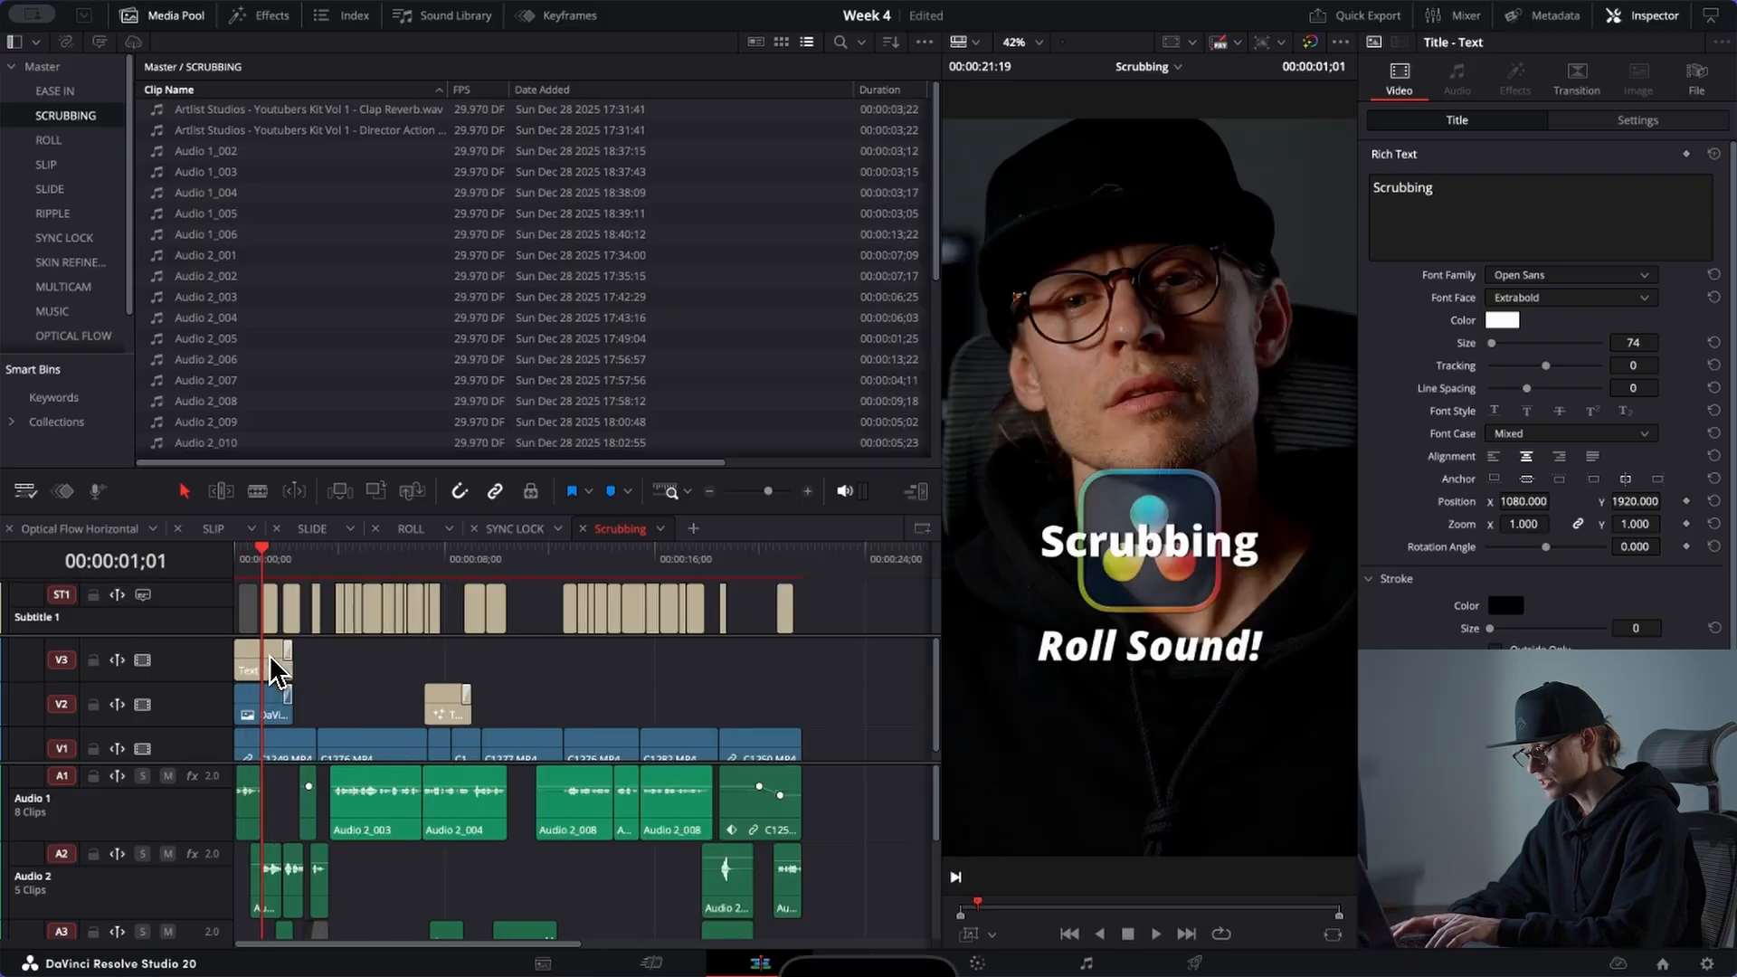
{"action": "scroll", "coordinate": [394, 689], "scroll_direction": "down", "scroll_amount": 5}
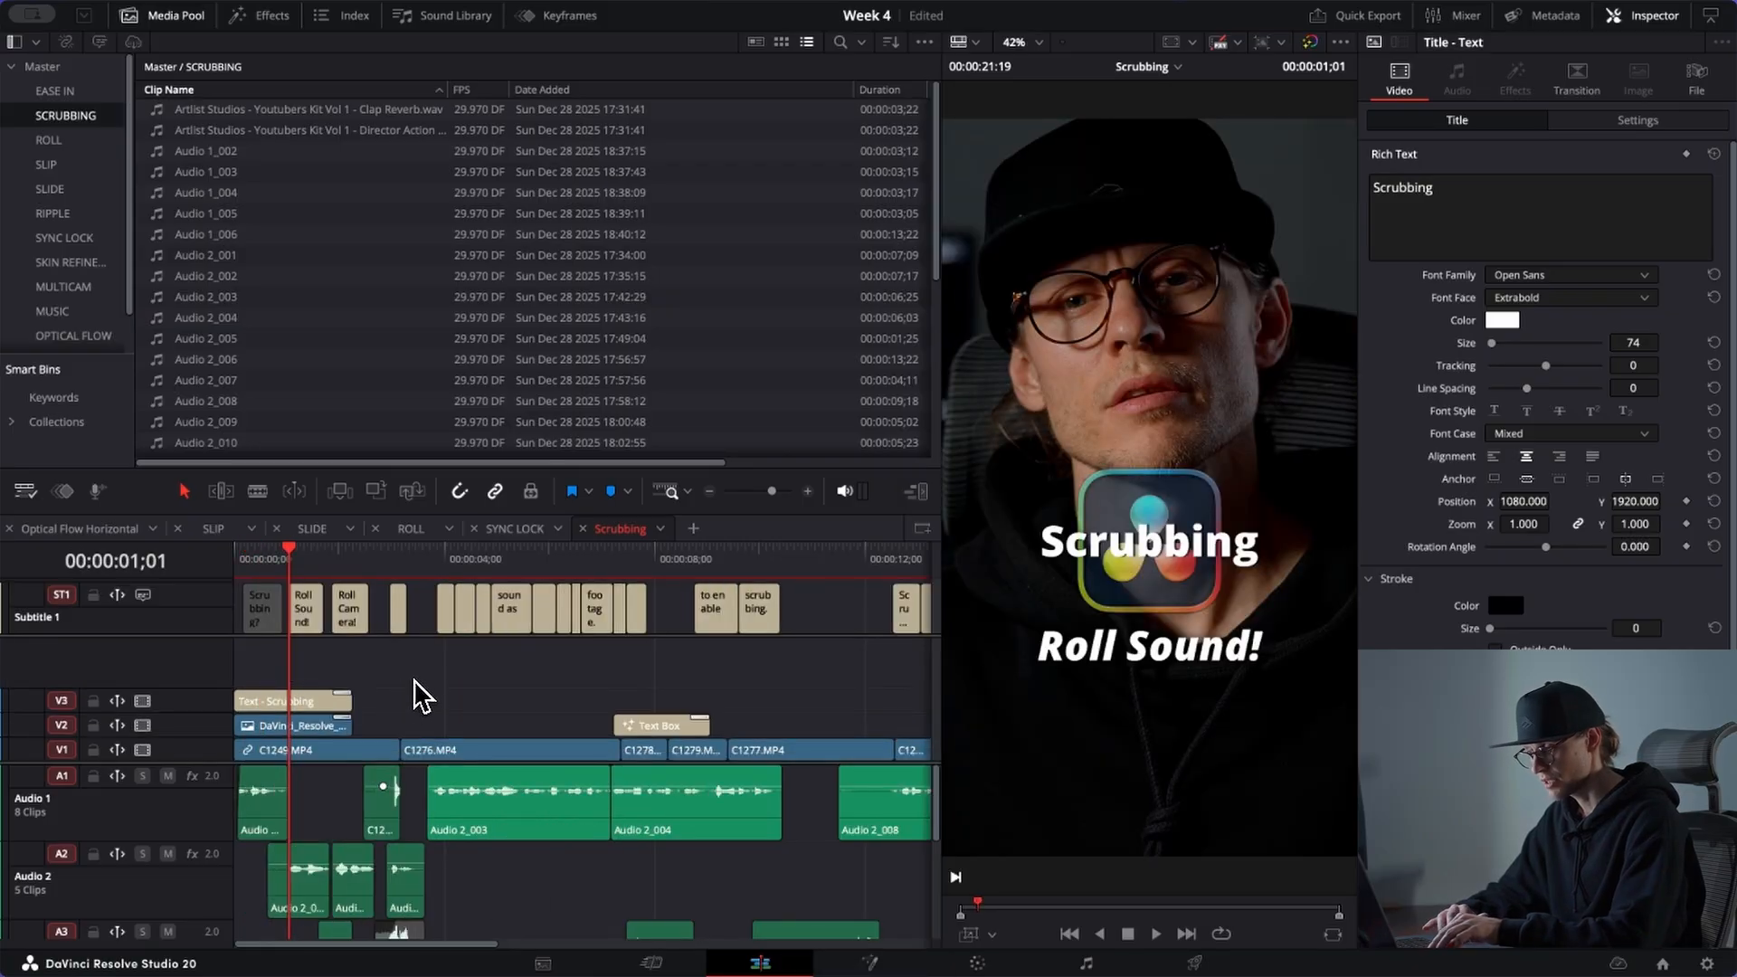
Step: Copy the Scrubbing title, the DaVinci_Resolve_Studio.png logo and the Cinemear transition sound on A3
{"action": "left_click_drag", "start_coordinate": [422, 693], "coordinate": [298, 746]}
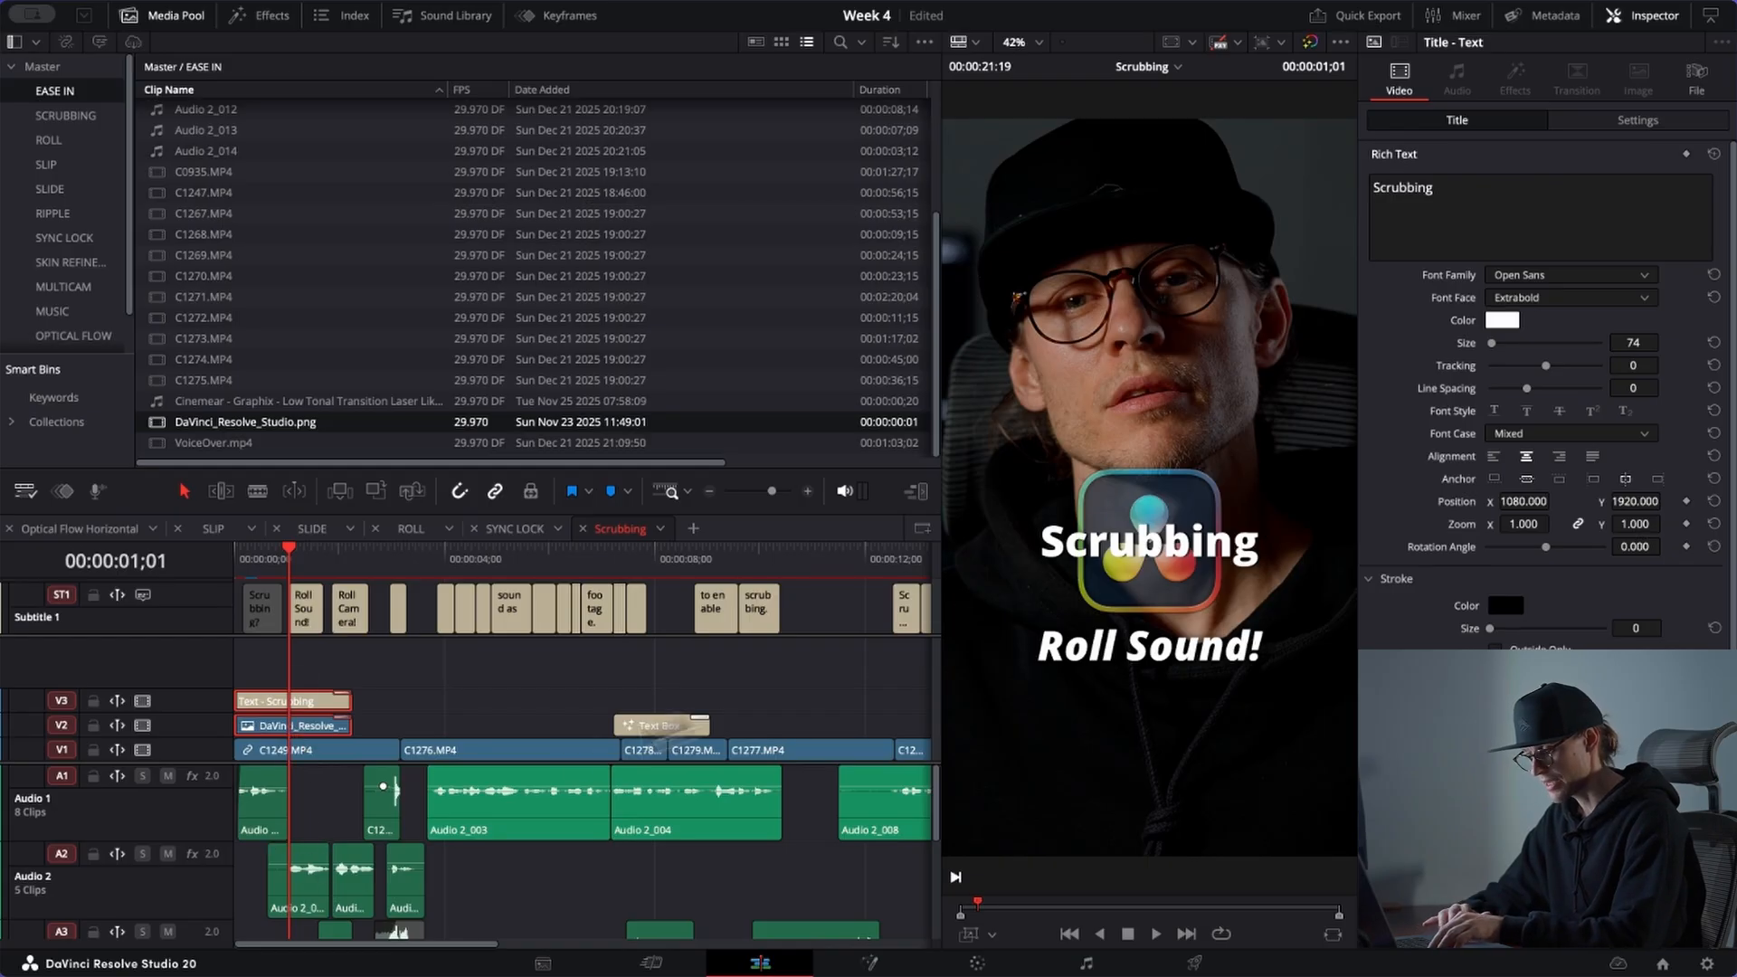
{"action": "scroll", "coordinate": [343, 850], "scroll_direction": "down", "scroll_amount": 5}
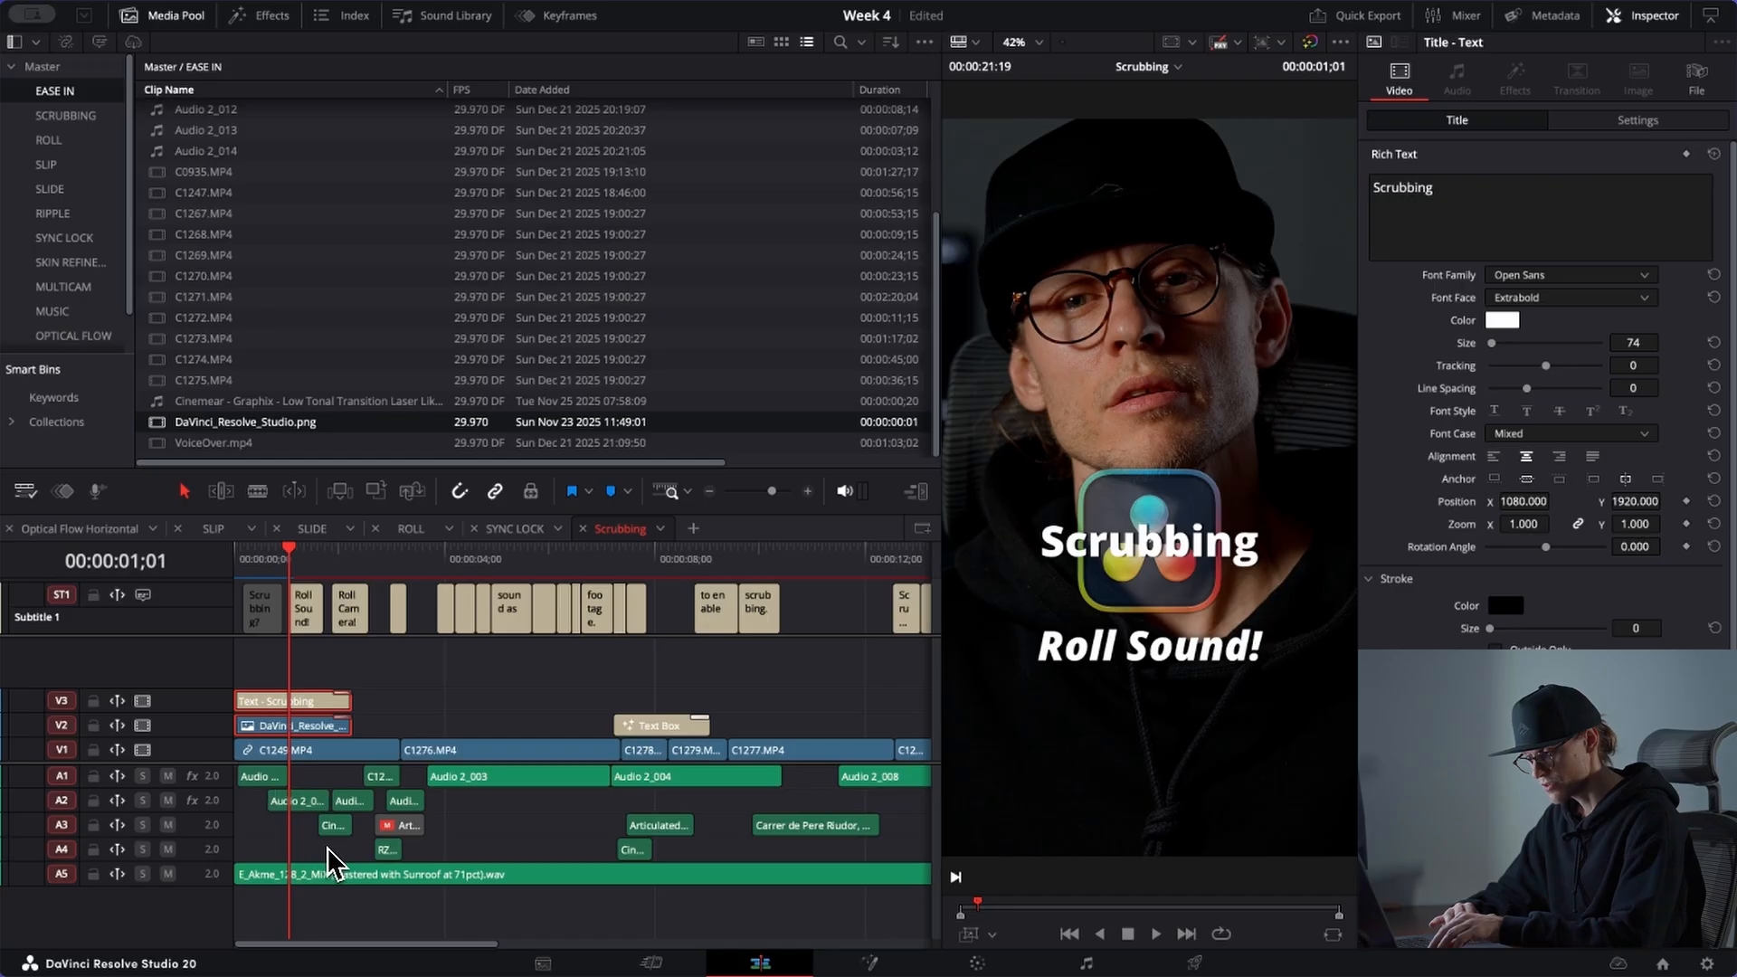
{"action": "left_click", "coordinate": [339, 829]}
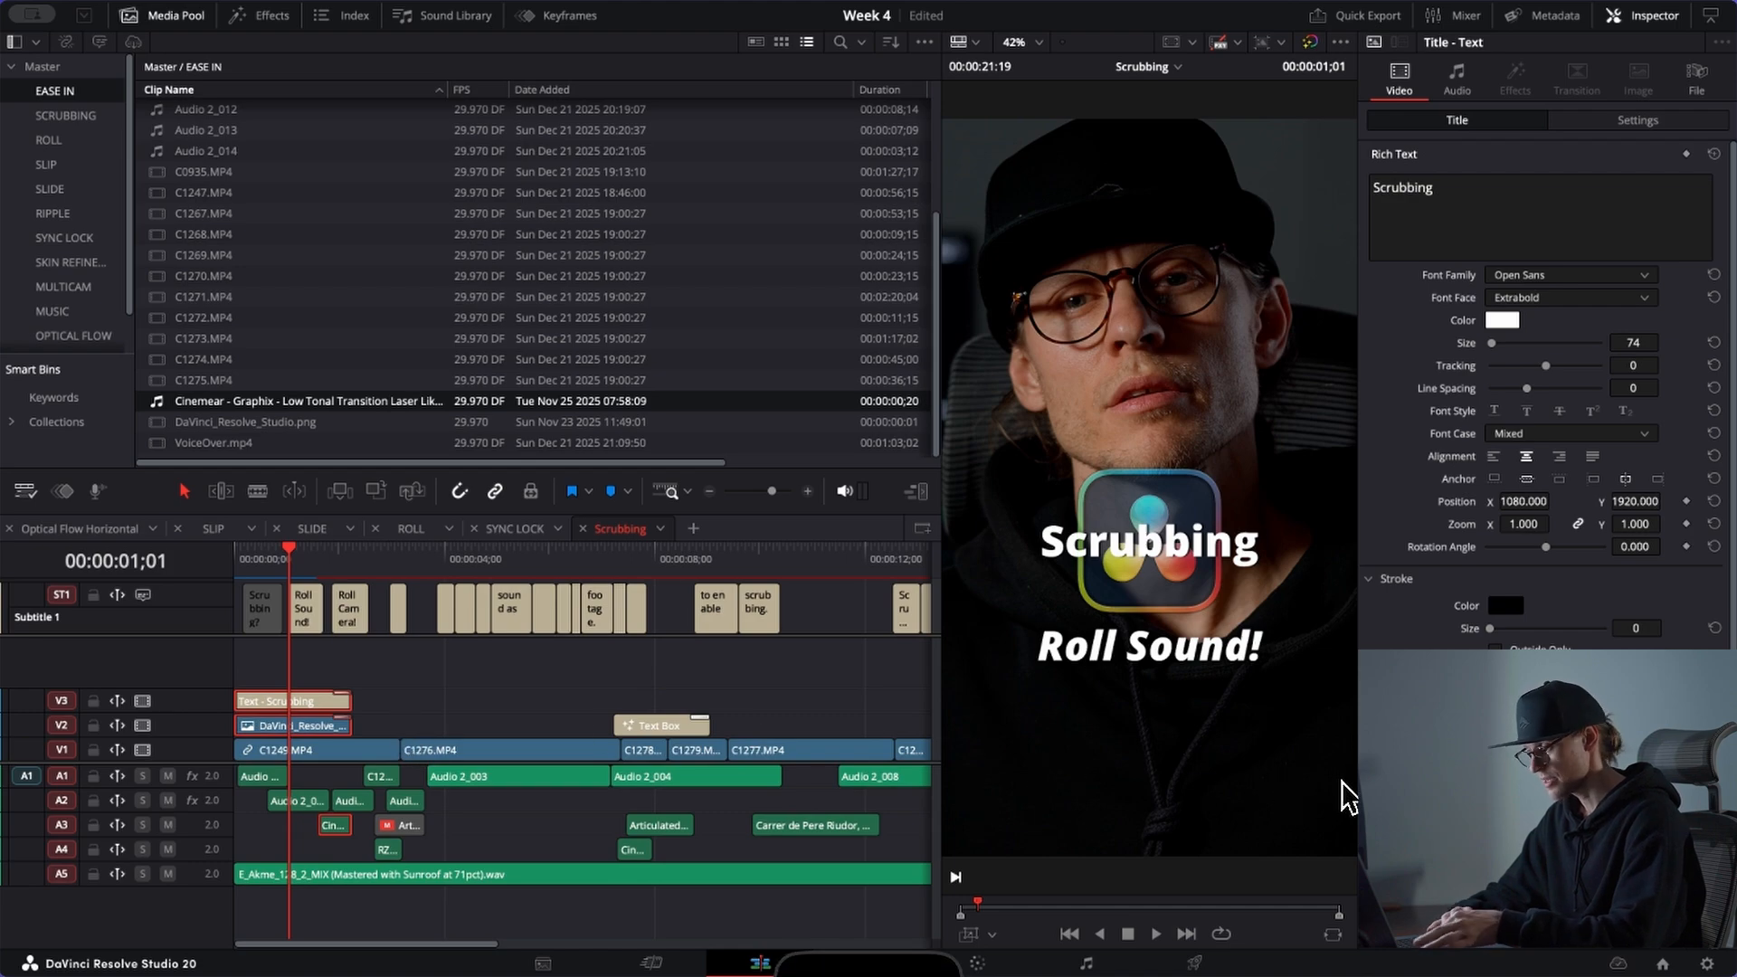
Step: Look into the TUTORIALS project folder and reopen the Bird Shit project from the IVARS STUDIO folder
{"action": "left_click", "coordinate": [1664, 964]}
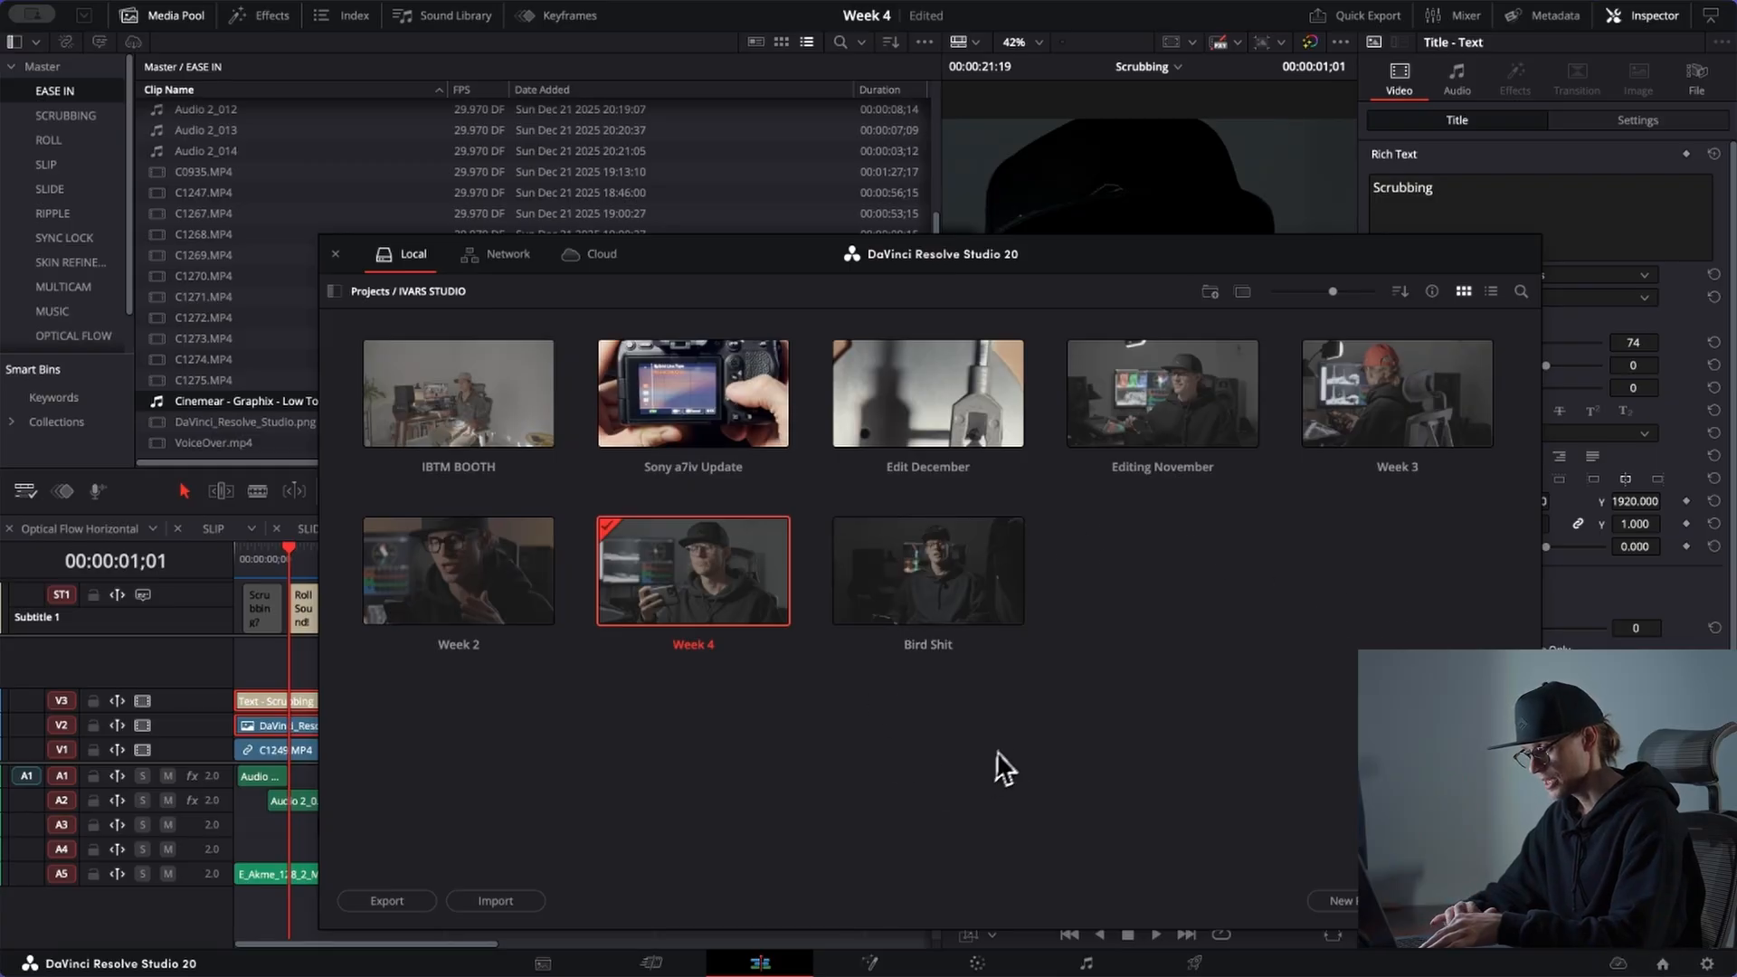
{"action": "left_click", "coordinate": [379, 293]}
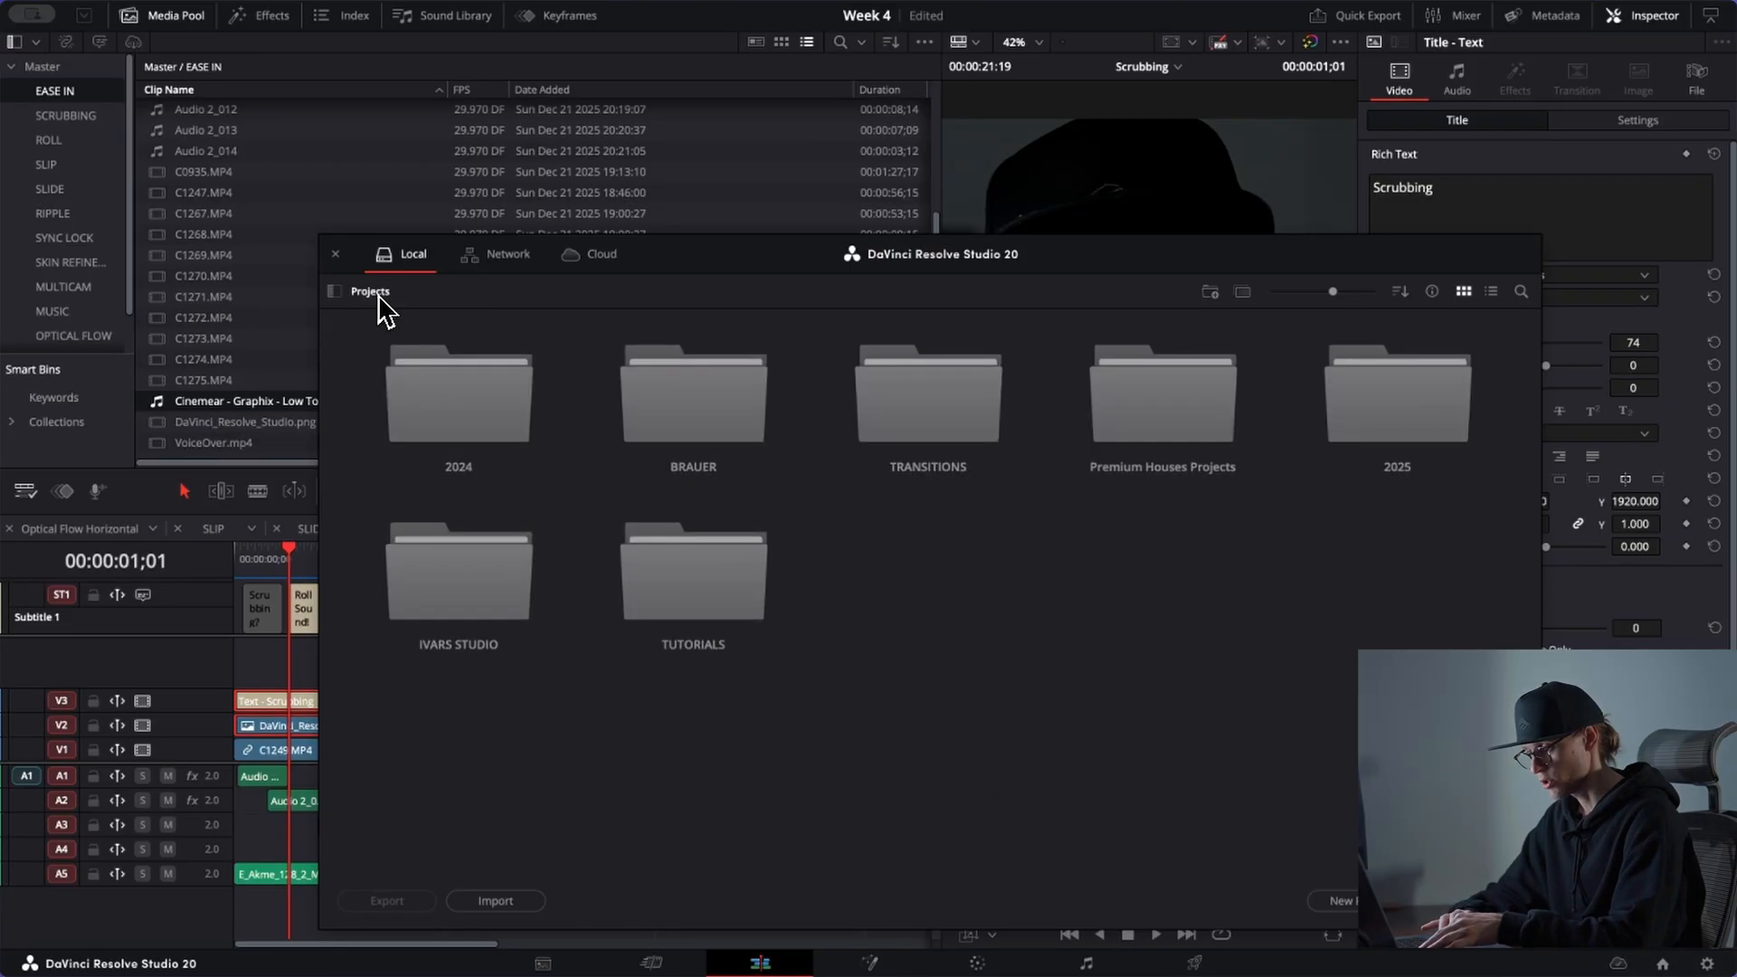
{"action": "double_click", "coordinate": [700, 595]}
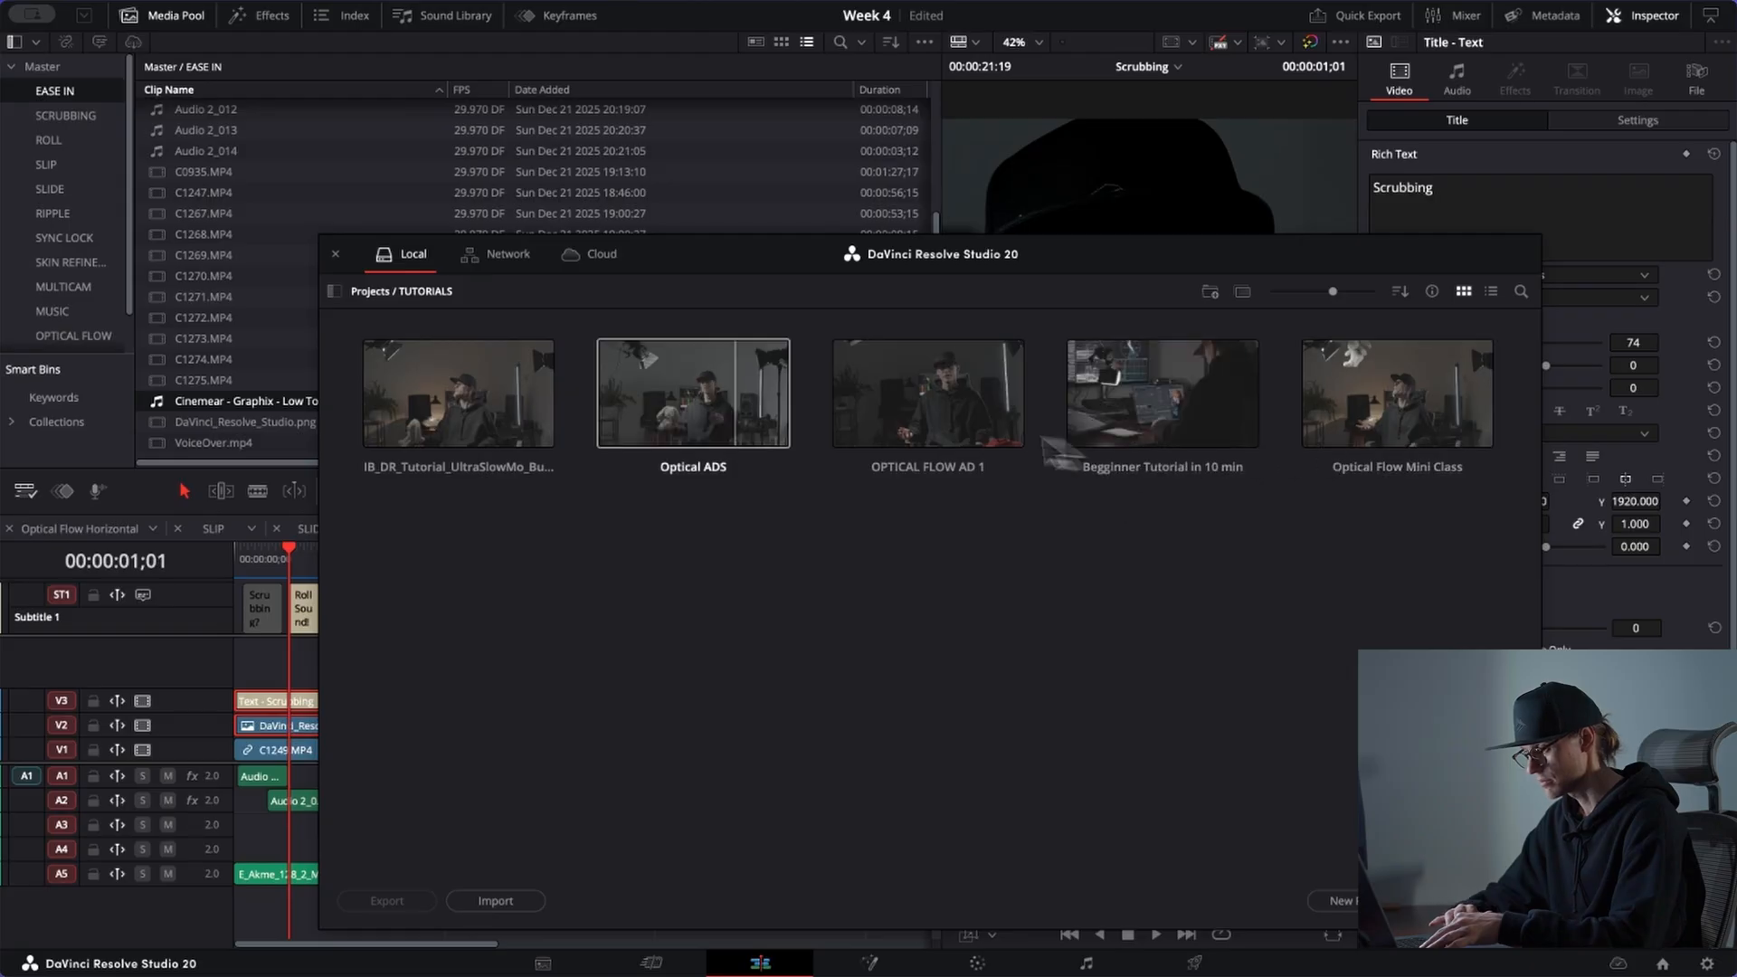
{"action": "left_click", "coordinate": [371, 292]}
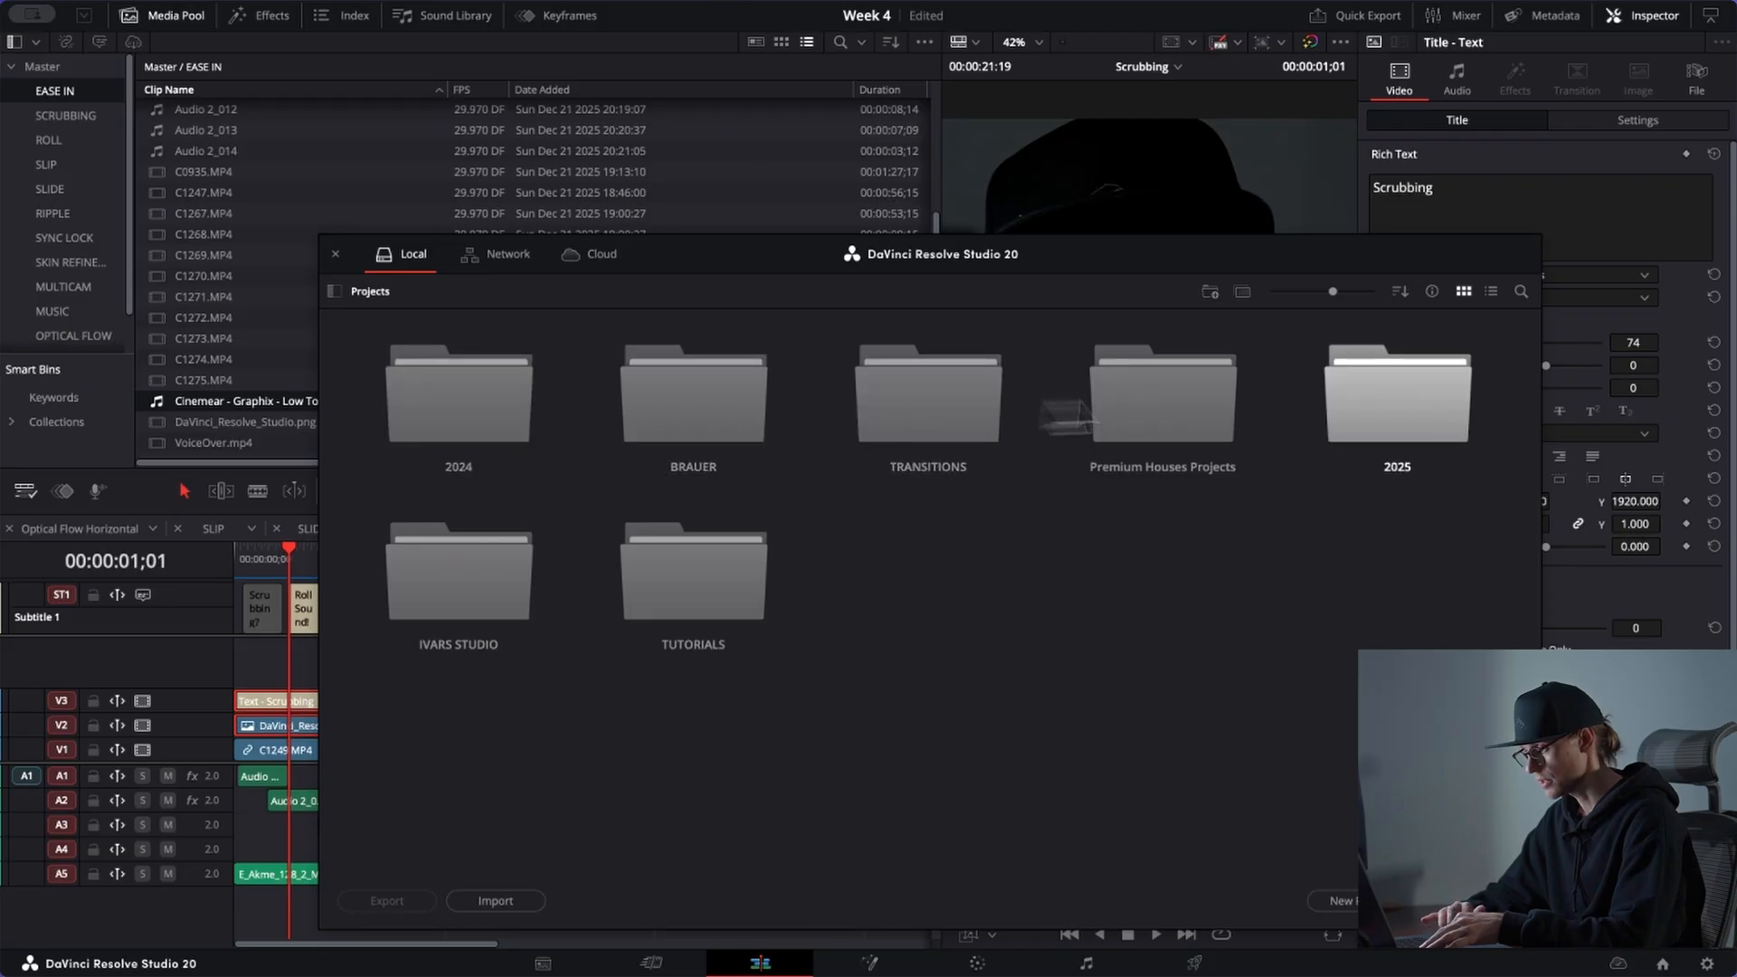
{"action": "double_click", "coordinate": [463, 581]}
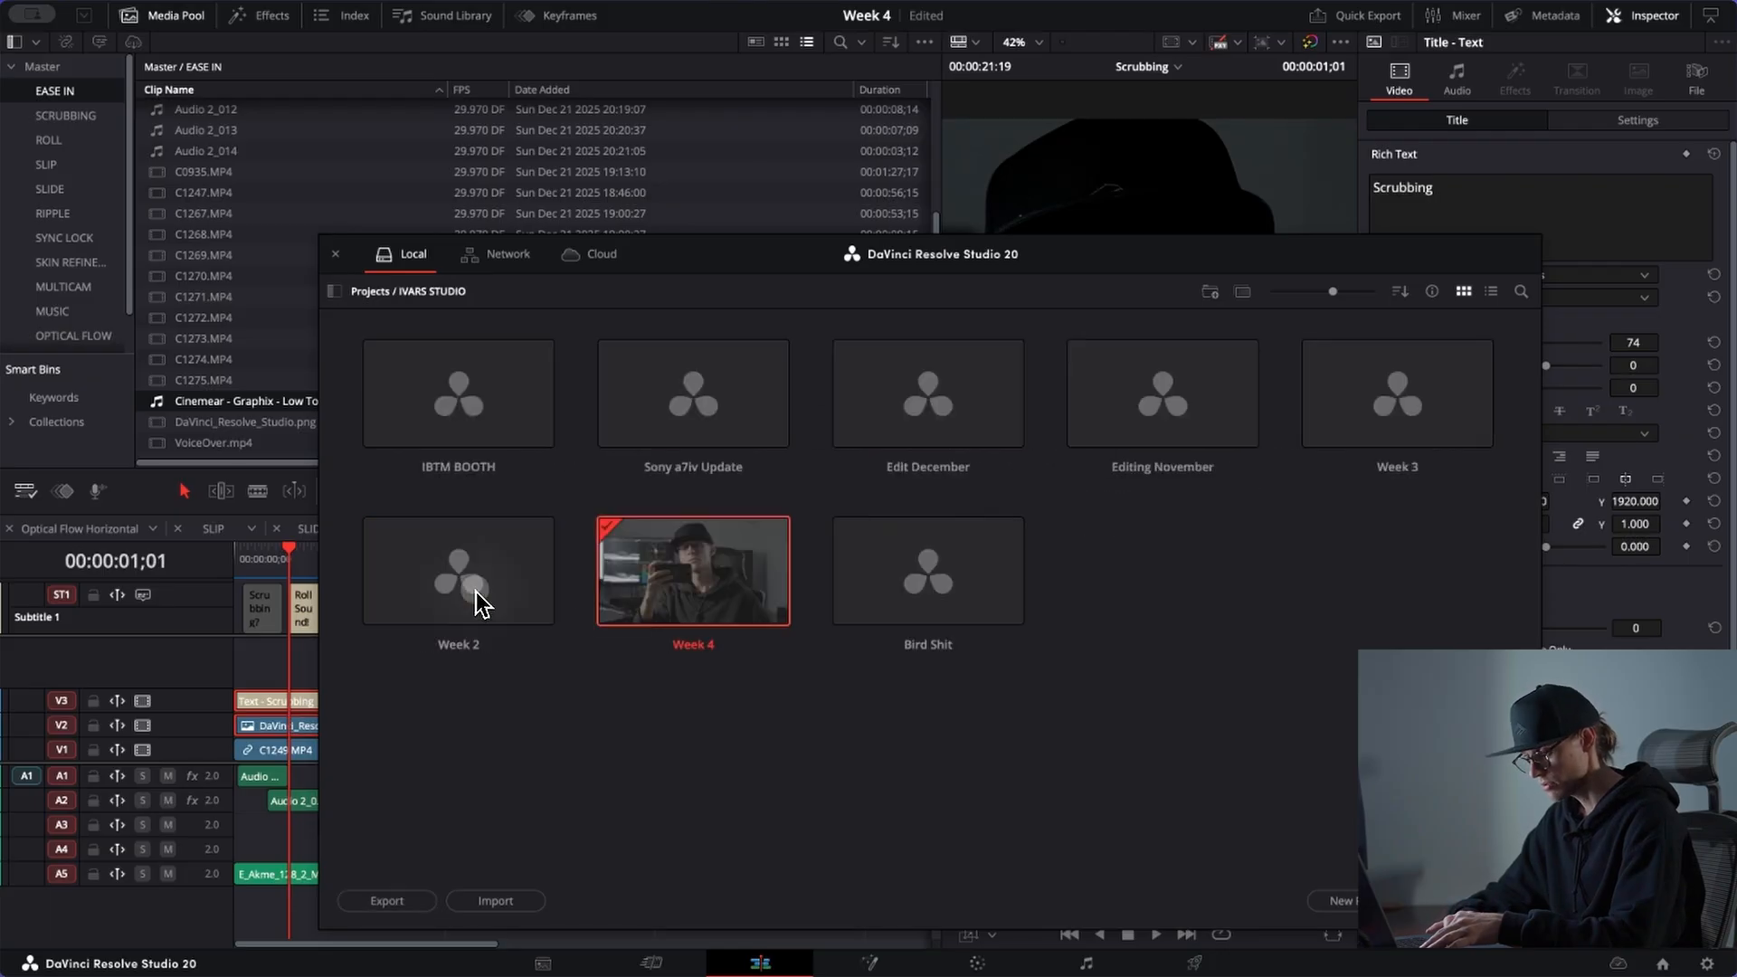
{"action": "double_click", "coordinate": [965, 551]}
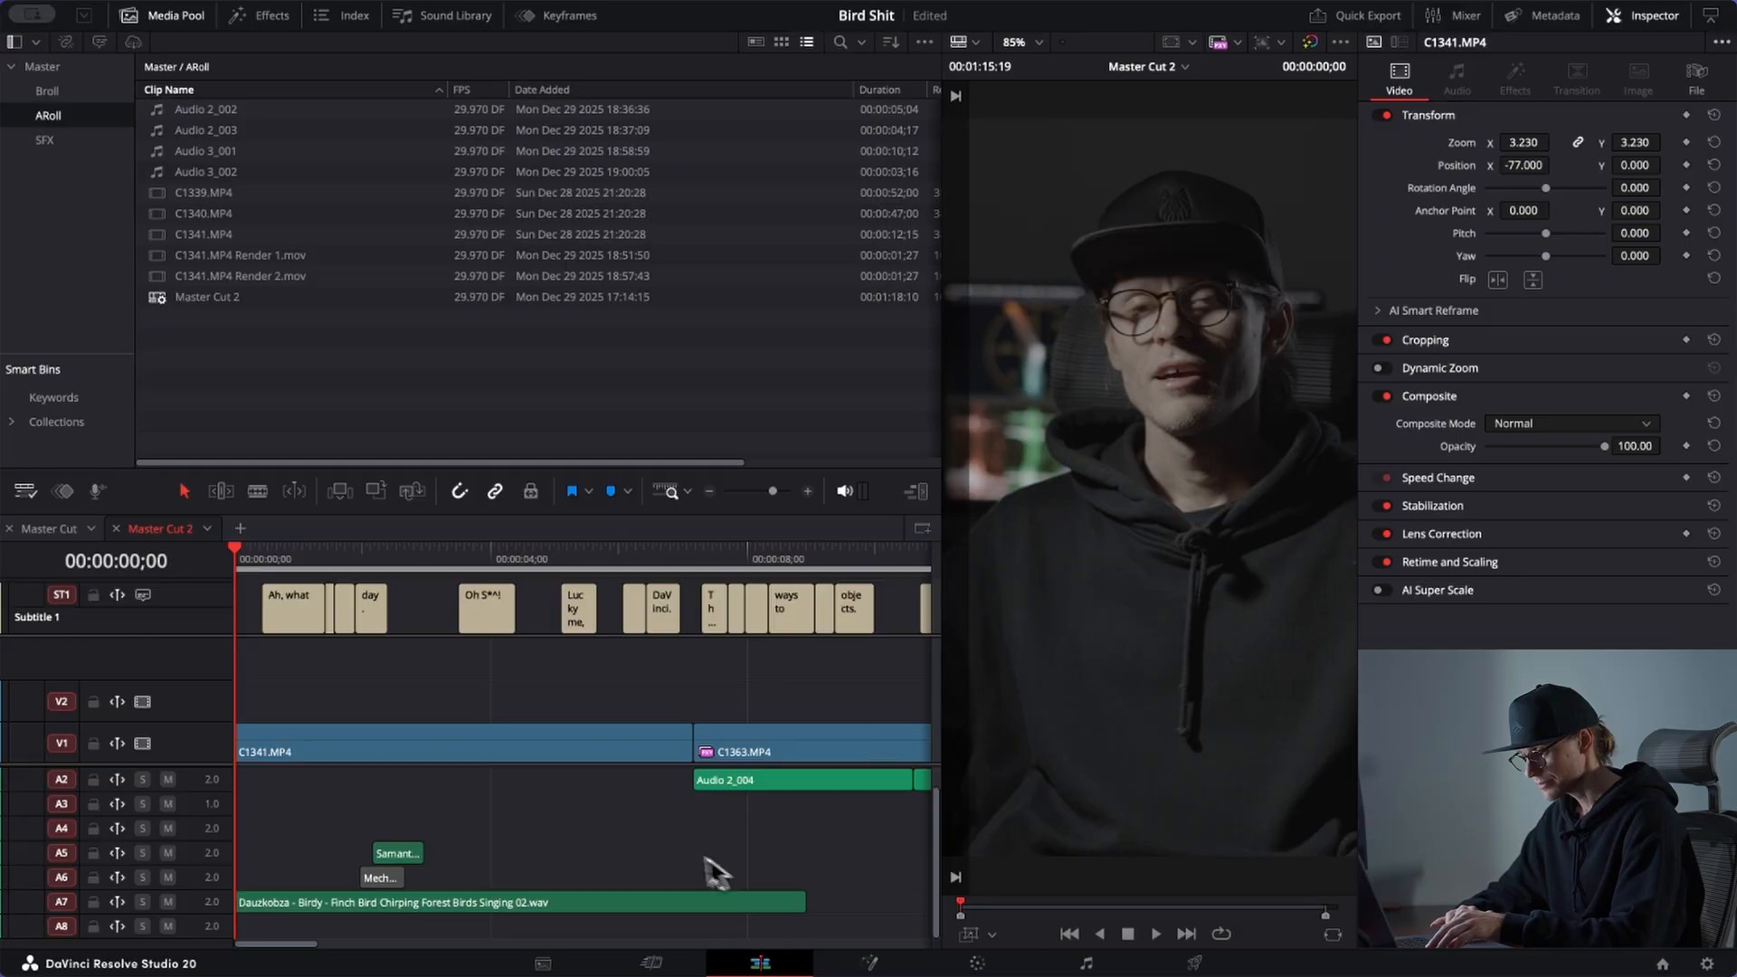
Step: Paste the copied title, logo and transition sound at the start of Master Cut 2 and park the playhead at 00:00:00:29
{"action": "key", "text": "shift+z"}
{"action": "left_click_drag", "start_coordinate": [263, 559], "coordinate": [114, 557]}
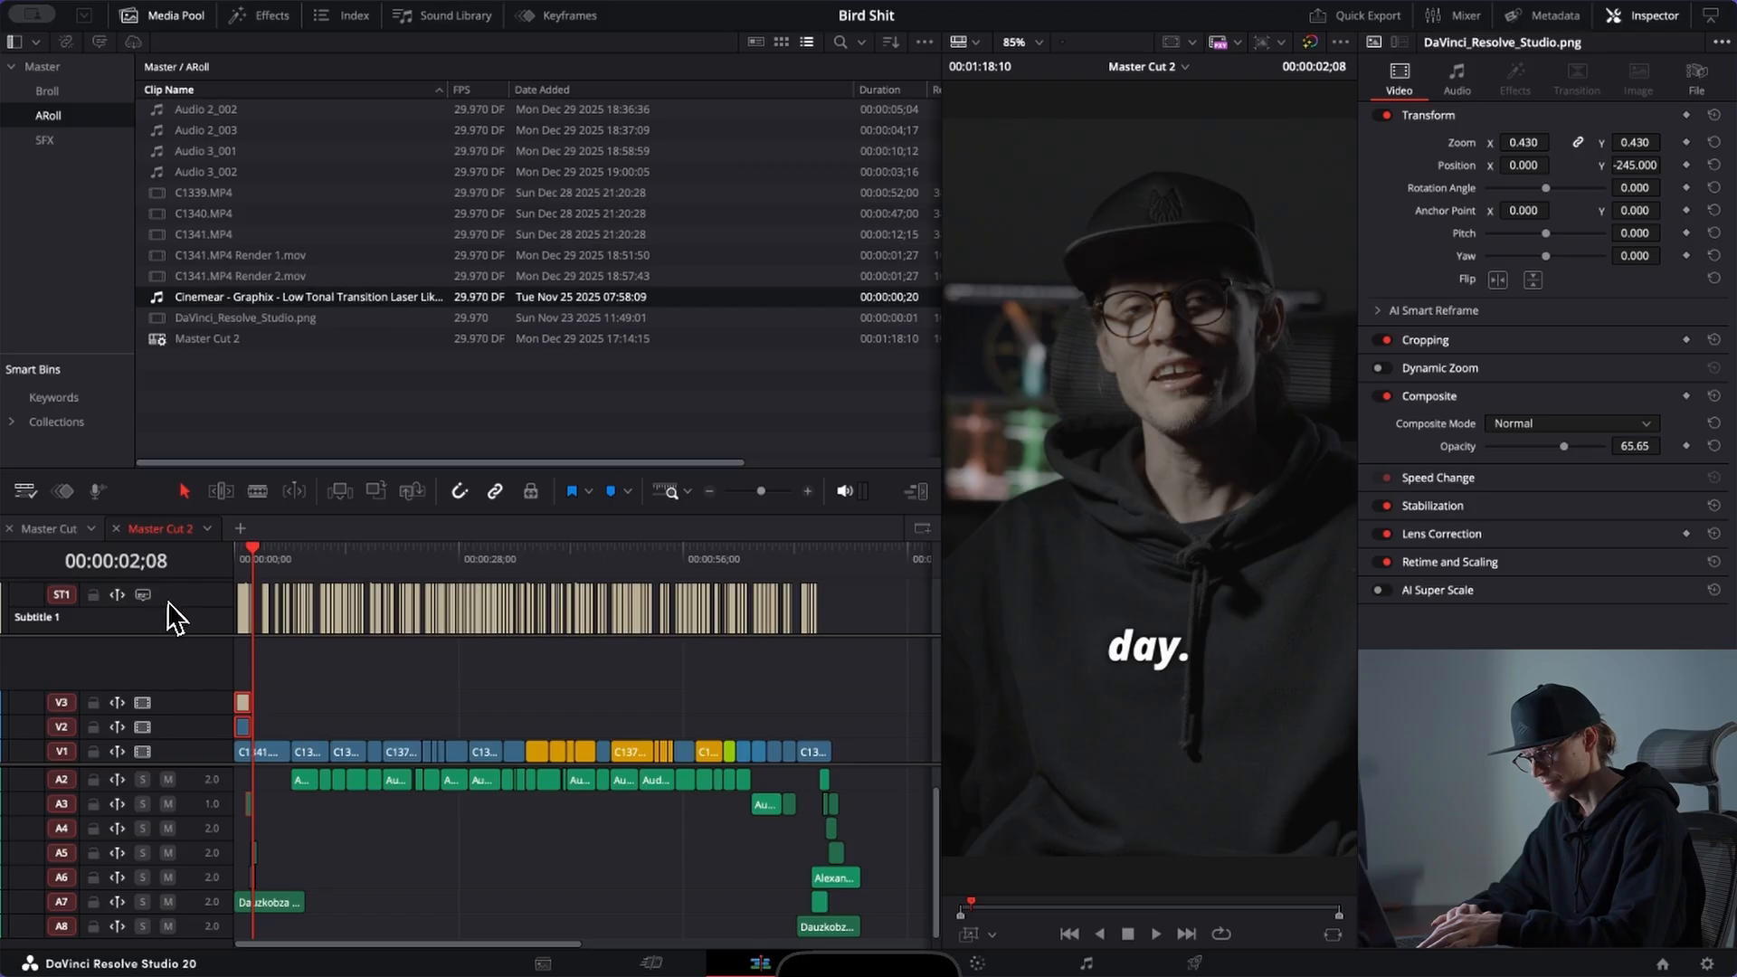
{"action": "left_click", "coordinate": [242, 561]}
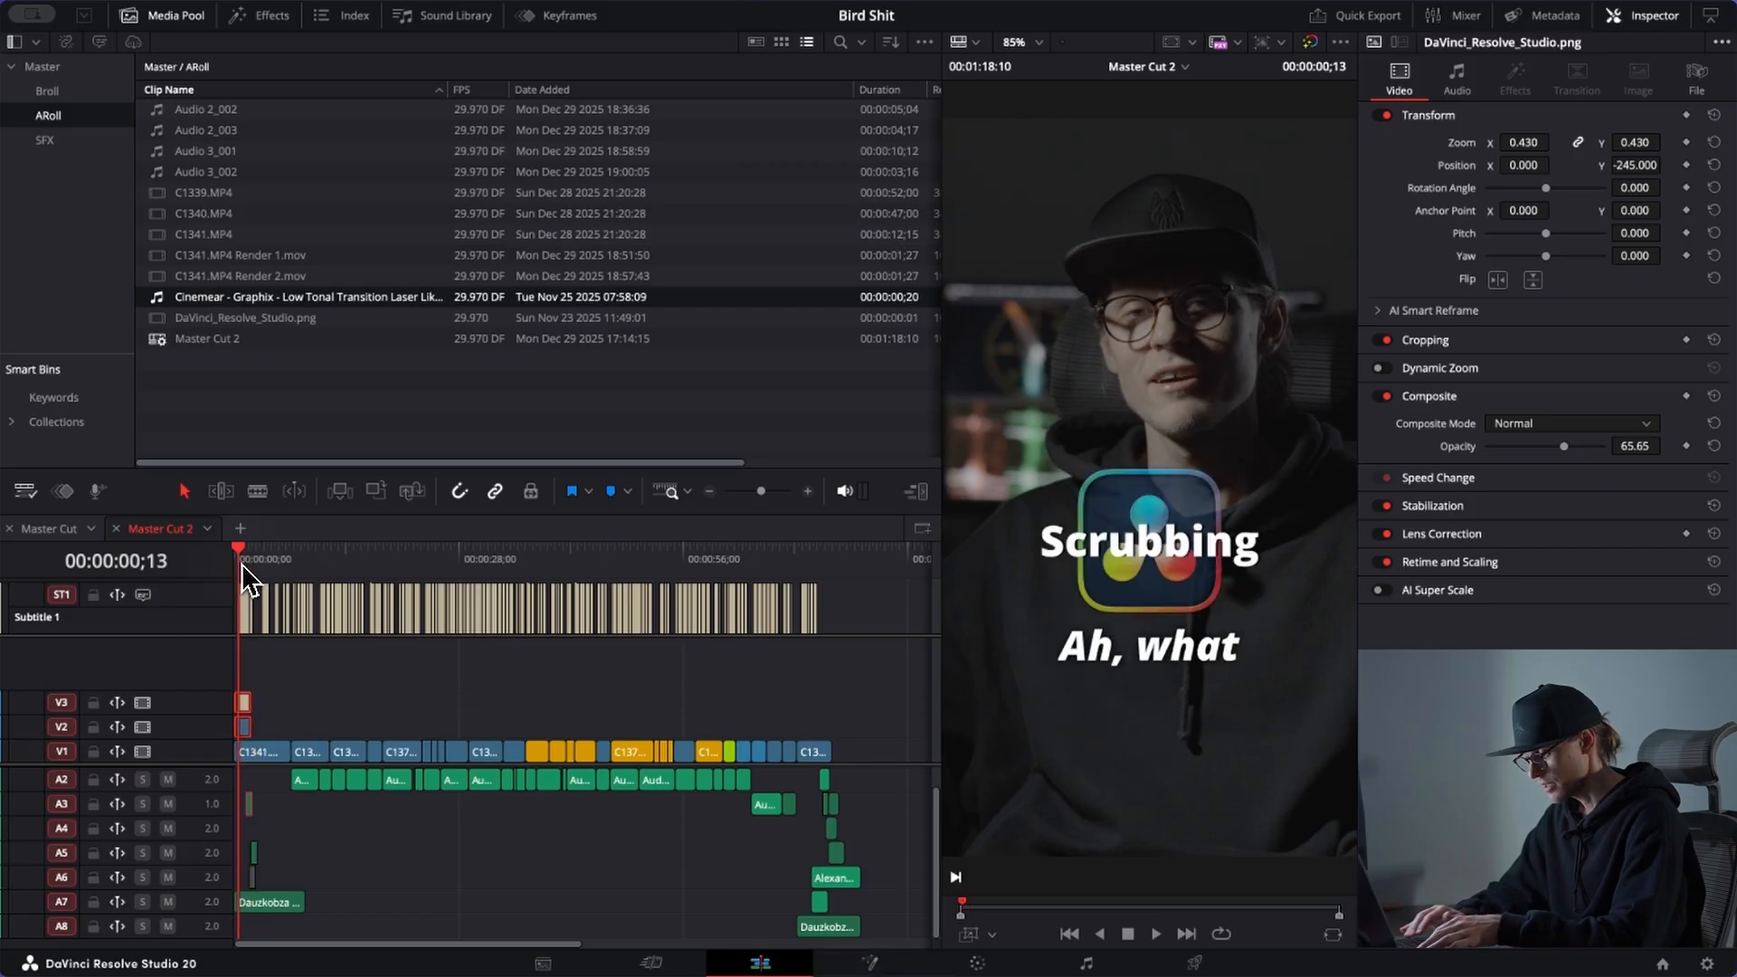
{"action": "key", "text": "shift+z"}
{"action": "left_click", "coordinate": [359, 563]}
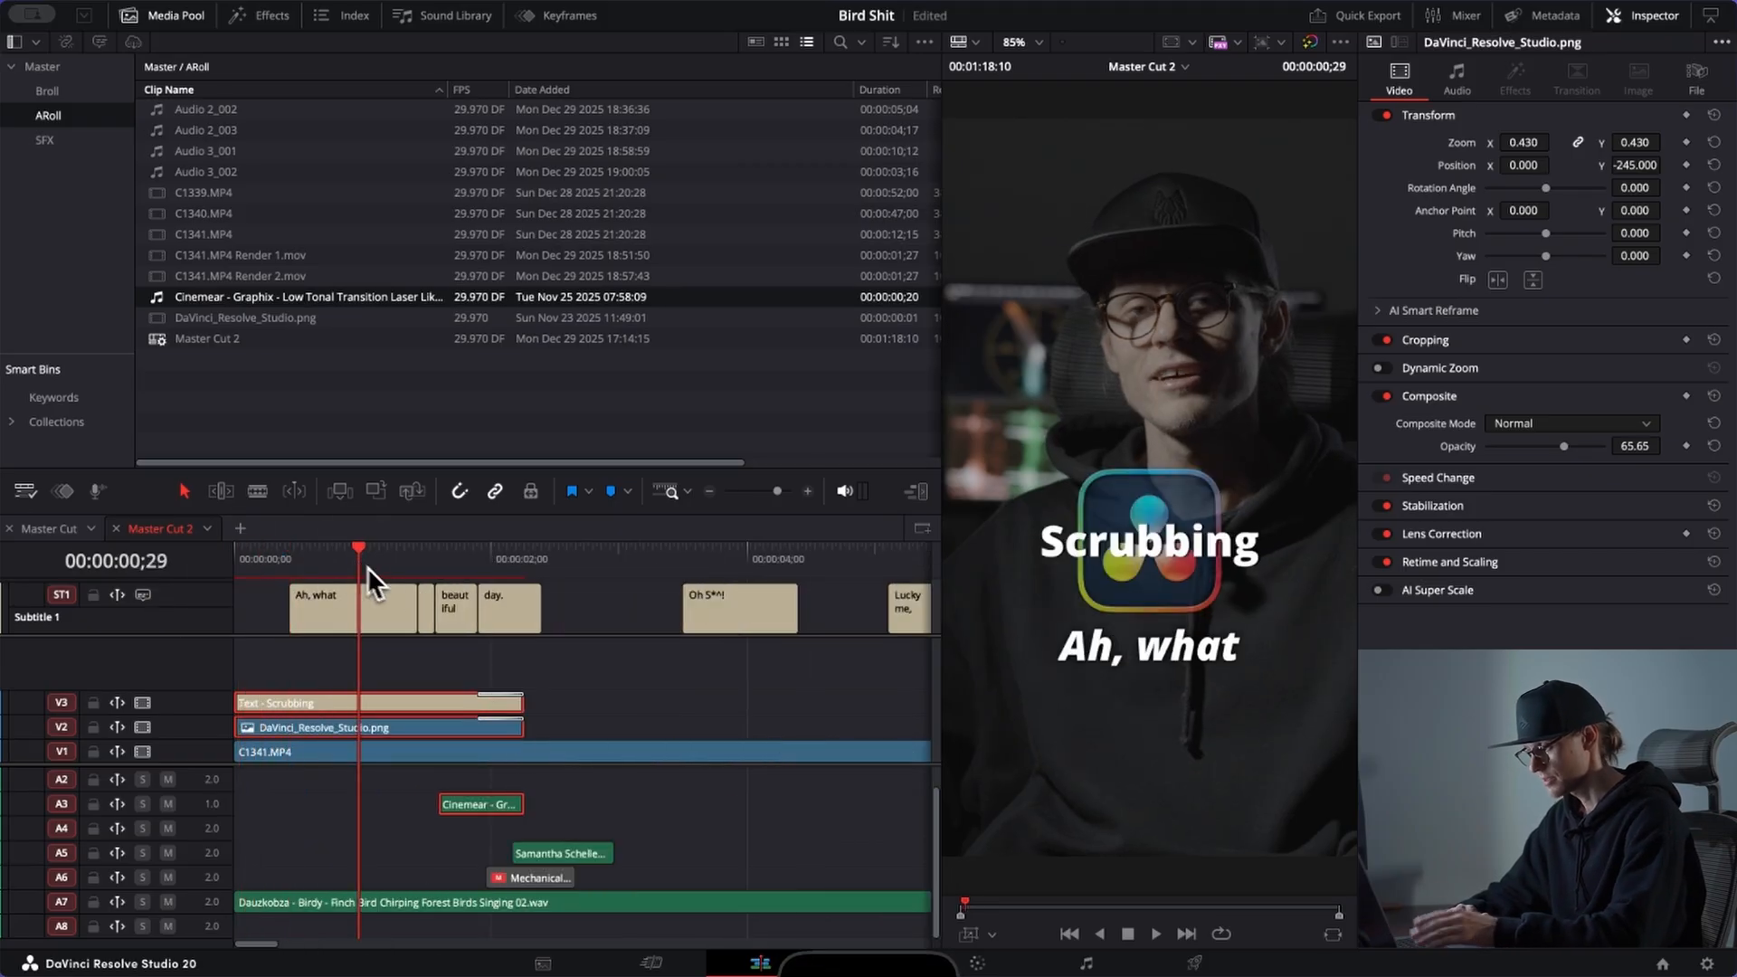
Step: Replace the pasted title's text with three lines reading "Patch Replacer", "Or" and "Object Removal"
{"action": "left_click", "coordinate": [616, 737]}
{"action": "left_click", "coordinate": [406, 704]}
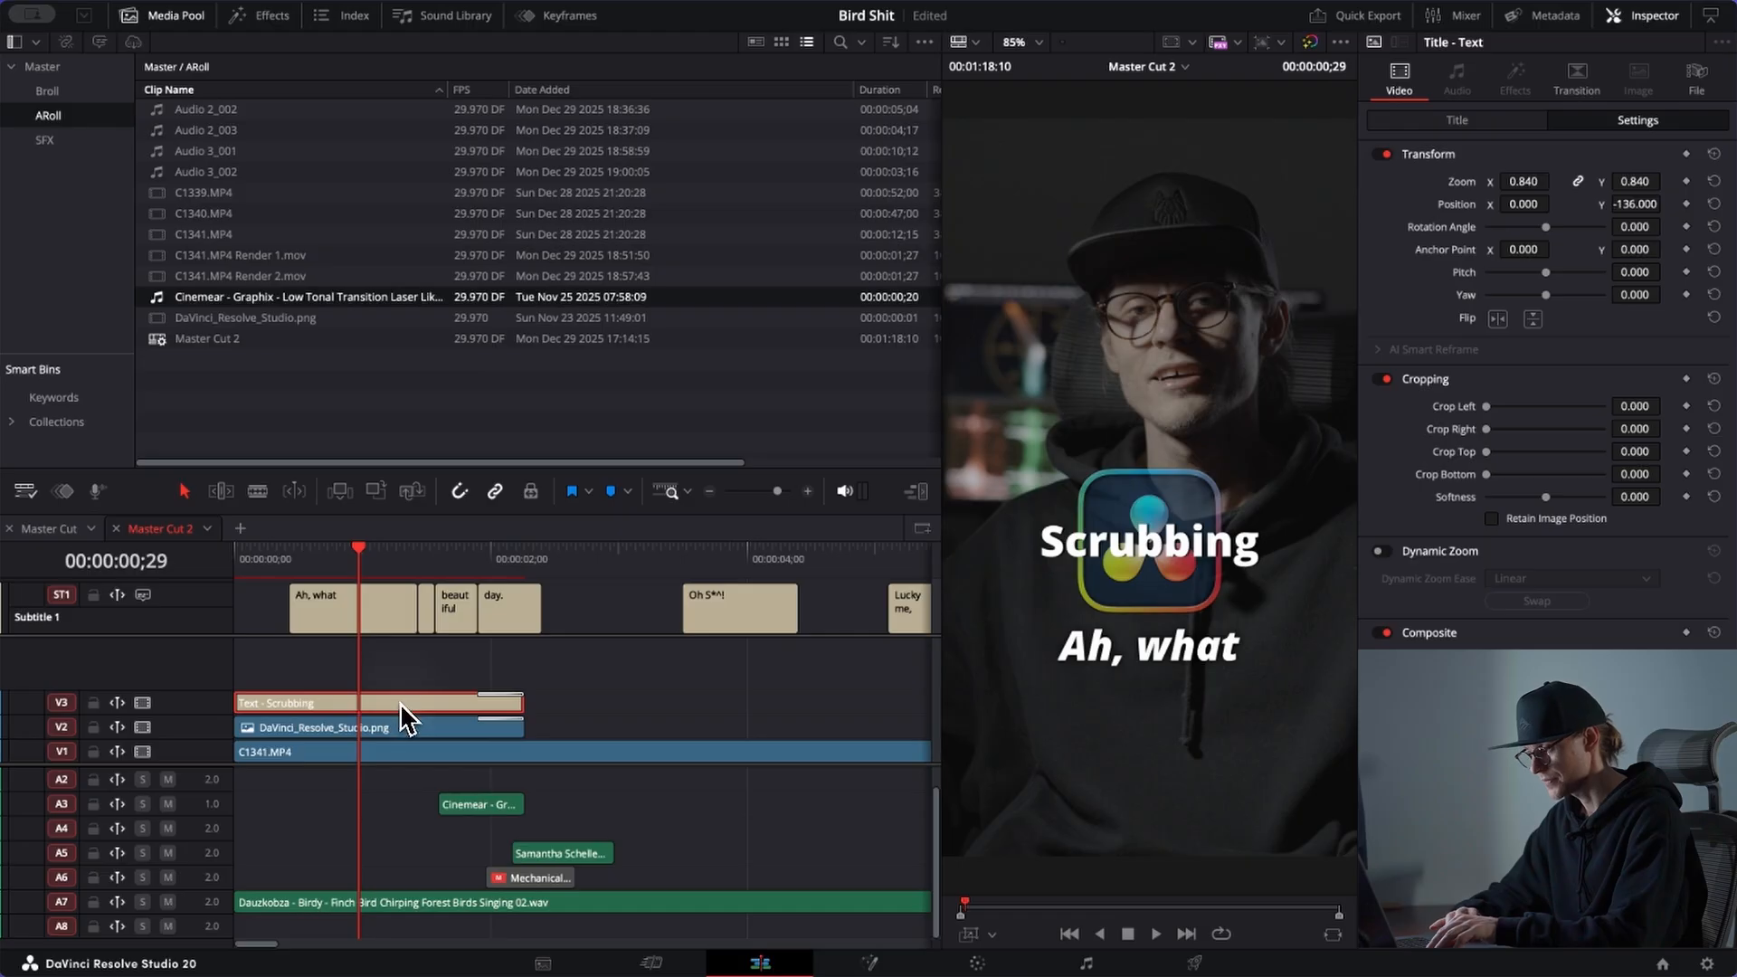
{"action": "left_click", "coordinate": [1458, 122]}
{"action": "left_click", "coordinate": [1457, 195]}
{"action": "key", "text": "ctrl+a"}
{"action": "type", "text": "Patf"}
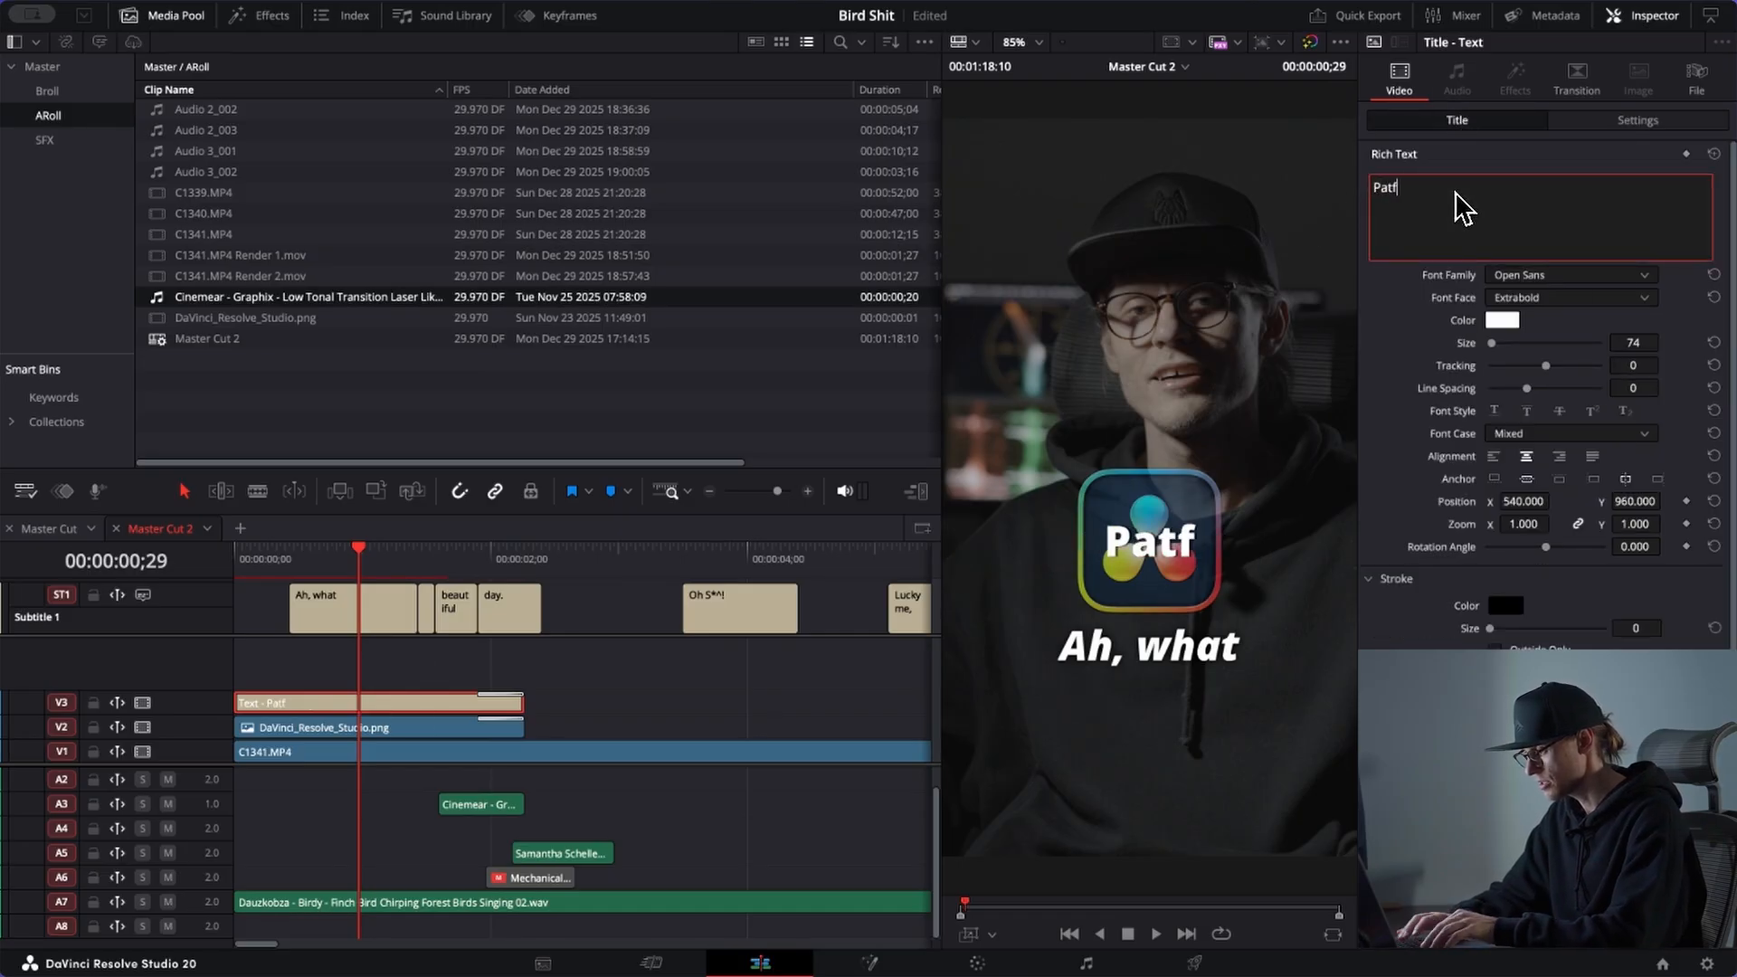
{"action": "key", "text": "BackSpace"}
{"action": "type", "text": "ch Replacer"}
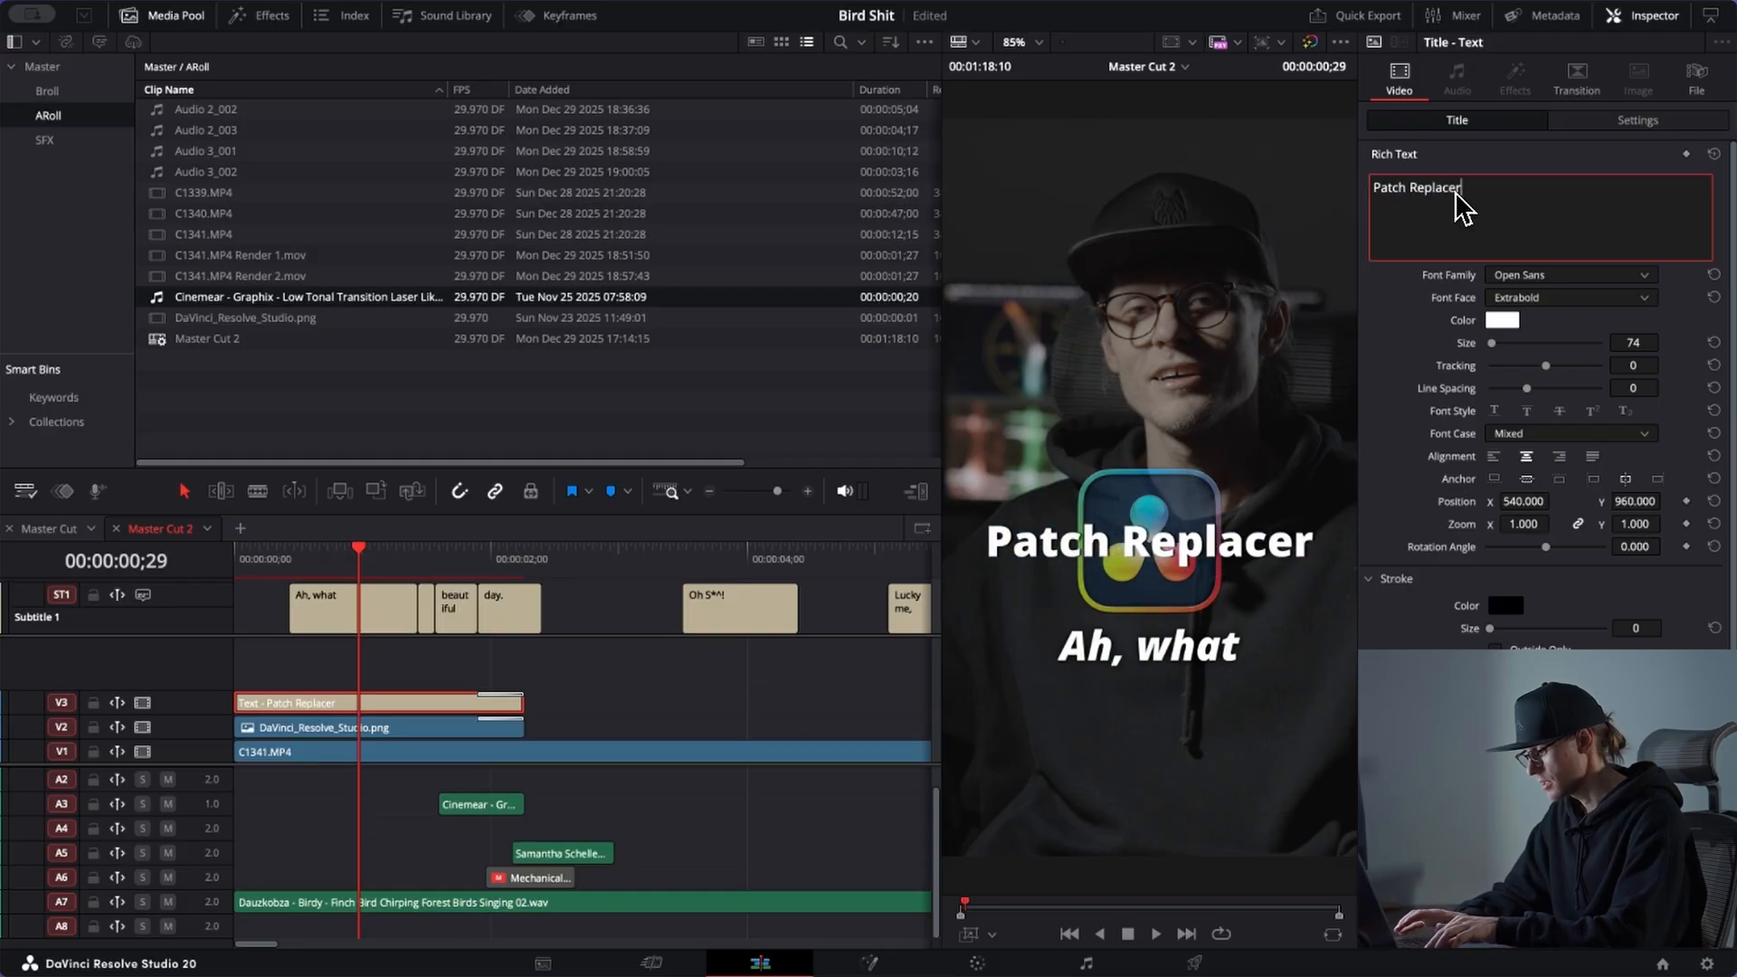
{"action": "key", "text": "Return"}
{"action": "type", "text": "Or"}
{"action": "key", "text": "Return"}
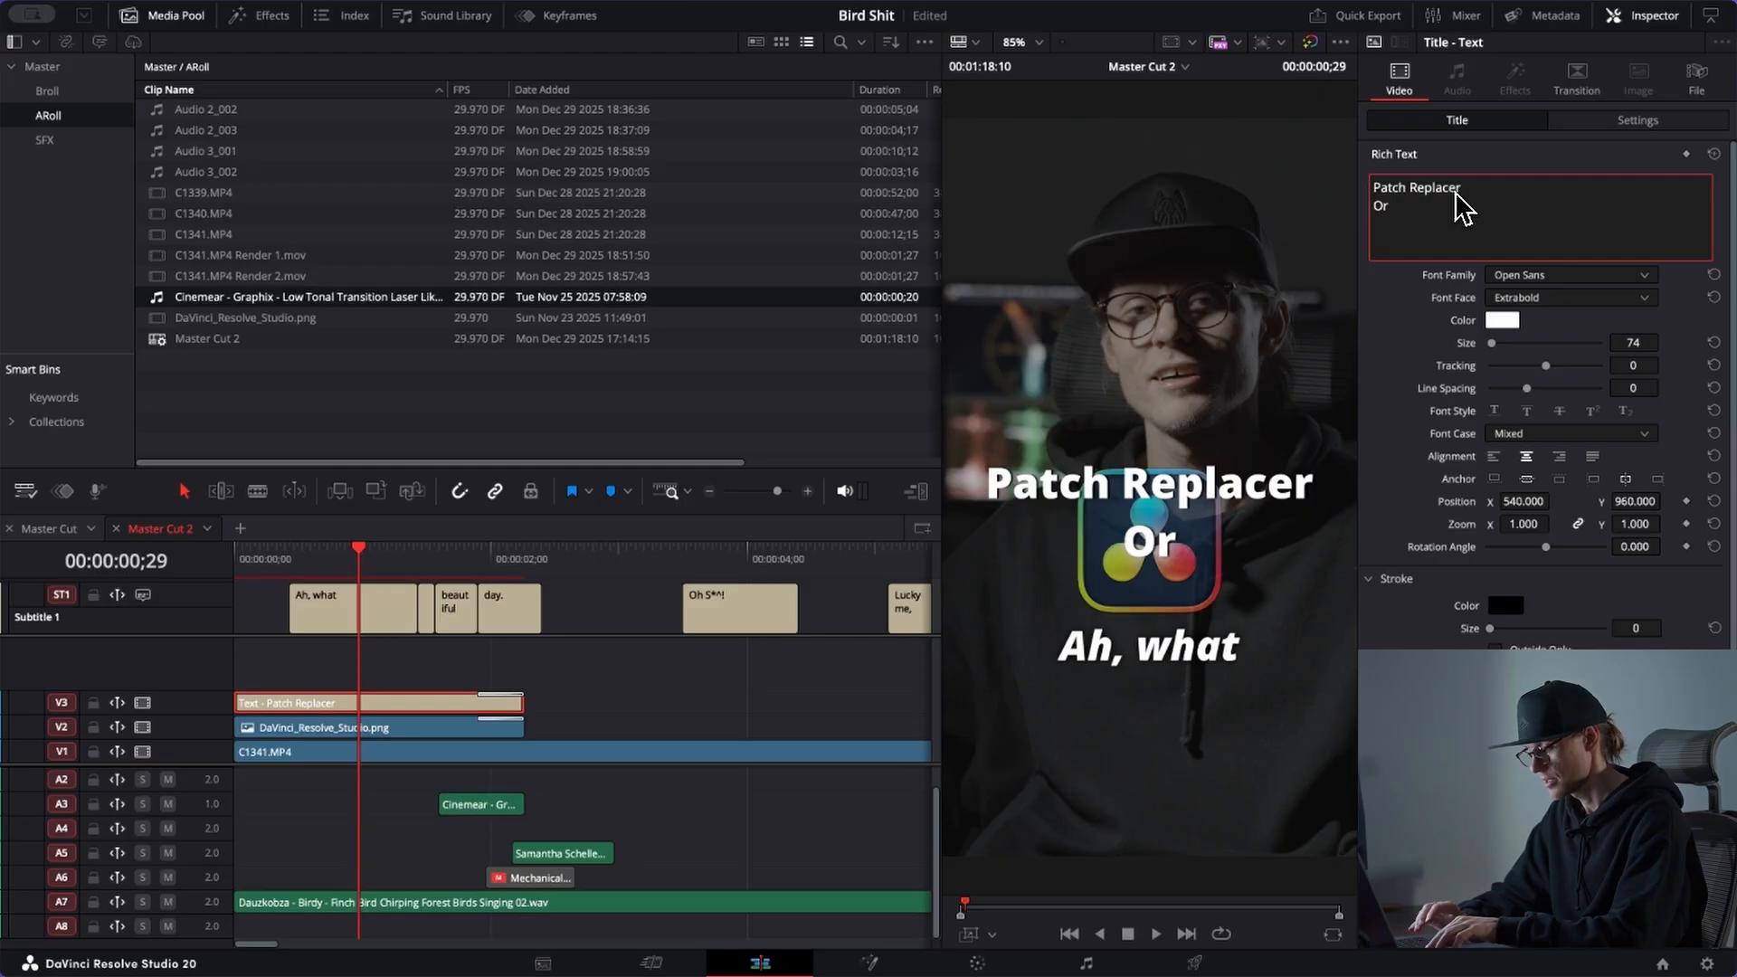
{"action": "type", "text": "Object Removal"}
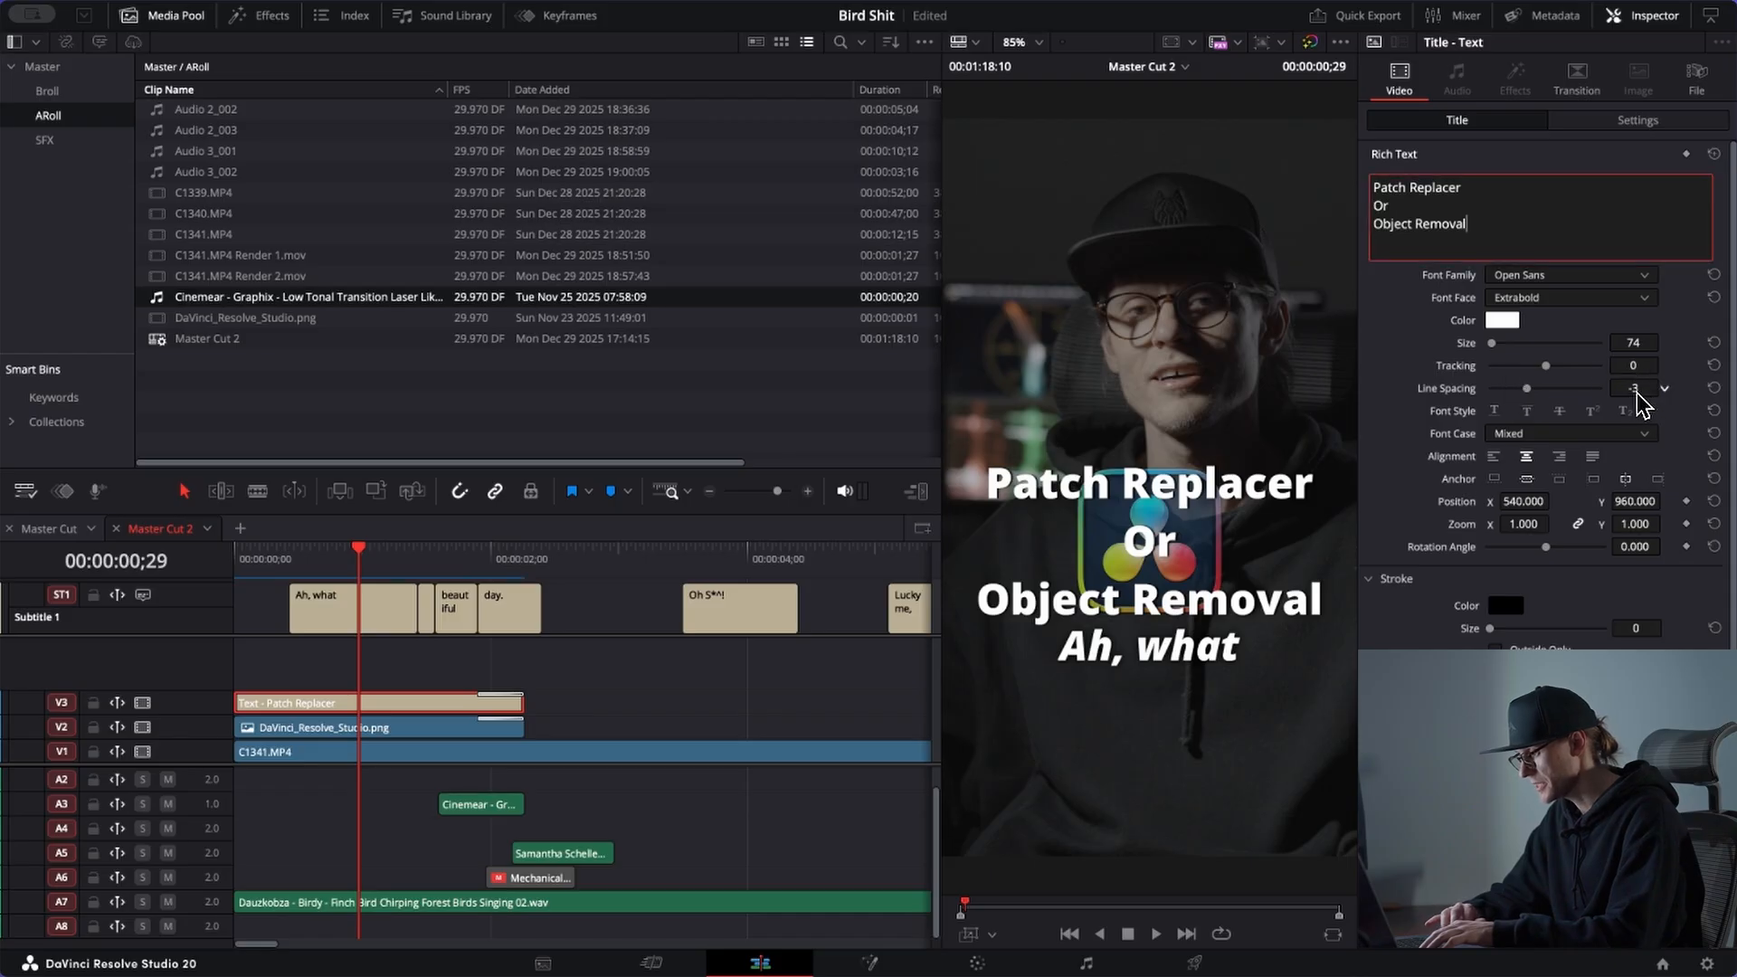
Step: Set the opening title's line spacing to -16 and play the timeline from the start
{"action": "mouse_move", "coordinate": [1601, 407]}
{"action": "left_mouse_down"}
{"action": "mouse_move", "coordinate": [1585, 399]}
{"action": "mouse_move", "coordinate": [1624, 404]}
{"action": "mouse_move", "coordinate": [1621, 418]}
{"action": "mouse_move", "coordinate": [1655, 407]}
{"action": "mouse_move", "coordinate": [1619, 418]}
{"action": "mouse_move", "coordinate": [1639, 408]}
{"action": "mouse_move", "coordinate": [1628, 397]}
{"action": "left_mouse_up"}
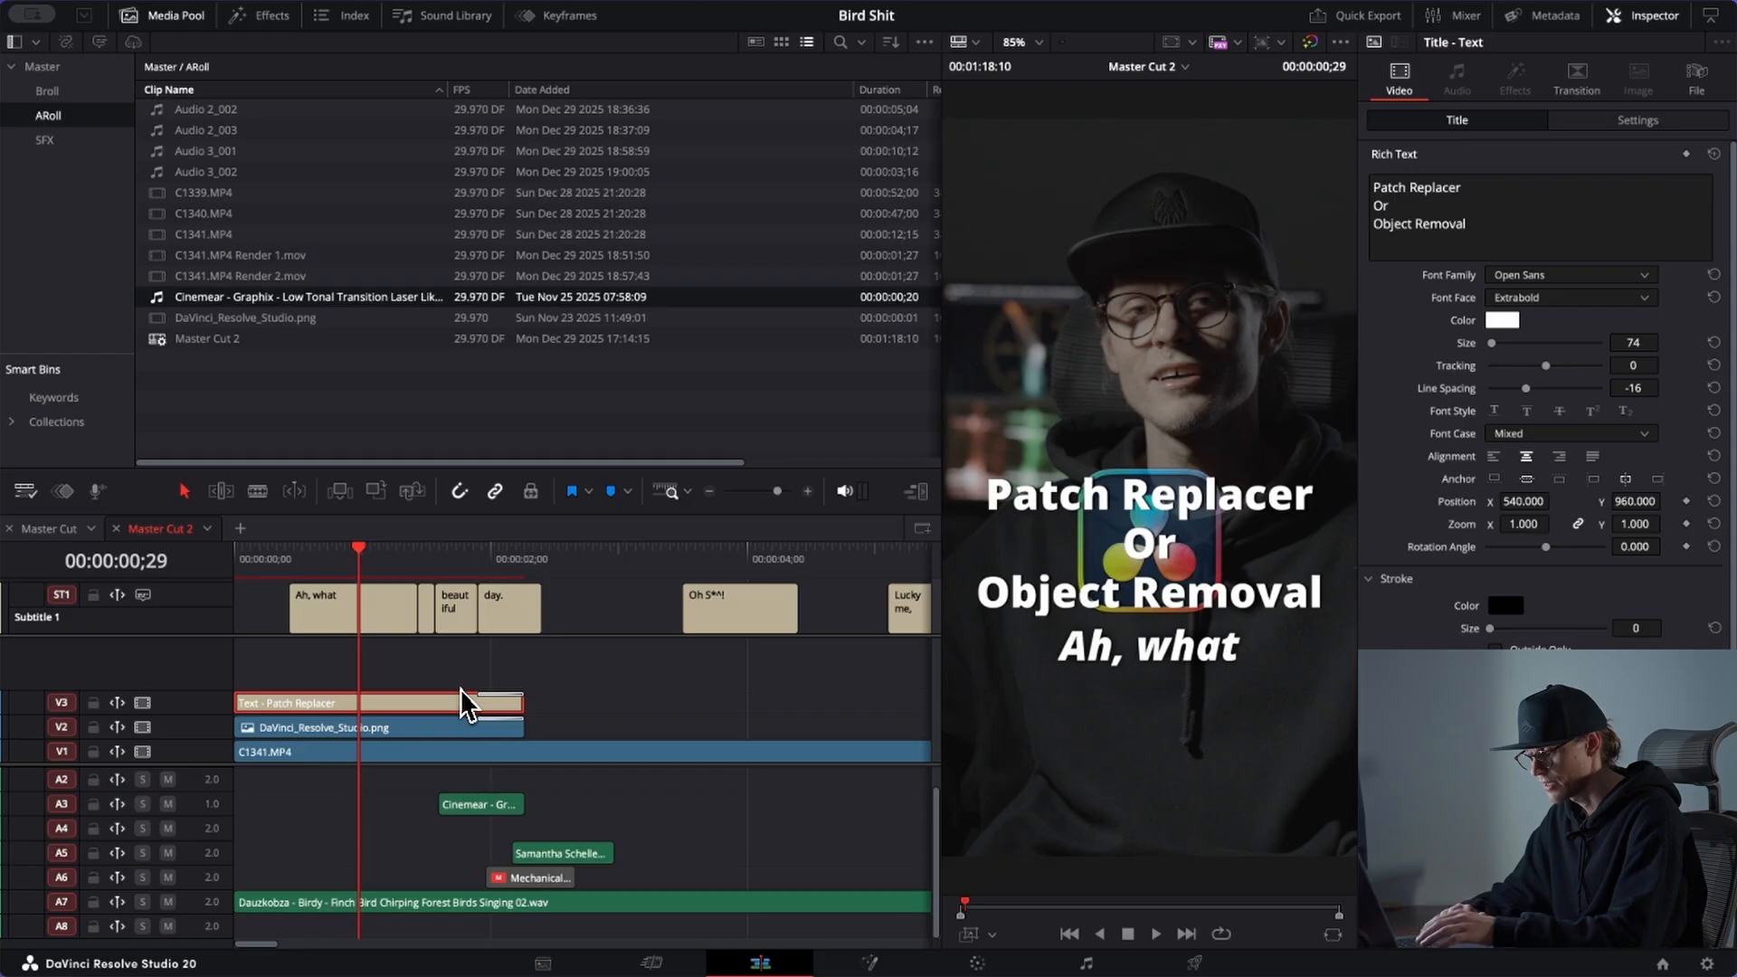
{"action": "key", "text": "Home"}
{"action": "key", "text": "space"}
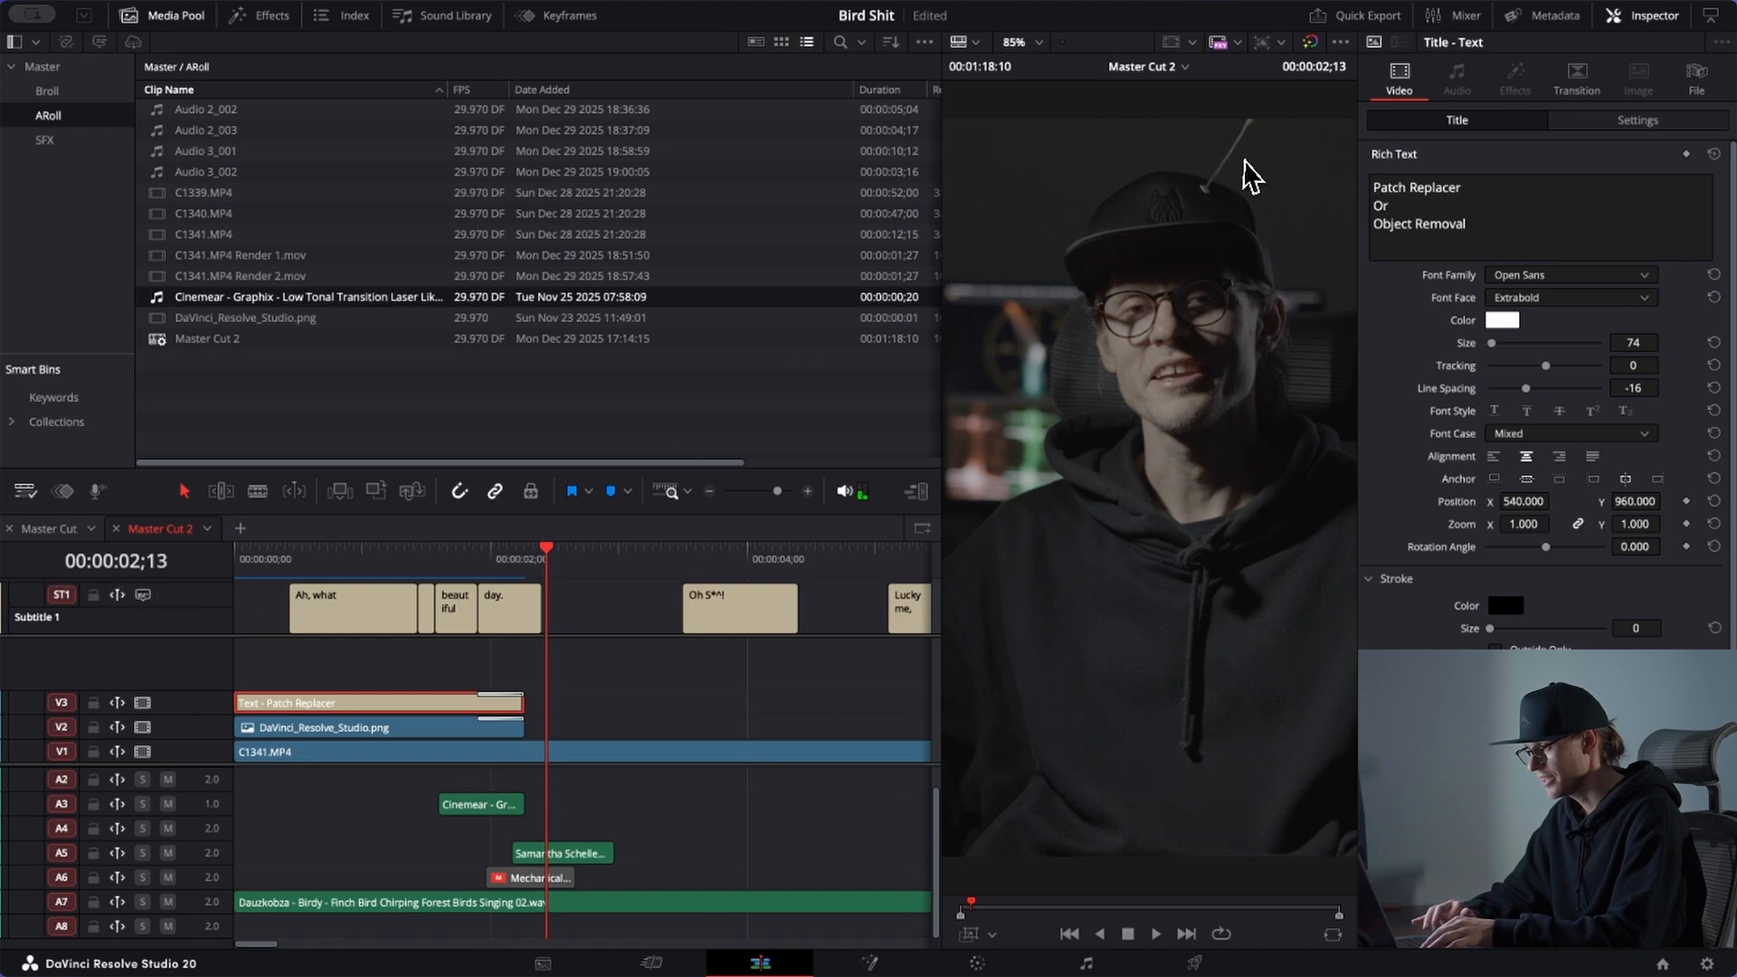
Step: Move the Cinemear transition sound from A3 down to A4
{"action": "left_click", "coordinate": [427, 579]}
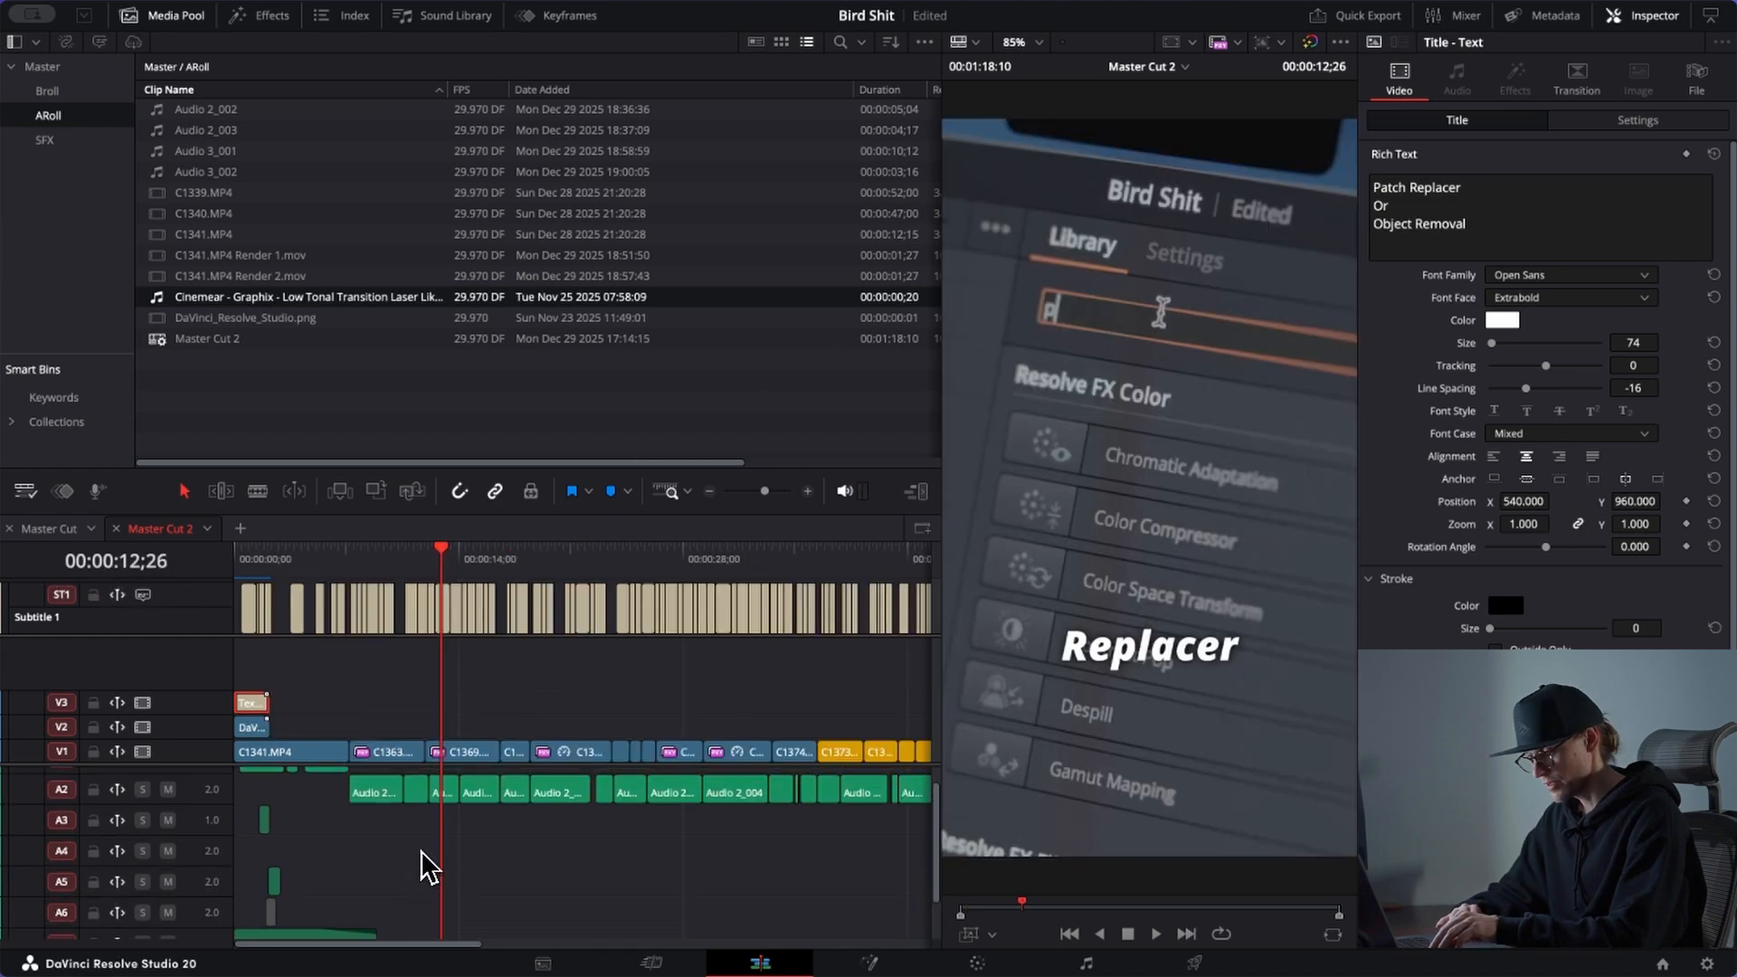
{"action": "left_click", "coordinate": [263, 844]}
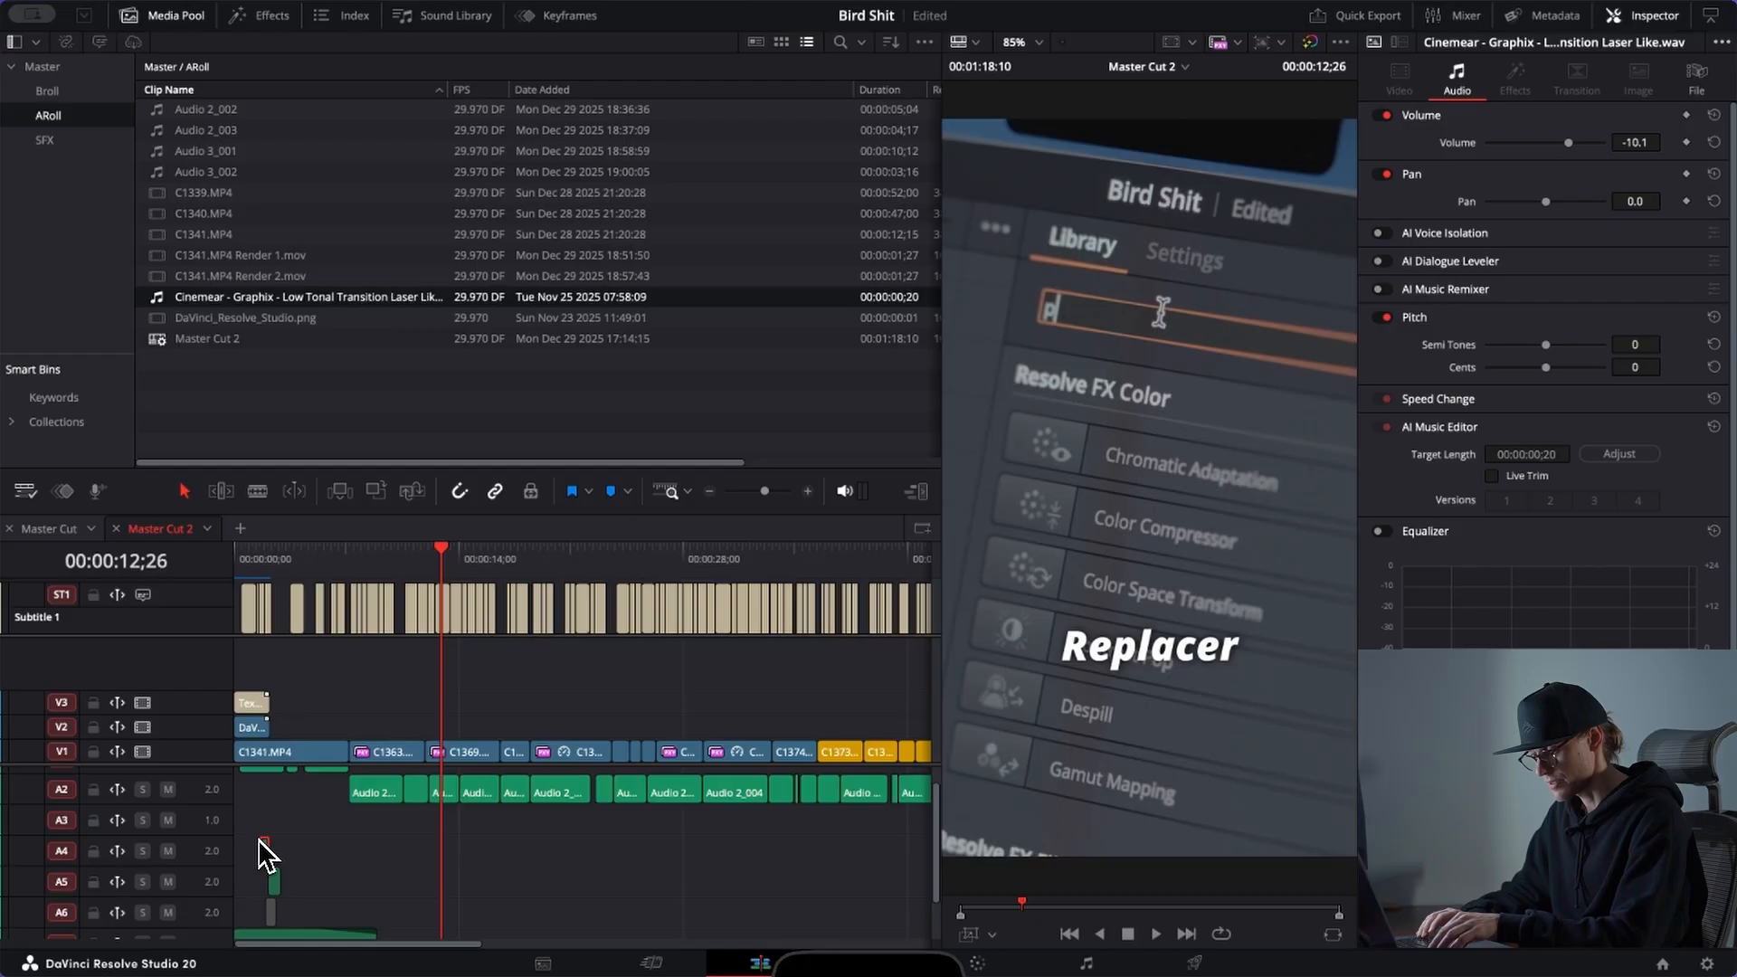
{"action": "key", "text": "super+minus"}
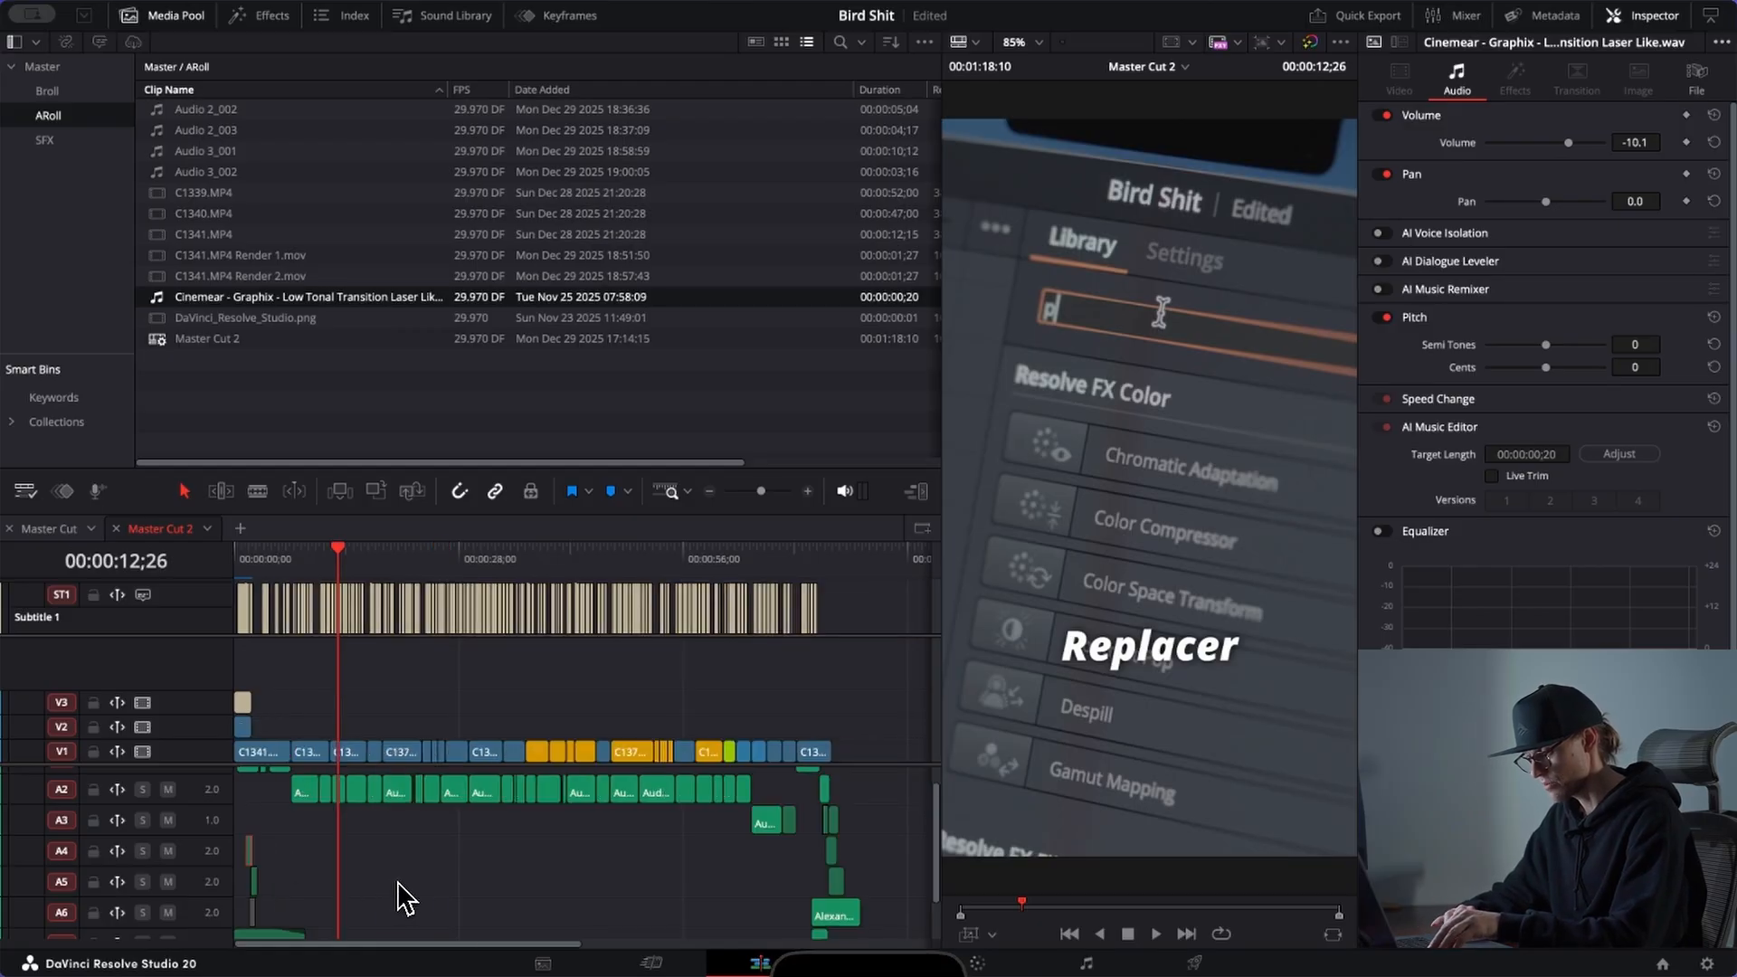
Step: Move the two Audio 3 clips near the timeline's end from A3 up to A2
{"action": "left_click_drag", "start_coordinate": [719, 891], "coordinate": [811, 831]}
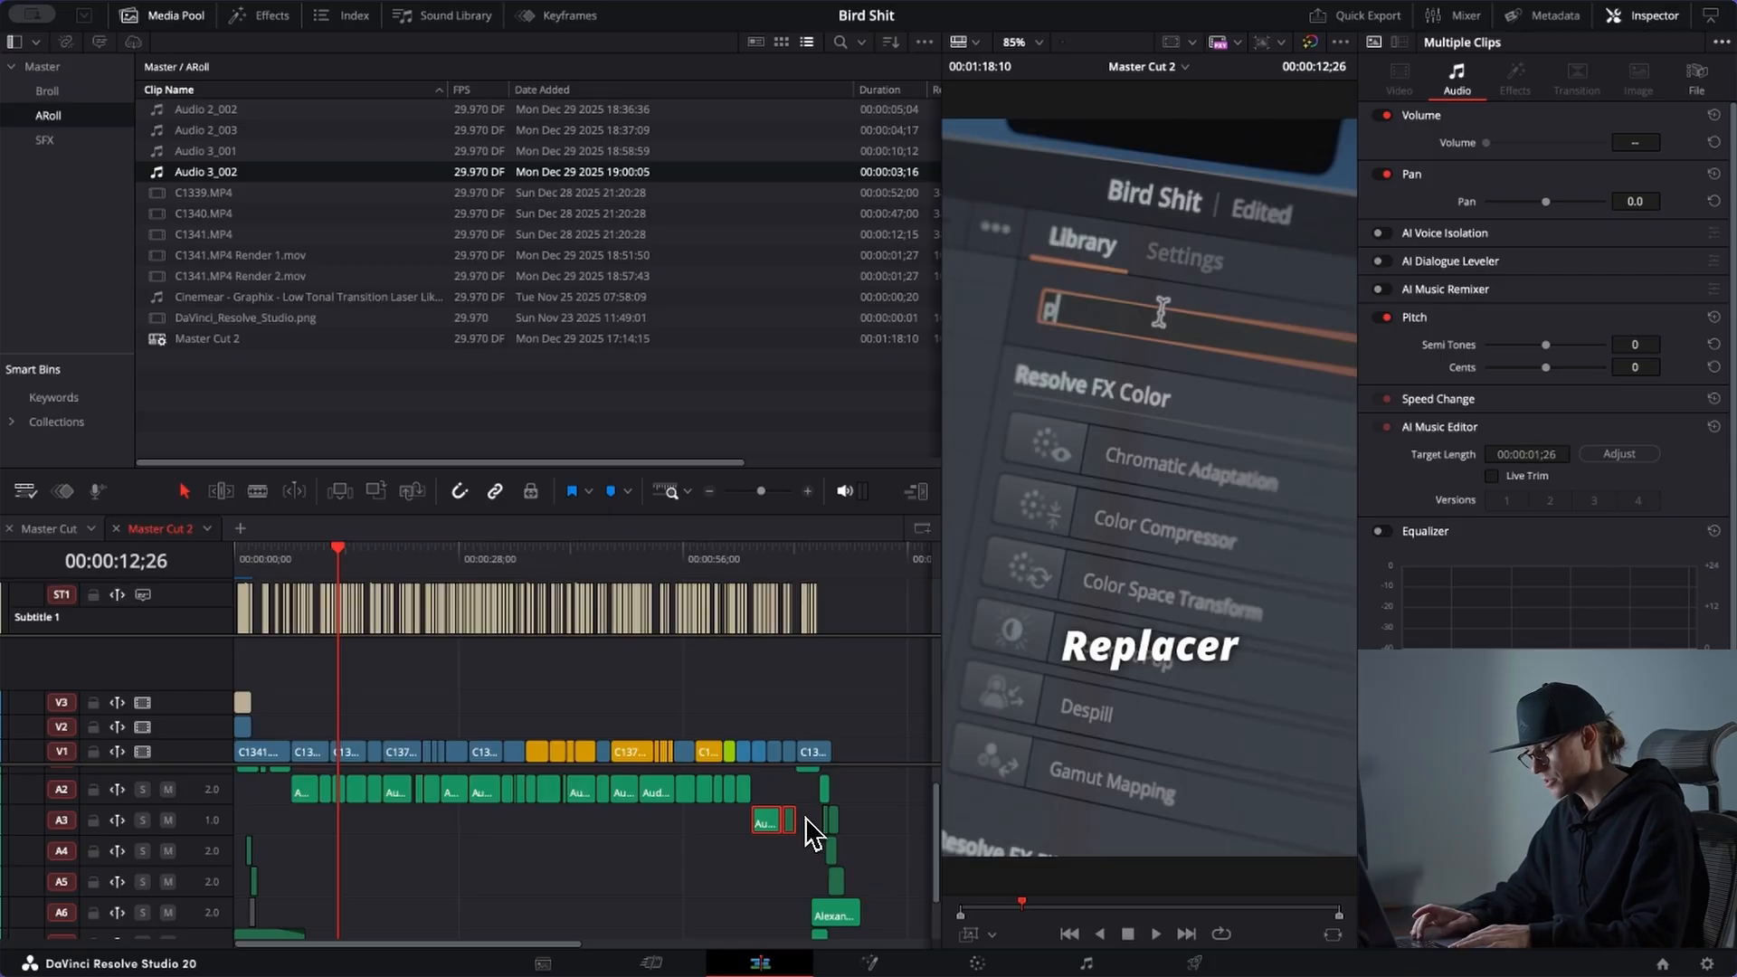
{"action": "key", "text": "alt+Up"}
{"action": "left_click", "coordinate": [773, 551]}
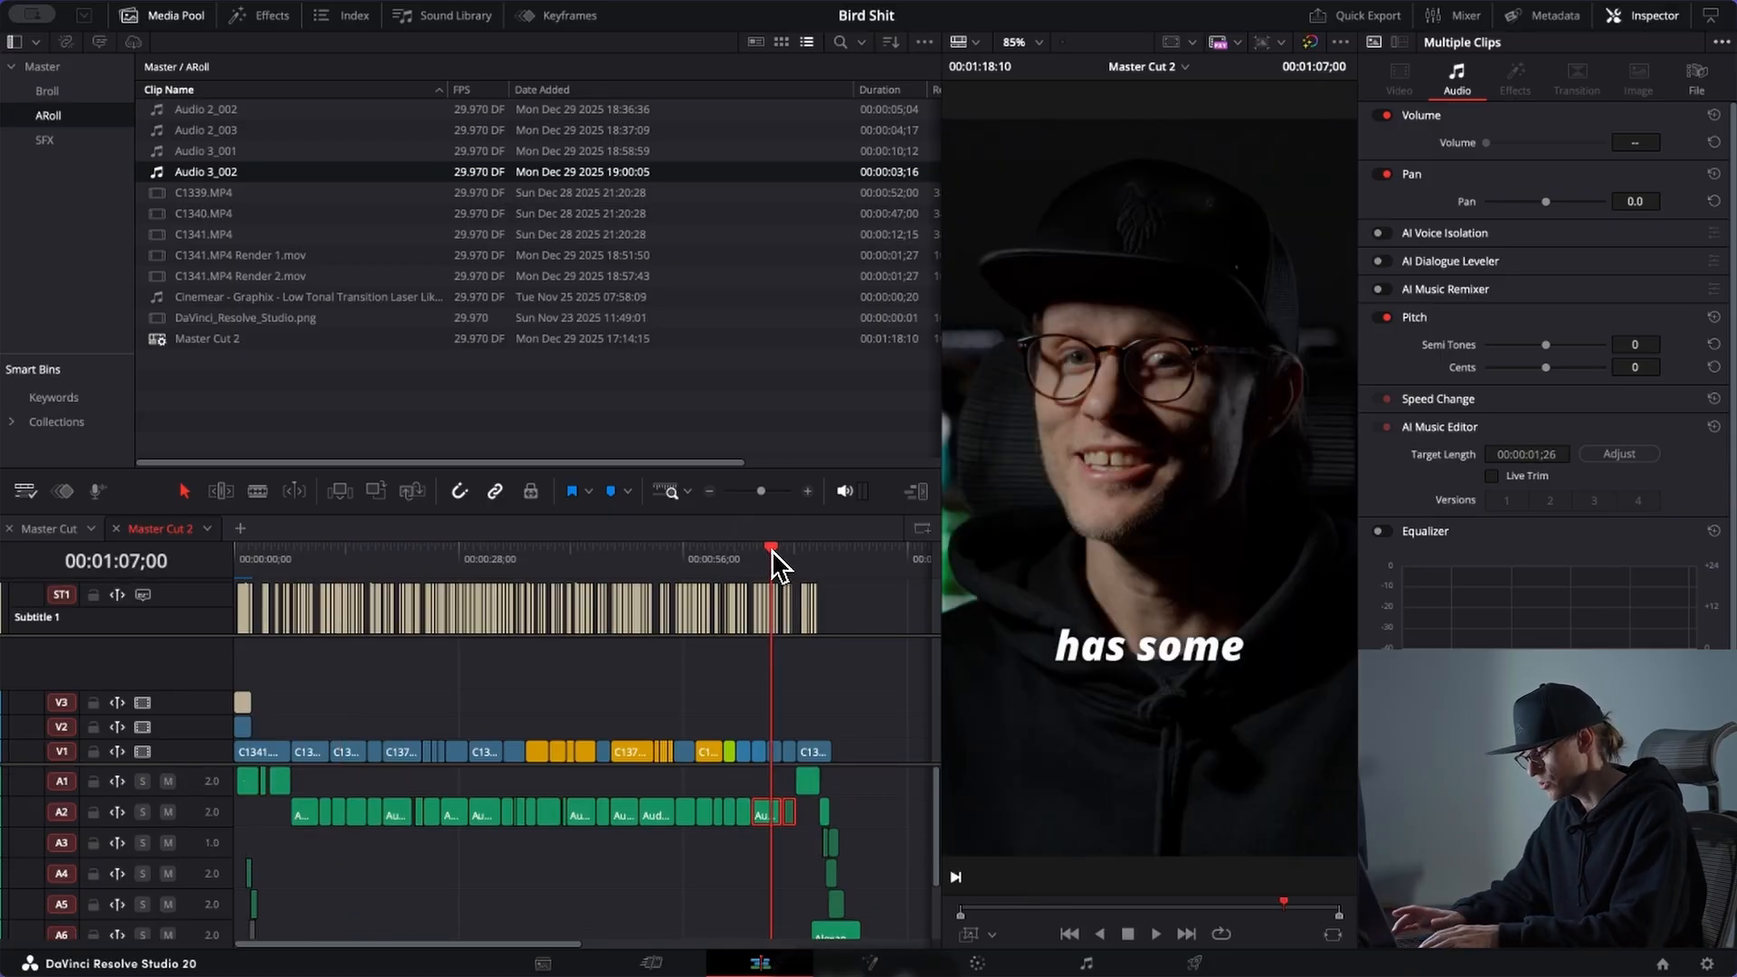
Step: Try to move the two Audio 3 clips from A2 up to A1 by hand, and undo the move
{"action": "scroll", "coordinate": [773, 557], "scroll_direction": "up", "scroll_amount": 4}
{"action": "scroll", "coordinate": [701, 870], "scroll_direction": "up", "scroll_amount": 3}
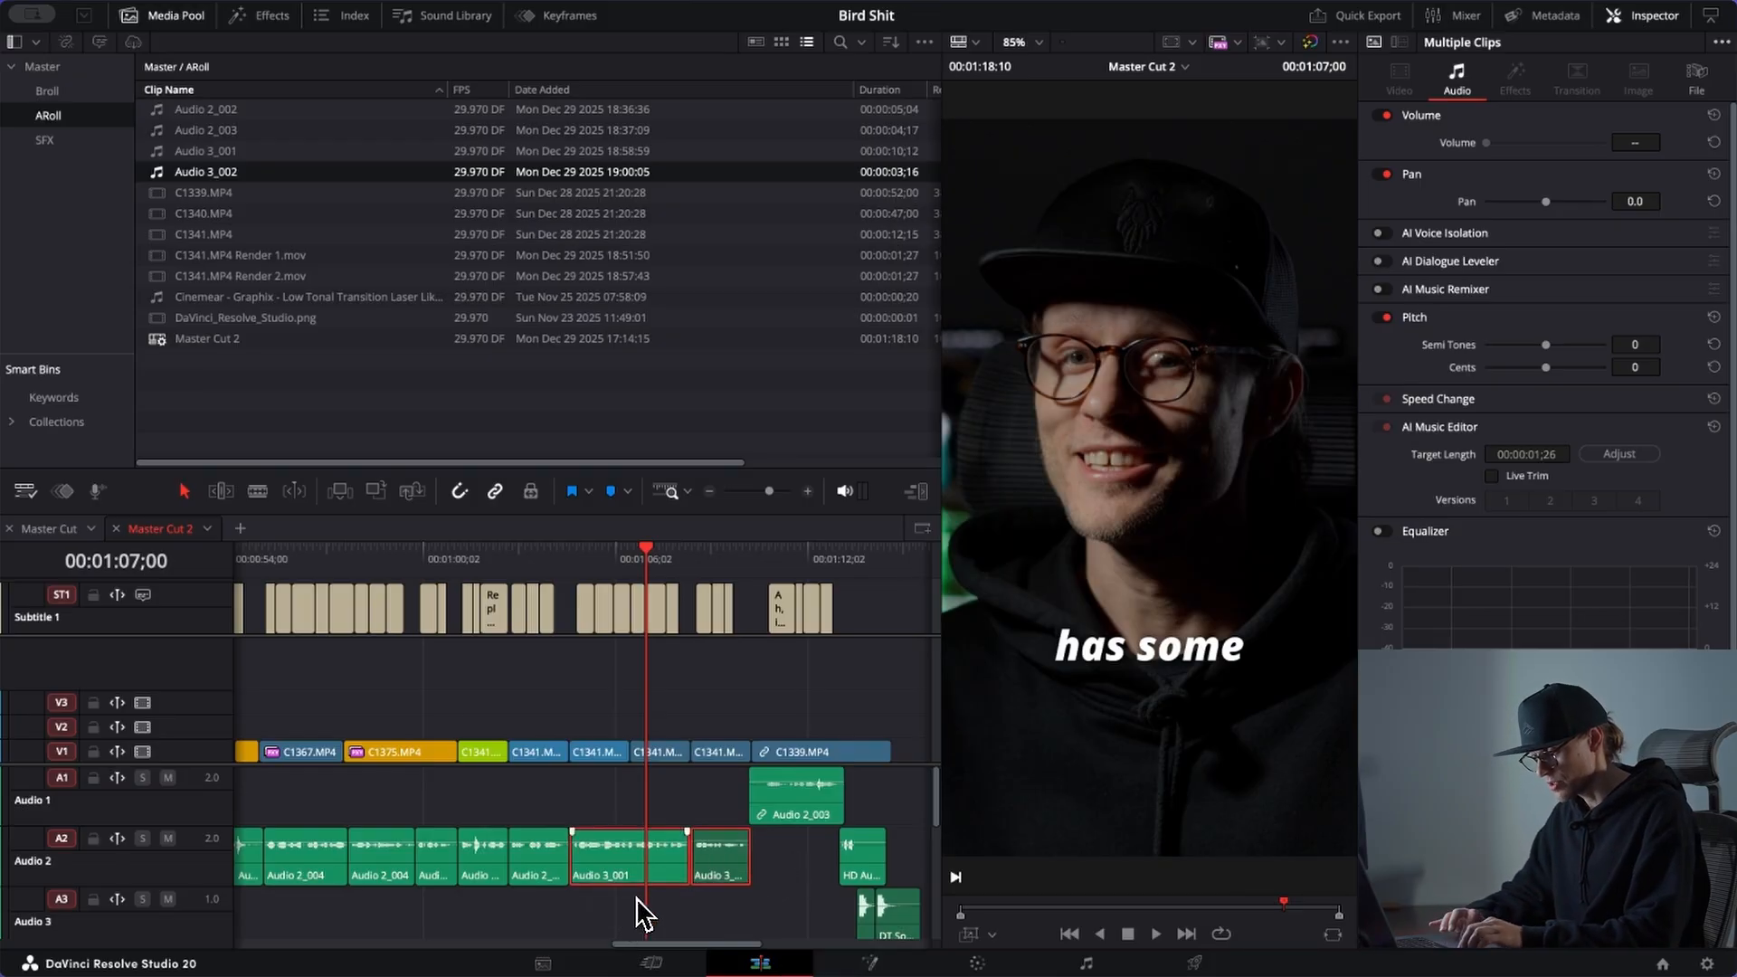
{"action": "left_click_drag", "start_coordinate": [640, 873], "coordinate": [601, 812]}
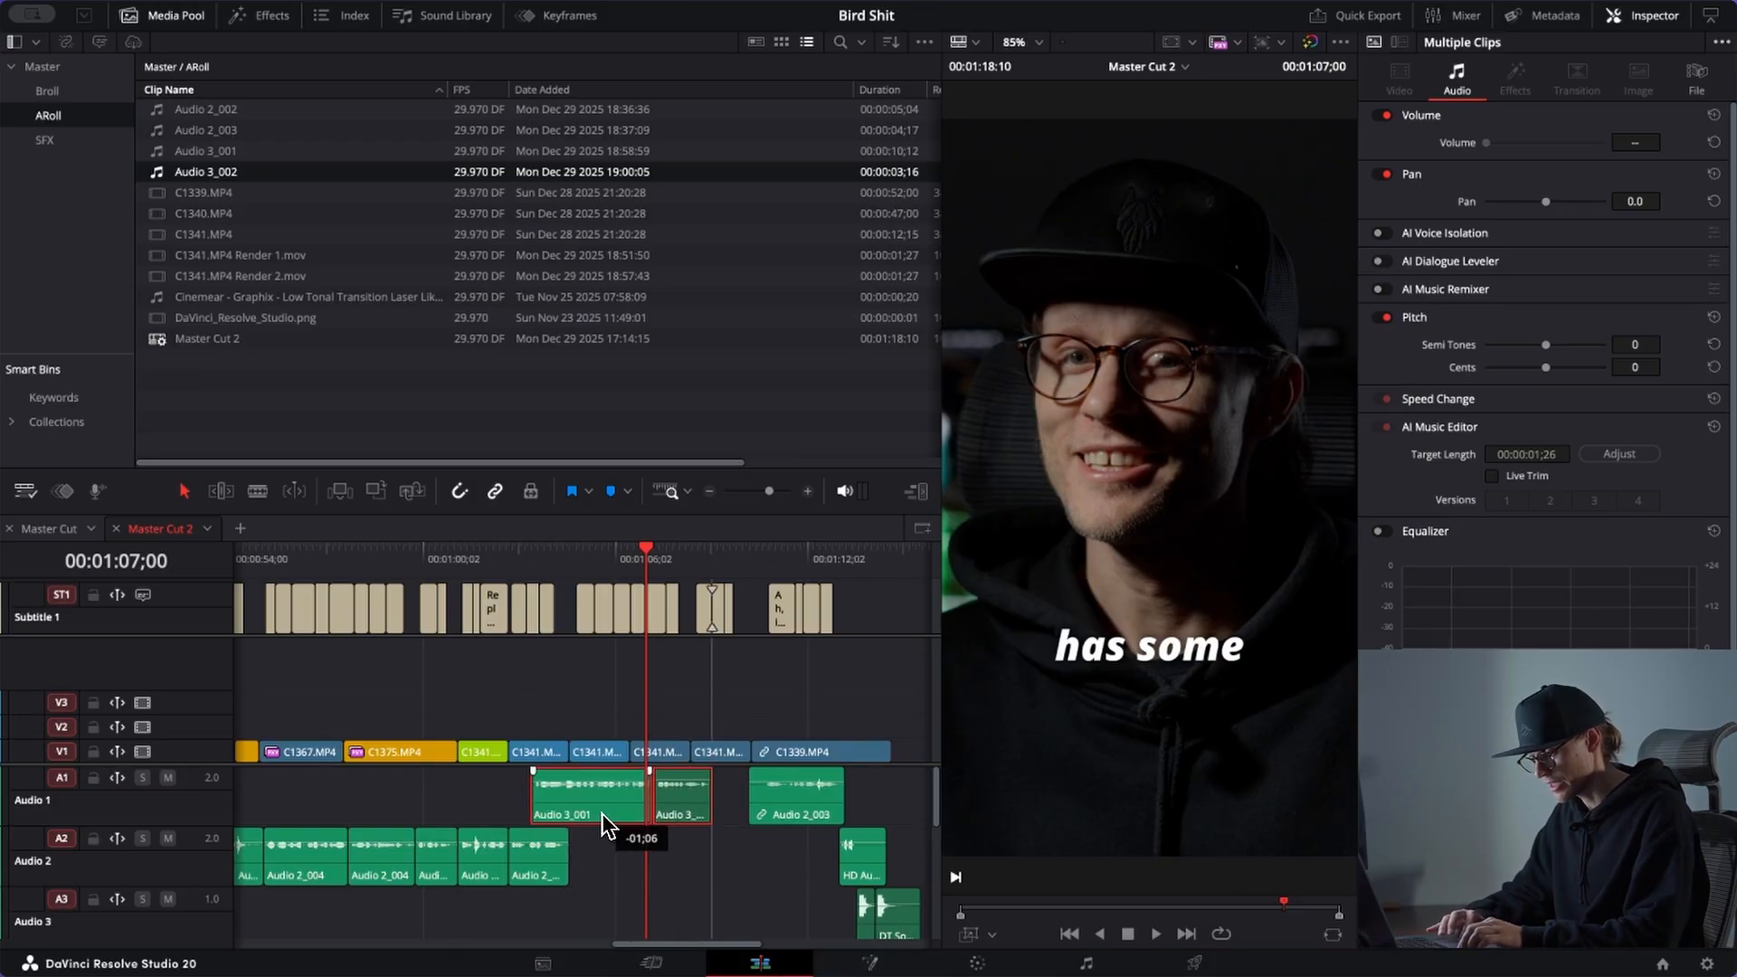
{"action": "key", "text": "ctrl+z"}
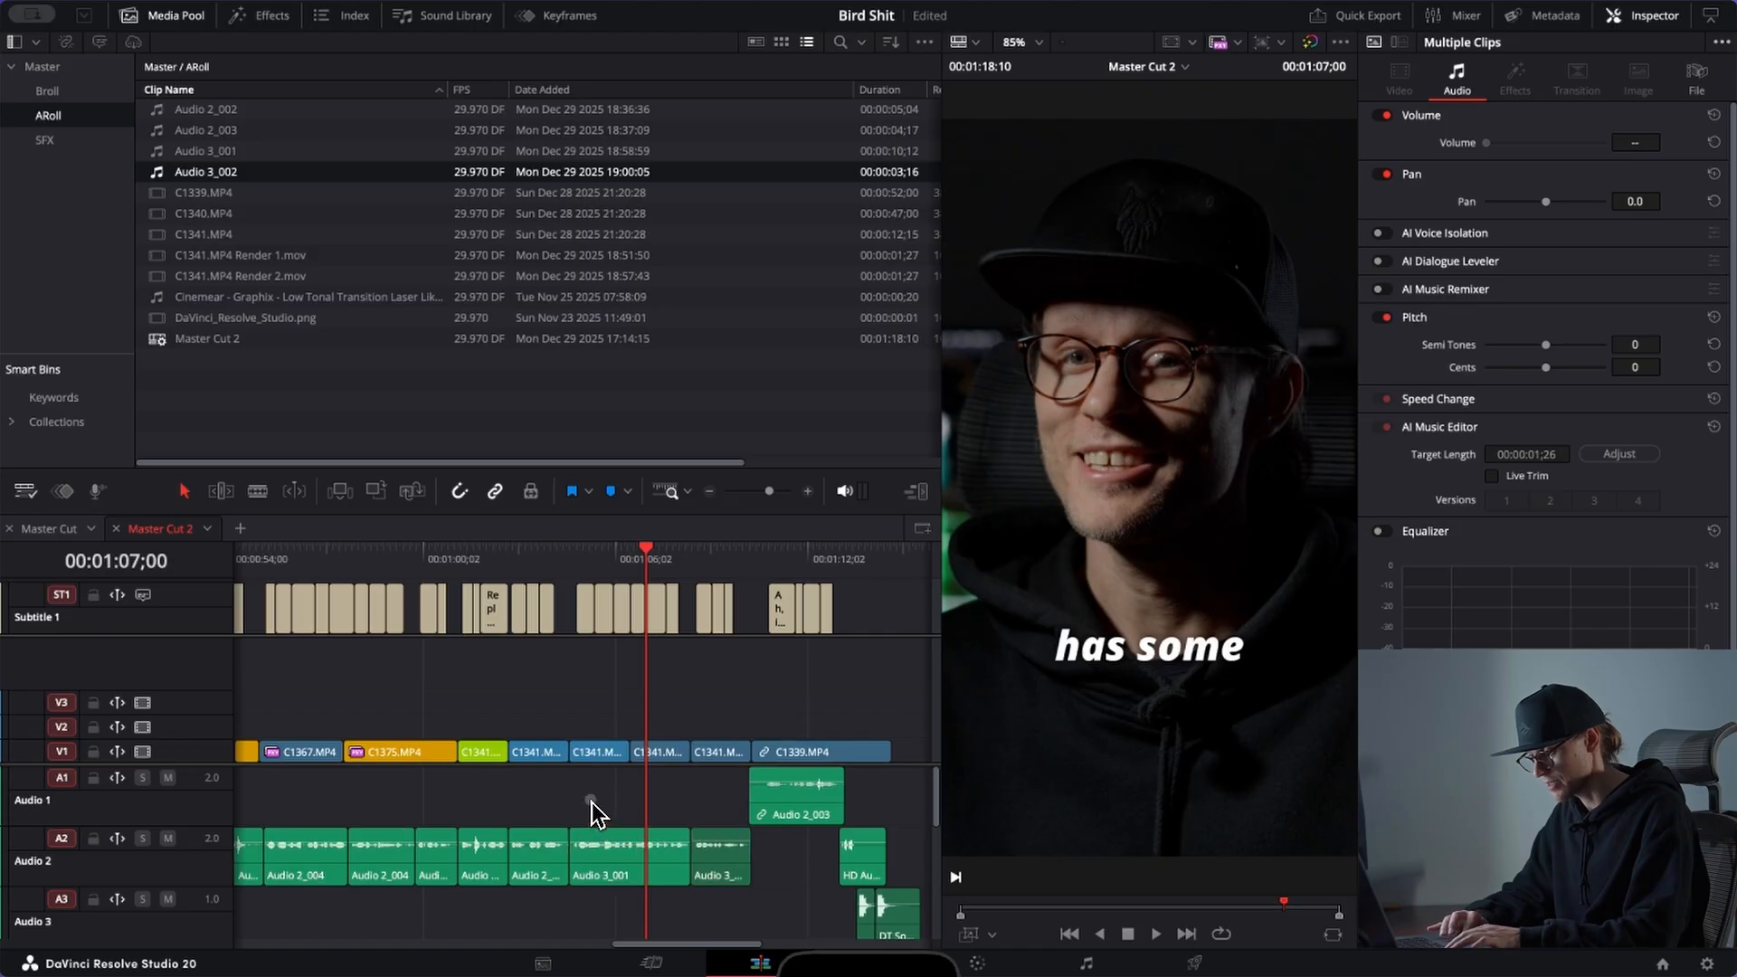
{"action": "left_click", "coordinate": [592, 802]}
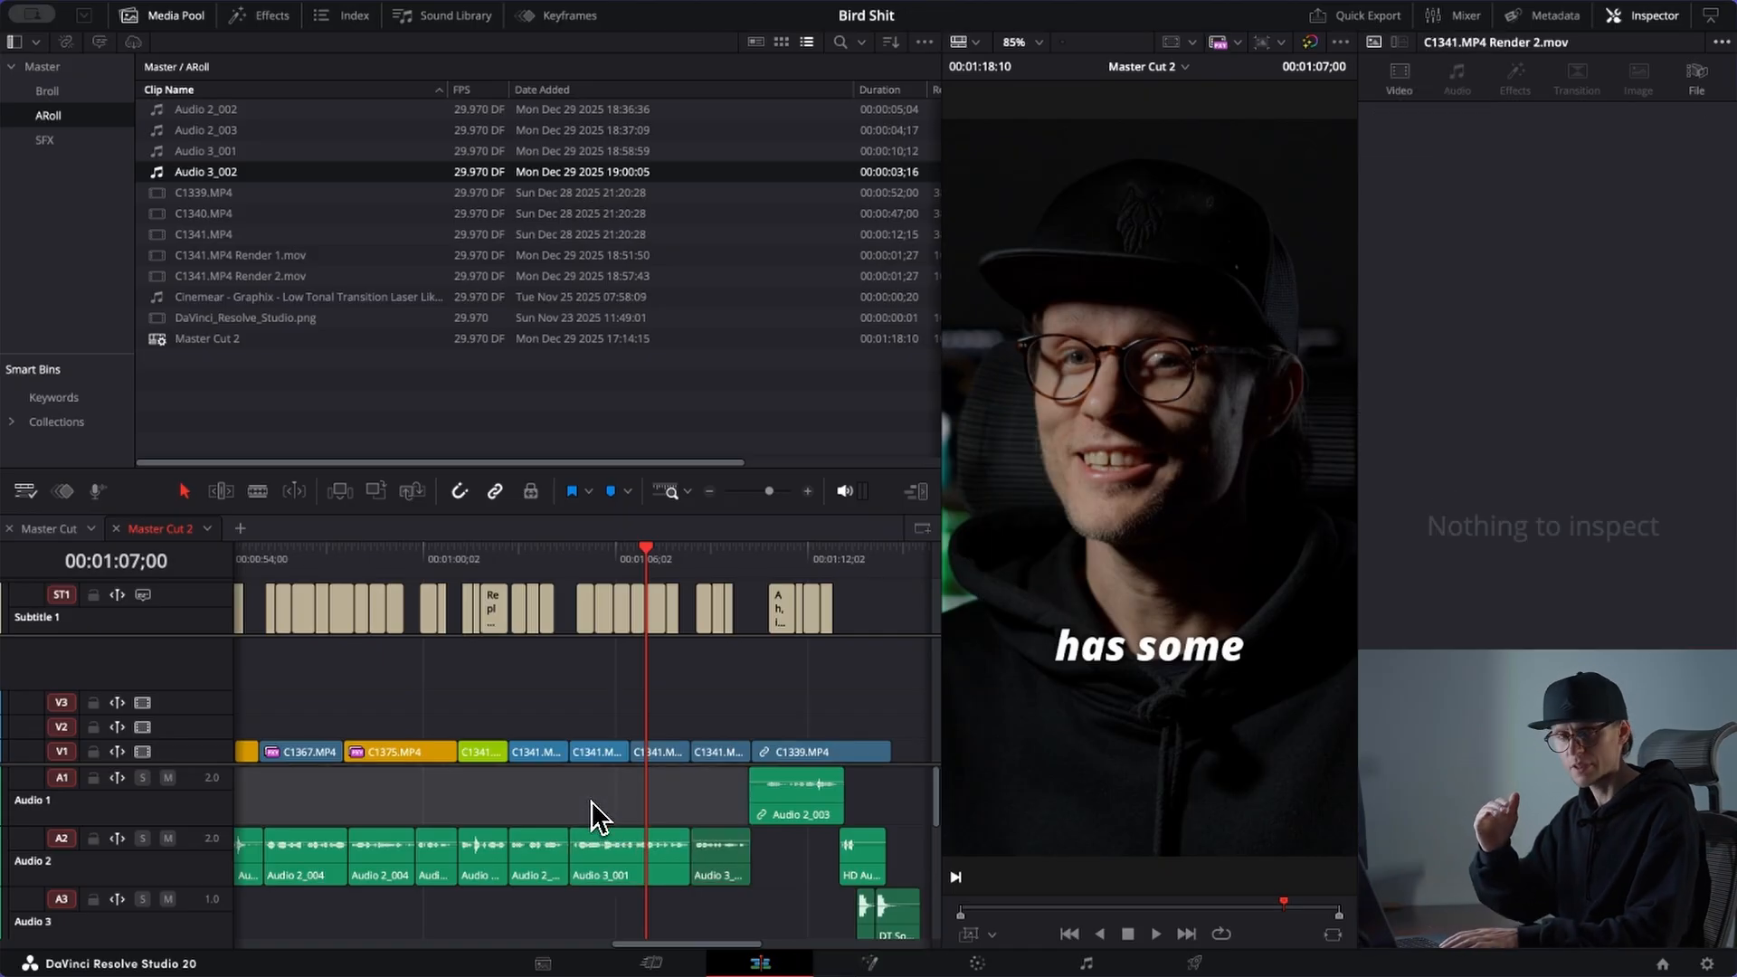
Step: Shift the two Audio 3 clips up and down between neighbouring audio tracks, returning them to A2
{"action": "left_click_drag", "start_coordinate": [753, 907], "coordinate": [619, 867]}
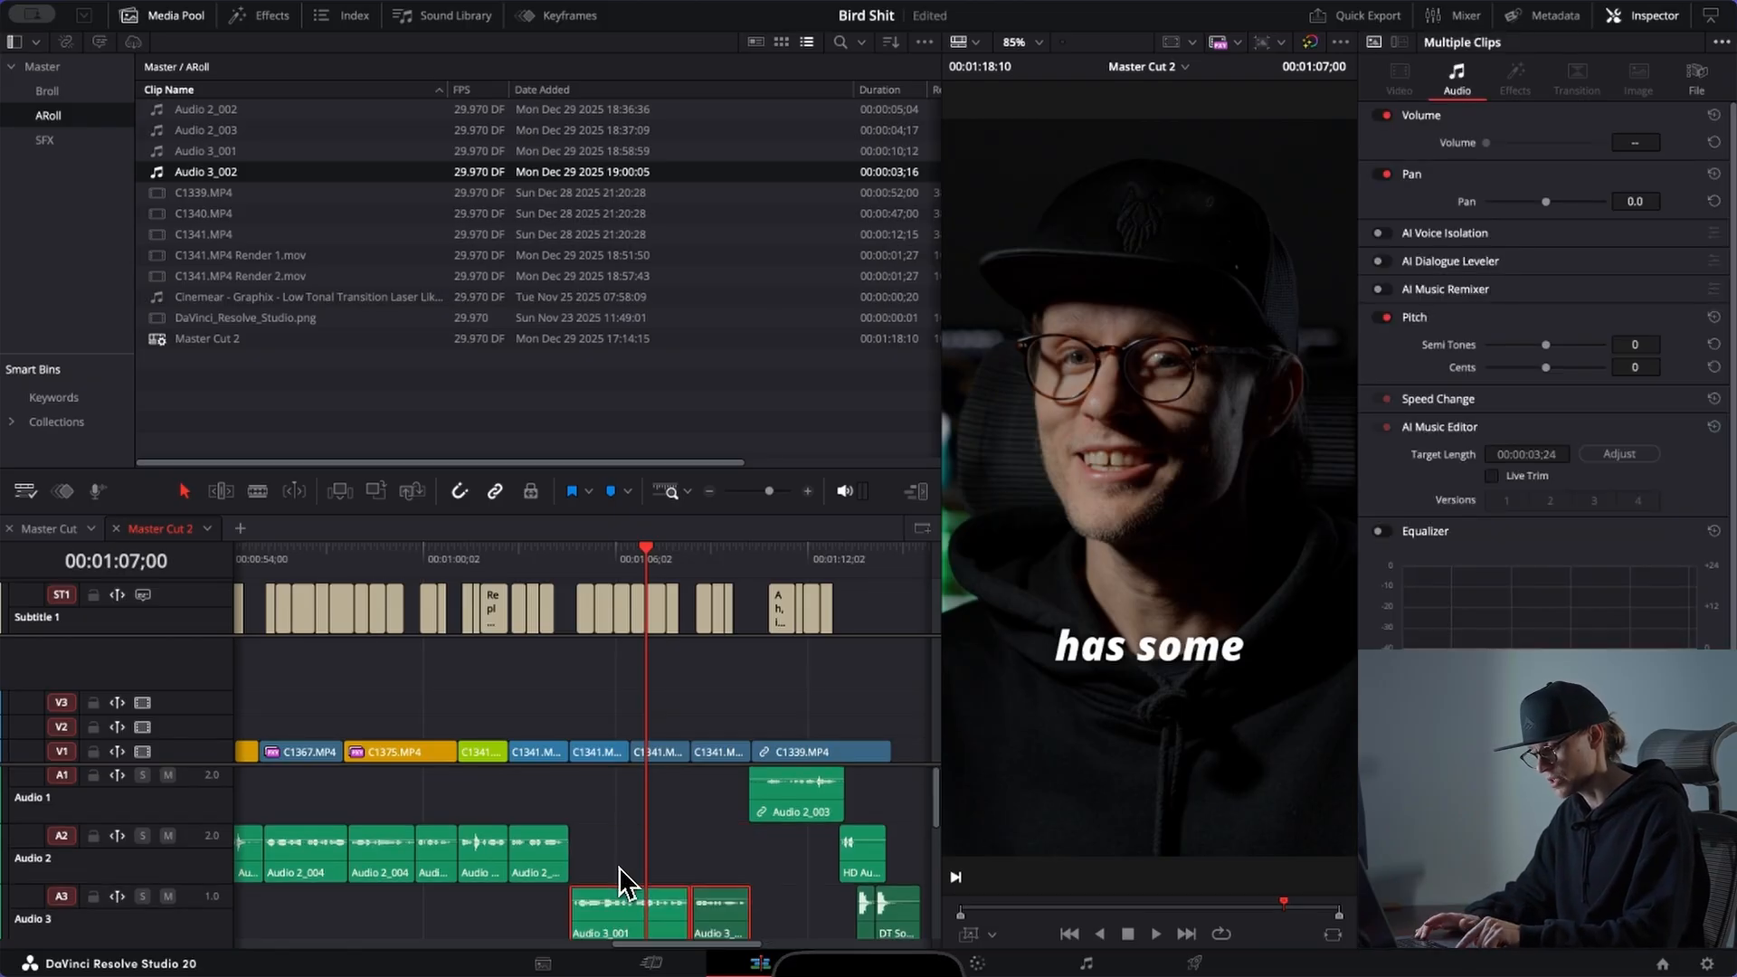
{"action": "key", "text": "alt+Up"}
{"action": "key", "text": "alt+Down"}
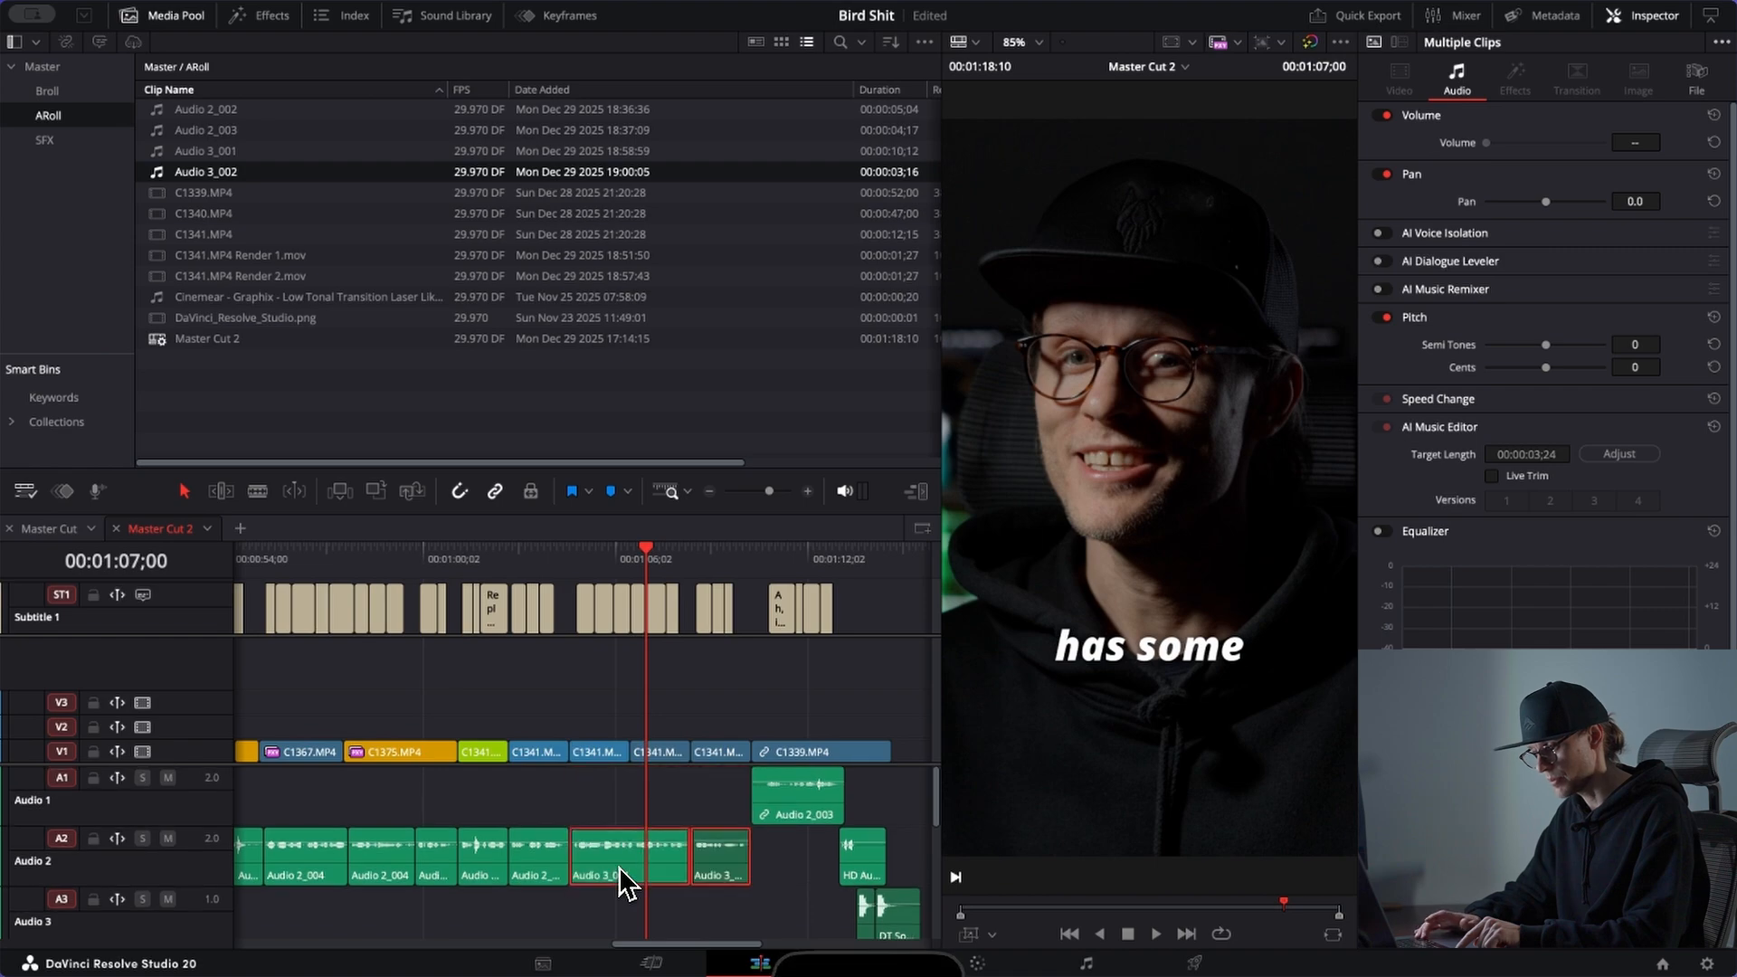
{"action": "key", "text": "alt+Up"}
{"action": "key", "text": "alt+Down"}
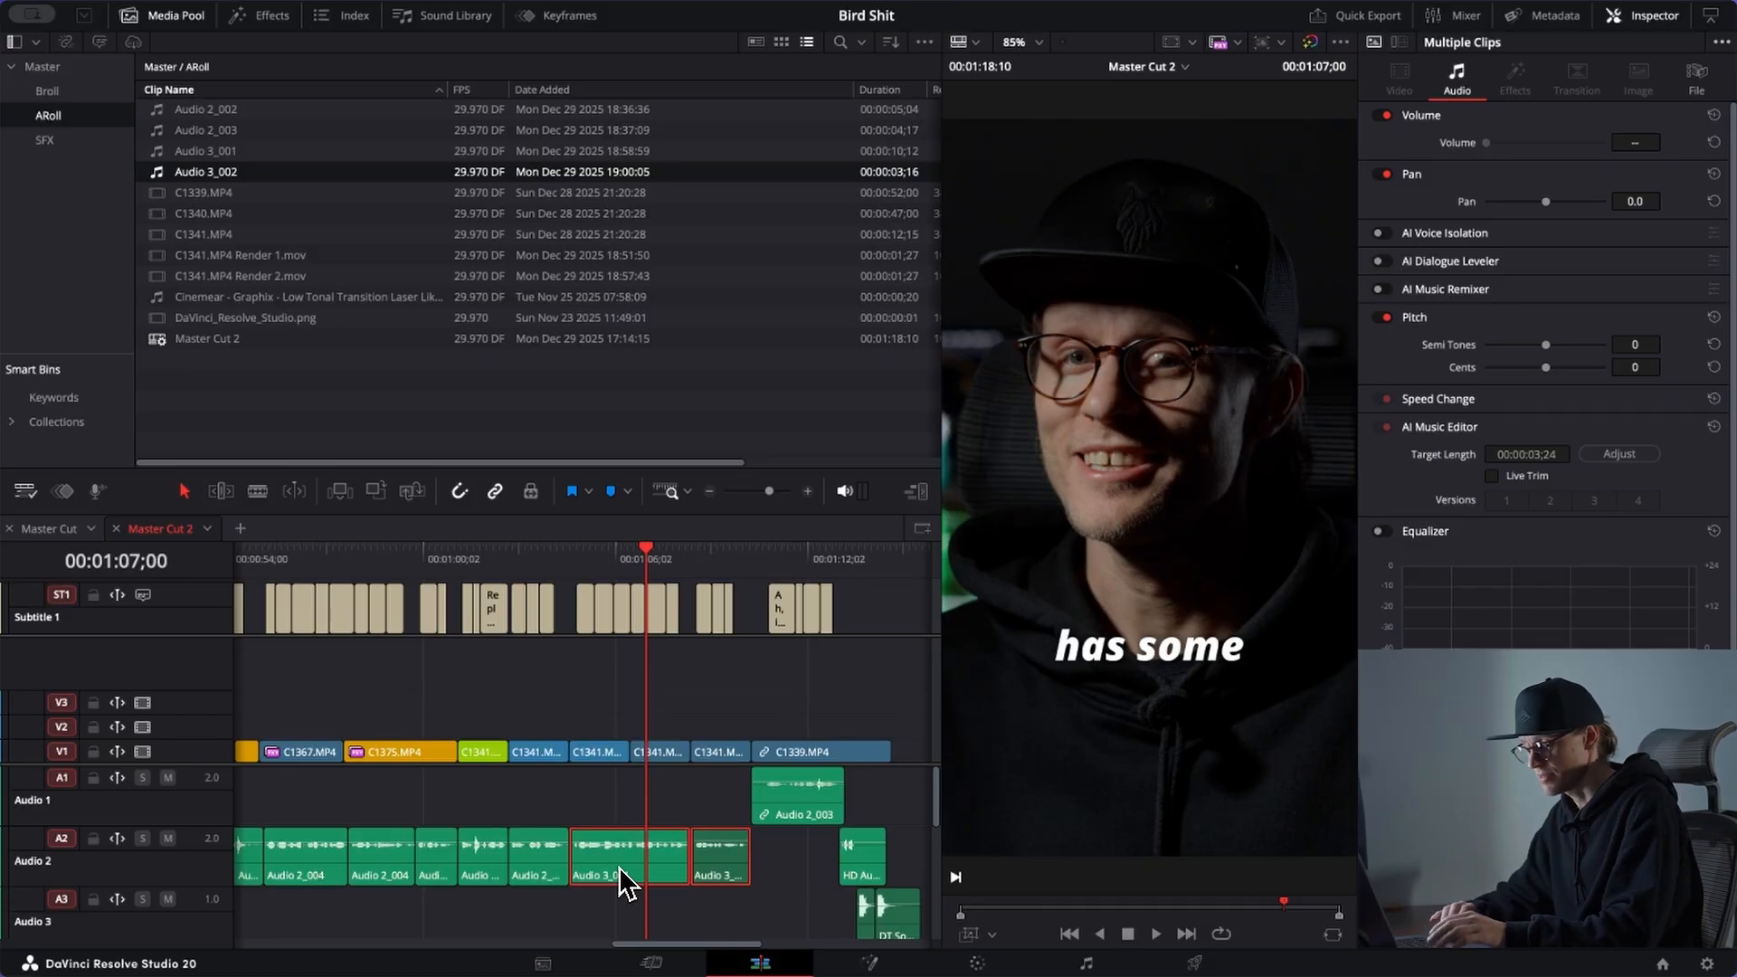
Step: Move all the voice clips on A2, including the two Audio 3 clips, up to A1
{"action": "scroll", "coordinate": [677, 845], "scroll_direction": "down", "scroll_amount": 5}
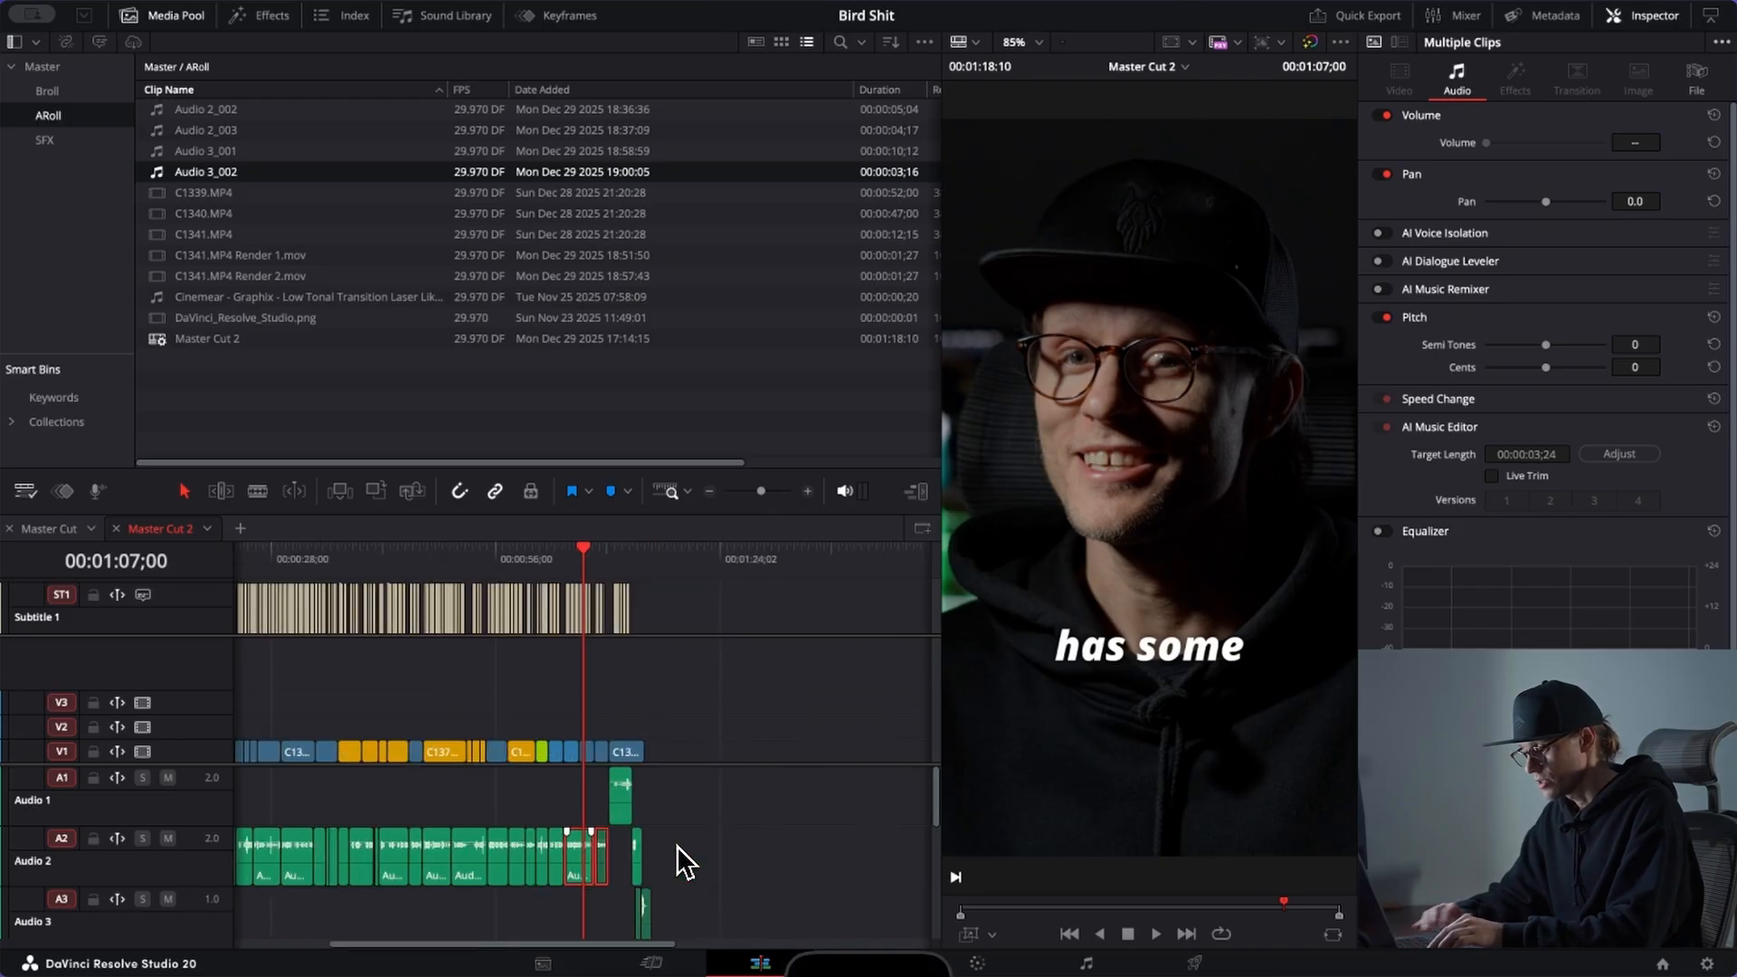
{"action": "scroll", "coordinate": [676, 844], "scroll_direction": "down", "scroll_amount": 4}
{"action": "scroll", "coordinate": [676, 845], "scroll_direction": "left", "scroll_amount": 3}
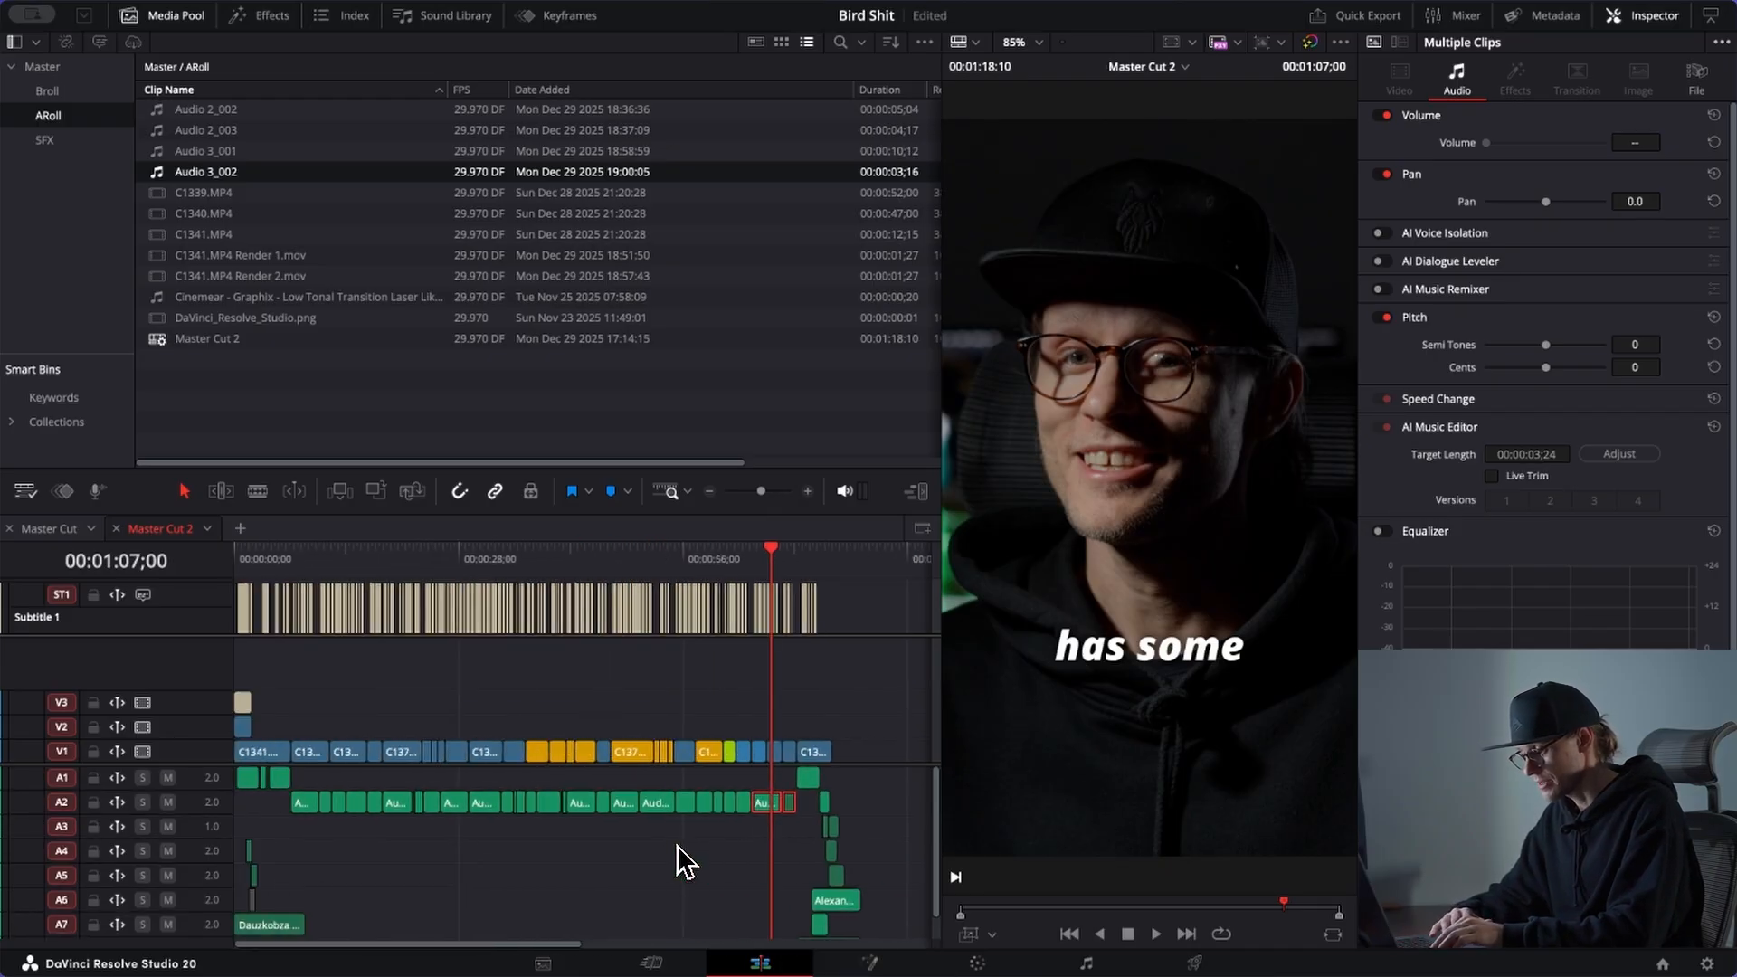
{"action": "scroll", "coordinate": [783, 827], "scroll_direction": "right", "scroll_amount": 3}
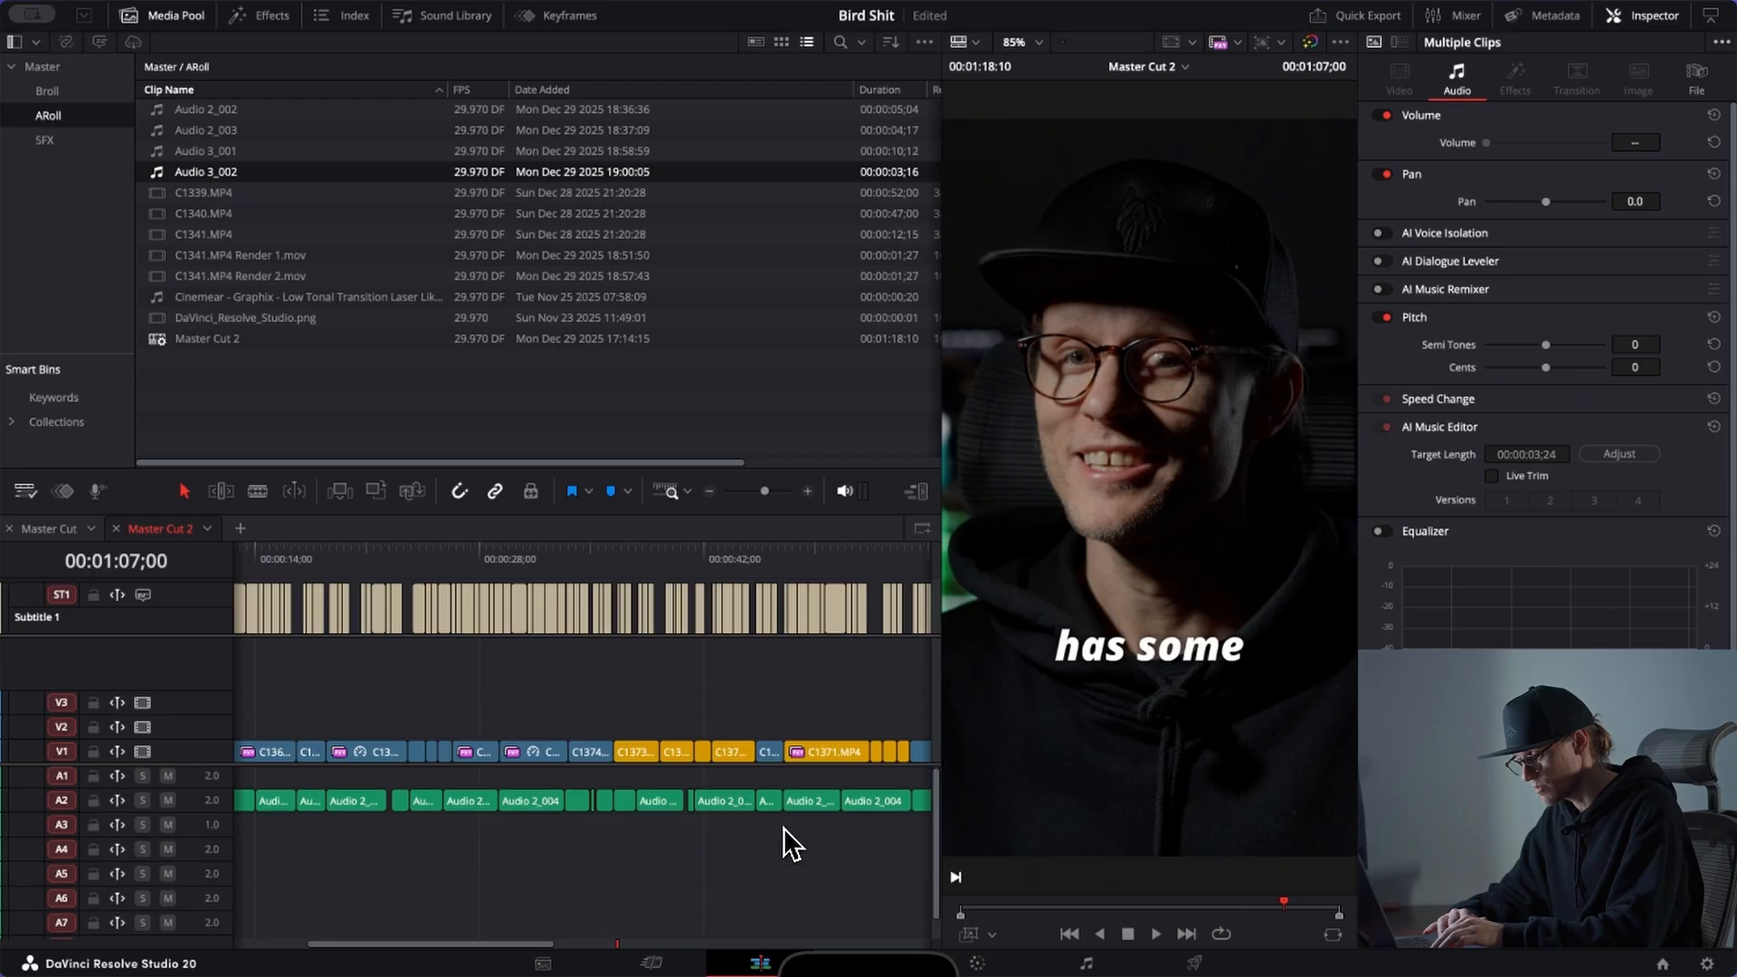
{"action": "scroll", "coordinate": [783, 827], "scroll_direction": "down", "scroll_amount": 3}
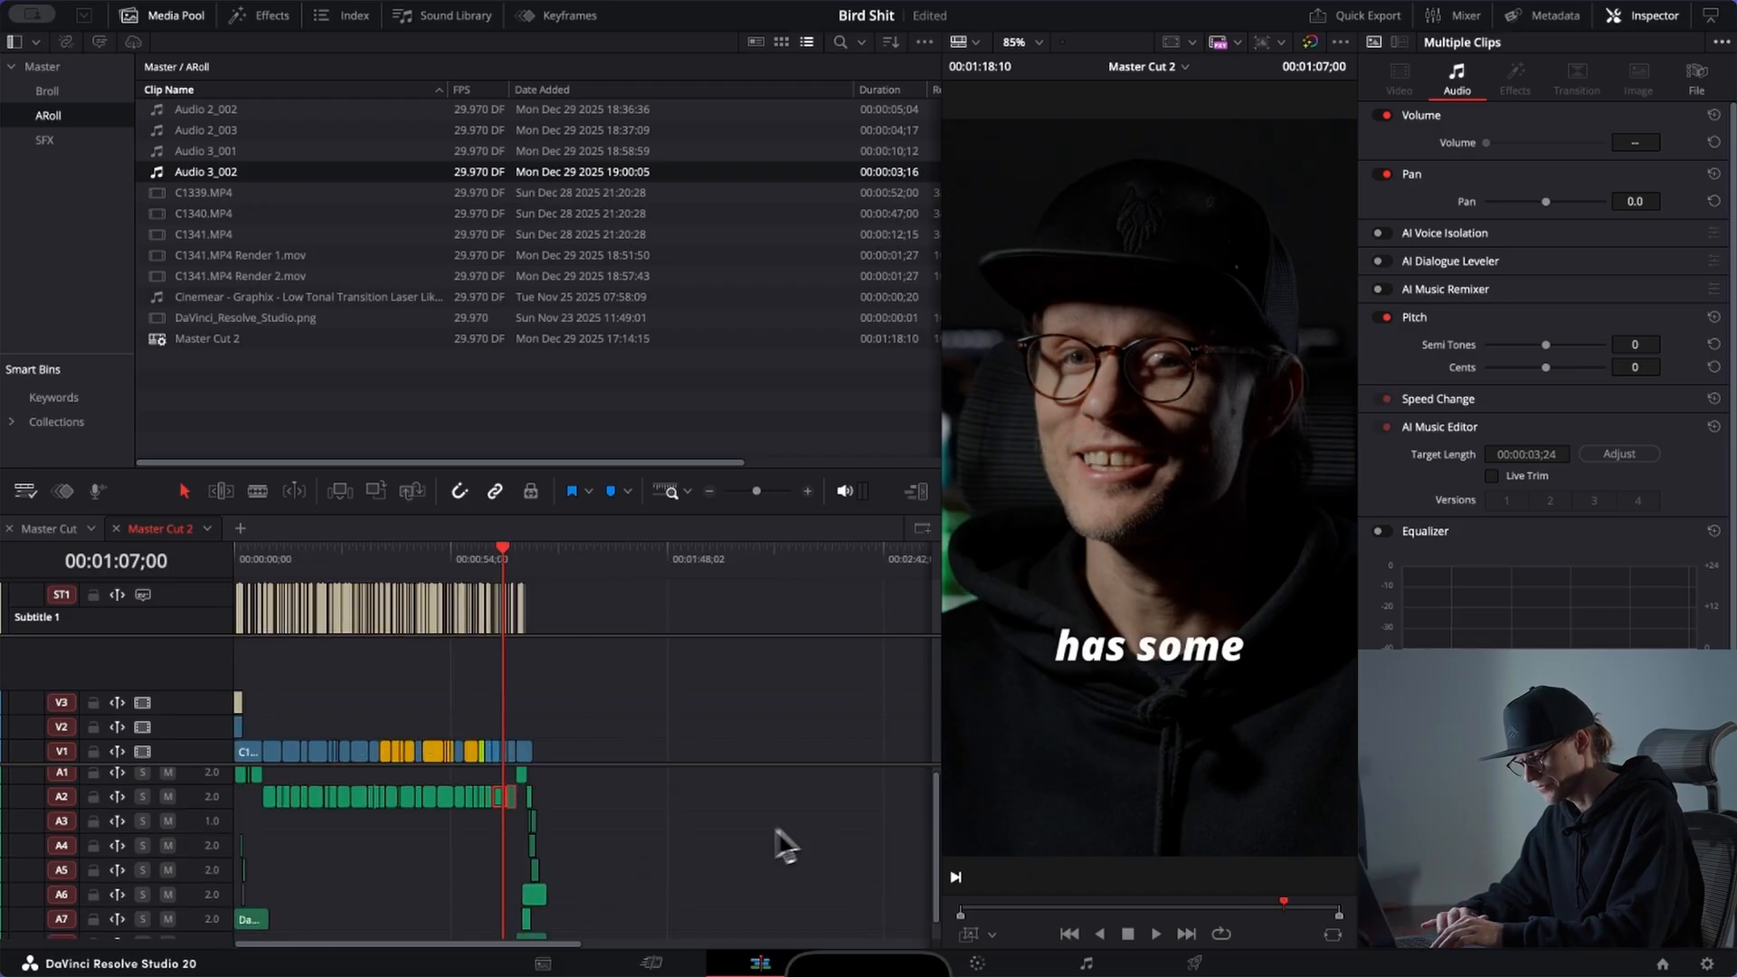
{"action": "left_click_drag", "start_coordinate": [266, 814], "coordinate": [523, 814]}
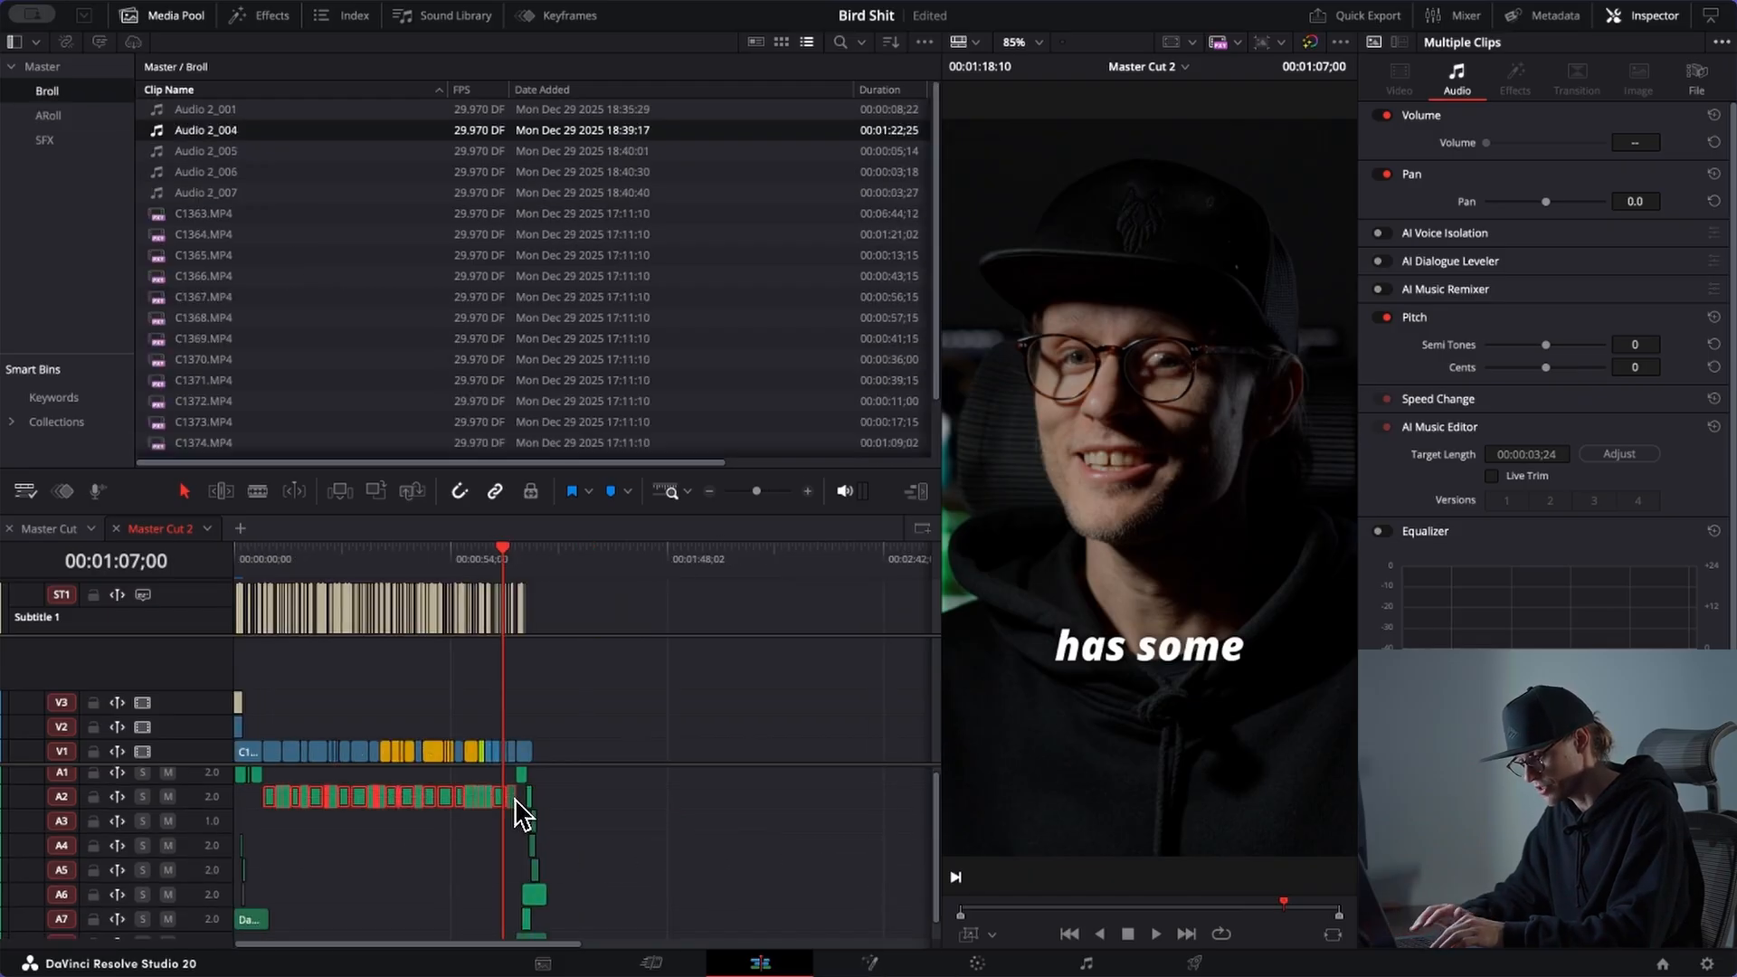
{"action": "key", "text": "alt+Up"}
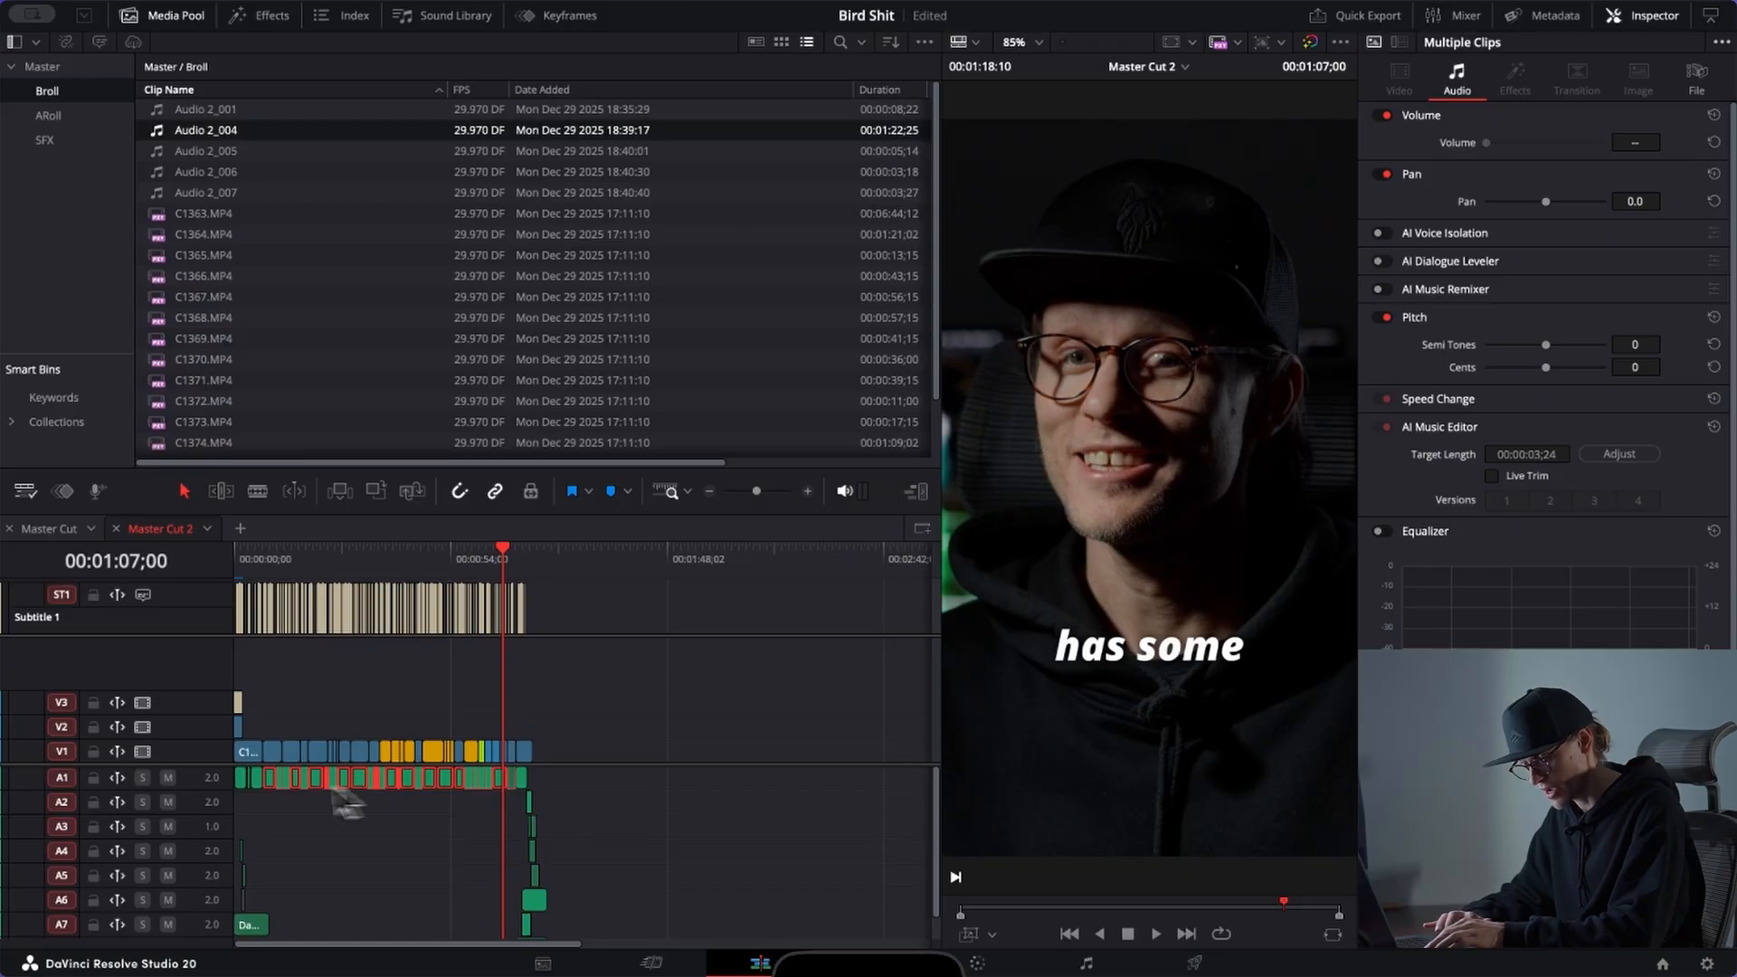
Step: Rename audio track A1 as VO and audio track A2 as MUSIC 2
{"action": "scroll", "coordinate": [156, 796], "scroll_direction": "up", "scroll_amount": 3}
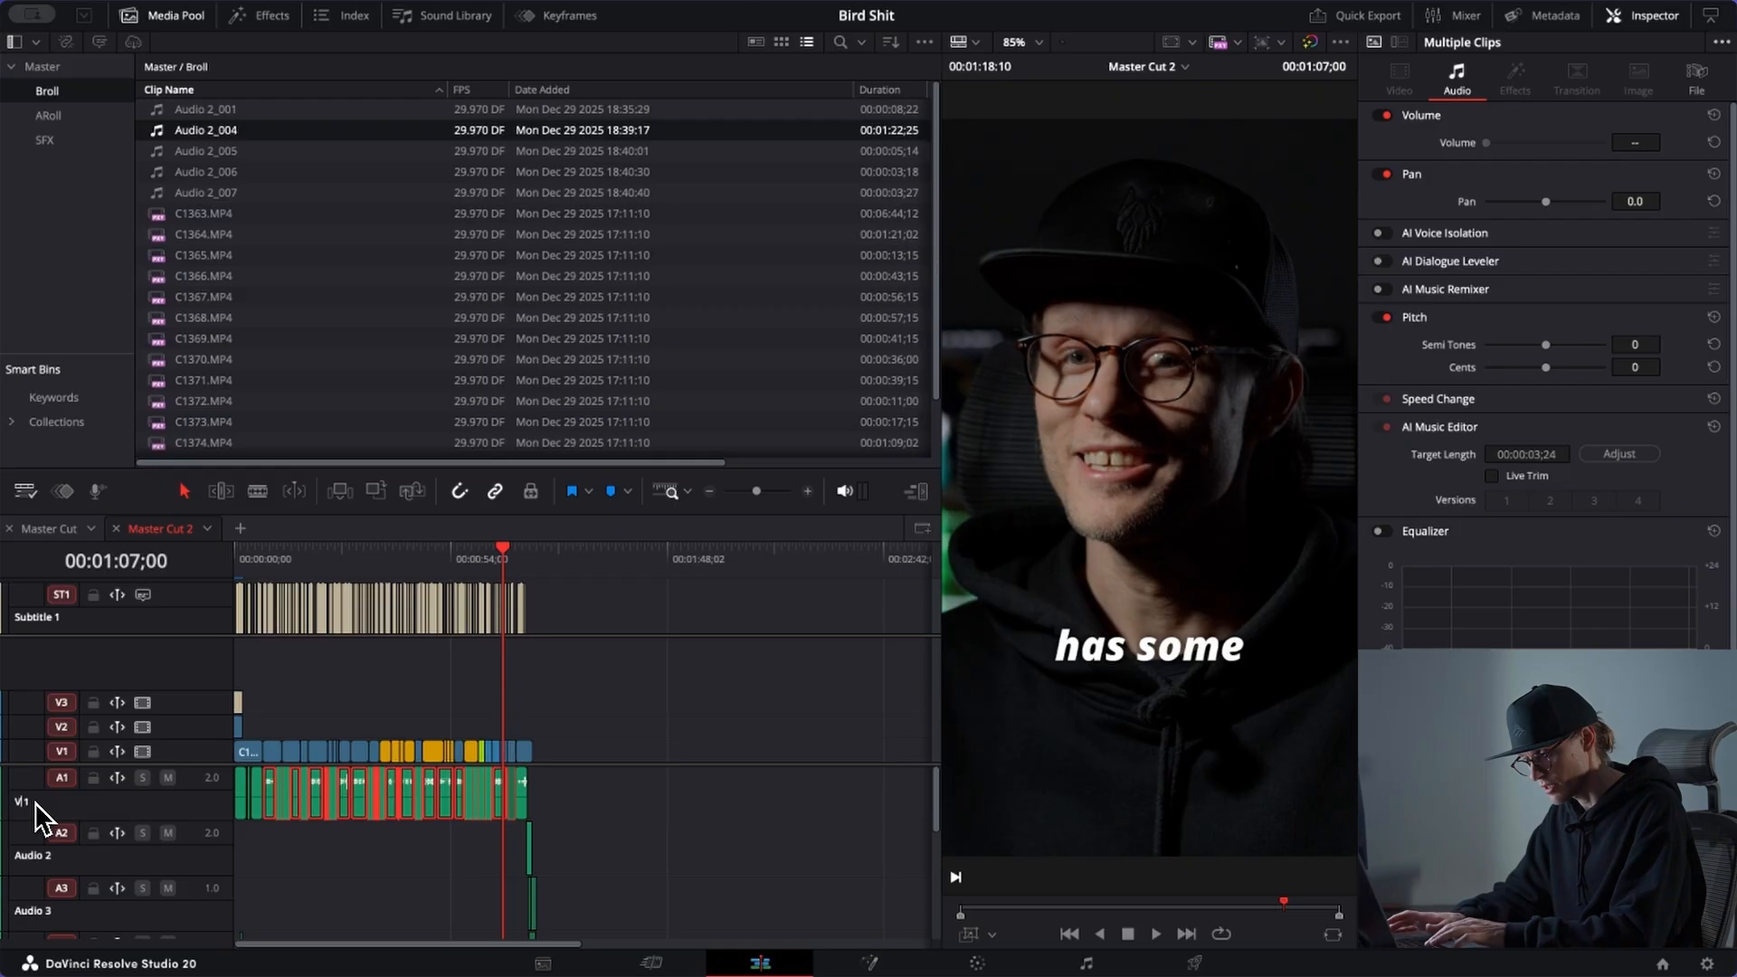
{"action": "key", "text": "BackSpace"}
{"action": "type", "text": "VO"}
{"action": "left_click", "coordinate": [298, 894]}
{"action": "double_click", "coordinate": [34, 856]}
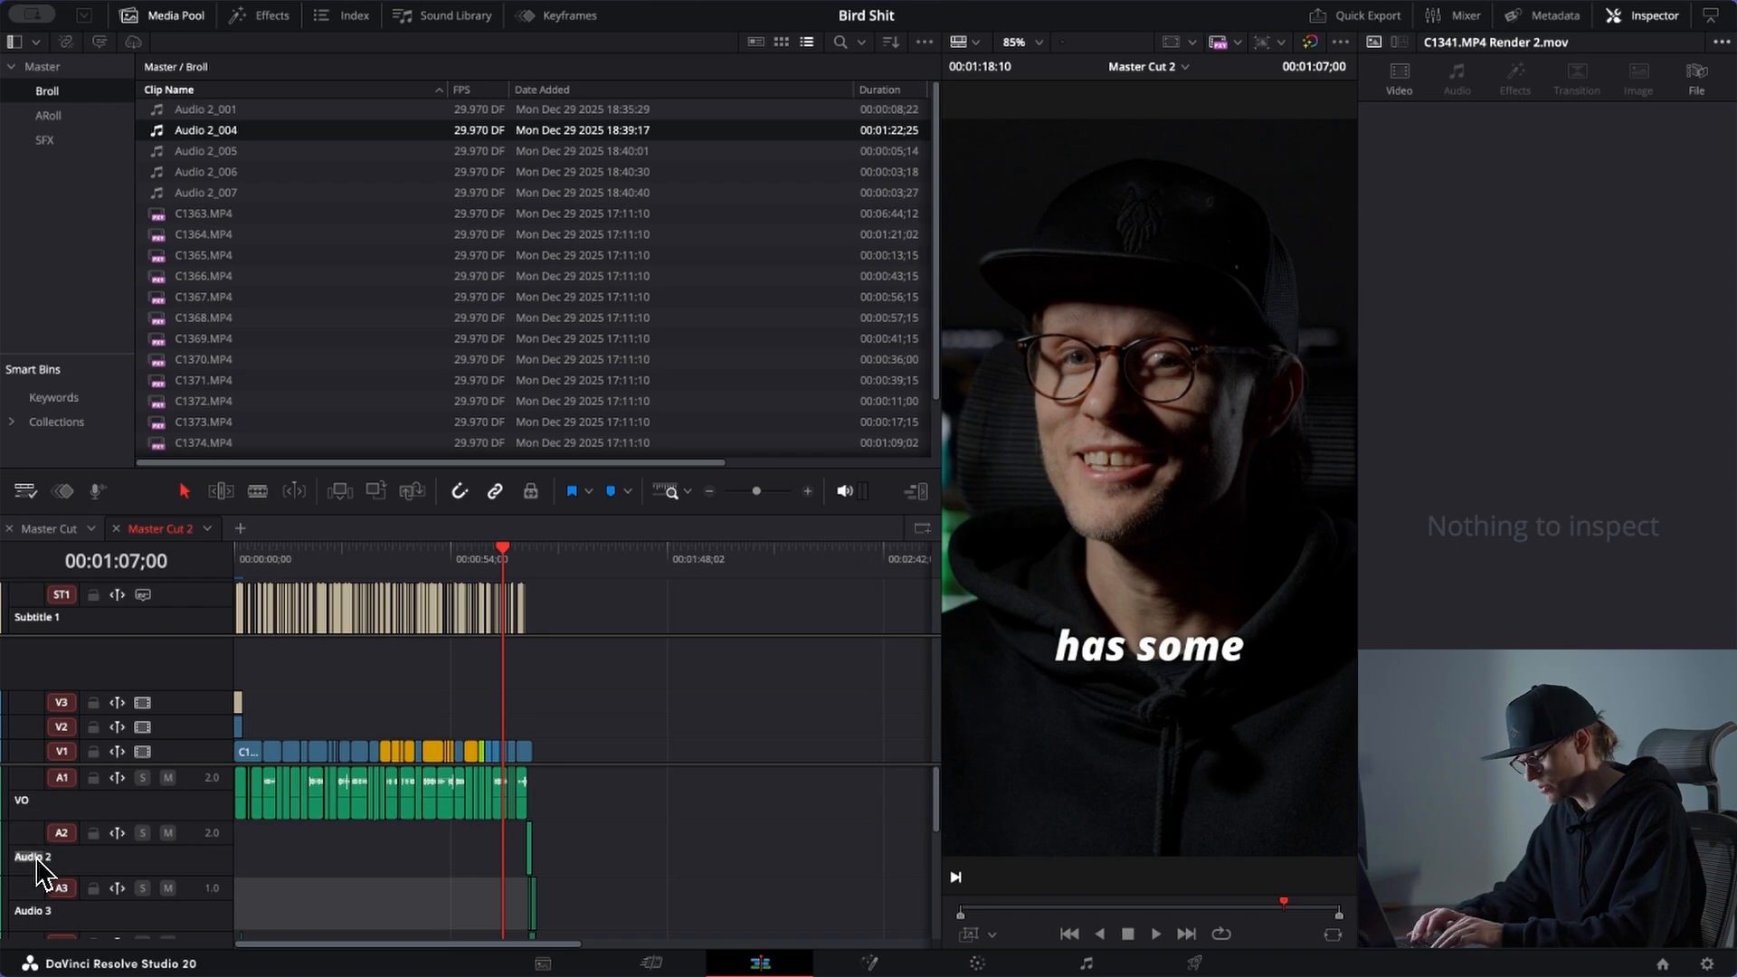
{"action": "type", "text": "MUSIC"}
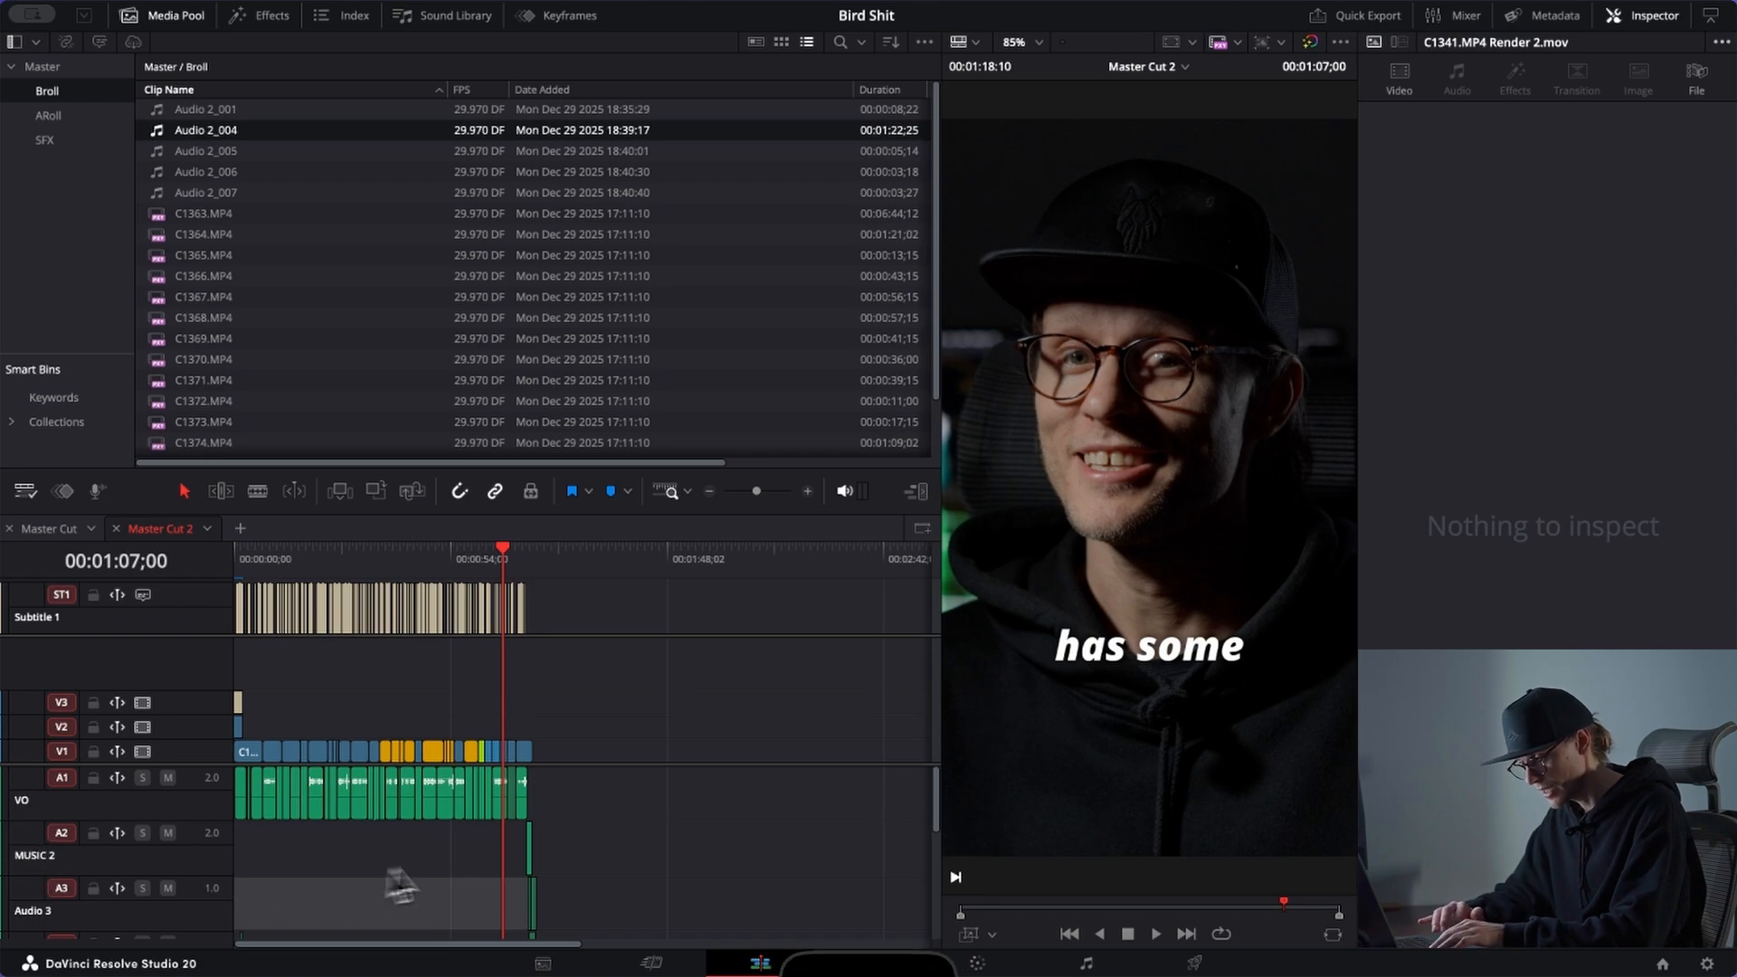
Step: Move all sound effect clips below the VO track down one track, clearing A2 for music
{"action": "scroll", "coordinate": [566, 859], "scroll_direction": "down", "scroll_amount": 3}
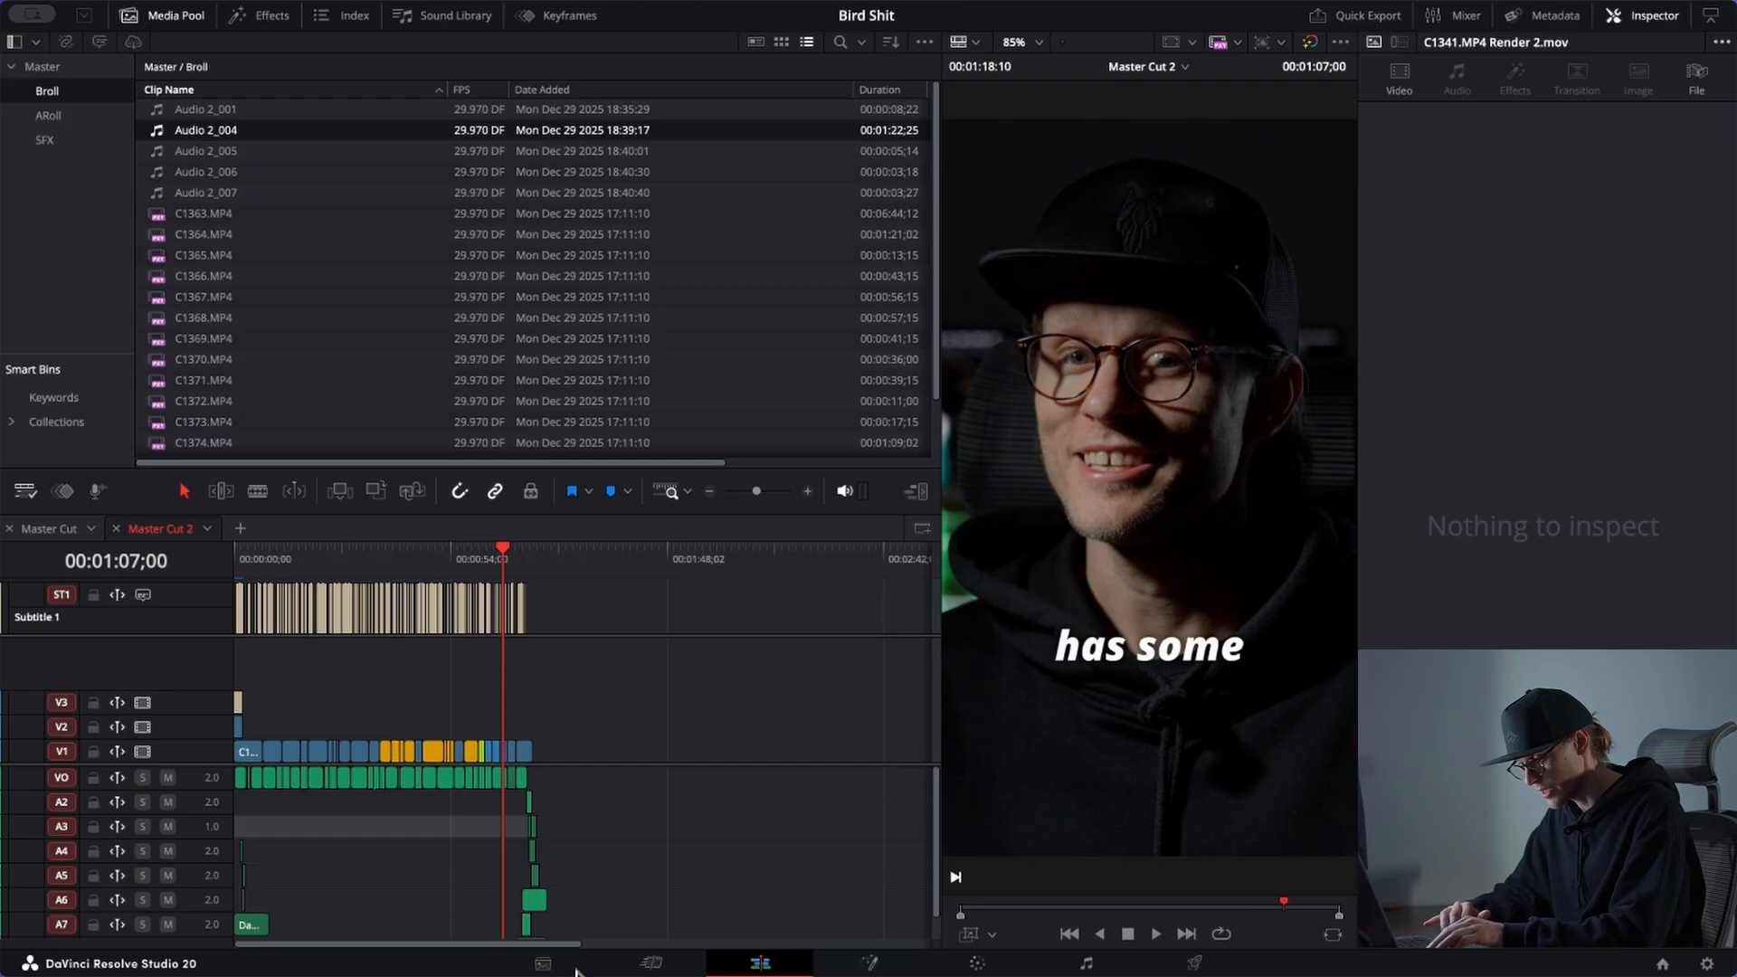
{"action": "left_click_drag", "start_coordinate": [581, 801], "coordinate": [474, 923]}
{"action": "scroll", "coordinate": [638, 847], "scroll_direction": "down", "scroll_amount": 1}
{"action": "scroll", "coordinate": [639, 846], "scroll_direction": "up", "scroll_amount": 1}
{"action": "left_click_drag", "start_coordinate": [614, 765], "coordinate": [207, 907]}
{"action": "key", "text": "alt+Down"}
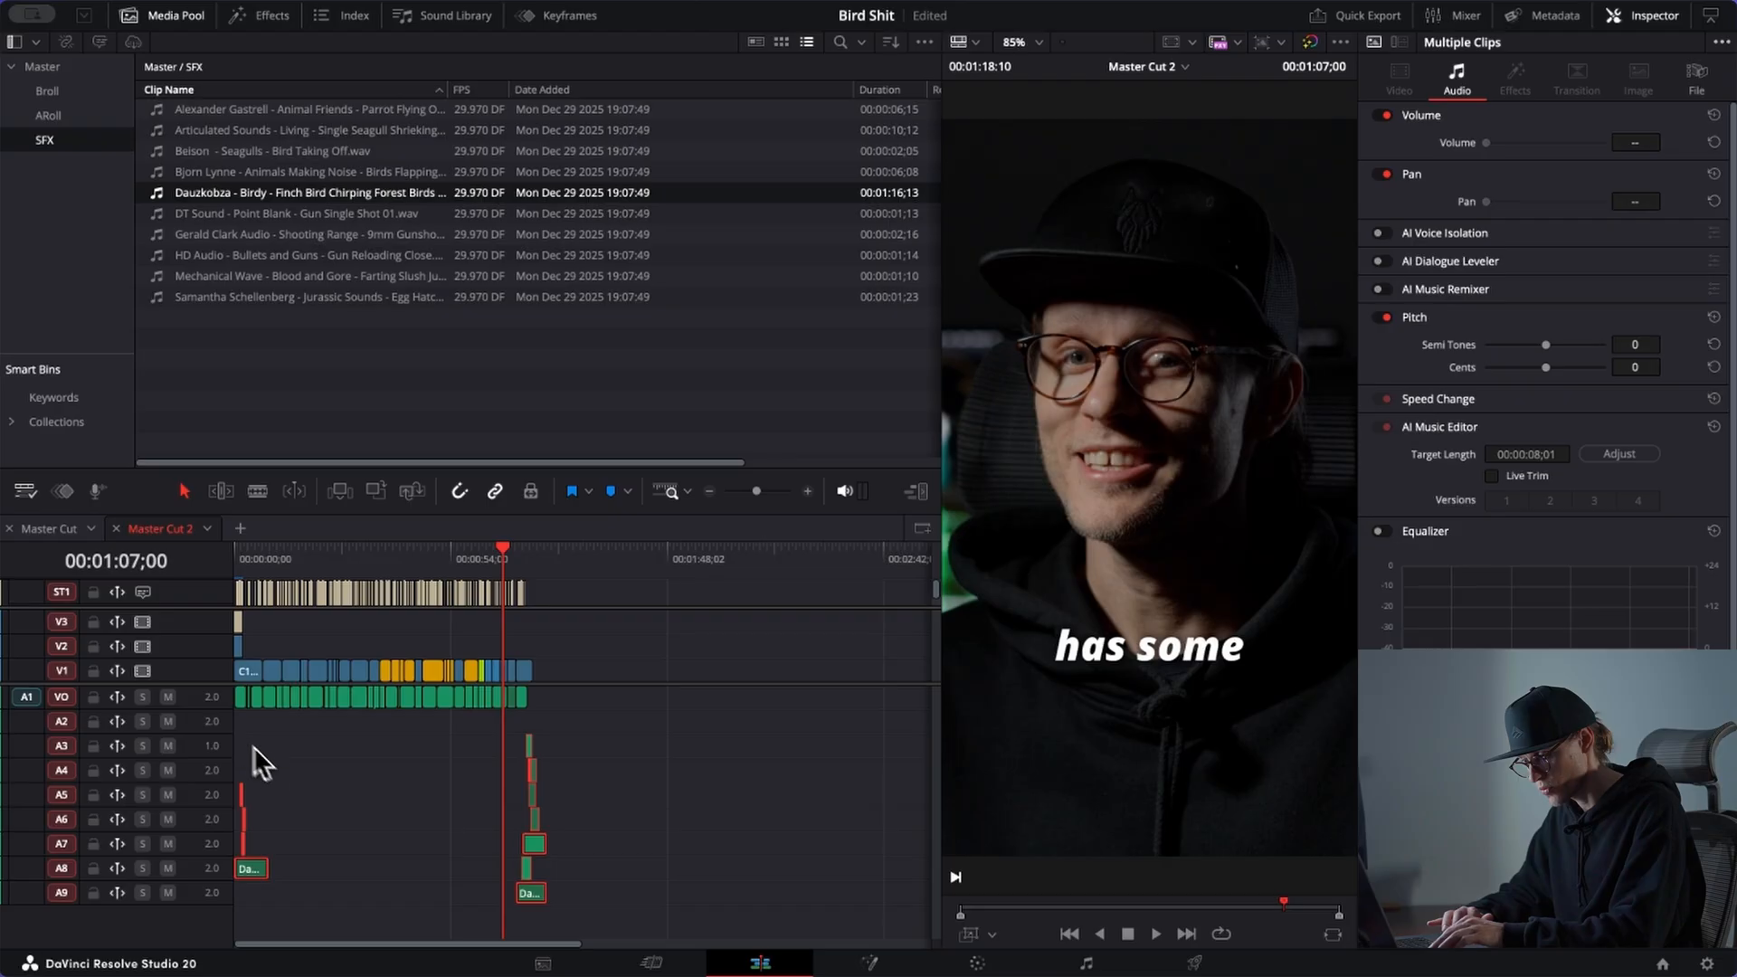
Step: Rename audio tracks A3 to A9 as SFX, SFX2, SFX3, SFX4, SFX5, SFX6 and SFX7
{"action": "scroll", "coordinate": [276, 762], "scroll_direction": "up", "scroll_amount": 3}
{"action": "scroll", "coordinate": [262, 780], "scroll_direction": "up", "scroll_amount": 1}
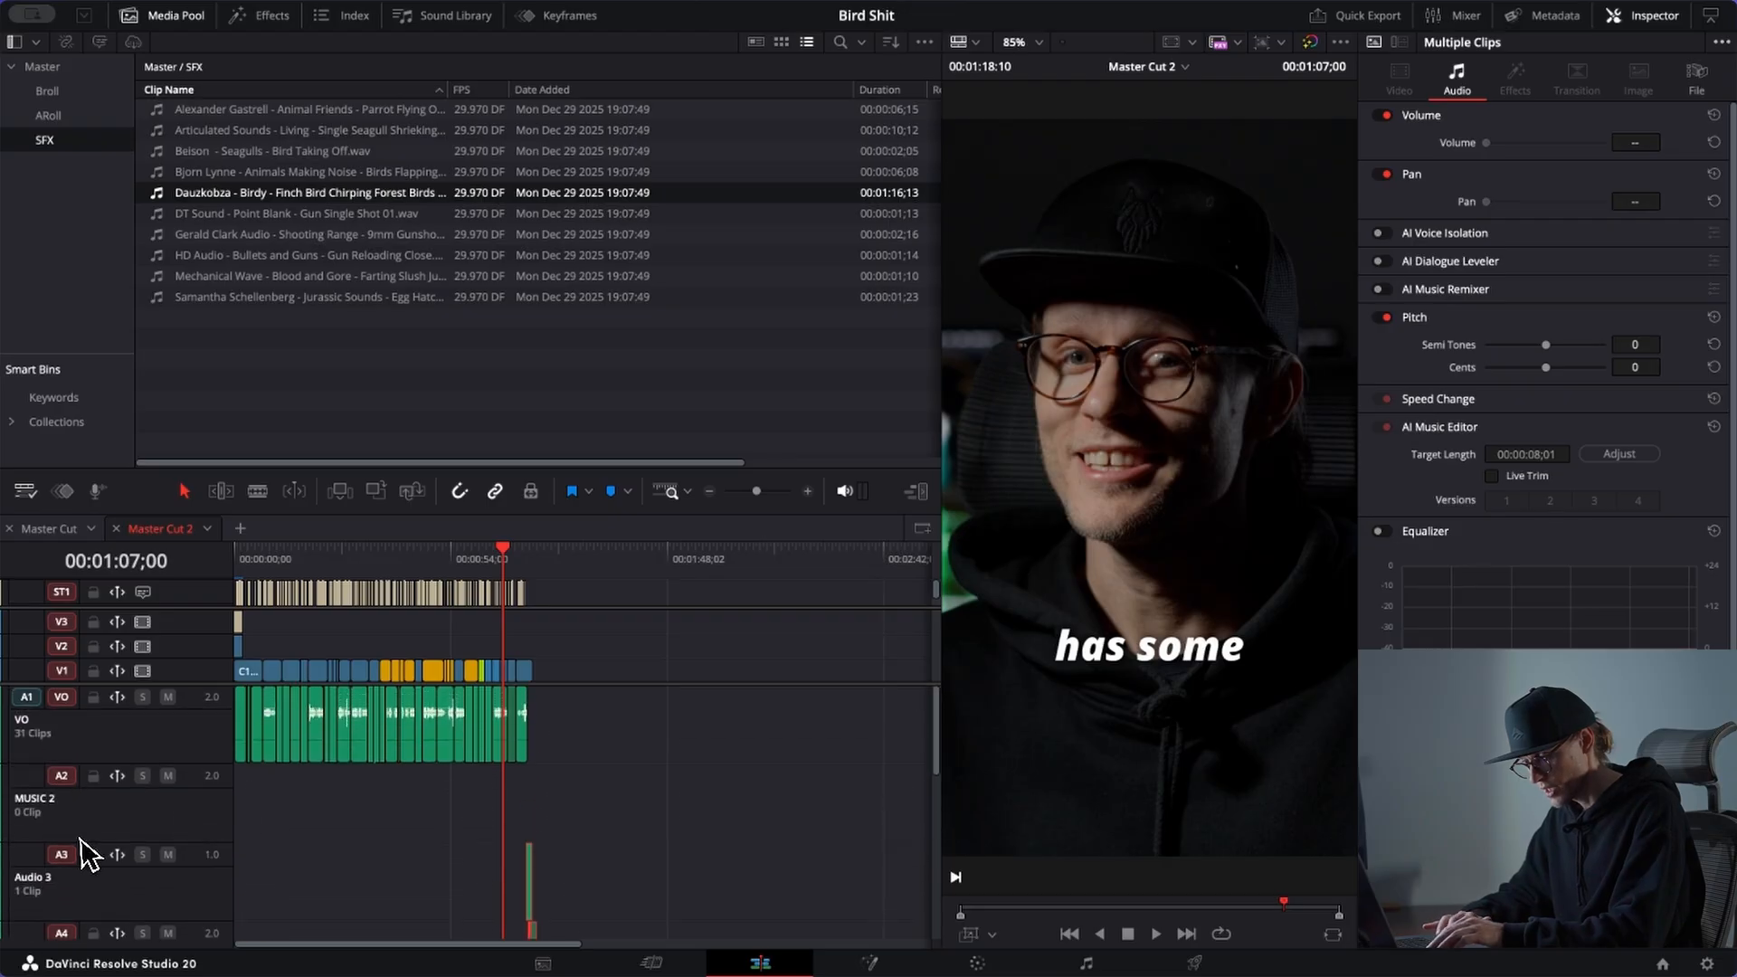
{"action": "scroll", "coordinate": [77, 843], "scroll_direction": "up", "scroll_amount": 3}
{"action": "double_click", "coordinate": [40, 803]}
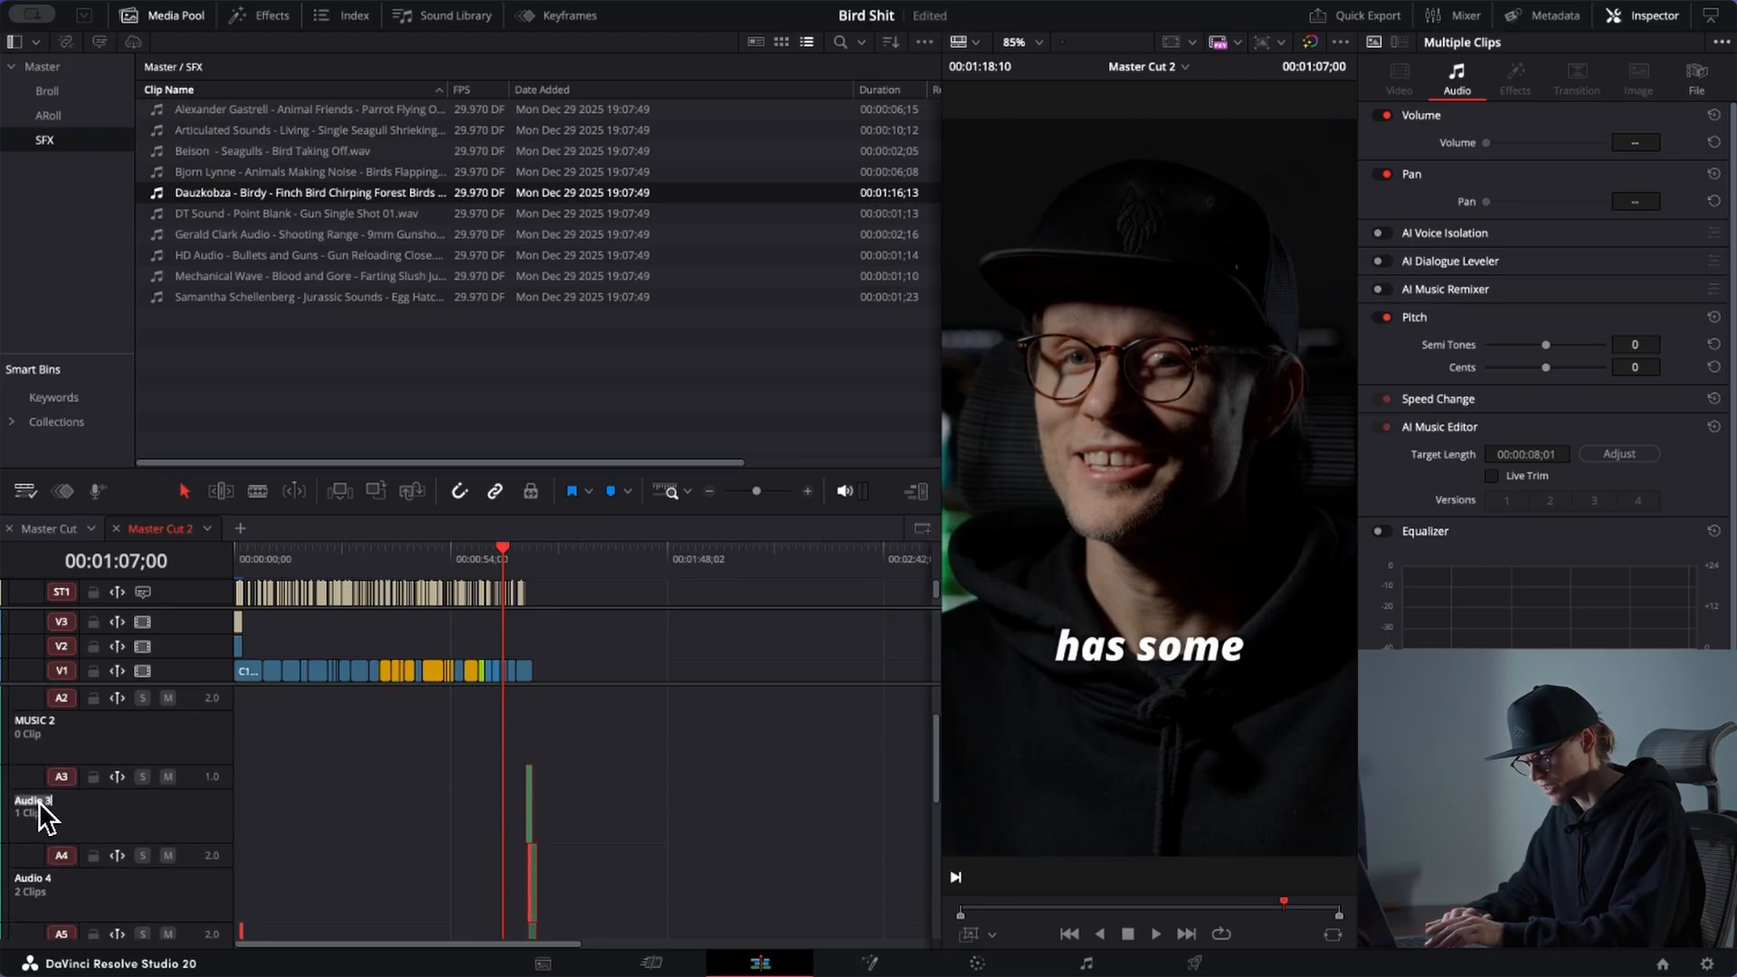
{"action": "type", "text": "S"}
{"action": "double_click", "coordinate": [28, 882]}
{"action": "type", "text": "SFX"}
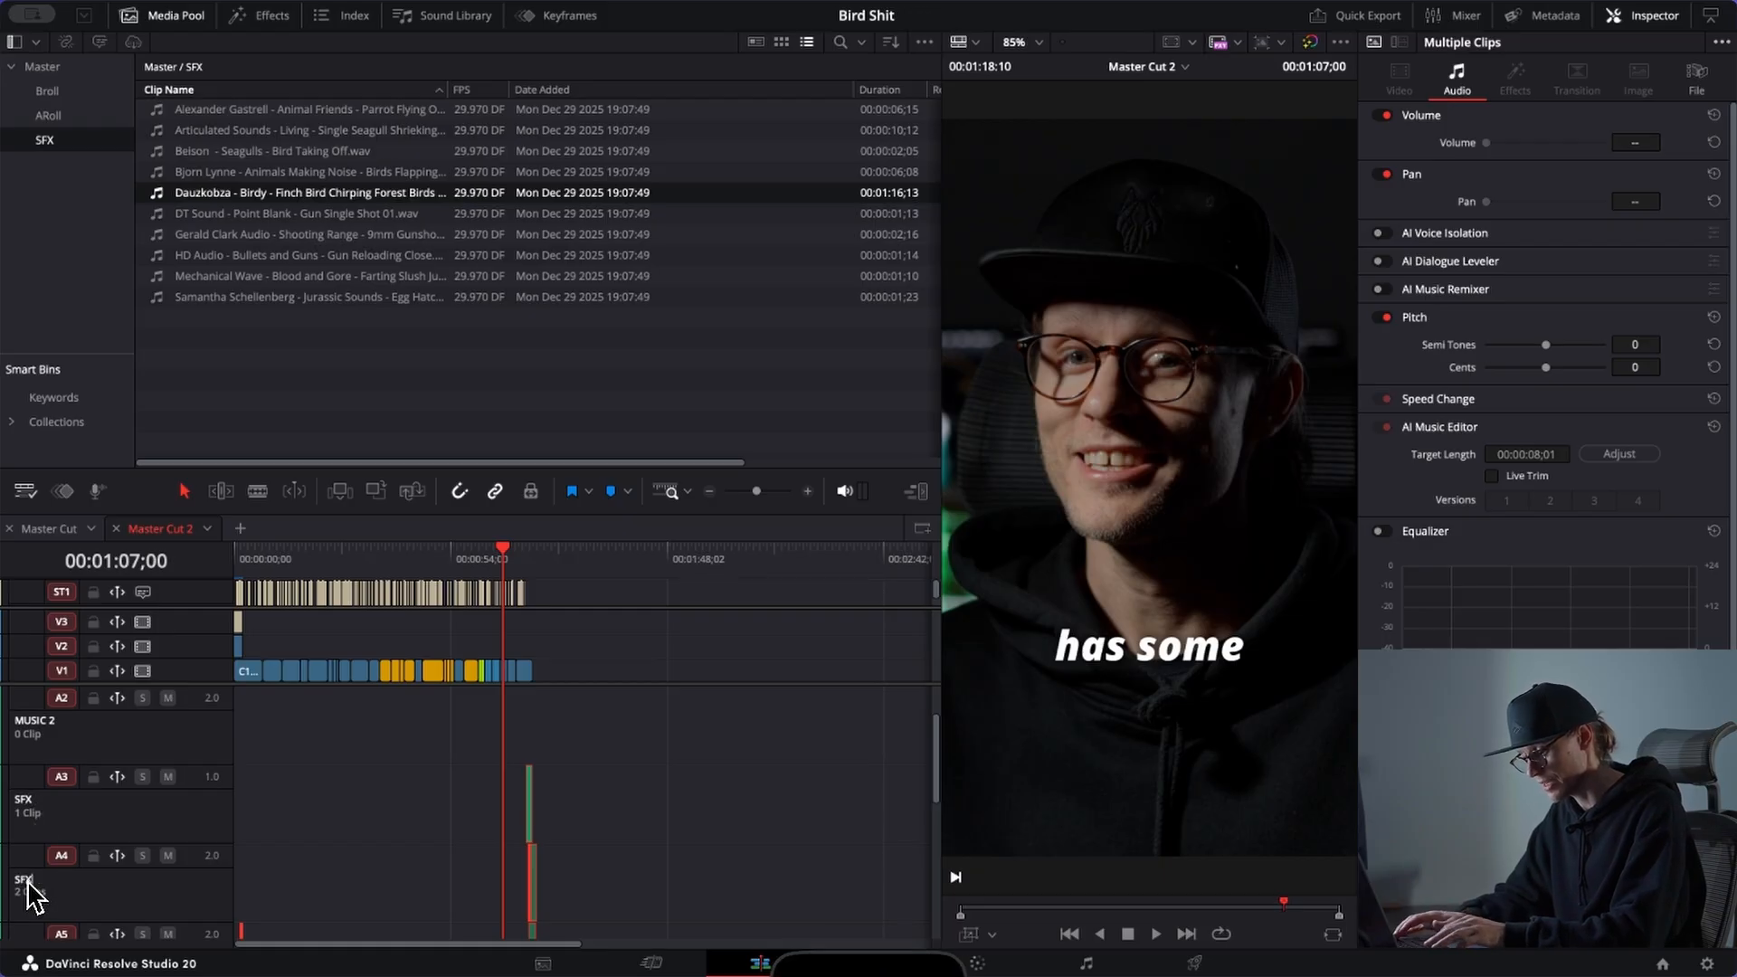
{"action": "type", "text": "2"}
{"action": "scroll", "coordinate": [27, 896], "scroll_direction": "down", "scroll_amount": 2}
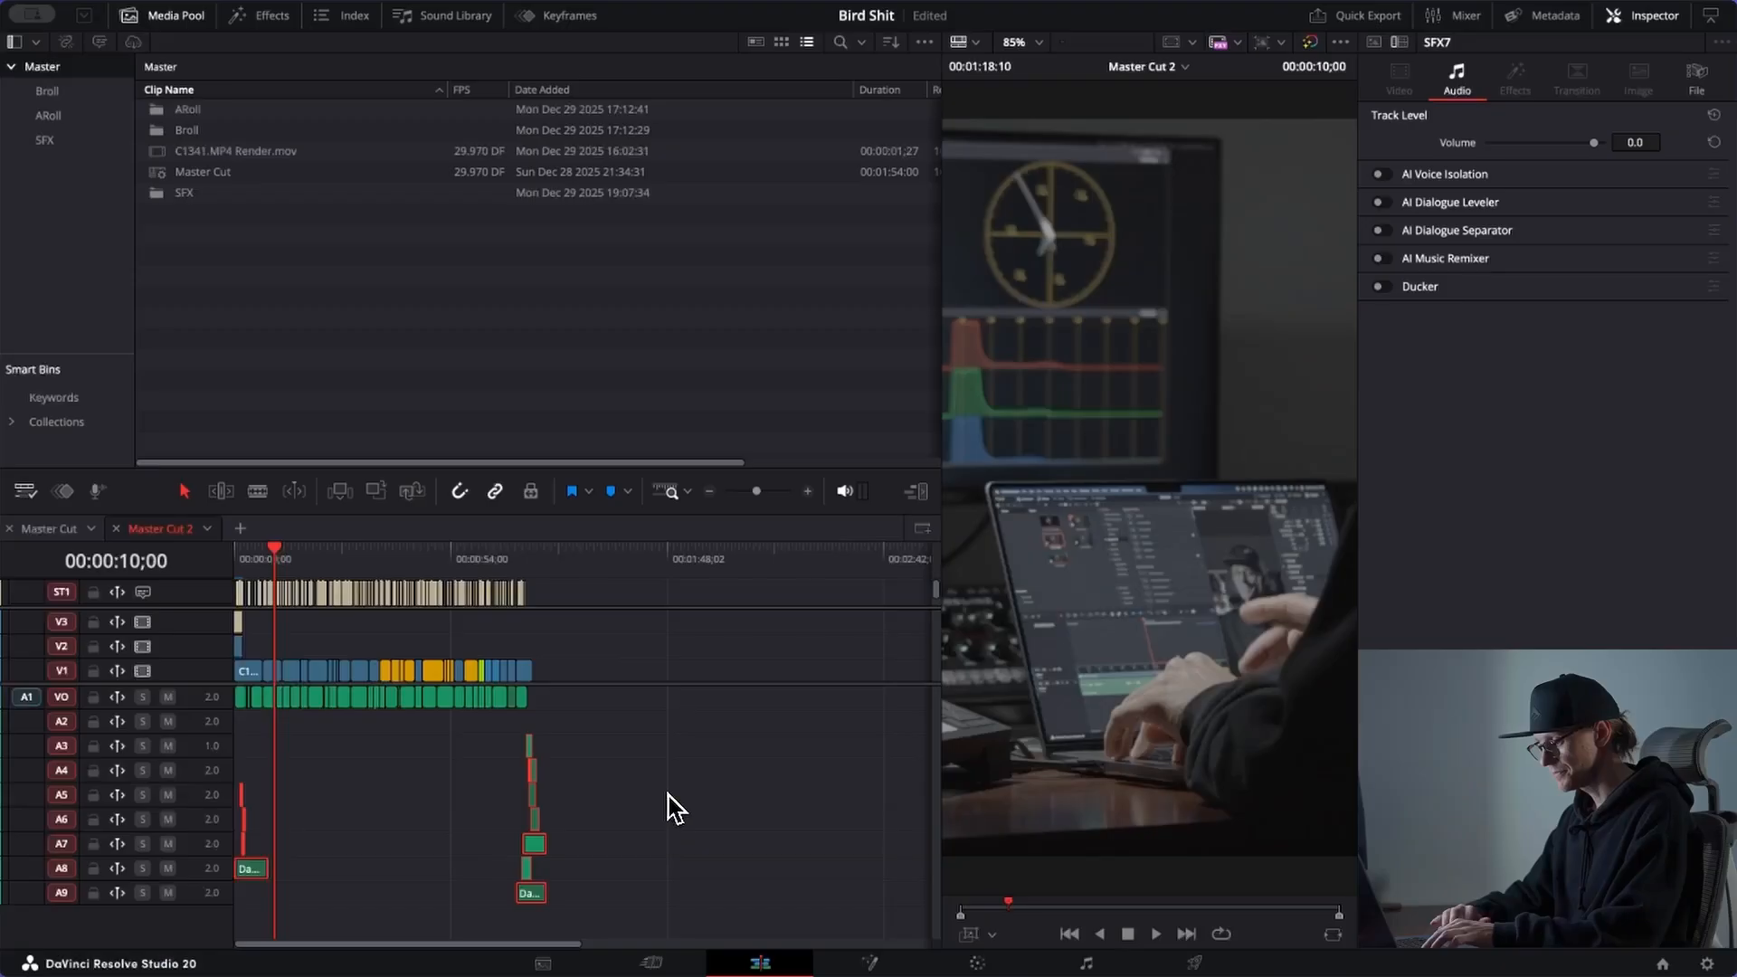
Step: Switch to the Fairlight page and widen the mixer to show the channels of all nine audio tracks
{"action": "left_click", "coordinate": [669, 796]}
{"action": "key", "text": "shift+7"}
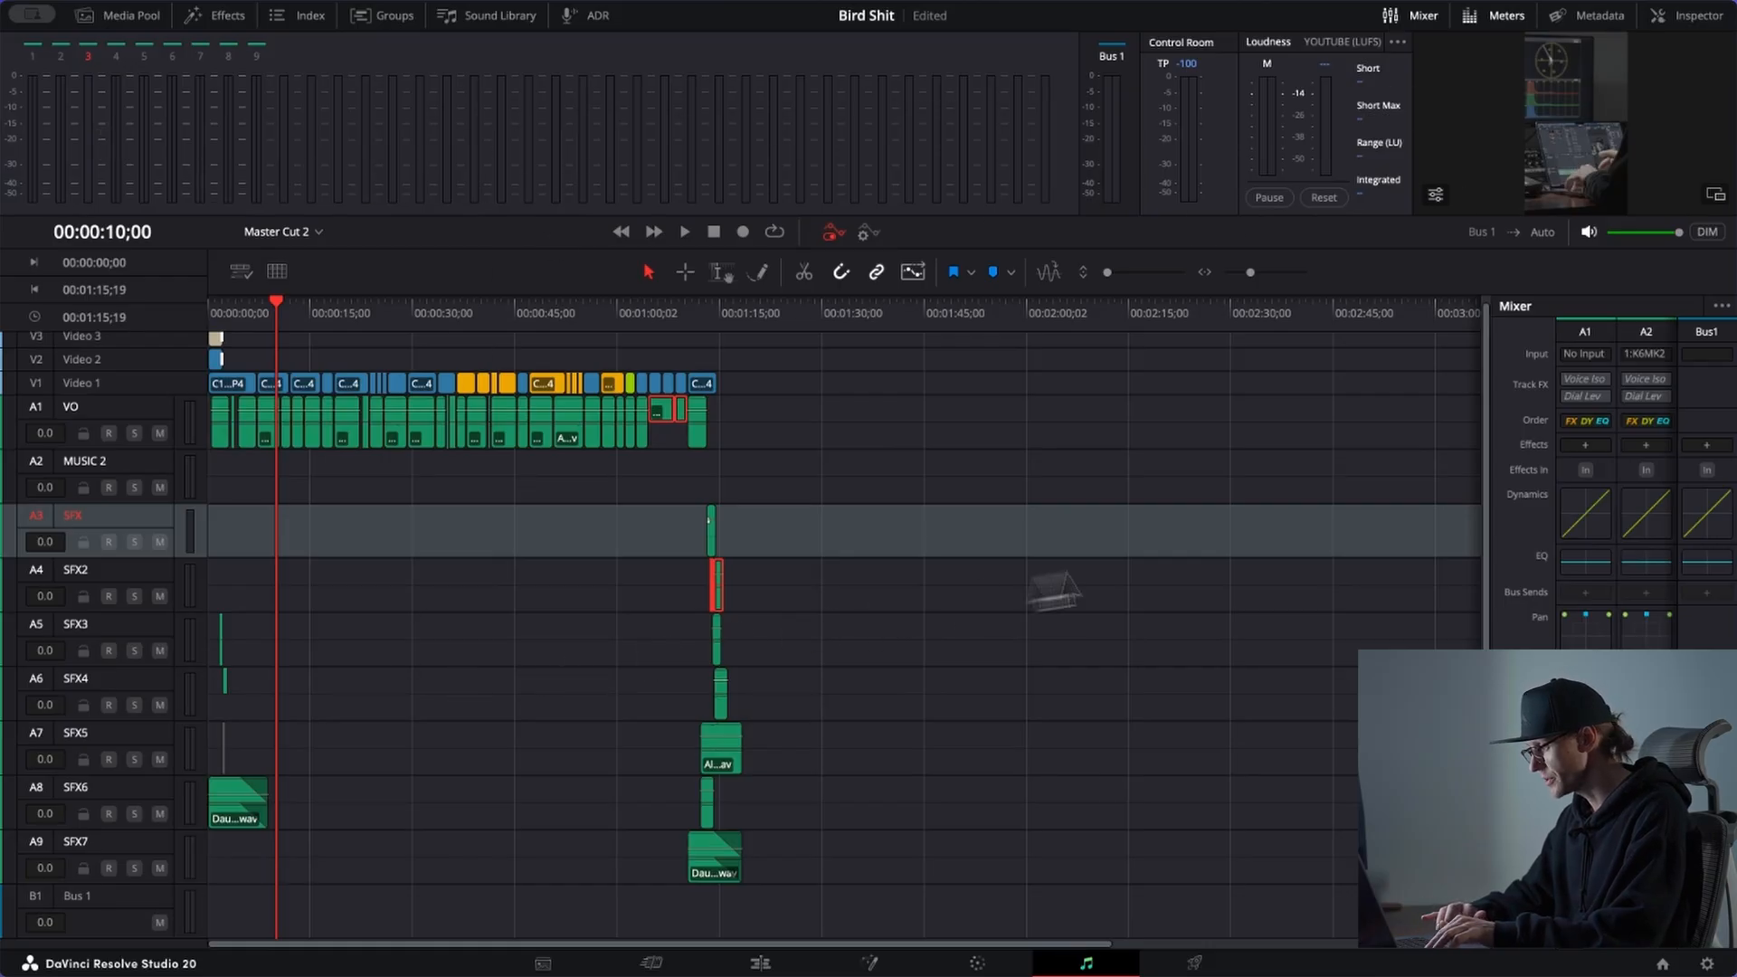
{"action": "left_click_drag", "start_coordinate": [1491, 481], "coordinate": [932, 552]}
{"action": "left_click_drag", "start_coordinate": [1069, 536], "coordinate": [827, 553]}
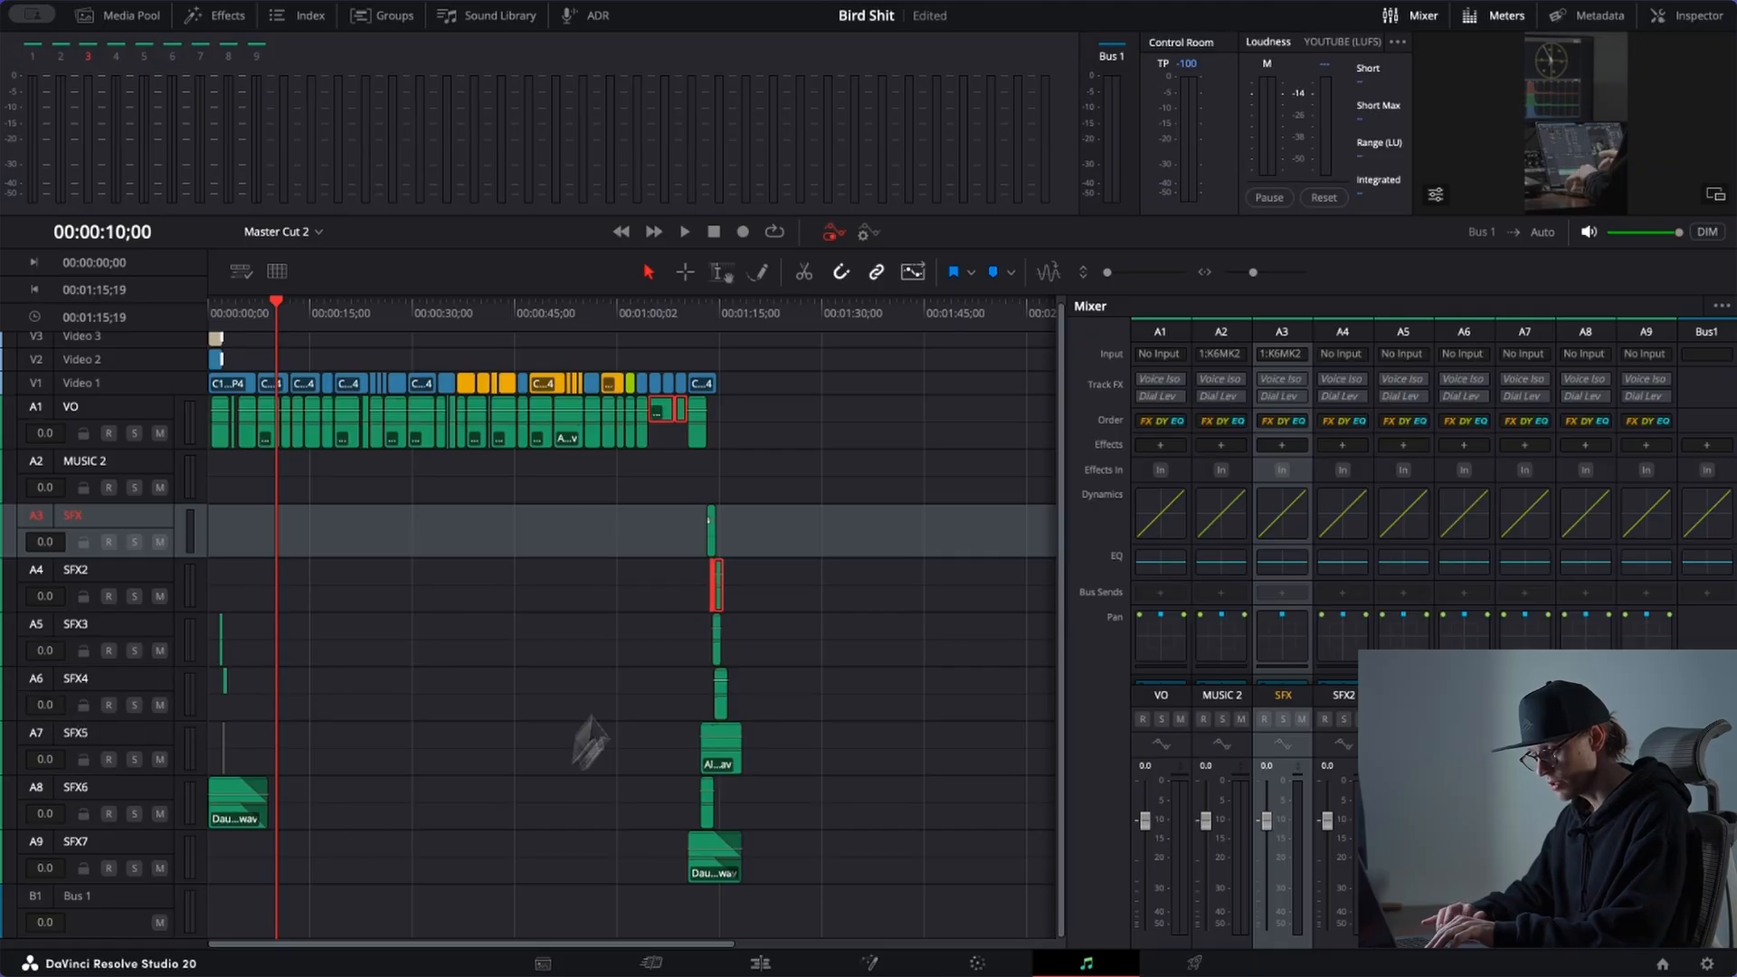
{"action": "scroll", "coordinate": [366, 500], "scroll_direction": "up", "scroll_amount": 6}
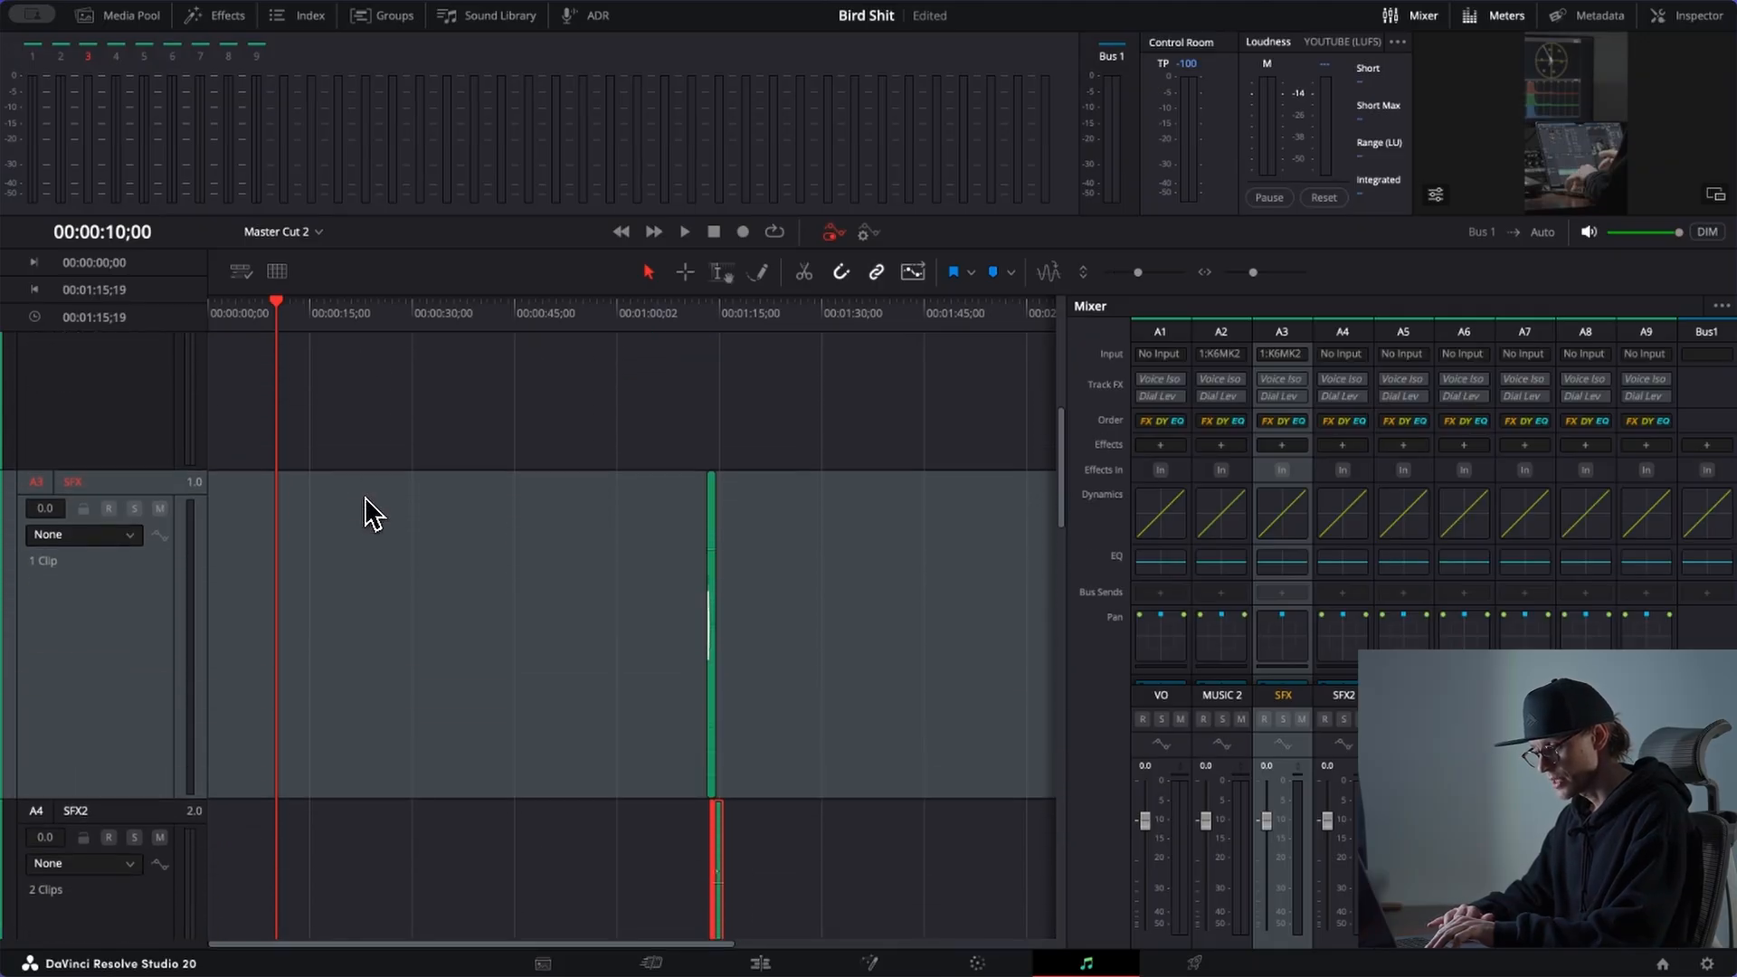
{"action": "scroll", "coordinate": [366, 499], "scroll_direction": "down", "scroll_amount": 4}
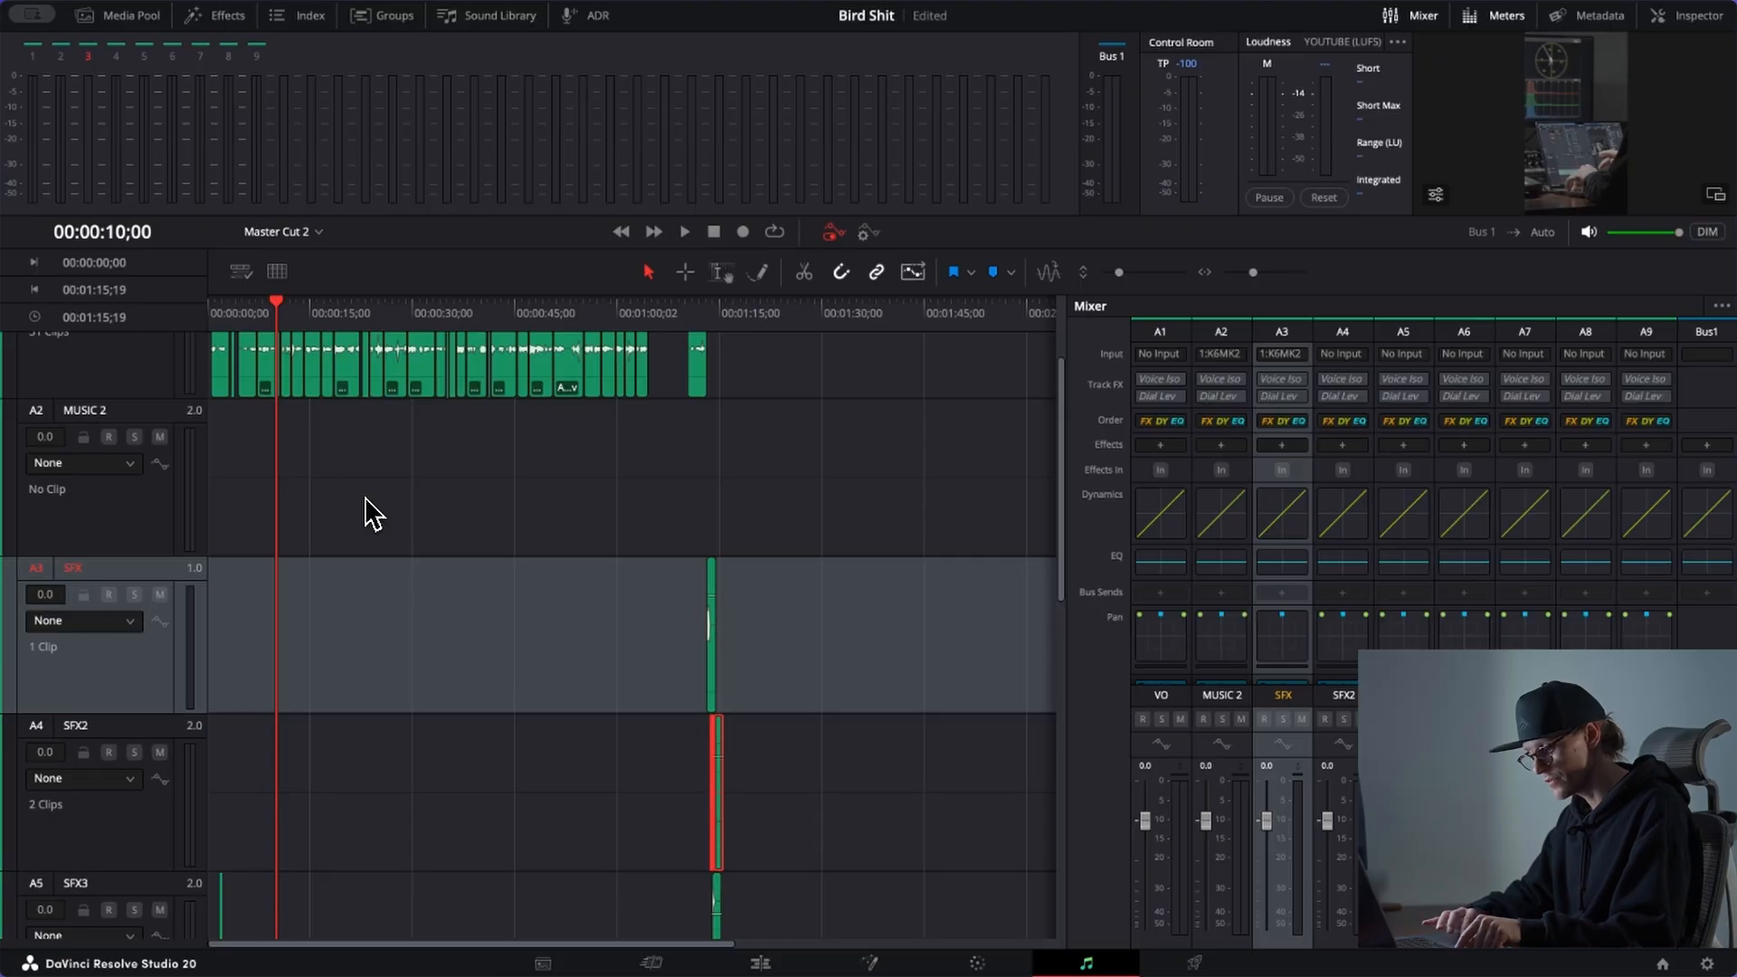
{"action": "scroll", "coordinate": [373, 516], "scroll_direction": "down", "scroll_amount": 4}
{"action": "scroll", "coordinate": [373, 515], "scroll_direction": "up", "scroll_amount": 4}
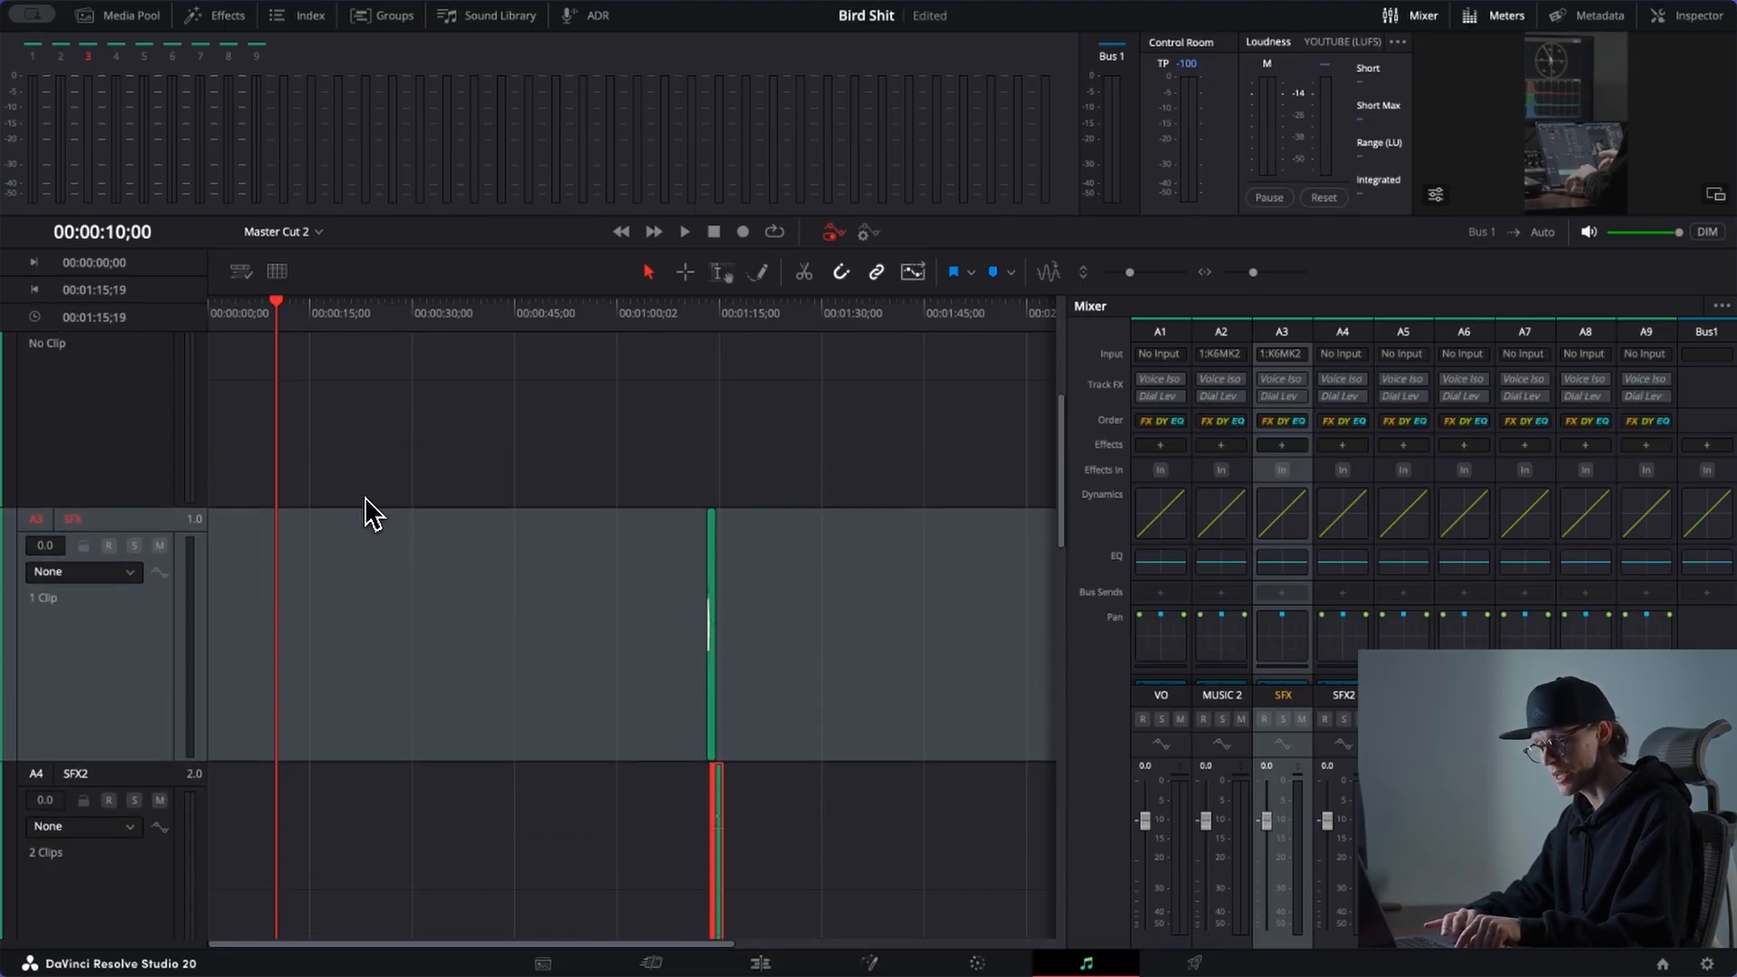
{"action": "scroll", "coordinate": [373, 516], "scroll_direction": "down", "scroll_amount": 4}
{"action": "scroll", "coordinate": [373, 514], "scroll_direction": "up", "scroll_amount": 5}
{"action": "scroll", "coordinate": [373, 514], "scroll_direction": "down", "scroll_amount": 4}
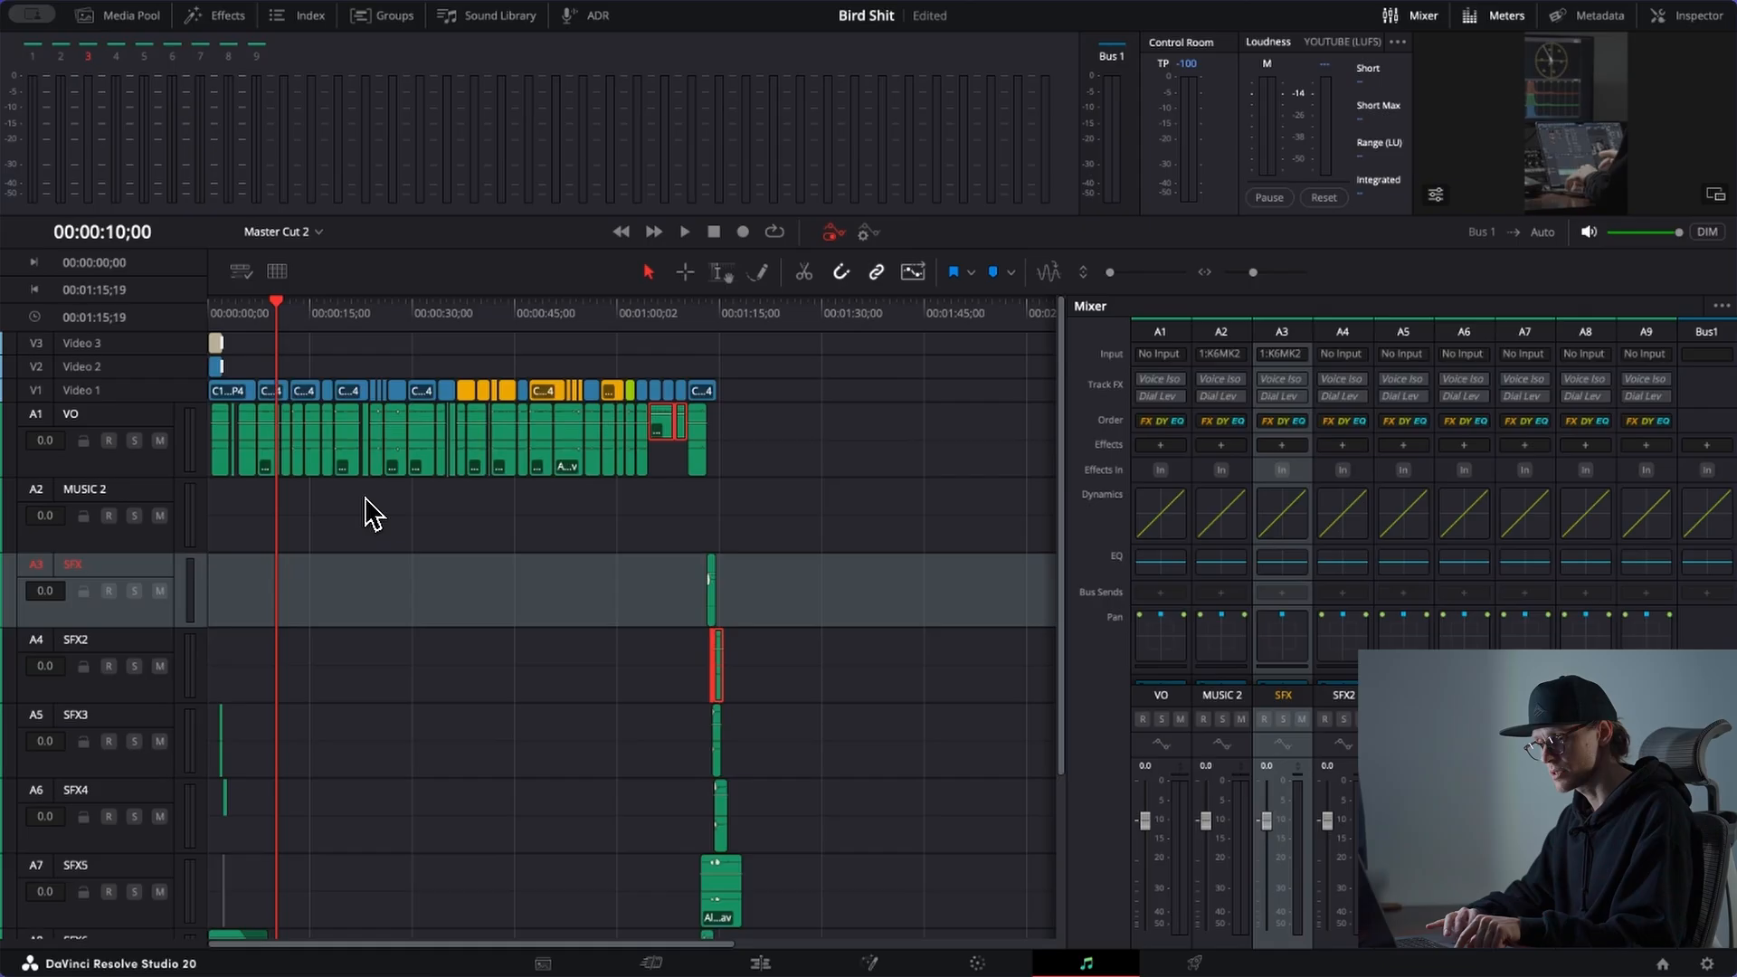
Step: Enlarge the audio tracks and select VO, MUSIC 2 and SFX in turn to examine which mixer channel each one controls
{"action": "scroll", "coordinate": [366, 498], "scroll_direction": "up", "scroll_amount": 1}
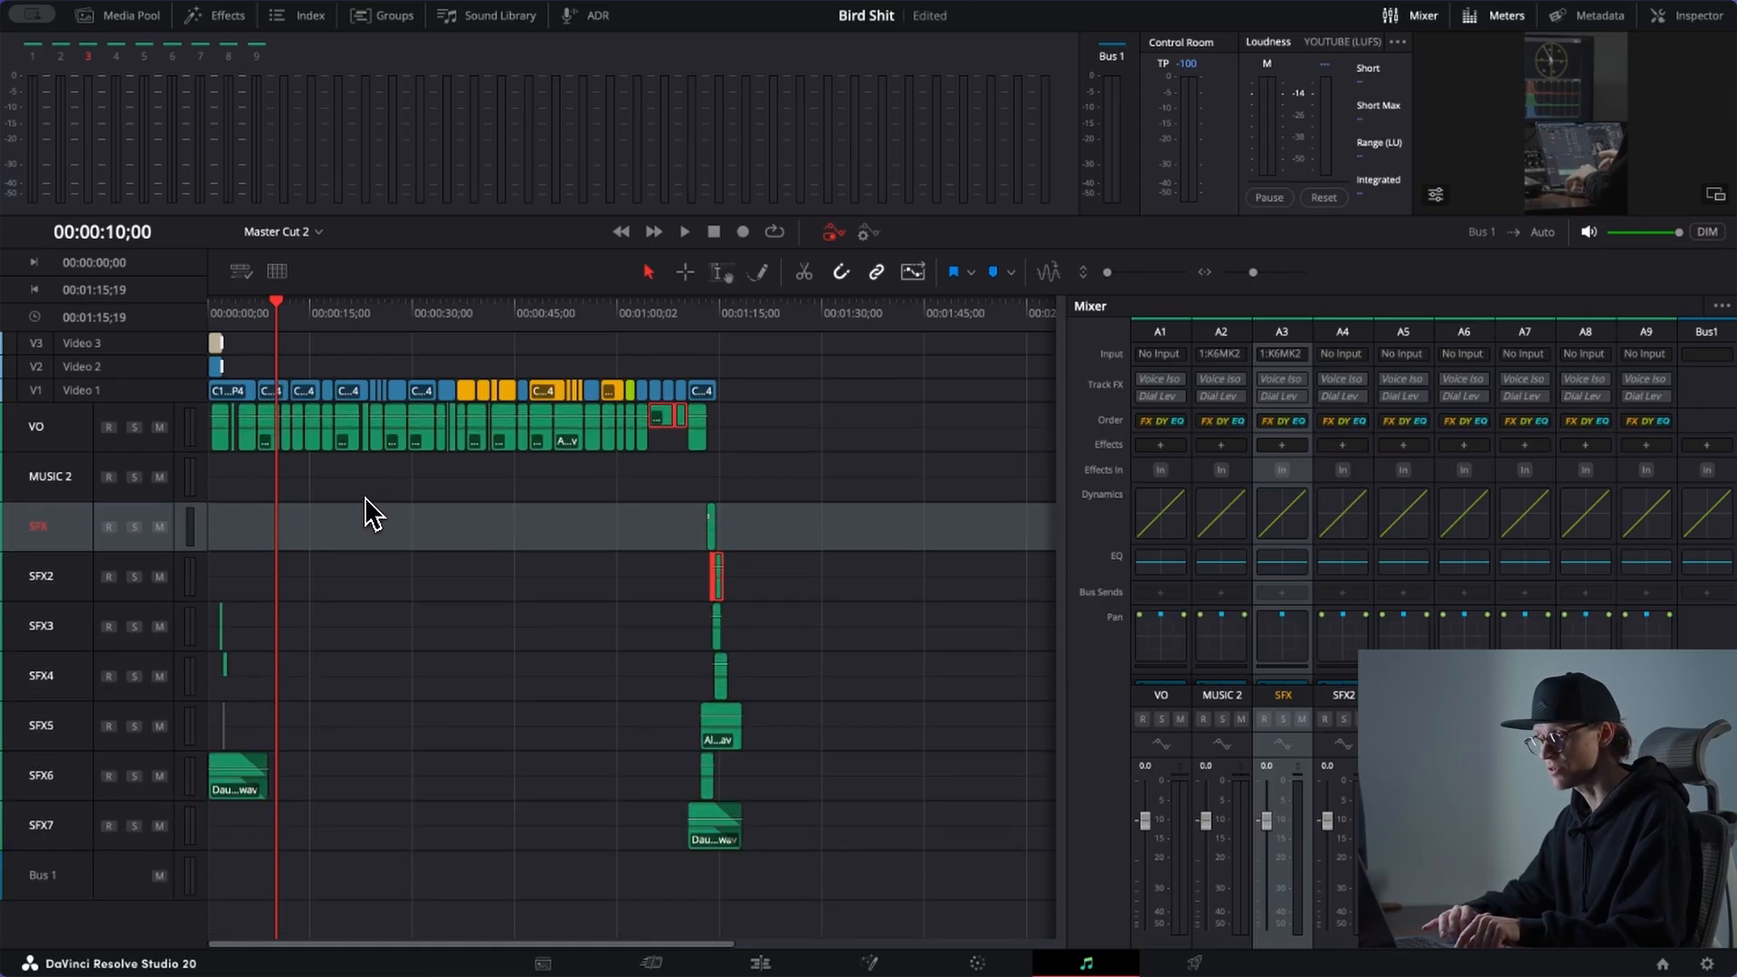
{"action": "scroll", "coordinate": [276, 427], "scroll_direction": "up", "scroll_amount": 3}
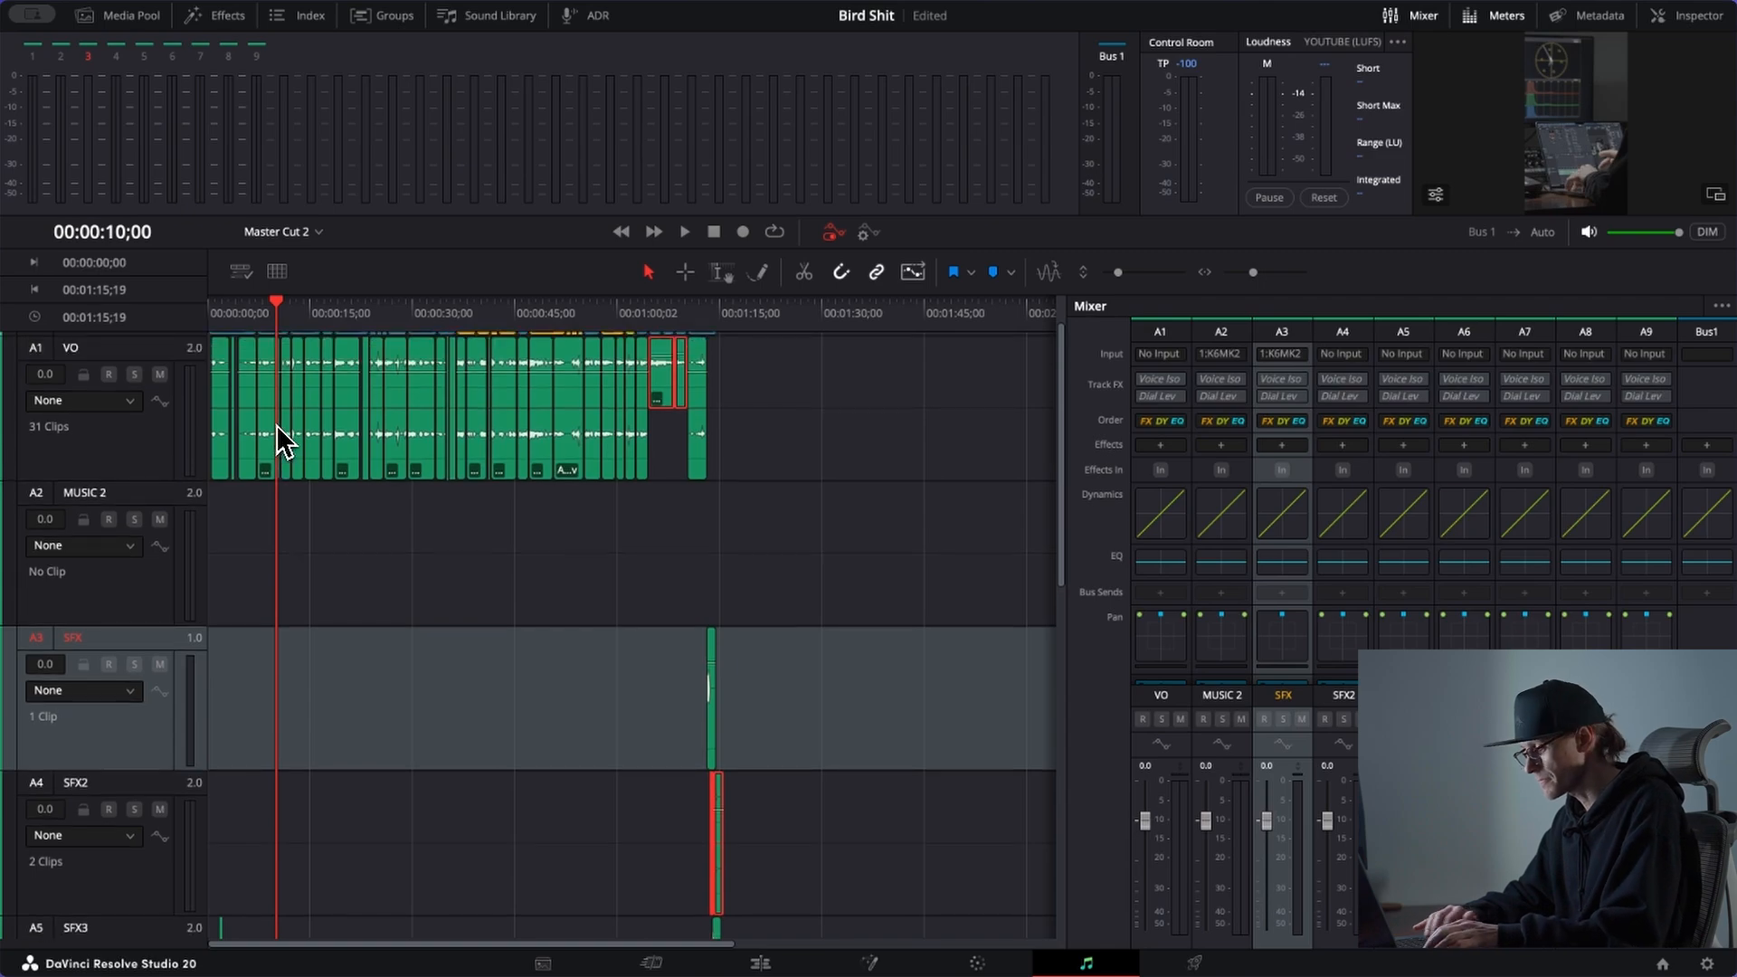
{"action": "scroll", "coordinate": [275, 425], "scroll_direction": "up", "scroll_amount": 2}
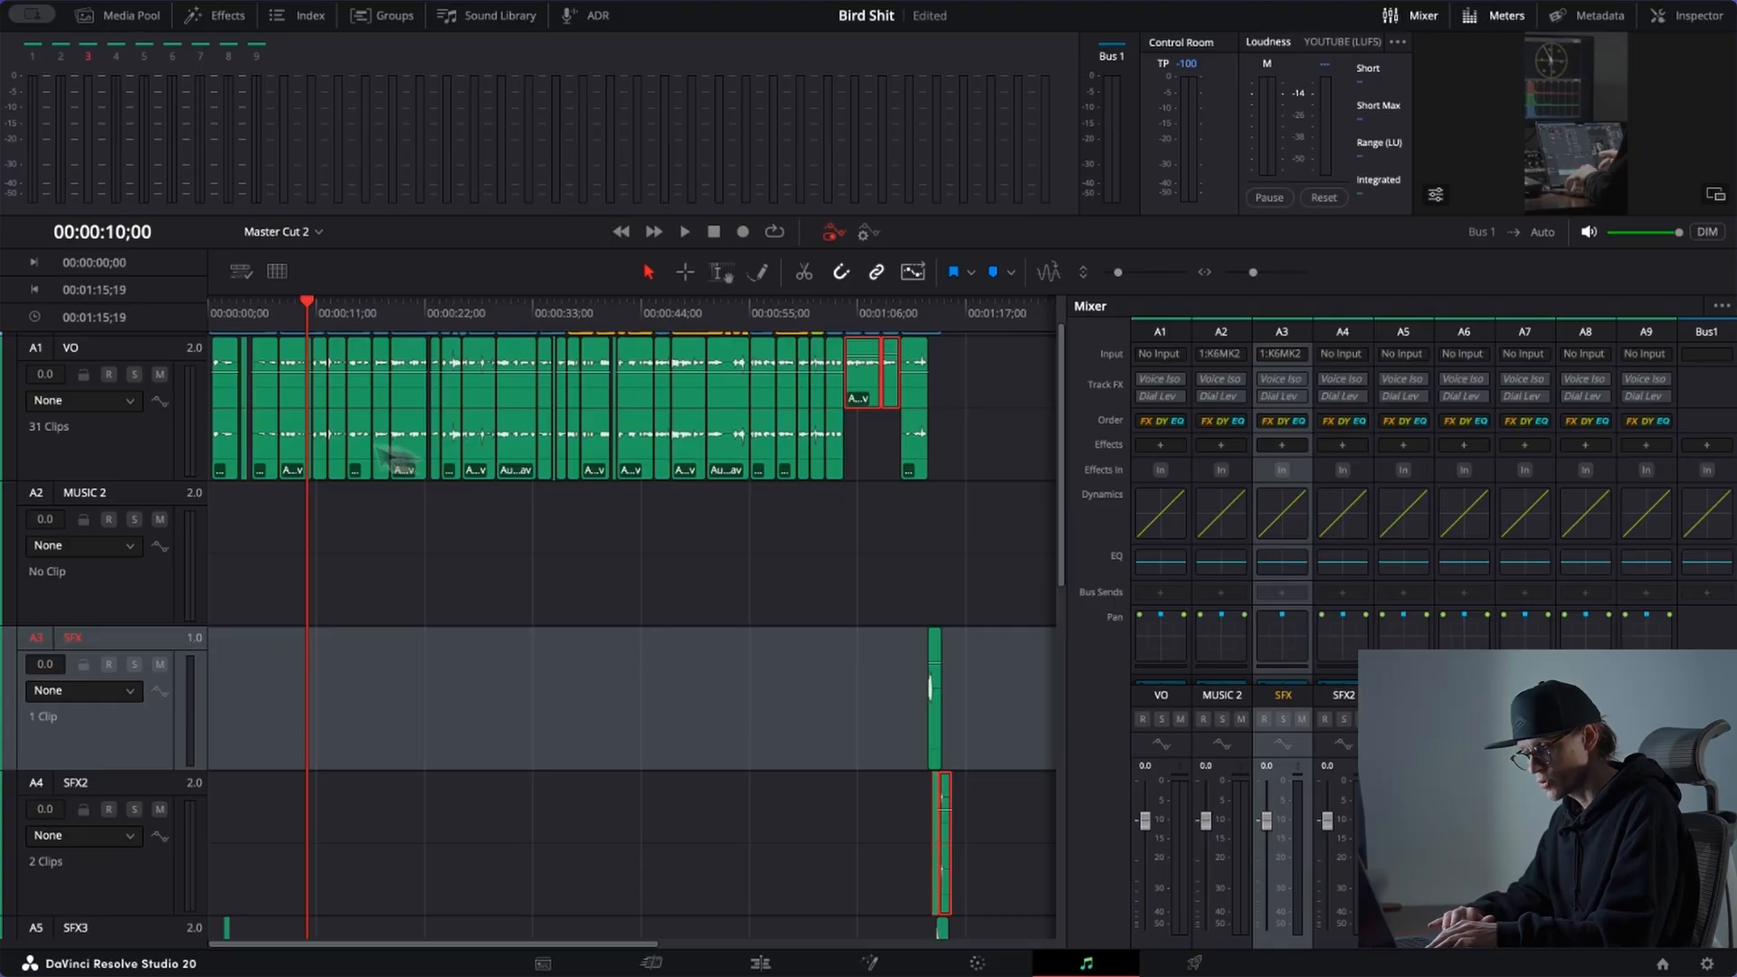
{"action": "left_click", "coordinate": [123, 457]}
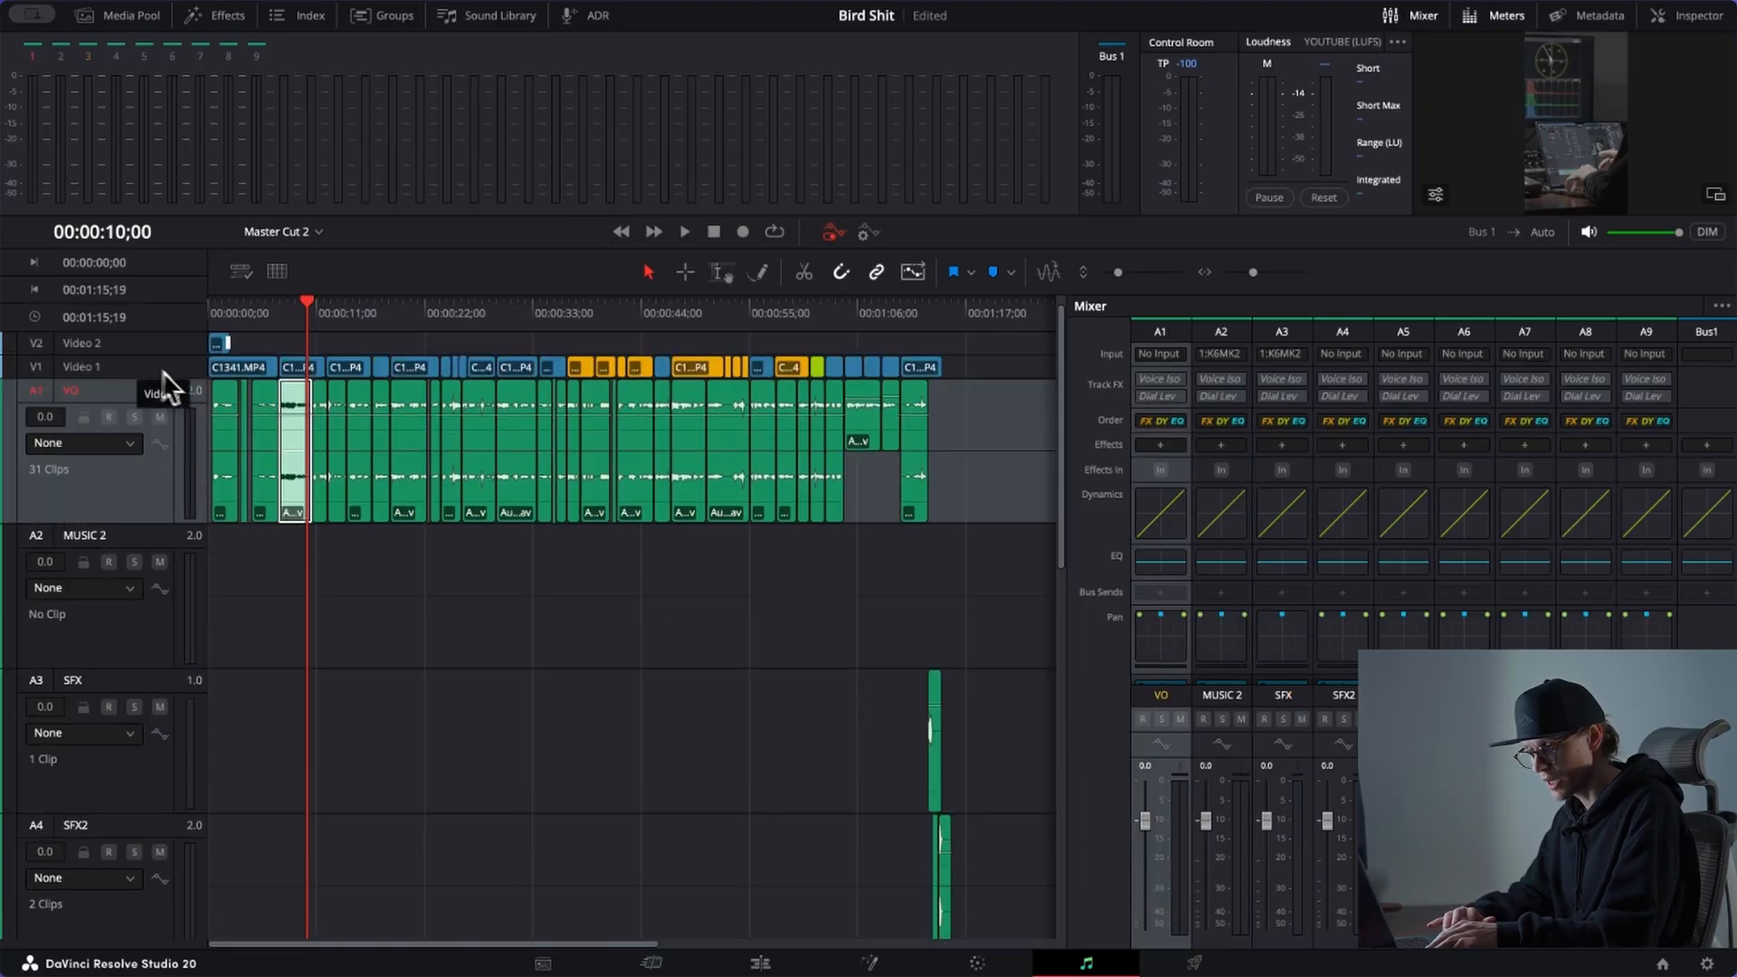
{"action": "left_click", "coordinate": [134, 624]}
{"action": "left_click", "coordinate": [140, 484]}
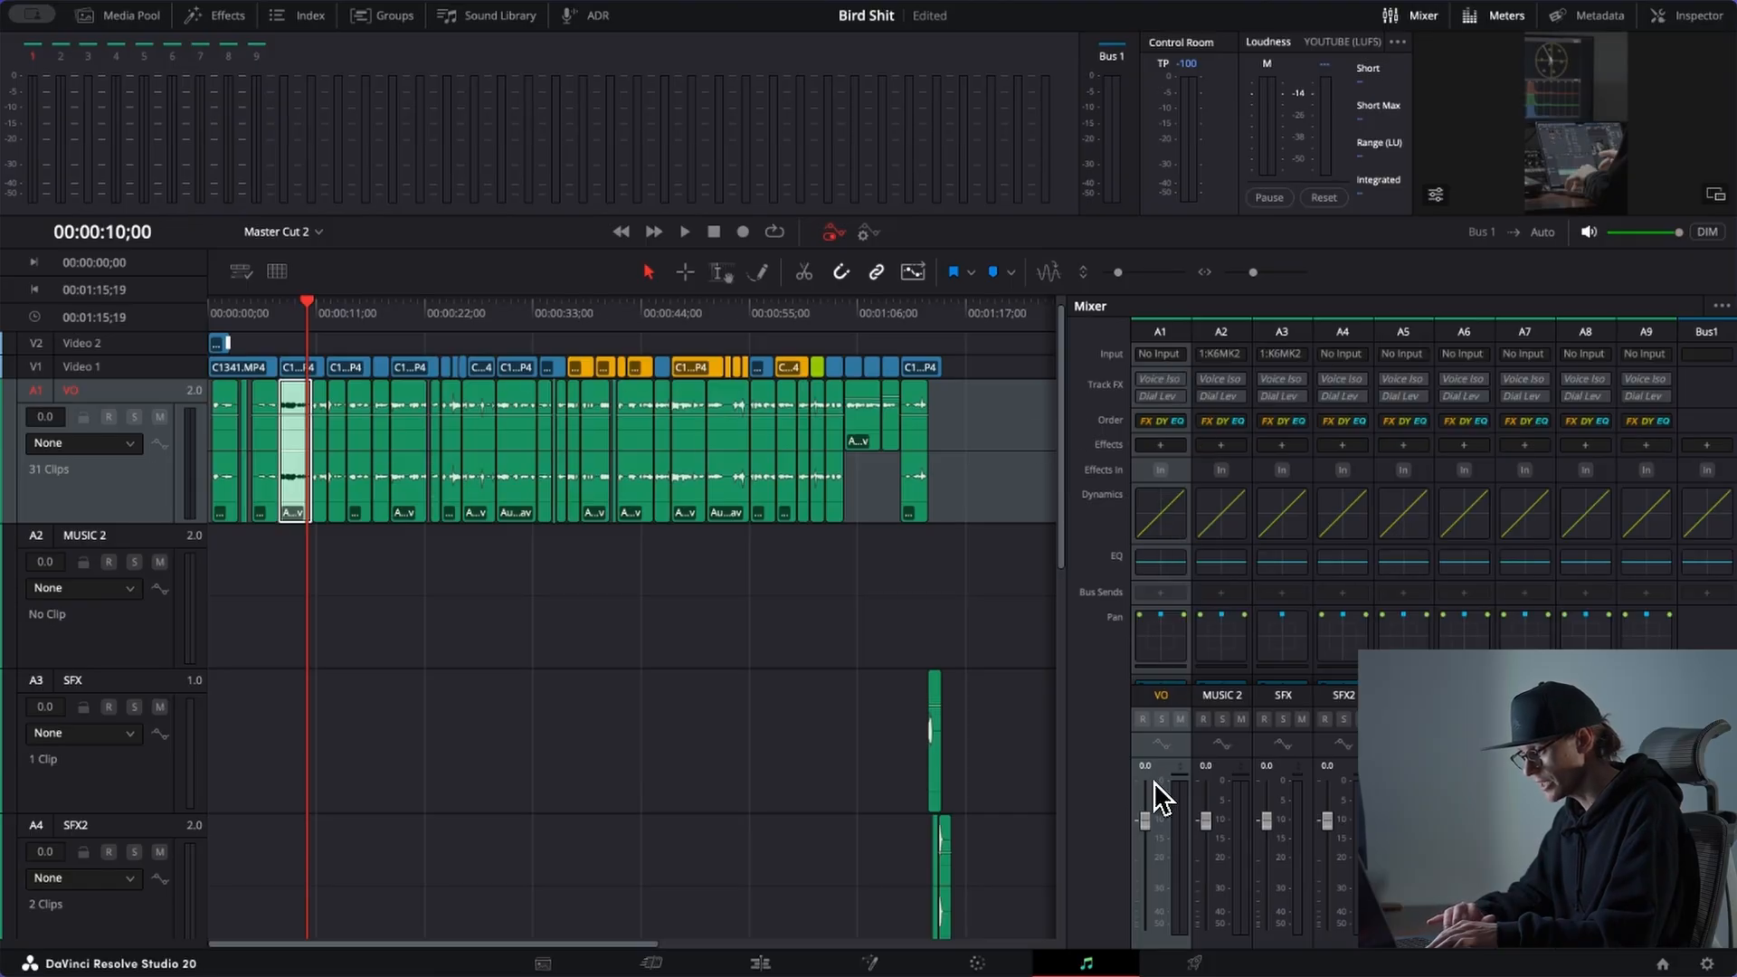
{"action": "left_click", "coordinate": [140, 658]}
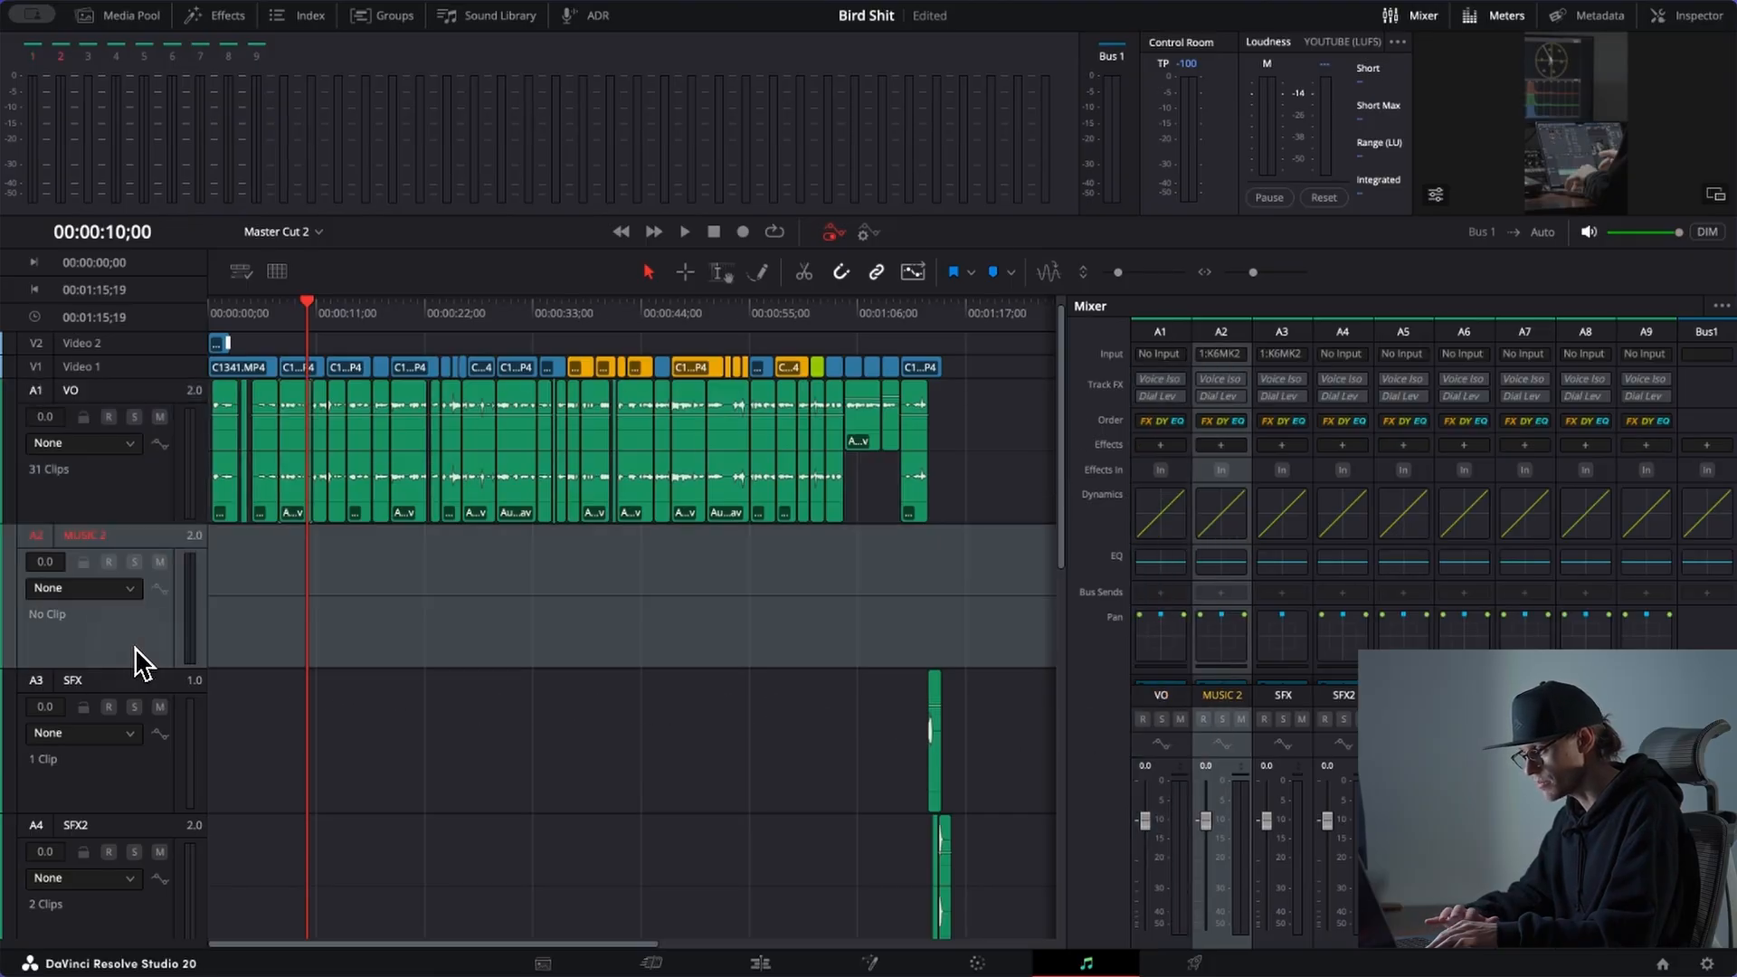
{"action": "left_click", "coordinate": [139, 755]}
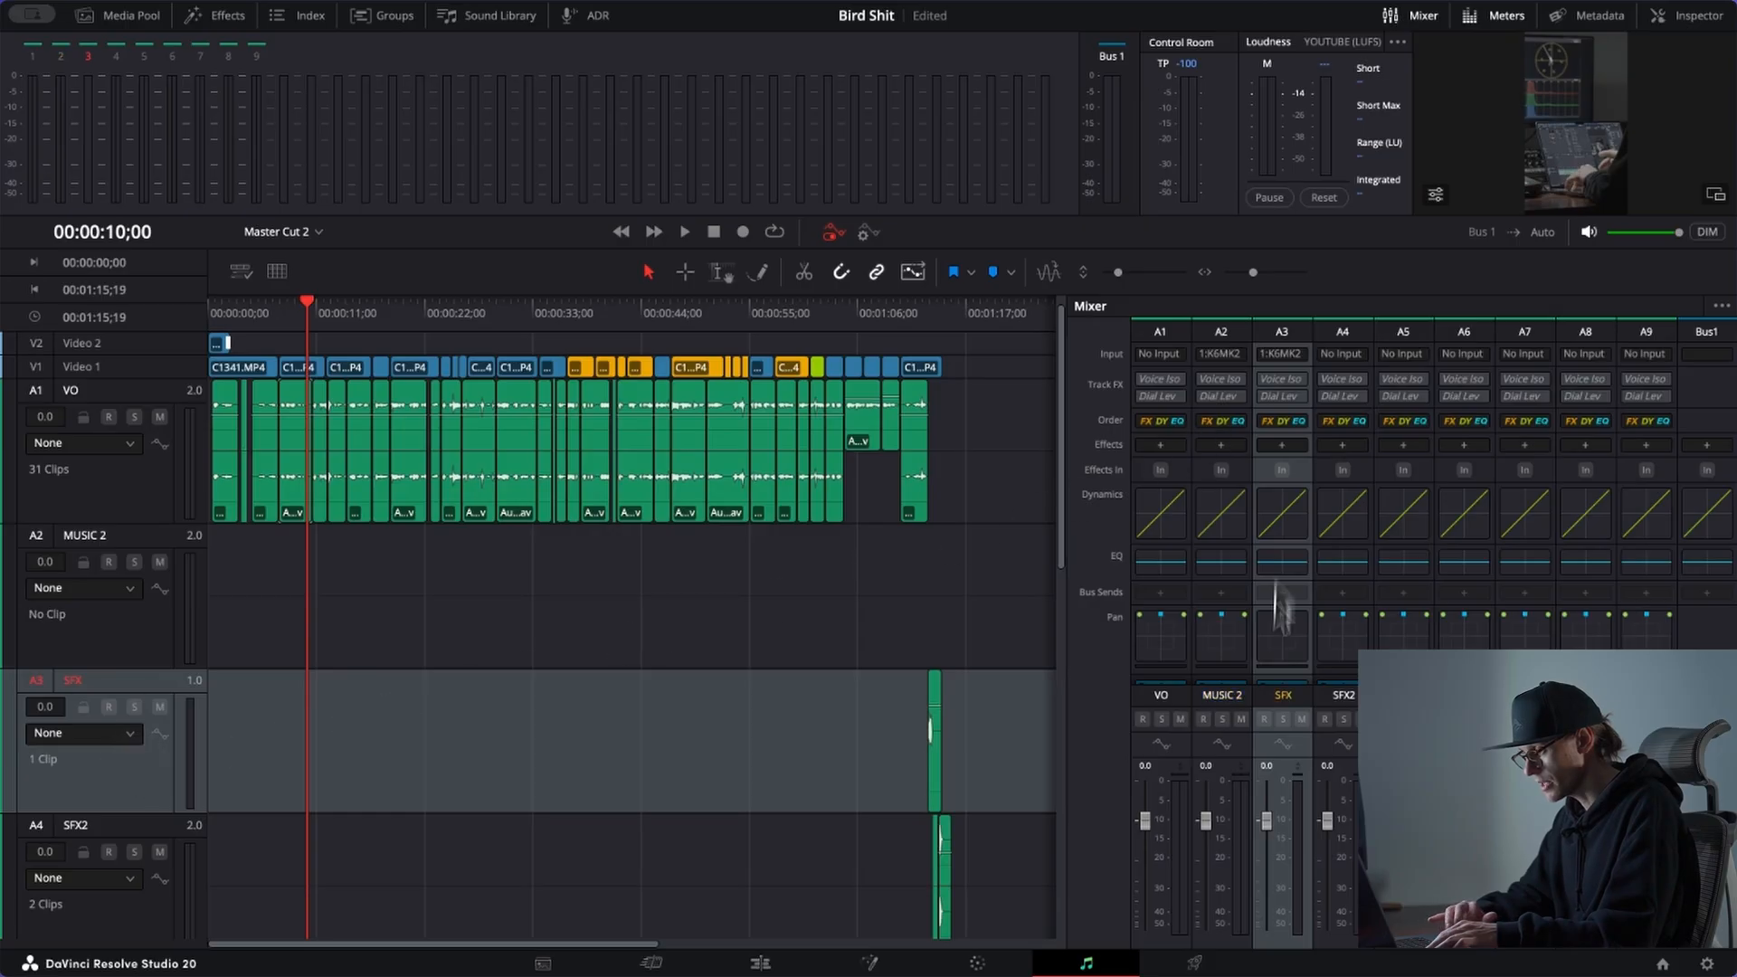
{"action": "left_click", "coordinate": [127, 498]}
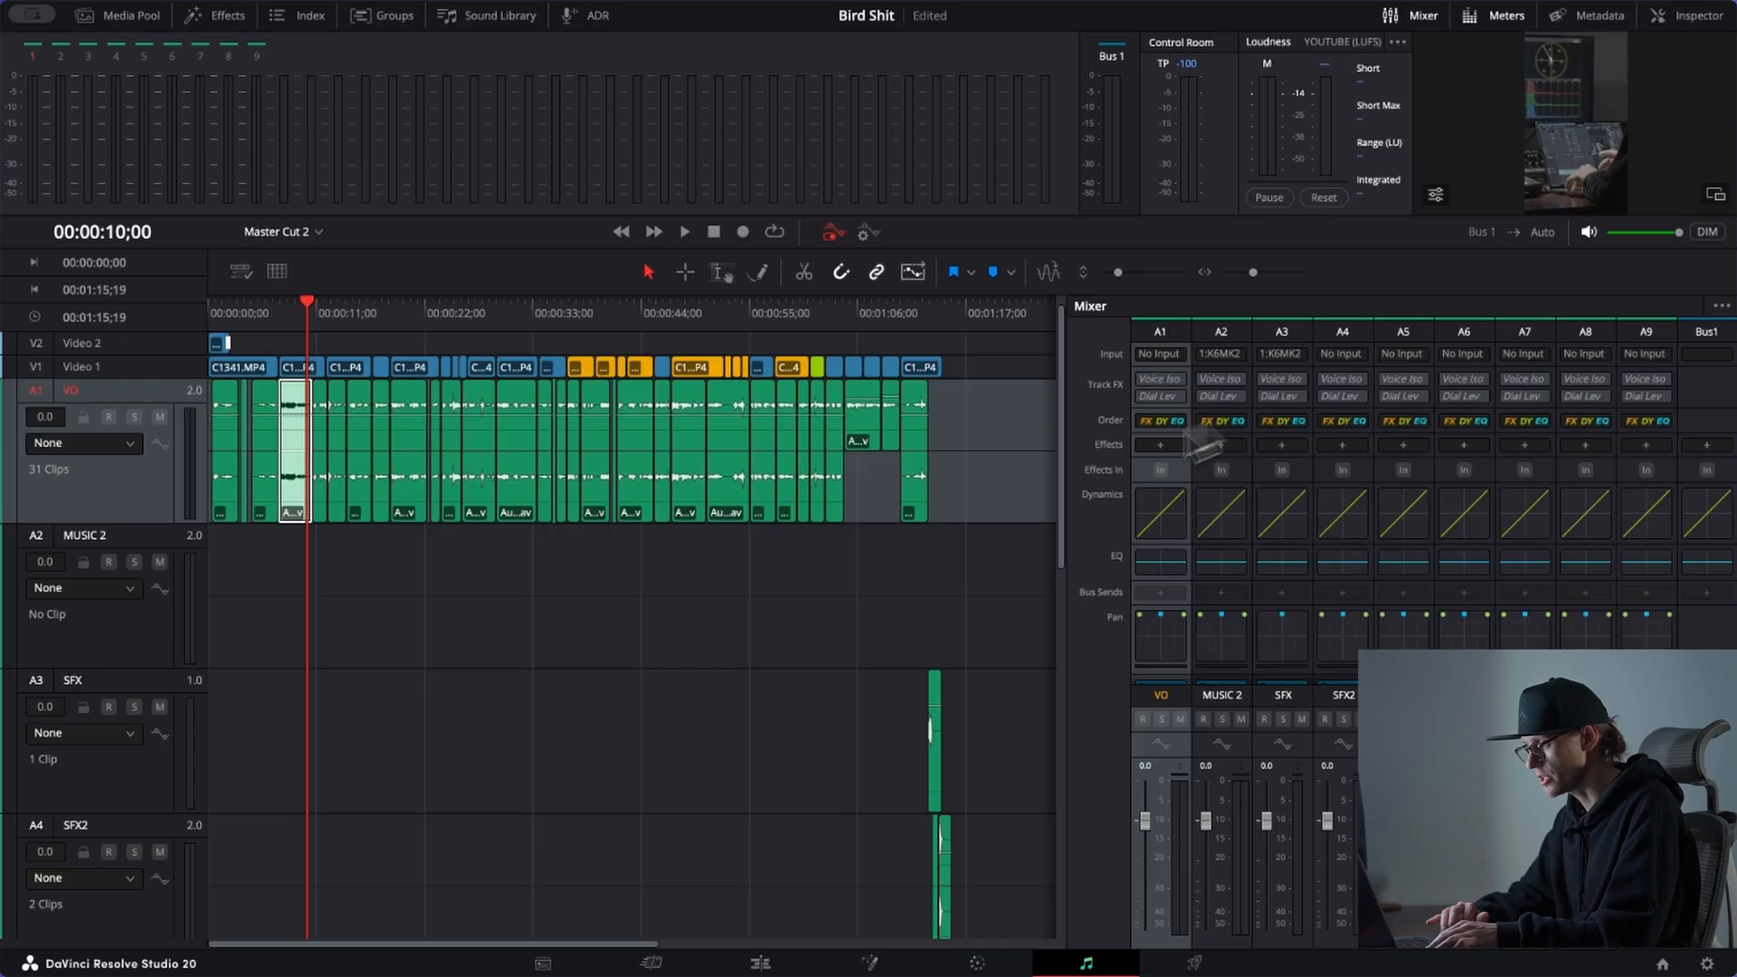
{"action": "left_click", "coordinate": [124, 479]}
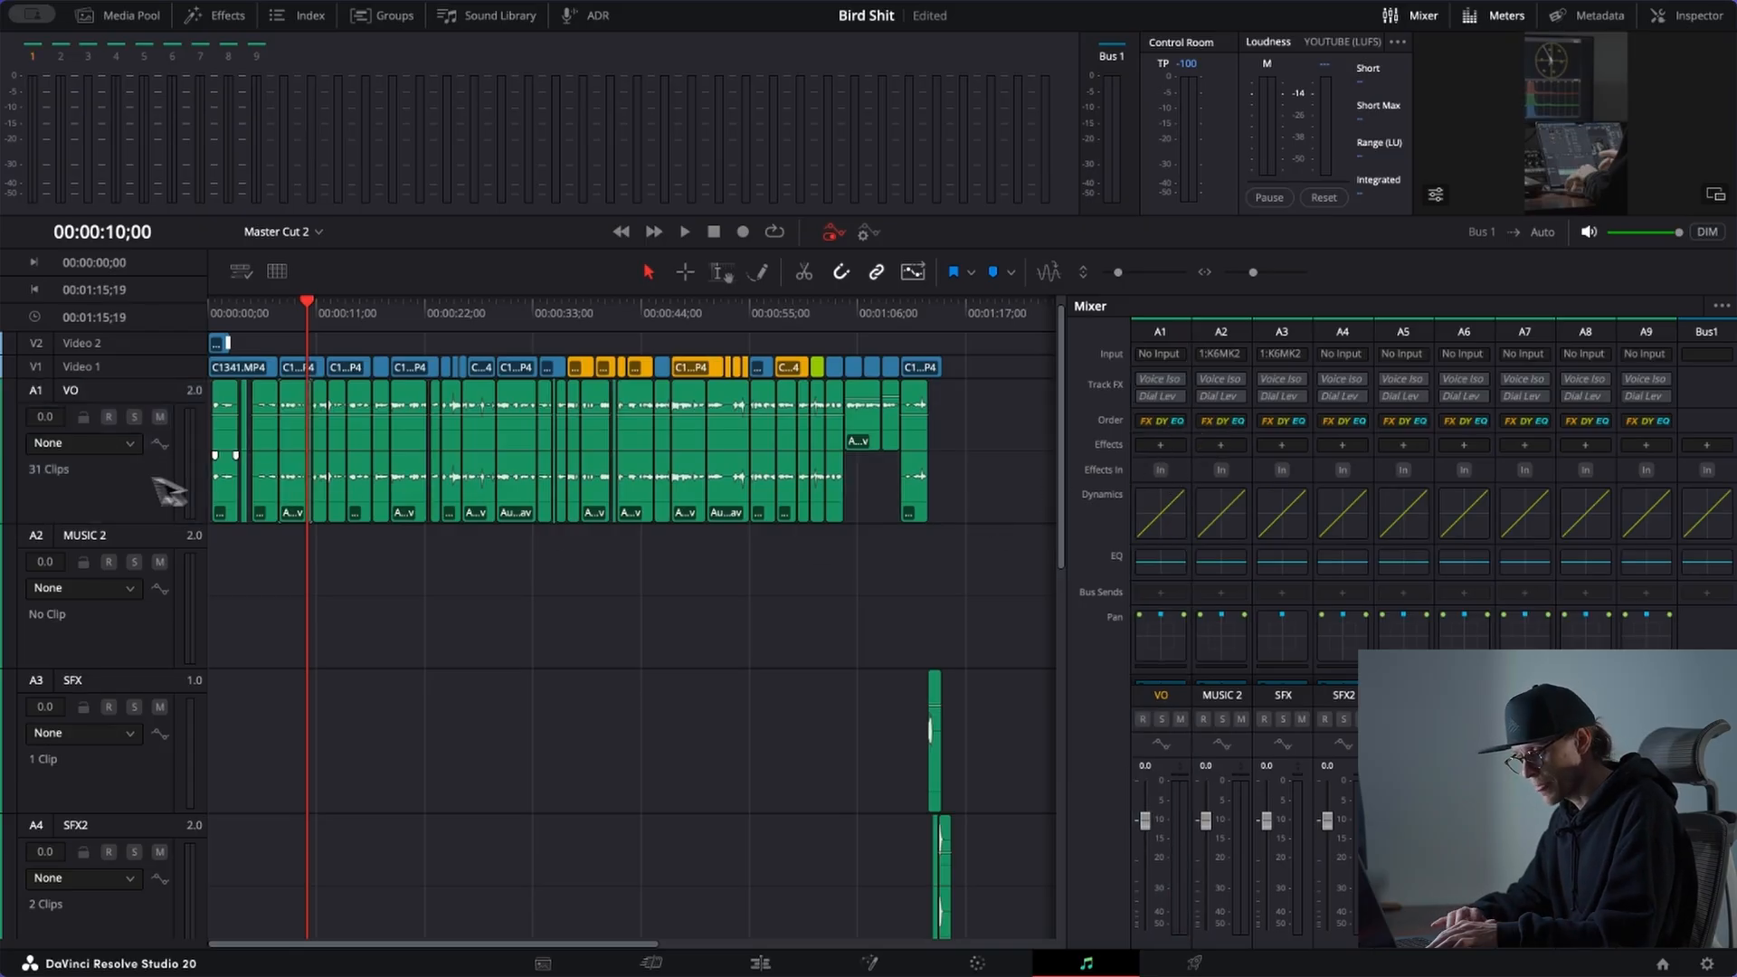
{"action": "left_click", "coordinate": [106, 479]}
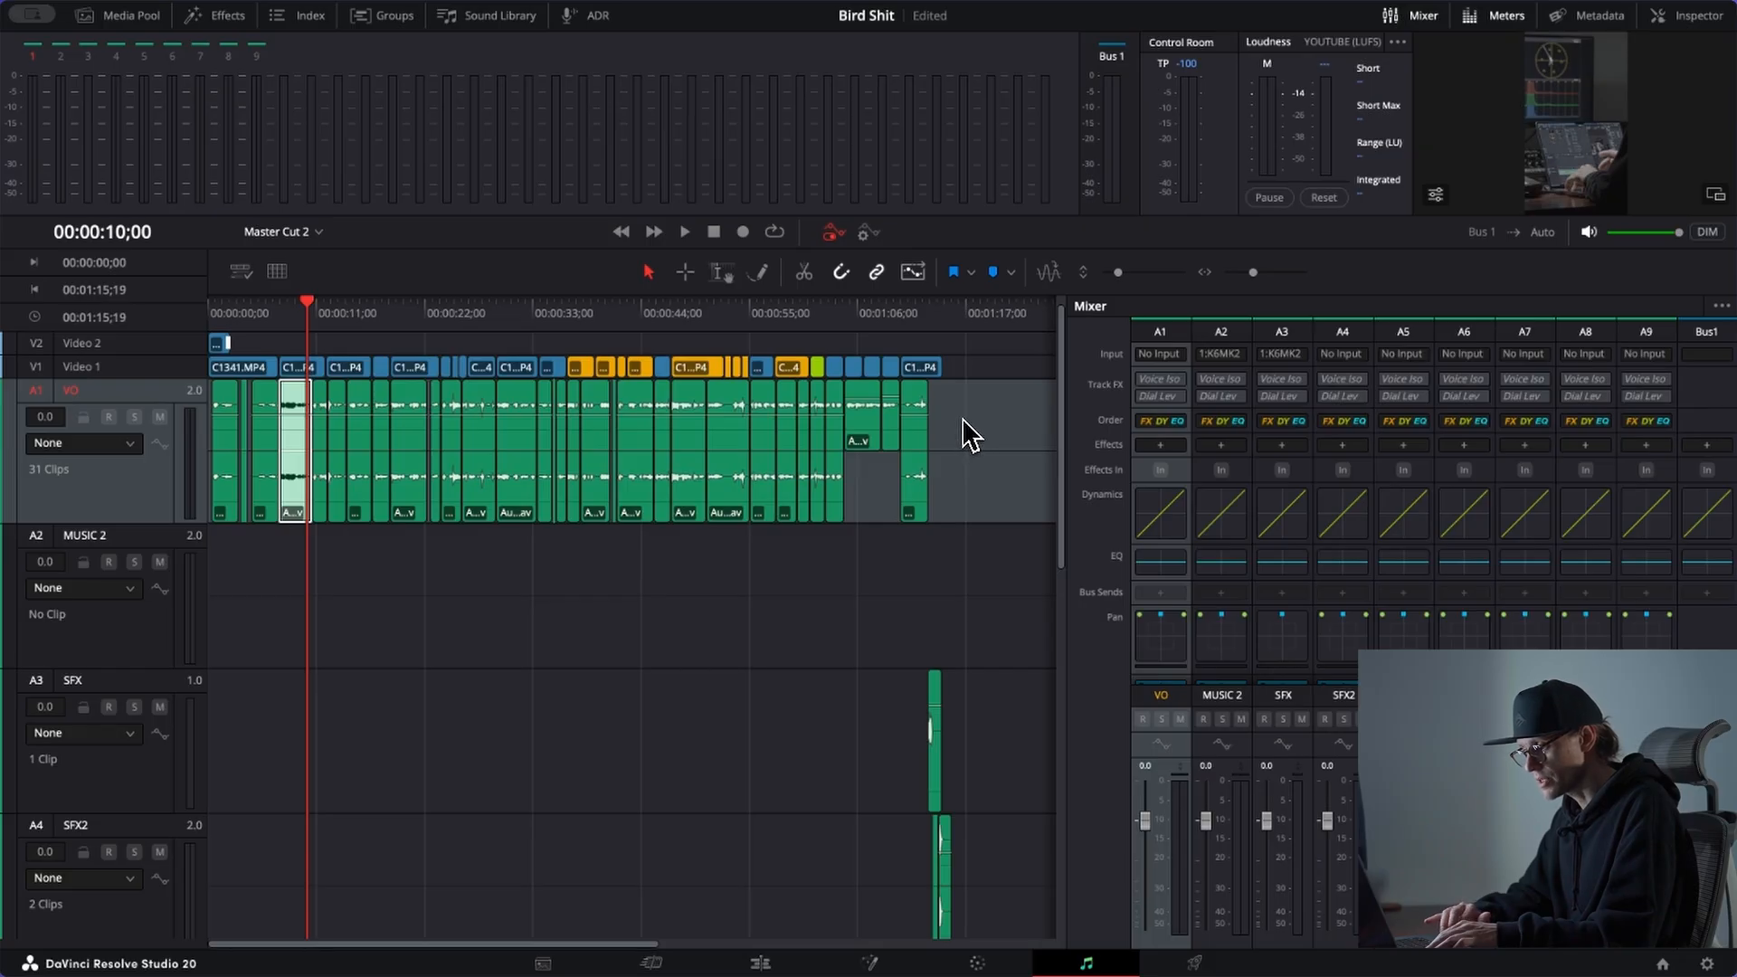
{"action": "left_click_drag", "start_coordinate": [962, 420], "coordinate": [230, 480]}
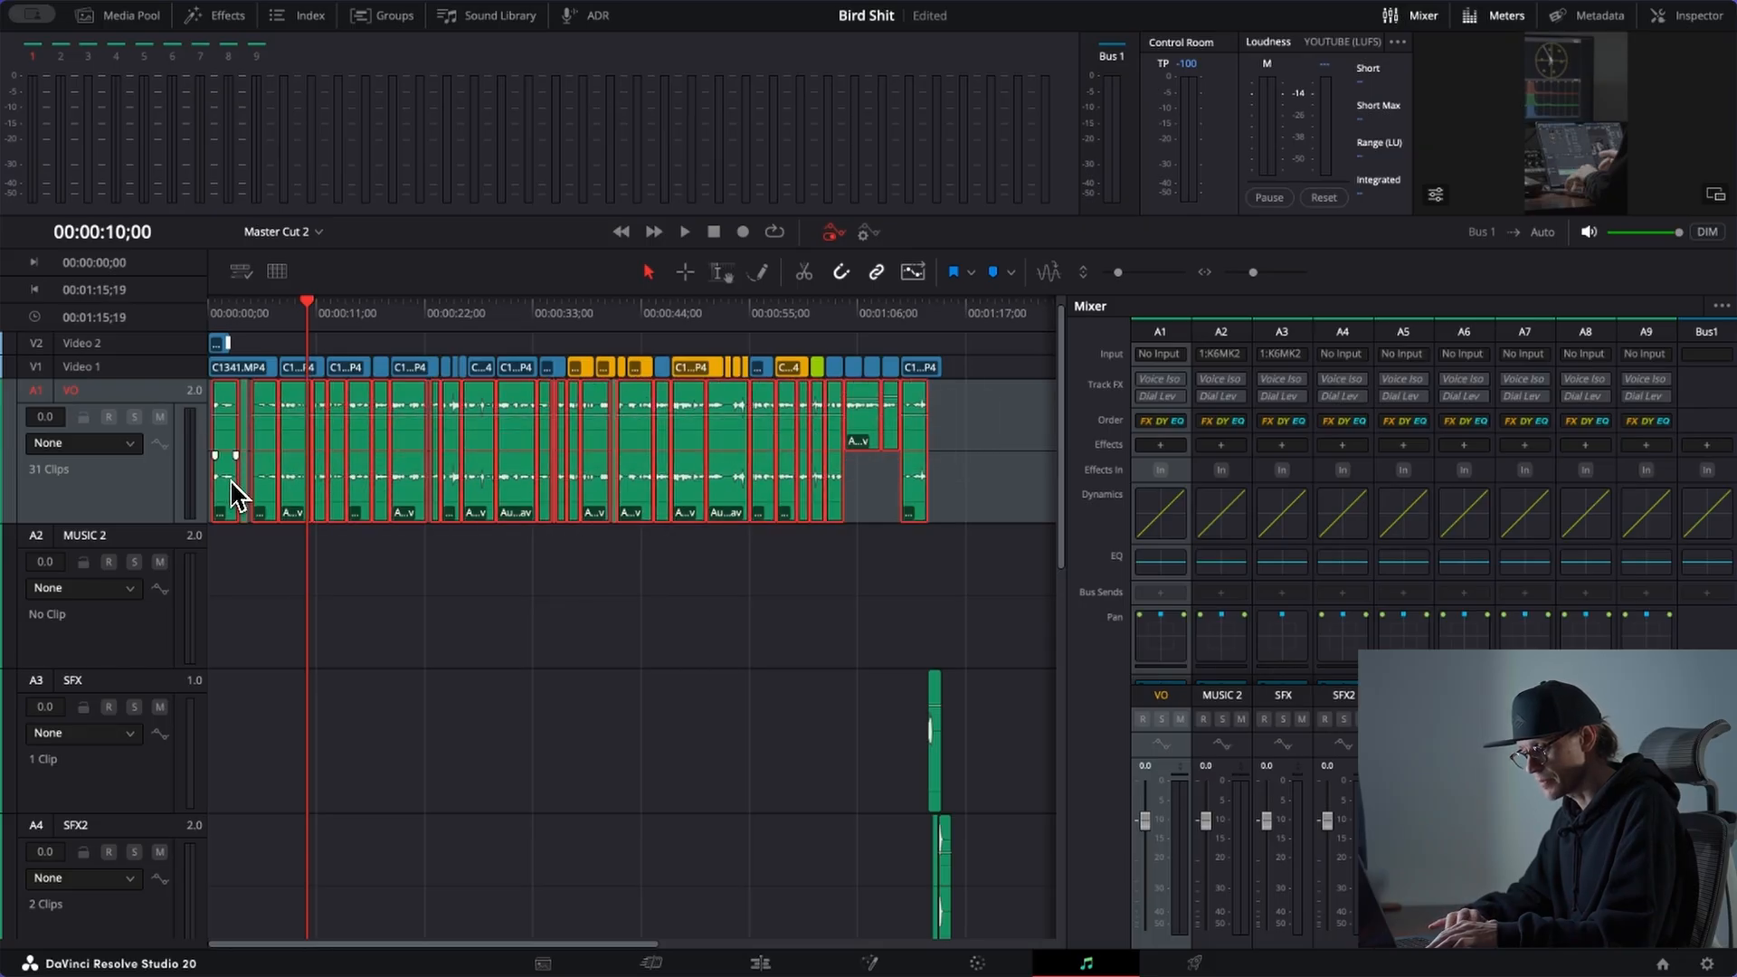
{"action": "right_click", "coordinate": [226, 494]}
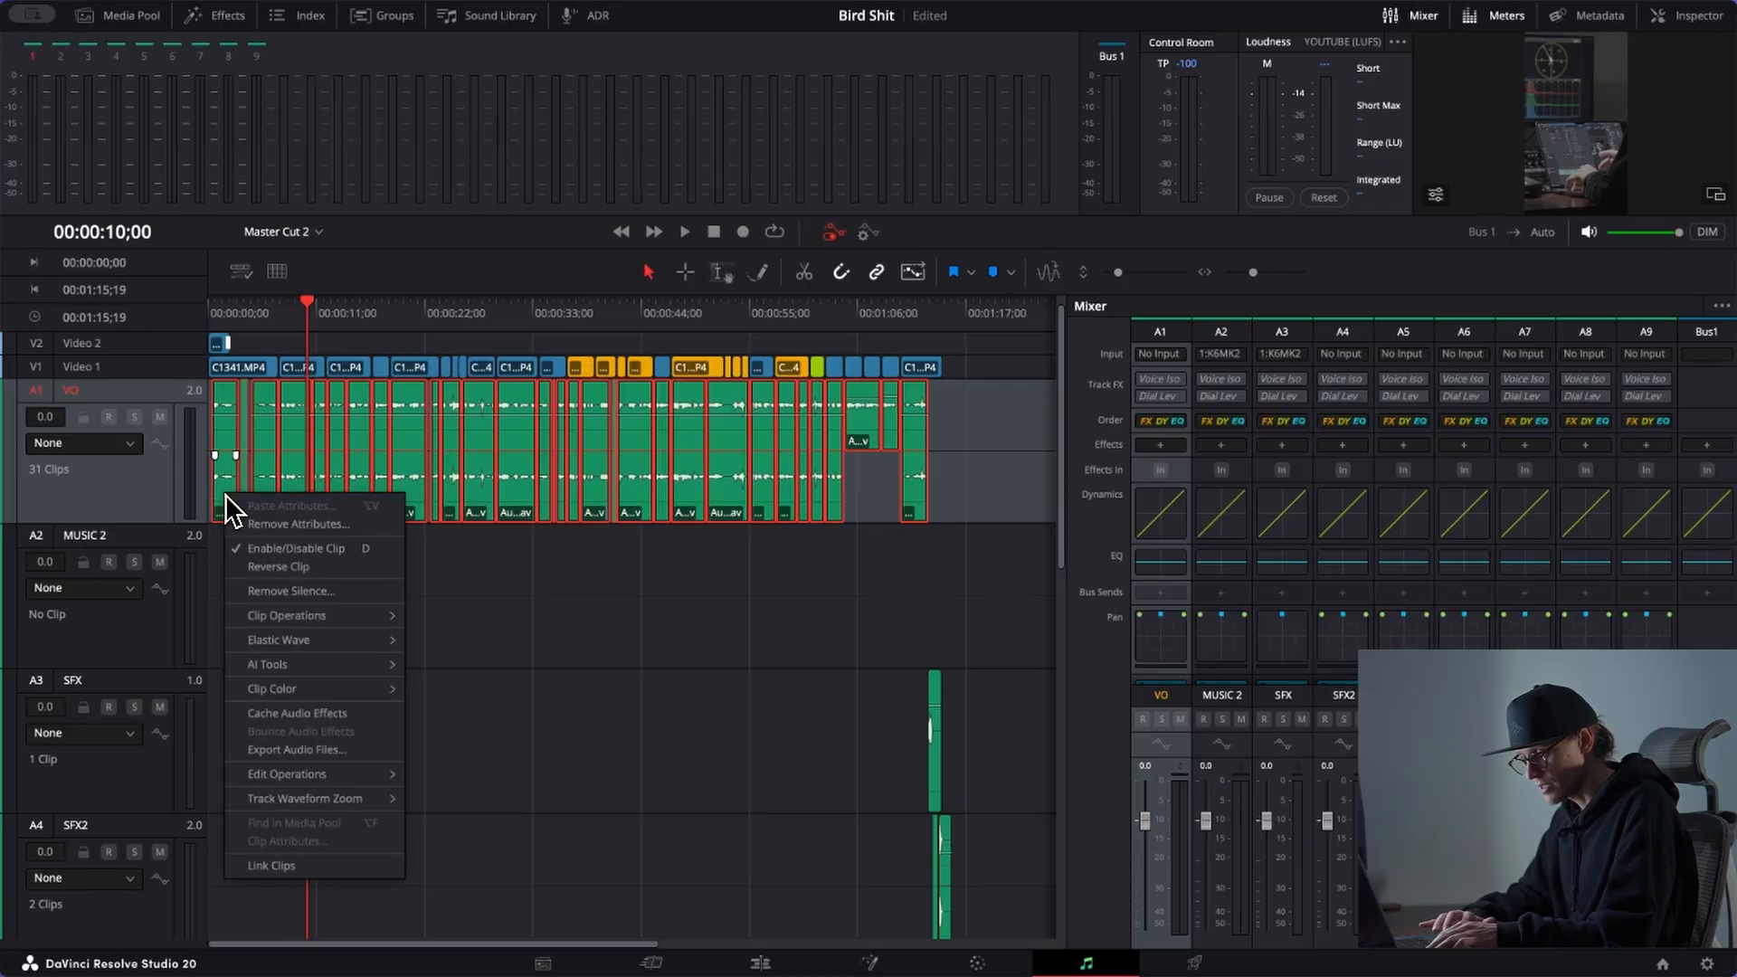
{"action": "left_click", "coordinate": [556, 728]}
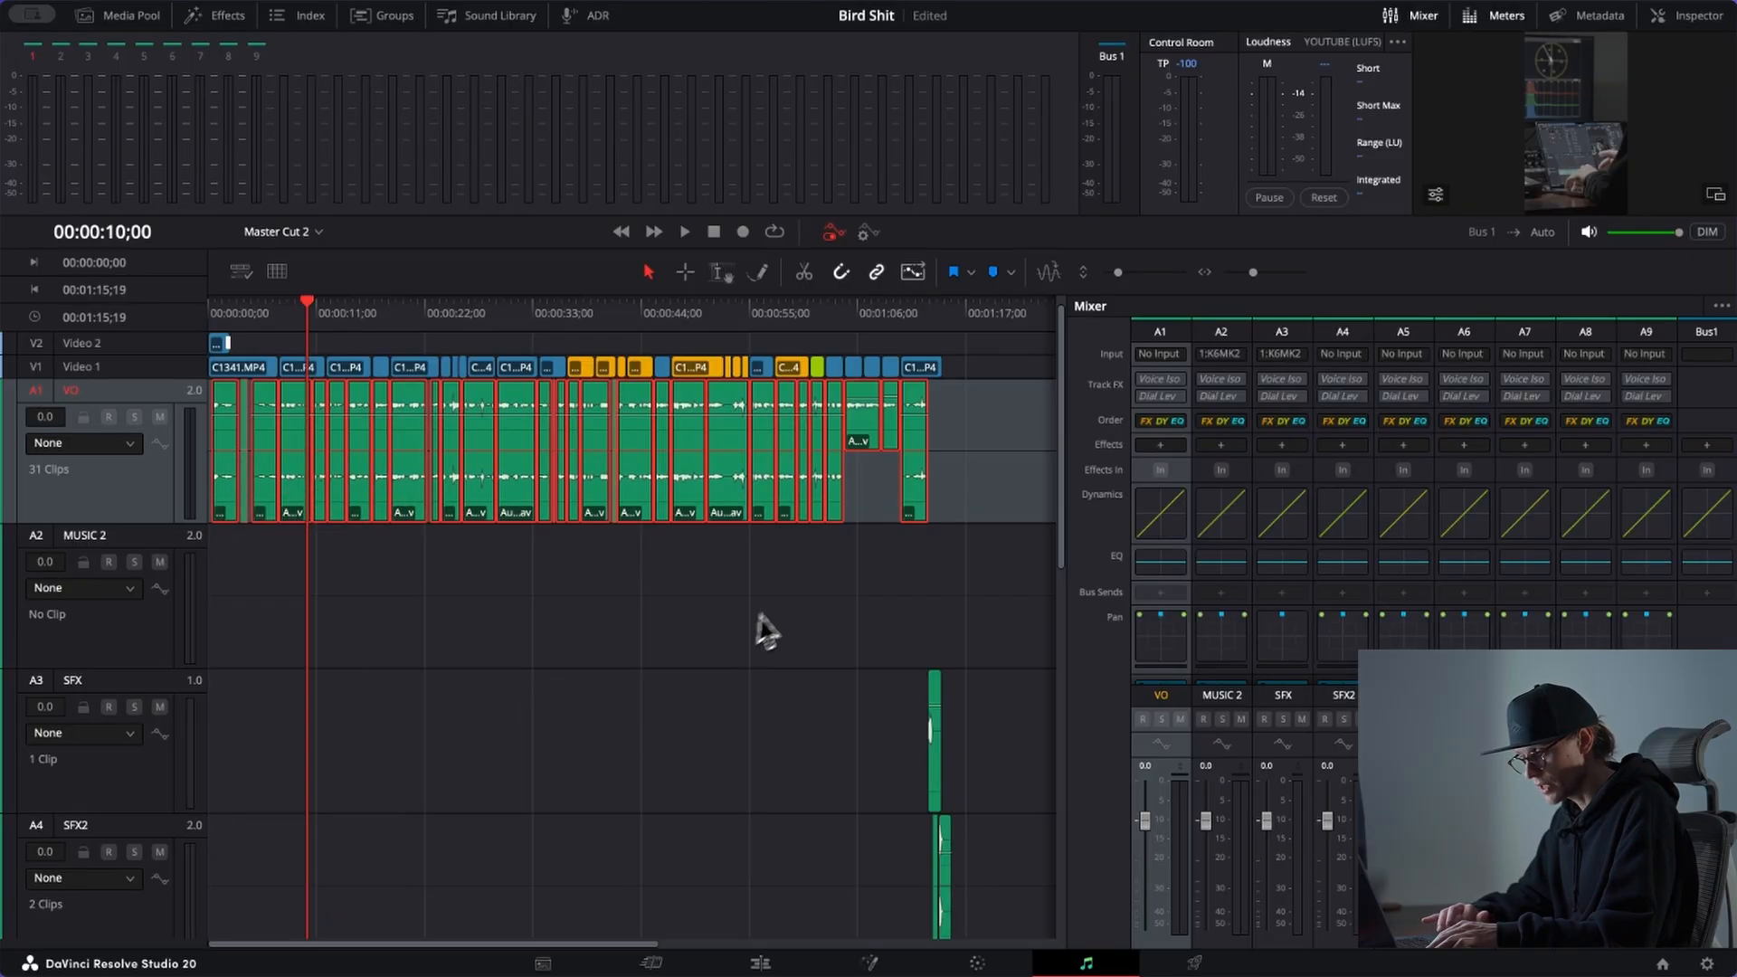
{"action": "left_click", "coordinate": [787, 615]}
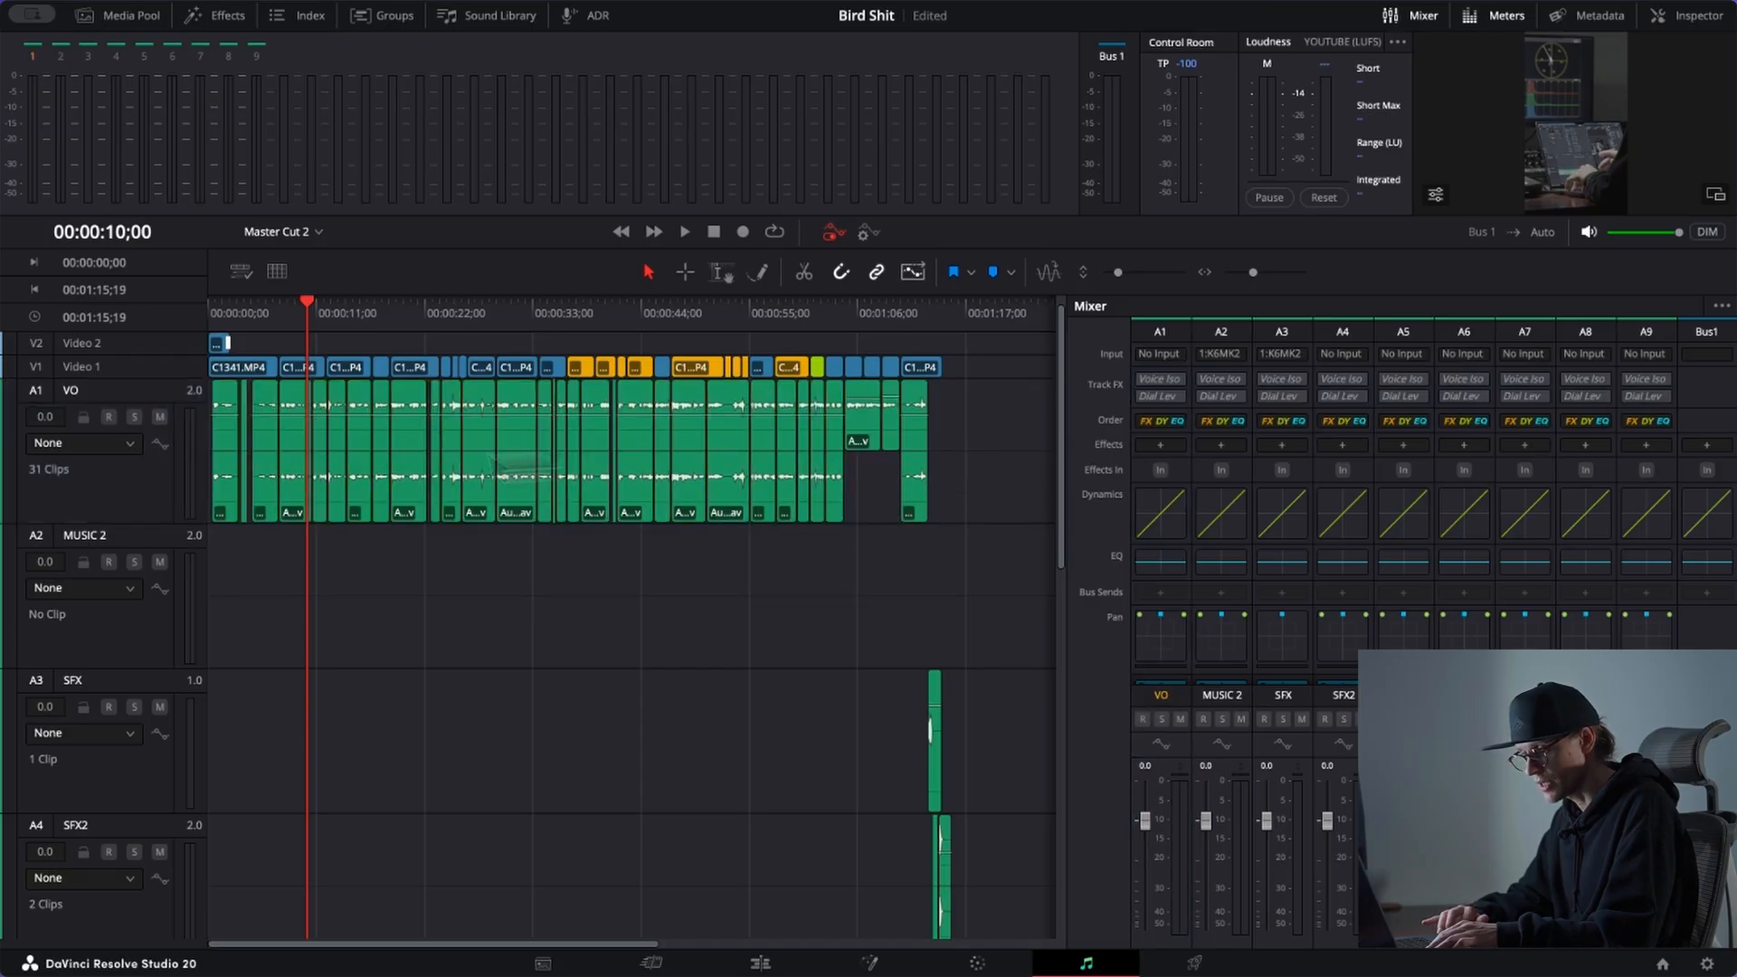
{"action": "left_click", "coordinate": [135, 473]}
{"action": "left_click", "coordinate": [132, 450]}
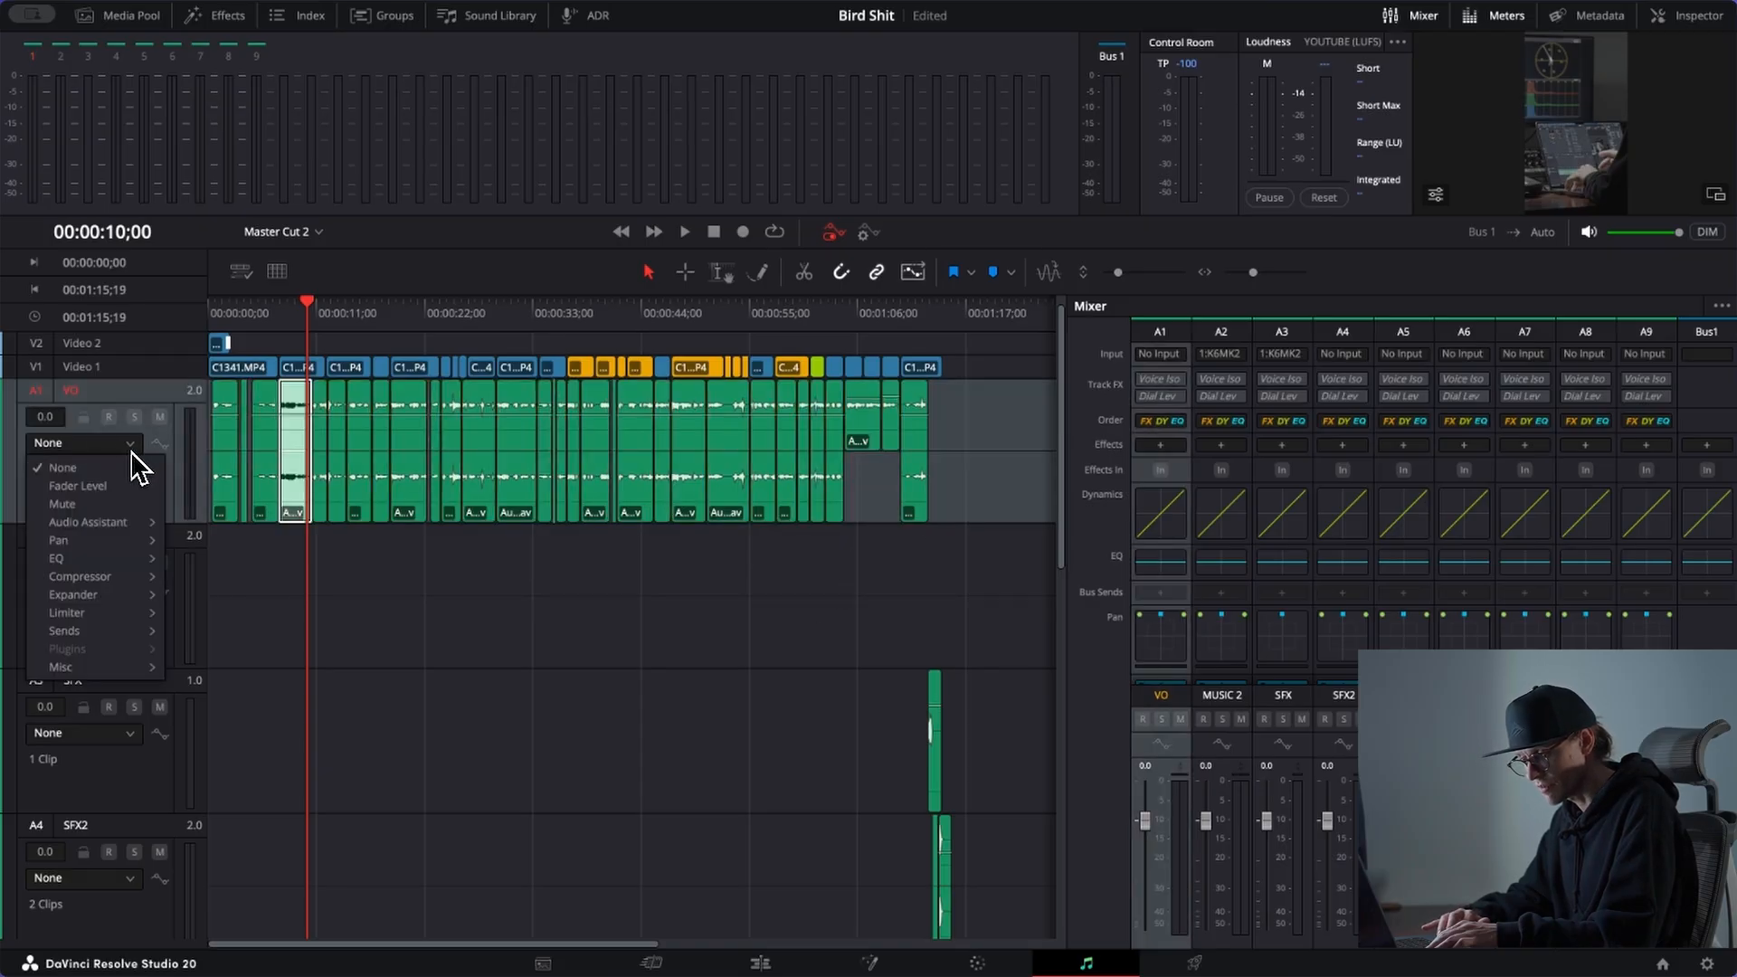
{"action": "left_click", "coordinate": [133, 465]}
{"action": "left_click", "coordinate": [144, 499]}
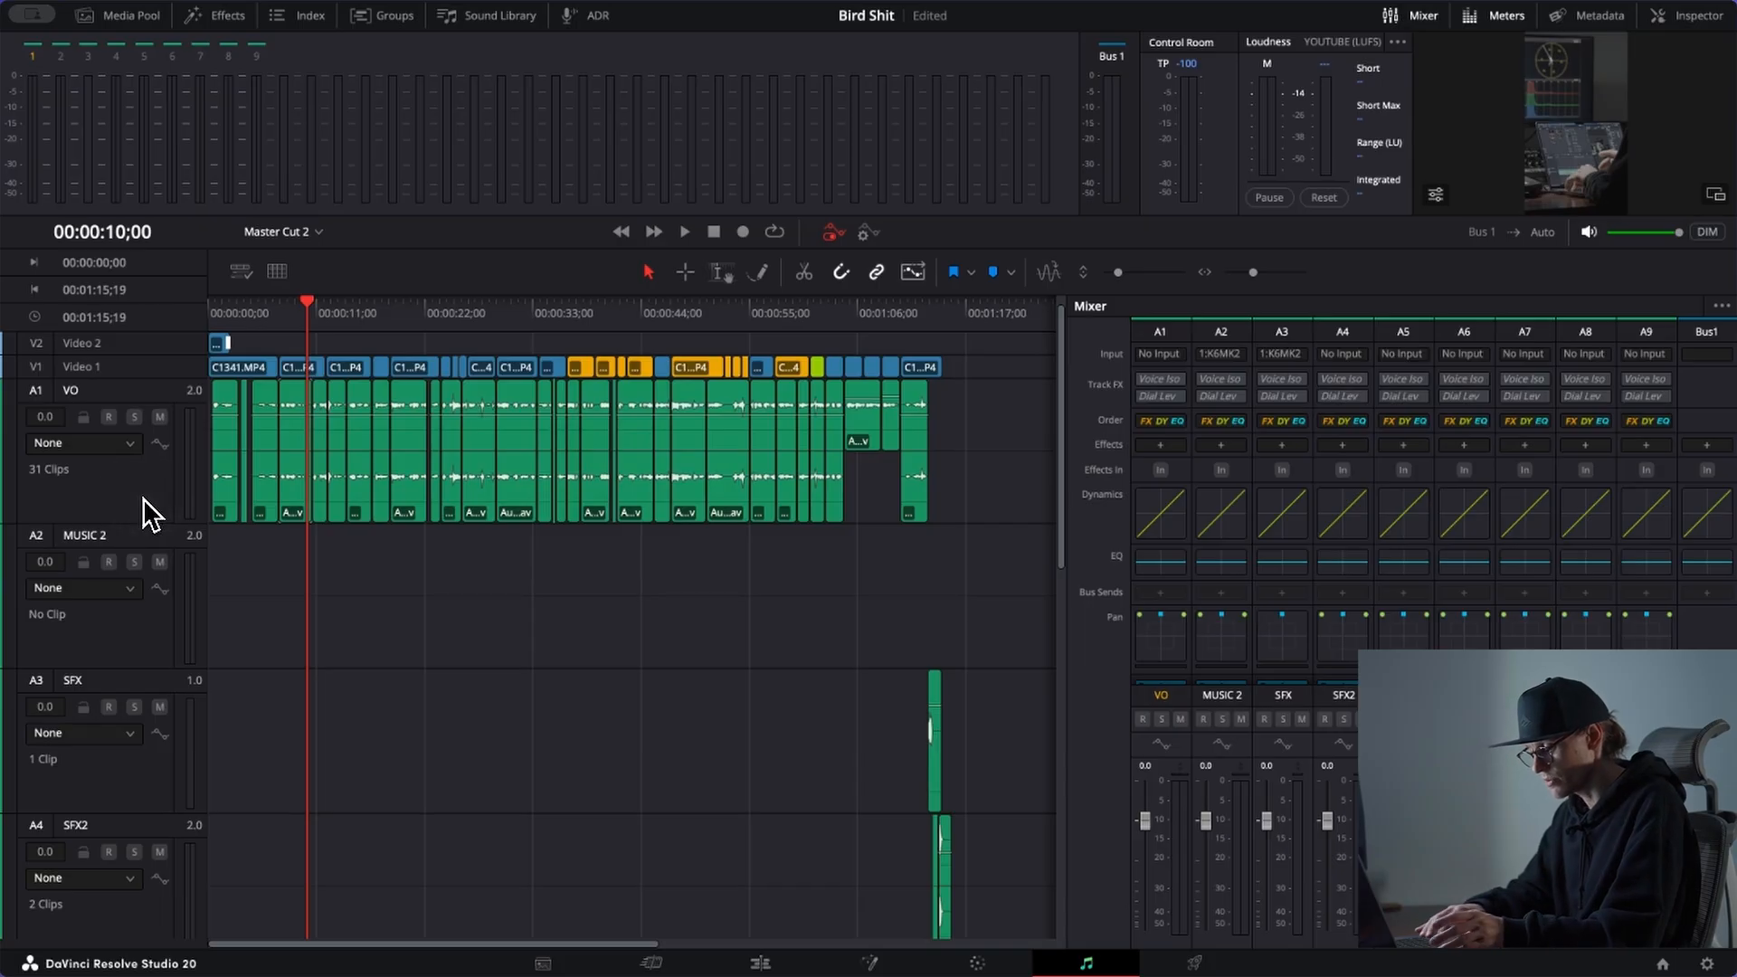
Step: On the Edit page, set the right-channel audio source of all VO clips to Embedded Channel 1 in their clip attributes
{"action": "key", "text": "shift+4"}
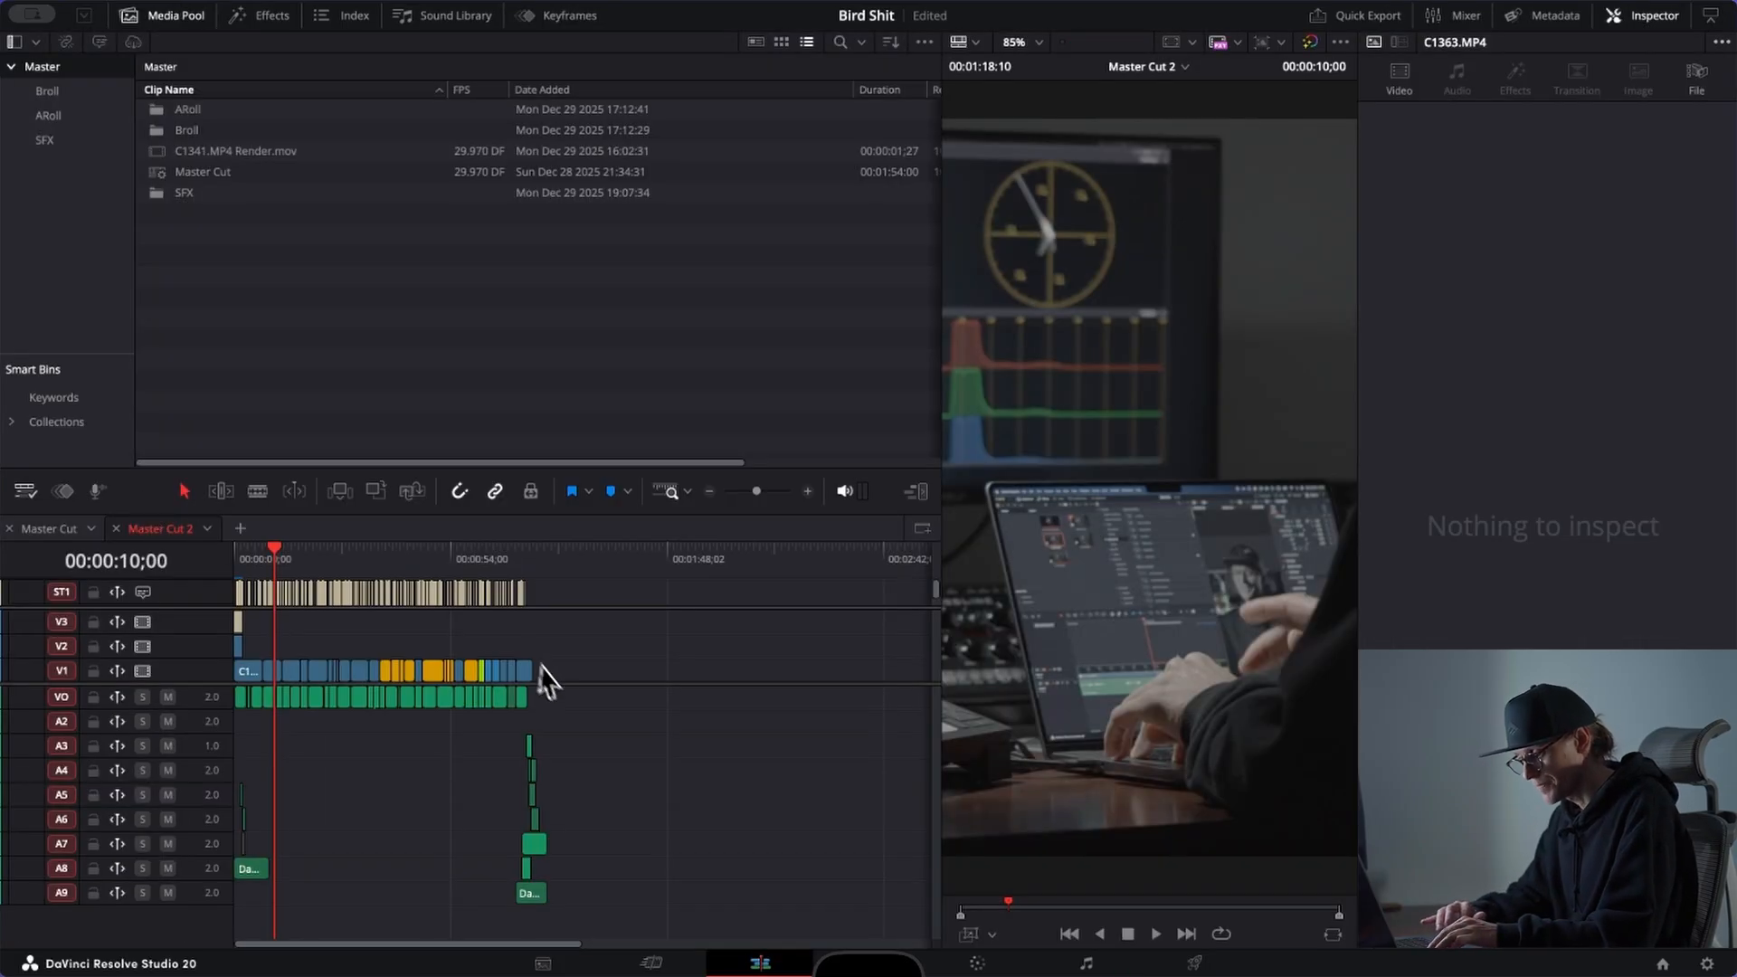
{"action": "scroll", "coordinate": [548, 707], "scroll_direction": "up", "scroll_amount": 4}
{"action": "left_click_drag", "start_coordinate": [567, 704], "coordinate": [231, 762]}
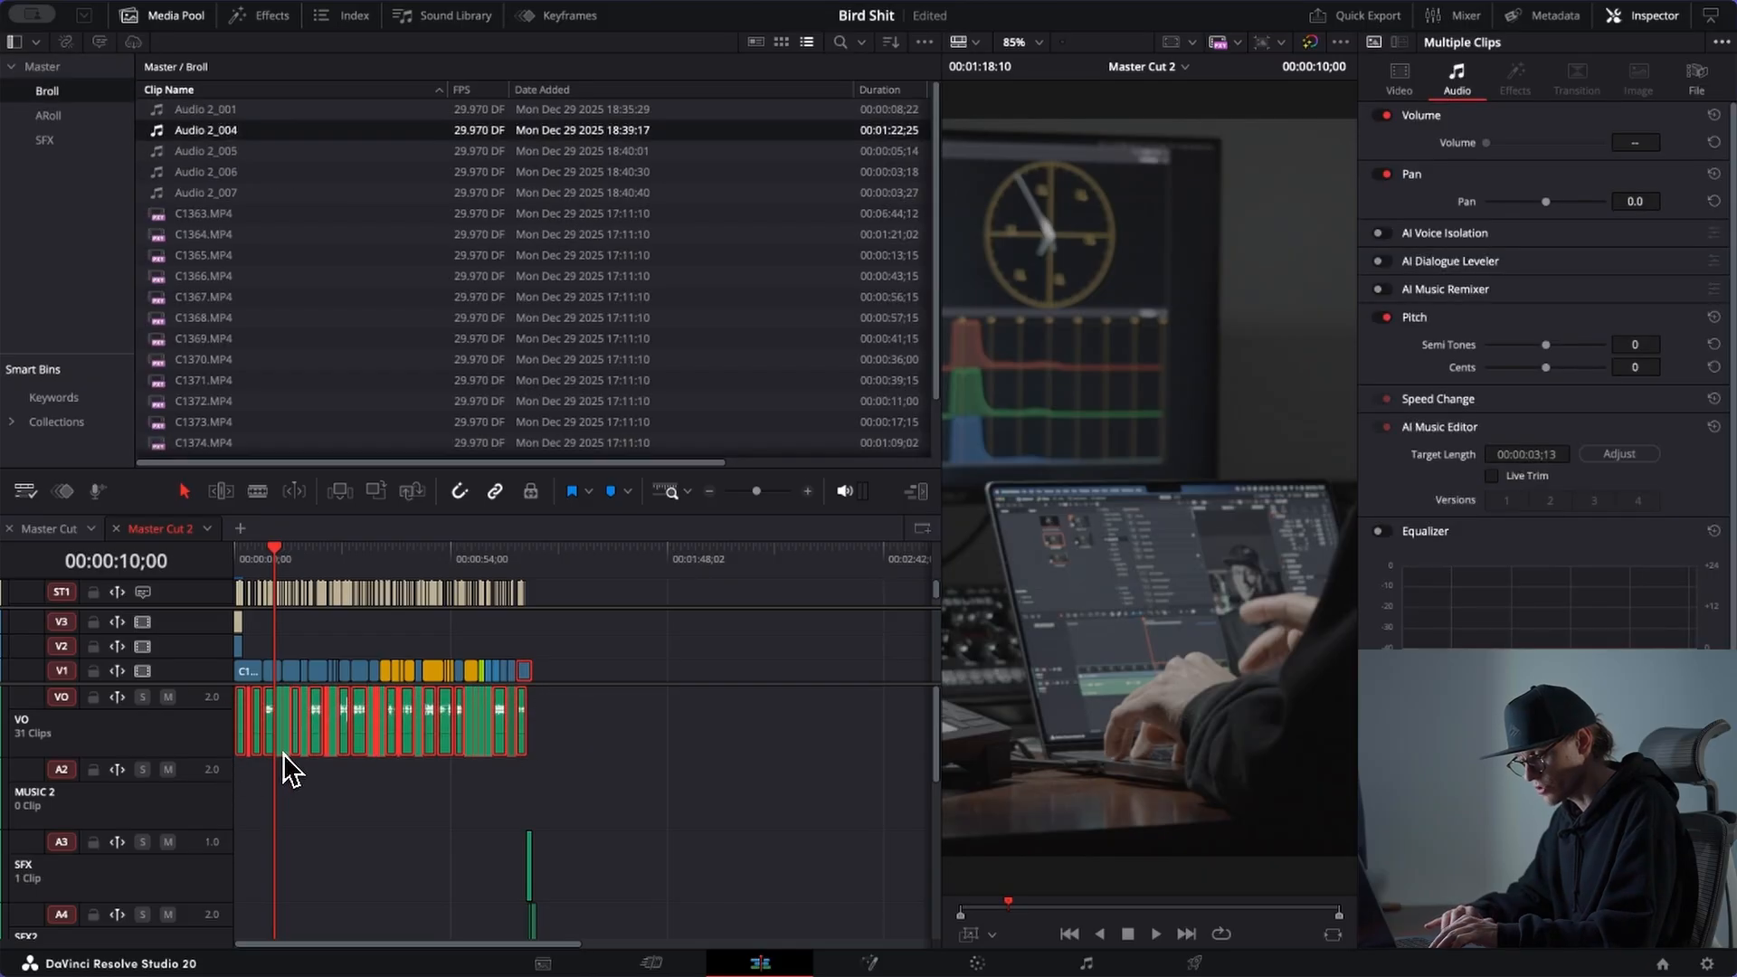
{"action": "key", "text": "ctrl+="}
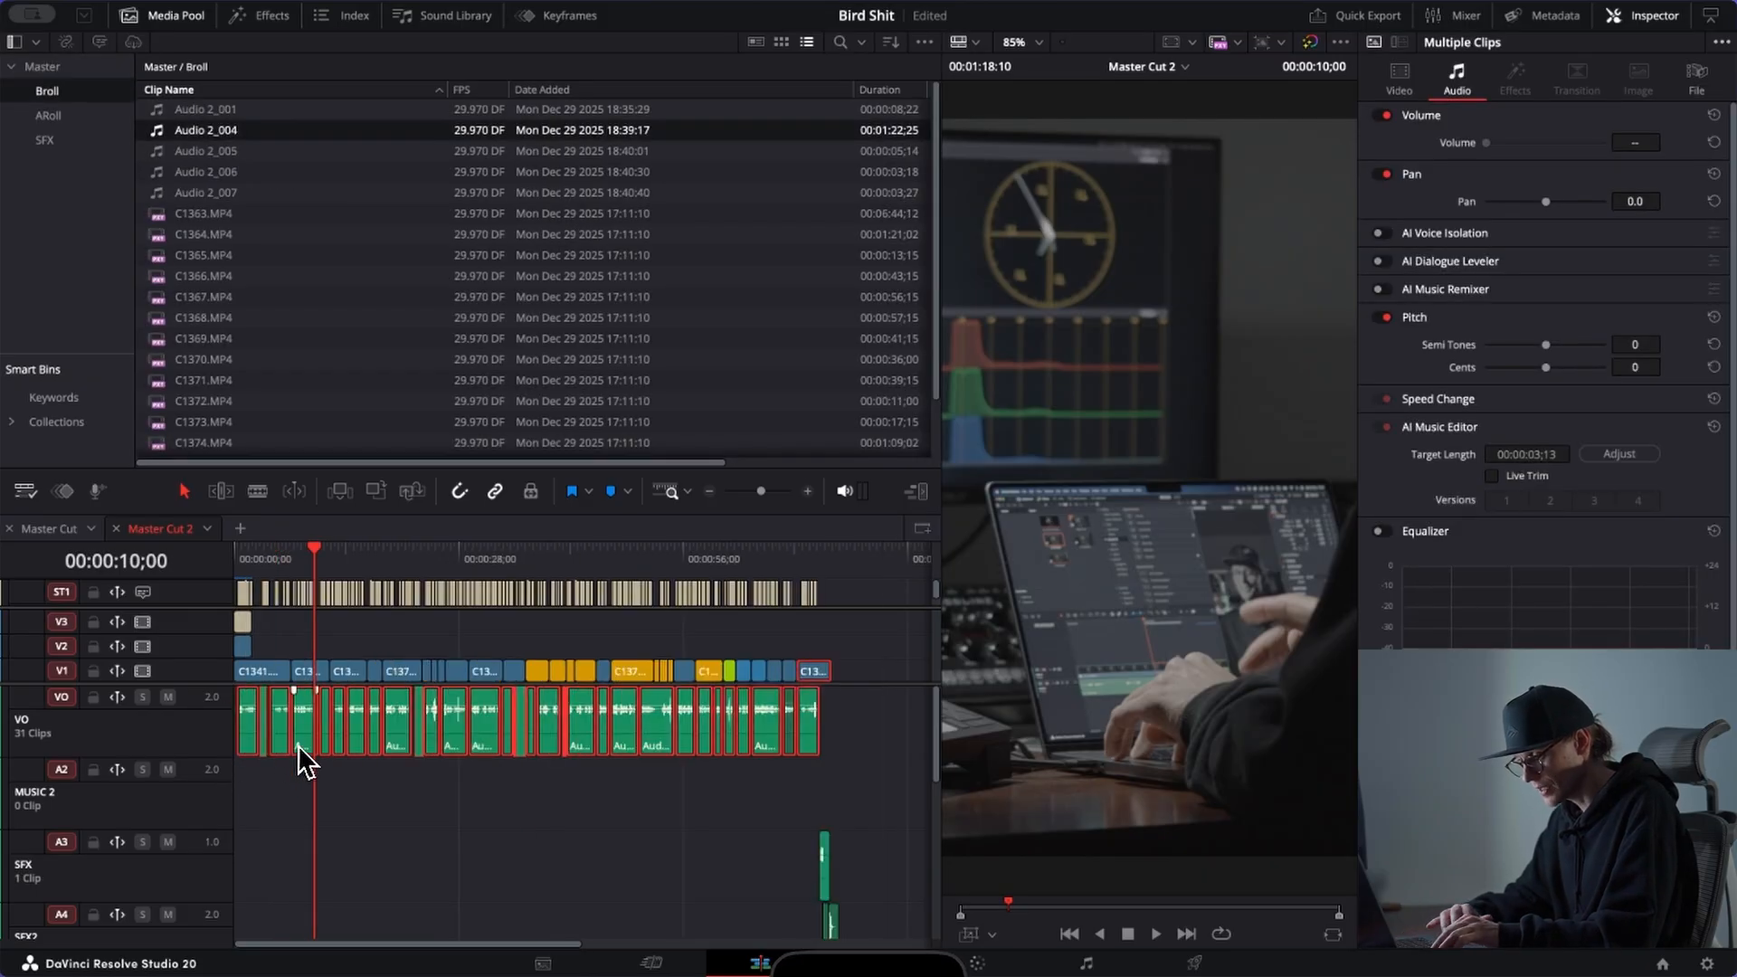
{"action": "right_click", "coordinate": [306, 741]}
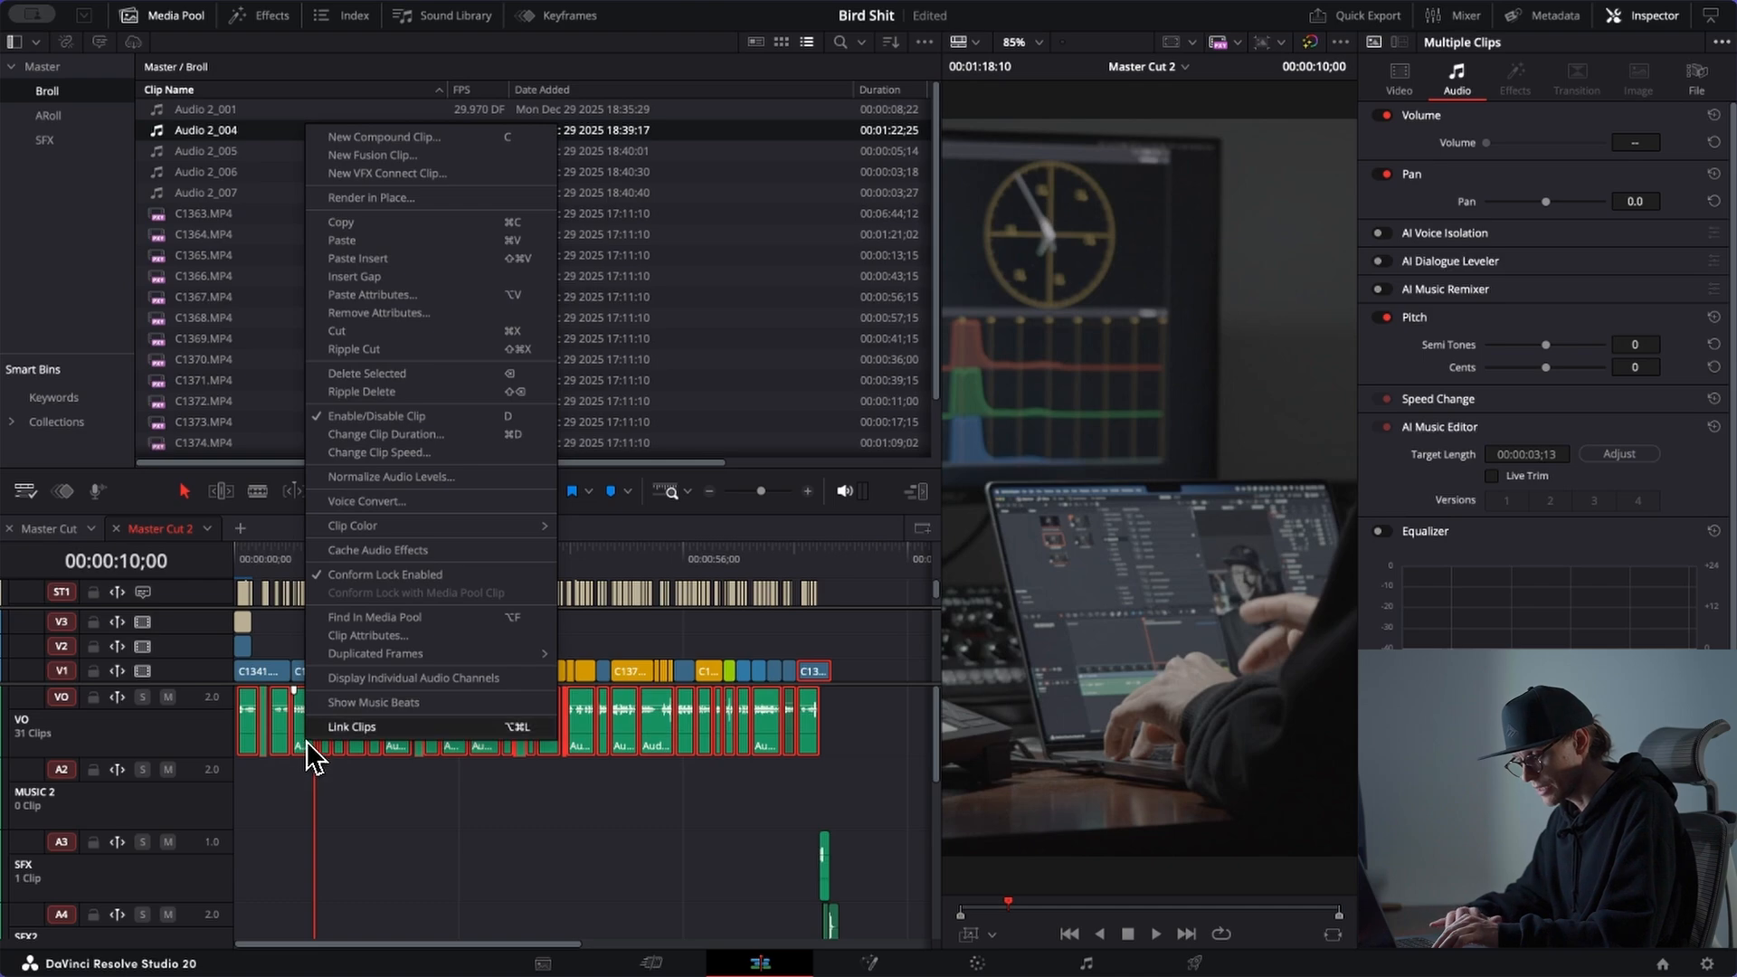
{"action": "left_click", "coordinate": [400, 636]}
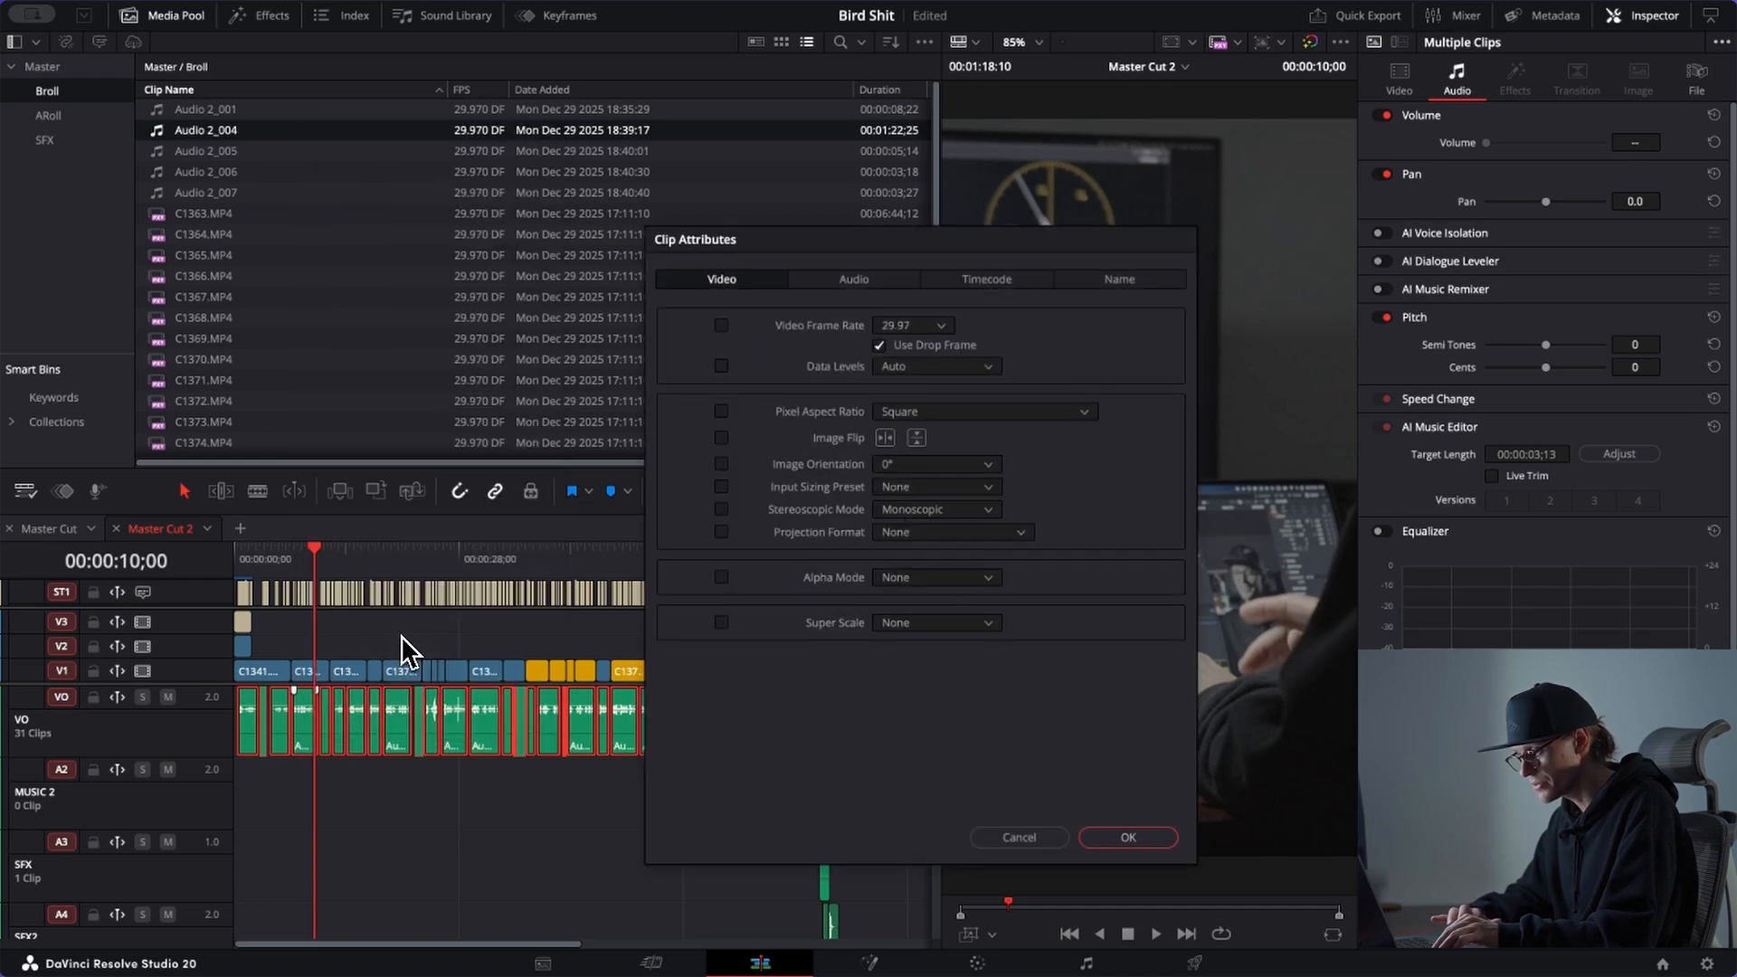
{"action": "left_click", "coordinate": [855, 280]}
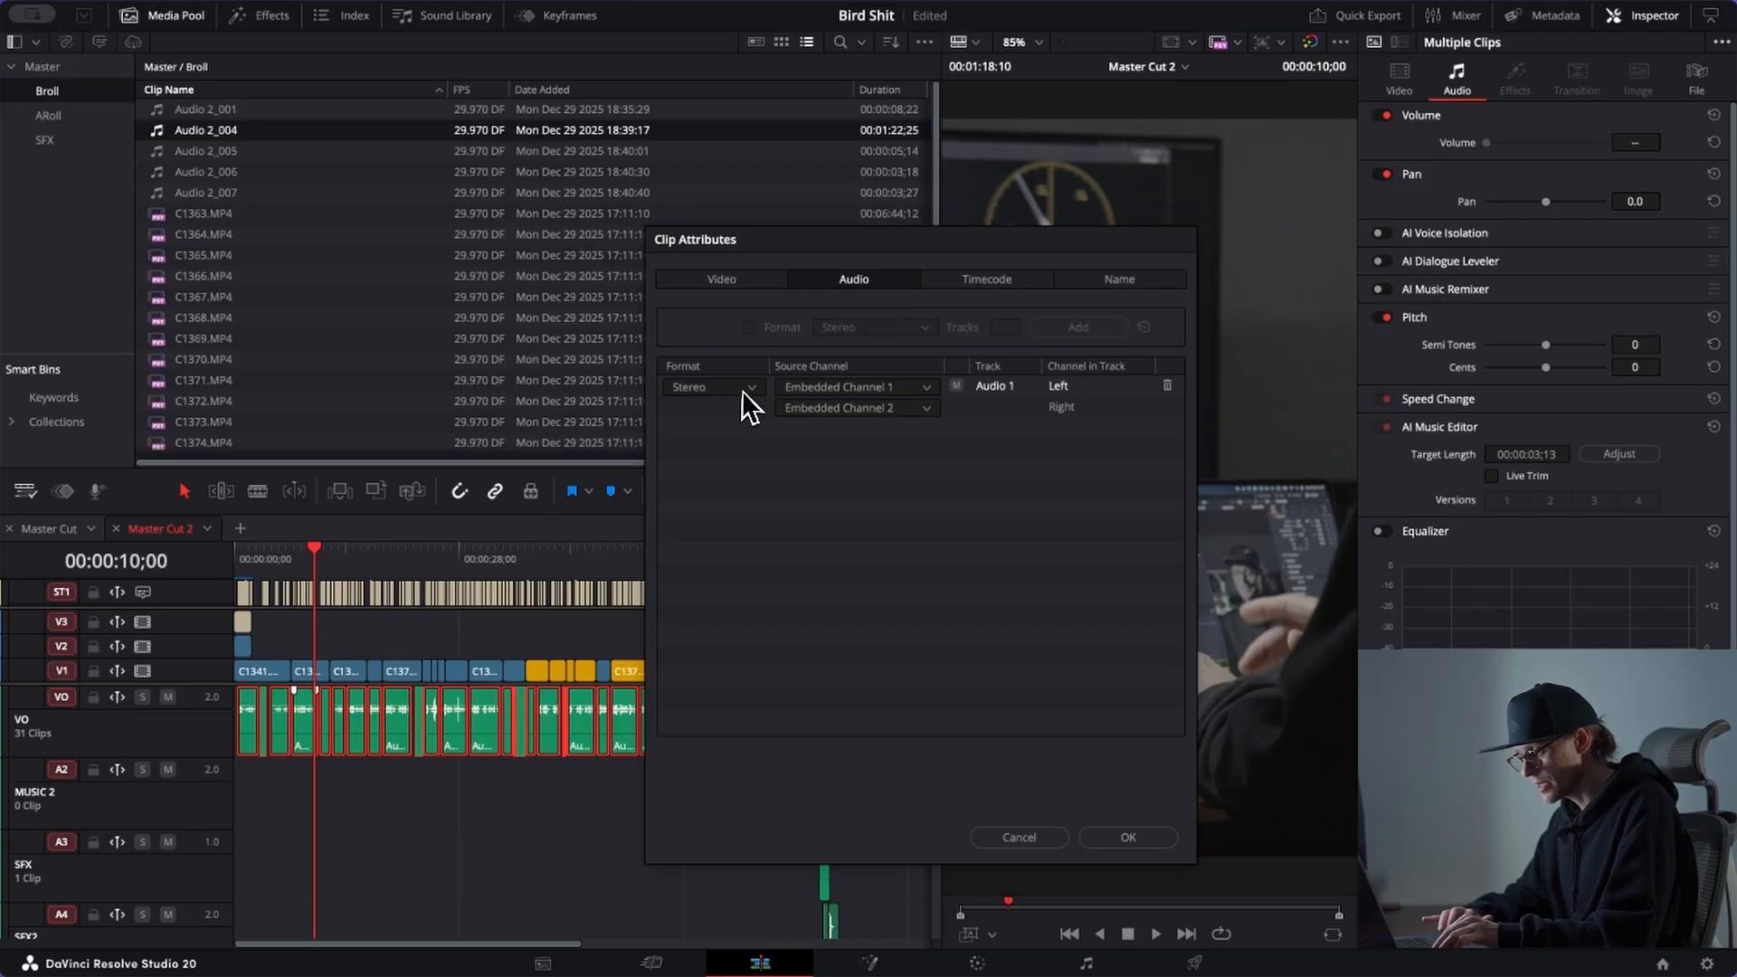
{"action": "left_click", "coordinate": [928, 410]}
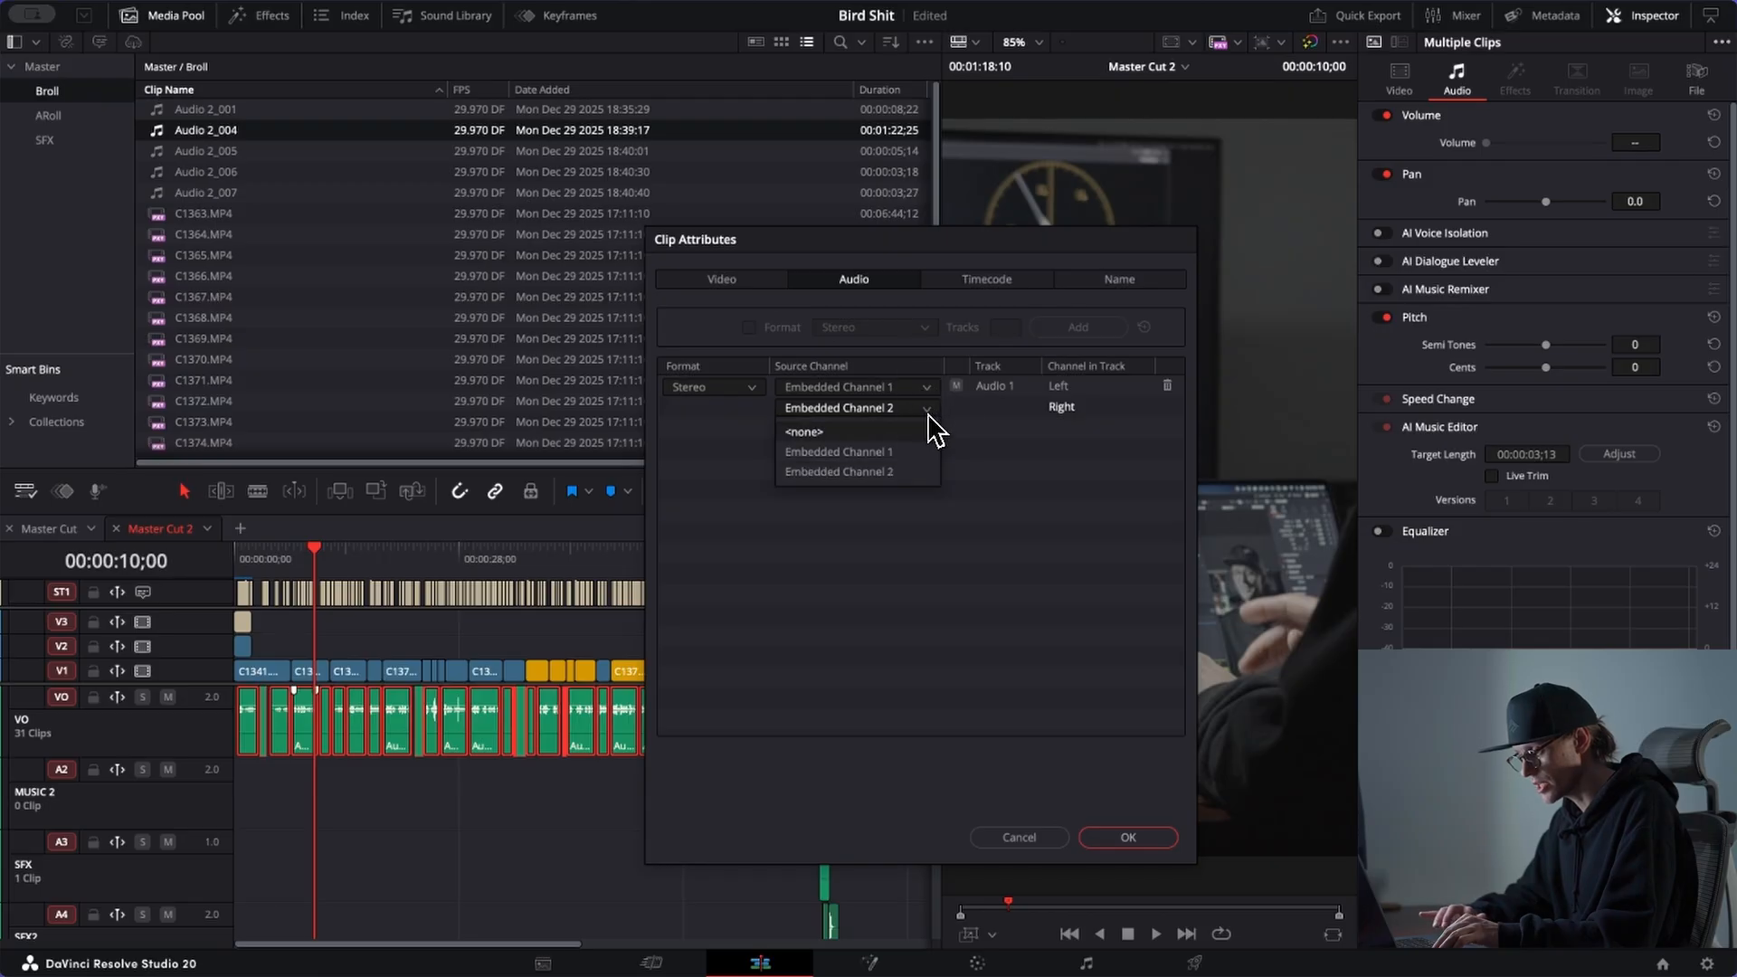
{"action": "left_click", "coordinate": [904, 458]}
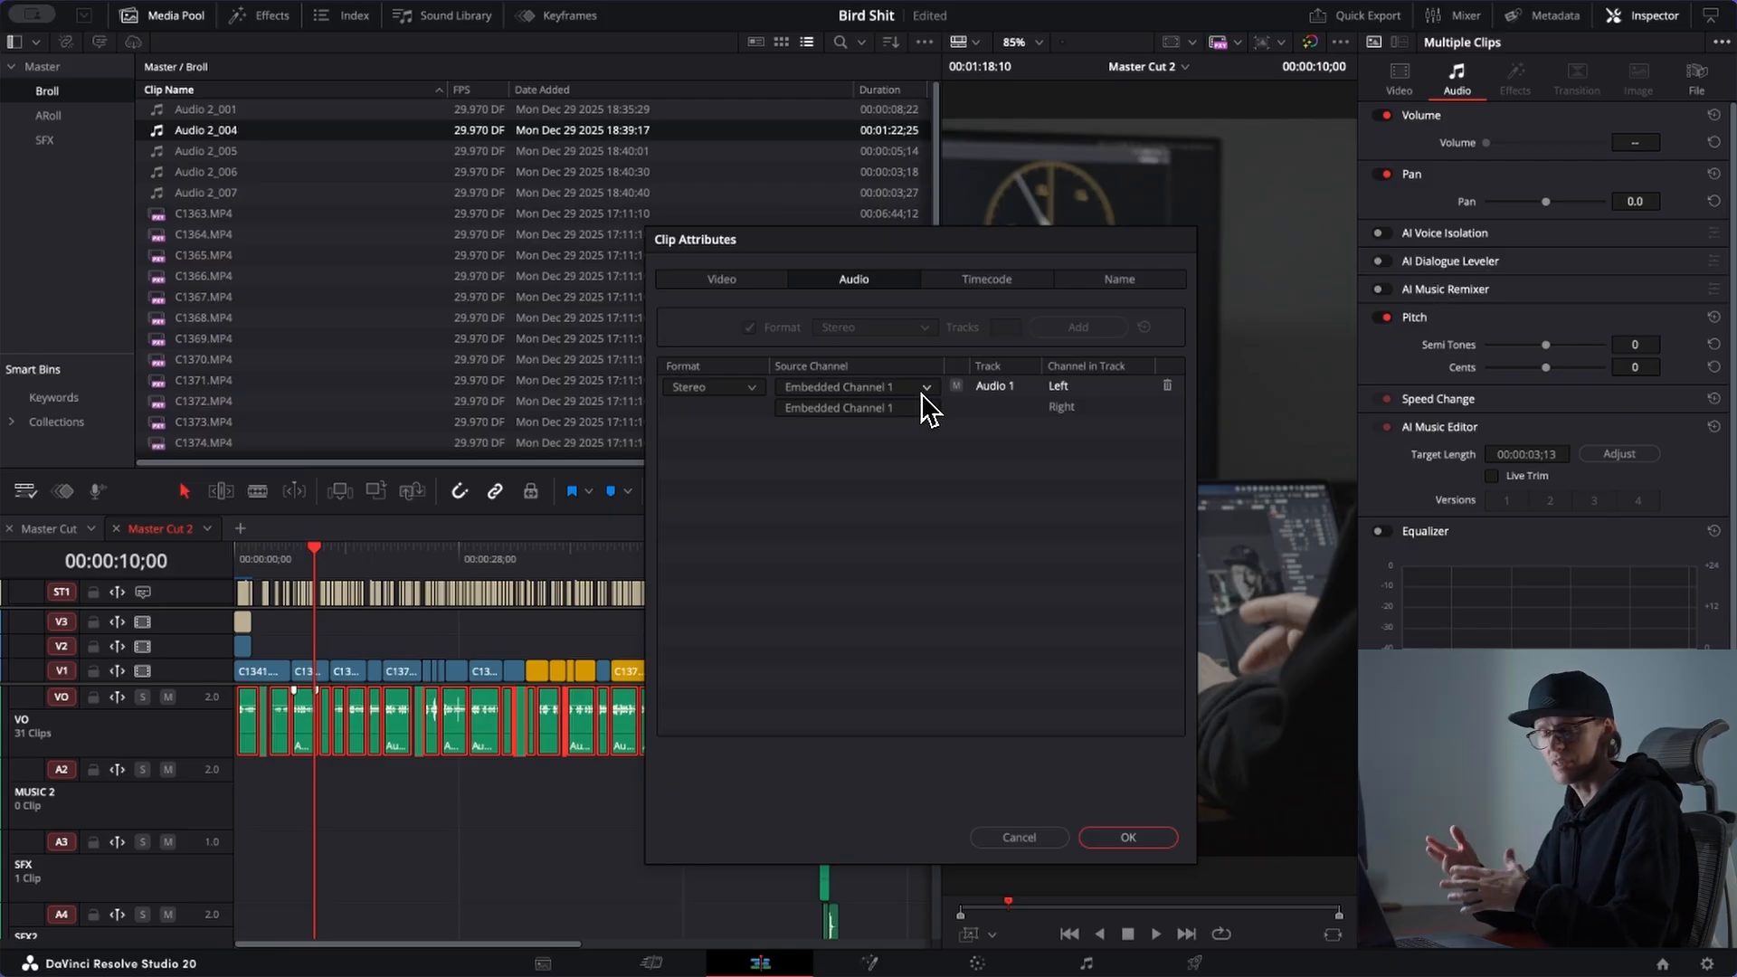
{"action": "left_click", "coordinate": [1133, 836]}
{"action": "left_click", "coordinate": [809, 805]}
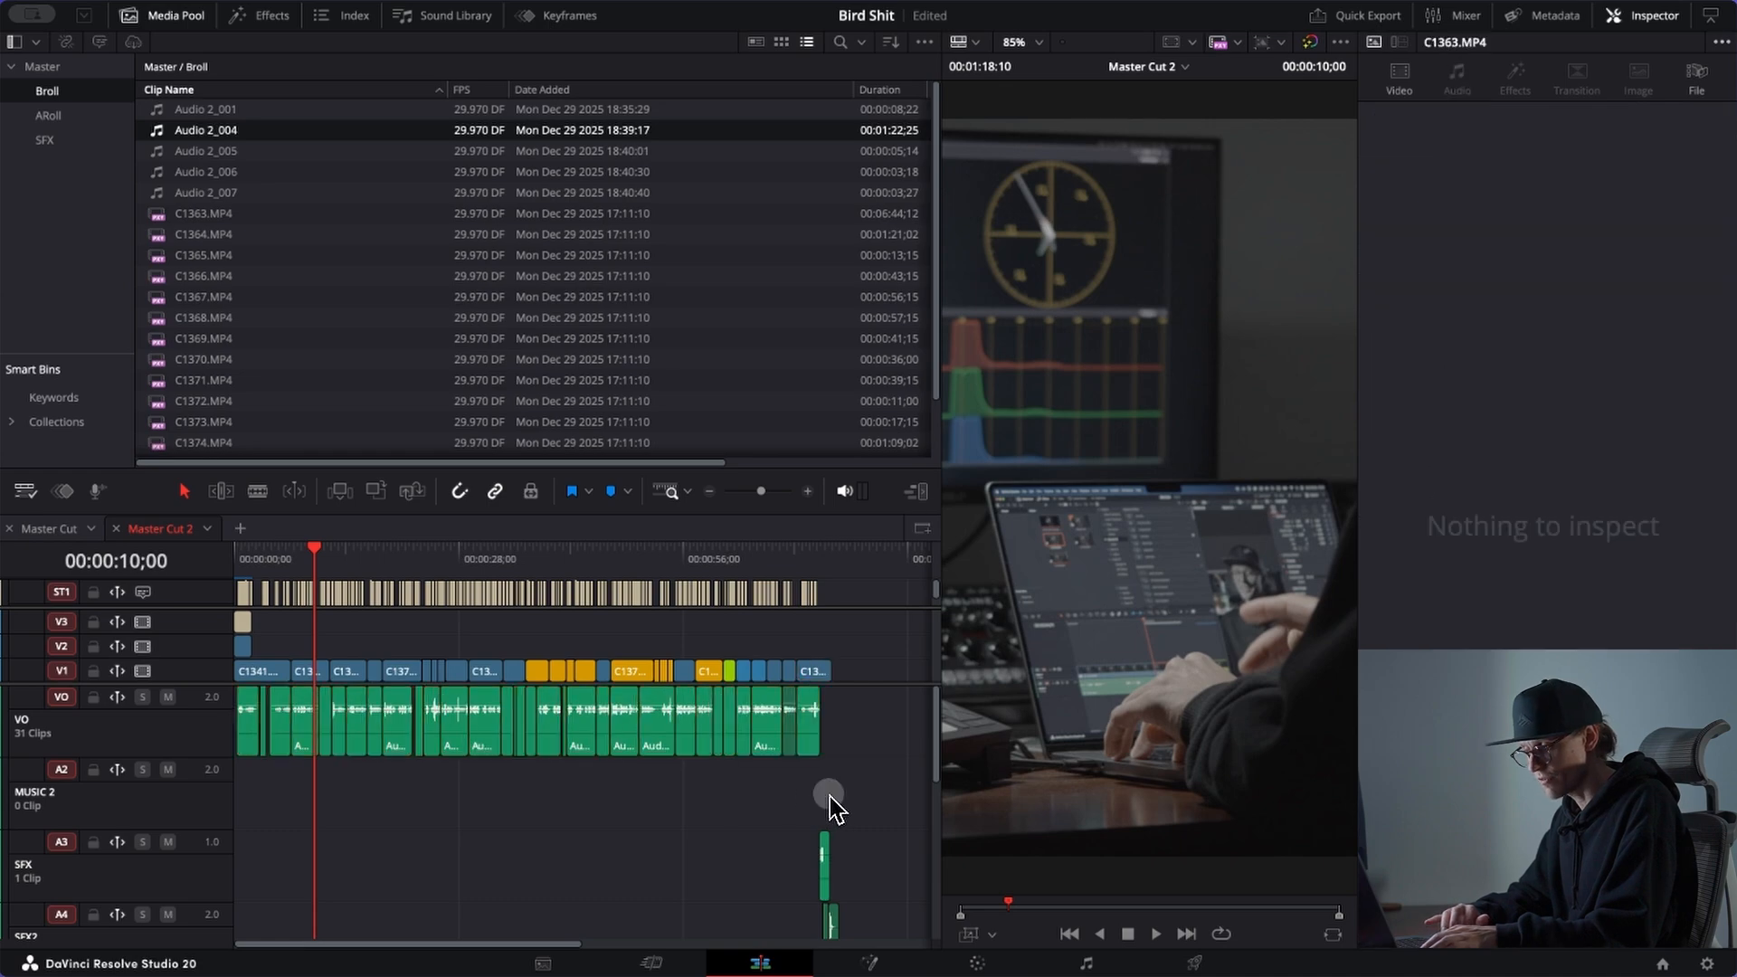
Step: Check the audio channel attributes of a single VO clip and play back a short stretch of the voiceover
{"action": "right_click", "coordinate": [760, 751]}
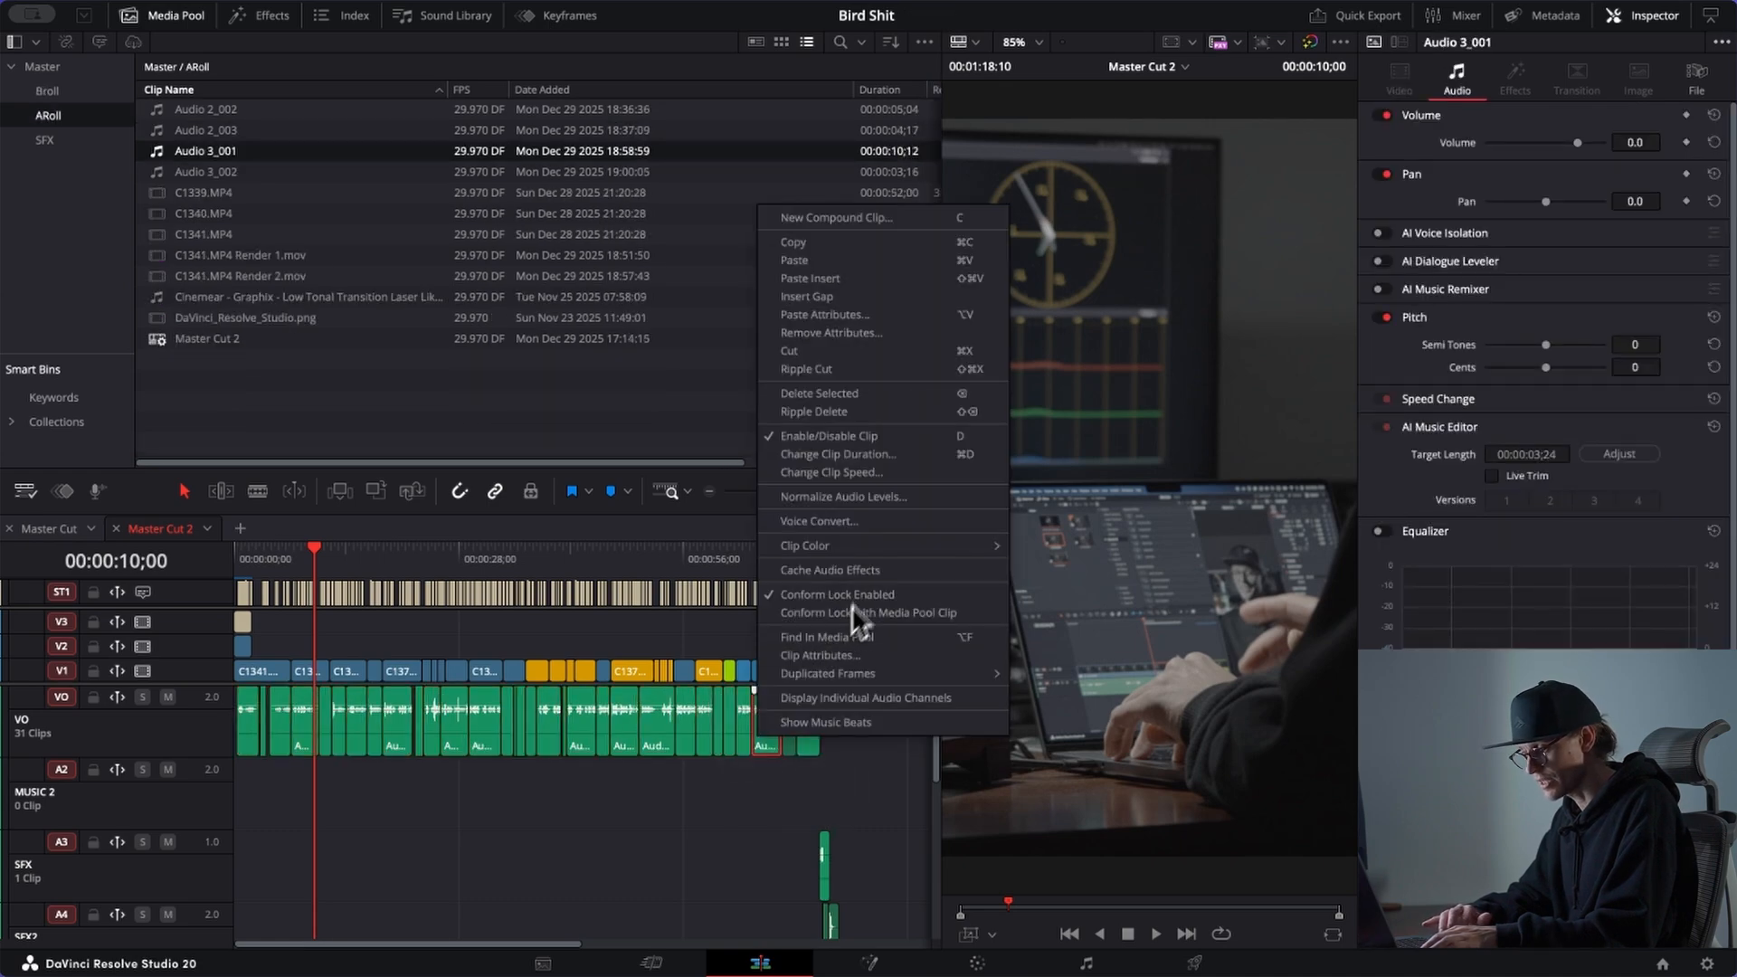
{"action": "left_click", "coordinate": [658, 747]}
{"action": "right_click", "coordinate": [665, 735]}
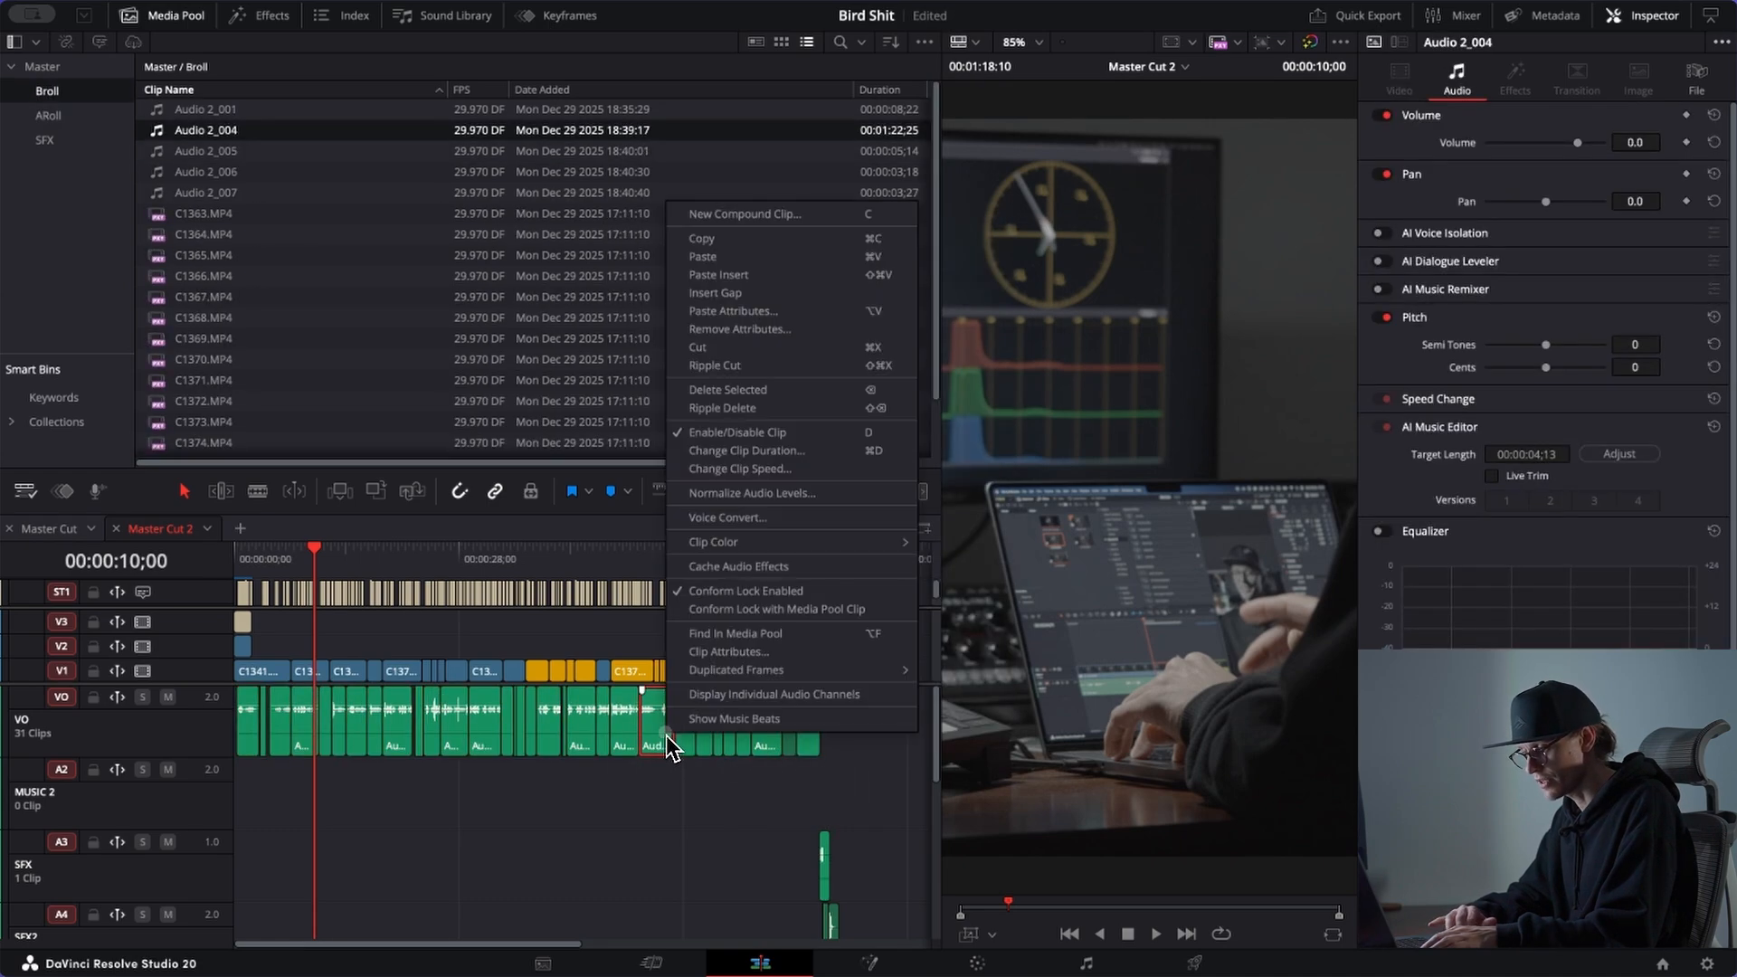
{"action": "left_click", "coordinate": [756, 653]}
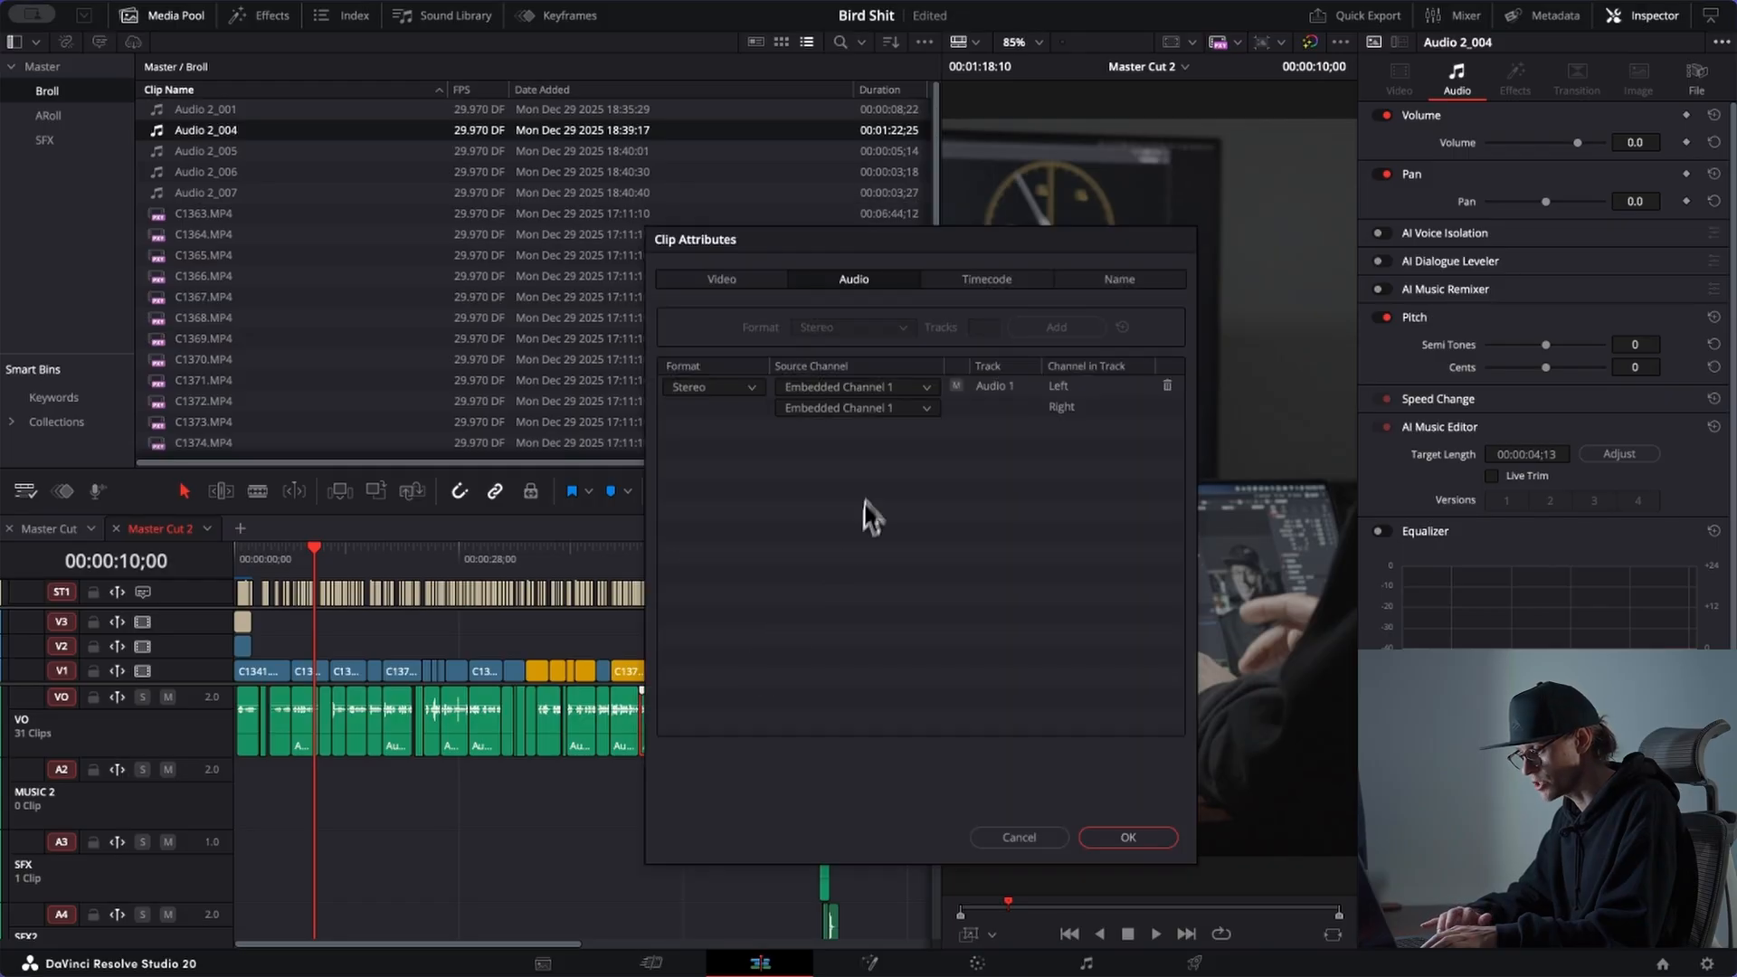
{"action": "left_click", "coordinate": [1128, 837]}
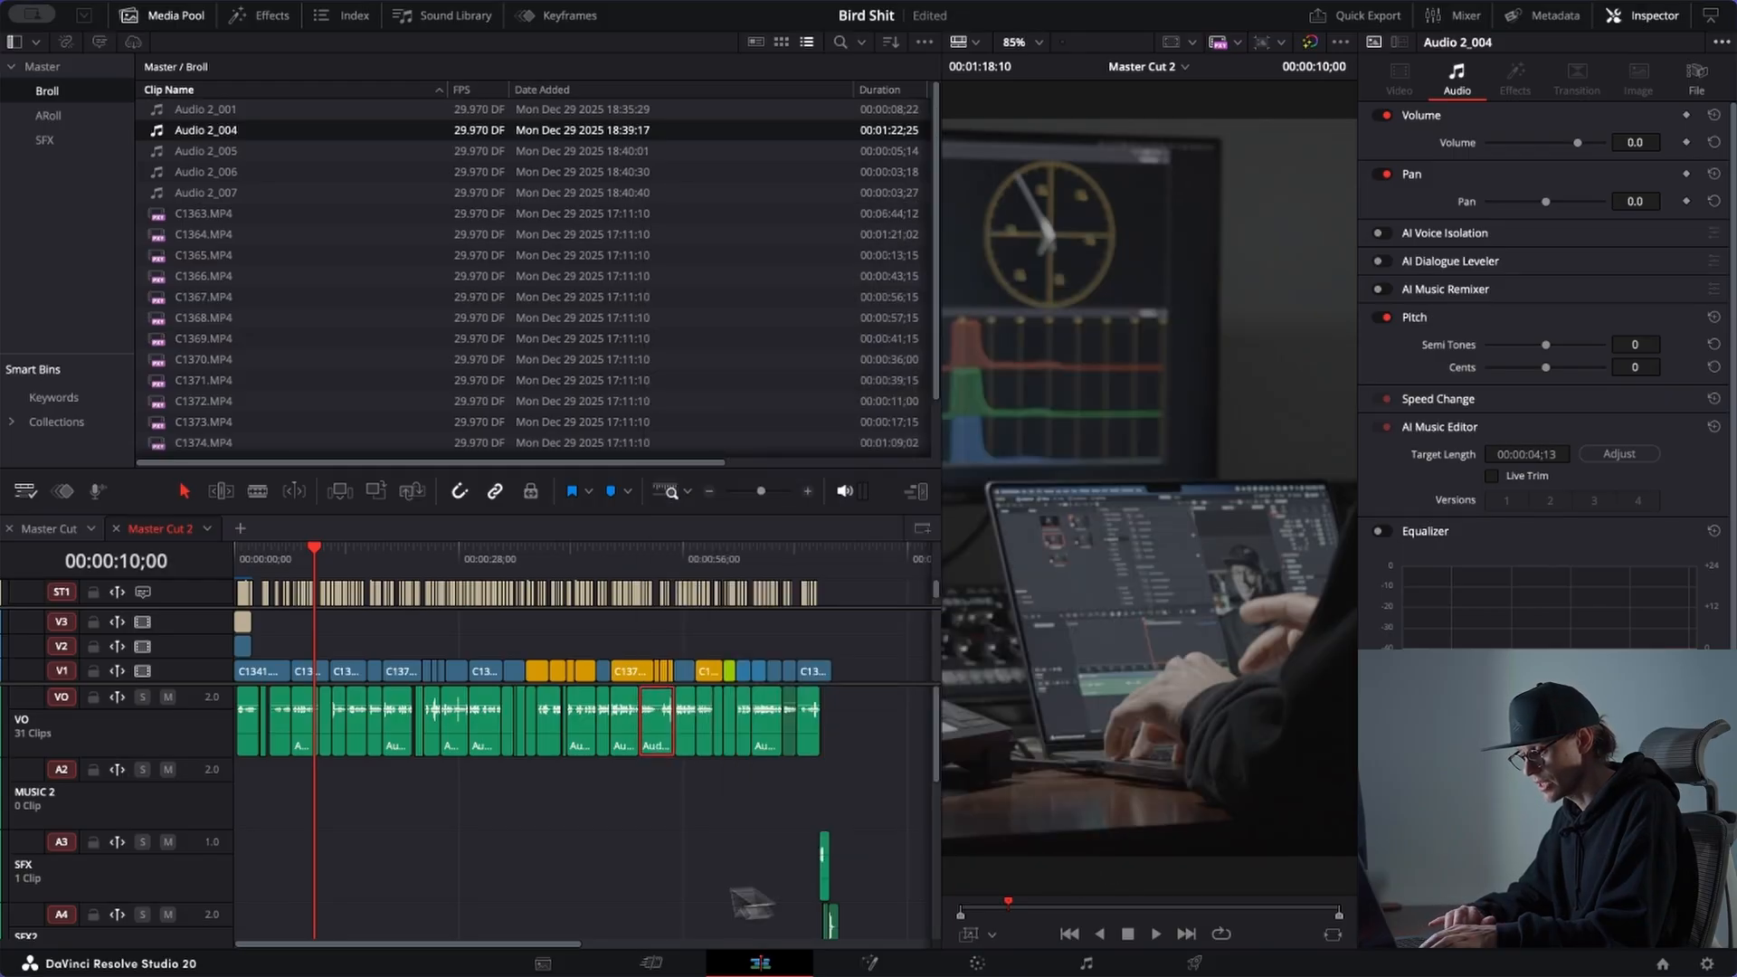
{"action": "key", "text": "space"}
{"action": "key", "text": "space"}
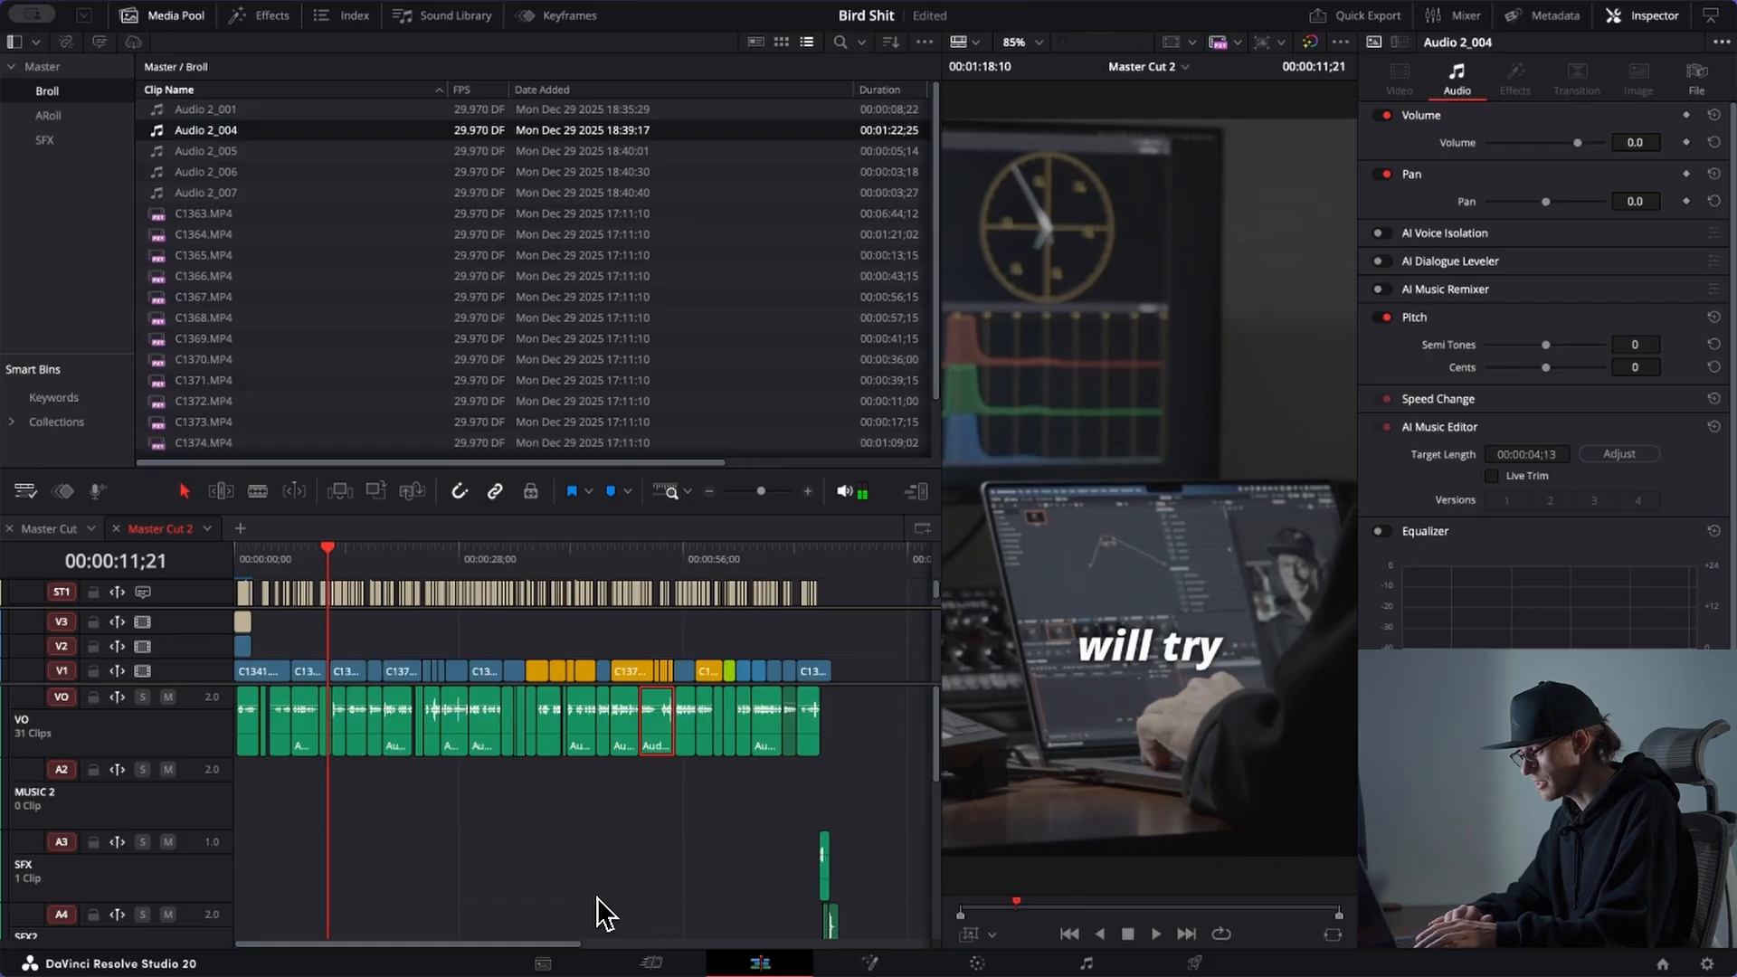
Step: Return to the Fairlight page, enable AI Voice Isolation on the VO track and open its controls
{"action": "scroll", "coordinate": [604, 916], "scroll_direction": "down", "scroll_amount": 3}
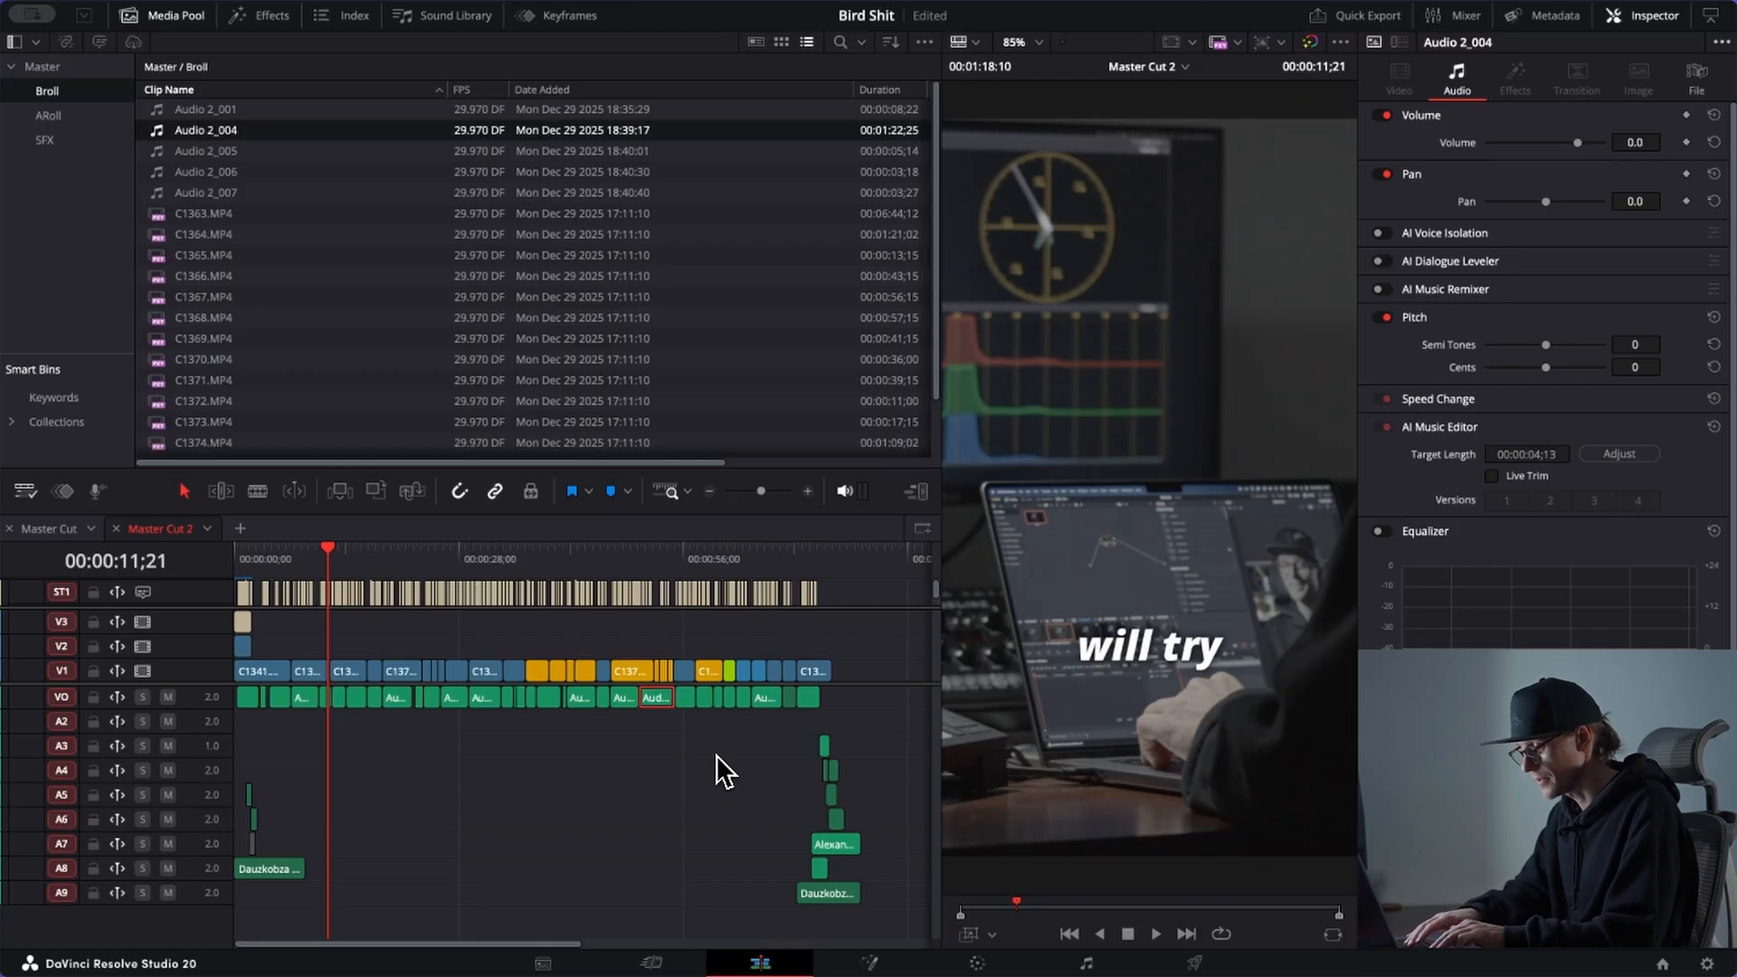
{"action": "key", "text": "shift+7"}
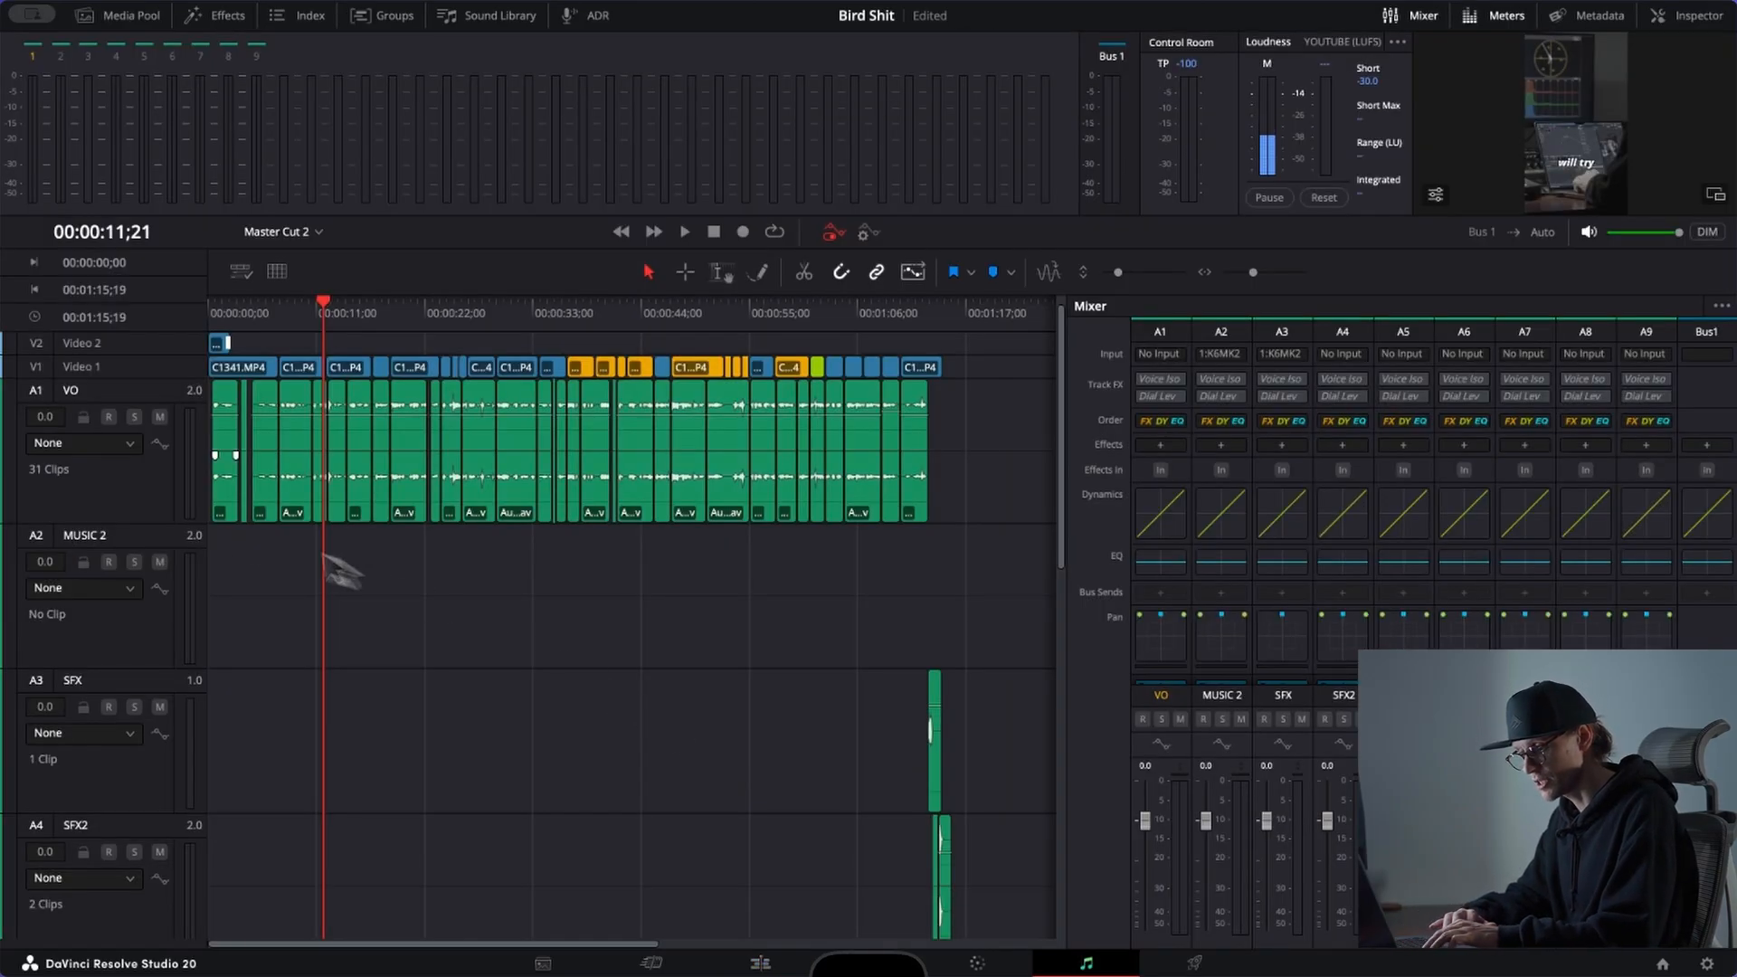
{"action": "left_click", "coordinate": [129, 499]}
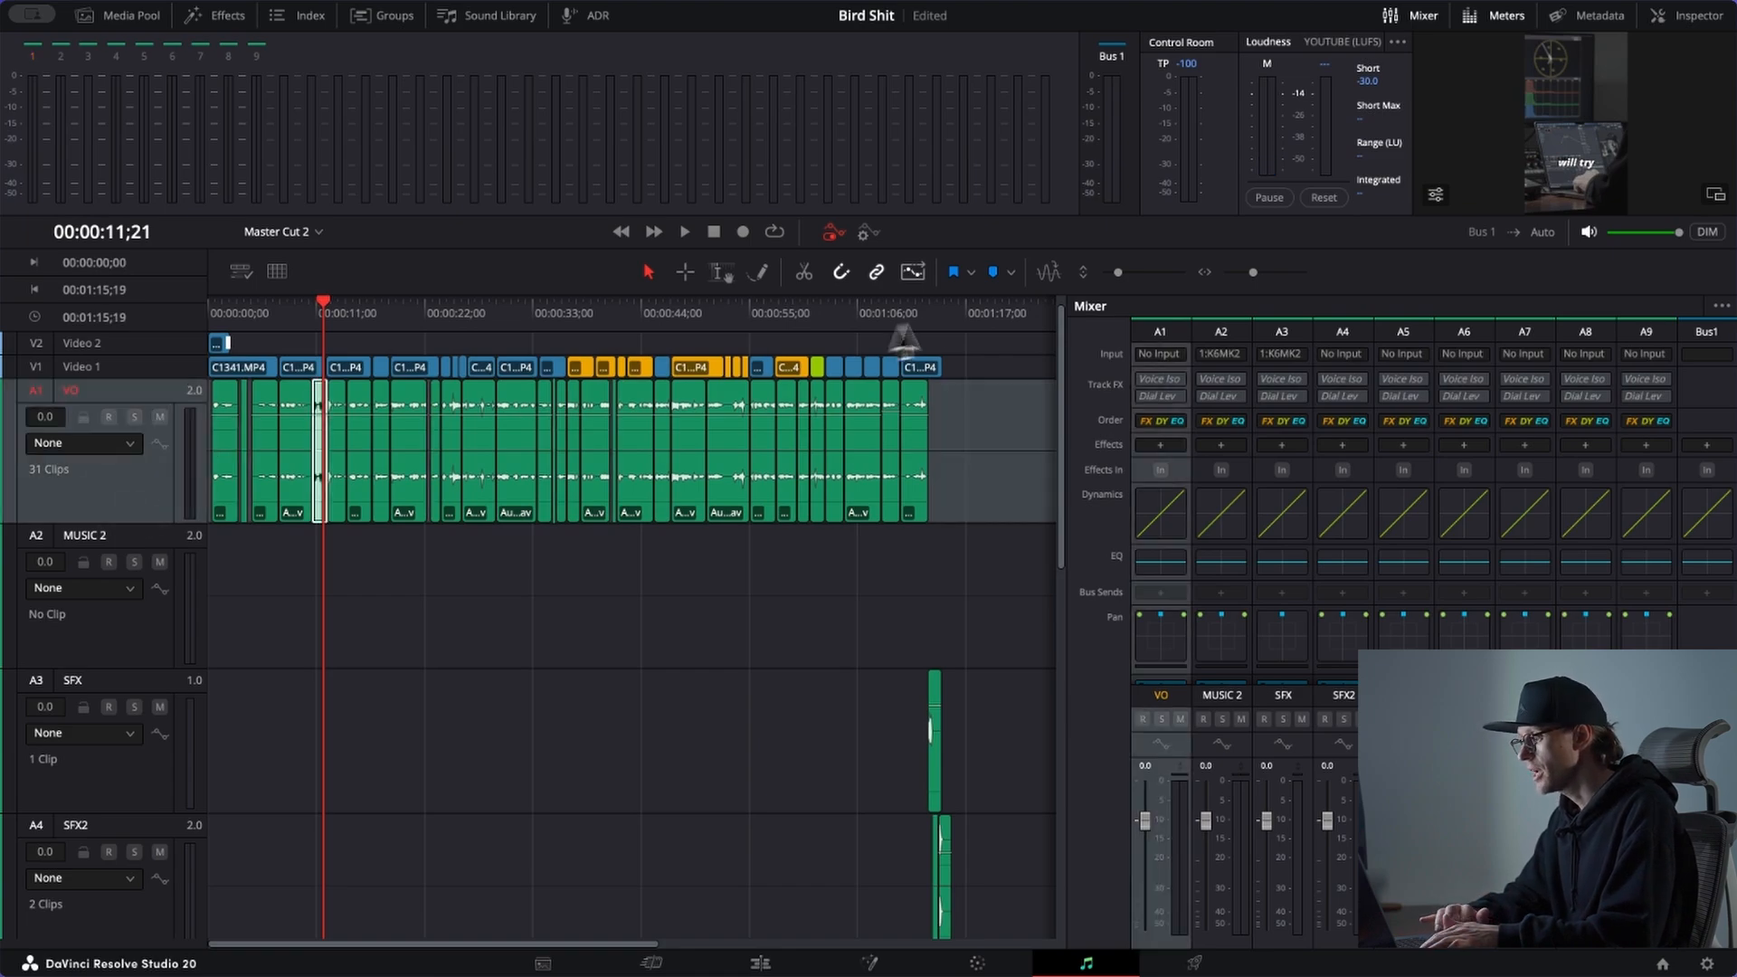
{"action": "left_click", "coordinate": [1149, 381]}
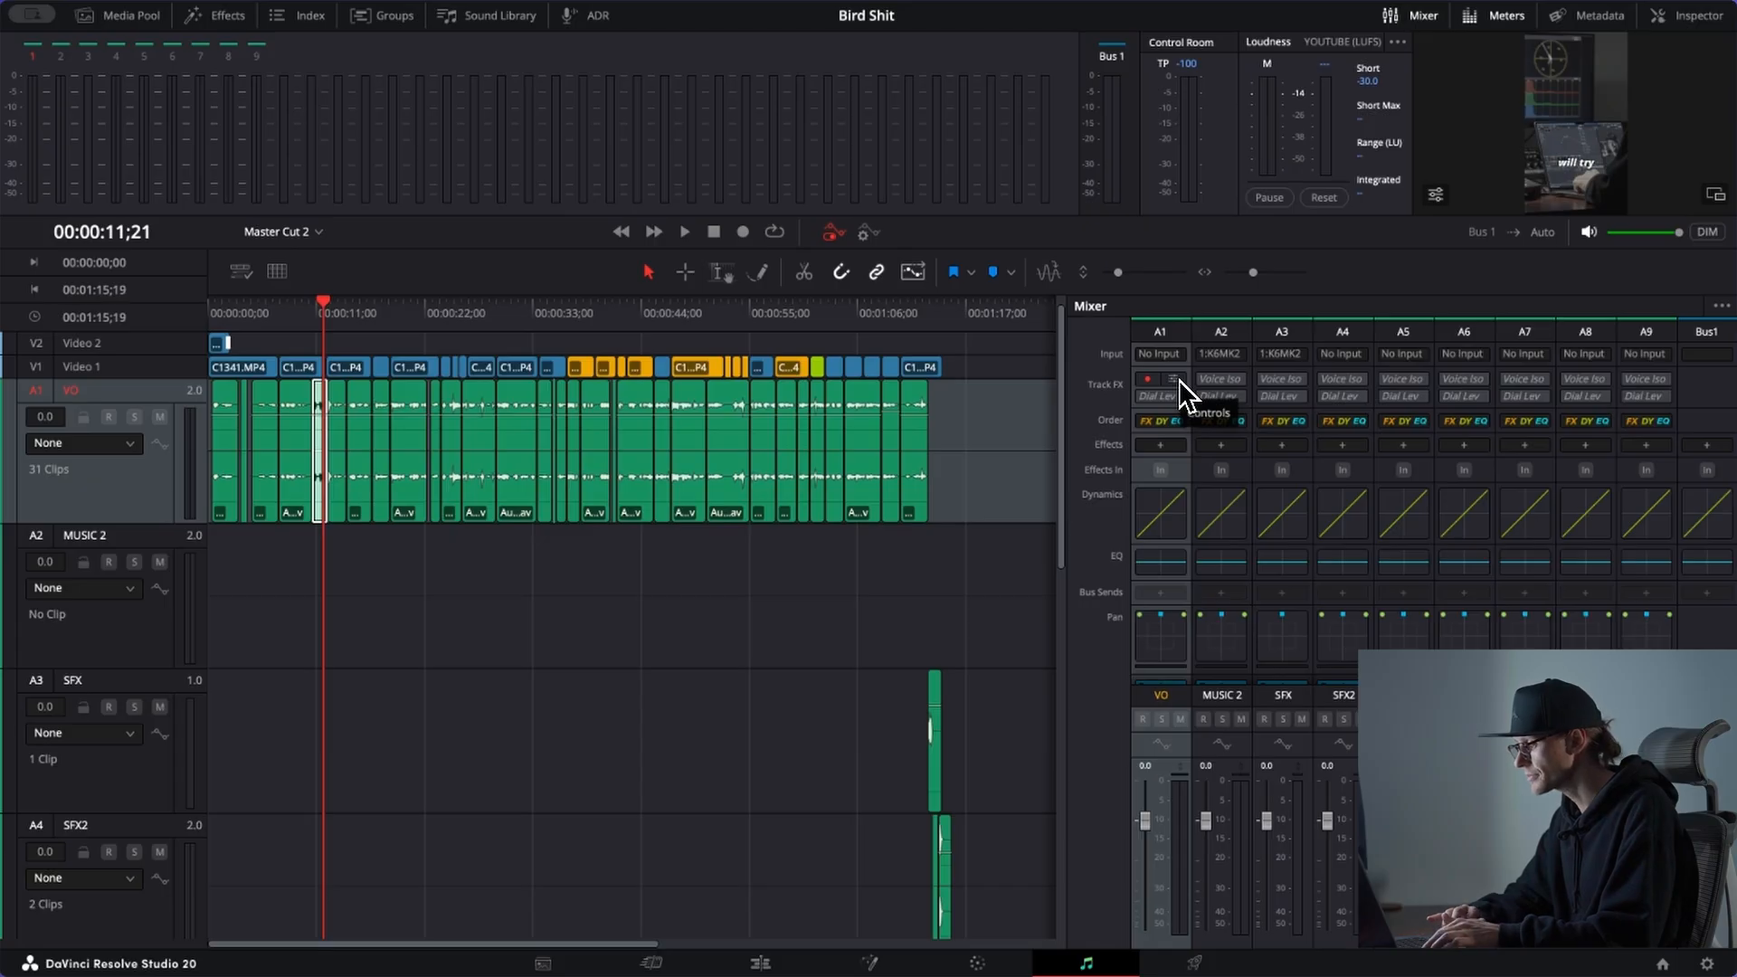
{"action": "left_click", "coordinate": [1175, 380]}
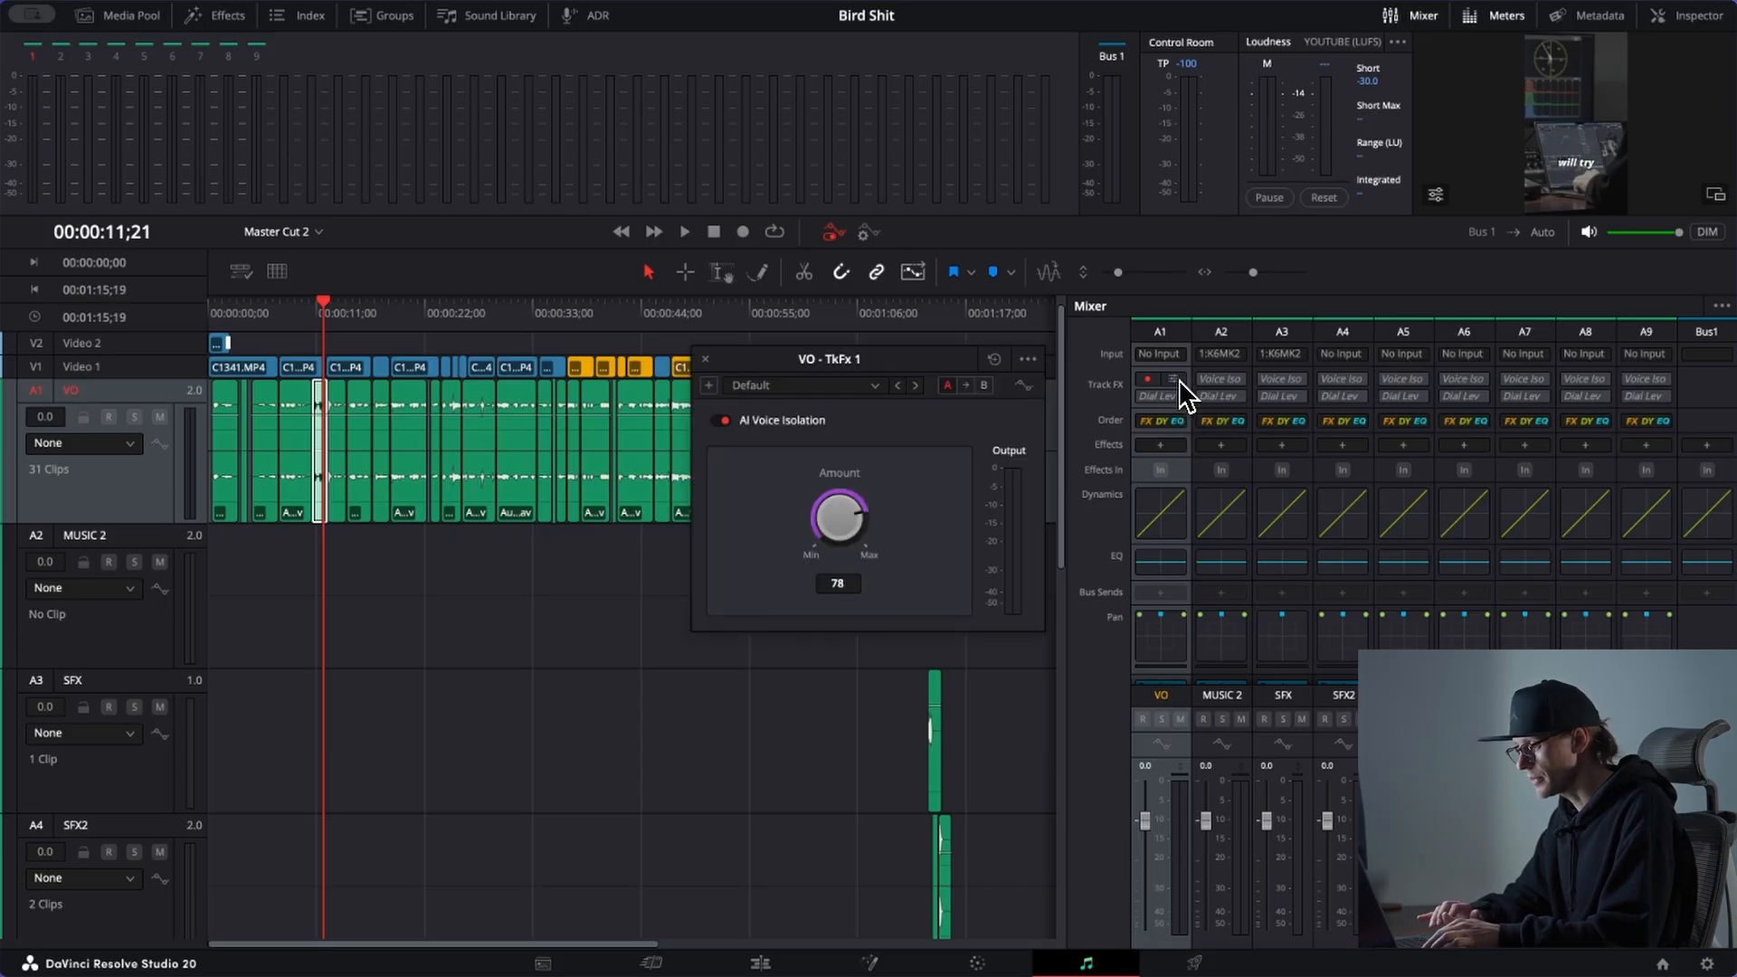
Step: Set the AI Voice Isolation amount on the VO track to 50 and close its controls
{"action": "left_click_drag", "start_coordinate": [844, 525], "coordinate": [743, 627]}
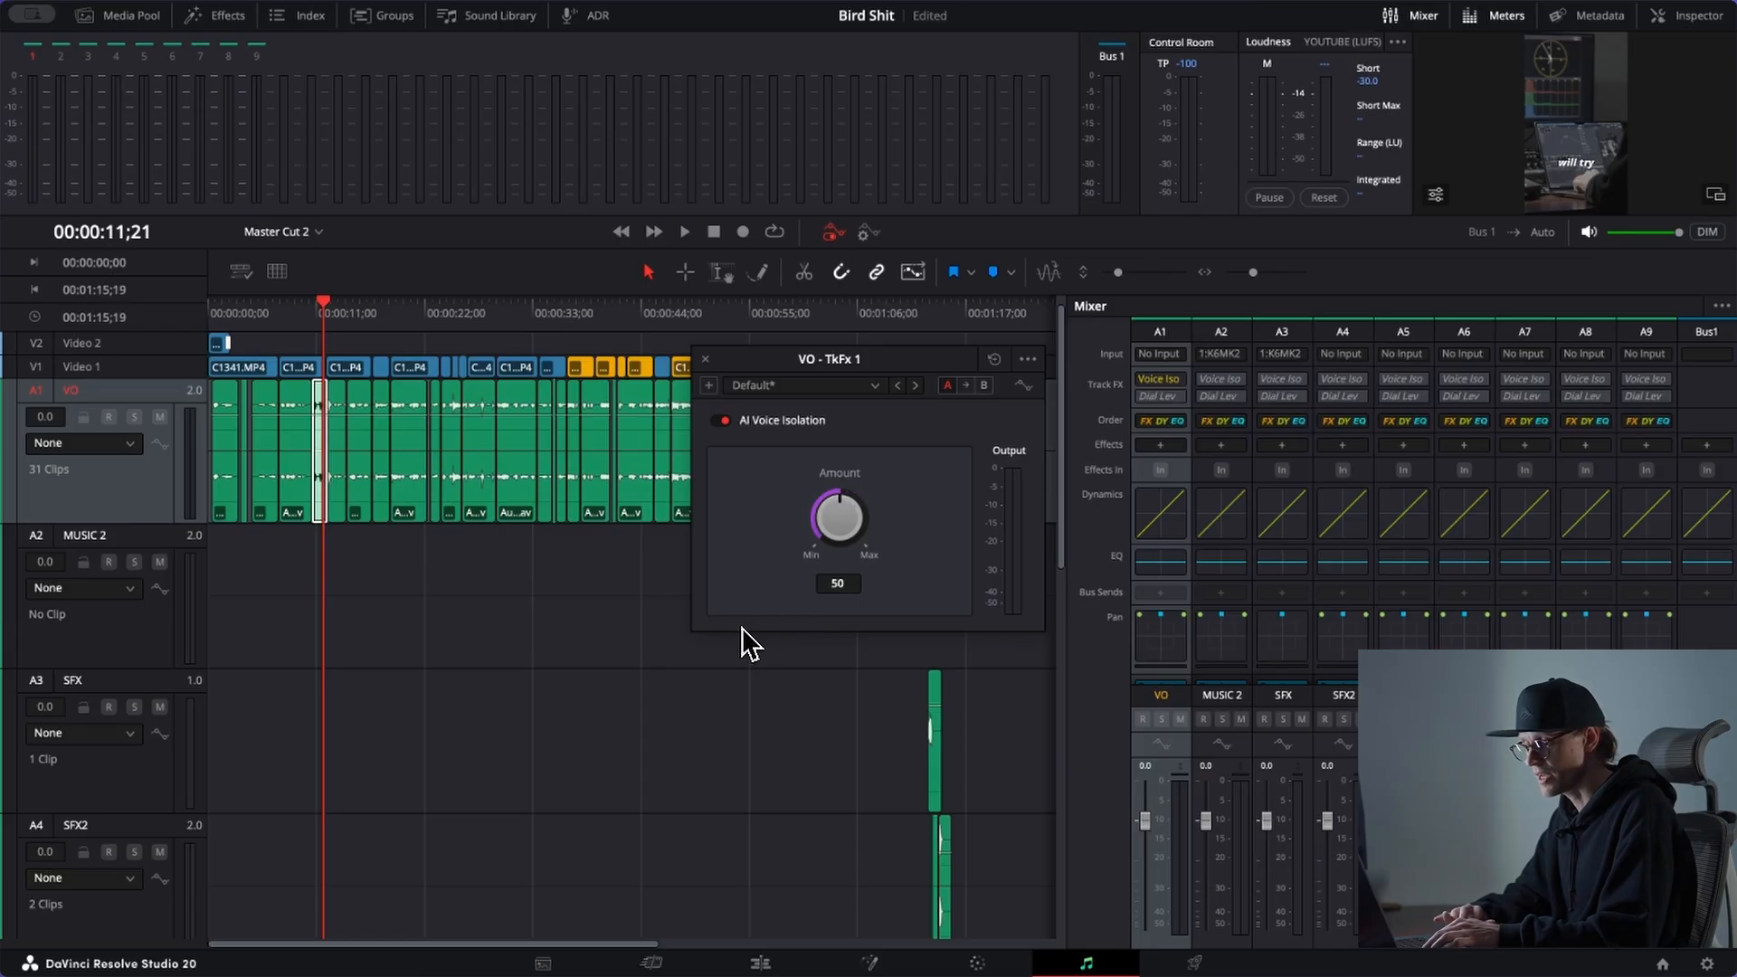
{"action": "mouse_move", "coordinate": [849, 547]}
{"action": "left_mouse_down"}
{"action": "mouse_move", "coordinate": [1050, 520]}
{"action": "mouse_move", "coordinate": [700, 643]}
{"action": "mouse_move", "coordinate": [848, 559]}
{"action": "left_mouse_up"}
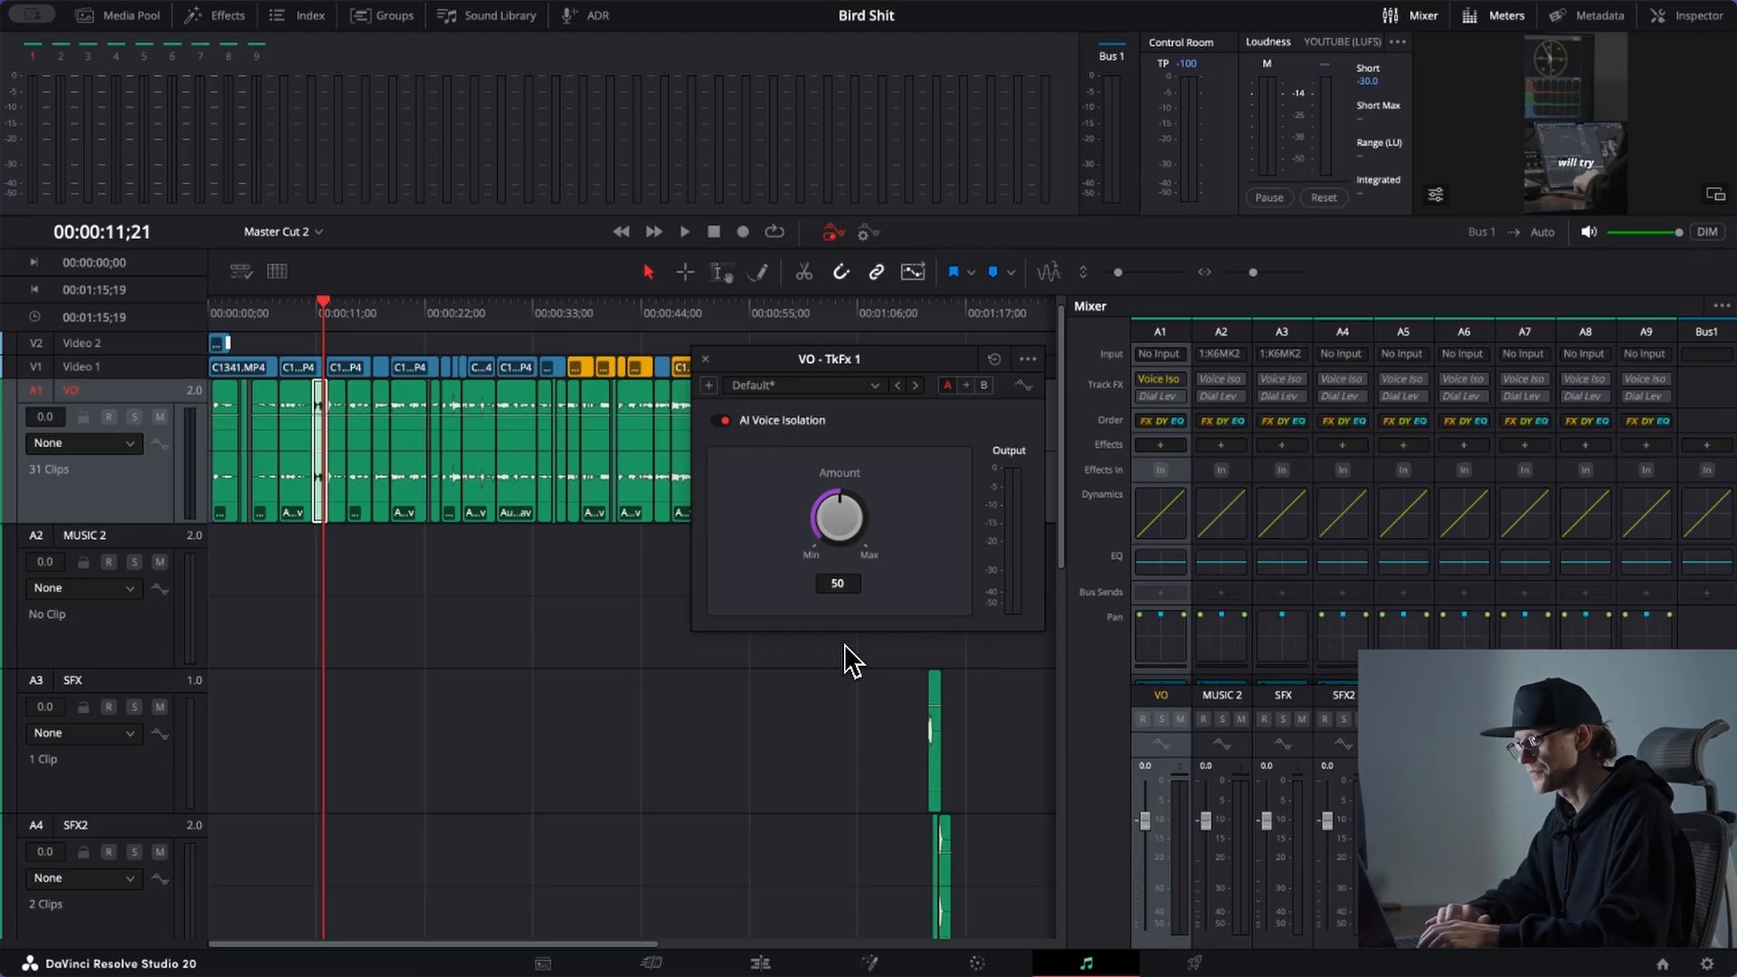
{"action": "left_click", "coordinate": [706, 360]}
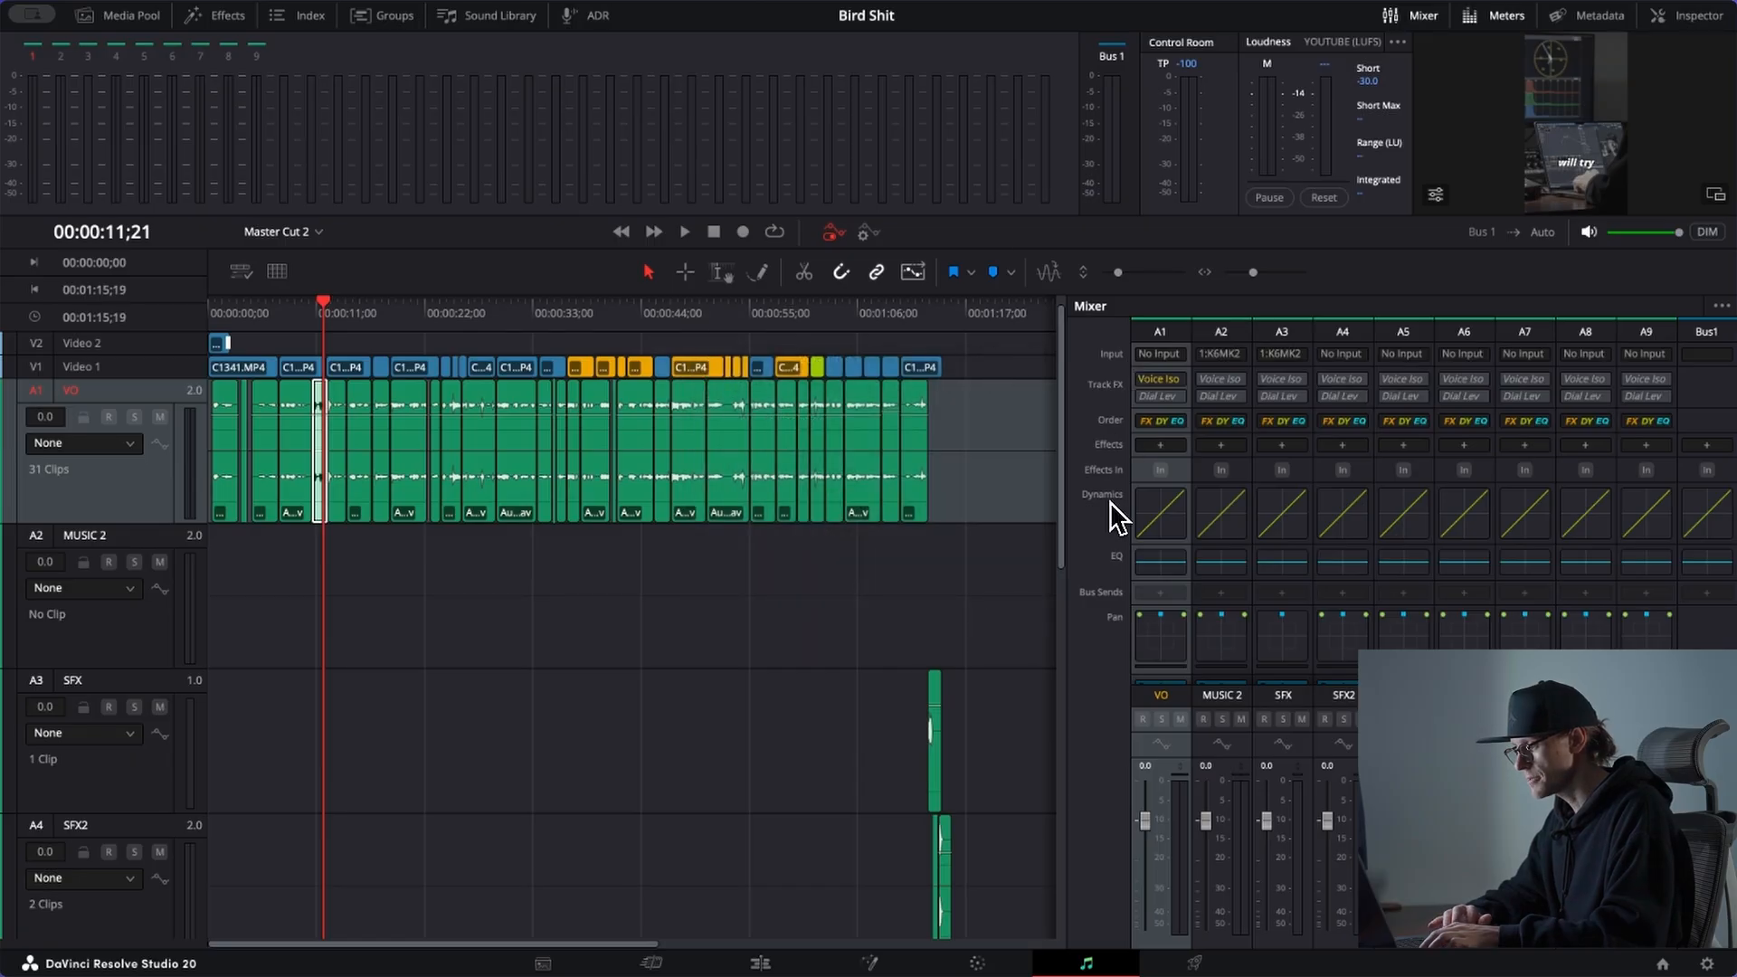
Step: Apply the "Dialog leveler - Soft knee" dynamics preset to the VO track and close the dynamics controls
{"action": "double_click", "coordinate": [1151, 504]}
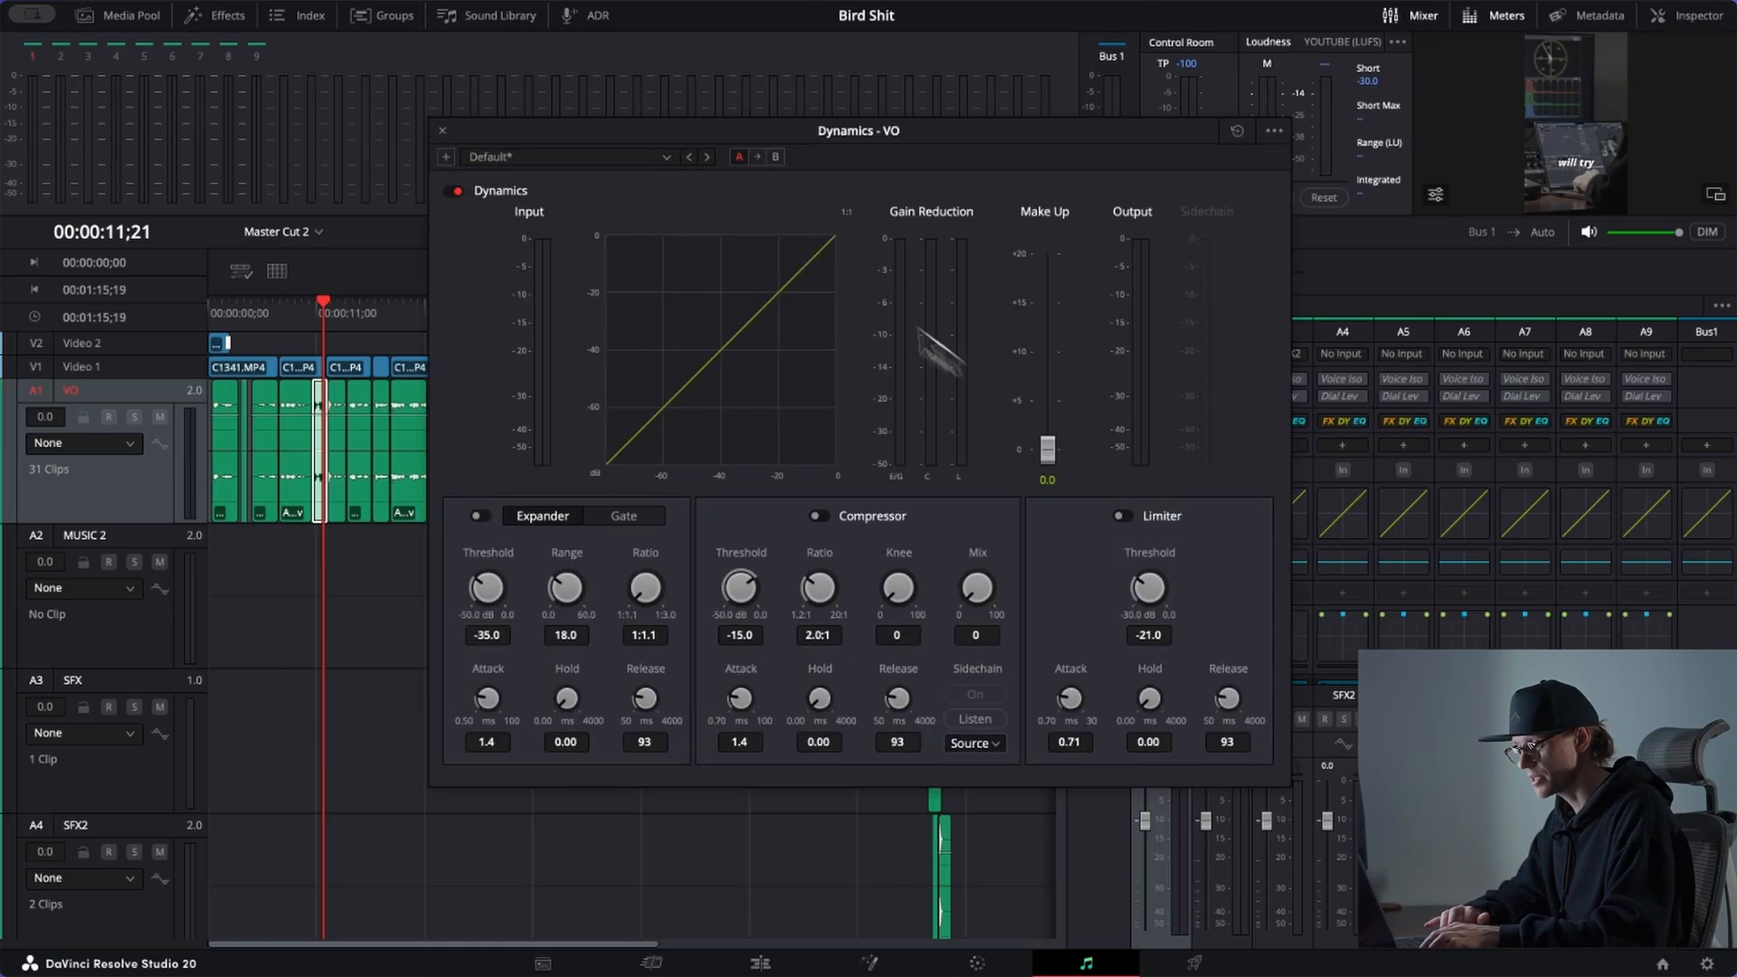
{"action": "left_click", "coordinate": [665, 157]}
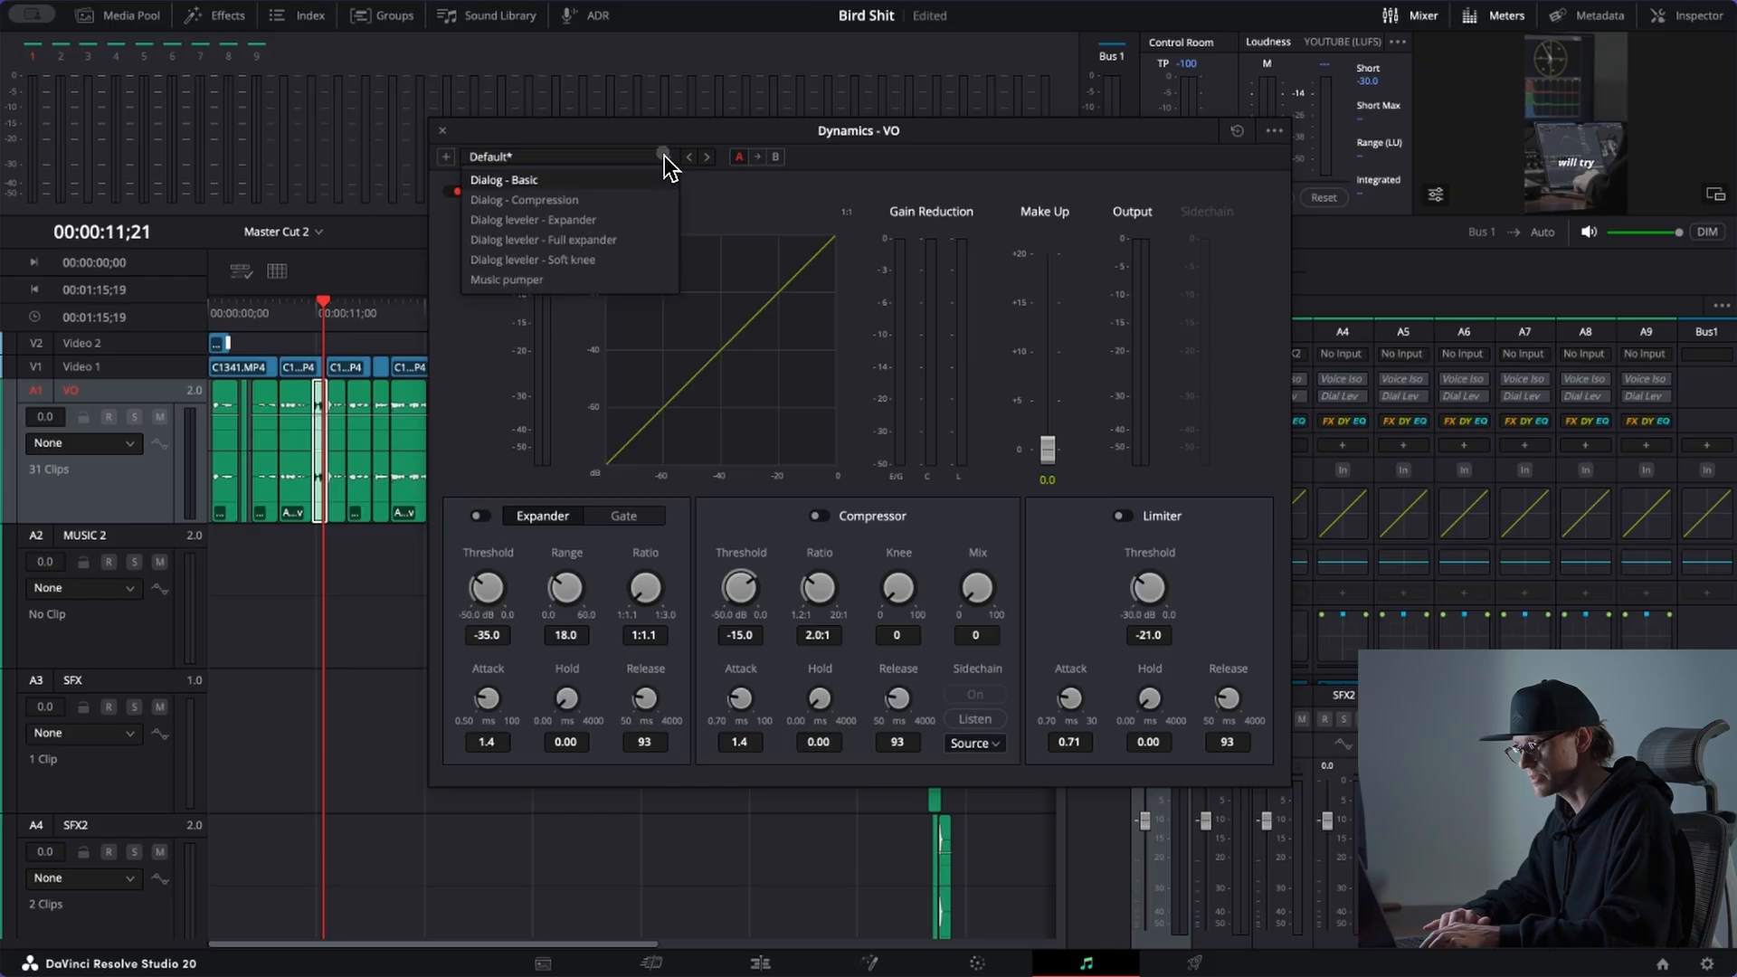
{"action": "left_click", "coordinate": [629, 261]}
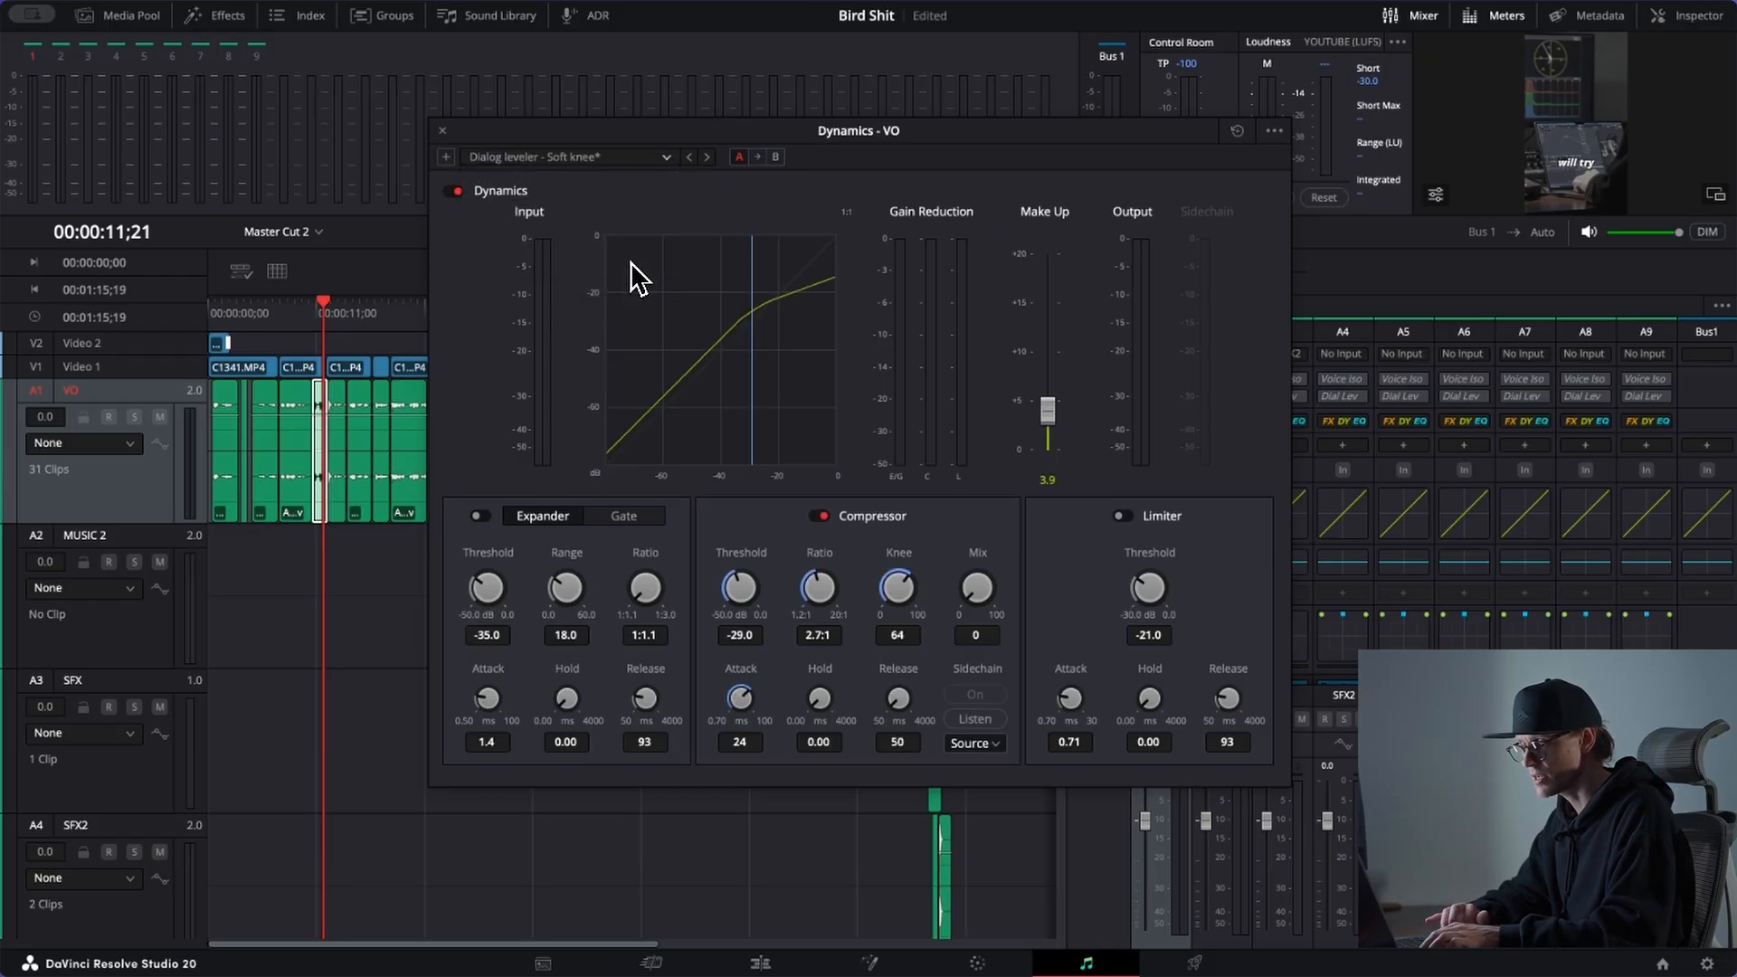
{"action": "left_click", "coordinate": [442, 130]}
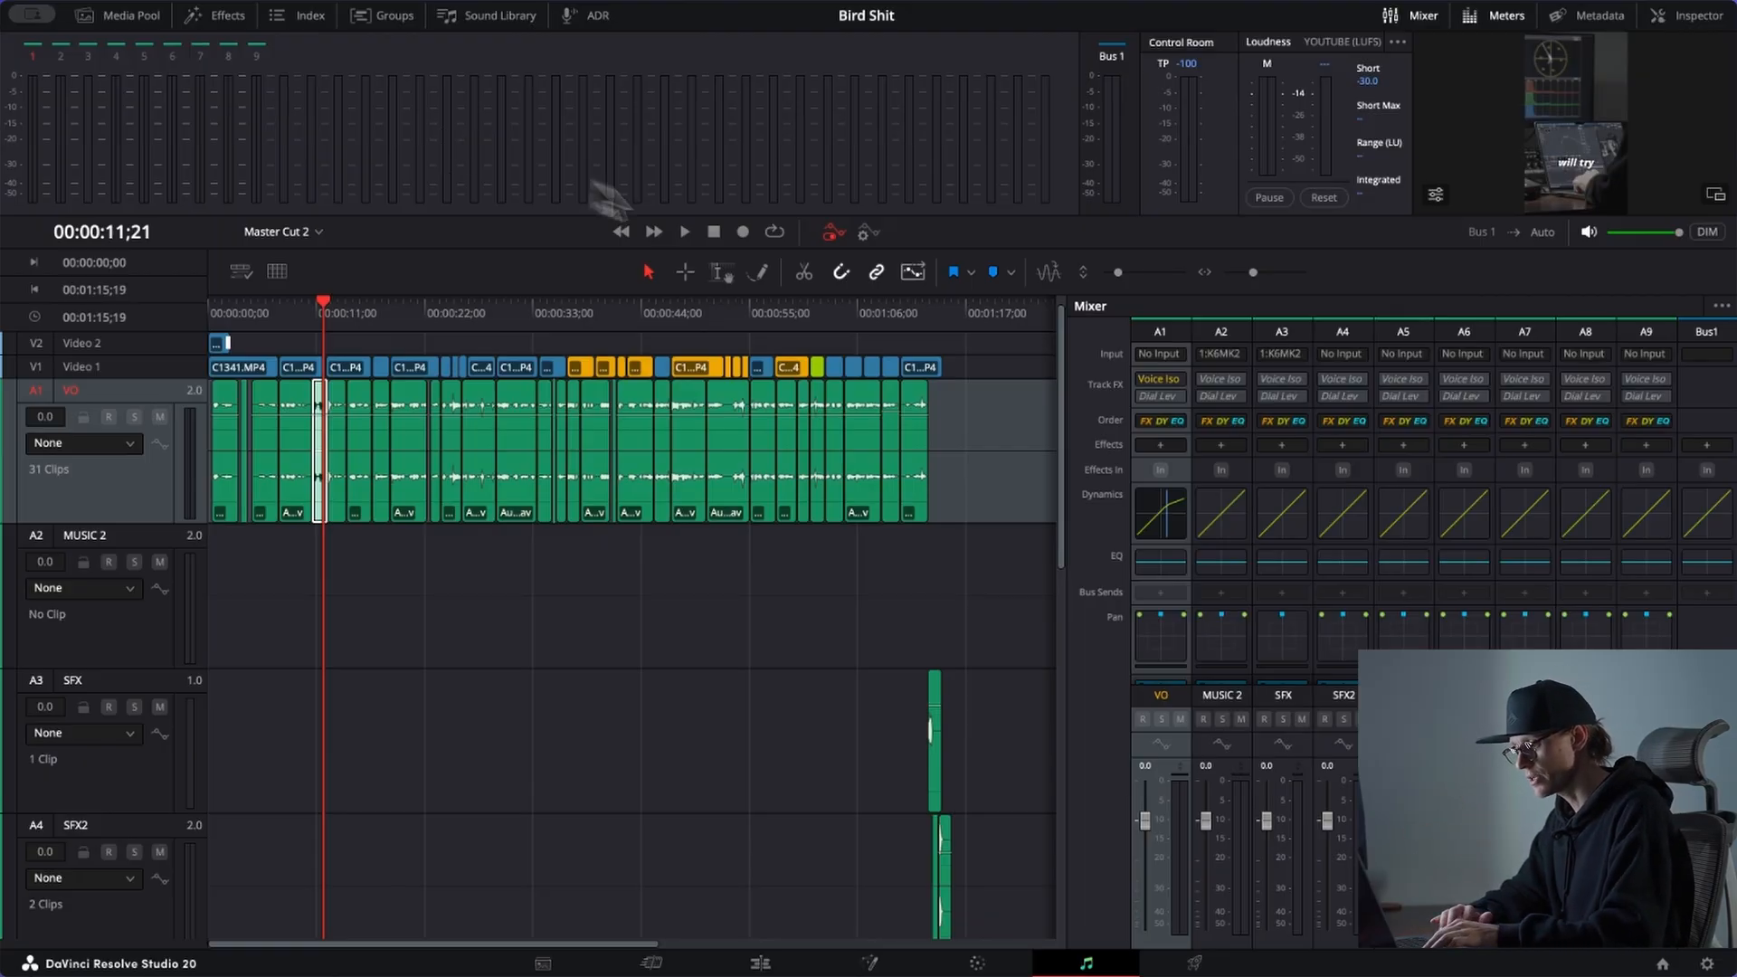
Step: Apply the "Dialog - Male lav finisher" equalizer preset to the VO track, save the project and close the equalizer
{"action": "double_click", "coordinate": [1170, 558]}
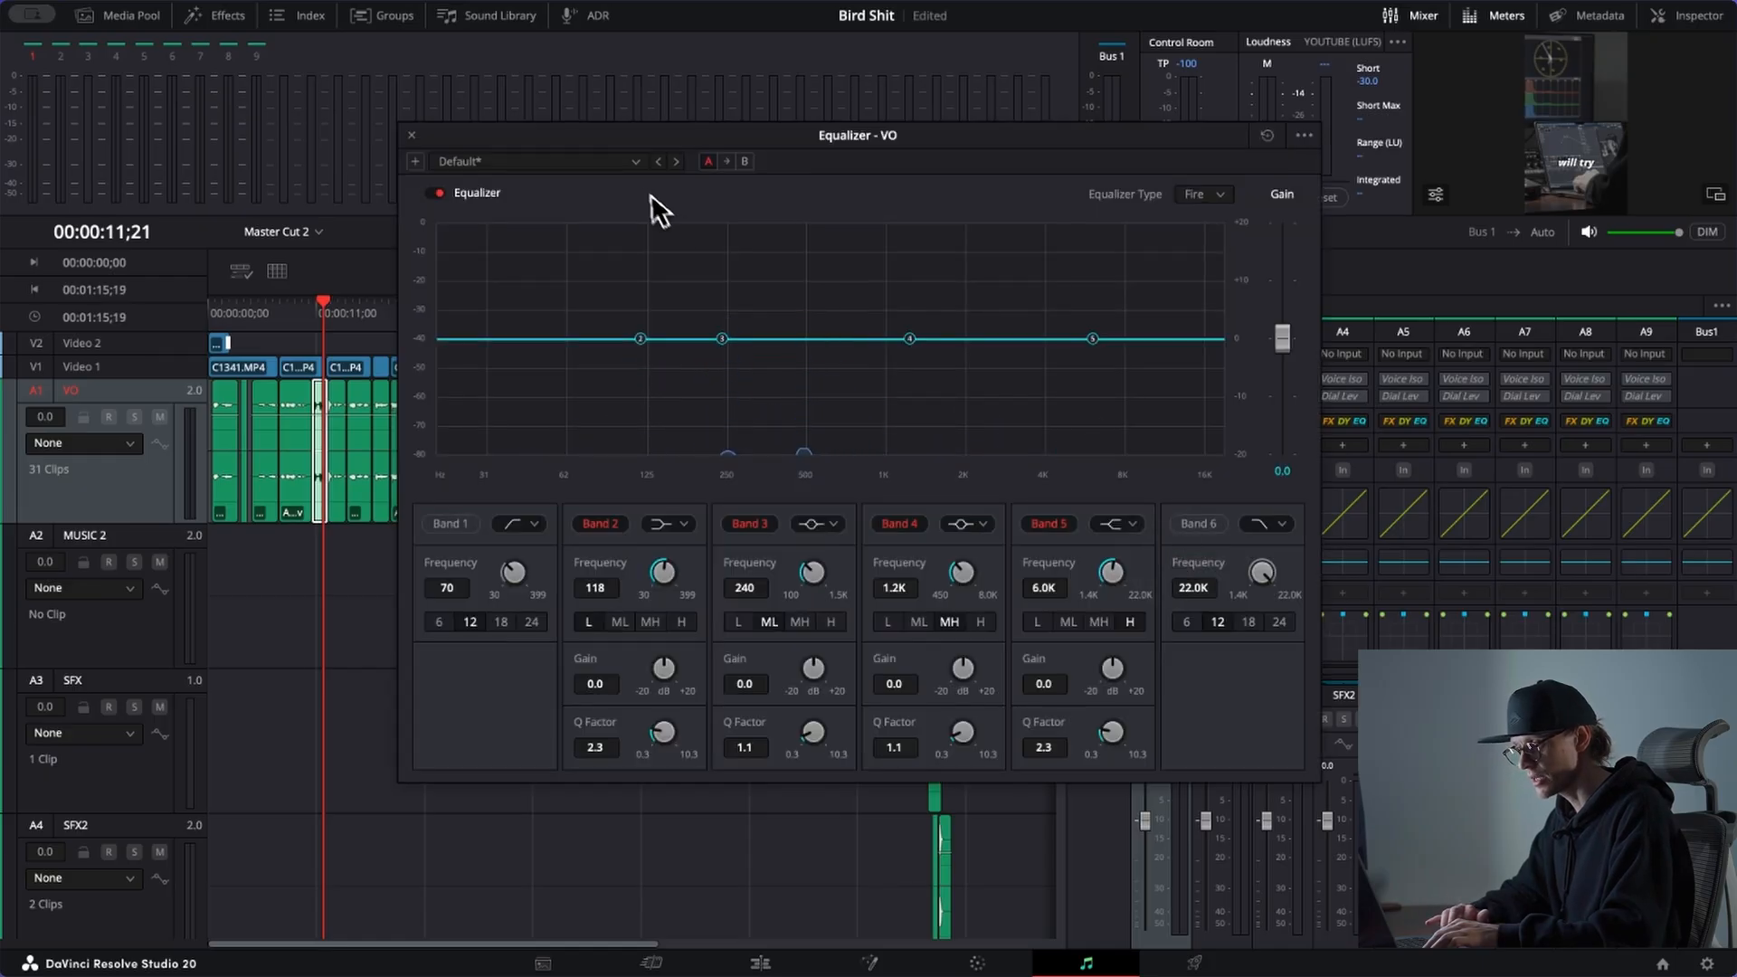
{"action": "left_click", "coordinate": [626, 162]}
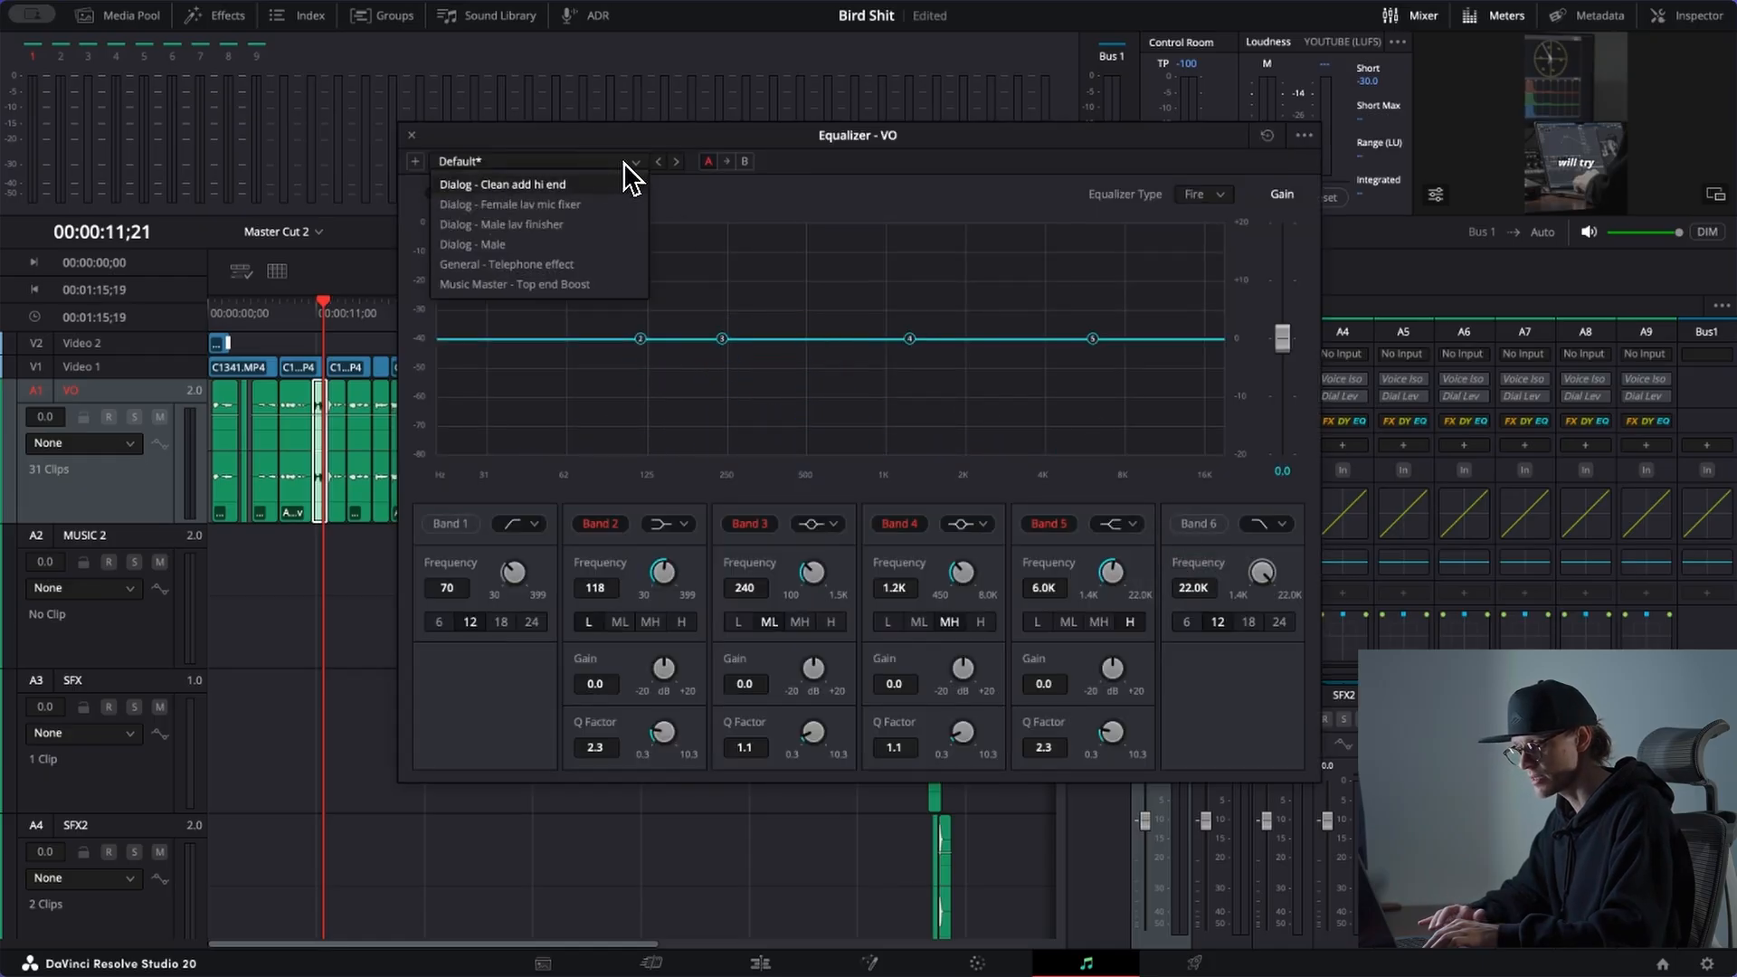
{"action": "left_click", "coordinate": [599, 224]}
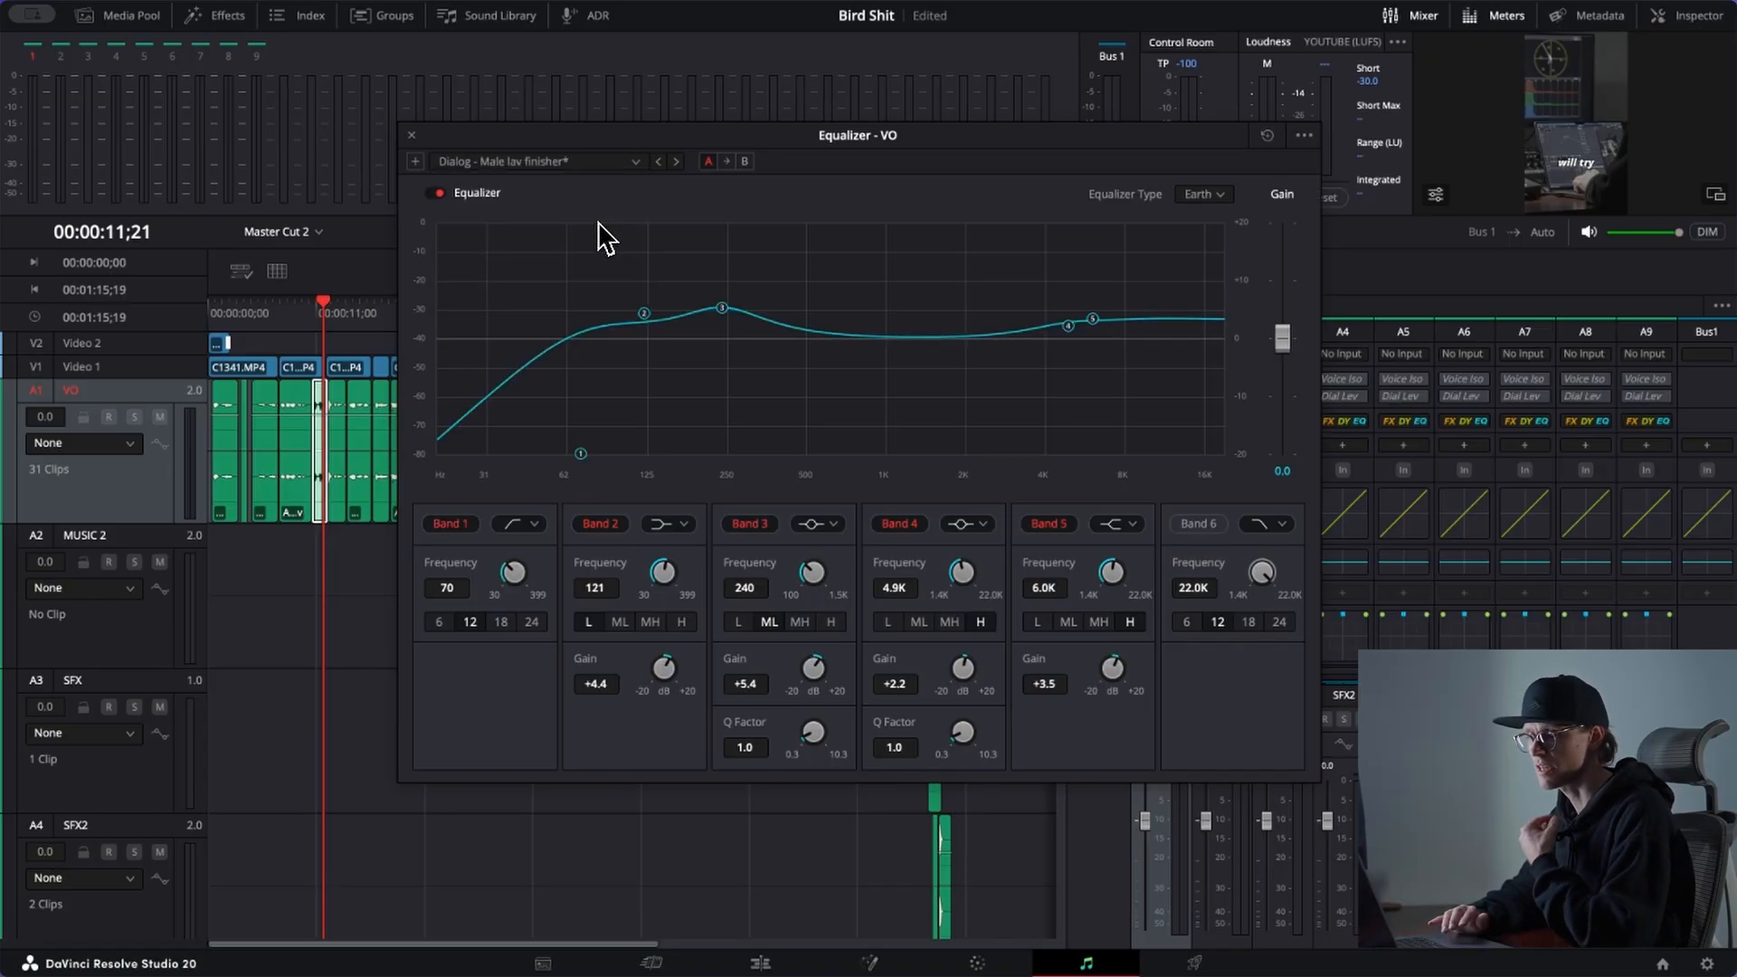
{"action": "key", "text": "ctrl+s"}
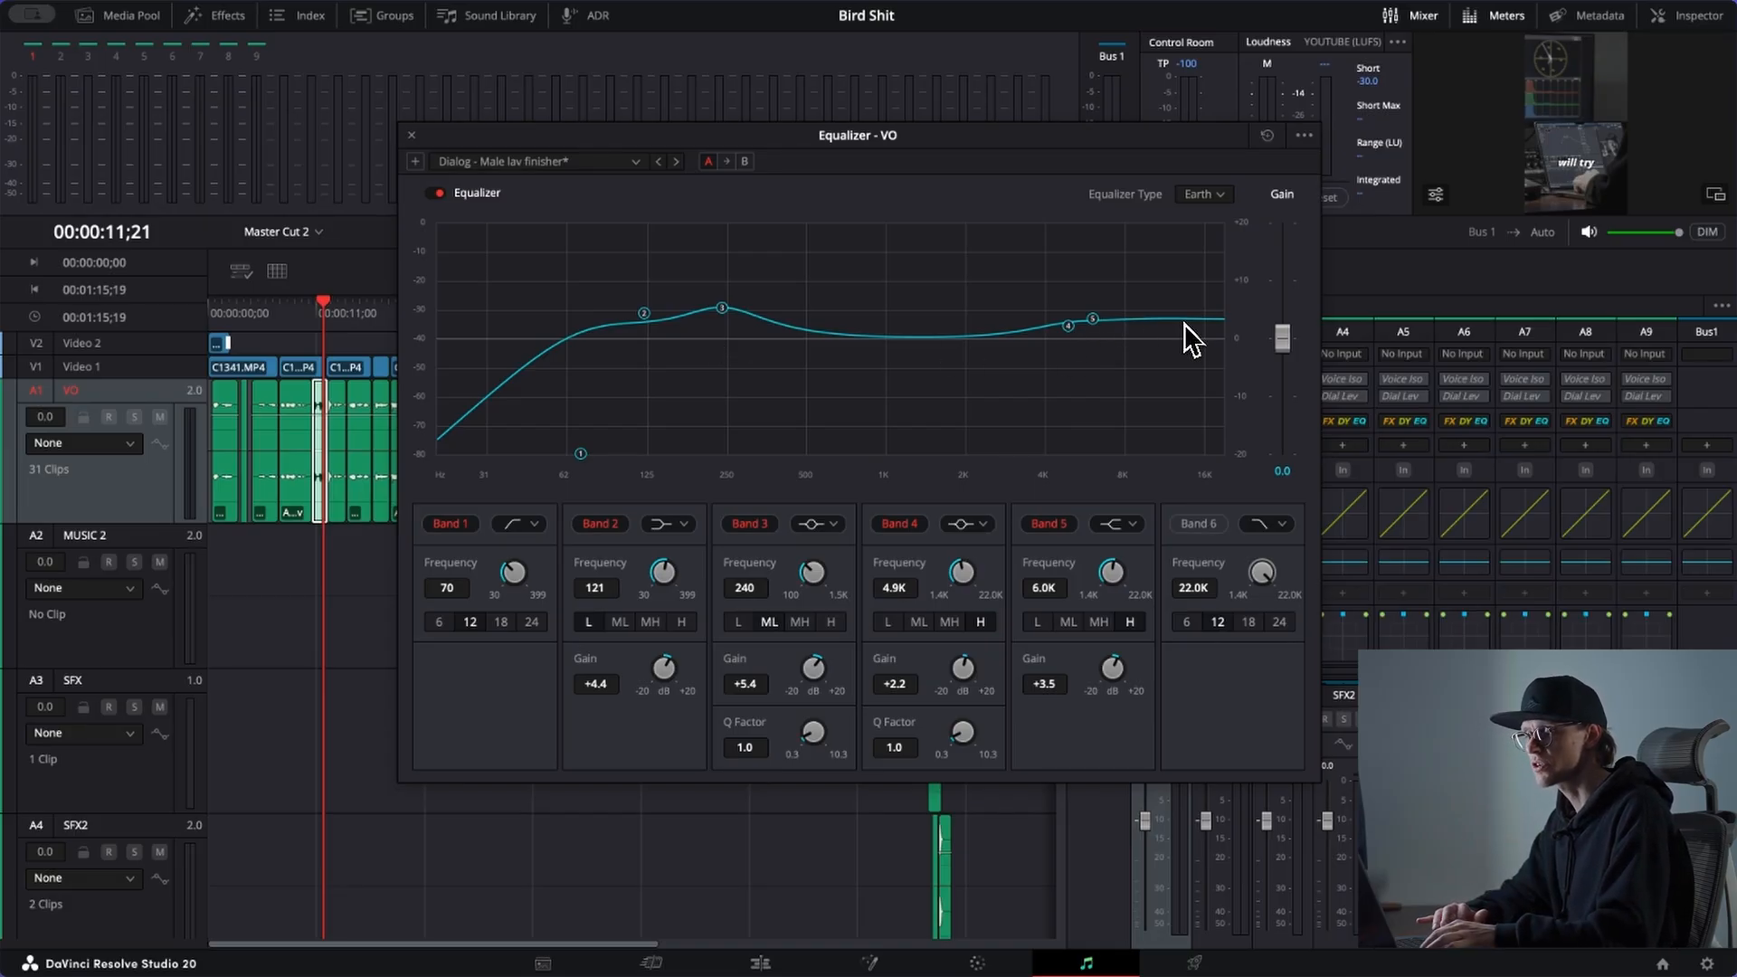
{"action": "left_click", "coordinate": [412, 135]}
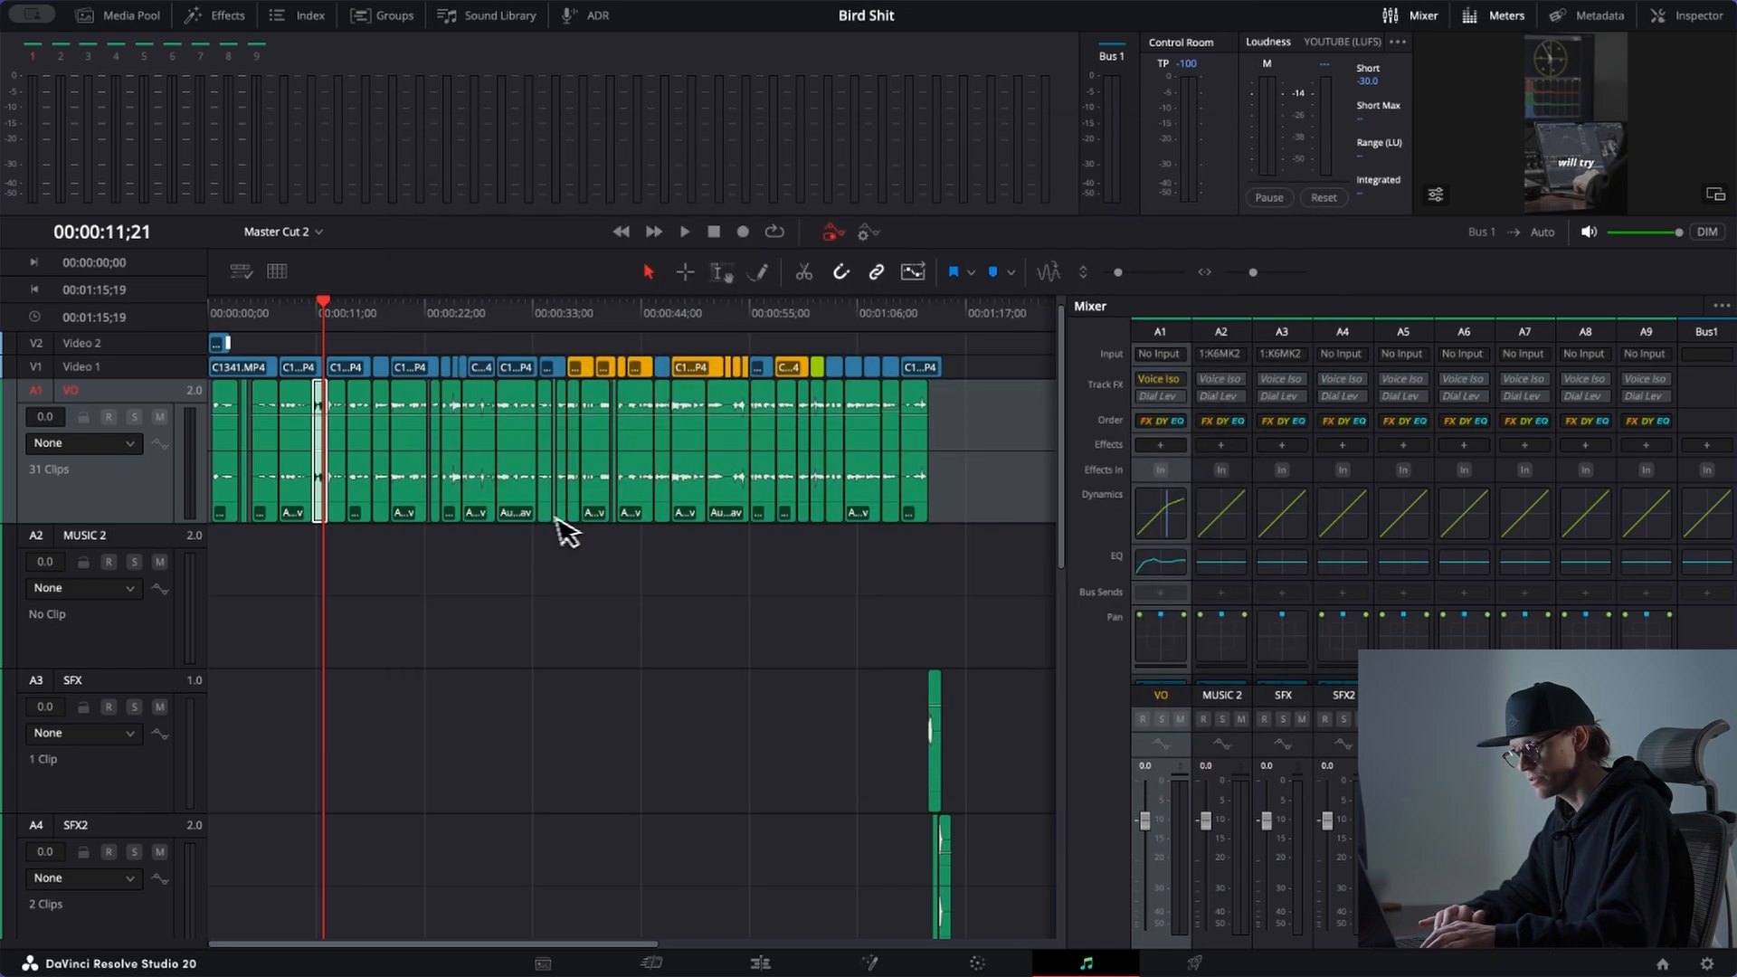
Step: Play back the processed VO around the 25-second mark to check how it sounds
{"action": "left_click", "coordinate": [453, 408]}
{"action": "key", "text": "ctrl+equal"}
{"action": "key", "text": "ctrl+equal"}
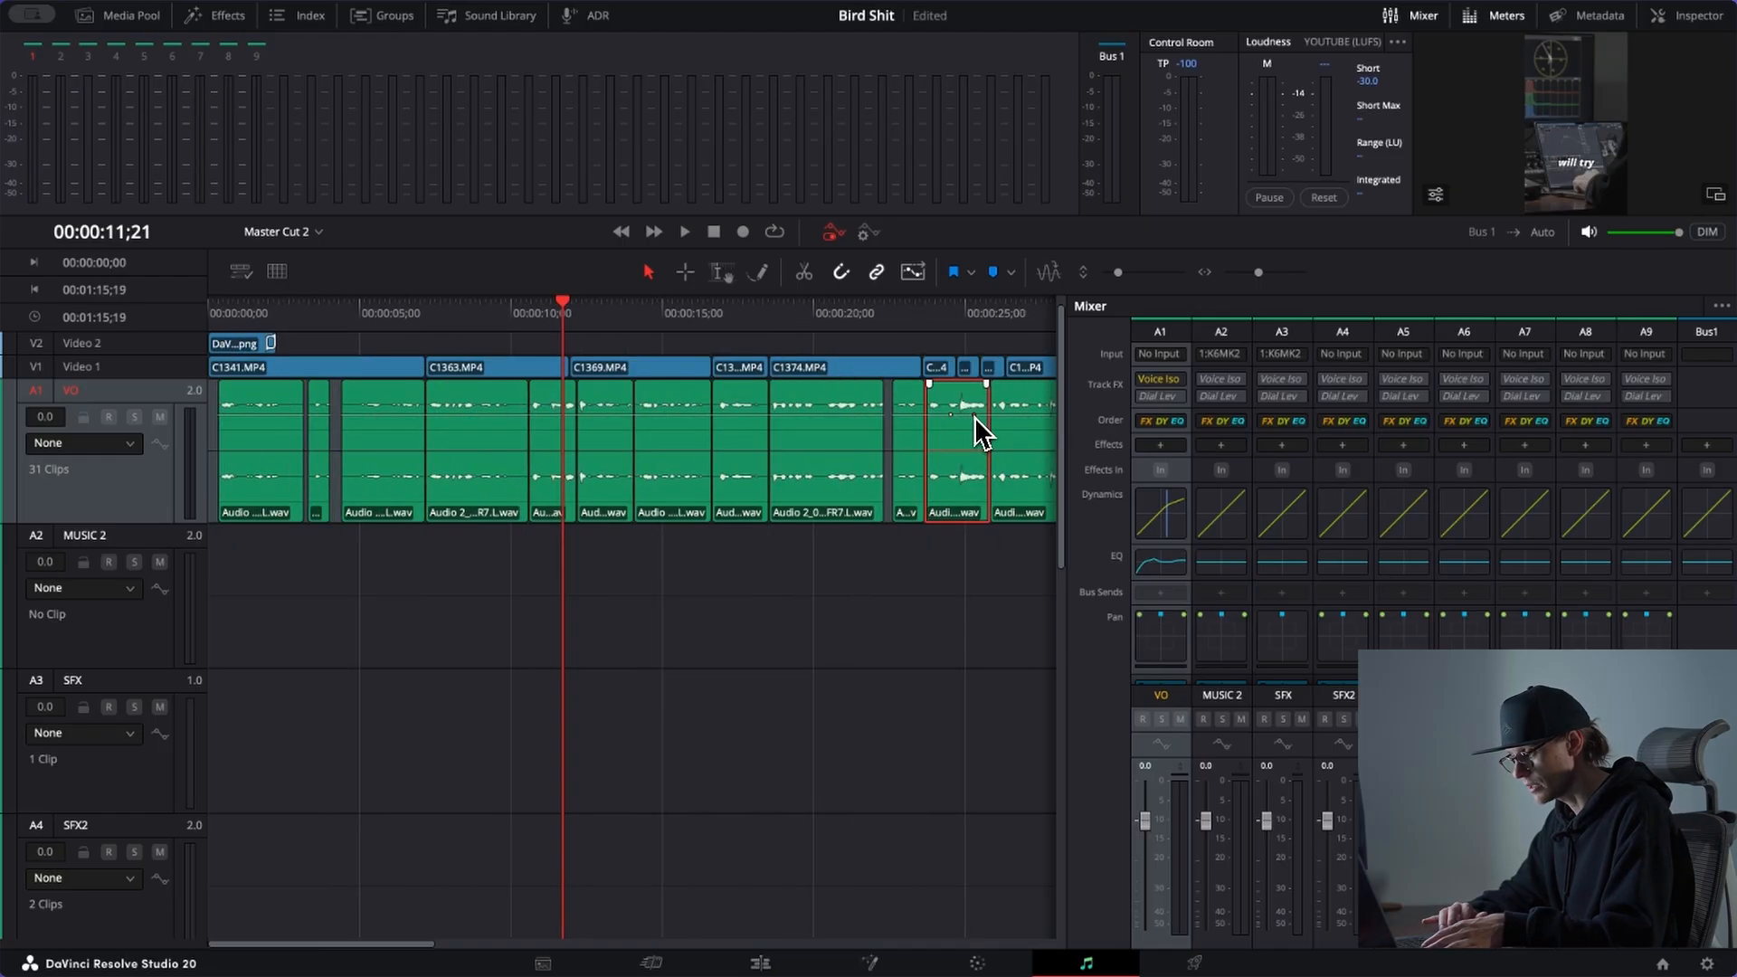
{"action": "left_click_drag", "start_coordinate": [974, 416], "coordinate": [966, 421]}
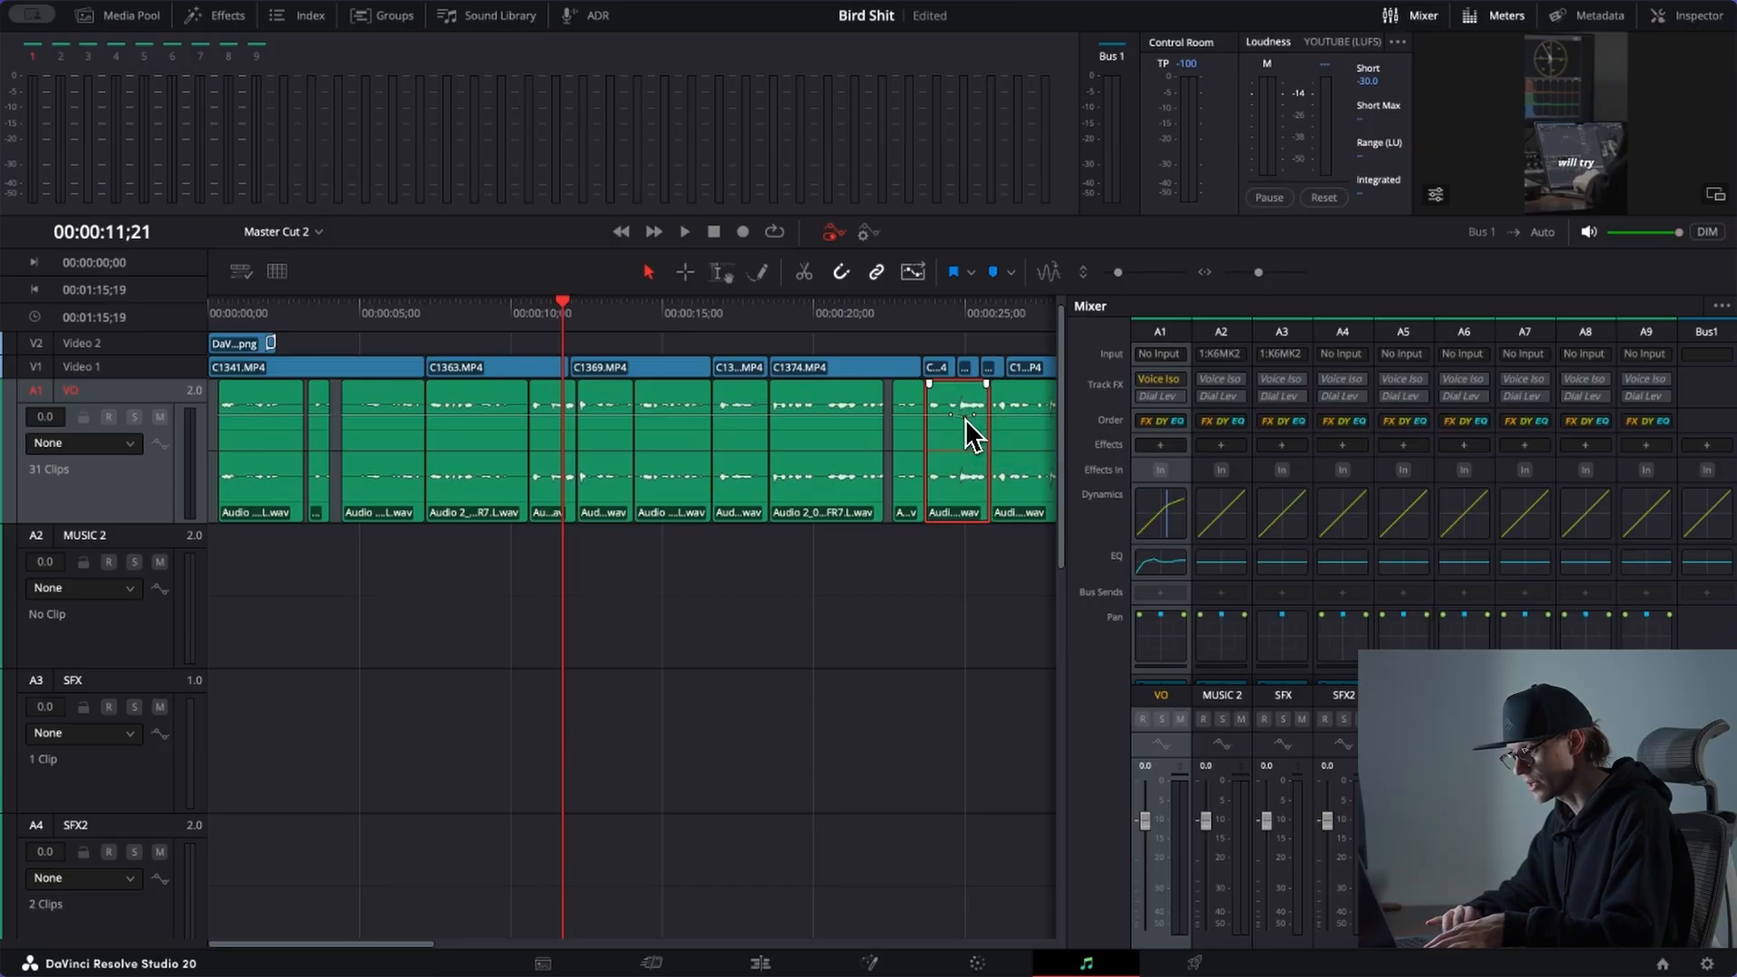
{"action": "scroll", "coordinate": [966, 420], "scroll_direction": "right", "scroll_amount": 3}
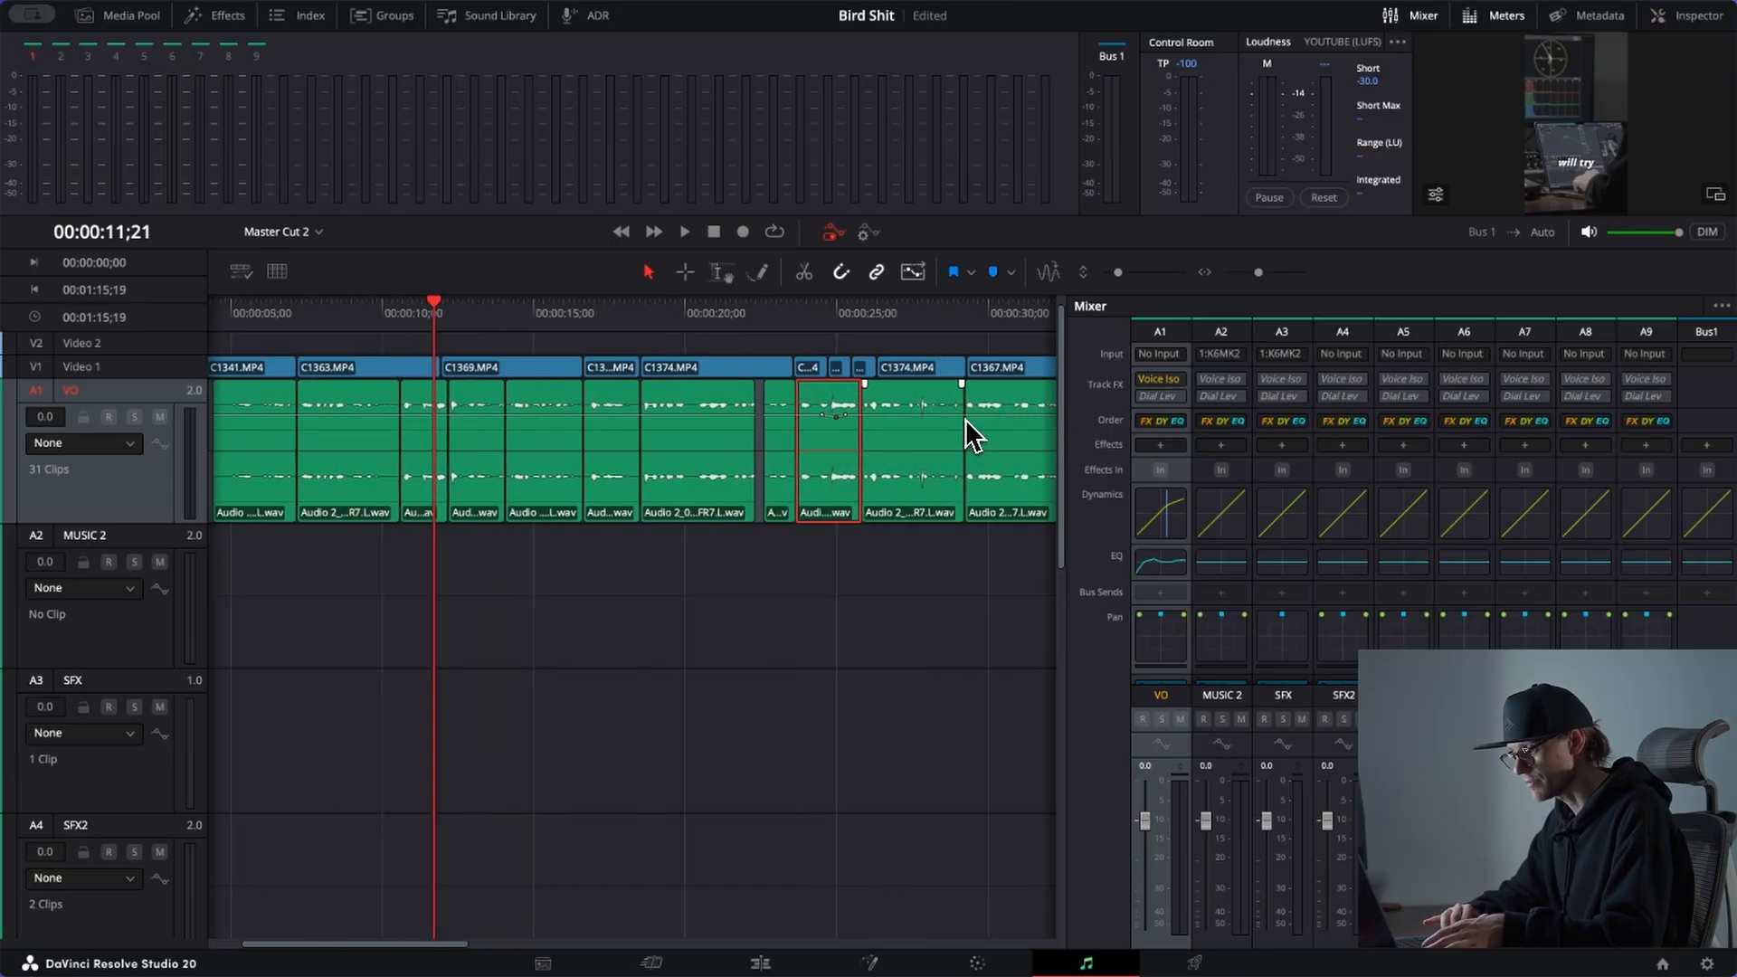
{"action": "left_click", "coordinate": [800, 318]}
{"action": "key", "text": "space"}
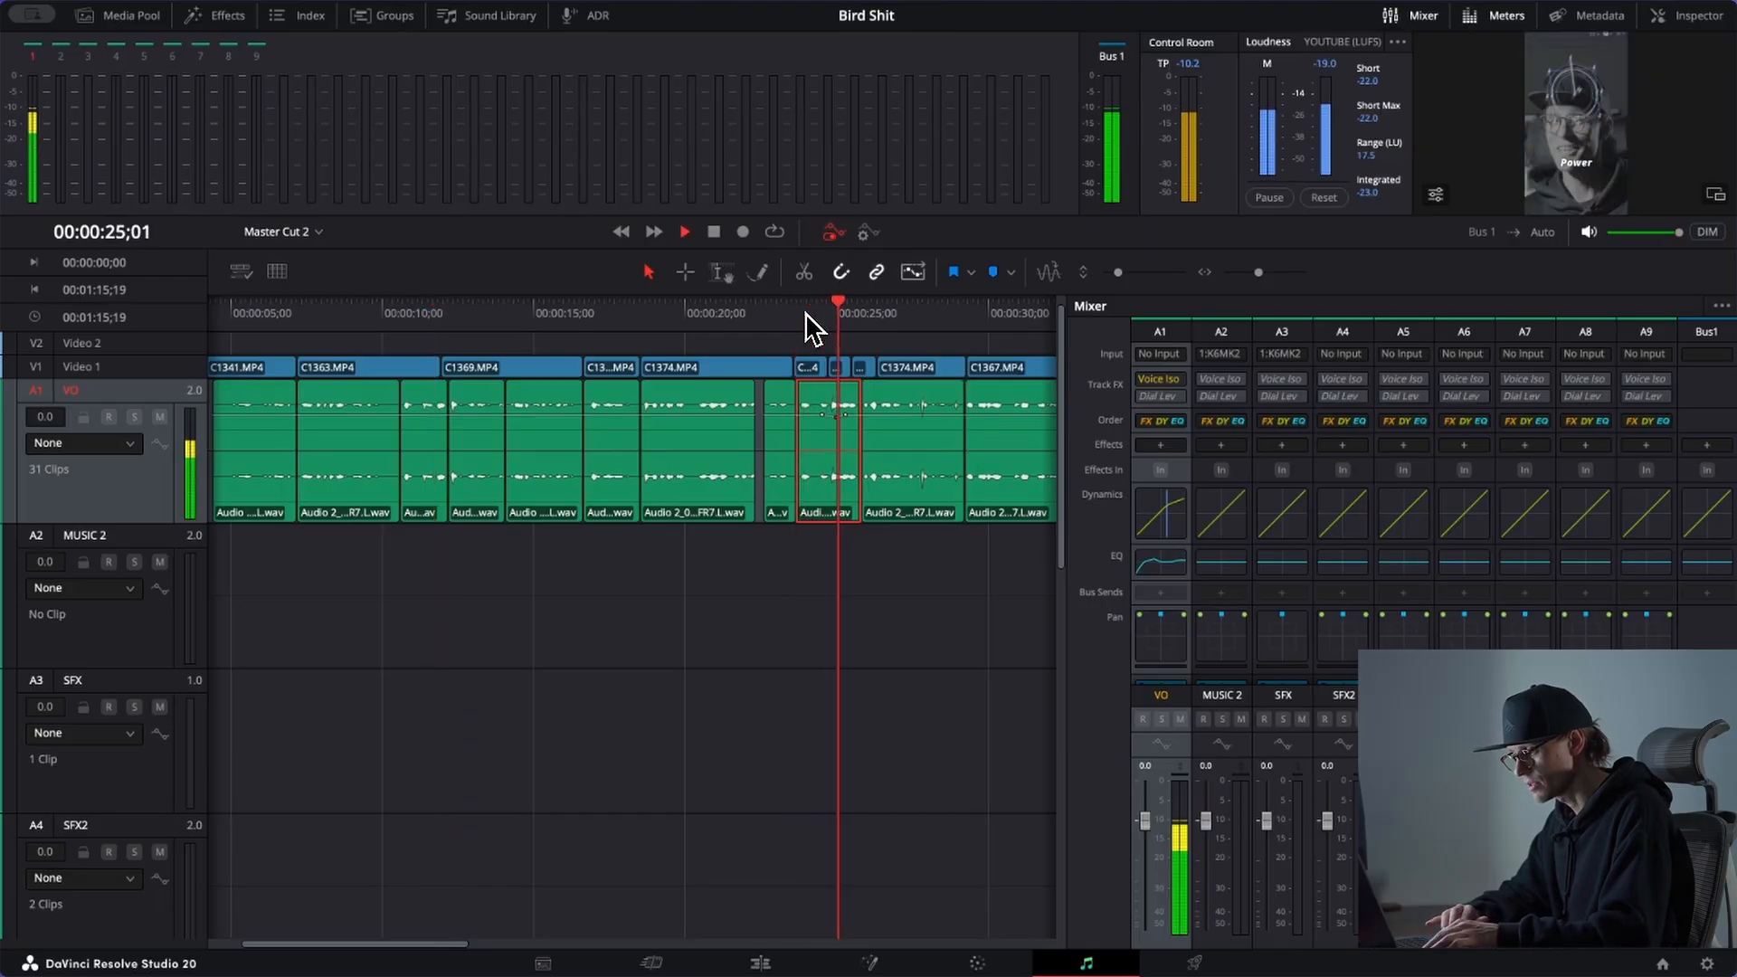
{"action": "key", "text": "space"}
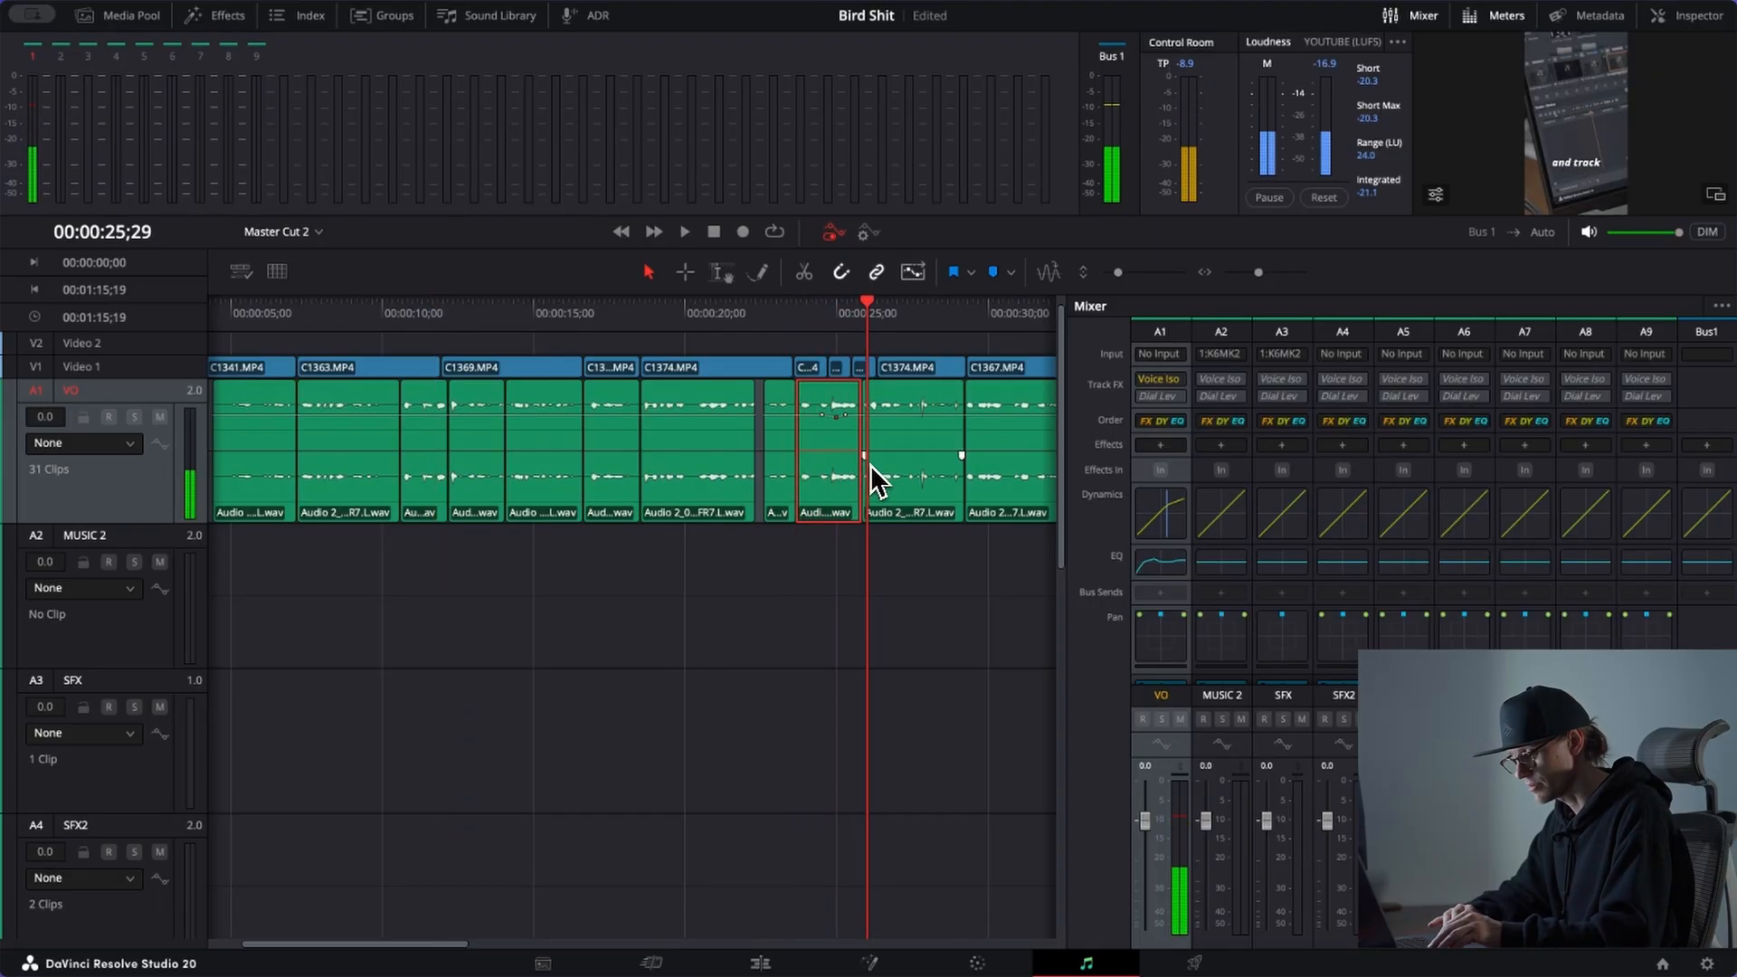
{"action": "key", "text": "shift+z"}
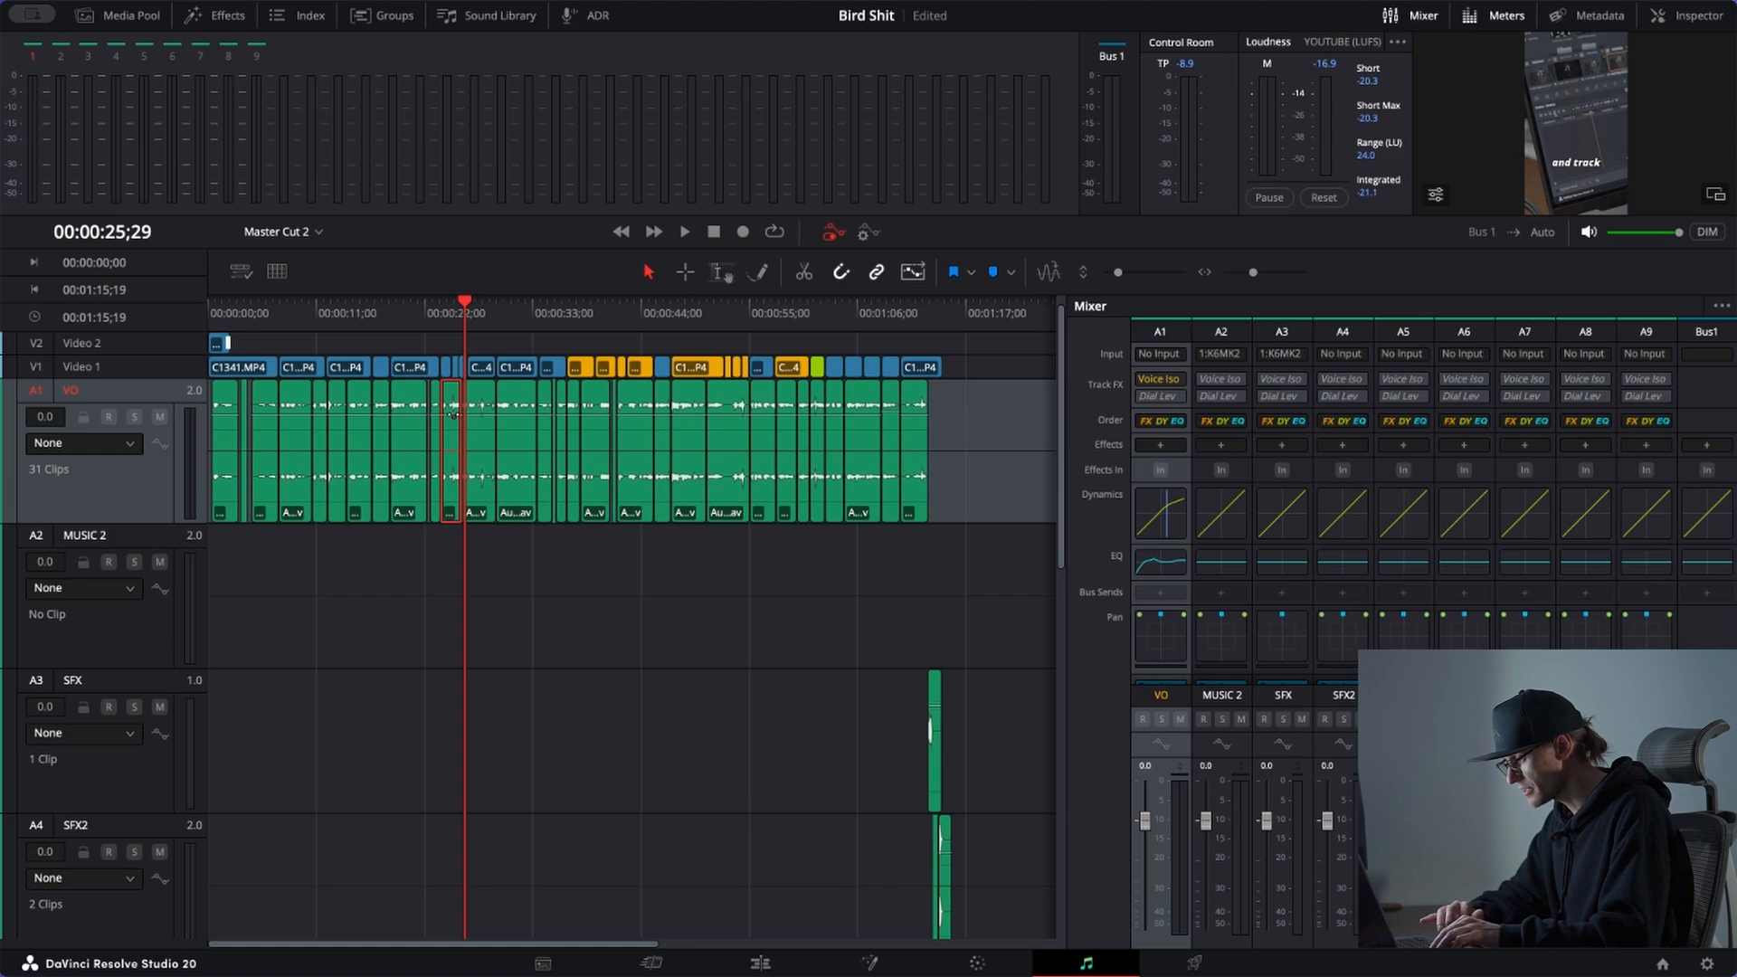
Step: Check the input sources of the SFX and MUSIC 2 channels and try to enable Voice Isolation on MUSIC 2
{"action": "left_click", "coordinate": [1275, 355]}
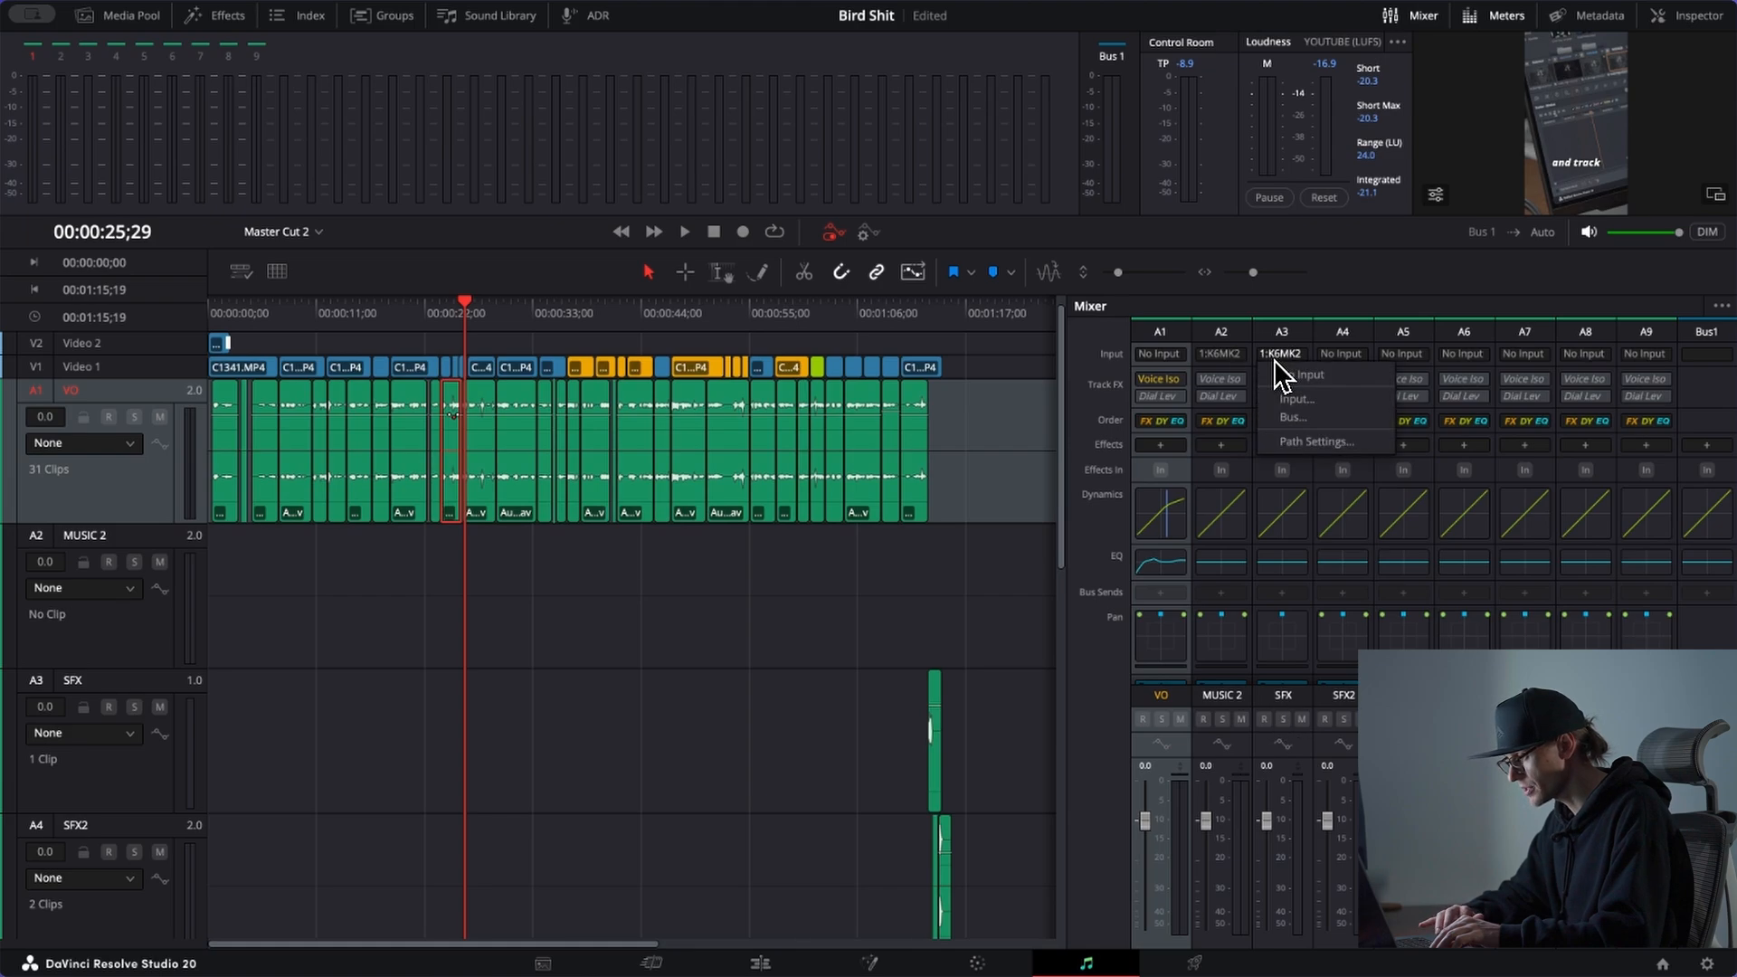
{"action": "left_click", "coordinate": [1251, 360]}
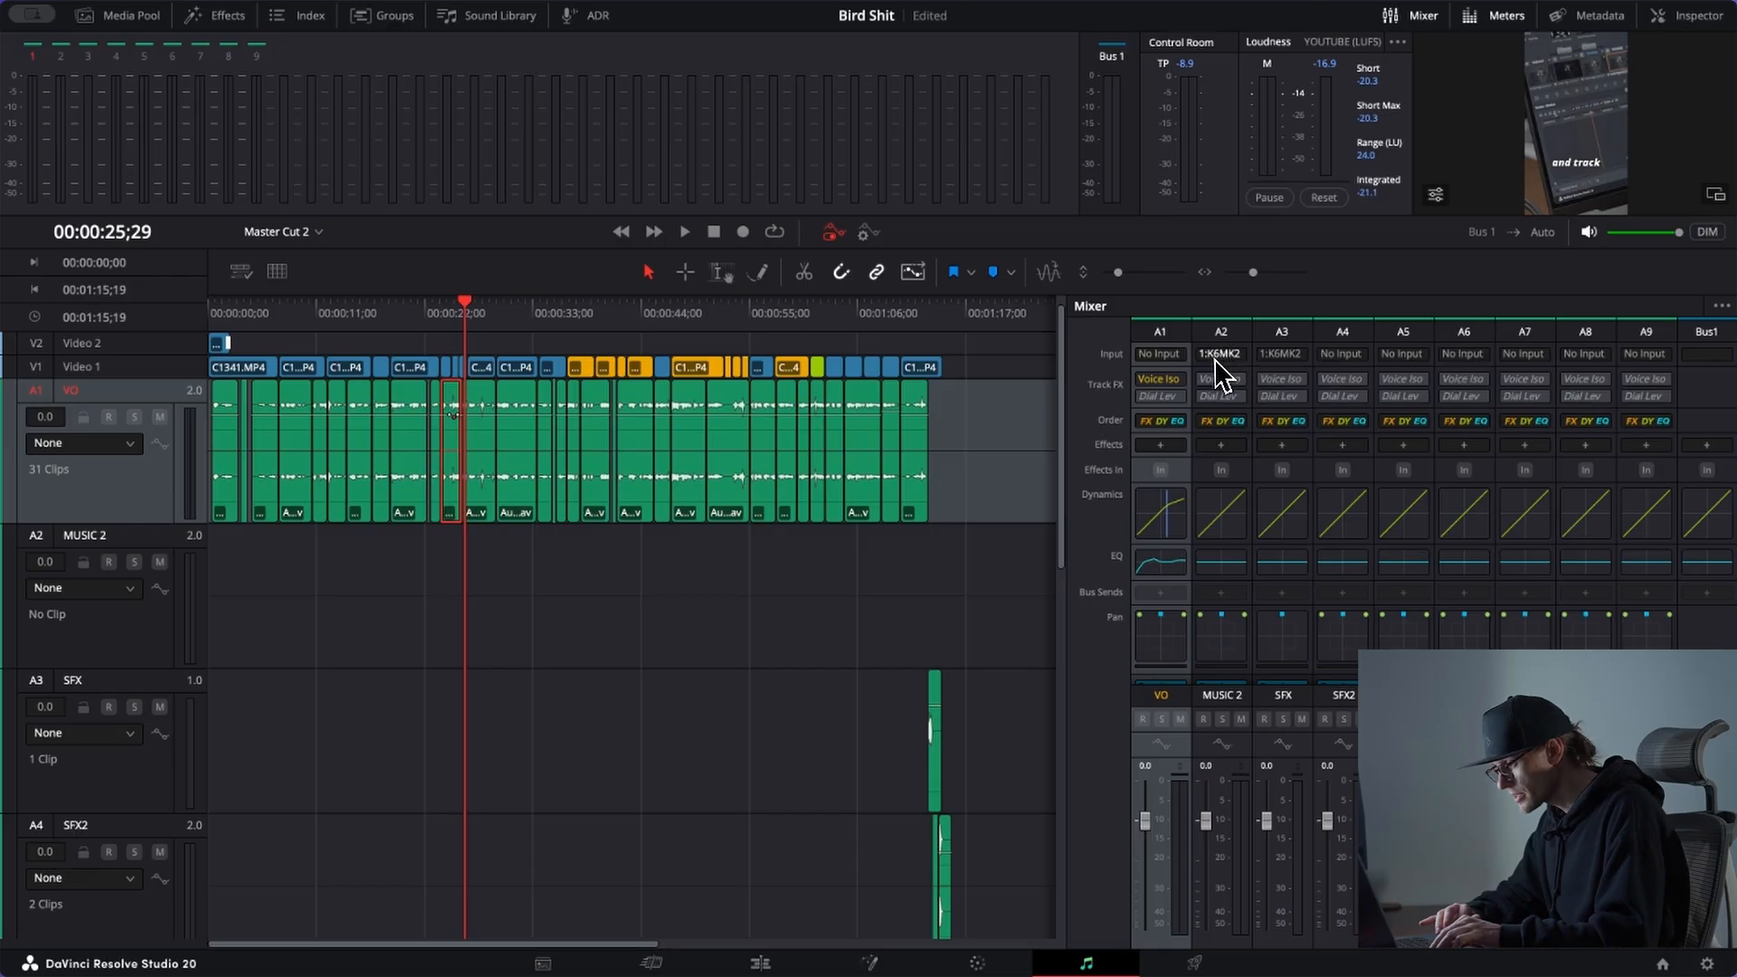
{"action": "left_click", "coordinate": [1214, 356]}
{"action": "left_click", "coordinate": [1227, 355]}
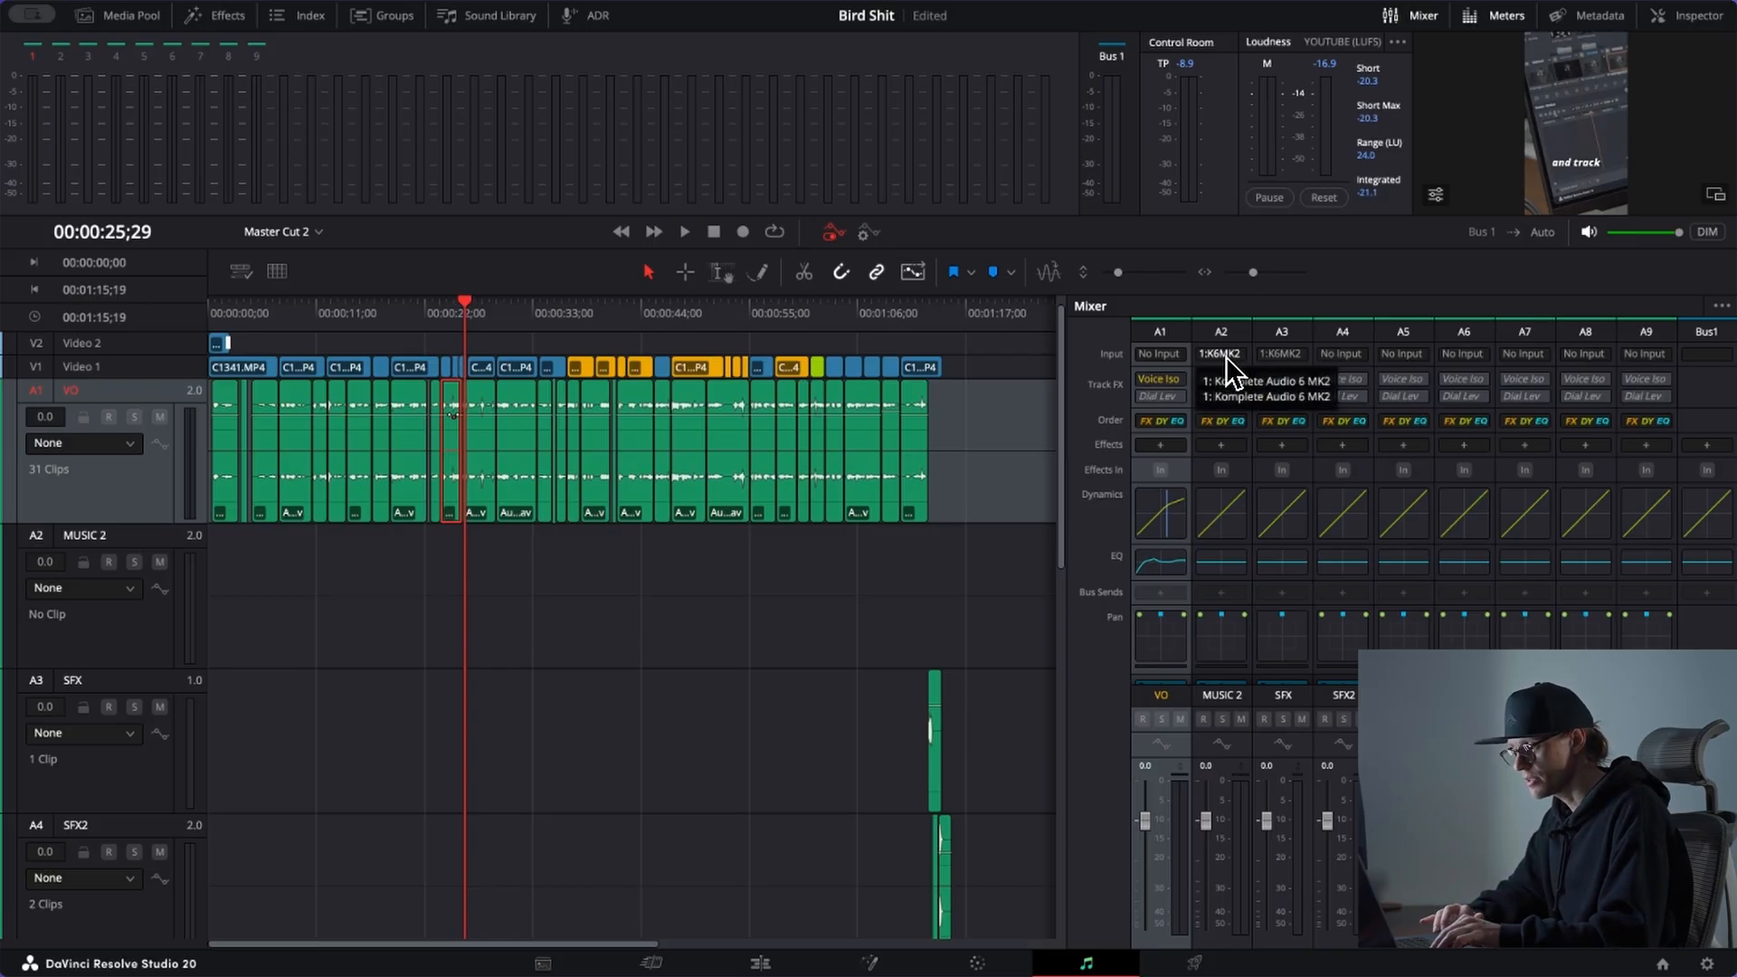
{"action": "left_click", "coordinate": [170, 638]}
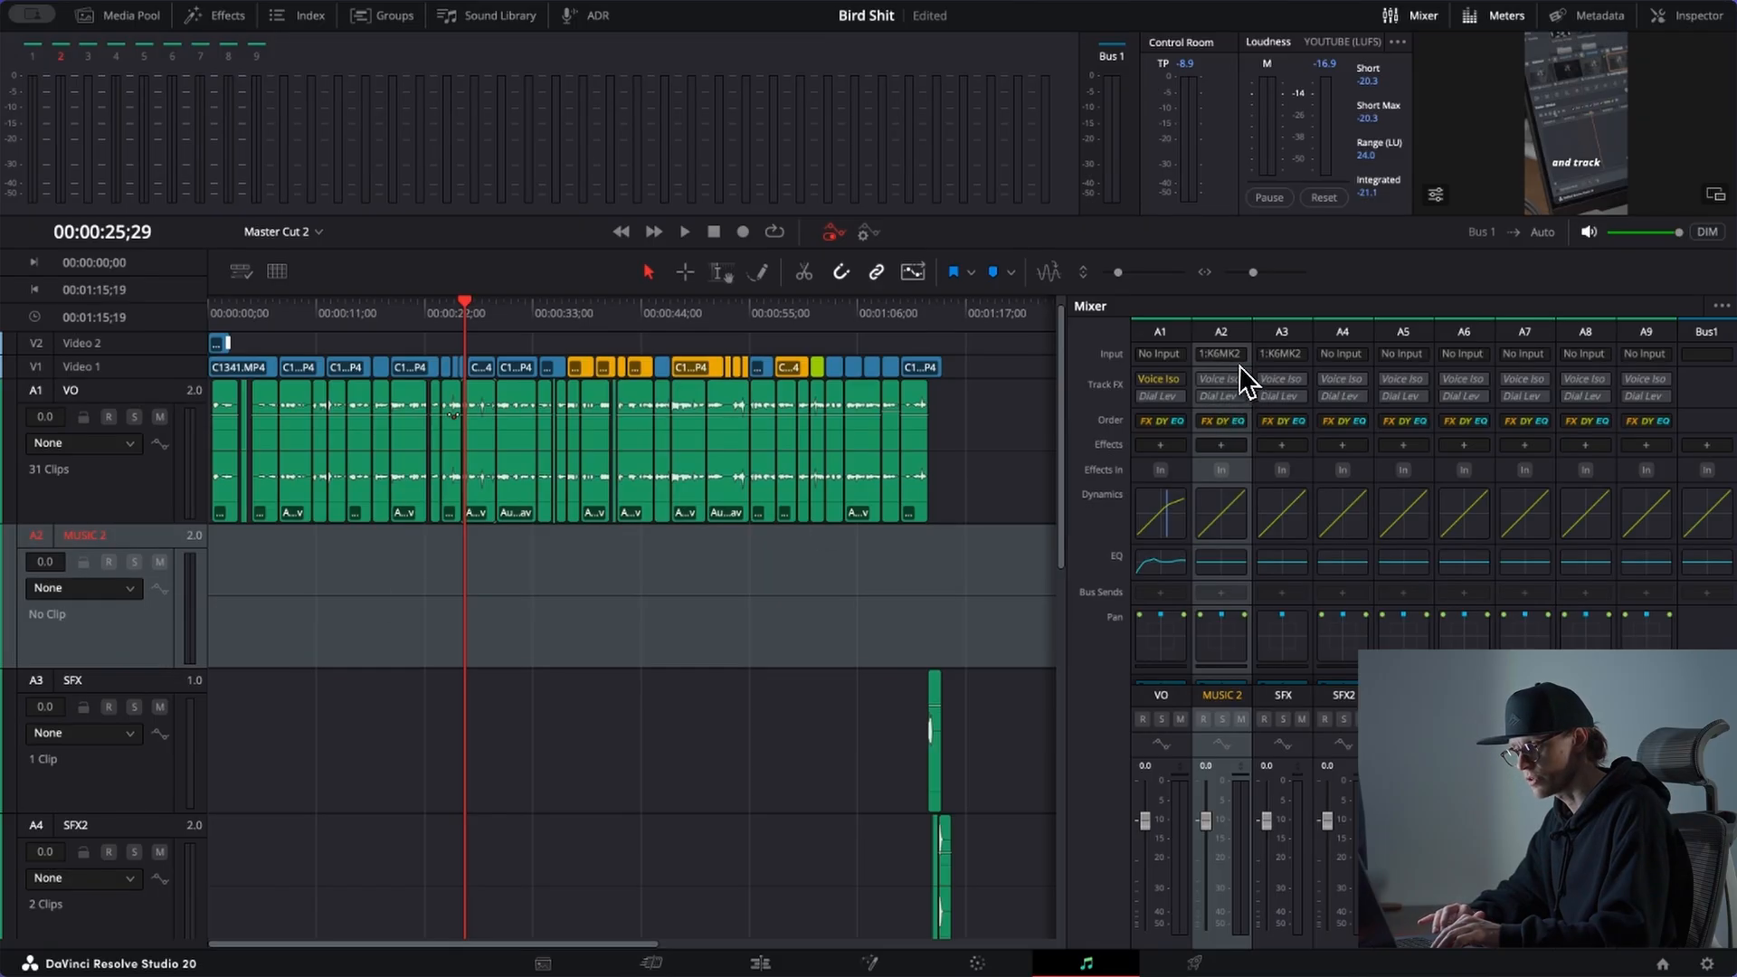
{"action": "left_click", "coordinate": [1209, 388]}
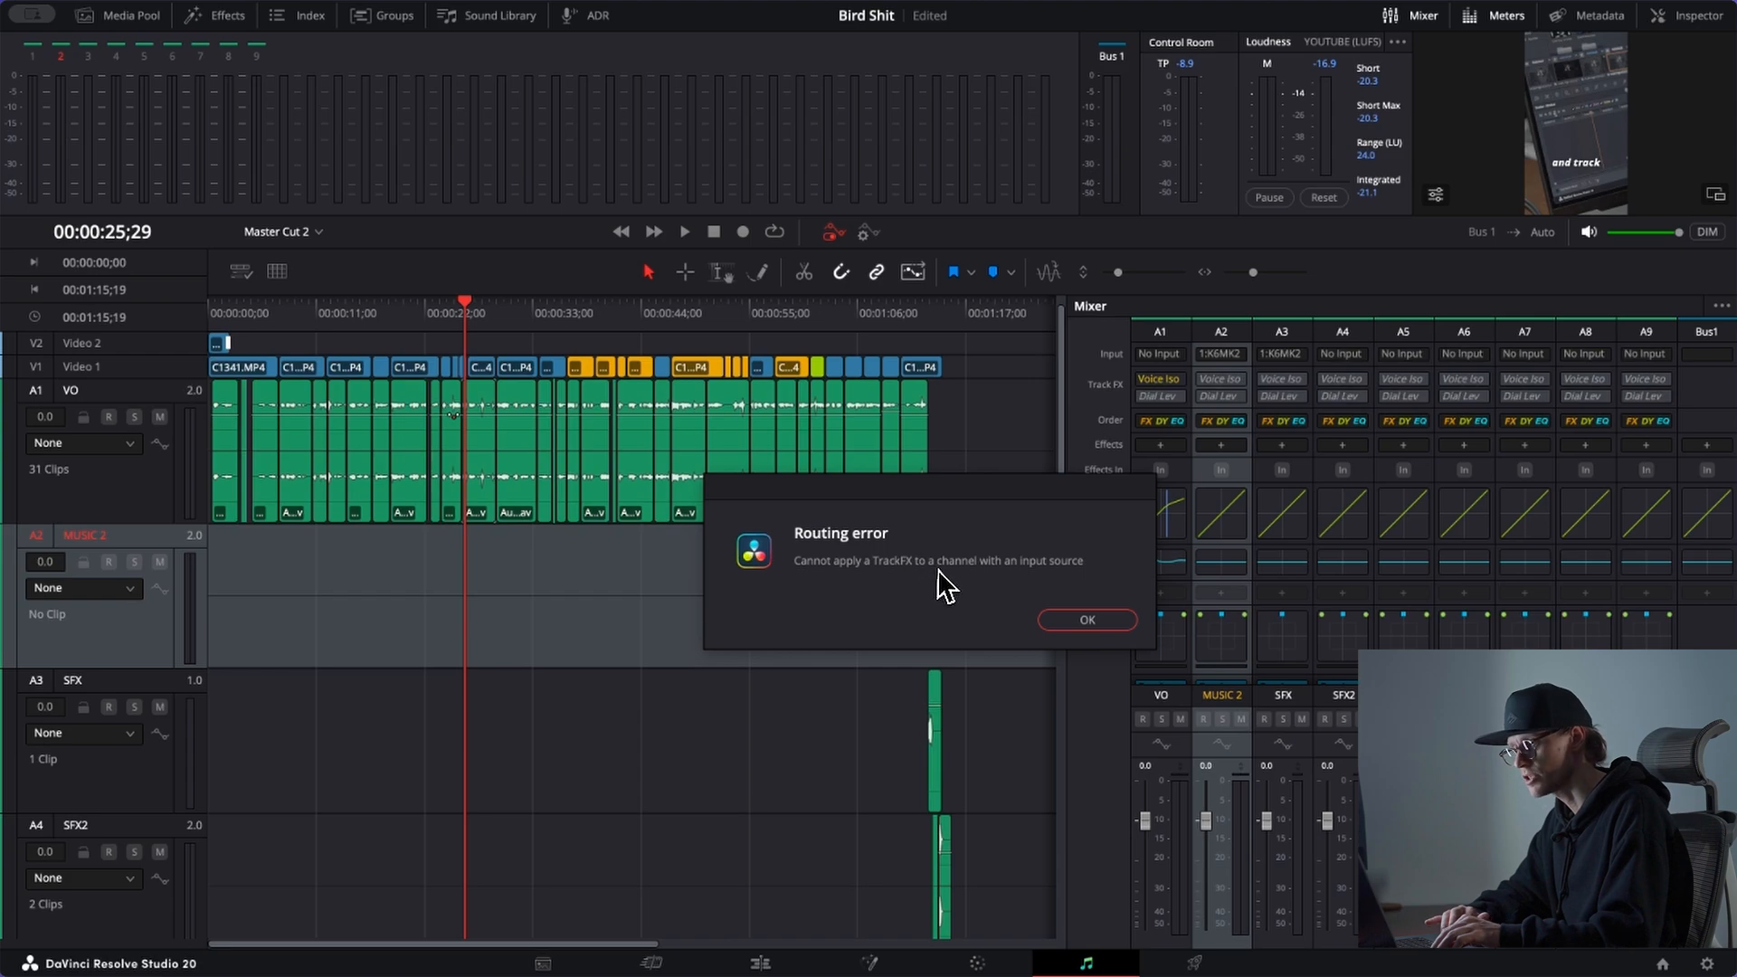
{"action": "left_click", "coordinate": [1091, 619]}
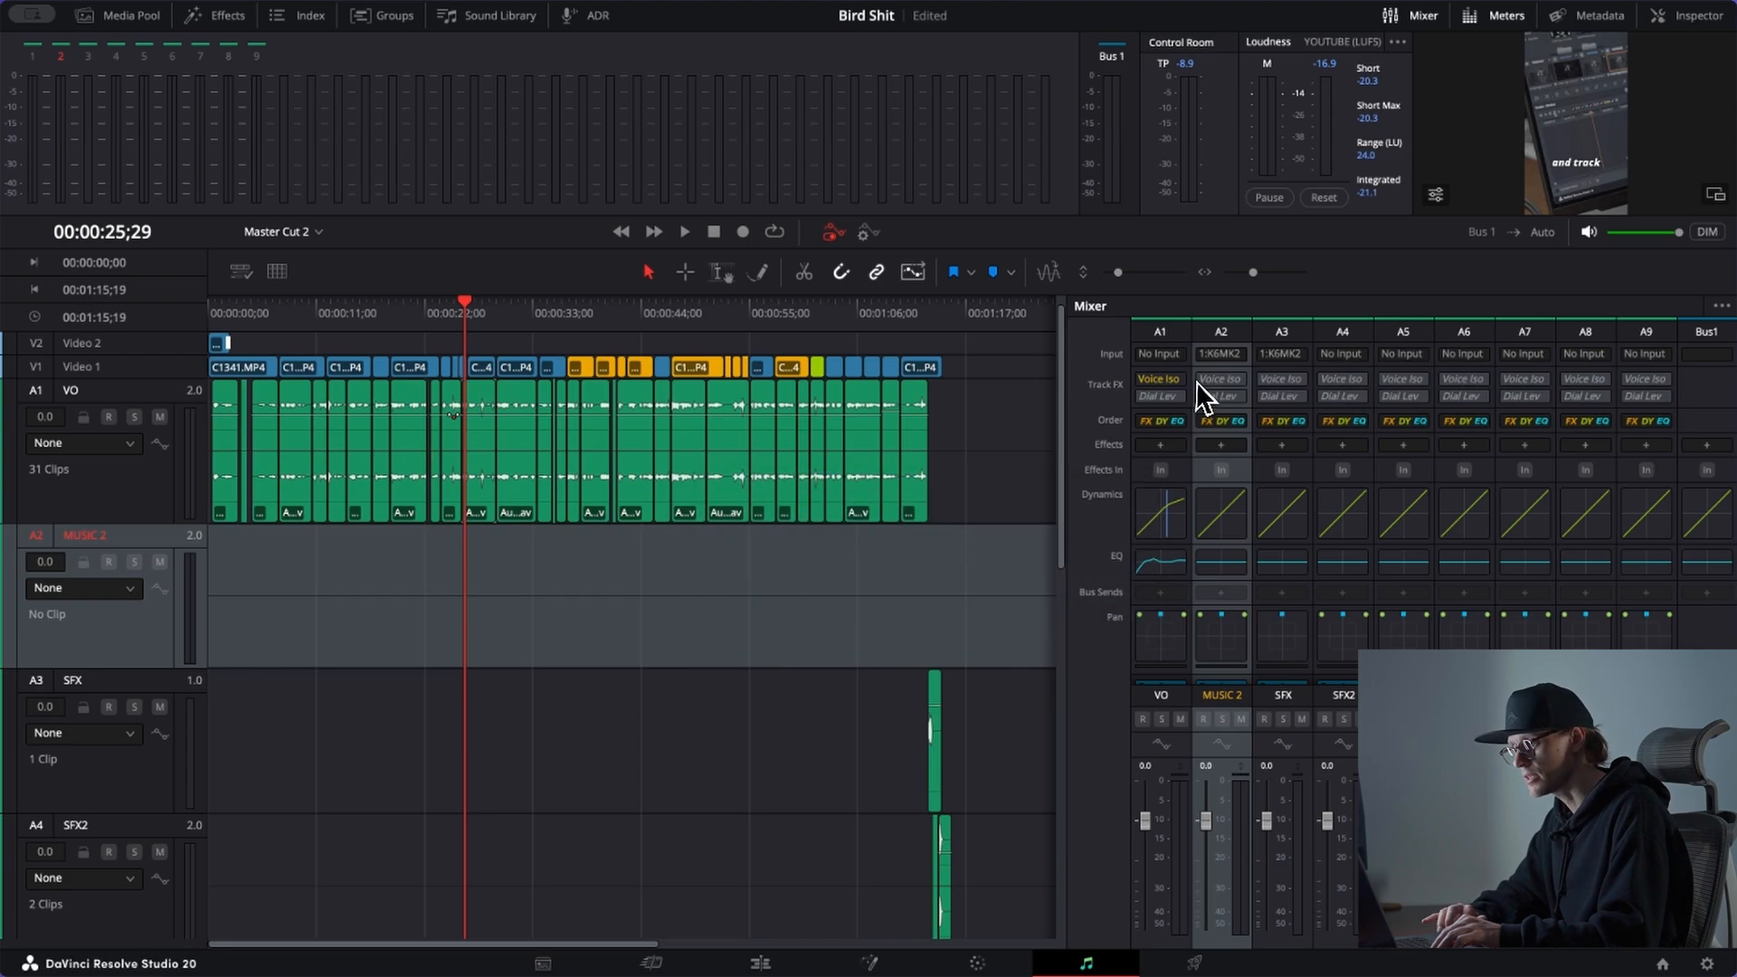
Step: Set the MUSIC 2 and SFX channels to No Input, briefly switching Voice Isolation on and off again on MUSIC 2
{"action": "left_click", "coordinate": [1214, 356]}
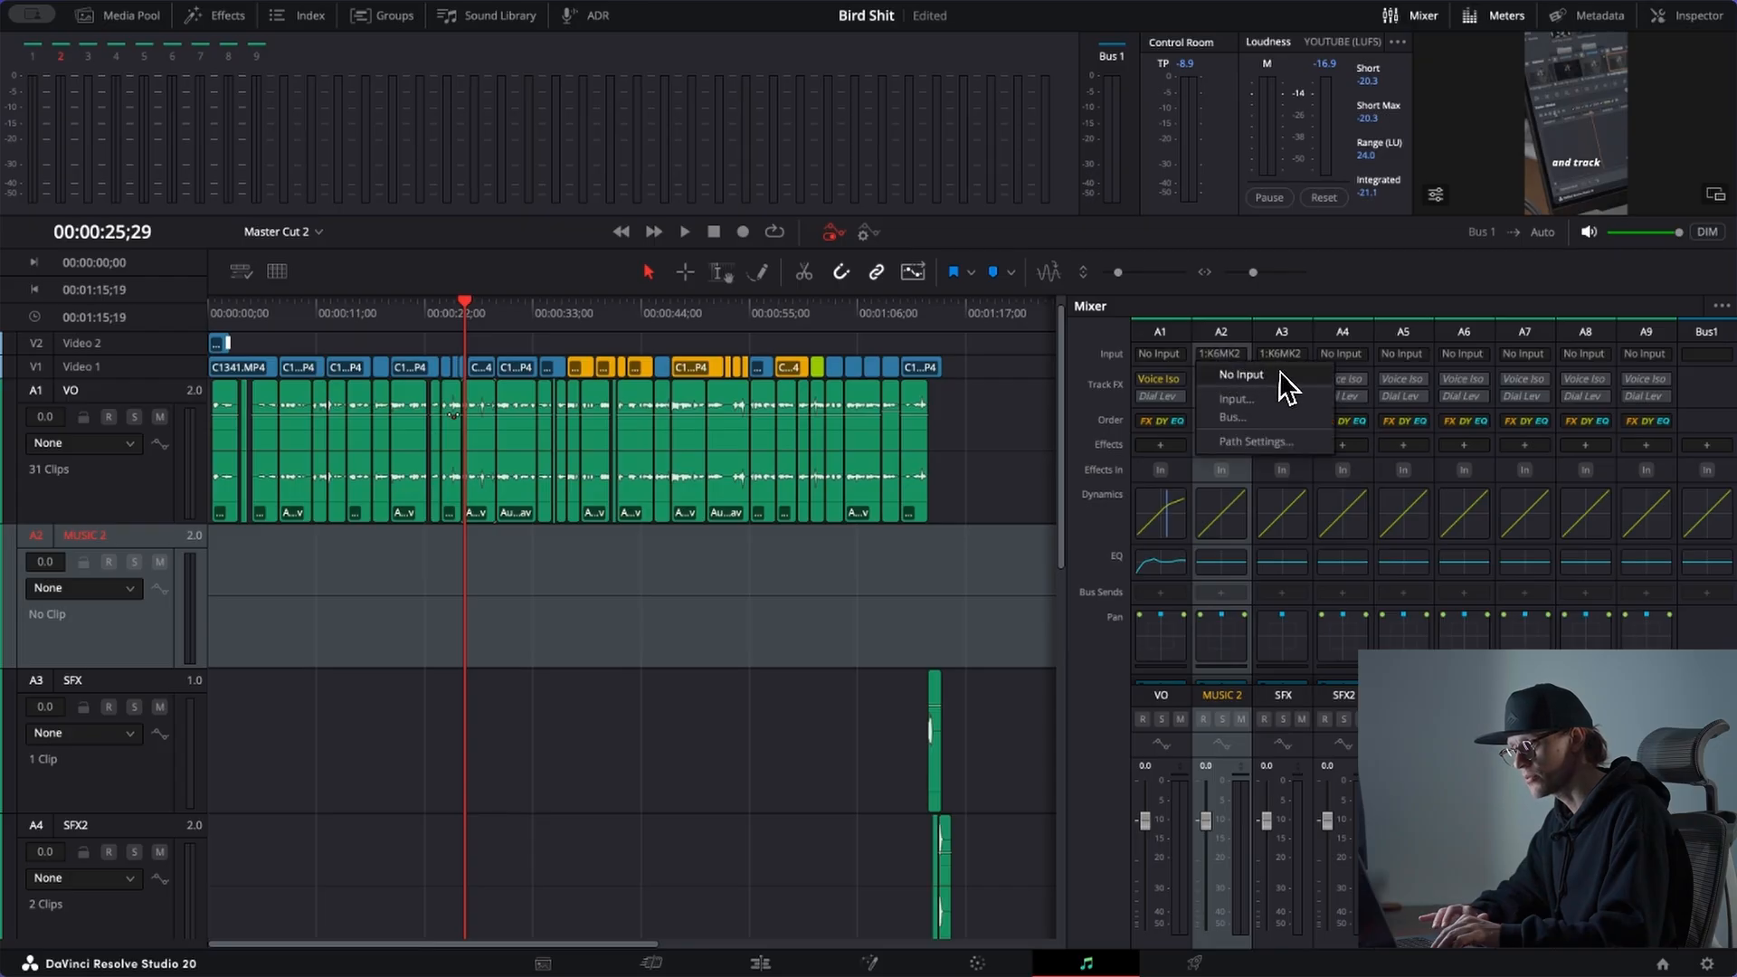
{"action": "left_click", "coordinate": [1280, 376]}
{"action": "left_click", "coordinate": [1206, 382]}
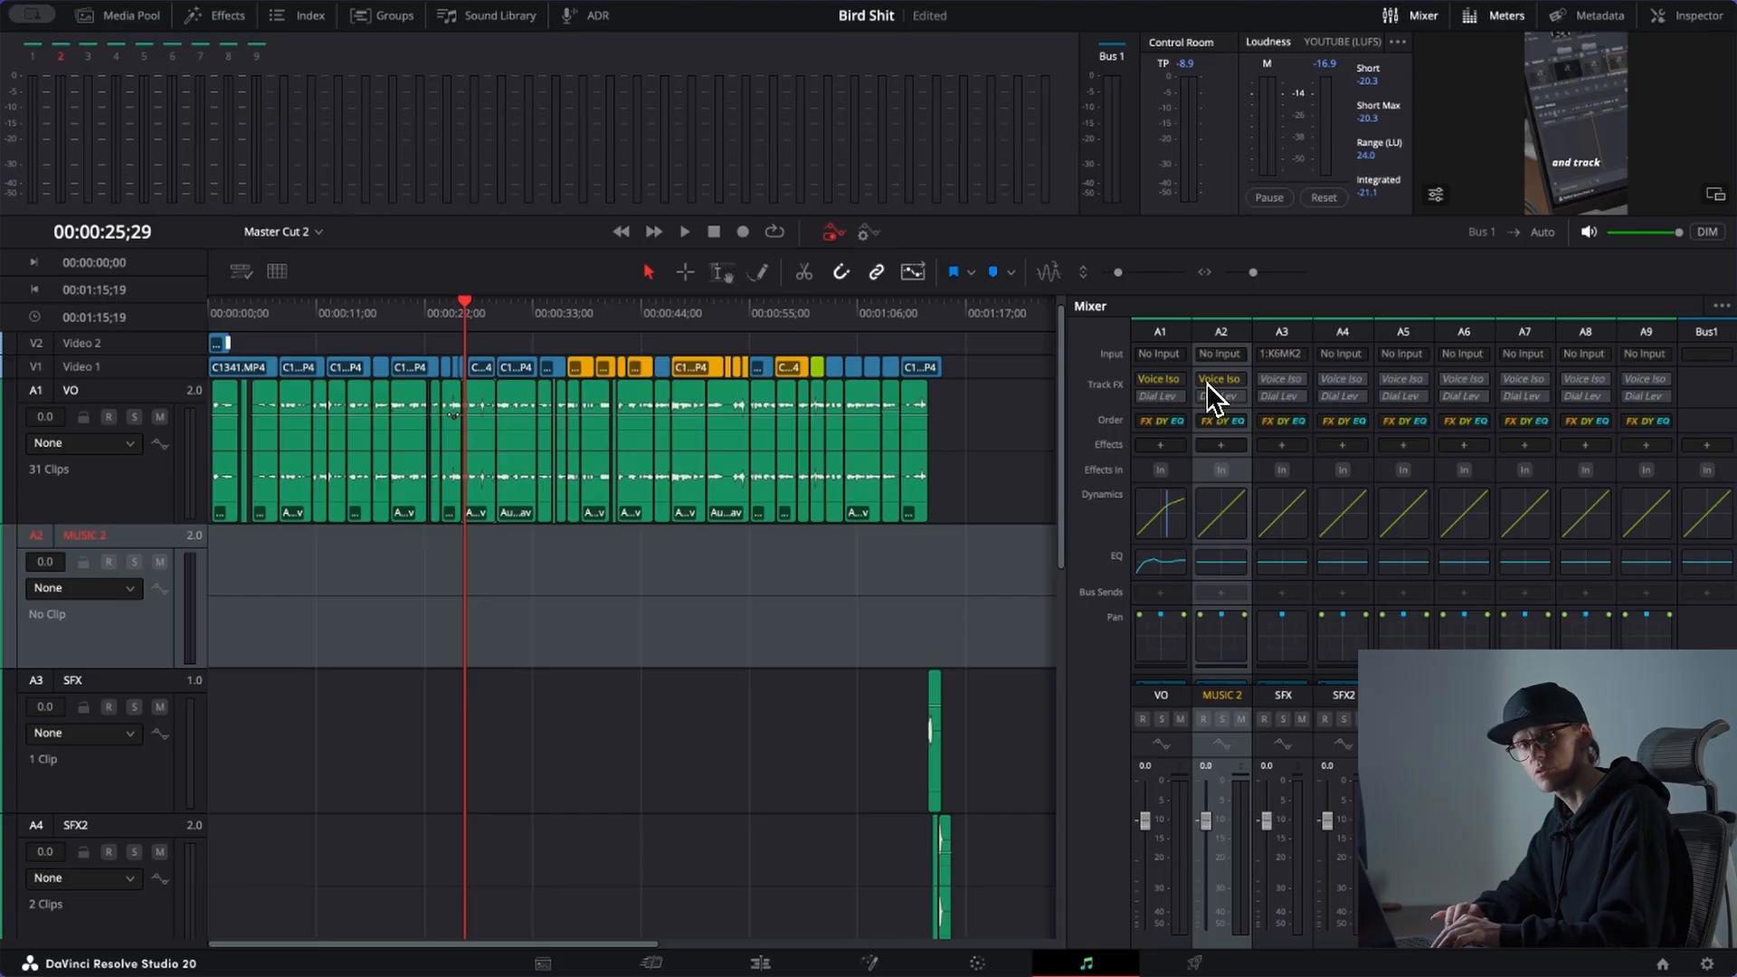
{"action": "left_click", "coordinate": [1206, 381]}
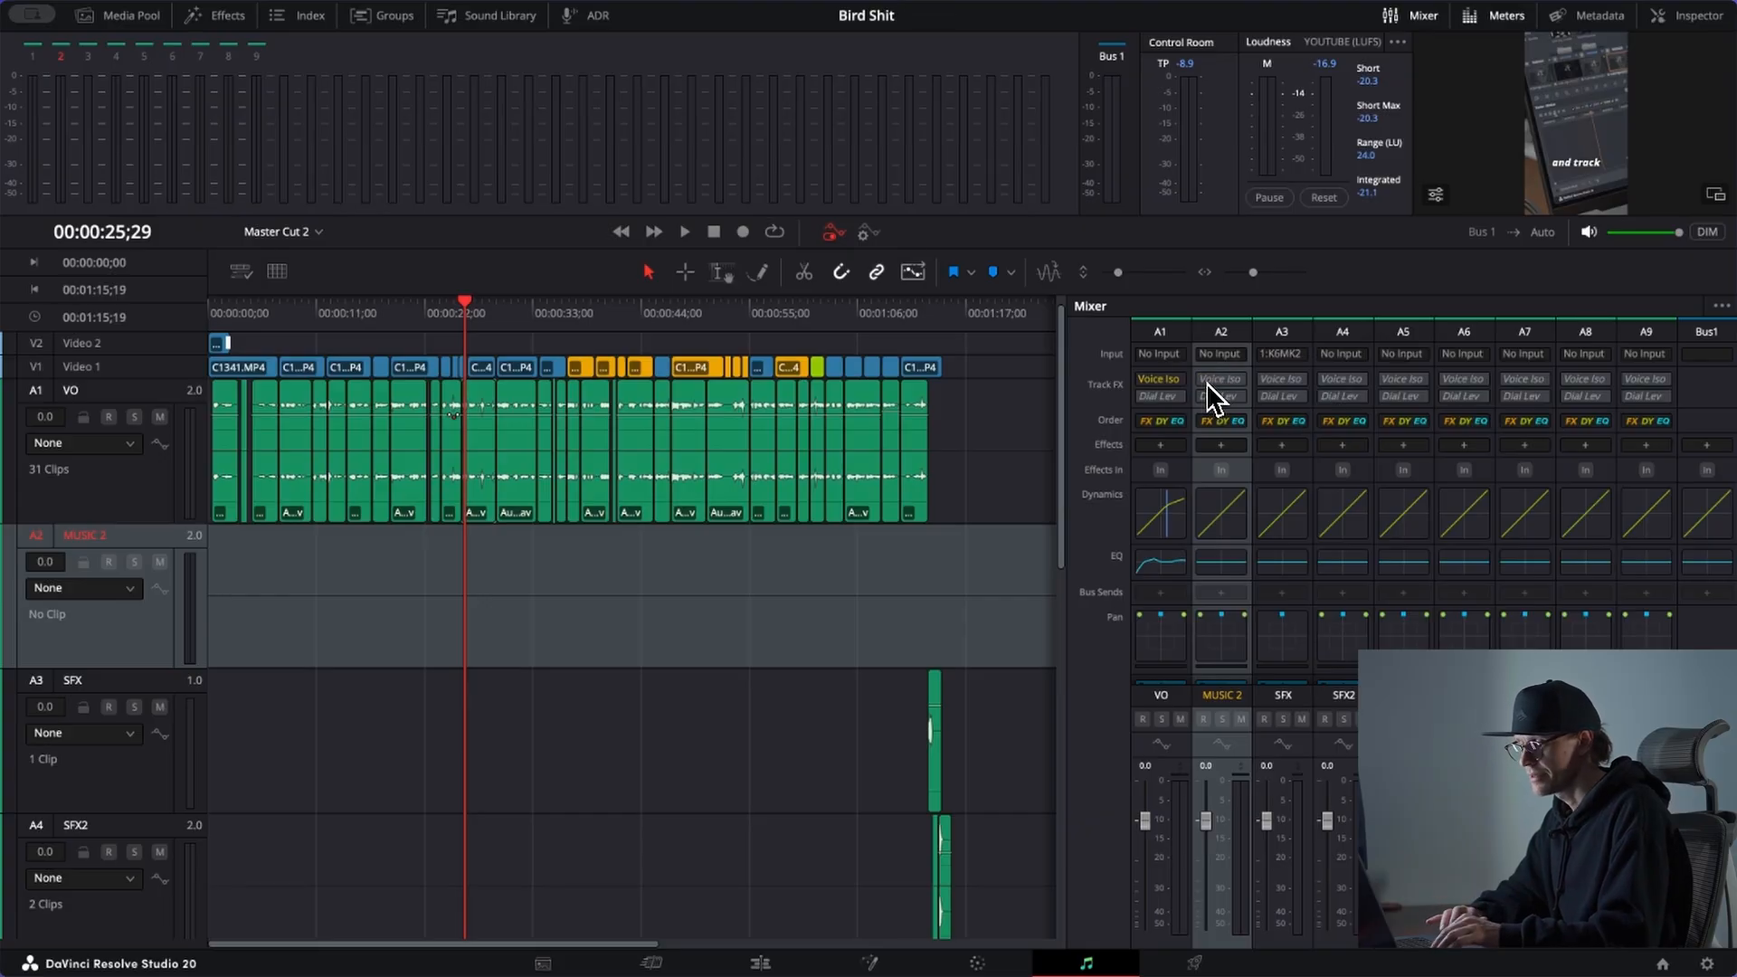
{"action": "left_click", "coordinate": [1275, 360]}
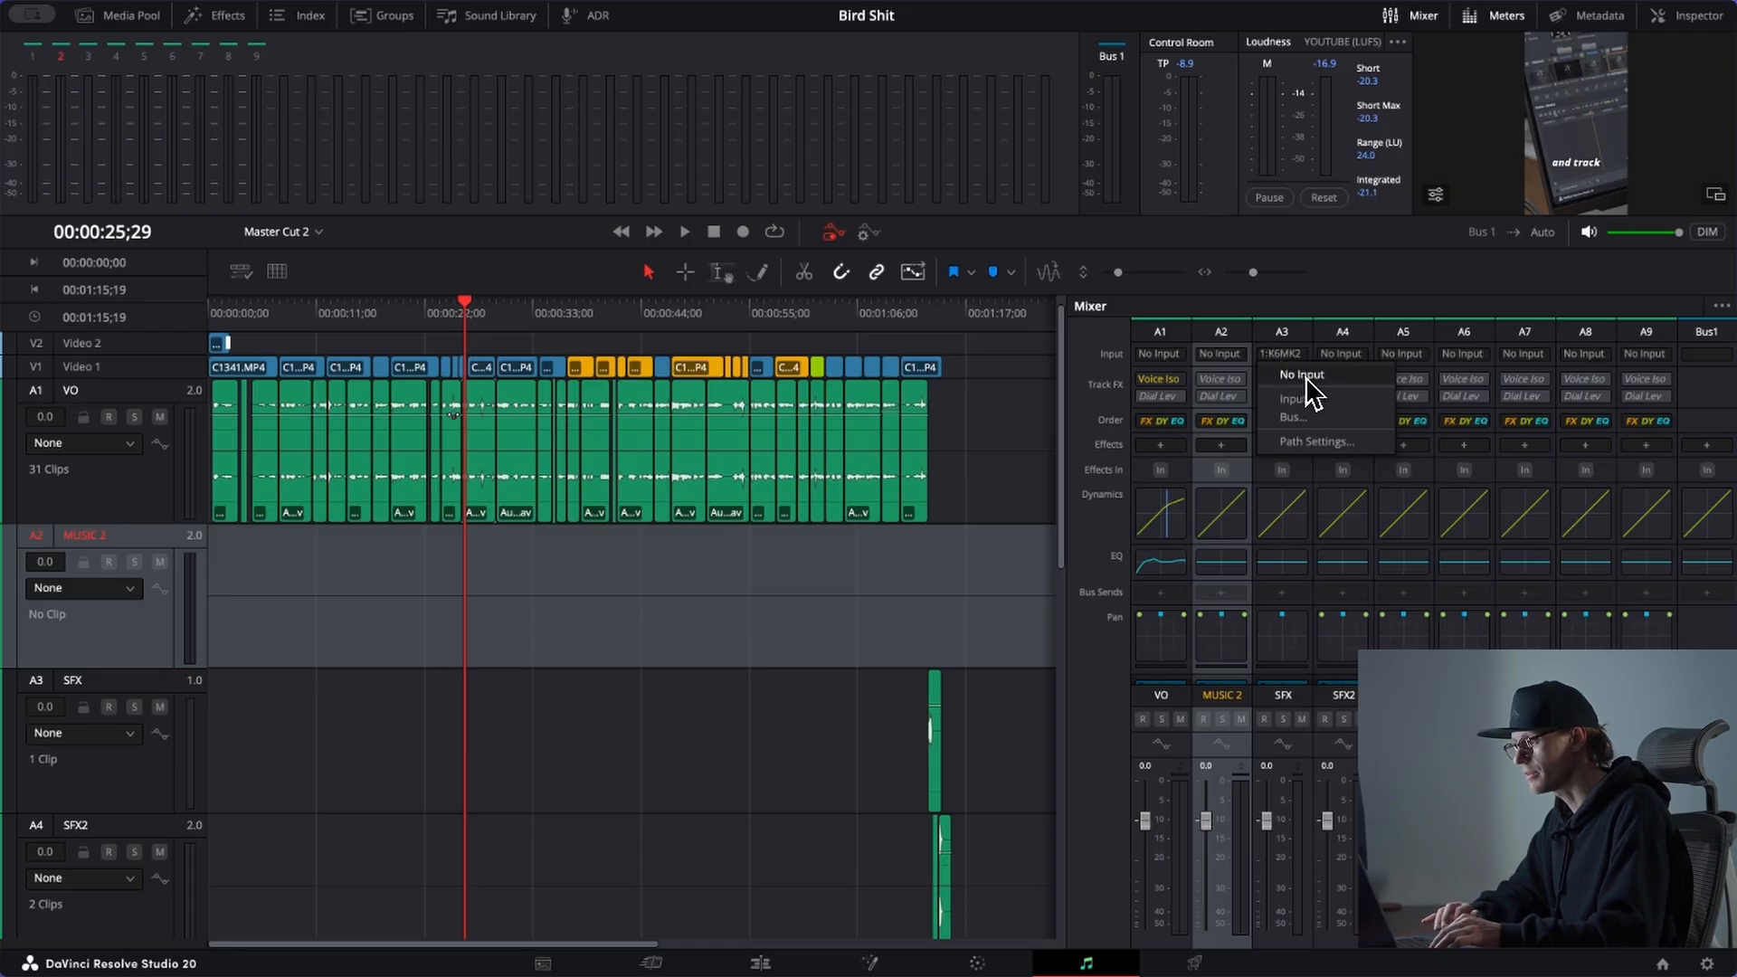
{"action": "left_click", "coordinate": [1306, 377]}
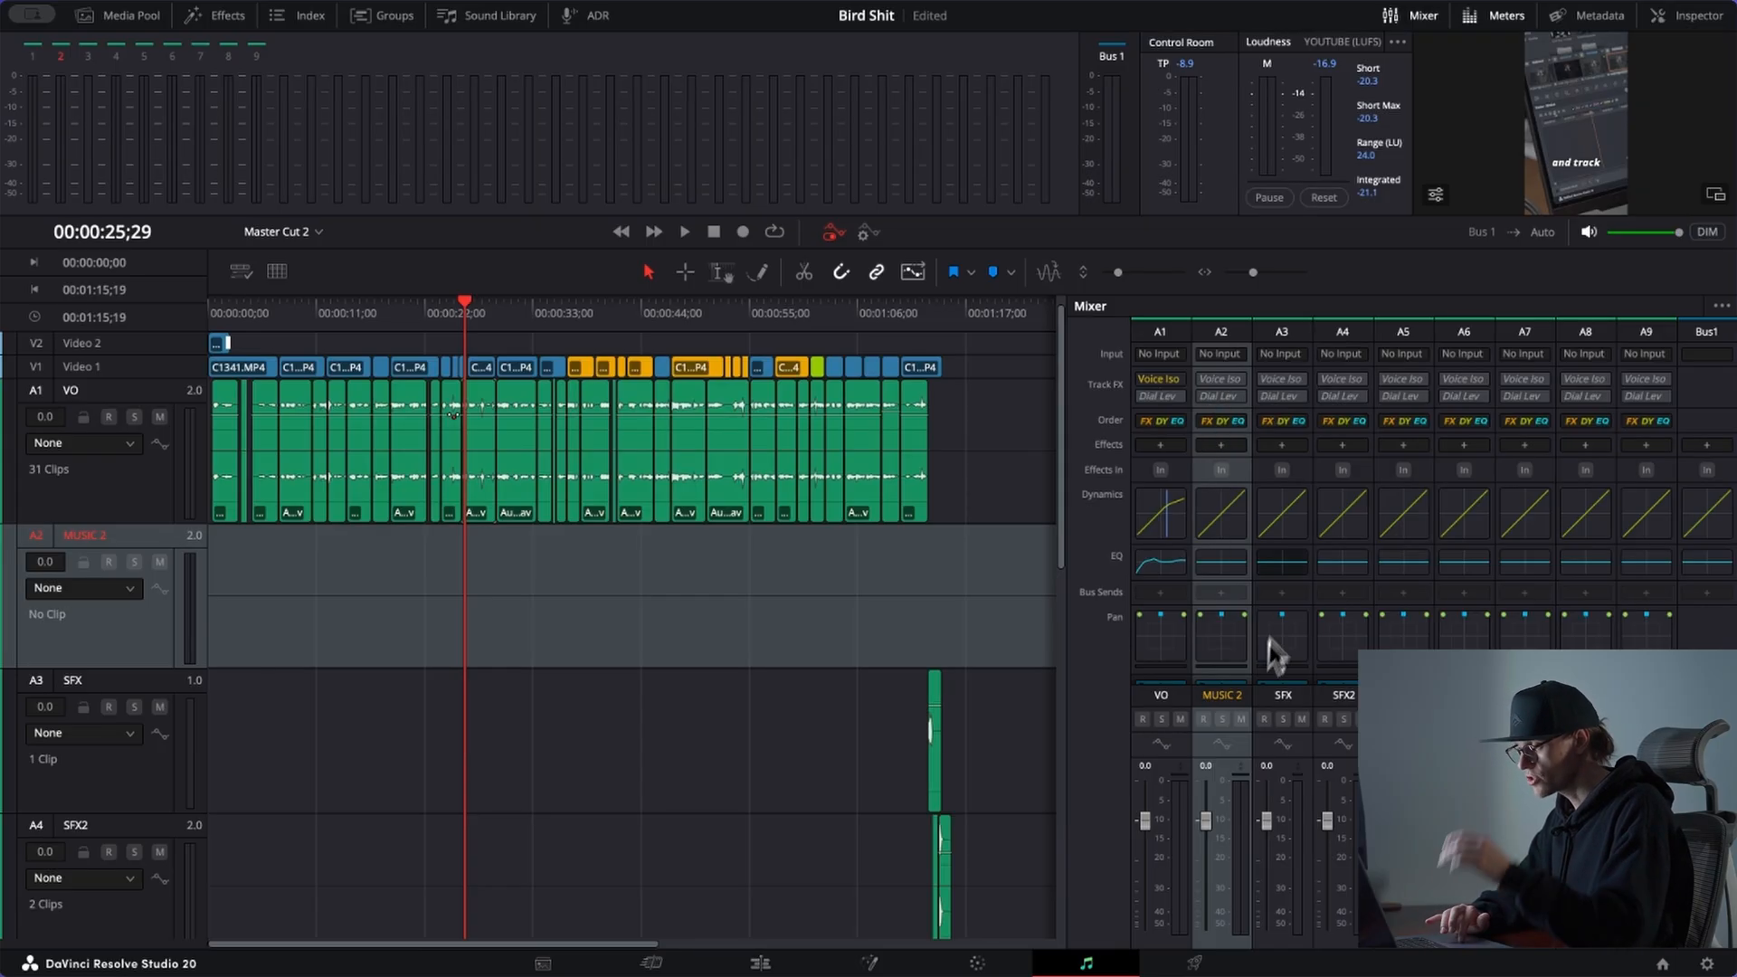
Step: Lower the SFX and SFX2 faders to -2.8 dB and the SFX3 and SFX4 faders to -3.9 dB, and save the project
{"action": "left_click_drag", "start_coordinate": [1266, 820], "coordinate": [1331, 837]}
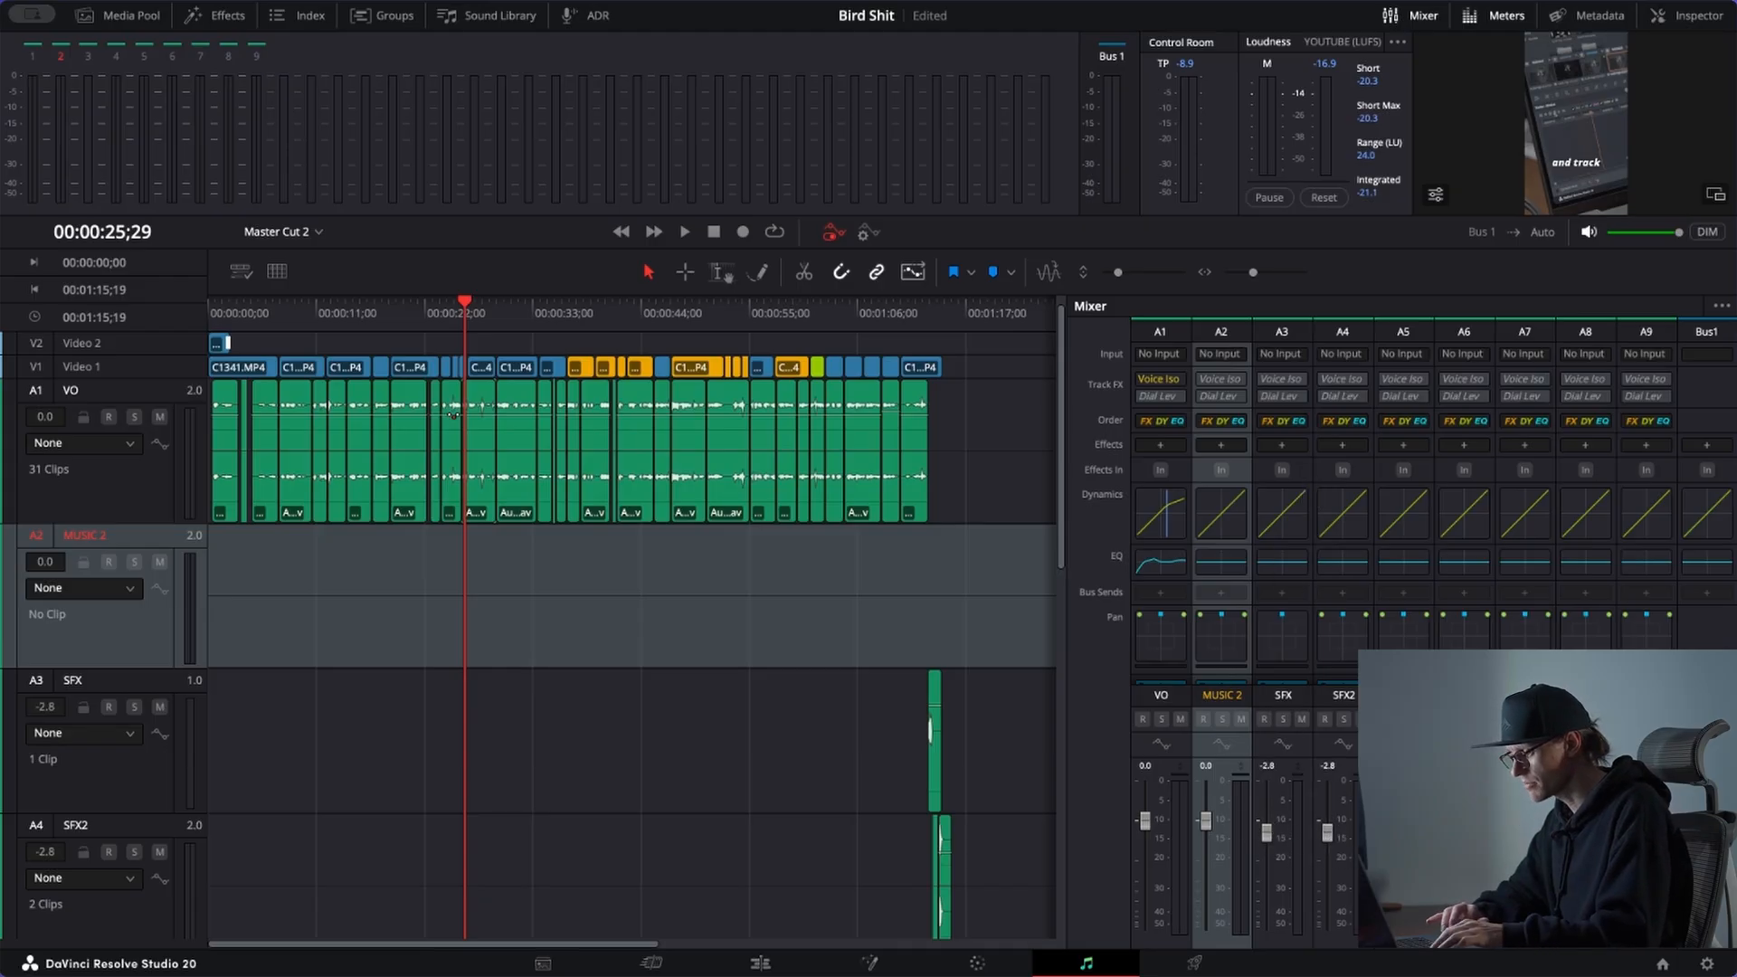
{"action": "left_click", "coordinate": [1388, 819]}
{"action": "key", "text": "super+s"}
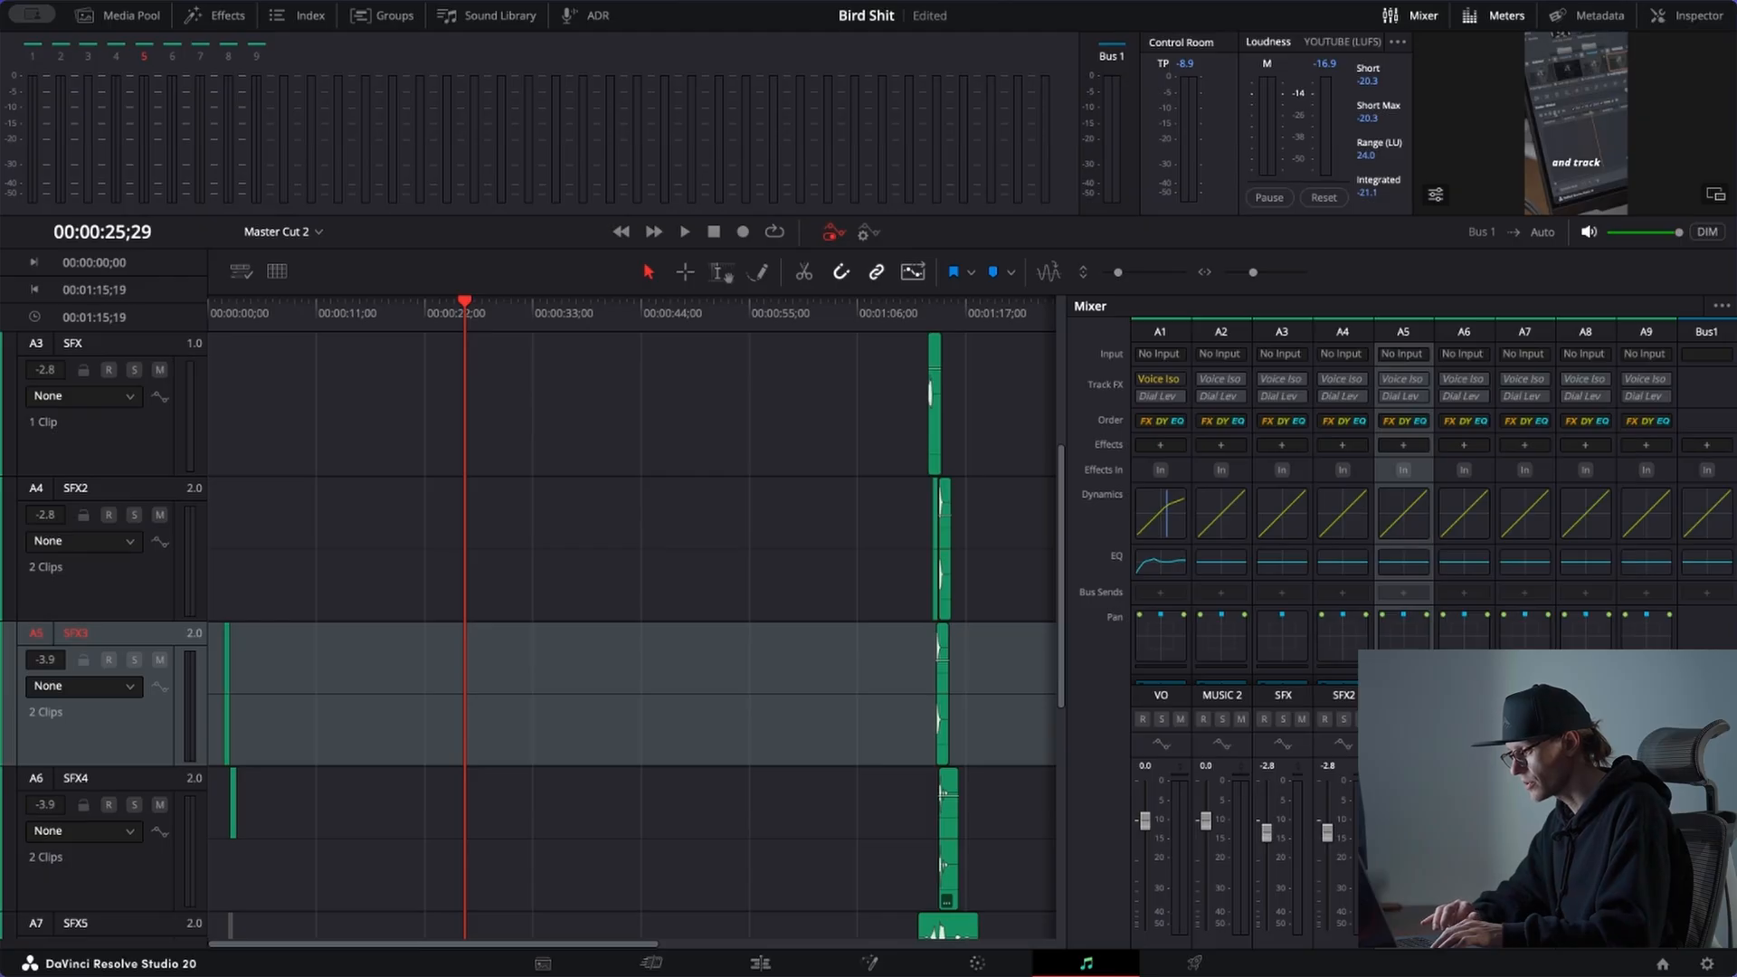
Step: Play back the sound effects at the end of the timeline to check their levels in the mix
{"action": "scroll", "coordinate": [713, 592], "scroll_direction": "down", "scroll_amount": 3}
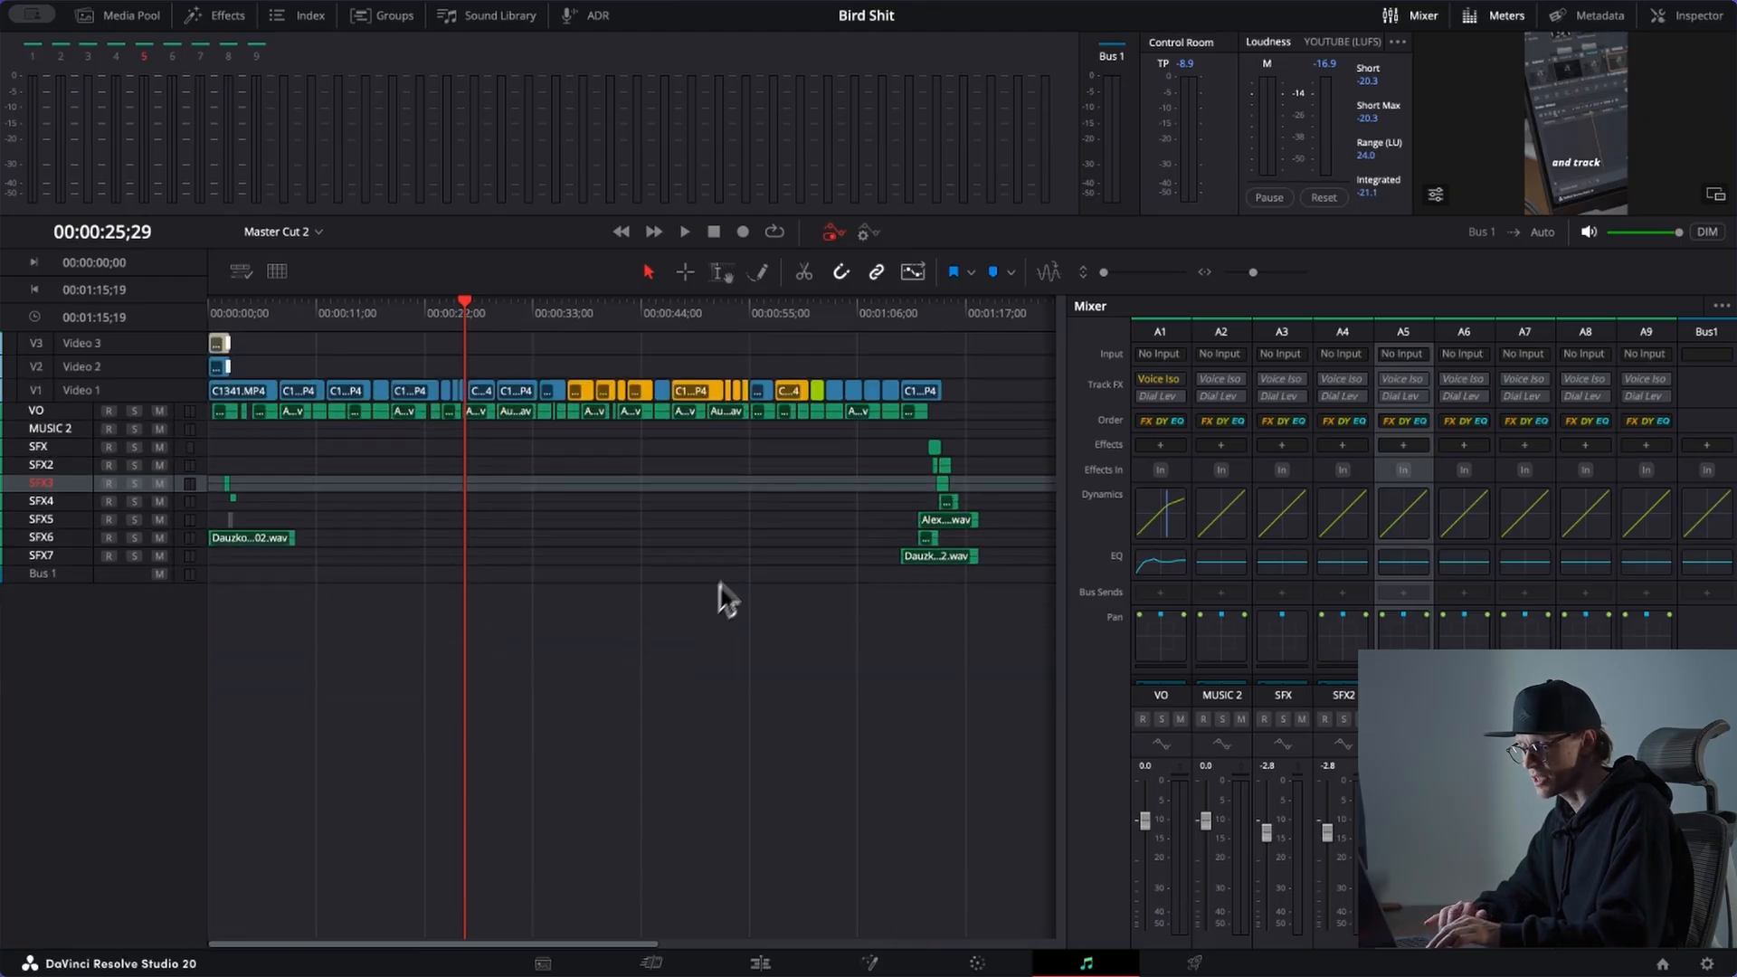
{"action": "key", "text": "space"}
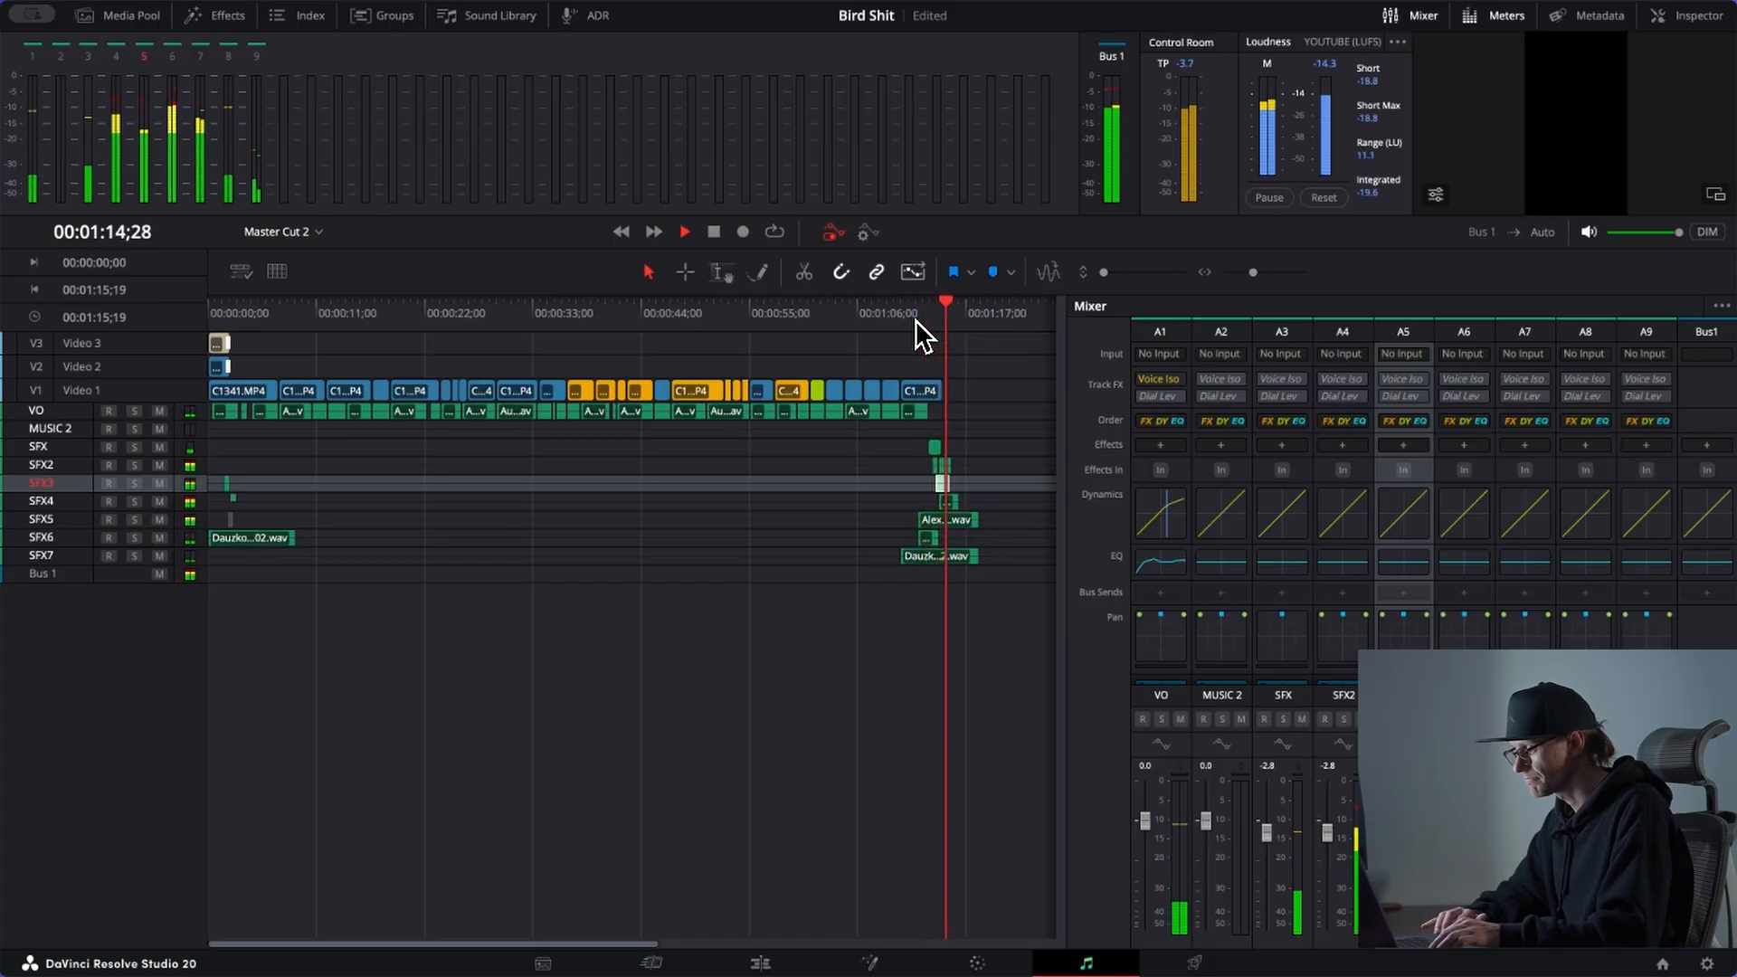
{"action": "key", "text": "space"}
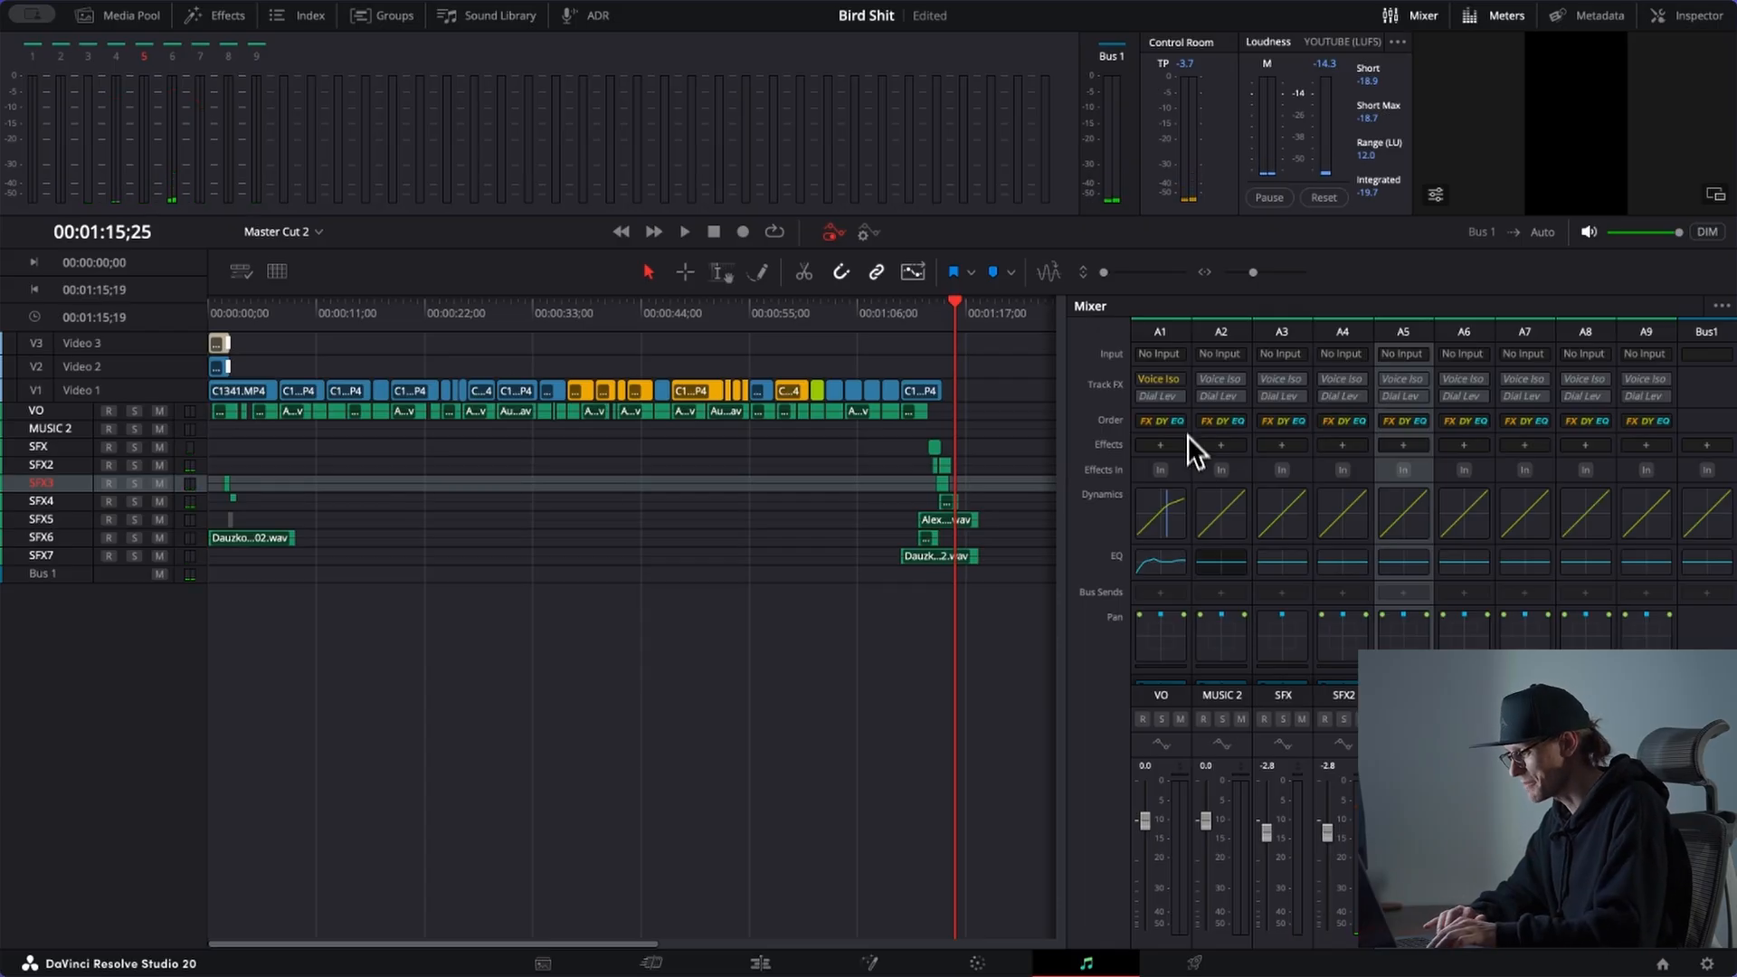
{"action": "scroll", "coordinate": [504, 674], "scroll_direction": "up", "scroll_amount": 5}
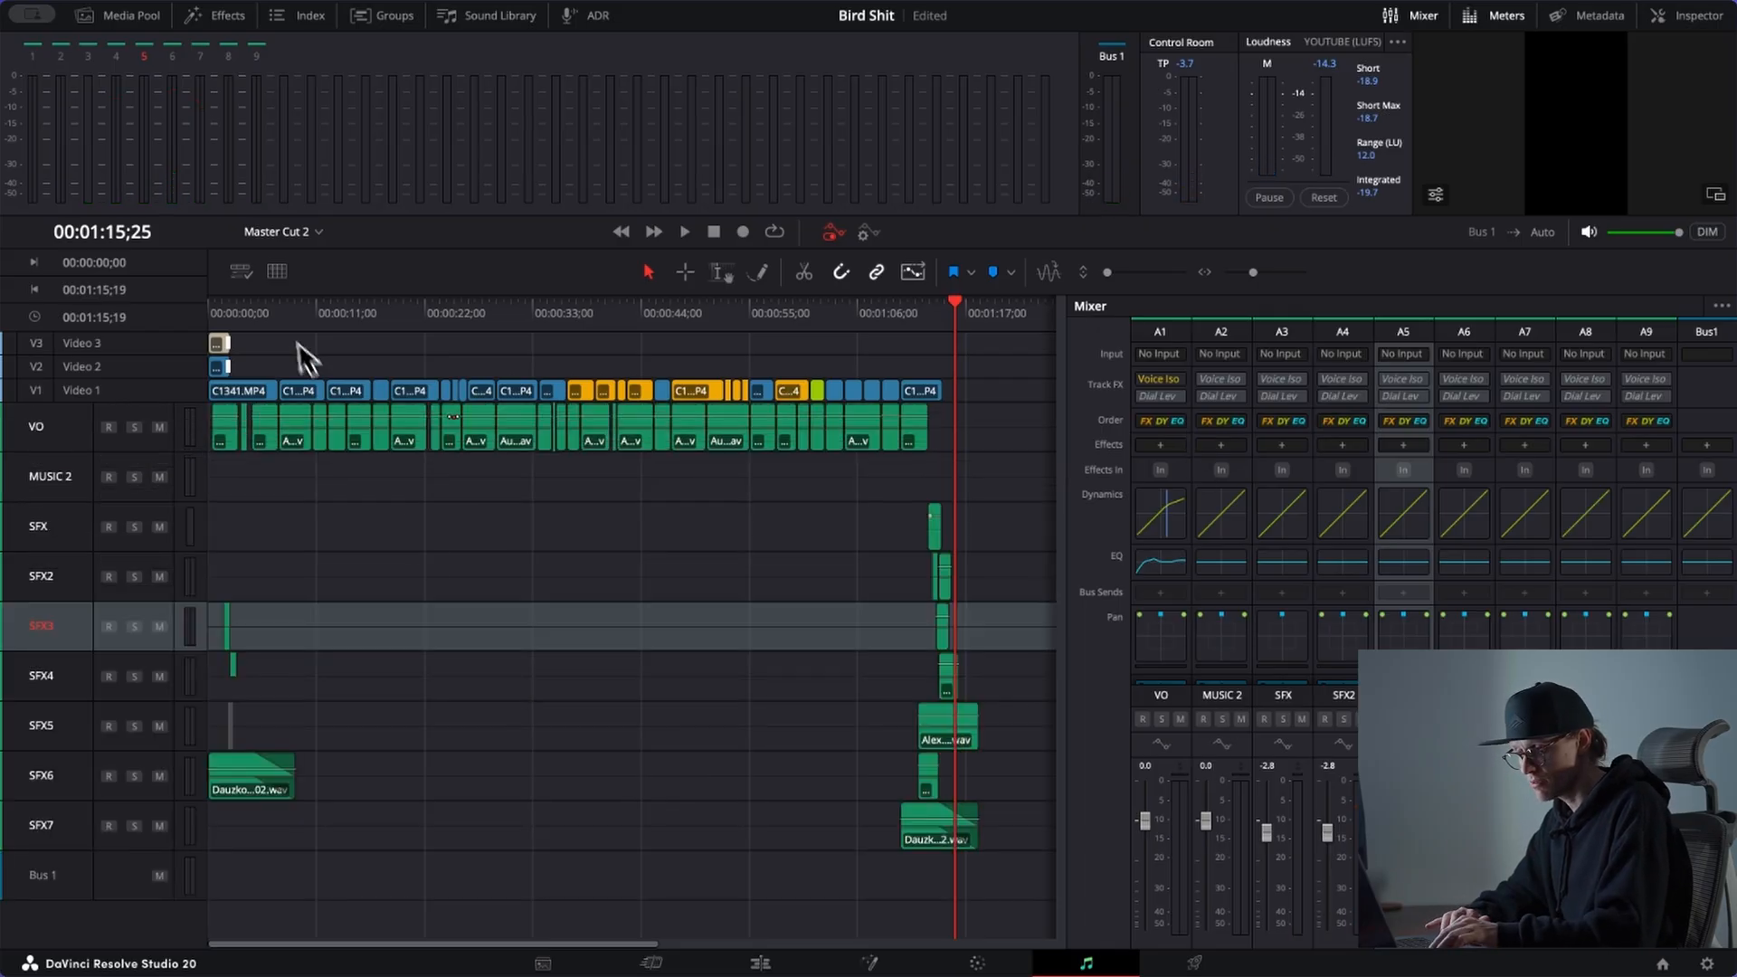
Step: Return to the start of the timeline, switch to the Edit page and open the Master bin
{"action": "left_click_drag", "start_coordinate": [280, 313], "coordinate": [145, 315]}
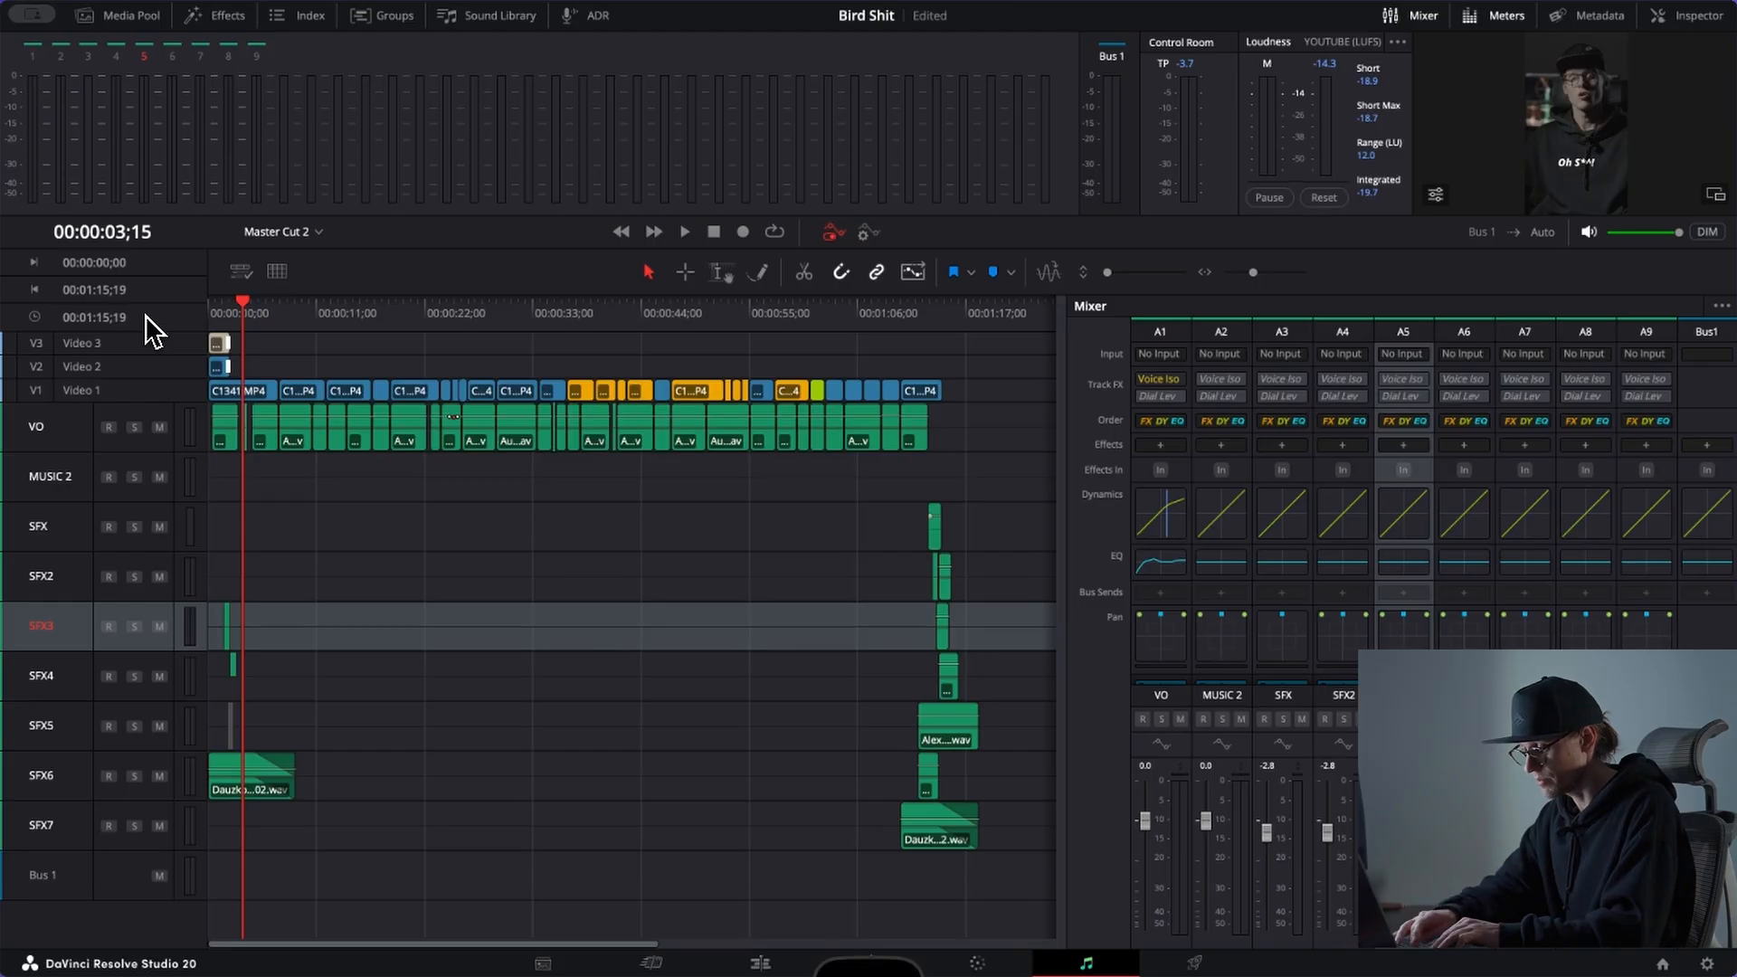
{"action": "key", "text": "shift+4"}
{"action": "left_click", "coordinate": [42, 66]}
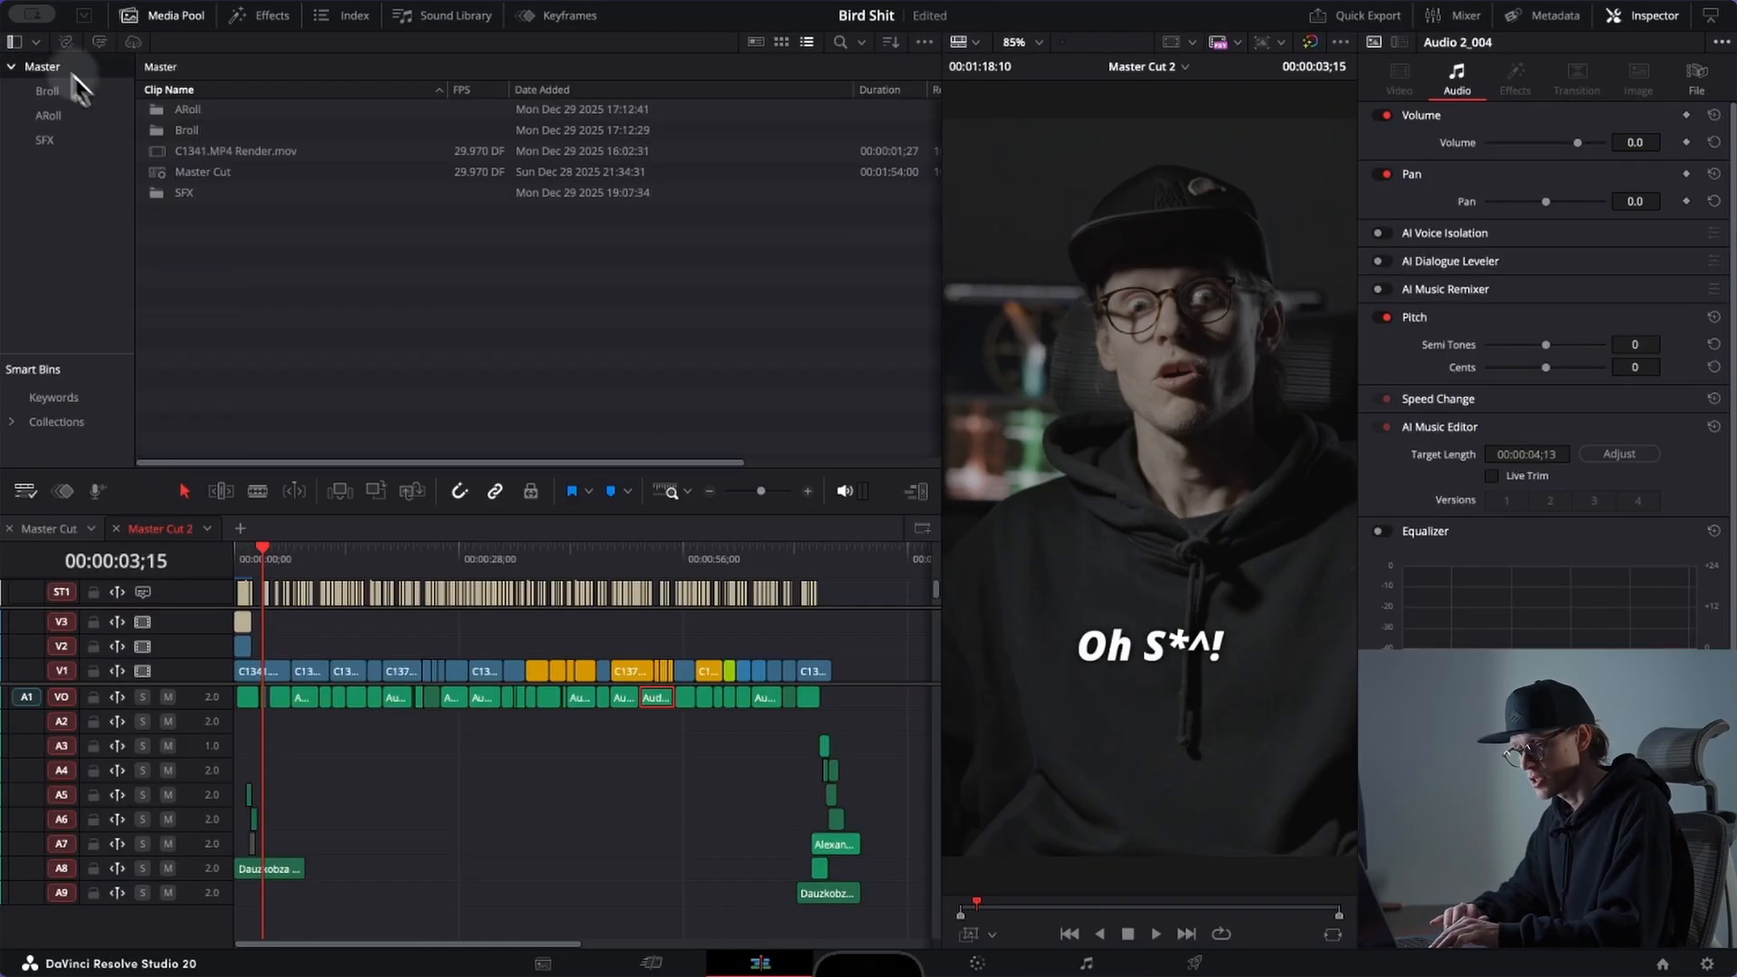
{"action": "left_click", "coordinate": [378, 296]}
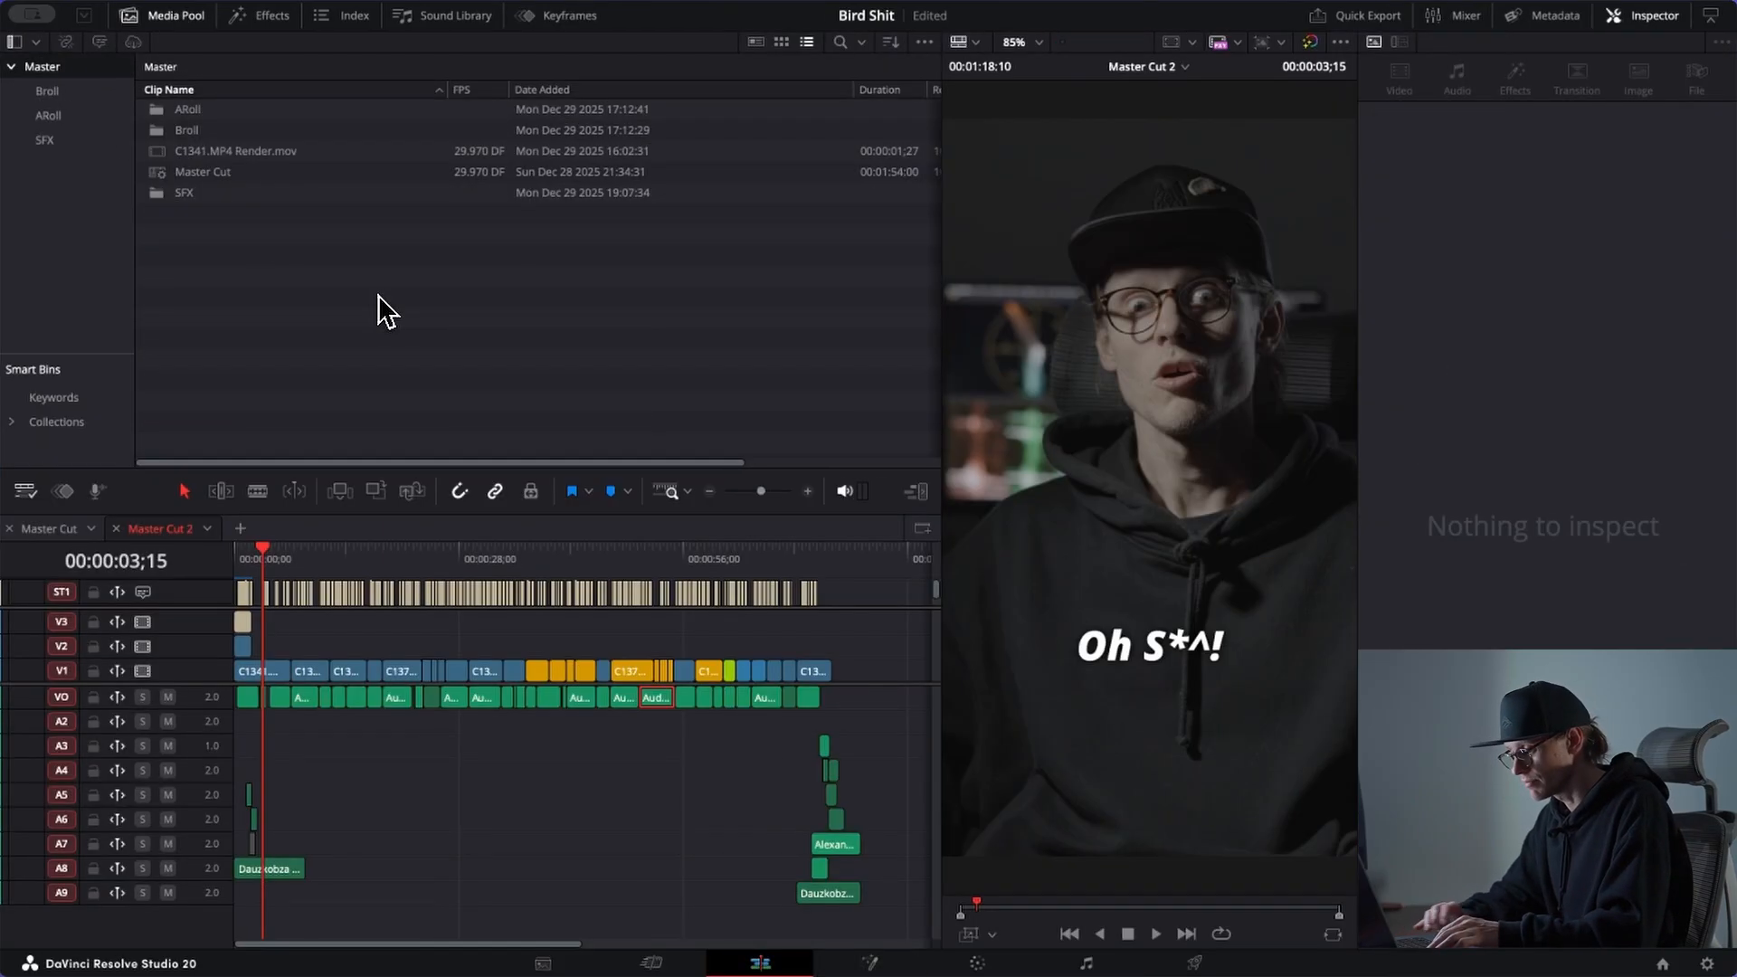
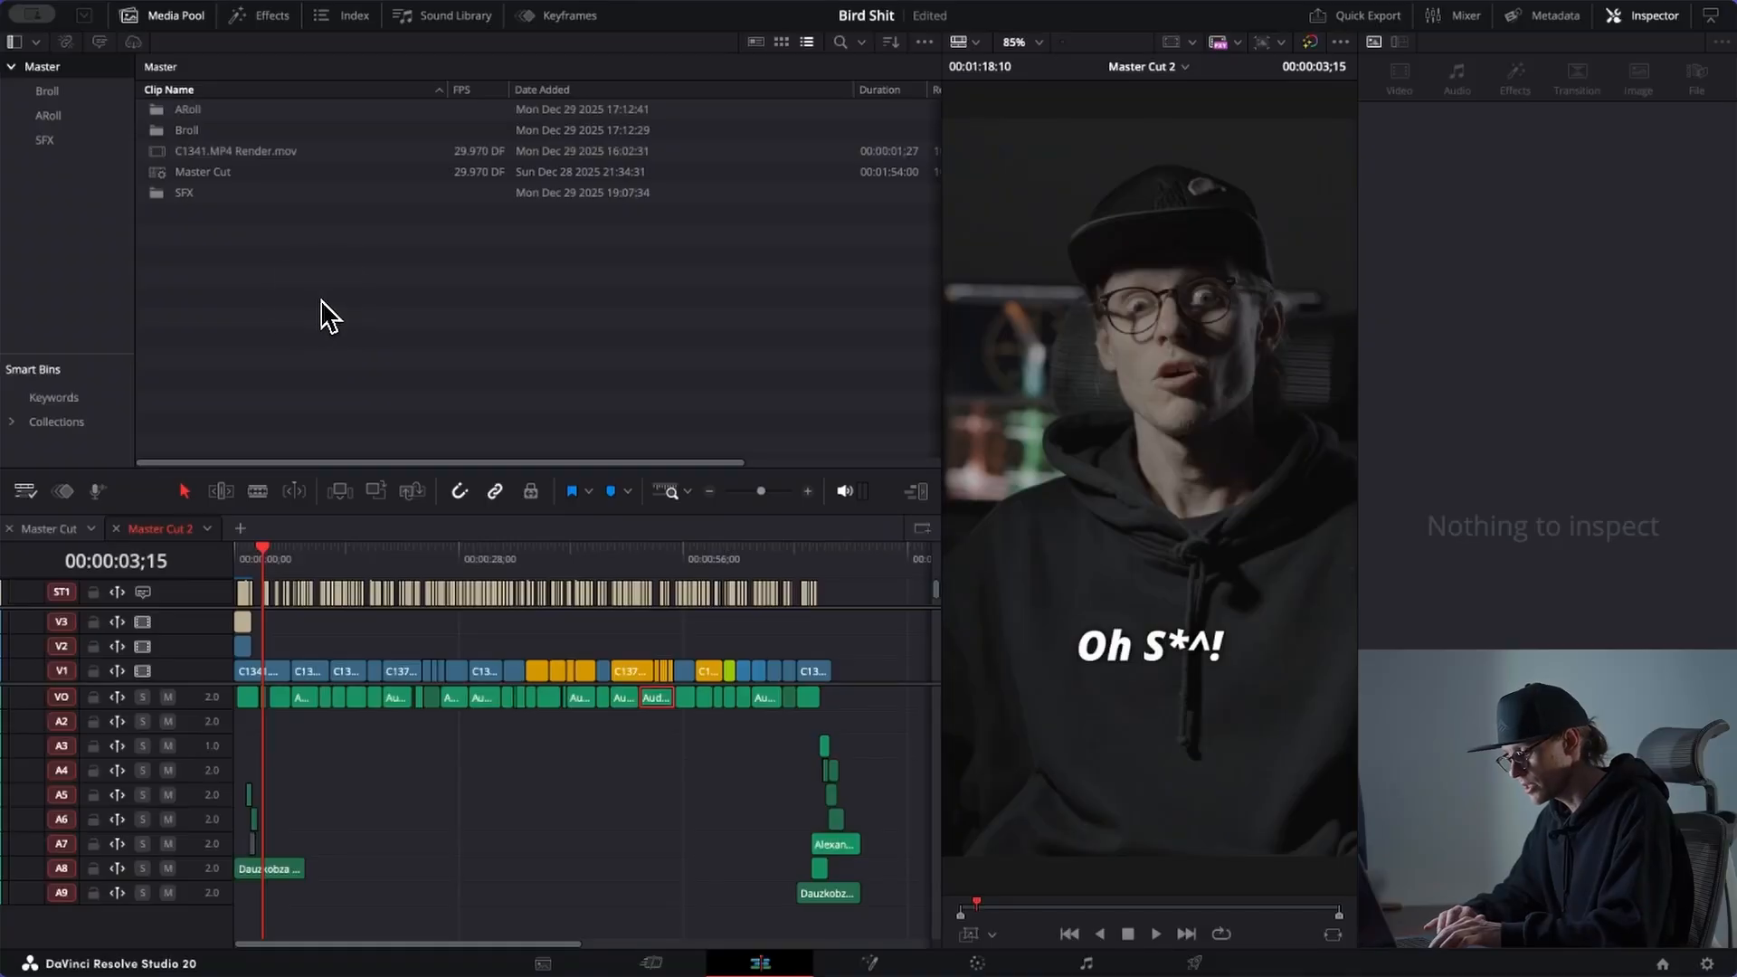
{"action": "key", "text": "super+Tab"}
{"action": "key", "text": "super+Tab"}
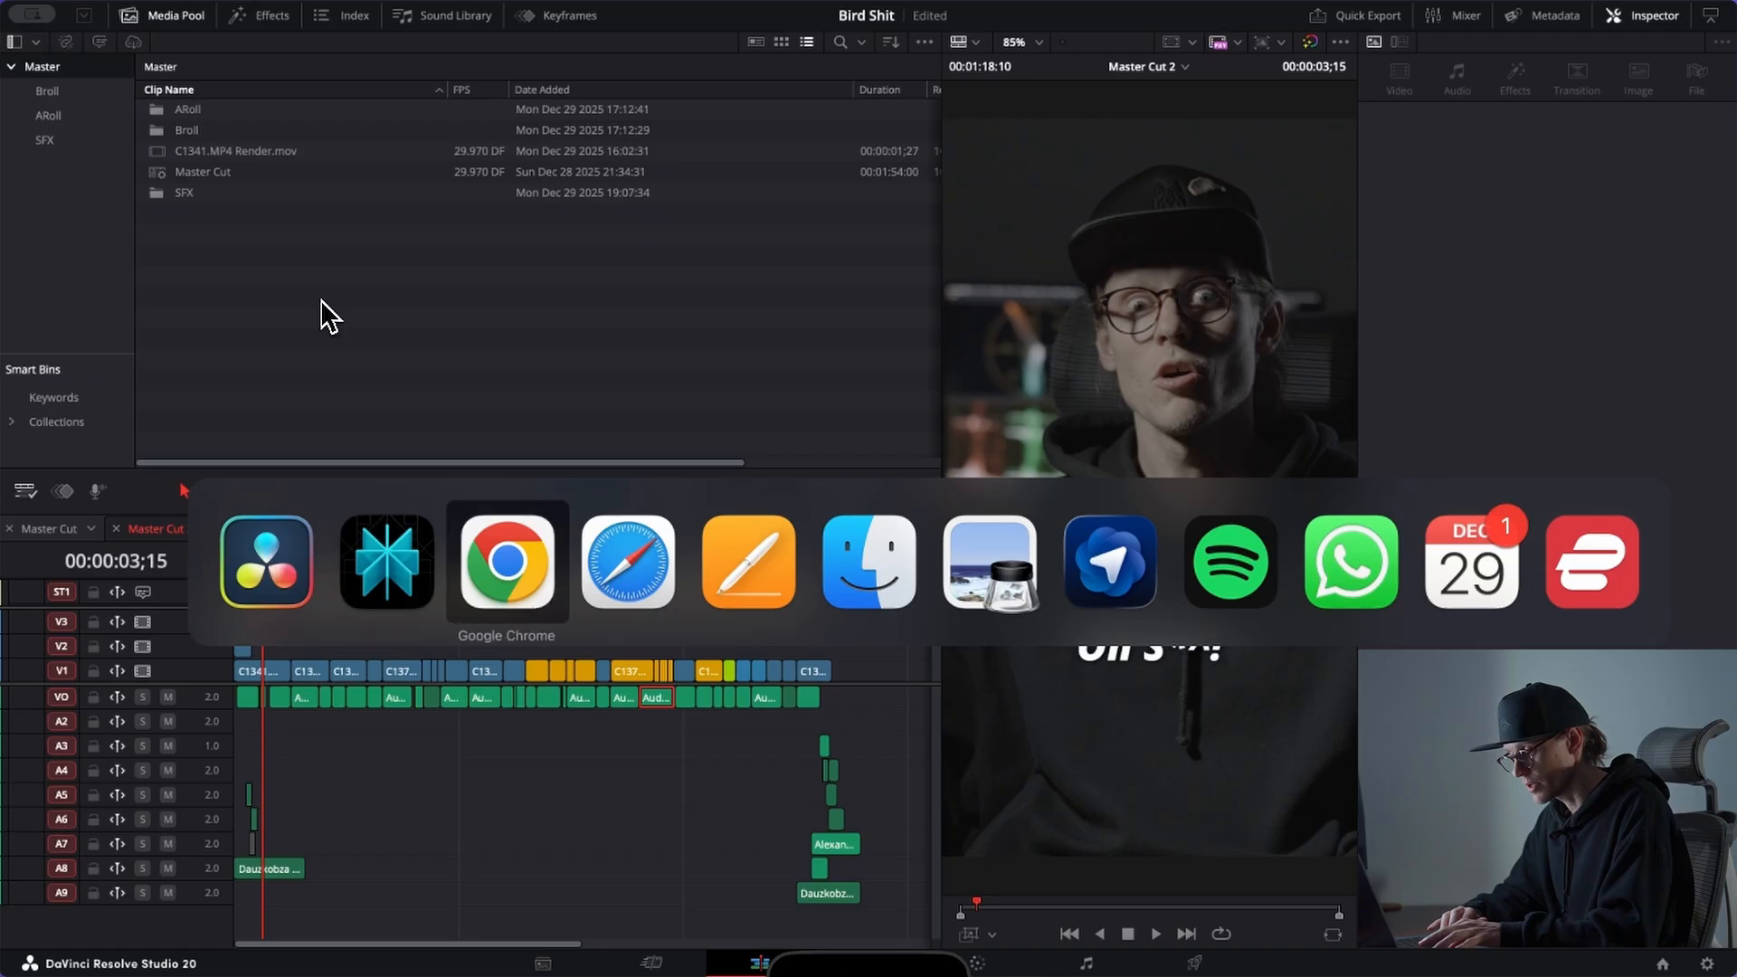
Step: Start a media import and browse to the Music folder inside Week 4
{"action": "key", "text": "super+i"}
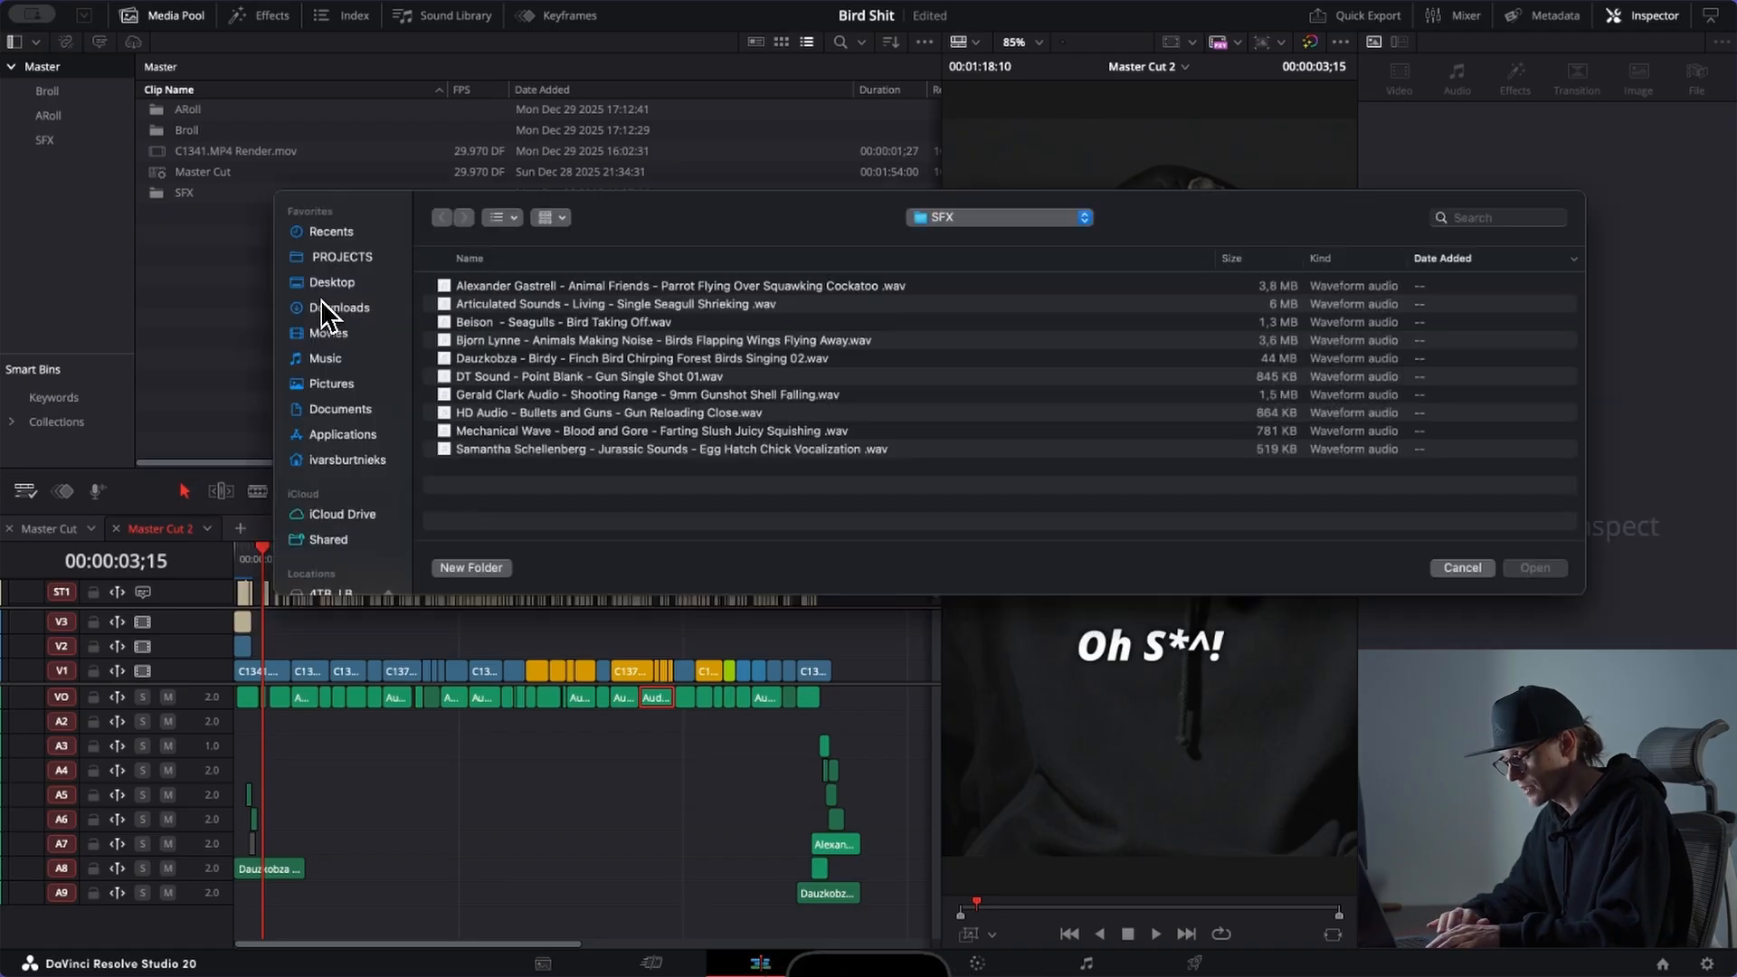
{"action": "left_click", "coordinate": [1050, 237]}
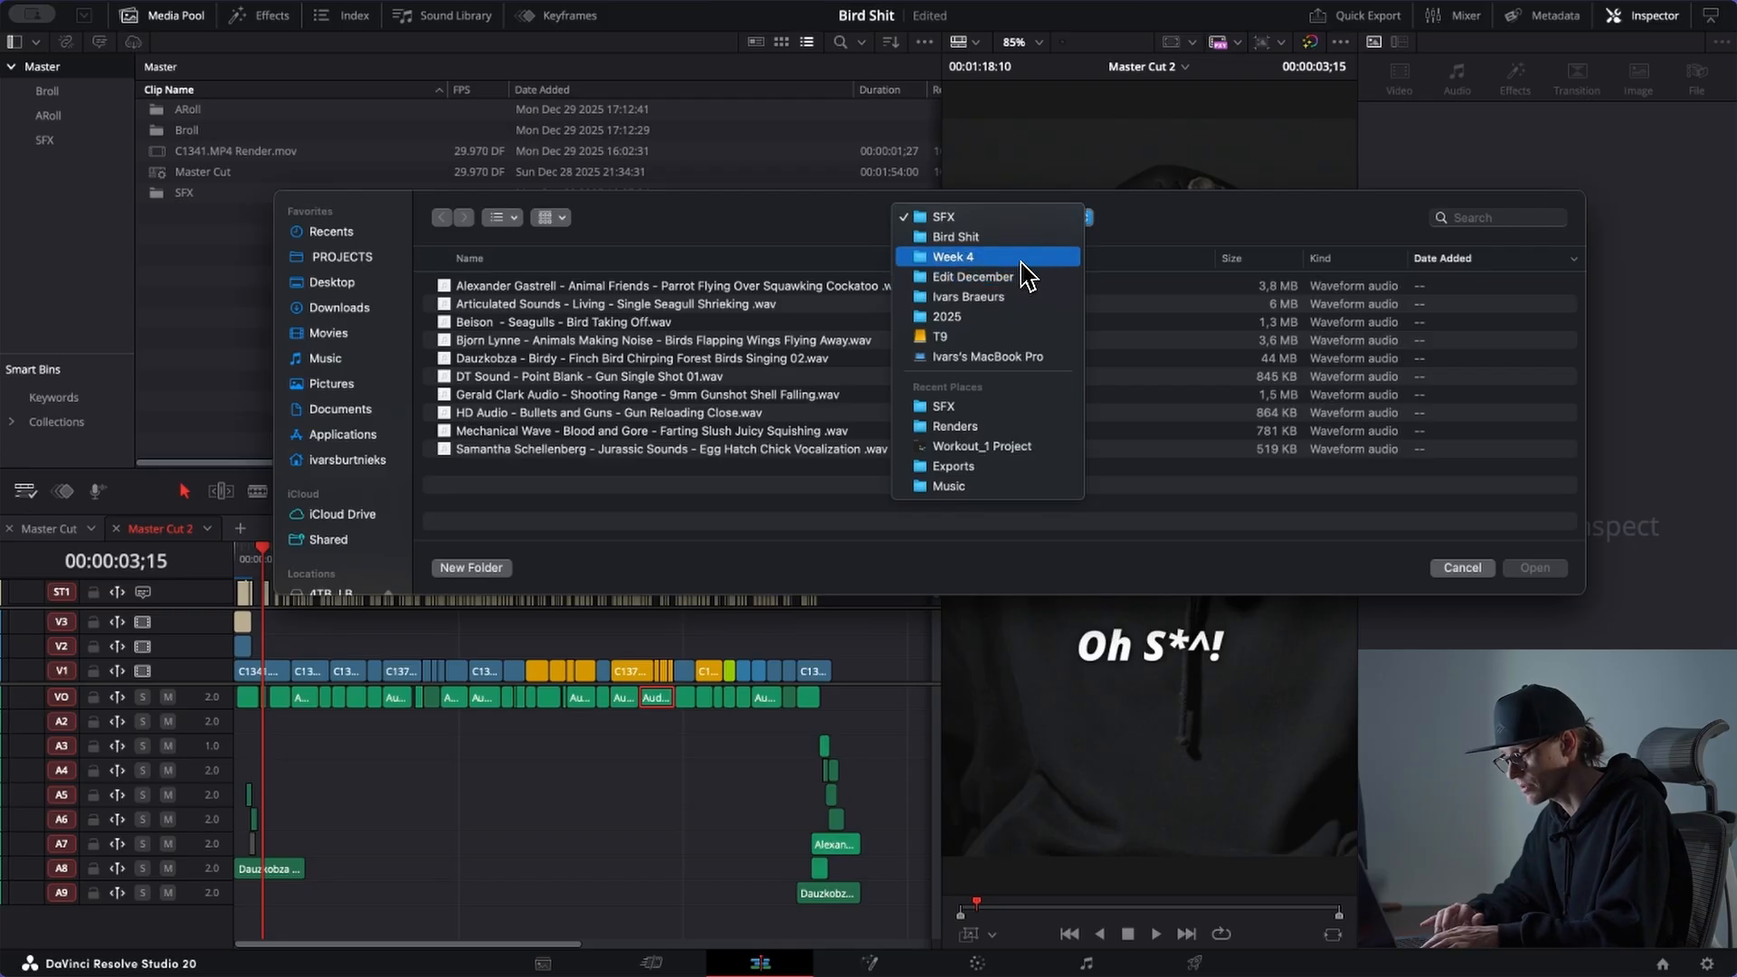
{"action": "left_click", "coordinate": [1030, 256]}
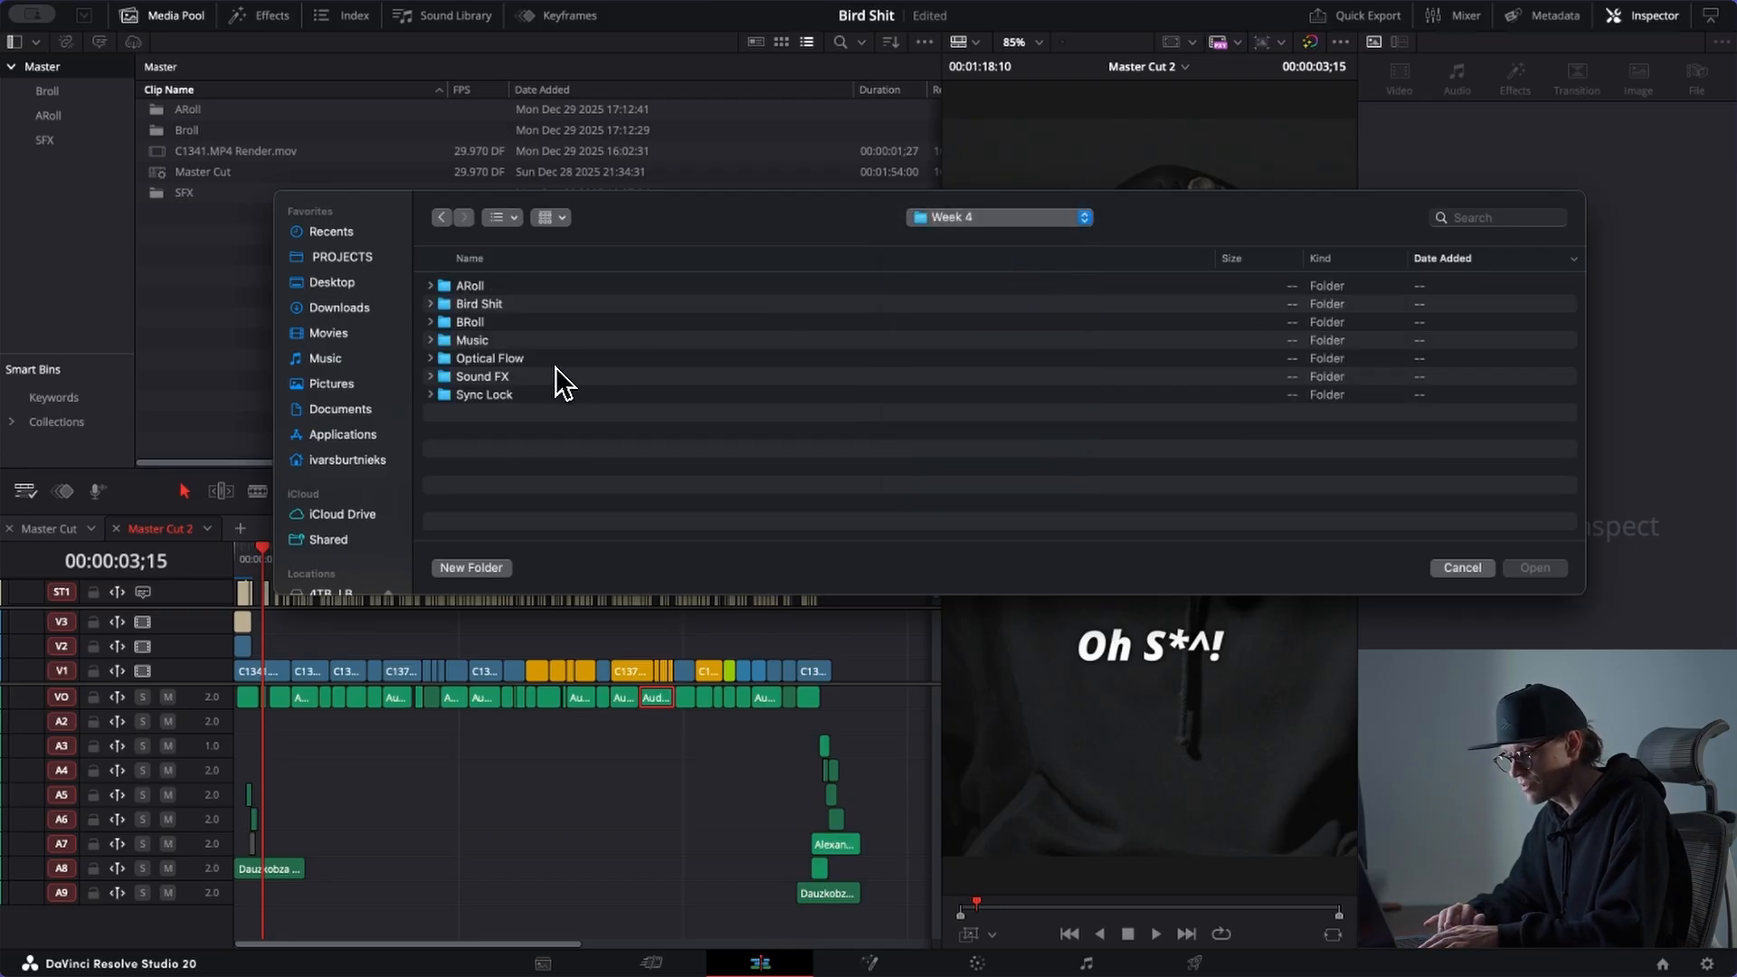
{"action": "double_click", "coordinate": [492, 344]}
Step: Preview the music tracks LANDR-1_skali_MIX1-Balanced-Medium.mp3, ozon_116.wav and SARIEZI.wav, skipping ahead in each
{"action": "left_click", "coordinate": [548, 360]}
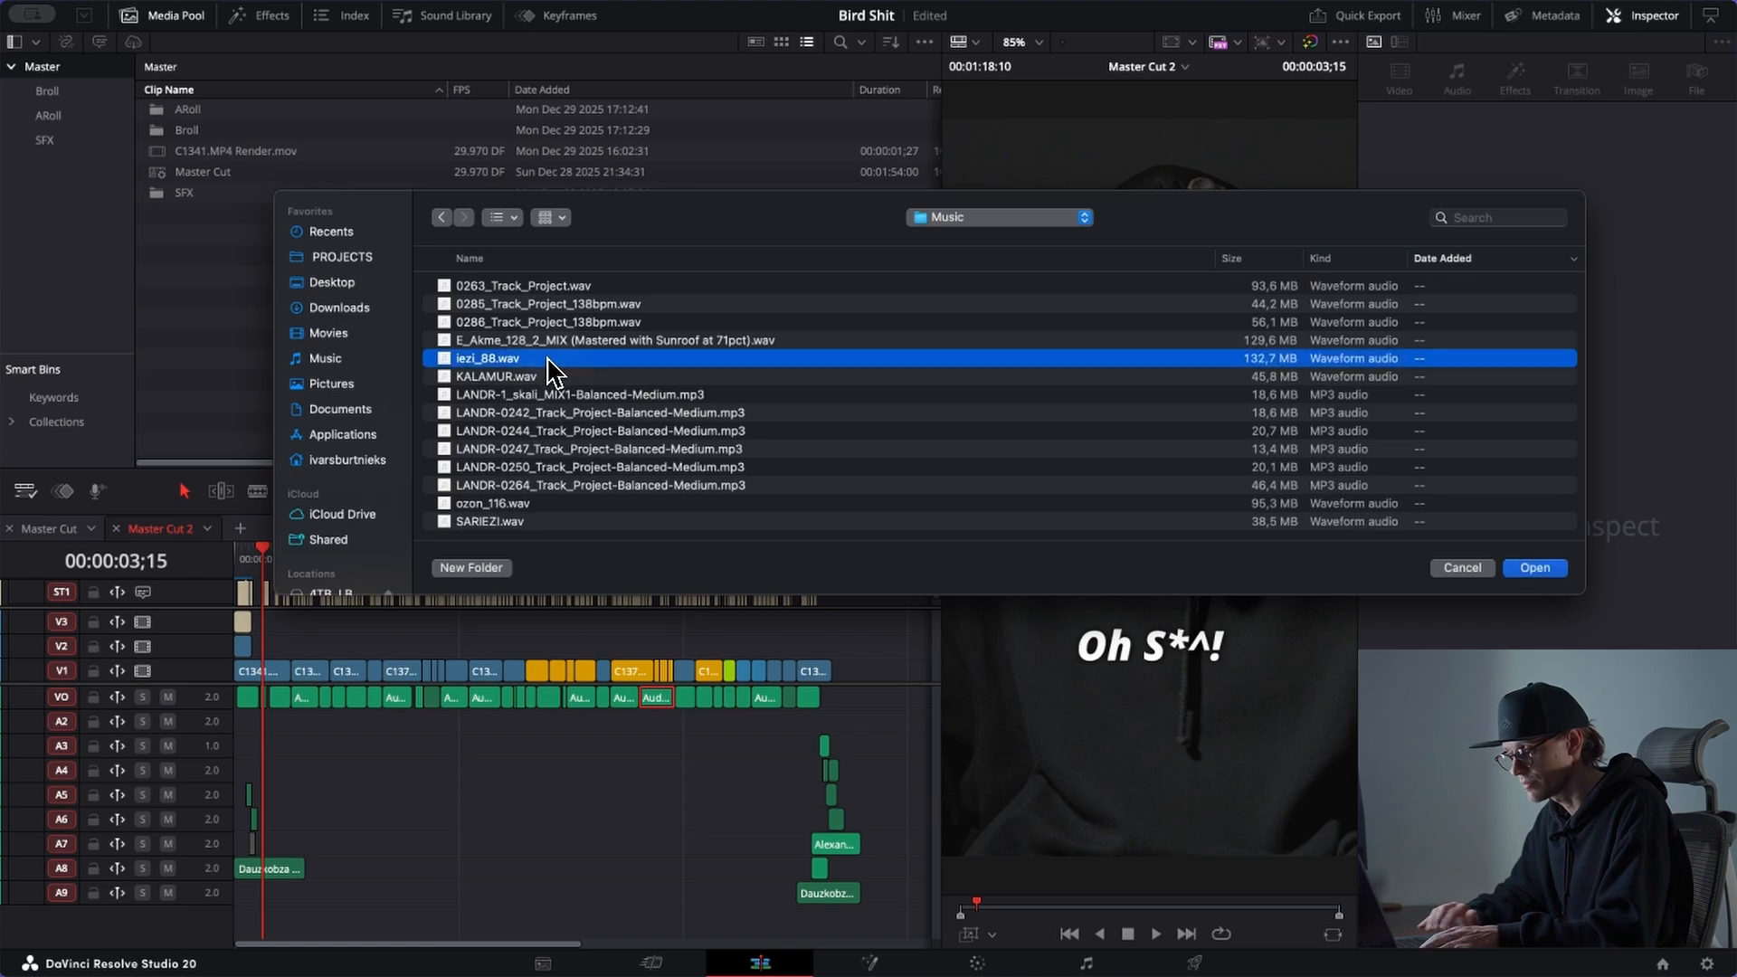
{"action": "key", "text": "Down"}
{"action": "key", "text": "Down"}
{"action": "key", "text": "space"}
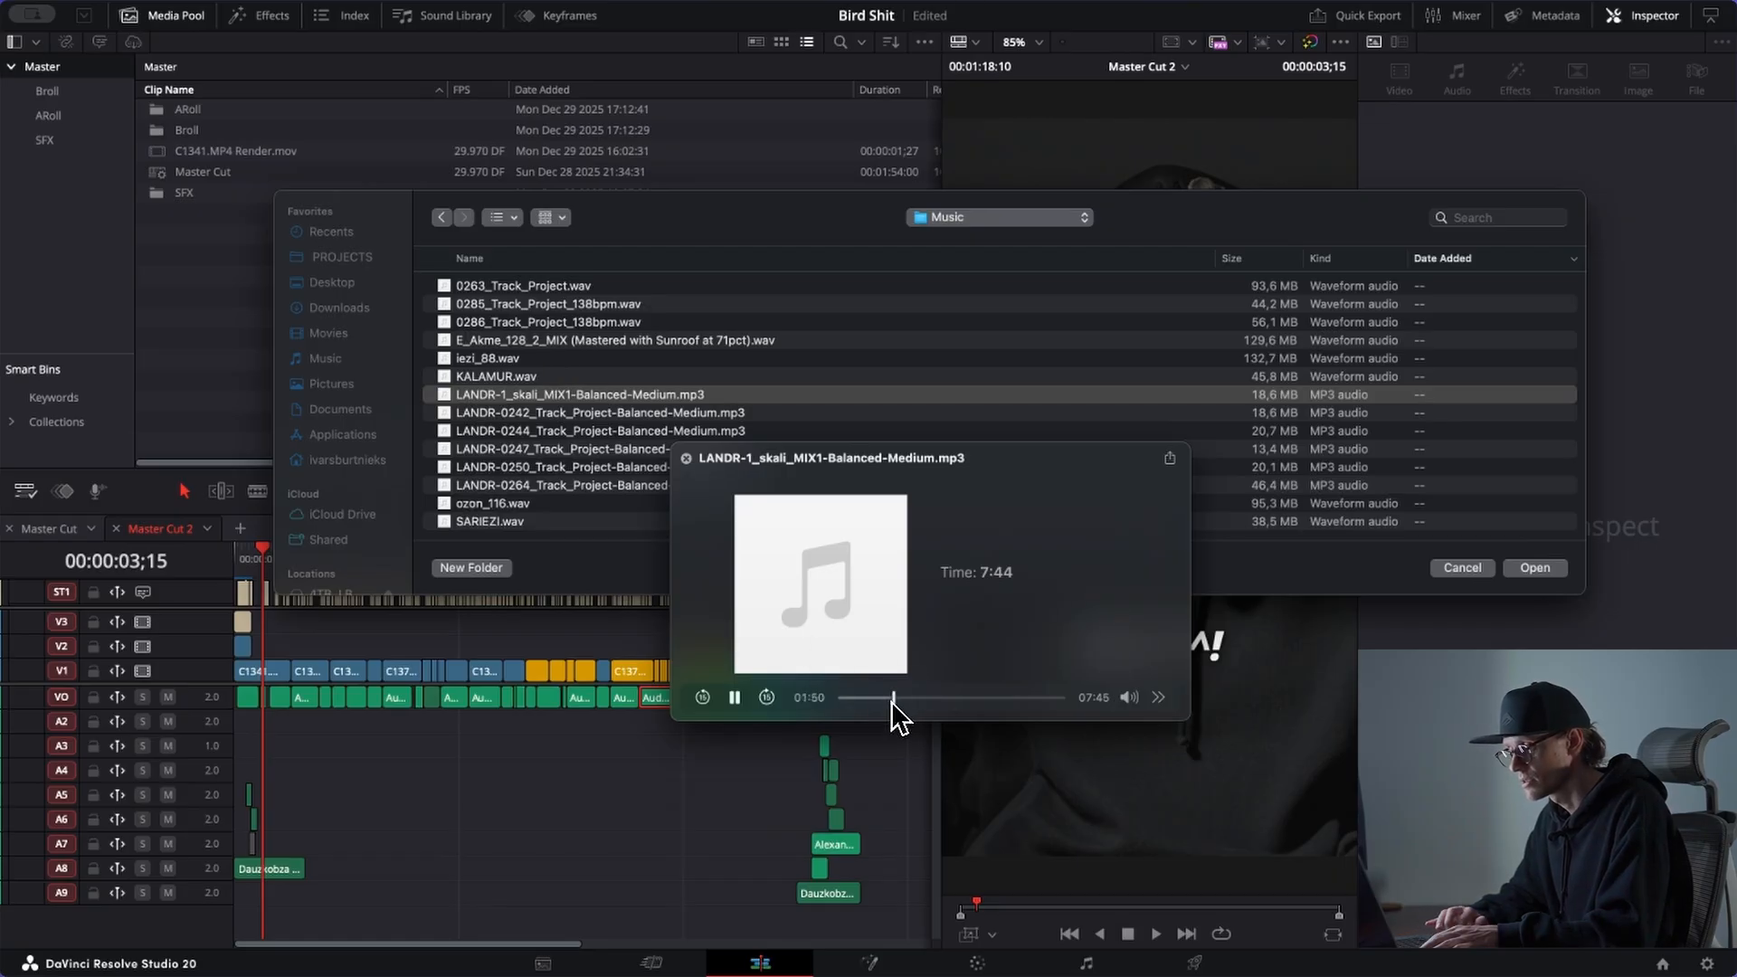
{"action": "left_click", "coordinate": [588, 504]}
{"action": "left_click_drag", "start_coordinate": [904, 697], "coordinate": [916, 698]}
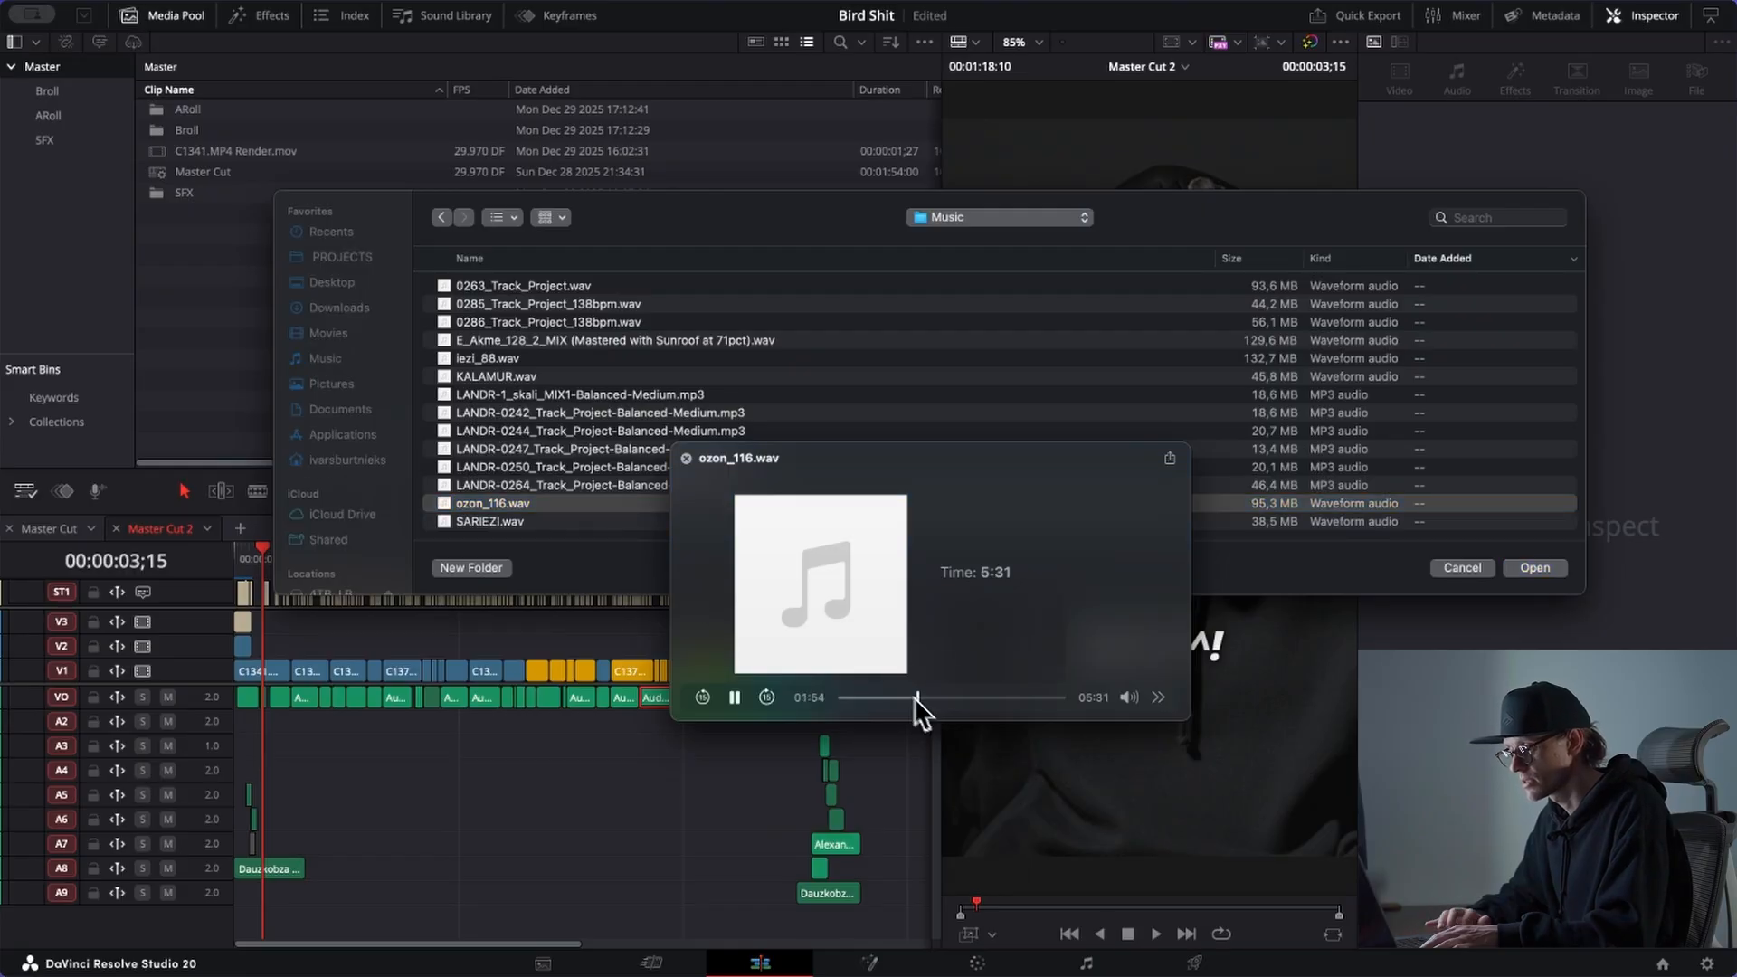
{"action": "left_click", "coordinate": [539, 522]}
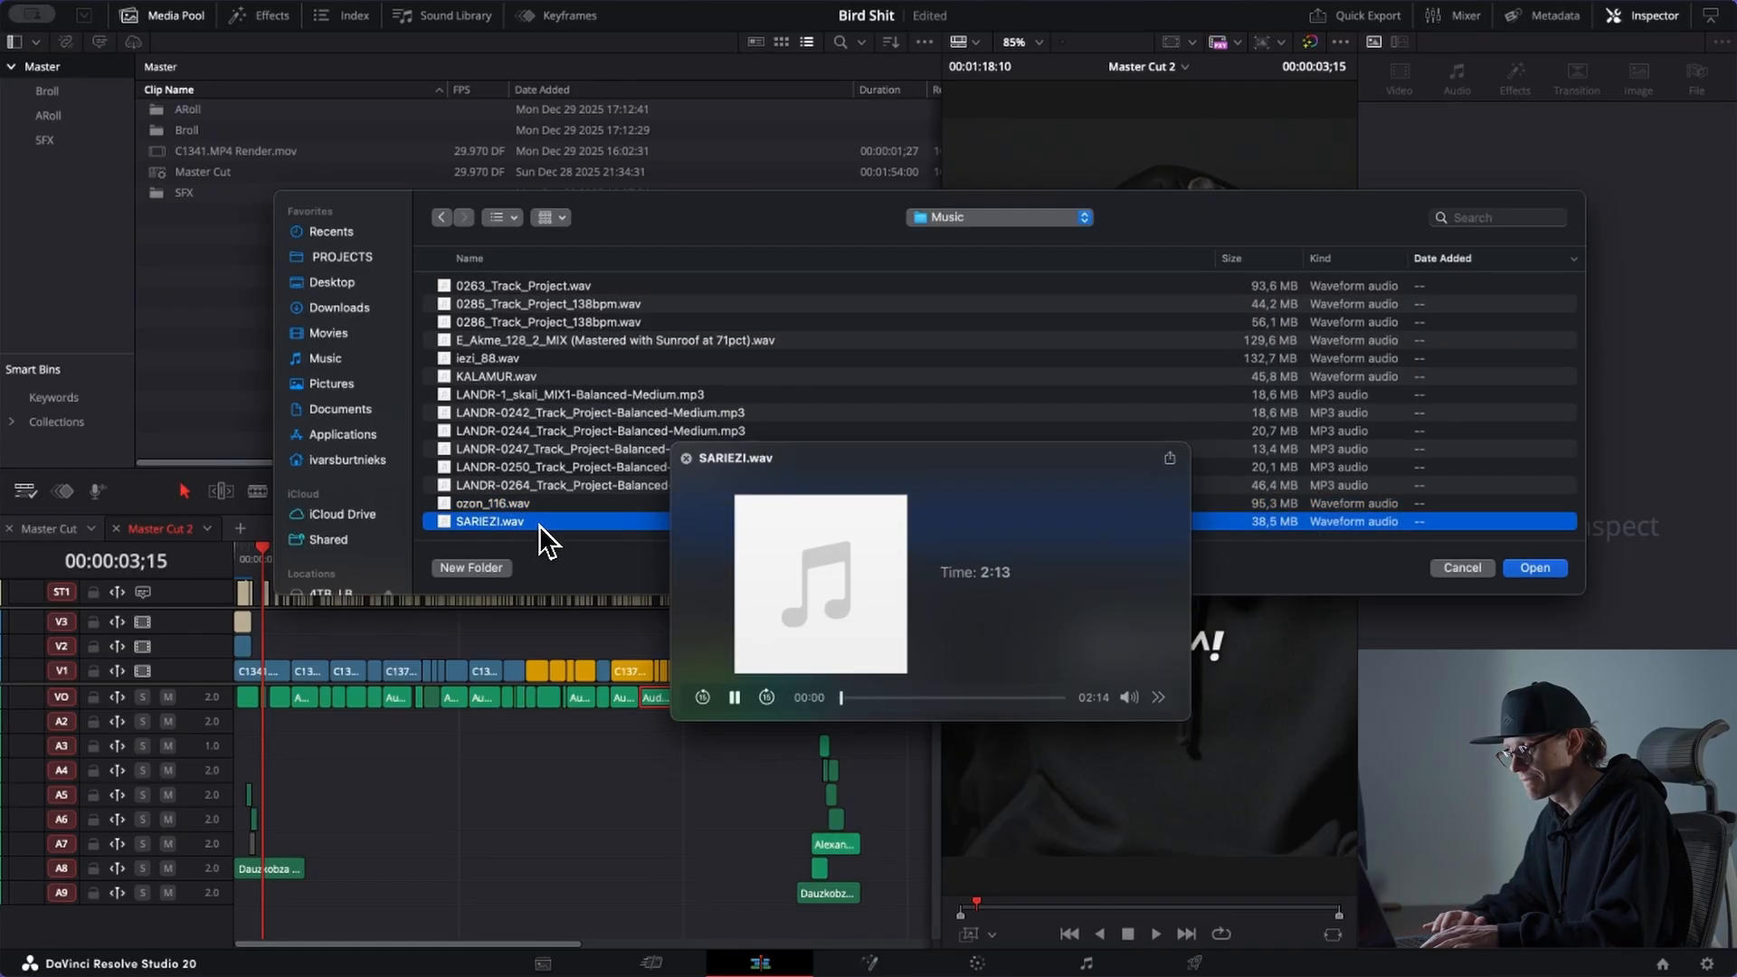
{"action": "left_click", "coordinate": [919, 702]}
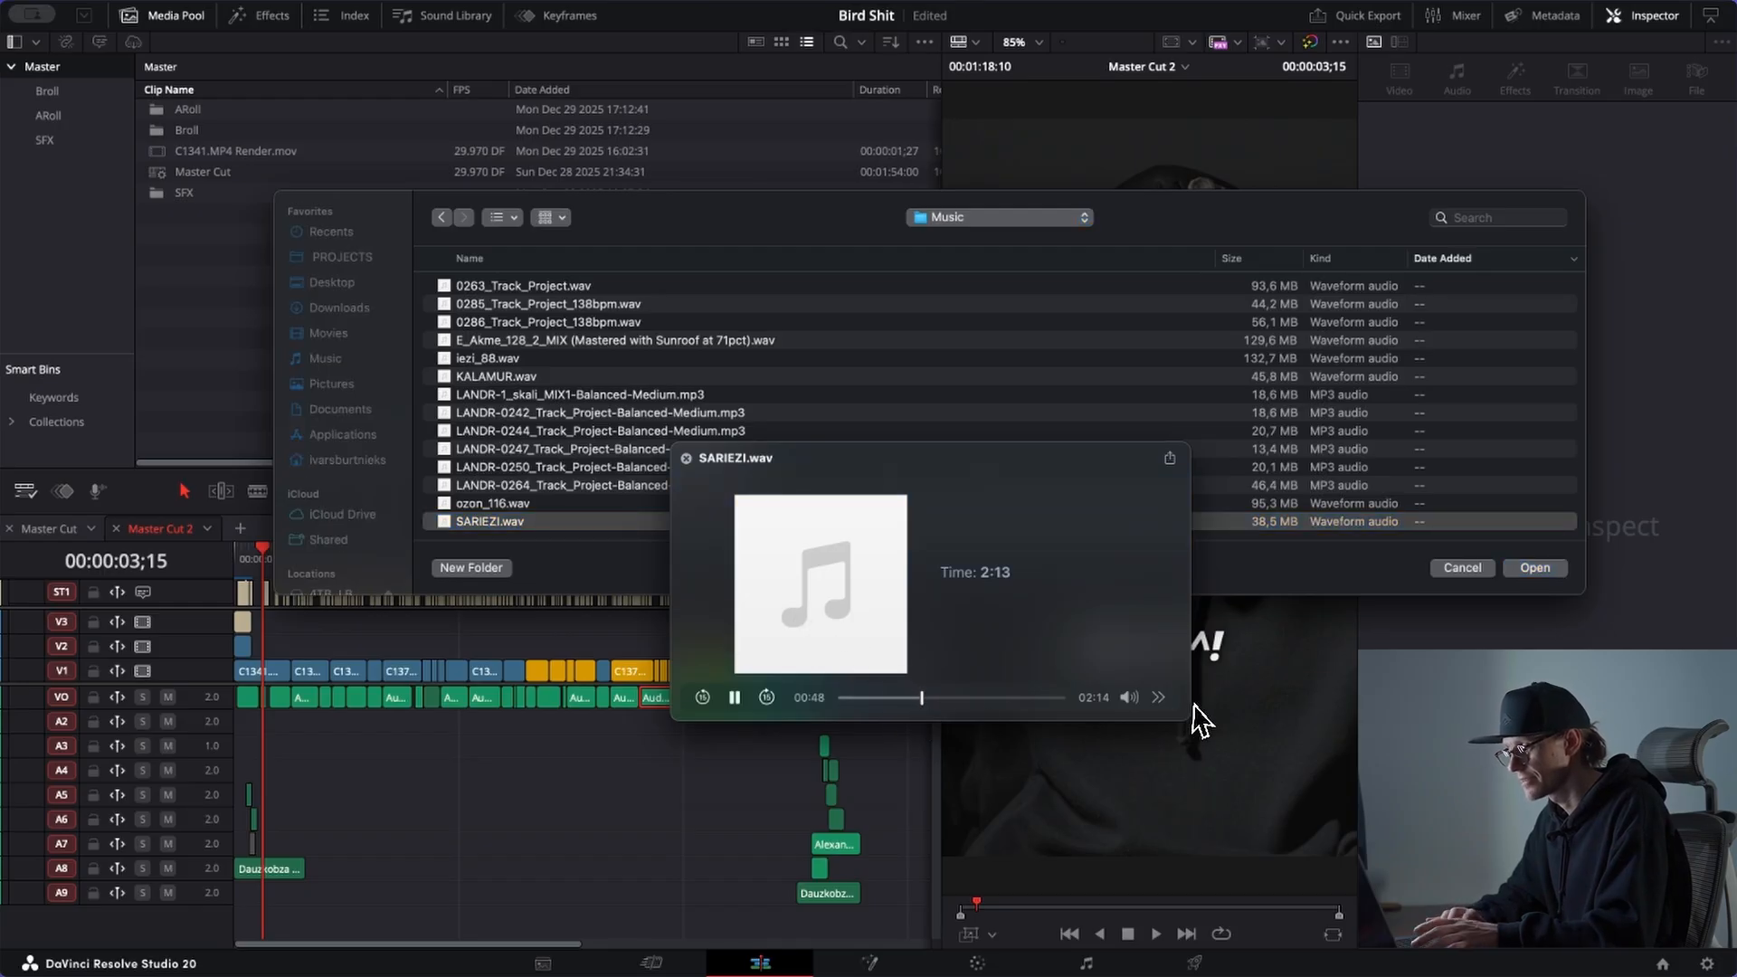
Step: Import SARIEZI.wav into the Master bin and place it at the start of the MUSIC 2 track
{"action": "key", "text": "space"}
{"action": "left_click", "coordinate": [1535, 568]}
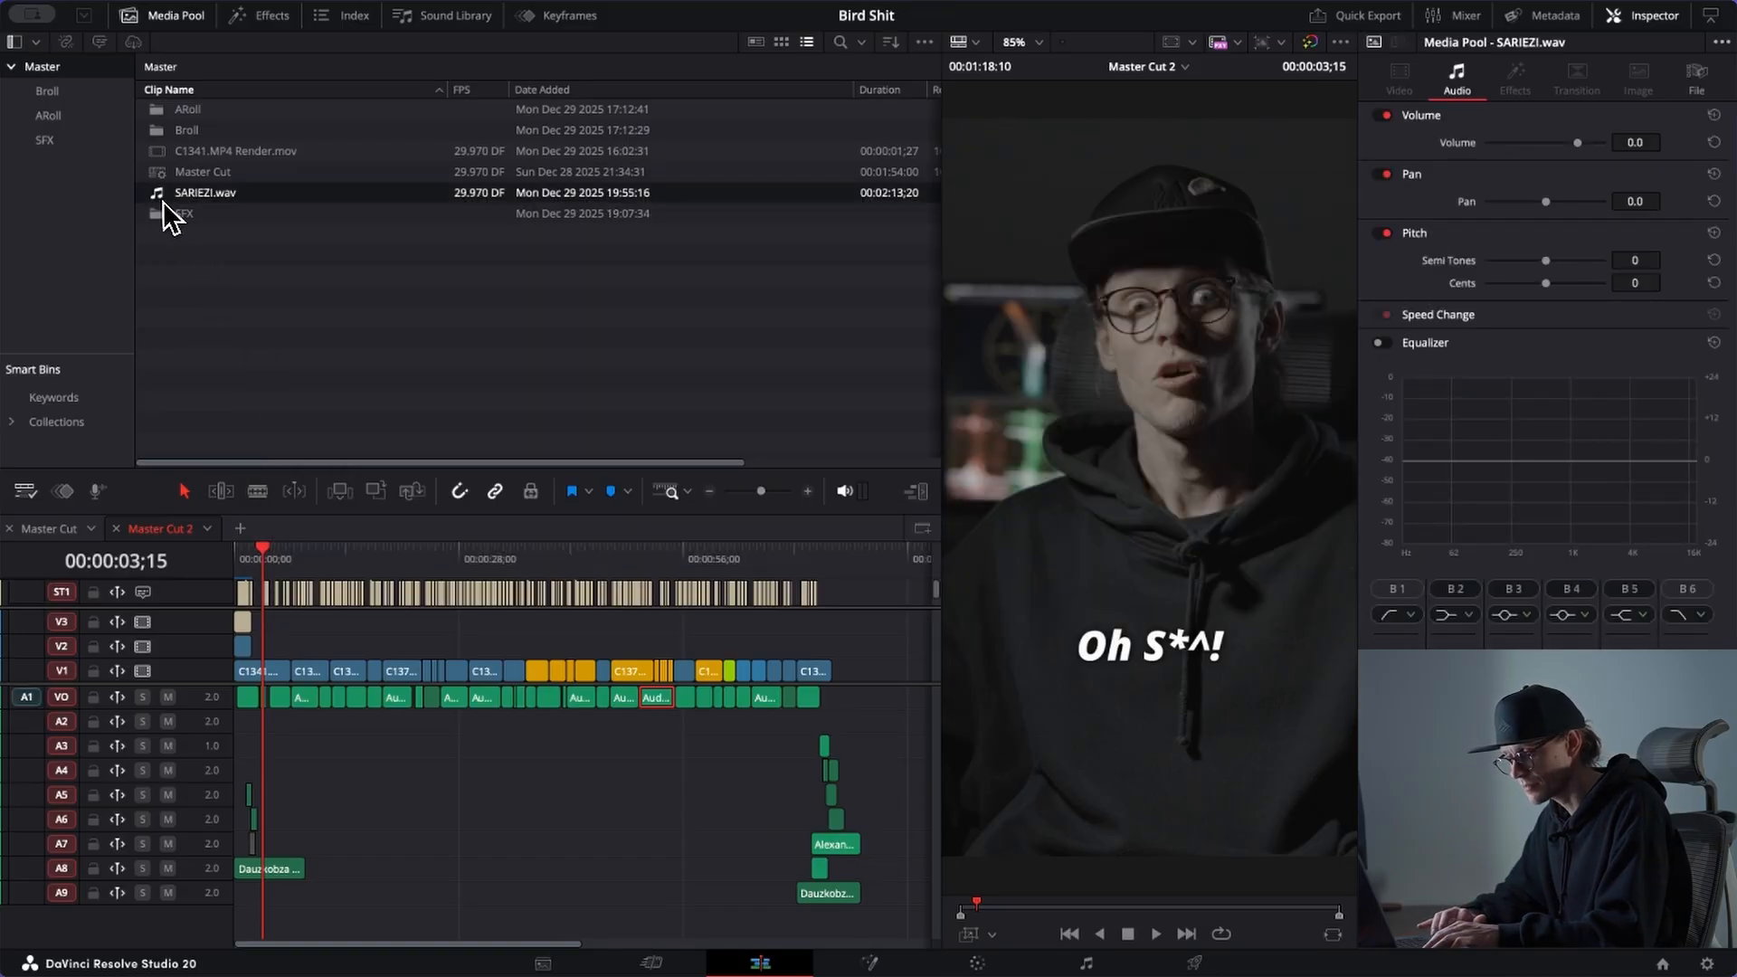
{"action": "double_click", "coordinate": [161, 193]}
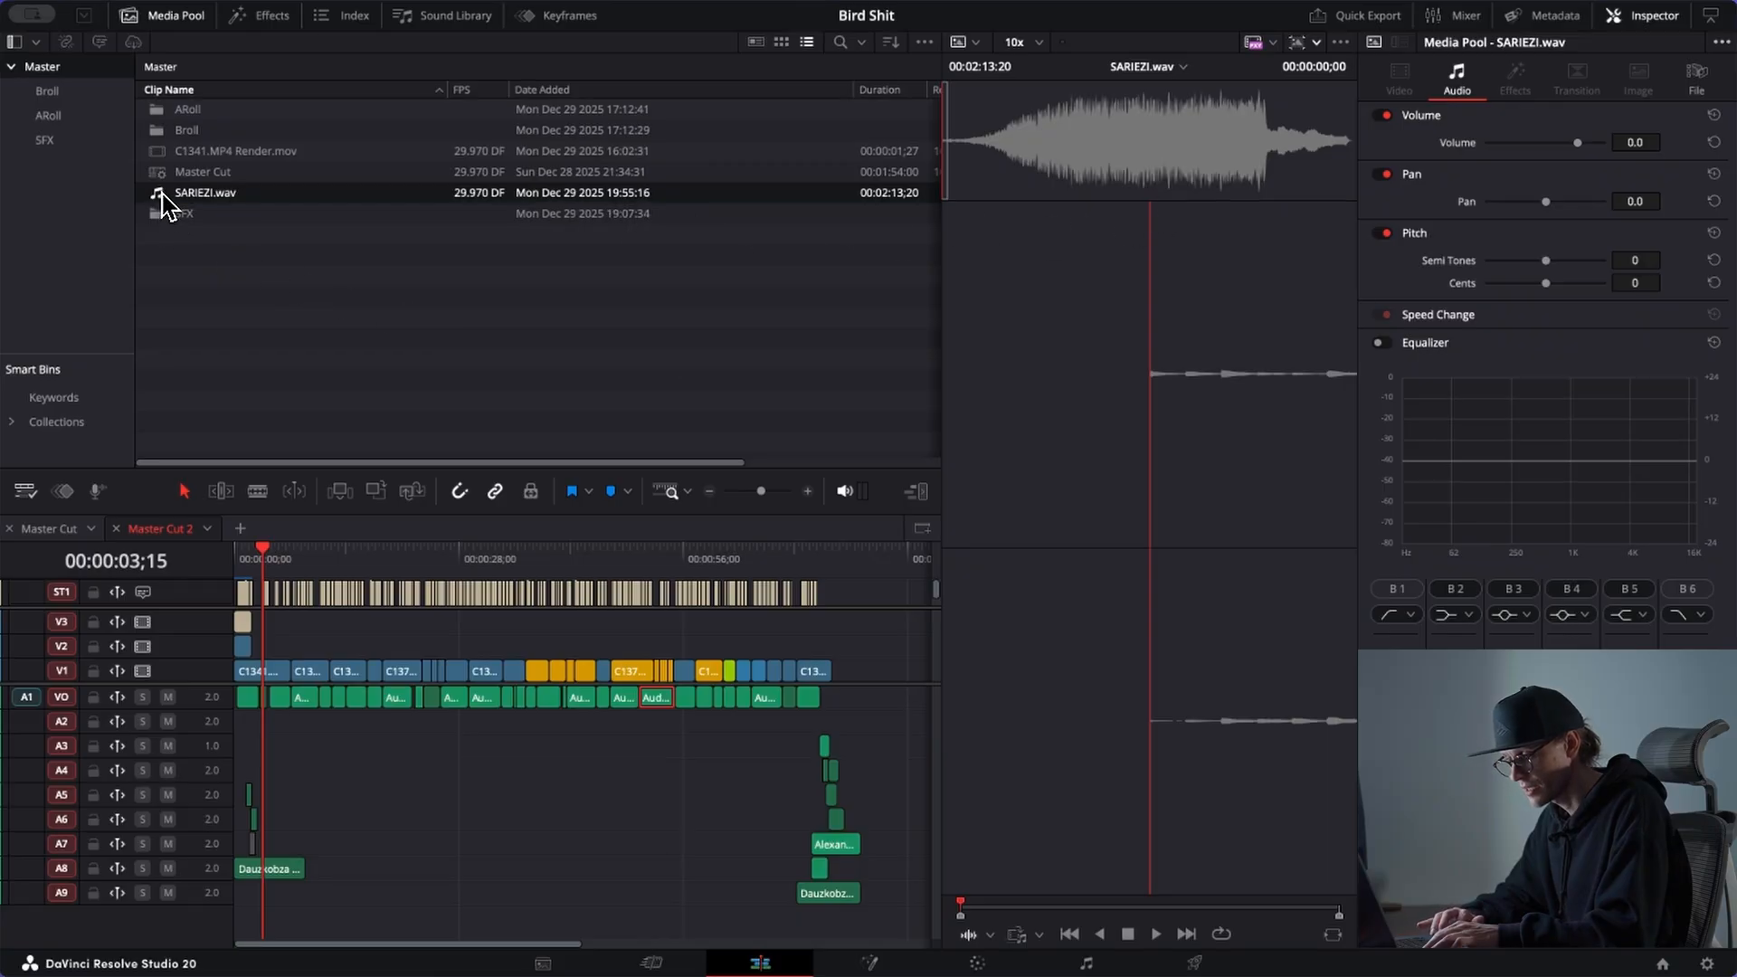
{"action": "left_click_drag", "start_coordinate": [230, 321], "coordinate": [241, 731]}
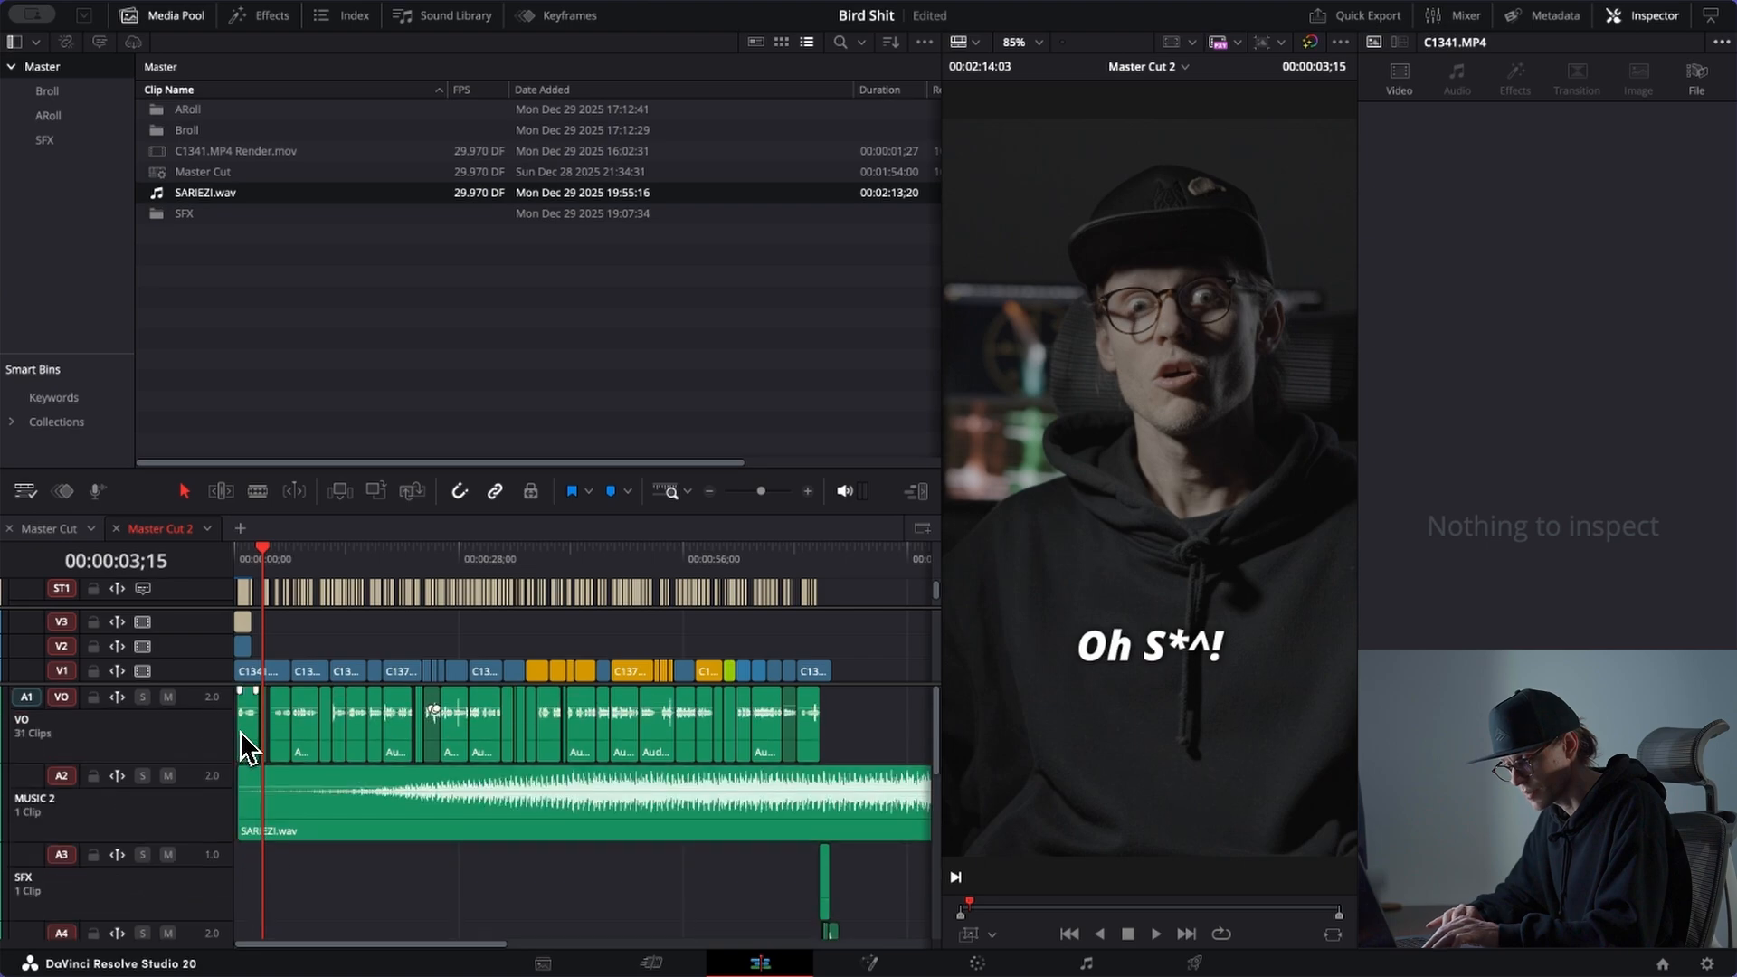
Step: Trim the quiet intro off SARIEZI.wav, leaving the clip about 1:46 long from the timeline start, and play it back
{"action": "mouse_move", "coordinate": [249, 830]}
{"action": "left_mouse_down"}
{"action": "mouse_move", "coordinate": [504, 833]}
{"action": "mouse_move", "coordinate": [224, 828]}
{"action": "left_mouse_up"}
{"action": "key", "text": "Home"}
{"action": "key", "text": "space"}
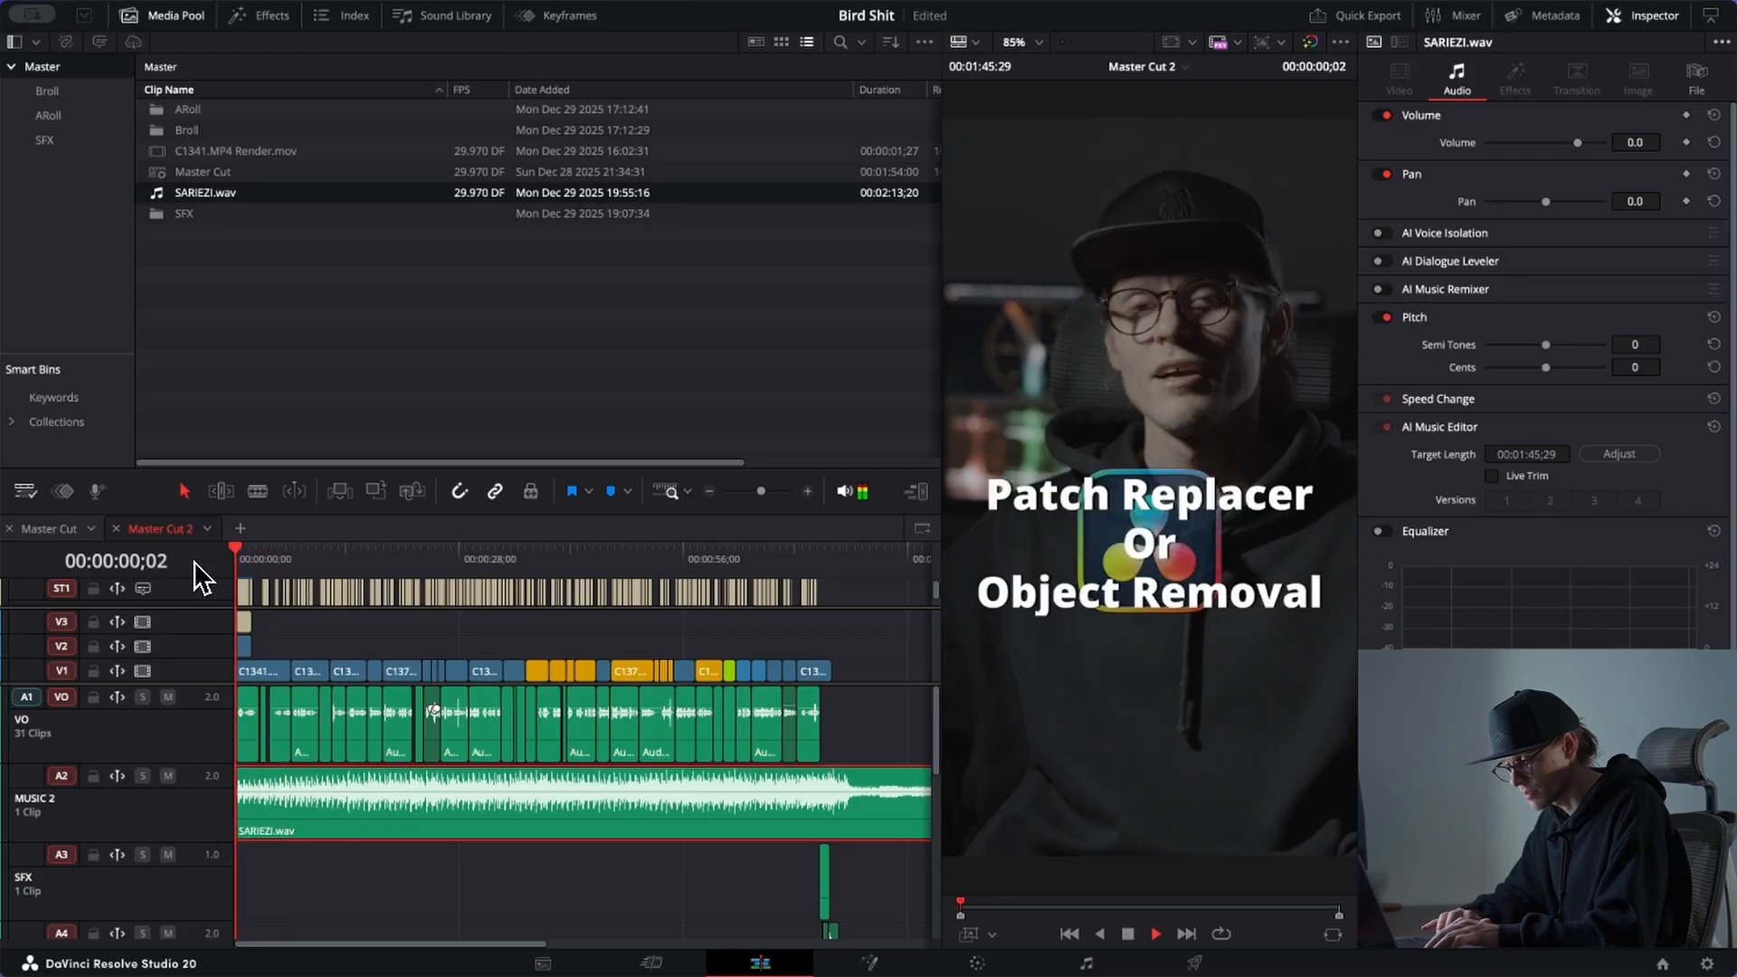
{"action": "key", "text": "super+equal"}
{"action": "key", "text": "space"}
Step: Readjust the start of SARIEZI.wav to an earlier point in the music, about 1:57 long, and play it from the beginning
{"action": "left_click_drag", "start_coordinate": [312, 821], "coordinate": [179, 824]}
{"action": "key", "text": "space"}
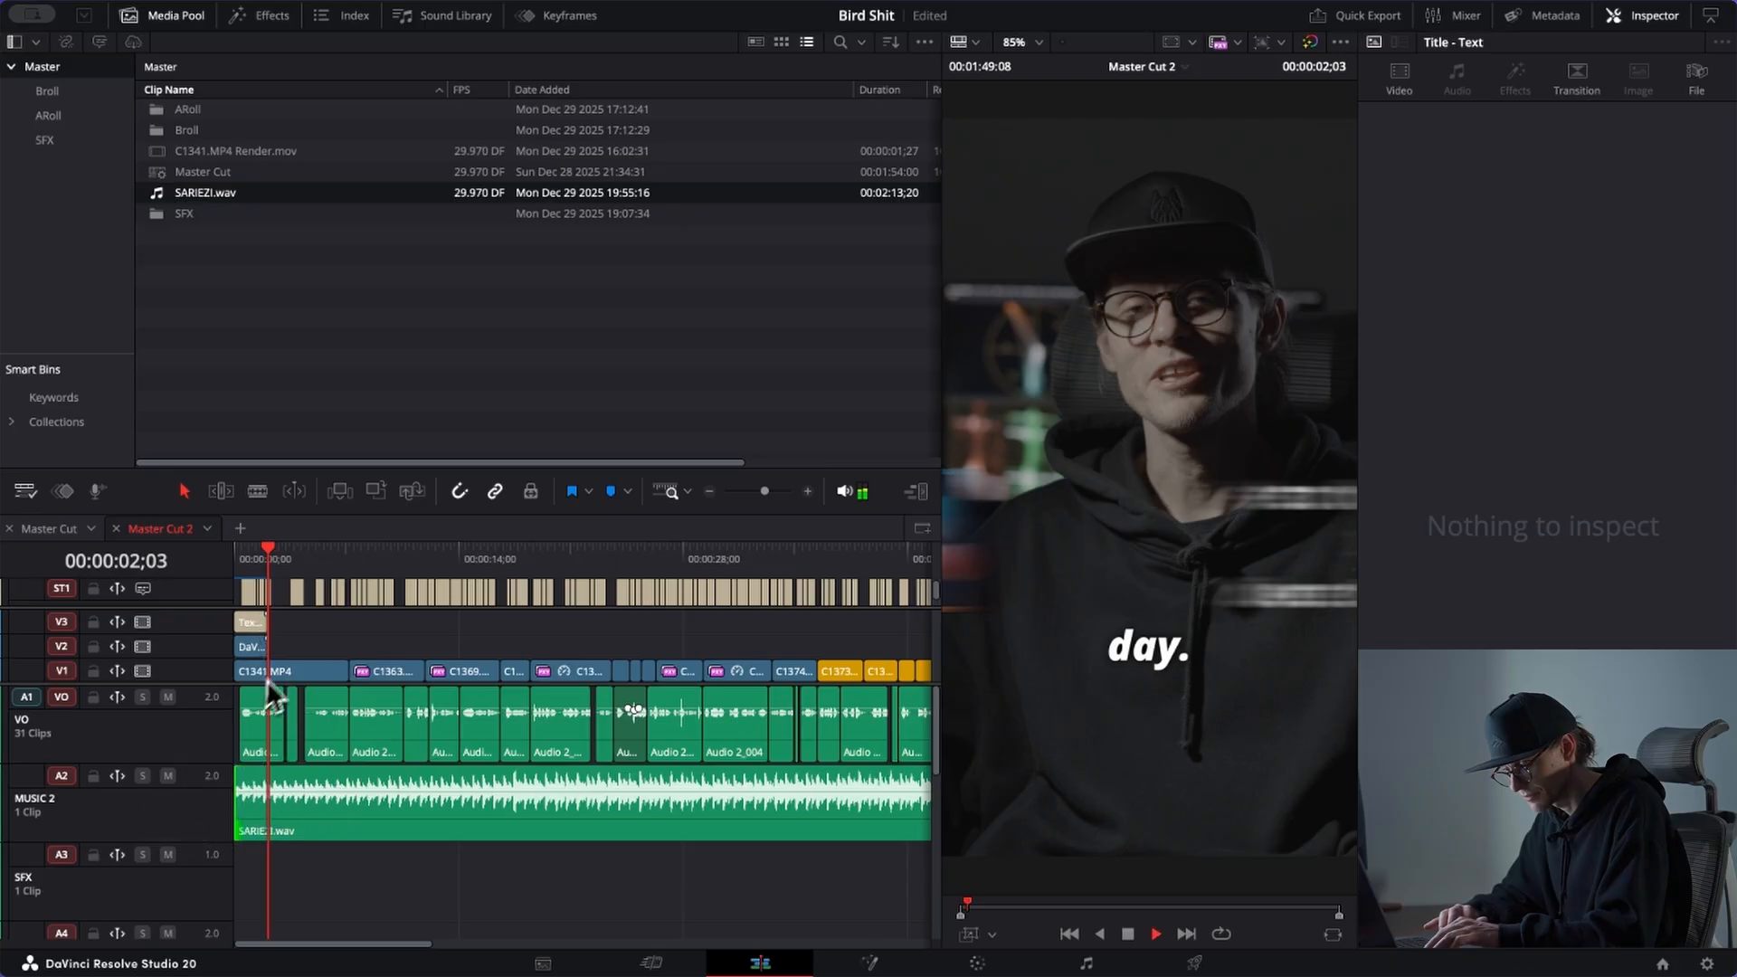
{"action": "key", "text": "space"}
{"action": "left_click_drag", "start_coordinate": [282, 835], "coordinate": [158, 801]}
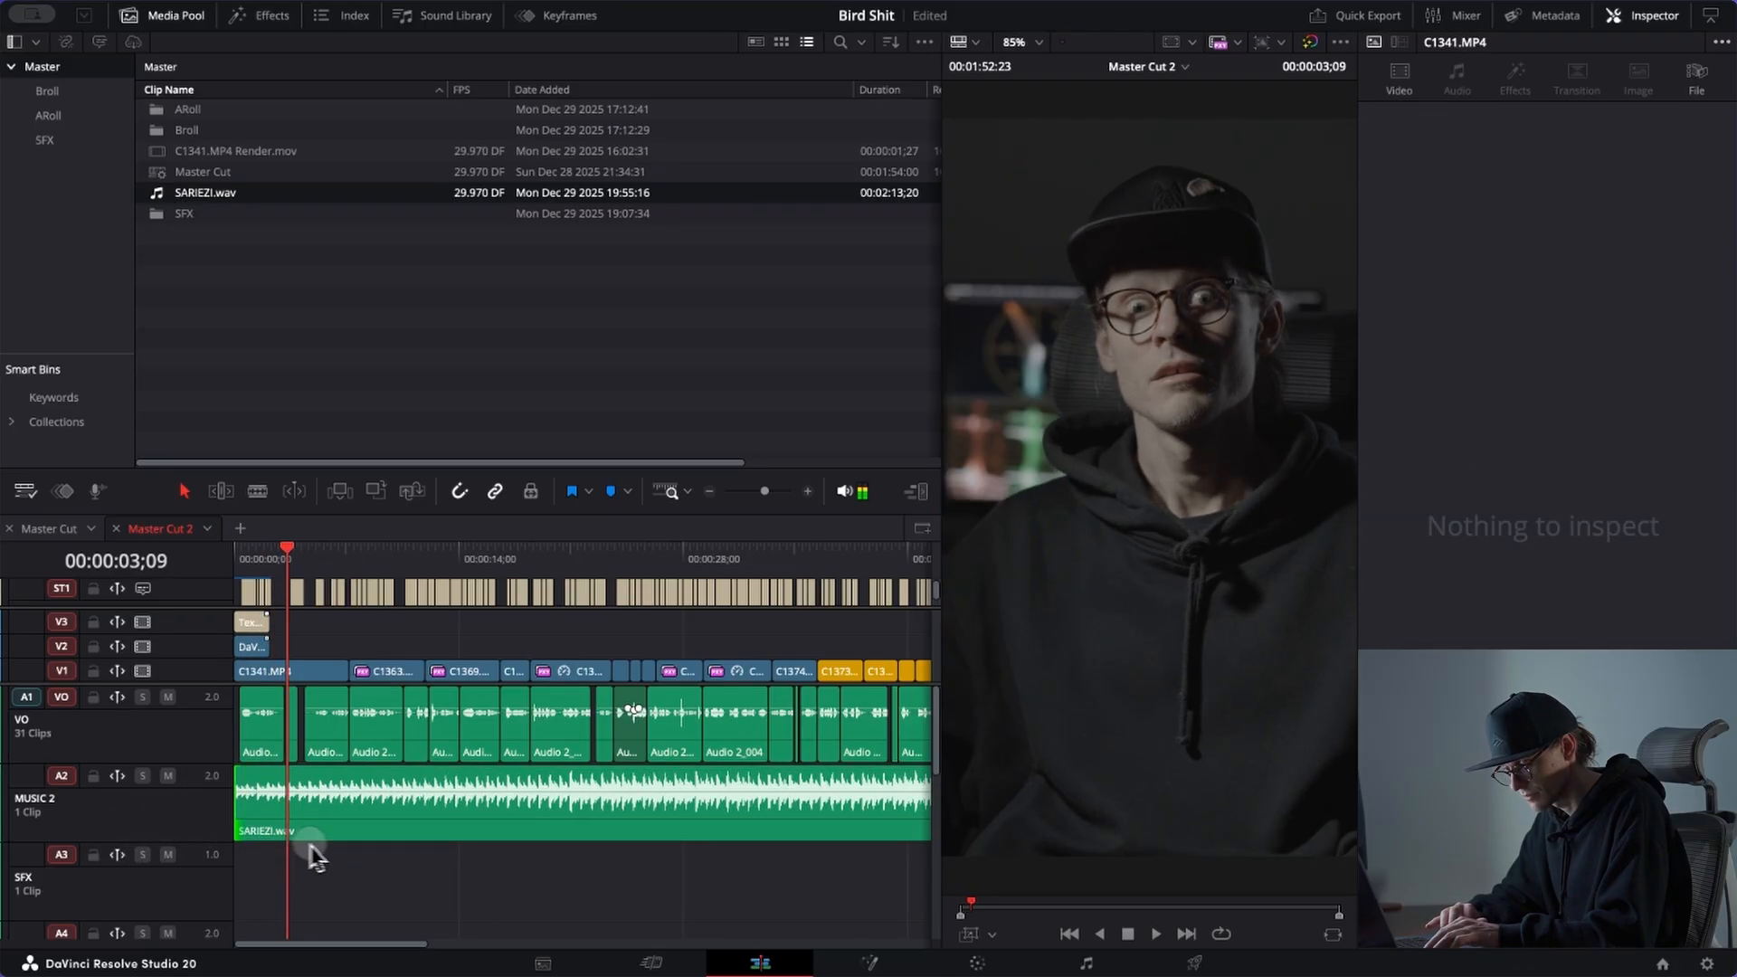
{"action": "left_click_drag", "start_coordinate": [298, 818], "coordinate": [139, 833]}
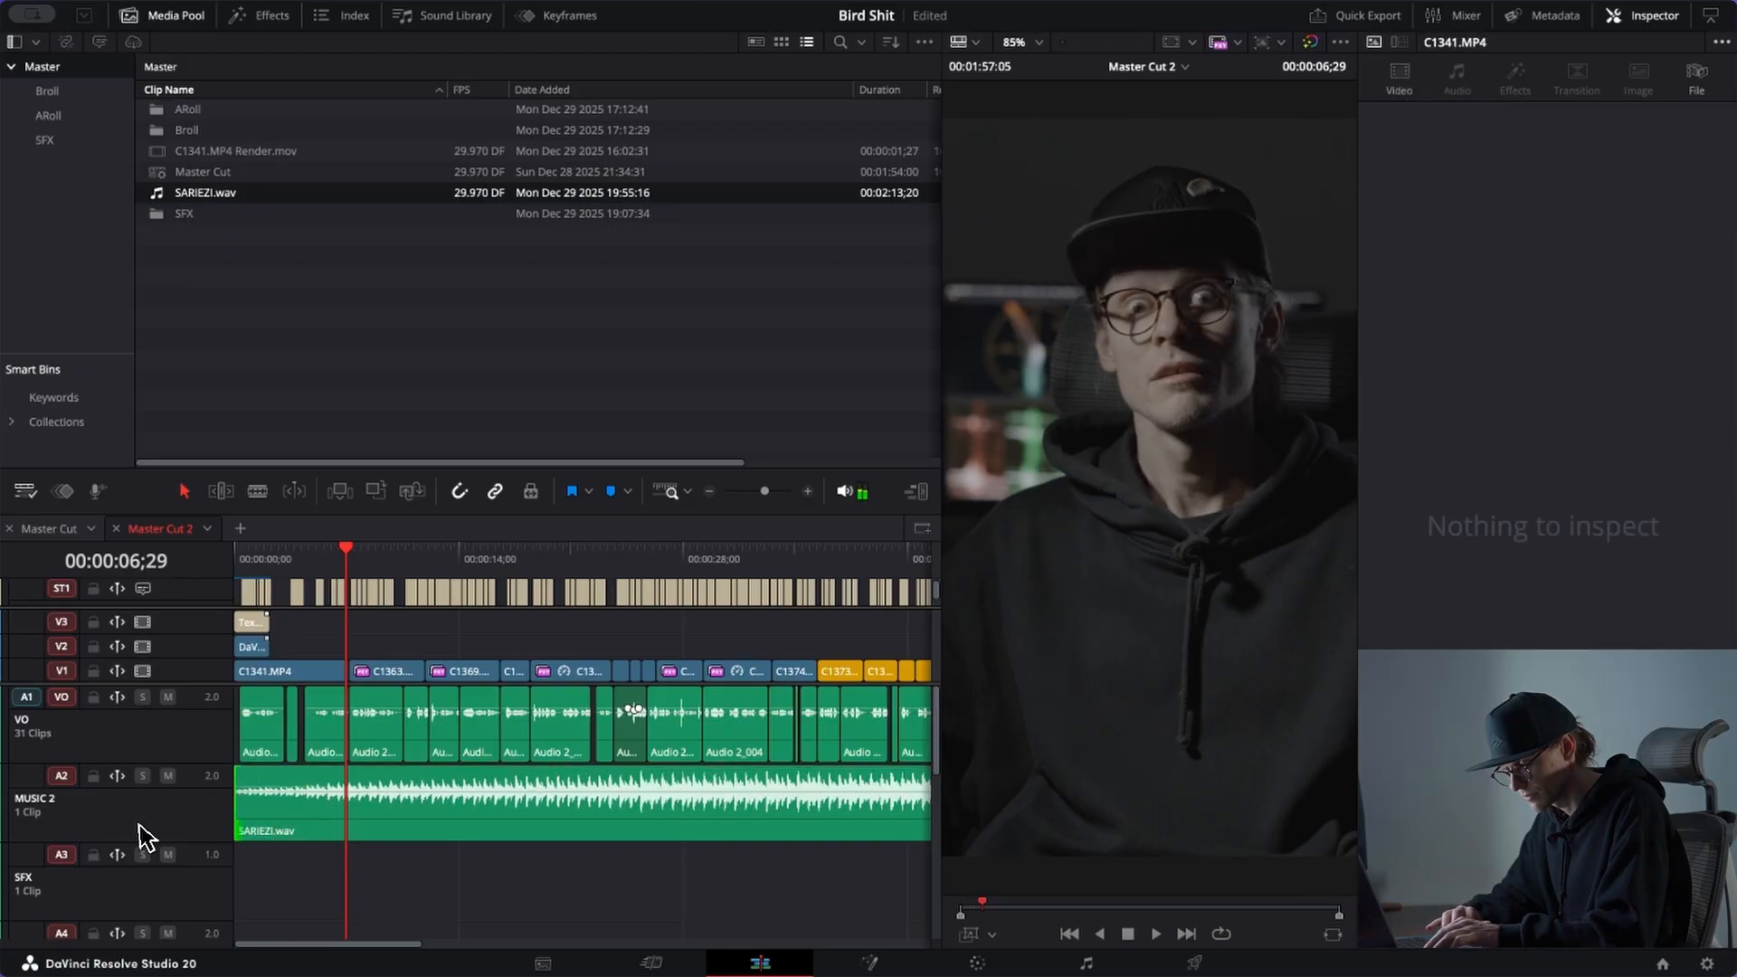
{"action": "key", "text": "Home"}
{"action": "key", "text": "space"}
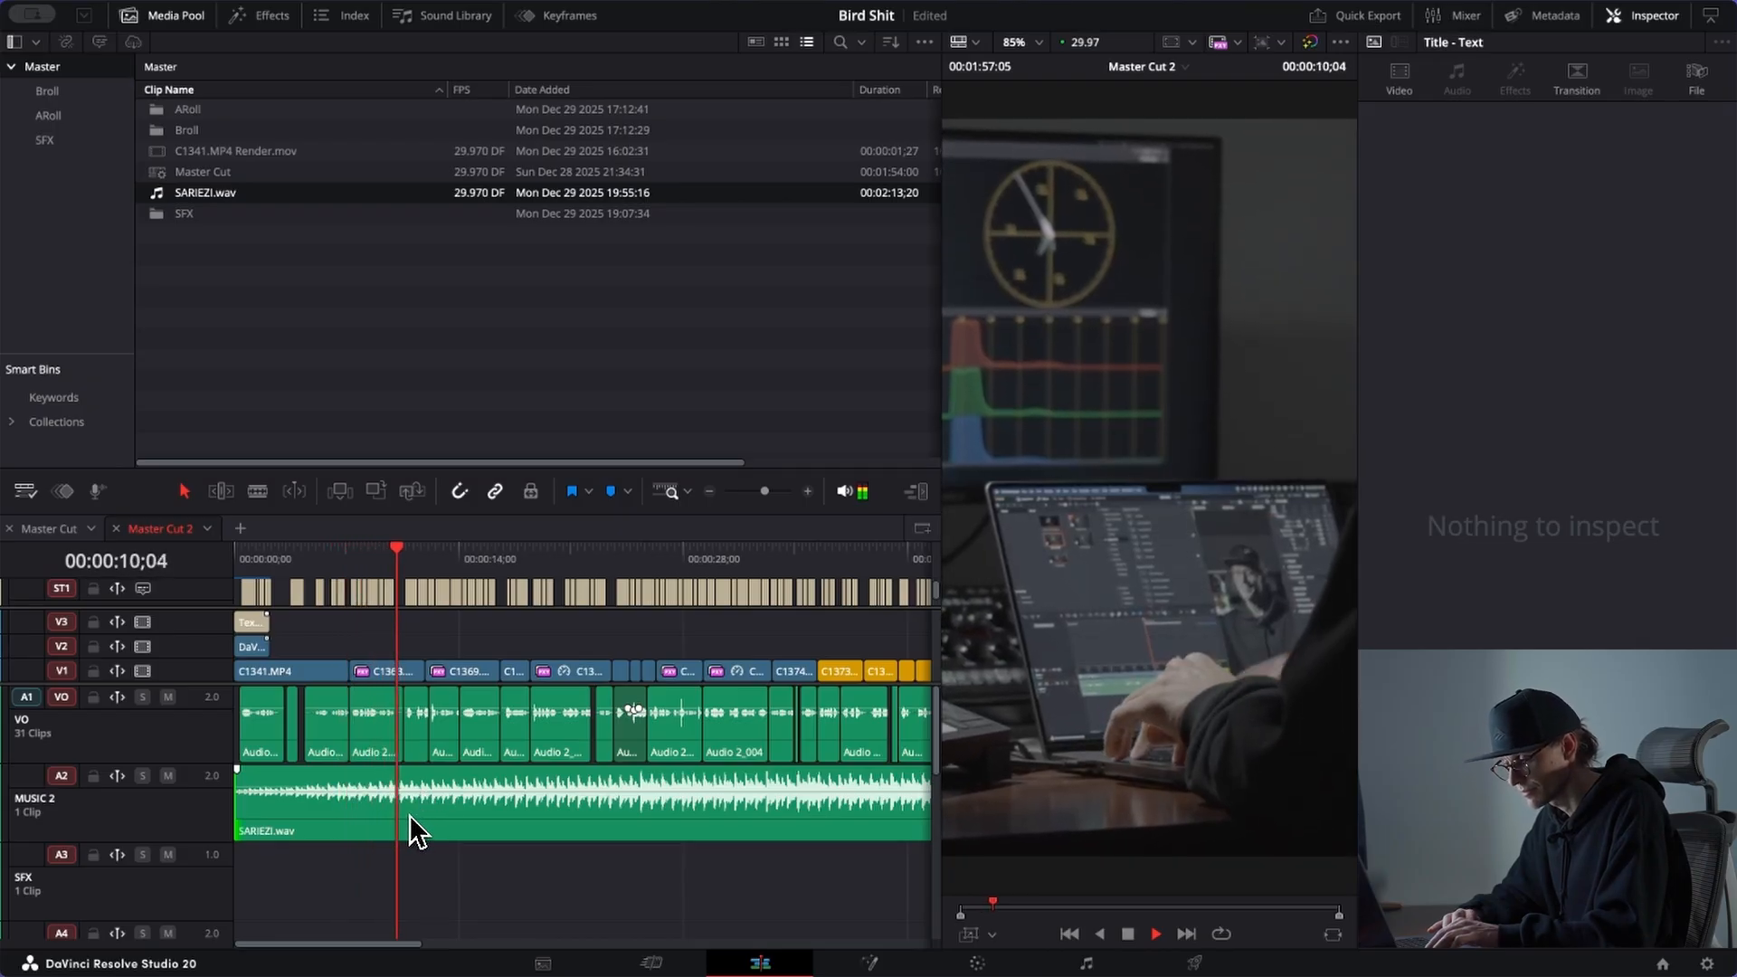
Step: Lower the MUSIC 2 fader to -18 dB on the Fairlight page and play the music against the voiceover
{"action": "left_click", "coordinate": [408, 814]}
{"action": "key", "text": "shift+7"}
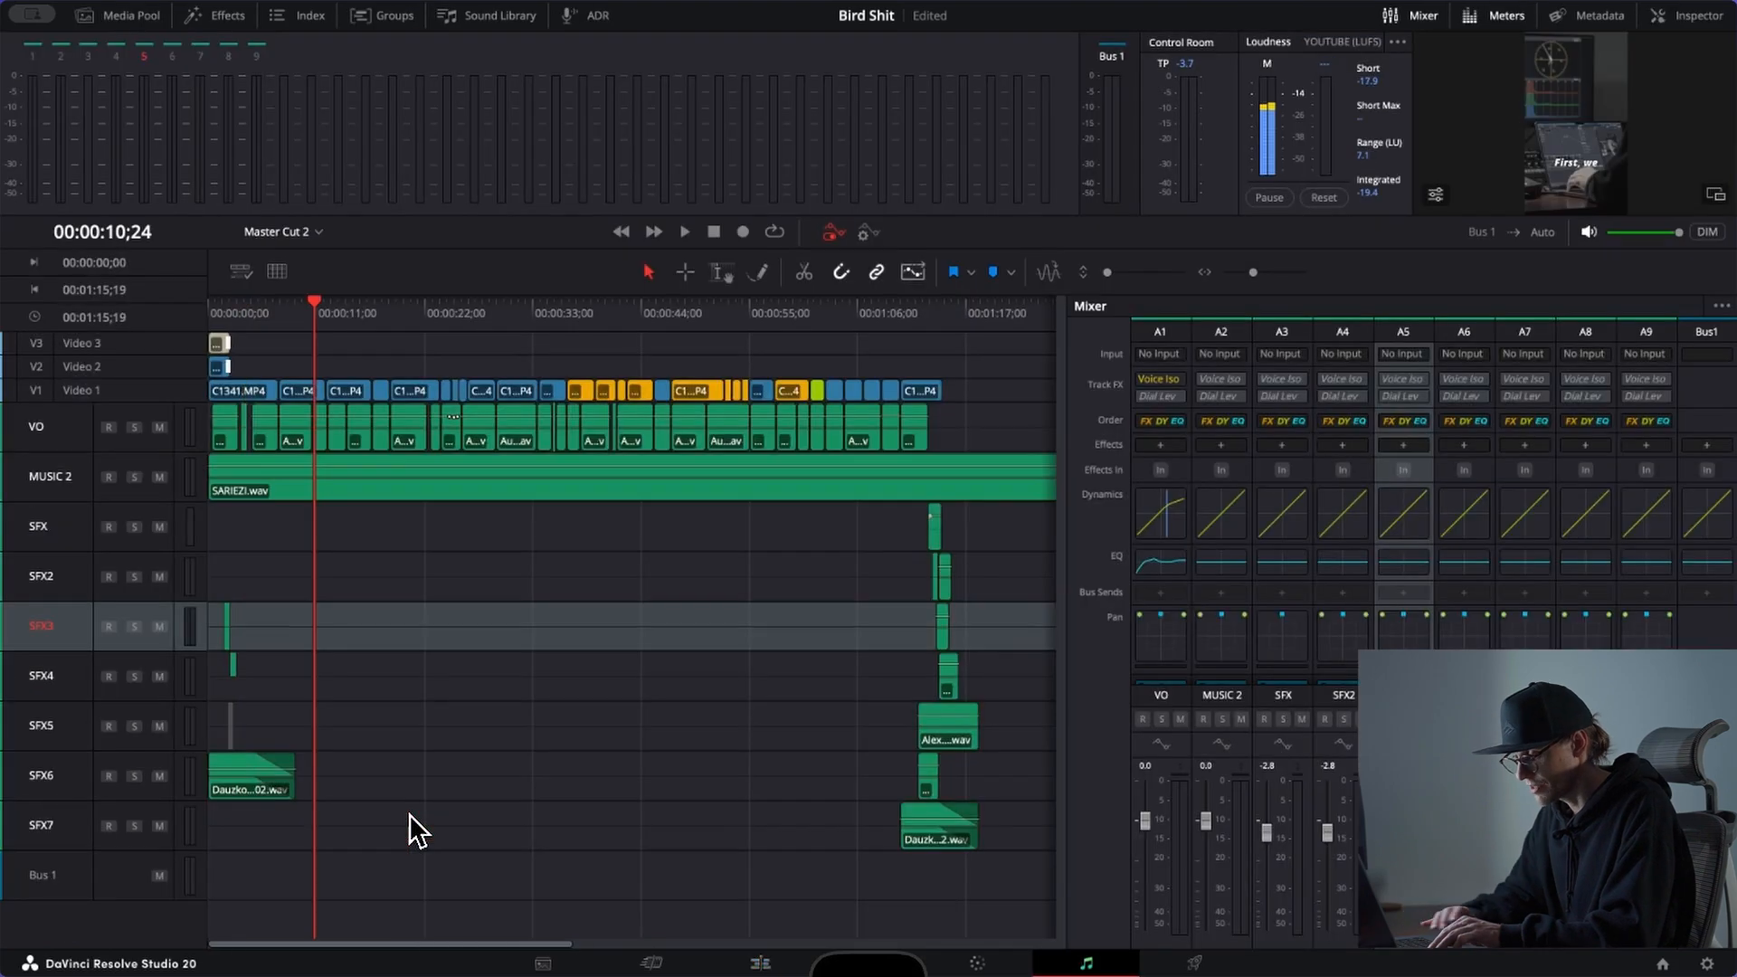
{"action": "scroll", "coordinate": [232, 539], "scroll_direction": "up", "scroll_amount": 5}
{"action": "scroll", "coordinate": [148, 573], "scroll_direction": "up", "scroll_amount": 3}
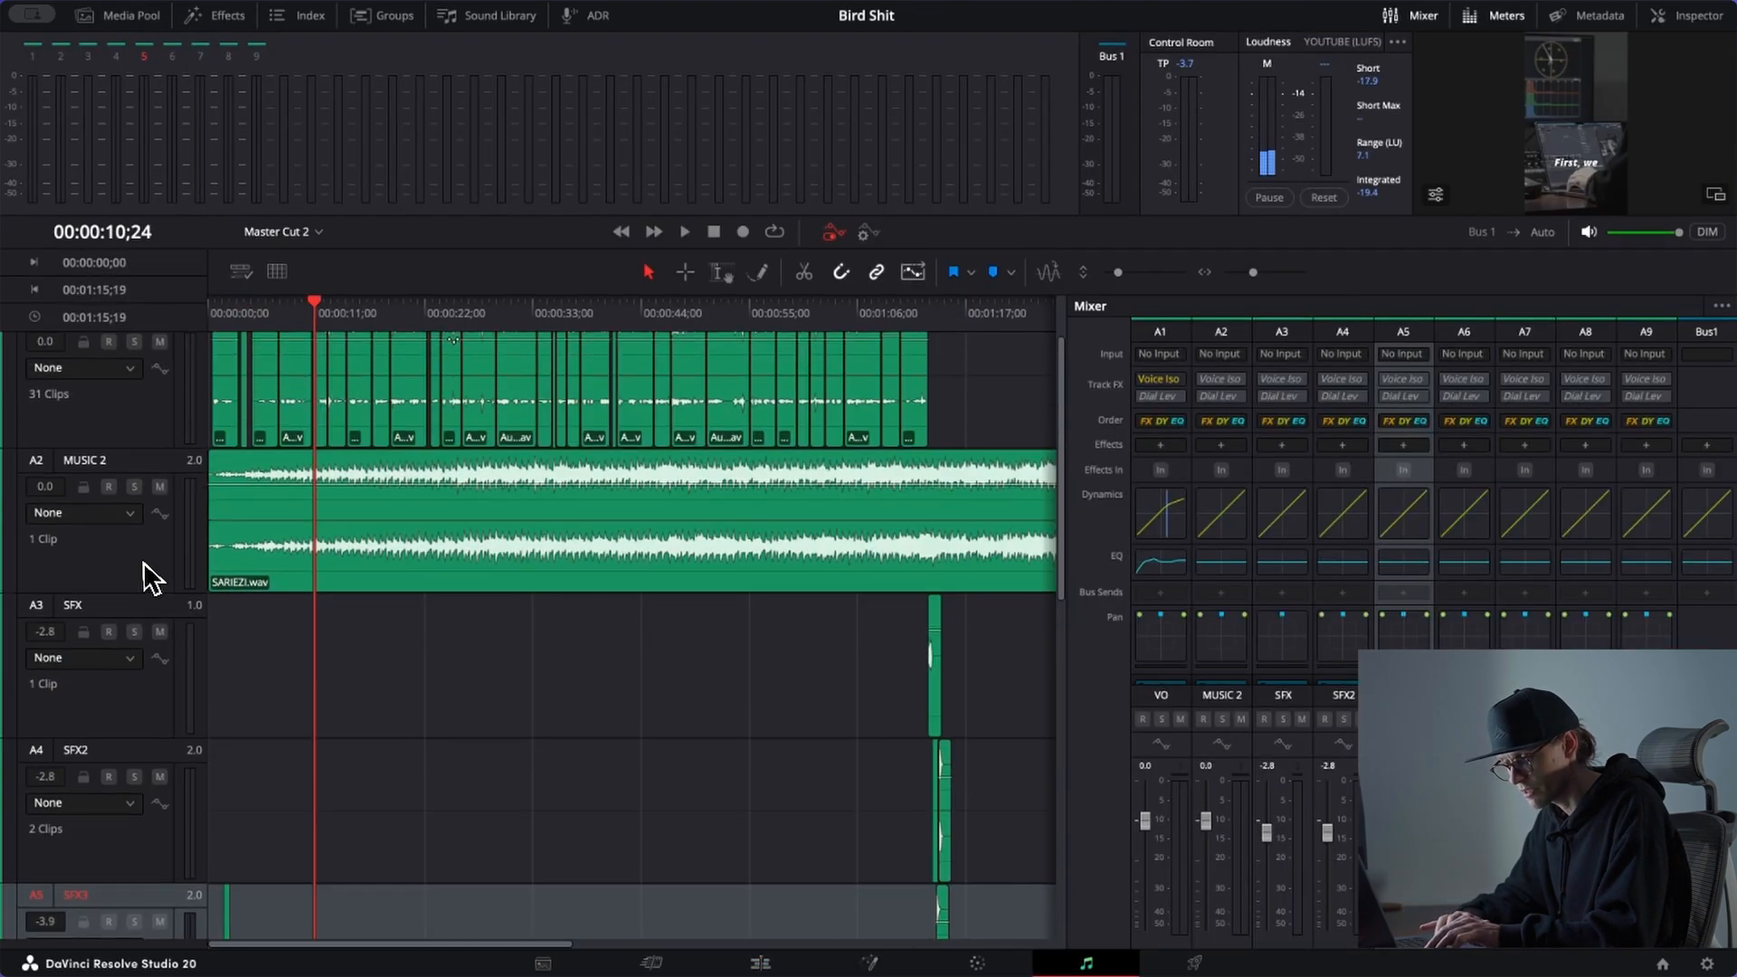
{"action": "left_click", "coordinate": [144, 574]}
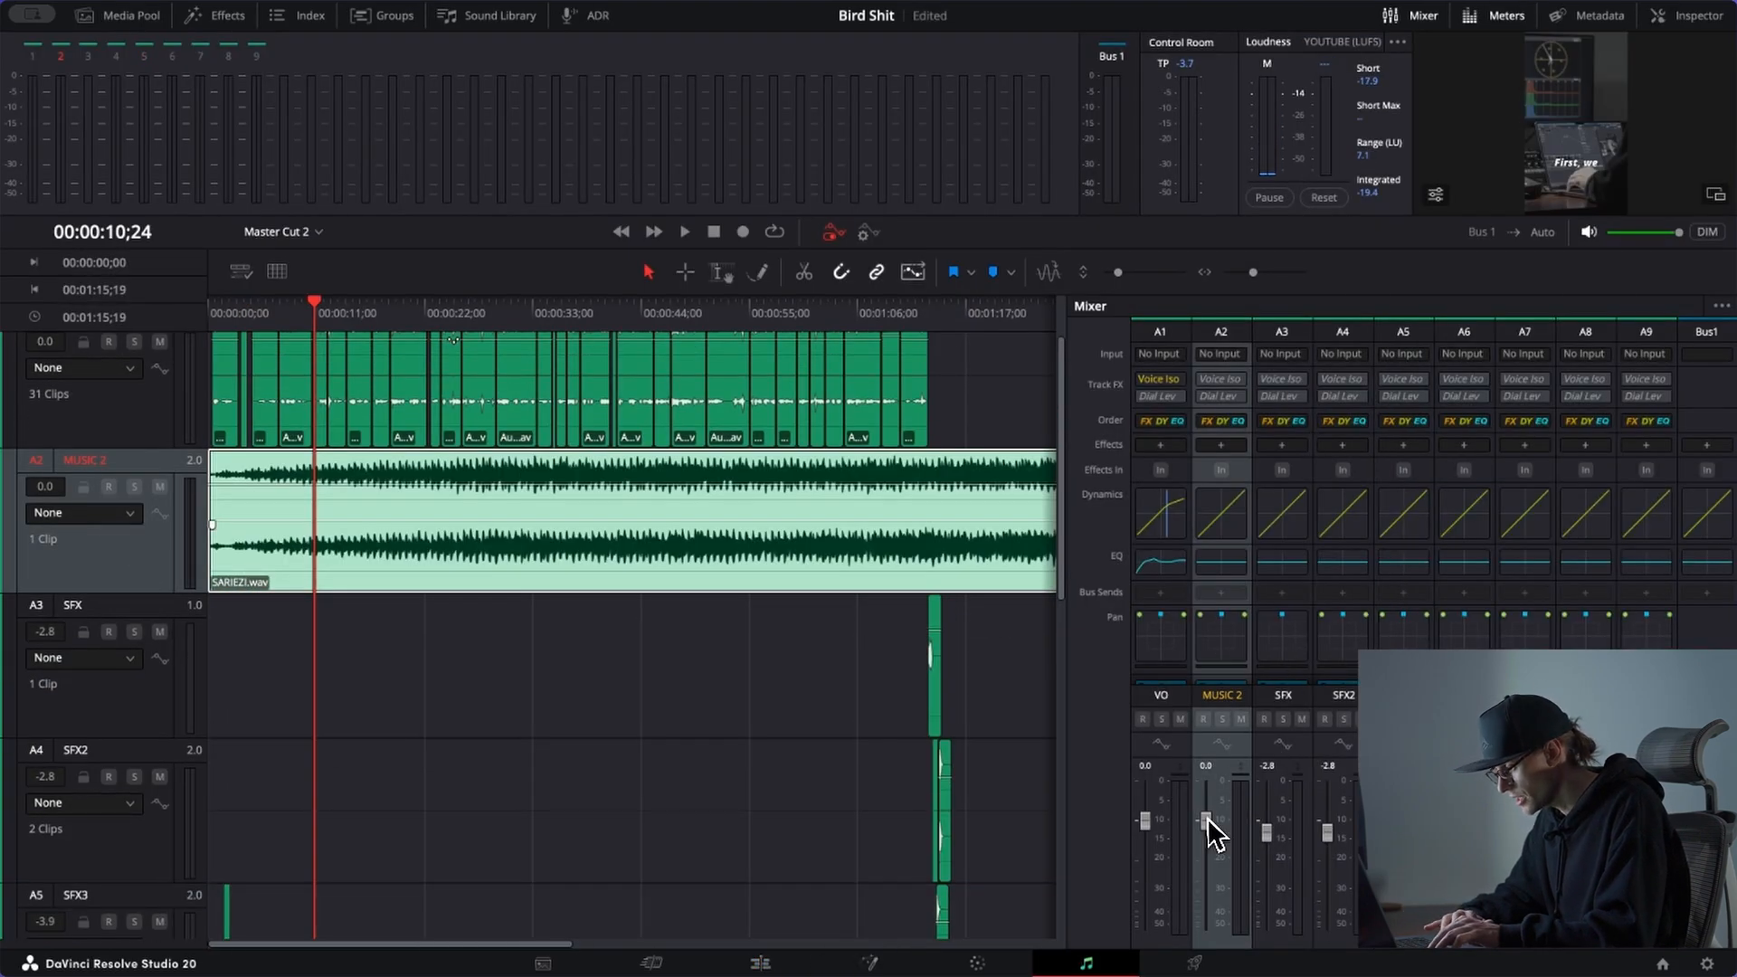
{"action": "left_click_drag", "start_coordinate": [1205, 854], "coordinate": [1203, 865]}
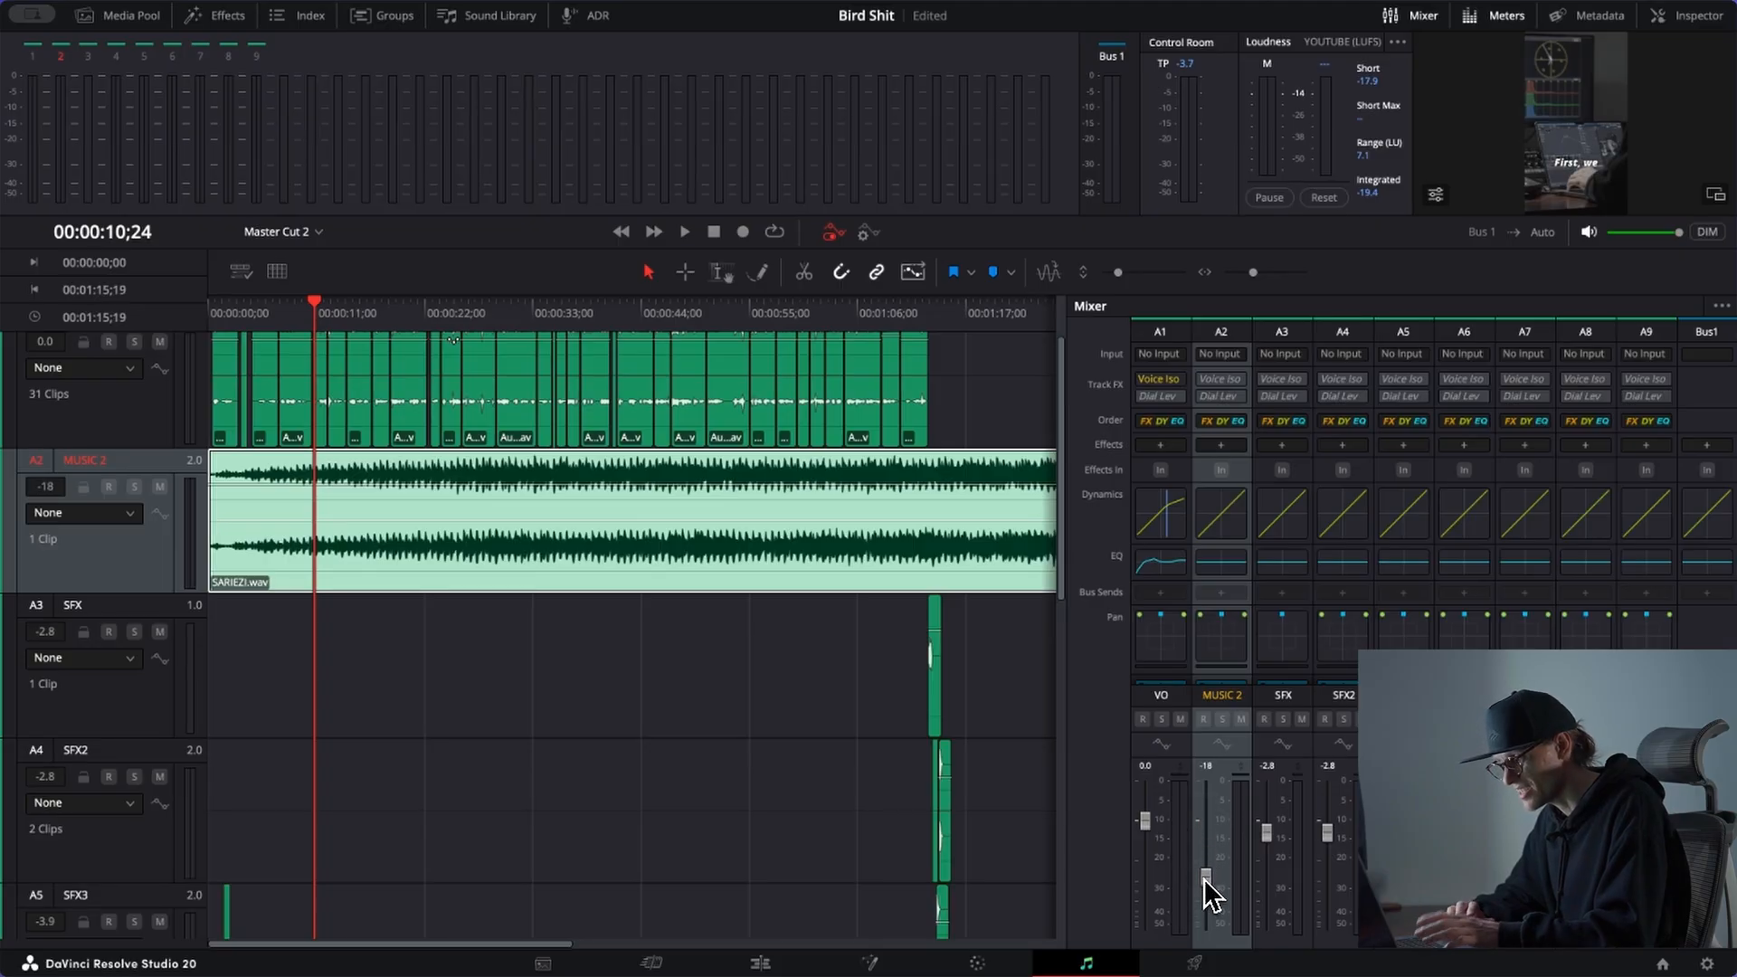
{"action": "key", "text": "space"}
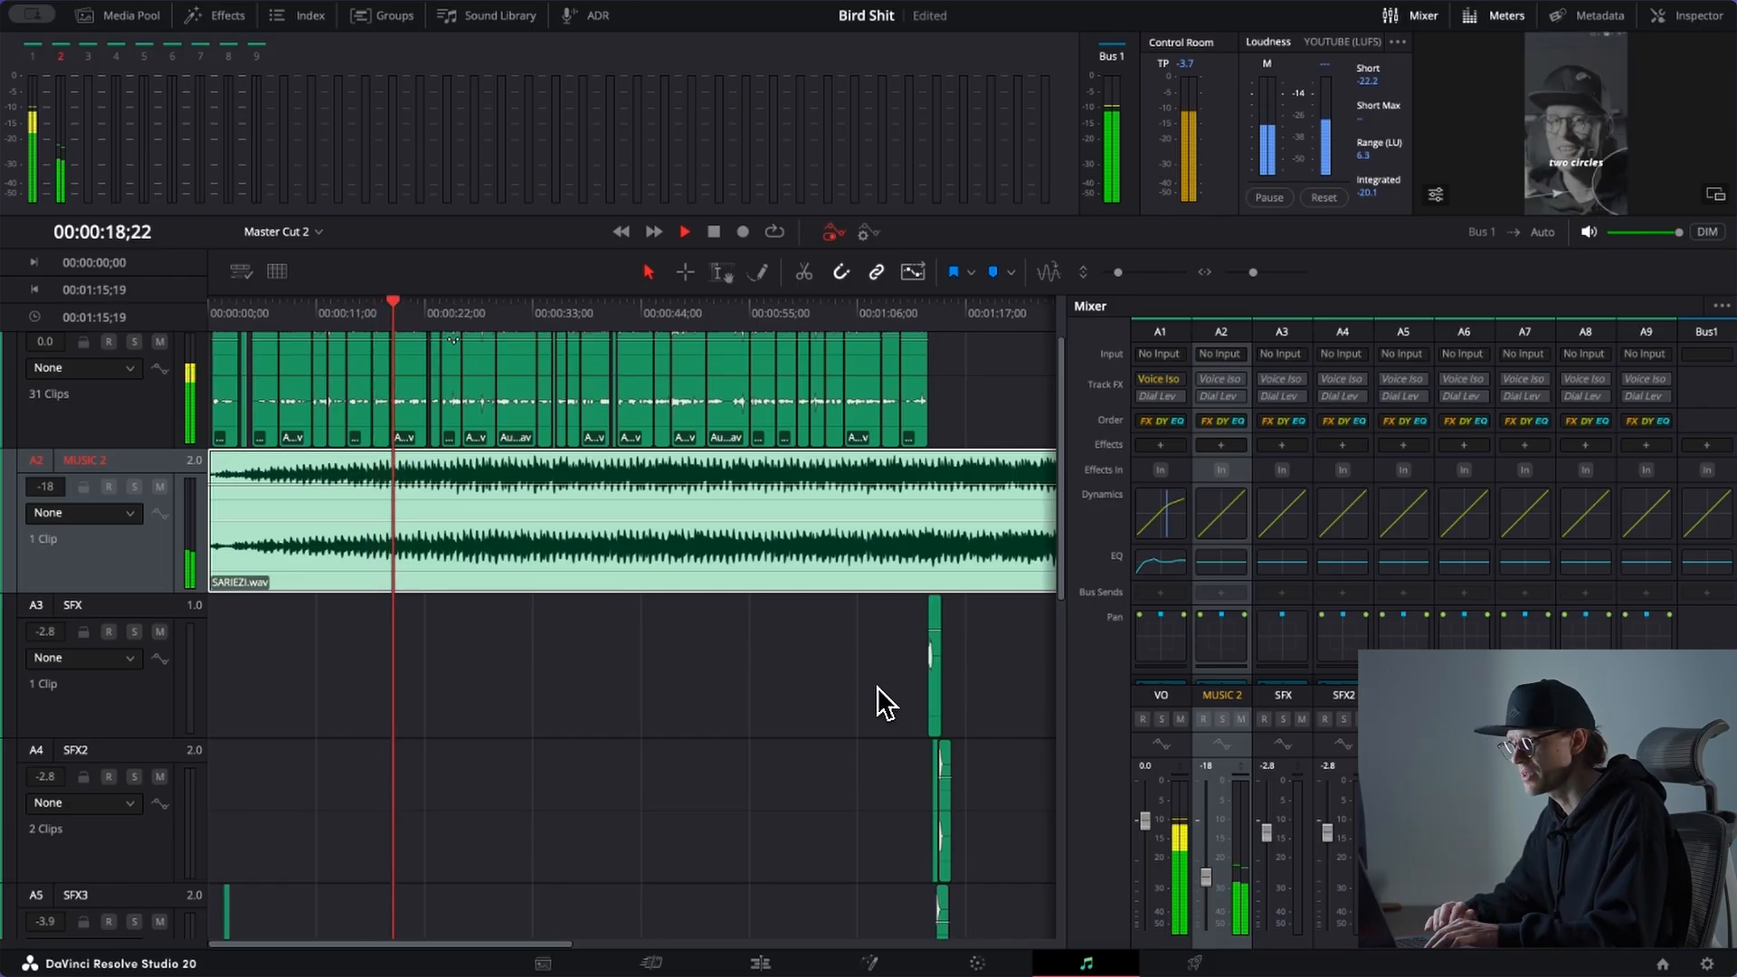
{"action": "key", "text": "space"}
Step: Play the middle of the timeline on the Edit page to judge the music level under the voiceover
{"action": "key", "text": "shift+4"}
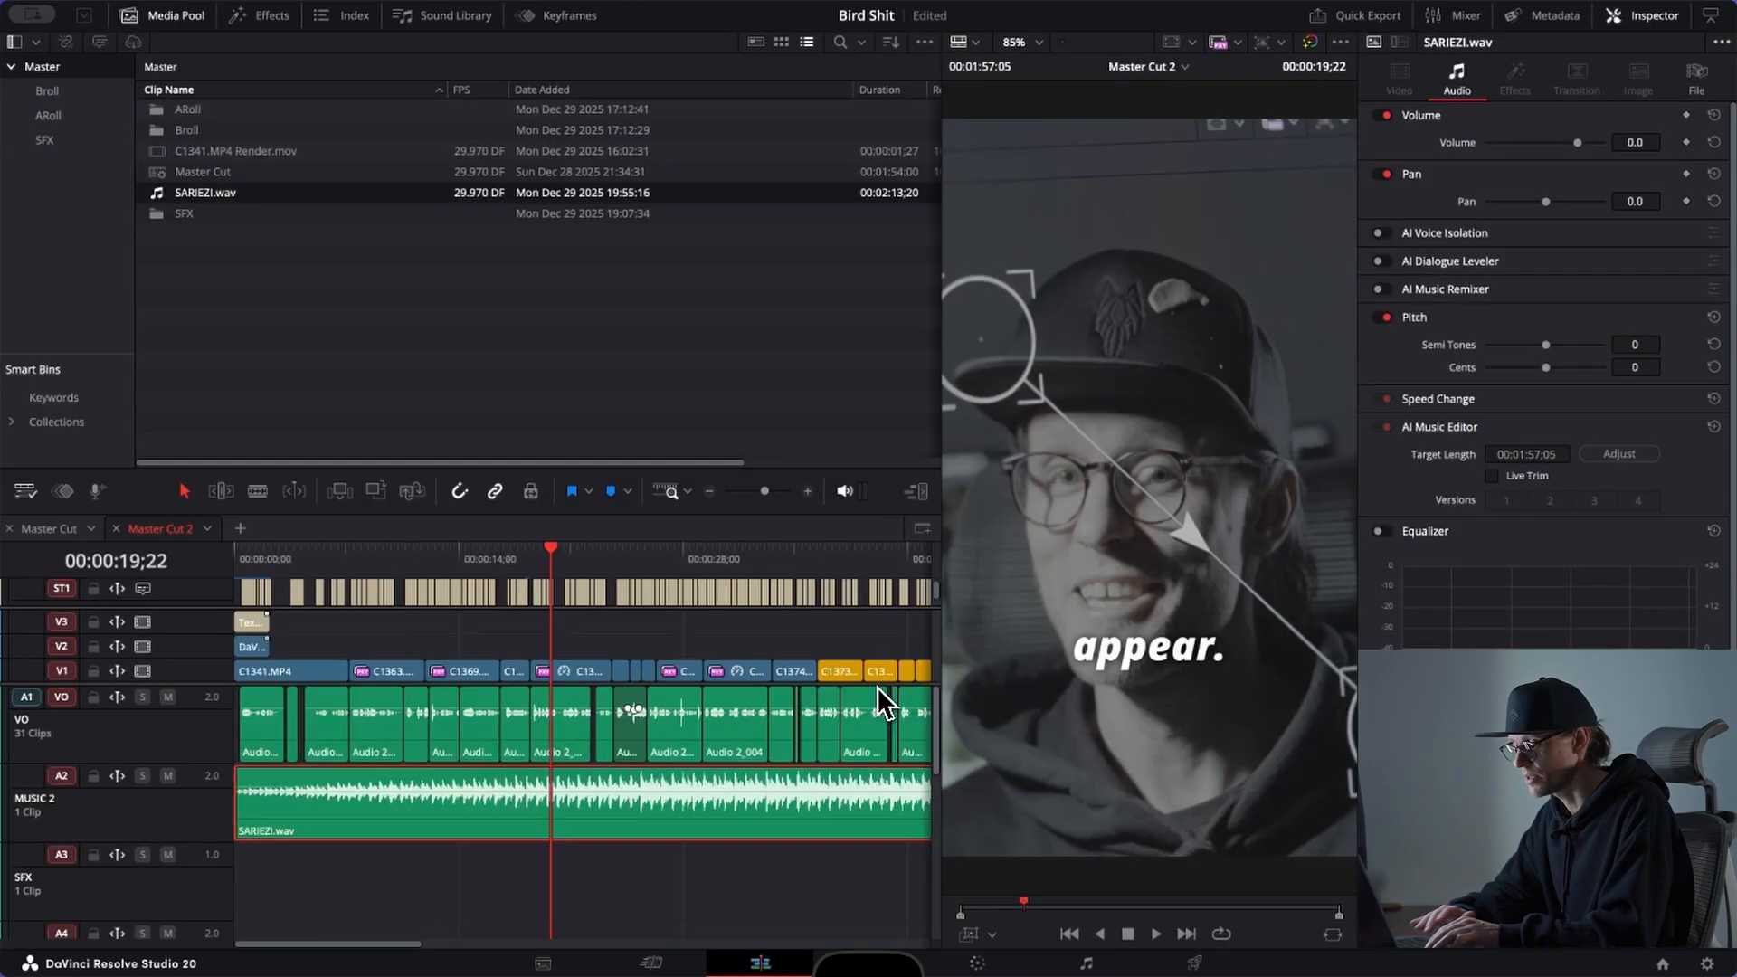
{"action": "scroll", "coordinate": [738, 731], "scroll_direction": "right", "scroll_amount": 3}
{"action": "left_click", "coordinate": [698, 577]}
{"action": "key", "text": "space"}
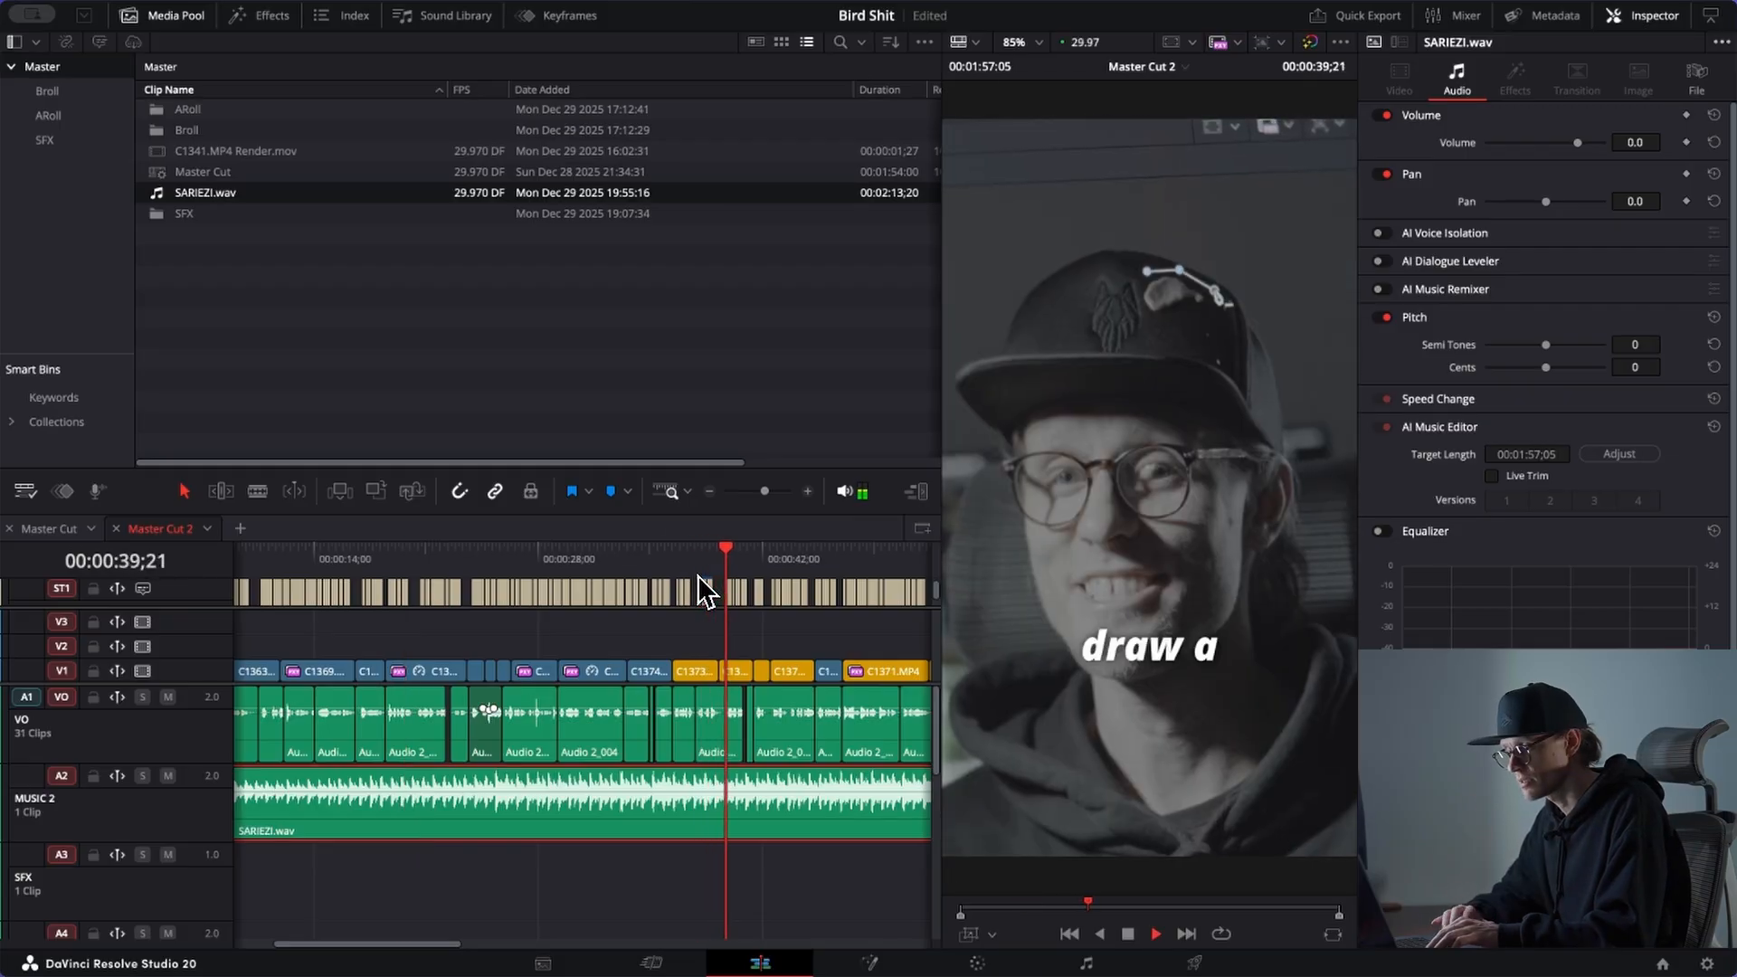
{"action": "scroll", "coordinate": [680, 684], "scroll_direction": "right", "scroll_amount": 3}
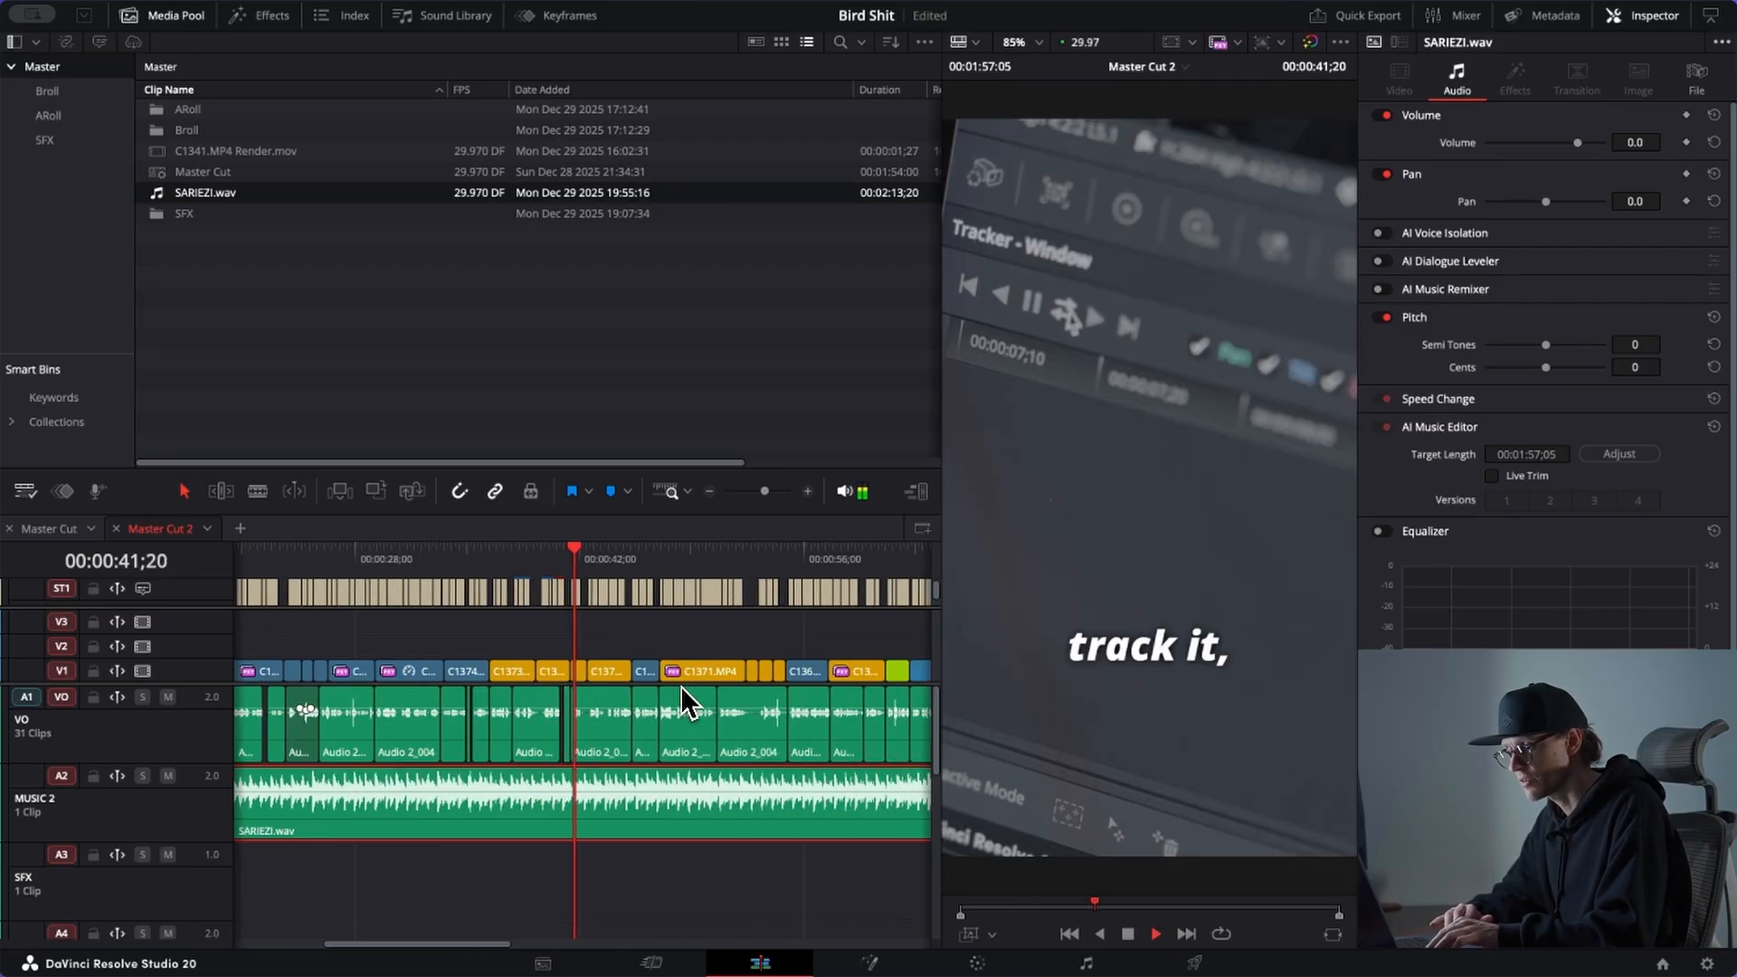
{"action": "scroll", "coordinate": [680, 685], "scroll_direction": "right", "scroll_amount": 3}
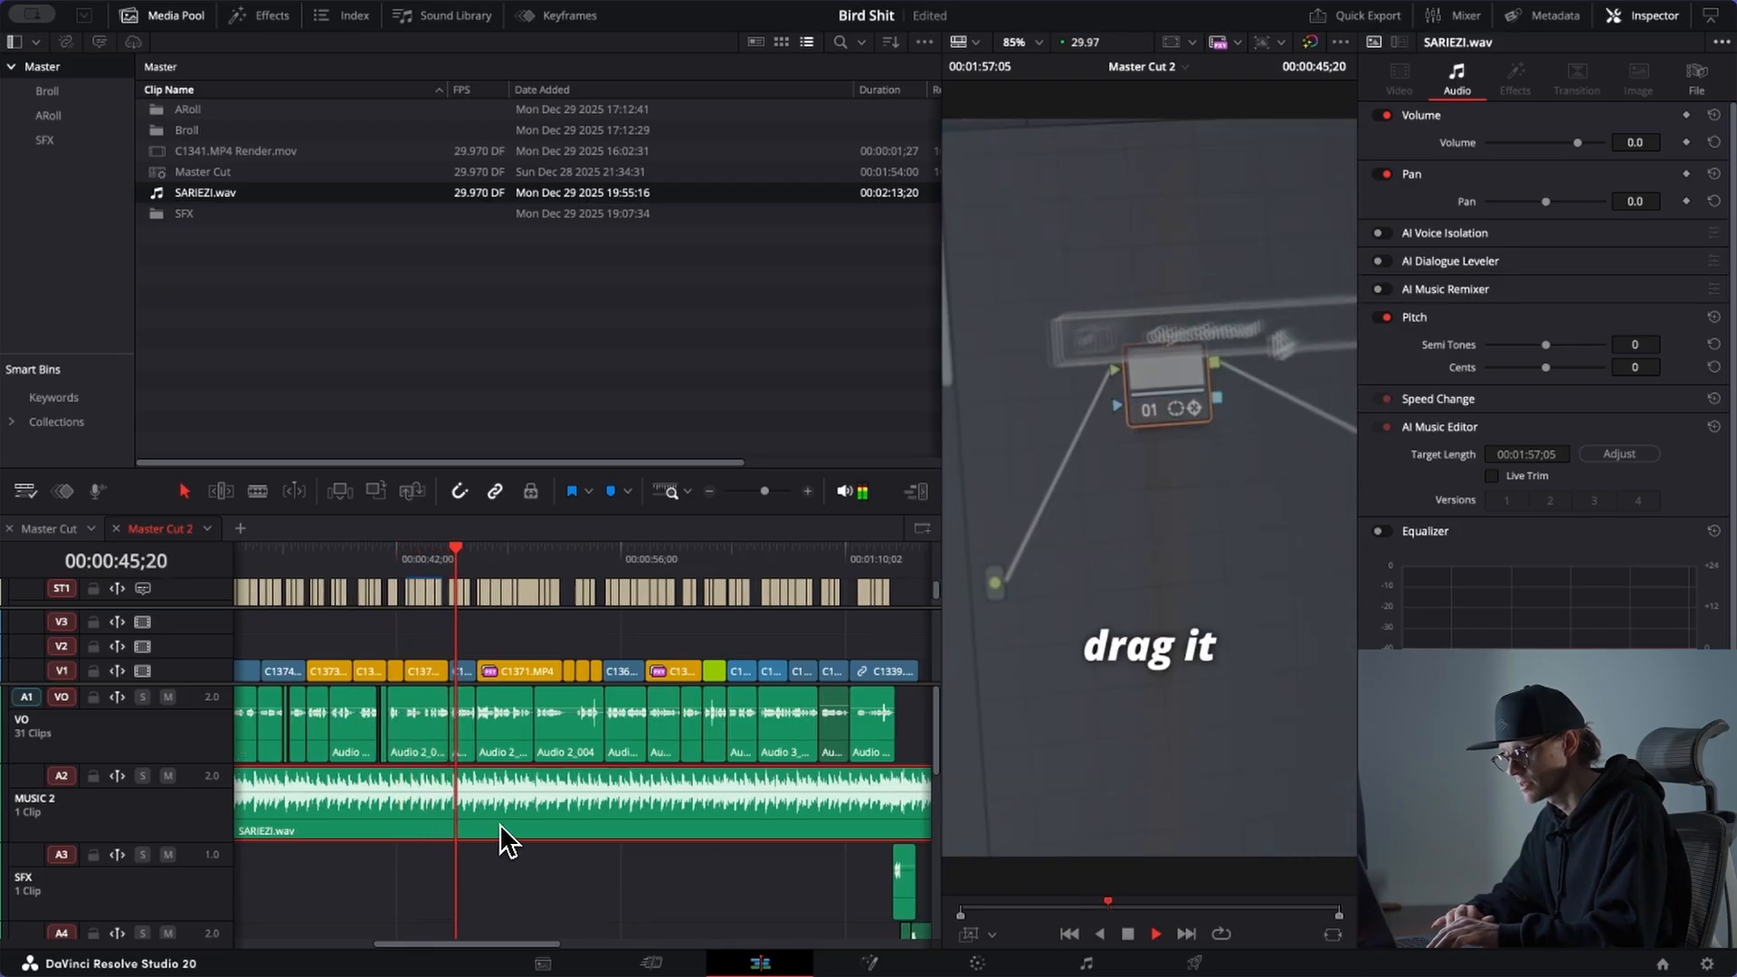
Step: Lower the MUSIC 2 fader to -20 dB on the Fairlight page and play back the mix
{"action": "key", "text": "shift+6"}
{"action": "key", "text": "shift+7"}
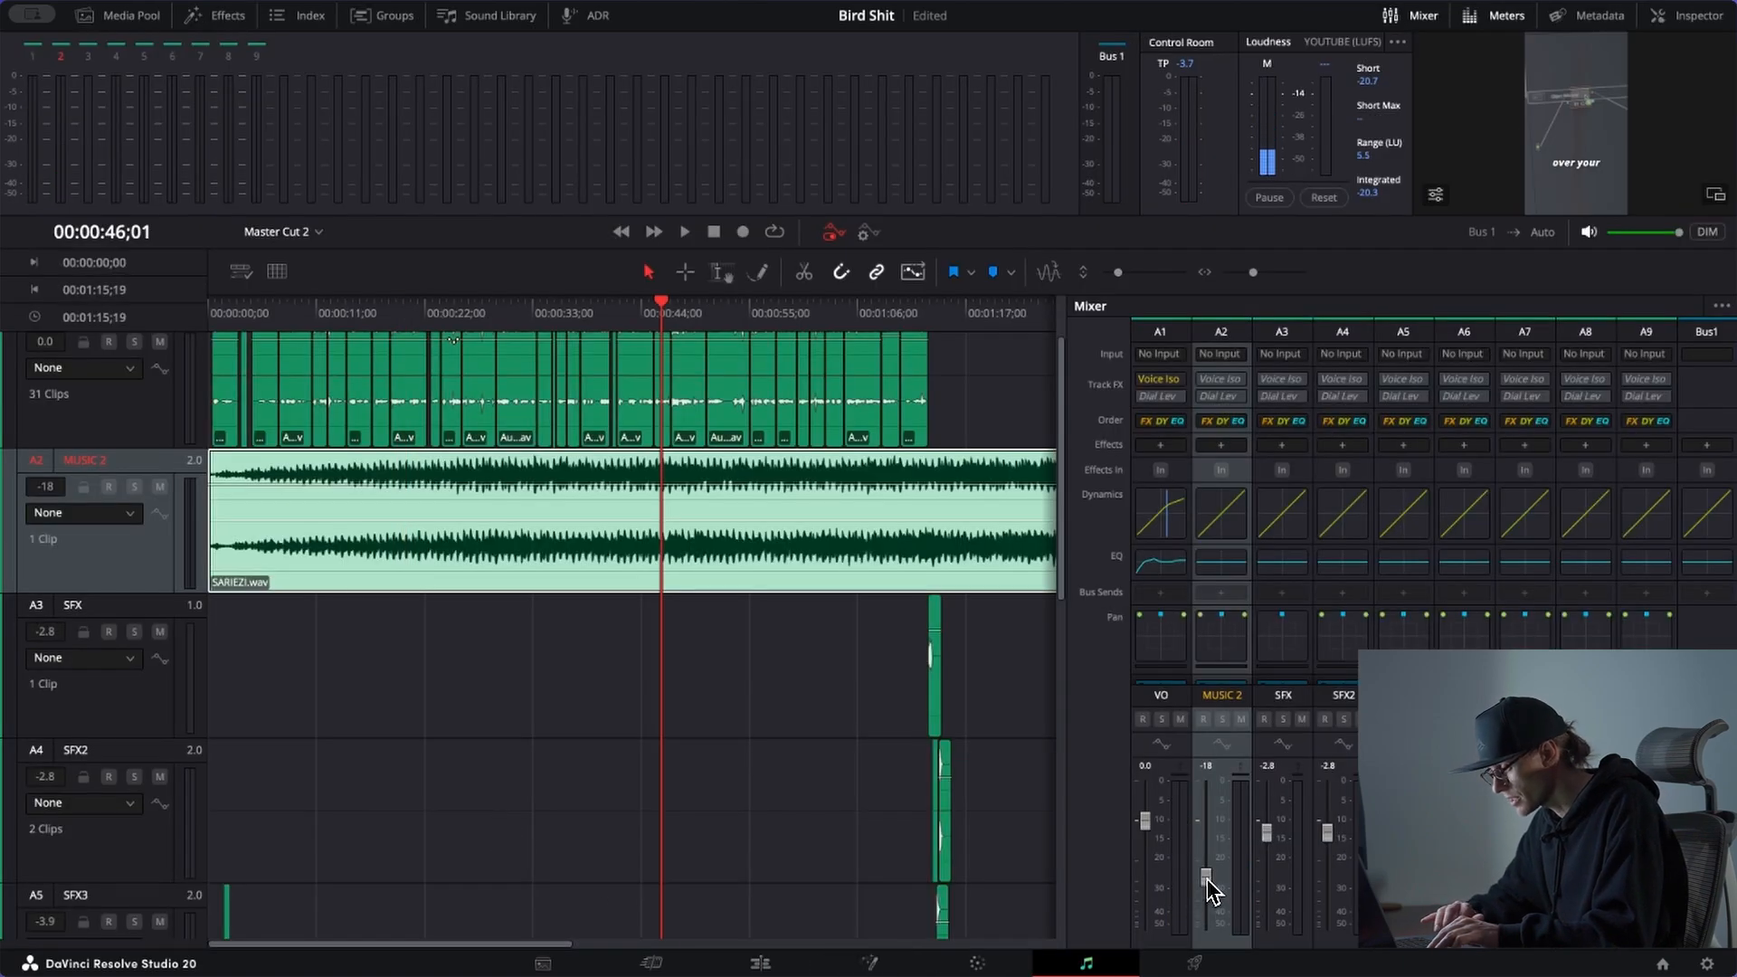
{"action": "left_click_drag", "start_coordinate": [1208, 878], "coordinate": [1206, 886]}
{"action": "left_click", "coordinate": [841, 579]}
{"action": "key", "text": "space"}
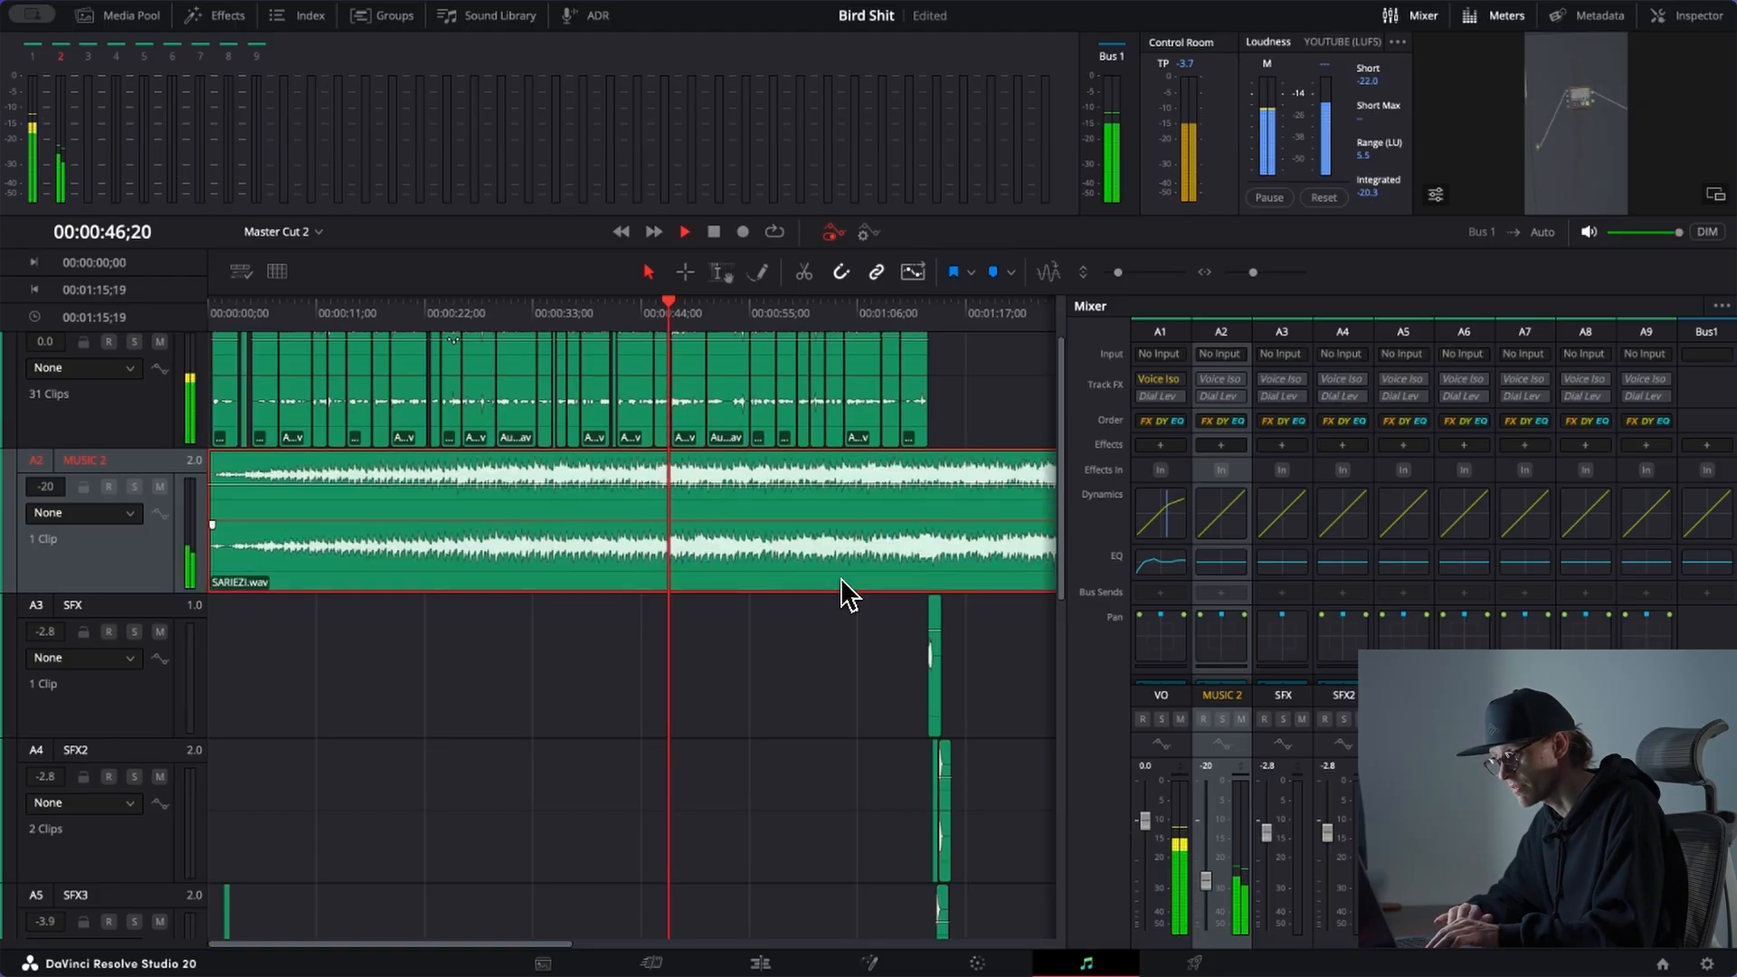
Step: Split SARIEZI.wav and bring its fading end section forward so it follows the main music at about 1:10
{"action": "scroll", "coordinate": [840, 579], "scroll_direction": "right", "scroll_amount": 5}
{"action": "left_click", "coordinate": [670, 320]}
{"action": "key", "text": "space"}
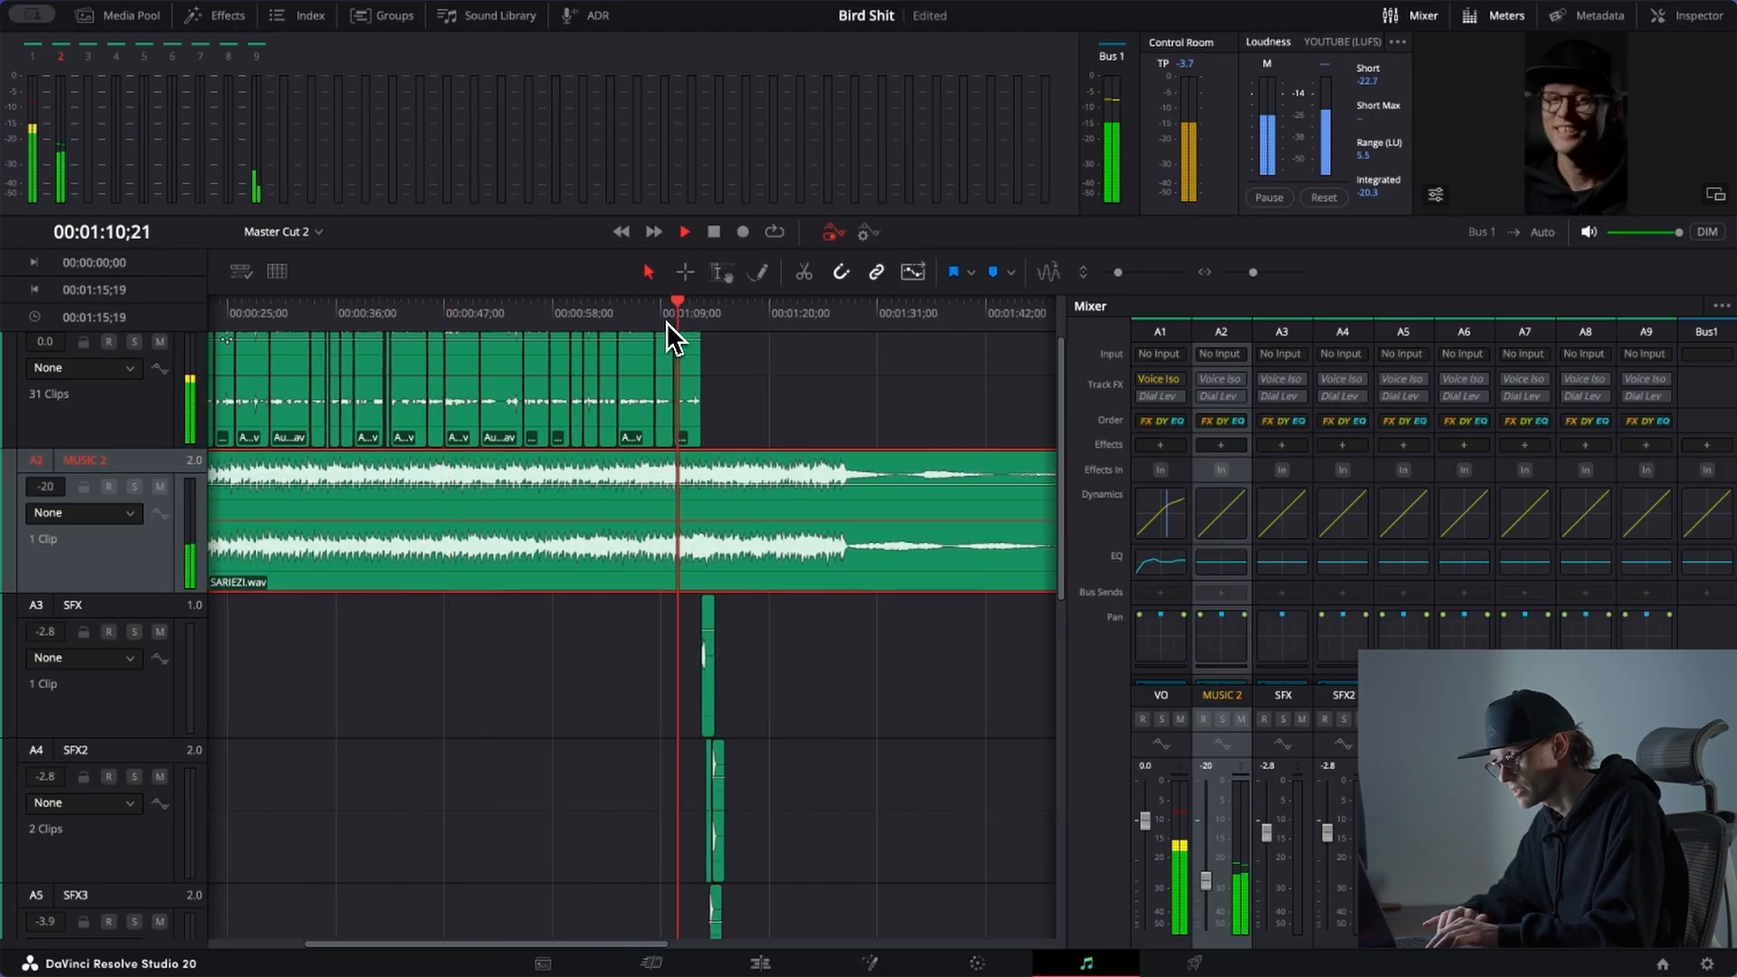
{"action": "key", "text": "space"}
{"action": "key", "text": "ctrl+b"}
{"action": "left_click_drag", "start_coordinate": [710, 584], "coordinate": [764, 568]}
Step: Play the ending from about 1:08 to check the music transition against the sound effects
{"action": "left_click", "coordinate": [655, 319]}
{"action": "key", "text": "space"}
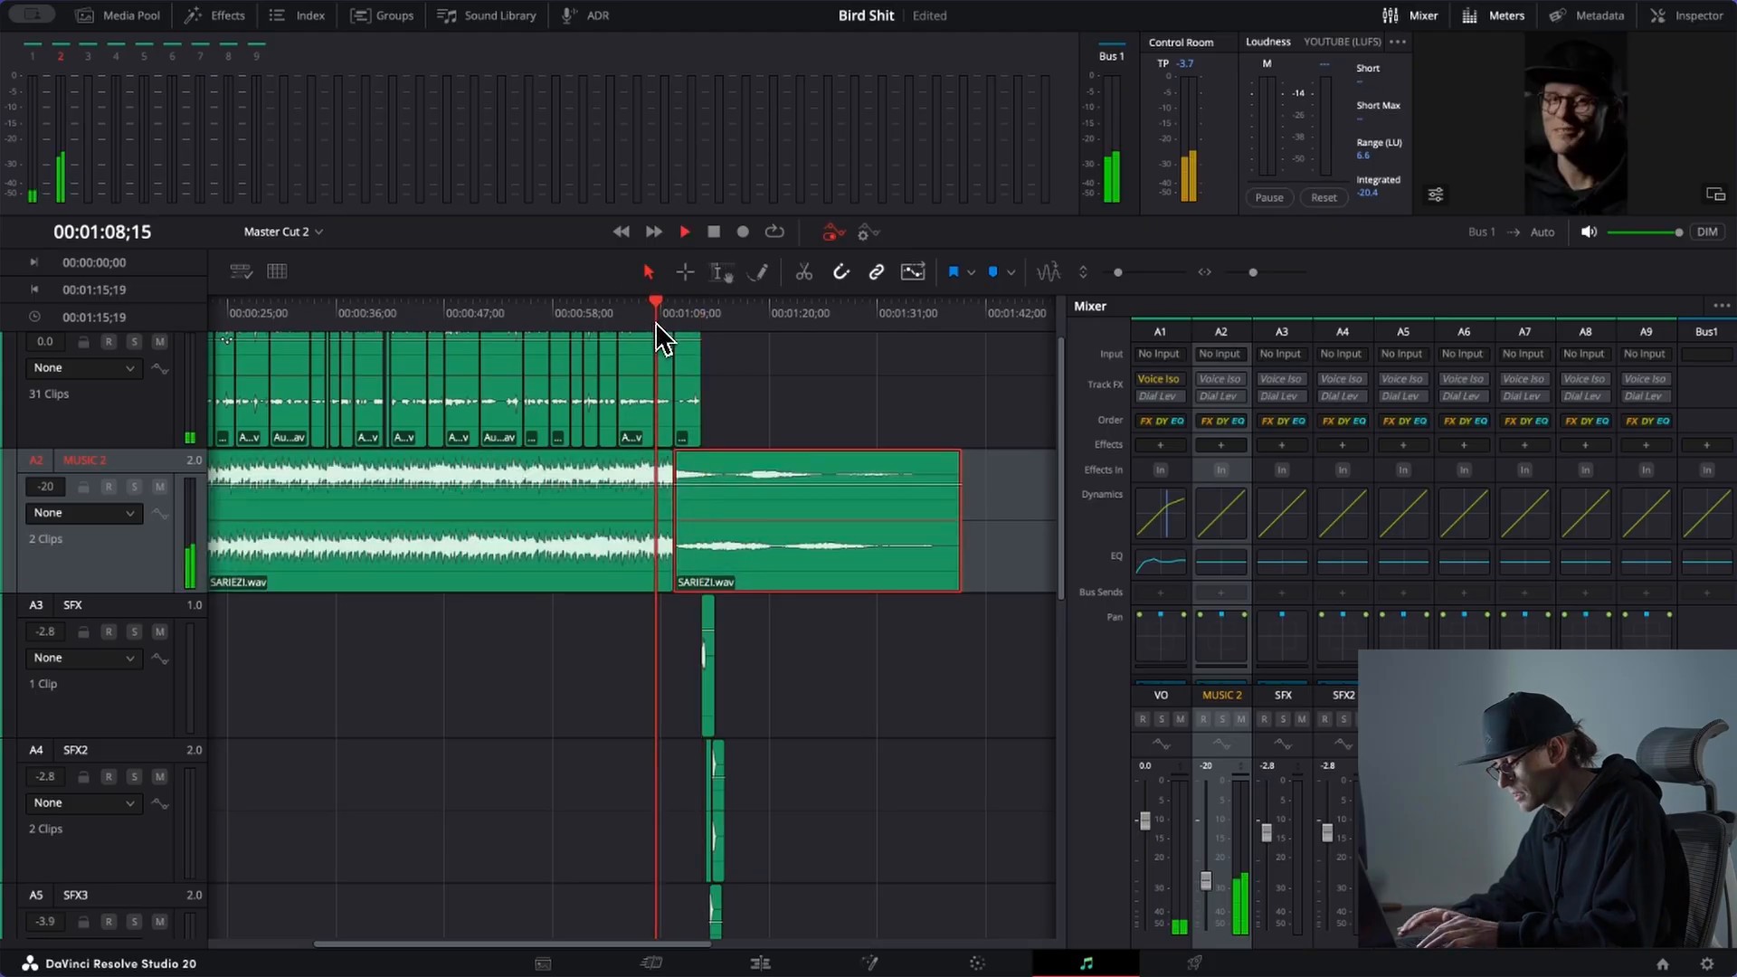
{"action": "key", "text": "ctrl+equal"}
{"action": "key", "text": "ctrl+equal"}
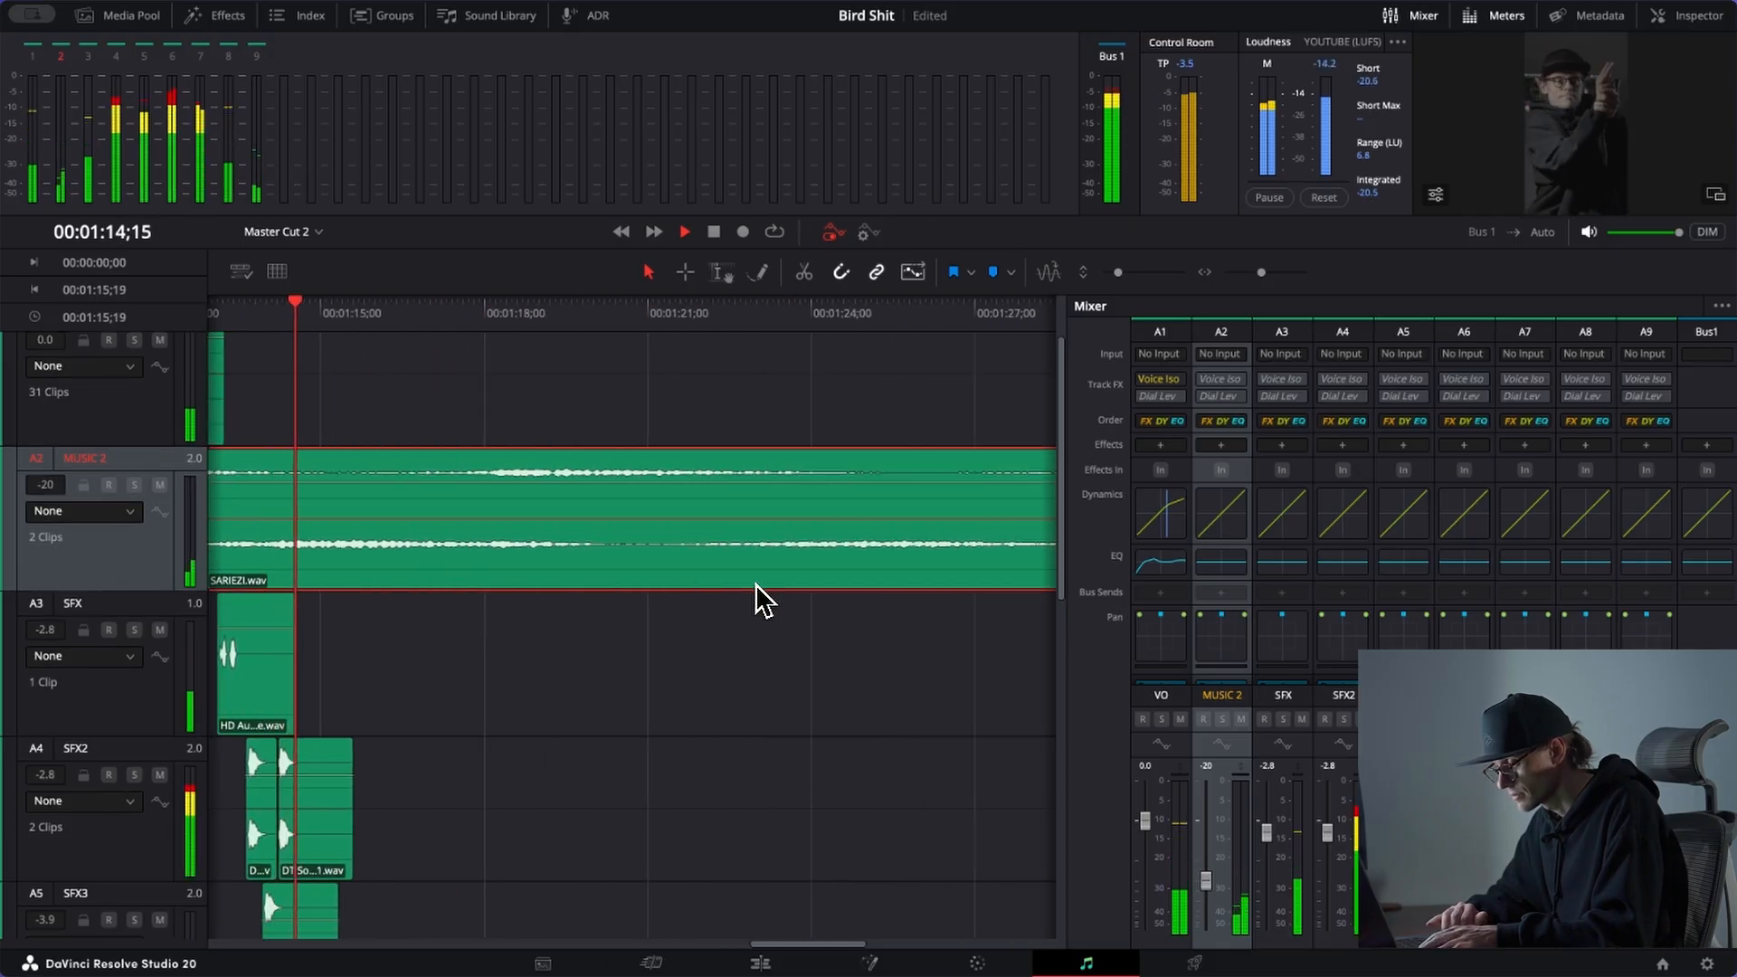
Step: Stop playback, shorten the closing SARIEZI.wav section to end at about 1:18:23, and return to the Edit page
{"action": "key", "text": "ctrl+minus"}
{"action": "key", "text": "ctrl+minus"}
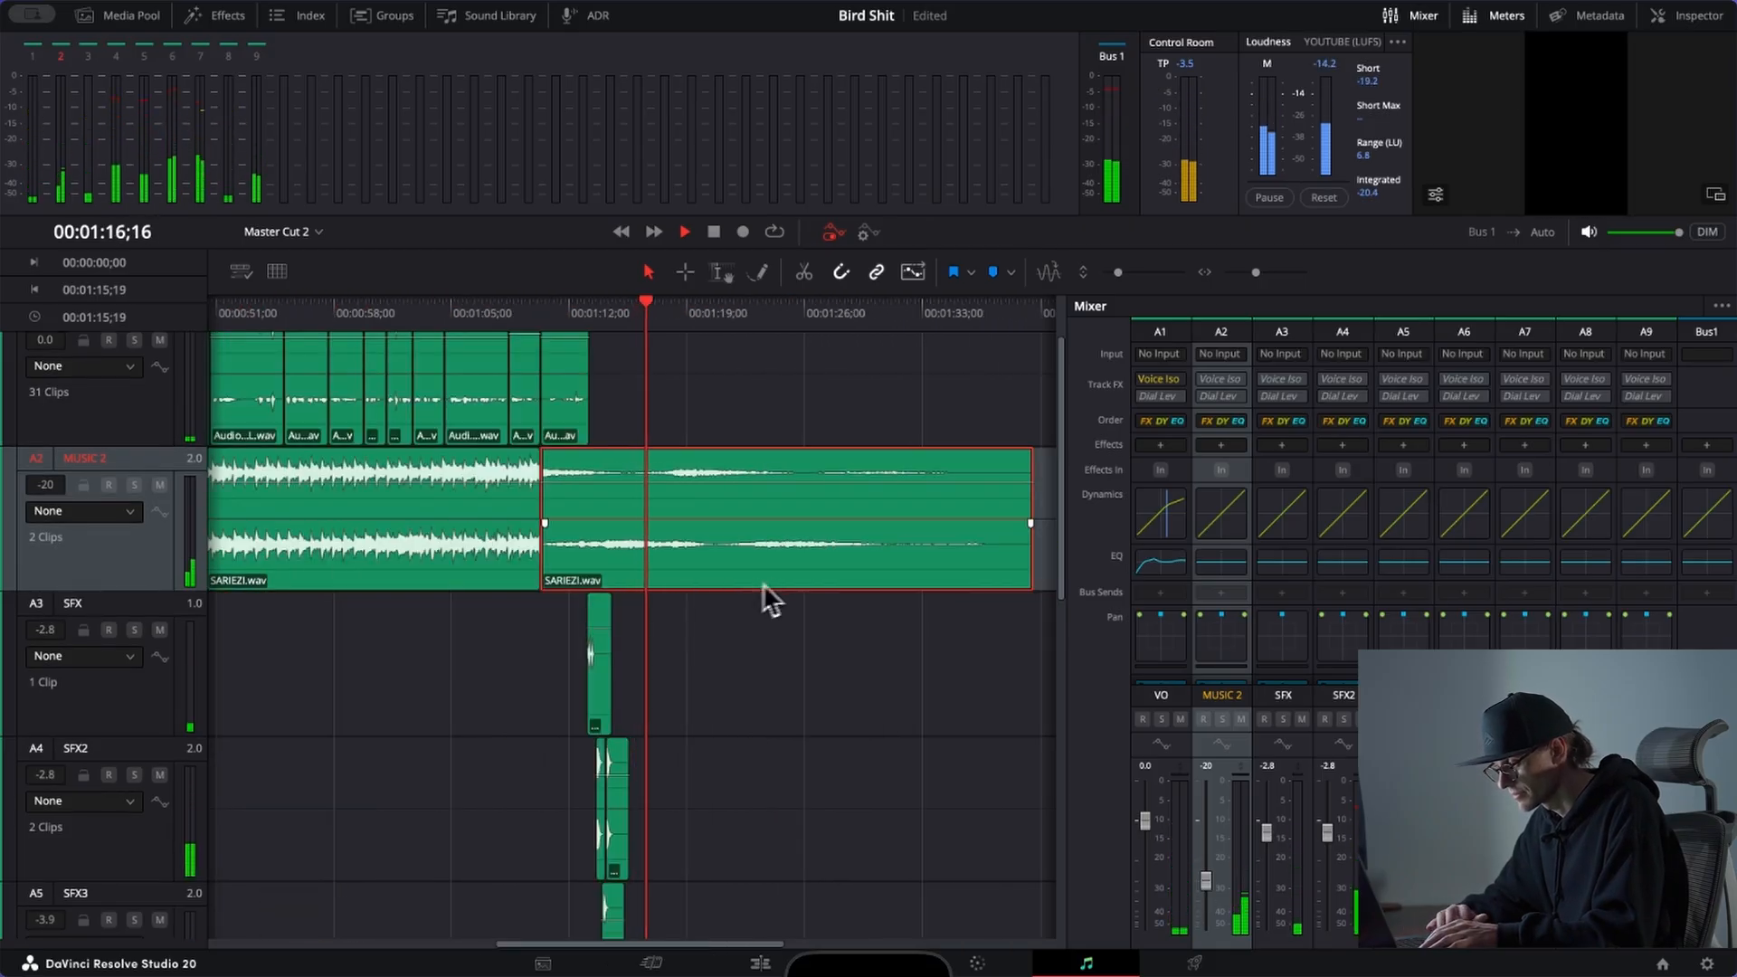
{"action": "key", "text": "space"}
{"action": "left_click_drag", "start_coordinate": [1030, 556], "coordinate": [644, 580]}
{"action": "key", "text": "shift+4"}
Step: Trim the end of the closing SARIEZI.wav clip back to 1:18:10 on the Edit page
{"action": "scroll", "coordinate": [612, 833], "scroll_direction": "down", "scroll_amount": 5}
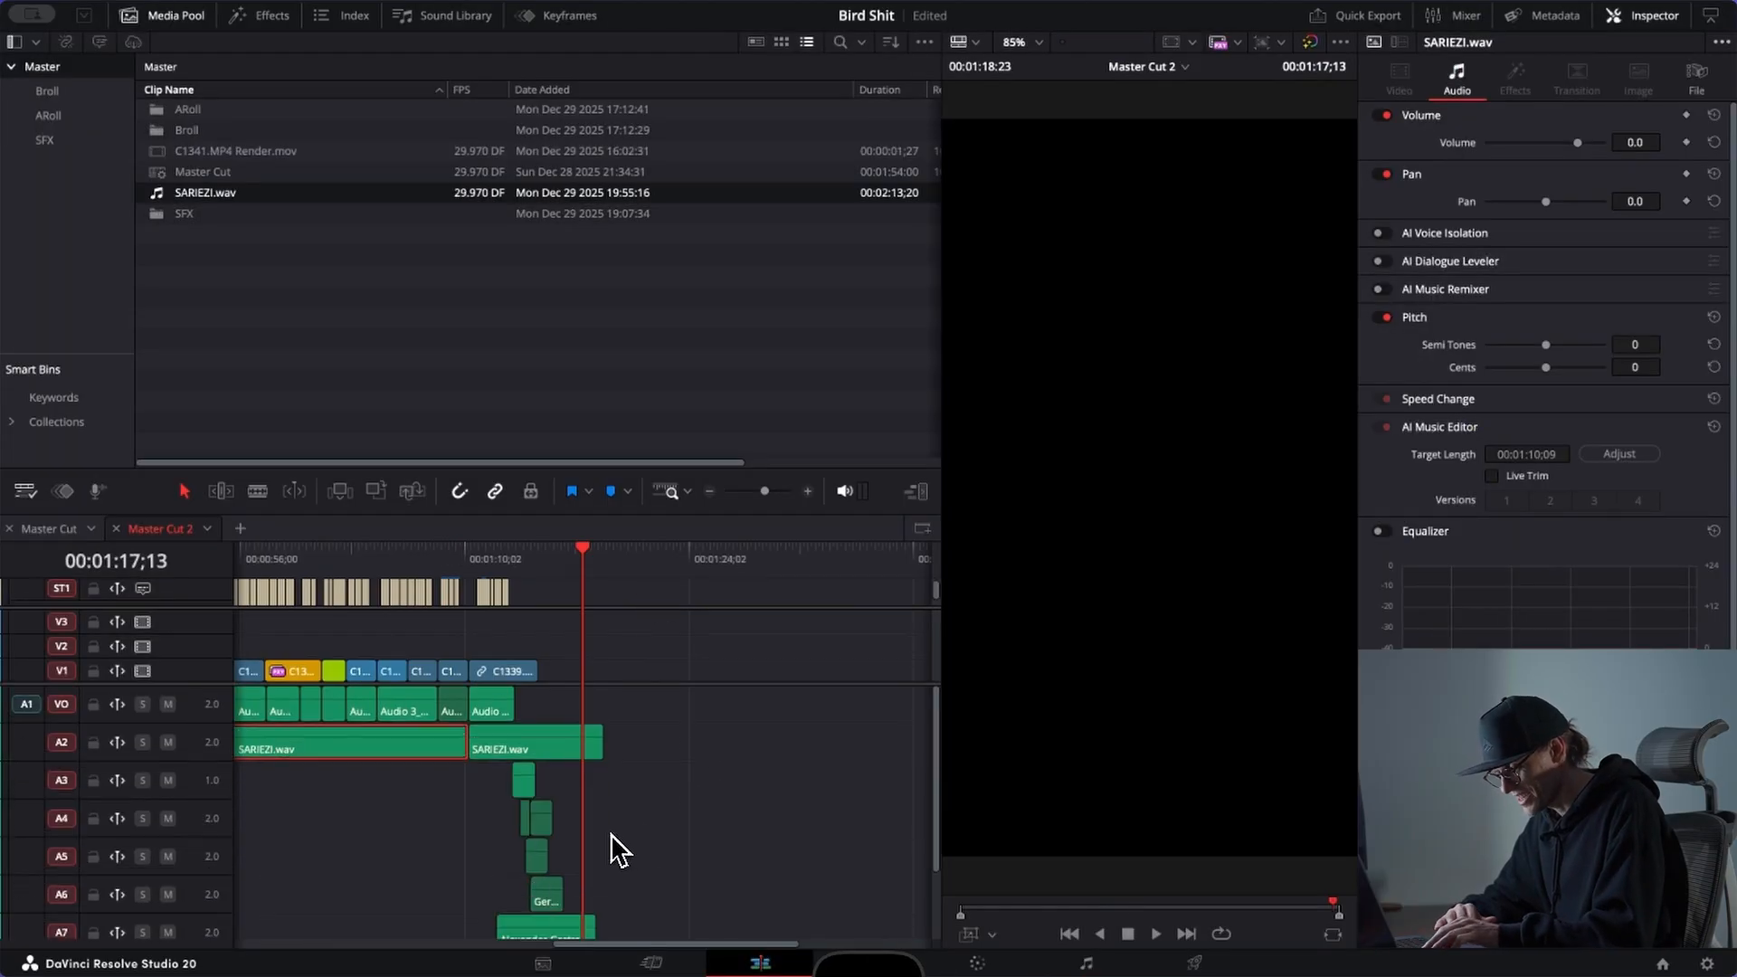
{"action": "key", "text": "ctrl+equal"}
{"action": "key", "text": "ctrl+equal"}
{"action": "key", "text": "ctrl+equal"}
{"action": "left_click_drag", "start_coordinate": [750, 744], "coordinate": [689, 749]}
{"action": "scroll", "coordinate": [664, 762], "scroll_direction": "up", "scroll_amount": 5}
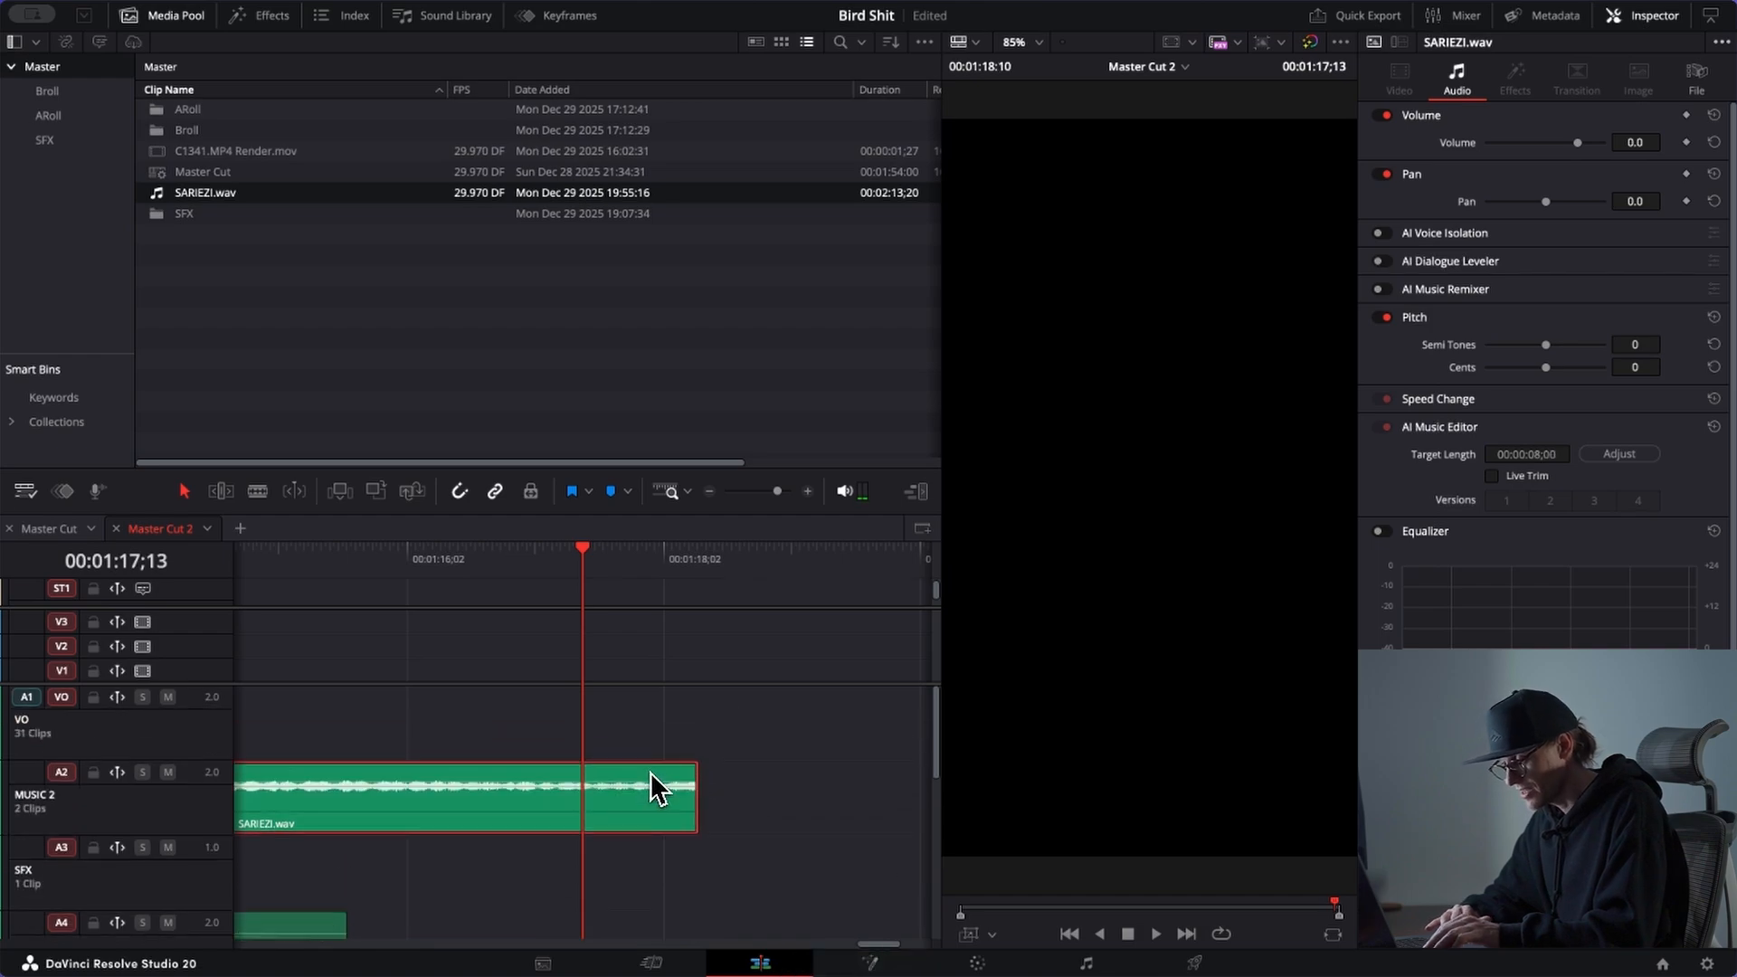
{"action": "scroll", "coordinate": [649, 773], "scroll_direction": "left", "scroll_amount": 3}
Step: Try to make an end caption by placing a "be alive." subtitle from 1:15:10 to 1:18:01 and selecting its text
{"action": "left_click", "coordinate": [613, 548]}
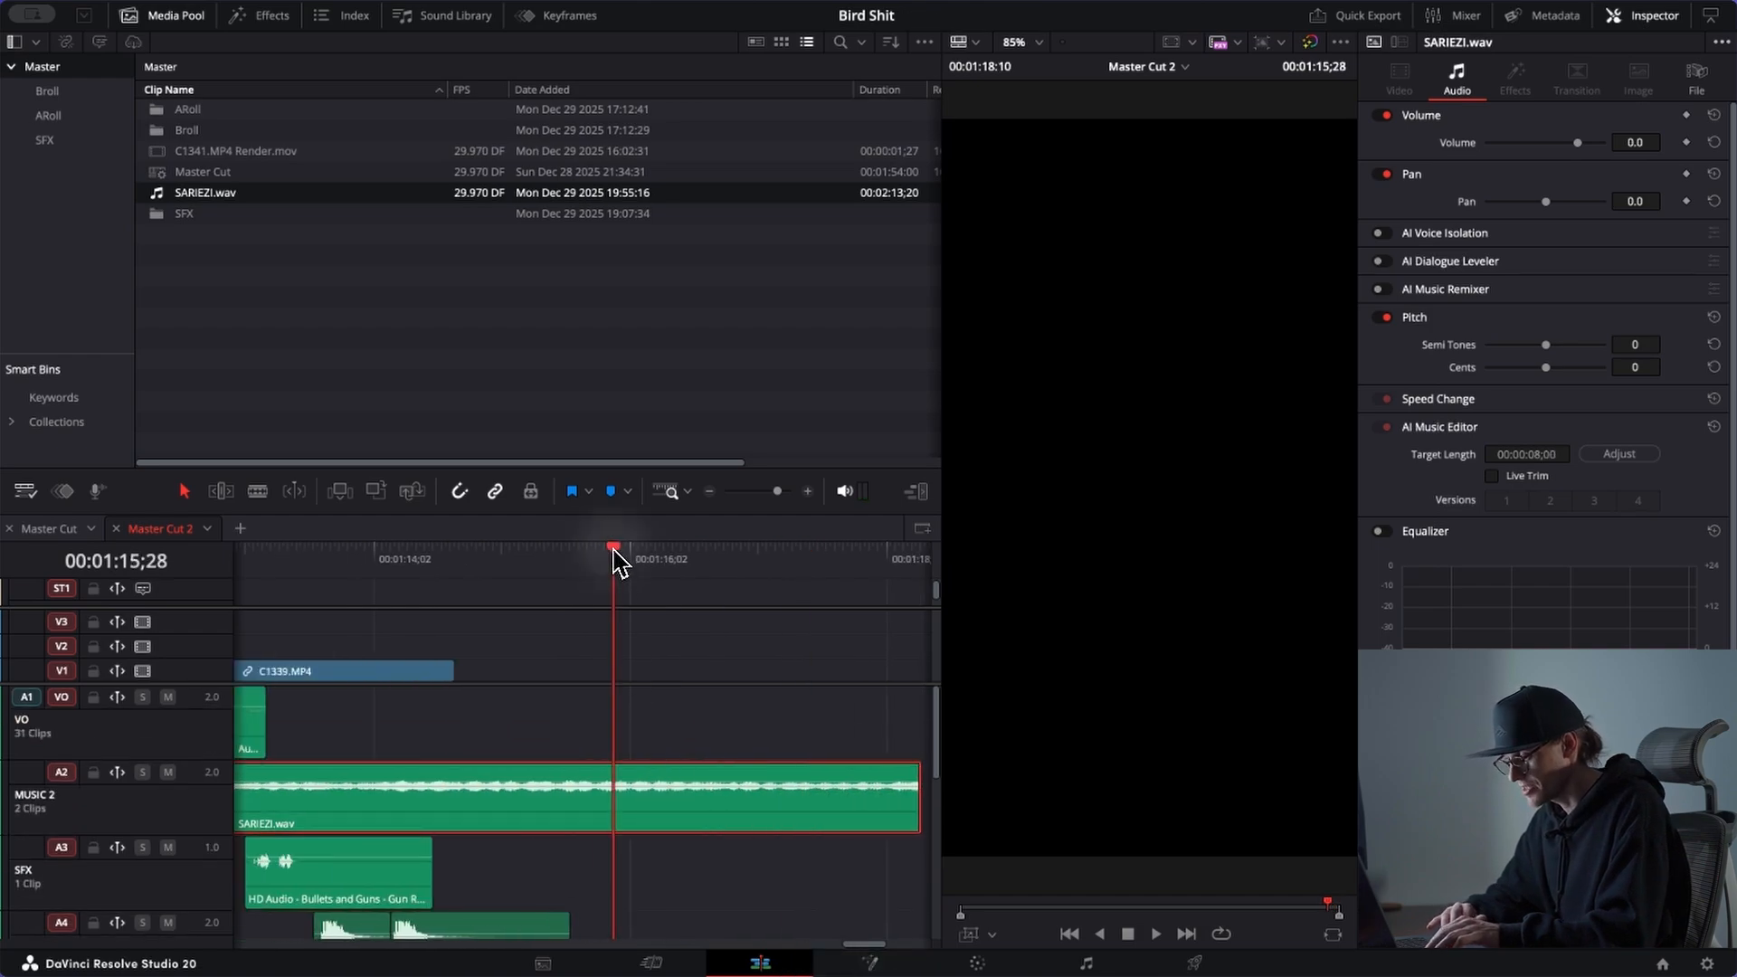
{"action": "scroll", "coordinate": [613, 563], "scroll_direction": "down", "scroll_amount": 5}
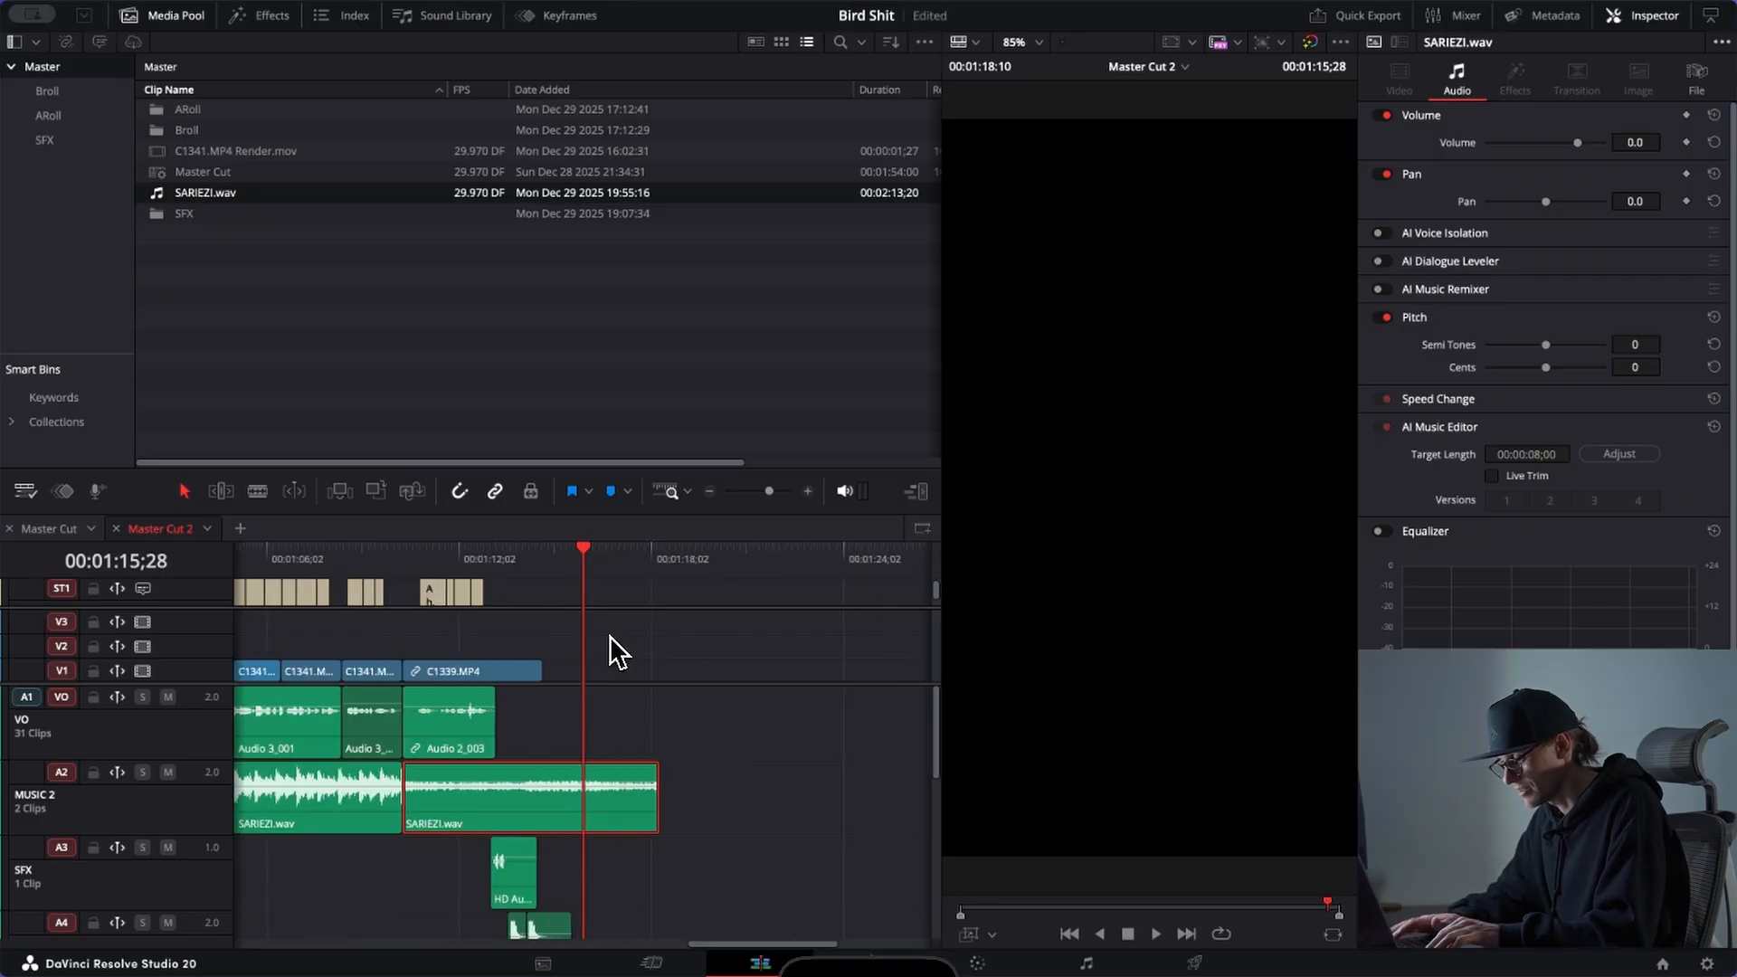
{"action": "scroll", "coordinate": [610, 638], "scroll_direction": "up", "scroll_amount": 5}
{"action": "left_click_drag", "start_coordinate": [379, 596], "coordinate": [717, 595]}
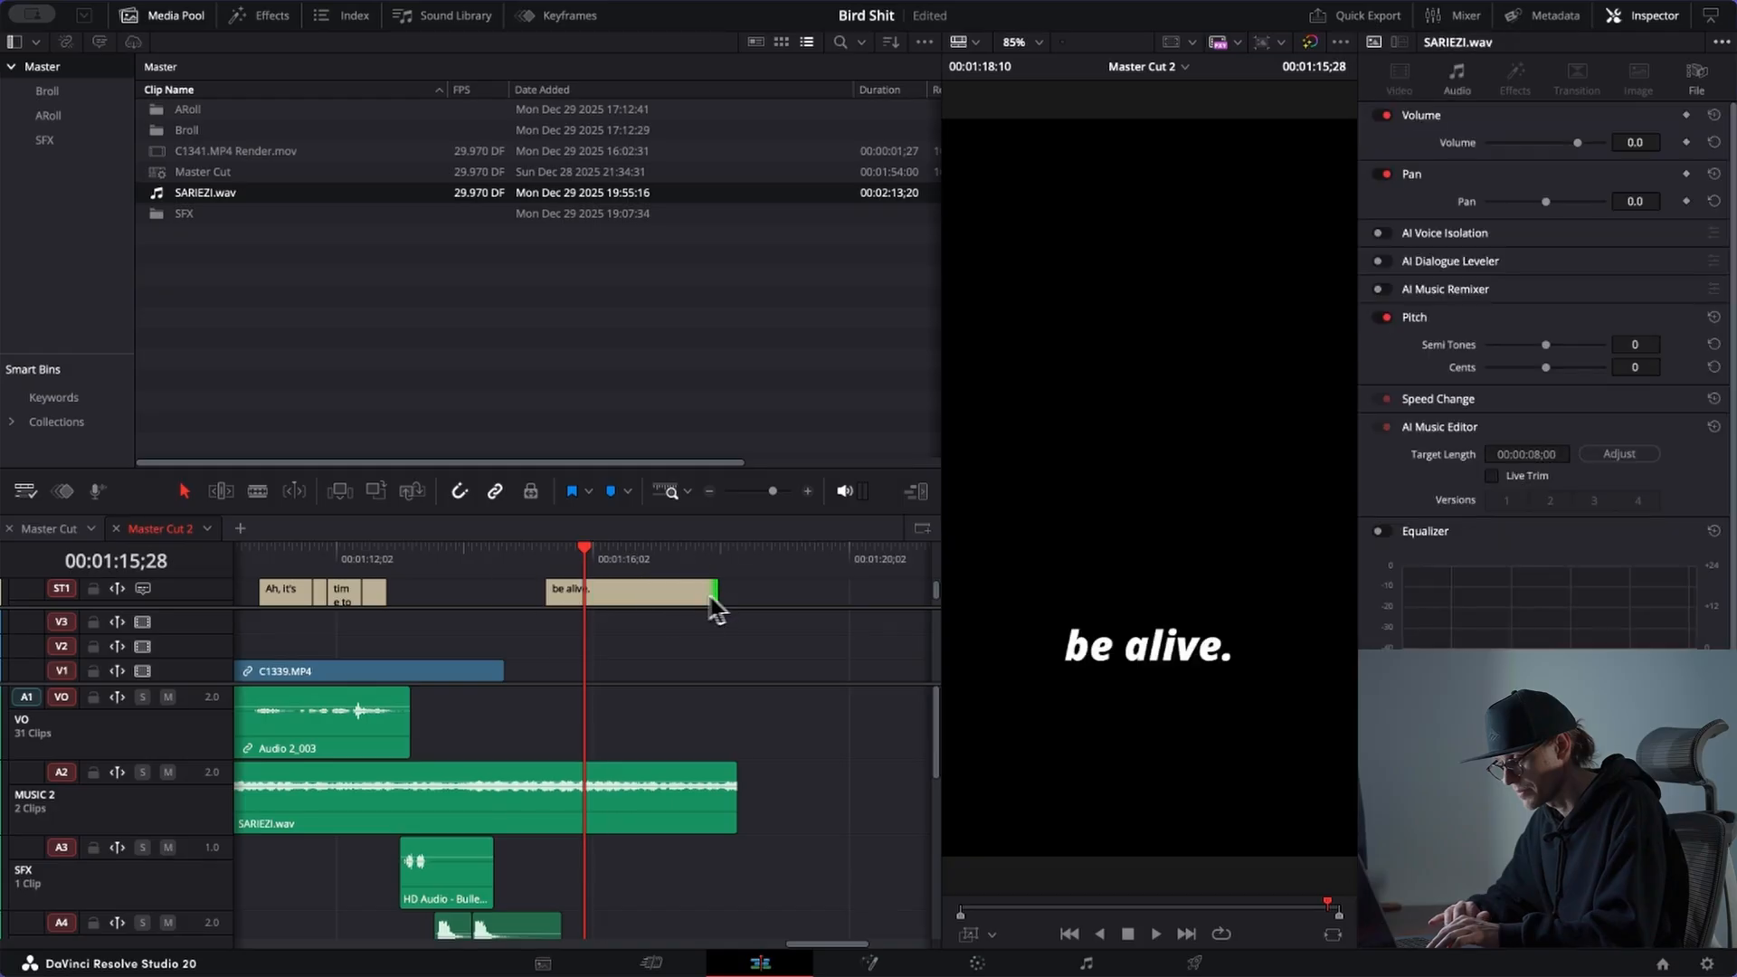
{"action": "left_click", "coordinate": [1525, 218]}
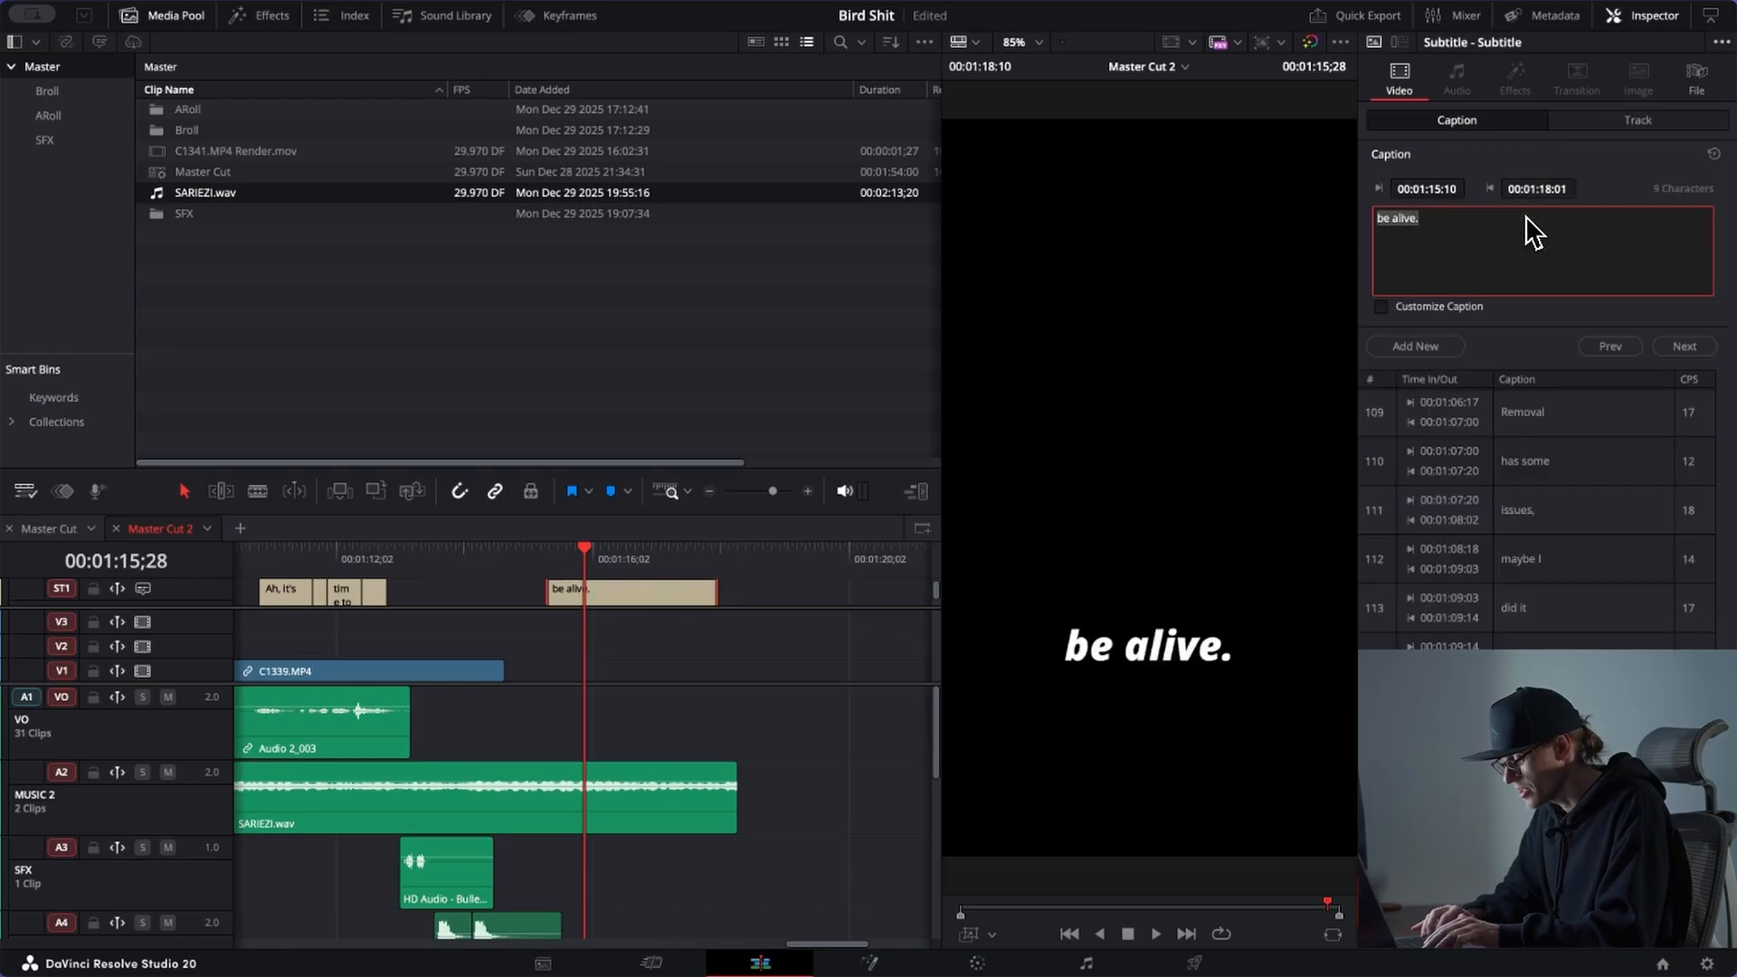
{"action": "left_click", "coordinate": [659, 603]}
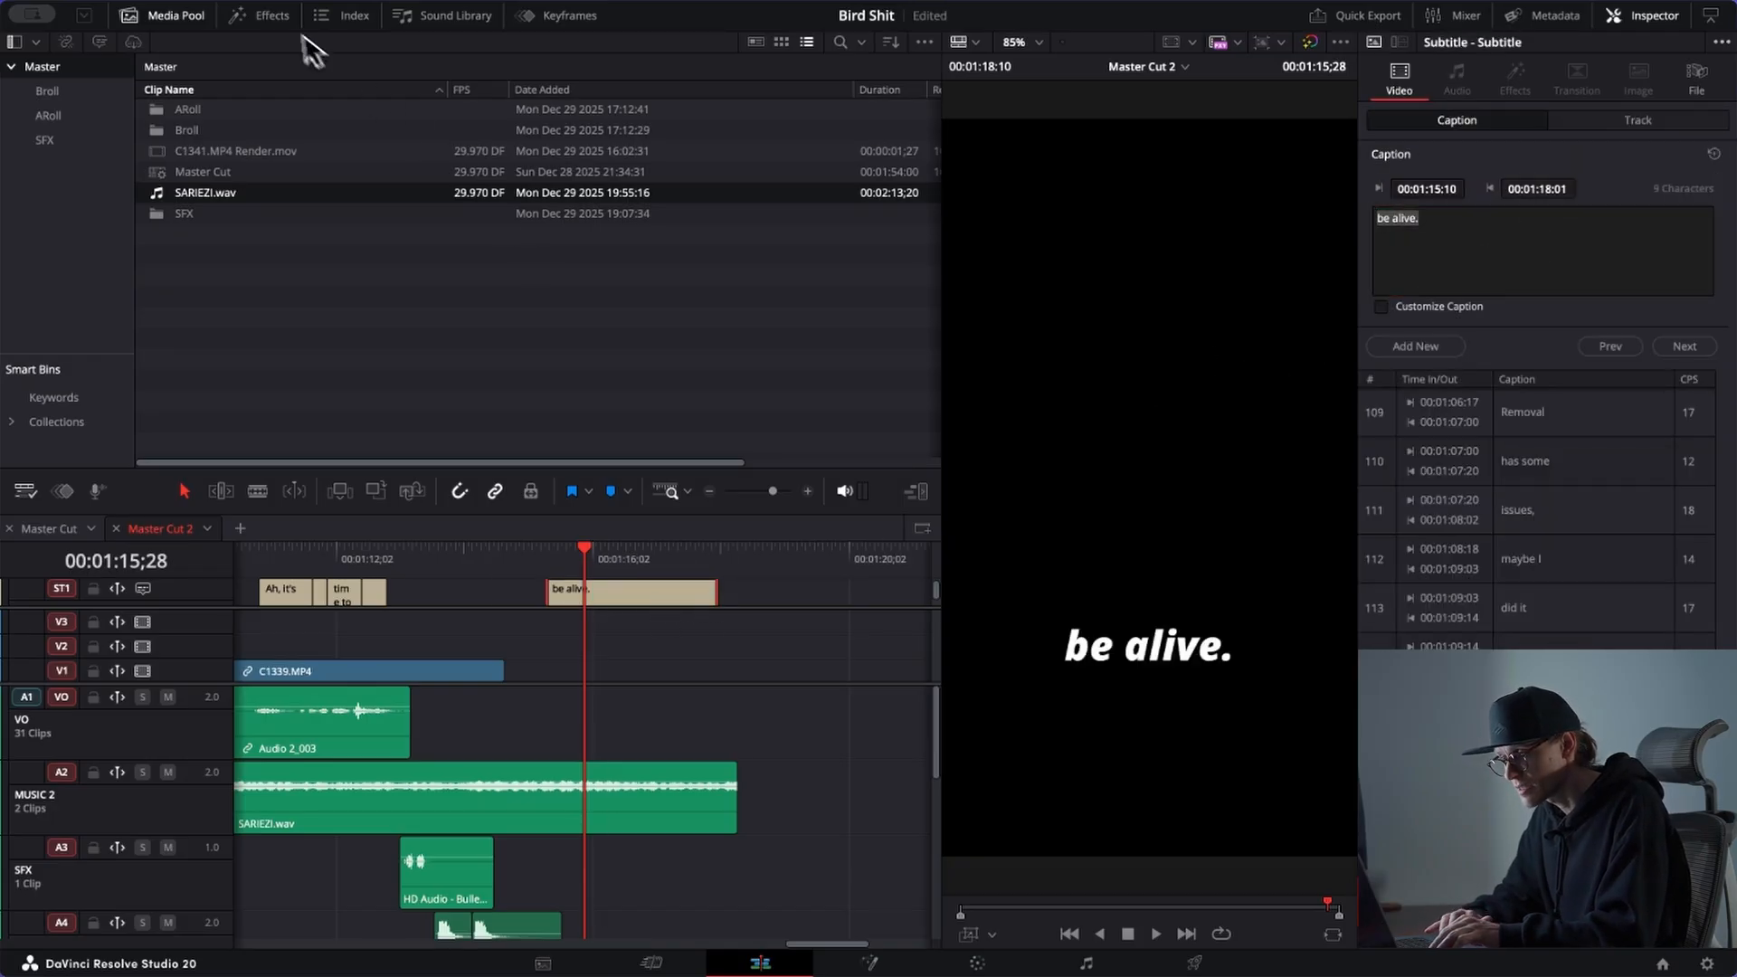
Step: Add a Text+ title on V1 at about 1:15:18 and delete the "be alive." subtitle above it
{"action": "left_click", "coordinate": [271, 16]}
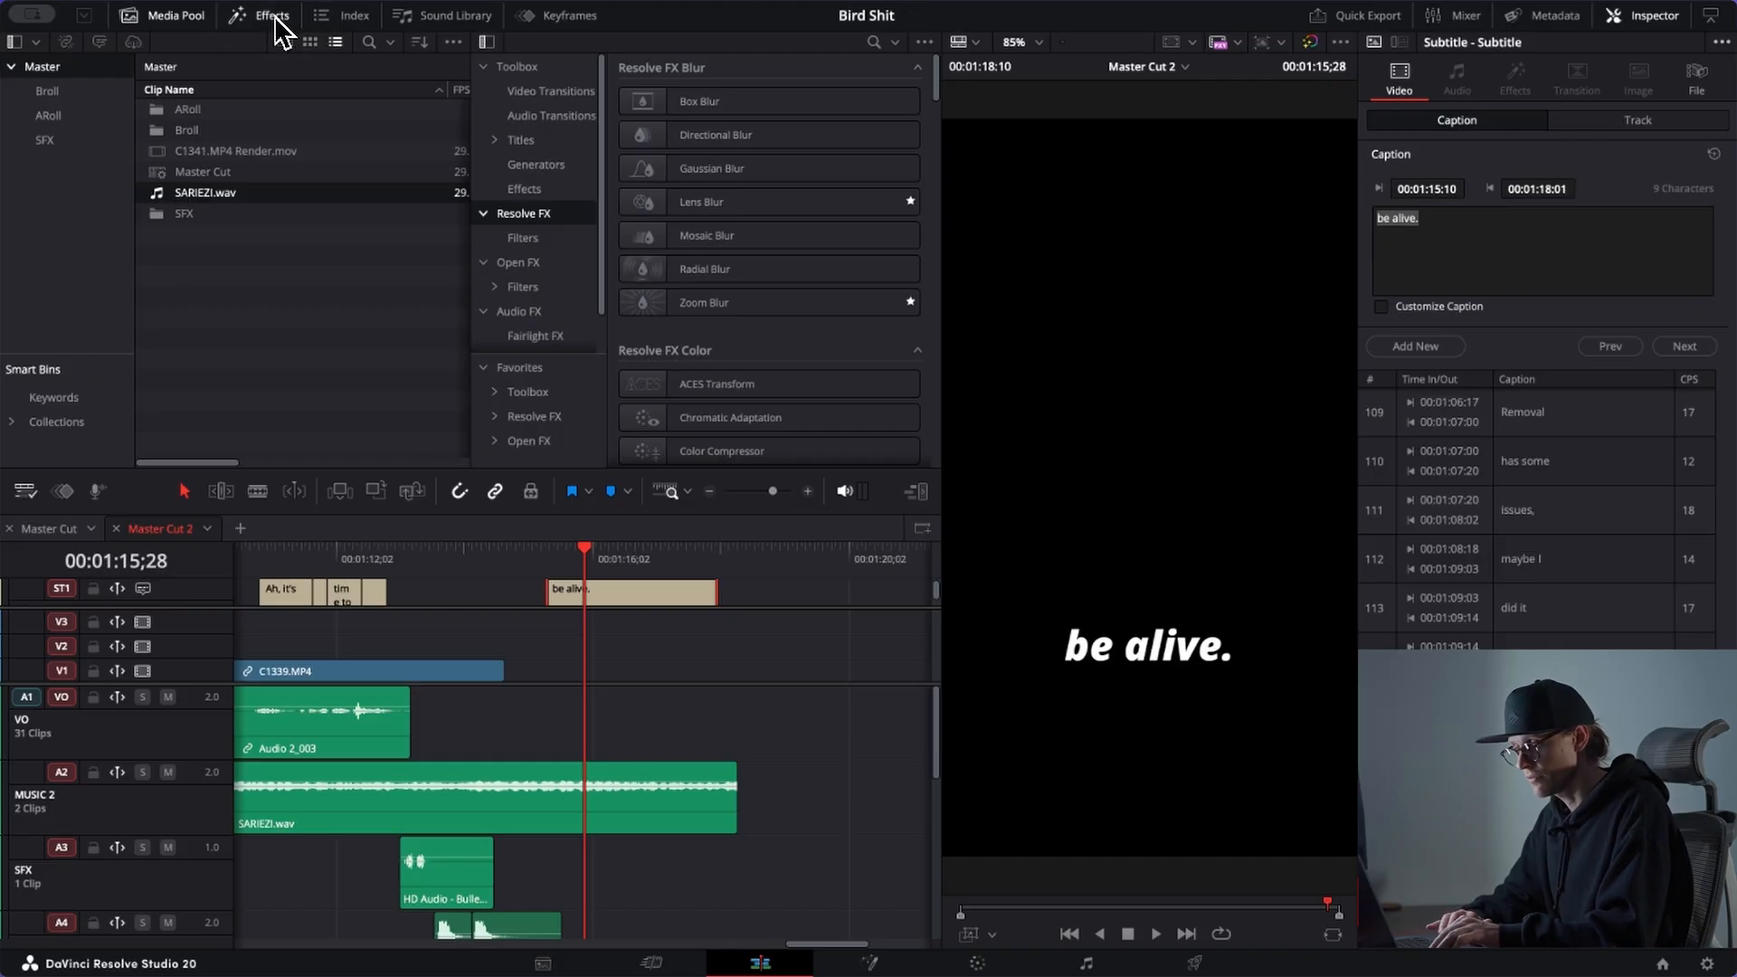
{"action": "left_click", "coordinate": [533, 140]}
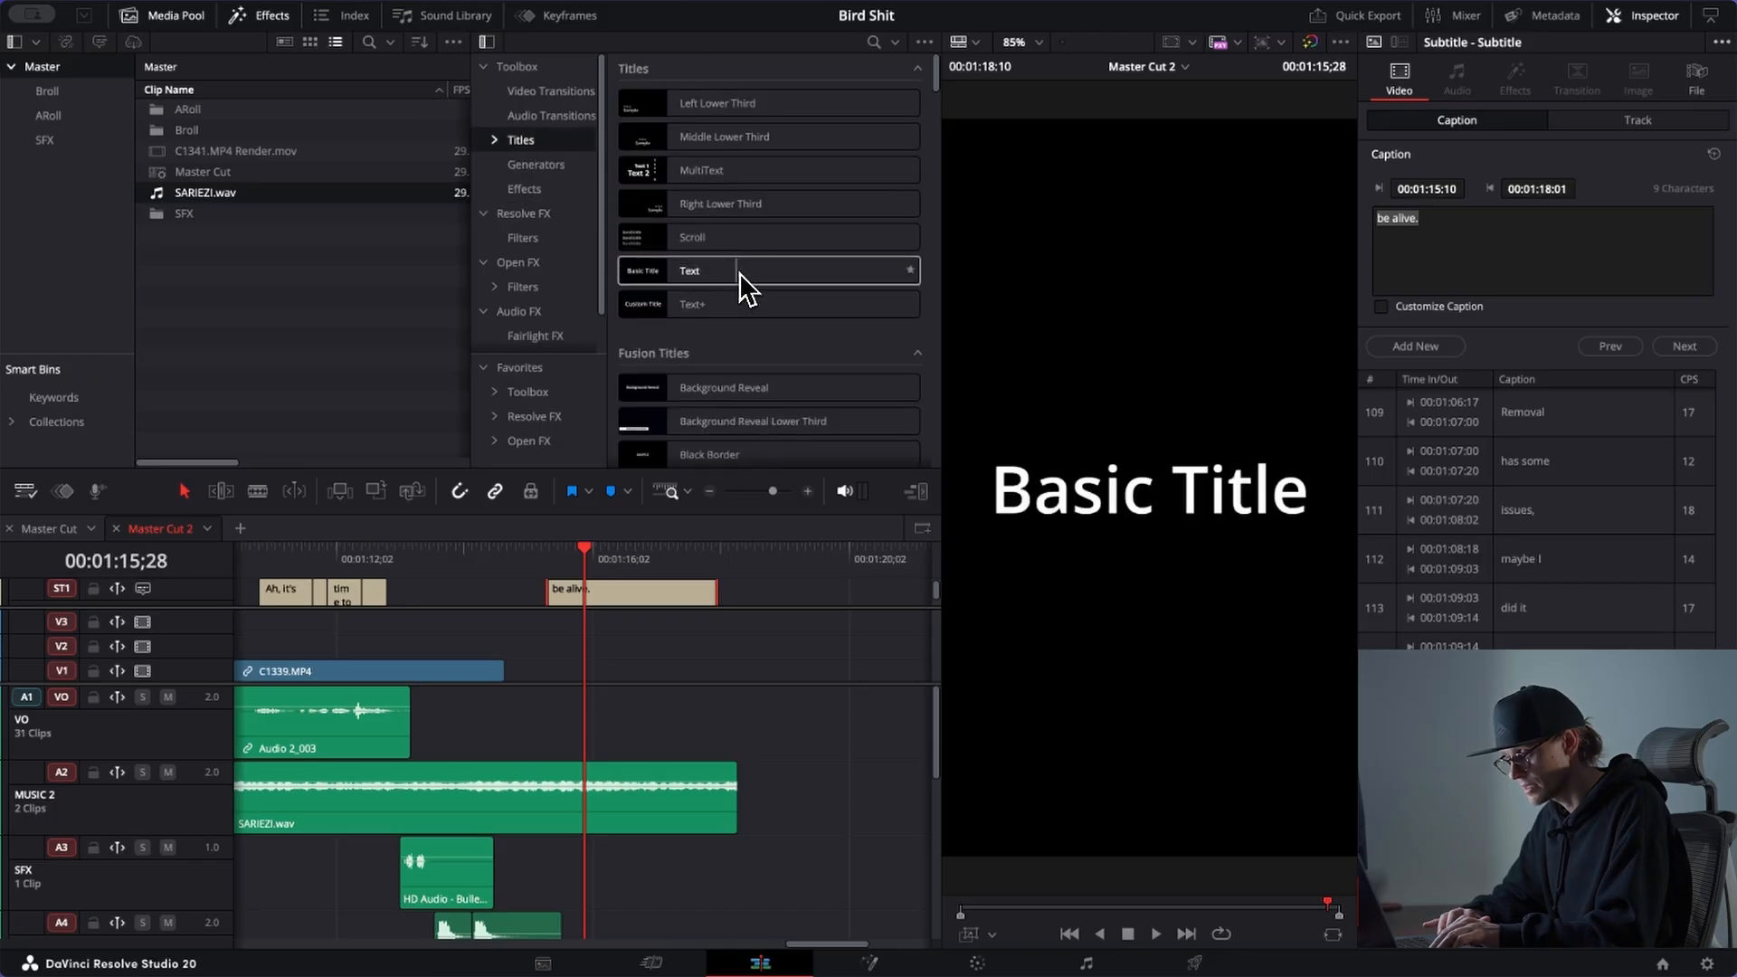
{"action": "left_click_drag", "start_coordinate": [733, 306], "coordinate": [620, 669]}
{"action": "left_click", "coordinate": [648, 588]}
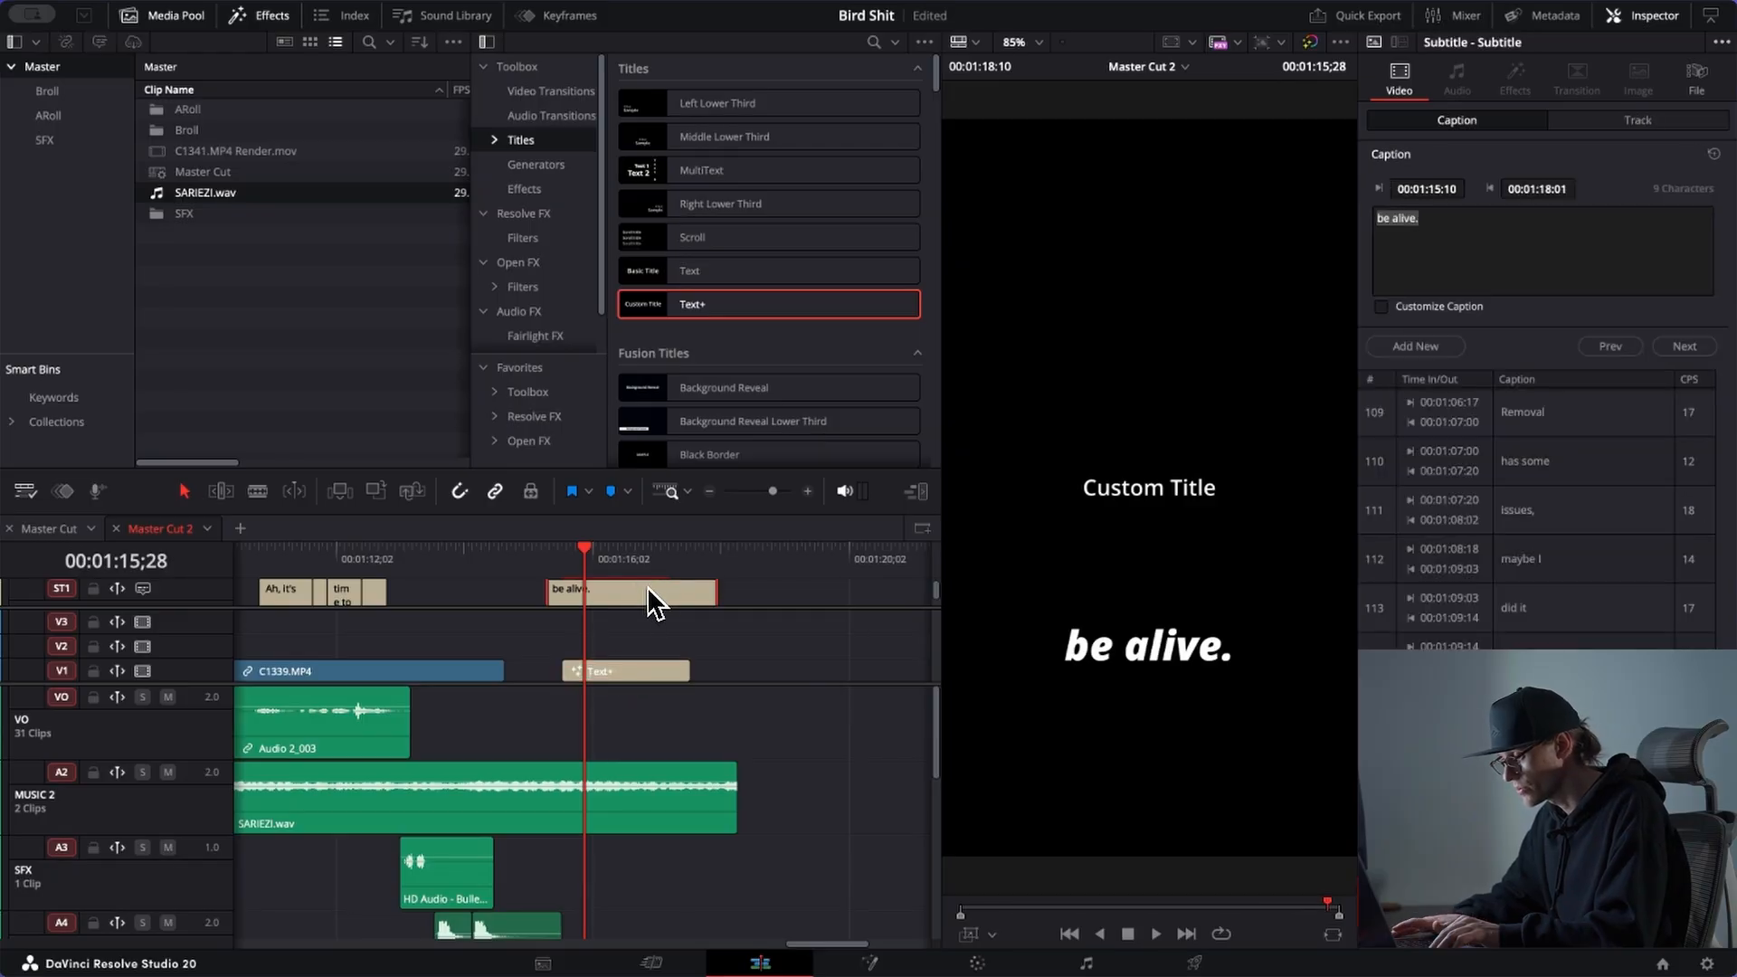
{"action": "key", "text": "Delete"}
Step: Set the Text+ title's font style to Extrabold Italic and its size to about 0.1339
{"action": "left_click", "coordinate": [621, 670]}
{"action": "left_click", "coordinate": [1605, 392]}
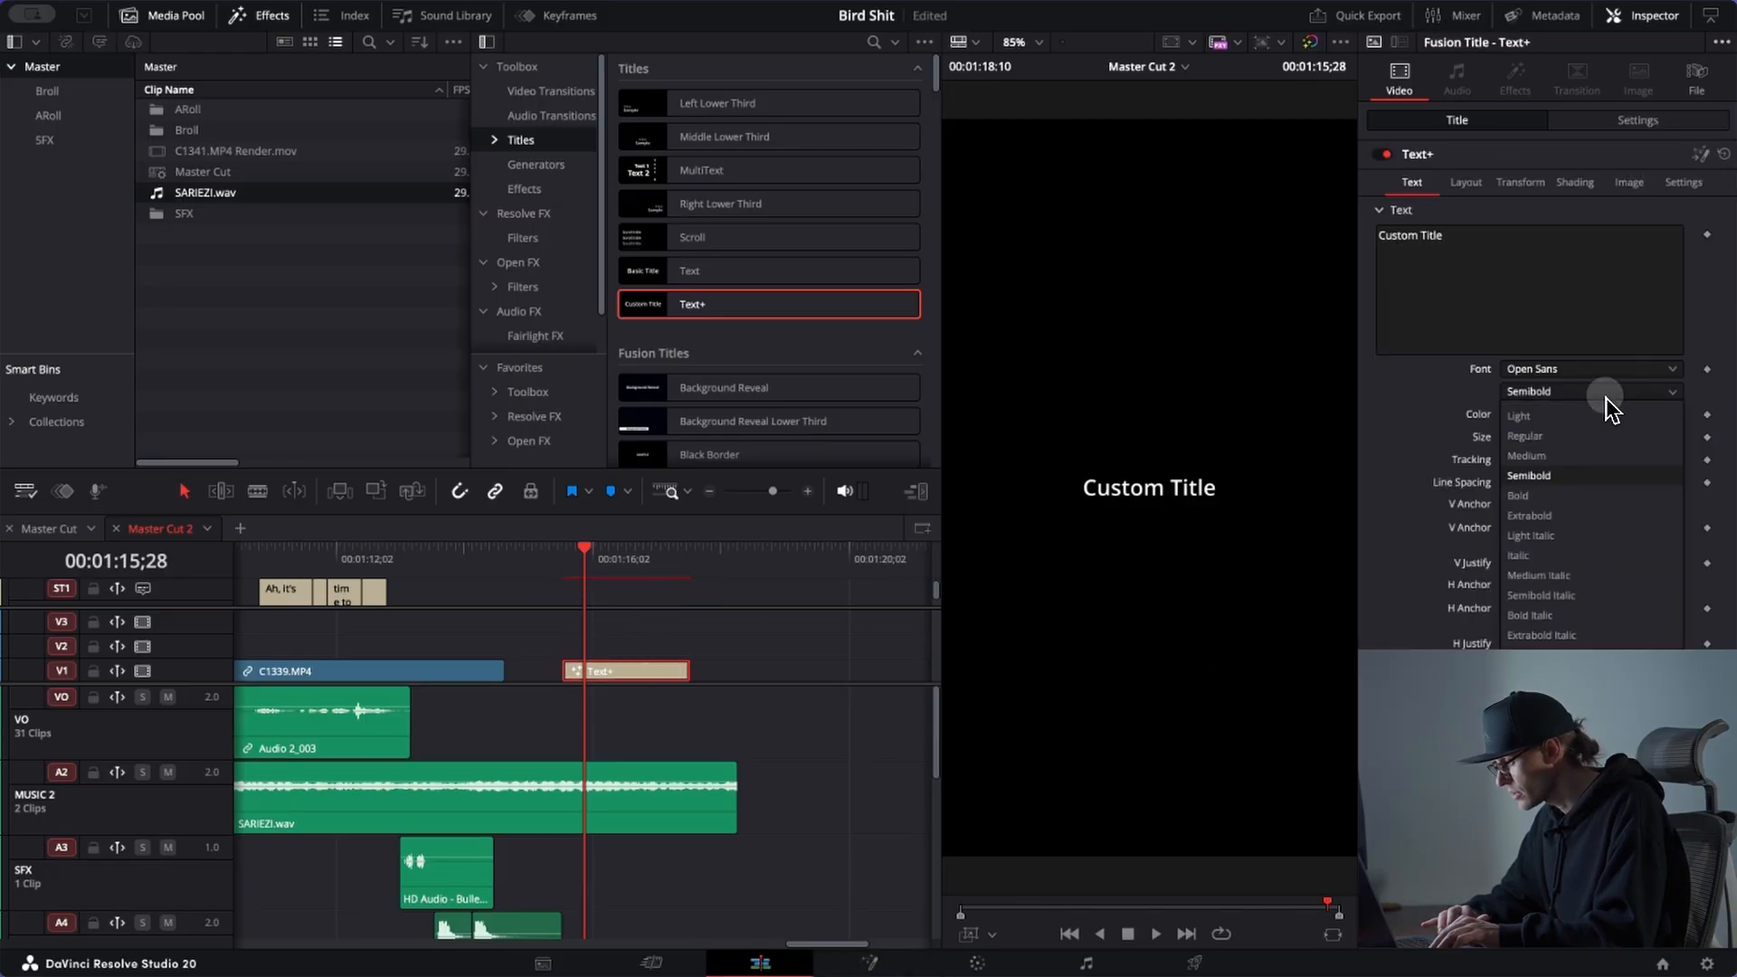
{"action": "left_click", "coordinate": [1567, 635]}
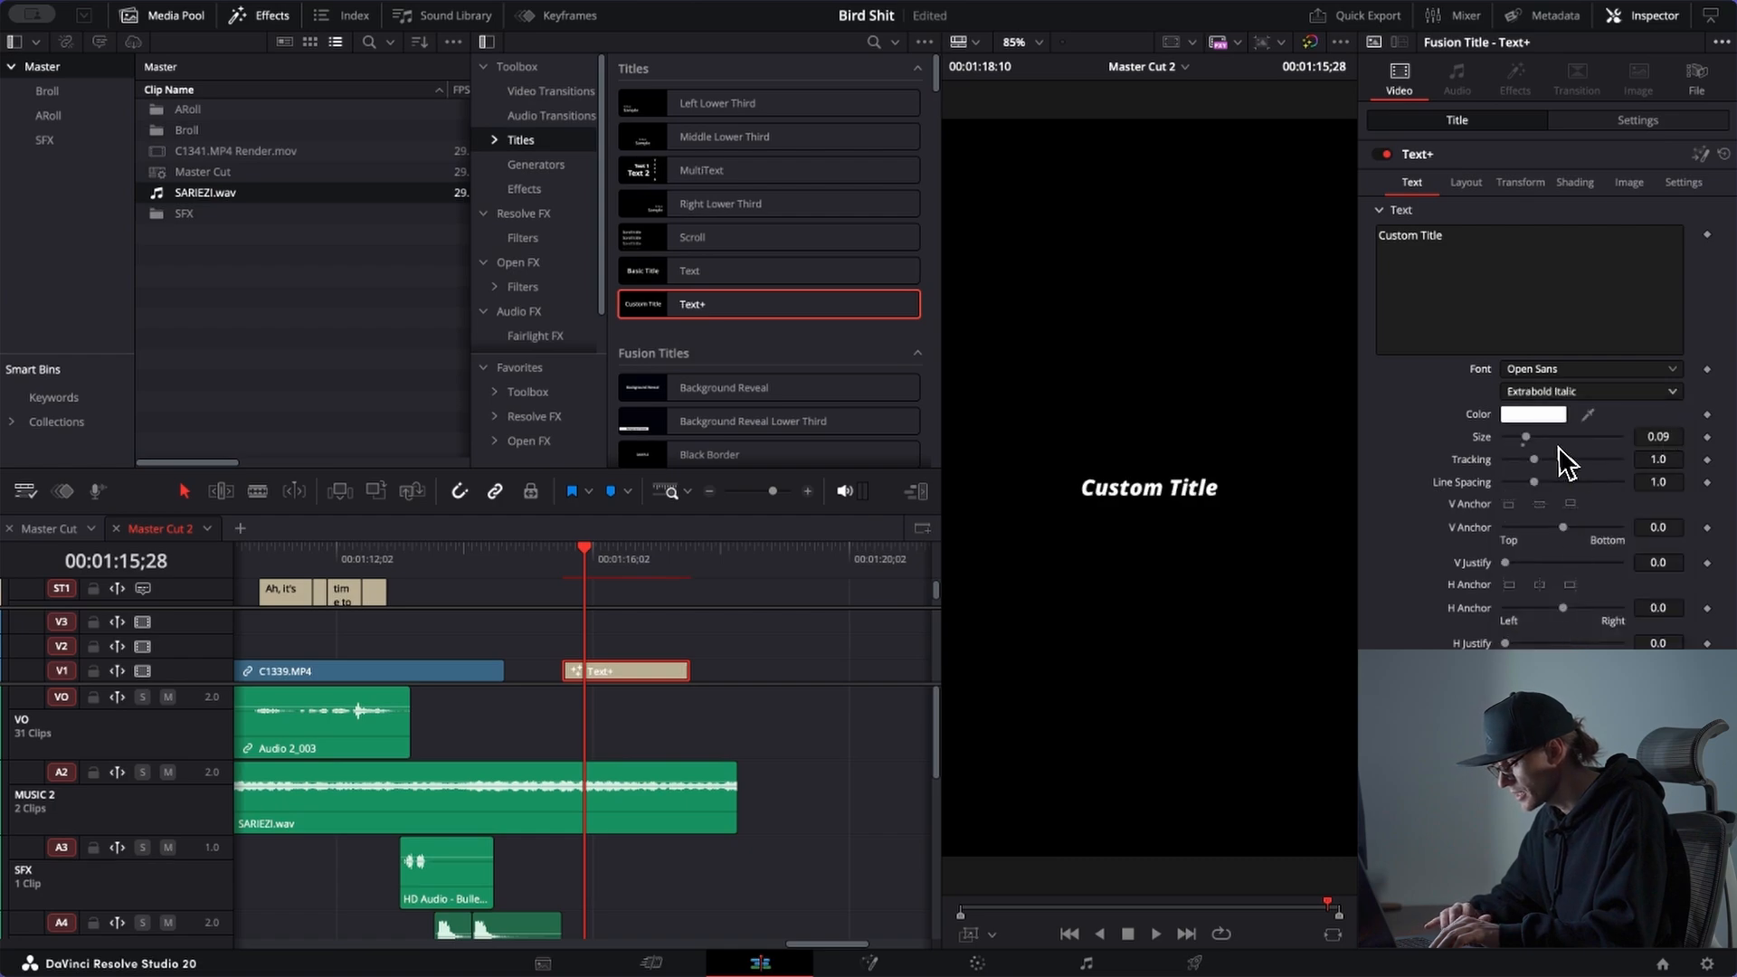
{"action": "left_click_drag", "start_coordinate": [1526, 439], "coordinate": [1535, 440]}
{"action": "scroll", "coordinate": [762, 660], "scroll_direction": "up", "scroll_amount": 2}
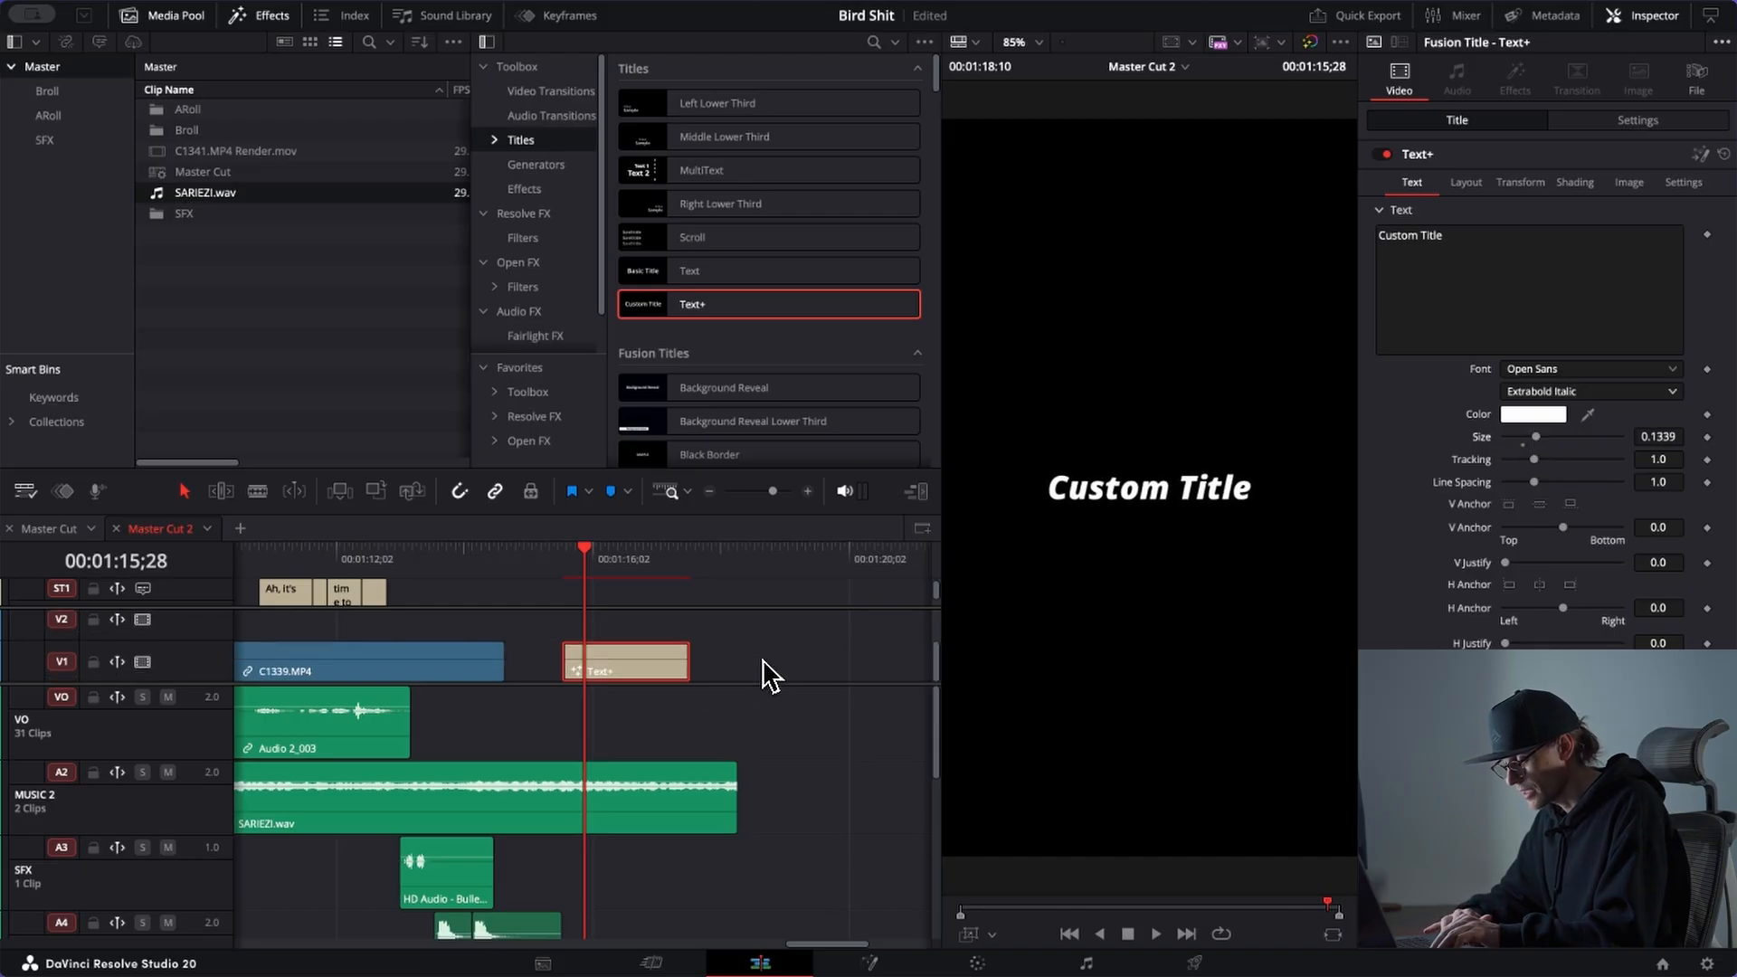
Step: Replace the title text with "No Animal was harmed" and "during the shoot" on a second line
{"action": "left_click_drag", "start_coordinate": [576, 559], "coordinate": [567, 558]}
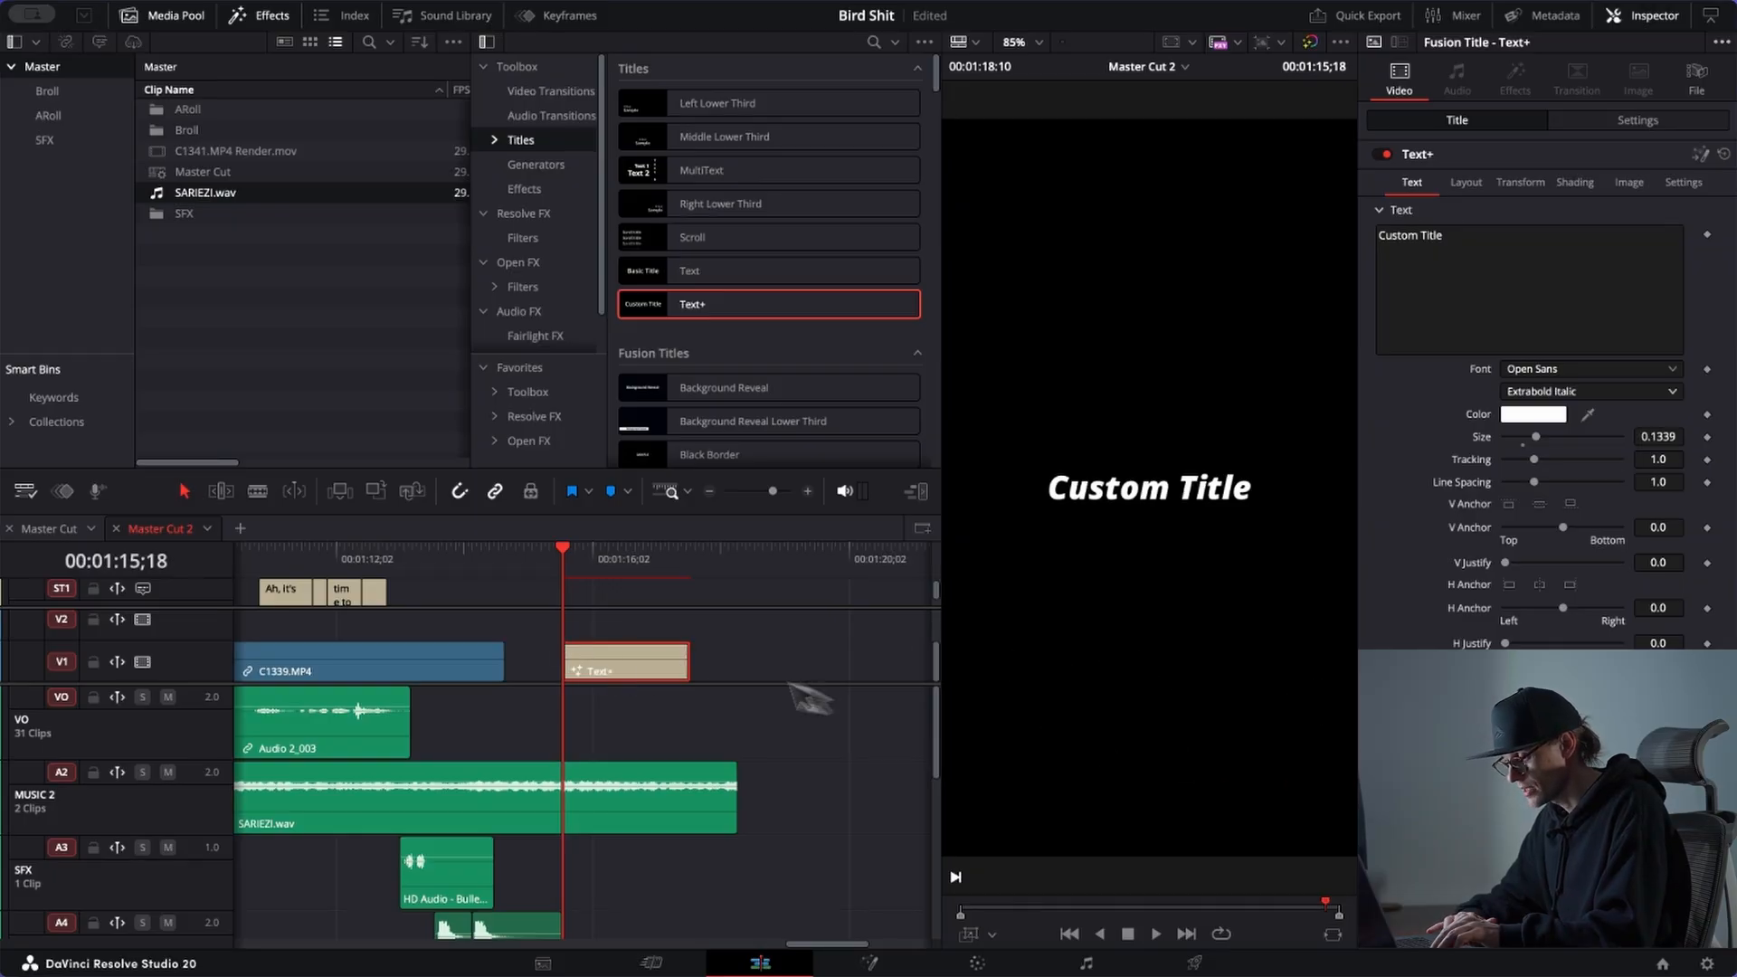
{"action": "left_click", "coordinate": [1484, 256]}
{"action": "key", "text": "ctrl+a"}
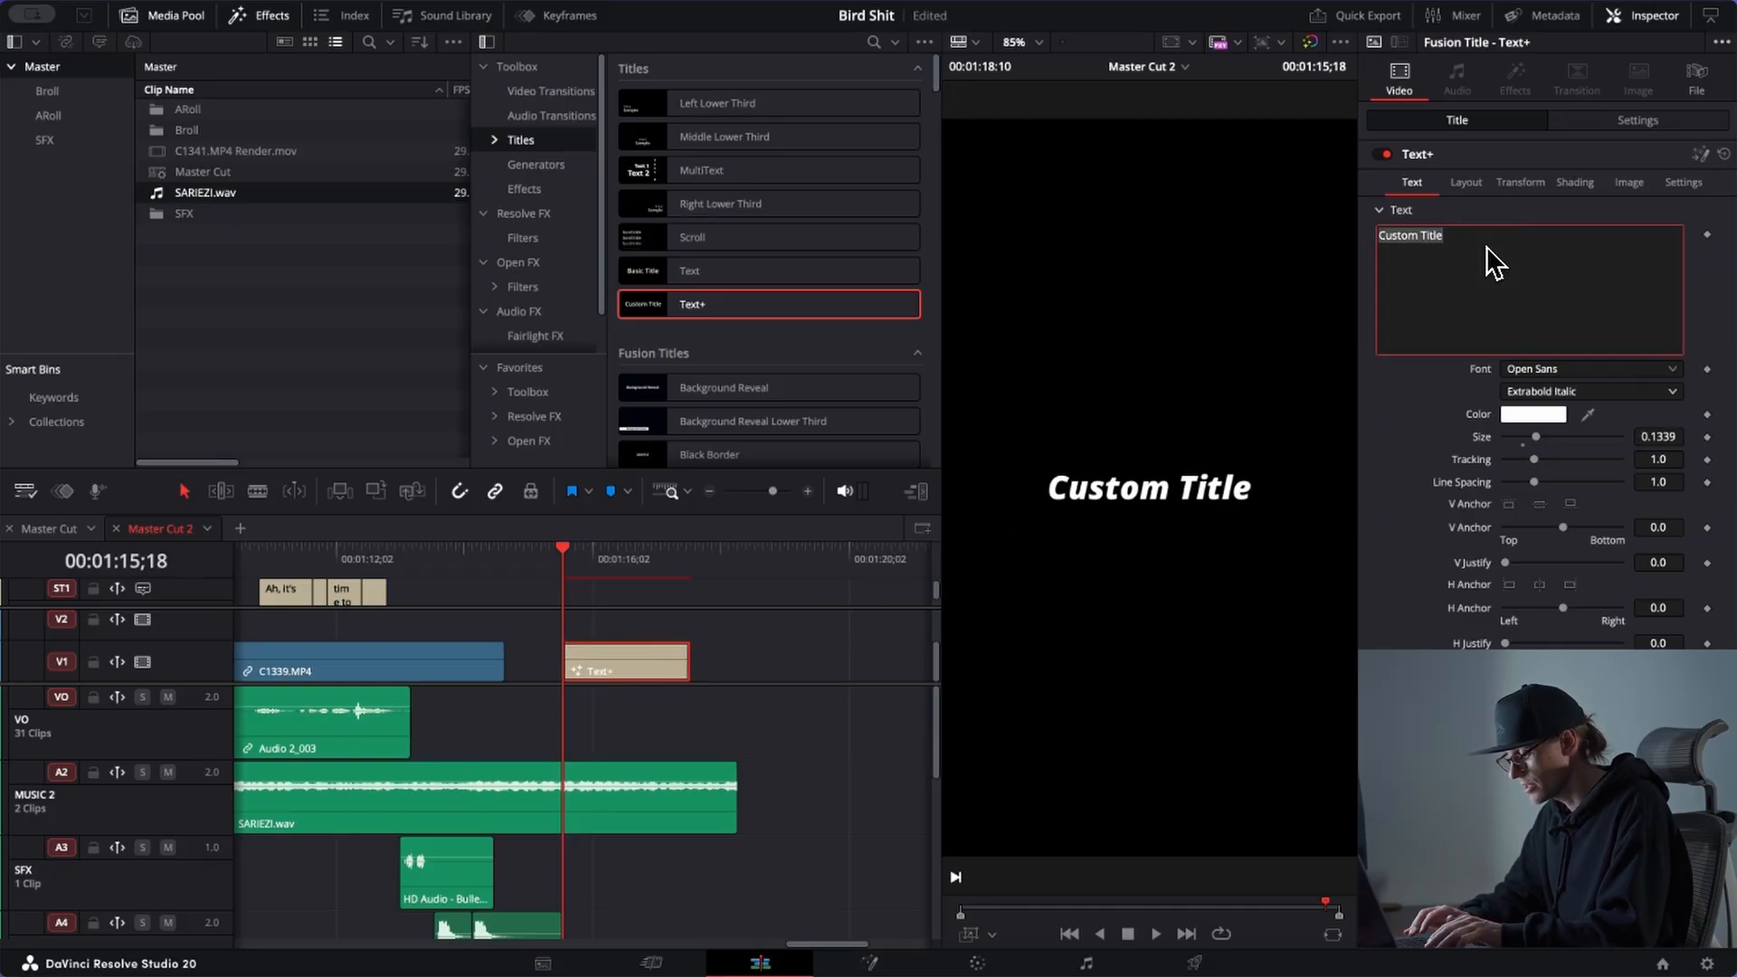
{"action": "type", "text": "No ani"}
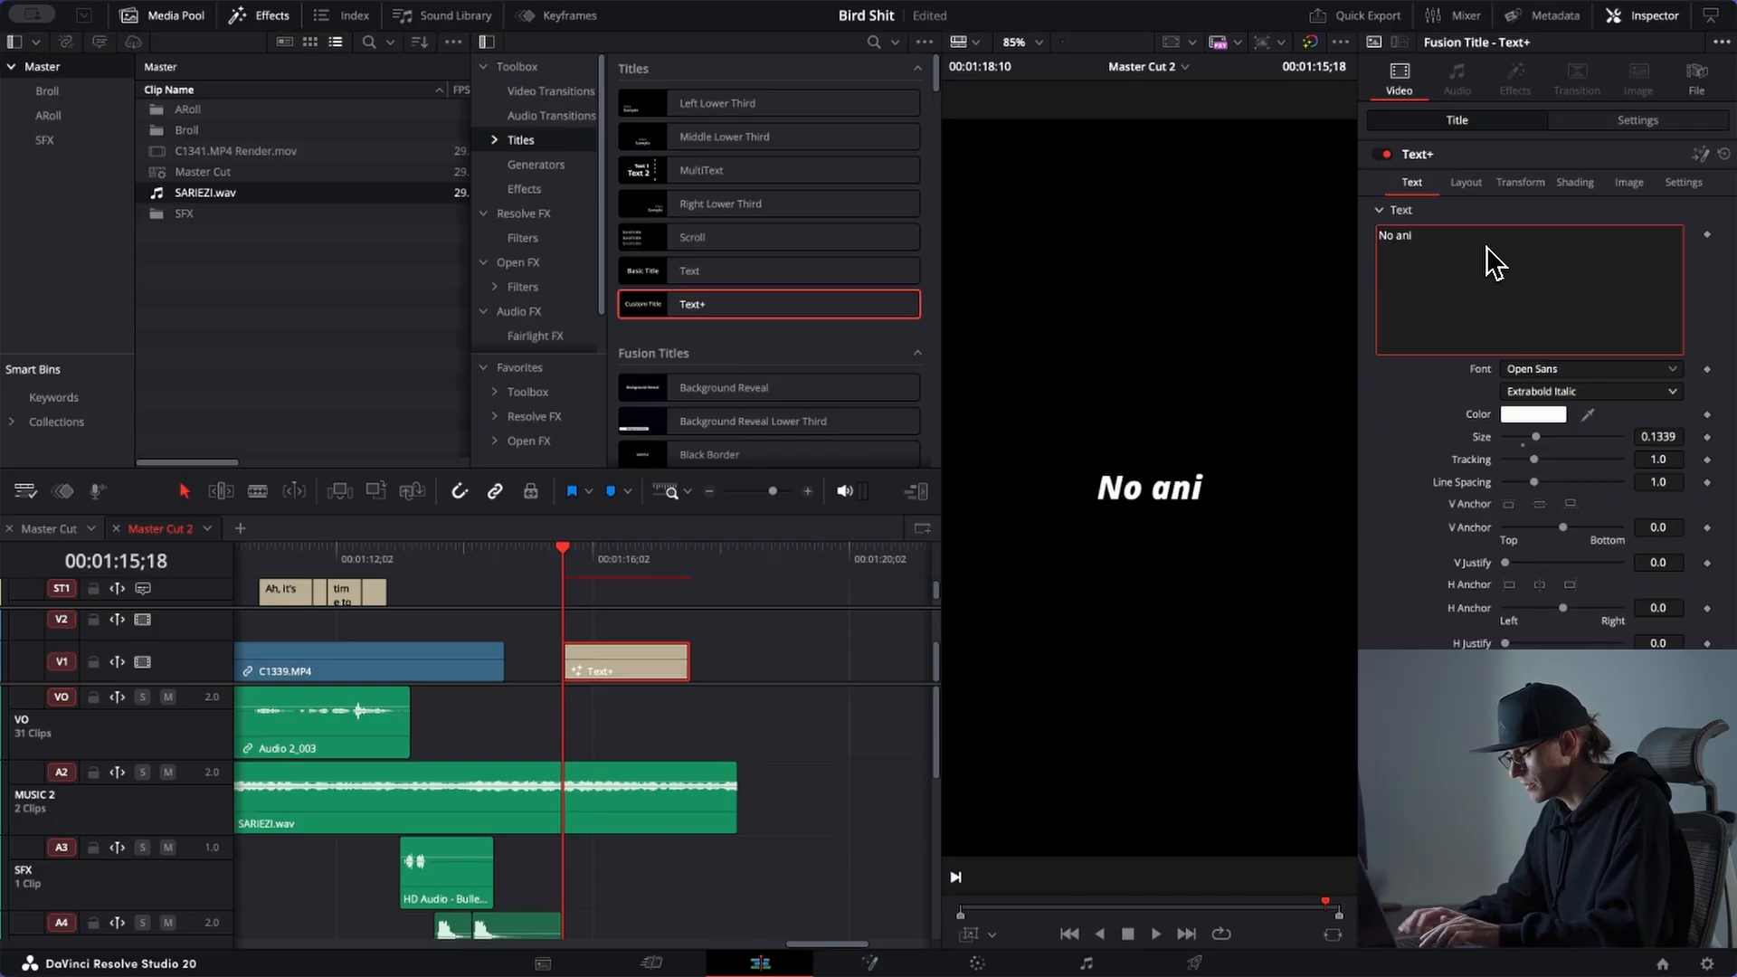
{"action": "key", "text": "BackSpace"}
{"action": "key", "text": "BackSpace"}
{"action": "key", "text": "BackSpace"}
{"action": "key", "text": "BackSpace"}
{"action": "type", "text": "A"}
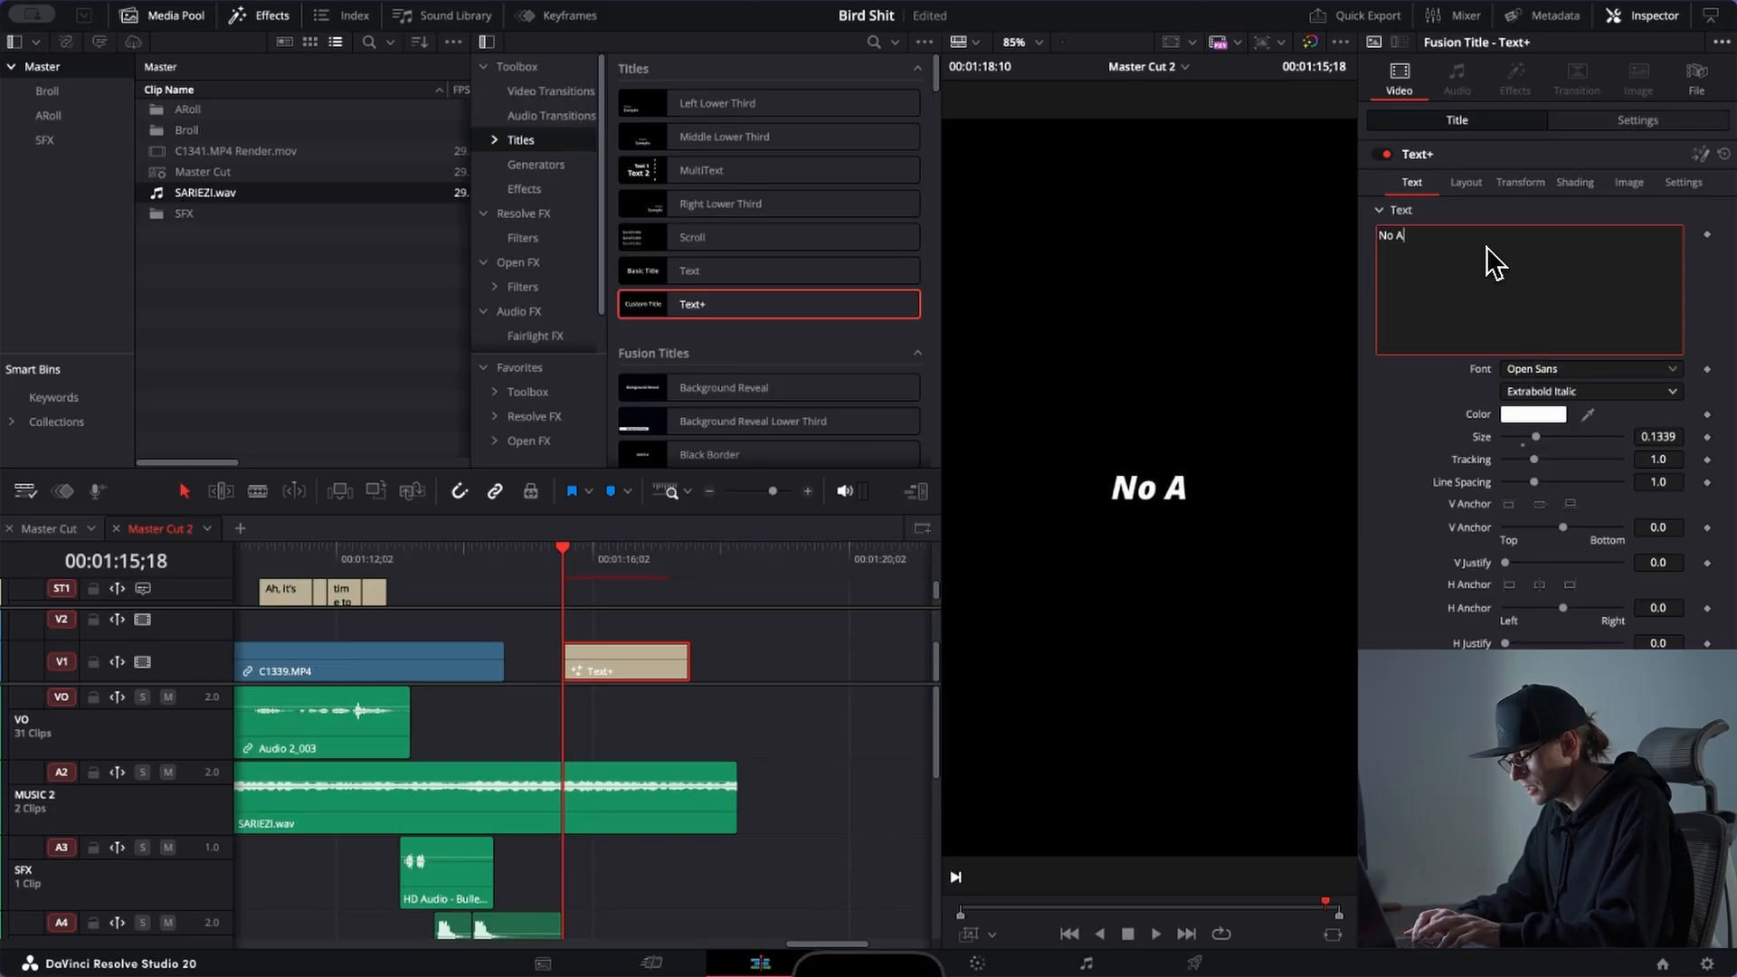
{"action": "type", "text": "nimal Was"}
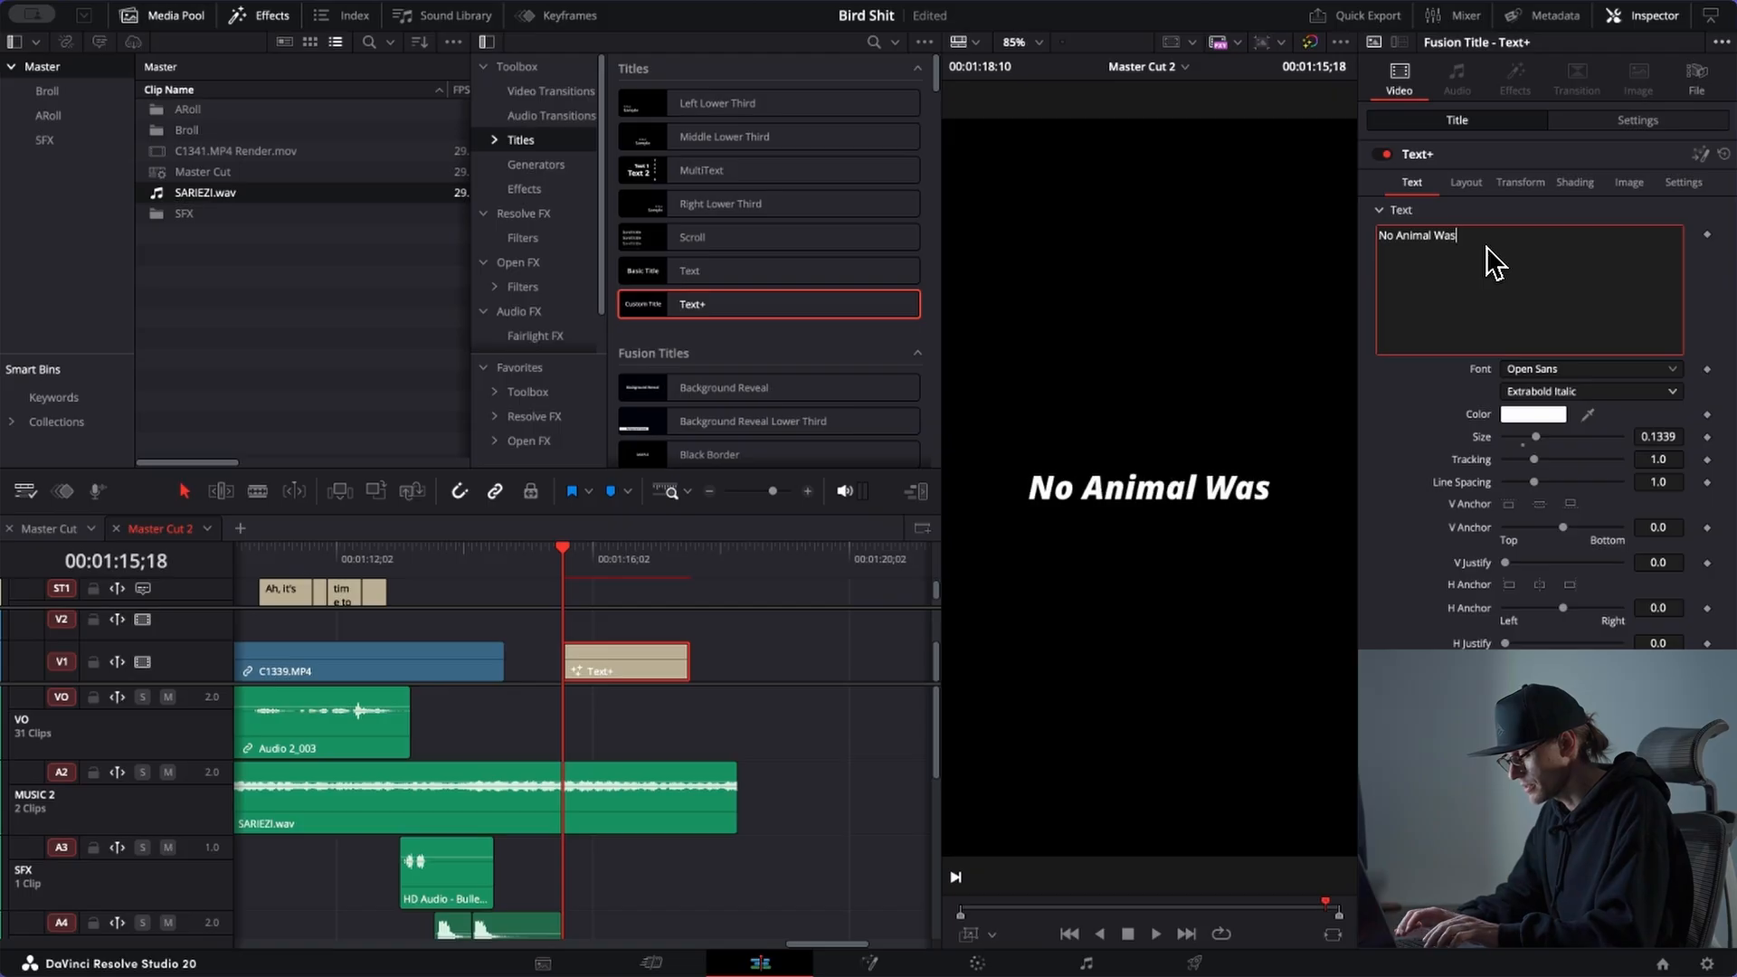
{"action": "key", "text": "BackSpace"}
{"action": "key", "text": "BackSpace"}
{"action": "key", "text": "BackSpace"}
{"action": "type", "text": "was harmed"}
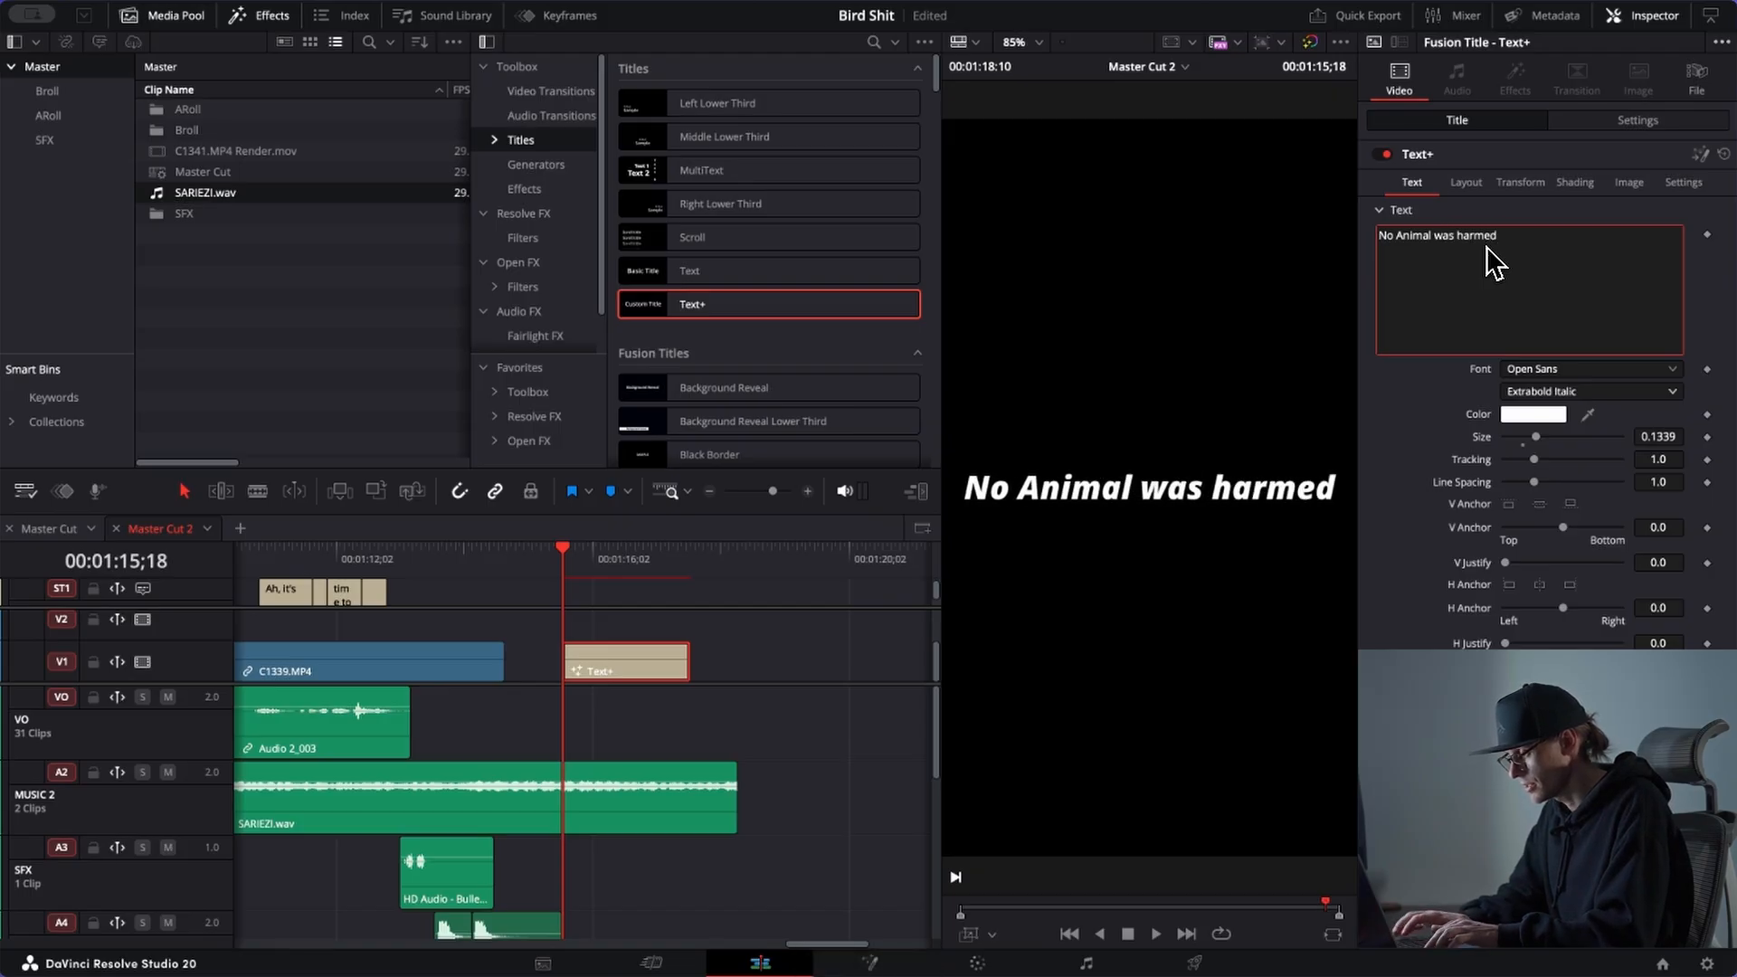
{"action": "key", "text": "Return"}
{"action": "type", "text": "during the shoot"}
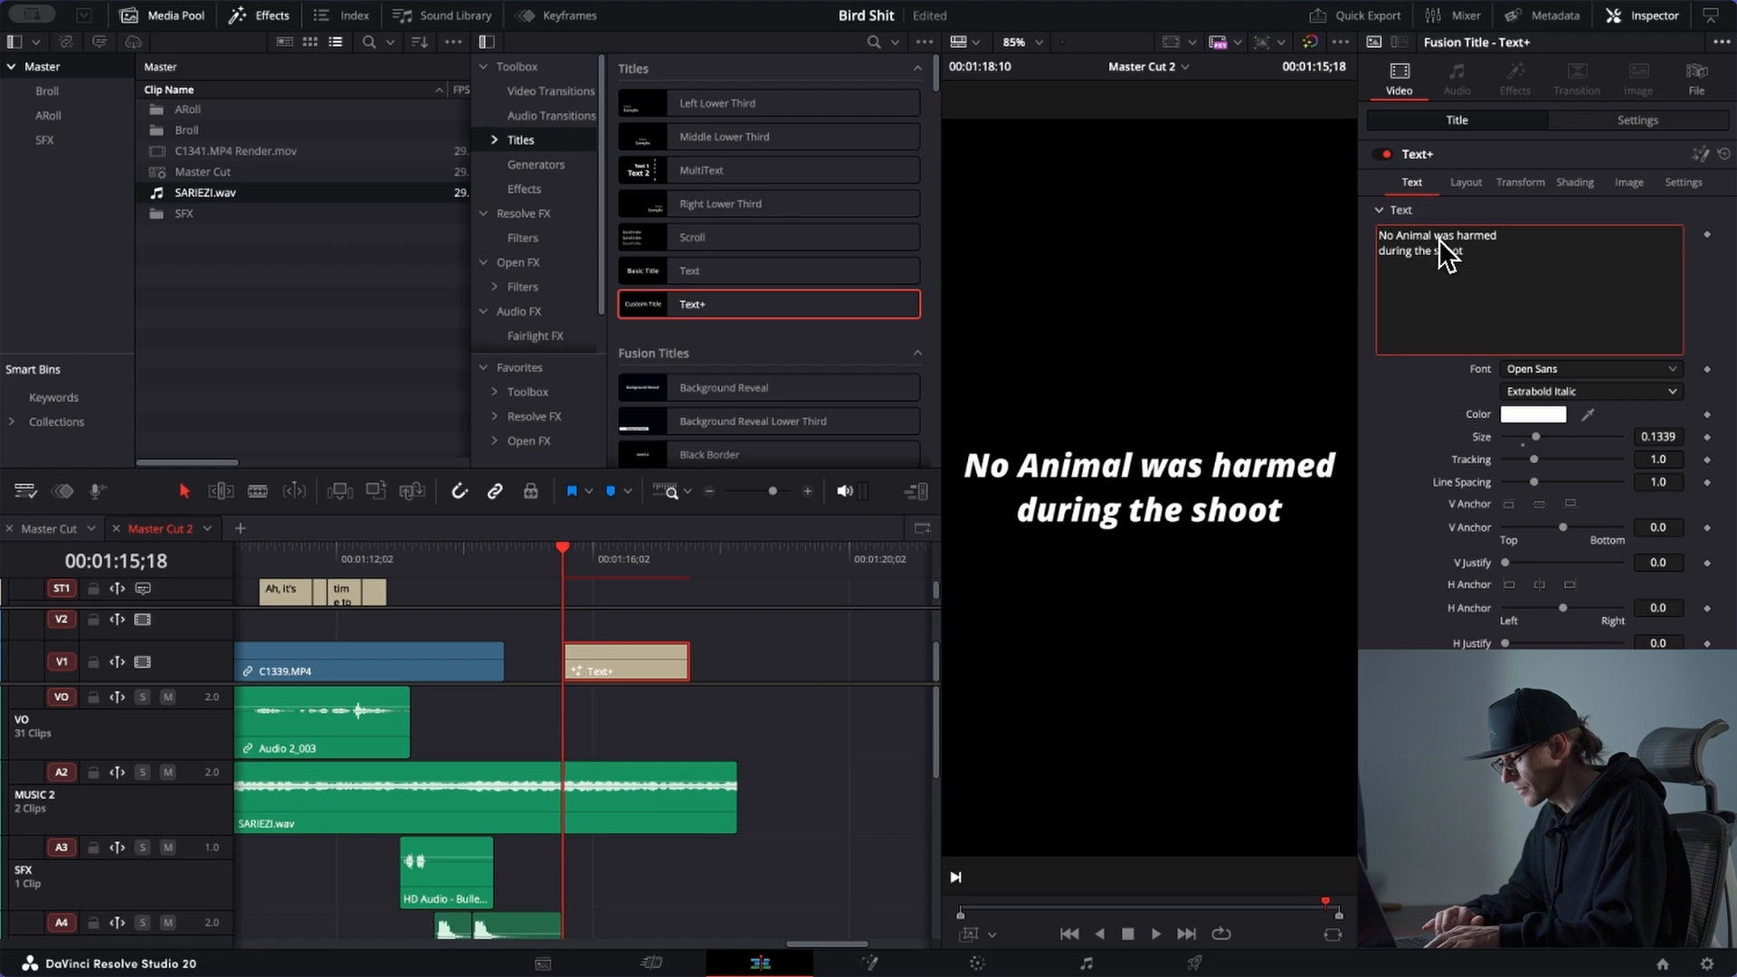
Step: Reduce the title size to about 0.0906 and make the first line lowercase, "no animal was harmed"
{"action": "left_click_drag", "start_coordinate": [1537, 440], "coordinate": [1527, 443]}
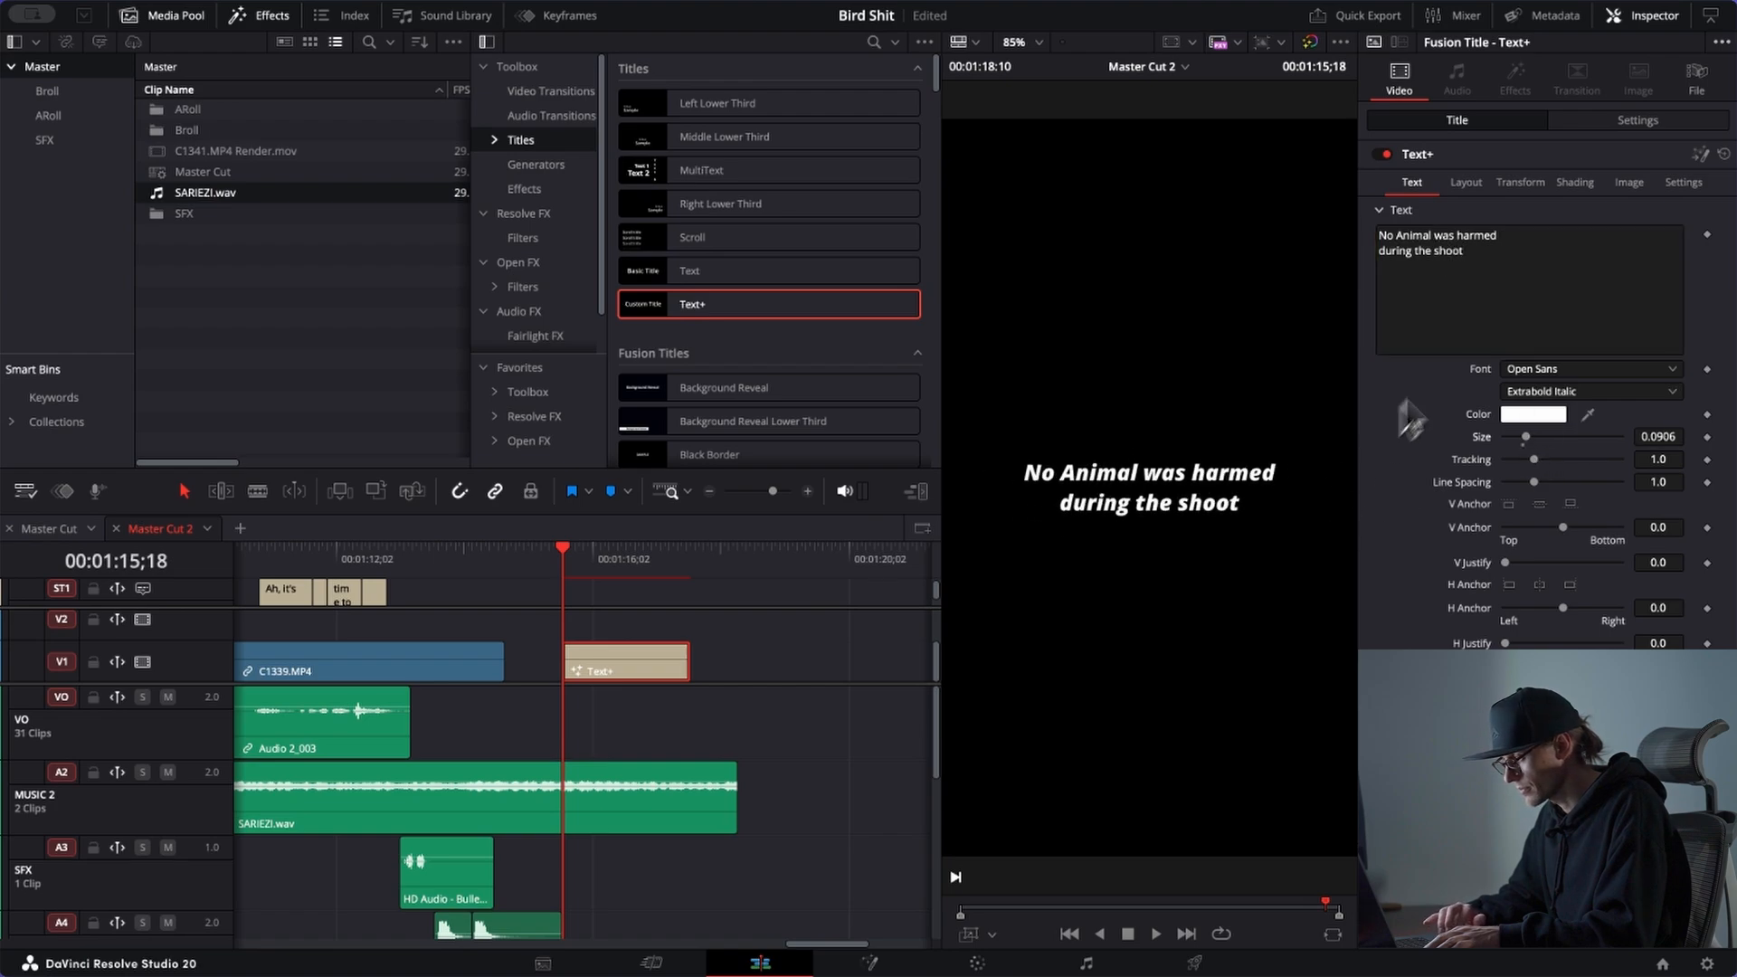
{"action": "left_click", "coordinate": [1404, 241]}
{"action": "key", "text": "BackSpace"}
{"action": "type", "text": "a"}
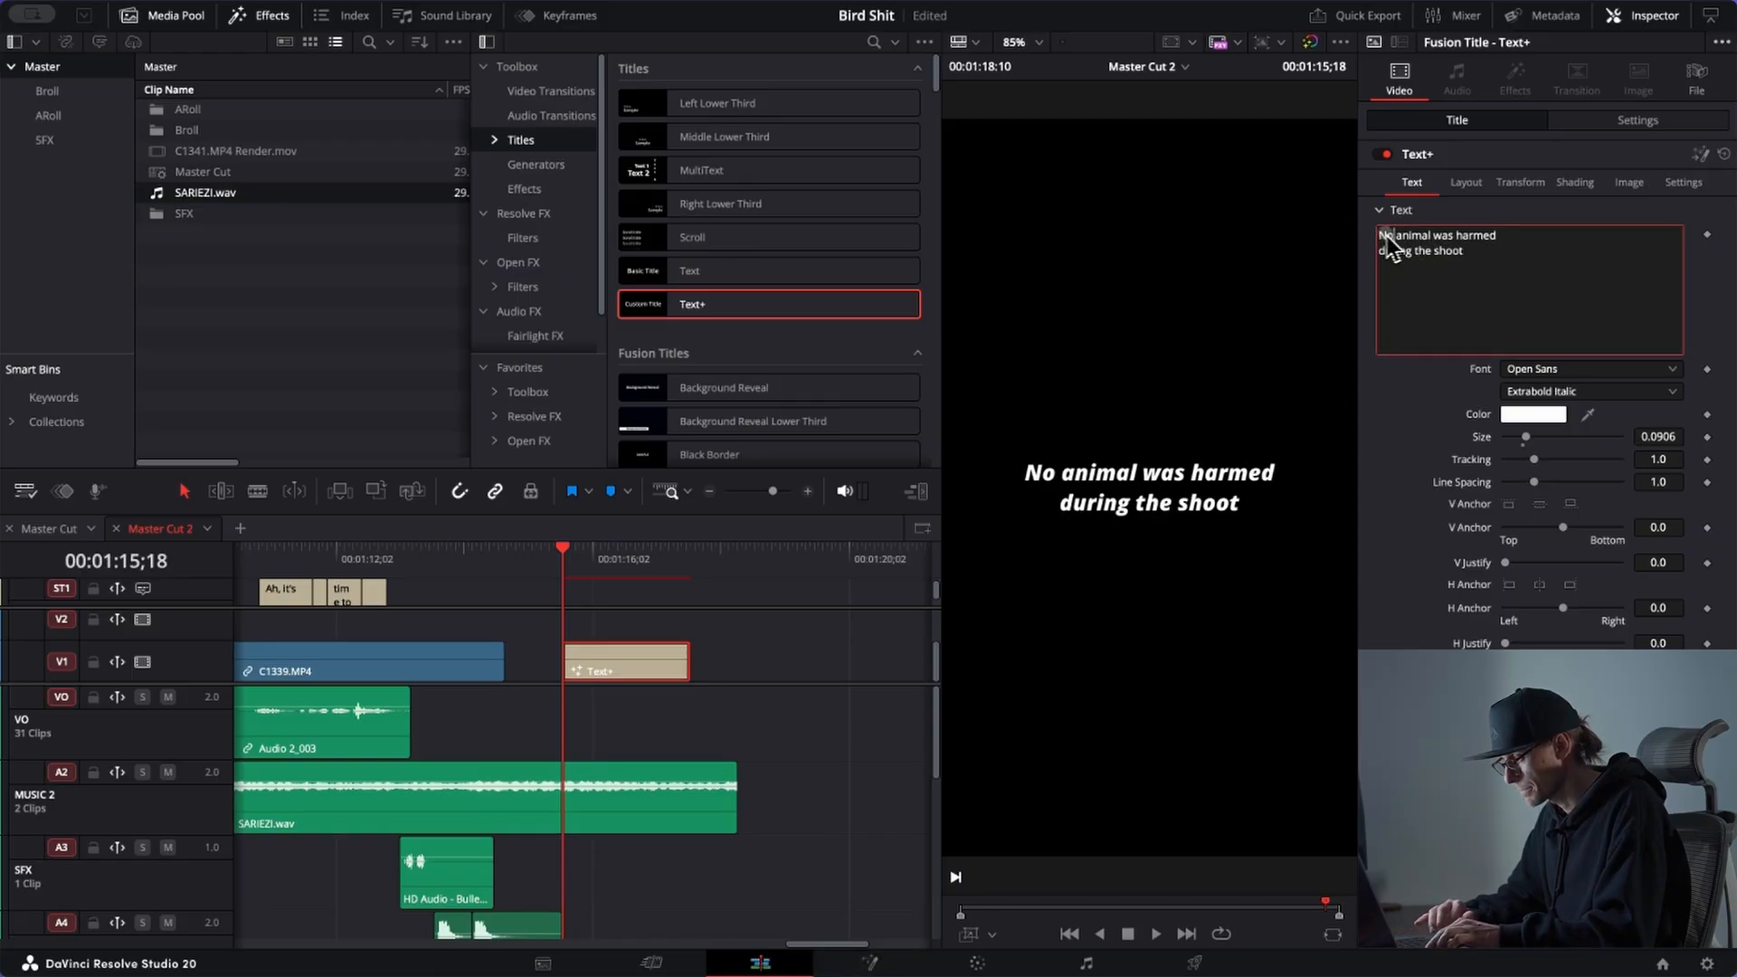
{"action": "type", "text": "no"}
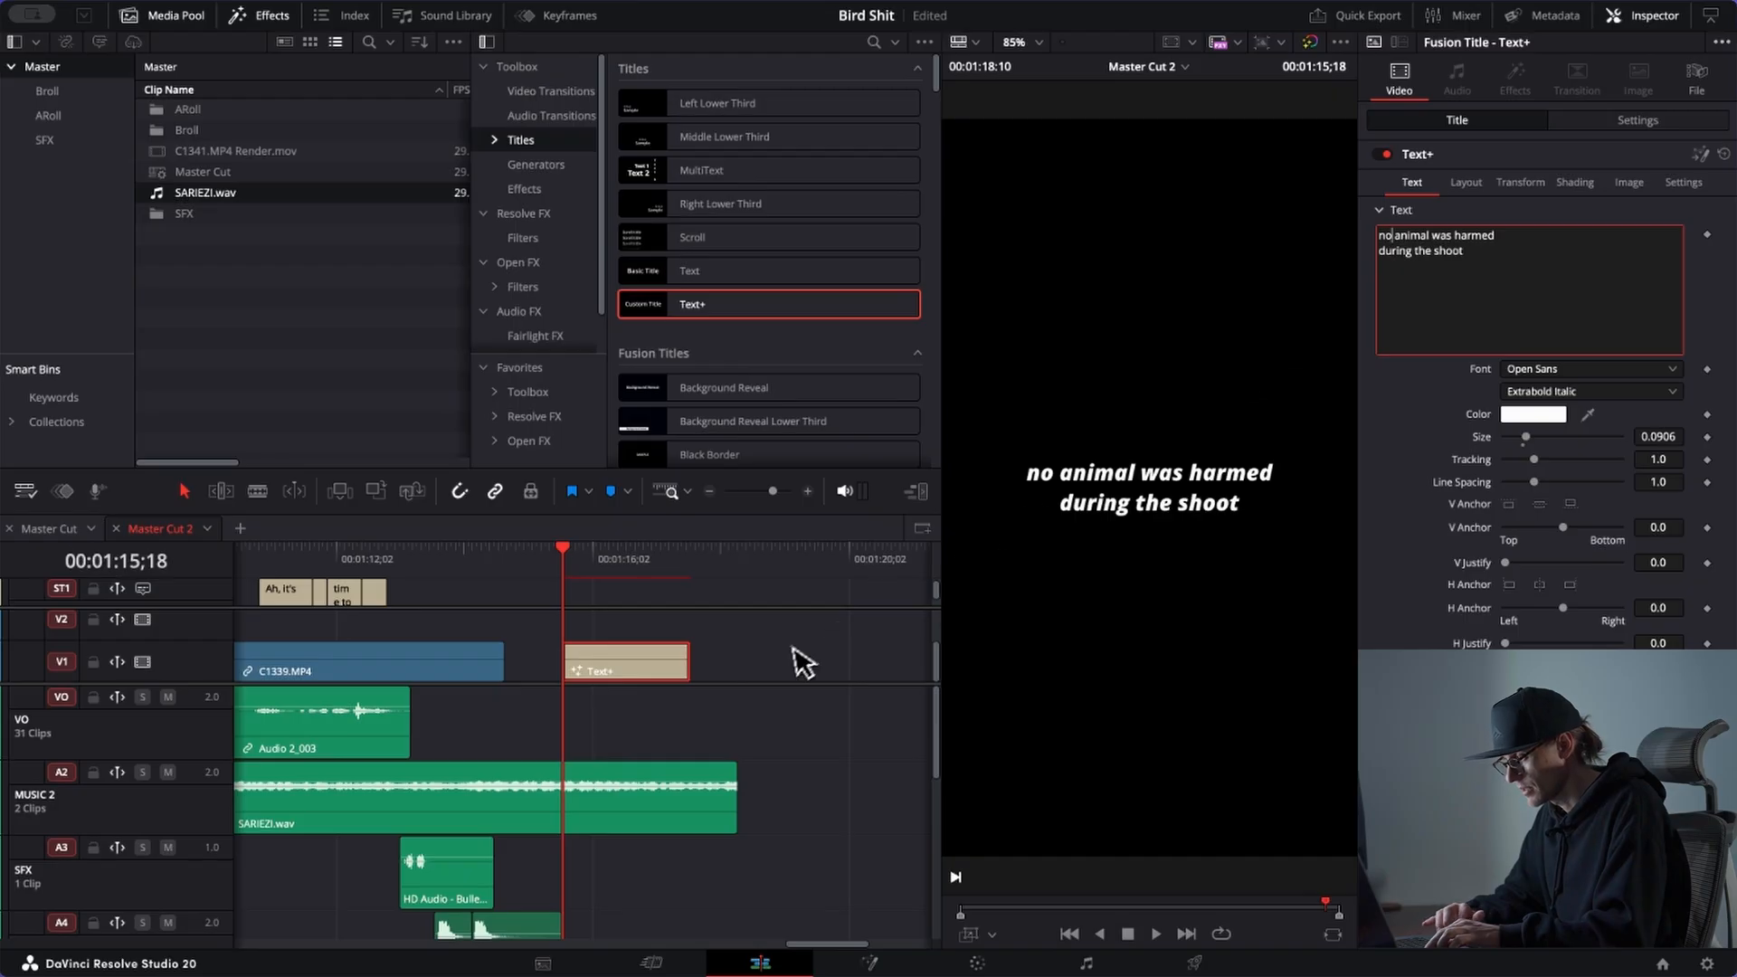
Step: Start the Text+ title directly after C1339.MP4 at 1:14:21 and extend its end to about 1:18
{"action": "left_click", "coordinate": [493, 572]}
{"action": "key", "text": "space"}
{"action": "key", "text": "space"}
{"action": "left_click_drag", "start_coordinate": [592, 663], "coordinate": [719, 663]}
Step: Play and scrub through the ending to check how the title timing follows the last shot and the music
{"action": "left_click", "coordinate": [483, 555]}
{"action": "key", "text": "space"}
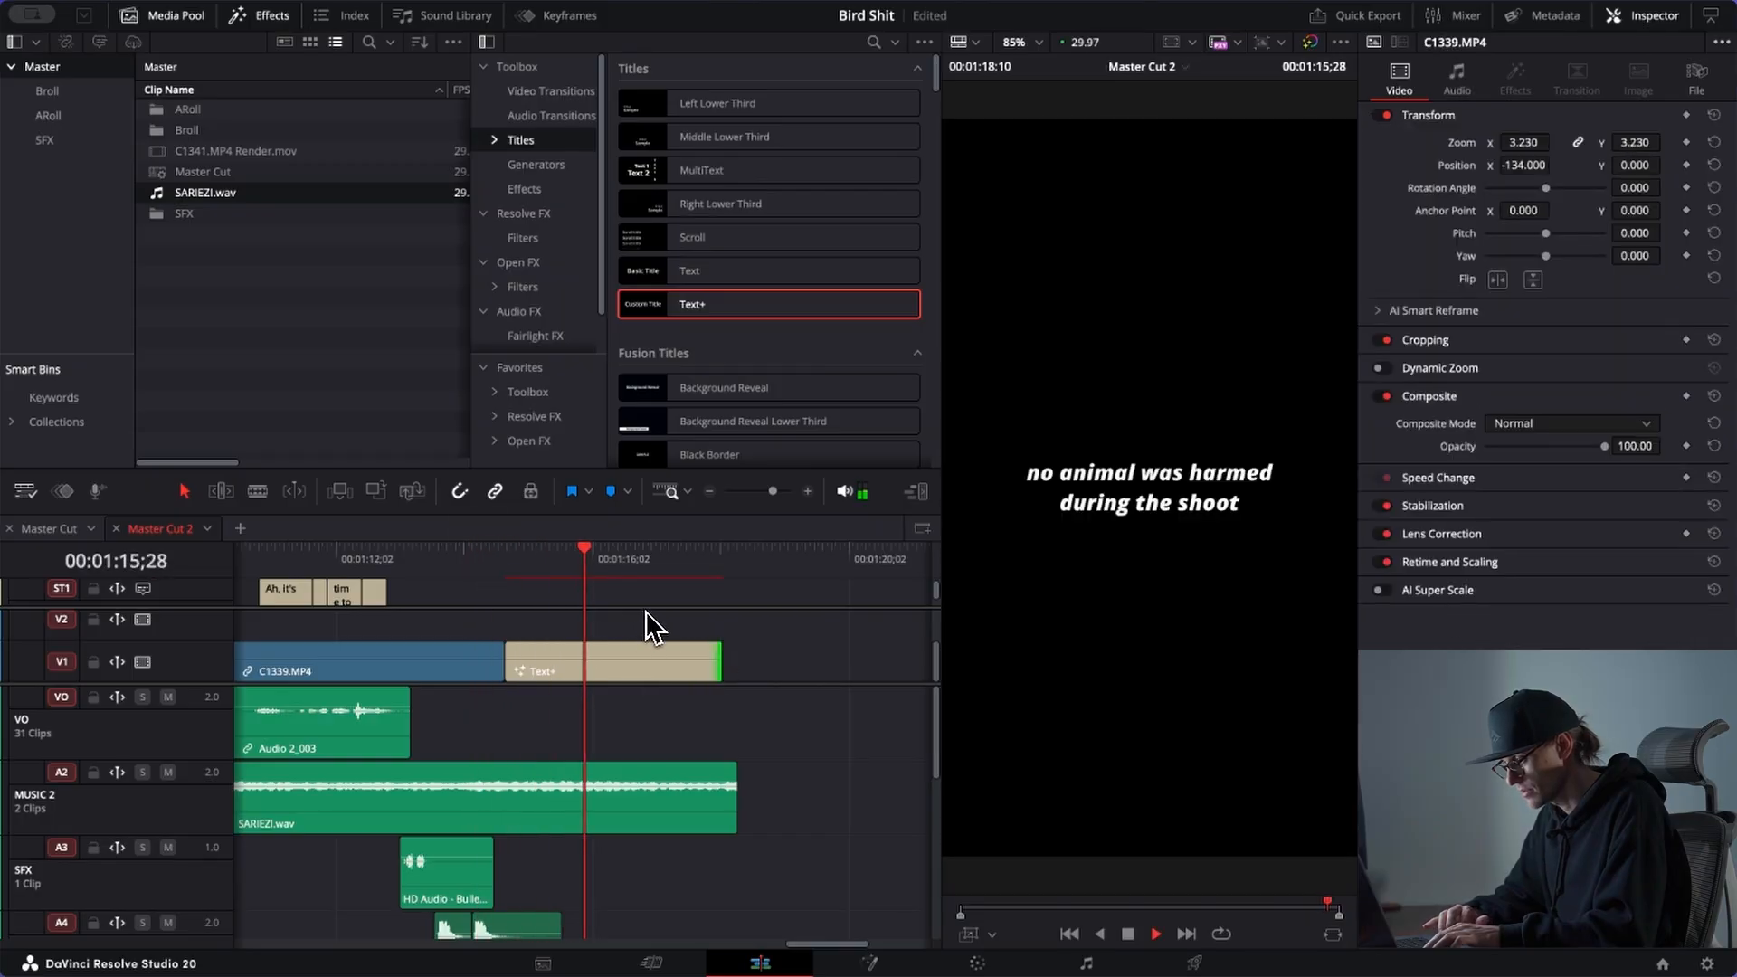
{"action": "key", "text": "space"}
{"action": "left_click", "coordinate": [637, 671]}
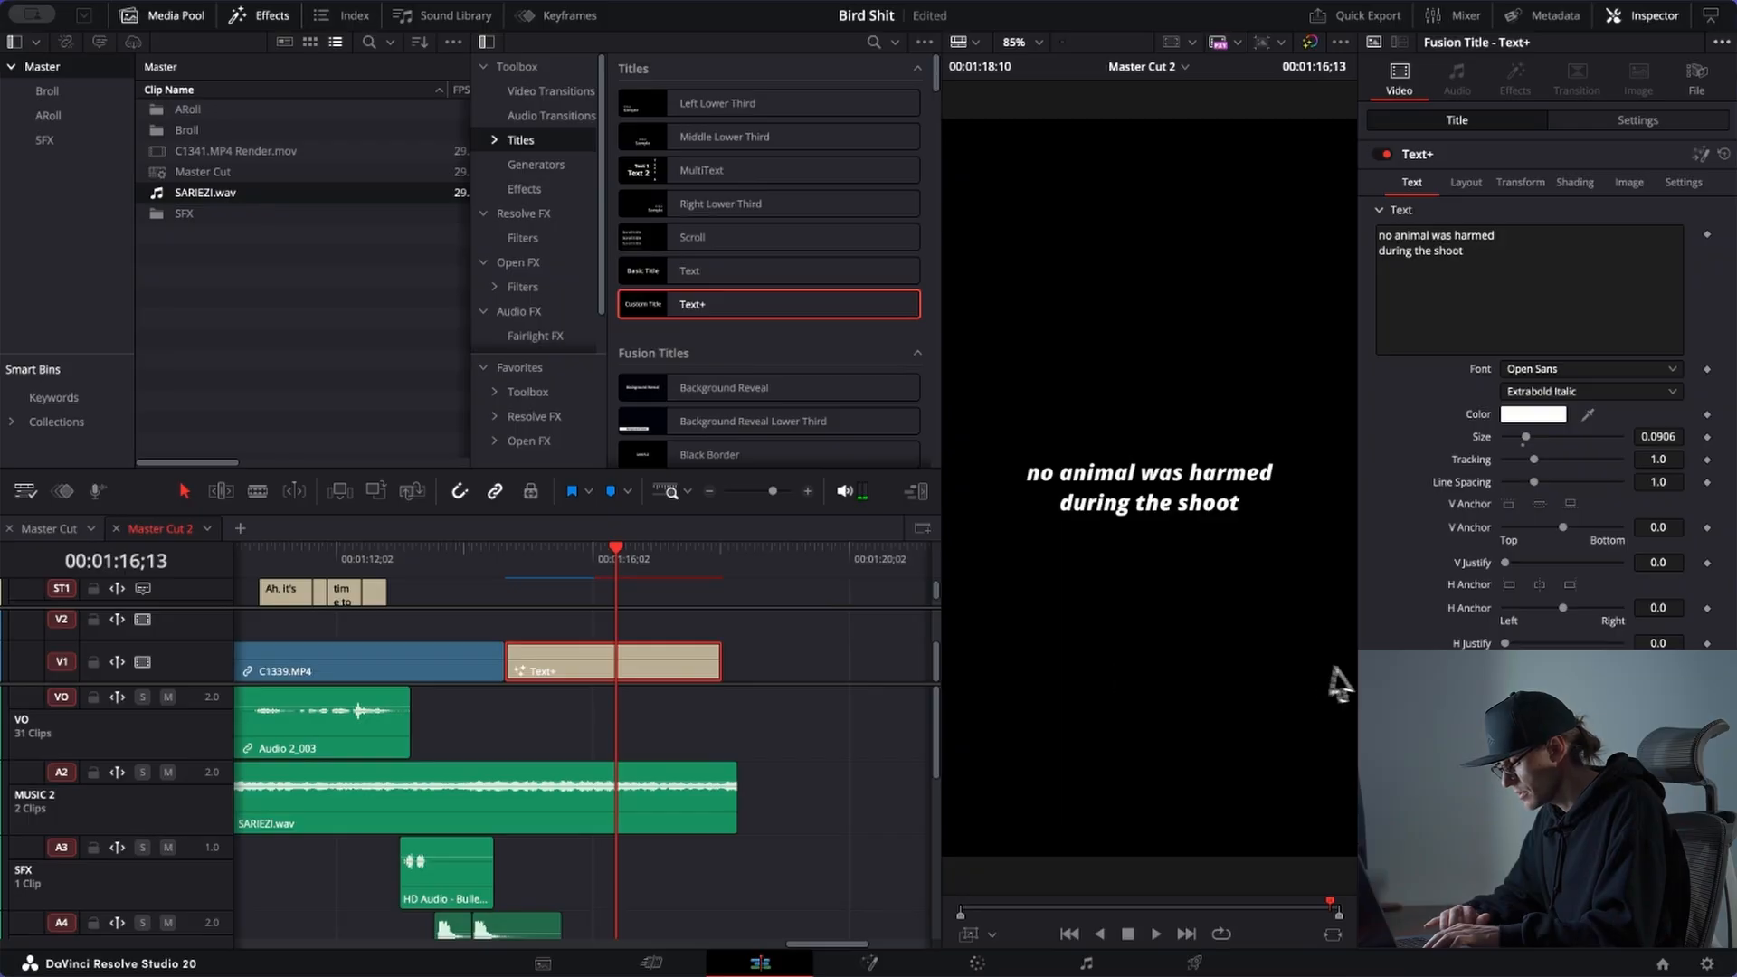
{"action": "left_click_drag", "start_coordinate": [618, 553], "coordinate": [515, 582]}
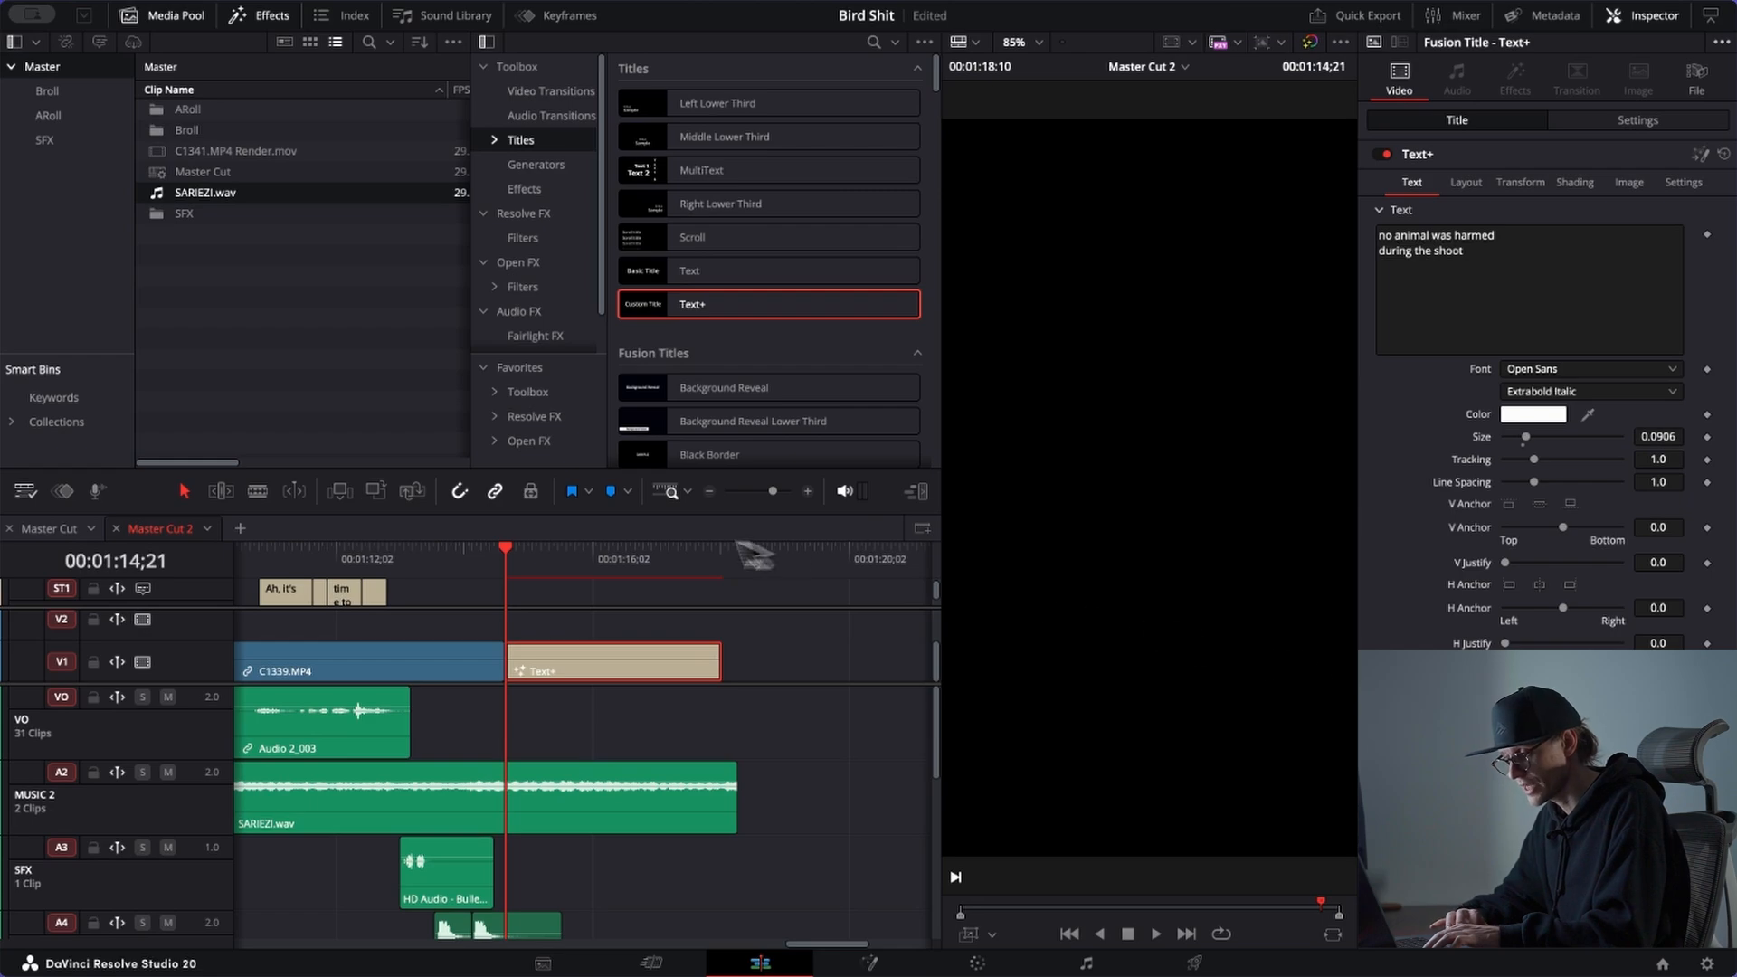
{"action": "left_click_drag", "start_coordinate": [560, 570], "coordinate": [607, 570]}
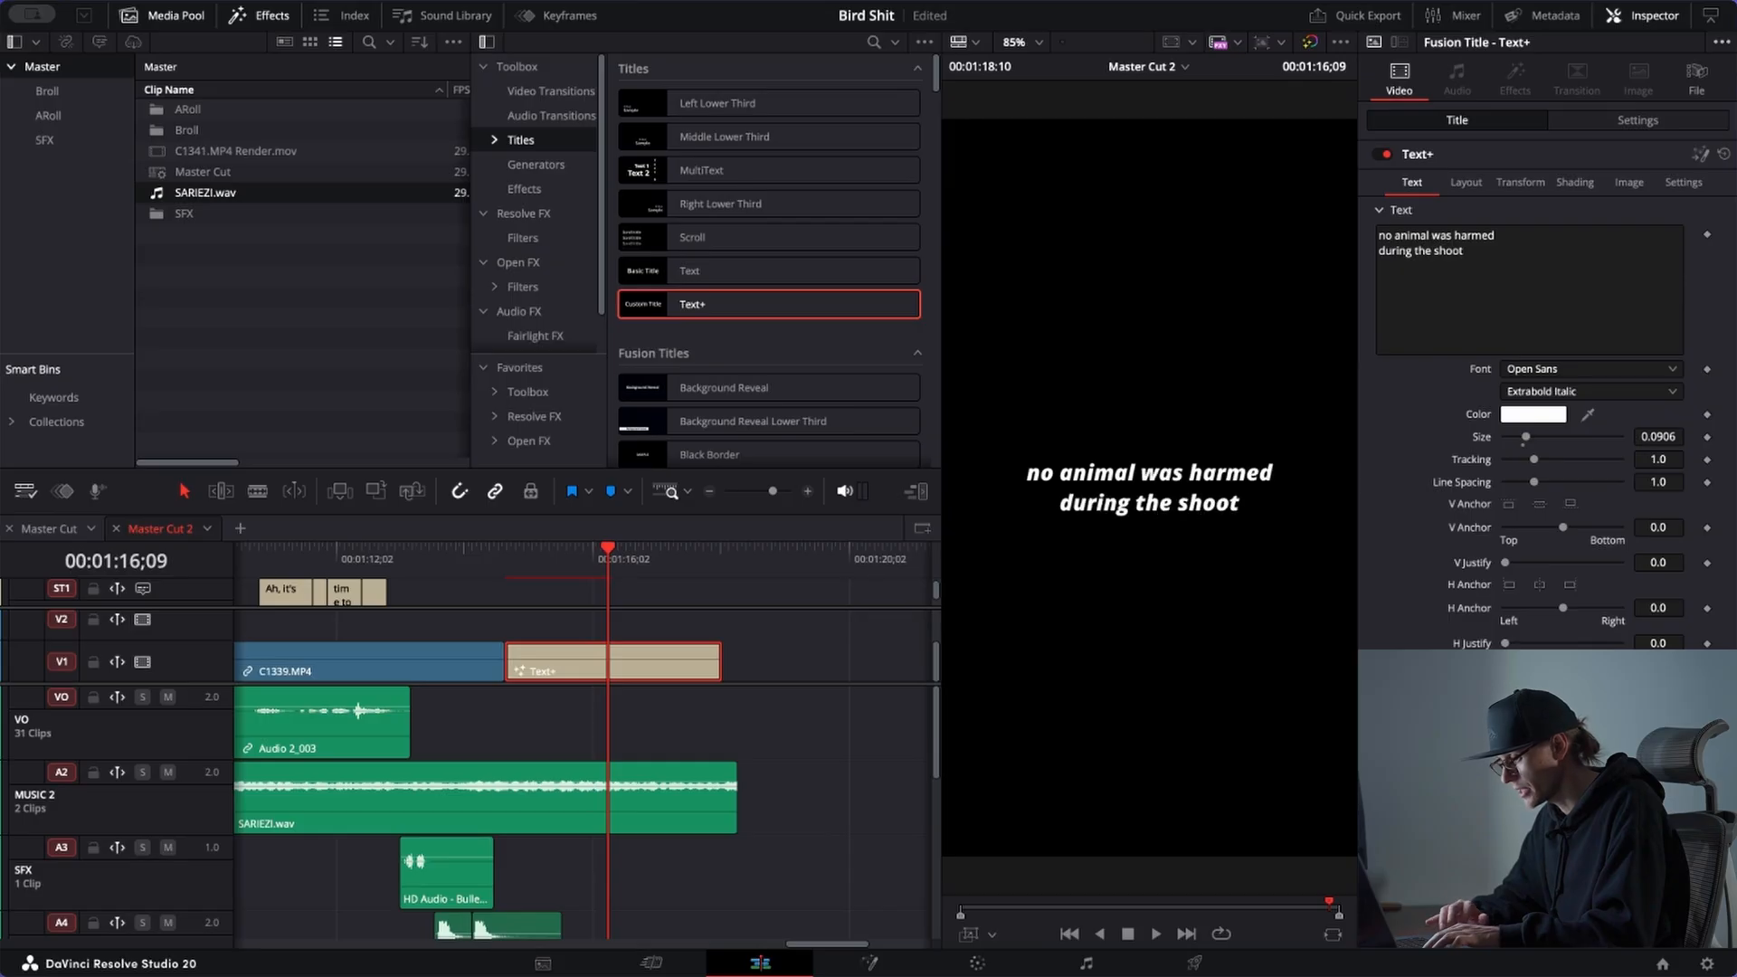
{"action": "left_click", "coordinate": [453, 565]}
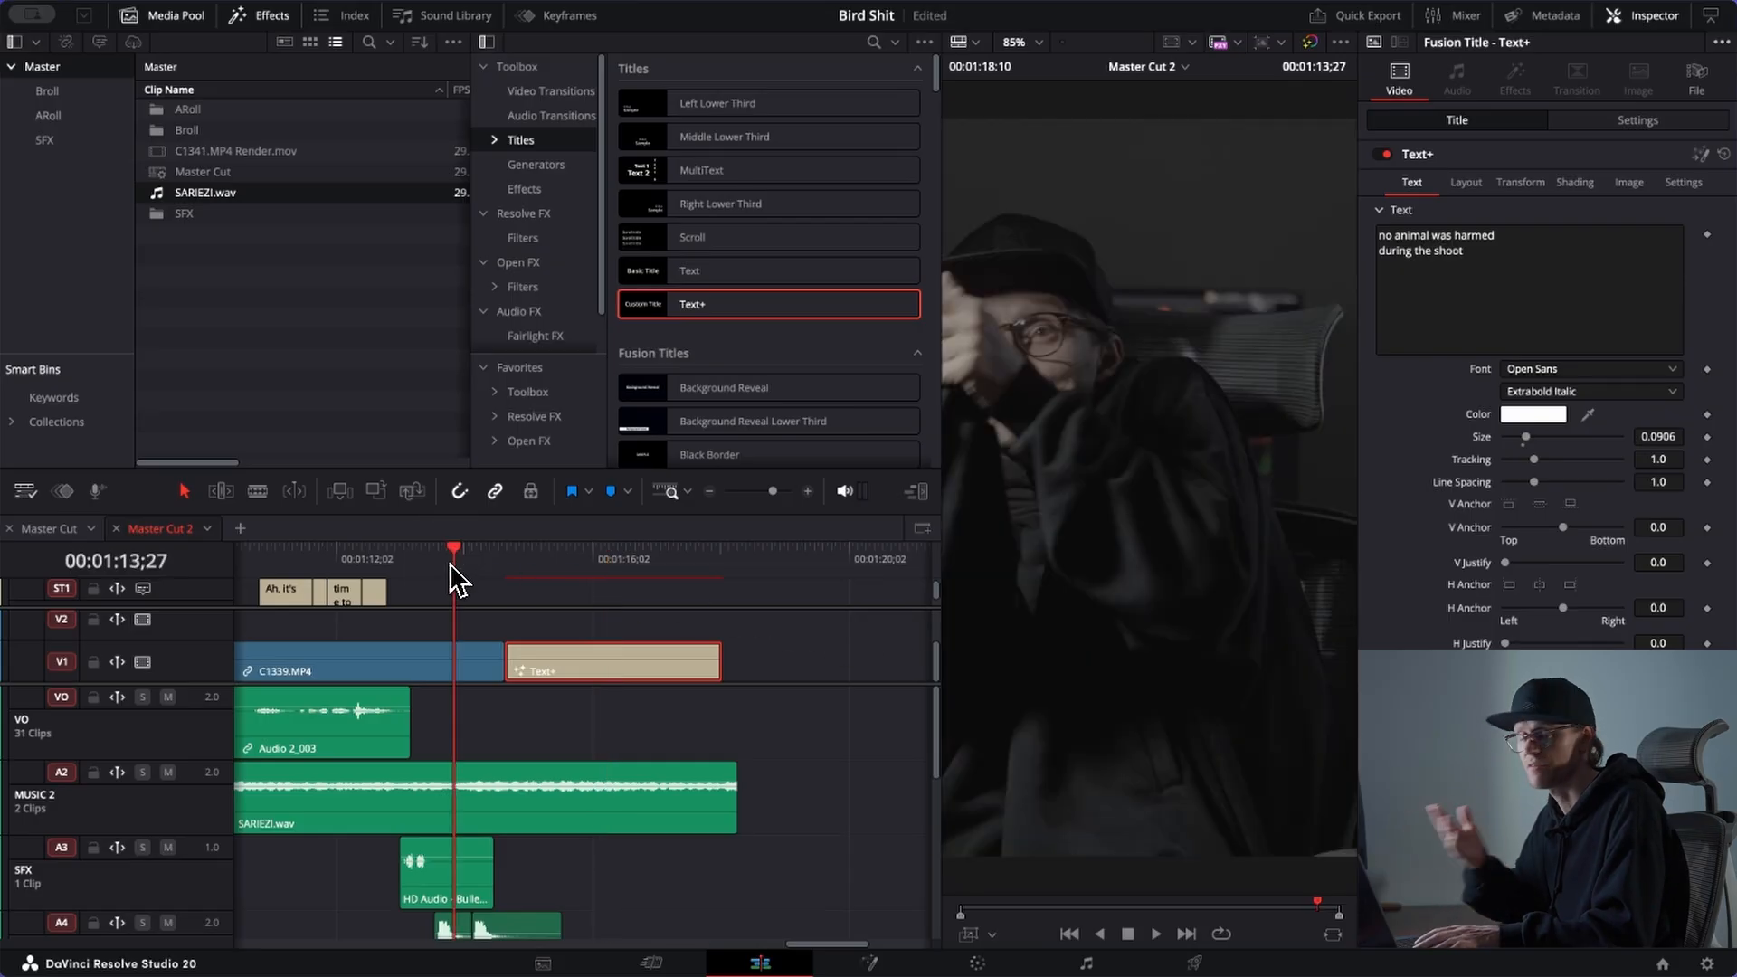
{"action": "key", "text": "space"}
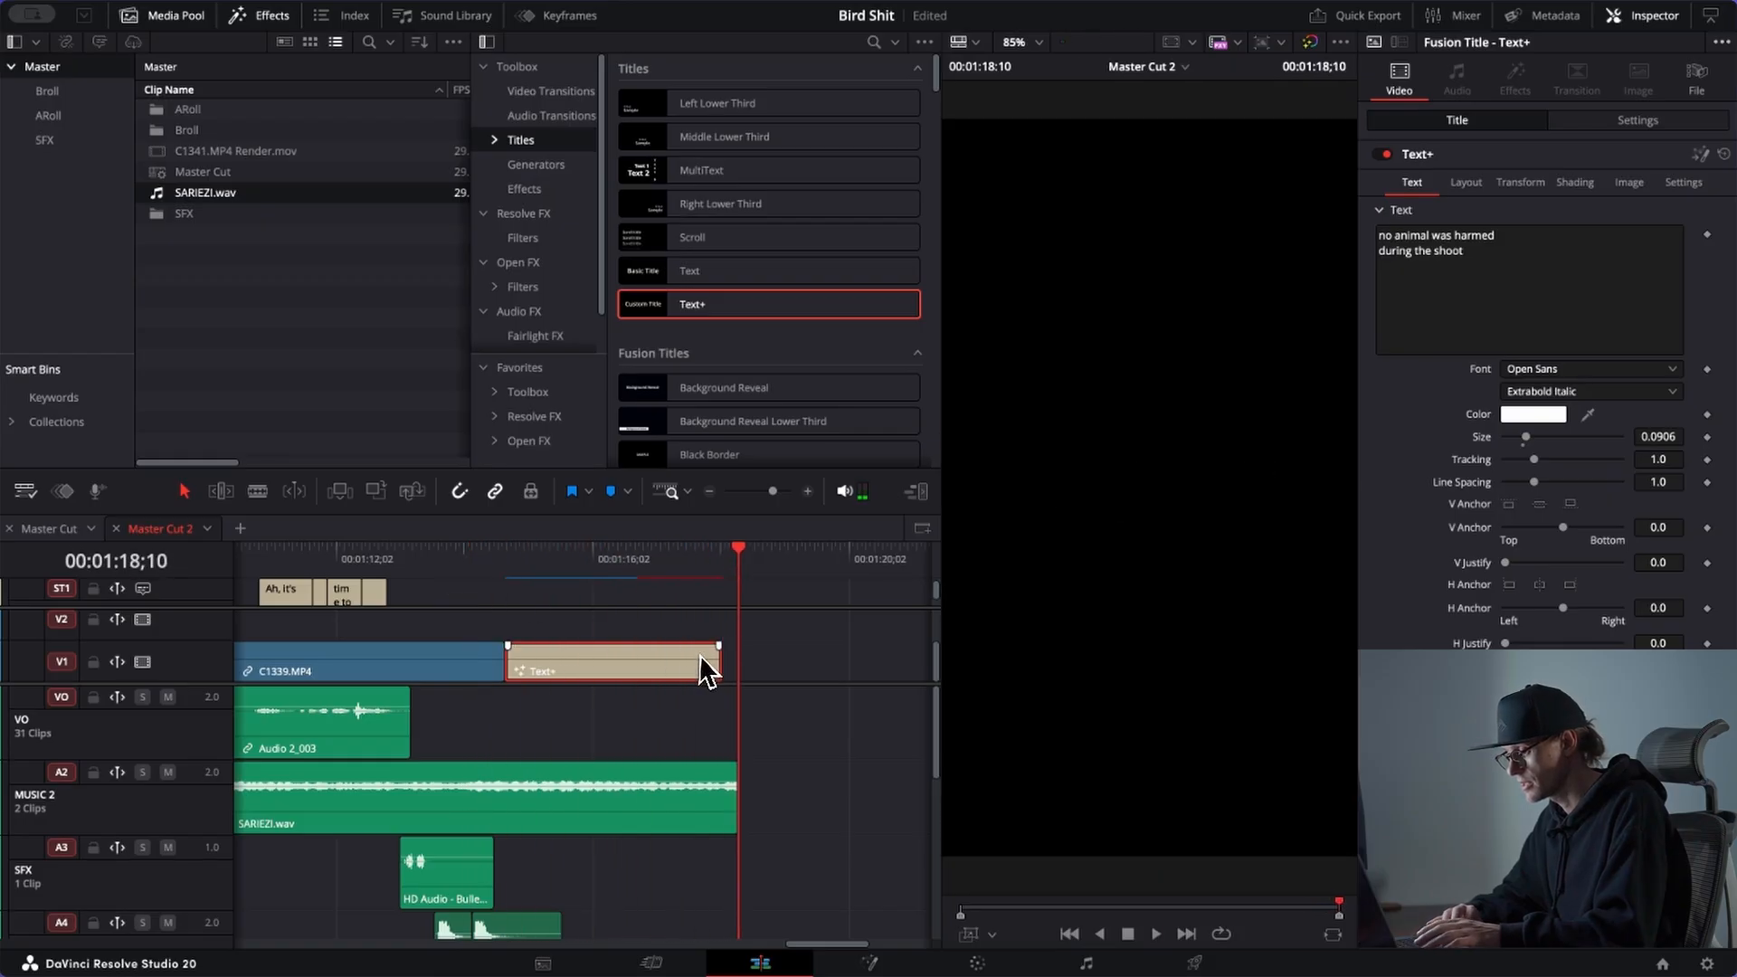
{"action": "left_click", "coordinate": [639, 557]}
{"action": "key", "text": "space"}
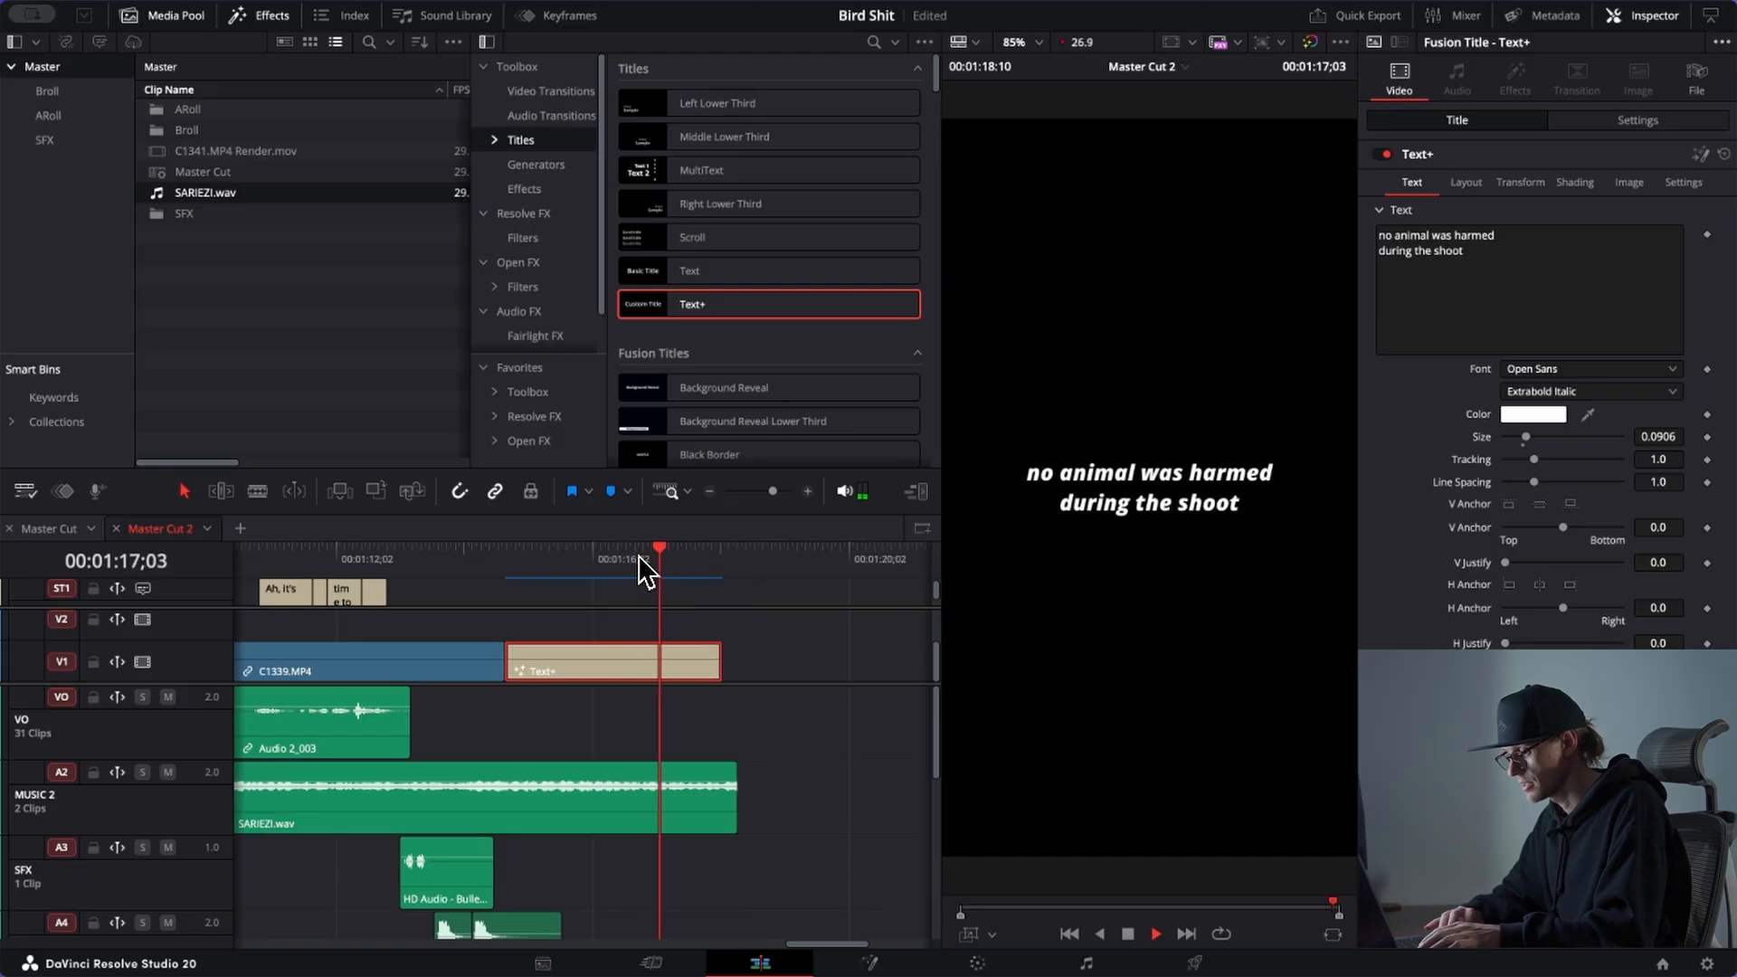
Step: End the title and closing music at 1:17:29, fade the music out from about 1:14:15, and play the result
{"action": "left_click", "coordinate": [709, 675]}
{"action": "left_click_drag", "start_coordinate": [741, 836], "coordinate": [496, 763]}
{"action": "left_click", "coordinate": [453, 553]}
{"action": "key", "text": "space"}
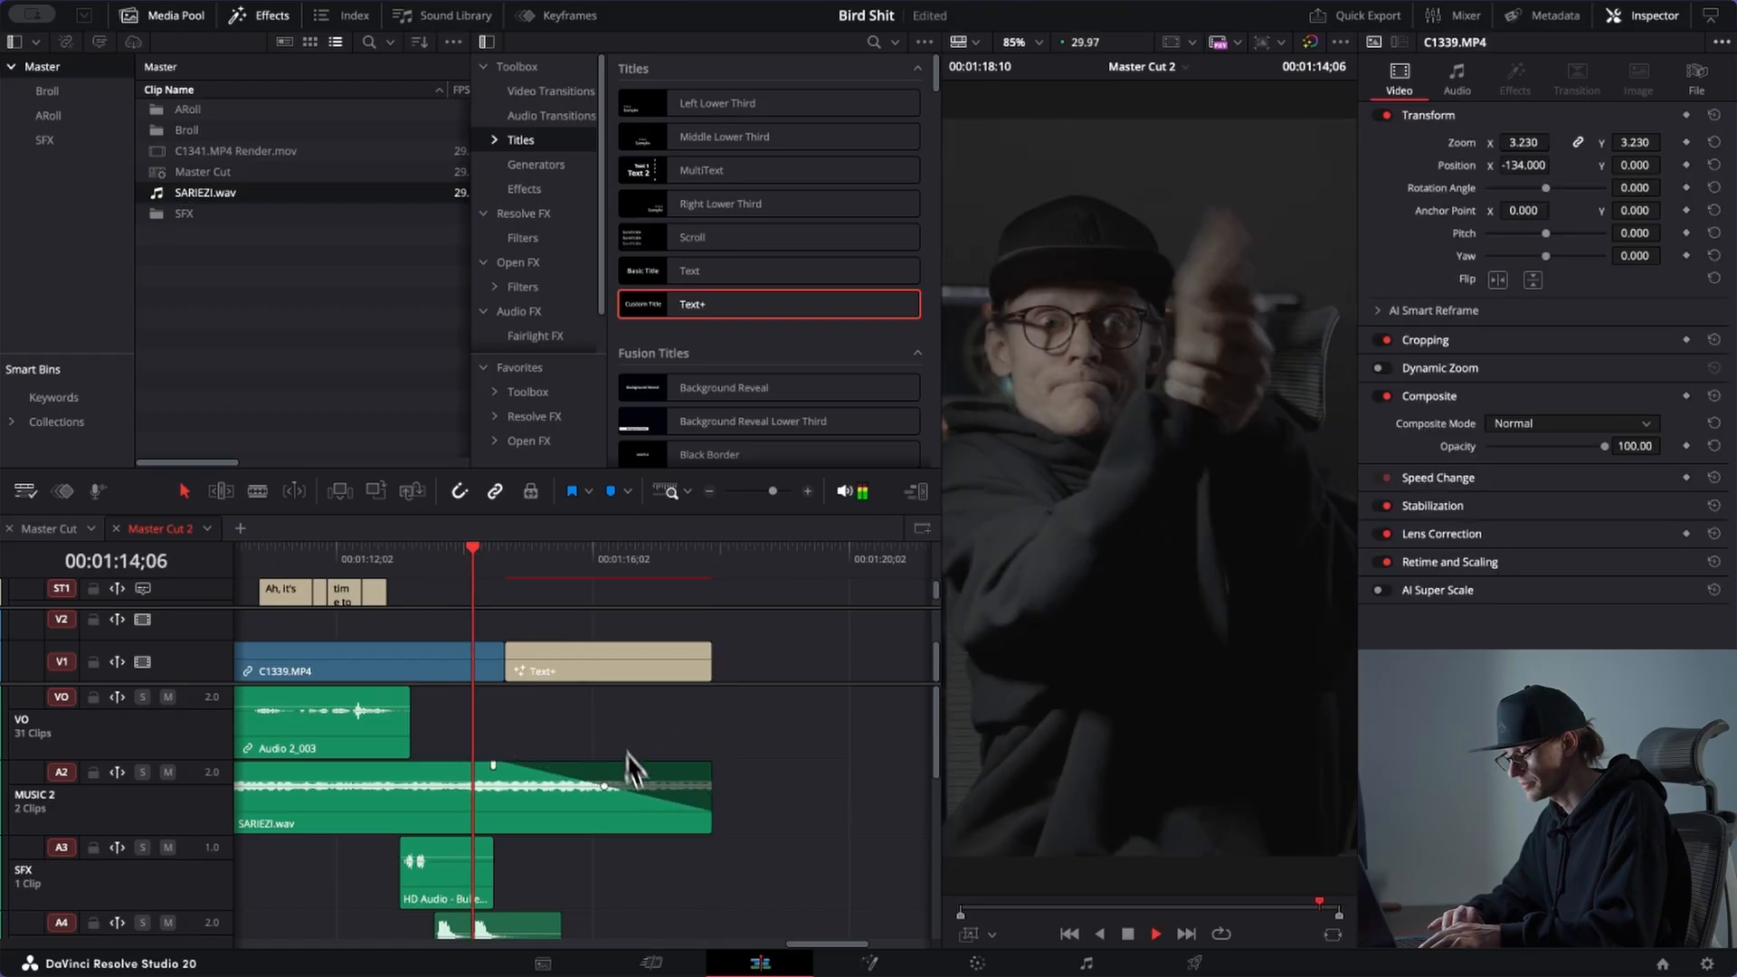
{"action": "key", "text": "space"}
Step: Trim the parrot clip on A7 and the finch birdsong on A9 to 1:17:29, starting the birdsong fade at about 1:14
{"action": "scroll", "coordinate": [664, 833], "scroll_direction": "down", "scroll_amount": 5}
{"action": "left_click_drag", "start_coordinate": [736, 839], "coordinate": [713, 834]}
{"action": "scroll", "coordinate": [713, 834], "scroll_direction": "down", "scroll_amount": 2}
{"action": "left_click_drag", "start_coordinate": [737, 924], "coordinate": [714, 931]}
{"action": "key", "text": "space"}
{"action": "mouse_move", "coordinate": [443, 869]}
{"action": "left_mouse_down"}
{"action": "mouse_move", "coordinate": [649, 882]}
{"action": "mouse_move", "coordinate": [470, 877]}
{"action": "left_mouse_up"}
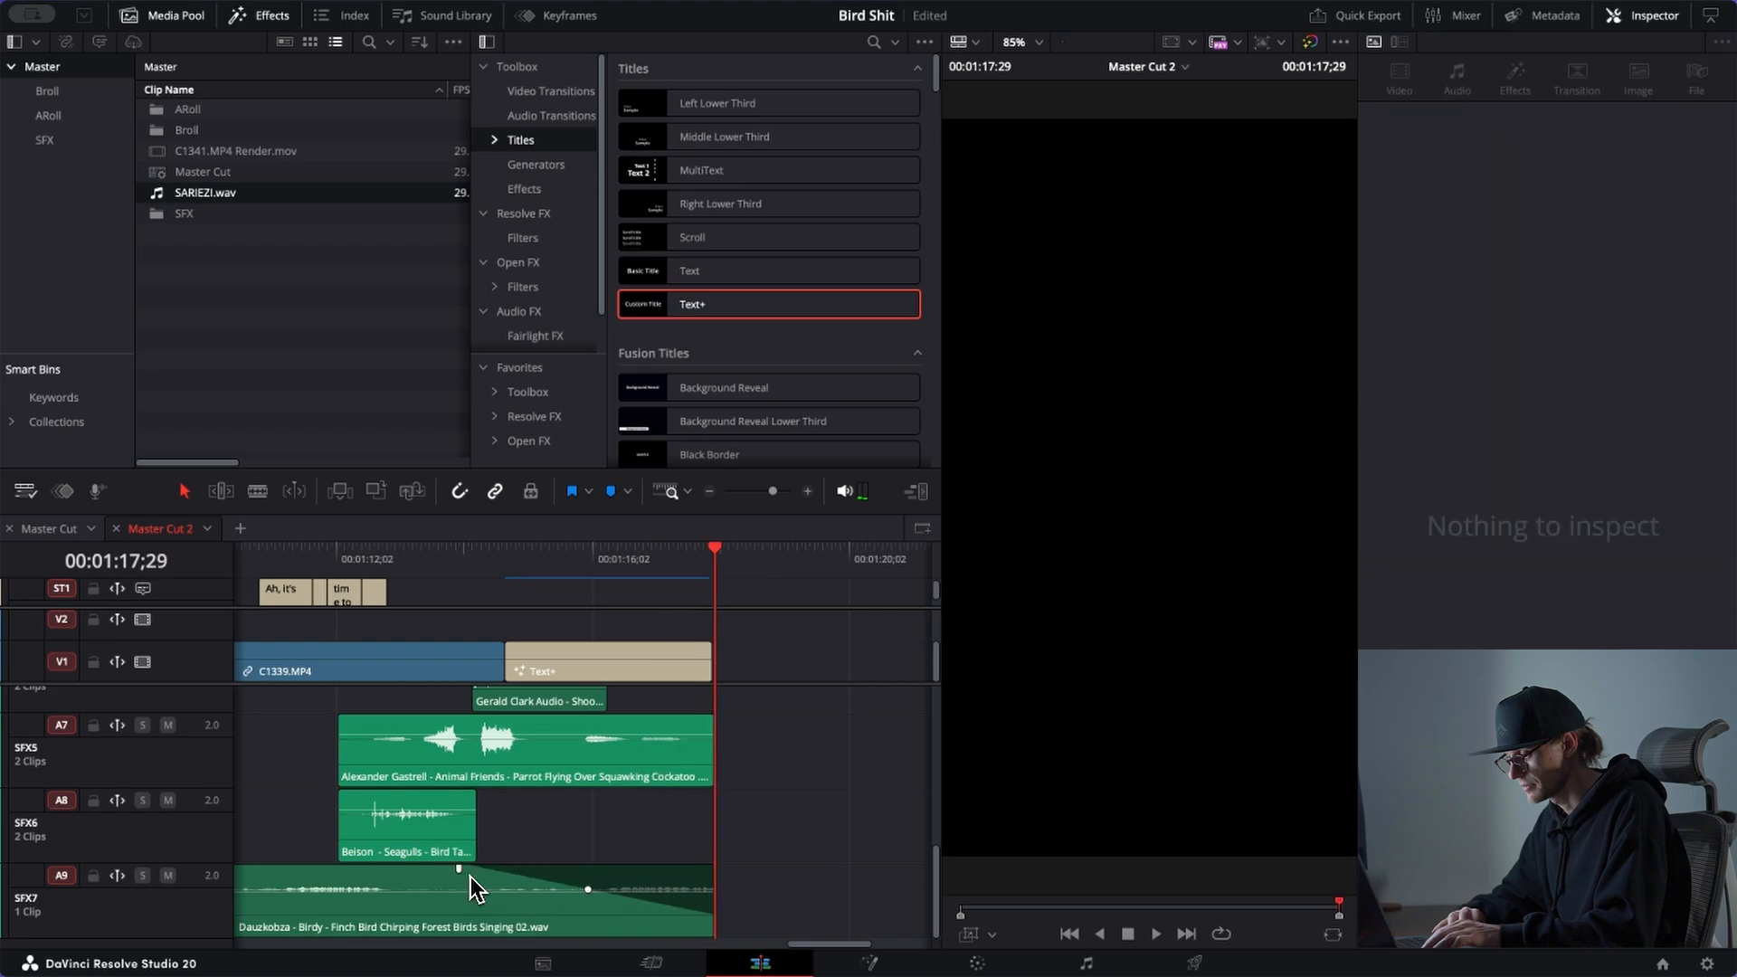
Step: Fit the full length of Master Cut 2 and all its audio tracks in the timeline view
{"action": "left_click", "coordinate": [505, 562]}
{"action": "key", "text": "shift+z"}
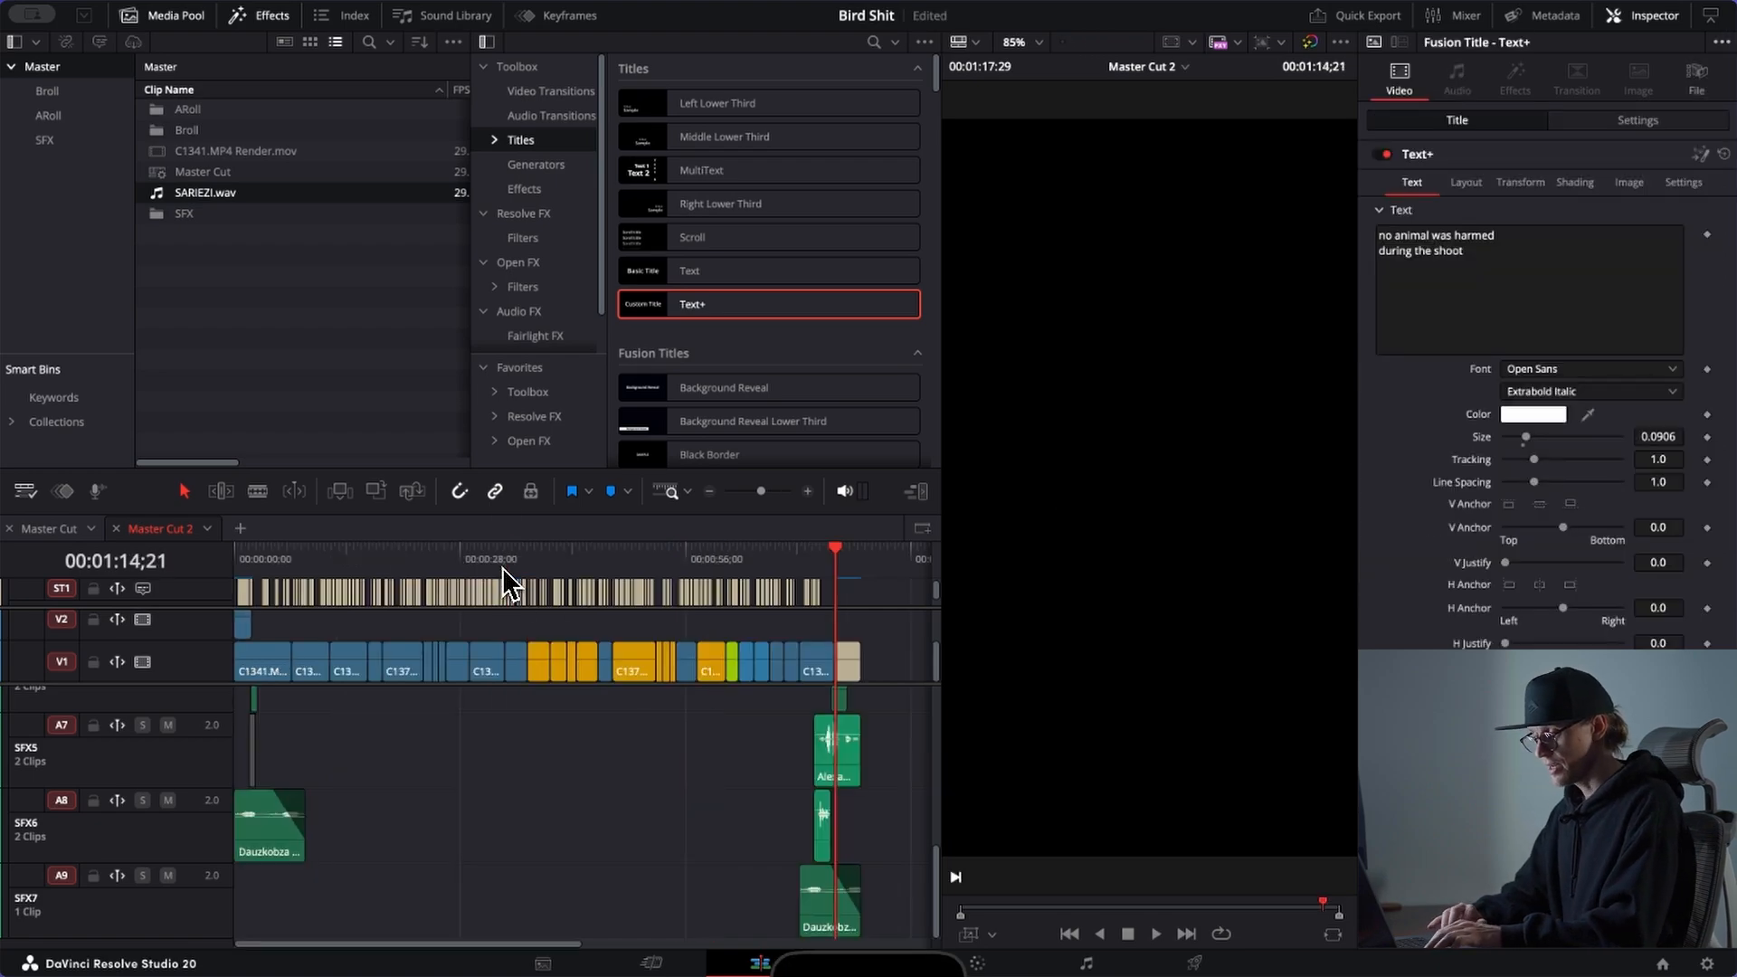
{"action": "scroll", "coordinate": [263, 841], "scroll_direction": "down", "scroll_amount": 5}
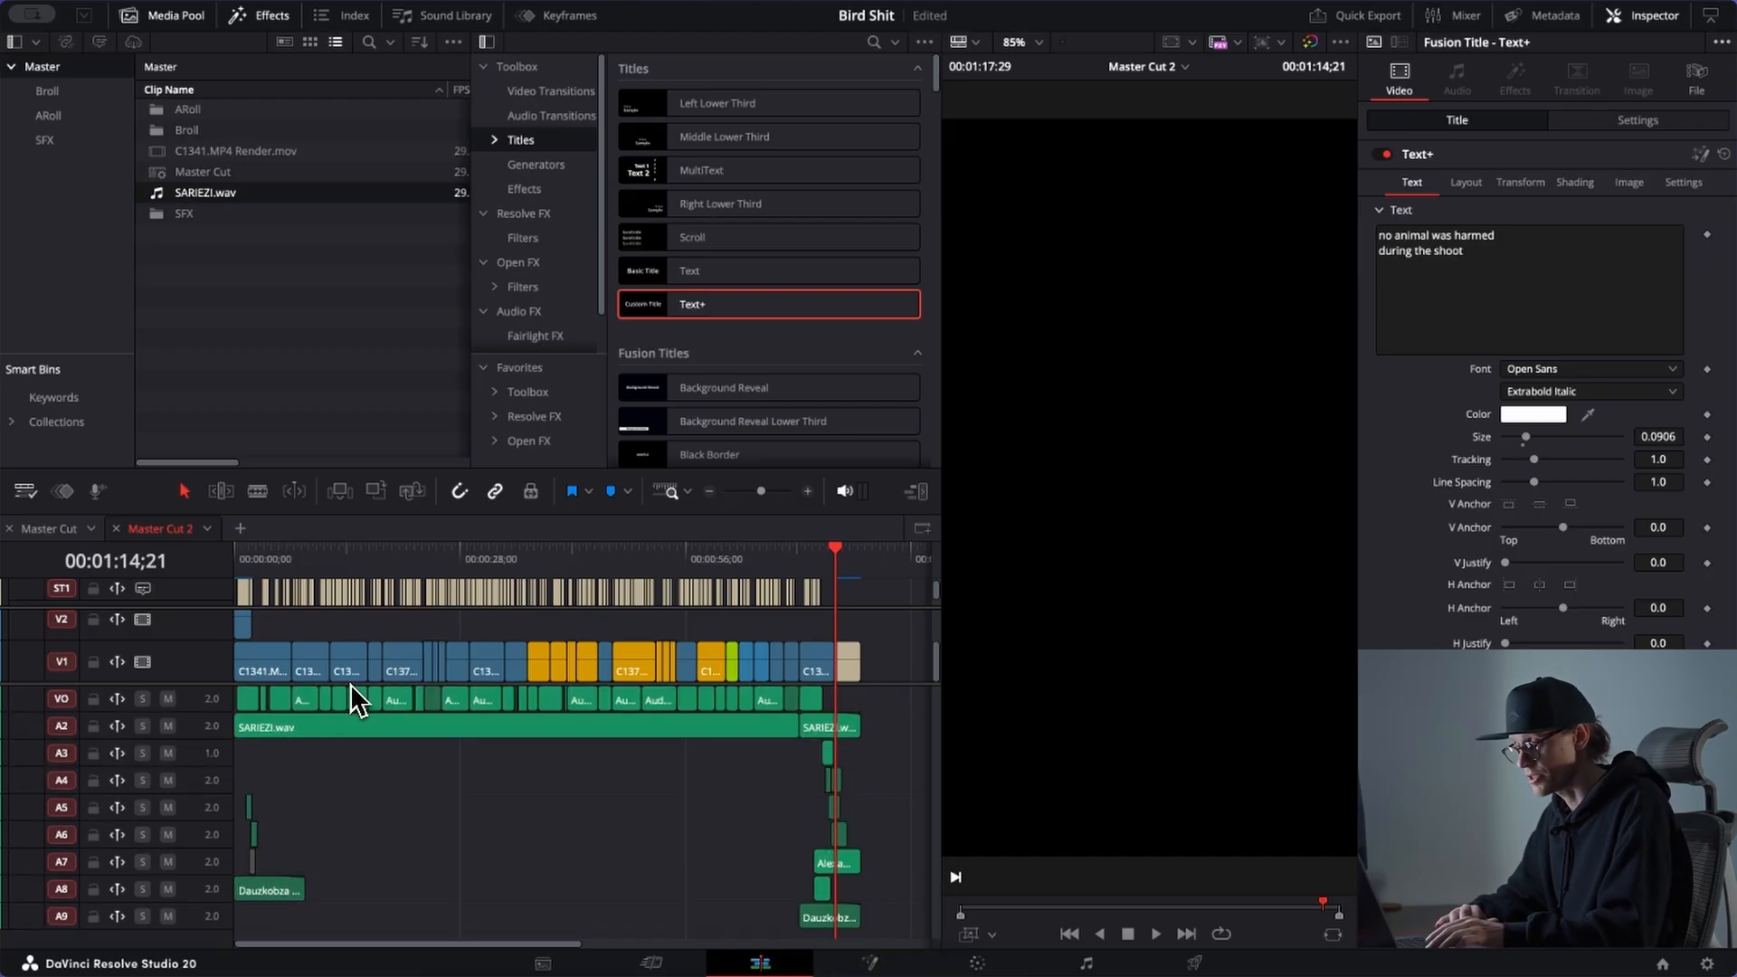
Step: Change the timeline viewer's bypass option and increase the height of the video tracks in Master Cut 2
{"action": "left_click", "coordinate": [1237, 44]}
{"action": "left_click", "coordinate": [1277, 69]}
{"action": "left_click_drag", "start_coordinate": [206, 685], "coordinate": [204, 788]}
{"action": "scroll", "coordinate": [372, 716], "scroll_direction": "up", "scroll_amount": 3}
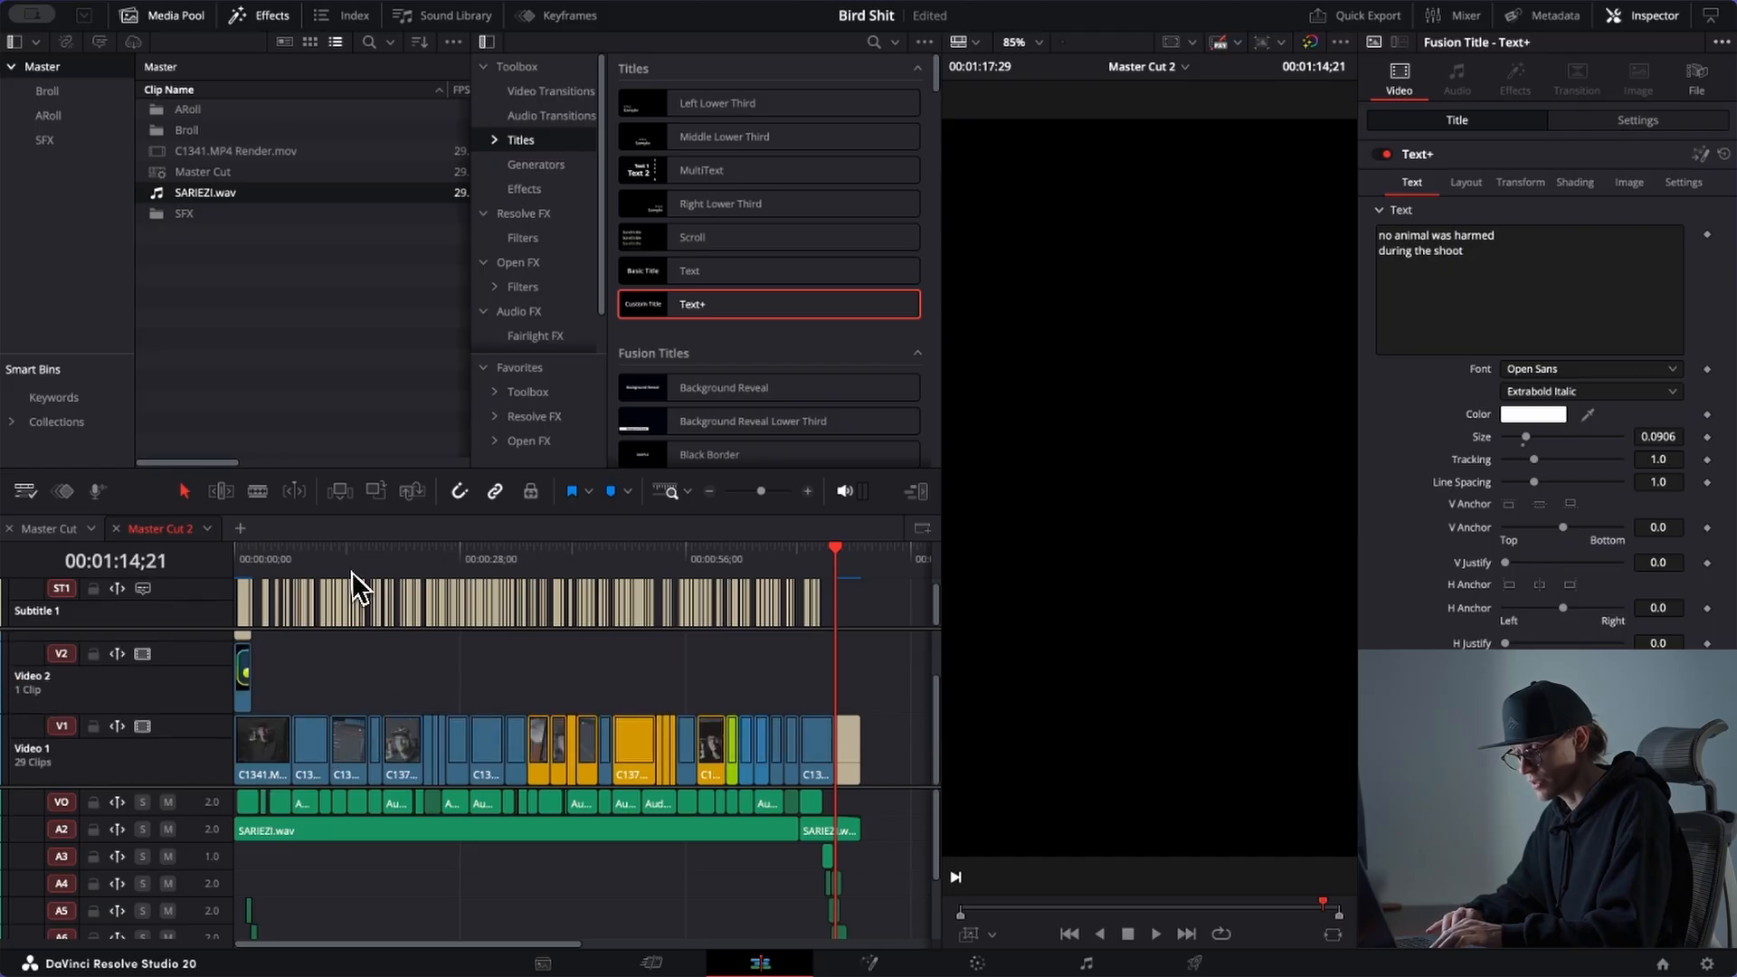
Step: Inspect the C1369.MP4 clip on V1 at 14:02 close up in the timeline and select it
{"action": "left_click", "coordinate": [346, 568]}
{"action": "key", "text": "ctrl+equal"}
{"action": "key", "text": "ctrl+equal"}
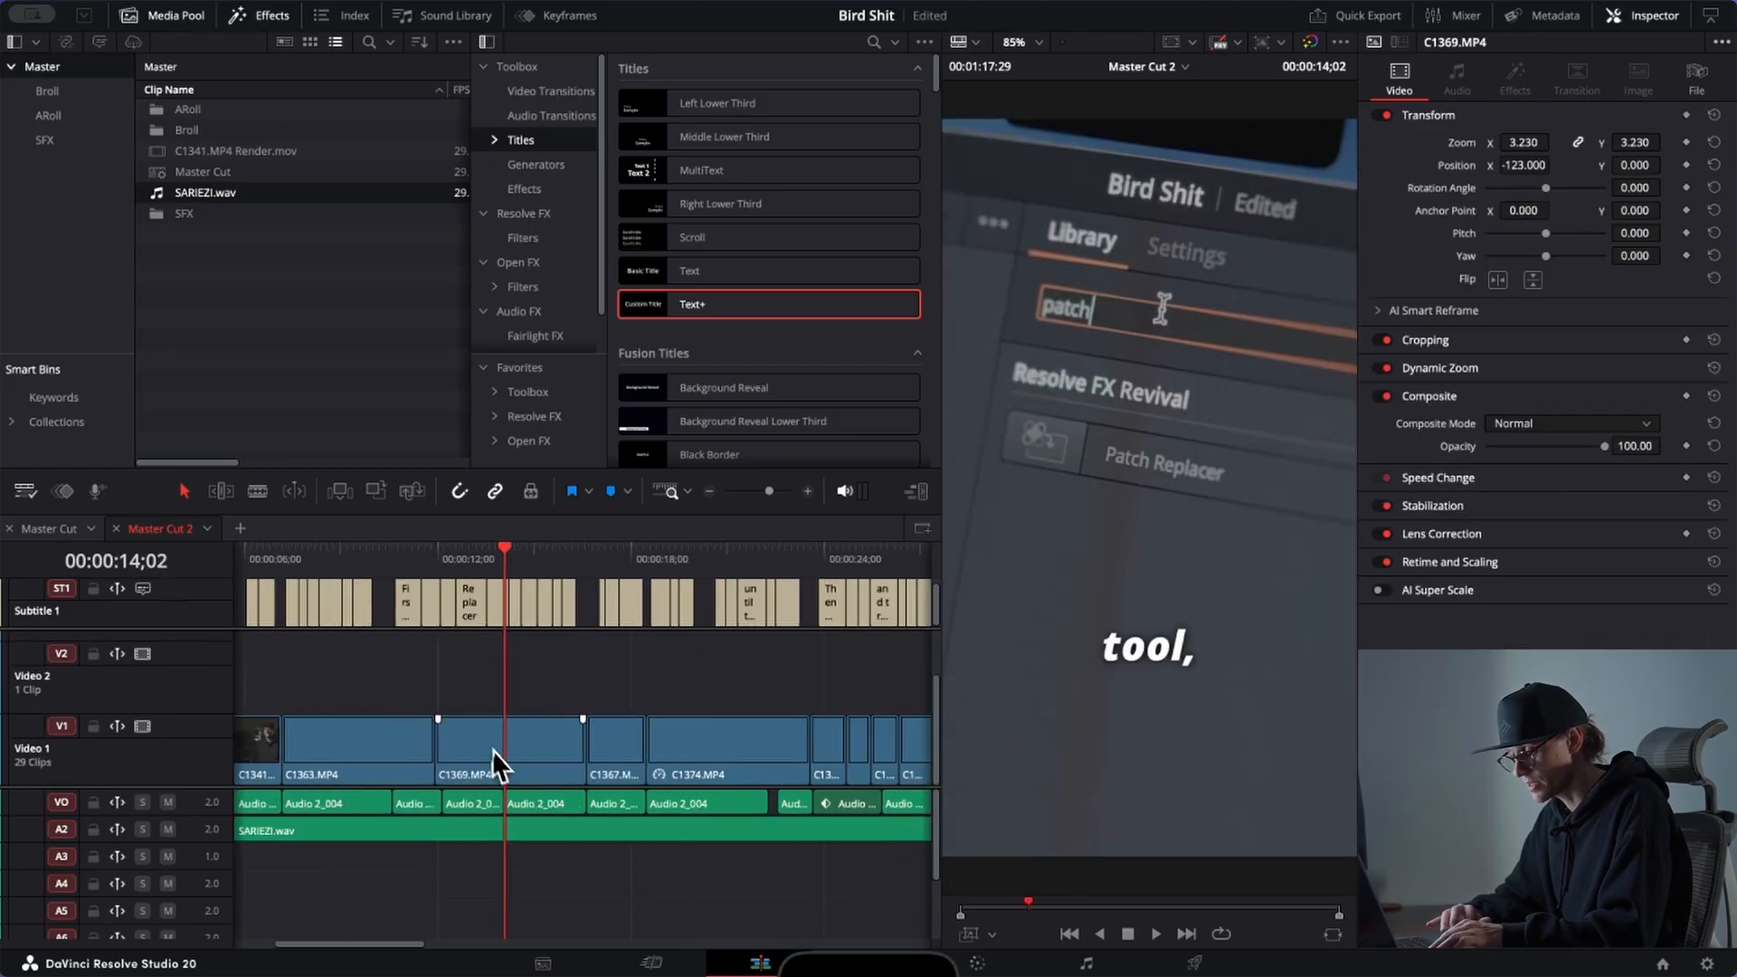
{"action": "left_click", "coordinate": [489, 746]}
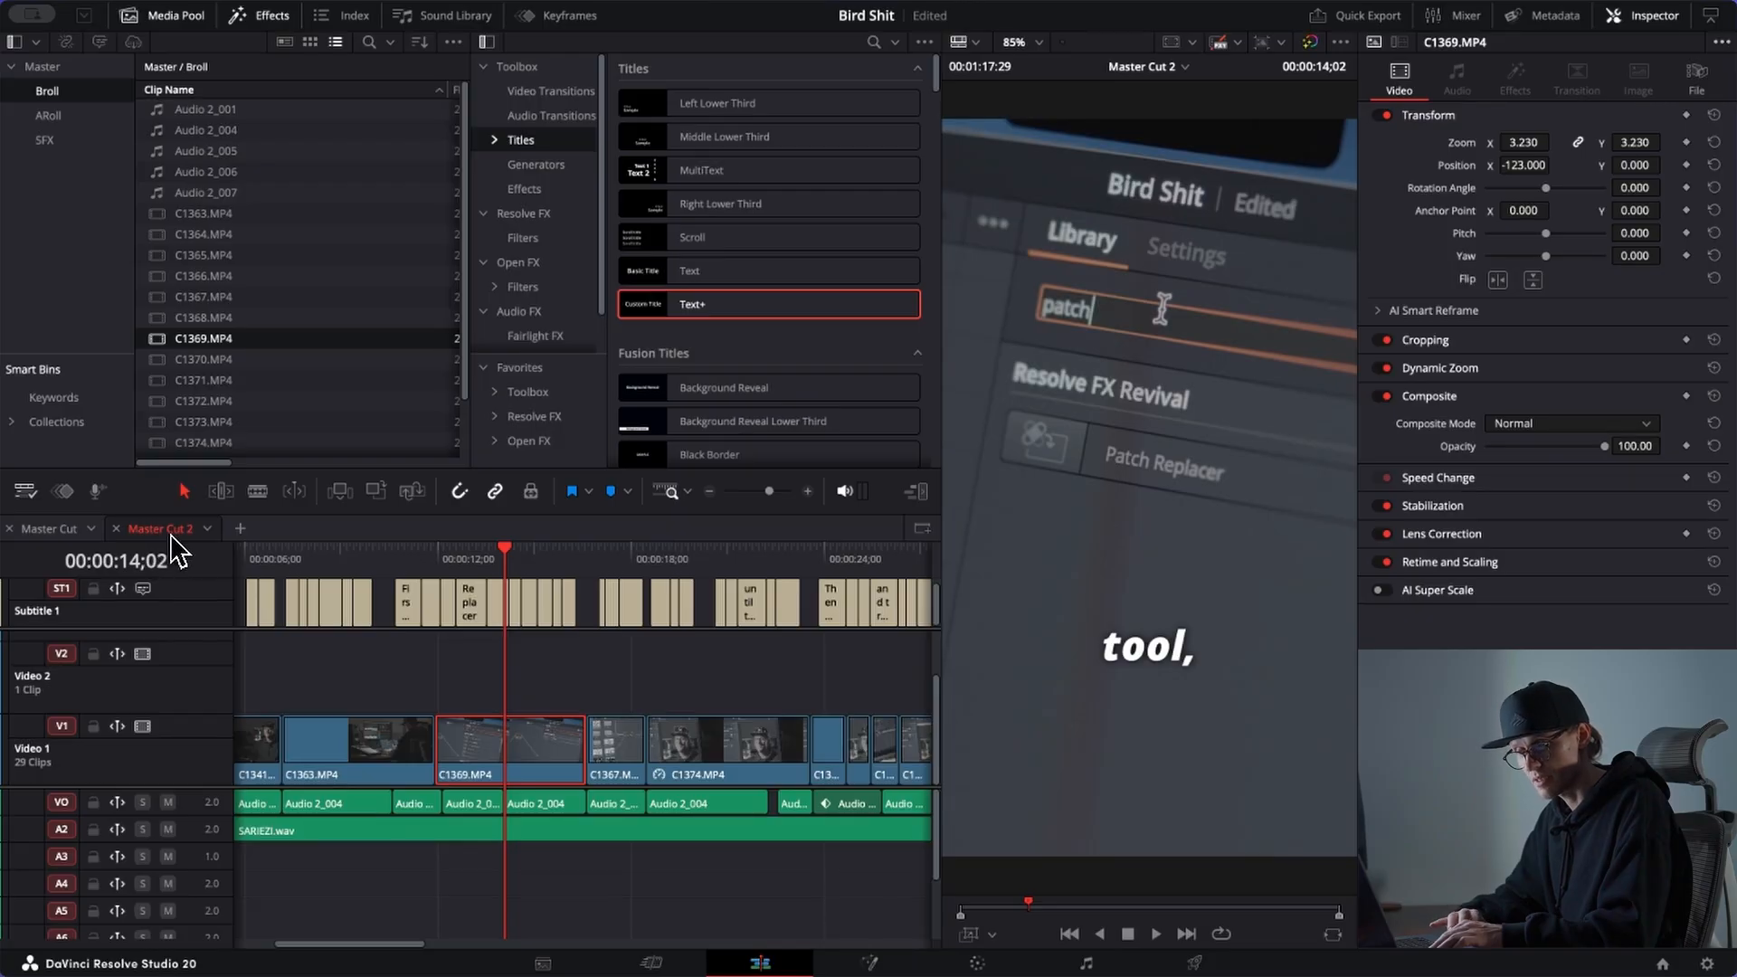
Step: Set the Master Cut 2 timeline resolution to 2160 x 3840 Ultra HD in its timeline settings
{"action": "right_click", "coordinate": [154, 532]}
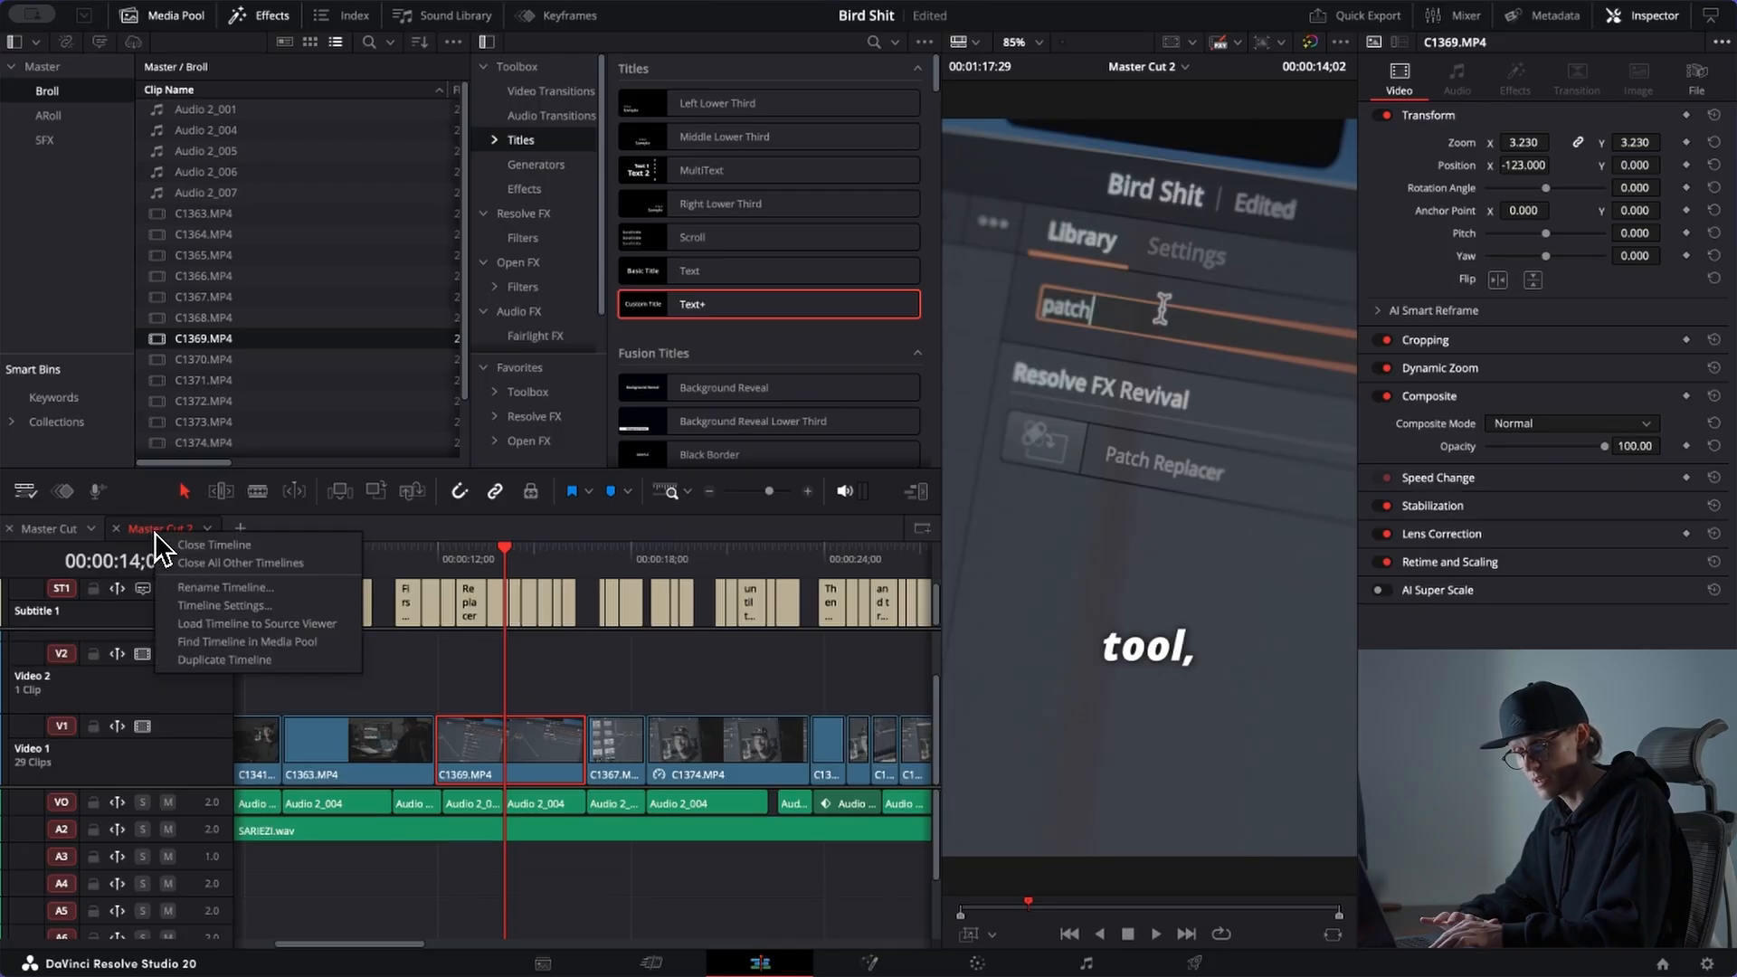
{"action": "left_click", "coordinate": [228, 605]}
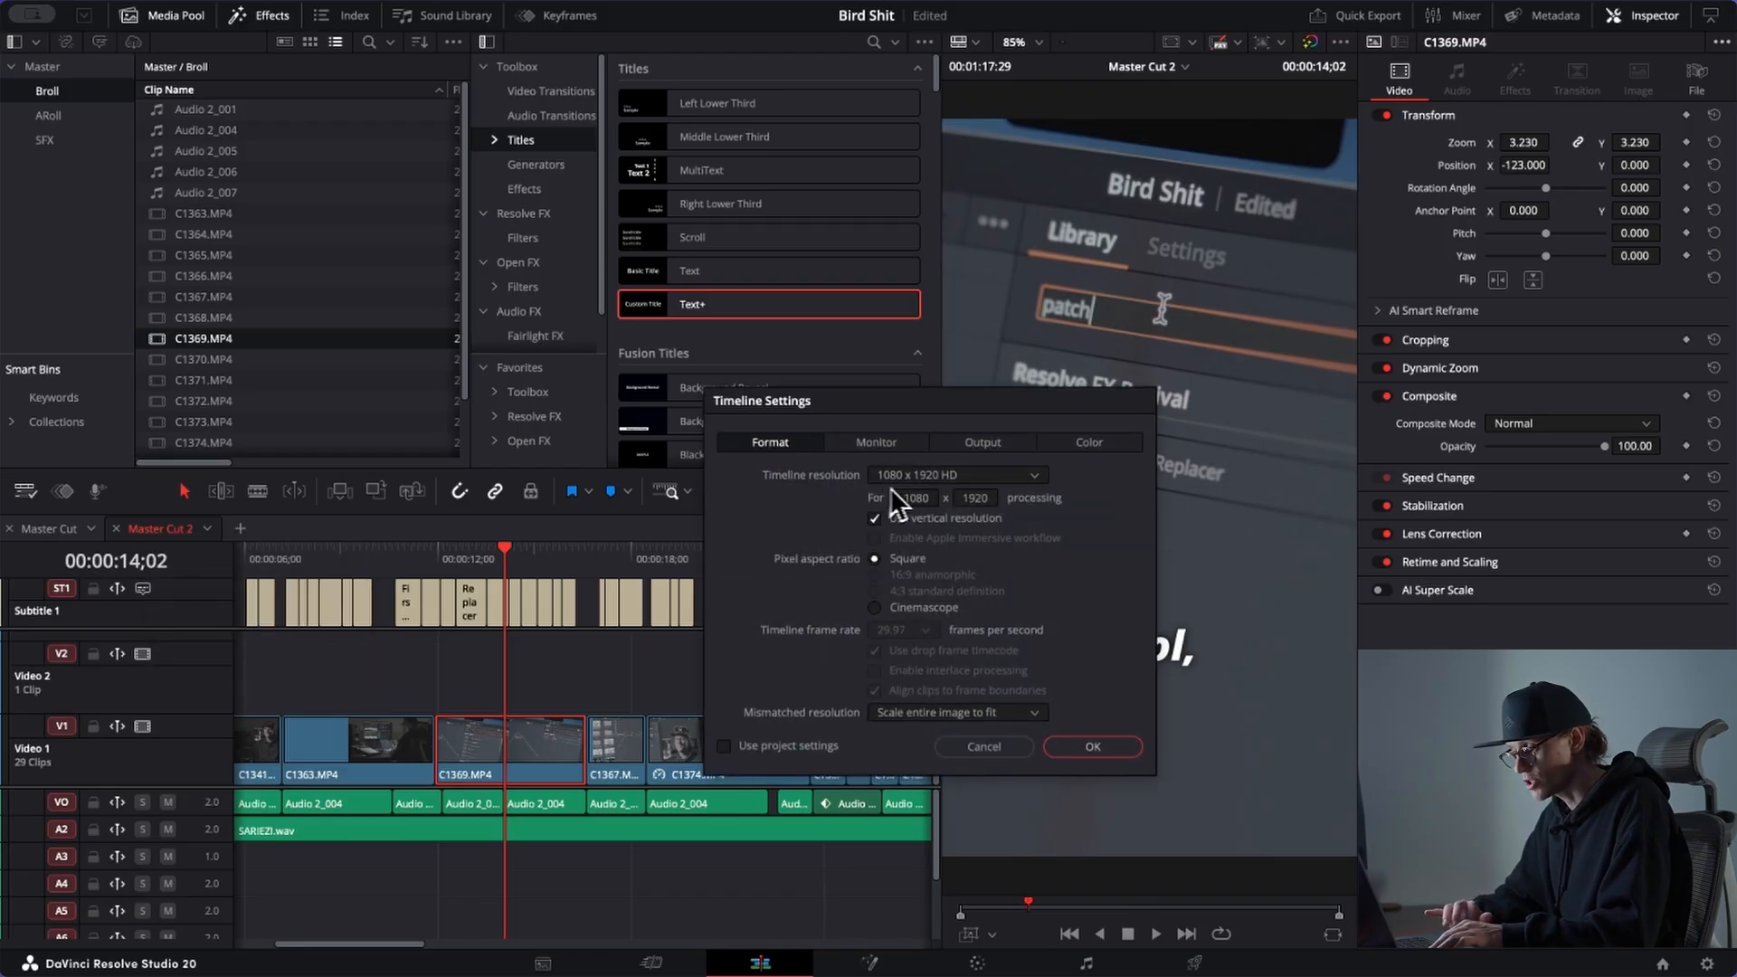
{"action": "left_click", "coordinate": [959, 477]}
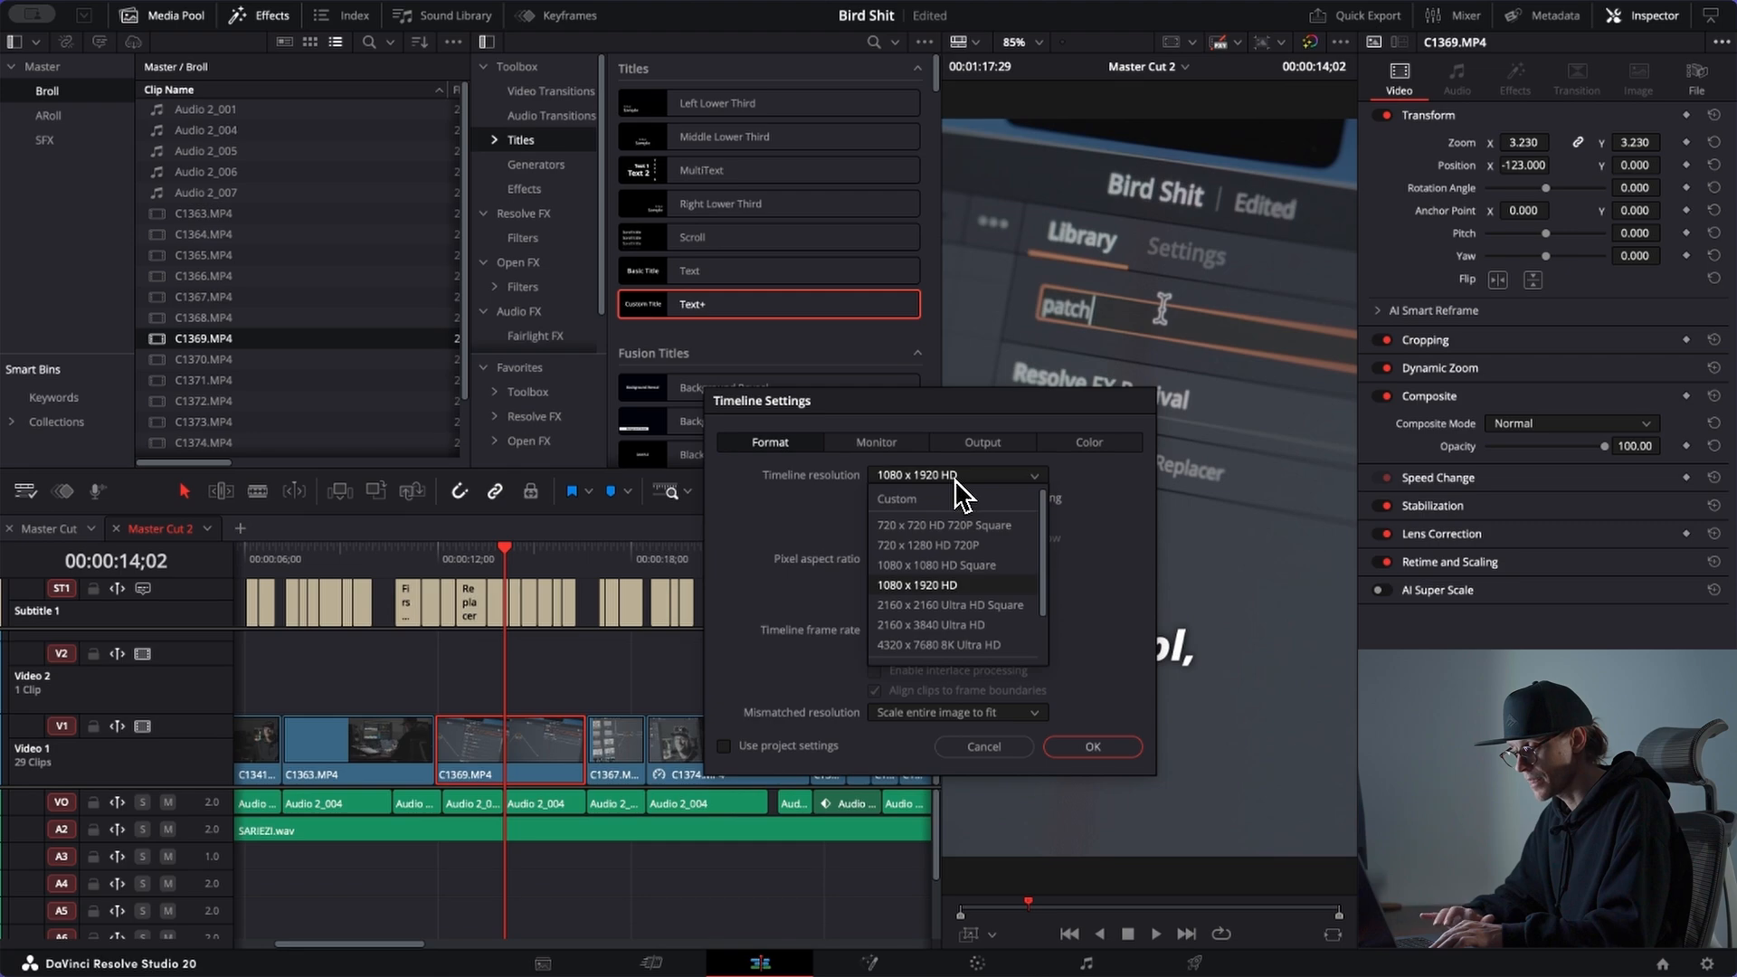
{"action": "left_click", "coordinate": [981, 626]}
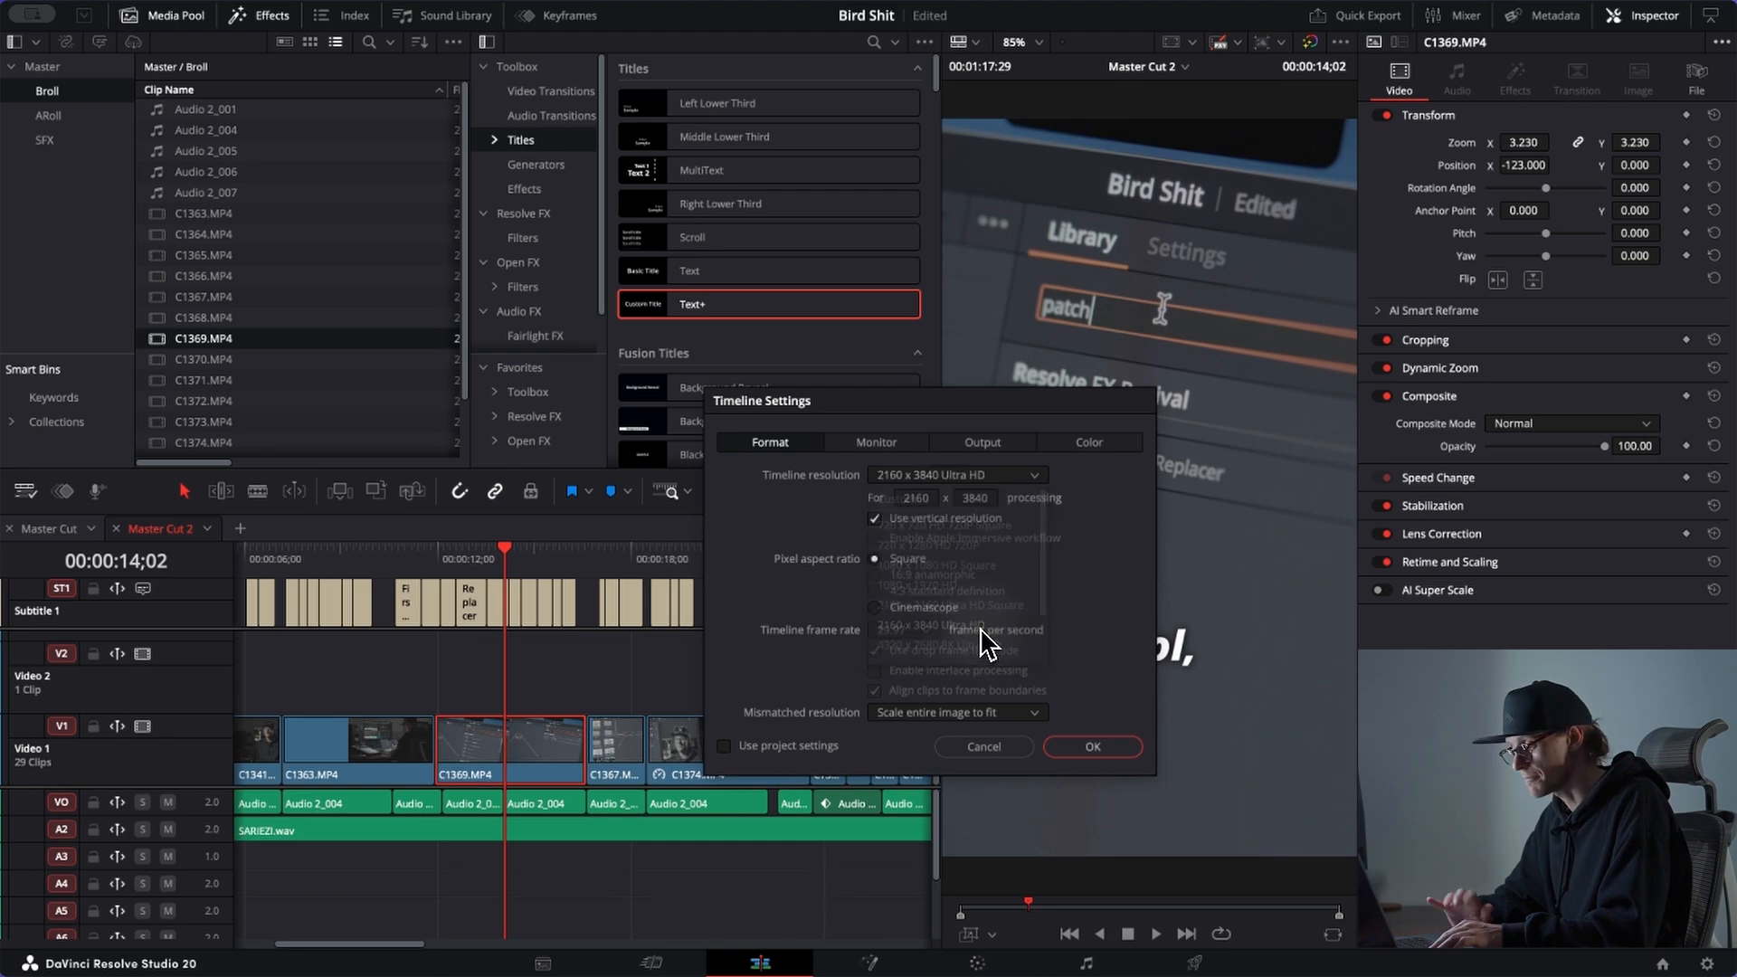
{"action": "left_click", "coordinate": [1074, 746]}
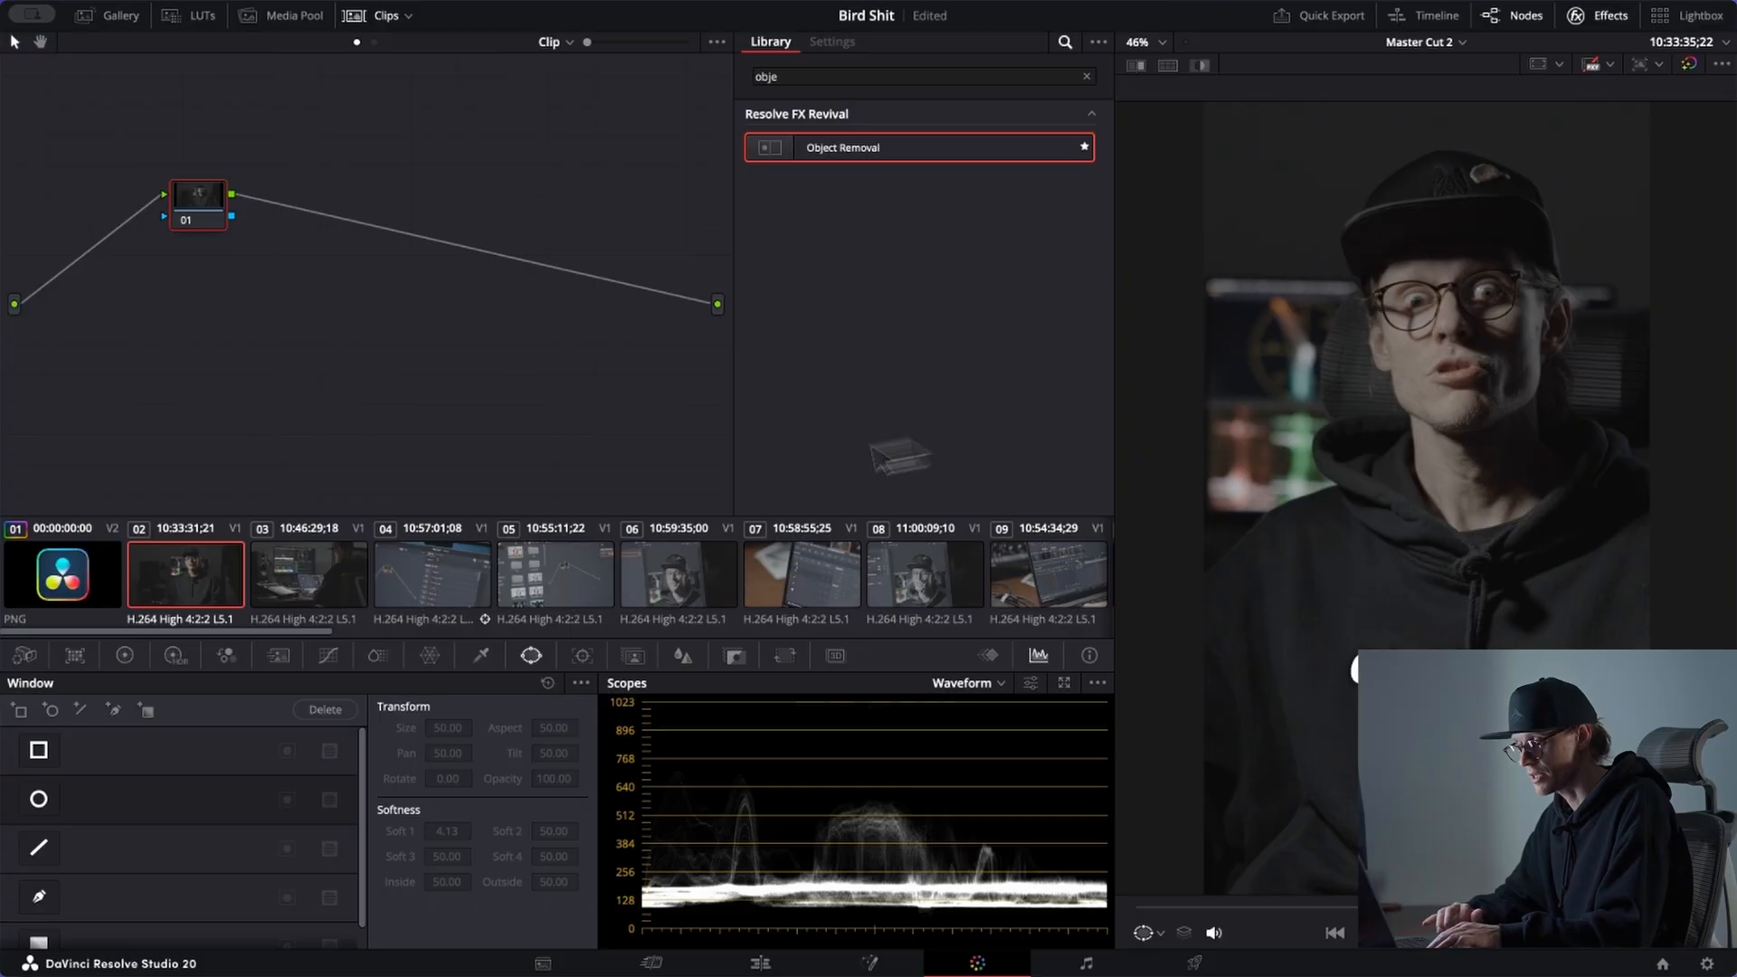
Step: Combine clips 02 through 23 and clip 29 into one color group, leaving out the Apple ProRes clips
{"action": "scroll", "coordinate": [197, 597], "scroll_direction": "down", "scroll_amount": 10}
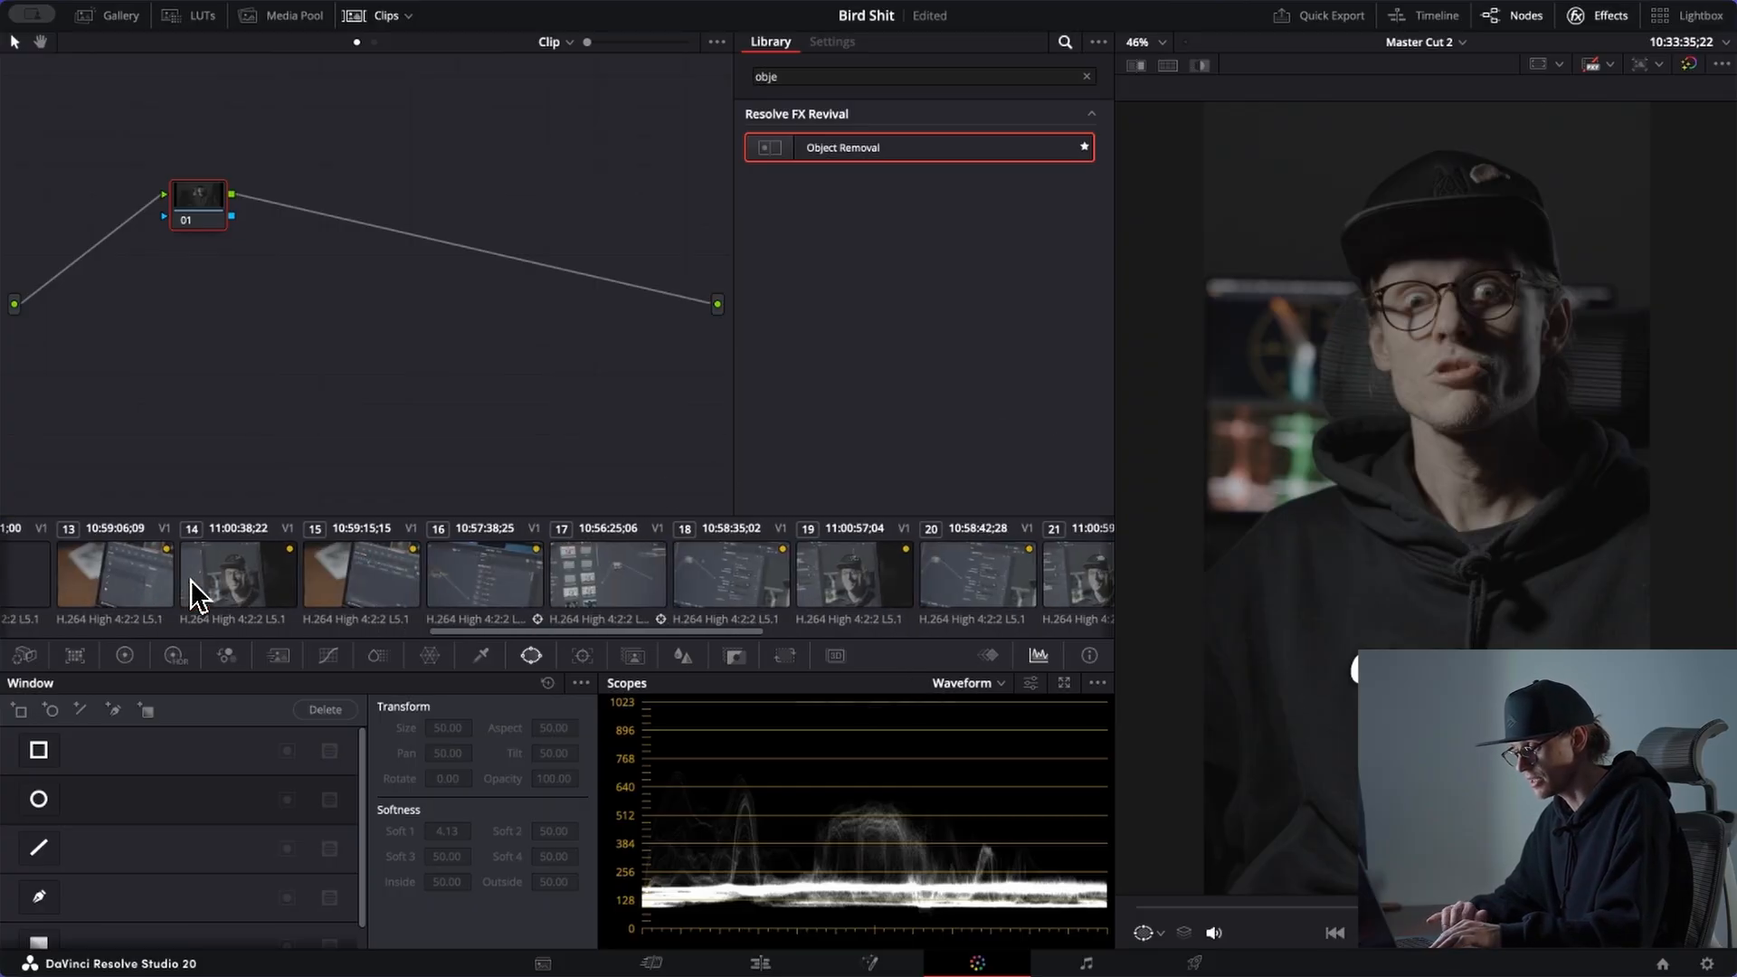
{"action": "scroll", "coordinate": [369, 579], "scroll_direction": "up", "scroll_amount": 10}
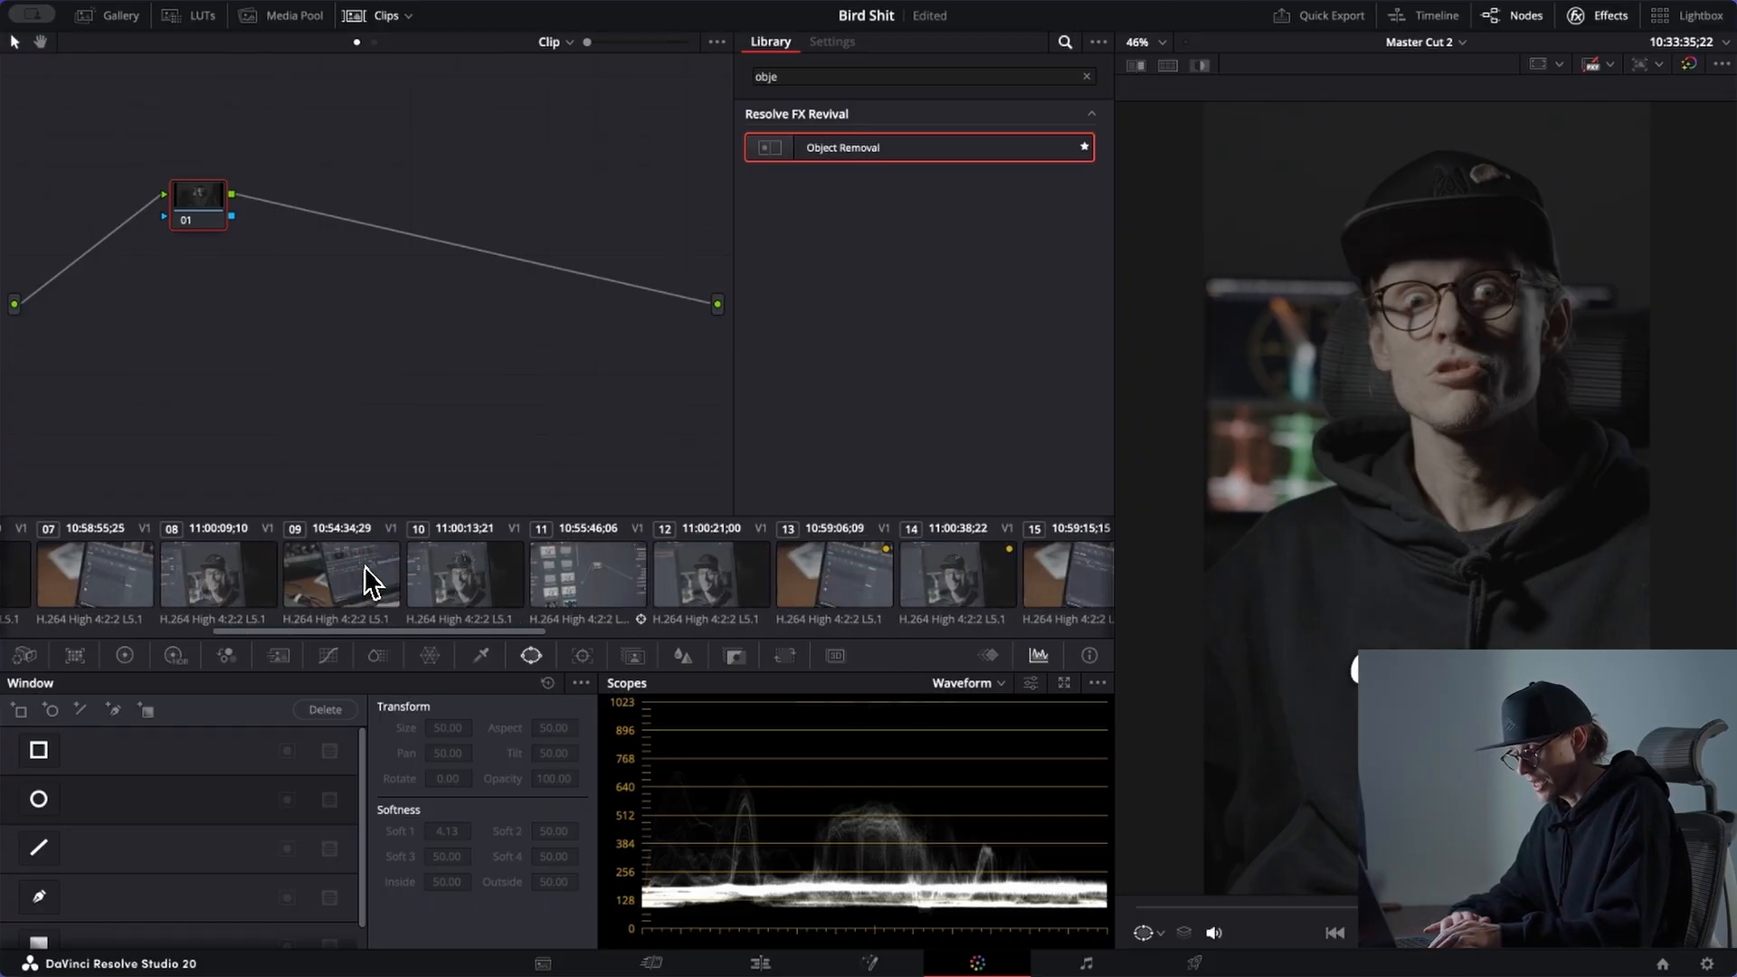
{"action": "scroll", "coordinate": [217, 593], "scroll_direction": "down", "scroll_amount": 15}
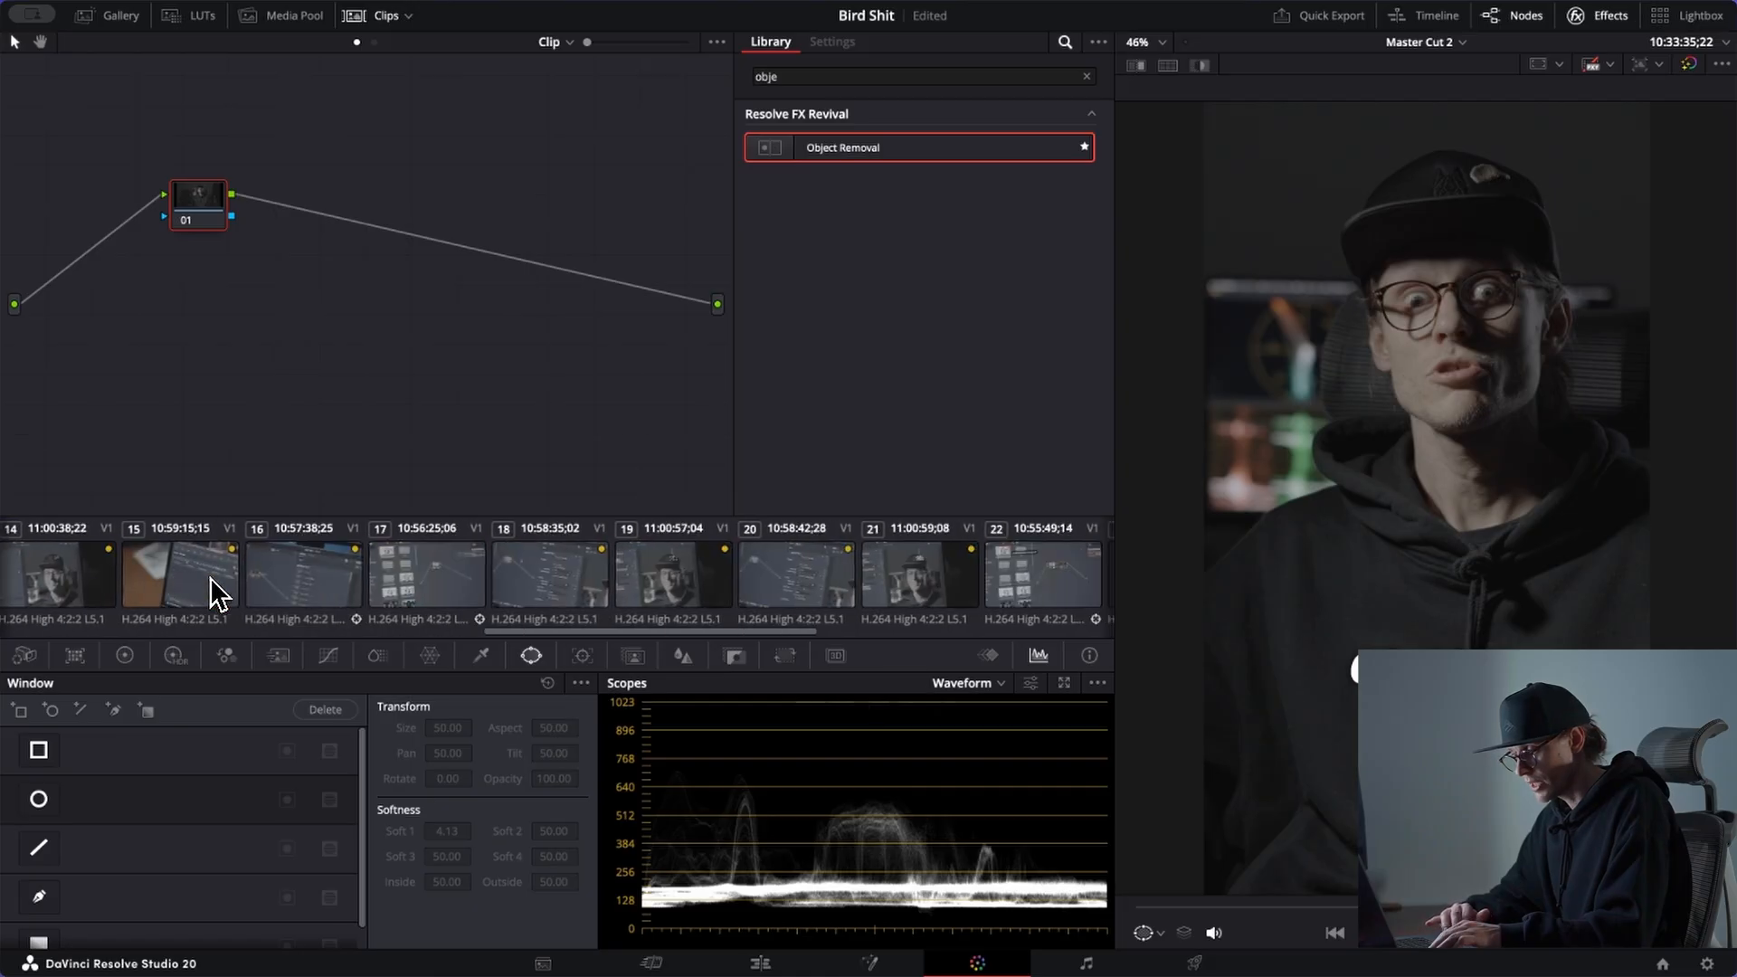
{"action": "scroll", "coordinate": [217, 592], "scroll_direction": "down", "scroll_amount": 3}
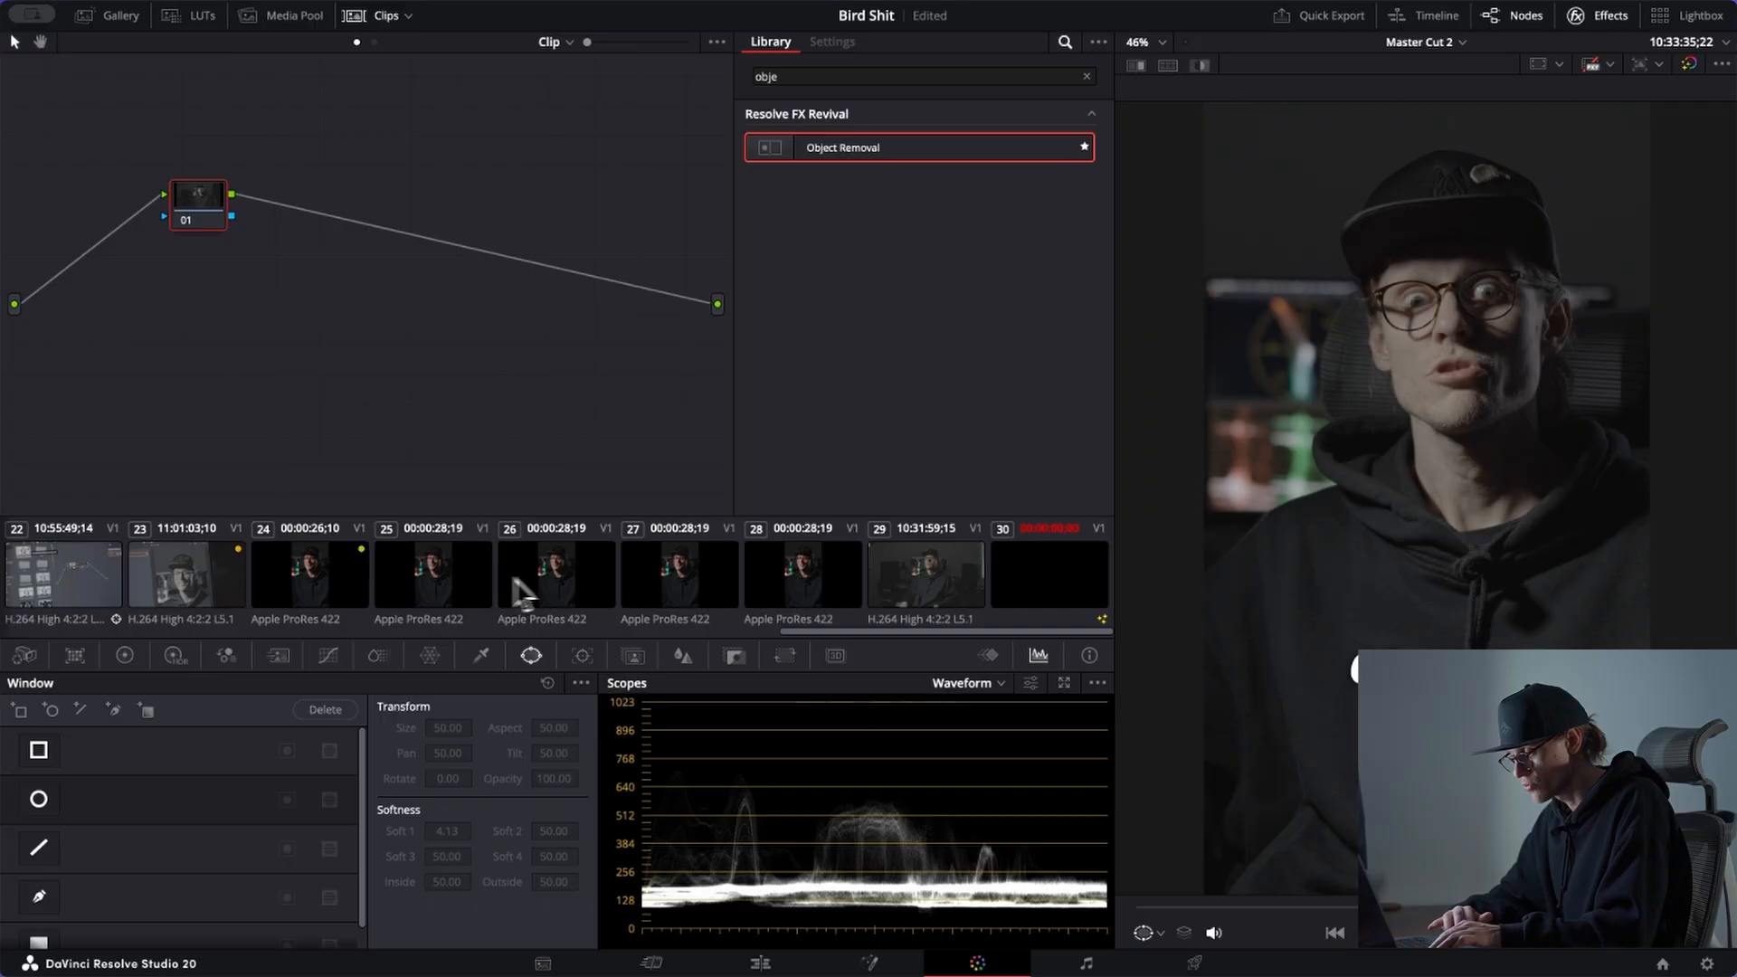
{"action": "left_click", "coordinate": [186, 586], "text": "shift"}
{"action": "left_click", "coordinate": [941, 585], "text": "super"}
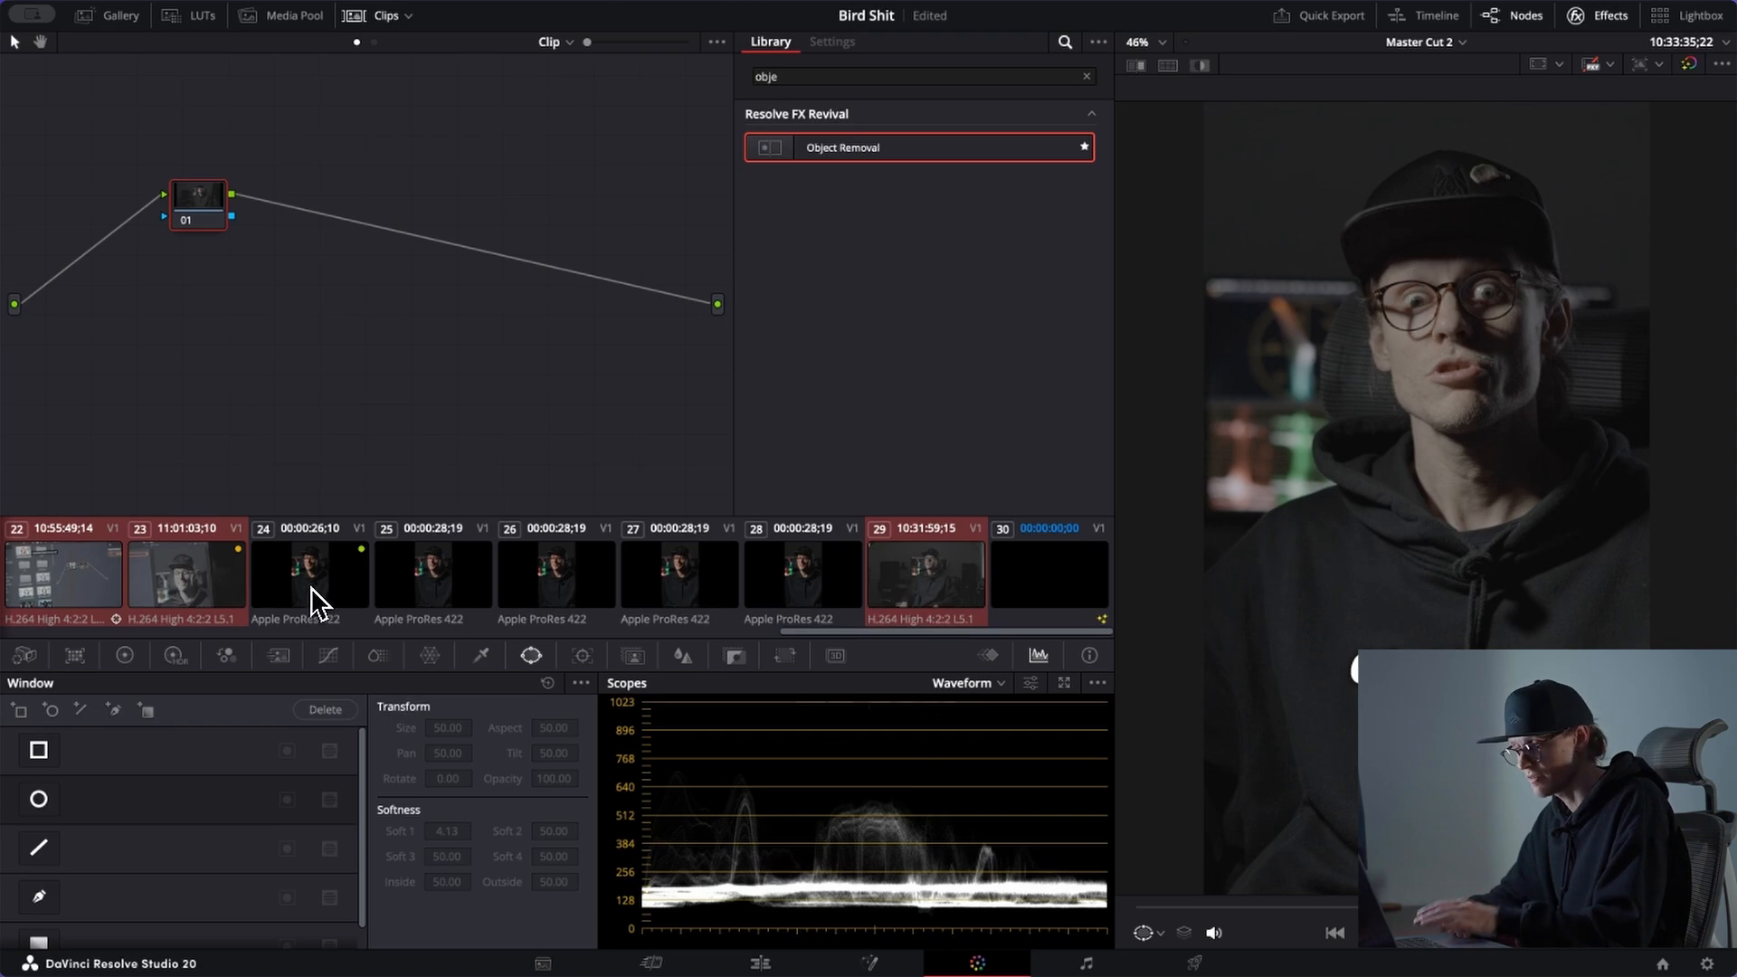
{"action": "scroll", "coordinate": [312, 579], "scroll_direction": "left", "scroll_amount": 3}
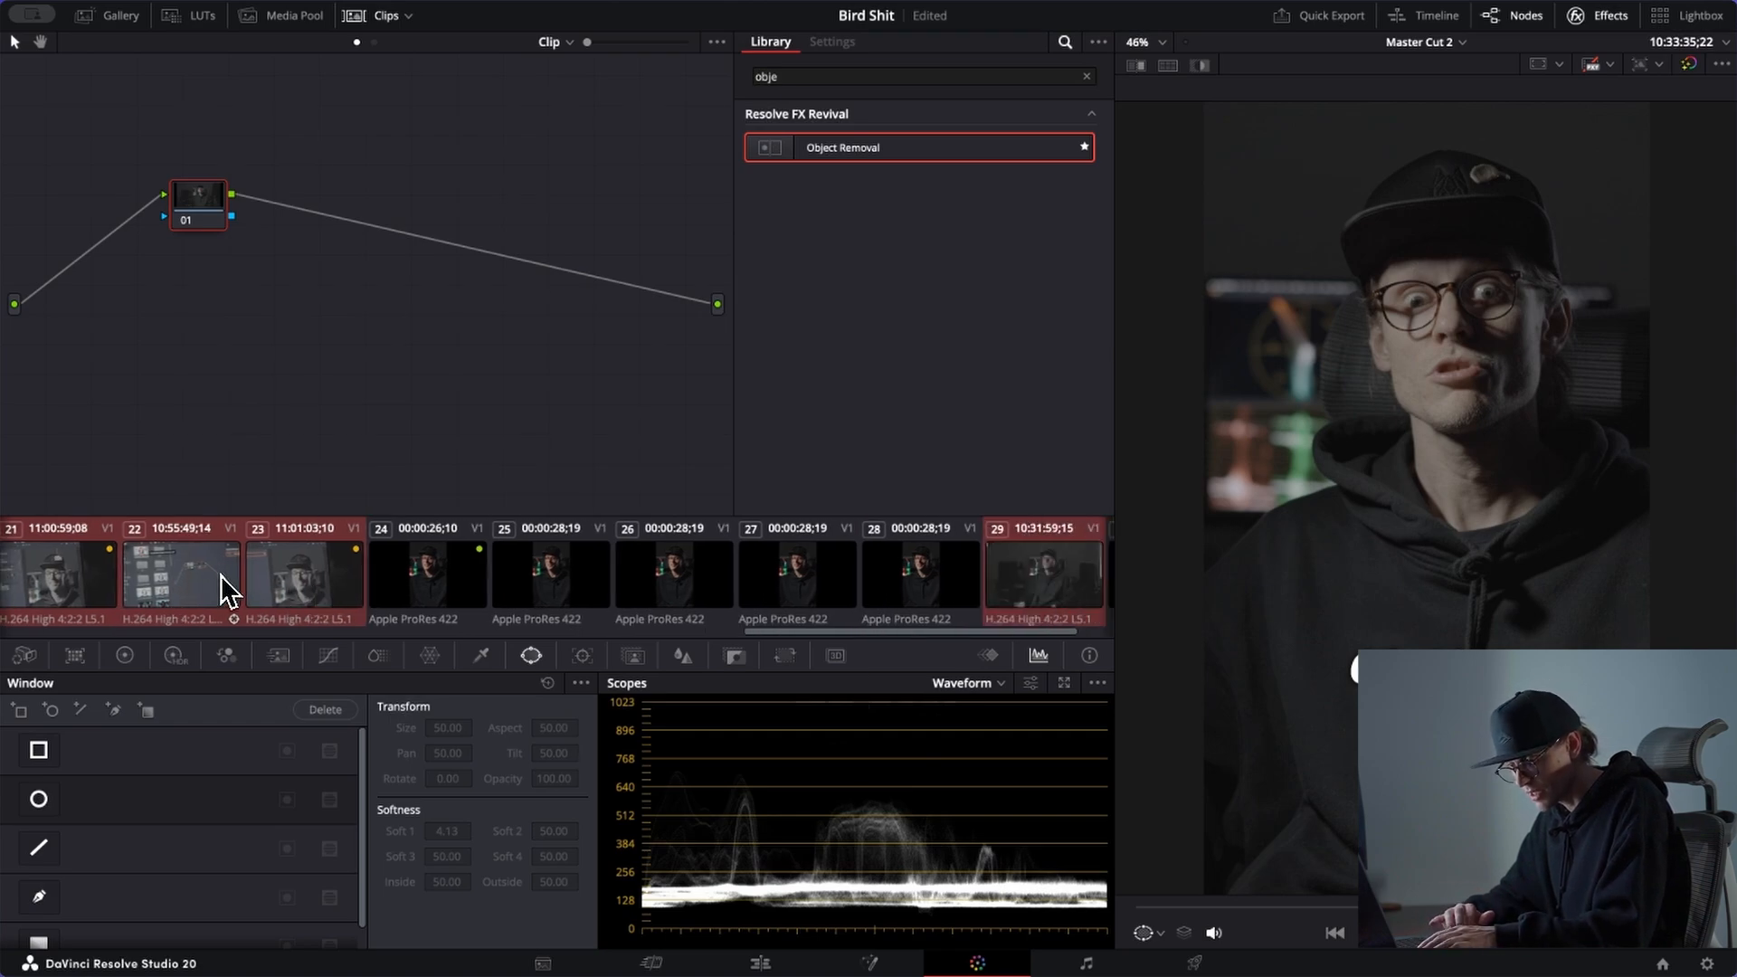
{"action": "scroll", "coordinate": [231, 588], "scroll_direction": "left", "scroll_amount": 6}
{"action": "scroll", "coordinate": [227, 565], "scroll_direction": "left", "scroll_amount": 20}
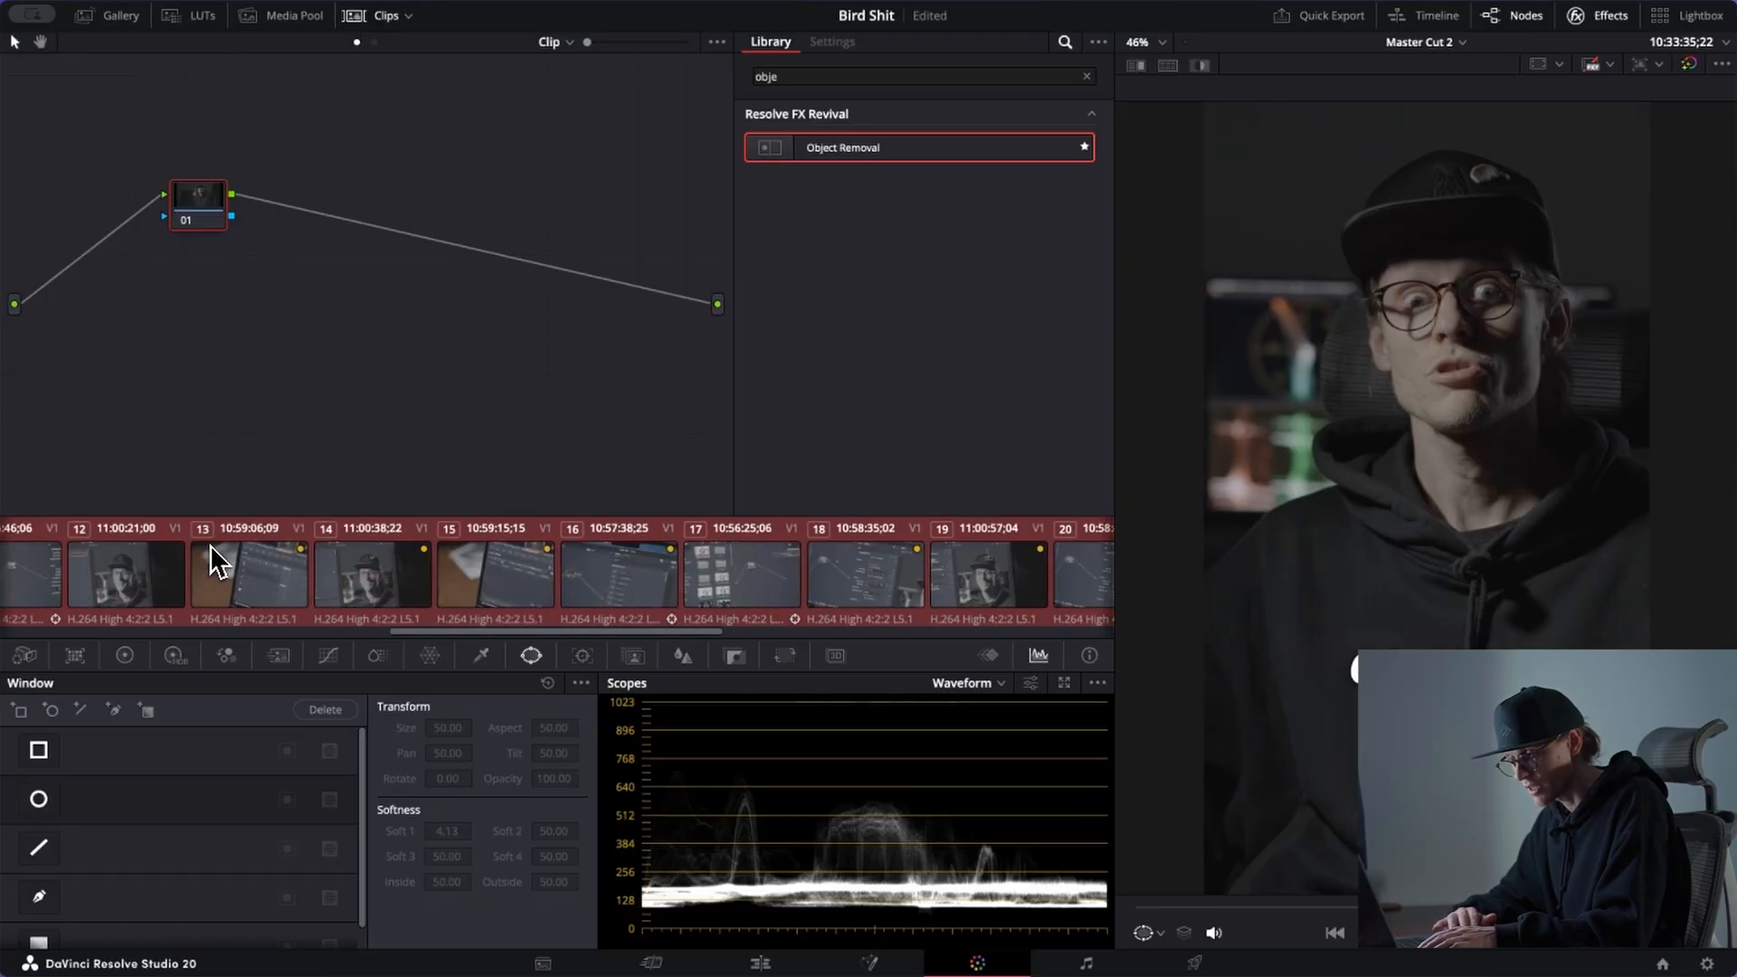
{"action": "scroll", "coordinate": [516, 588], "scroll_direction": "left", "scroll_amount": 10}
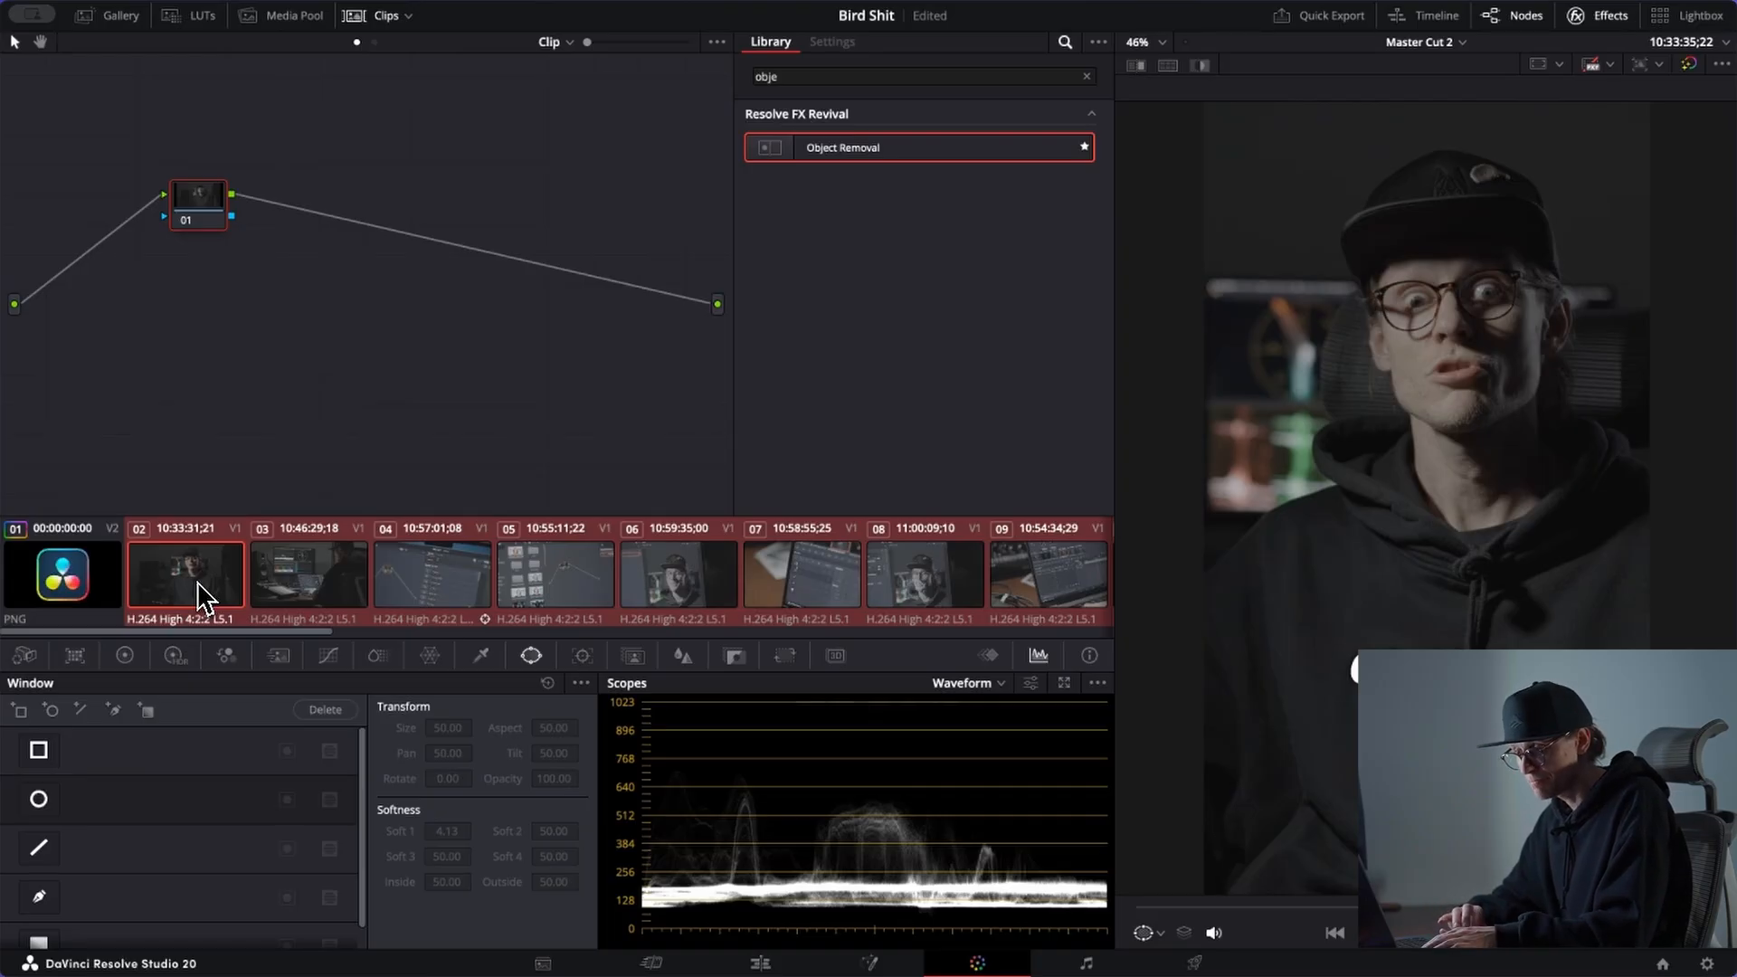
{"action": "right_click", "coordinate": [197, 583]}
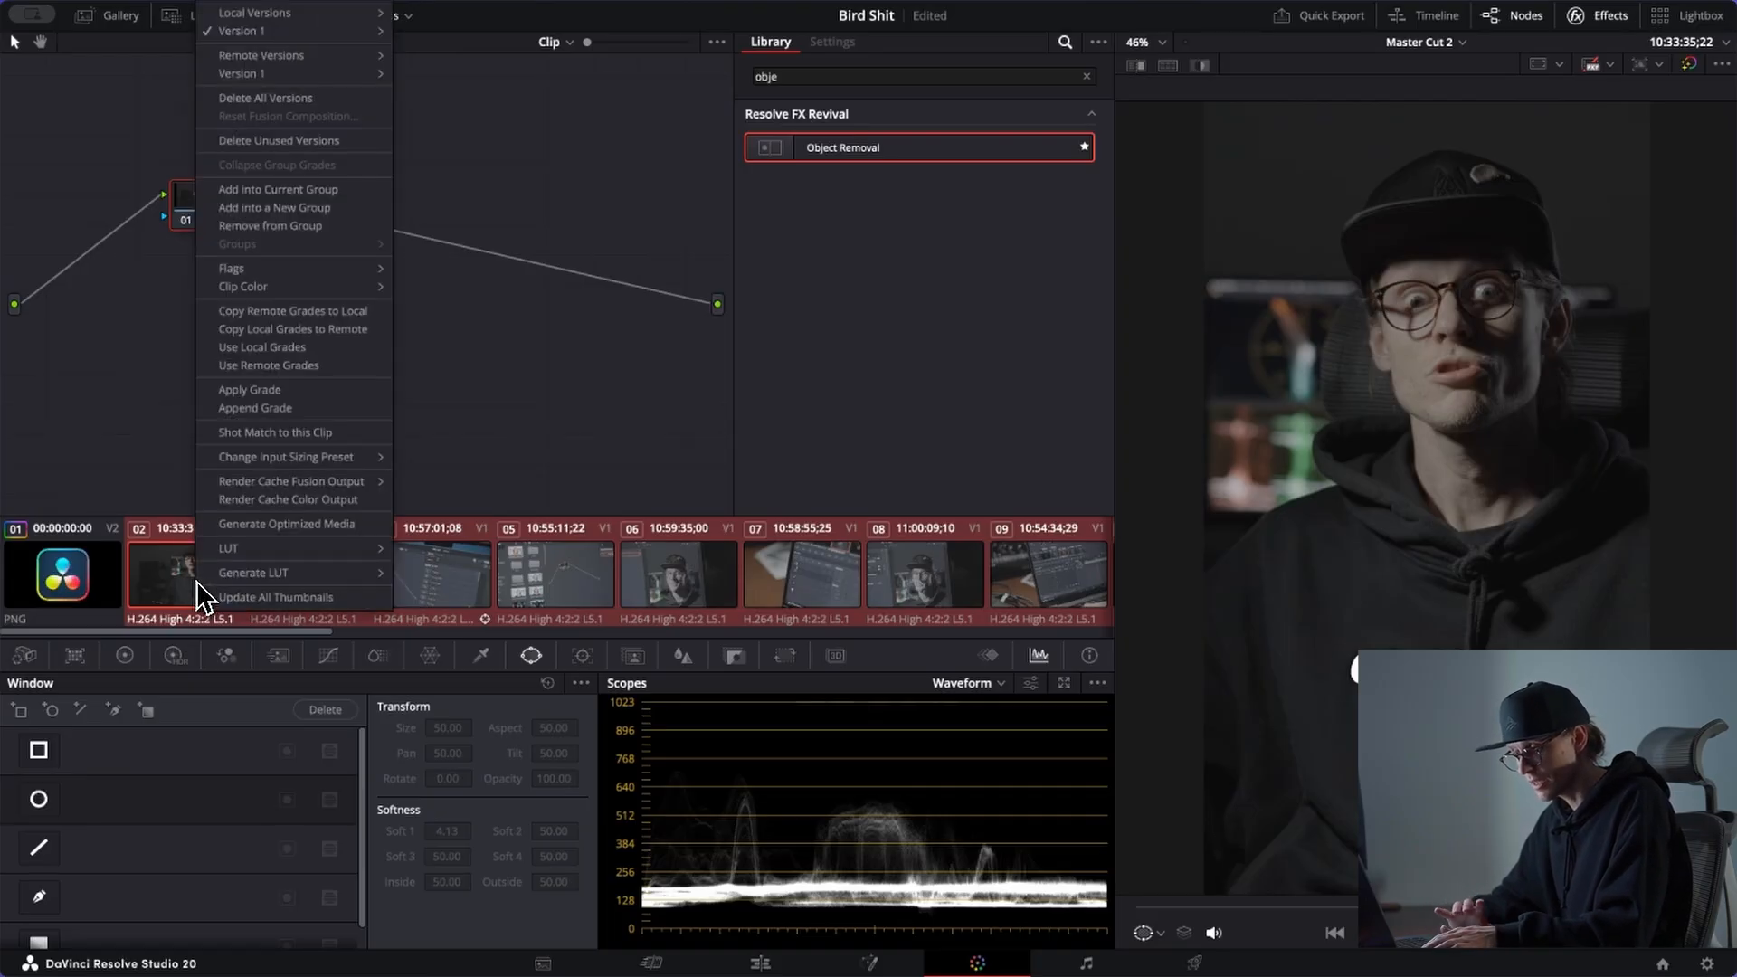
{"action": "left_click", "coordinate": [291, 196]}
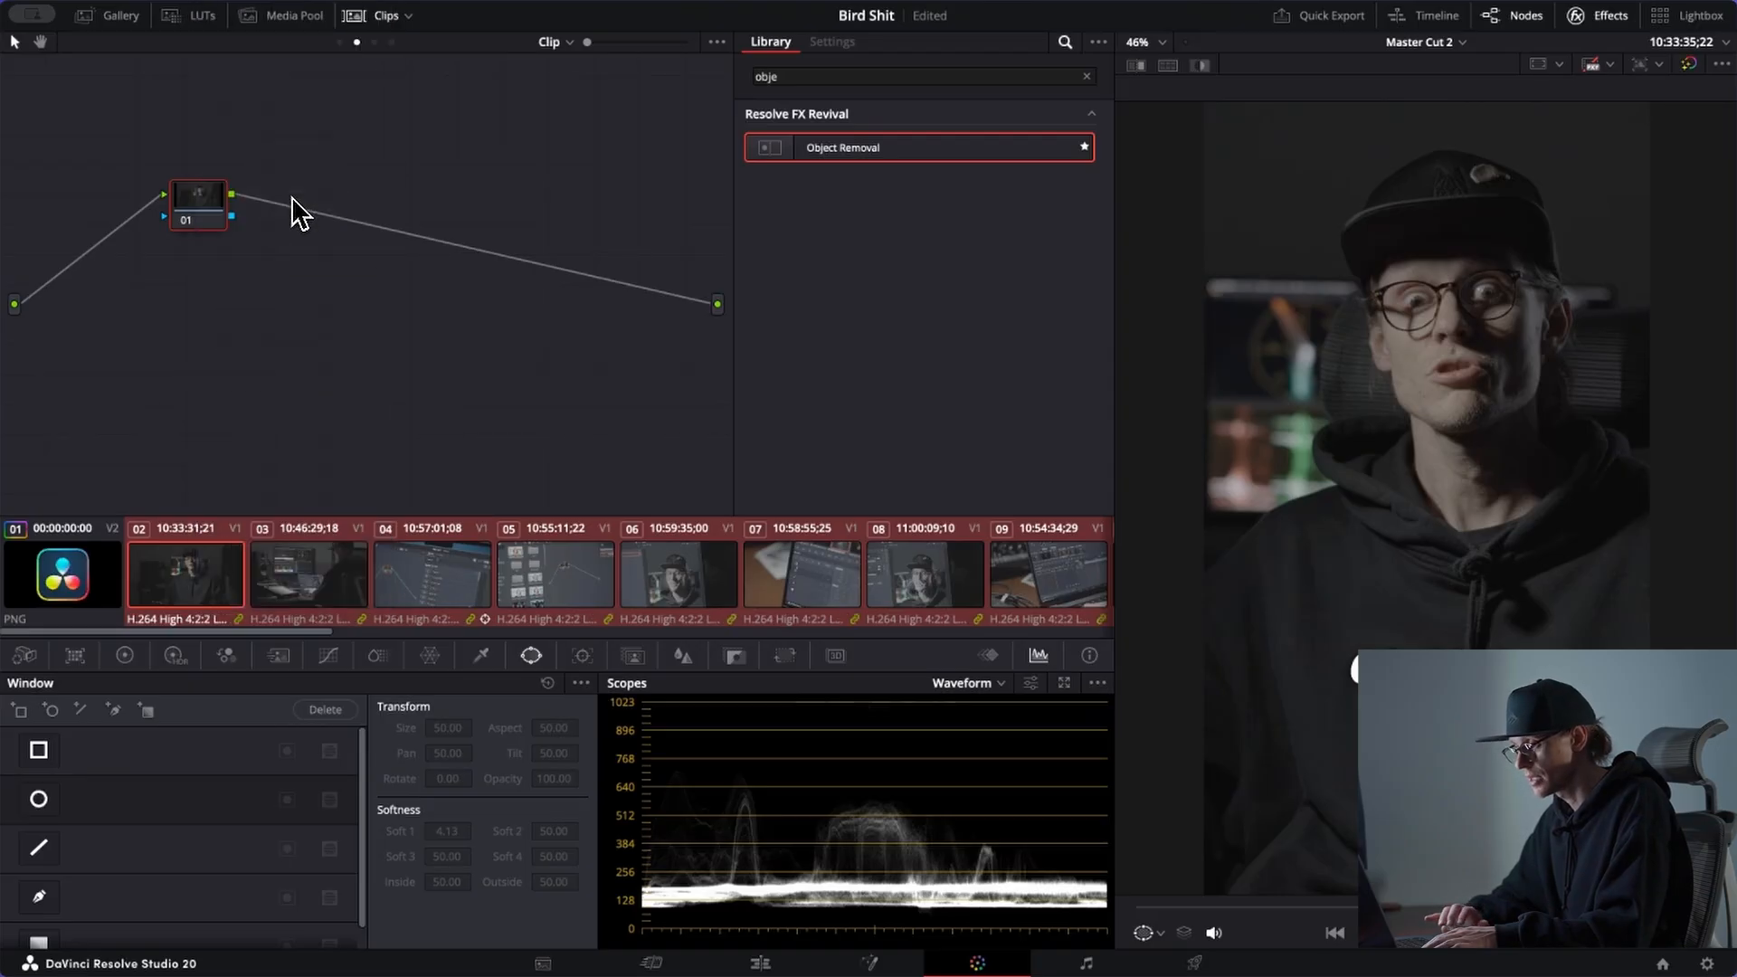
Step: Make clip 02 the only selected clip and show its Group Post-Clip node graph
{"action": "left_click", "coordinate": [469, 592]}
{"action": "left_click", "coordinate": [210, 579]}
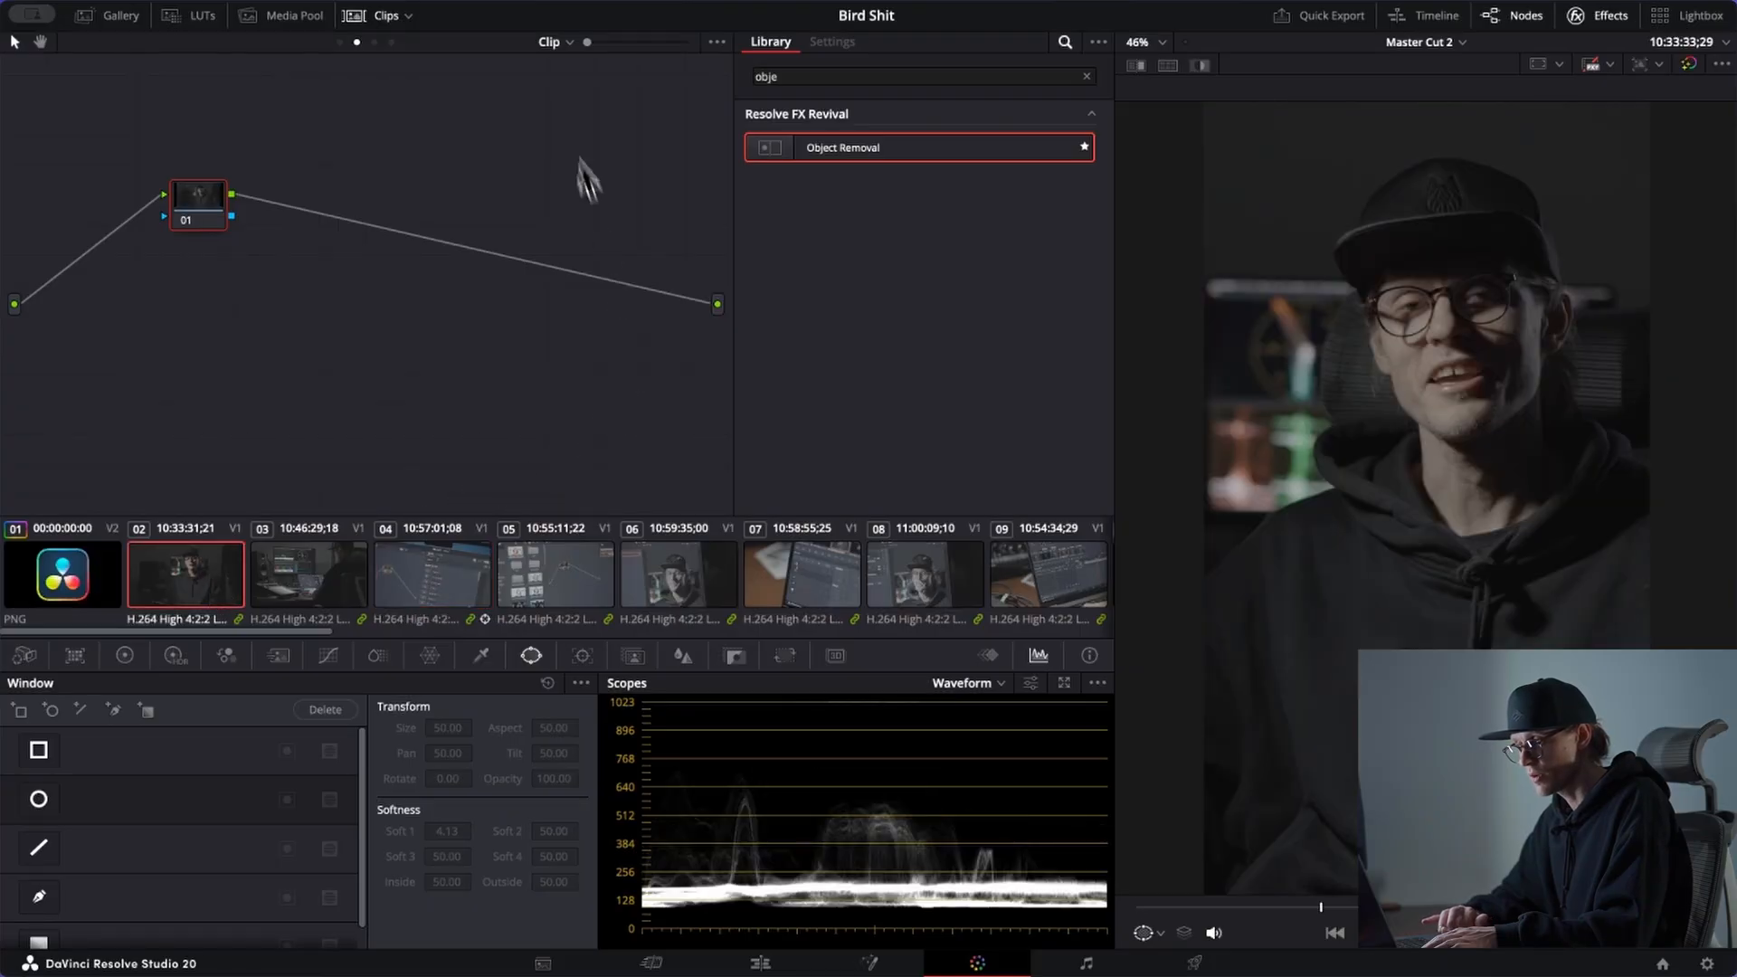
{"action": "left_click", "coordinate": [374, 43]}
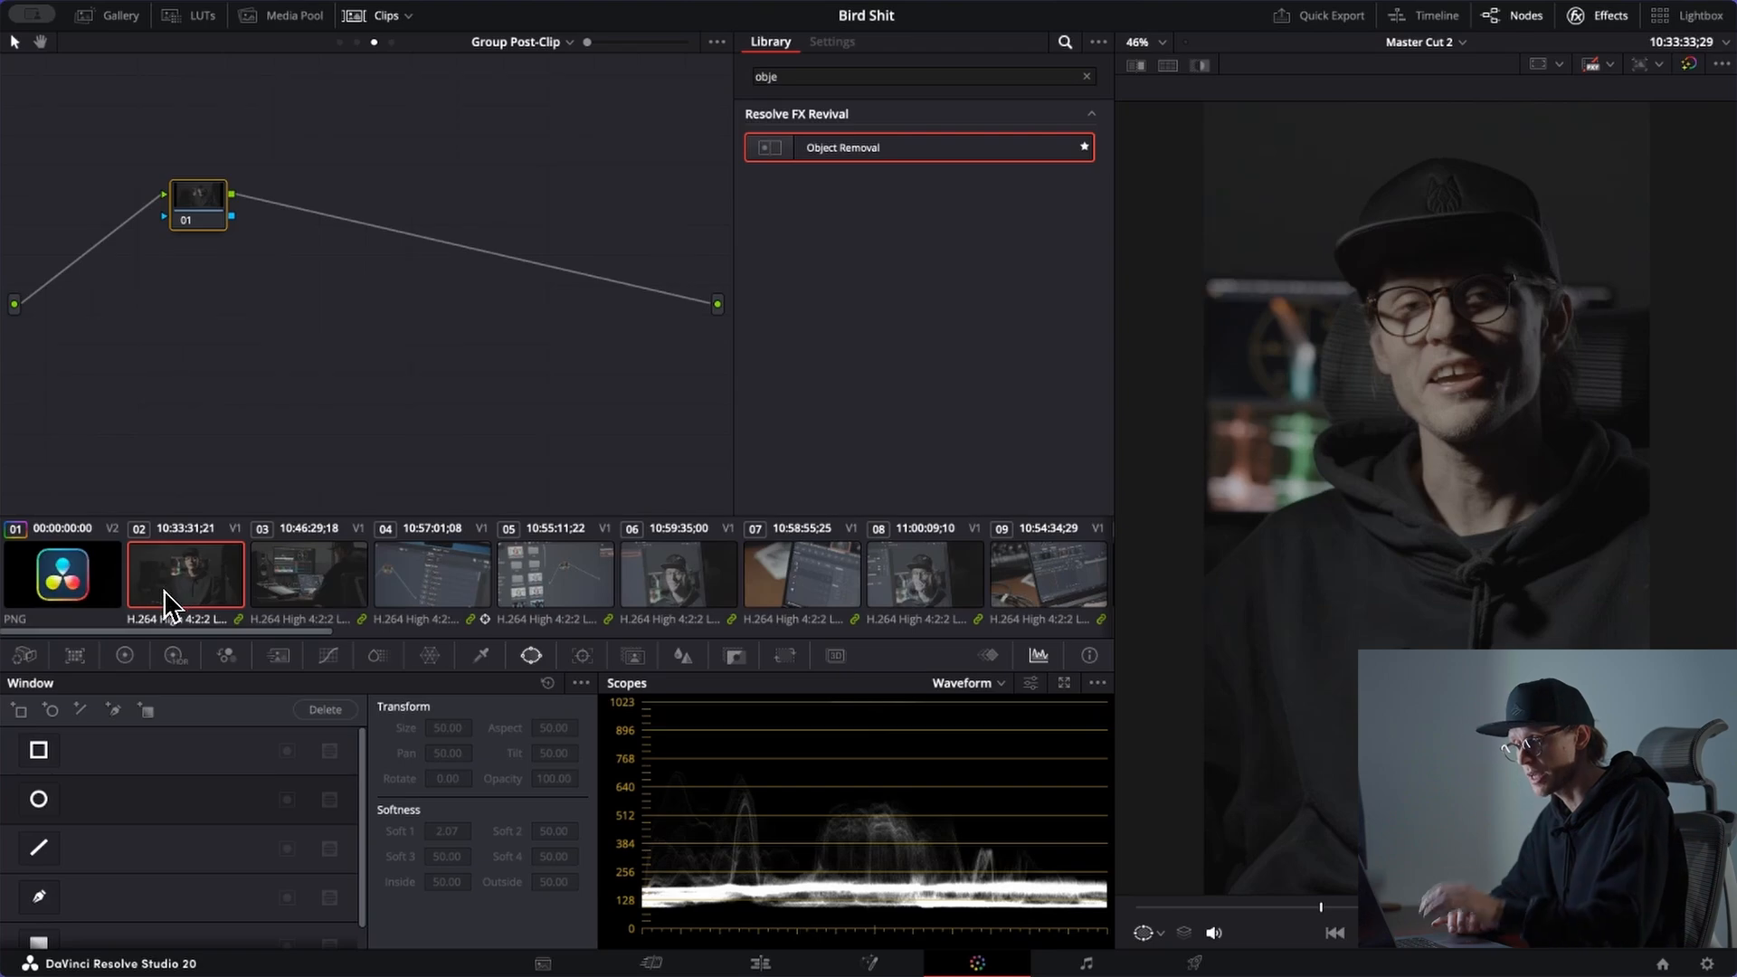
Step: Try applying the grade from gallery still 1.3.1 to the Group Post-Clip graph
{"action": "left_click", "coordinate": [121, 18]}
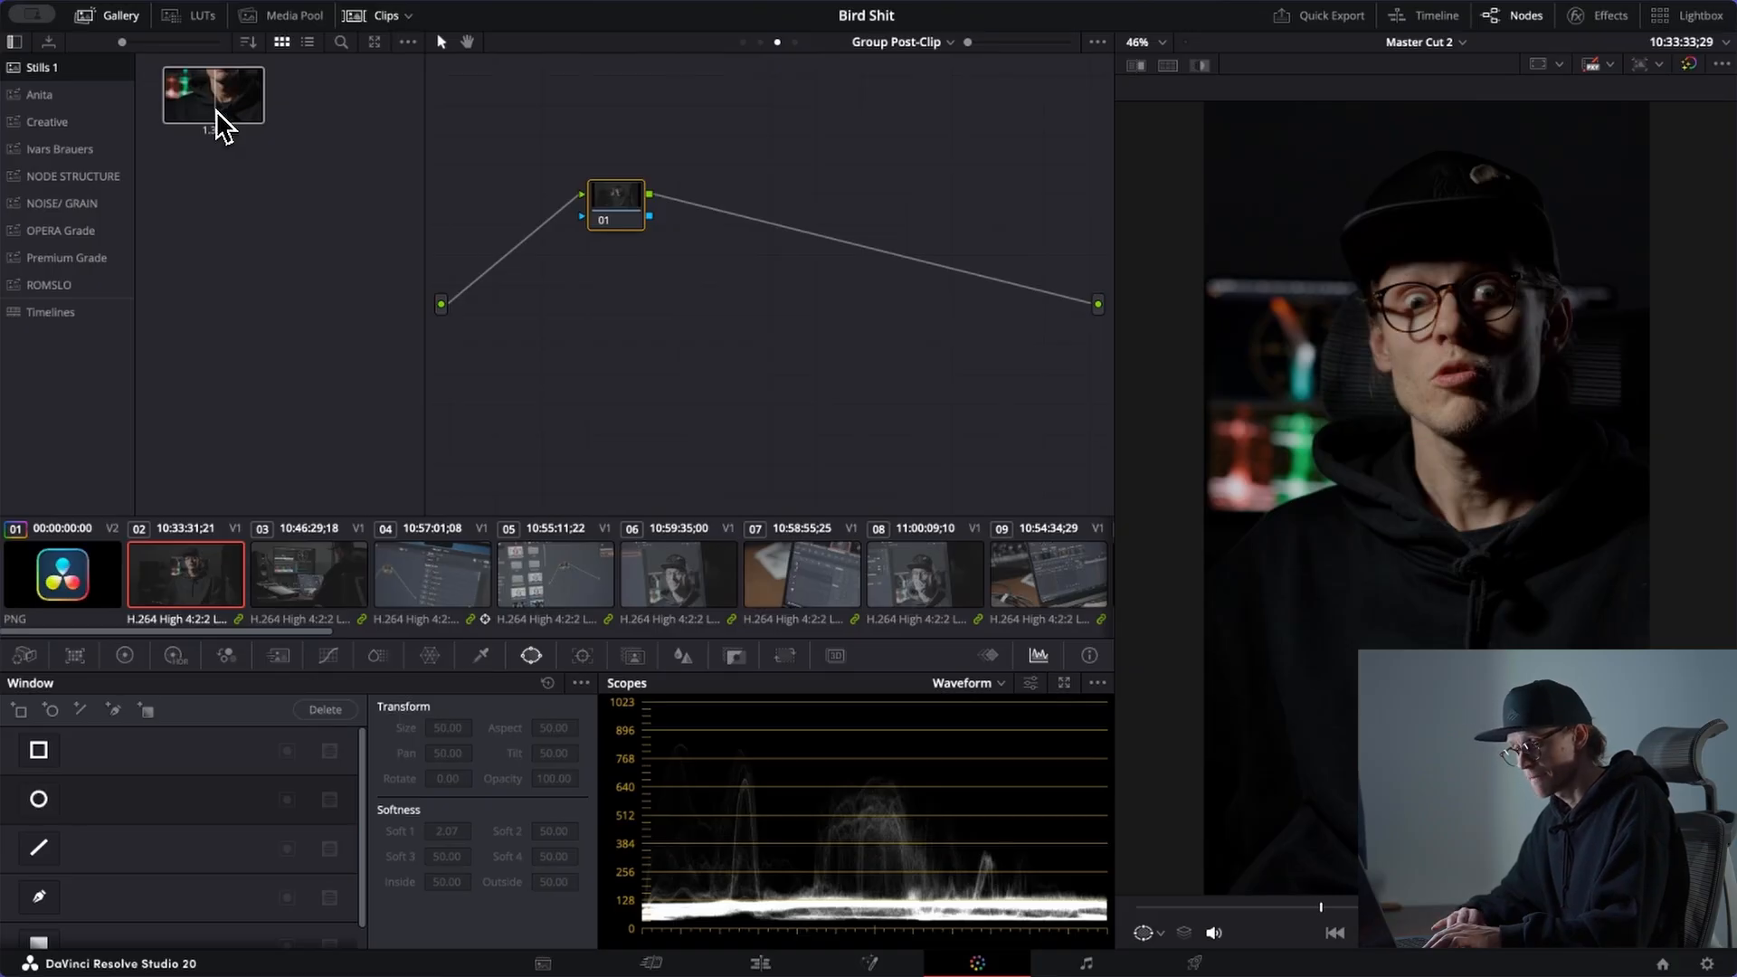
{"action": "right_click", "coordinate": [217, 126]}
{"action": "left_click", "coordinate": [252, 166]}
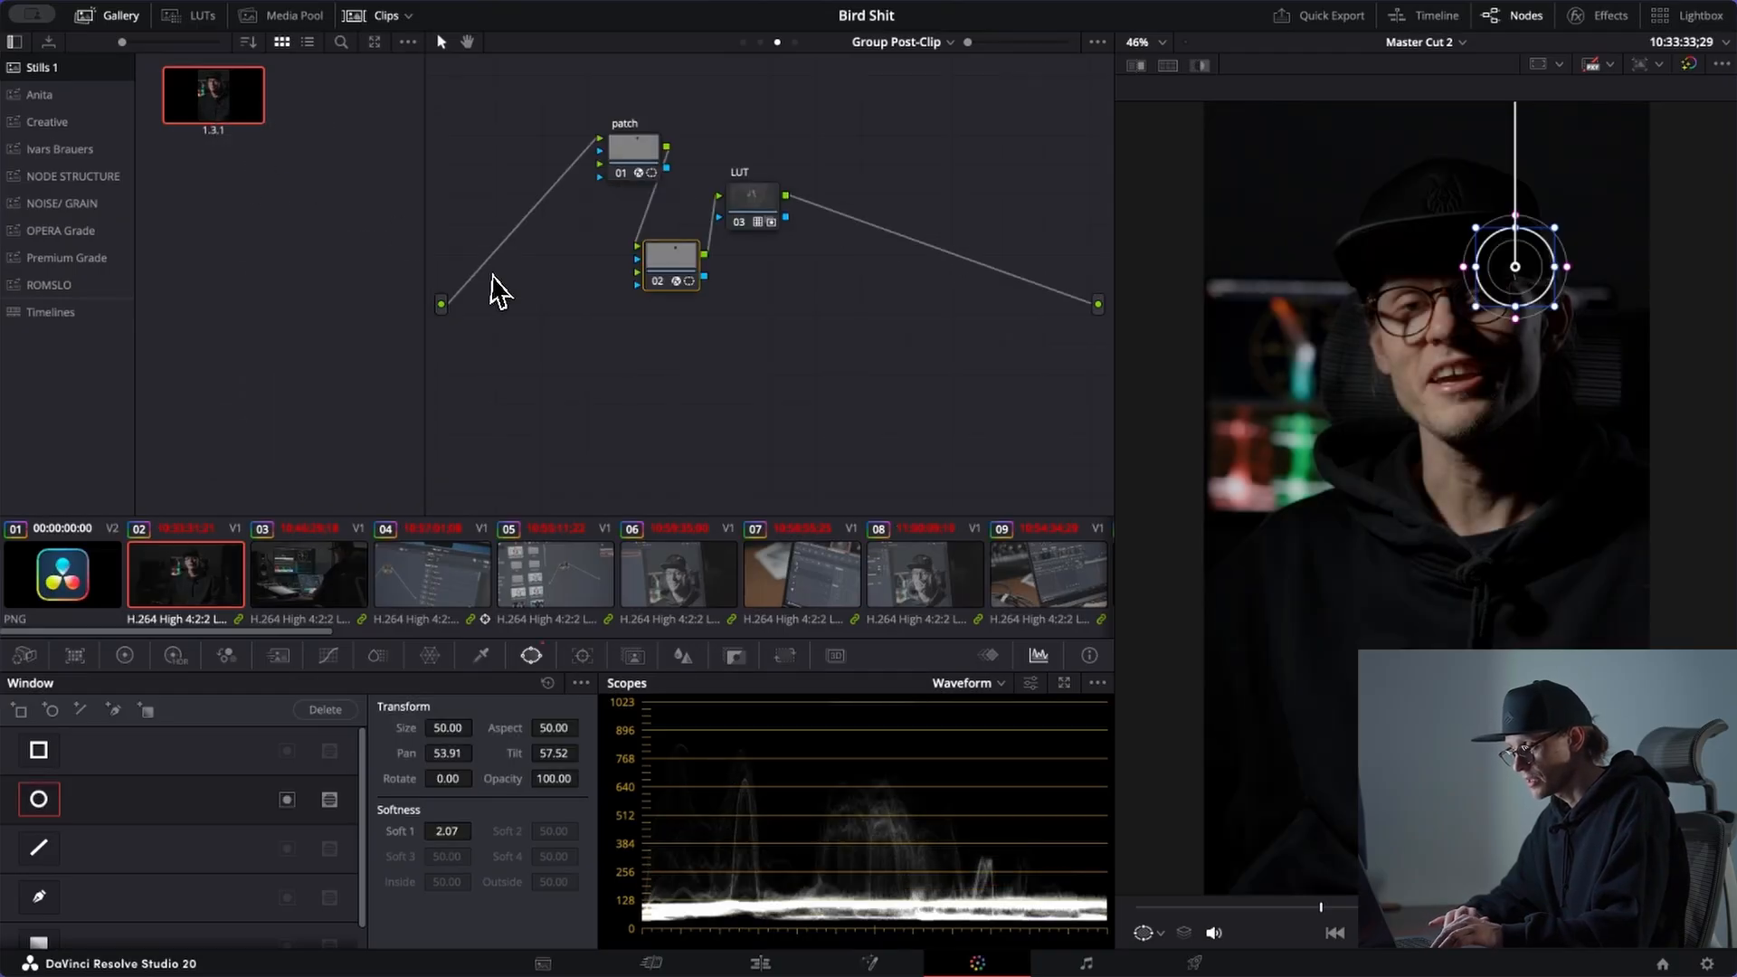
{"action": "key", "text": "ctrl+z"}
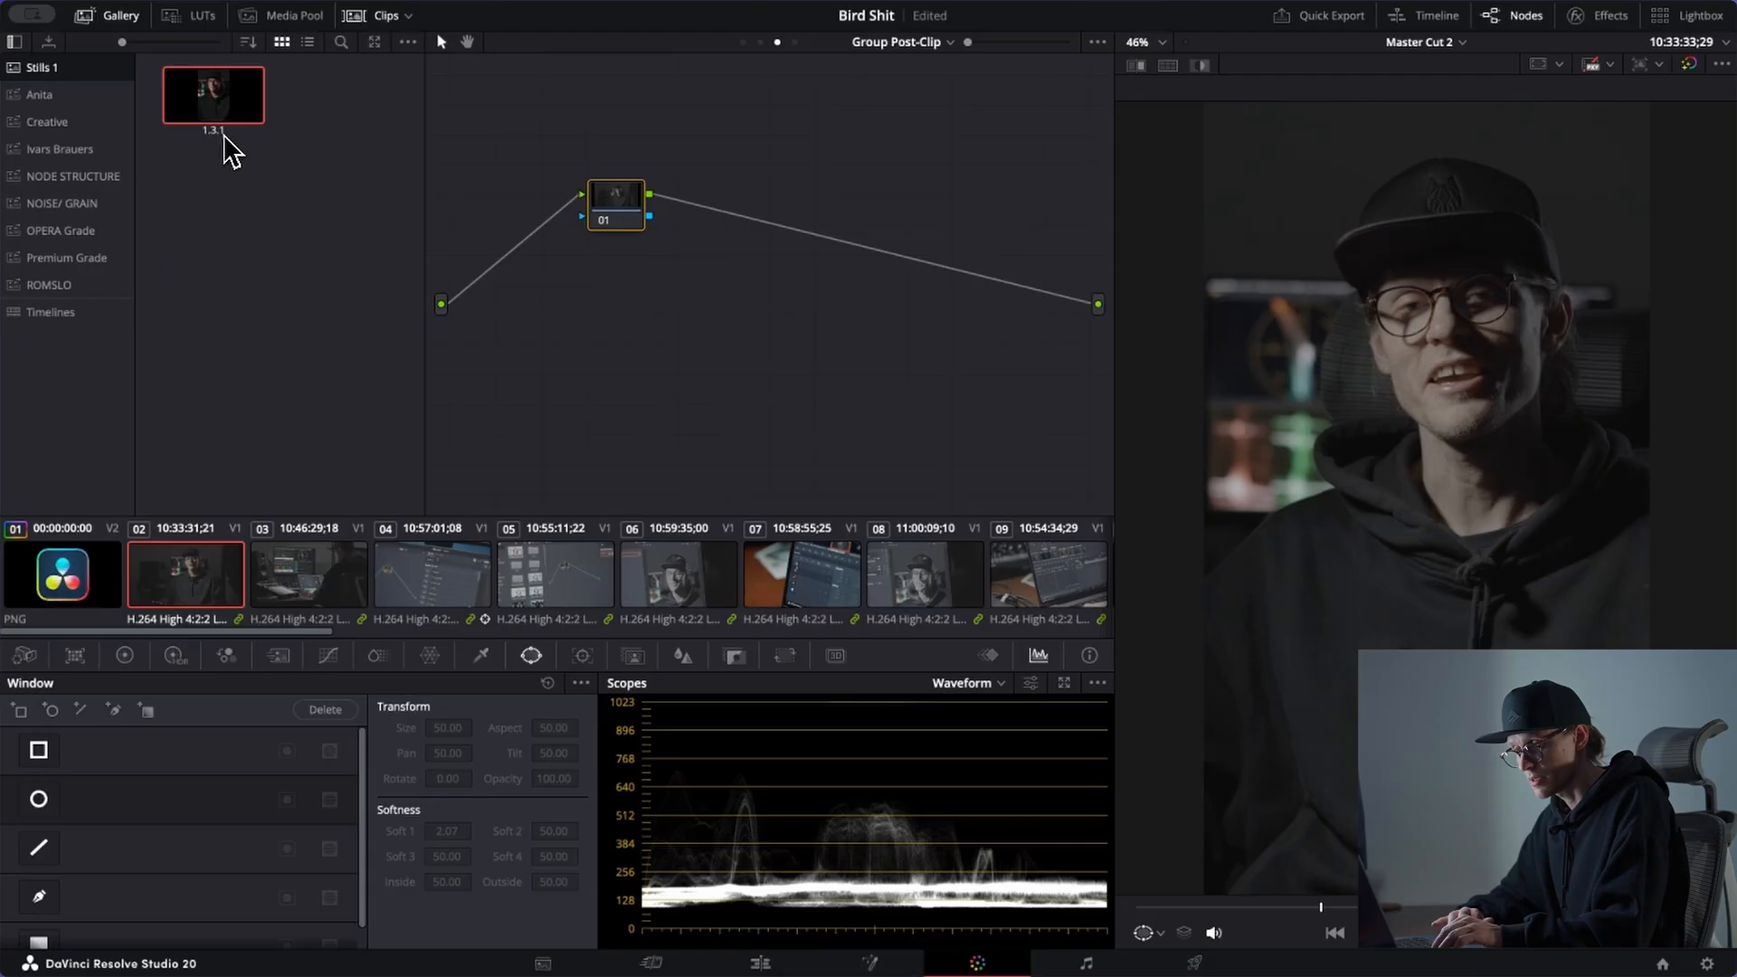
Step: Try the 1_IB_DR_S...aSlow_LUT on the group's node 01, then reset the node
{"action": "left_click", "coordinate": [197, 16]}
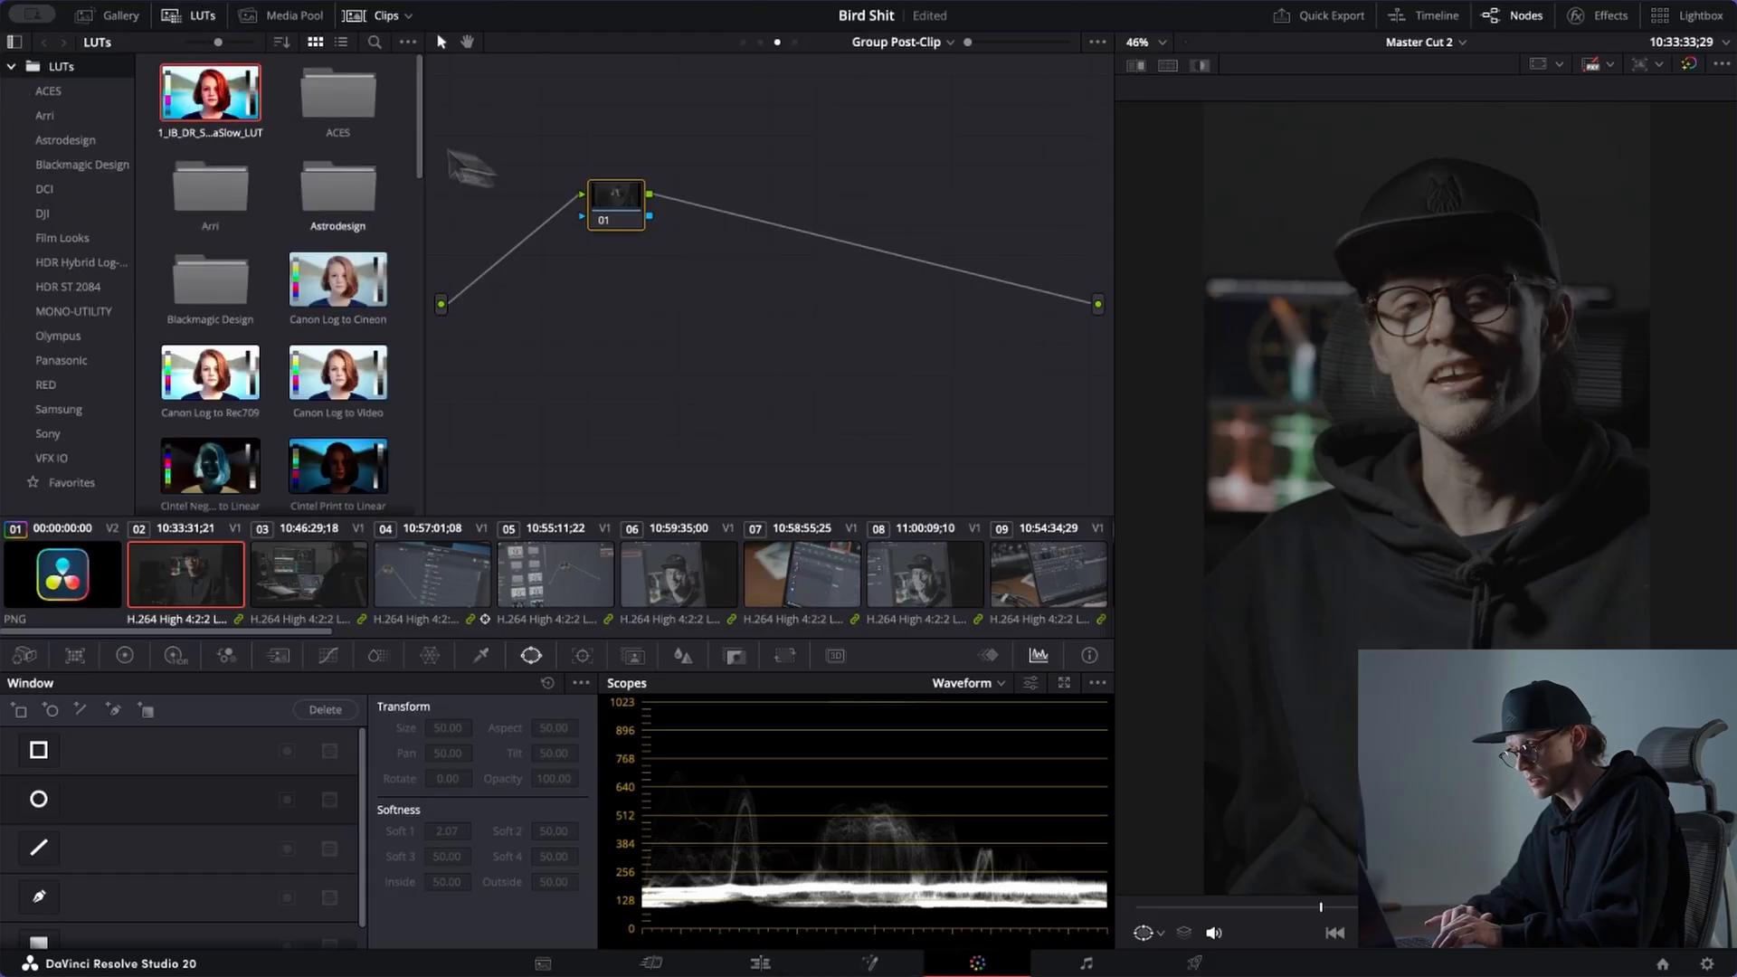
{"action": "left_click_drag", "start_coordinate": [215, 106], "coordinate": [617, 215]}
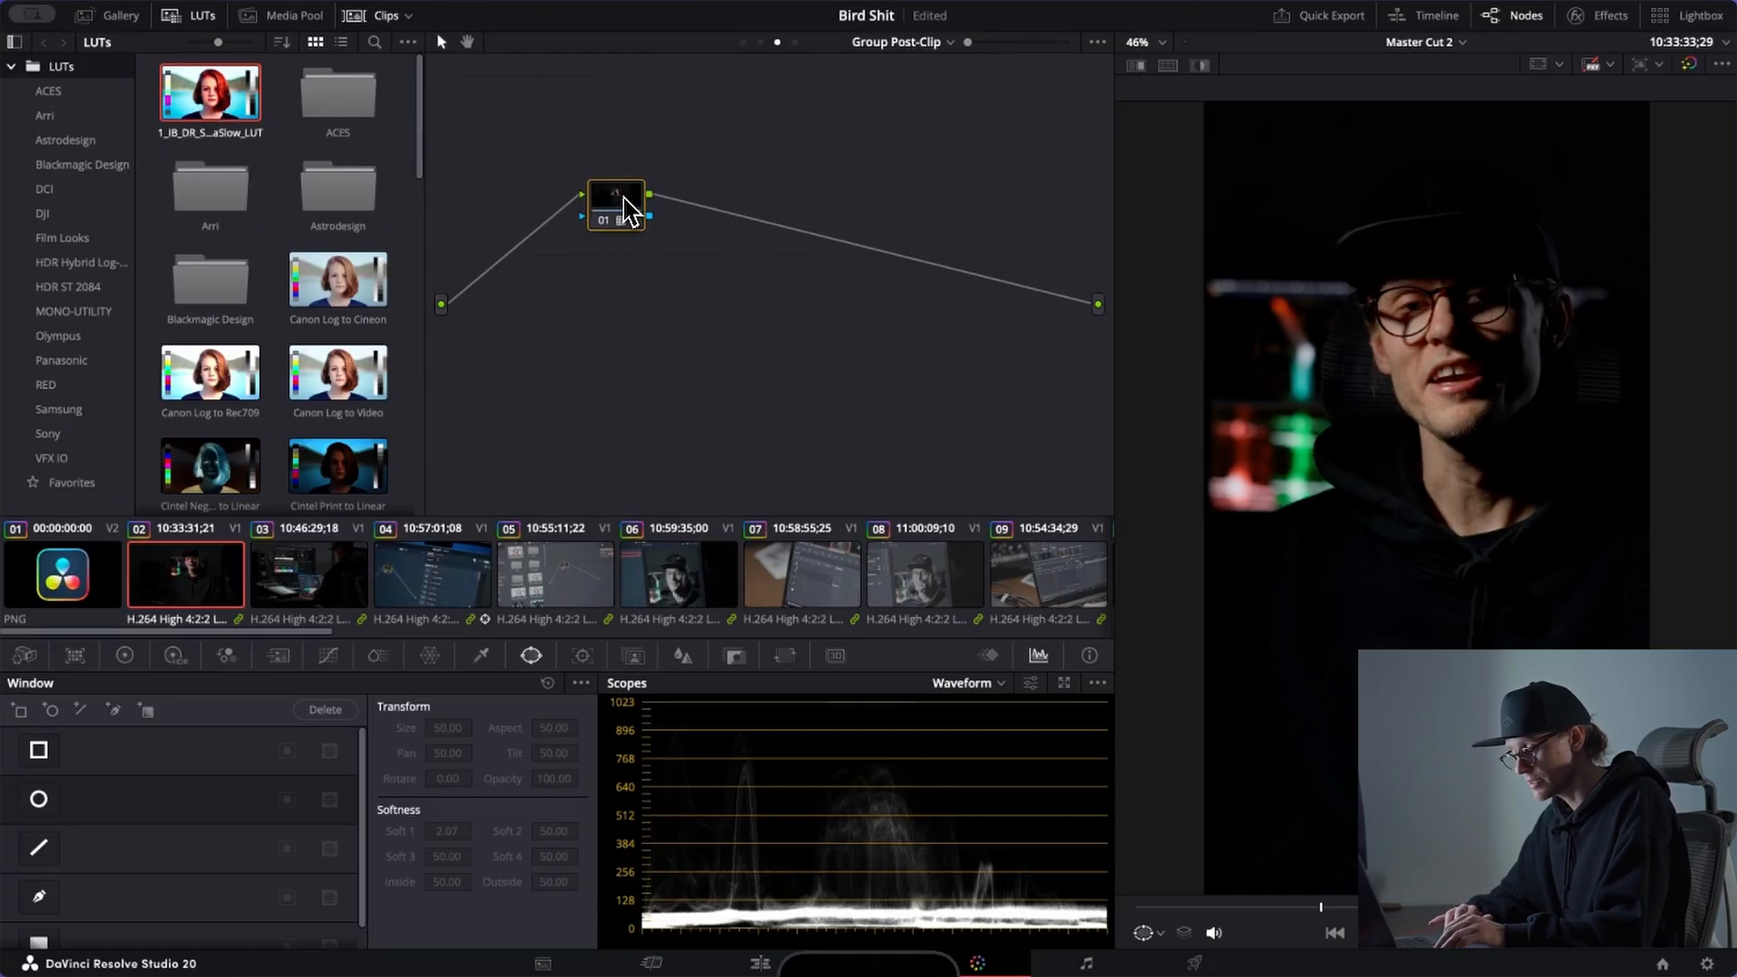
{"action": "right_click", "coordinate": [624, 212]}
{"action": "left_click", "coordinate": [648, 232]}
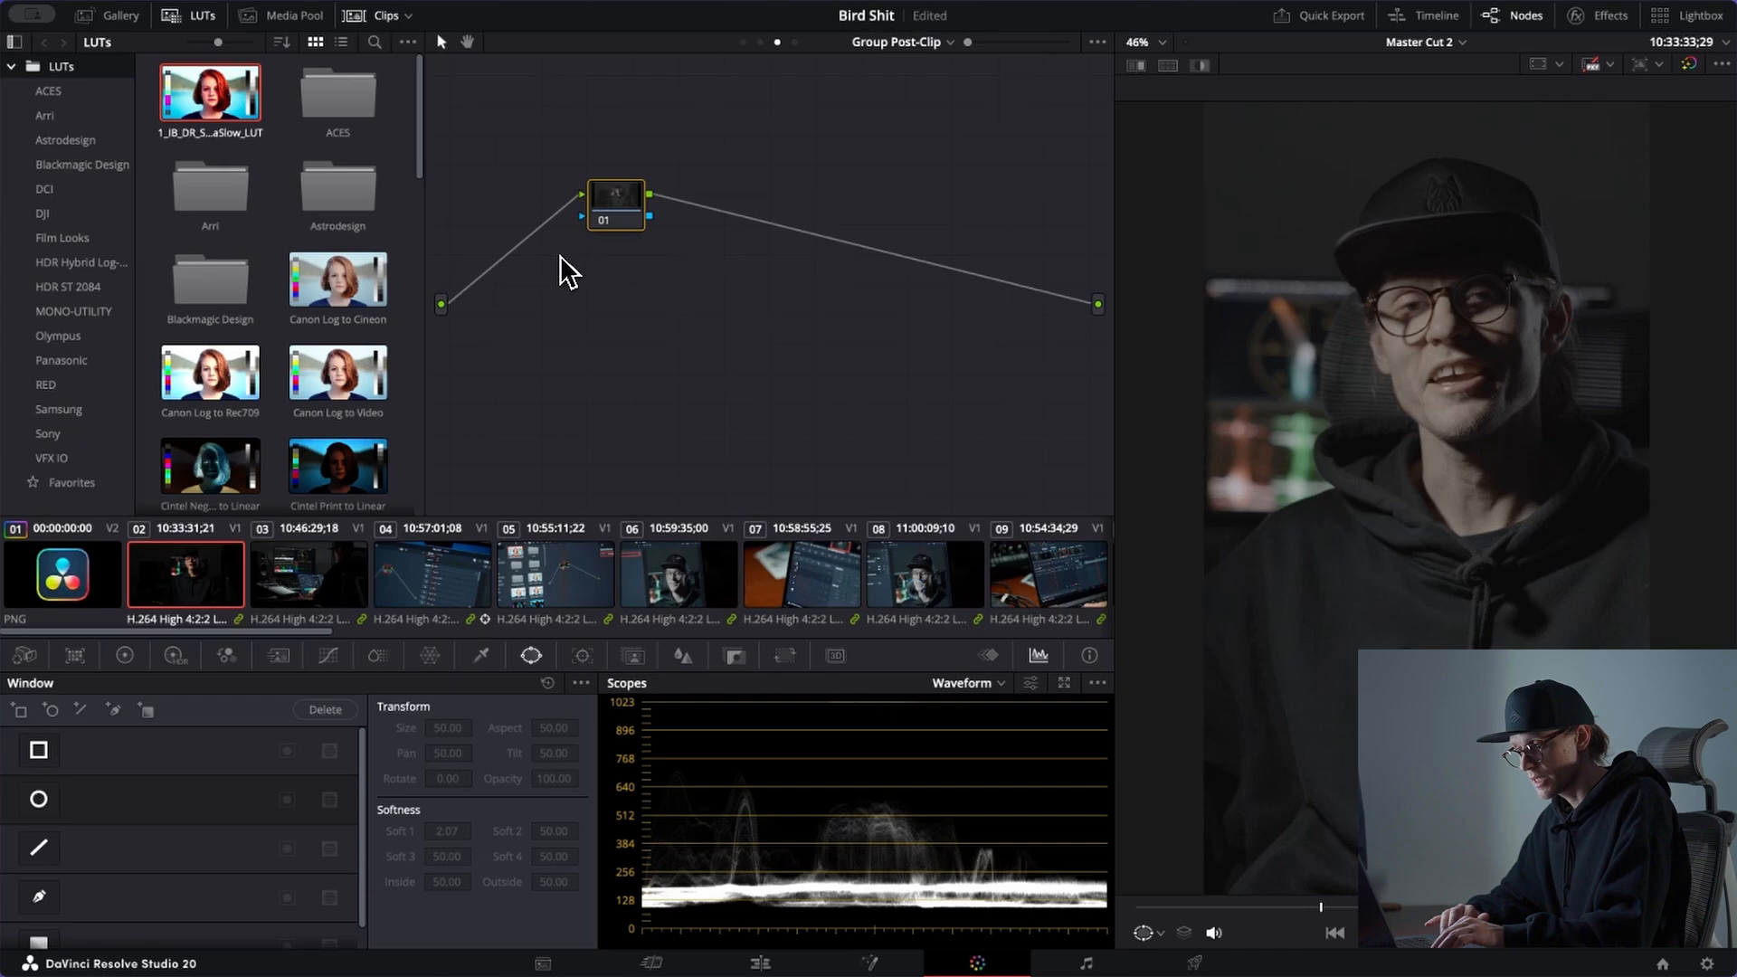
Step: Apply the CST/Balance still 1.1.1 from the saved gallery album to the Group Post-Clip node graph
{"action": "left_click", "coordinate": [122, 17]}
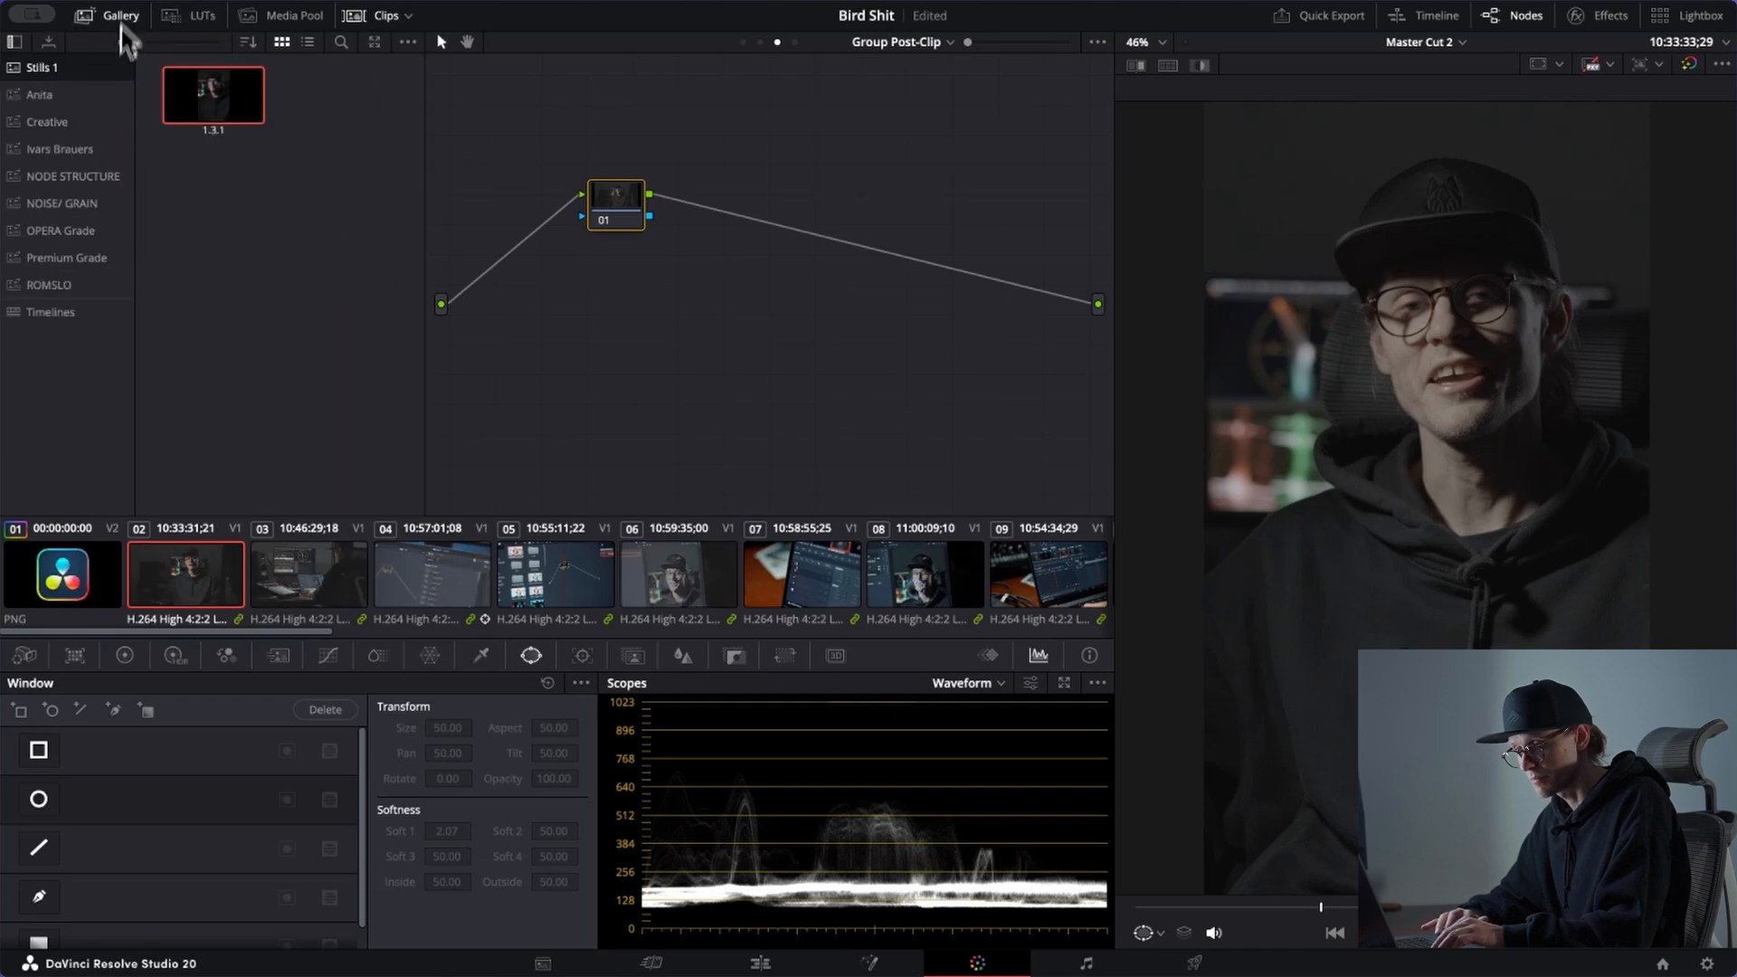
{"action": "left_click", "coordinate": [97, 153]}
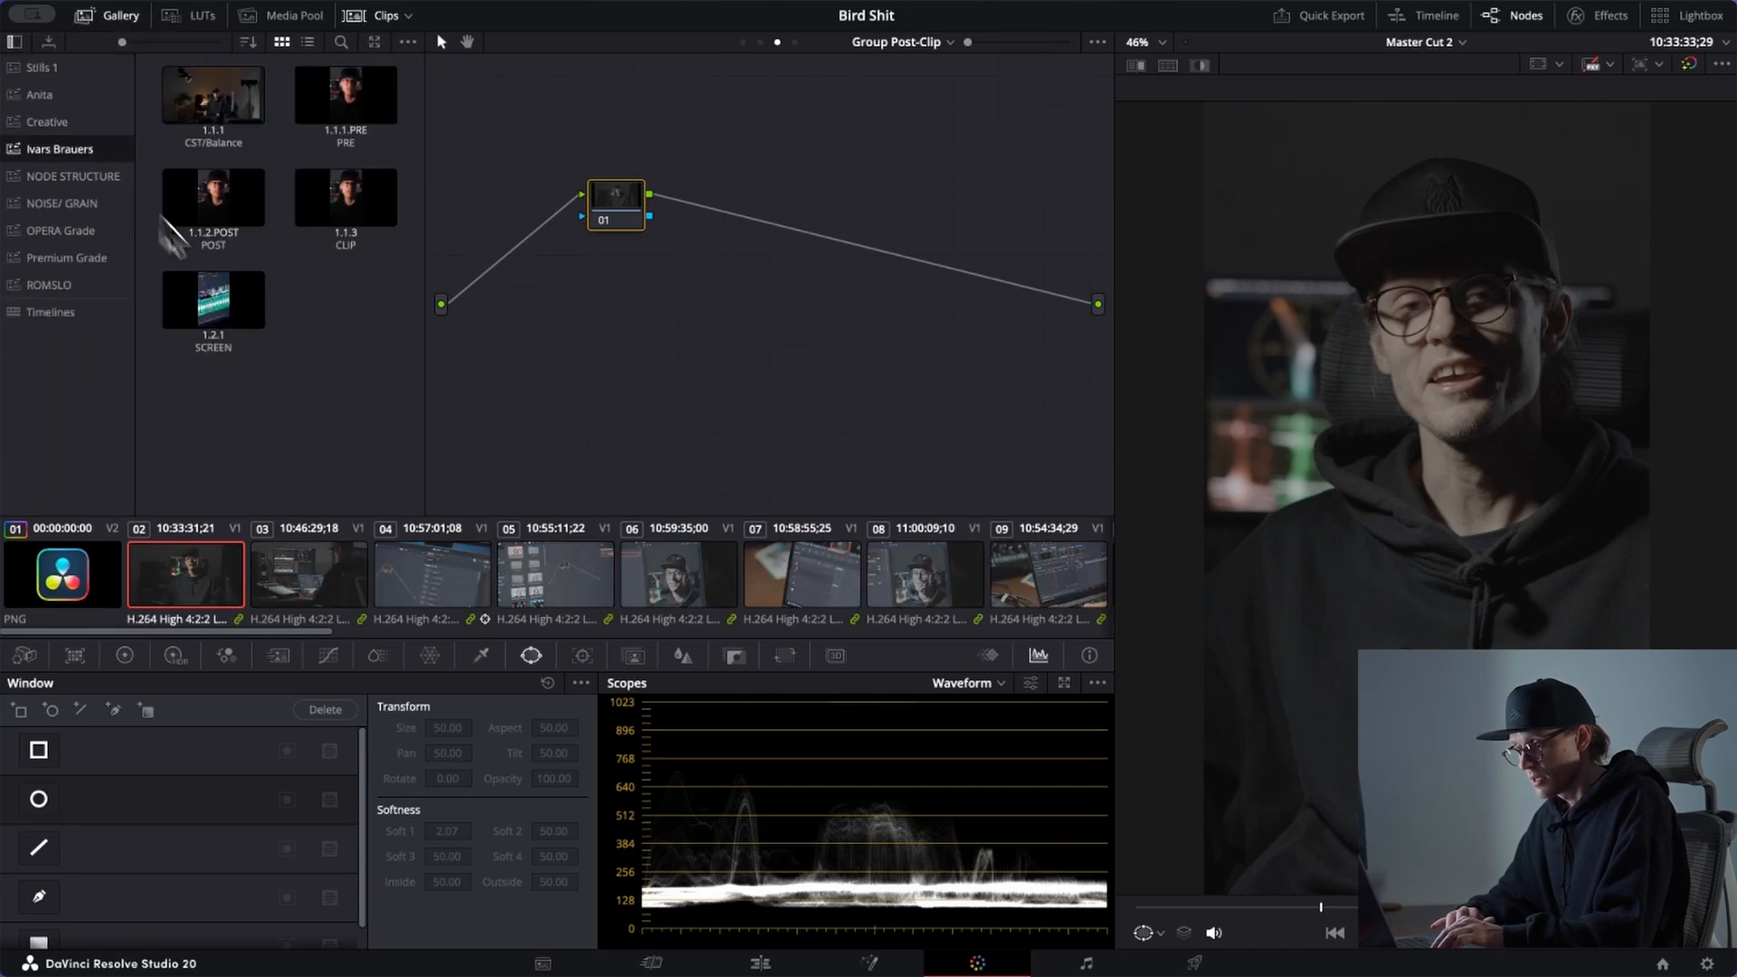
{"action": "left_click_drag", "start_coordinate": [214, 96], "coordinate": [625, 198]}
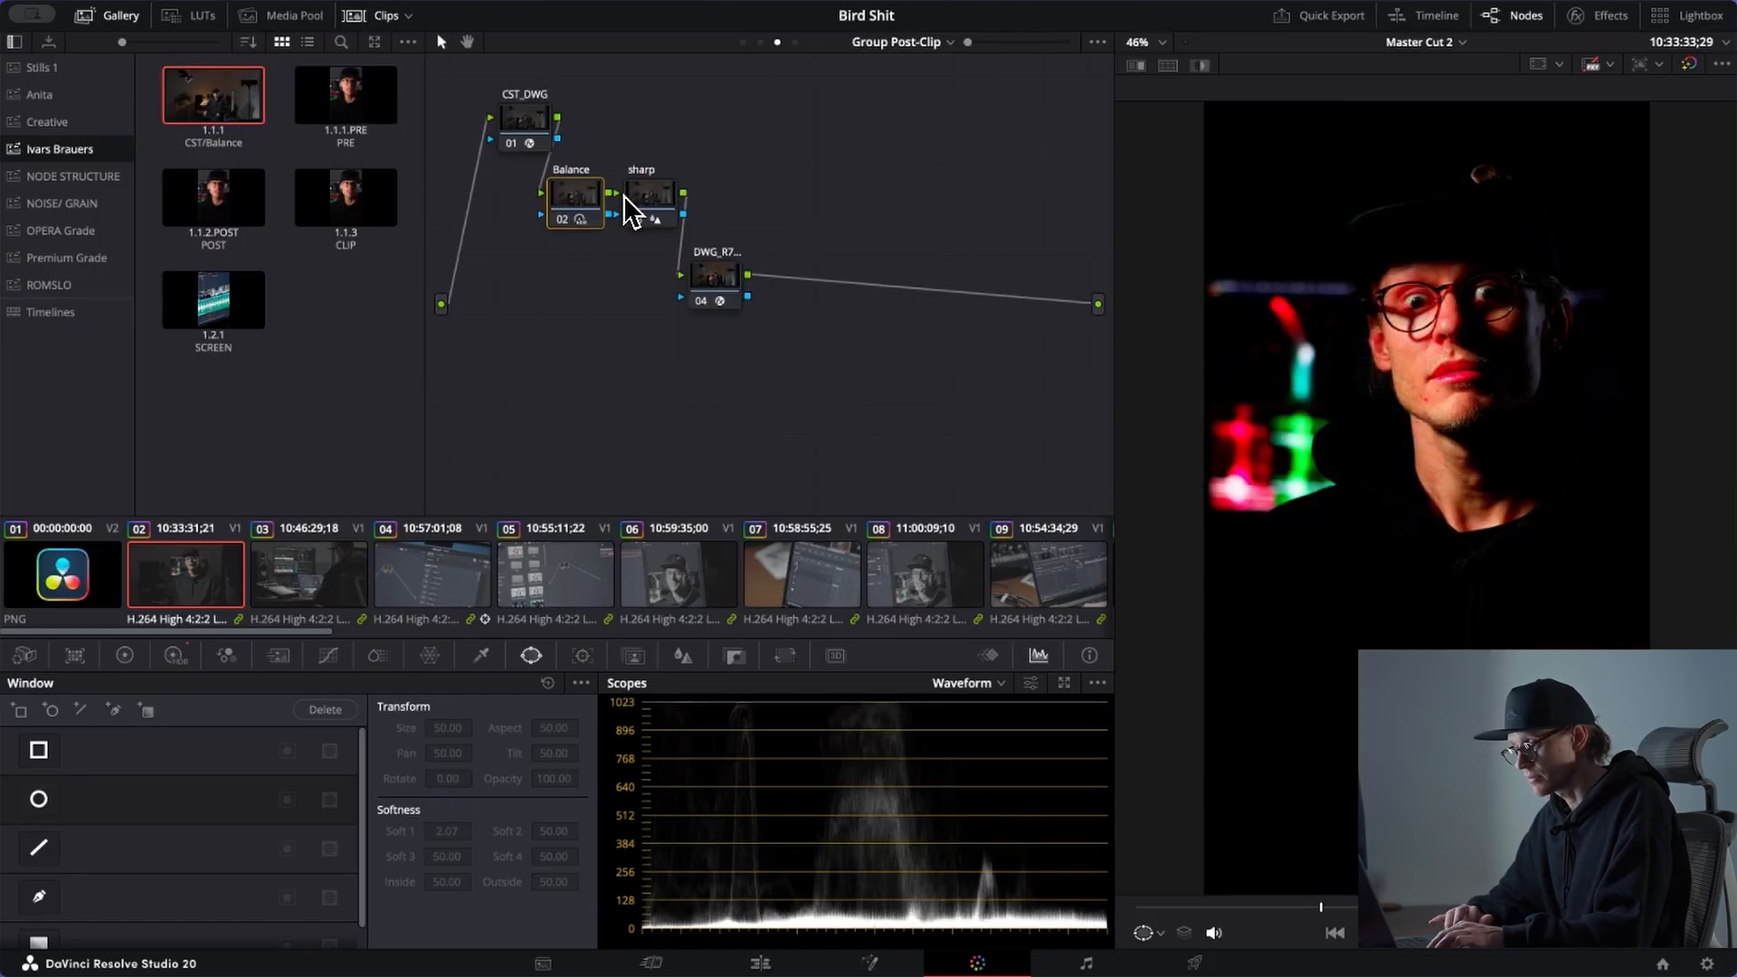
Step: Spread the four group nodes apart and review the Color Space Transform settings of CST_DWG and node 04
{"action": "left_click_drag", "start_coordinate": [534, 136], "coordinate": [512, 135]}
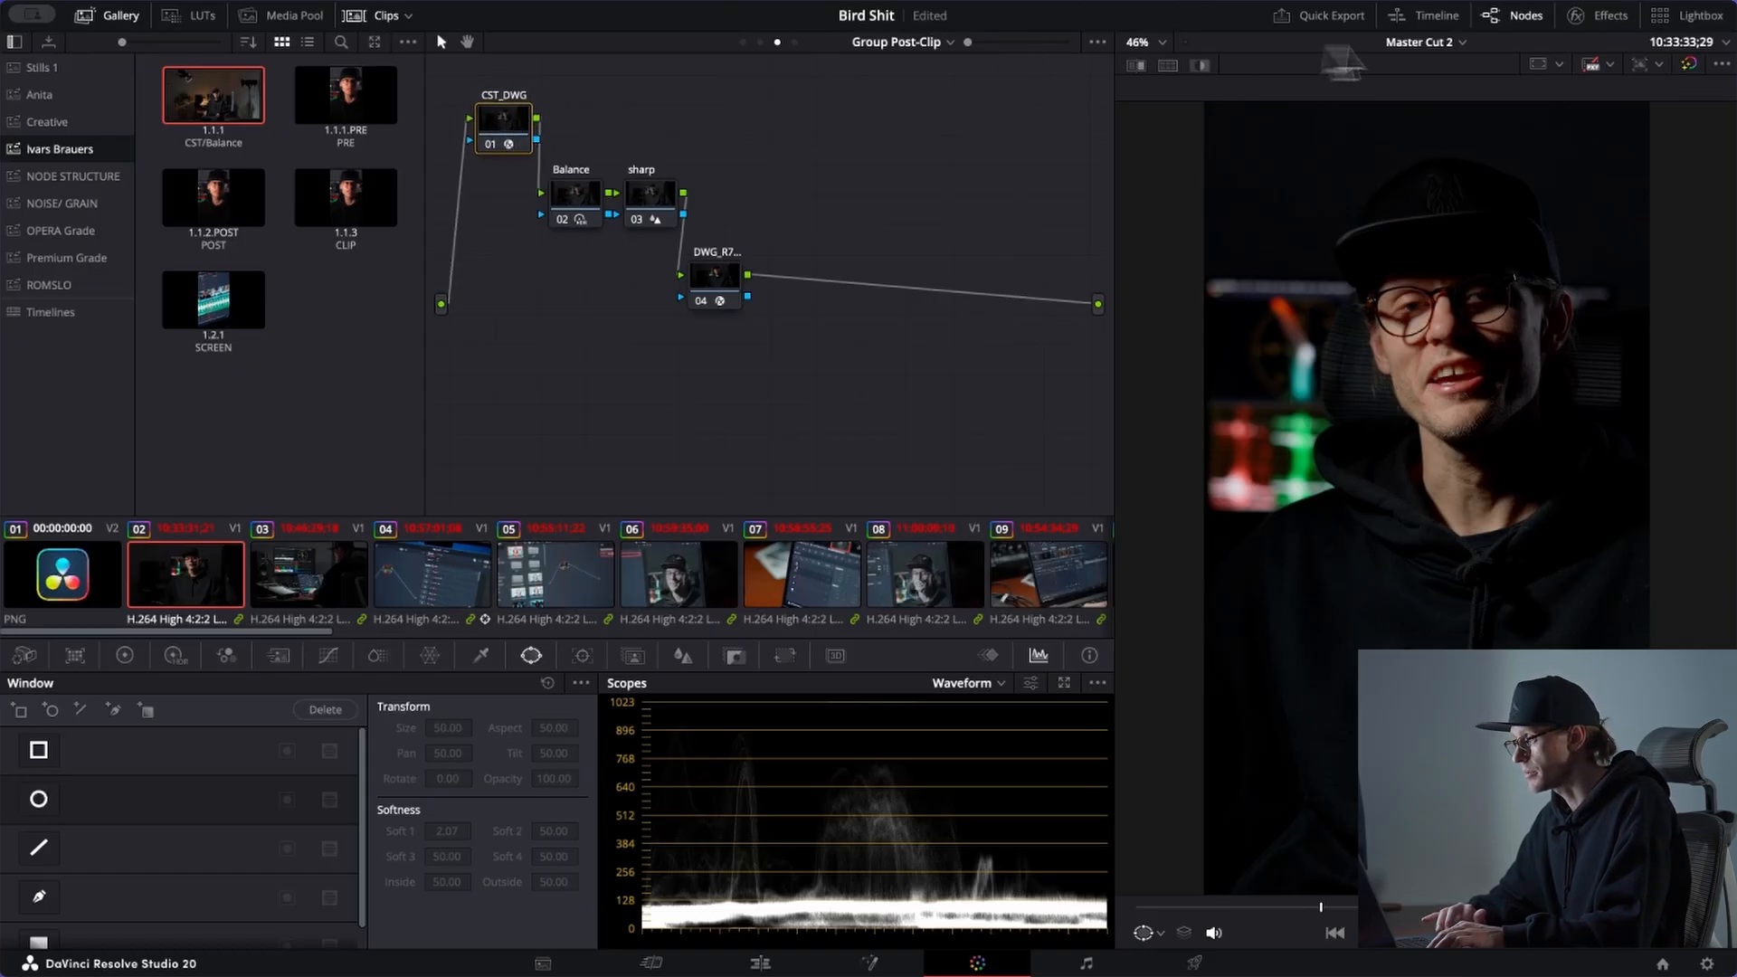
{"action": "left_click", "coordinate": [1605, 20]}
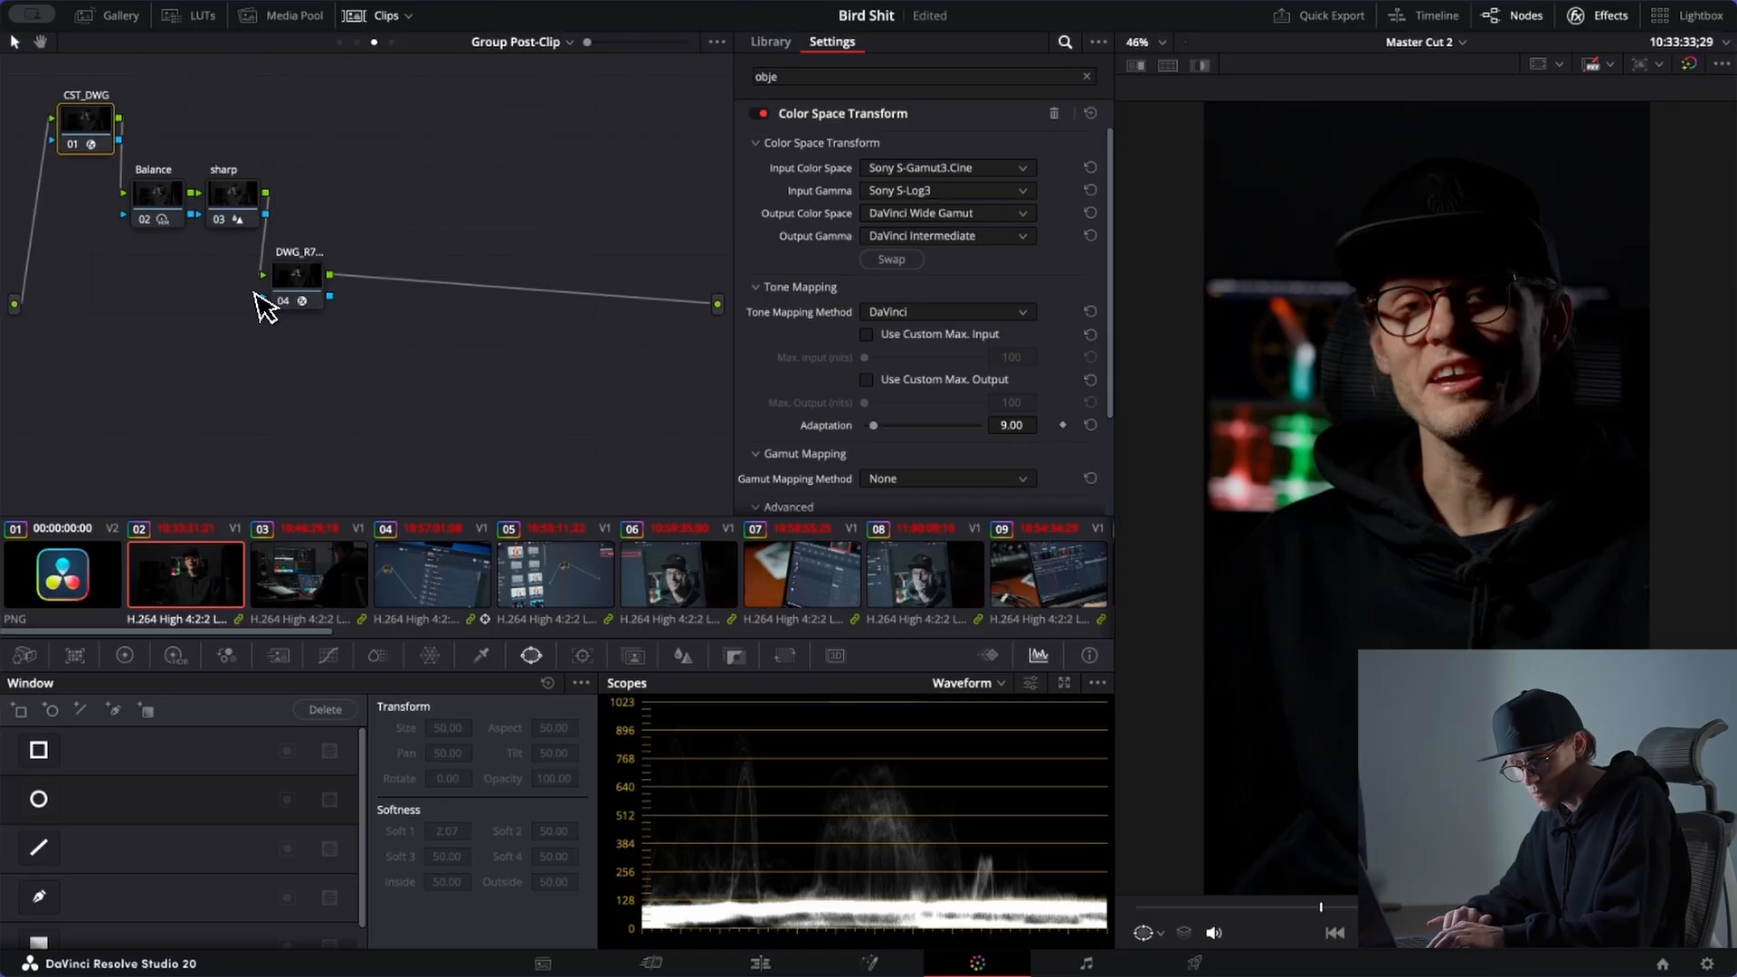
{"action": "left_click_drag", "start_coordinate": [306, 294], "coordinate": [512, 360]}
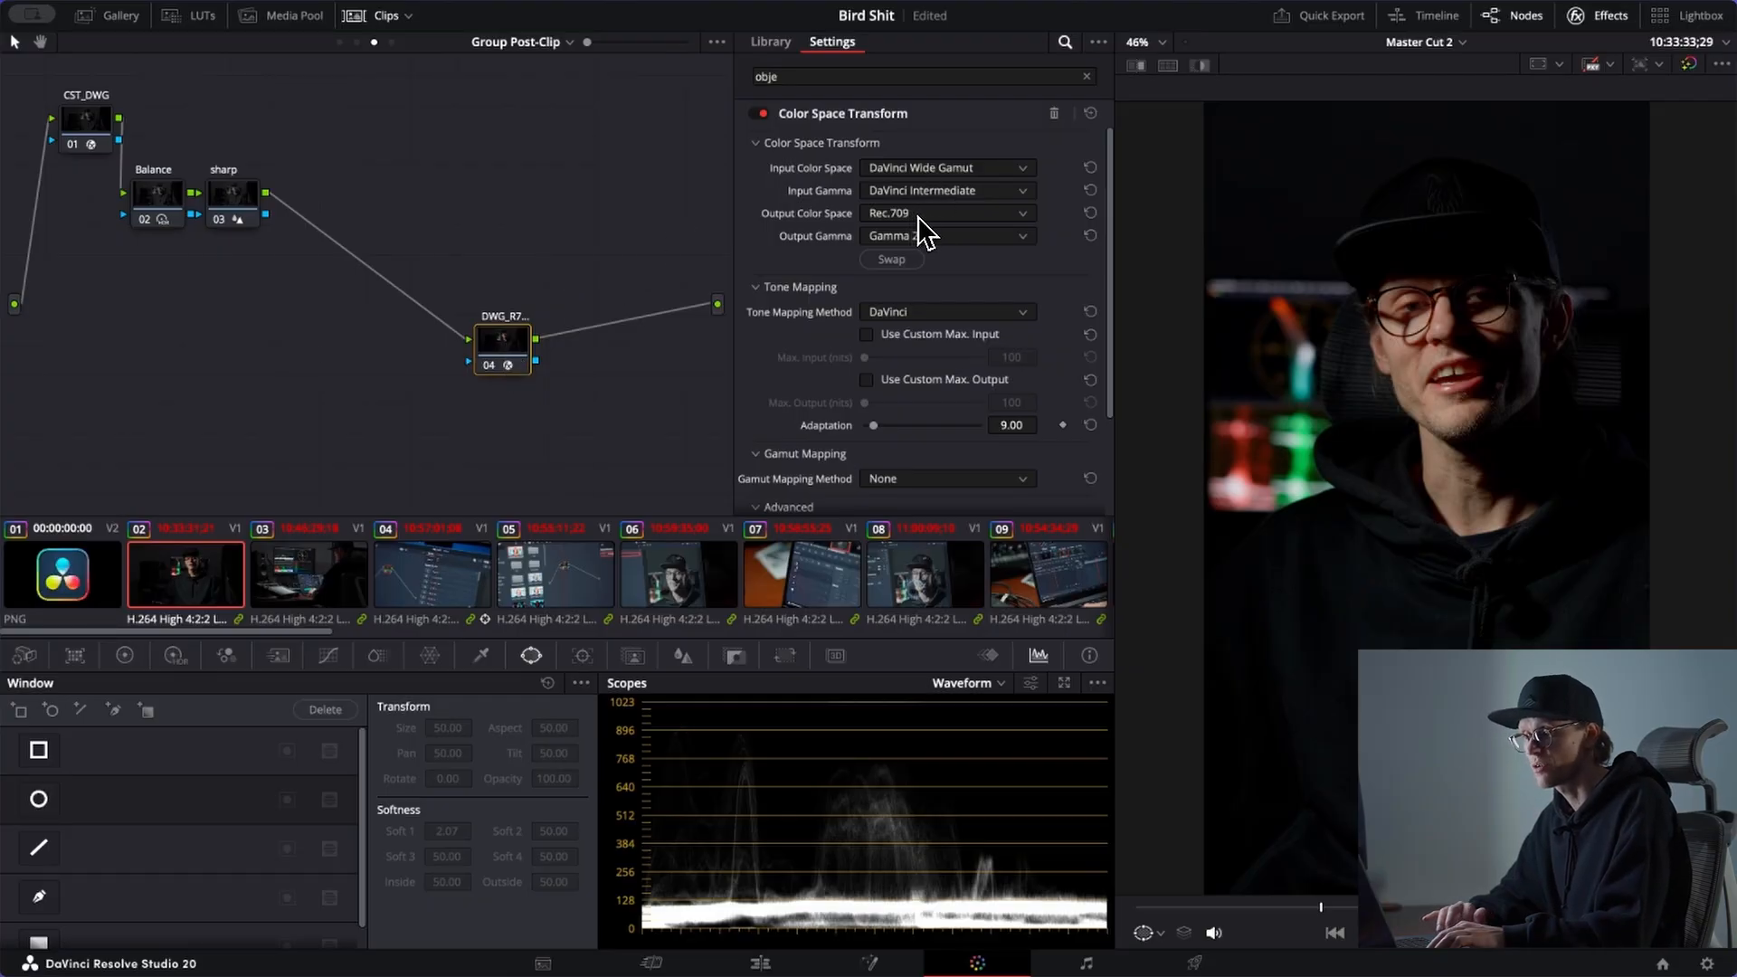
{"action": "left_click_drag", "start_coordinate": [354, 171], "coordinate": [274, 240]}
{"action": "left_click", "coordinate": [489, 342]}
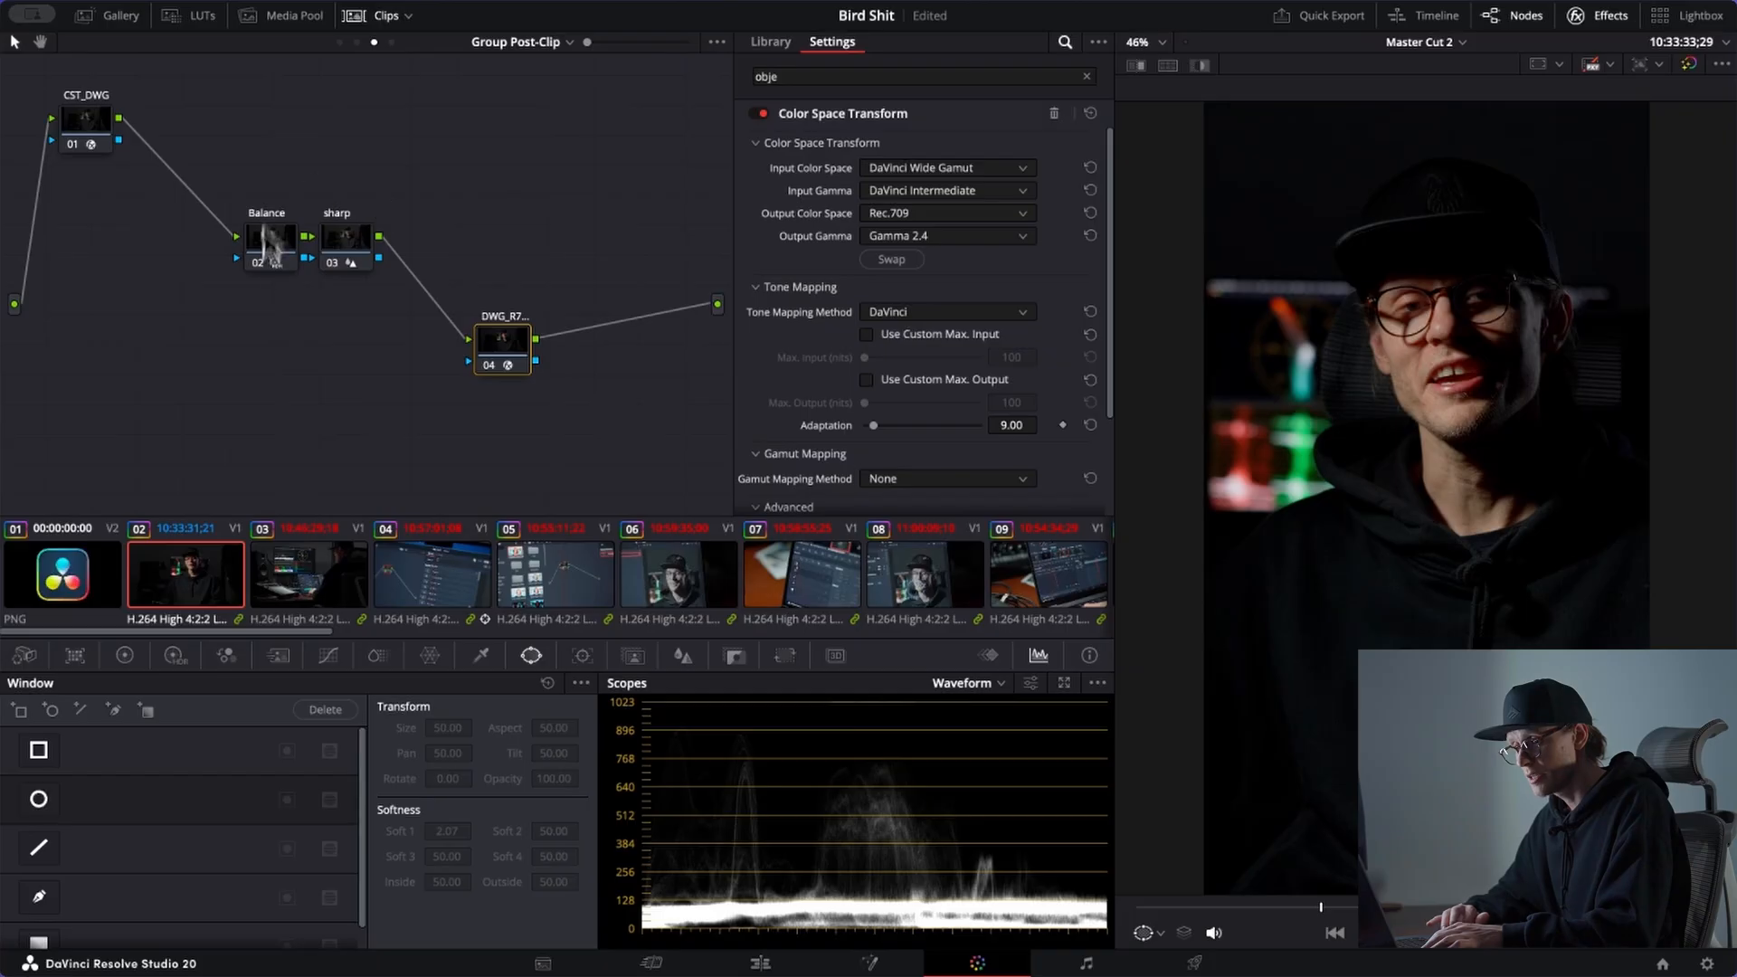
Step: Check the HDR wheels' color space options for the group's Balance node and set its Global exposure to 0.09
{"action": "left_click", "coordinate": [271, 242]}
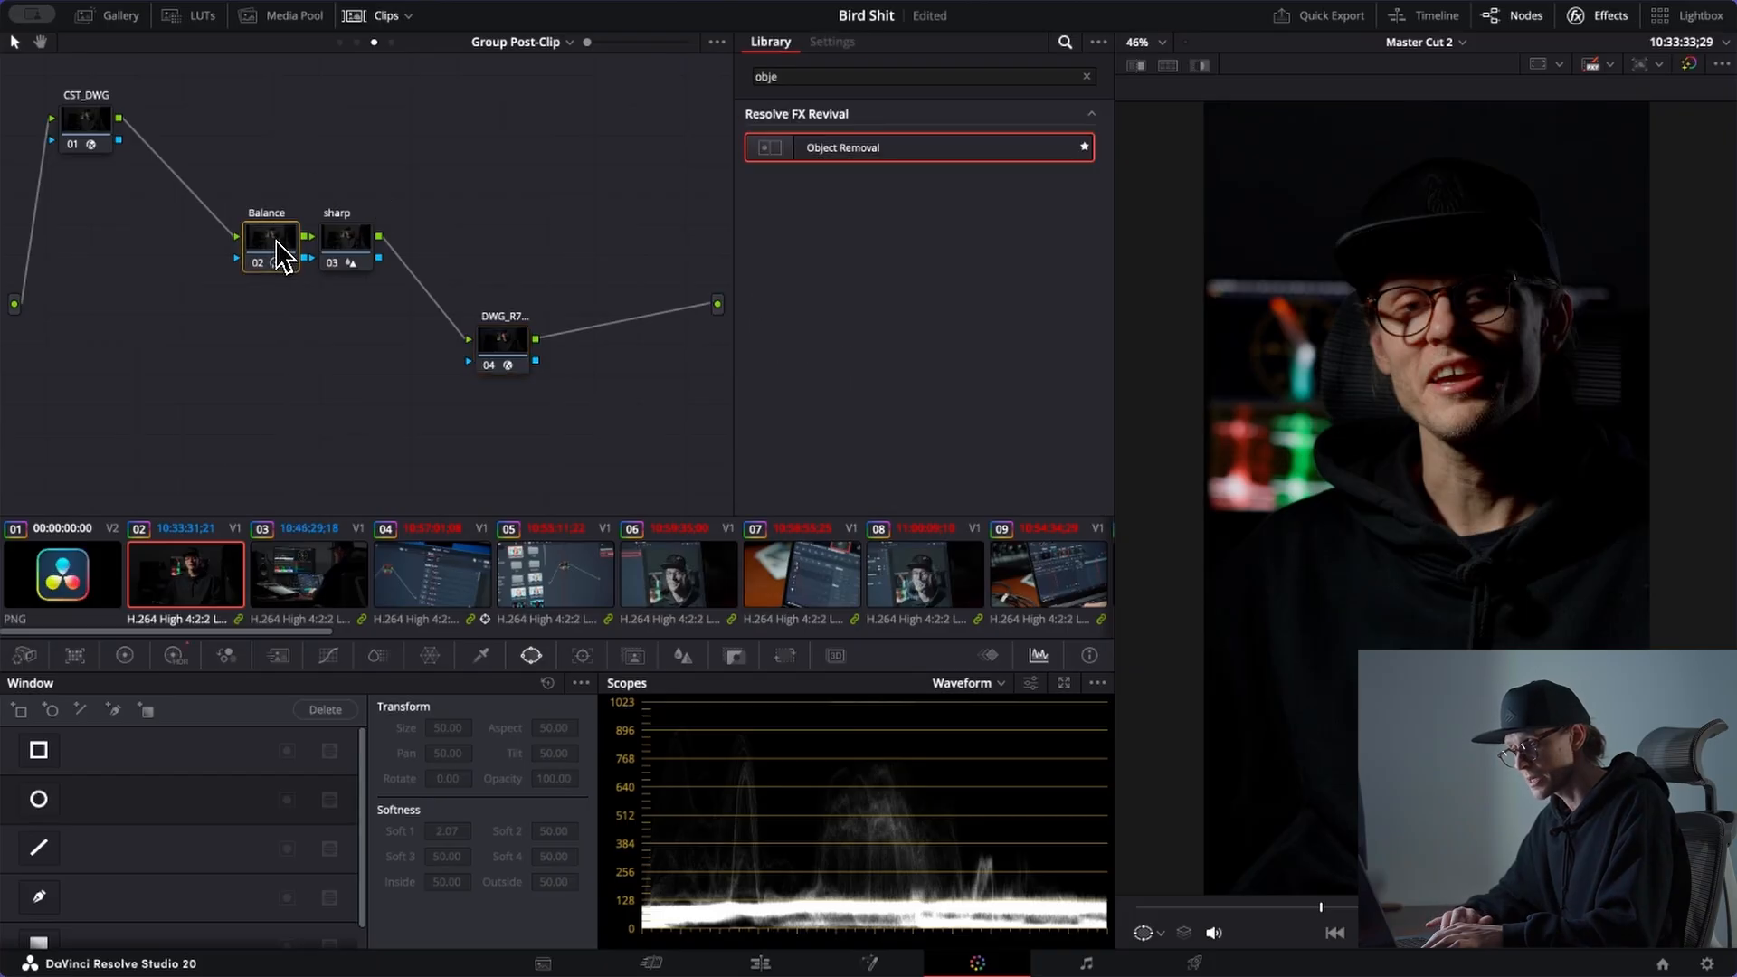
{"action": "left_click", "coordinate": [1086, 77]}
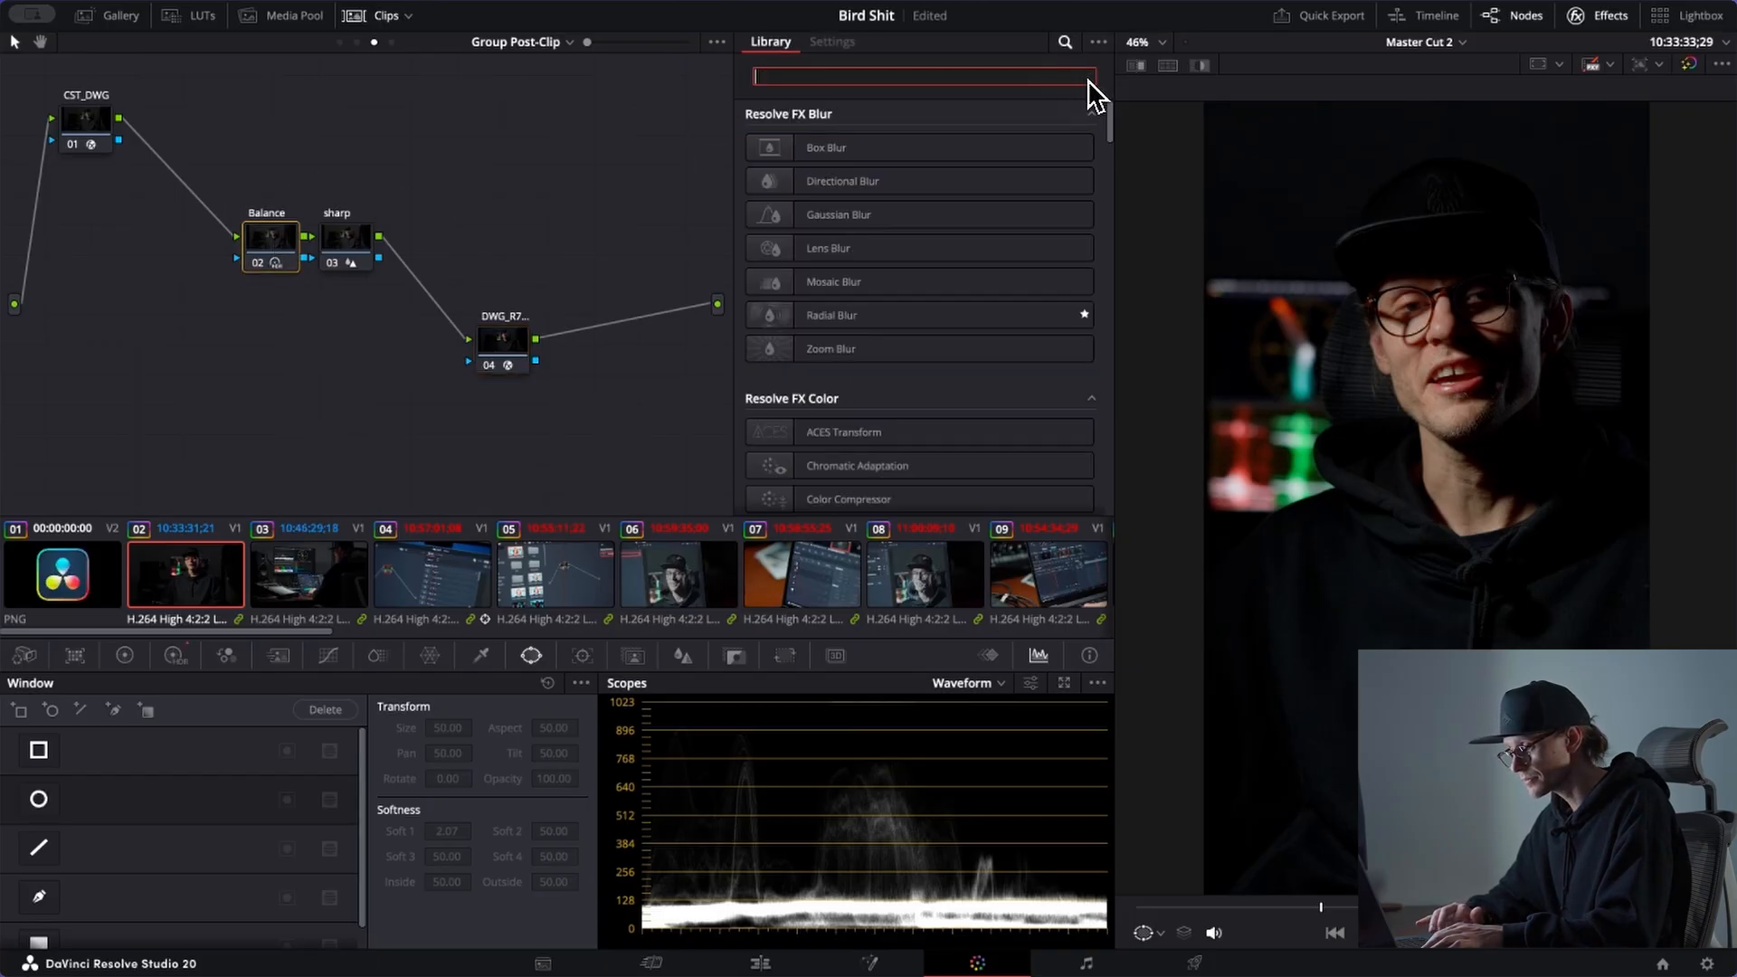
{"action": "left_click", "coordinate": [174, 655]}
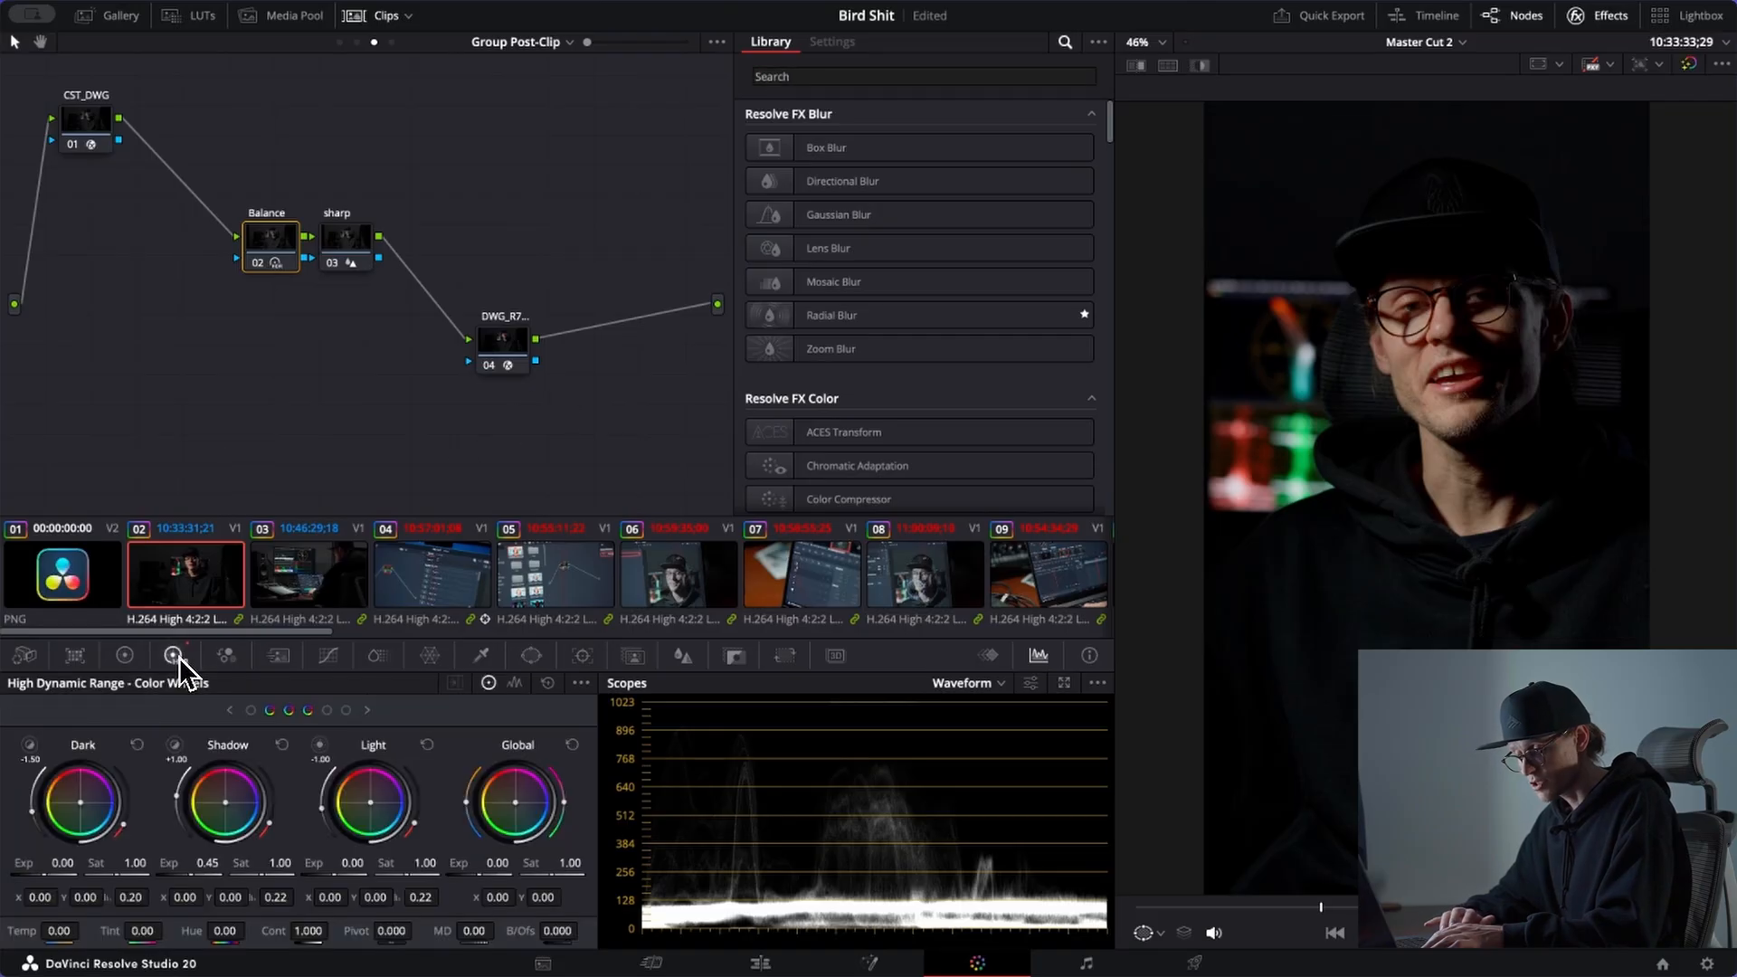
{"action": "left_click", "coordinate": [582, 684]}
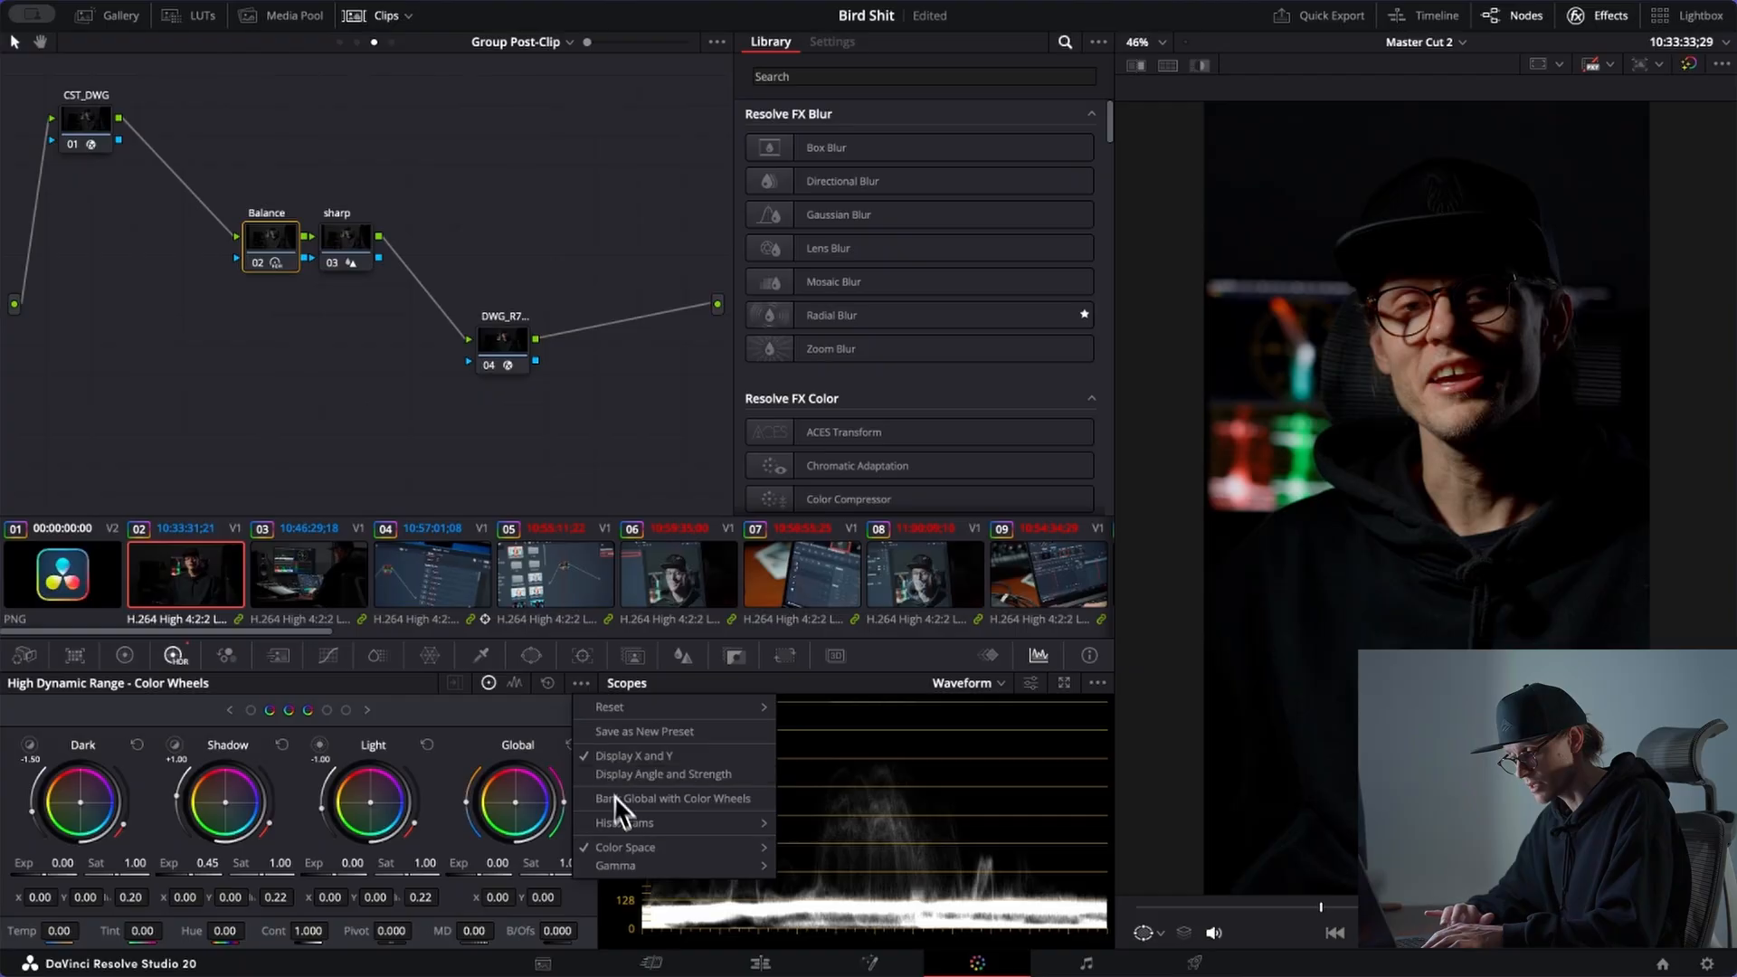
{"action": "mouse_move", "coordinate": [675, 850]}
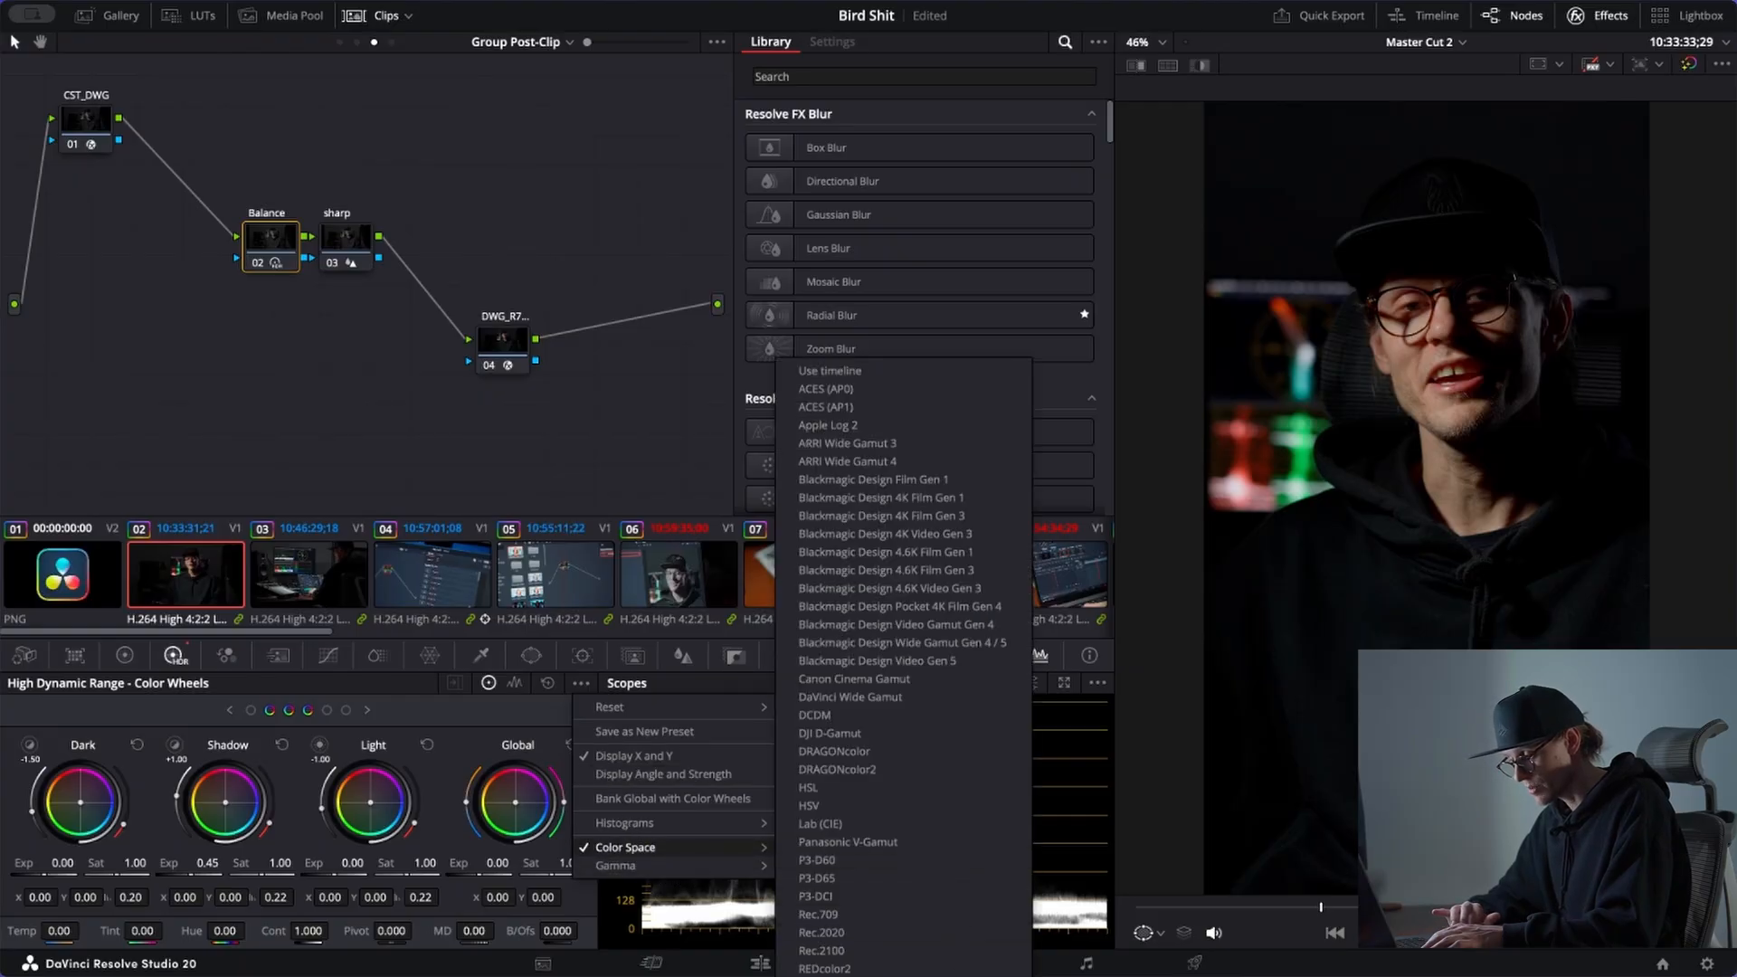
{"action": "key", "text": "Escape"}
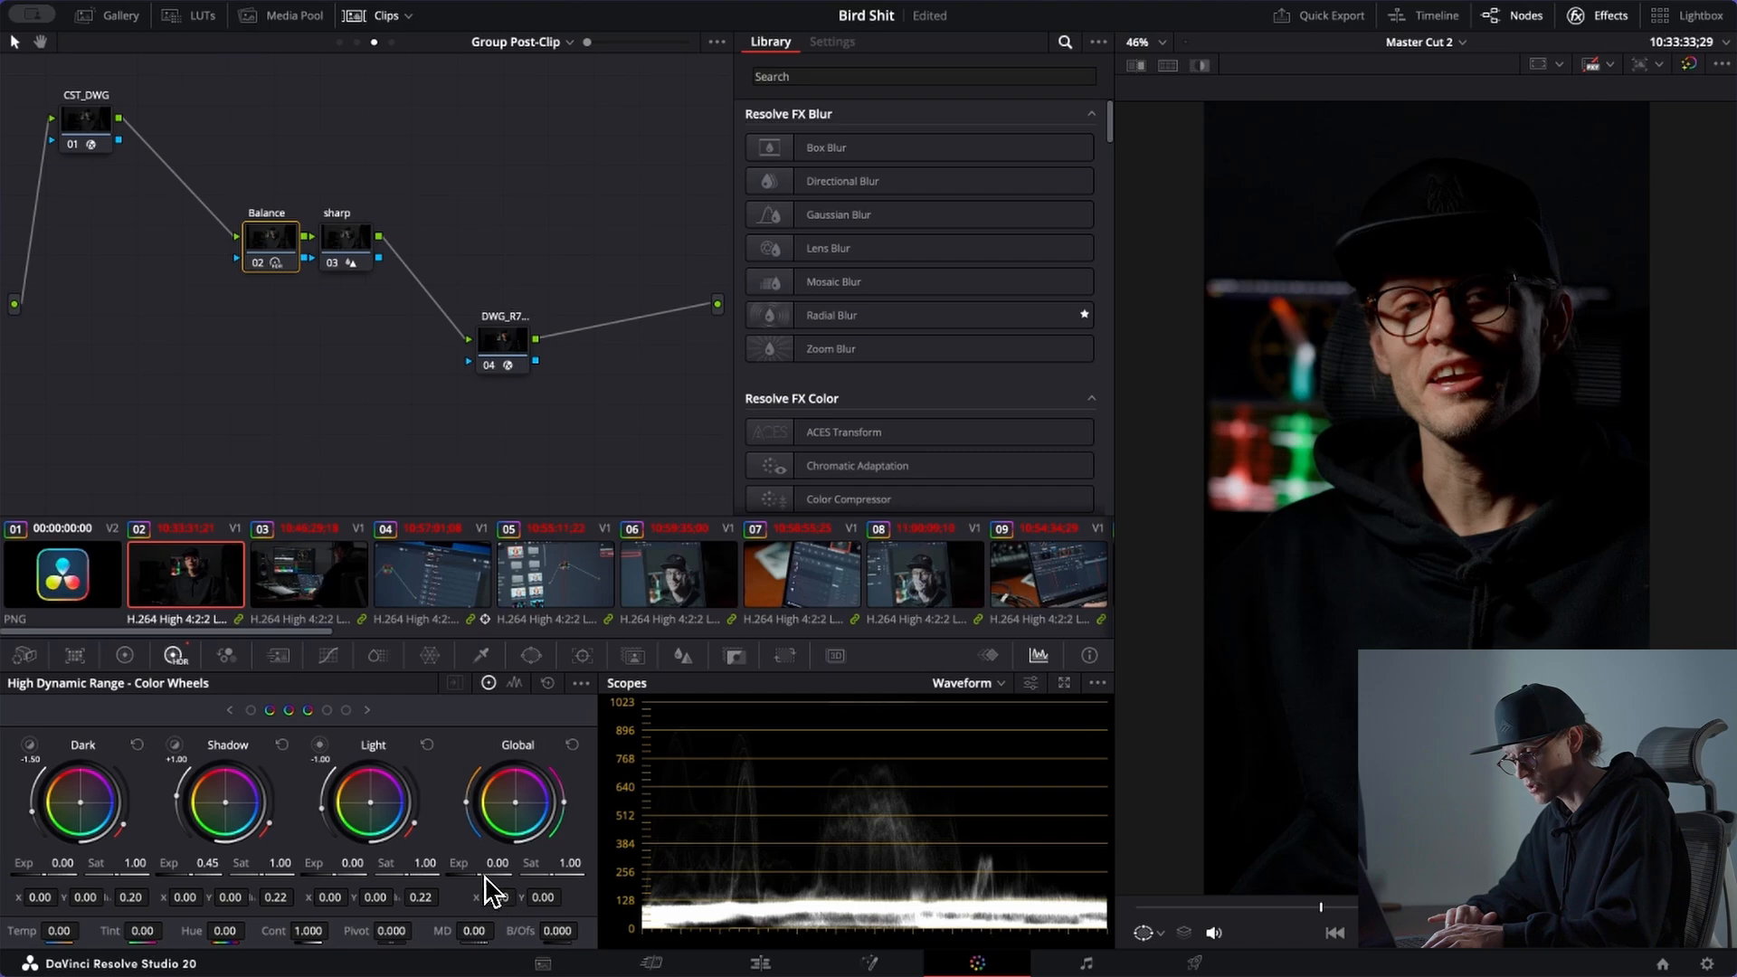
{"action": "mouse_move", "coordinate": [486, 875]}
{"action": "left_mouse_down"}
{"action": "mouse_move", "coordinate": [555, 870]}
{"action": "mouse_move", "coordinate": [497, 878]}
{"action": "left_mouse_up"}
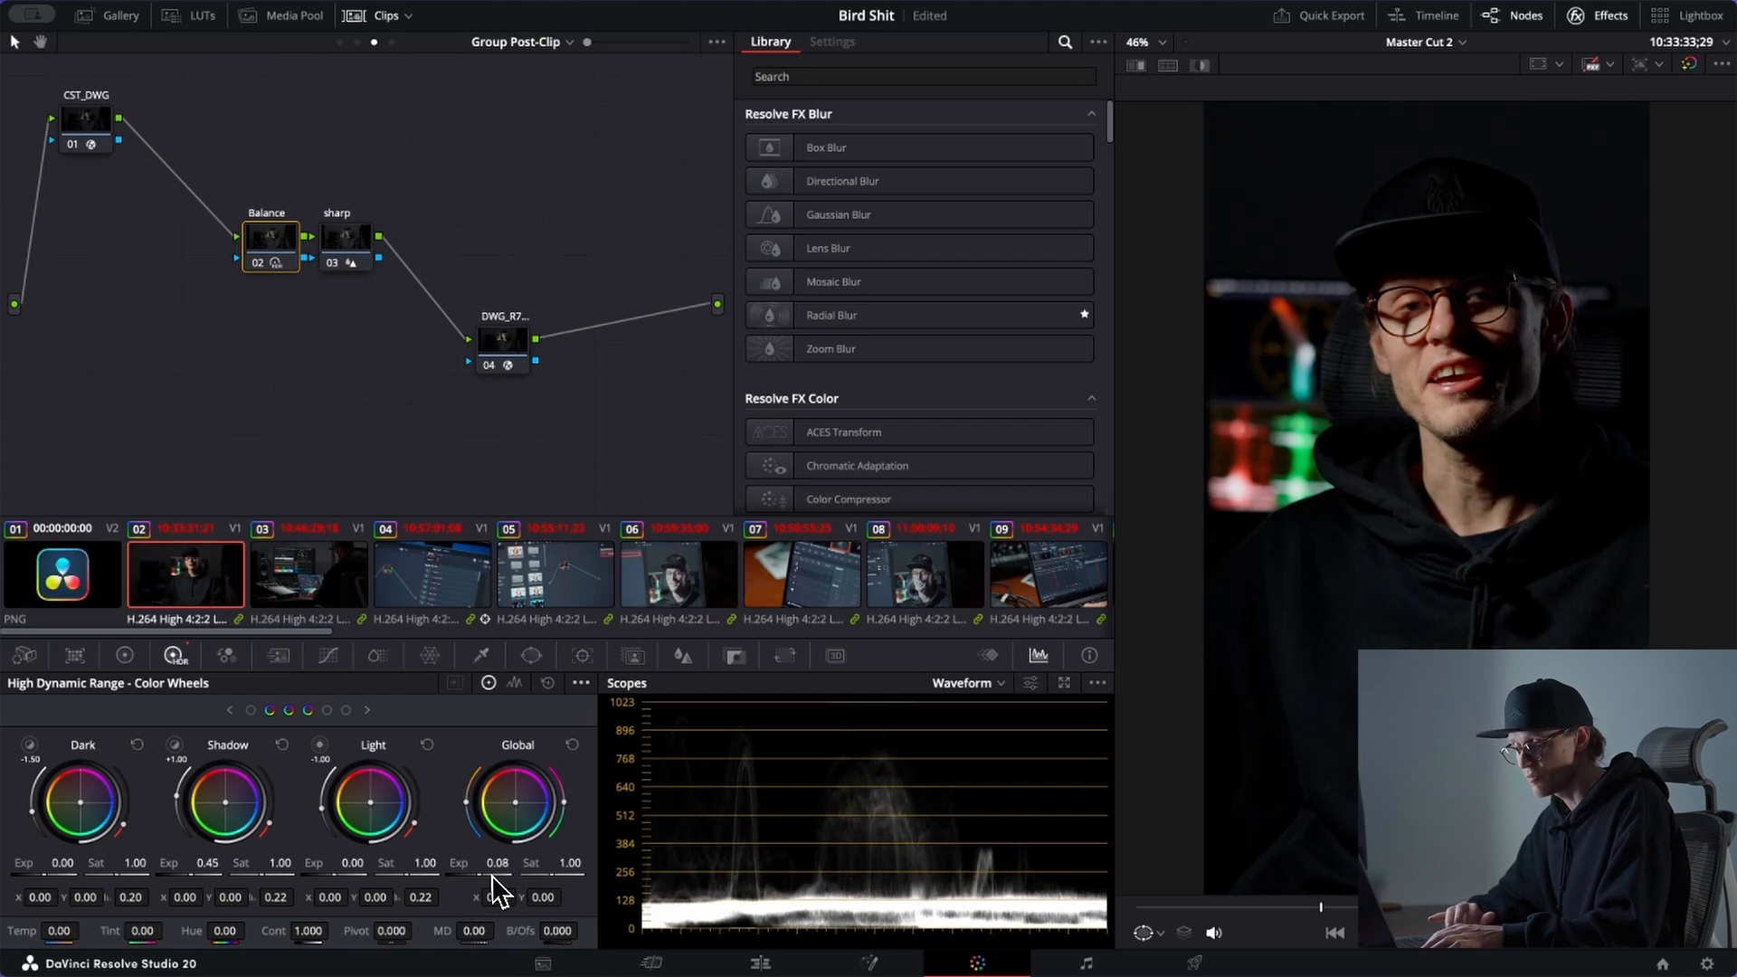
{"action": "left_click_drag", "start_coordinate": [482, 880], "coordinate": [488, 885]}
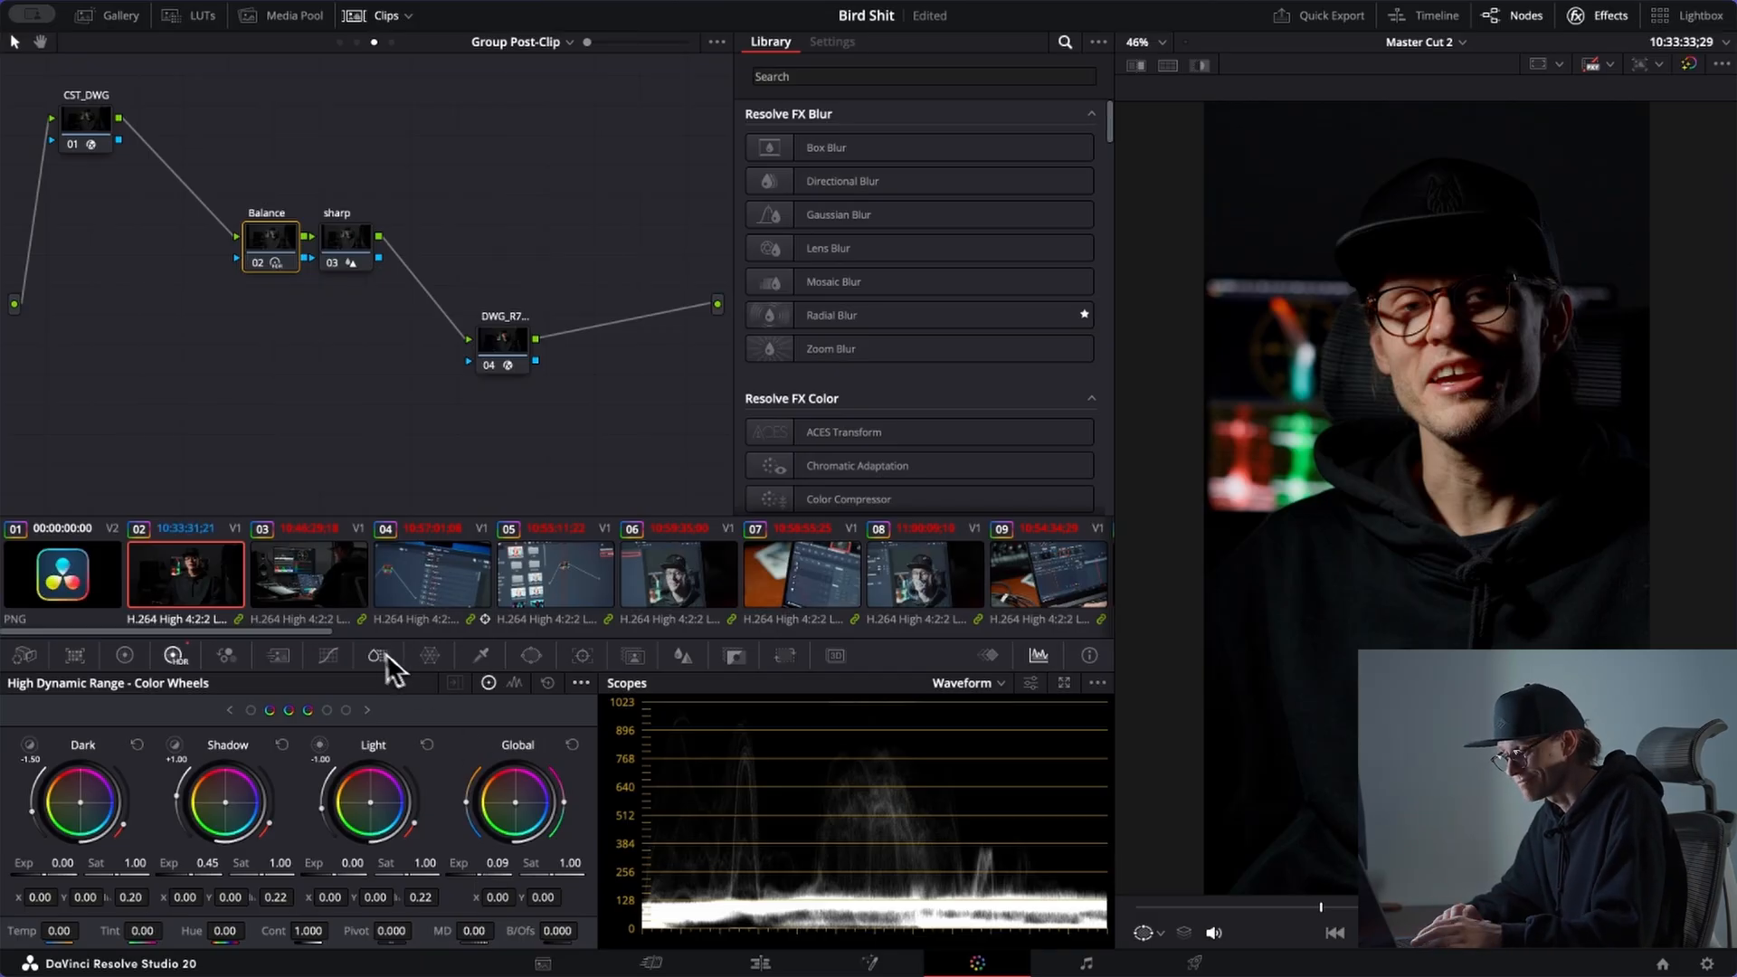
Step: Compare how the shared group grade looks across clips 02 to 07, including another moment of clip 02
{"action": "left_click", "coordinate": [287, 583]}
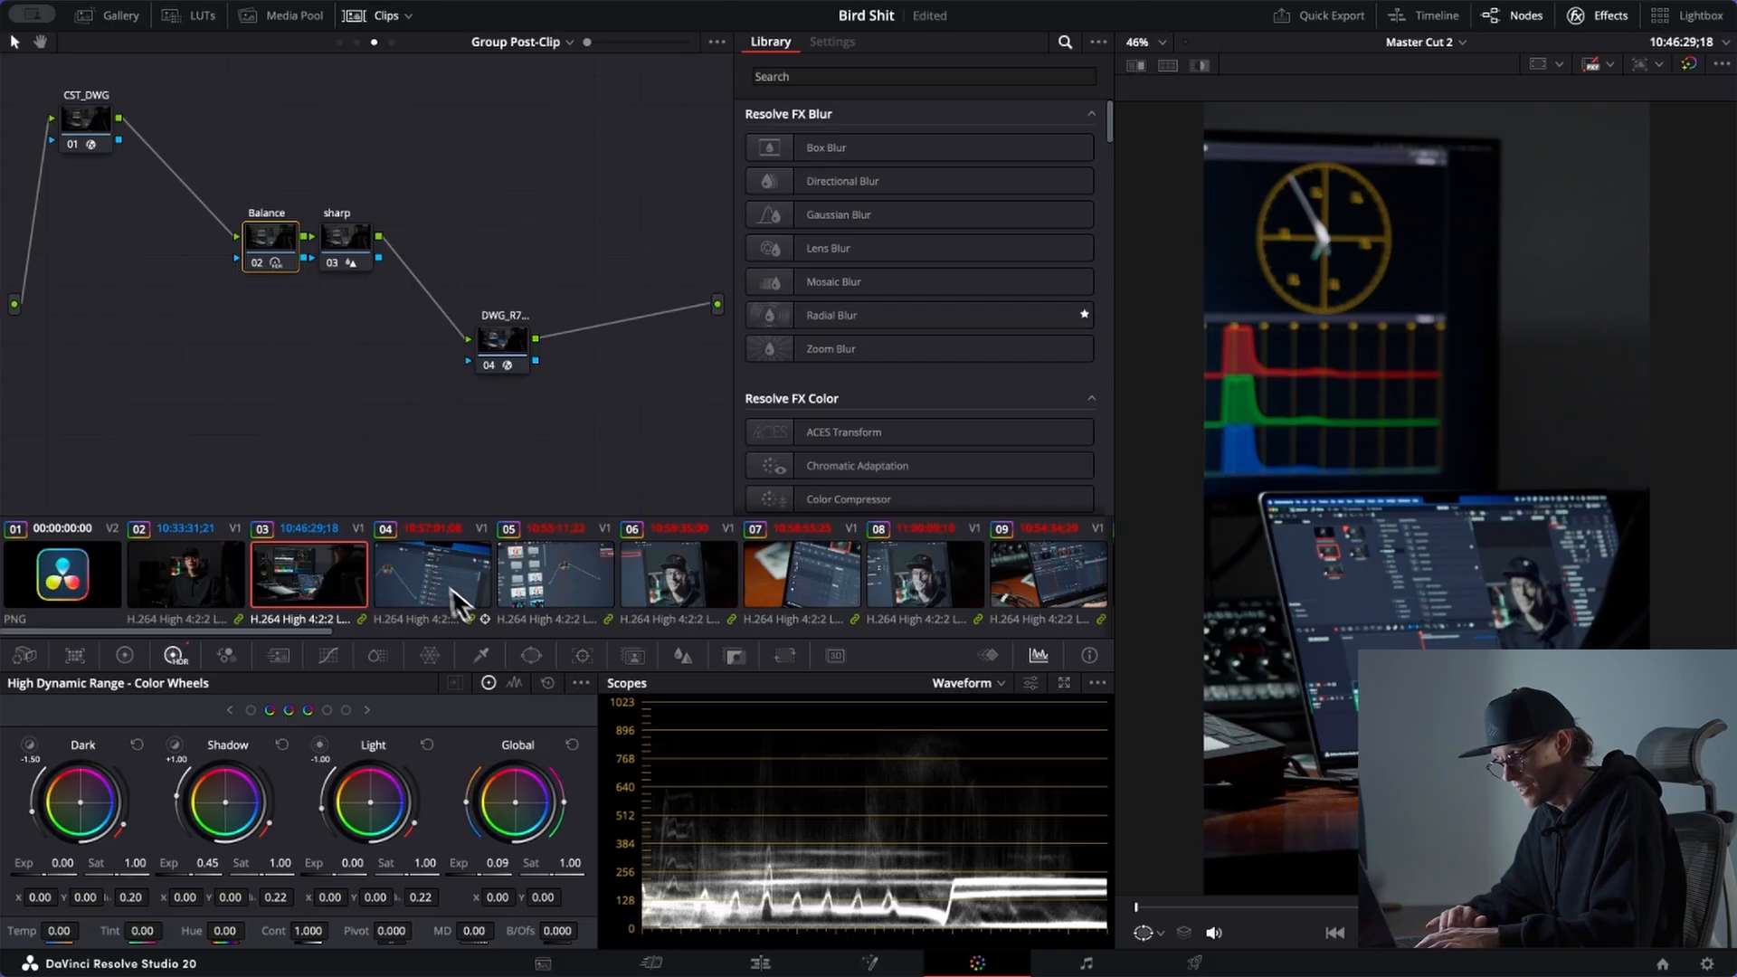
{"action": "left_click", "coordinate": [425, 570]}
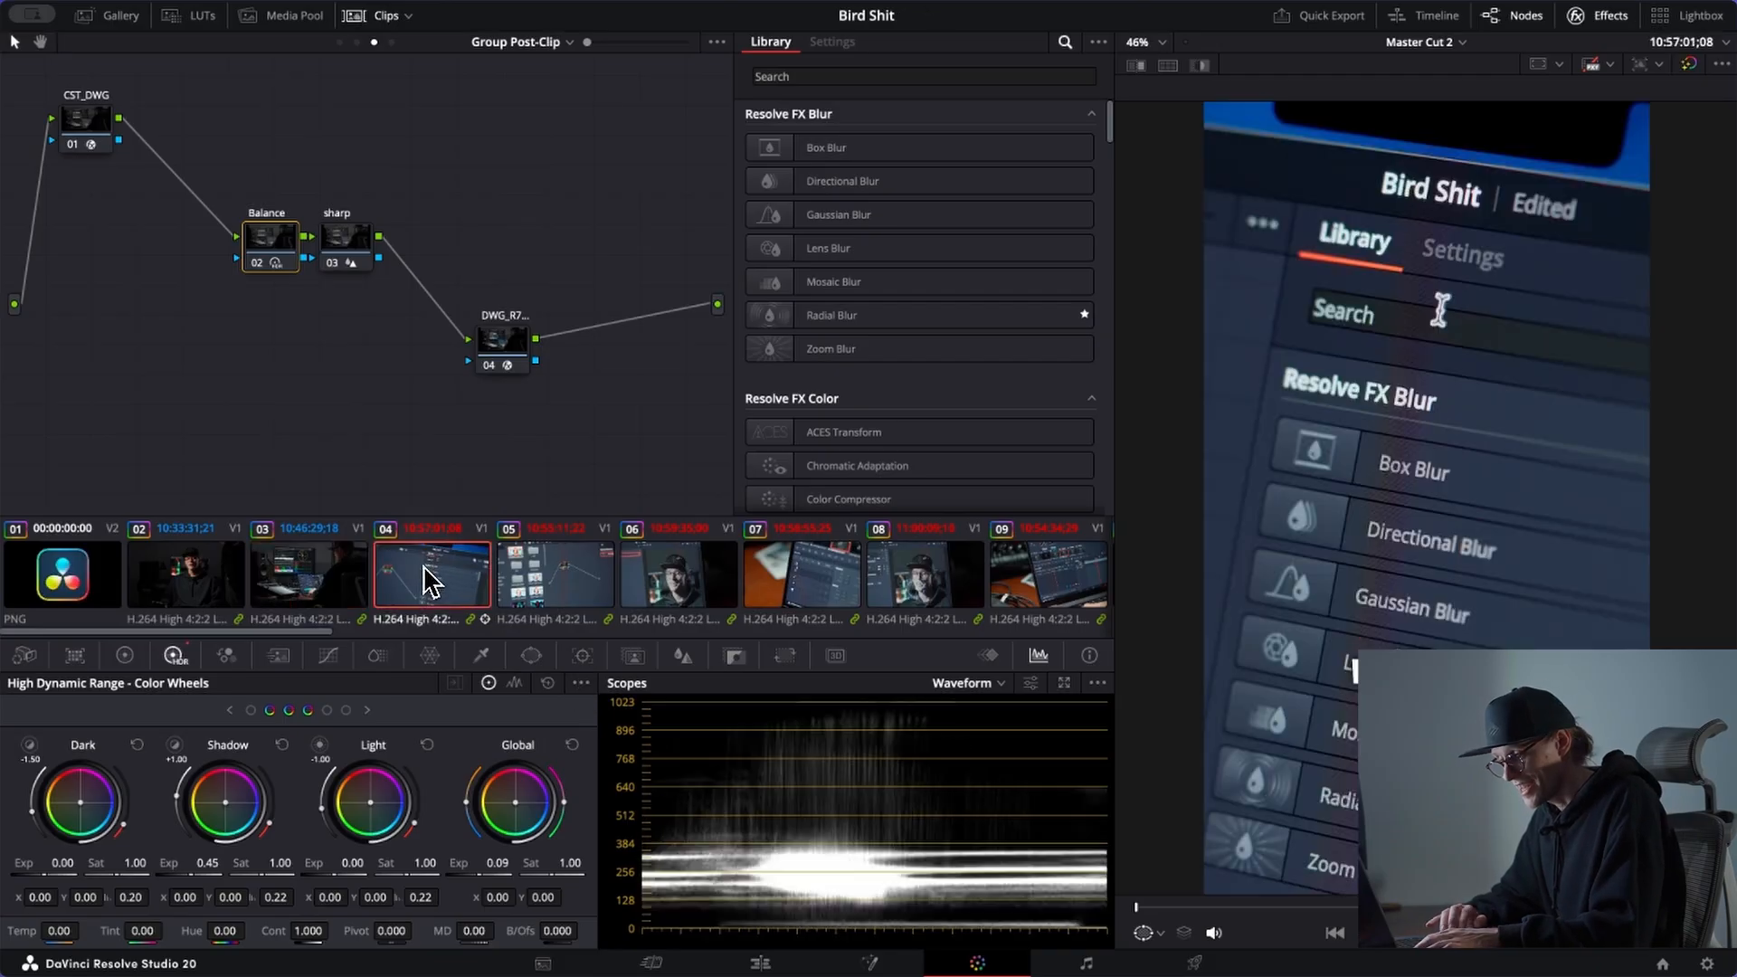
{"action": "left_click", "coordinate": [325, 586]}
{"action": "left_click", "coordinate": [212, 579]}
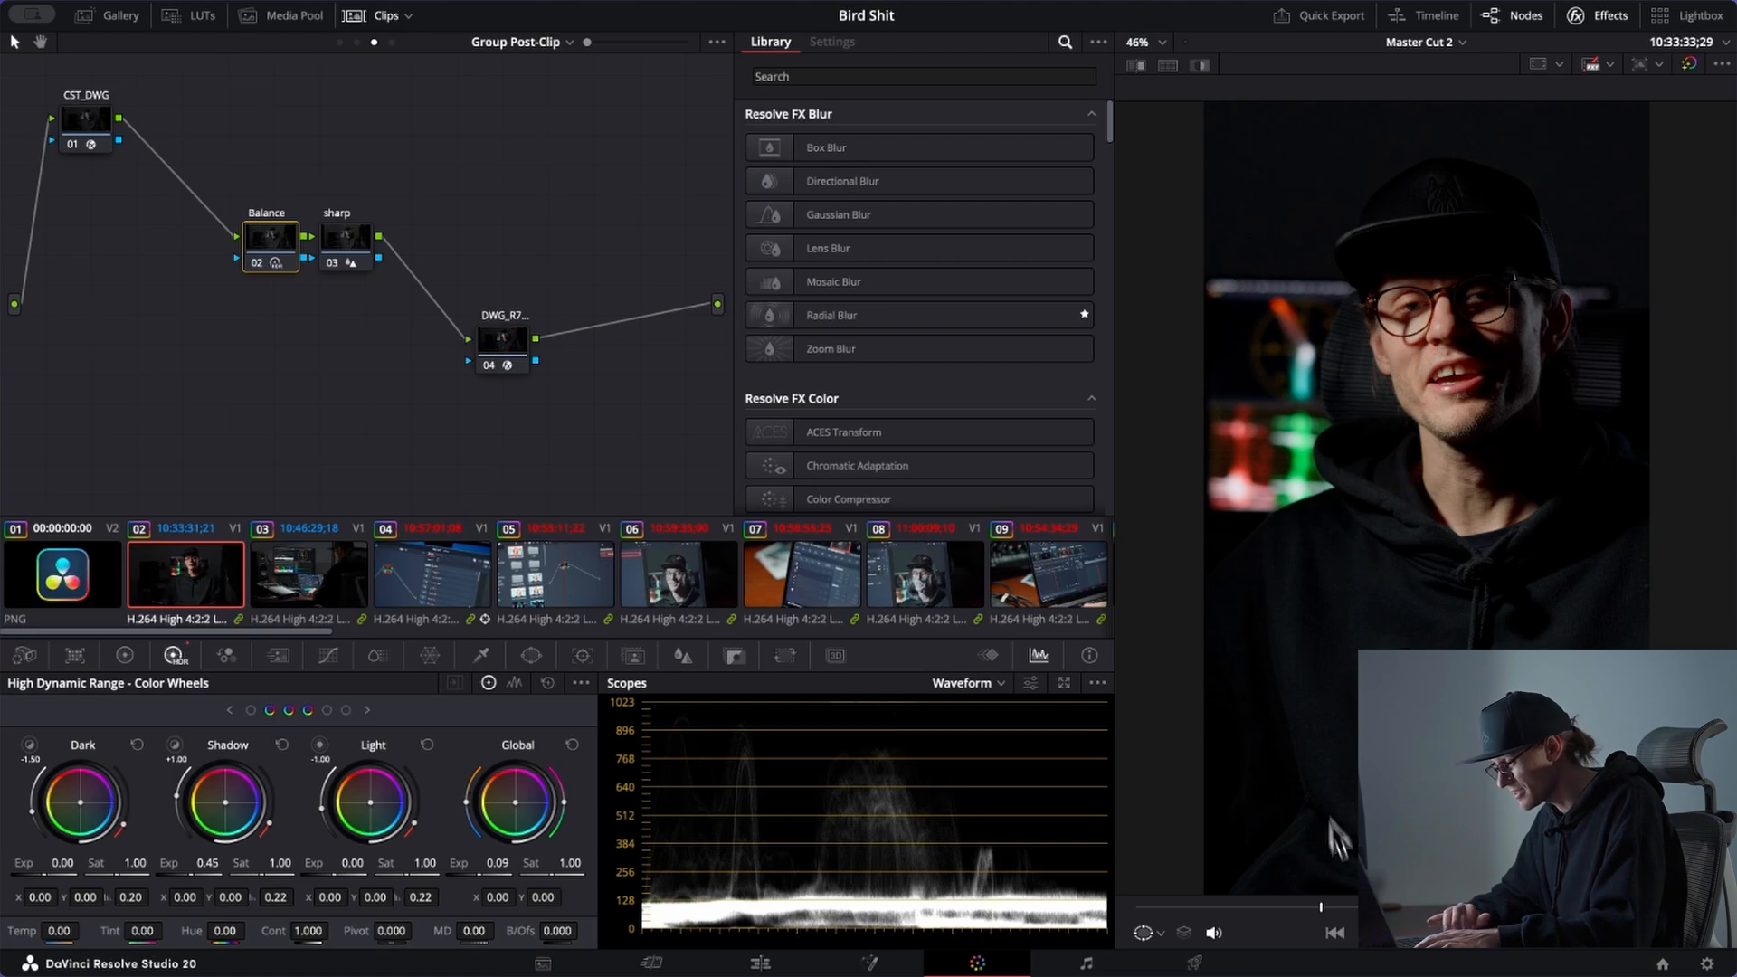
{"action": "left_click_drag", "start_coordinate": [1364, 908], "coordinate": [1402, 911]}
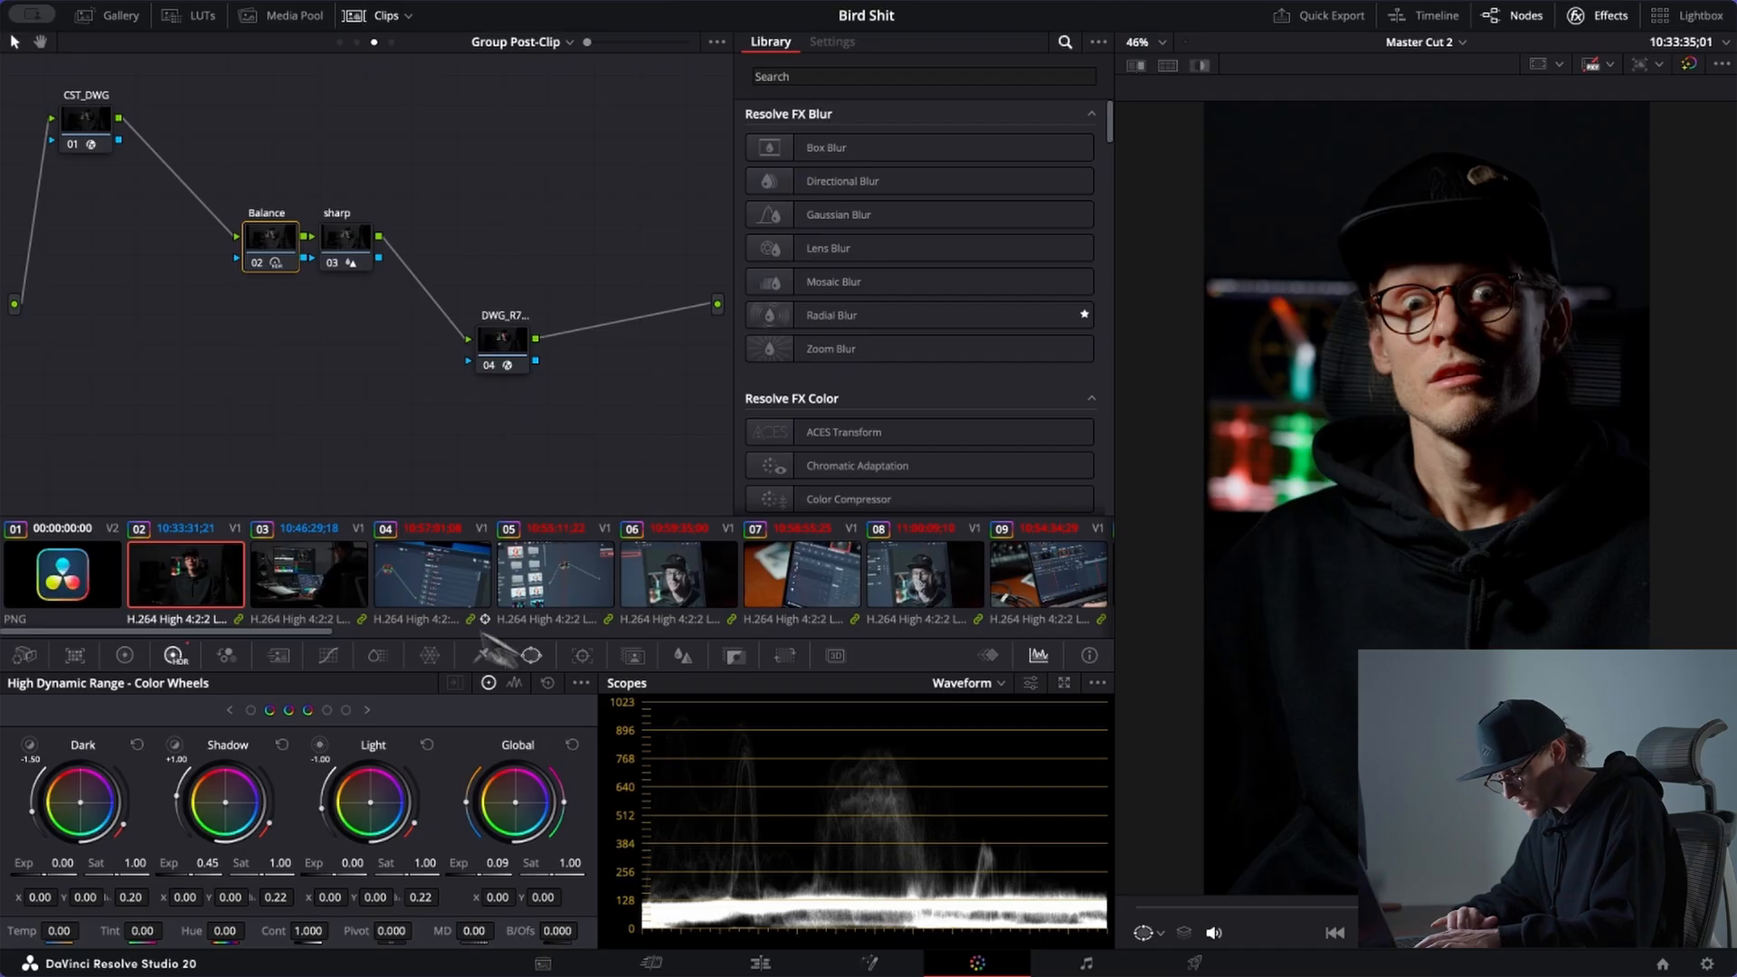
{"action": "left_click", "coordinate": [358, 588]}
{"action": "left_click", "coordinate": [425, 593]}
{"action": "left_click", "coordinate": [515, 596]}
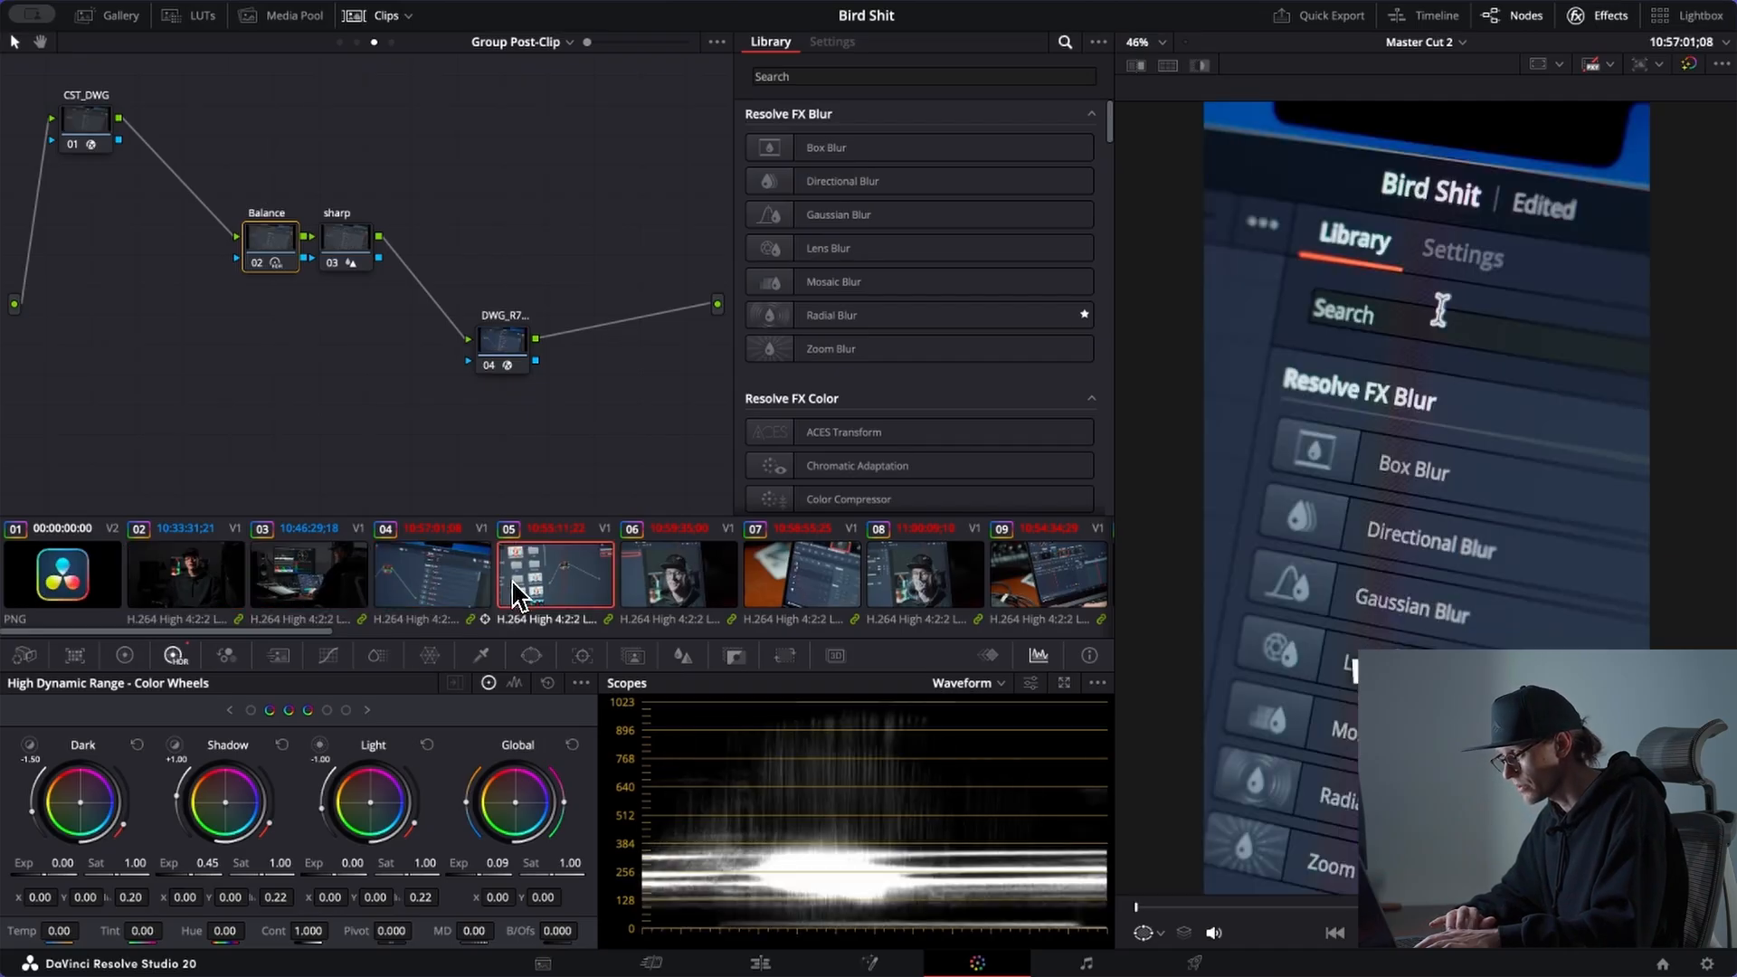
{"action": "left_click", "coordinate": [660, 592]}
{"action": "left_click", "coordinate": [755, 588]}
{"action": "left_click", "coordinate": [683, 592]}
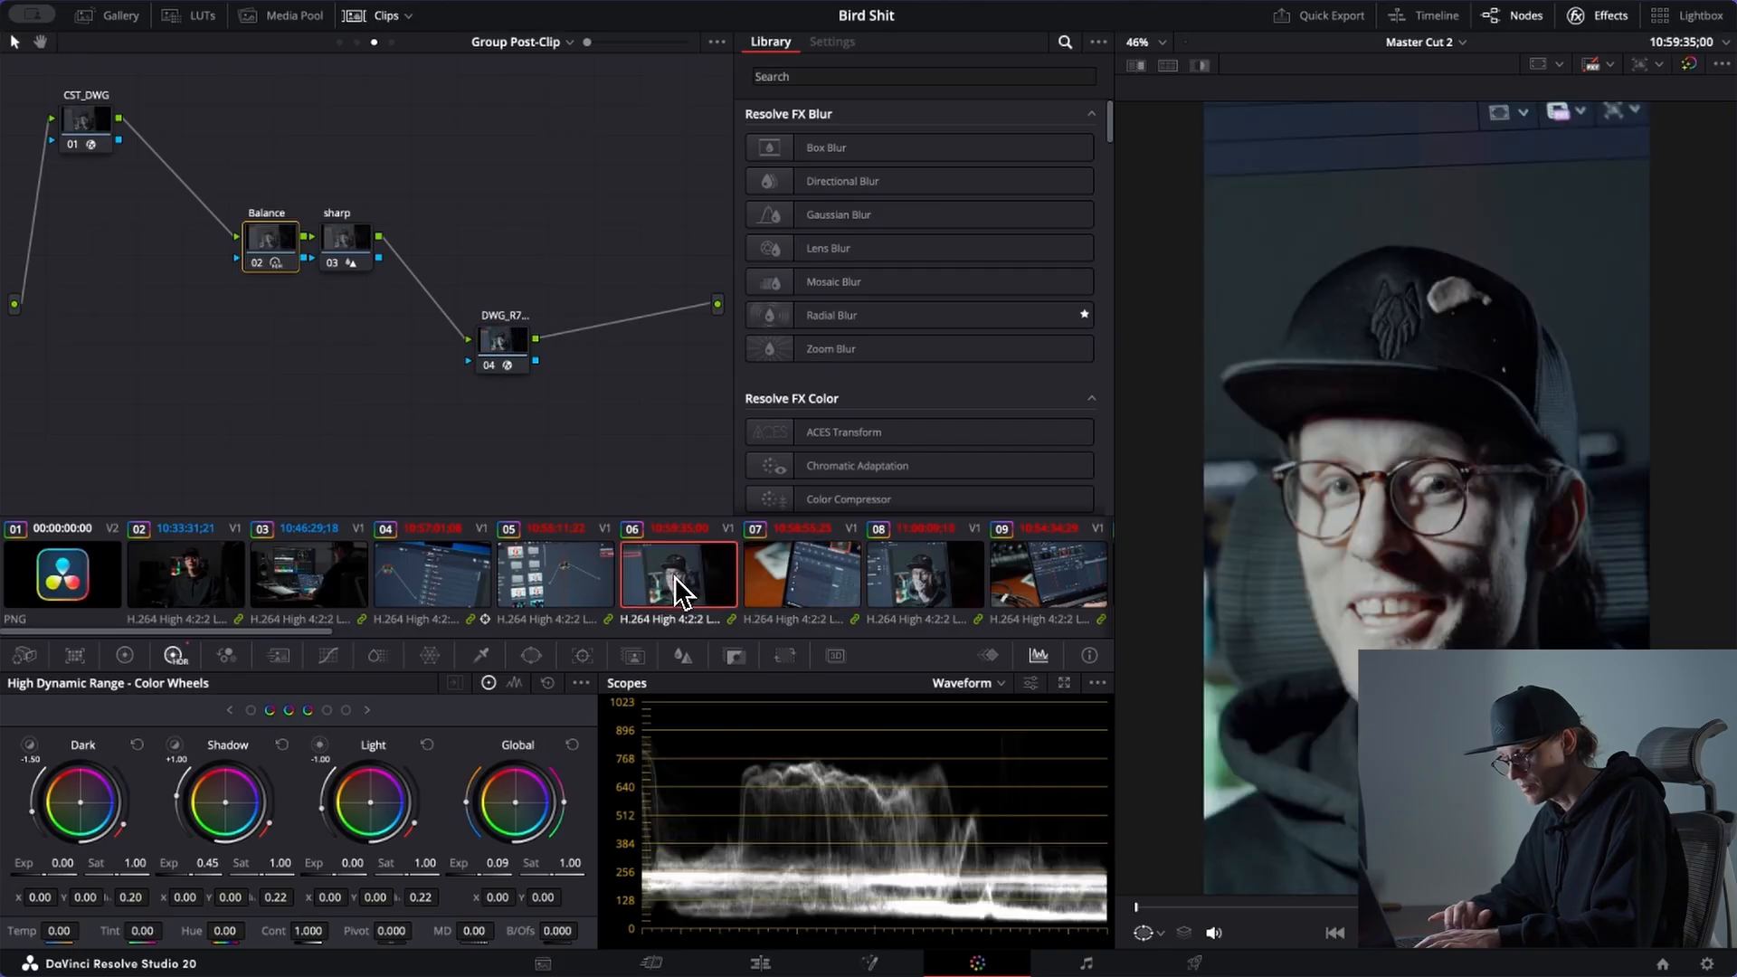
Step: At clip level, lower the primary Lift of clip 06's node 01 to -0.02
{"action": "left_click", "coordinate": [357, 42]}
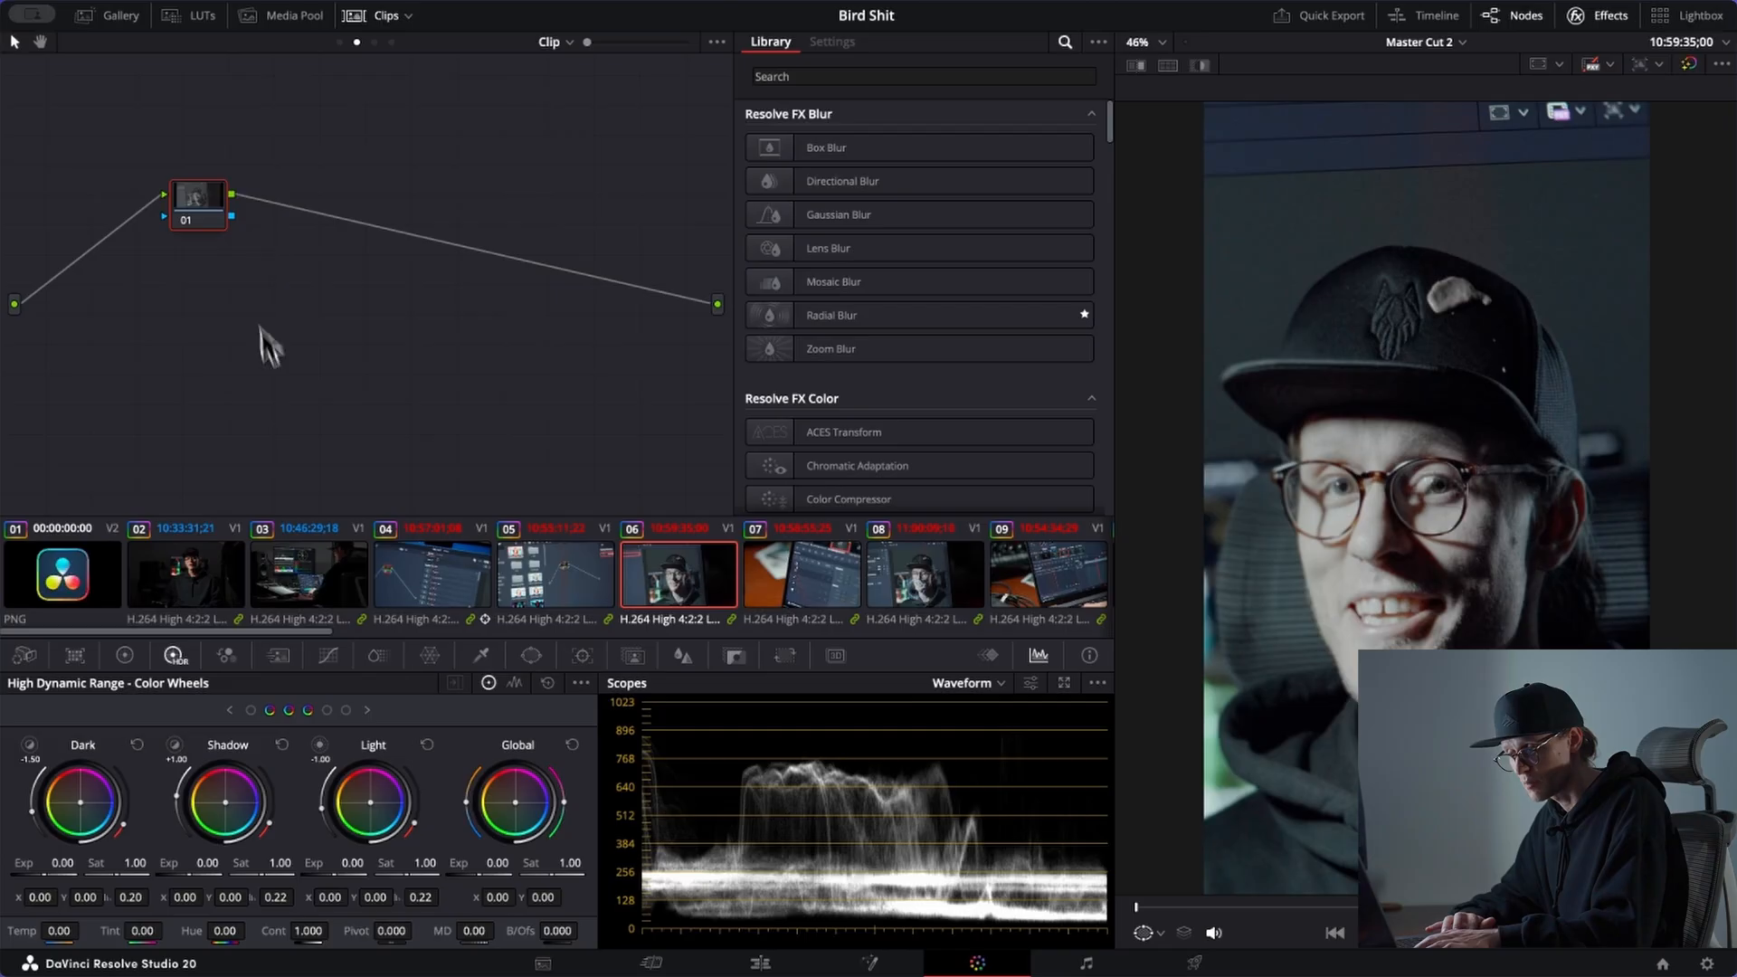
{"action": "left_click_drag", "start_coordinate": [224, 224], "coordinate": [254, 262]}
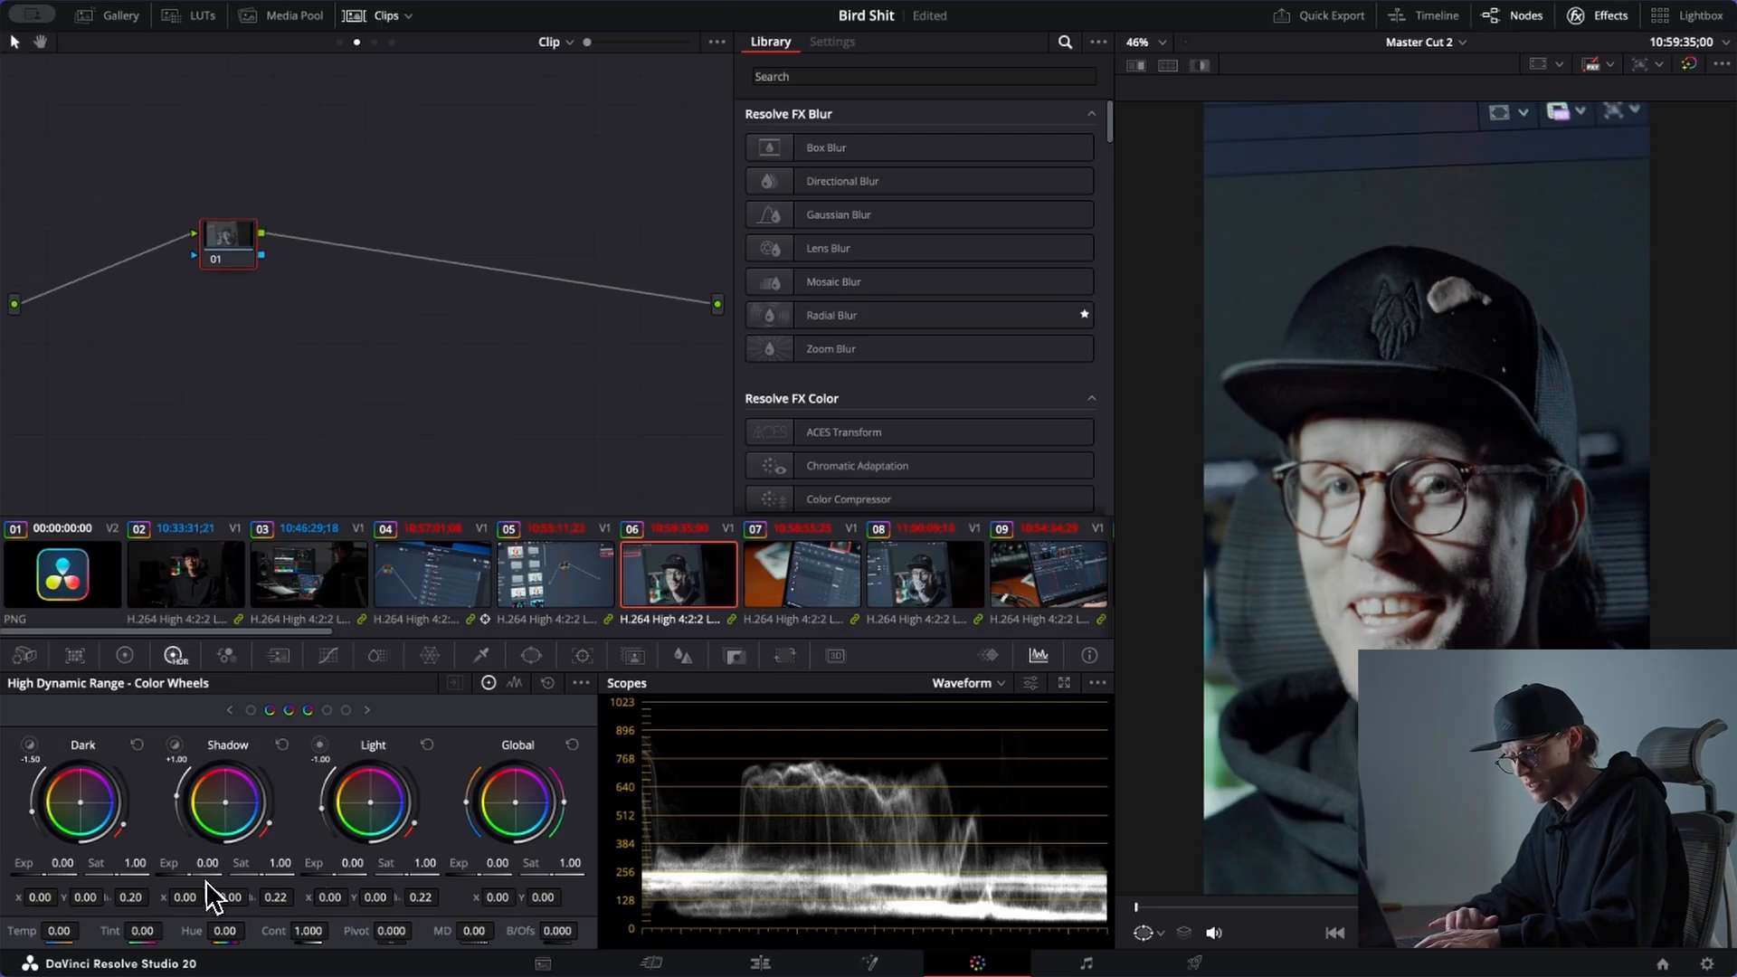
{"action": "left_click", "coordinate": [124, 655]}
{"action": "left_click", "coordinate": [496, 683]}
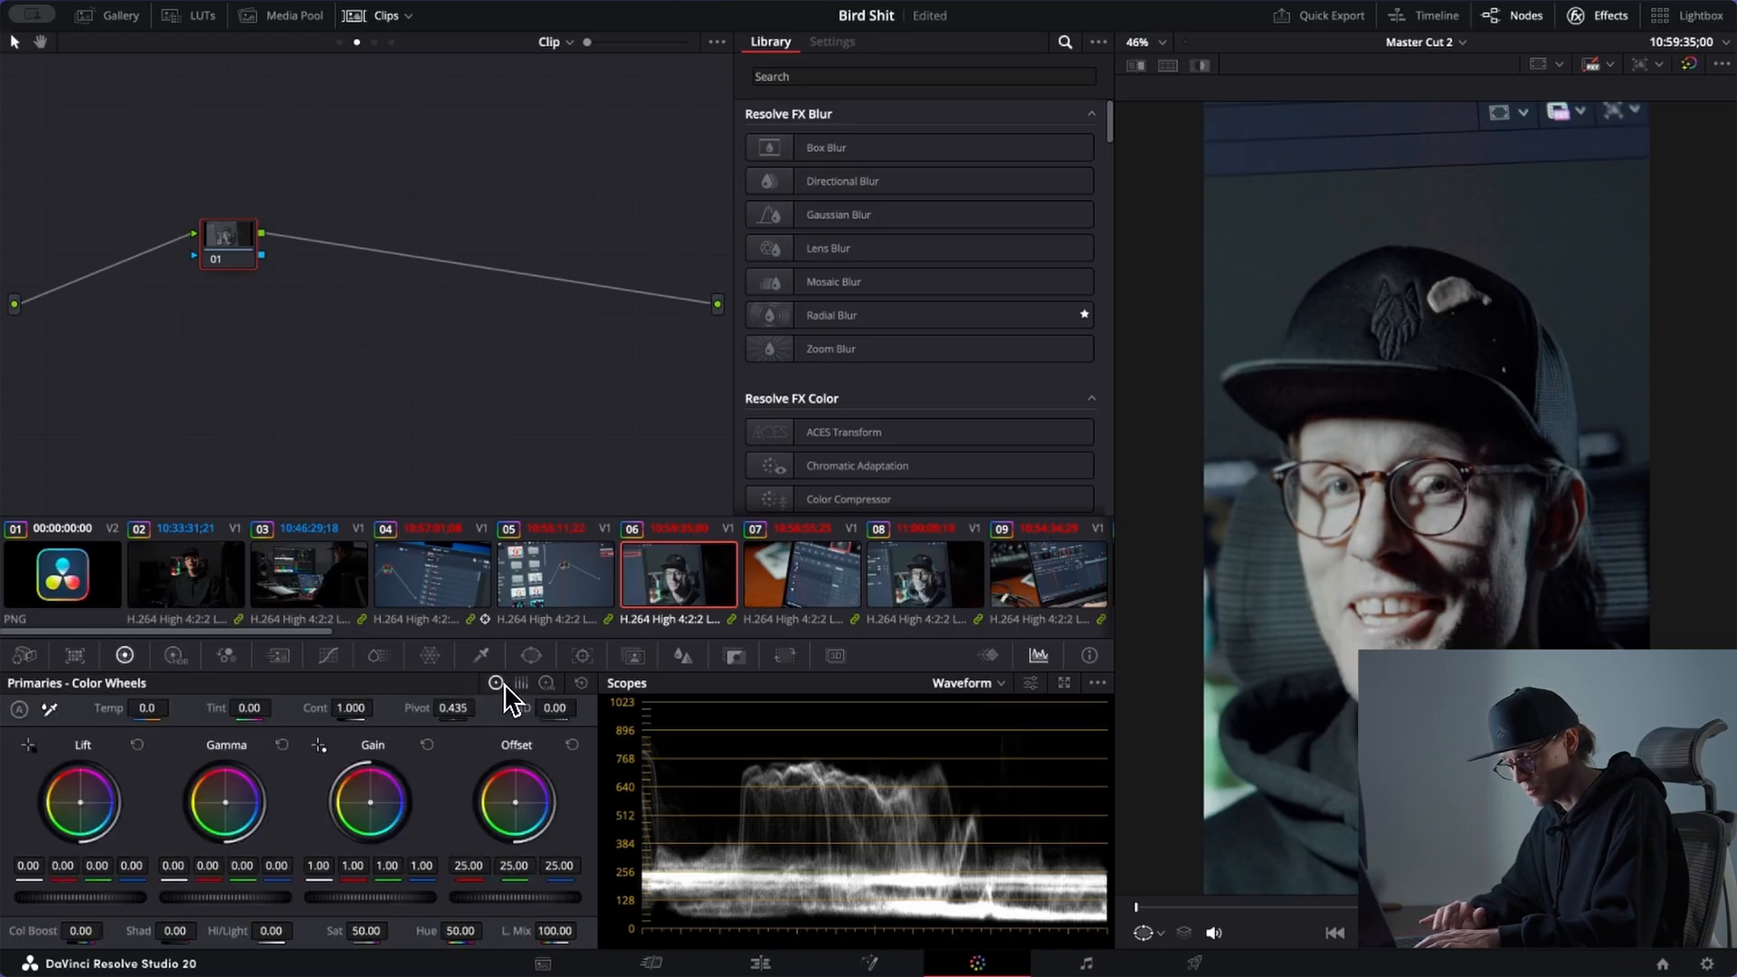
{"action": "left_click_drag", "start_coordinate": [86, 899], "coordinate": [69, 901]}
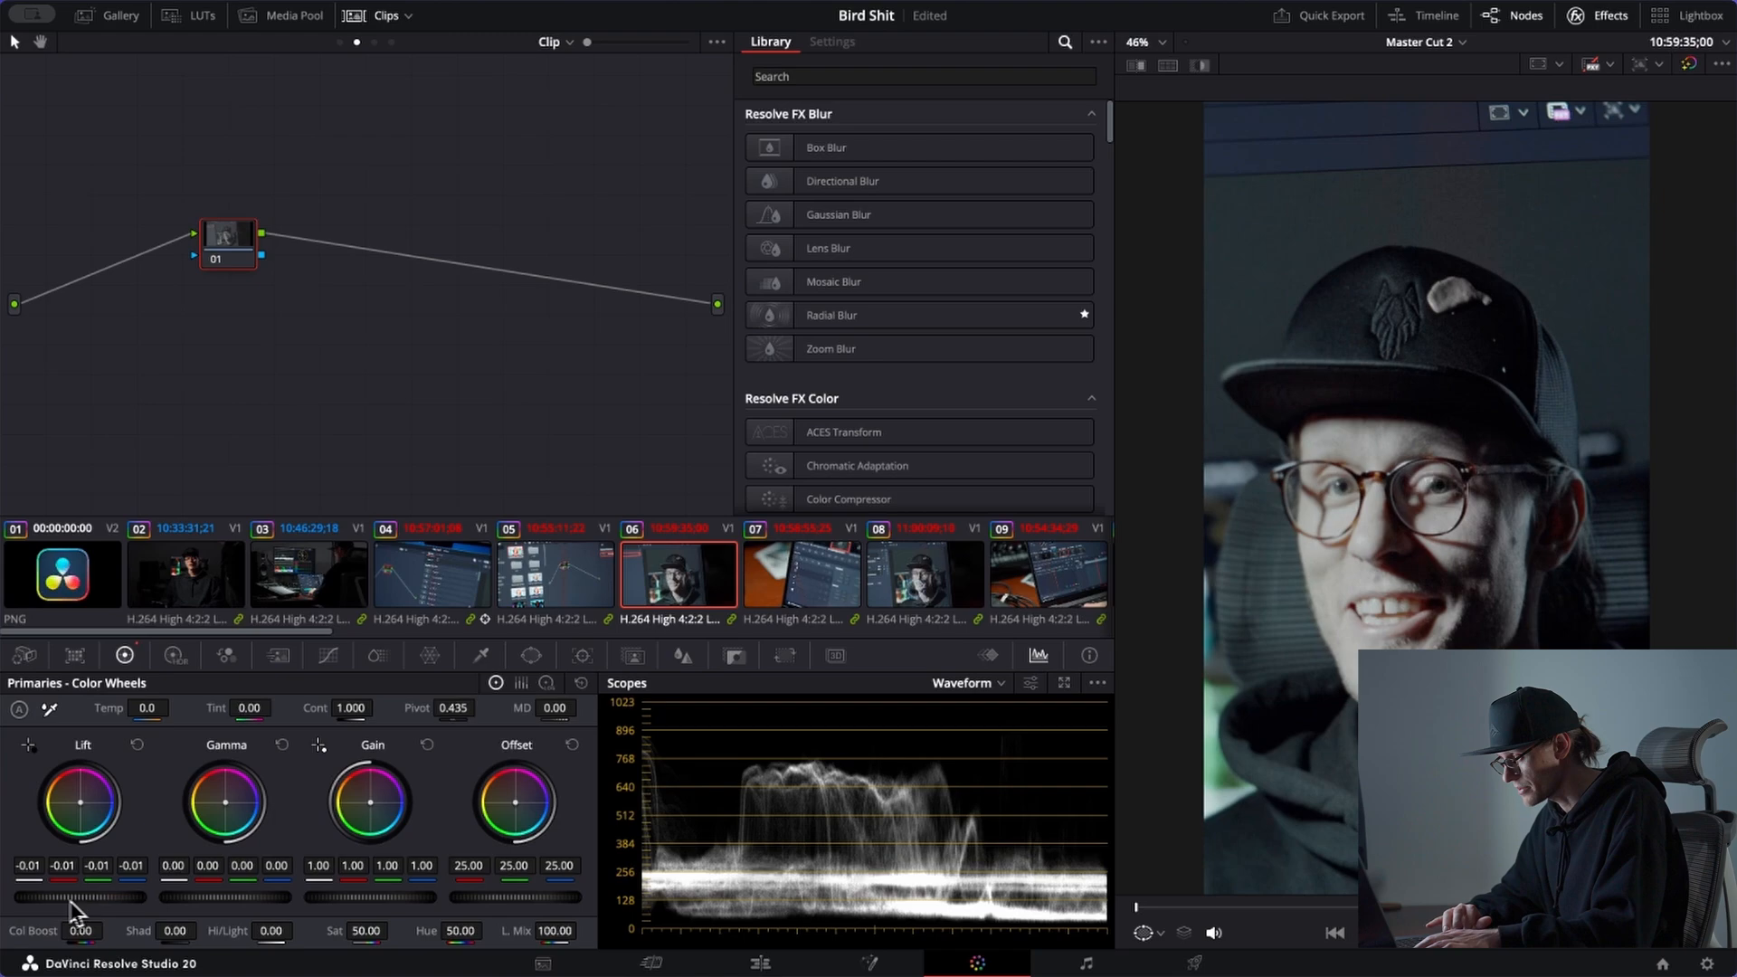
{"action": "left_click_drag", "start_coordinate": [930, 562], "coordinate": [971, 560]}
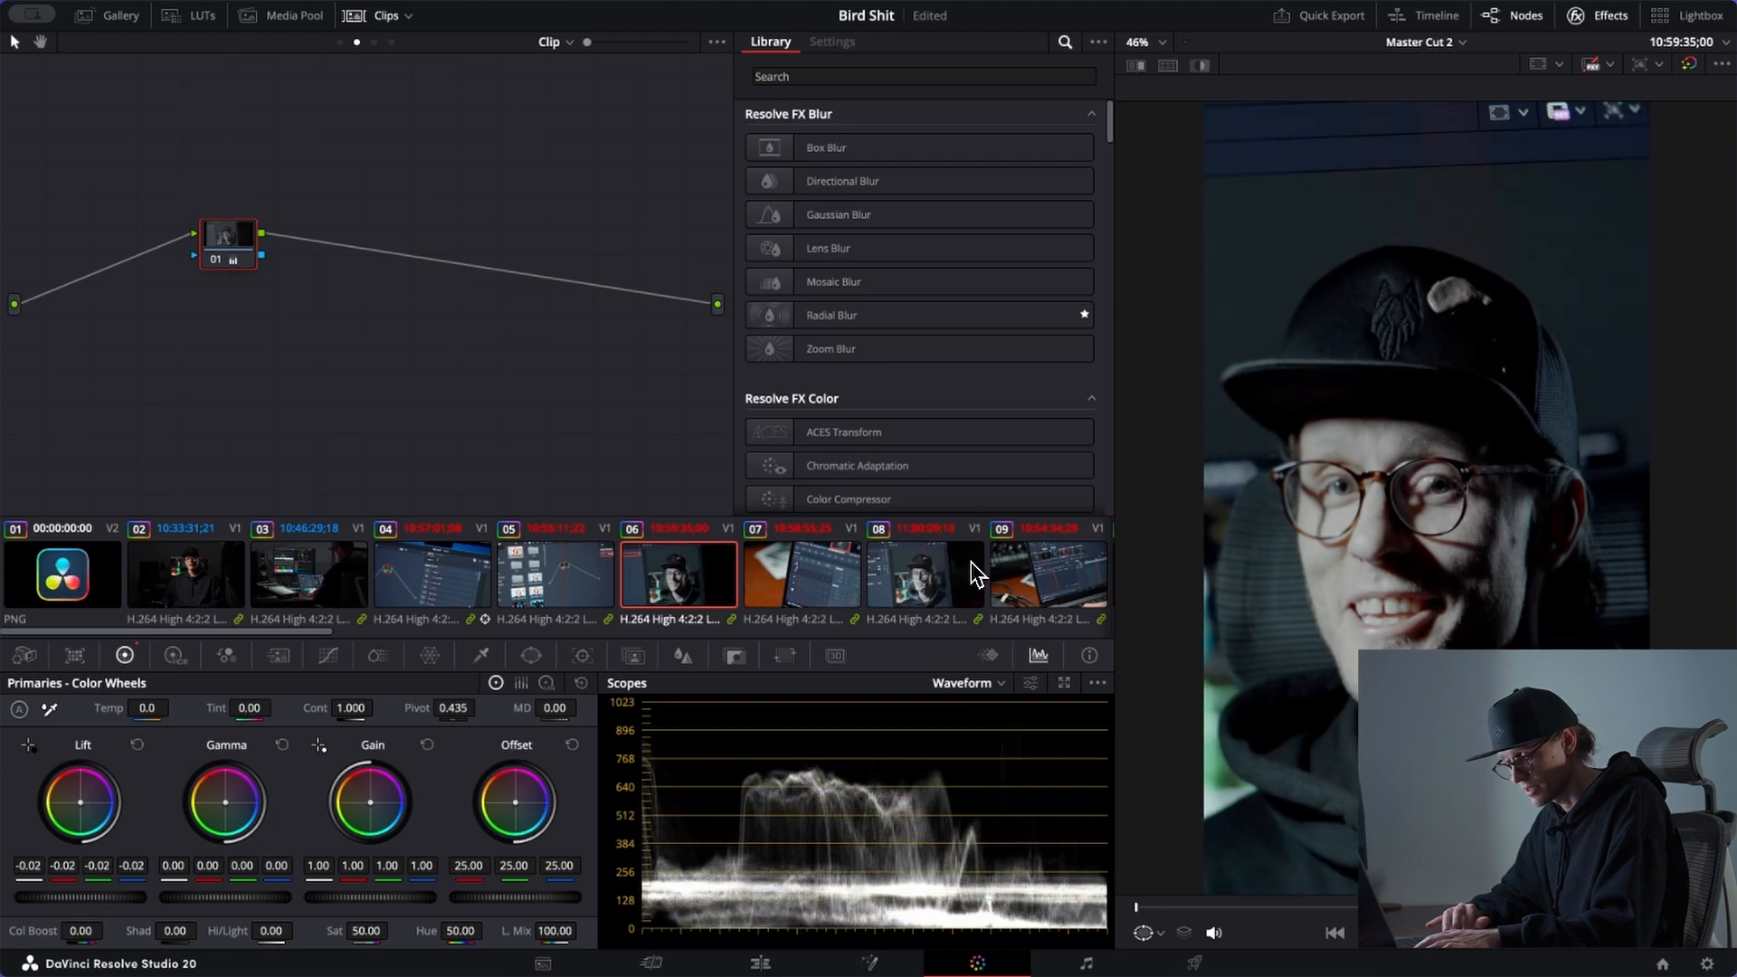
Step: Set the primary Lift of clips 07 and 08 to -0.01 on their clip-level nodes
{"action": "left_click", "coordinate": [827, 601]}
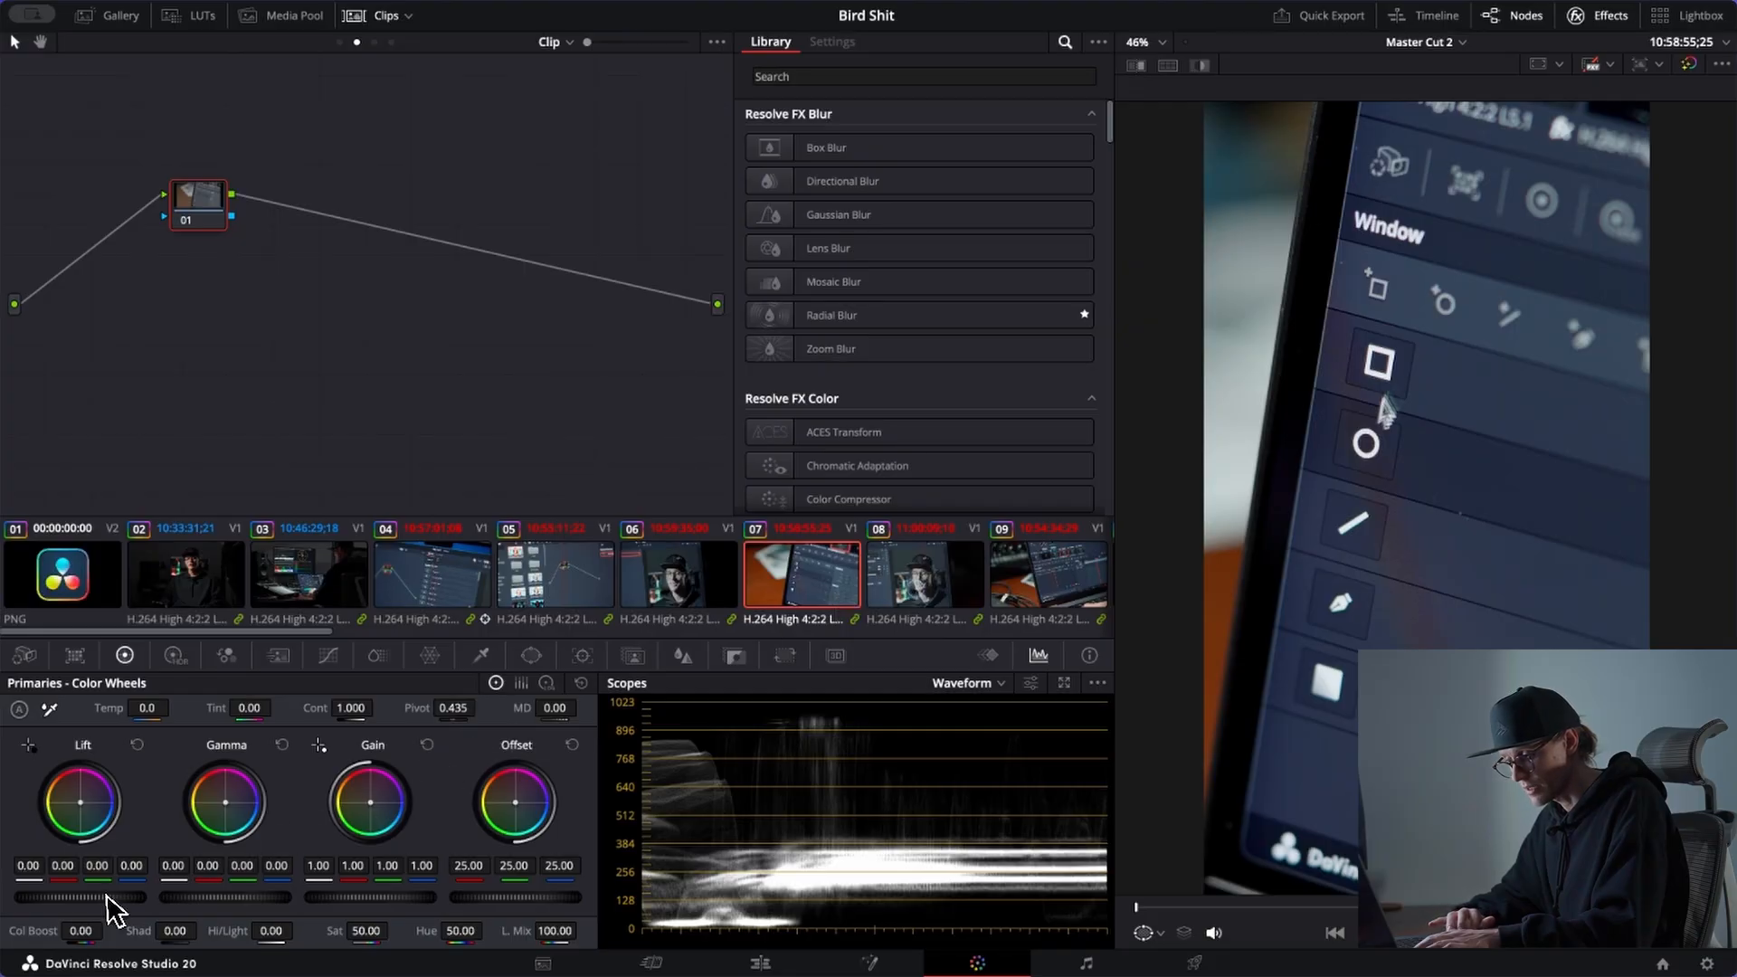
{"action": "left_click_drag", "start_coordinate": [96, 899], "coordinate": [79, 899]}
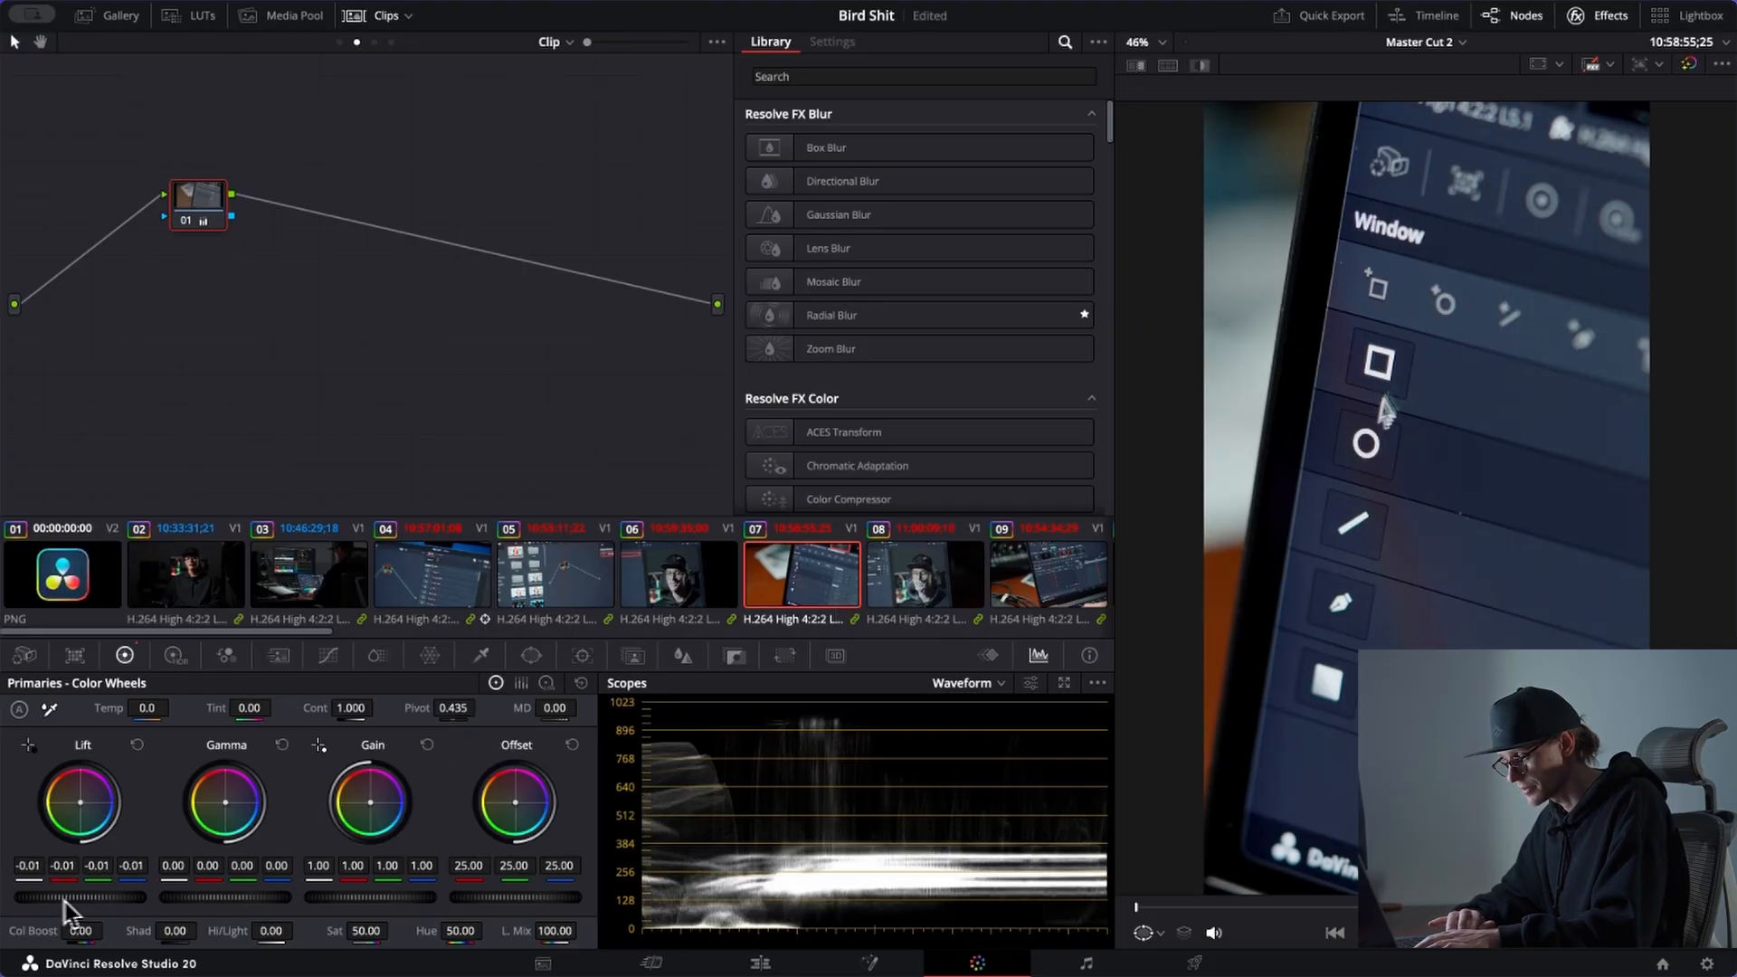
{"action": "left_click", "coordinate": [924, 592]}
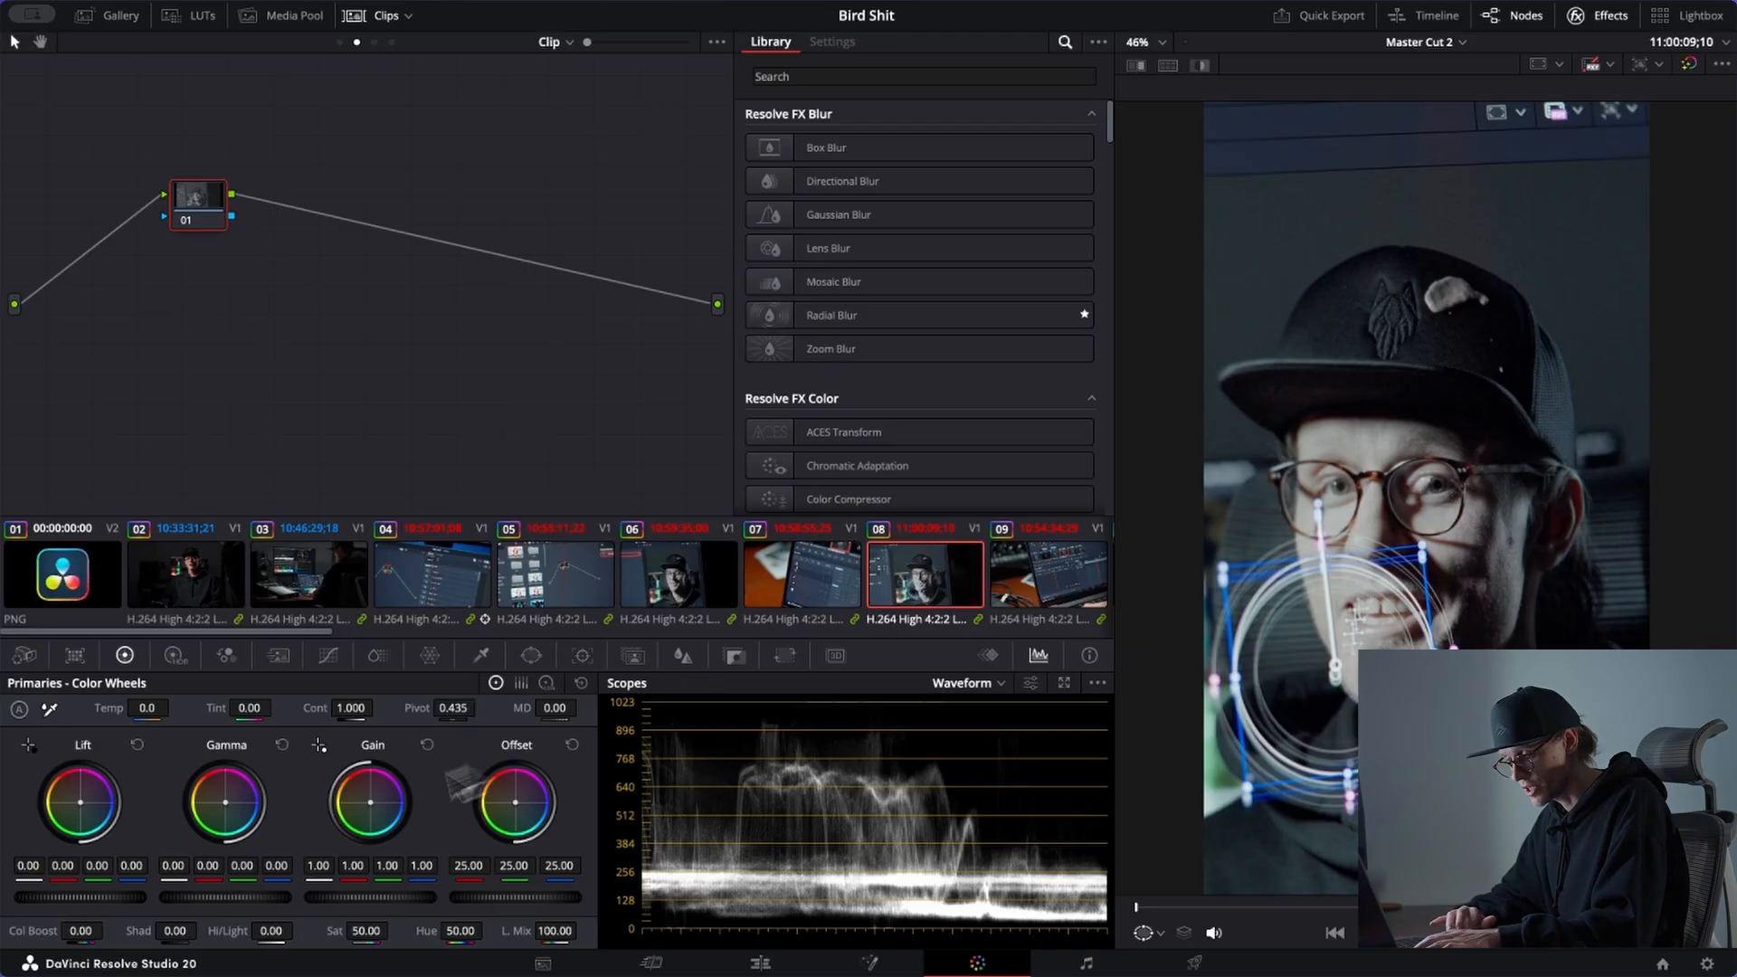
{"action": "left_click_drag", "start_coordinate": [111, 899], "coordinate": [95, 899]}
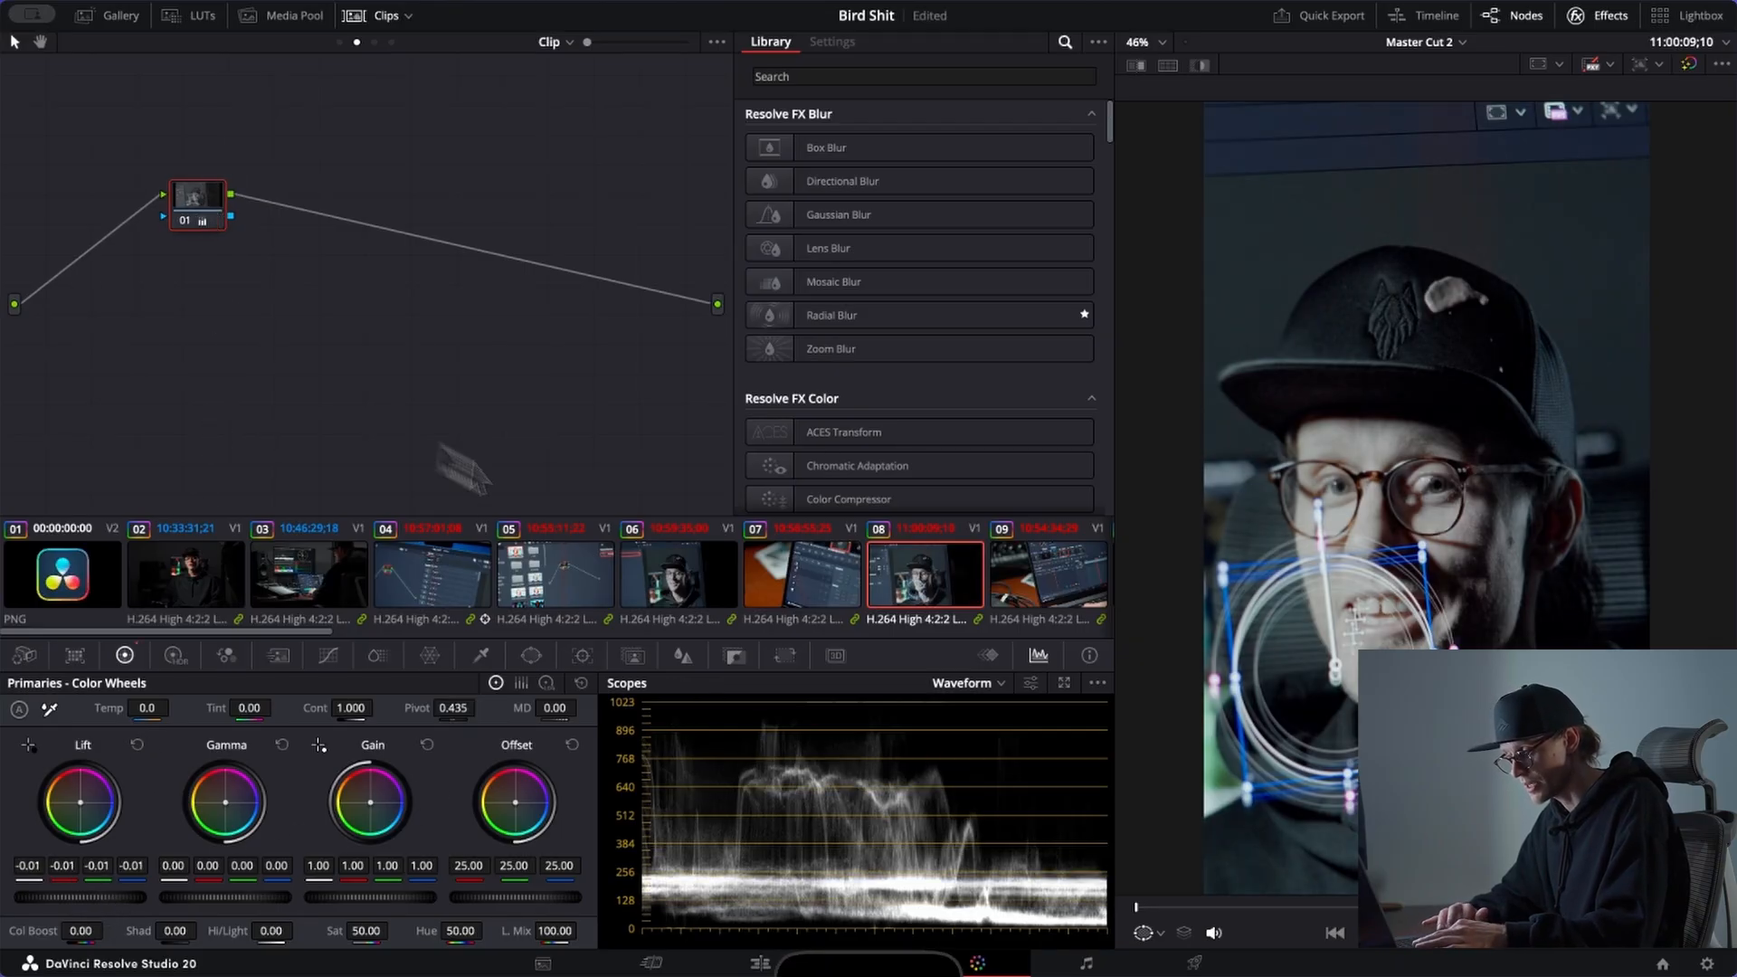
Step: Apply clip 08's -0.01 Lift adjustment to the clip-level nodes of clips 09 through 16, one after another
{"action": "scroll", "coordinate": [832, 615], "scroll_direction": "right", "scroll_amount": 3}
{"action": "left_click", "coordinate": [709, 610]}
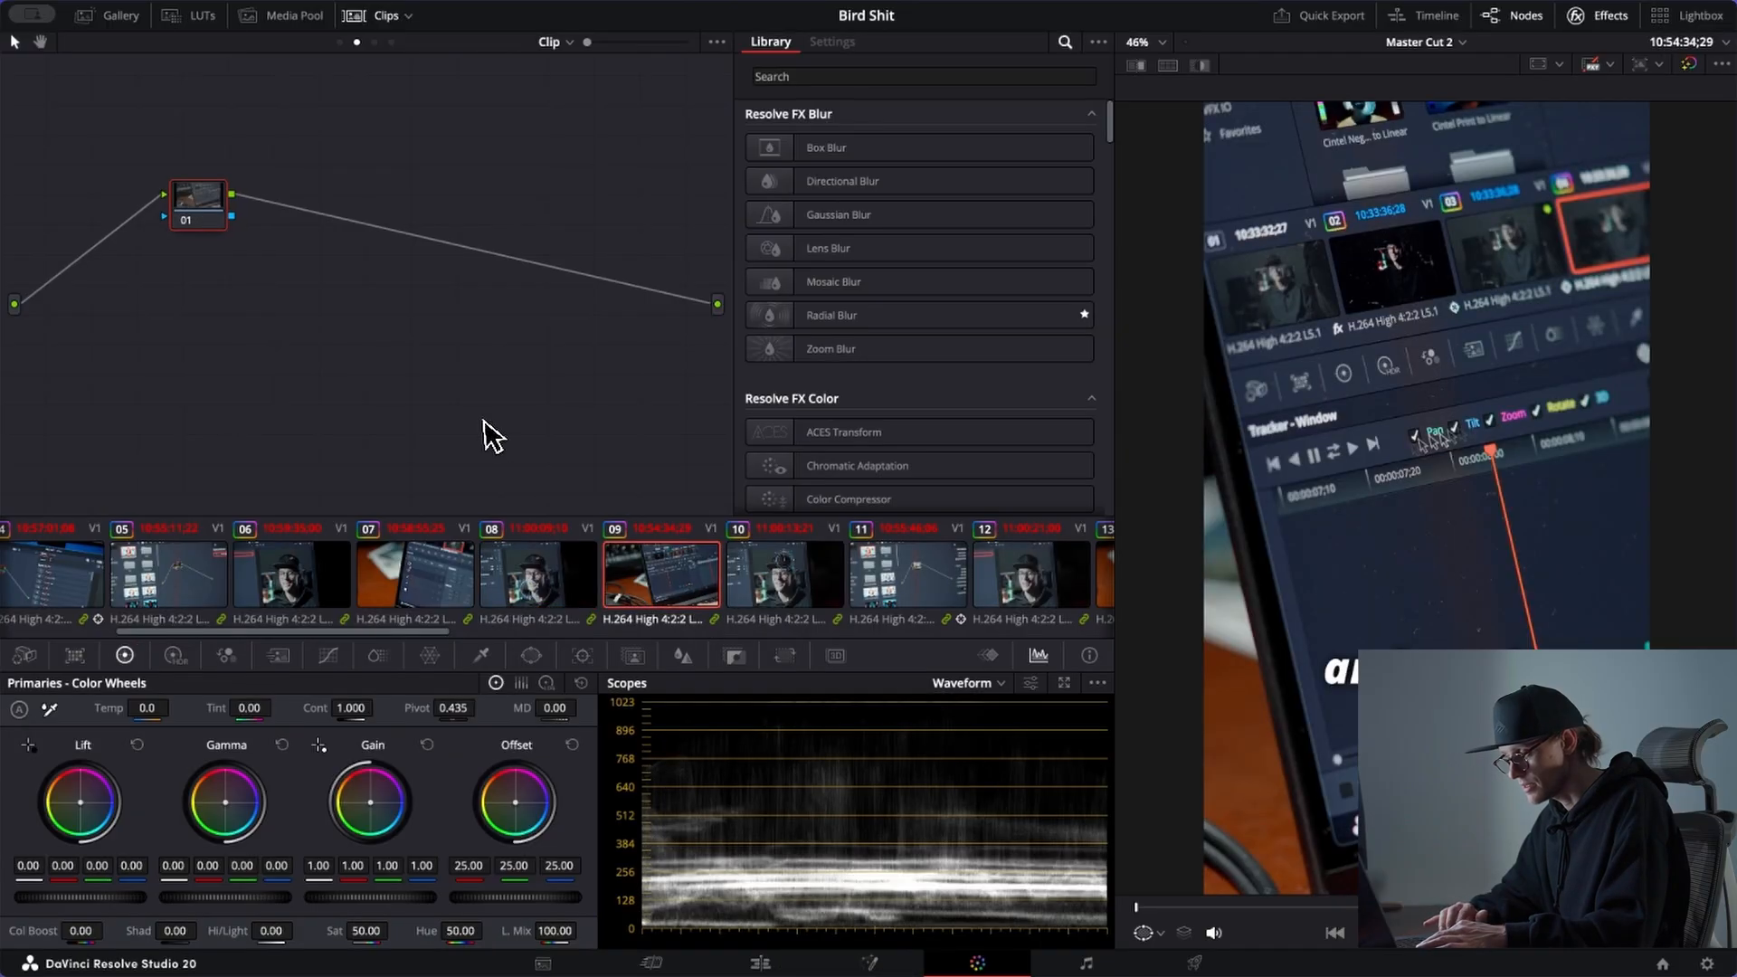
{"action": "left_click", "coordinate": [802, 604]}
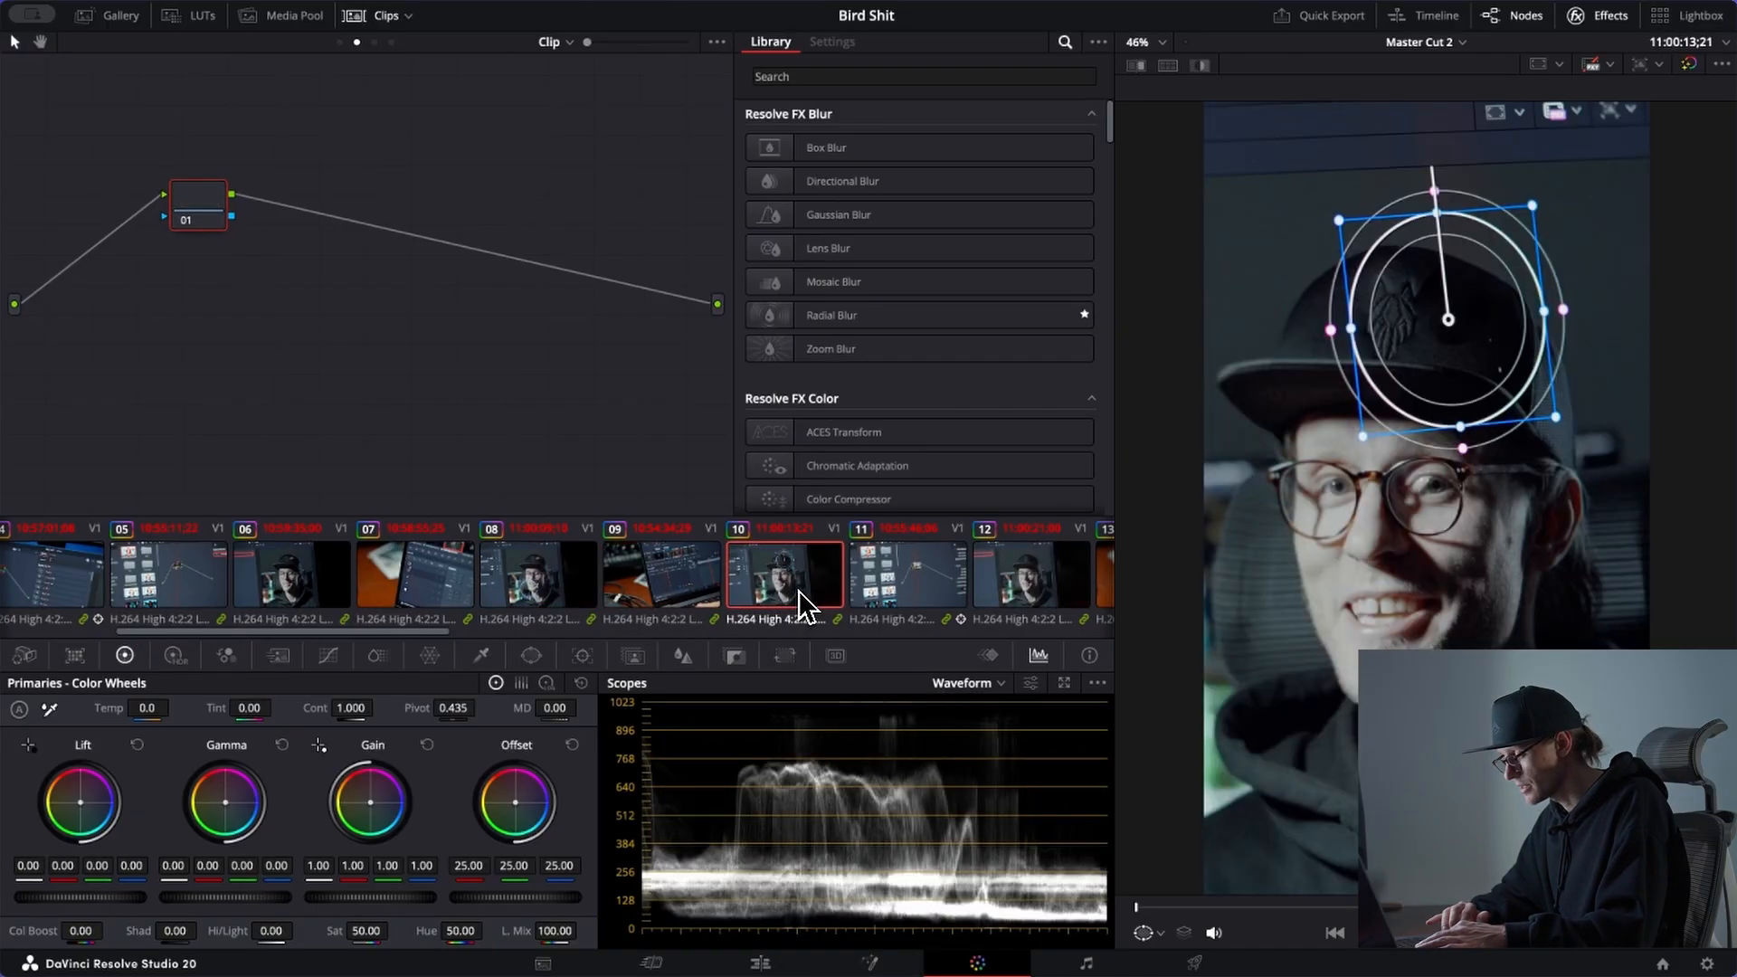
{"action": "left_click", "coordinate": [932, 587]}
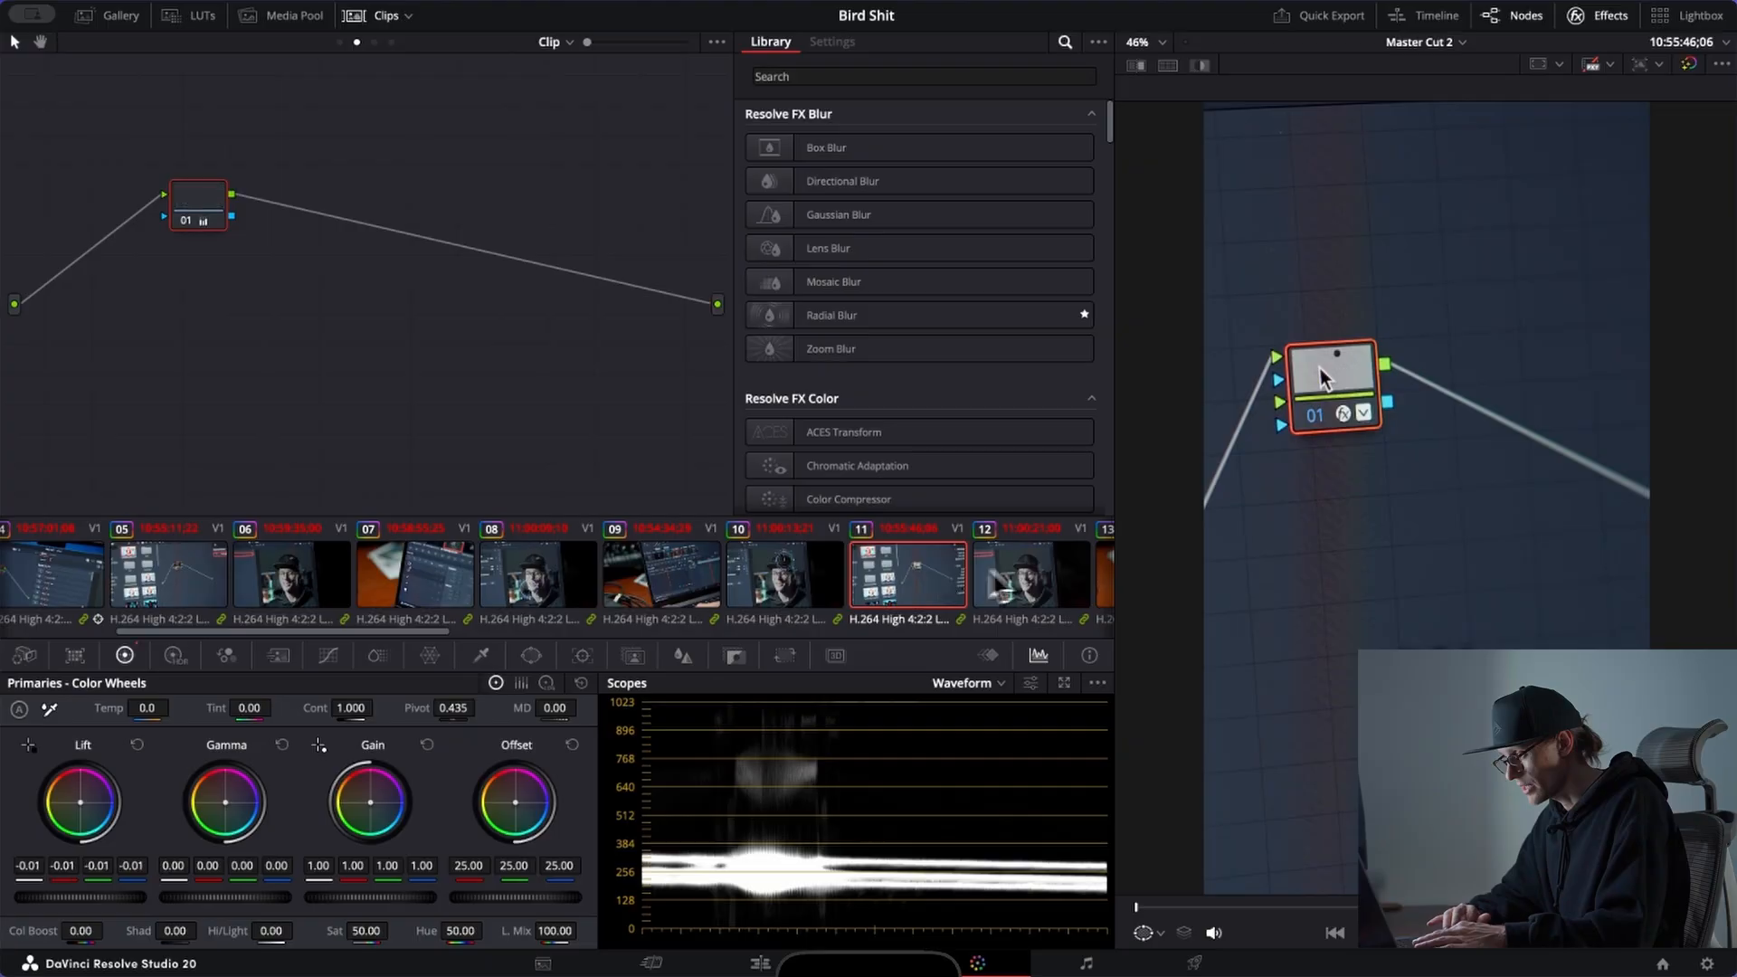
{"action": "left_click", "coordinate": [990, 586]}
{"action": "scroll", "coordinate": [1050, 584], "scroll_direction": "right", "scroll_amount": 4}
{"action": "left_click", "coordinate": [667, 592]}
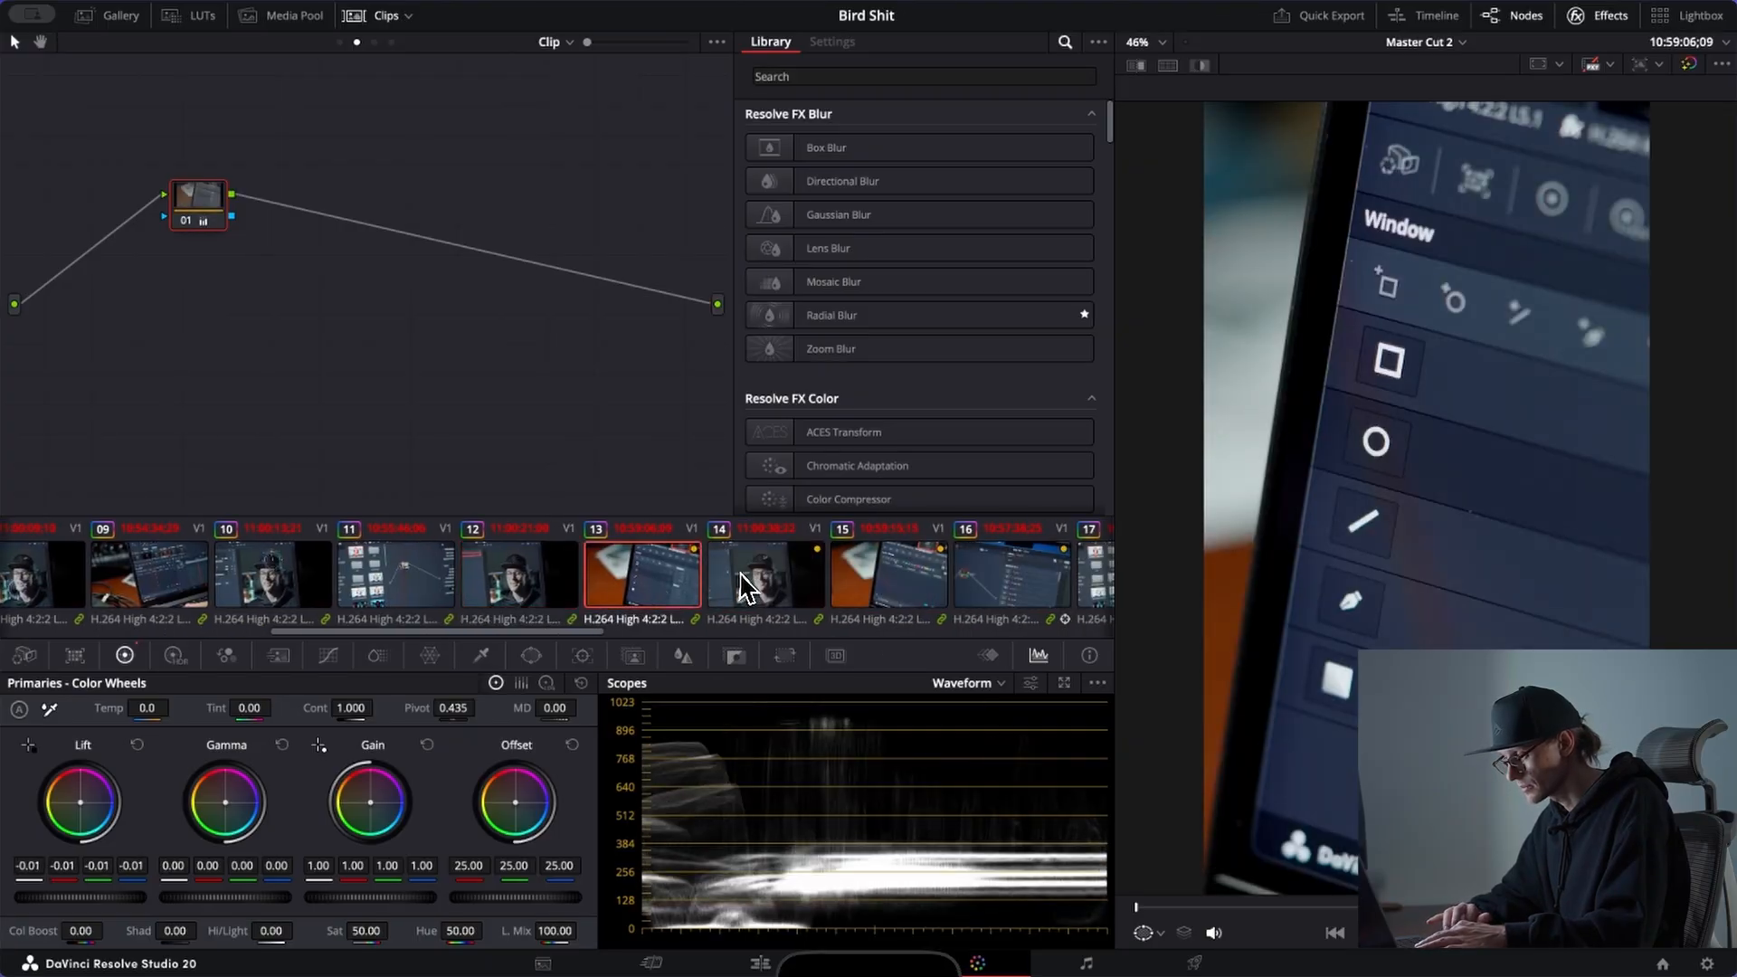
{"action": "left_click", "coordinate": [746, 588]}
{"action": "left_click", "coordinate": [861, 586]}
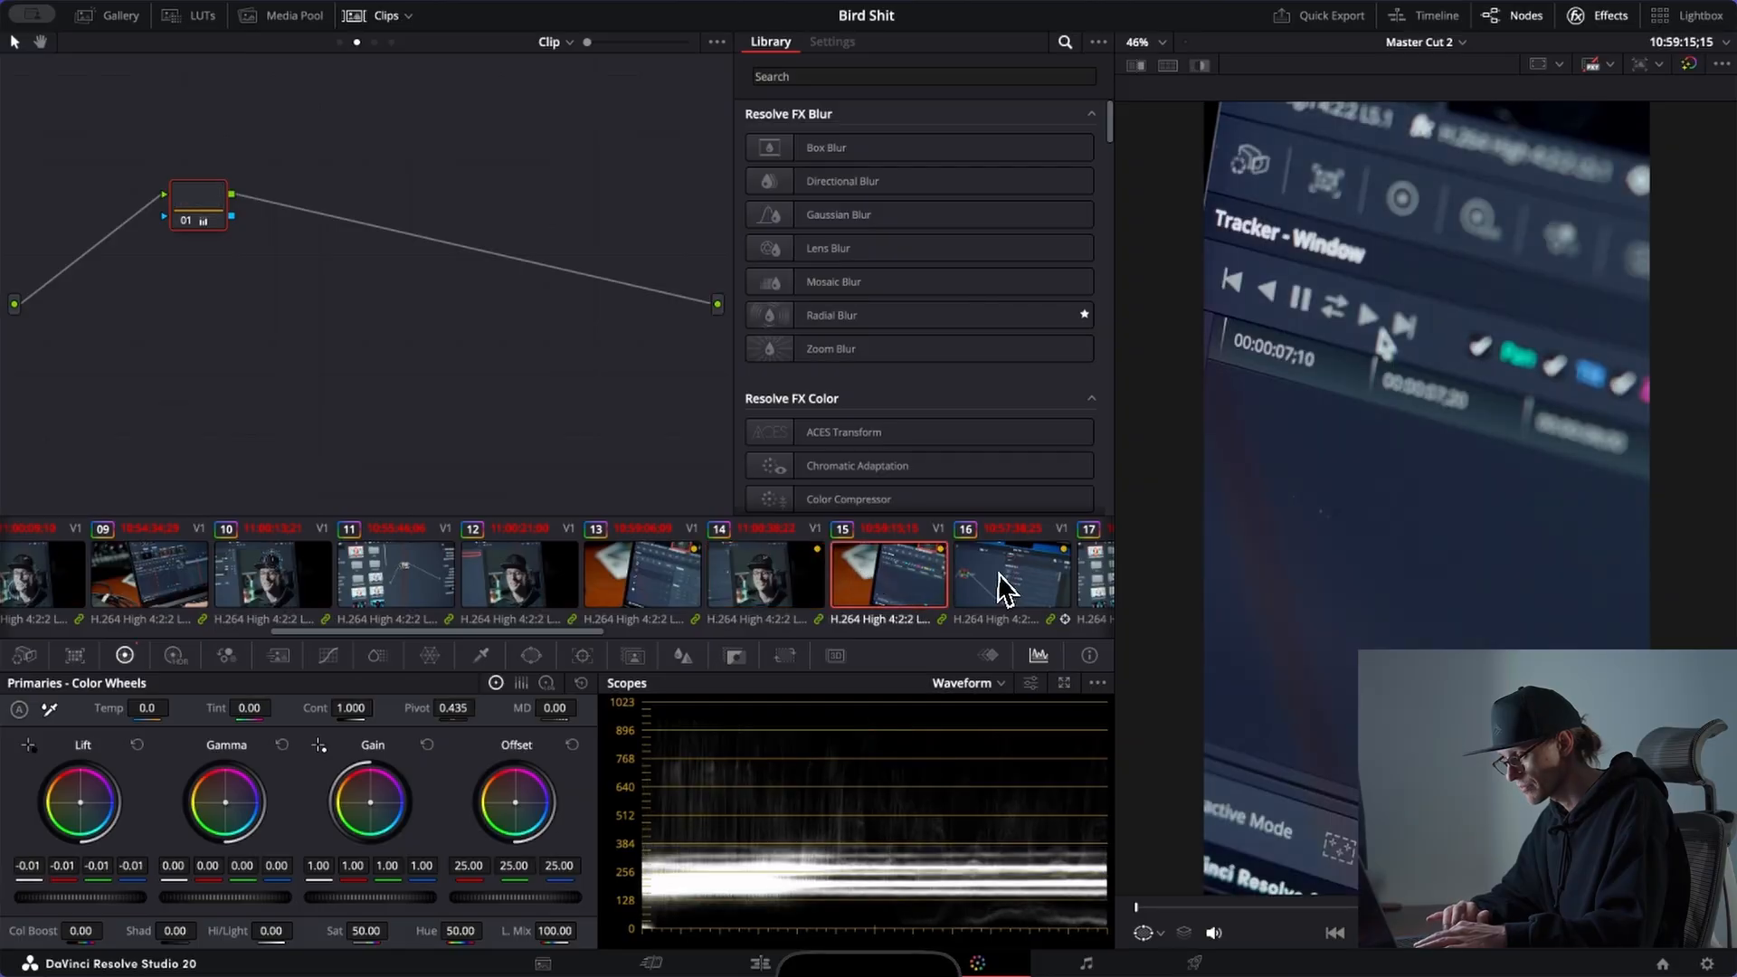
{"action": "left_click", "coordinate": [1000, 589]}
Step: Apply the -0.01 primary Lift adjustment to the clip-level nodes of clips 17 through 23, one after another
{"action": "scroll", "coordinate": [1000, 588], "scroll_direction": "right", "scroll_amount": 4}
{"action": "left_click", "coordinate": [675, 587]}
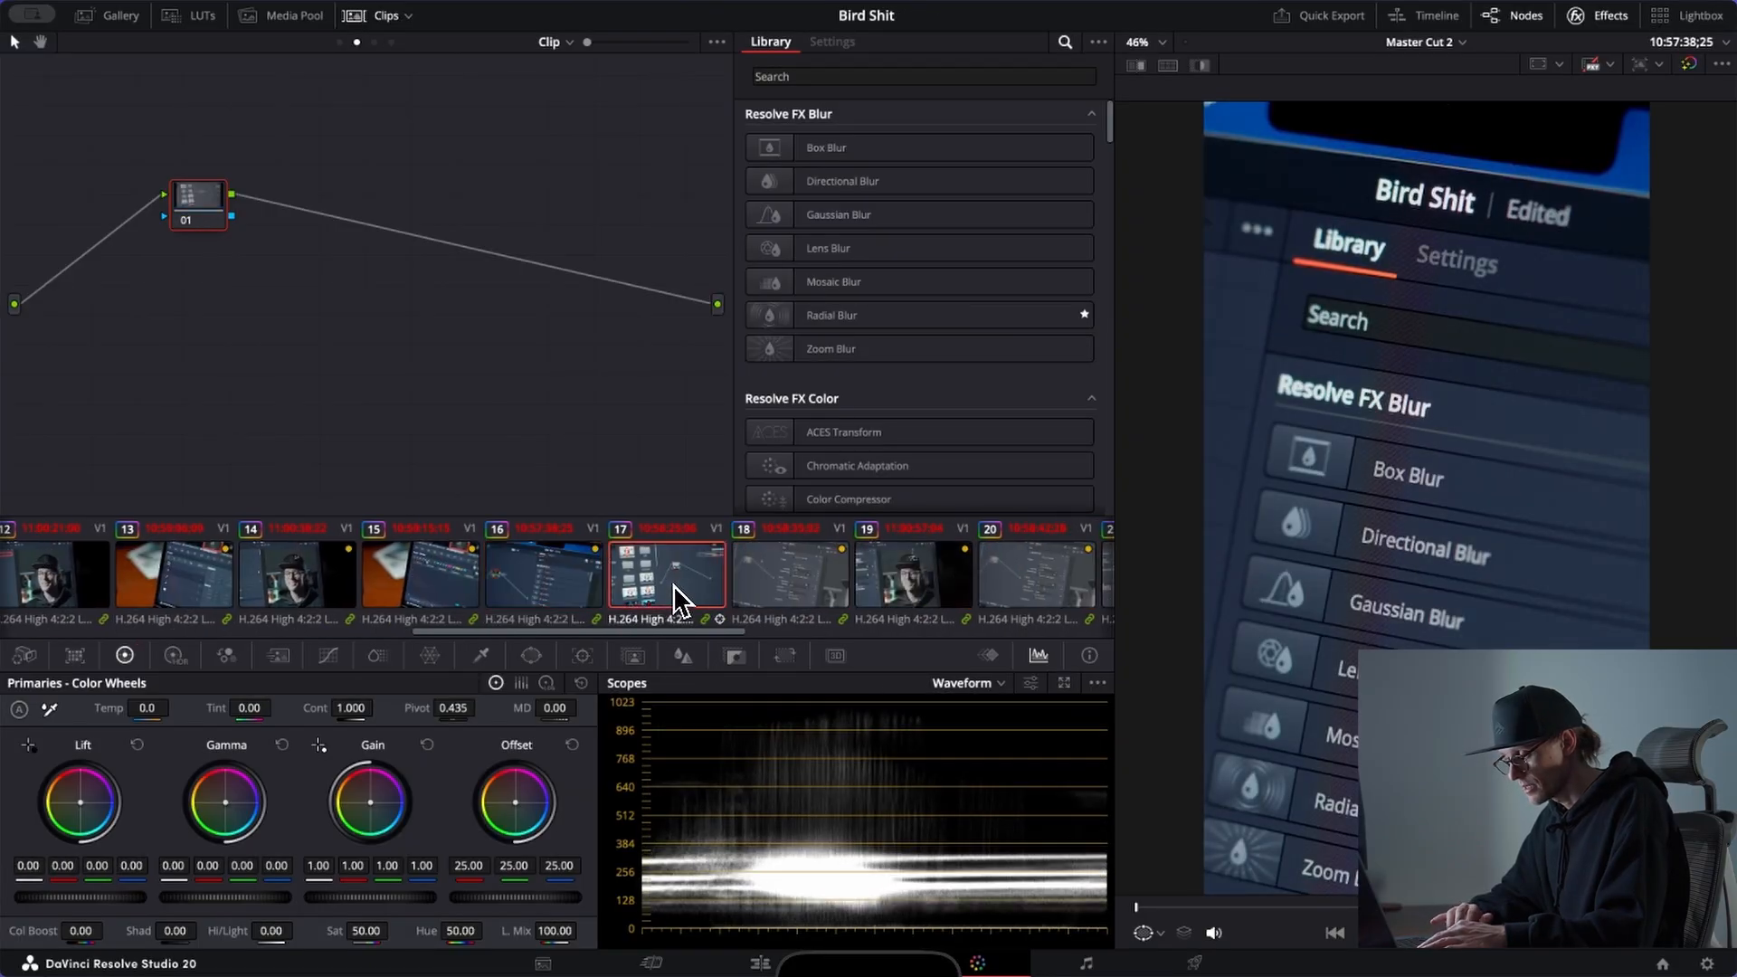
{"action": "left_click", "coordinate": [794, 590]}
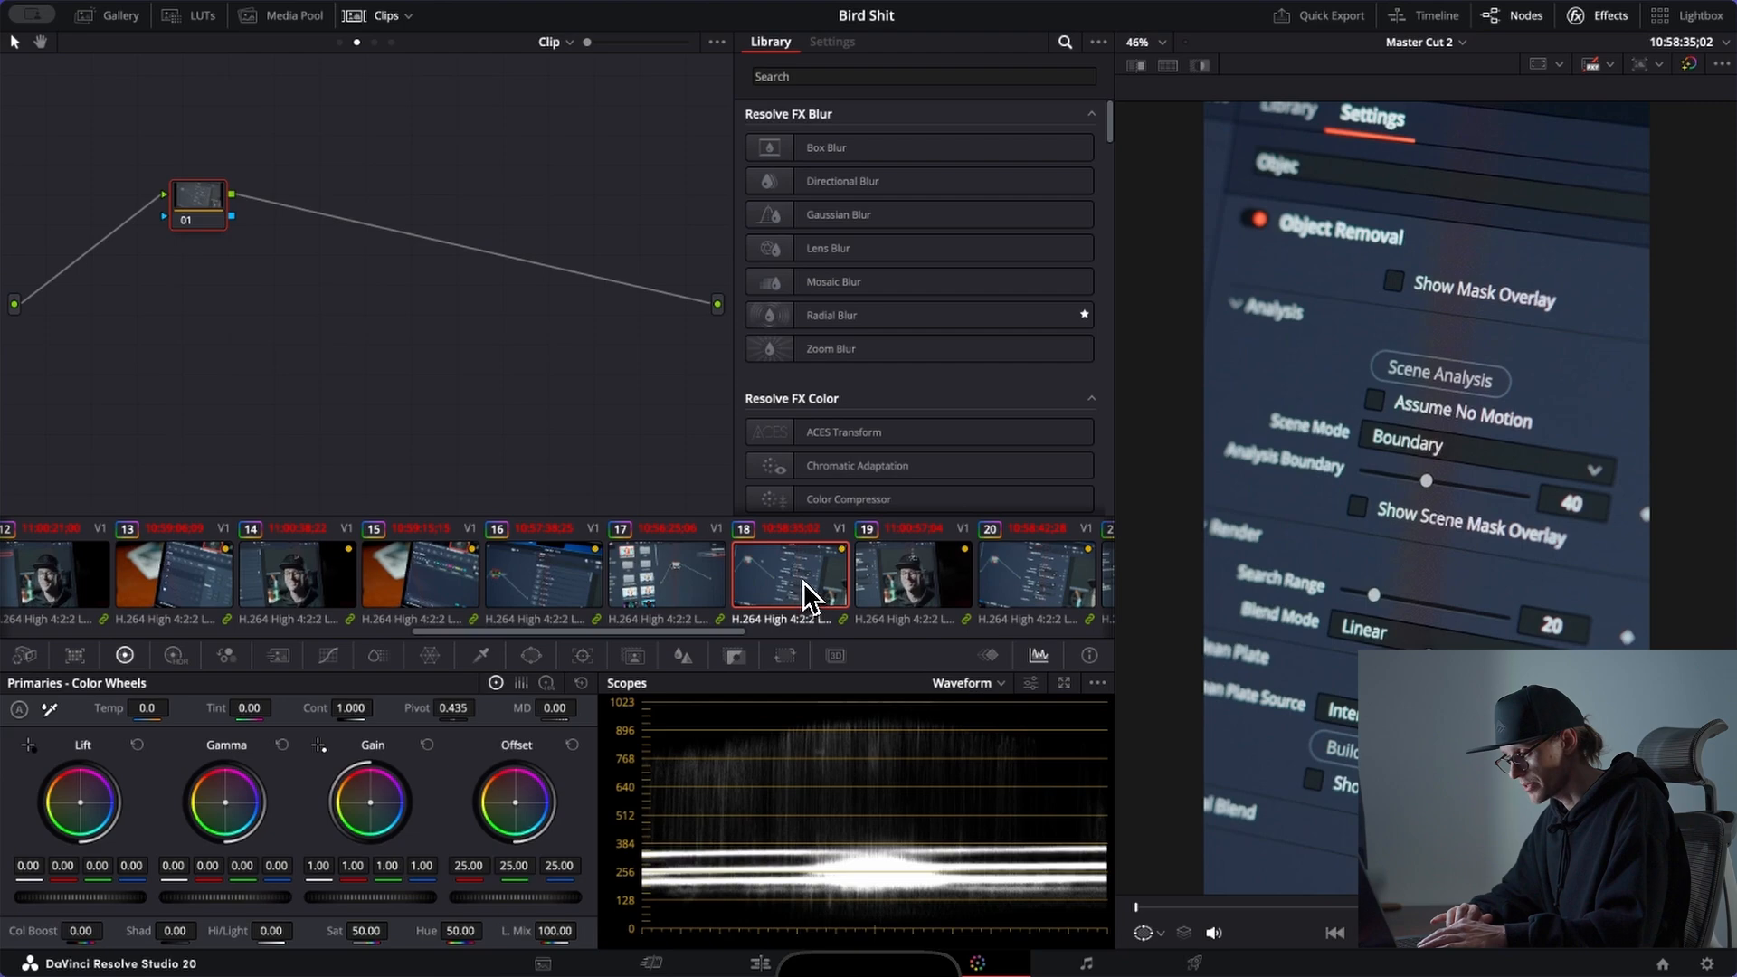
{"action": "left_click", "coordinate": [914, 583]}
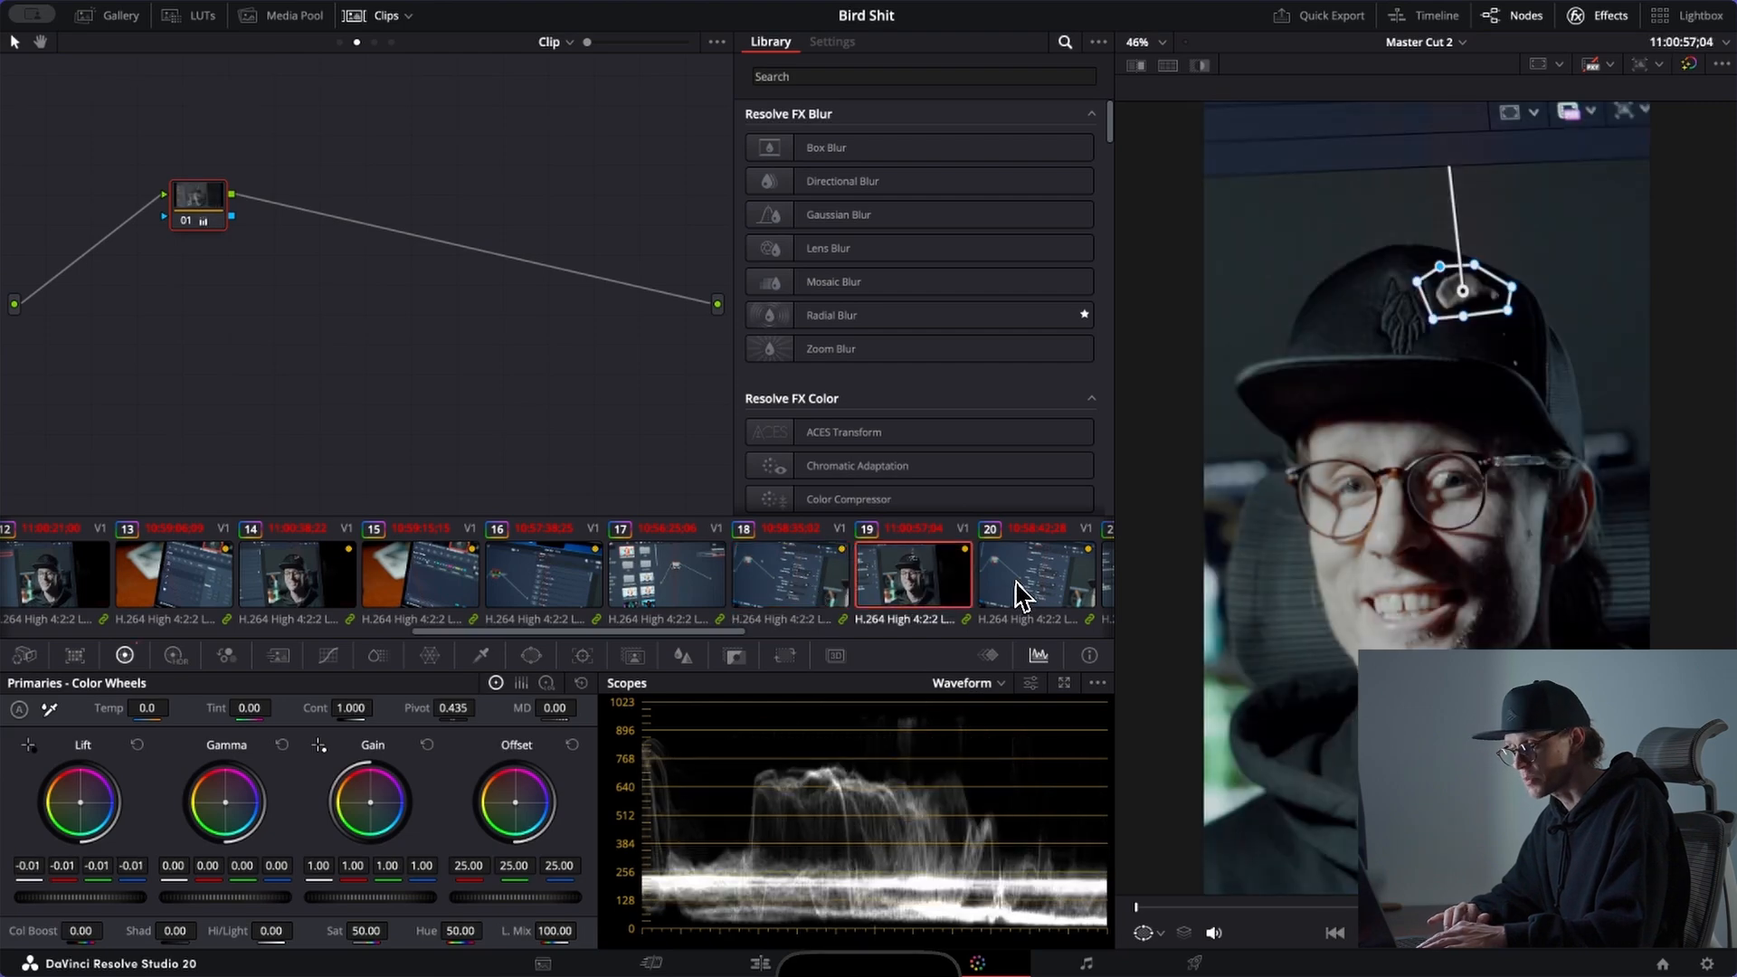
{"action": "left_click", "coordinate": [1020, 593]}
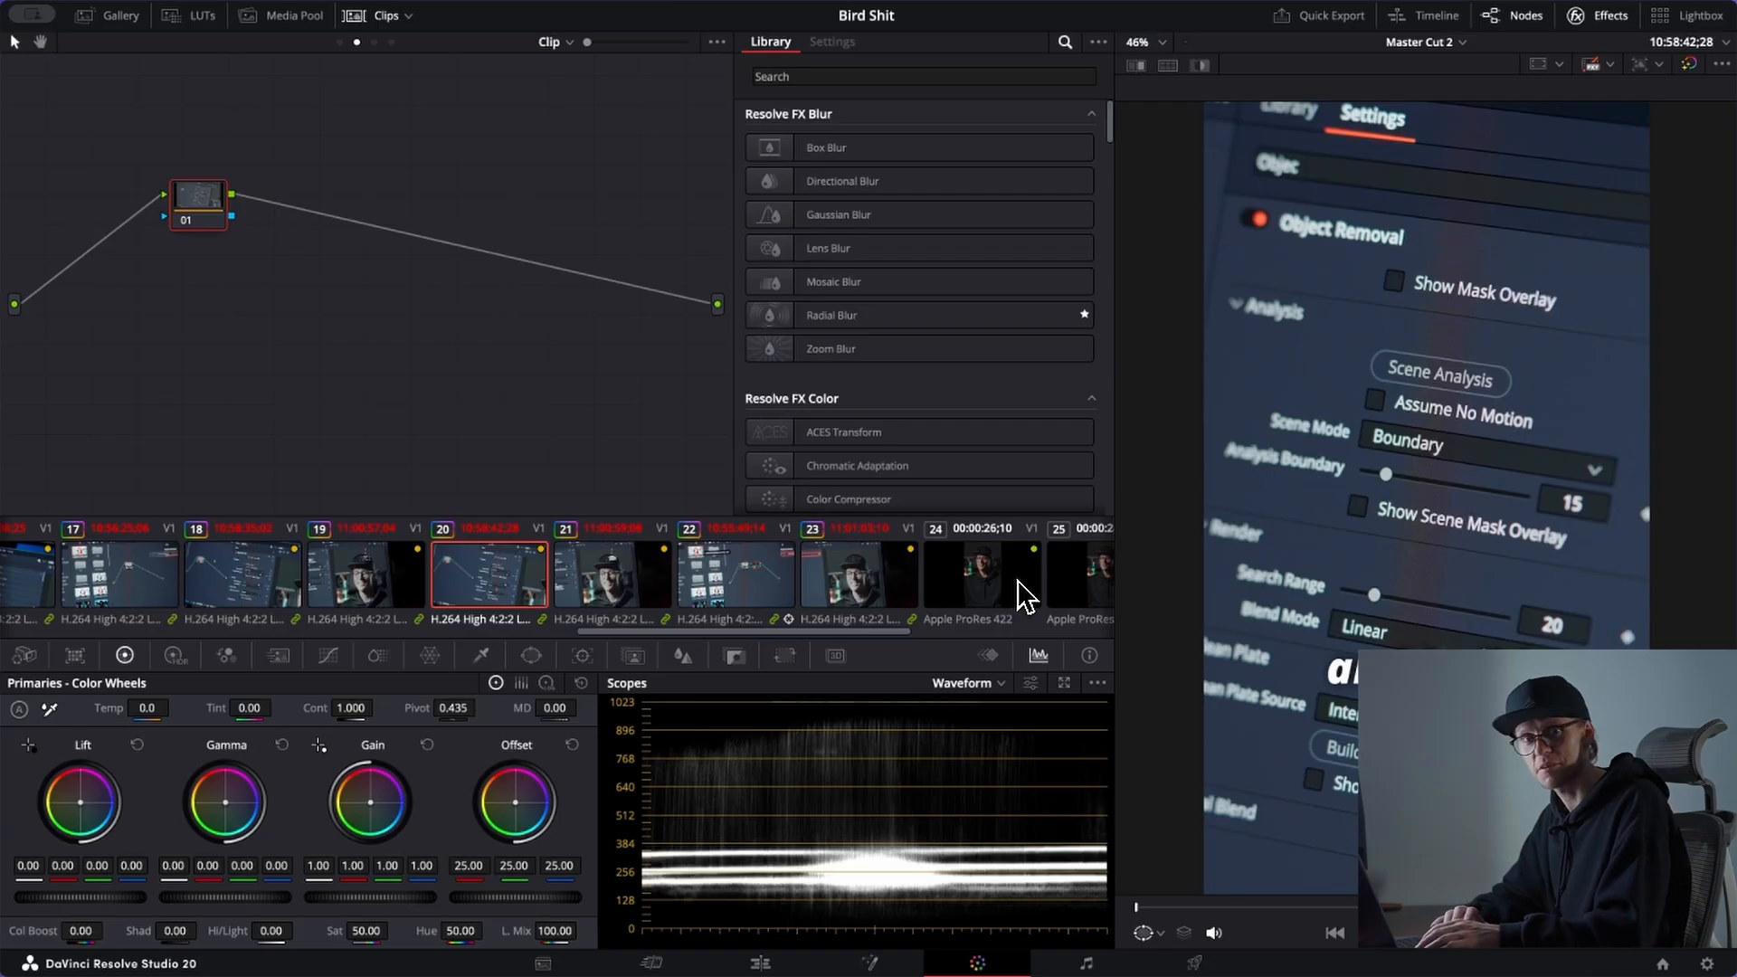
{"action": "left_click", "coordinate": [583, 602]}
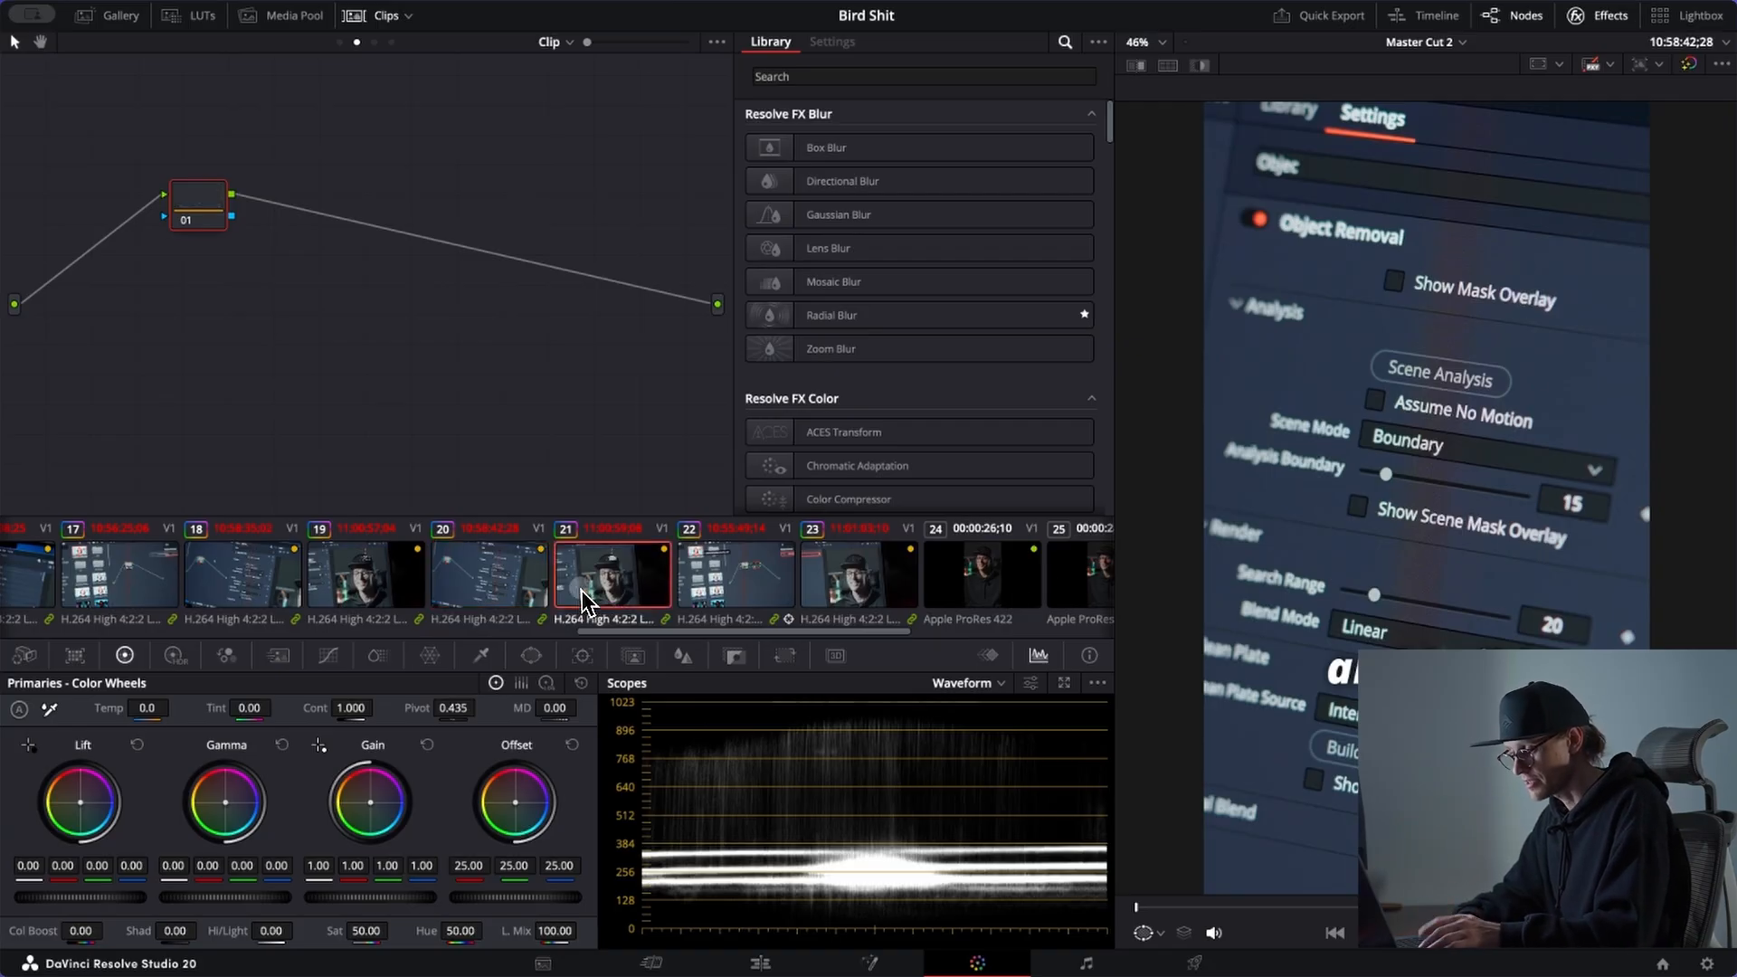
{"action": "left_click", "coordinate": [737, 597]}
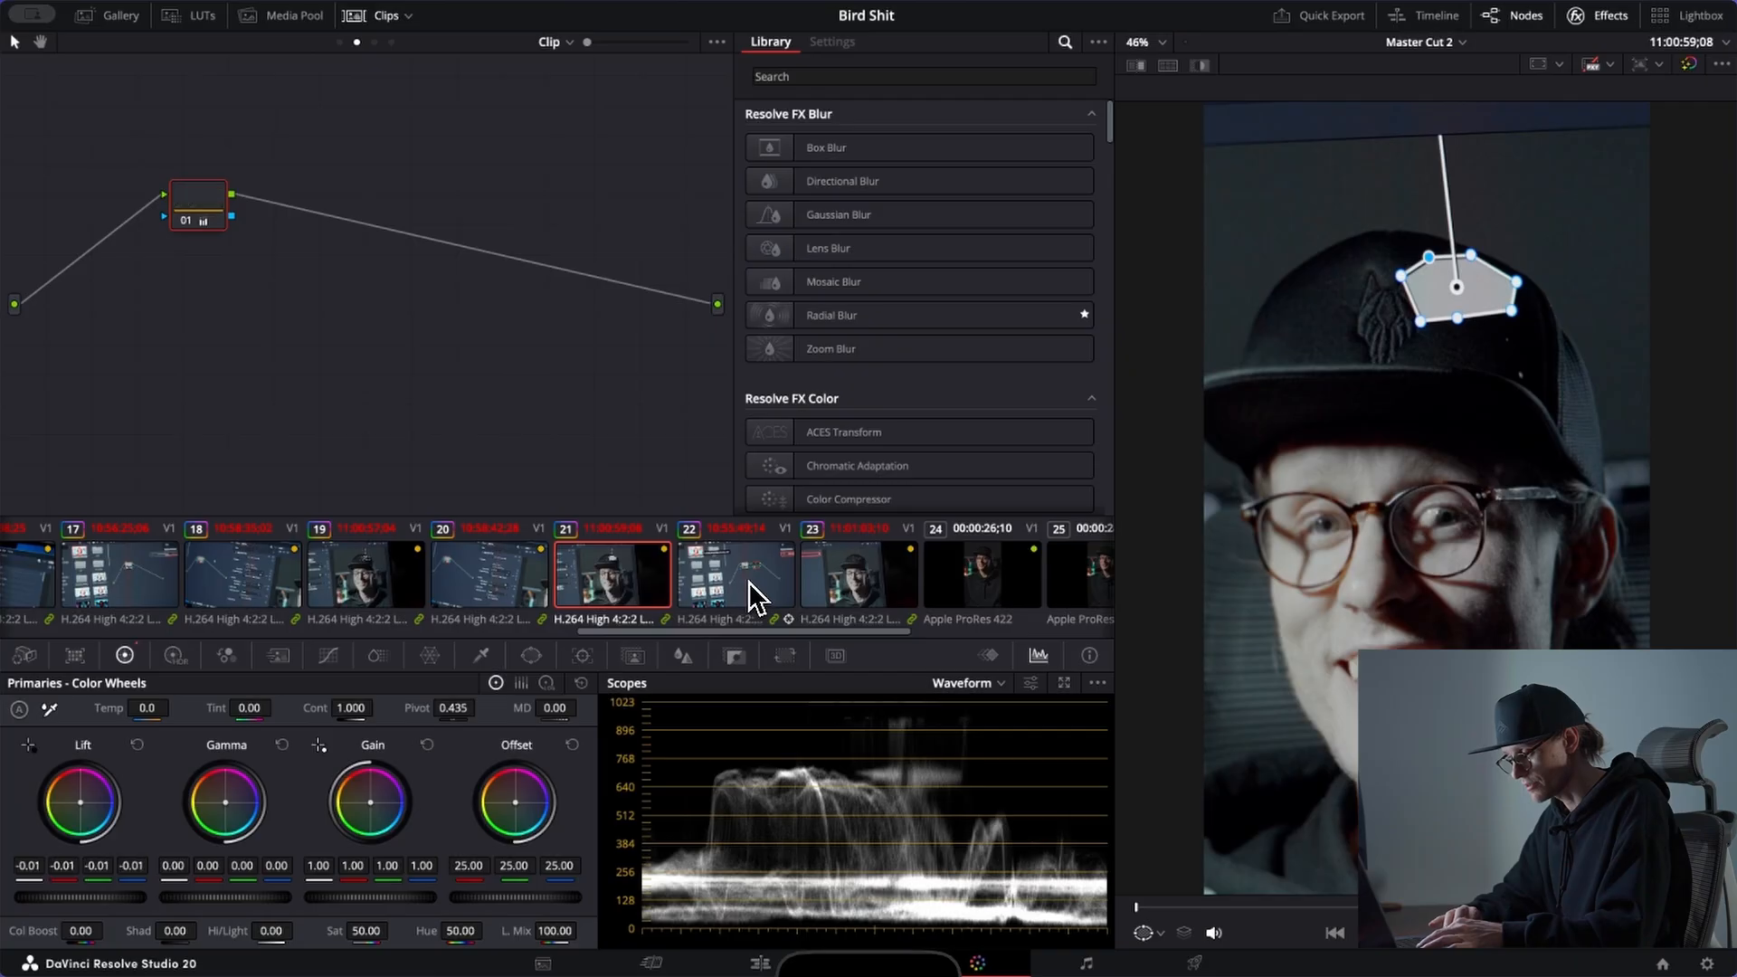
{"action": "left_click", "coordinate": [859, 592]}
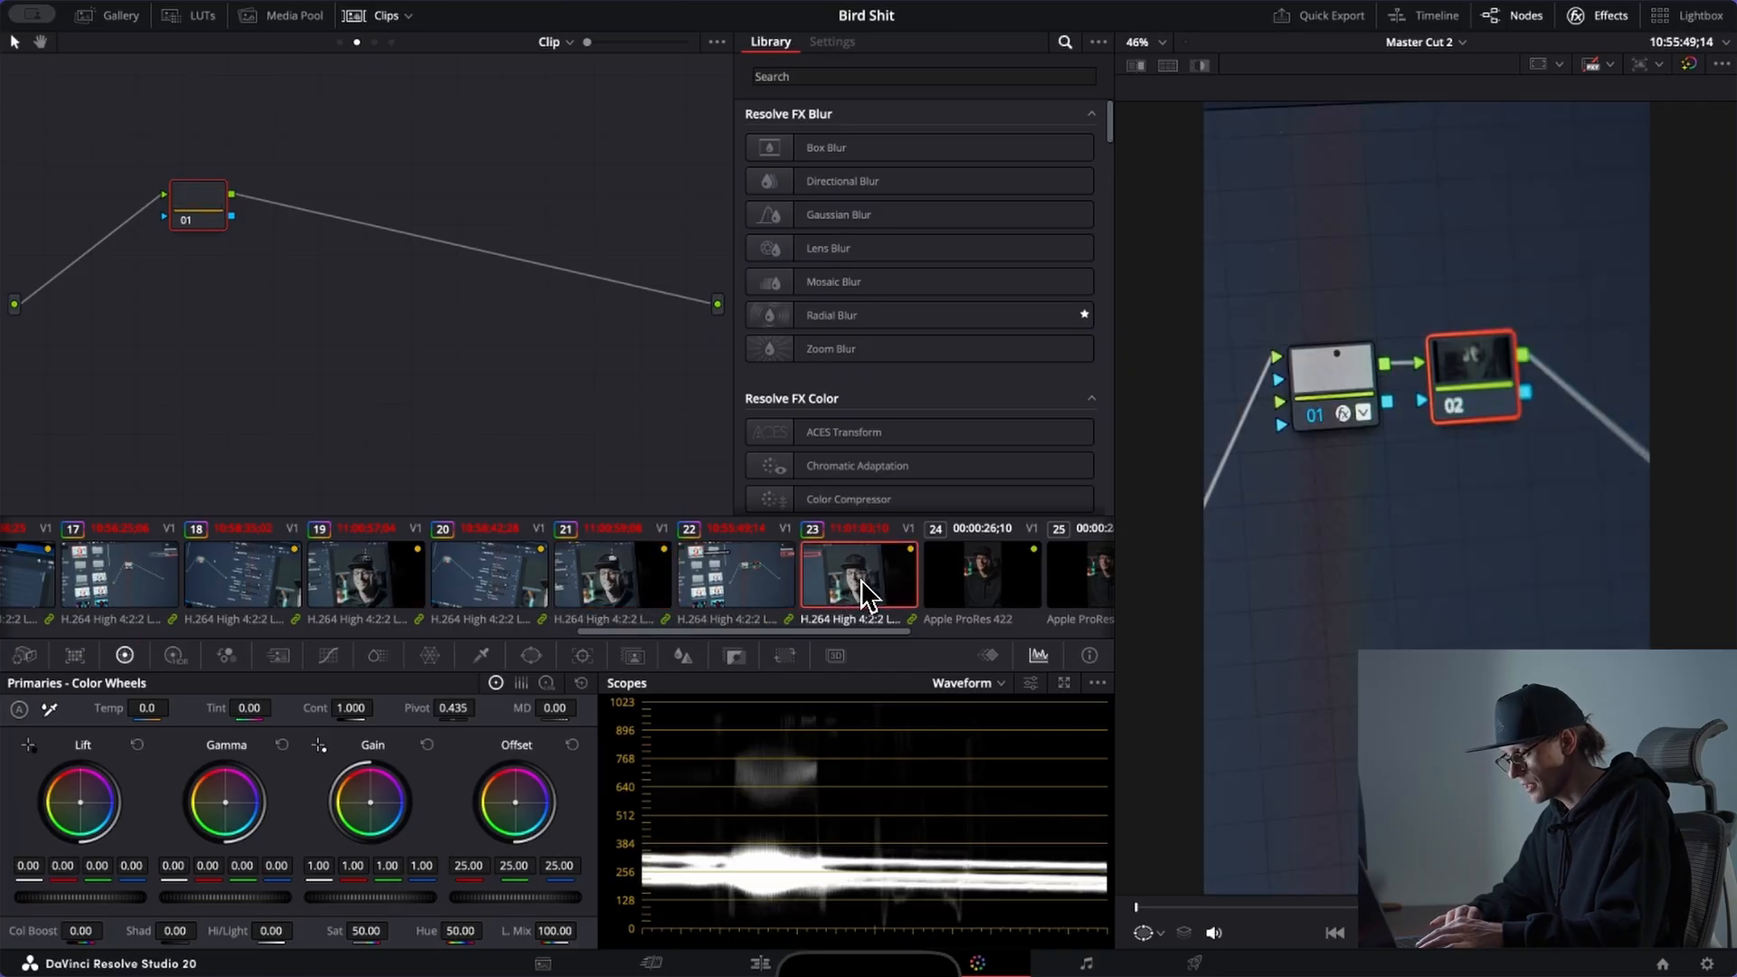
Step: On clip 29, show the Group Post-Clip graph and line up the sharp node level with the Balance node
{"action": "left_click", "coordinate": [1007, 583]}
{"action": "scroll", "coordinate": [1009, 586], "scroll_direction": "down", "scroll_amount": 5}
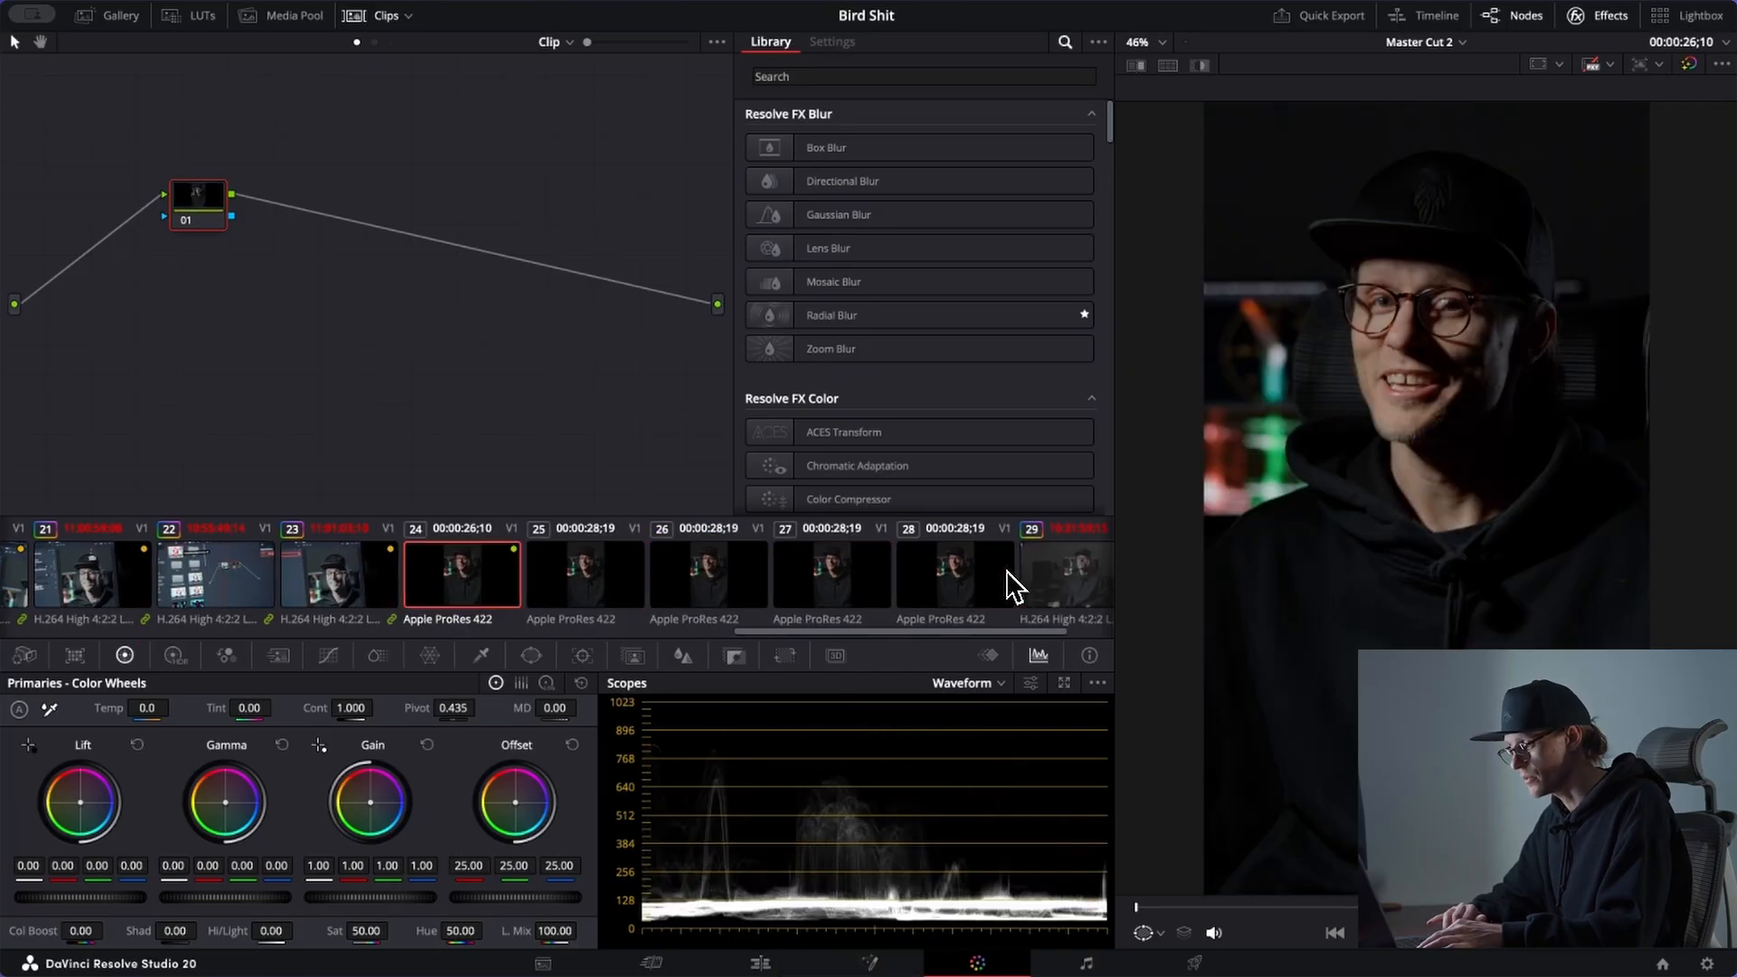
{"action": "left_click", "coordinate": [959, 592]}
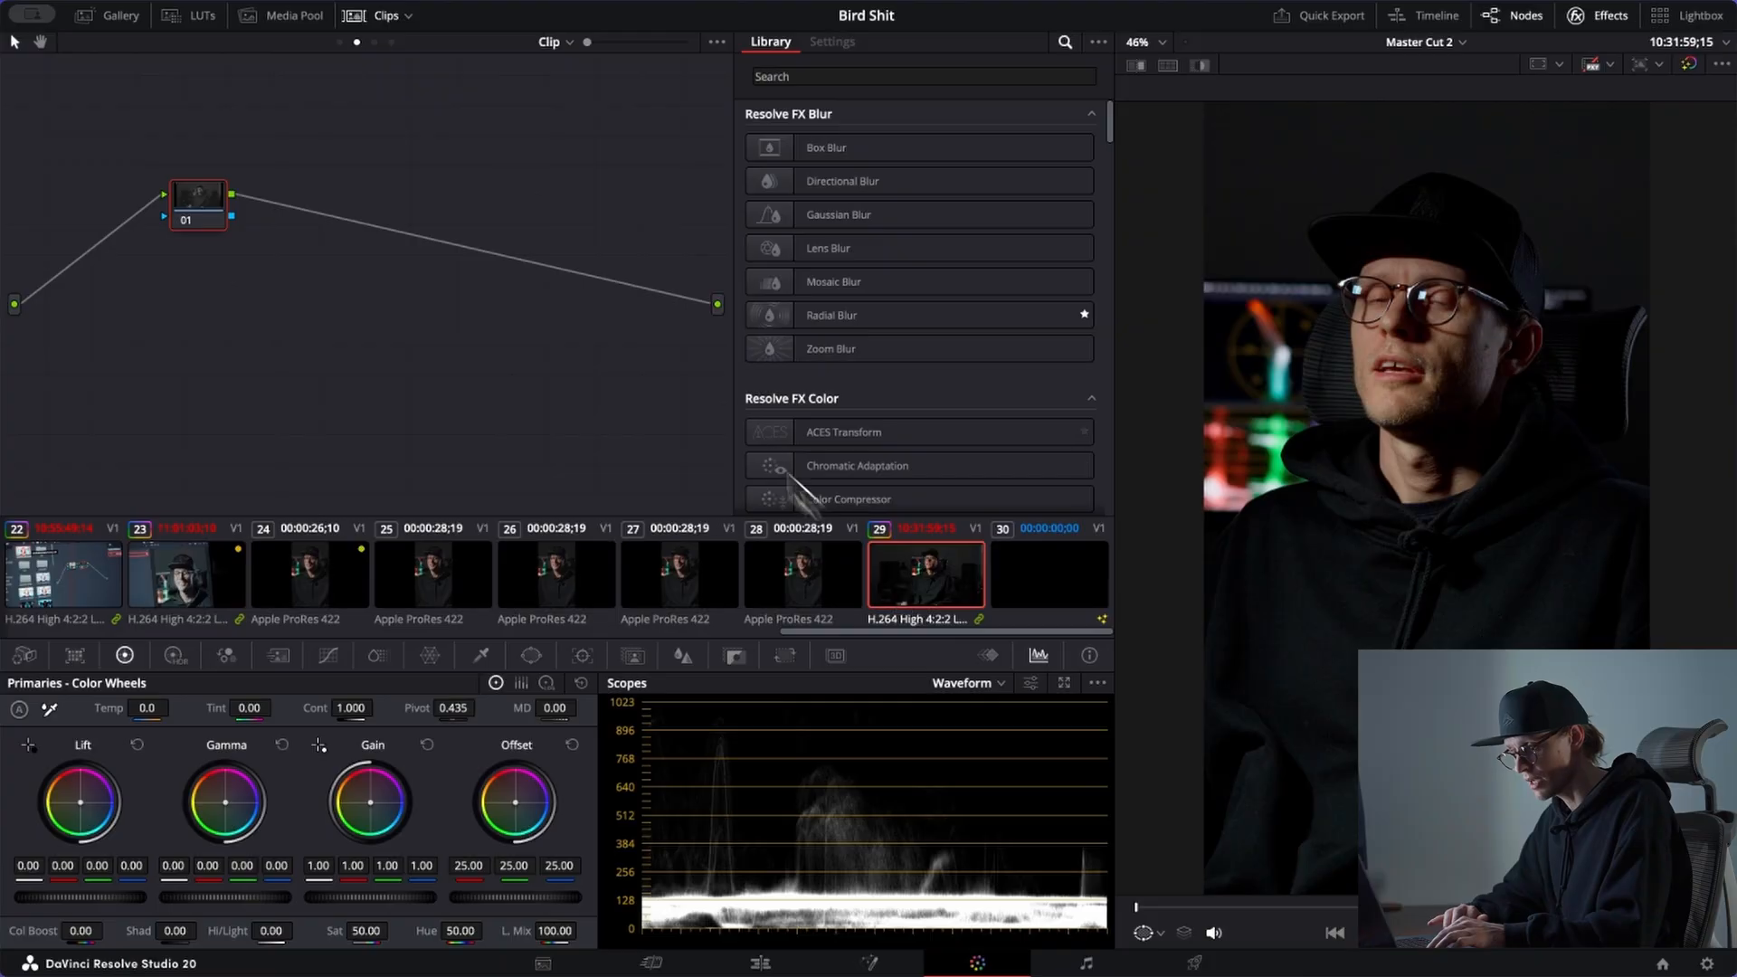
{"action": "left_click", "coordinate": [375, 44]}
{"action": "left_click_drag", "start_coordinate": [298, 227], "coordinate": [285, 203]}
{"action": "left_click_drag", "start_coordinate": [351, 253], "coordinate": [371, 256]}
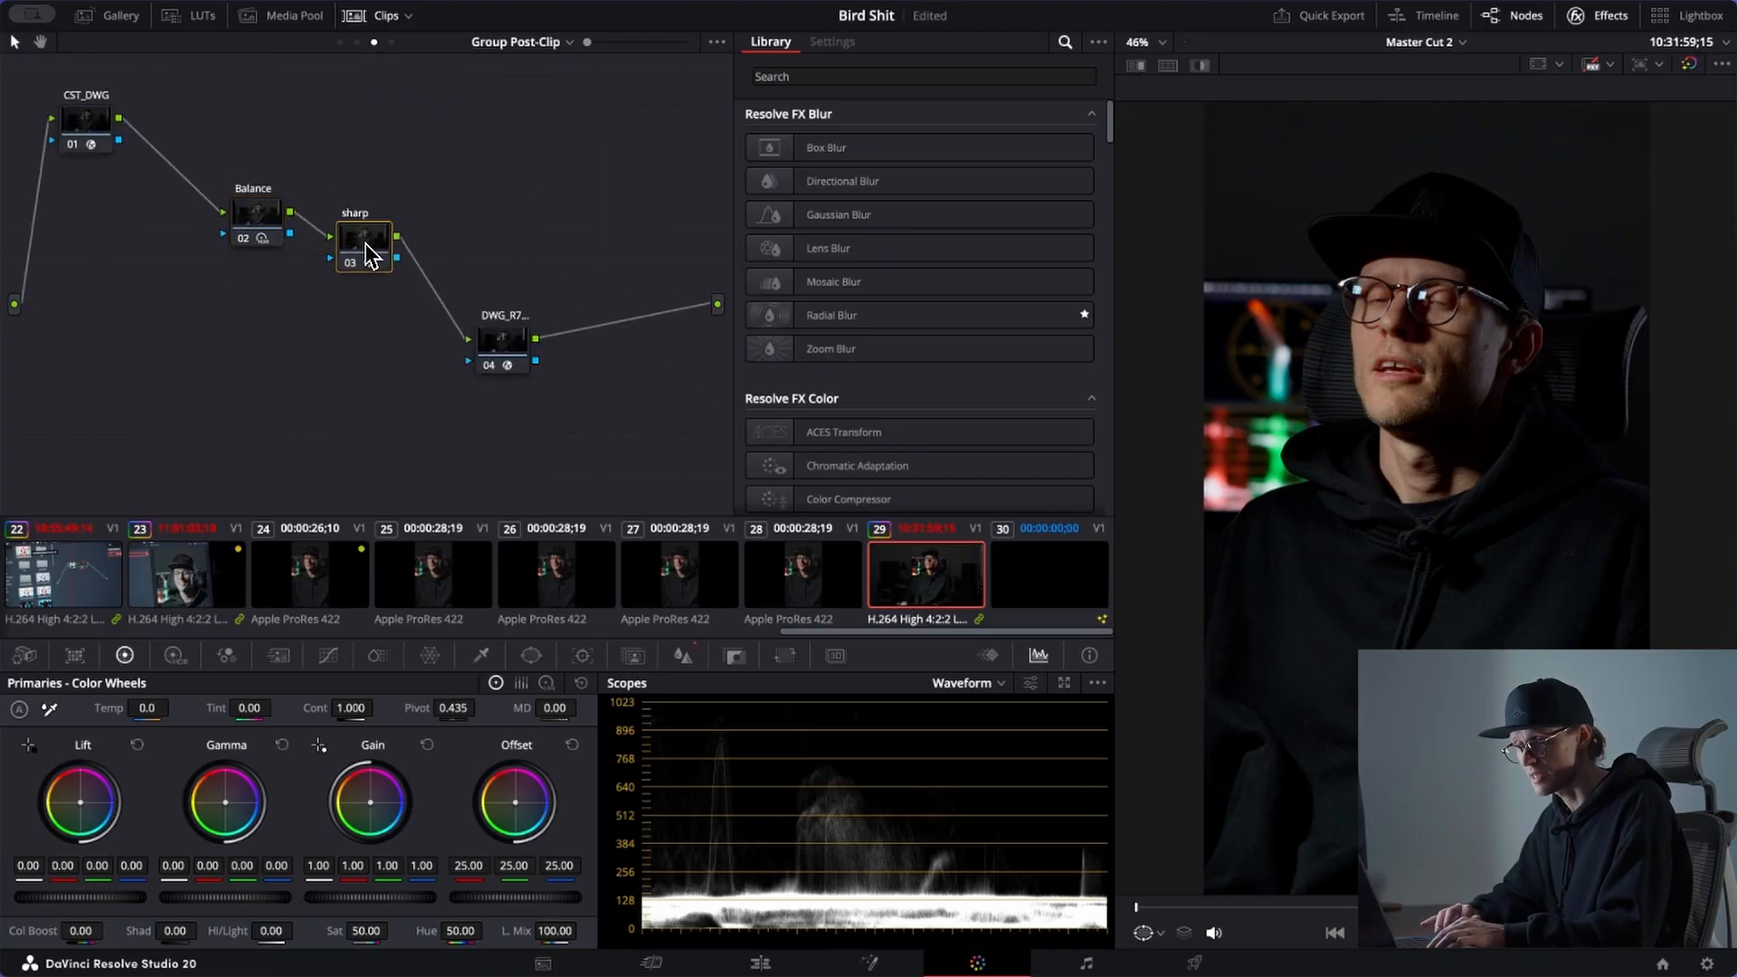
{"action": "left_click_drag", "start_coordinate": [365, 240], "coordinate": [370, 246]}
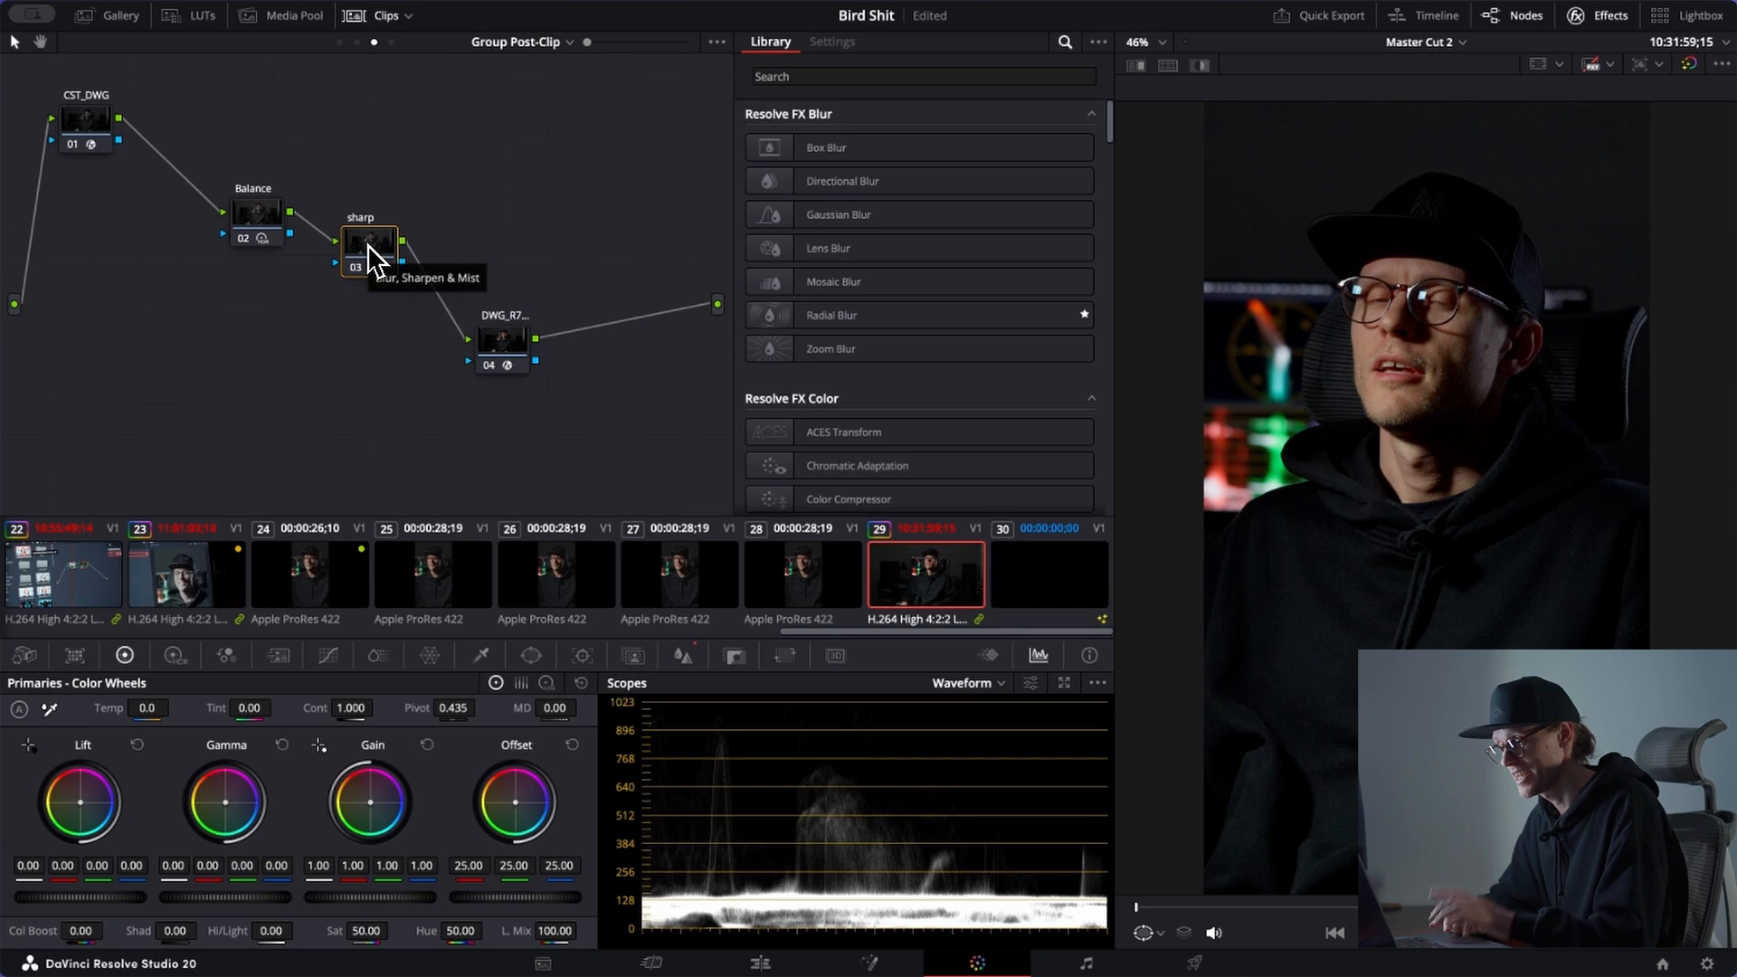
{"action": "left_click_drag", "start_coordinate": [380, 253], "coordinate": [400, 225]}
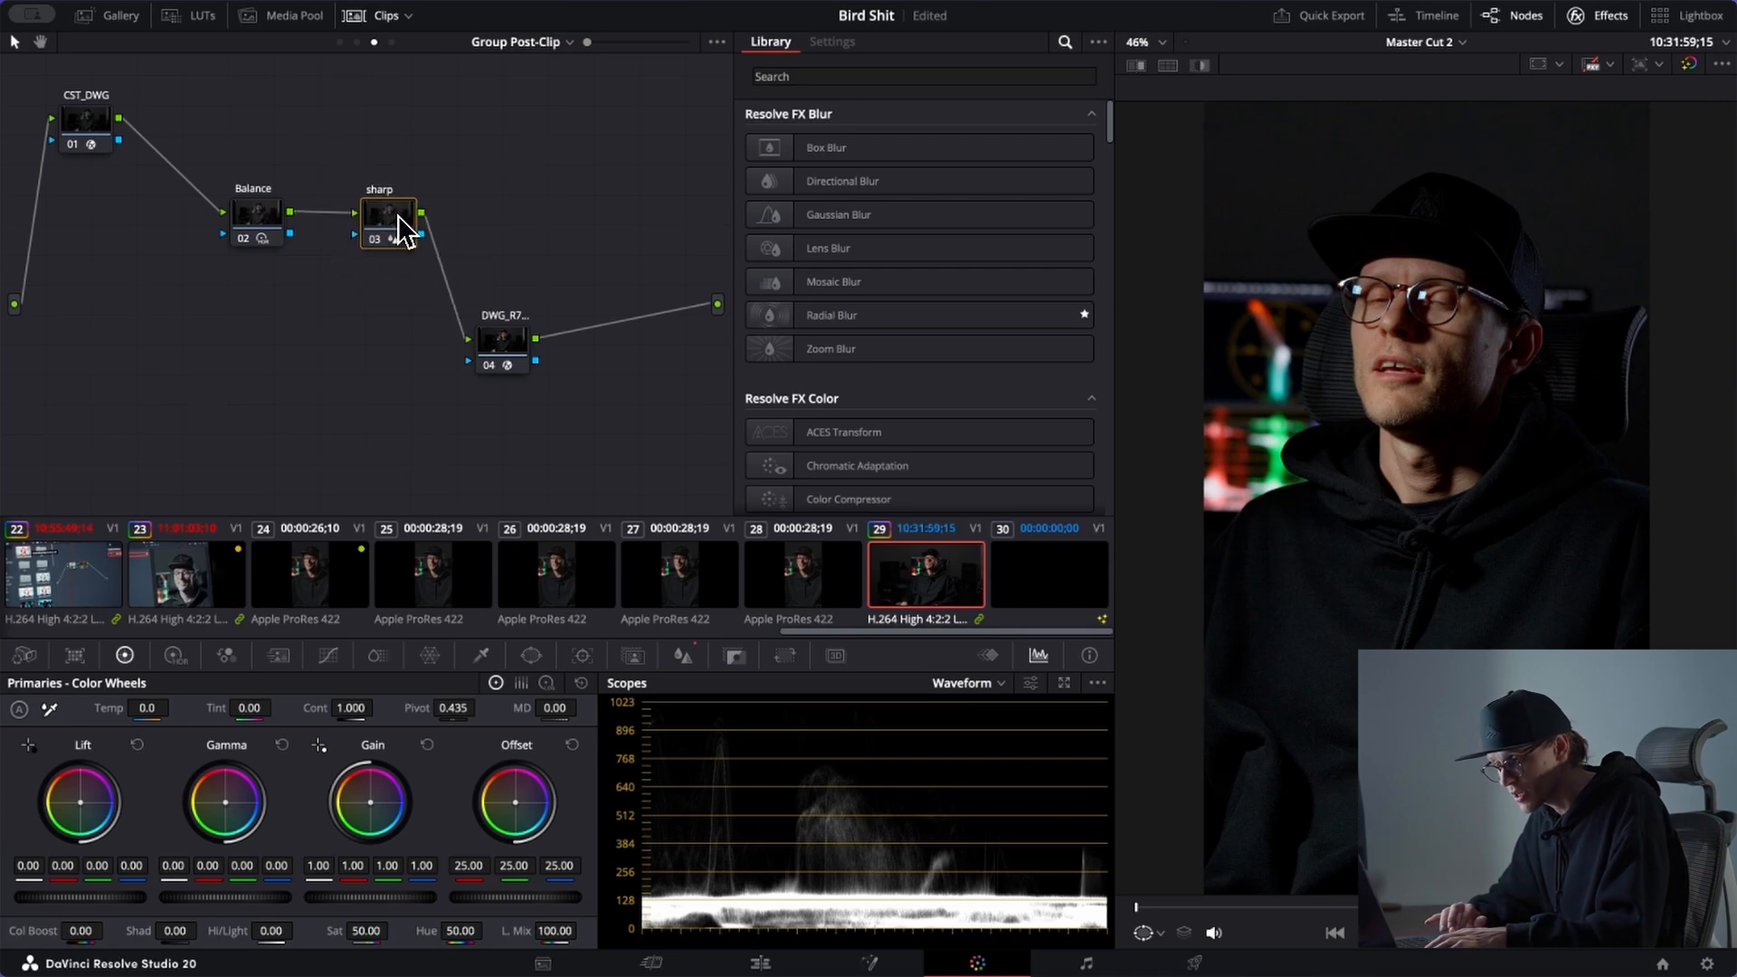
Step: Examine the facial detail up close at different moments of clips 29 and 02
{"action": "scroll", "coordinate": [1429, 270], "scroll_direction": "up", "scroll_amount": 5}
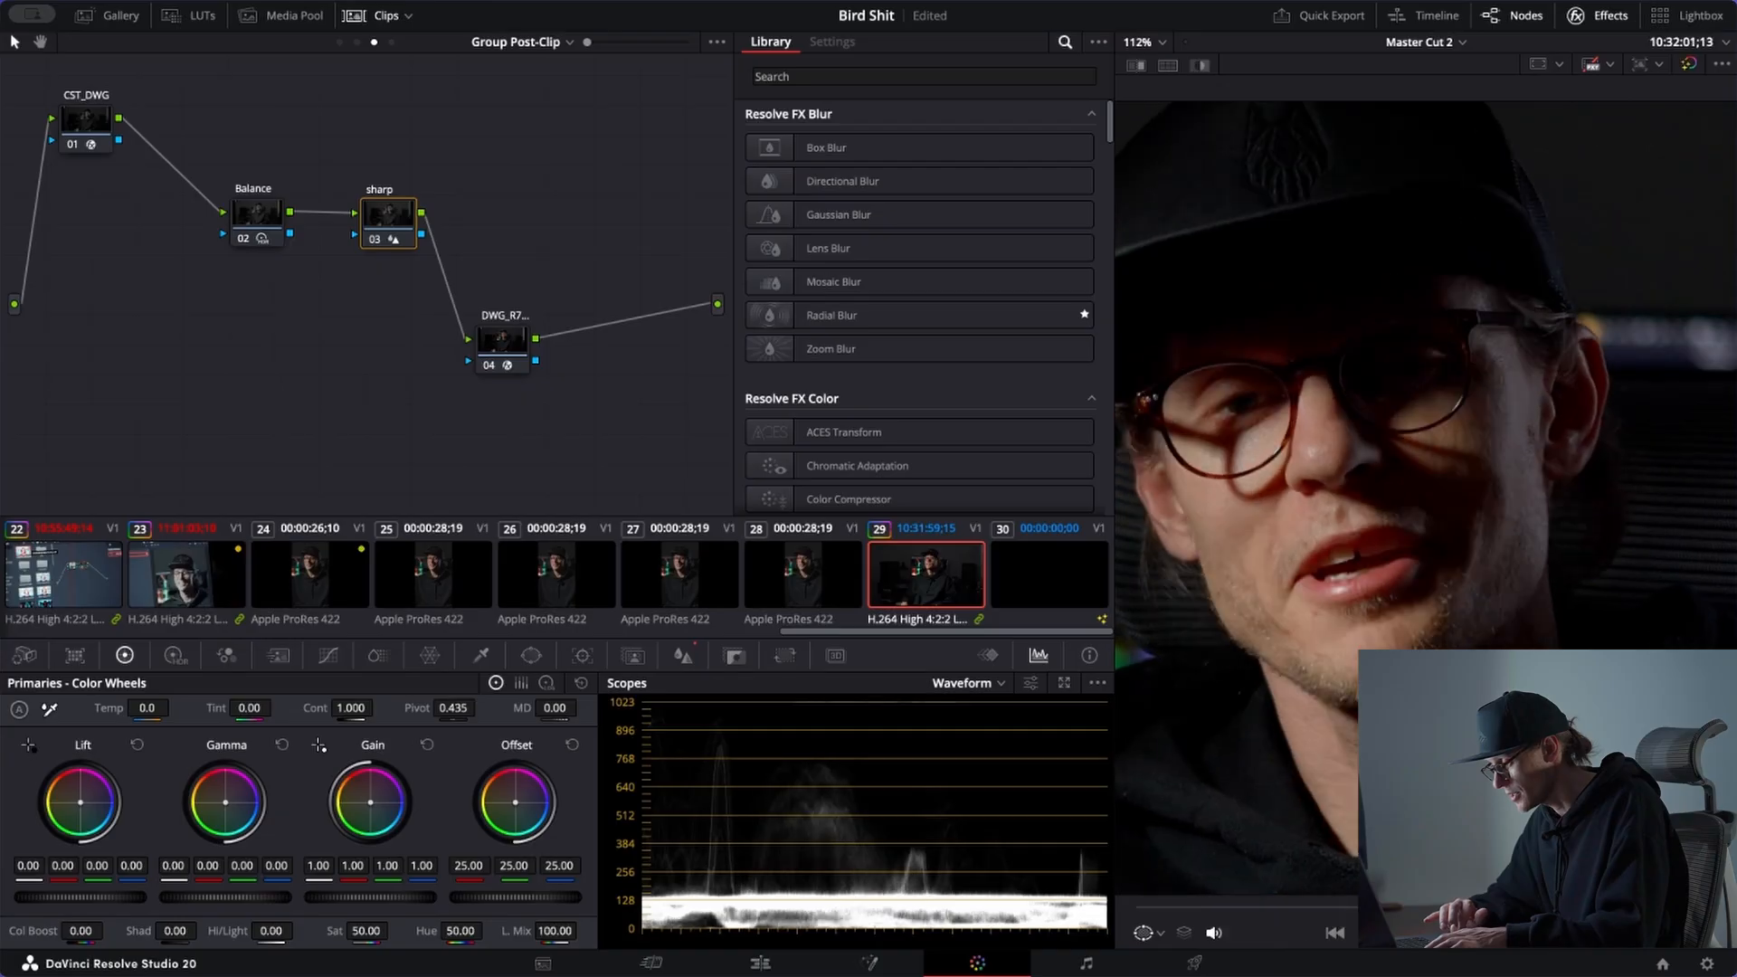
{"action": "left_click", "coordinate": [1256, 907]}
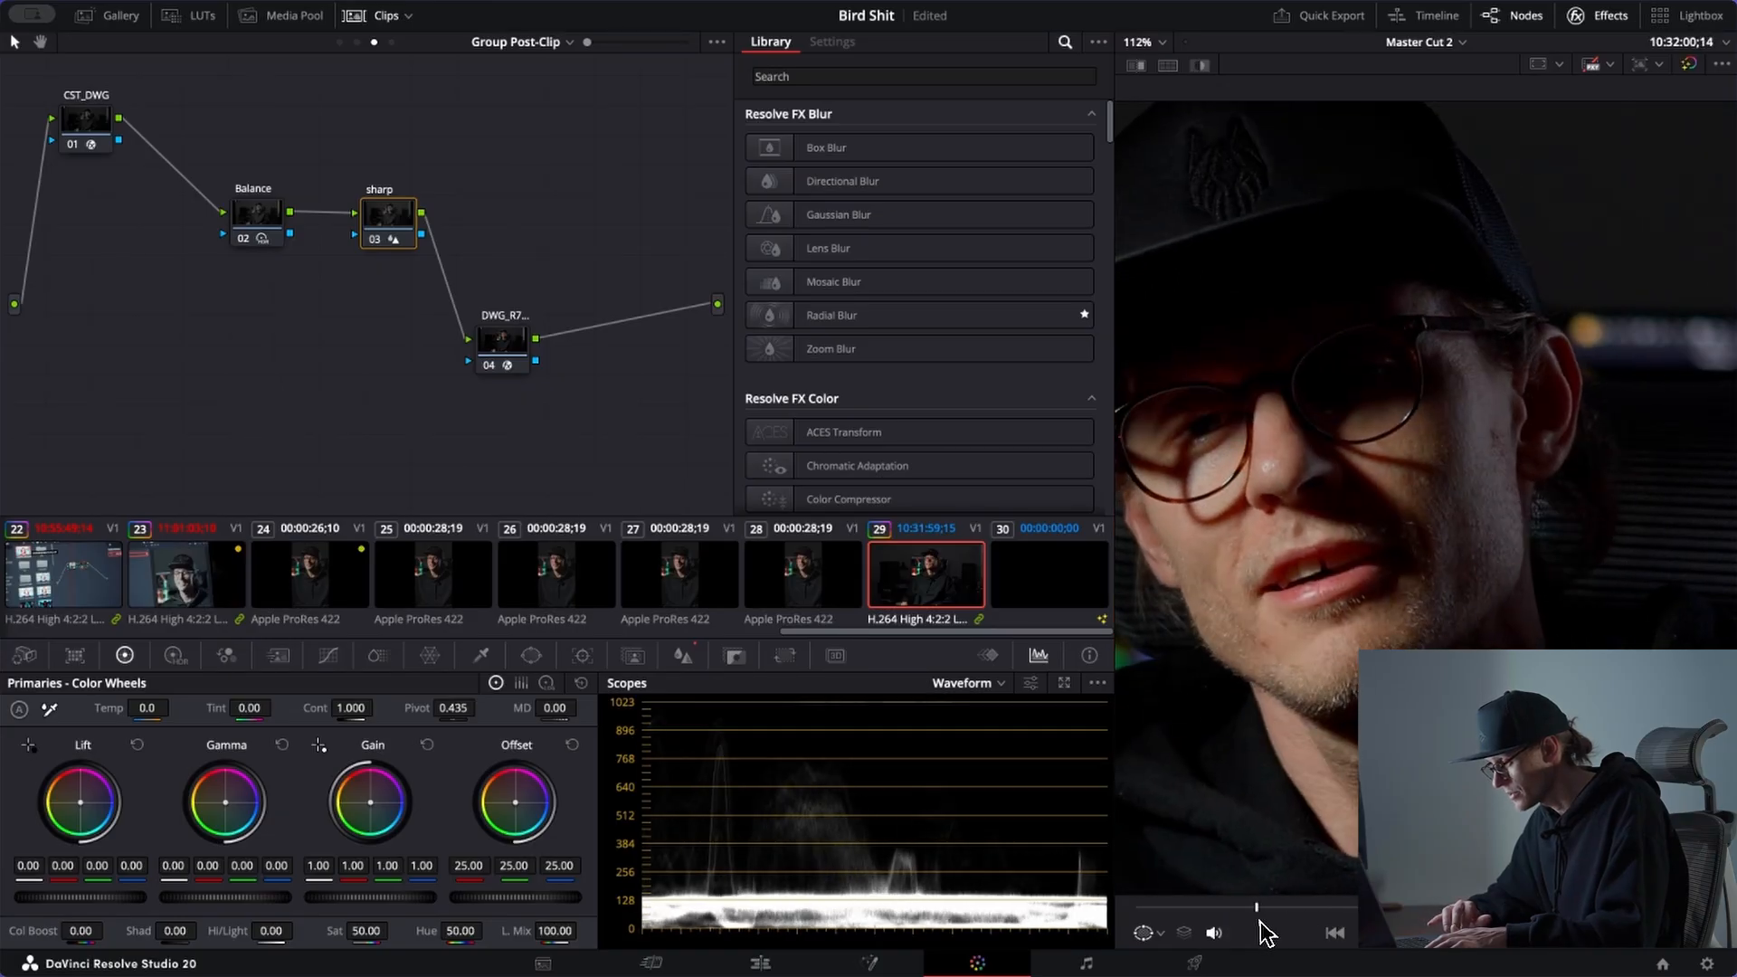
{"action": "scroll", "coordinate": [778, 606], "scroll_direction": "left", "scroll_amount": 10}
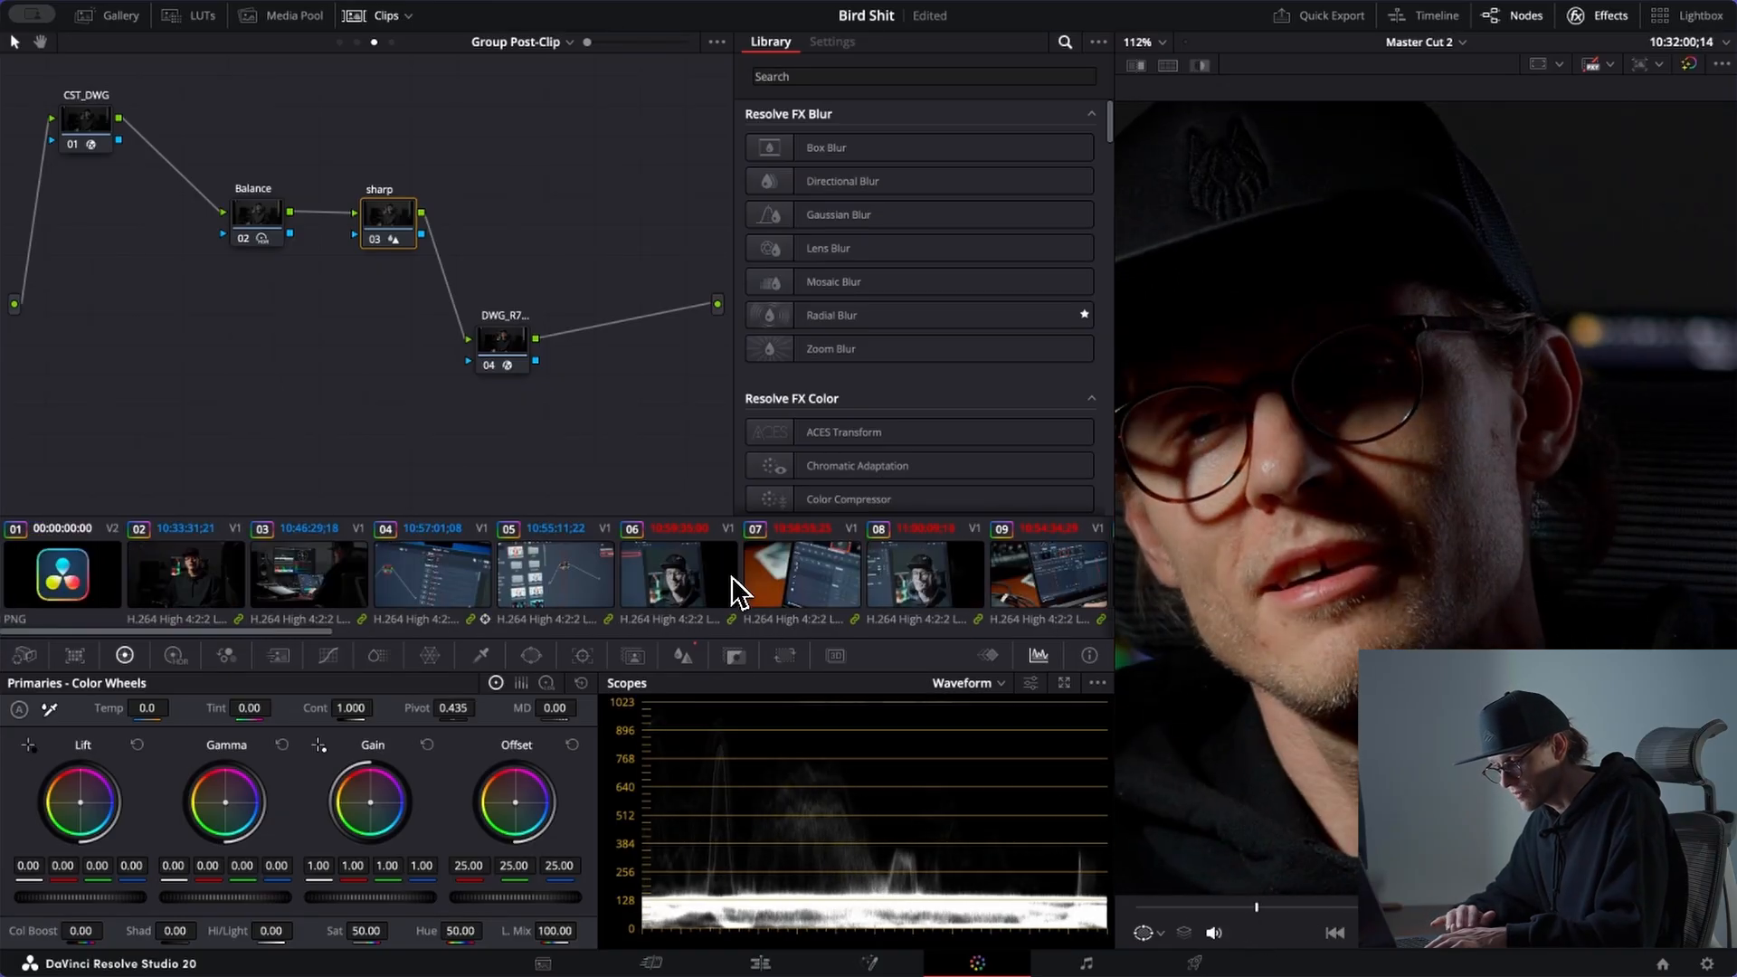
{"action": "left_click", "coordinate": [210, 578]}
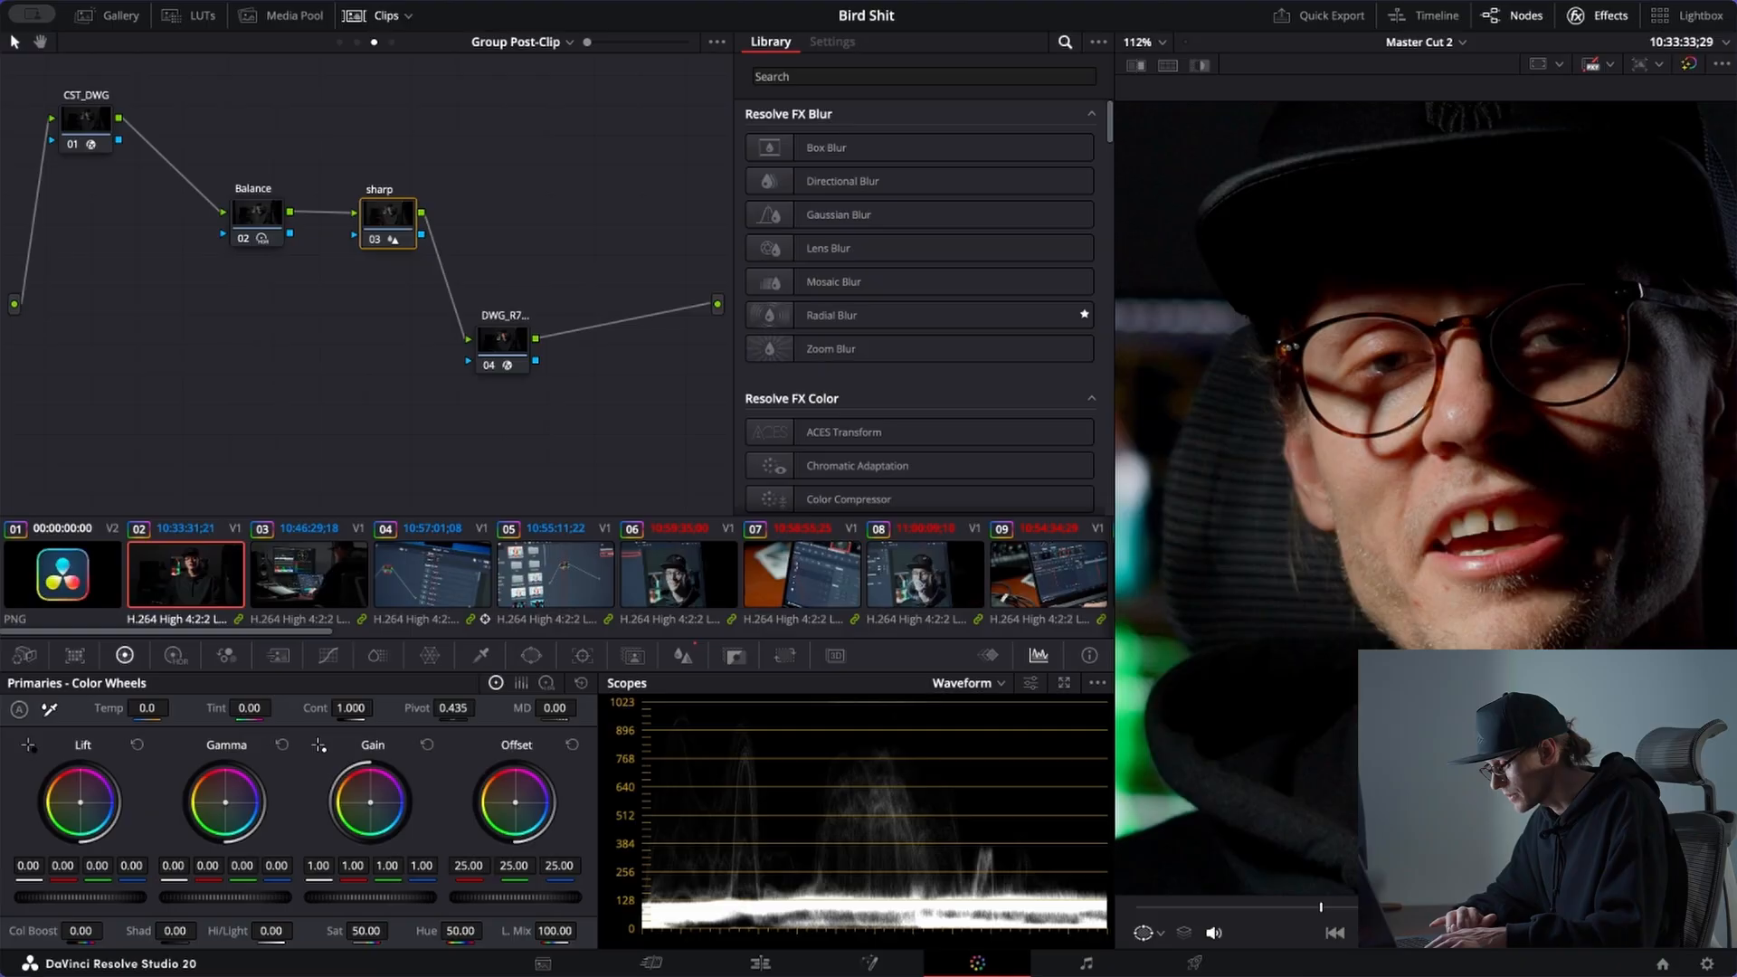
{"action": "left_click", "coordinate": [1208, 907]}
{"action": "mouse_move", "coordinate": [1208, 906]}
{"action": "left_mouse_down"}
{"action": "mouse_move", "coordinate": [1158, 907]}
{"action": "mouse_move", "coordinate": [1175, 907]}
{"action": "left_mouse_up"}
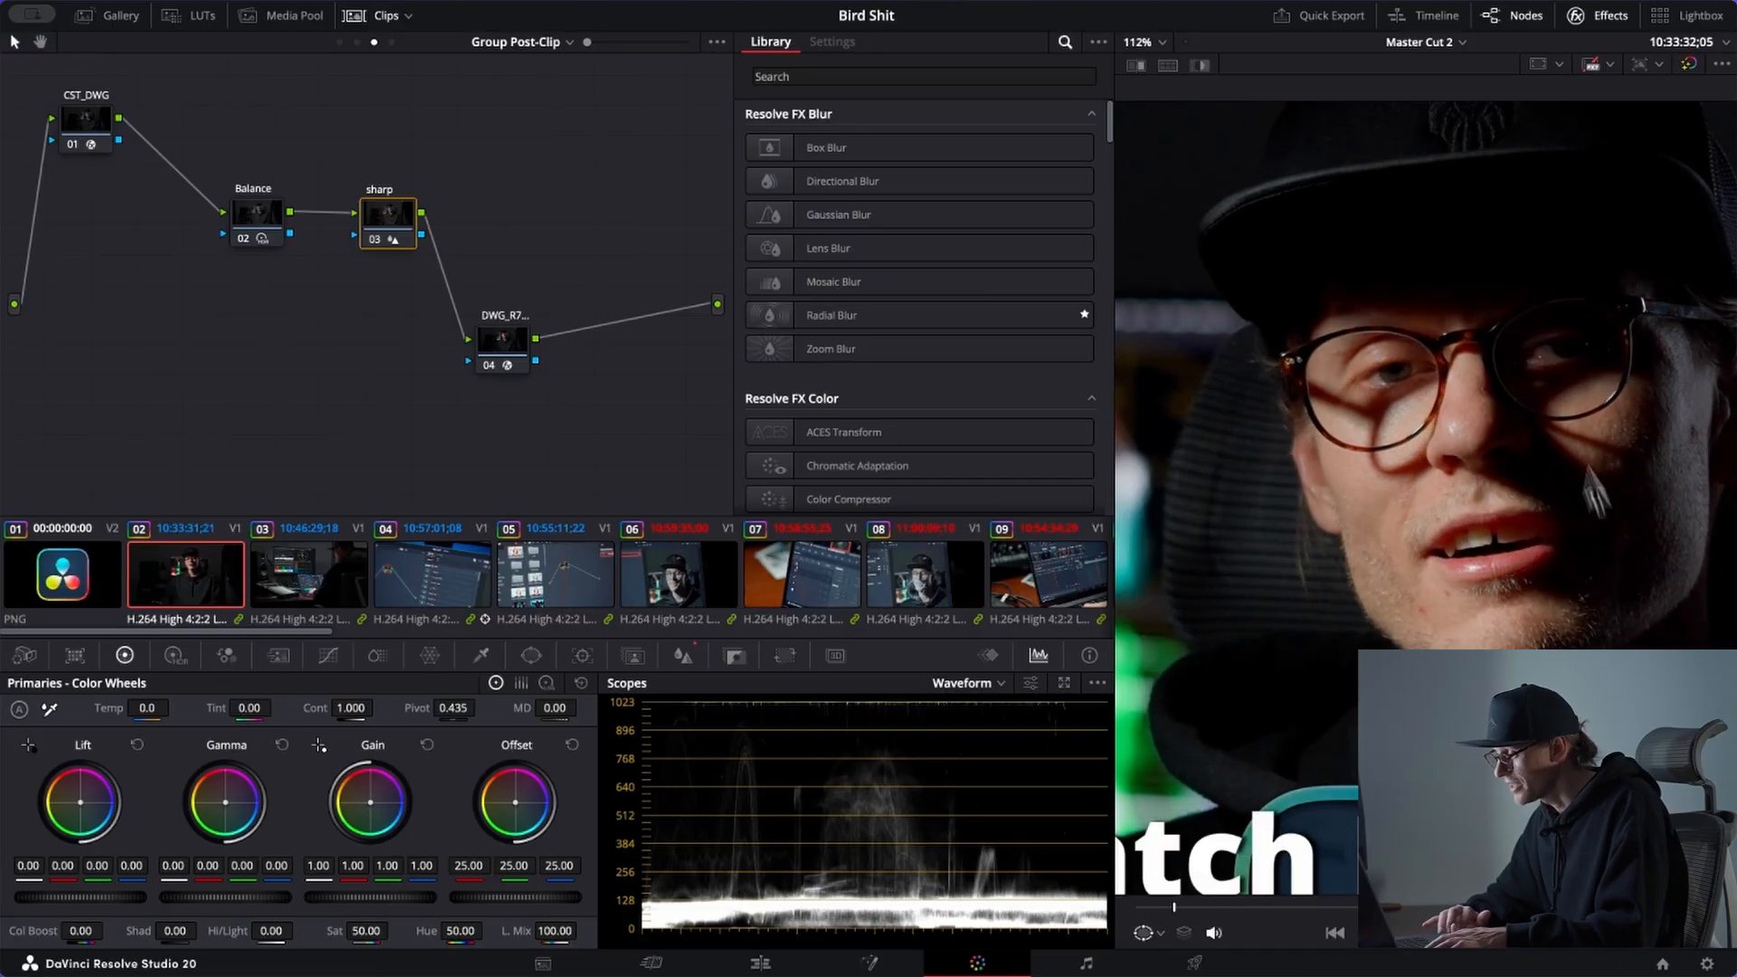
{"action": "scroll", "coordinate": [1424, 430], "scroll_direction": "up", "scroll_amount": 3}
{"action": "scroll", "coordinate": [1424, 430], "scroll_direction": "down", "scroll_amount": 3}
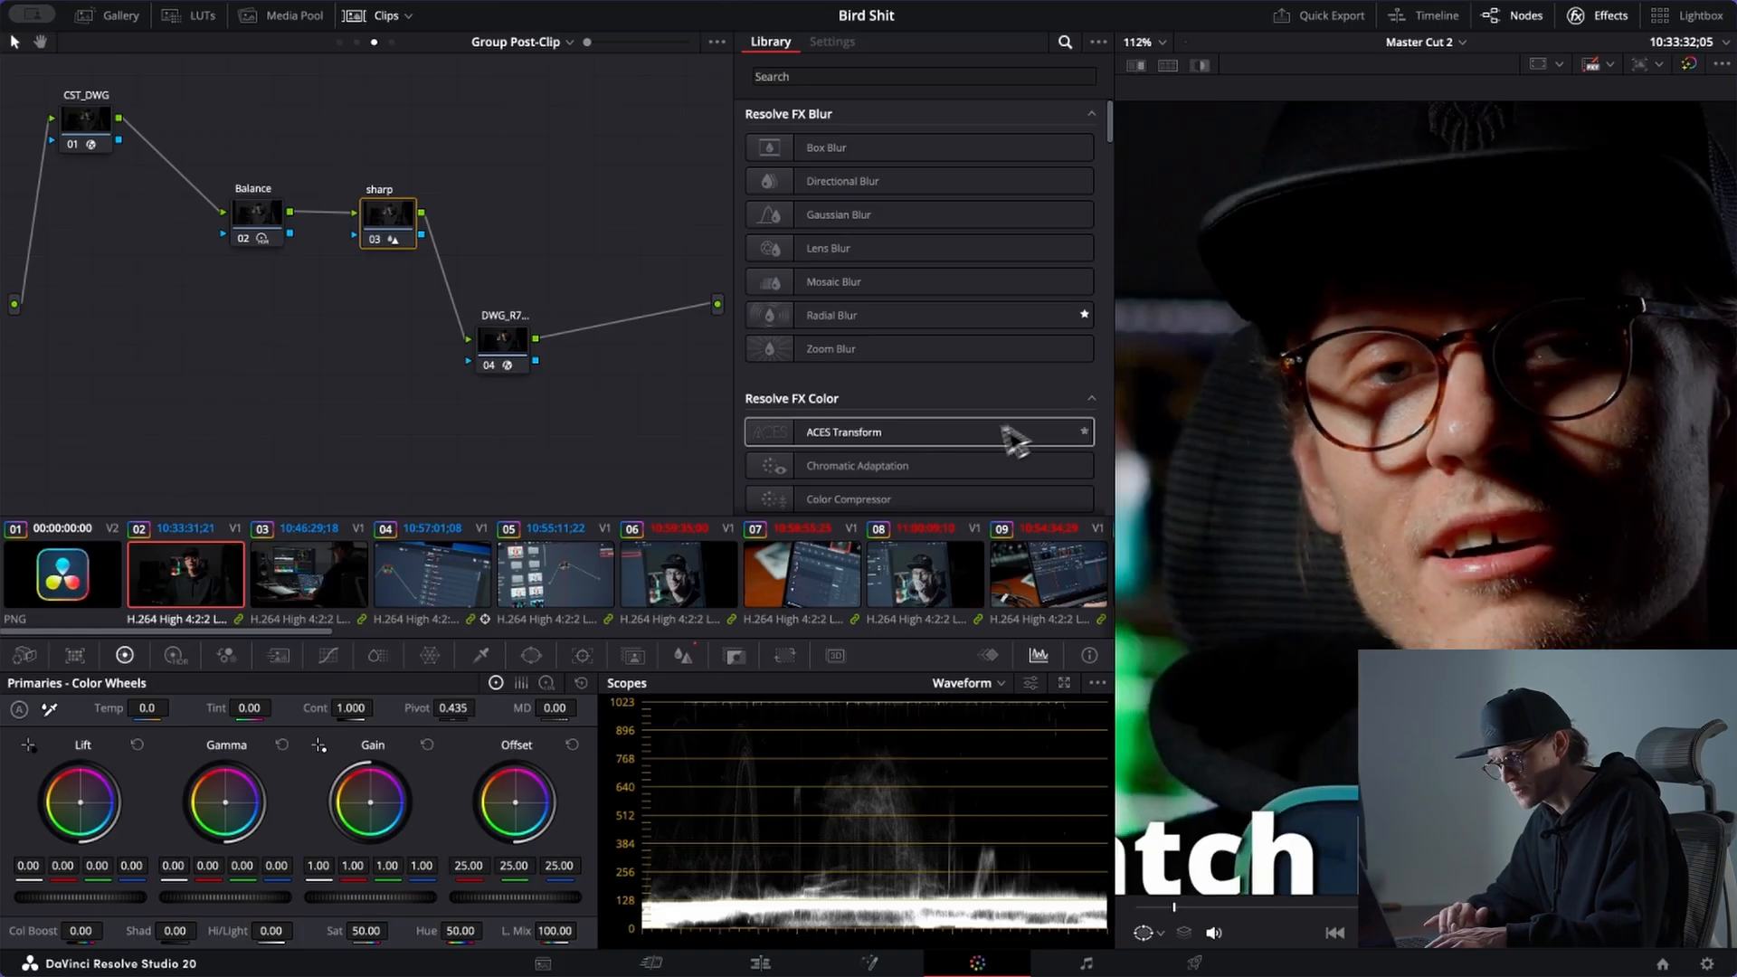
Step: Compare the close-up of clip 02's face with the group's sharp node disabled and enabled
{"action": "left_click", "coordinate": [404, 223]}
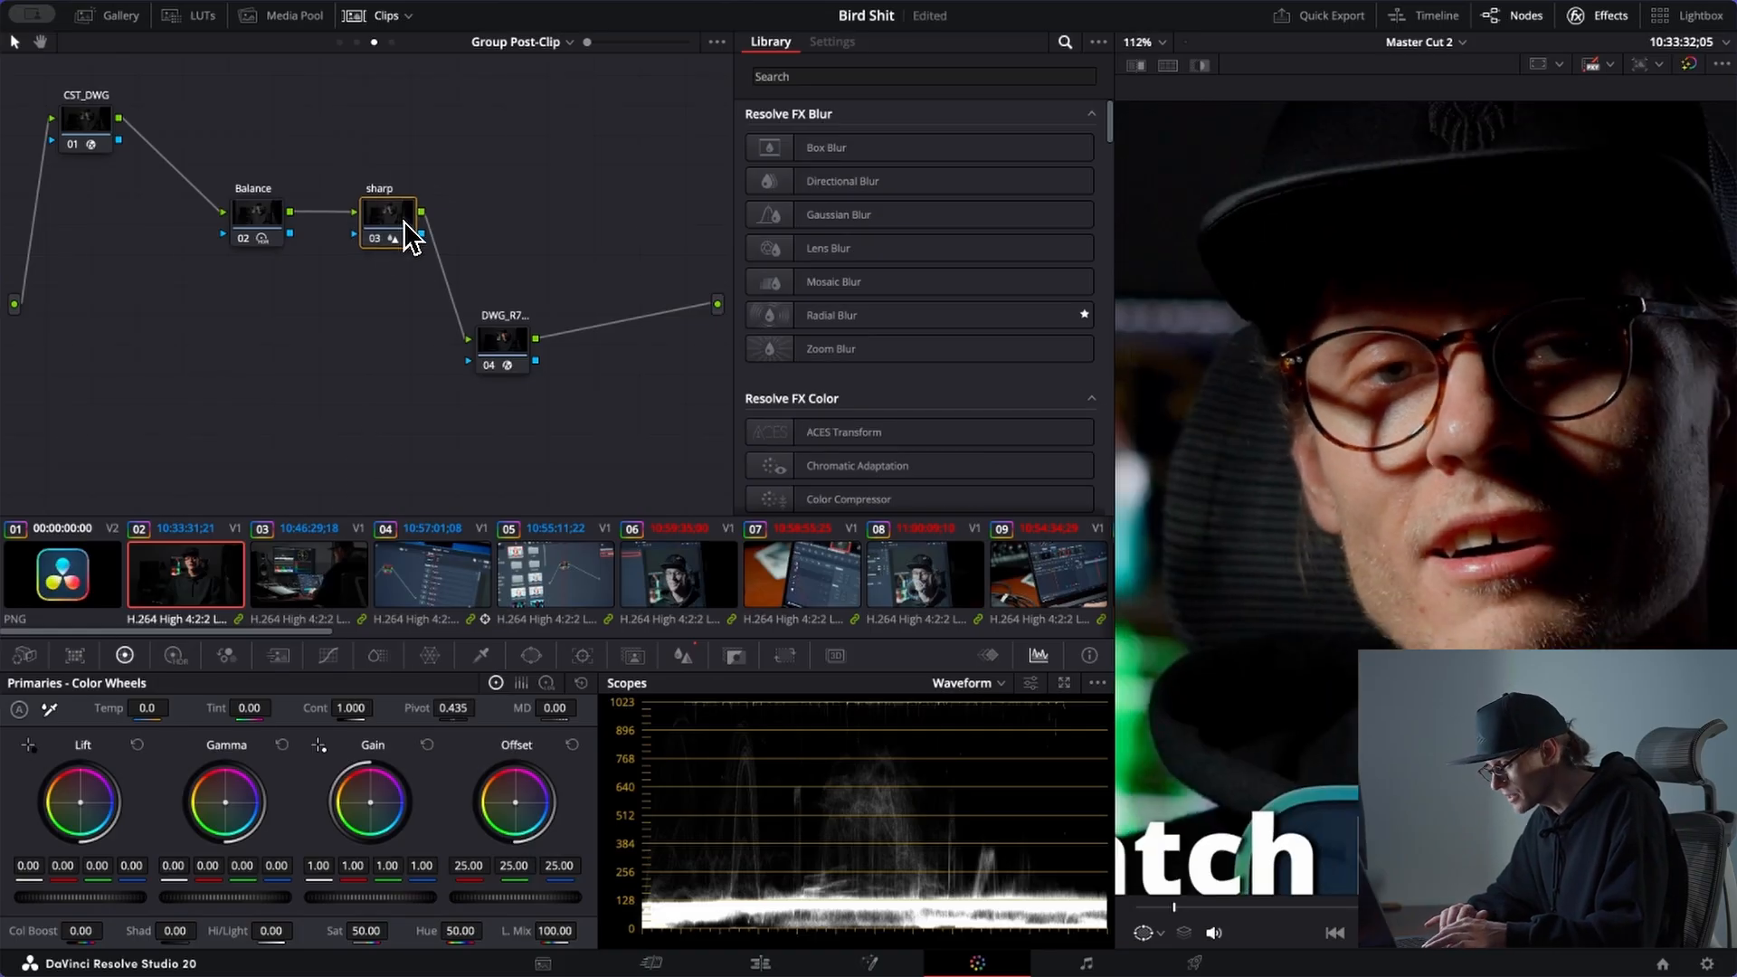
{"action": "key", "text": "ctrl+d"}
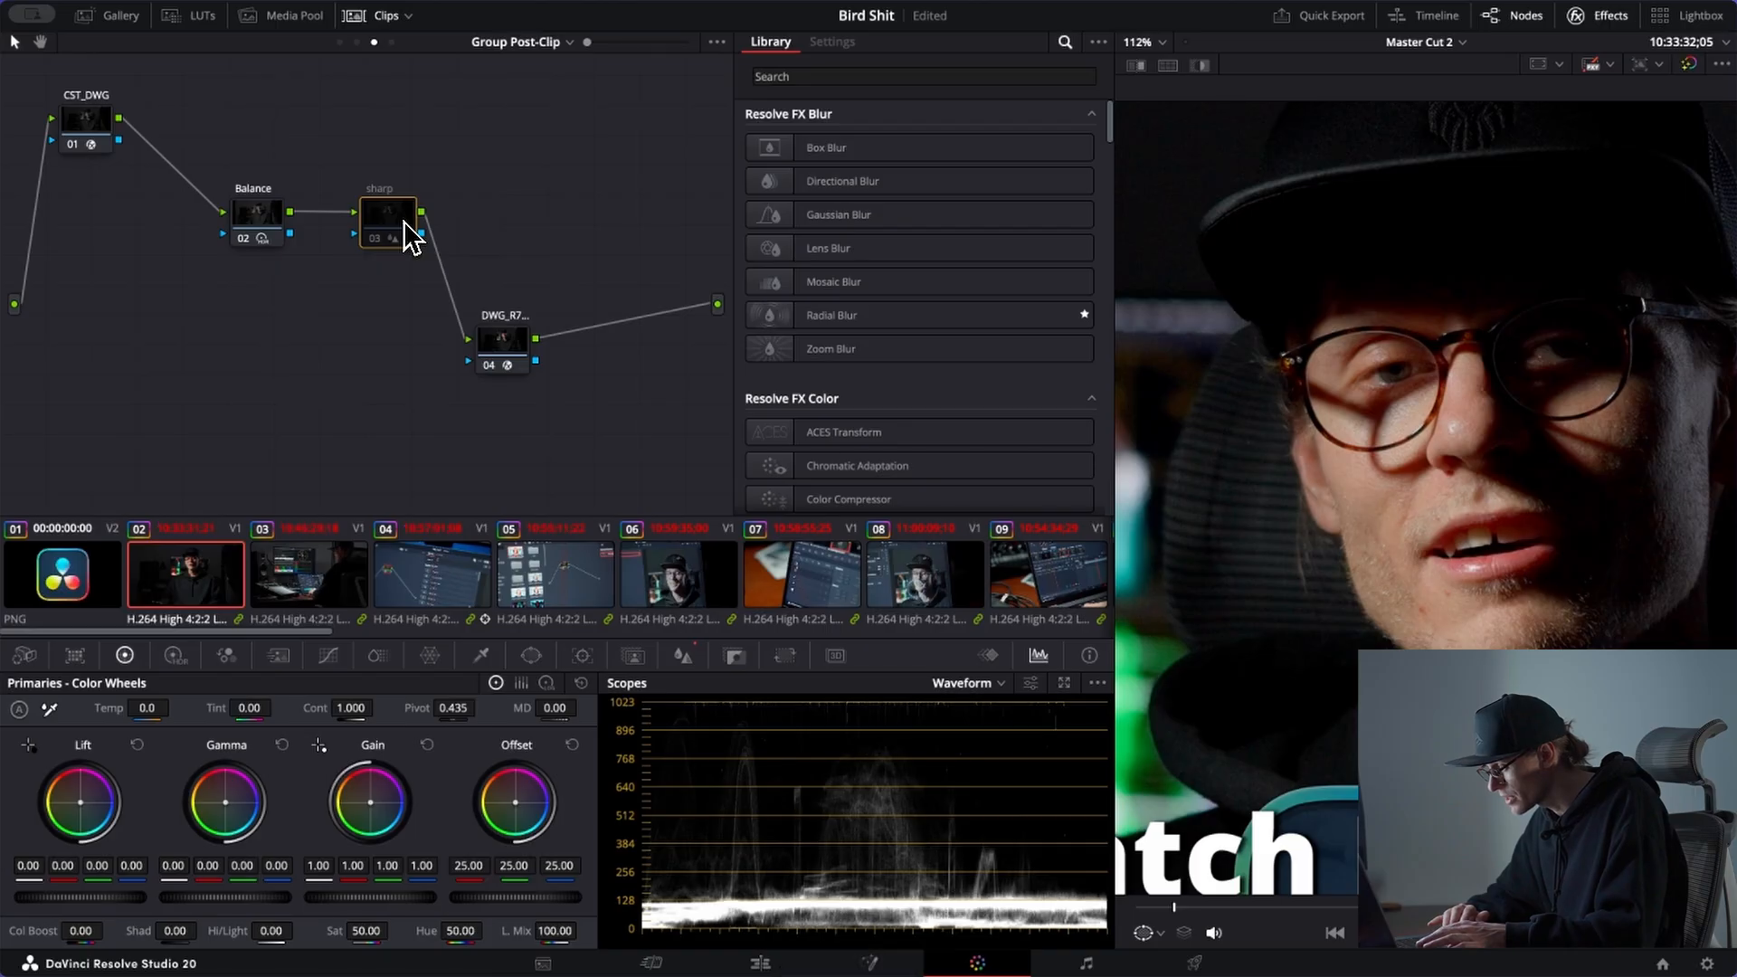
{"action": "scroll", "coordinate": [1478, 323], "scroll_direction": "up", "scroll_amount": 1}
{"action": "scroll", "coordinate": [1478, 323], "scroll_direction": "up", "scroll_amount": 5}
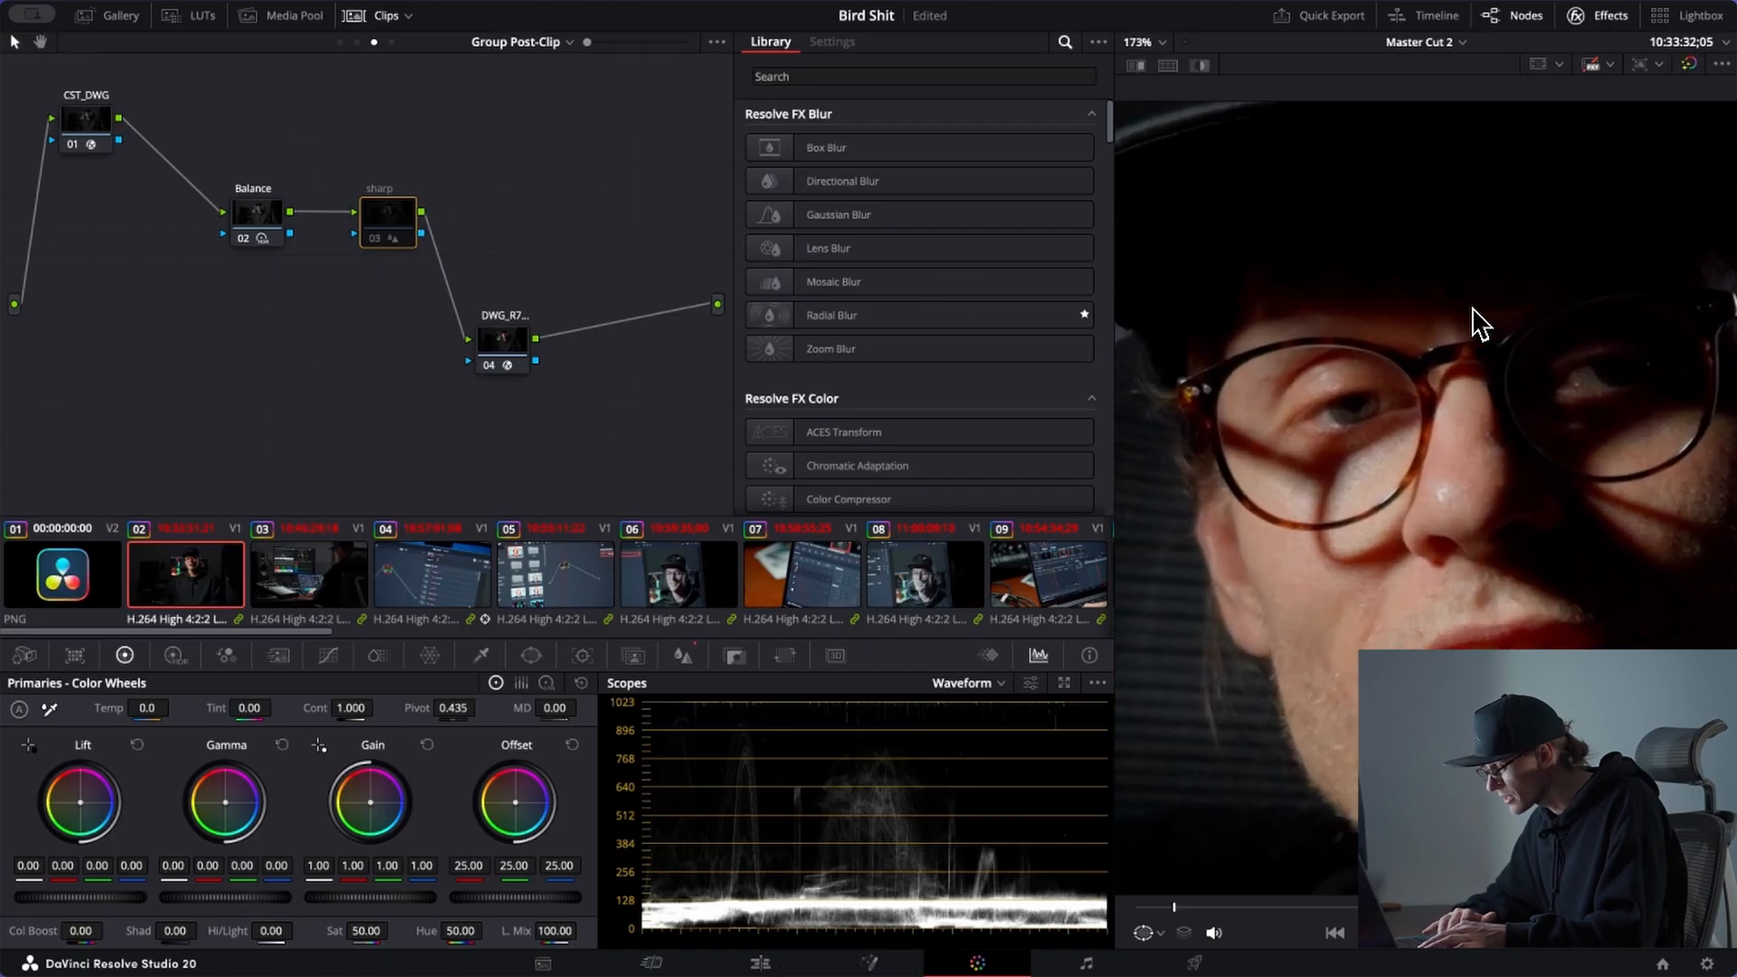
{"action": "key", "text": "ctrl+d"}
{"action": "key", "text": "ctrl+d"}
{"action": "key", "text": "ctrl+d"}
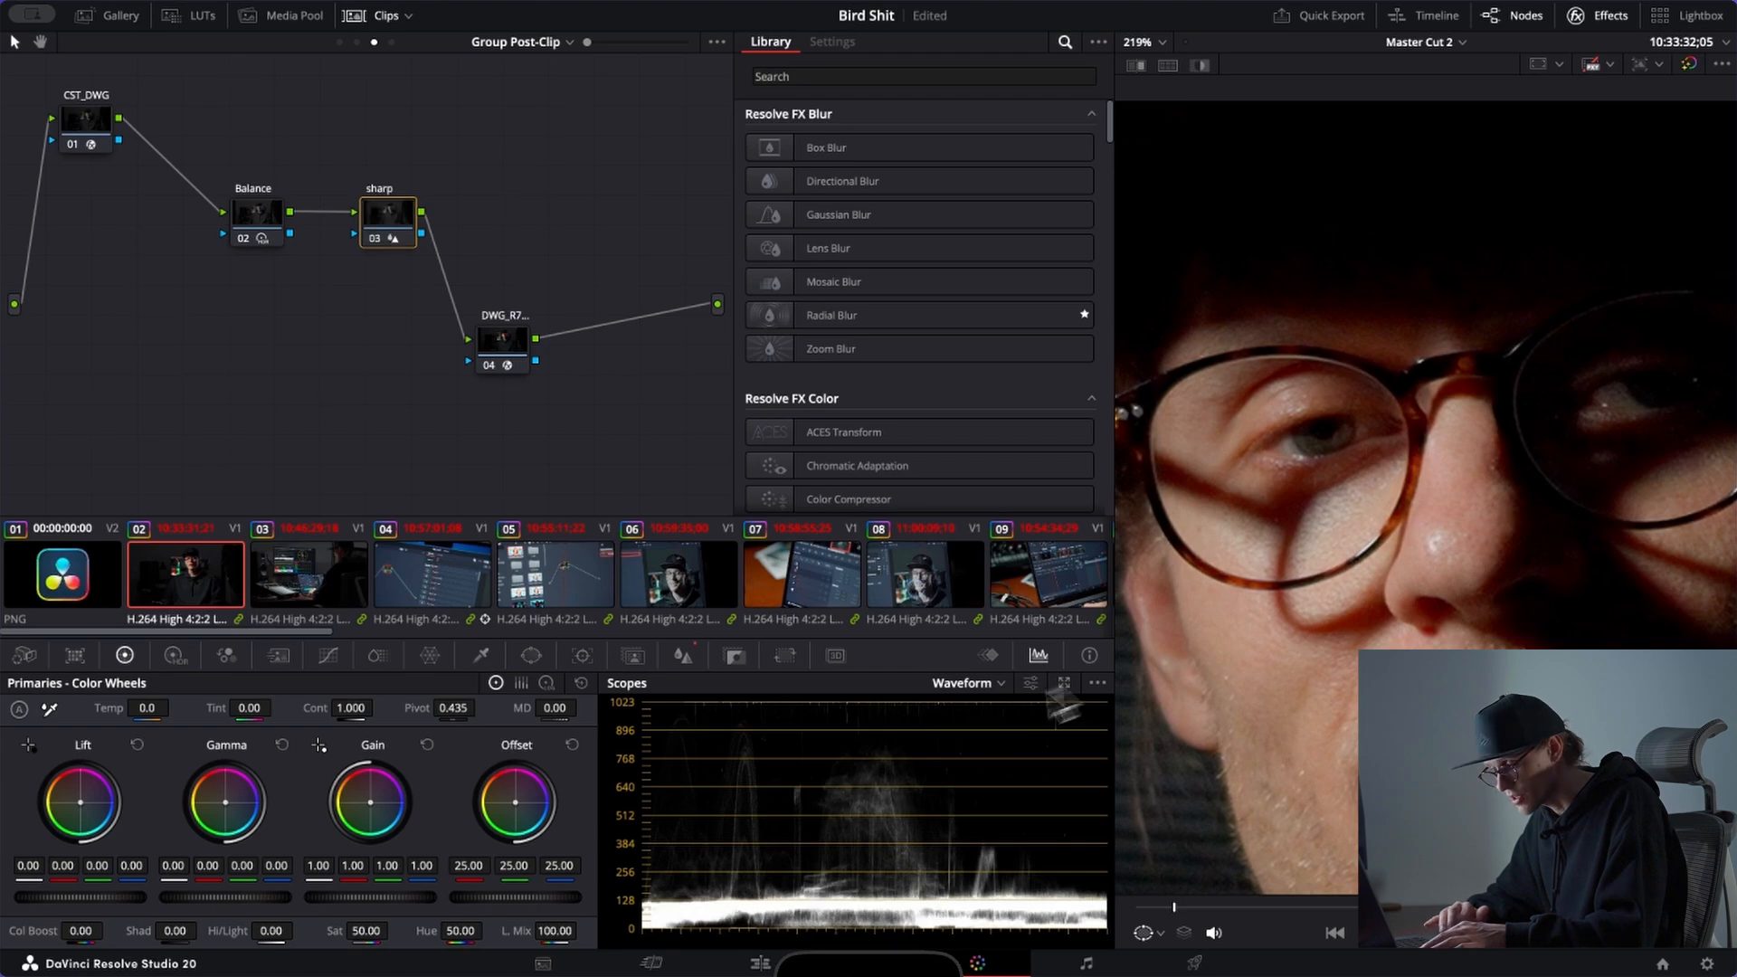
Step: Set the sharp node's Blur Radius to 0.46 on all three channels and compare the image with the node disabled and enabled
{"action": "left_click", "coordinate": [684, 658]}
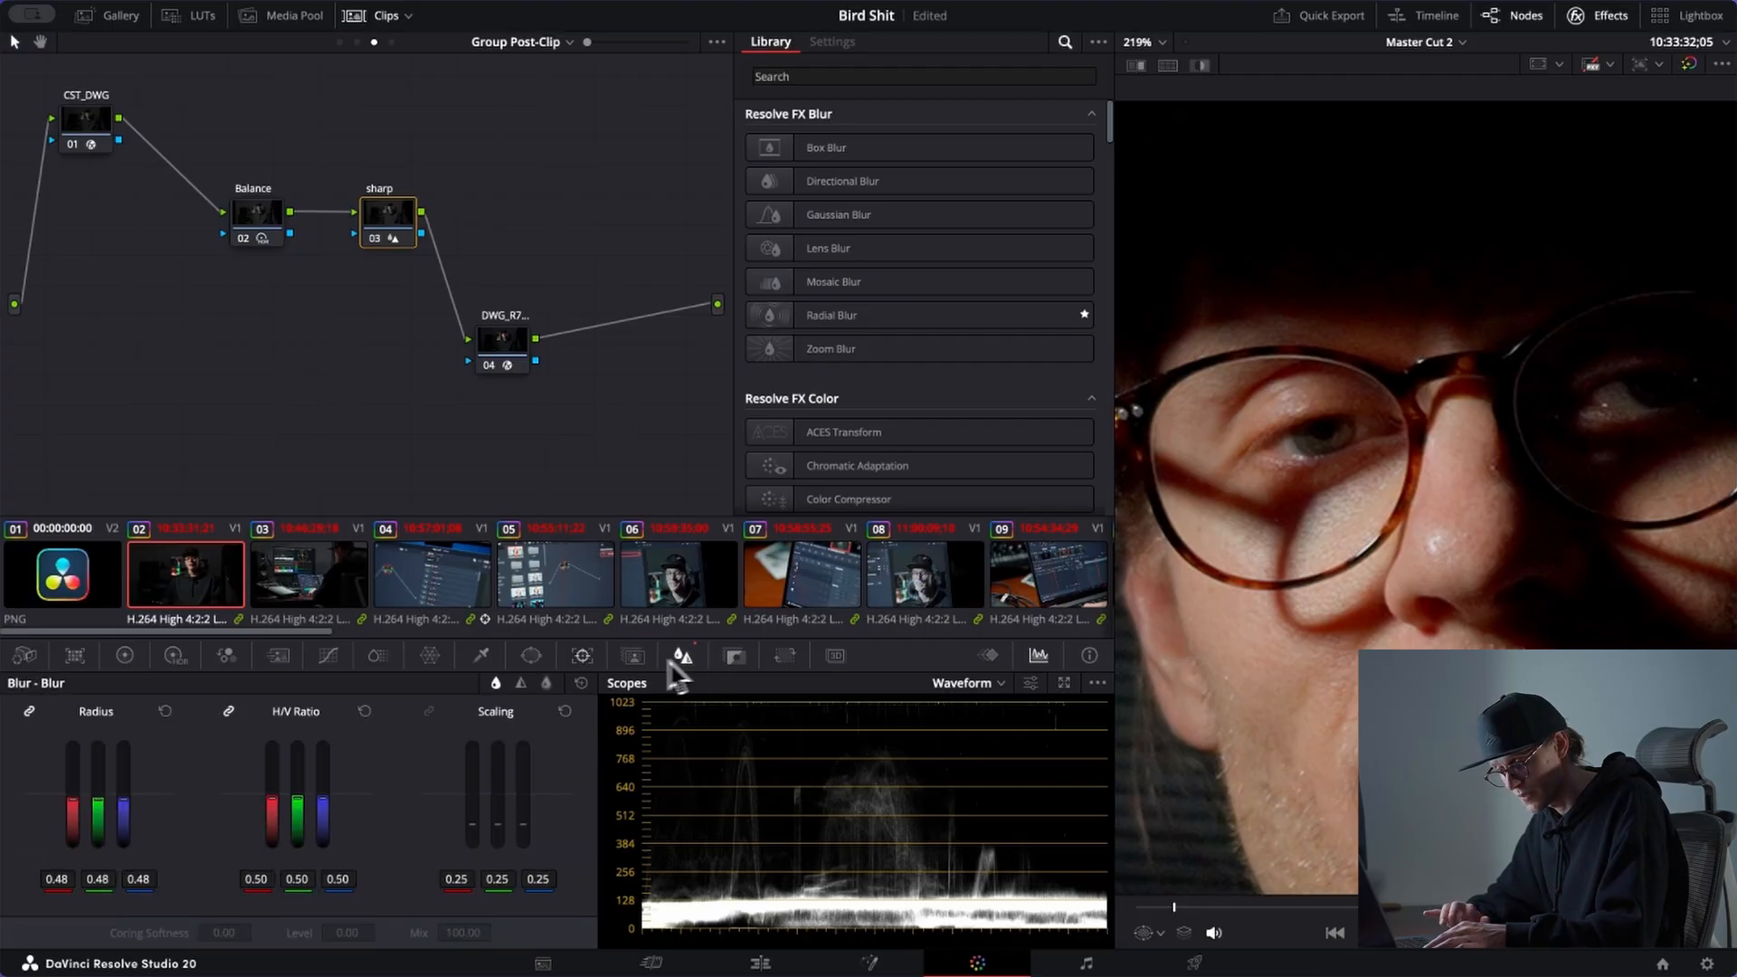
{"action": "left_click_drag", "start_coordinate": [124, 814], "coordinate": [126, 816]}
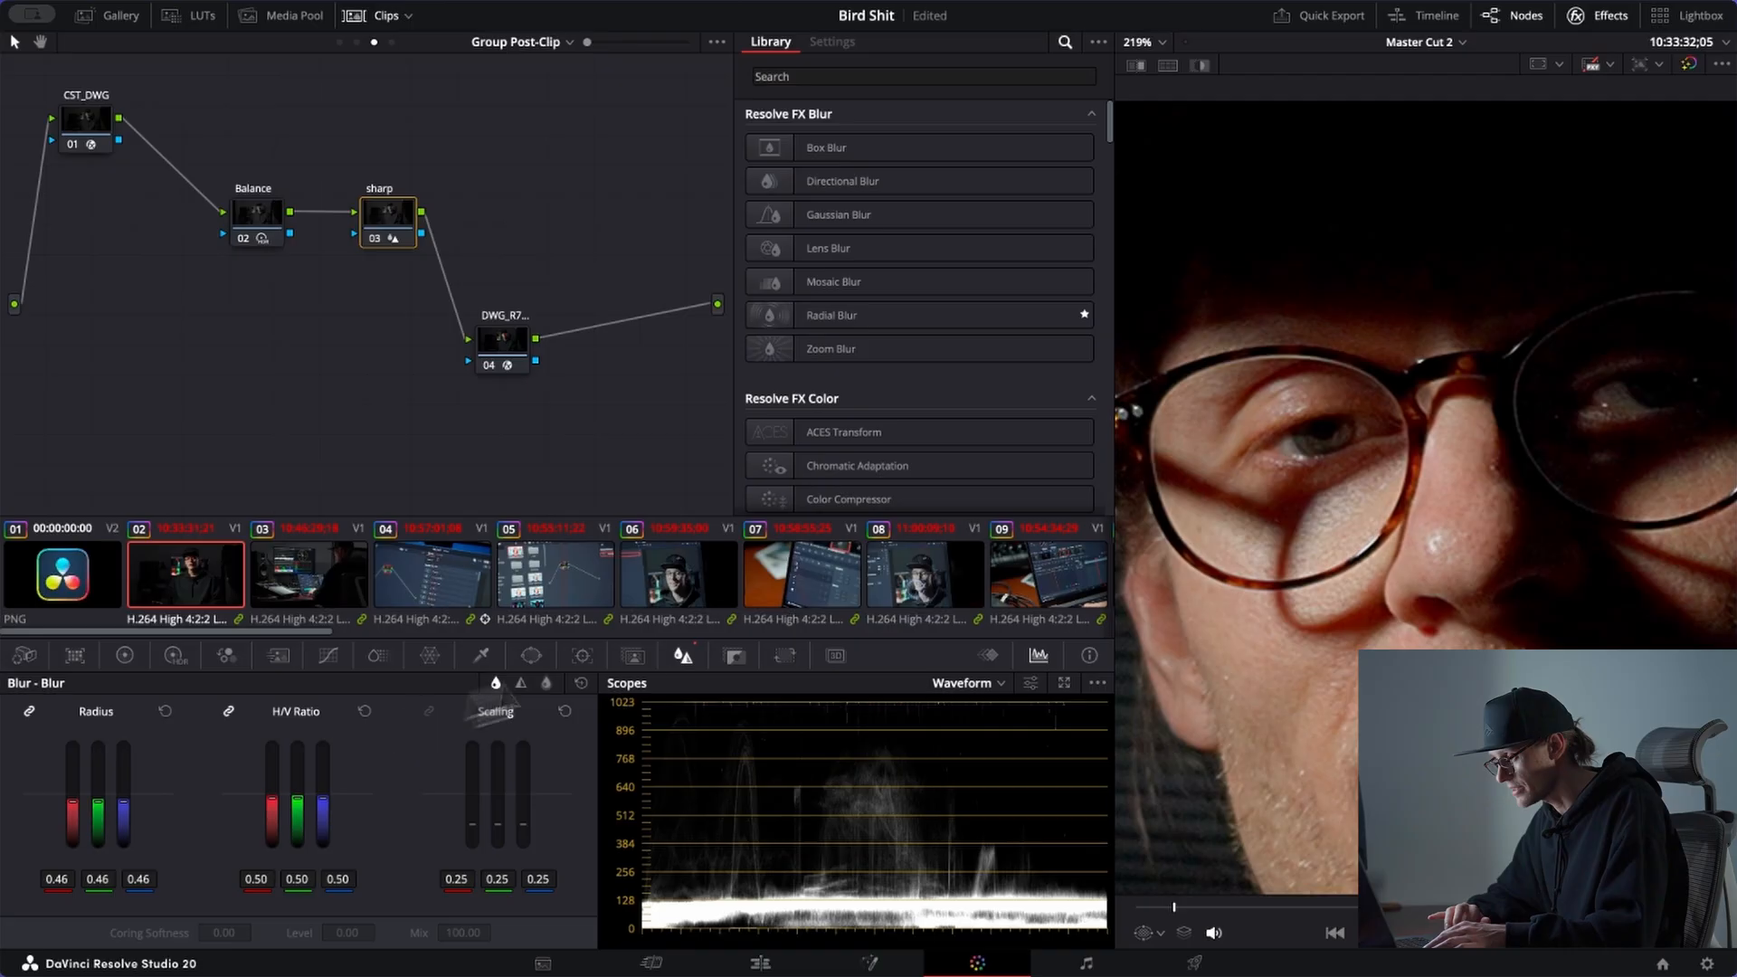
{"action": "key", "text": "ctrl+d"}
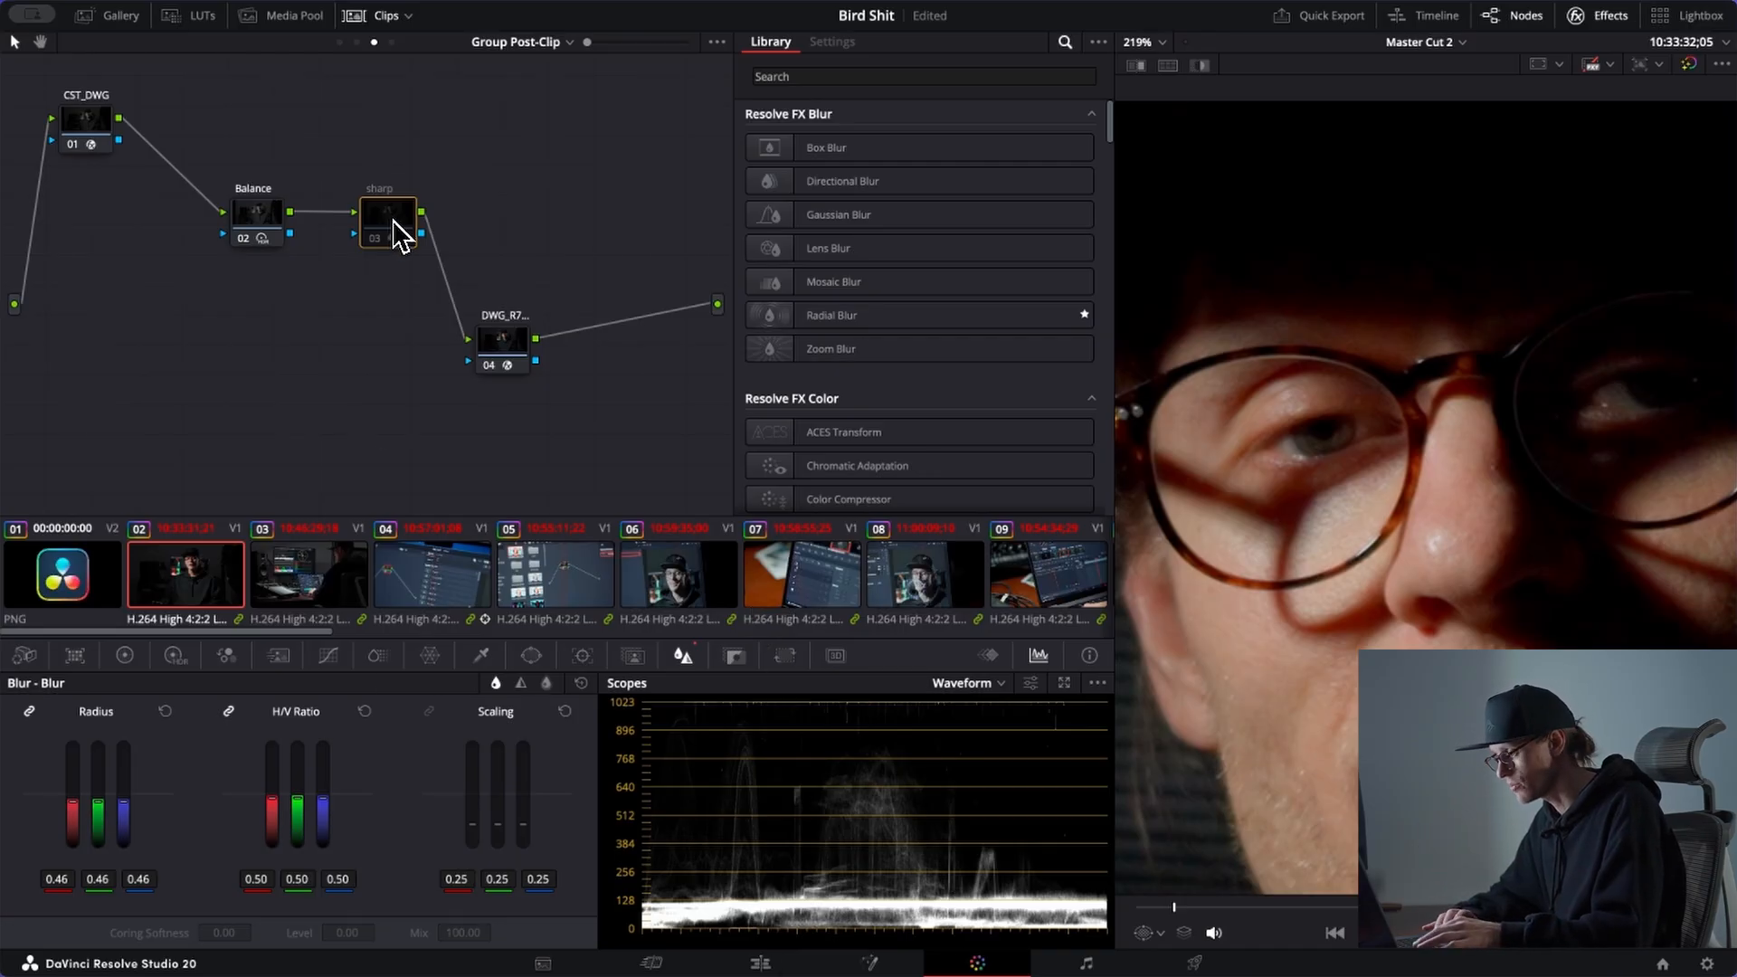
{"action": "key", "text": "ctrl+d"}
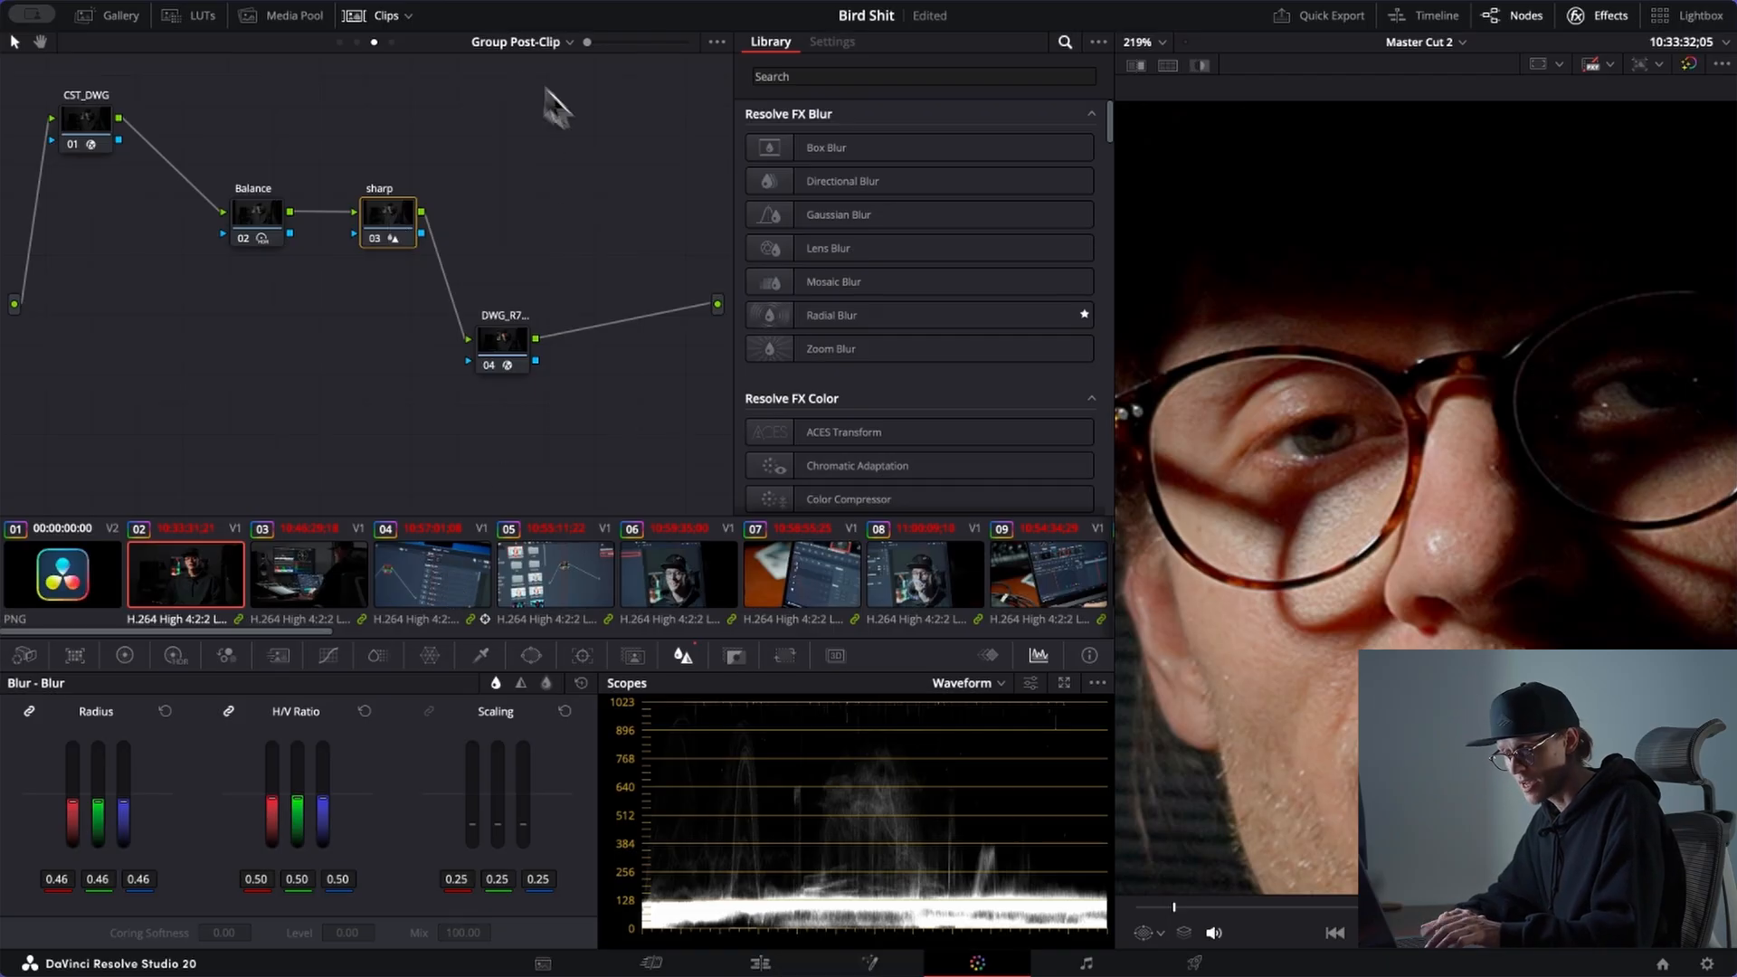
Step: Look over clip 02's Group Pre-Clip, Clip and Group Post-Clip node graphs with more of the frame in view
{"action": "left_click", "coordinate": [340, 44]}
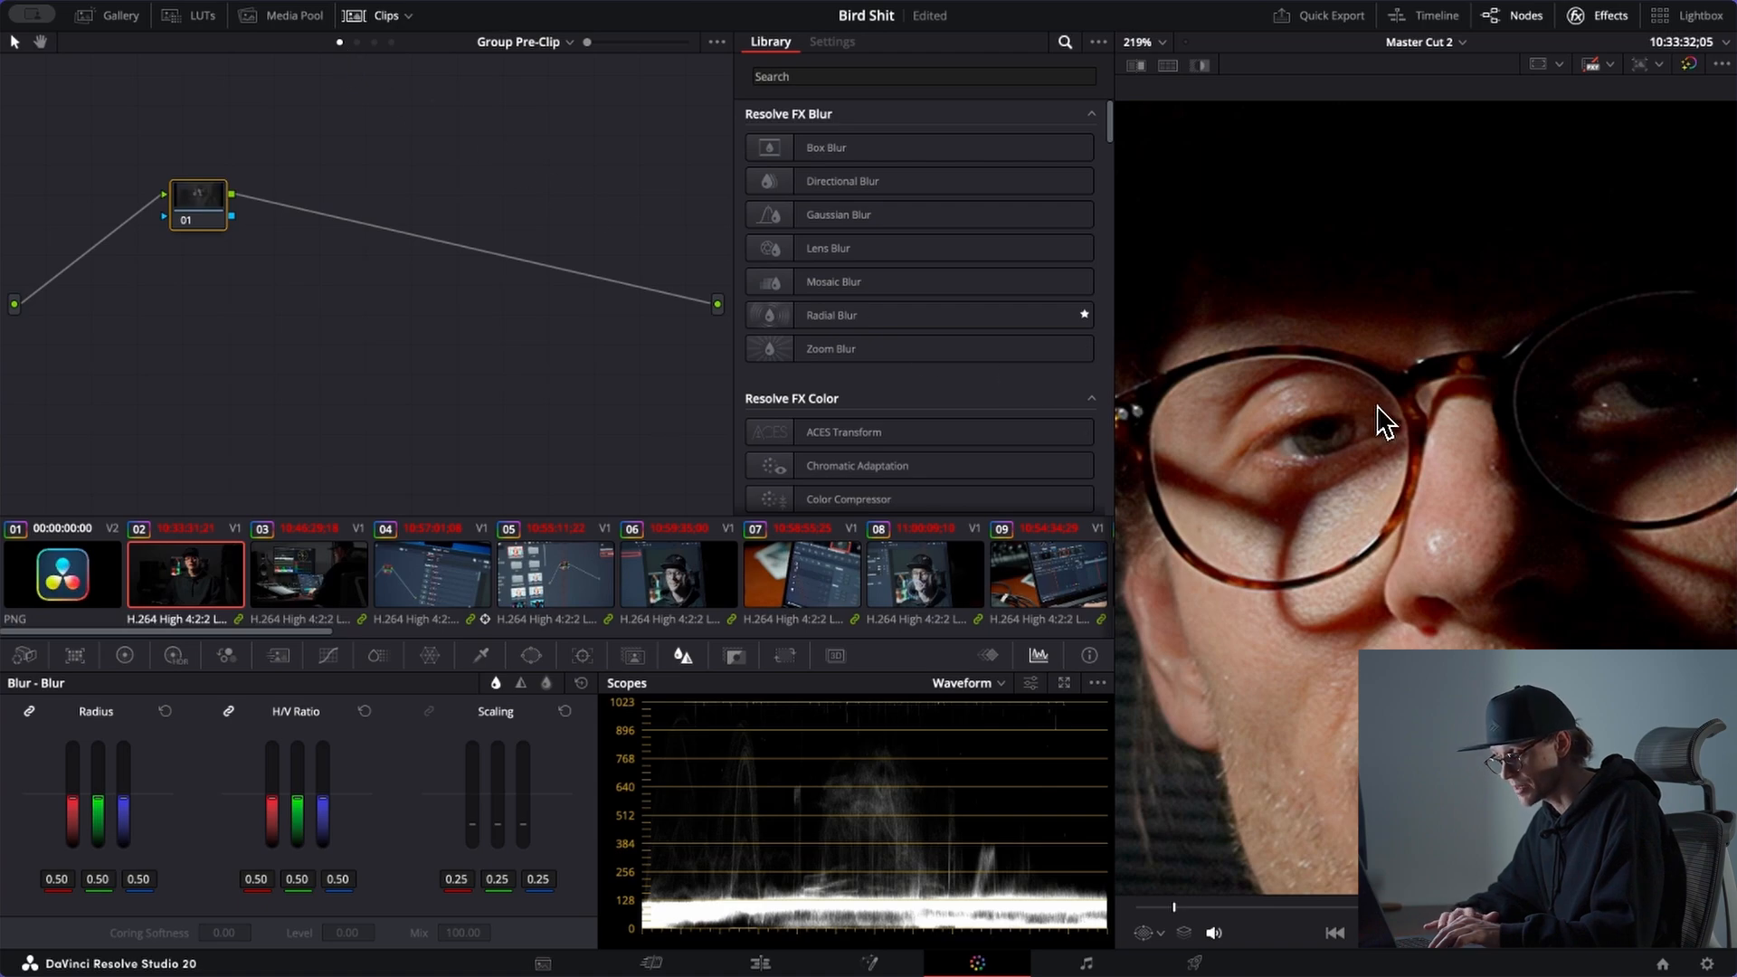
{"action": "scroll", "coordinate": [1376, 416], "scroll_direction": "down", "scroll_amount": 4}
{"action": "scroll", "coordinate": [1376, 405], "scroll_direction": "down", "scroll_amount": 1}
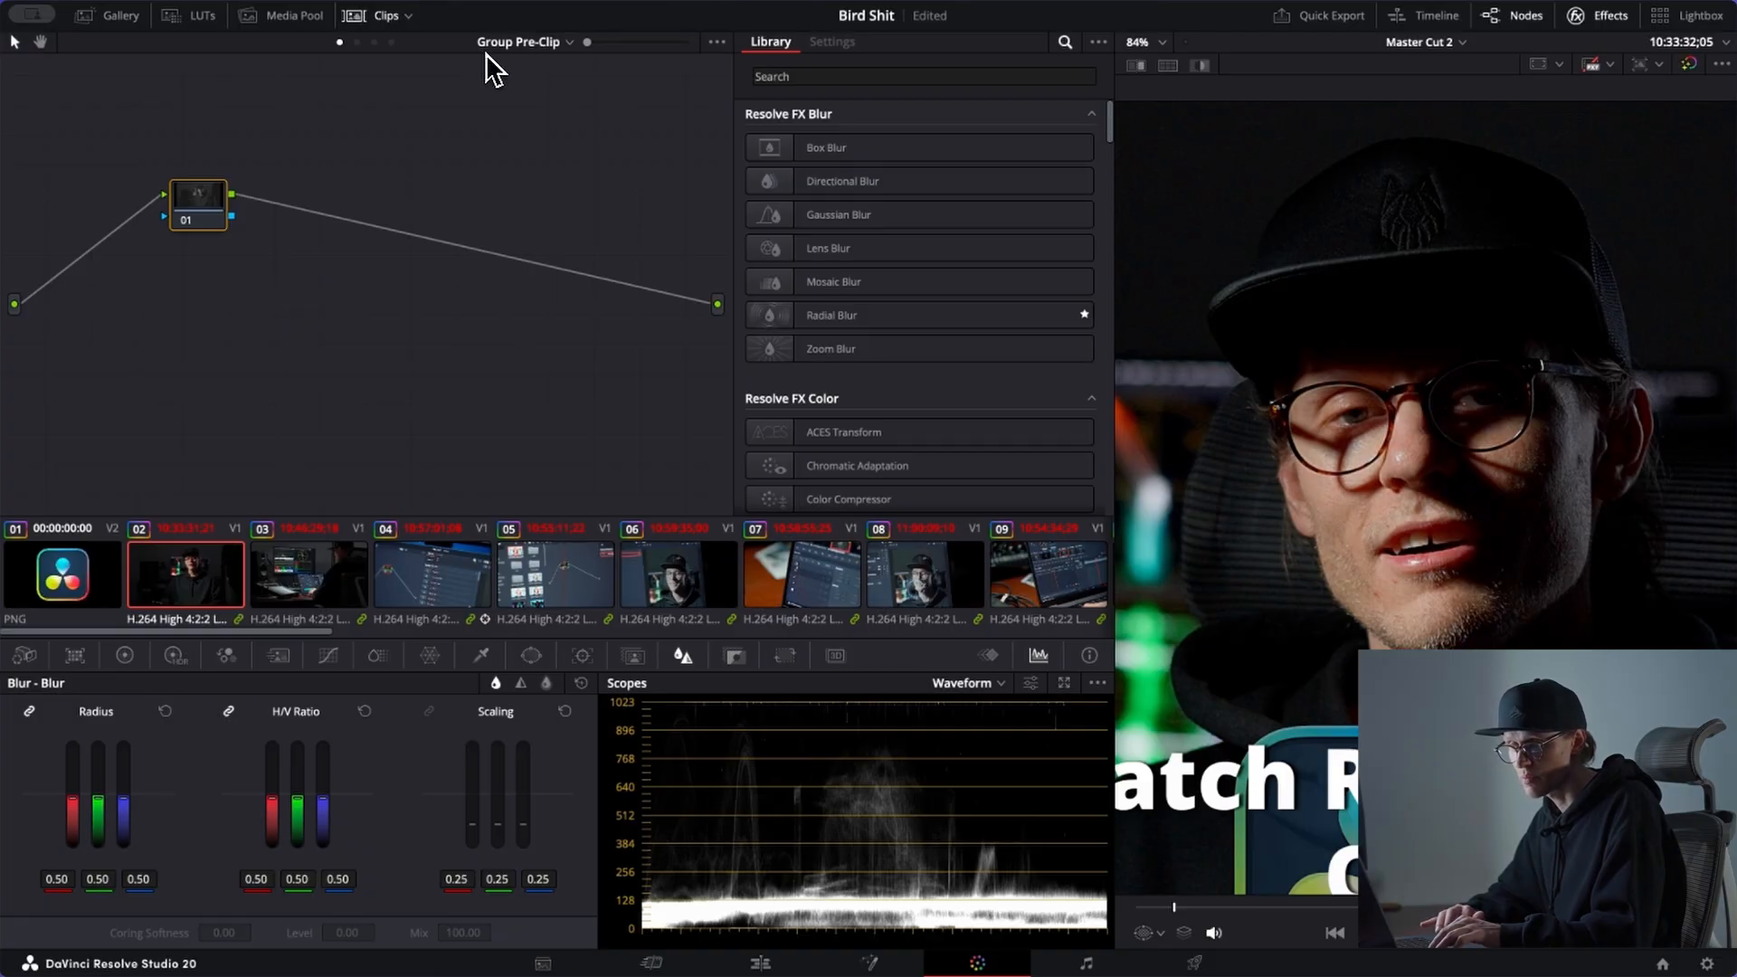
{"action": "left_click", "coordinate": [360, 46]}
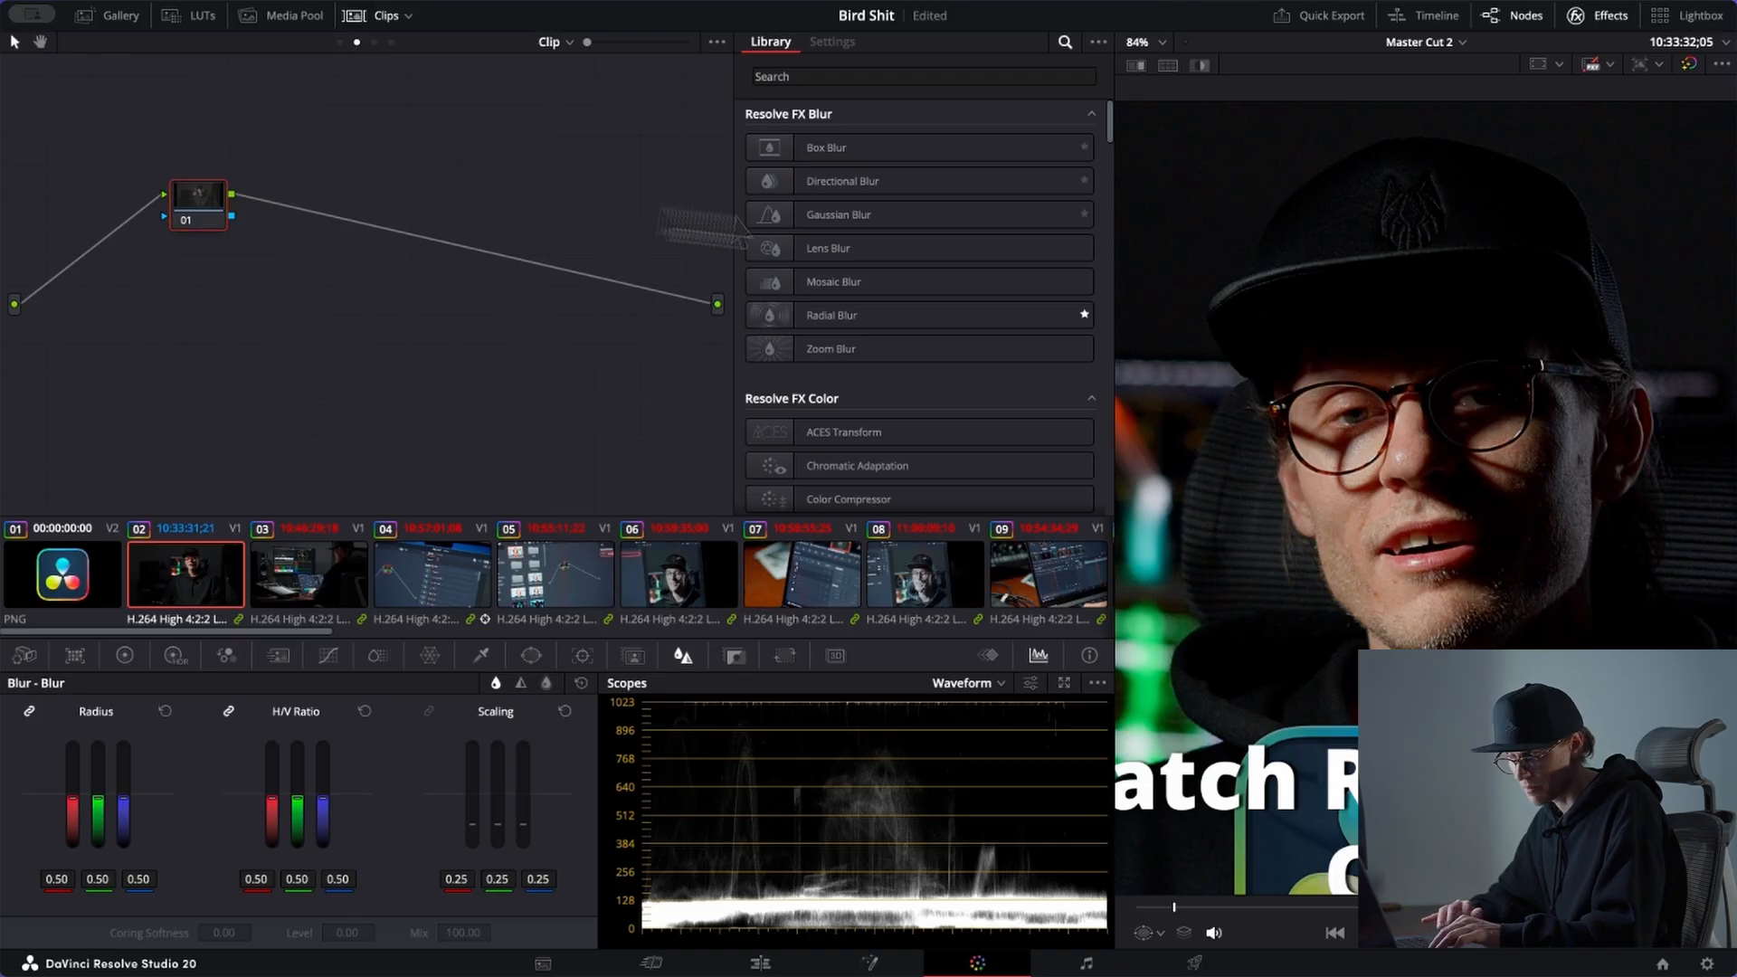
{"action": "left_click", "coordinate": [374, 42]}
{"action": "left_click_drag", "start_coordinate": [1013, 248], "coordinate": [474, 63]}
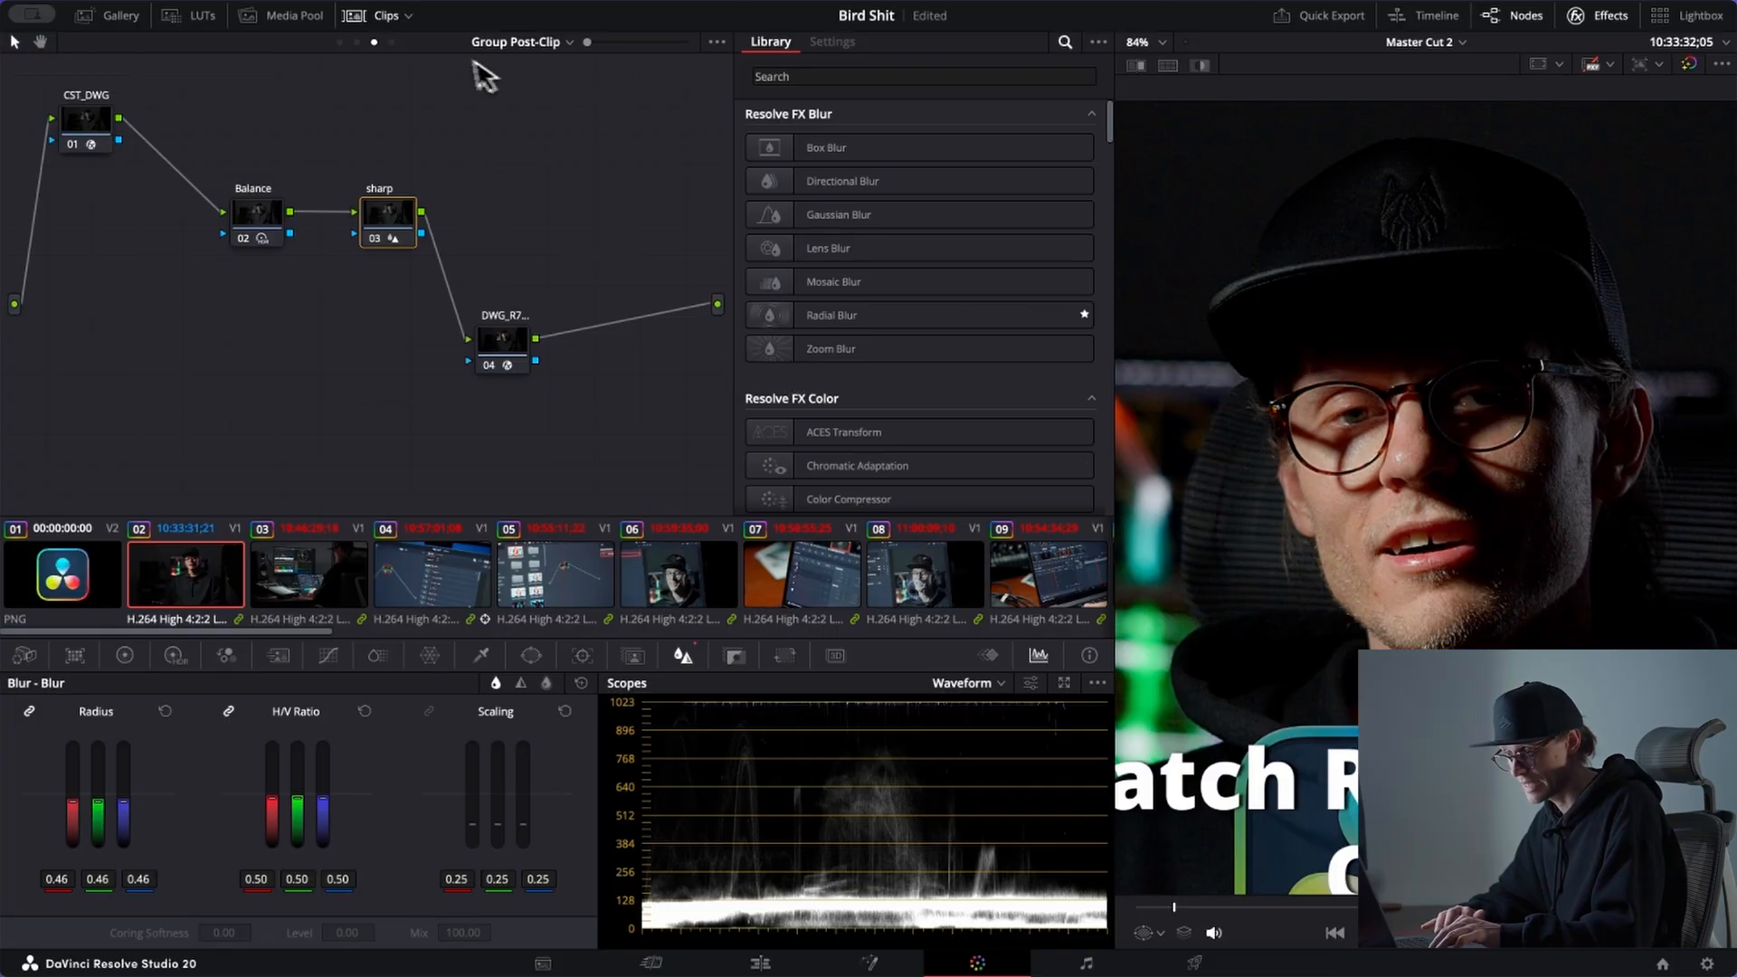
{"action": "left_click", "coordinate": [341, 42]}
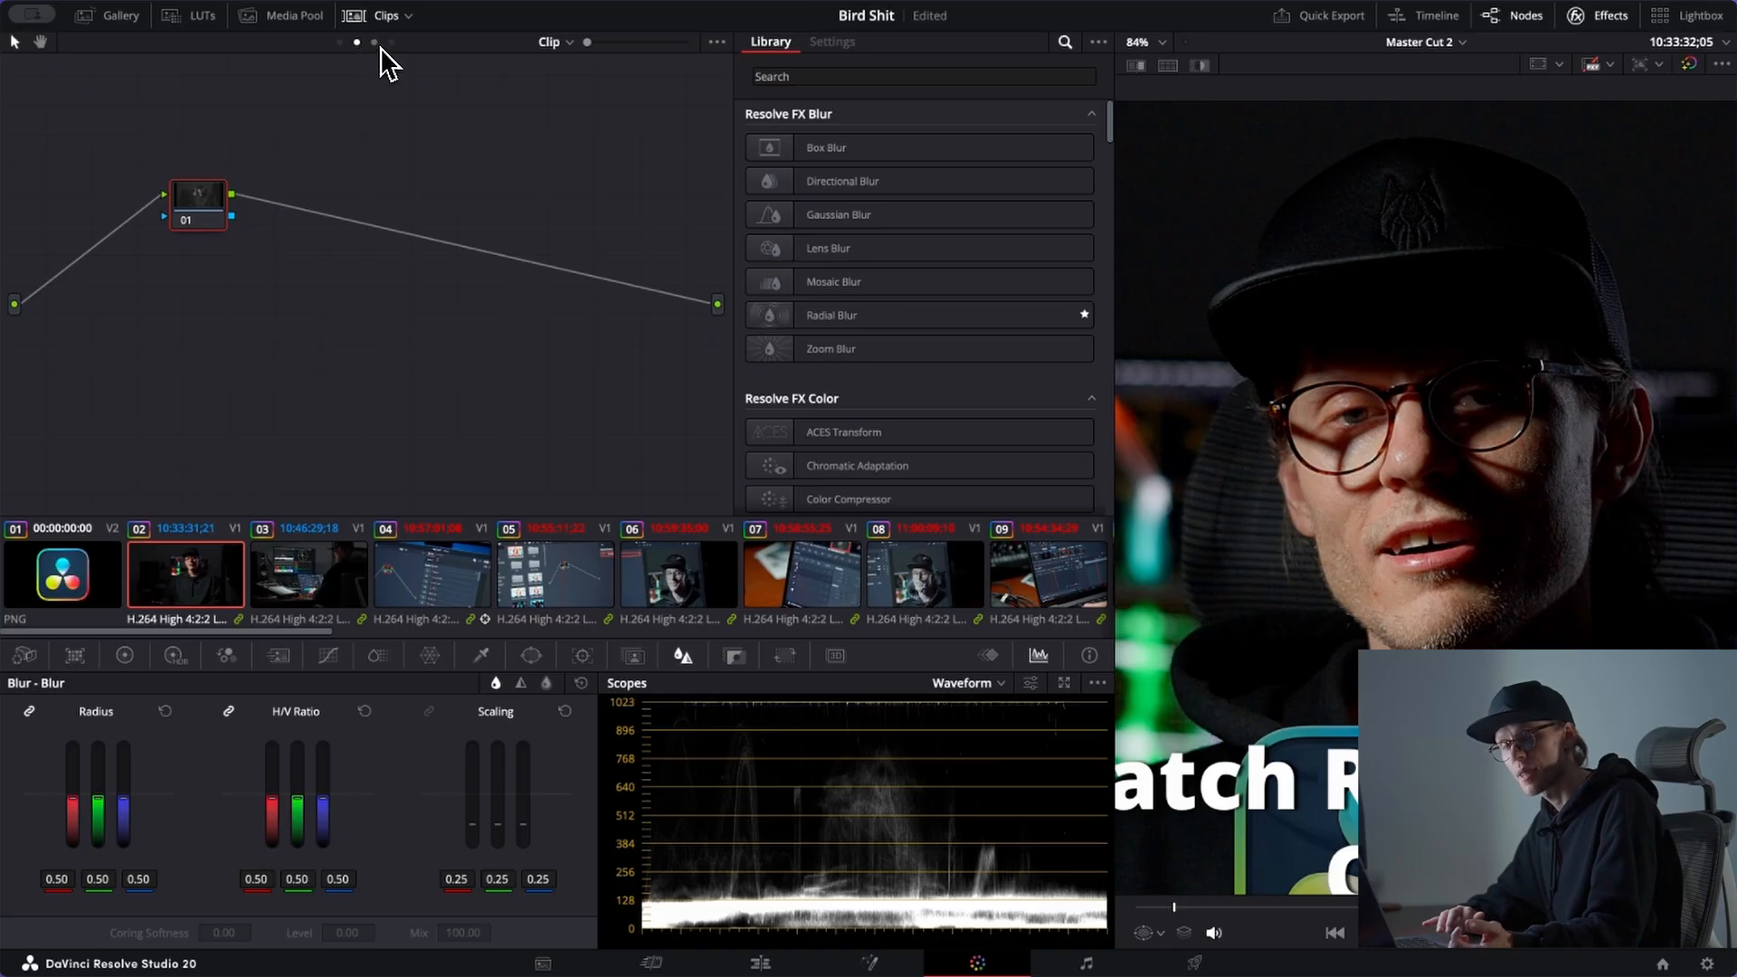
{"action": "left_click", "coordinate": [380, 48]}
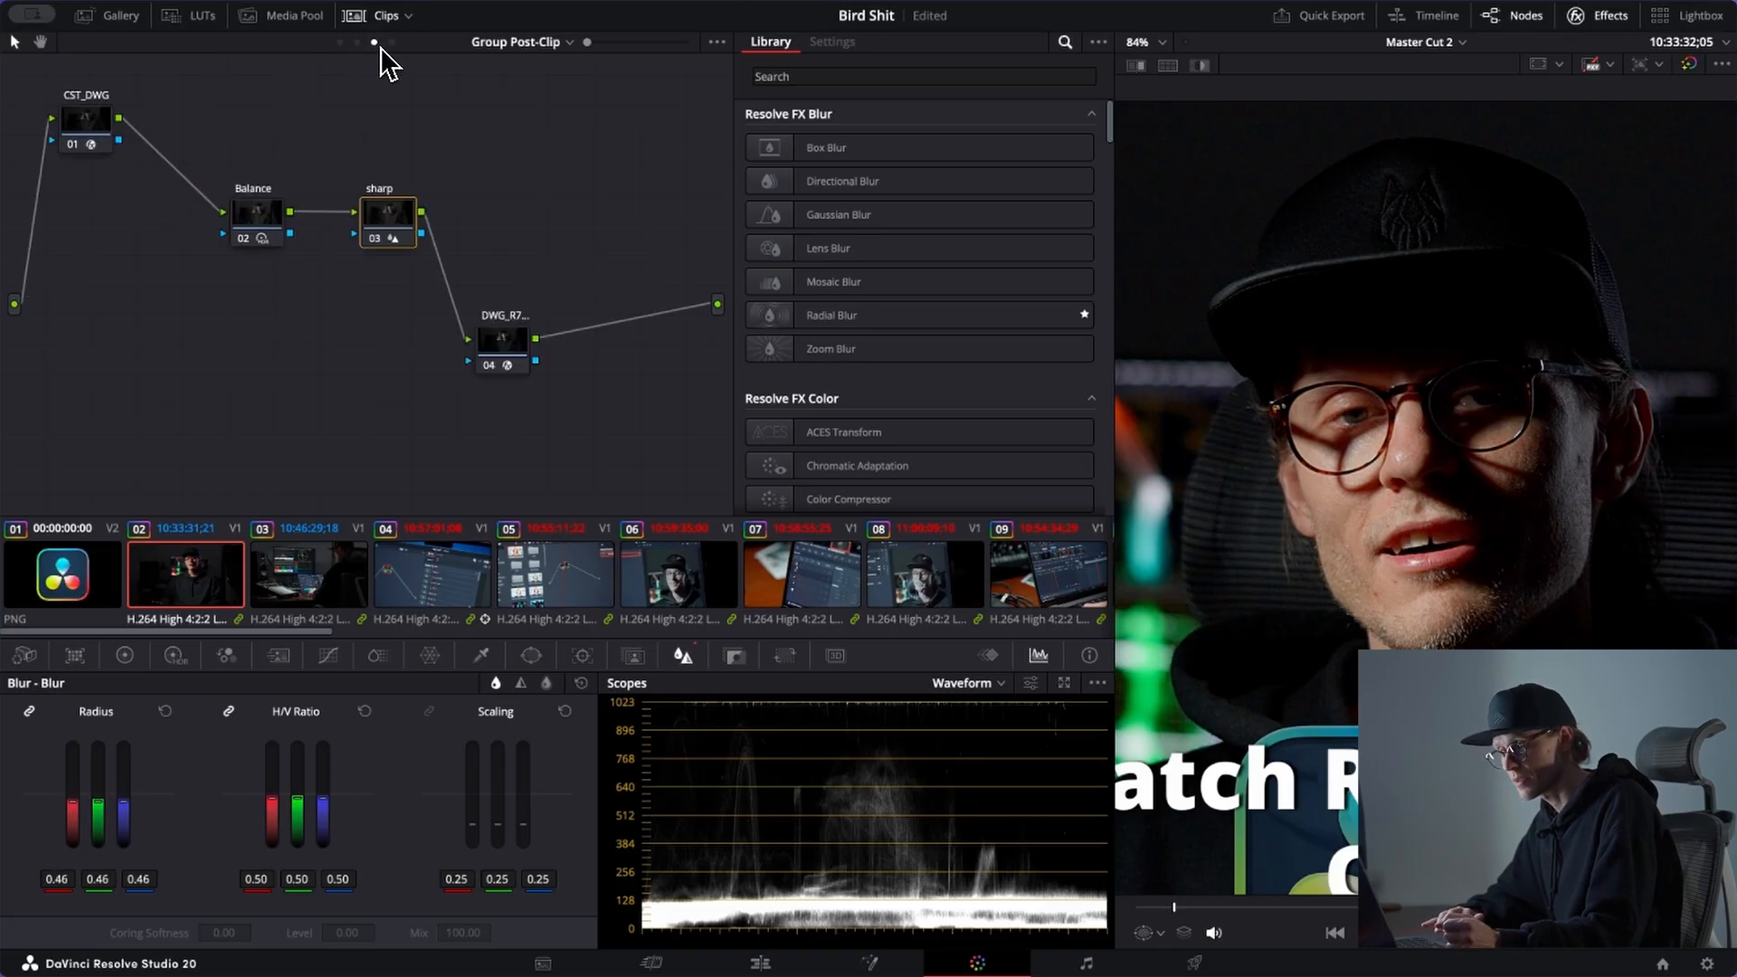
Step: At Group Pre-Clip level, look at the AI Magic Mask and Key settings of node 01
{"action": "left_click", "coordinate": [340, 43]}
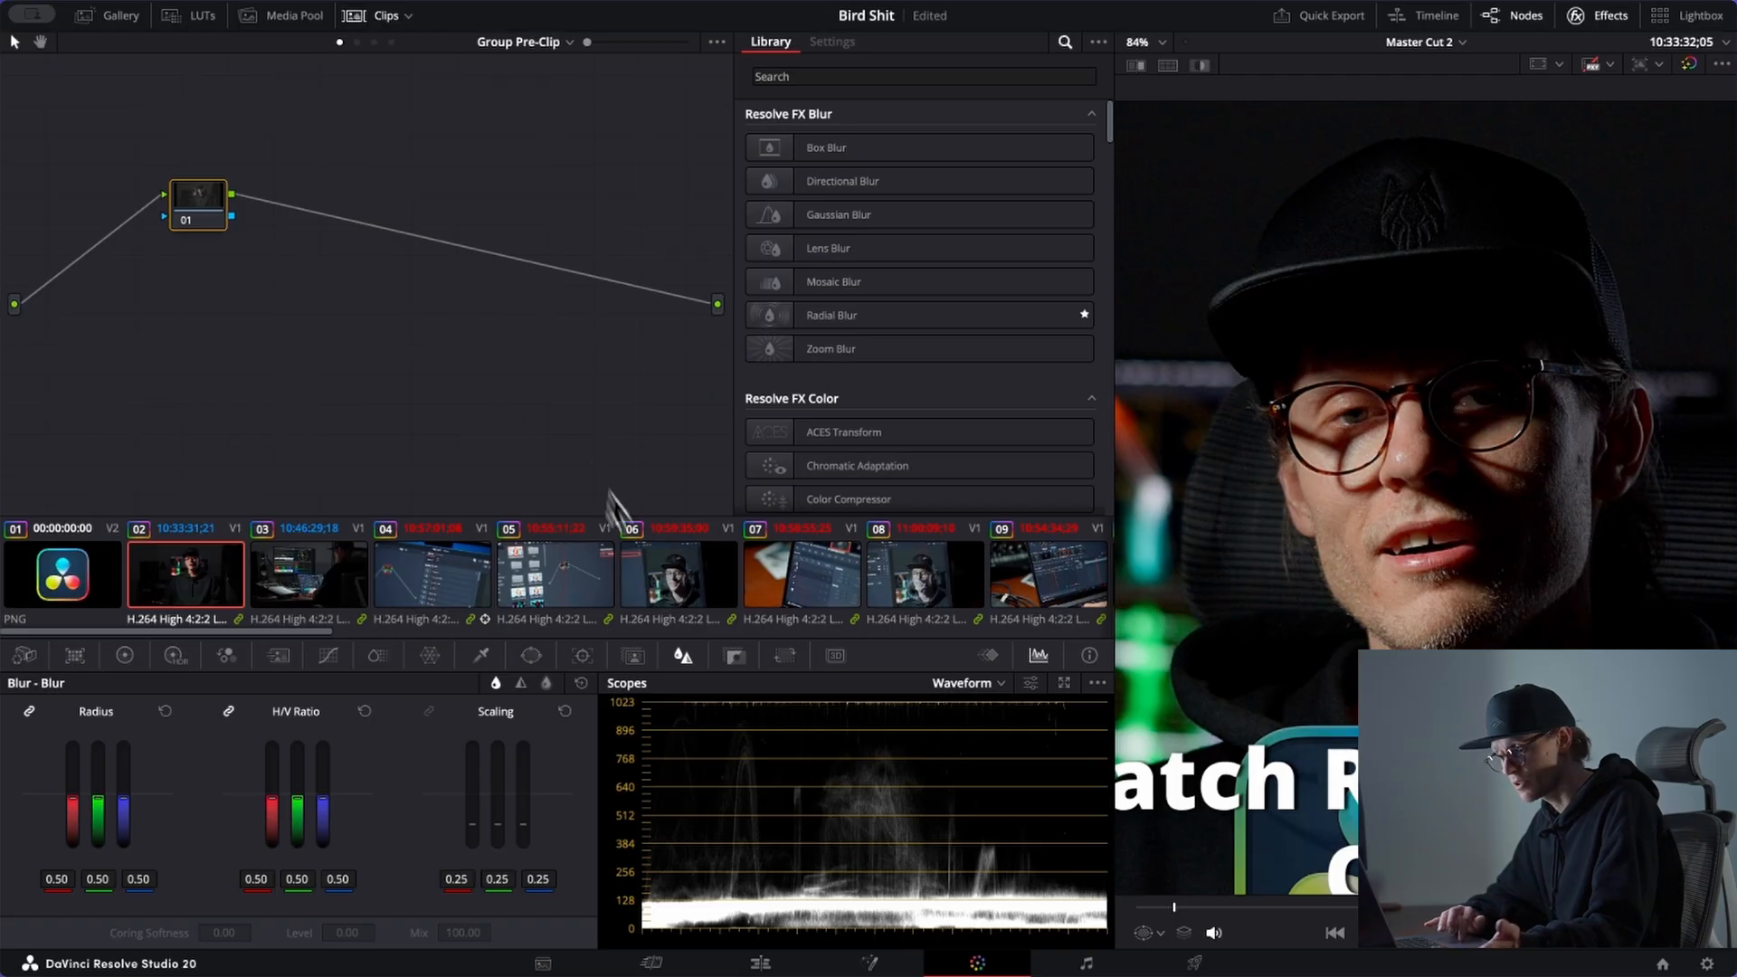
{"action": "left_click", "coordinate": [638, 659]}
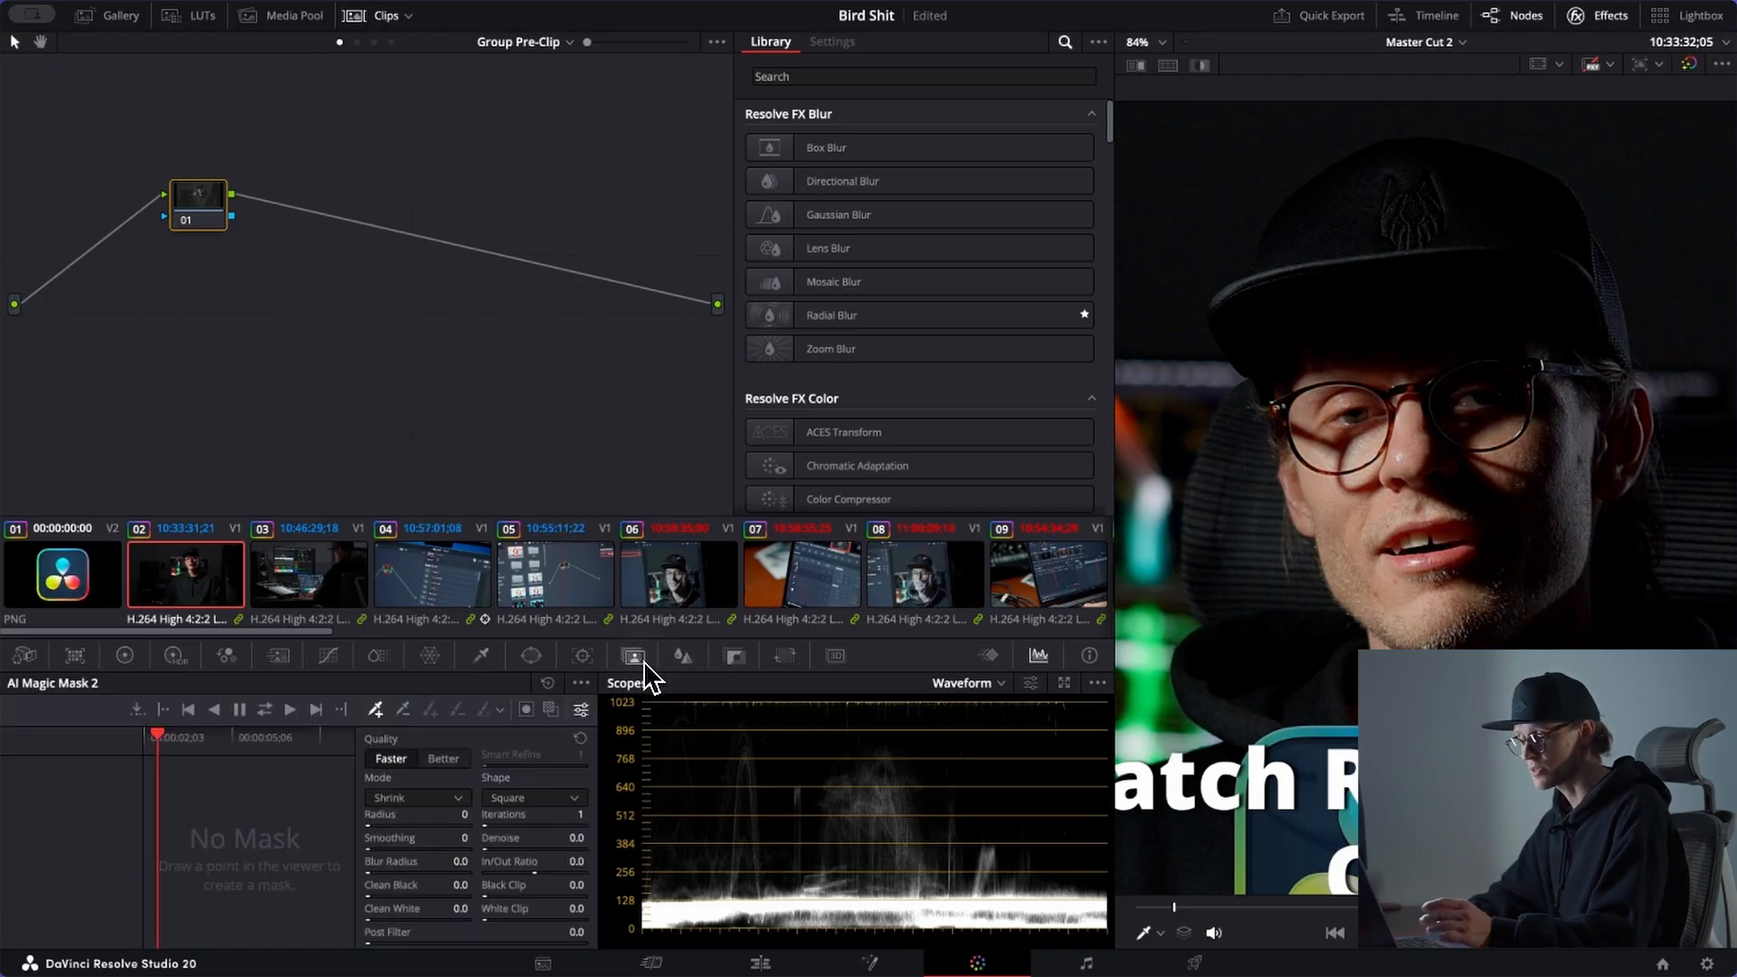
{"action": "left_click", "coordinate": [733, 656]}
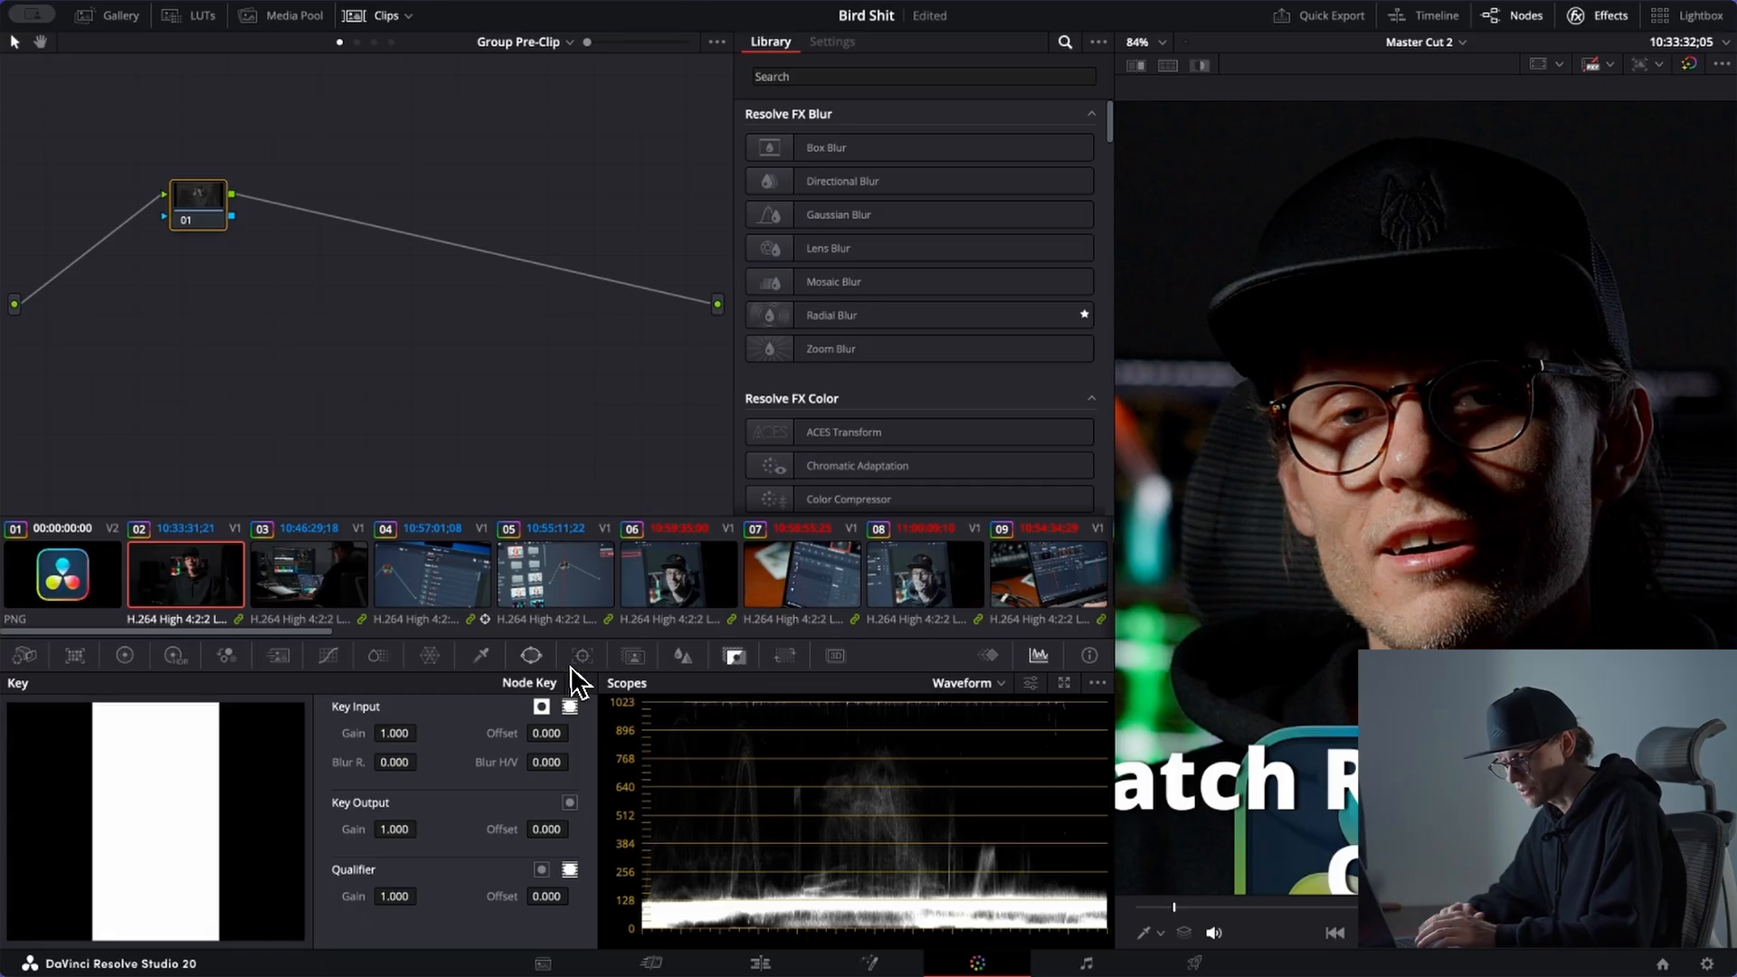
Step: On Group Pre-Clip node 01, set Temporal NR to 3 frames and the temporal and spatial luma and chroma thresholds to 4.0
{"action": "left_click", "coordinate": [279, 657]}
{"action": "left_click", "coordinate": [117, 734]}
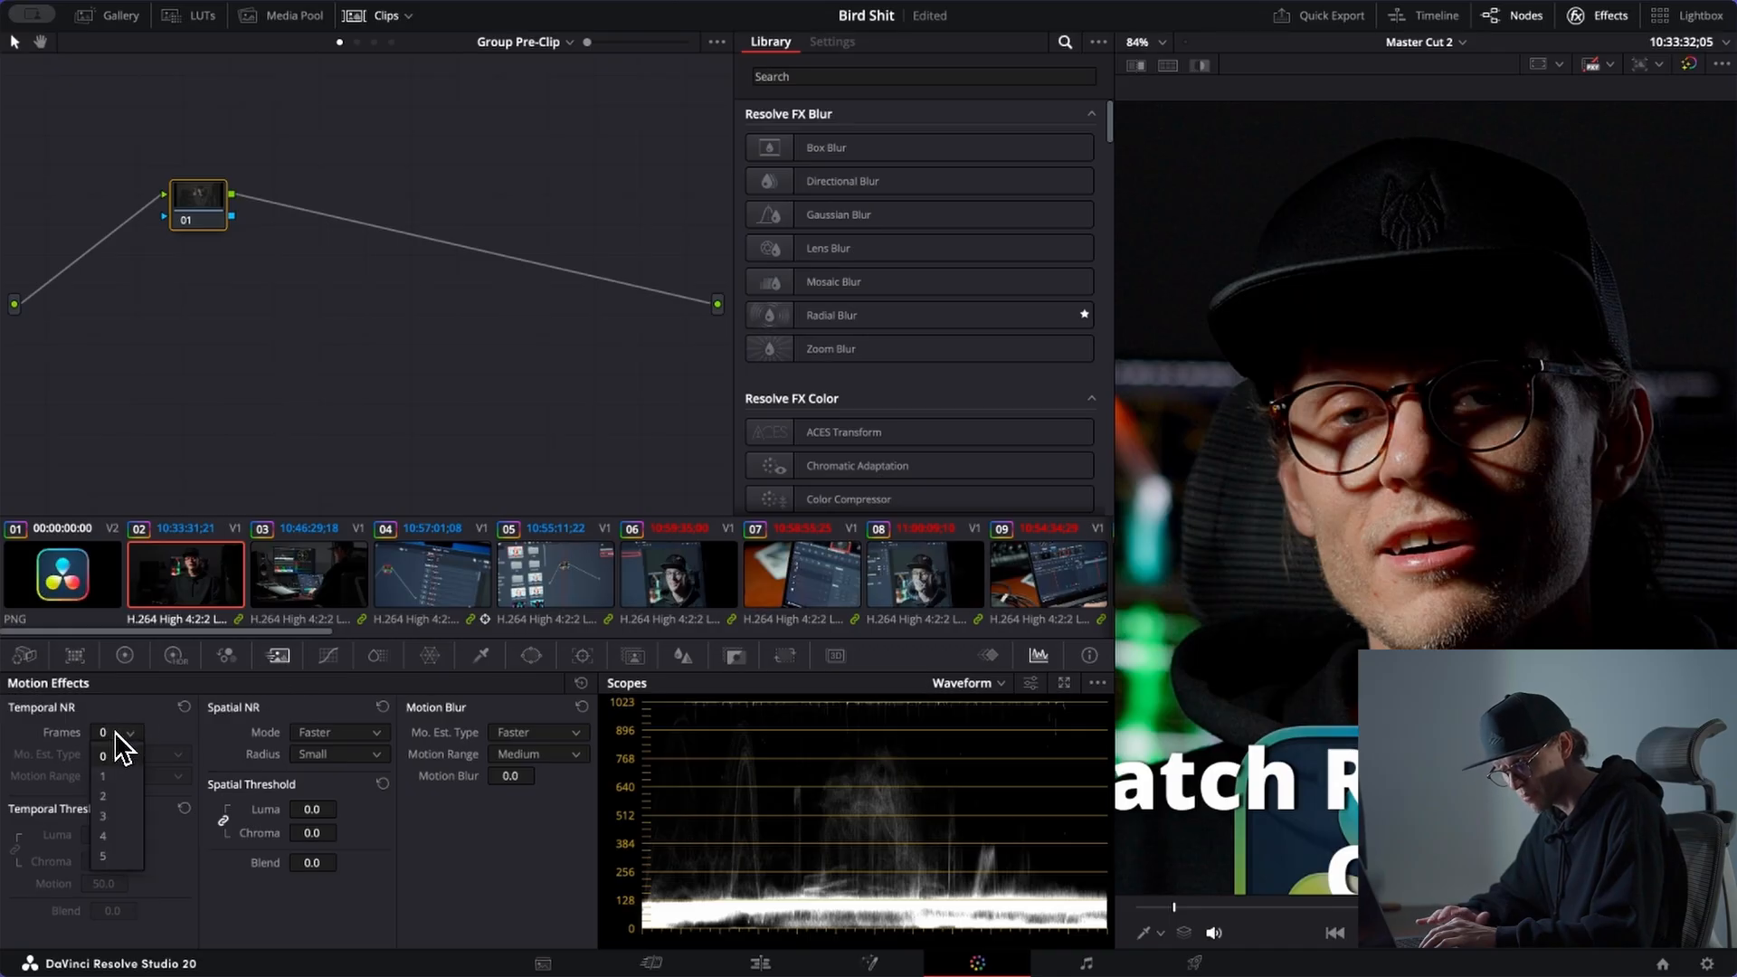
{"action": "left_click", "coordinate": [121, 816]}
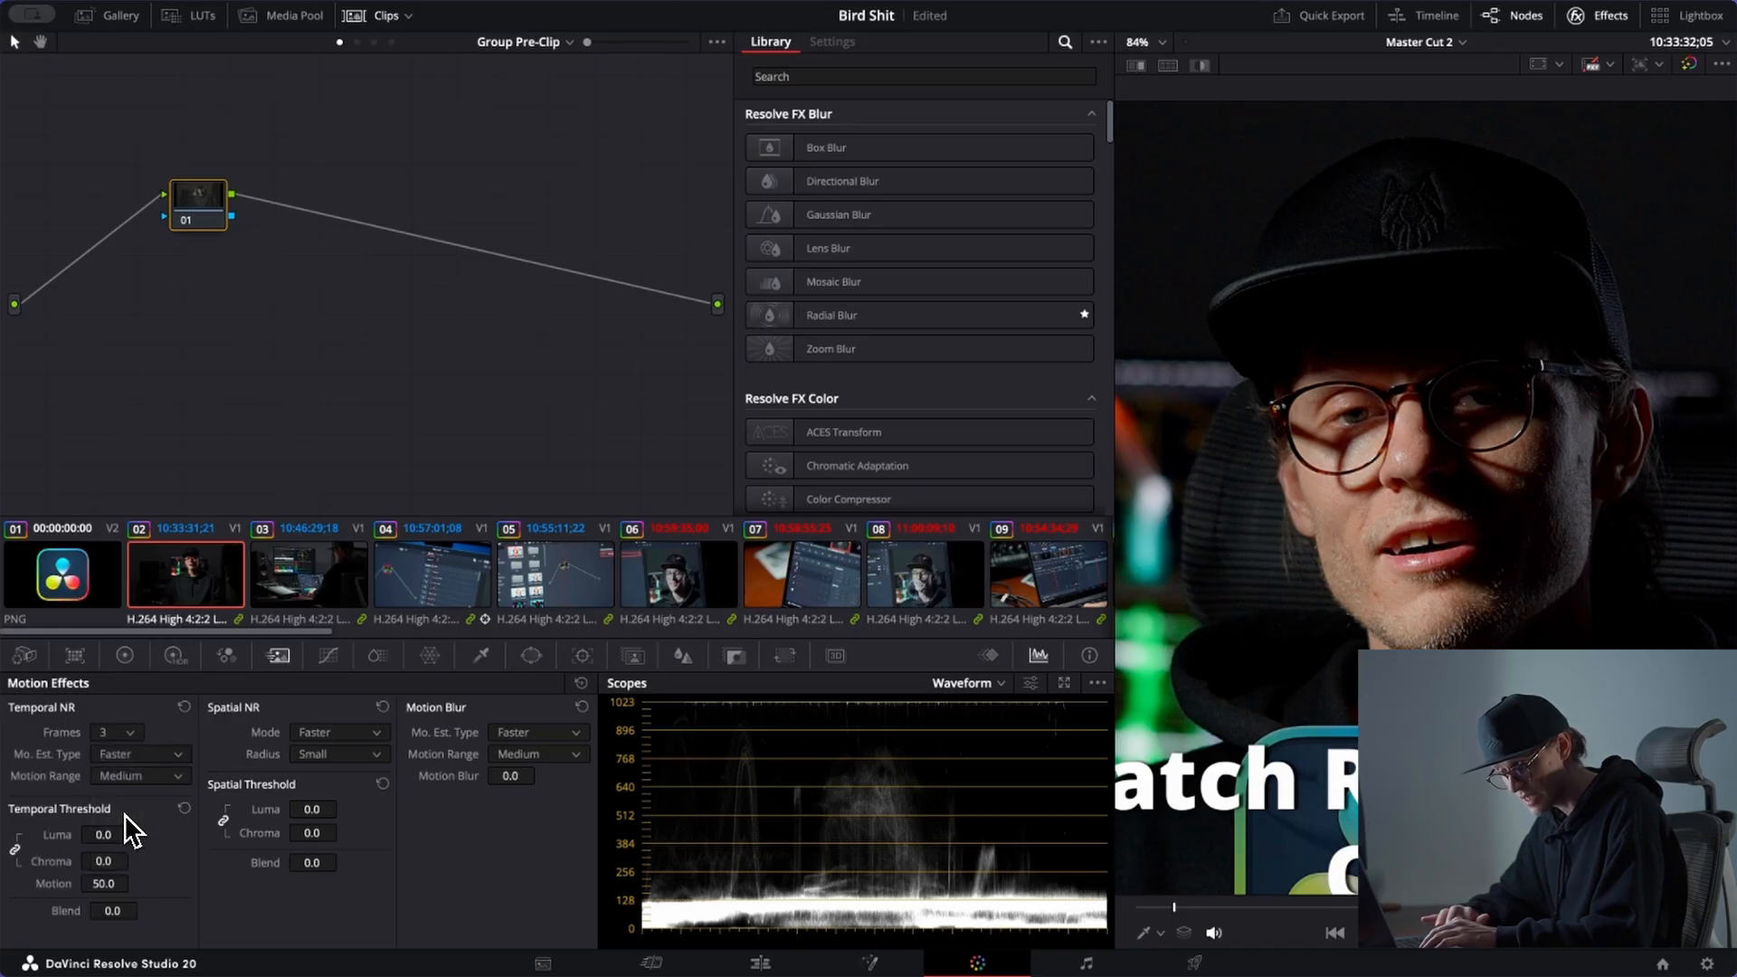
{"action": "left_click", "coordinate": [104, 837]}
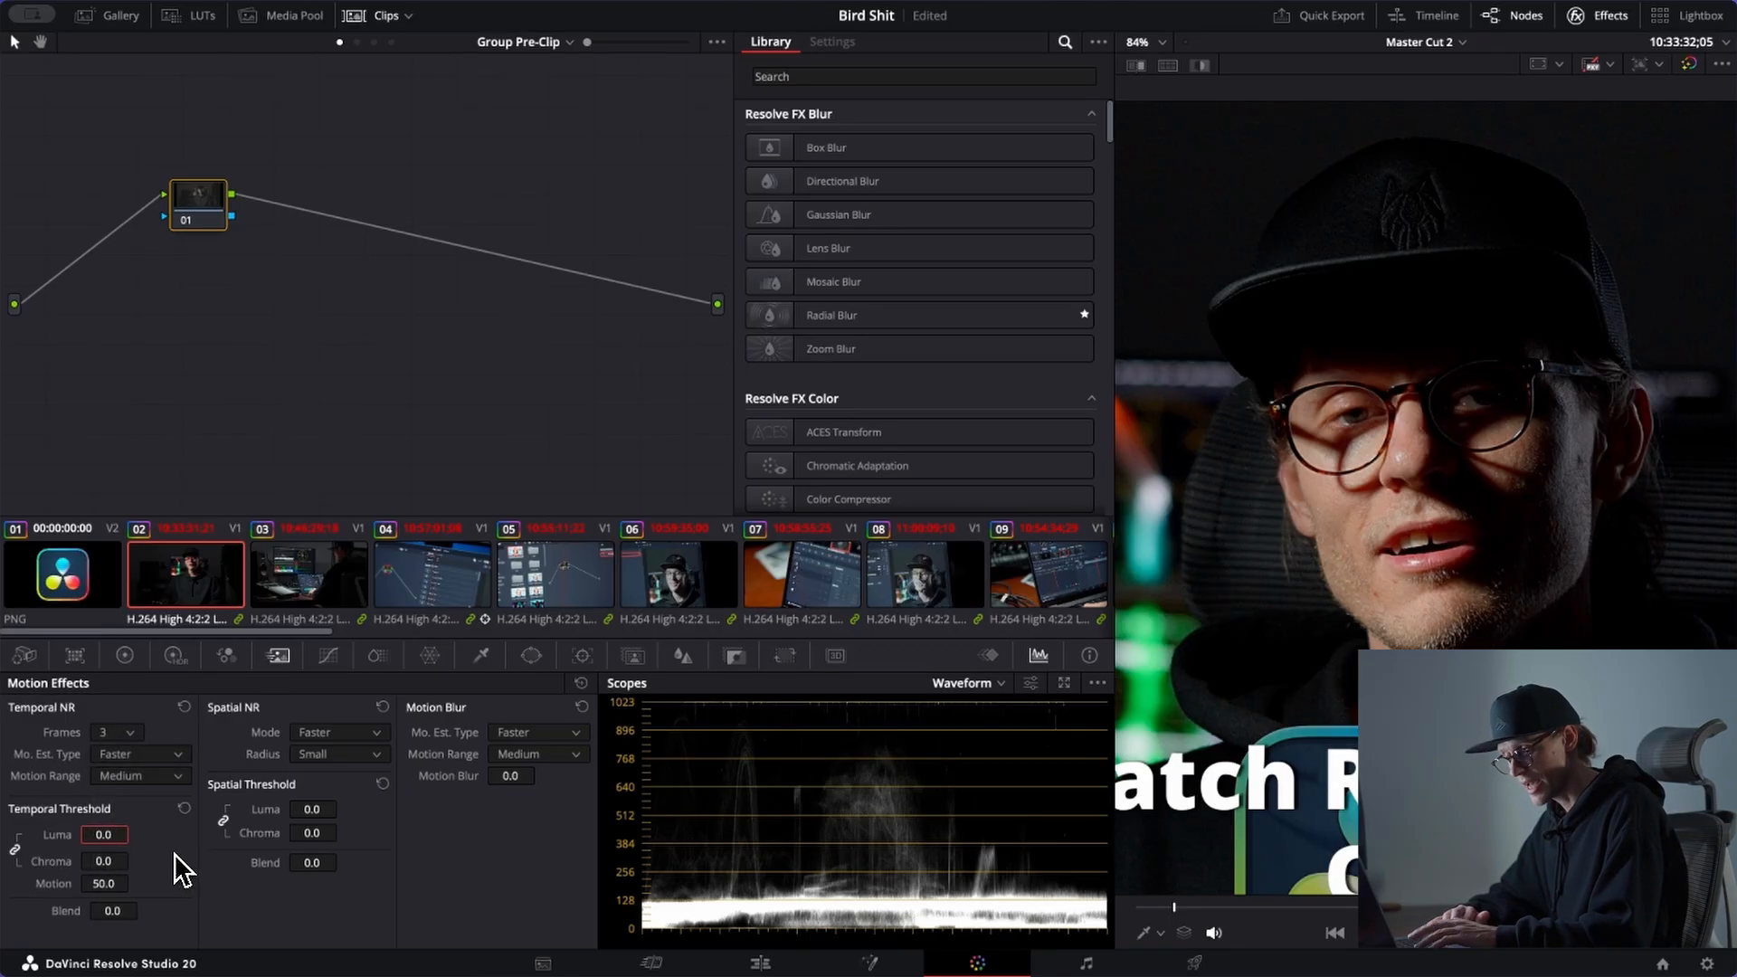
{"action": "type", "text": "4"}
{"action": "left_click", "coordinate": [312, 809]}
{"action": "type", "text": "4"}
{"action": "key", "text": "Return"}
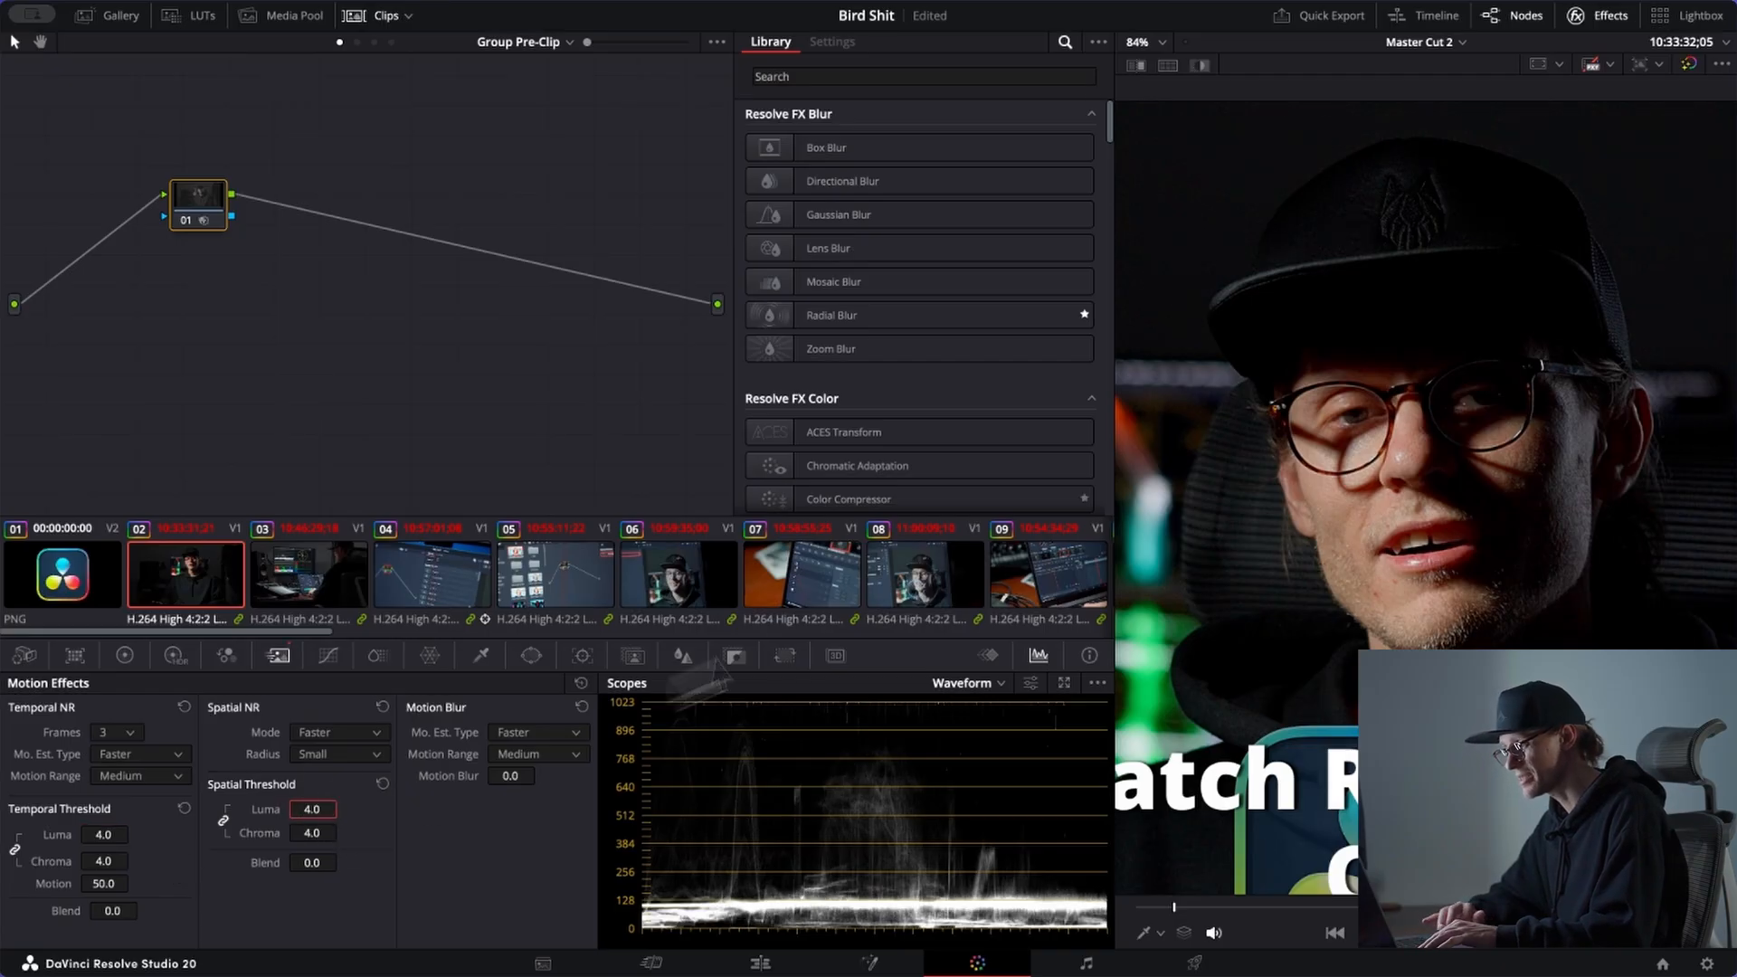
Step: Set node 01's temporal and spatial luma and chroma thresholds to 3.0 and save the project
{"action": "scroll", "coordinate": [1198, 212], "scroll_direction": "up", "scroll_amount": 3}
{"action": "scroll", "coordinate": [1199, 217], "scroll_direction": "up", "scroll_amount": 5}
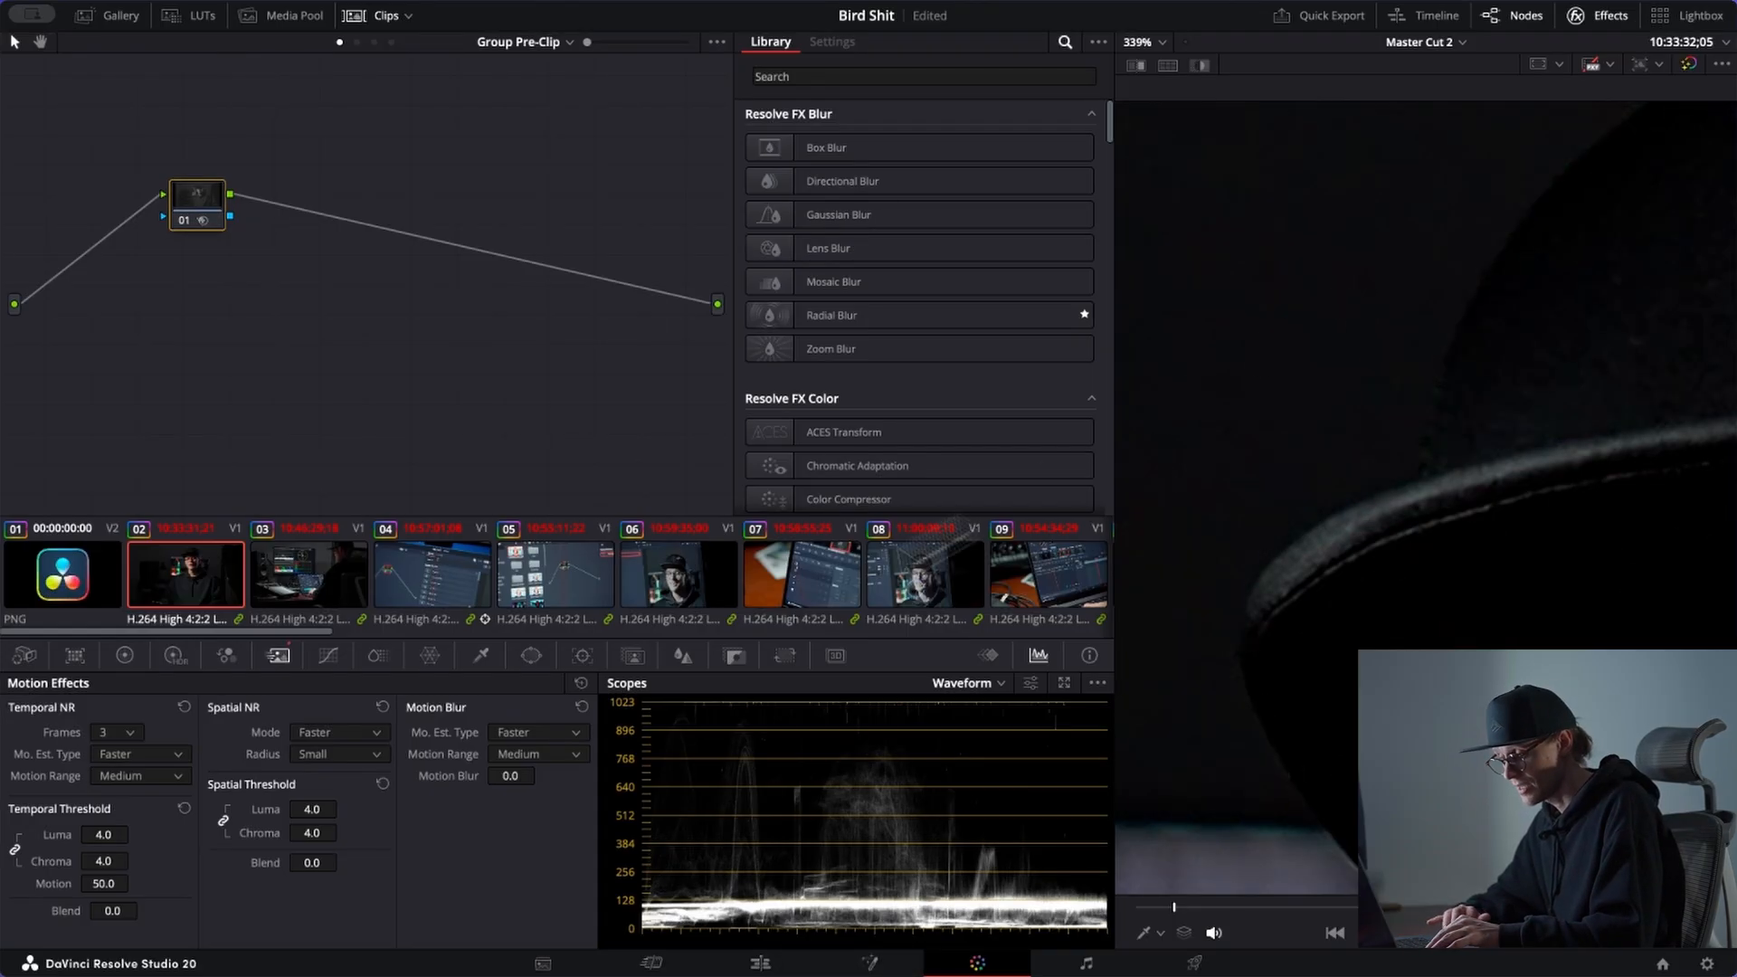
{"action": "double_click", "coordinate": [312, 811]}
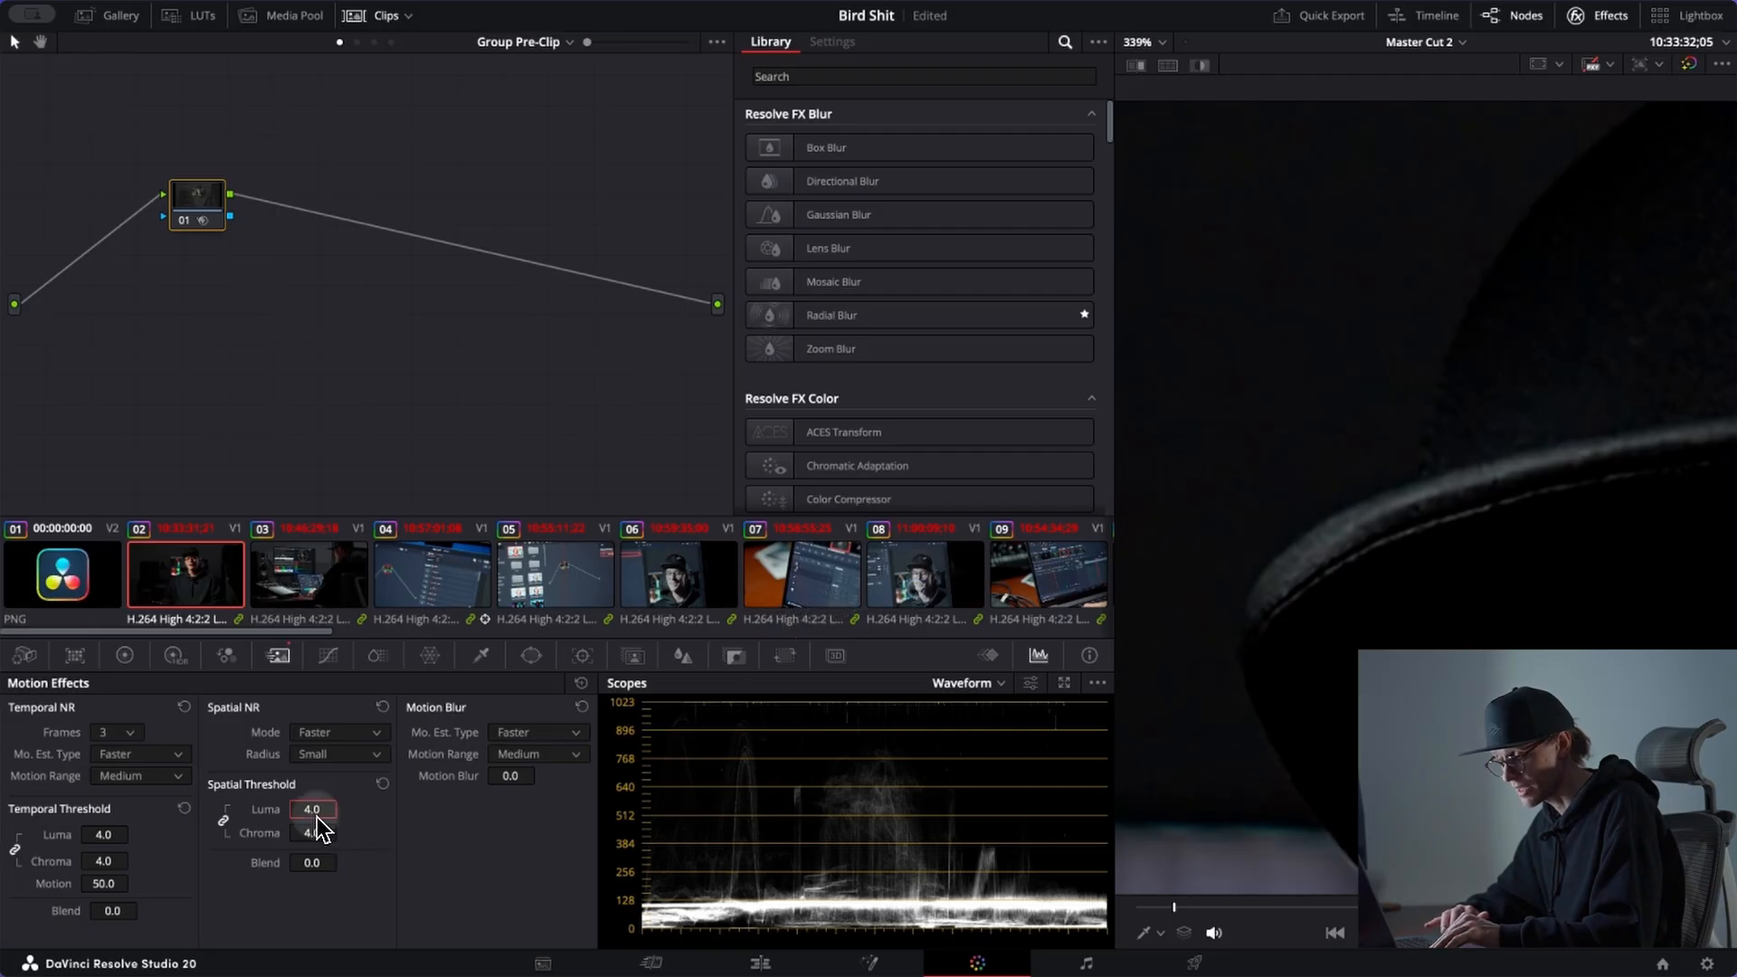
{"action": "type", "text": "3"}
{"action": "double_click", "coordinate": [121, 837]}
{"action": "type", "text": "3"}
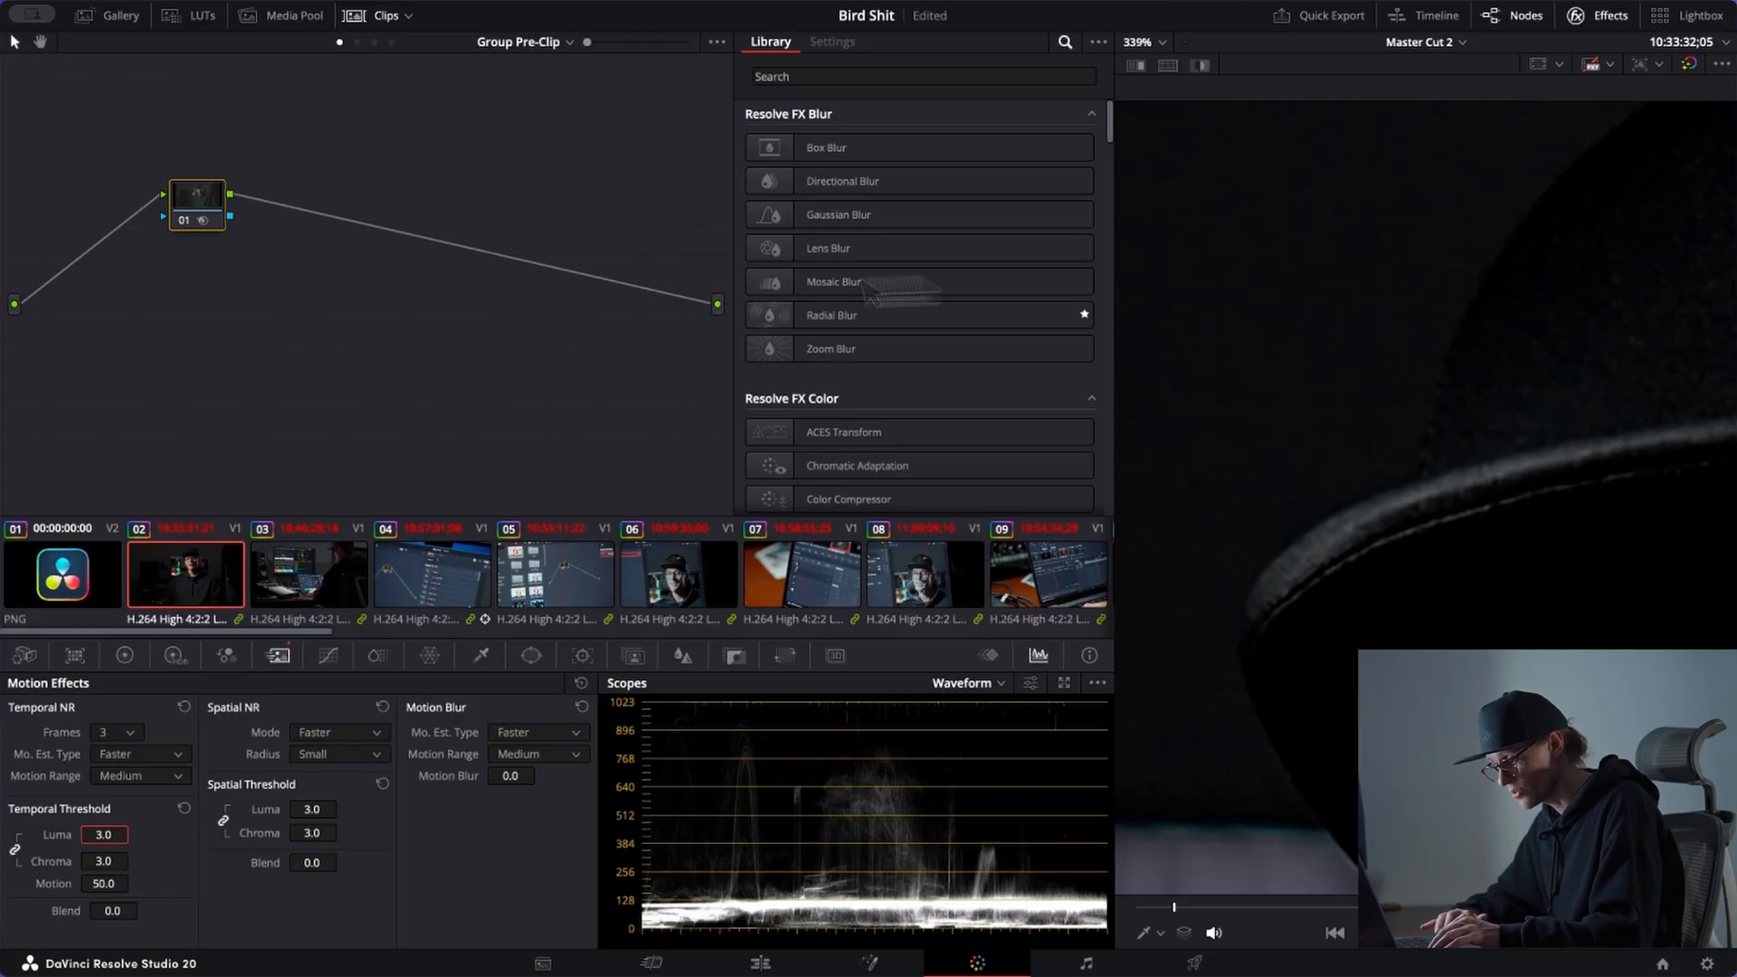
{"action": "left_click", "coordinate": [203, 199]}
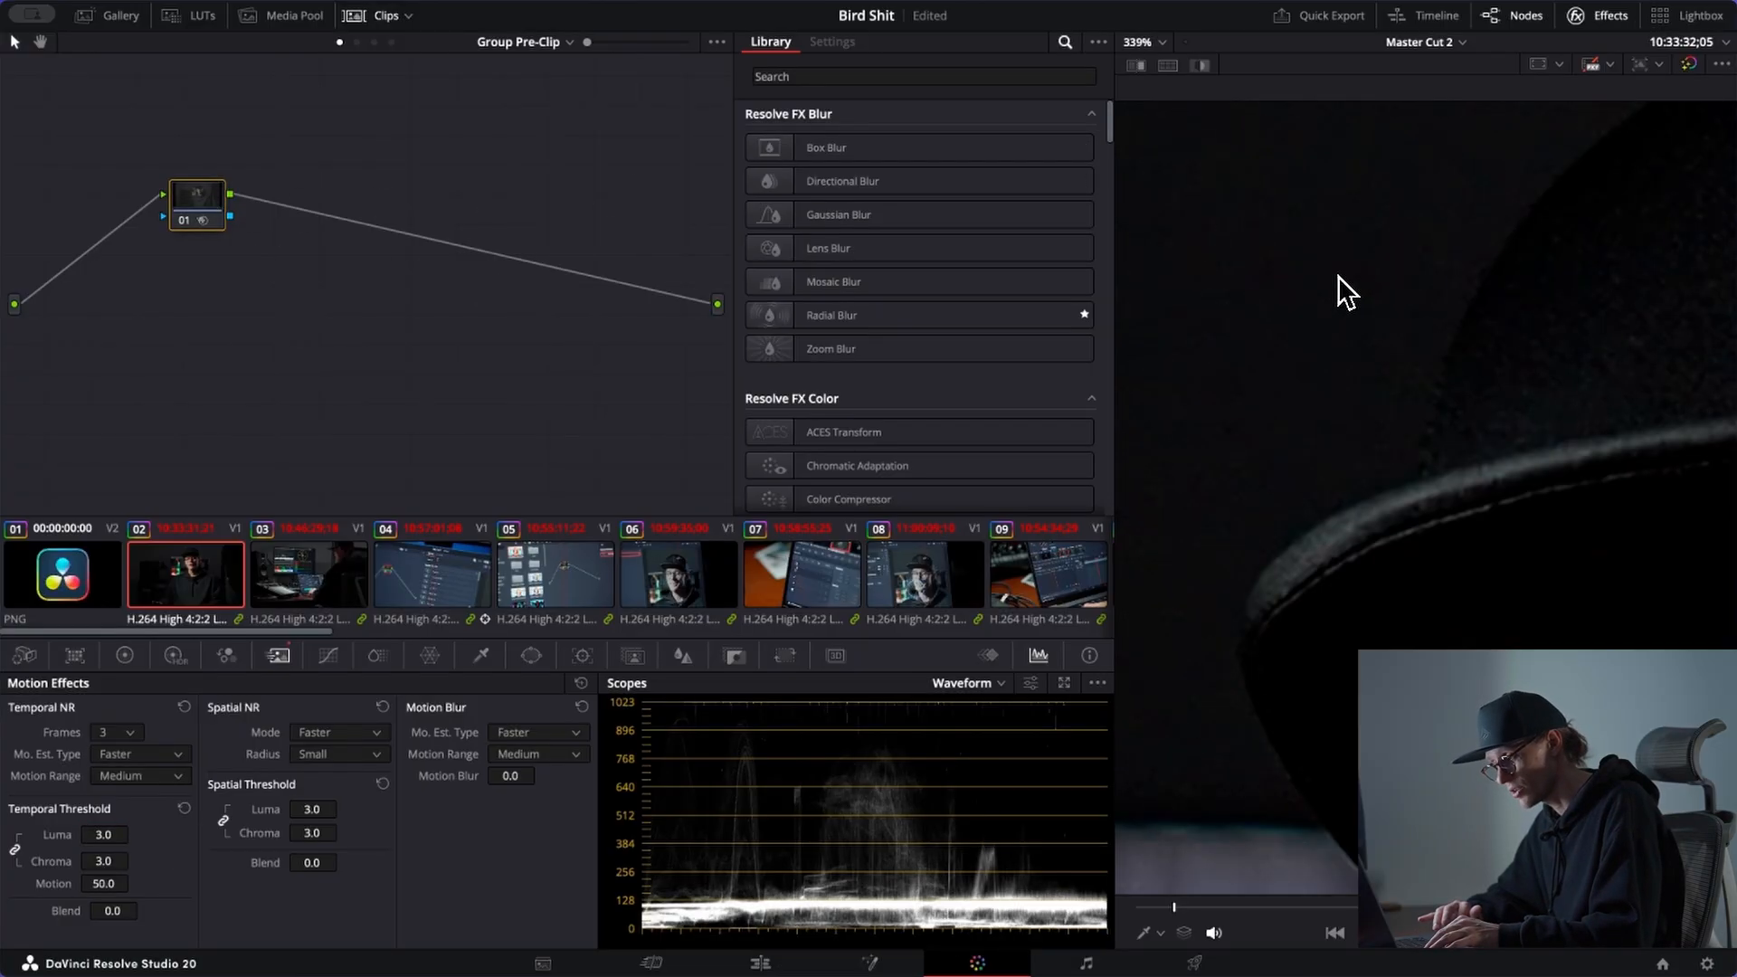
{"action": "key", "text": "shift+z"}
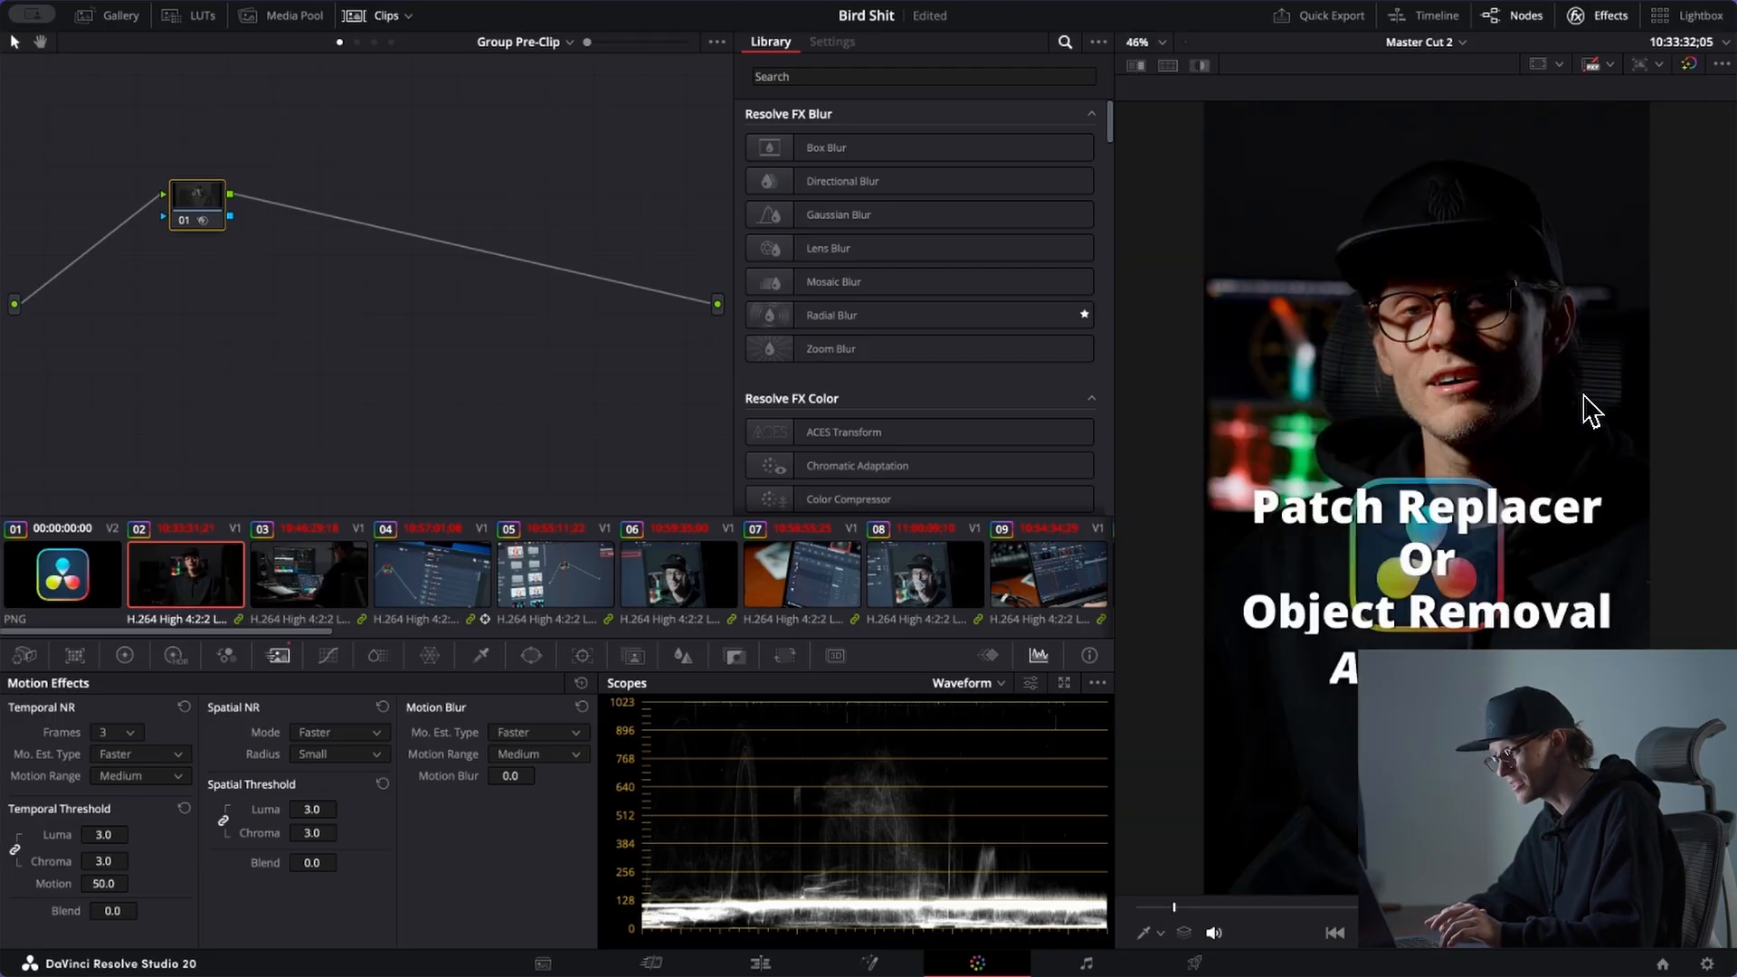
{"action": "key", "text": "super+s"}
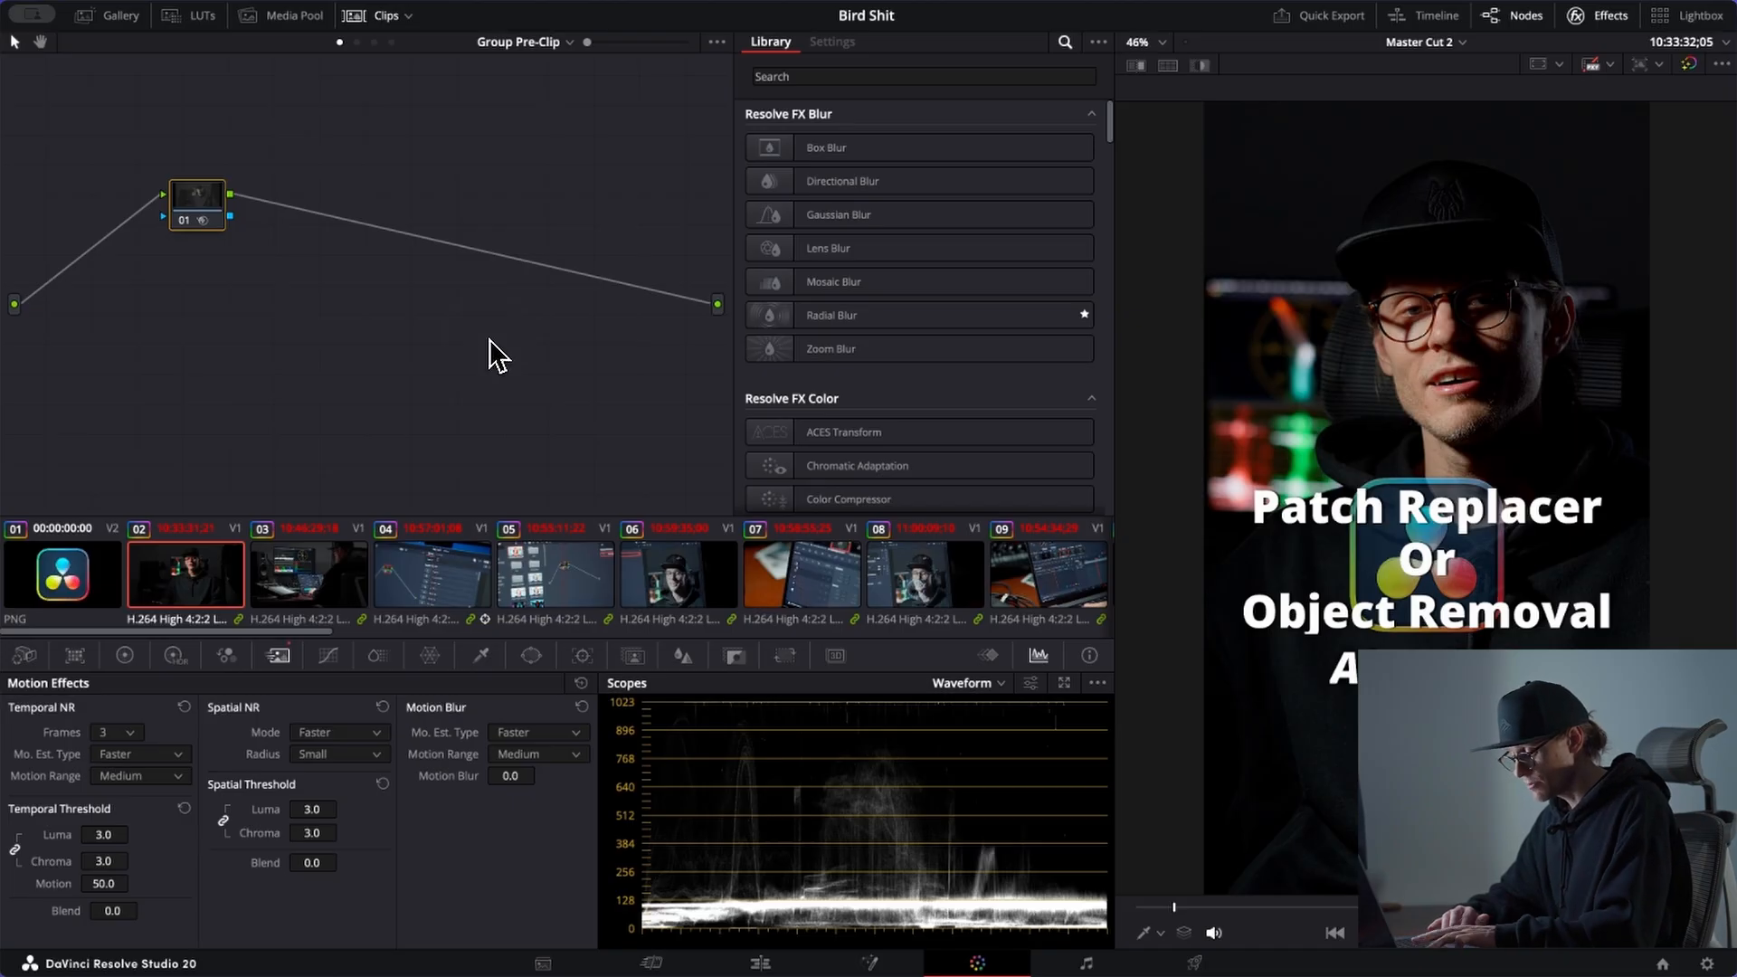
Step: On the Edit page, set Master Cut 2's Out point at 00:01:17;27 on the end title and look over the tracks
{"action": "key", "text": "shift+4"}
{"action": "left_click", "coordinate": [588, 689]}
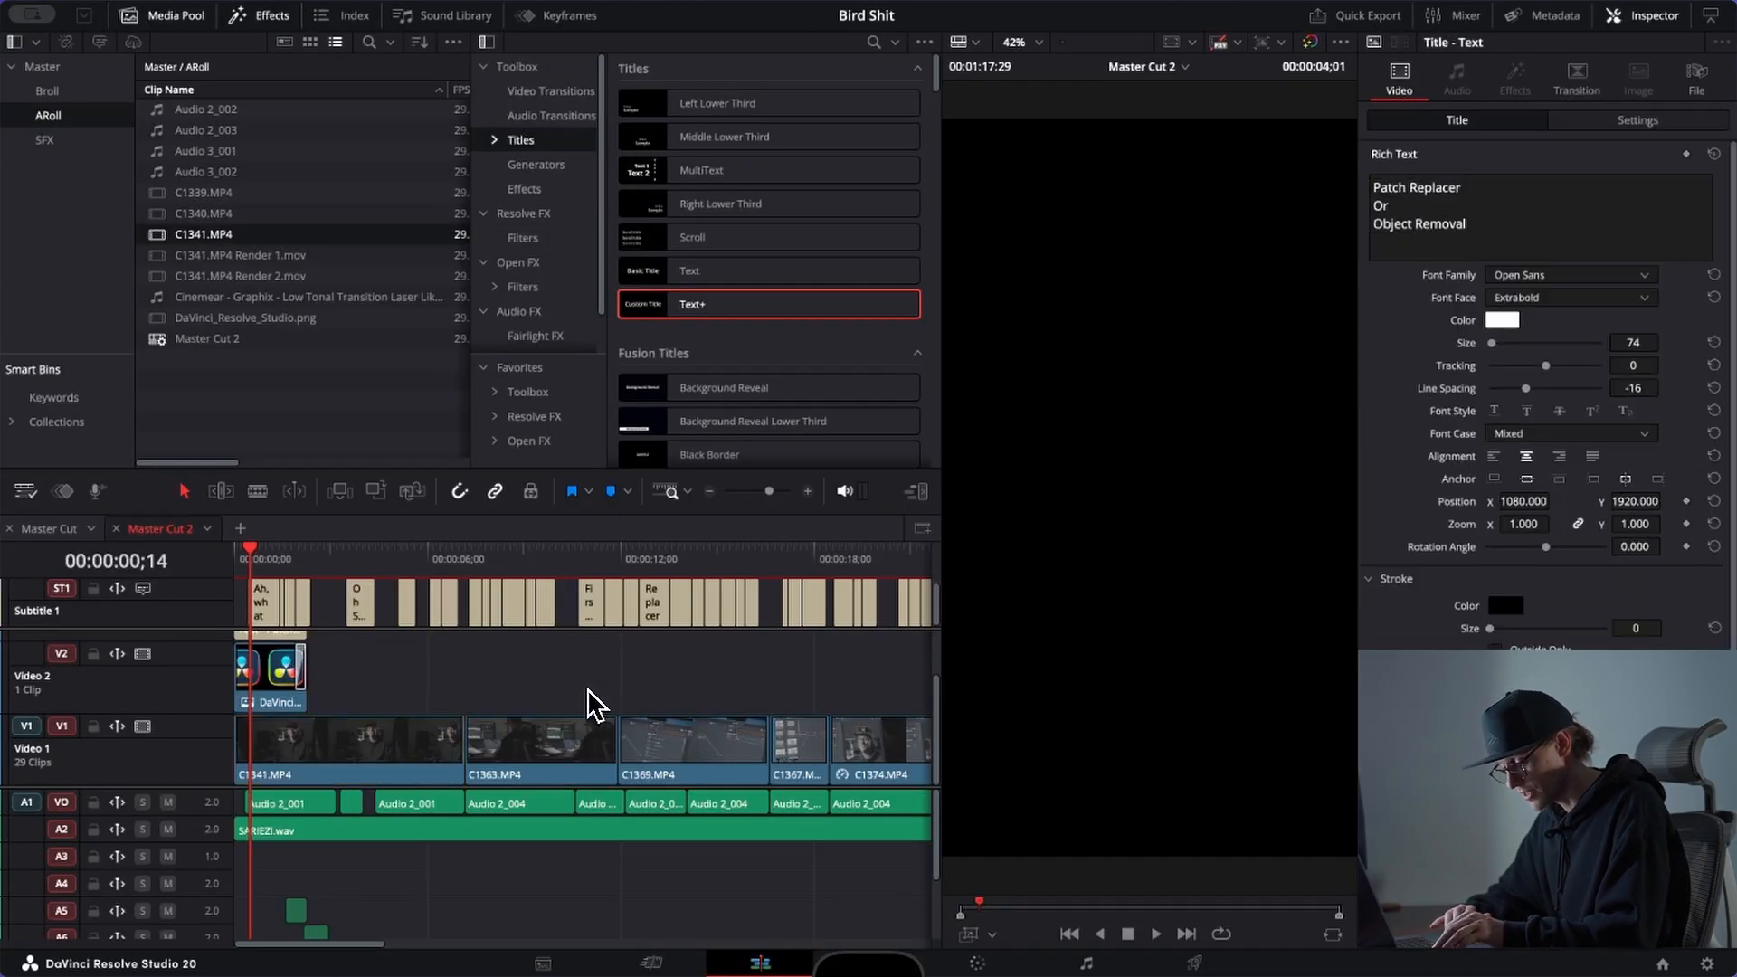
{"action": "key", "text": "shift+z"}
{"action": "left_click_drag", "start_coordinate": [850, 570], "coordinate": [861, 562]}
{"action": "key", "text": "Left"}
{"action": "key", "text": "Left"}
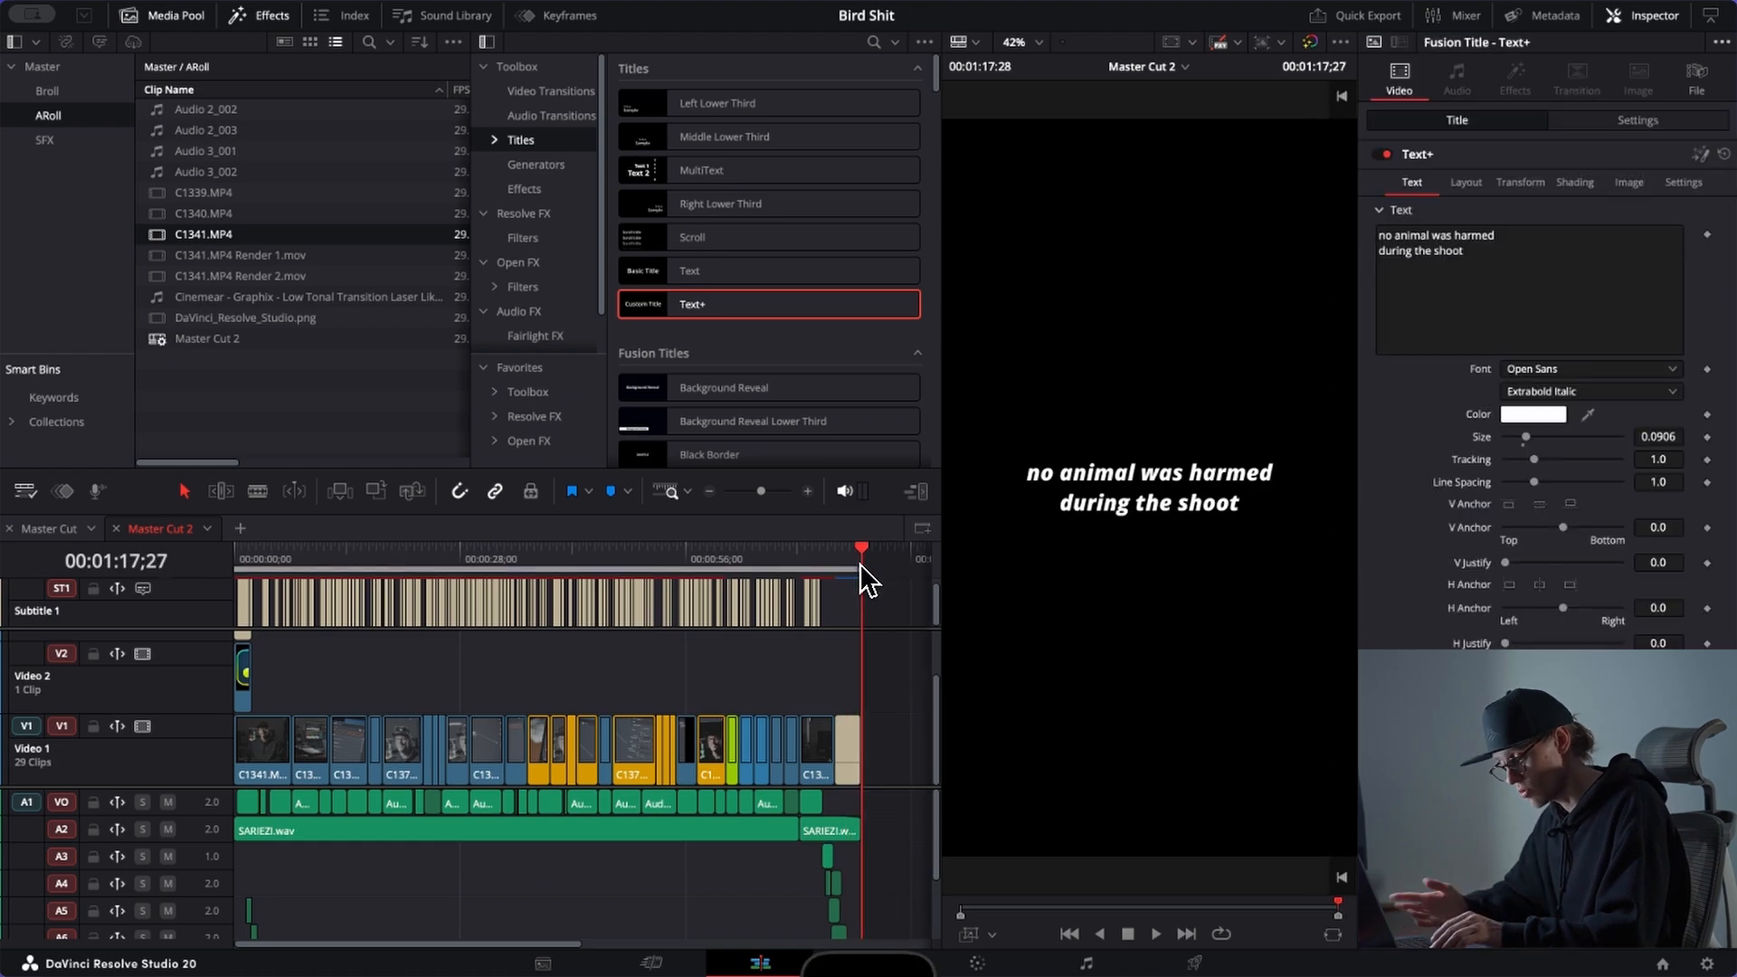
{"action": "key", "text": "shift+z"}
{"action": "key", "text": "shift+z"}
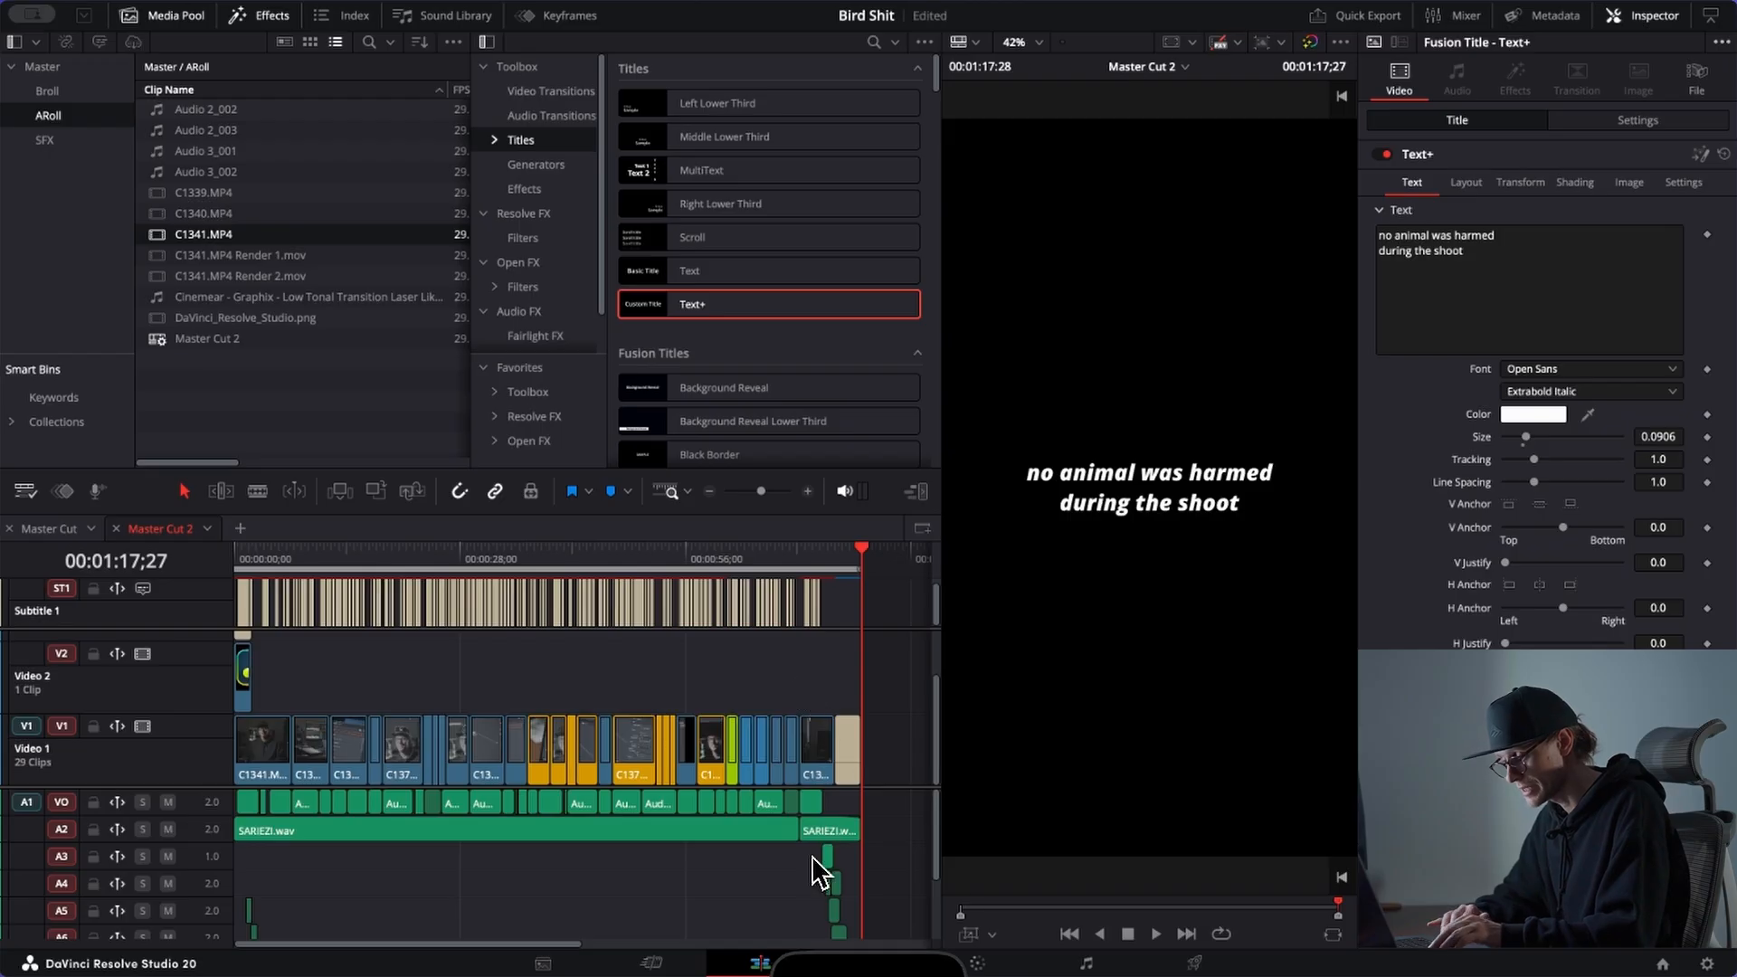
{"action": "scroll", "coordinate": [812, 851], "scroll_direction": "down", "scroll_amount": 2}
{"action": "scroll", "coordinate": [871, 722], "scroll_direction": "down", "scroll_amount": 5}
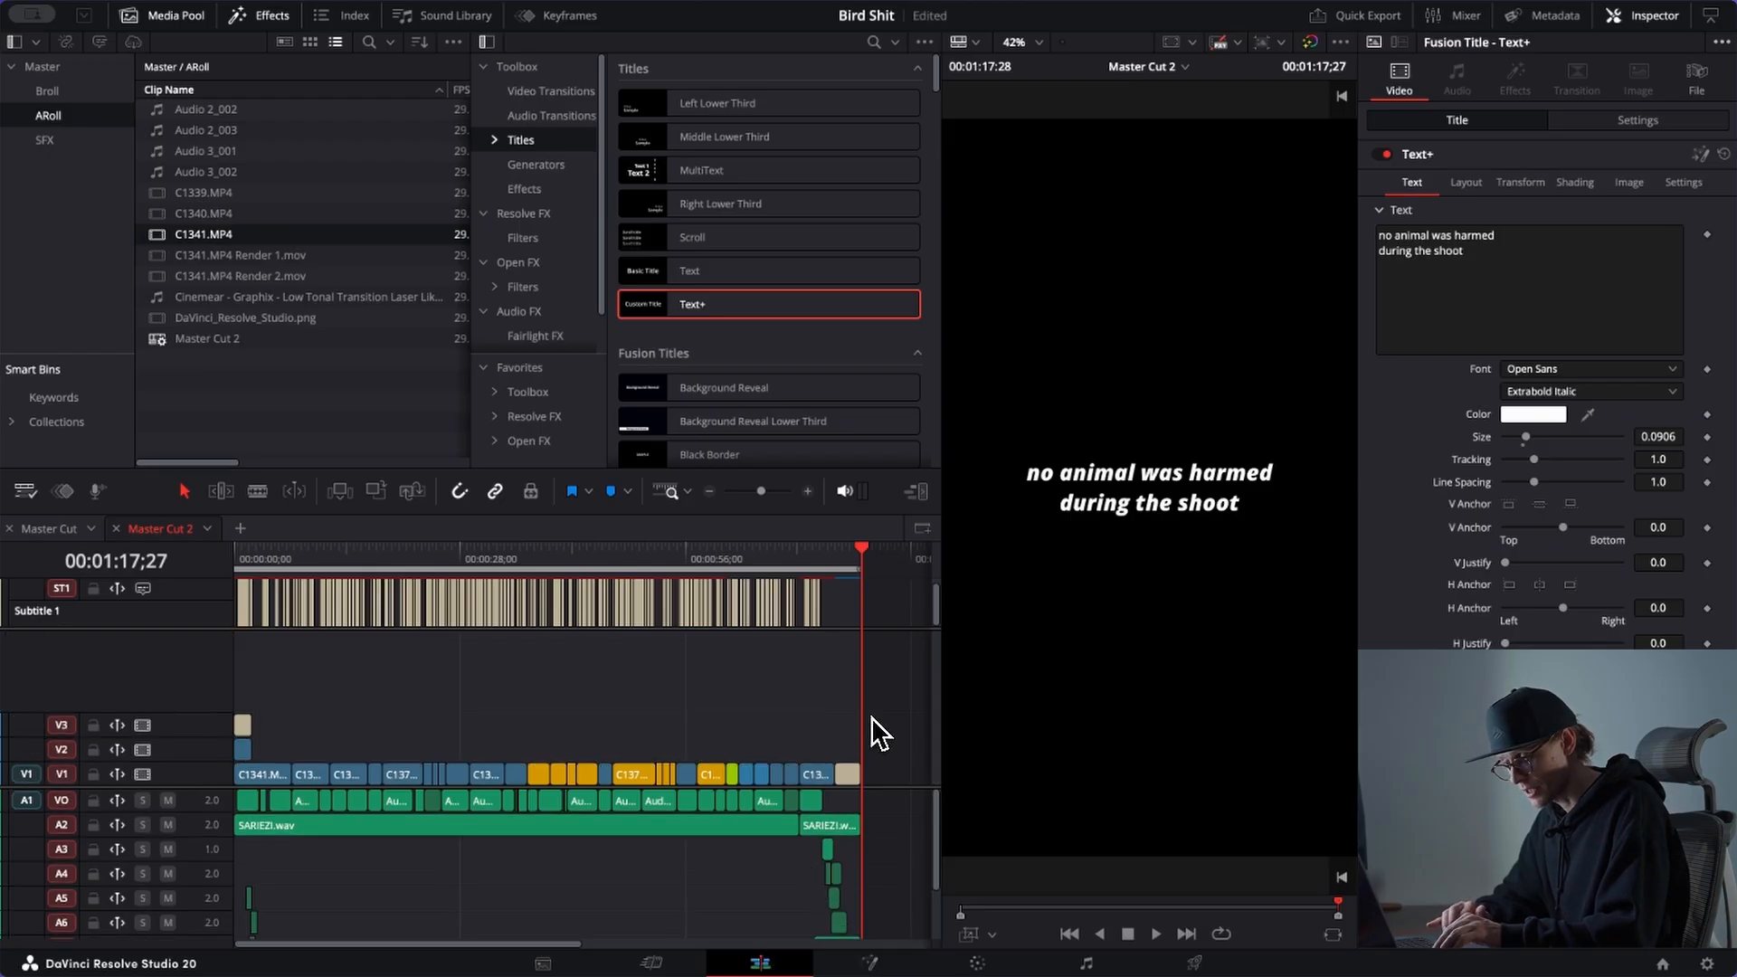
{"action": "scroll", "coordinate": [691, 877], "scroll_direction": "down", "scroll_amount": 3}
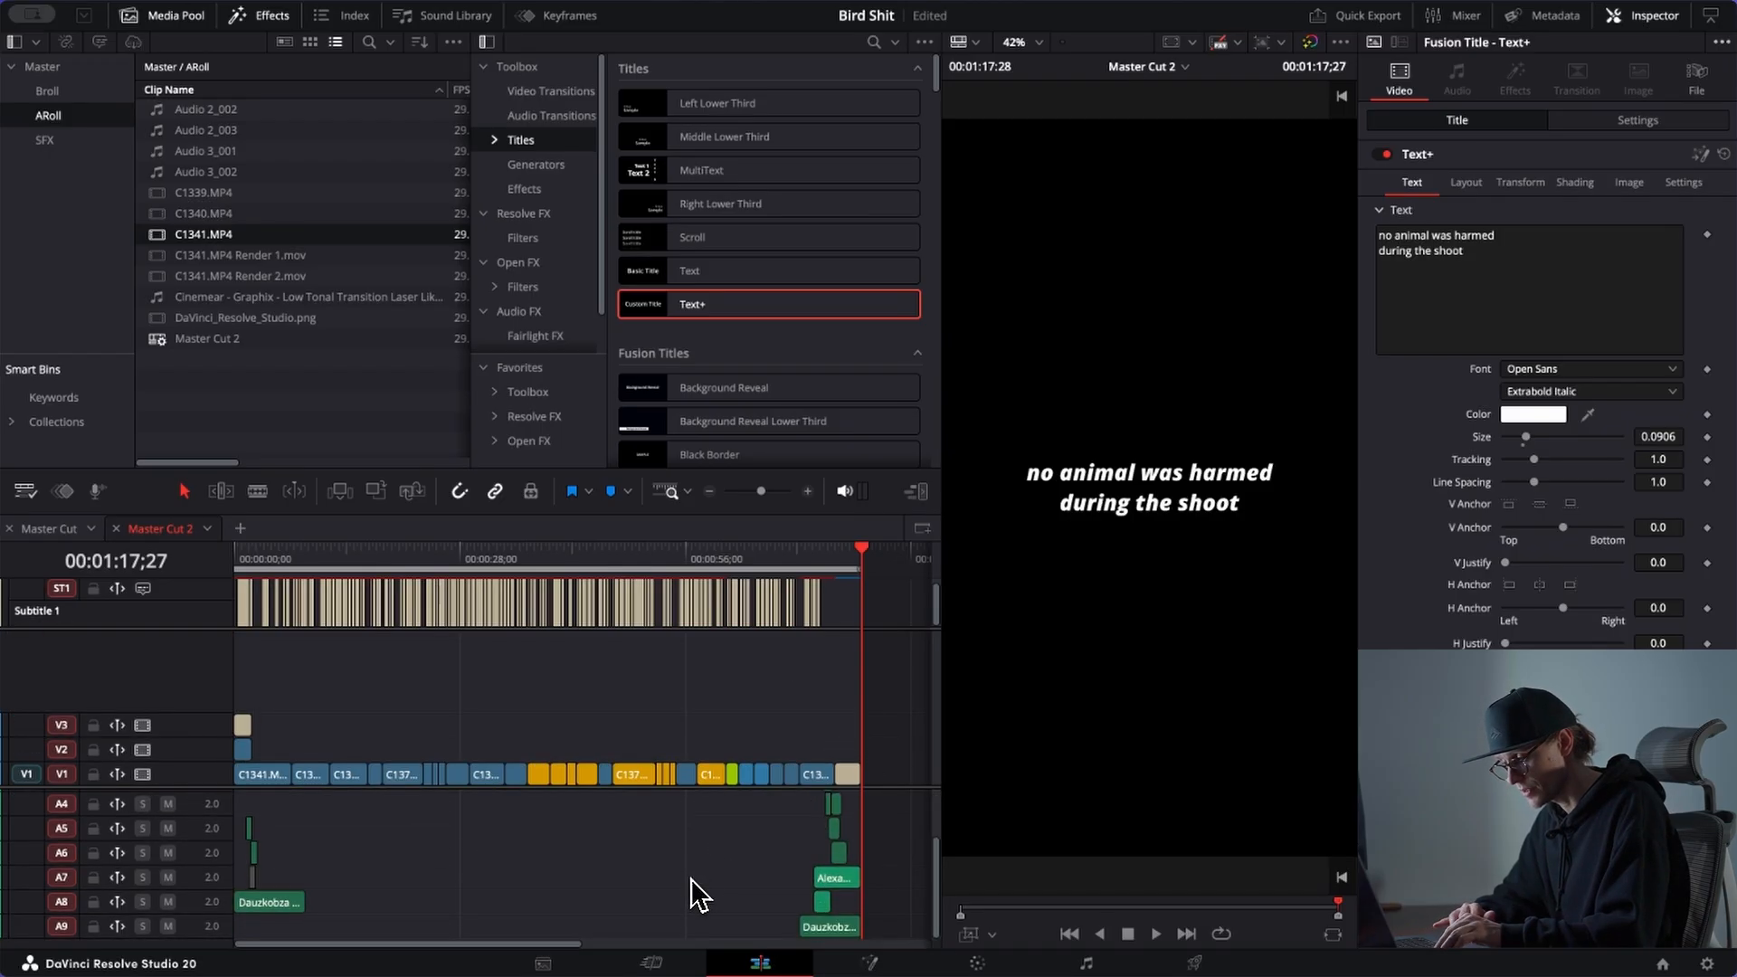
{"action": "left_click_drag", "start_coordinate": [837, 563], "coordinate": [703, 561]}
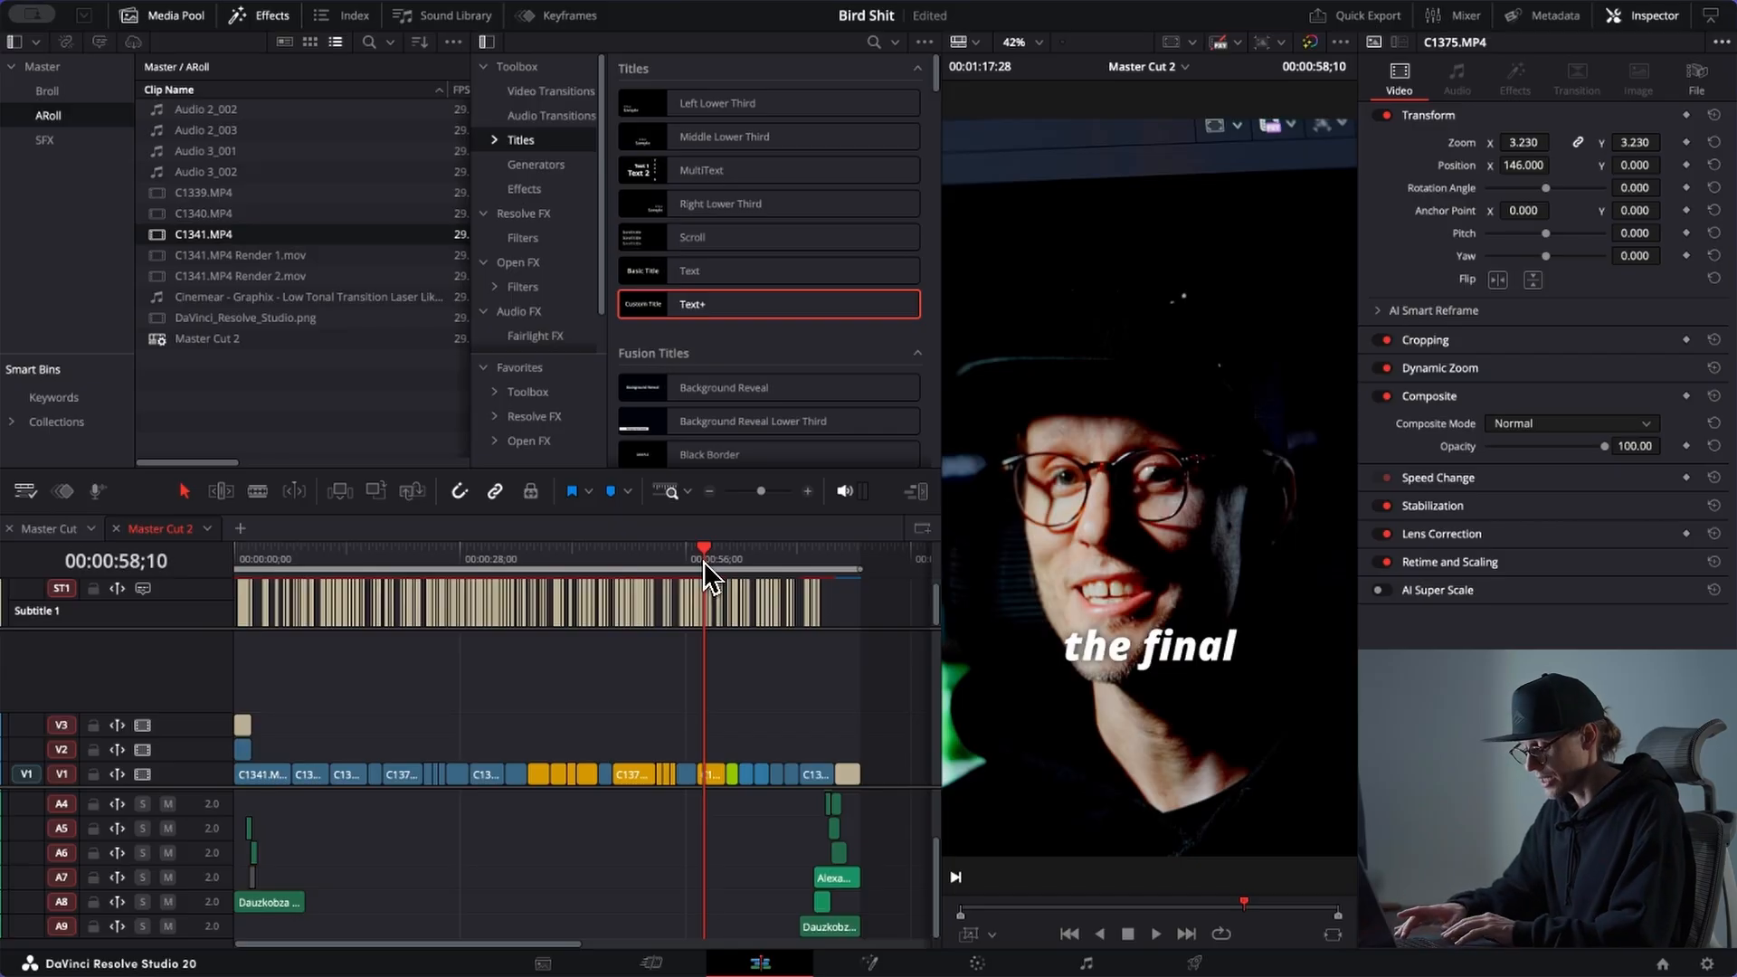
Step: On the Deliver page, name the custom export file Patch_Object
{"action": "key", "text": "shift+8"}
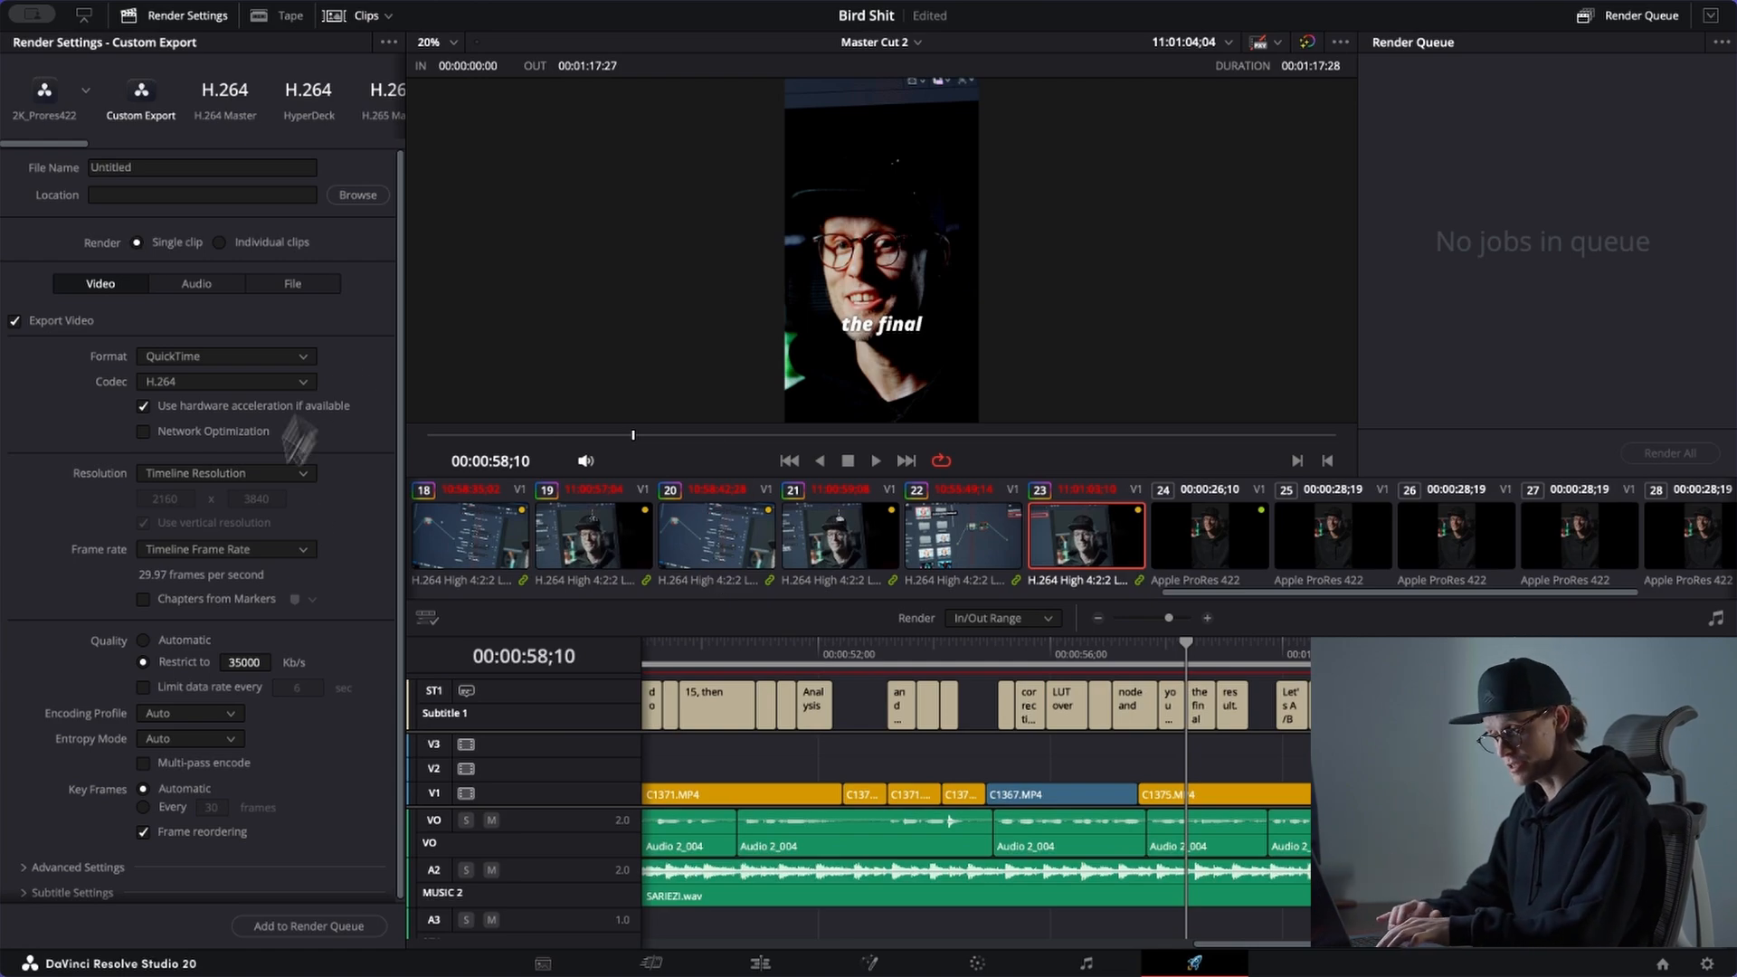
{"action": "left_click", "coordinate": [207, 167]}
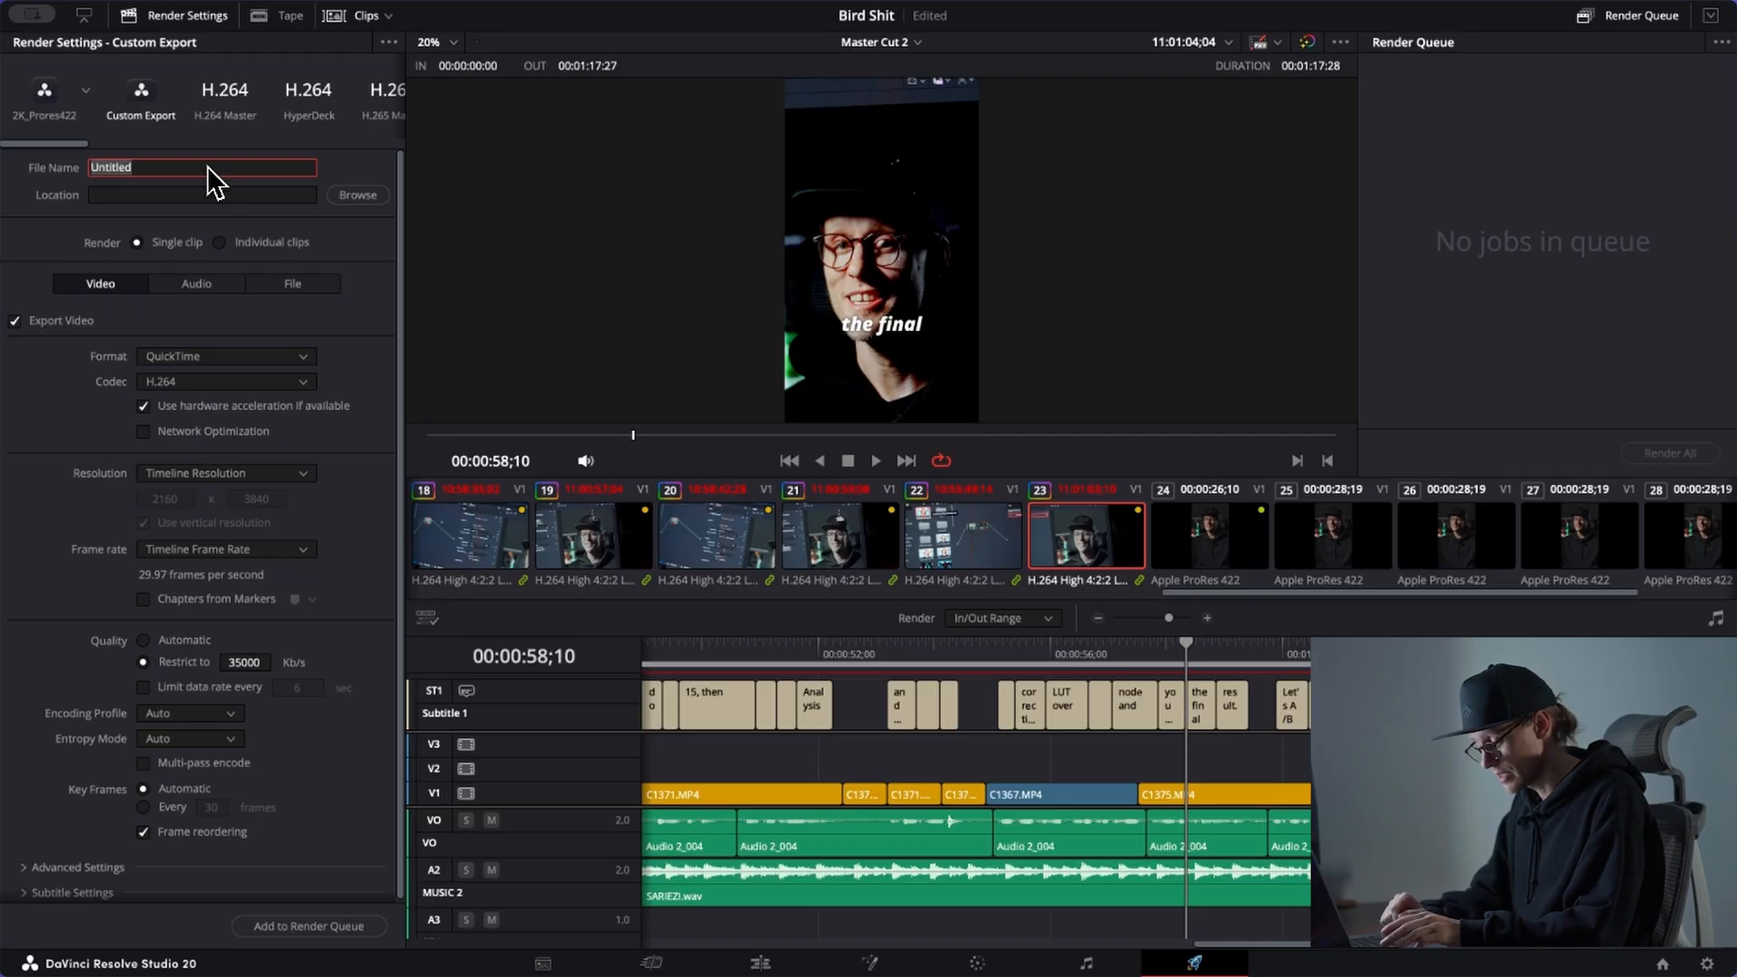
{"action": "type", "text": "Patch Replacer"}
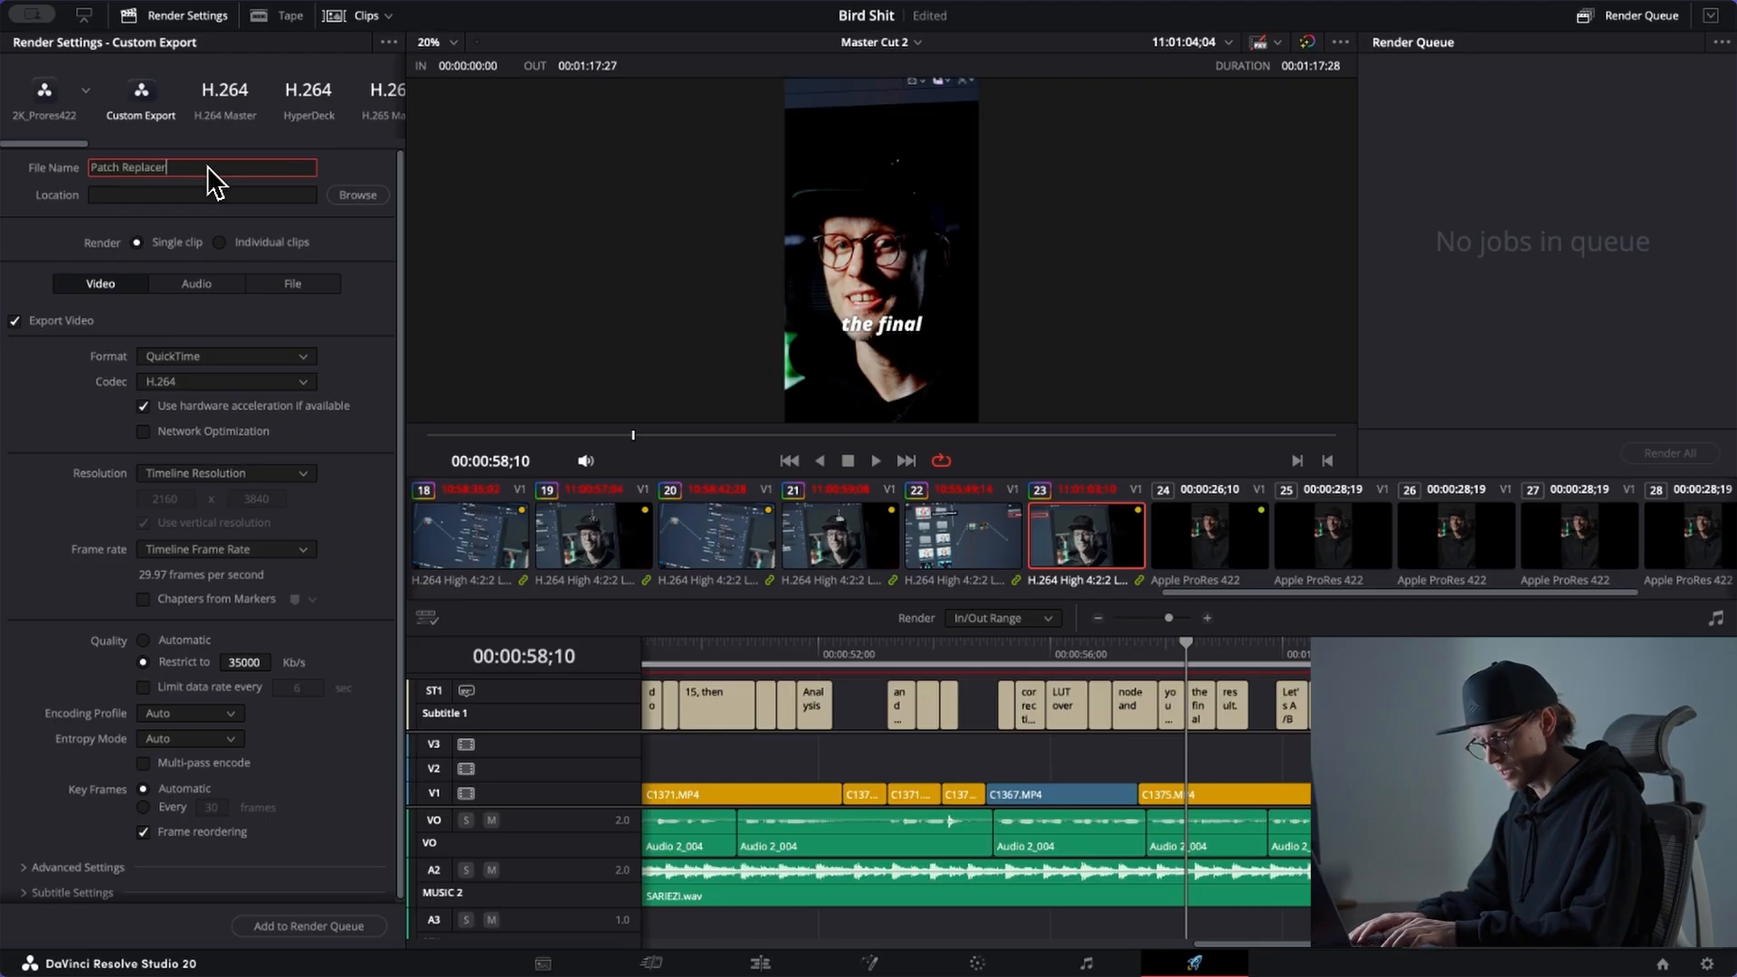
{"action": "double_click", "coordinate": [167, 170]}
{"action": "key", "text": "BackSpace"}
{"action": "key", "text": "BackSpace"}
{"action": "type", "text": "_"}
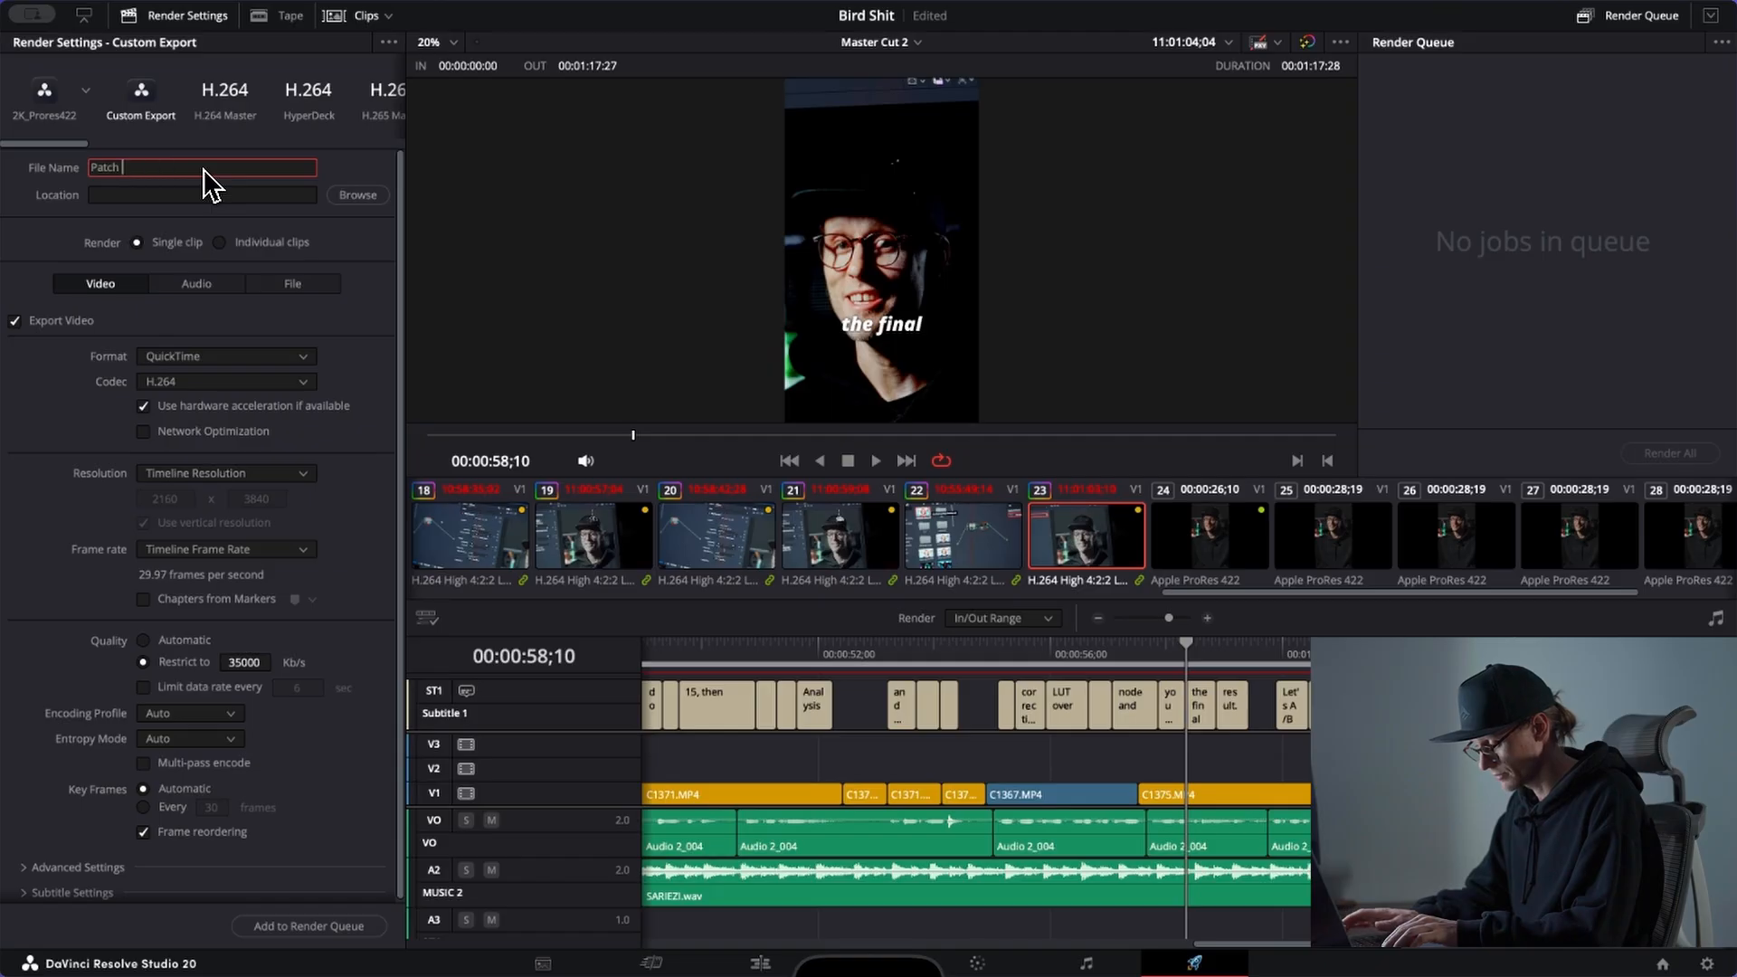
{"action": "type", "text": "Obje"}
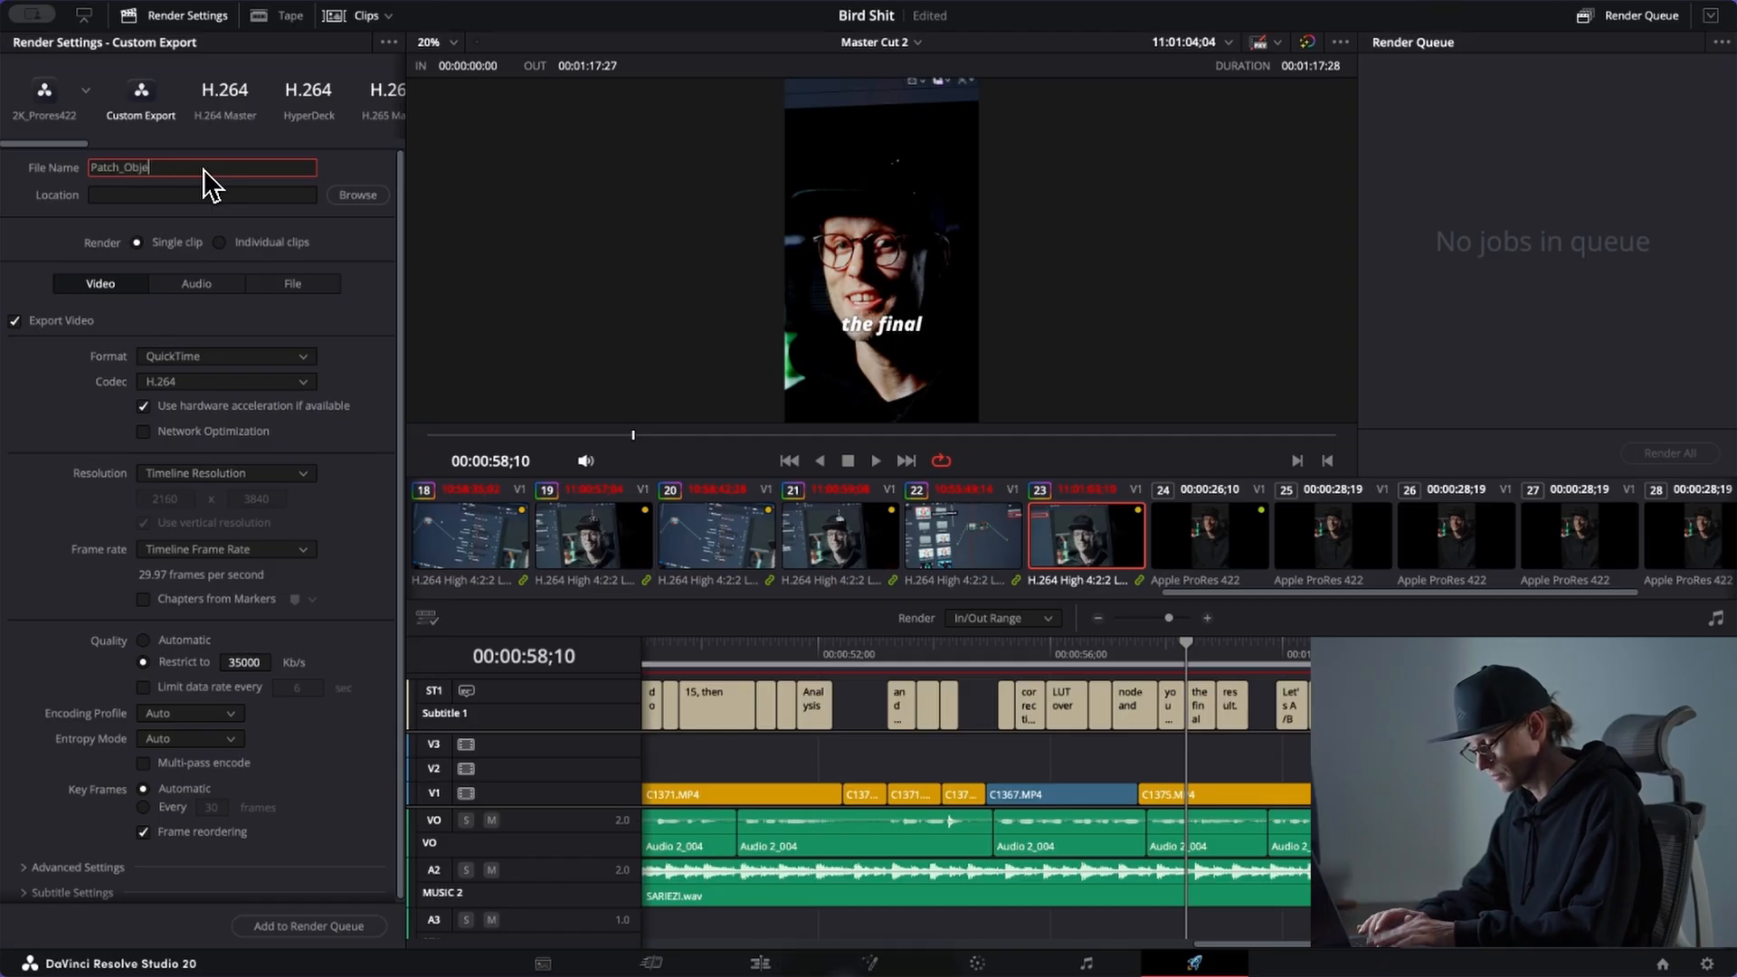
{"action": "key", "text": "BackSpace"}
{"action": "key", "text": "BackSpace"}
{"action": "type", "text": "ec"}
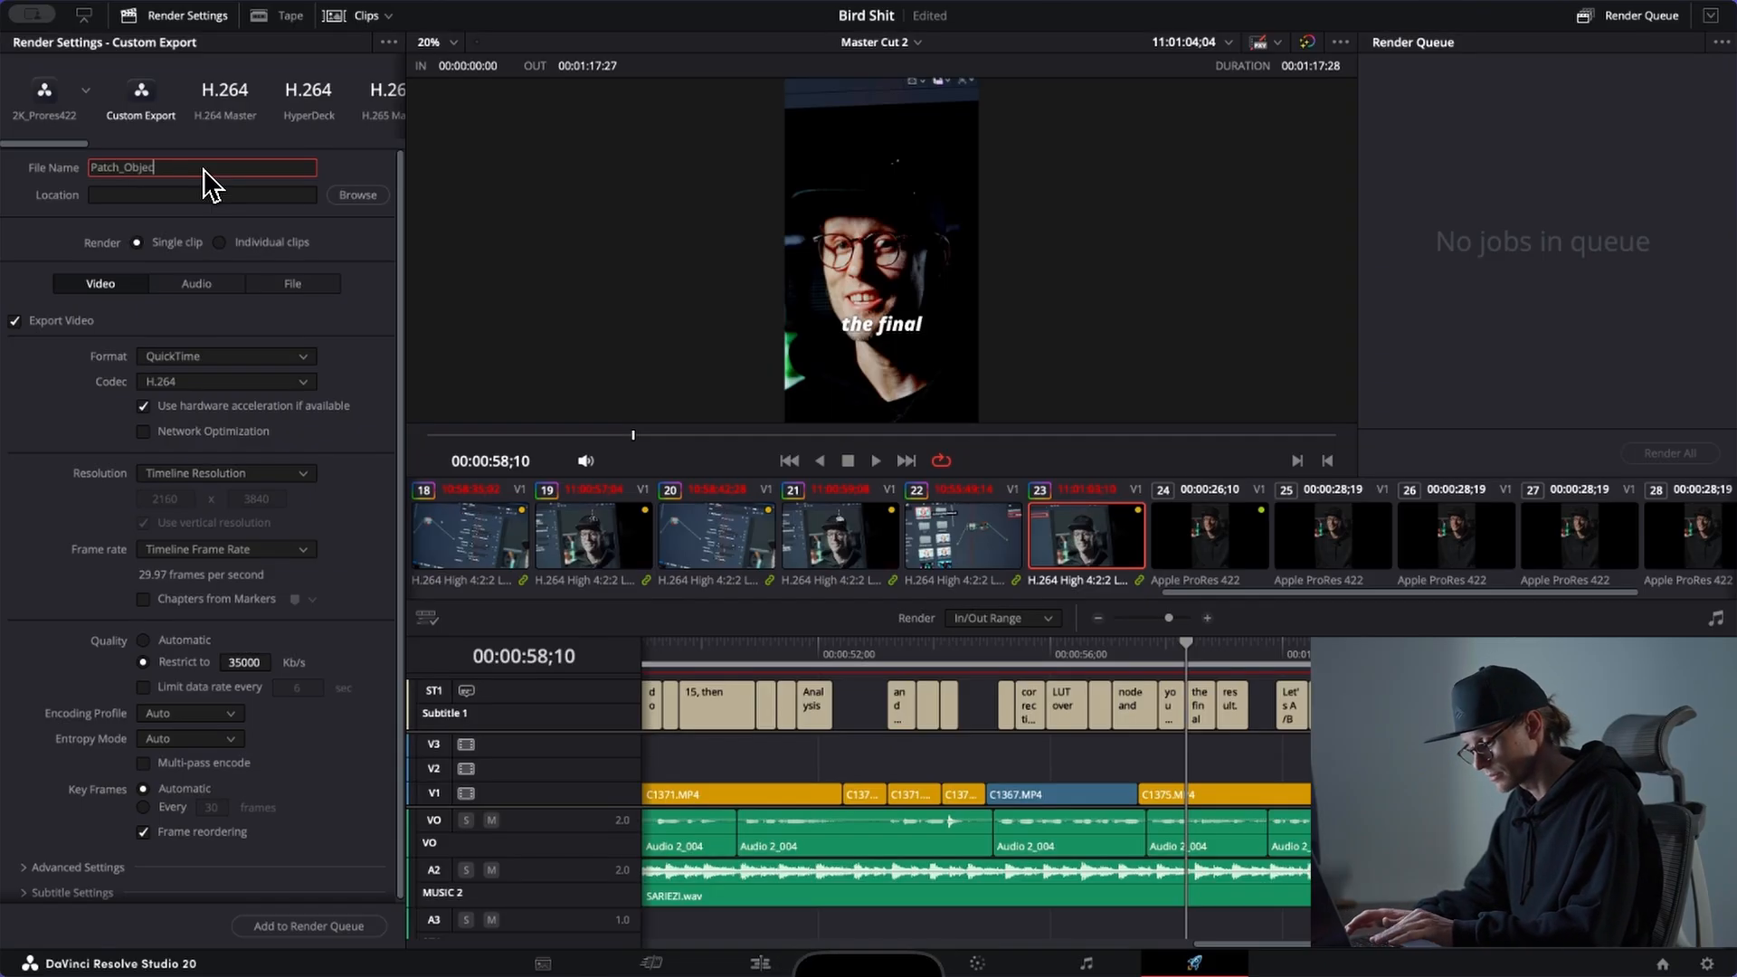
{"action": "type", "text": "t"}
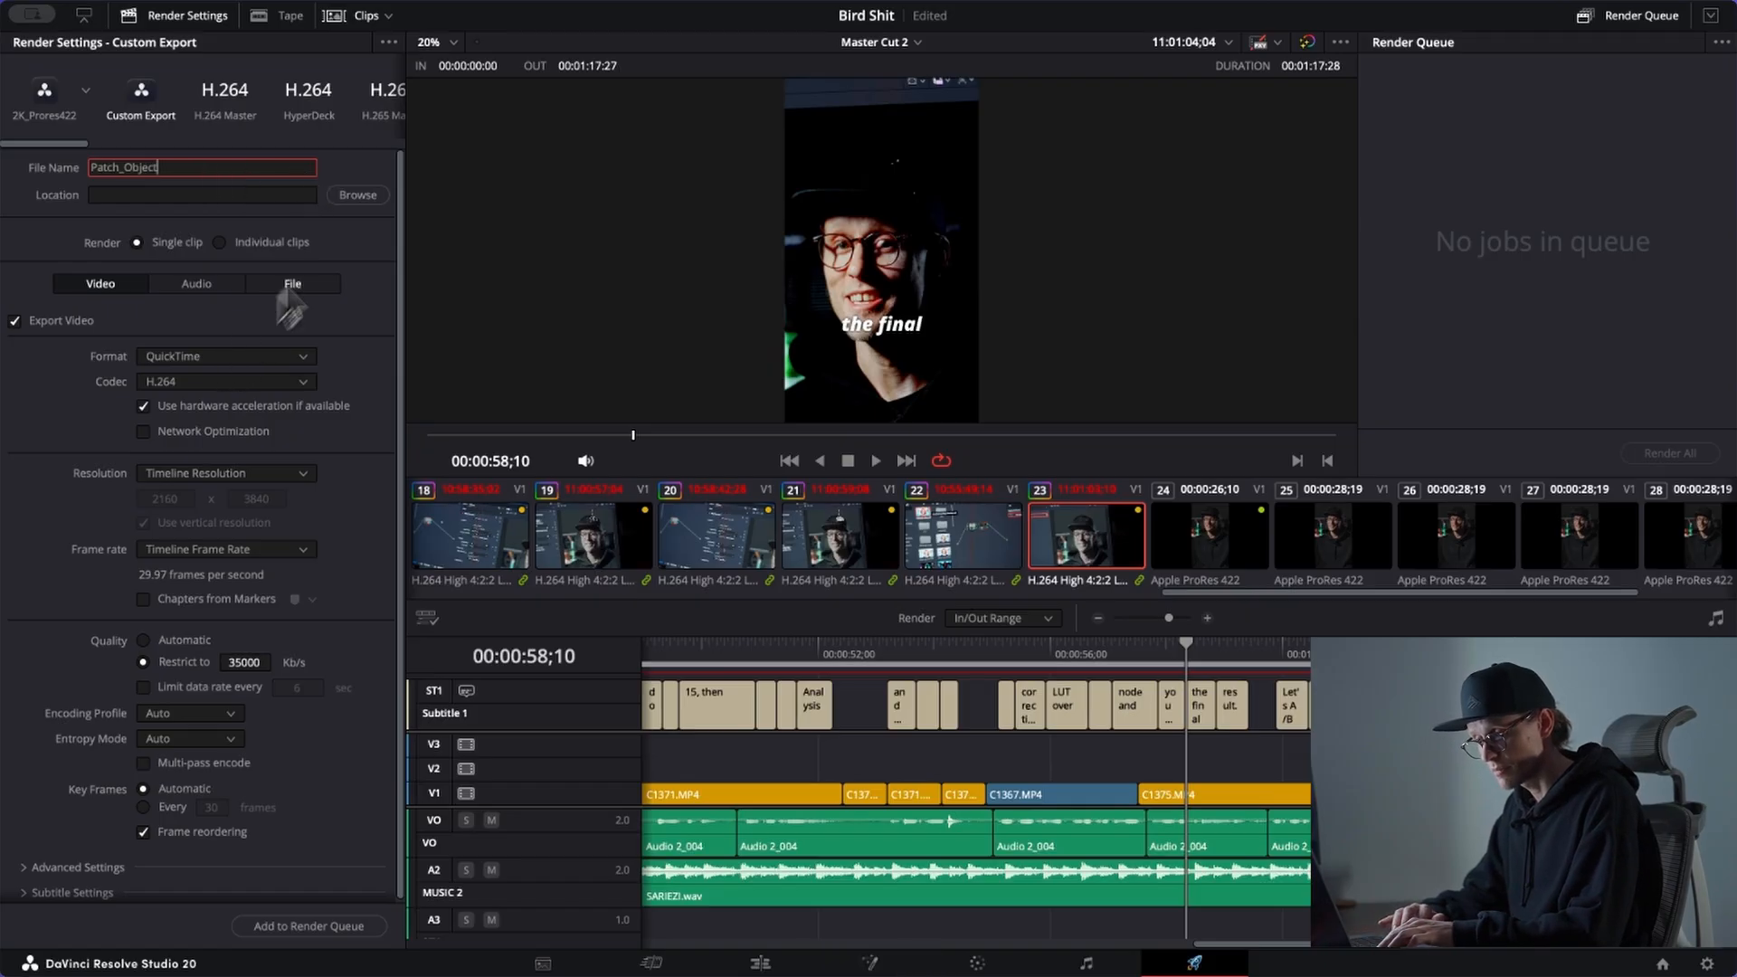
Step: Set the render location to the Fin folder inside Edit December/Week 1 on the T9 drive
{"action": "left_click", "coordinate": [366, 197]}
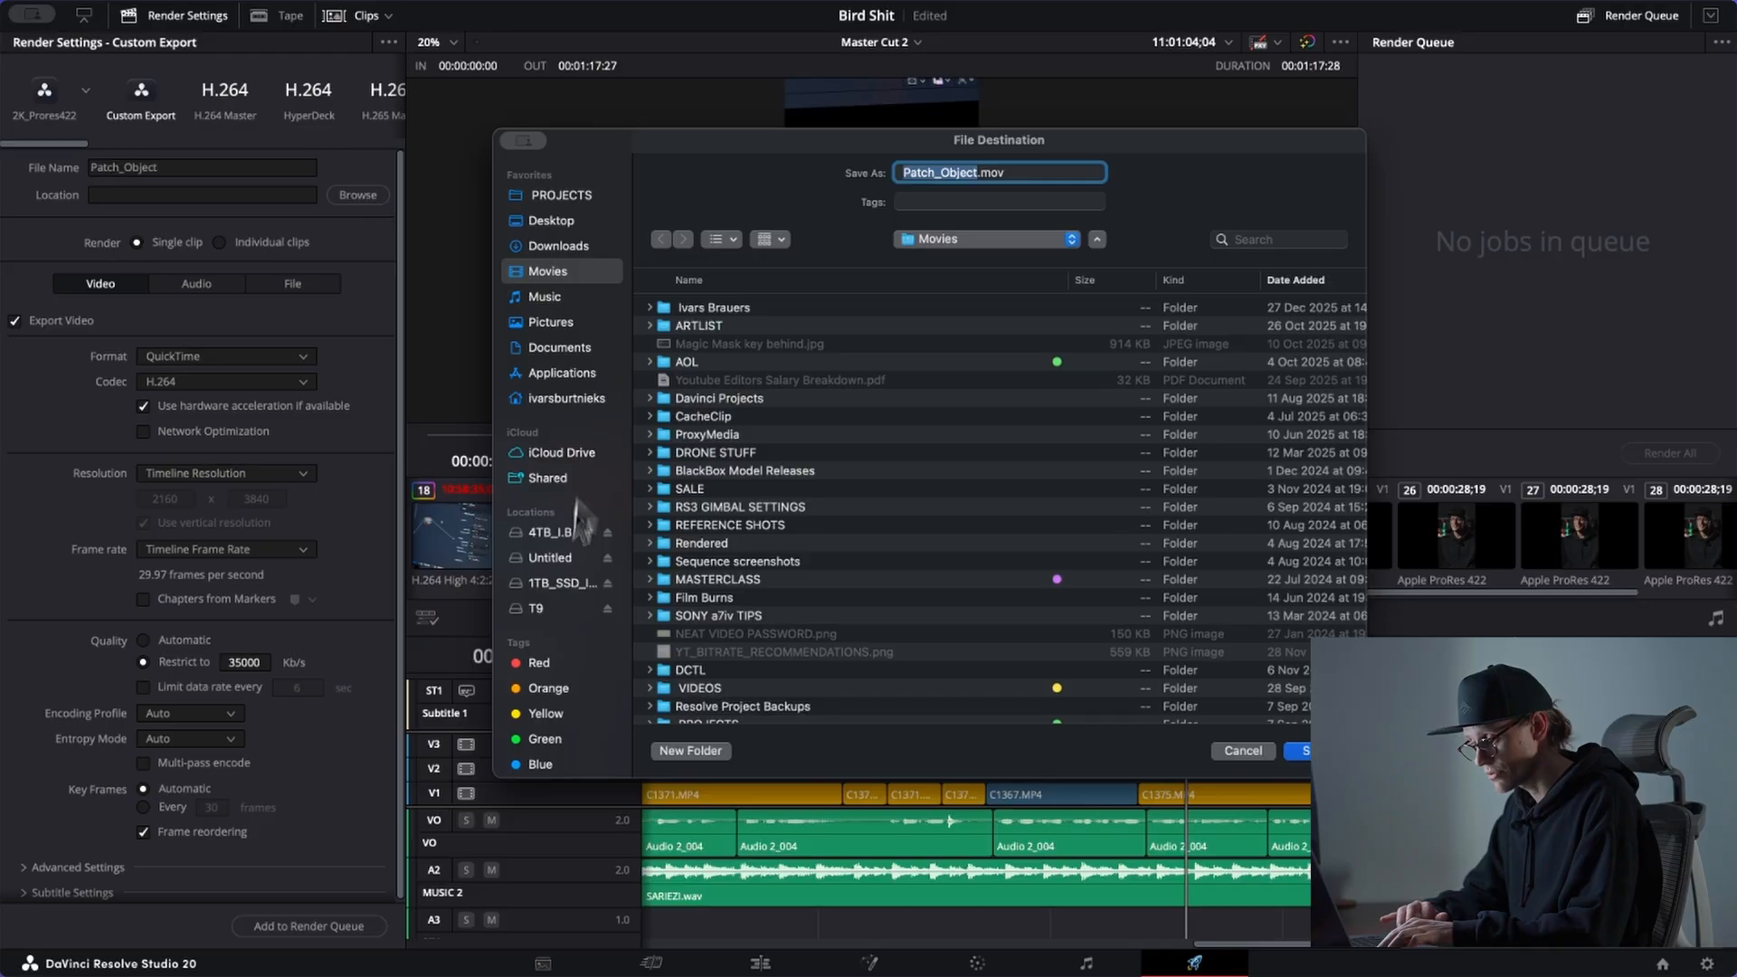
{"action": "left_click", "coordinate": [559, 610]}
{"action": "double_click", "coordinate": [663, 312]}
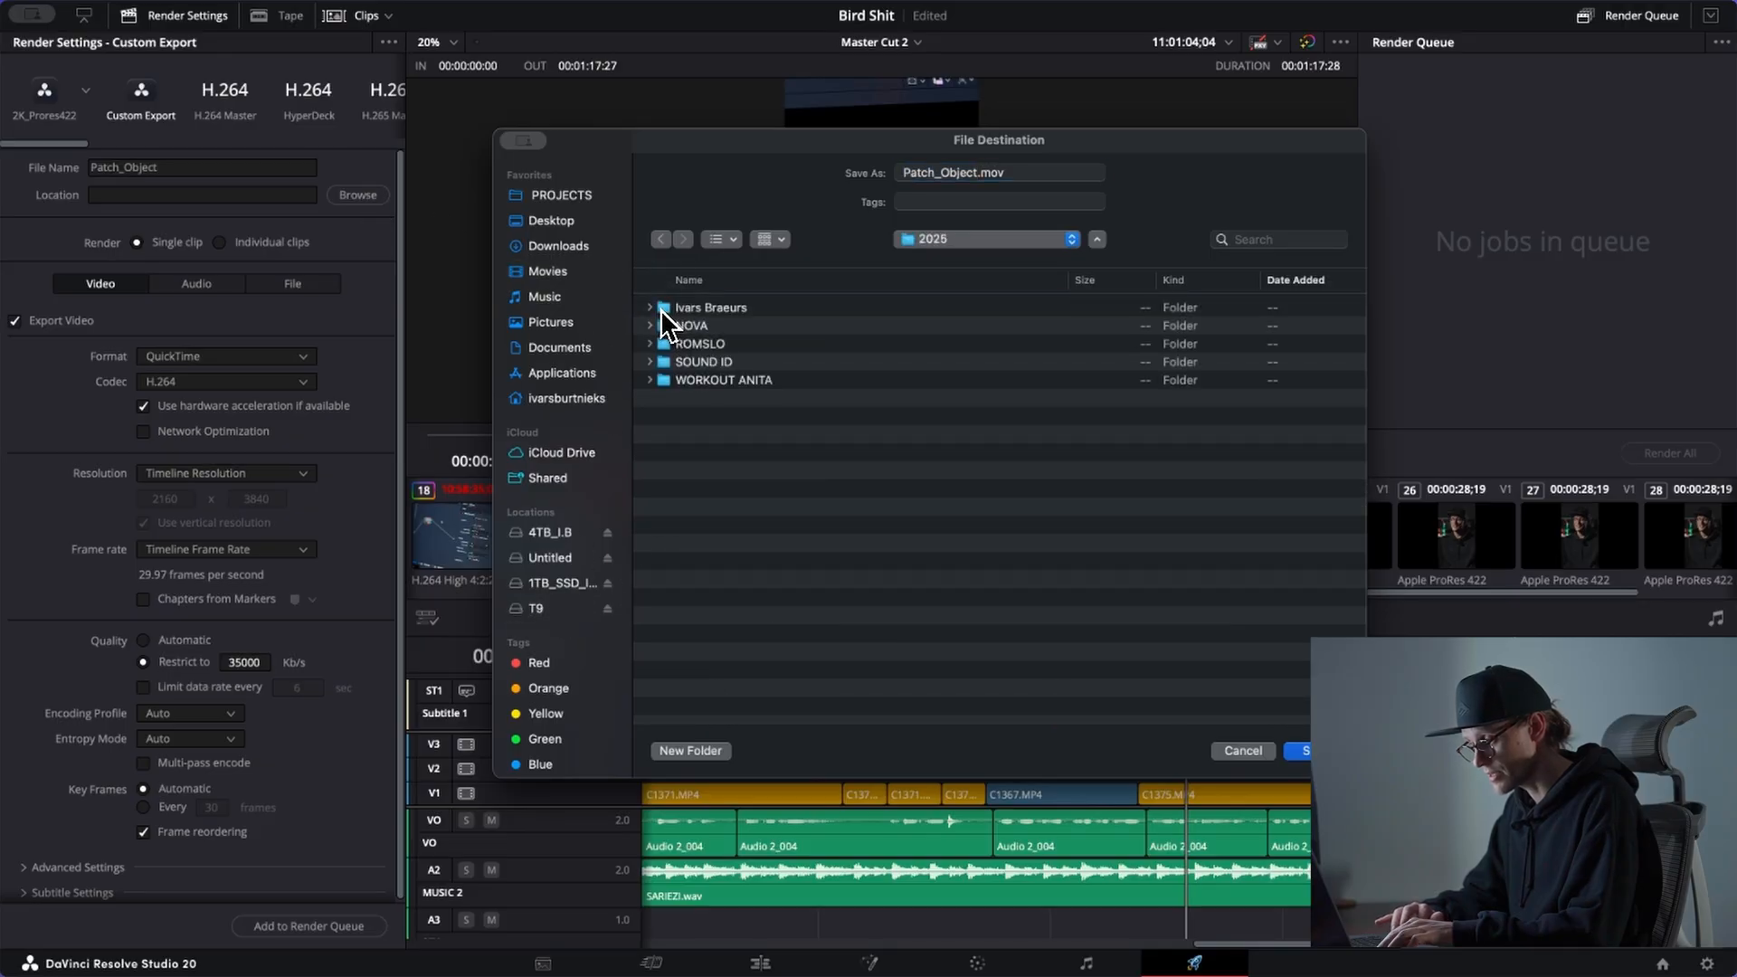
{"action": "double_click", "coordinate": [663, 312]}
{"action": "double_click", "coordinate": [667, 381]}
{"action": "left_click", "coordinate": [663, 239]}
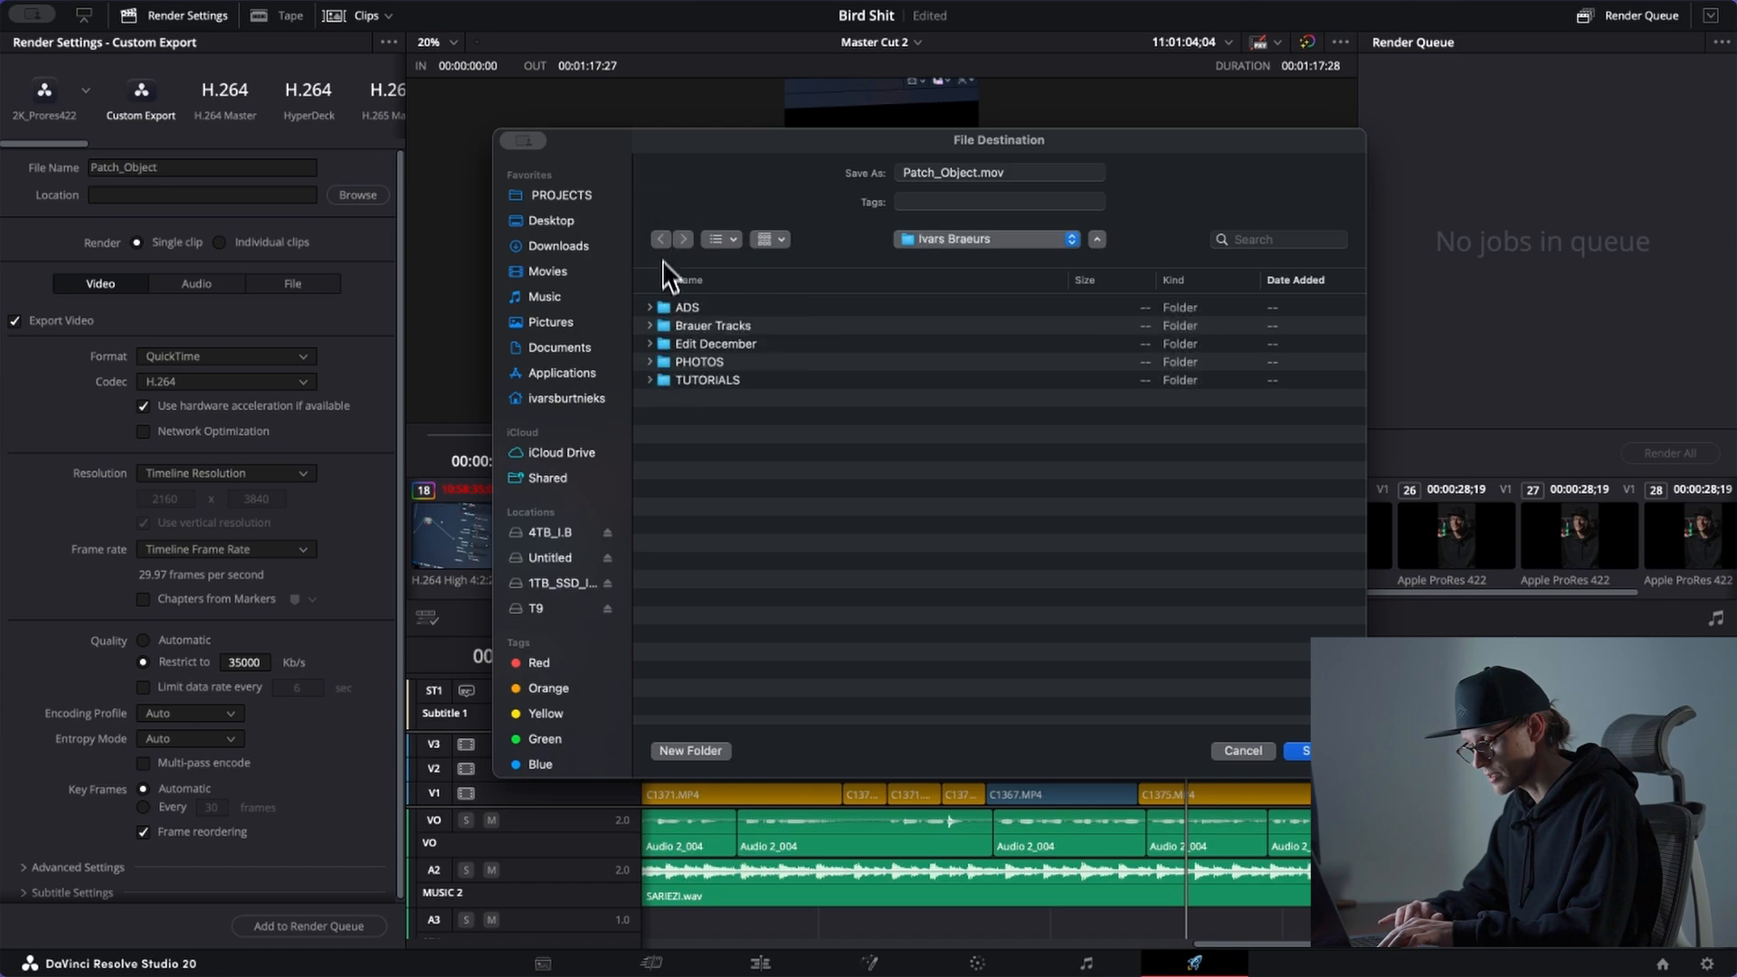
{"action": "double_click", "coordinate": [666, 345]}
{"action": "double_click", "coordinate": [665, 310]}
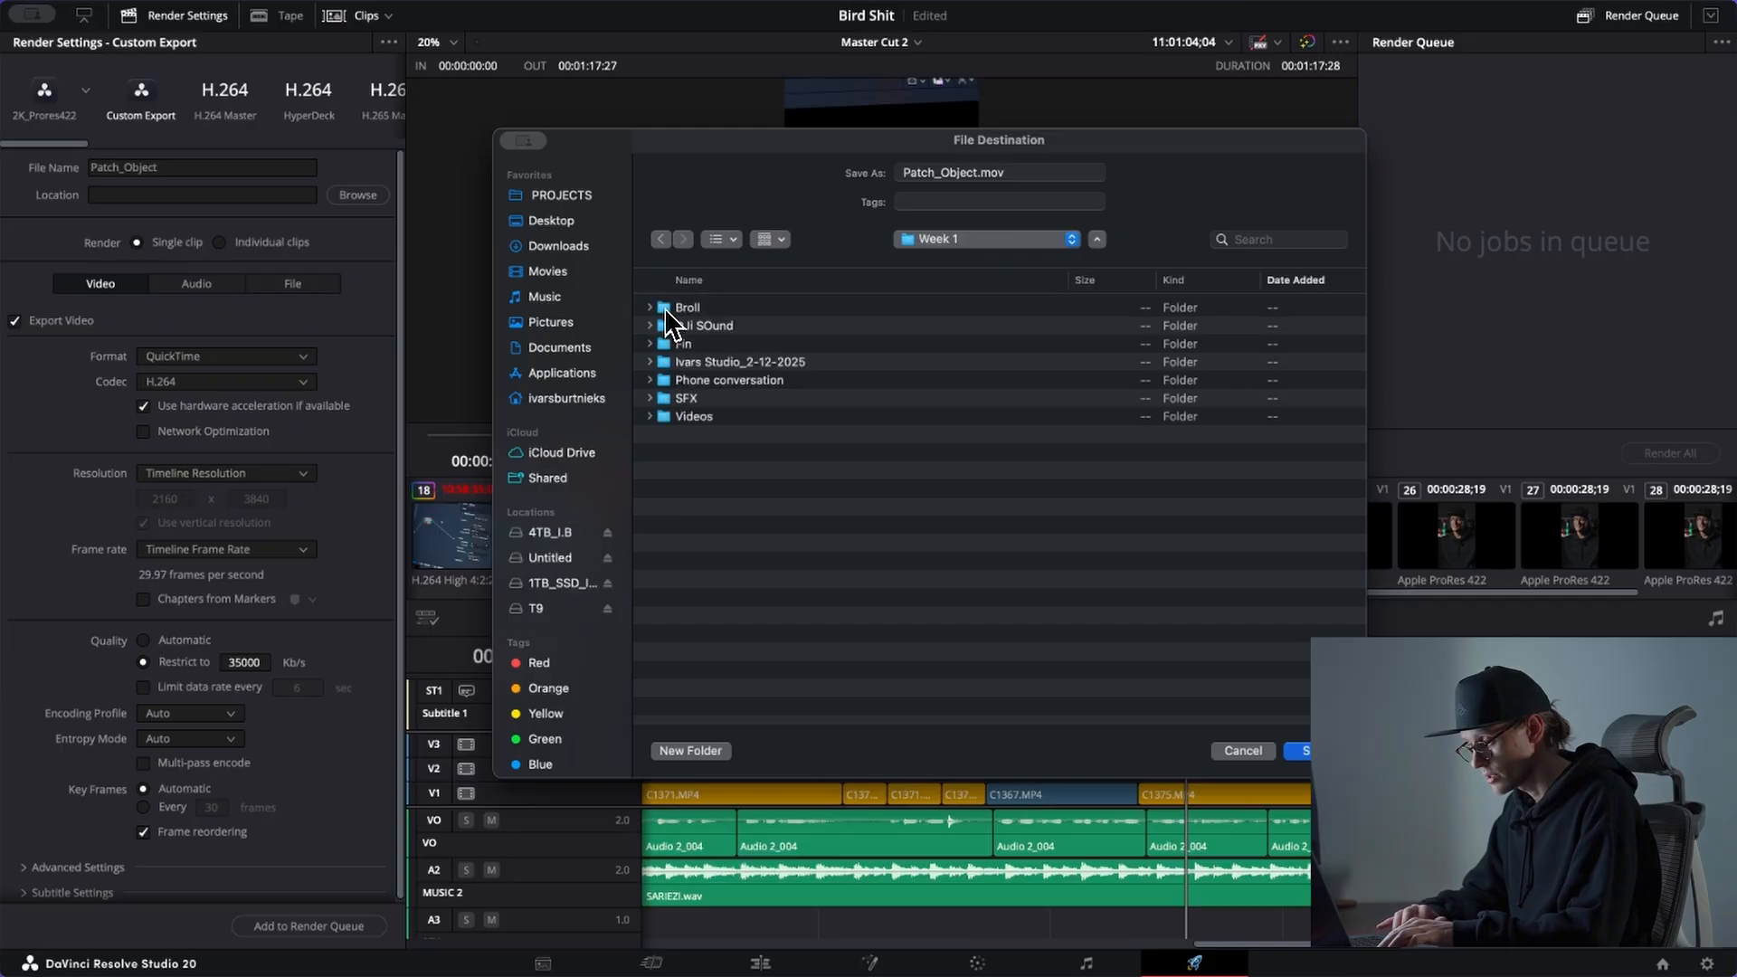
{"action": "double_click", "coordinate": [663, 346]}
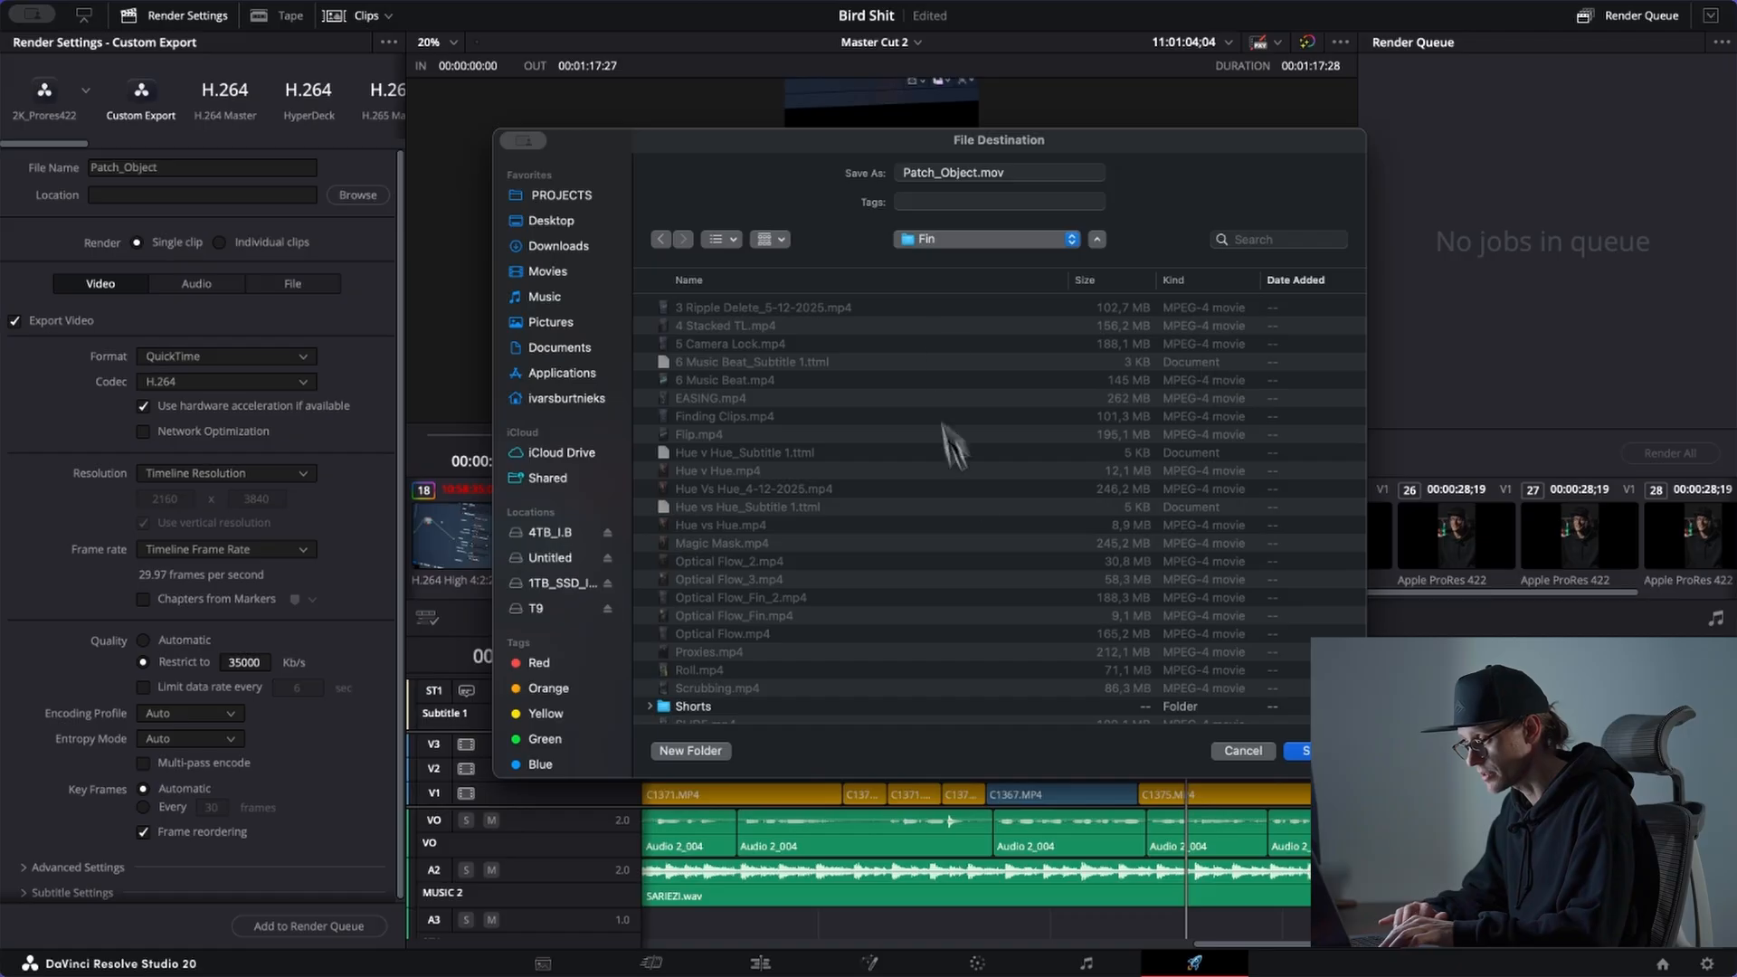
{"action": "left_click", "coordinate": [1301, 750]}
Step: Set the export to MP4 format with the H.264 codec and restrict the quality to 35000 Kb/s
{"action": "left_click", "coordinate": [238, 358]}
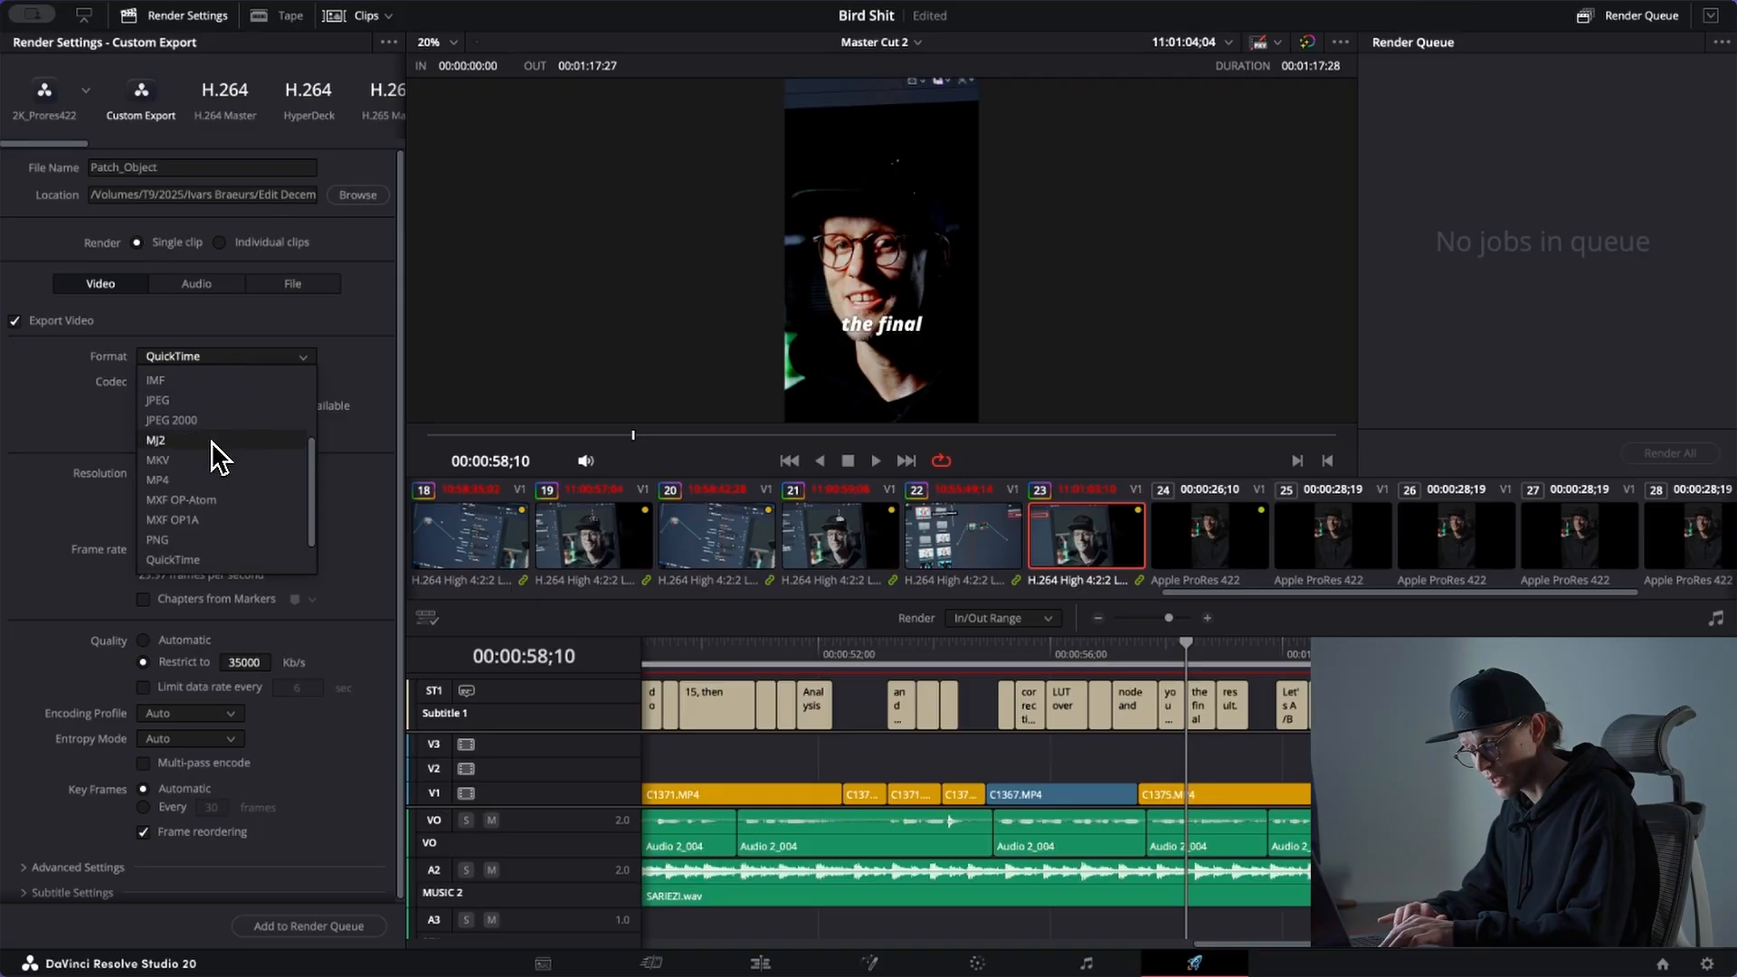
{"action": "left_click", "coordinate": [183, 479]}
{"action": "left_click", "coordinate": [177, 384]}
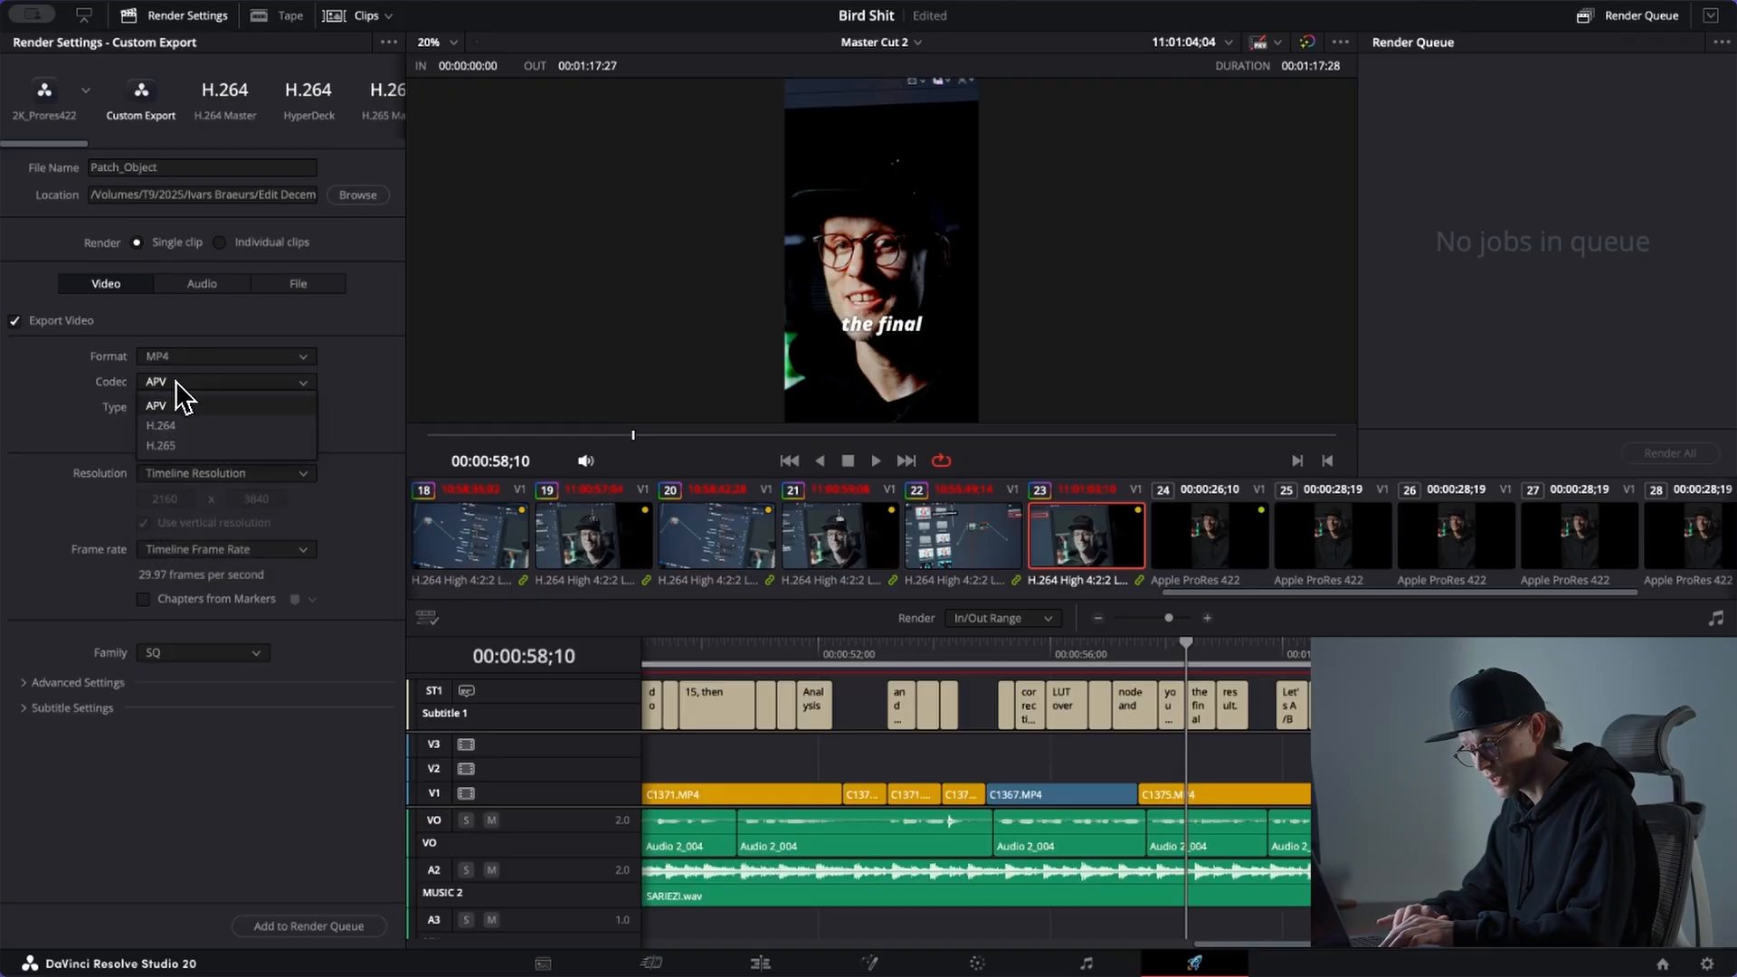
{"action": "left_click", "coordinate": [185, 428]}
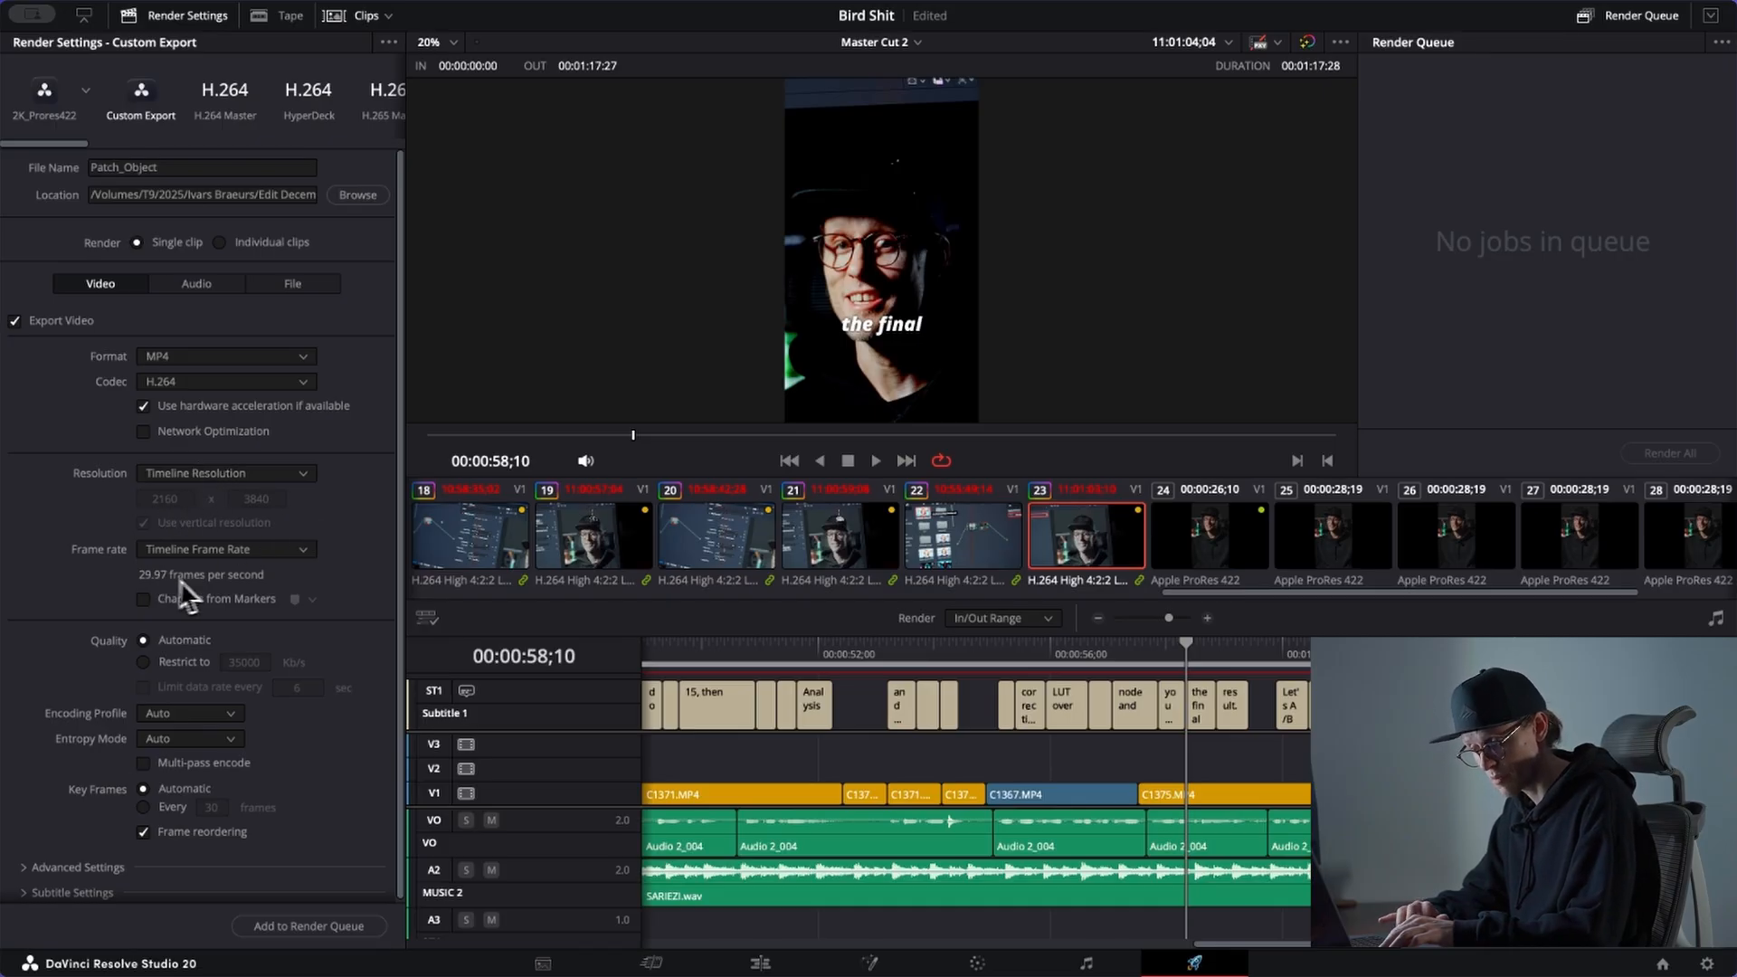
{"action": "left_click", "coordinate": [146, 664]}
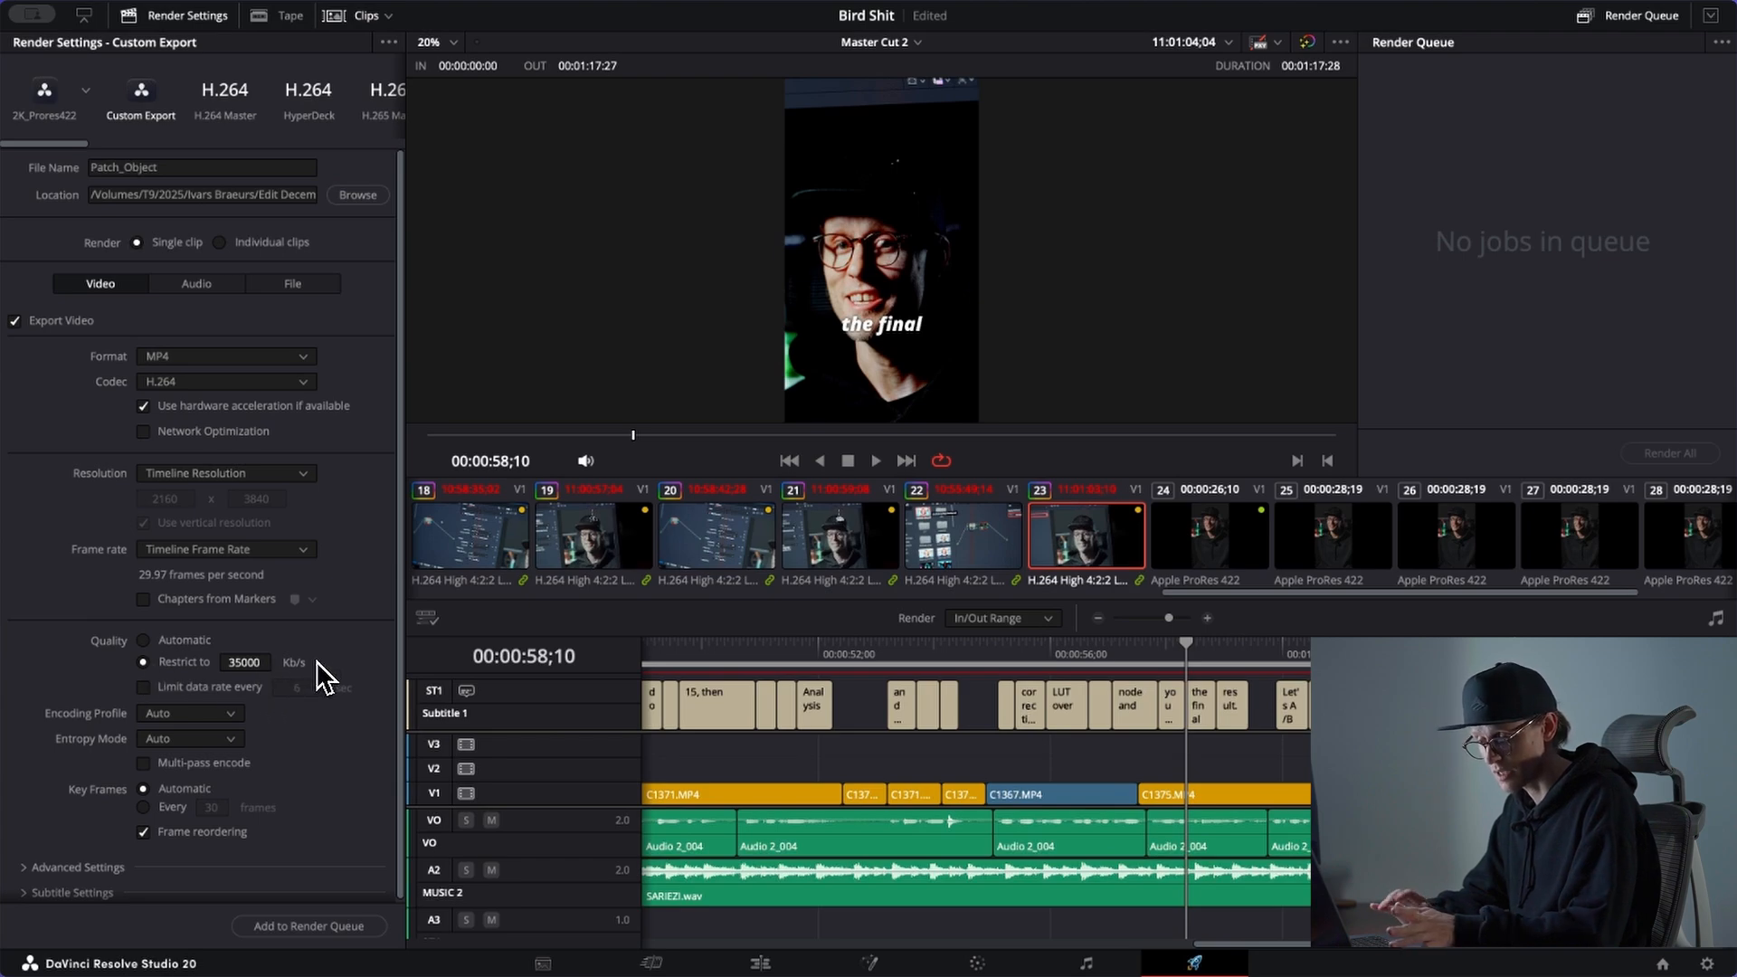
Step: Enable subtitle export and set its format to Burn into video
{"action": "scroll", "coordinate": [321, 677], "scroll_direction": "down", "scroll_amount": 1}
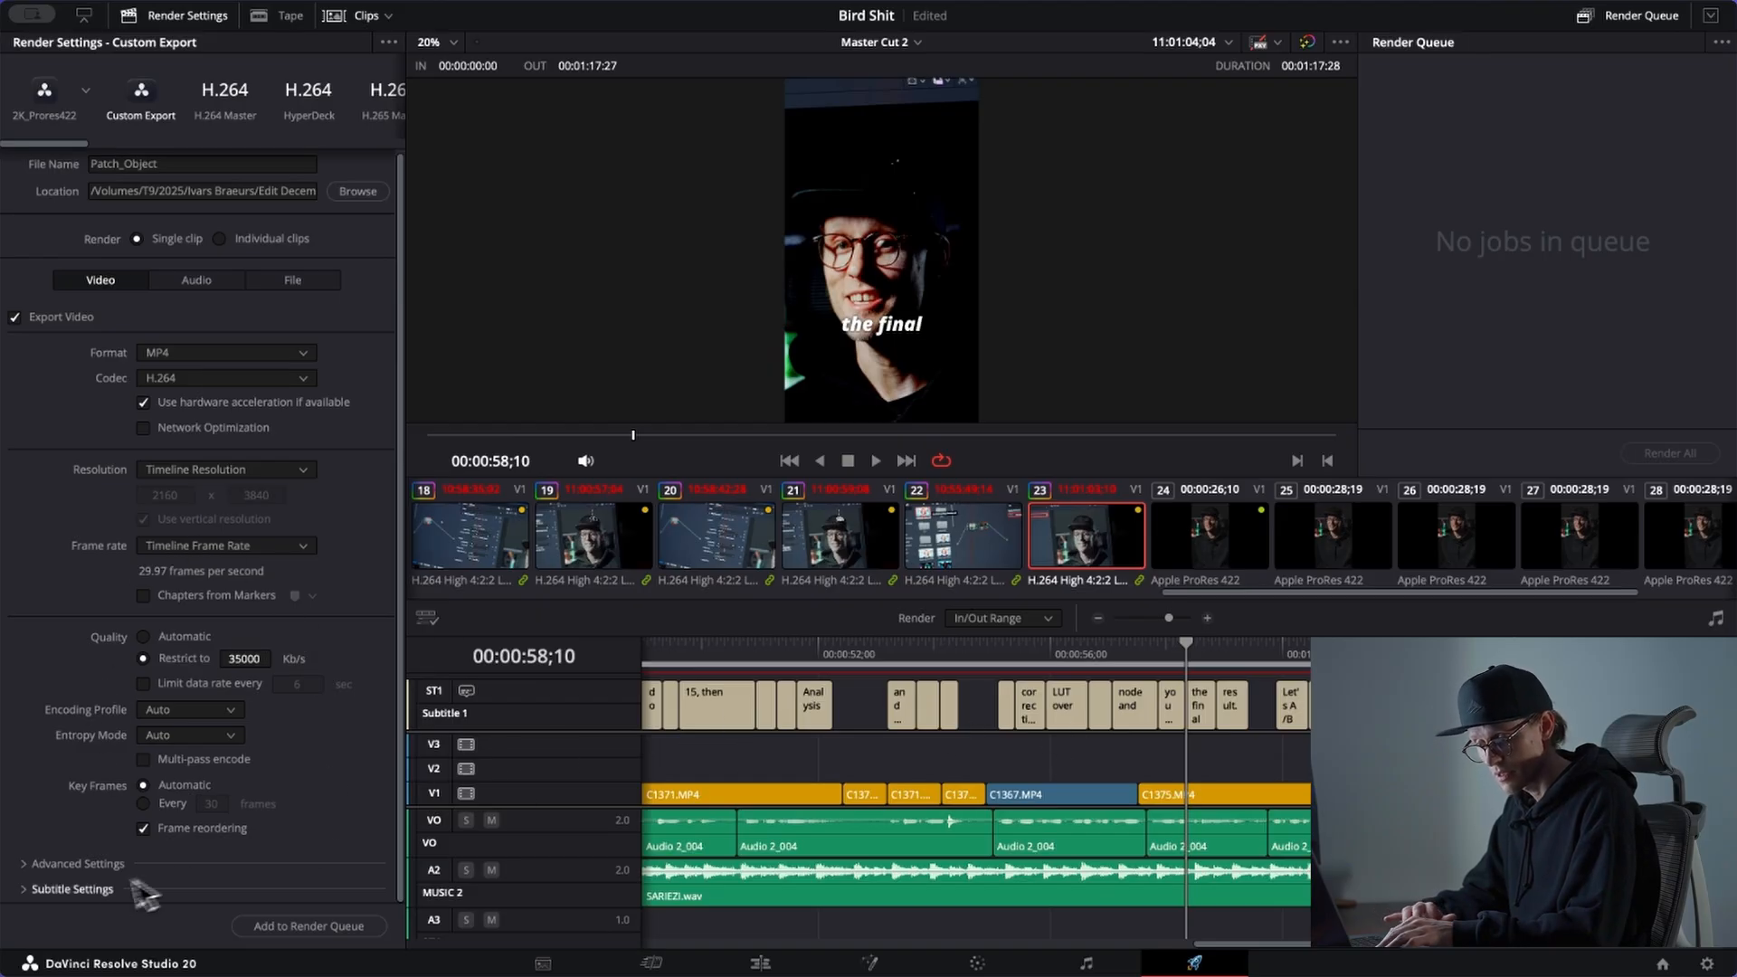
{"action": "left_click", "coordinate": [40, 892]}
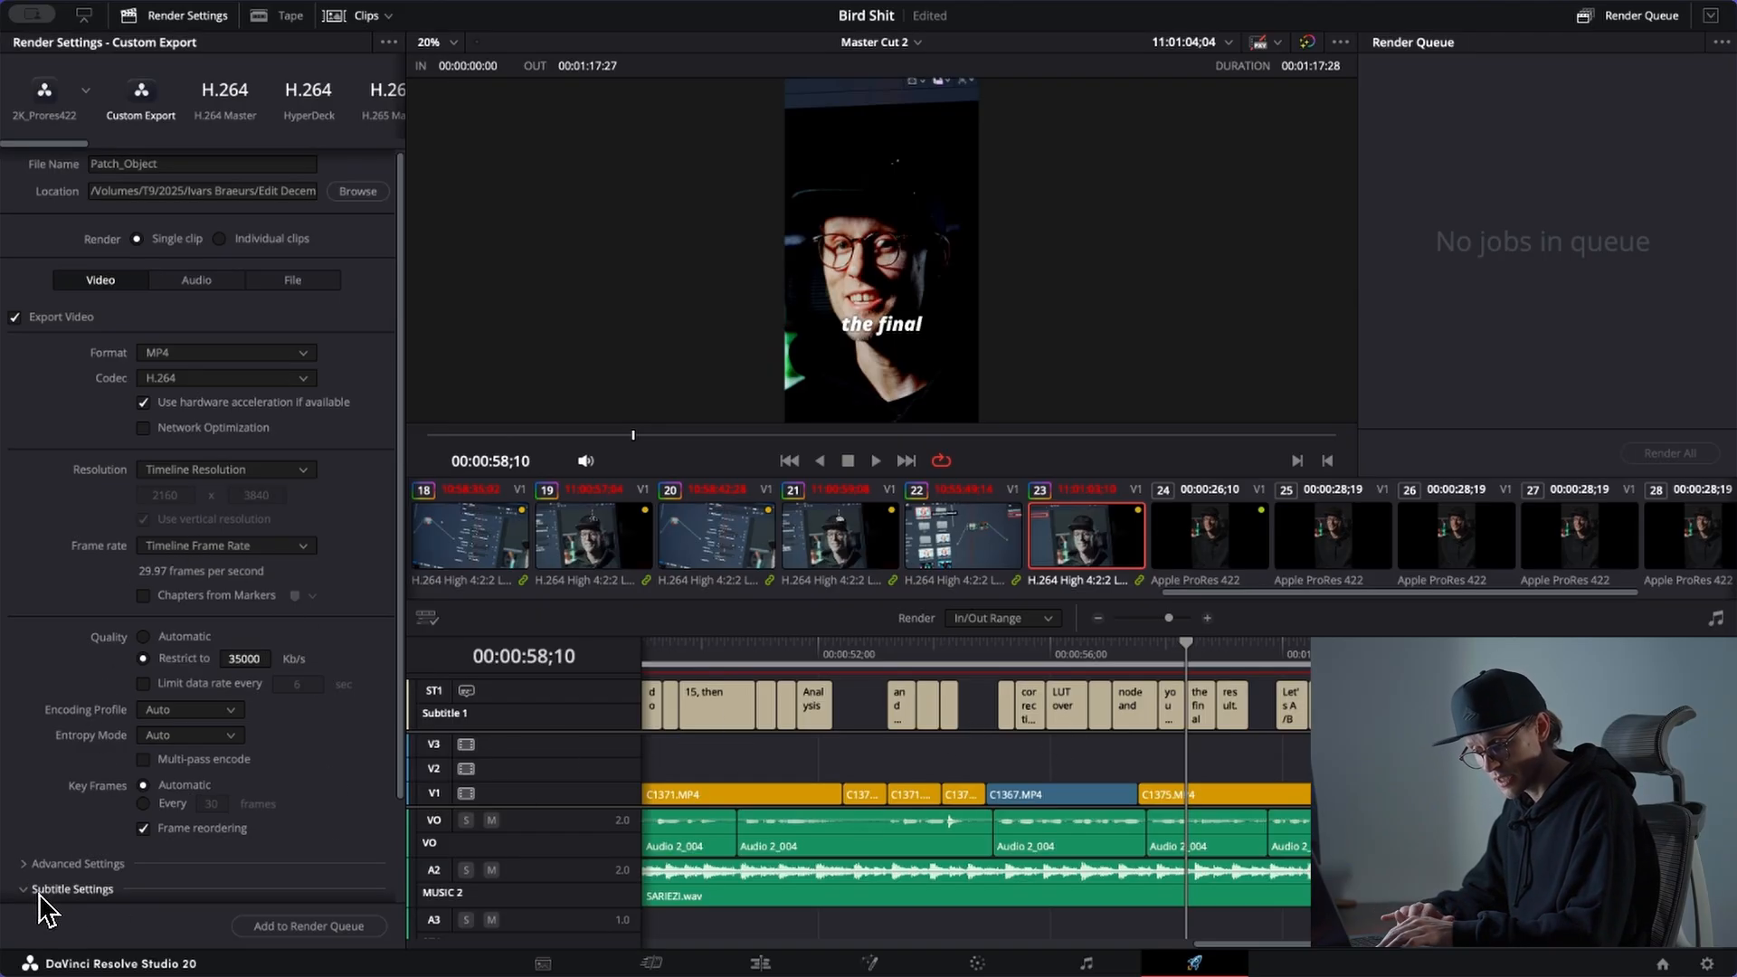
{"action": "scroll", "coordinate": [40, 893], "scroll_direction": "down", "scroll_amount": 3}
{"action": "left_click", "coordinate": [14, 797]}
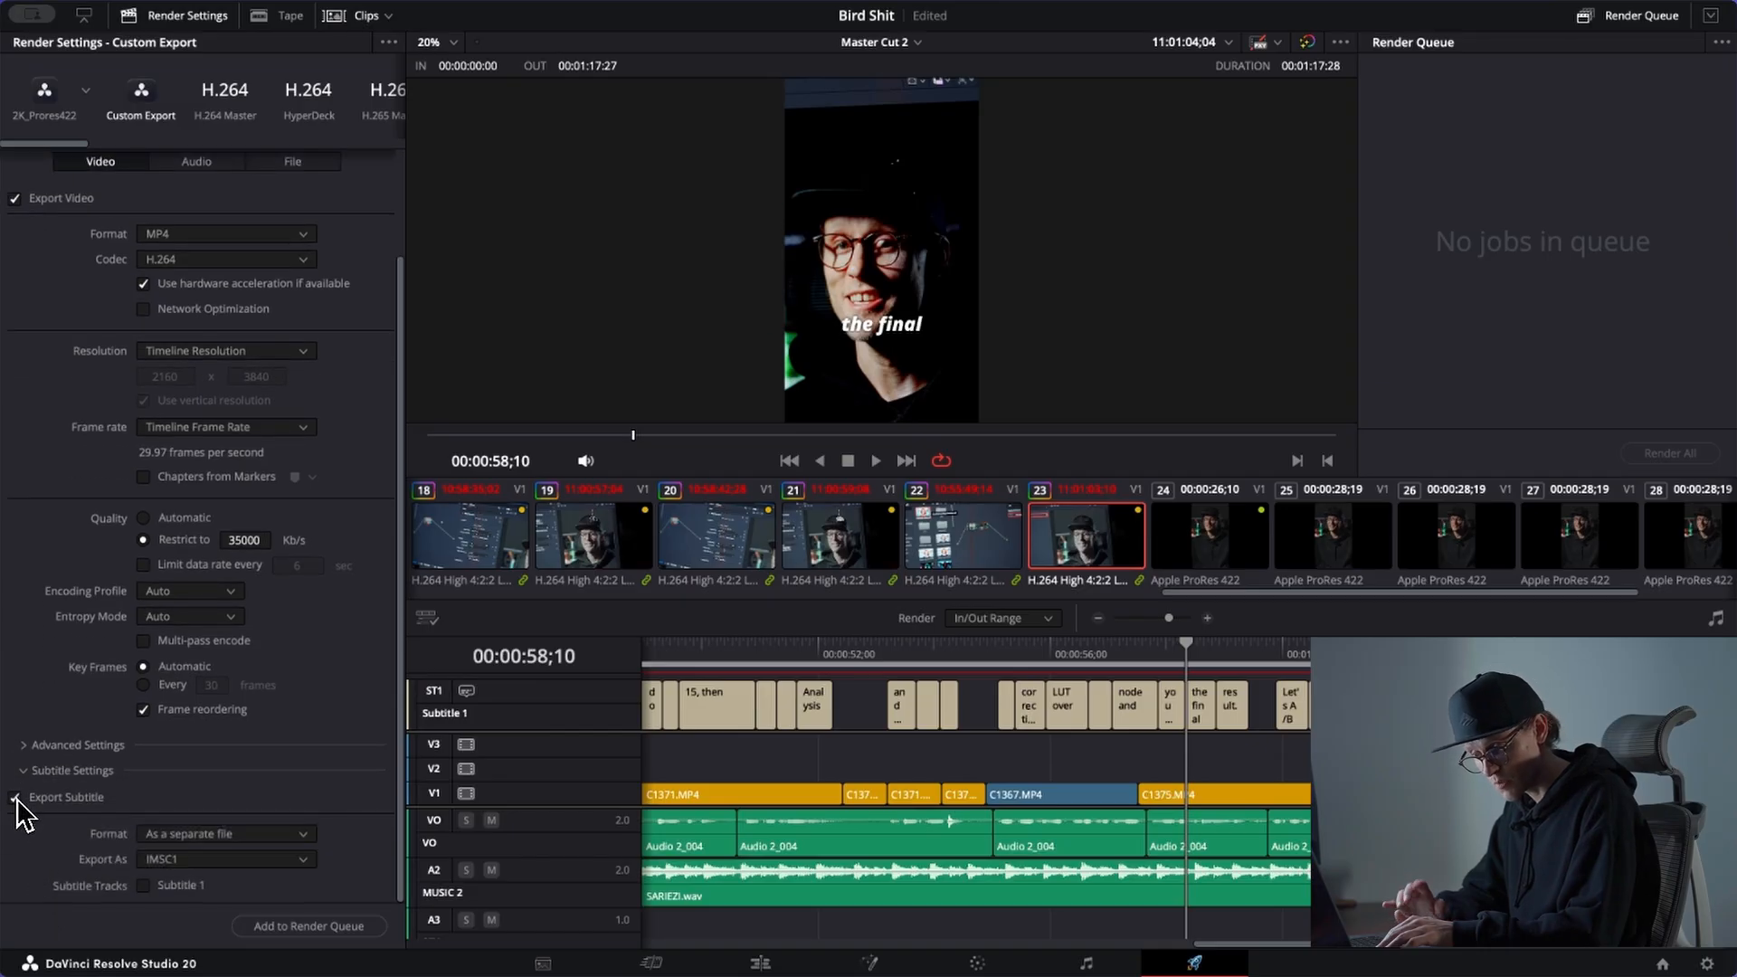
{"action": "left_click", "coordinate": [244, 833]}
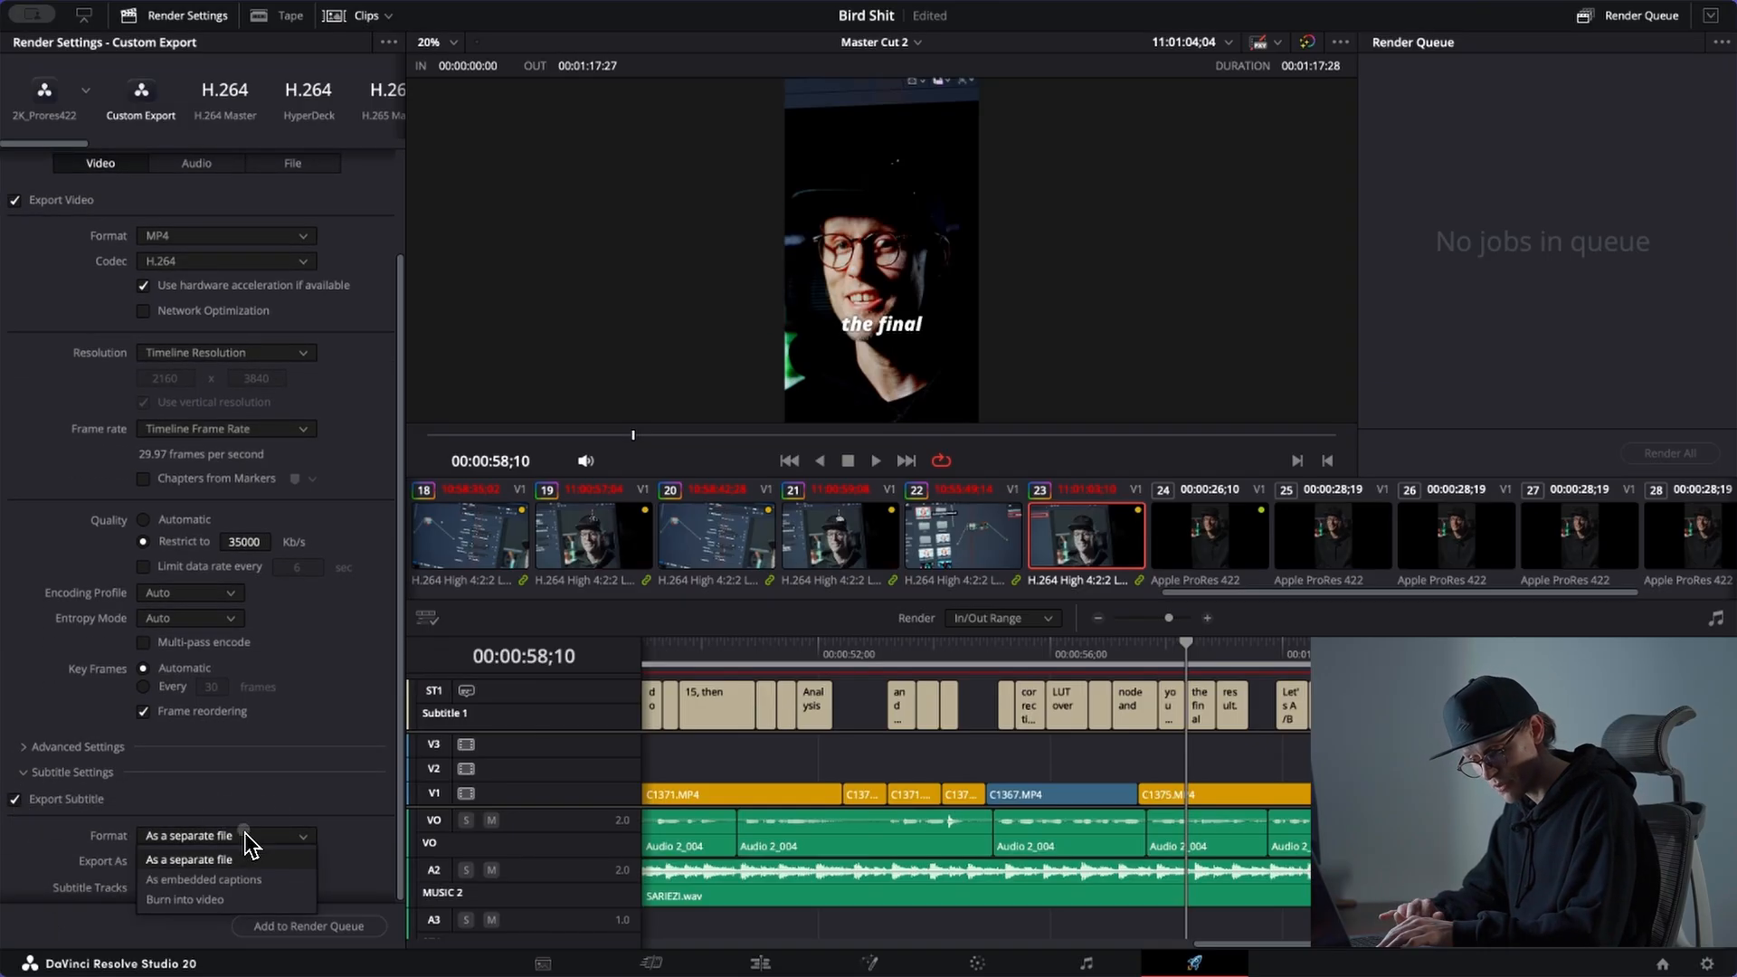
{"action": "left_click", "coordinate": [242, 899]}
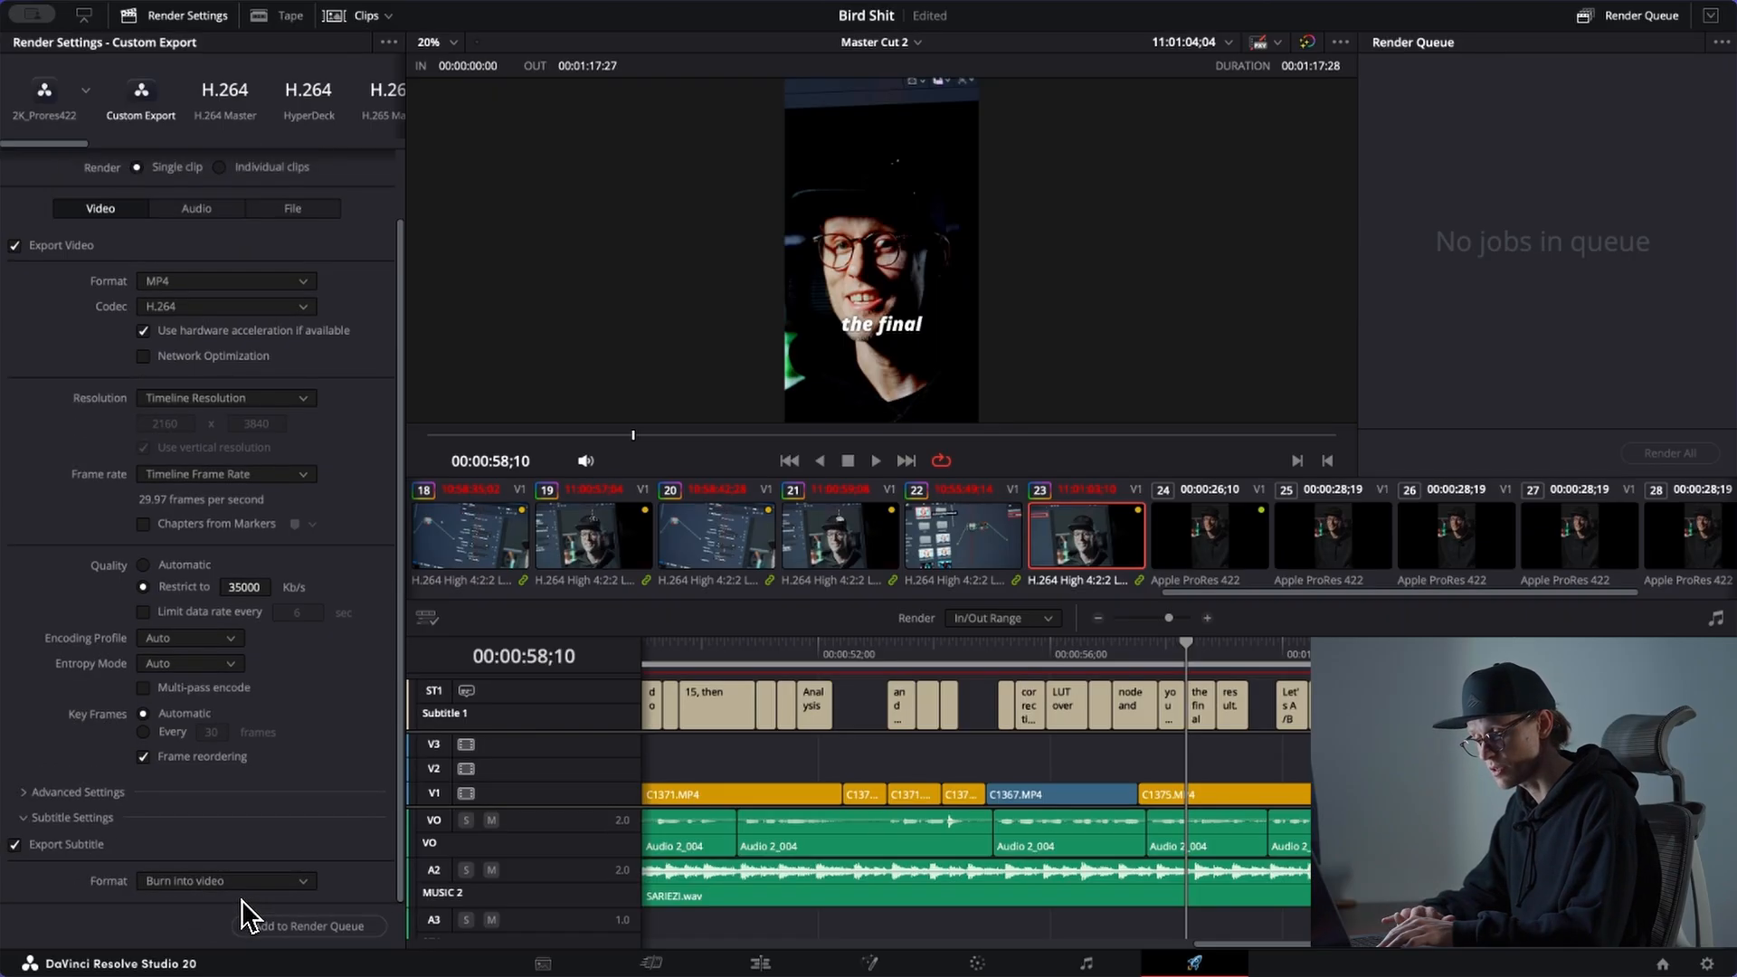
Step: Add the Master Cut 2 export to the render queue and render all jobs
{"action": "left_click", "coordinate": [370, 932]}
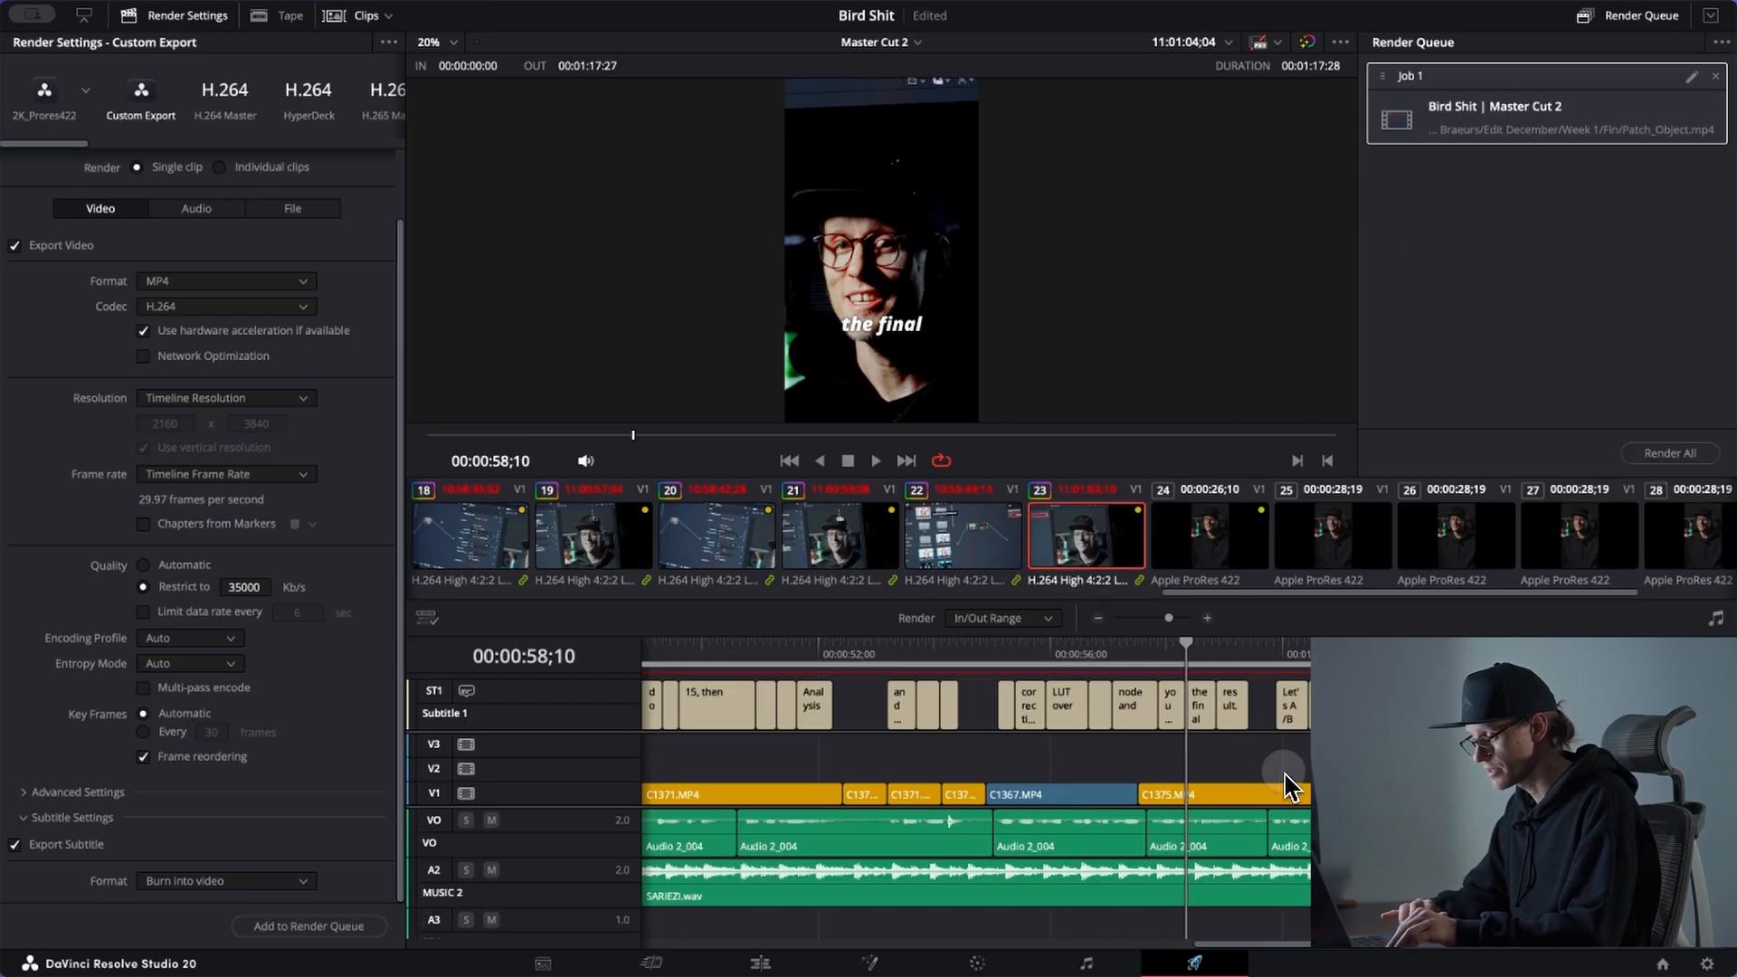
{"action": "scroll", "coordinate": [1283, 773], "scroll_direction": "down", "scroll_amount": 3}
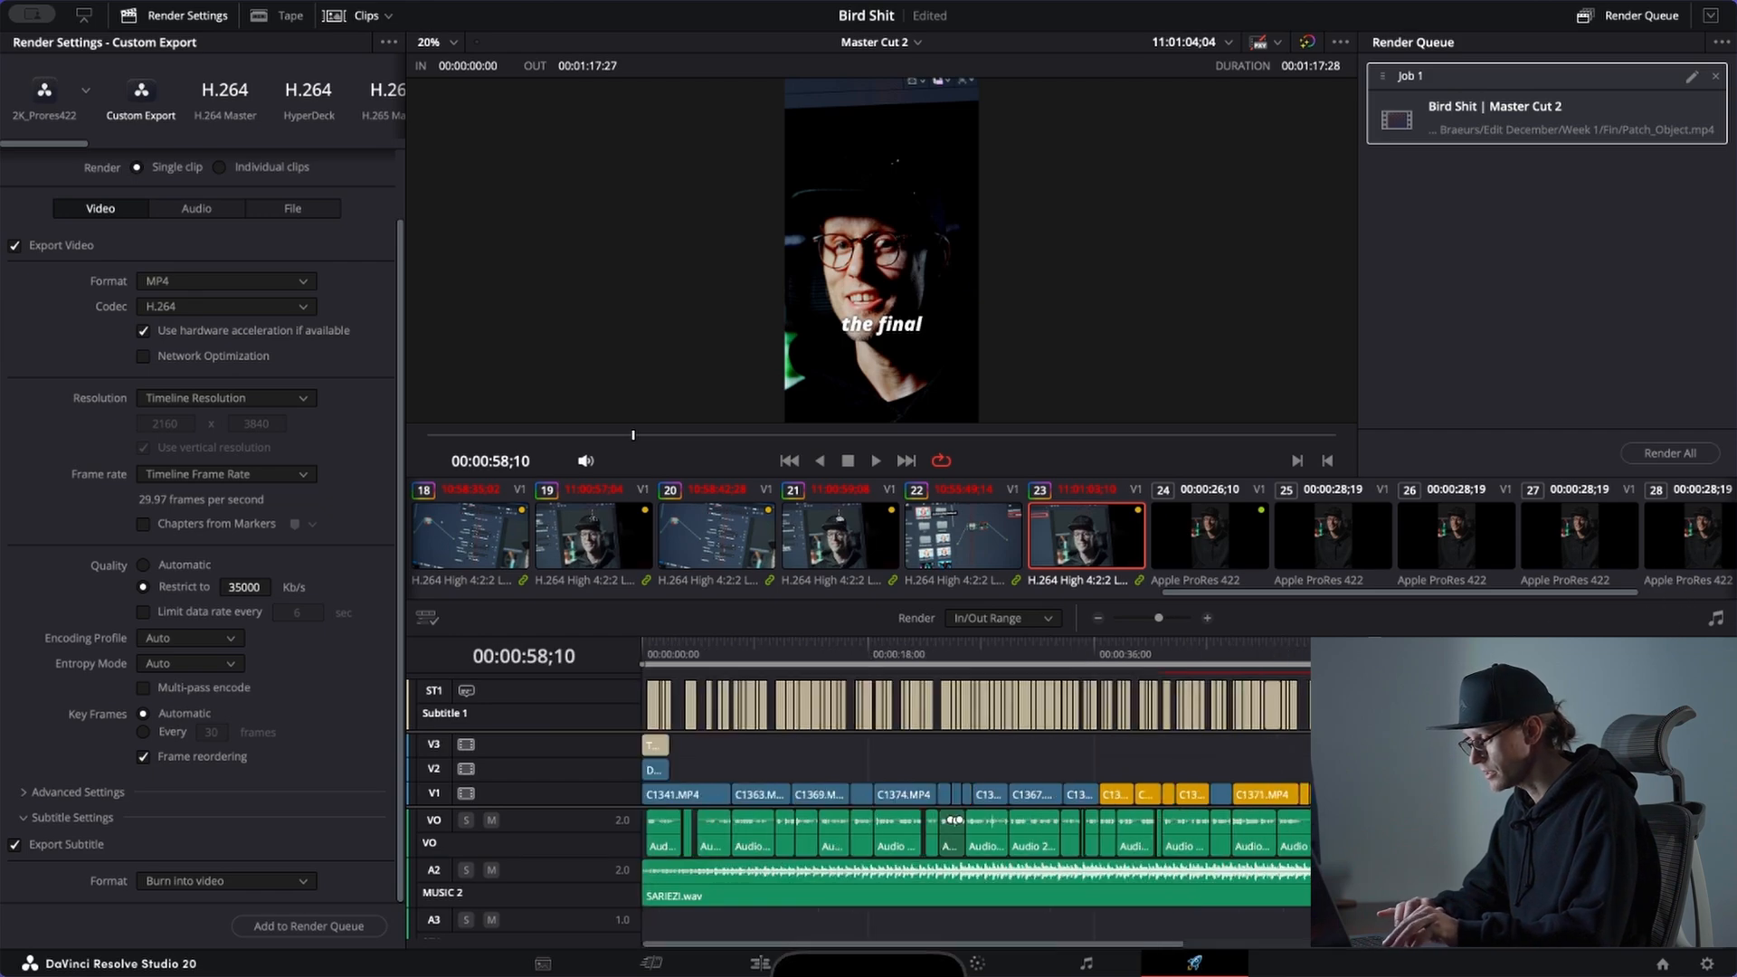
{"action": "left_click", "coordinate": [1670, 455]}
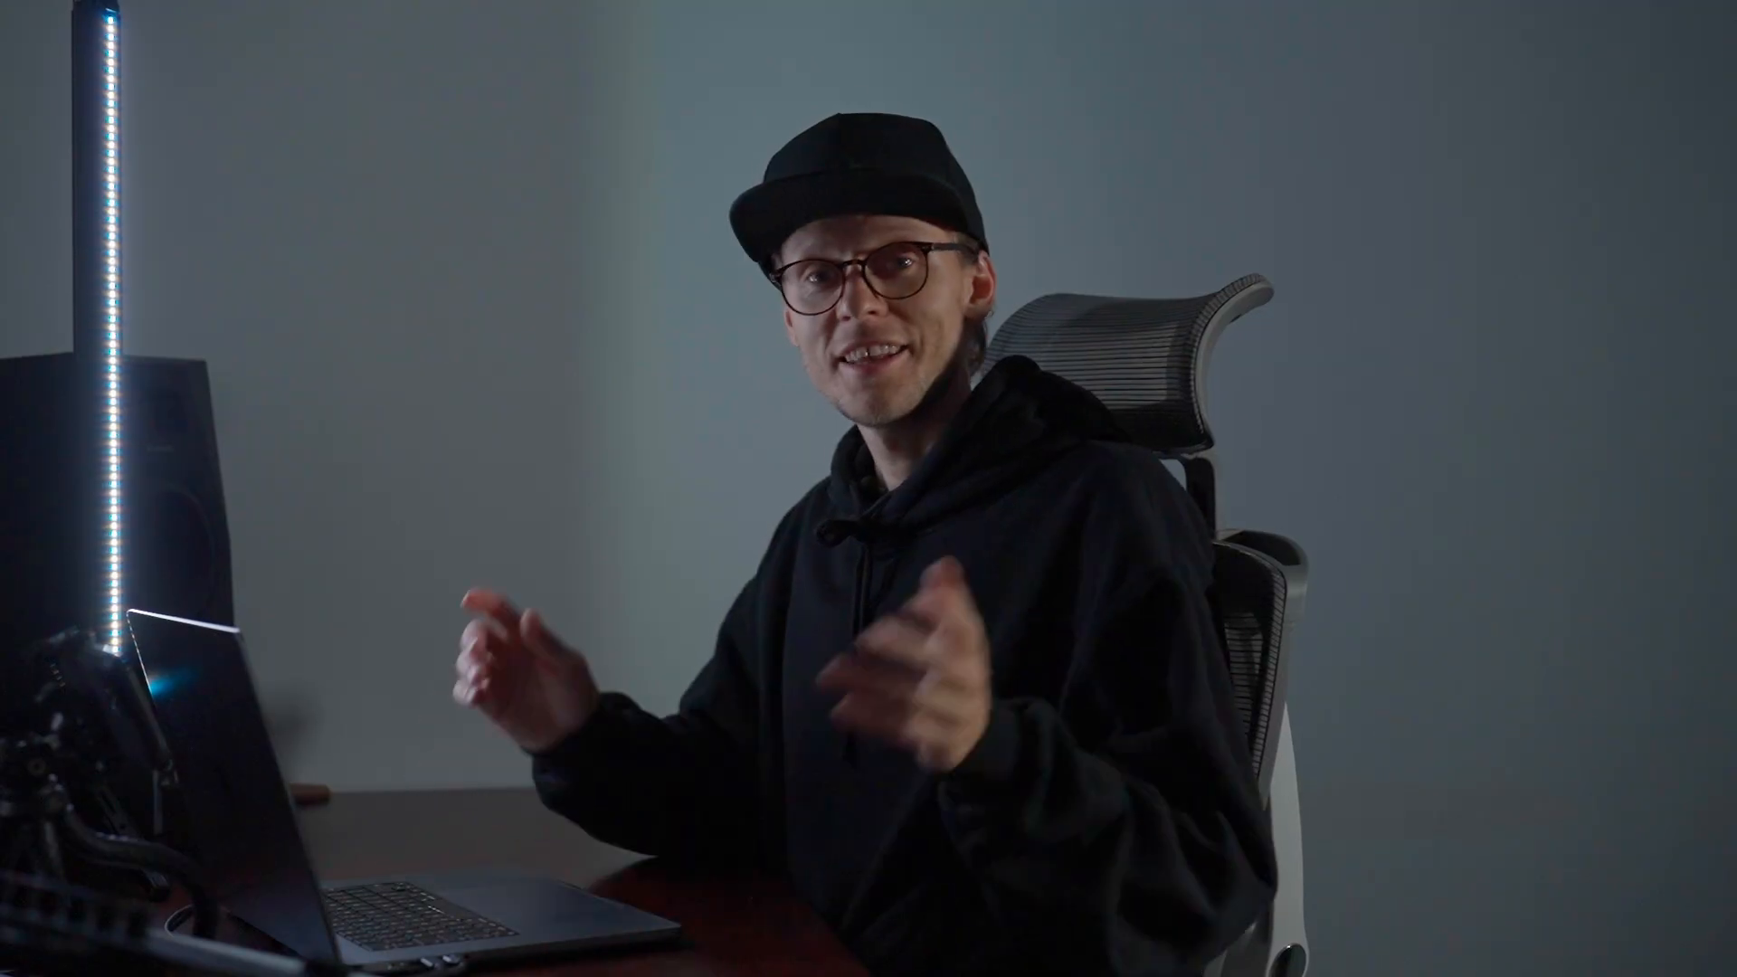